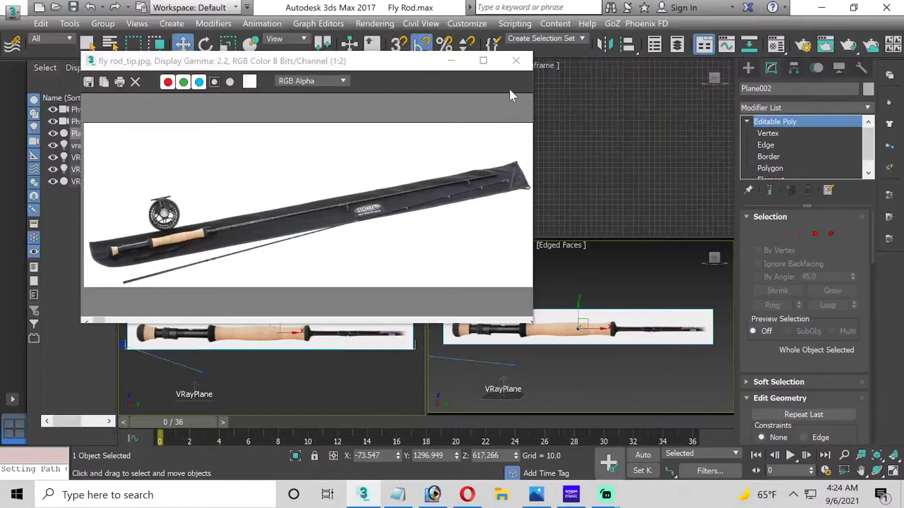
Step: Minimize the fly rod_tip.jpg render window and deselect Plane002
left_click(451, 61)
left_click(565, 288)
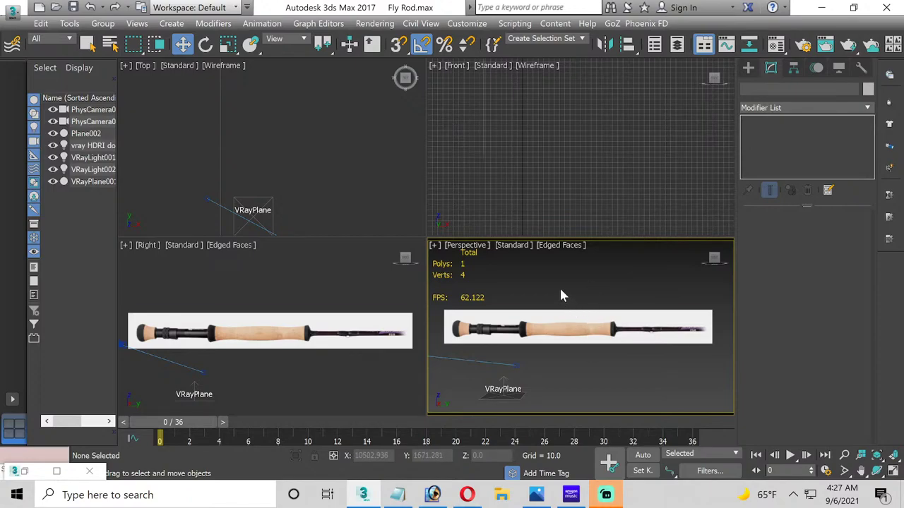
Step: Select Plane002, the VRayPlane carrying the fly rod image, to show its Editable Poly stack
left_click(558, 318)
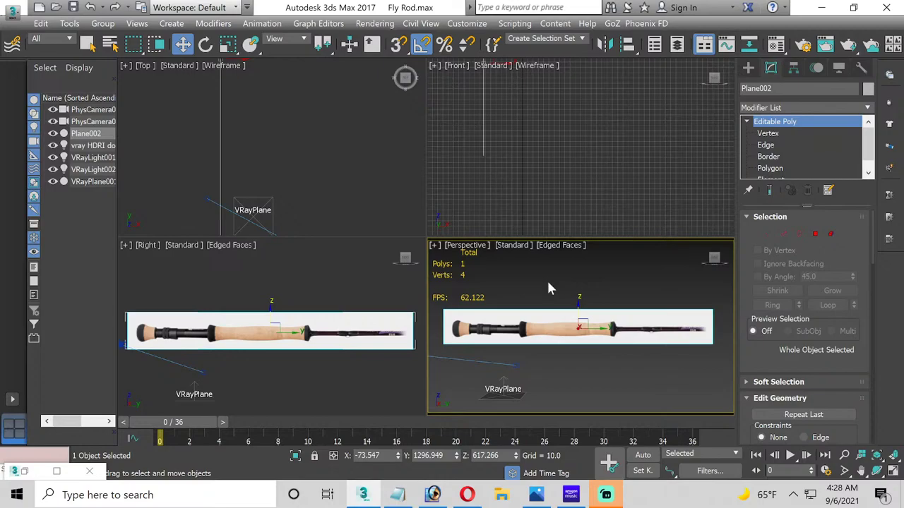
Step: Make the Right viewport active, glance at Graph Editors, and bring up the Rendering menu
left_click(351, 316)
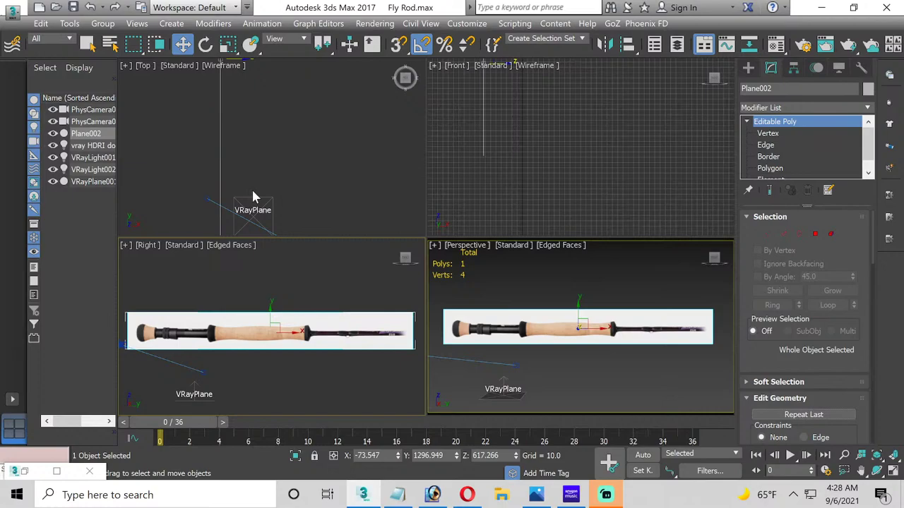
left_click(374, 24)
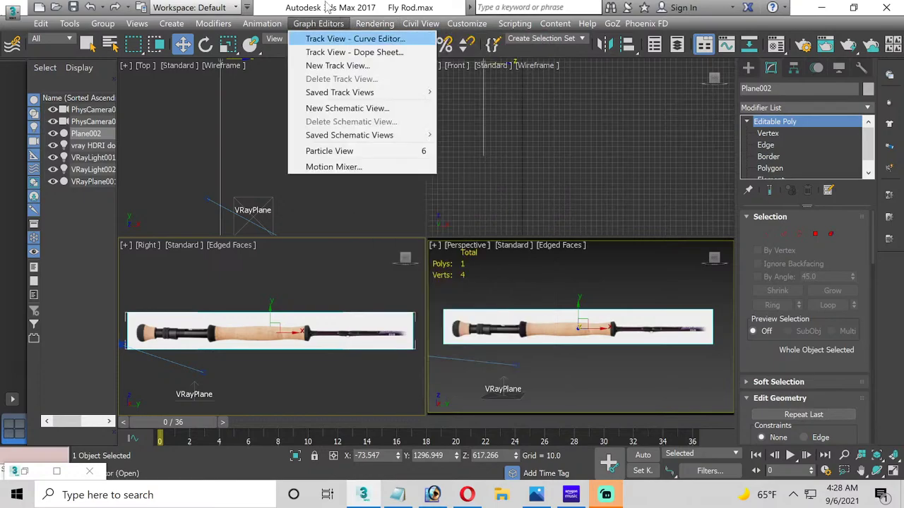
left_click(310, 207)
left_click(343, 281)
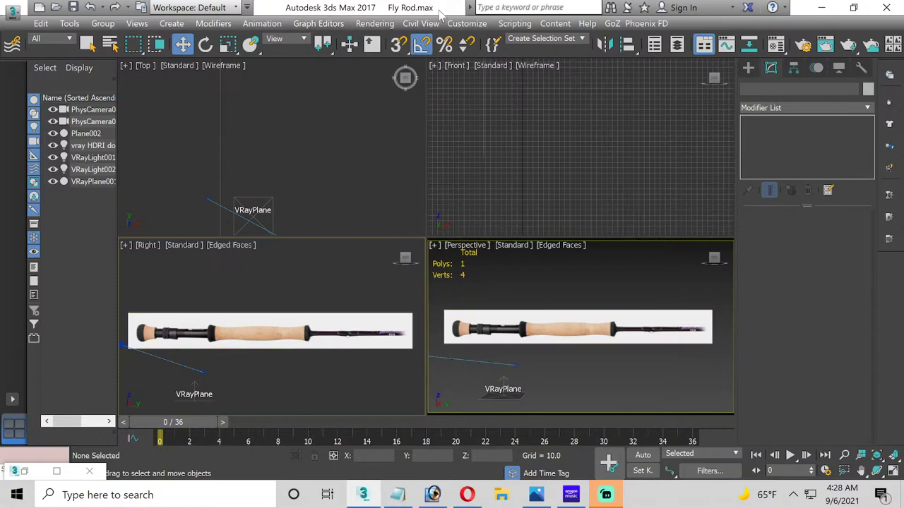
left_click(375, 24)
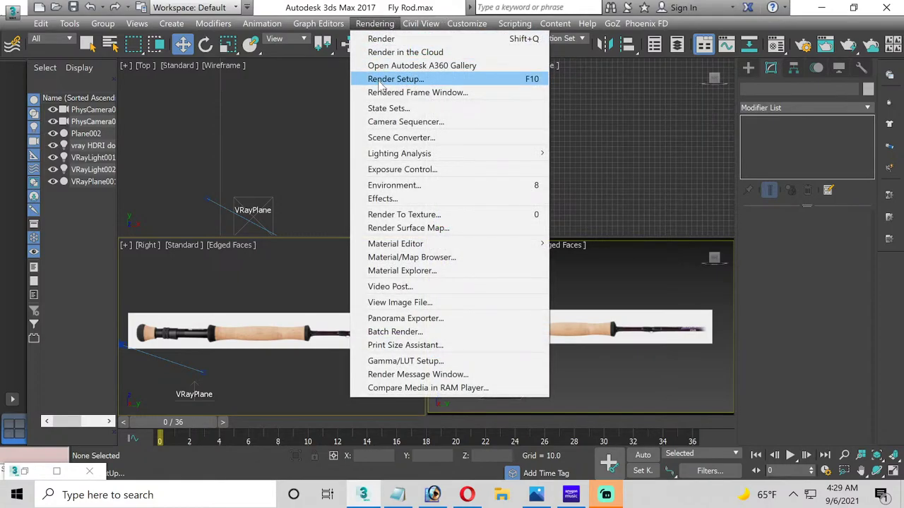
Step: Open View Image File and go up from Reference Images to the E: drive
left_click(404, 302)
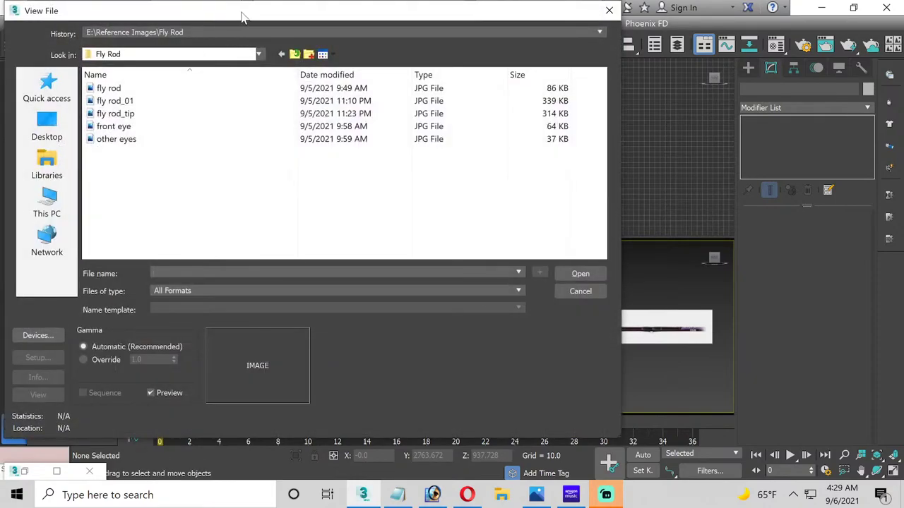
left_click_drag(240, 15, 275, 31)
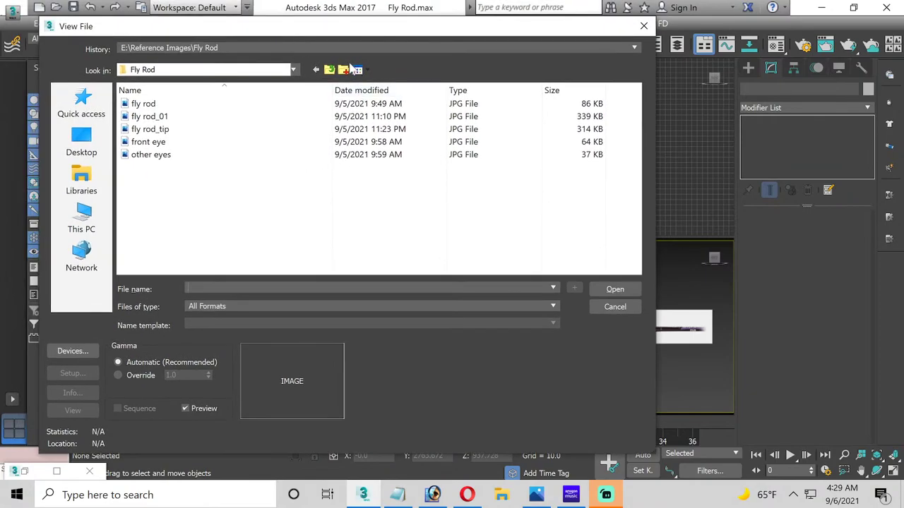
left_click(330, 70)
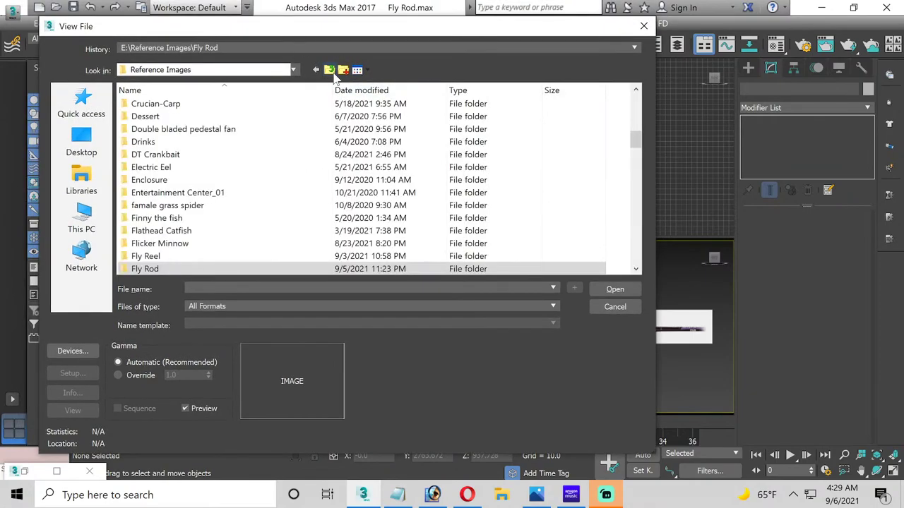
scroll(226, 120, "down", 1)
scroll(226, 119, "down", 2)
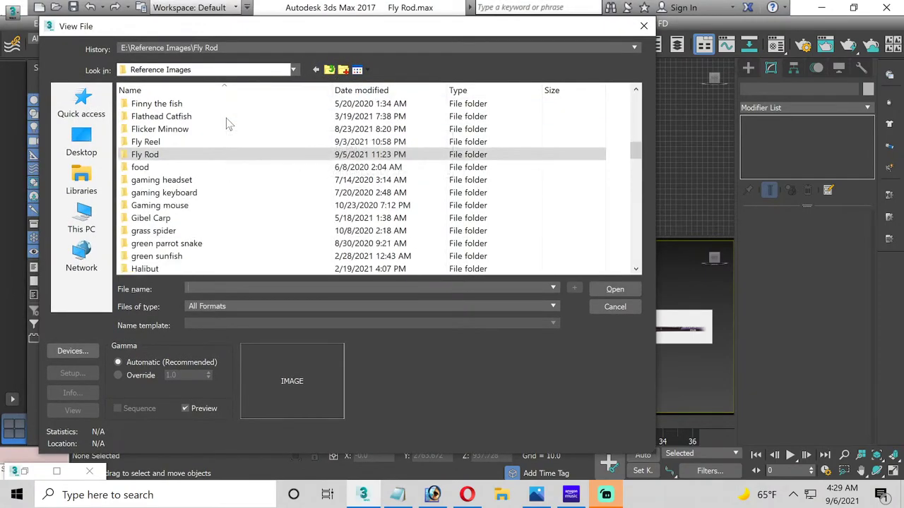
left_click(327, 71)
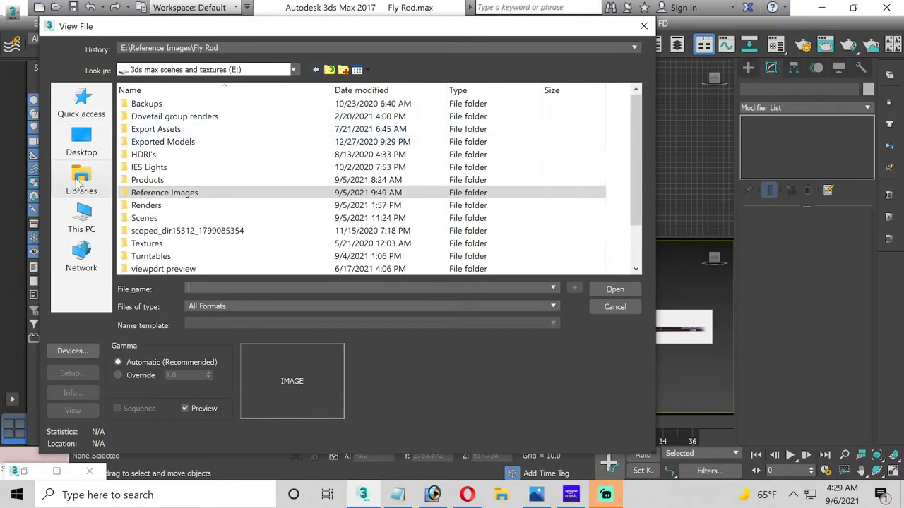
Step: Open Renders > fly reel_01 and preview the fly reel_test image
double_click(147, 208)
scroll(150, 218, "down", 7)
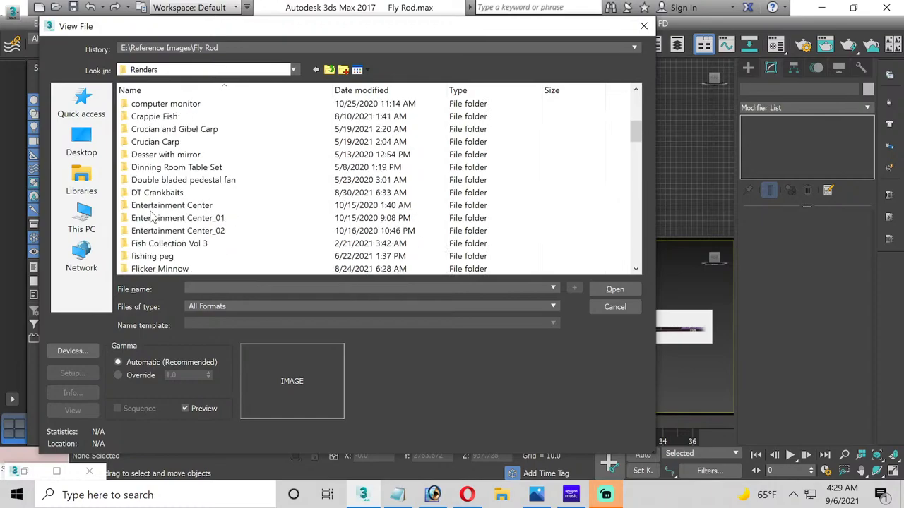
scroll(201, 233, "down", 1)
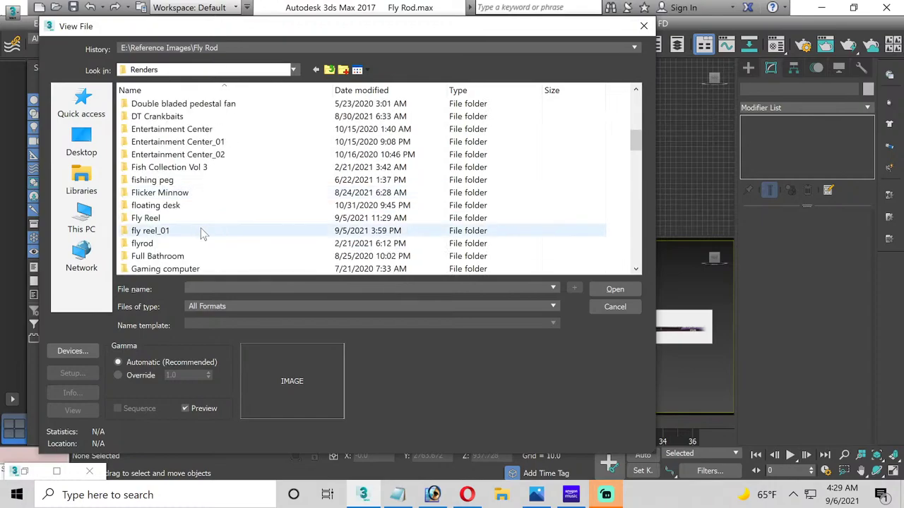
left_click(150, 222)
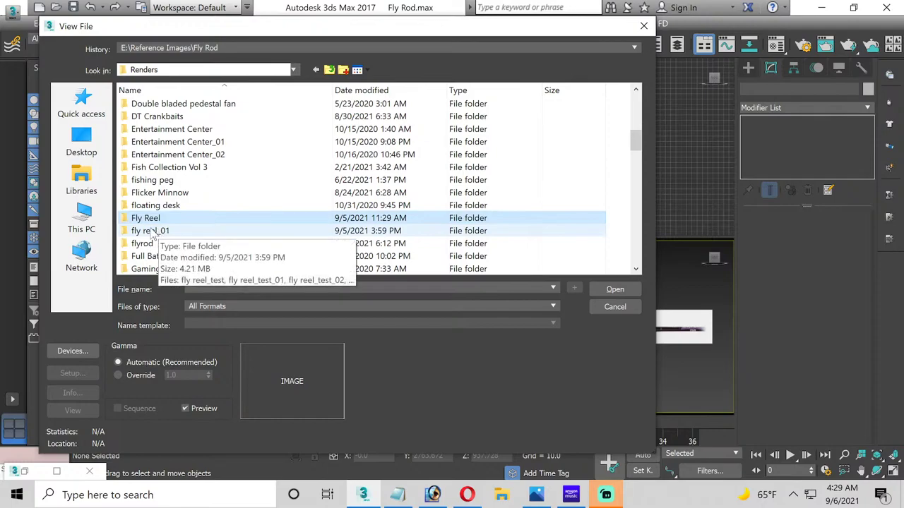
double_click(150, 232)
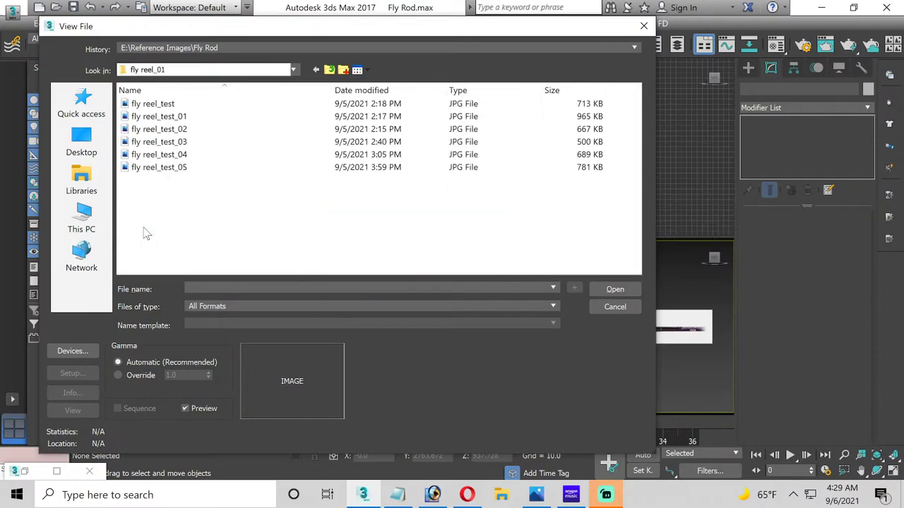
left_click(138, 105)
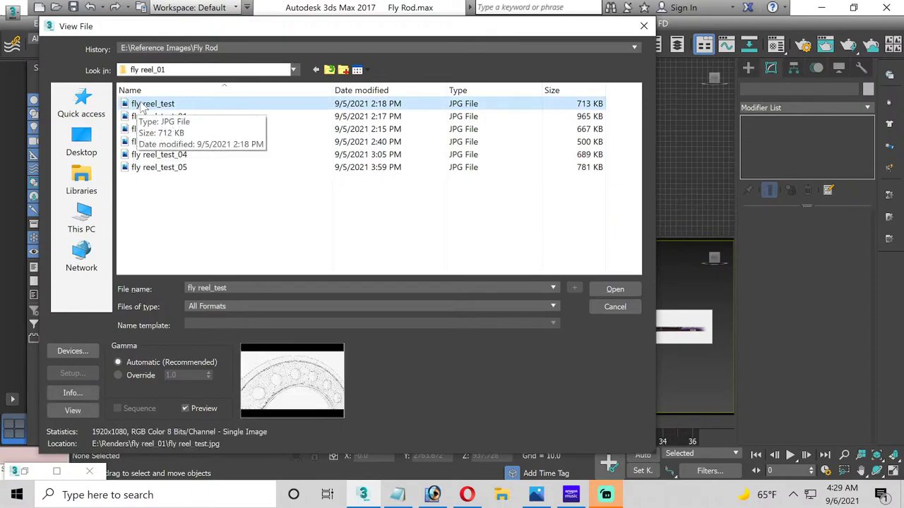
Step: View fly reel_test.jpg full size in the frame buffer, zooming in and out, then close it
double_click(139, 104)
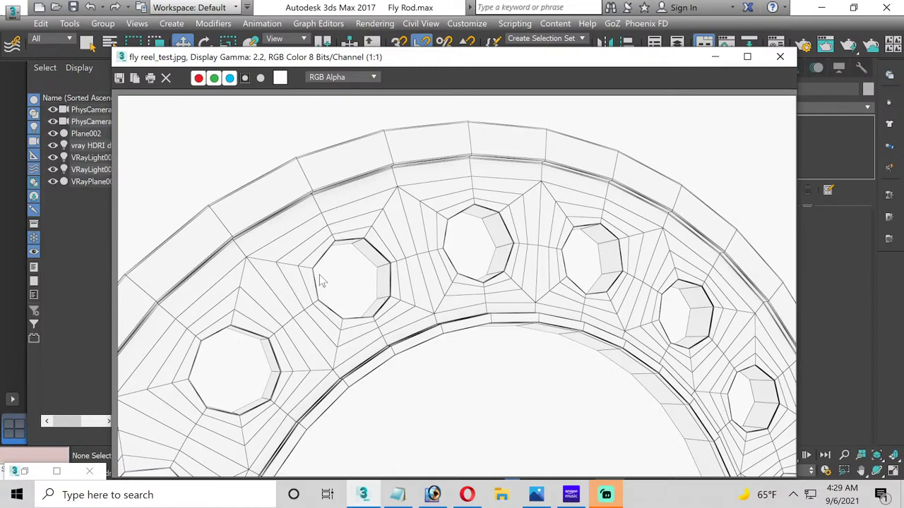
scroll(355, 260, "up", 1)
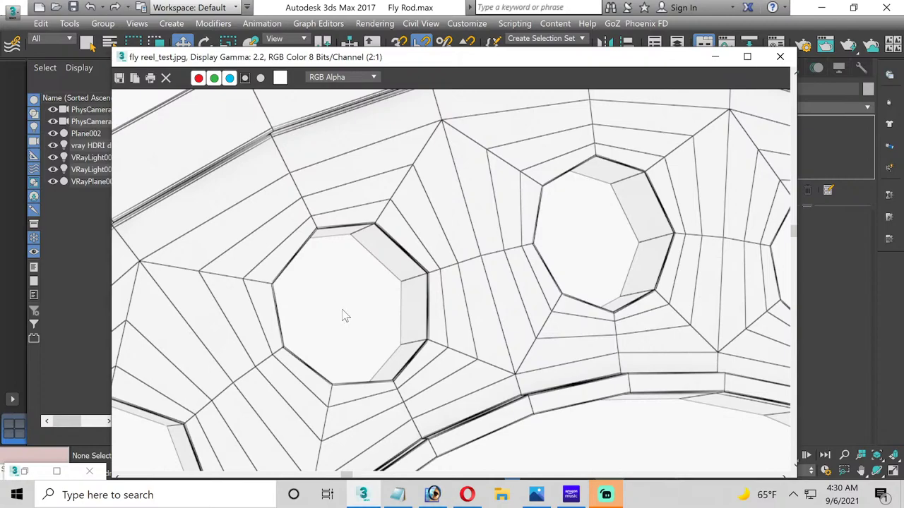
scroll(388, 275, "up", 1)
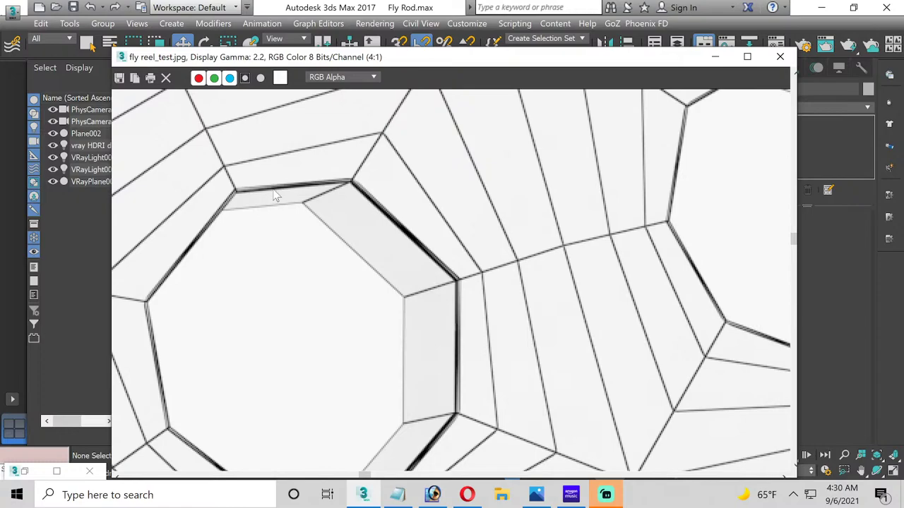
scroll(273, 201, "down", 1)
scroll(273, 200, "down", 1)
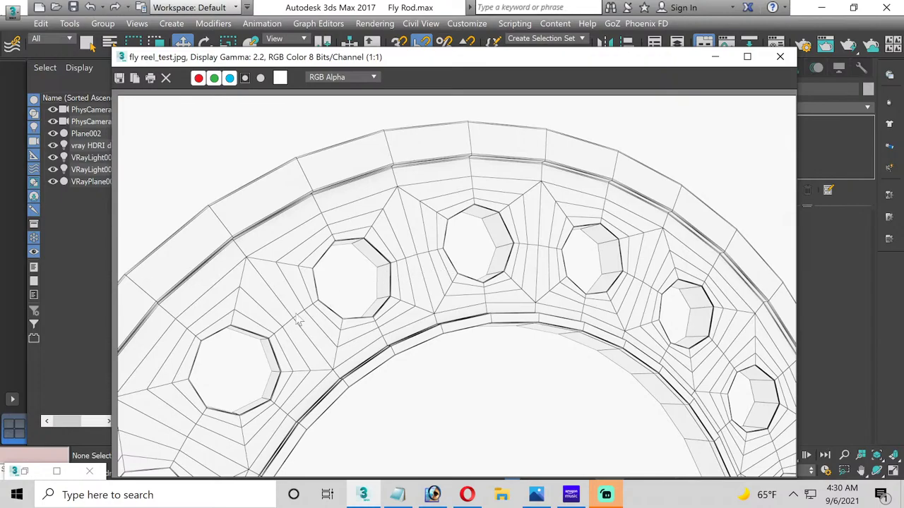
left_click(781, 56)
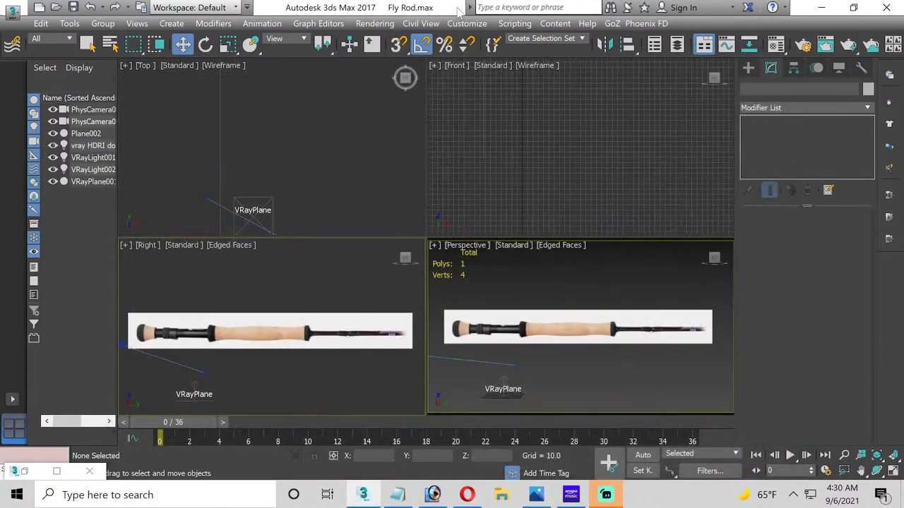
left_click(366, 23)
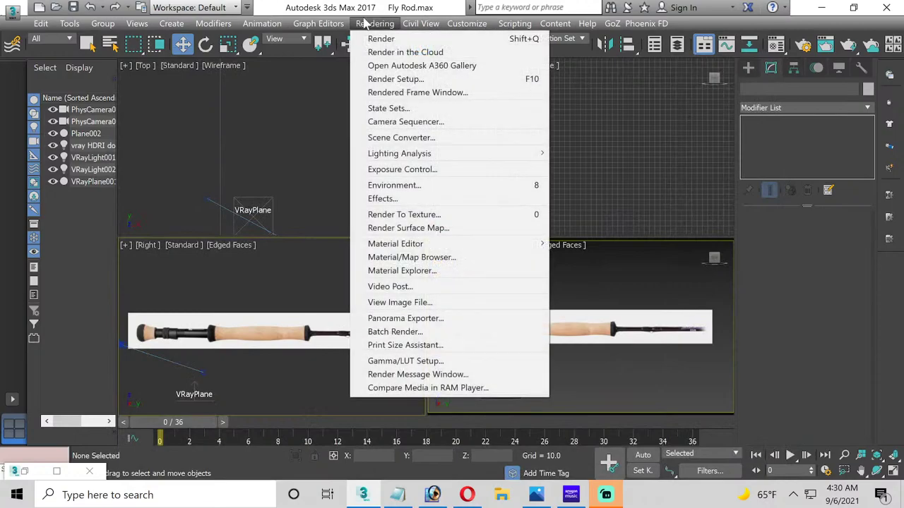
left_click(418, 309)
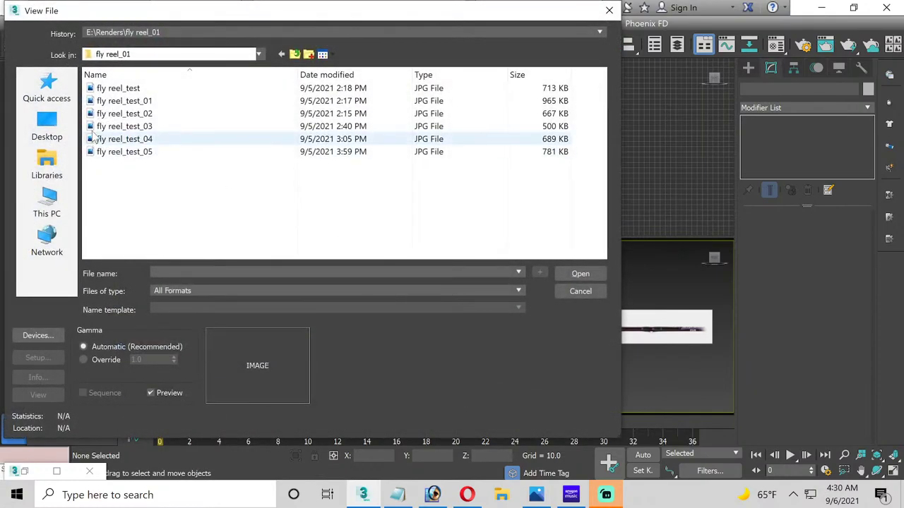
left_click(101, 116)
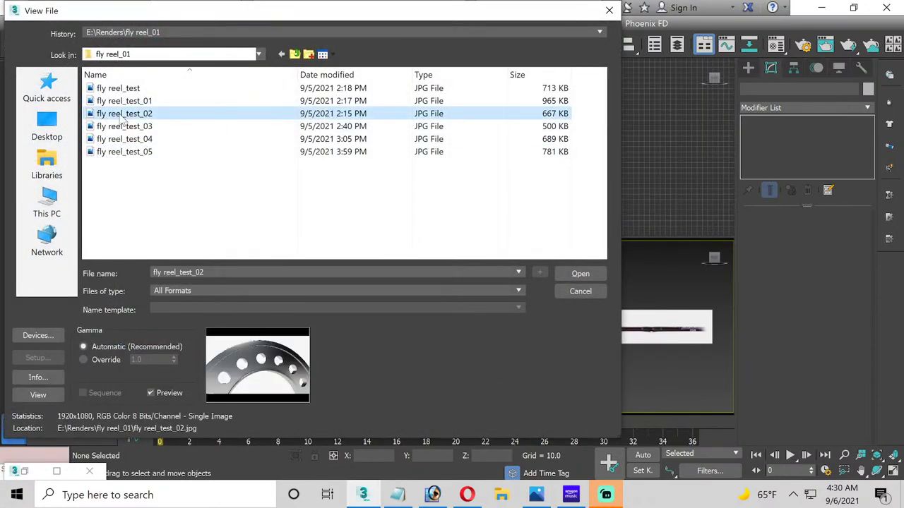
left_click(125, 104)
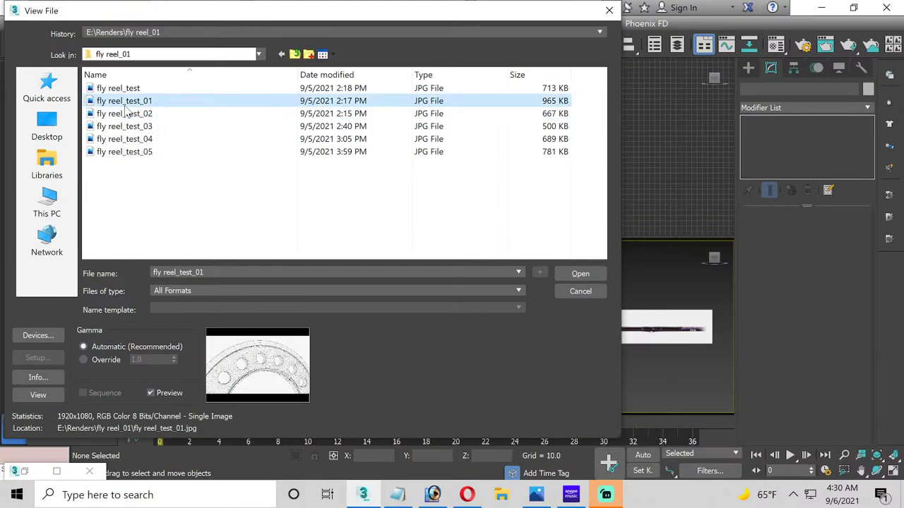
double_click(124, 105)
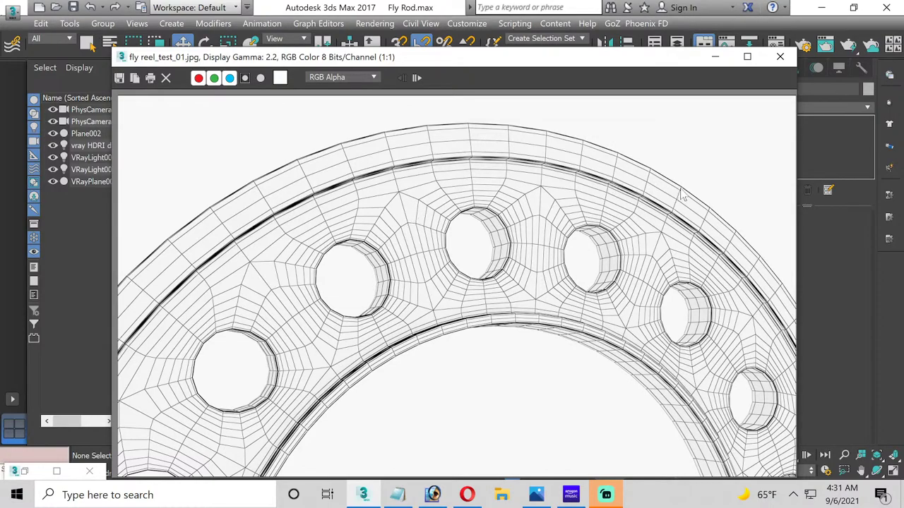
left_click(779, 57)
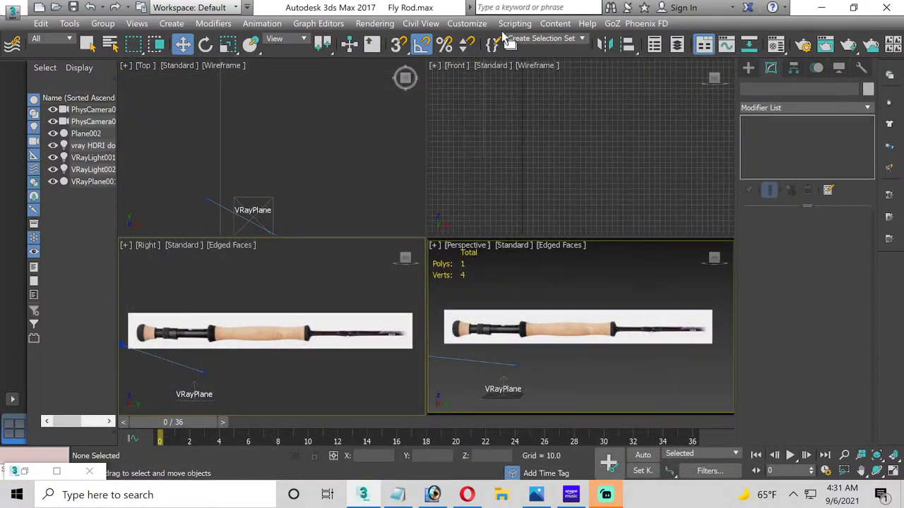
Step: Preview the fly reel test renders, then view fly reel_test_03.jpg full size and close it
left_click(374, 24)
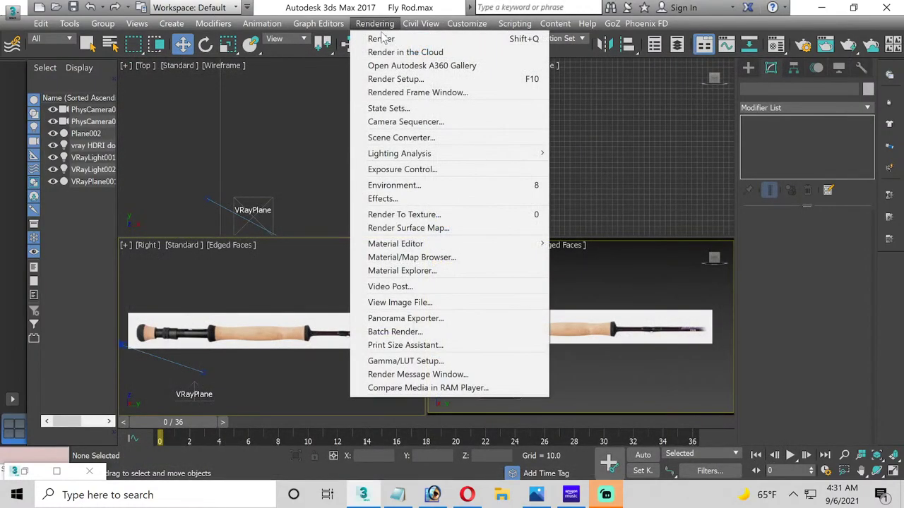
left_click(427, 303)
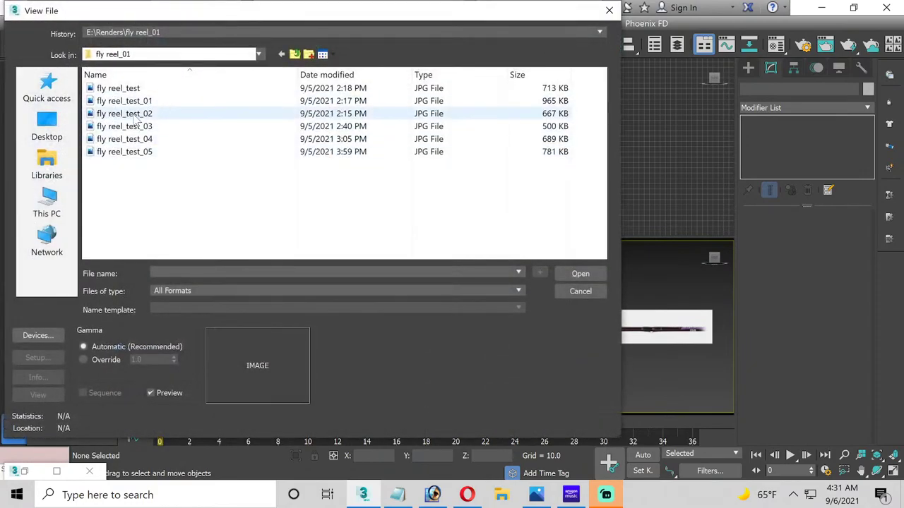
left_click(135, 126)
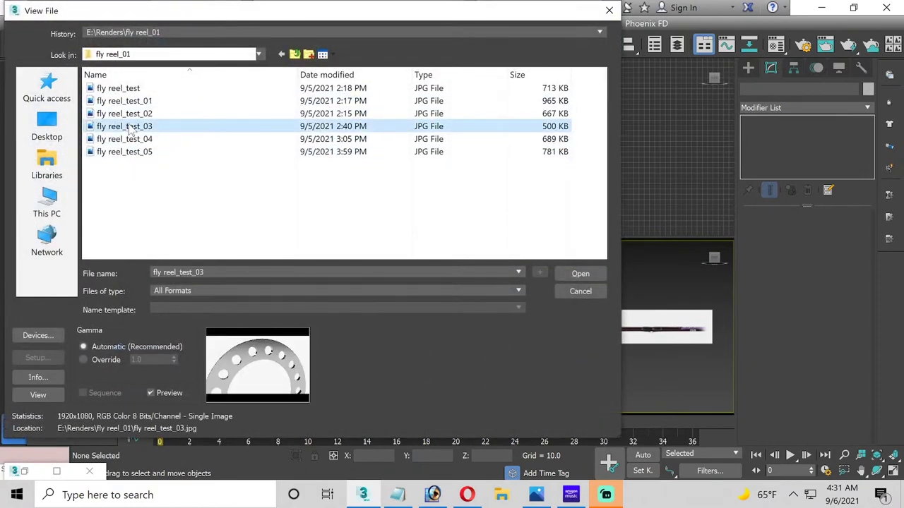
left_click(127, 139)
left_click(129, 153)
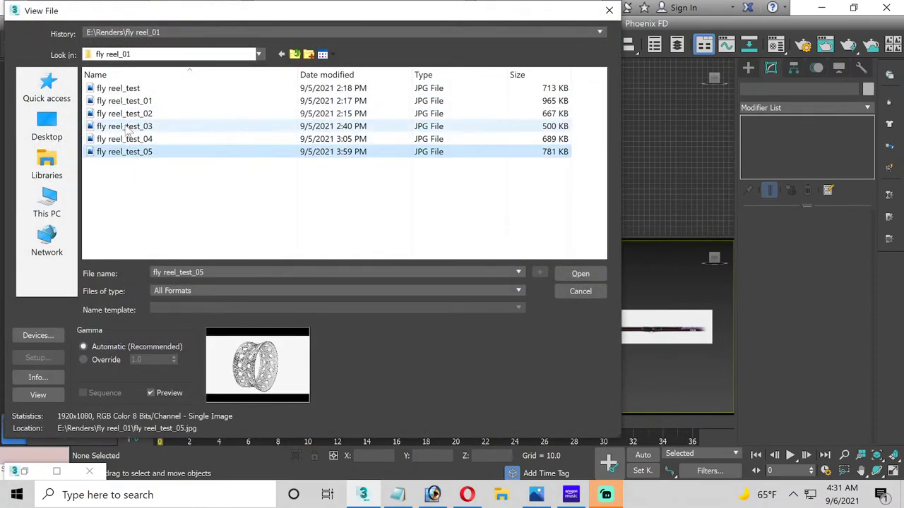
left_click(127, 127)
double_click(125, 125)
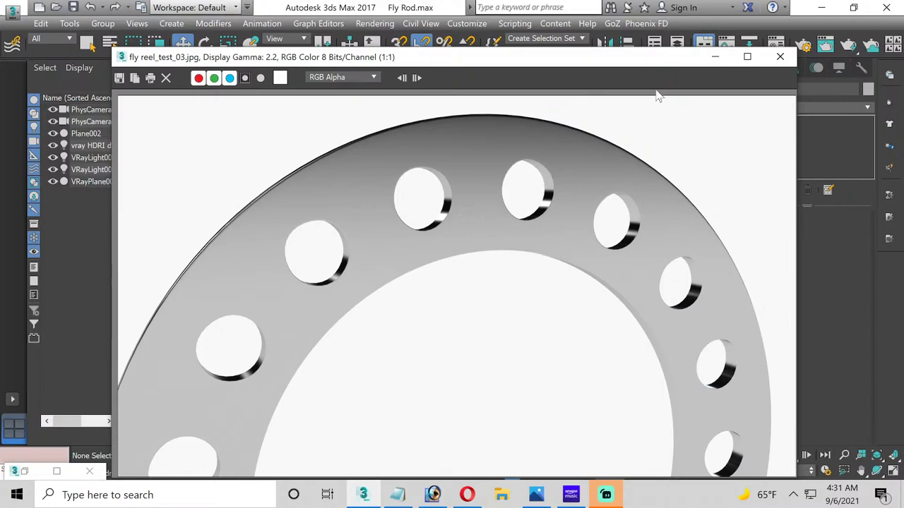
left_click(779, 56)
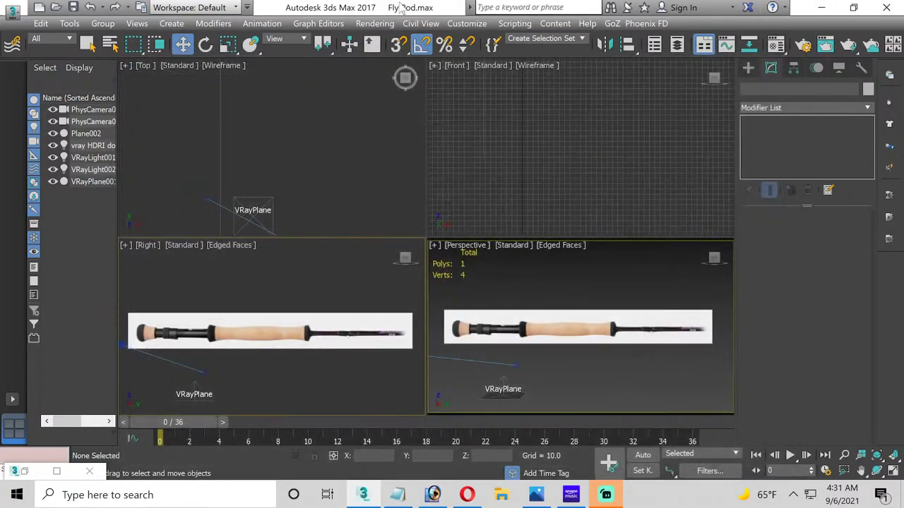
left_click(368, 25)
left_click(427, 302)
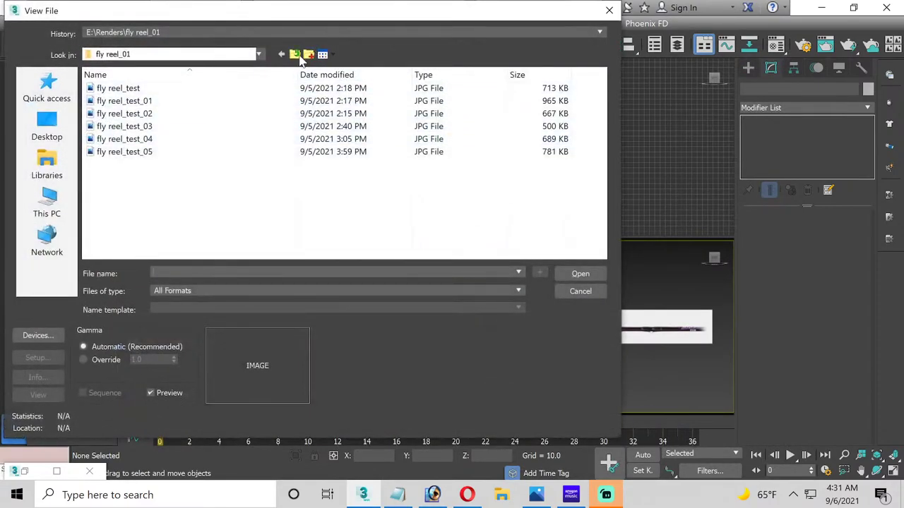
left_click(295, 55)
scroll(121, 224, "down", 1)
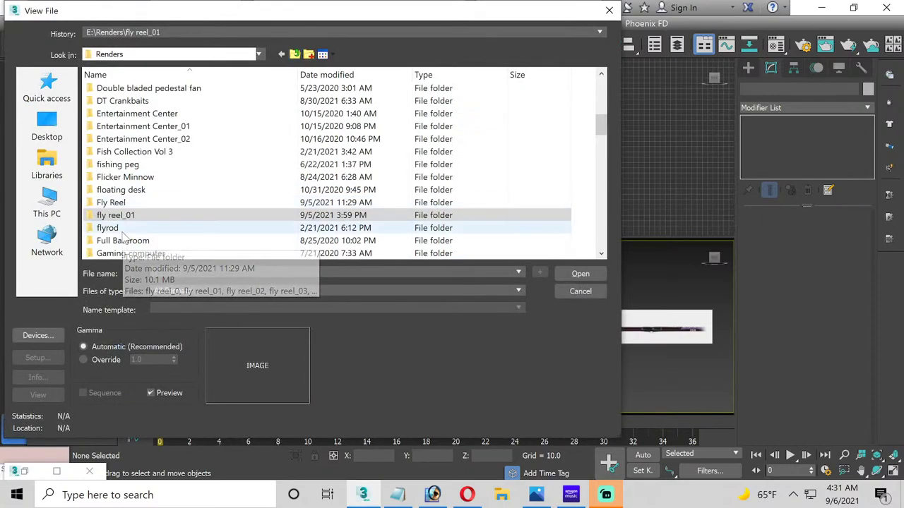
left_click(120, 203)
double_click(116, 203)
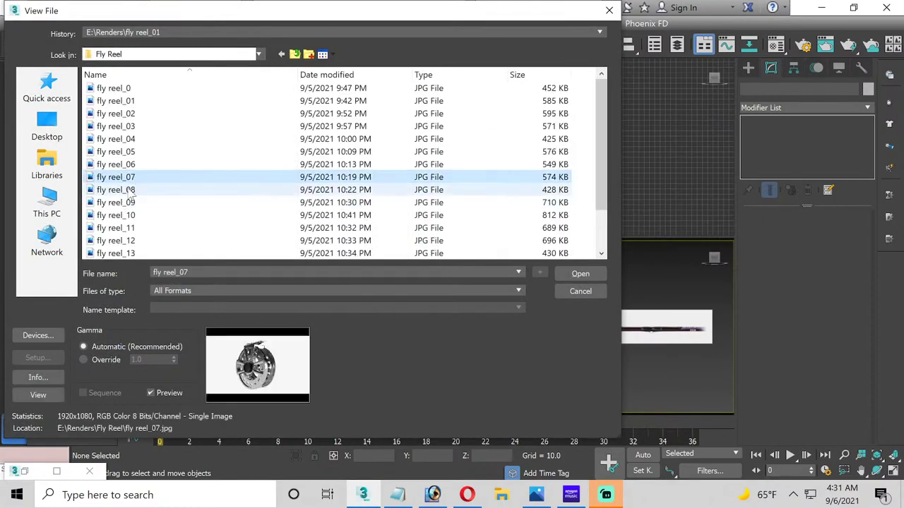
key("Down")
key("Down")
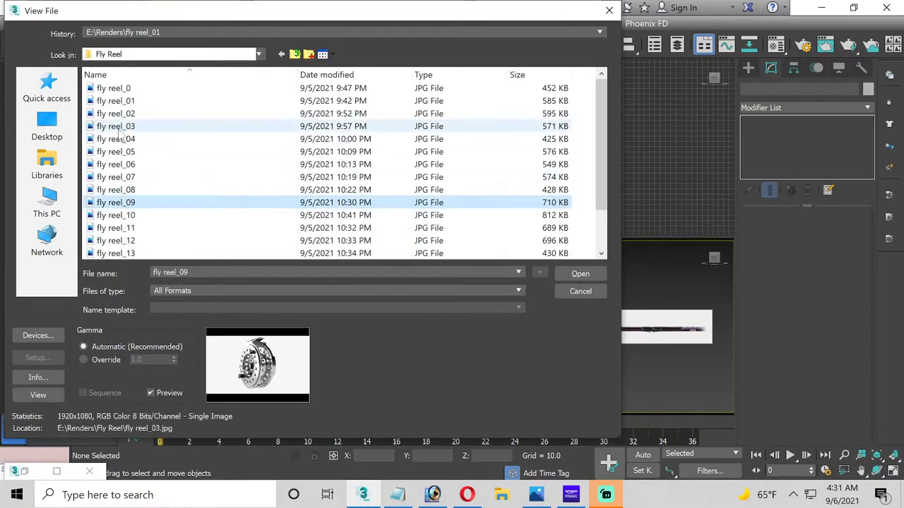
left_click(121, 126)
left_click(121, 103)
double_click(121, 103)
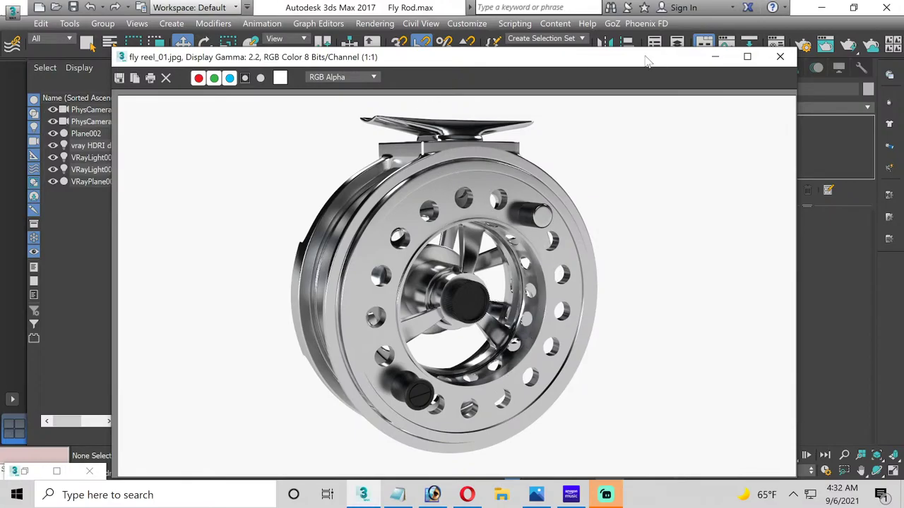
left_click(780, 56)
left_click(381, 23)
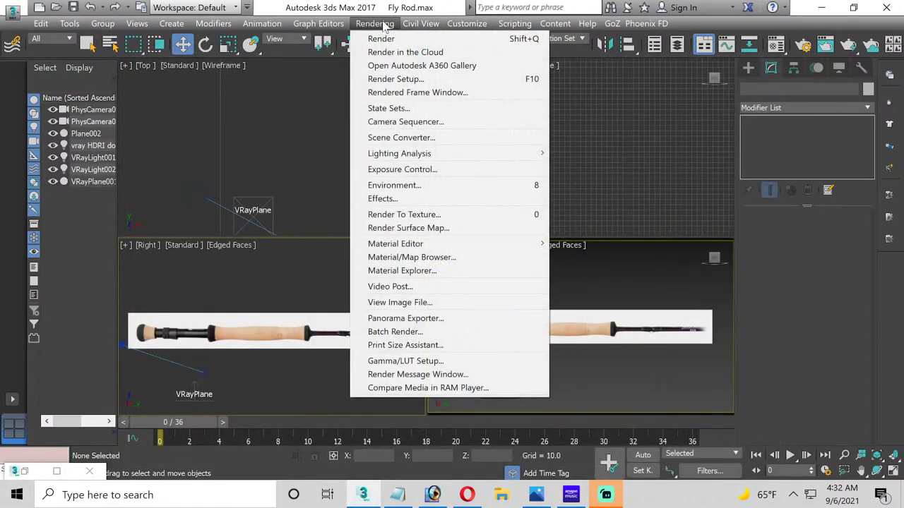
left_click(389, 302)
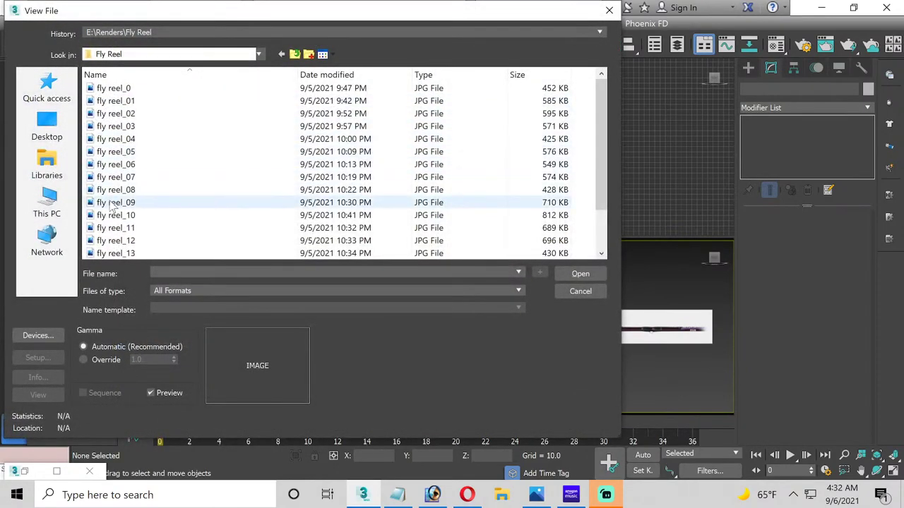
left_click(117, 202)
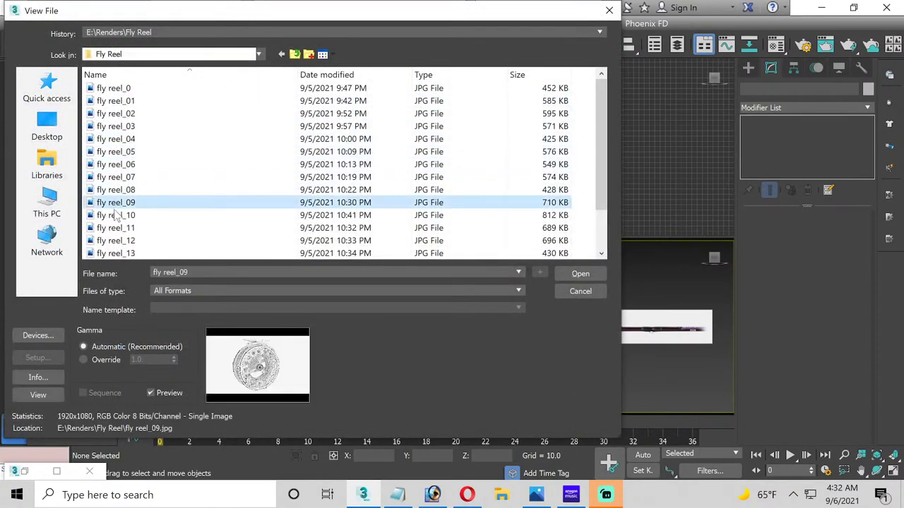
left_click(118, 216)
left_click(116, 190)
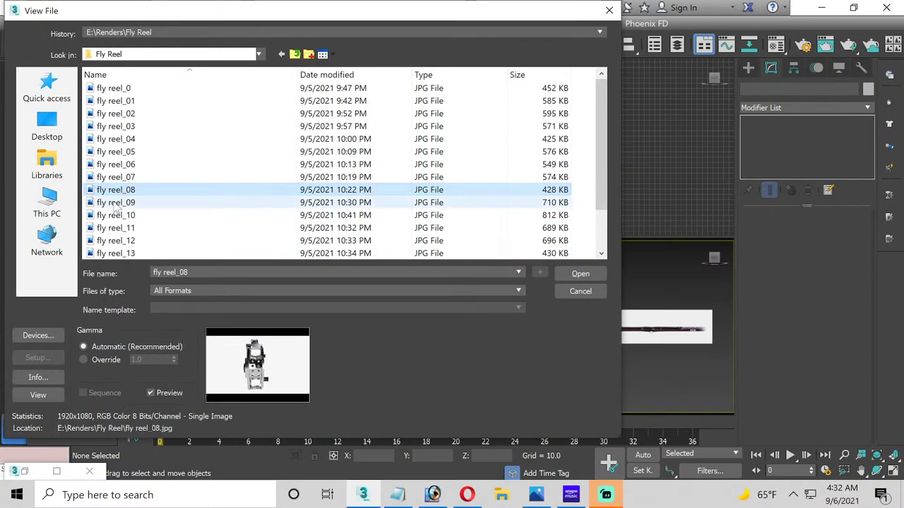
left_click(115, 203)
left_click(120, 215)
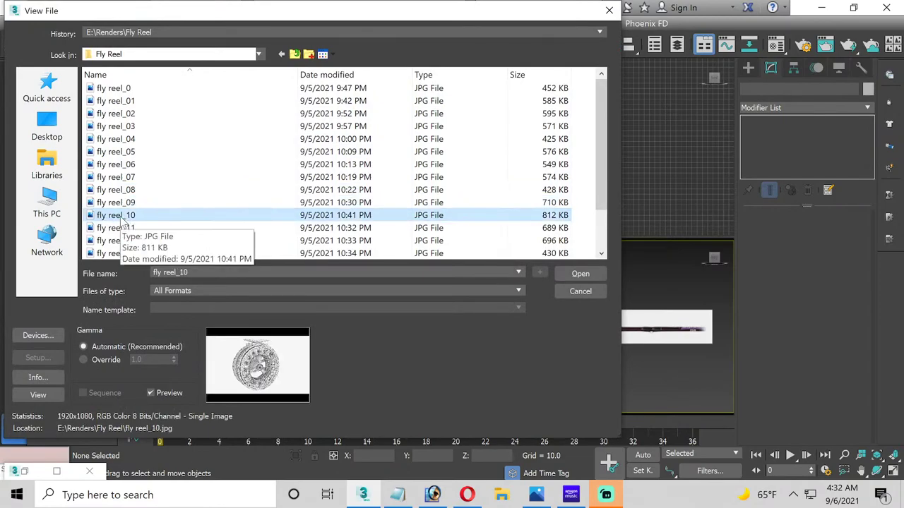
double_click(120, 218)
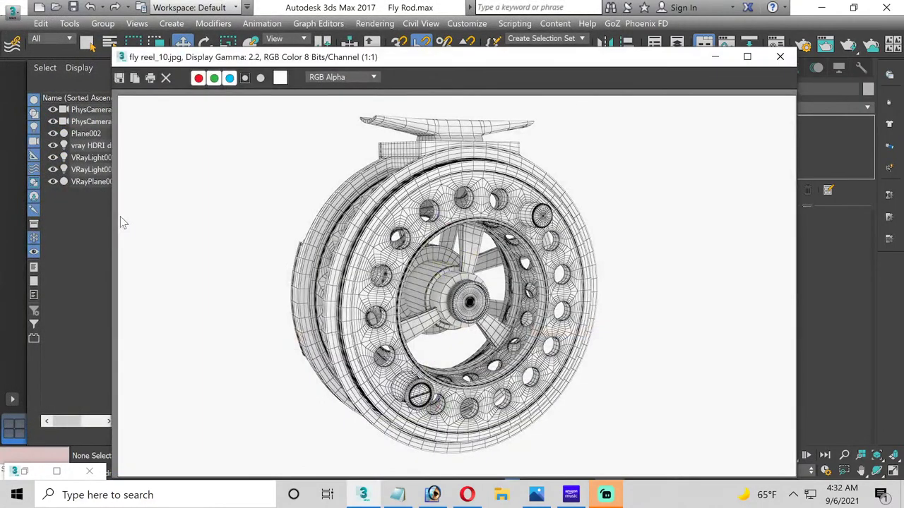
scroll(406, 245, "up", 1)
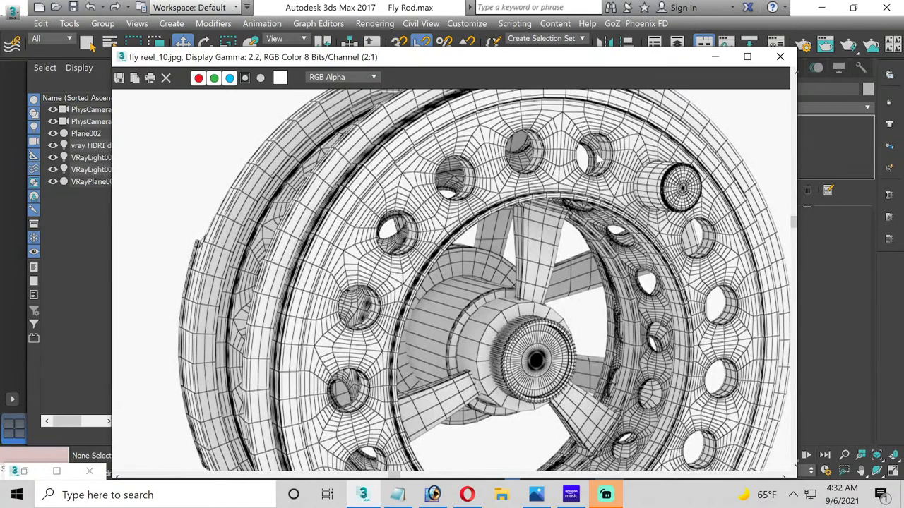
middle_click_drag(545, 190, 503, 272)
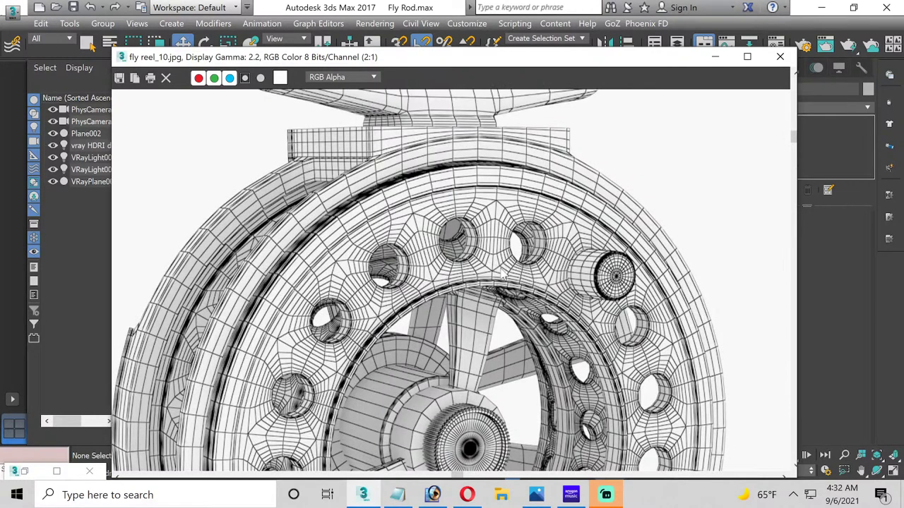
middle_click_drag(460, 235, 456, 269)
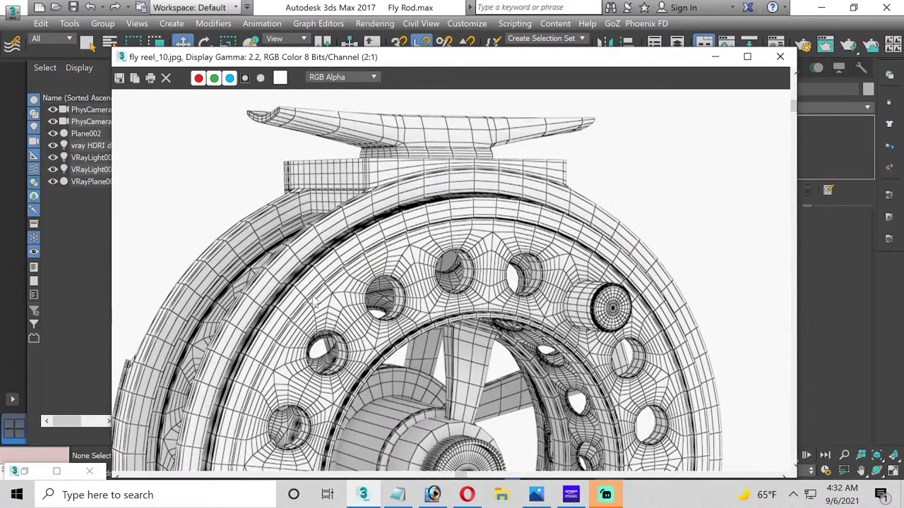
left_click(778, 60)
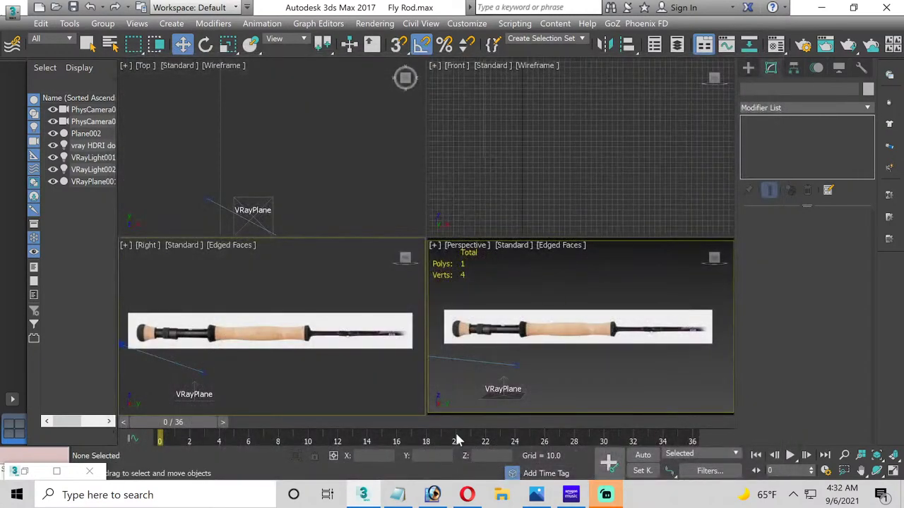
left_click(397, 495)
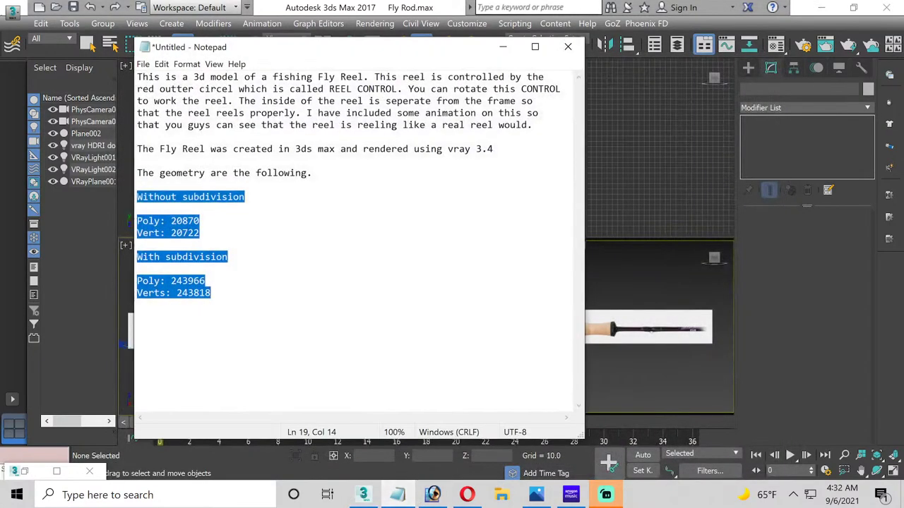
left_click(206, 280)
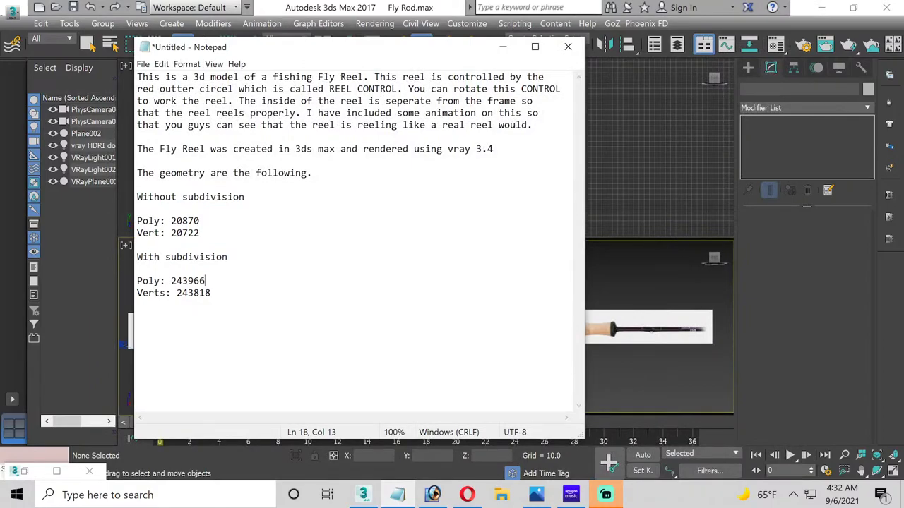
left_click(503, 46)
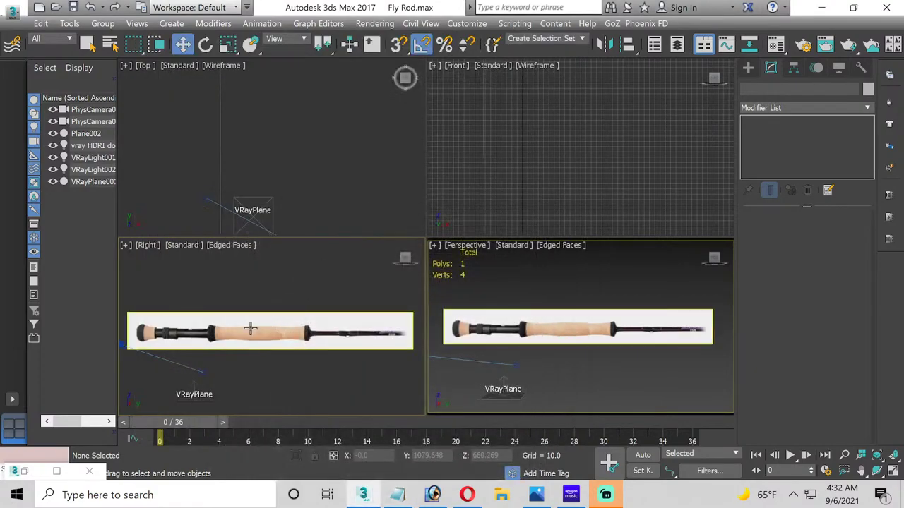
Step: Connect Plane002's top and bottom edges with 2 segments, making 3 polygons
left_click(249, 328)
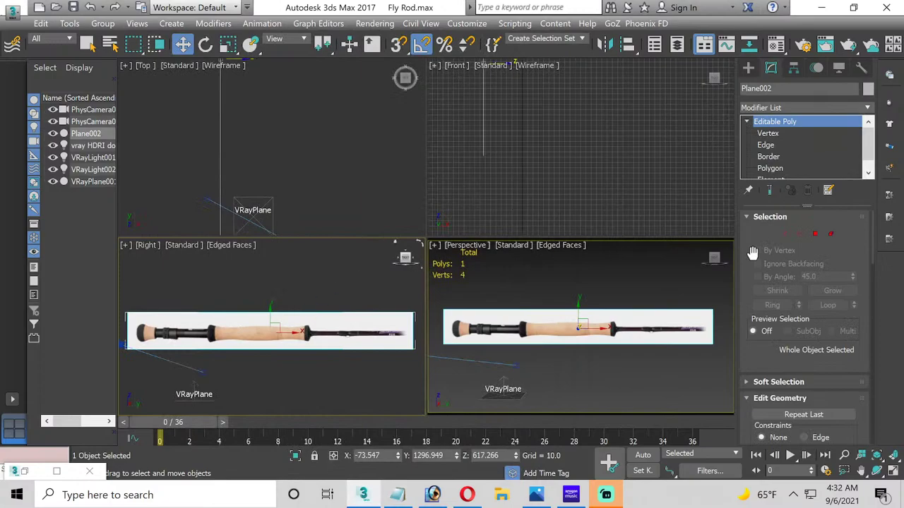
left_click(765, 145)
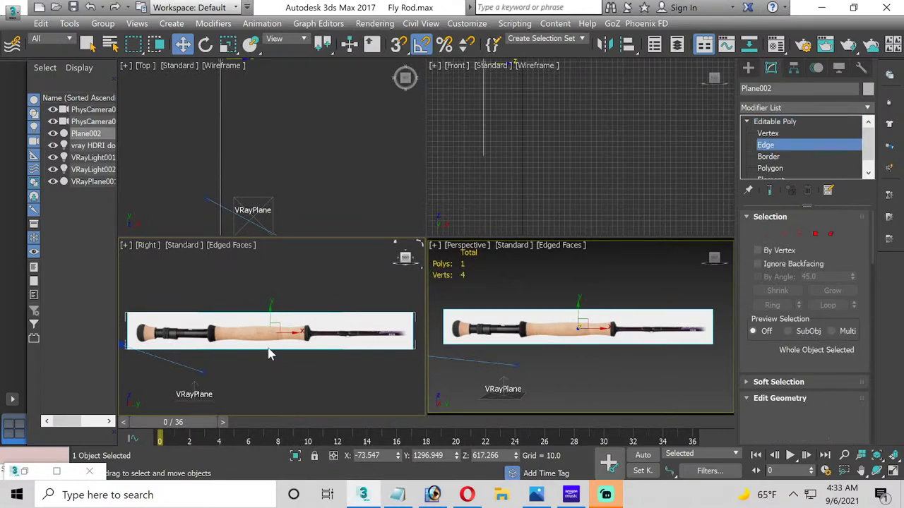
left_click(251, 312)
left_click(261, 359, "ctrl")
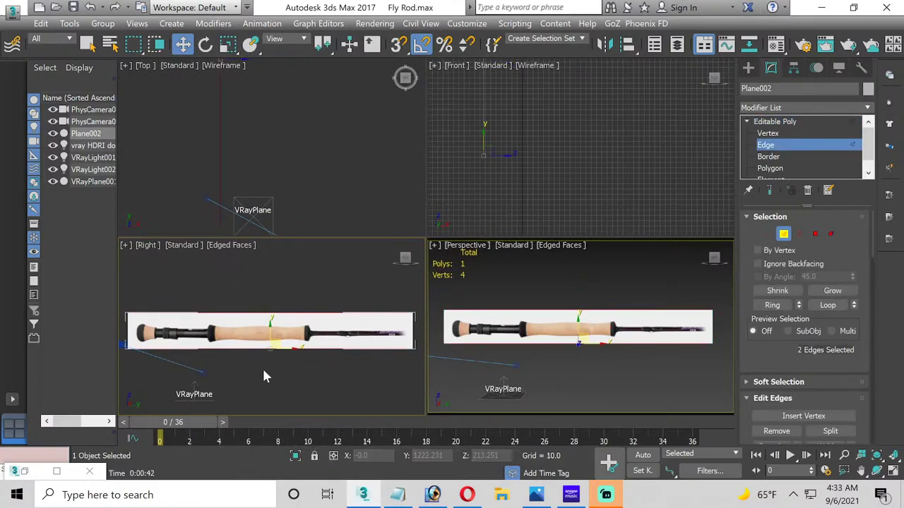
scroll(830, 352, "down", 3)
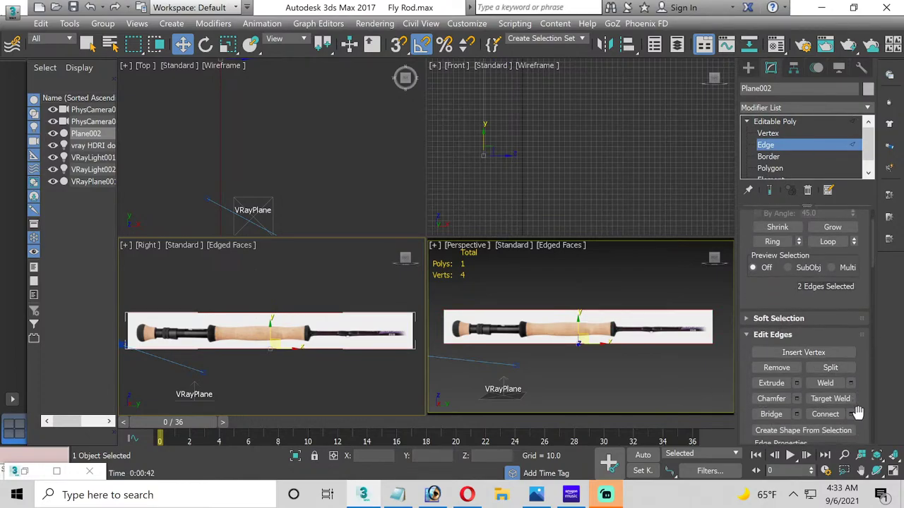
left_click(851, 415)
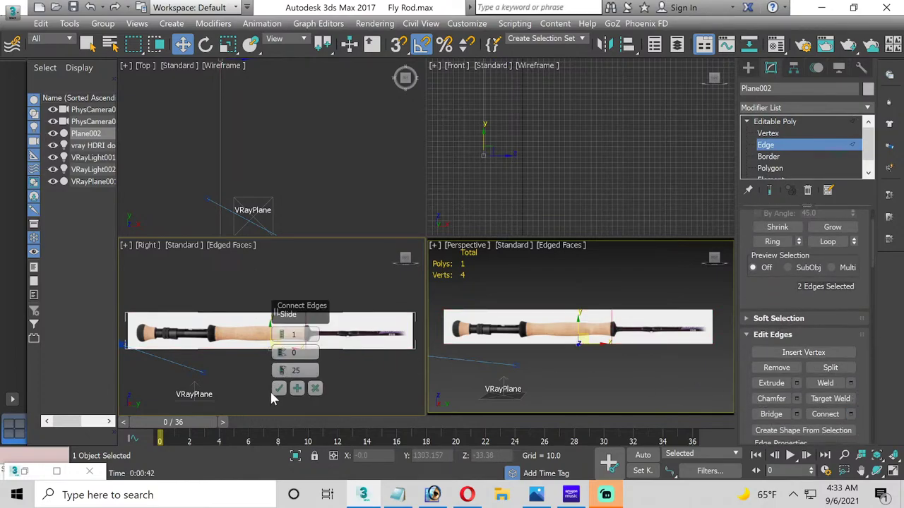
left_click_drag(281, 333, 281, 326)
left_click(279, 388)
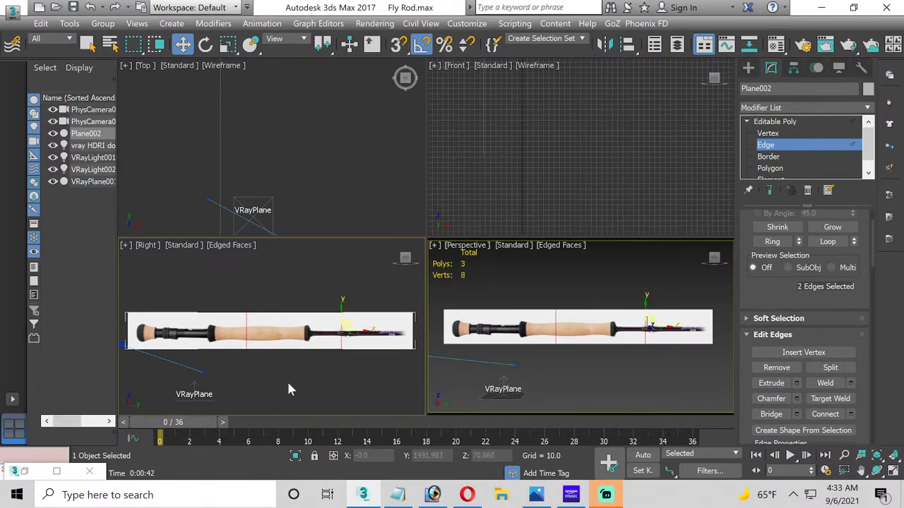
left_click(780, 168)
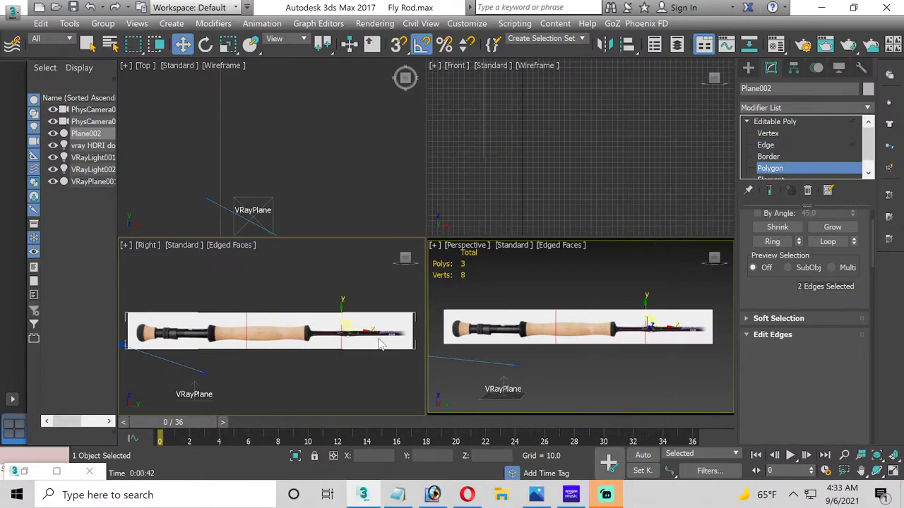
Step: Select each of Plane002's three polygon sections, then all with Ctrl+A, and deselect
left_click(271, 333)
scroll(294, 353, "up", 2)
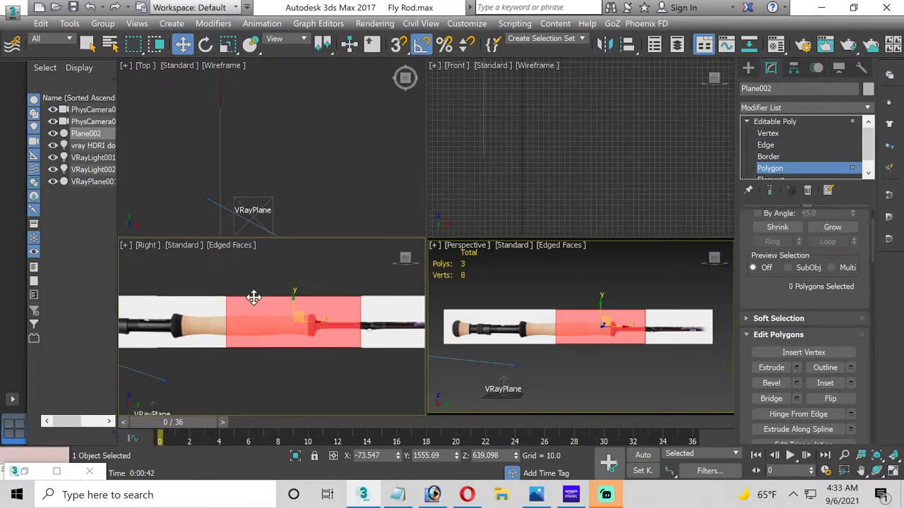
scroll(283, 346, "up", 2)
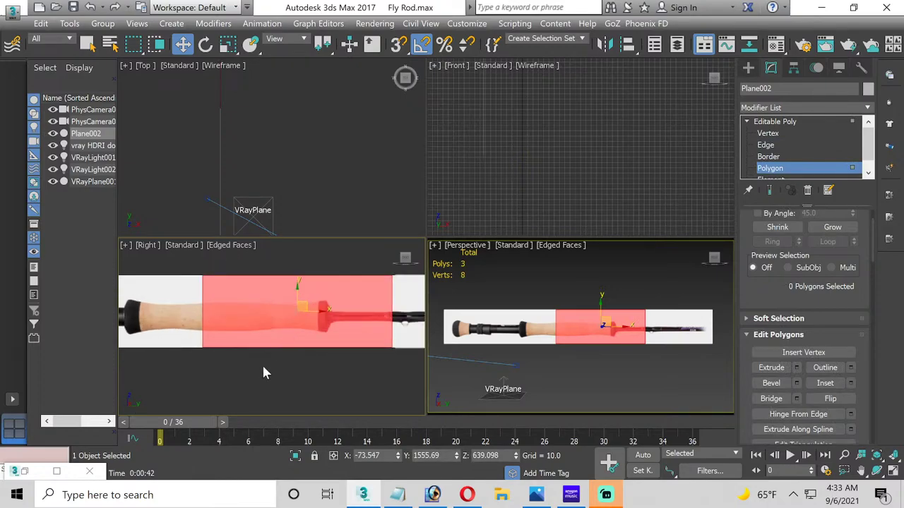
mouse_move(263, 372)
middle_mouse_down()
mouse_move(197, 374)
mouse_move(155, 393)
mouse_move(253, 380)
middle_mouse_up()
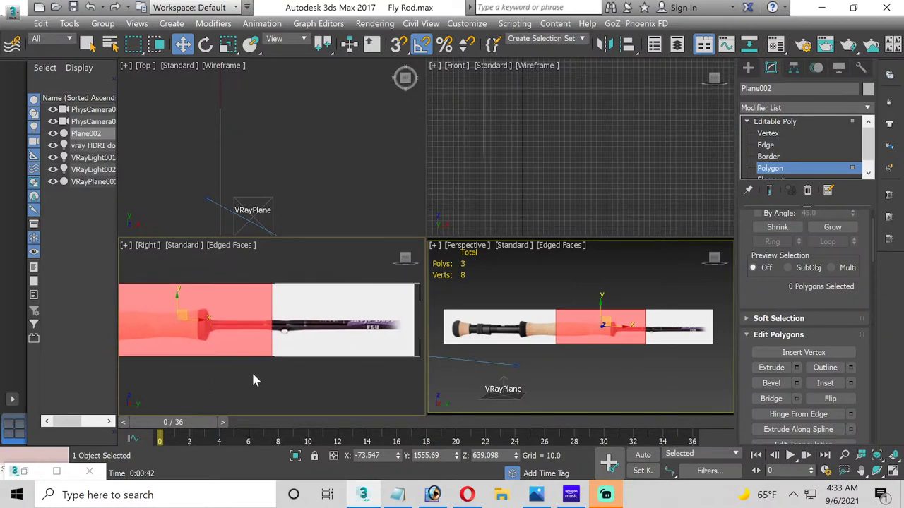
left_click(311, 346)
left_click(190, 311)
middle_click_drag(189, 311, 278, 340)
left_click(195, 307)
scroll(286, 313, "down", 2)
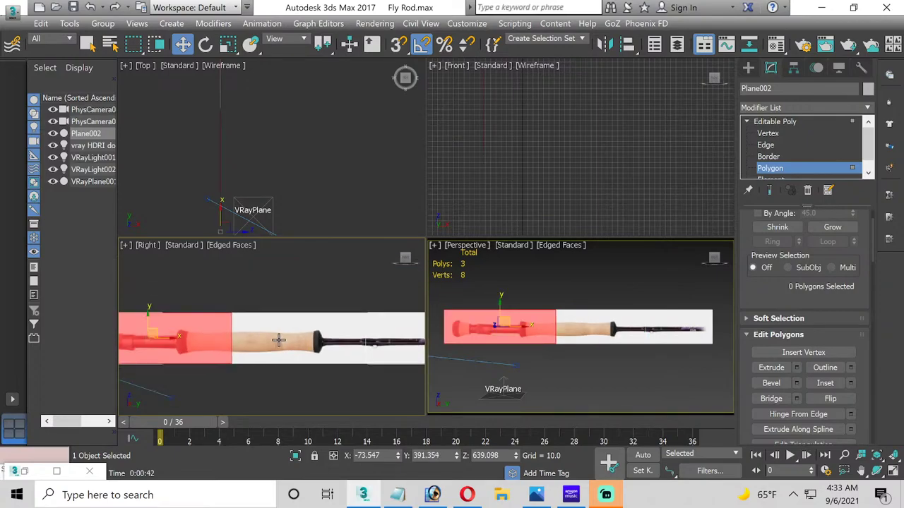
key("ctrl+a")
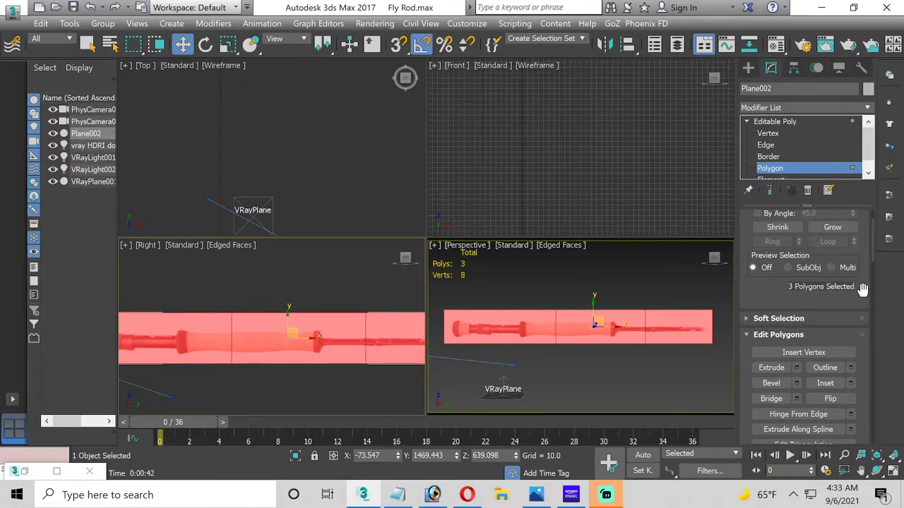
left_click(296, 256)
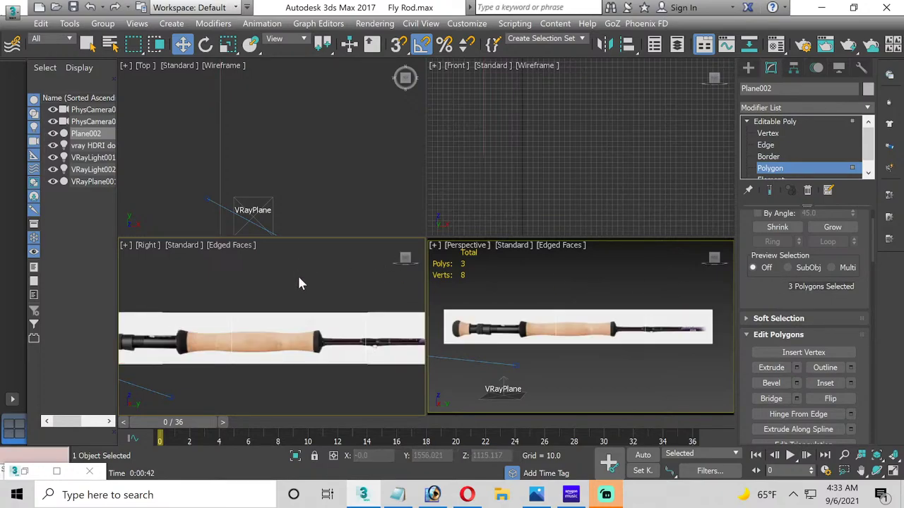
Step: Check the two dividing edges at Edge level, then switch to Photoshop
left_click(765, 146)
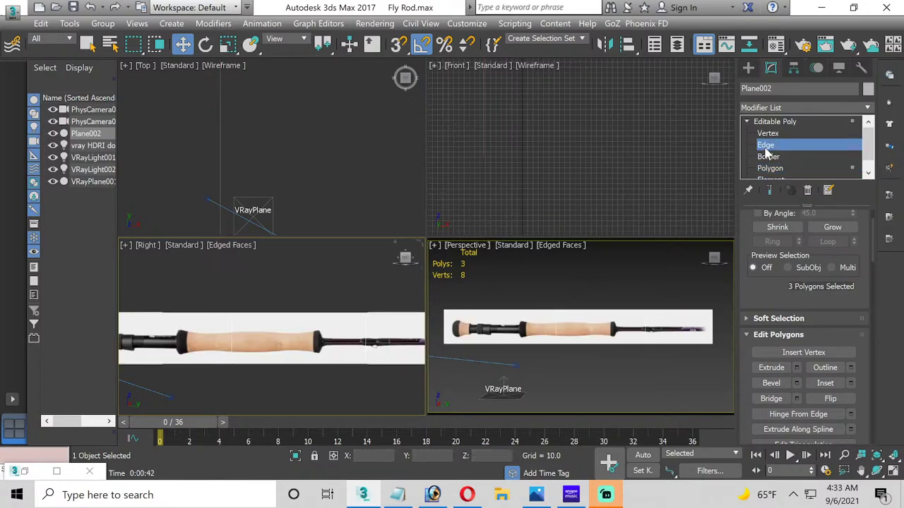
left_click(239, 351)
left_click(232, 335)
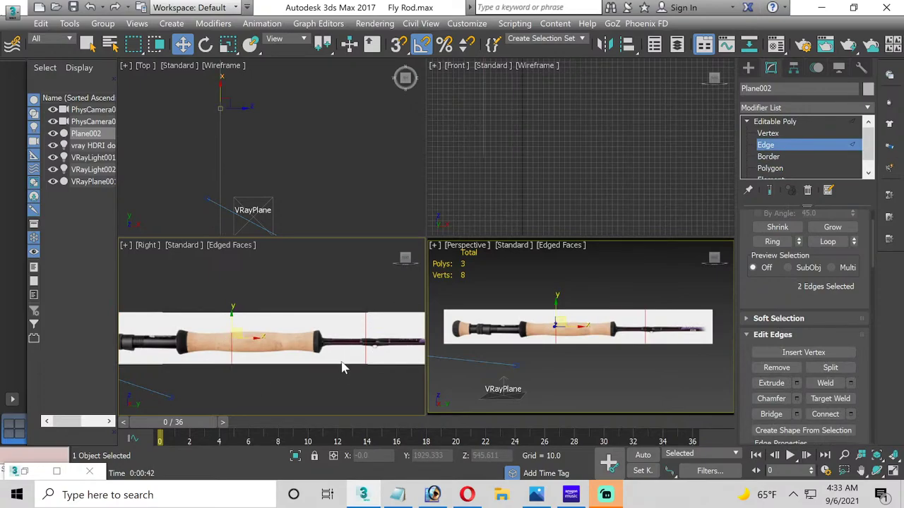
left_click(432, 494)
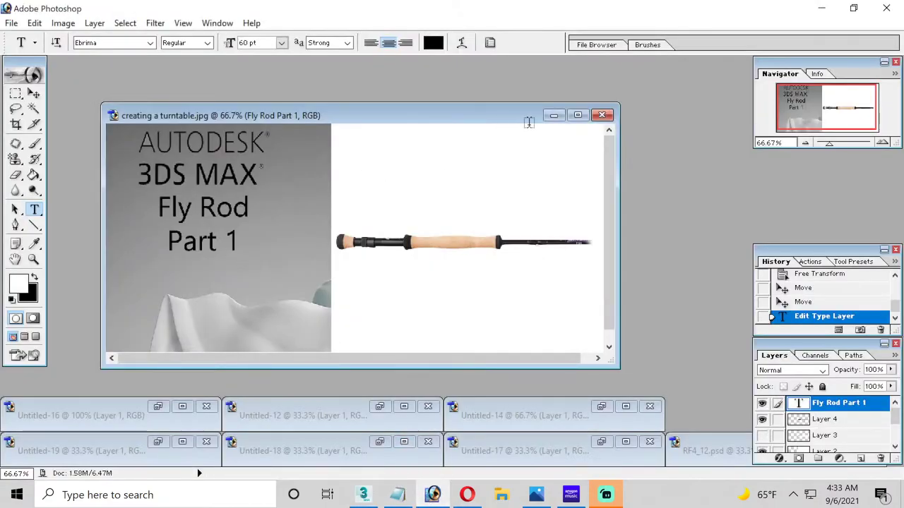
Step: Bring up the Untitled-17 rod image and try a Brightness/Contrast change, then cancel it
left_click(553, 115)
key("ctrl+Tab")
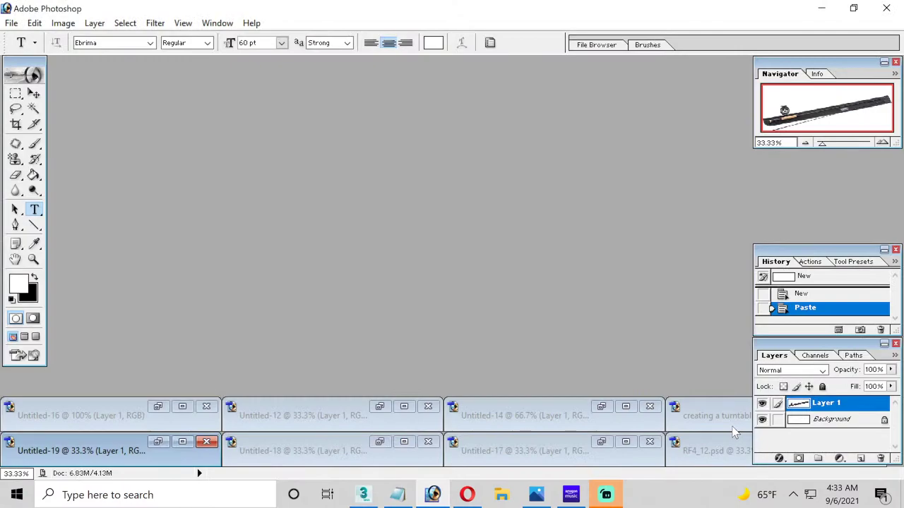
left_click(625, 442)
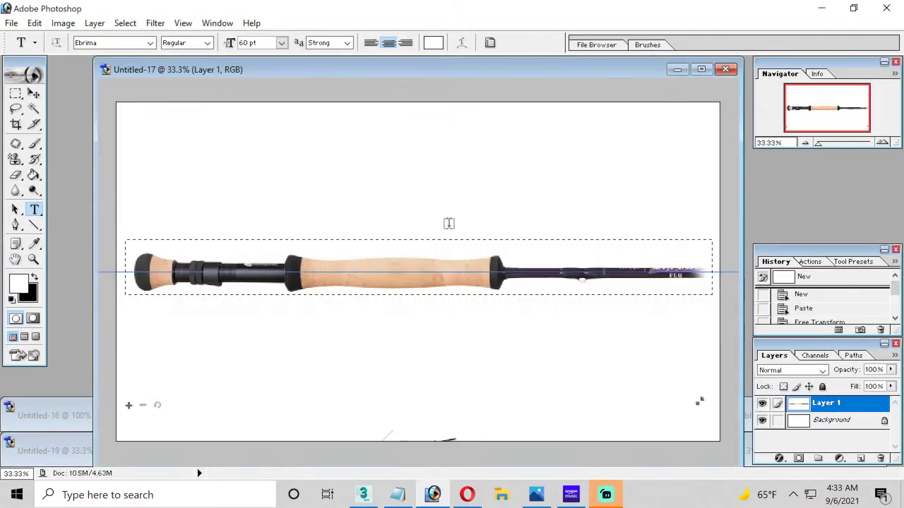
left_click(63, 23)
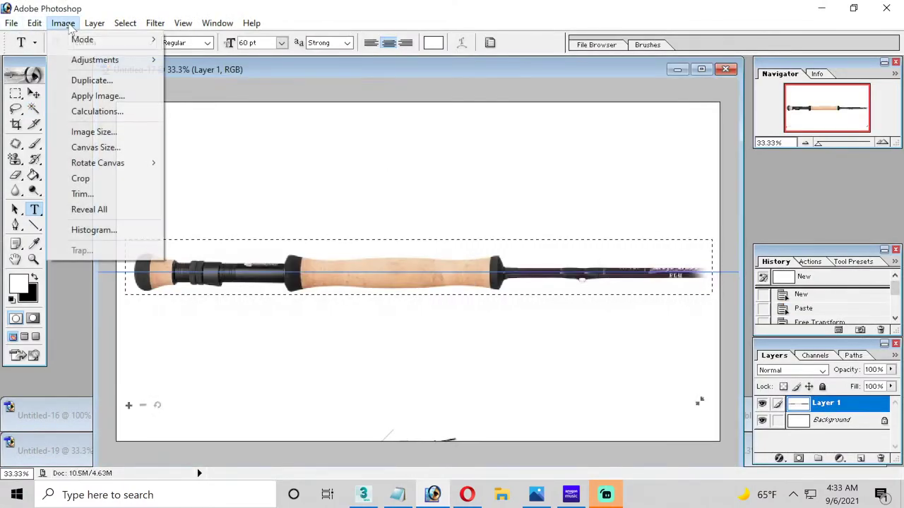
mouse_move(80, 63)
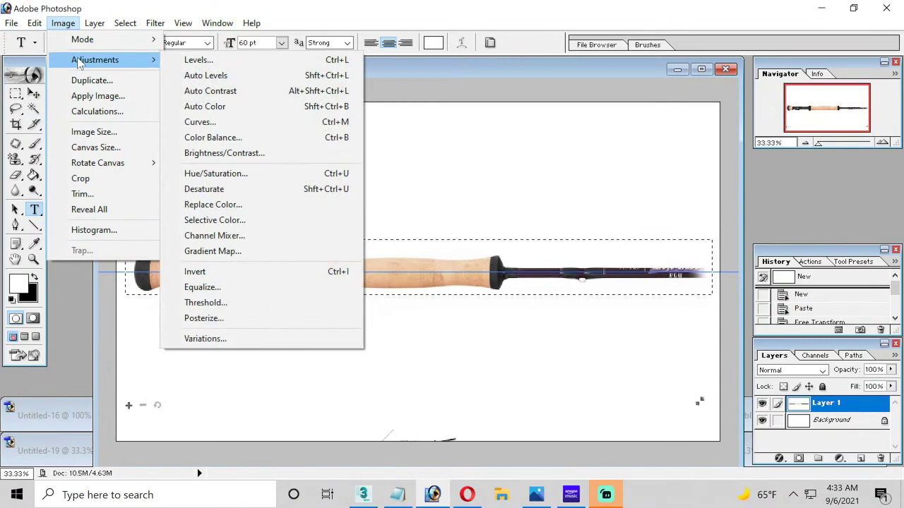
left_click(278, 153)
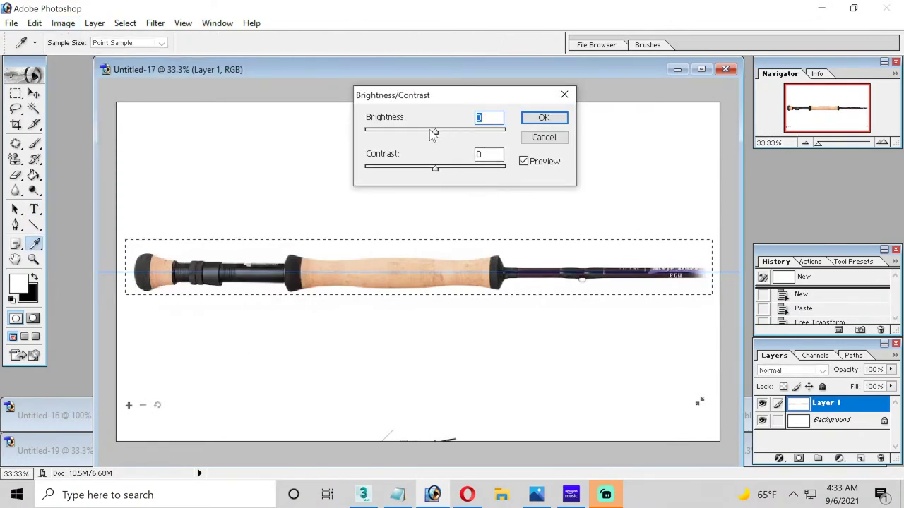
mouse_move(434, 132)
left_mouse_down()
mouse_move(400, 135)
mouse_move(420, 134)
left_mouse_up()
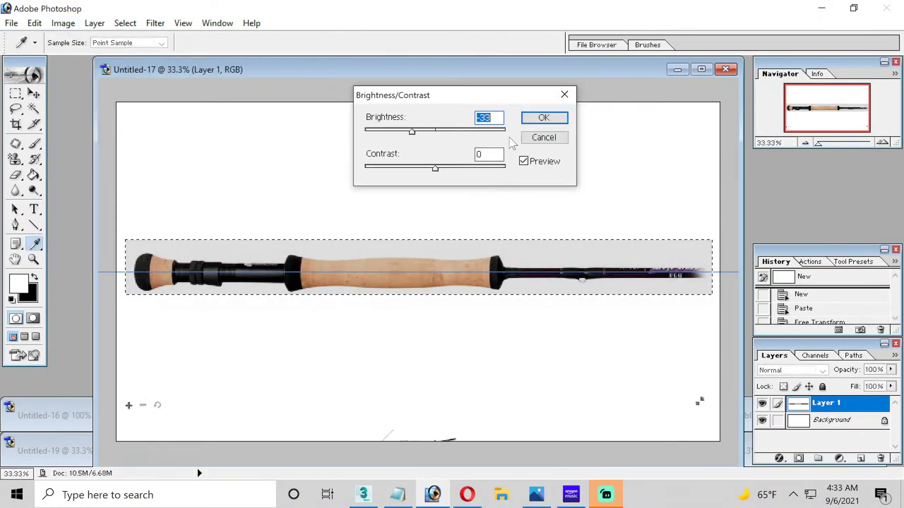
left_click(544, 137)
key("t")
Step: Dismiss the Adobe Online window and deselect the area around the rod
left_click(20, 75)
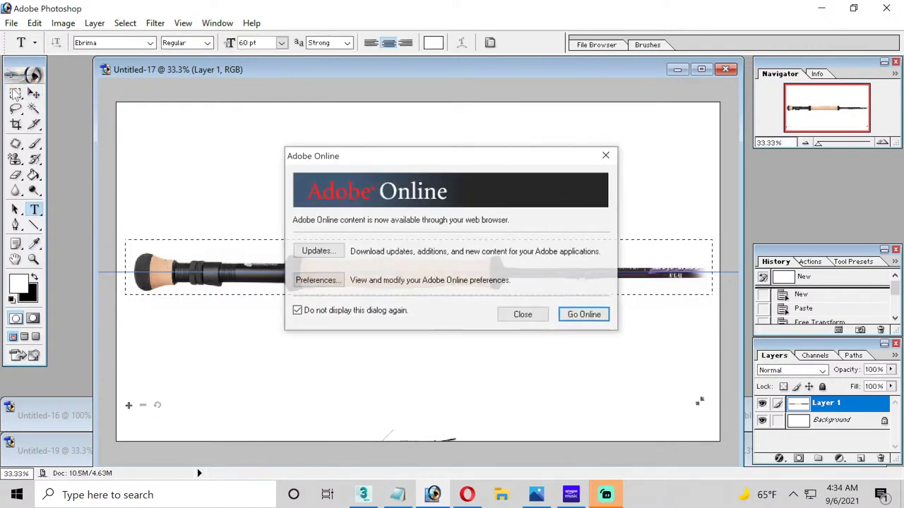
left_click(520, 314)
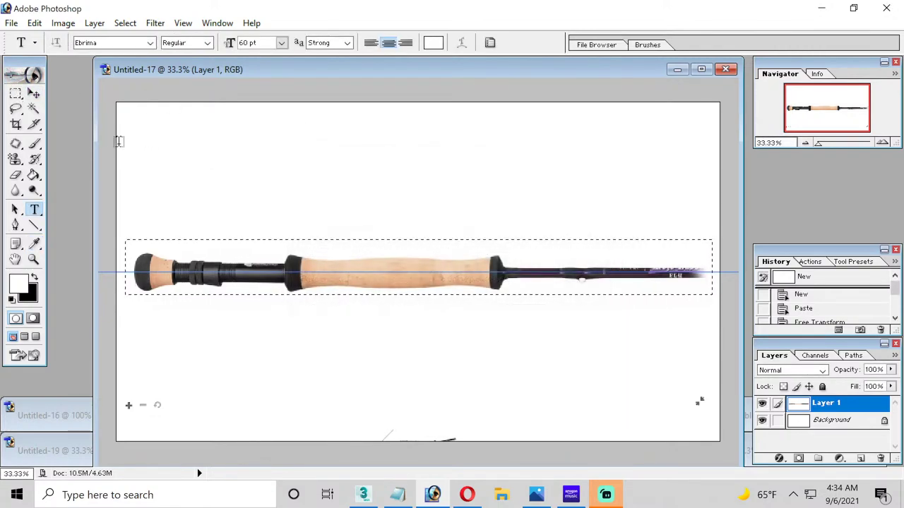
key("m")
left_click(297, 195)
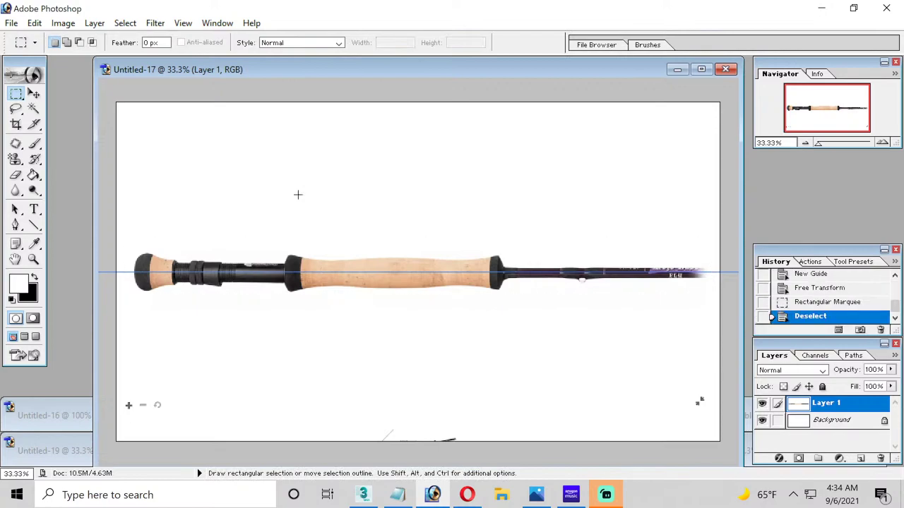
Step: Apply Brightness/Contrast with Brightness -39 and Contrast -19 to the rod image
left_click(63, 22)
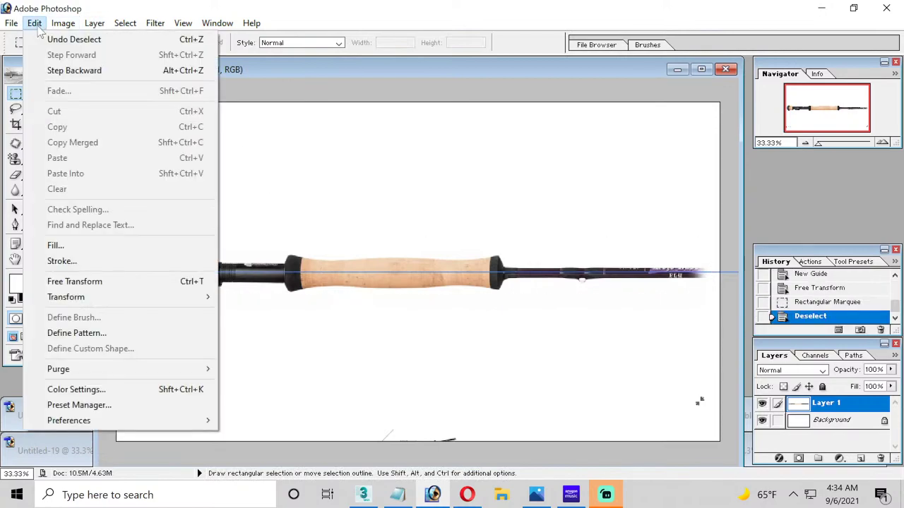
mouse_move(62, 23)
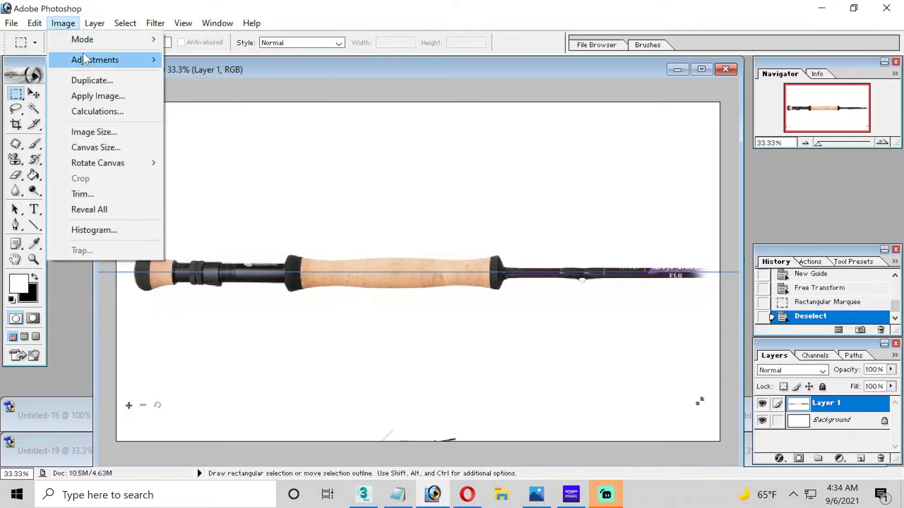
mouse_move(81, 60)
left_click(233, 151)
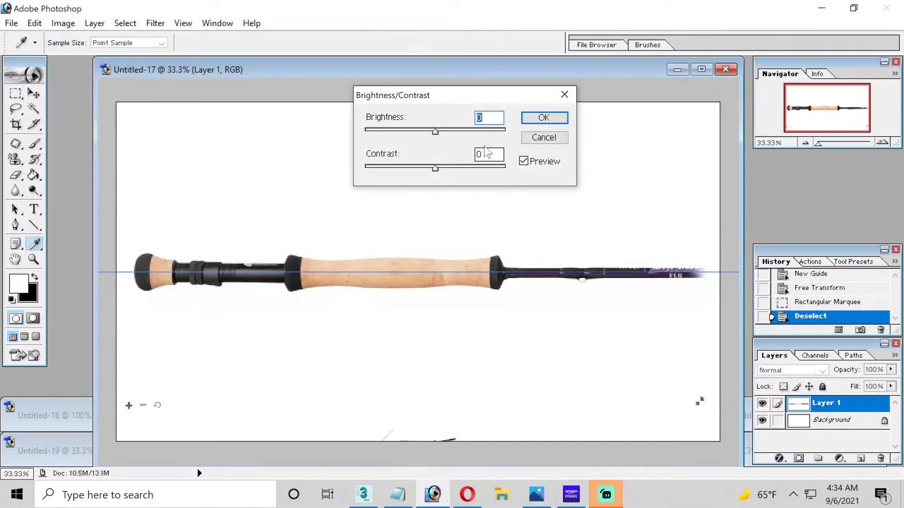
left_click_drag(435, 132, 407, 132)
left_click_drag(433, 170, 421, 168)
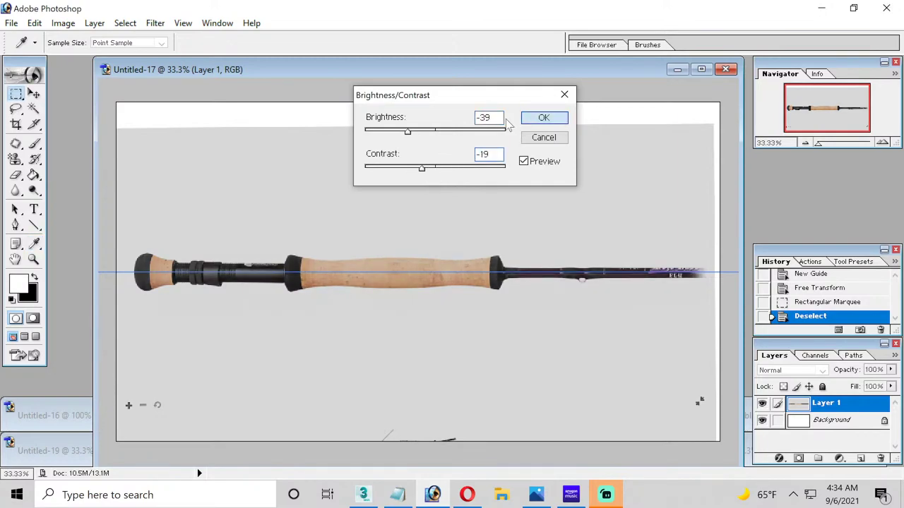
left_click(544, 117)
Step: Sample the grey background as foreground colour and paint-bucket the white top strip grey
left_click(16, 289)
left_click(362, 183)
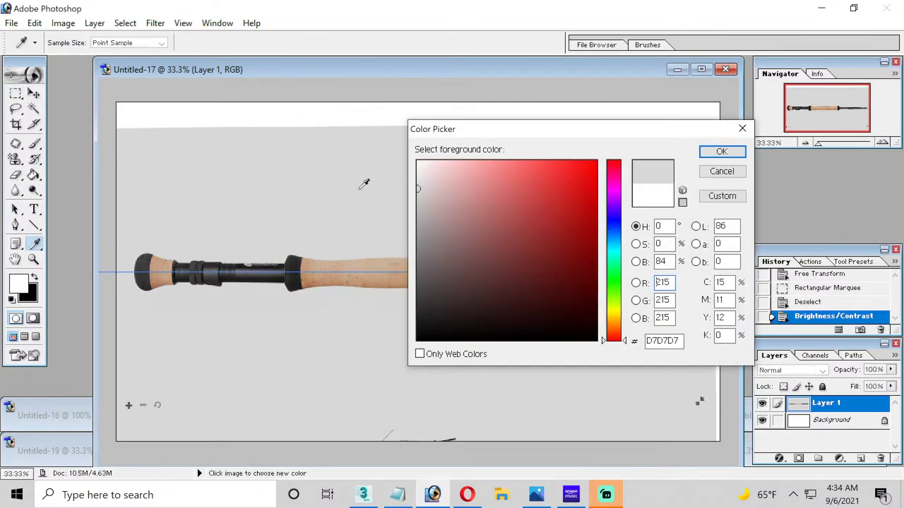
left_click(710, 153)
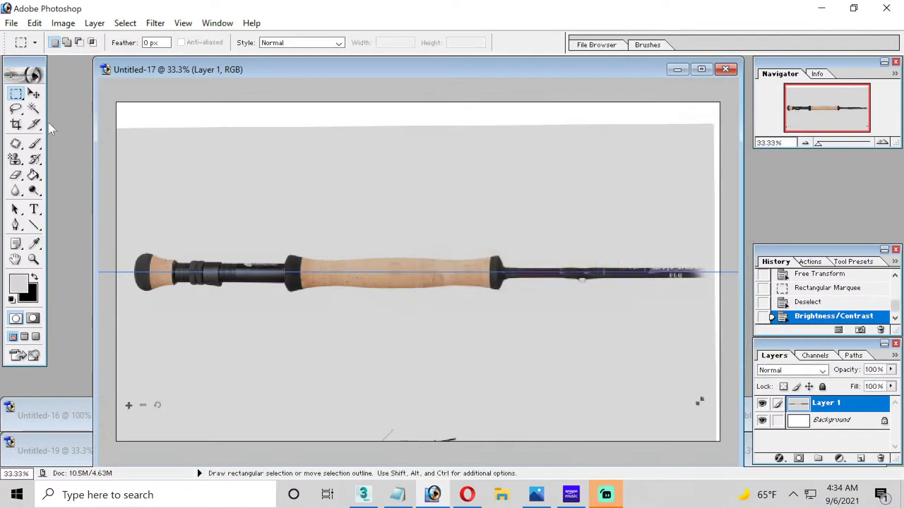
left_click(34, 175)
left_click(211, 117)
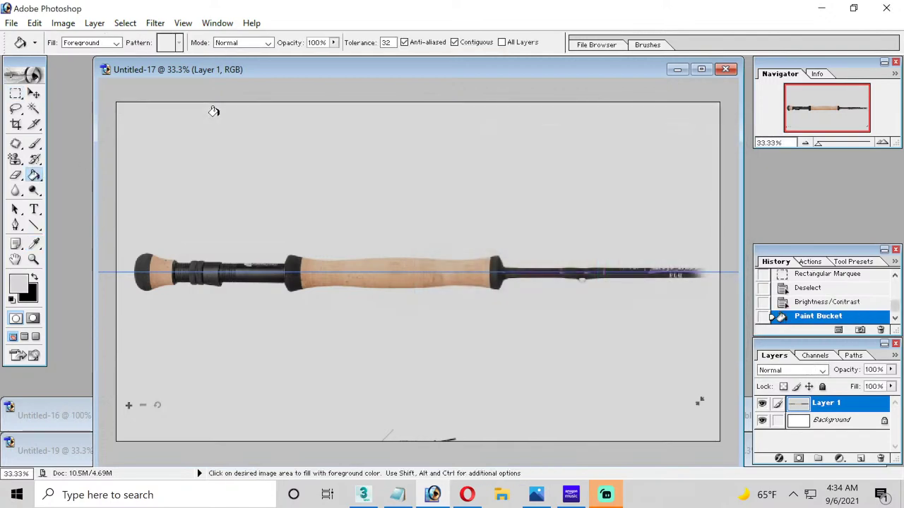
left_click(11, 22)
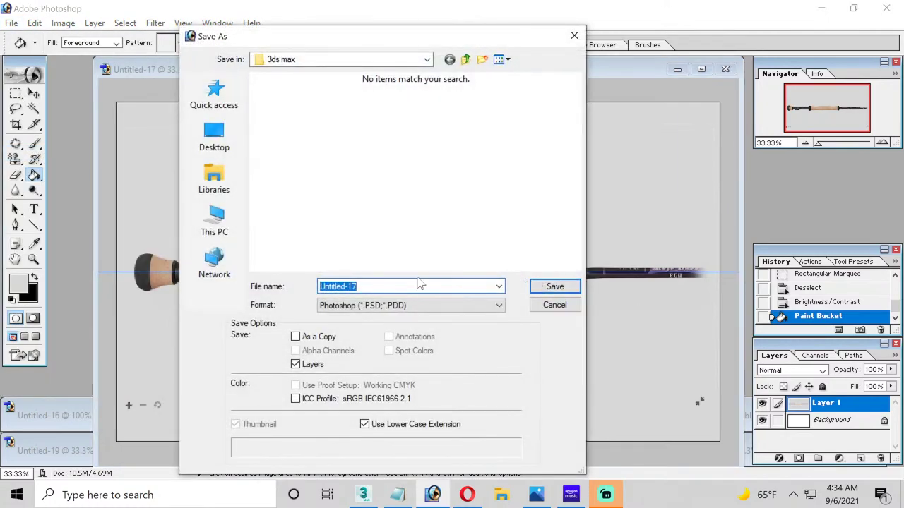
Step: Set the Save As format to JPEG and browse into Documents > 3dsMax
left_click(410, 305)
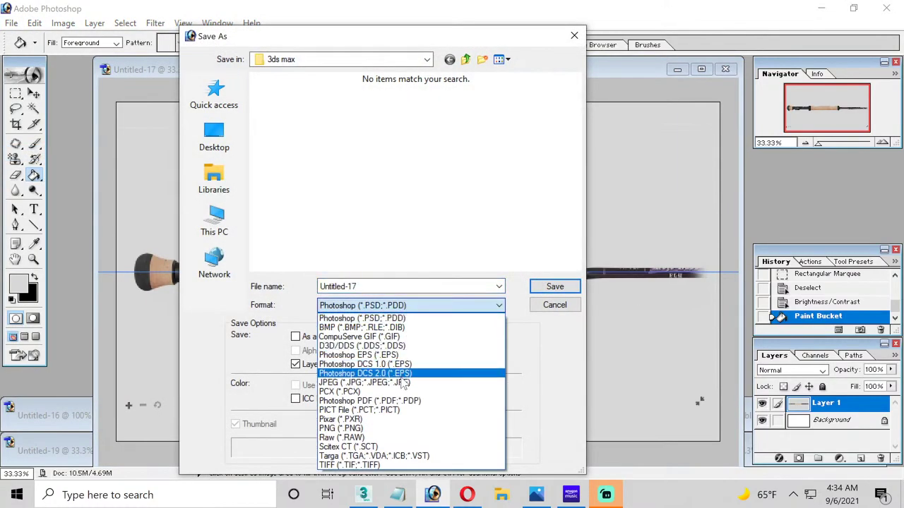
left_click(408, 382)
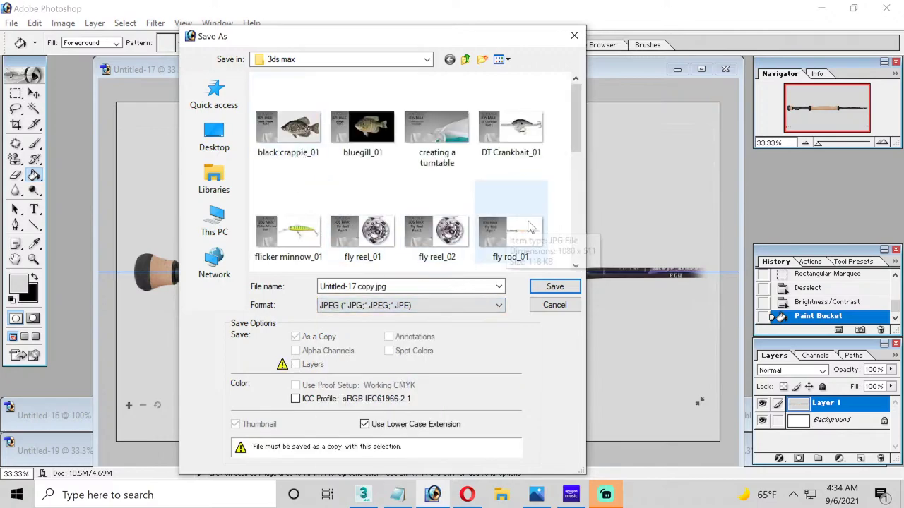
scroll(498, 212, "down", 1)
left_click(235, 177)
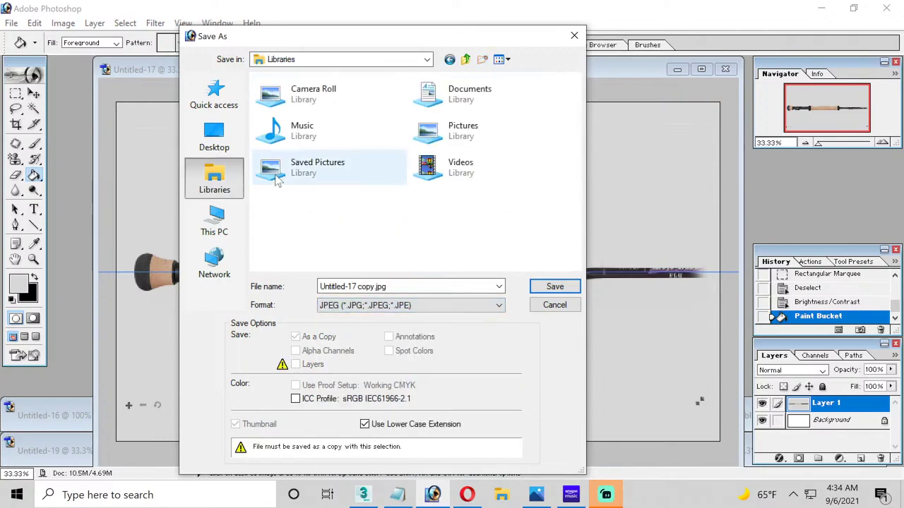
double_click(441, 95)
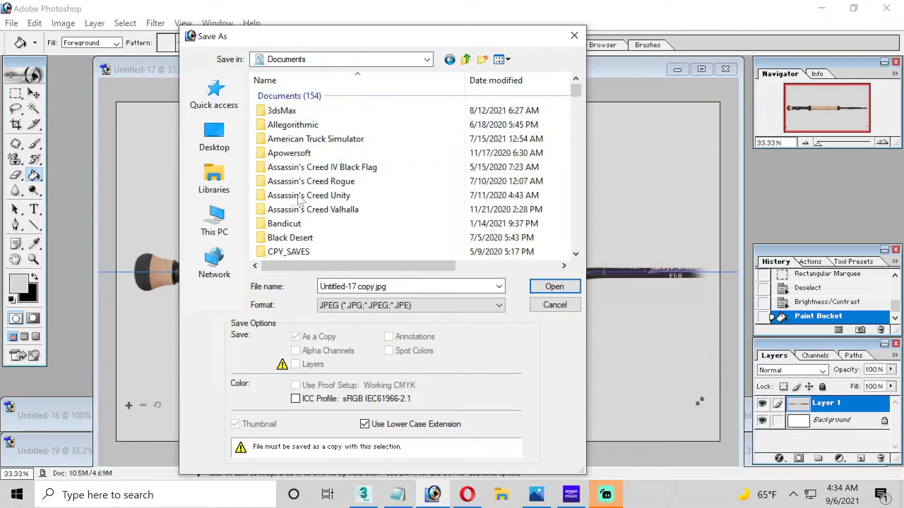
double_click(316, 113)
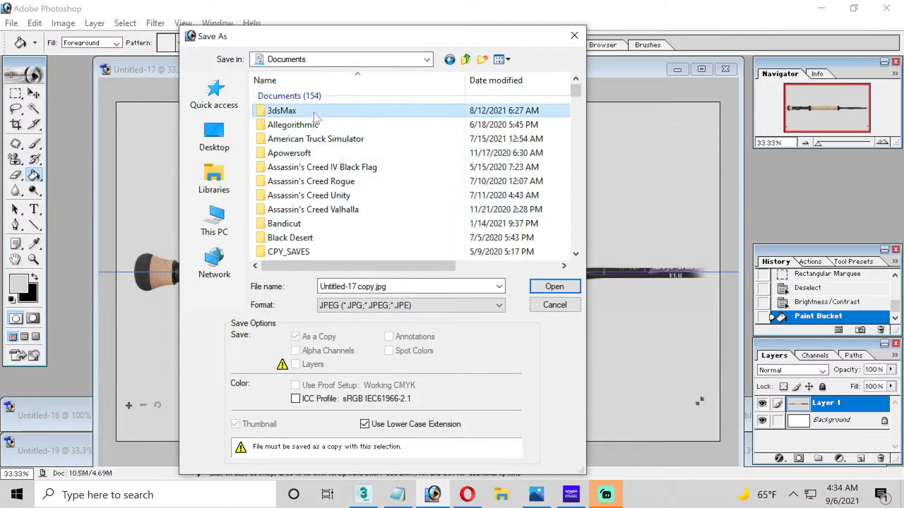
scroll(319, 178, "down", 1)
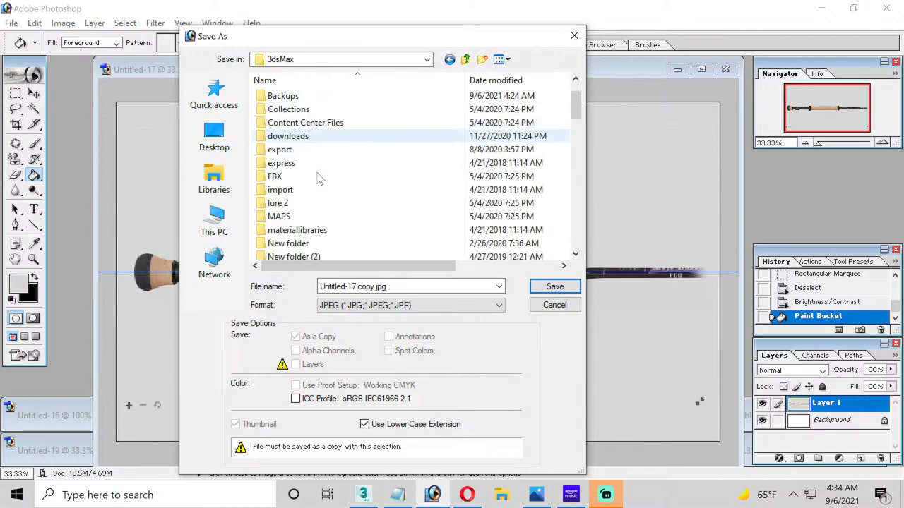
scroll(319, 179, "down", 3)
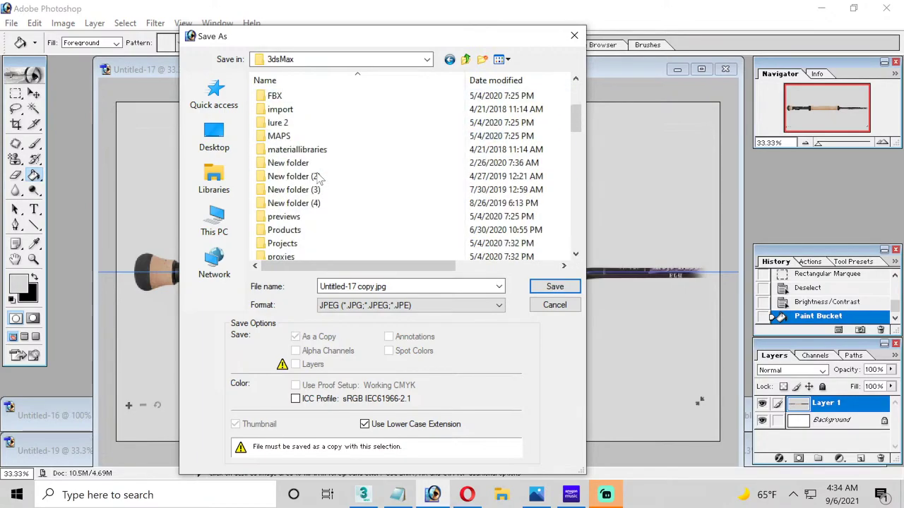
Step: Browse to the E: drive's Reference Images > Fly Rod folder
left_click(226, 219)
scroll(353, 212, "down", 2)
left_click(356, 243)
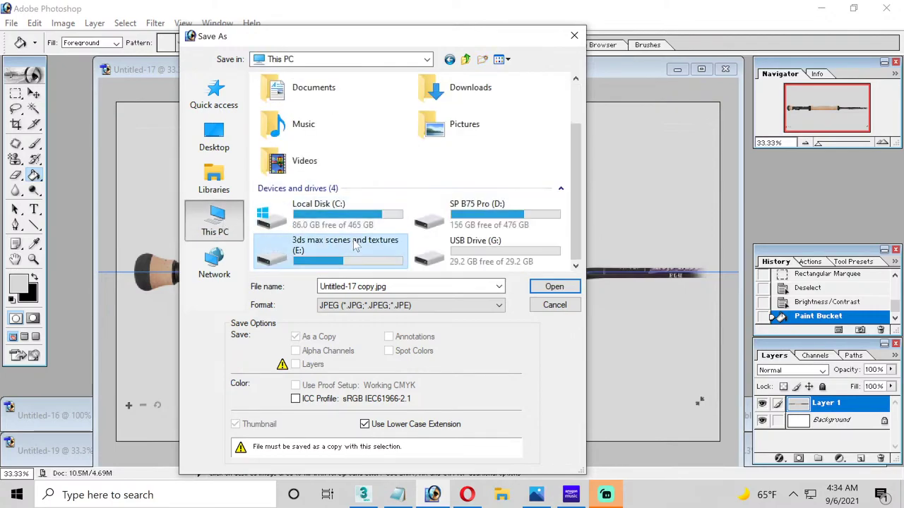
double_click(355, 244)
left_click(290, 192)
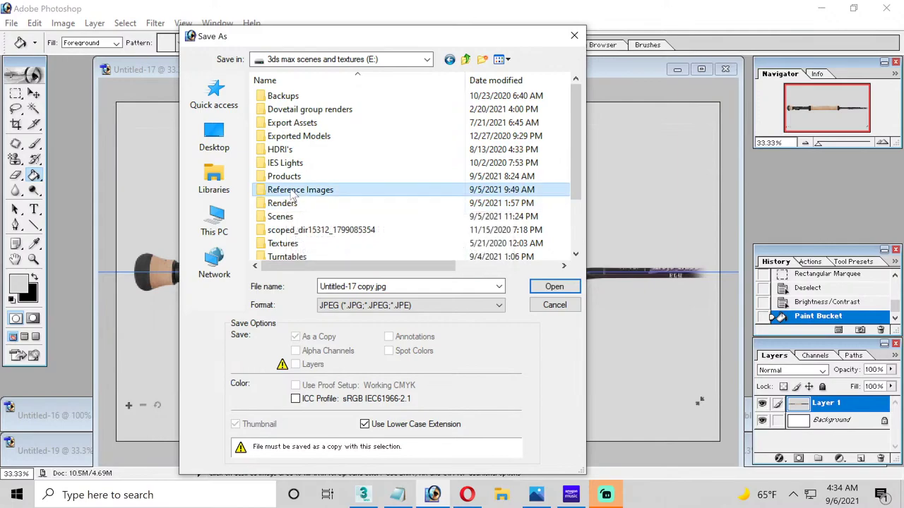
double_click(291, 191)
scroll(291, 197, "down", 12)
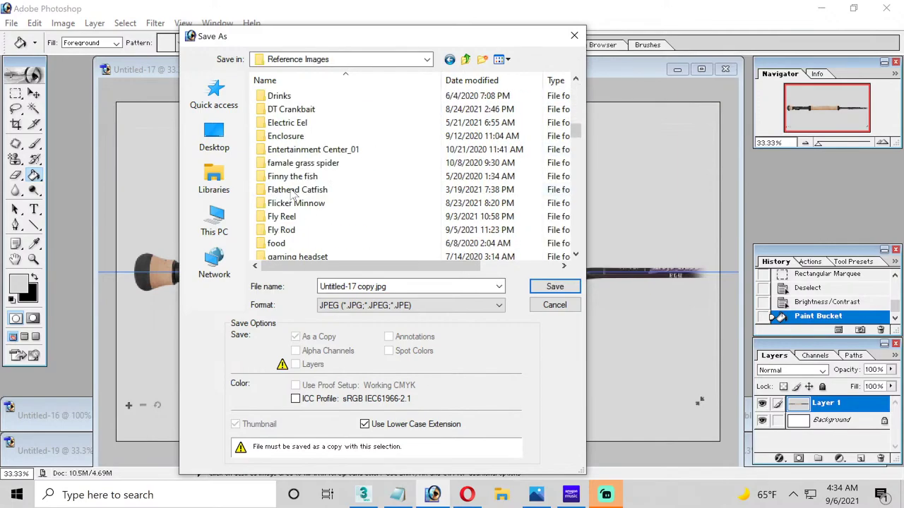
double_click(286, 230)
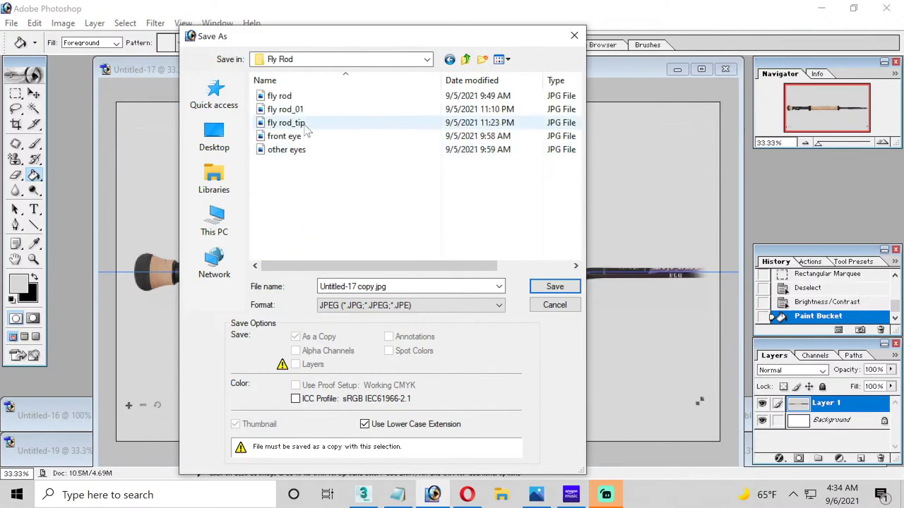
Step: Overwrite fly rod_01.jpg, confirming the replacement and JPEG Quality 12
double_click(289, 109)
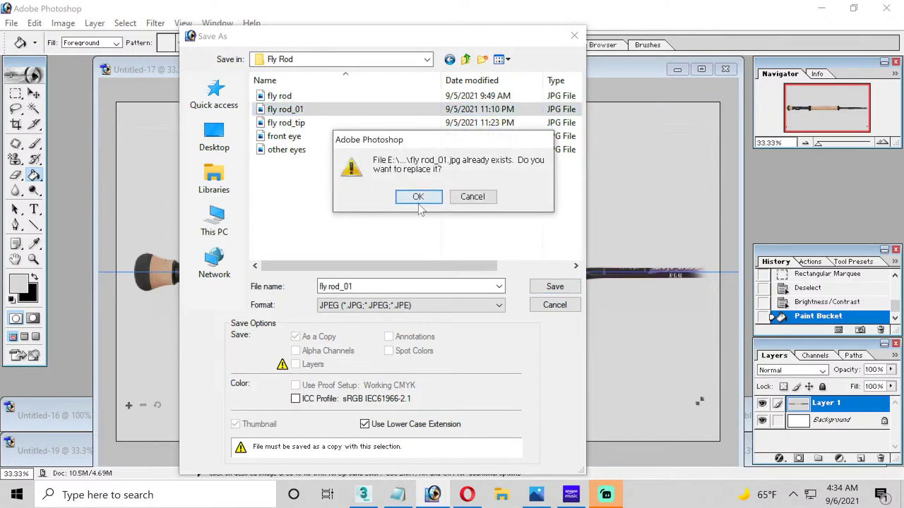
left_click(418, 198)
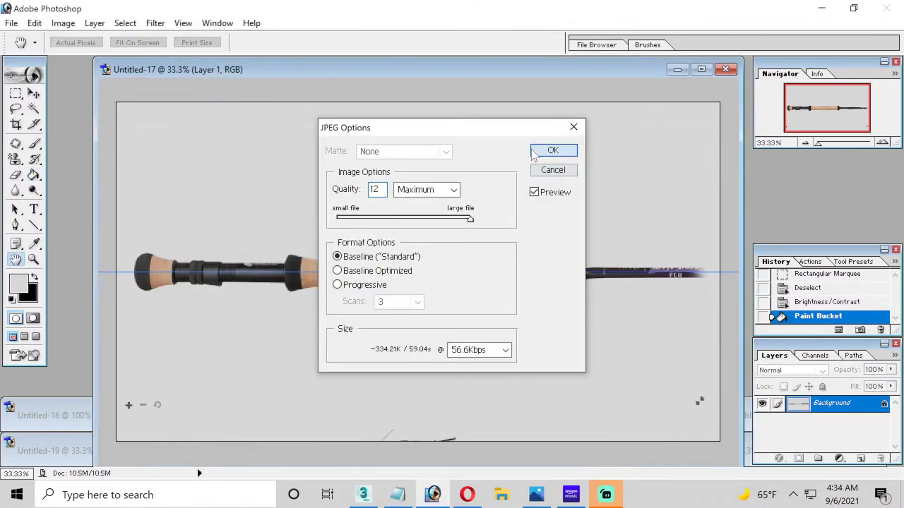
left_click(535, 154)
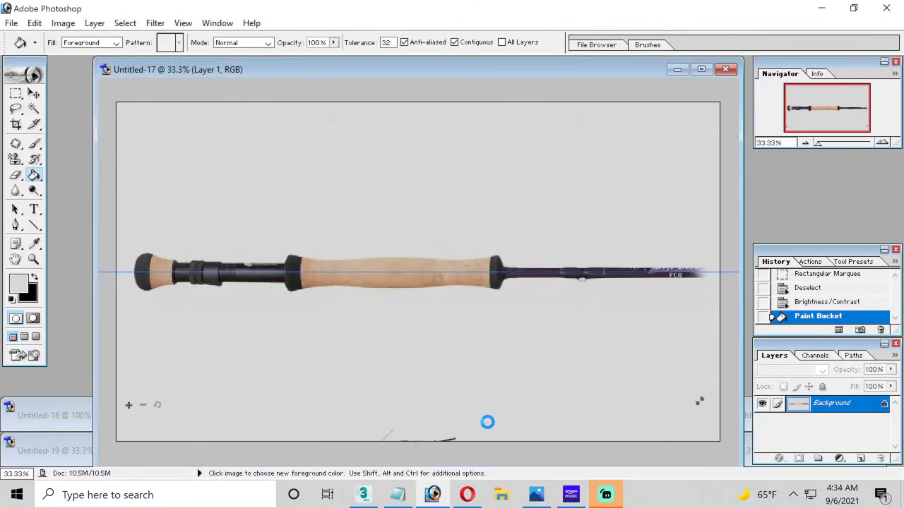
Step: Return to the Fly Rod scene, reselect Plane002 and maximize the Right viewport
left_click(362, 495)
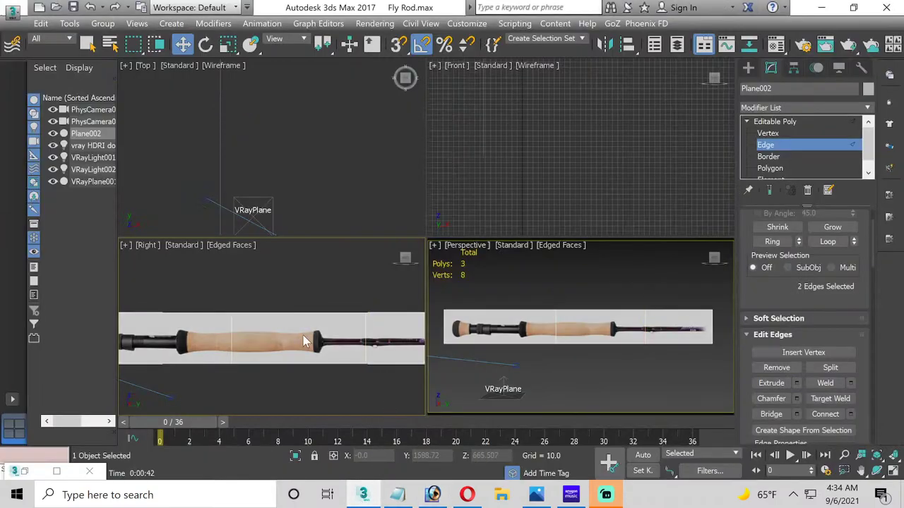
left_click(767, 145)
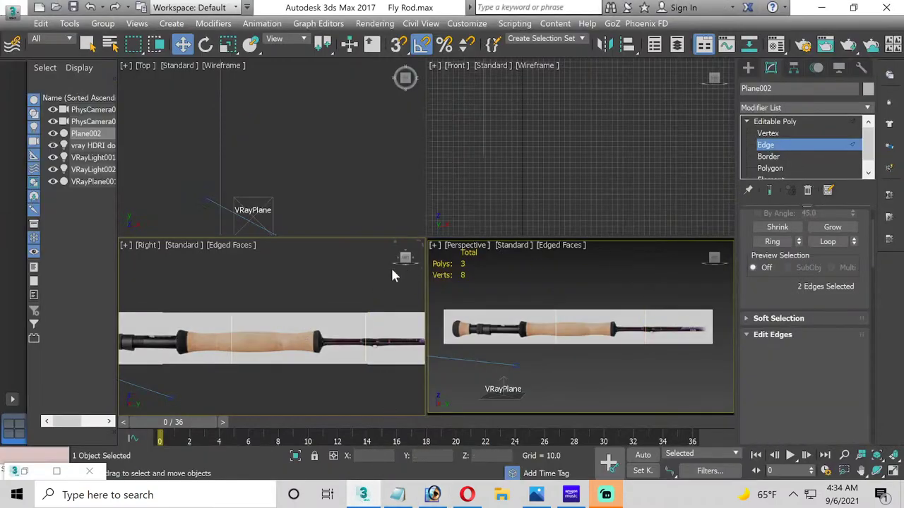
left_click(298, 311)
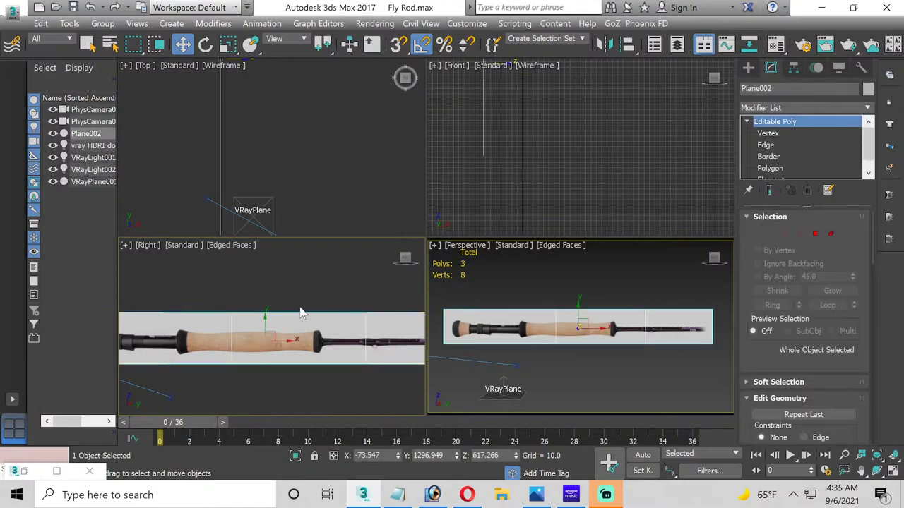
left_click(337, 296)
left_click(339, 323)
left_click(893, 477)
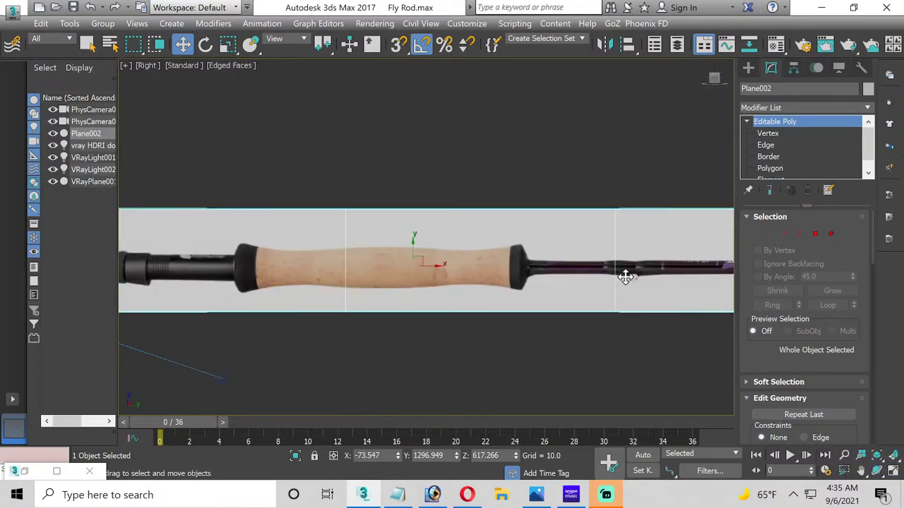
middle_click_drag(494, 187, 389, 156)
Step: Select Plane002's vertical edges past and across the cork grip, then its top edge
left_click(765, 145)
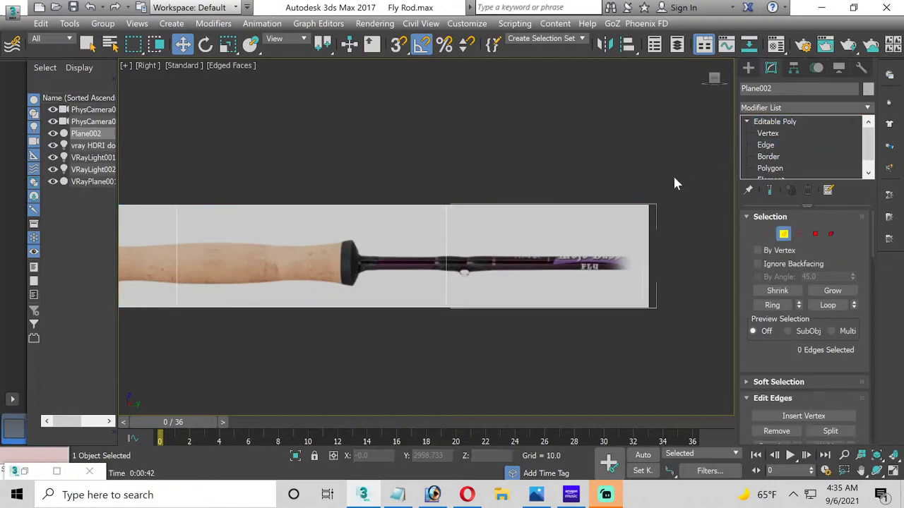
left_click(447, 233)
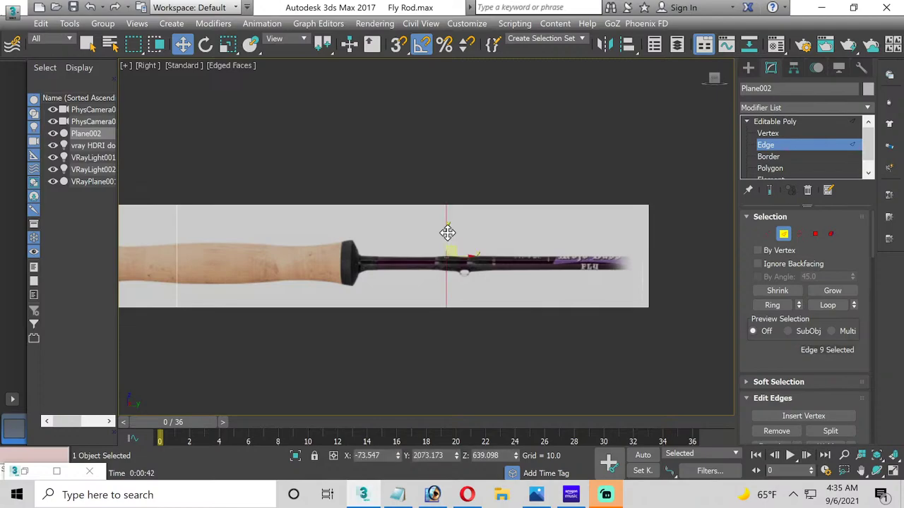
middle_click_drag(259, 272, 678, 262)
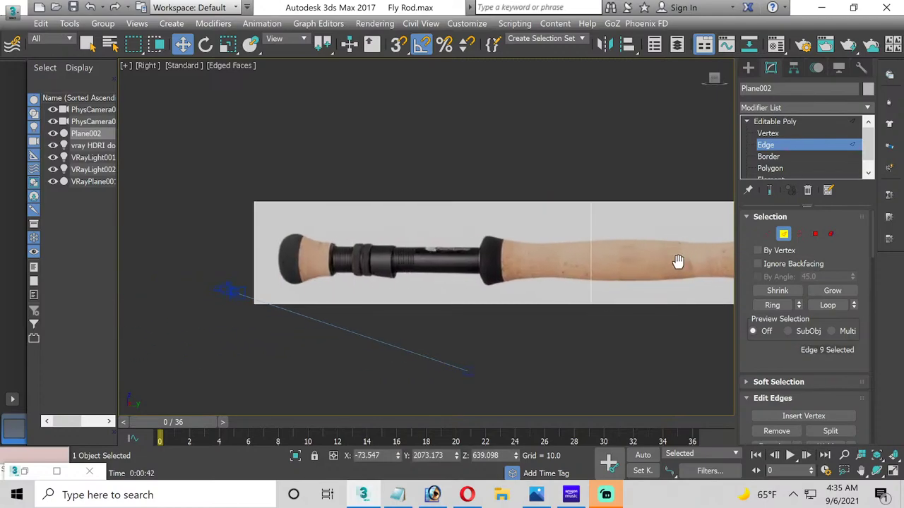
left_click(586, 242)
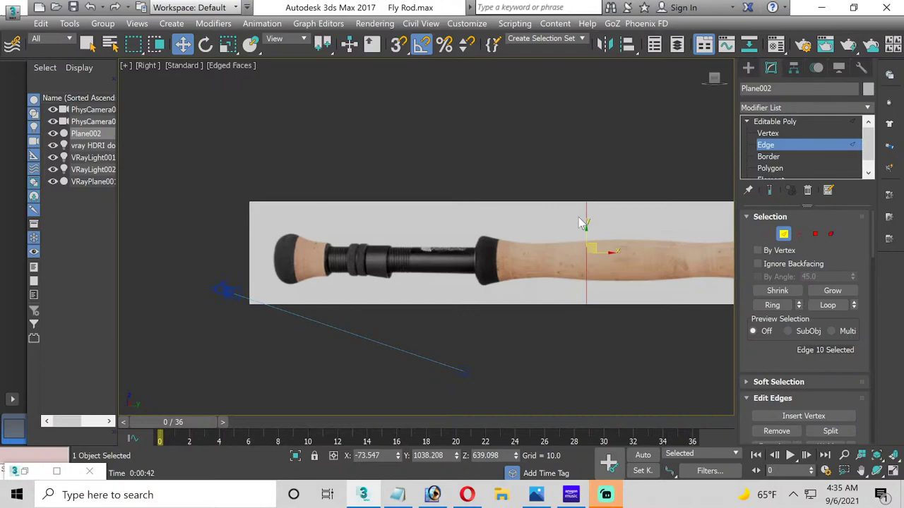
left_click(540, 202)
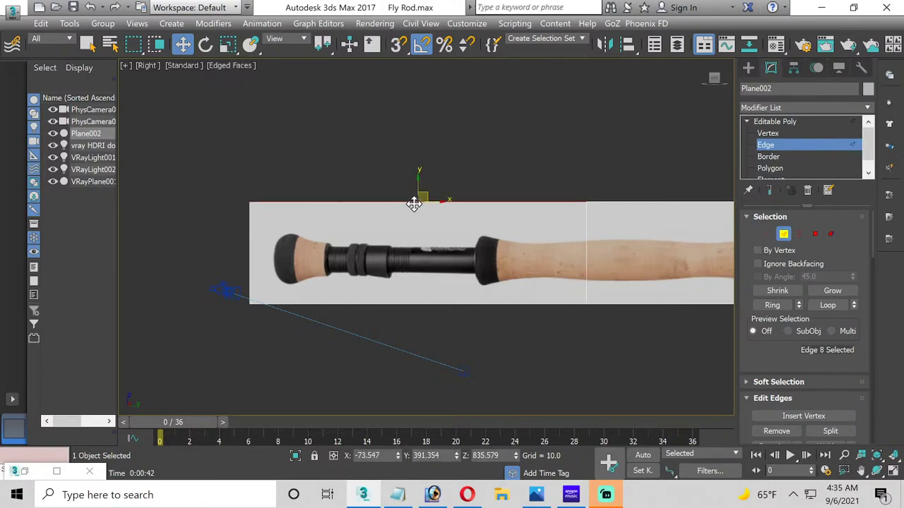
Step: Select the plane's whole outer border, clear it, and switch Plane002 to Vertex level
left_click(768, 157)
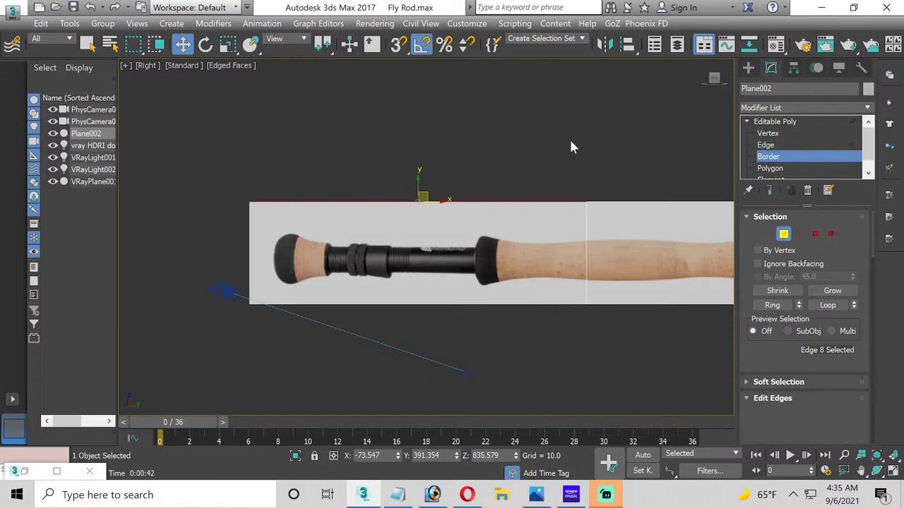
left_click(524, 203)
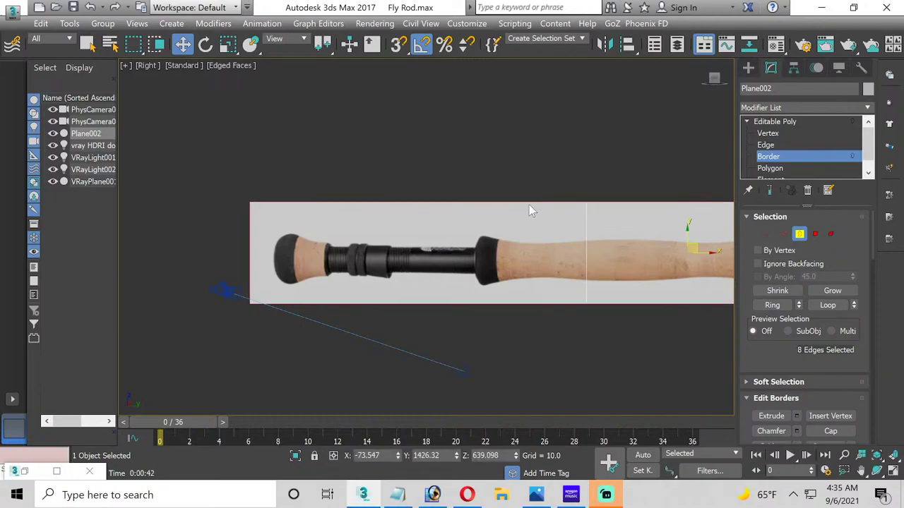
middle_click_drag(622, 253, 292, 252)
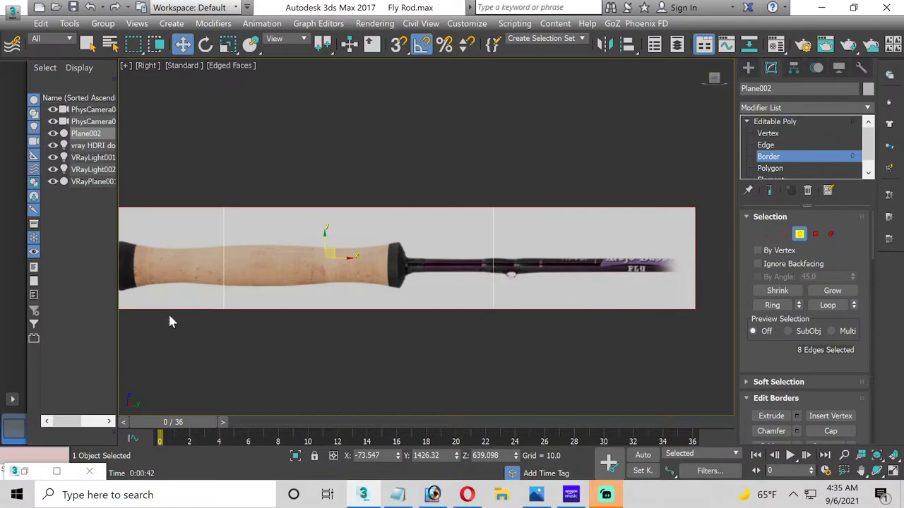
left_click(223, 353)
middle_click_drag(223, 353, 516, 365)
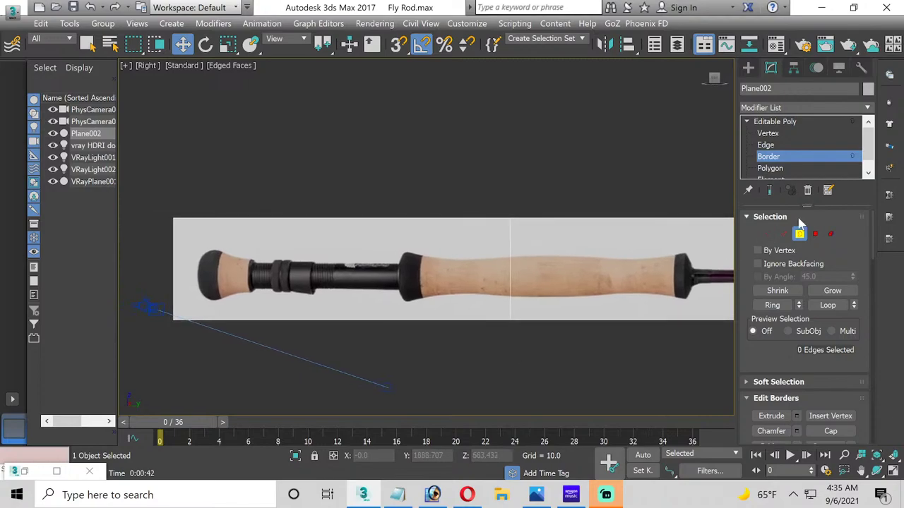
left_click(771, 133)
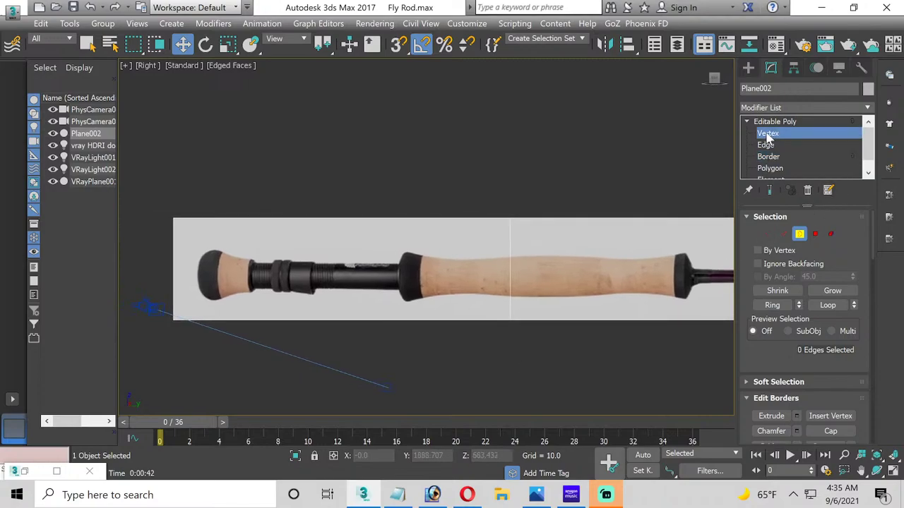
left_click(175, 219)
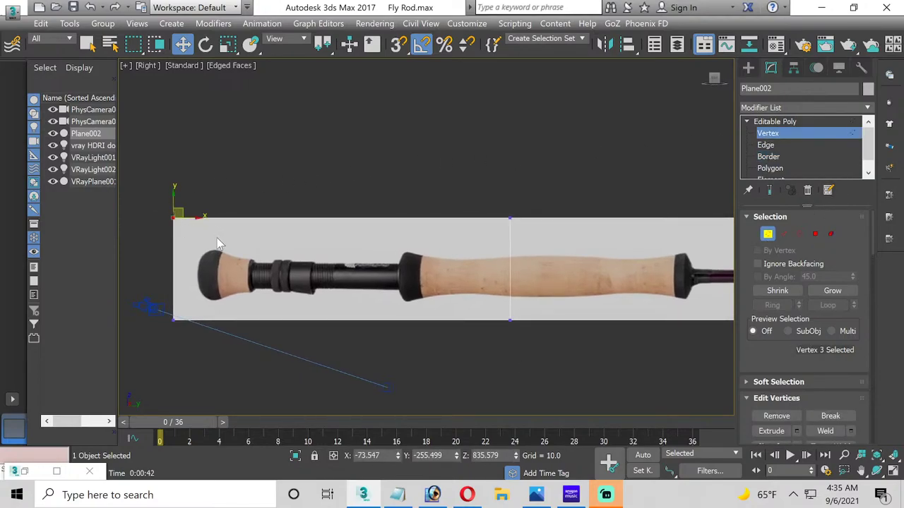
left_click_drag(181, 214, 161, 274)
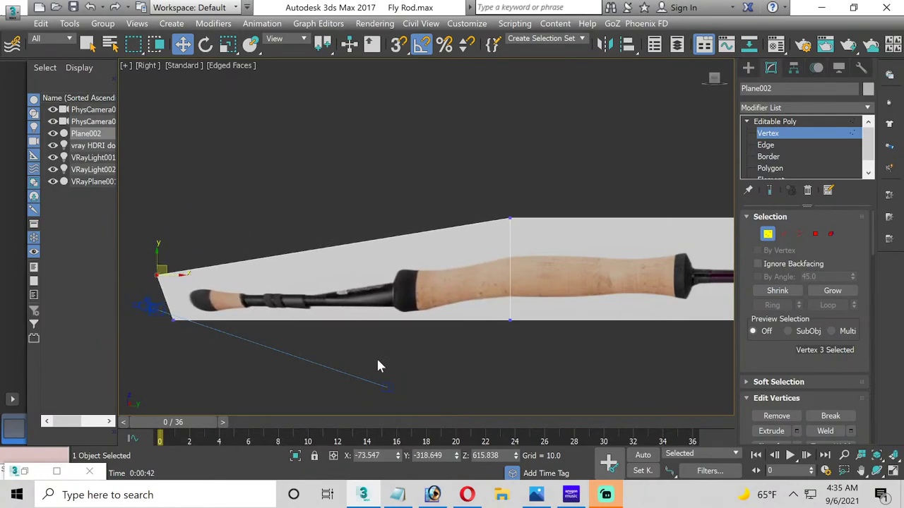
key("ctrl+z")
left_click(523, 386)
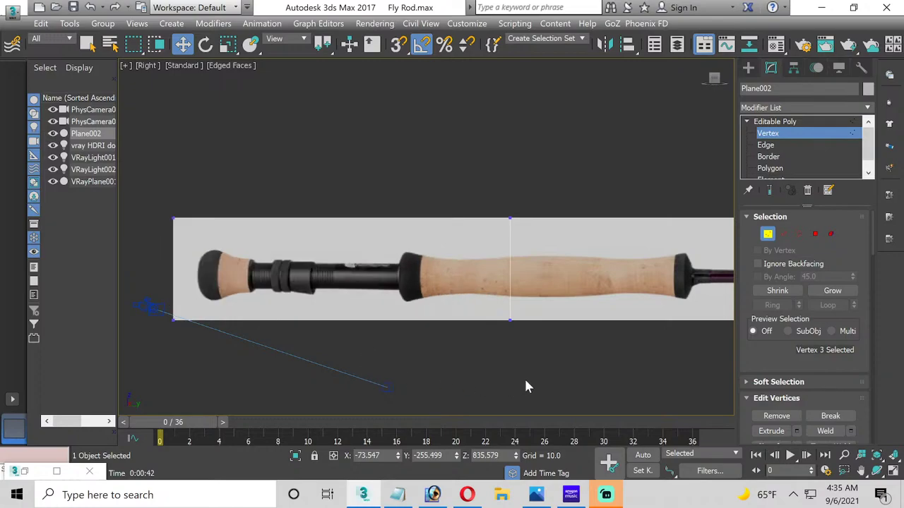
left_click(770, 145)
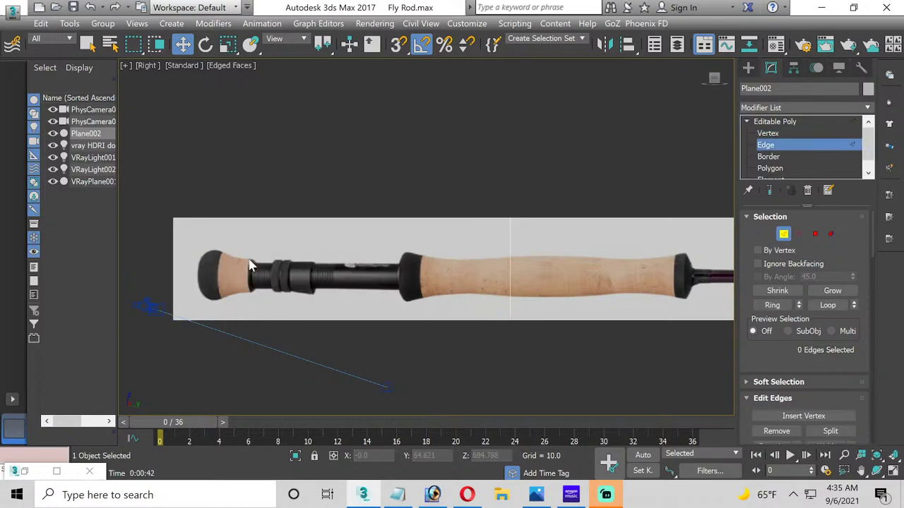
left_click(511, 265)
left_click_drag(521, 268, 506, 329)
right_click(505, 329)
middle_click_drag(635, 395, 444, 391)
left_click(771, 168)
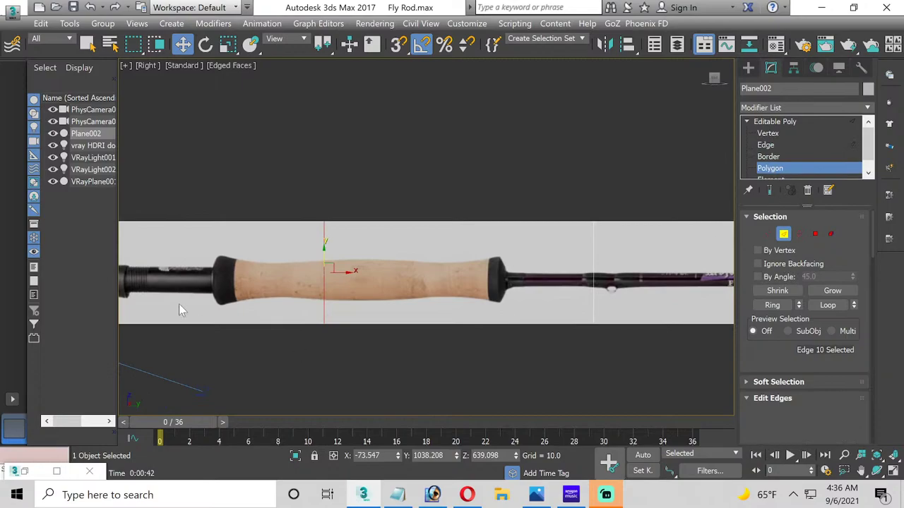
left_click(364, 290)
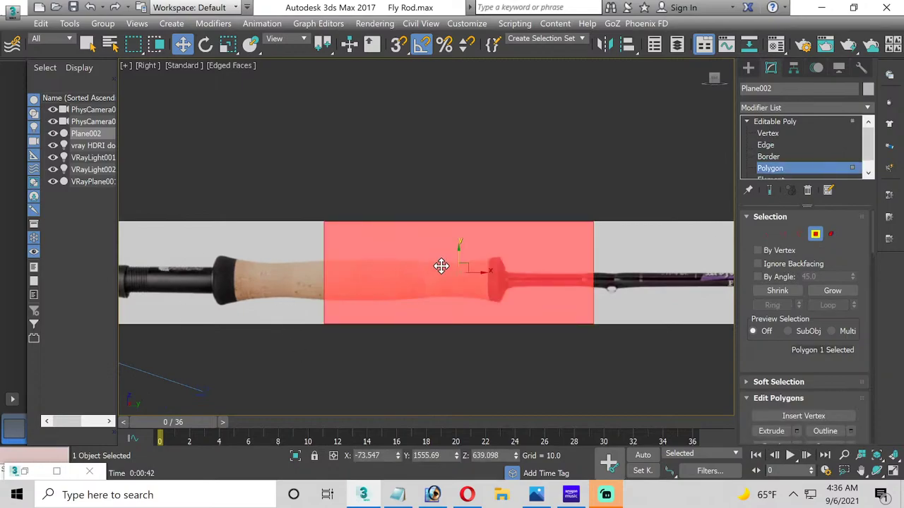
left_click_drag(459, 248, 466, 211)
key("ctrl+z")
left_click(383, 203)
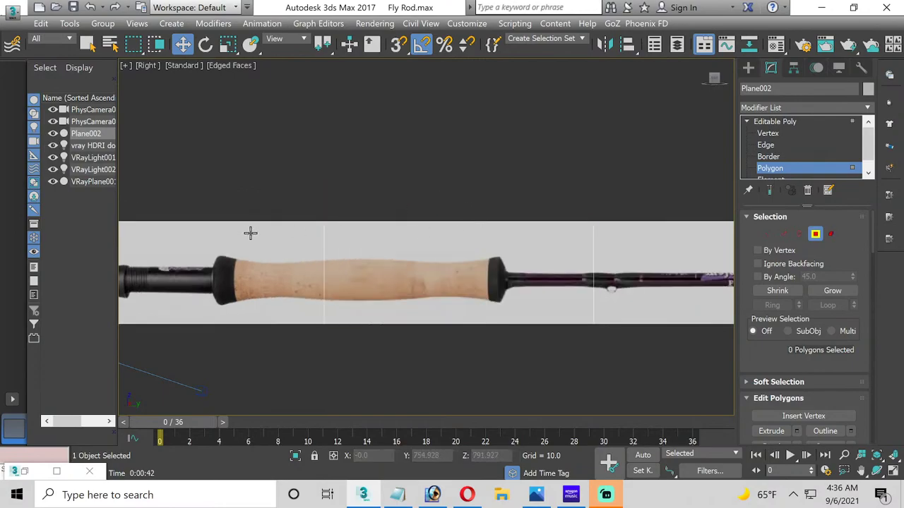
middle_click_drag(251, 233, 395, 235)
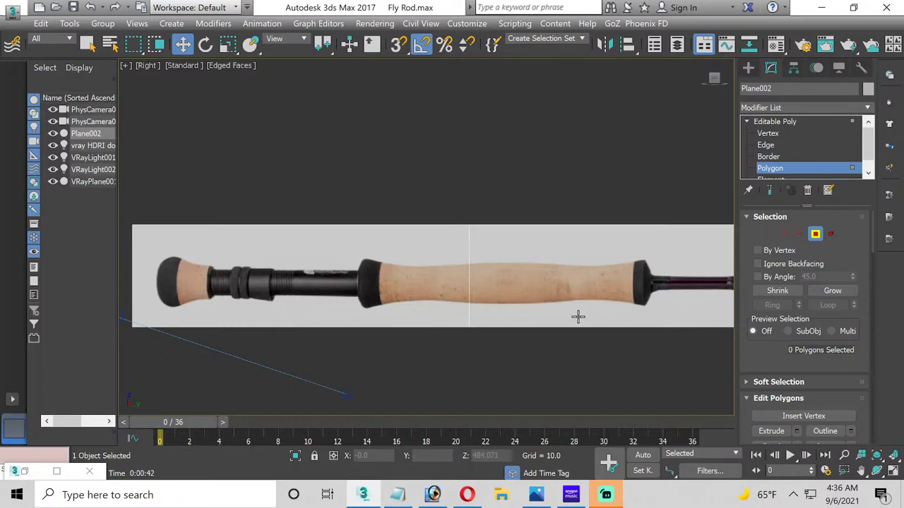
Step: Pan and zoom the Right viewport to inspect both ends of the cork grip
middle_click_drag(579, 317, 292, 322)
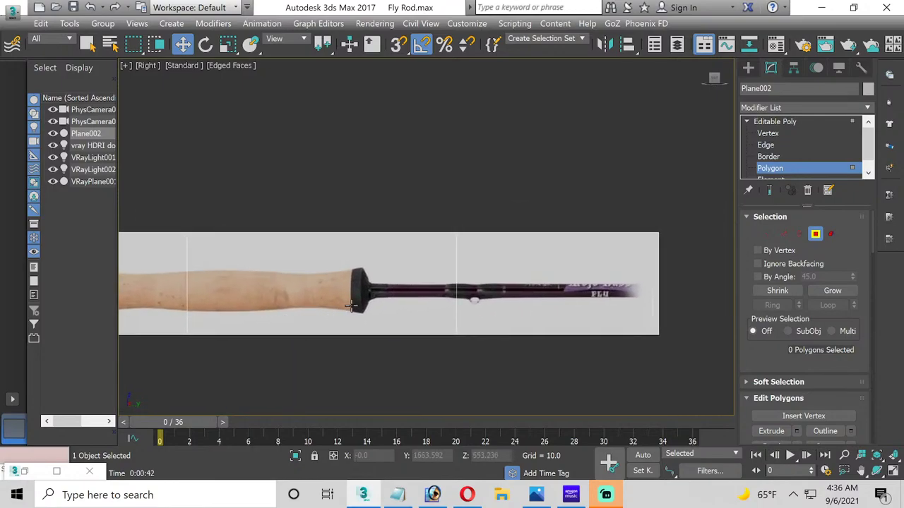
scroll(359, 302, "up", 4)
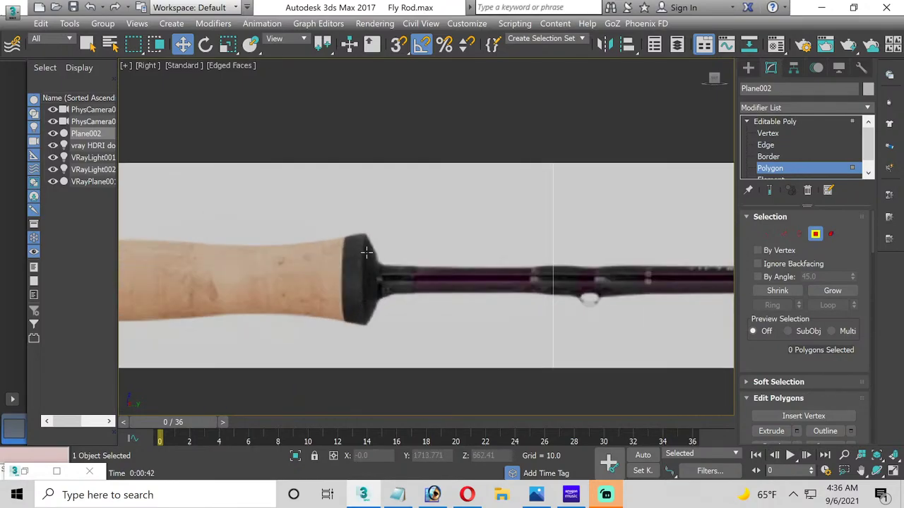
middle_click_drag(330, 307, 187, 259)
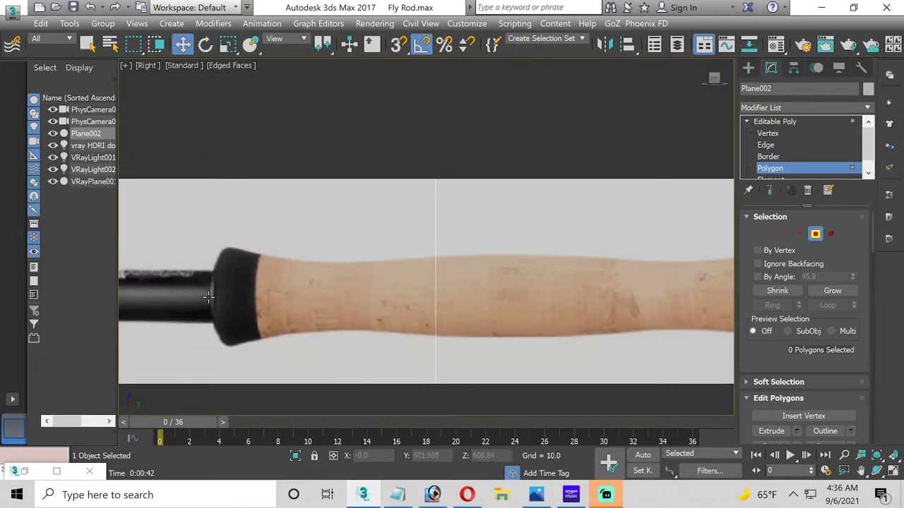
middle_click_drag(528, 337, 202, 326)
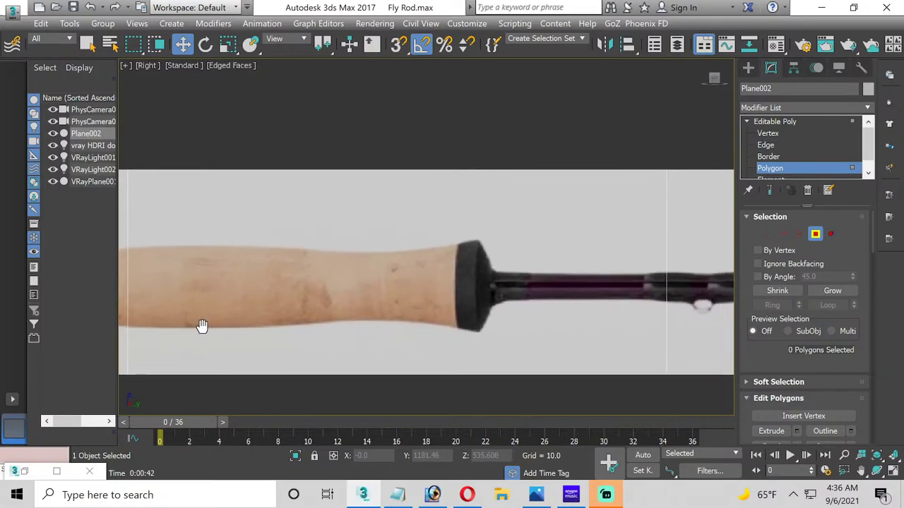
Step: Start a cylinder, cancel it, and return to modifying Plane002
left_click(749, 66)
left_click(775, 179)
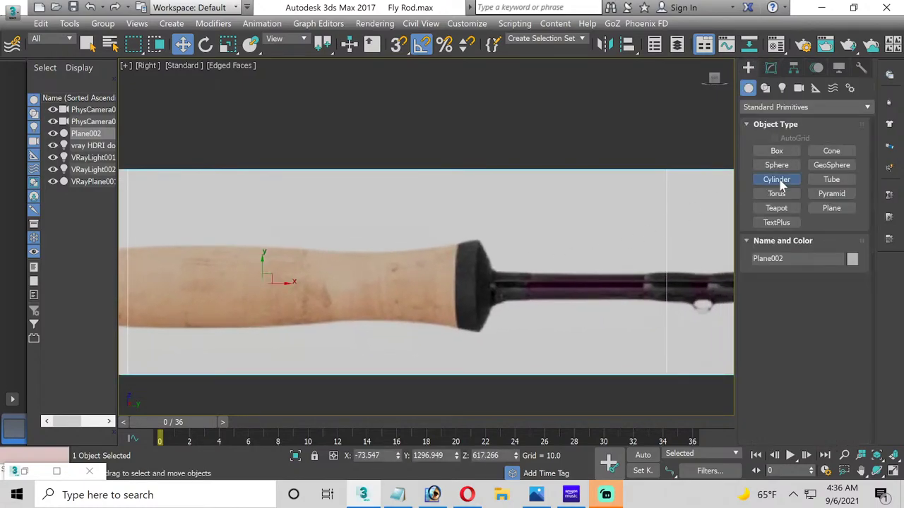
scroll(494, 300, "up", 2)
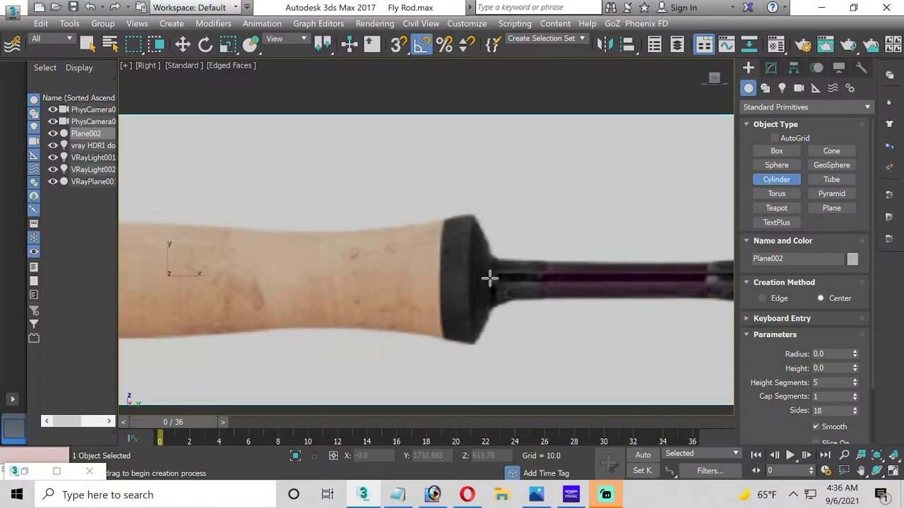
right_click(422, 275)
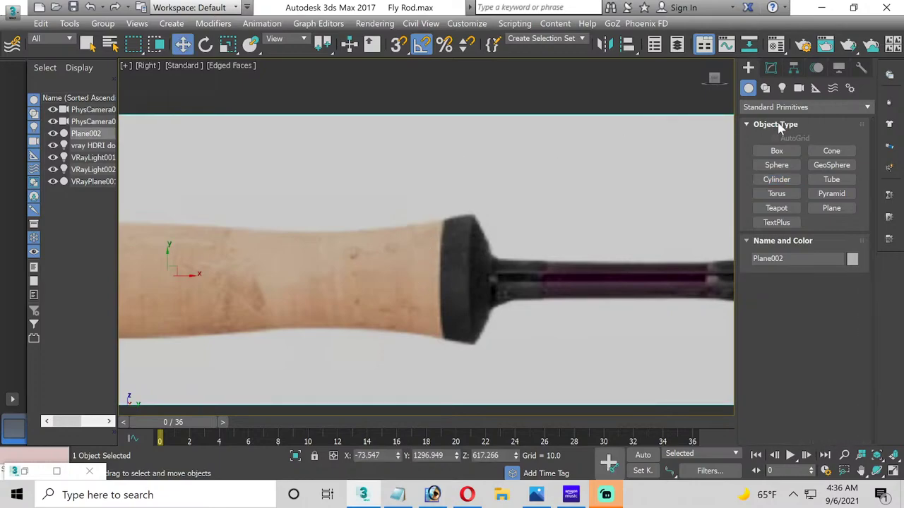
left_click(770, 67)
Step: Delete the two selected vertical edges from the reference plane
left_click(775, 144)
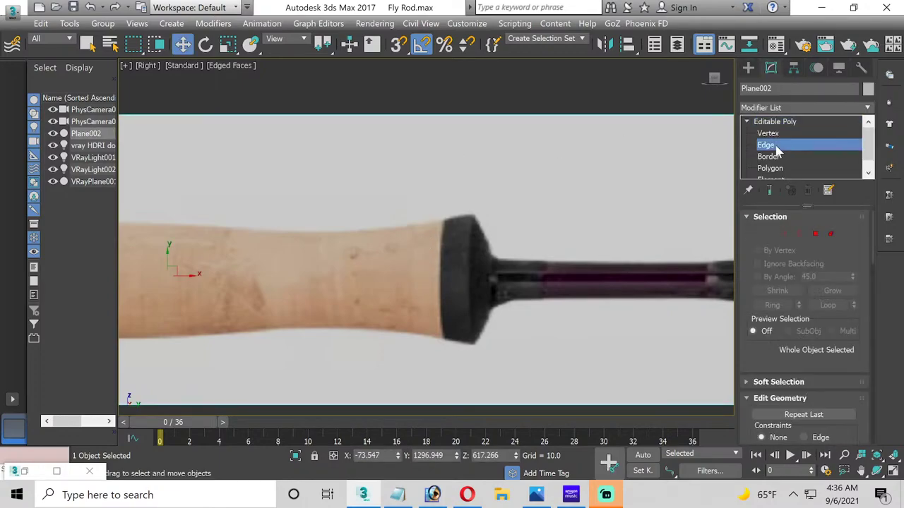
scroll(631, 178, "down", 4)
middle_click_drag(631, 179, 611, 211)
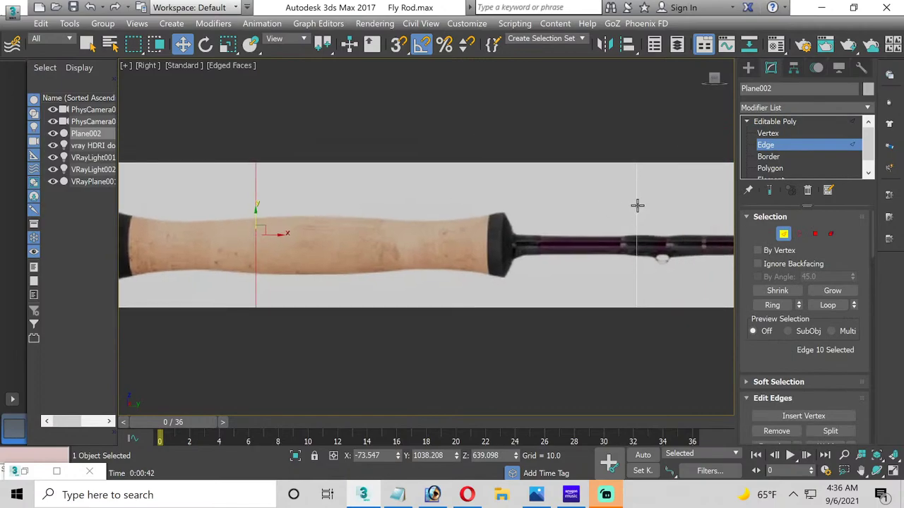
left_click(636, 207, "ctrl")
scroll(582, 207, "down", 2)
scroll(582, 201, "down", 1)
scroll(504, 207, "up", 3)
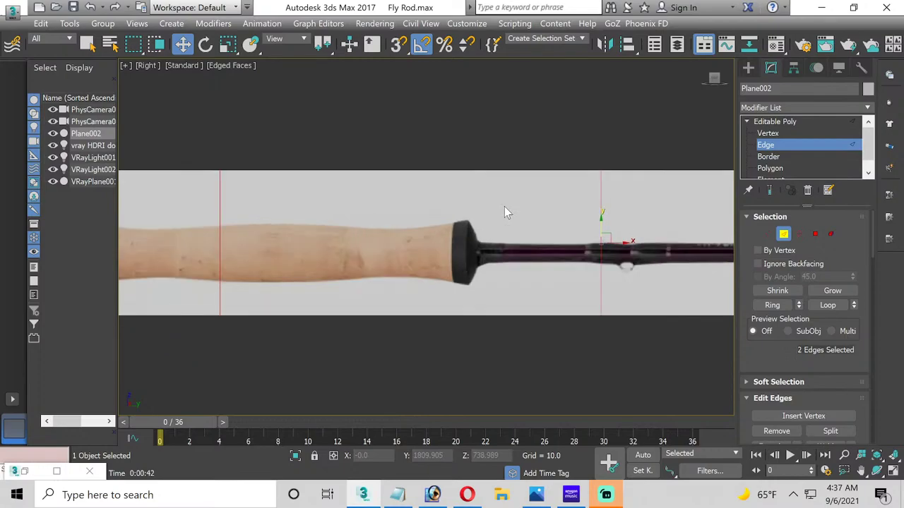
key("BackSpace")
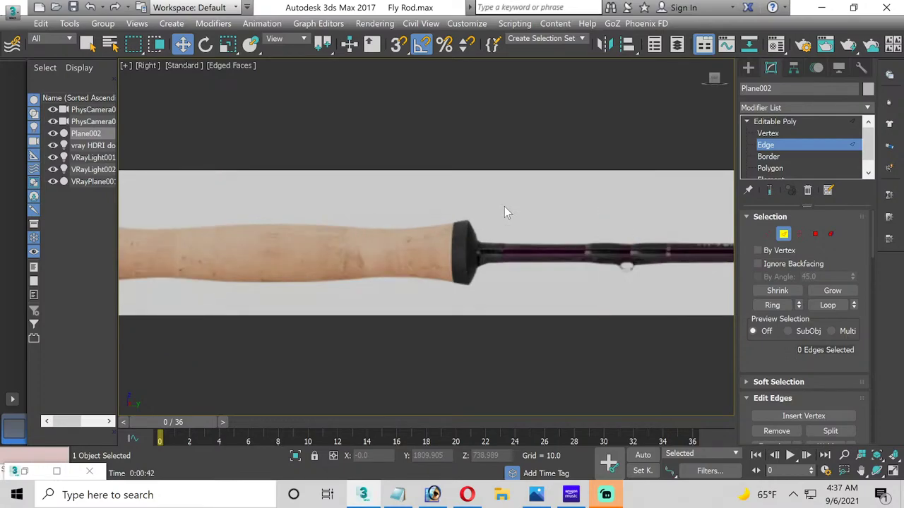
Step: Connect the plane's end edges with 1 segment and slide -11 along the rod's centre line
scroll(504, 206, "down", 4)
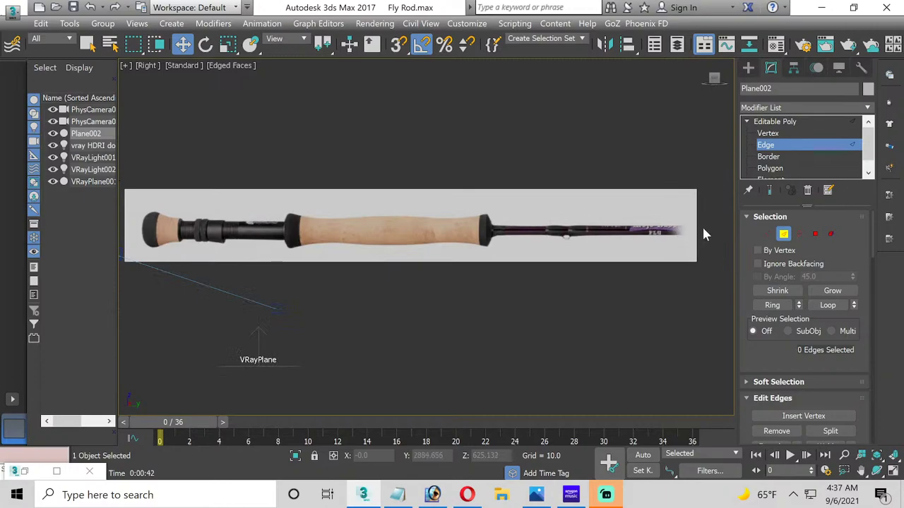
left_click_drag(701, 226, 2, 212)
left_click_drag(111, 212, 111, 213)
scroll(840, 358, "down", 2)
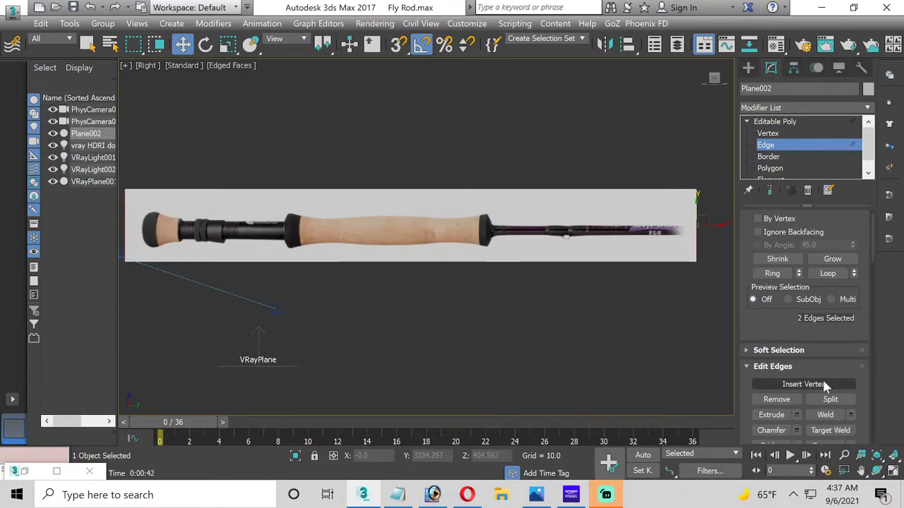
left_click(850, 435)
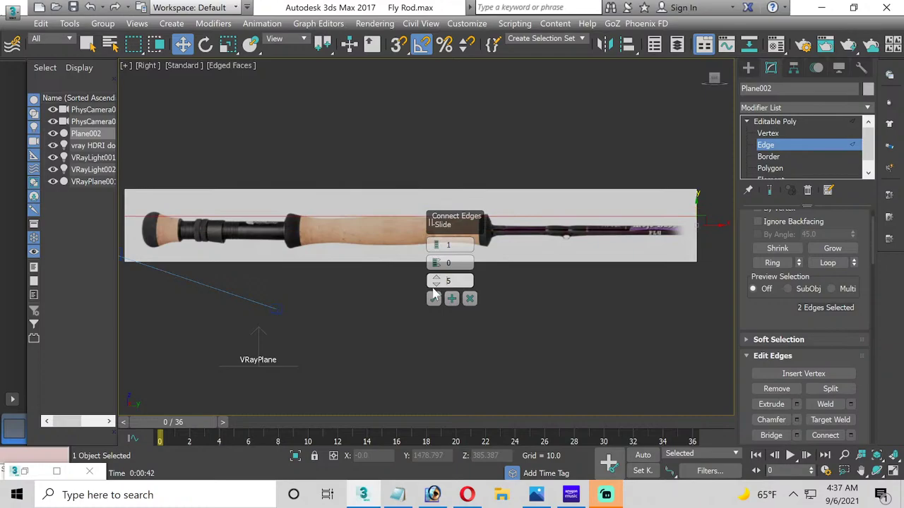
left_click_drag(433, 289, 434, 281)
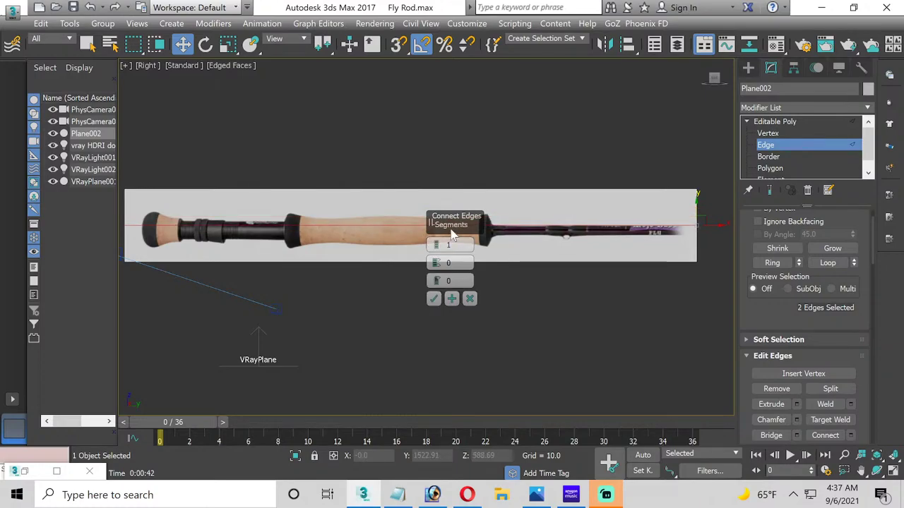
left_click_drag(439, 224, 470, 289)
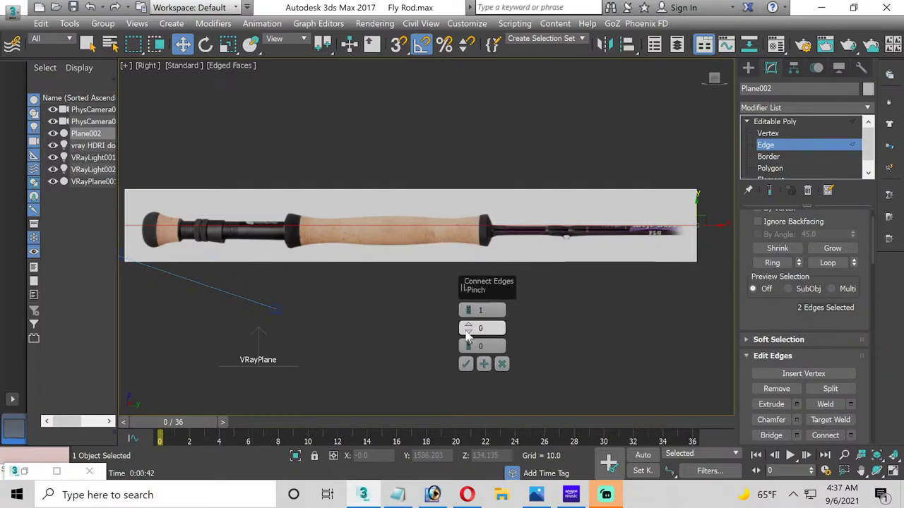
left_click_drag(467, 355, 465, 364)
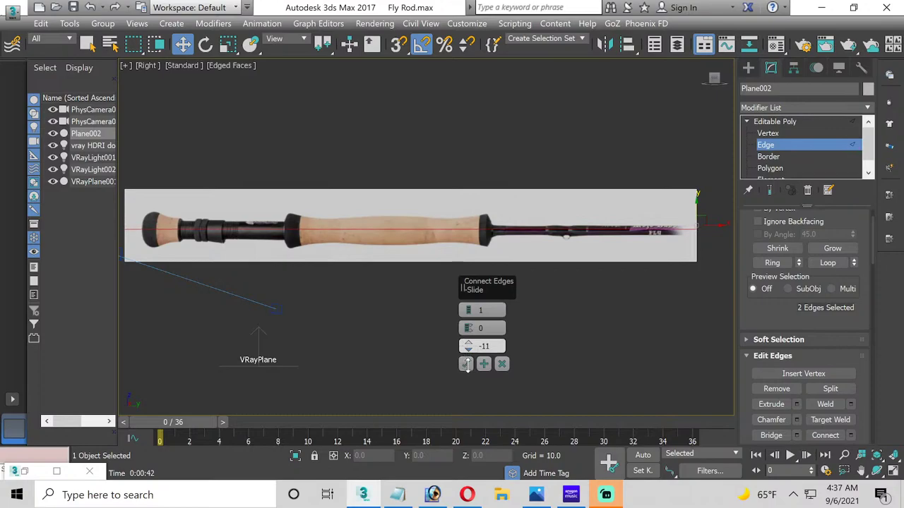
left_click(466, 365)
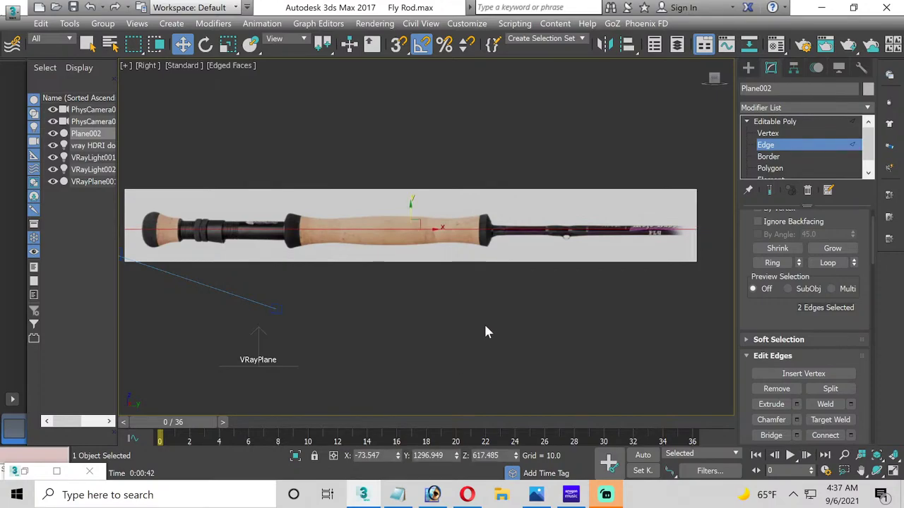
left_click(487, 329)
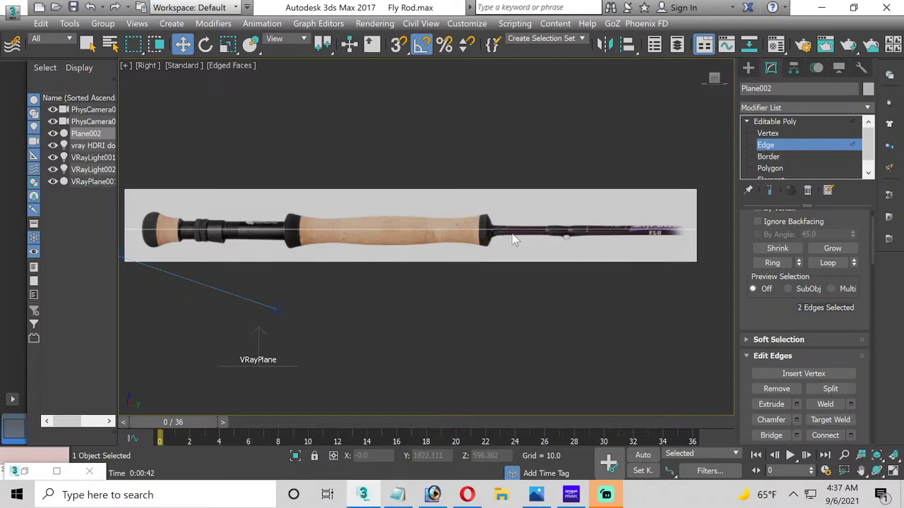
Step: Draw a standard cylinder at the cork grip's end
scroll(494, 256, "up", 5)
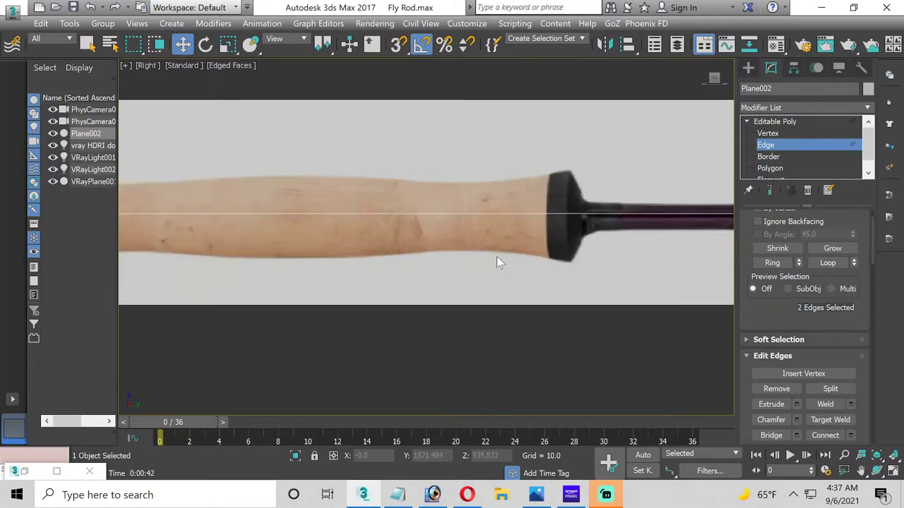
middle_click_drag(504, 256, 402, 283)
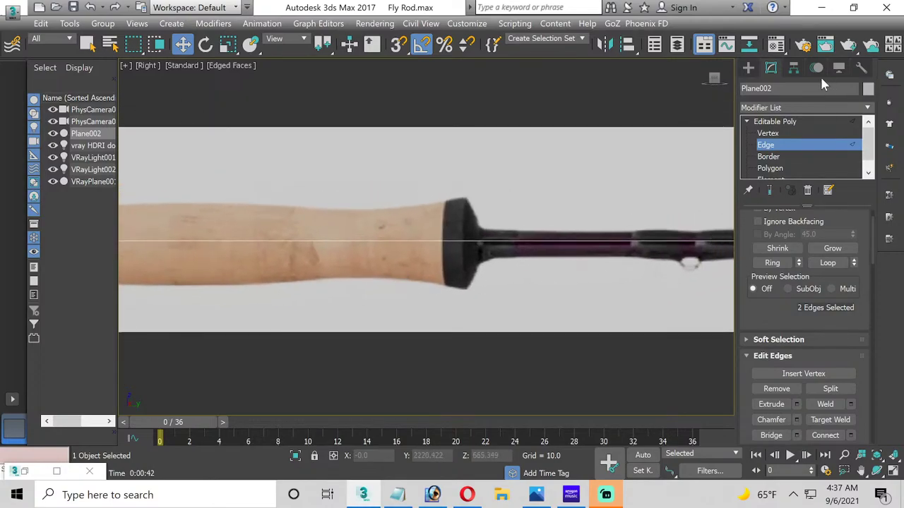
left_click(749, 66)
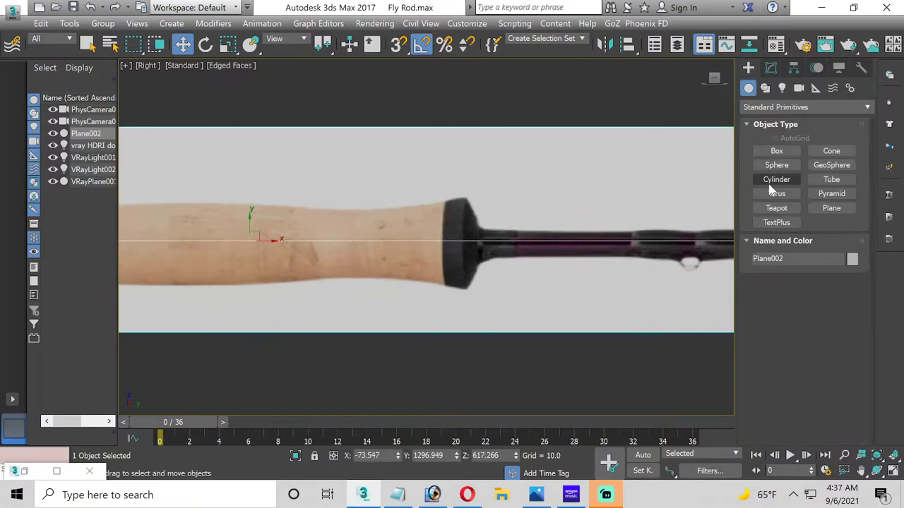
left_click(775, 181)
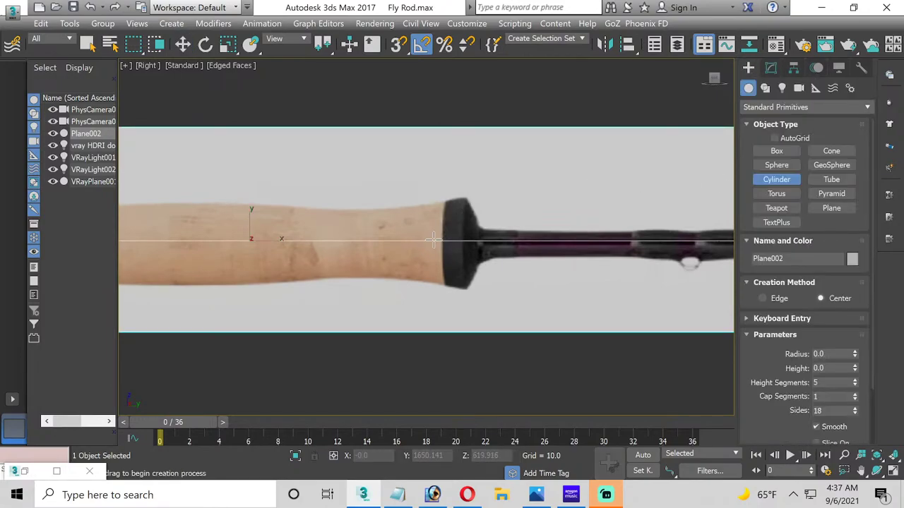
left_click_drag(427, 240, 428, 281)
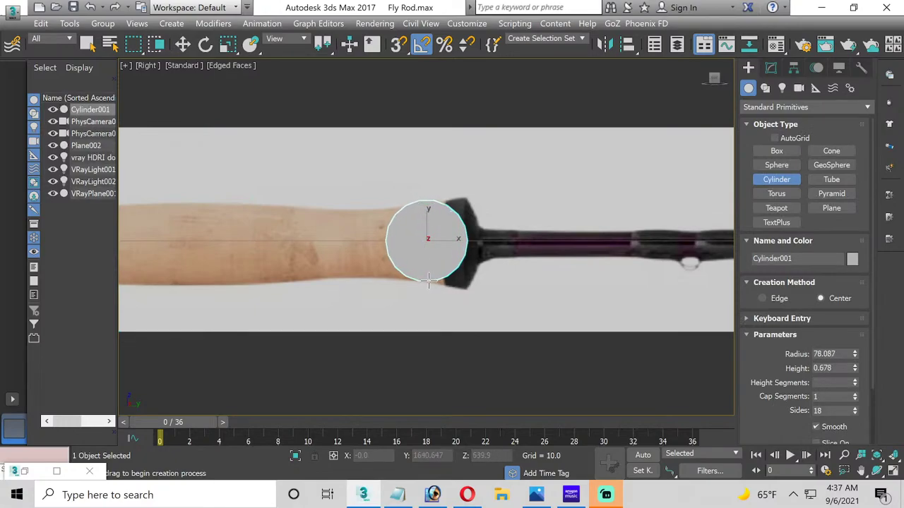
left_click(427, 241)
key("w")
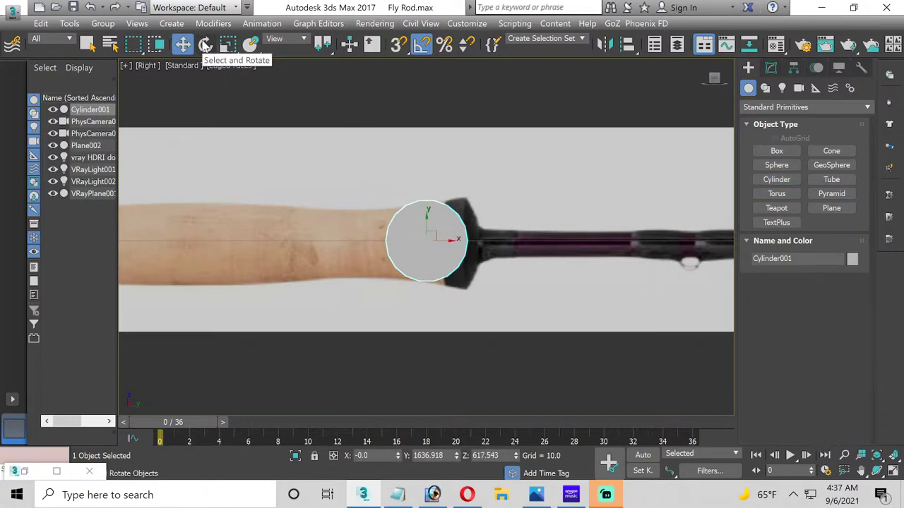
Step: Rotate Cylinder001 90° to lie along the rod and set Height Segments to 1
left_click(205, 45)
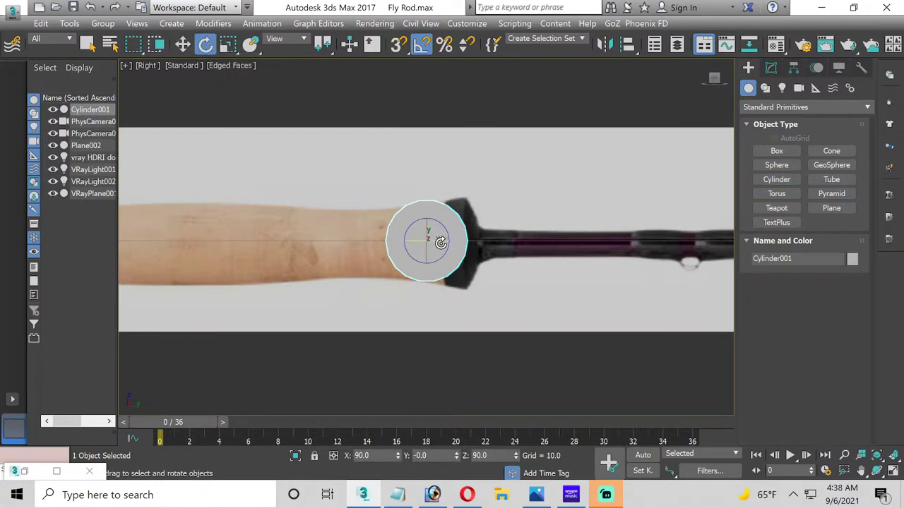
left_click_drag(436, 240, 408, 233)
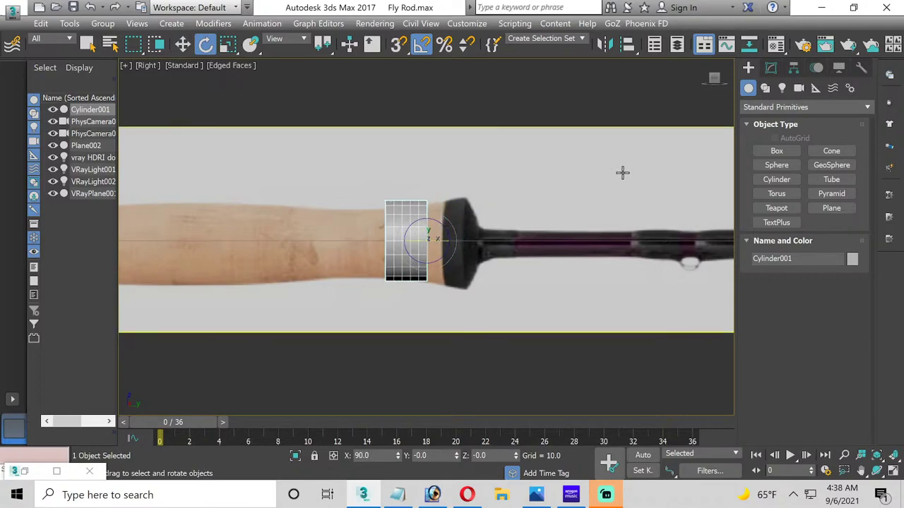
left_click(771, 68)
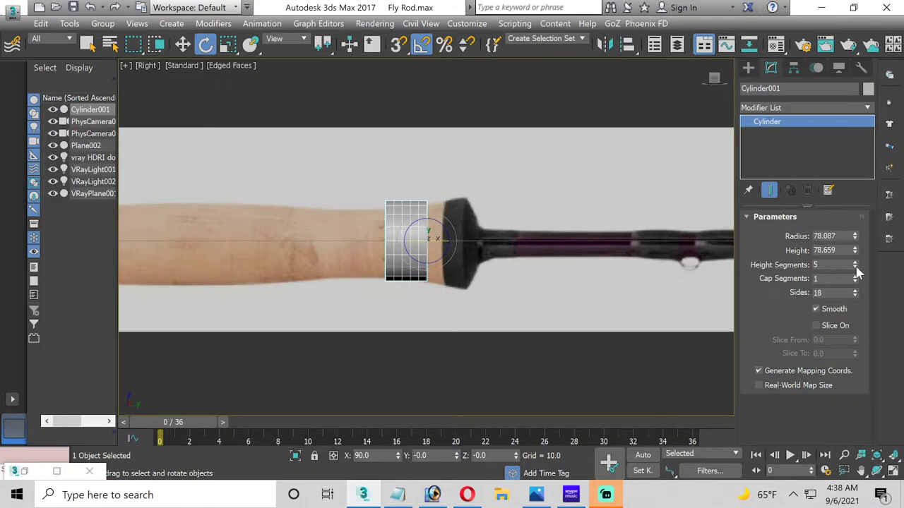
left_click_drag(856, 267, 855, 277)
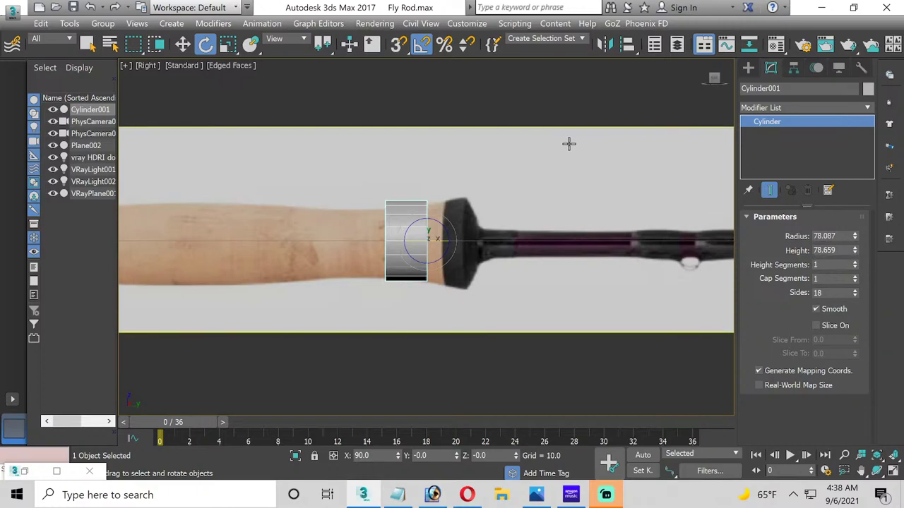
Step: Set material 03 - Default to opacity 25 in the Compact Material Editor, then move the editor aside
key("m")
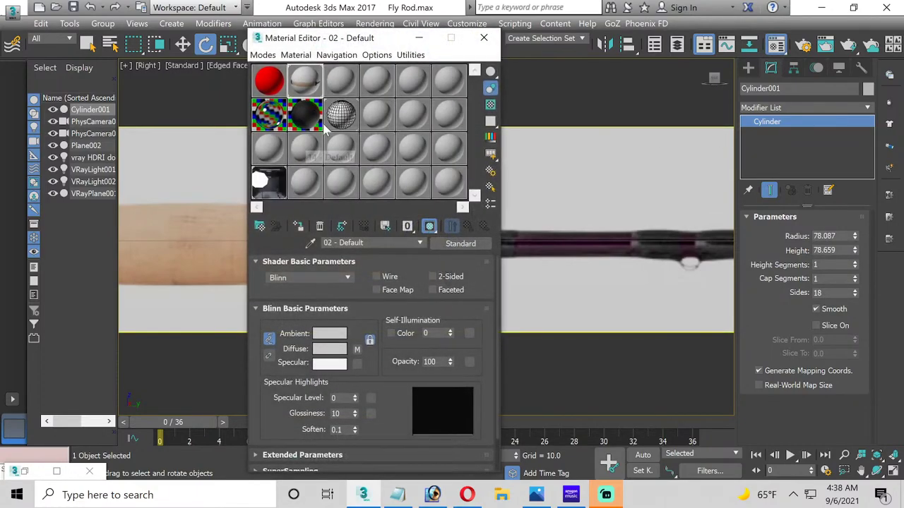
left_click(341, 91)
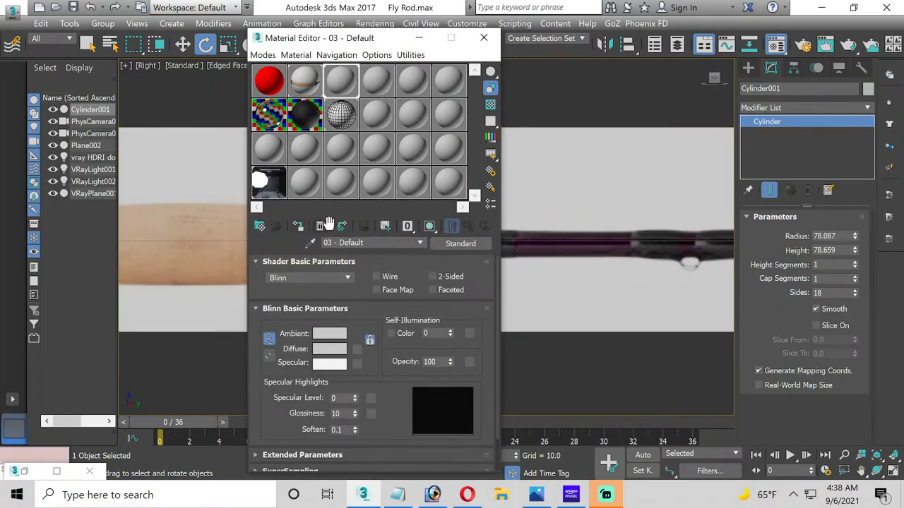
double_click(427, 361)
type("25")
key("Return")
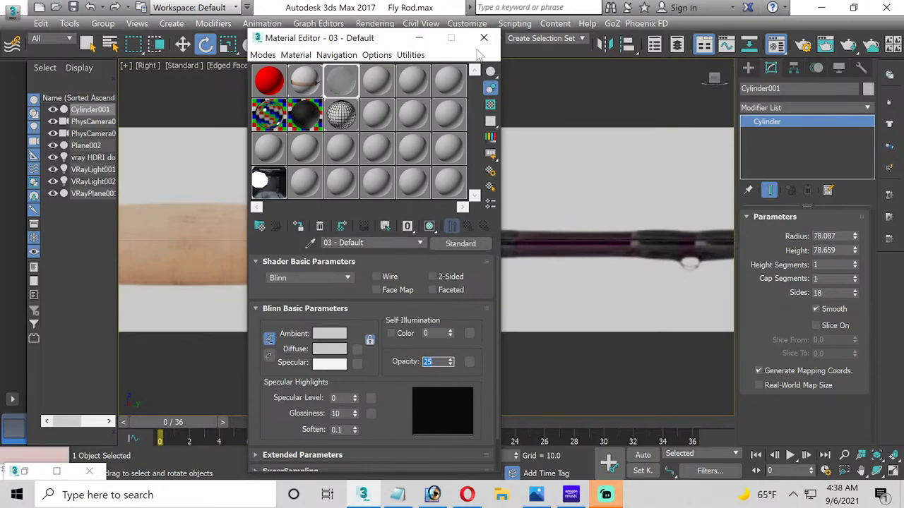
left_click_drag(475, 40, 902, 50)
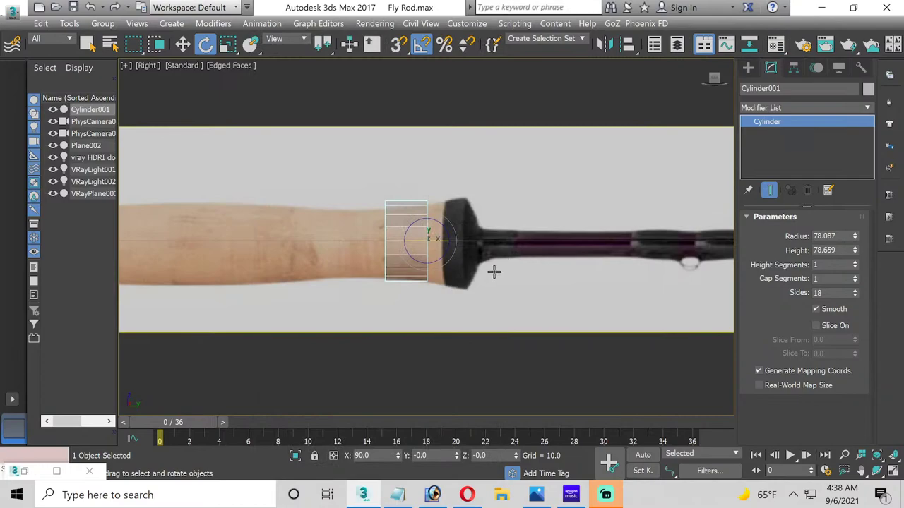
scroll(467, 282, "up", 3)
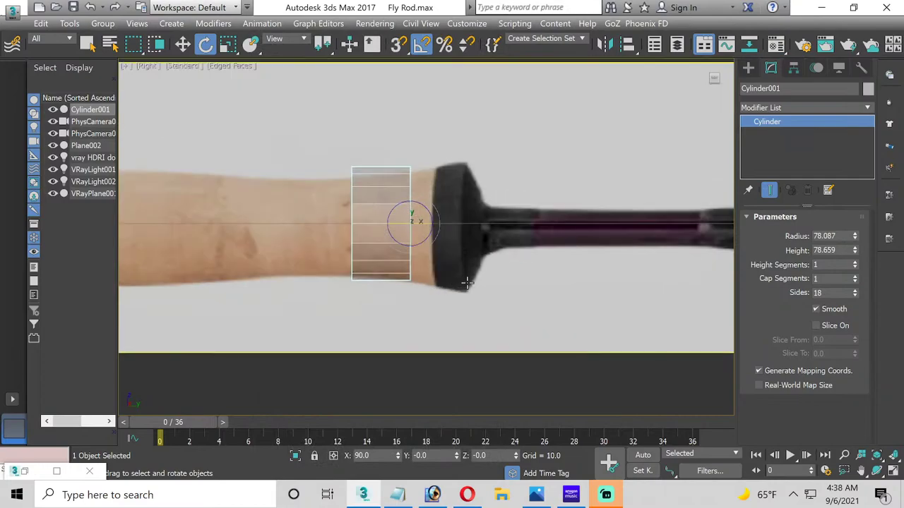
Step: Nudge the cylinder along the rod and convert it to an Editable Poly
left_click(183, 44)
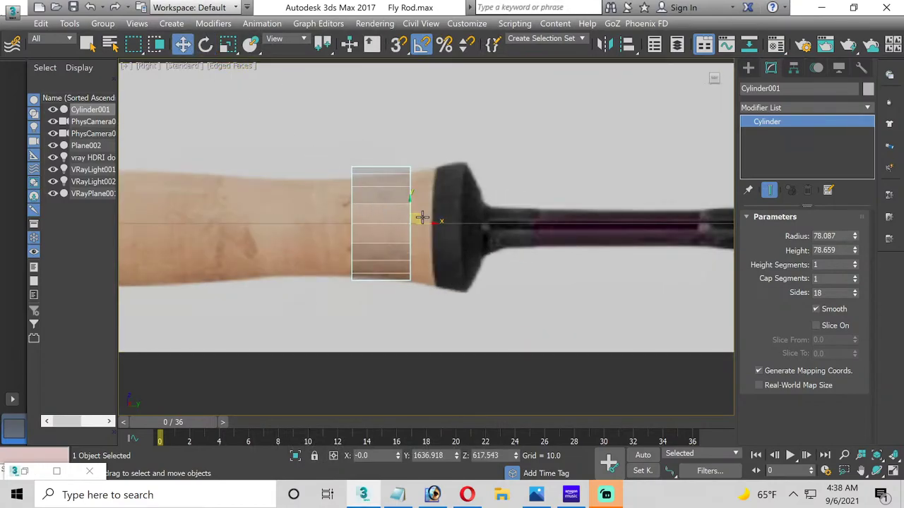
mouse_move(431, 222)
left_mouse_down()
mouse_move(453, 224)
mouse_move(424, 222)
left_mouse_up()
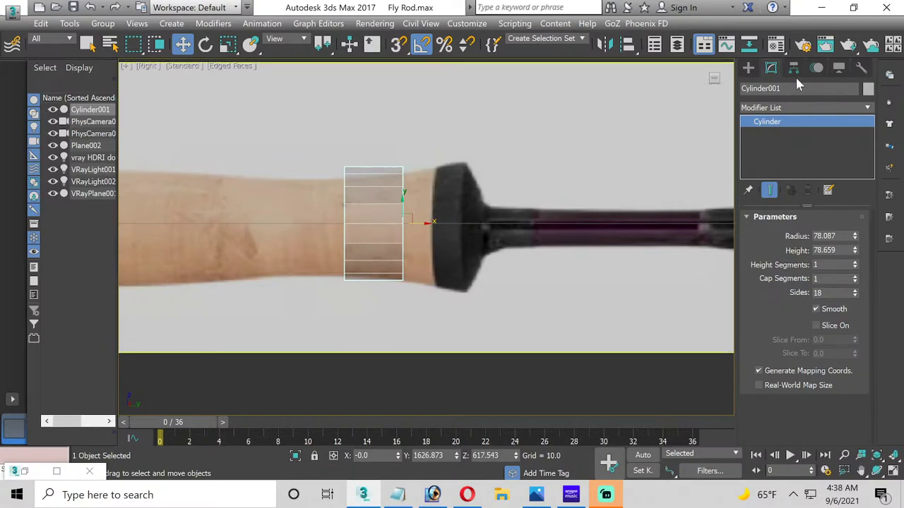
right_click(765, 127)
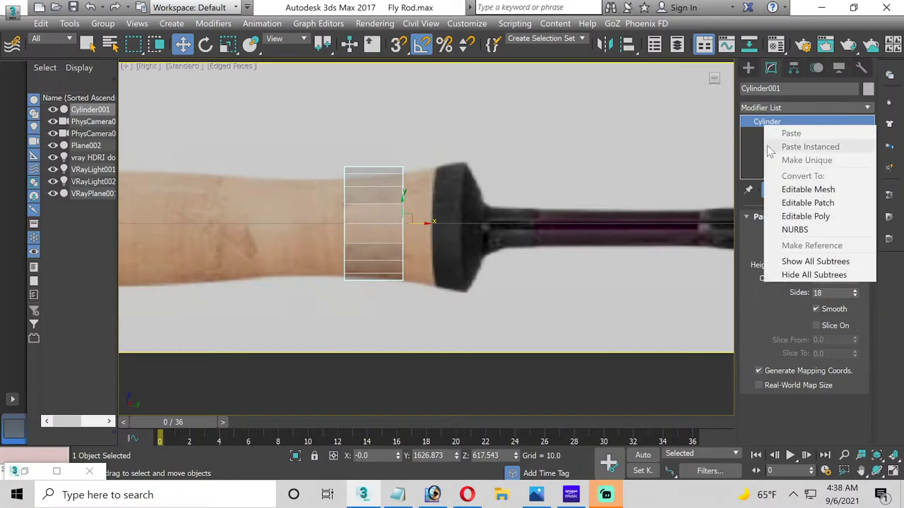
left_click(793, 219)
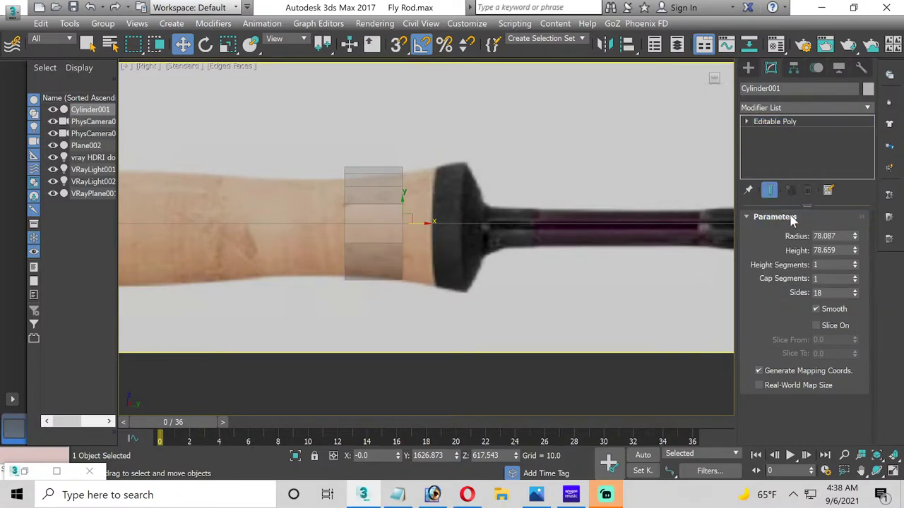
Step: Move both vertex columns right against the end cap and scale the left column to 93%
left_click(746, 121)
left_click(768, 133)
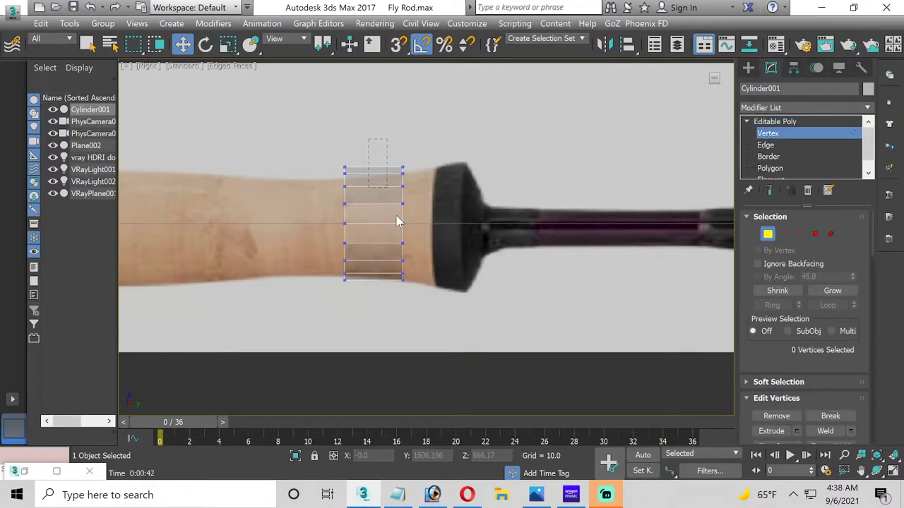
left_click_drag(429, 305, 430, 305)
left_click_drag(417, 223, 449, 231)
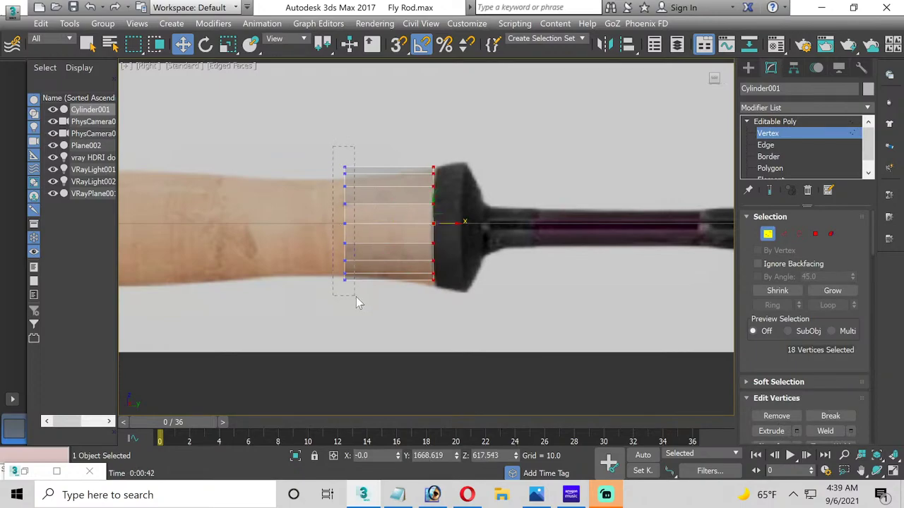
left_click_drag(356, 298, 355, 297)
left_click_drag(363, 223, 382, 226)
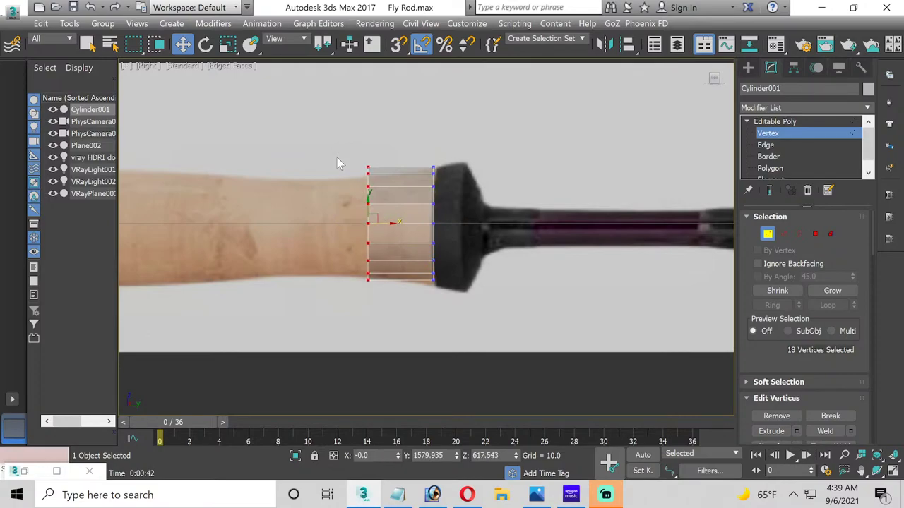
left_click(227, 43)
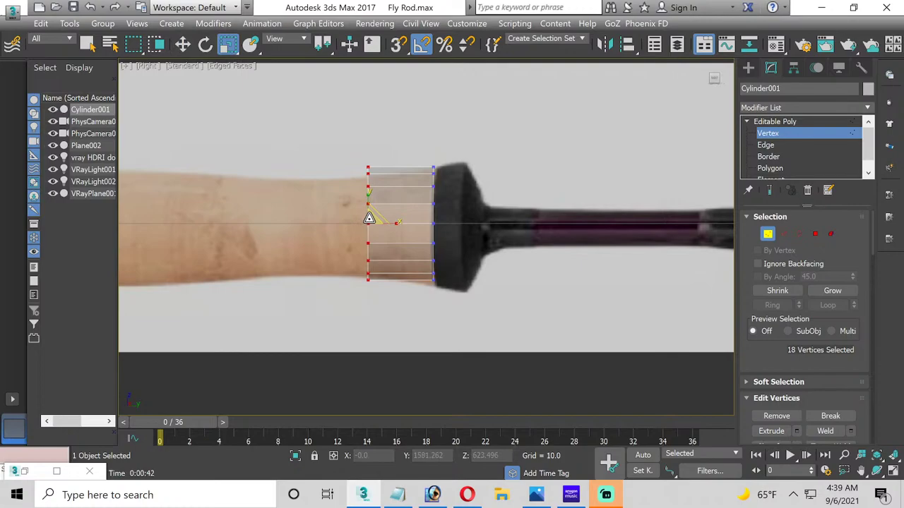
left_click_drag(369, 218, 370, 221)
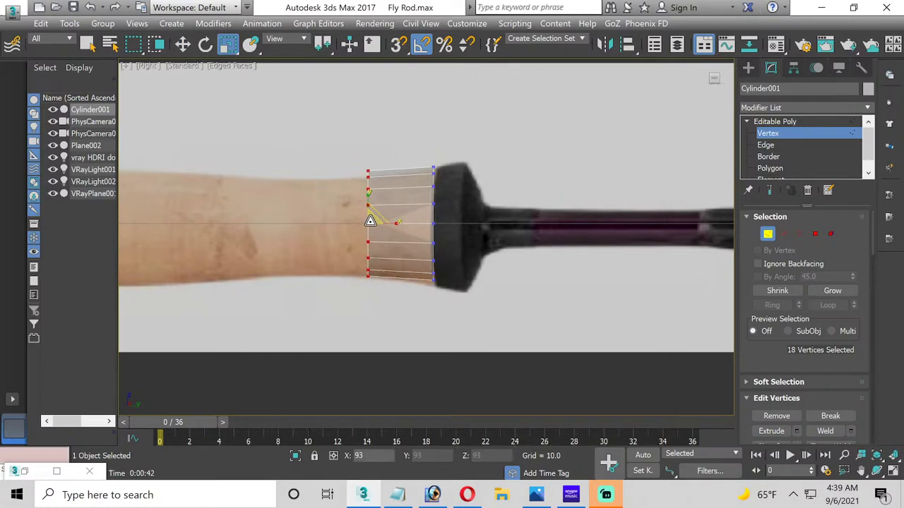
left_click(182, 48)
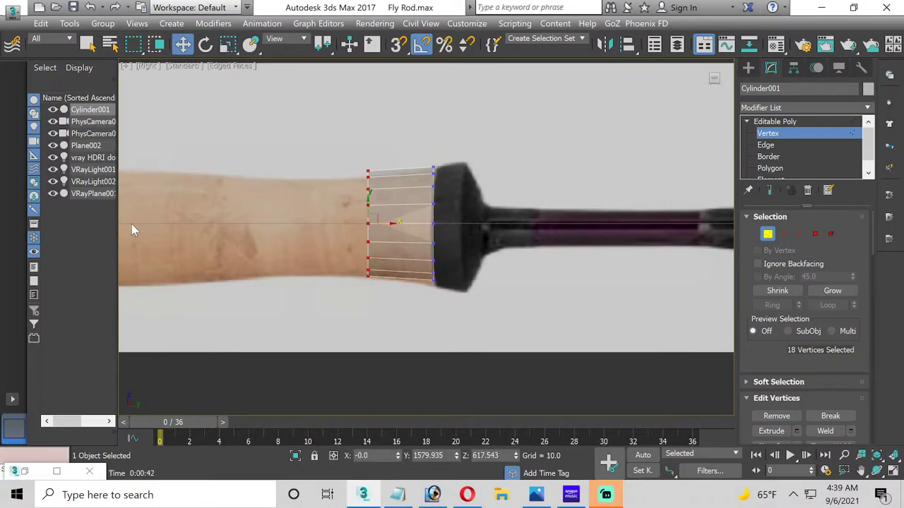
middle_click_drag(142, 238, 407, 253)
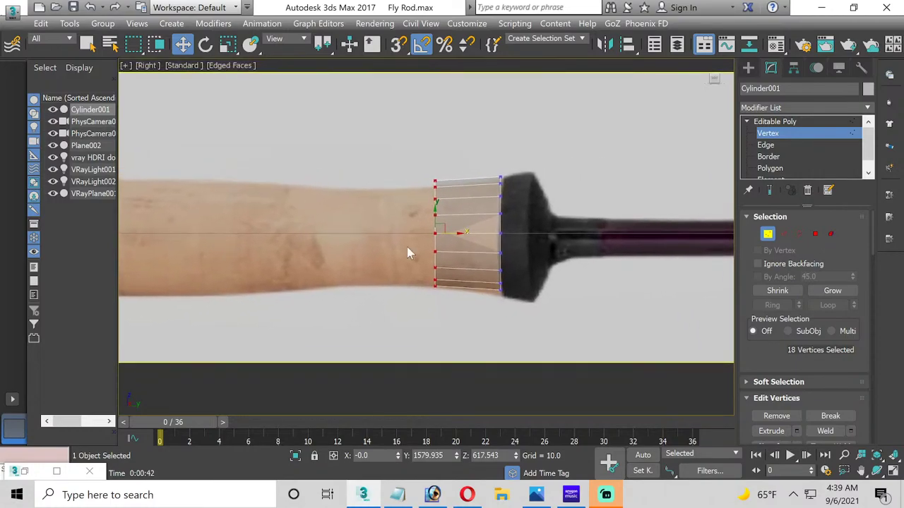
left_click(783, 157)
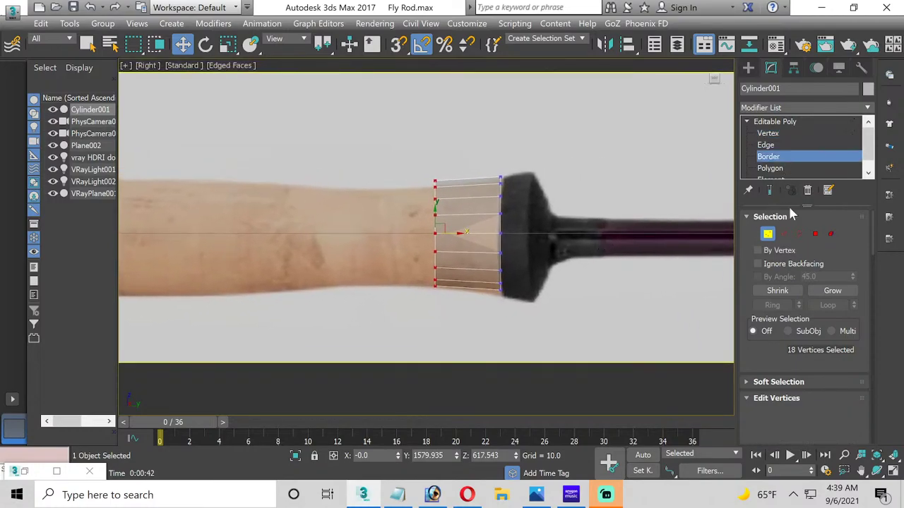
Step: In the four-viewport layout, slide Plane002 along X to line up with the cylinder
left_click(893, 470)
scroll(300, 207, "down", 3)
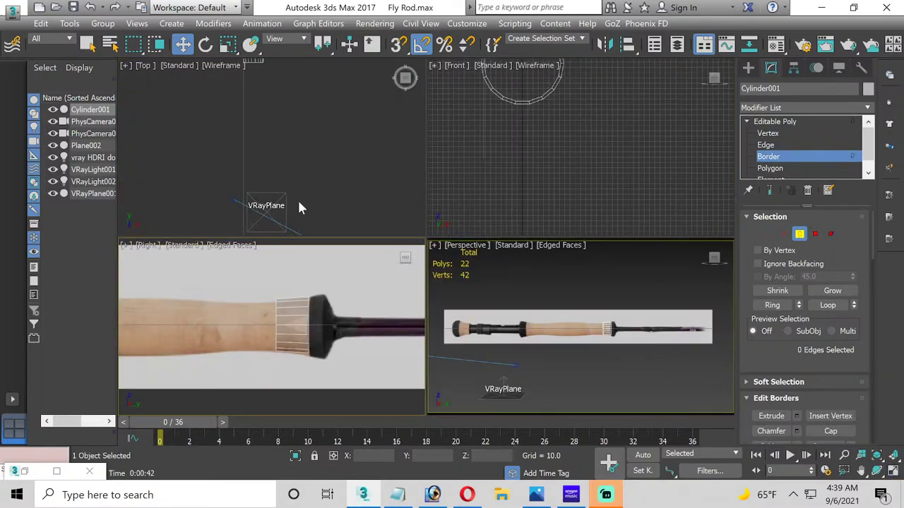
middle_click_drag(306, 208, 309, 238)
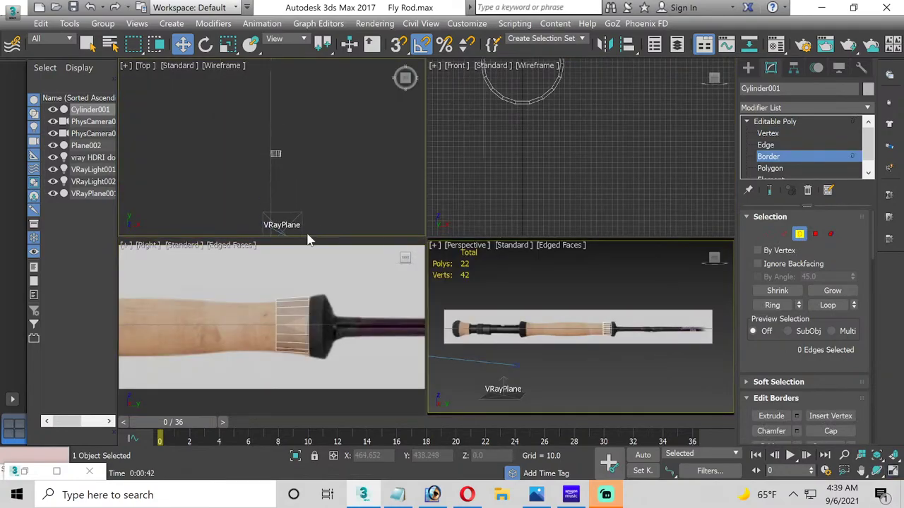
scroll(306, 141, "up", 4)
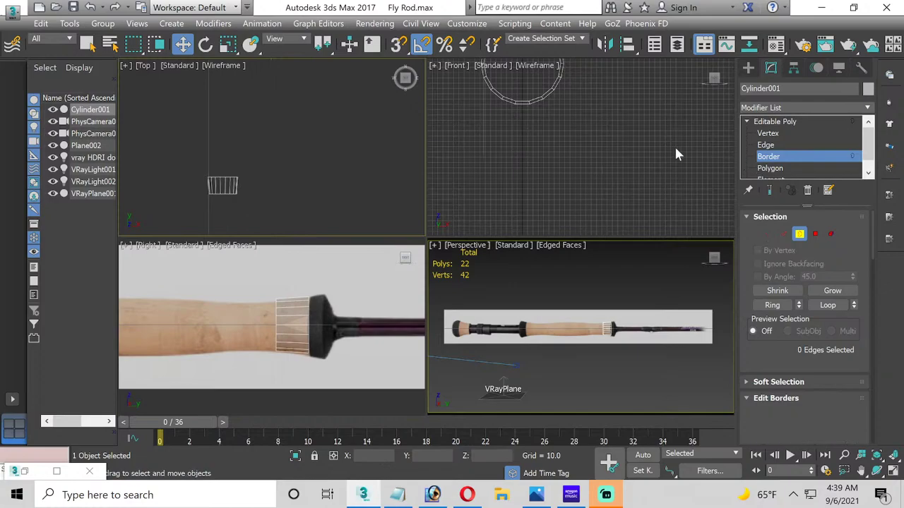
key("3")
left_click(234, 162)
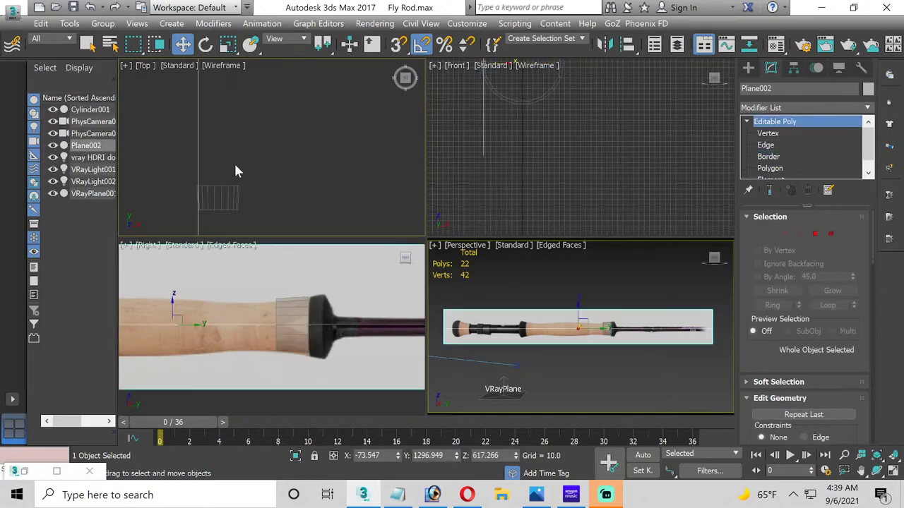
middle_click_drag(229, 200, 252, 148)
left_click_drag(252, 174, 269, 177)
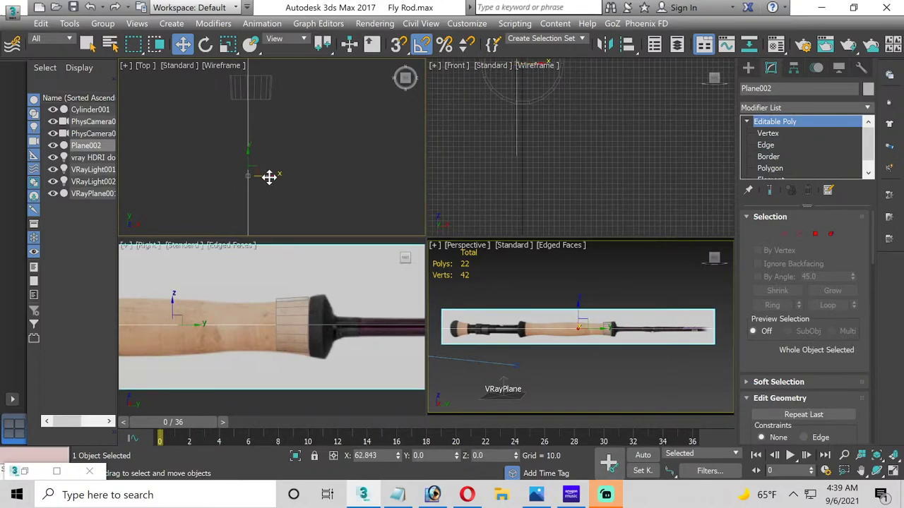
left_click_drag(269, 178, 269, 177)
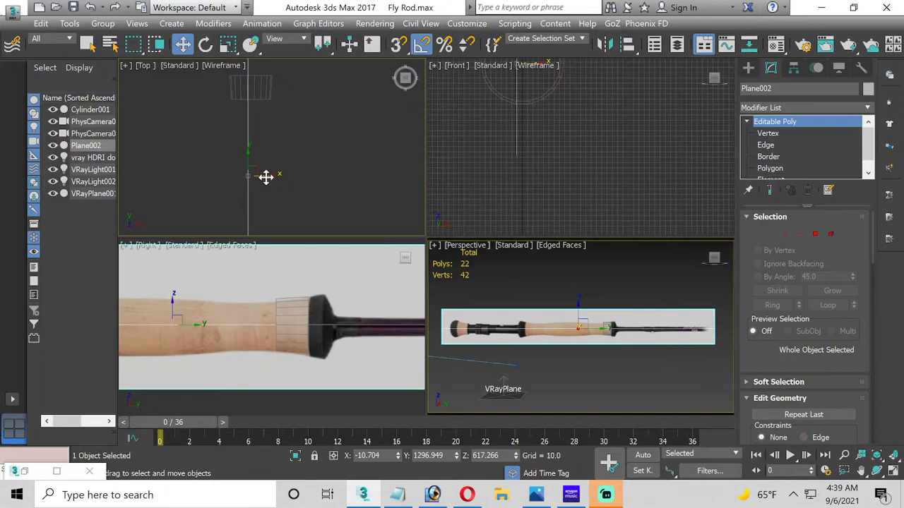
left_click_drag(266, 177, 268, 177)
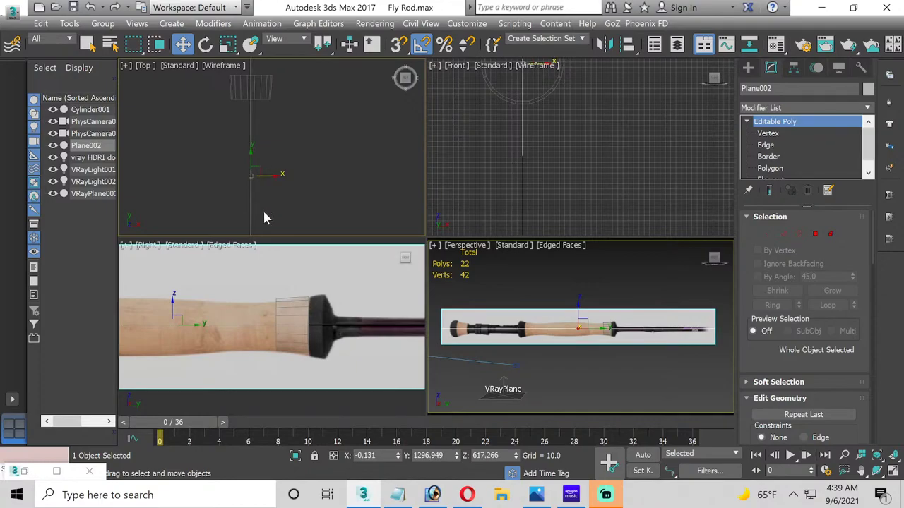
Step: Reselect Cylinder001 and maximize the Right viewport
left_click(291, 282)
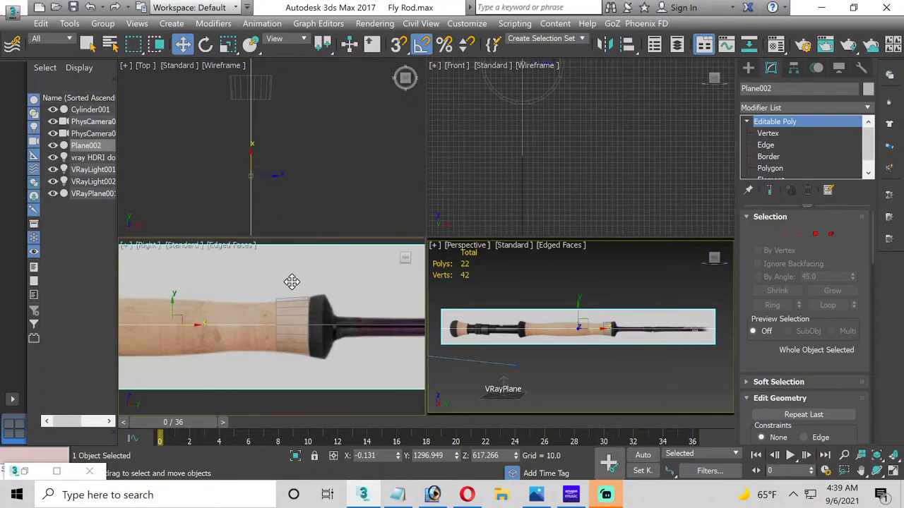
left_click(288, 316)
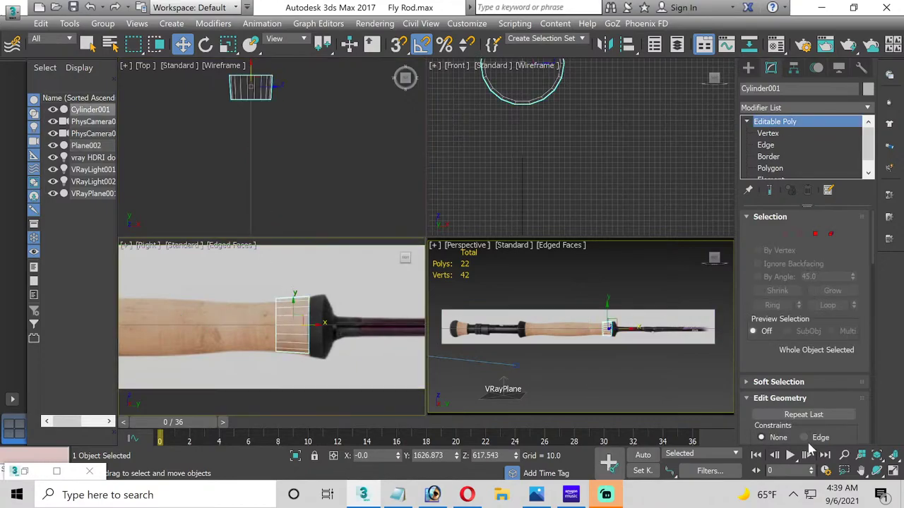
left_click(893, 472)
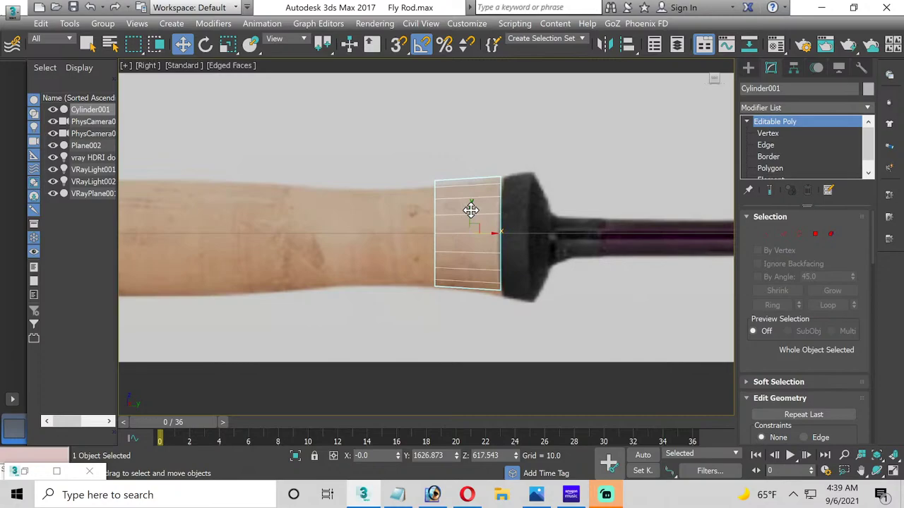
Step: Lower the cylinder's left vertex column slightly, then undo that move
left_click(769, 134)
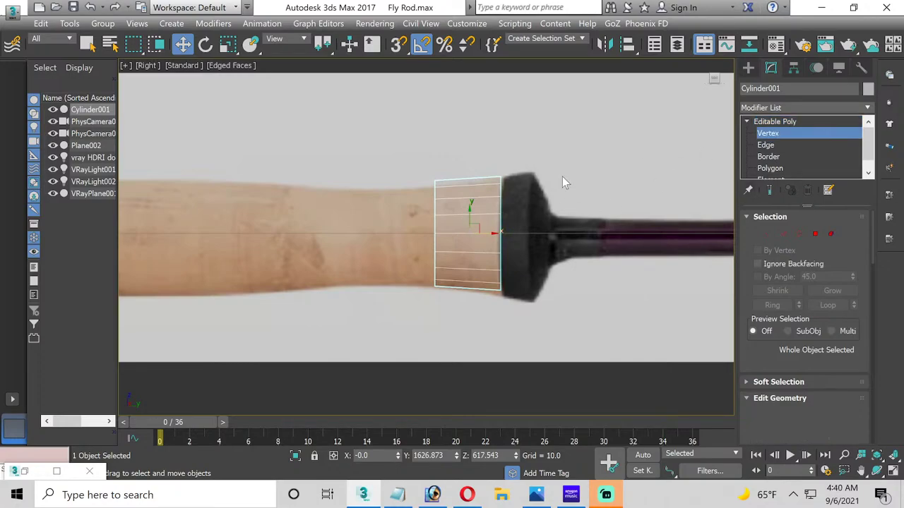
left_click_drag(424, 300, 440, 154)
scroll(469, 341, "up", 2)
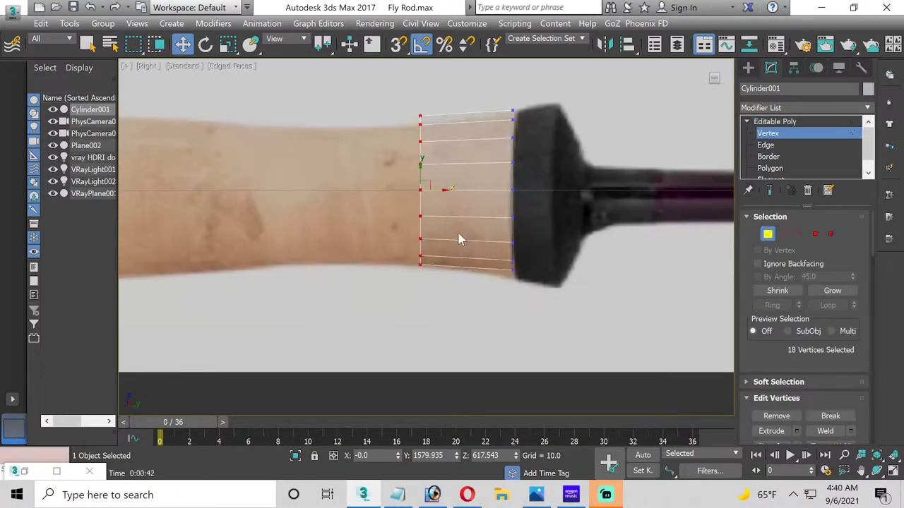
left_click_drag(420, 171, 424, 176)
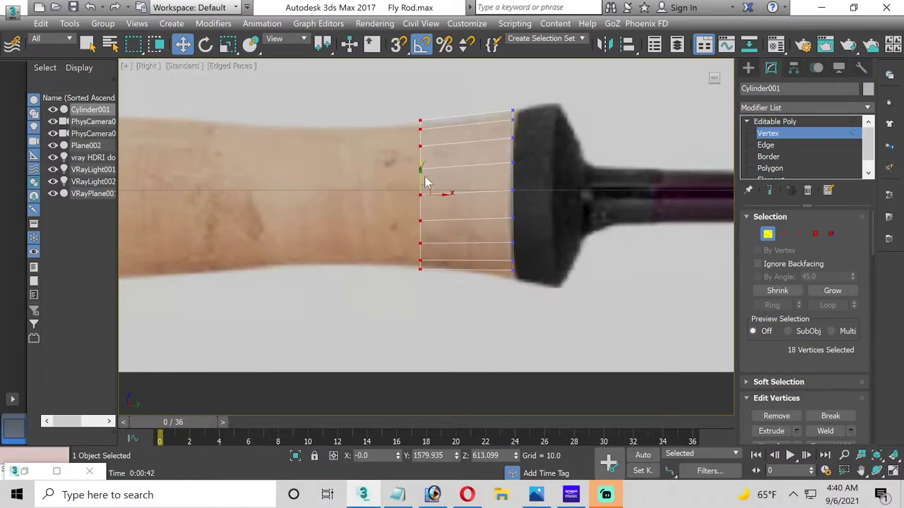
scroll(424, 180, "down", 1)
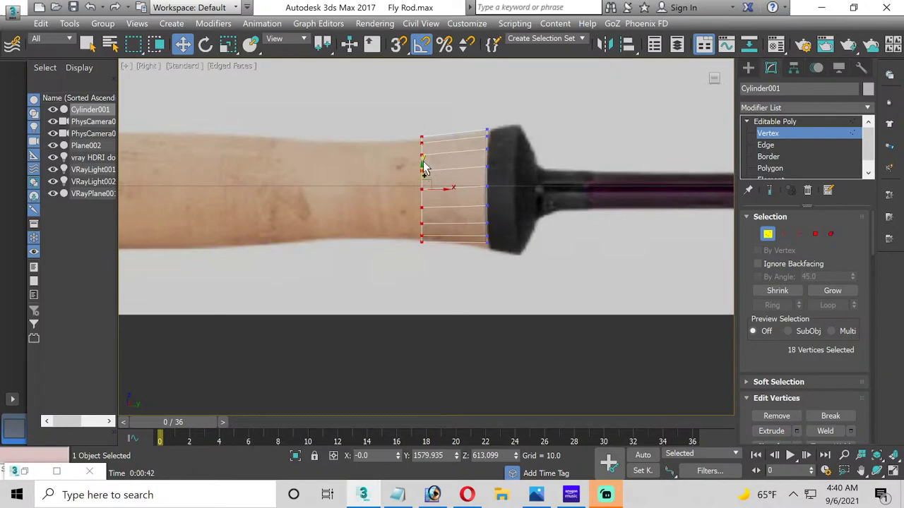
key("ctrl+z")
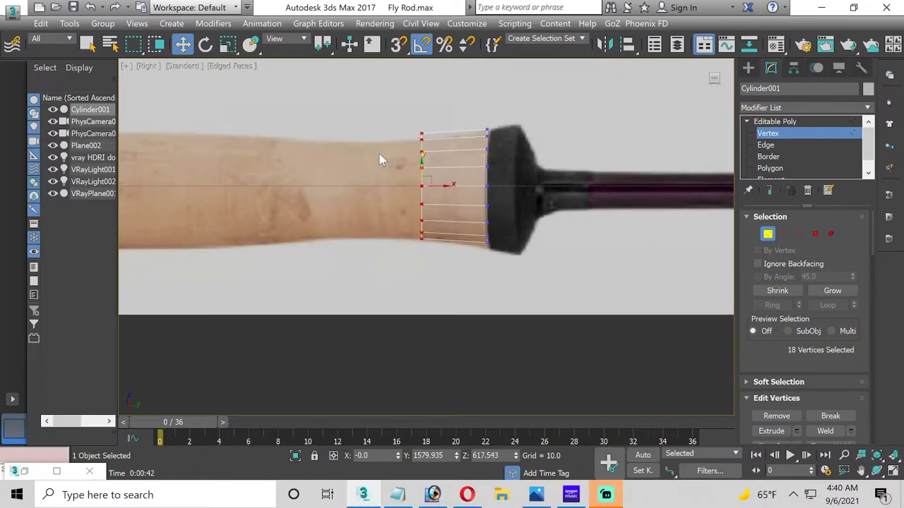
Step: Recentre the Right viewport on the cylinder and switch to Polygon level
middle_click_drag(379, 158, 358, 189)
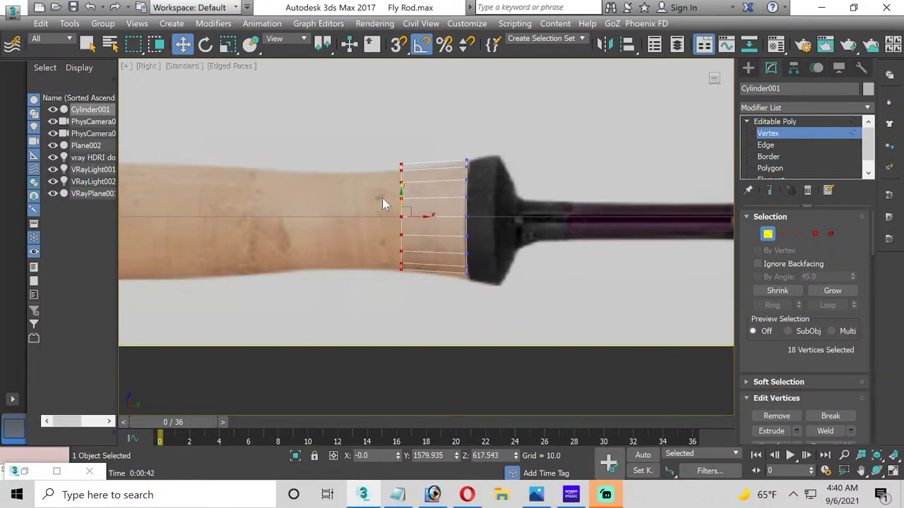
middle_click_drag(363, 206, 358, 247)
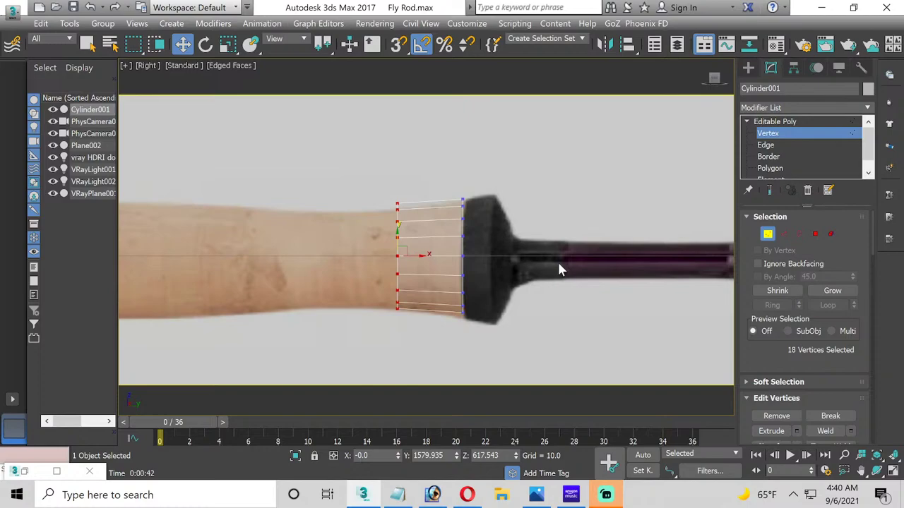
middle_click_drag(332, 312, 420, 323)
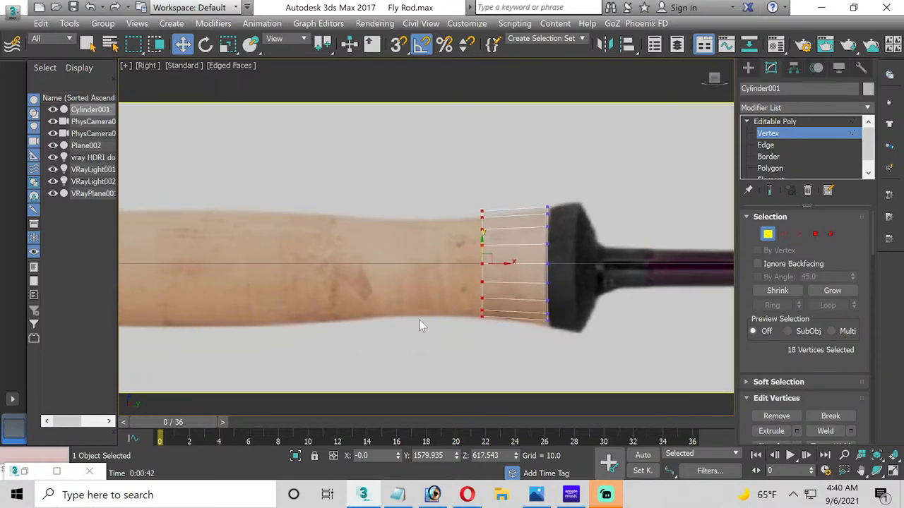
left_click(777, 168)
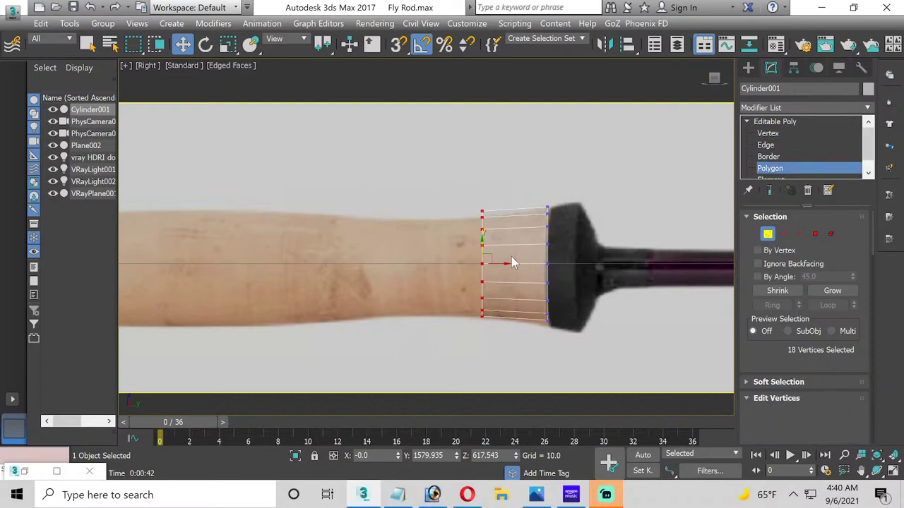
Step: Extrude the cylinder's end polygons leftward along the grip as a first new section
left_click_drag(456, 184, 536, 370)
scroll(795, 405, "down", 1)
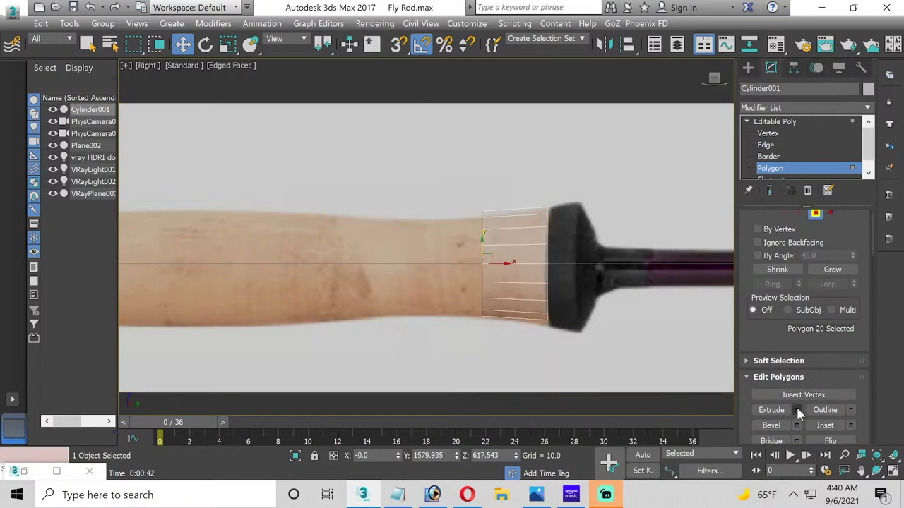
left_click(796, 409)
left_click_drag(468, 328, 467, 264)
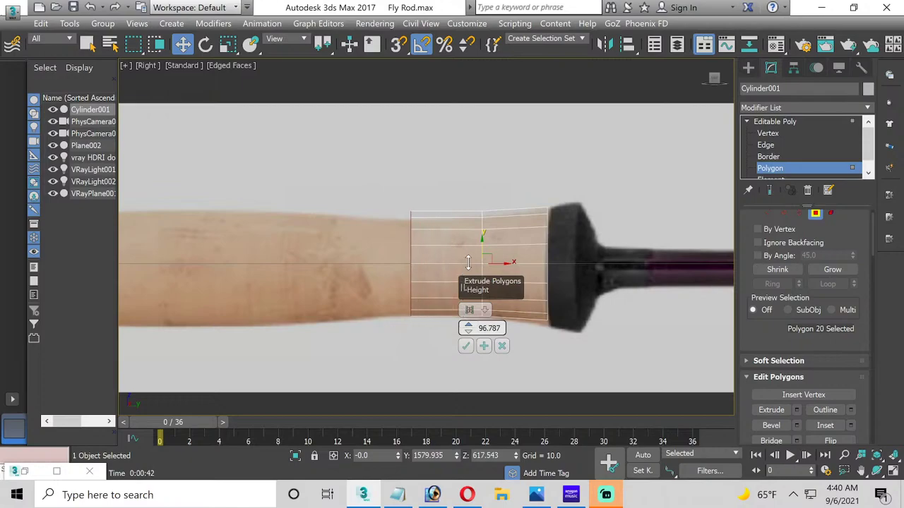
left_click(465, 345)
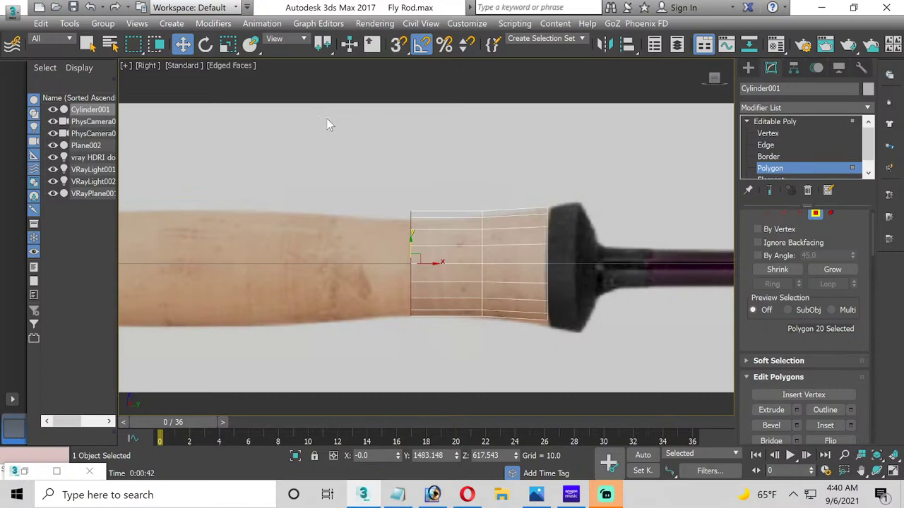
left_click(232, 44)
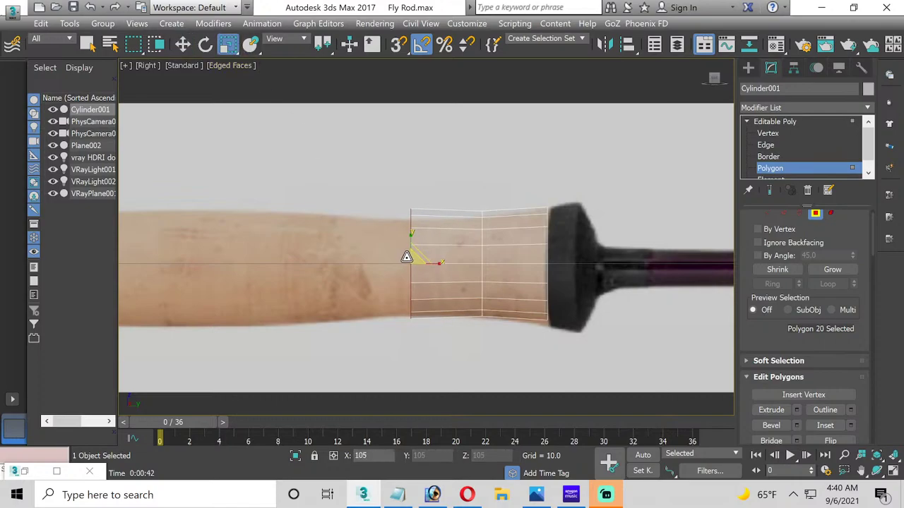
middle_click_drag(326, 275, 447, 274)
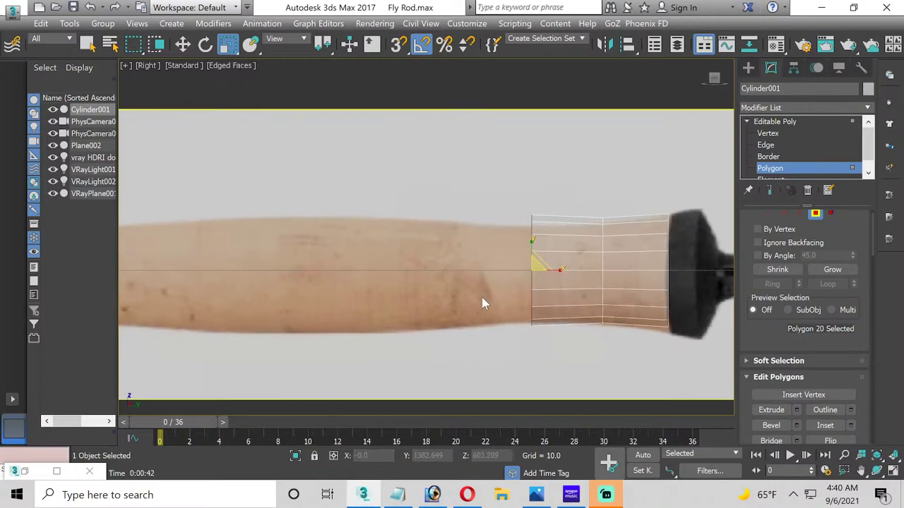
Step: Extrude two more sections, scaling each new end face up slightly to match the cork
left_click(797, 409)
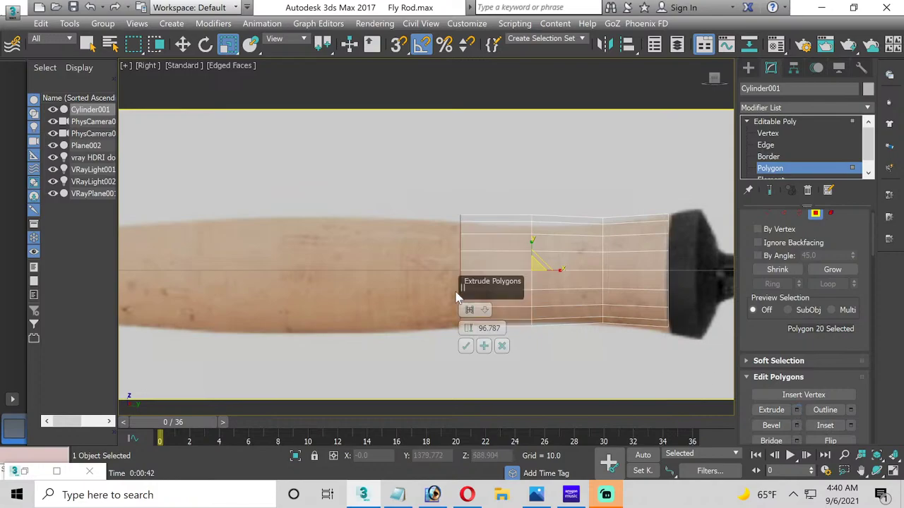
left_click(466, 345)
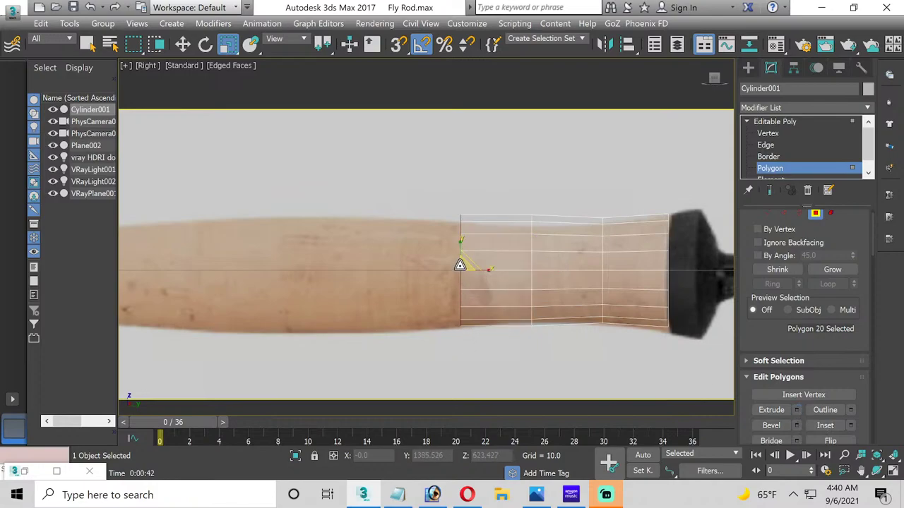
left_click_drag(459, 262, 458, 263)
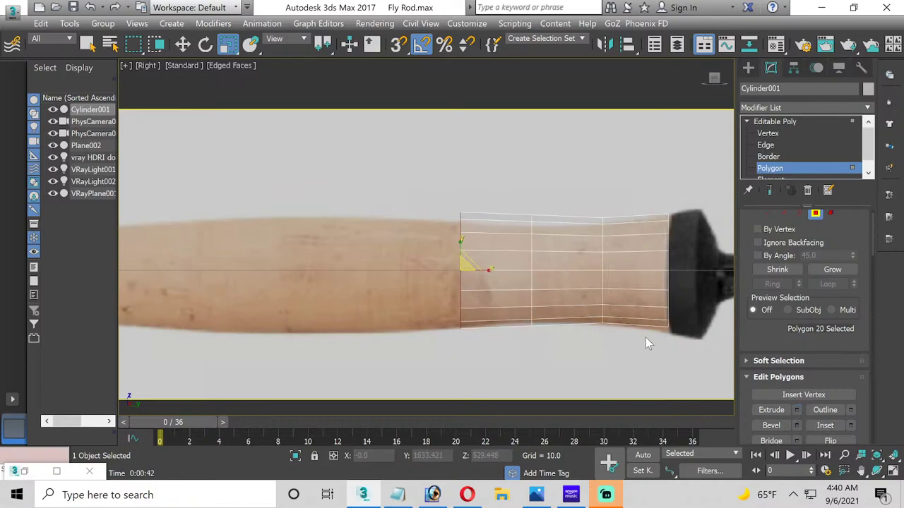
left_click(797, 409)
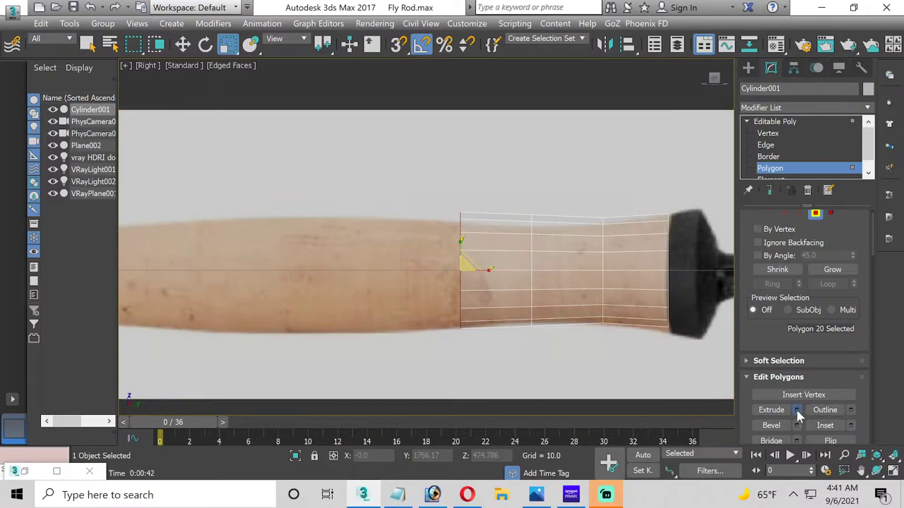
left_click(459, 347)
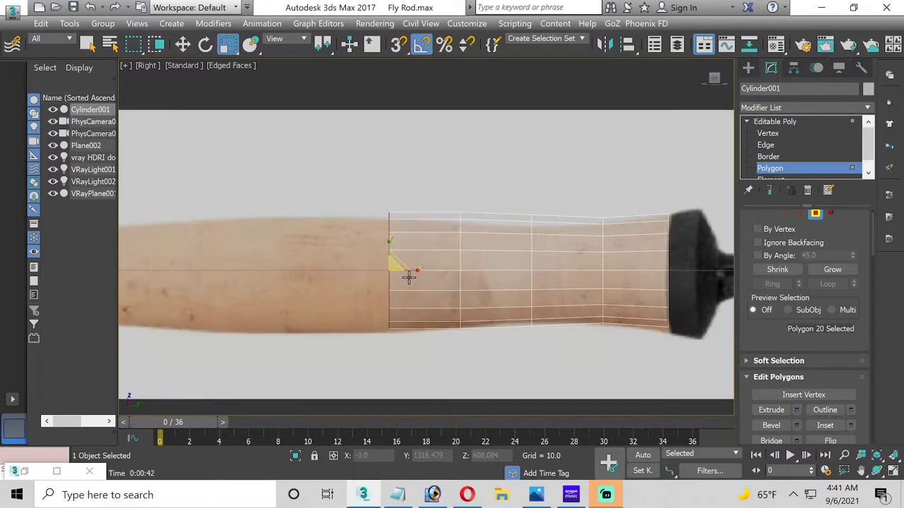
left_click_drag(390, 264, 387, 262)
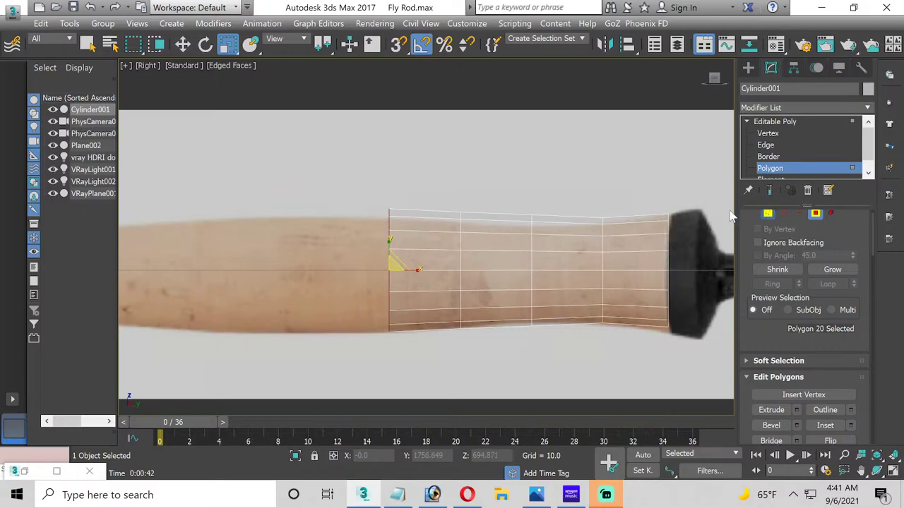
left_click(767, 213, "ctrl")
Step: Scale the right-end and middle vertex rings inward to follow the cork grip's waist
left_click_drag(692, 363, 653, 201)
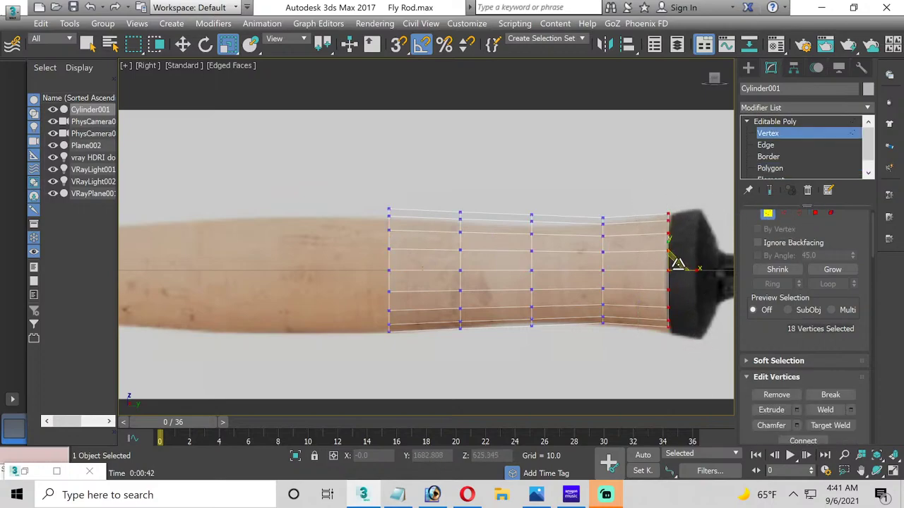
left_click_drag(666, 266, 664, 266)
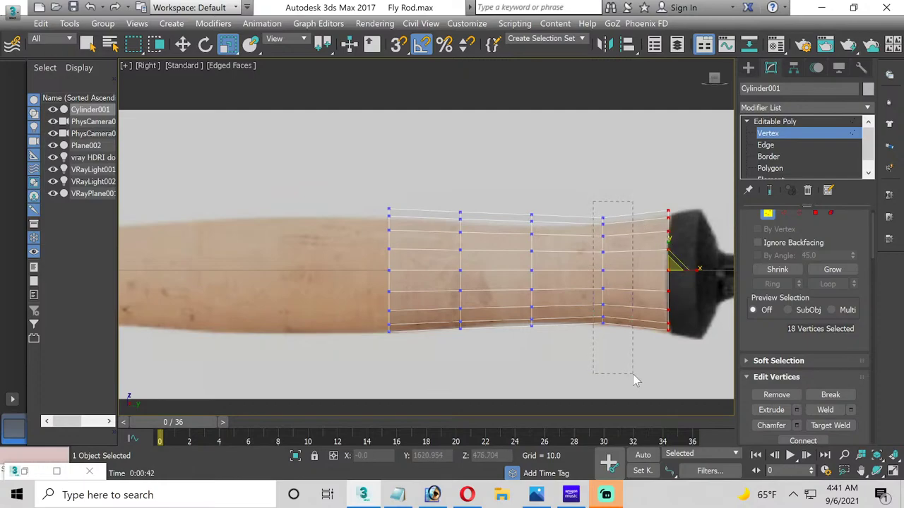
left_click_drag(633, 380, 634, 379)
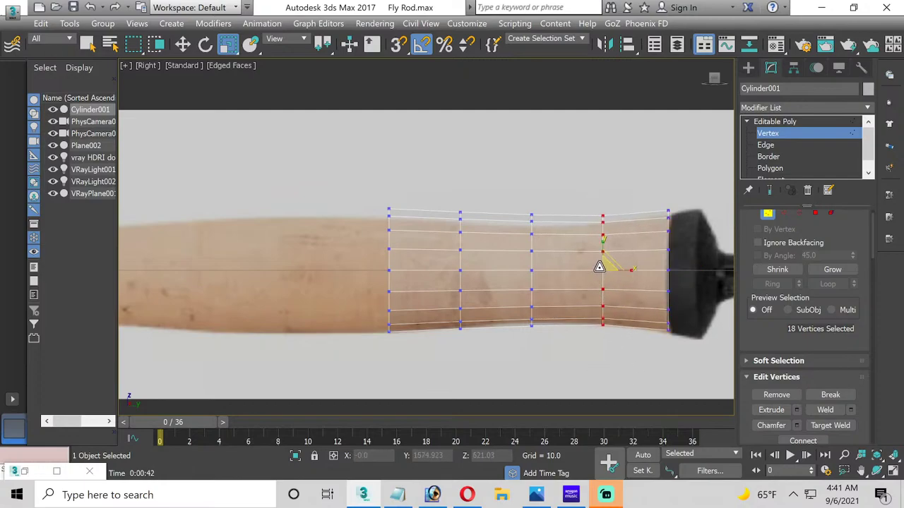
left_click_drag(500, 206, 544, 329)
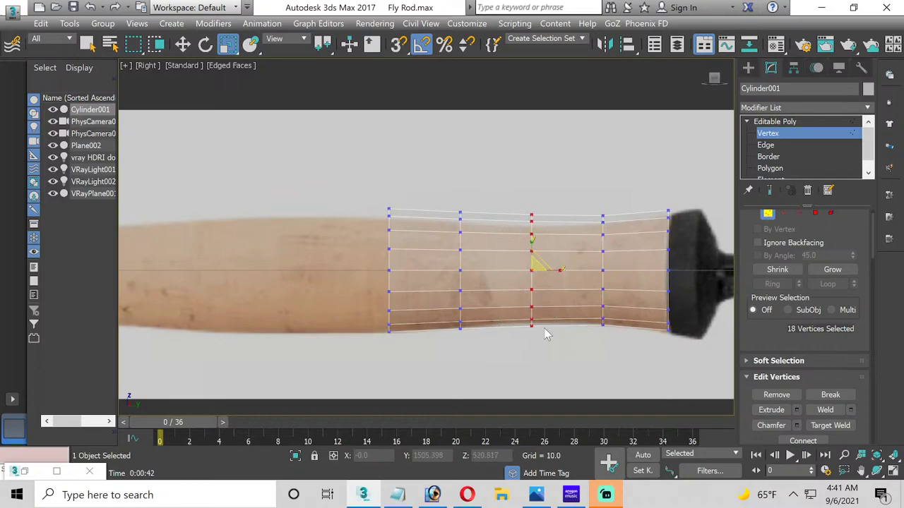
left_click_drag(532, 270, 534, 275)
left_click_drag(477, 327, 488, 347)
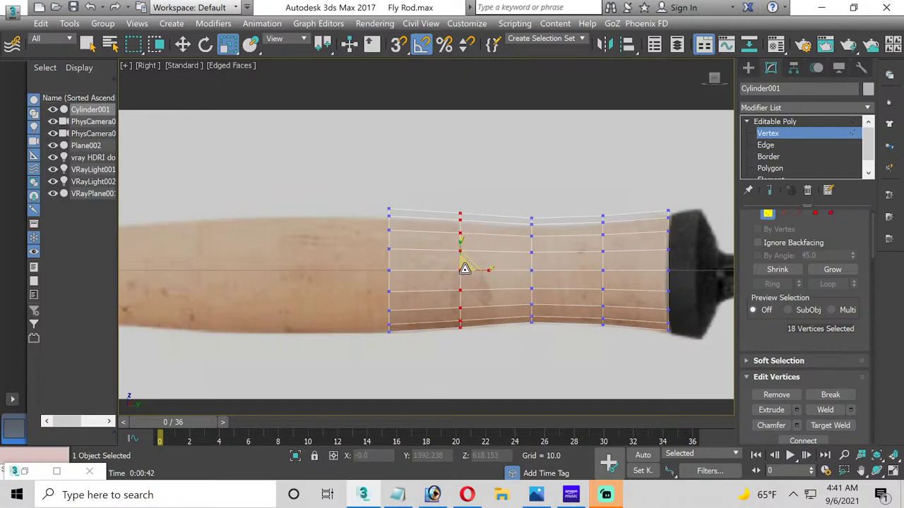
Step: Back at Polygon level, extrude the end faces leftward and enlarge the new end slightly
left_click(777, 134)
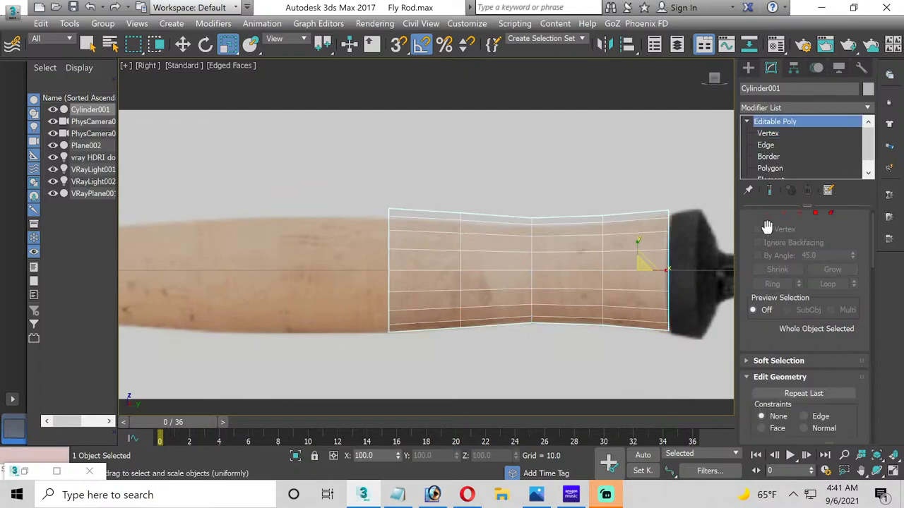
left_click(816, 213)
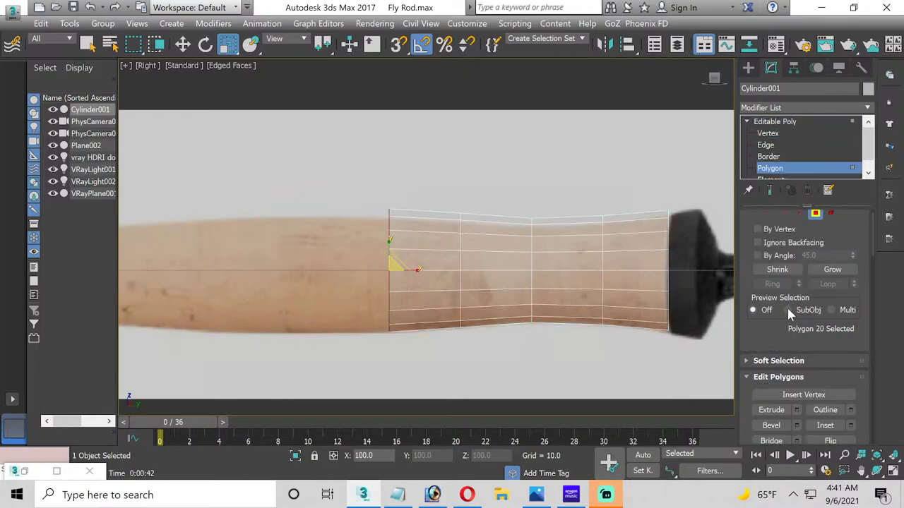
left_click(796, 410)
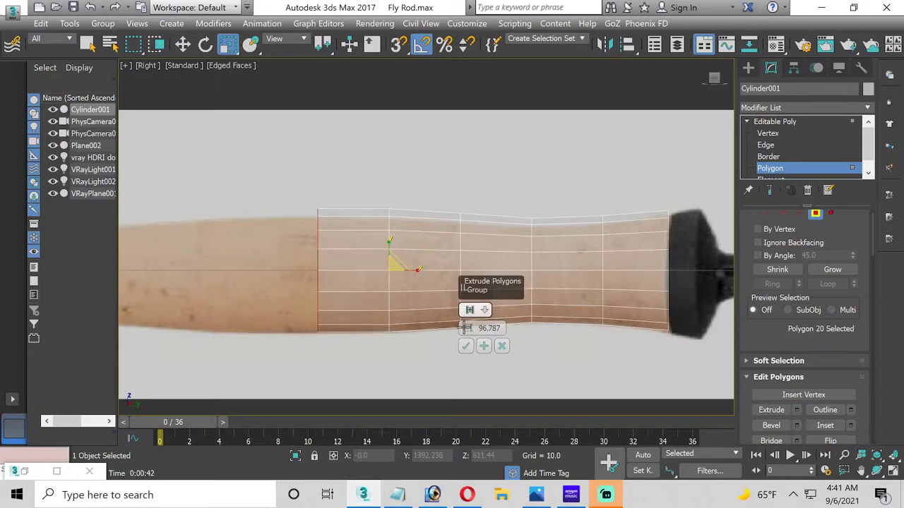
left_click(468, 348)
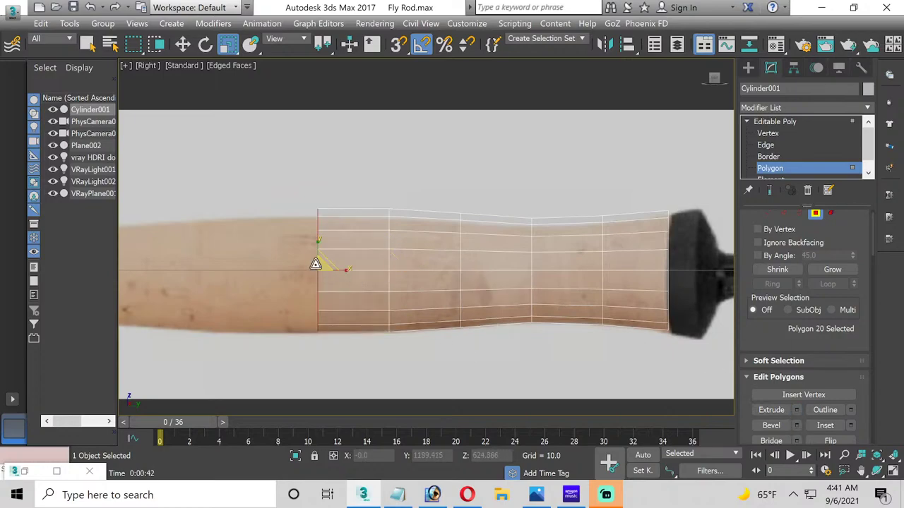
left_click_drag(314, 265, 316, 264)
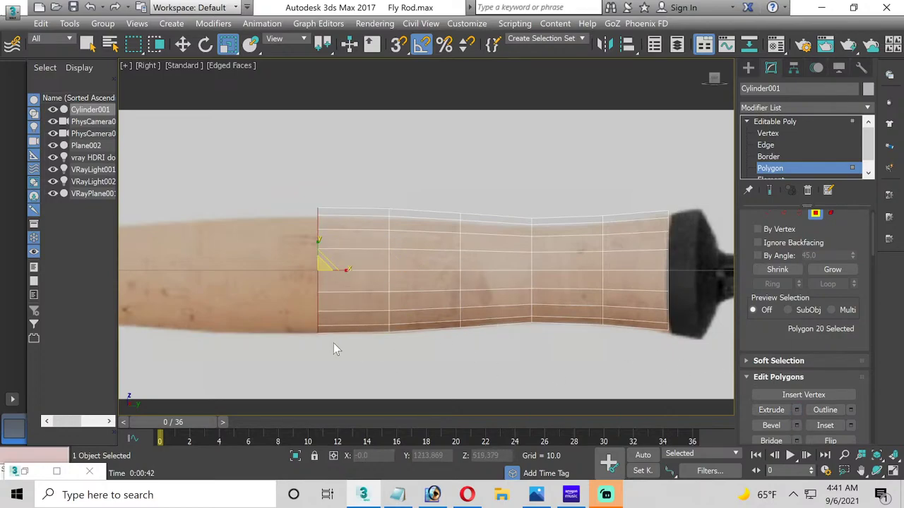
middle_click_drag(333, 346, 555, 342)
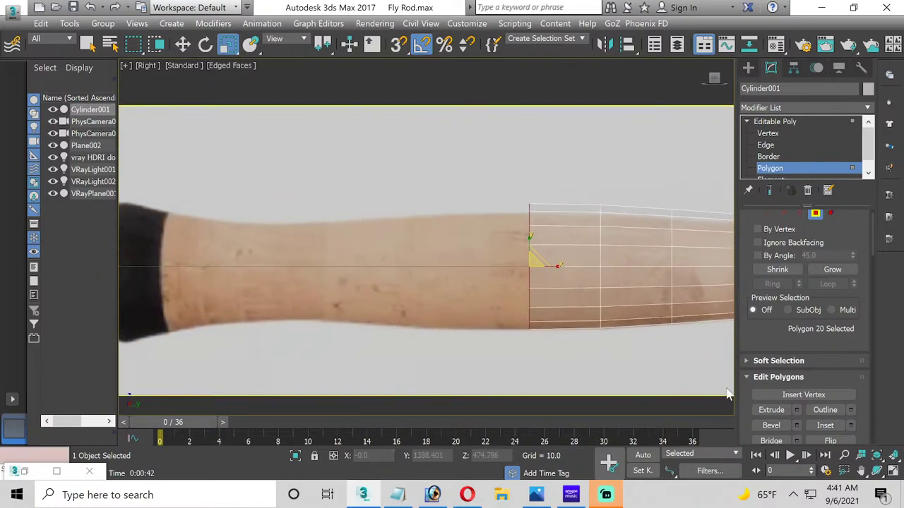
Step: Add two more leftward extrusions and shrink the end faces to the grip's taper
left_click(797, 410)
left_click(464, 345)
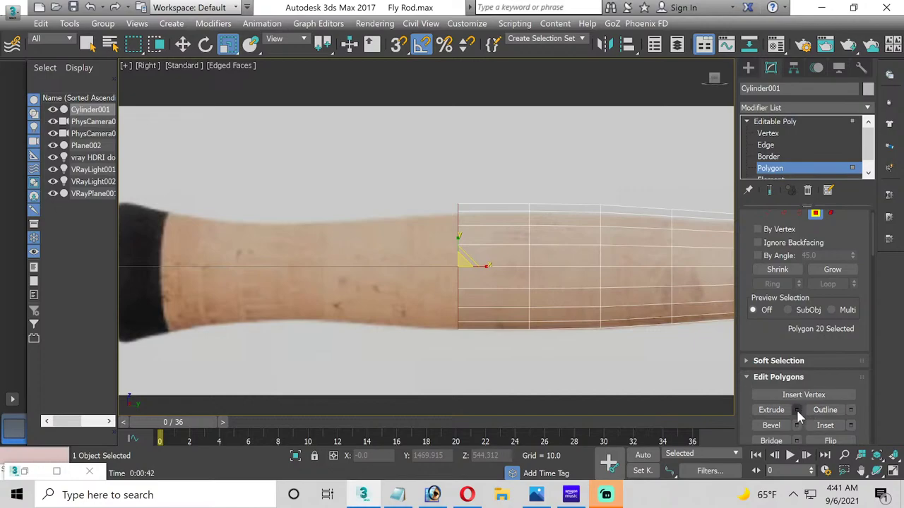
left_click(796, 410)
left_click(465, 346)
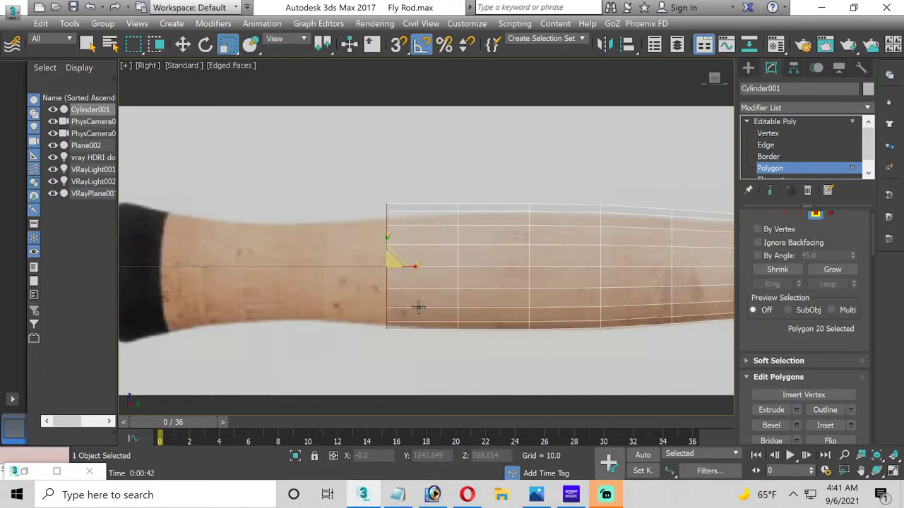
left_click_drag(388, 264, 391, 264)
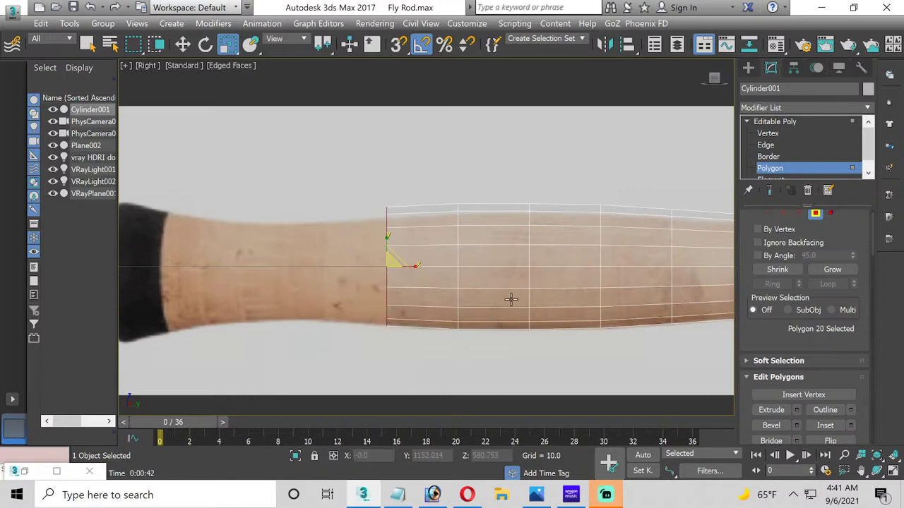
Step: Extrude two more sections toward the black end cap, resizing the end to the cork's width
left_click(796, 409)
left_click(467, 346)
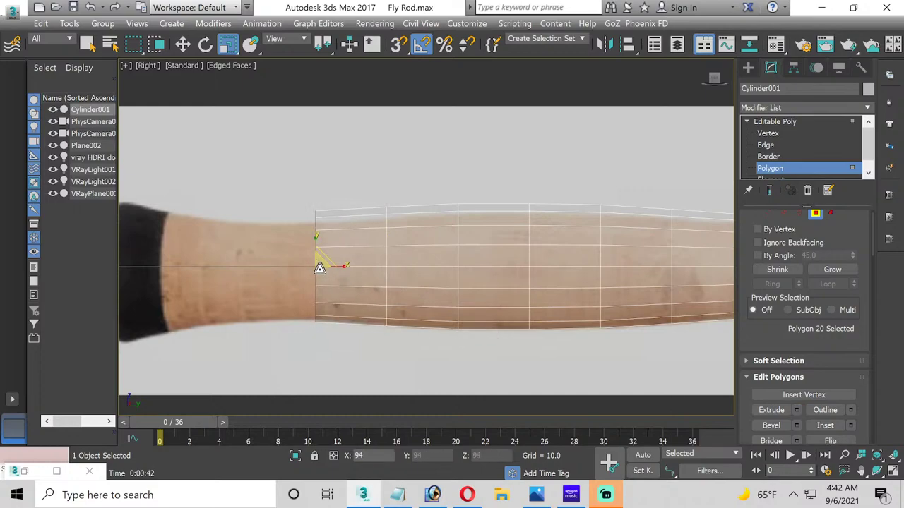
middle_click_drag(282, 307, 464, 330)
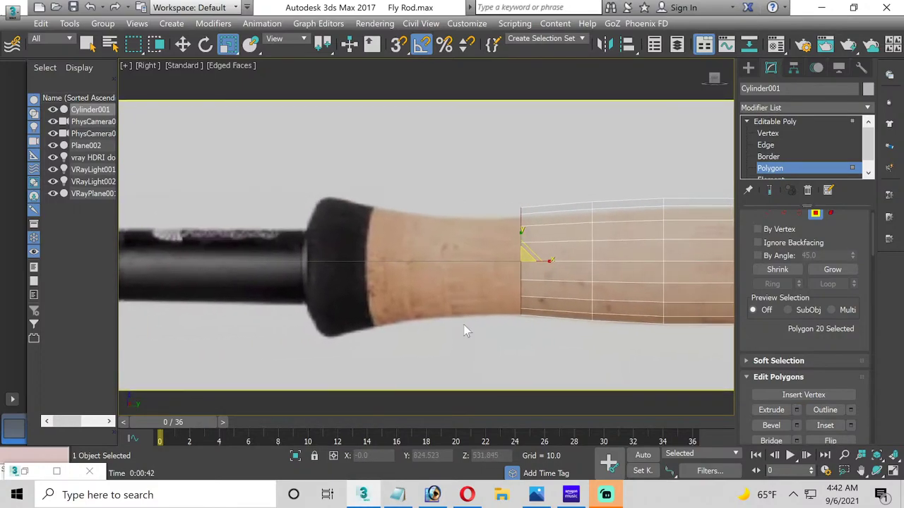
left_click(796, 409)
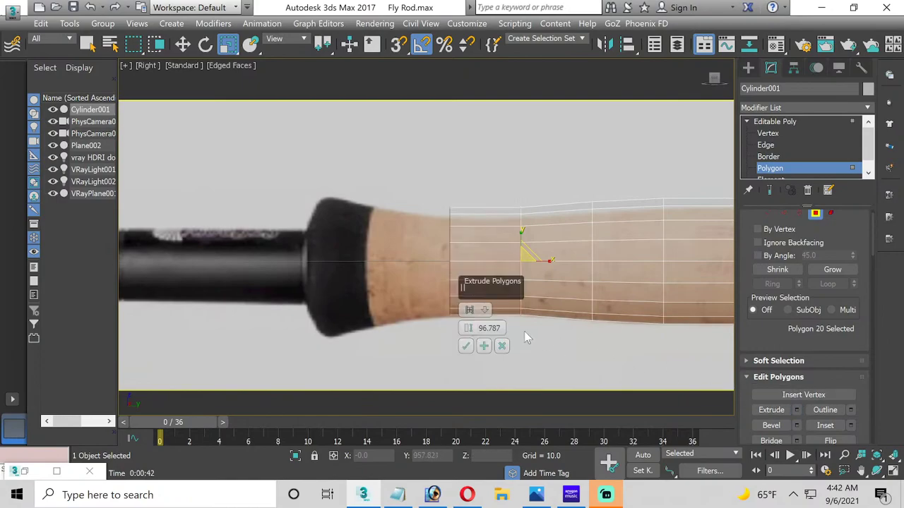
left_click(467, 346)
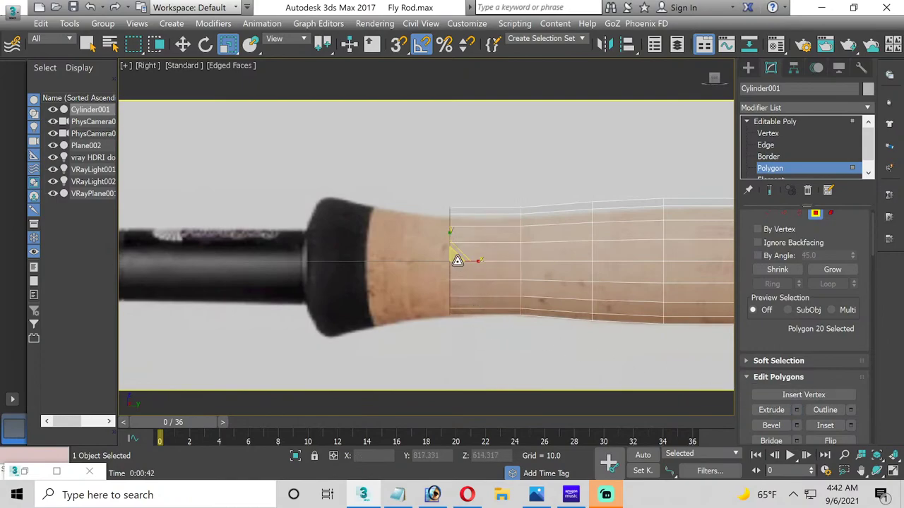
left_click_drag(453, 256, 451, 255)
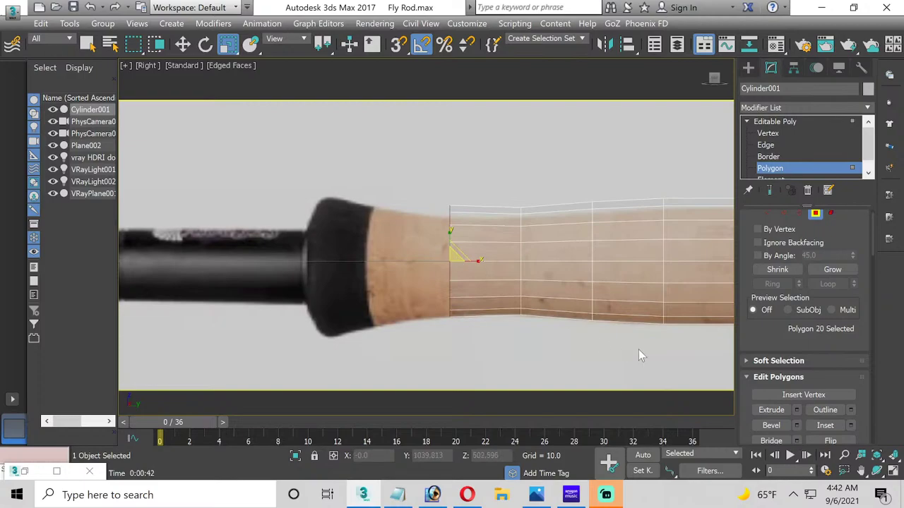
Step: Extrude a final section, enlarge it to fit the cork, and move the end loop left to the cap edge
left_click(797, 410)
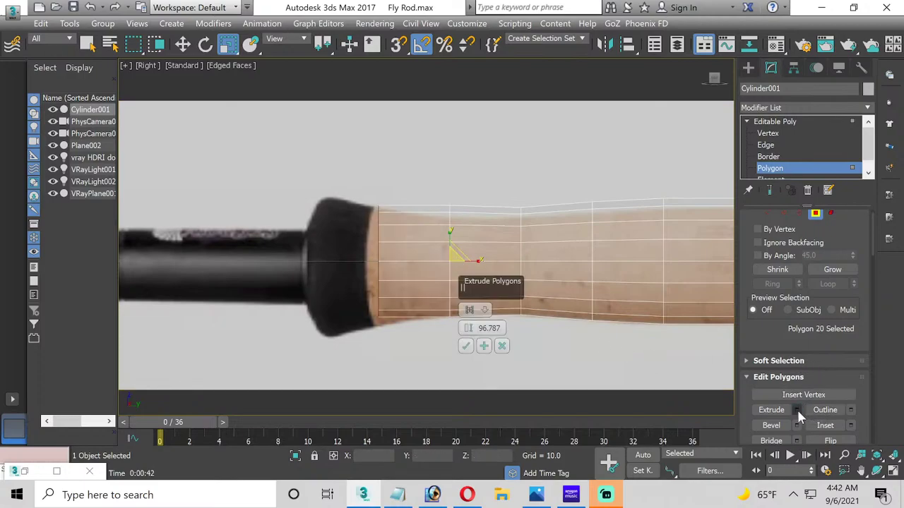
left_click(464, 346)
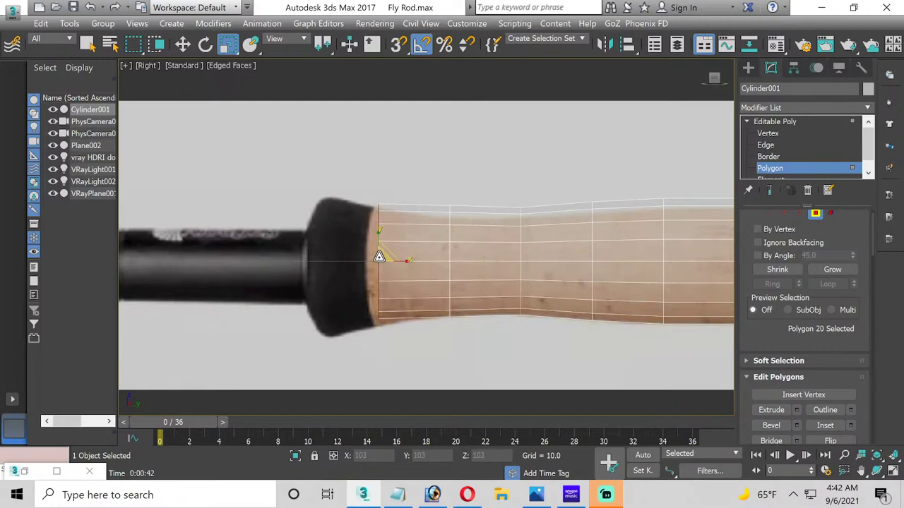
left_click_drag(379, 255, 379, 252)
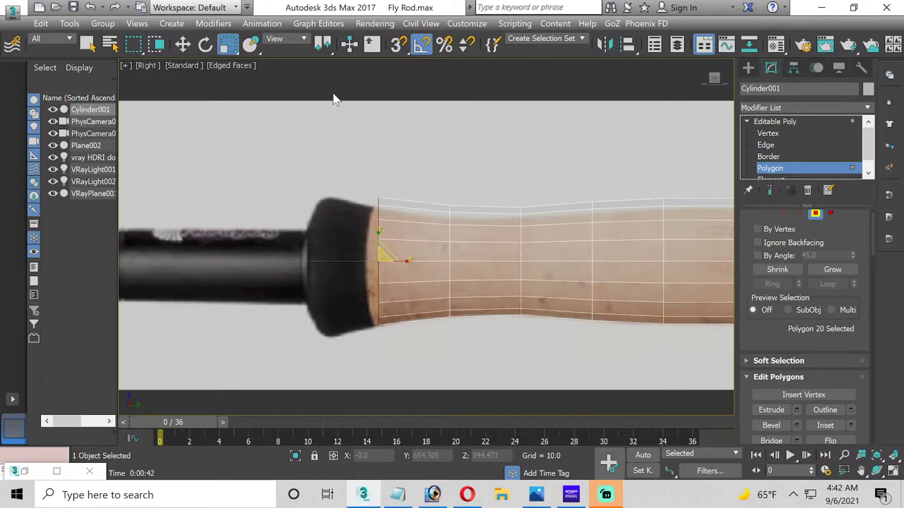
left_click(184, 45)
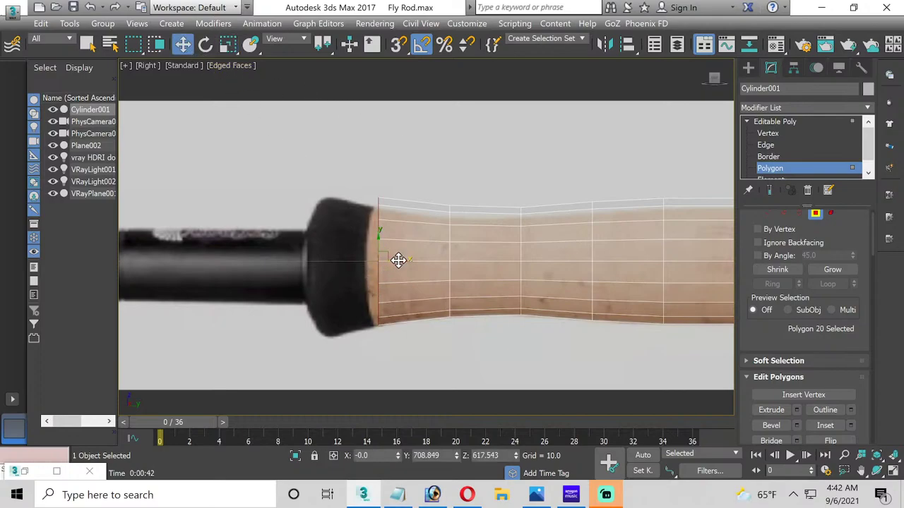
left_click_drag(397, 258, 394, 259)
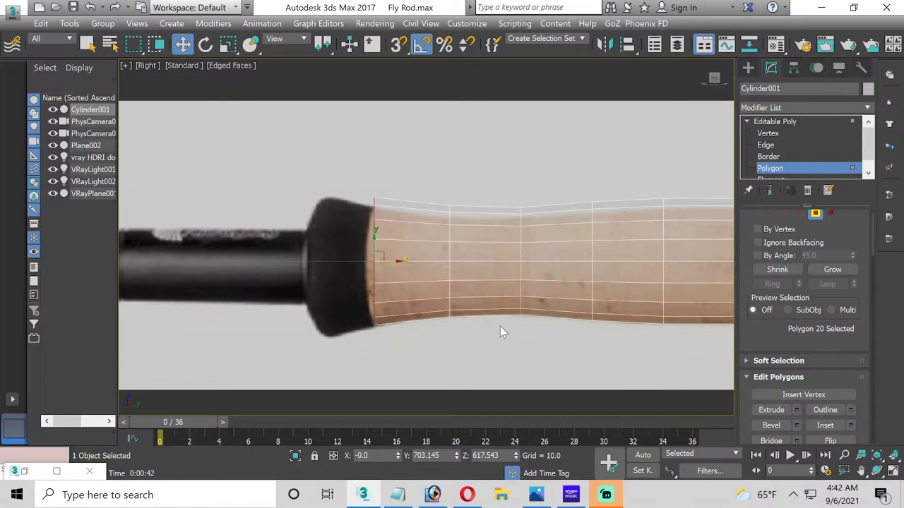
left_click(765, 145)
Step: Connect the middle edge ring into a new loop and scale it to about 95% at the cork's waist
left_click(484, 209)
key("alt+r")
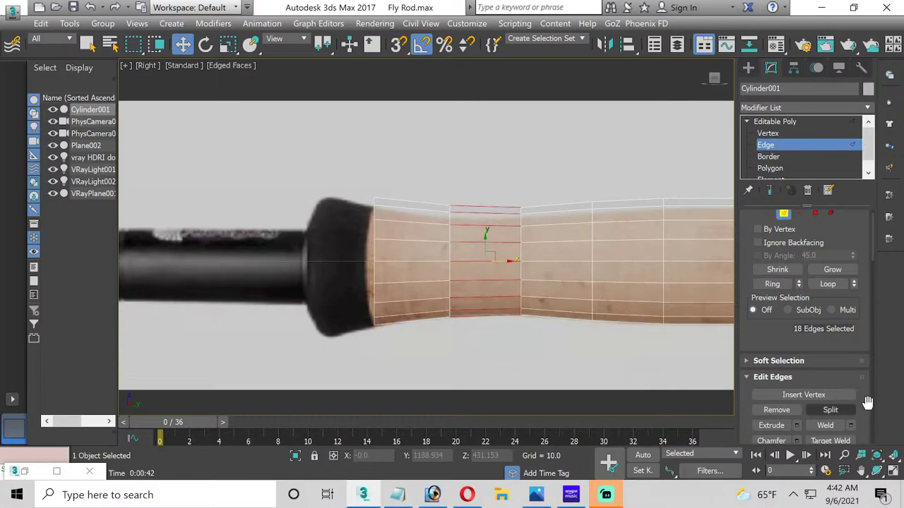
scroll(857, 419, "down", 1)
left_click(851, 433)
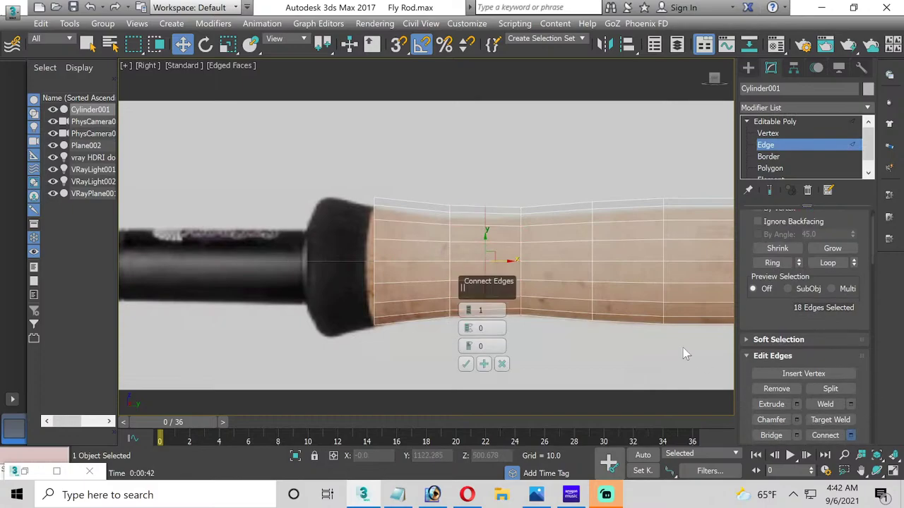
left_click(467, 365)
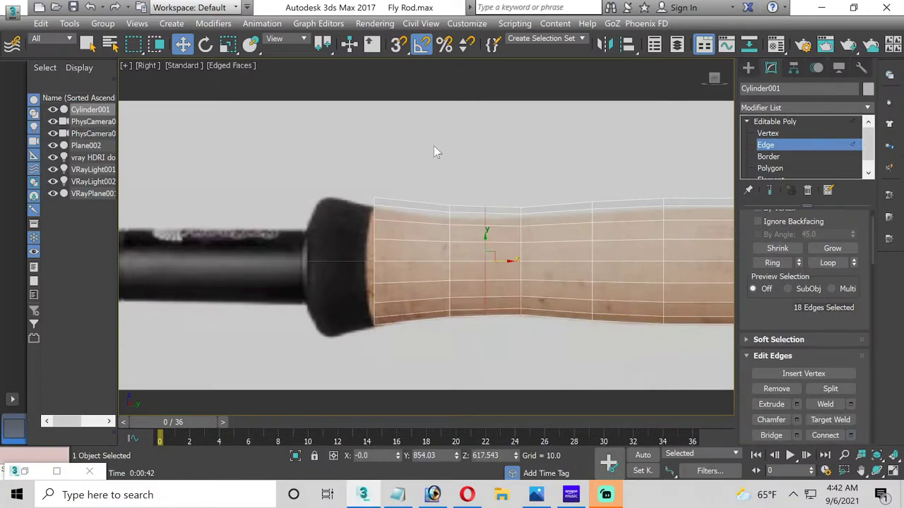
left_click(228, 44)
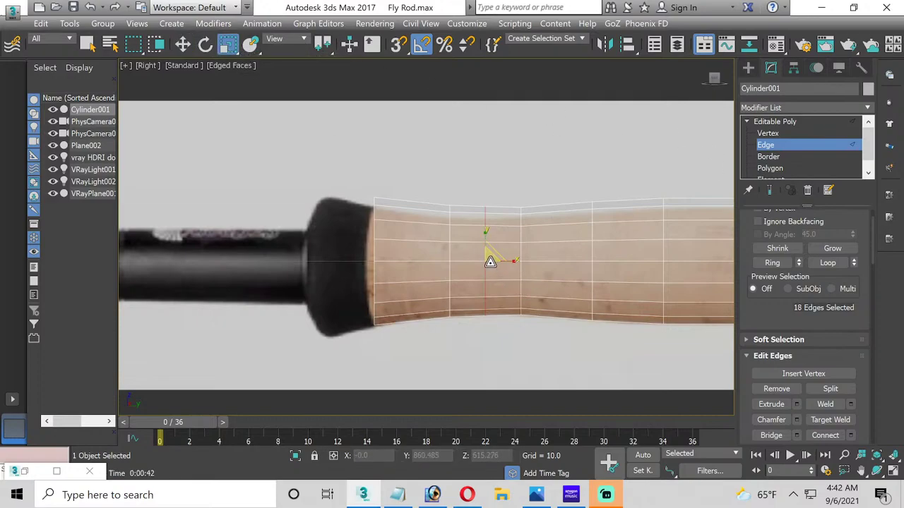
left_click_drag(490, 262, 493, 263)
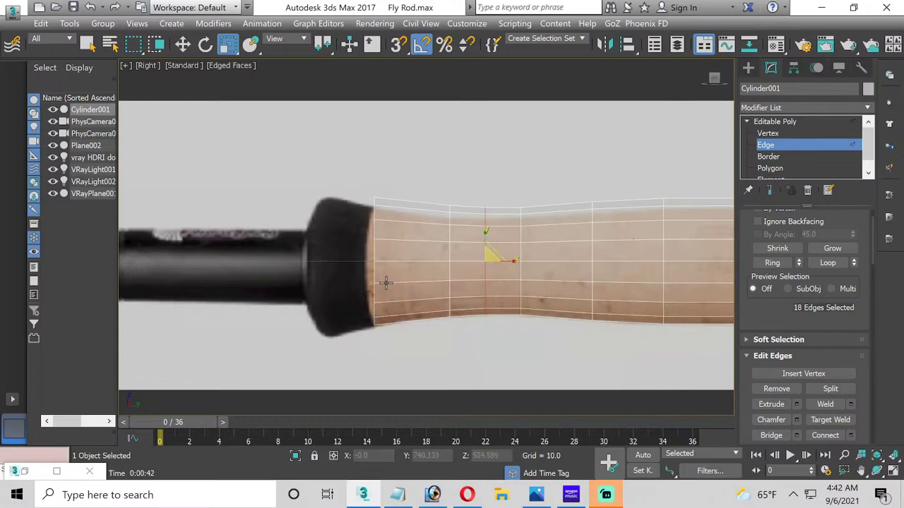
left_click(771, 169)
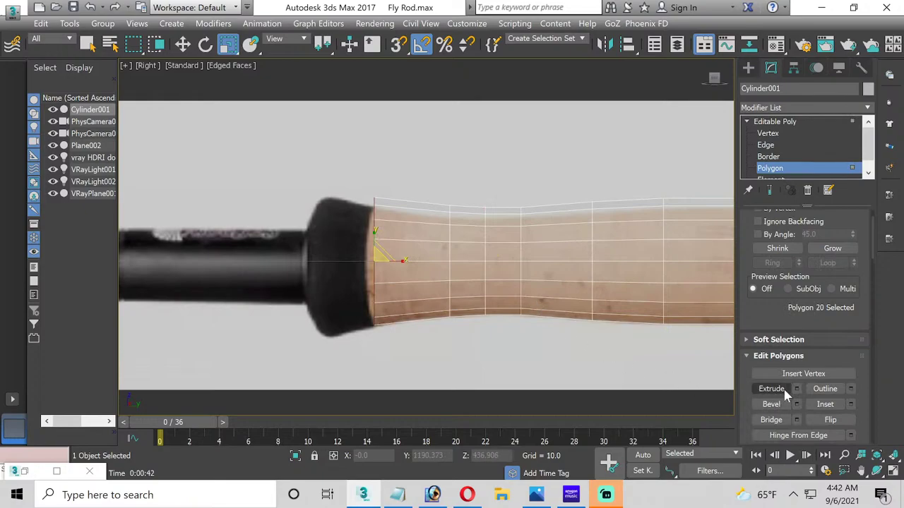
Step: Extrude the end polygons 93.91 over the end cap and scale them up so they flare outward
left_click(796, 388)
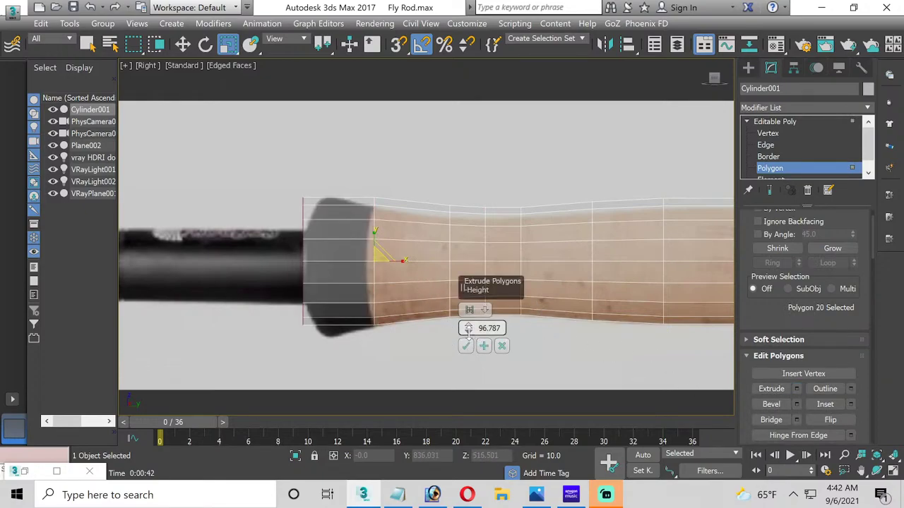
left_click_drag(468, 336, 468, 338)
left_click(465, 345)
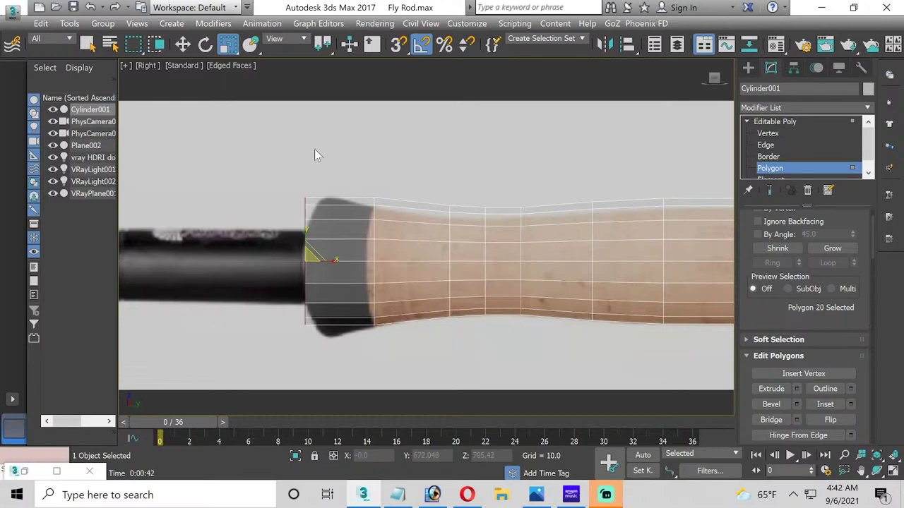
left_click(228, 45)
left_click_drag(307, 262, 306, 251)
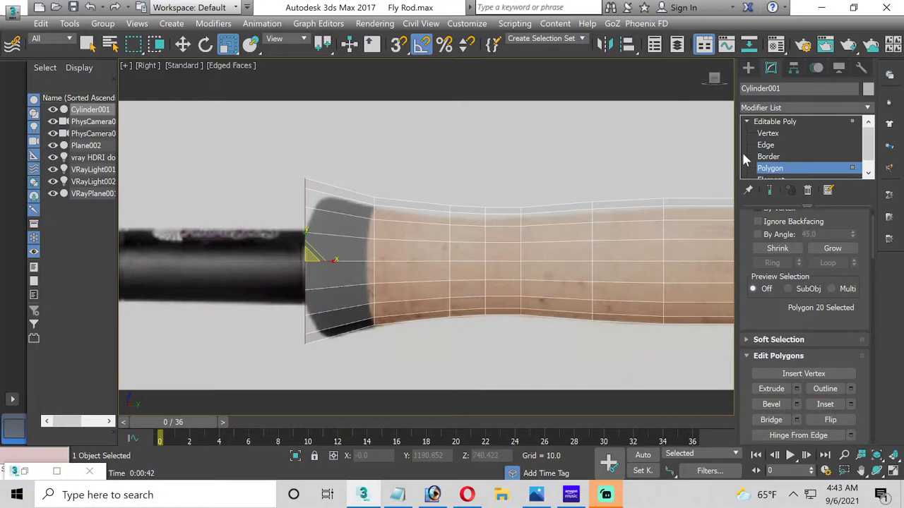
Step: Select the edge ring at the cork/cap junction and chamfer it 4.356 with 2 segments
left_click(768, 144)
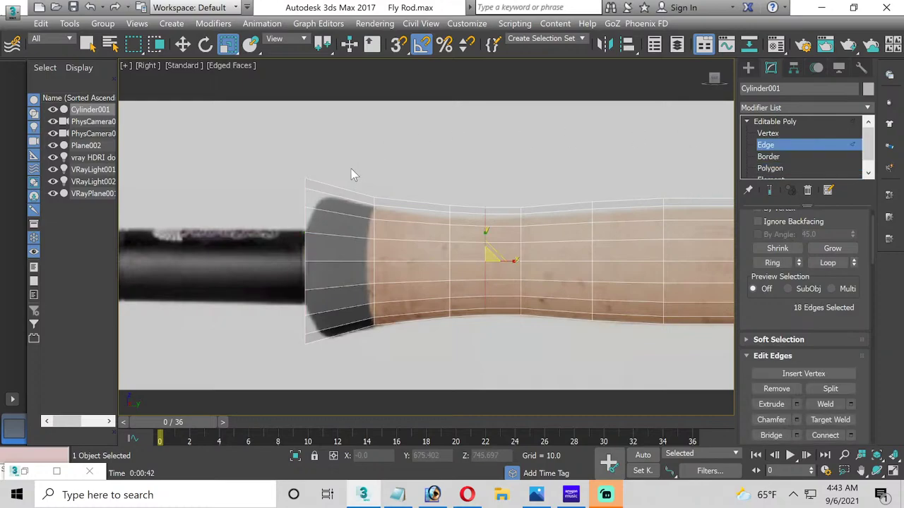
left_click_drag(349, 177, 361, 390)
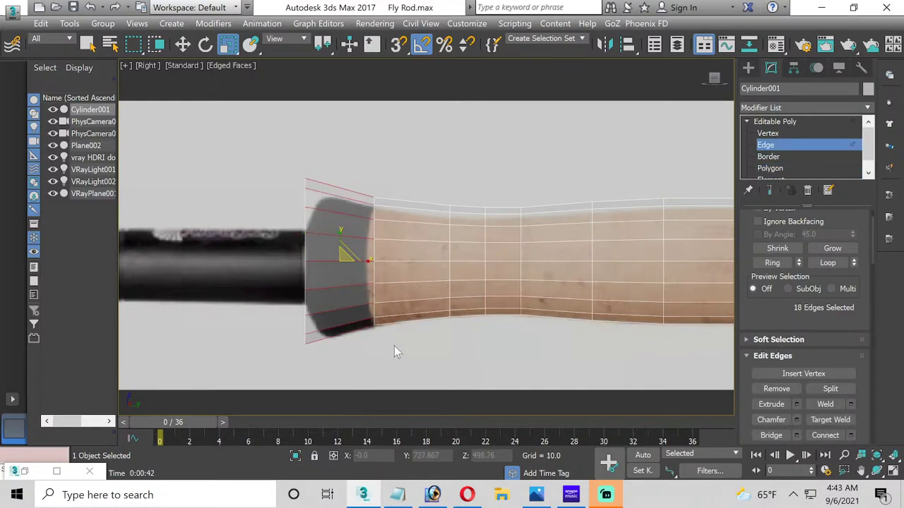
key("ctrl+z")
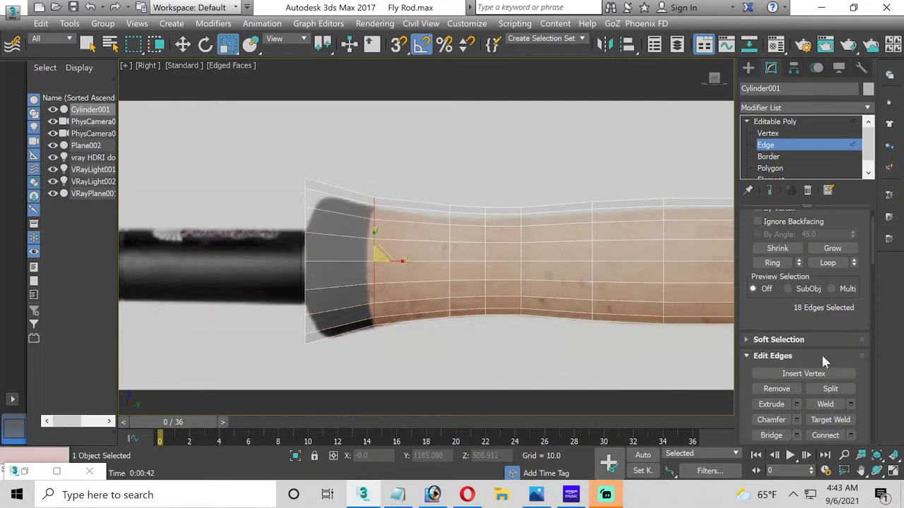
scroll(820, 352, "down", 1)
left_click(795, 388)
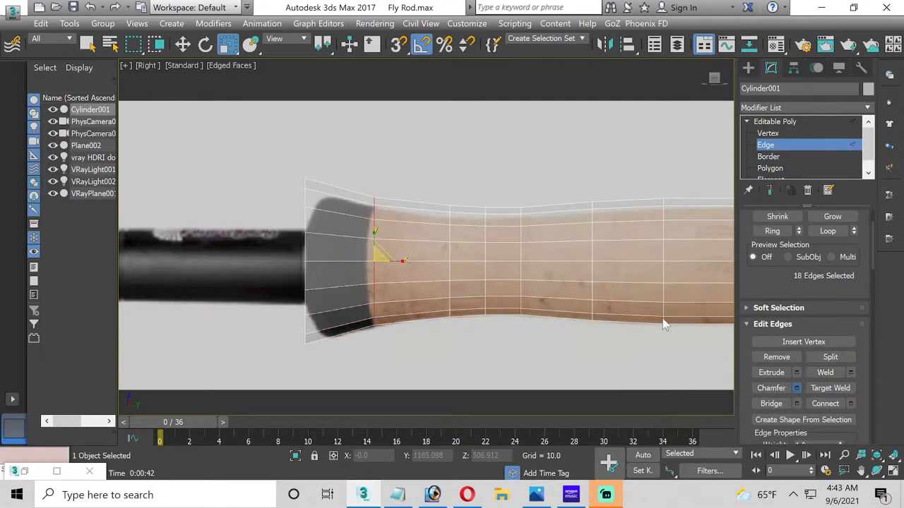
left_click_drag(465, 319, 463, 315)
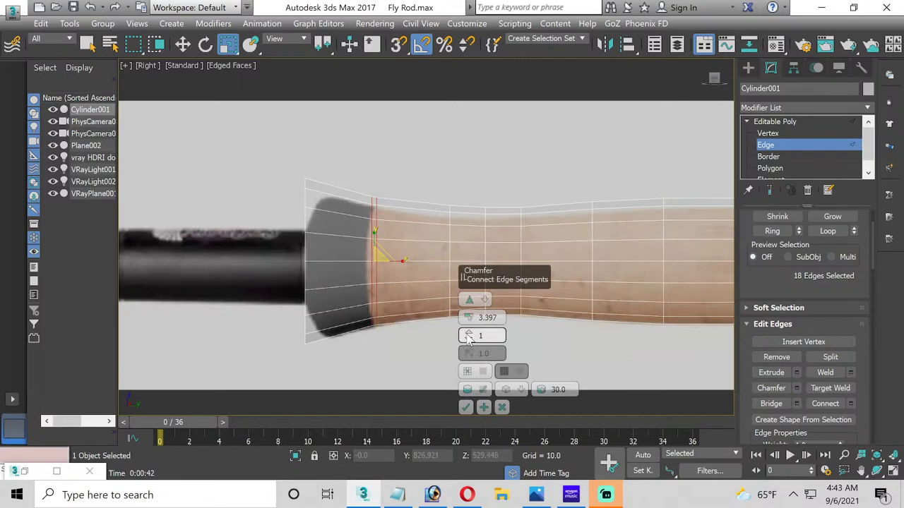
left_click(467, 333)
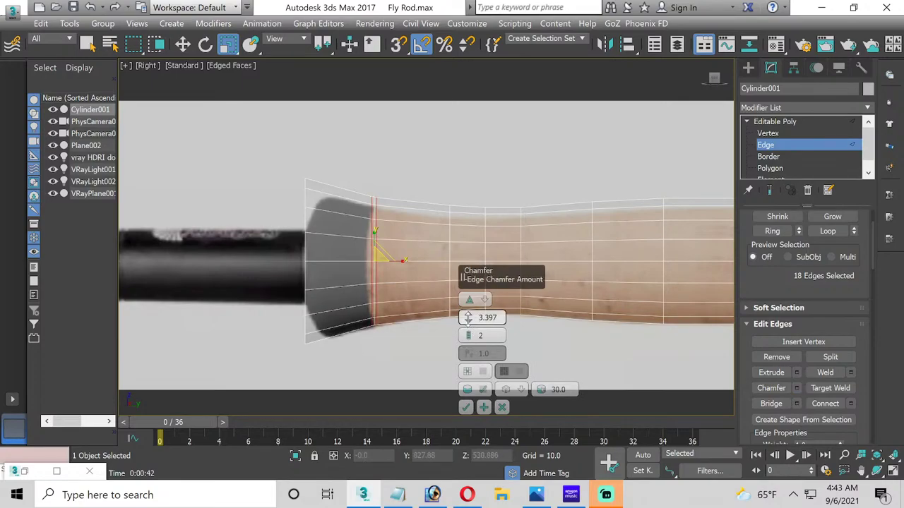
left_click_drag(467, 318, 467, 319)
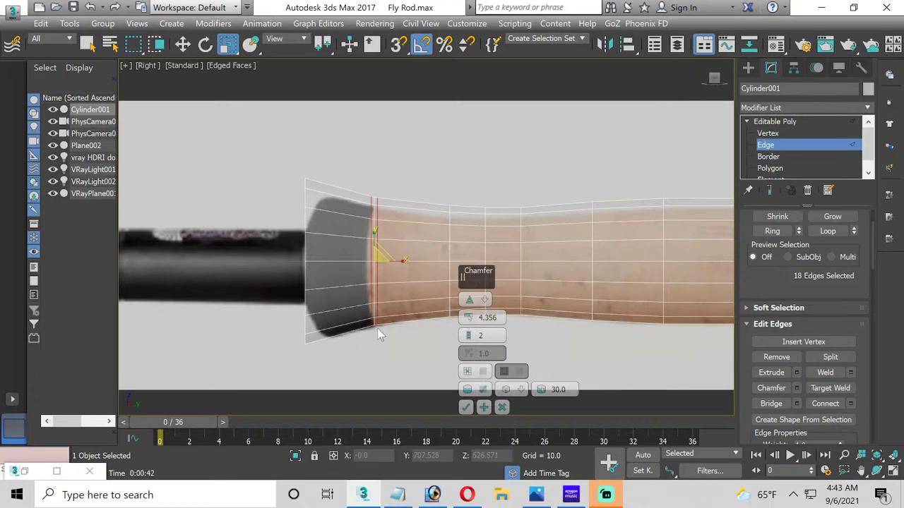
left_click(465, 407)
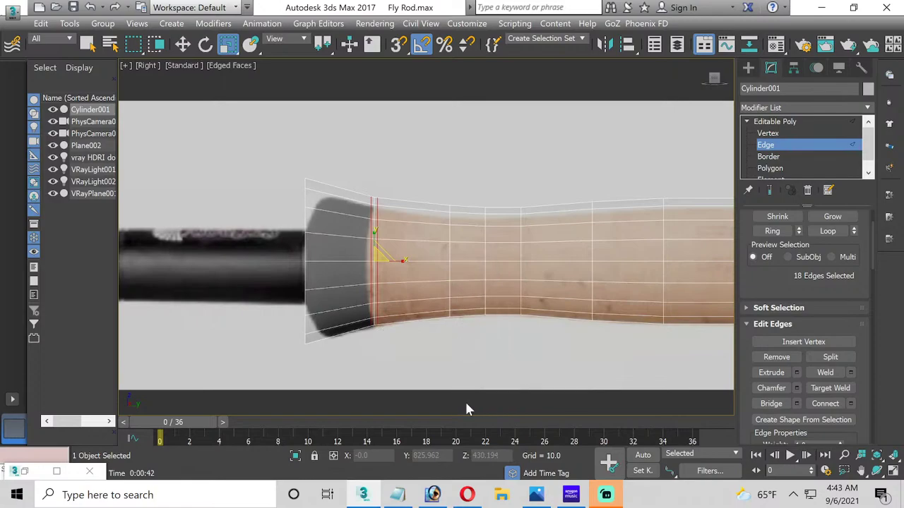
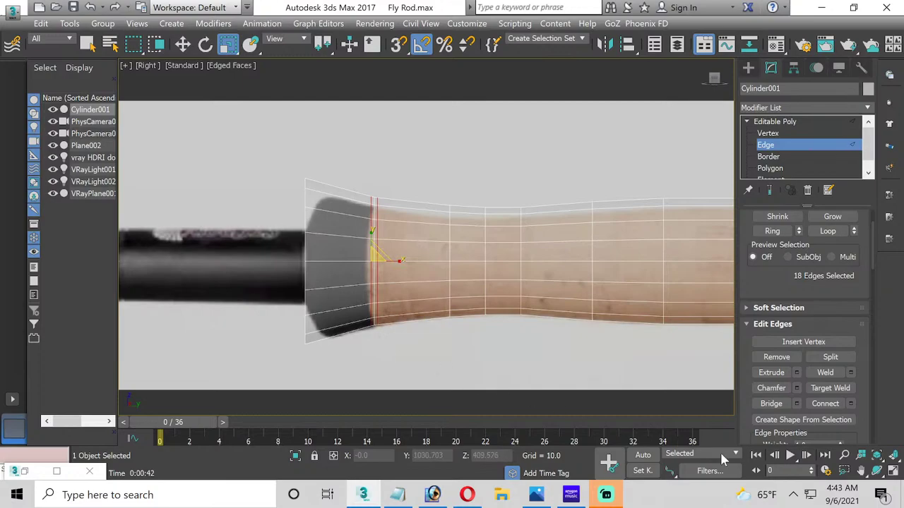
Step: Re-centre the rod in the Front and Top views, then maximize the Perspective viewport
left_click(893, 476)
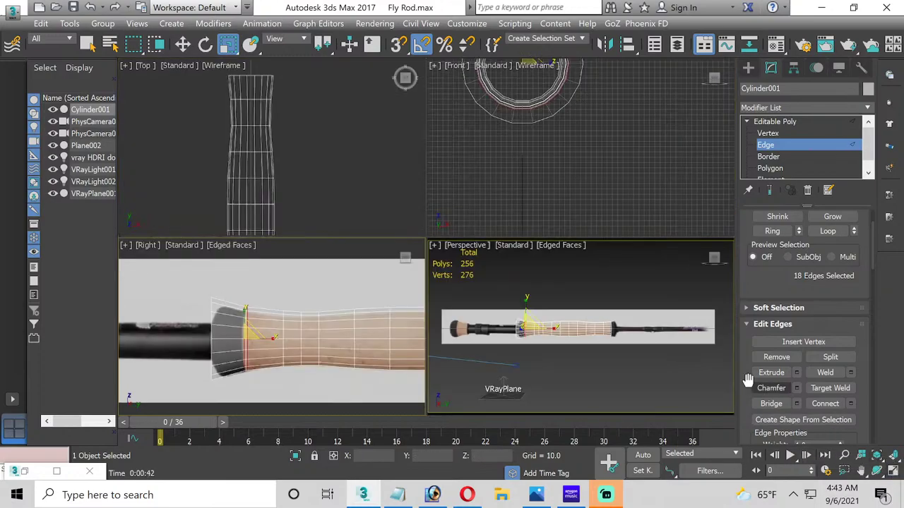
right_click(613, 360)
middle_click_drag(567, 149, 596, 168)
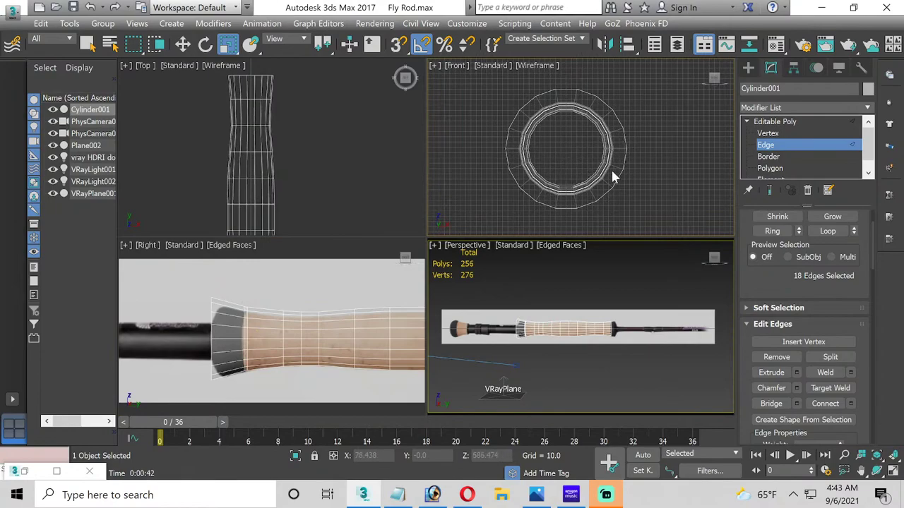
scroll(298, 190, "down", 5)
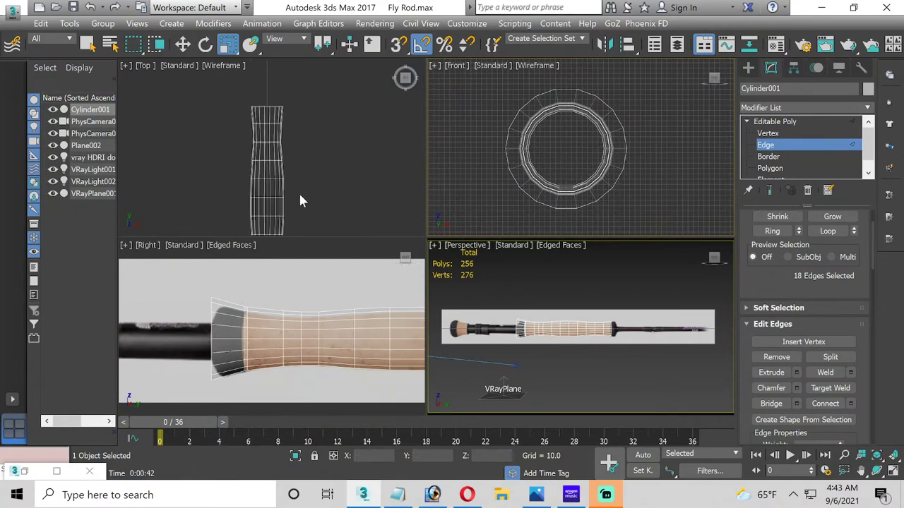
scroll(282, 127, "up", 5)
middle_click_drag(281, 113, 288, 174)
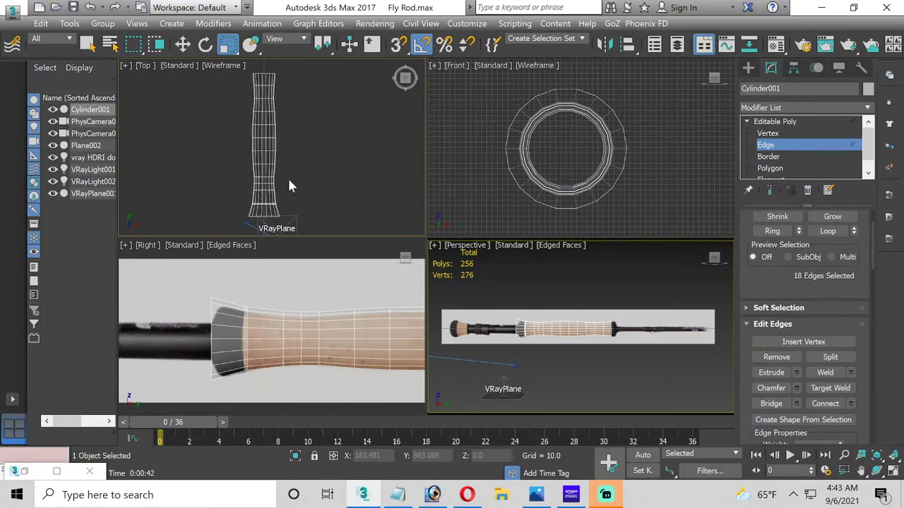
middle_click(569, 310)
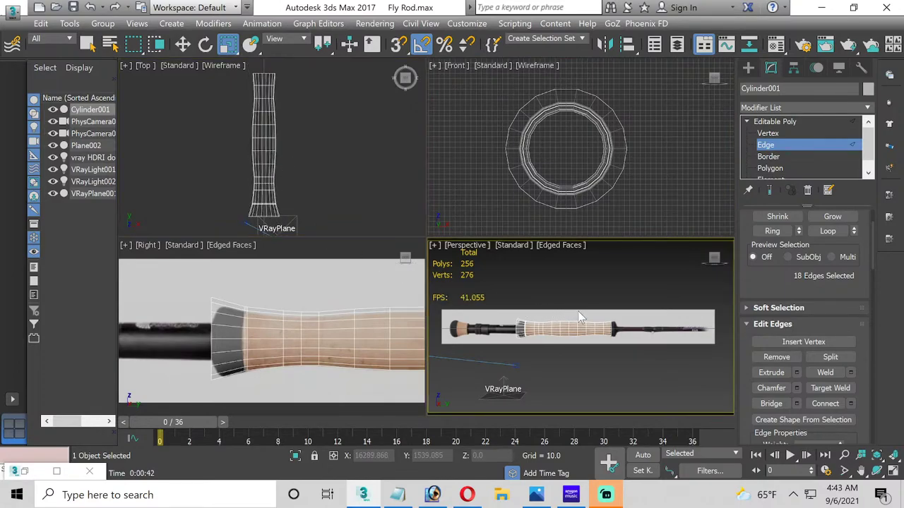
left_click(894, 470)
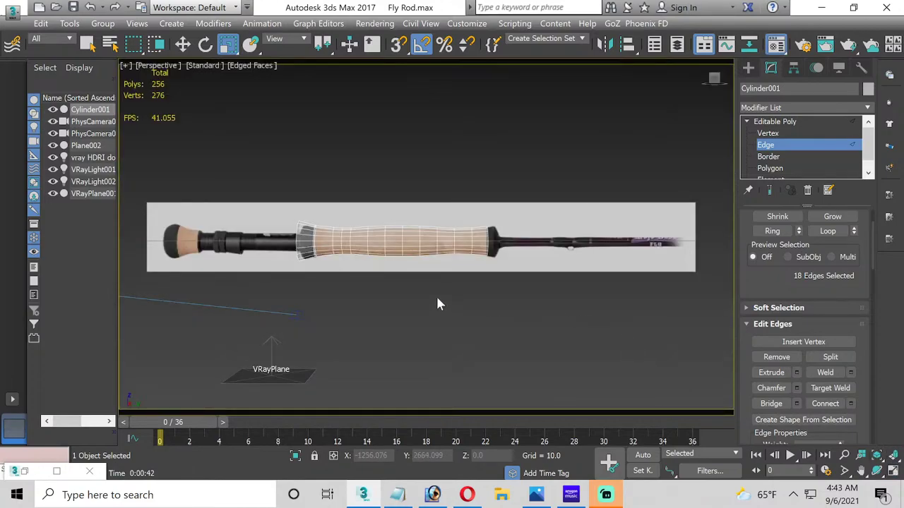
Step: Raise material 03 - Default's opacity from 25 to 100, then orbit closer to the grip
key("m")
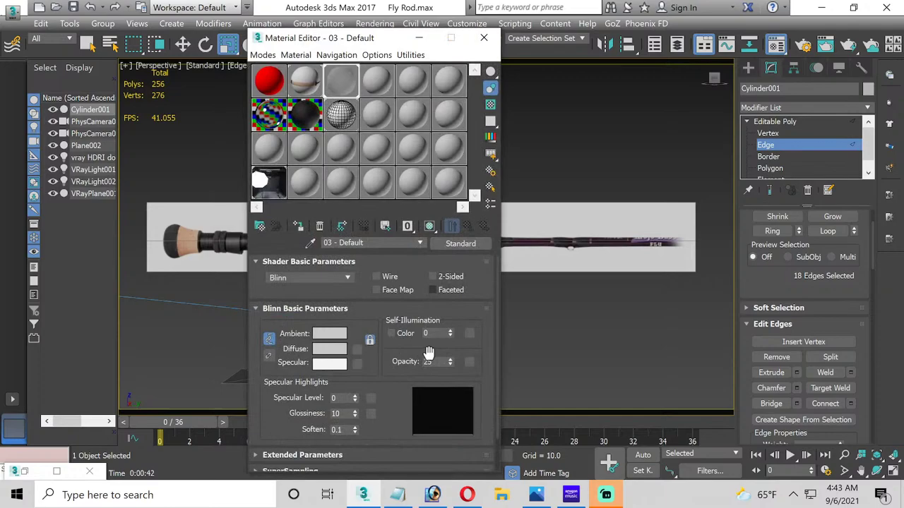
left_click_drag(449, 362, 462, 204)
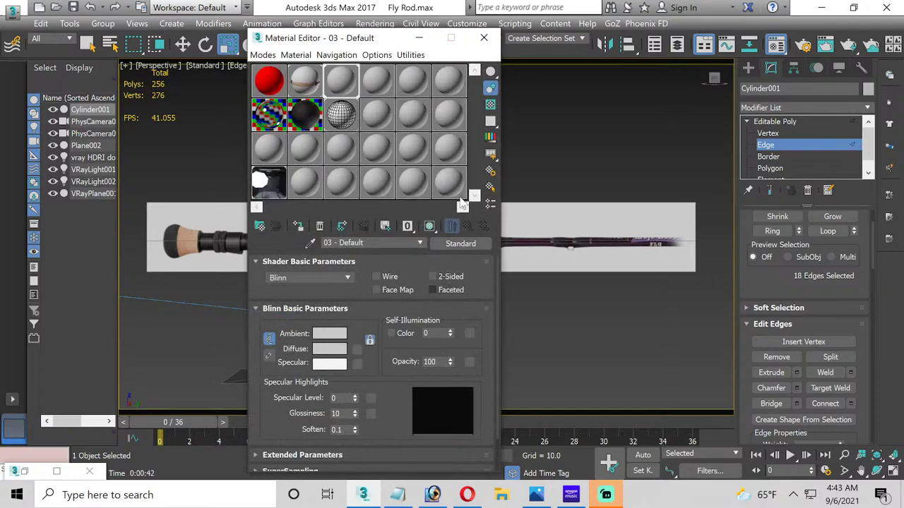
left_click(484, 37)
left_click(877, 471)
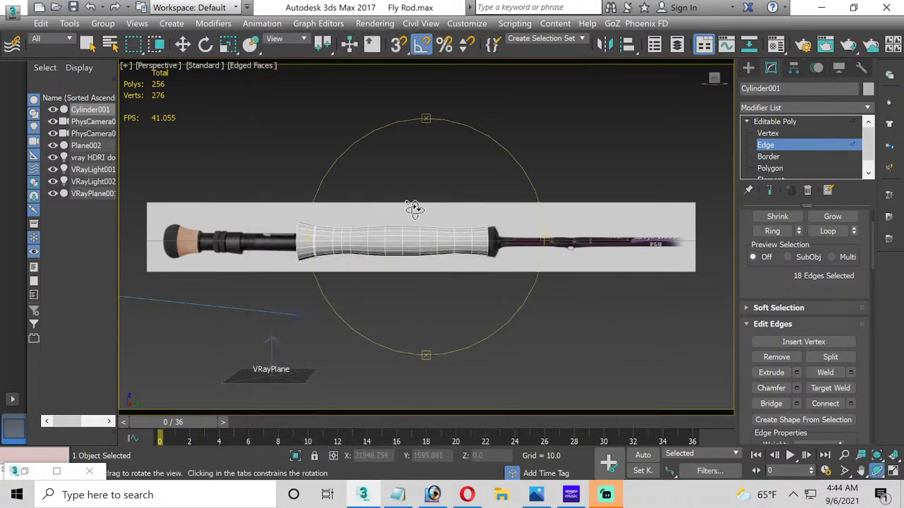
left_click_drag(413, 207, 461, 256)
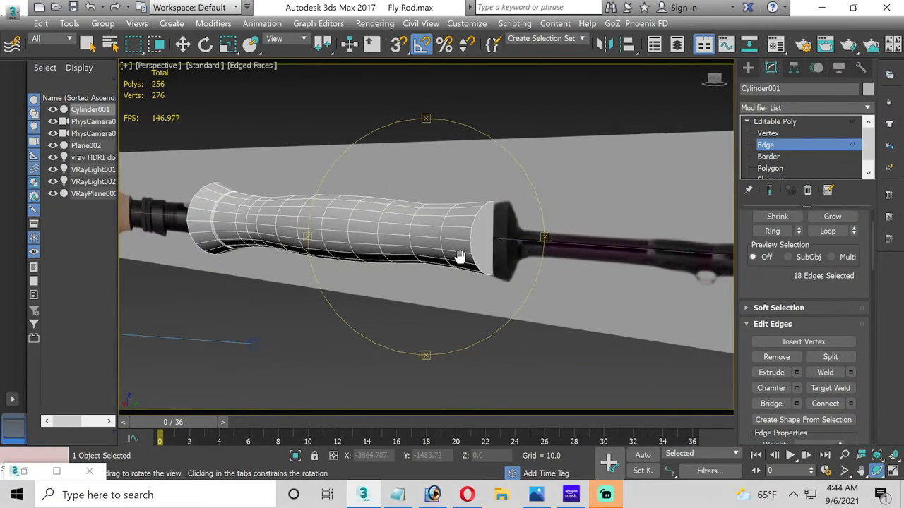
Step: Select the grip's end-cap polygon and pan the side view to the reel-seat end
left_click(777, 180)
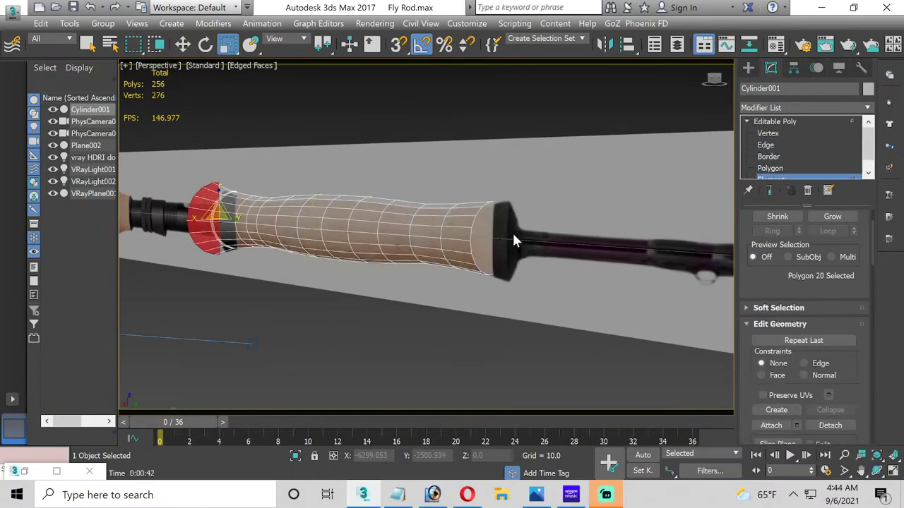
key("r")
left_click(487, 235)
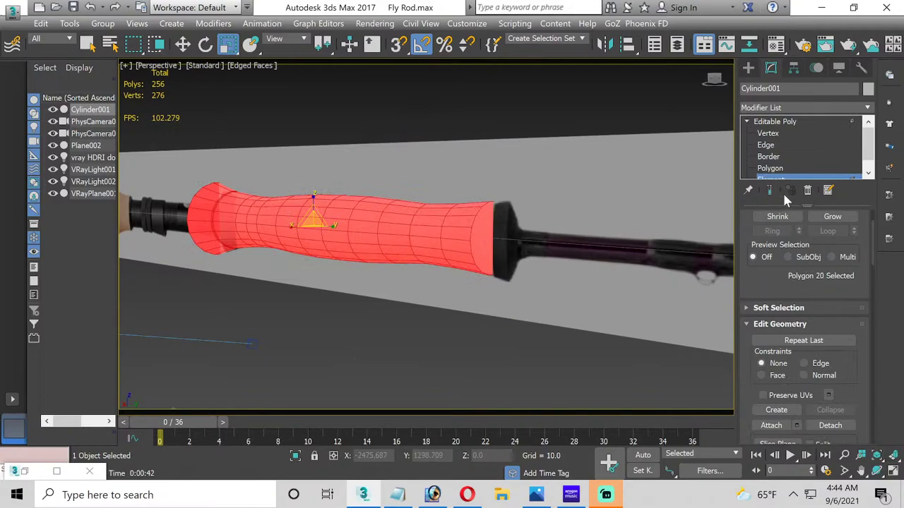
left_click(770, 169)
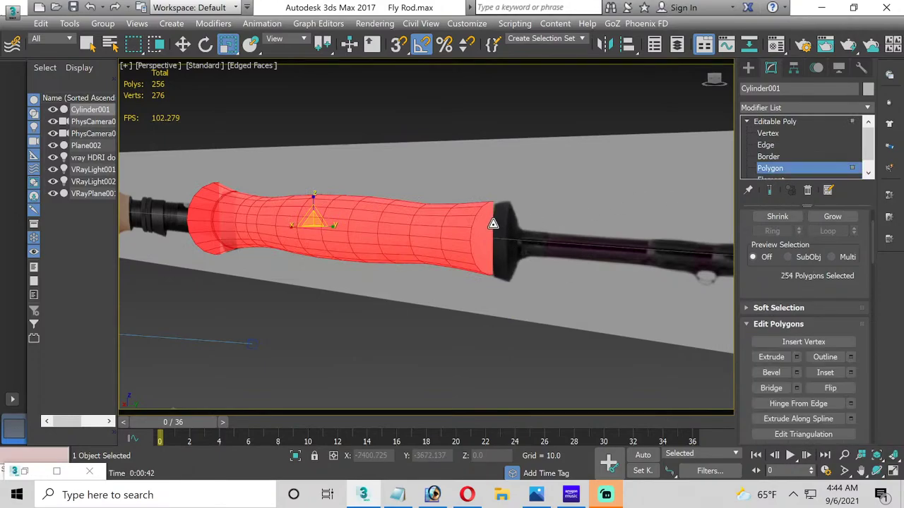
left_click(493, 224)
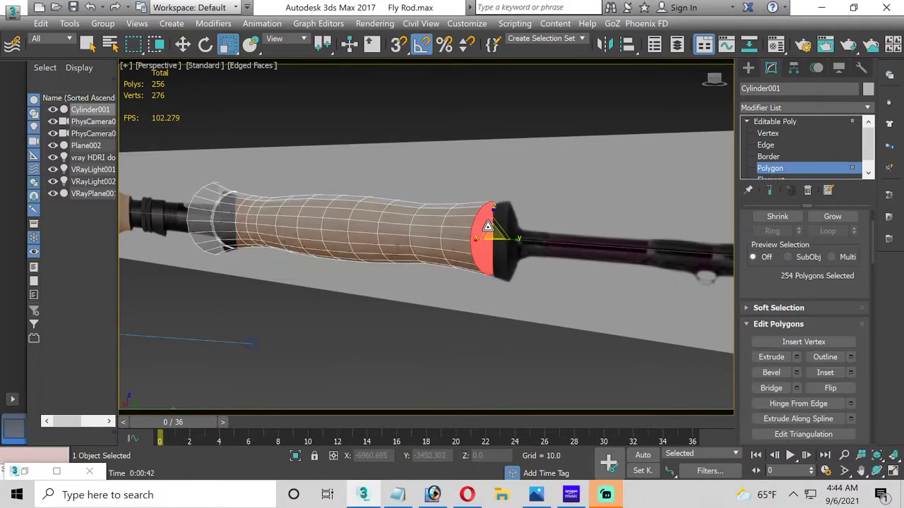
left_click(892, 471)
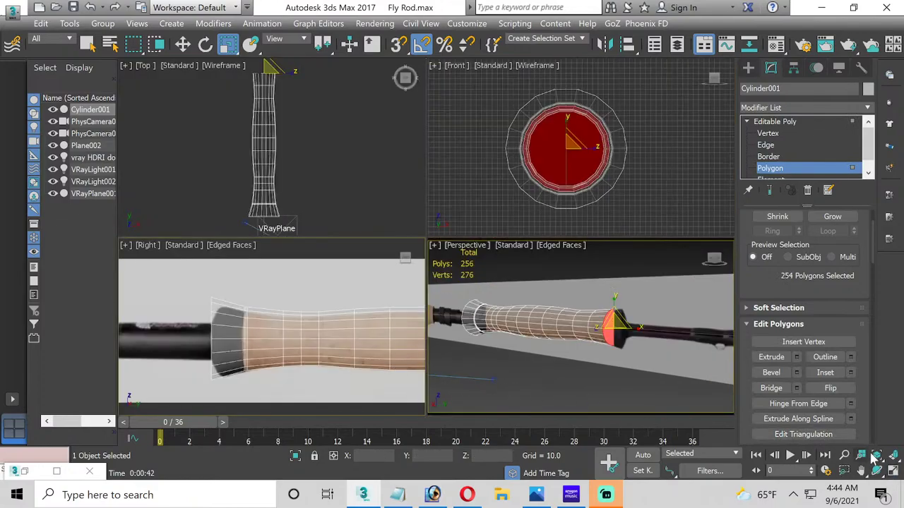
left_click(893, 470)
left_click(860, 471)
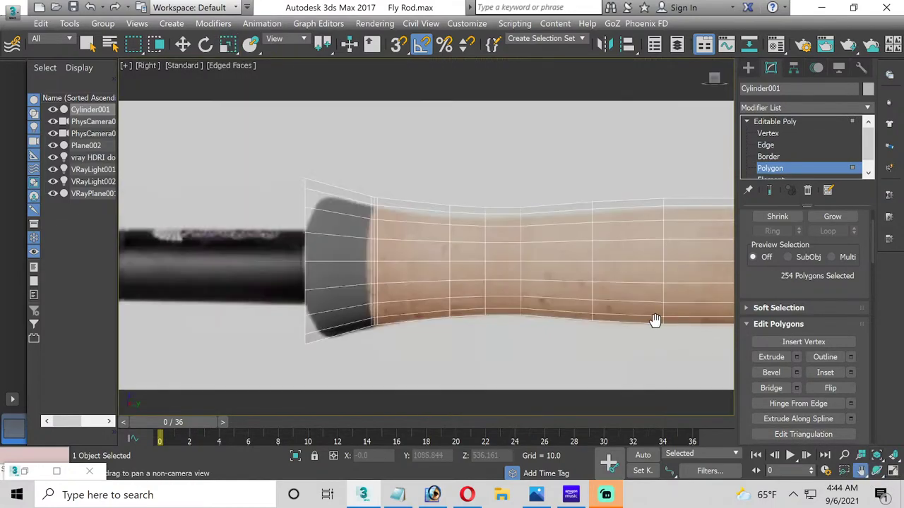
left_click_drag(655, 321, 28, 323)
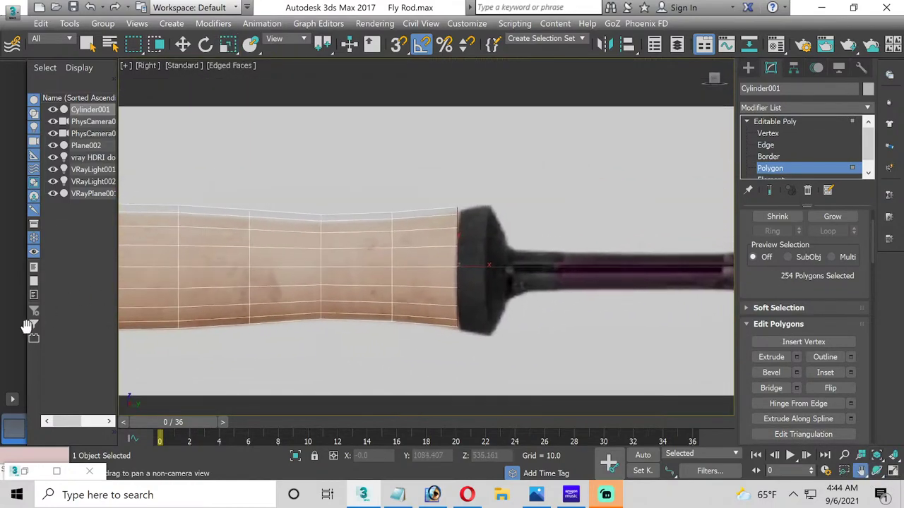
Step: Extrude the end cap about 48.8 units and scale its end out to 114%
left_click(796, 356)
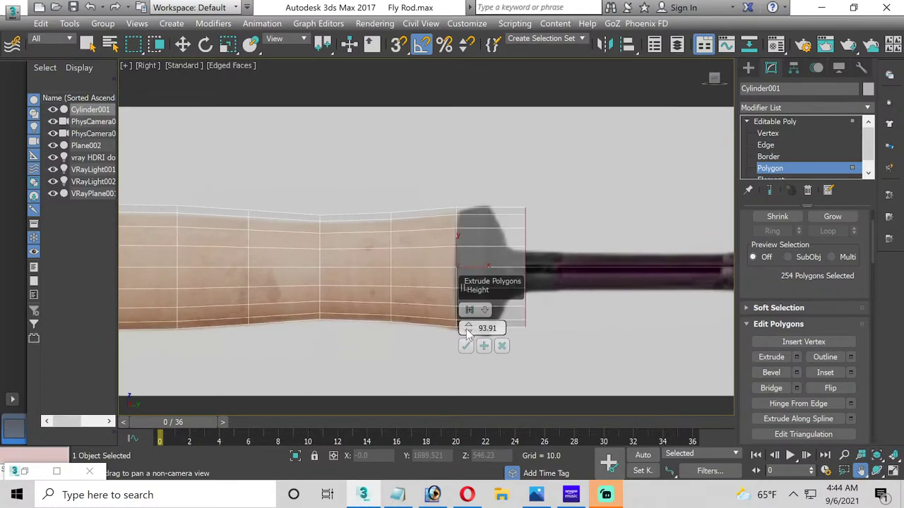
left_click_drag(466, 329, 467, 349)
mouse_move(470, 363)
left_mouse_down()
mouse_move(469, 347)
mouse_move(470, 361)
left_mouse_up()
left_click(464, 347)
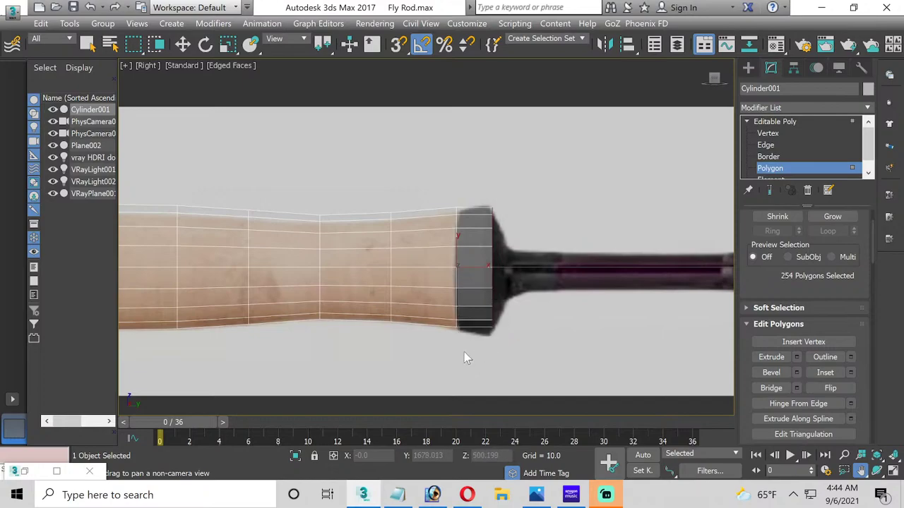
left_click(227, 43)
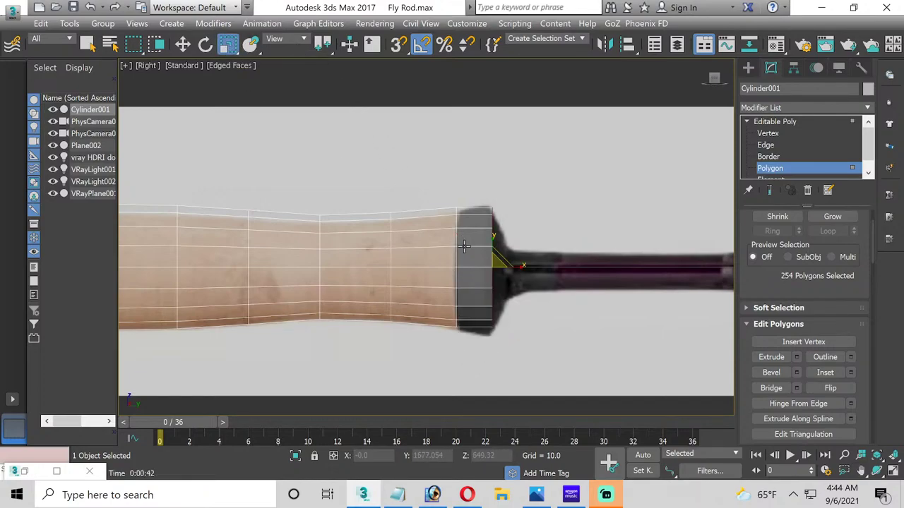
left_click_drag(492, 263, 485, 257)
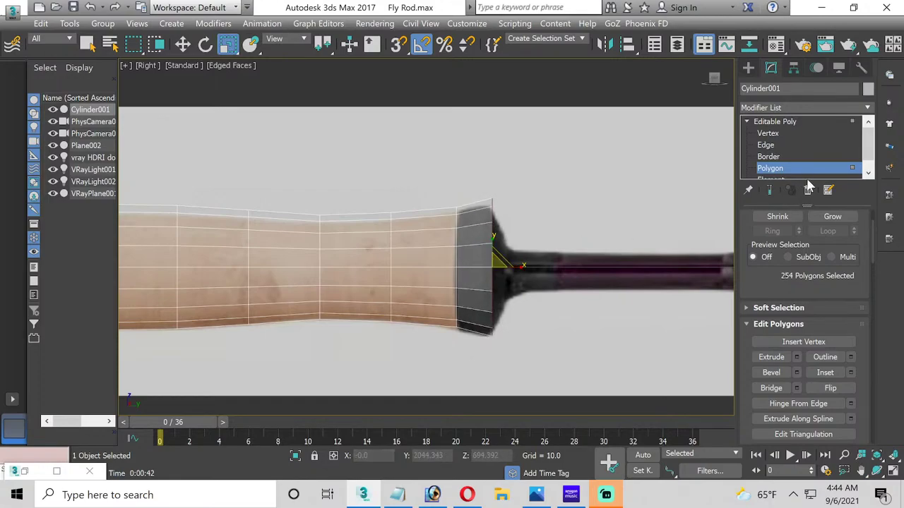
left_click(770, 145)
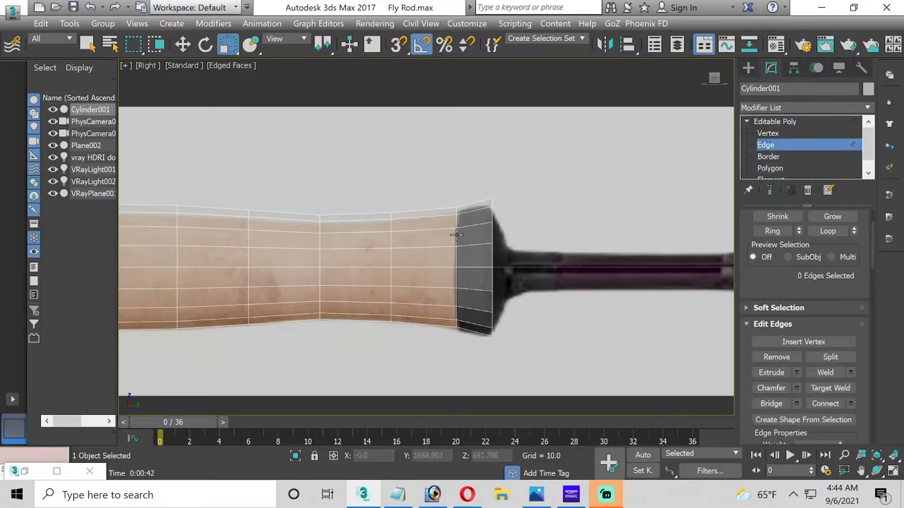
Step: Chamfer the rod's edge, then select the end-cap polygon alone and inset it by 1.0
left_click(796, 388)
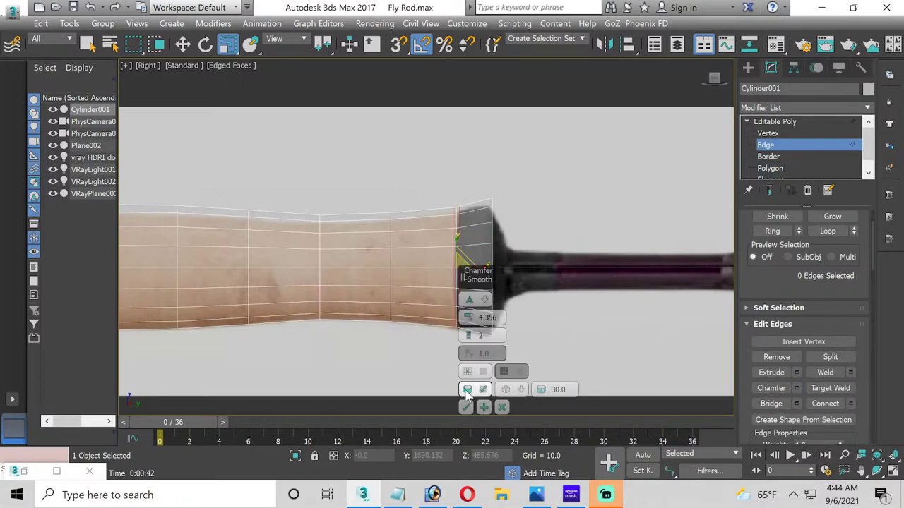
left_click(466, 407)
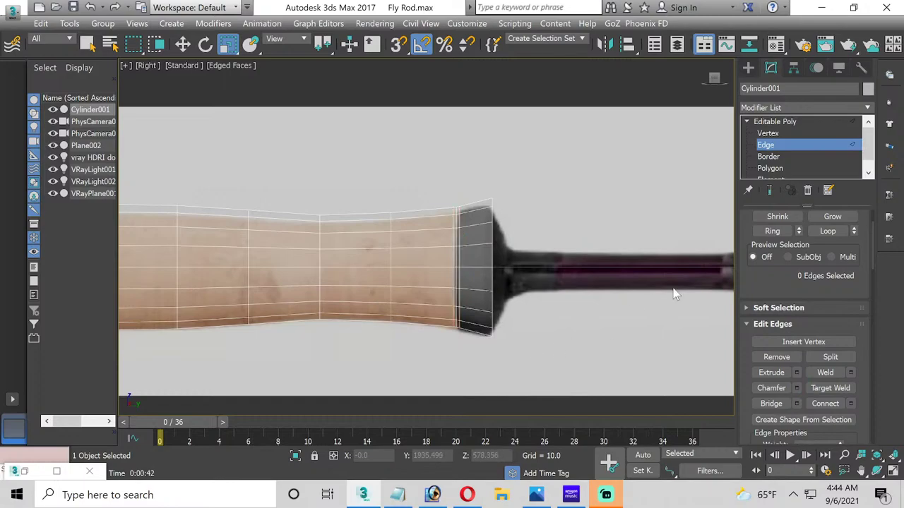
left_click(847, 168)
left_click(491, 321)
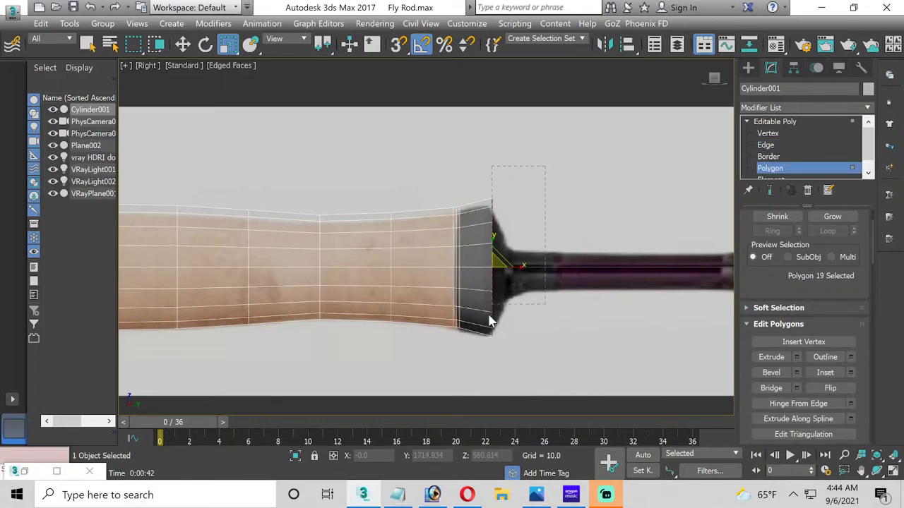
left_click_drag(476, 363, 572, 356)
scroll(606, 357, "up", 2)
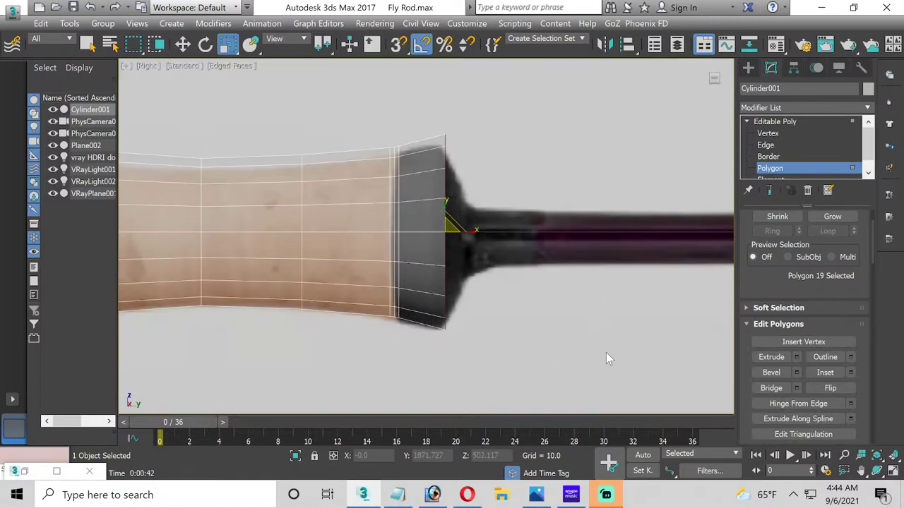
left_click(851, 372)
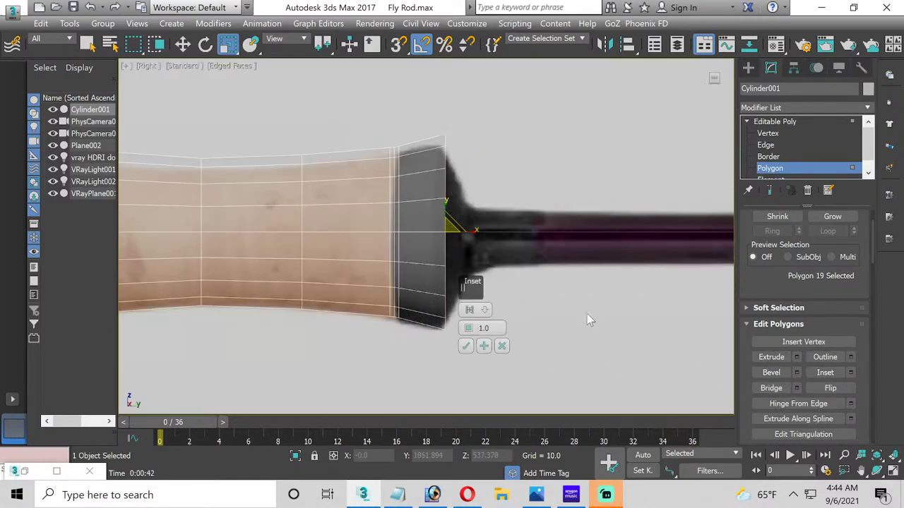
left_click(466, 346)
Step: Slide the end polygon outward about 16.6 and shrink it to 57%
left_click(183, 44)
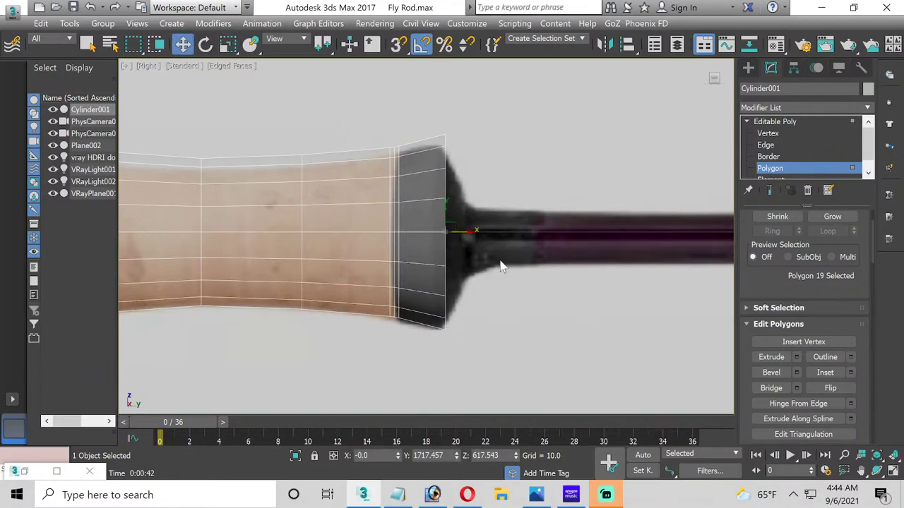
left_click_drag(468, 233, 486, 232)
left_click(227, 44)
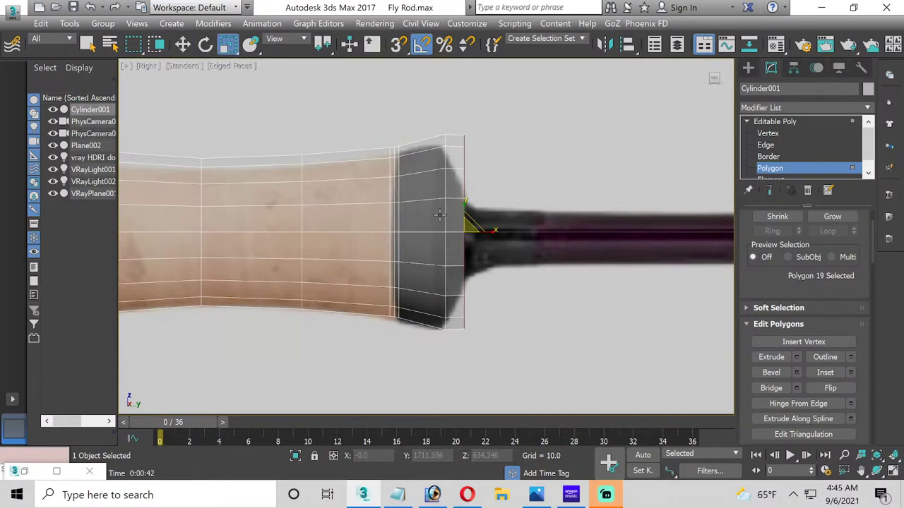
left_click_drag(467, 233, 468, 261)
Step: Chamfer the rim edges about 12.8 units with 2 segments
left_click(764, 146)
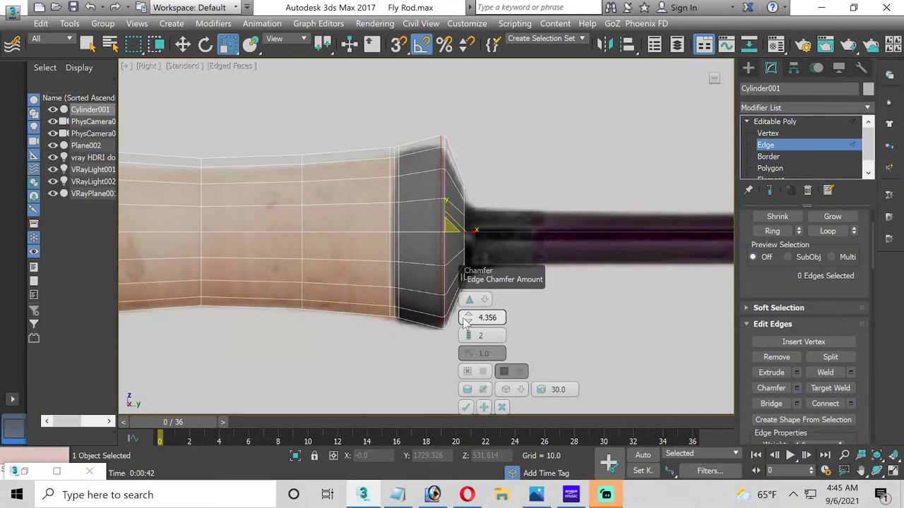
left_click_drag(466, 317, 466, 304)
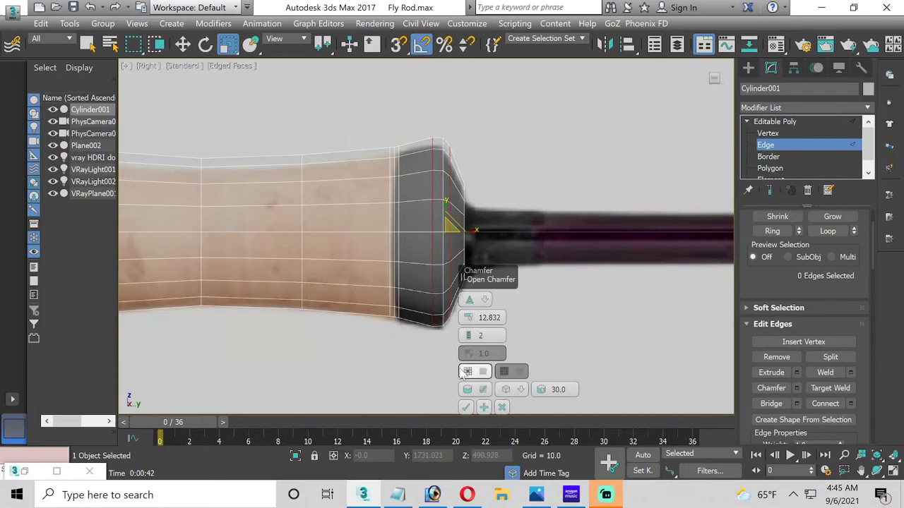
left_click(466, 408)
Step: Ring-select the edges across the chamfer and connect them with 1 segment
left_click(470, 185)
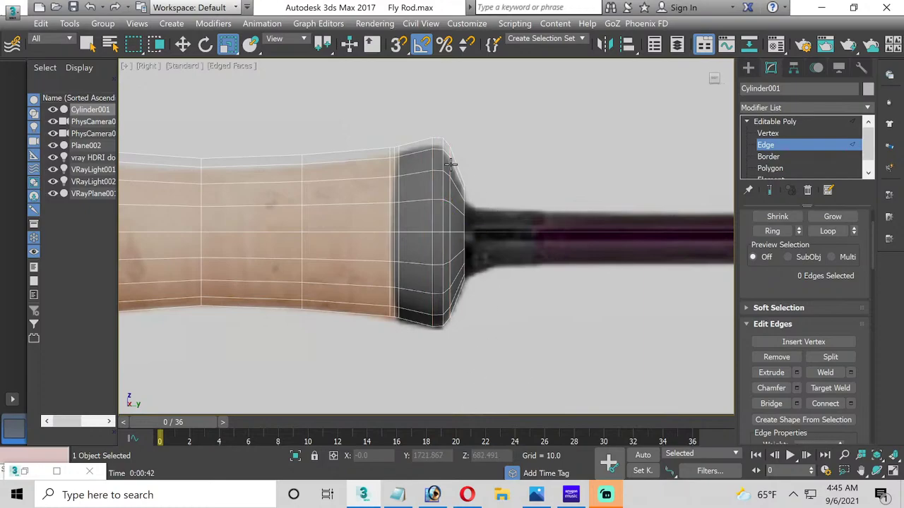
left_click(459, 183)
left_click(771, 231)
scroll(777, 338, "down", 1)
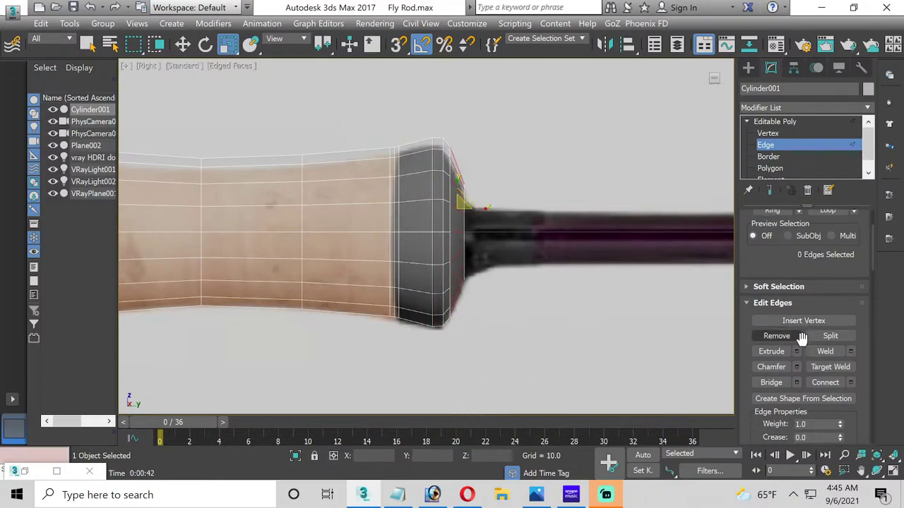
left_click(851, 383)
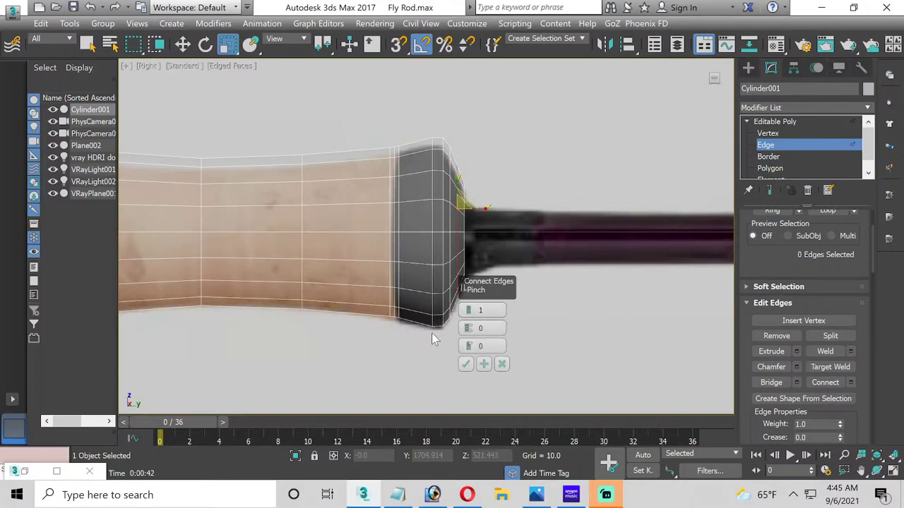
left_click(464, 363)
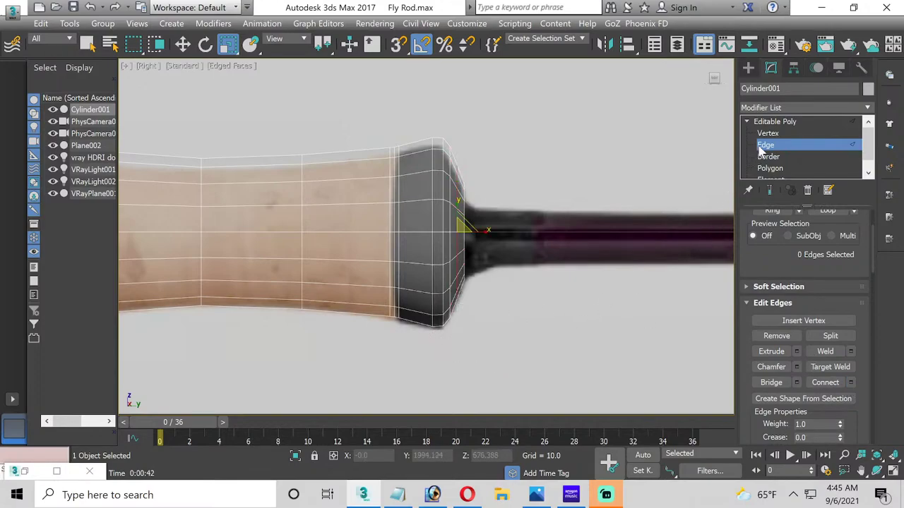
Step: Bring the reel-seat end into view and select its flat end-cap polygon
key("6")
middle_click_drag(332, 299, 605, 306)
scroll(382, 295, "down", 1)
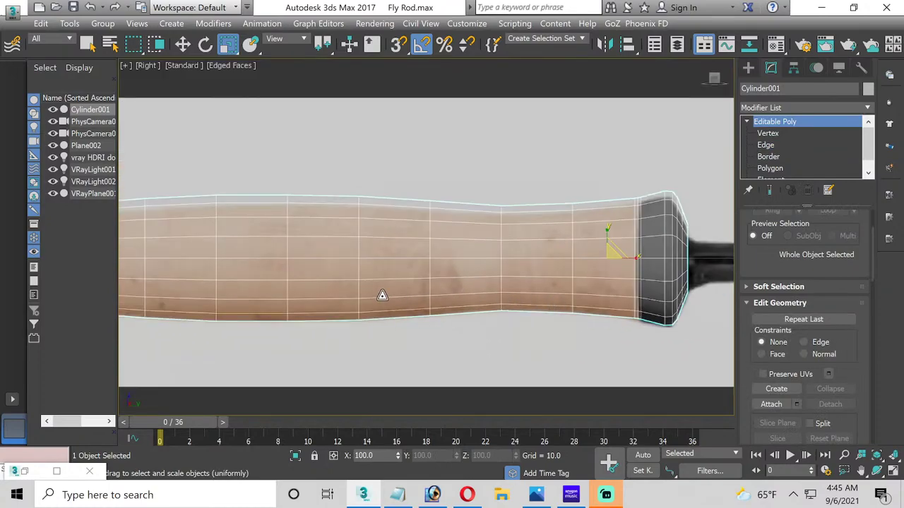
middle_click_drag(382, 295, 566, 260)
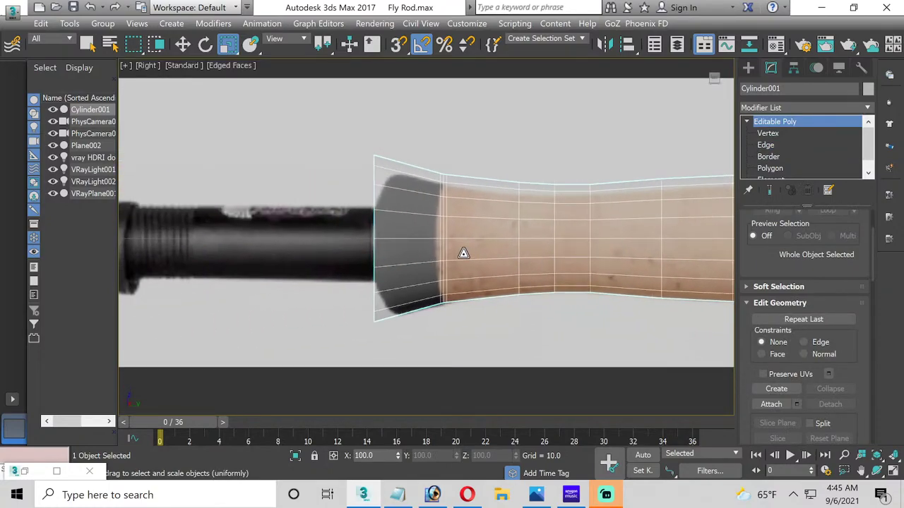
scroll(463, 253, "up", 2)
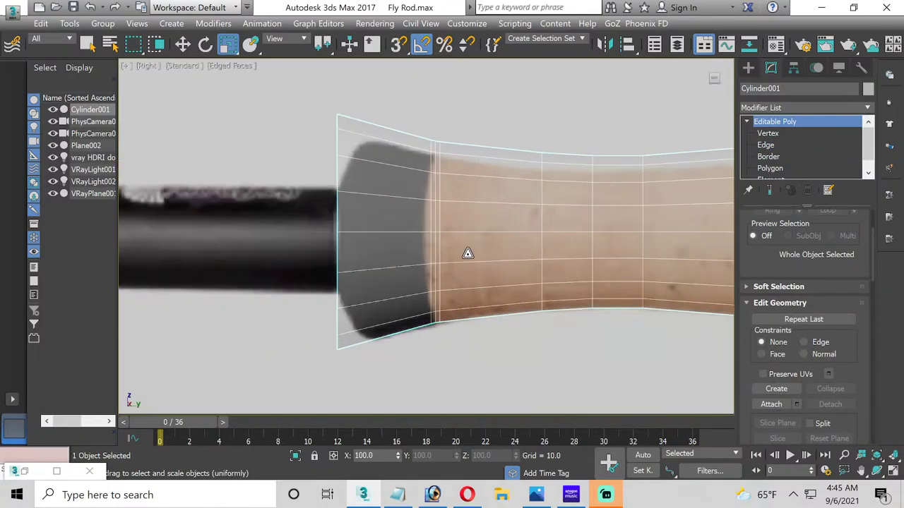
left_click(768, 168)
left_click_drag(313, 97, 327, 264)
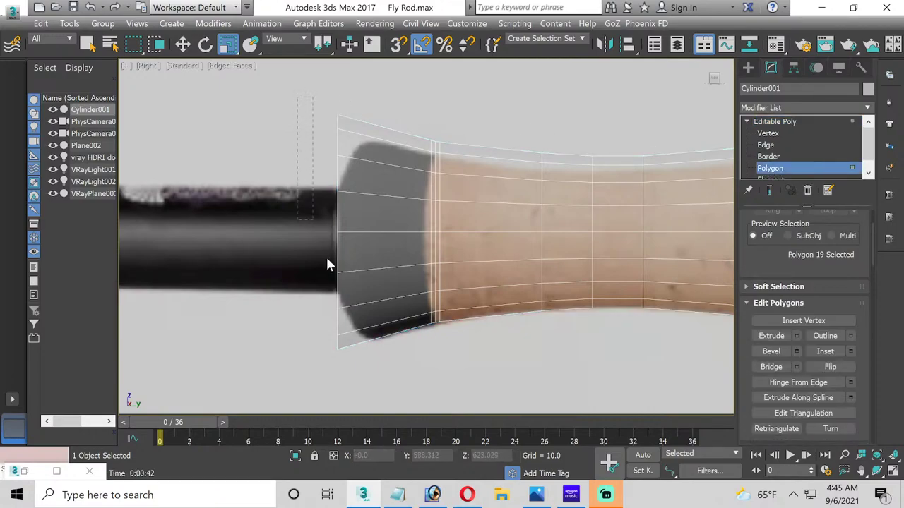
left_click_drag(364, 400, 364, 397)
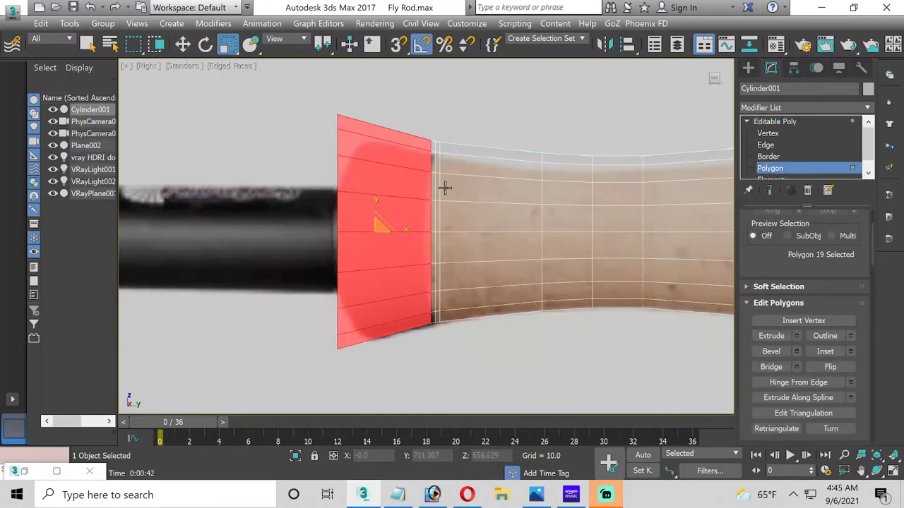
left_click_drag(387, 395, 387, 396)
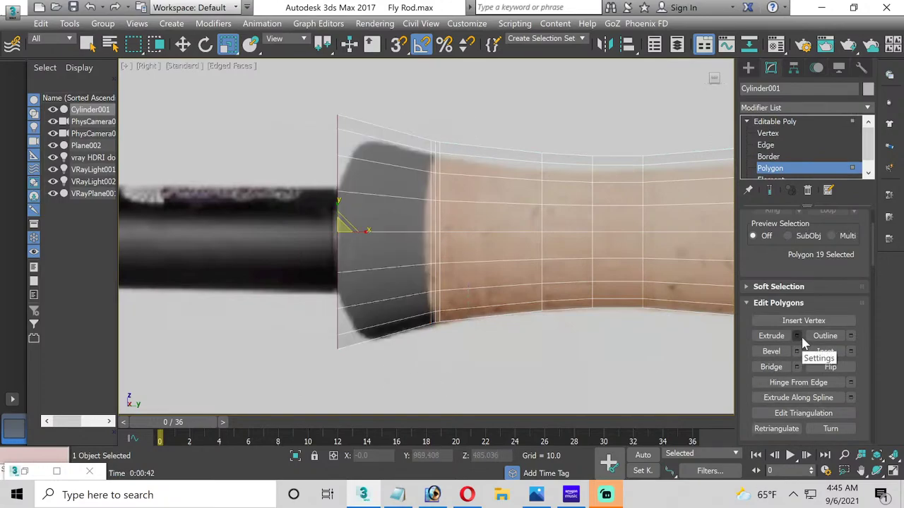
Step: Inset the reel-seat end face by 1.0
left_click(849, 350)
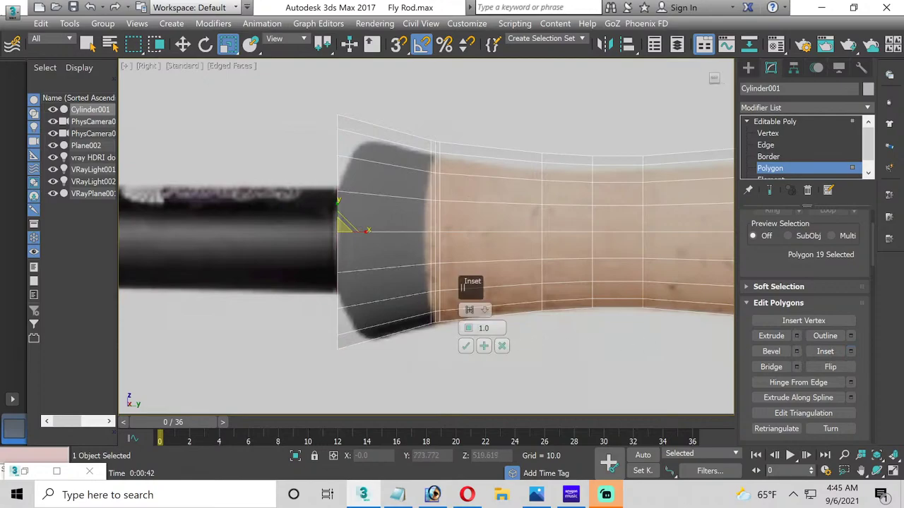
left_click(468, 344)
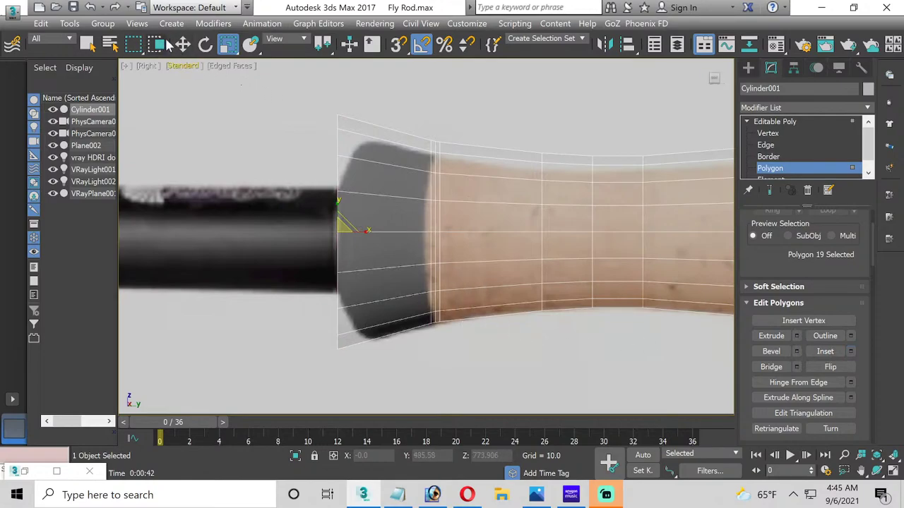
left_click(182, 44)
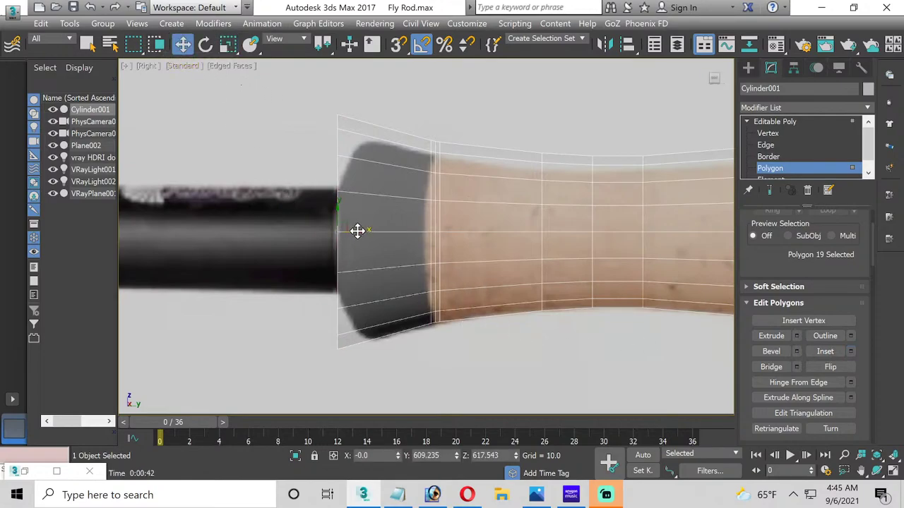
Step: Push the end face out along -X and slide its 18 vertex rings along X to match the reference
left_click_drag(357, 231, 336, 229)
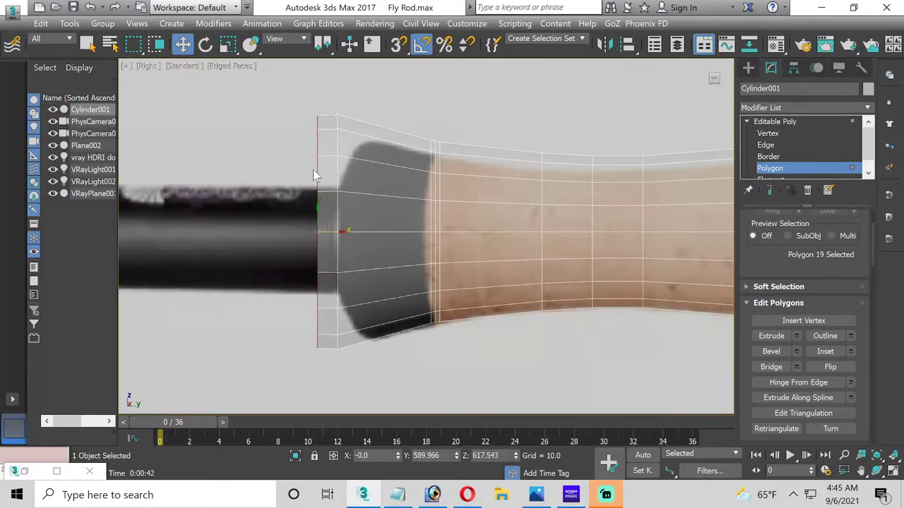
left_click(227, 44)
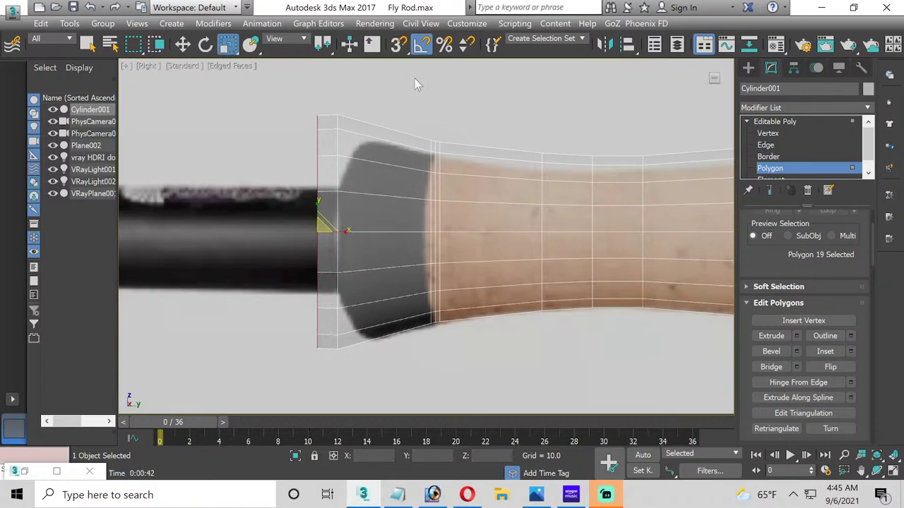
left_click(768, 133, "ctrl")
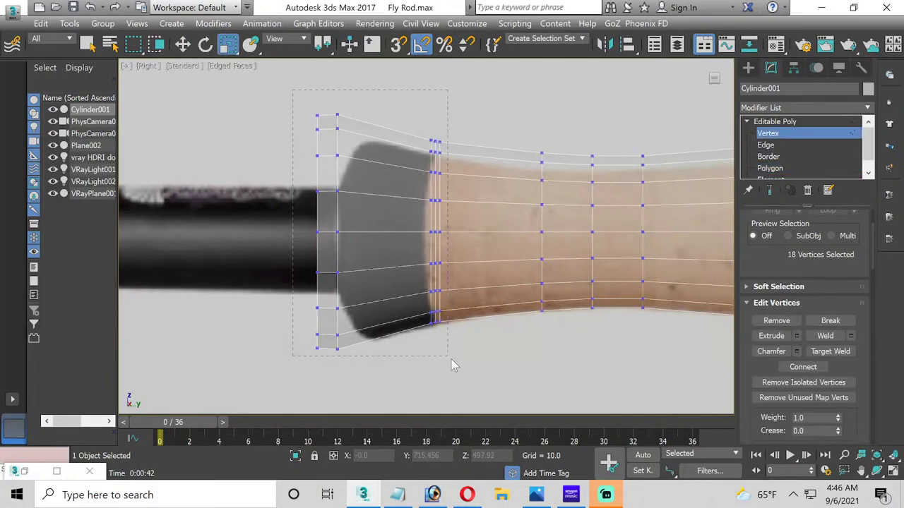
left_click_drag(451, 359, 453, 361)
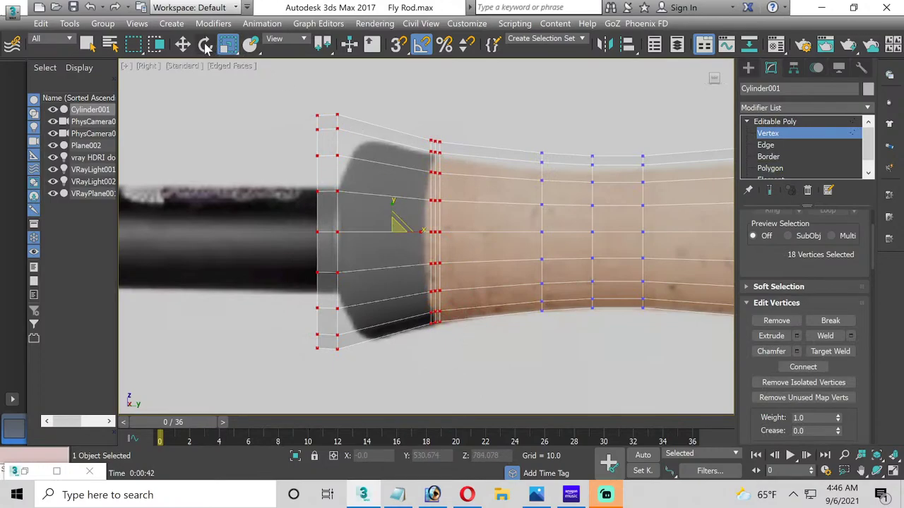
left_click(182, 43)
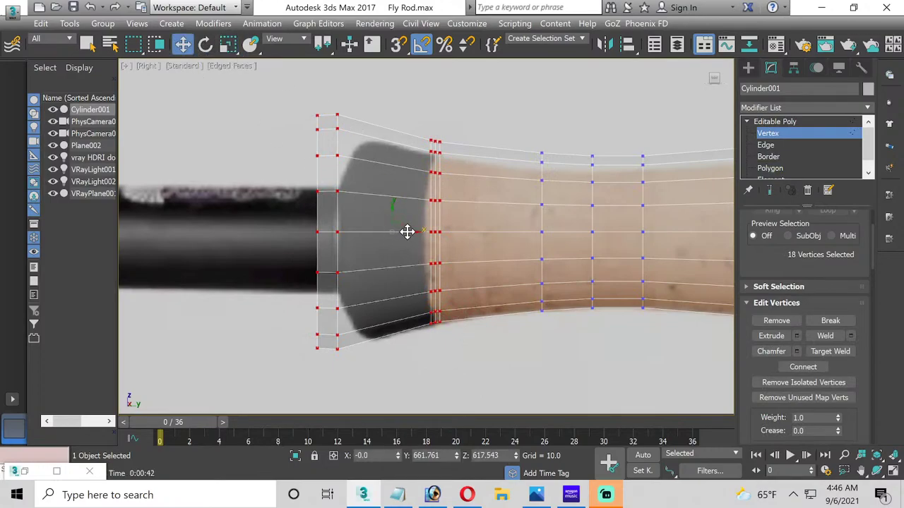
left_click_drag(405, 231, 431, 231)
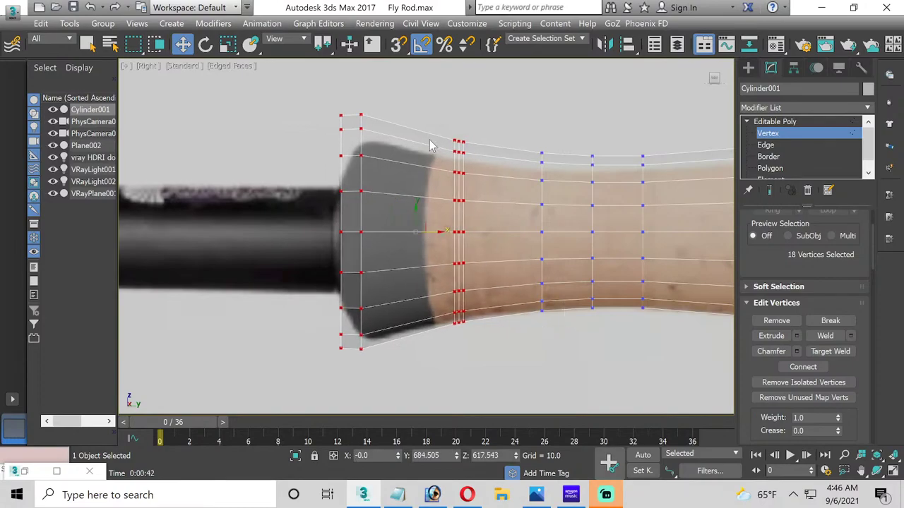
left_click_drag(480, 232, 451, 232)
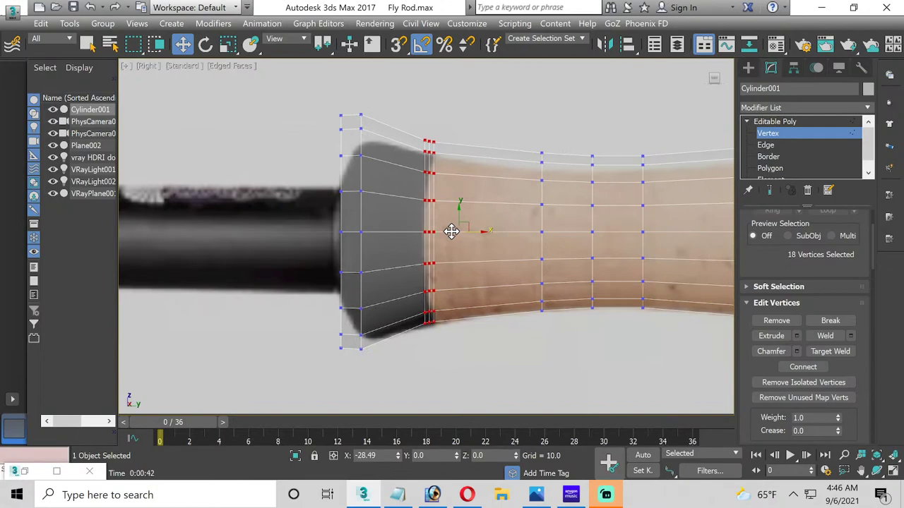
Step: Shrink the reel-seat end-cap face to 60% of its size
left_click(771, 168)
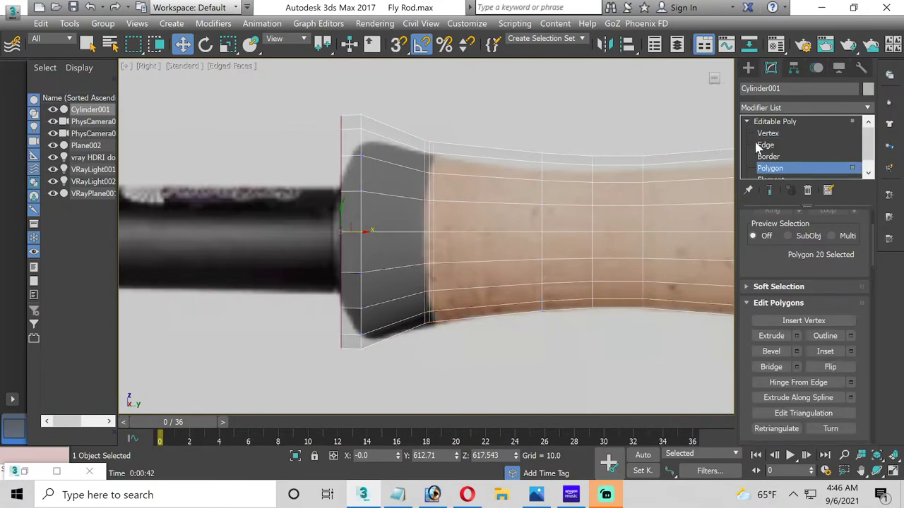
left_click(227, 44)
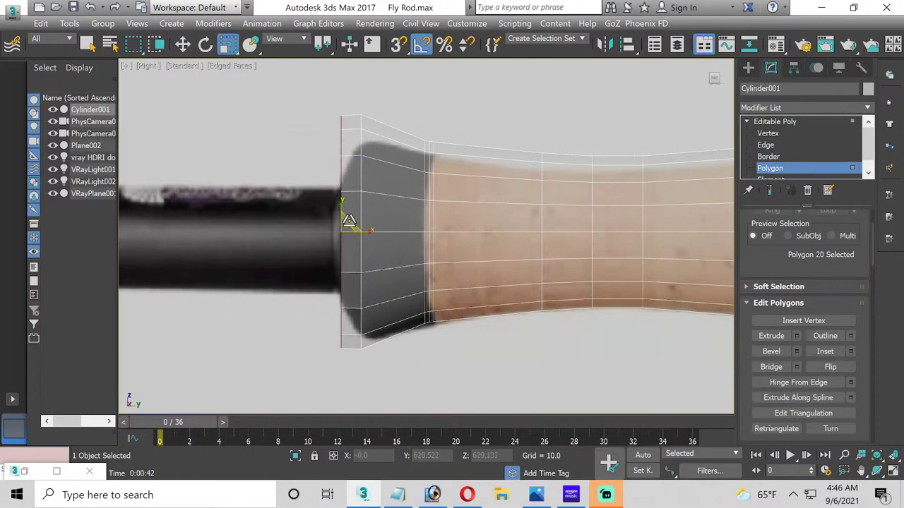
left_click_drag(343, 230, 340, 259)
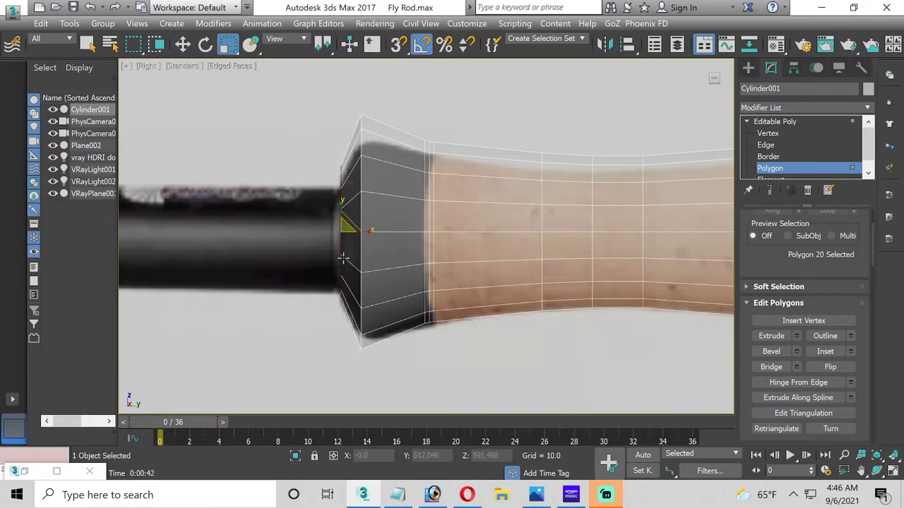
Step: Chamfer the end cap's rim edges 12.832 units with 2 segments and smoothing, then select the top edges
left_click(767, 146)
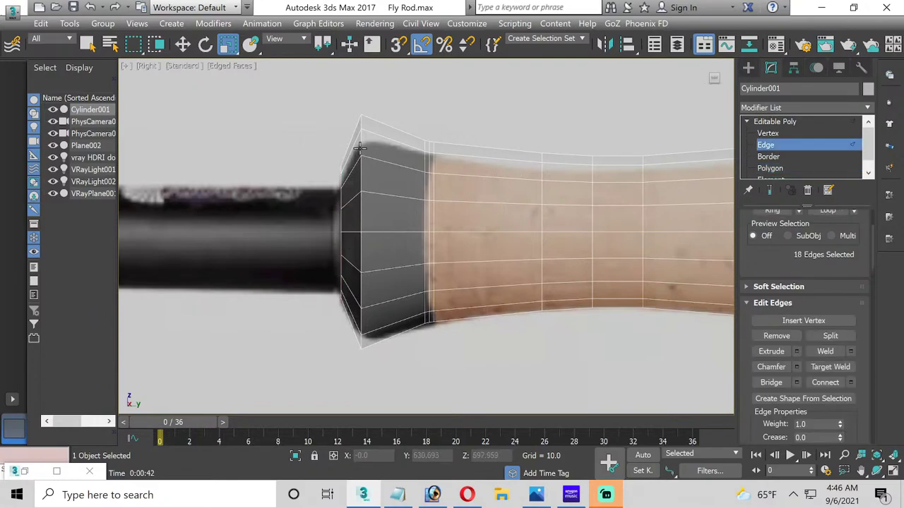
left_click(796, 367)
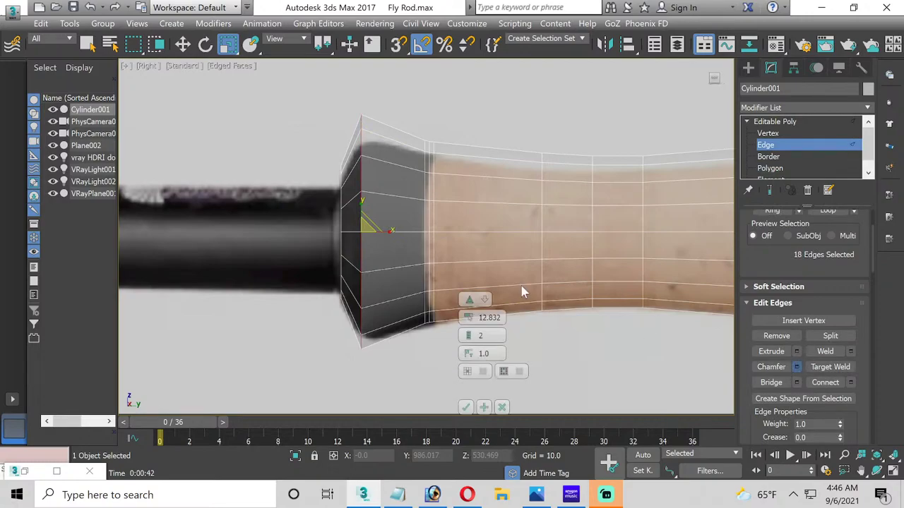
left_click(503, 371)
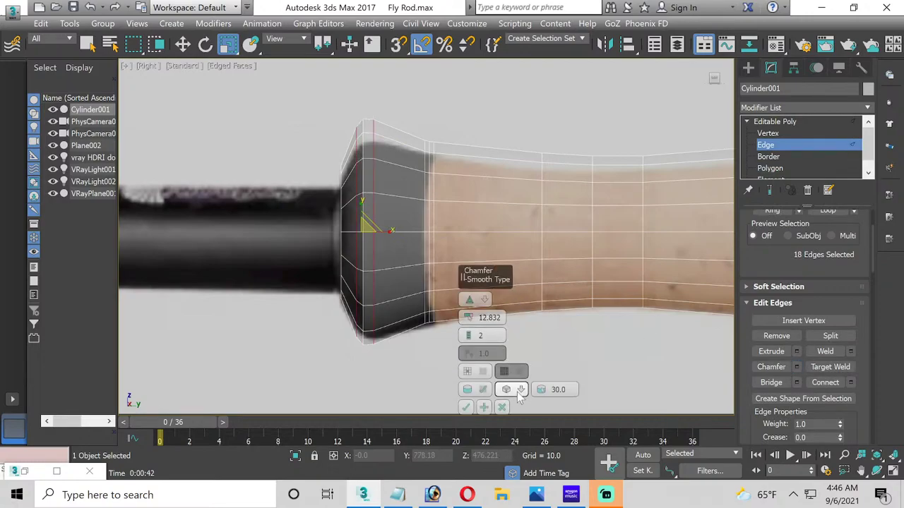
left_click(465, 408)
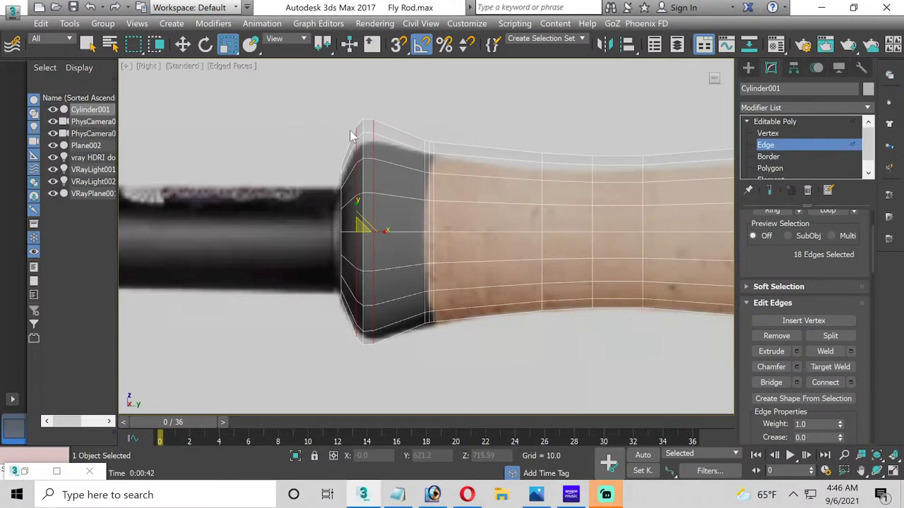
left_click_drag(348, 129, 352, 166)
Step: Ring-select the cap's top edges and connect them with a single edge loop
scroll(784, 247, "up", 1)
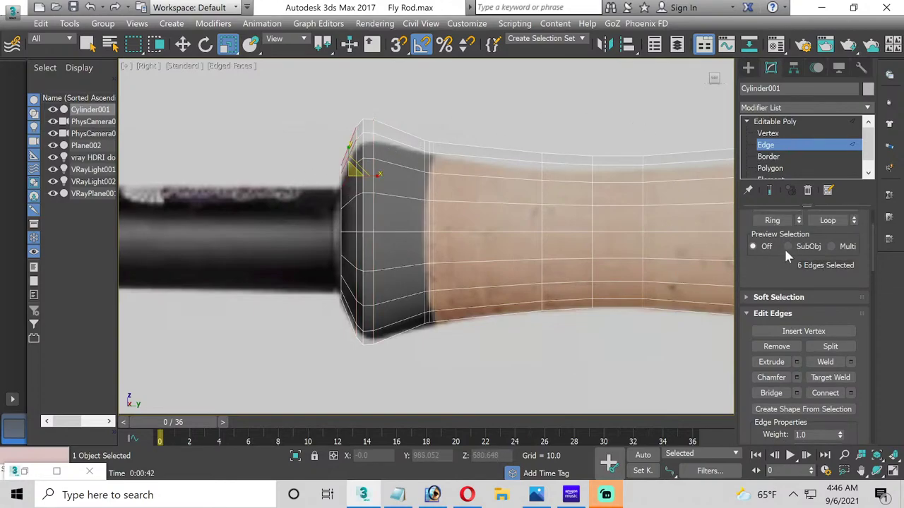
left_click(769, 221)
scroll(823, 296, "down", 1)
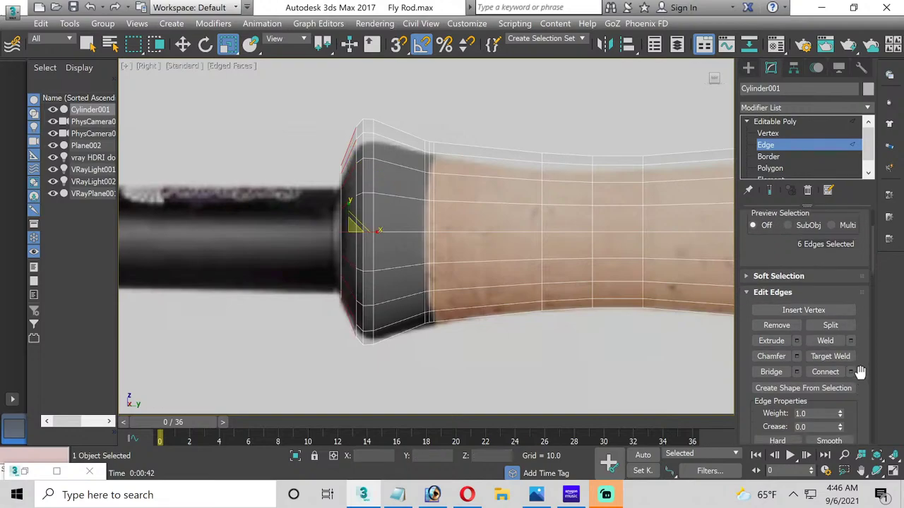
left_click(850, 371)
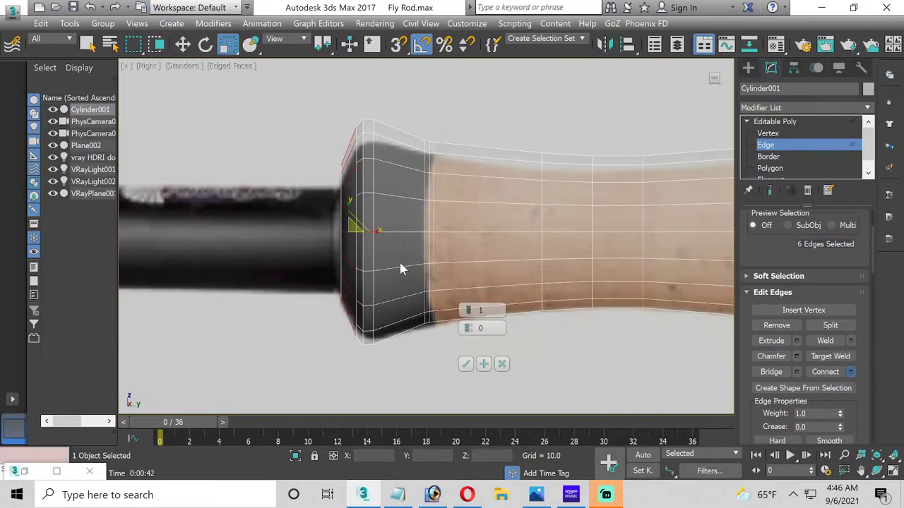
left_click(465, 364)
Step: Zoom out to the whole handle and maximize the Perspective viewport
scroll(587, 308, "down", 3)
middle_click_drag(588, 309, 272, 315)
scroll(485, 332, "down", 1)
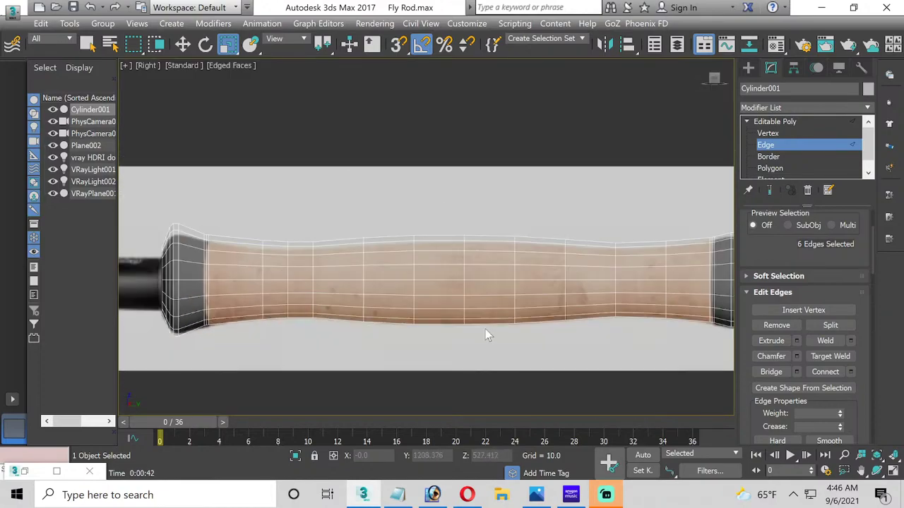
scroll(485, 329, "down", 2)
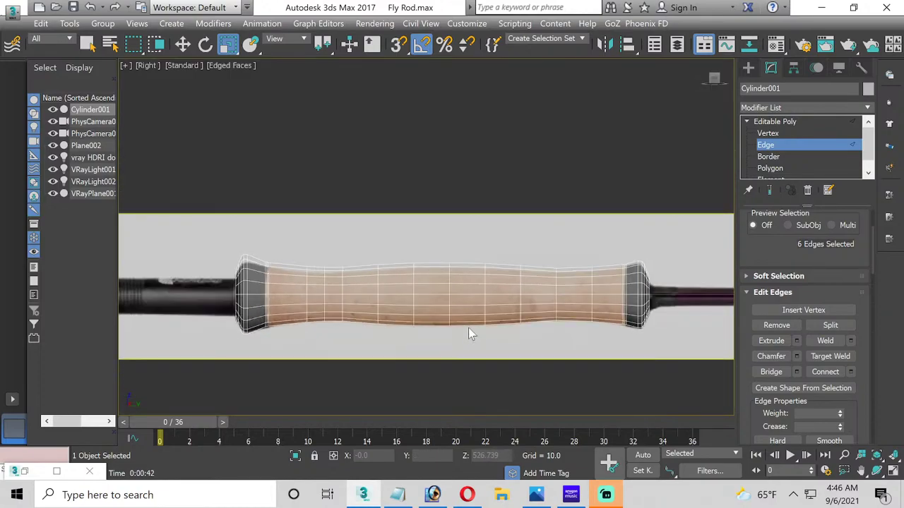
left_click(893, 470)
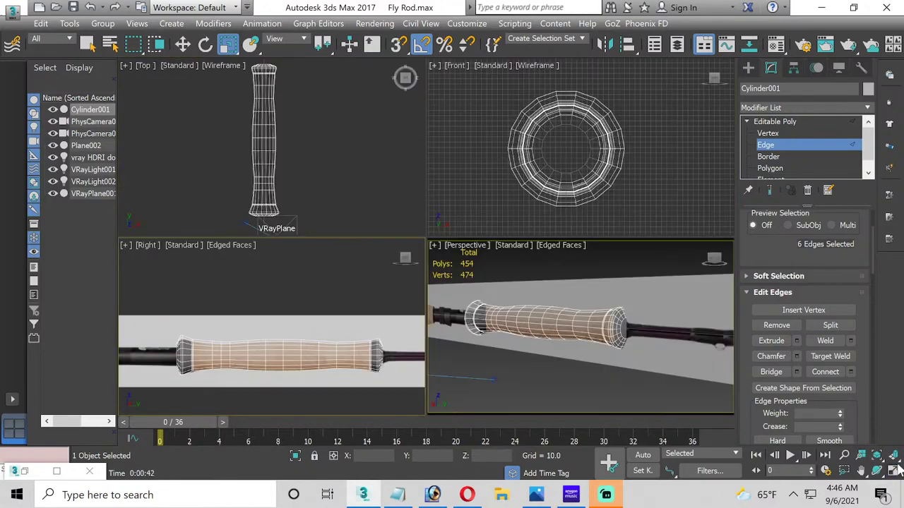
left_click(675, 348)
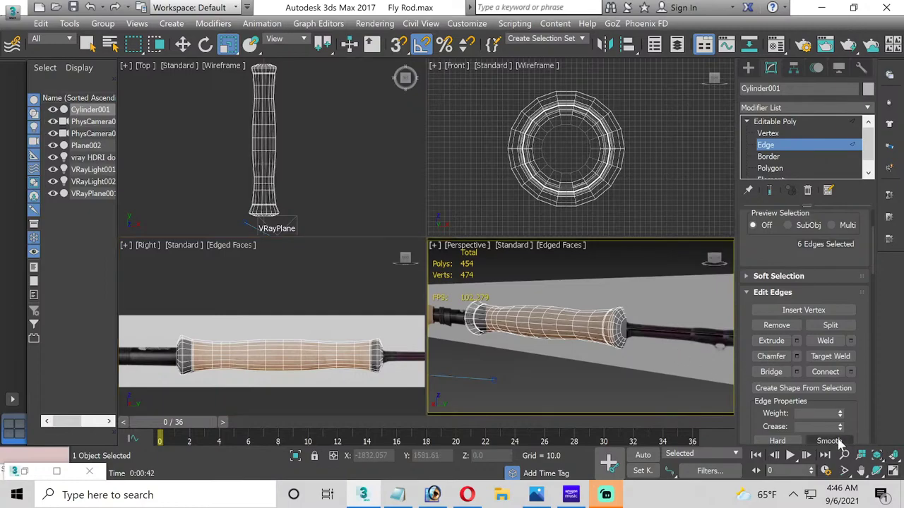
left_click(893, 470)
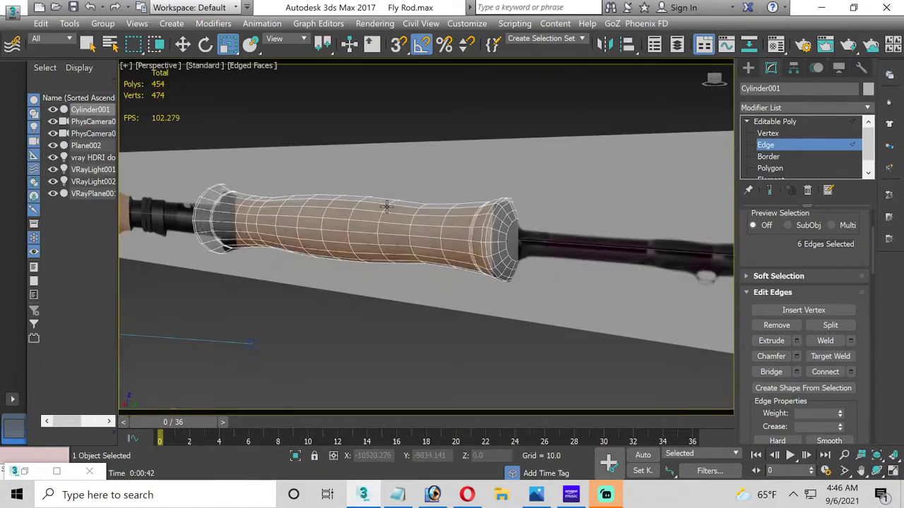
Step: Set the grip material to display solid, then orbit to inspect the grip end-on and from the side
key("m")
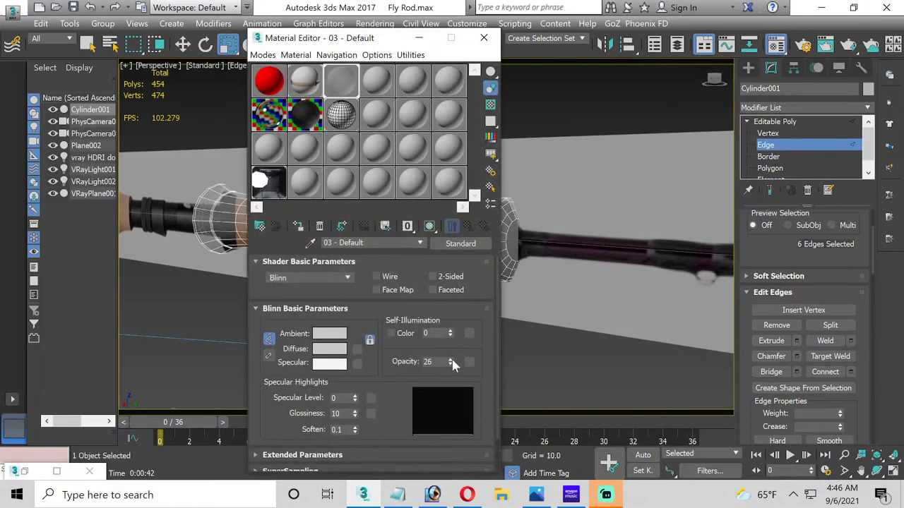
left_click(444, 277)
left_click(483, 37)
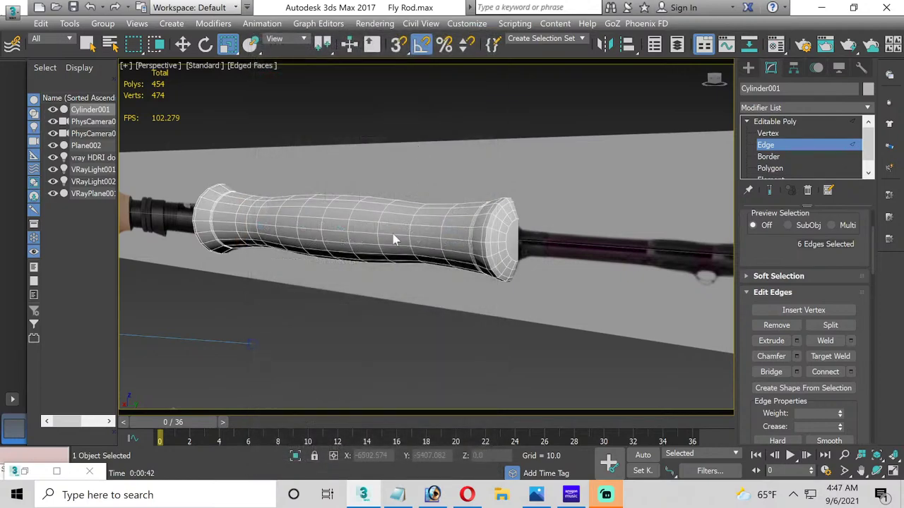
middle_click_drag(429, 281, 395, 272, "alt")
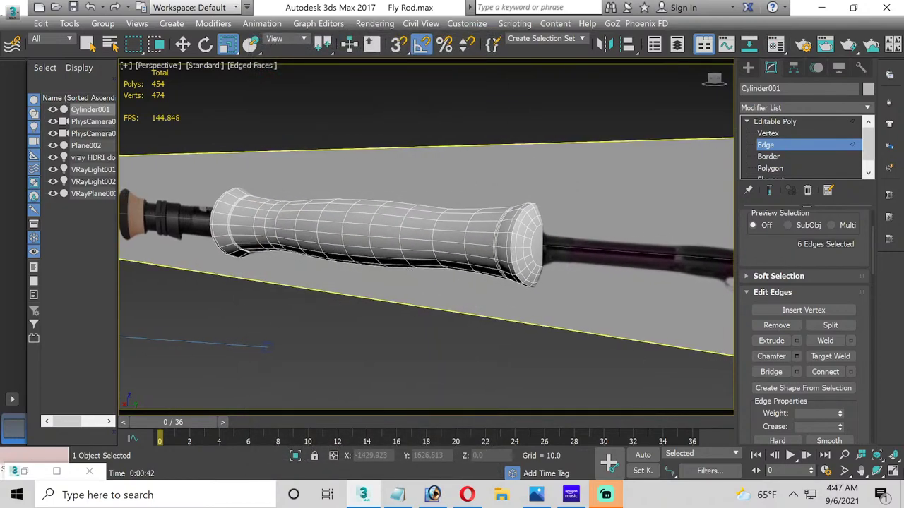
left_click(877, 471)
mouse_move(307, 215)
left_mouse_down()
mouse_move(410, 212)
mouse_move(320, 259)
mouse_move(298, 208)
mouse_move(318, 204)
left_mouse_up()
left_click_drag(414, 262, 402, 273)
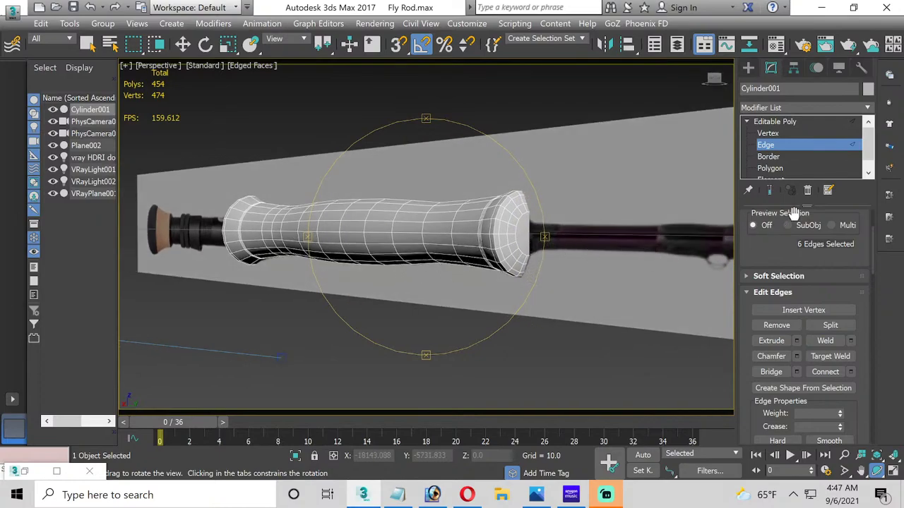
Step: Select the grip's end-cap face and return to a maximized Perspective view
left_click(769, 168)
right_click(536, 234)
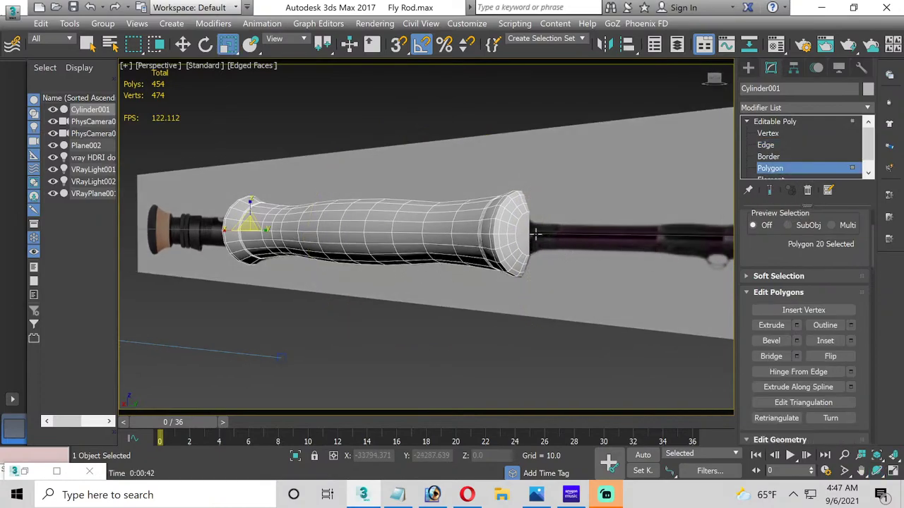
left_click(526, 230)
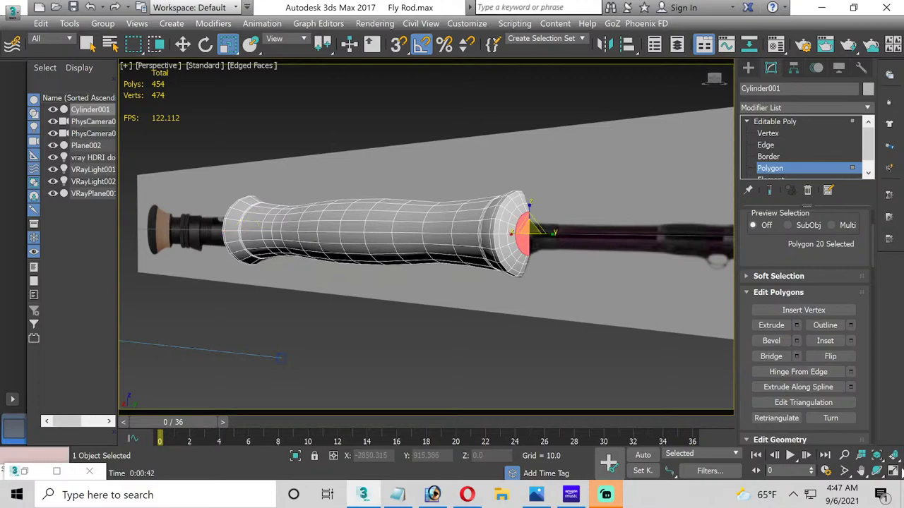
left_click(892, 472)
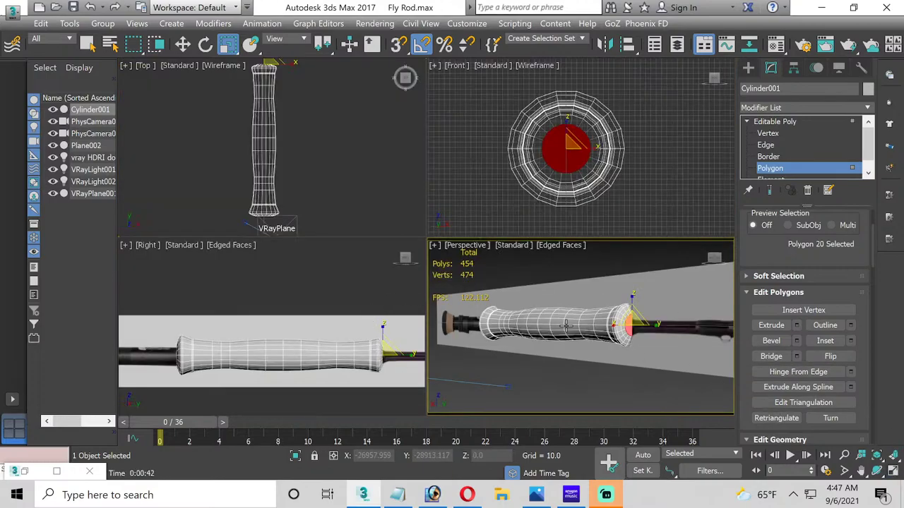
right_click(605, 321)
left_click(506, 391)
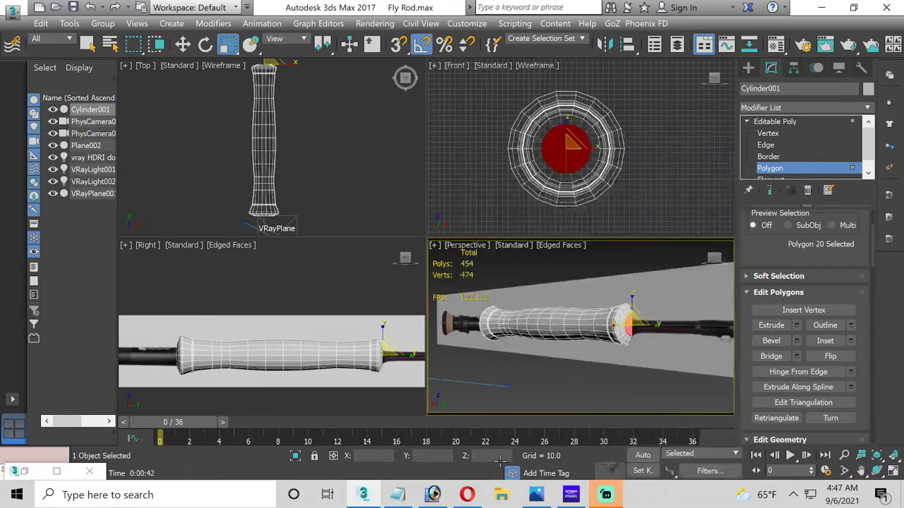
left_click(892, 471)
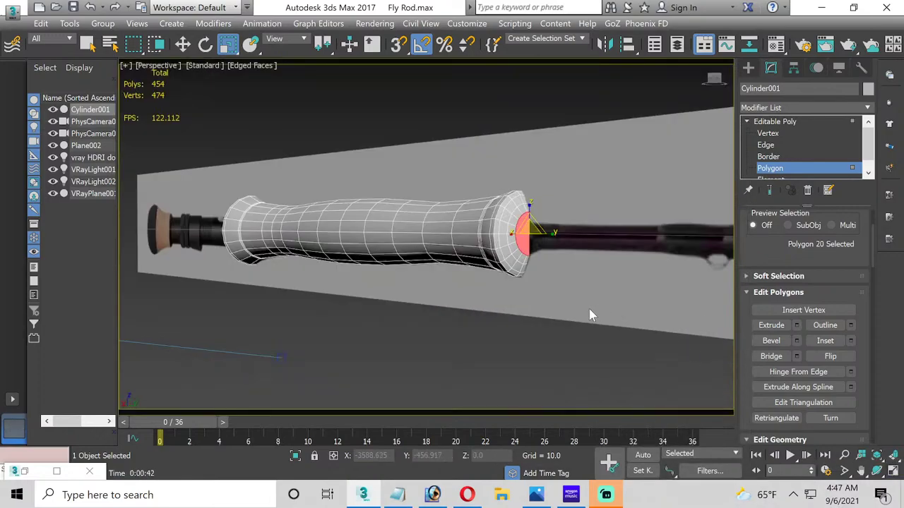
scroll(589, 311, "down", 2)
scroll(484, 235, "up", 4)
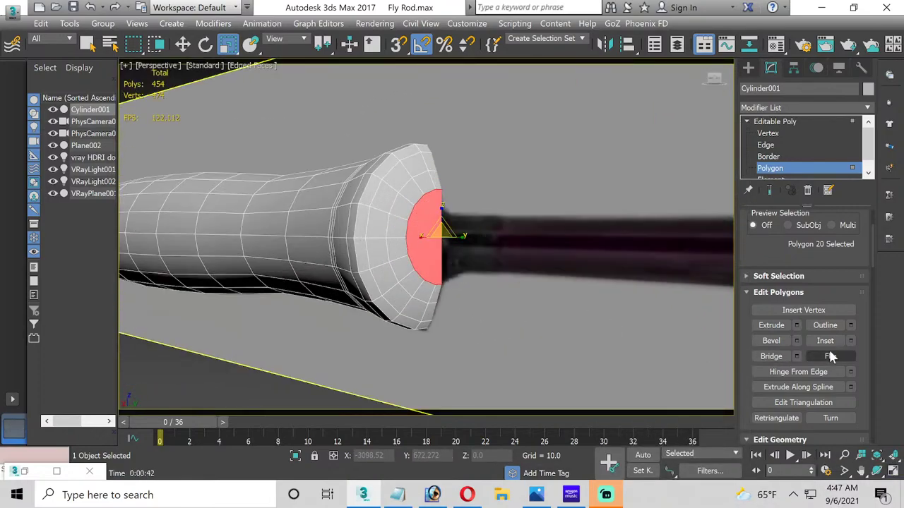
scroll(835, 353, "down", 1)
scroll(834, 349, "up", 1)
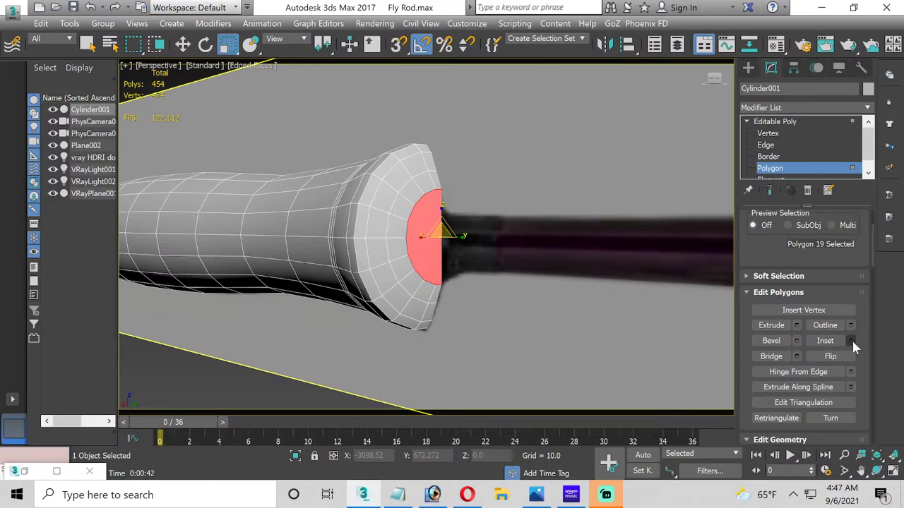
Step: Inset the end face with an increased amount and move it outward along the rod
left_click(851, 340)
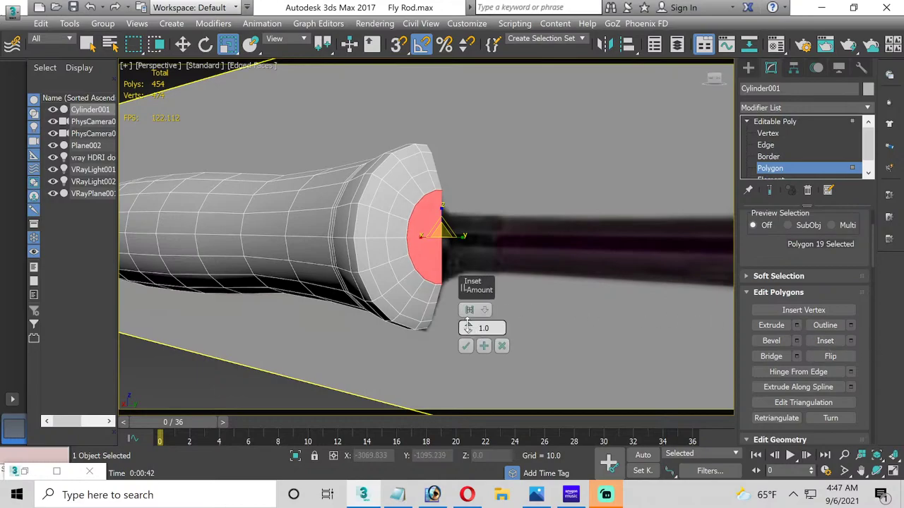
left_click_drag(466, 323, 463, 318)
left_click(465, 345)
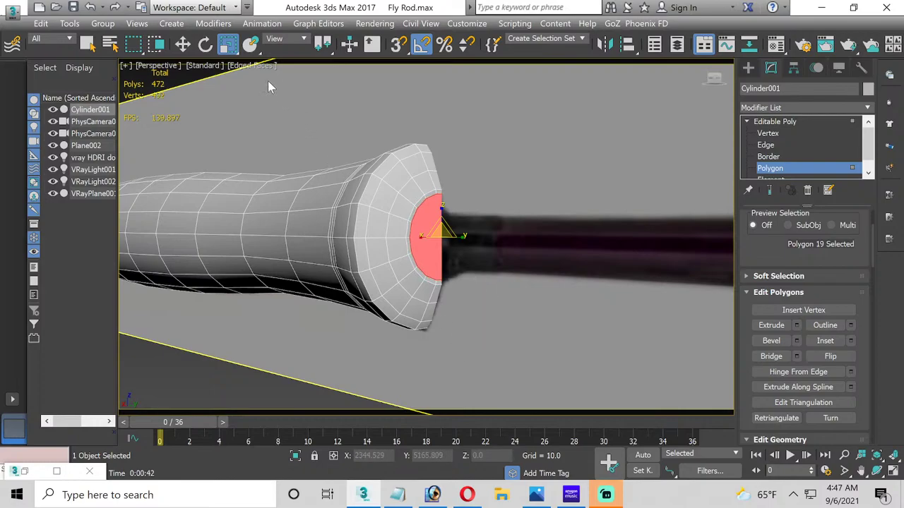
left_click(182, 43)
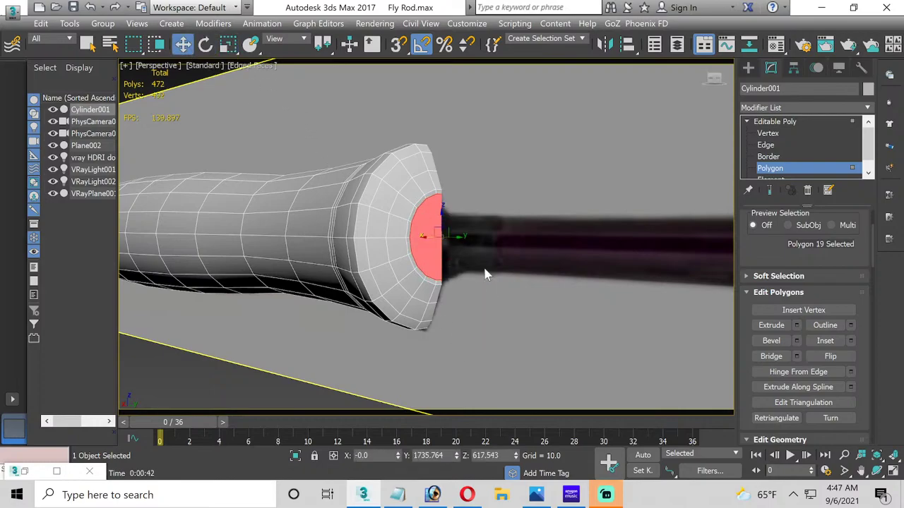
left_click_drag(457, 238, 463, 237)
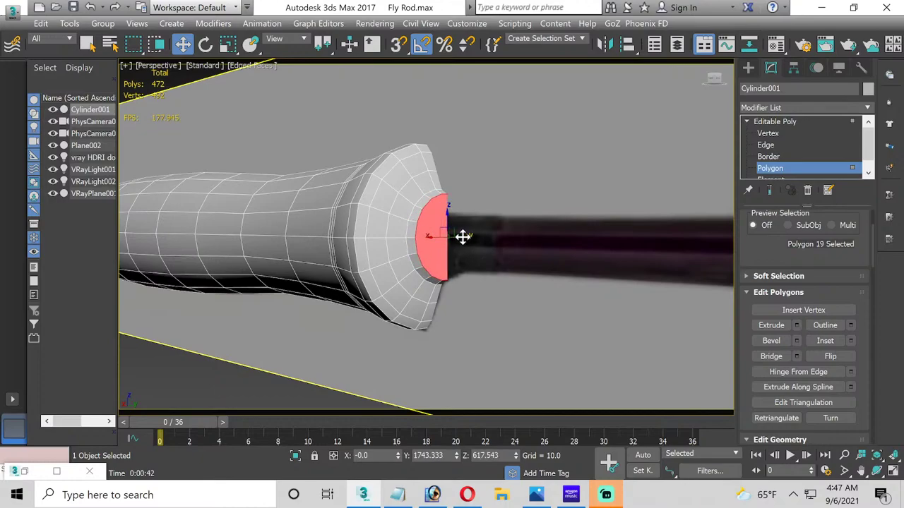
Step: Inset the end face again by 4.614 and push it further along the rod
left_click(850, 341)
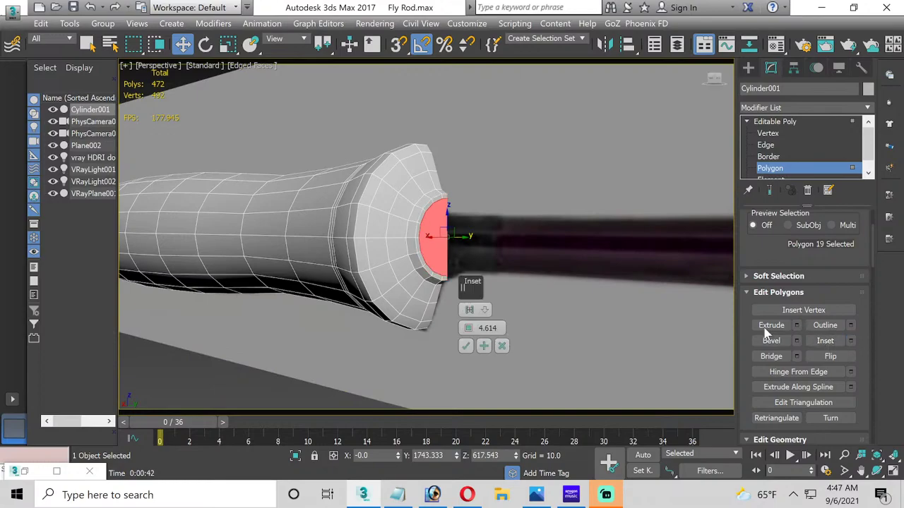
left_click(465, 345)
left_click_drag(463, 237, 467, 237)
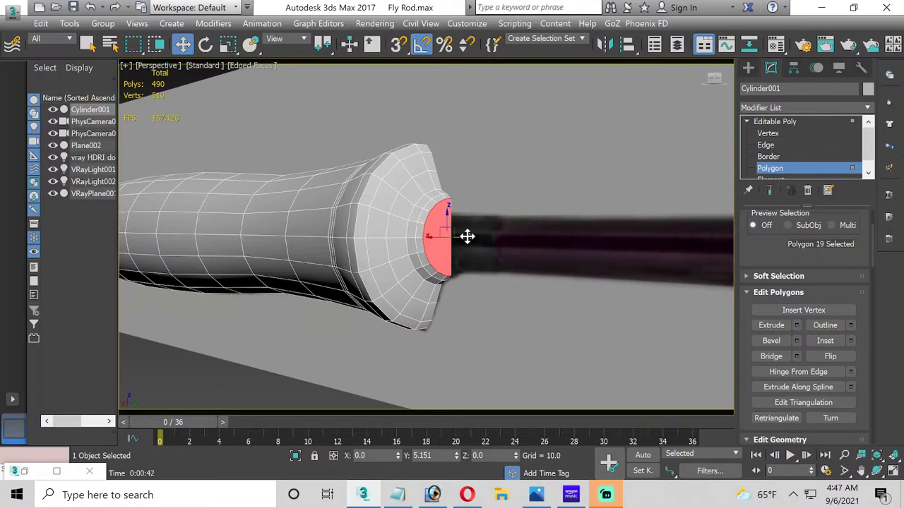
Step: In the maximized side view, inset the grip's end face by 4.614 and slide it slightly right
left_click(893, 475)
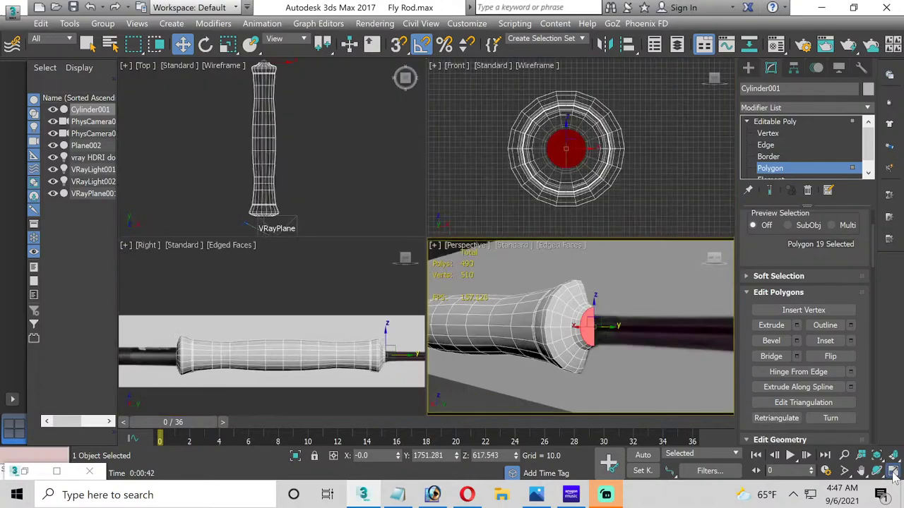
right_click(367, 387)
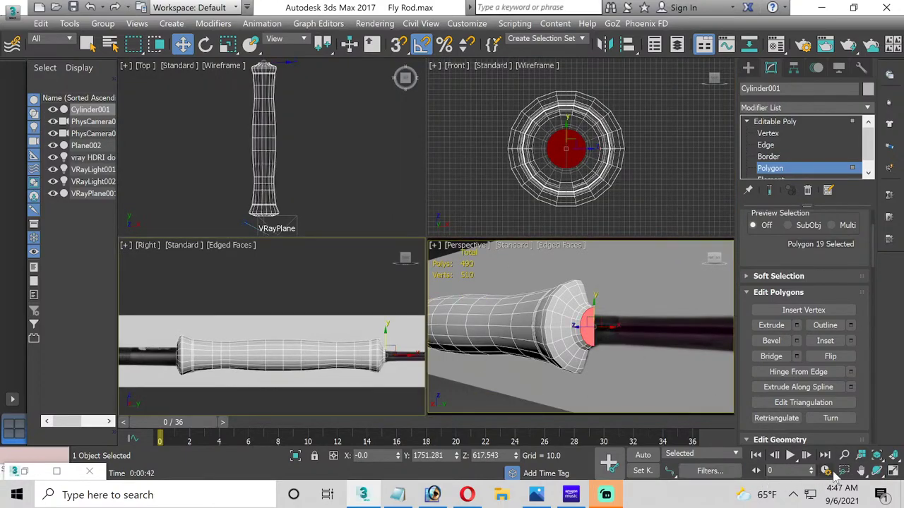
left_click(893, 471)
middle_click_drag(652, 336, 392, 327)
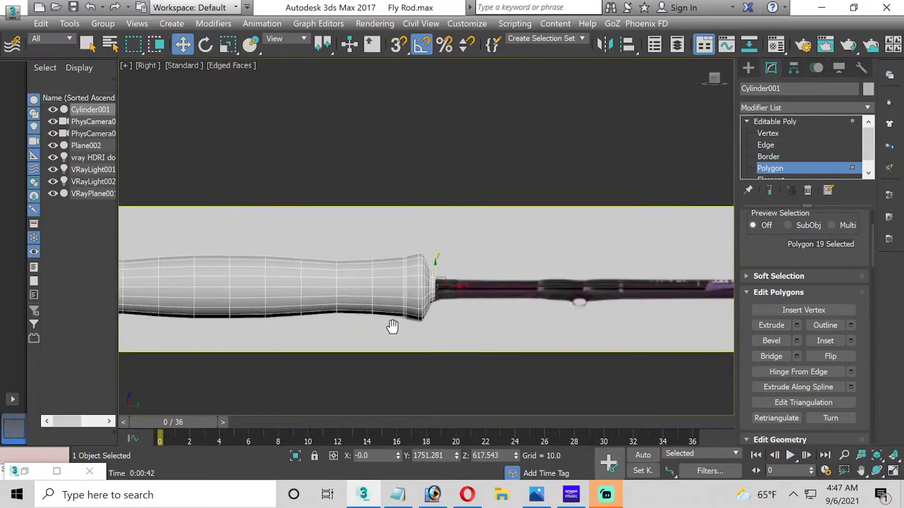
scroll(464, 292, "up", 4)
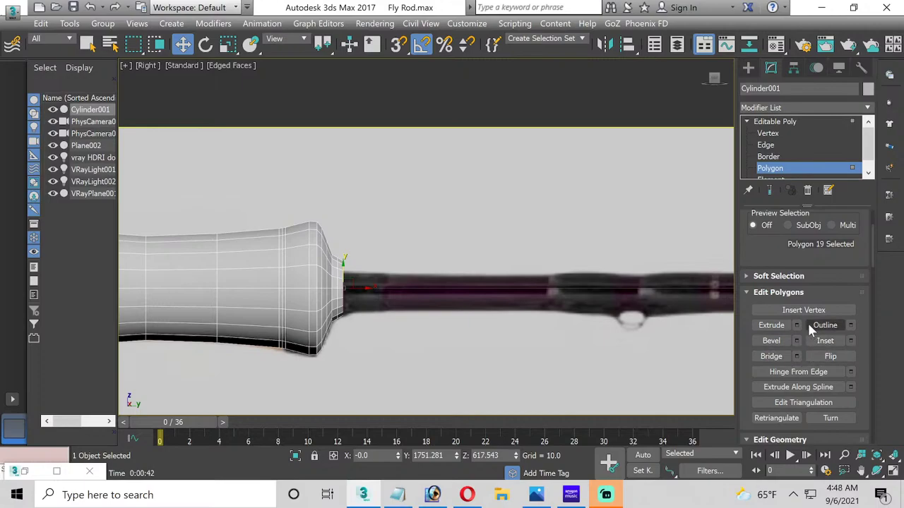
left_click(851, 341)
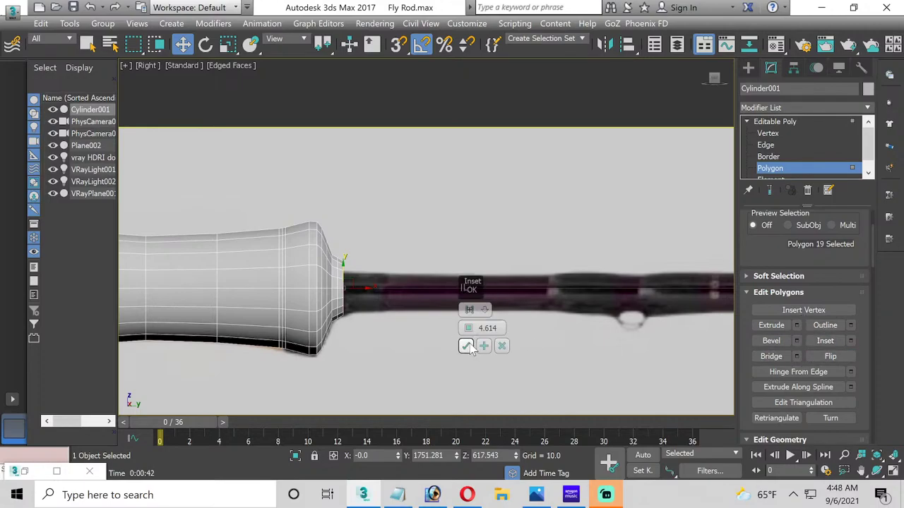
left_click(465, 346)
left_click_drag(360, 288, 374, 289)
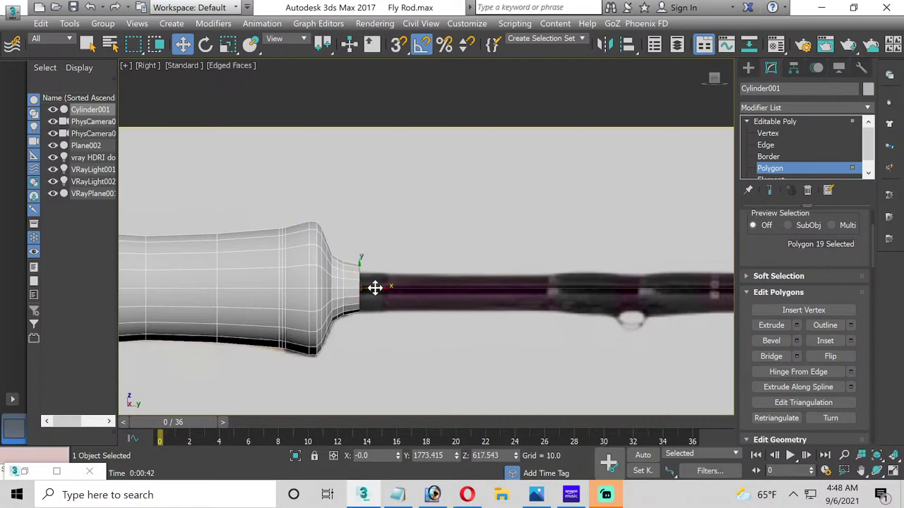
Step: Extrude the end face 48.838 and stretch the new section right along the reference rod
left_click(797, 325)
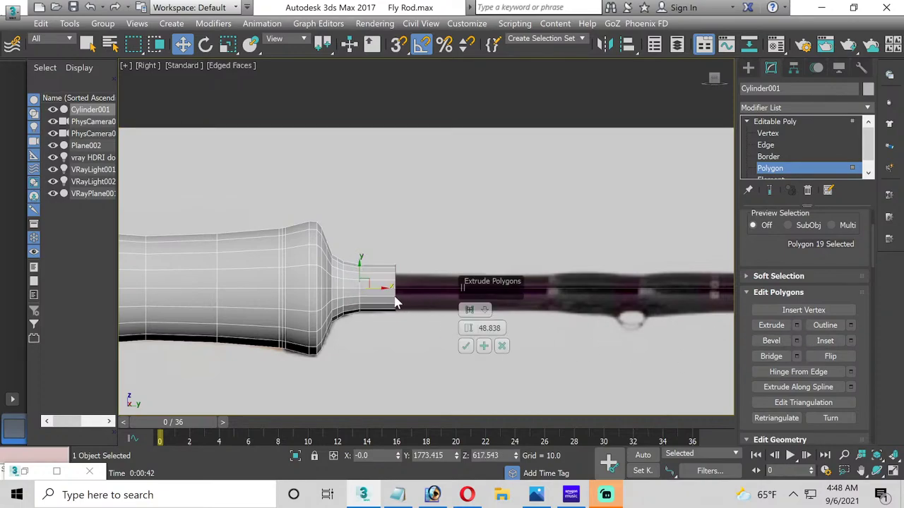
left_click(465, 345)
left_click_drag(414, 291, 566, 294)
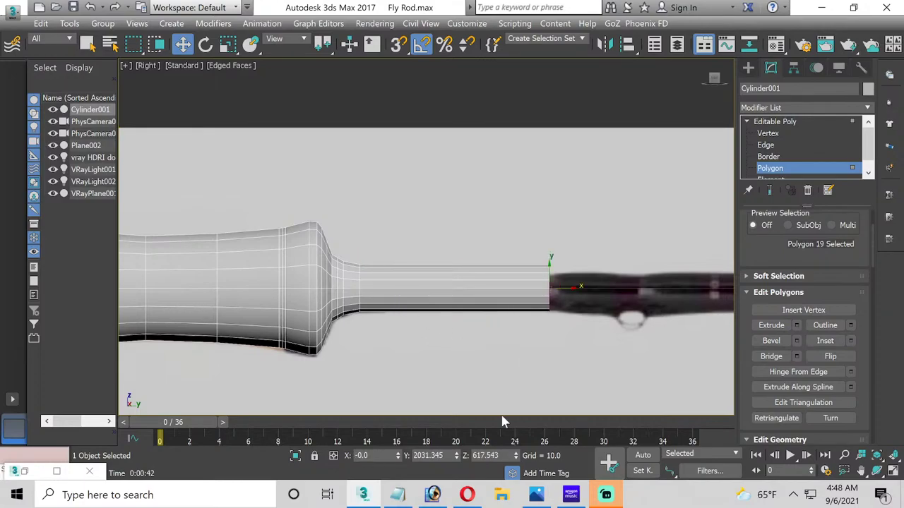
middle_click_drag(519, 364, 353, 371)
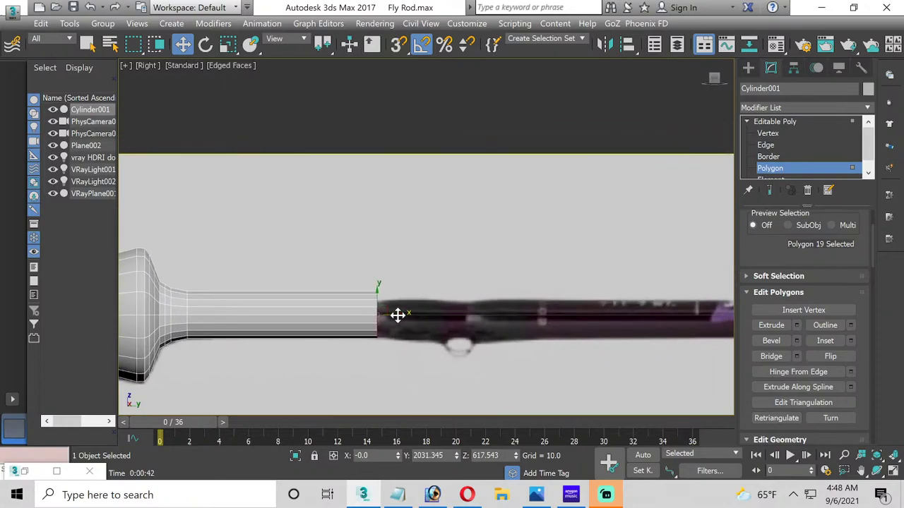
left_click_drag(382, 309, 399, 313)
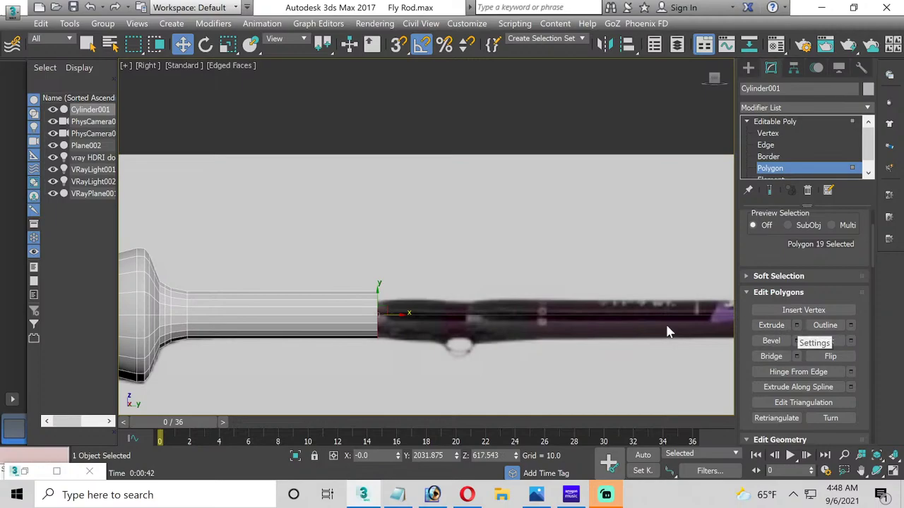
key("m")
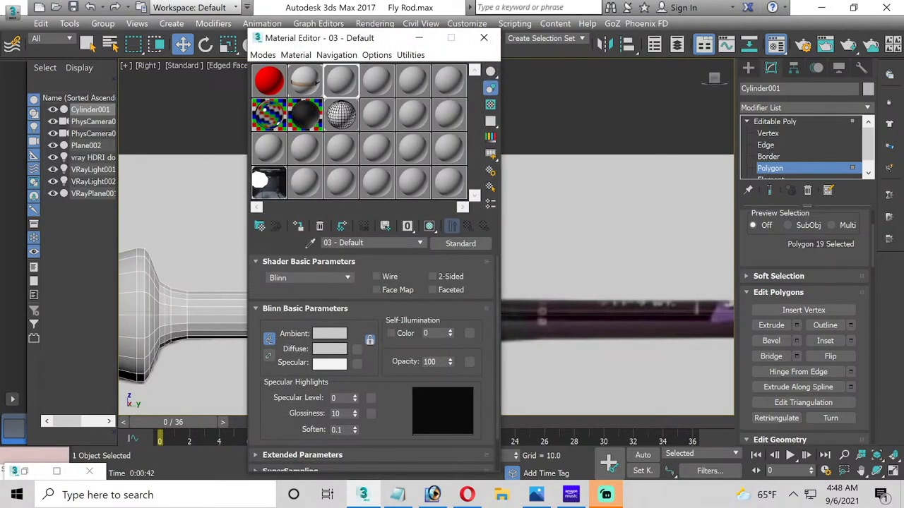
Step: Set the rod material's Opacity to 25 and close the Material Editor
double_click(429, 362)
type("25")
key("Return")
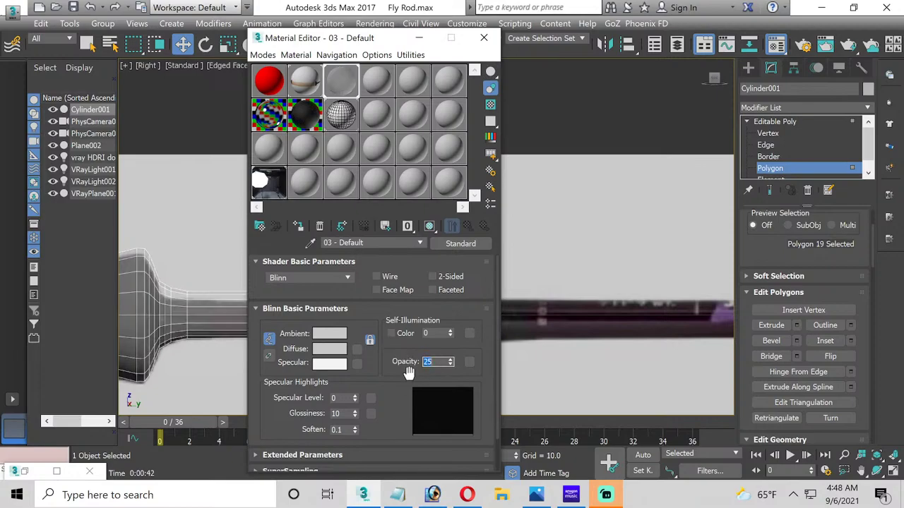
left_click(484, 38)
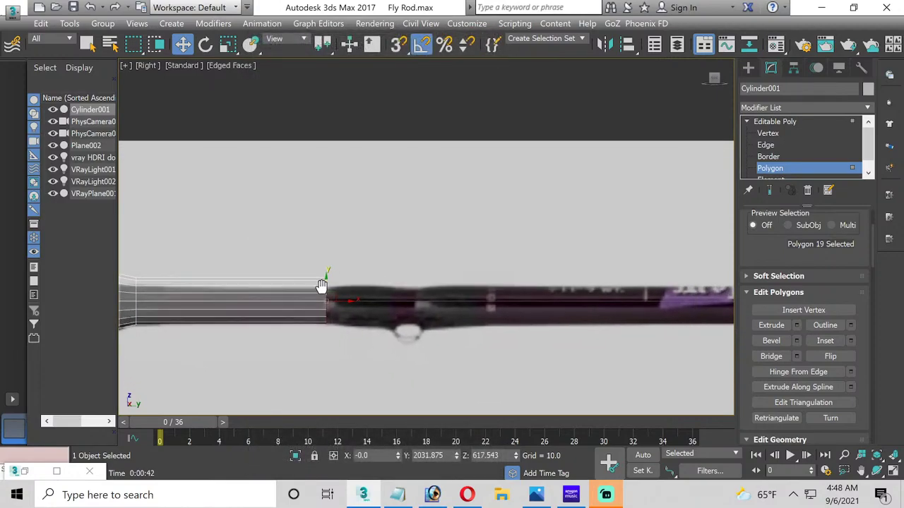
scroll(328, 297, "up", 1)
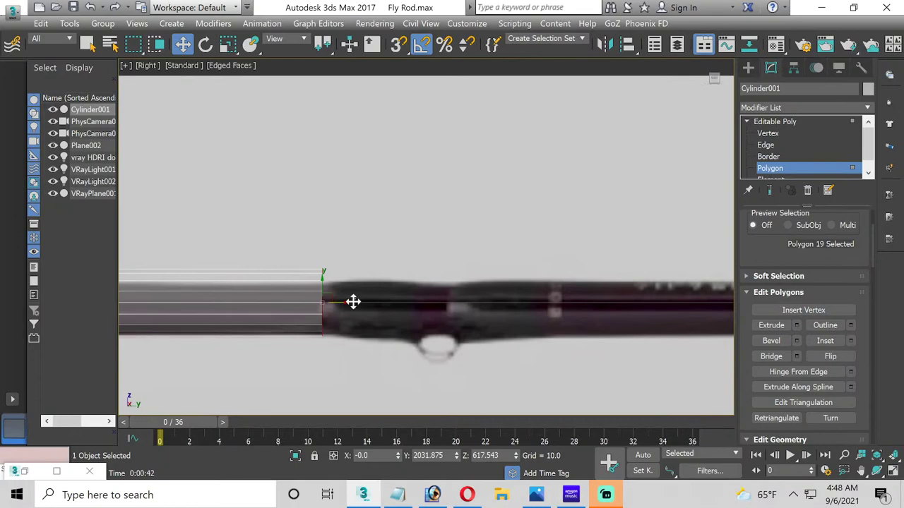
Step: Extrude the end face twice along the rod, the second time to about 73 units
left_click(796, 324)
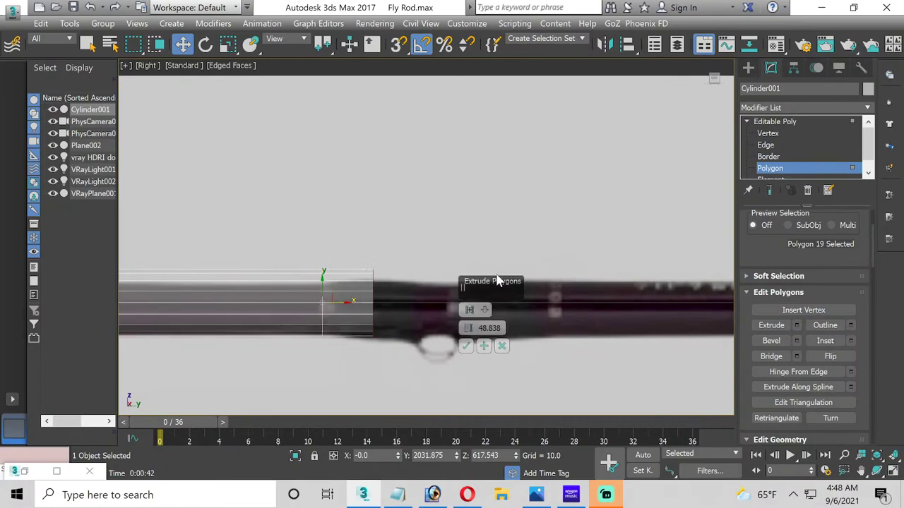
left_click_drag(467, 328, 459, 353)
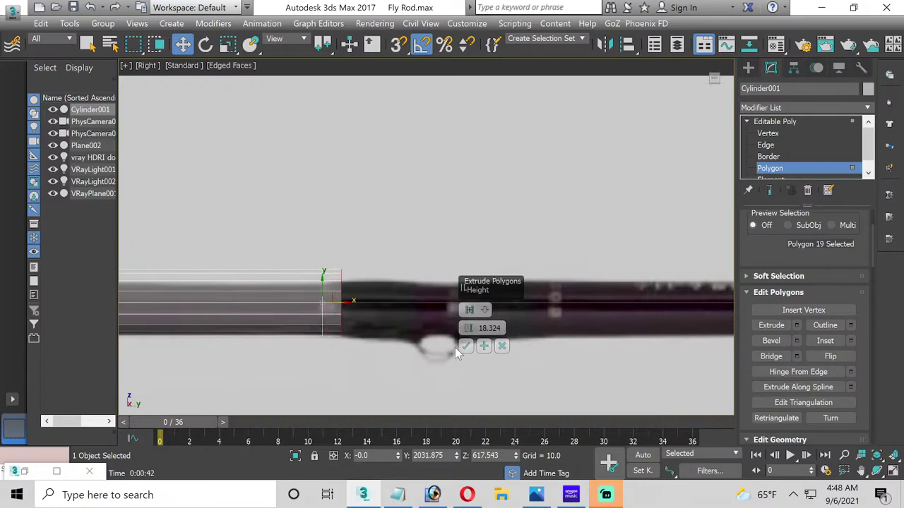
left_click(465, 345)
middle_click_drag(514, 325, 434, 334)
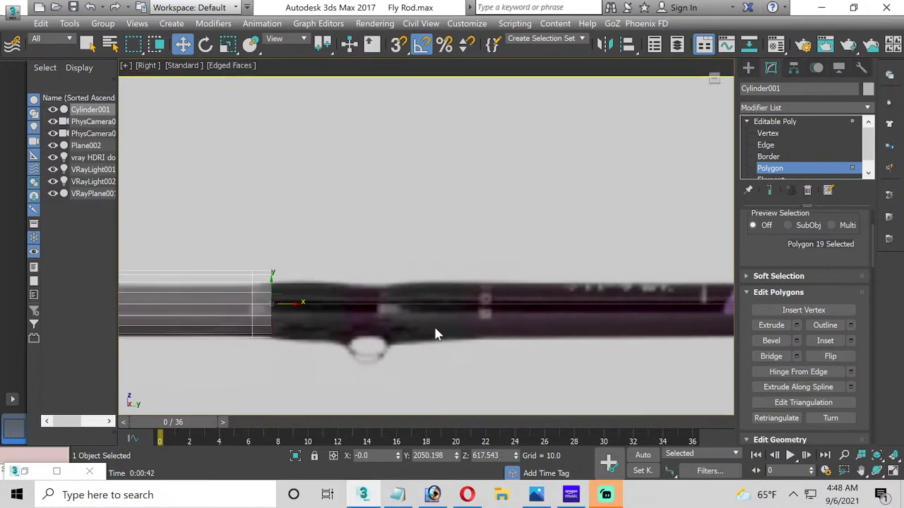
left_click(796, 325)
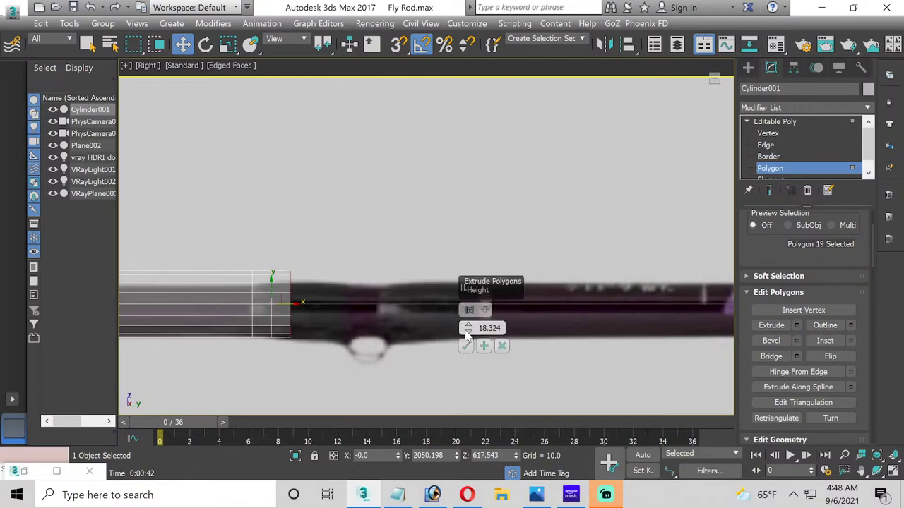
left_click_drag(467, 332, 468, 315)
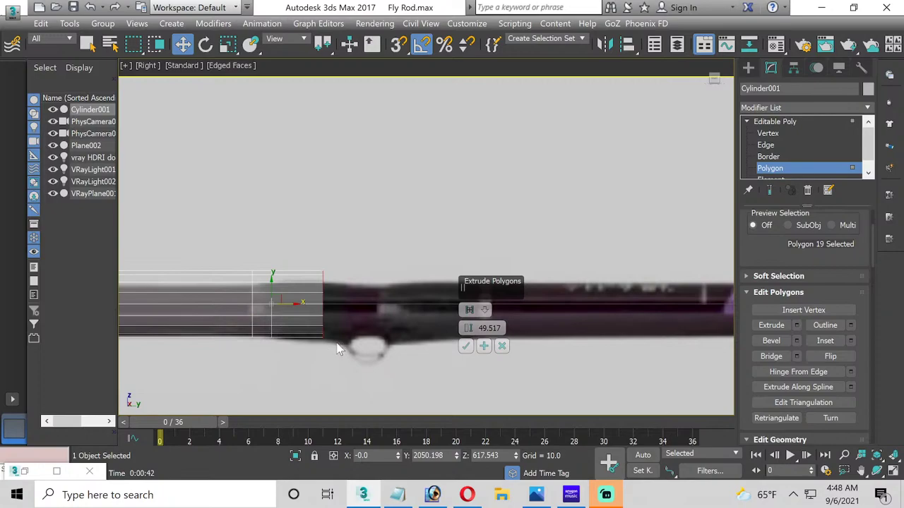
middle_click_drag(327, 345, 270, 345)
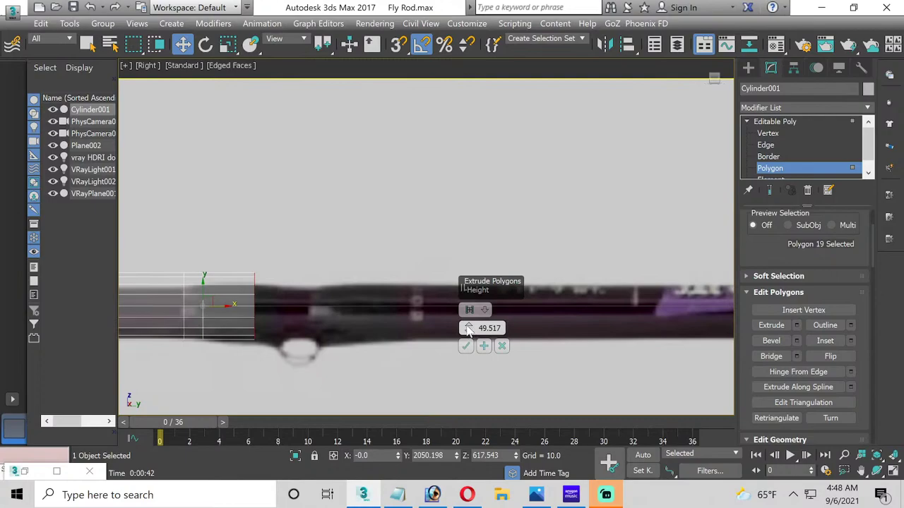
left_click_drag(468, 329, 461, 302)
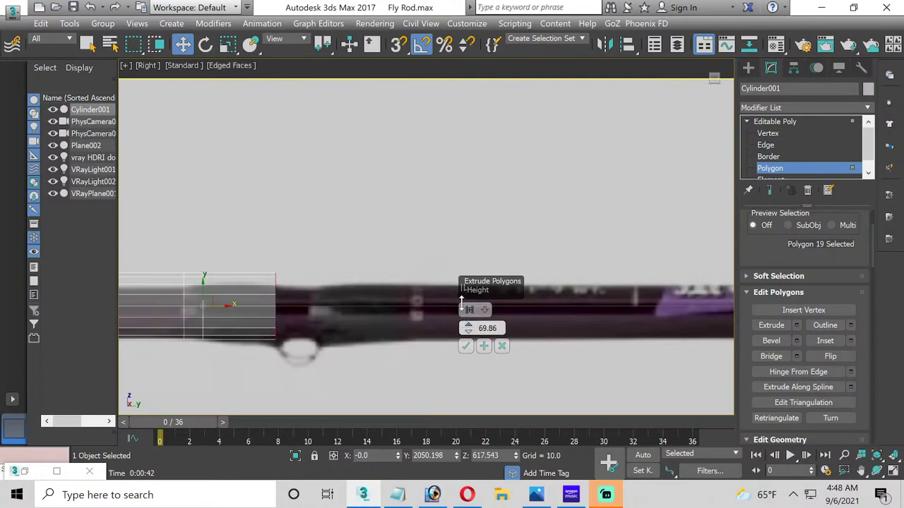
left_click(484, 346)
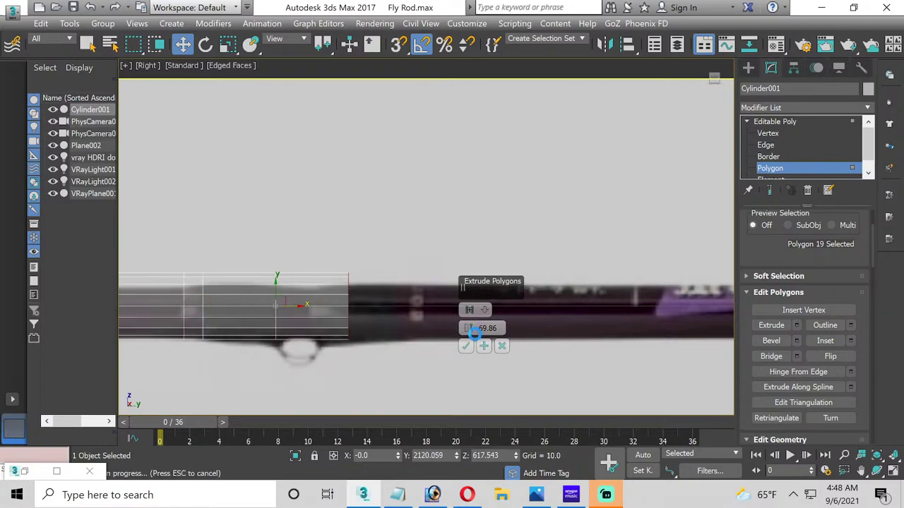
Step: Chain further extrusions along the shaft, including 84.44 and 13.24 units
left_click_drag(468, 329, 472, 285)
left_click(483, 346)
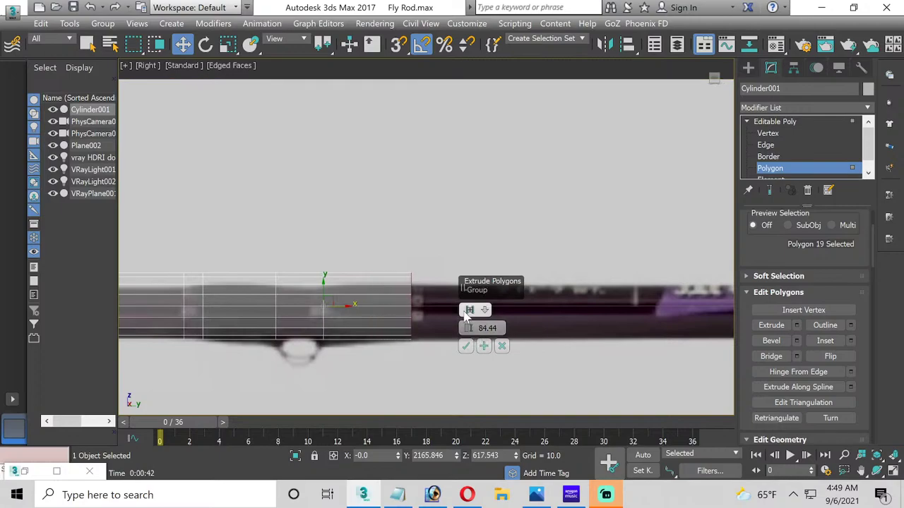
left_click(483, 346)
left_click_drag(471, 333, 468, 399)
left_click(484, 346)
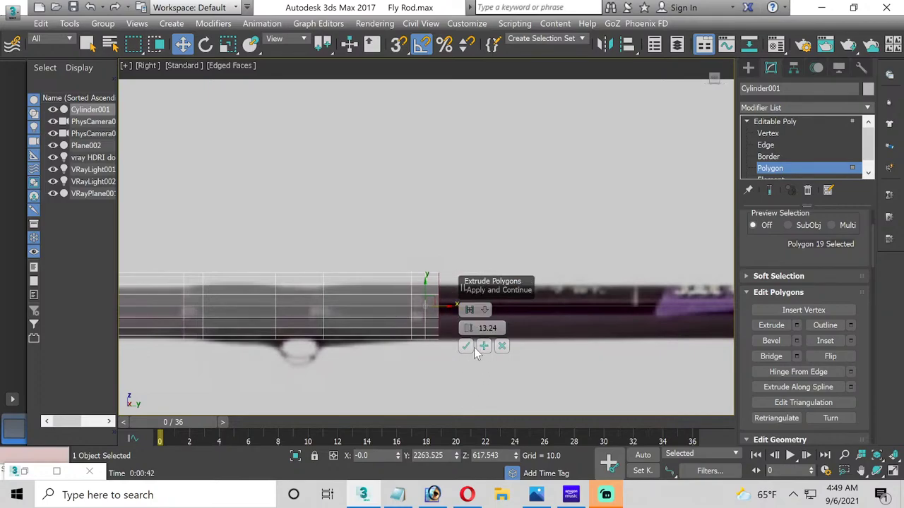
left_click(466, 346)
Step: Drag the shaft's end right to the reference rod's end, then frame the whole rod
middle_click_drag(423, 339, 379, 339)
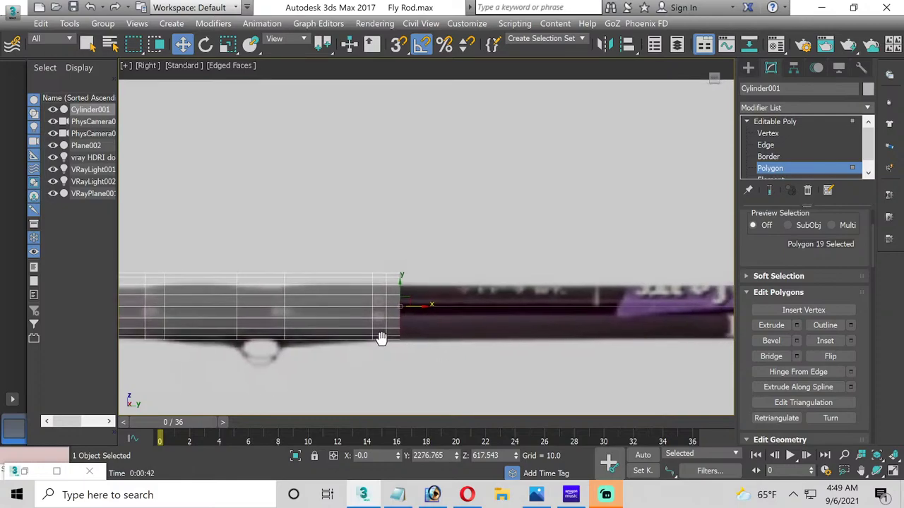
middle_click_drag(566, 327, 364, 350)
scroll(364, 350, "down", 2)
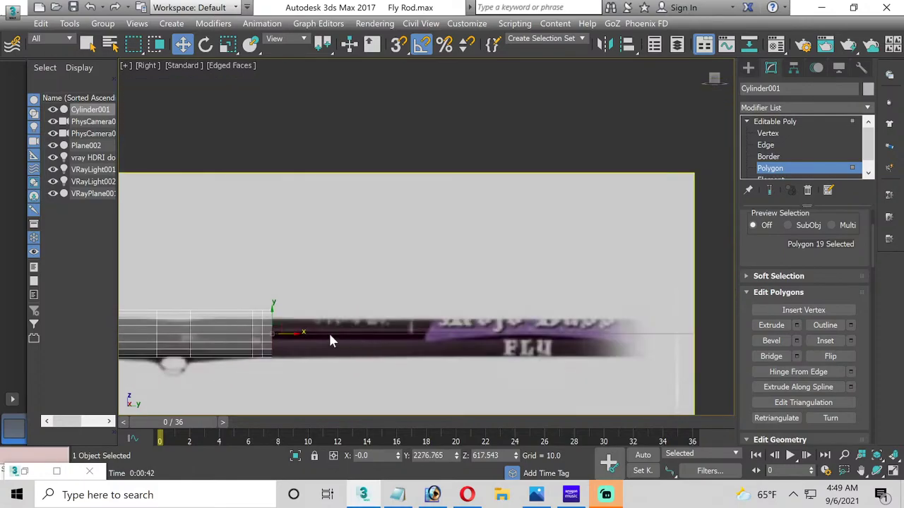
left_click_drag(292, 332, 628, 357)
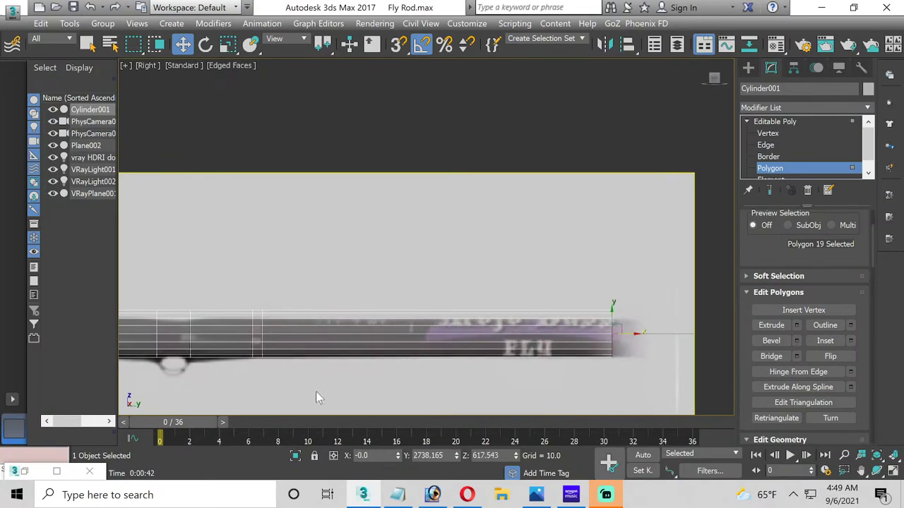
middle_click_drag(317, 395, 430, 337)
scroll(430, 332, "down", 3)
middle_click_drag(365, 335, 449, 331)
scroll(511, 323, "down", 2)
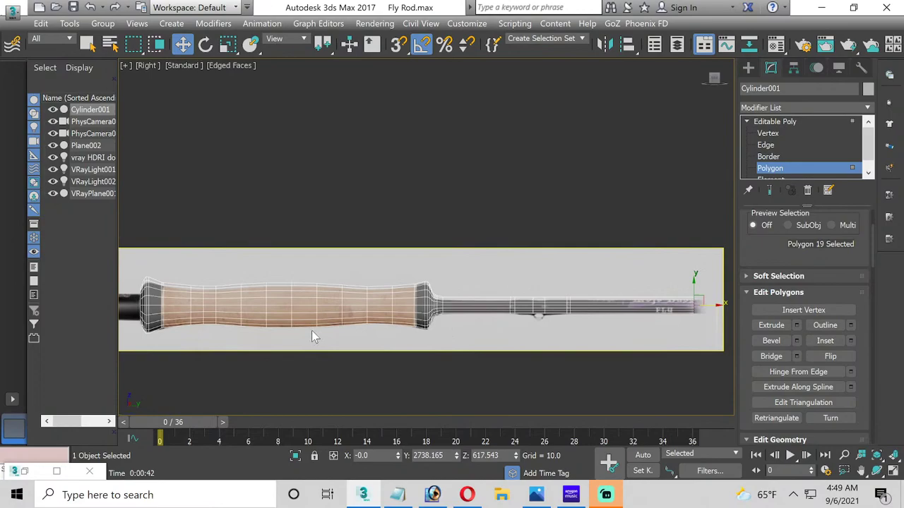
Step: Select the grip's flared end face, inset it by 4.614, and undo a trial move
middle_click_drag(315, 331, 550, 333)
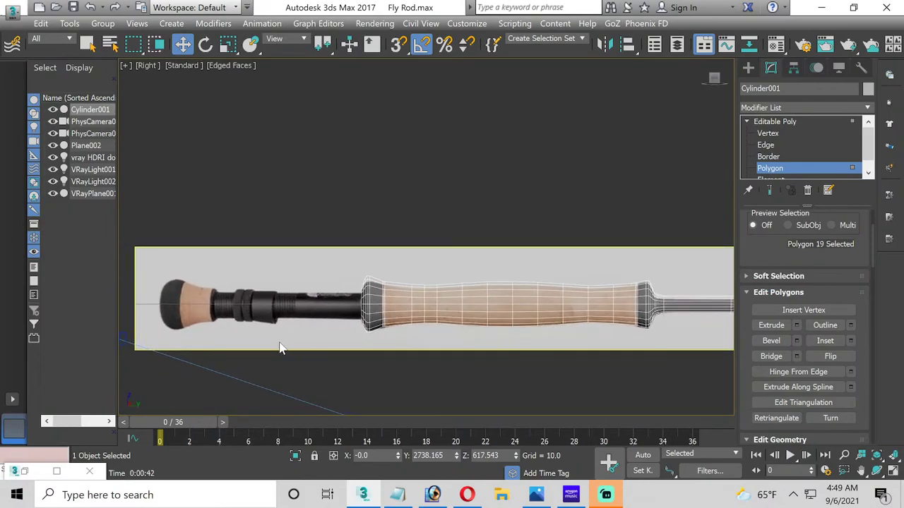
scroll(247, 335, "up", 6)
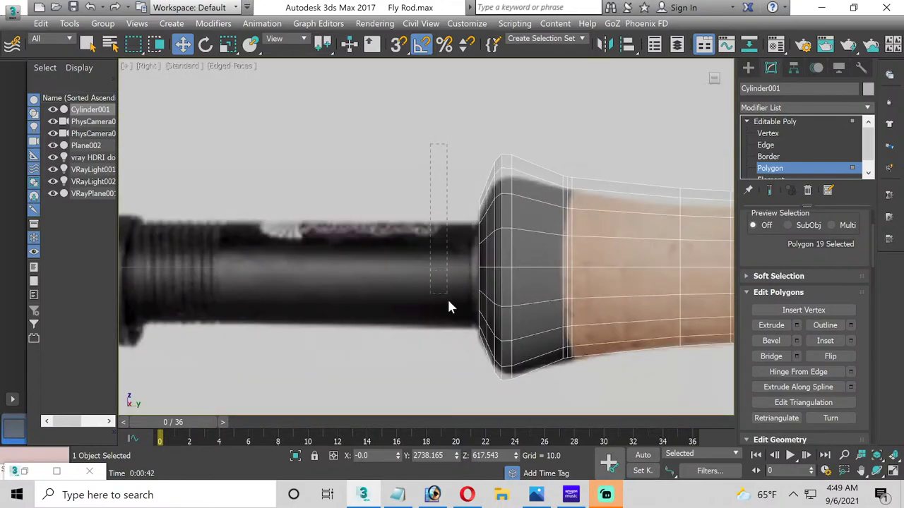
left_click_drag(473, 367, 484, 366)
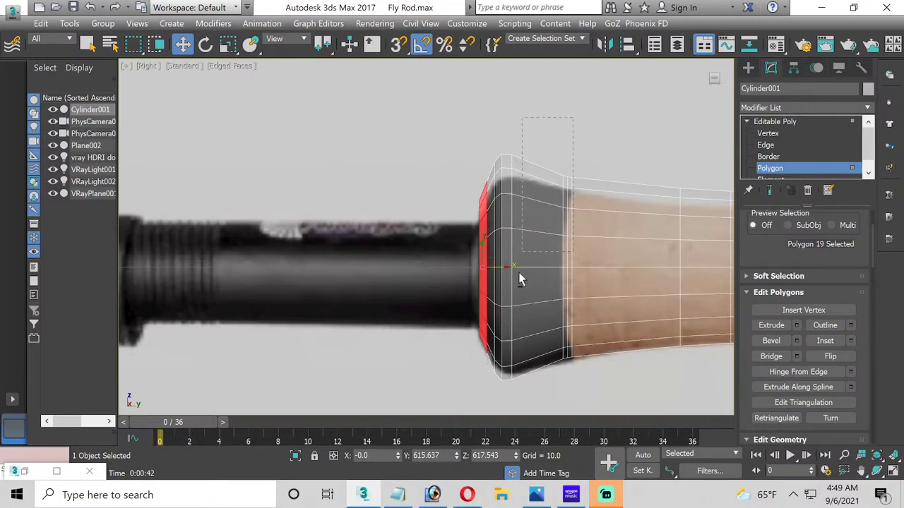
left_click_drag(519, 279, 482, 384)
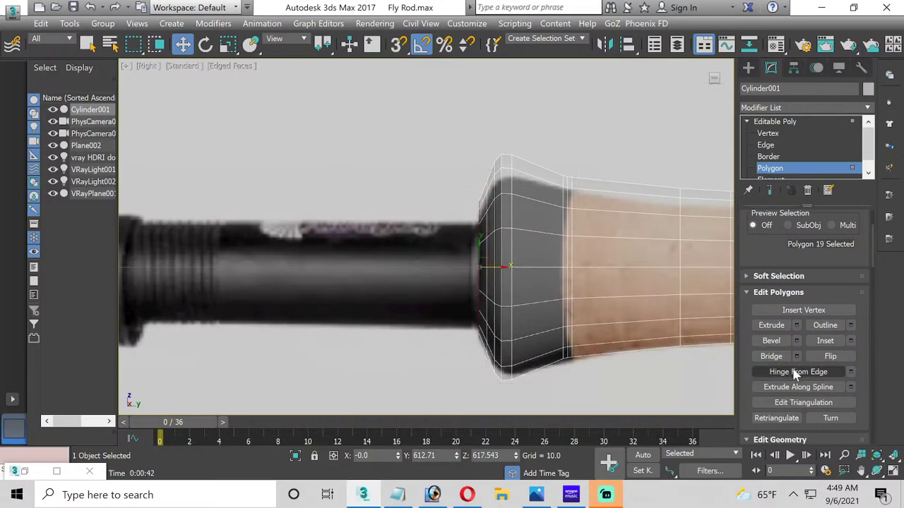
left_click(851, 340)
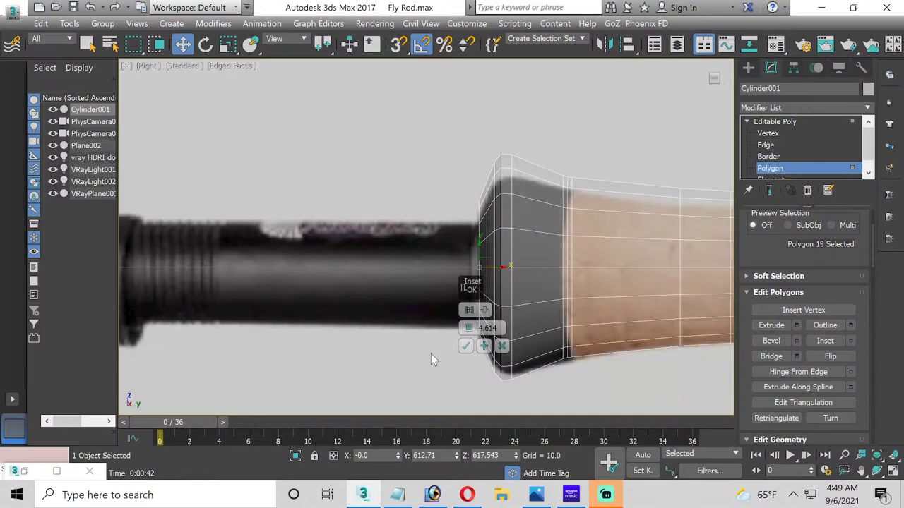
left_click(465, 347)
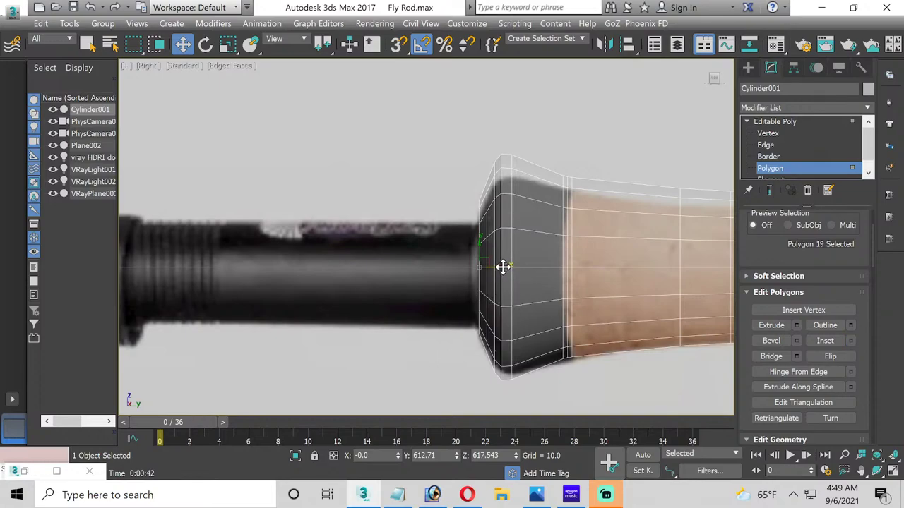
left_click_drag(501, 264, 492, 262)
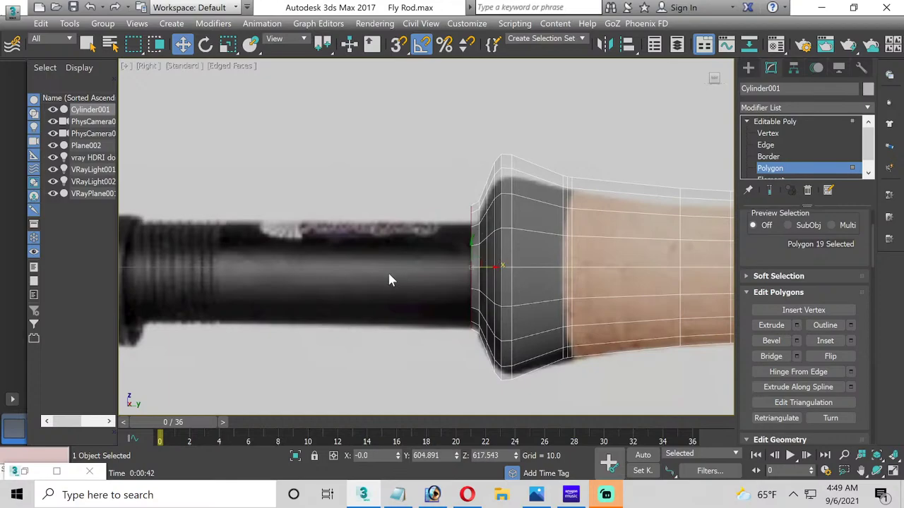
key("ctrl+z")
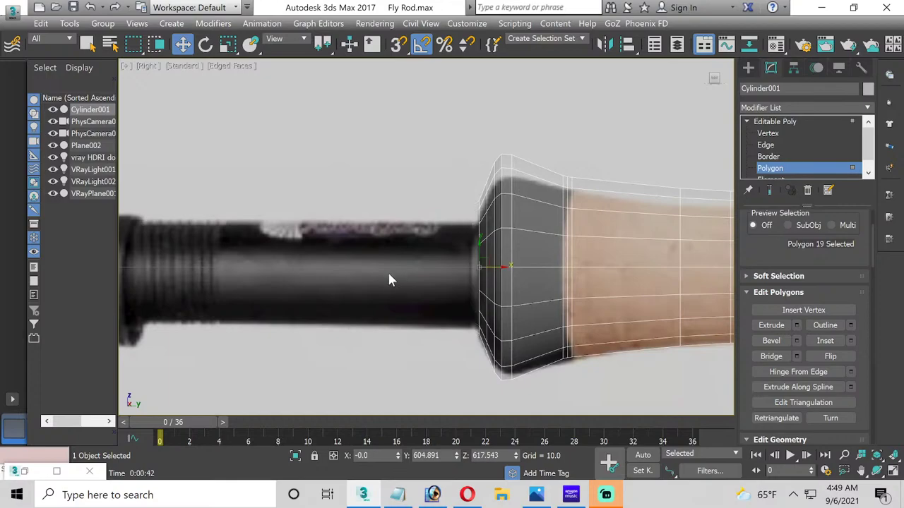
Step: Maximize the Perspective view, then orbit and zoom to face the grip's red end cap
left_click(892, 471)
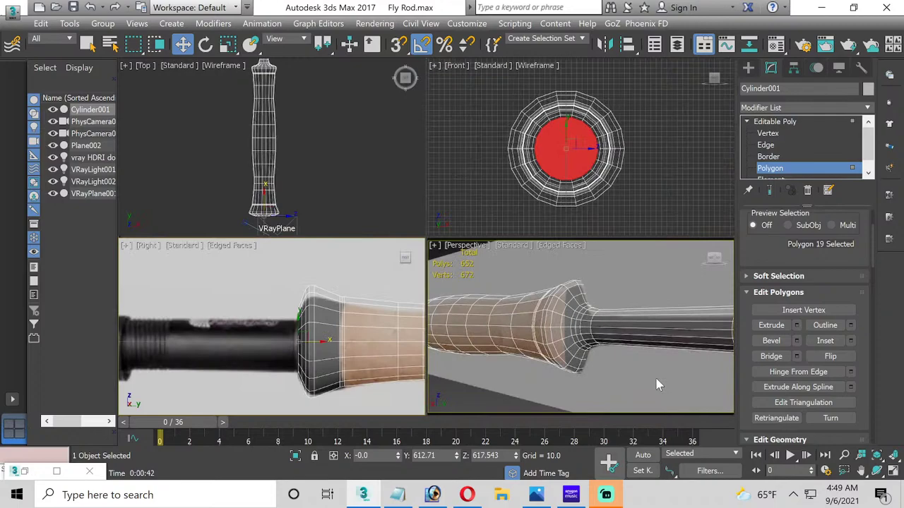
left_click(893, 471)
left_click(876, 472)
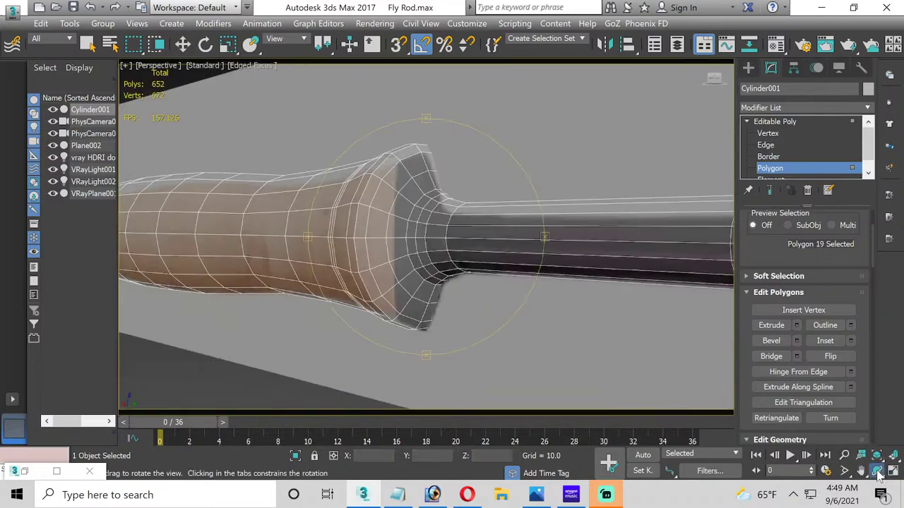
mouse_move(410, 278)
left_mouse_down()
mouse_move(601, 296)
mouse_move(516, 276)
mouse_move(417, 279)
left_mouse_up()
middle_click_drag(418, 278, 476, 238)
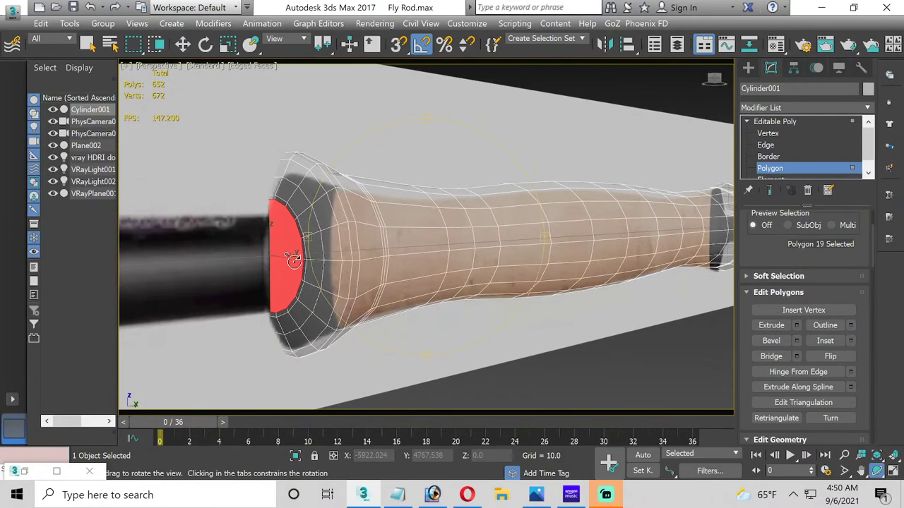
scroll(261, 290, "up", 2)
left_click_drag(258, 292, 273, 286)
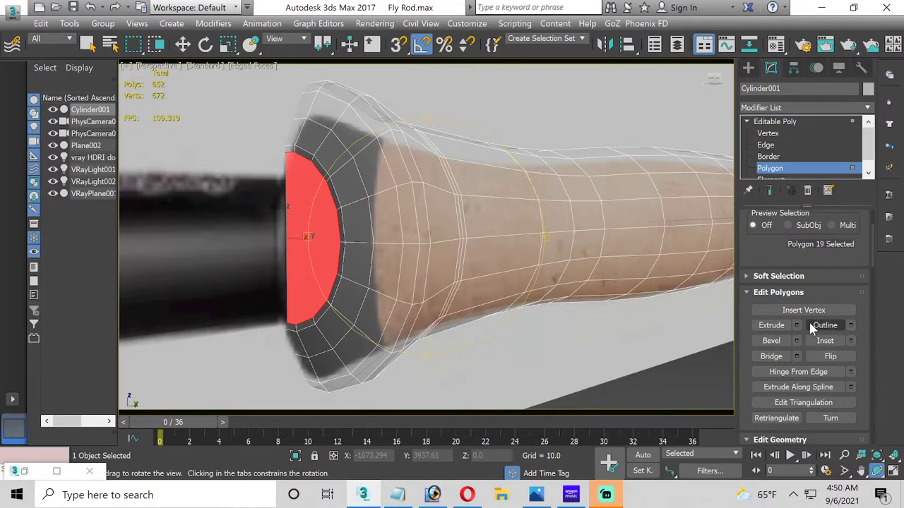
Step: Shift the red end face right along the rod and extrude it to a recessed depth
left_click(183, 43)
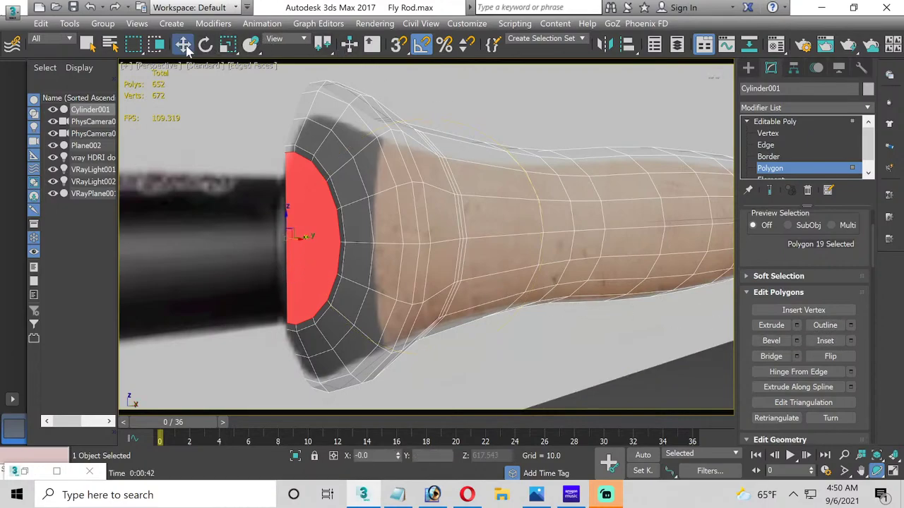
left_click_drag(304, 236, 318, 238)
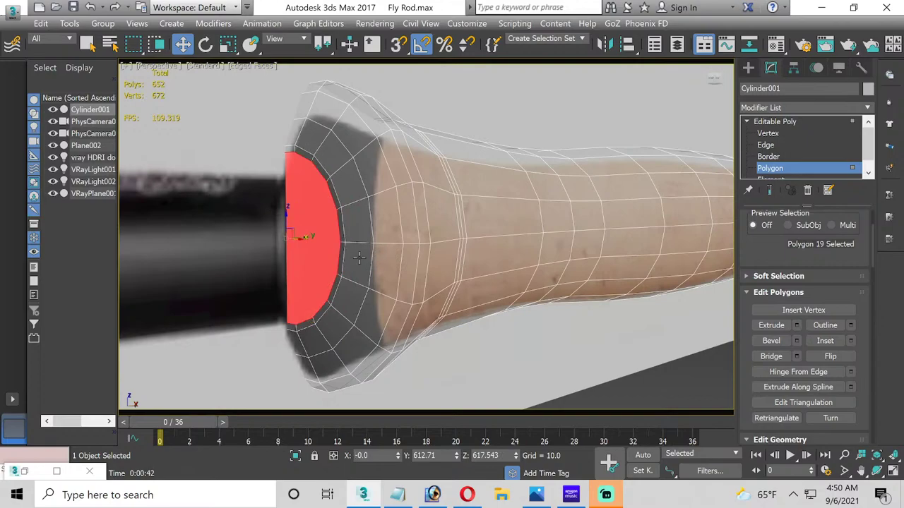
middle_click_drag(327, 264, 323, 327, "alt")
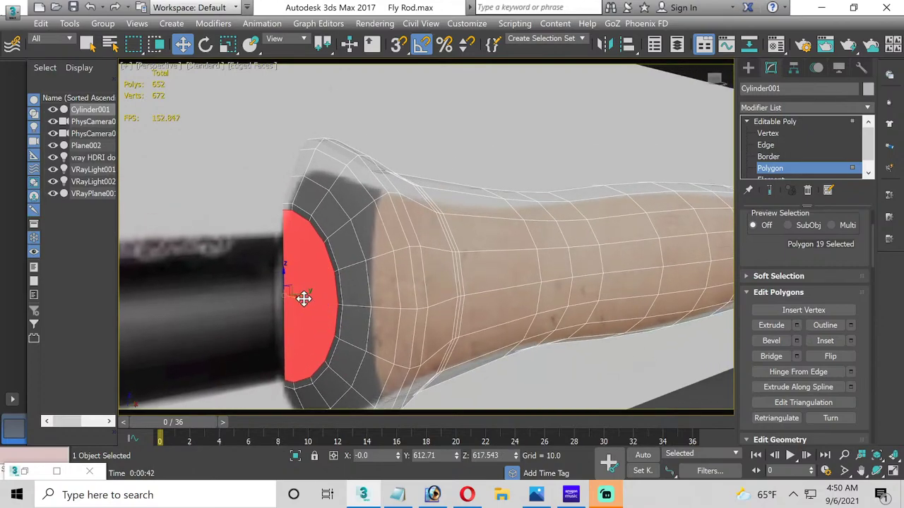
left_click_drag(300, 296, 309, 294)
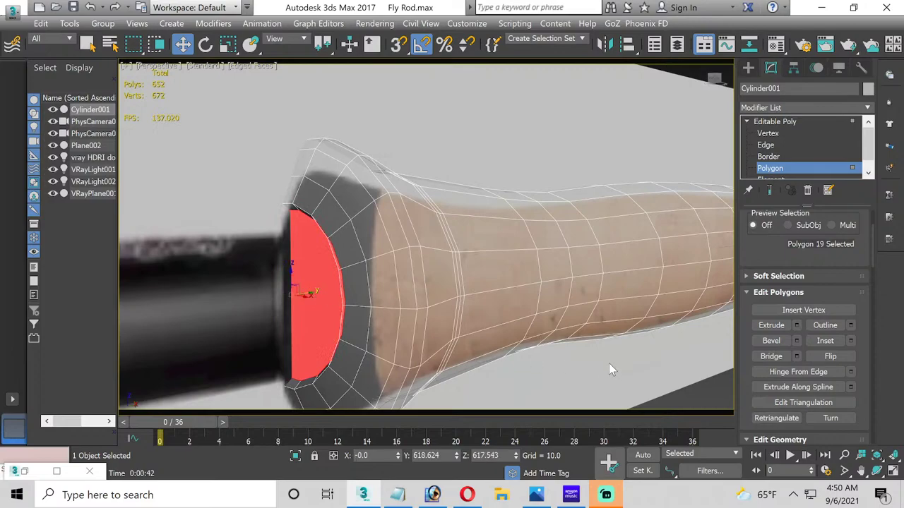
left_click(796, 325)
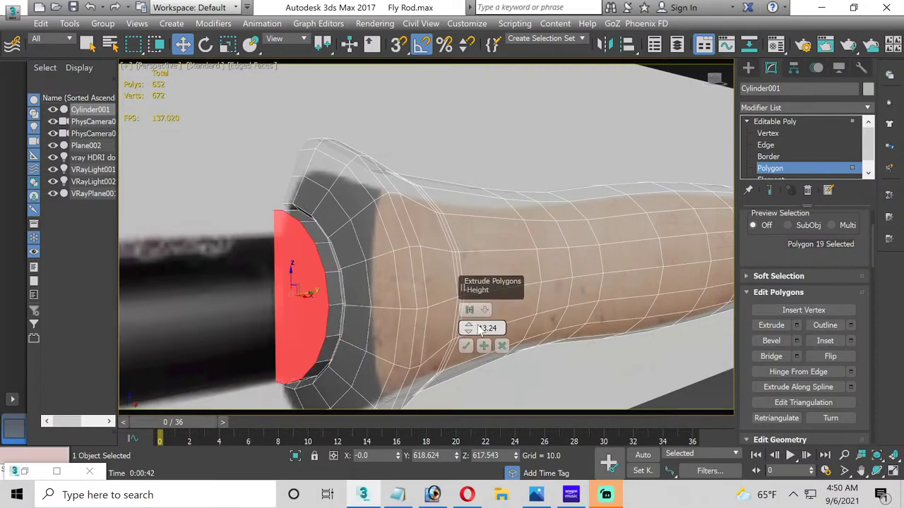
left_click_drag(468, 327, 446, 418)
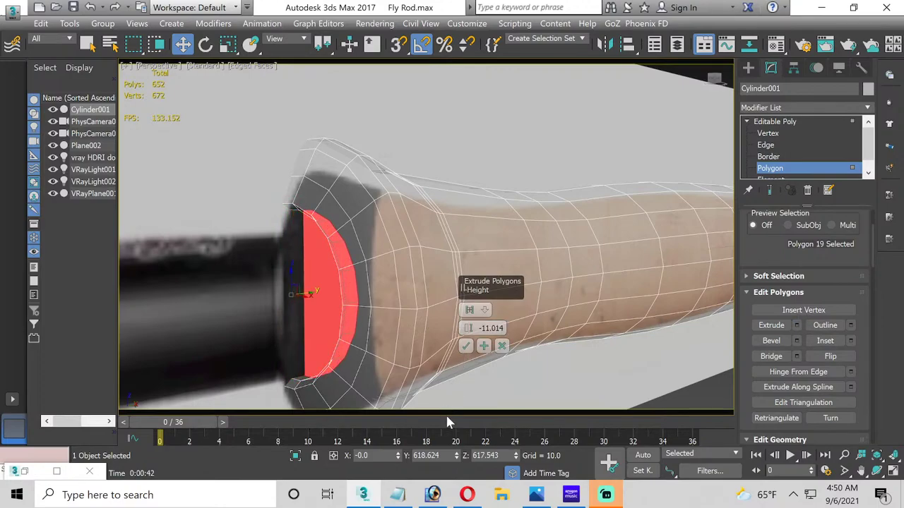
left_click(465, 347)
Step: Inset the red face and push it inward along the rod
scroll(332, 330, "down", 2)
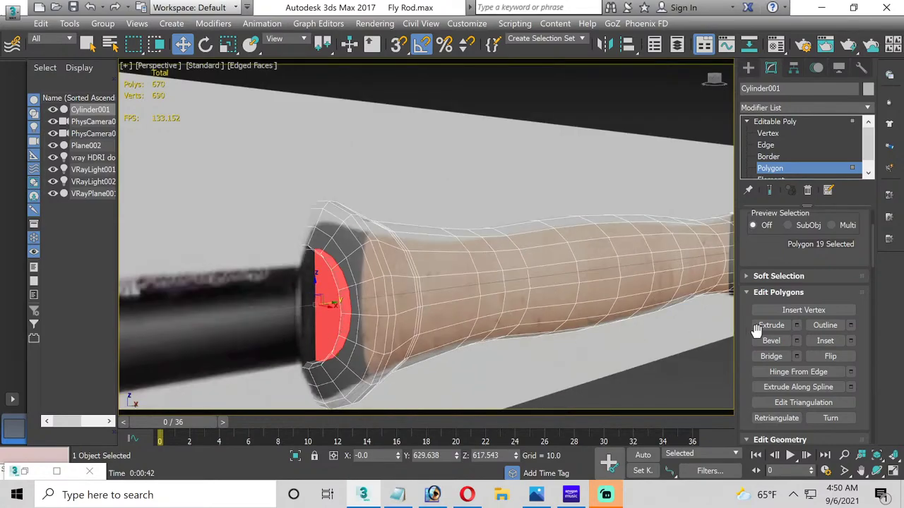
left_click(850, 340)
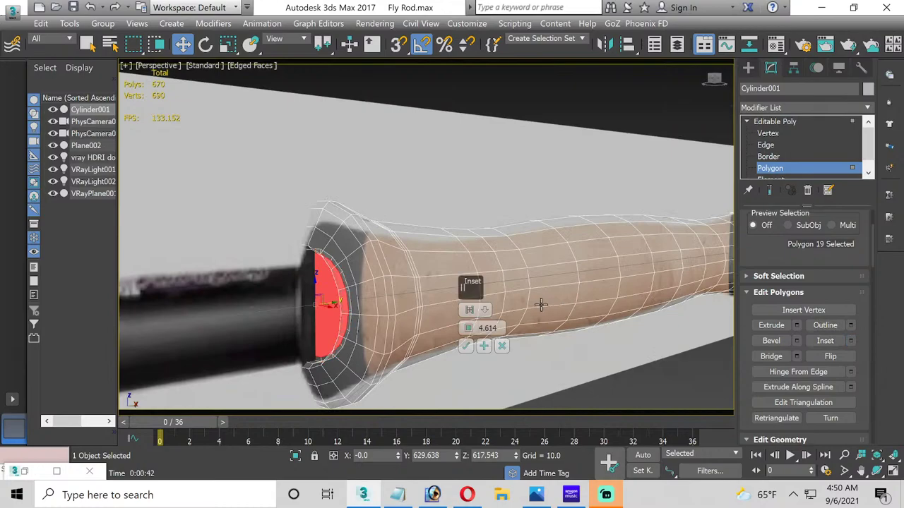
left_click(466, 346)
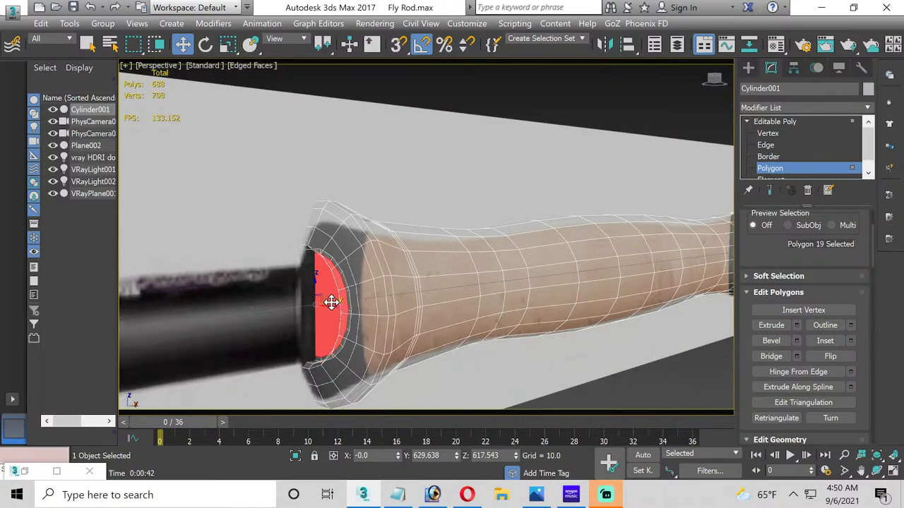
left_click_drag(329, 302, 403, 307)
Step: Extrude the red face outward, add a shorter extrusion, then show all four views
left_click(228, 44)
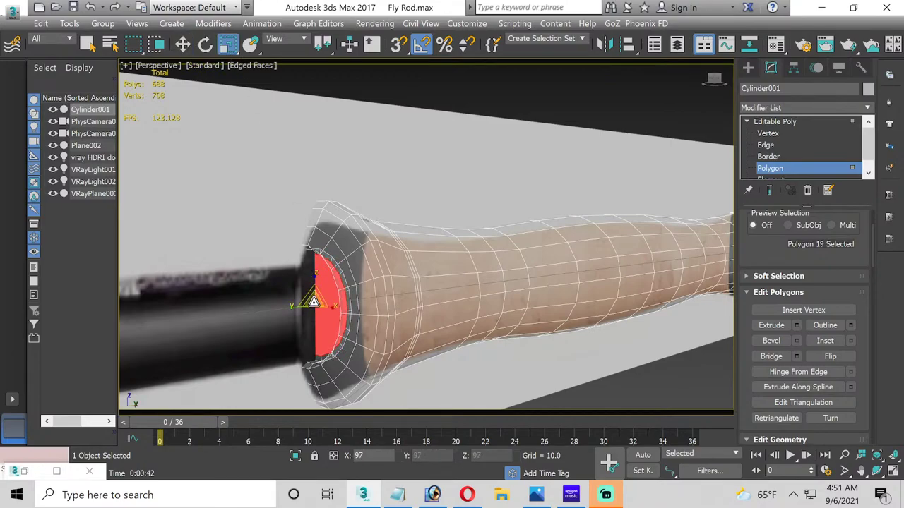
left_click(795, 324)
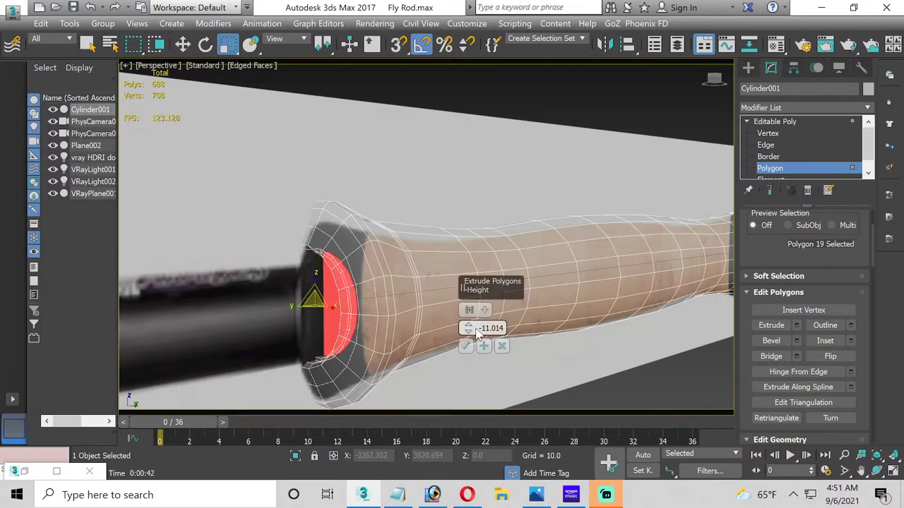
left_click_drag(475, 329, 478, 237)
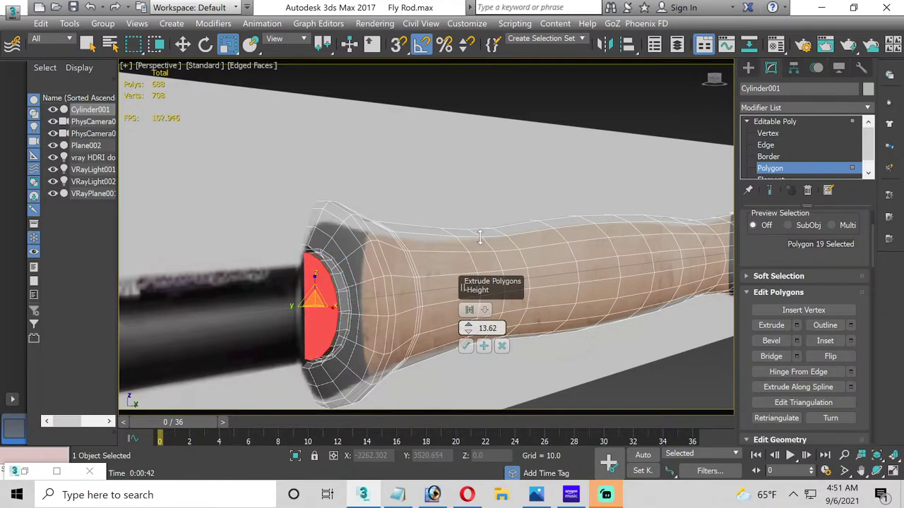
left_click(483, 346)
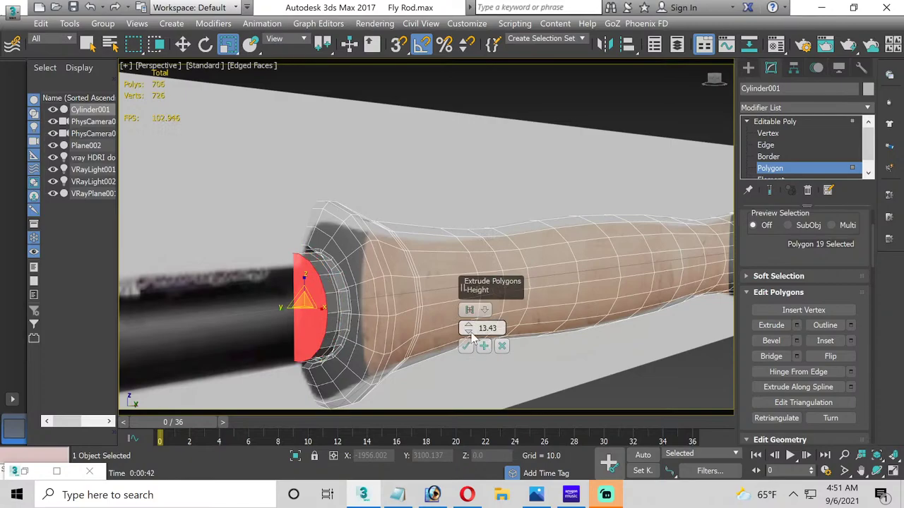
left_click_drag(469, 329, 477, 360)
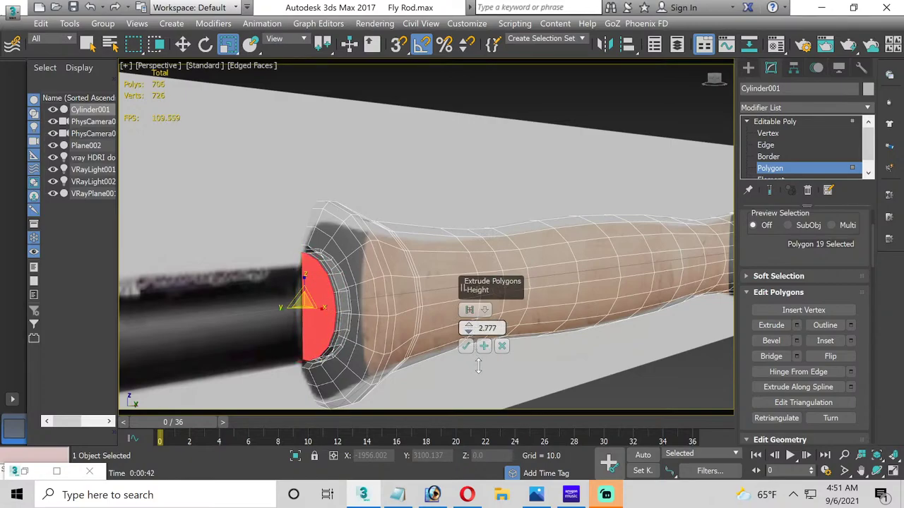
left_click(467, 345)
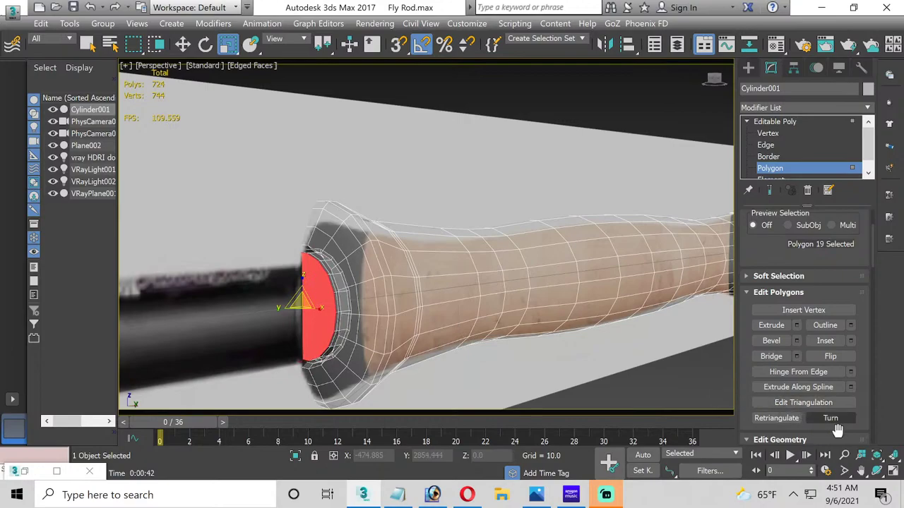
left_click(893, 472)
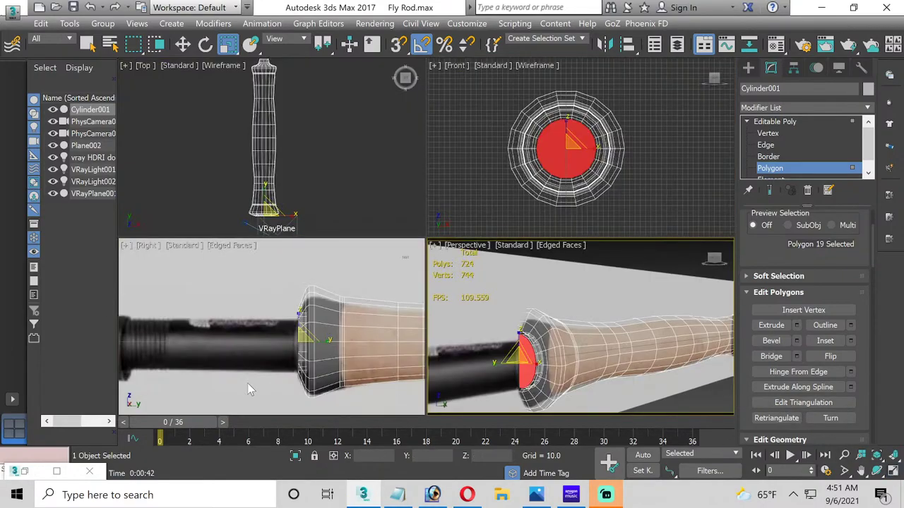
Step: In the Right view, extrude the end face about 9.897 and pull it left to the threads' start
left_click(894, 471)
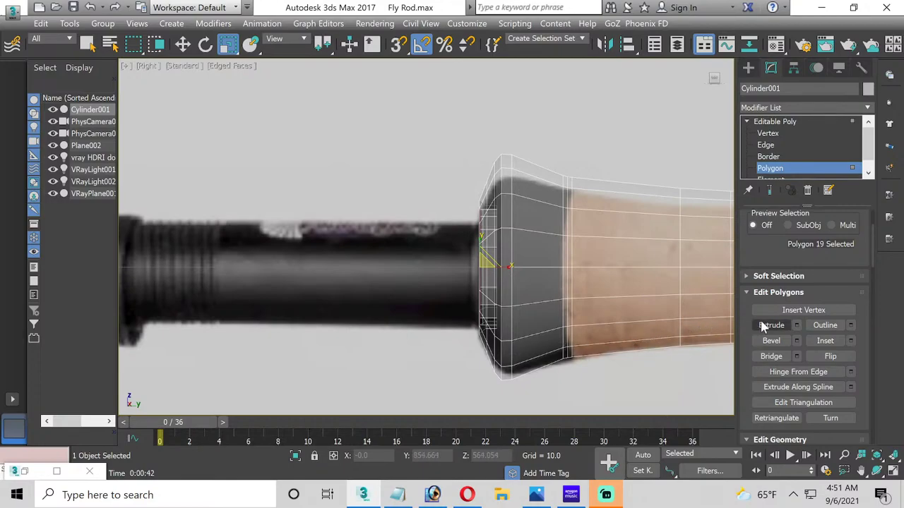
left_click(796, 325)
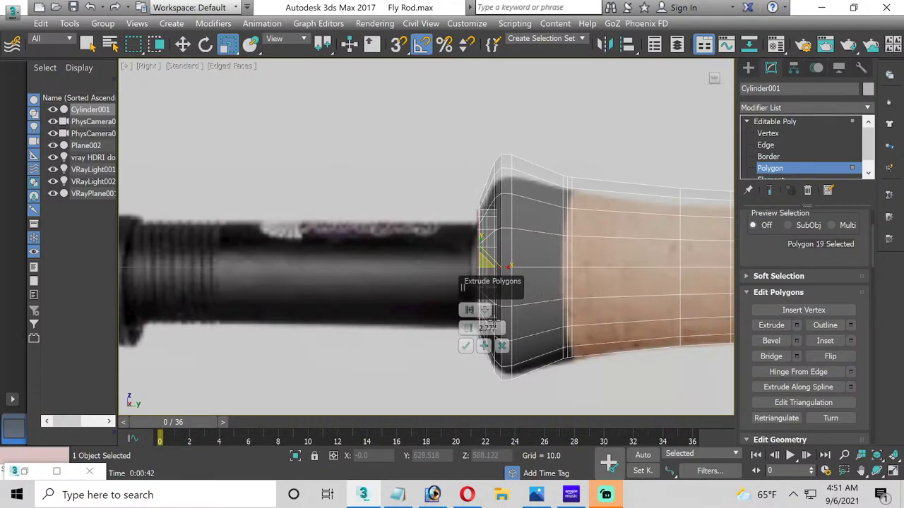
left_click_drag(469, 319, 464, 240)
left_click(464, 346)
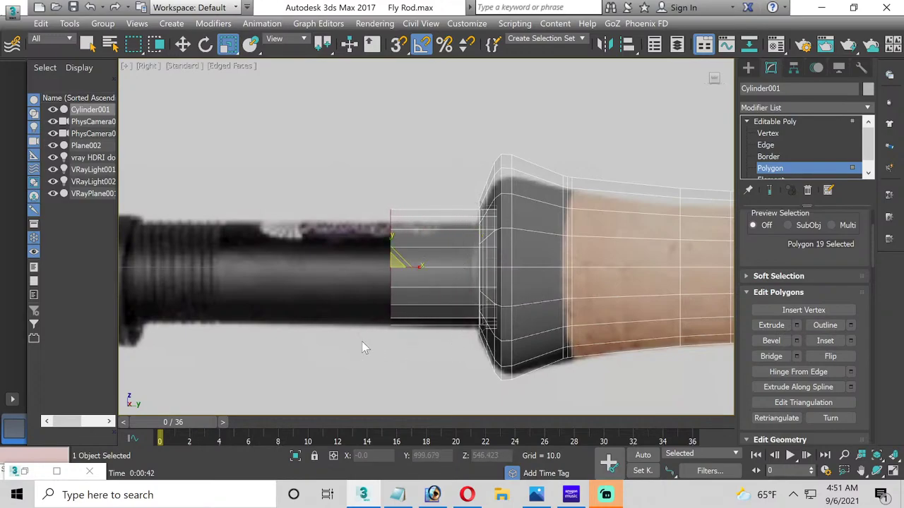
middle_click_drag(363, 343, 472, 295)
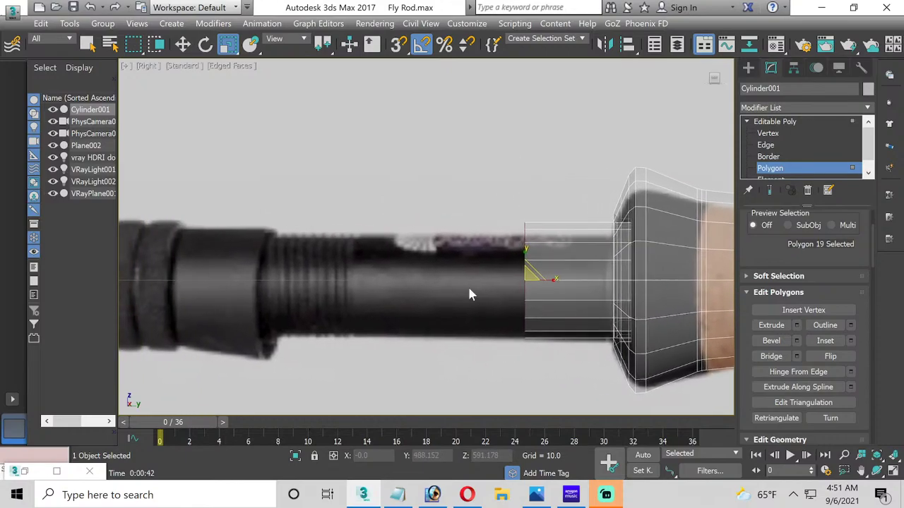
left_click(182, 44)
left_click_drag(541, 280, 365, 282)
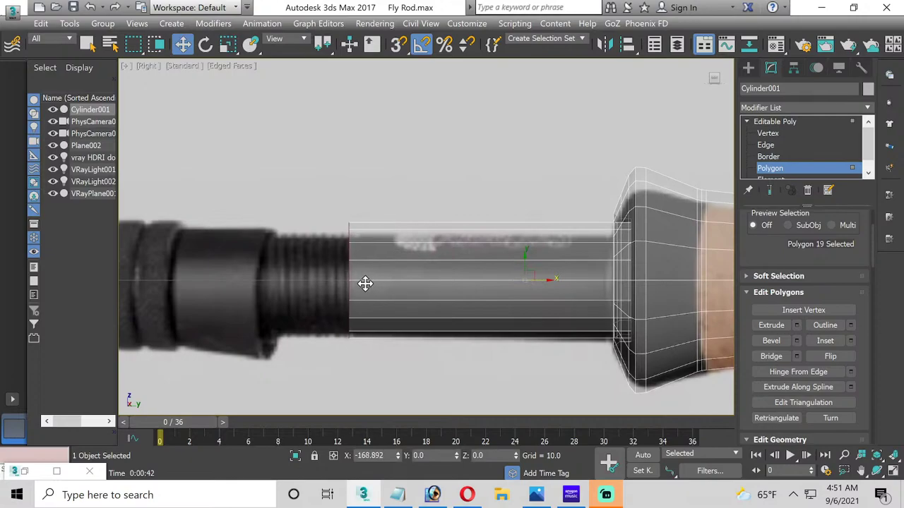
scroll(327, 276, "up", 2)
scroll(302, 313, "up", 1)
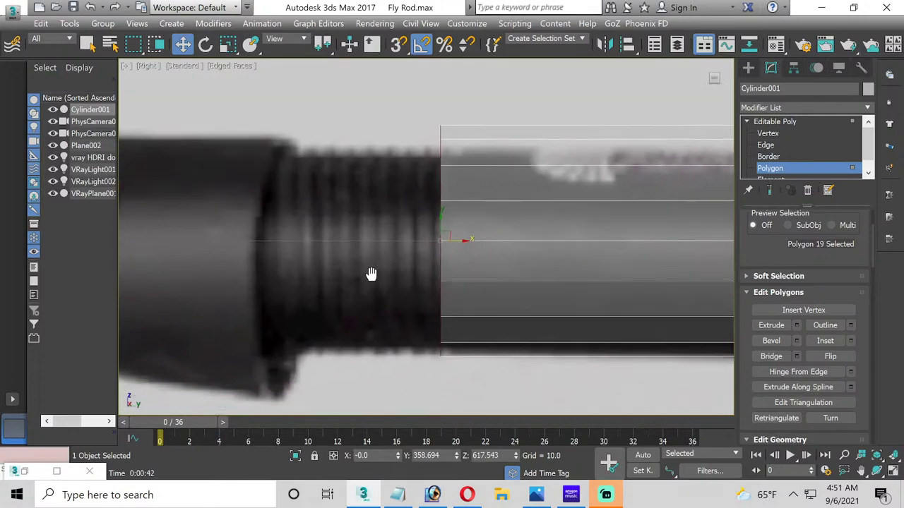
middle_click_drag(371, 272, 335, 141)
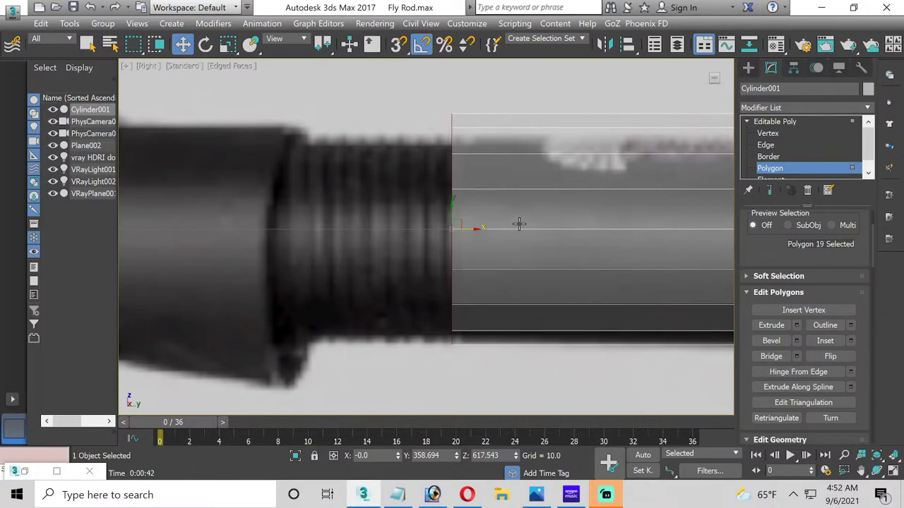
Step: Align the end face with the threads and chain a row of 9.728-high extruded ring segments
mouse_move(472, 228)
left_mouse_down()
mouse_move(498, 226)
mouse_move(470, 223)
left_mouse_up()
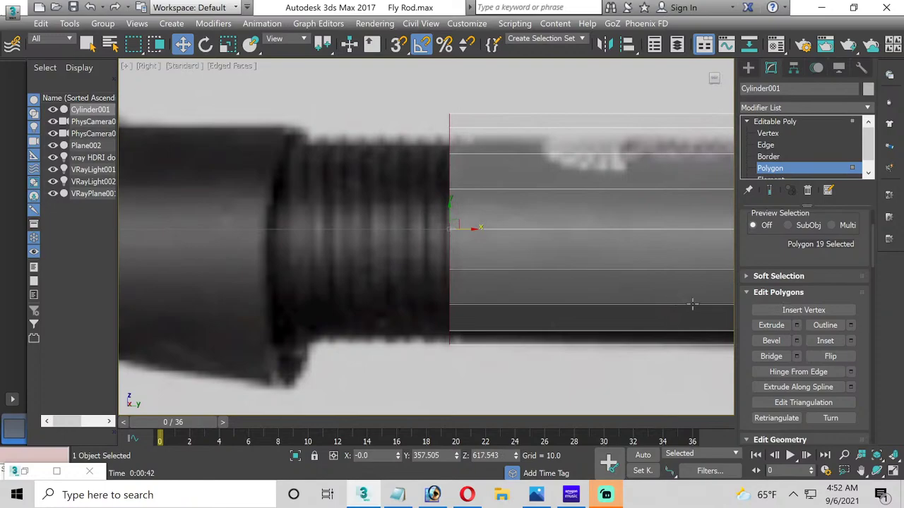
left_click(796, 324)
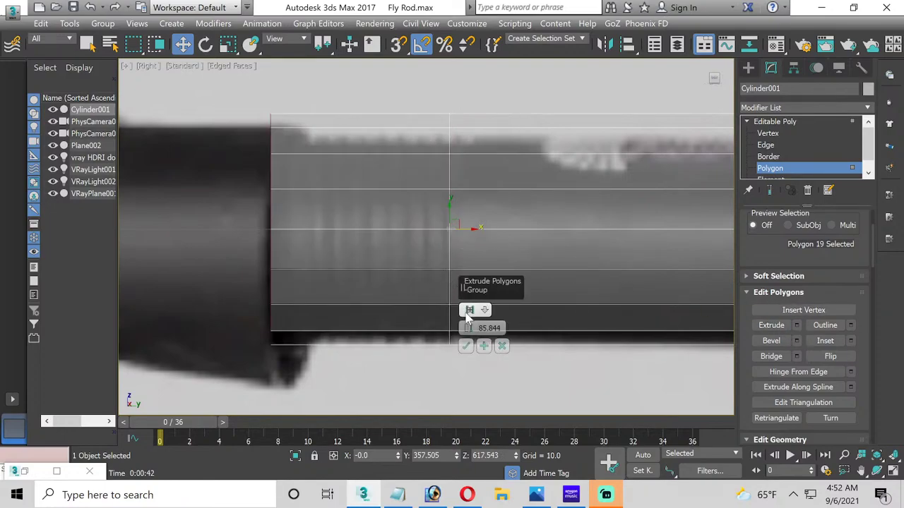
left_click_drag(468, 328, 471, 379)
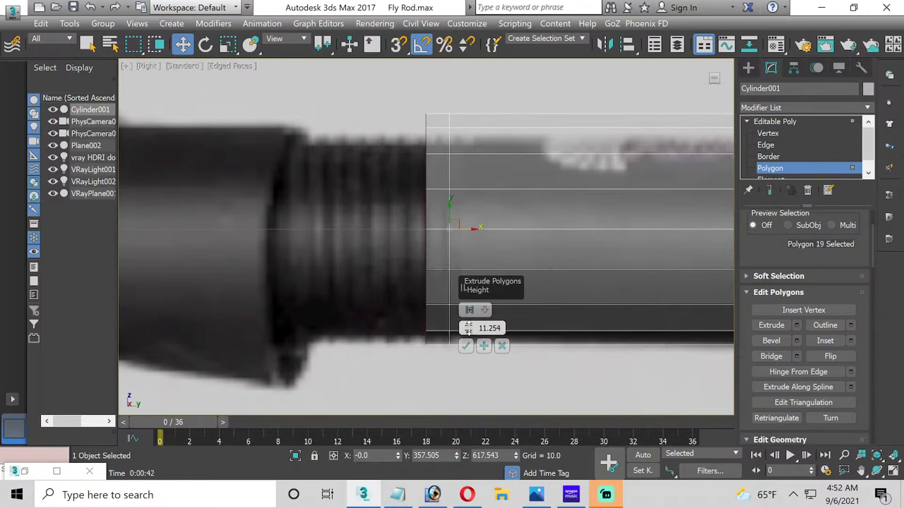
left_click_drag(468, 328, 468, 331)
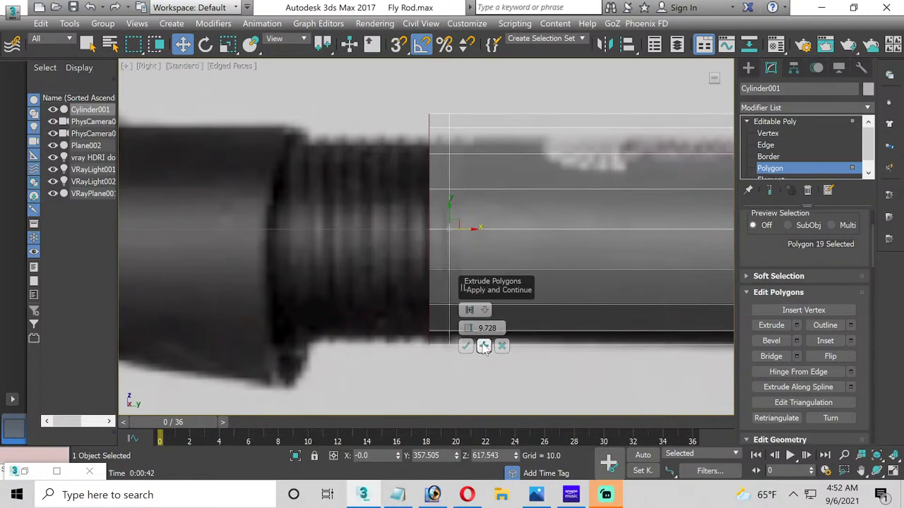
left_click(483, 346)
left_click(483, 346)
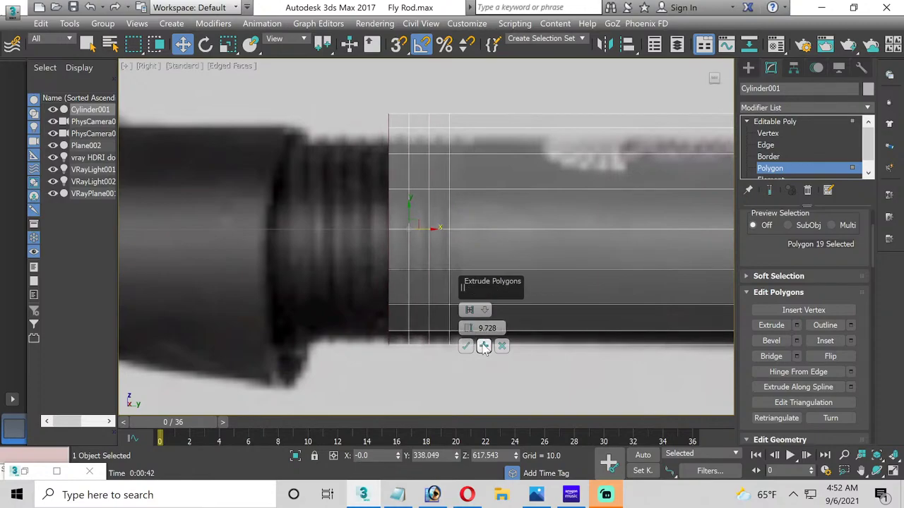
left_click(483, 346)
left_click(484, 346)
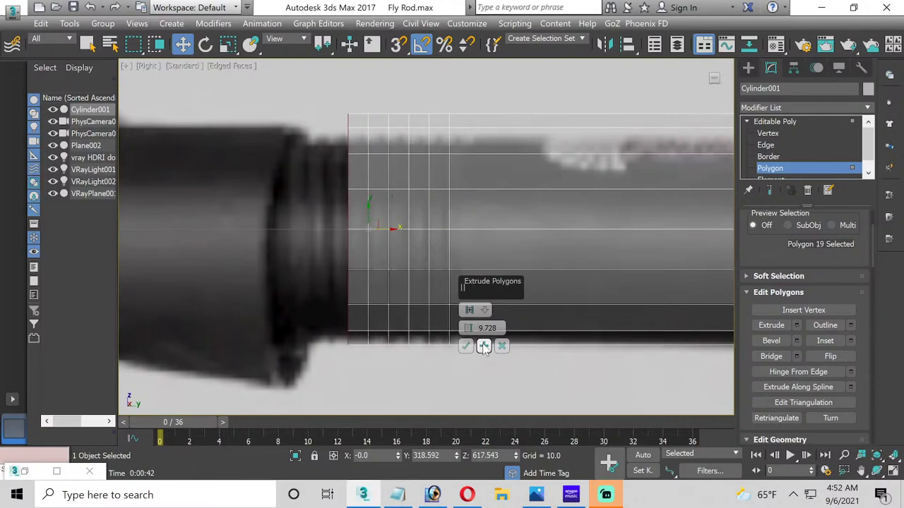
left_click(484, 346)
left_click(484, 346)
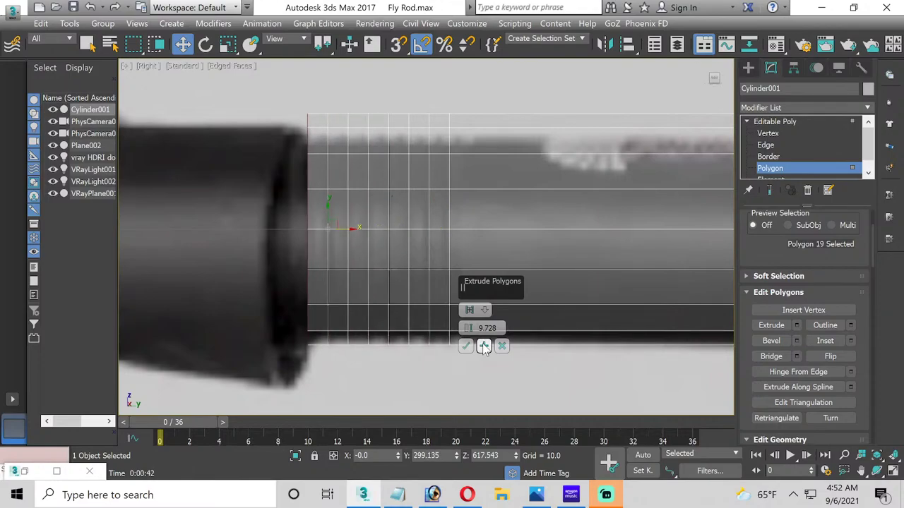
left_click(484, 346)
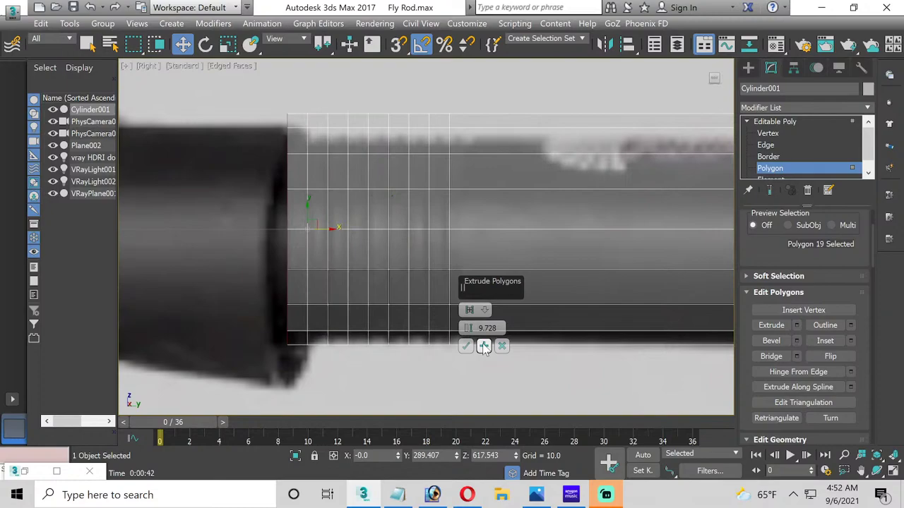
left_click(466, 346)
Step: Extrude the end face once more toward the photo's locking nut
middle_click_drag(237, 241, 300, 262)
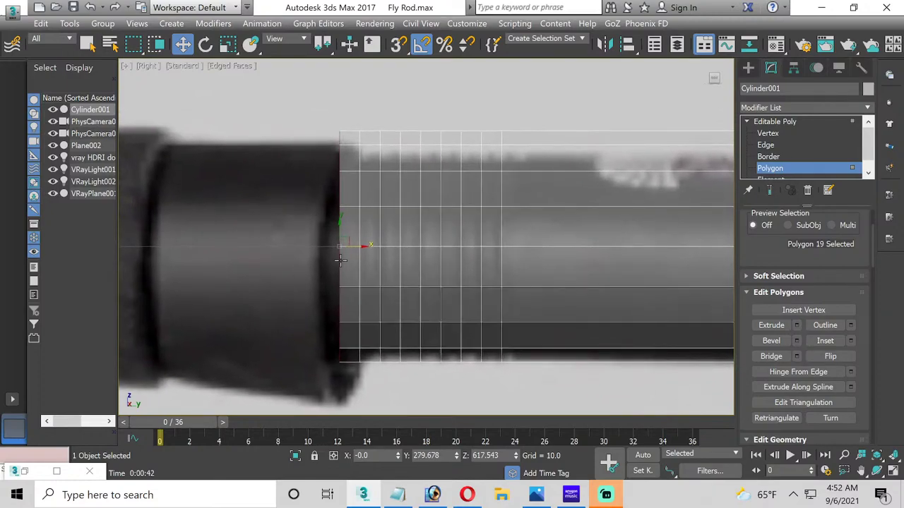
left_click(796, 324)
left_click(466, 346)
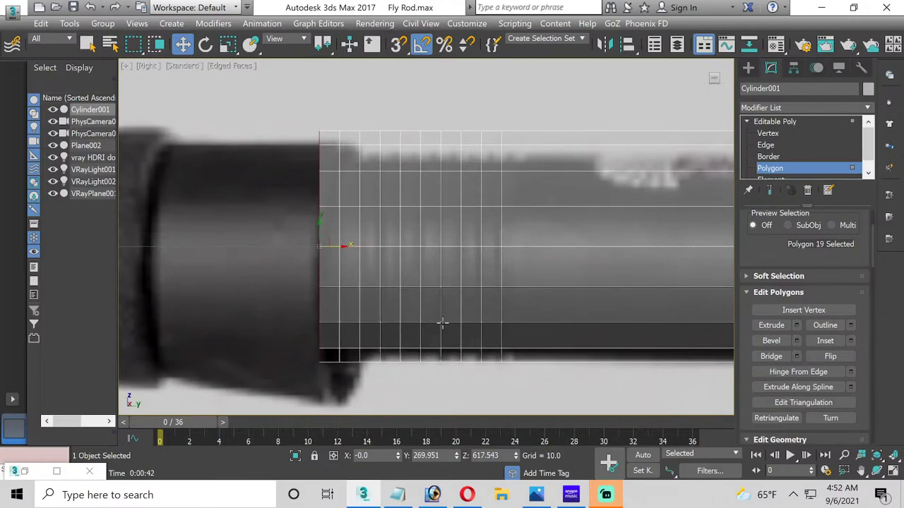
scroll(442, 324, "down", 2)
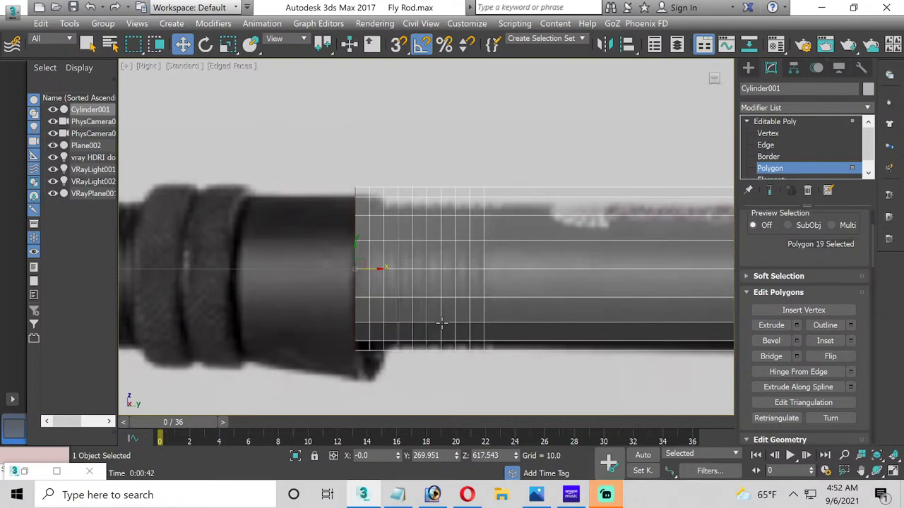
scroll(441, 323, "down", 3)
middle_click_drag(545, 327, 526, 286)
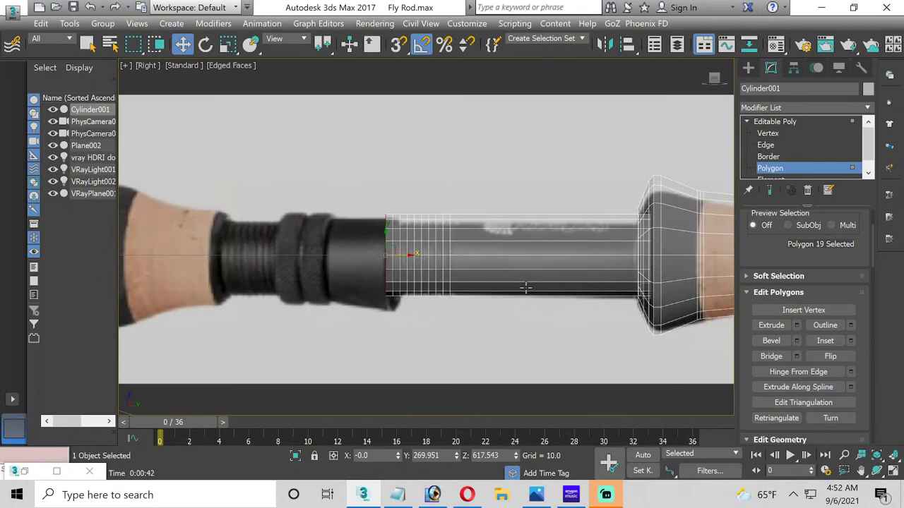
scroll(520, 285, "up", 2)
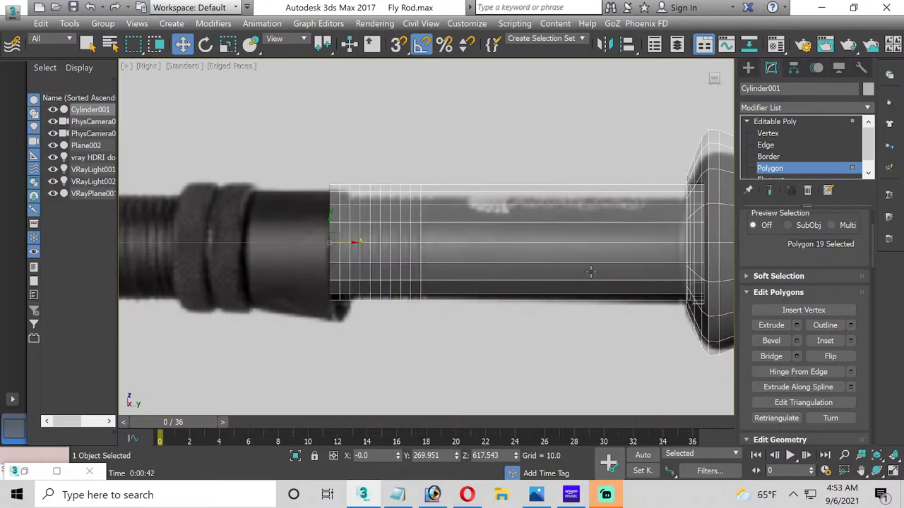
middle_click_drag(680, 341, 592, 338)
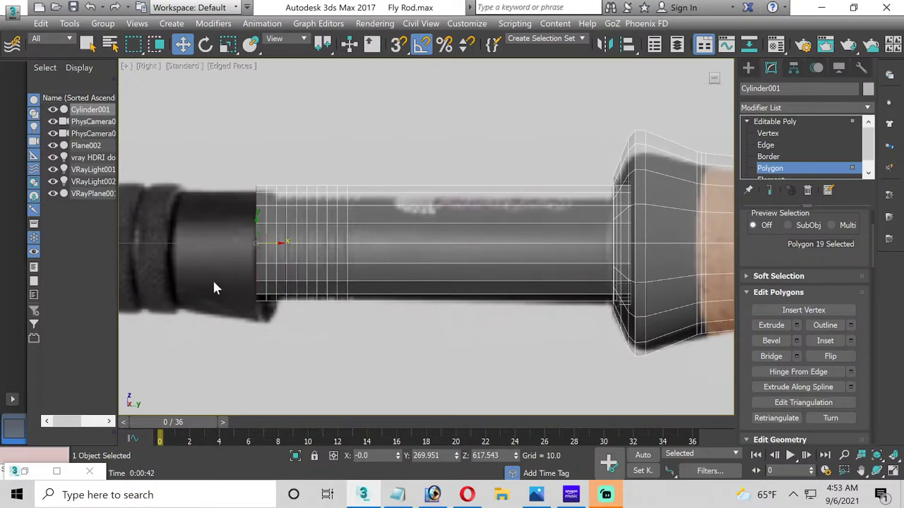
middle_click_drag(215, 288, 382, 299)
scroll(426, 262, "up", 2)
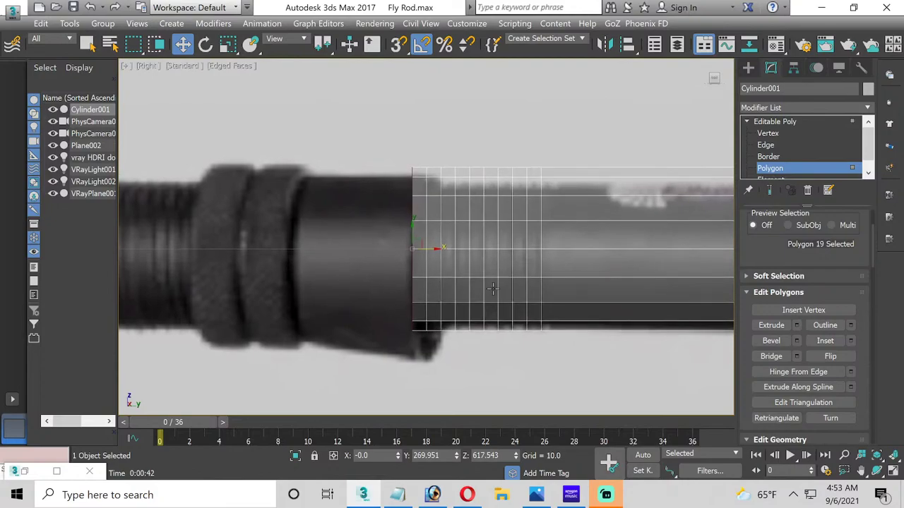
Step: Chain extrusions of 76.377 and finally 36.58 units across the reel seat toward the cork grip
left_click(797, 325)
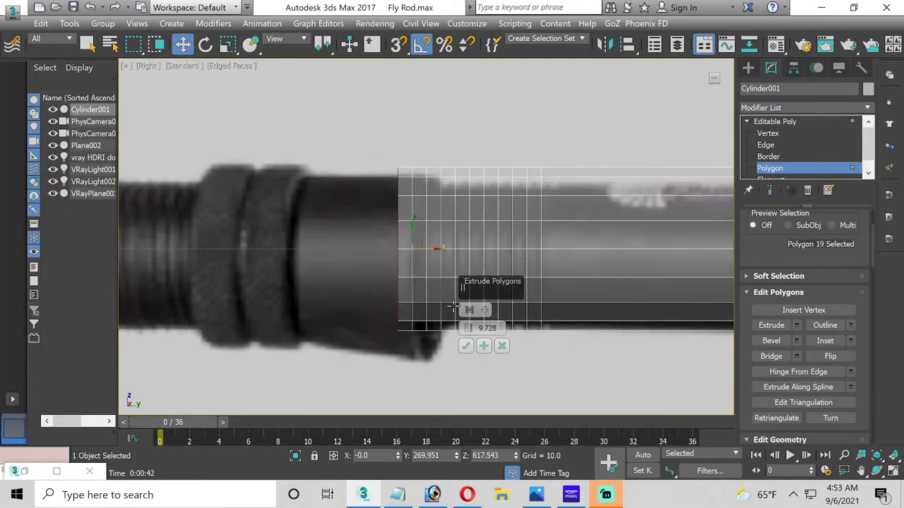
left_click_drag(467, 329, 468, 224)
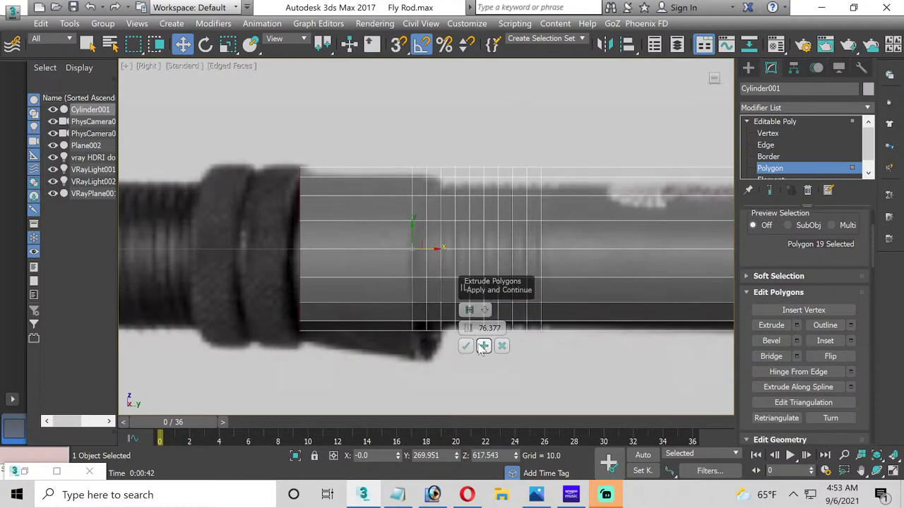
left_click(484, 346)
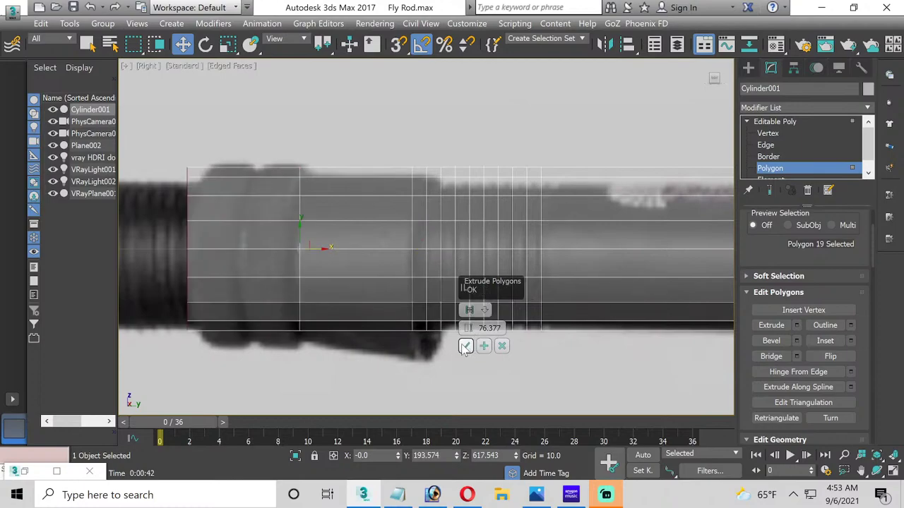
left_click_drag(467, 328, 456, 389)
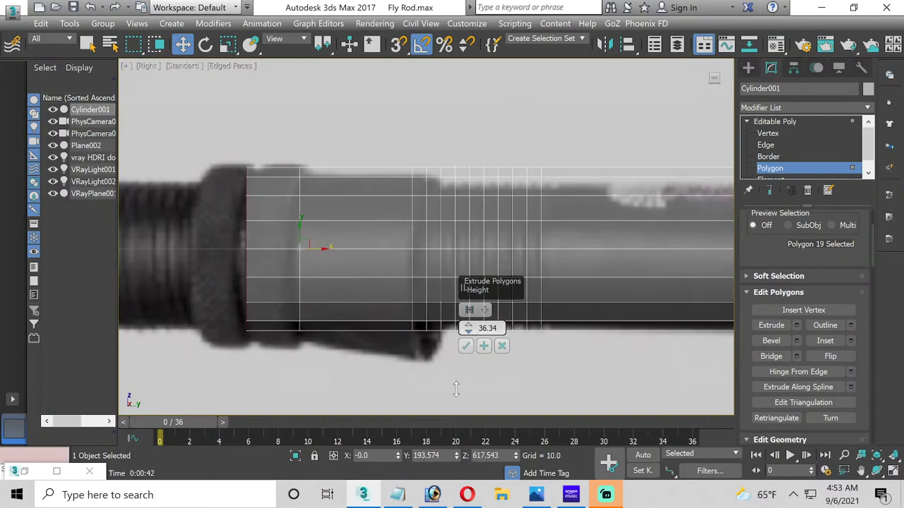
left_click(484, 346)
middle_click_drag(227, 264, 432, 302)
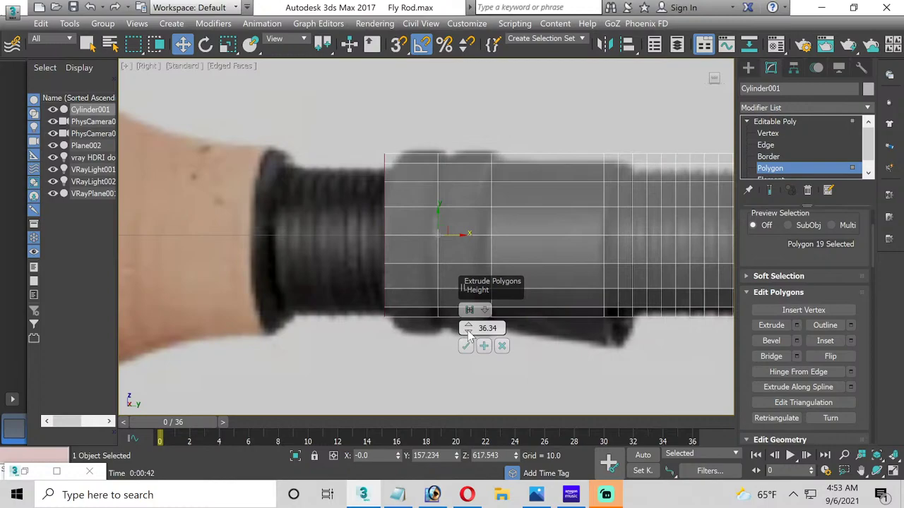
mouse_move(468, 335)
left_mouse_down()
mouse_move(462, 348)
mouse_move(466, 329)
left_mouse_up()
left_click(466, 346)
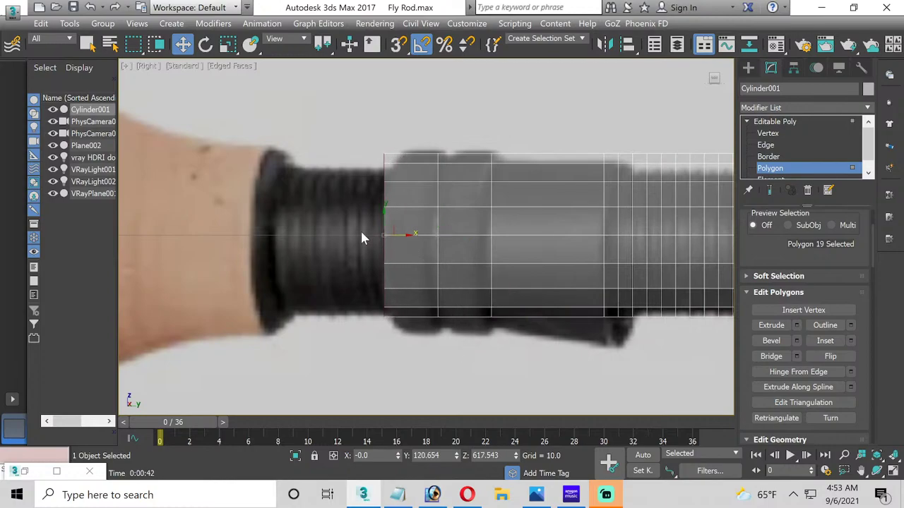
scroll(410, 235, "up", 2)
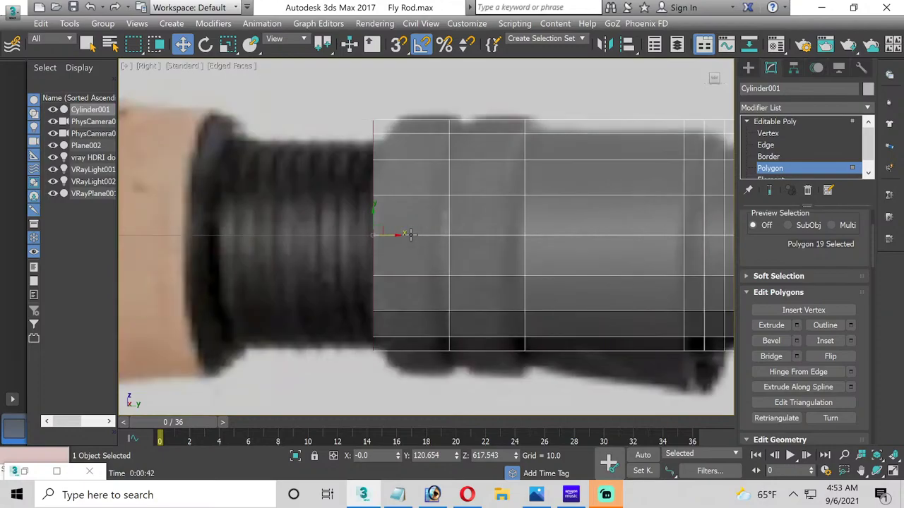
left_click(227, 44)
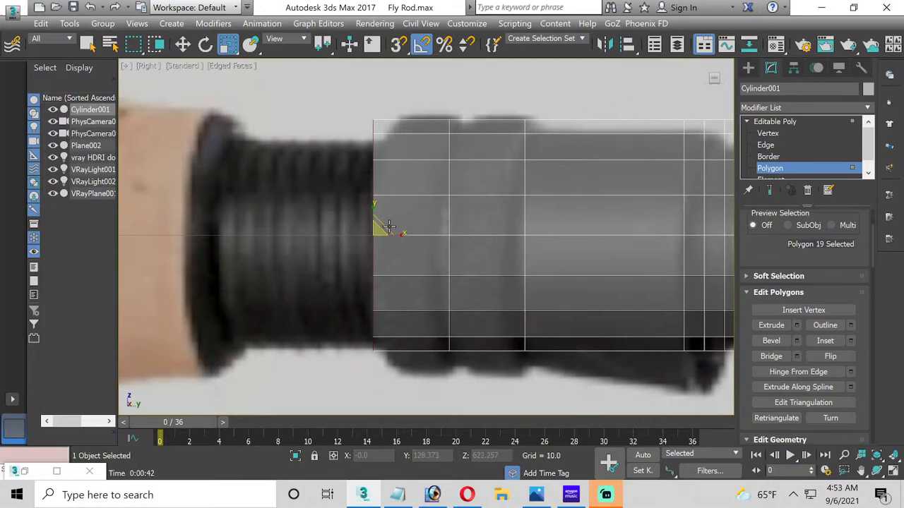
Step: Apply a trial inset to the end face and undo an accidental nudge
left_click(850, 342)
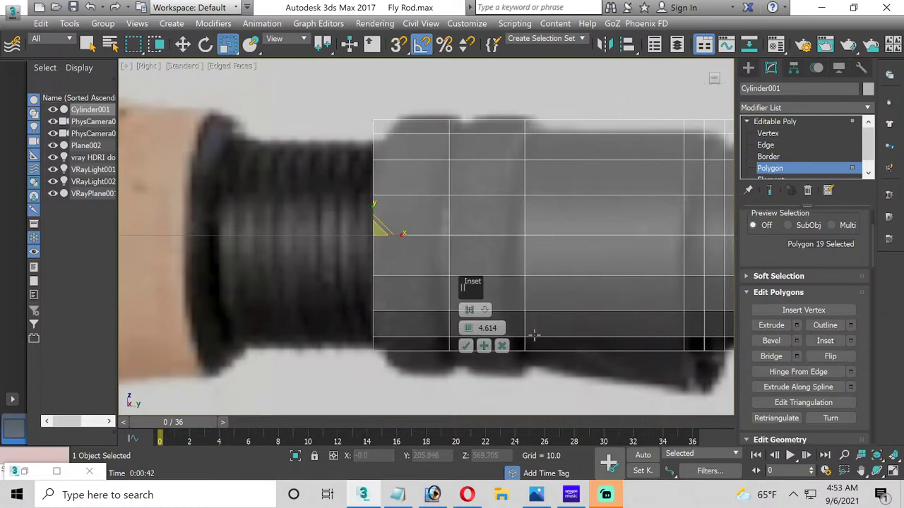
left_click(462, 346)
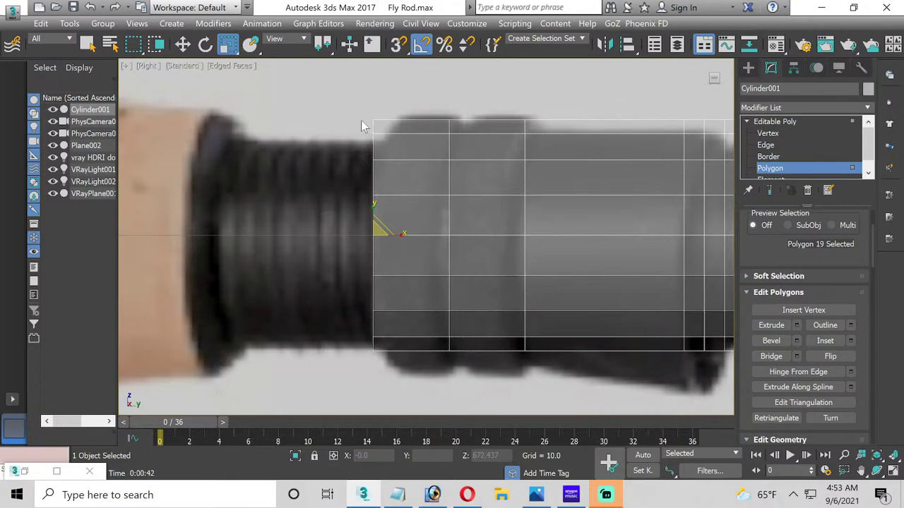
left_click(183, 45)
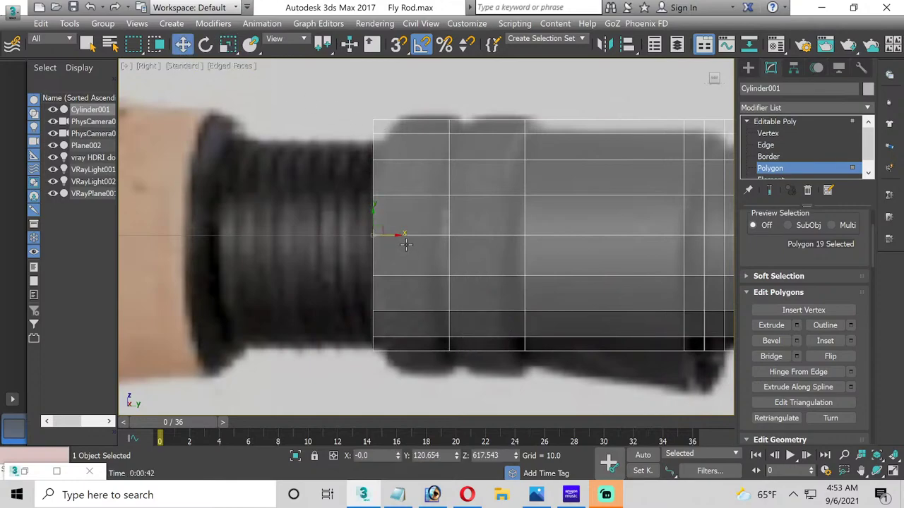
left_click_drag(394, 234, 392, 232)
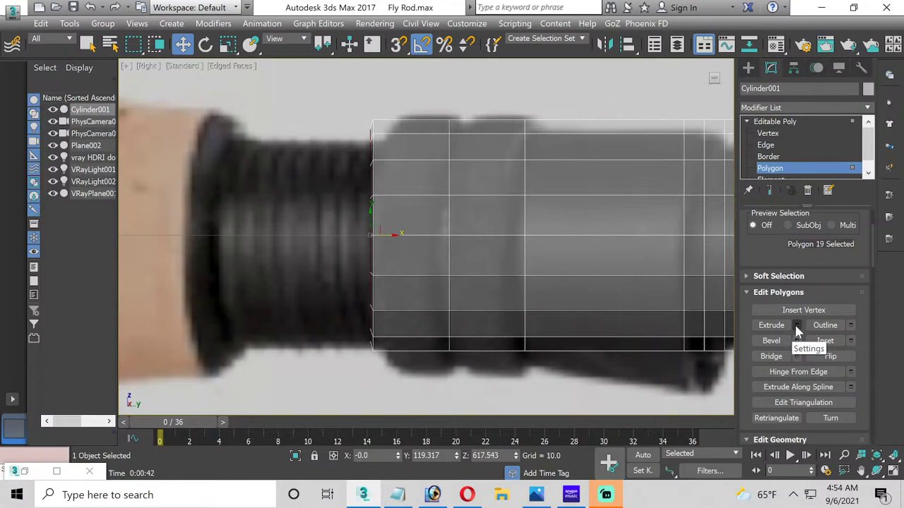
key("ctrl+z")
Step: Extrude the end face again and slide it right onto the threaded ring's edge
left_click(796, 326)
left_click(466, 346)
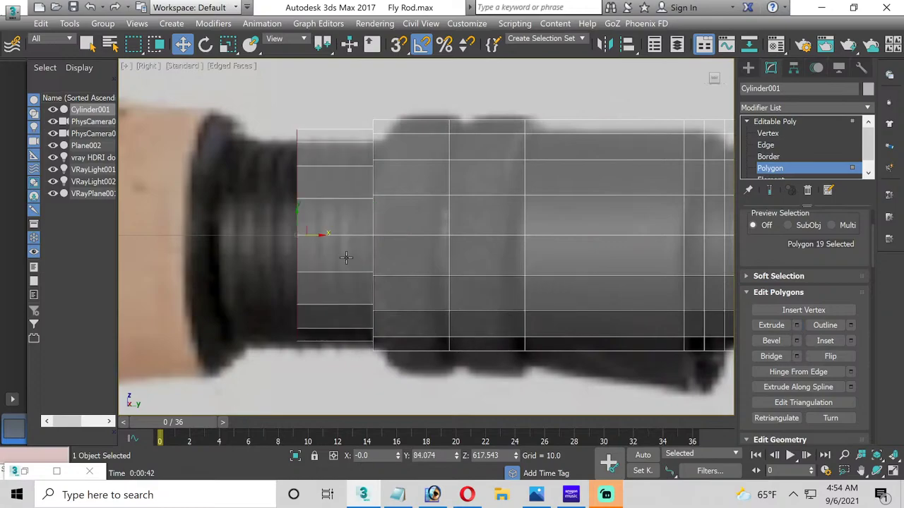
left_click_drag(313, 235, 380, 235)
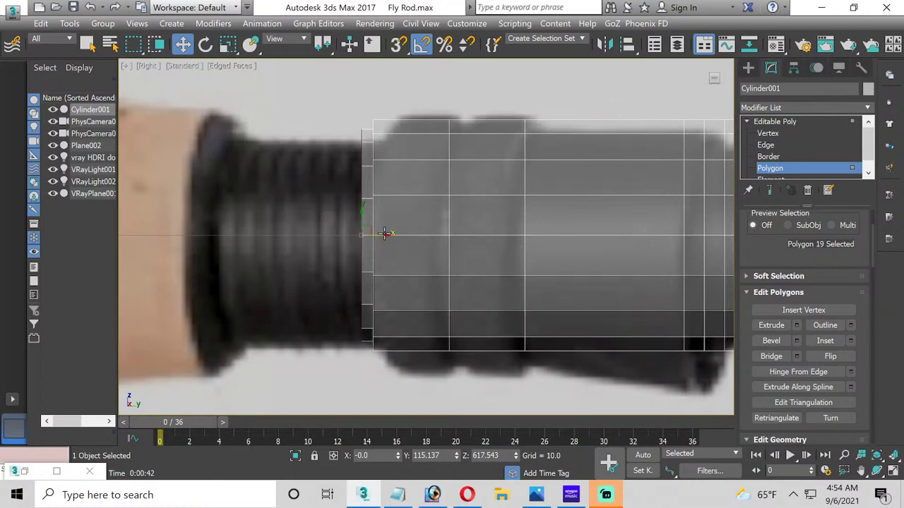
left_click_drag(383, 233, 379, 234)
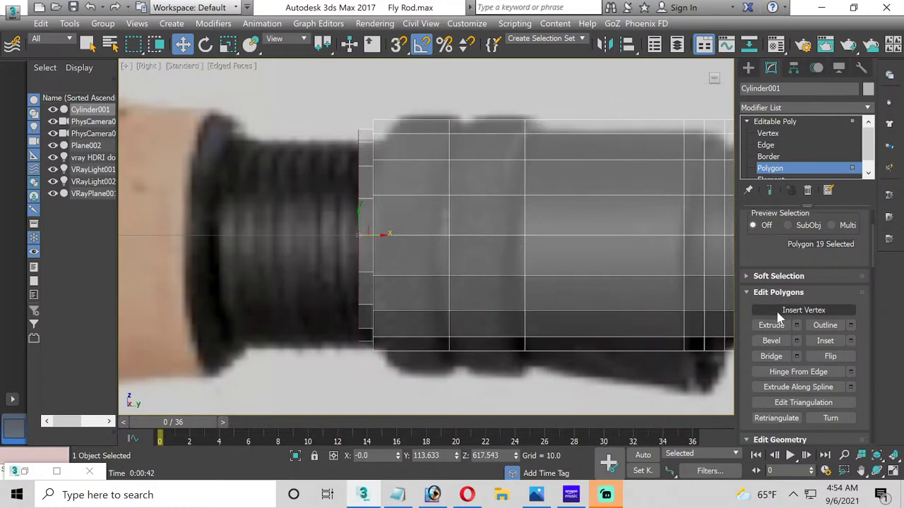
Step: Extrude the end face leftward in repeated 6.744-unit sections across the threaded ring
left_click(796, 325)
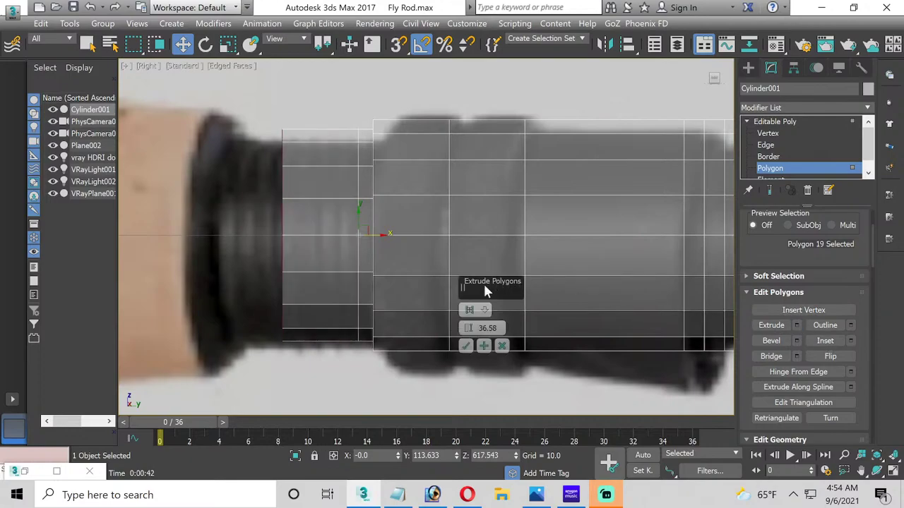
left_click_drag(467, 329, 478, 392)
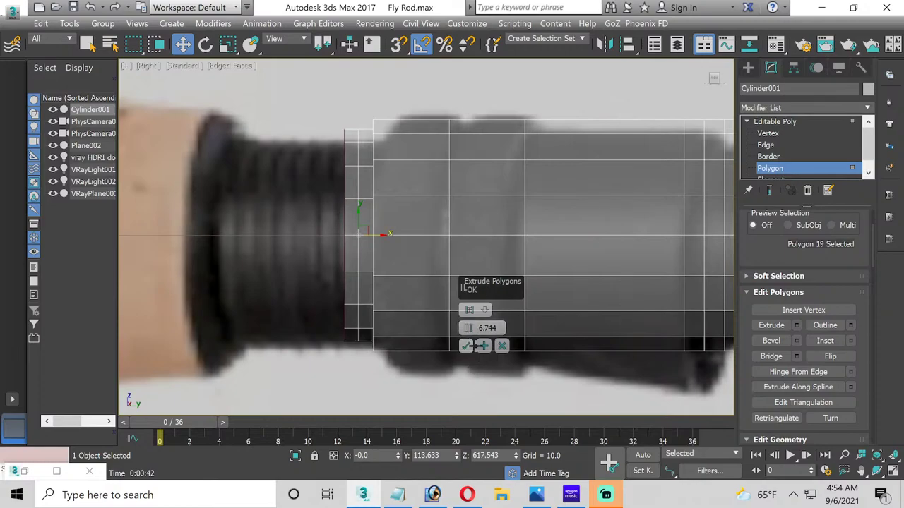
left_click(484, 346)
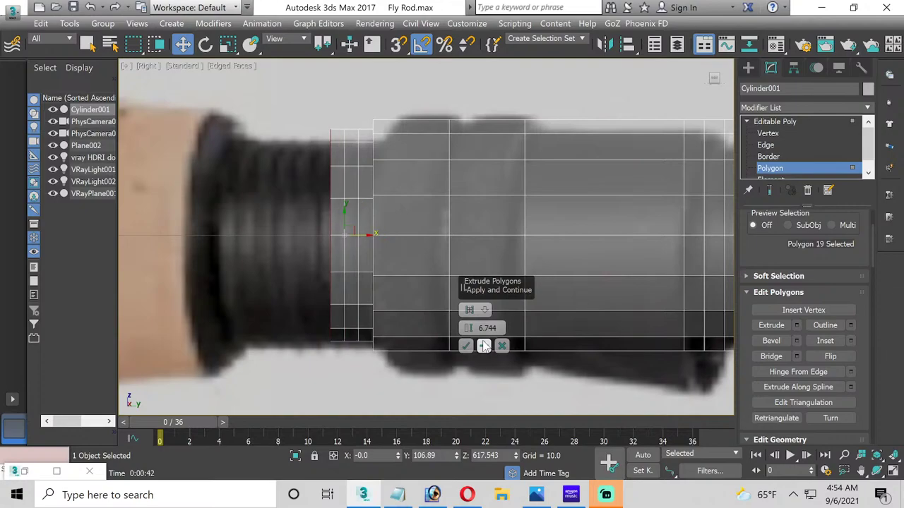
left_click(483, 346)
left_click(483, 345)
left_click(484, 345)
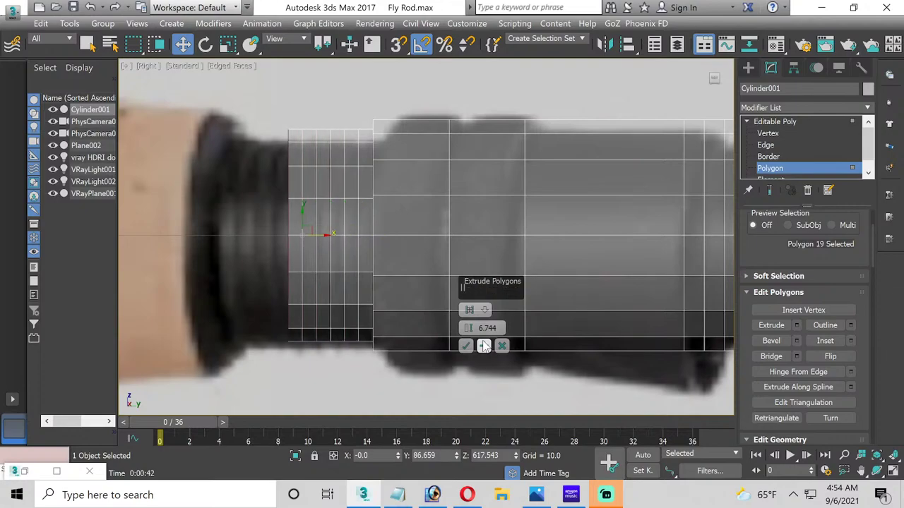
left_click(484, 345)
left_click(484, 345)
left_click(484, 345)
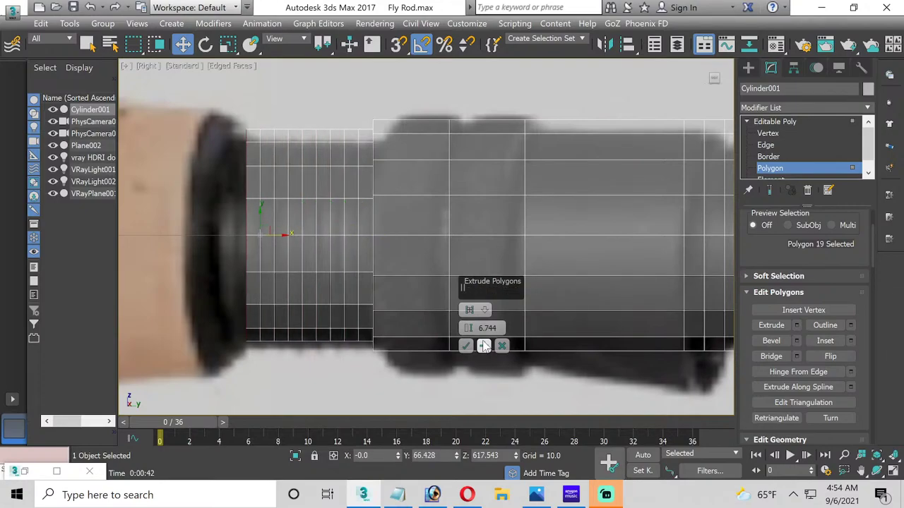
left_click(484, 345)
left_click(484, 345)
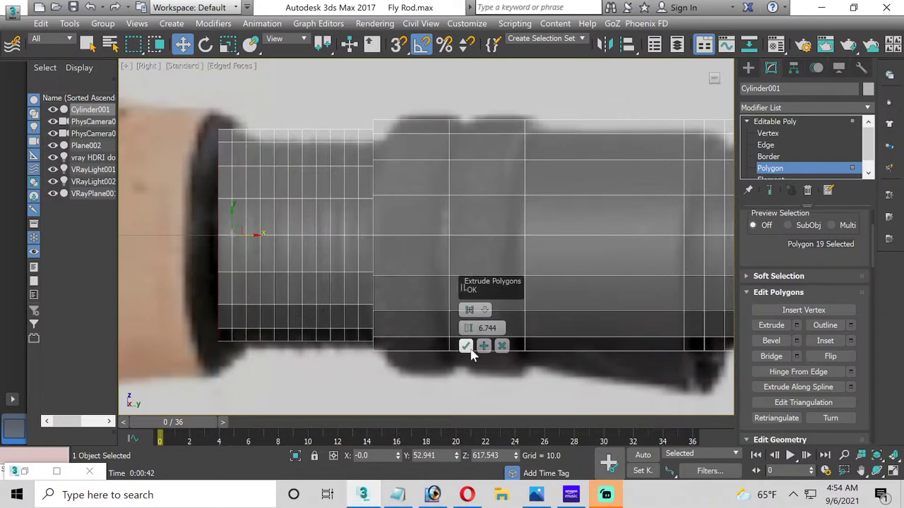
left_click(466, 346)
Step: Pan and zoom the view toward the cork grip
scroll(460, 315, "down", 5)
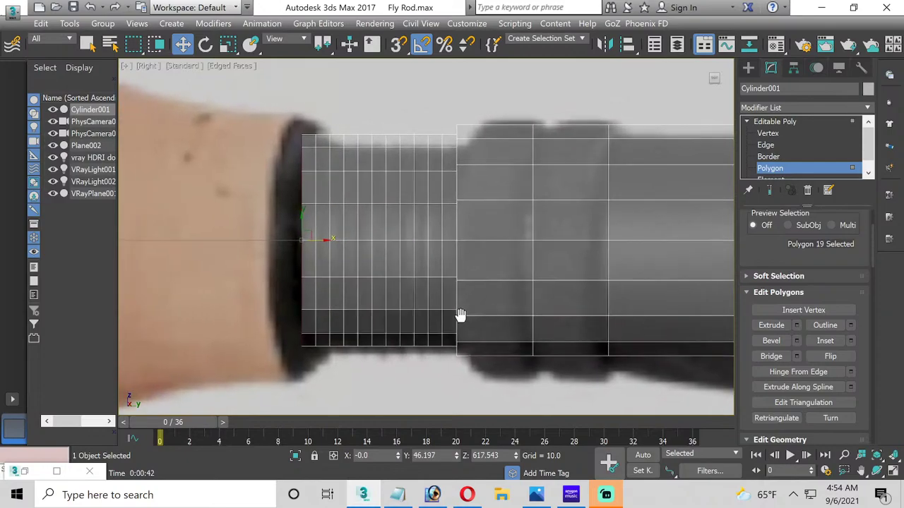
middle_click_drag(328, 304, 528, 283)
scroll(528, 282, "up", 2)
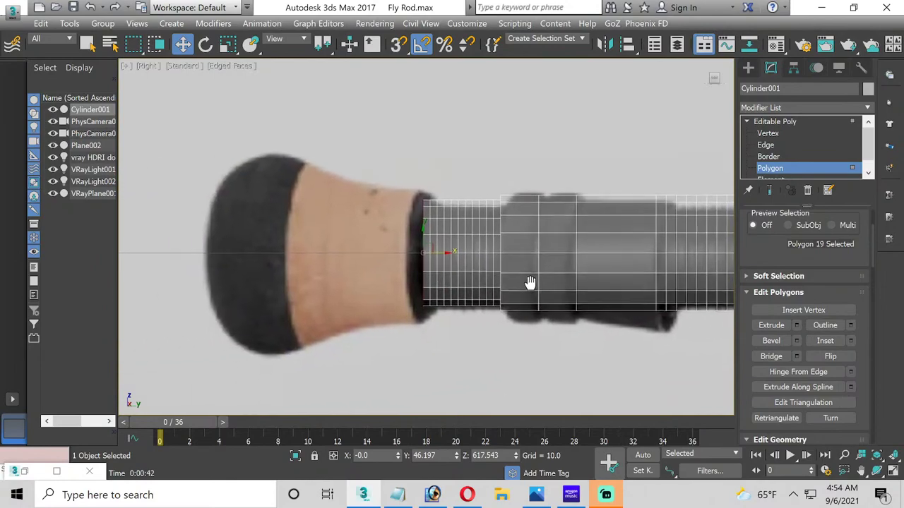
scroll(523, 283, "up", 1)
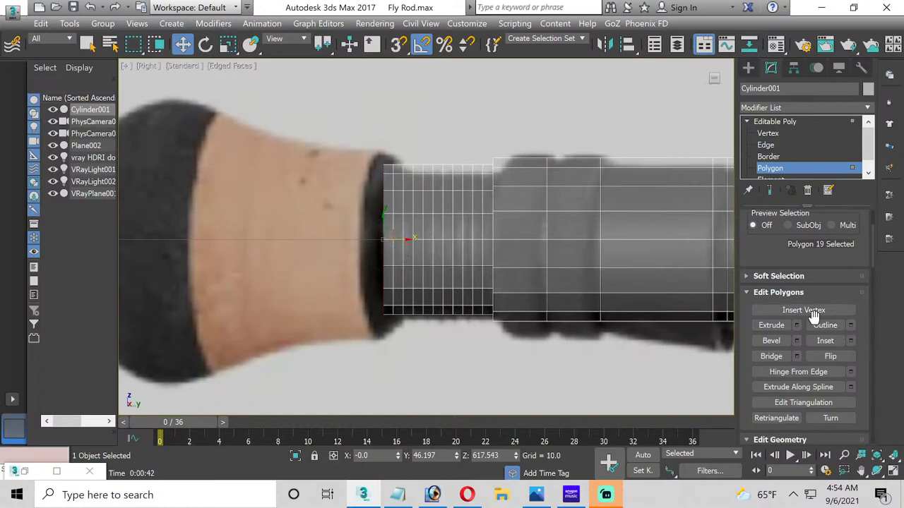
Step: Extrude the end face once more and scale it up into a flare
left_click(797, 325)
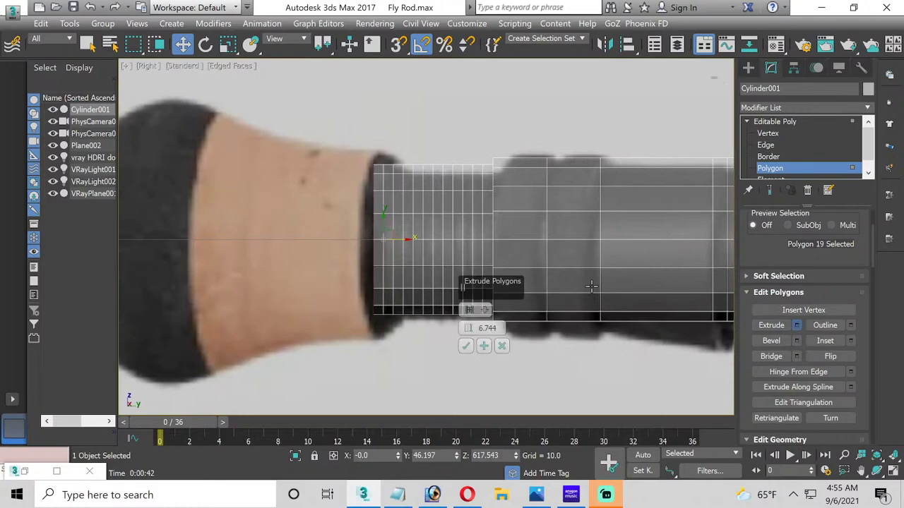
left_click(465, 346)
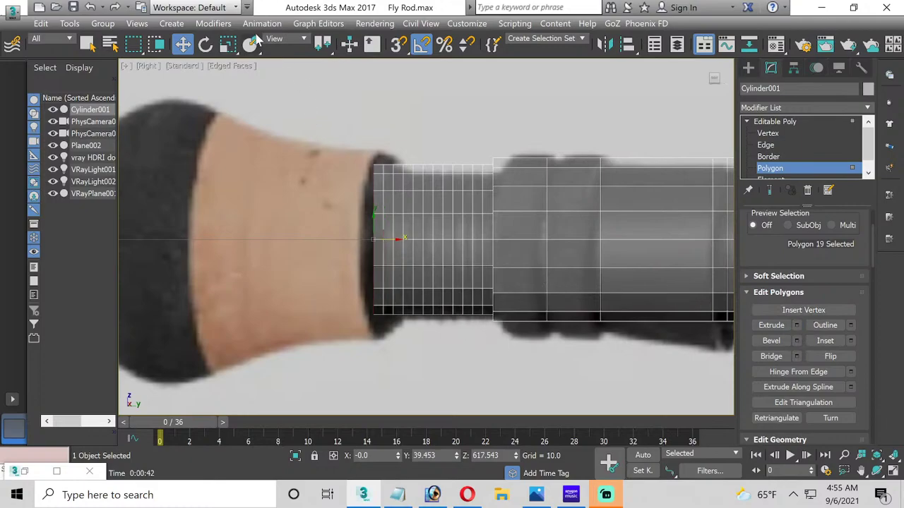
left_click(227, 44)
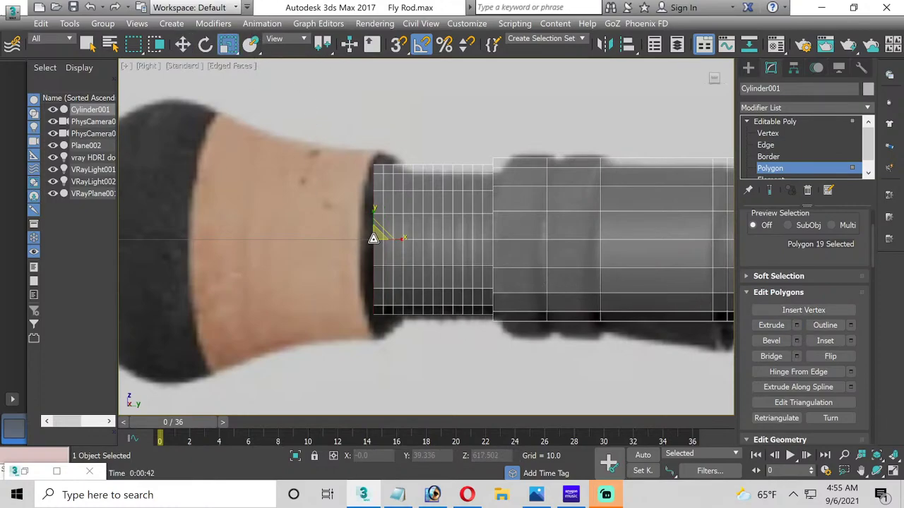
left_click_drag(374, 238, 363, 228)
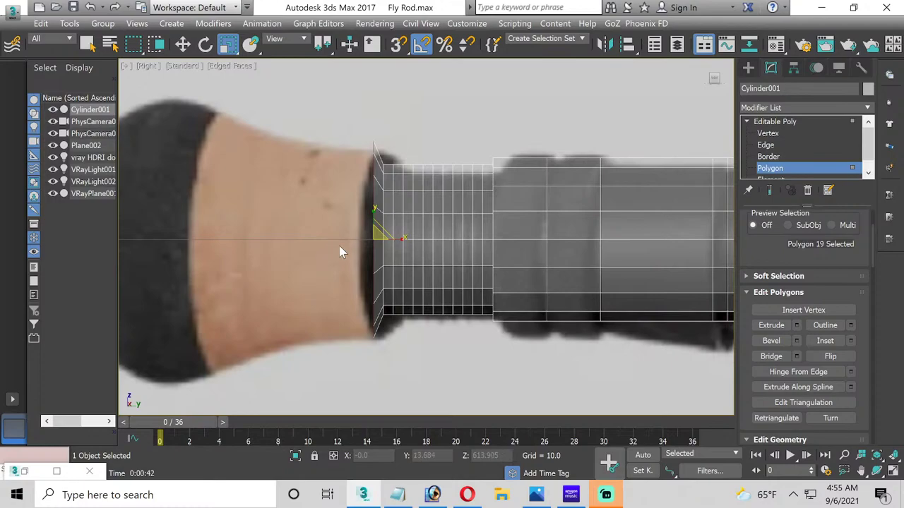
Step: Extrude the flared face again and fine-tune the rim's scale to fit the grip
left_click(797, 325)
left_click(467, 345)
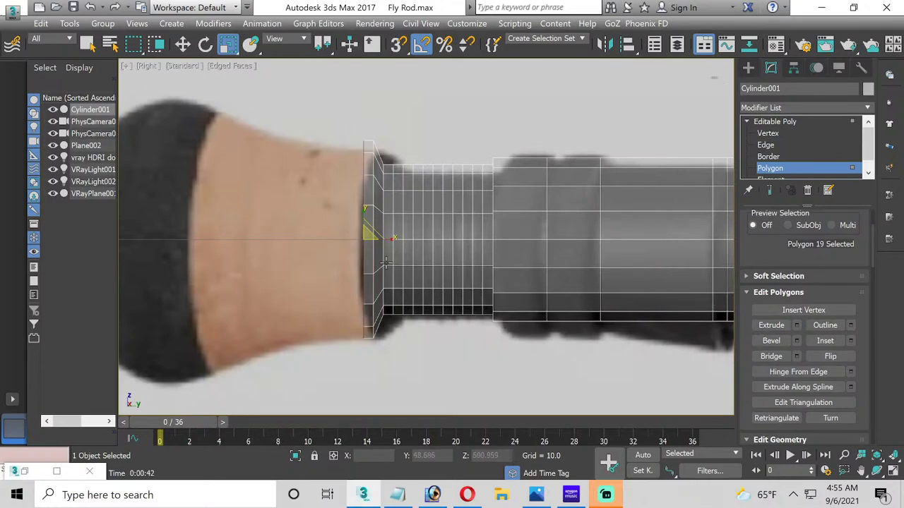
left_click_drag(363, 233, 363, 234)
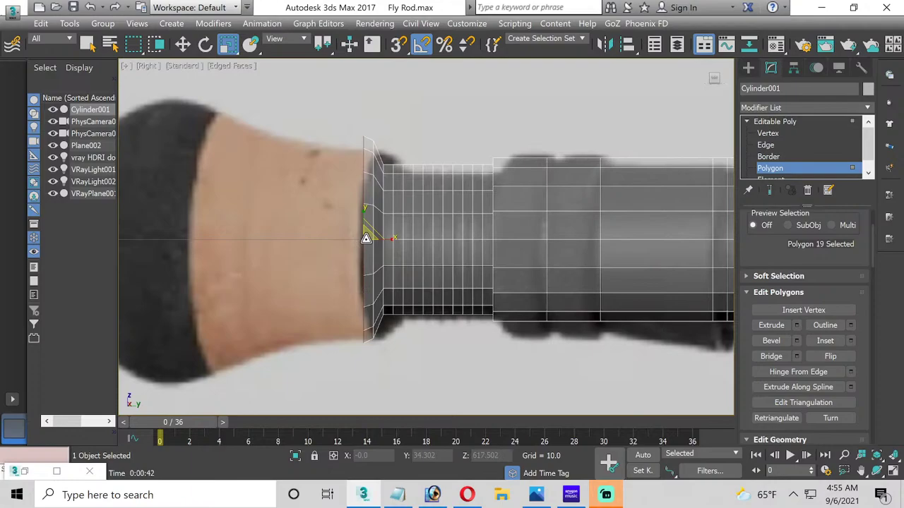
left_click_drag(365, 237, 367, 241)
Step: Extrude a 35.513-unit section over the grip and widen its end face slightly
left_click(796, 325)
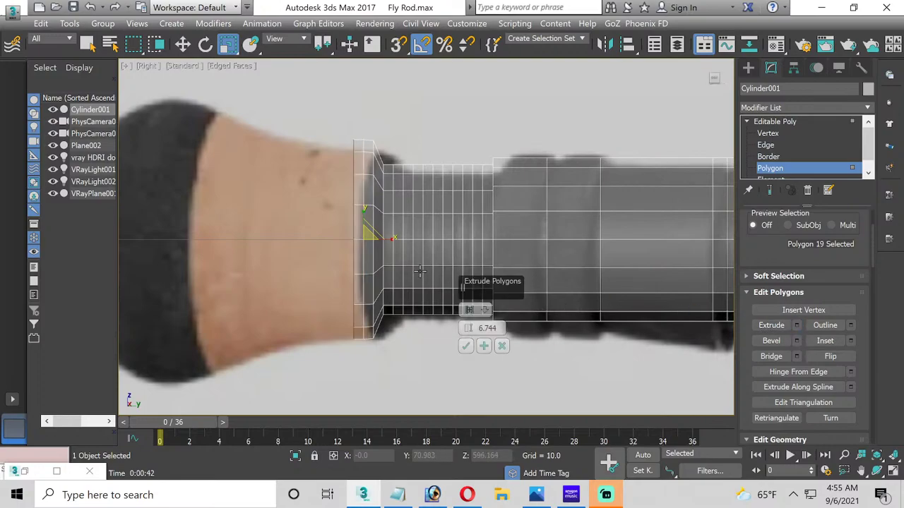
left_click_drag(466, 332, 469, 288)
left_click(466, 346)
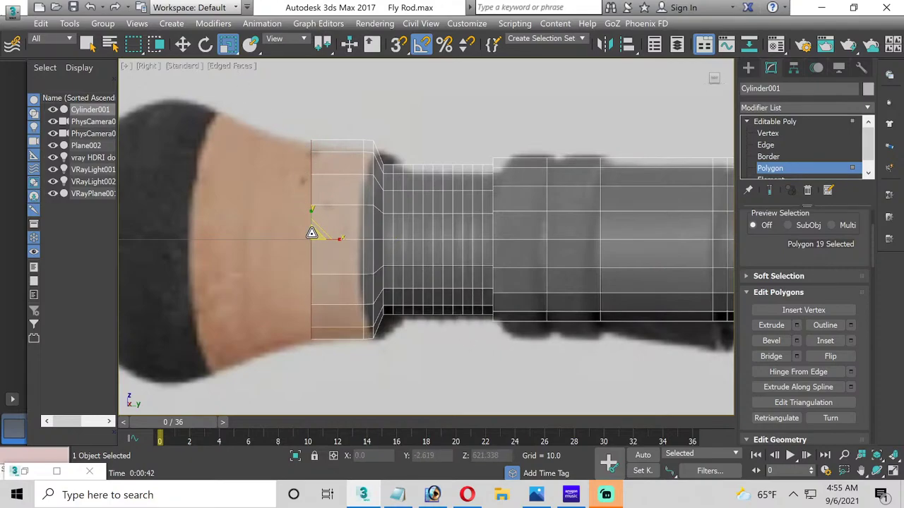
left_click_drag(313, 232, 308, 234)
middle_click_drag(307, 232, 381, 276)
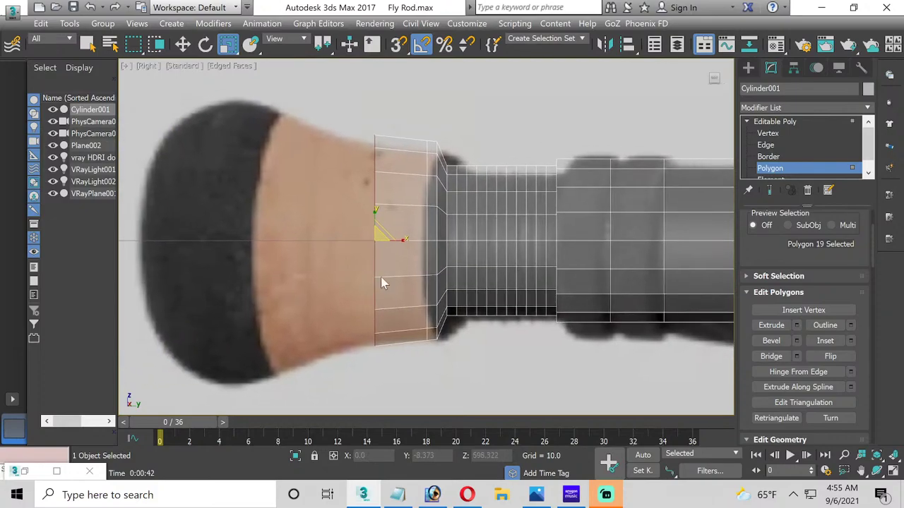
Step: Add two more 35.513-unit sections, widening each end face to follow the cork
left_click(796, 325)
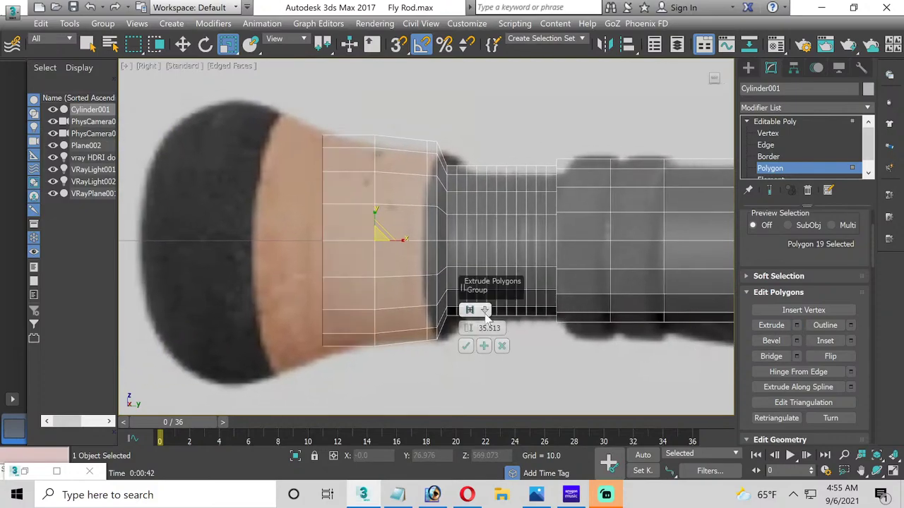
left_click(466, 346)
left_click_drag(319, 235, 316, 234)
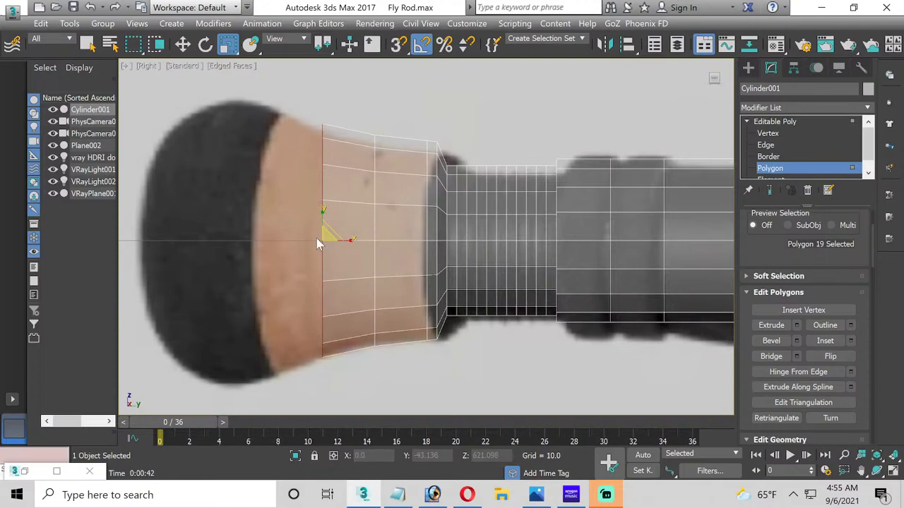
left_click(797, 325)
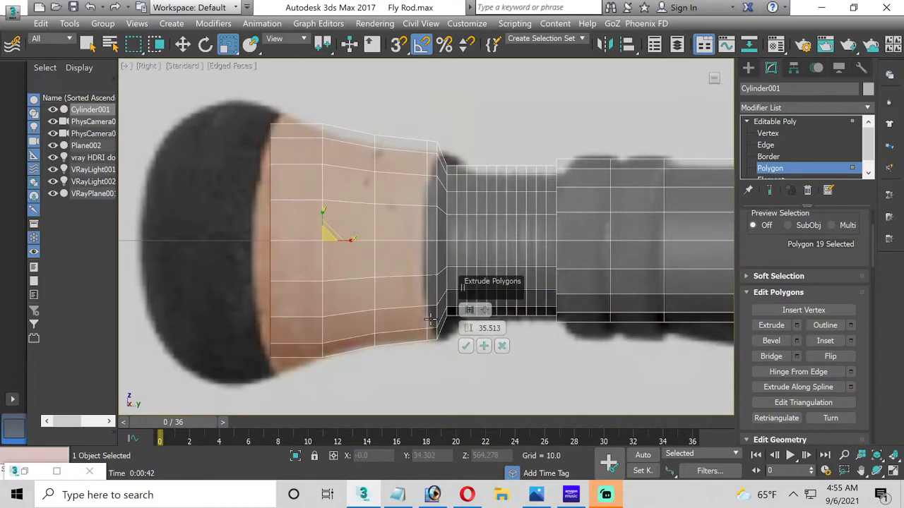
left_click(466, 345)
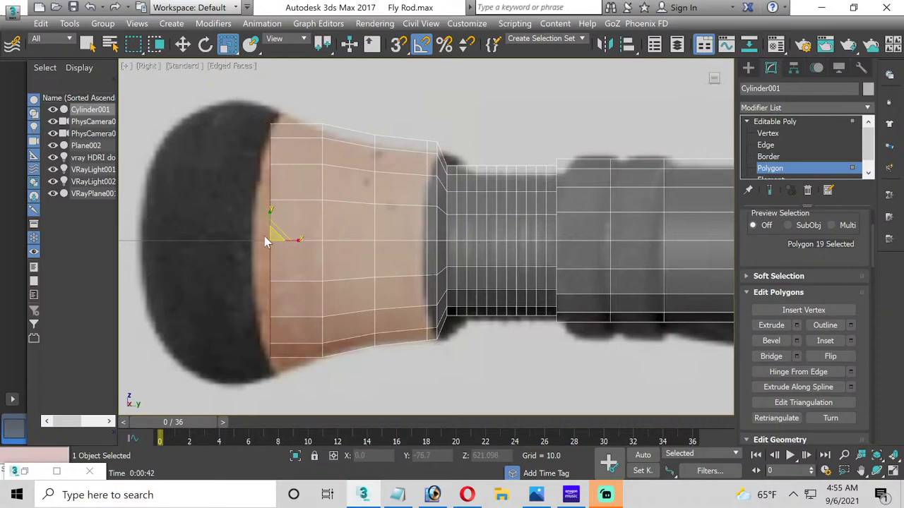
left_click_drag(267, 232, 278, 231)
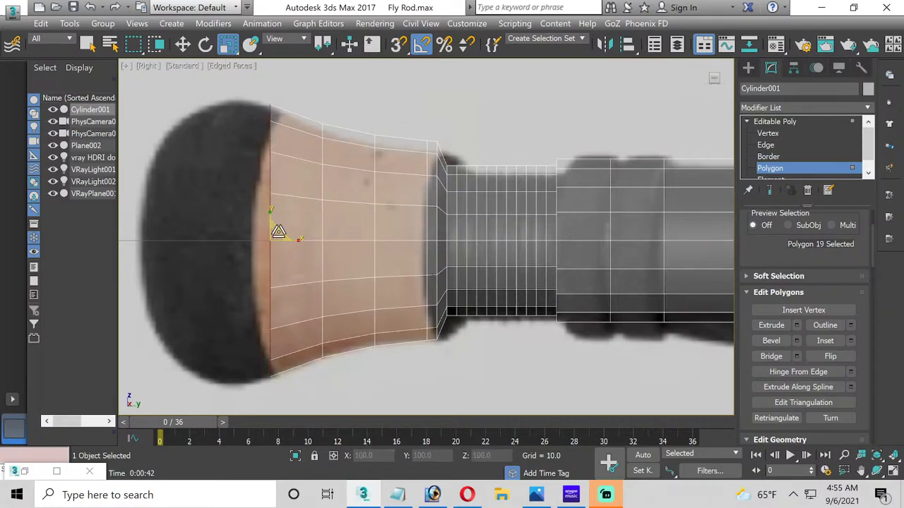
Step: Extrude over the grip end and reselect the polygons on the rod's butt end
left_click(794, 326)
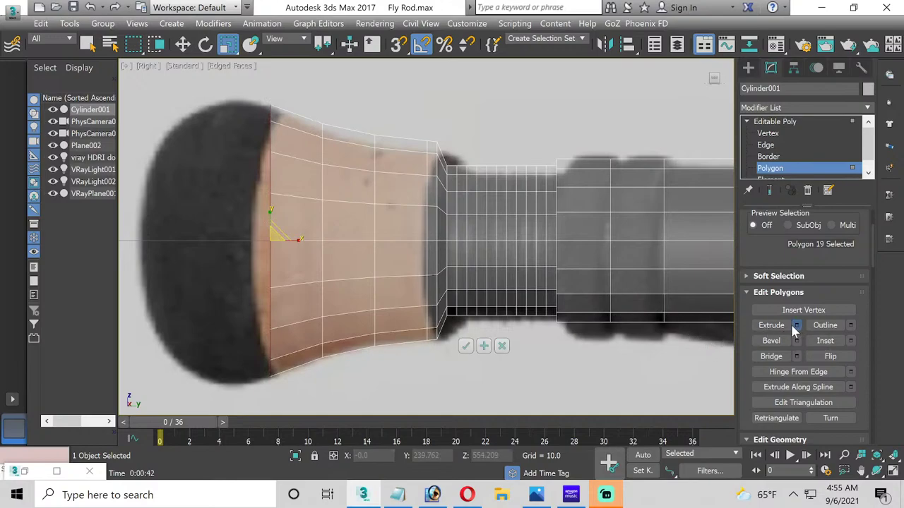
left_click(467, 346)
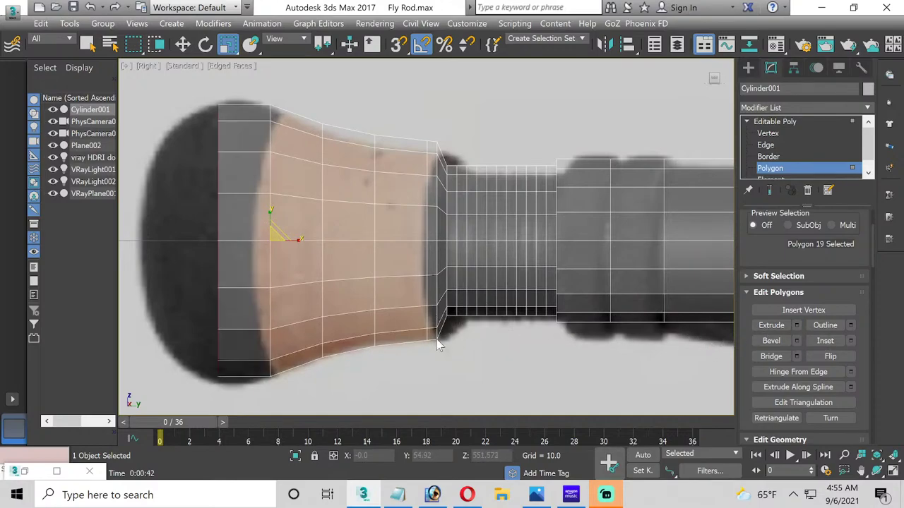
left_click(247, 262)
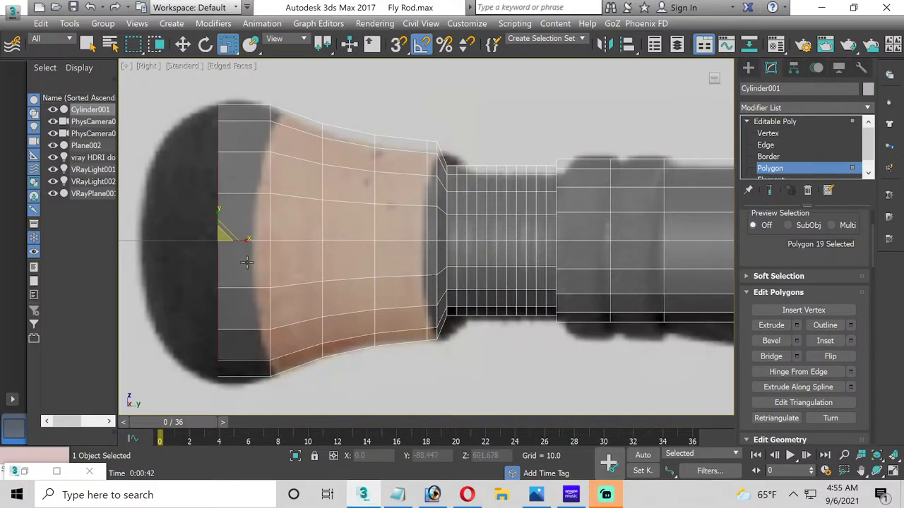
left_click(218, 240)
left_click(217, 235)
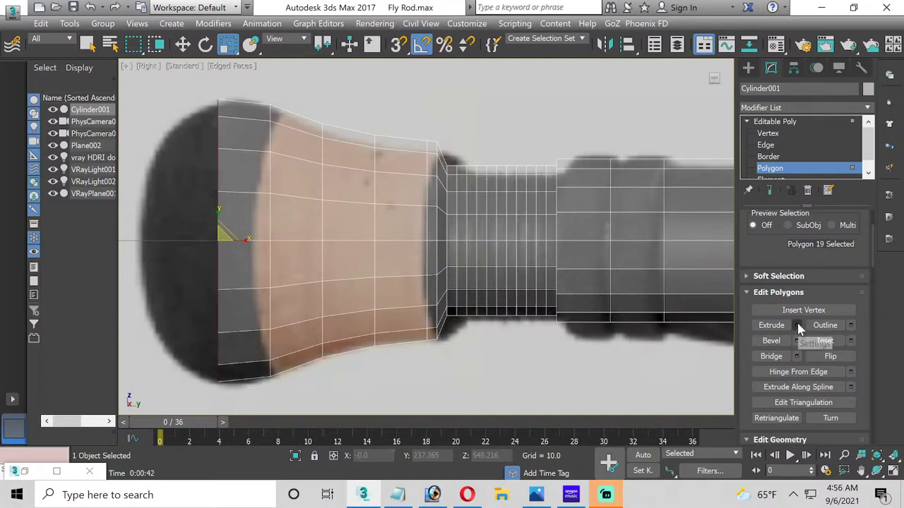
Step: Extrude the butt-end faces and scale them down into a bevel
left_click(796, 324)
left_click(465, 346)
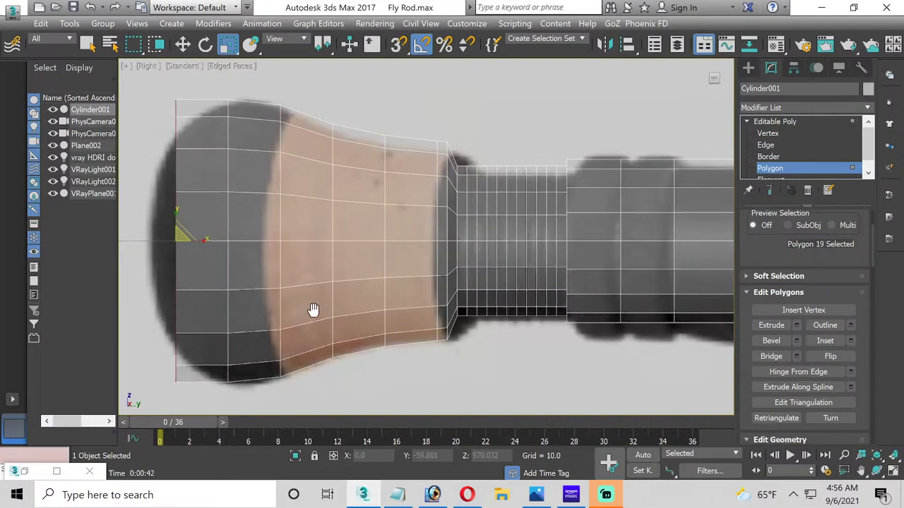
middle_click_drag(313, 309, 363, 222)
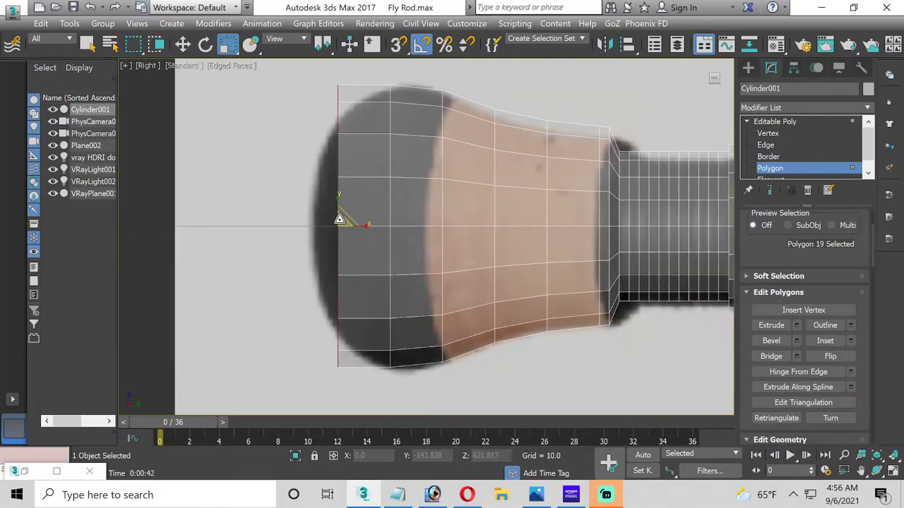
left_click_drag(339, 220, 337, 230)
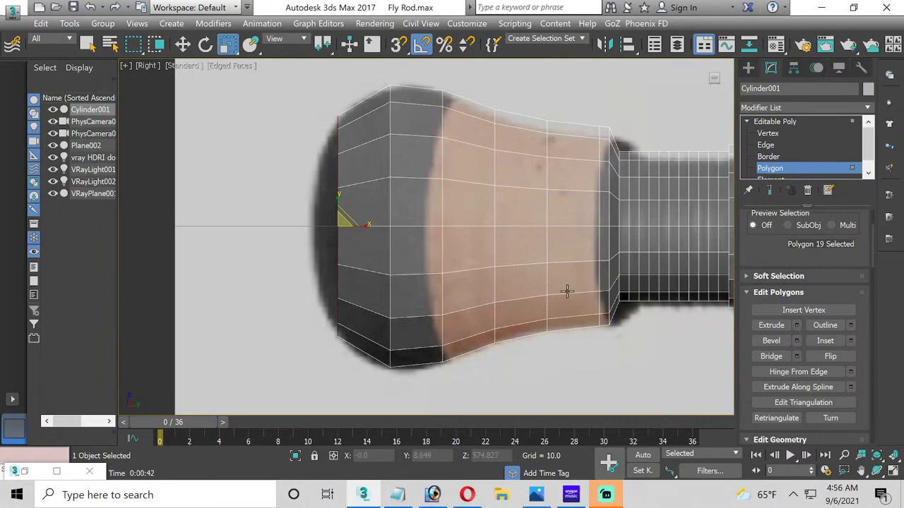
Step: Extrude a second ring, shrink it into a tapered cap, and slide the cap inward
left_click(796, 325)
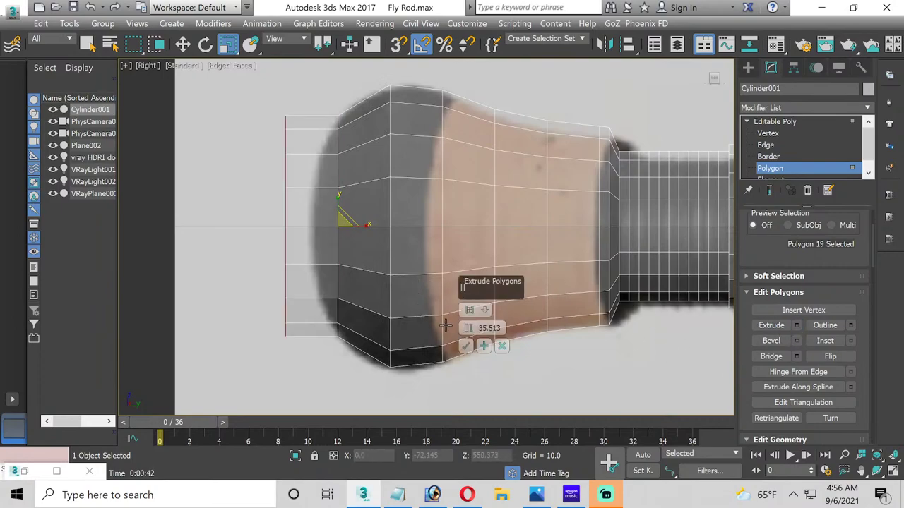
left_click(465, 345)
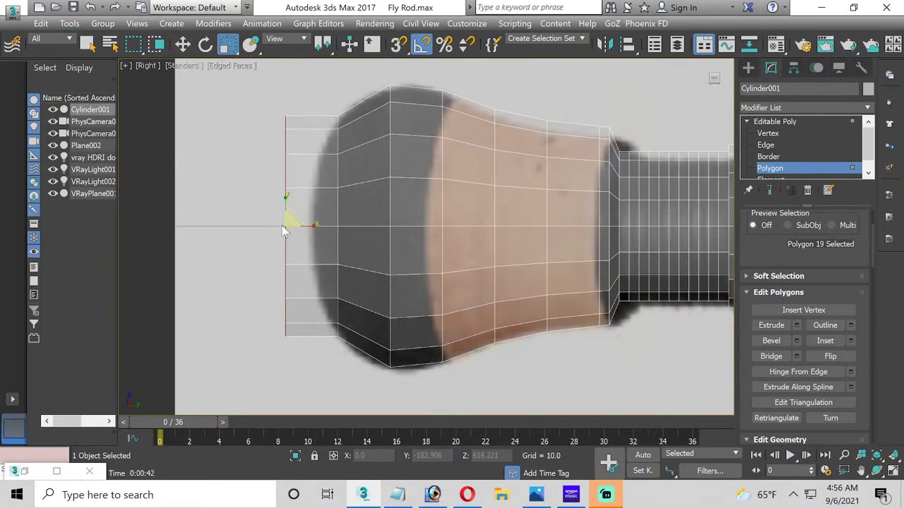
left_click_drag(286, 222, 277, 244)
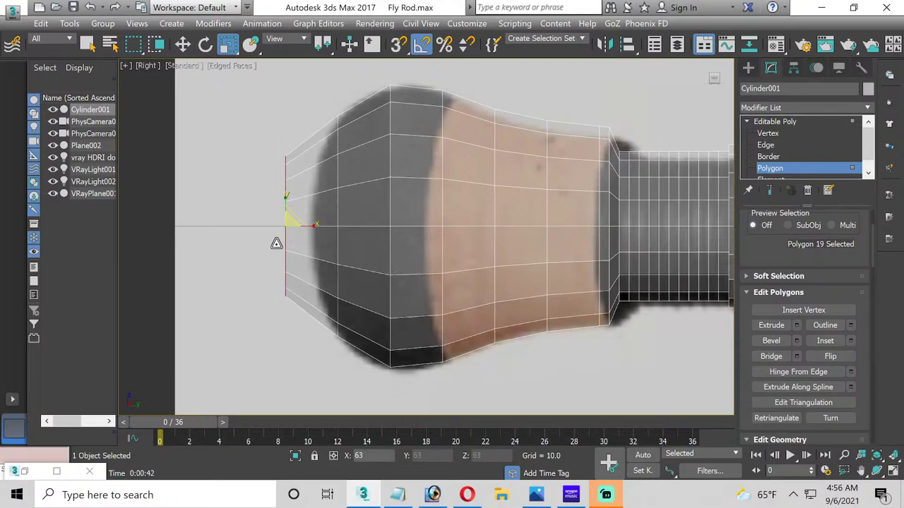
left_click(183, 45)
left_click_drag(303, 223, 333, 230)
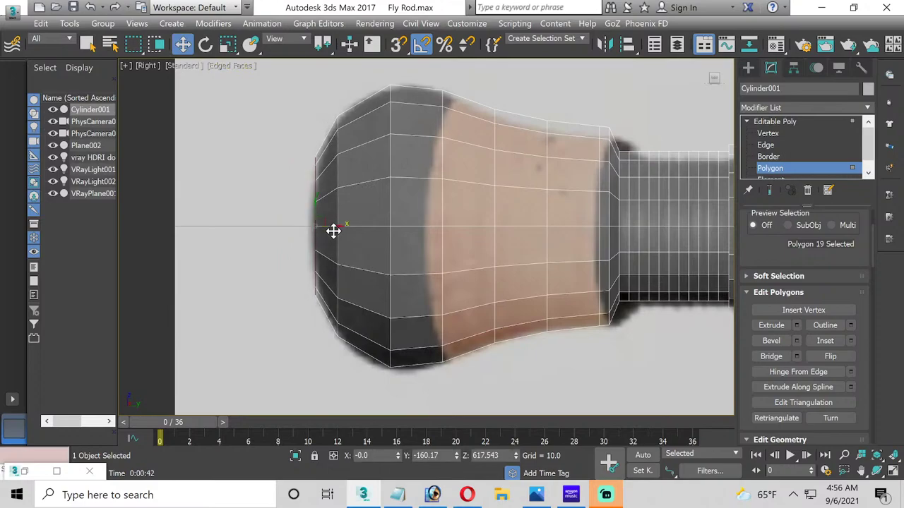
Step: Frame the reel-seat section in the Right viewport and save Fly Rod.max
scroll(619, 298, "up", 2)
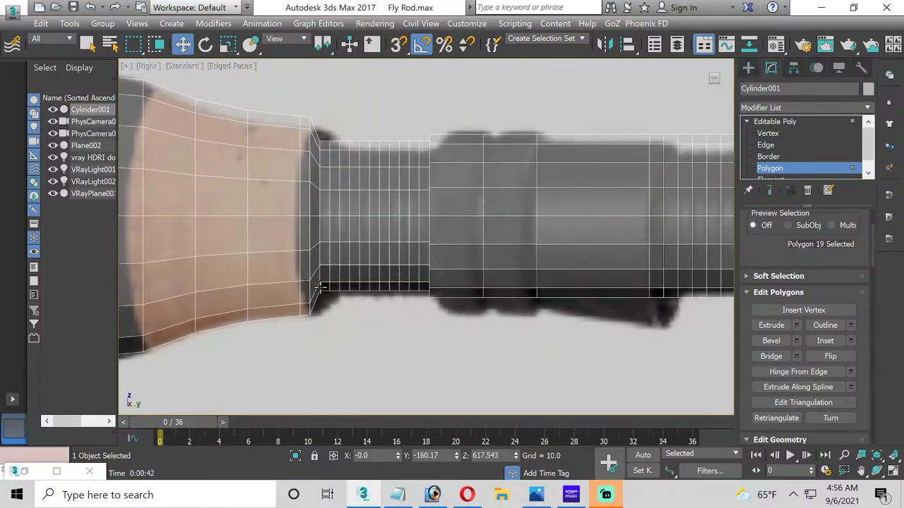
scroll(530, 289, "down", 5)
middle_click_drag(530, 290, 317, 272)
scroll(453, 279, "down", 1)
scroll(454, 279, "down", 2)
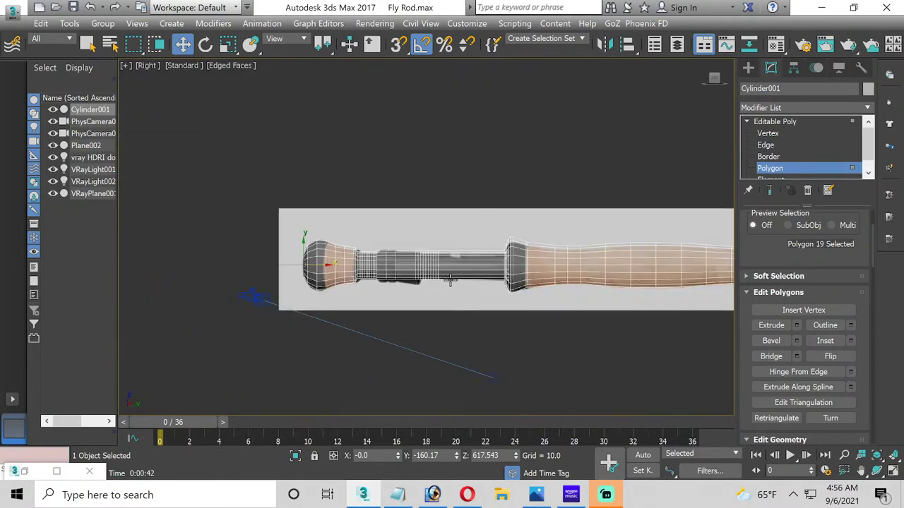
middle_click_drag(552, 303, 672, 270)
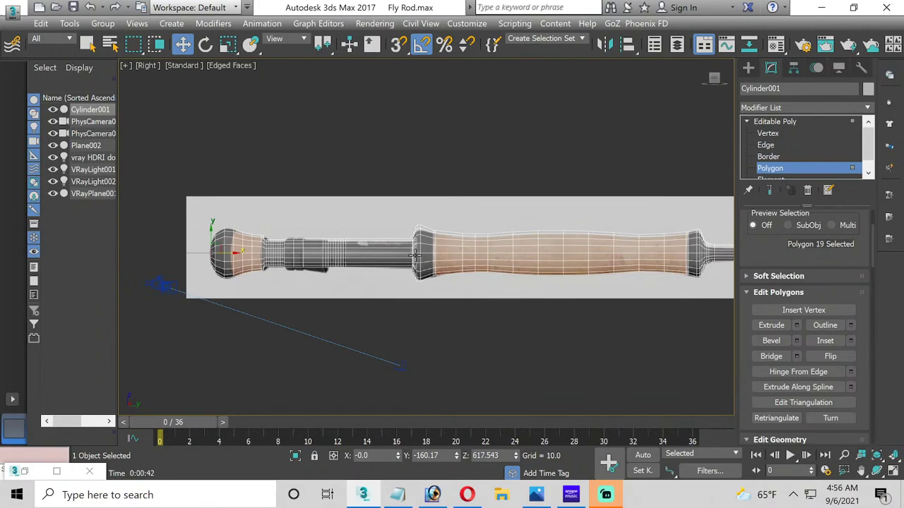
scroll(402, 254, "up", 4)
middle_click_drag(322, 266, 495, 268)
scroll(290, 254, "up", 4)
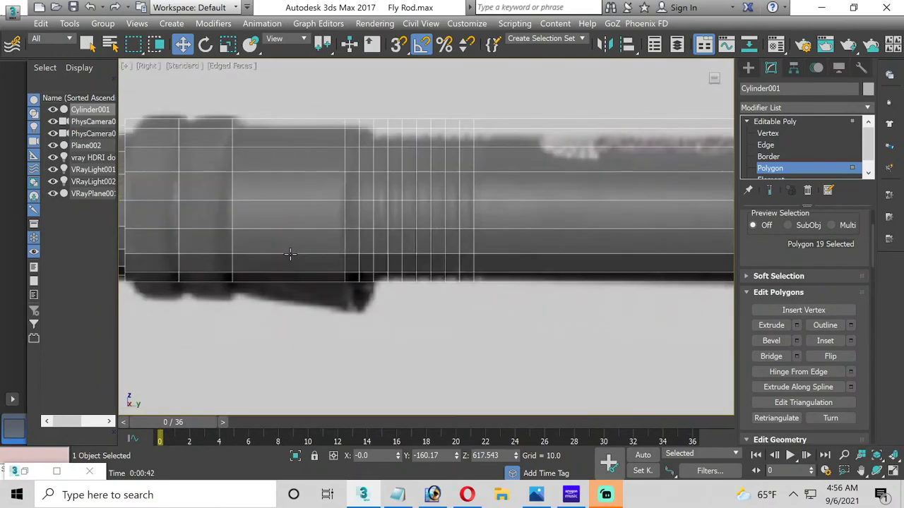
middle_click_drag(290, 254, 357, 276)
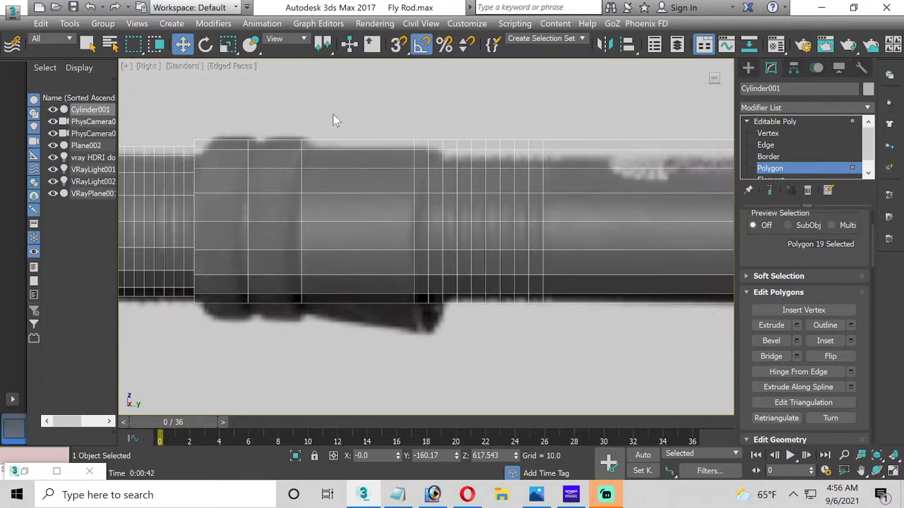
left_click(74, 7)
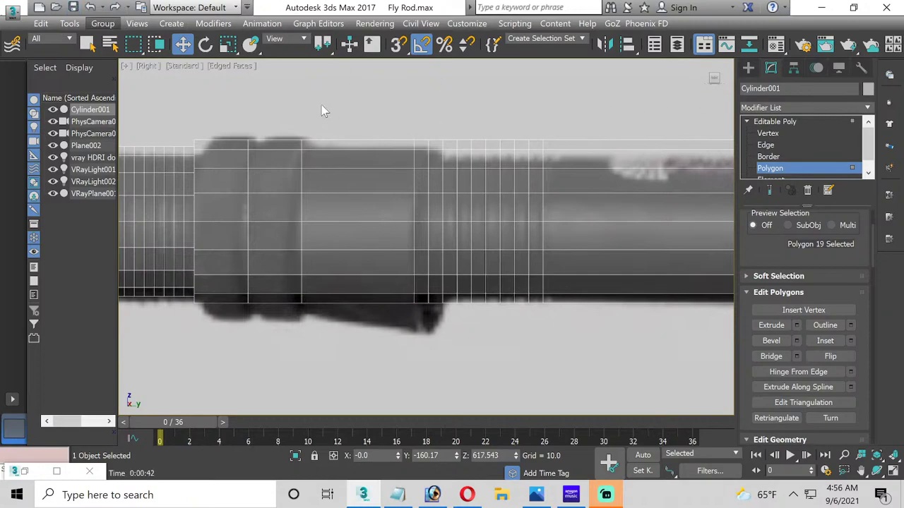
Step: Extrude the selected reel-seat face band 21.848 units along Local Normal into a raised collar
left_click_drag(365, 285, 422, 315)
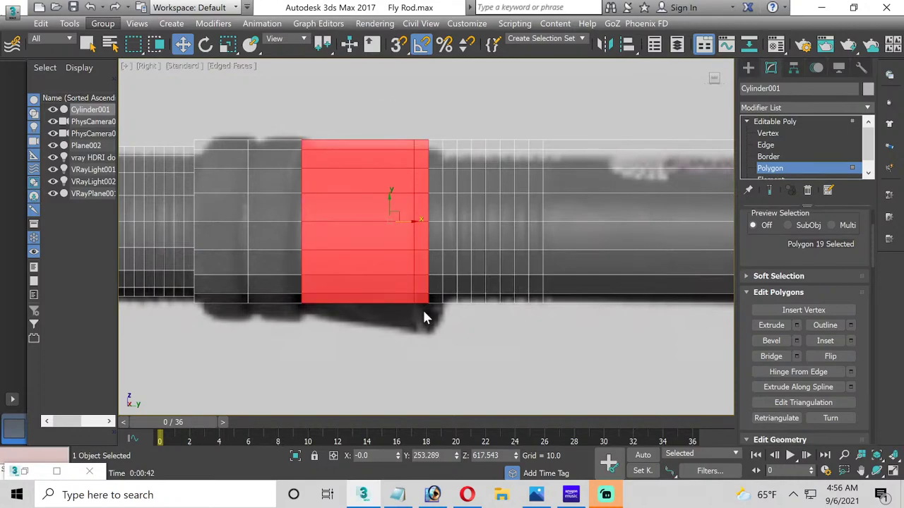
left_click(797, 326)
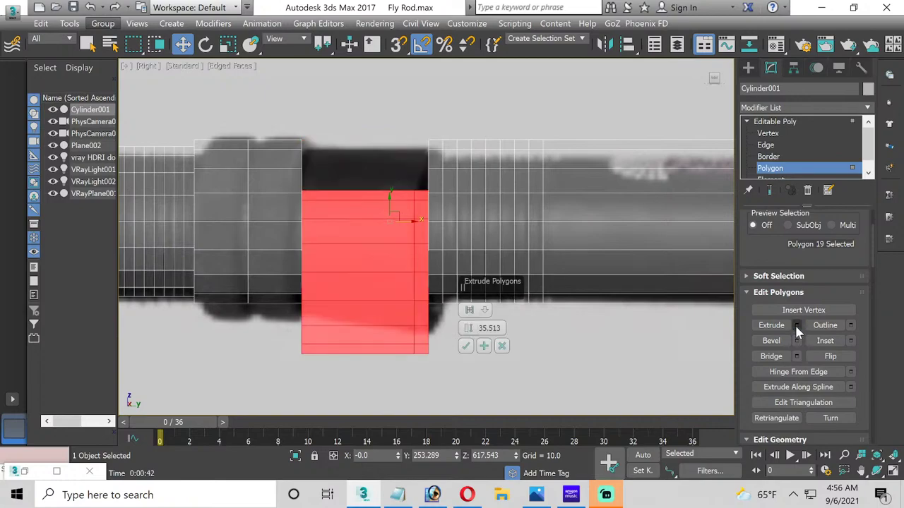
left_click(484, 311)
left_click(494, 313)
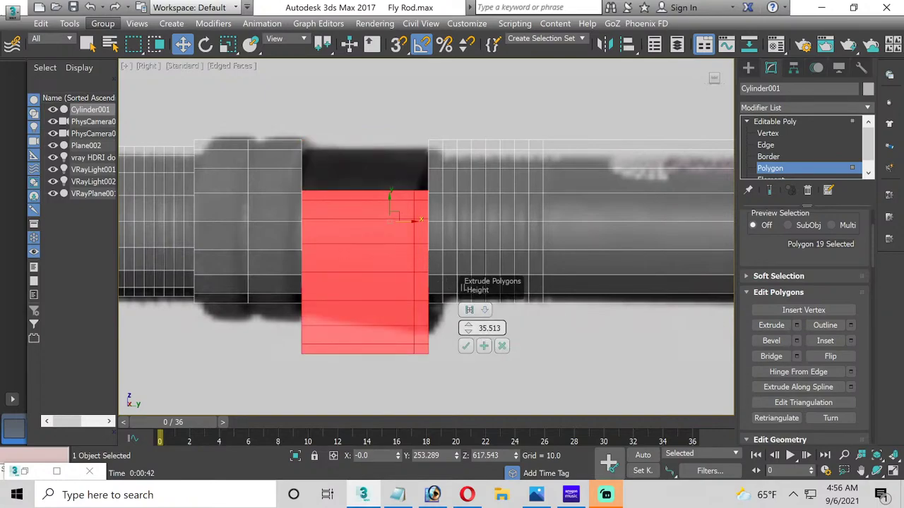
left_click(484, 312)
left_click(511, 327)
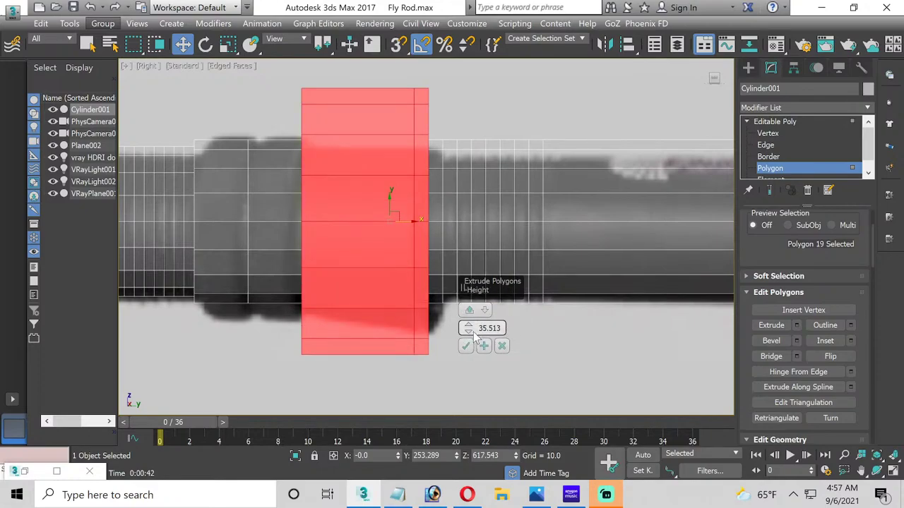
left_click_drag(468, 332, 468, 348)
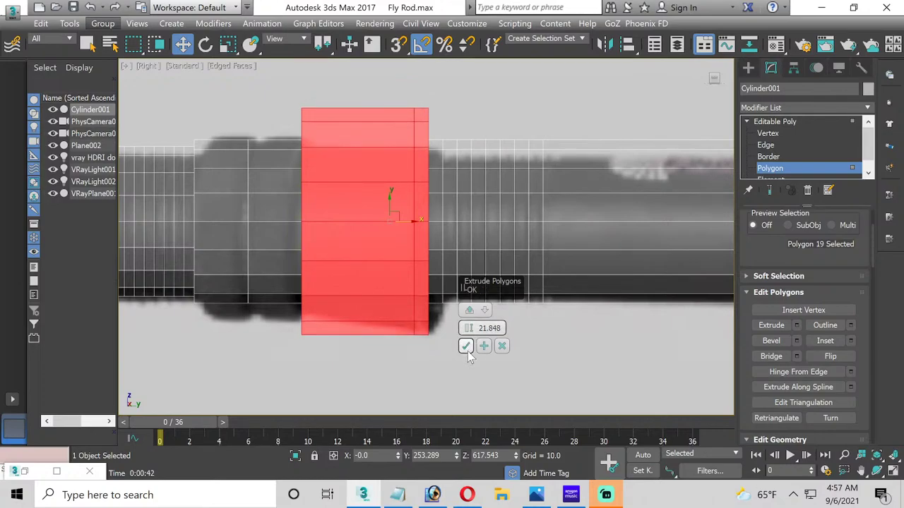
left_click(467, 346)
left_click(771, 133)
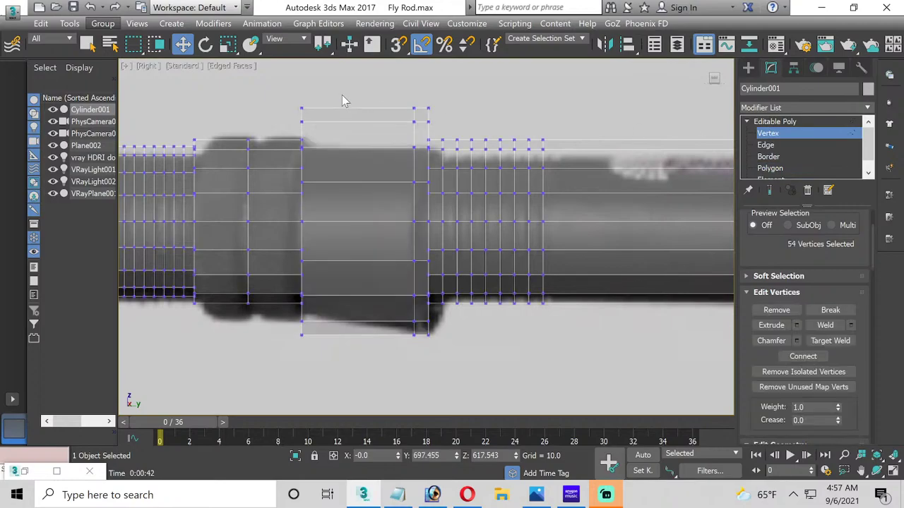
Step: Scale the collar's left edge loop to 90% and restore the four-view layout
left_click(788, 145)
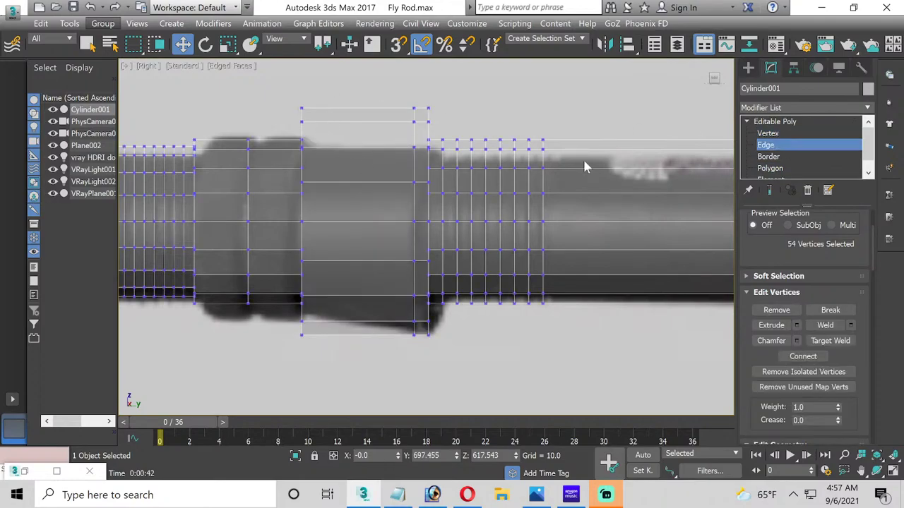
left_click(301, 112)
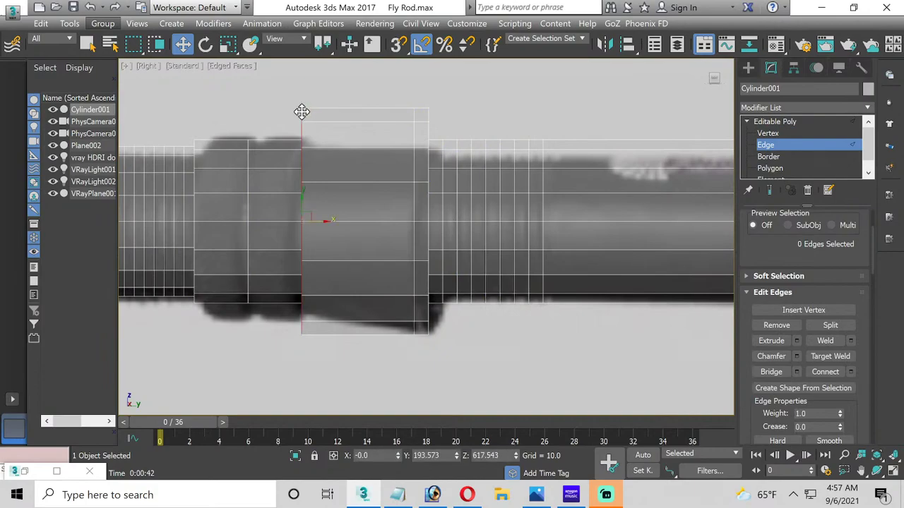
key("r")
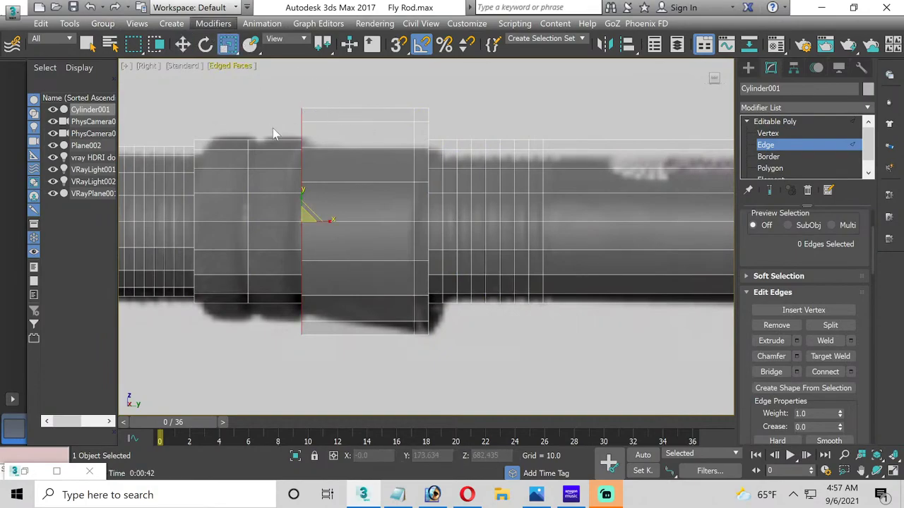
left_click_drag(301, 216, 307, 225)
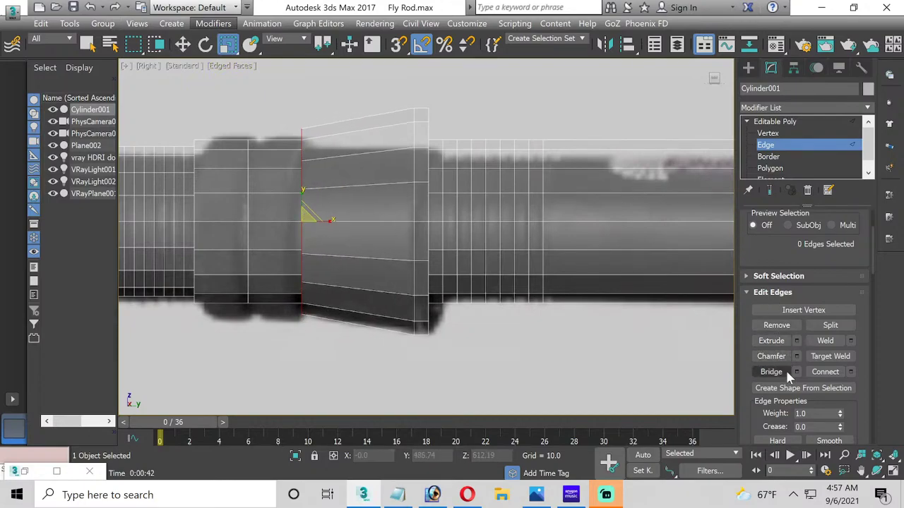
left_click(893, 471)
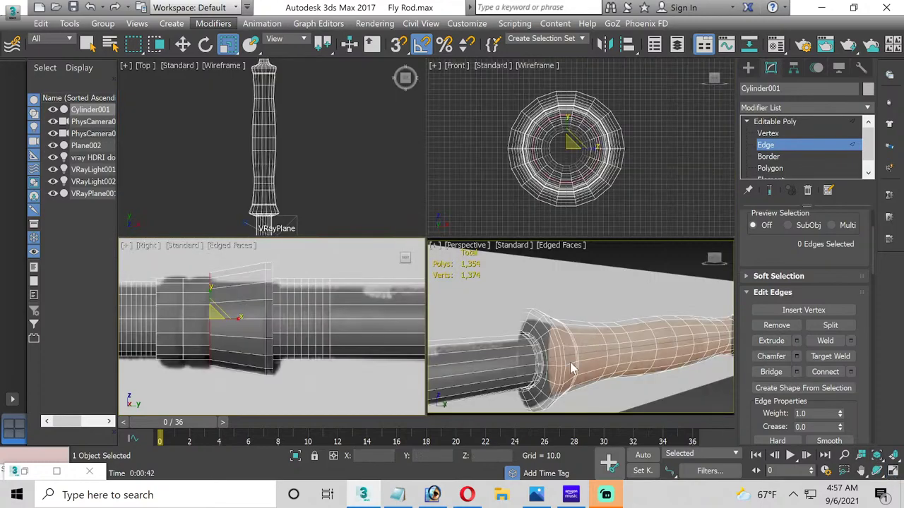
Step: Set the rod material's opacity to 100 and zoom in on the collar in a maximized Perspective view
left_click(893, 471)
scroll(696, 402, "down", 5)
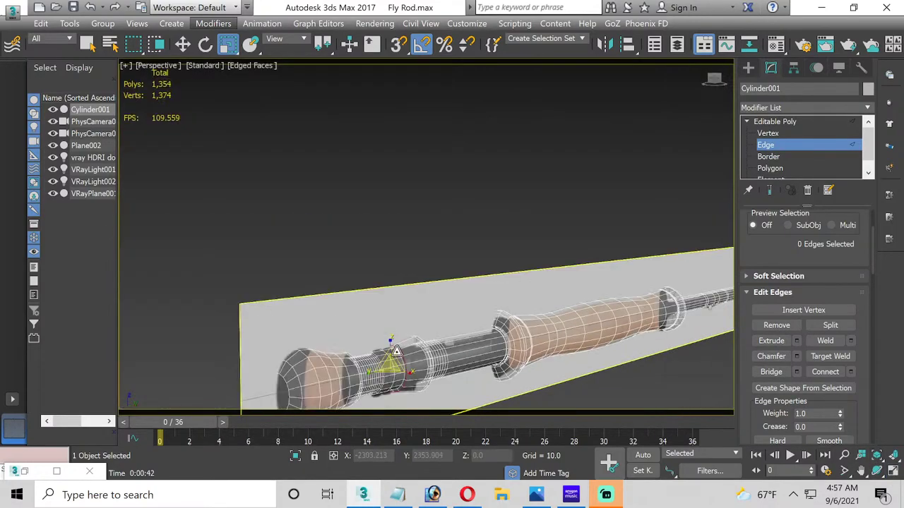
middle_click_drag(396, 351, 432, 289)
key("m")
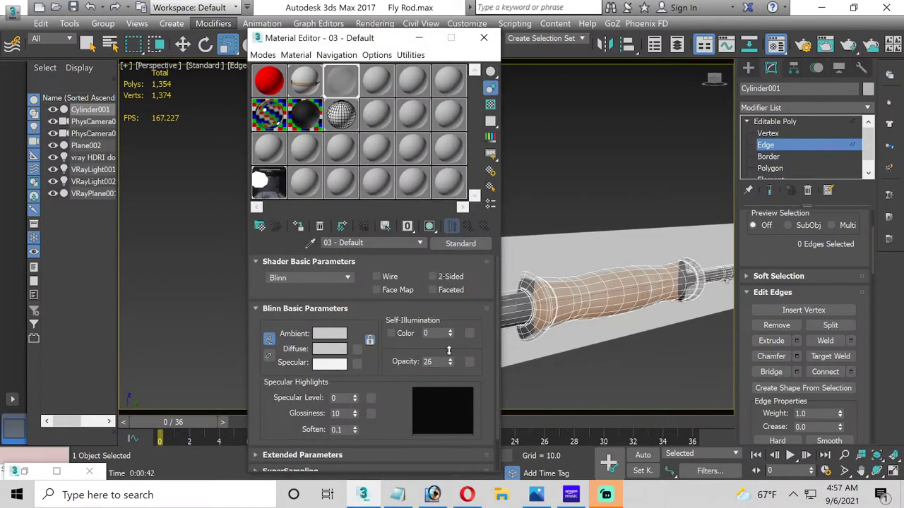
left_click_drag(448, 350, 448, 311)
left_click(483, 37)
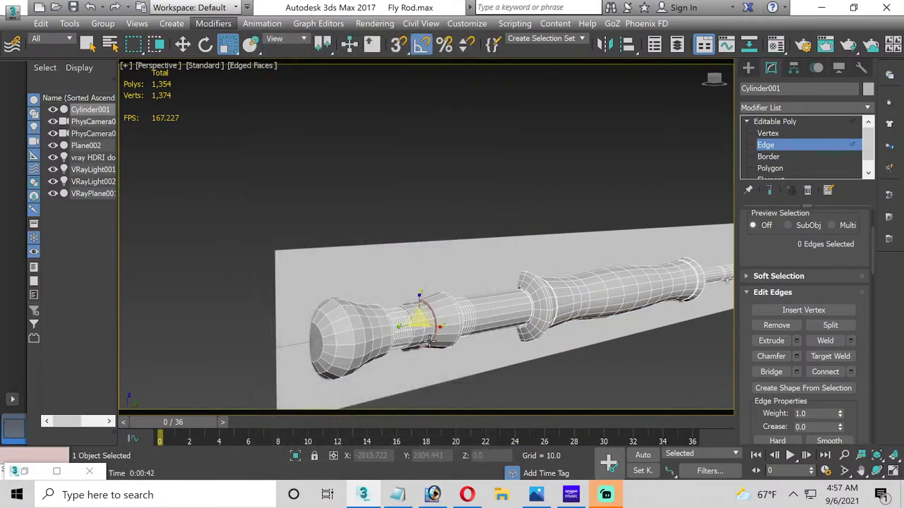
scroll(429, 341, "up", 8)
middle_click_drag(410, 314, 448, 221)
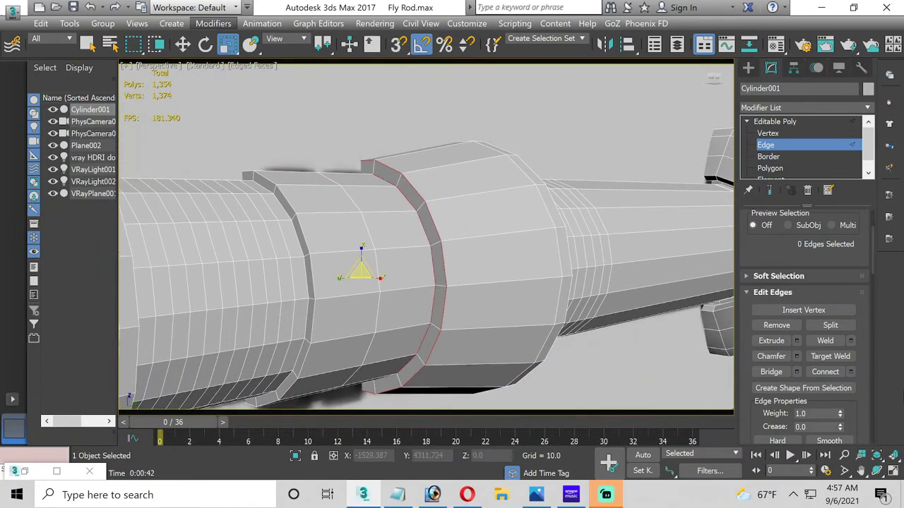
Step: Test the edge Weld threshold, reset it to 0.1 without welding, and go to Vertex level
left_click(851, 341)
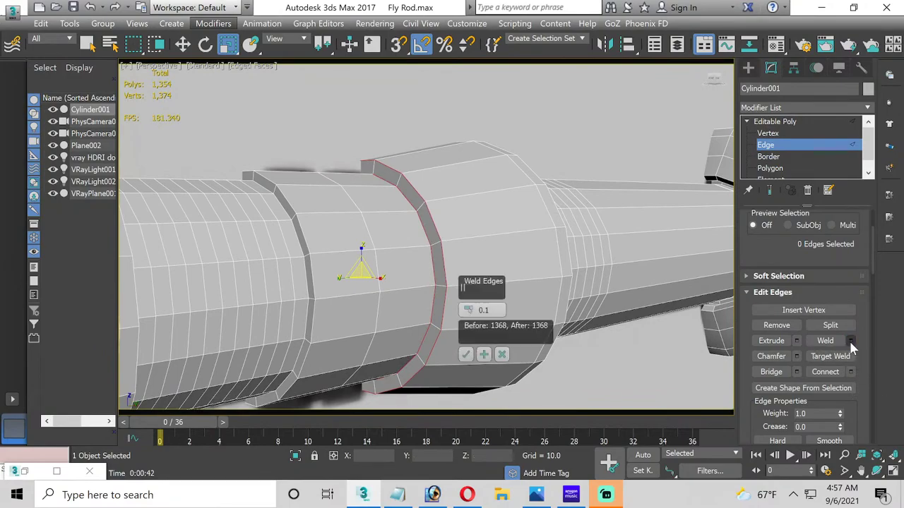
left_click_drag(471, 311, 434, 107)
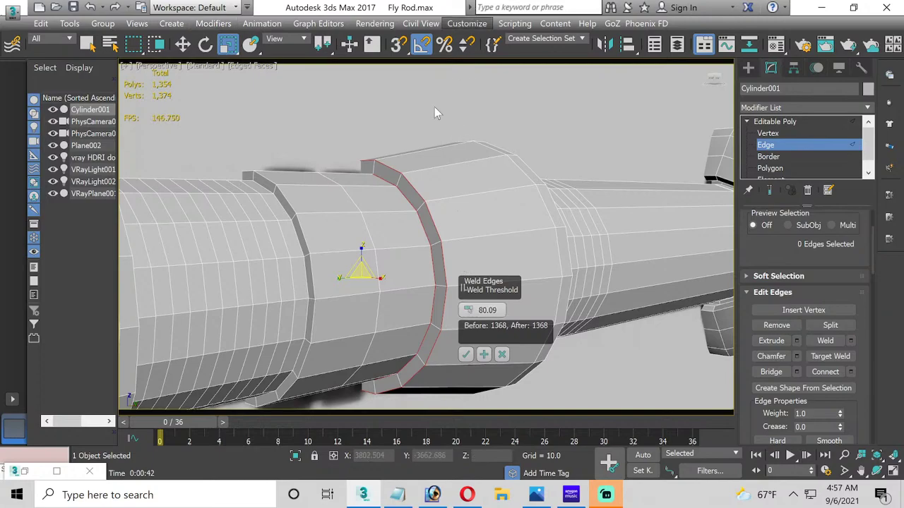
right_click(427, 294)
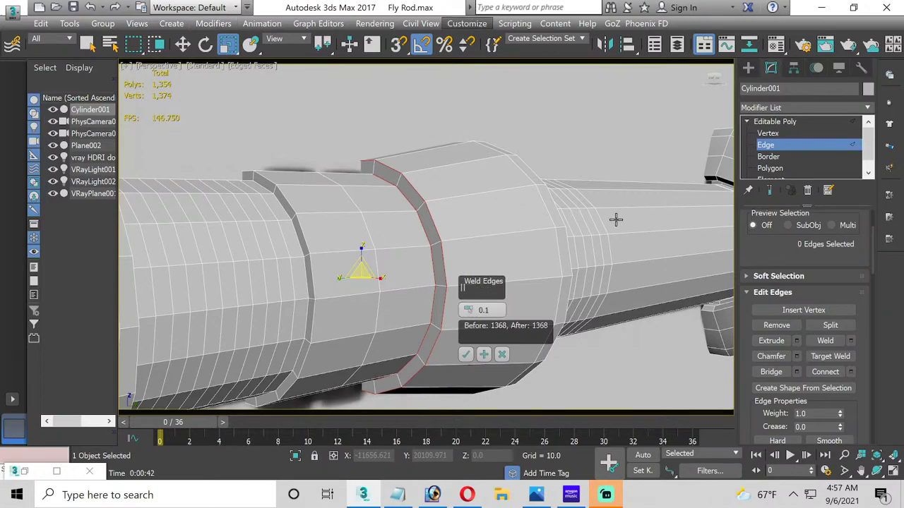
left_click(768, 134)
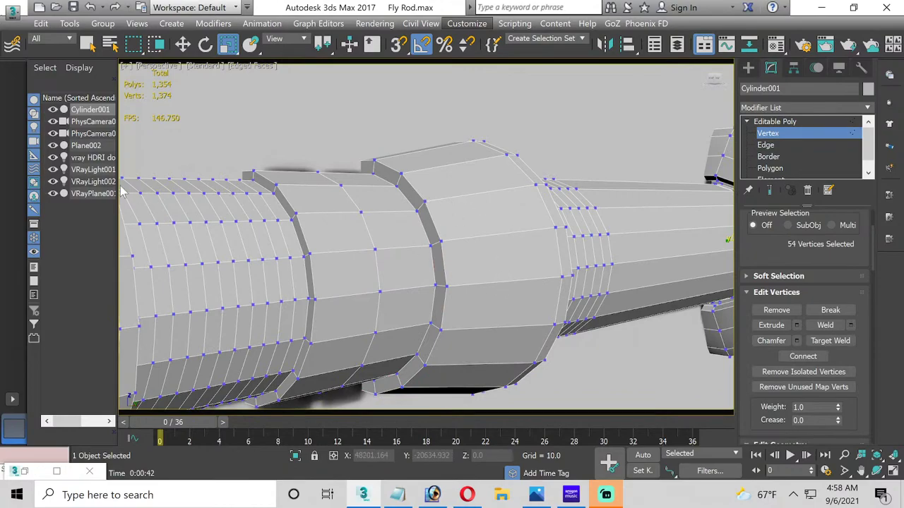
Step: Hide Plane002 and target-weld the stray vertices along the flare's side and lower rim
left_click(54, 145)
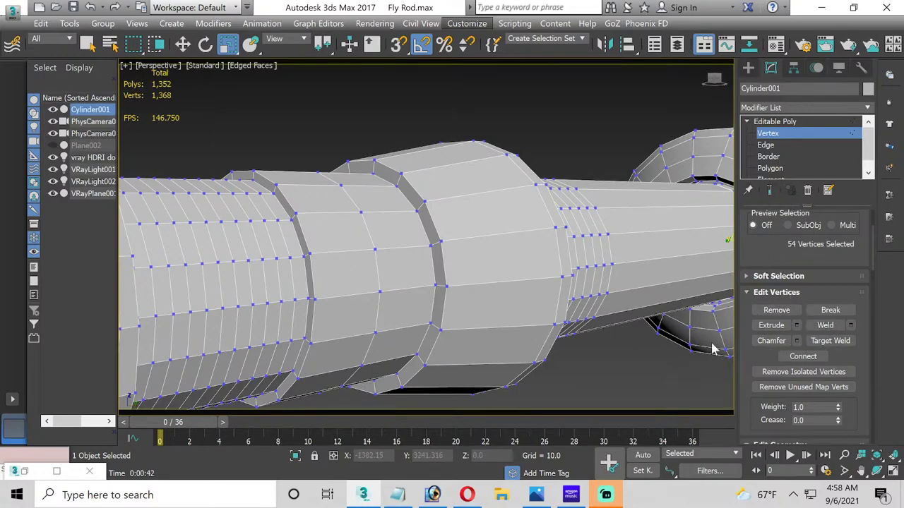
left_click(830, 341)
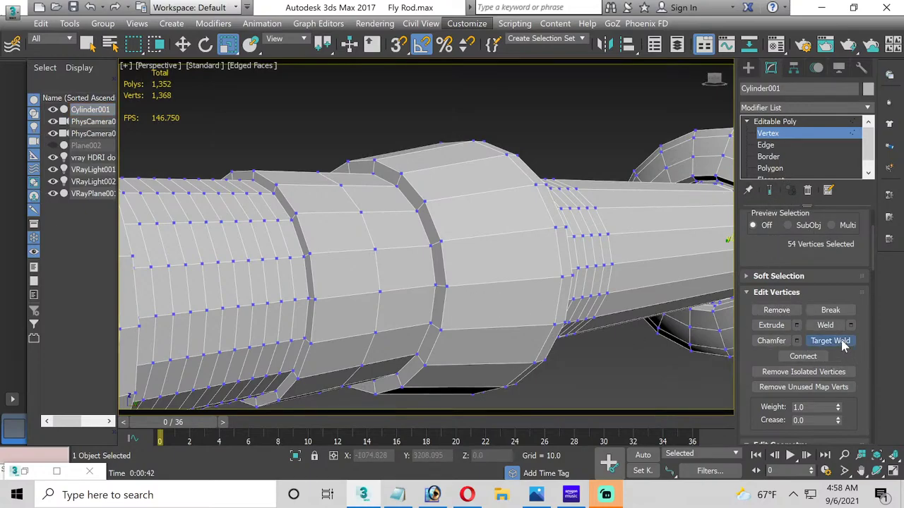
left_click(433, 286)
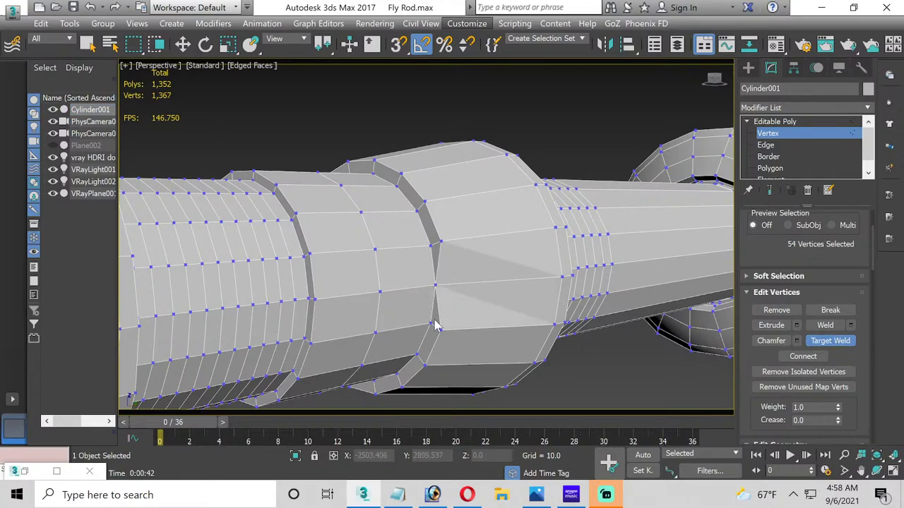
left_click(430, 324)
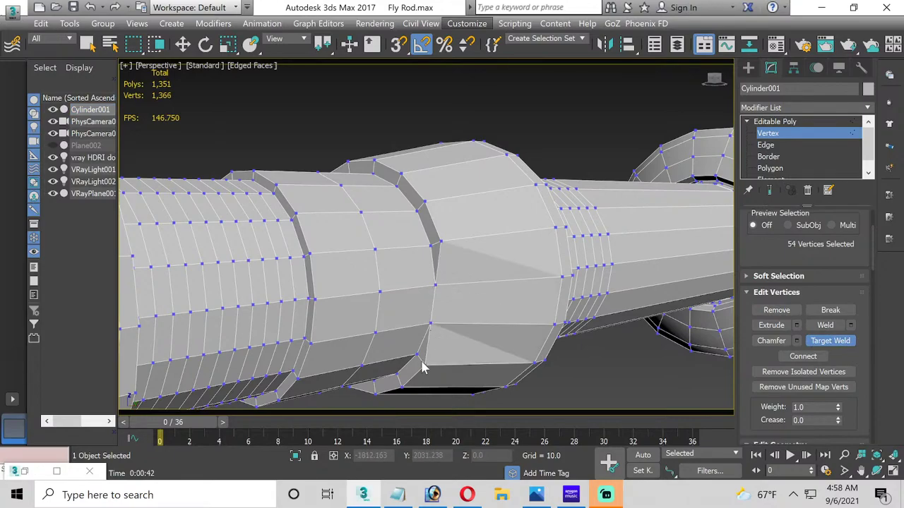
left_click(415, 354)
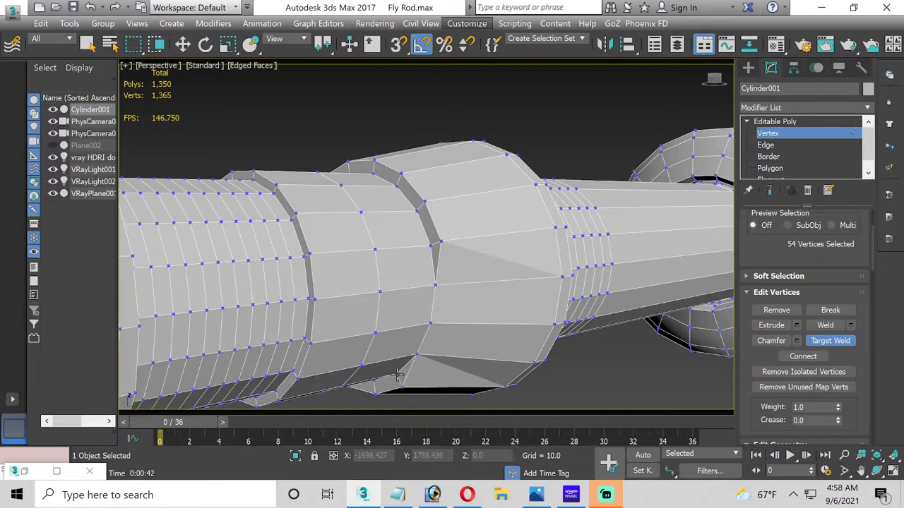
left_click(378, 387)
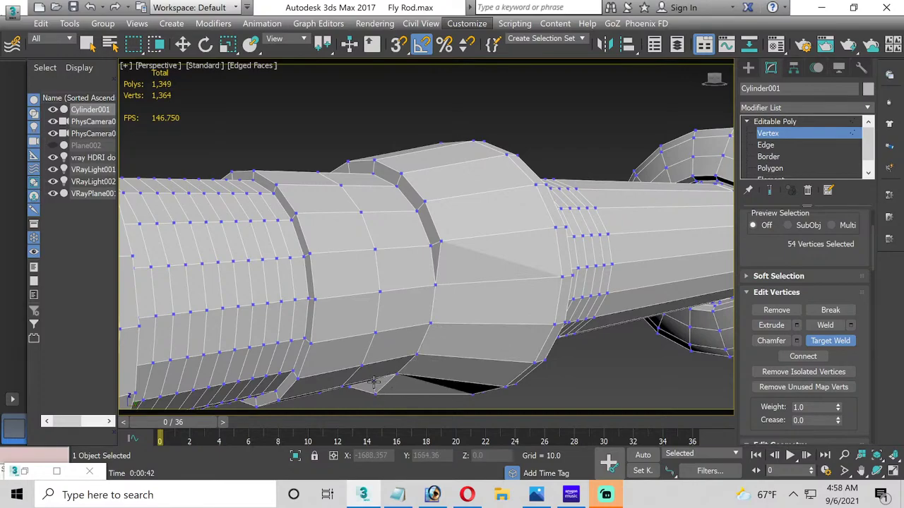
left_click(374, 382)
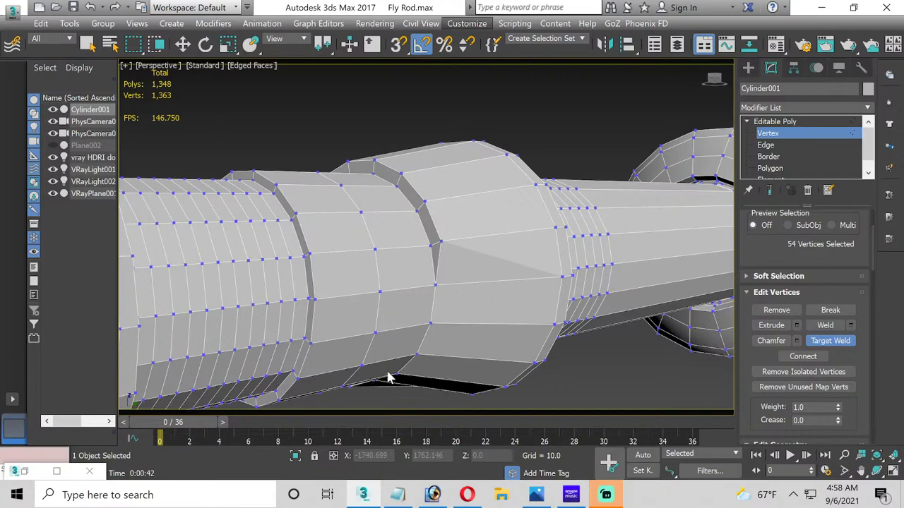
Step: Target-weld the stray vertices at the flare's top edge and peak, undoing one mistaken weld
left_click(430, 244)
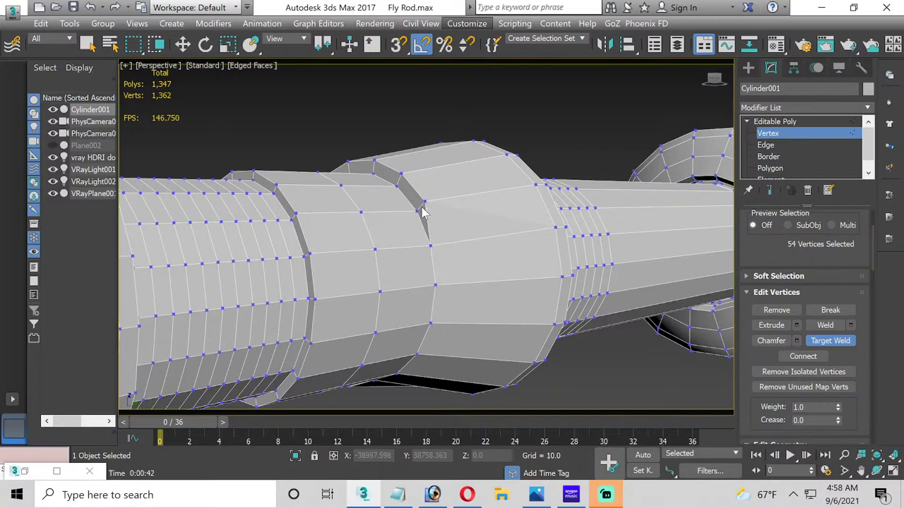
key("ctrl+z")
middle_click_drag(393, 214, 364, 285)
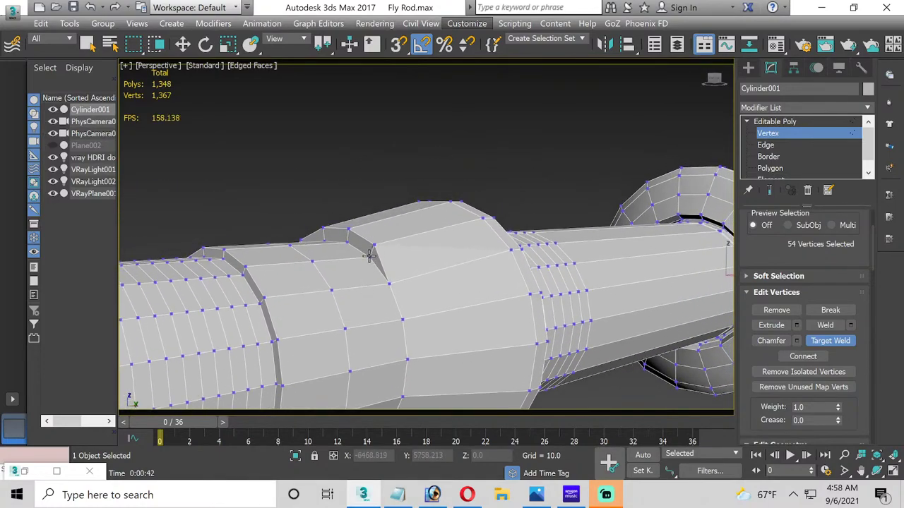
left_click(368, 255)
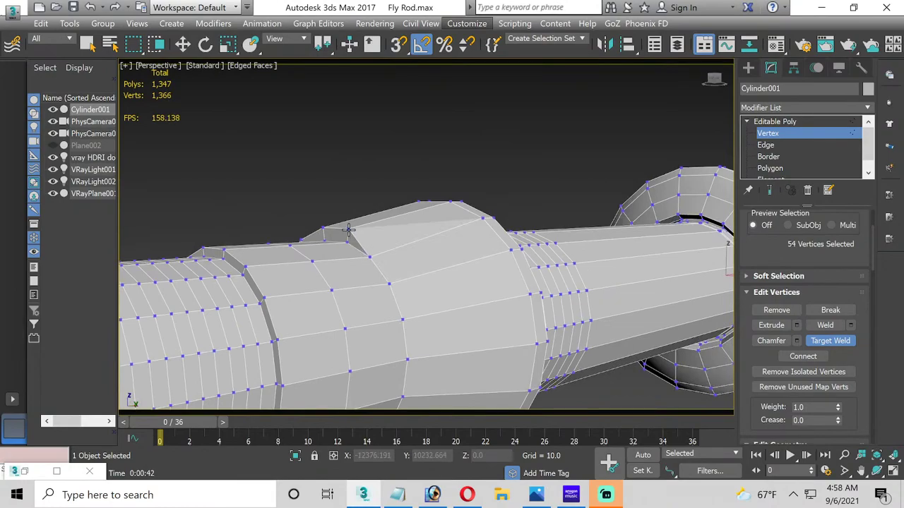
left_click(348, 234)
left_click(323, 229)
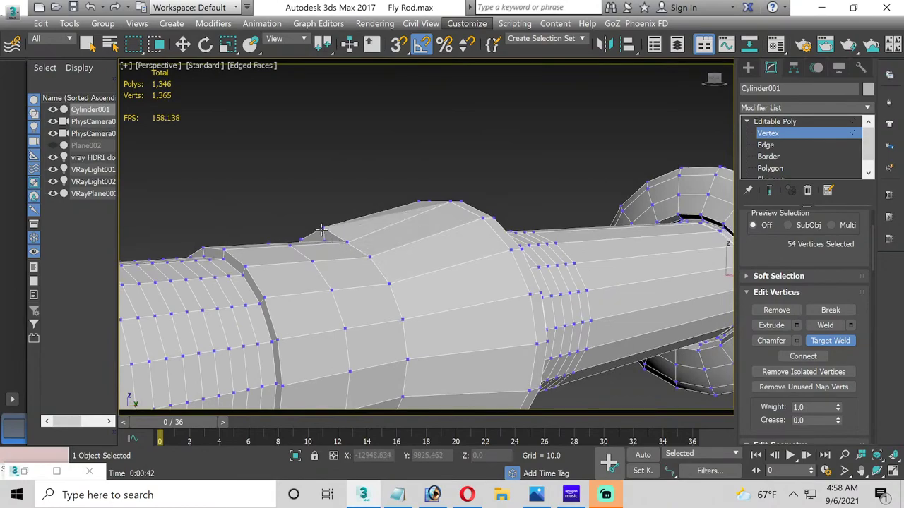
left_click(326, 240)
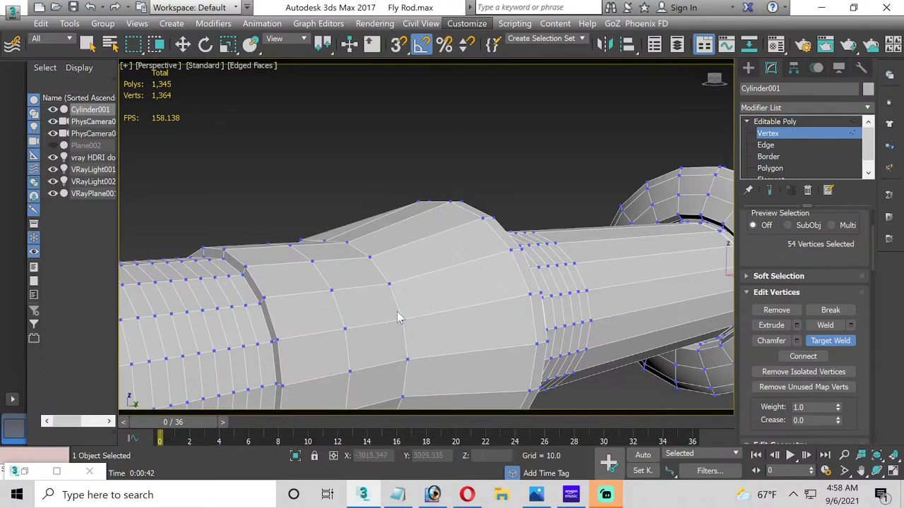
middle_click_drag(397, 317, 407, 214, "alt")
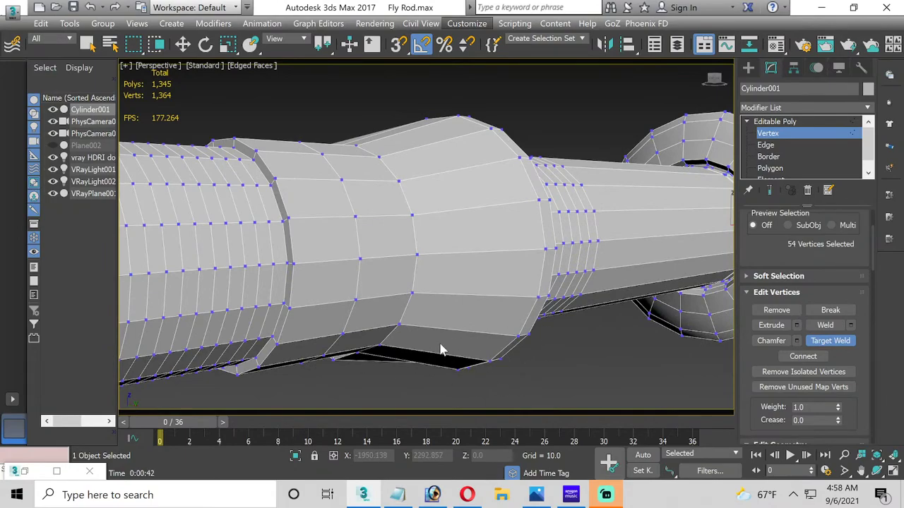
middle_click_drag(408, 353, 501, 248, "alt")
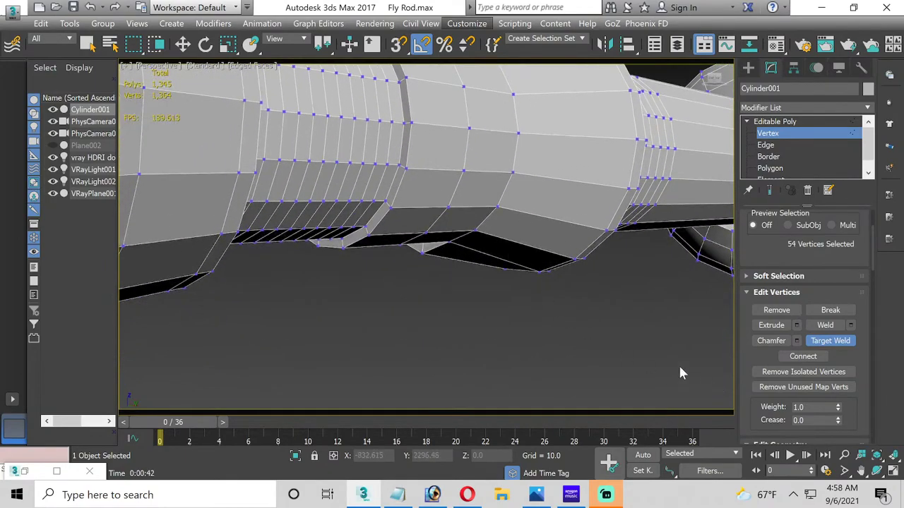
Step: From the rod's other side, target-weld the stray vertices along the flare's top edge
left_click(877, 470)
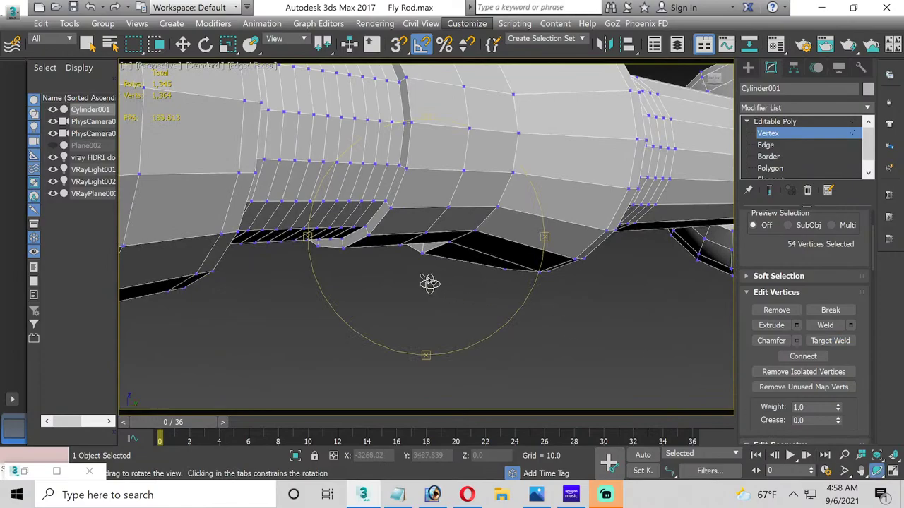
left_click_drag(428, 282, 393, 222)
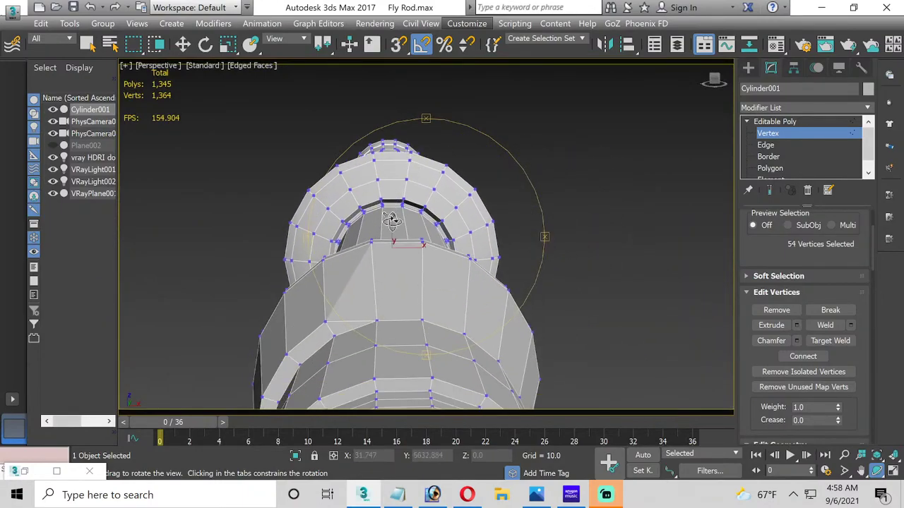
left_click_drag(383, 294, 381, 253)
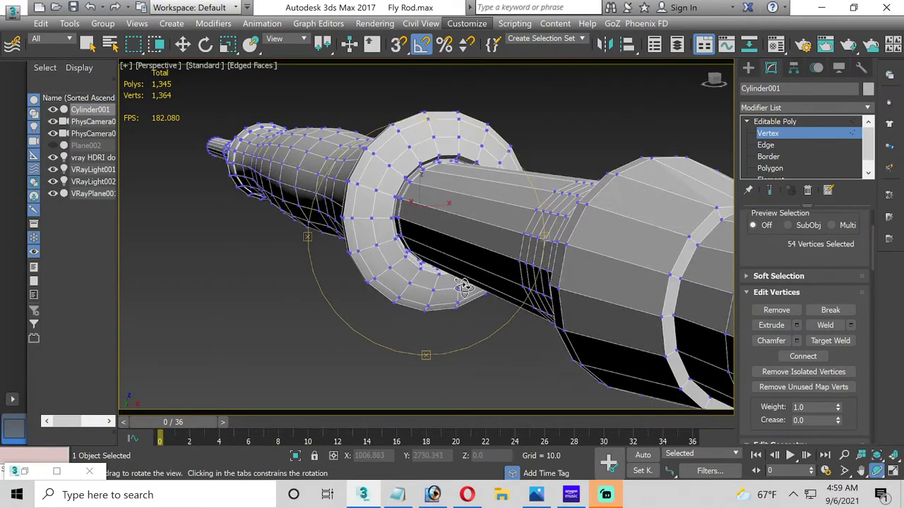
middle_click_drag(455, 300, 374, 296)
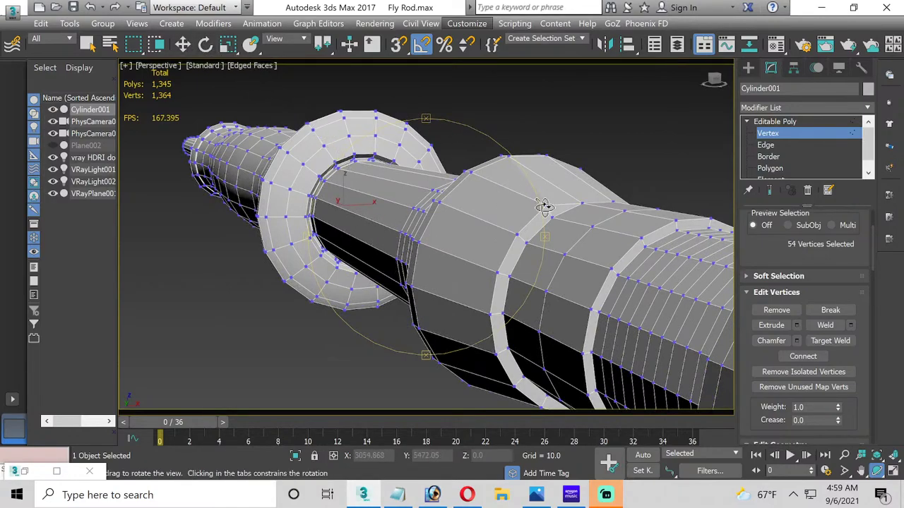
left_click(836, 342)
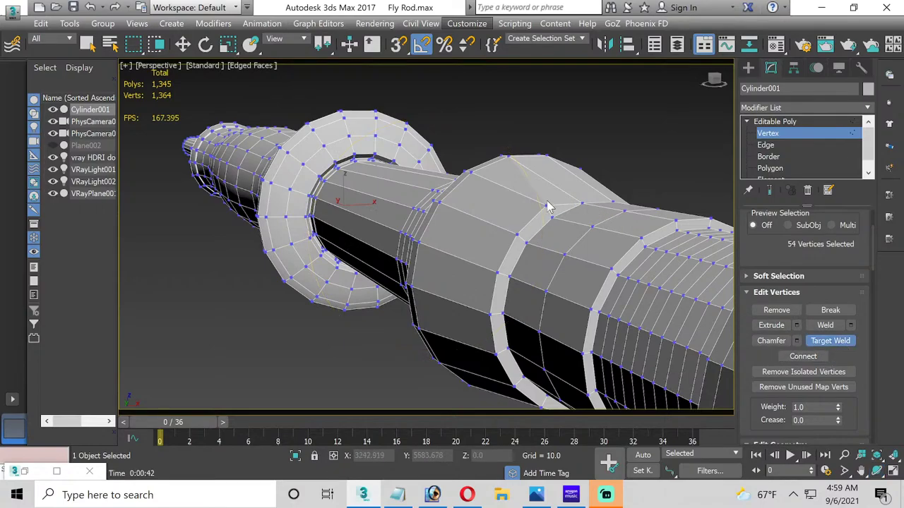
left_click_drag(551, 217, 537, 235)
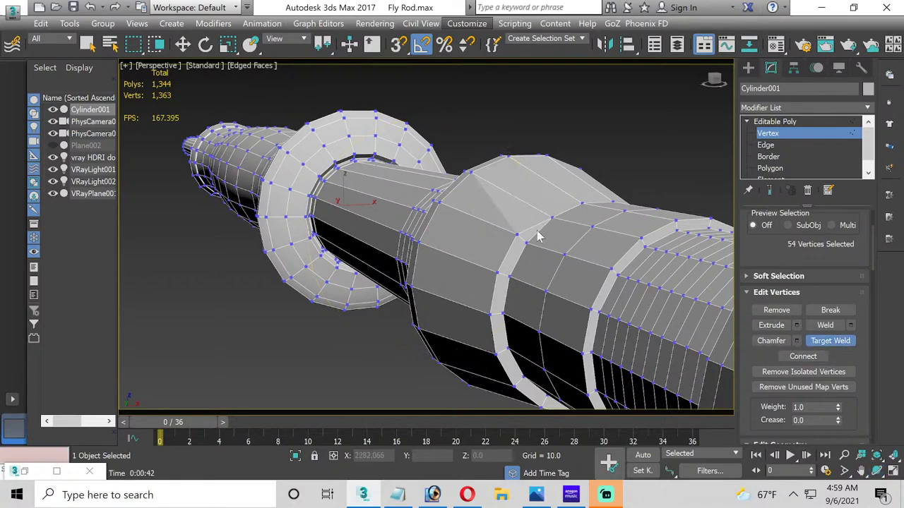
left_click(524, 244)
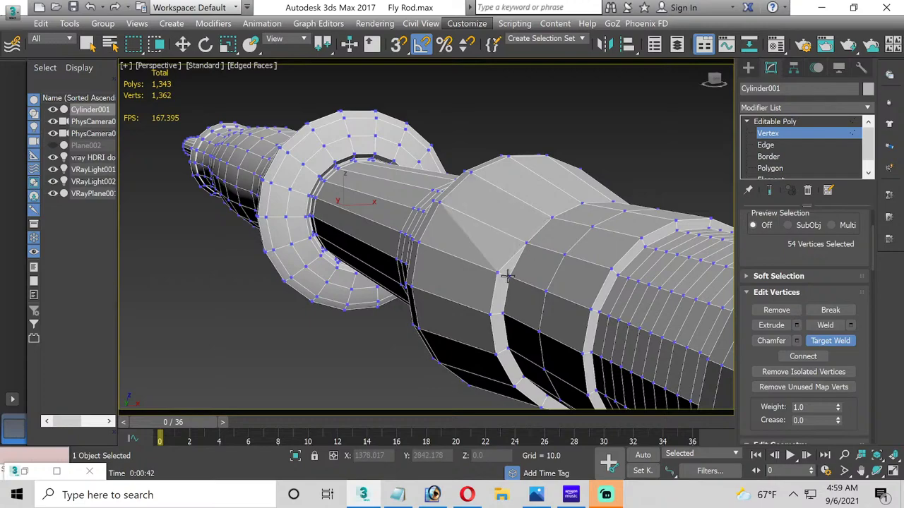
Step: Target-weld the flare's underside vertices onto their neighbours, leaving 1,356 verts and 1,336 polygons
left_click_drag(507, 276, 520, 369)
middle_click_drag(520, 369, 466, 226, "alt")
left_click_drag(471, 222, 474, 219)
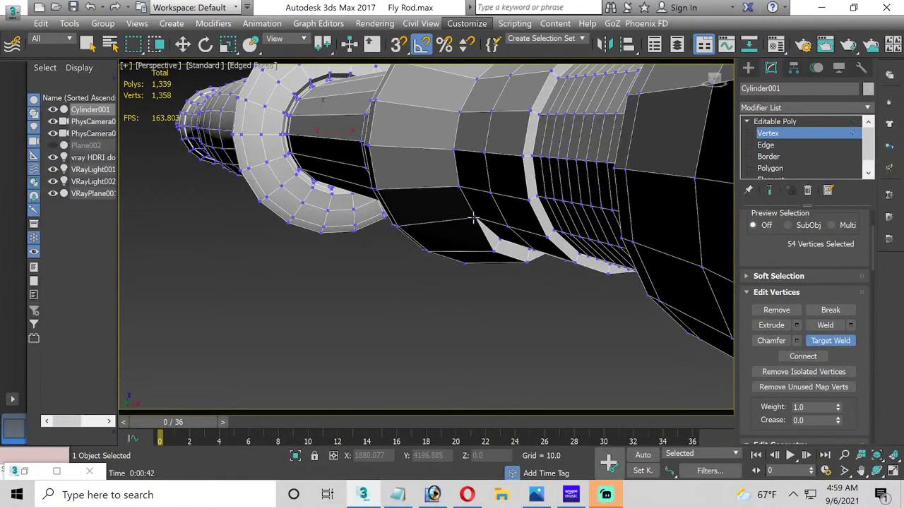
left_click_drag(493, 252, 527, 250)
key("z")
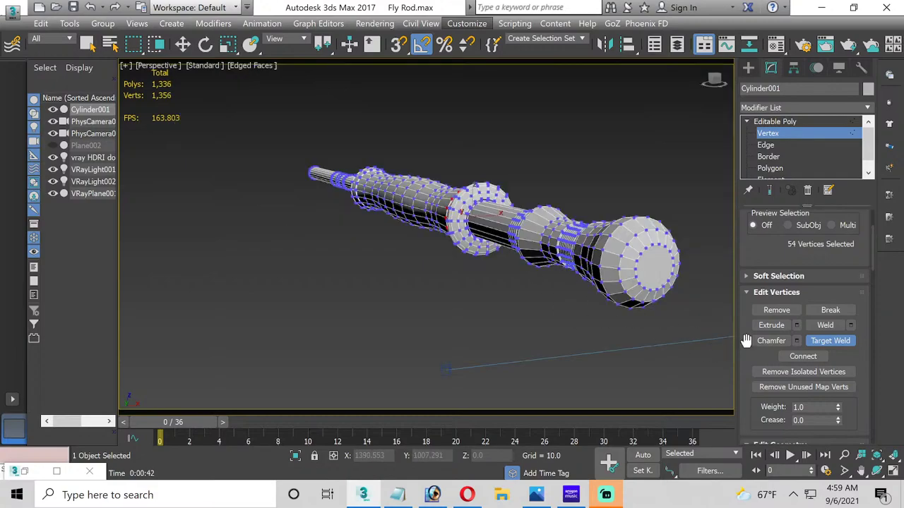
left_click(875, 470)
left_click_drag(516, 276, 488, 265)
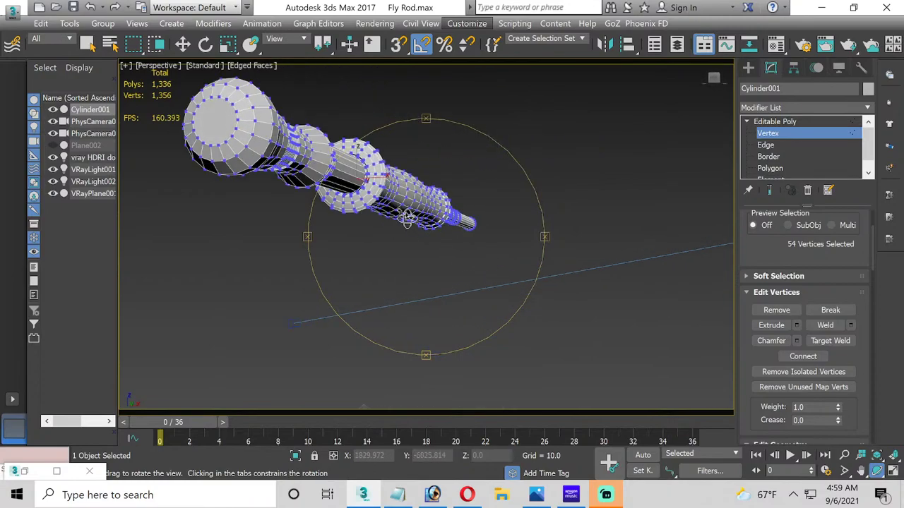
left_click_drag(367, 185, 343, 247)
scroll(306, 247, "up", 4)
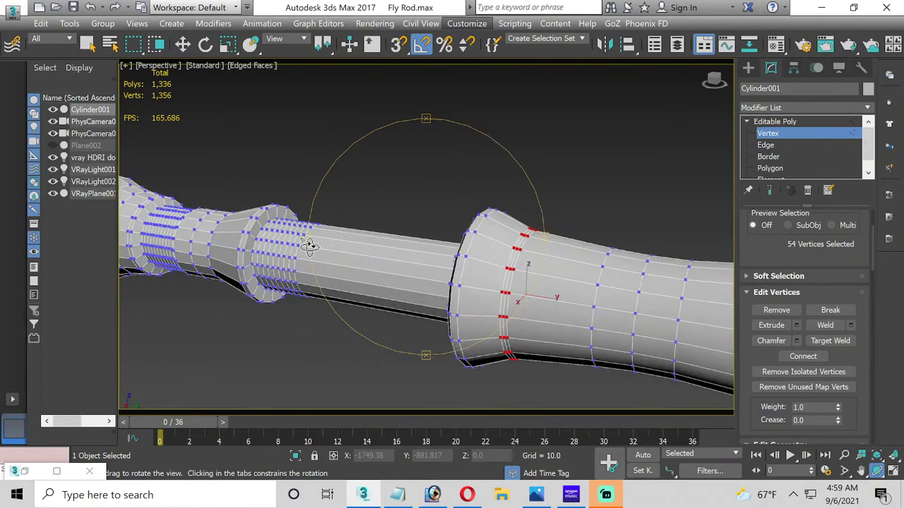
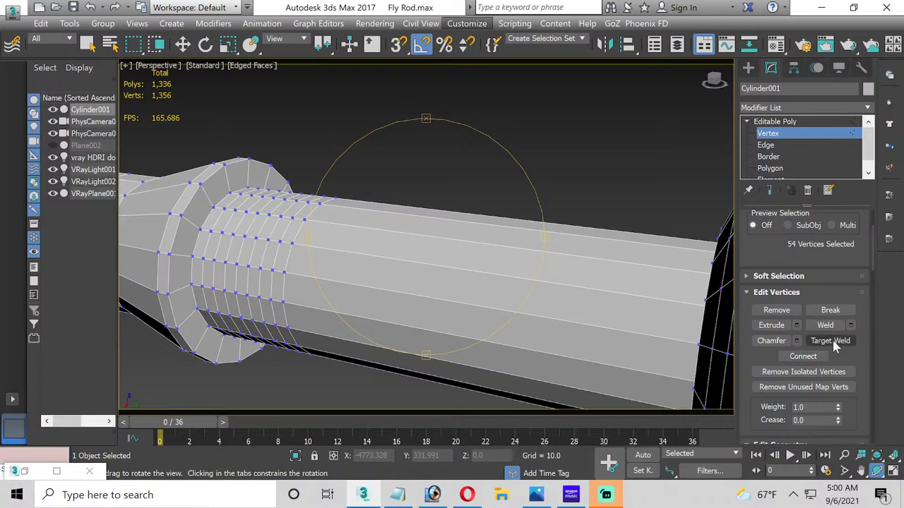
Step: Save the fly rod scene and unhide the Plane002 reference photo plane
left_click(73, 7)
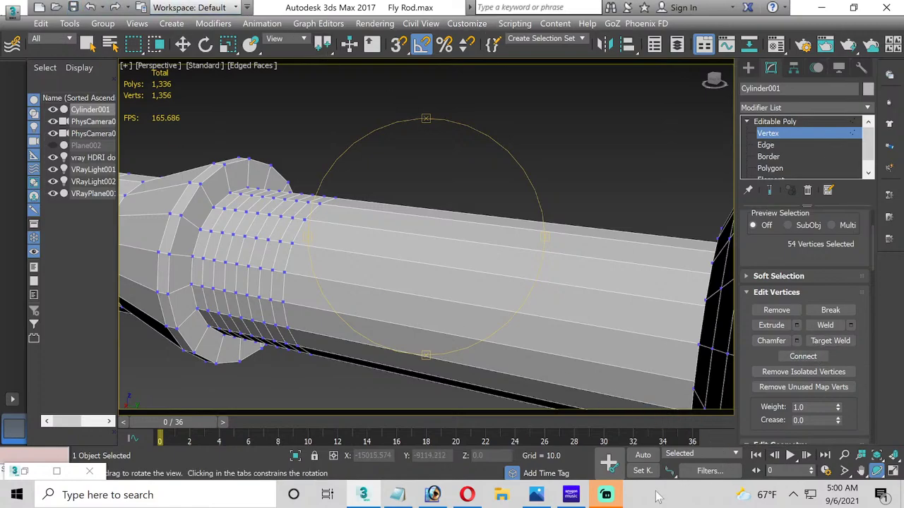
left_click(53, 145)
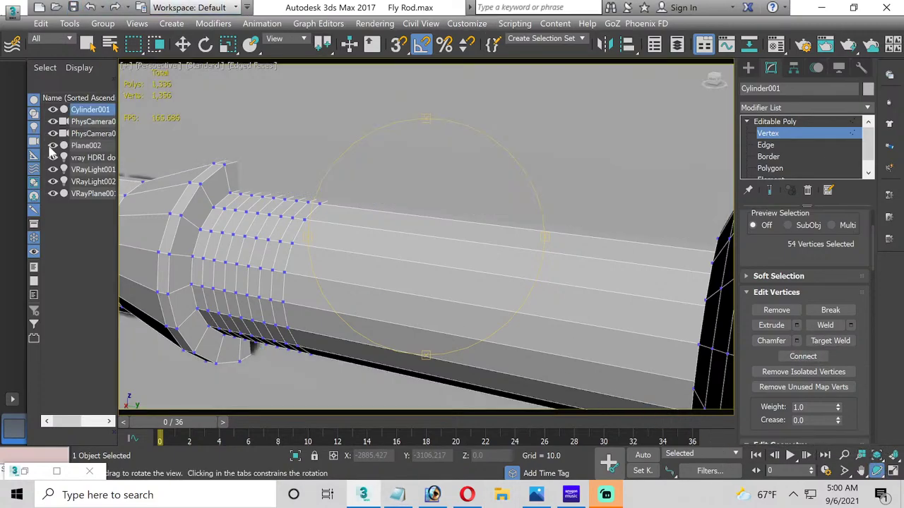
left_click(893, 471)
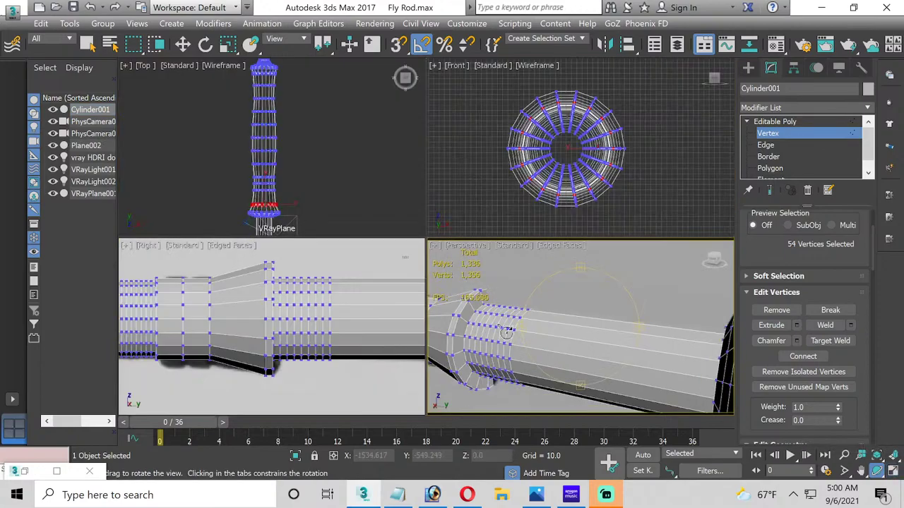
Step: Toggle Cylinder001's visibility on and off to compare the rod mesh with the reference photo
left_click(53, 109)
left_click(51, 103)
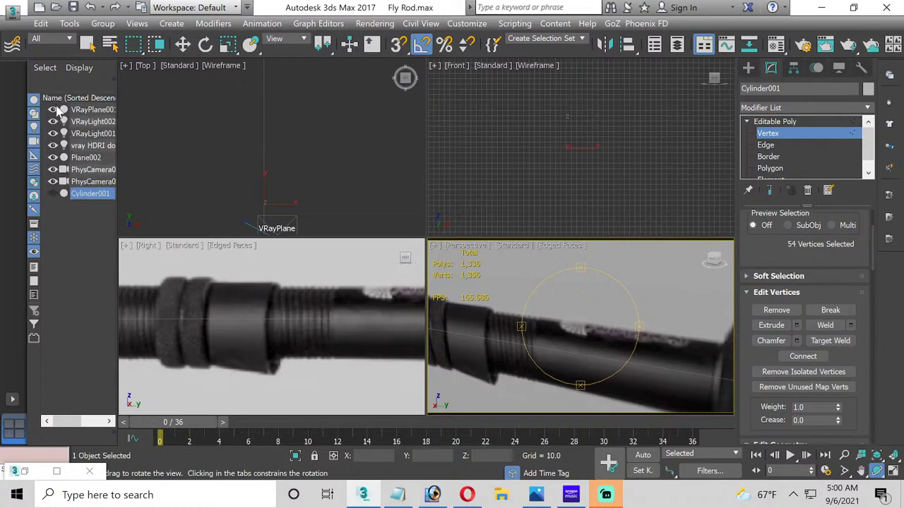
left_click(51, 98)
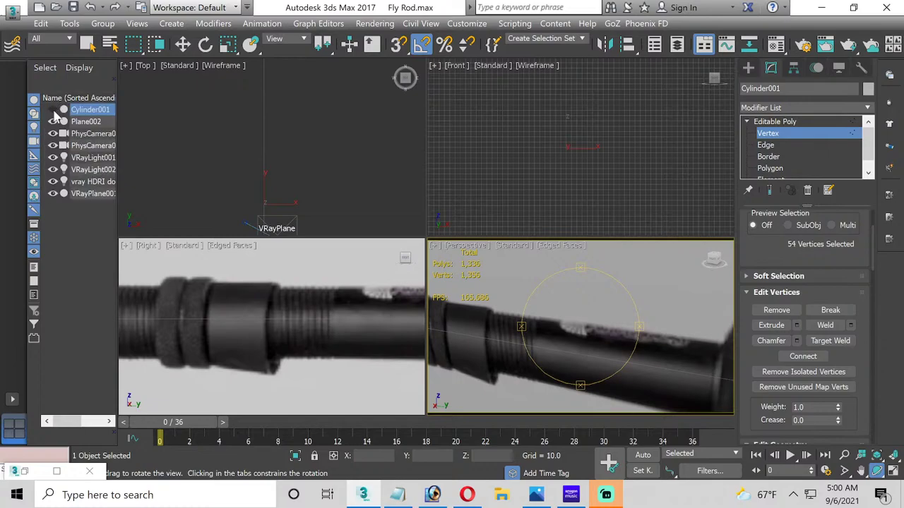
left_click(53, 110)
left_click(53, 110)
left_click(53, 110)
left_click(53, 109)
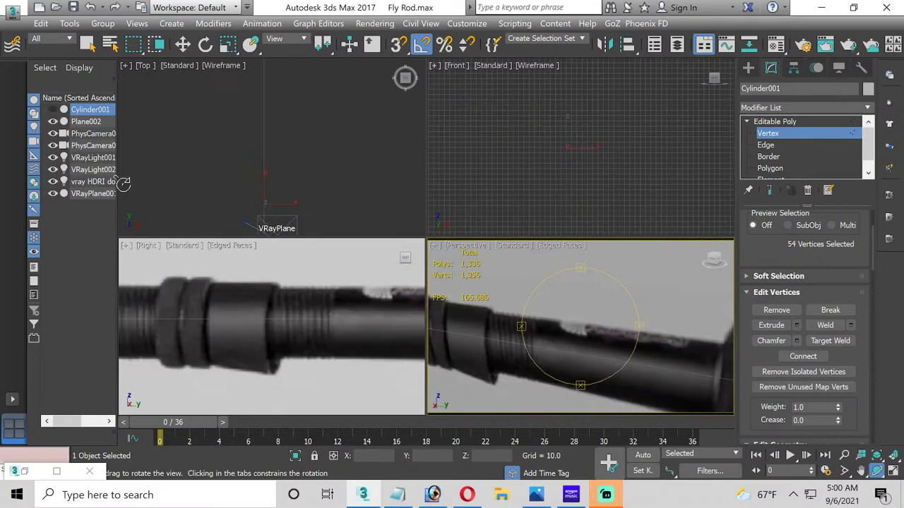
left_click(53, 110)
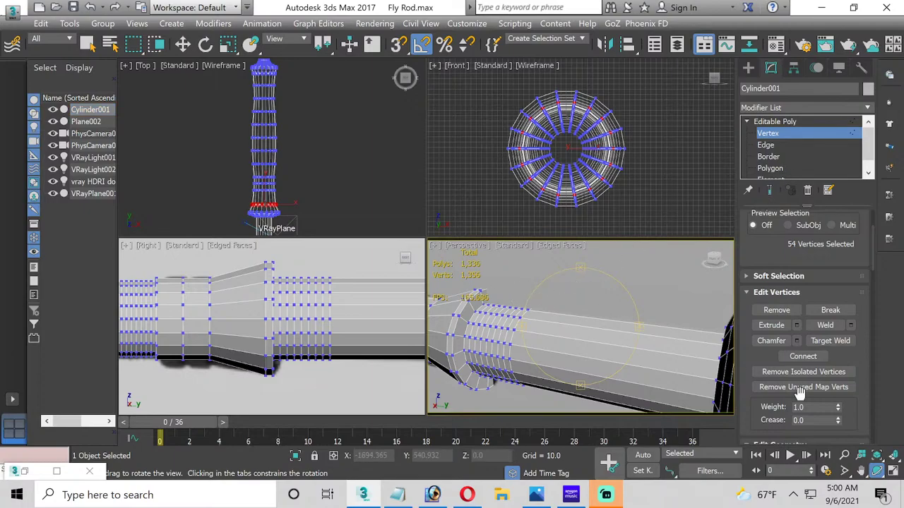
left_click(892, 472)
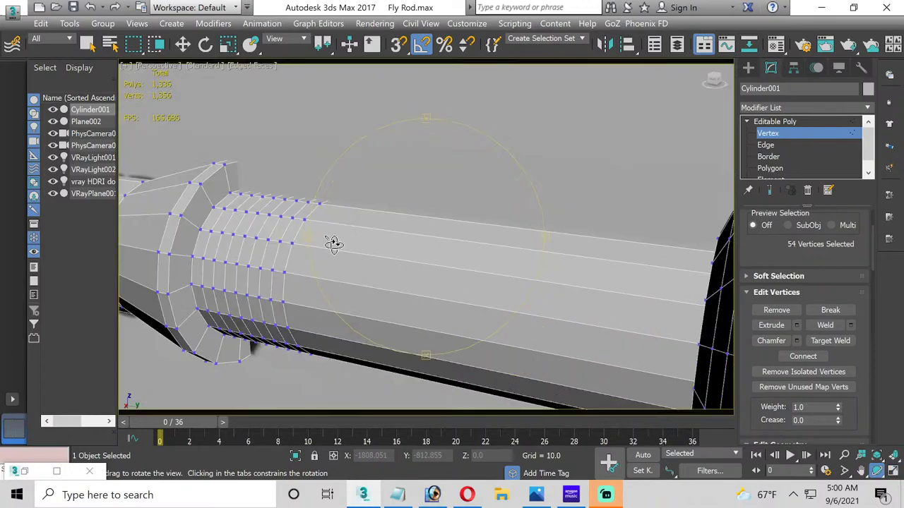
left_click(890, 470)
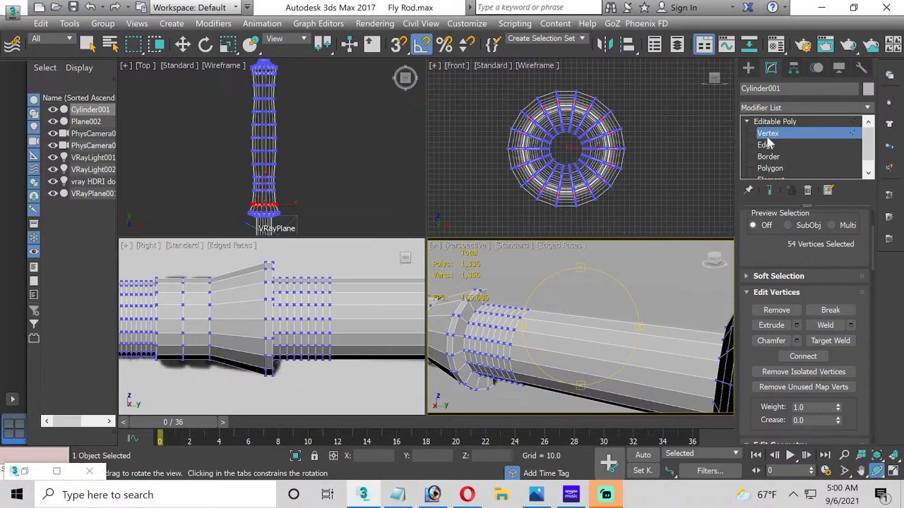
Step: In the Right view, scale the grip block's two front edge loops down to 80%
left_click(182, 44)
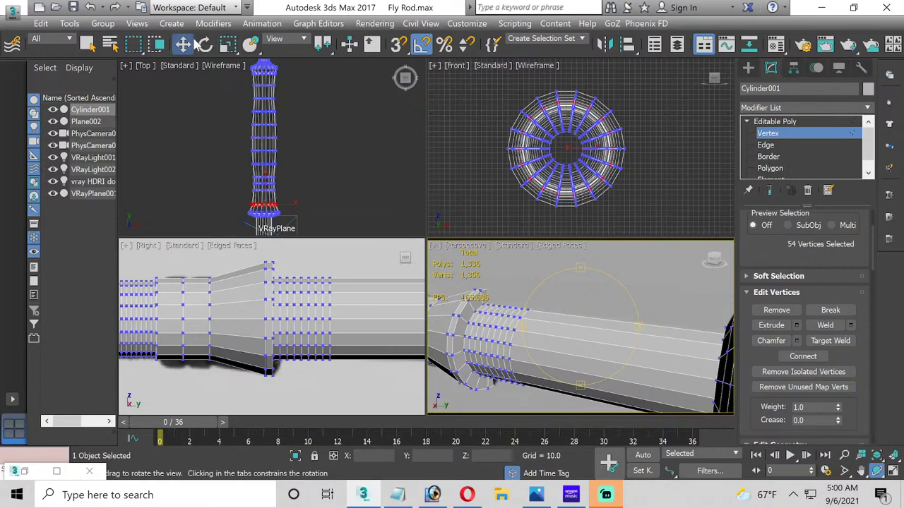
left_click(892, 470)
middle_click_drag(455, 163, 319, 190)
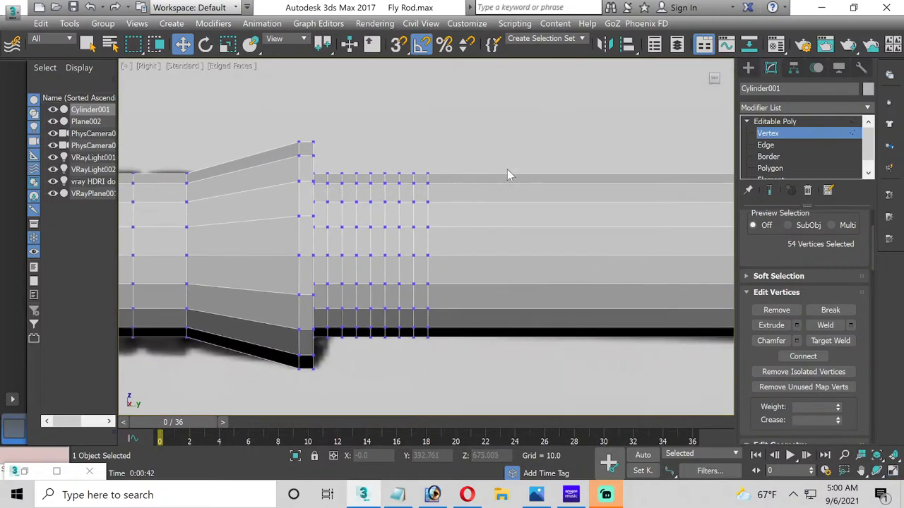
left_click(769, 145)
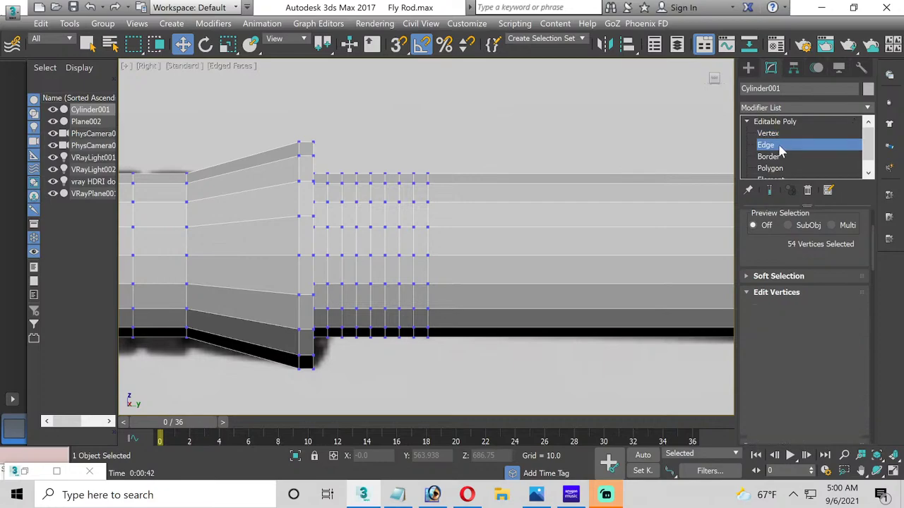
double_click(313, 162)
left_click(227, 44)
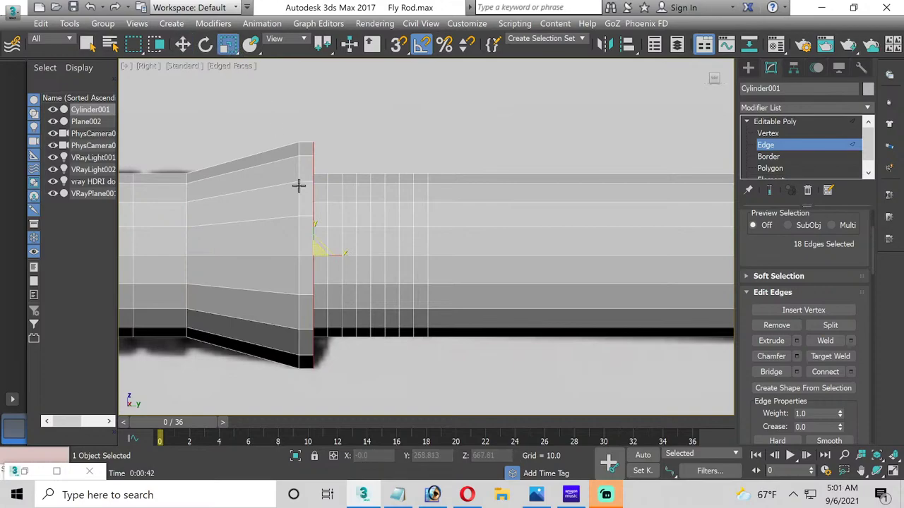
left_click_drag(317, 250, 318, 259)
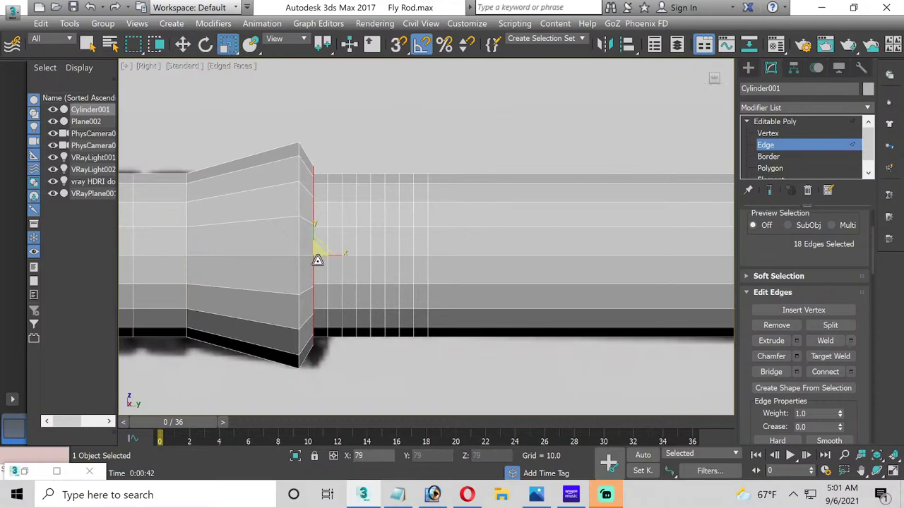
double_click(299, 176)
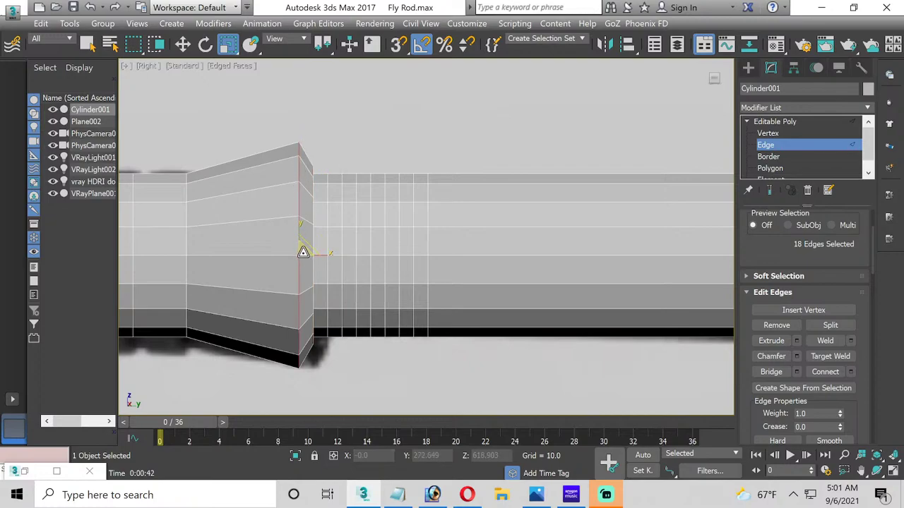
left_click_drag(303, 252, 313, 263)
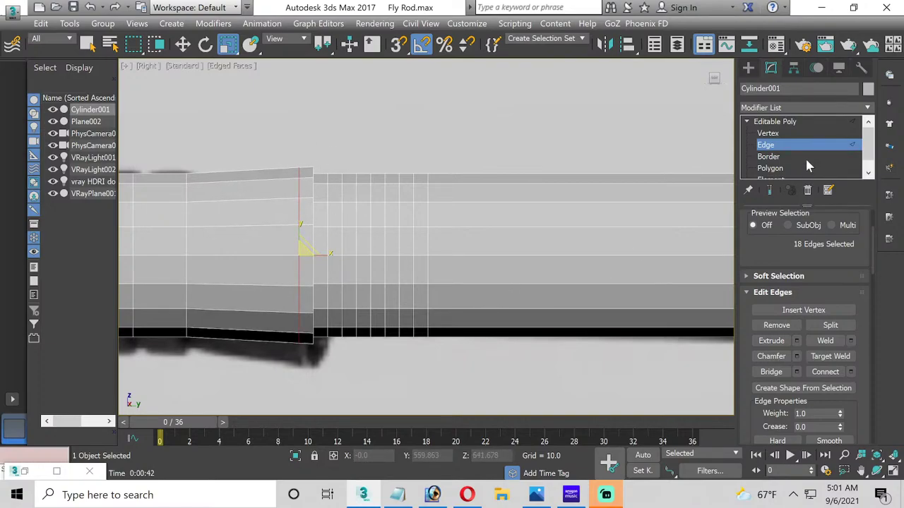
Step: At Polygon level, marquee-select the band of faces along the block's underside
left_click(775, 168)
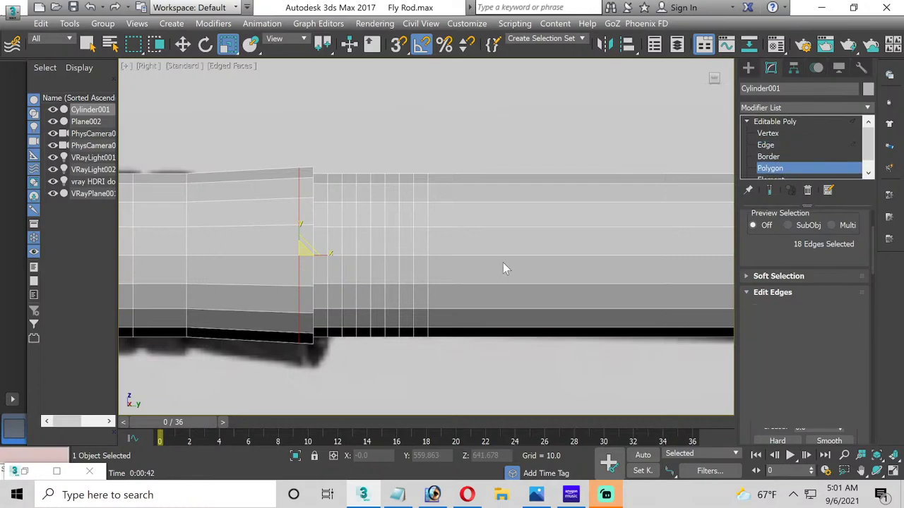
left_click(287, 336)
left_click(305, 340)
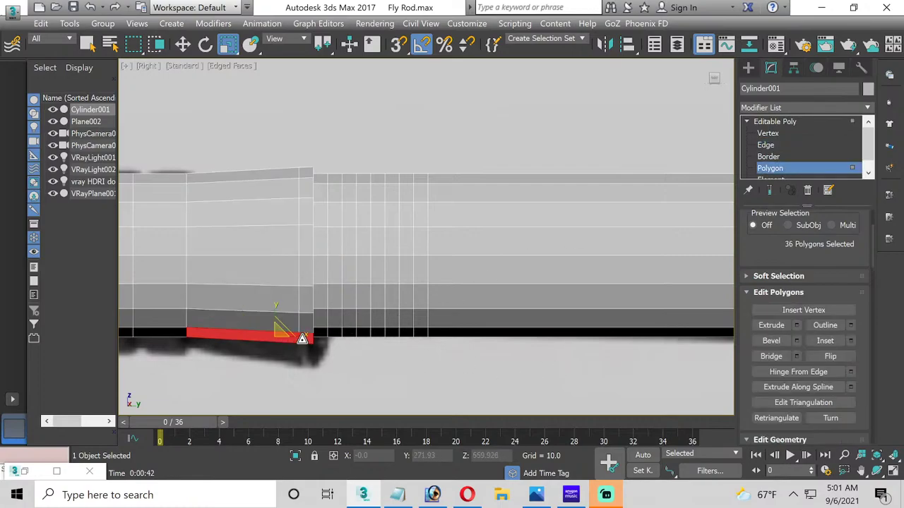
left_click_drag(301, 339, 307, 358)
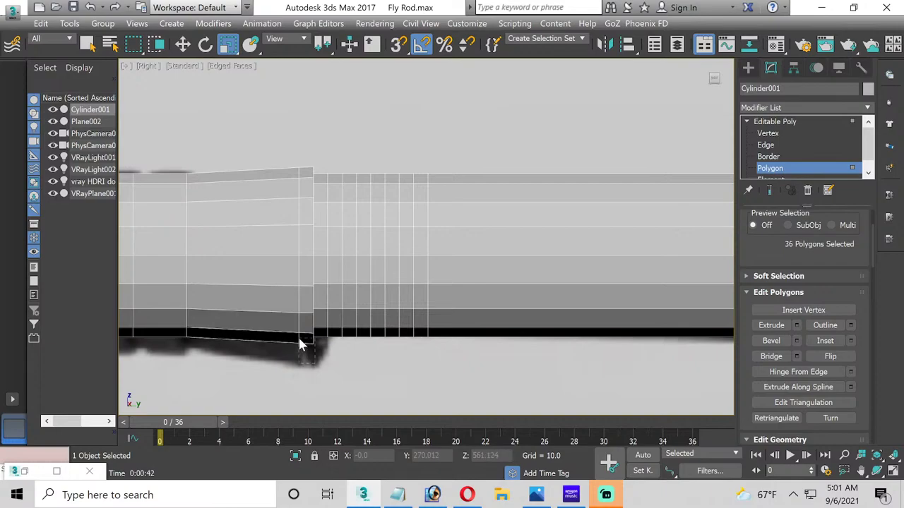
left_click_drag(298, 339, 272, 364)
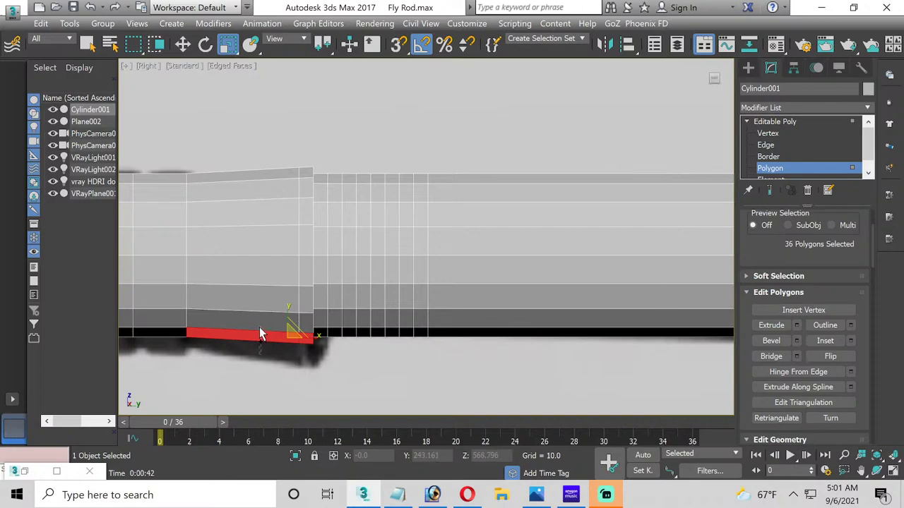
left_click_drag(259, 329, 286, 342)
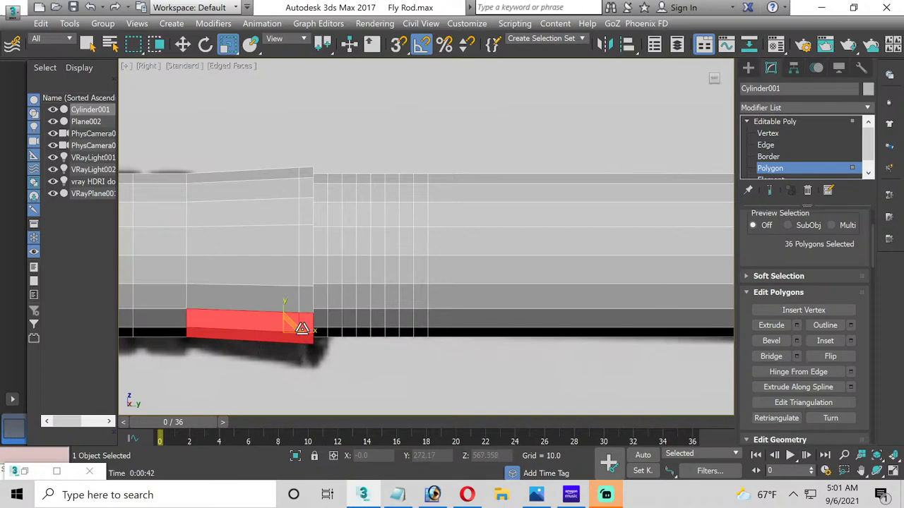
left_click(892, 472)
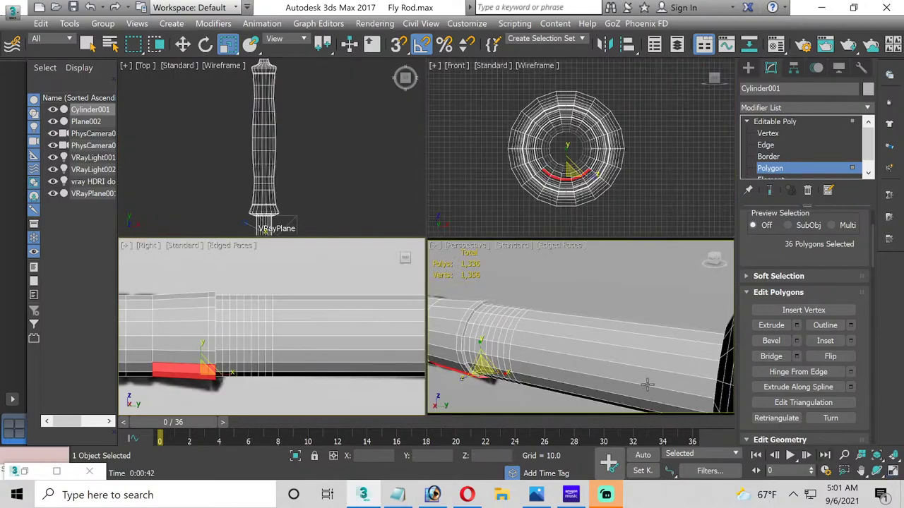
left_click(893, 473)
Step: Orbit around to check the selected underside faces, then move them up slightly
middle_click_drag(369, 322, 473, 180)
scroll(339, 221, "up", 2)
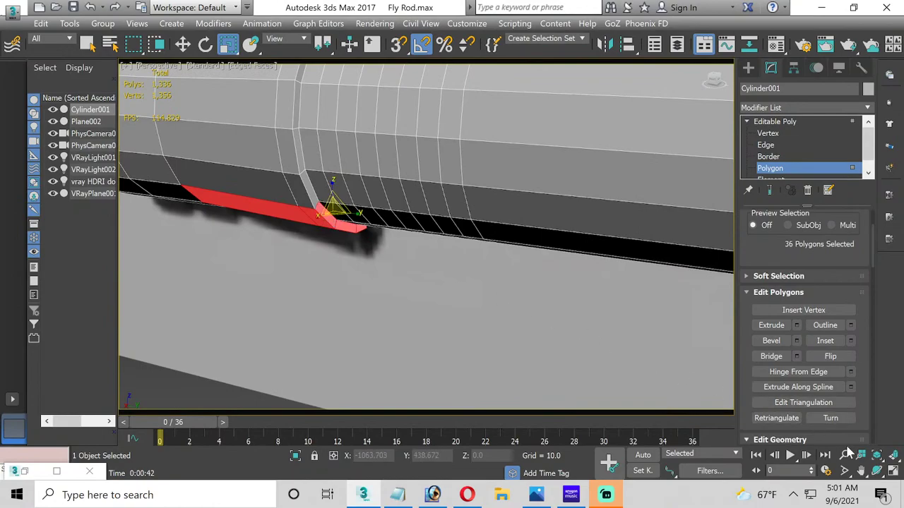
left_click(876, 471)
left_click_drag(391, 265, 206, 206)
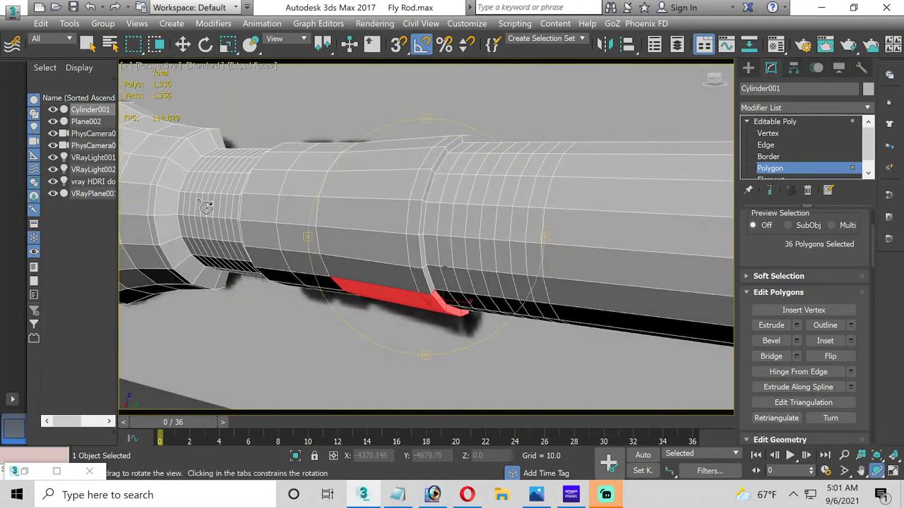
scroll(311, 228, "down", 5)
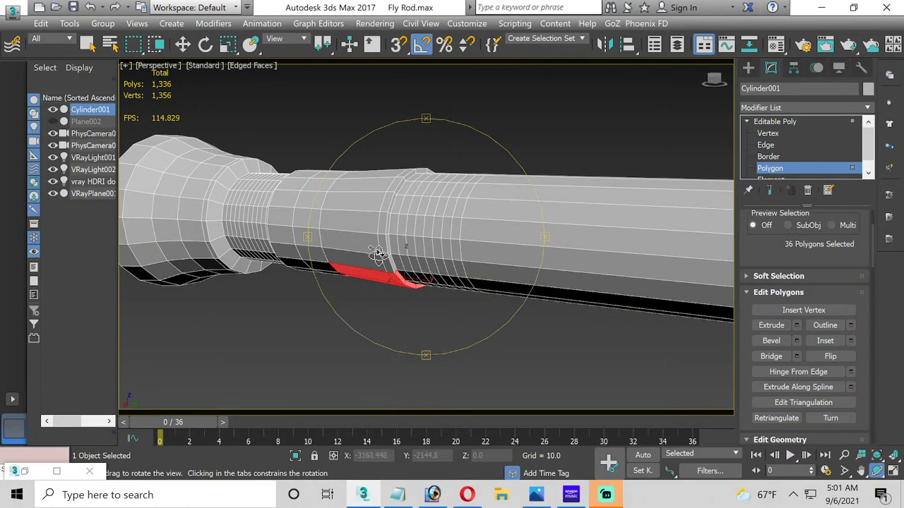
left_click_drag(420, 290, 304, 245)
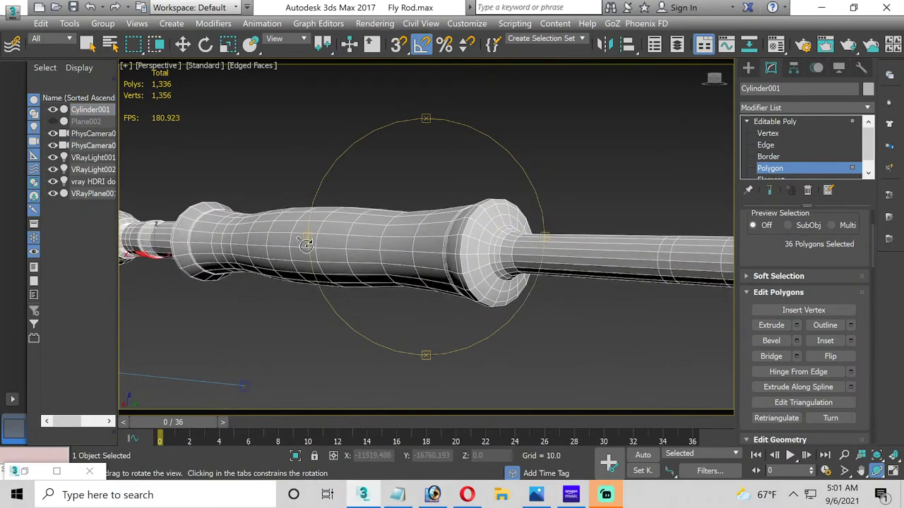
left_click_drag(398, 251, 310, 221)
scroll(325, 226, "up", 2)
scroll(536, 282, "up", 2)
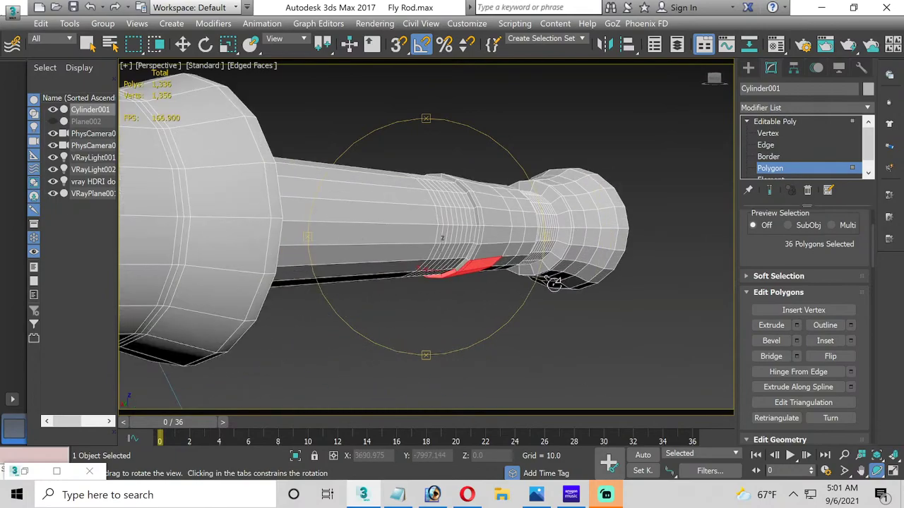
scroll(452, 226, "up", 2)
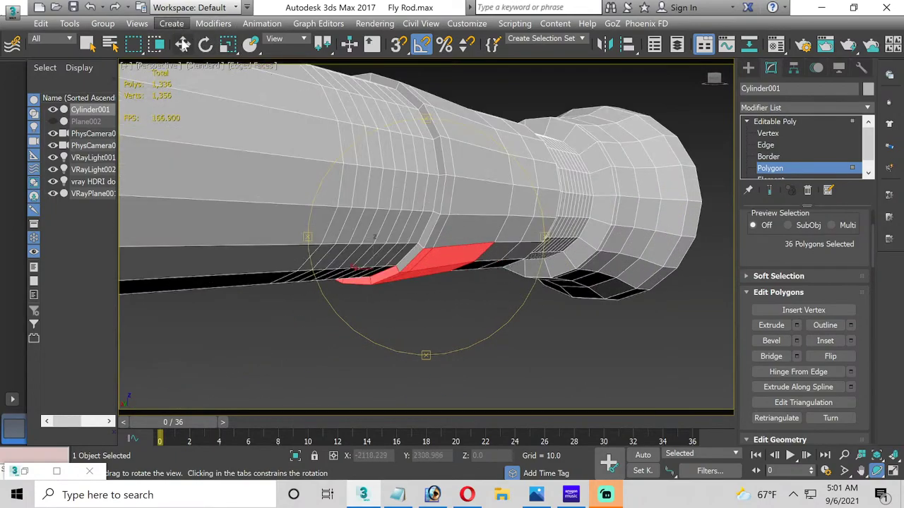
left_click(182, 44)
left_click_drag(414, 265, 413, 252)
middle_click_drag(397, 321, 402, 297)
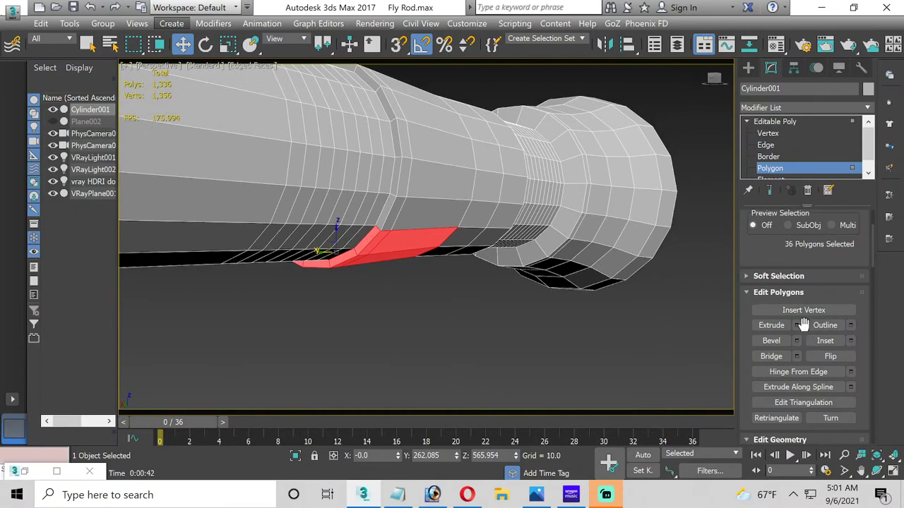
Step: Extrude the 36 underside faces as a group by 20.992 to form the foot block
left_click(797, 326)
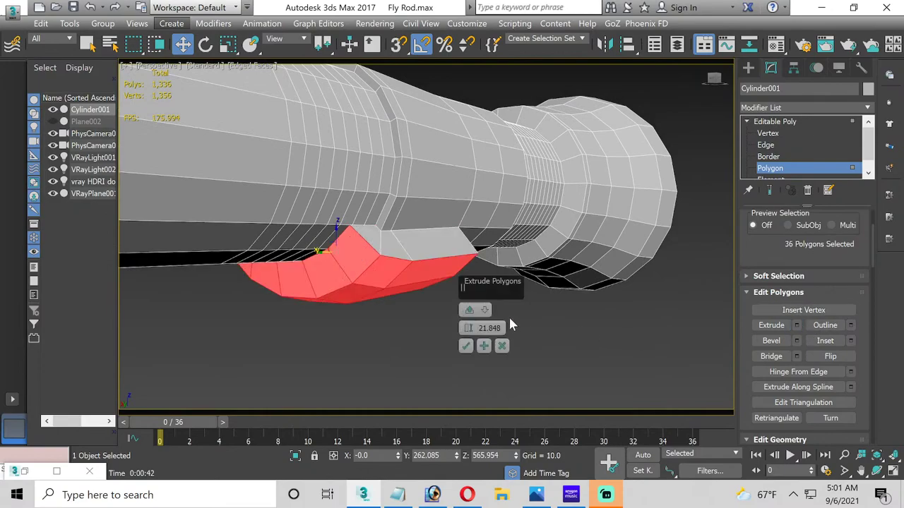
left_click(471, 310)
left_click(471, 310)
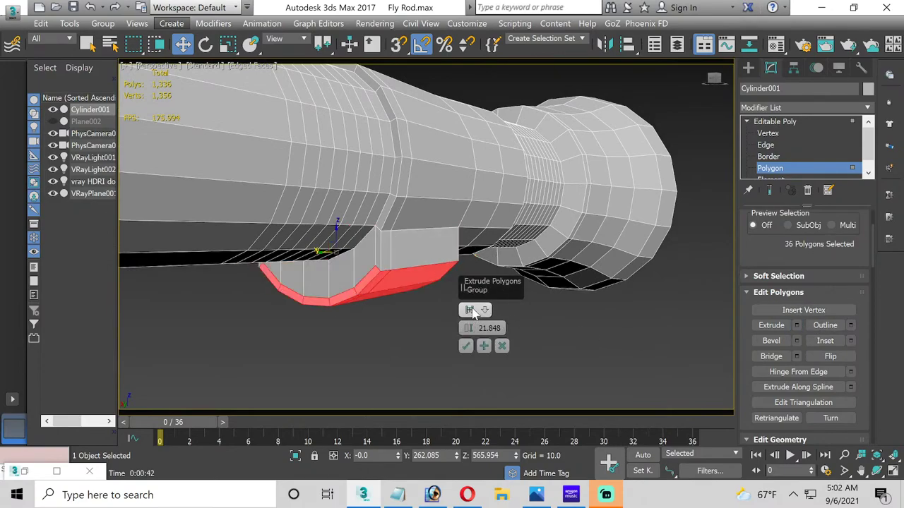
left_click_drag(469, 323, 454, 339)
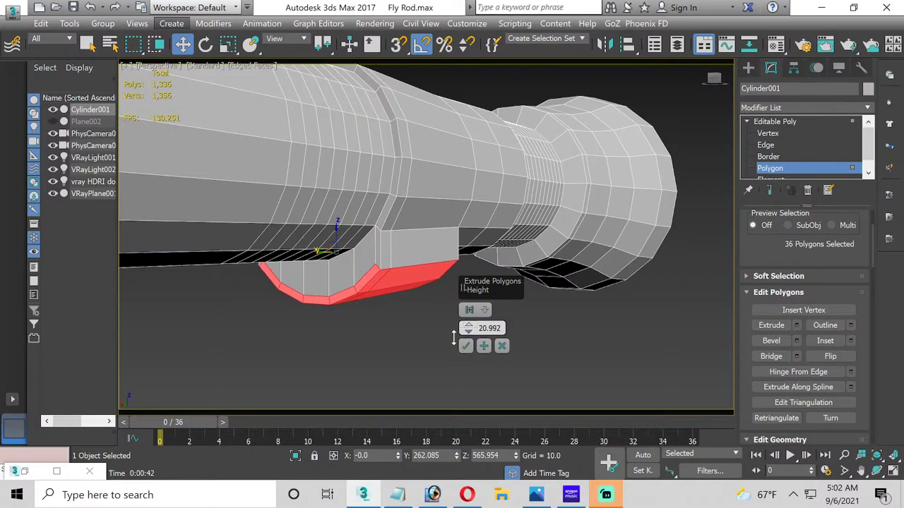
left_click(53, 121)
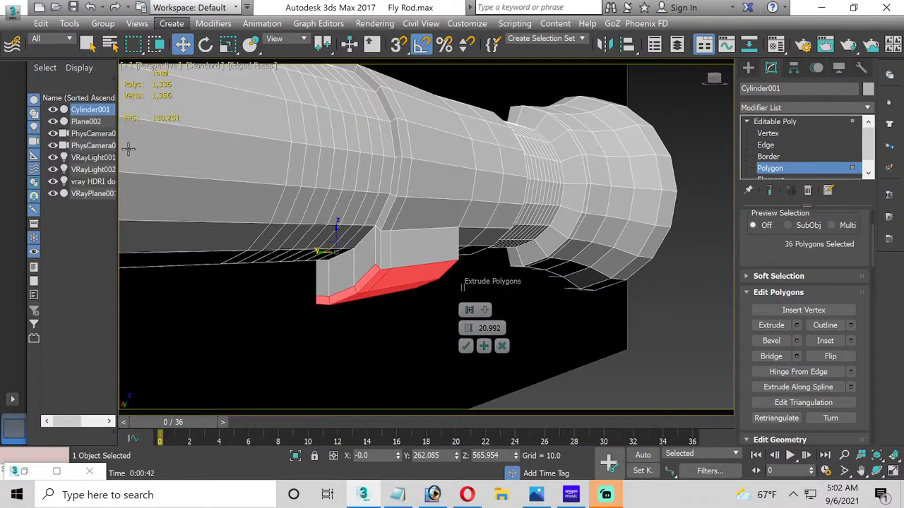
left_click(892, 471)
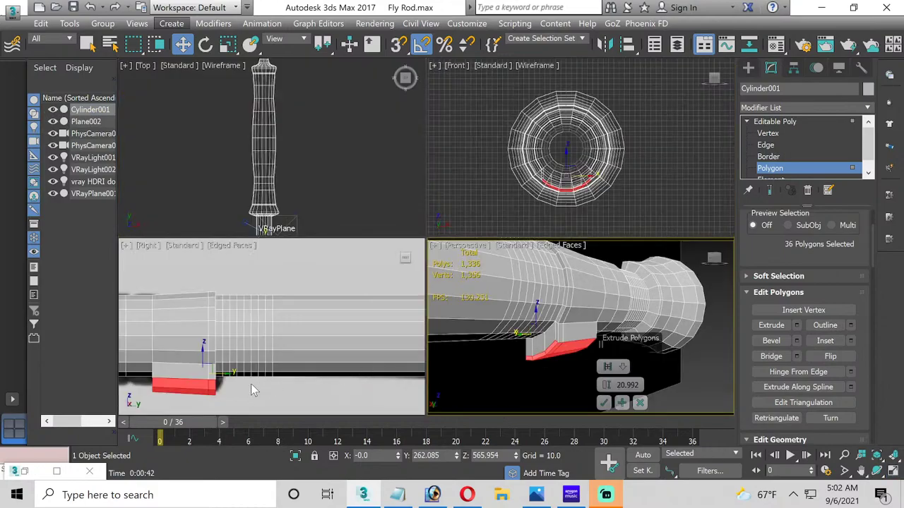
middle_click_drag(250, 383, 269, 350)
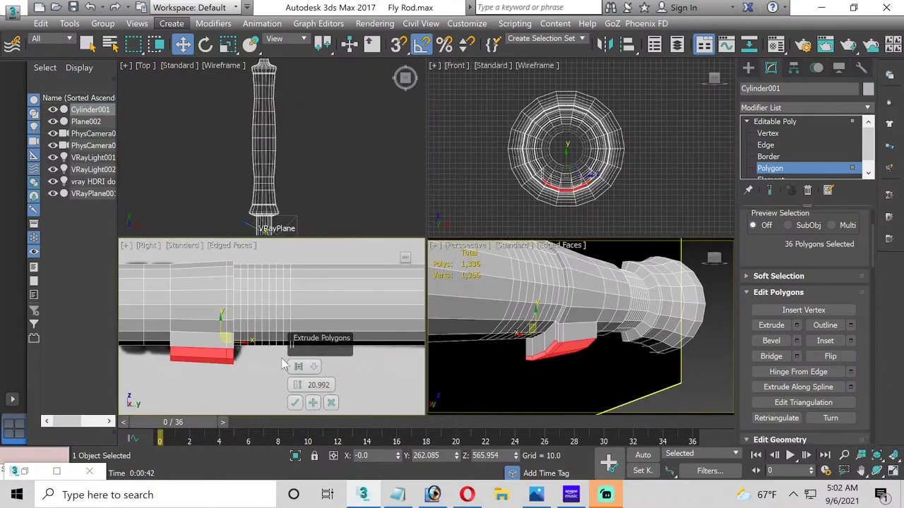
left_click(296, 402)
Step: Switch to Vertex level and orbit the maximized Perspective view around the foot block
left_click(766, 134)
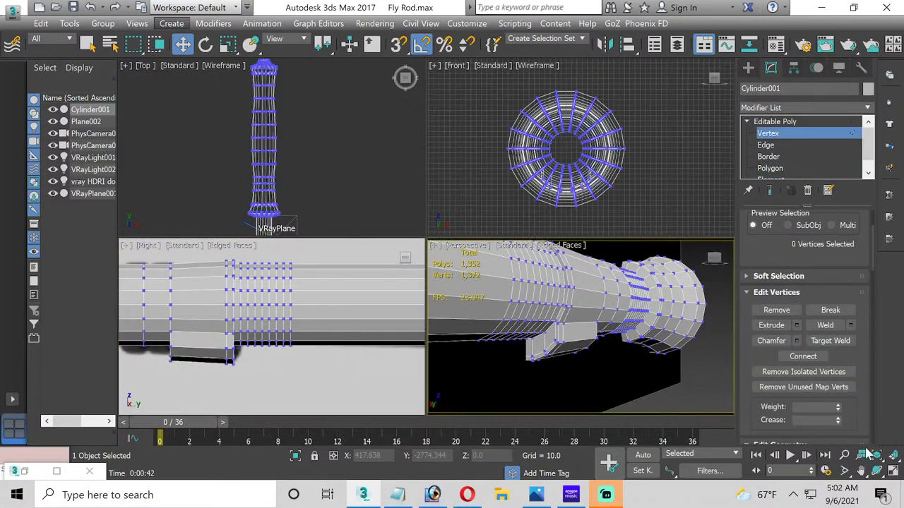
left_click(892, 472)
left_click(876, 470)
left_click_drag(473, 303, 443, 287)
Step: Make the 02 - Default material 2-Sided in the Material Editor
key("m")
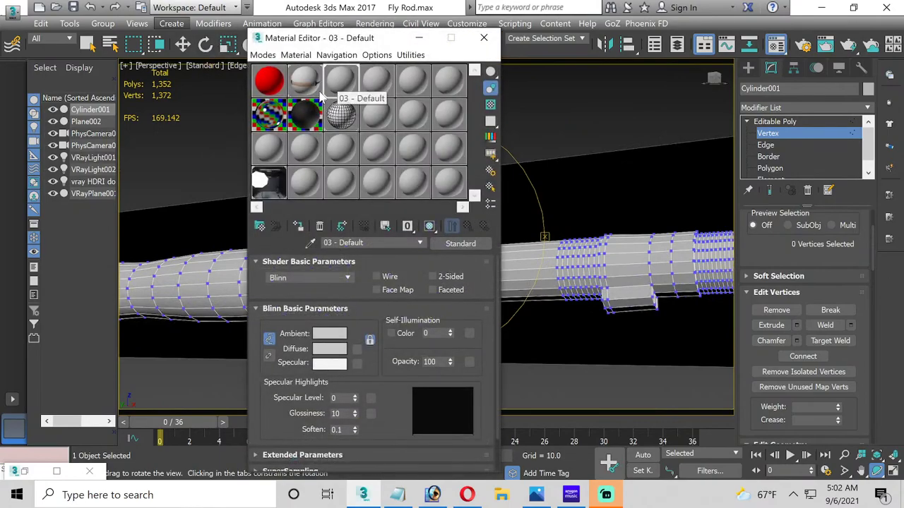
left_click(319, 94)
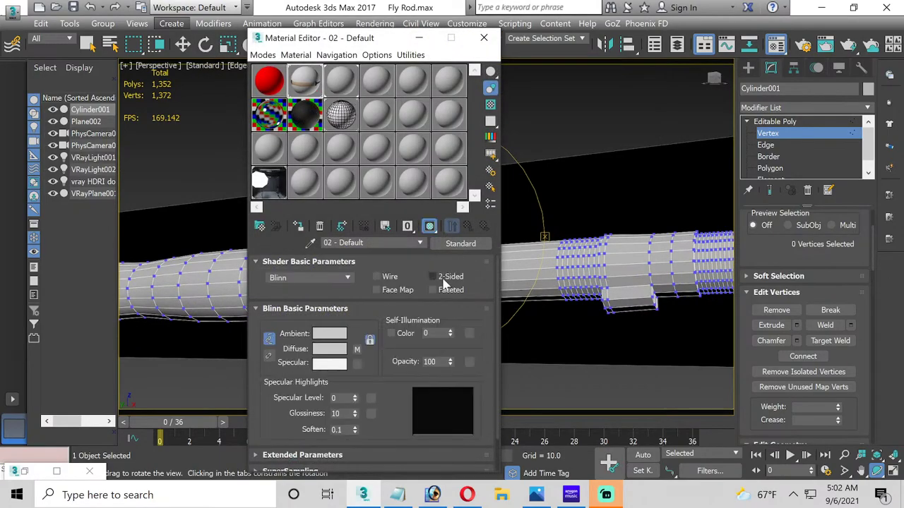
left_click(432, 277)
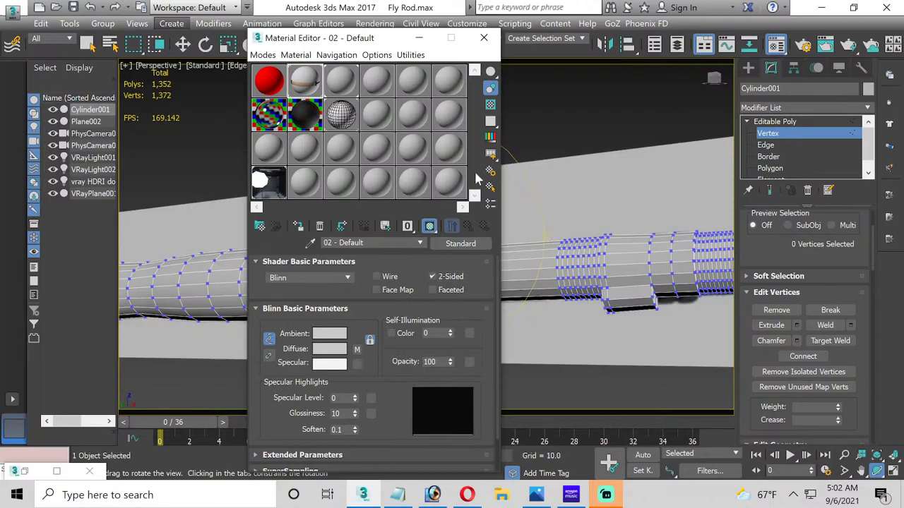
left_click(483, 37)
Step: Target Weld the stray vertices at one end of the foot block onto their neighbours
left_click_drag(441, 265, 419, 221)
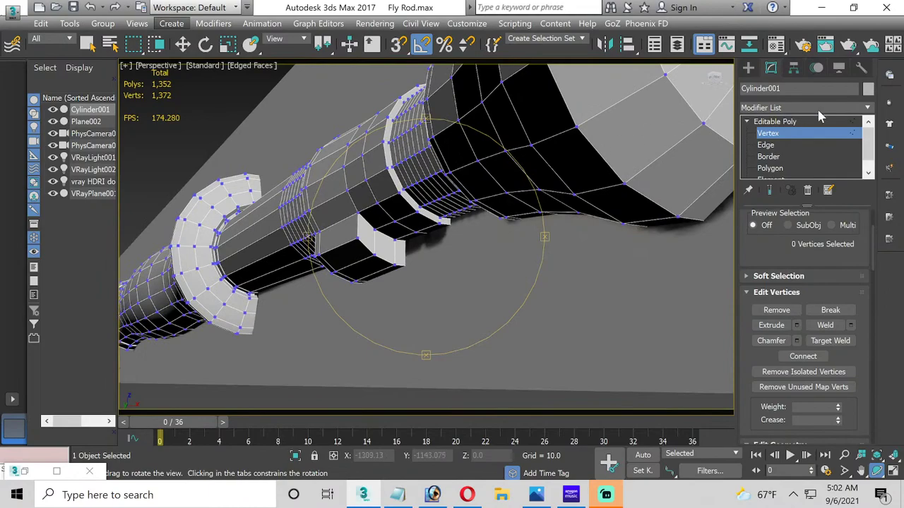
left_click(826, 342)
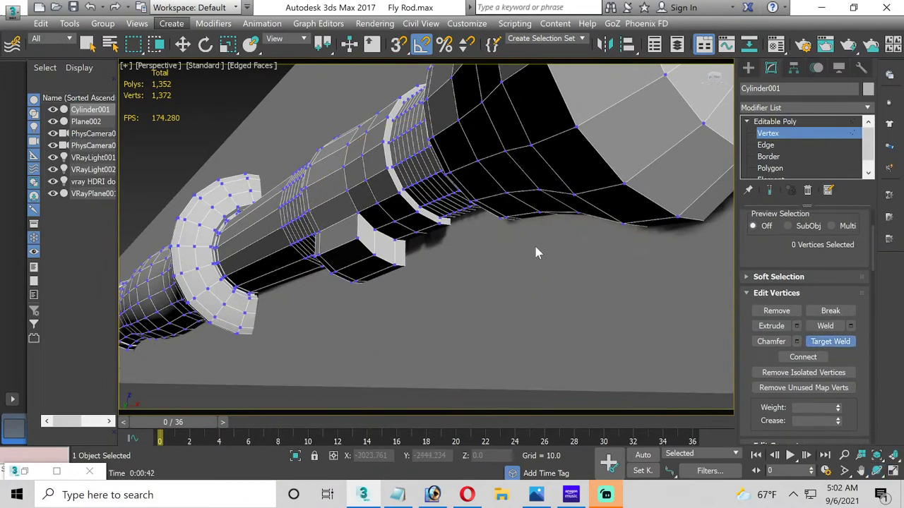
left_click(358, 214)
left_click(369, 262)
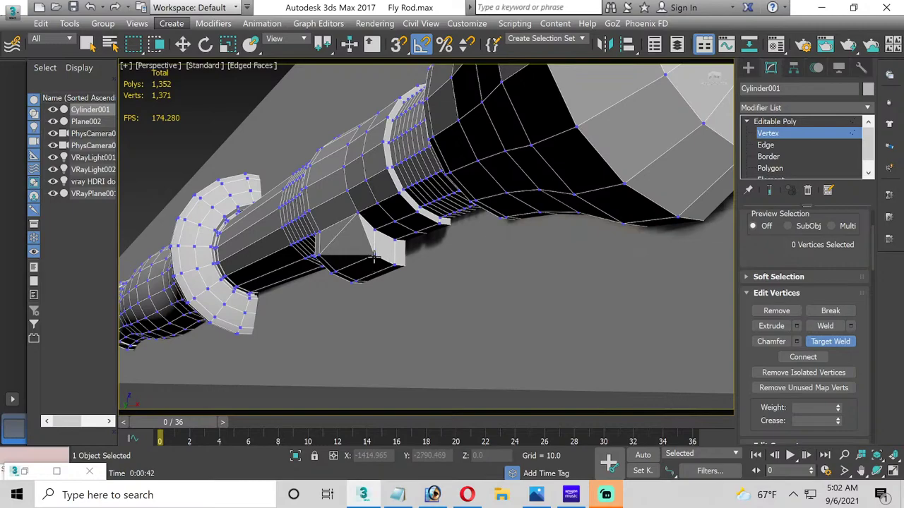
left_click(375, 232)
left_click(386, 265)
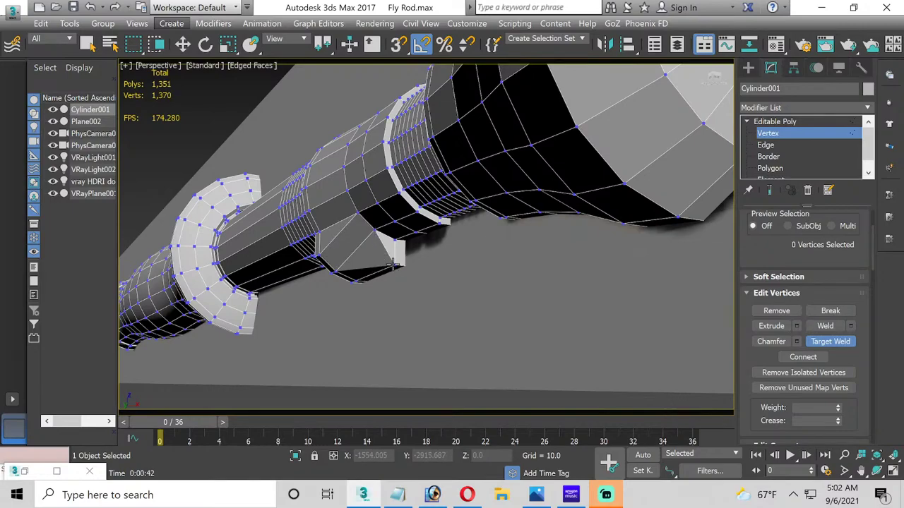
left_click(393, 238)
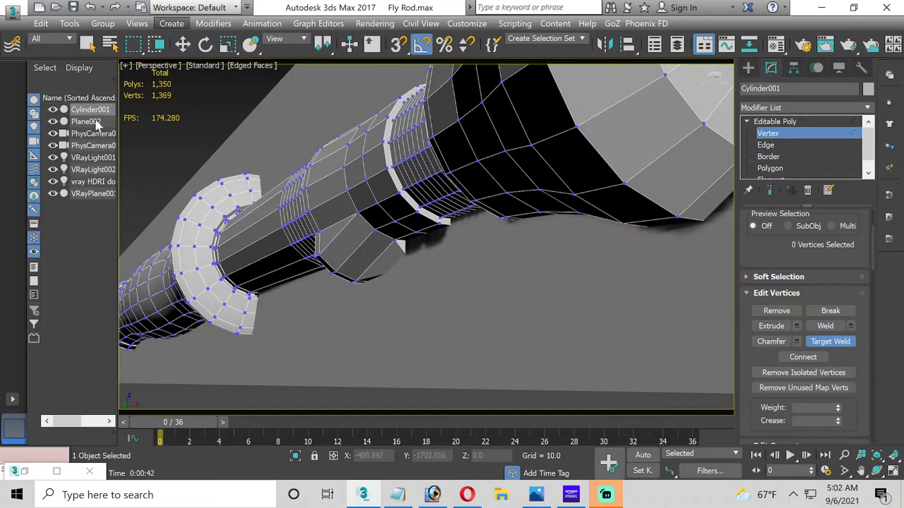
left_click(54, 122)
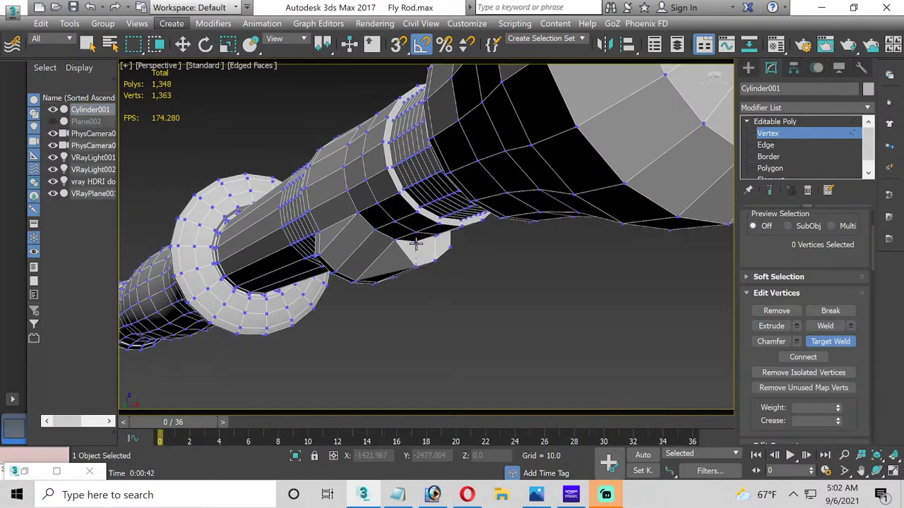
left_click(417, 243)
left_click(433, 262)
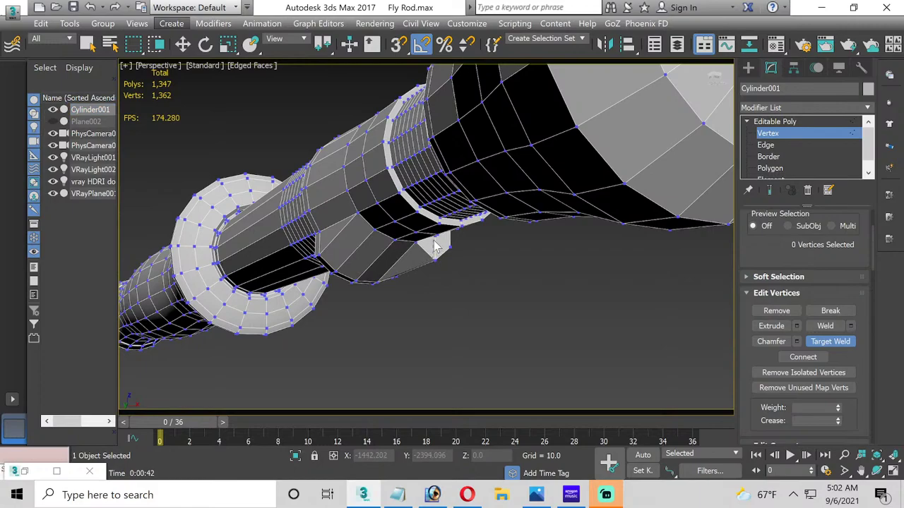
left_click(434, 238)
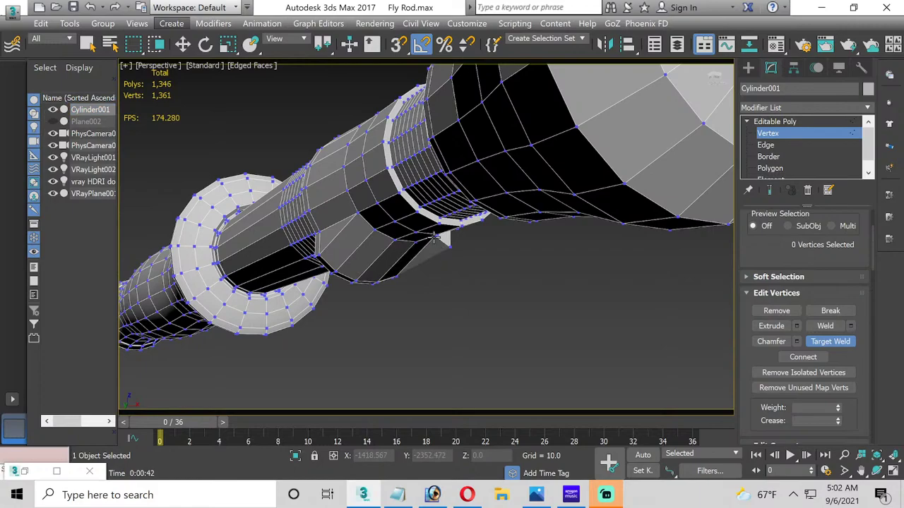
Step: Orbit to the block's other end and Target Weld its two stray vertices
left_click(876, 471)
left_click_drag(414, 297, 353, 291)
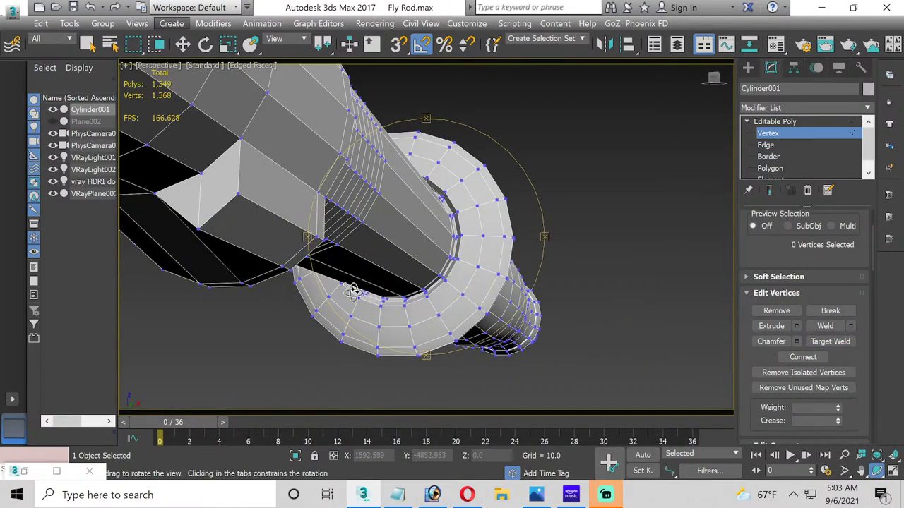
left_click(838, 341)
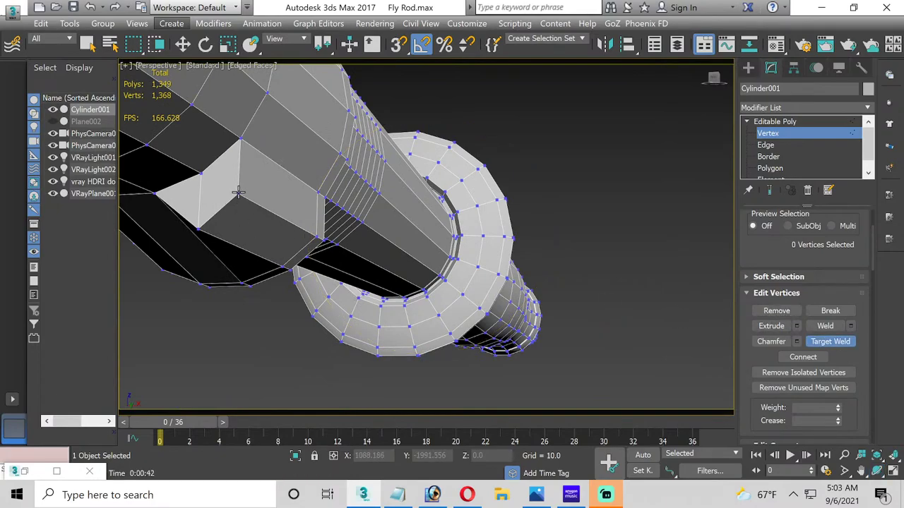
left_click(240, 139)
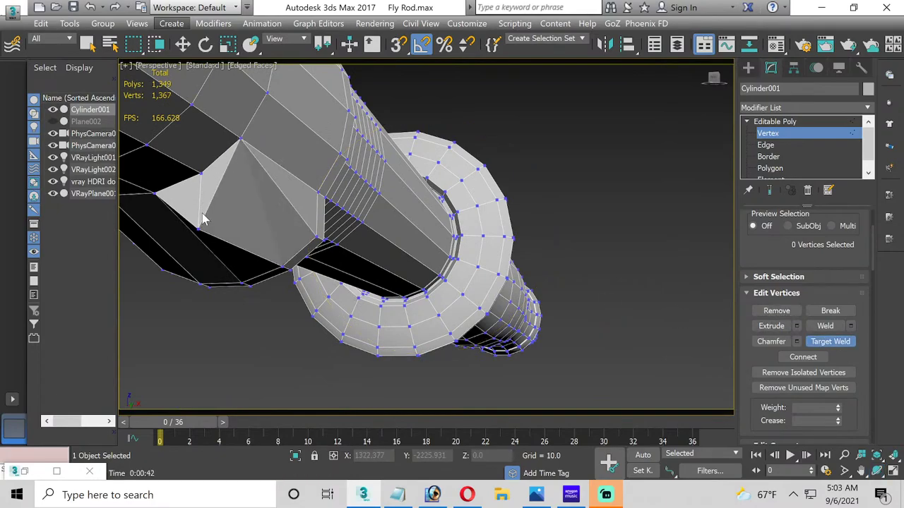
left_click(201, 175)
middle_click_drag(220, 189, 311, 238, "alt")
left_click(876, 471)
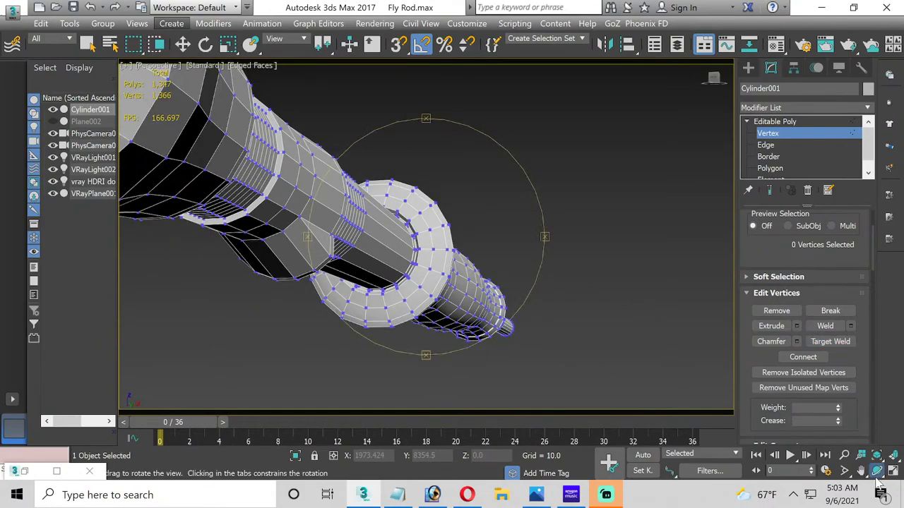
left_click_drag(591, 351, 531, 325)
left_click_drag(417, 292, 267, 330)
scroll(288, 308, "up", 5)
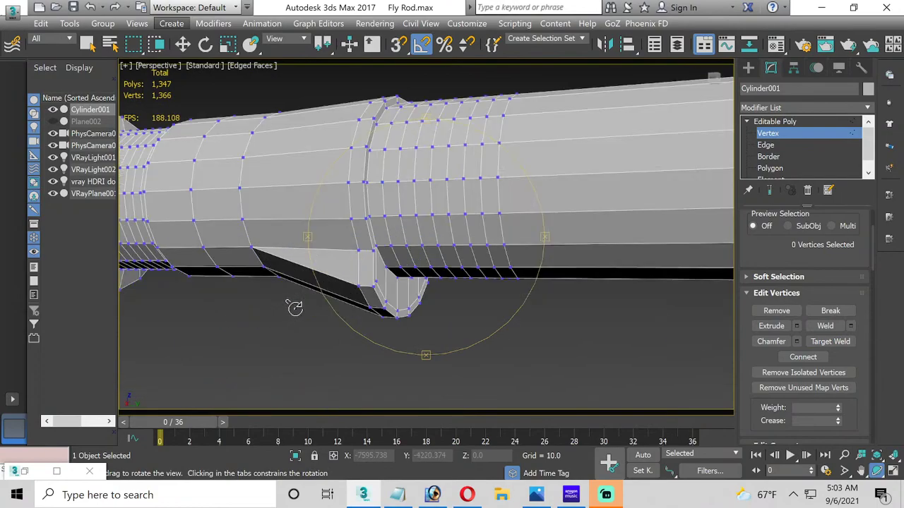
Step: At Edge level, select a lengthwise grip edge and extend it into a full edge ring
left_click(182, 44)
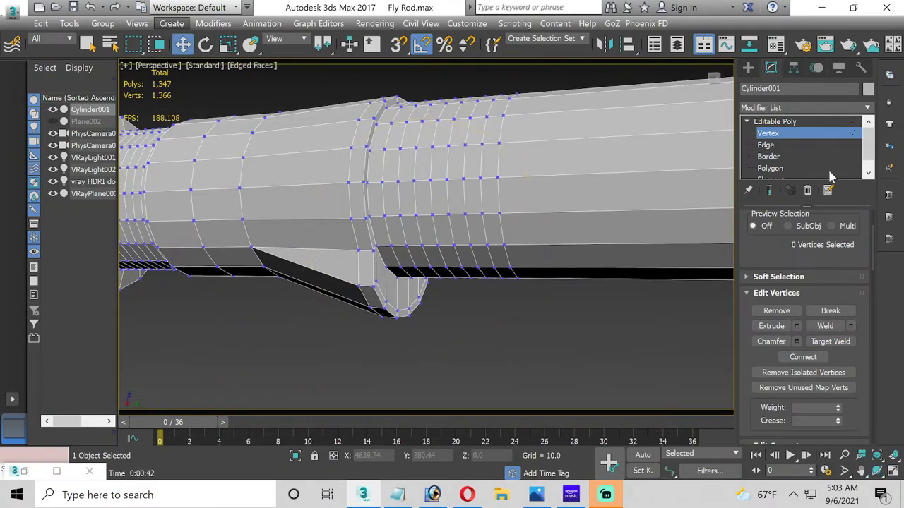
left_click(755, 146)
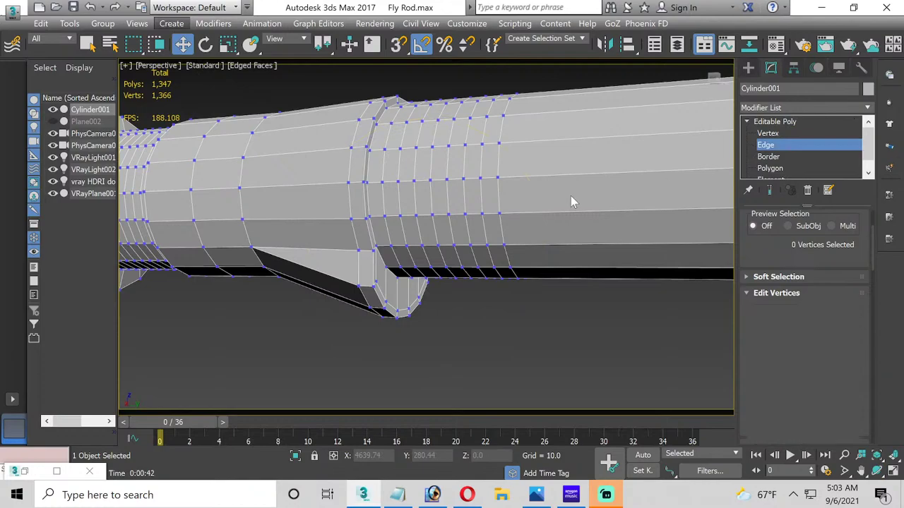
left_click(299, 218)
scroll(779, 313, "up", 3)
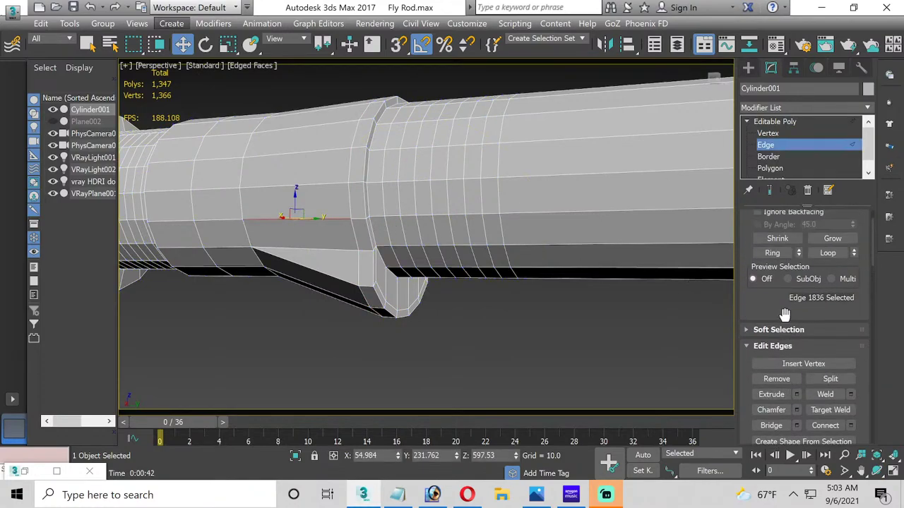
left_click(772, 253)
scroll(772, 253, "down", 2)
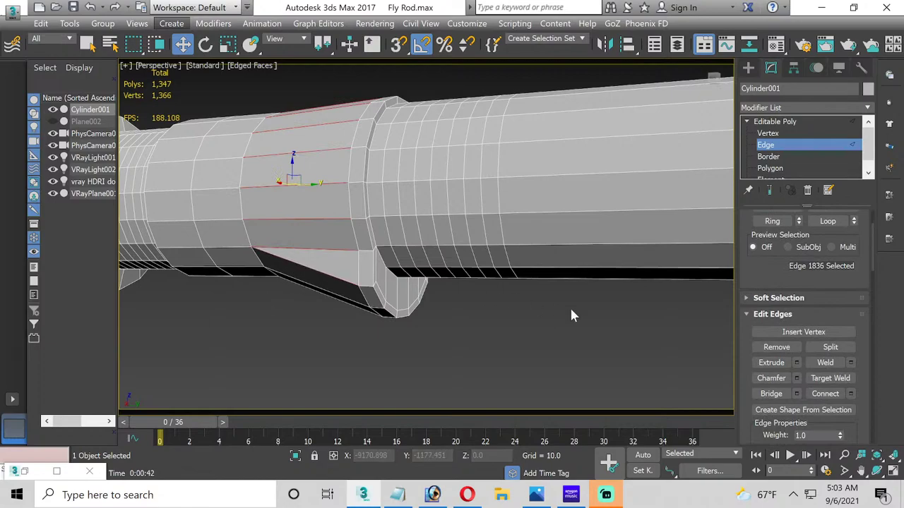
left_click(772, 221)
left_click(893, 471)
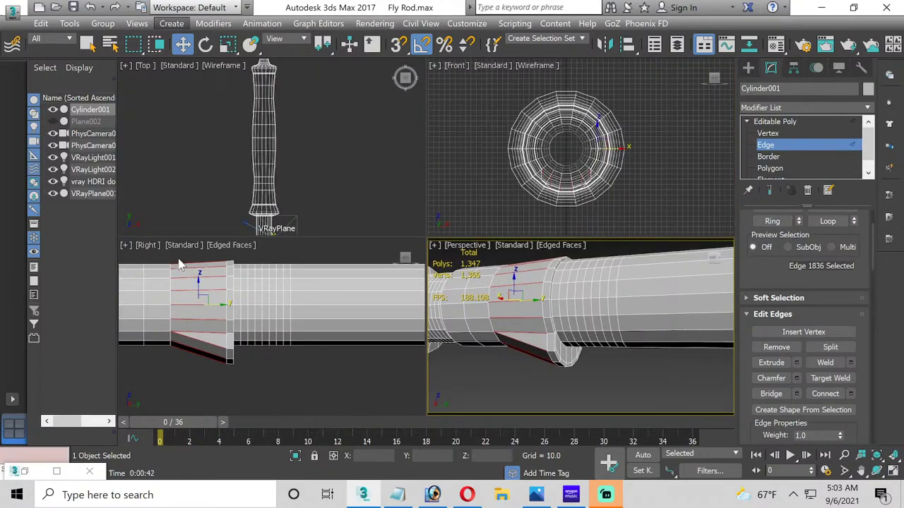
left_click_drag(192, 258, 201, 392)
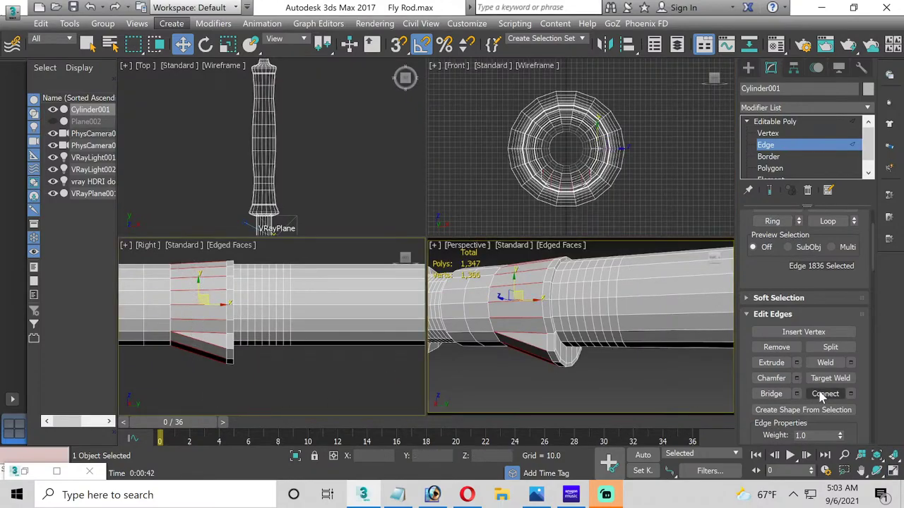
Step: Connect the ring edges with 2 new loops at pinch 71 and maximize the Perspective view
left_click(850, 393)
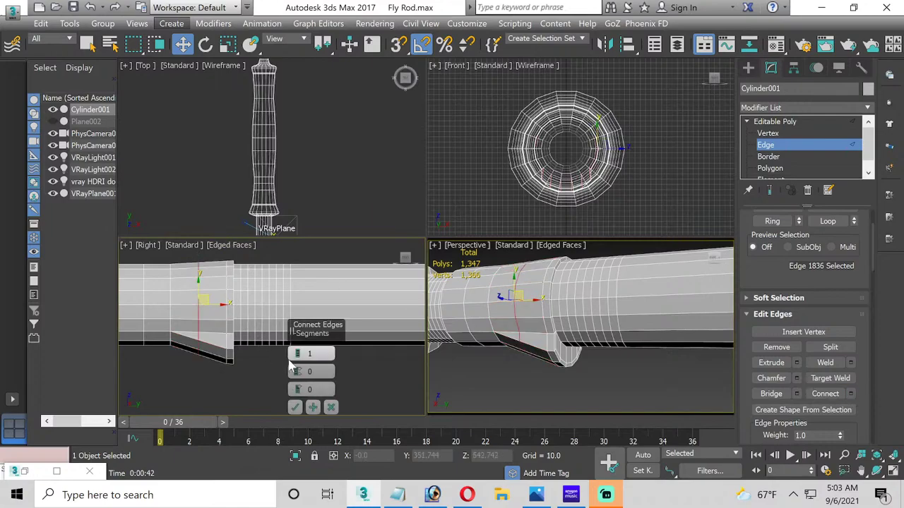
left_click(300, 352)
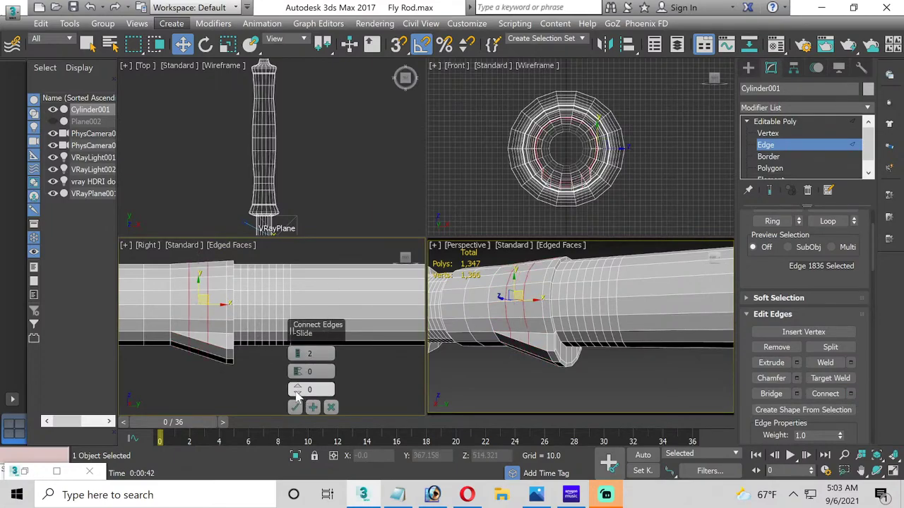
left_click(297, 369)
left_click(297, 369)
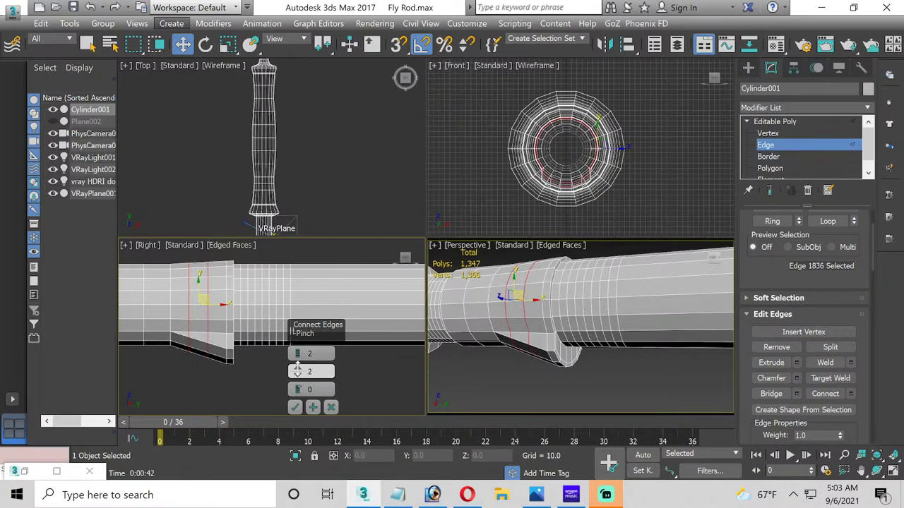
left_click_drag(297, 369, 303, 245)
left_click(294, 408)
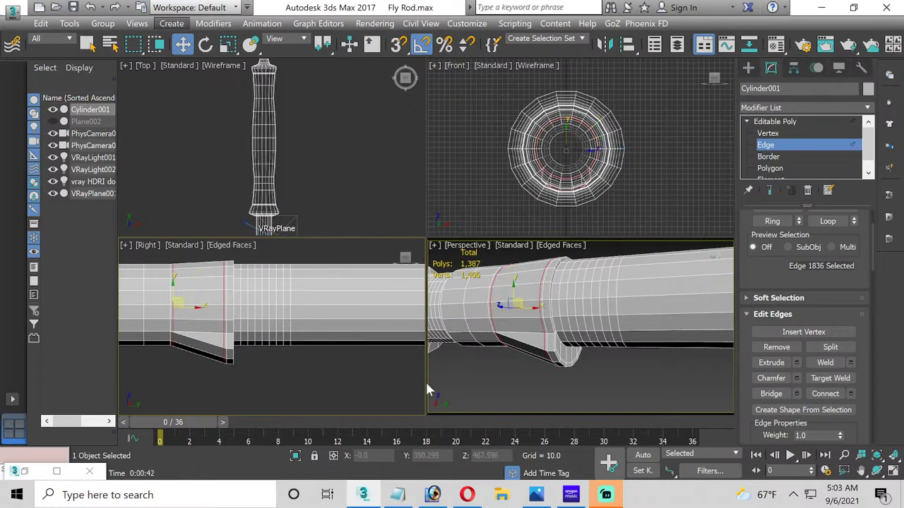
left_click(576, 363)
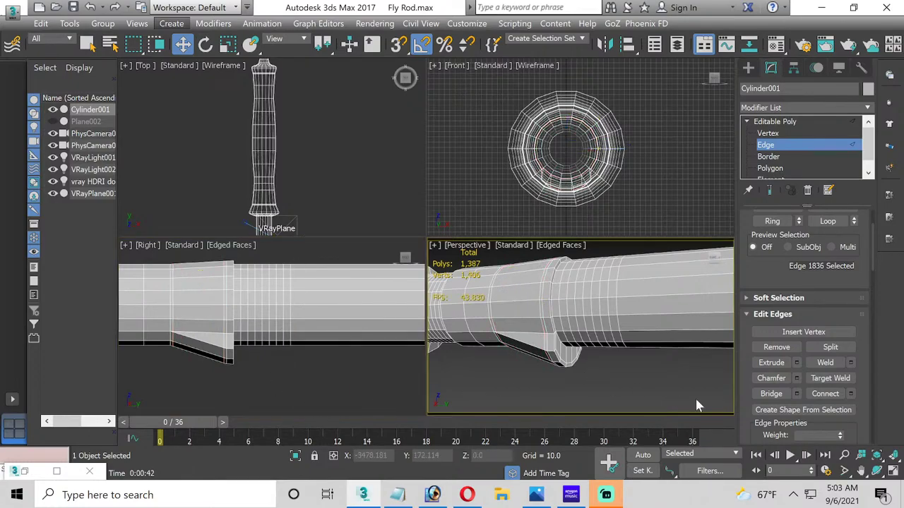
left_click(893, 471)
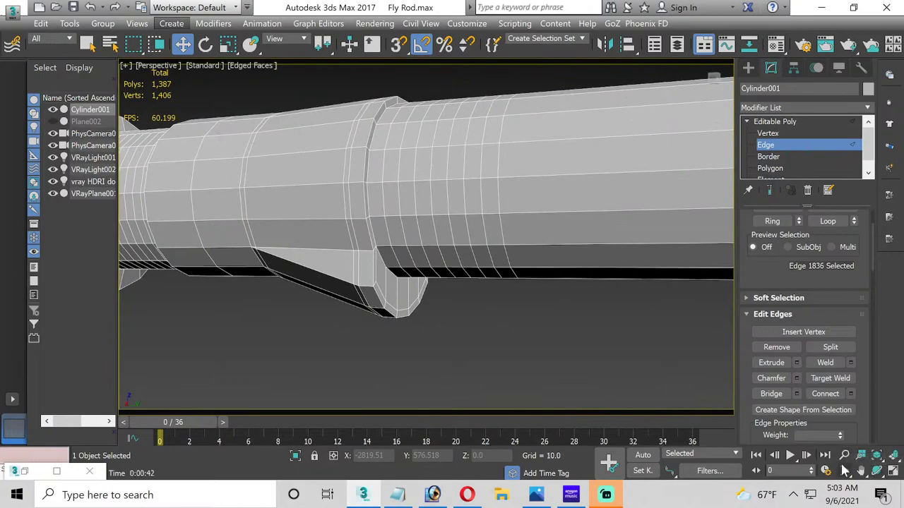
Step: At Polygon level, select the five curved faces on the foot block's front flange
left_click(877, 471)
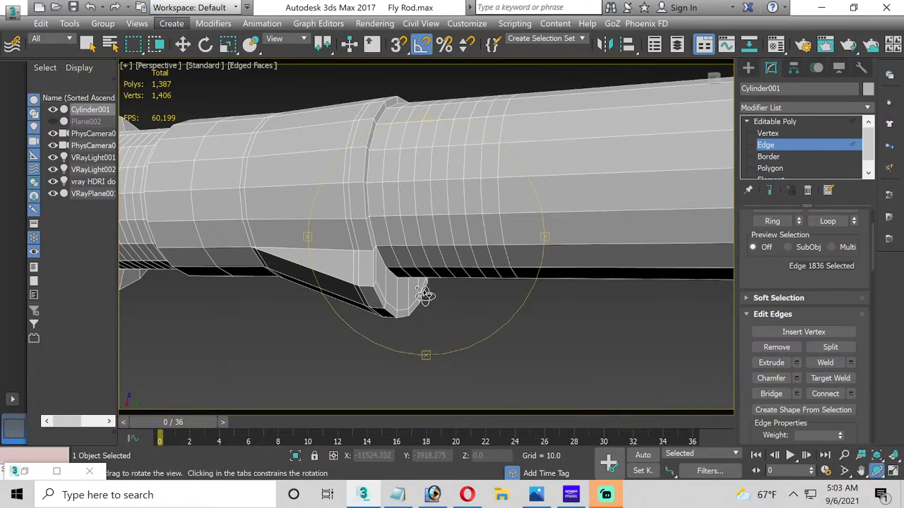
left_click_drag(424, 295, 534, 311)
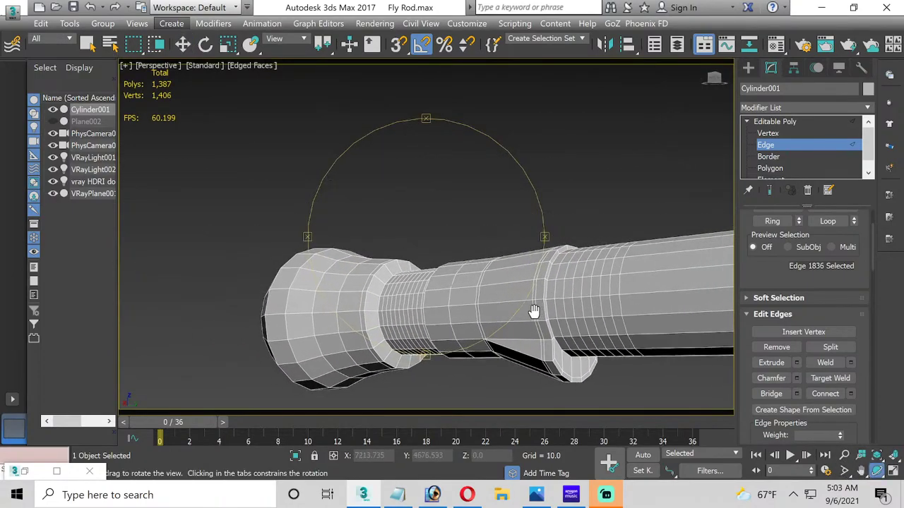
scroll(534, 311, "up", 5)
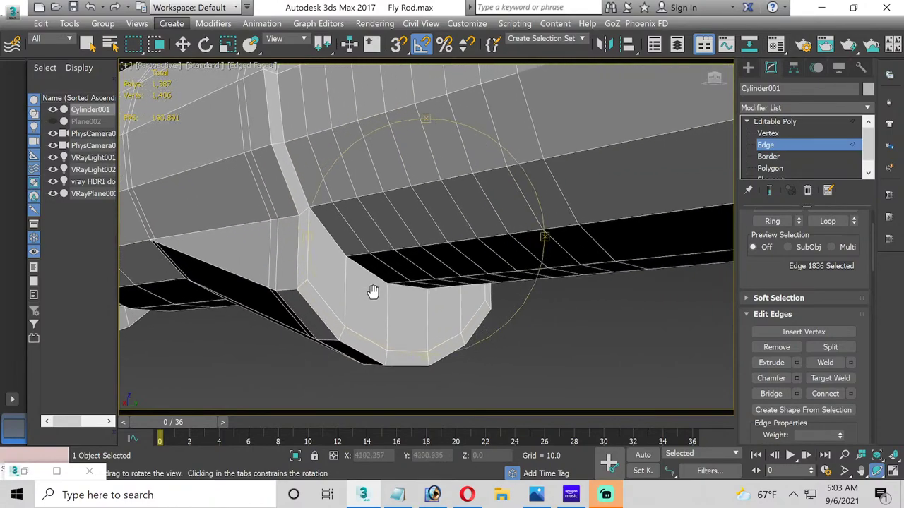
middle_click_drag(373, 292, 346, 277)
left_click(769, 168)
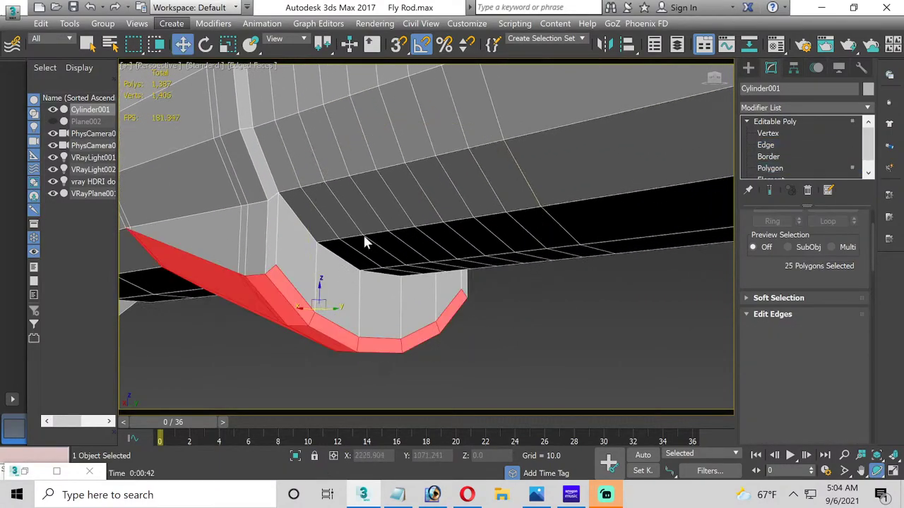
key("w")
left_click(297, 244)
left_click(333, 288, "ctrl")
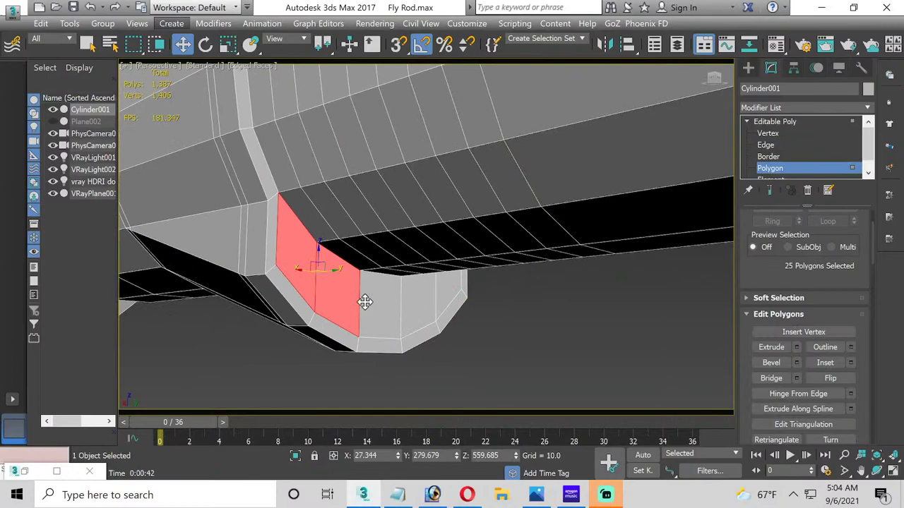
left_click(366, 302, "ctrl")
left_click(414, 300, "ctrl")
left_click(448, 290, "ctrl")
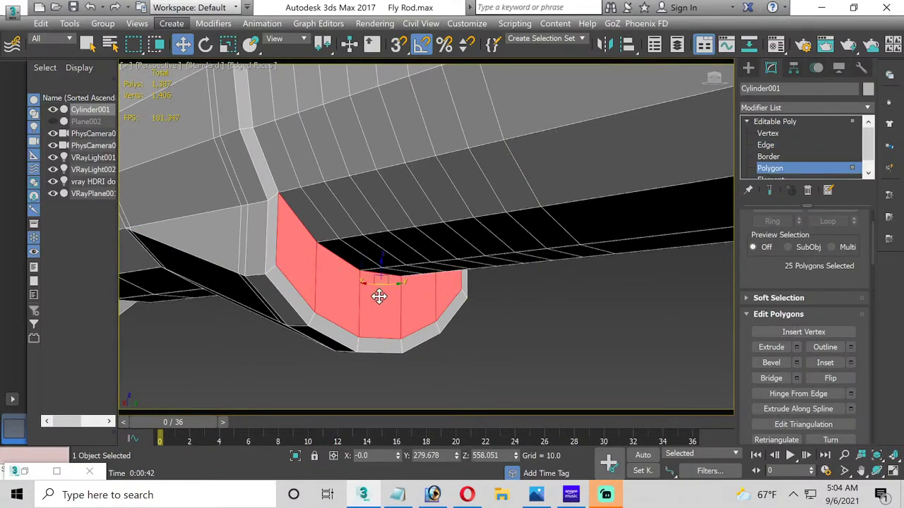
Step: Extrude the flange faces inward twice with negative heights and restore the four-view layout
left_click(796, 347)
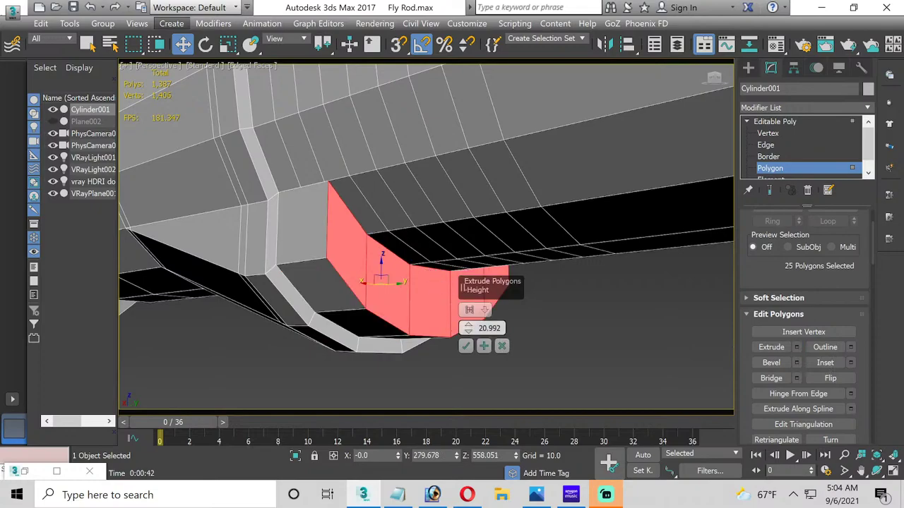
left_click_drag(469, 326, 462, 432)
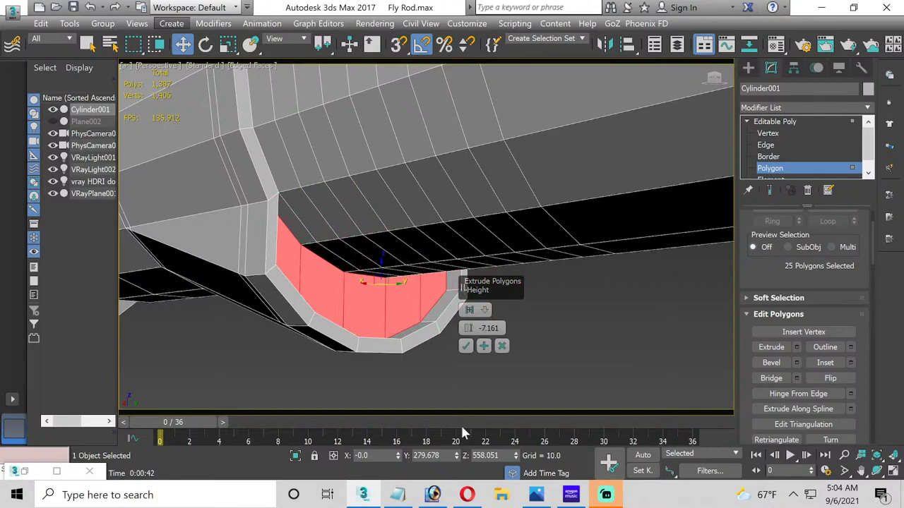
left_click_drag(468, 335, 464, 311)
left_click(483, 345)
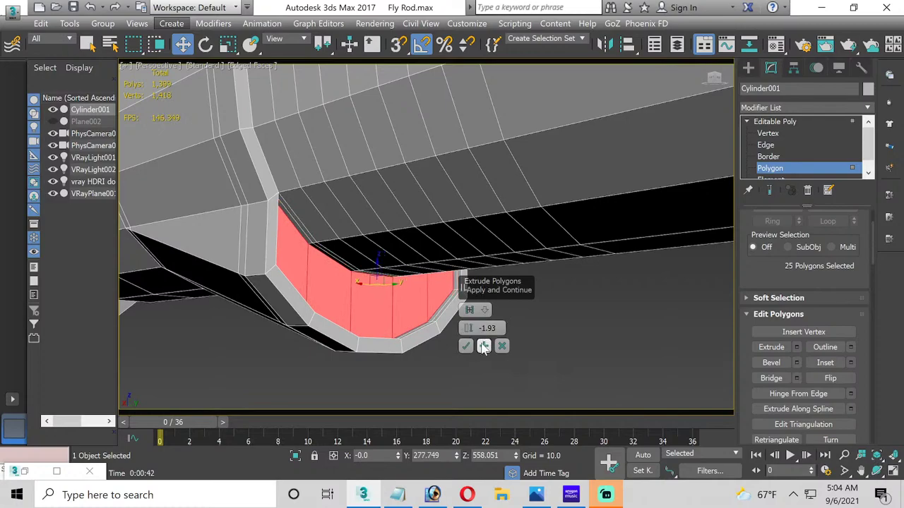
left_click_drag(468, 329, 468, 350)
left_click(465, 346)
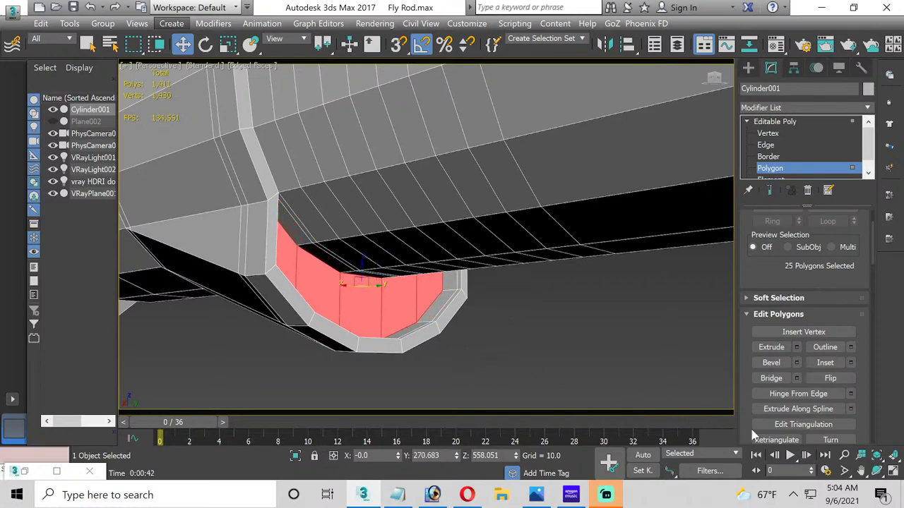
key("alt+w")
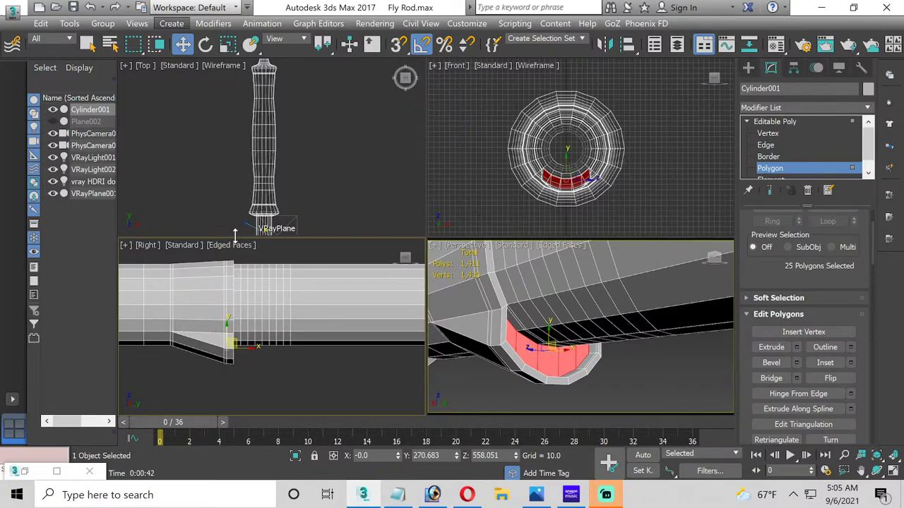
Step: Display the Right view in wireframe, centred on the foot junction
left_click(225, 343)
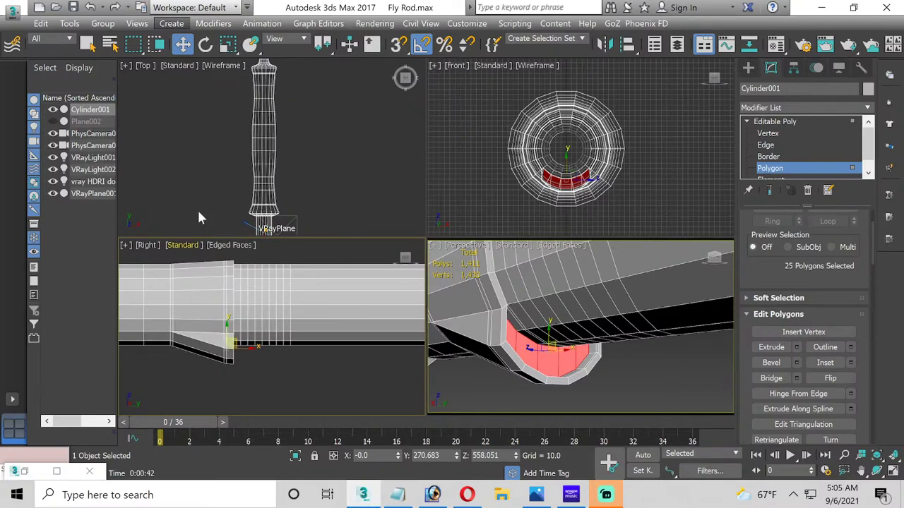
left_click(239, 246)
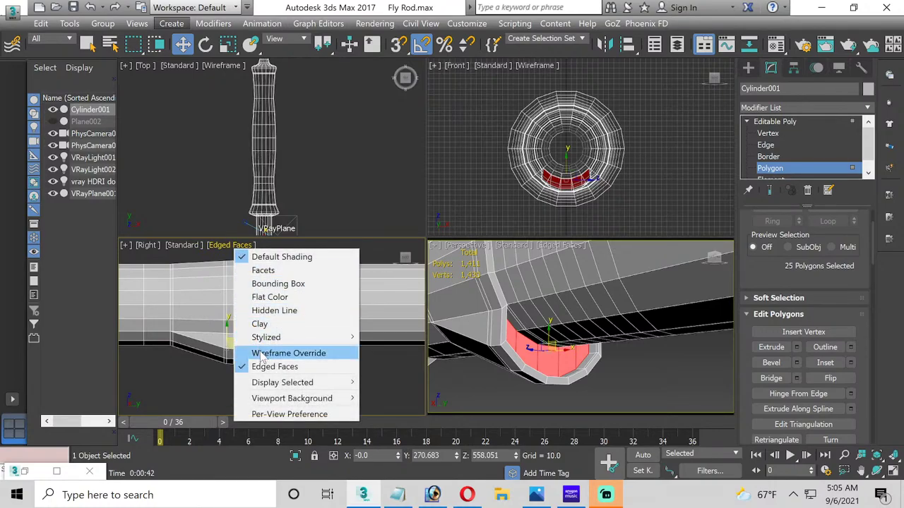
left_click(267, 354)
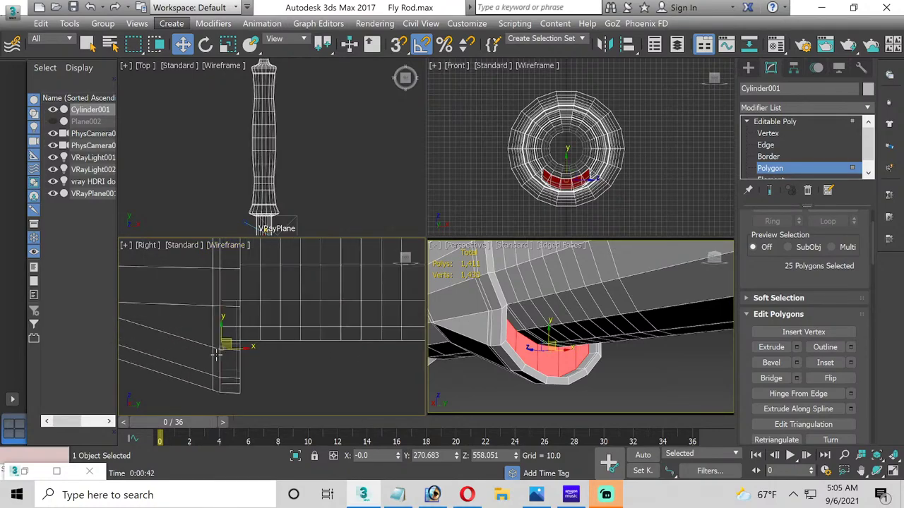
middle_click_drag(220, 355, 275, 329)
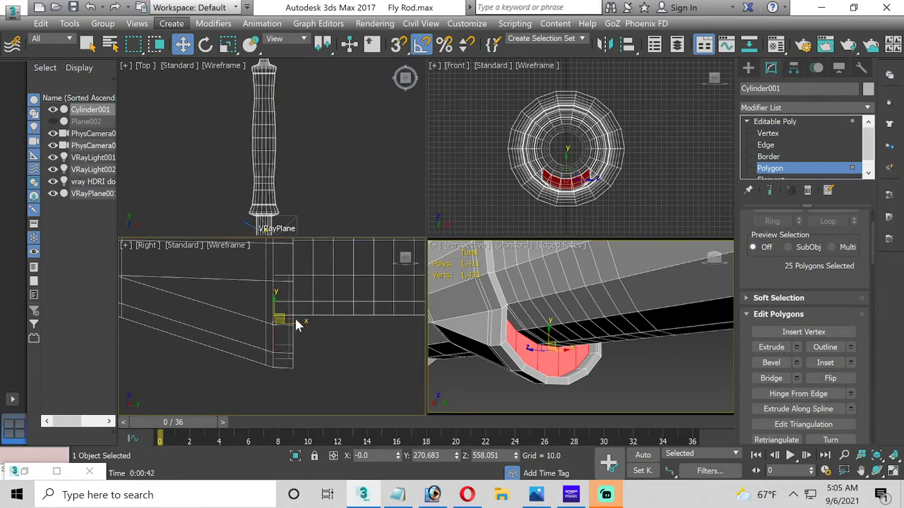
Step: Shift the selected faces slightly toward the grip and scale them to about 82%
left_click_drag(296, 322, 249, 316)
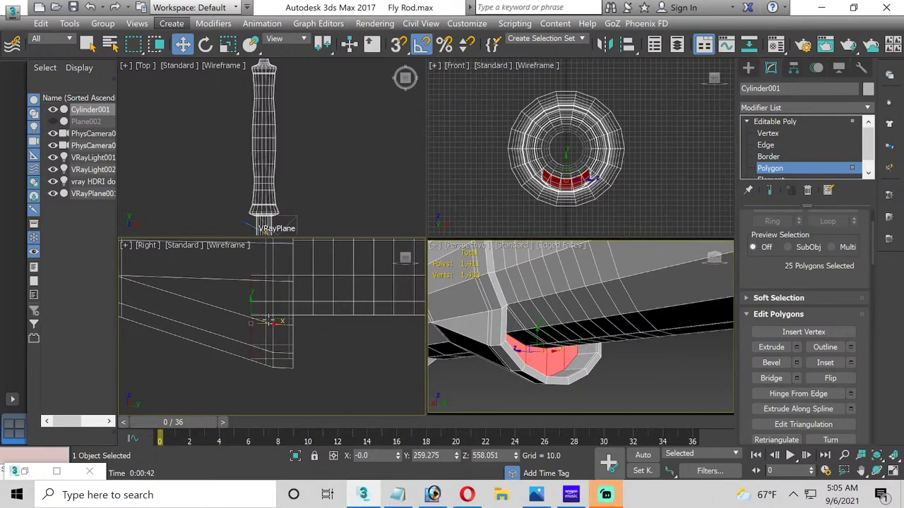
left_click_drag(270, 319, 244, 324)
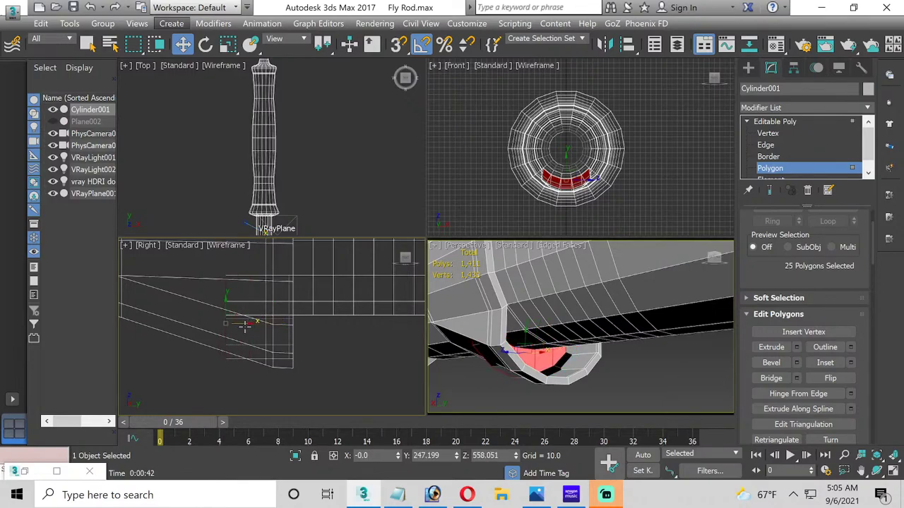
key("ctrl+z")
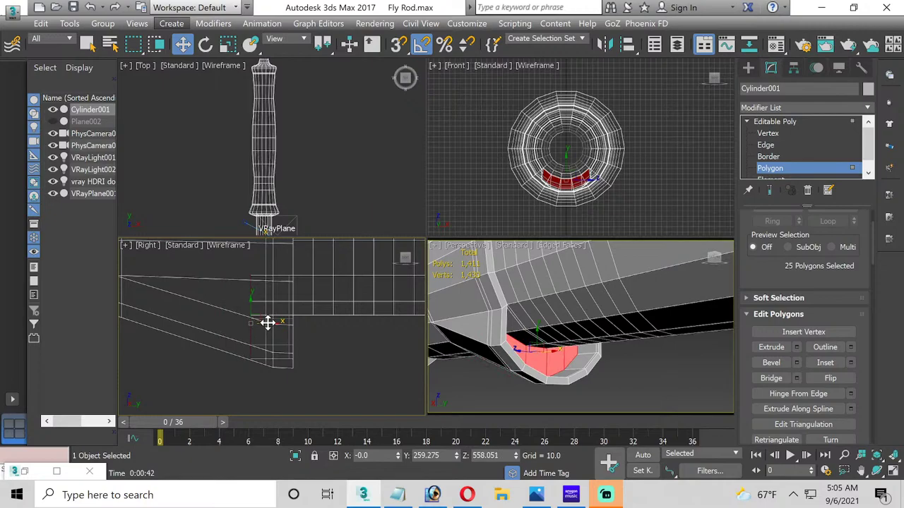
left_click_drag(267, 322, 254, 318)
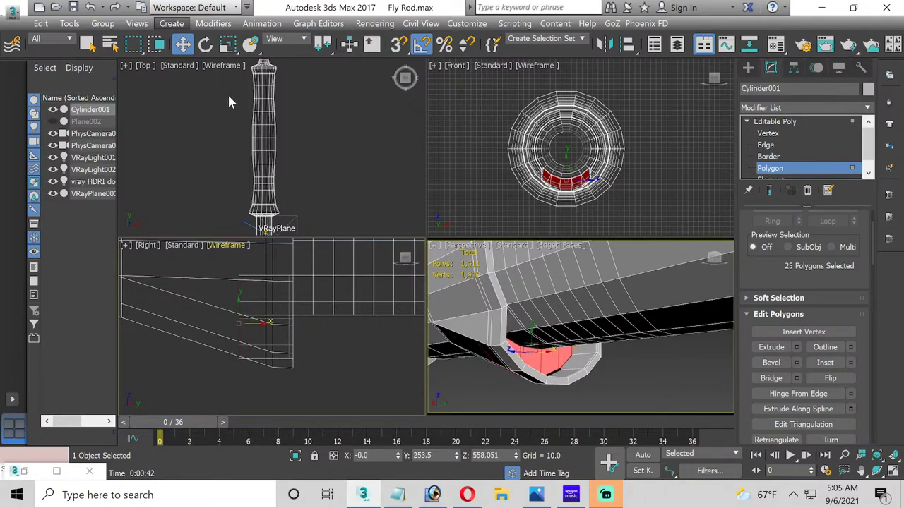
left_click(226, 44)
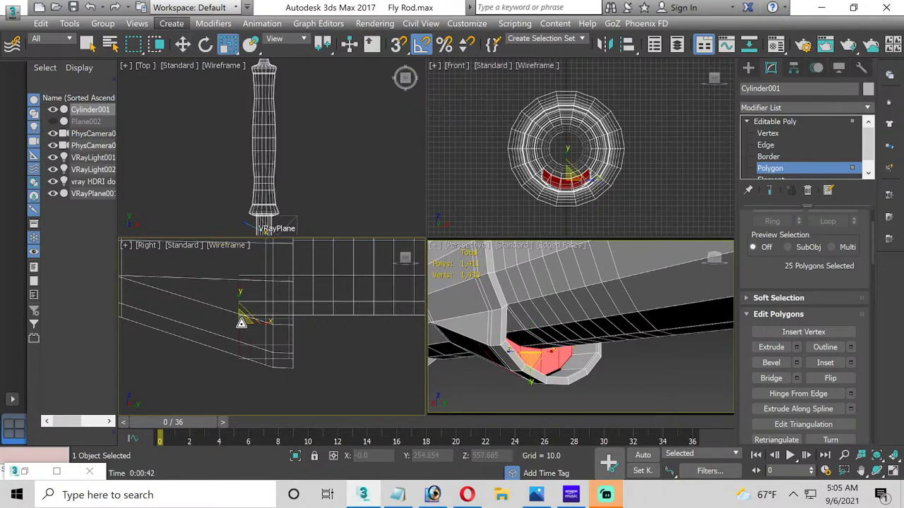
left_click_drag(240, 324, 238, 332)
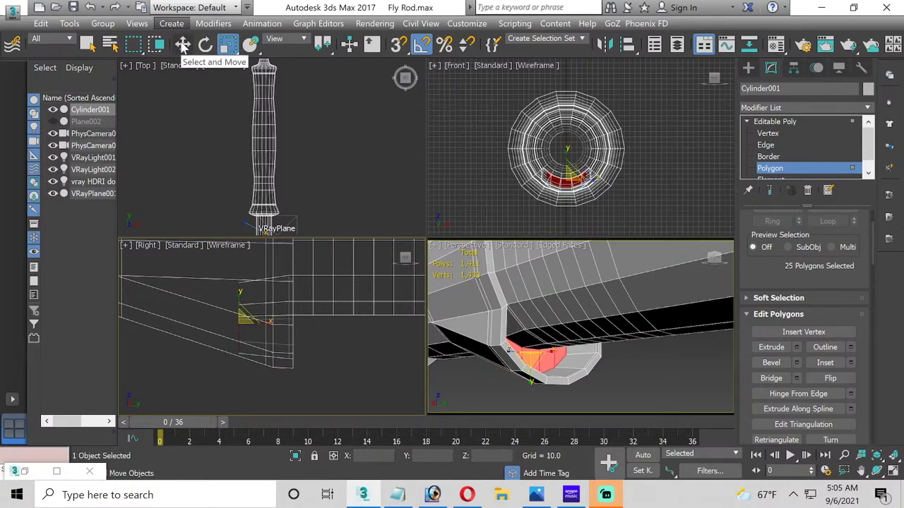
Step: Extrude the faces inward again, then move them up and shrink them further
left_click(796, 347)
left_click(295, 403)
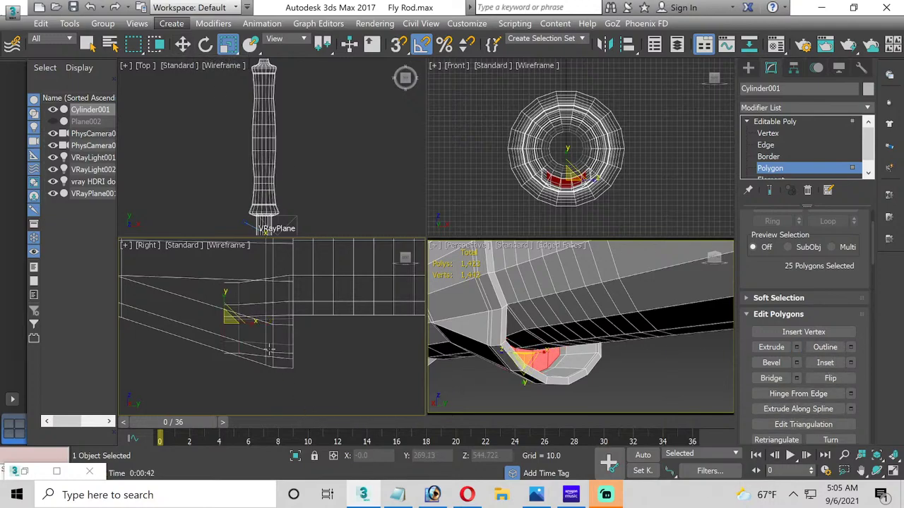
left_click(183, 43)
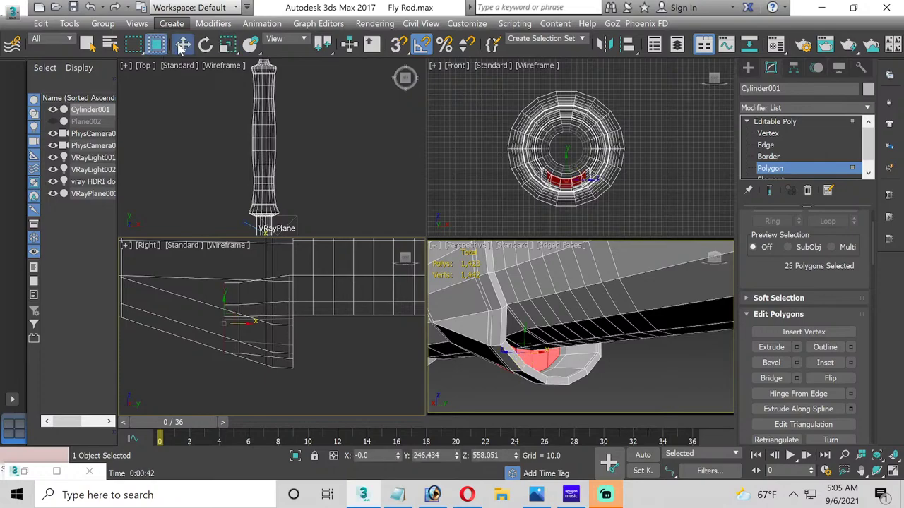
left_click_drag(233, 316, 202, 300)
left_click(227, 43)
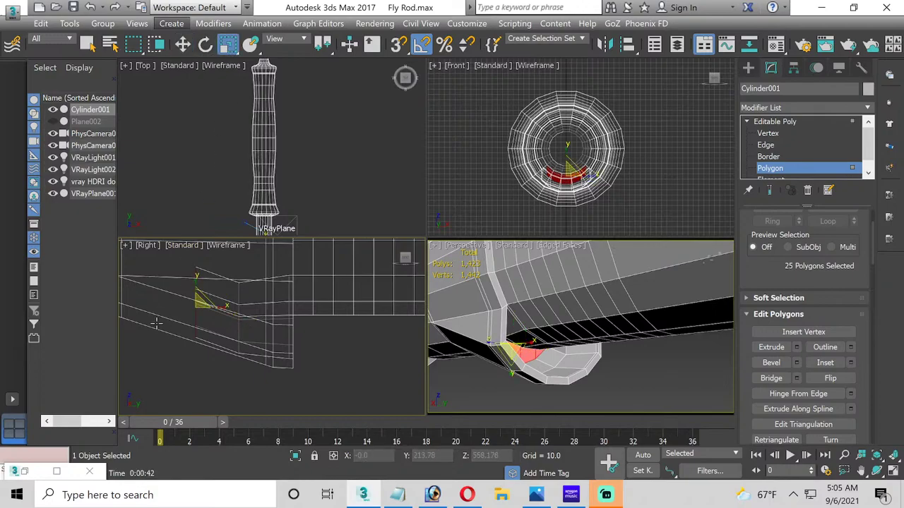
left_click_drag(201, 304, 194, 315)
left_click(182, 45)
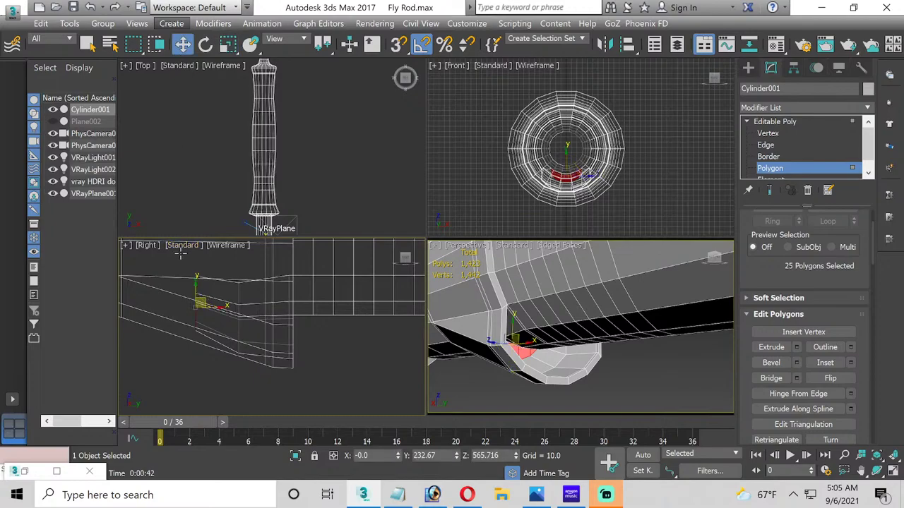
left_click_drag(195, 293, 192, 297)
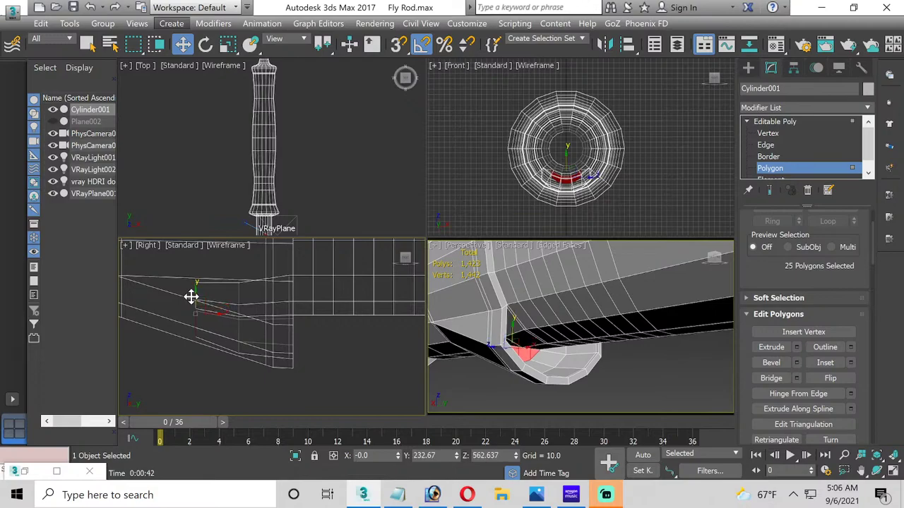
Step: Extrude the junction faces inward again, move them up toward the grip and shrink slightly
left_click(796, 351)
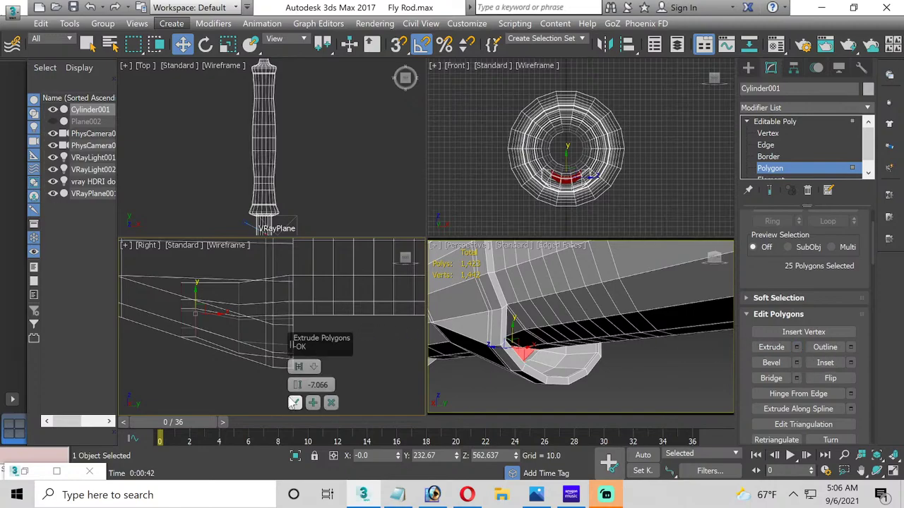
left_click(295, 403)
left_click_drag(188, 305, 161, 292)
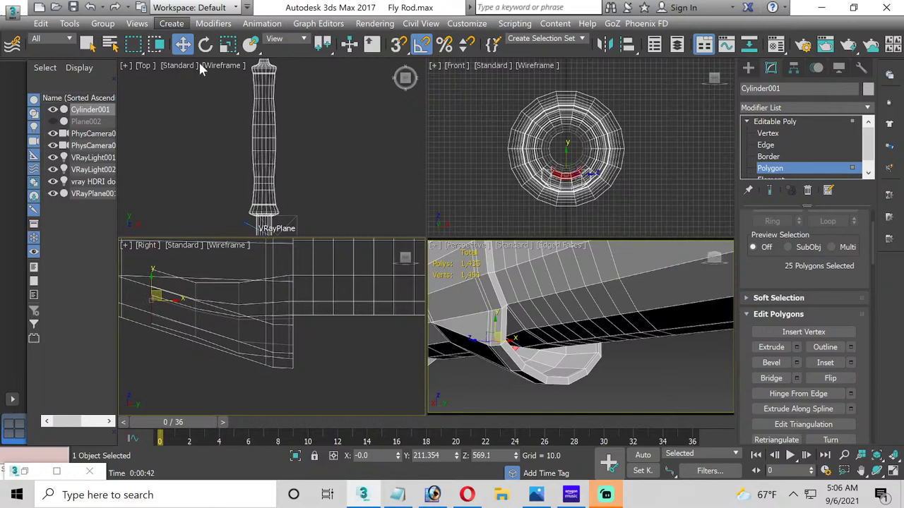
left_click(227, 44)
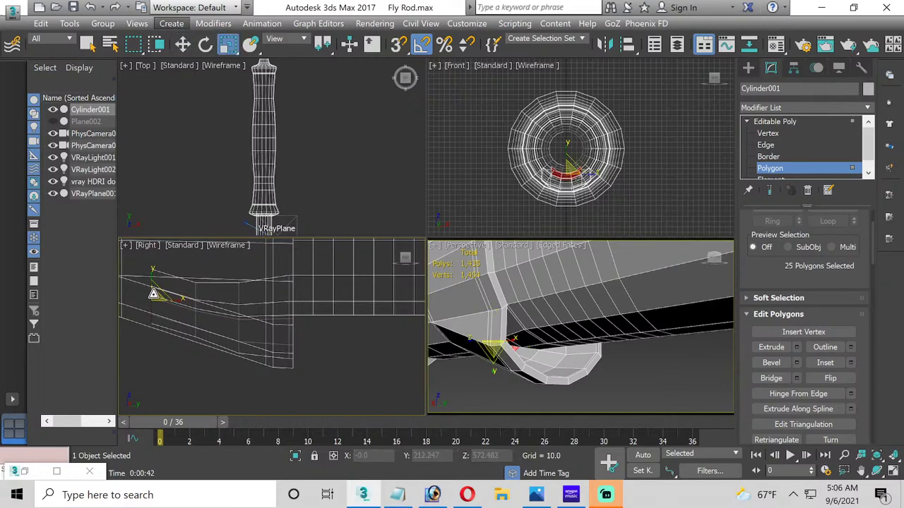
mouse_move(153, 295)
left_mouse_down()
mouse_move(148, 311)
mouse_move(151, 280)
mouse_move(153, 288)
left_mouse_up()
left_click(183, 44)
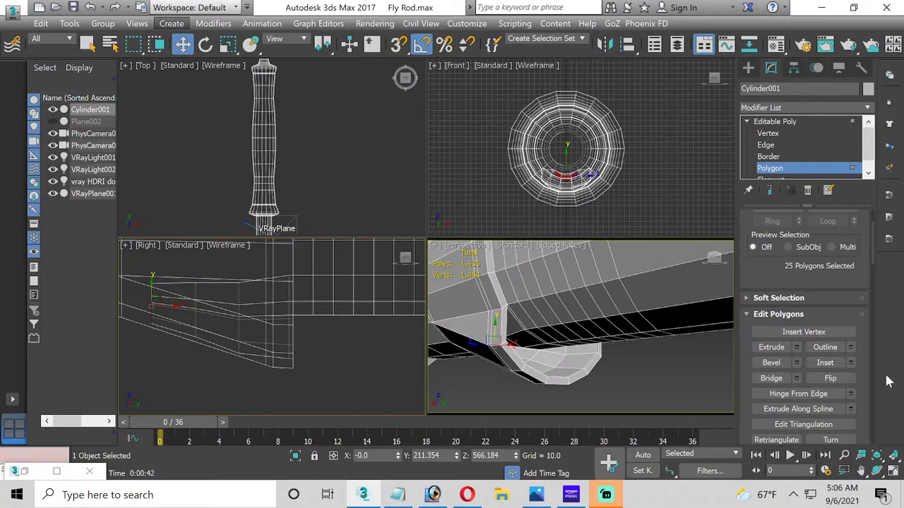
Step: Inset the 25 selected junction polygons by 4.614
left_click(850, 362)
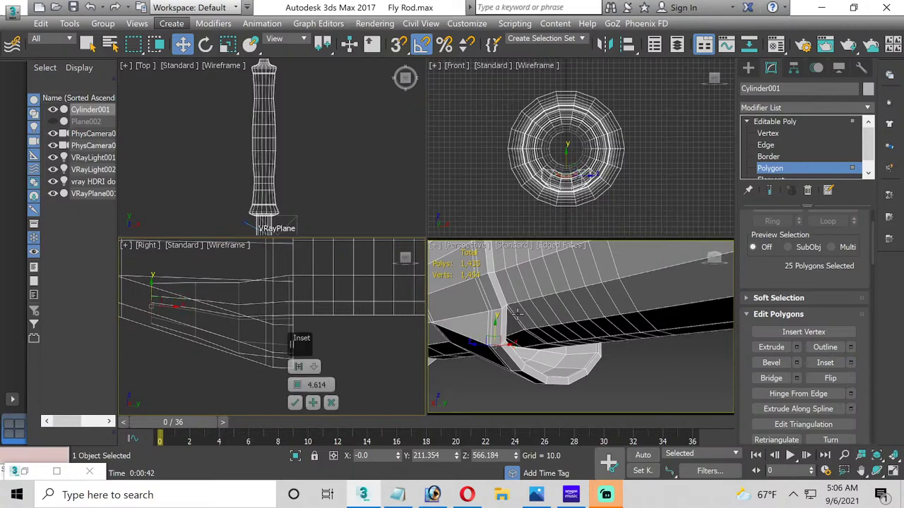
left_click(295, 402)
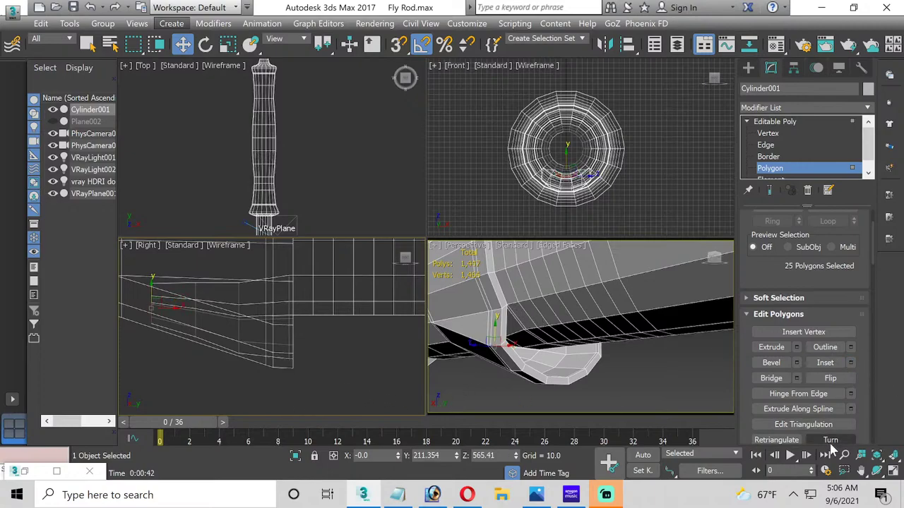
left_click(876, 471)
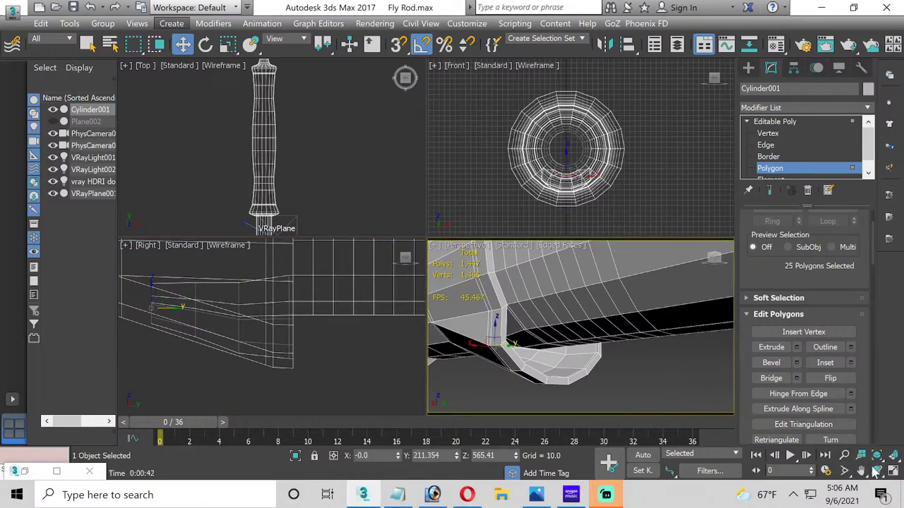
Step: Maximize and orbit the Perspective view, then undo the 4.614 inset
left_click(893, 471)
left_click(876, 471)
left_click_drag(427, 290, 295, 320)
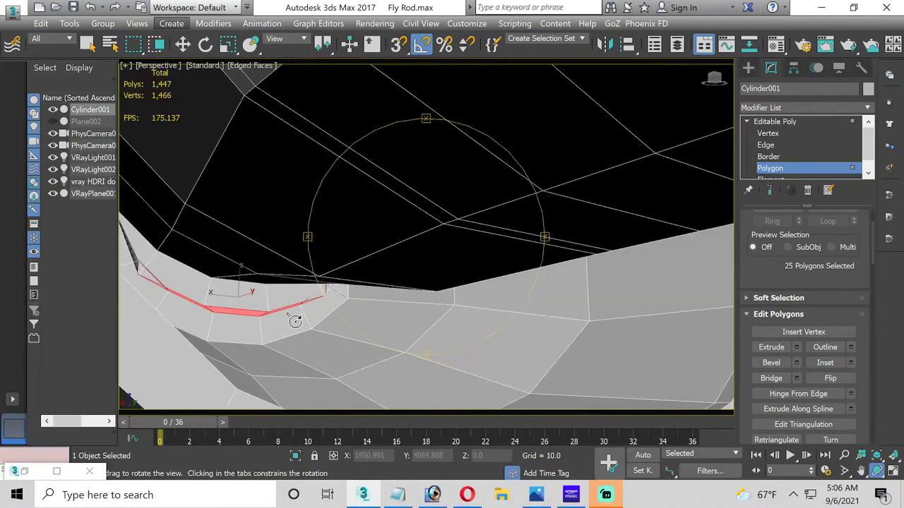
key("ctrl+z")
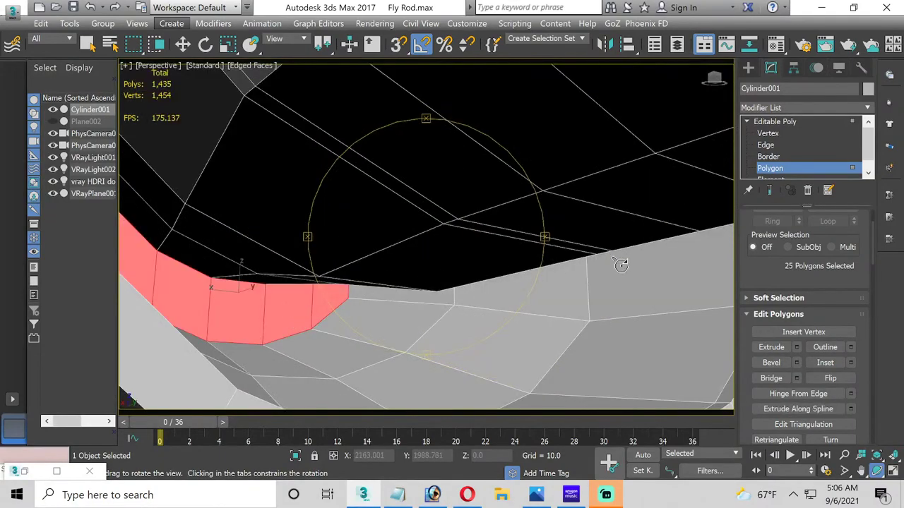
Step: Re-inset the junction faces by about 0.905 and exit Polygon level
left_click(851, 362)
left_click_drag(469, 329, 477, 344)
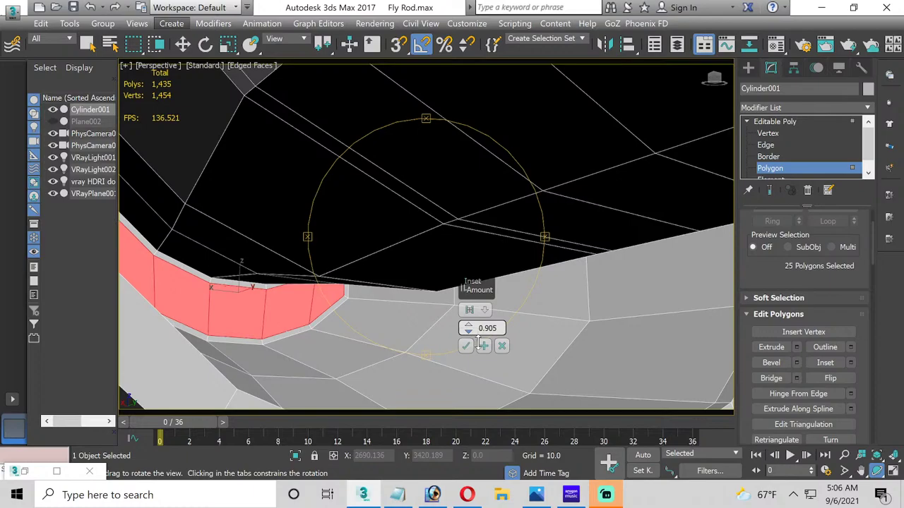
left_click(465, 345)
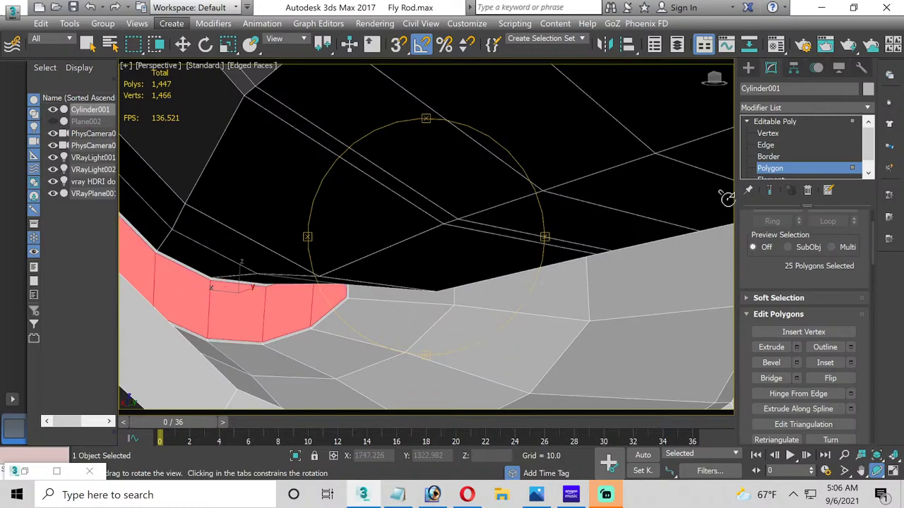
left_click(770, 168)
key("w")
scroll(389, 254, "down", 5)
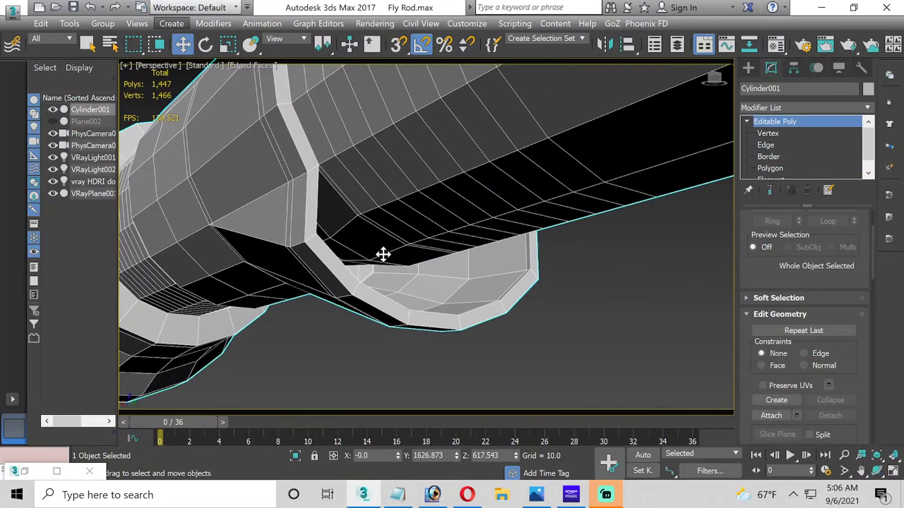
Step: Select the edge ring across the foot-block inset band and connect it with 1 segment, pinch 0
middle_click_drag(383, 254, 339, 335, "alt")
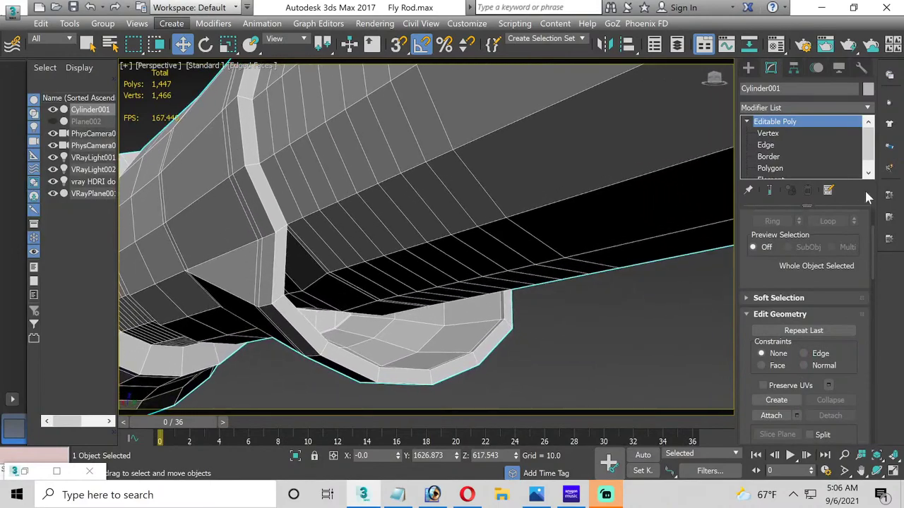
left_click(766, 146)
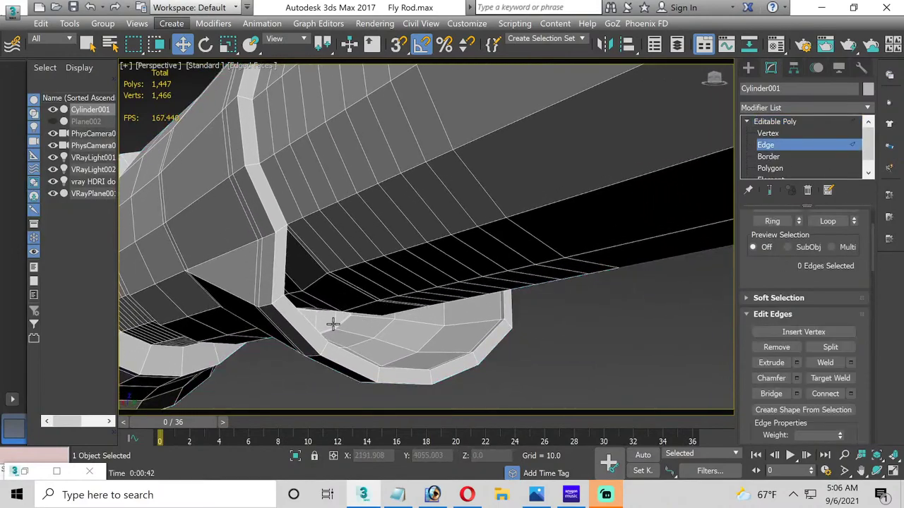
scroll(333, 324, "up", 2)
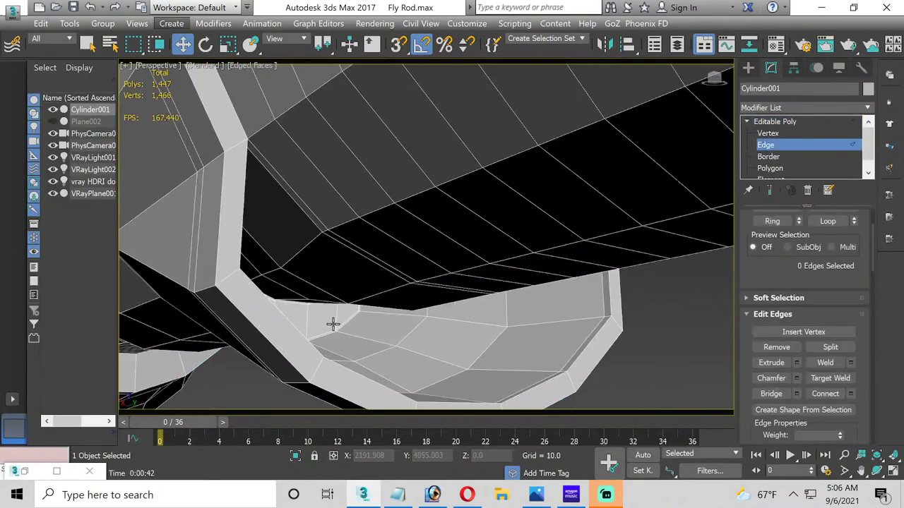
left_click(230, 275)
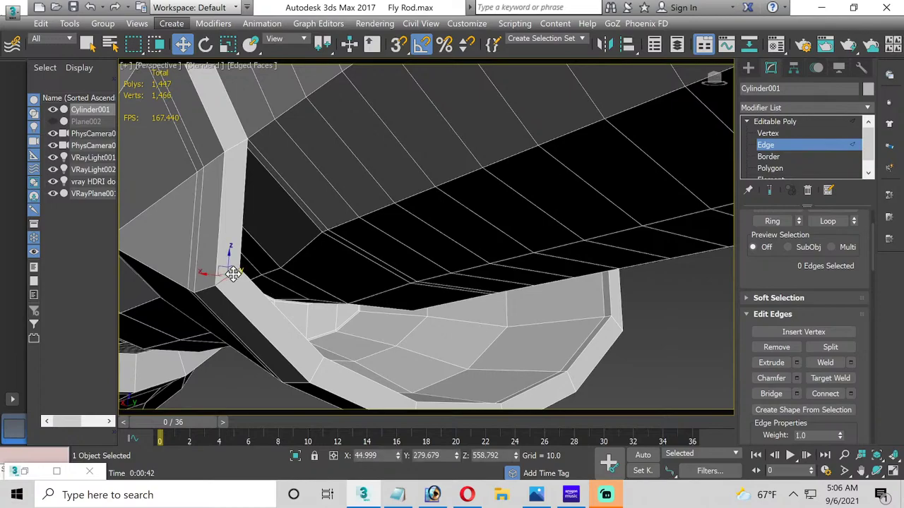
left_click(770, 222)
scroll(523, 338, "down", 2)
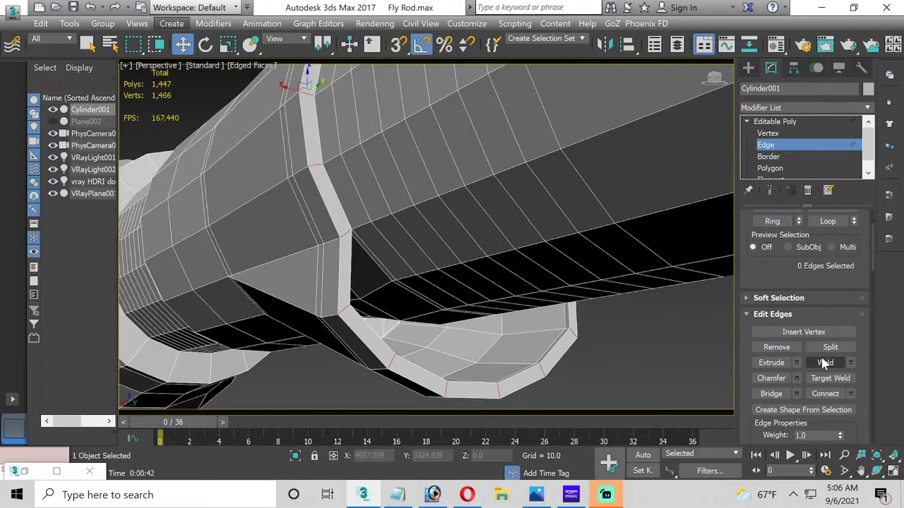
left_click(851, 393)
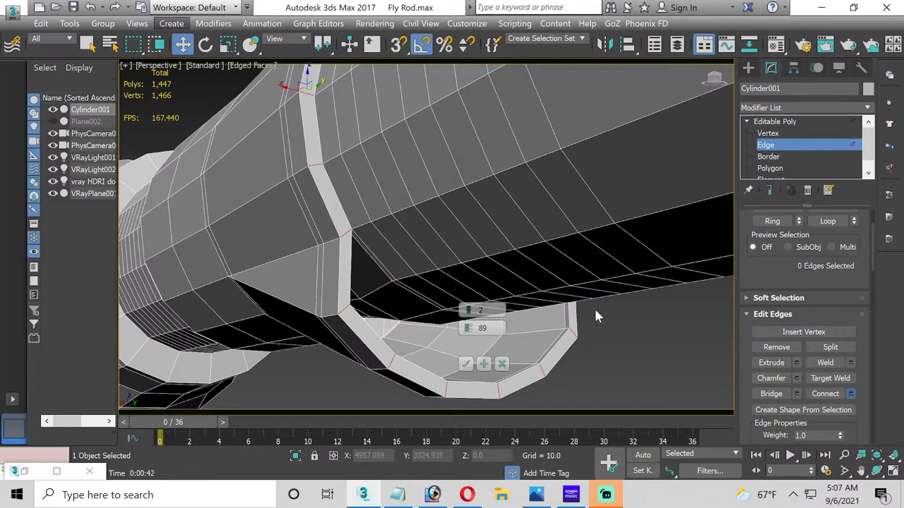
left_click(468, 313)
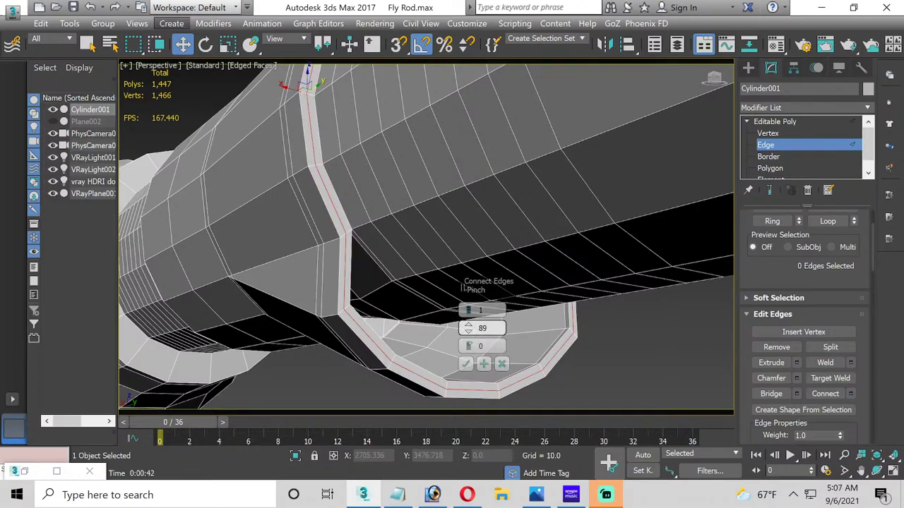
left_click_drag(467, 336, 473, 345)
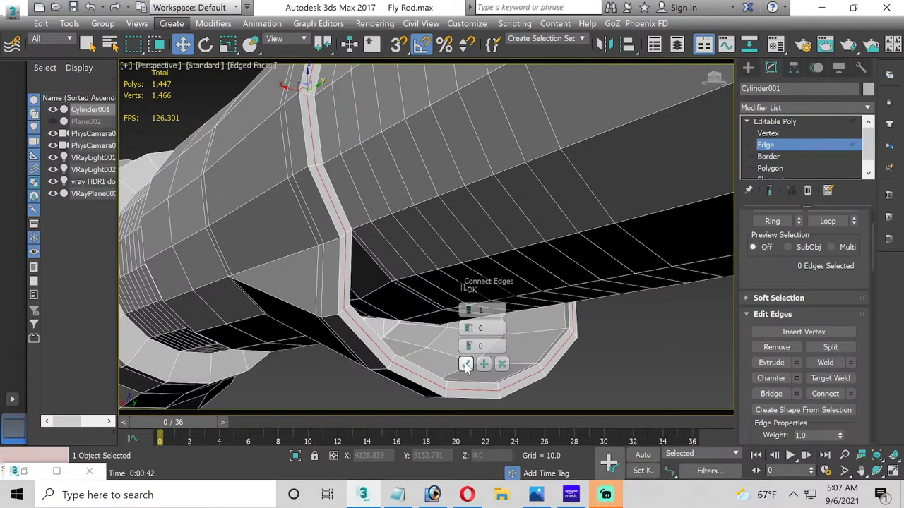
left_click(465, 364)
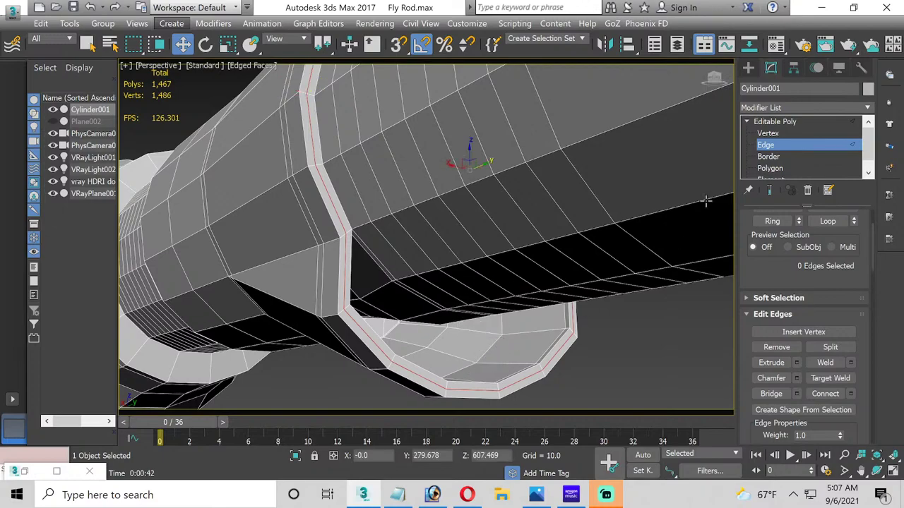
left_click(302, 114)
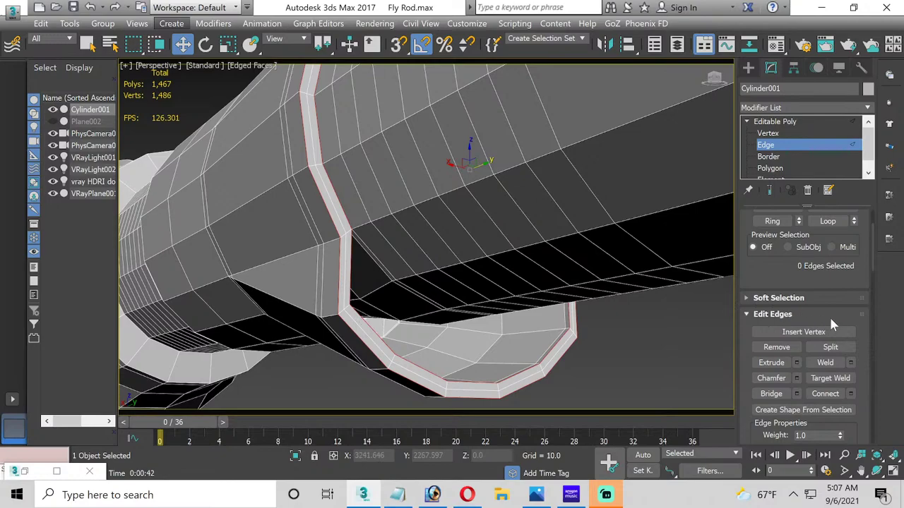
left_click(798, 379)
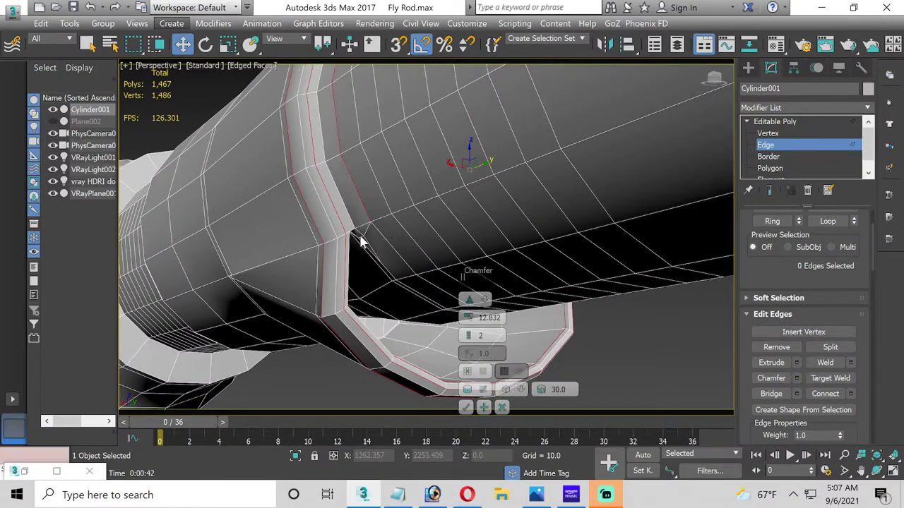
left_click_drag(468, 317, 459, 386)
left_click(502, 407)
left_click(613, 364)
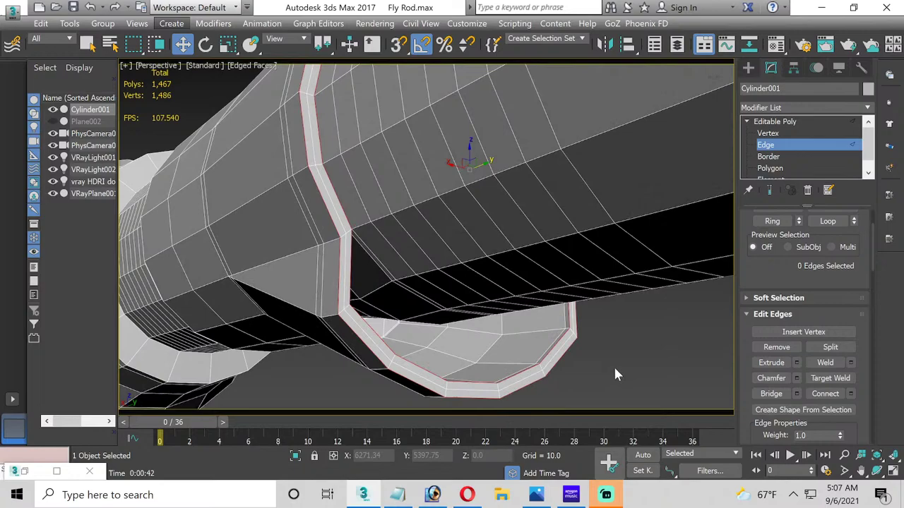
left_click(330, 219)
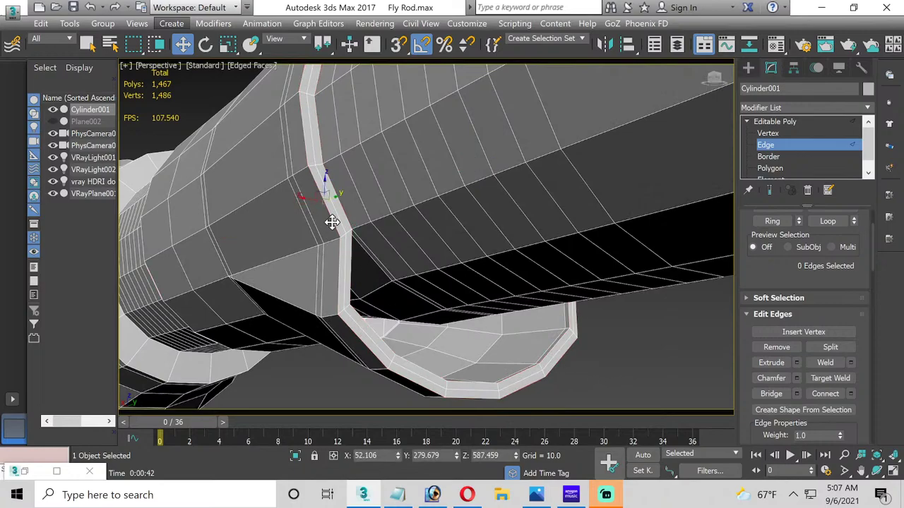
double_click(331, 221)
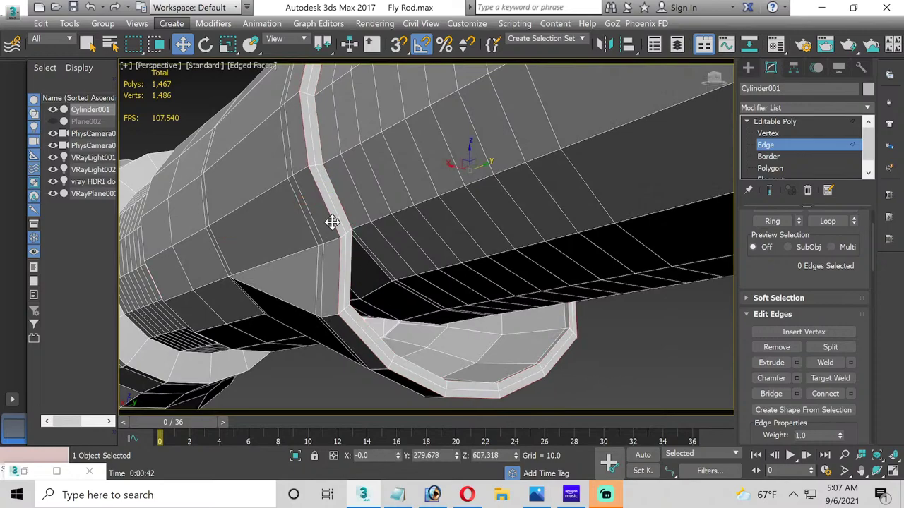
left_click(796, 377)
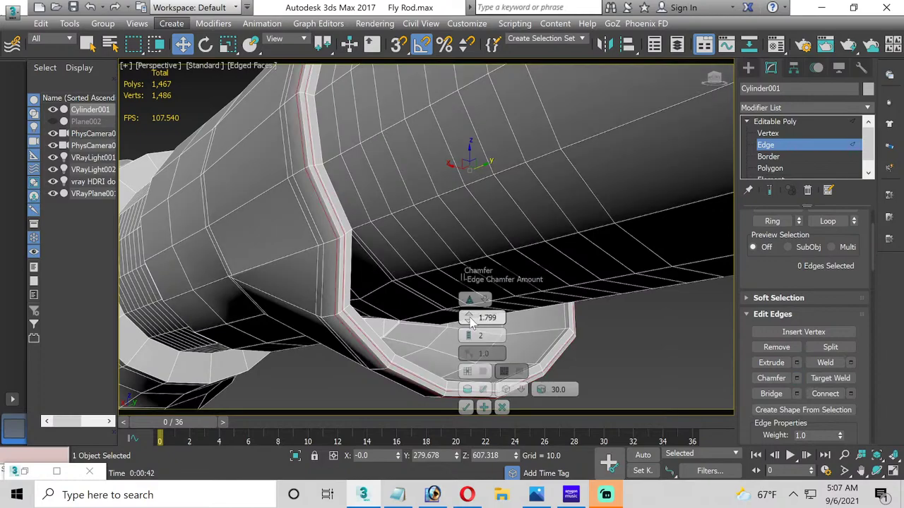
left_click_drag(469, 318, 468, 320)
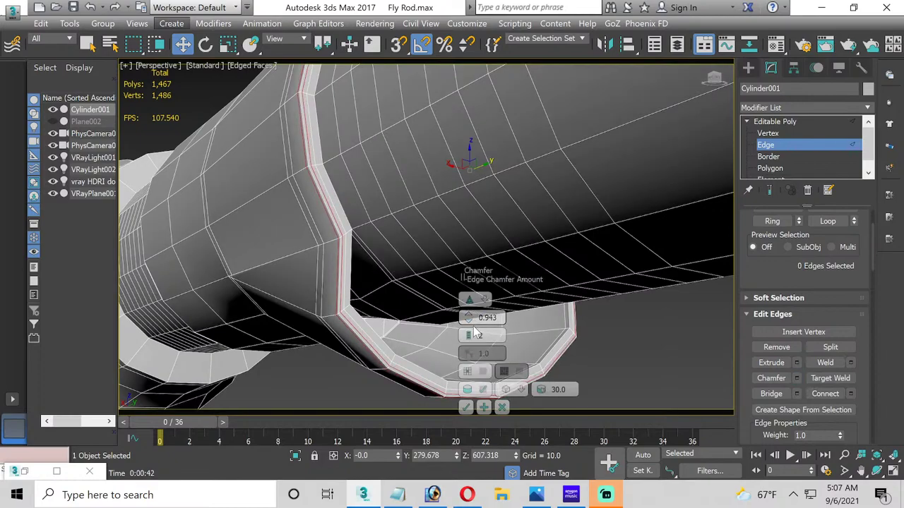
left_click(468, 333)
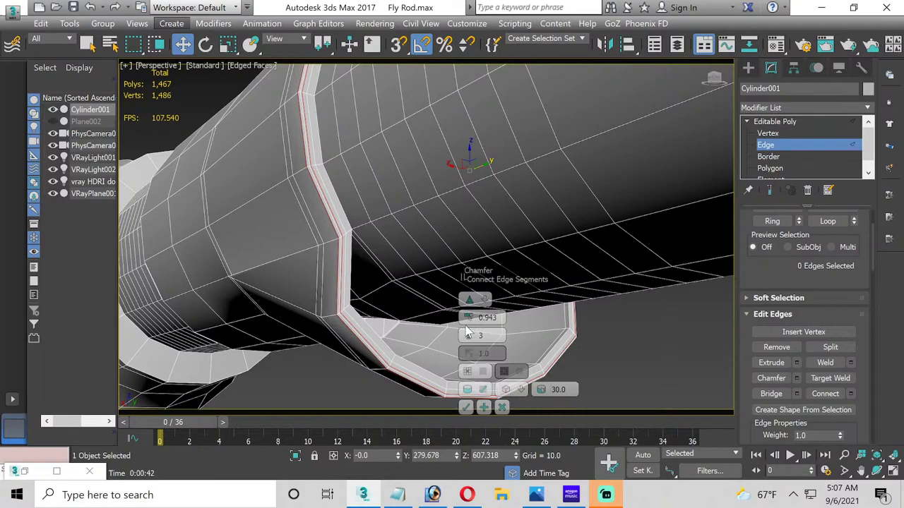
left_click_drag(467, 317, 463, 321)
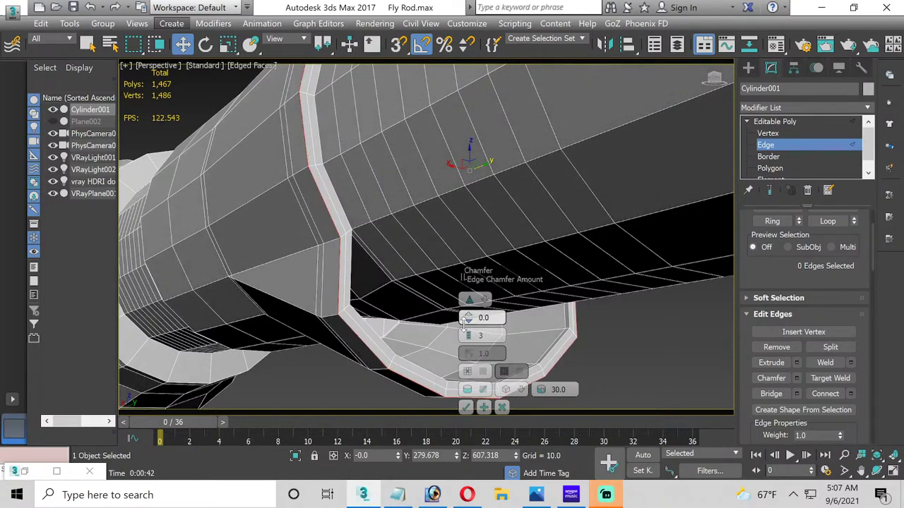
left_click(621, 342)
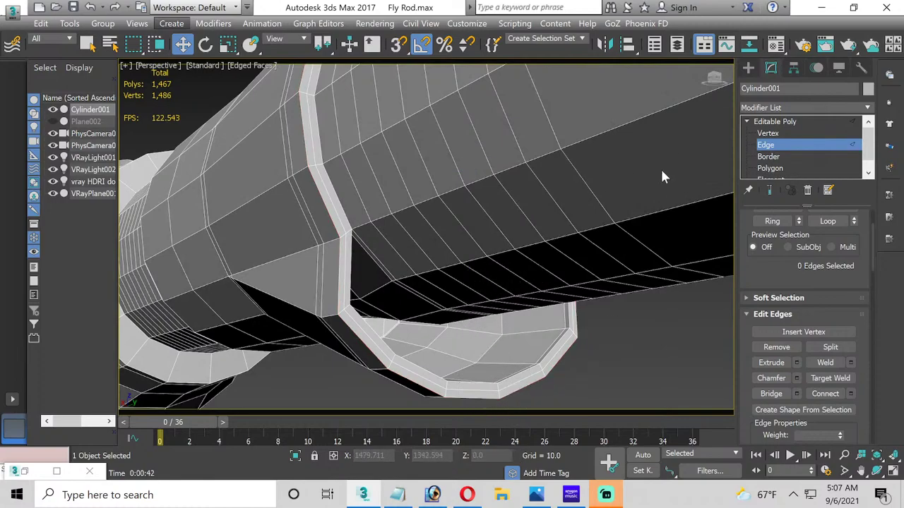
left_click(311, 178)
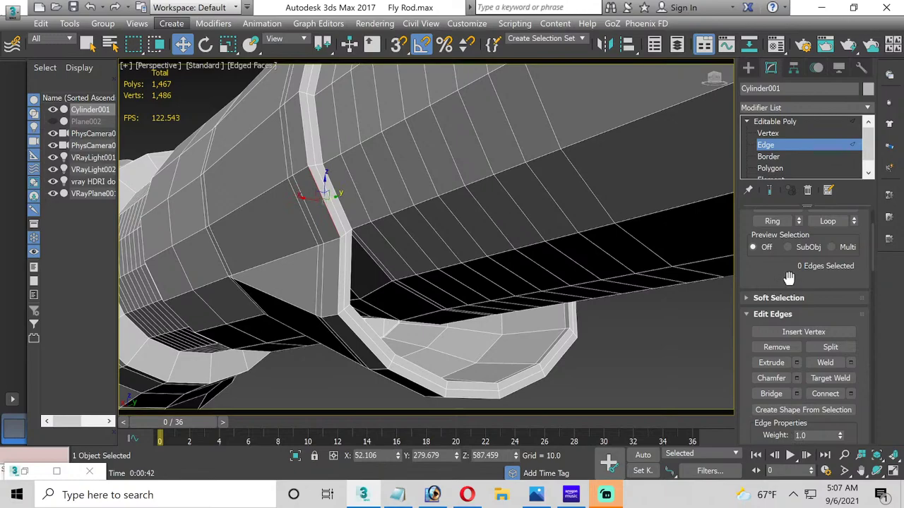
left_click(698, 341)
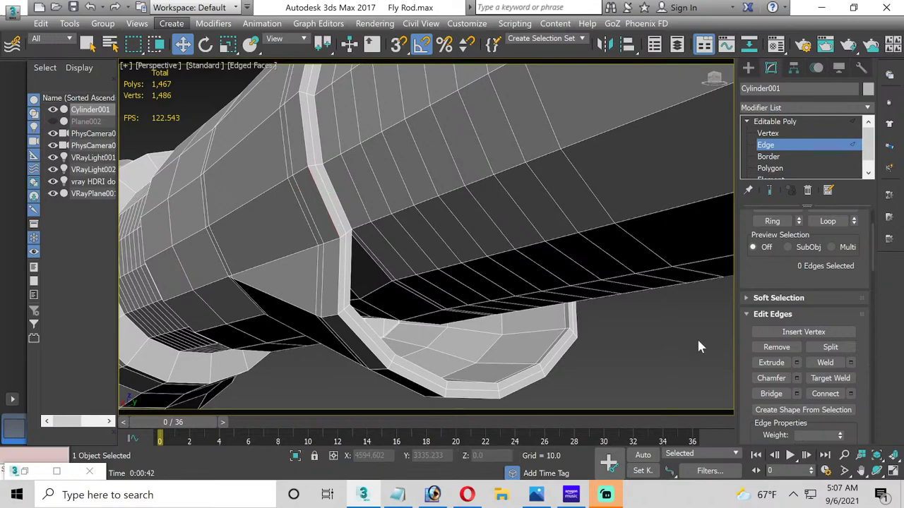
mouse_move(337, 180)
middle_mouse_down("alt")
mouse_move(318, 252)
mouse_move(318, 353)
mouse_move(340, 198)
middle_mouse_up("alt")
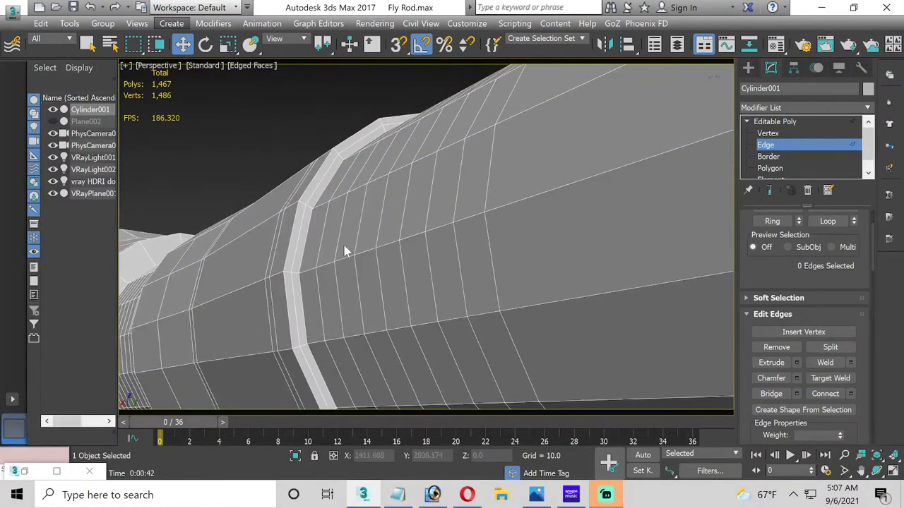
left_click(306, 188)
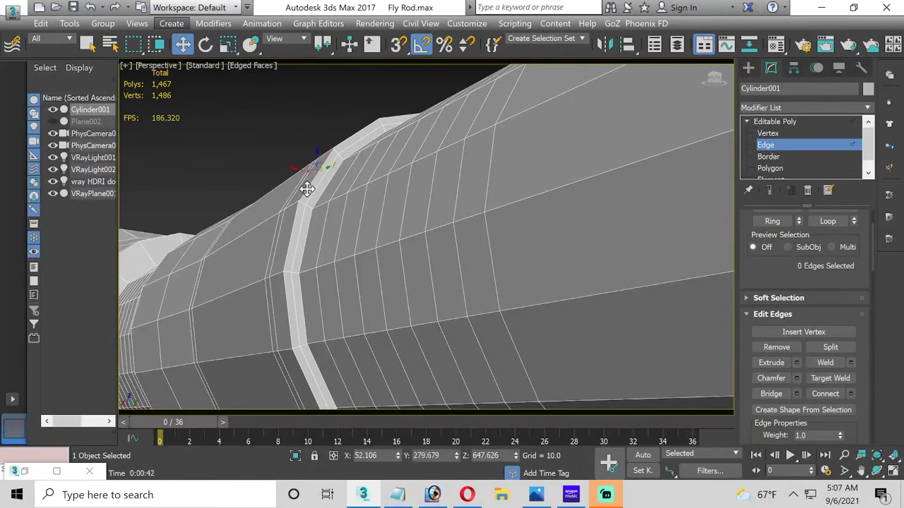
left_click(830, 223)
middle_click_drag(332, 341, 509, 247, "alt")
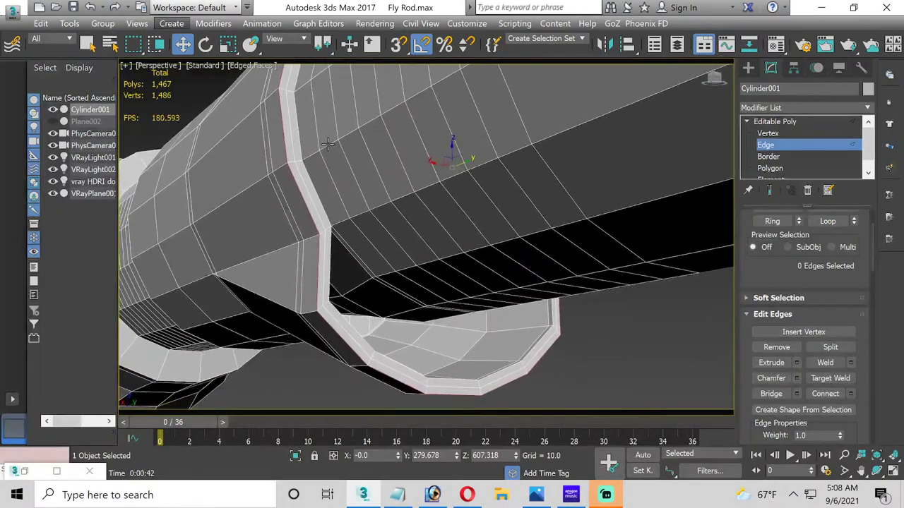
left_click(796, 378)
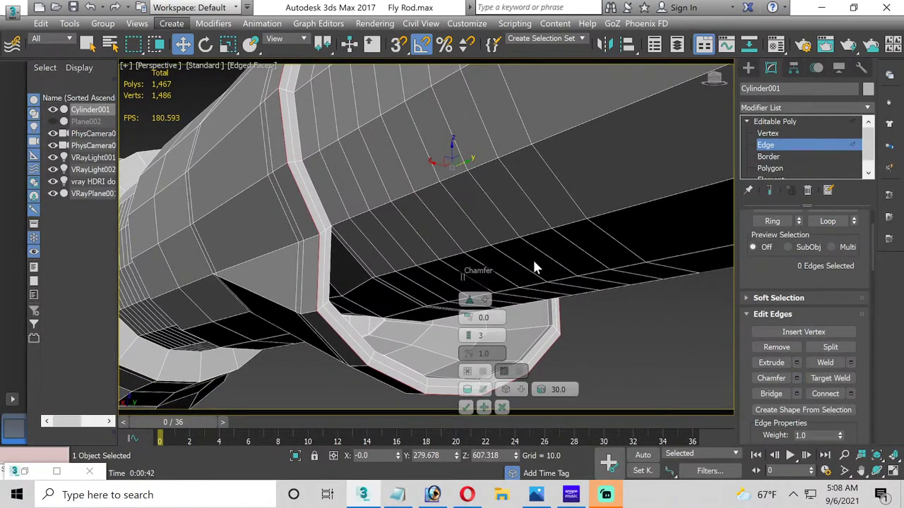
left_click_drag(467, 320, 449, 312)
middle_click_drag(127, 212, 334, 187)
scroll(396, 181, "up", 3)
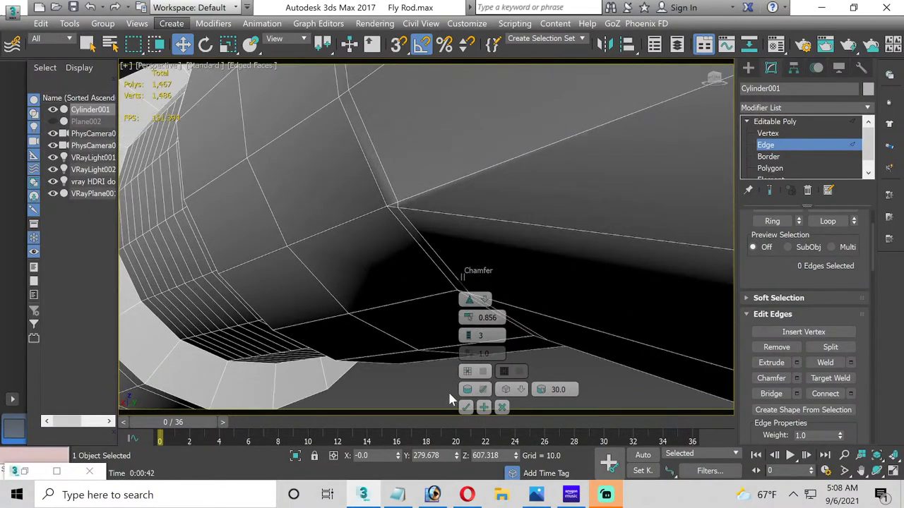
left_click(502, 407)
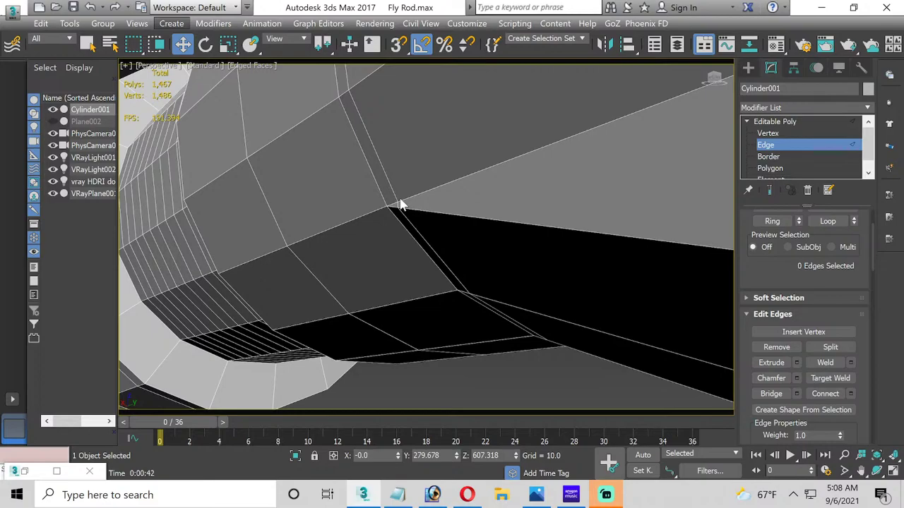
Step: Re-enter Edge level, clear the selection and pick the 20-edge grip-foot junction loop
scroll(336, 306, "down", 6)
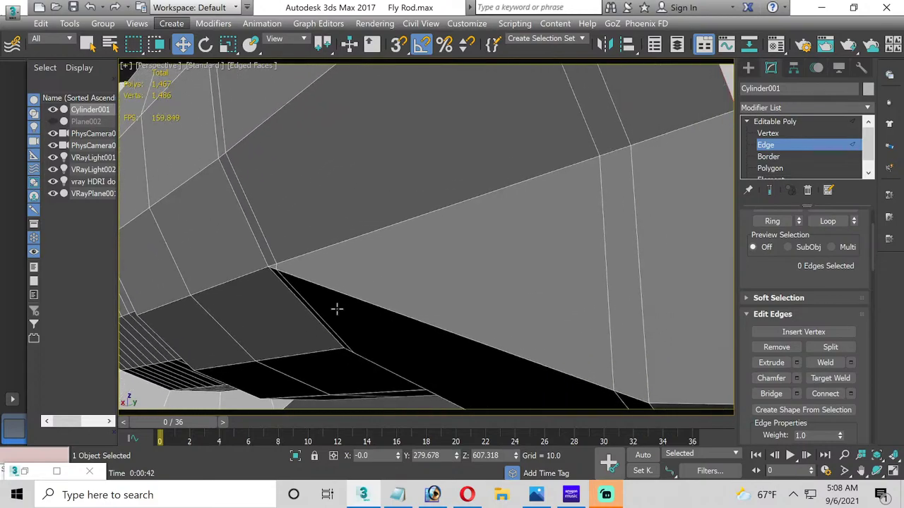
middle_click_drag(415, 327, 331, 258)
scroll(330, 160, "up", 4)
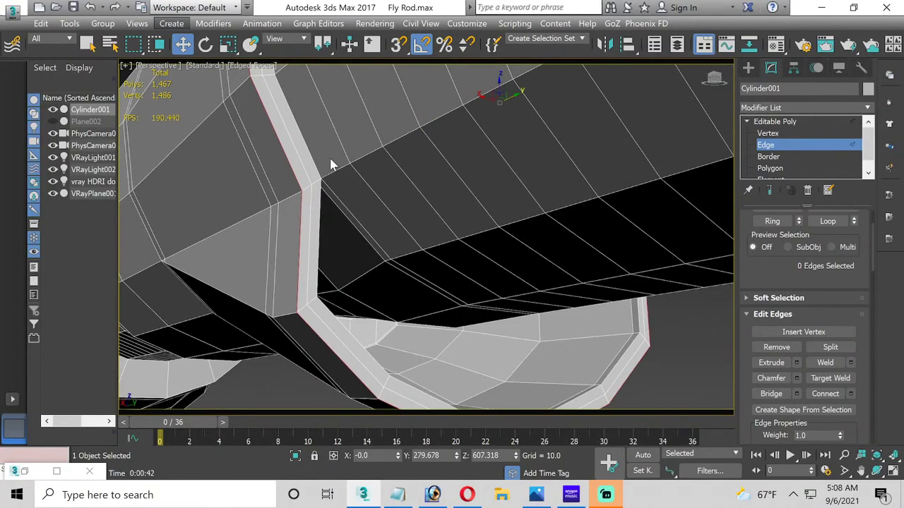
scroll(309, 188, "down", 3)
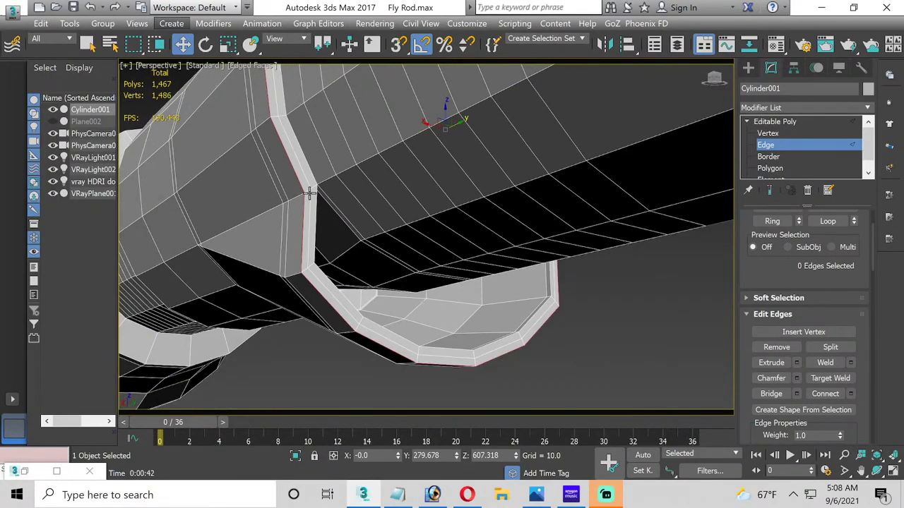
left_click(775, 144)
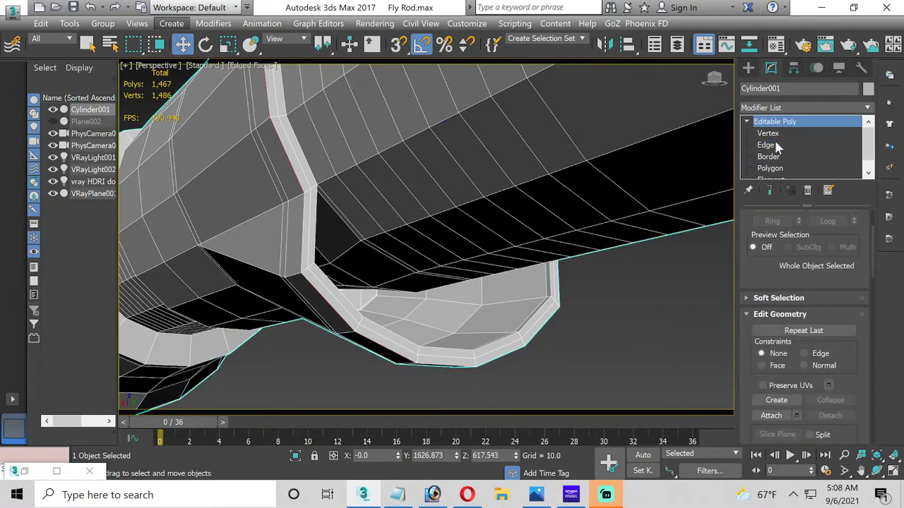
scroll(306, 200, "up", 3)
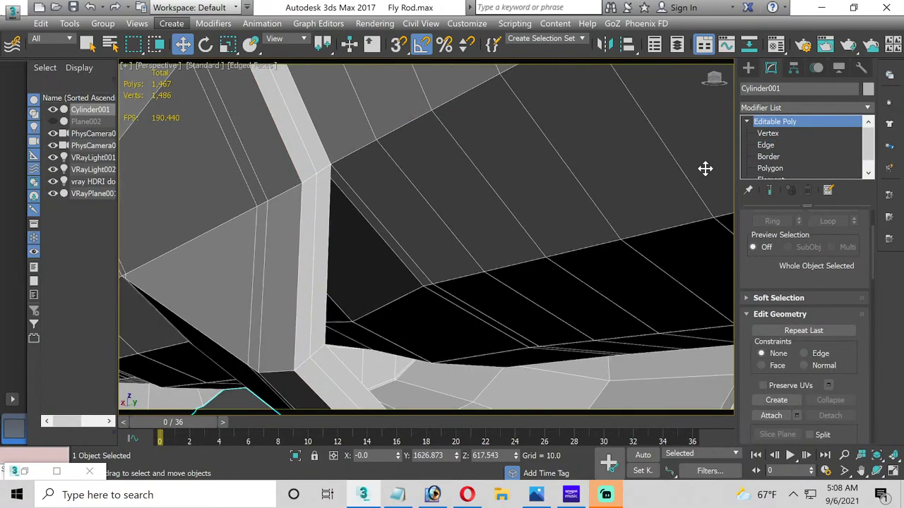
left_click(767, 147)
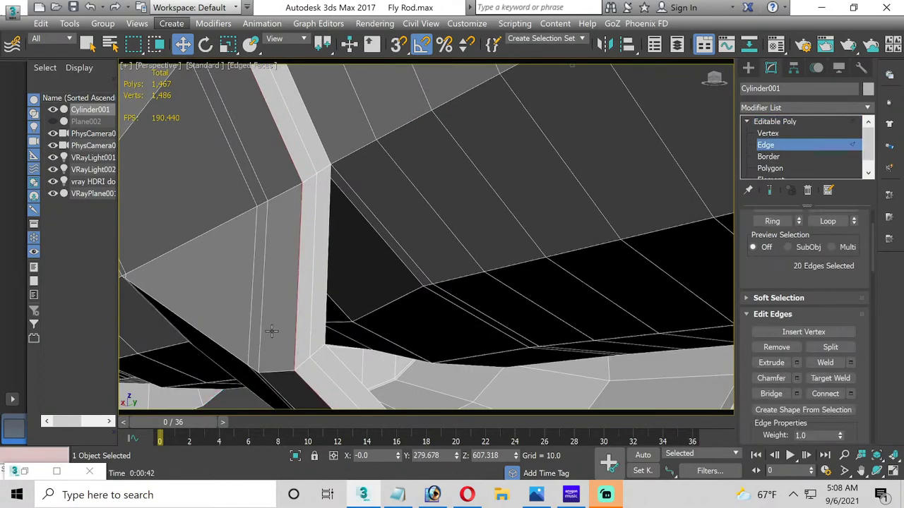
left_click(303, 360)
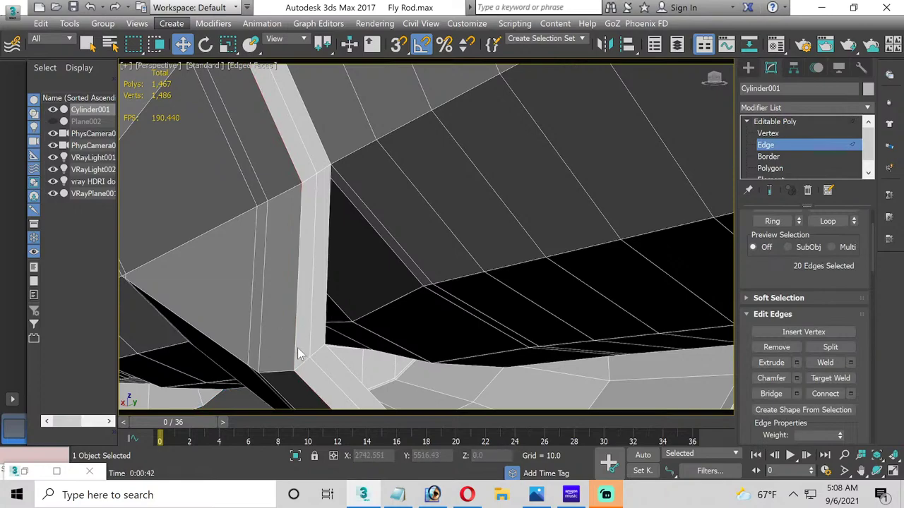
left_click(296, 346)
scroll(303, 333, "down", 5)
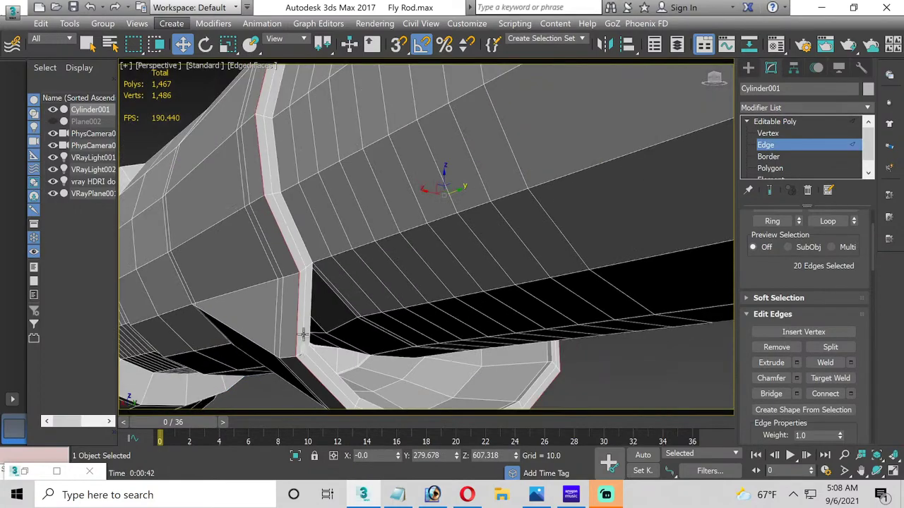
middle_click_drag(286, 248, 238, 245)
scroll(238, 245, "up", 5)
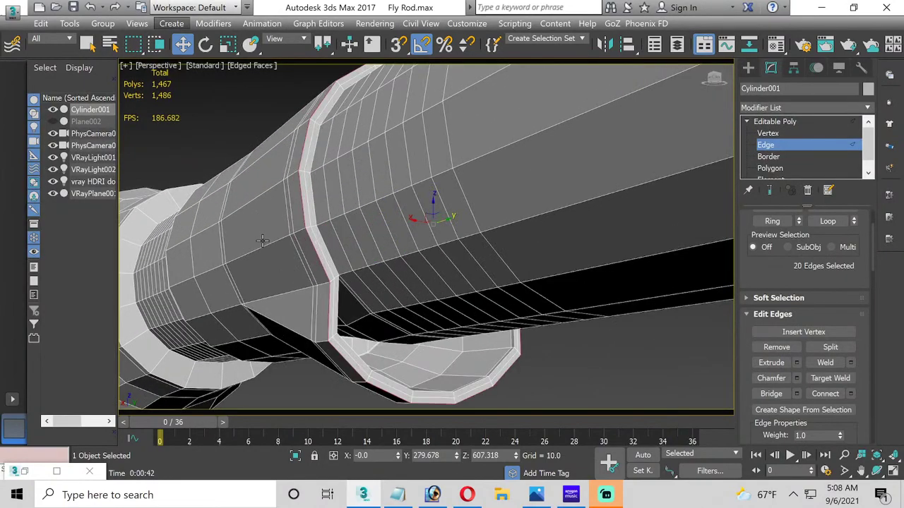
scroll(295, 256, "up", 2)
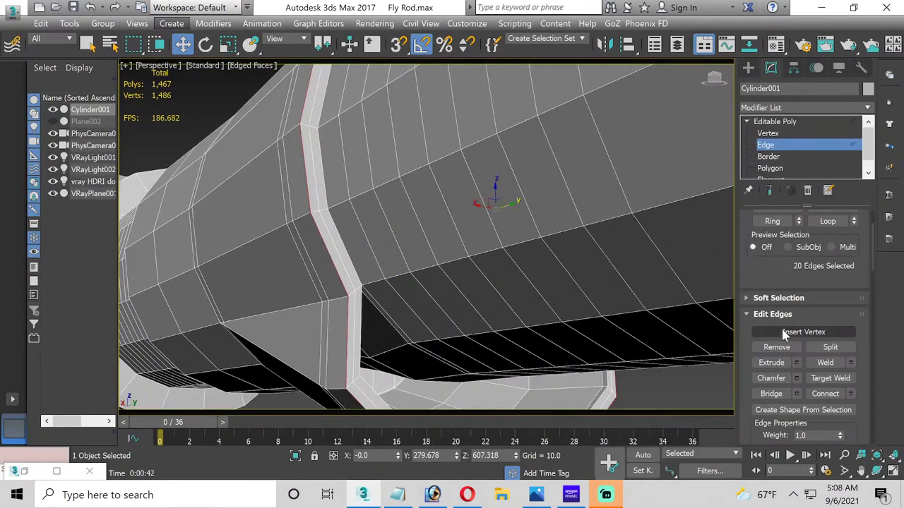
Step: Chamfer the selected grip-foot junction edge loop by 0.571
left_click(796, 378)
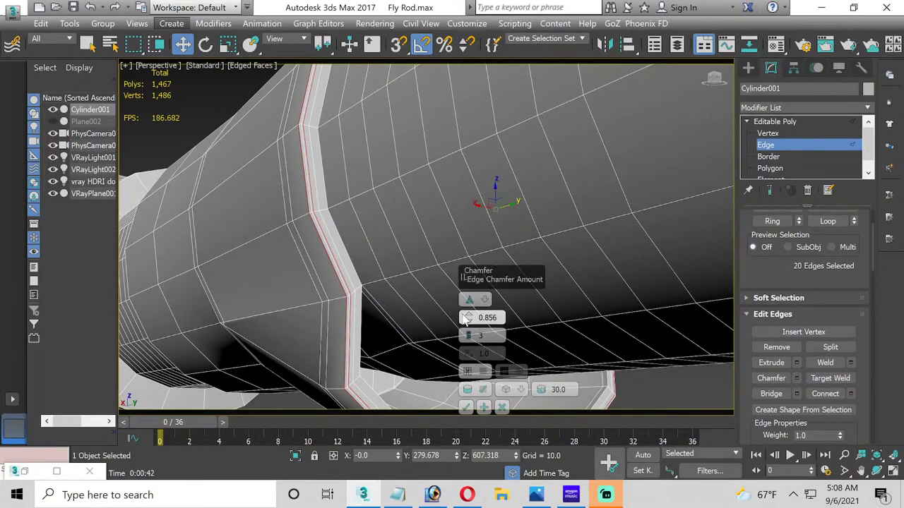
mouse_move(467, 319)
left_mouse_down()
mouse_move(467, 306)
mouse_move(465, 315)
left_mouse_up()
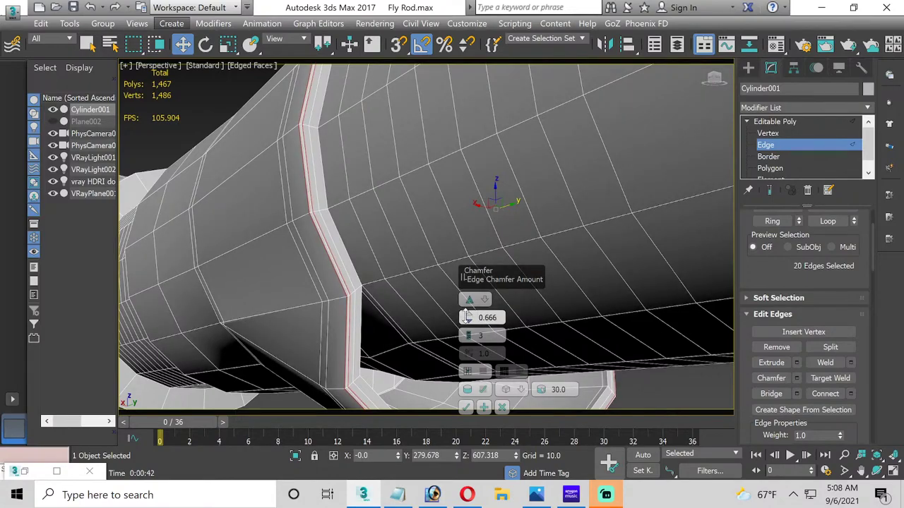
left_click(465, 407)
middle_click_drag(429, 360, 389, 334)
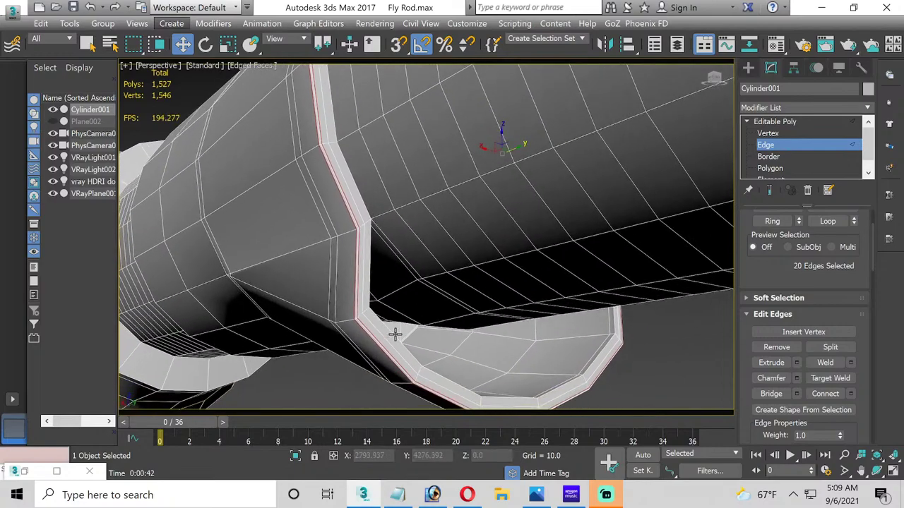
Step: Select the foot's bottom rim loop, chamfer it, then undo that rim chamfer
left_click(395, 330)
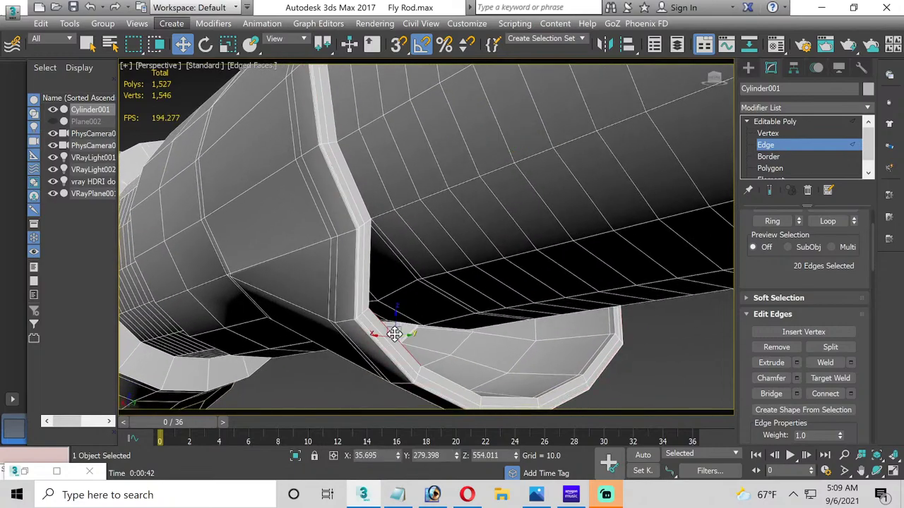
left_click(516, 397)
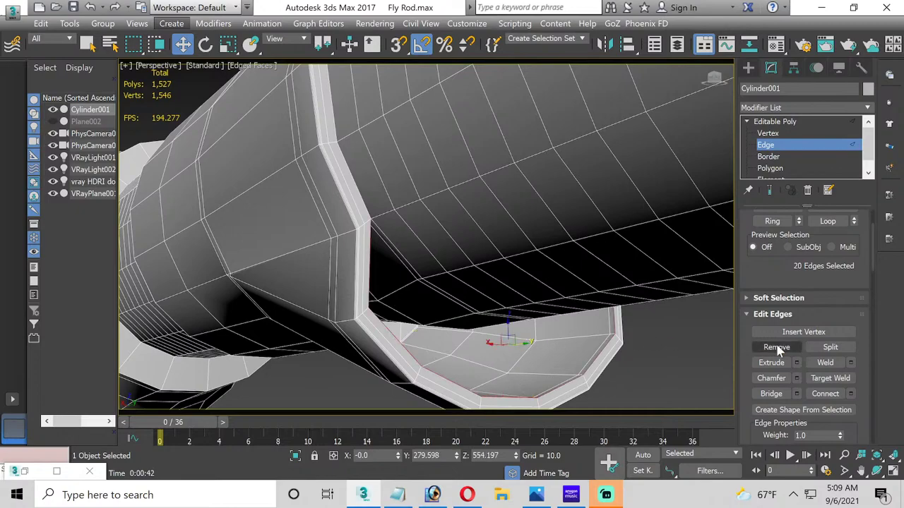
left_click(796, 378)
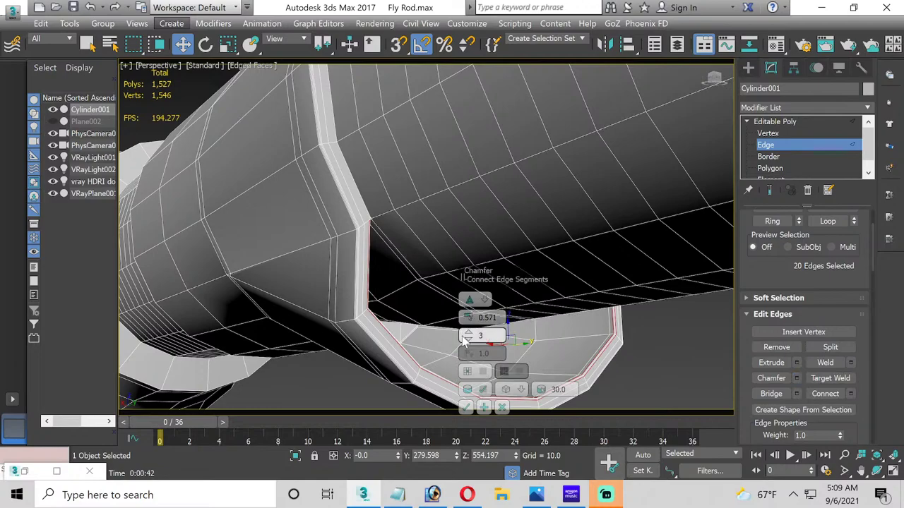
left_click(466, 407)
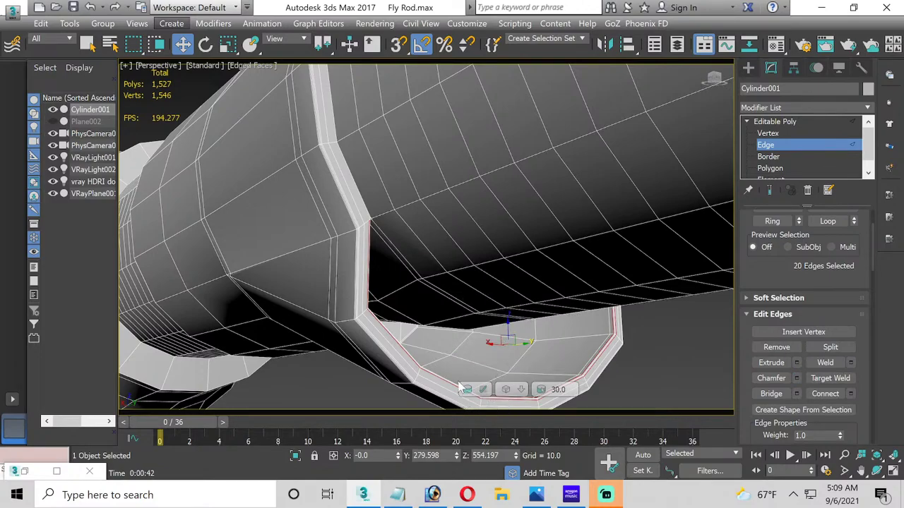
scroll(359, 218, "up", 6)
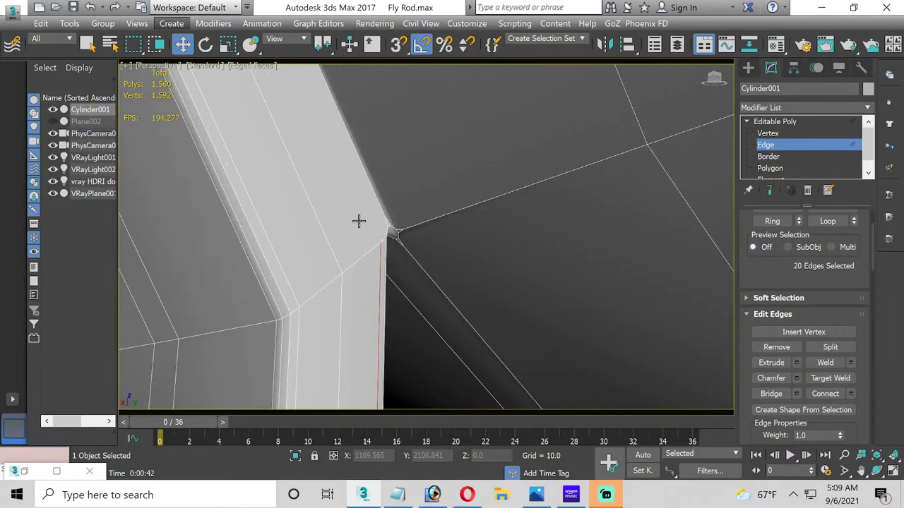
middle_click_drag(476, 240, 302, 202)
key("ctrl+z")
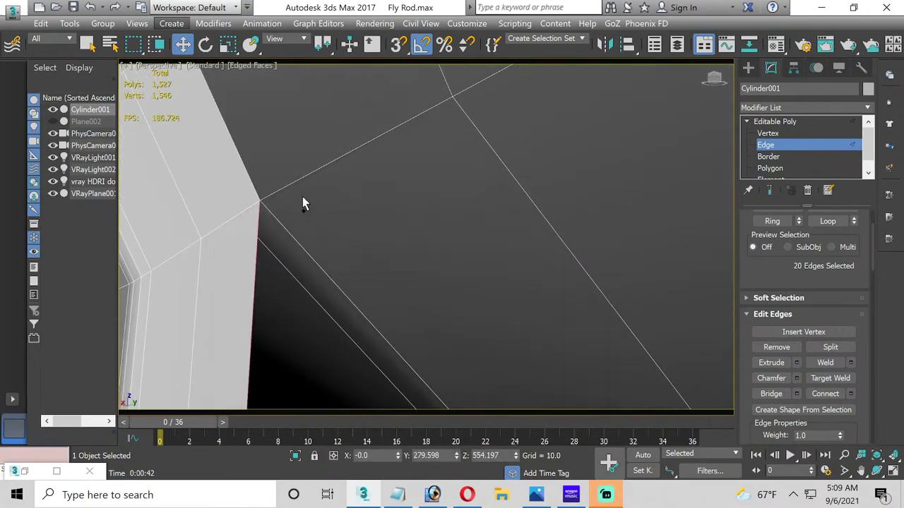
scroll(302, 203, "down", 6)
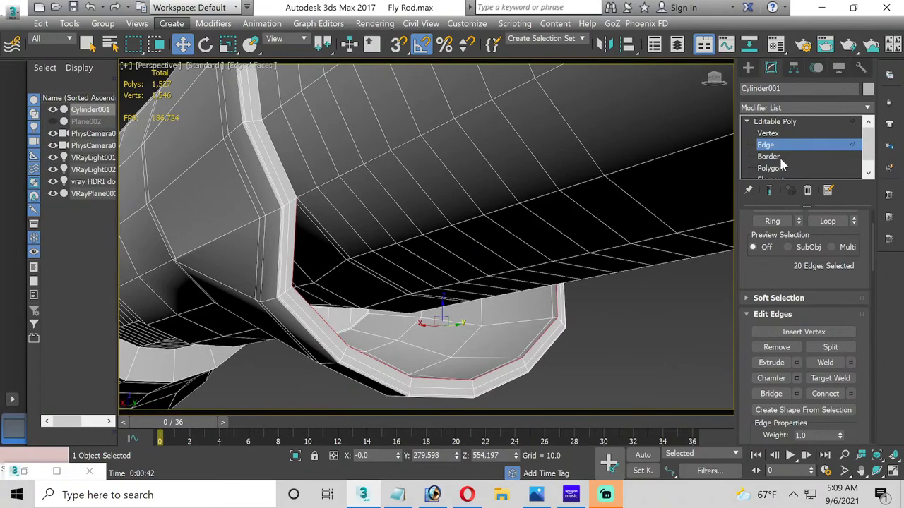
Step: Leave Edge level and reselect the rod handle, Cylinder001
key("2")
left_click(635, 301)
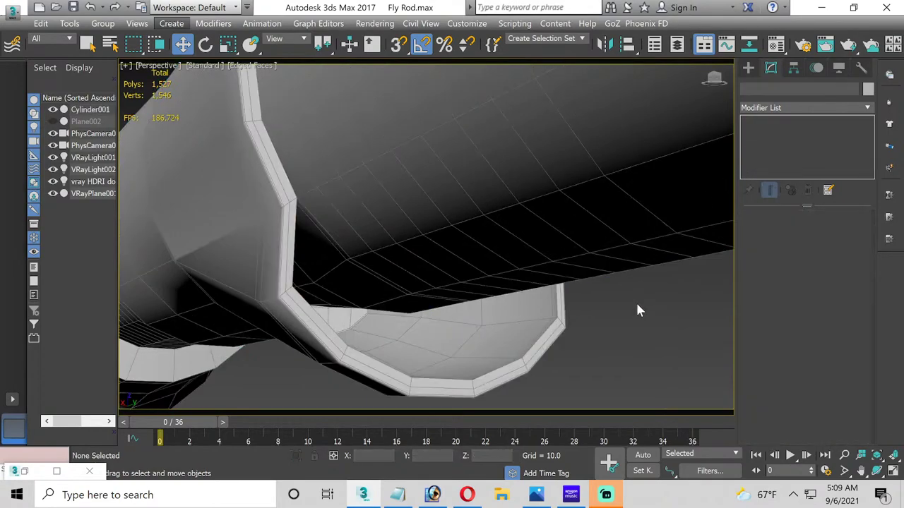
left_click(429, 379)
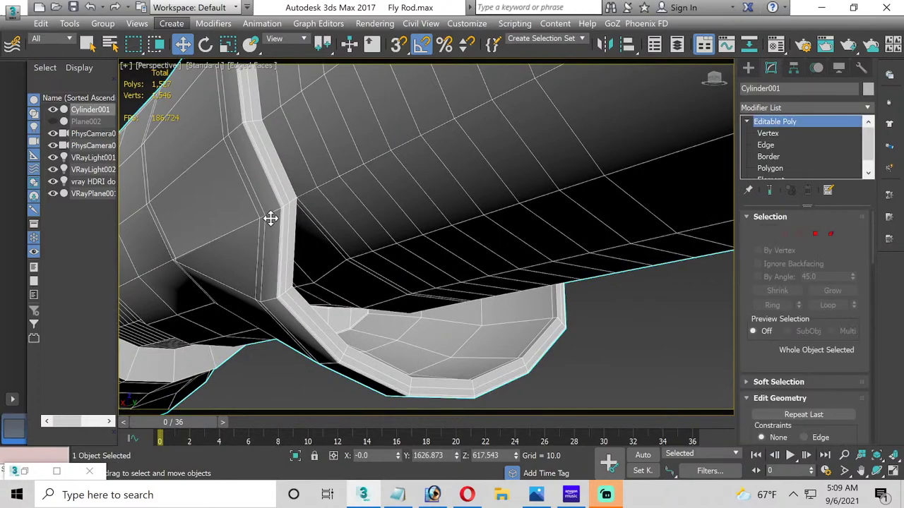
scroll(270, 218, "down", 2)
middle_click_drag(268, 216, 272, 313, "alt")
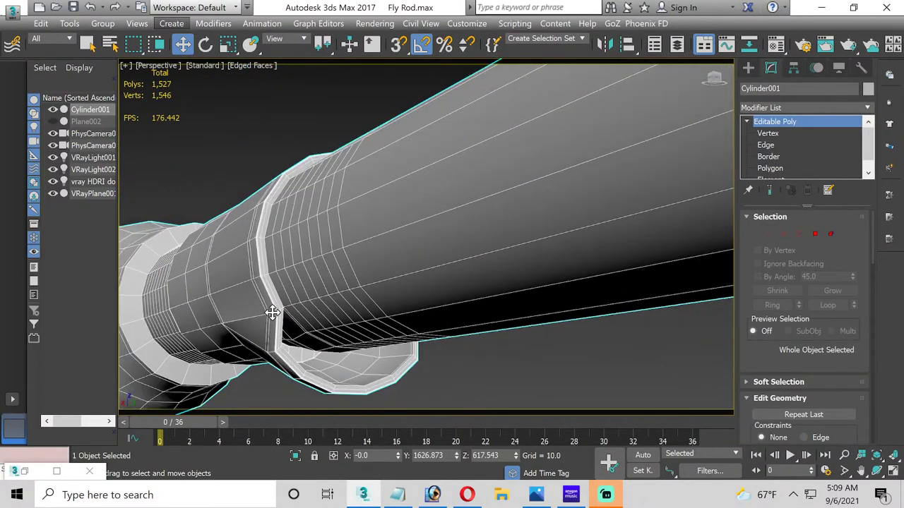
left_click(636, 335)
scroll(392, 235, "down", 3)
left_click(392, 235)
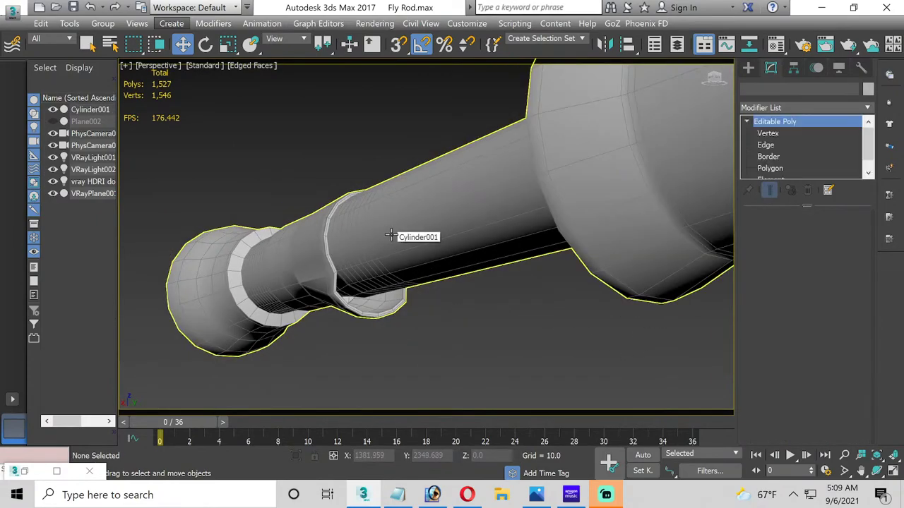
Step: Add a Smooth modifier to the rod handle
left_click(867, 108)
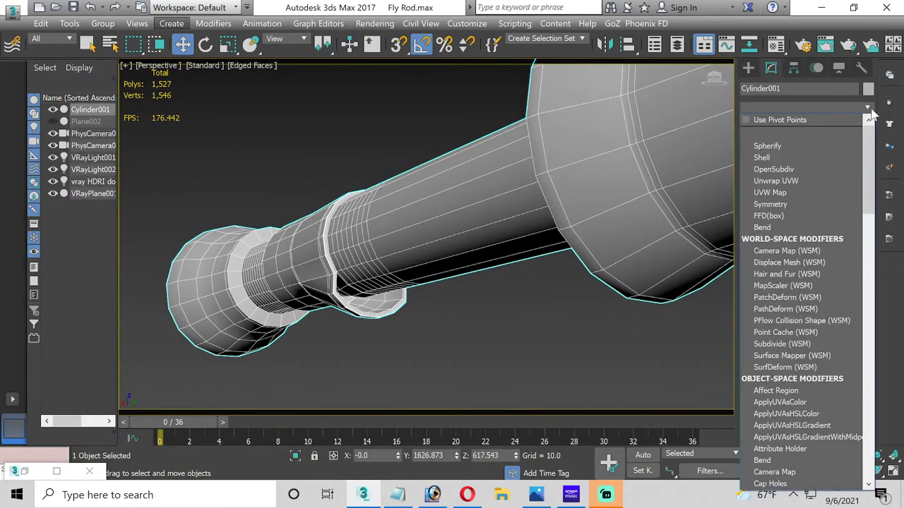
scroll(805, 169, "down", 1)
scroll(801, 176, "down", 6)
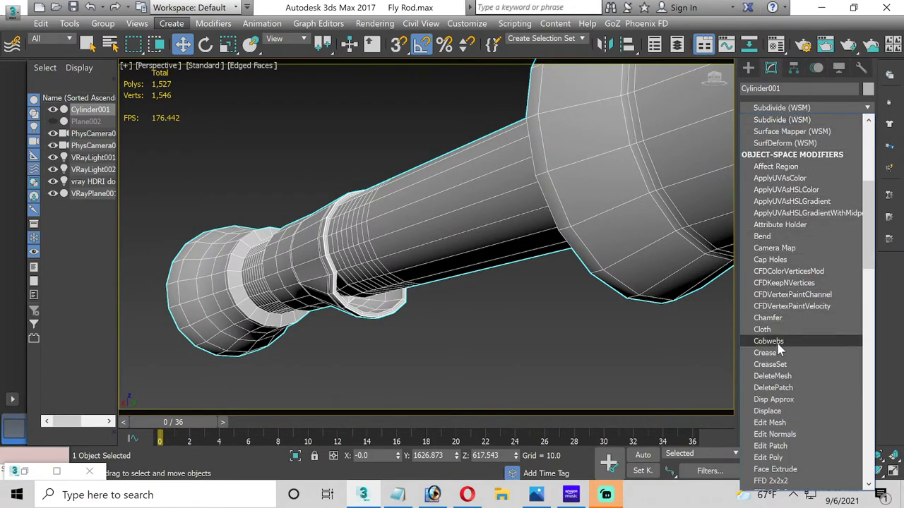
scroll(782, 233, "down", 20)
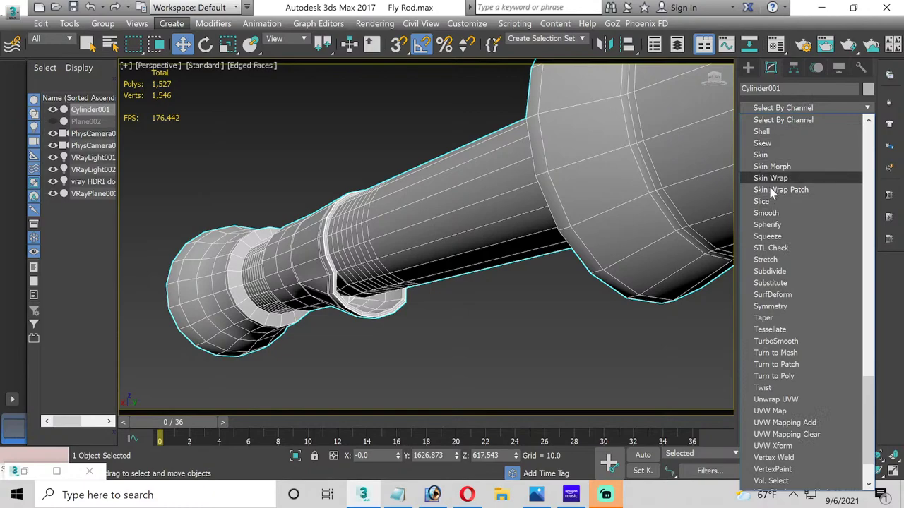
left_click(775, 213)
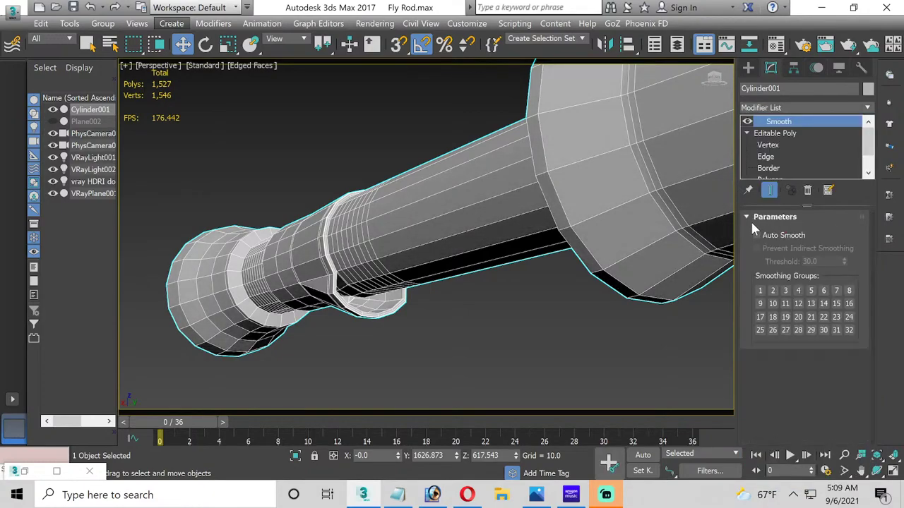
Step: Collapse the whole modifier stack into a single Editable Poly, confirming the warning
right_click(780, 124)
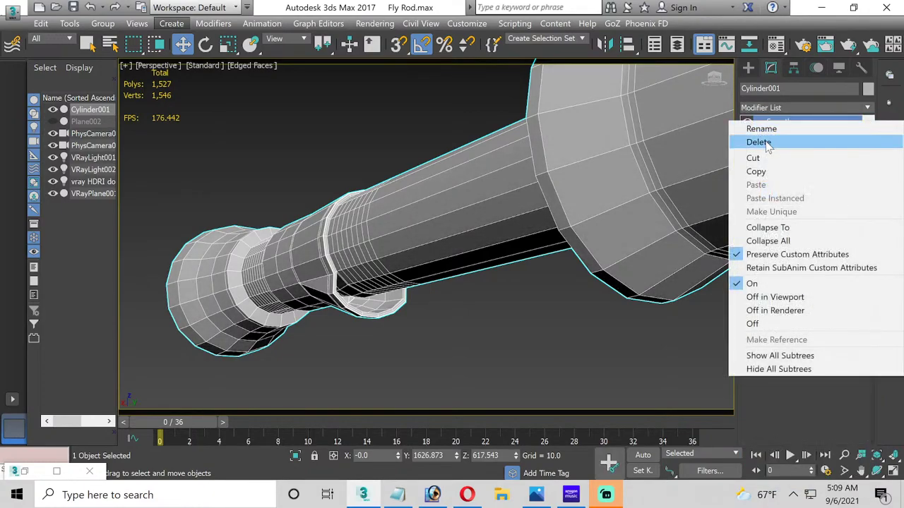
left_click(762, 241)
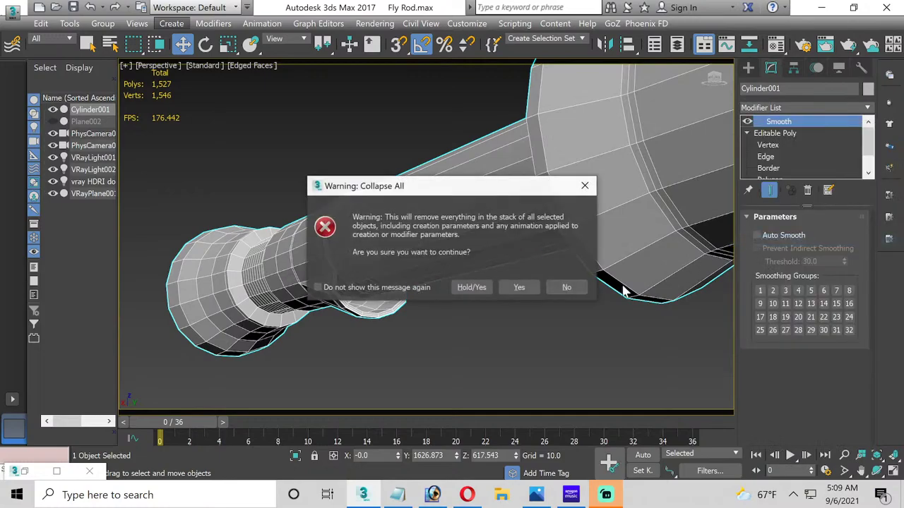
left_click(510, 284)
scroll(529, 200, "down", 4)
scroll(531, 209, "up", 2)
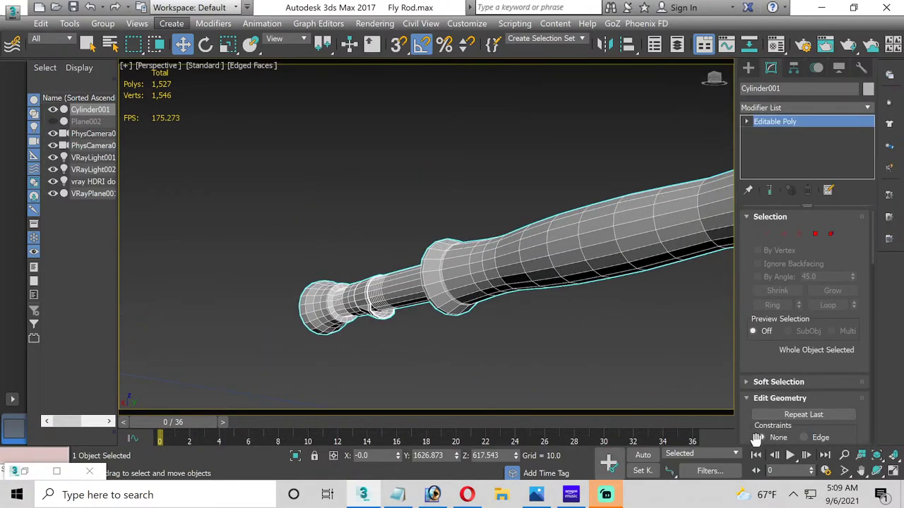
Step: Orbit to the handle's underside and switch to Vertex level
left_click(875, 472)
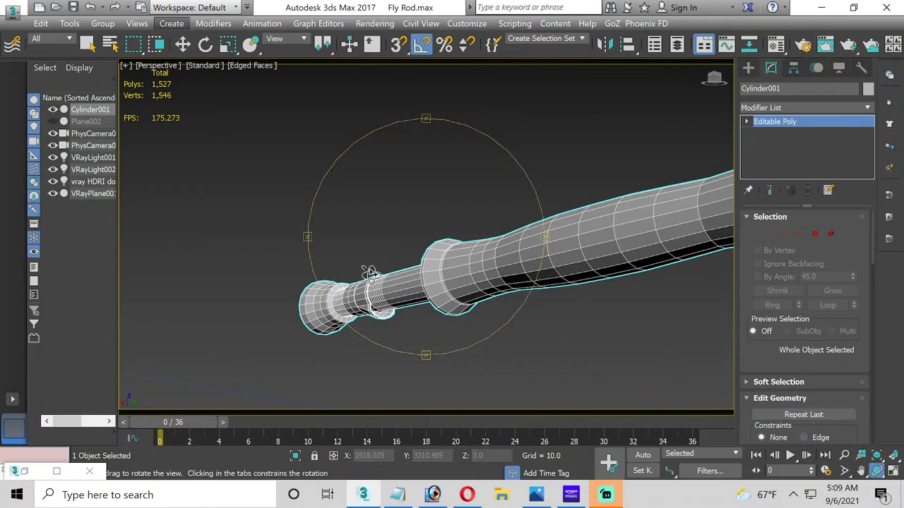
left_click_drag(370, 270, 440, 284)
scroll(485, 258, "up", 4)
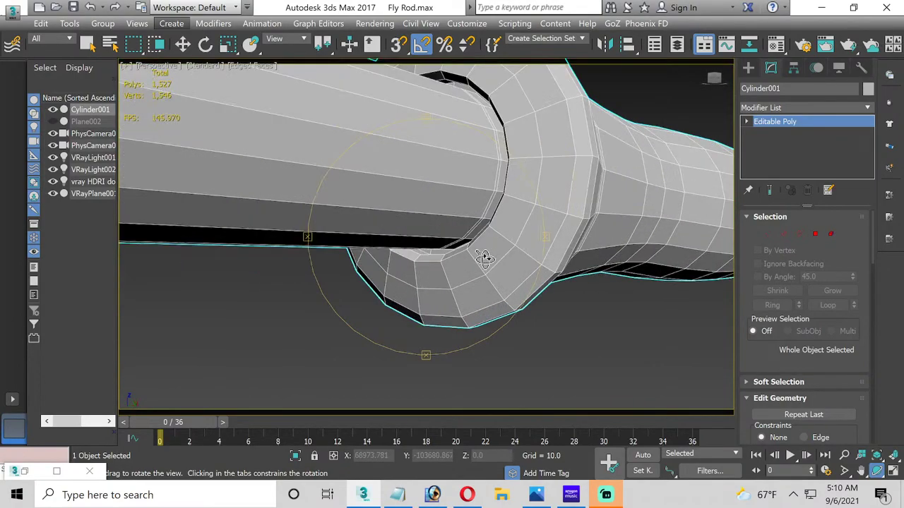
left_click(767, 233)
scroll(473, 254, "up", 3)
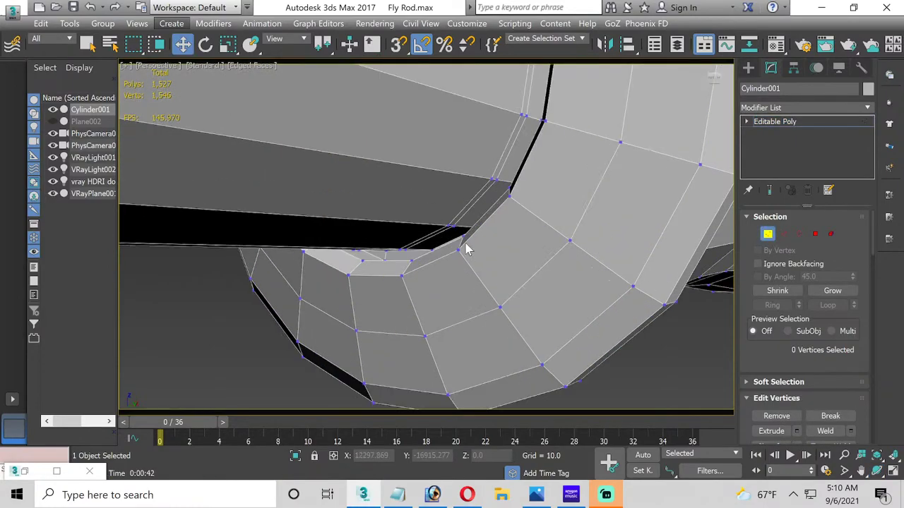
Step: Select eight junction vertices, lower them along Z and shift them along Y
left_click(463, 235)
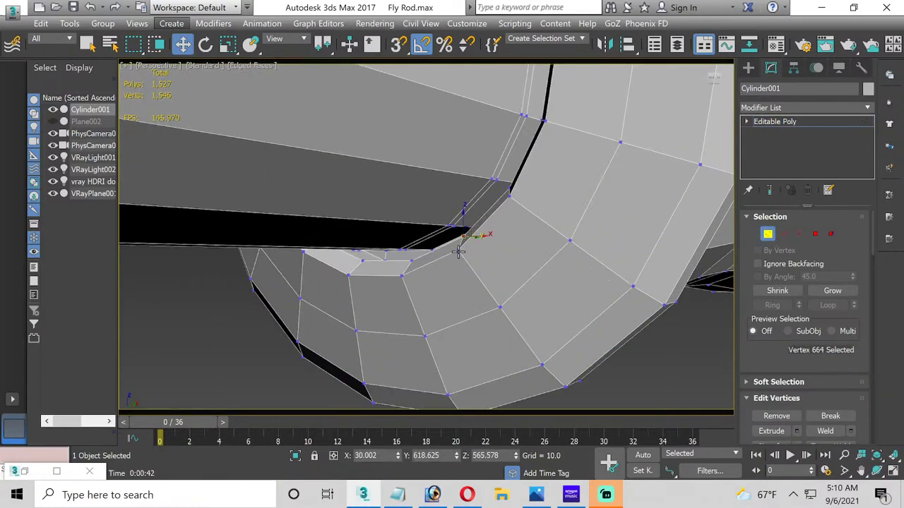
left_click(458, 250, "ctrl")
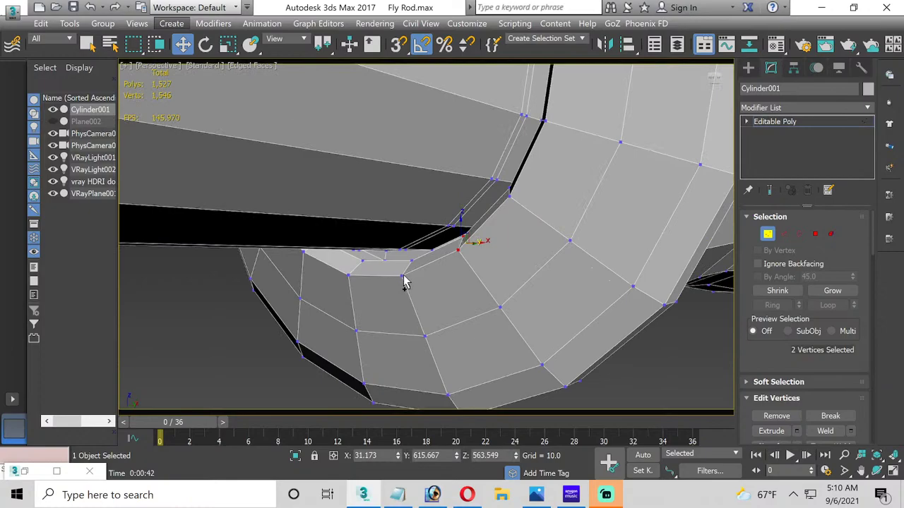
left_click(402, 275, "ctrl")
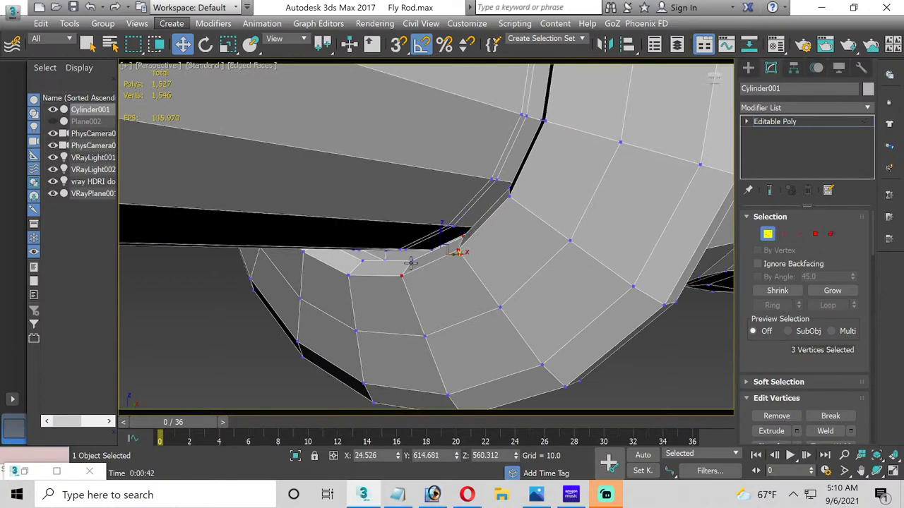
left_click(411, 263, "ctrl")
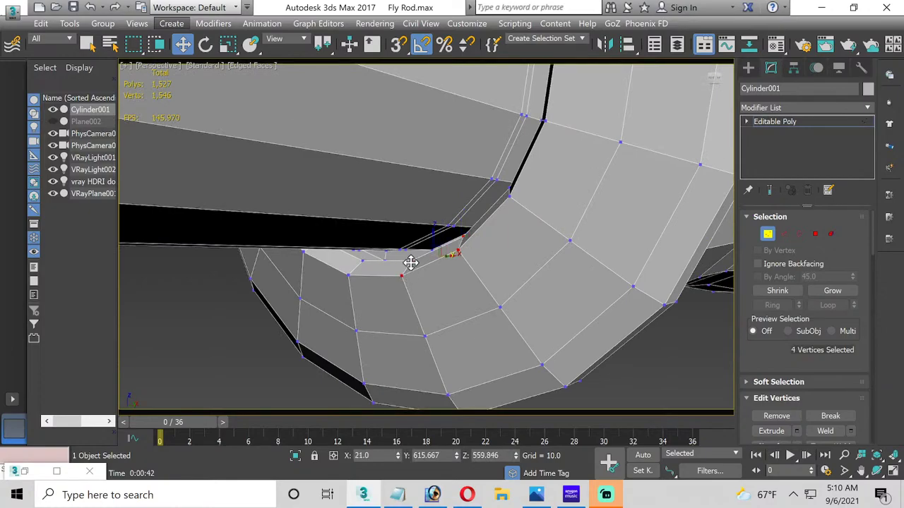
left_click(348, 274, "ctrl")
left_click(360, 260, "ctrl")
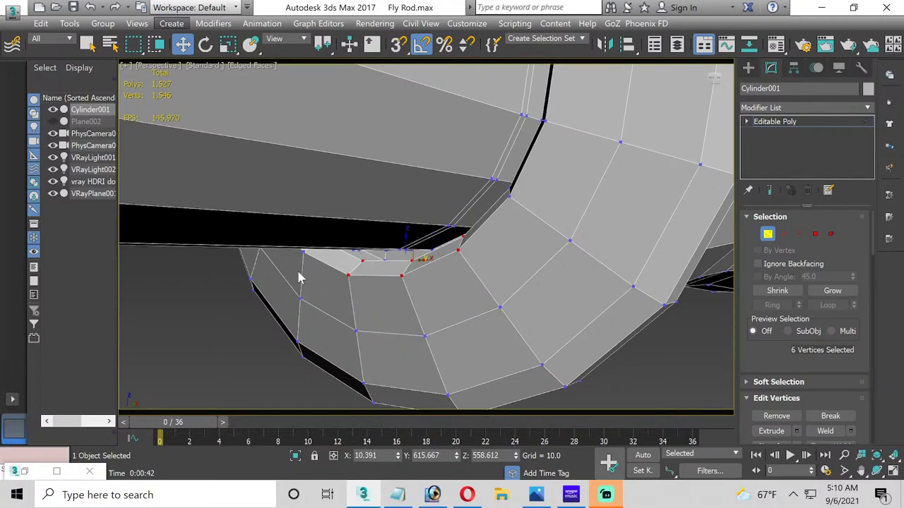
middle_click_drag(299, 276, 317, 145)
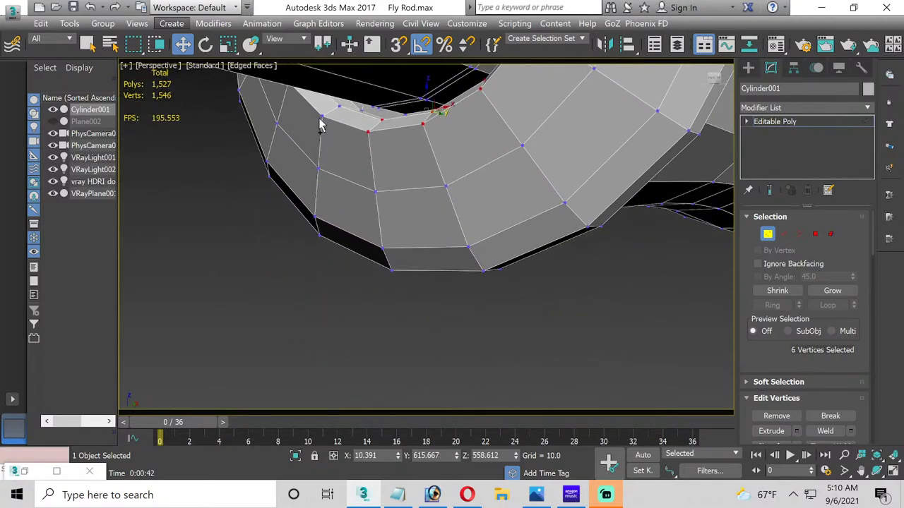
left_click(321, 117, "ctrl")
left_click(339, 106, "ctrl")
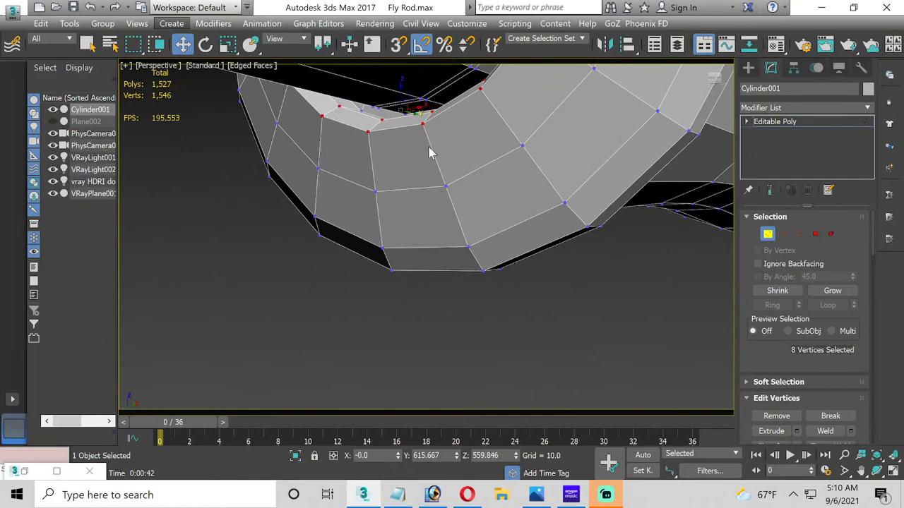
left_click_drag(402, 95, 389, 126)
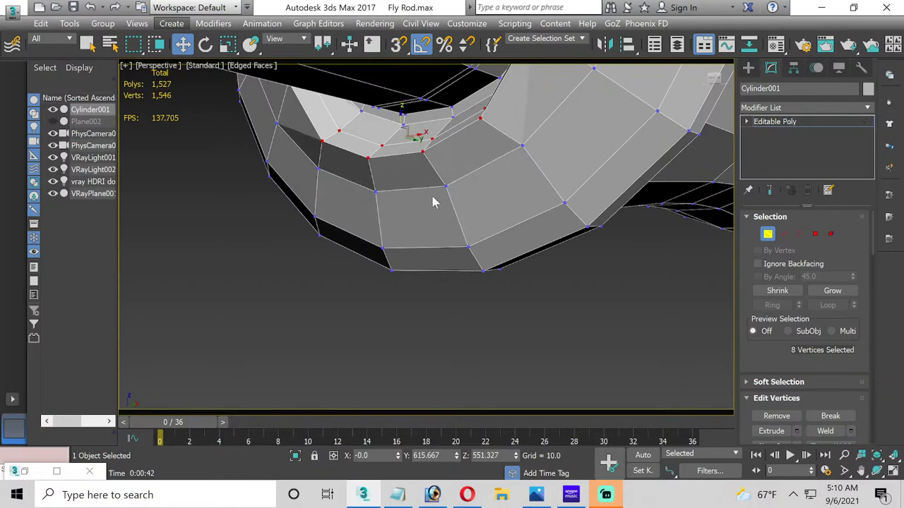
middle_click_drag(405, 210, 165, 299)
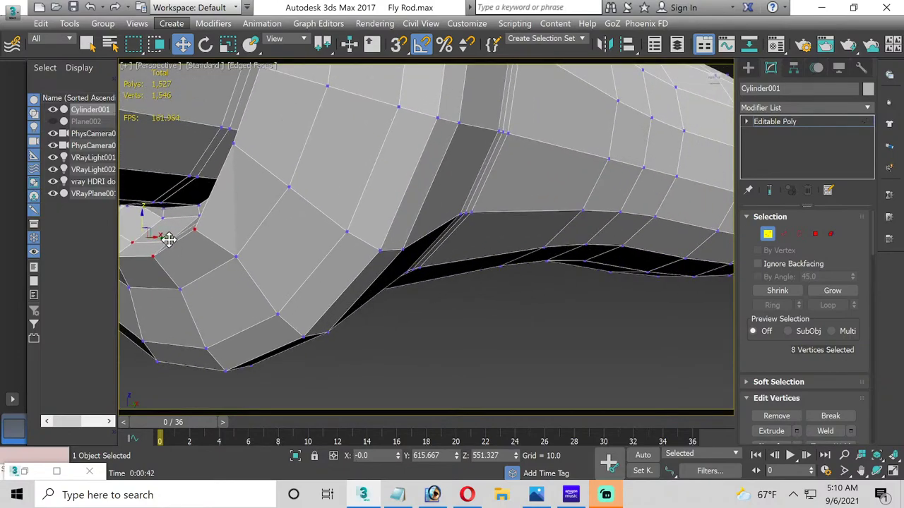
mouse_move(163, 237)
left_mouse_down()
mouse_move(177, 236)
mouse_move(153, 238)
left_mouse_up()
Step: Select four foot-block vertices and slide them along X
scroll(252, 257, "down", 2)
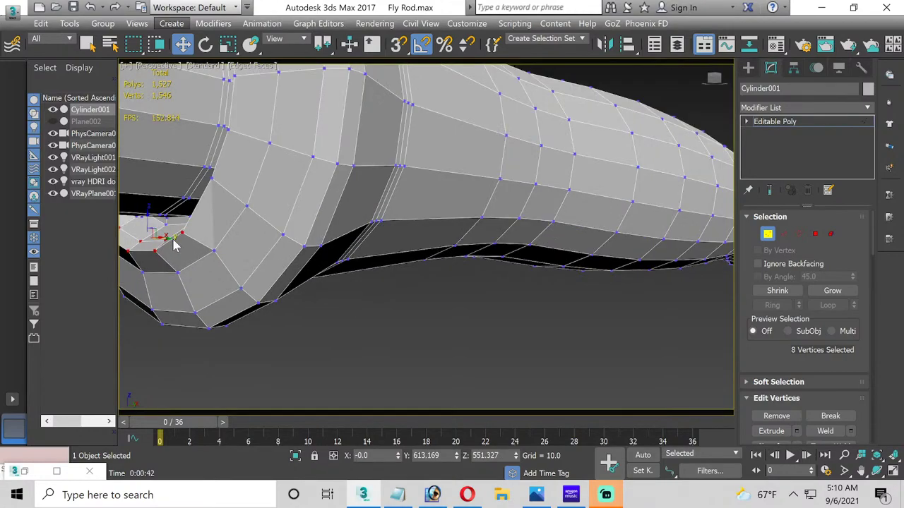
middle_click_drag(252, 256, 275, 258)
left_click(274, 257)
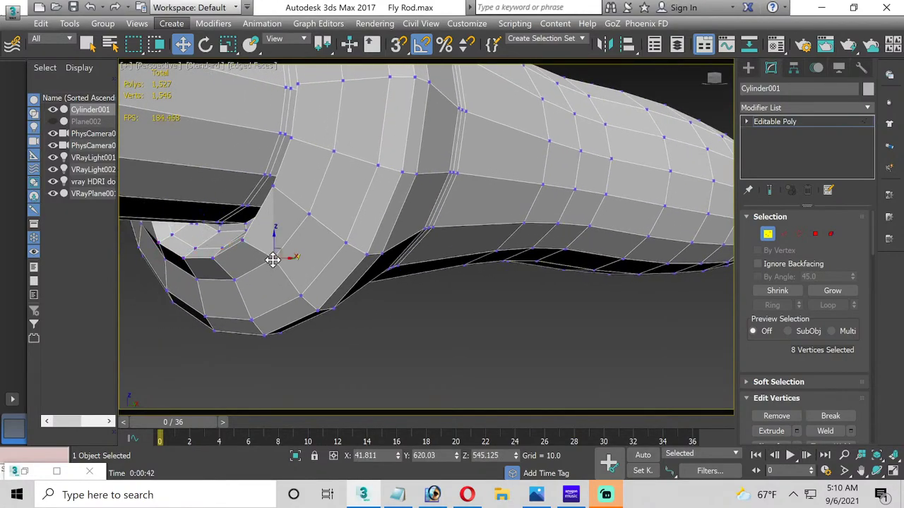
left_click(235, 280, "ctrl")
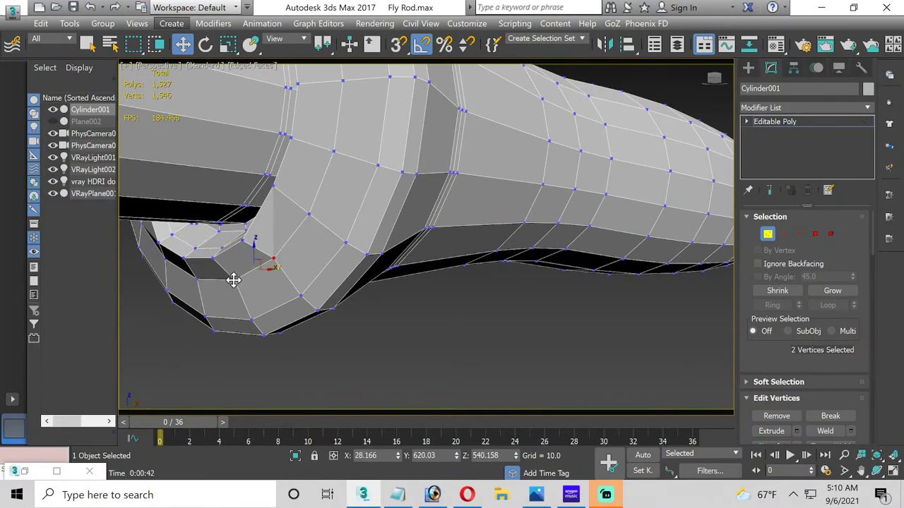
left_click(196, 280, "ctrl")
left_click(164, 260, "ctrl")
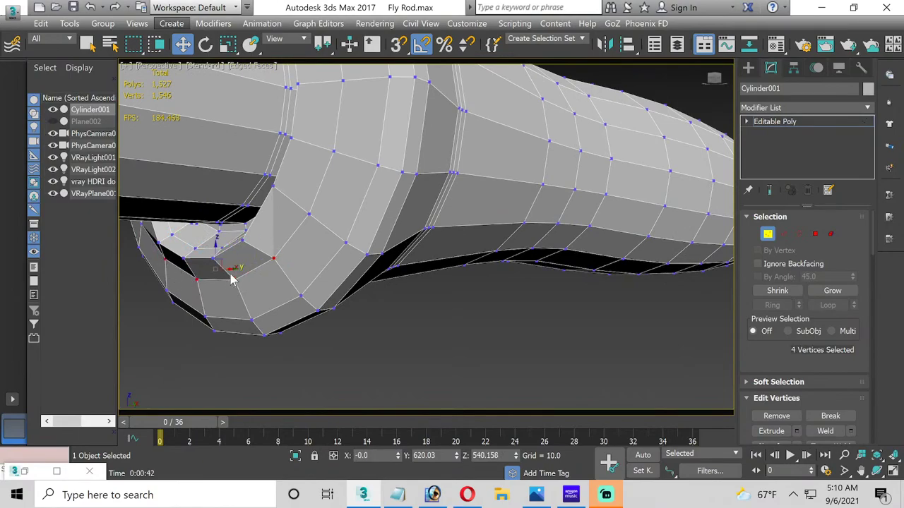
left_click_drag(228, 268, 212, 268)
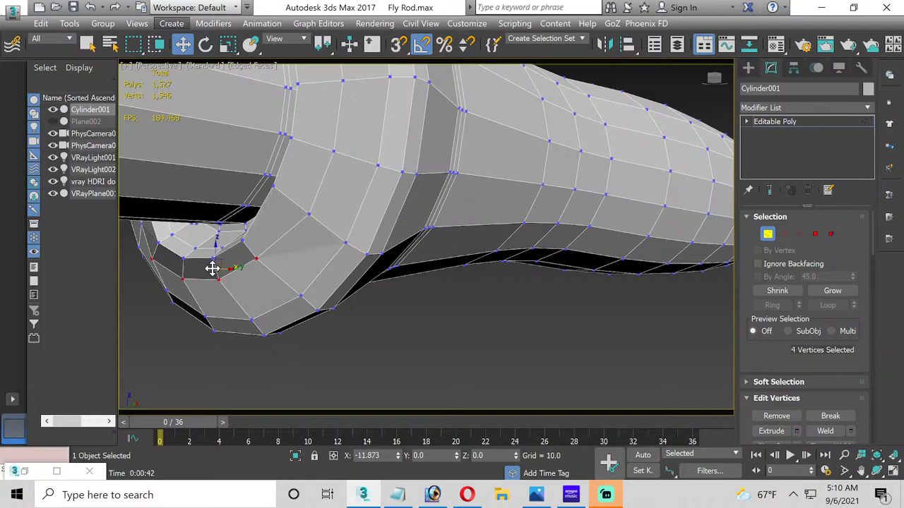
Step: Grow the vertex selection to eight and move them along Y to reshape the grip end
scroll(212, 268, "down", 3)
scroll(287, 296, "up", 2)
middle_click_drag(287, 297, 285, 330)
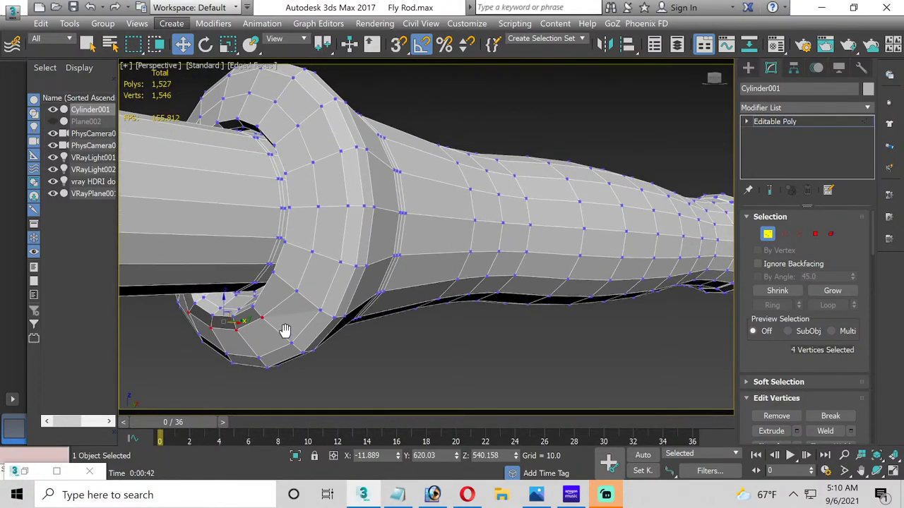
scroll(323, 289, "down", 2)
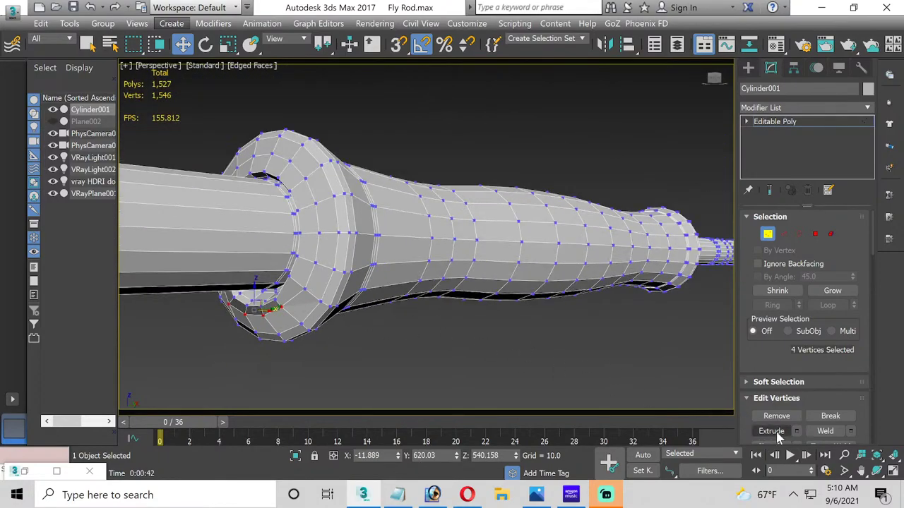
left_click(875, 472)
left_click_drag(356, 286, 419, 275)
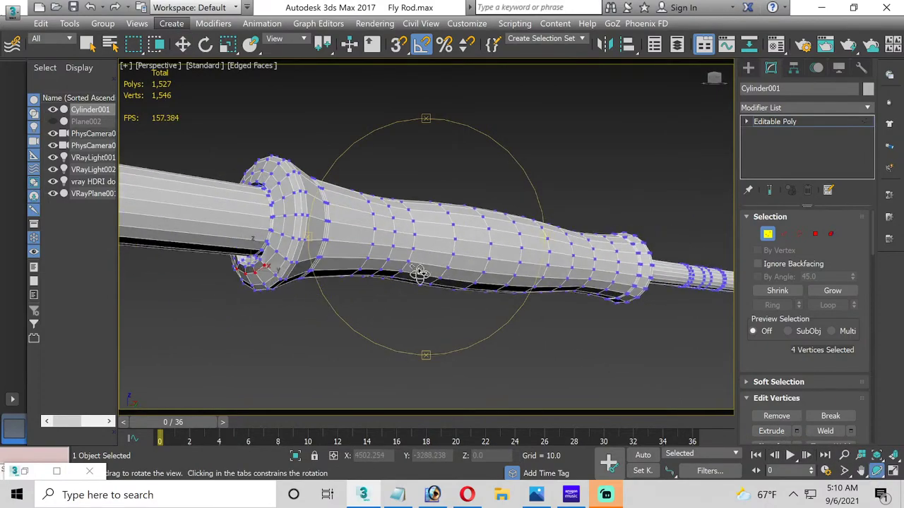
scroll(282, 238, "up", 3)
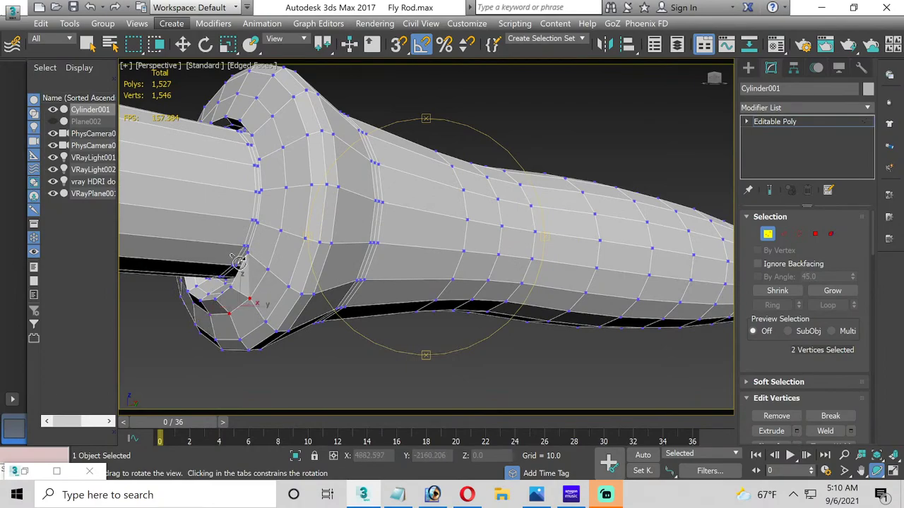
key("ctrl+Page_Up")
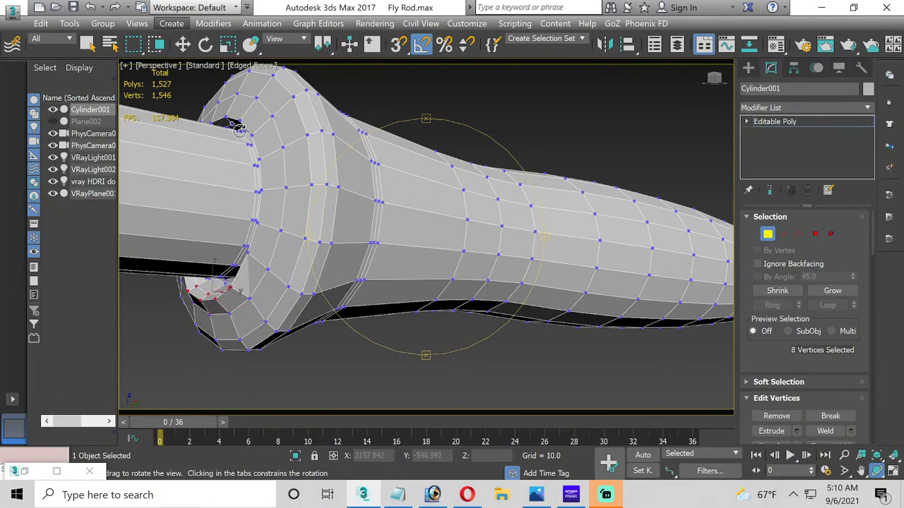
left_click(182, 43)
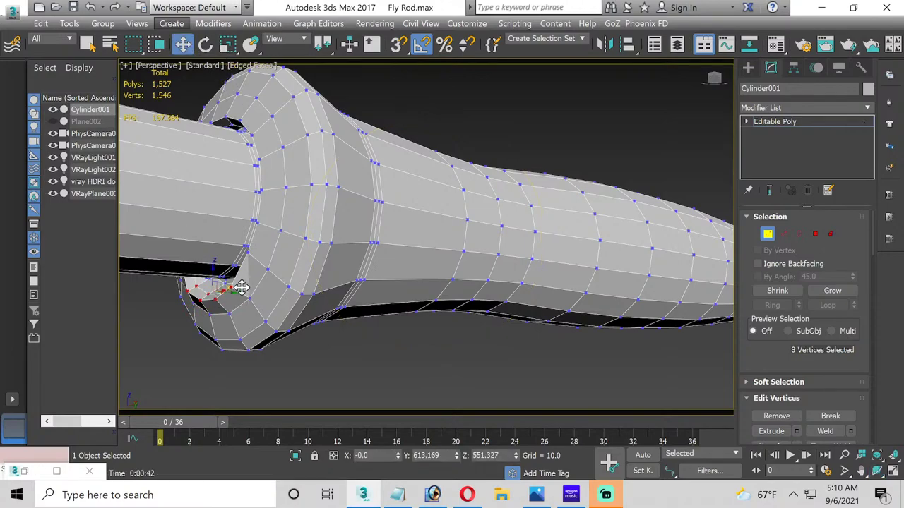
left_click_drag(228, 295, 236, 297)
Step: Select four junction vertices and move them into place along Y
scroll(238, 304, "up", 2)
middle_click_drag(247, 305, 415, 298)
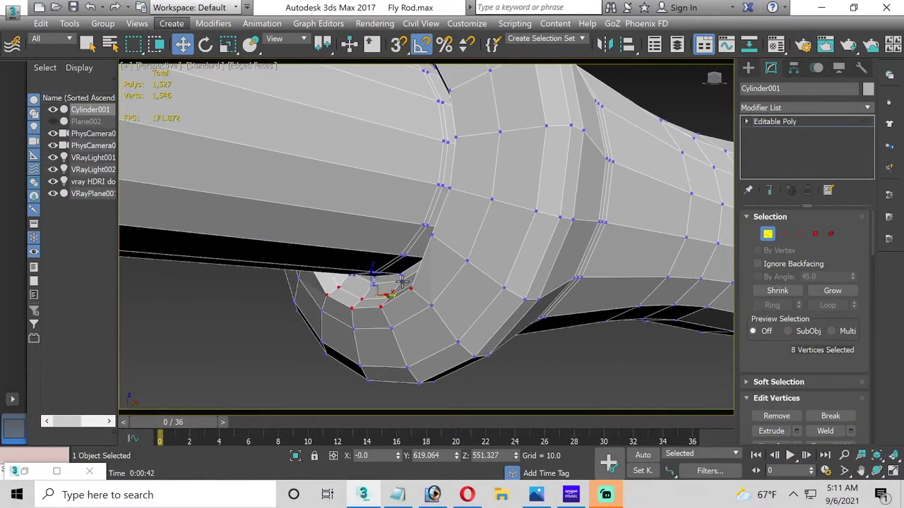
left_click(410, 282)
left_click(388, 297)
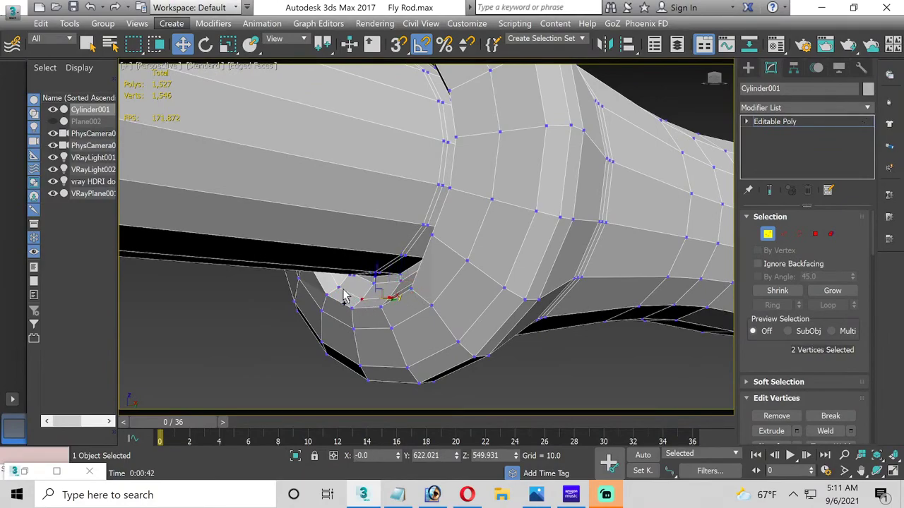
left_click(400, 302, "ctrl")
middle_click_drag(399, 303, 660, 300)
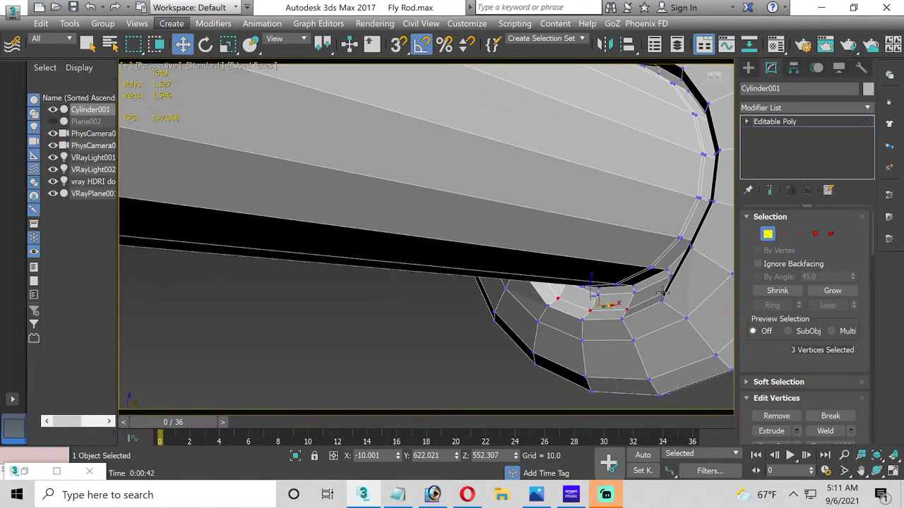
left_click(662, 297, "ctrl")
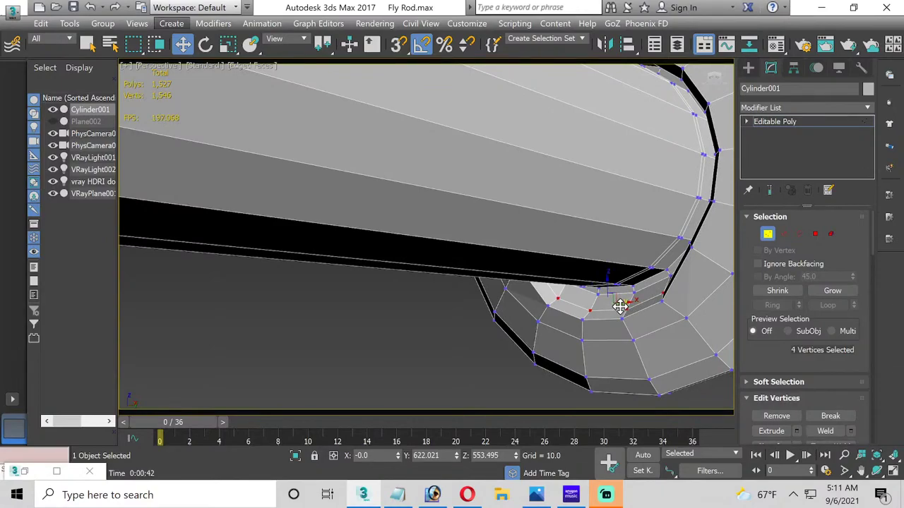
left_click_drag(619, 306, 631, 306)
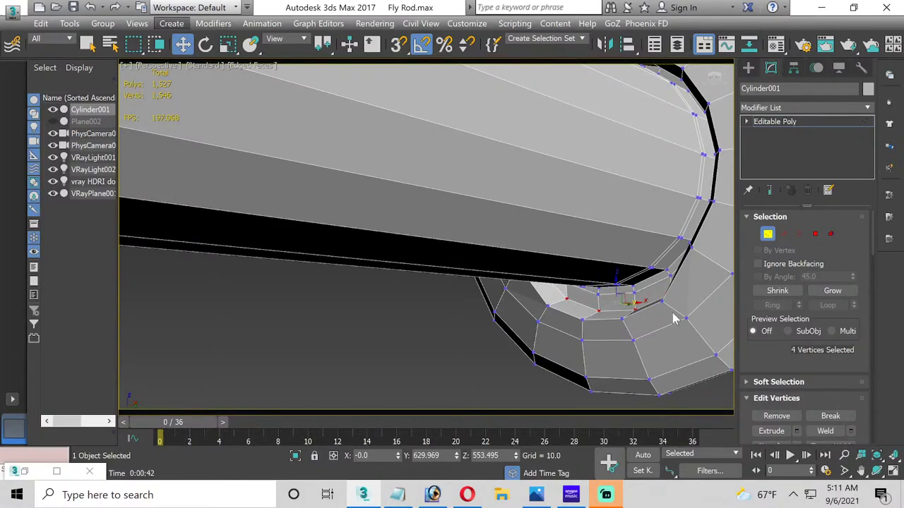
middle_click_drag(631, 306, 699, 268, "alt")
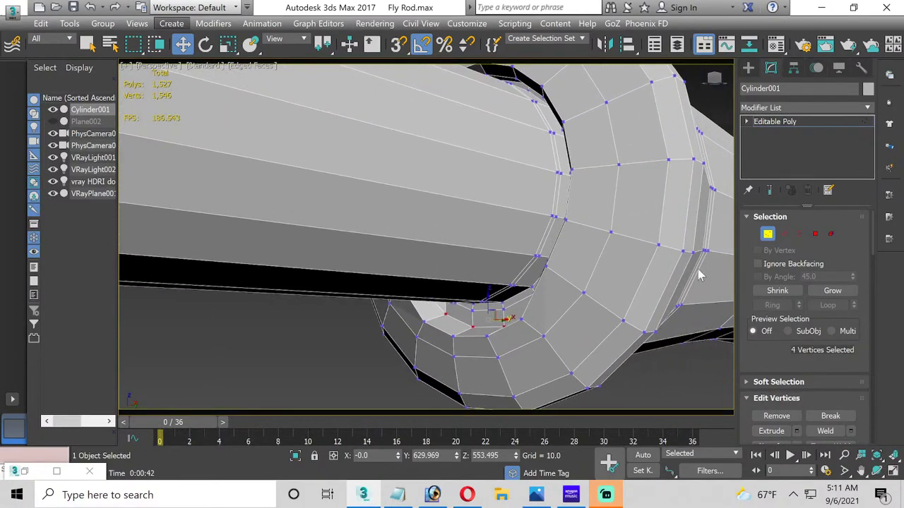
Step: Switch to Polygon level and select the three middle junction faces
left_click(816, 234)
scroll(520, 313, "up", 5)
left_click(487, 313)
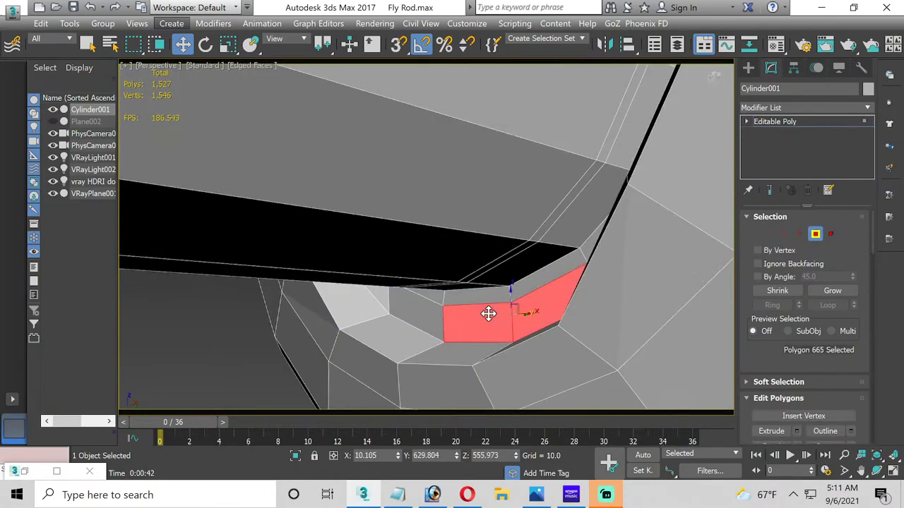
left_click(430, 317, "ctrl")
left_click(535, 293, "ctrl")
middle_click_drag(479, 313, 675, 196, "alt")
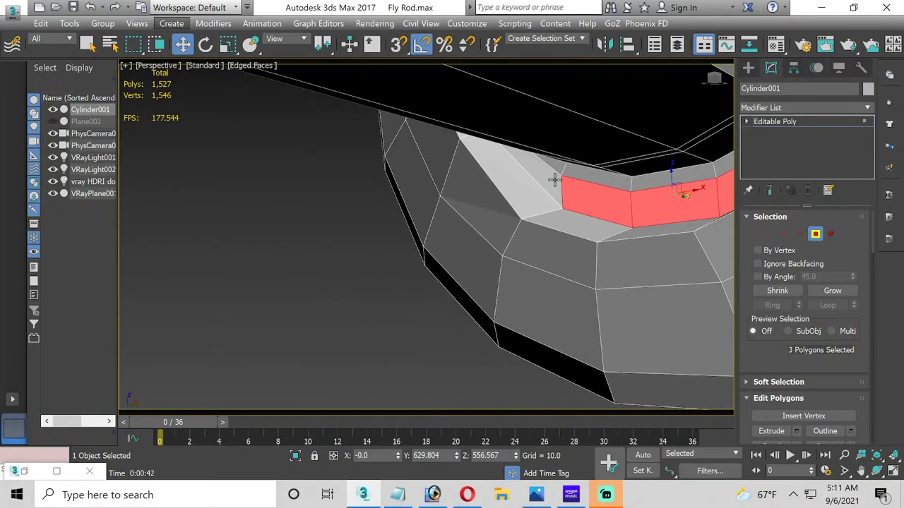
middle_click_drag(608, 188, 407, 213, "alt")
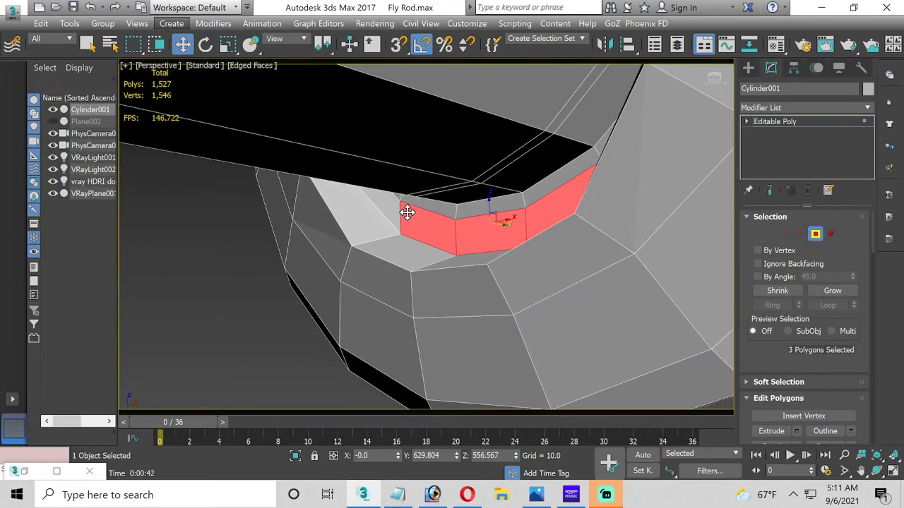
Step: Add six more junction faces, including the strip above, for nine in total
left_click(392, 208, "ctrl")
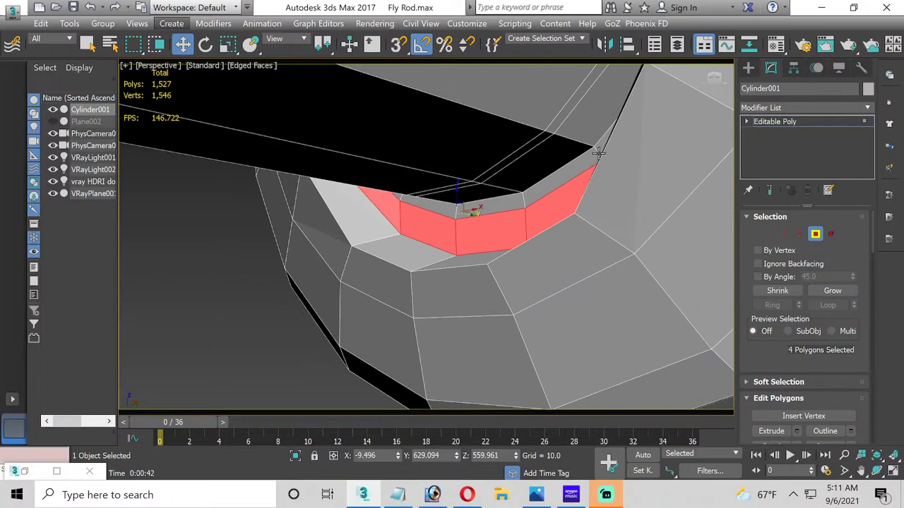
left_click(598, 144, "ctrl")
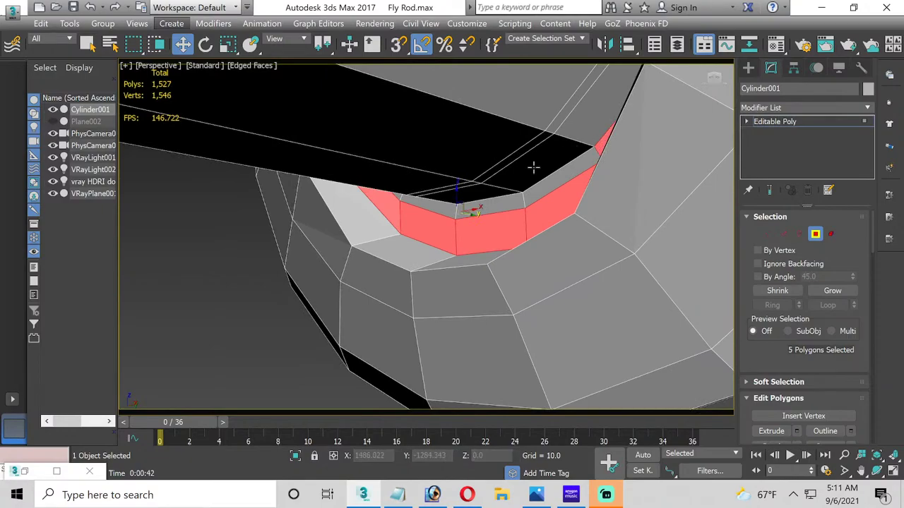
left_click(537, 190, "ctrl")
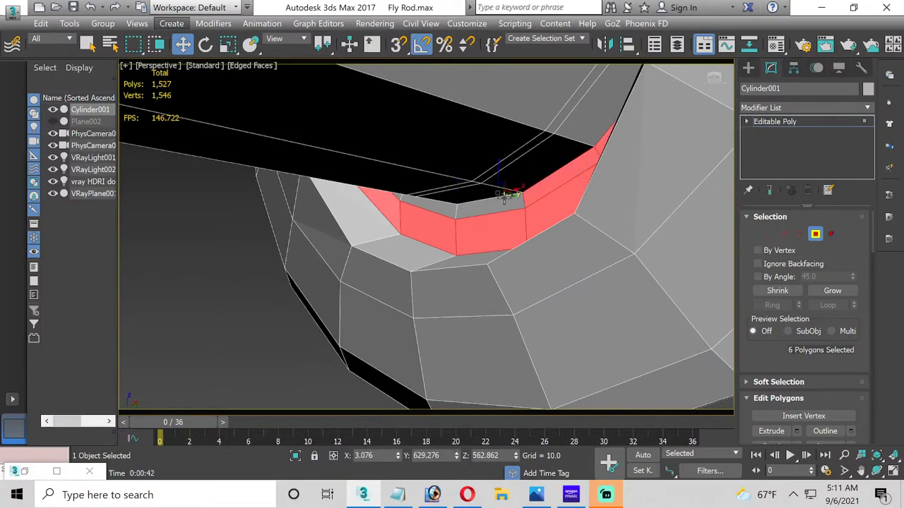
left_click(488, 203, "ctrl")
left_click(432, 207, "ctrl")
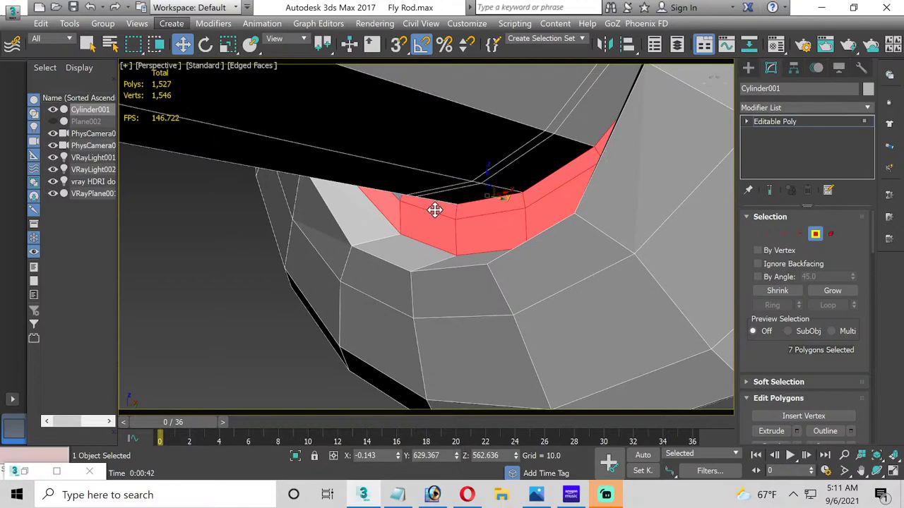
left_click(399, 196, "ctrl")
scroll(472, 214, "down", 4)
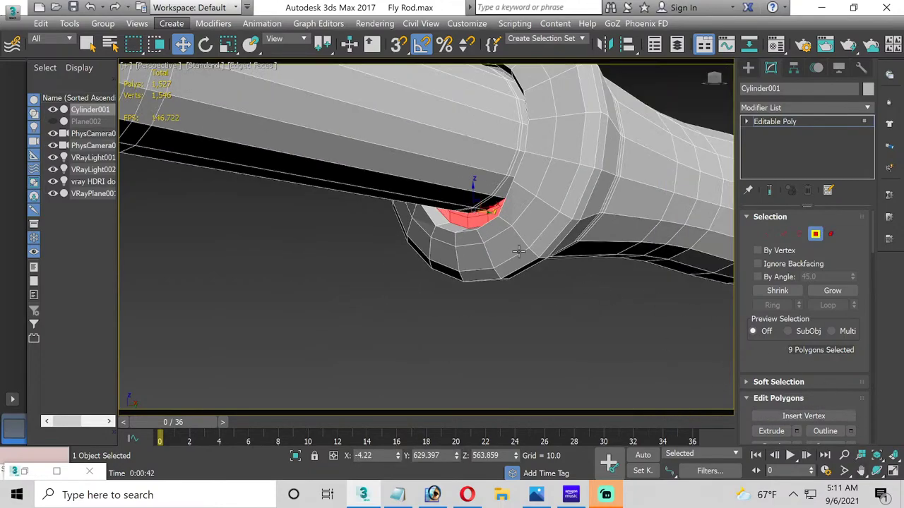
middle_click_drag(520, 252, 402, 308, "alt")
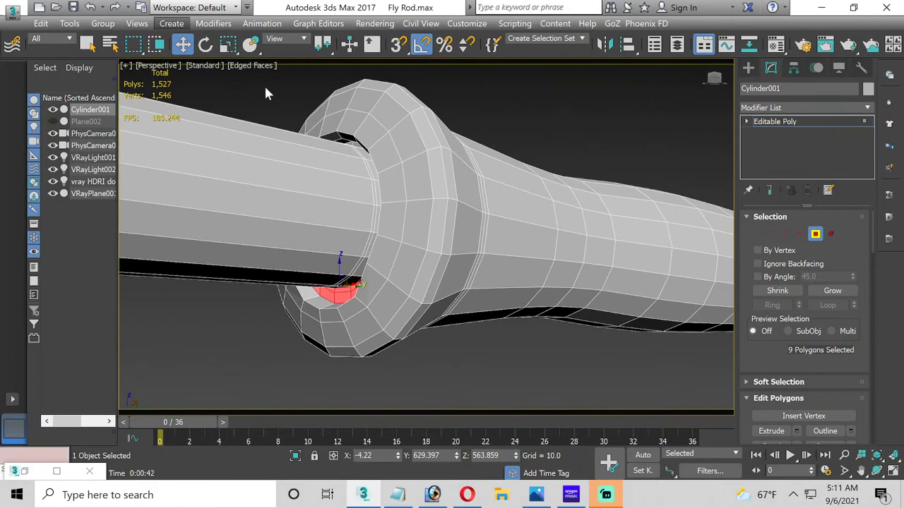
Step: Squash the nine selected junction faces along one axis with uniform scale
left_click(228, 44)
mouse_move(344, 299)
left_mouse_down()
mouse_move(303, 286)
mouse_move(353, 287)
left_mouse_up()
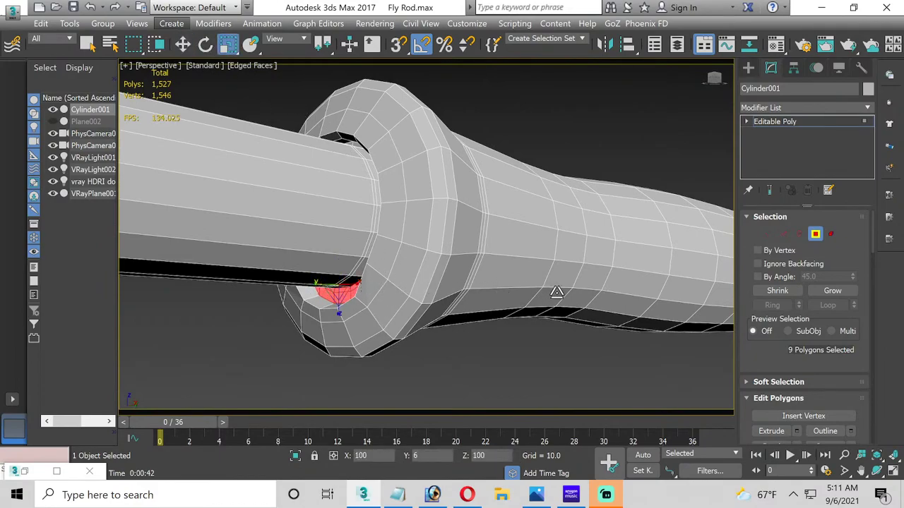
middle_click_drag(386, 315, 361, 313, "alt")
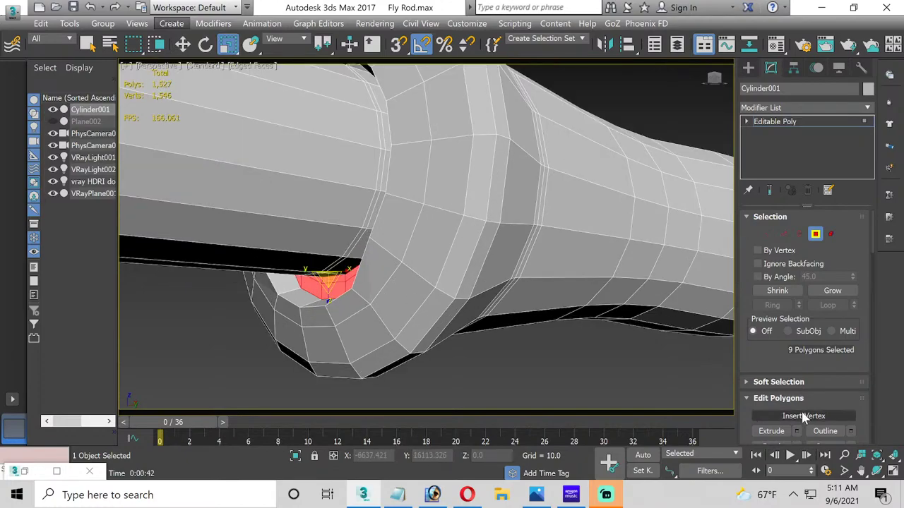
left_click(796, 431)
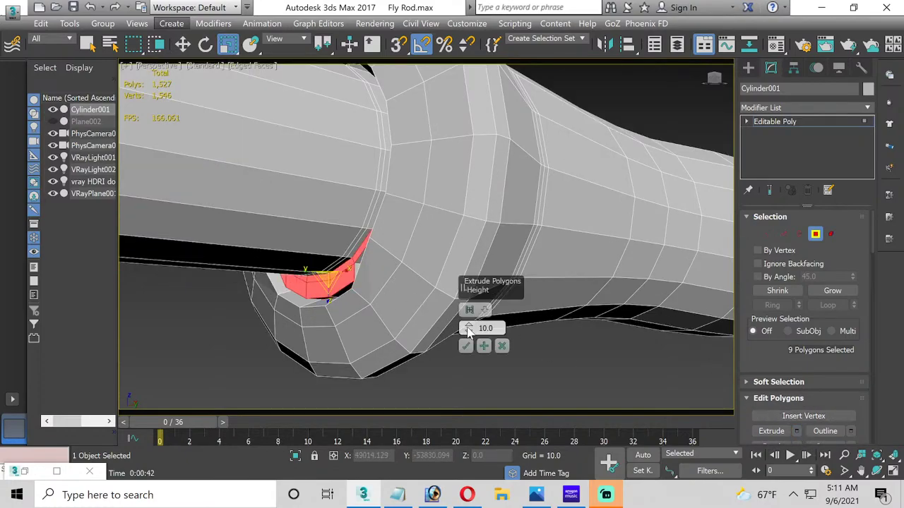
mouse_move(468, 328)
left_mouse_down()
mouse_move(457, 322)
mouse_move(462, 331)
mouse_move(468, 322)
left_mouse_up()
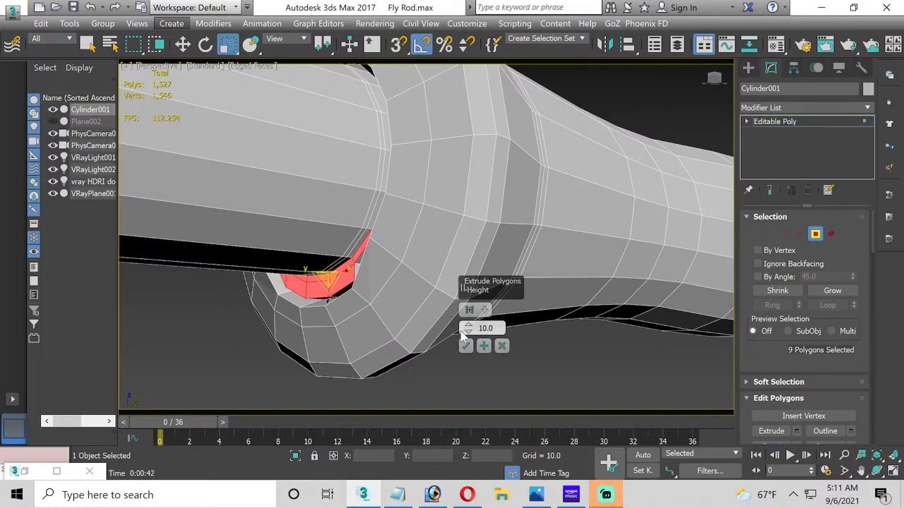
right_click(468, 323)
key("ctrl+z")
key("ctrl+z")
key("ctrl+z")
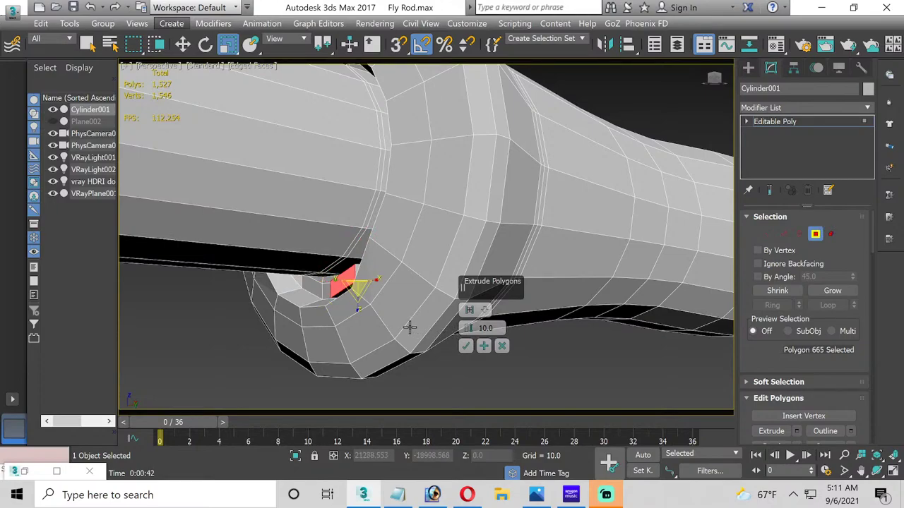
left_click(501, 345)
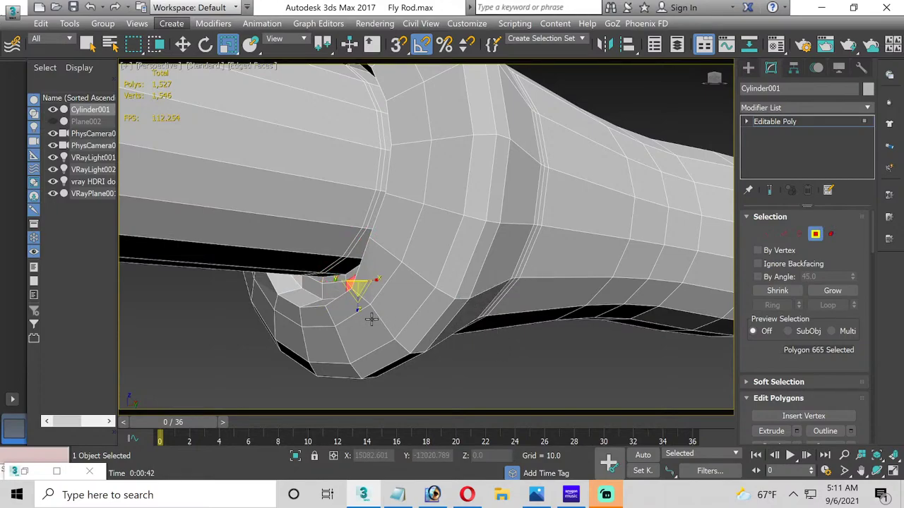
left_click(876, 470)
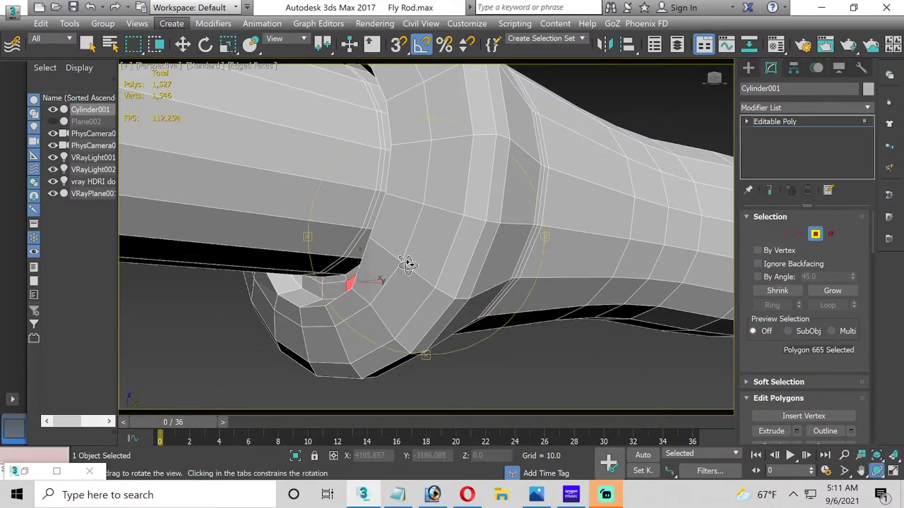
left_click_drag(405, 261, 422, 284)
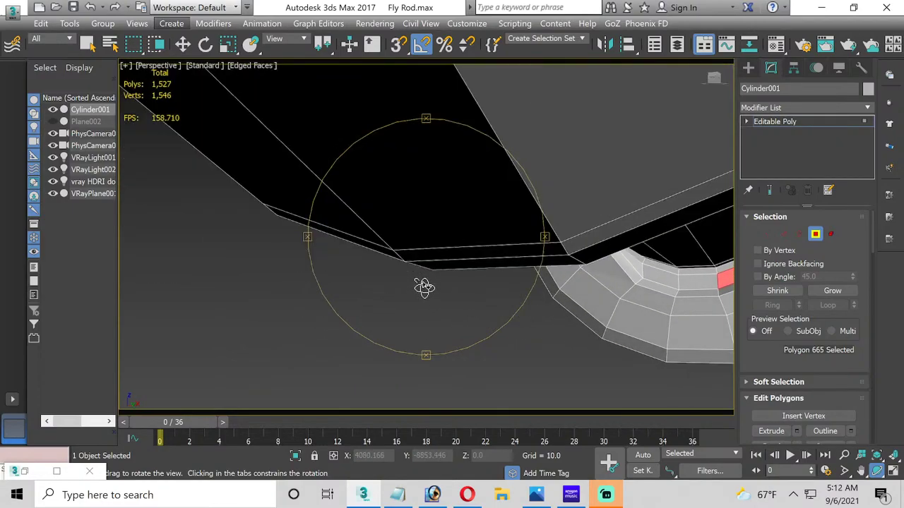
Step: Select the ring of ten junction faces beneath the collar
mouse_move(421, 285)
middle_mouse_down()
mouse_move(551, 283)
mouse_move(424, 282)
middle_mouse_up()
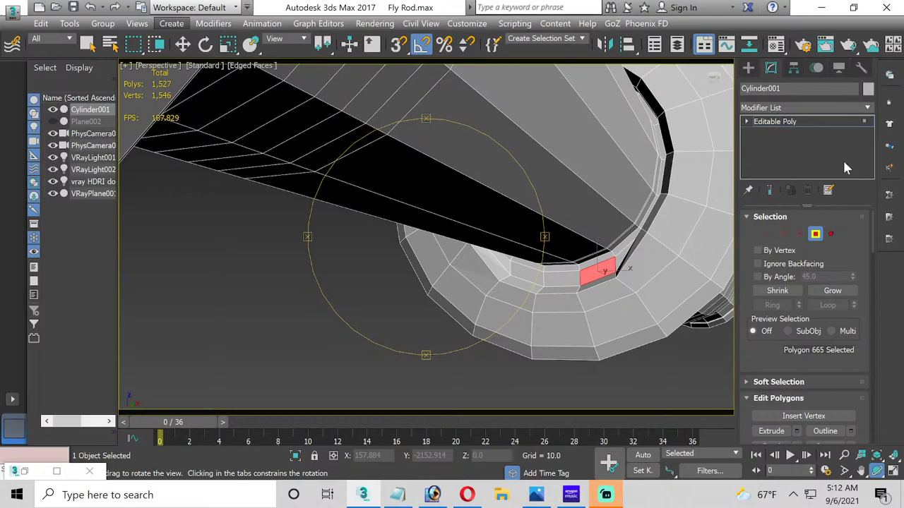
left_click(183, 44)
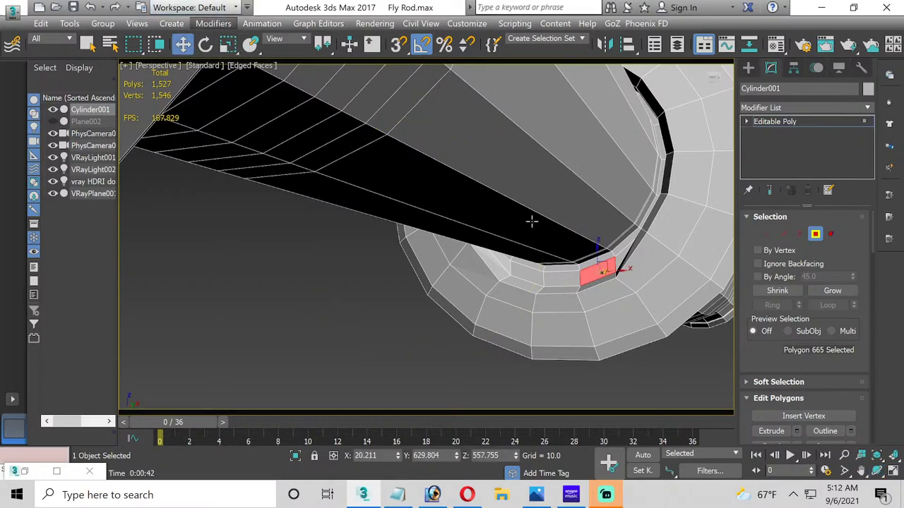
left_click(621, 256, "ctrl")
left_click(563, 273, "ctrl")
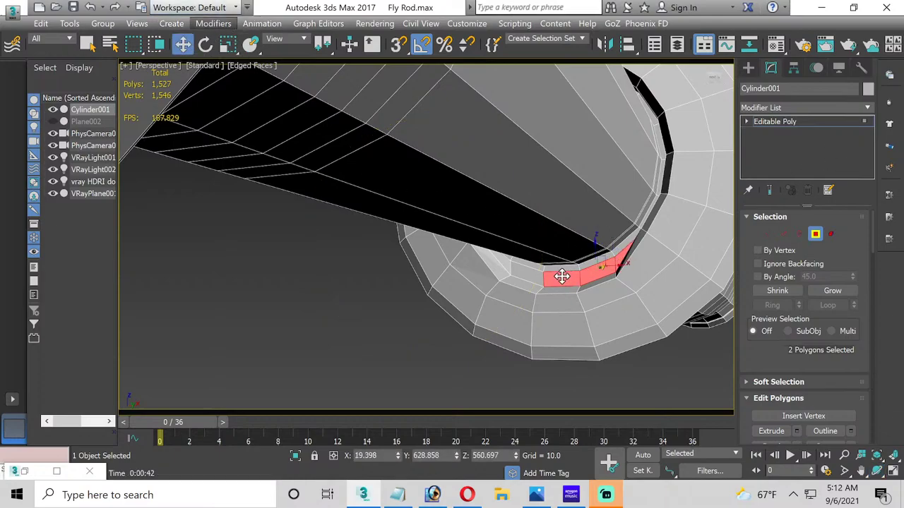
left_click(533, 272, "ctrl")
left_click(509, 261, "ctrl")
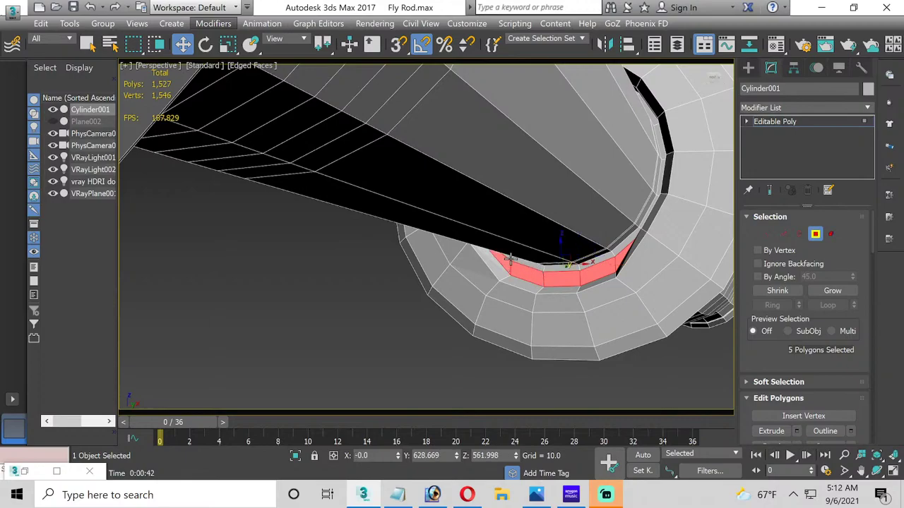
left_click(529, 262, "ctrl")
left_click(549, 268, "ctrl")
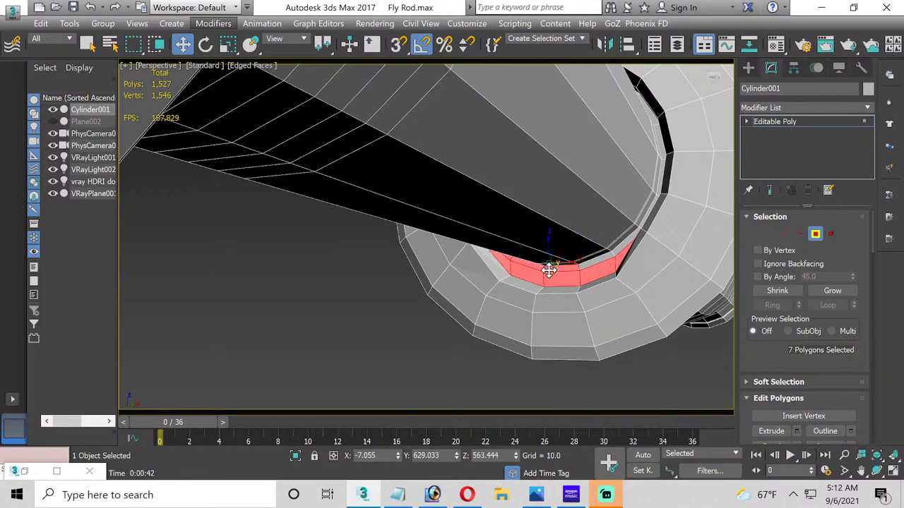
left_click(585, 266, "ctrl")
left_click(606, 255, "ctrl")
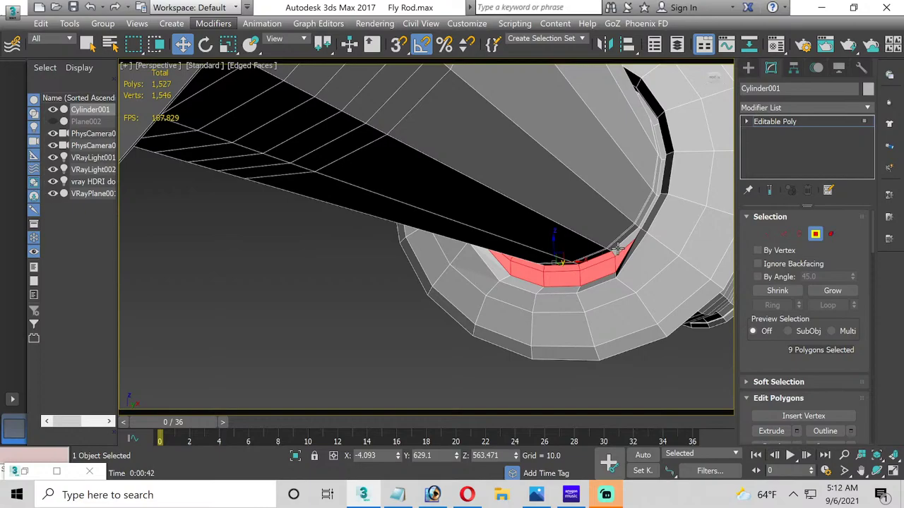
left_click(617, 249, "ctrl")
Step: Scale the ten junction faces and extrude them inward by about -5
middle_click_drag(611, 252, 519, 279, "alt")
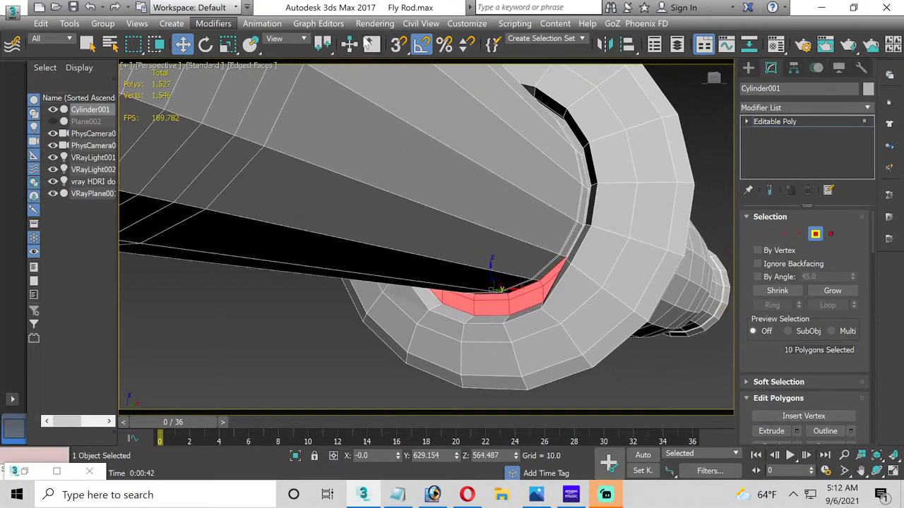
left_click(227, 42)
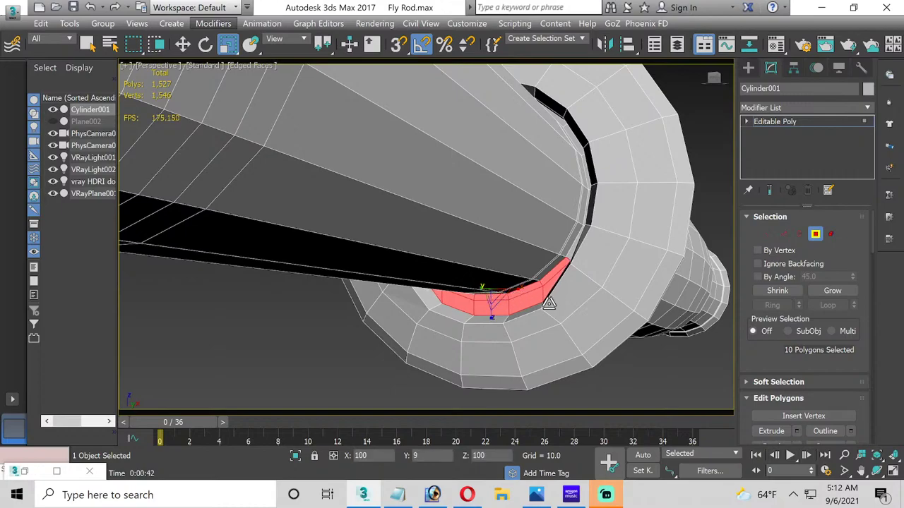
left_click(796, 434)
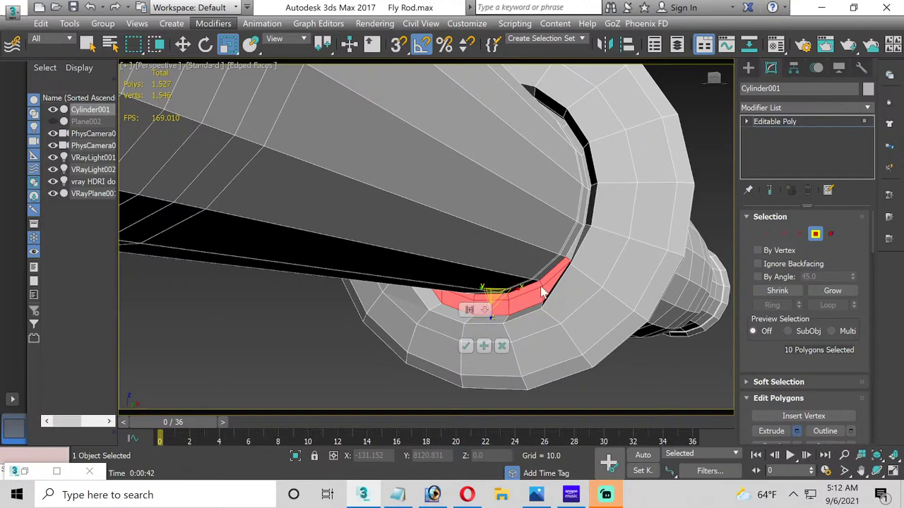
left_click_drag(469, 331, 457, 434)
left_click(466, 346)
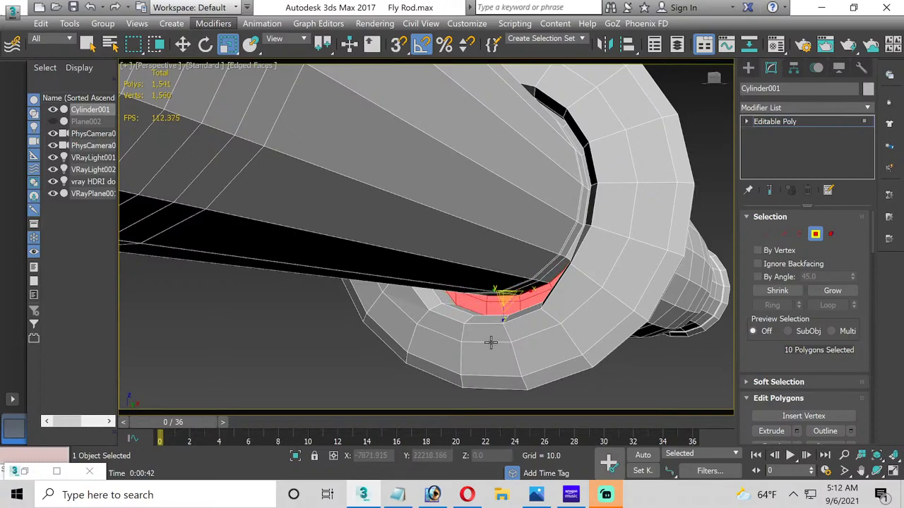
Step: Review the result, then undo the extrusion that produced the protruding flap
middle_click_drag(490, 343, 318, 361)
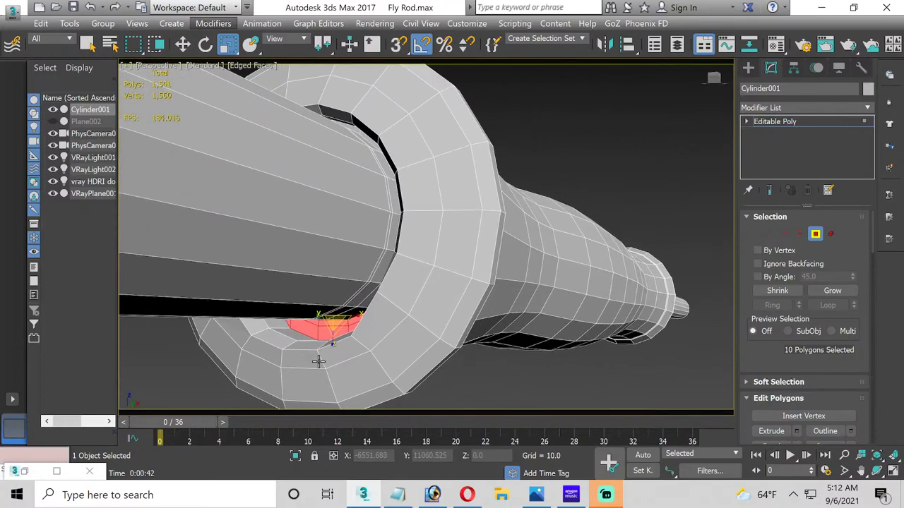
scroll(319, 361, "down", 3)
scroll(268, 360, "down", 2)
scroll(313, 349, "up", 1)
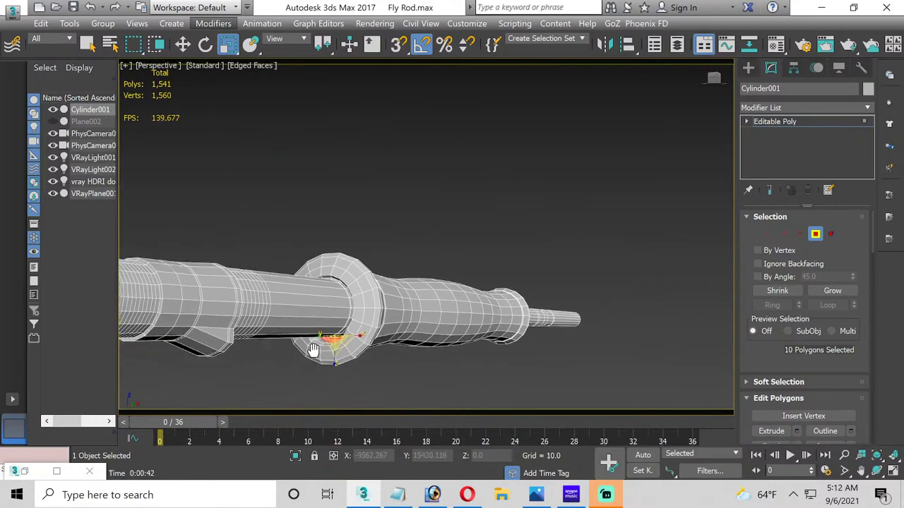
scroll(312, 349, "up", 2)
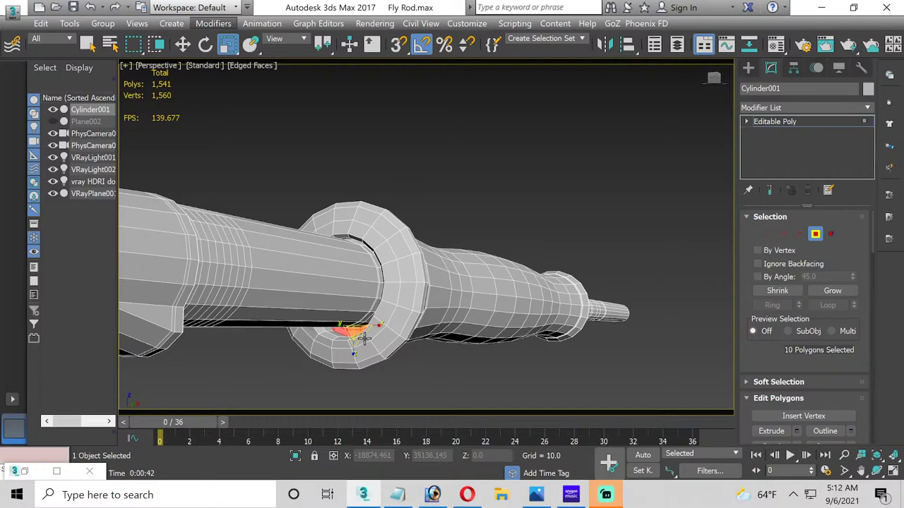
scroll(364, 339, "up", 1)
scroll(364, 339, "up", 1)
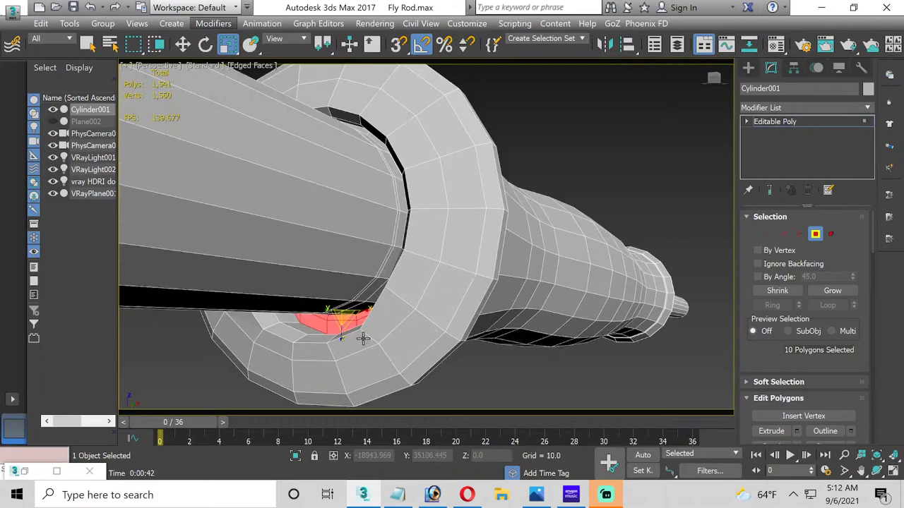
key("ctrl+z")
key("ctrl+z")
key("ctrl+z")
key("ctrl+z")
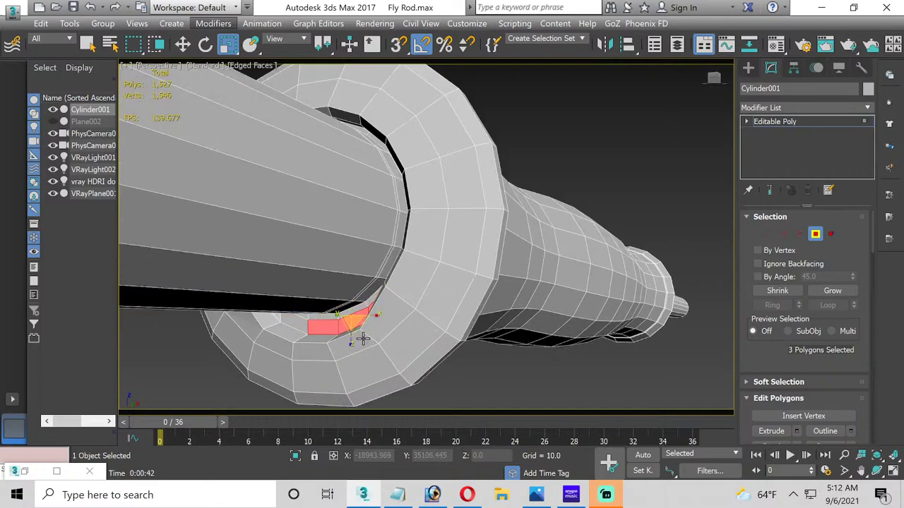
Step: Undo the remaining flap, then lower the vertices around the collar opening about 9.5 units
key("ctrl+z")
key("ctrl+z")
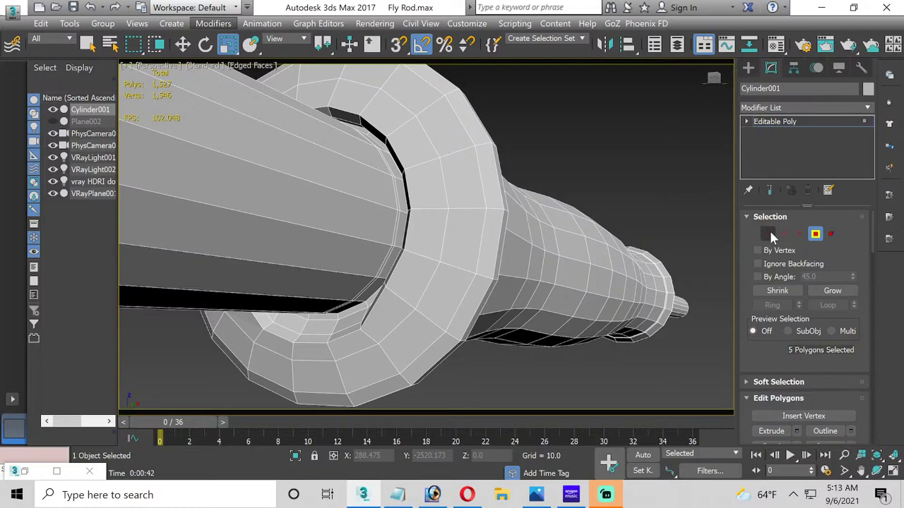
left_click(768, 234)
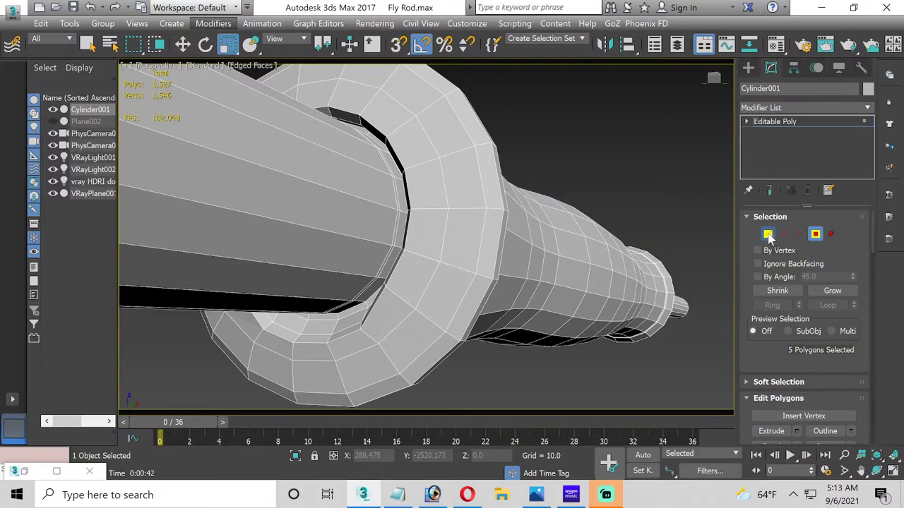
left_click(379, 344, "ctrl")
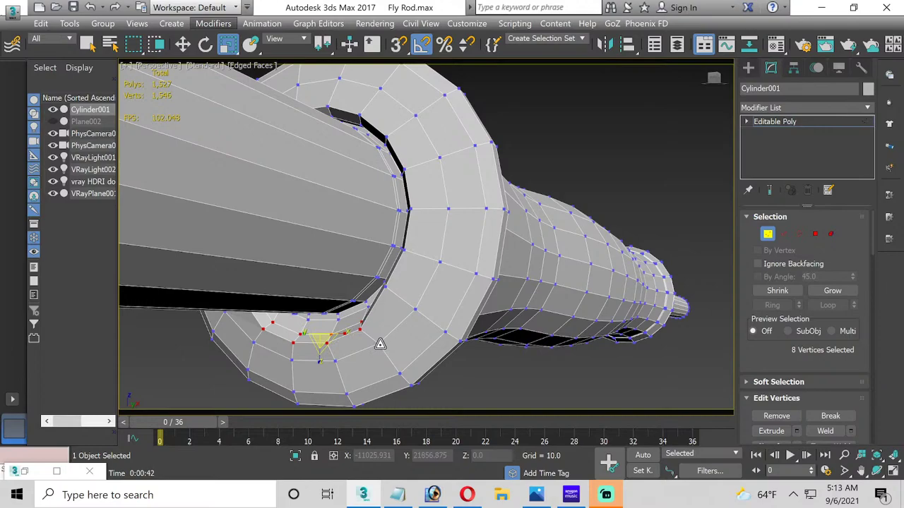
left_click(335, 361, "ctrl")
left_click(292, 360, "ctrl")
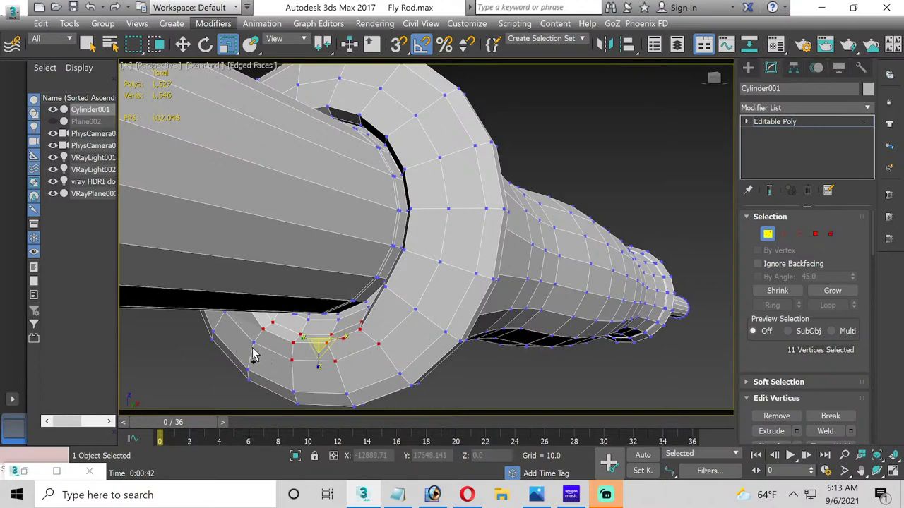
left_click(252, 343, "ctrl")
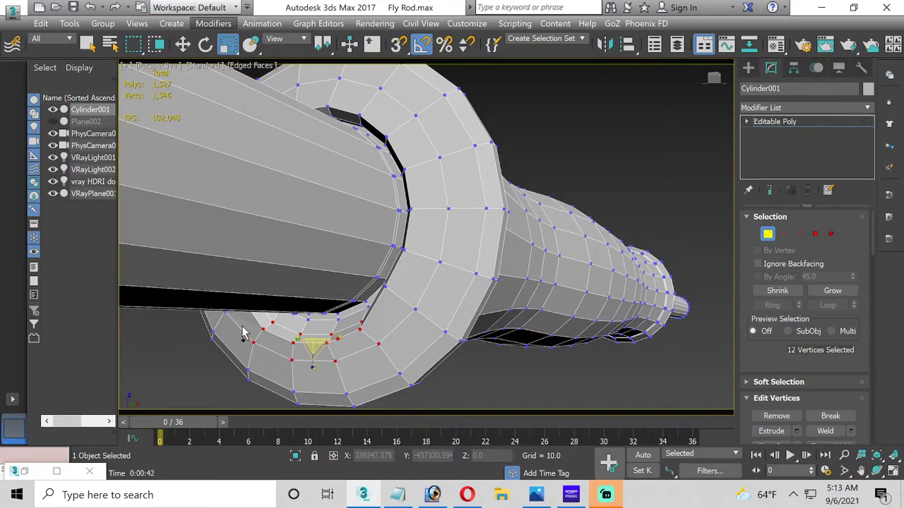
left_click(225, 313, "ctrl")
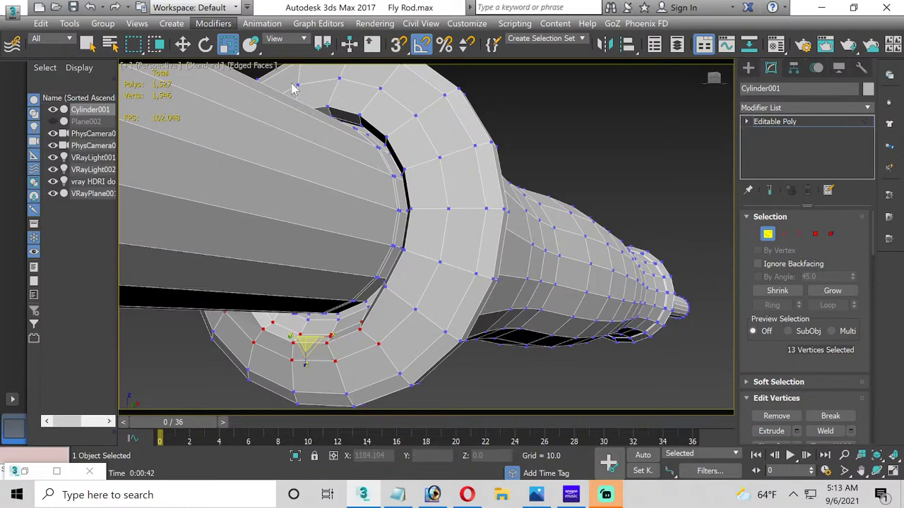
key("w")
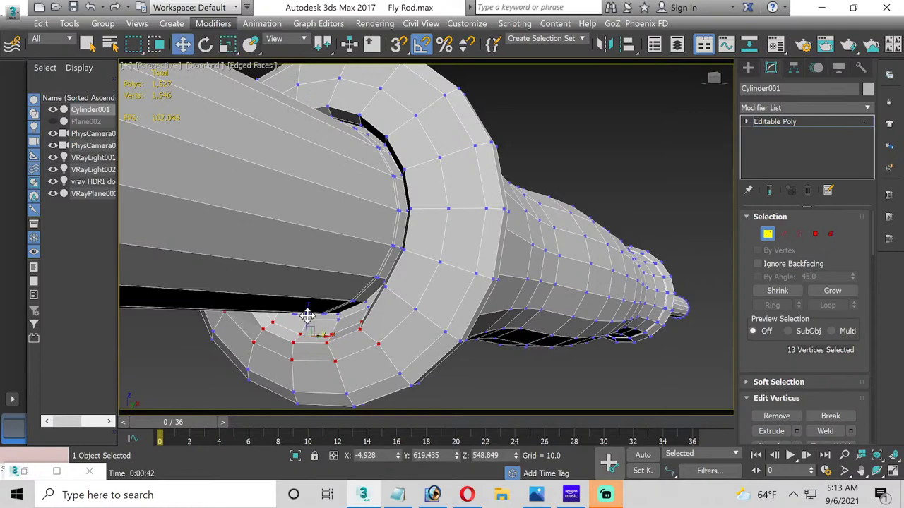
left_click_drag(306, 314, 326, 350)
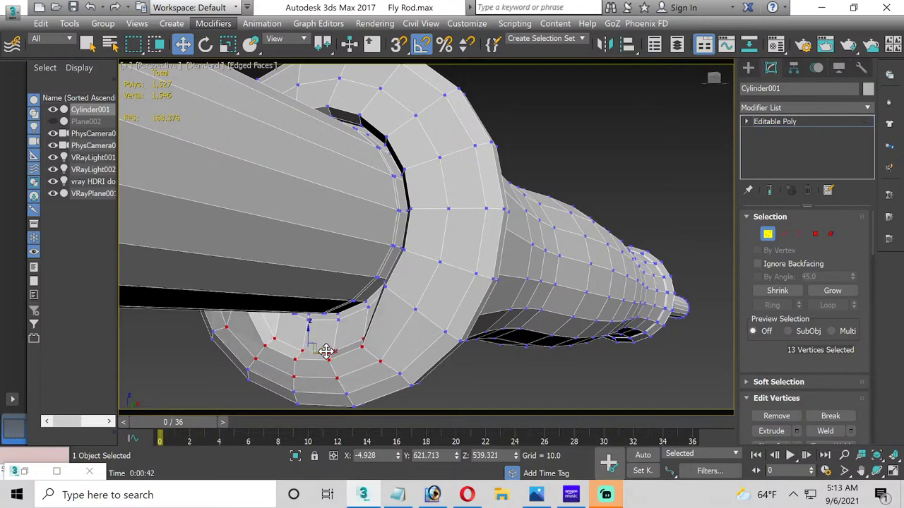
left_click(815, 234)
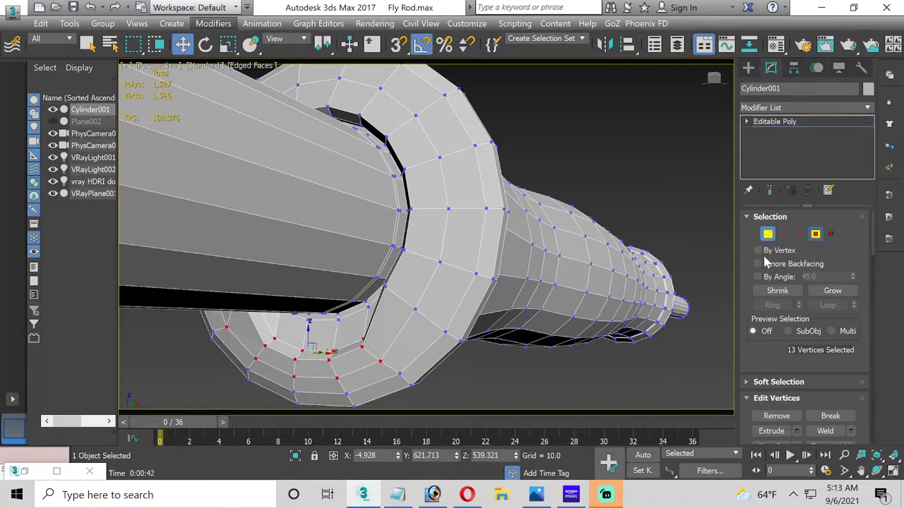
Step: Select the ten faces beneath the collar, including the narrow upper-right face
left_click(367, 314)
left_click(344, 327, "ctrl")
left_click(317, 332, "ctrl")
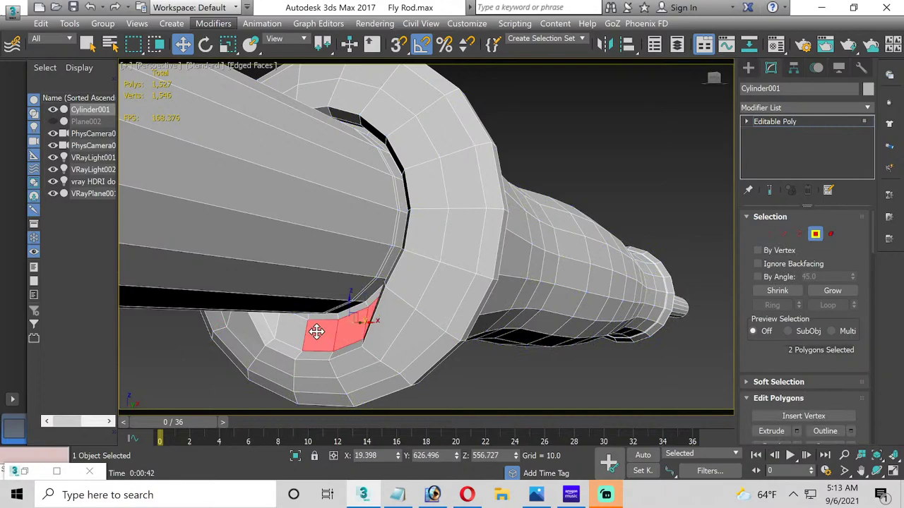
left_click(284, 330, "ctrl")
left_click(277, 327, "ctrl")
middle_click_drag(278, 327, 405, 278)
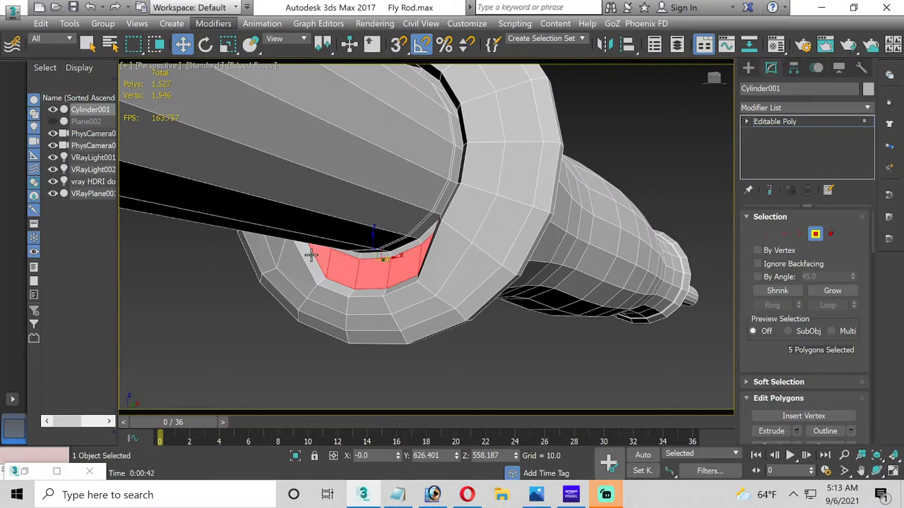
left_click(312, 260, "ctrl")
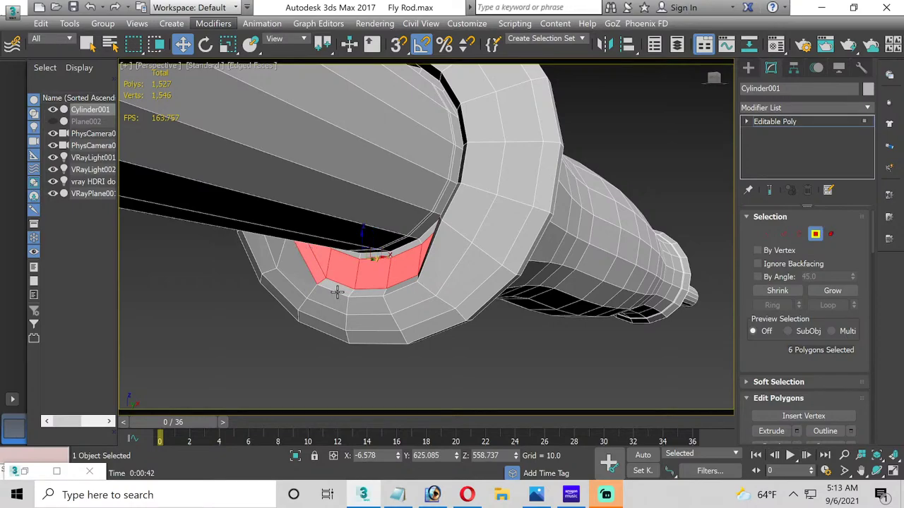
left_click(337, 289, "ctrl")
left_click(363, 289, "ctrl")
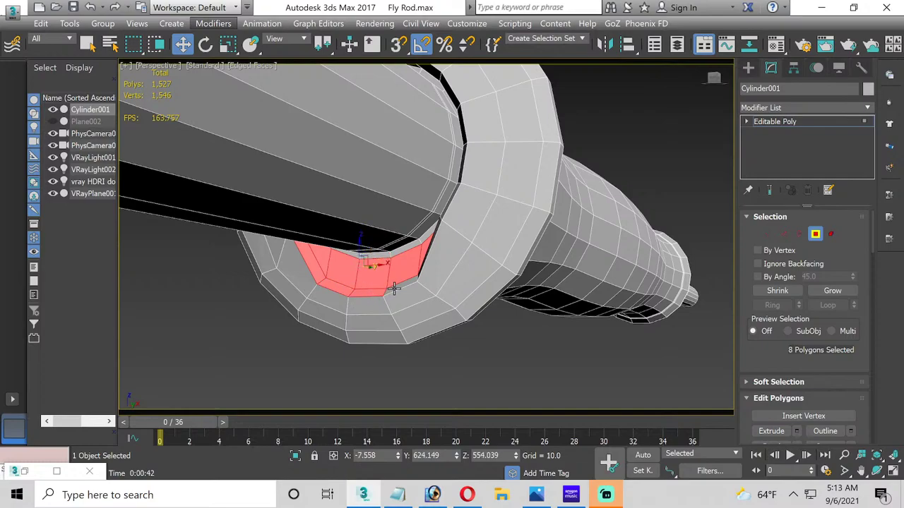
middle_click_drag(394, 285, 602, 267, "alt")
left_click(602, 266, "ctrl")
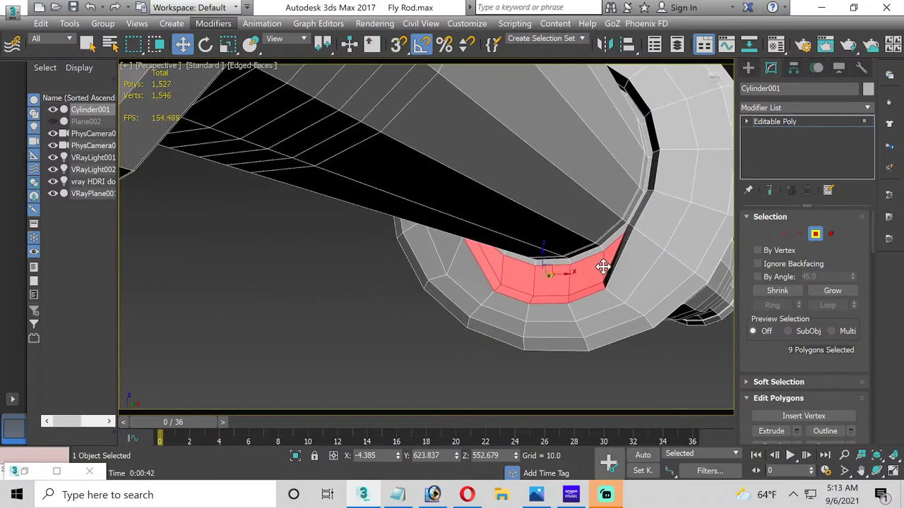
left_click(615, 244, "ctrl")
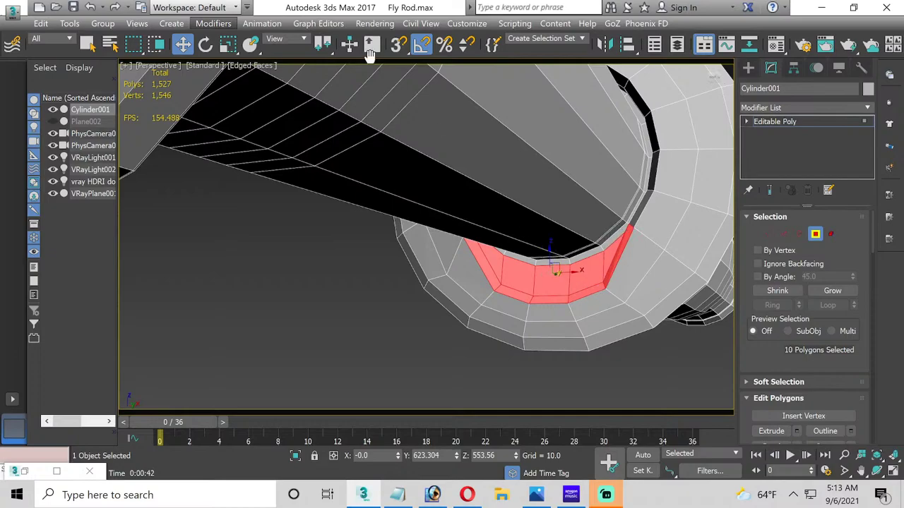
Step: Scale the ten faces wider and preview an inward extrusion of -5.503
left_click(228, 44)
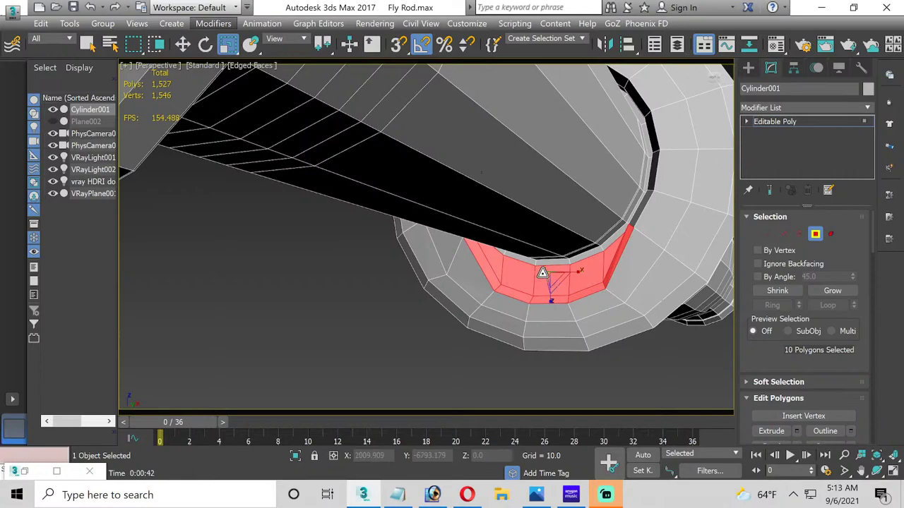
left_click_drag(544, 271, 600, 298)
scroll(655, 346, "down", 3)
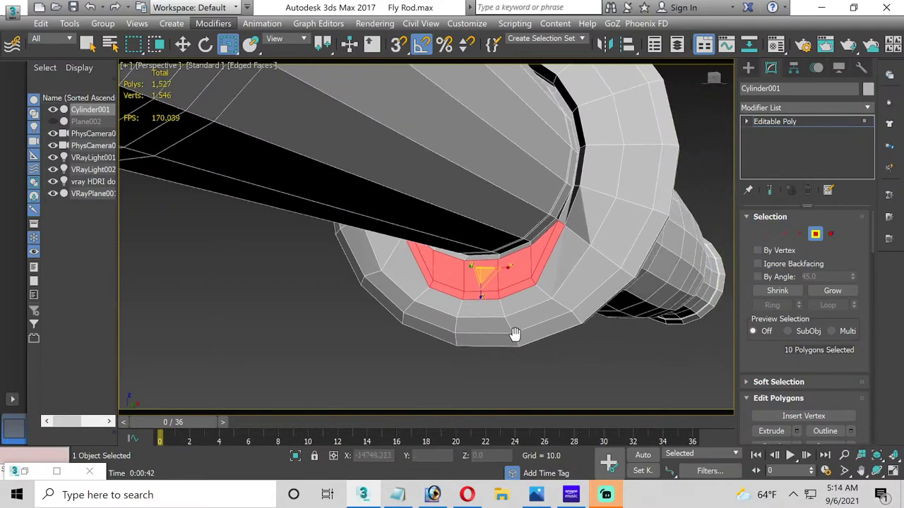
middle_click_drag(515, 332, 480, 316)
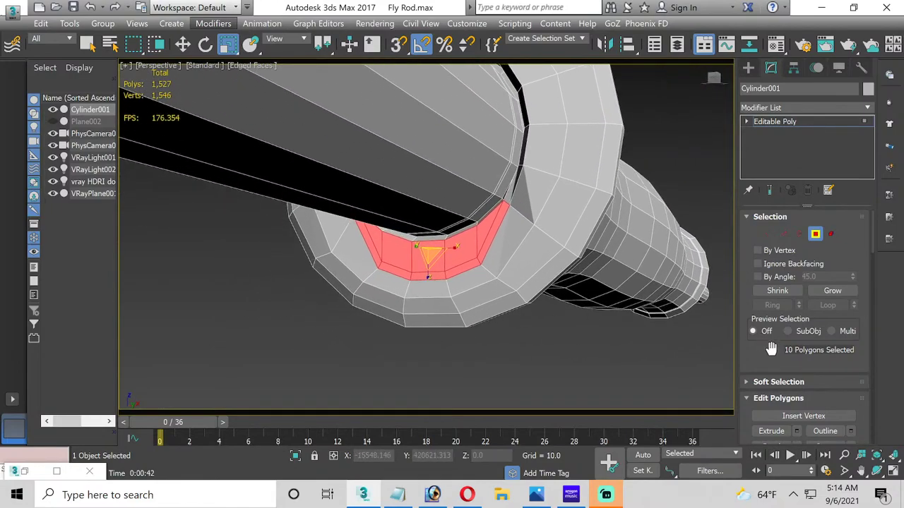
left_click(796, 430)
left_click_drag(469, 329, 461, 268)
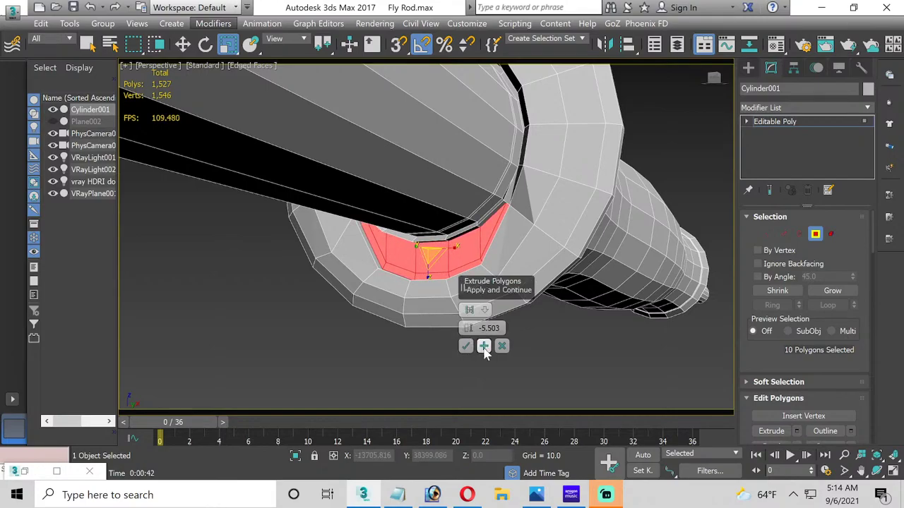
Step: Stack several inward extrusions of varying depth to reach 1,583 polygons, then exit Polygon level and deselect
left_click(484, 346)
left_click_drag(467, 326, 449, 407)
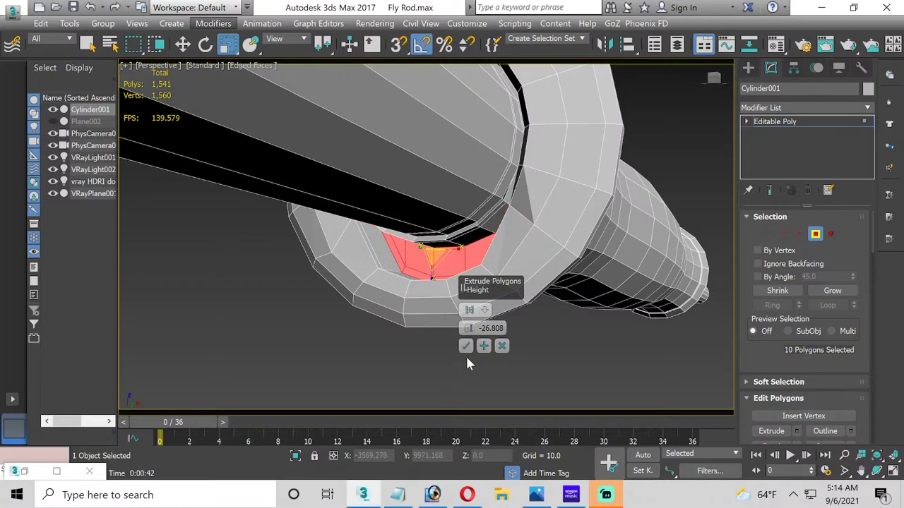
left_click(483, 346)
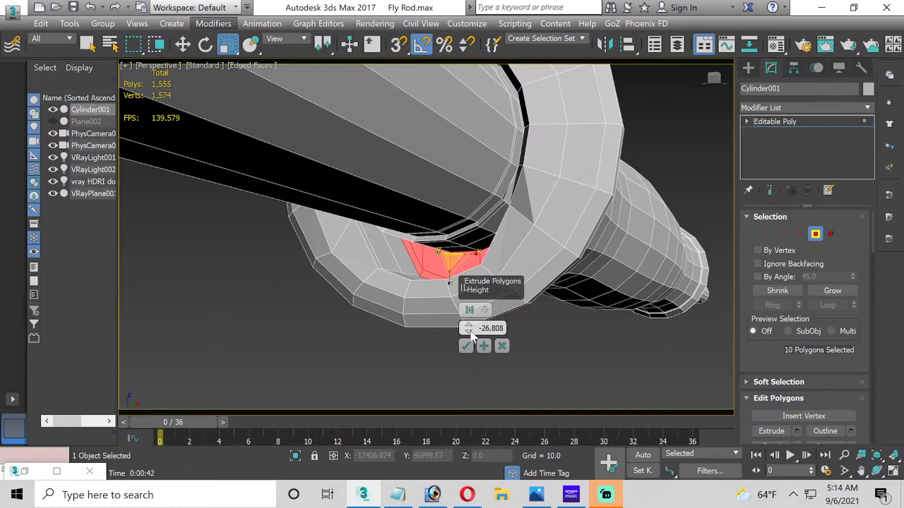
left_click_drag(467, 327, 468, 289)
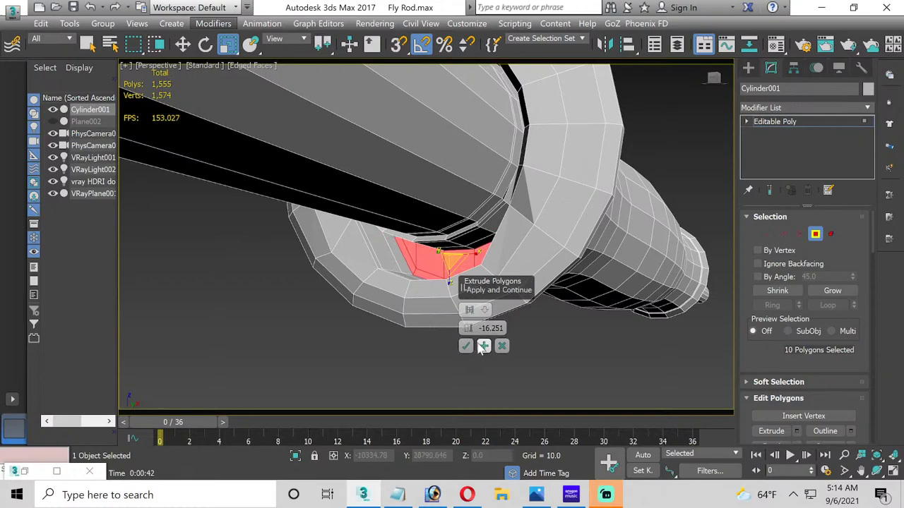
left_click(483, 346)
left_click_drag(467, 329, 459, 288)
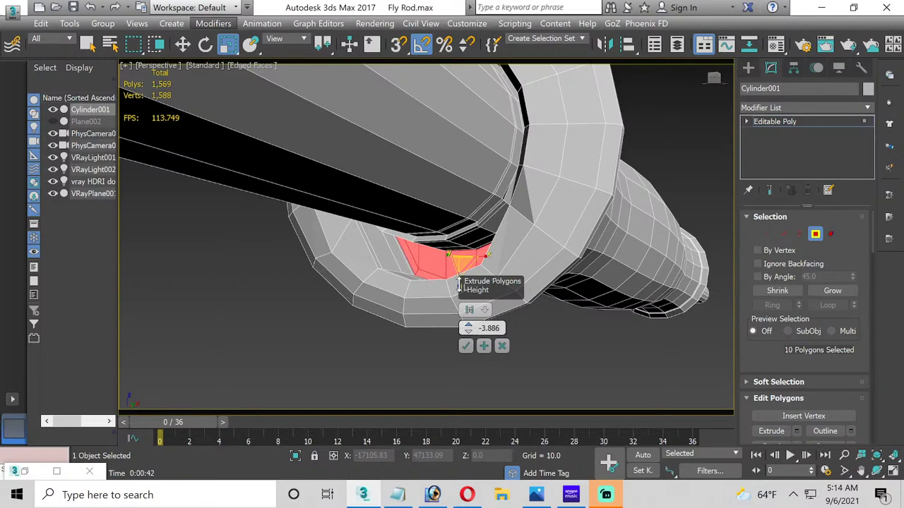
left_click(465, 345)
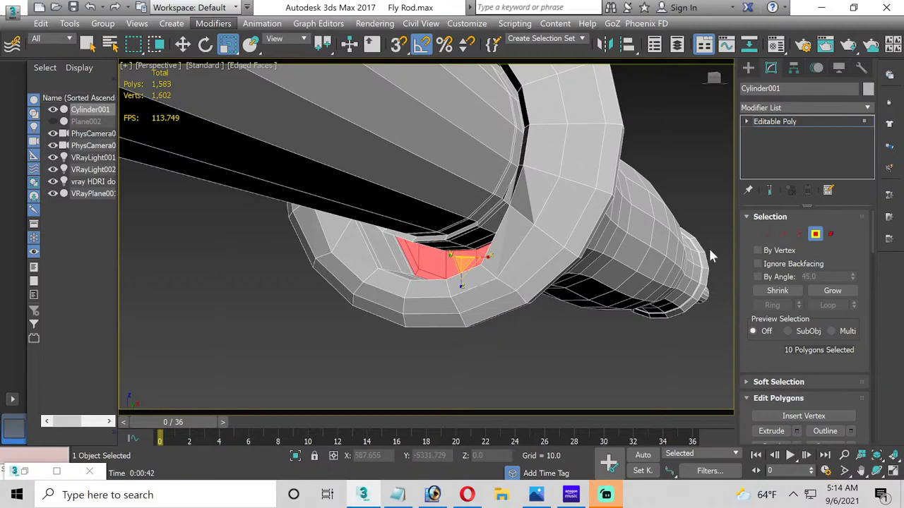
left_click(814, 234)
left_click(561, 388)
Step: Select Cylinder001 and orbit the Perspective view side-on to the collar recess
scroll(504, 272, "down", 3)
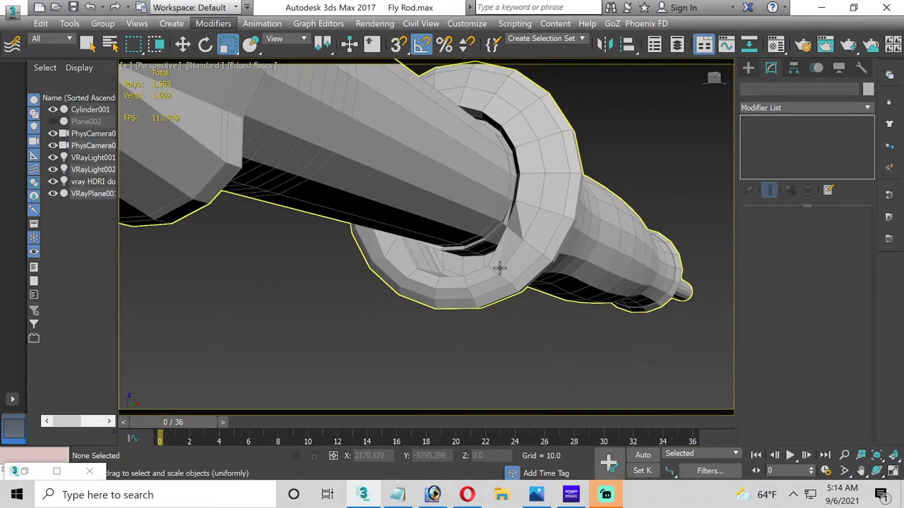
left_click(498, 272)
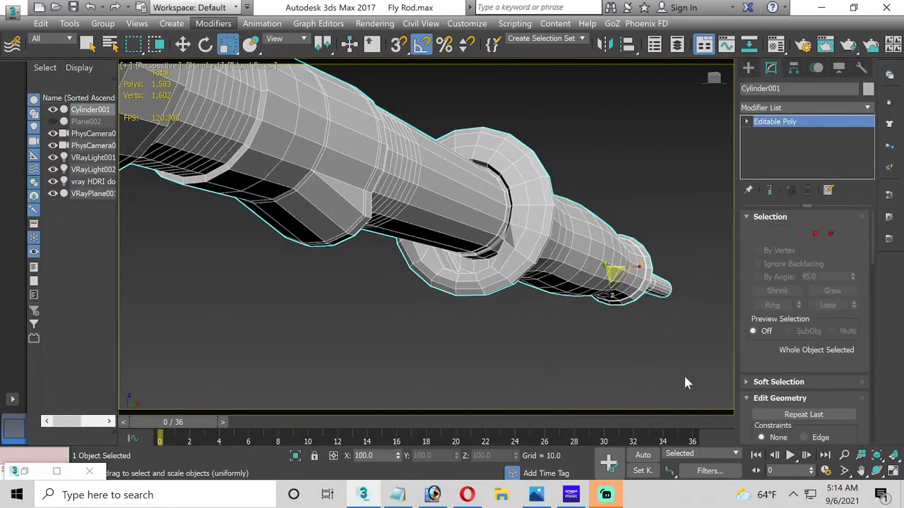
left_click(877, 470)
left_click_drag(384, 257, 412, 261)
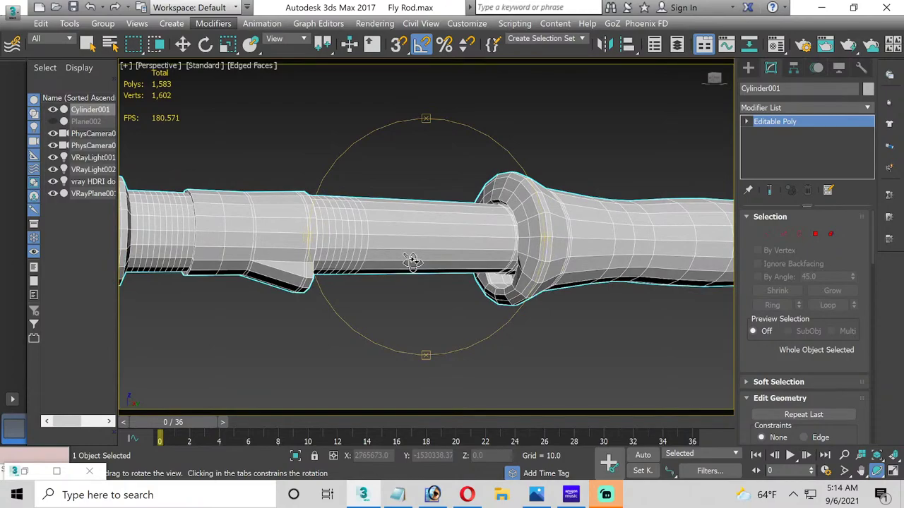
left_click_drag(413, 262, 413, 262)
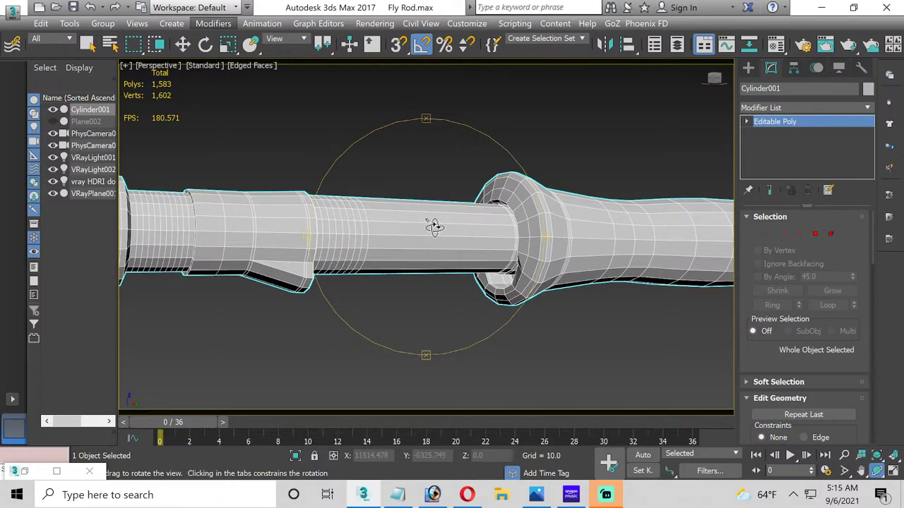
Step: Select an edge loop near the rod's grip end, unhide Plane002, and restore four viewports
left_click(184, 45)
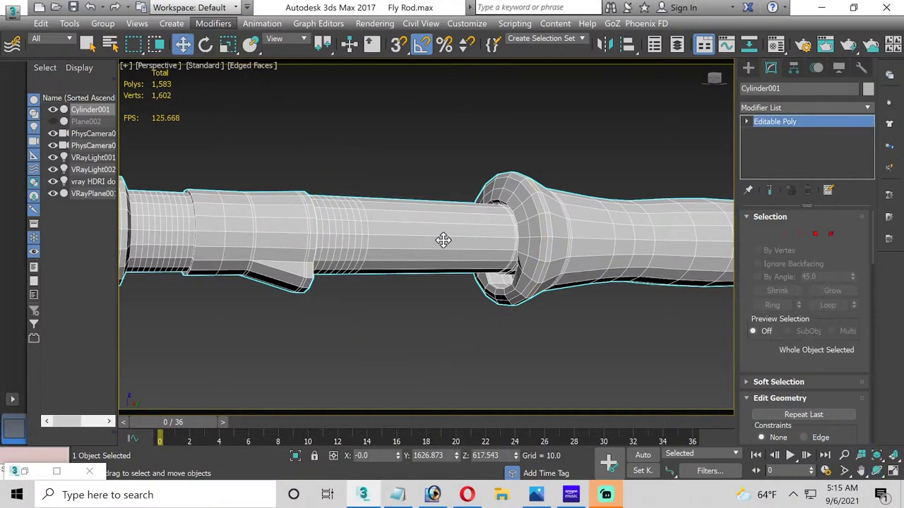
middle_click_drag(278, 252, 437, 233)
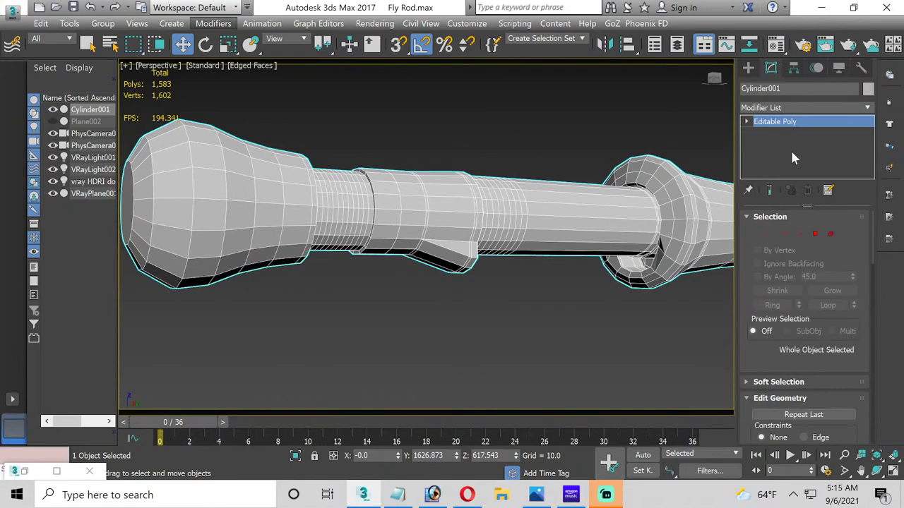
left_click(784, 235)
scroll(389, 183, "up", 2)
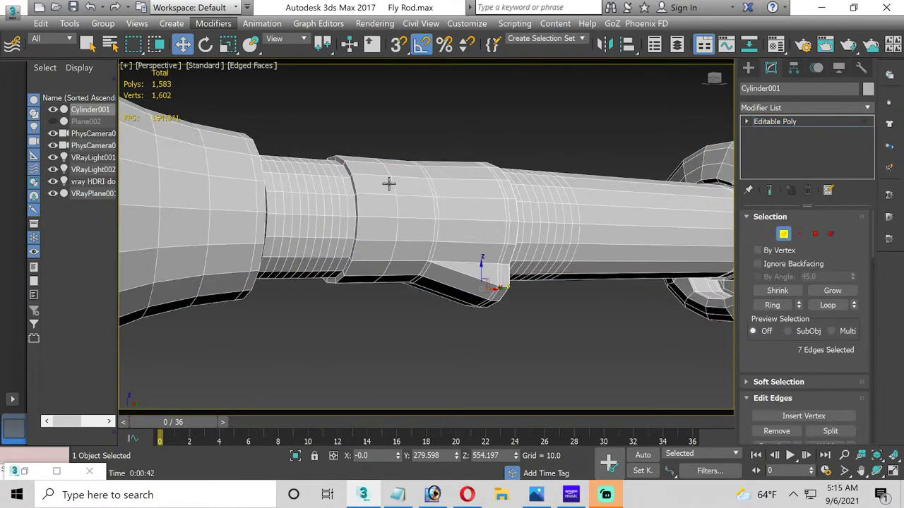
double_click(395, 184)
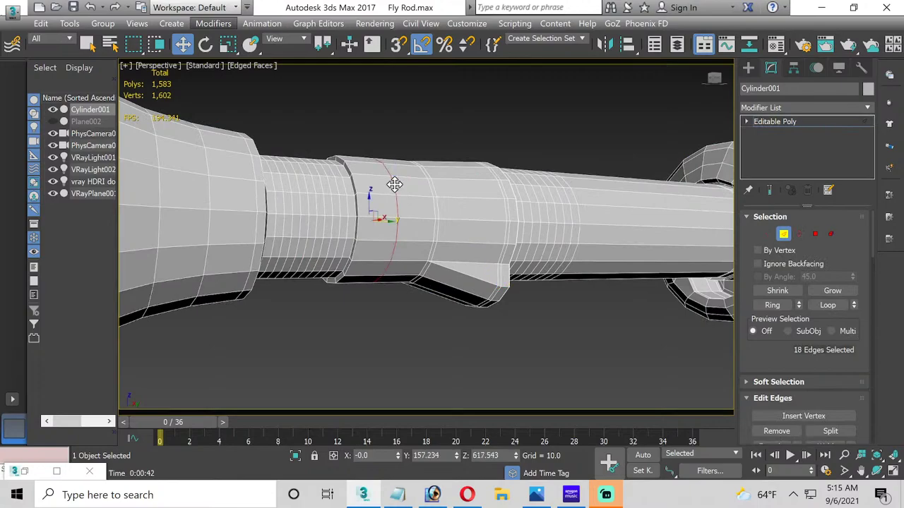
left_click(53, 122)
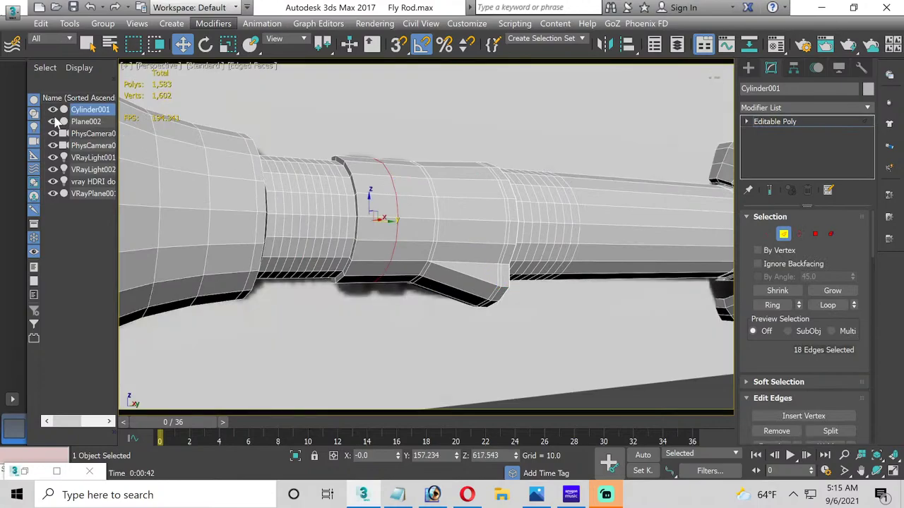
left_click(893, 472)
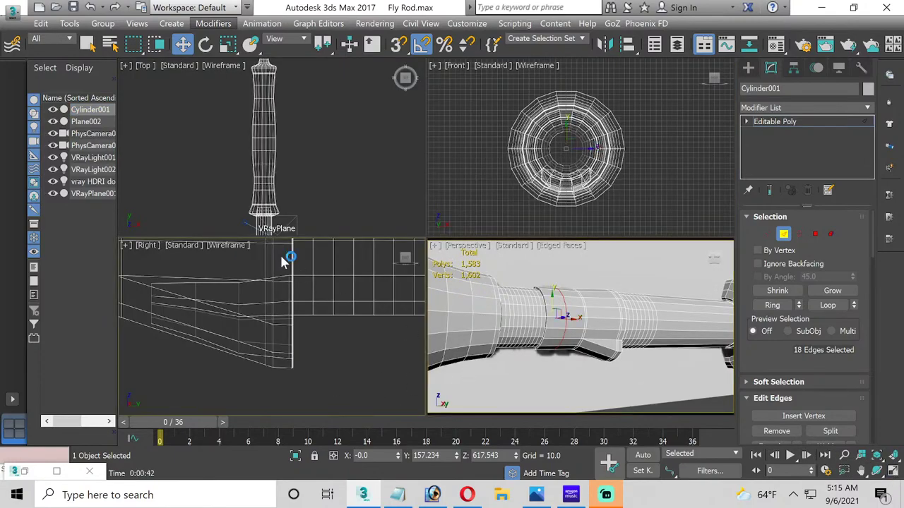
Step: Give the Right view Default Shading, maximize it, and center it on the hood
left_click(225, 245)
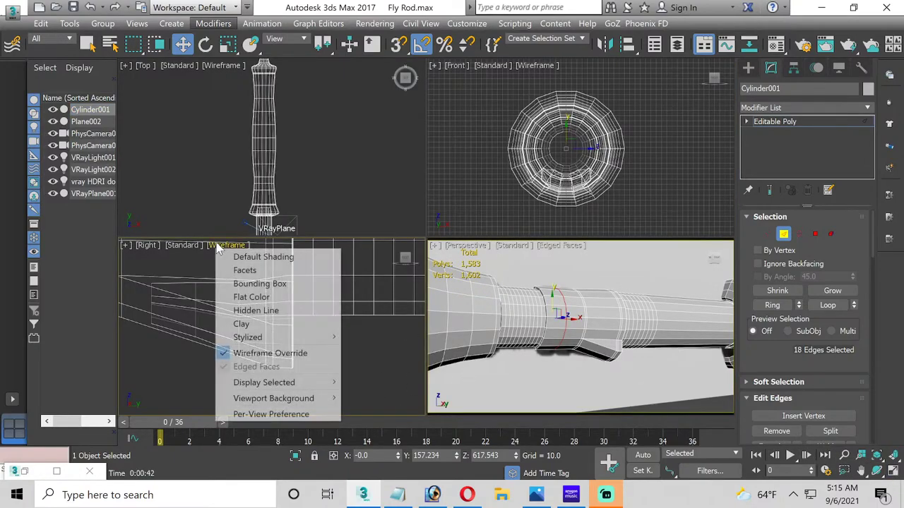
left_click(258, 258)
left_click(893, 471)
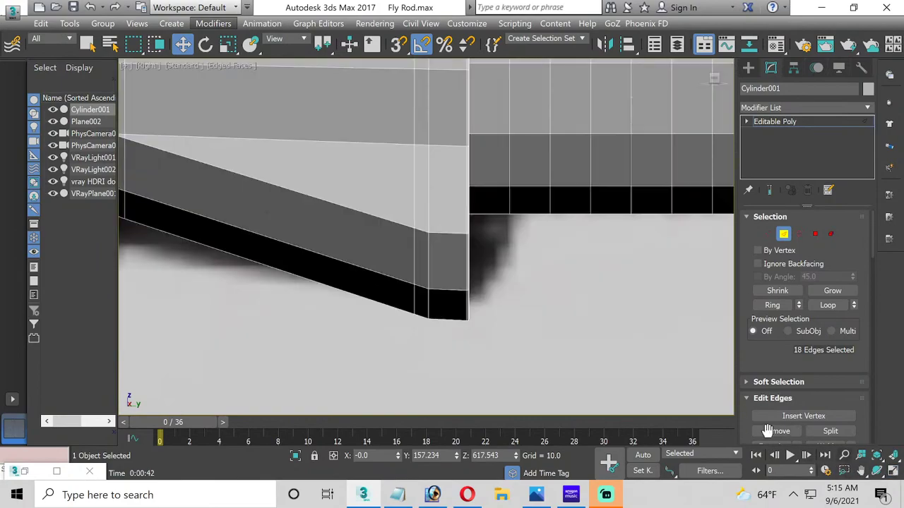
scroll(249, 286, "down", 6)
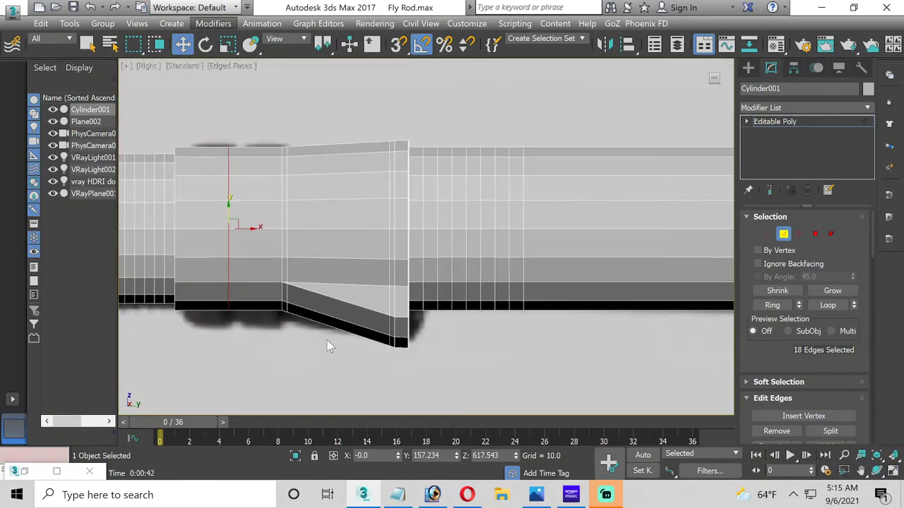
middle_click_drag(327, 341, 345, 360)
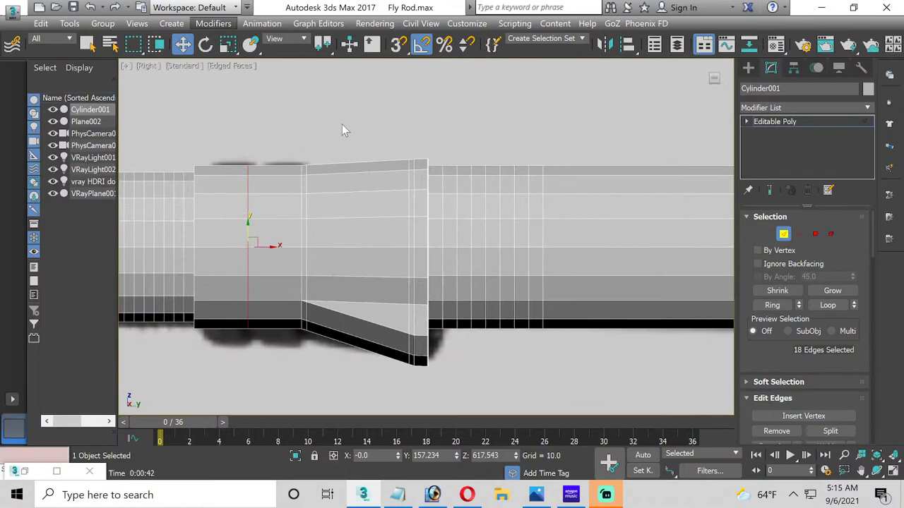
left_click_drag(369, 380, 369, 380)
scroll(841, 381, "down", 2)
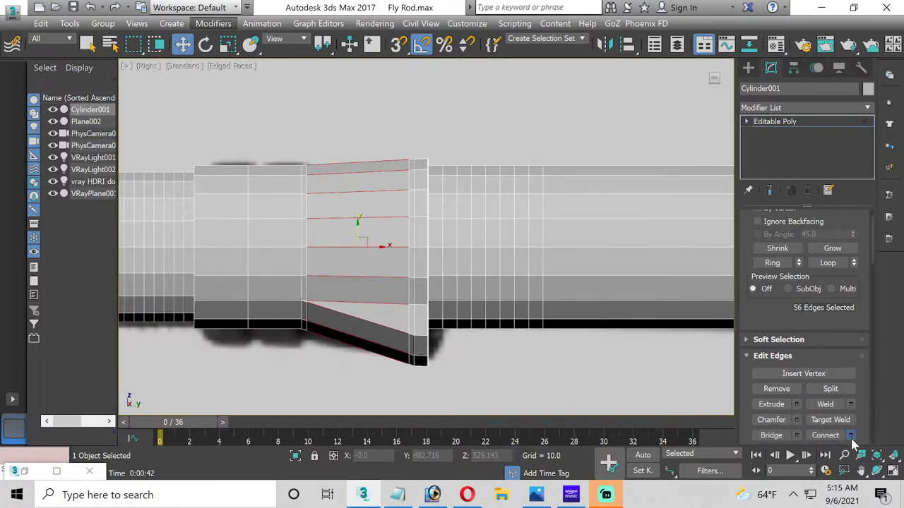
Step: Connect the taper edges with a new edge loop and lower its vertices slightly
left_click(850, 436)
left_click(466, 364)
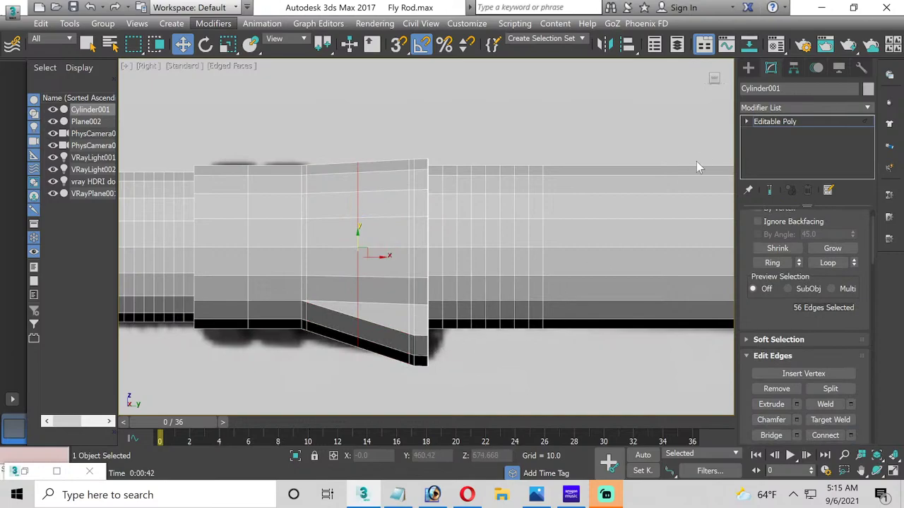
left_click(746, 122)
left_click(763, 134)
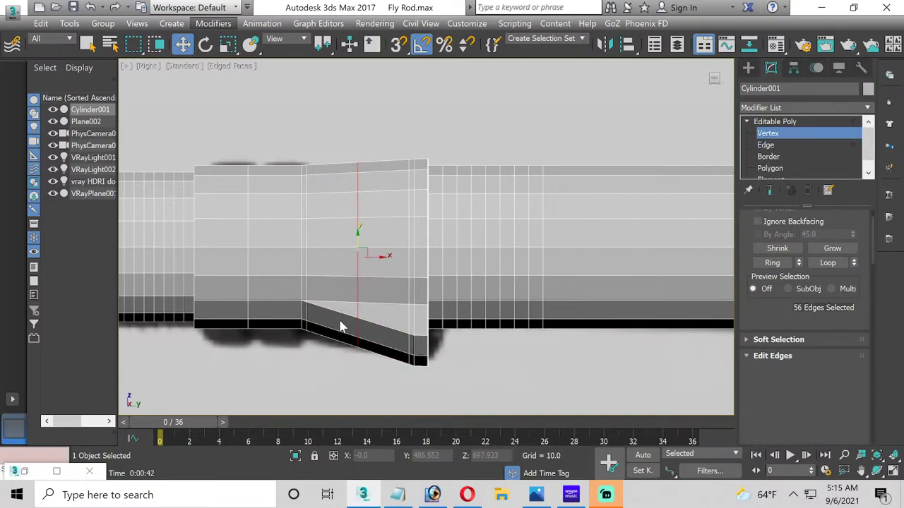
scroll(331, 346, "up", 3)
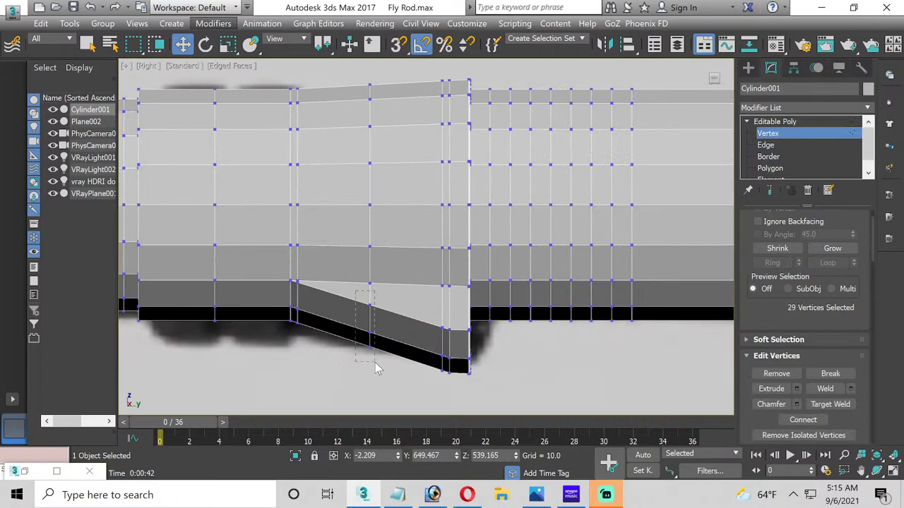
left_click_drag(375, 363, 376, 364)
left_click_drag(370, 300, 379, 307)
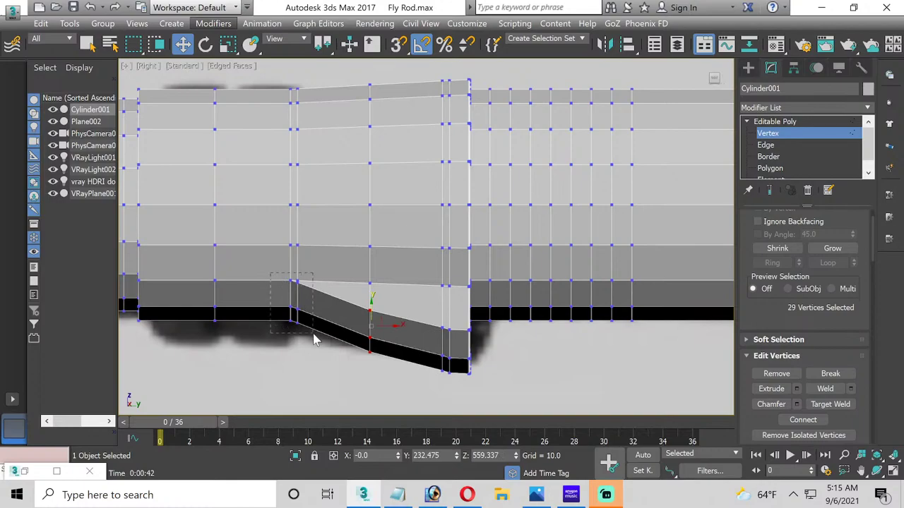
Step: Try pulling the taper-start vertices further down, undoing both attempts
left_click_drag(314, 336, 315, 335)
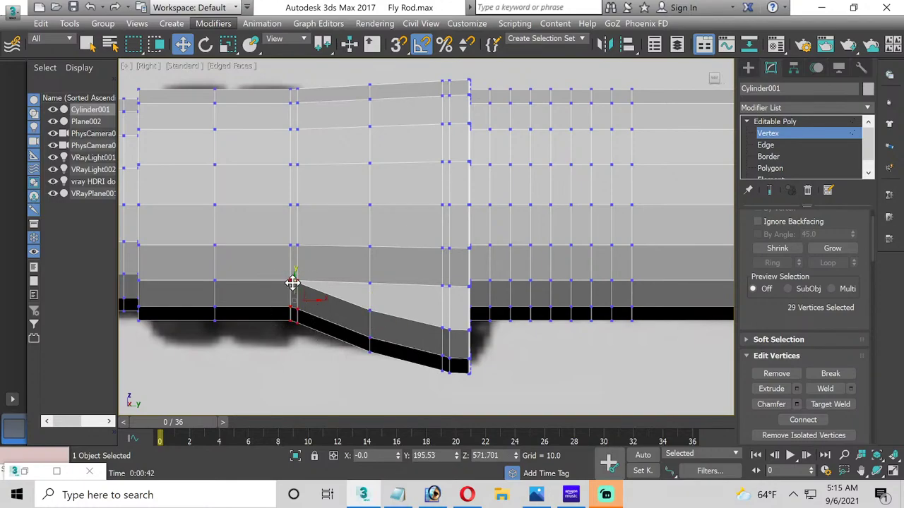
scroll(277, 285, "down", 2)
middle_click_drag(278, 280, 315, 281)
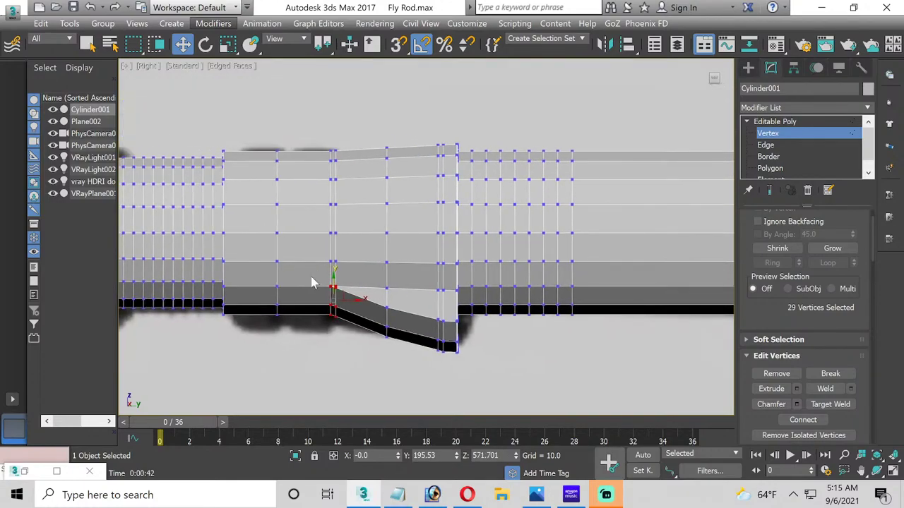
left_click_drag(332, 284, 334, 299)
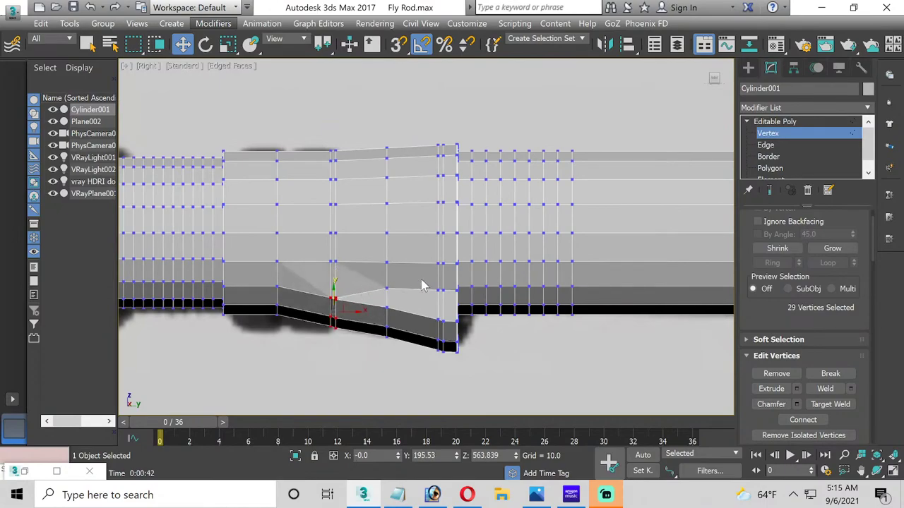
key("ctrl+z")
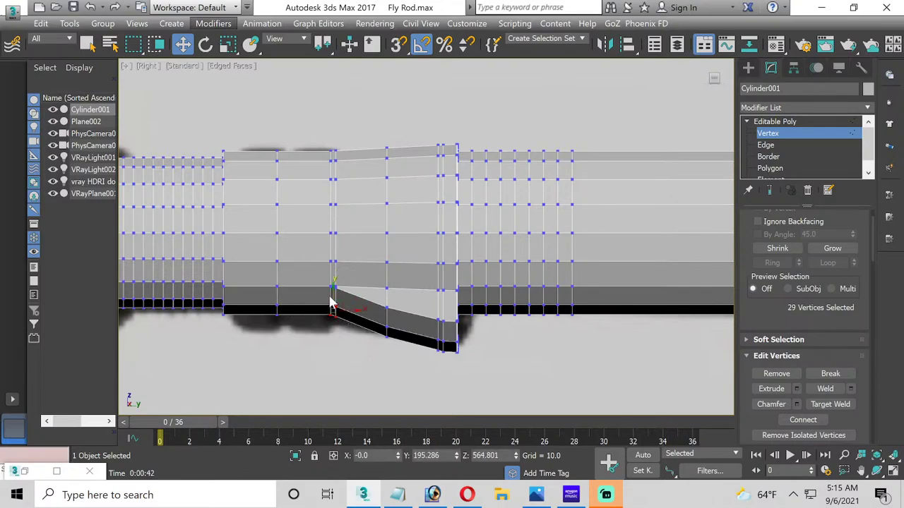
left_click_drag(333, 295, 336, 304)
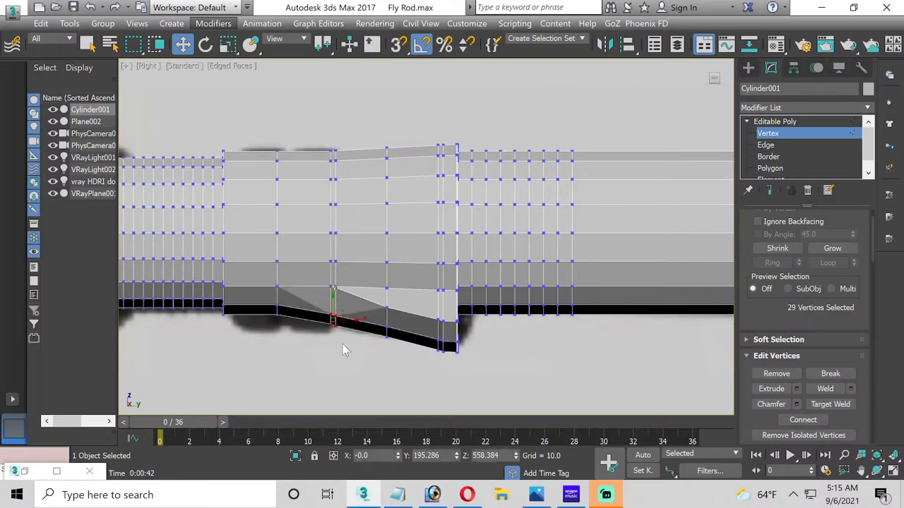
key("ctrl+z")
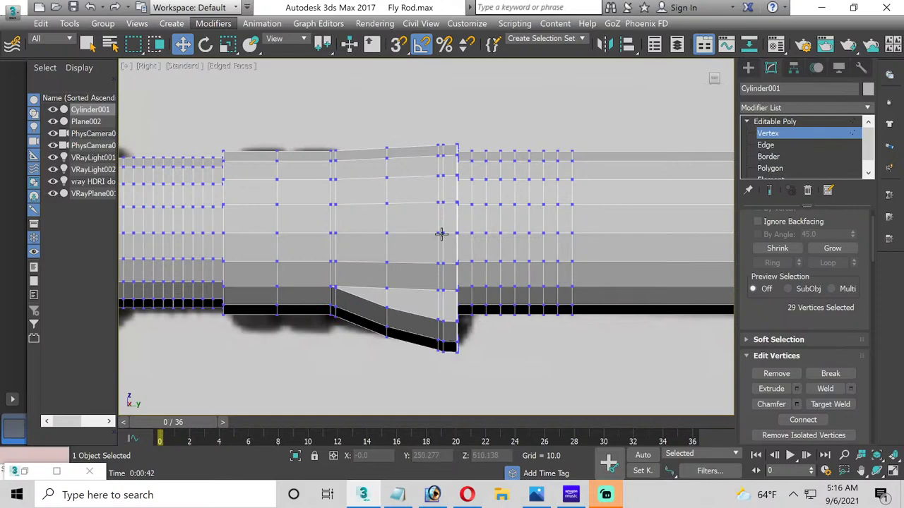
left_click(769, 168)
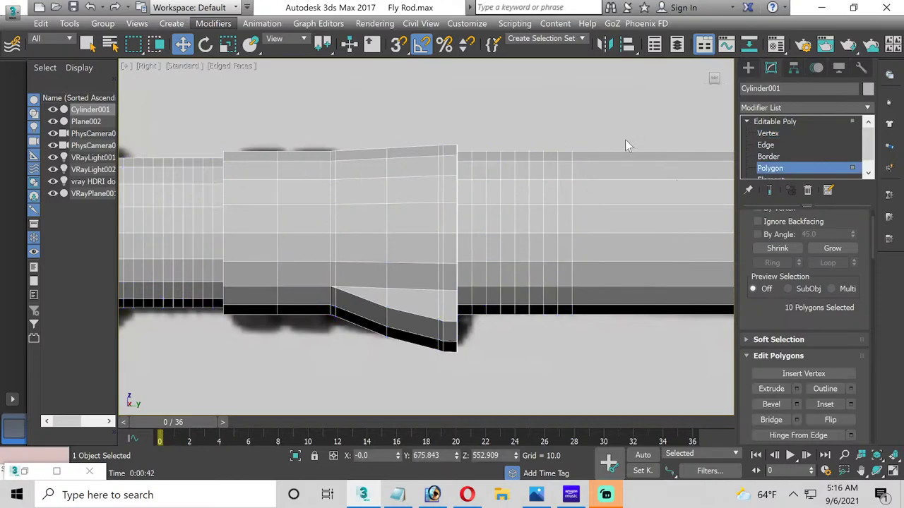
Step: Connect a column of hood edges into a new loop and slide it slightly left
left_click(765, 145)
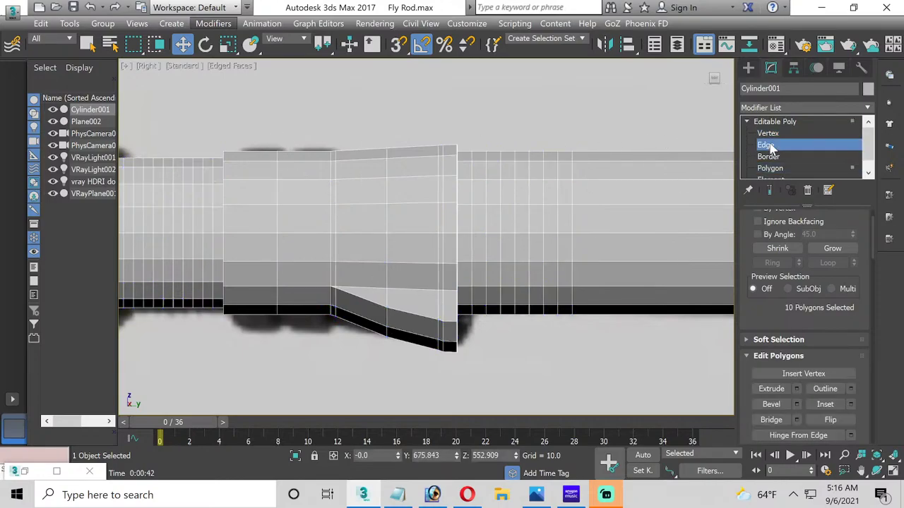
double_click(276, 190)
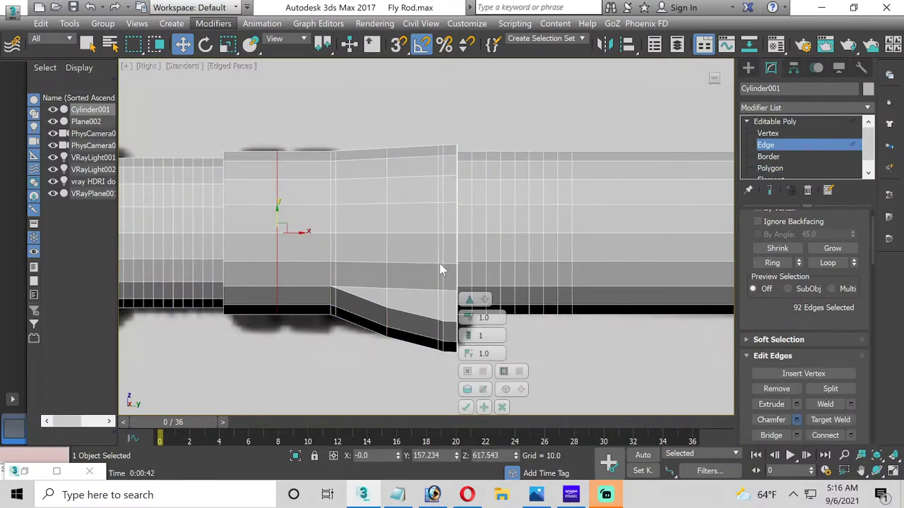
left_click(502, 407)
middle_click_drag(313, 247, 388, 249)
left_click(359, 149)
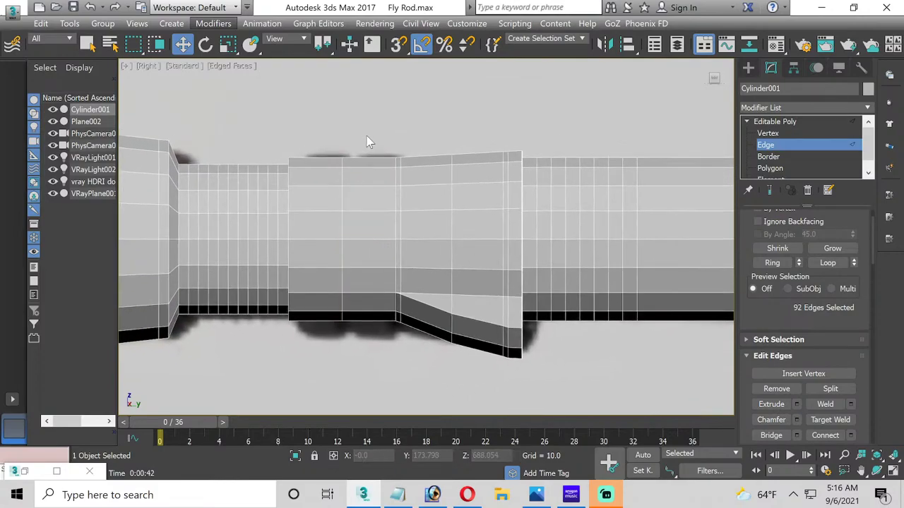
left_click_drag(363, 141, 362, 374)
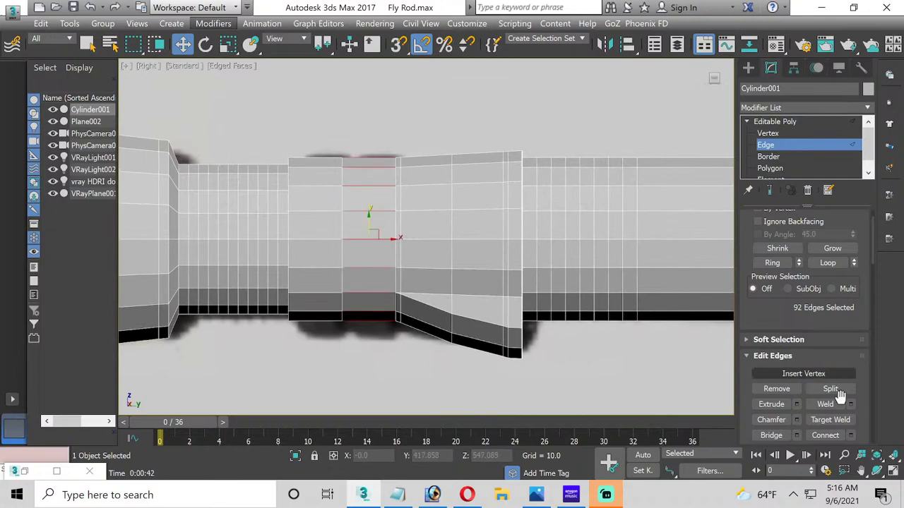
left_click(851, 435)
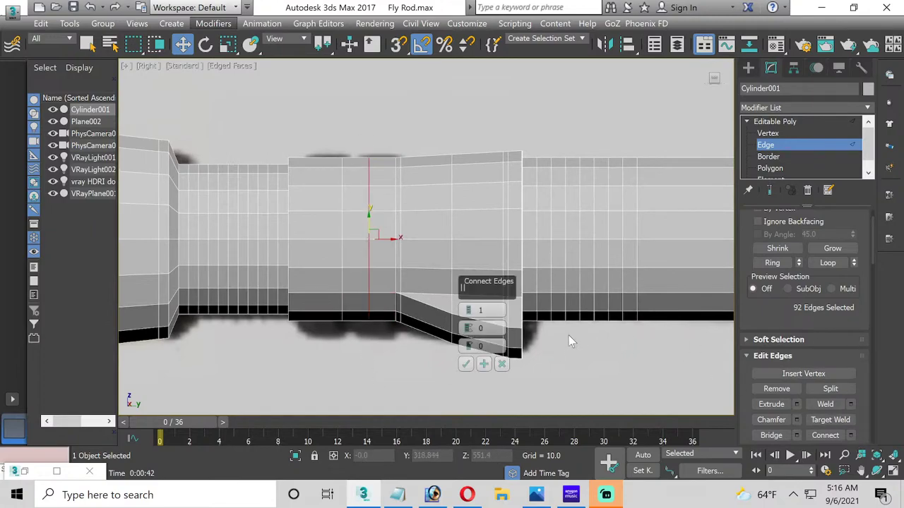
left_click(465, 362)
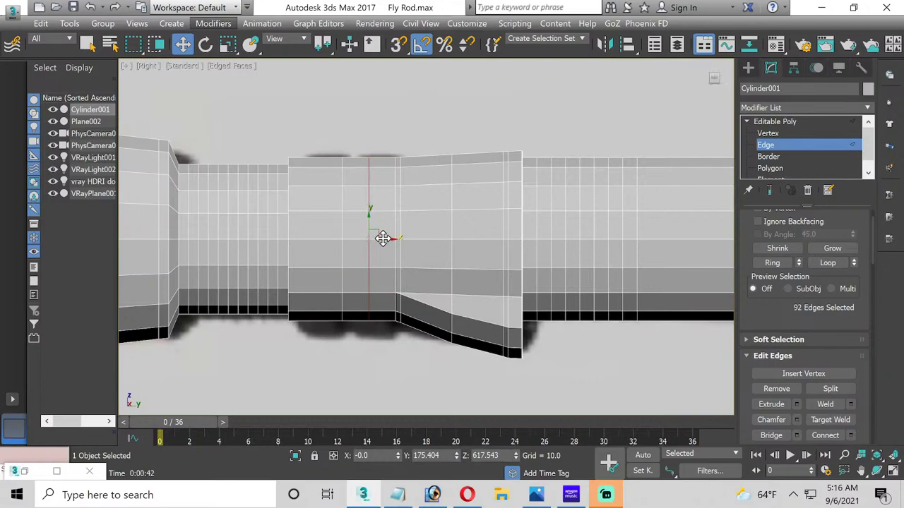
left_click_drag(375, 238, 367, 238)
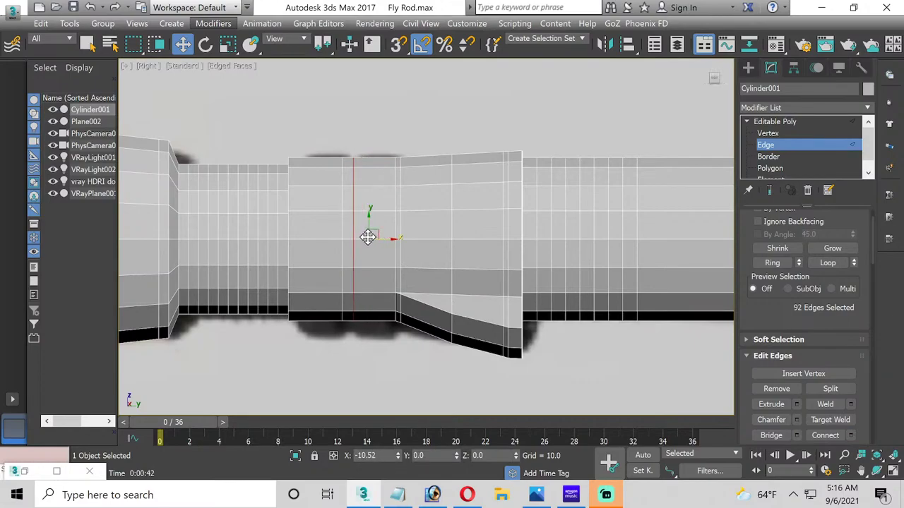
Step: Box-select hood vertices, then select the left and right ring band faces at Polygon level
left_click(768, 134)
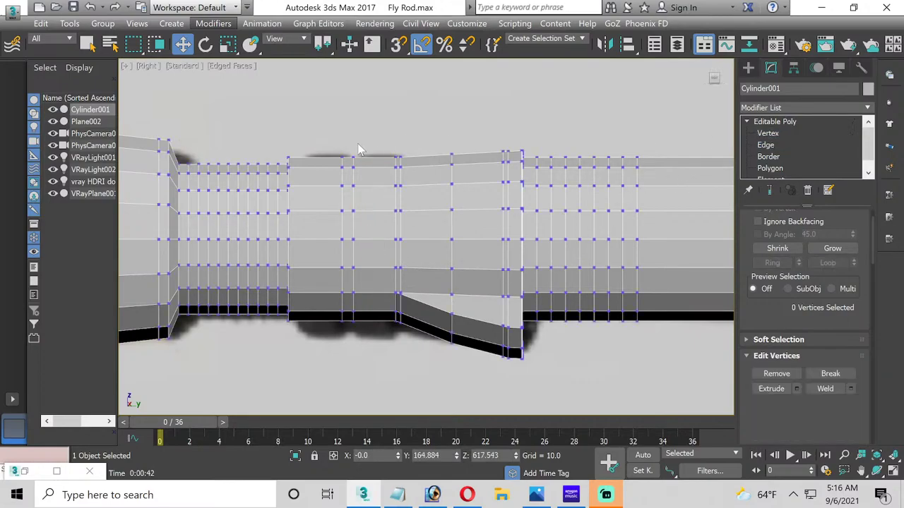
left_click_drag(330, 148, 361, 347)
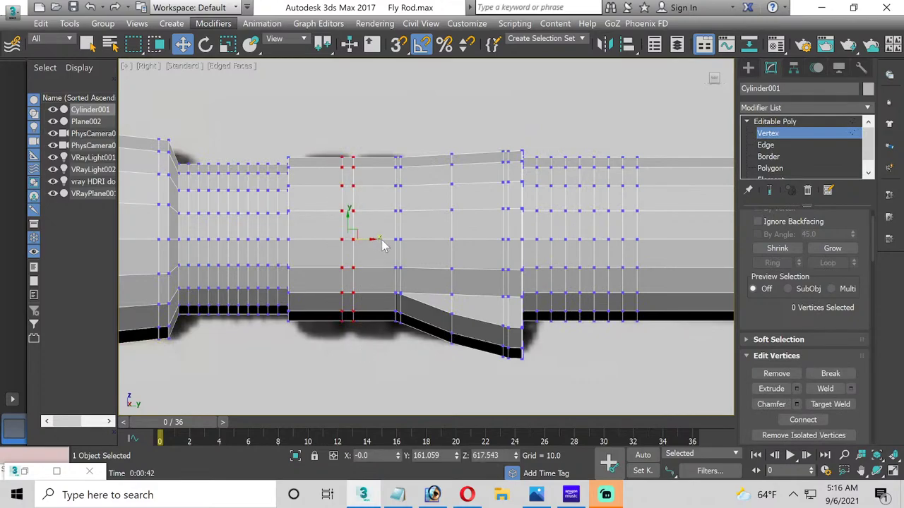
left_click(381, 245)
key("ctrl+z")
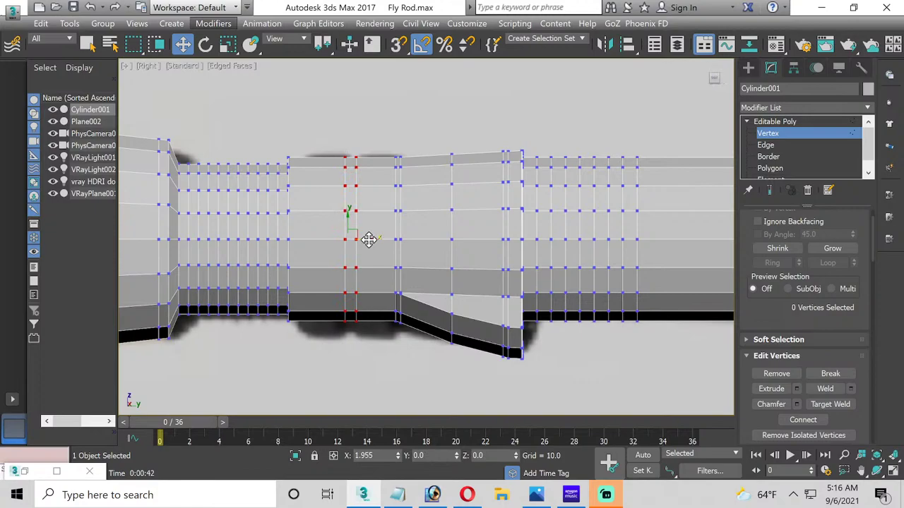
key("4")
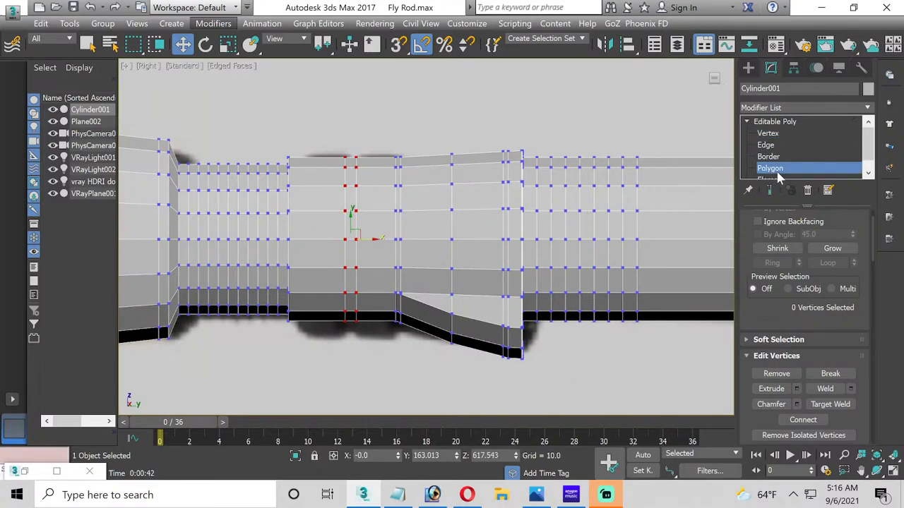
left_click_drag(316, 137, 317, 363)
left_click_drag(377, 141, 369, 379, "ctrl")
Step: Extrude the ring band faces outward along Local Normal
left_click(796, 388)
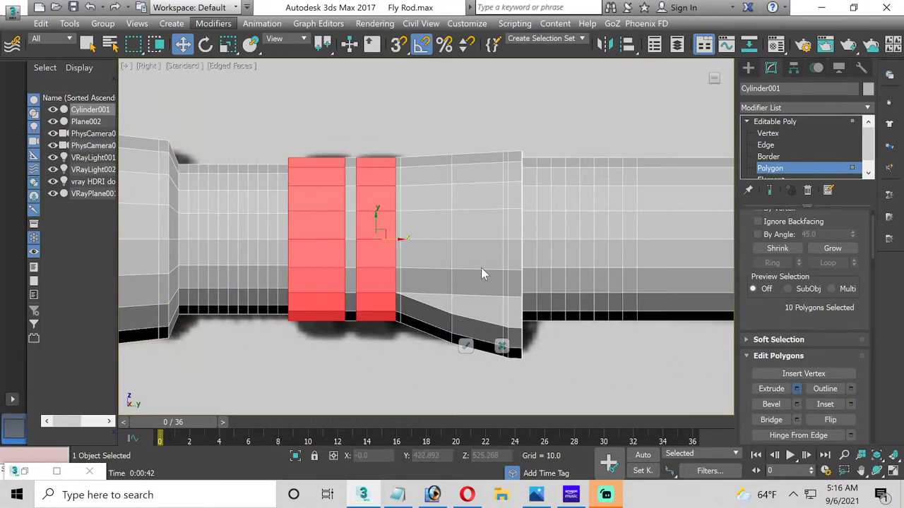
left_click(472, 312)
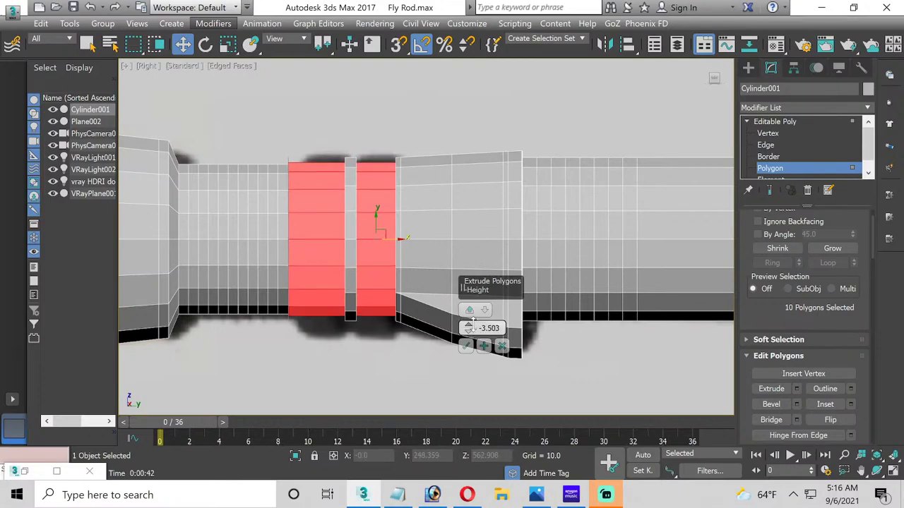
left_click_drag(472, 326, 468, 307)
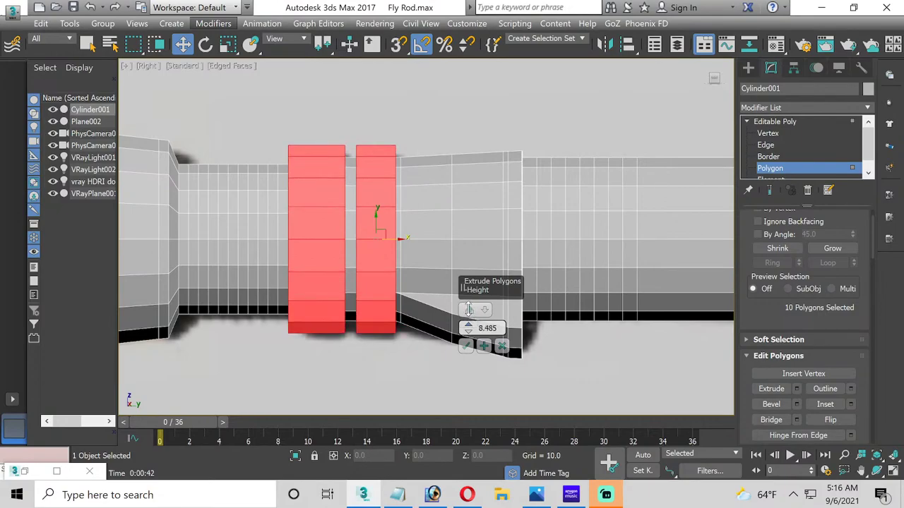
left_click(466, 347)
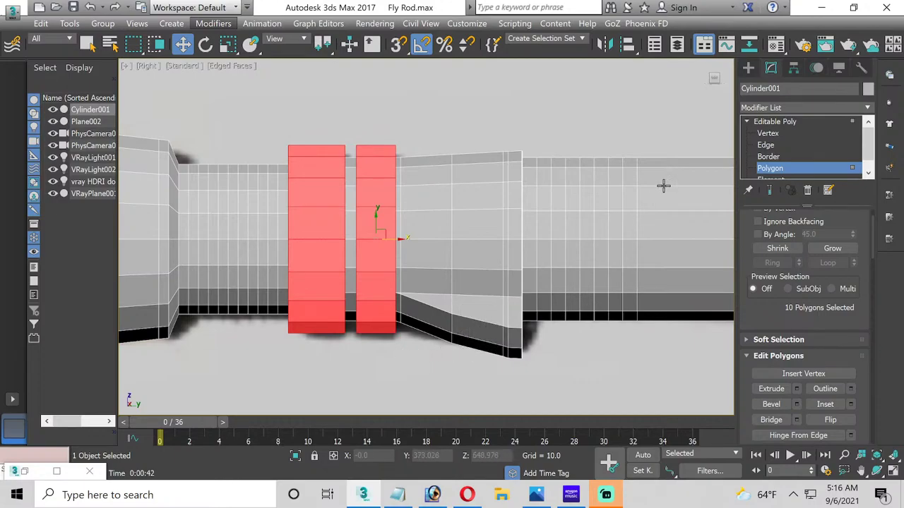
Step: Connect the groove edges between the rings with two loops, Pinch 95
left_click(767, 144)
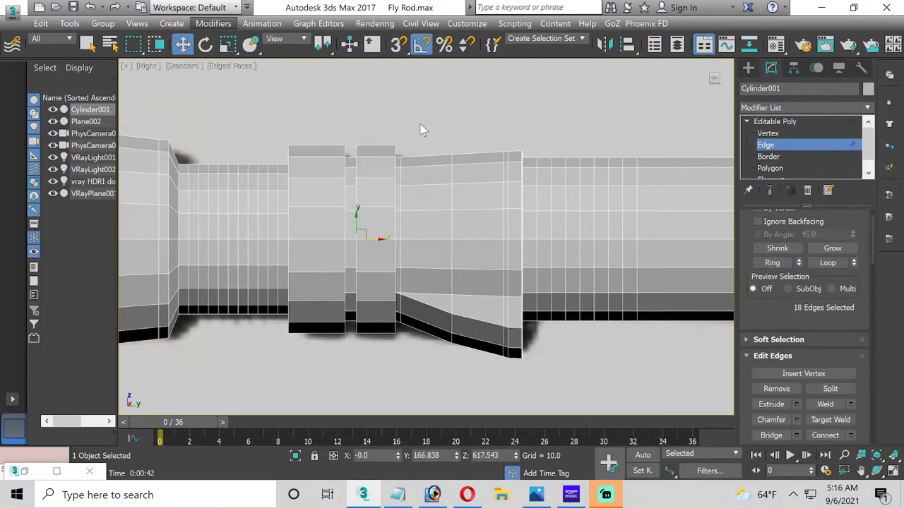
left_click_drag(348, 149, 353, 341)
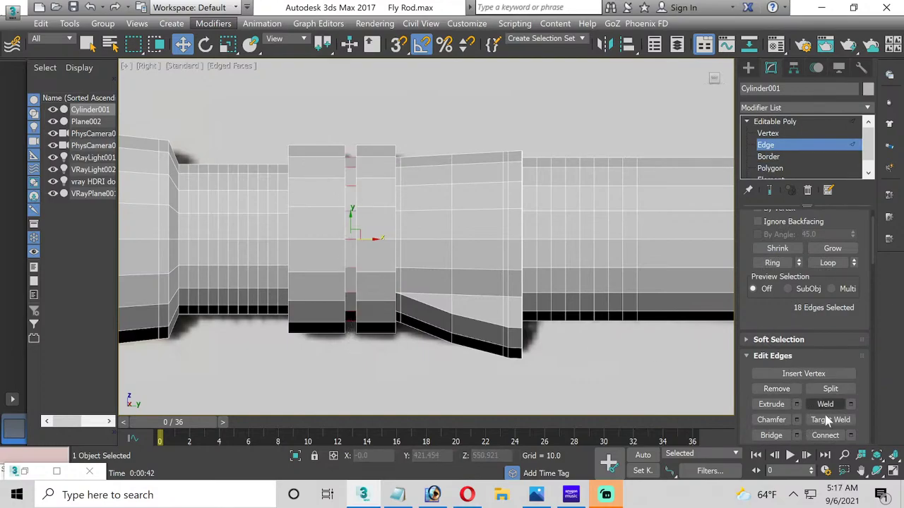
left_click(852, 435)
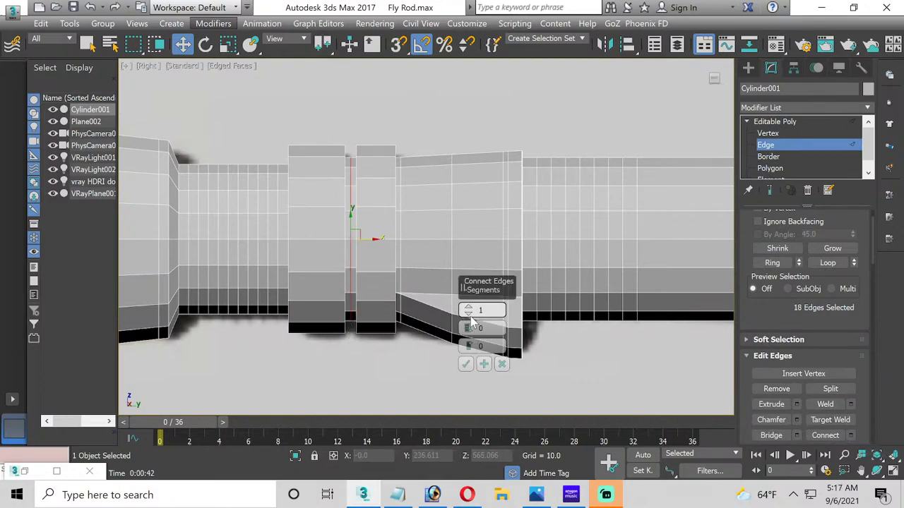
left_click_drag(470, 313, 487, 200)
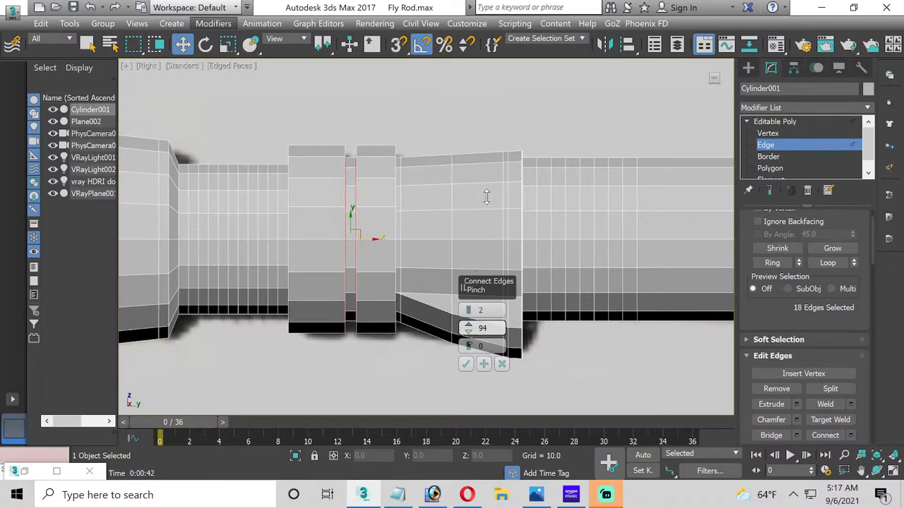
left_click(465, 363)
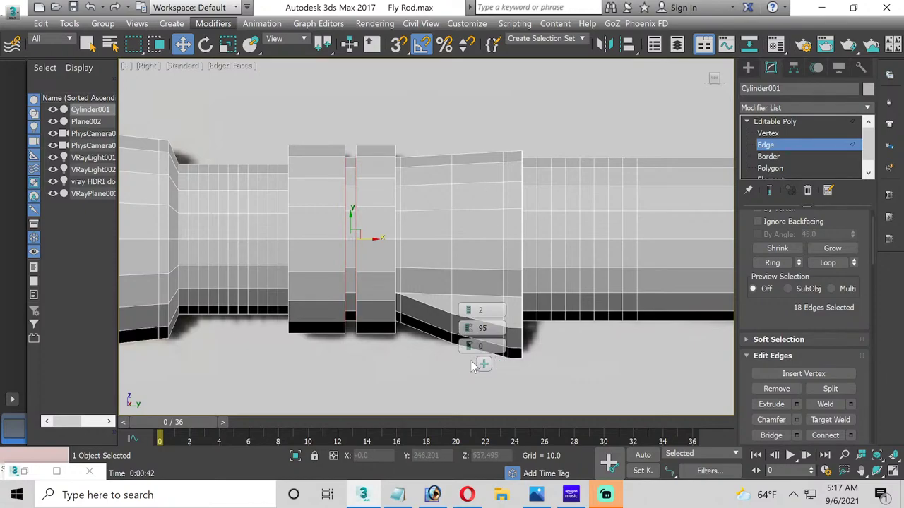
left_click(892, 471)
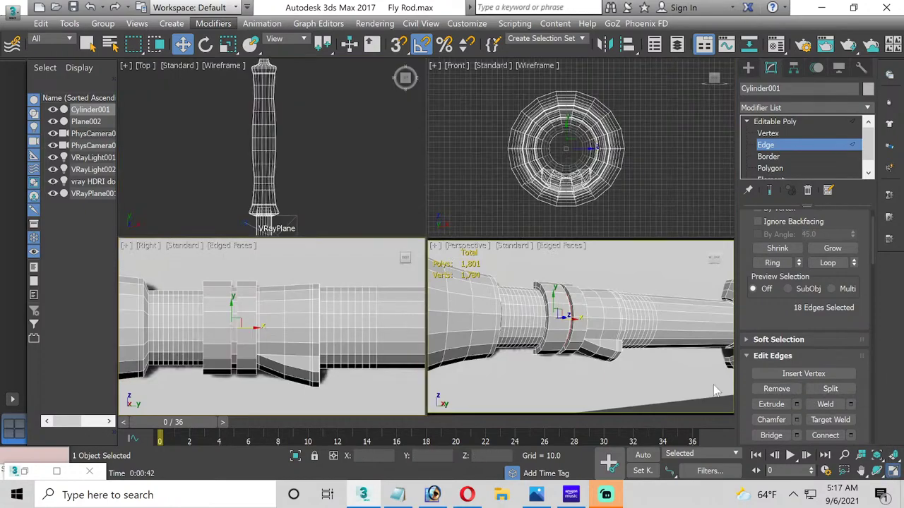
Step: In a maximized Perspective view, chamfer both rings' groove edge loops by 1.0 with 2 segments
left_click(583, 325)
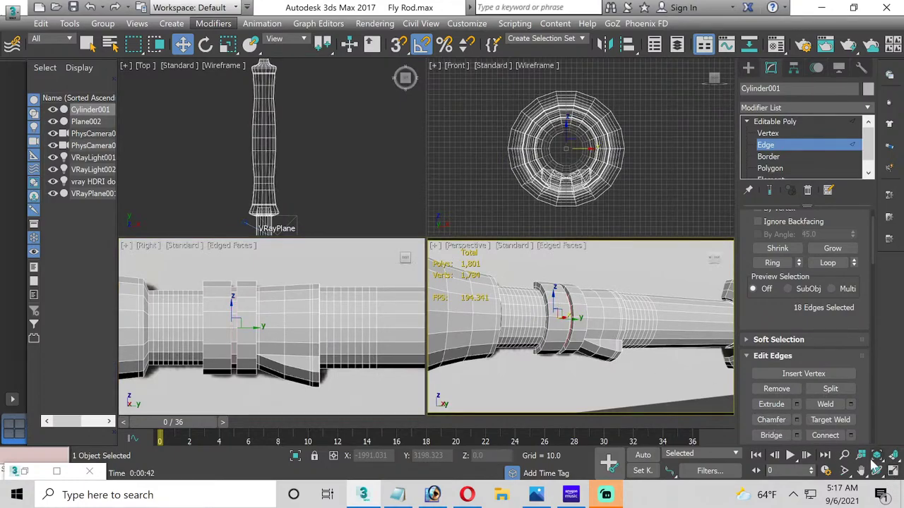
left_click(892, 471)
scroll(374, 186, "up", 5)
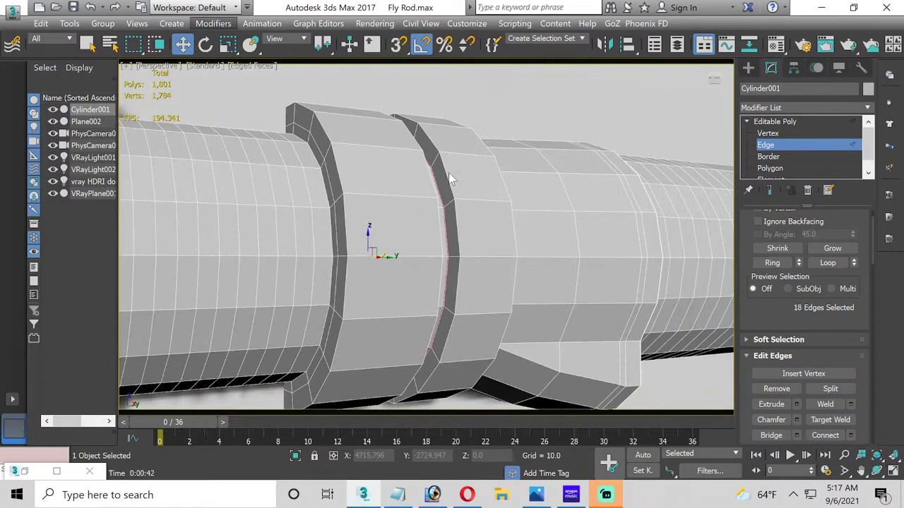
double_click(442, 162)
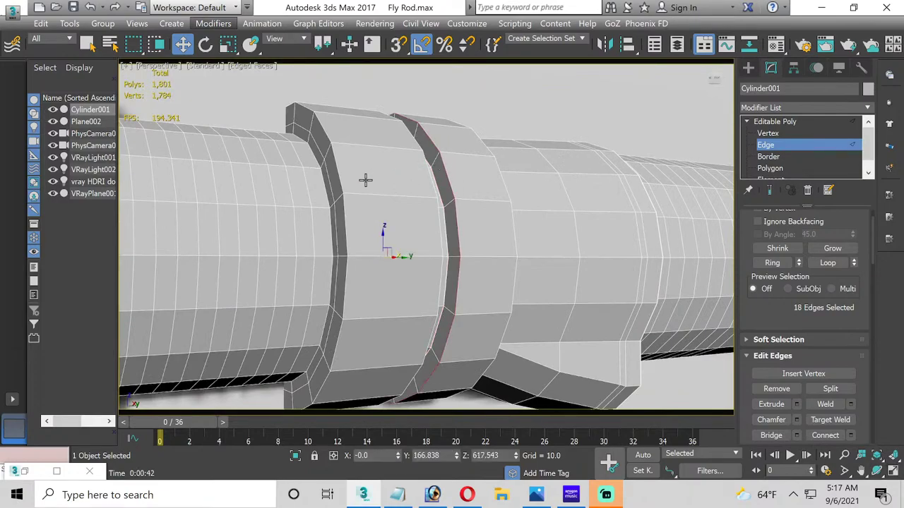
double_click(340, 181)
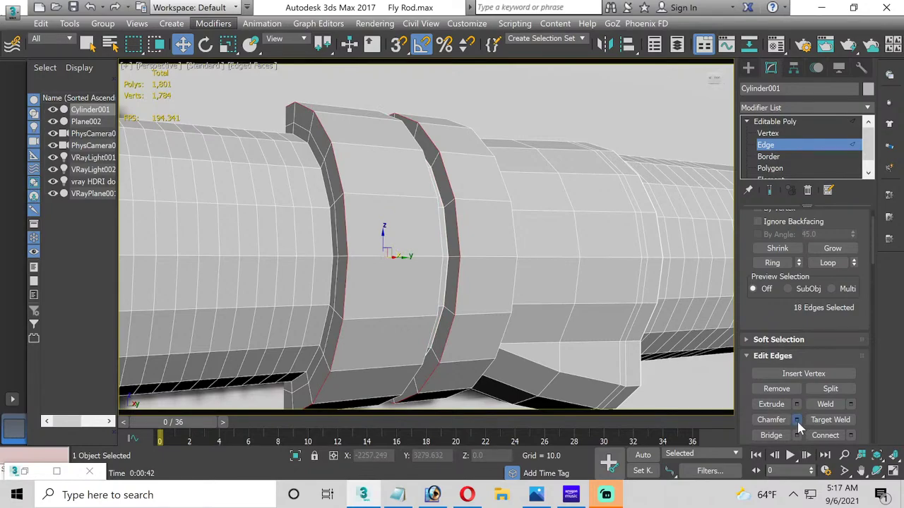
left_click(796, 420)
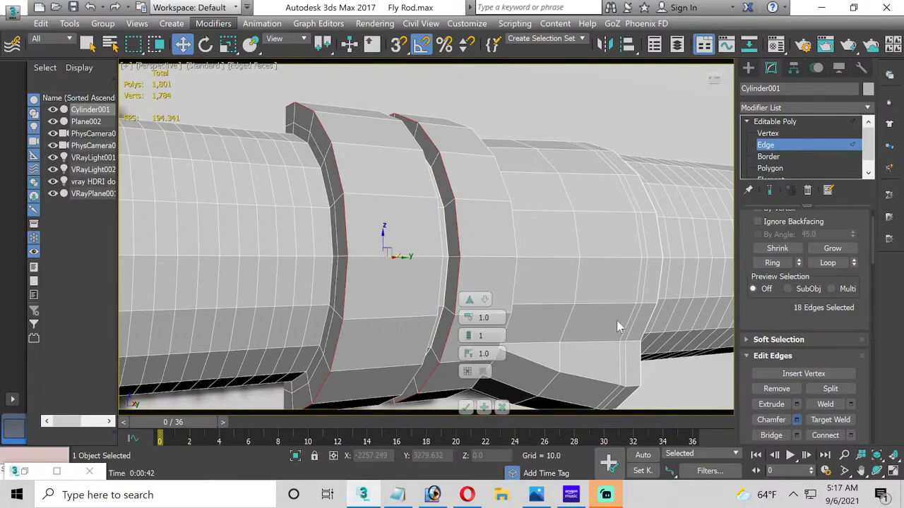
left_click(467, 333)
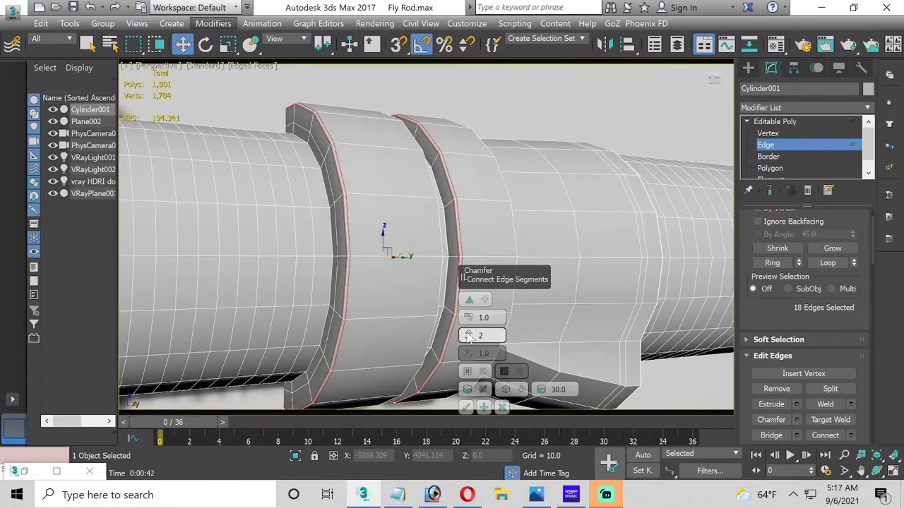
left_click(466, 409)
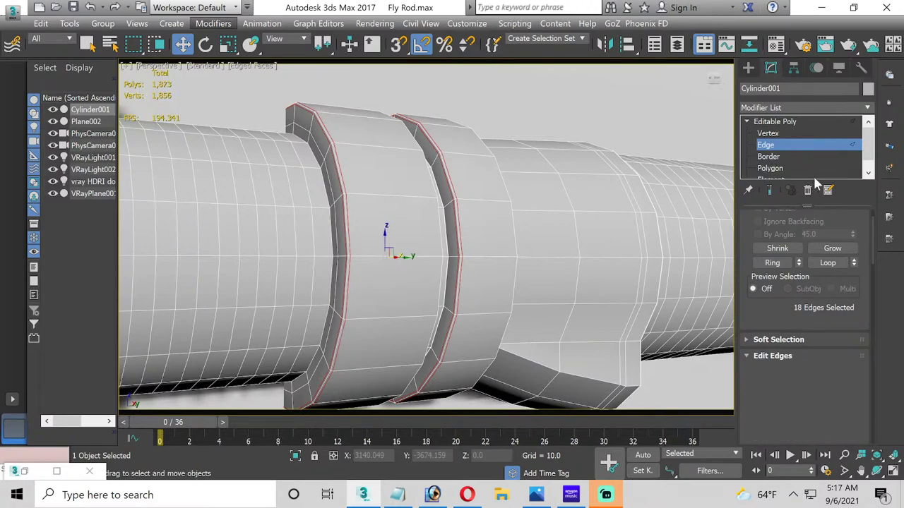
Step: Exit to the Editable Poly top level, orbit and zoom over the rings, then maximize the Right view
key("2")
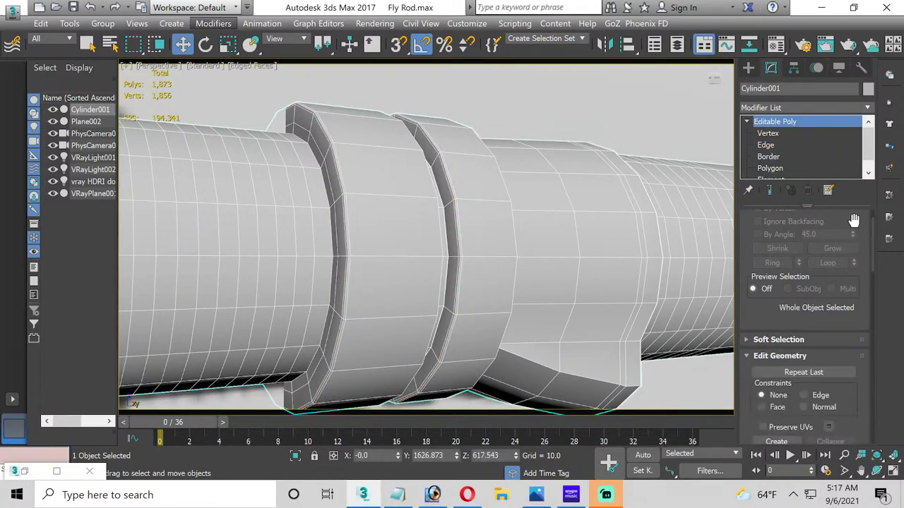
scroll(381, 215, "down", 3)
scroll(293, 238, "down", 3)
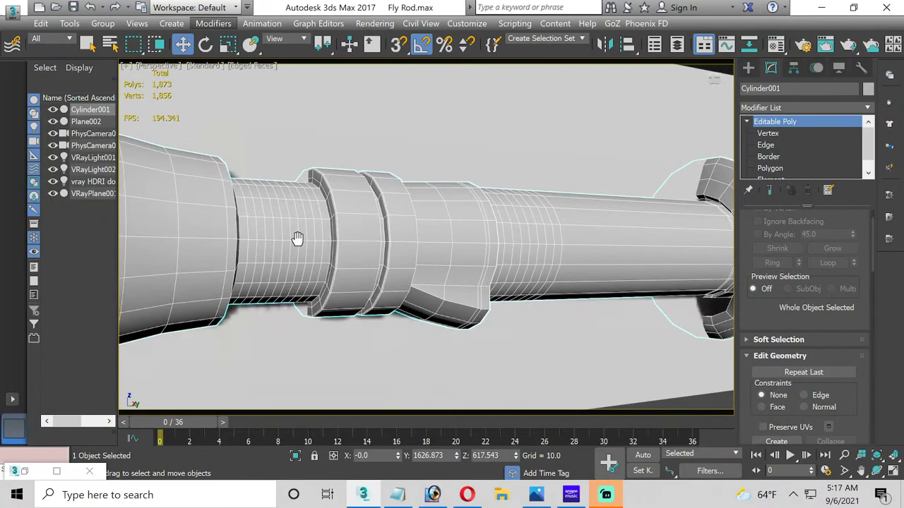
middle_click_drag(297, 240, 460, 264, "alt")
scroll(550, 265, "down", 2)
scroll(313, 291, "down", 1)
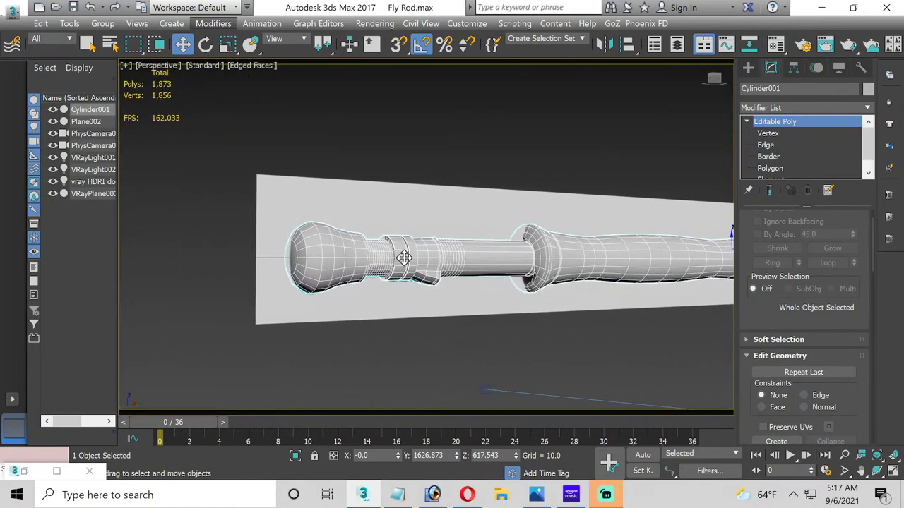
scroll(403, 258, "up", 5)
scroll(403, 259, "up", 2)
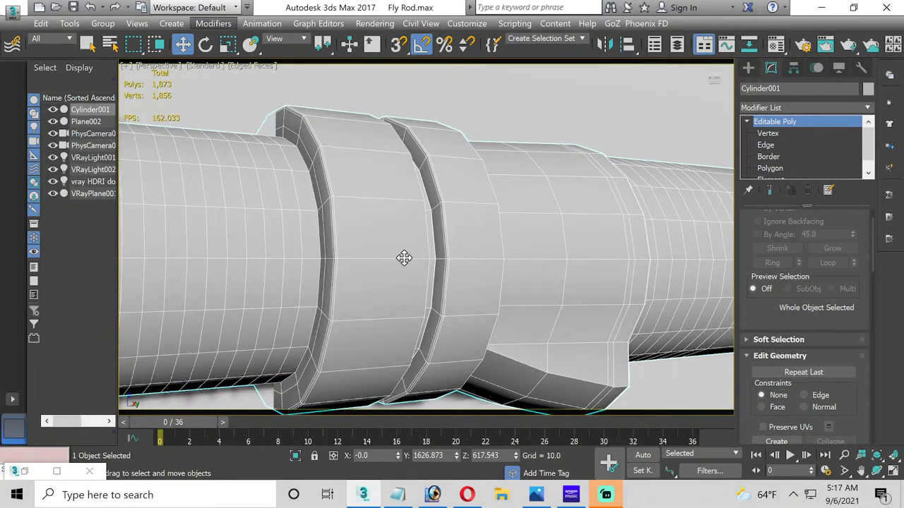
scroll(404, 258, "down", 2)
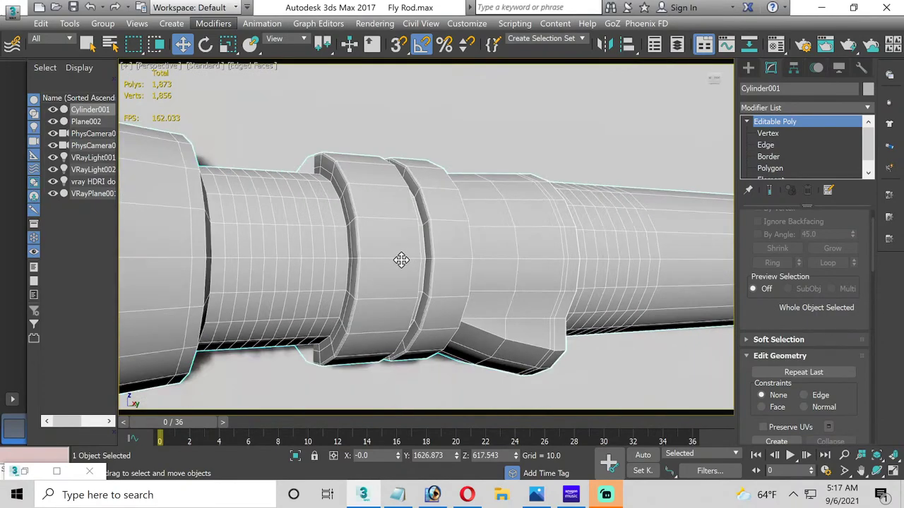
left_click(892, 471)
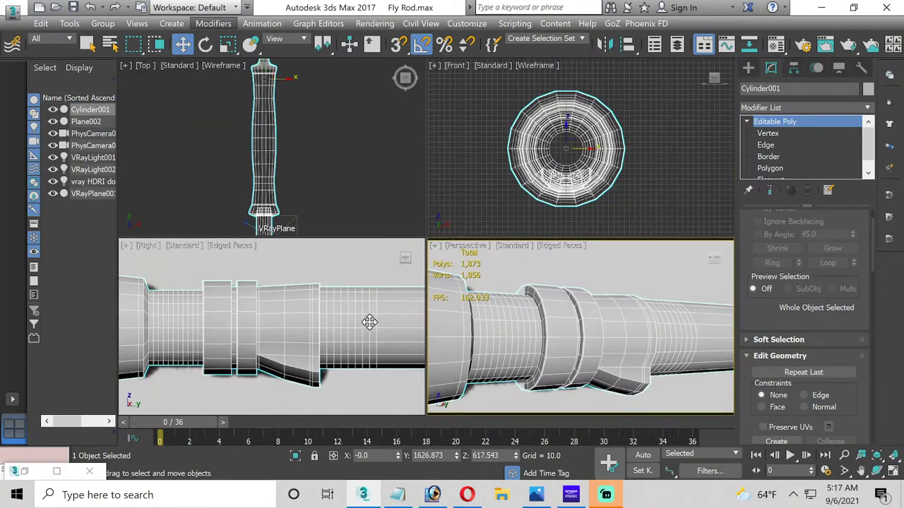
left_click(890, 473)
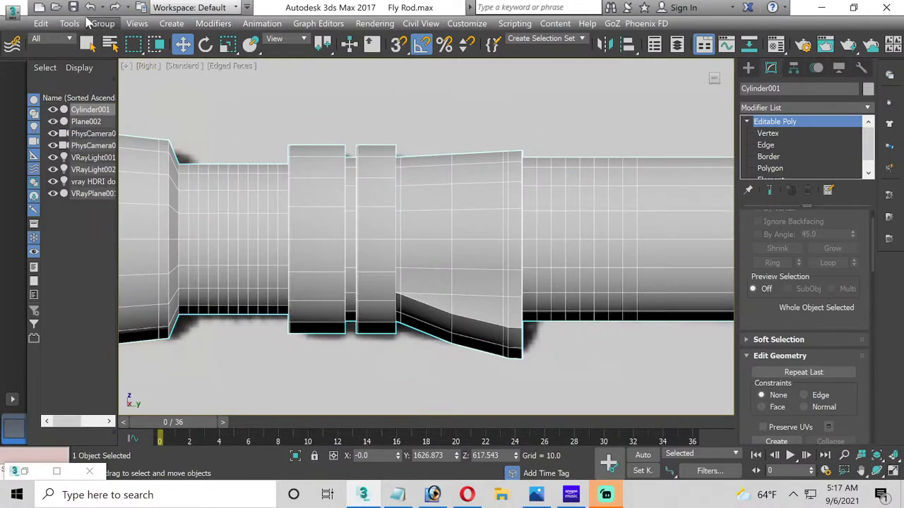
Step: Slide the edge loop where the handle steps down slightly along the rod
middle_click_drag(240, 247, 392, 258)
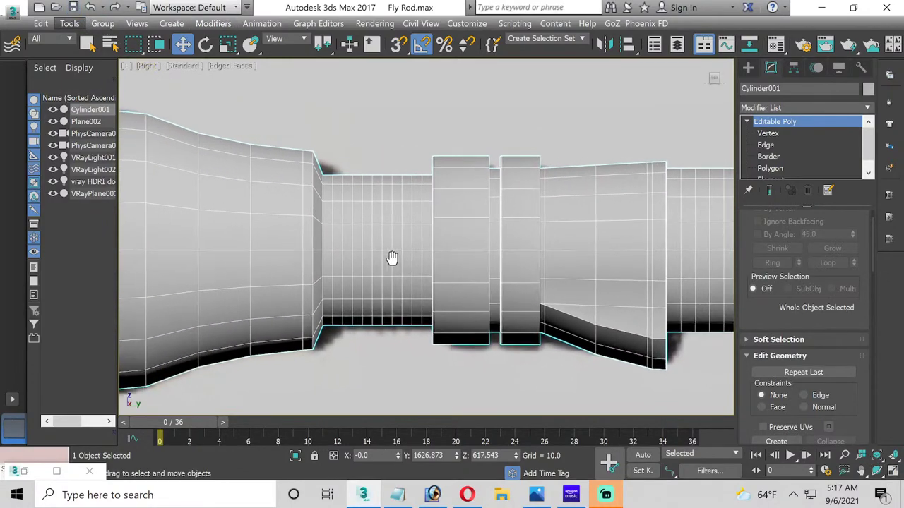
left_click(766, 146)
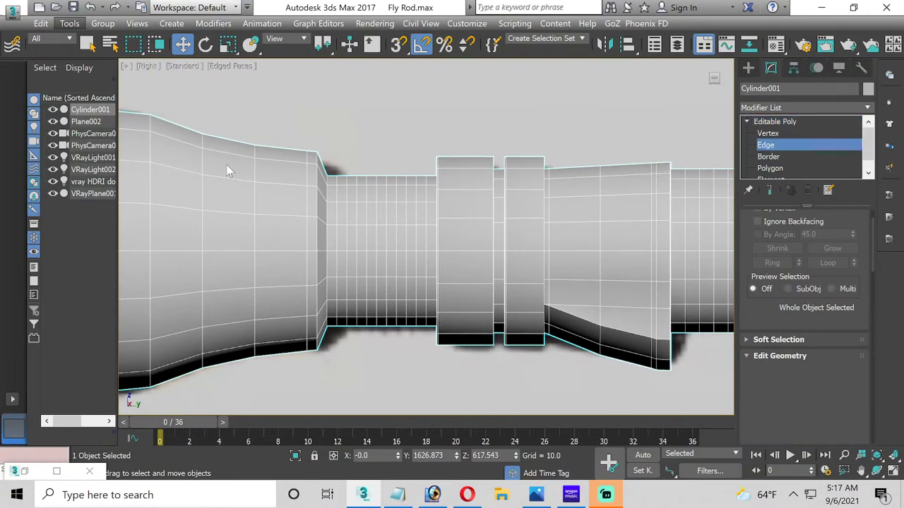
double_click(317, 175)
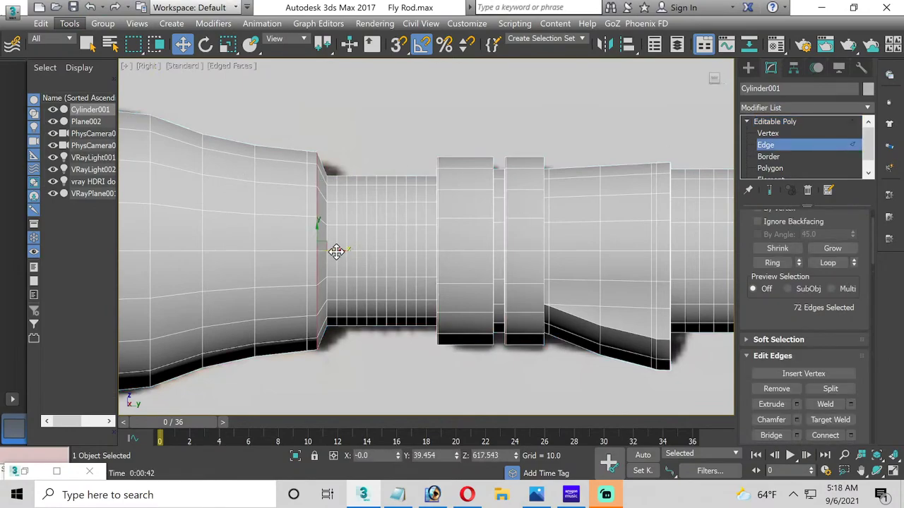
left_click_drag(337, 250, 346, 250)
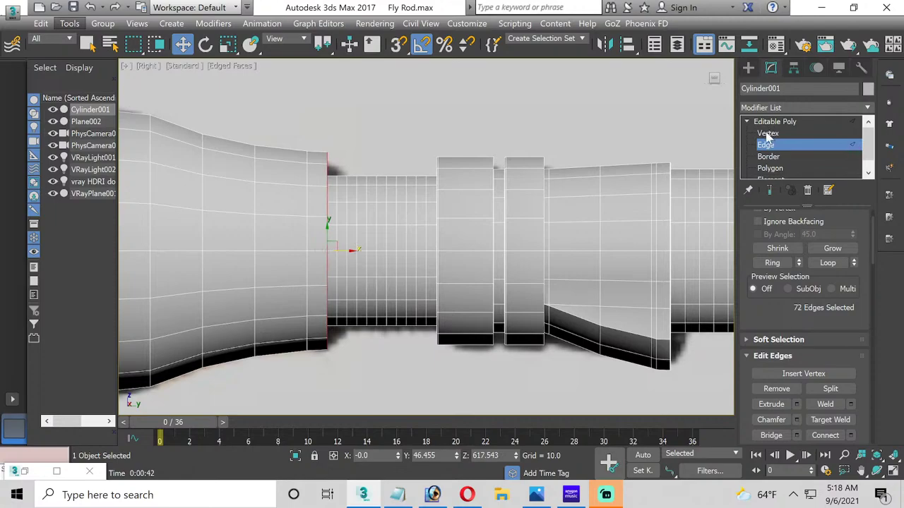
Step: Select the vertices around that loop, exit vertex editing, and select Plane002
left_click(767, 134)
left_click_drag(318, 141, 330, 363)
left_click(227, 44)
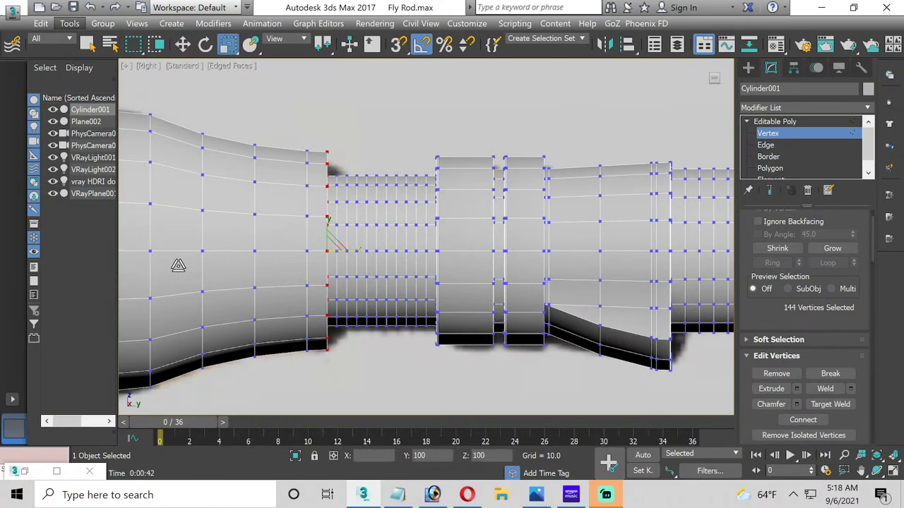
left_click(780, 136)
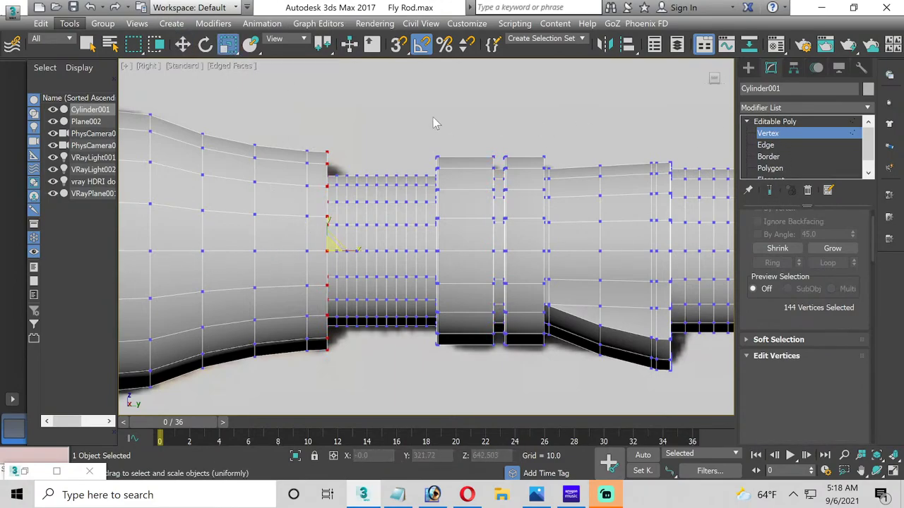
left_click(309, 206)
Step: Maximize Perspective, frame the selection, and orbit and zoom in on the grip step
scroll(302, 209, "down", 2)
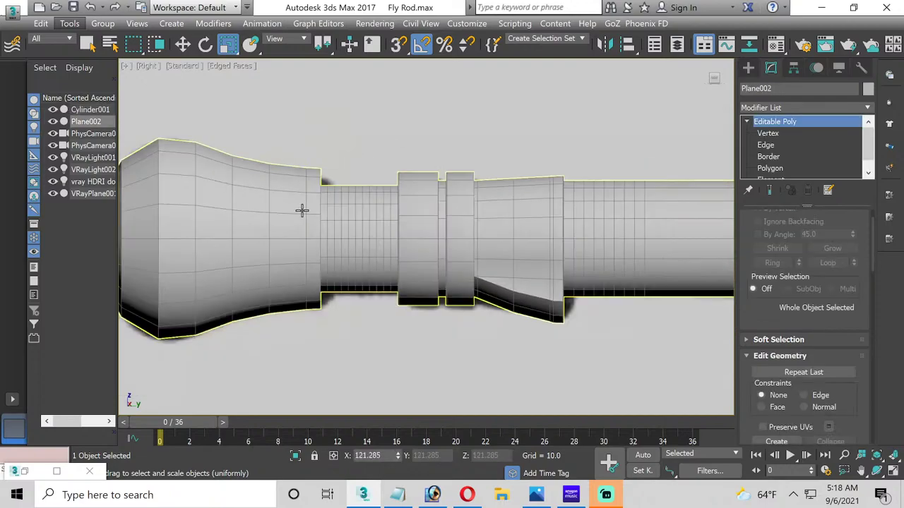
middle_click_drag(302, 208, 344, 211)
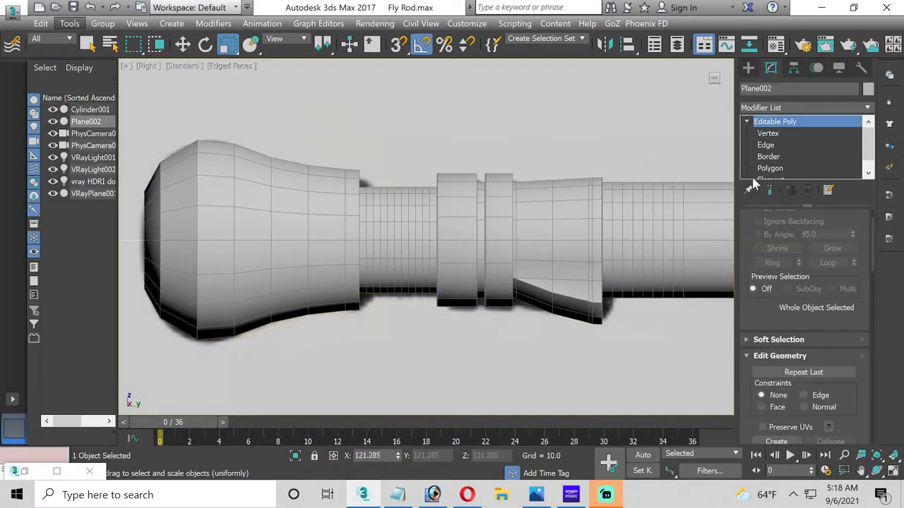
left_click(892, 471)
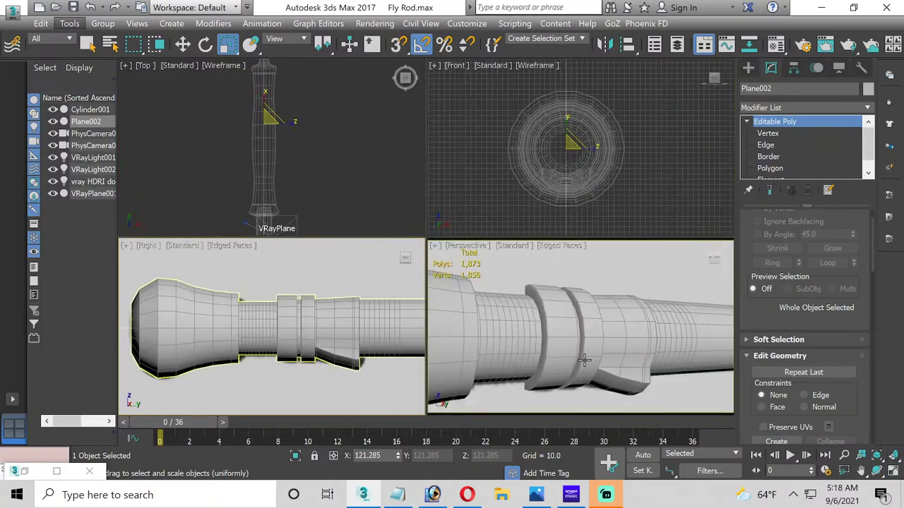
left_click(893, 470)
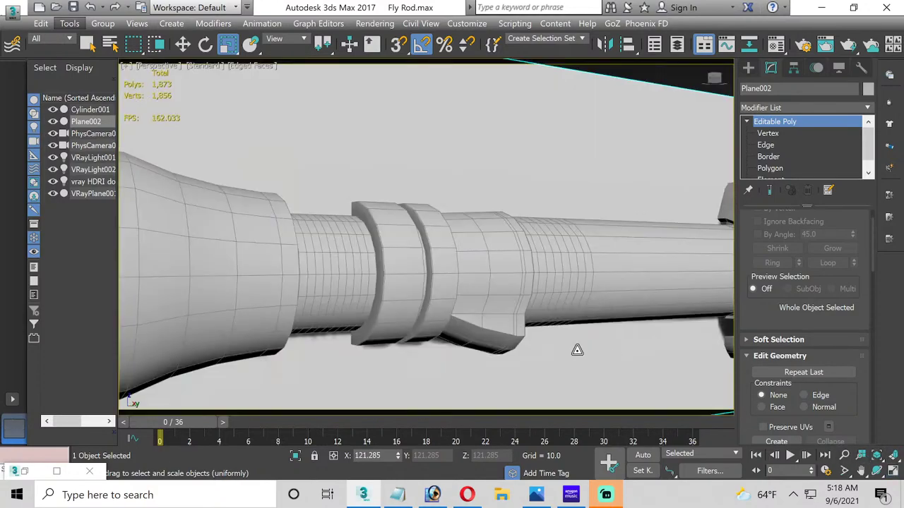
left_click(876, 454)
left_click(876, 471)
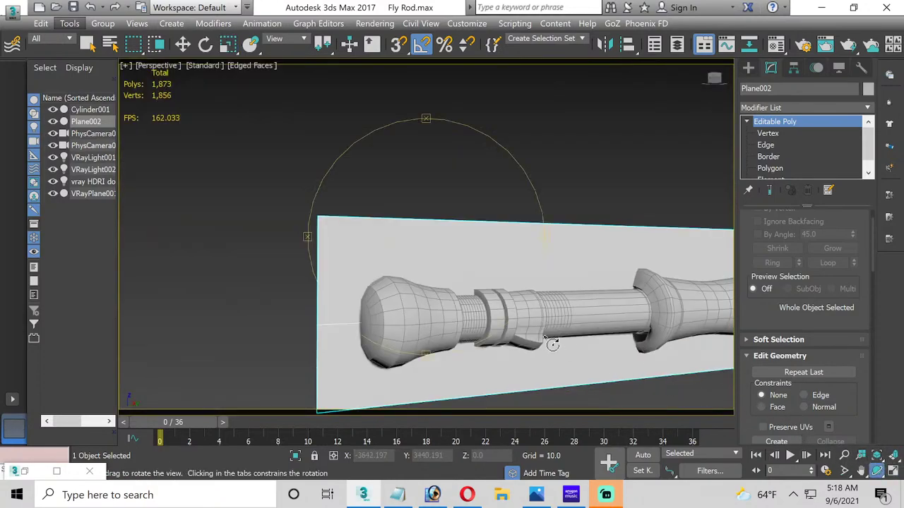
left_click_drag(420, 300, 387, 293)
scroll(397, 298, "up", 4)
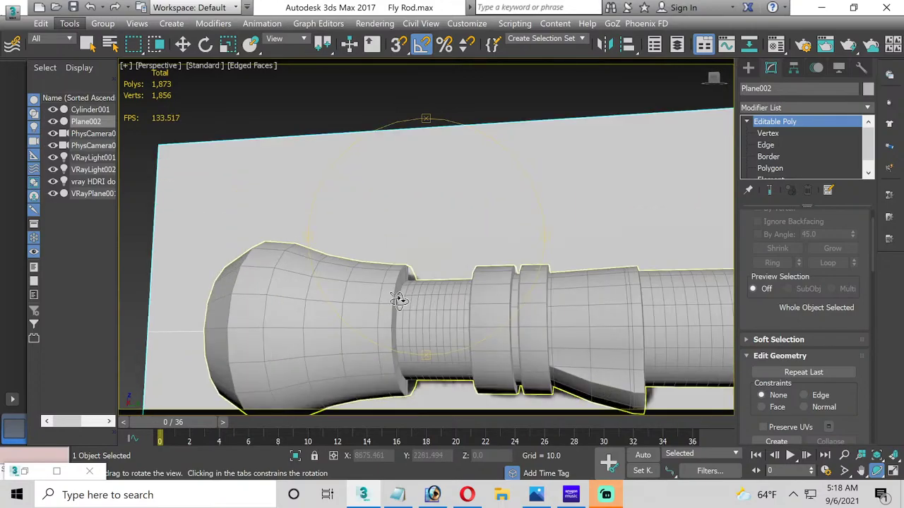
scroll(424, 318, "up", 3)
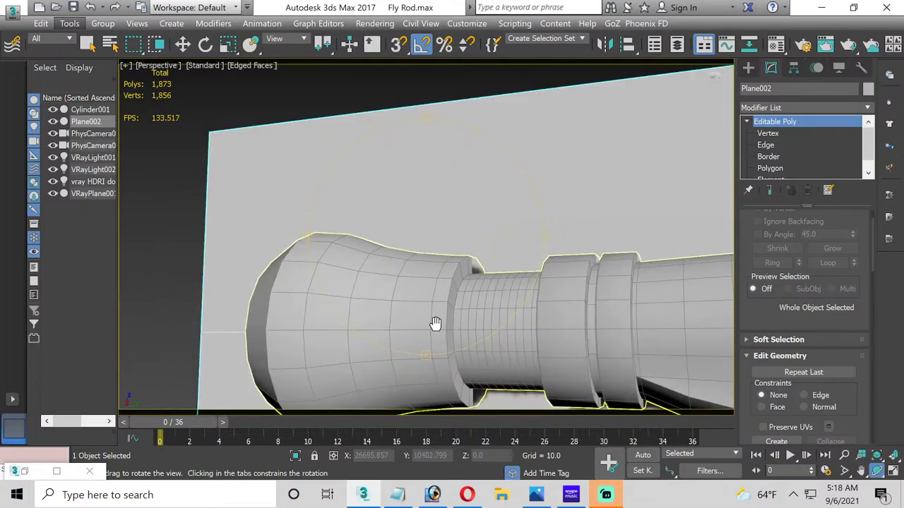
scroll(405, 258, "up", 4)
scroll(404, 260, "down", 4)
left_click_drag(430, 258, 494, 218)
Step: Toggle between Edge and Polygon levels on Plane002, then exit sub-object editing
left_click(765, 145)
scroll(439, 207, "up", 3)
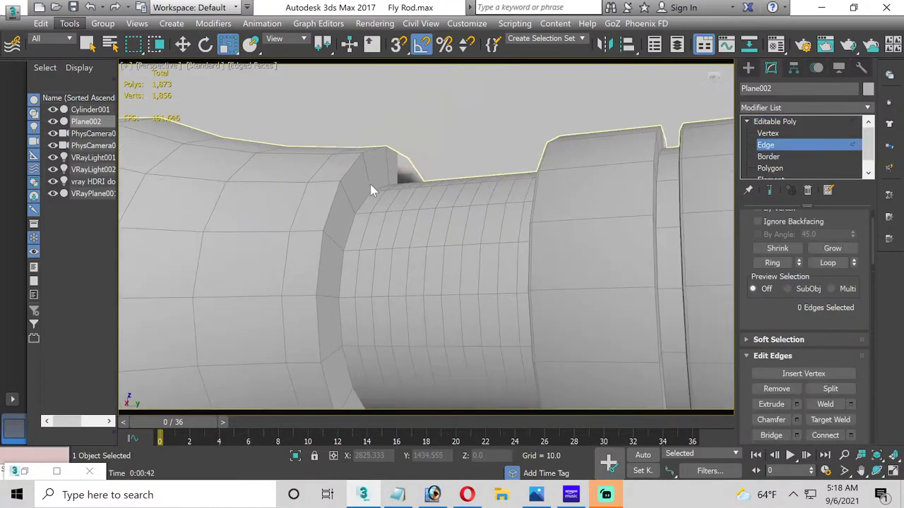
left_click(777, 144)
left_click(776, 168)
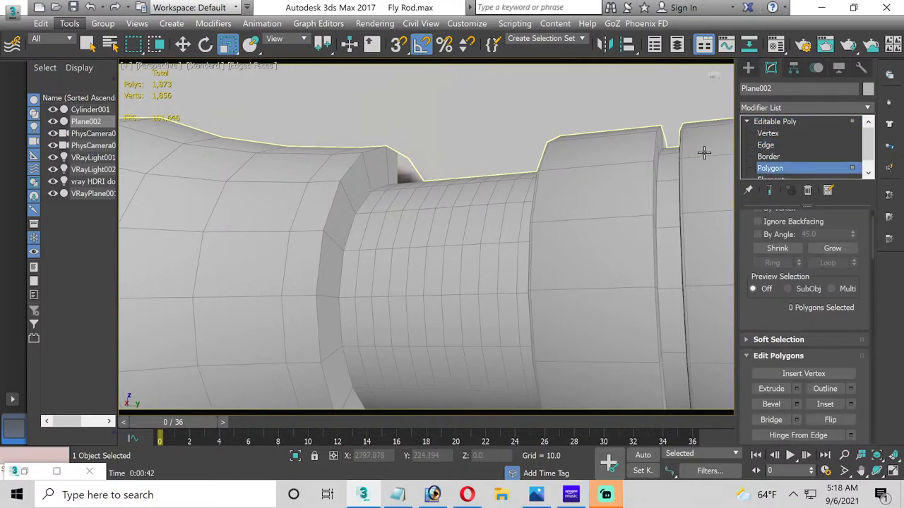
left_click(777, 146)
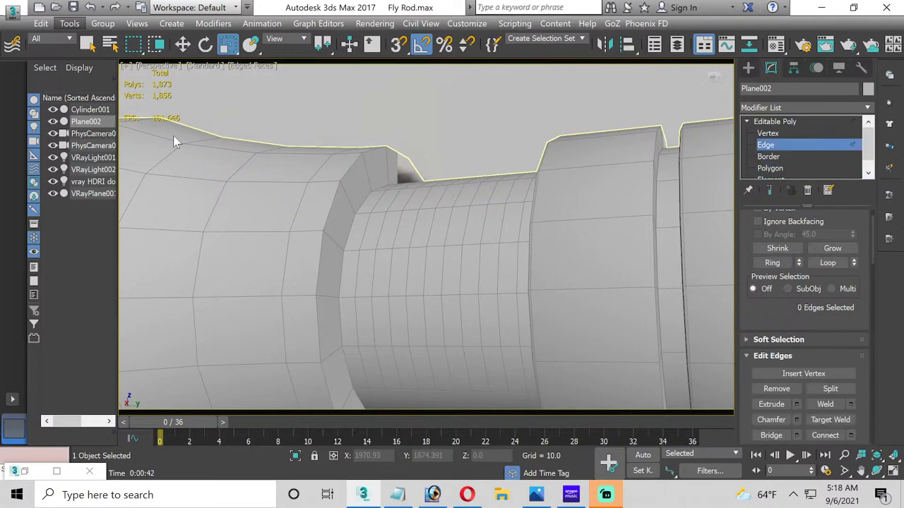
left_click(769, 145)
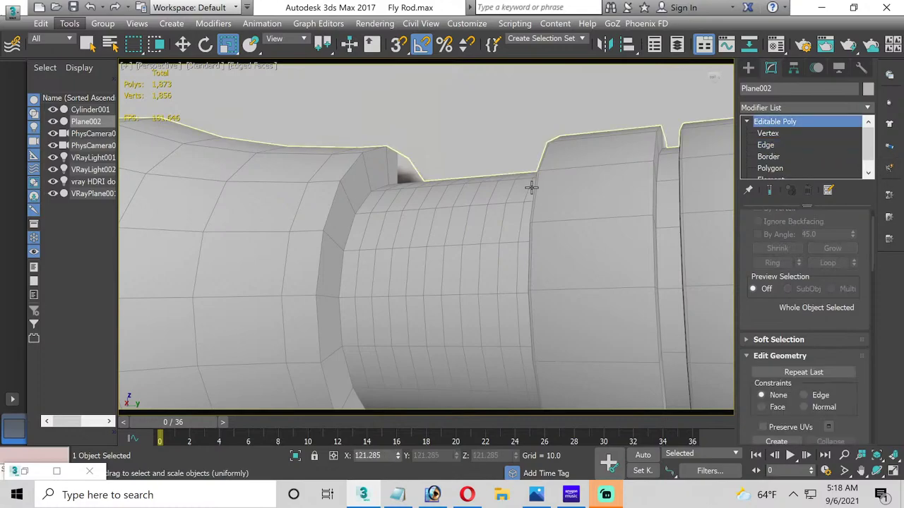
Step: Select Cylinder001 and the curved edge loop at the reel seat's step
left_click(730, 150)
left_click(777, 145)
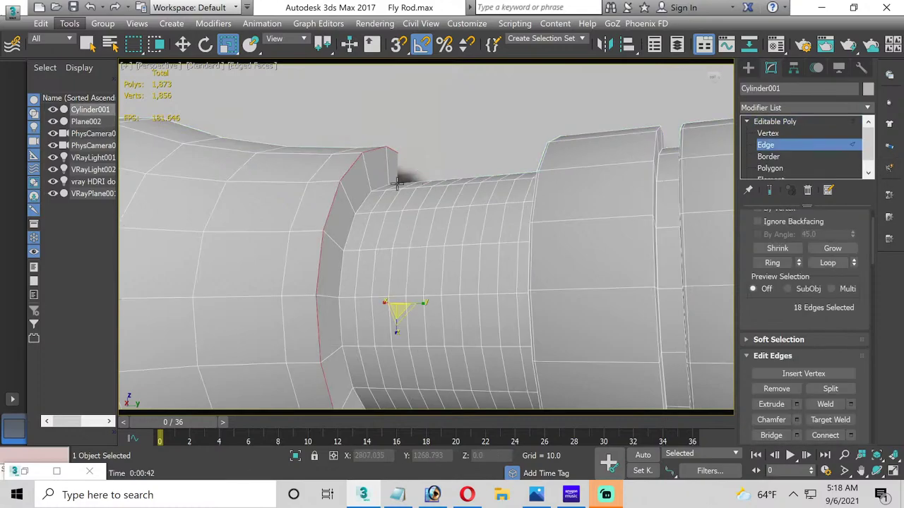
left_click(353, 201)
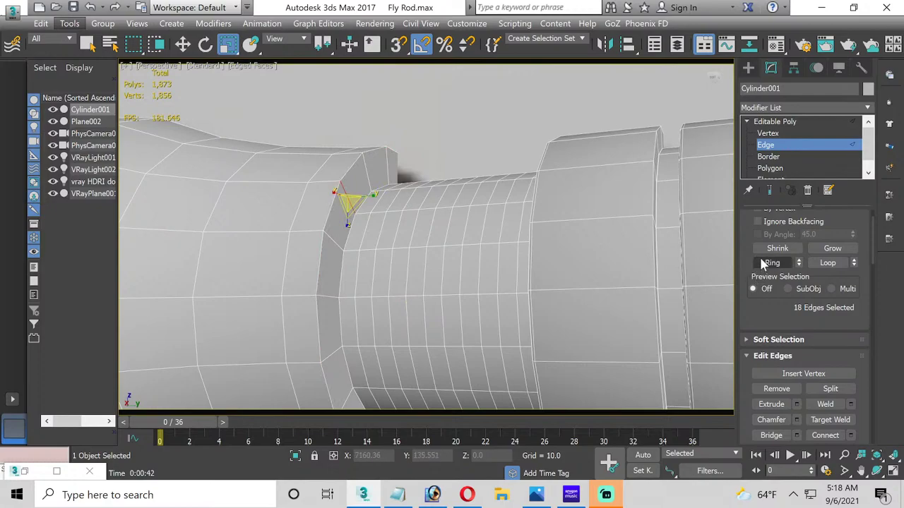
left_click(376, 187)
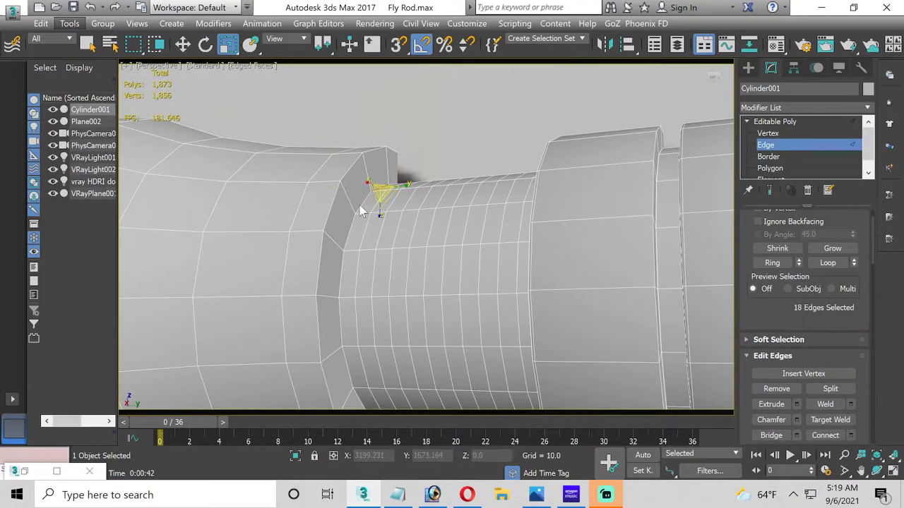
double_click(360, 204)
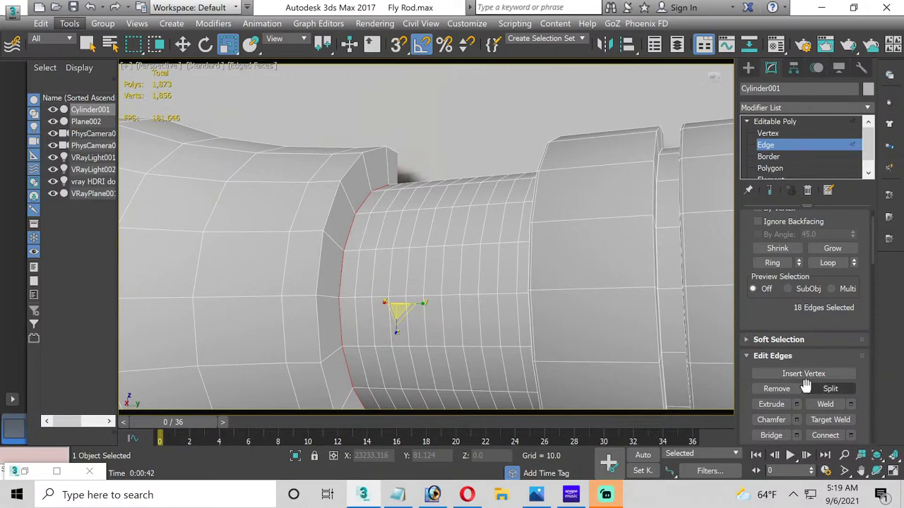
scroll(804, 387, "down", 1)
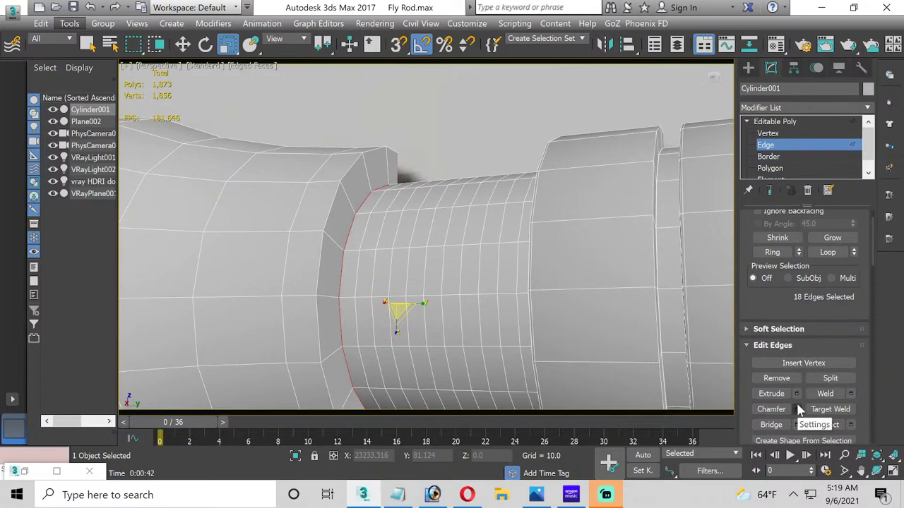
Step: Chamfer the step loop with 1 segment and a 1.38 amount
left_click(796, 408)
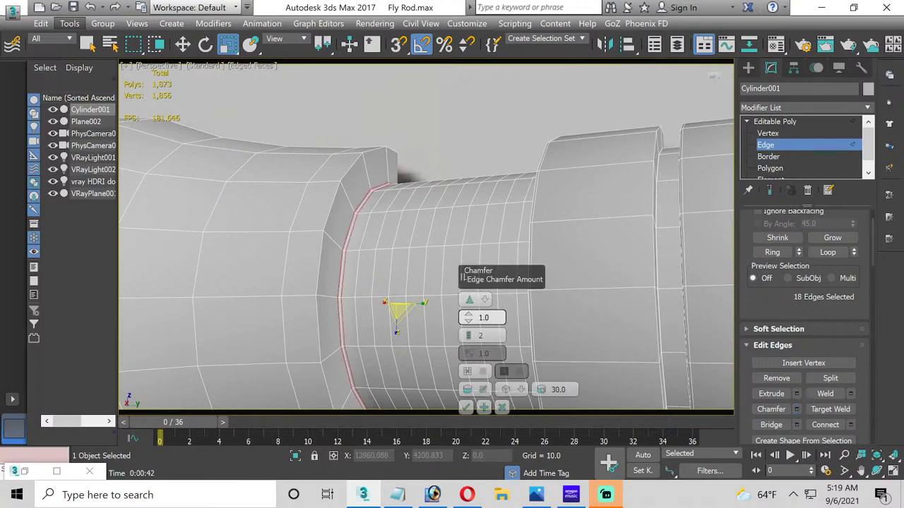
left_click(468, 341)
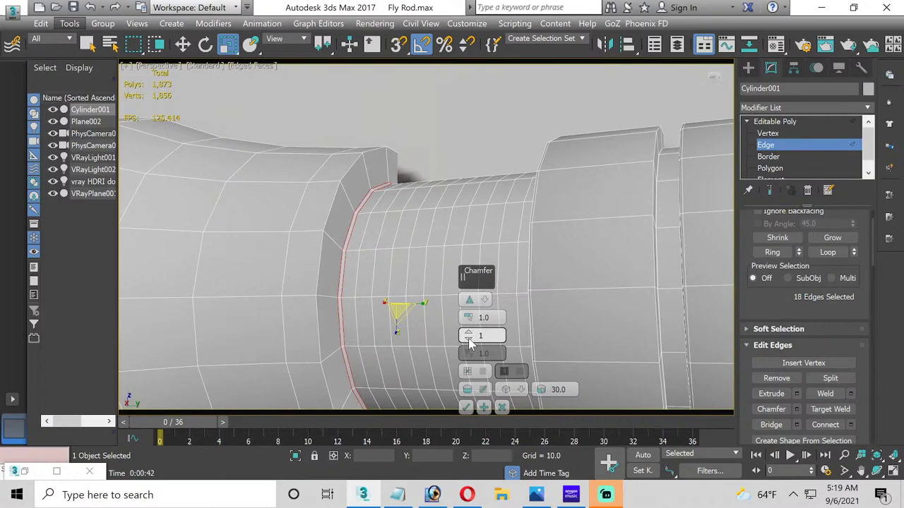
left_click_drag(467, 321, 467, 319)
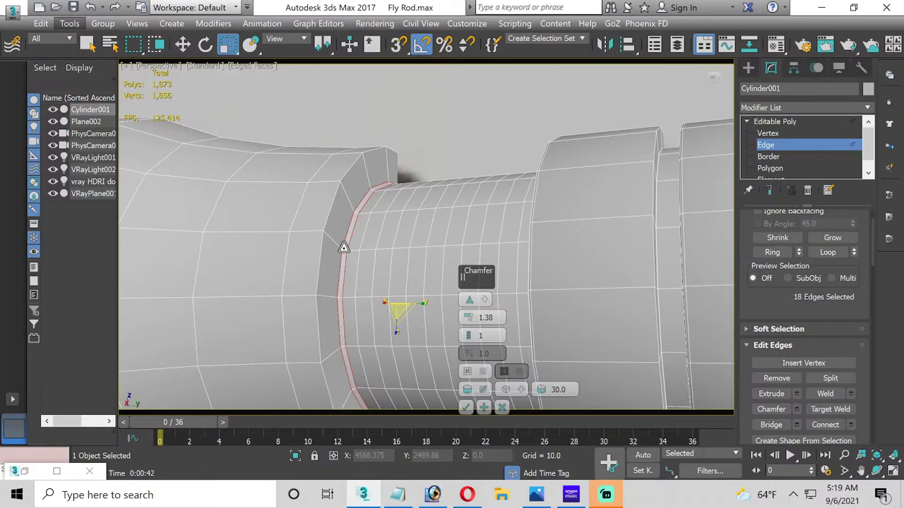
left_click(466, 407)
left_click(774, 169)
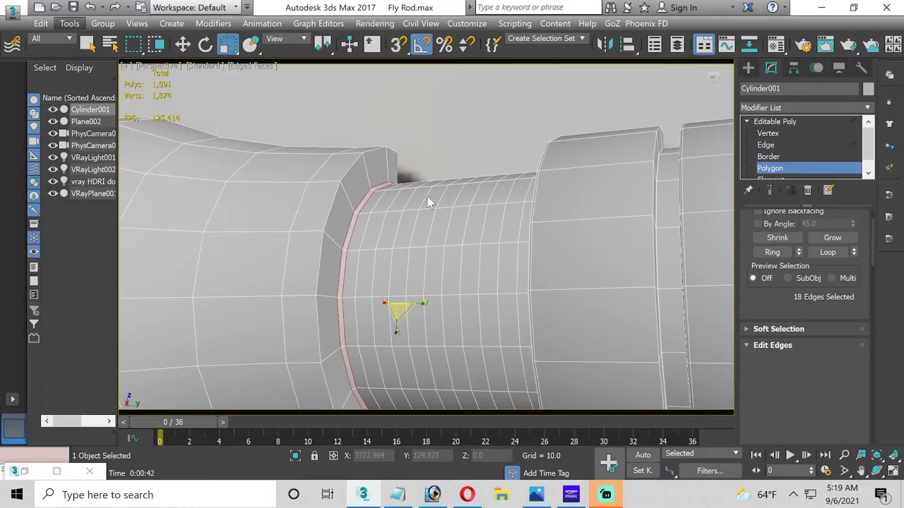
scroll(376, 199, "up", 3)
Step: Select the 108-polygon chamfer strip loop, testing and cancelling an extrude
left_click(356, 196)
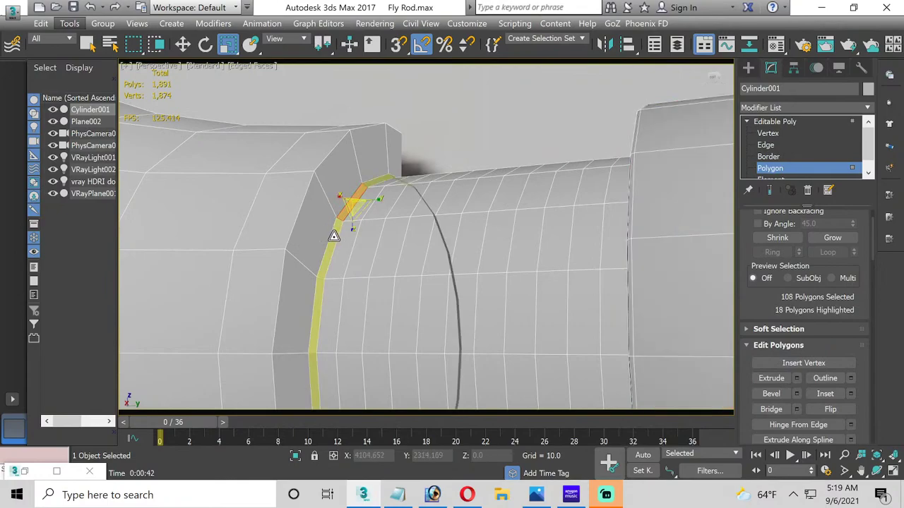
left_click(332, 234, "shift")
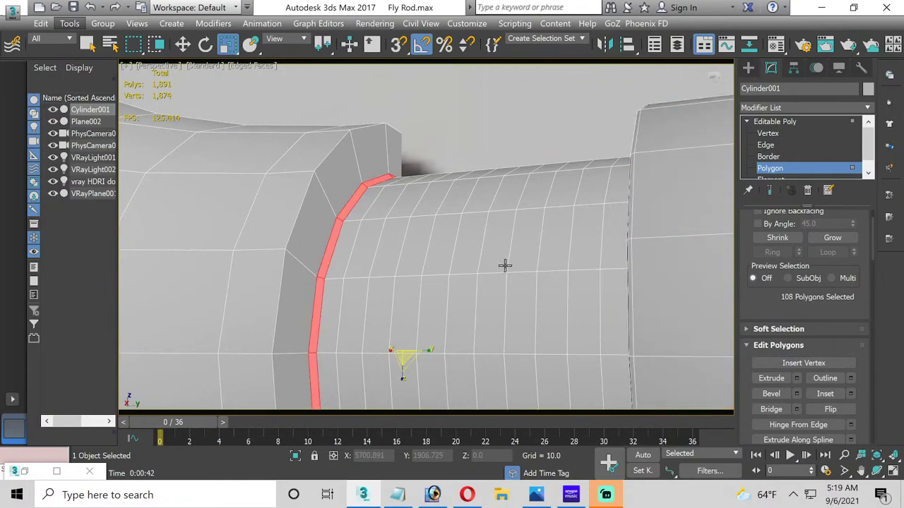
left_click(797, 379)
left_click_drag(465, 327, 444, 364)
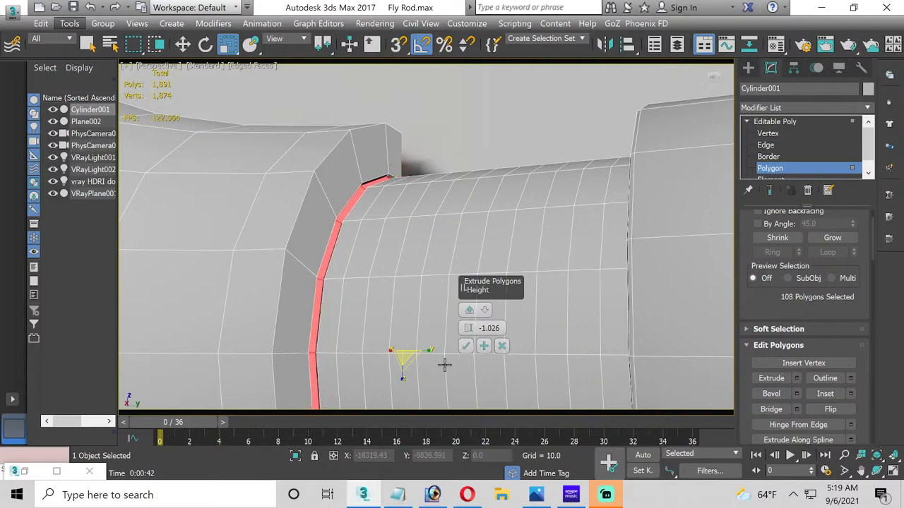
left_click(502, 345)
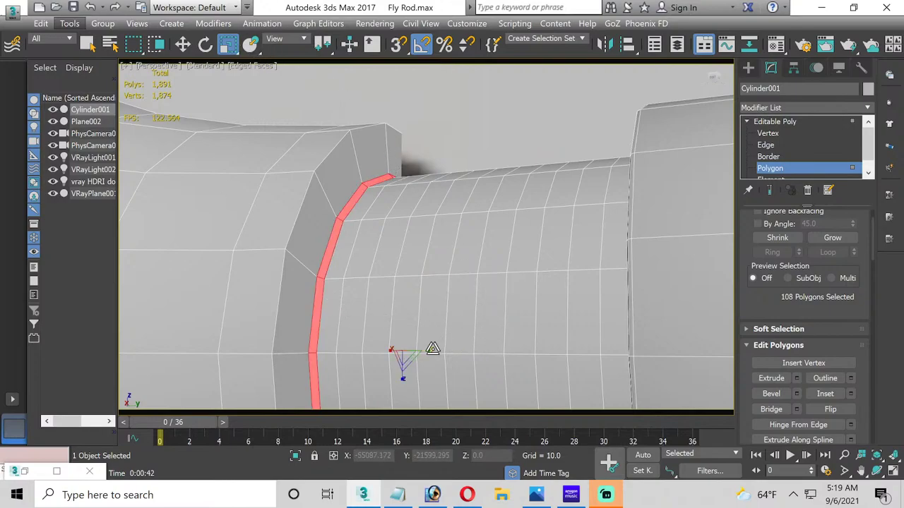
left_click_drag(433, 348, 145, 331)
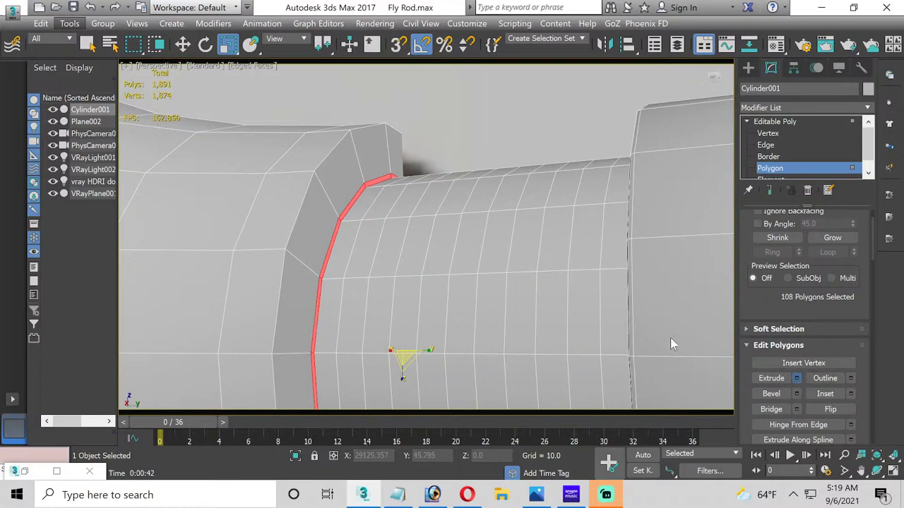
Step: Extrude the strip inward along Local Normal, finishing at -0.36 height
left_click(797, 377)
left_click_drag(464, 332, 454, 329)
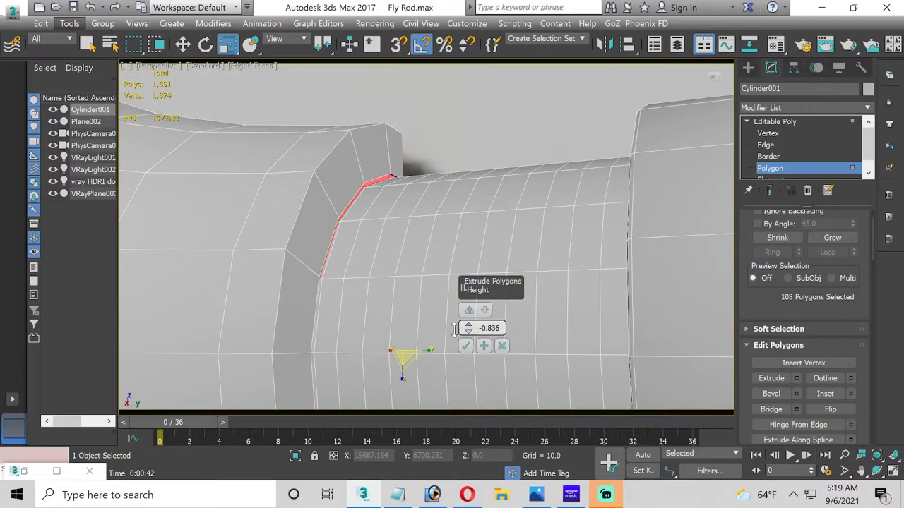
left_click(484, 346)
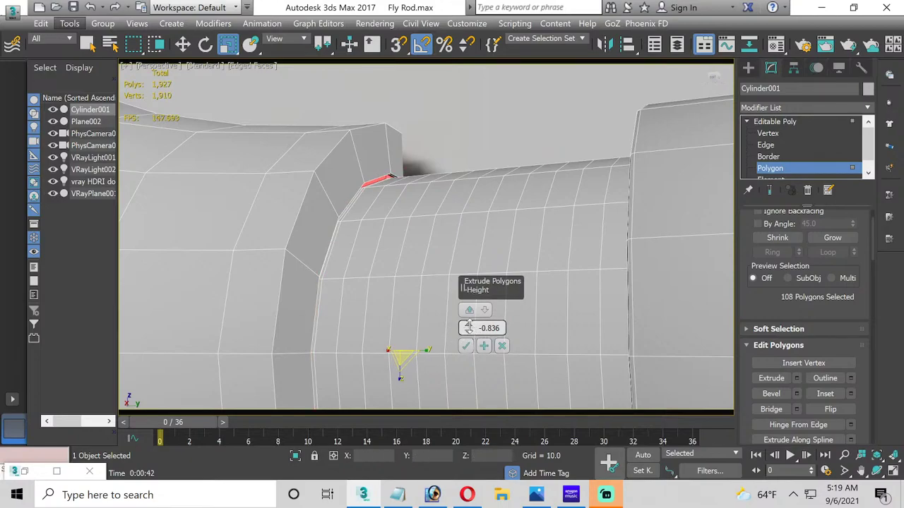
left_click_drag(468, 326, 463, 343)
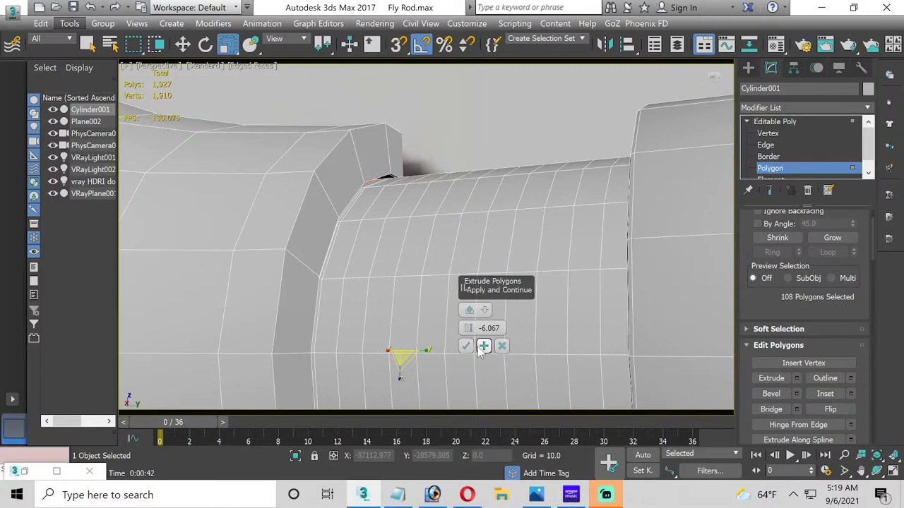
left_click(483, 346)
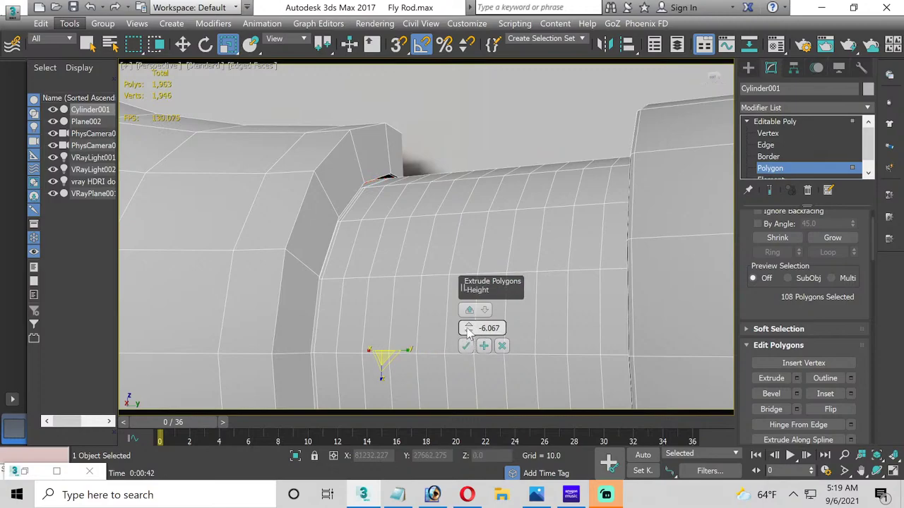
left_click_drag(468, 329, 463, 305)
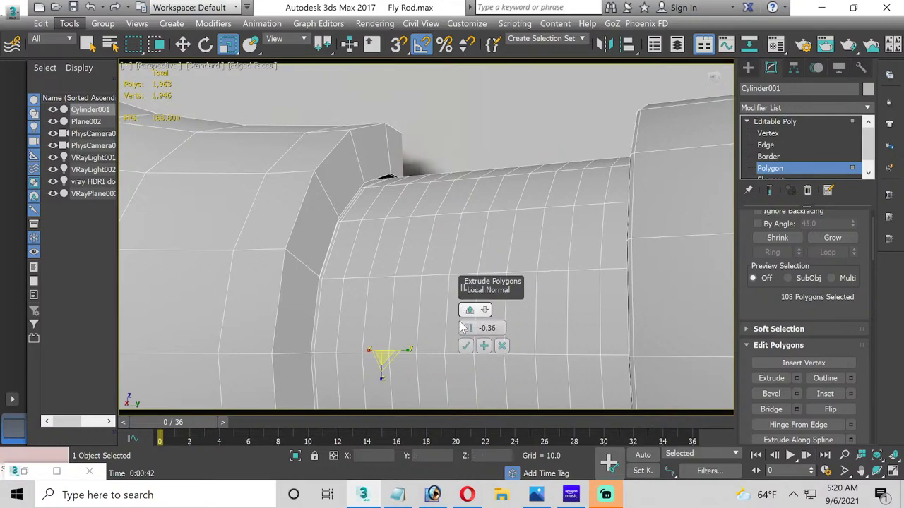
left_click(466, 346)
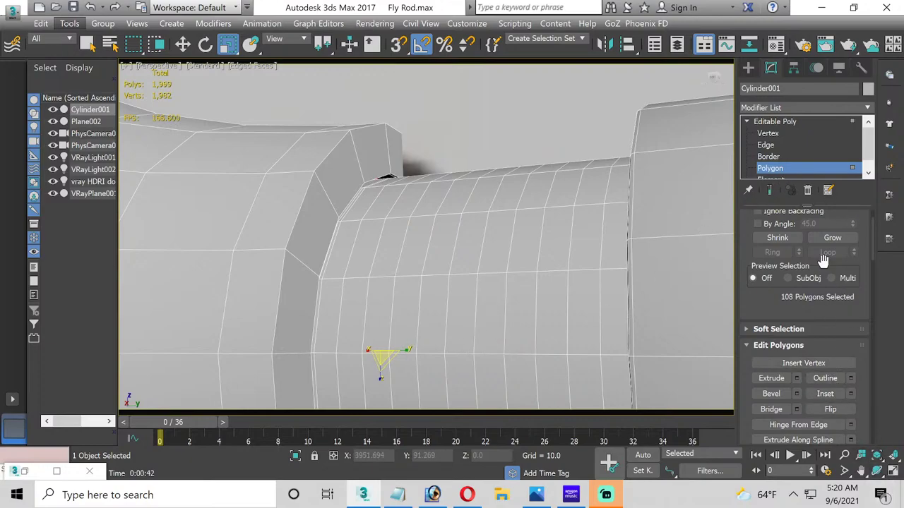
Step: Chamfer the 36-edge groove rim loop at 0.048 with 2 segments
left_click(766, 145)
double_click(375, 179)
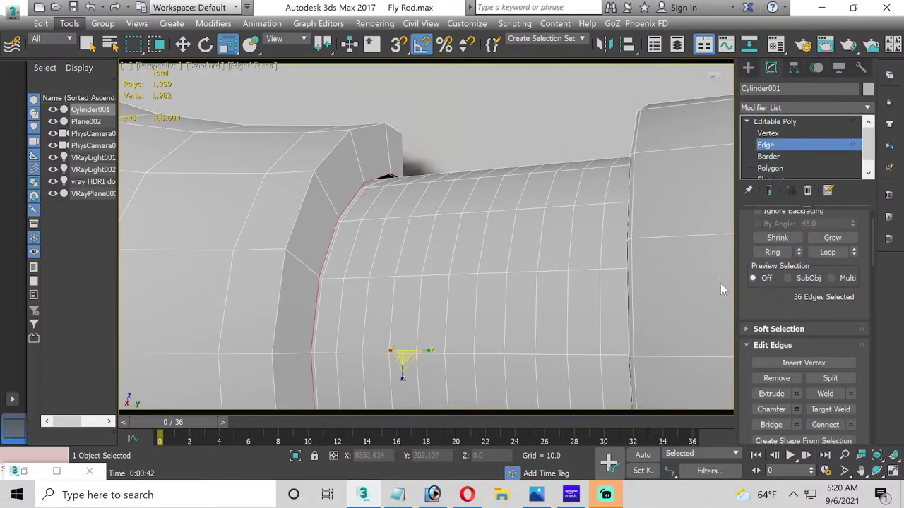
left_click(797, 409)
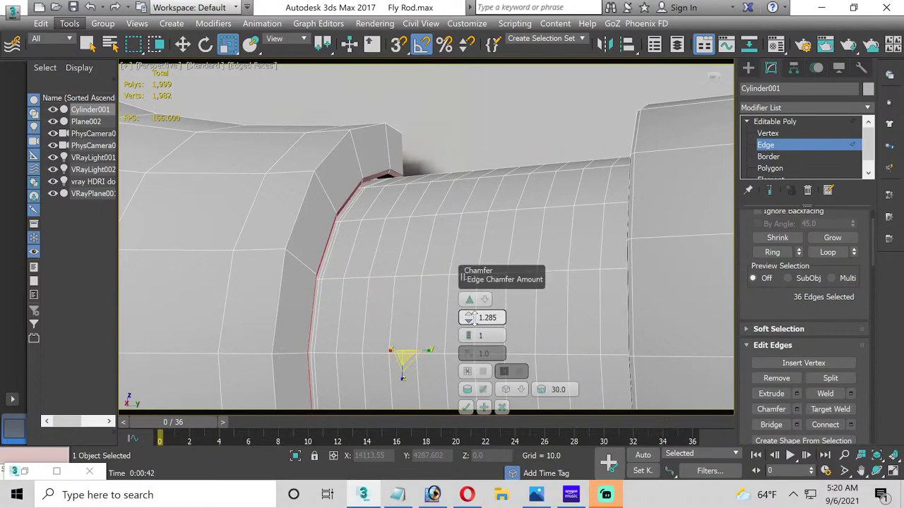
left_click_drag(468, 318, 469, 320)
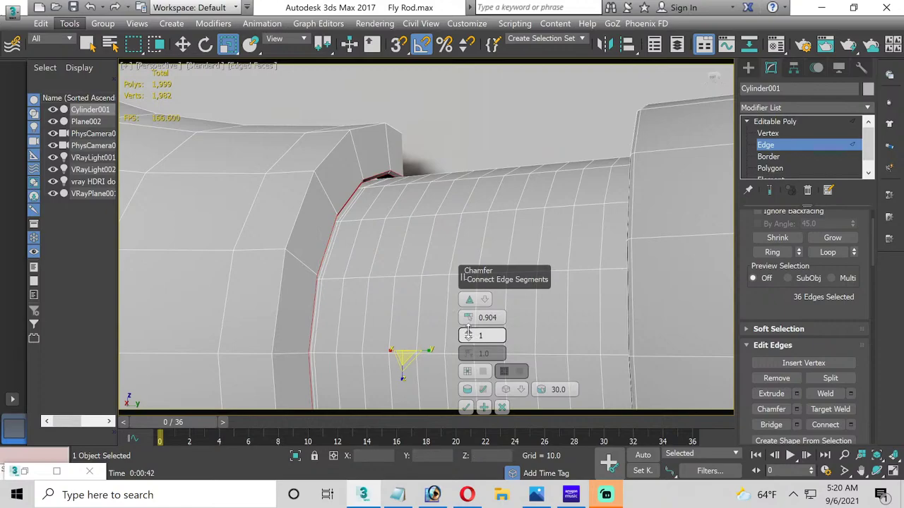
left_click(468, 333)
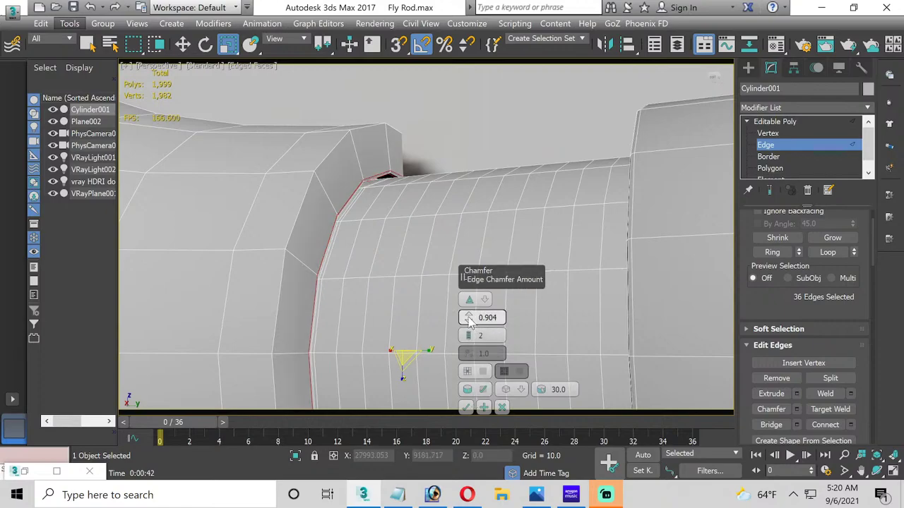
left_click_drag(467, 317, 467, 325)
left_click(466, 407)
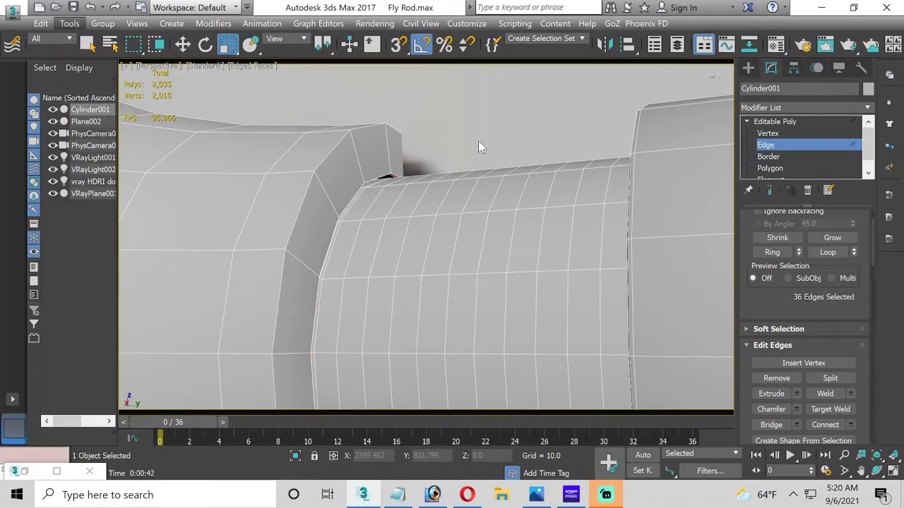
Step: Connect the chamfer's edge ring with 1 segment and 0 pinch, adding one loop around the rim
middle_click_drag(435, 153, 464, 148, "alt")
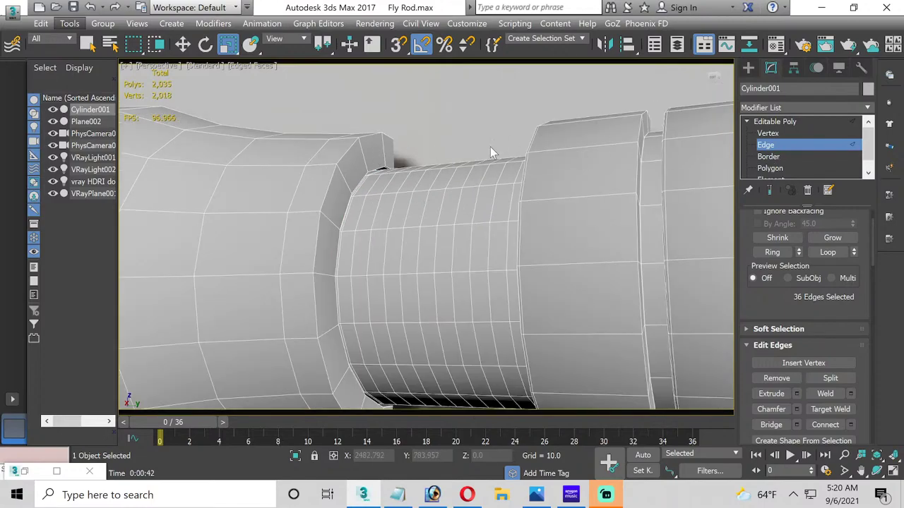
middle_click(363, 151, "alt")
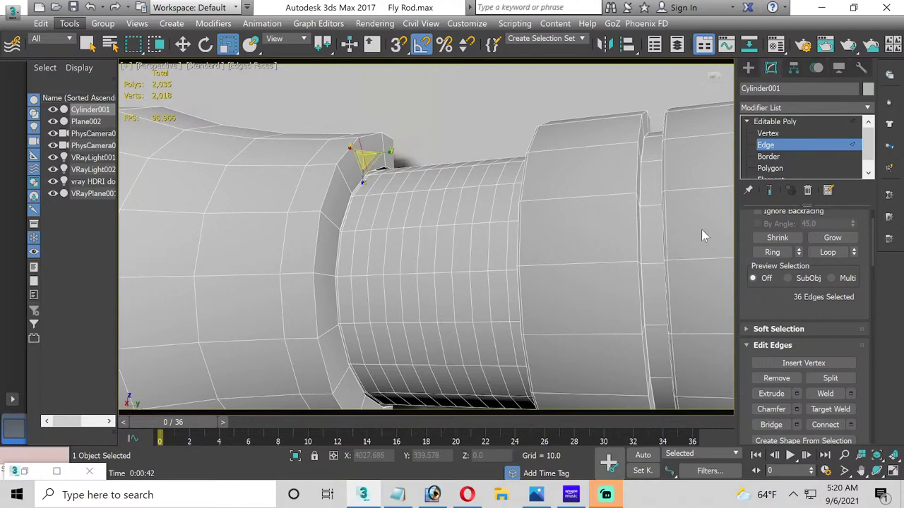
left_click(770, 252)
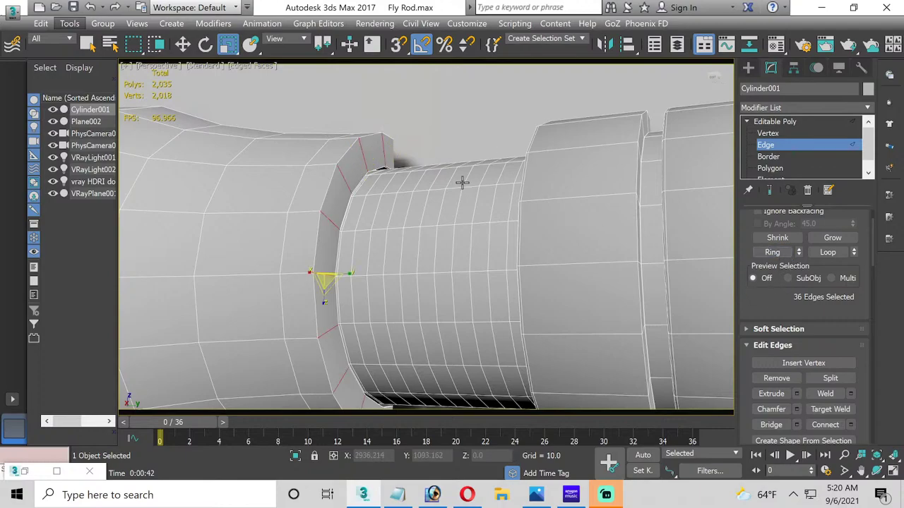
middle_click(346, 175, "alt")
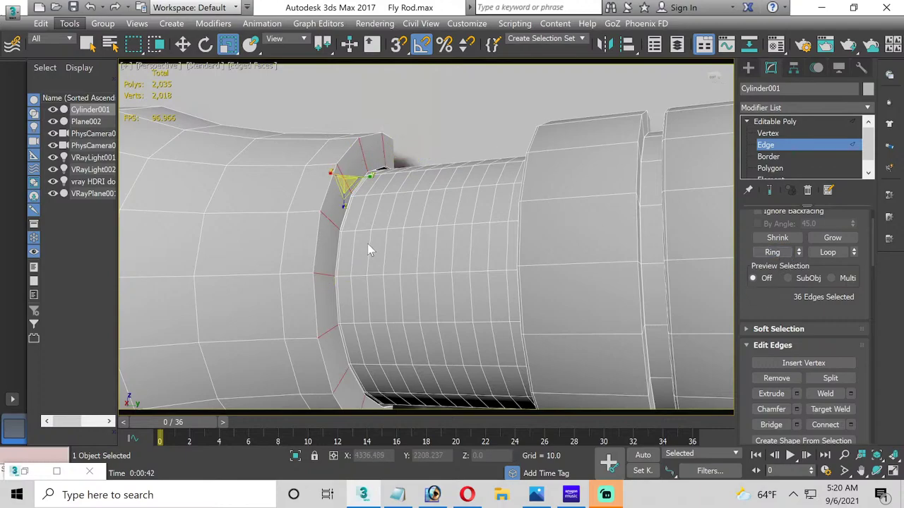
left_click(850, 425)
left_click_drag(468, 326, 474, 334)
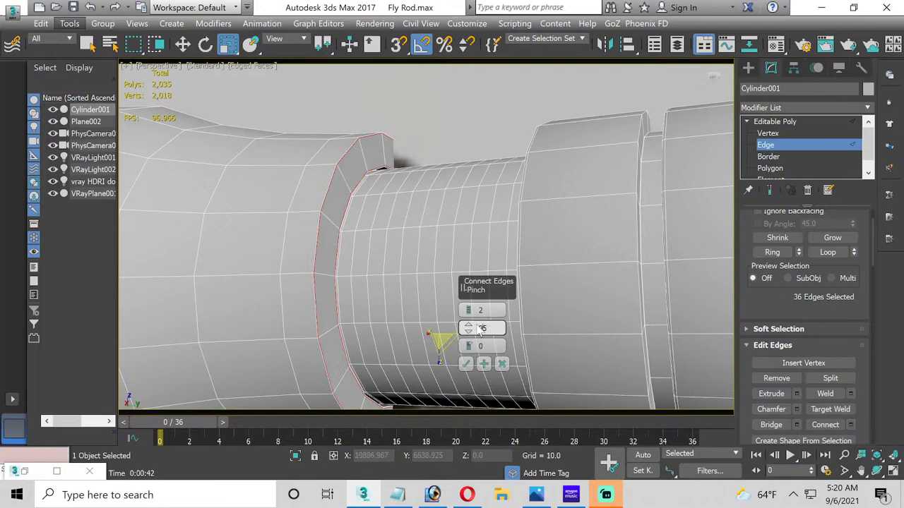
left_click(468, 313)
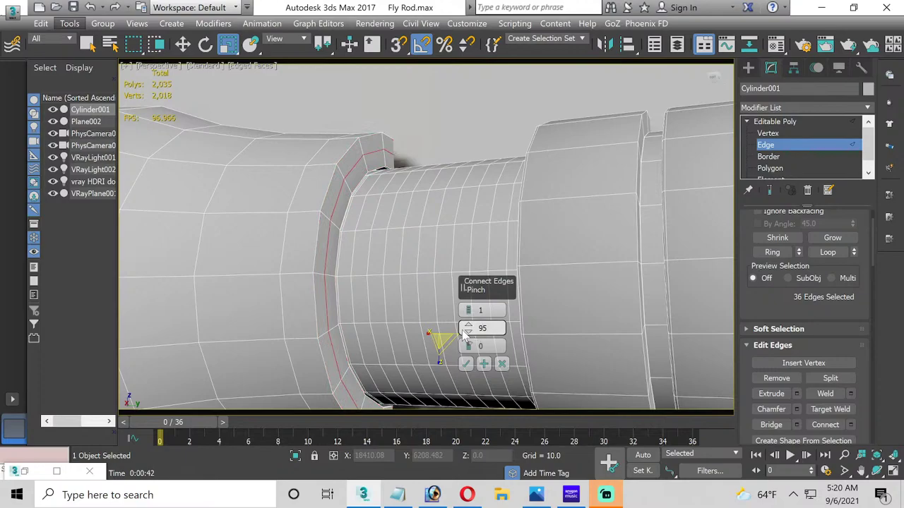
left_click_drag(467, 332, 474, 336)
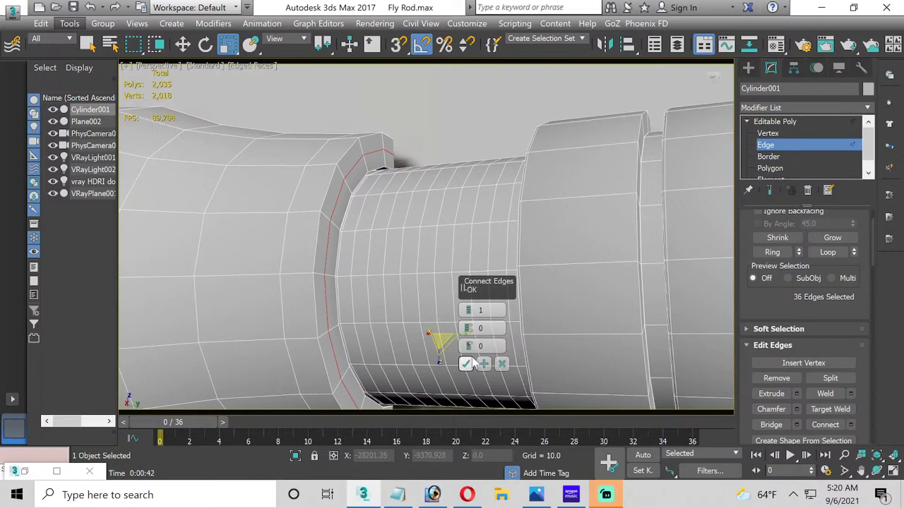
left_click(466, 364)
Step: Chamfer the new rim loop 4.138 wide with 2 segments
left_click(183, 44)
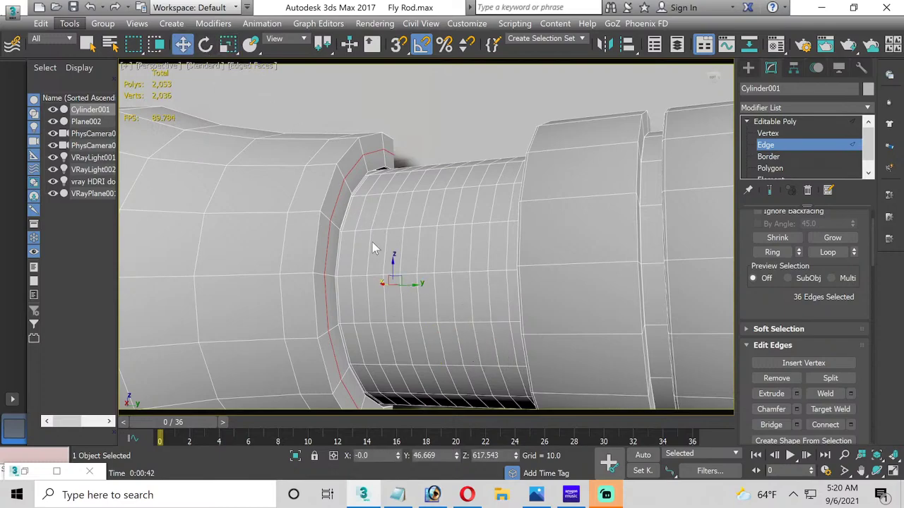
left_click_drag(414, 285, 424, 285)
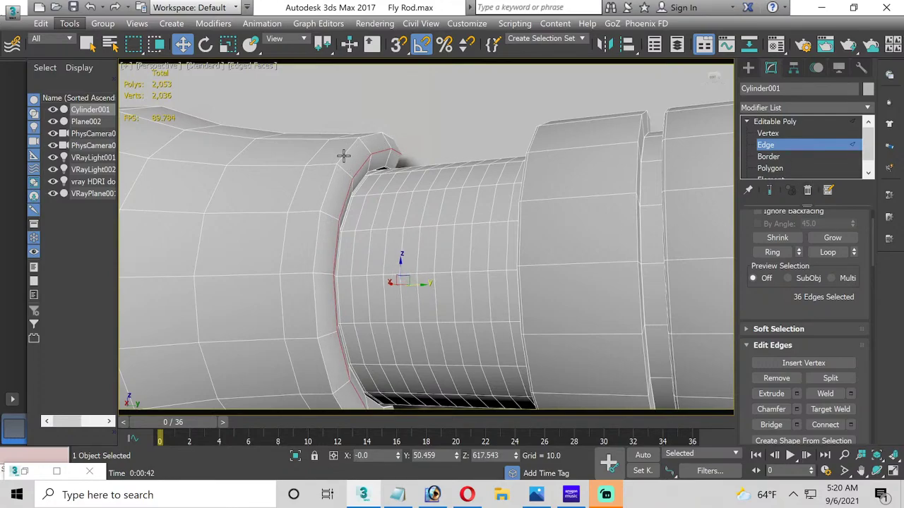
key("ctrl+z")
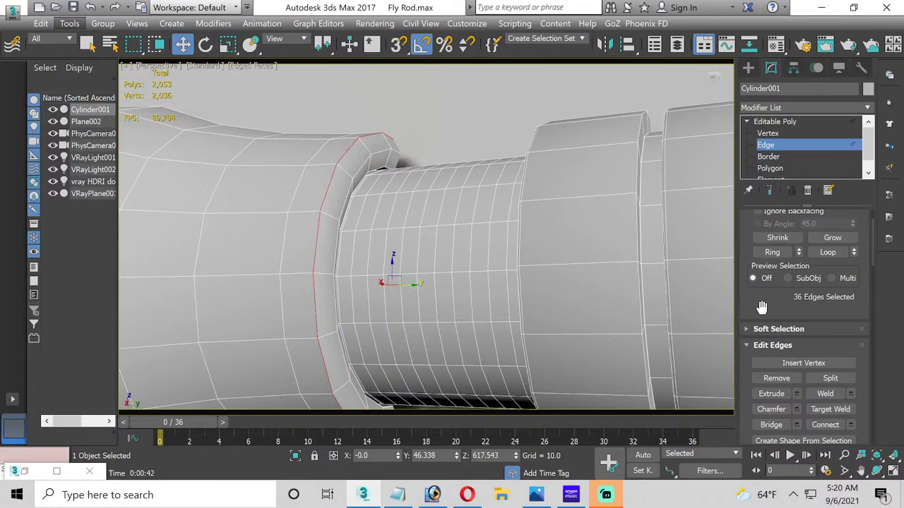
left_click(797, 409)
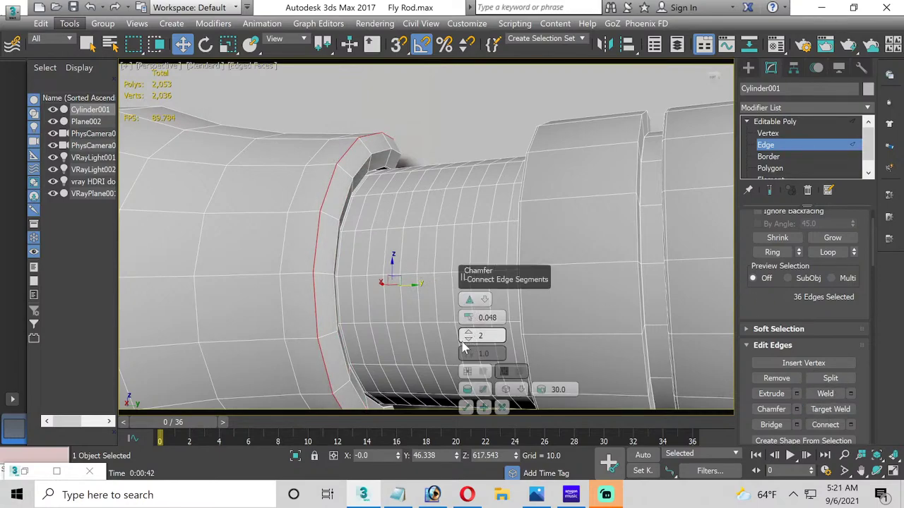
left_click_drag(468, 319, 466, 300)
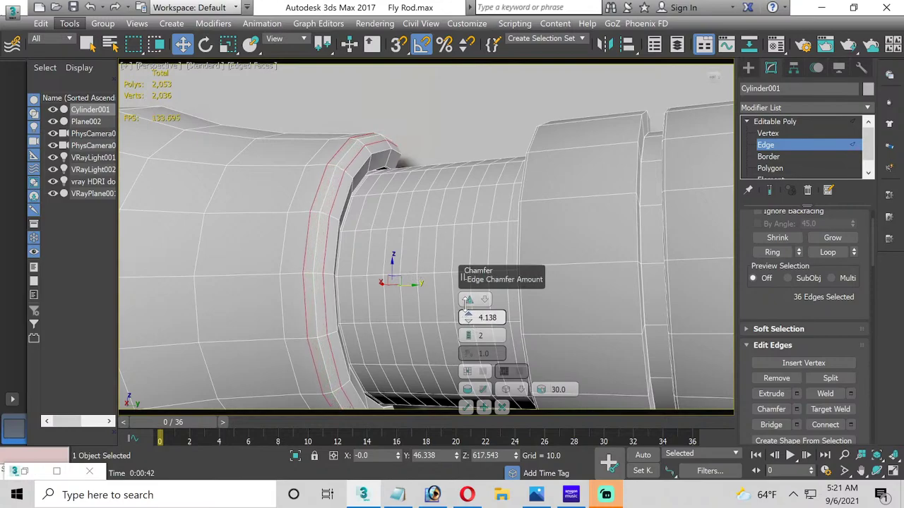
left_click(466, 407)
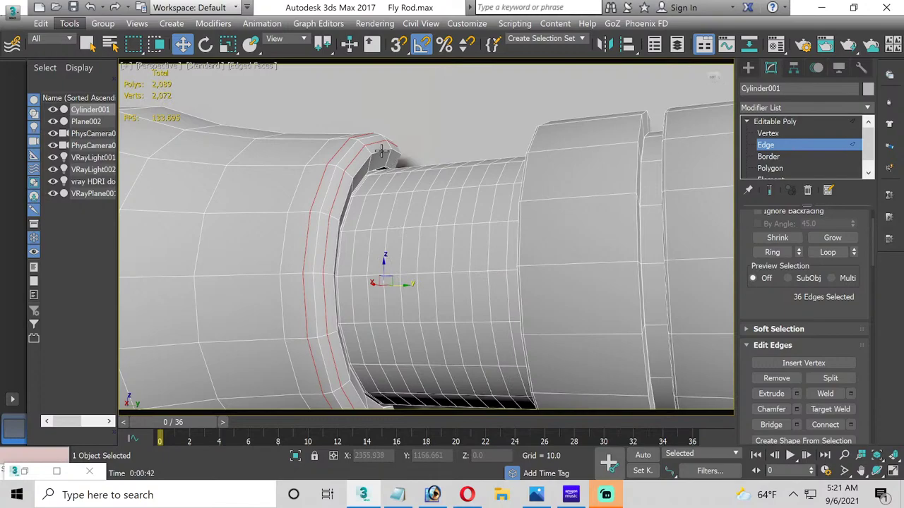
Step: Slide the loop along the rod, chamfer it again at about 3.4, then deselect
left_click_drag(377, 146, 395, 148)
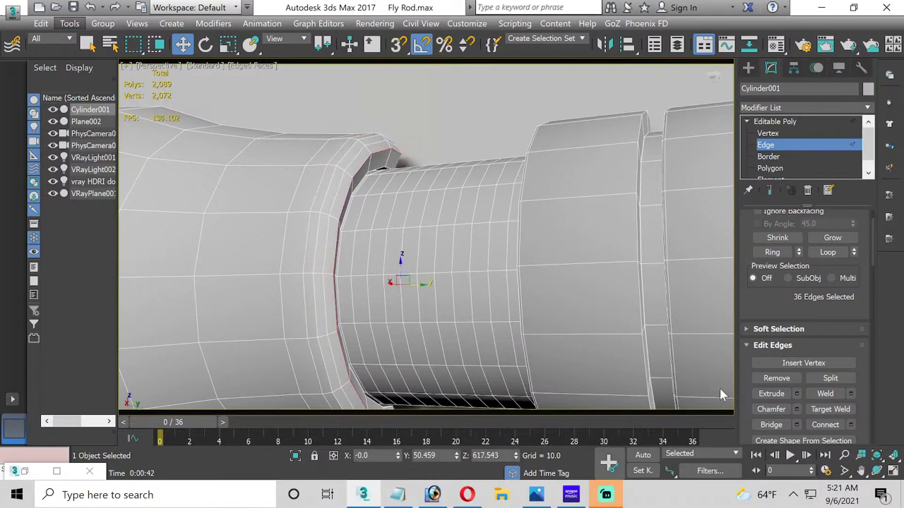
left_click(796, 410)
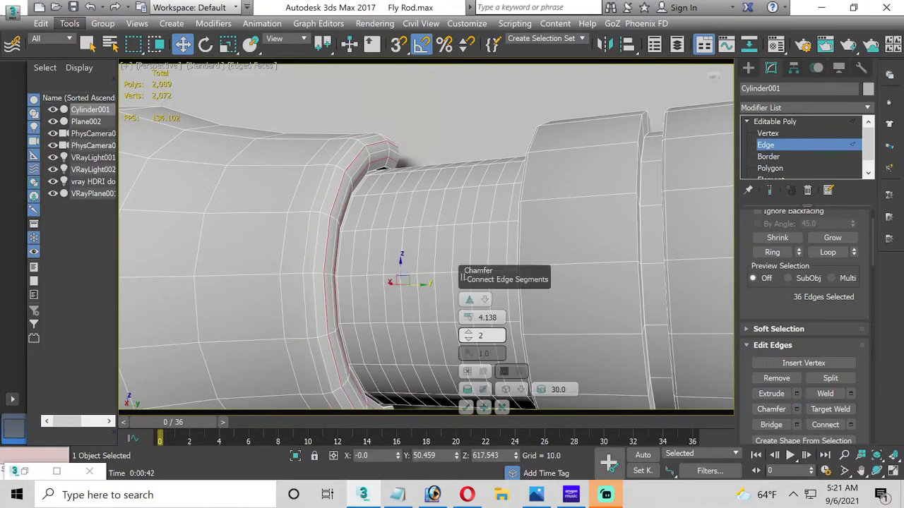
left_click_drag(470, 317, 474, 322)
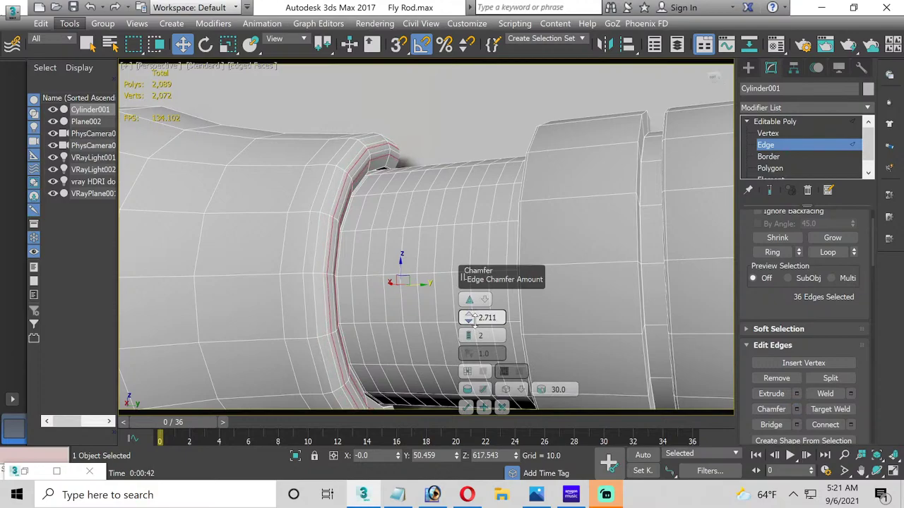
left_click(467, 407)
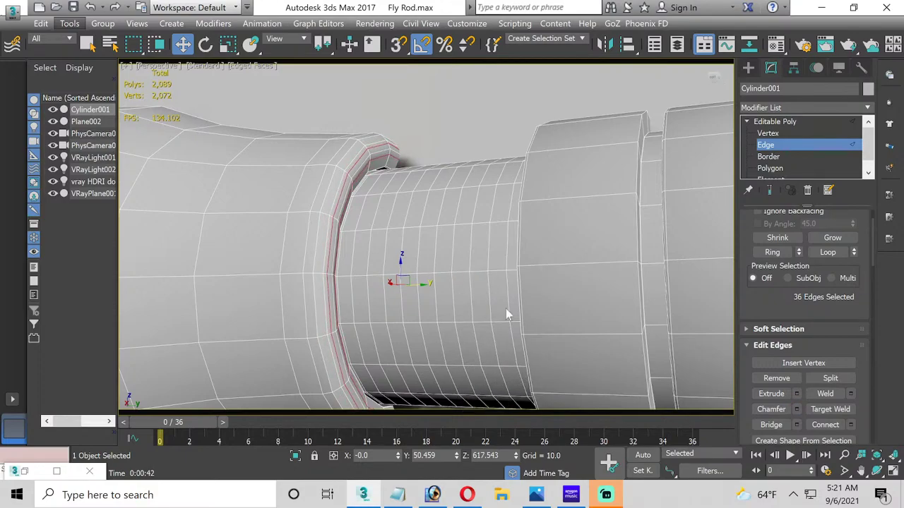
left_click(486, 125)
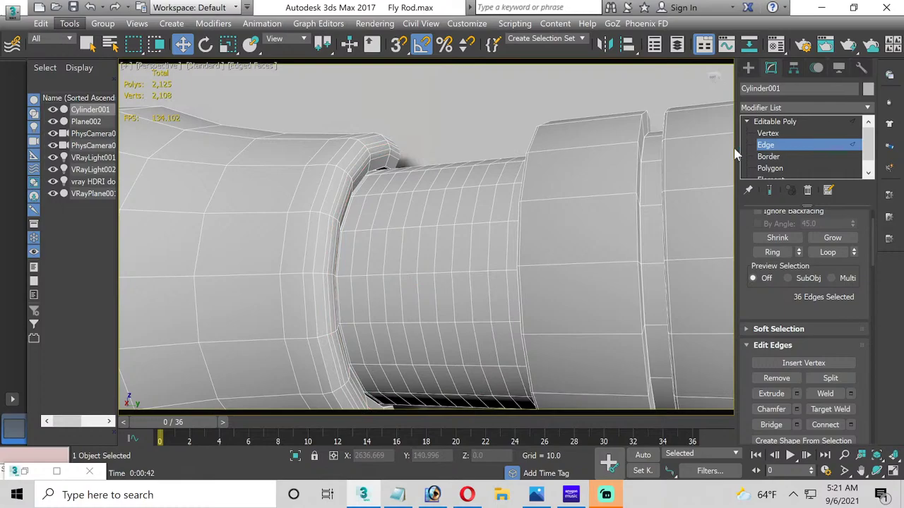
Step: Reselect Cylinder001 at edge level and save Fly Rod.max
key("2")
scroll(468, 110, "down", 3)
left_click(465, 127)
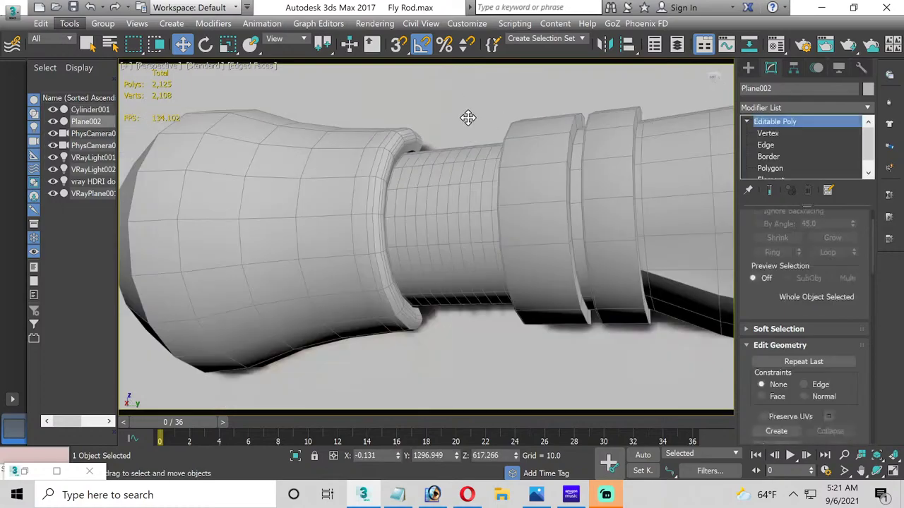
scroll(462, 134, "up", 5)
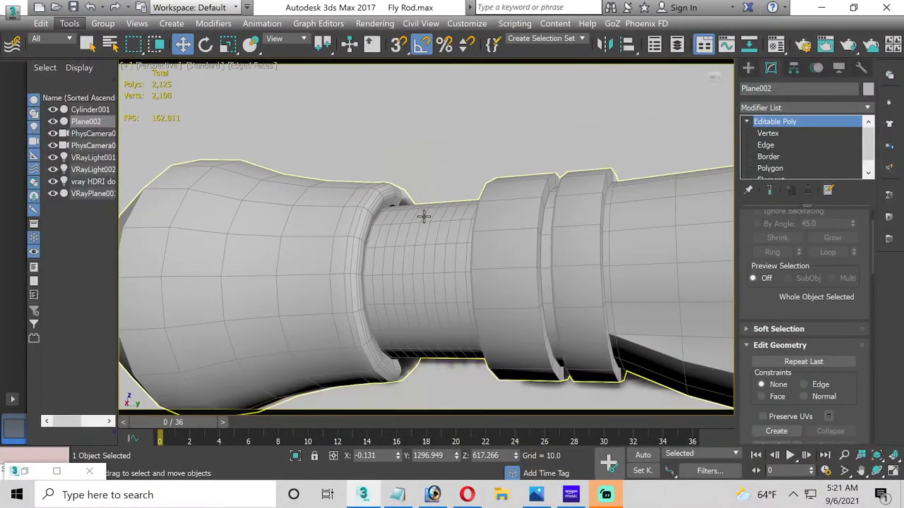
left_click(442, 266)
scroll(452, 258, "up", 2)
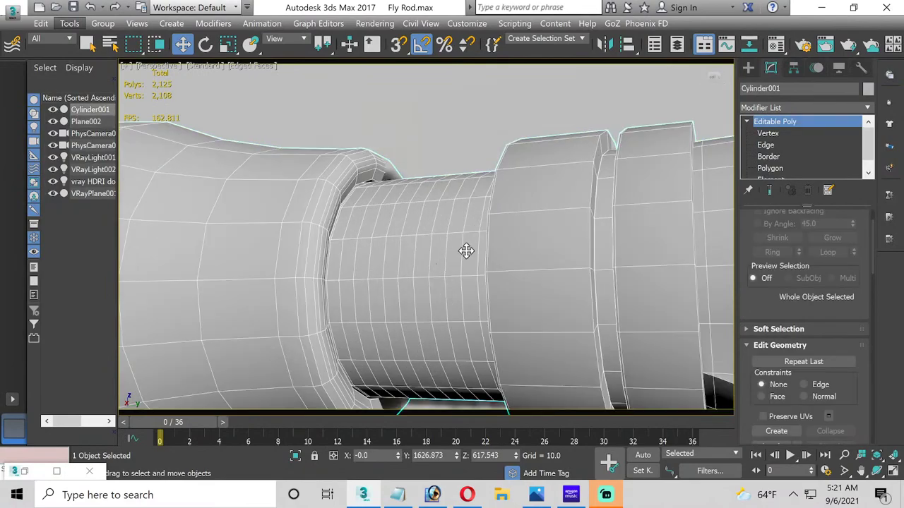
left_click(776, 144)
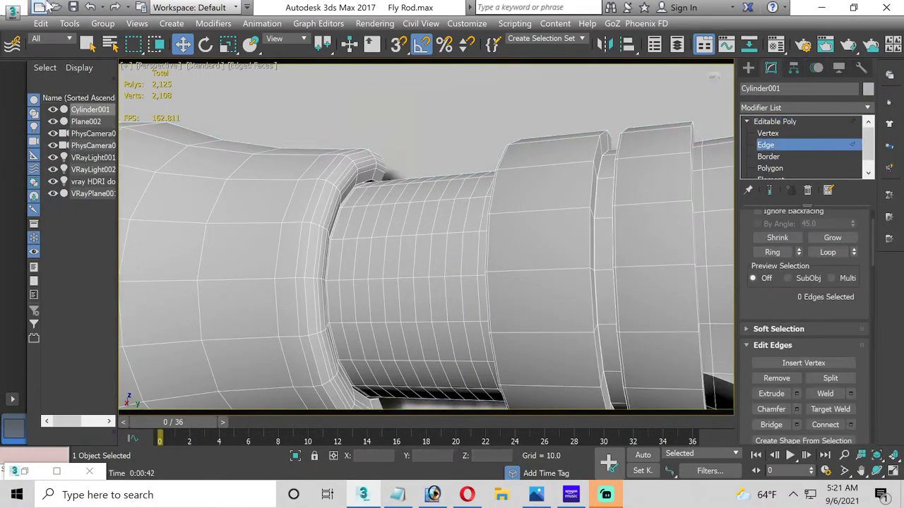
left_click(73, 7)
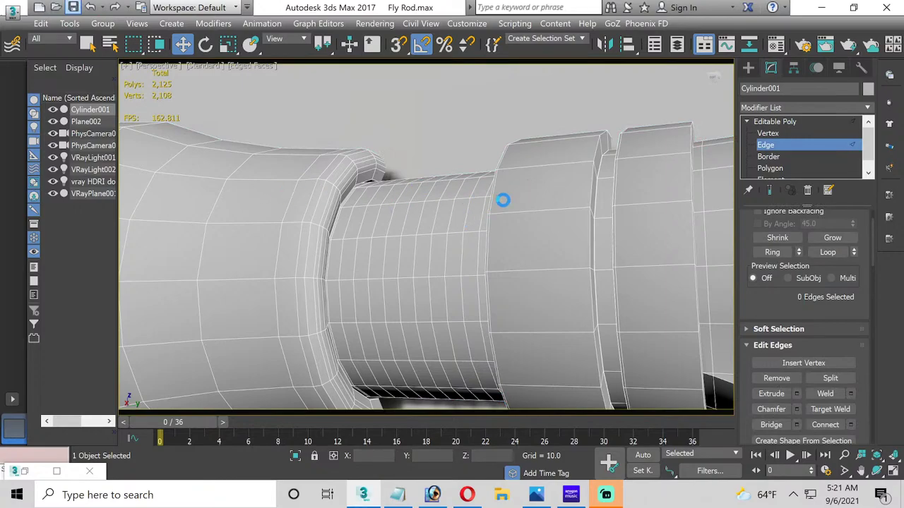
Step: Orbit and zoom around the grooved ring, then restore the four-viewport layout
middle_click_drag(527, 195, 280, 169)
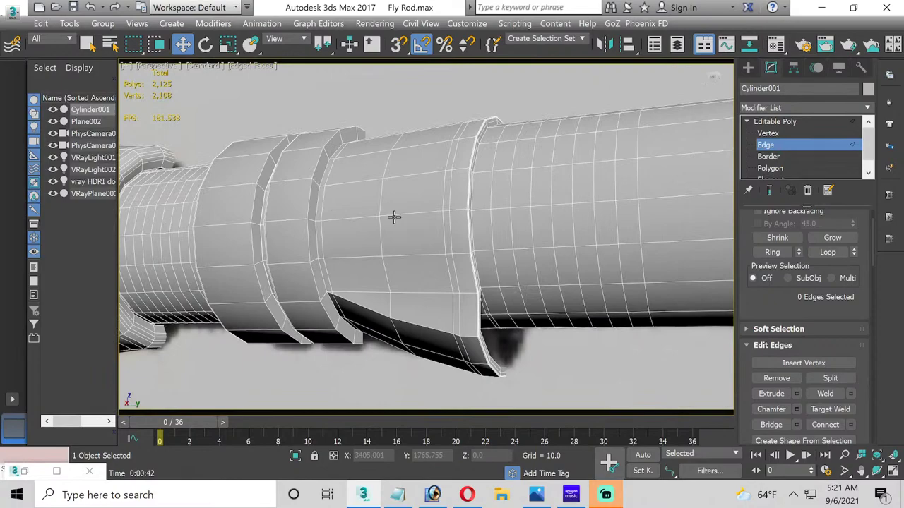
scroll(570, 164, "up", 2)
scroll(478, 182, "up", 2)
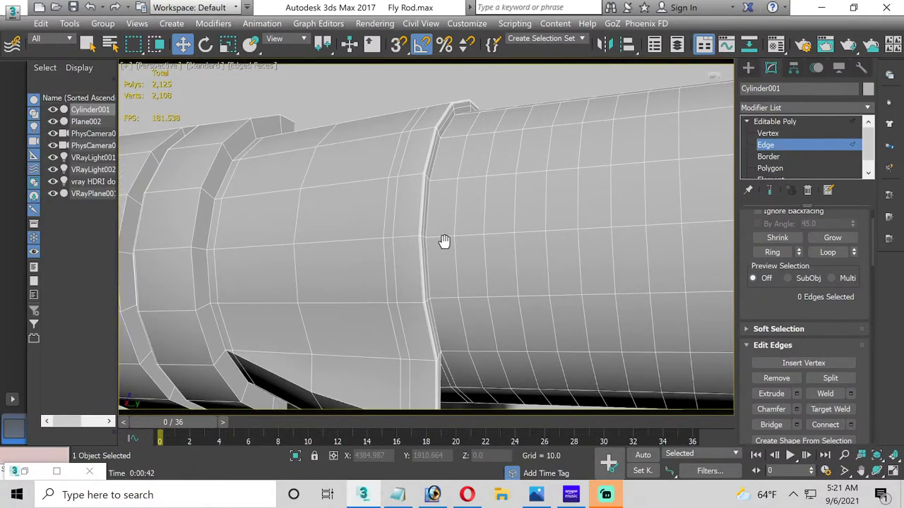
middle_click_drag(442, 242, 414, 218, "alt")
scroll(414, 220, "down", 2)
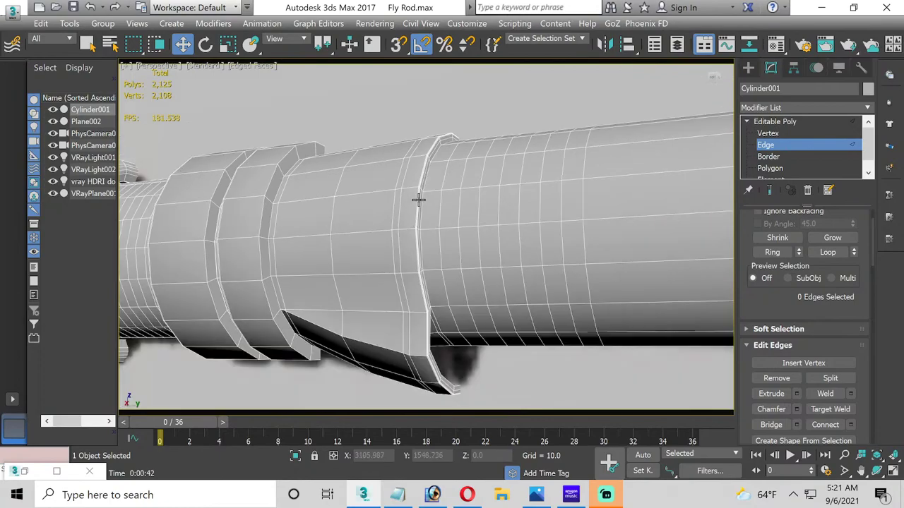
middle_click_drag(462, 184, 438, 216, "alt")
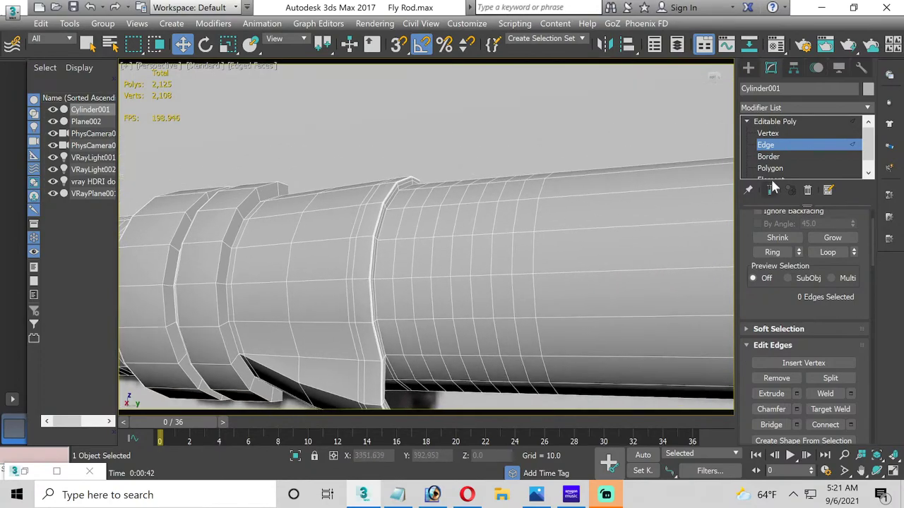
scroll(394, 357, "up", 2)
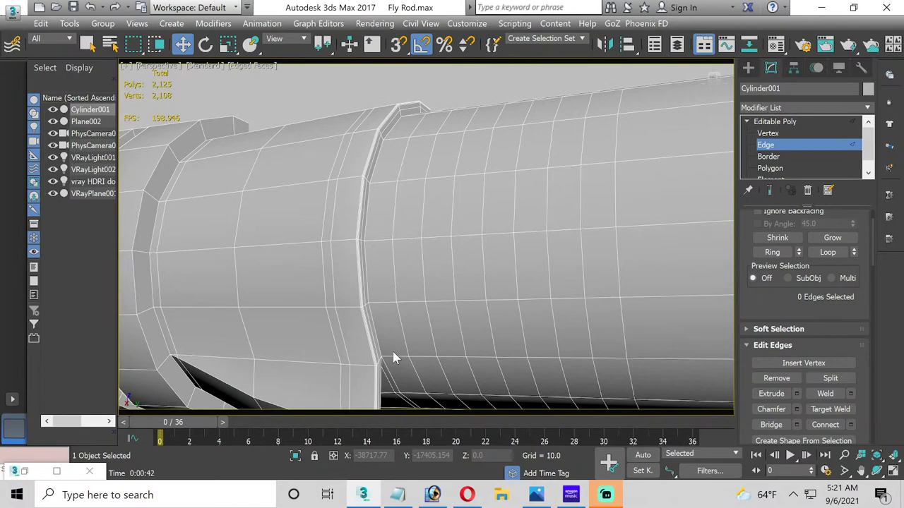
scroll(394, 358, "down", 2)
middle_click_drag(393, 360, 407, 303, "alt")
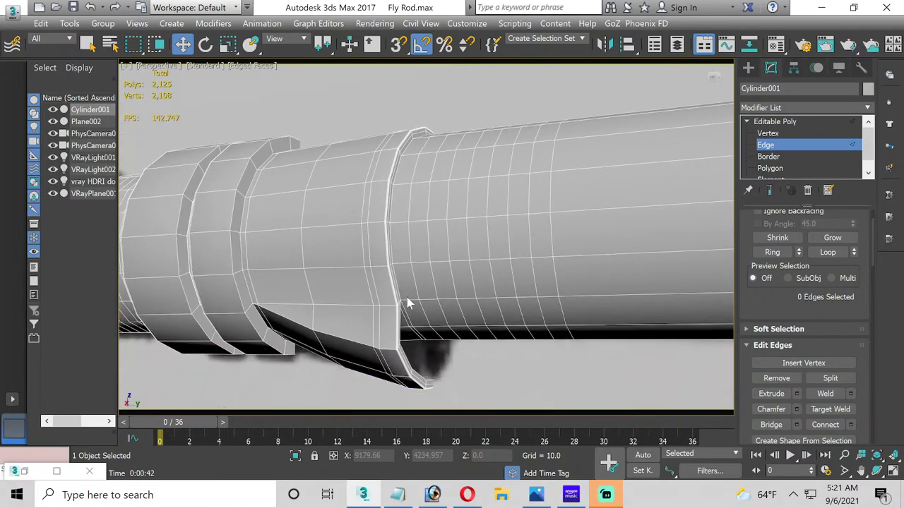
left_click(893, 471)
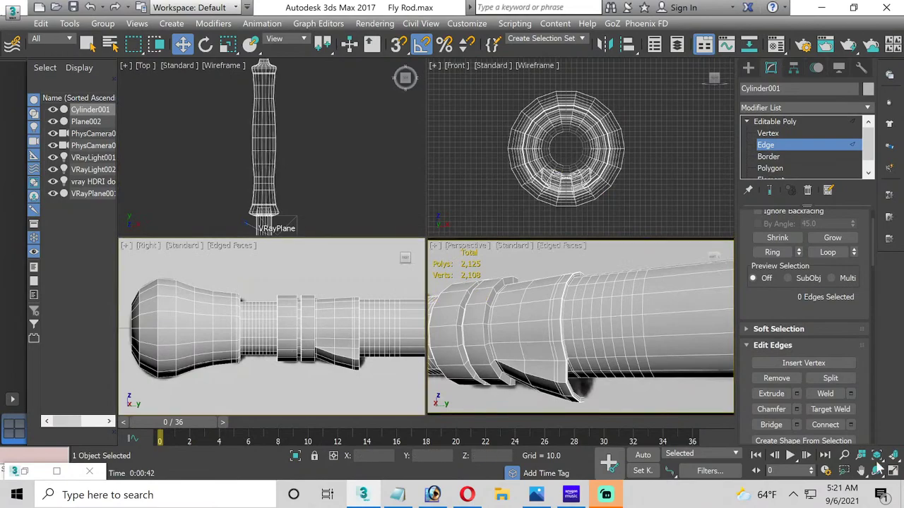
Step: Box-select the 18 reel seat ring and hood polygons in the maximized Right view
left_click(892, 471)
scroll(470, 322, "up", 4)
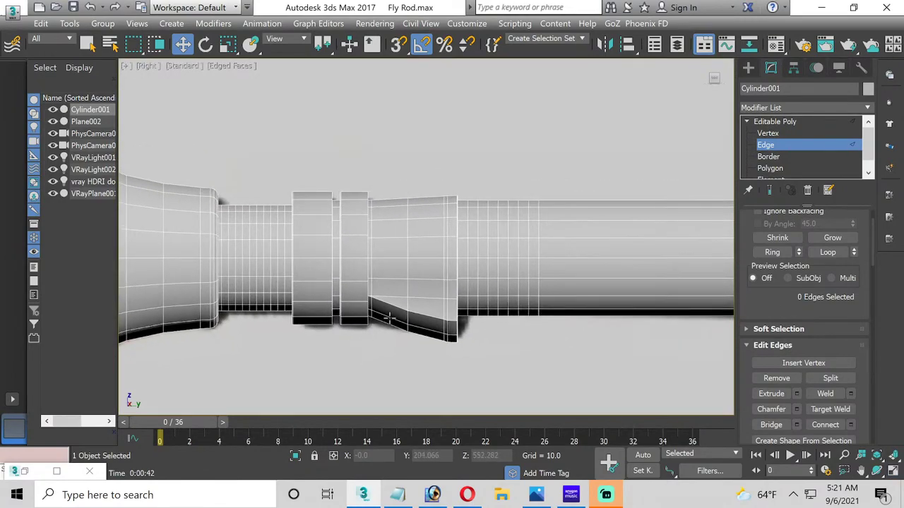
left_click(790, 169)
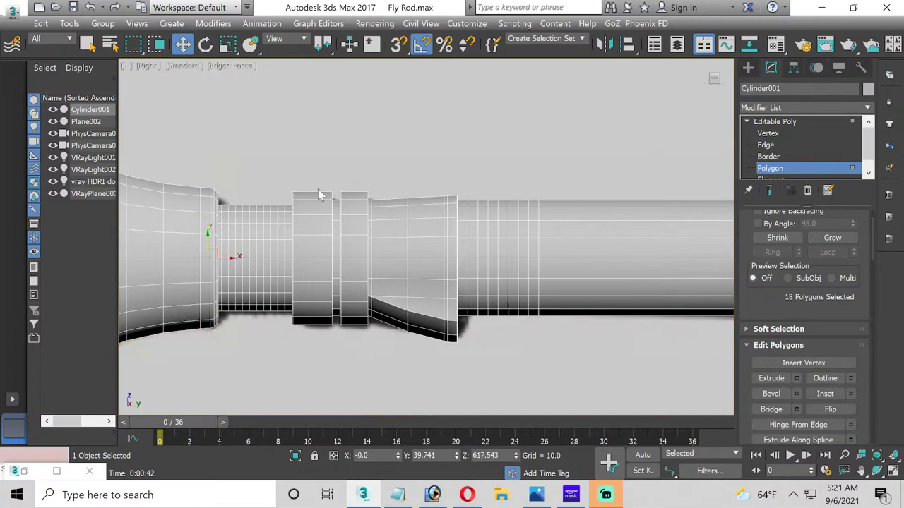
scroll(318, 189, "up", 2)
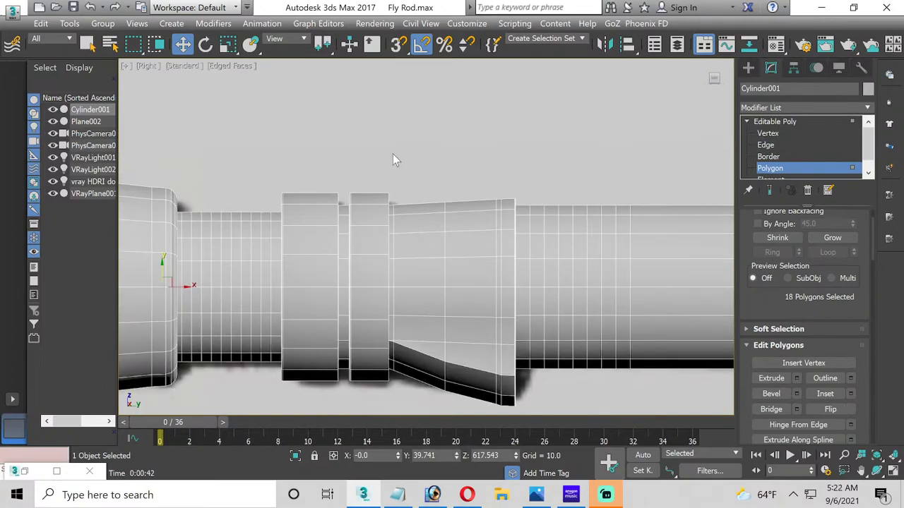
middle_click_drag(382, 205, 343, 153)
left_click_drag(273, 129, 484, 389)
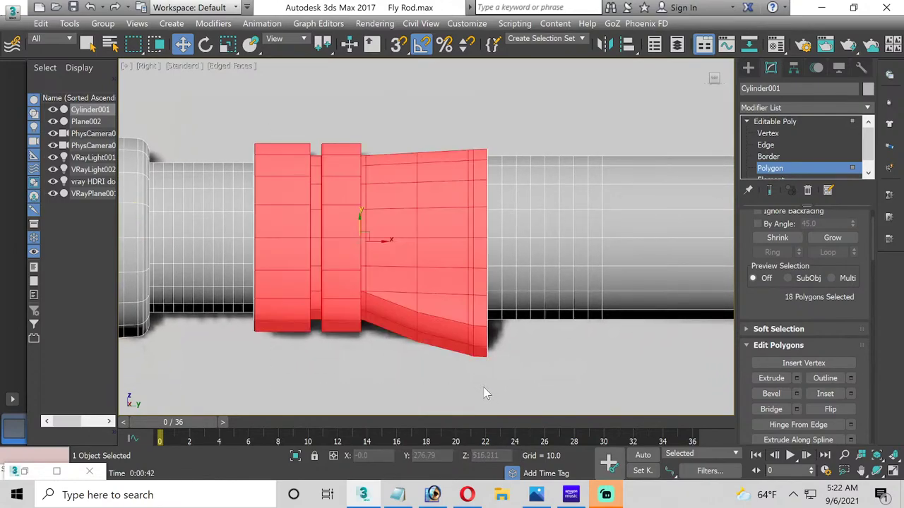
left_click(893, 472)
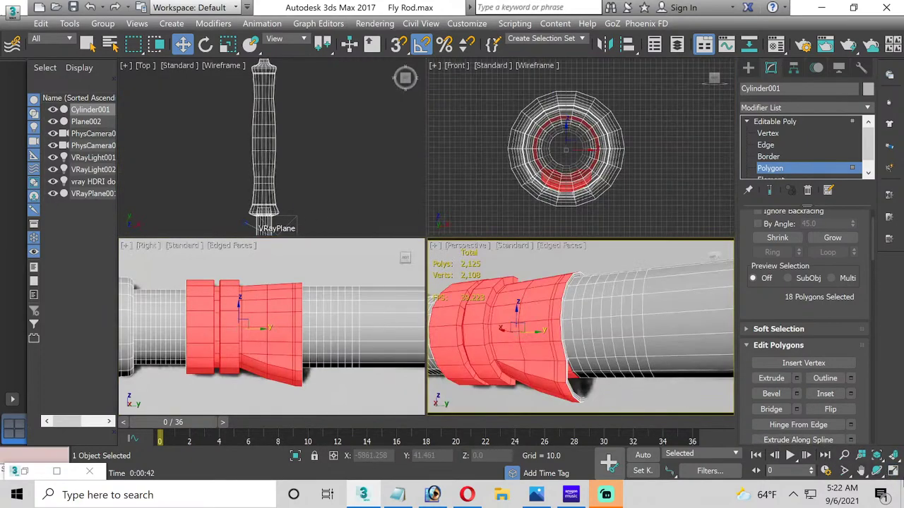
Step: Frame the selected polygons in maximized Perspective and hide the Plane002 ground plane
left_click(893, 473)
scroll(412, 238, "up", 5)
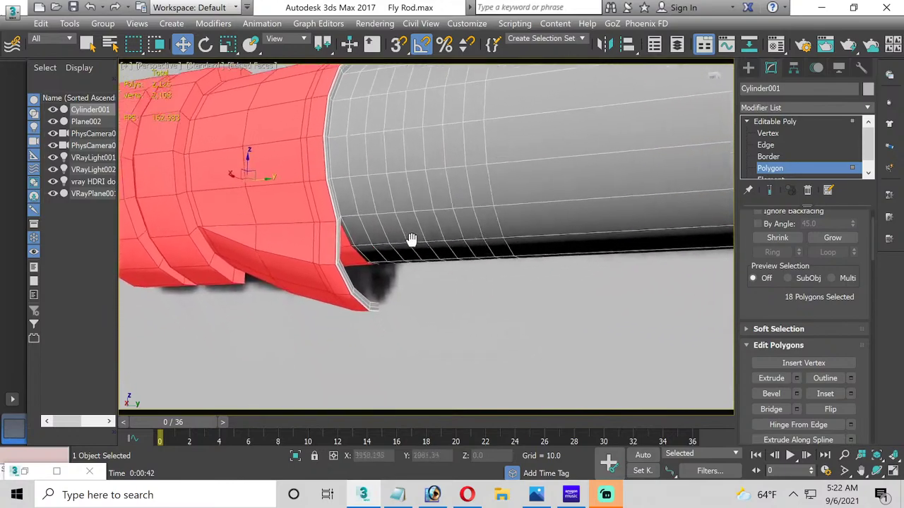
middle_click_drag(407, 236, 360, 266)
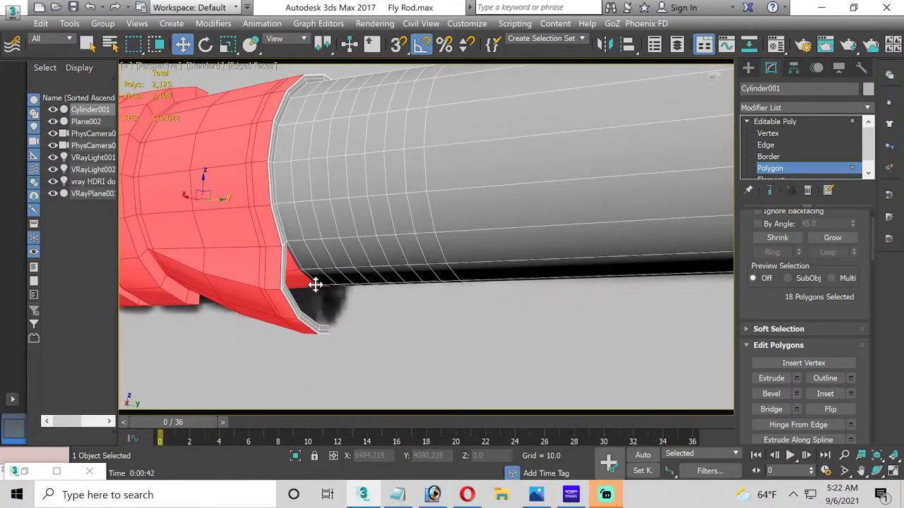
scroll(315, 284, "up", 2)
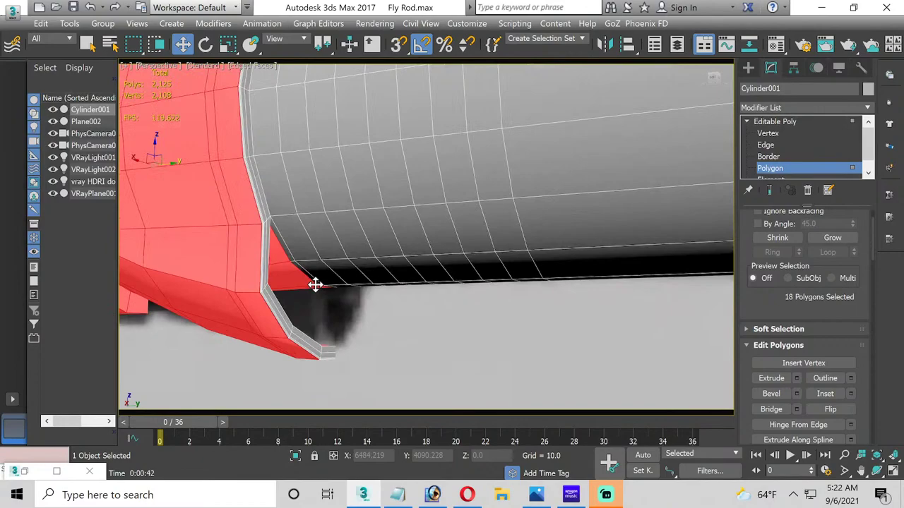
left_click(876, 470)
left_click_drag(415, 299, 375, 266)
scroll(375, 266, "down", 8)
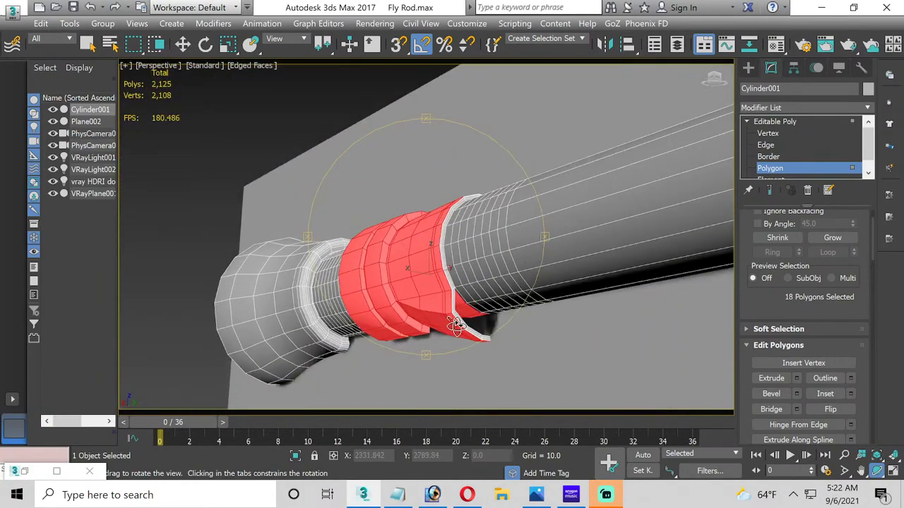
left_click(53, 121)
Step: Orbit beneath the hood, hide the 18 selected polygons, and restore four viewports
left_click_drag(376, 240, 259, 275)
scroll(259, 275, "up", 5)
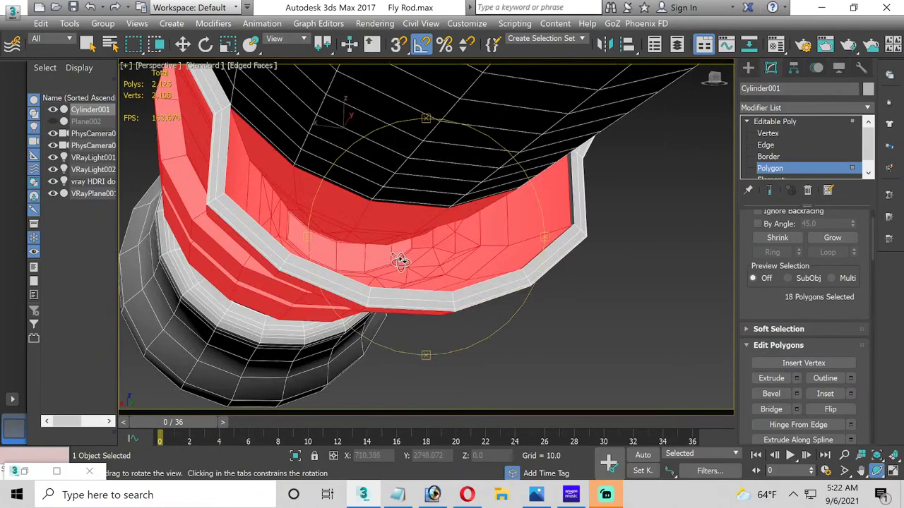
scroll(399, 255, "down", 2)
left_click_drag(398, 257, 391, 253)
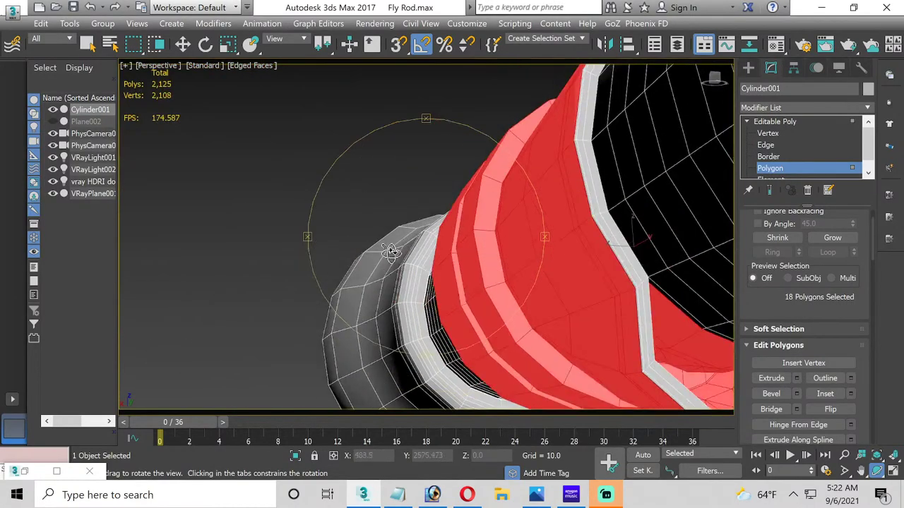
left_click_drag(586, 266, 295, 225)
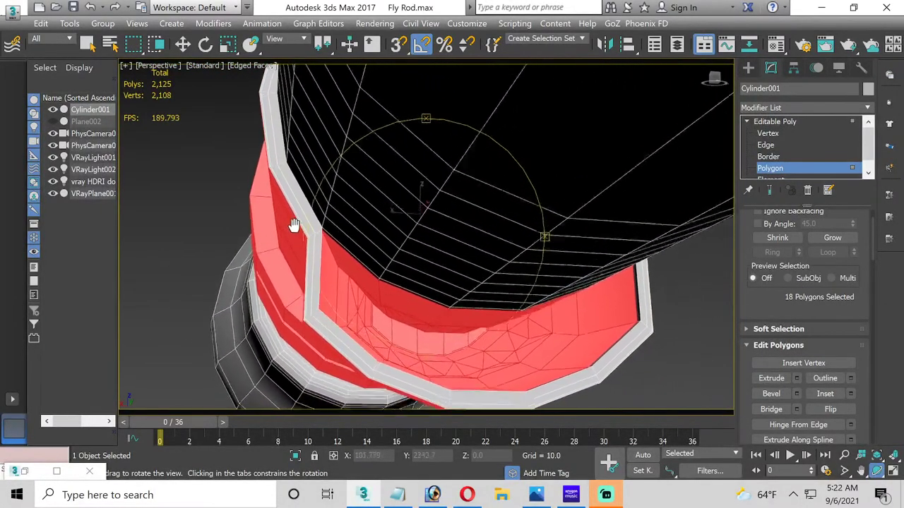
middle_click_drag(294, 226, 287, 138)
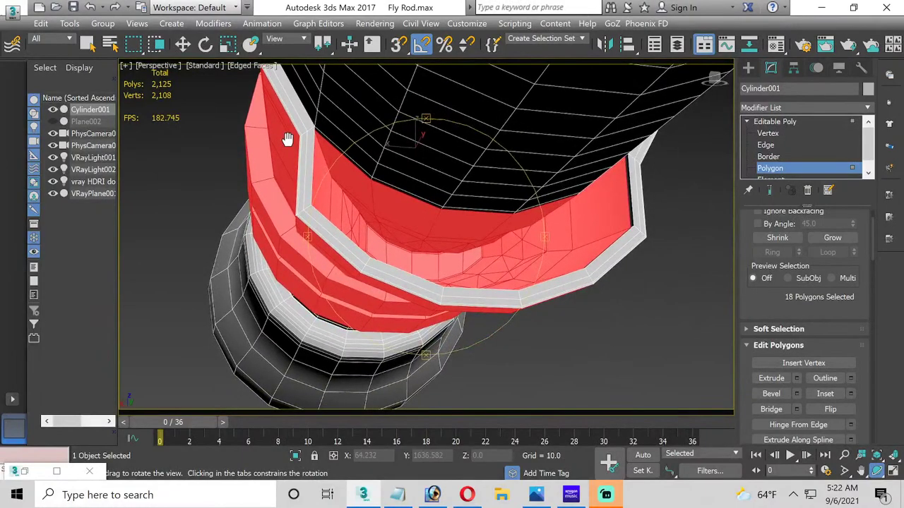
left_click_drag(287, 138, 240, 215)
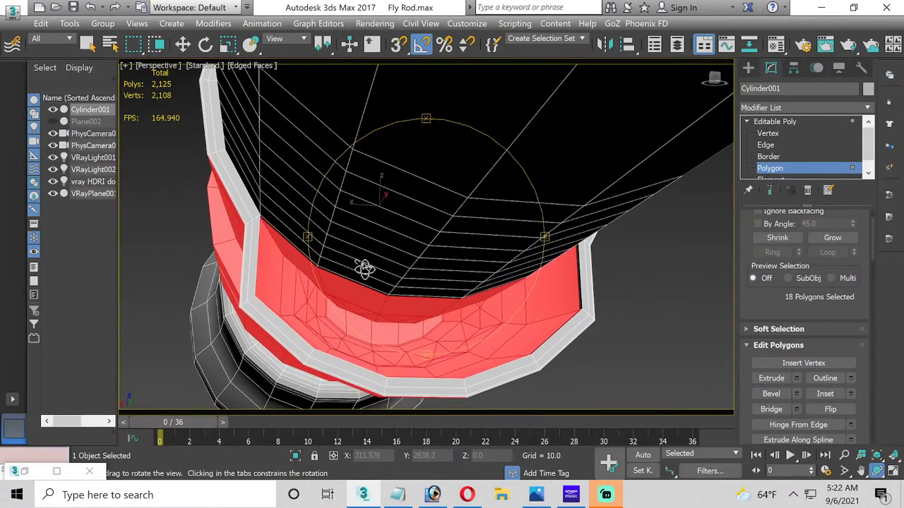
left_click_drag(364, 267, 357, 269)
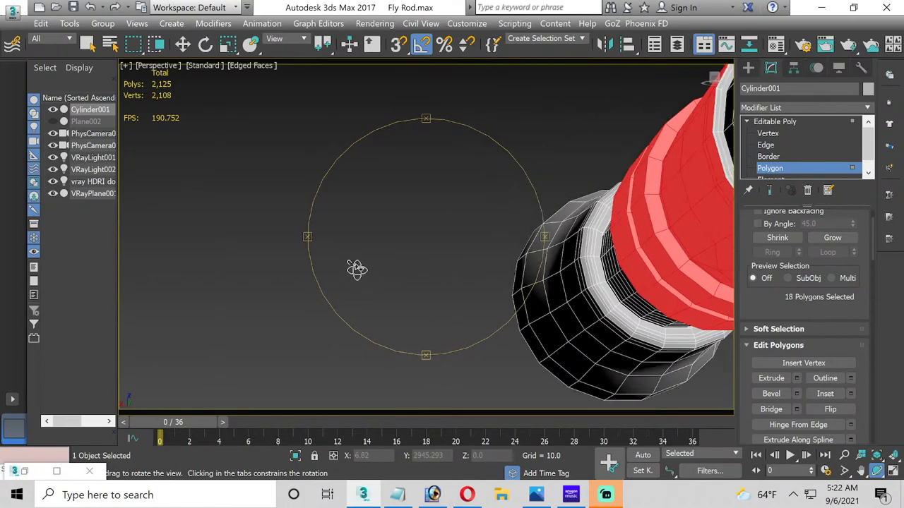
left_click_drag(581, 295, 339, 314)
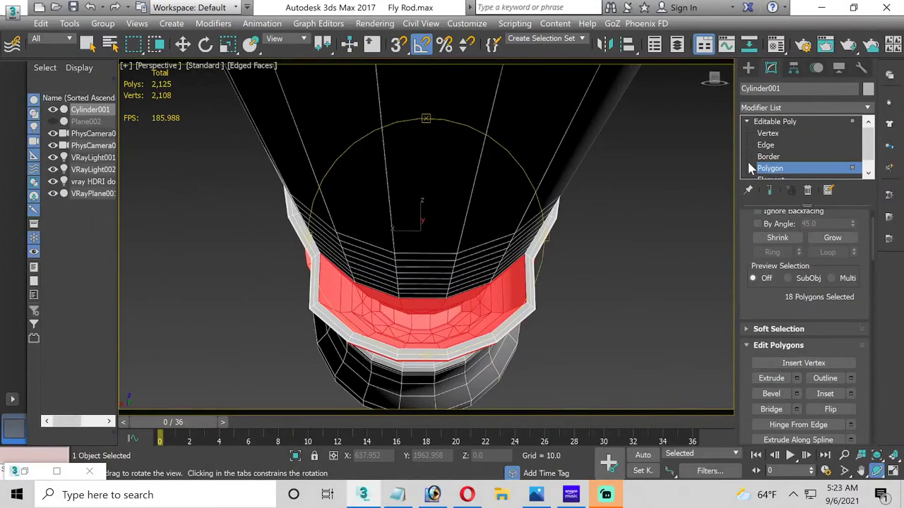
middle_click_drag(430, 262, 452, 77)
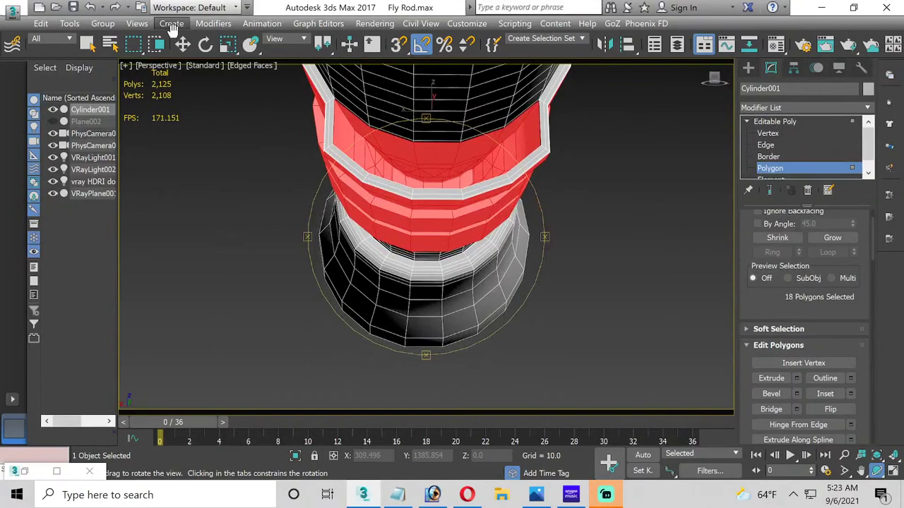
left_click(182, 44)
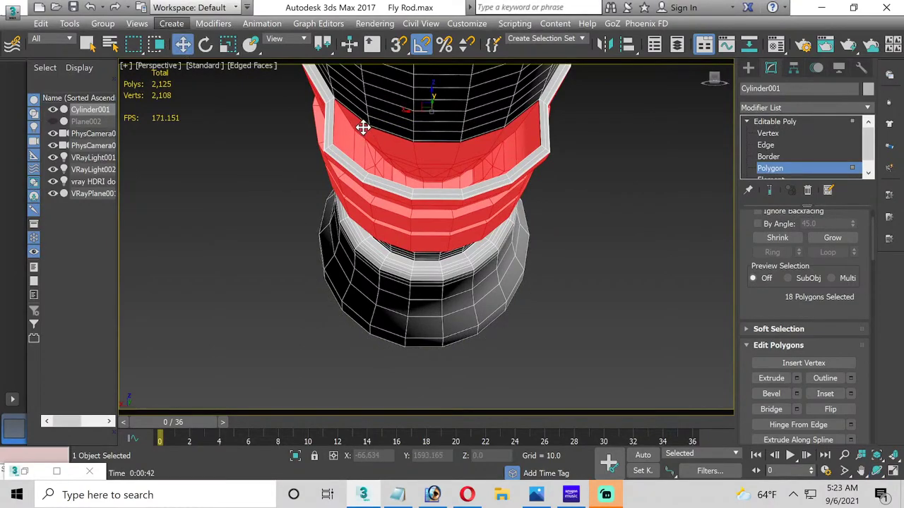
key("alt")
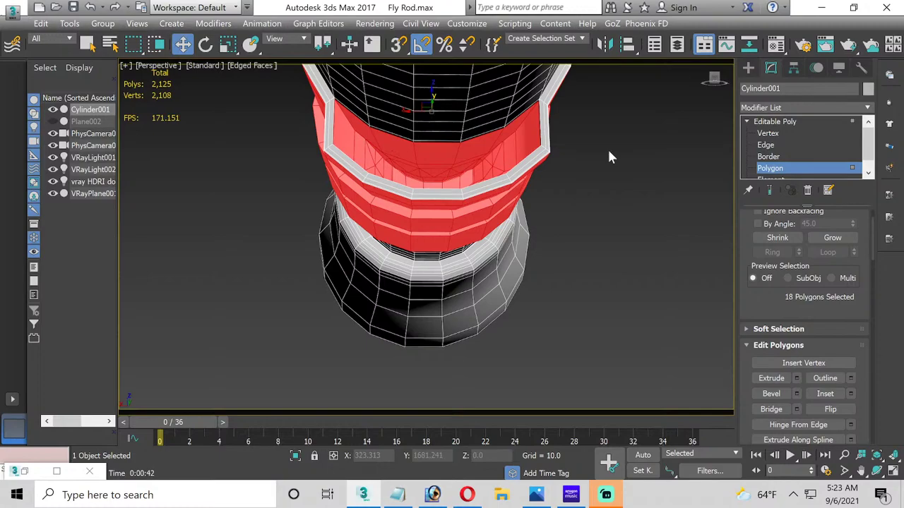
key("Delete")
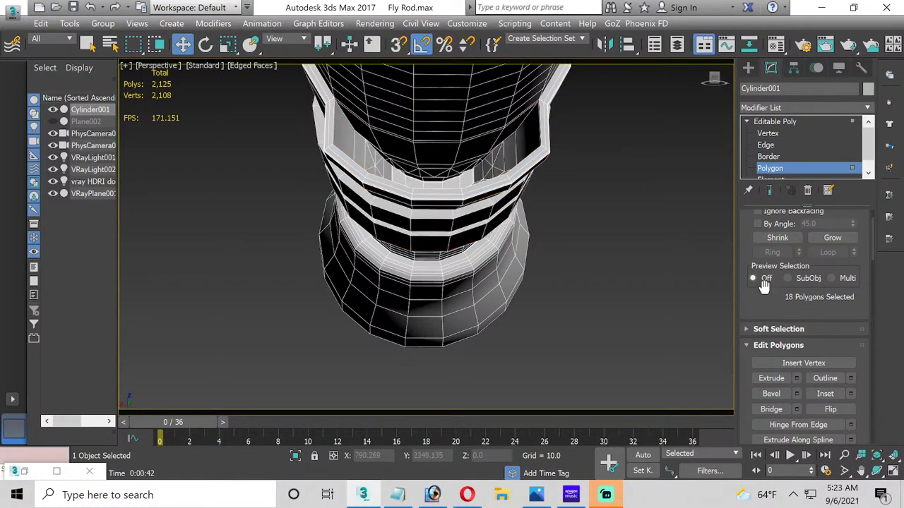
left_click(893, 471)
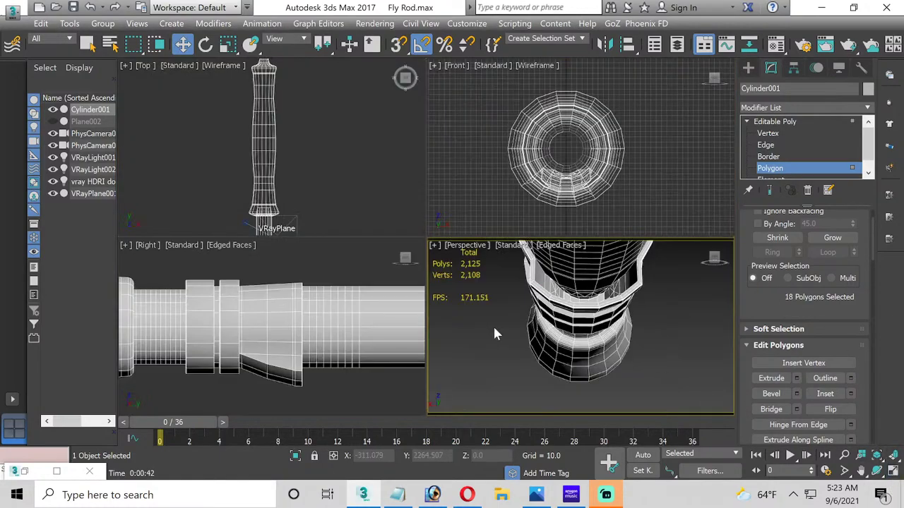
Step: Nudge an edge loop along the rod, then zoom and pan to frame the reel seat's end
left_click(790, 144)
scroll(210, 308, "up", 2)
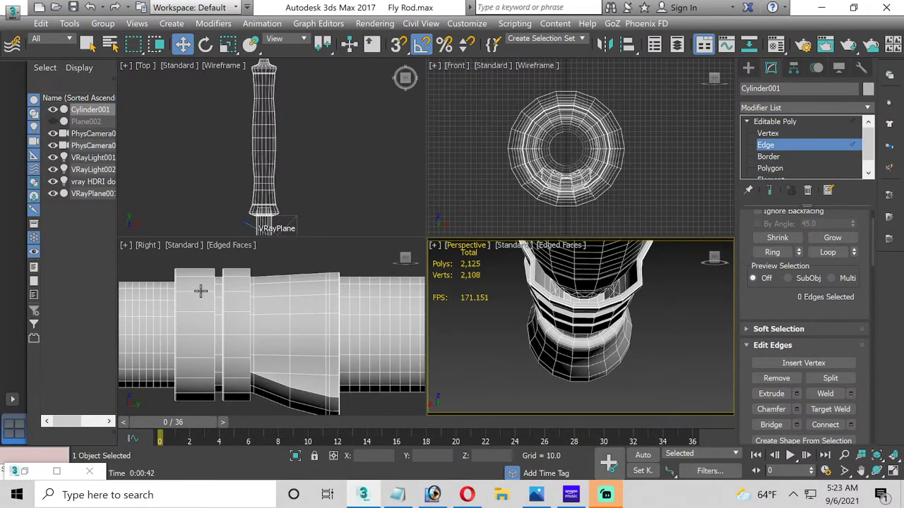
left_click(237, 289)
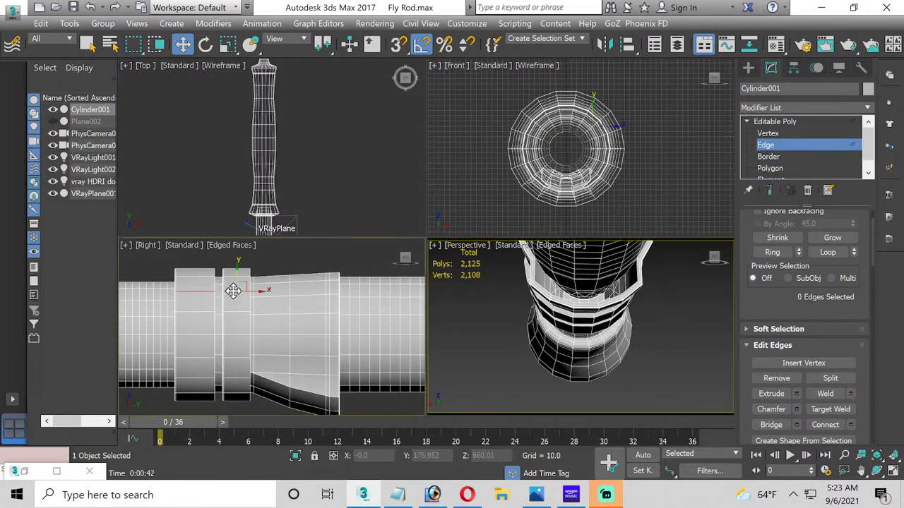
left_click(272, 297)
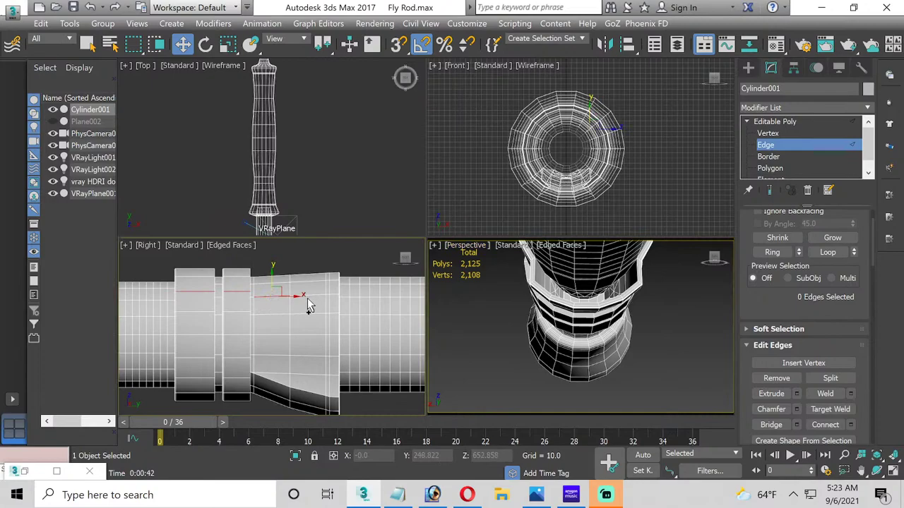
left_click_drag(311, 296, 334, 300)
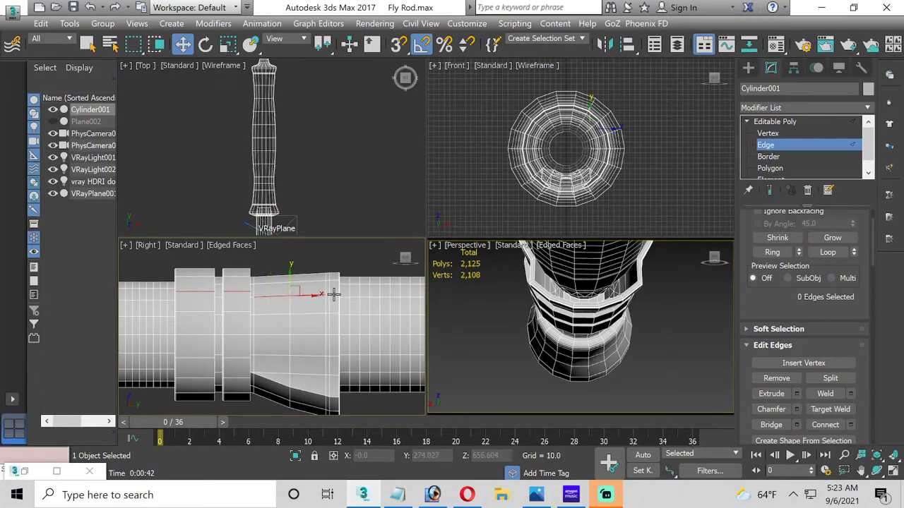
scroll(334, 295, "up", 6)
left_click_drag(313, 297, 248, 295)
scroll(202, 332, "down", 4)
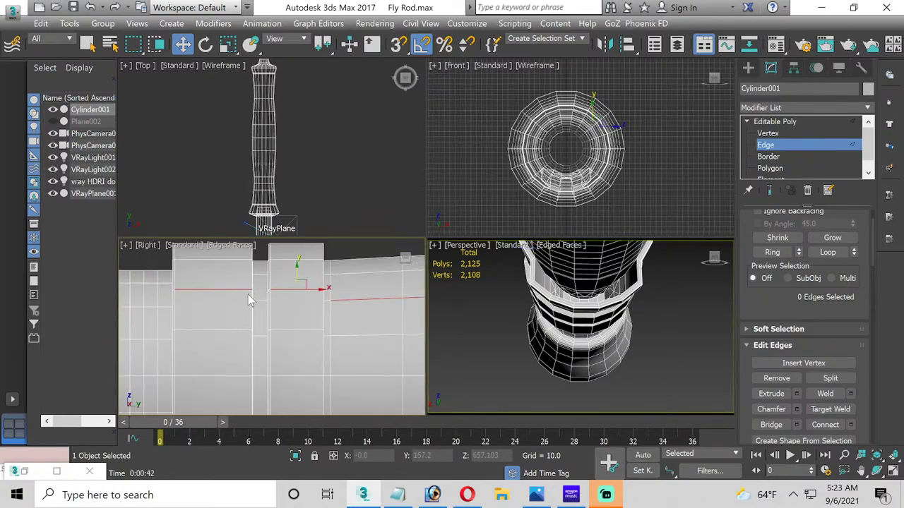
scroll(356, 319, "down", 2)
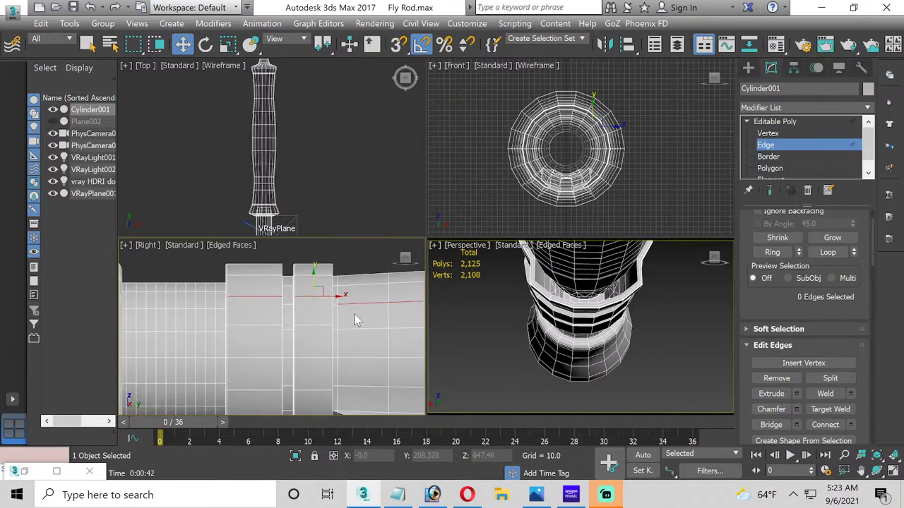
middle_click_drag(318, 341, 140, 312)
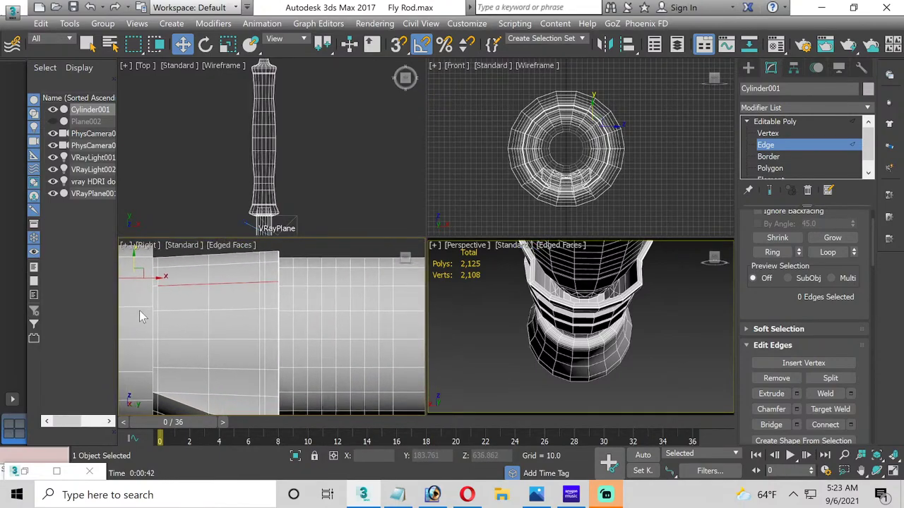
Step: Convert an edge ring around the grooved rings to polygons and grow it to 302 polygons
left_click(774, 253)
scroll(808, 290, "up", 2)
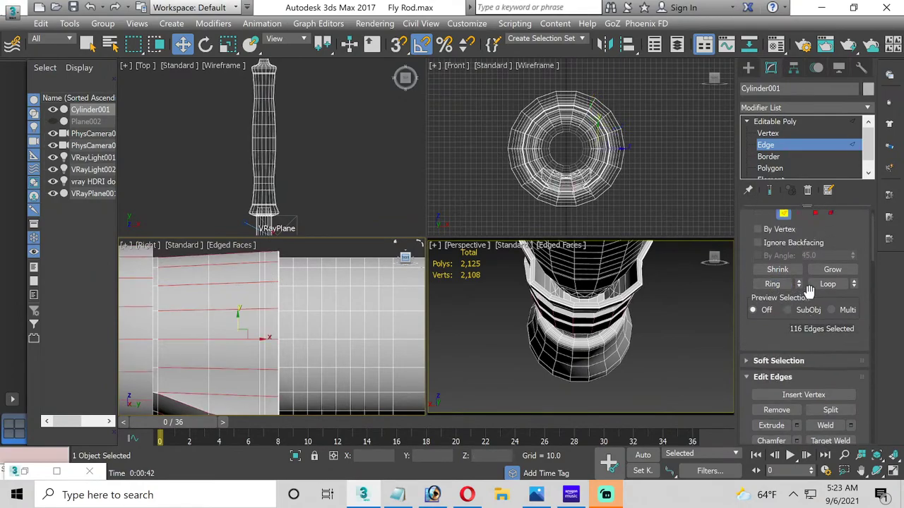
scroll(808, 291, "up", 1)
left_click(815, 234, "ctrl")
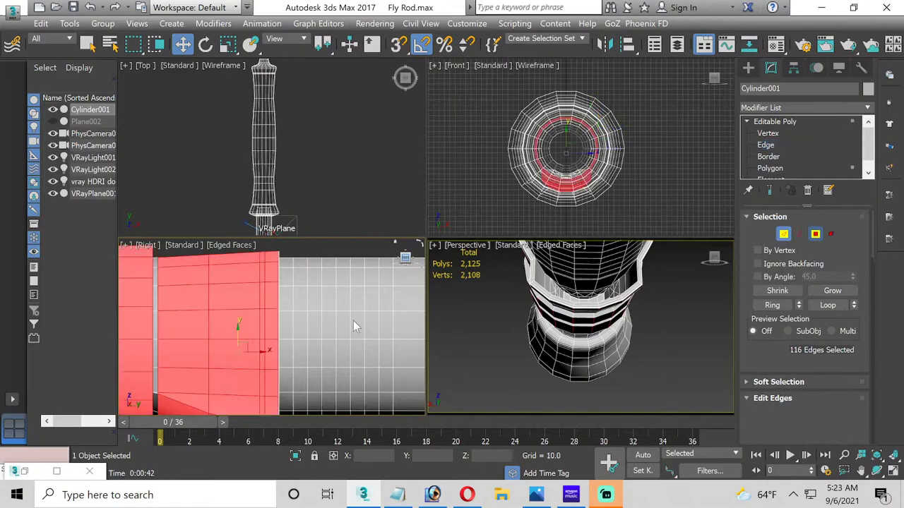
left_click(601, 305)
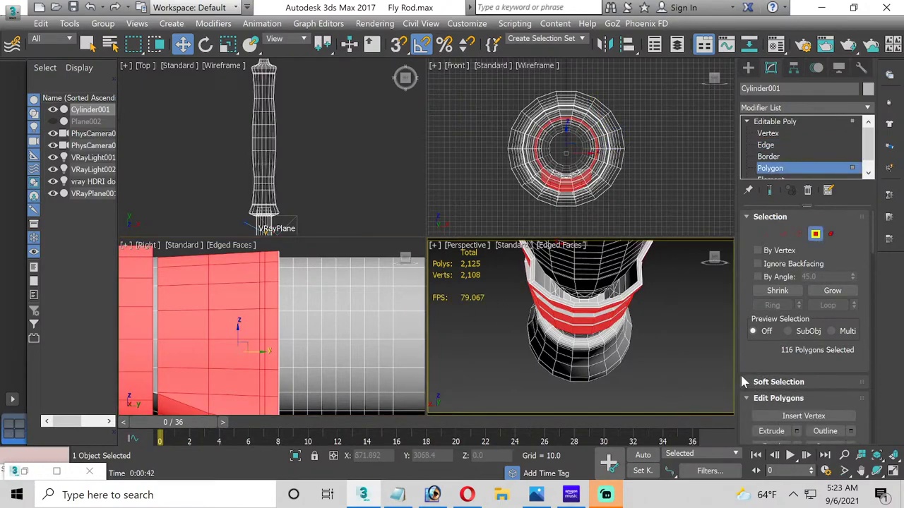
left_click(892, 473)
left_click(876, 470)
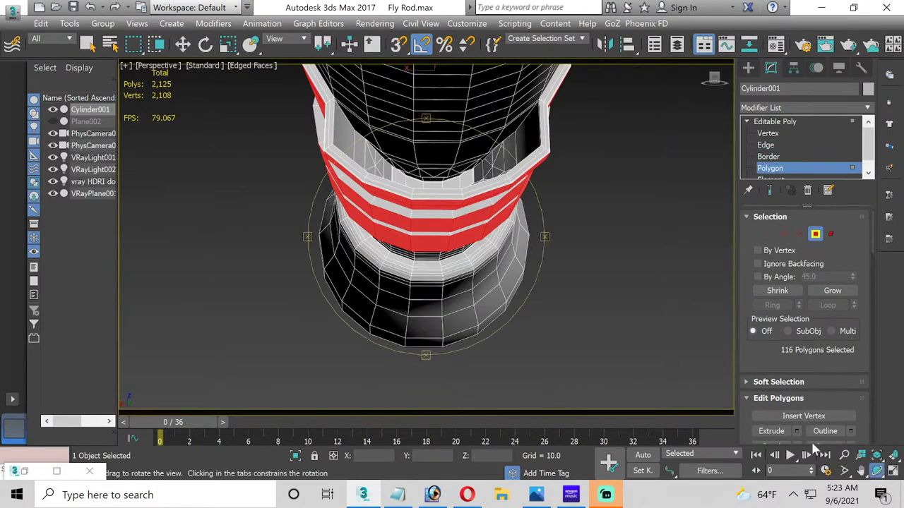
left_click_drag(413, 272, 490, 284)
scroll(490, 284, "up", 3)
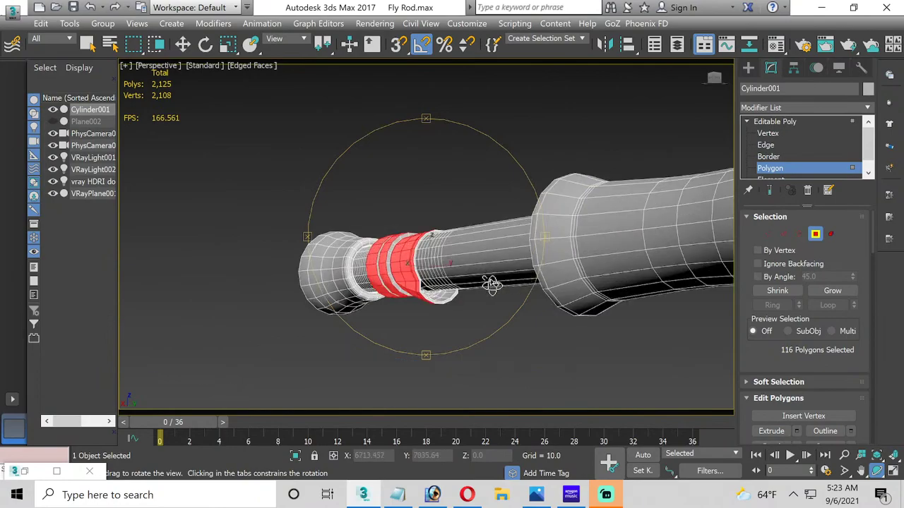
scroll(457, 285, "up", 4)
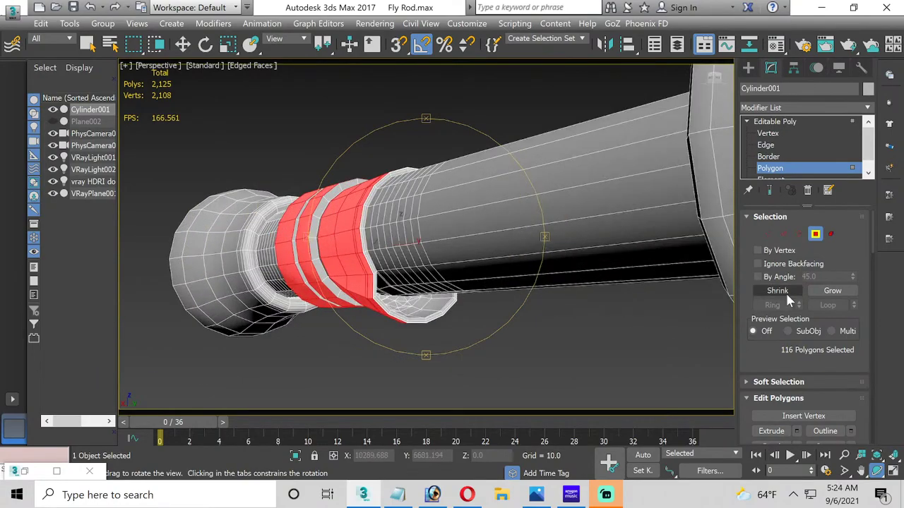
left_click(822, 295)
Step: Grow the polygon selection across the reel seat band, settle at 470 polygons, and restore four viewports
left_click(822, 295)
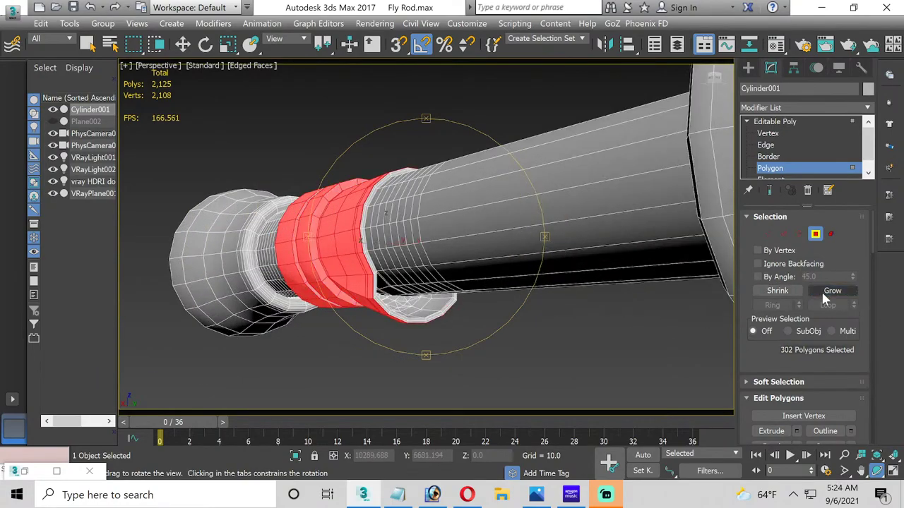
left_click(823, 295)
left_click(822, 295)
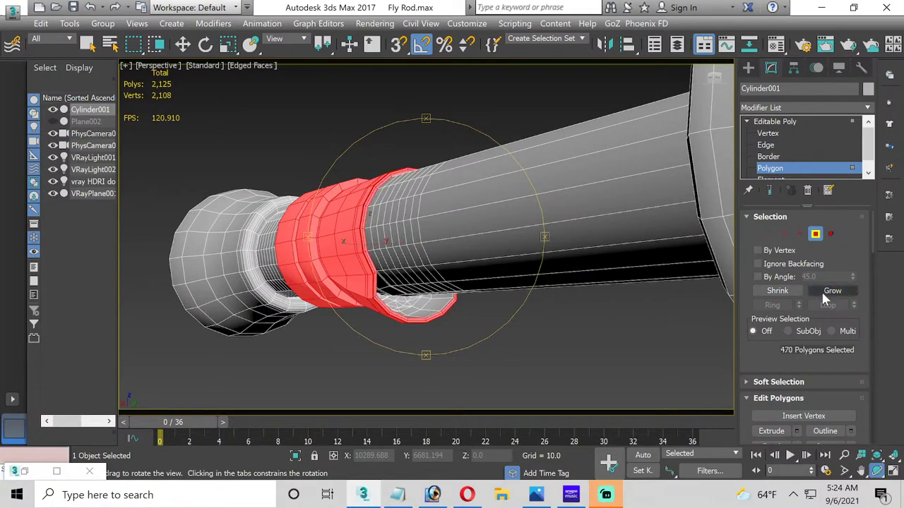
left_click(822, 295)
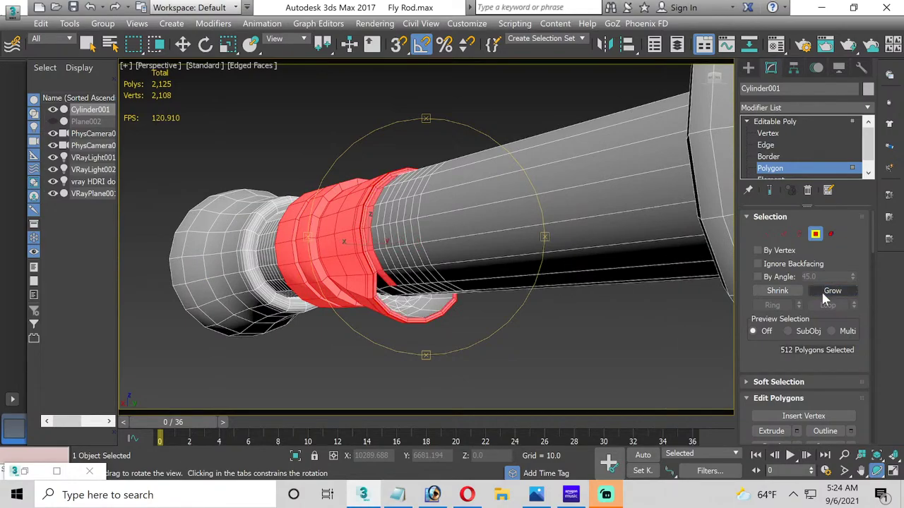
left_click(824, 295)
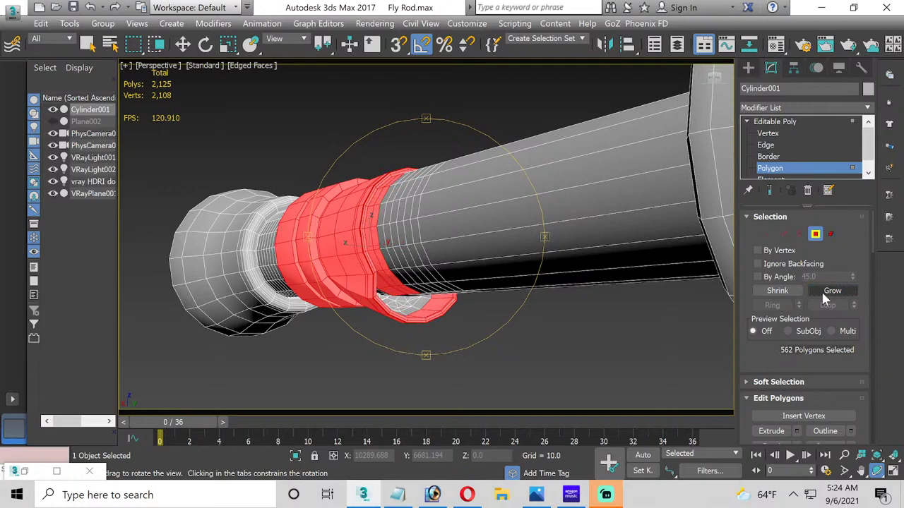
key("ctrl+z")
key("ctrl+z")
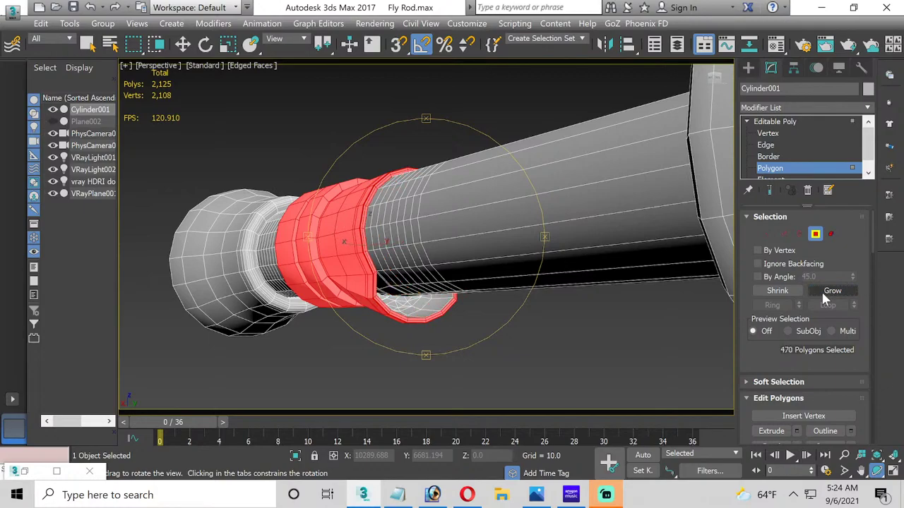
left_click_drag(391, 280, 347, 293)
scroll(345, 243, "down", 5)
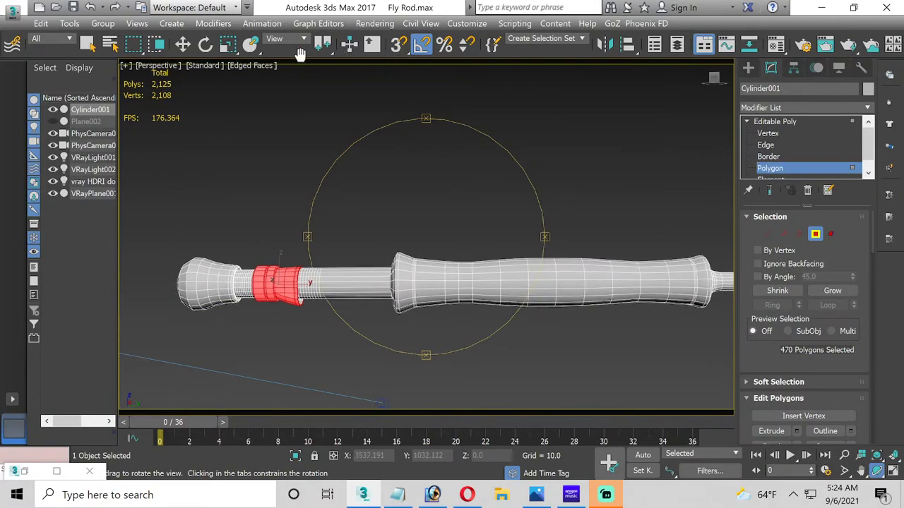
left_click(182, 44)
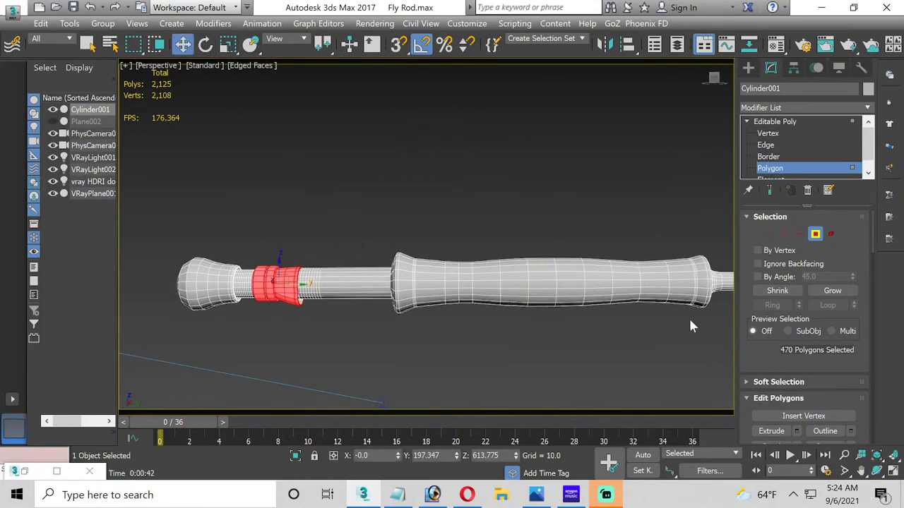
left_click(891, 471)
scroll(348, 372, "down", 4)
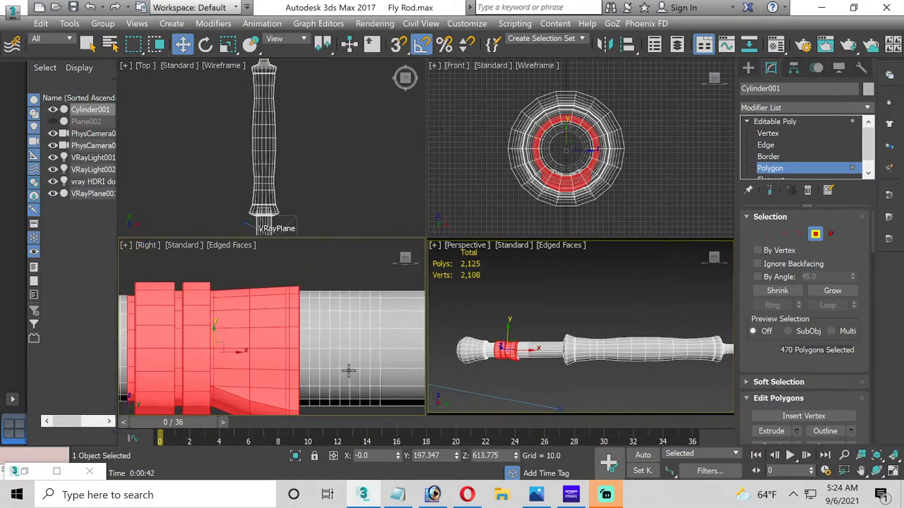
scroll(237, 307, "down", 5)
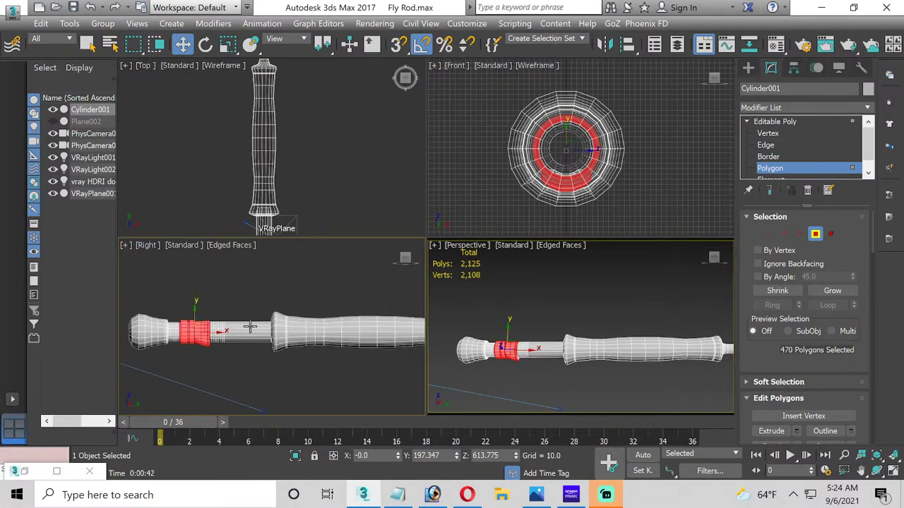
Step: Box-select the handle grip polygons in the Right view and frame them in maximized Perspective
left_click(236, 304)
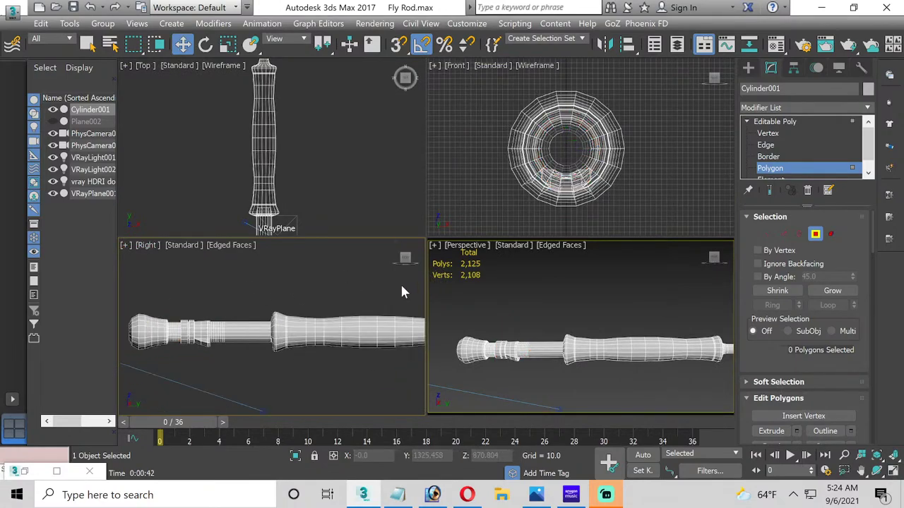
left_click_drag(401, 286, 212, 398)
scroll(216, 349, "up", 3)
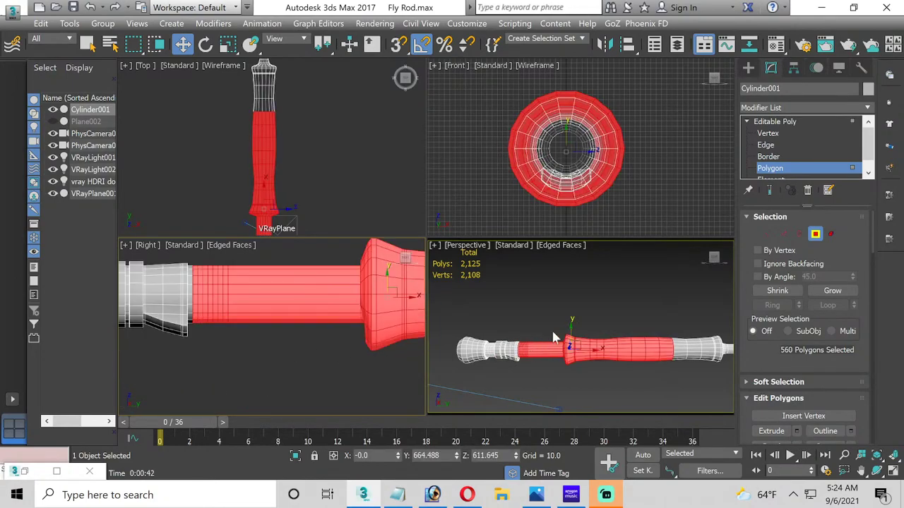
middle_click(595, 300)
left_click(890, 472)
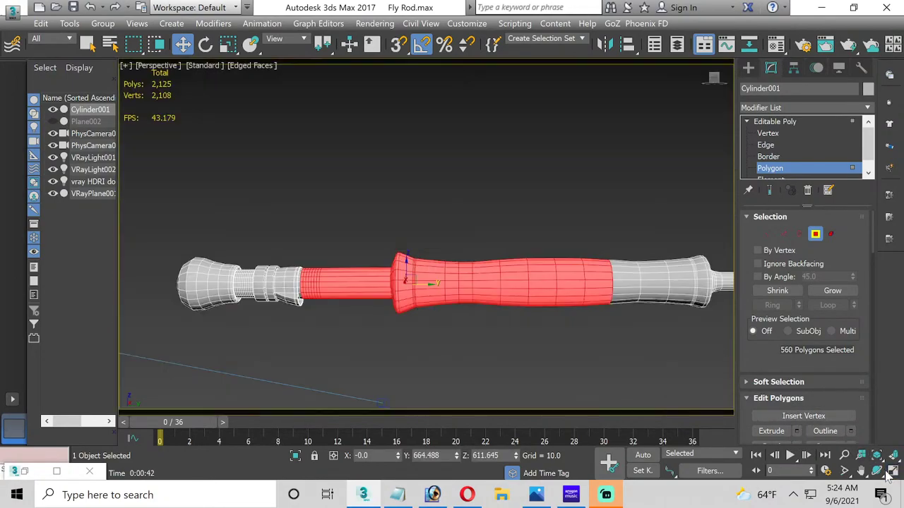
left_click(876, 471)
left_click_drag(416, 294, 379, 292)
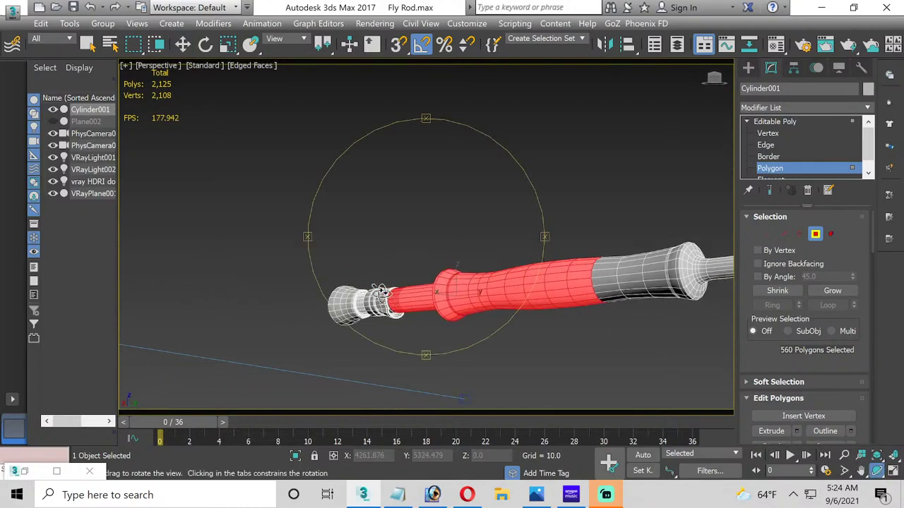
scroll(401, 301, "up", 5)
scroll(310, 204, "up", 4)
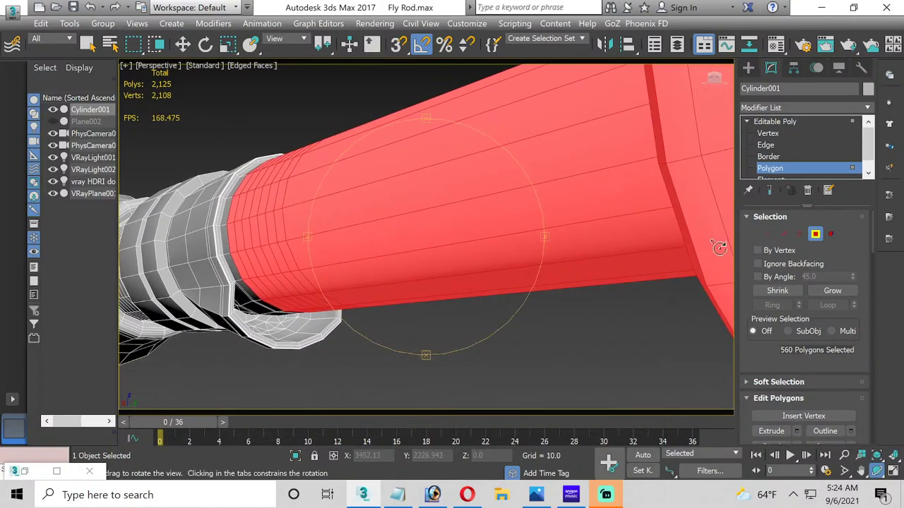
scroll(787, 346, "down", 1)
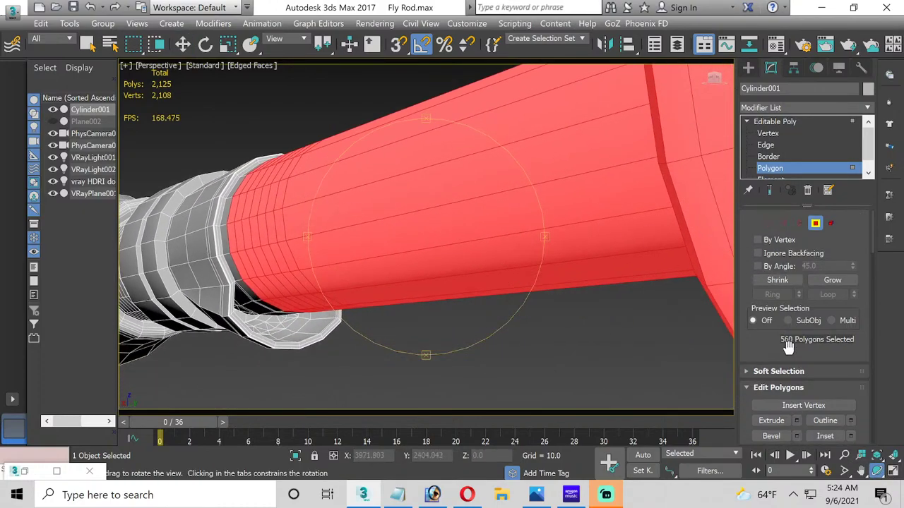
Step: Try a Grow and undo it, orbit around the grip's end, then deselect everything
left_click(832, 280)
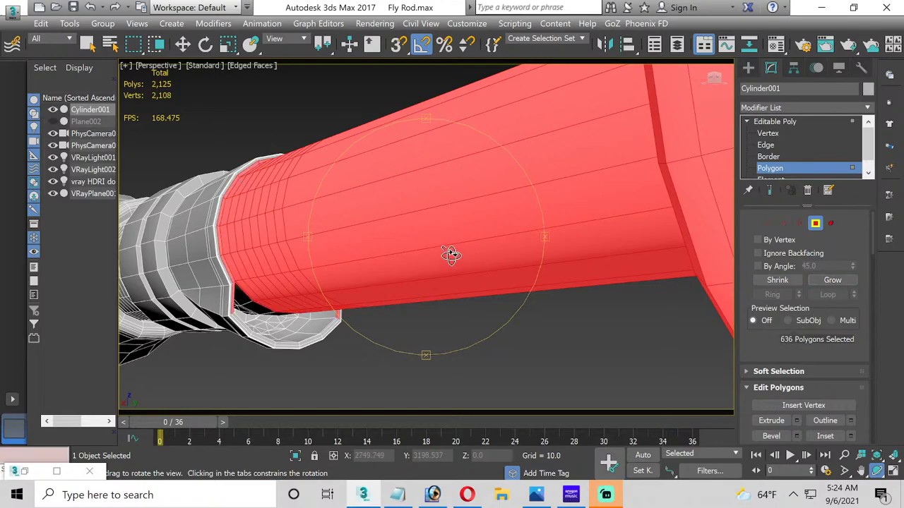
key("ctrl+z")
scroll(413, 258, "down", 4)
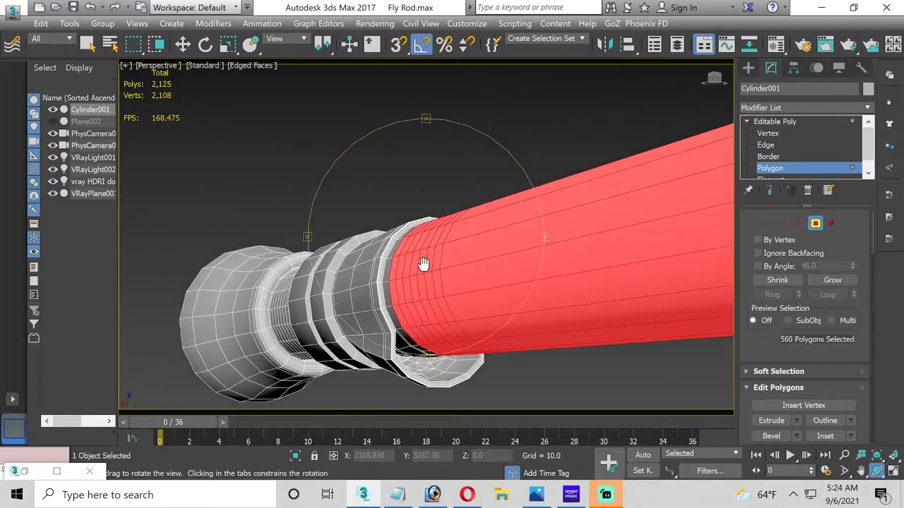
middle_click_drag(423, 264, 215, 165, "alt")
scroll(214, 165, "up", 3)
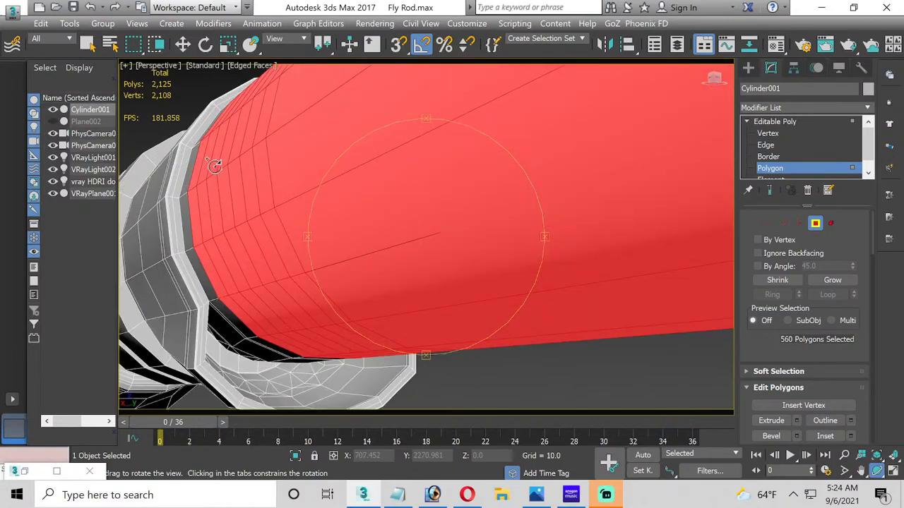
middle_click_drag(357, 256, 363, 146, "alt")
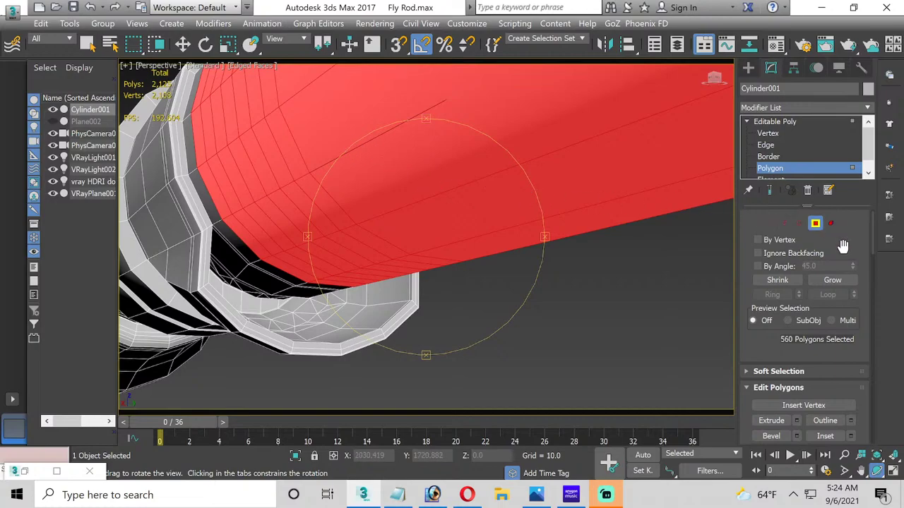
left_click(182, 44)
left_click(511, 268)
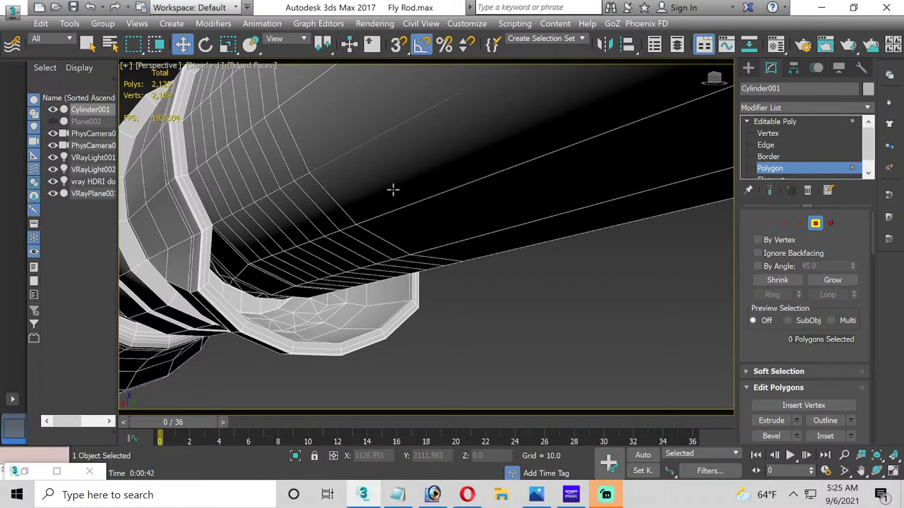
scroll(387, 189, "down", 2)
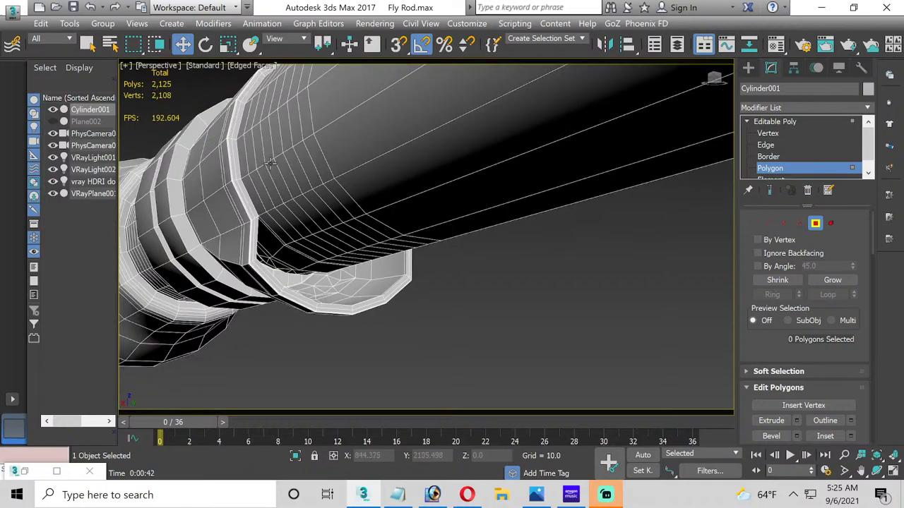
middle_click_drag(221, 126, 187, 206, "alt")
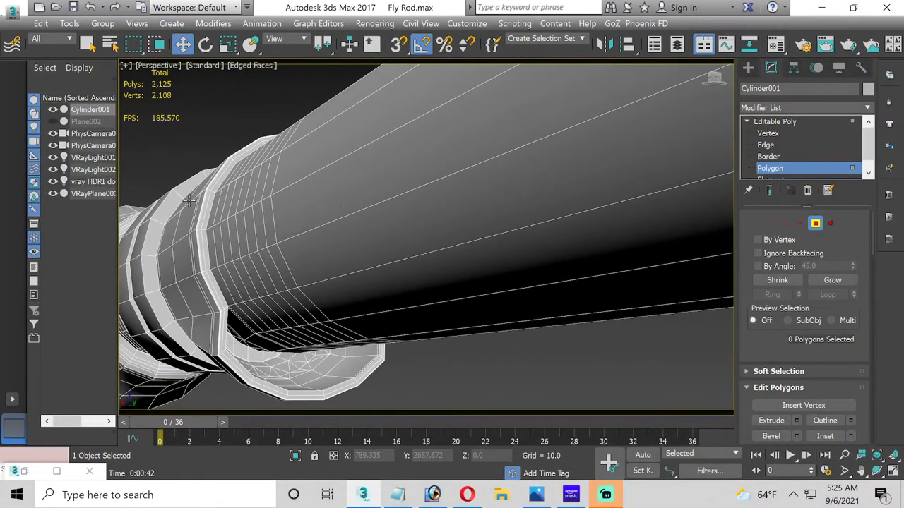
scroll(189, 201, "down", 3)
middle_click_drag(190, 200, 222, 272, "alt")
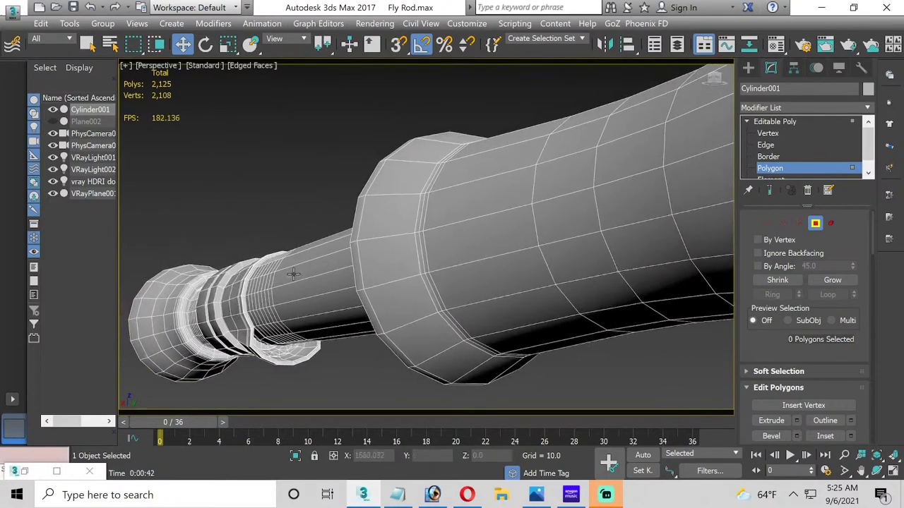
left_click(891, 471)
left_click(891, 471)
left_click(876, 471)
left_click_drag(490, 304, 464, 293)
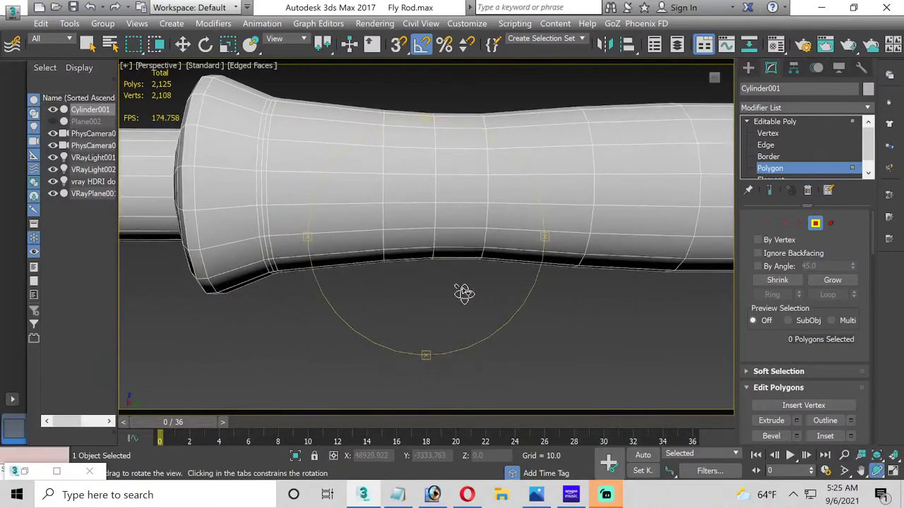
left_click_drag(348, 252, 418, 266)
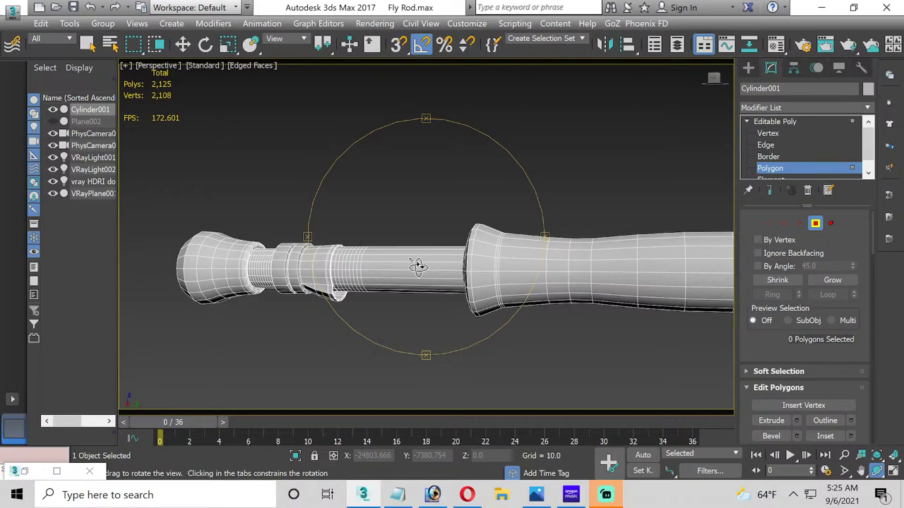
scroll(424, 268, "down", 3)
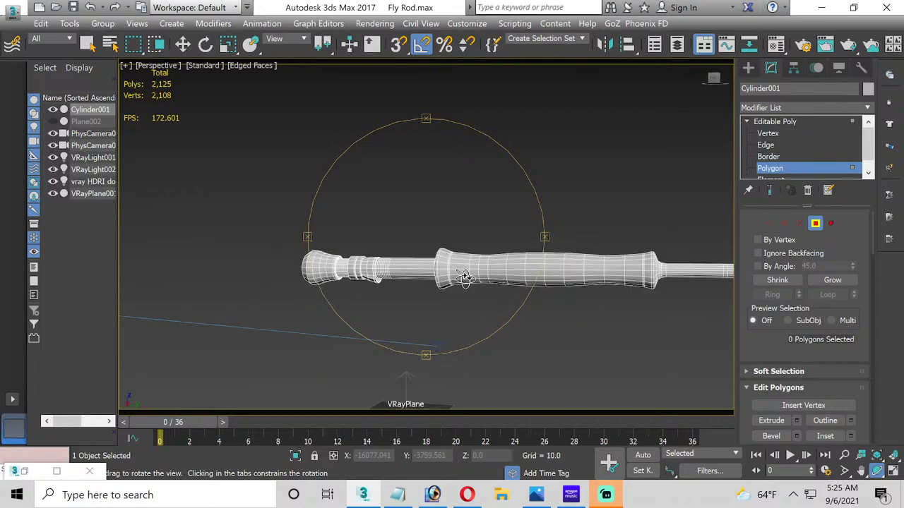
left_click_drag(460, 276, 641, 299)
middle_click_drag(641, 299, 265, 295)
left_click_drag(264, 295, 523, 292)
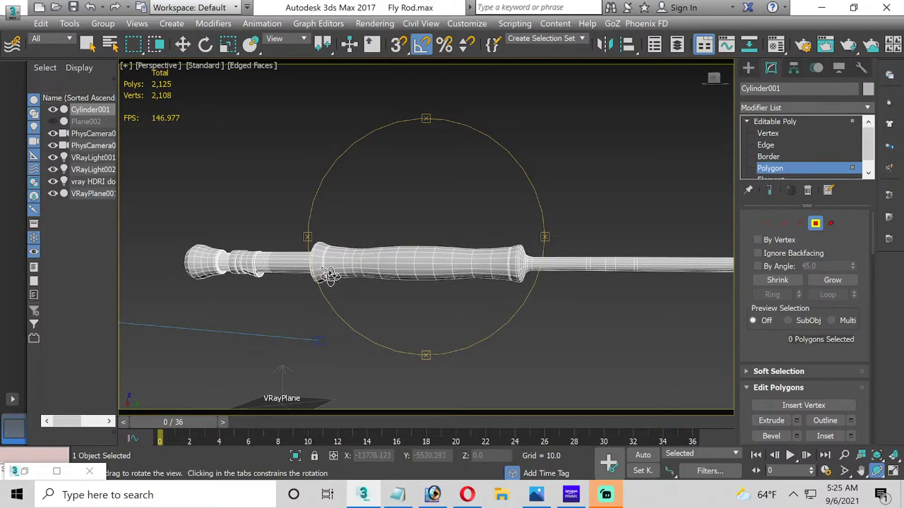
scroll(242, 258, "up", 5)
scroll(241, 259, "up", 4)
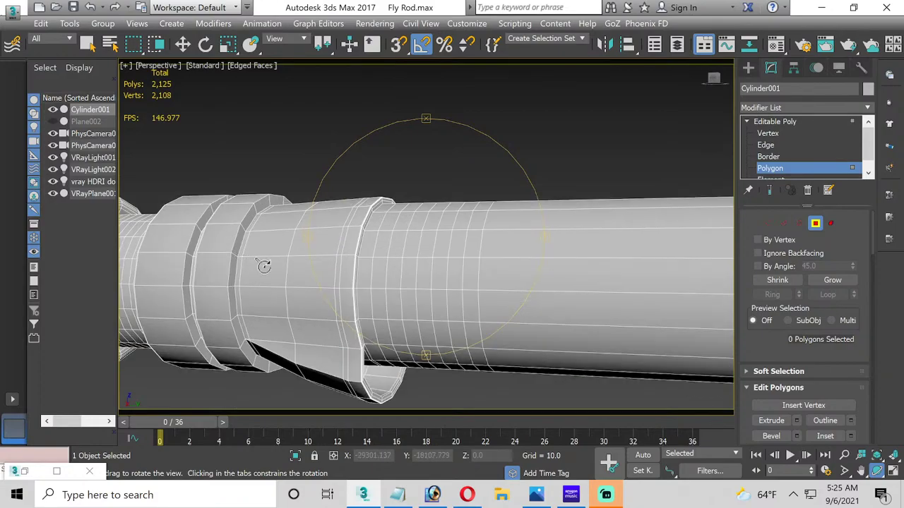
middle_click_drag(317, 281, 498, 268)
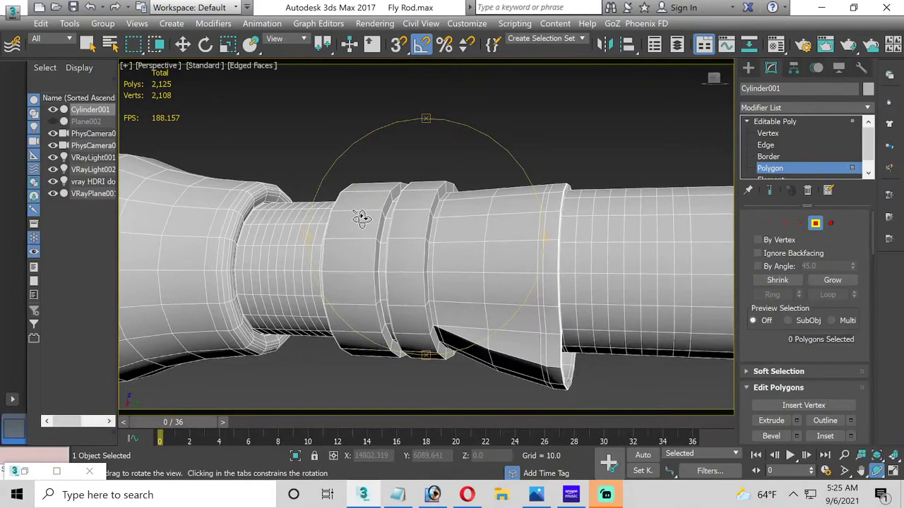
left_click_drag(417, 223, 455, 242)
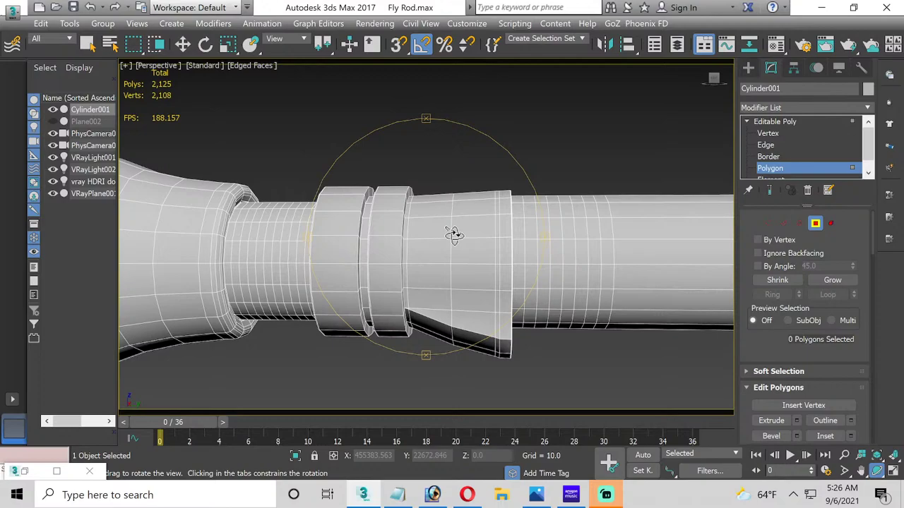
left_click_drag(488, 262, 466, 263)
left_click_drag(558, 261, 365, 130)
left_click(183, 44)
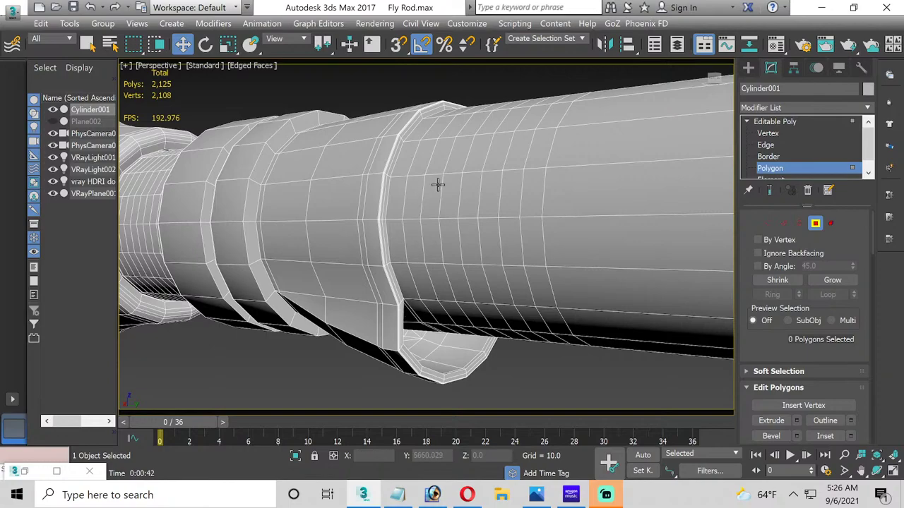
Step: In Edge mode, pick a run of connected edges along the flared front ring
left_click(773, 144)
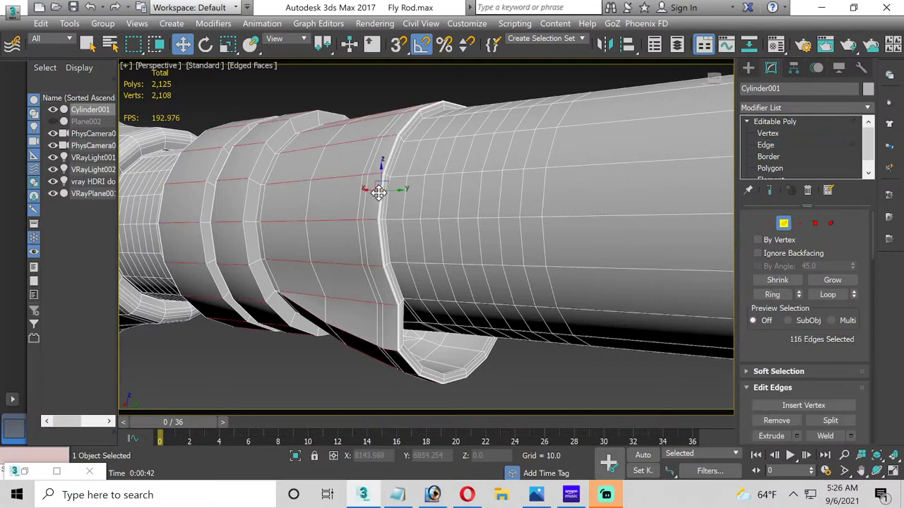
left_click(378, 172)
scroll(375, 174, "up", 5)
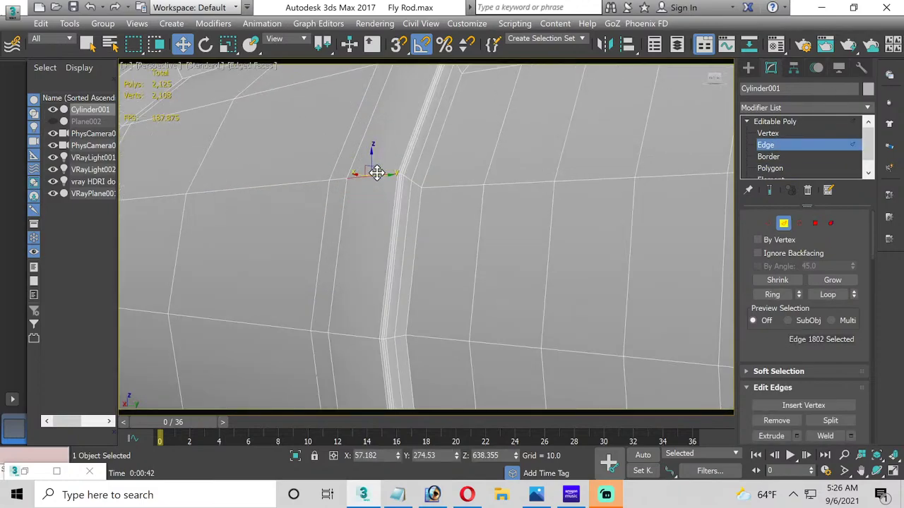
left_click(339, 177, "ctrl")
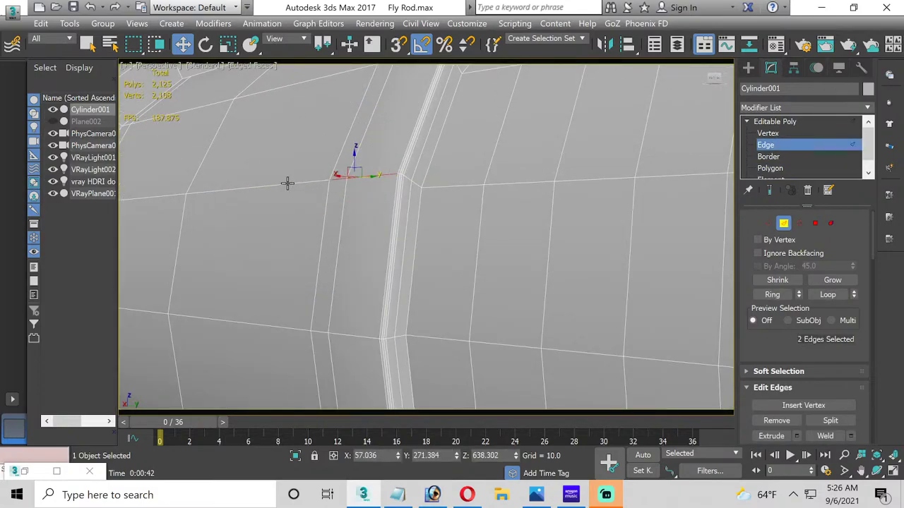
left_click(289, 184, "ctrl")
left_click(163, 195, "ctrl")
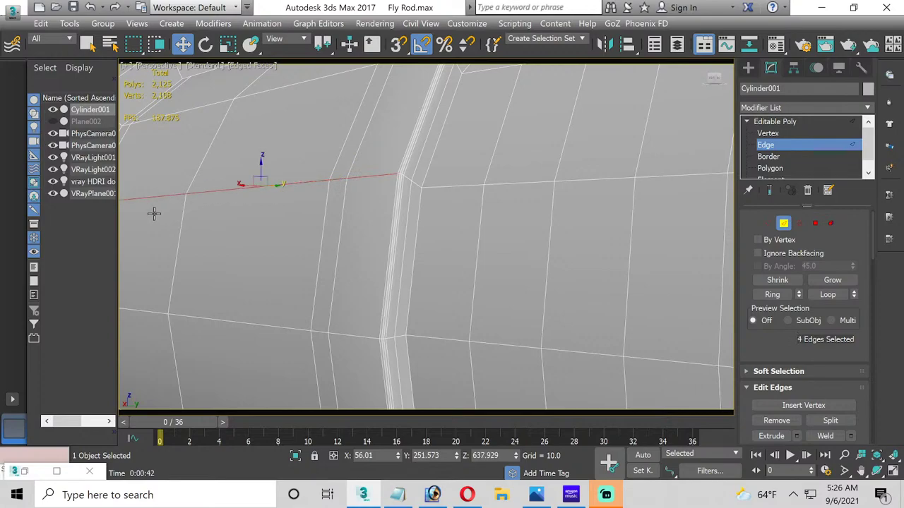
middle_click_drag(153, 211, 348, 235, "alt")
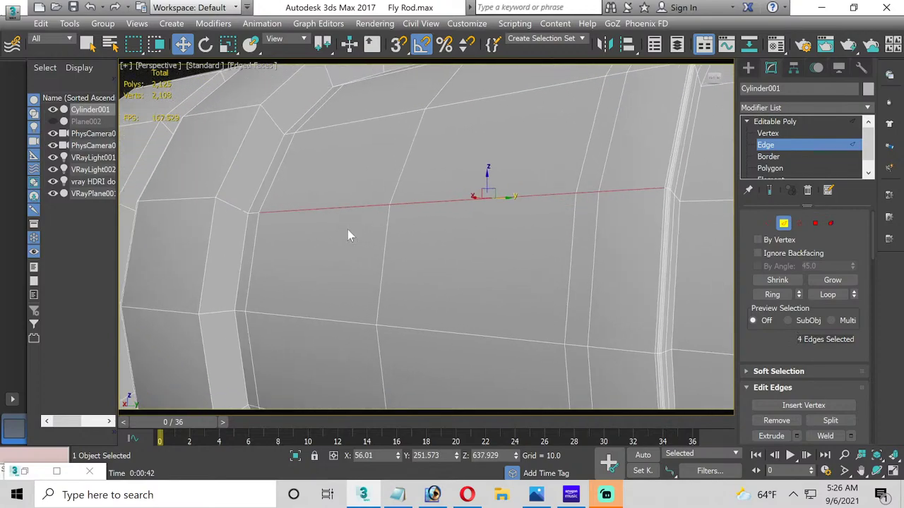
left_click(255, 213, "ctrl")
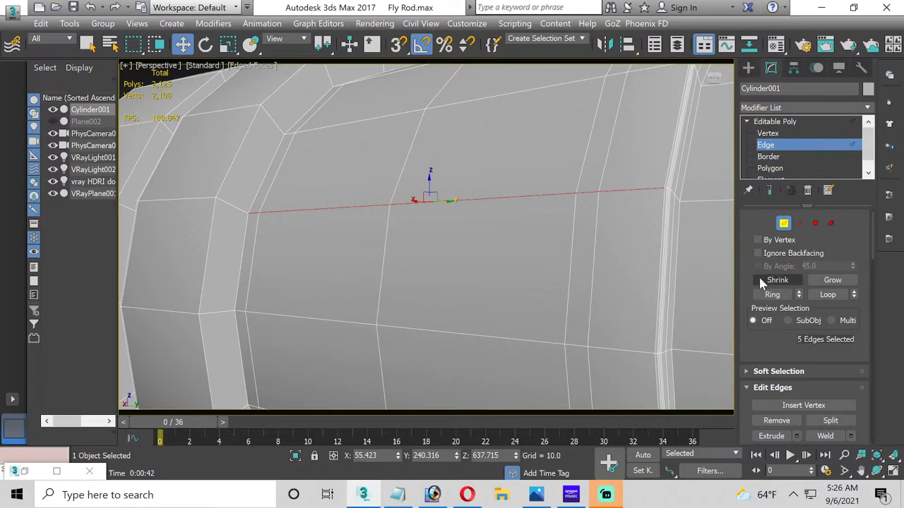
Step: Expand the edges into a full Ring and convert it to a 95-polygon band
left_click(772, 294)
middle_click_drag(536, 280, 283, 169)
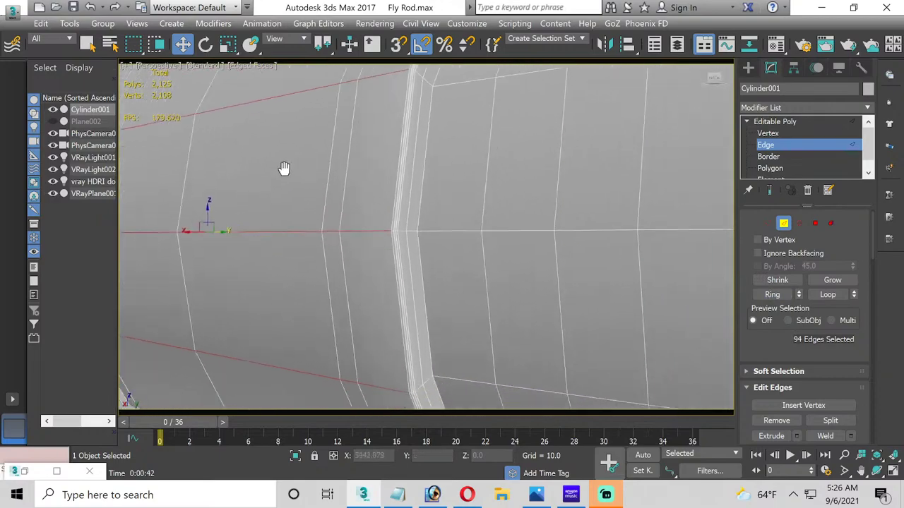
scroll(346, 218, "down", 5)
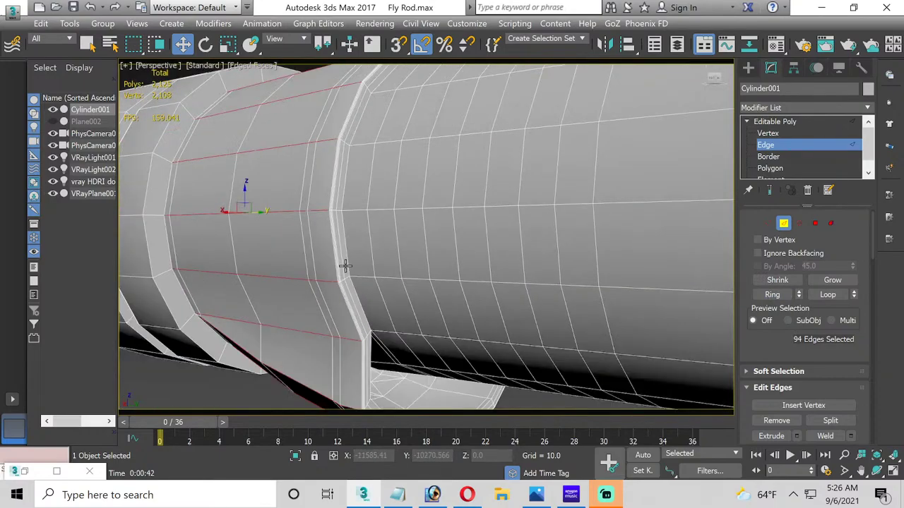
middle_click_drag(343, 258, 344, 197)
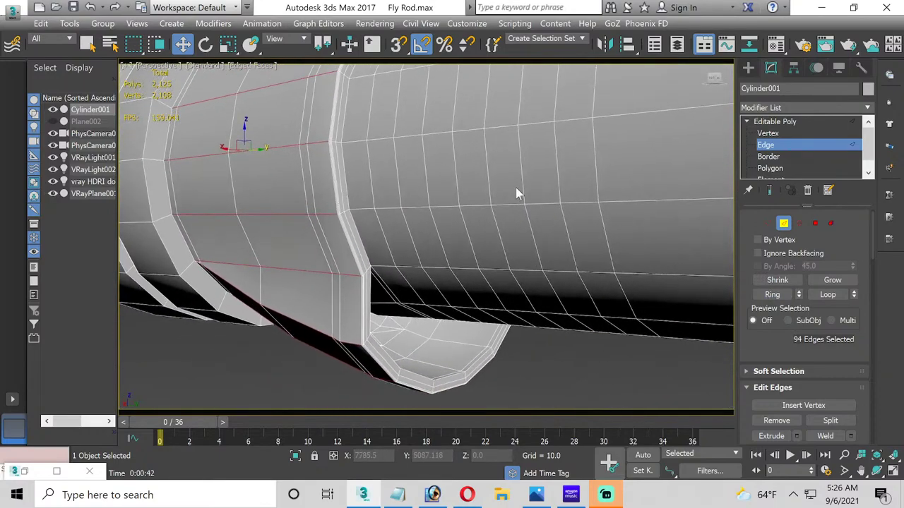
left_click(816, 224, "ctrl")
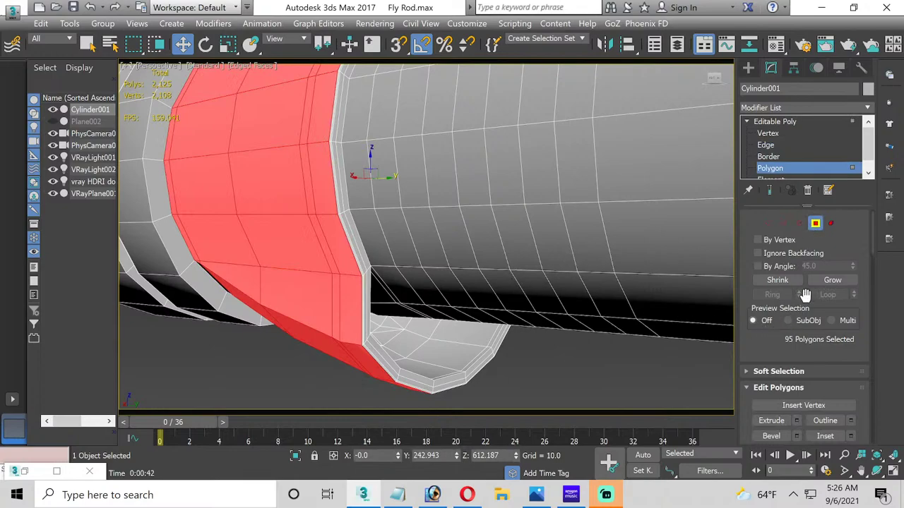
Step: Grow the polygon selection outward seven times, then shrink it back by one step
left_click(831, 281)
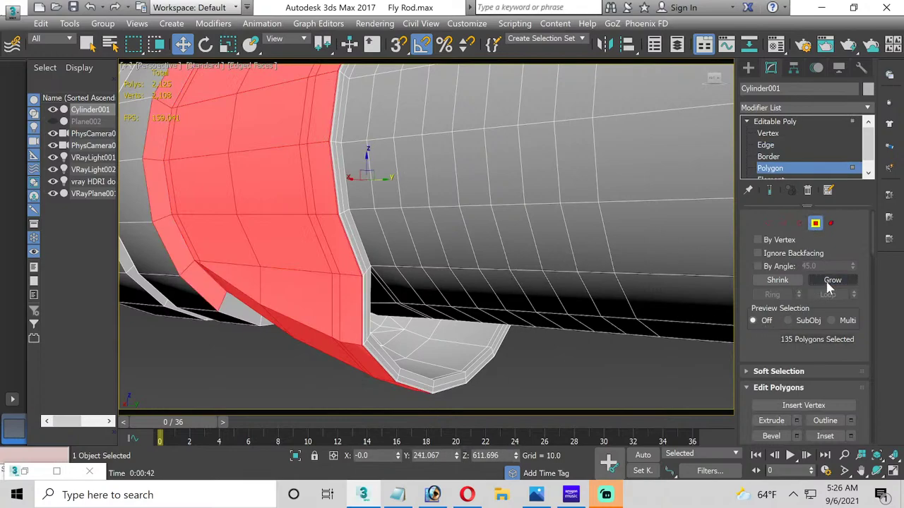
left_click(827, 280)
left_click(826, 280)
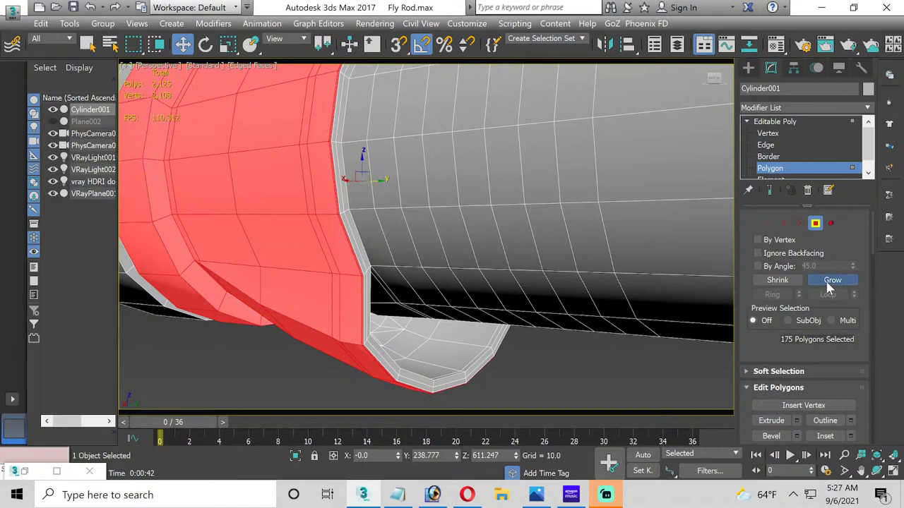
left_click(826, 281)
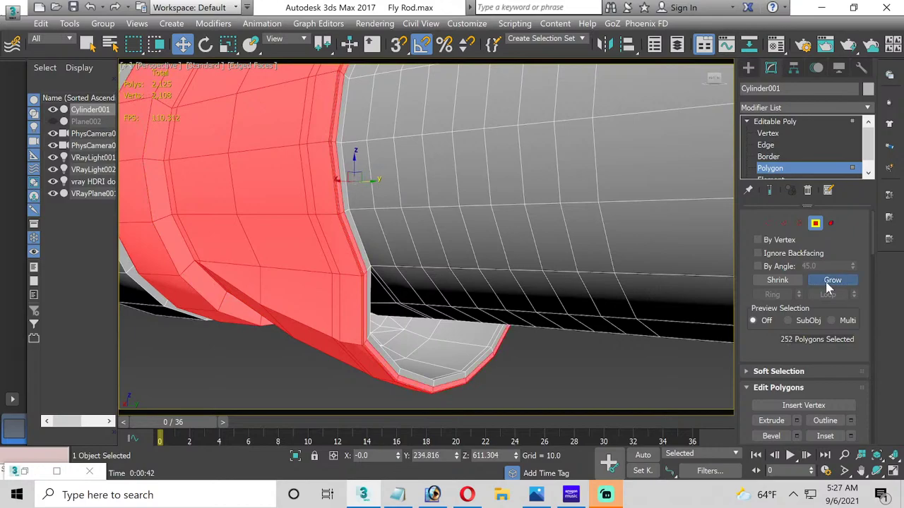
left_click(828, 282)
left_click(828, 282)
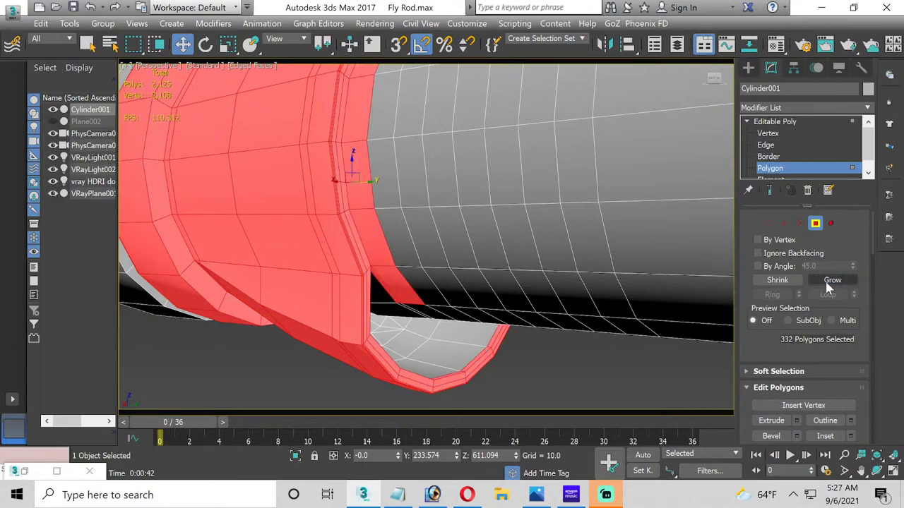
left_click(828, 282)
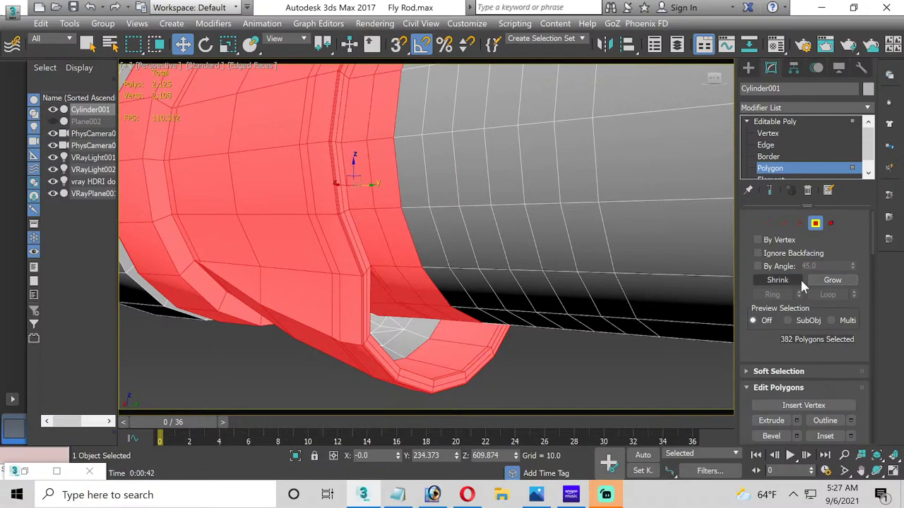
left_click(797, 279)
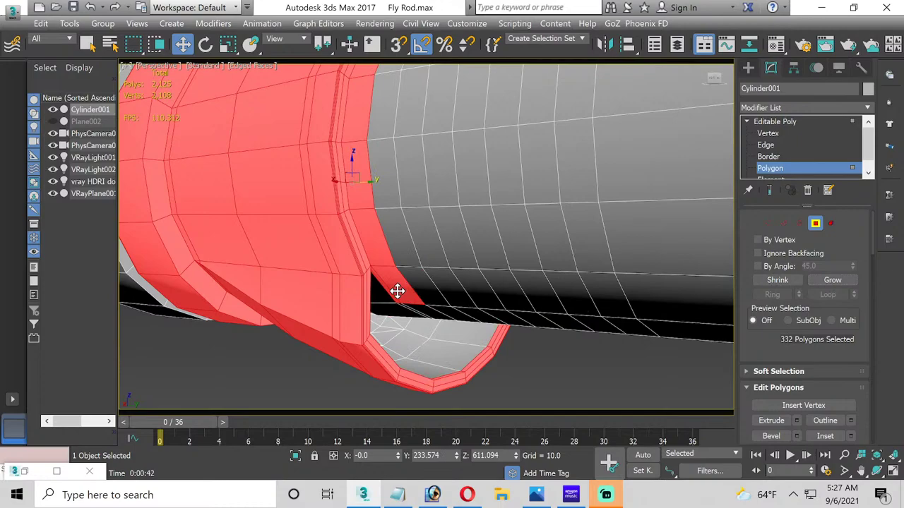
Step: Deselect stray faces beside the lip and along the upper boundary, leaving 324 polygons
scroll(398, 289, "up", 1)
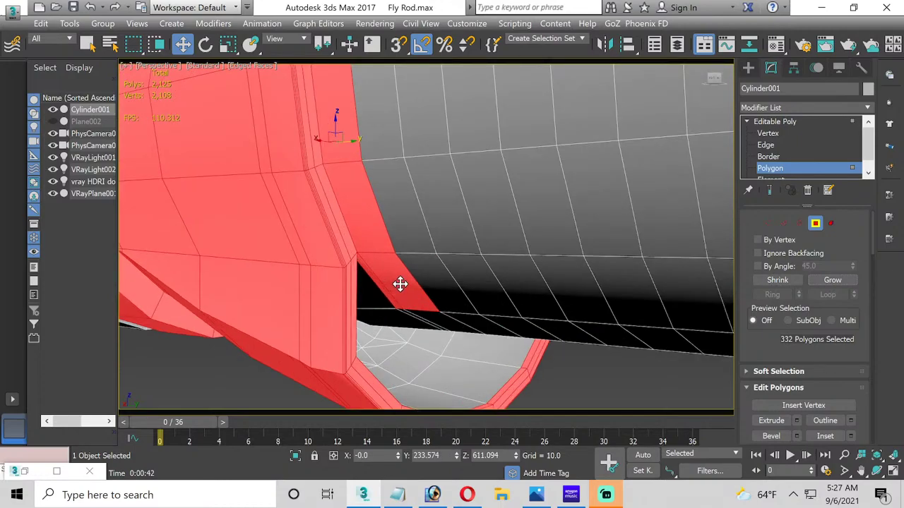
scroll(399, 284, "down", 1)
scroll(400, 284, "up", 1)
mouse_move(401, 284)
left_mouse_down()
mouse_move(397, 268)
mouse_move(393, 276)
left_mouse_up()
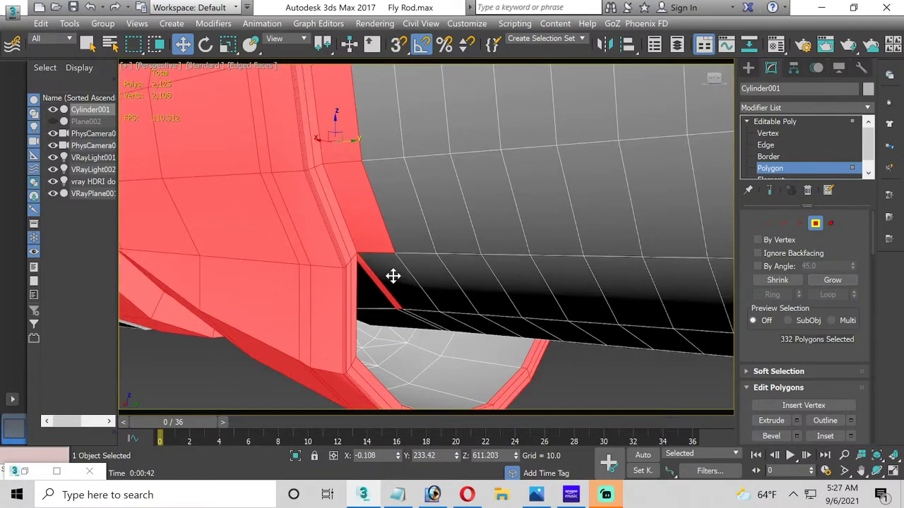
left_click(365, 241, "alt")
left_click(365, 240, "alt")
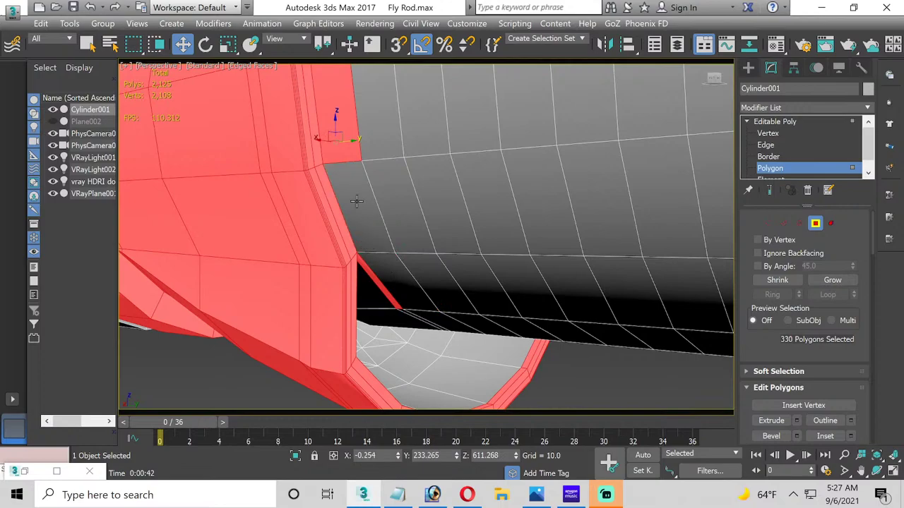
left_click(348, 151, "alt")
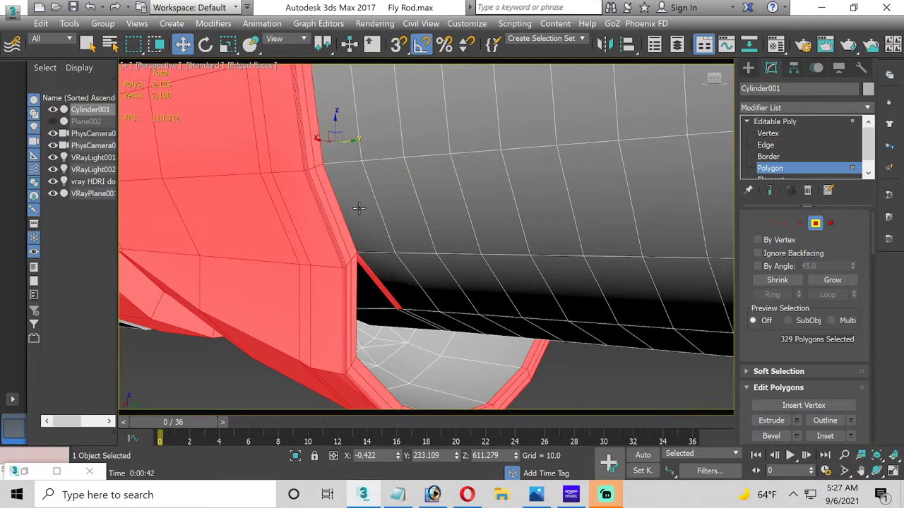
left_click(389, 294, "alt")
middle_click_drag(374, 201, 296, 360, "alt")
left_click(302, 290, "alt")
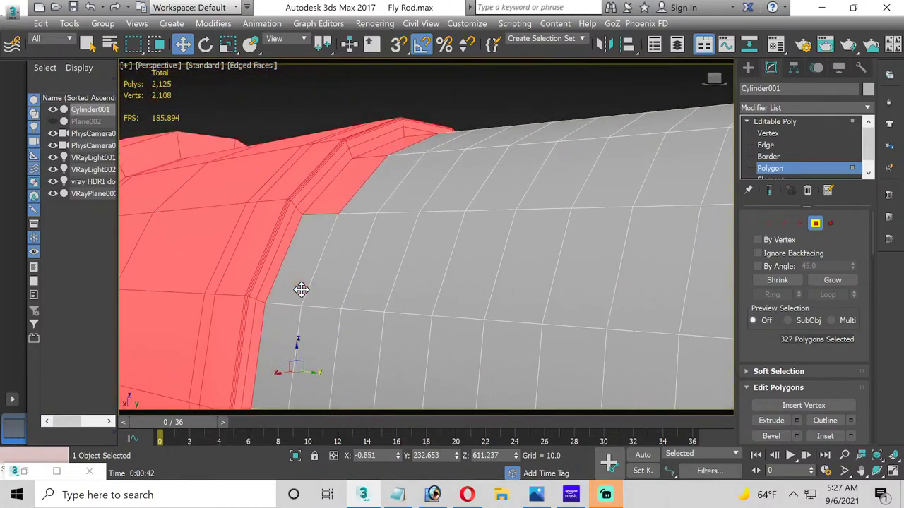
left_click(374, 157, "alt")
left_click(383, 151, "alt")
middle_click_drag(384, 153, 372, 252, "alt")
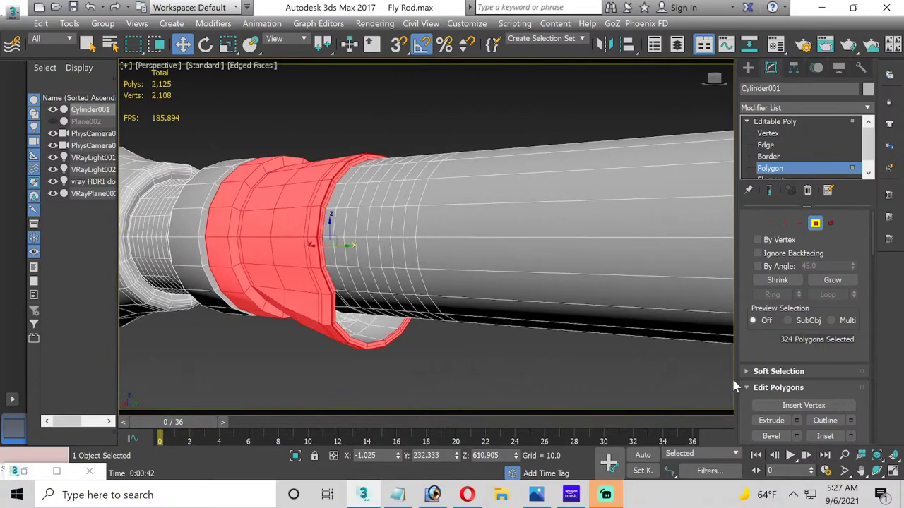
left_click(876, 469)
Step: Orbit beneath the ring and deselect stray faces at its lower left and top-left
left_click_drag(415, 269, 452, 270)
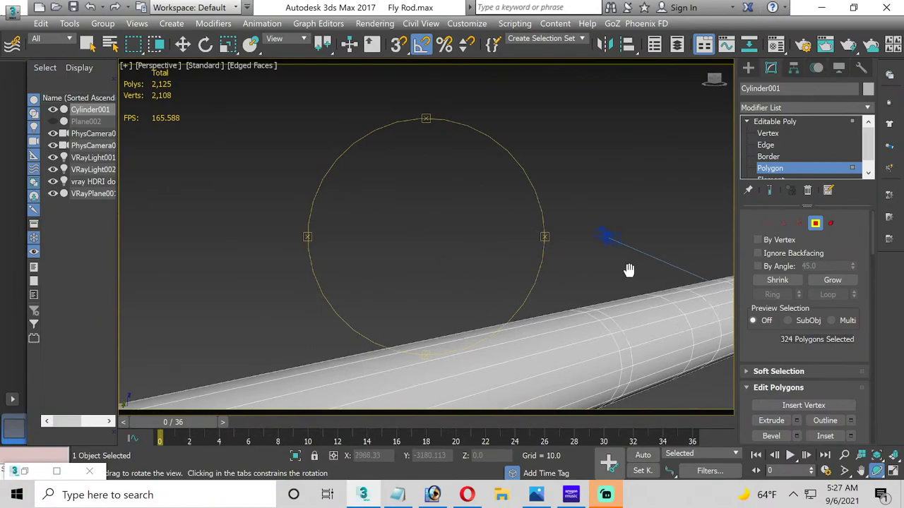
left_click_drag(629, 266, 135, 281)
scroll(354, 244, "up", 4)
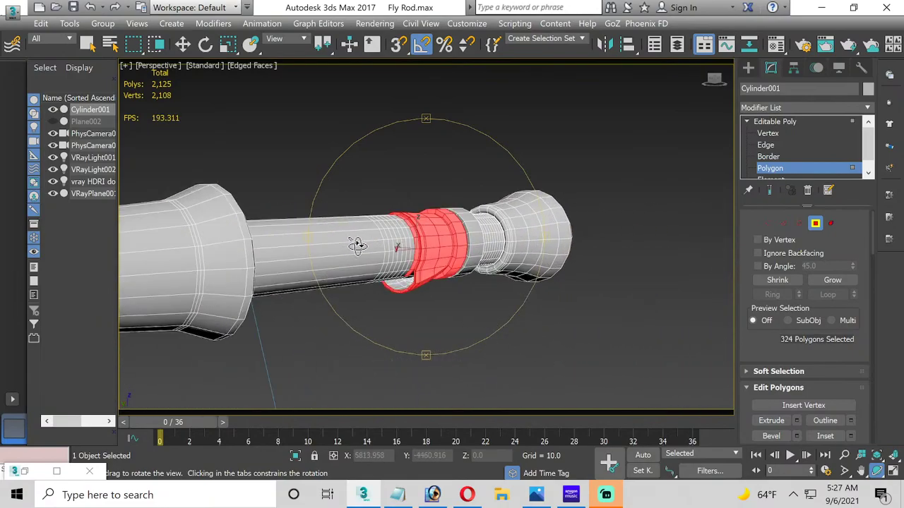
left_click_drag(472, 246, 333, 125)
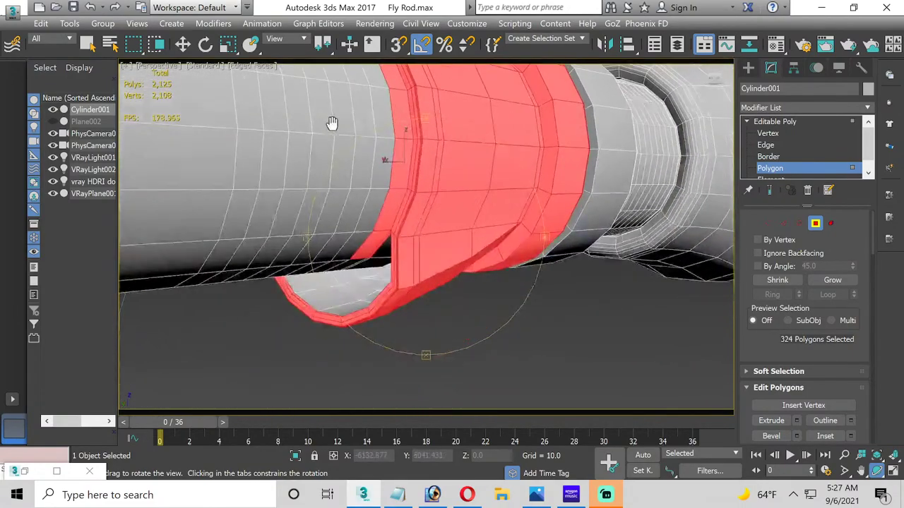
left_click(183, 44)
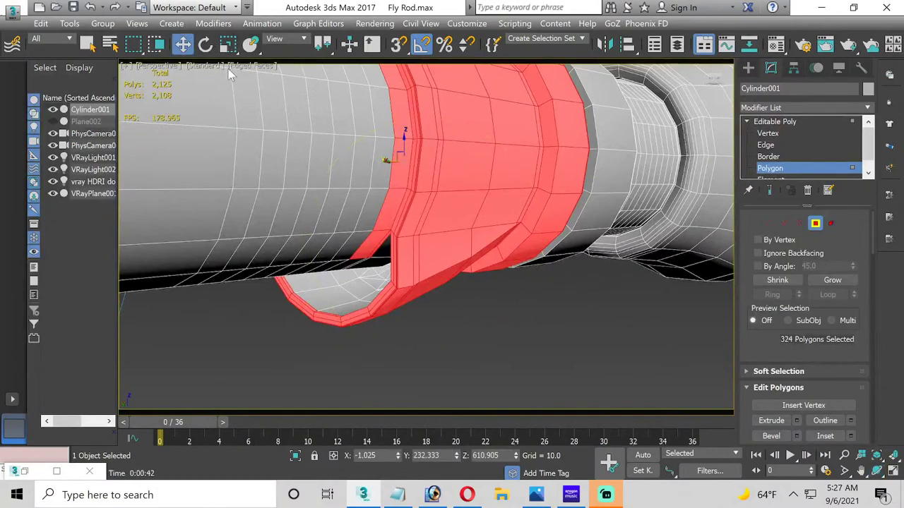
left_click(376, 245, "alt")
left_click(379, 244, "alt")
left_click(392, 179, "alt")
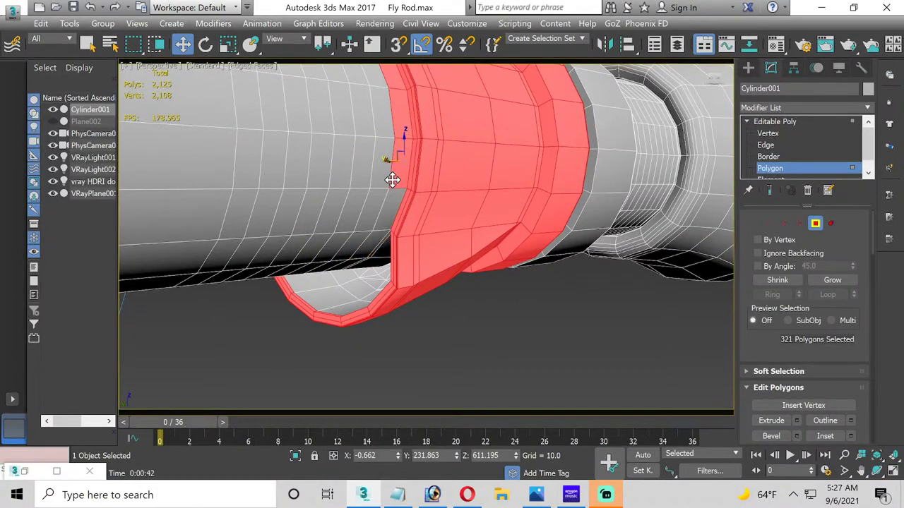
left_click(398, 115, "alt")
Step: Deselect the band's upper-left edge faces down to 316, then Grow to 362 polygons
middle_click_drag(375, 129, 338, 259, "alt")
left_click(356, 204, "alt")
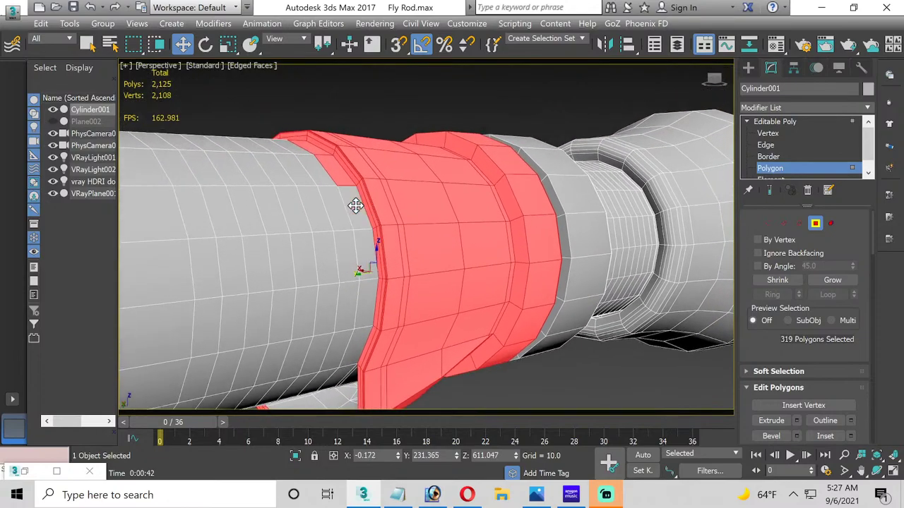
left_click(341, 182, "alt")
left_click(302, 144, "alt")
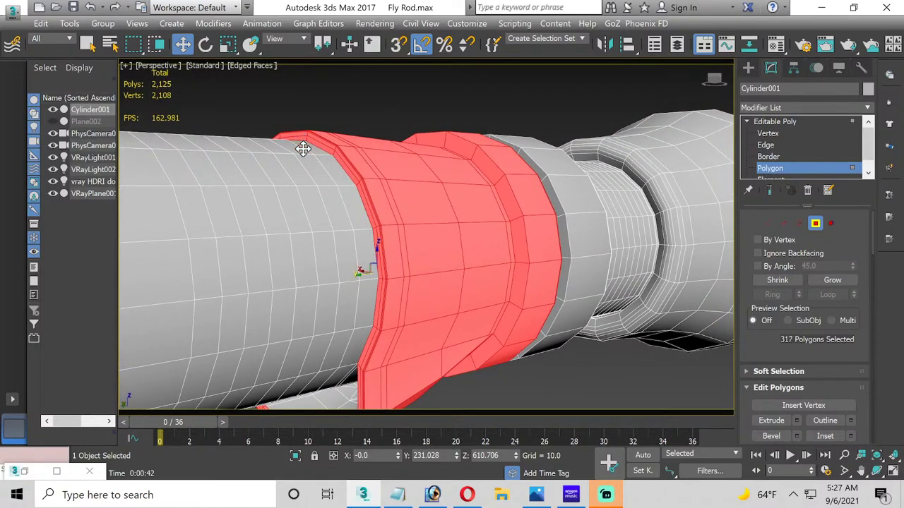
middle_click_drag(303, 147, 331, 127, "alt")
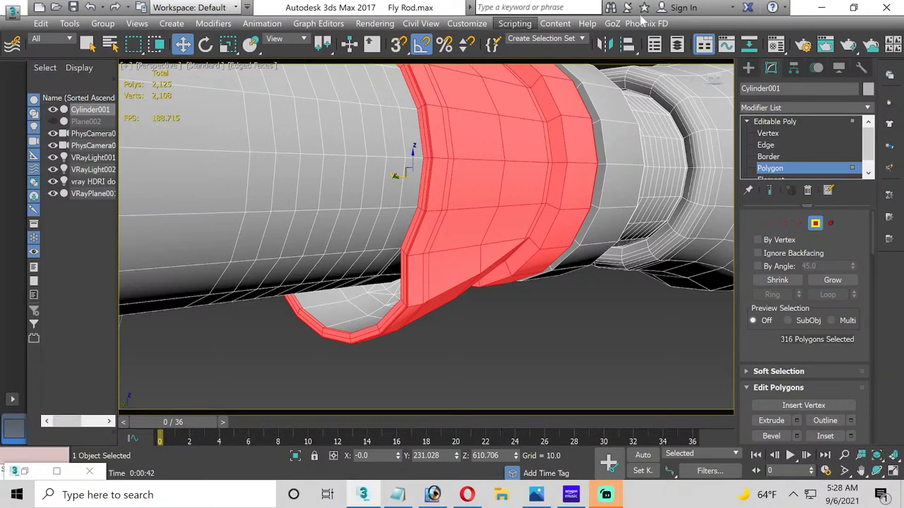
left_click(849, 280)
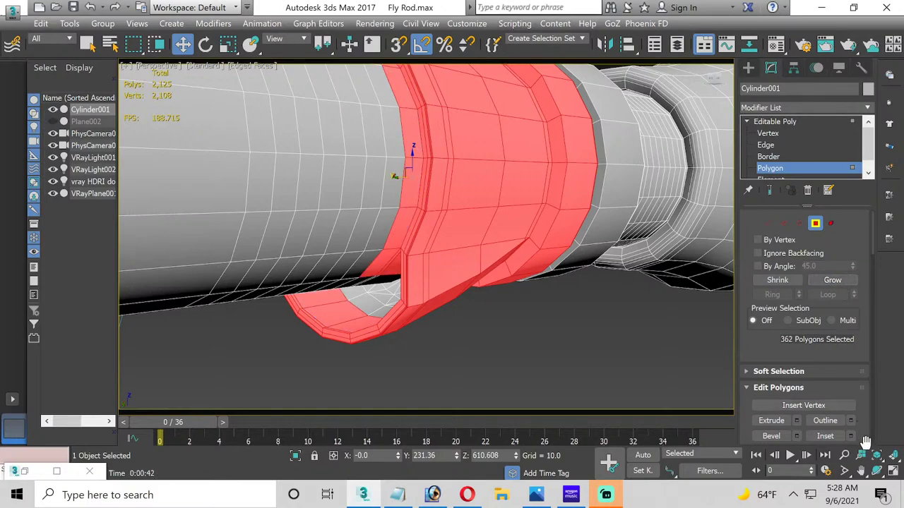
left_click(893, 470)
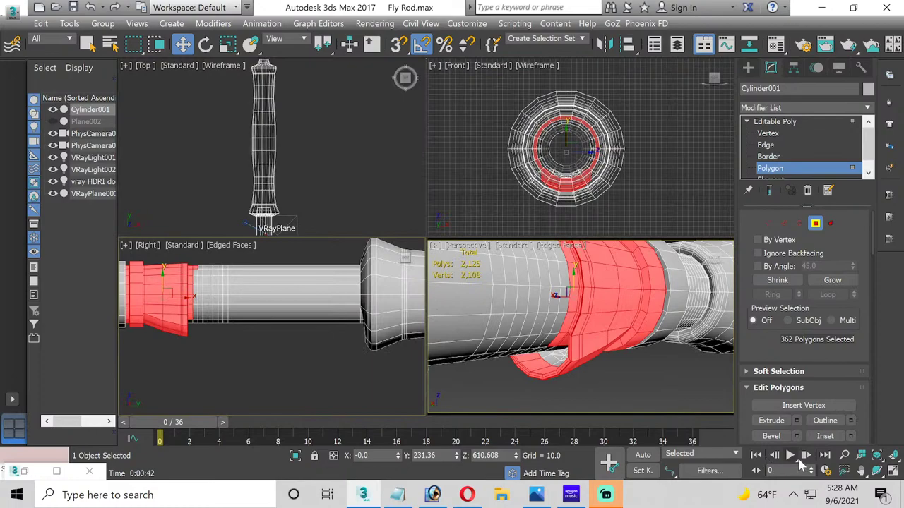
Step: Trim the narrow lip strip from the selection, trying Grow and undoing it
key("alt+w")
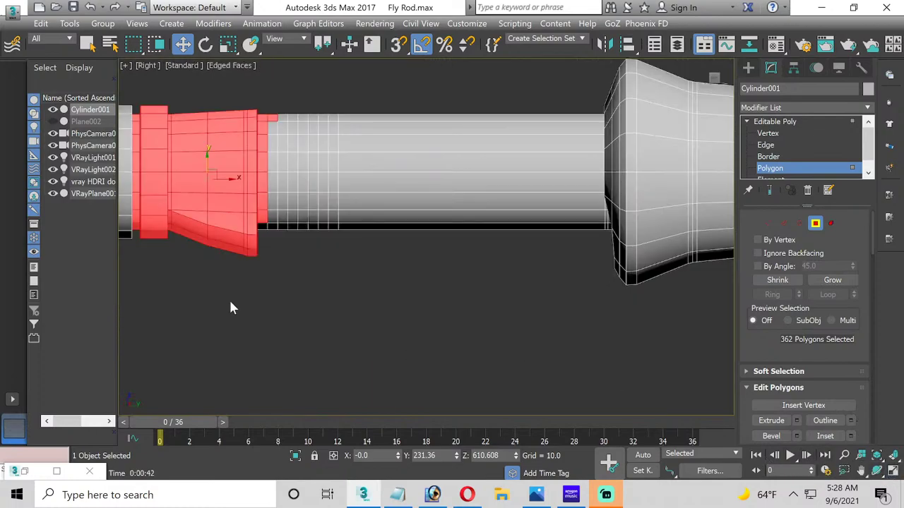
middle_click_drag(256, 312, 272, 363)
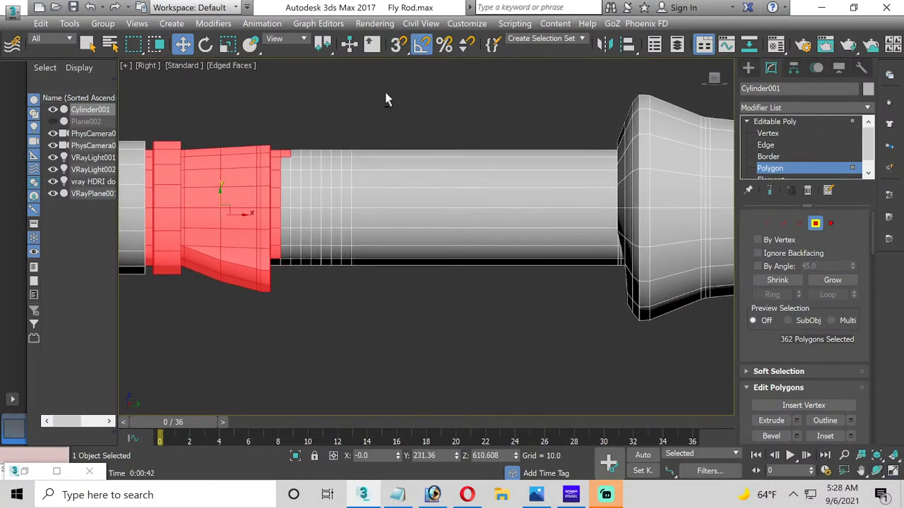
left_click_drag(362, 117, 281, 279, "alt")
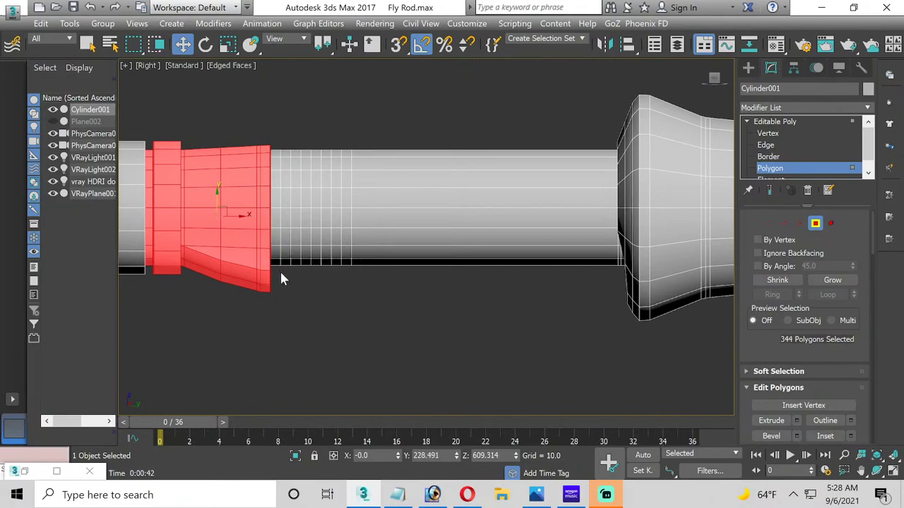
left_click(893, 470)
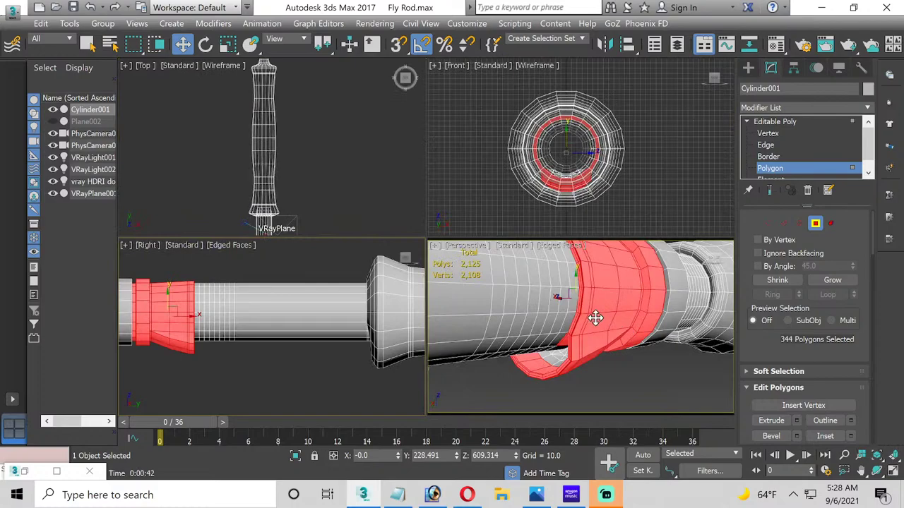
middle_click_drag(511, 325, 642, 258)
scroll(555, 306, "up", 3)
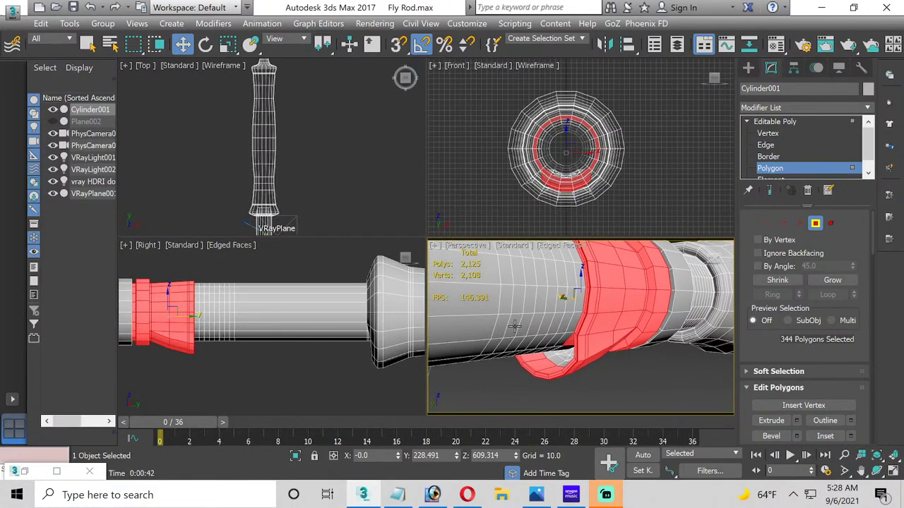
key("ctrl+z")
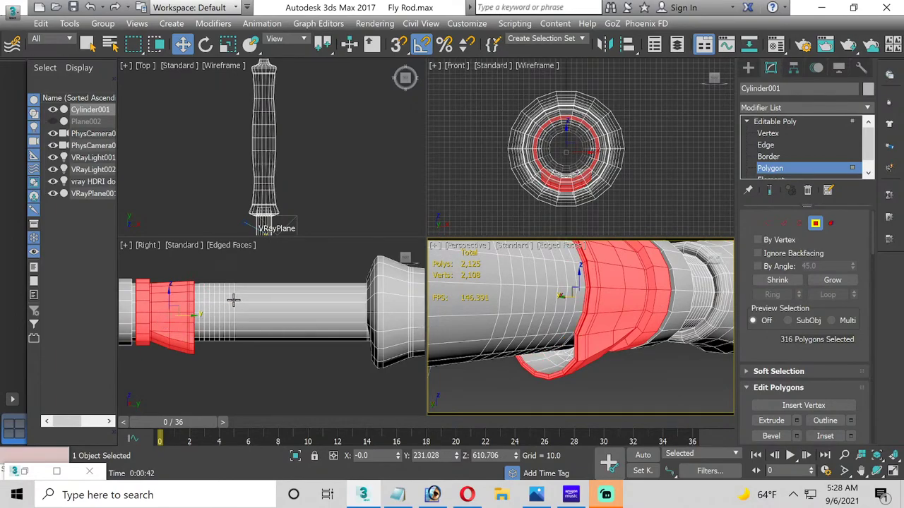
scroll(219, 300, "up", 5)
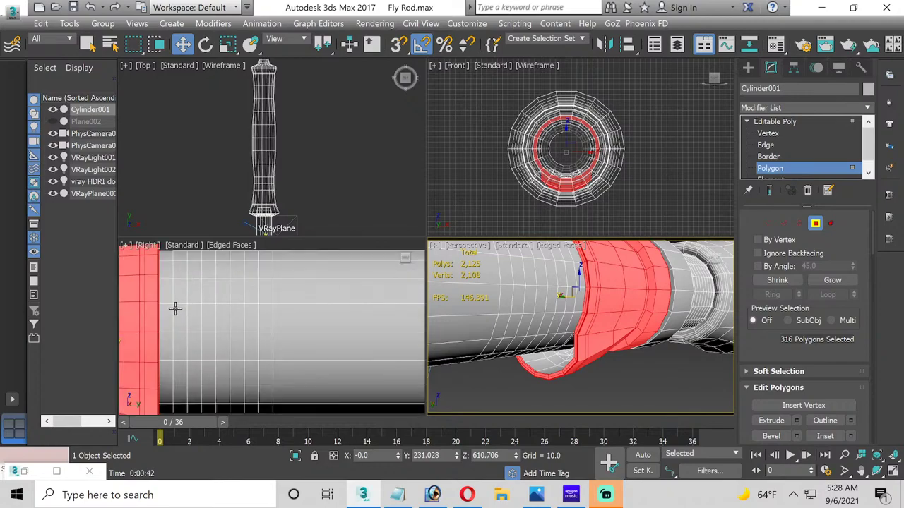
scroll(175, 309, "down", 1)
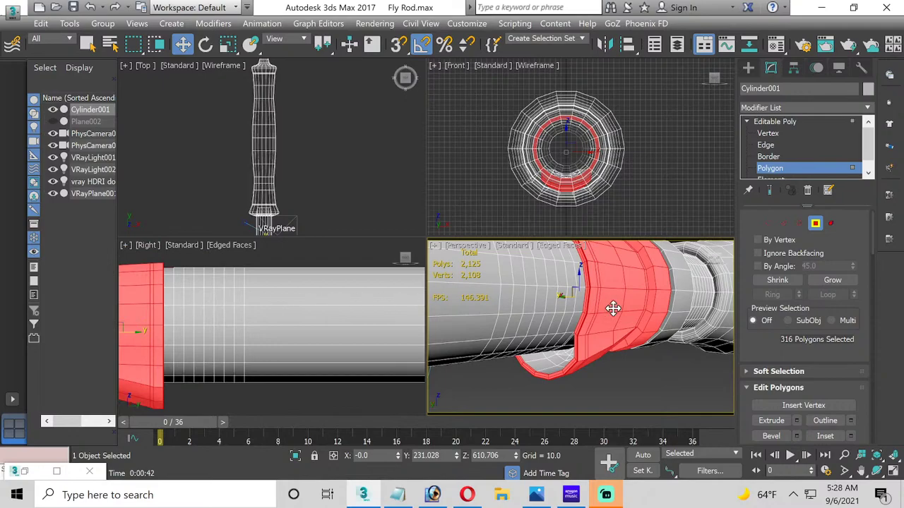
left_click(833, 281)
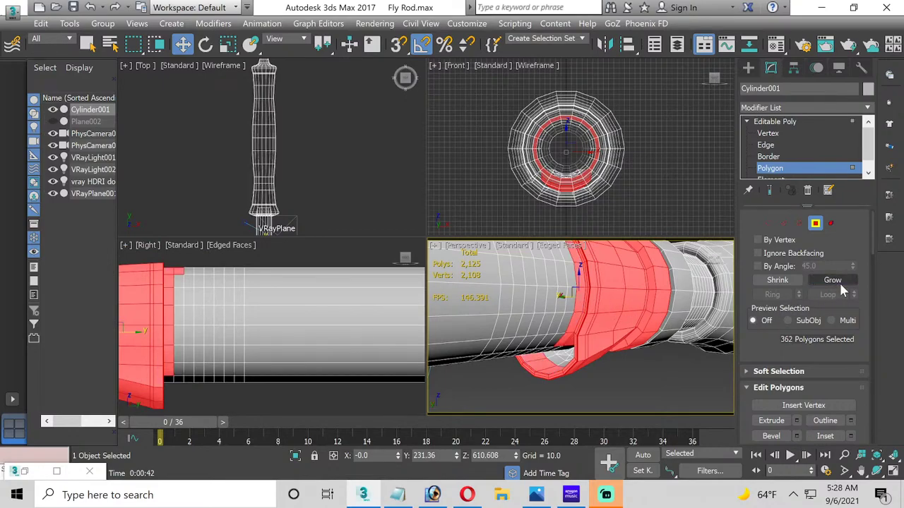
key("ctrl+z")
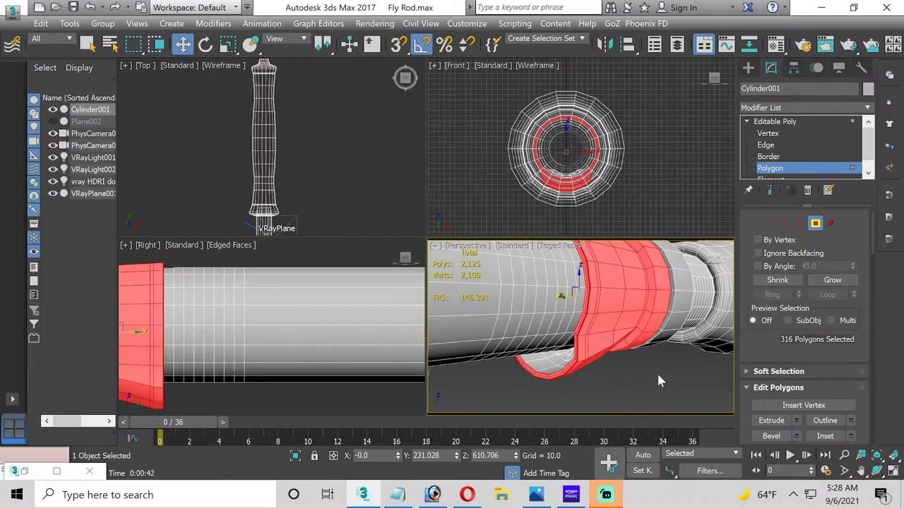
Step: Clear the polygon selection and maximize the Right view, zooming onto the rod's profile
left_click(617, 384)
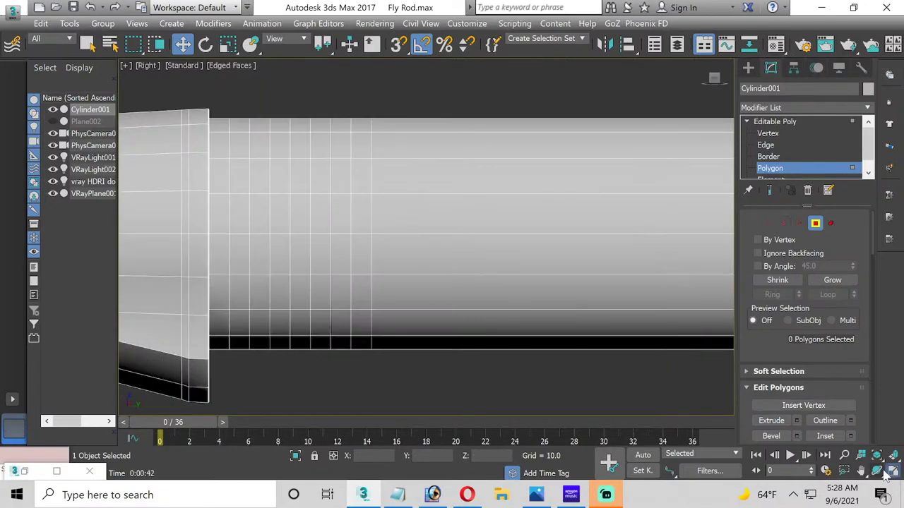
left_click(892, 471)
left_click(861, 470)
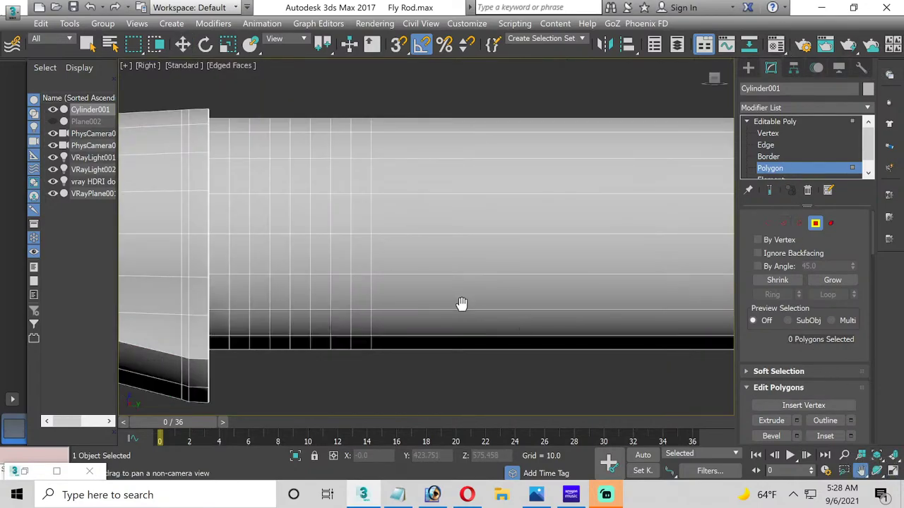
scroll(365, 275, "down", 6)
scroll(406, 272, "up", 3)
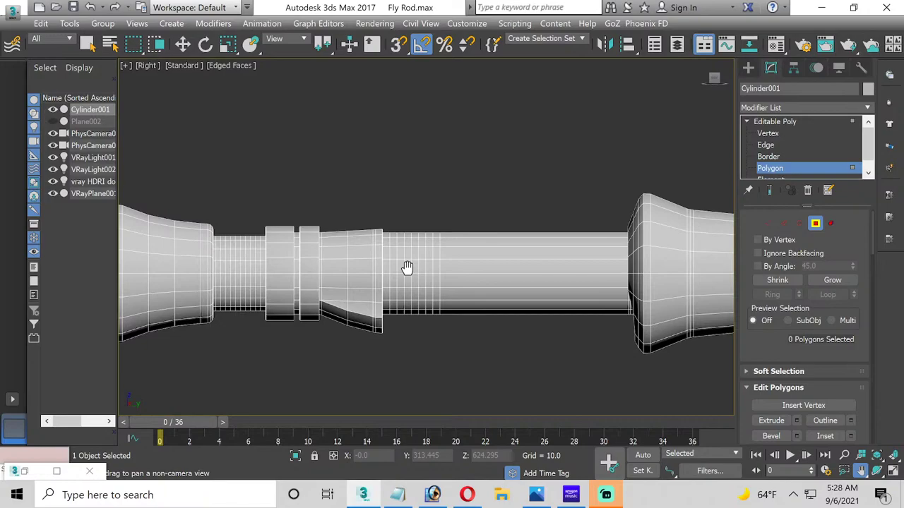
scroll(407, 267, "up", 2)
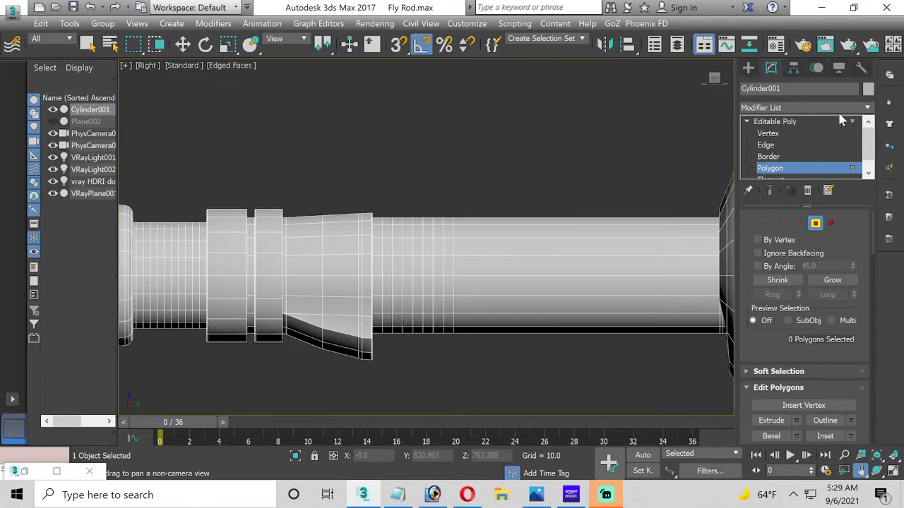
Step: Save Fly Rod.max and marquee-select the faces of the grip section
left_click(72, 7)
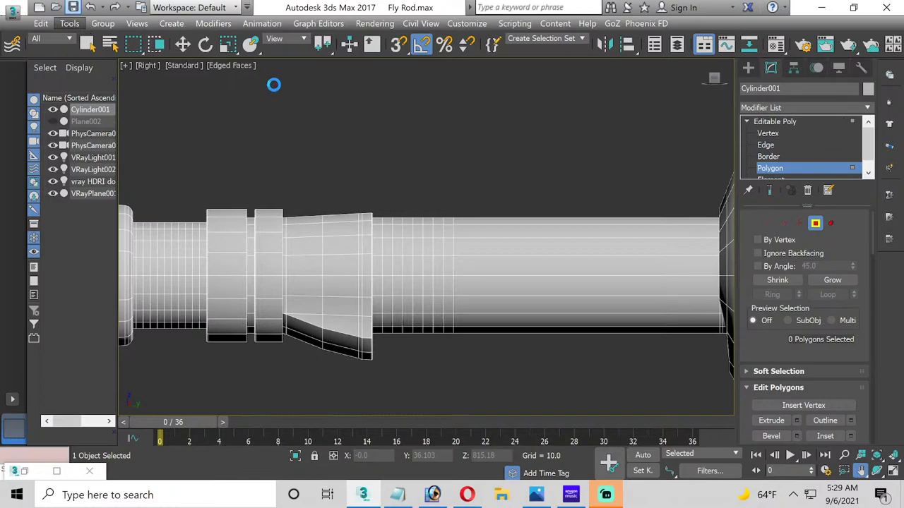
left_click(182, 45)
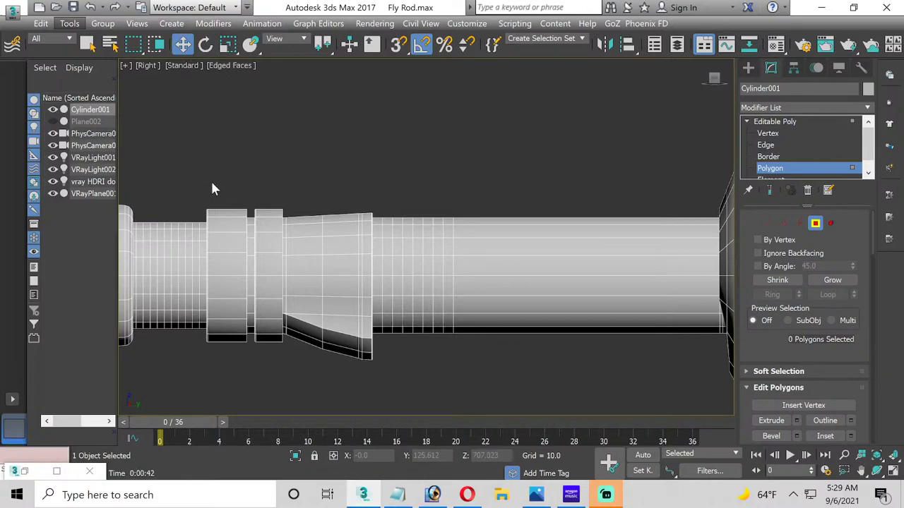
left_click_drag(211, 182, 370, 397)
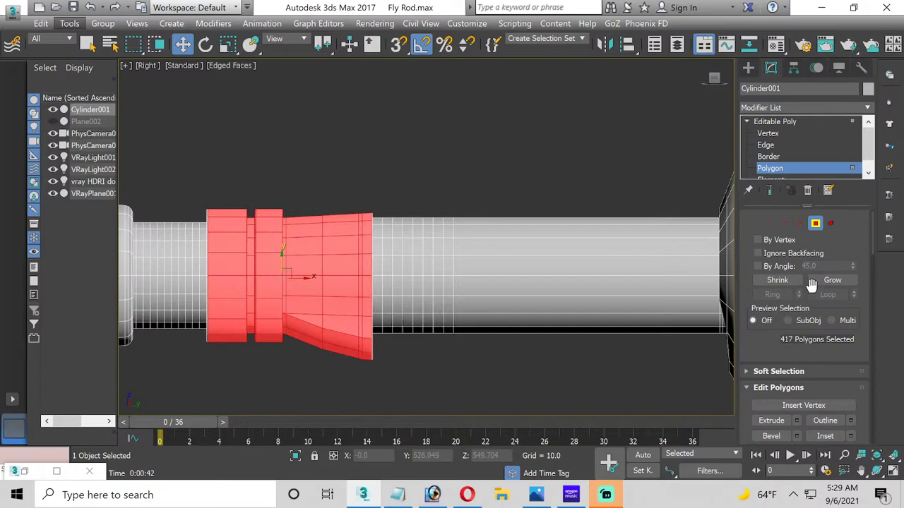
left_click(893, 471)
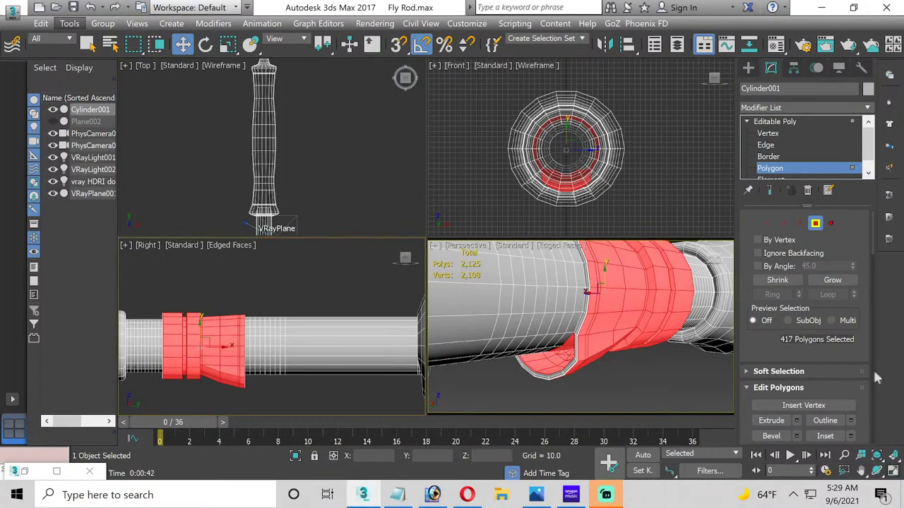
Step: Grow the face selection four times, then Alt-marquee away the overshooting faces
left_click(832, 281)
left_click(832, 282)
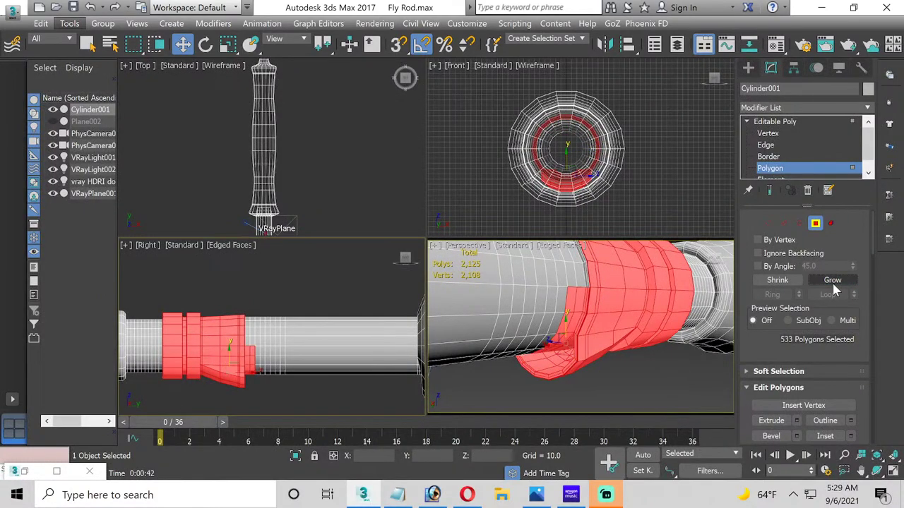
left_click(832, 281)
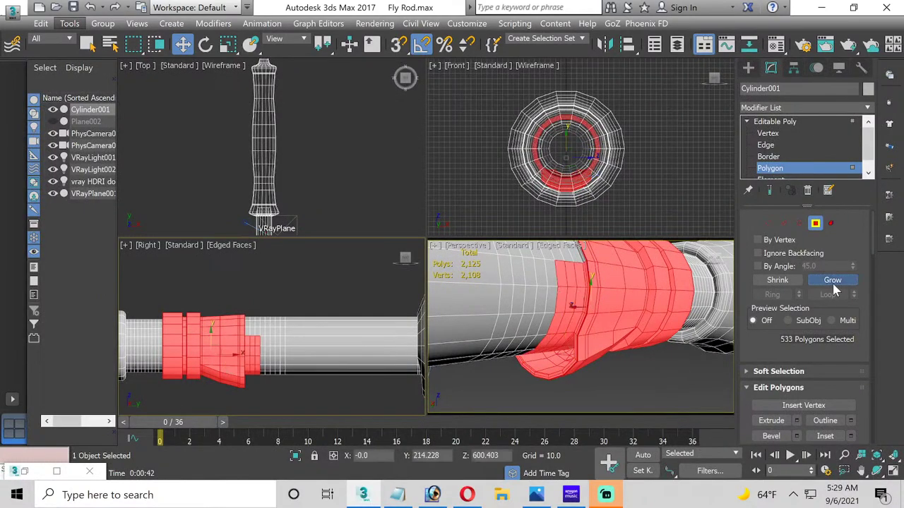
left_click(832, 282)
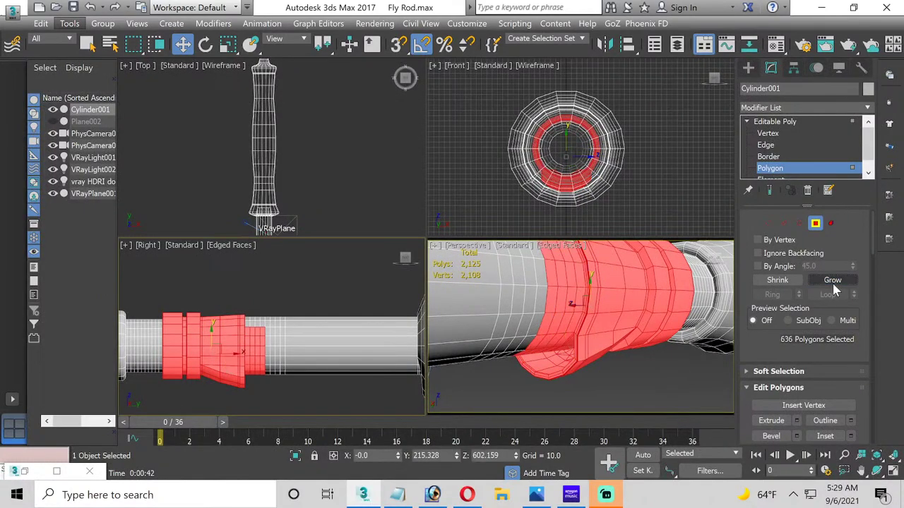
right_click(276, 264)
left_click(218, 392)
left_click_drag(286, 282, 247, 388)
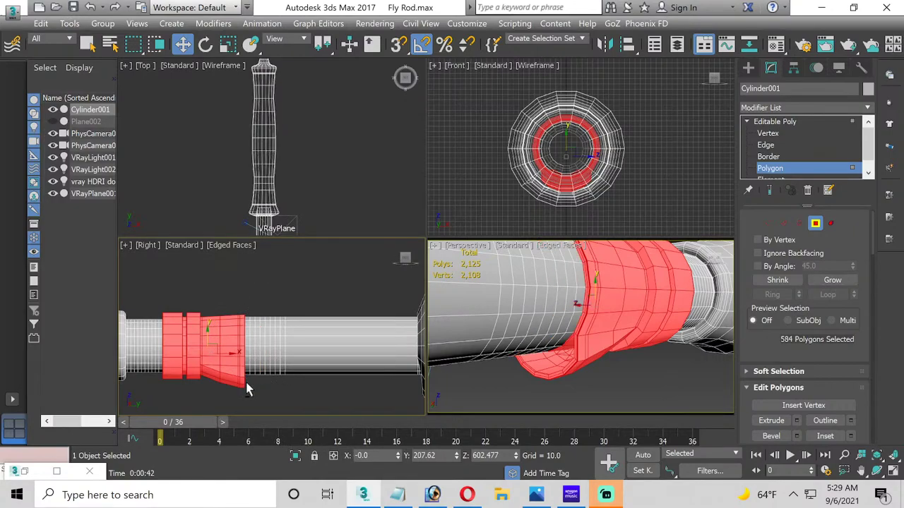
Step: Add the next face band at the grip junction and grow the selection to 682 faces
scroll(605, 364, "down", 4)
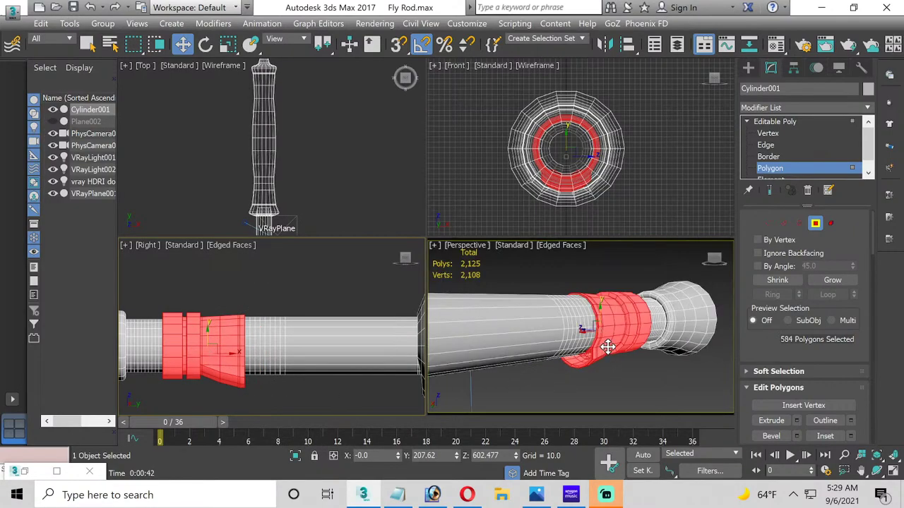
left_click(892, 471)
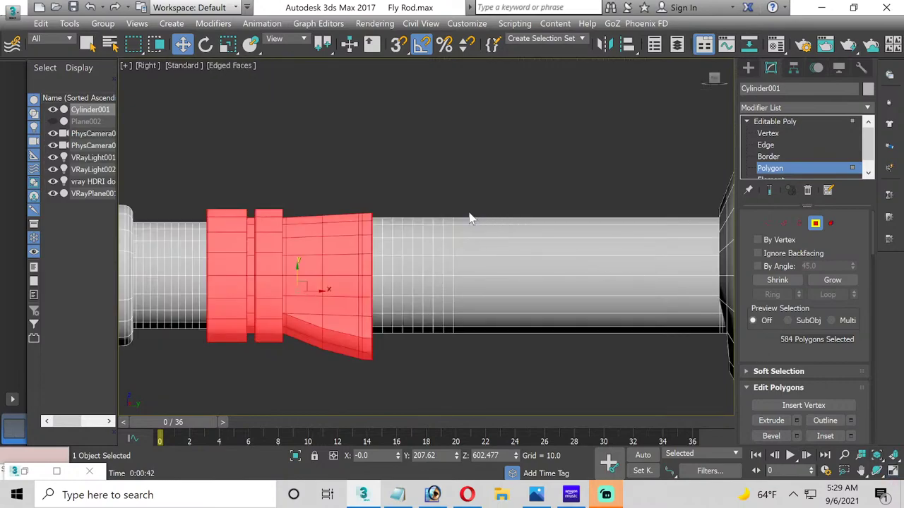
left_click(893, 471)
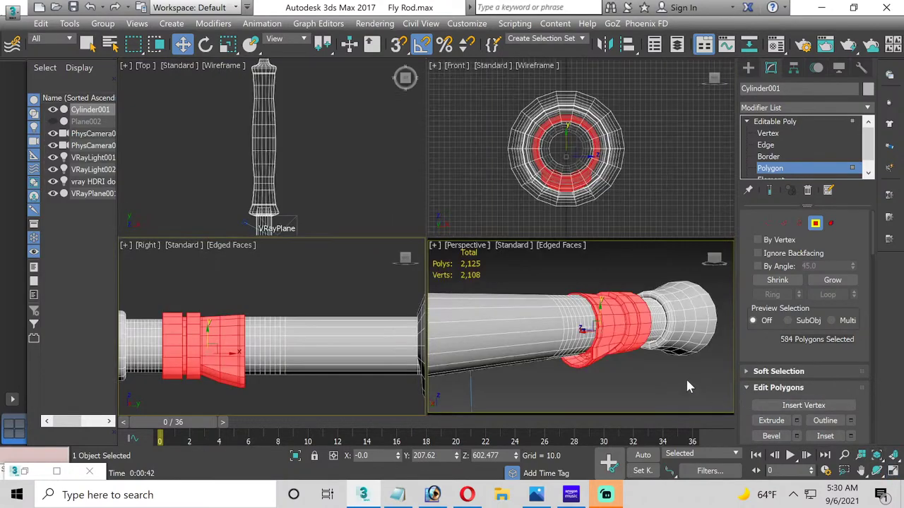
middle_click(685, 376)
scroll(699, 386, "down", 3)
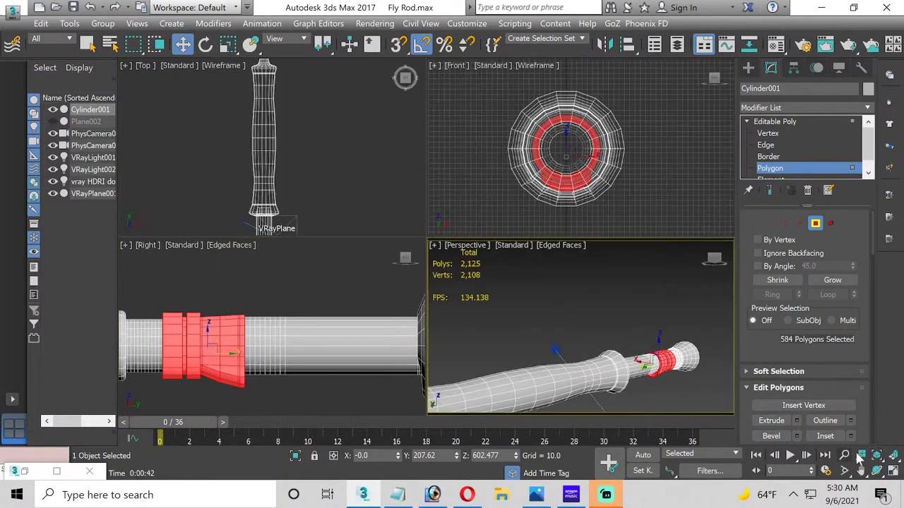
left_click(876, 470)
left_click_drag(588, 373, 626, 351)
left_click_drag(516, 389, 372, 333)
scroll(524, 334, "up", 5)
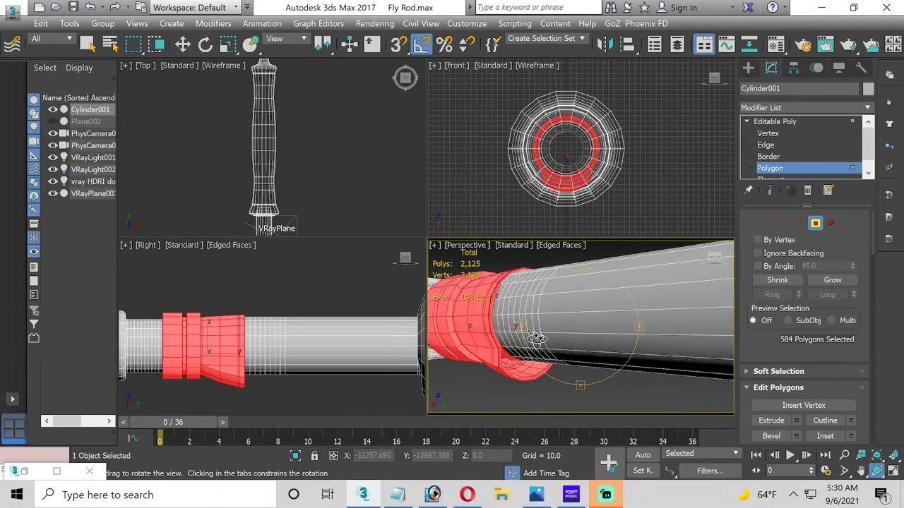
left_click_drag(520, 329, 611, 353)
scroll(585, 321, "up", 3)
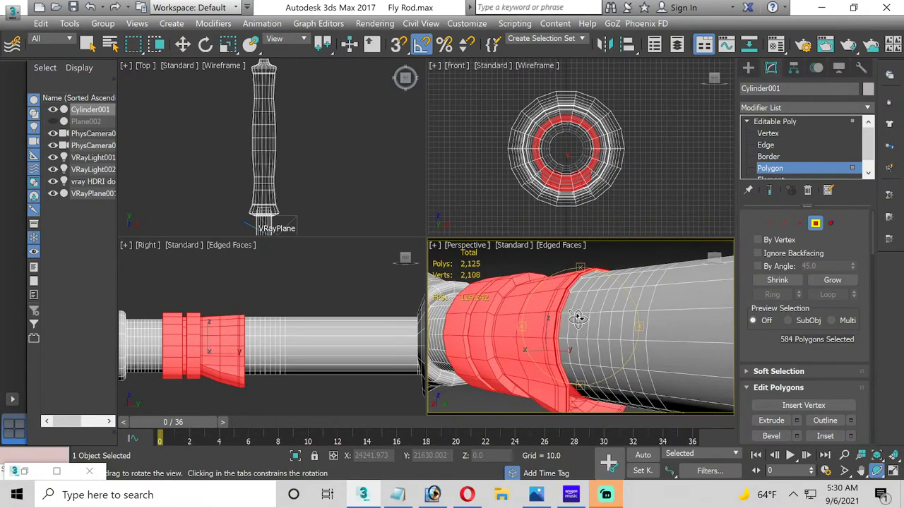
scroll(579, 304, "up", 3)
left_click_drag(578, 286, 565, 354)
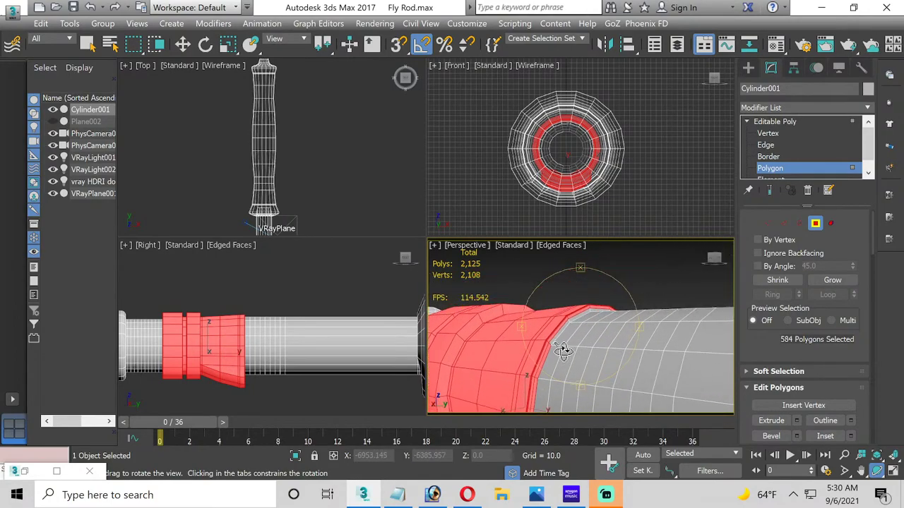
left_click(560, 351, "shift")
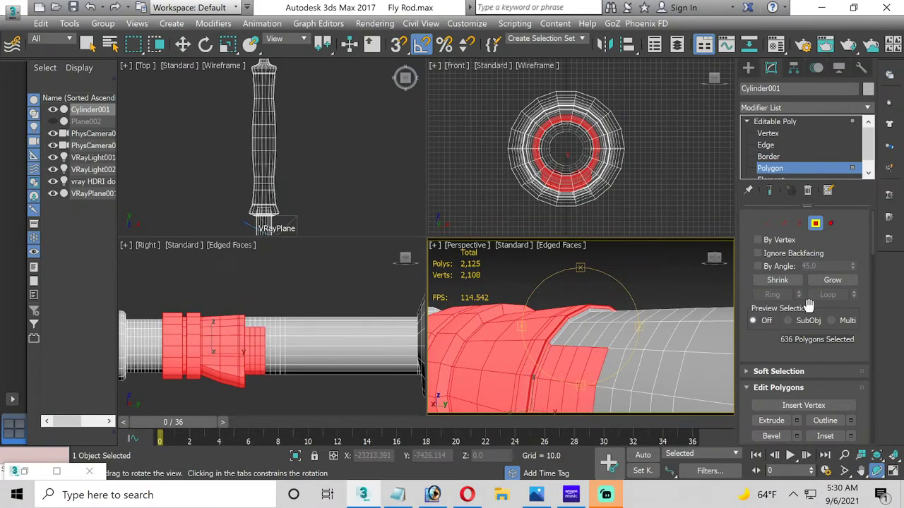
left_click(832, 280)
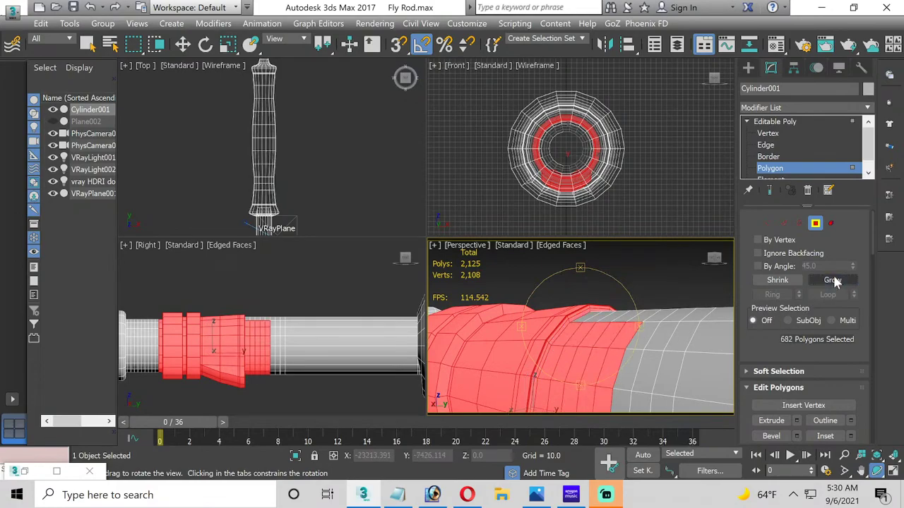
Step: Alt-marquee away faces beyond the grip band, trimming the selection to 589 faces
left_click(182, 44)
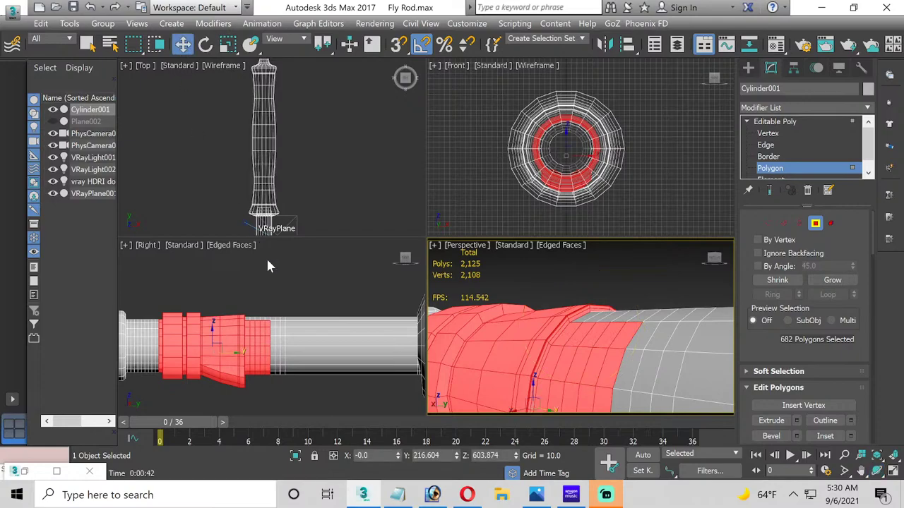
left_click_drag(300, 263, 247, 395)
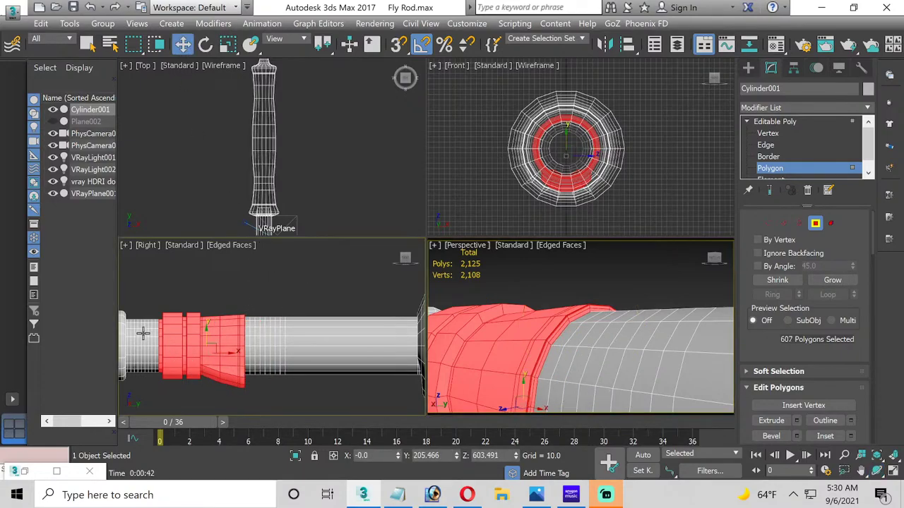
left_click_drag(135, 291, 162, 394)
left_click_drag(162, 394, 162, 394, "alt")
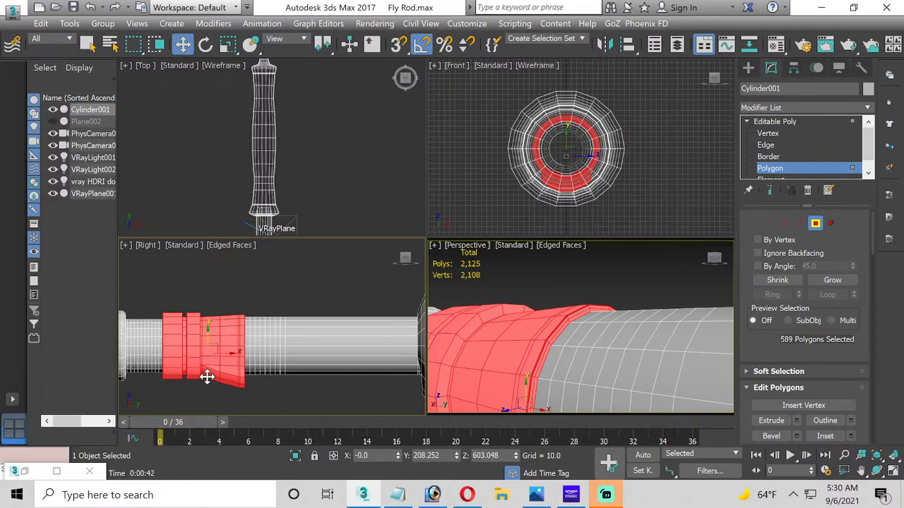
scroll(516, 374, "up", 3)
middle_click_drag(540, 367, 540, 324)
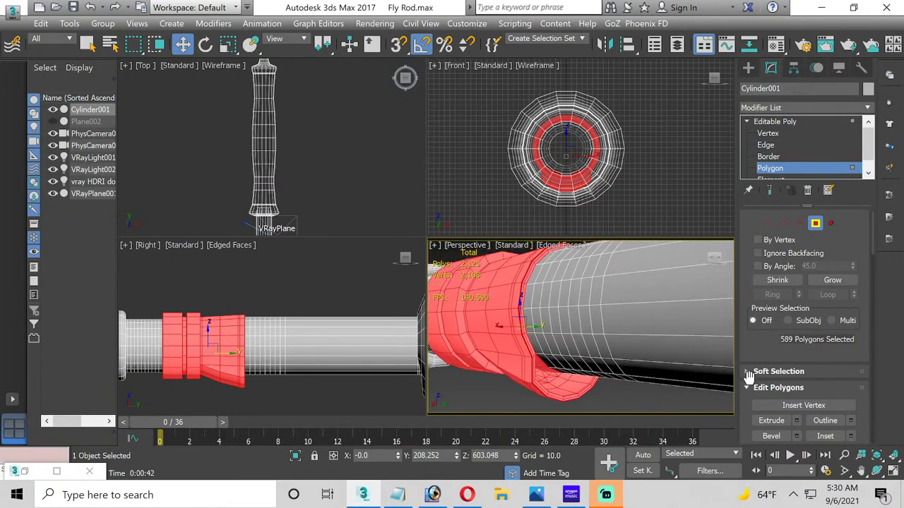
scroll(755, 378, "down", 5)
scroll(803, 374, "down", 4)
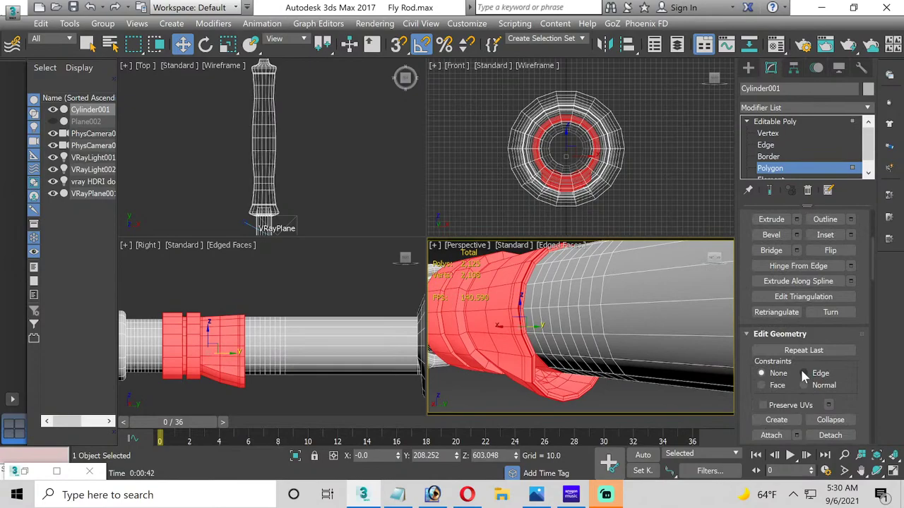
scroll(801, 370, "down", 3)
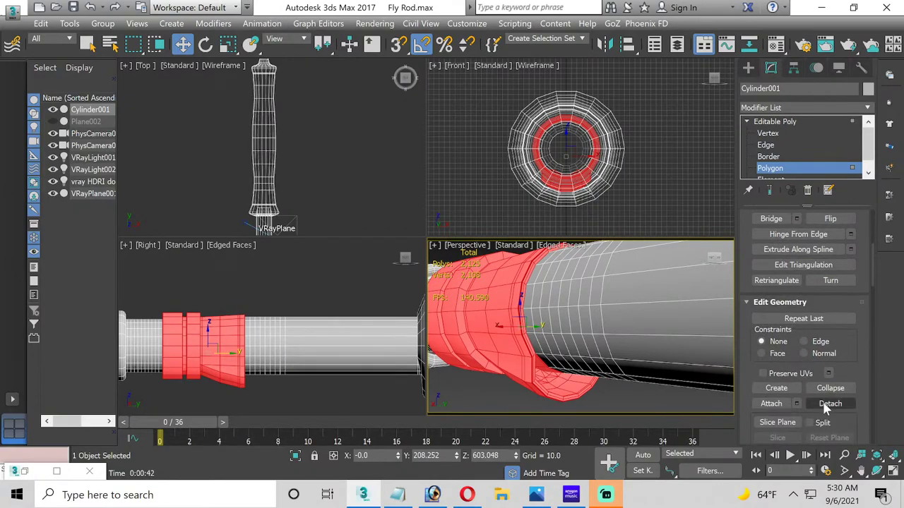
Step: Detach the selected grip faces as Object001, then select and isolate Object001
left_click(827, 404)
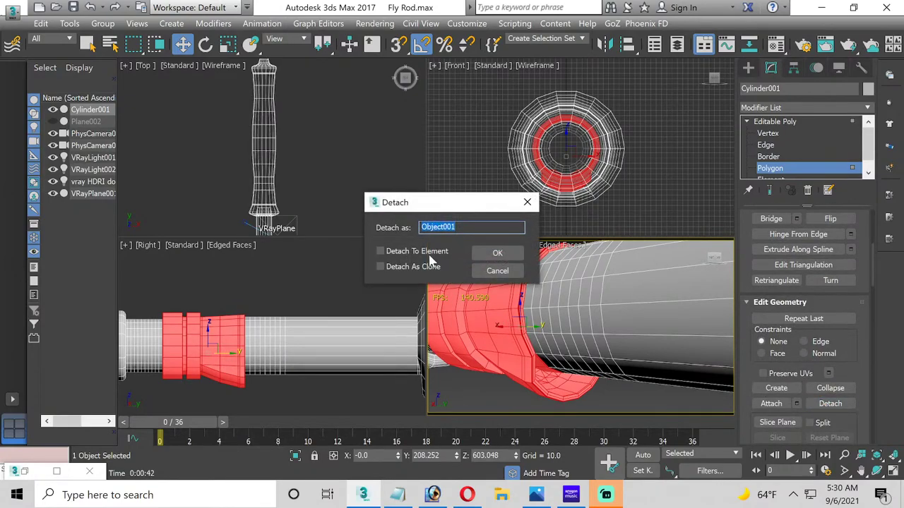
left_click(497, 253)
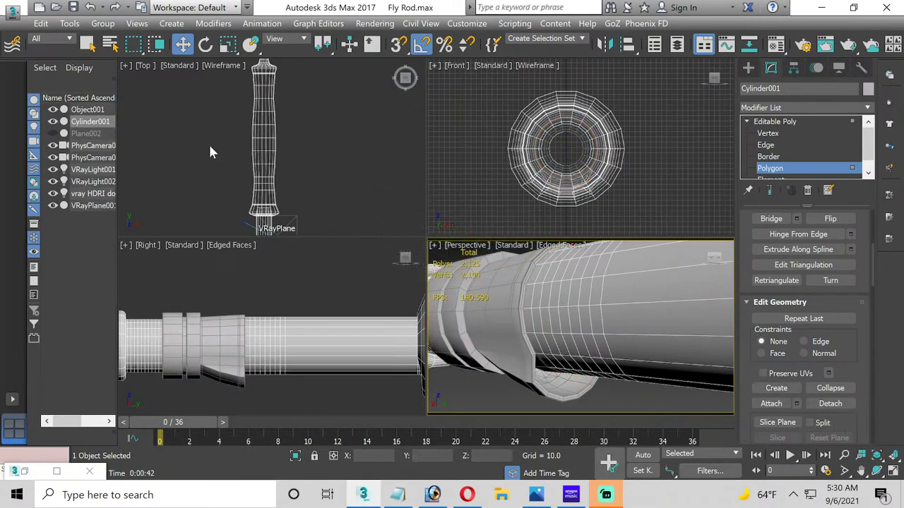
left_click(771, 171)
left_click(88, 110)
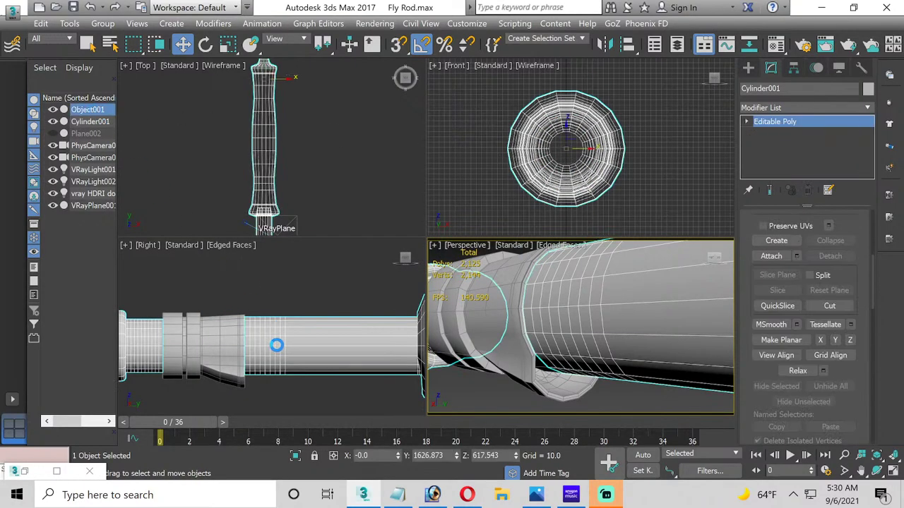
left_click(295, 455)
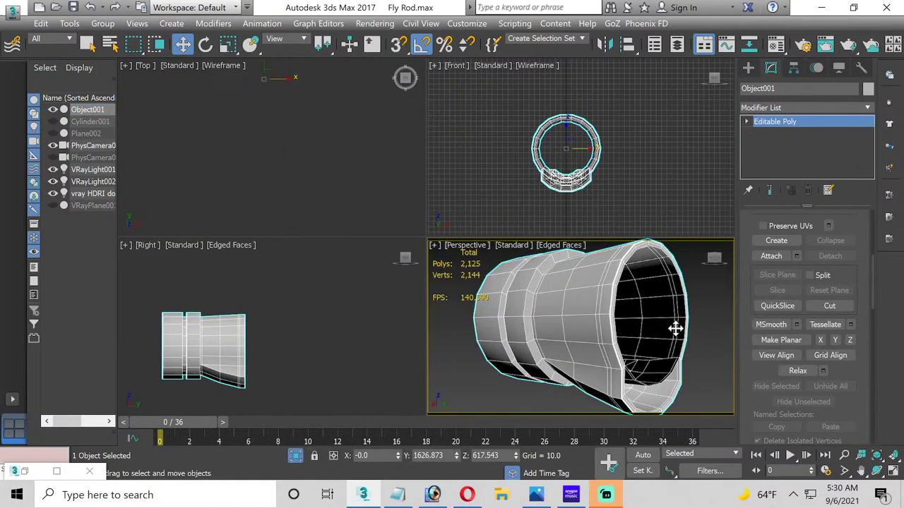
Step: Orbit around the isolated Object001 ring to inspect its side and bore
middle_click_drag(676, 329, 624, 330)
left_click(892, 470)
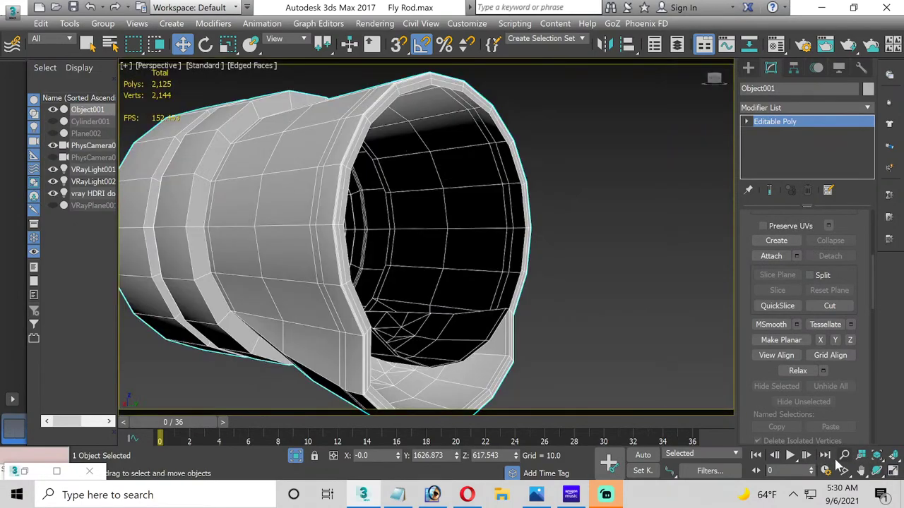
scroll(452, 317, "down", 3)
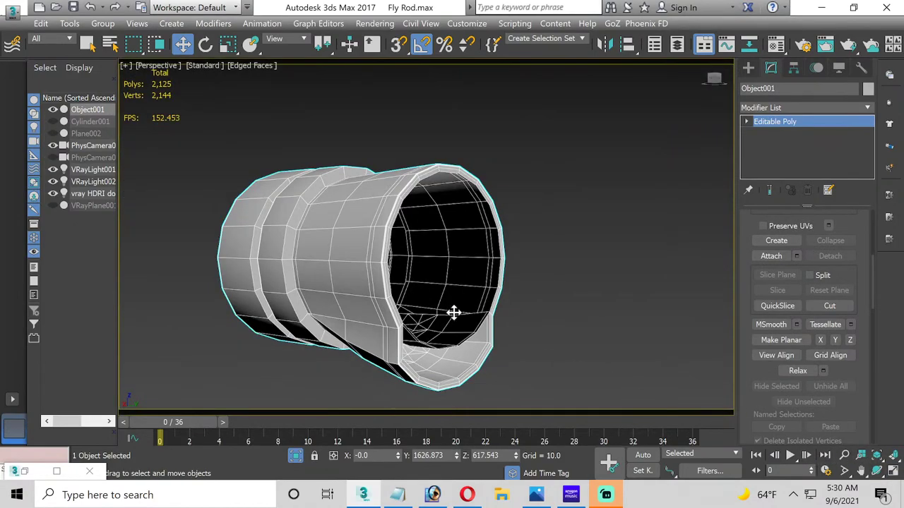
left_click(875, 471)
left_click_drag(435, 295, 412, 293)
left_click_drag(421, 295, 391, 285)
scroll(322, 282, "up", 5)
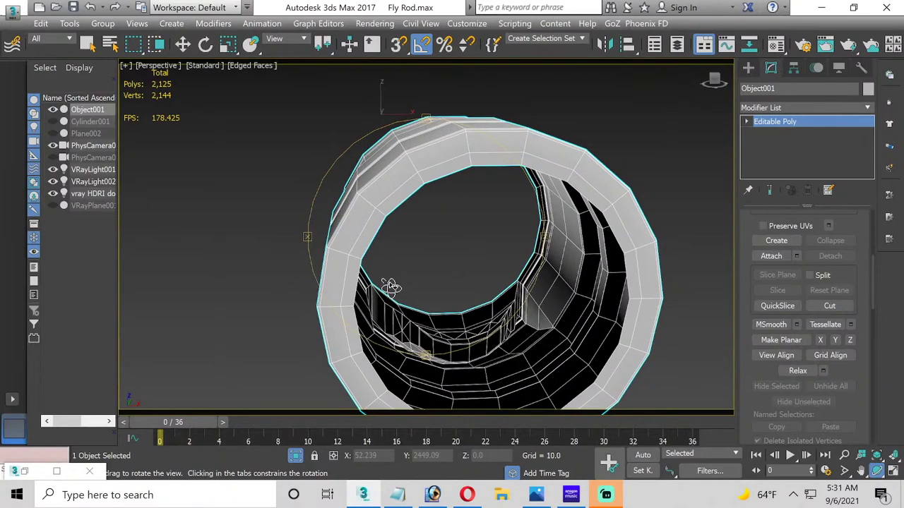
left_click_drag(390, 286, 282, 282)
left_click_drag(541, 289, 438, 233)
mouse_move(415, 263)
left_mouse_down()
mouse_move(410, 252)
mouse_move(416, 268)
left_mouse_up()
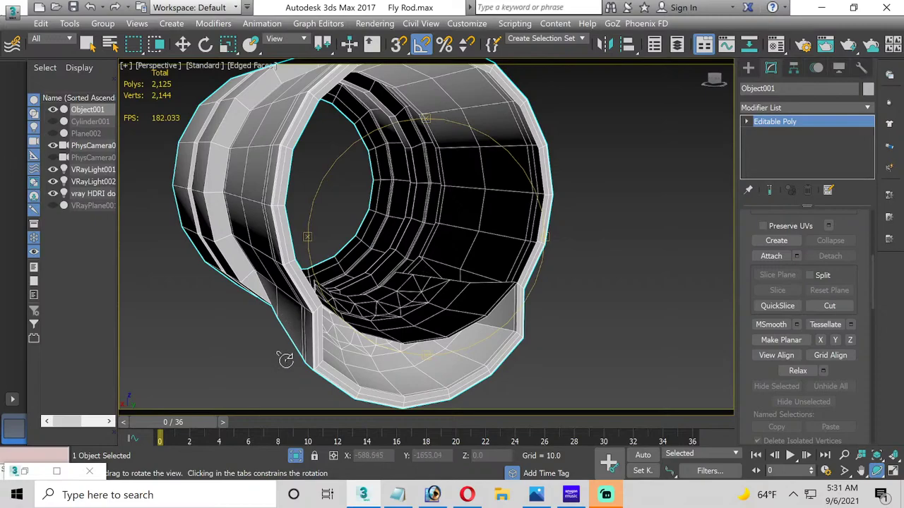
Step: Unhide Cylinder001 and the other objects and hide Object001 in the Scene Explorer
left_click(53, 121)
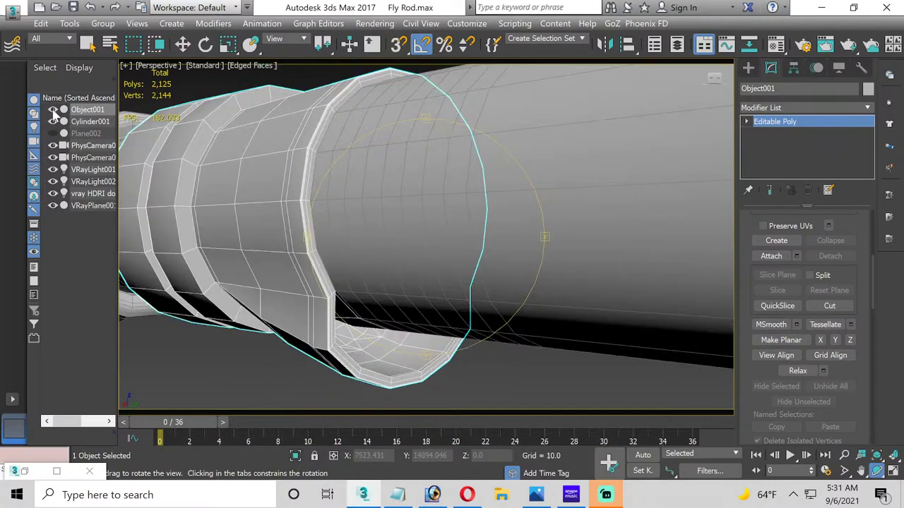
left_click(53, 110)
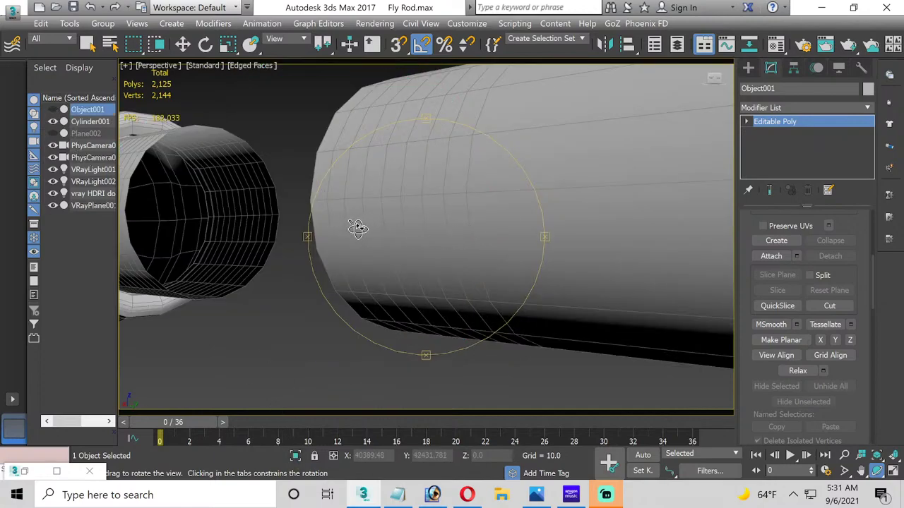
left_click_drag(360, 228, 403, 235)
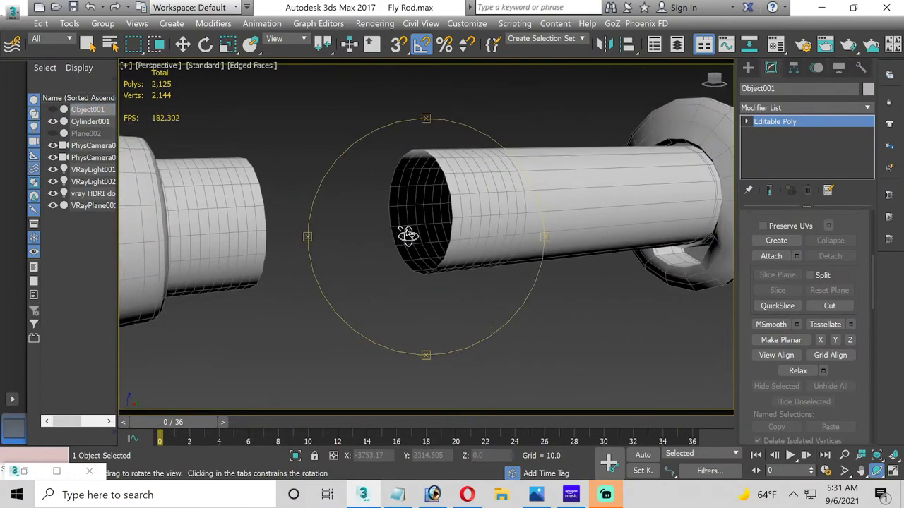
Step: Inspect the tube's open end border and a rim edge at Border and Edge levels
left_click(746, 121)
left_click(768, 156)
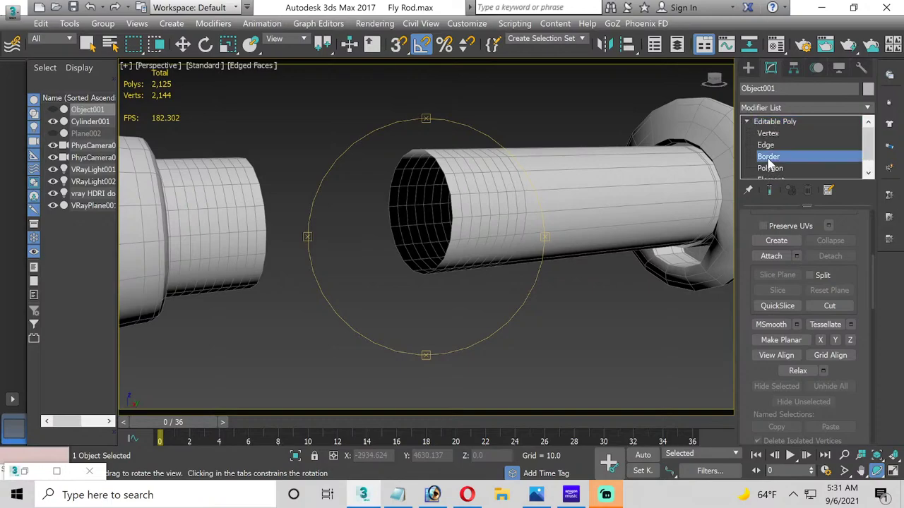
left_click(448, 180)
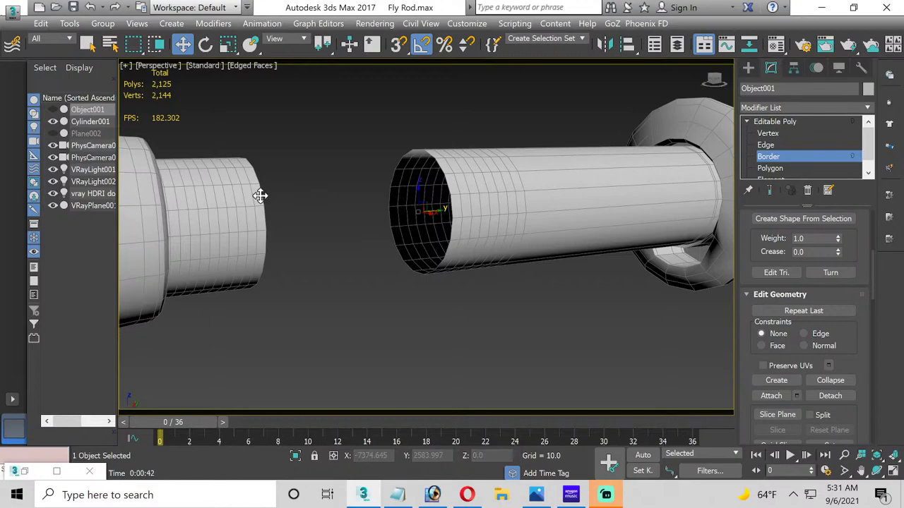
left_click(543, 318)
left_click(454, 207)
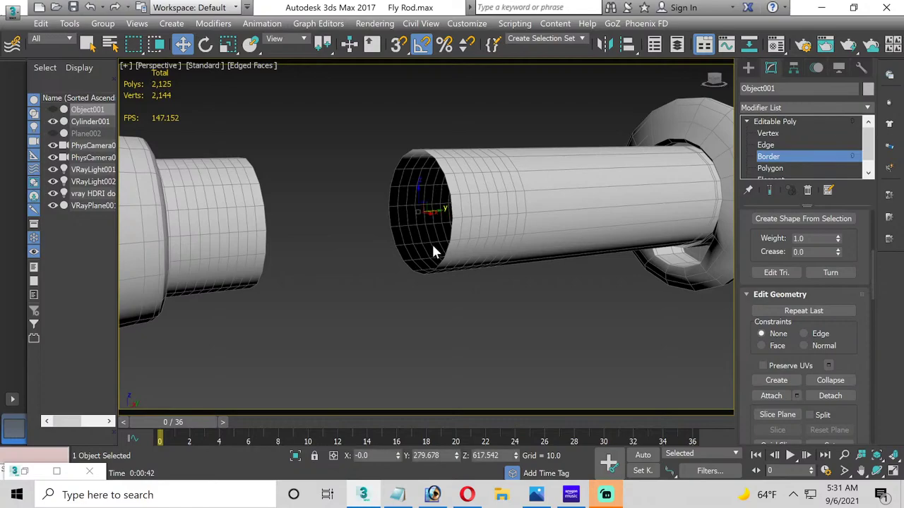
key("z")
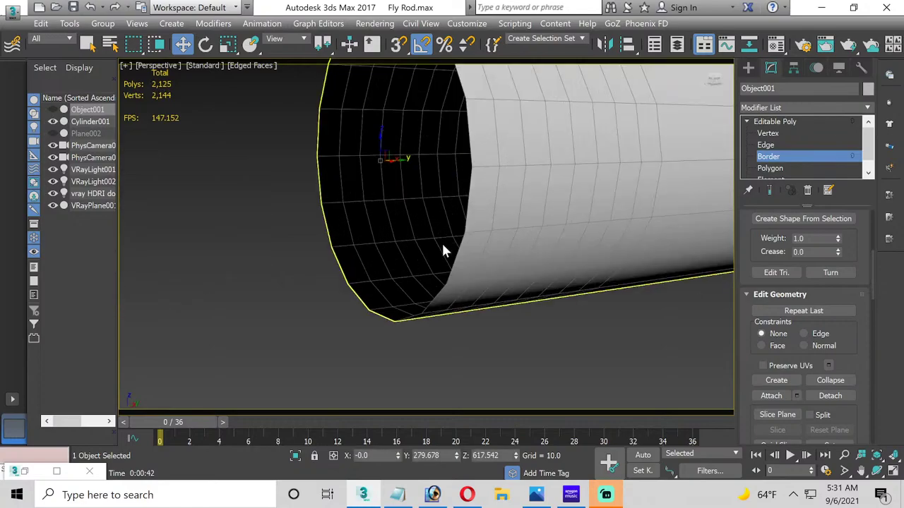
left_click(532, 285)
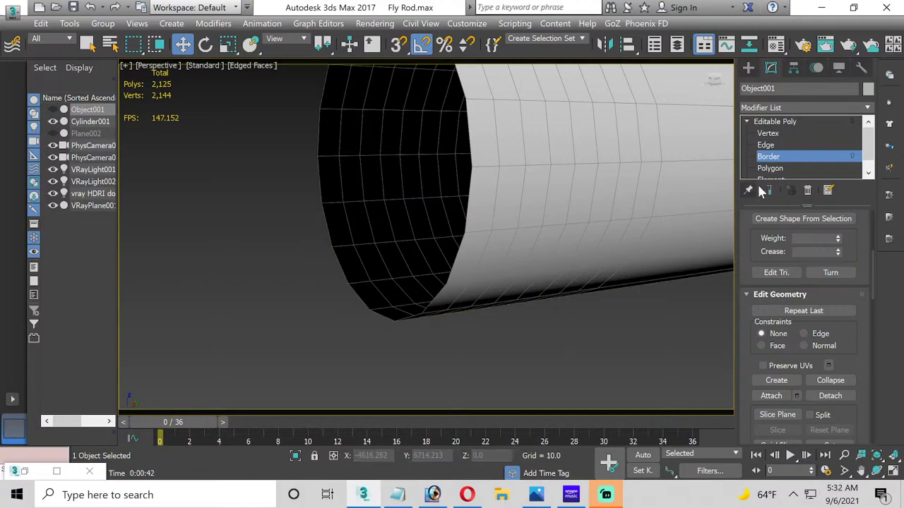
left_click(765, 144)
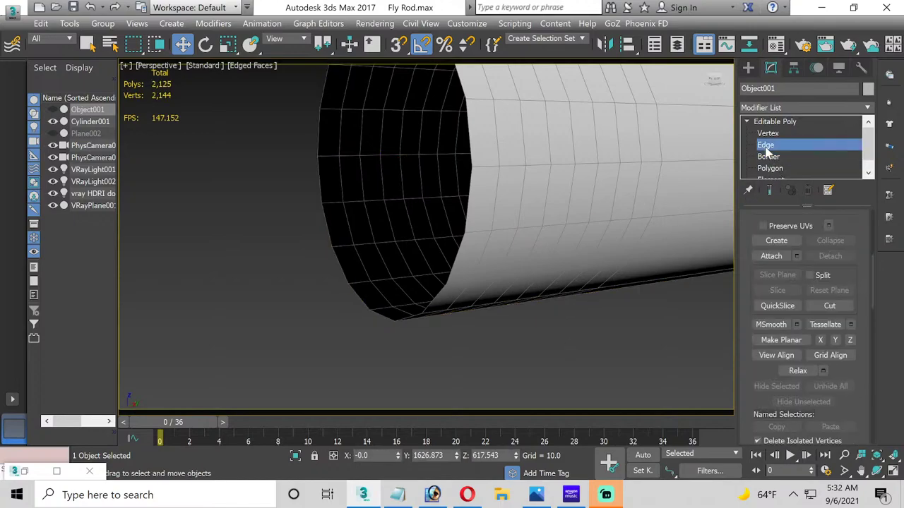
left_click(468, 133)
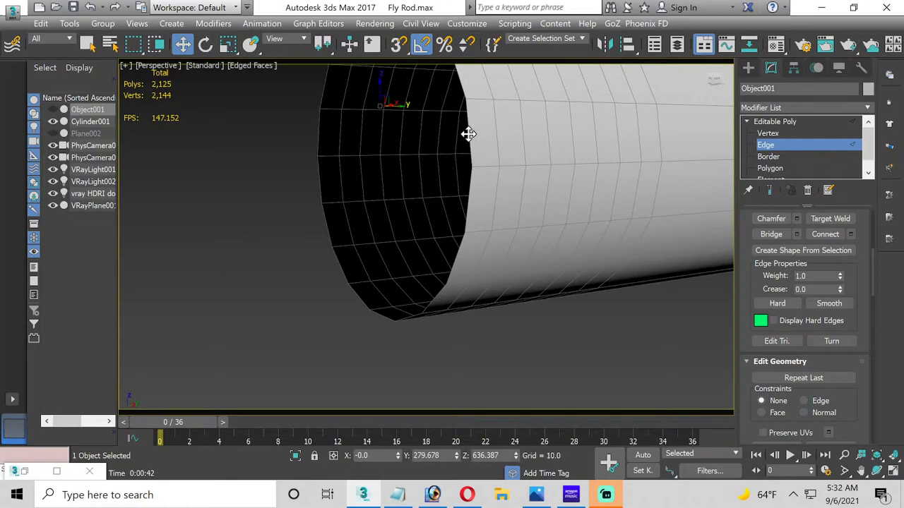
Step: Collapse the rod's modifier stack into a single Editable Poly
left_click(777, 121)
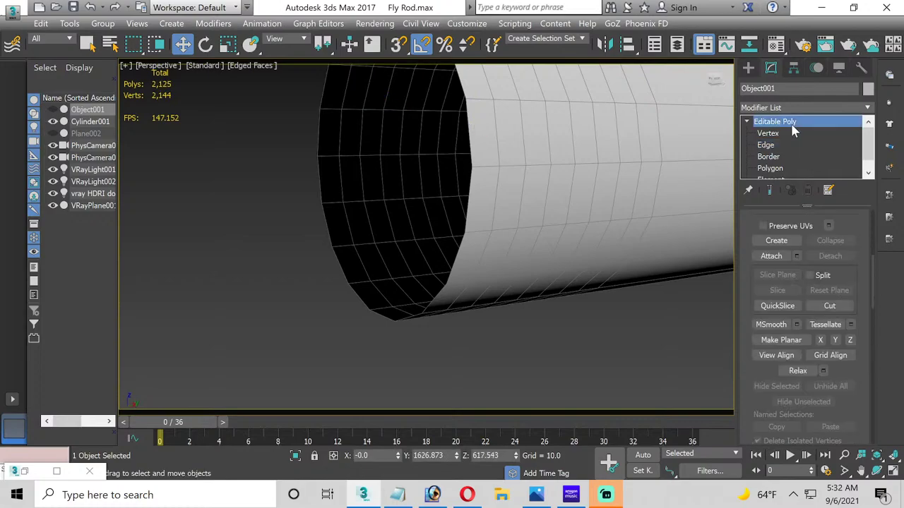
right_click(791, 124)
left_click(832, 216)
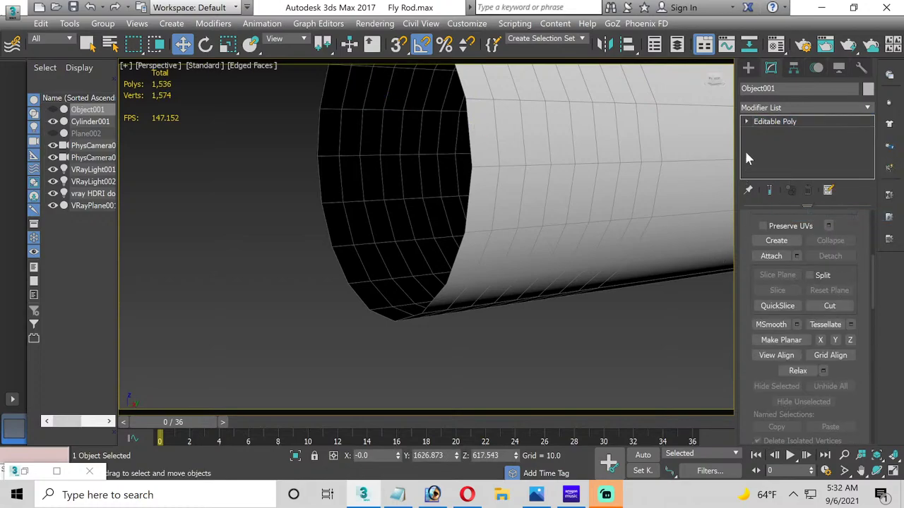
Step: Recheck the open end border and edges, return to object level and clear the selection
left_click(746, 122)
left_click(766, 157)
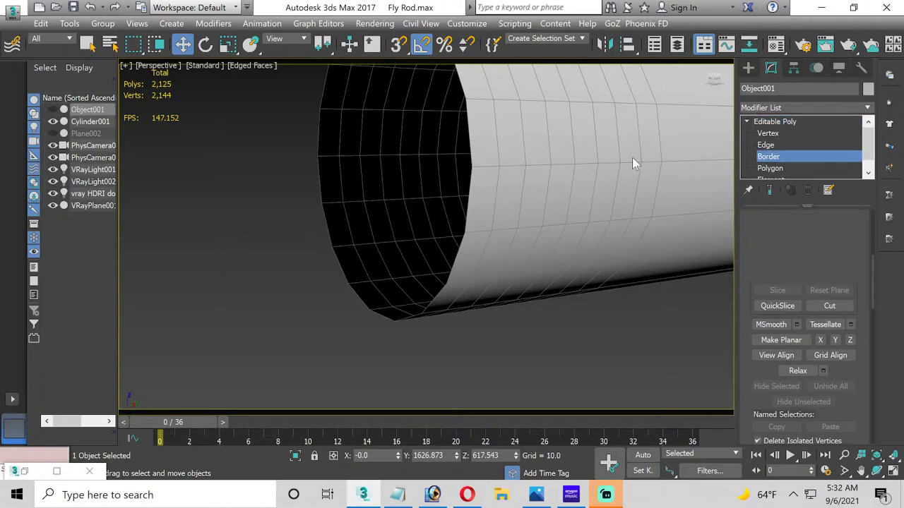
left_click(469, 146)
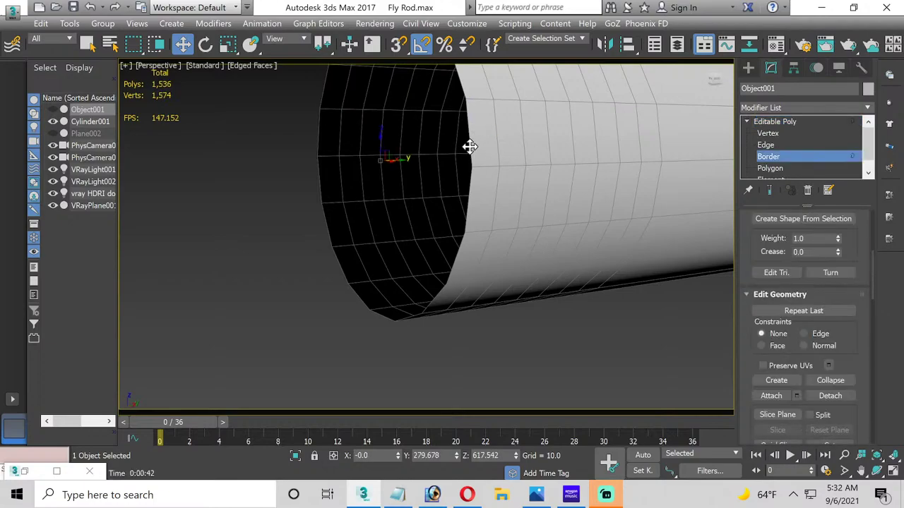
left_click(477, 277)
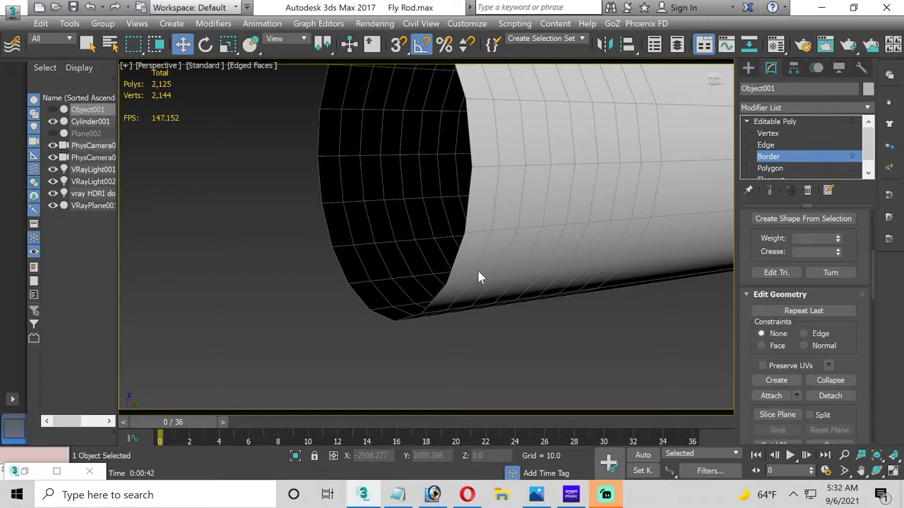
left_click(783, 156)
left_click(768, 144)
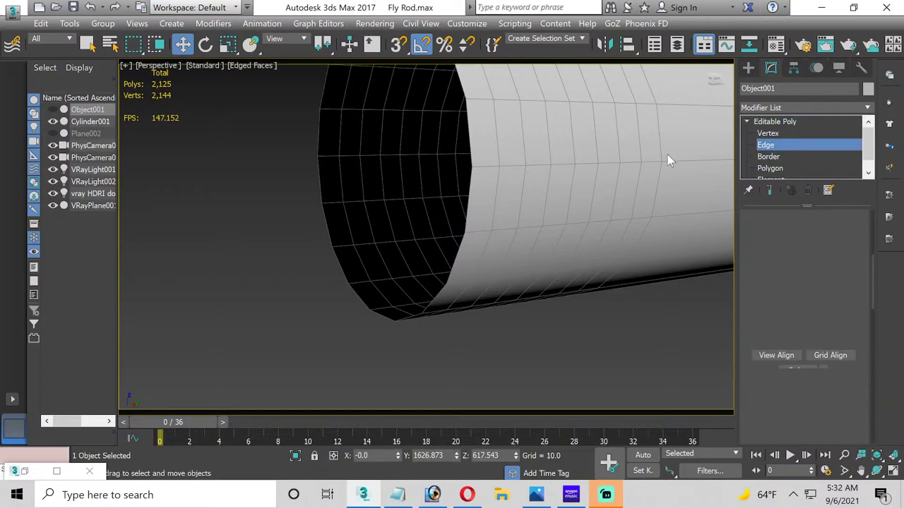
scroll(497, 160, "down", 4)
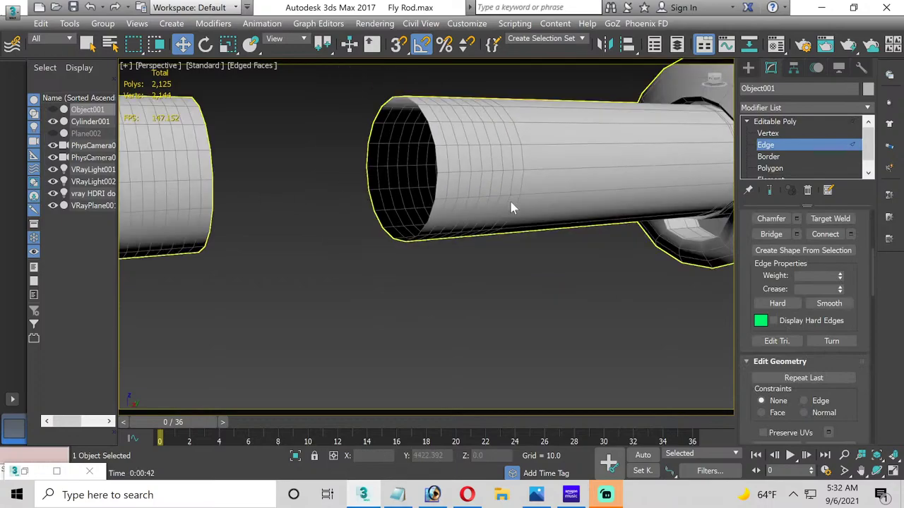
scroll(515, 204, "down", 5)
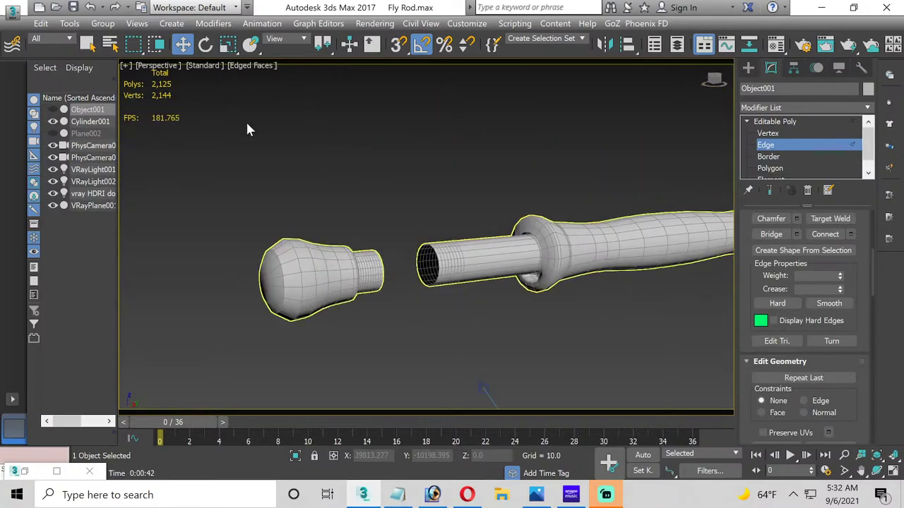
scroll(777, 161, "down", 1)
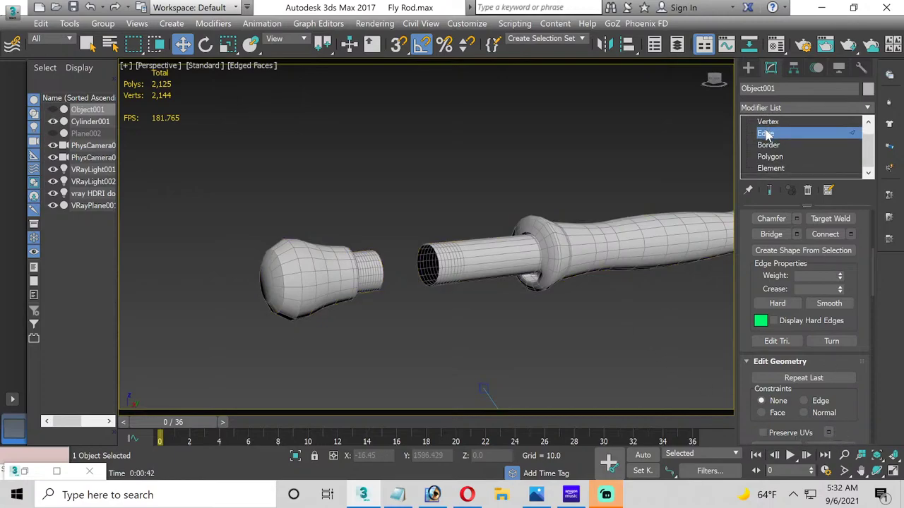
scroll(778, 157, "up", 1)
left_click(777, 133)
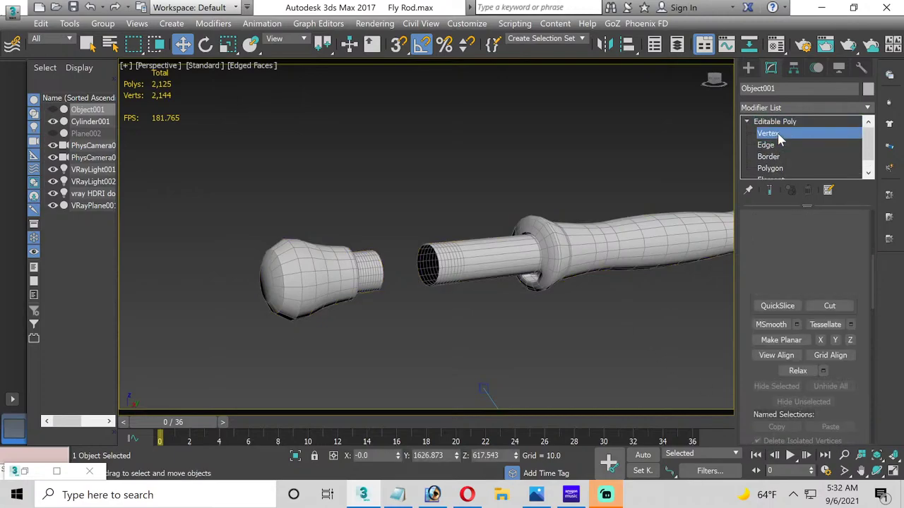
left_click(777, 133)
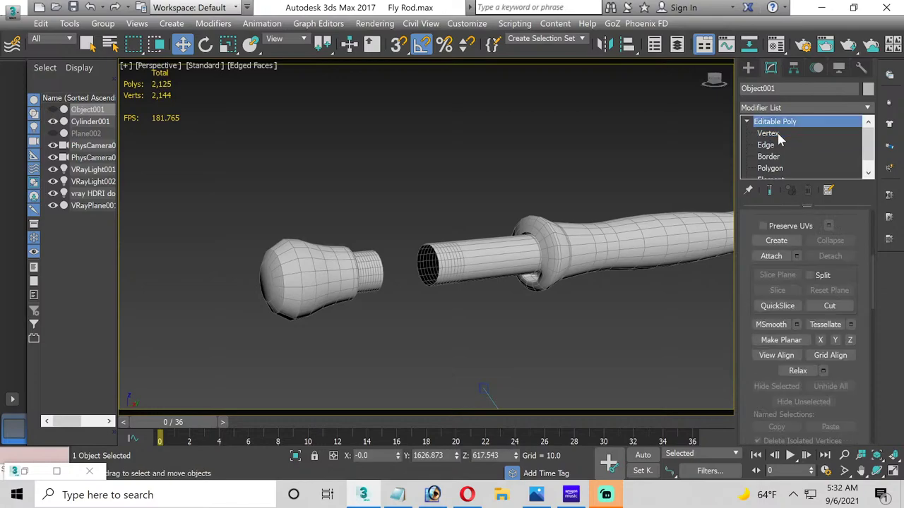
left_click(630, 310)
Step: Convert Cylinder001 to an Editable Mesh
left_click(547, 255)
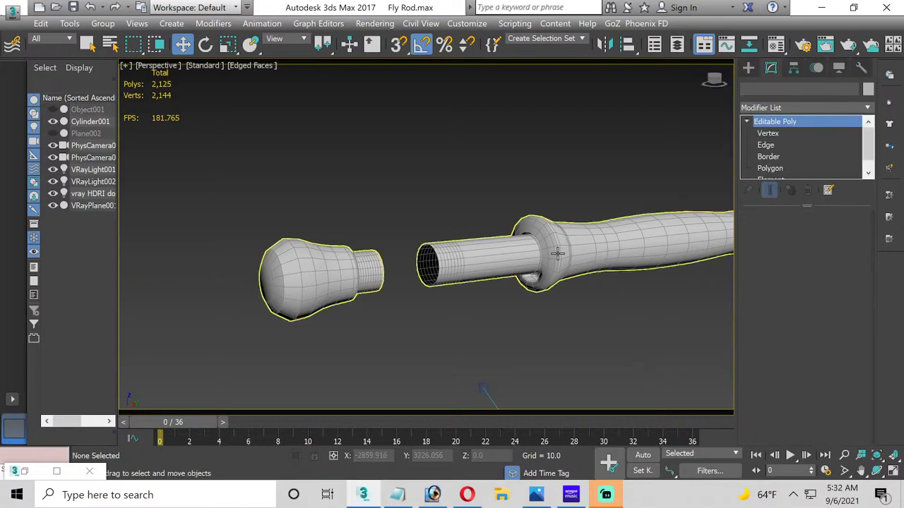
right_click(555, 252)
mouse_move(612, 396)
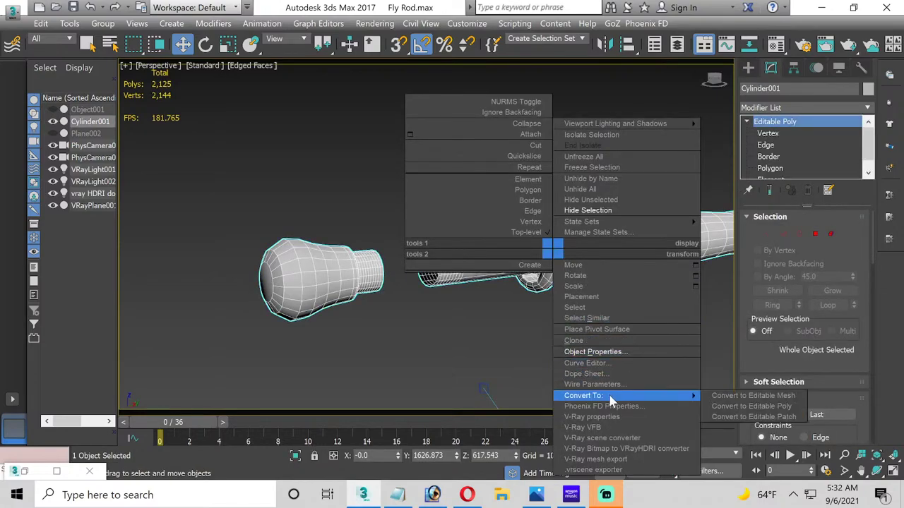
left_click(736, 400)
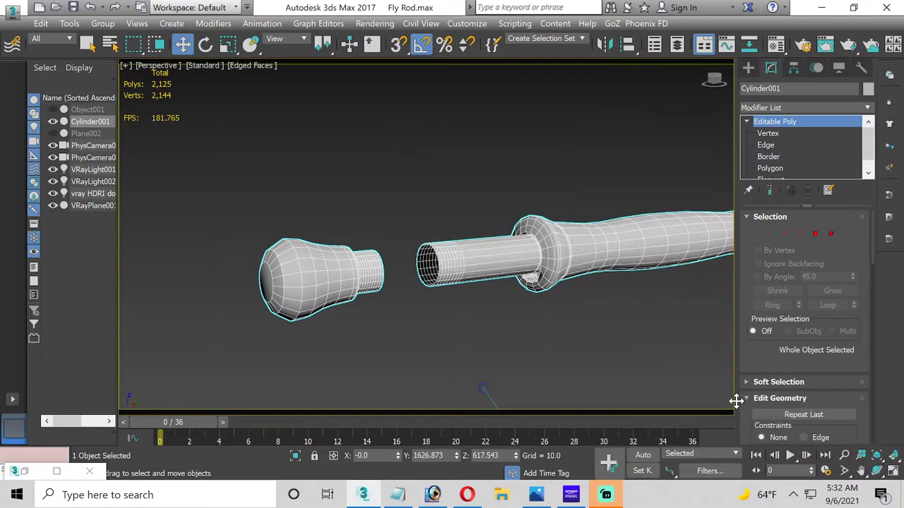
Step: Convert Cylinder001 back to an Editable Poly and reselect it
right_click(505, 252)
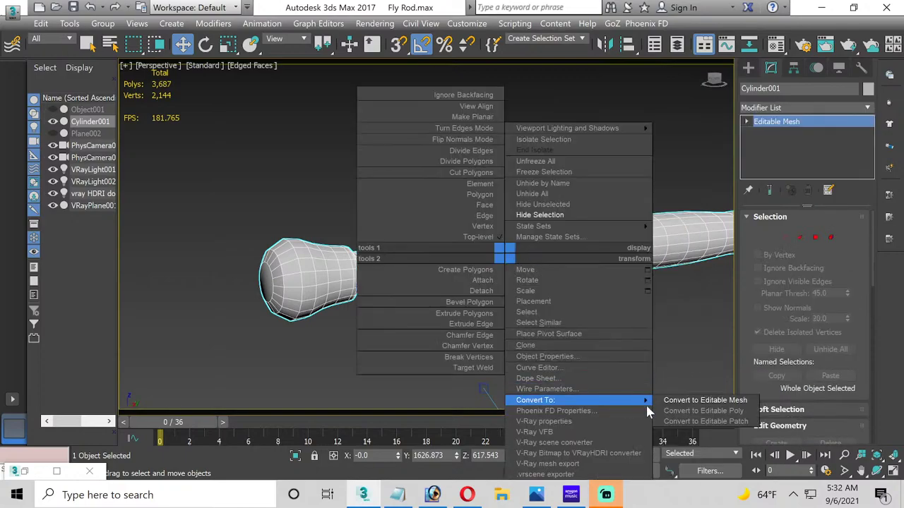
mouse_move(641, 404)
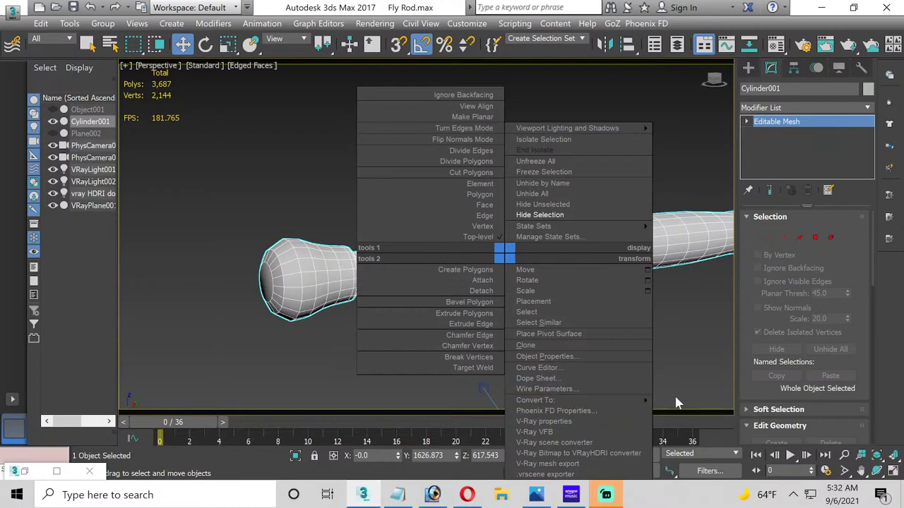
left_click(668, 412)
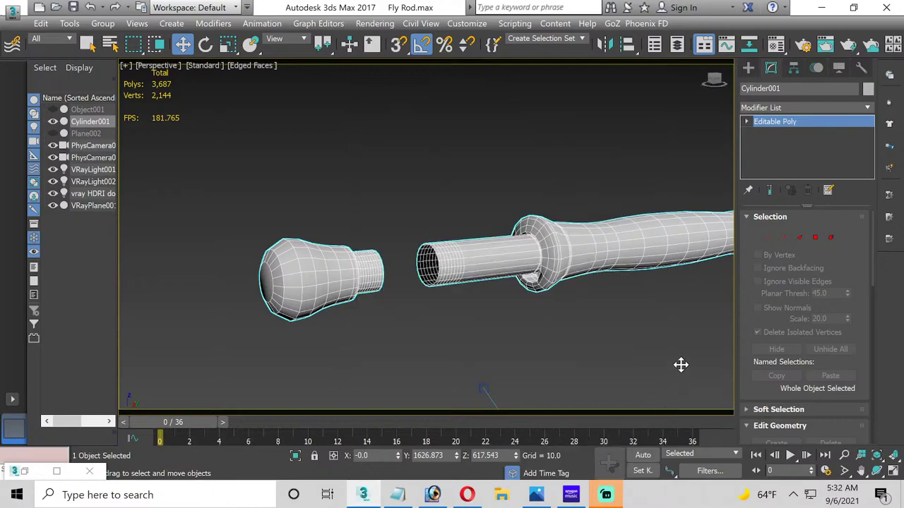
left_click(682, 365)
left_click(680, 234)
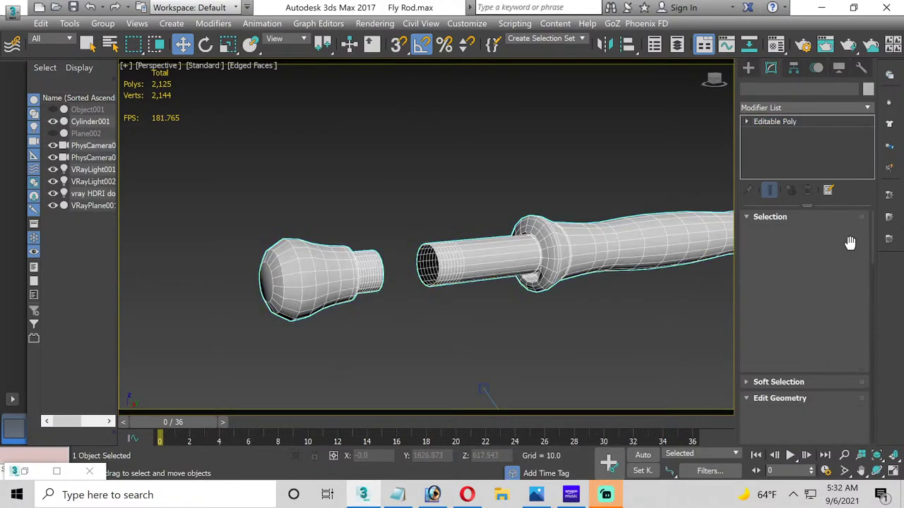
Step: Select both open end borders of Cylinder001 at Border level
left_click(768, 233)
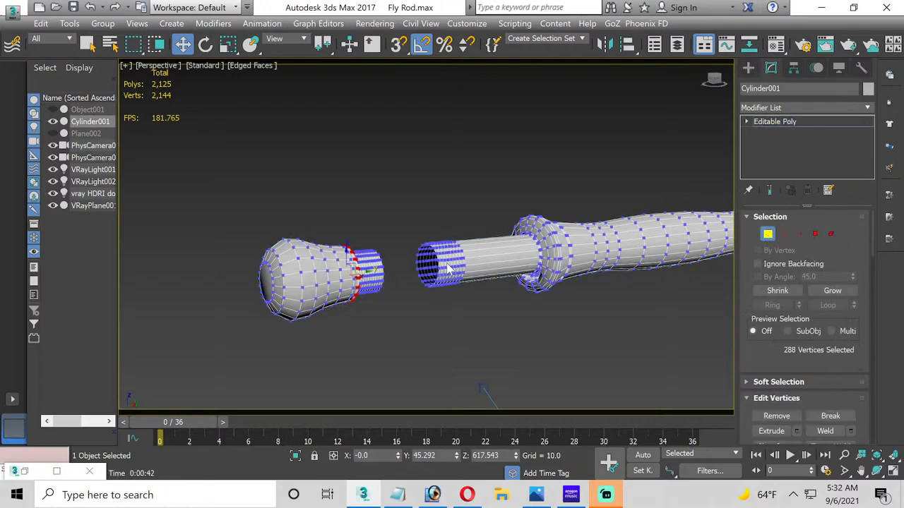
scroll(446, 274, "up", 5)
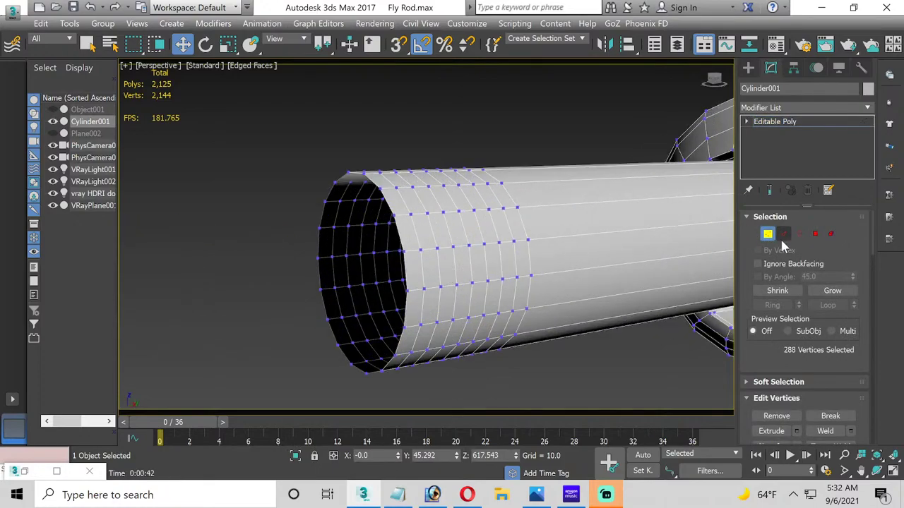
left_click(798, 233)
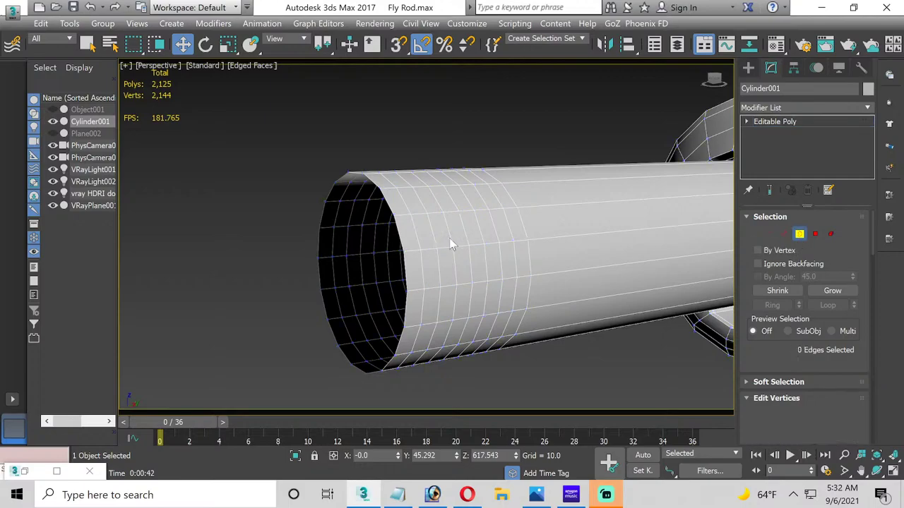
left_click(400, 240)
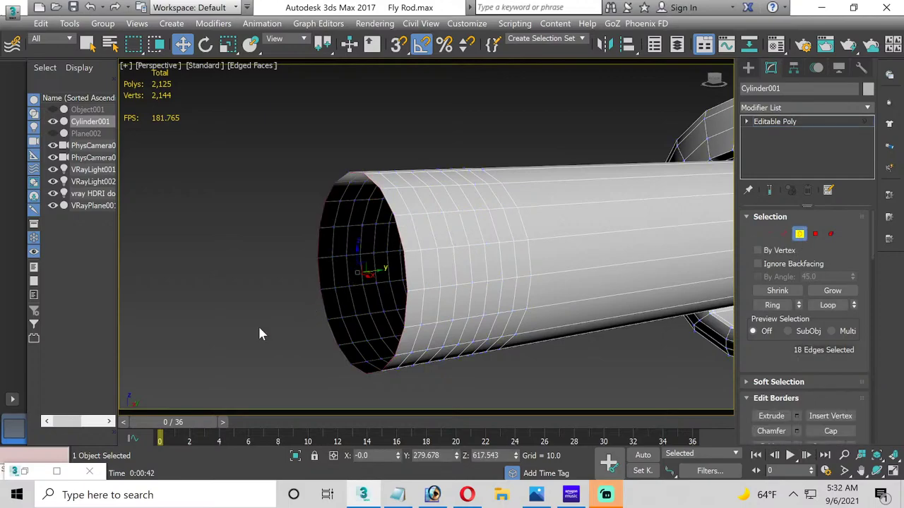
middle_click_drag(259, 333, 335, 318, "alt")
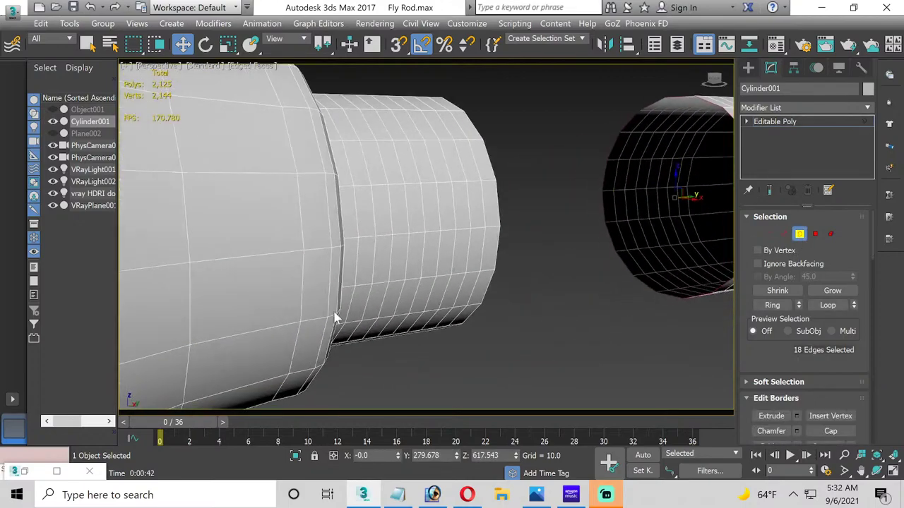
left_click(498, 203, "ctrl")
middle_click_drag(565, 247, 491, 268, "alt")
scroll(490, 264, "down", 2)
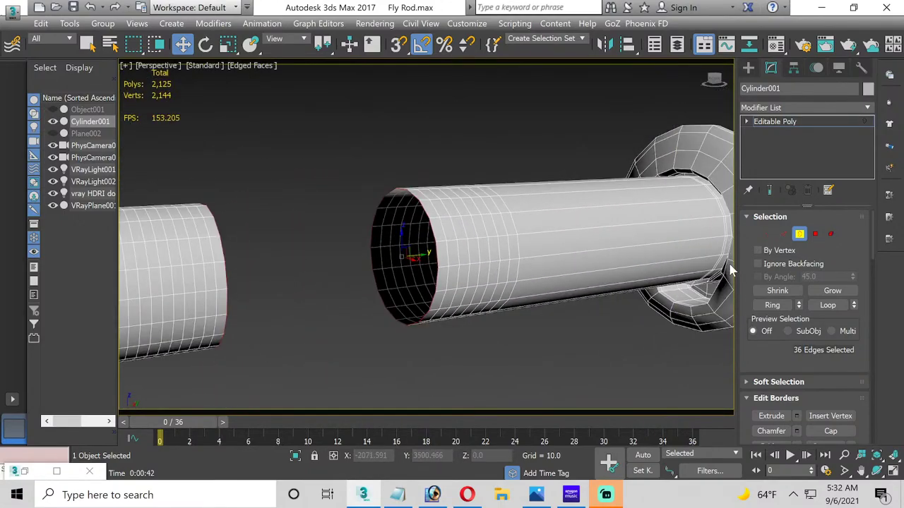
scroll(777, 353, "down", 3)
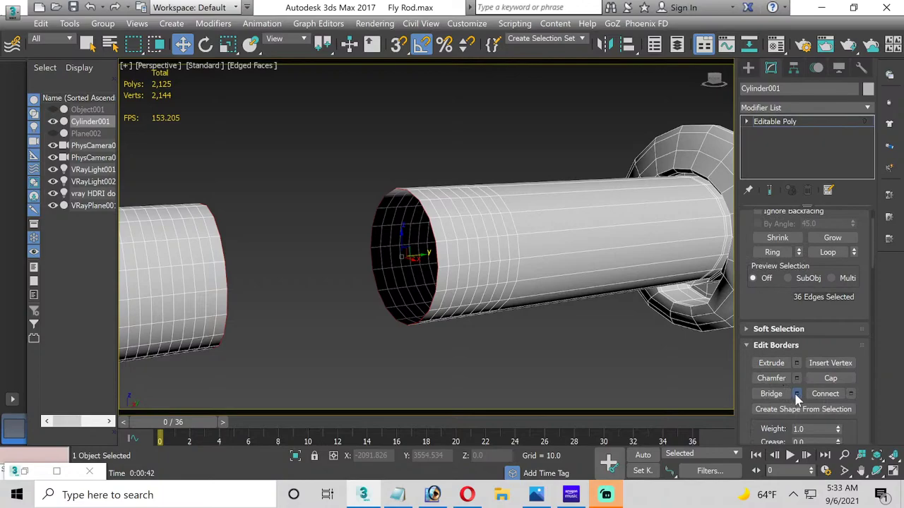
Step: Bridge the two borders into one continuous 2,143-polygon shaft
left_click(796, 394)
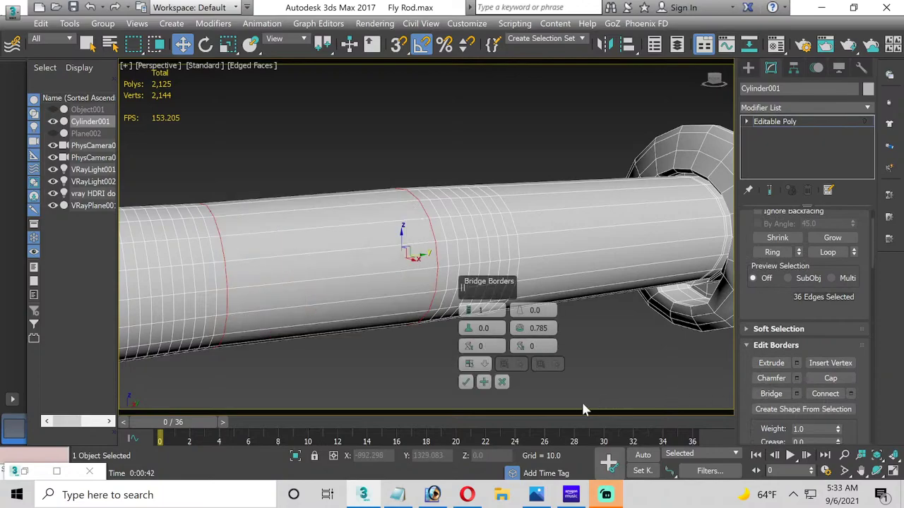
left_click(466, 382)
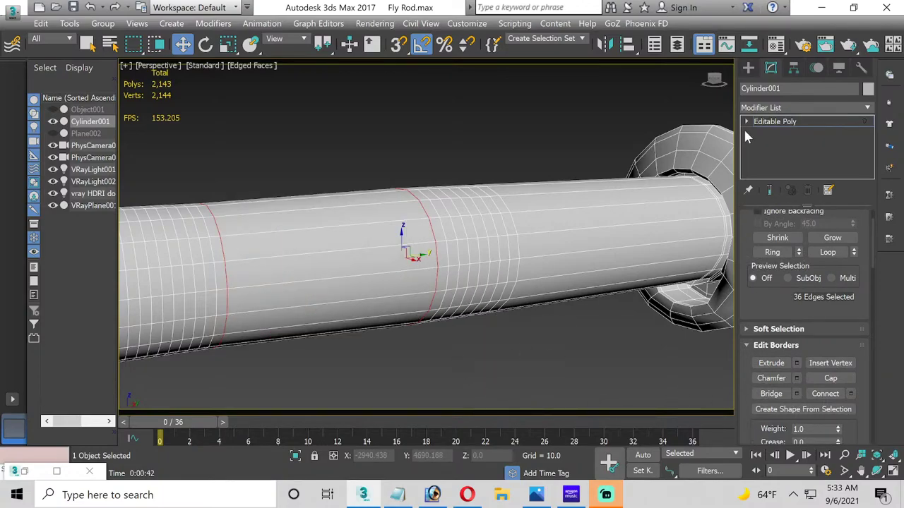
scroll(283, 216, "down", 4)
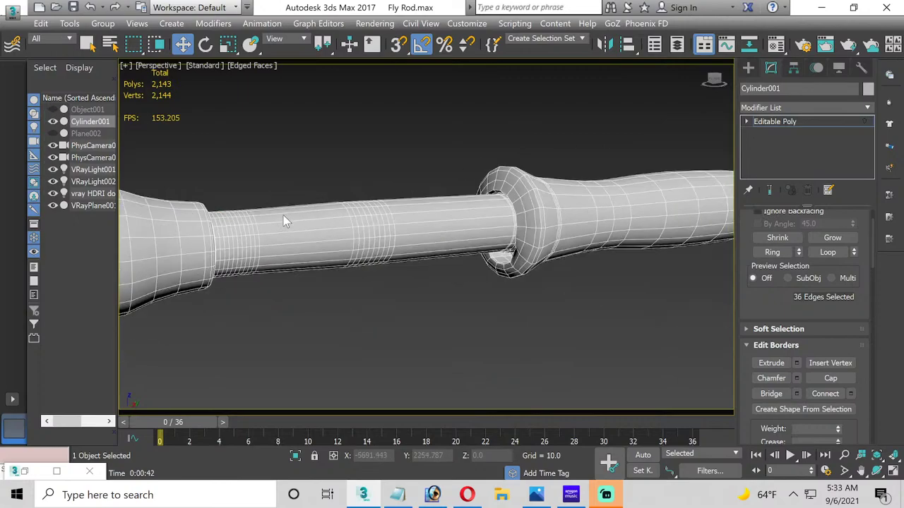
Step: In the maximized Right view, select the band of vertices midway along the shaft
left_click(893, 471)
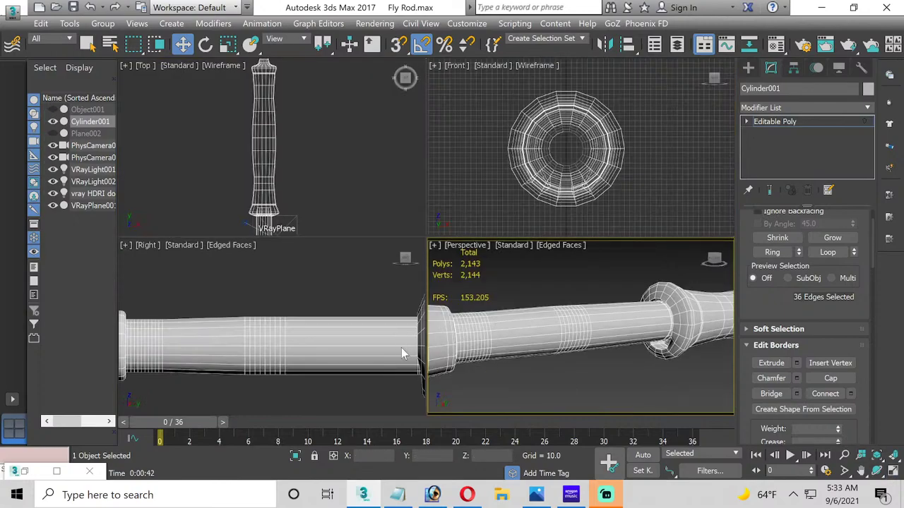
left_click(893, 472)
scroll(482, 296, "down", 4)
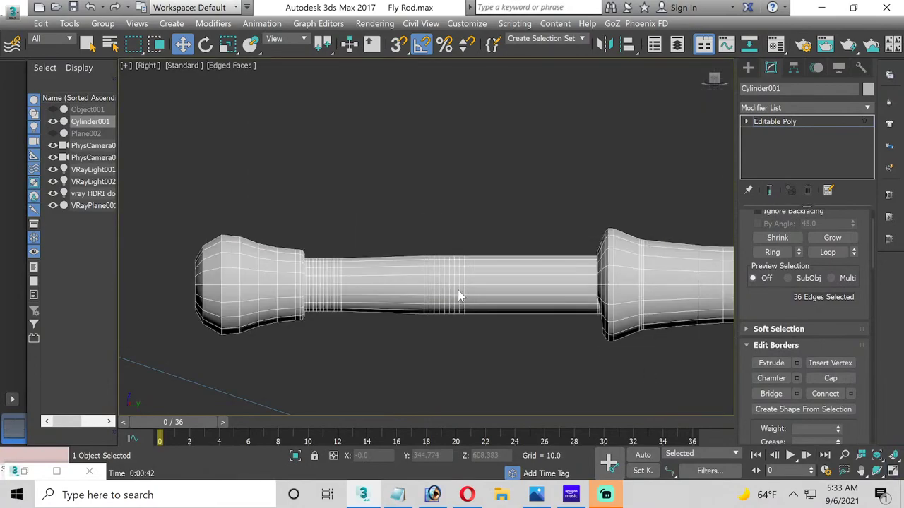
scroll(457, 297, "up", 3)
scroll(423, 300, "down", 3)
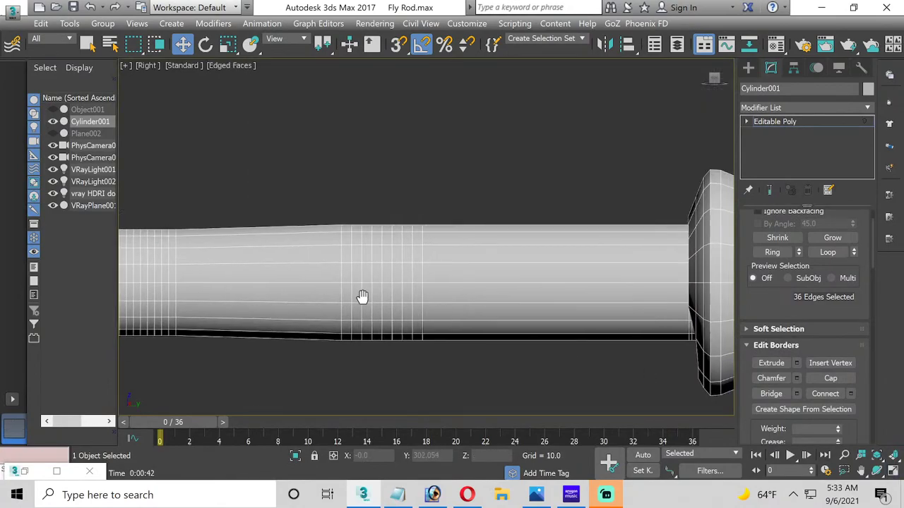
middle_click_drag(339, 290, 400, 289)
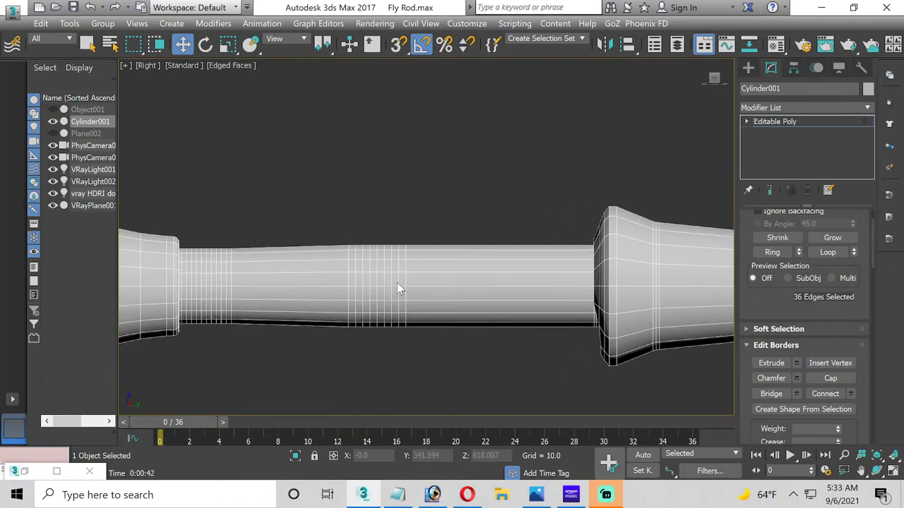
left_click(746, 121)
left_click(749, 132)
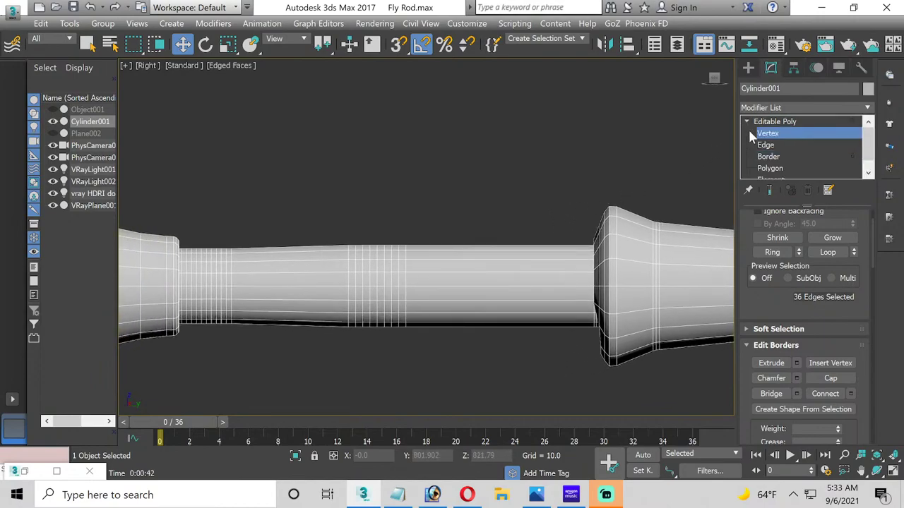
left_click_drag(445, 367, 445, 367)
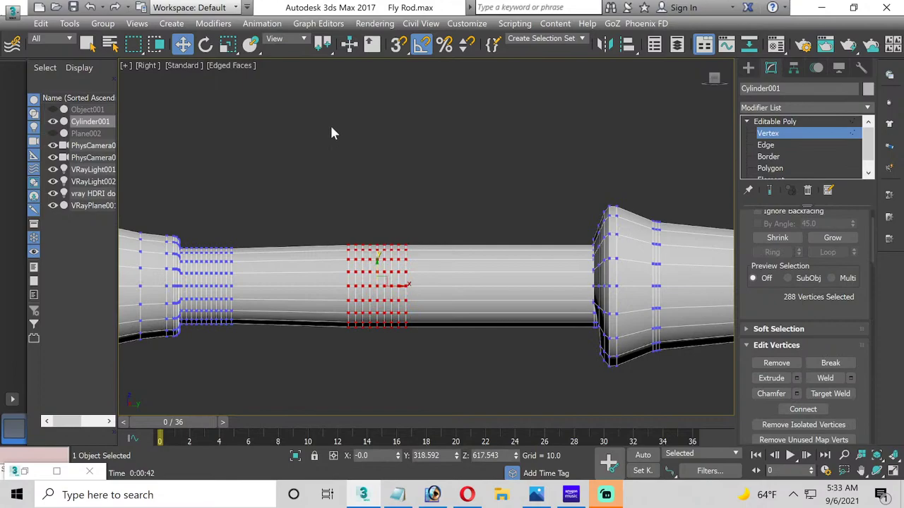
Step: Scale the mid-shaft vertex band down to 95% and deselect the rod
left_click(227, 45)
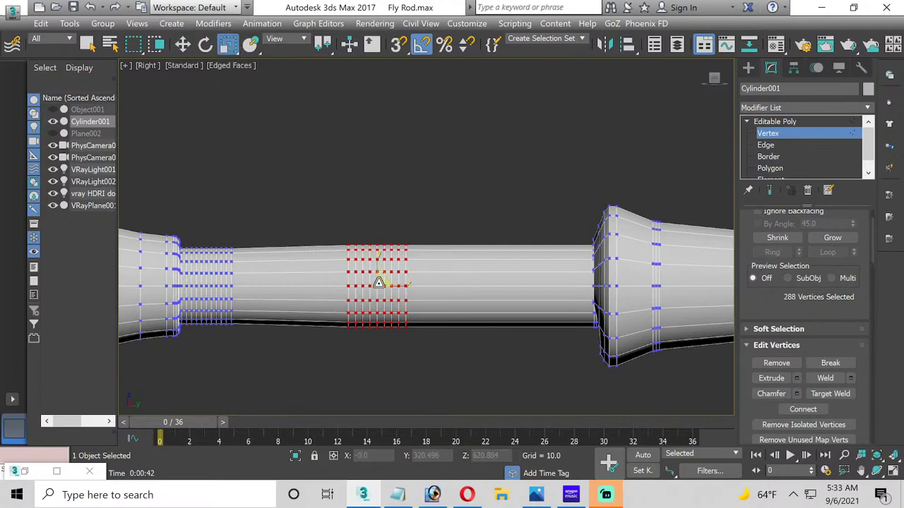
left_click_drag(378, 283, 380, 284)
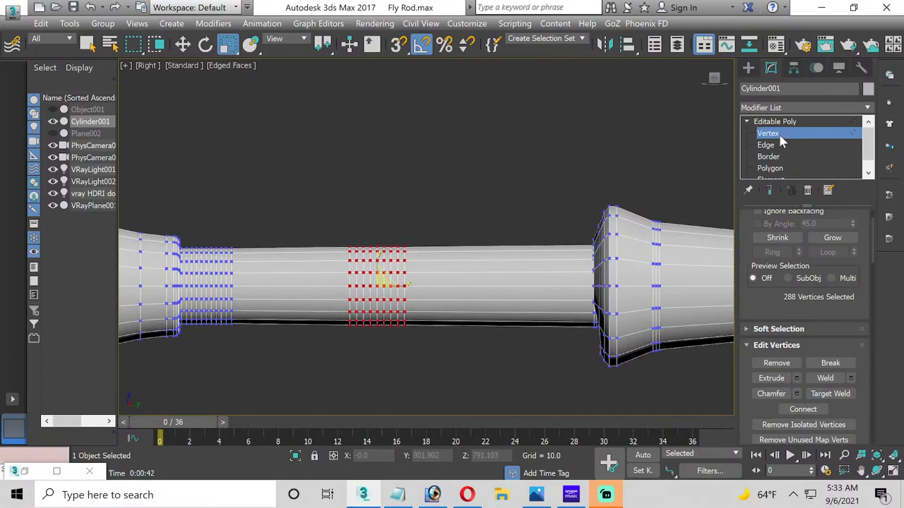
left_click(776, 134)
left_click(324, 183)
scroll(317, 187, "down", 3)
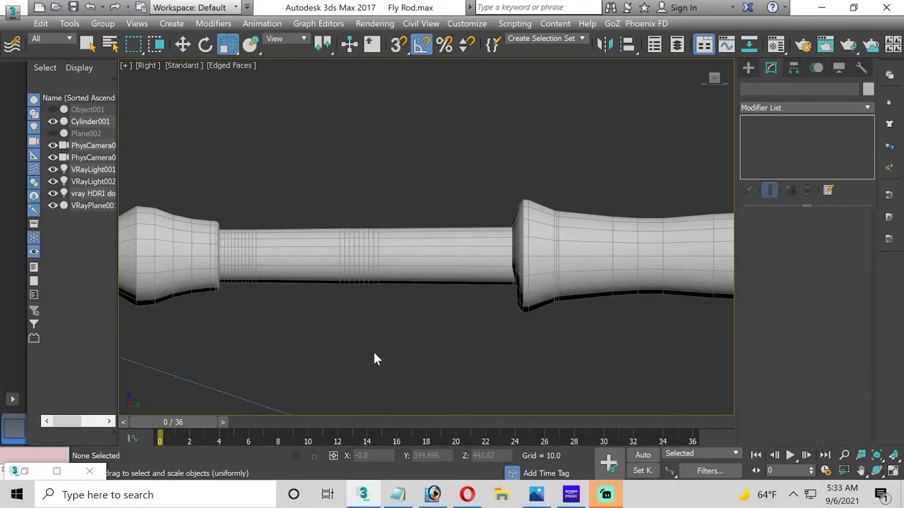
left_click(54, 109)
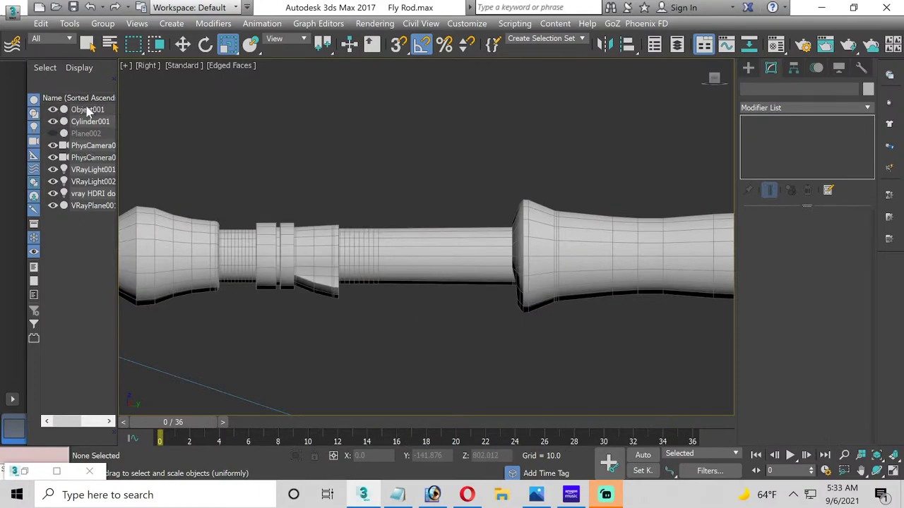
left_click(86, 109)
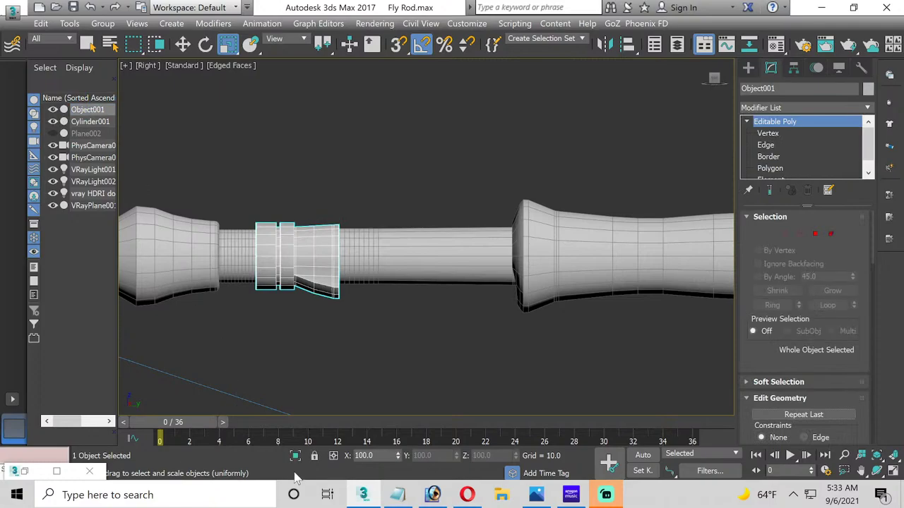
left_click(295, 455)
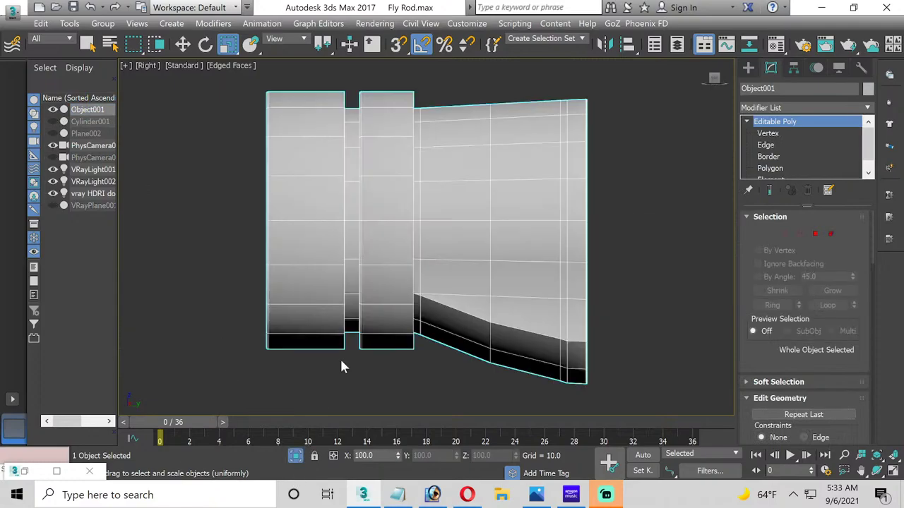
left_click(876, 470)
left_click_drag(319, 238, 414, 268)
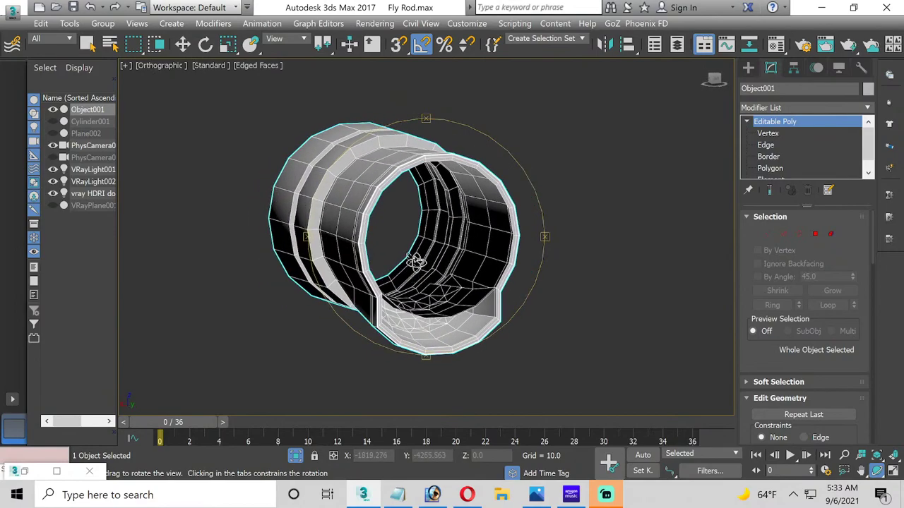
scroll(508, 297, "up", 2)
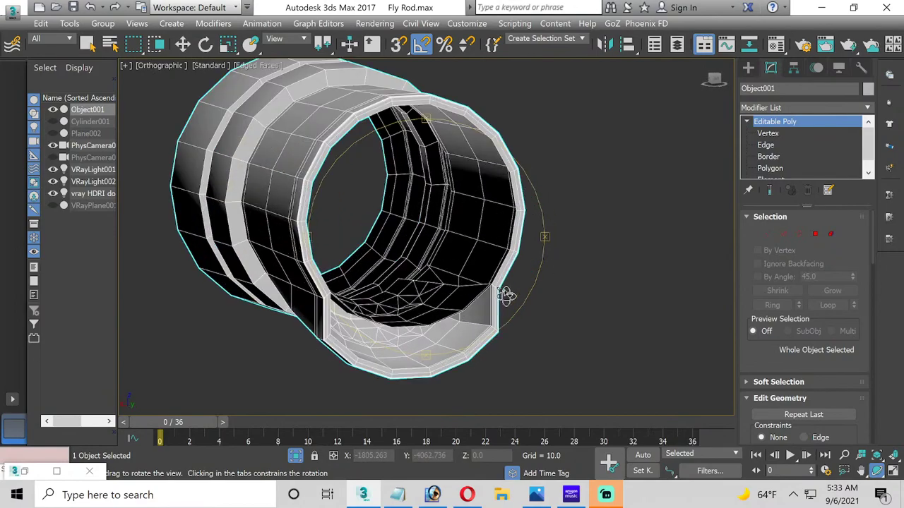
left_click(772, 146)
scroll(505, 204, "up", 2)
left_click(508, 204)
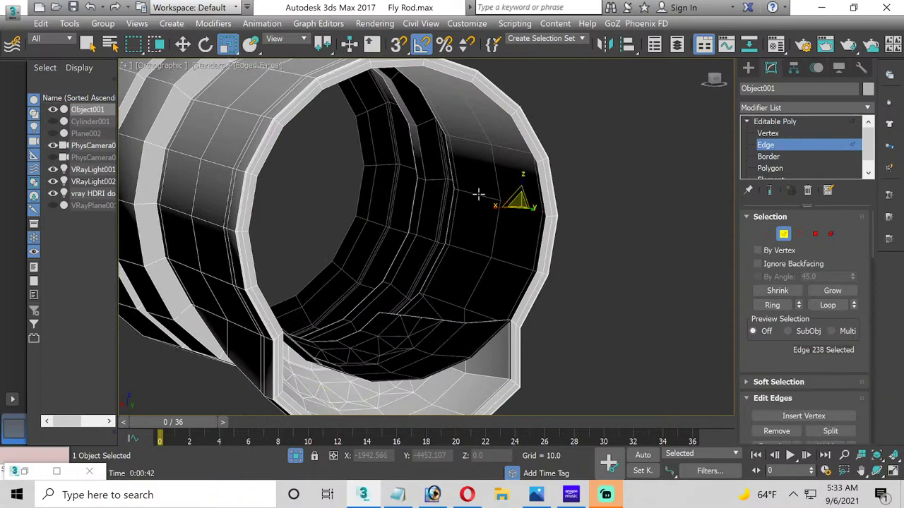
left_click(478, 194, "ctrl")
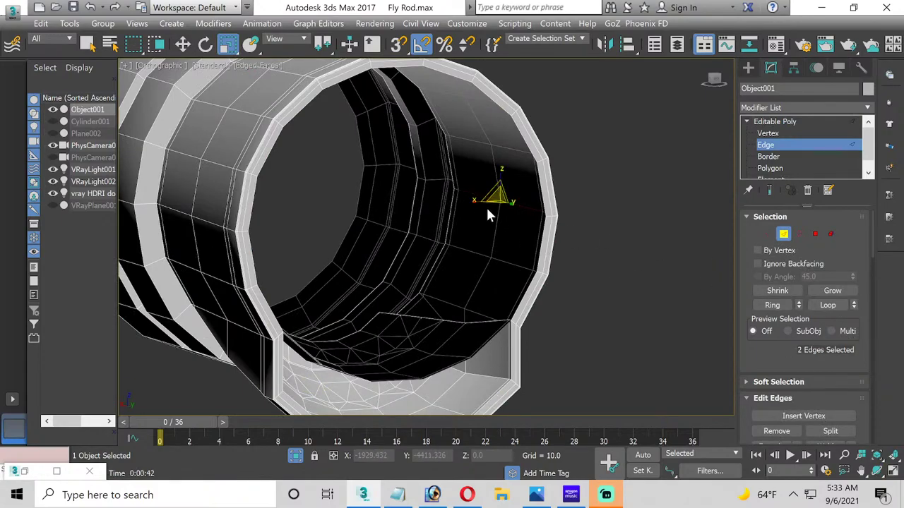
left_click(815, 234, "ctrl")
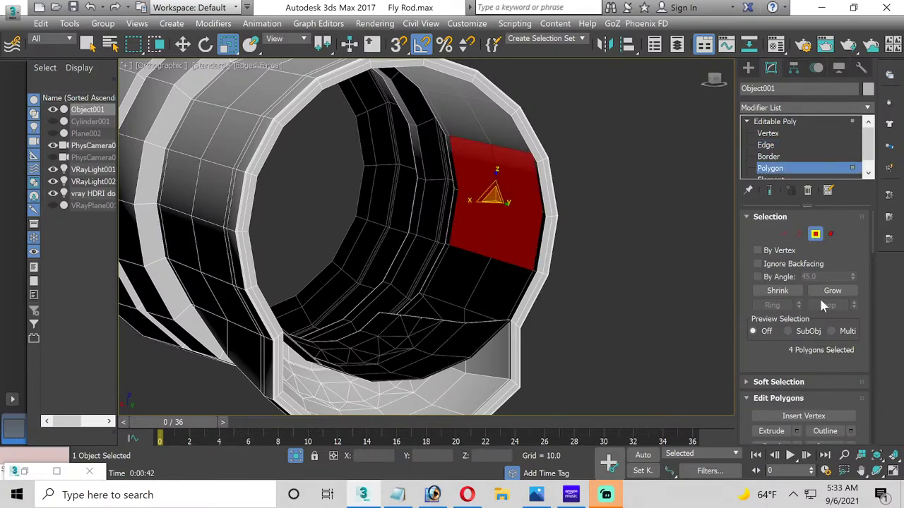
left_click(784, 234)
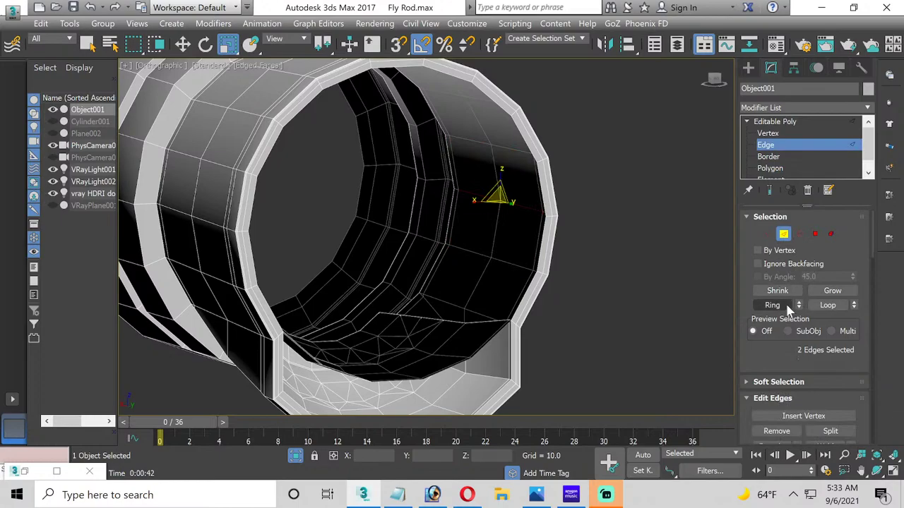
left_click(772, 305)
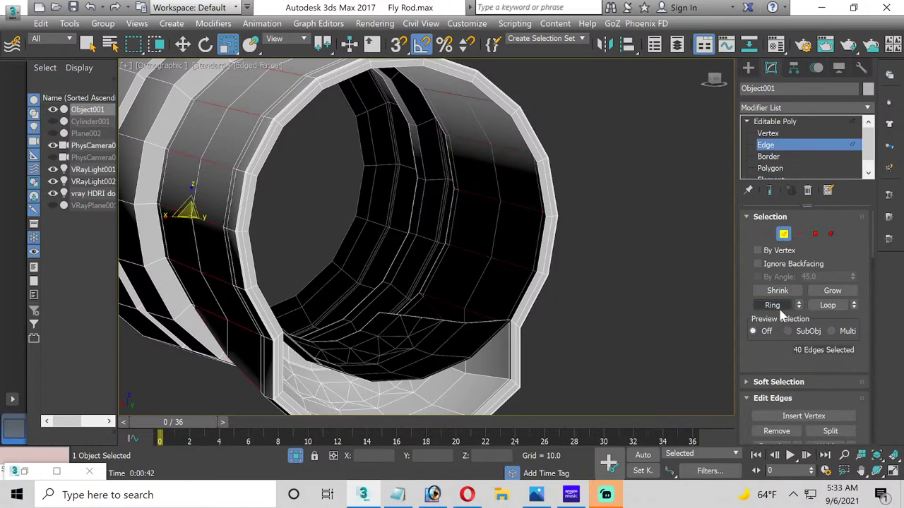
left_click(816, 236, "ctrl")
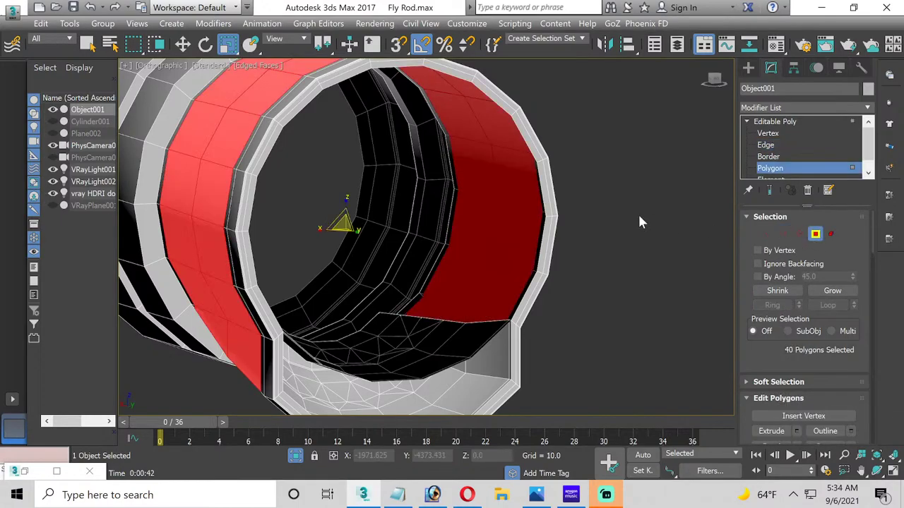
left_click(637, 212)
scroll(417, 216, "down", 3)
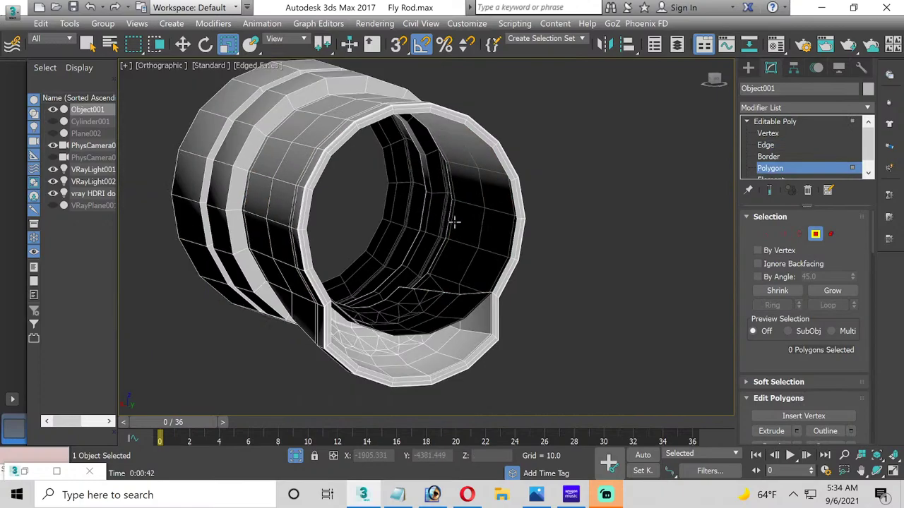
left_click(765, 145)
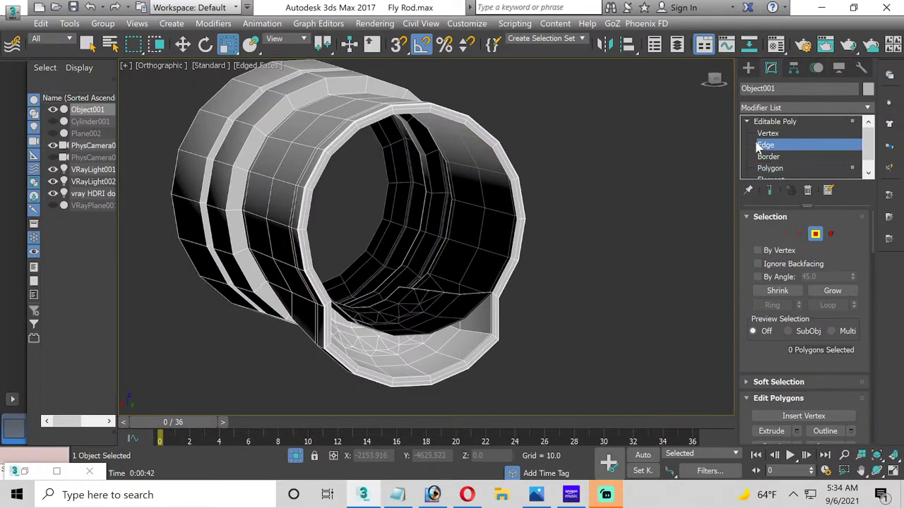
left_click(496, 215)
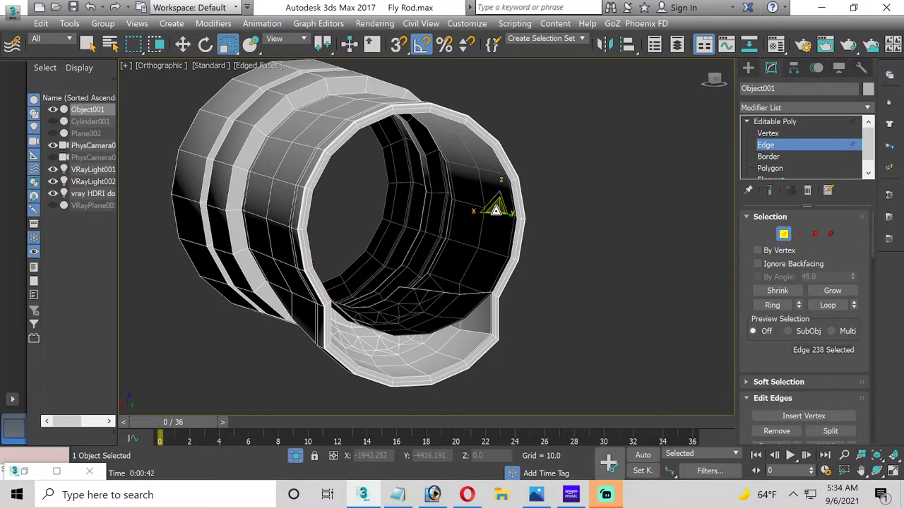
left_click(772, 305)
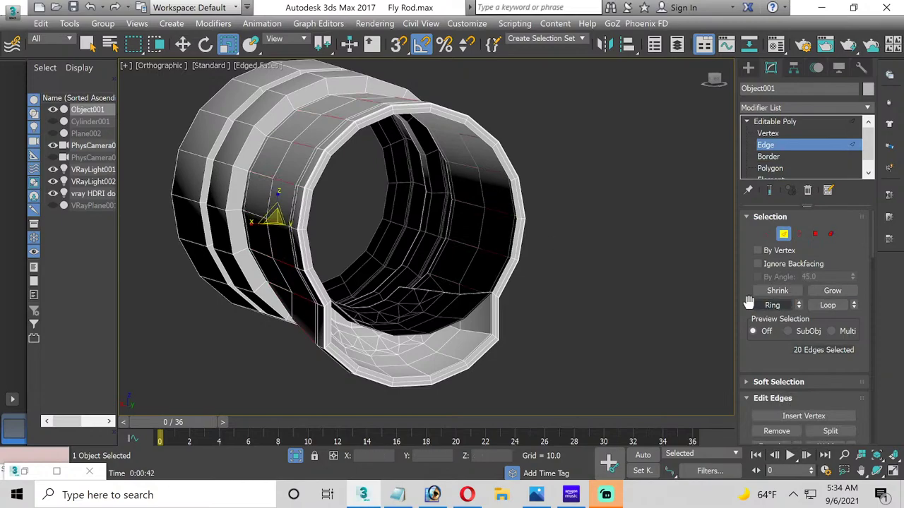
left_click(611, 275)
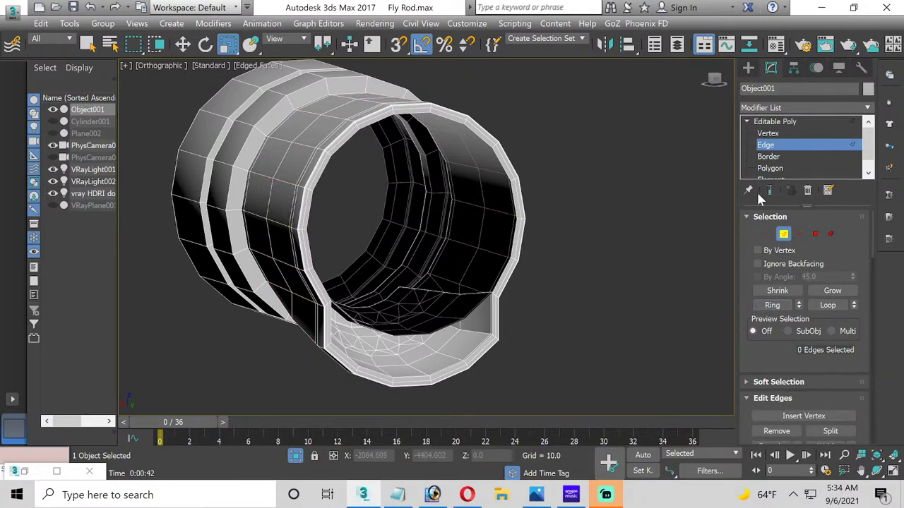
left_click(767, 157)
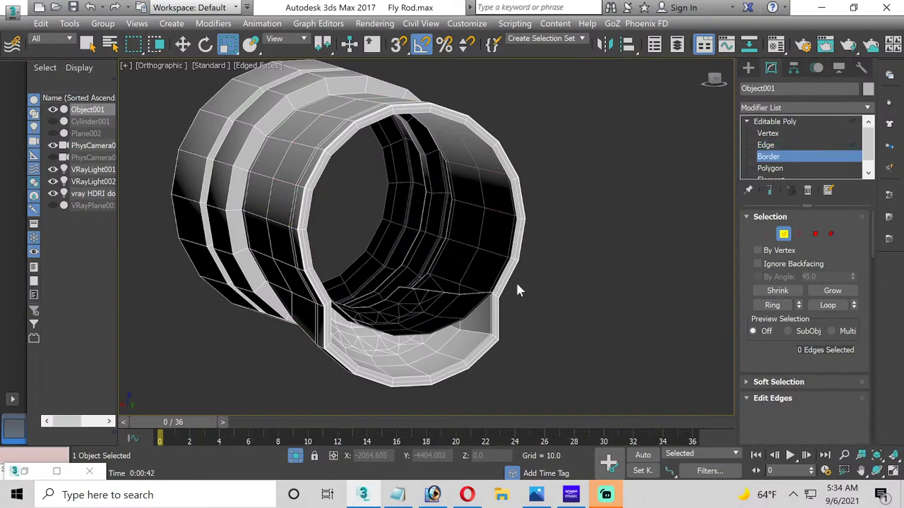
left_click(441, 329)
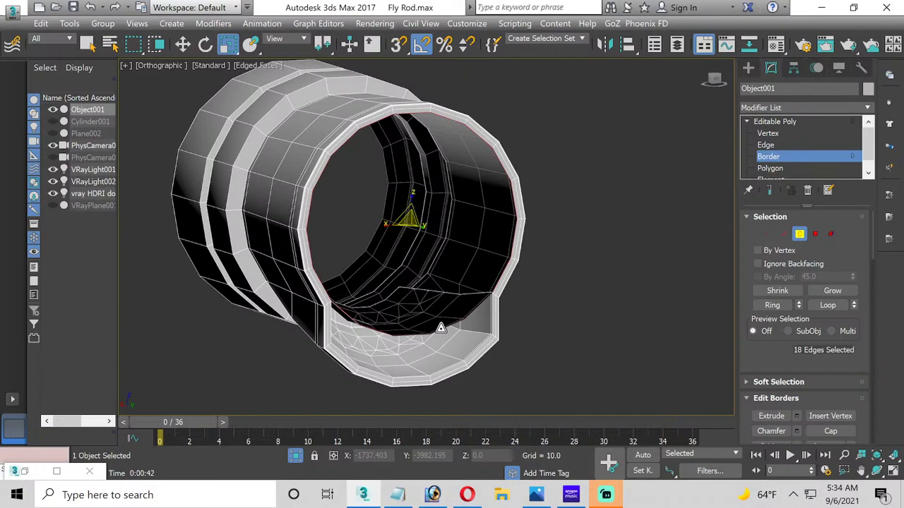
left_click(437, 329)
left_click(437, 329)
left_click(432, 334)
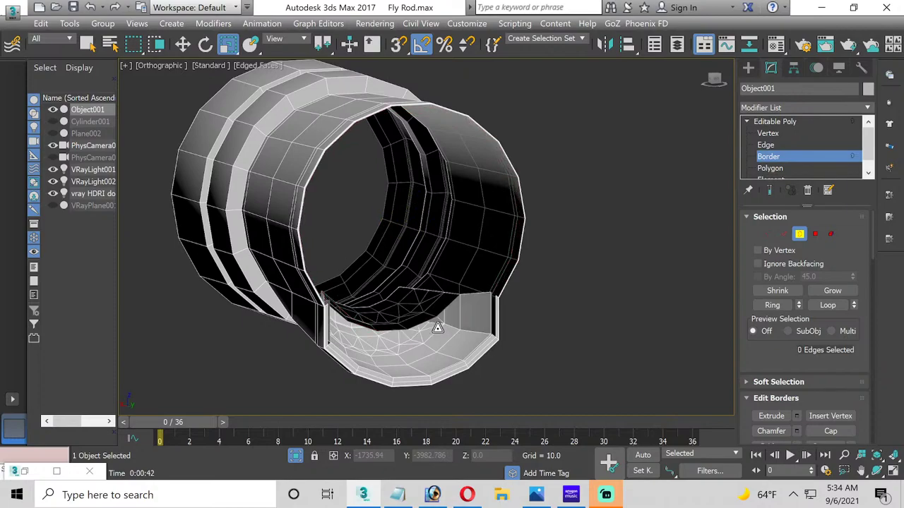
left_click(424, 322)
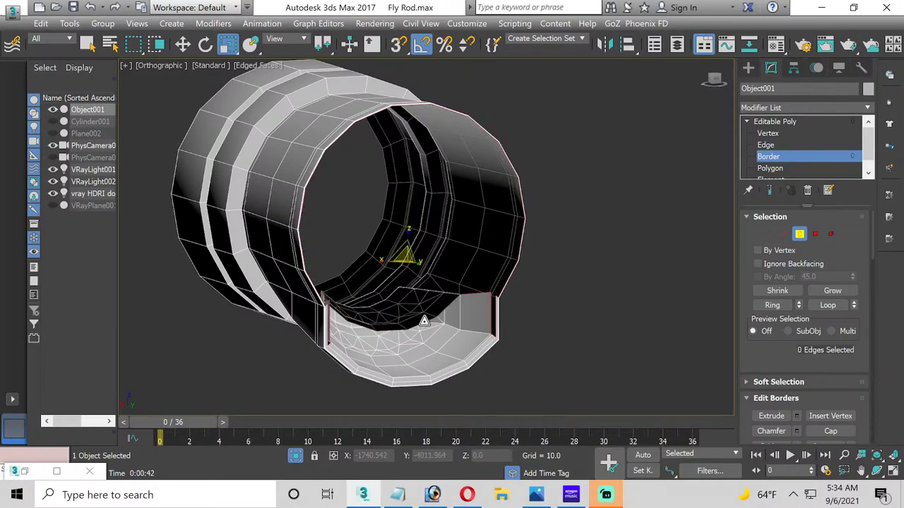
left_click(424, 321)
key("ctrl+z")
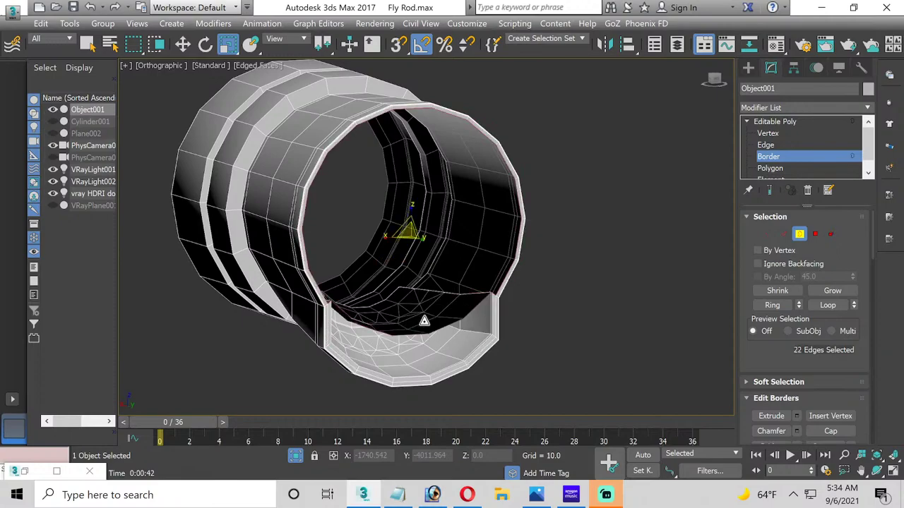
left_click(424, 321)
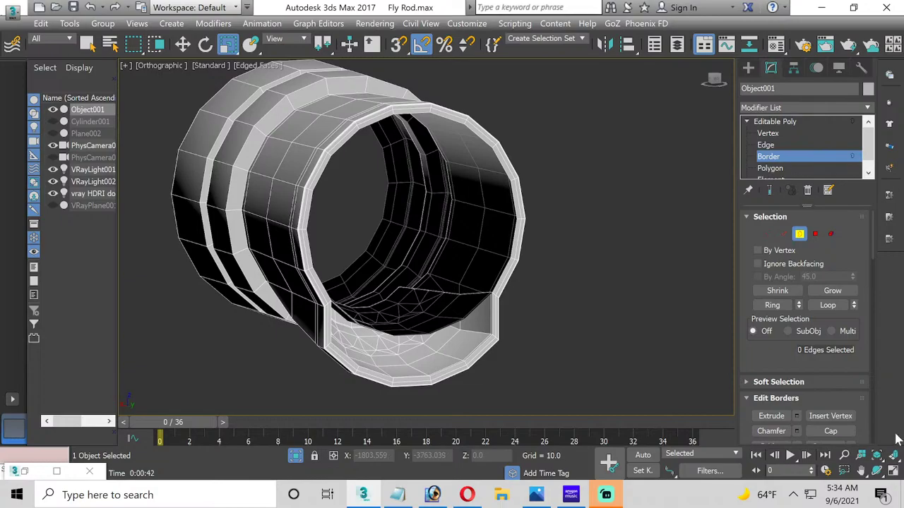
left_click(876, 471)
mouse_move(408, 286)
left_mouse_down()
mouse_move(459, 279)
mouse_move(522, 288)
mouse_move(528, 299)
mouse_move(480, 284)
mouse_move(362, 280)
mouse_move(405, 312)
mouse_move(400, 274)
mouse_move(395, 299)
mouse_move(365, 282)
mouse_move(406, 288)
left_mouse_up()
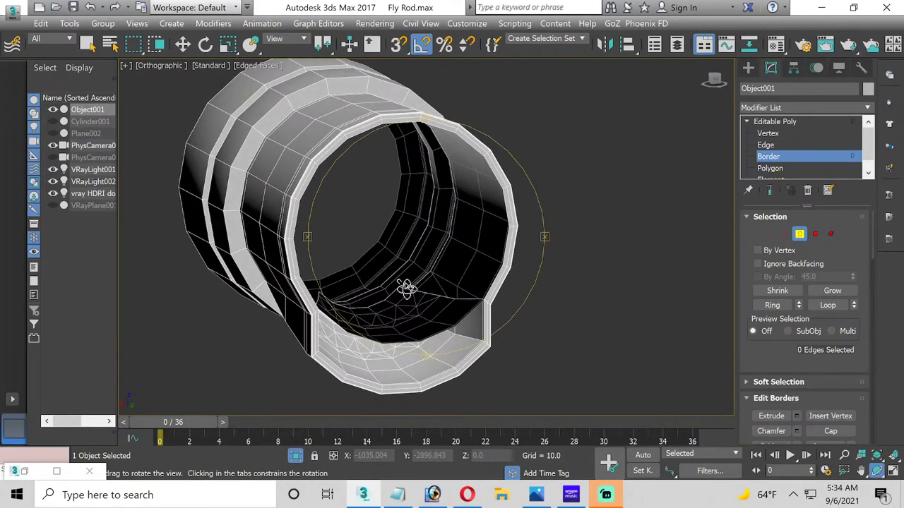
Step: Select an edge loop around the tube, orbit to its other end, then enter Polygon level
left_click(763, 146)
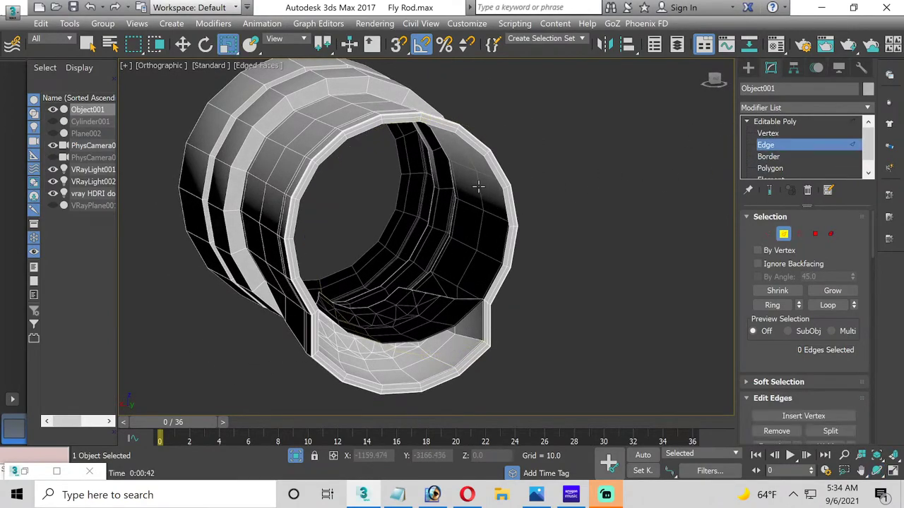
left_click(835, 308)
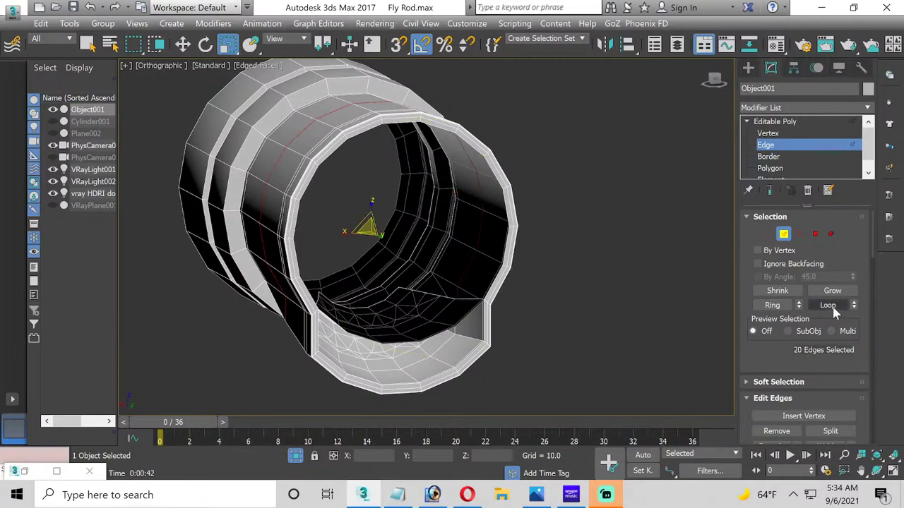
left_click(876, 469)
left_click_drag(460, 299, 426, 299)
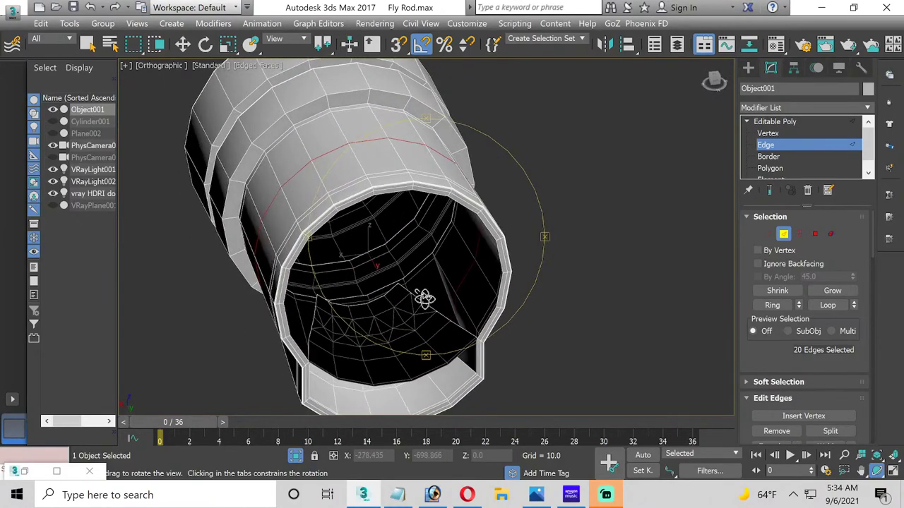
left_click(780, 147)
left_click(770, 168)
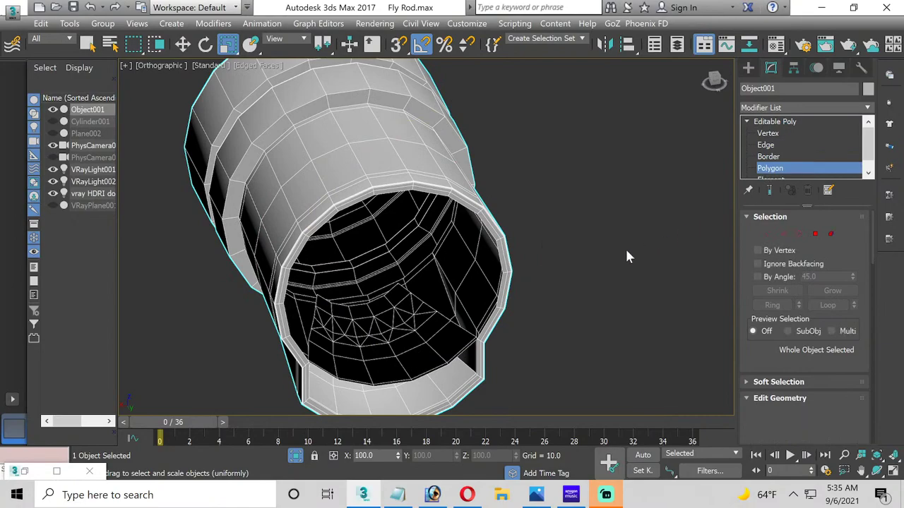
Step: Select the strip of dark faces along the pocket edge and delete it
left_click(441, 346)
scroll(442, 349, "up", 4)
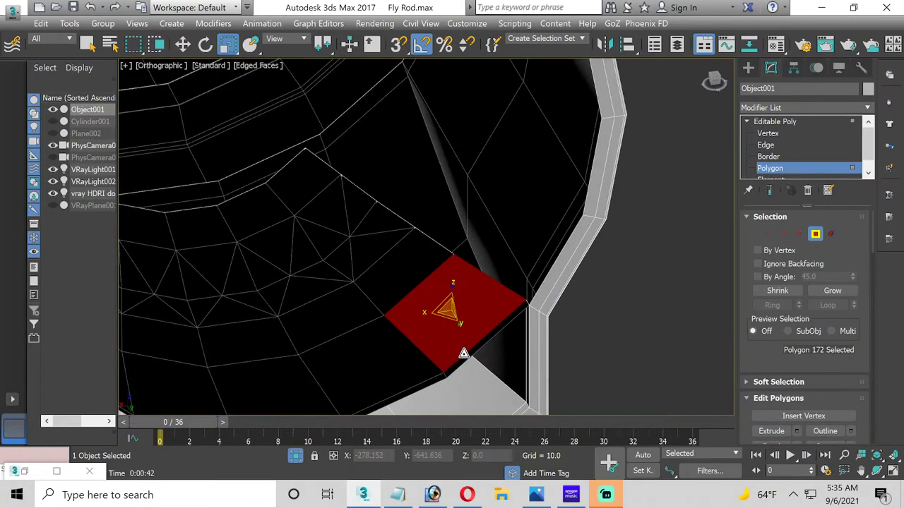
left_click(466, 357, "ctrl")
middle_click_drag(465, 356, 343, 226, "alt")
left_click(348, 255, "ctrl")
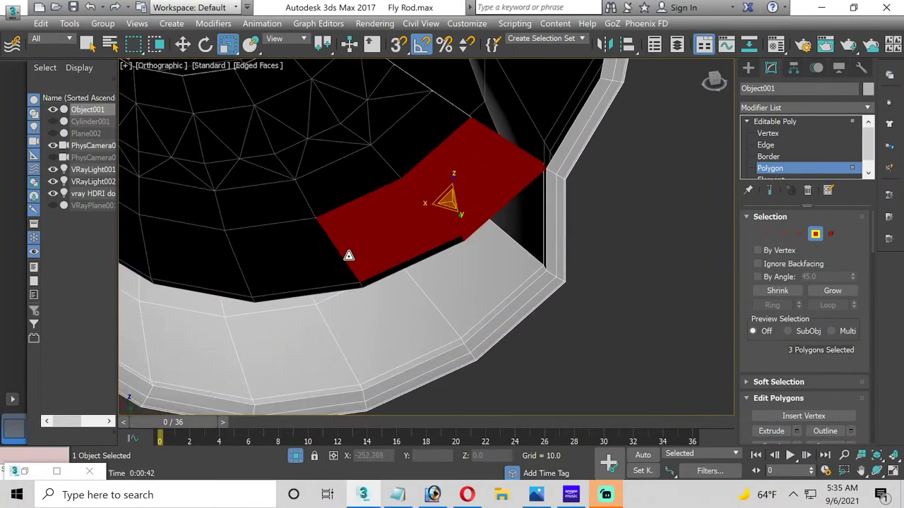
left_click(365, 277, "ctrl")
left_click(318, 280, "ctrl")
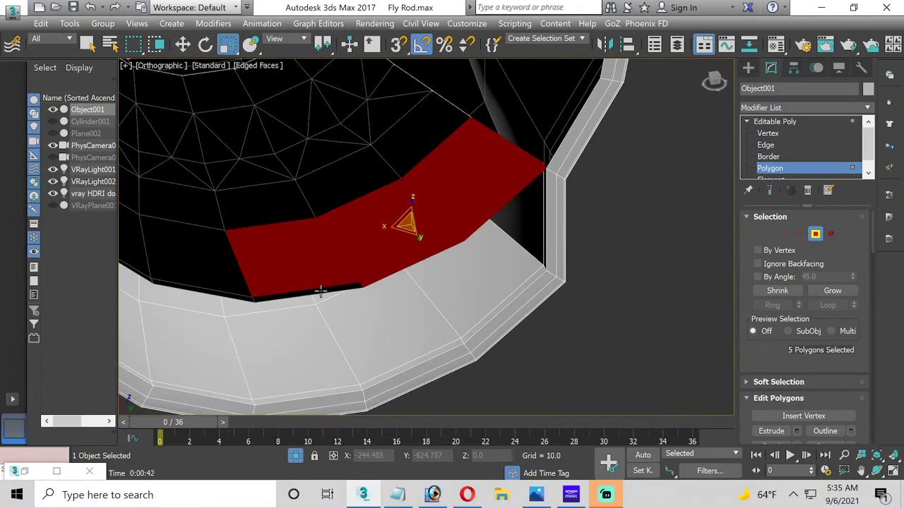
left_click(200, 262, "ctrl")
left_click(193, 288, "ctrl")
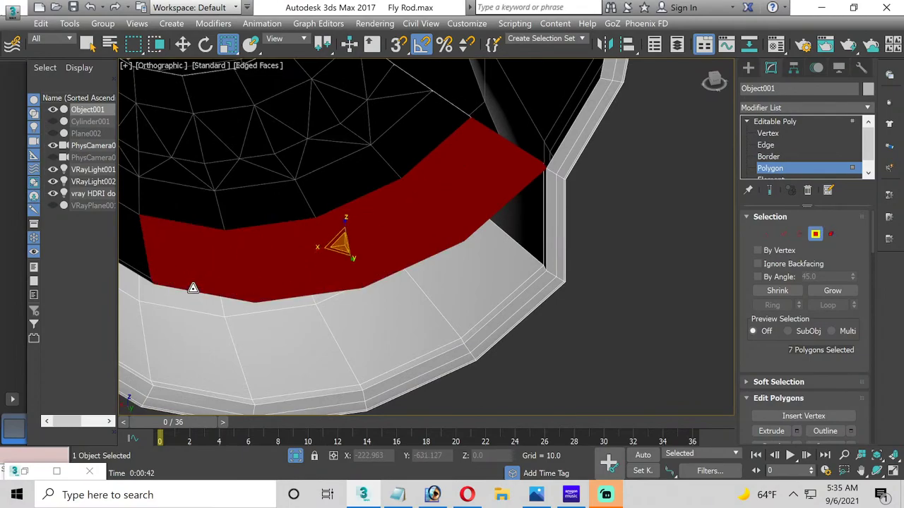
left_click(131, 264, "ctrl")
middle_click_drag(222, 236, 268, 262, "alt")
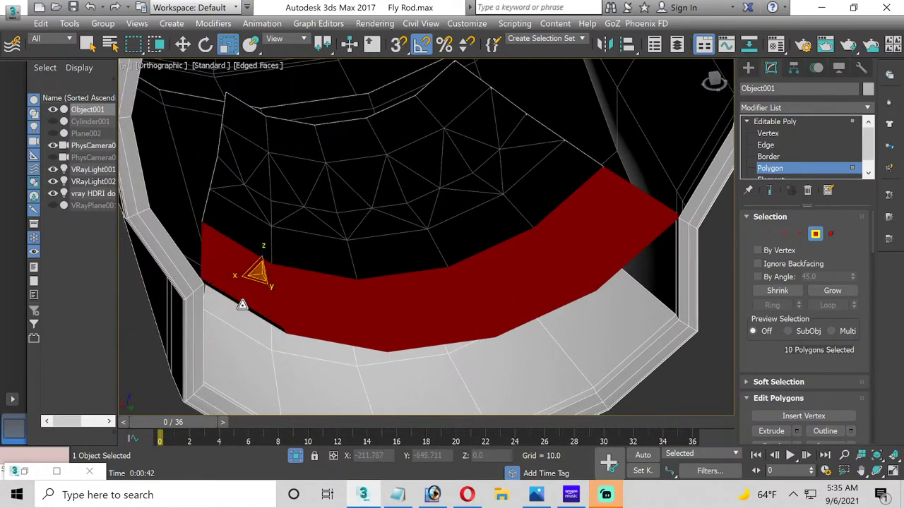
left_click(242, 304, "ctrl")
key("ctrl+d")
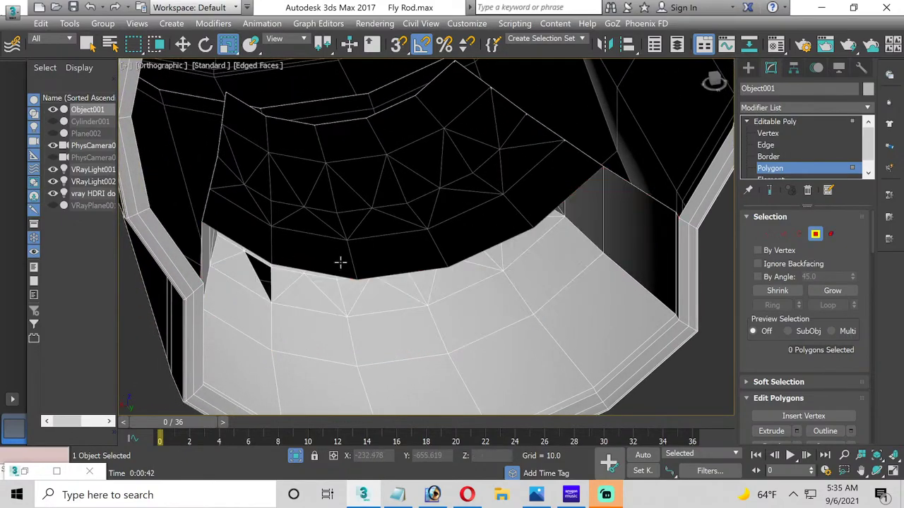
Step: Delete the stray dark faces above the pocket one at a time
left_click(257, 272)
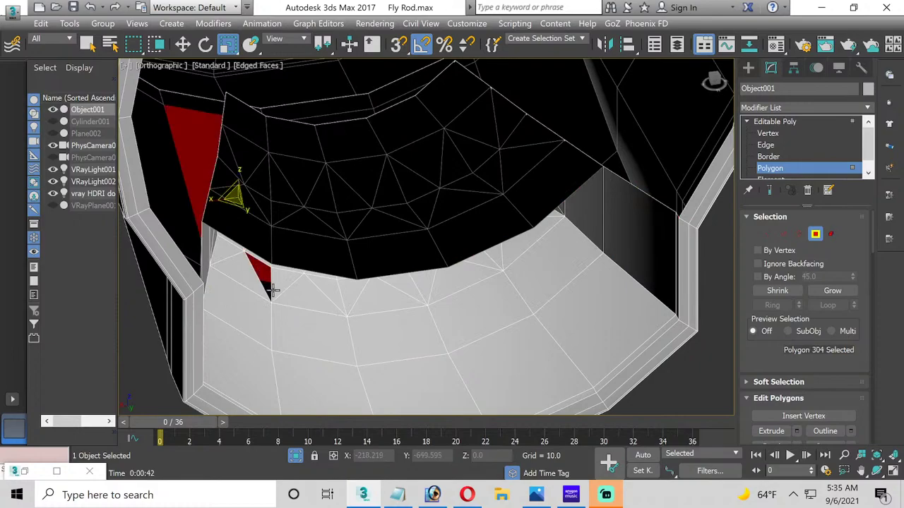
left_click(274, 290)
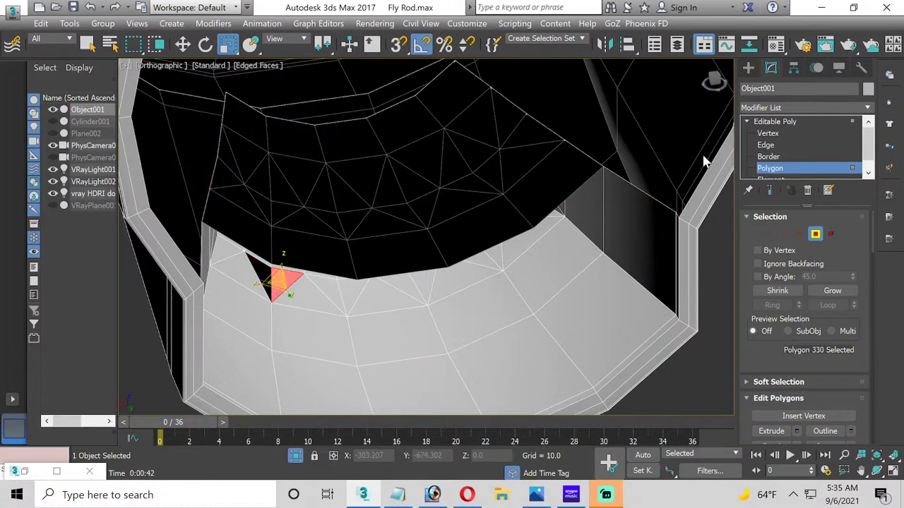
left_click(535, 194)
key("Delete")
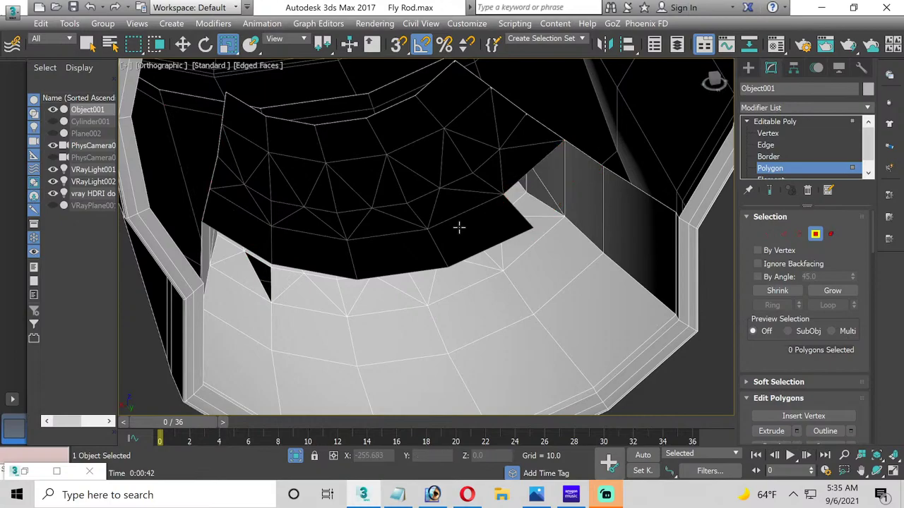
left_click(459, 232)
key("Delete")
Step: Delete the row of dark backfaces and the small black triangle by the pocket
left_click(413, 250)
key("Delete")
left_click(294, 252)
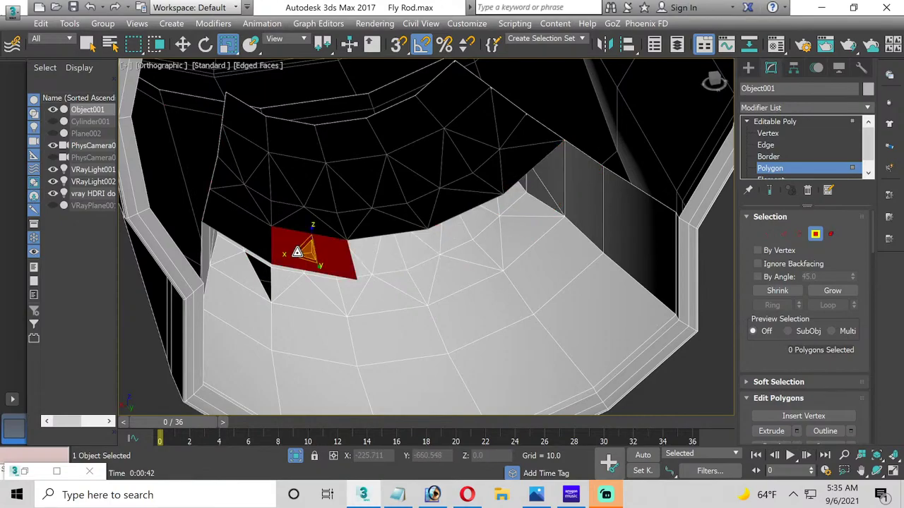
key("Delete")
left_click(235, 238)
key("Delete")
left_click(267, 266)
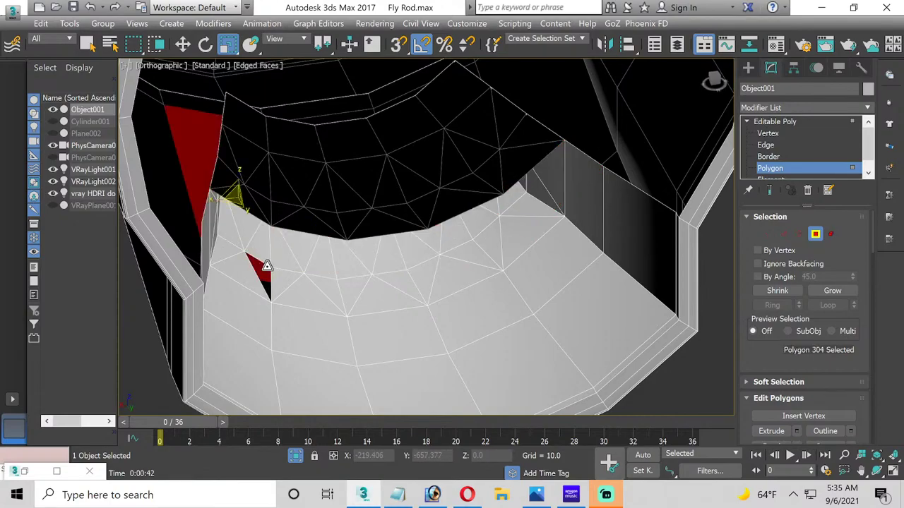
key("Delete")
Step: Select the face showing through the new hole and view down into the pocket
left_click(266, 282)
middle_click_drag(332, 302, 406, 242)
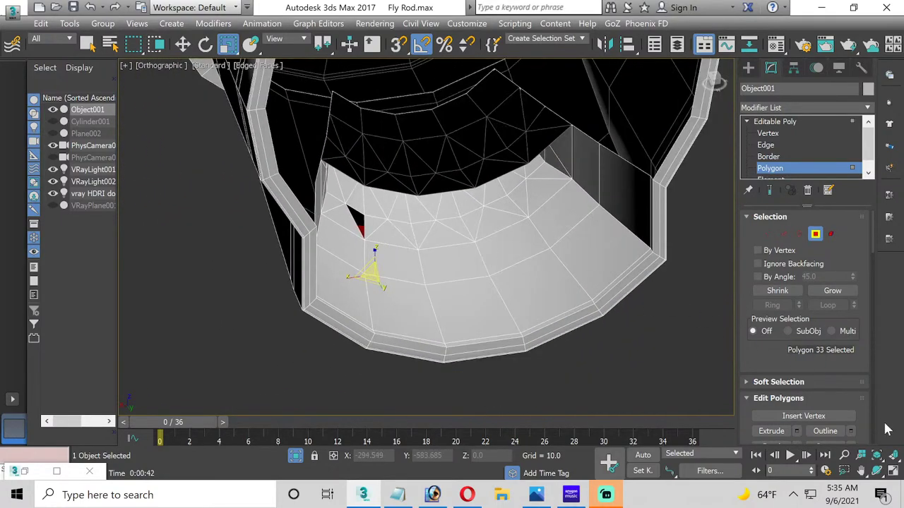
left_click(876, 471)
mouse_move(427, 257)
left_mouse_down()
mouse_move(379, 256)
mouse_move(381, 248)
mouse_move(400, 240)
mouse_move(426, 250)
mouse_move(417, 262)
left_mouse_up()
Step: Delete the selected face, then select the band of faces along the pocket and delete it
key("Delete")
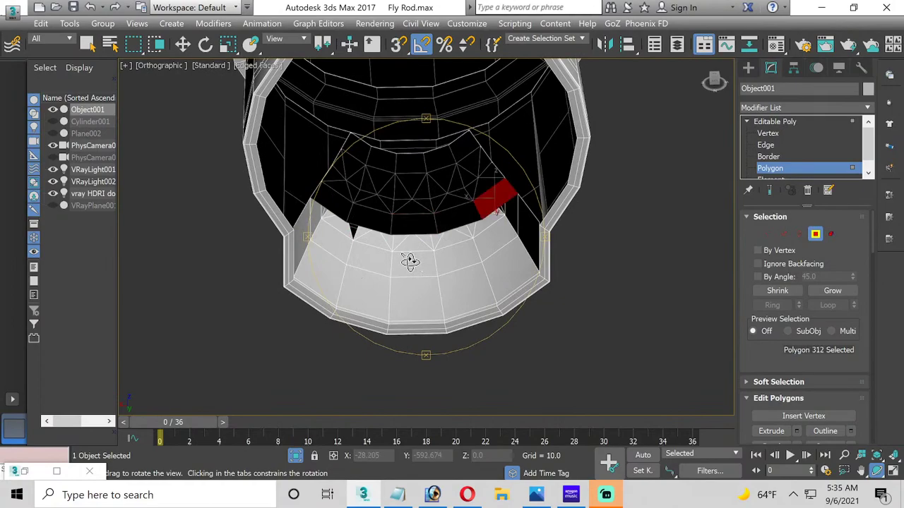
left_click(335, 145)
left_click(406, 260)
left_click(406, 258, "shift")
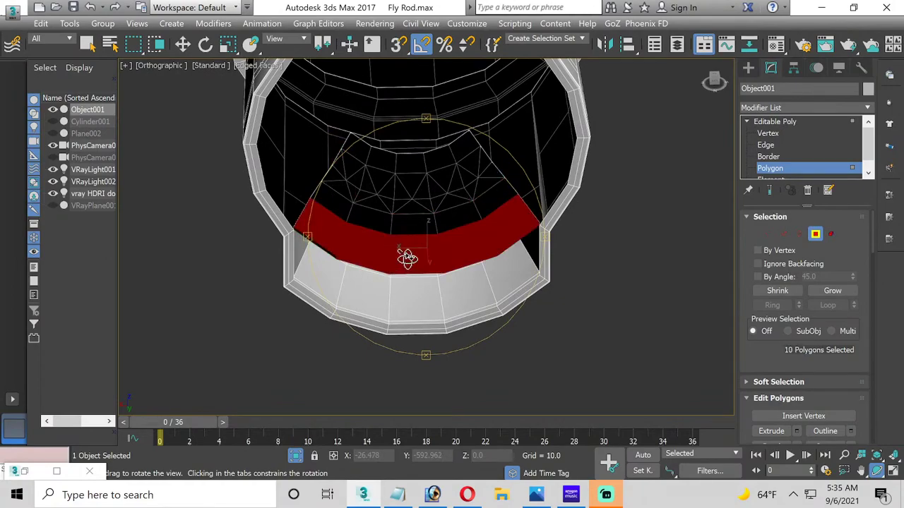
left_click(182, 44)
key("Delete")
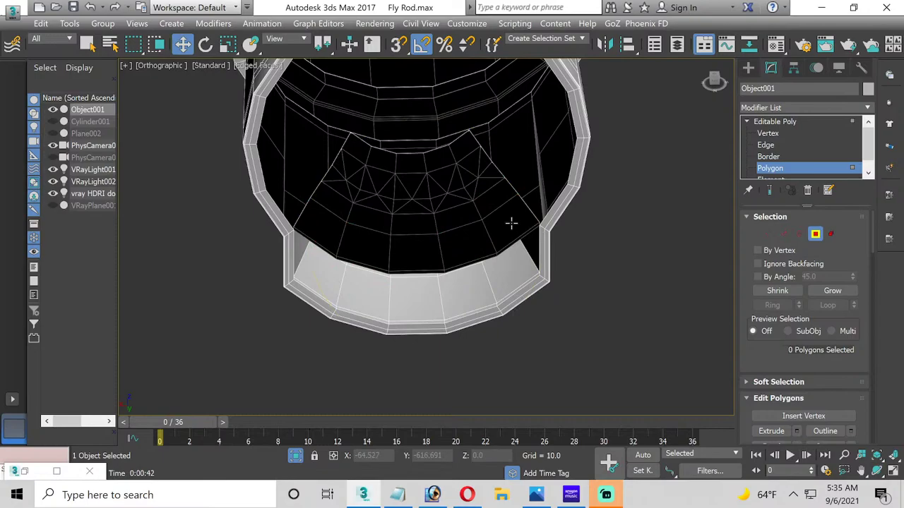
Step: Delete the dark faces beside the hole inside the pocket to widen it
left_click(511, 223)
key("Delete")
scroll(519, 227, "up", 2)
left_click(516, 247)
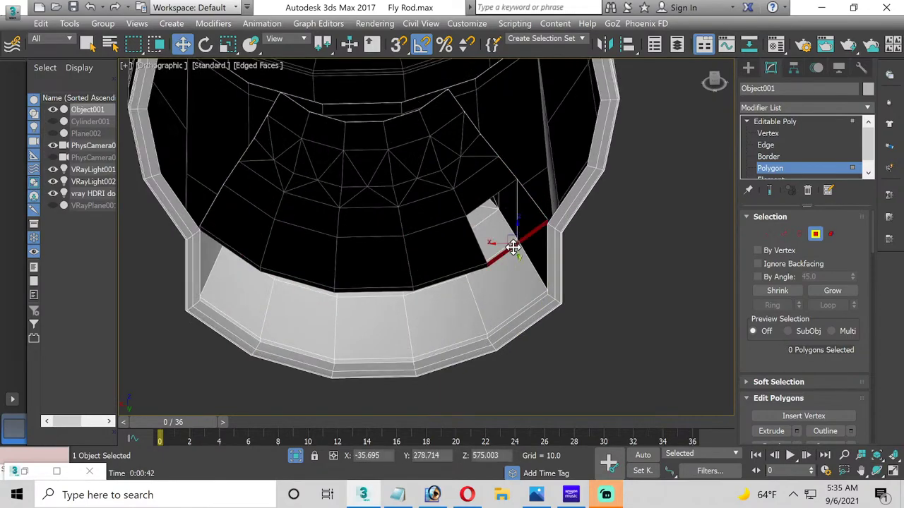
key("Delete")
left_click(440, 274)
key("Delete")
Step: Delete the edge-on strips and faces to the left of the hole
left_click(433, 281)
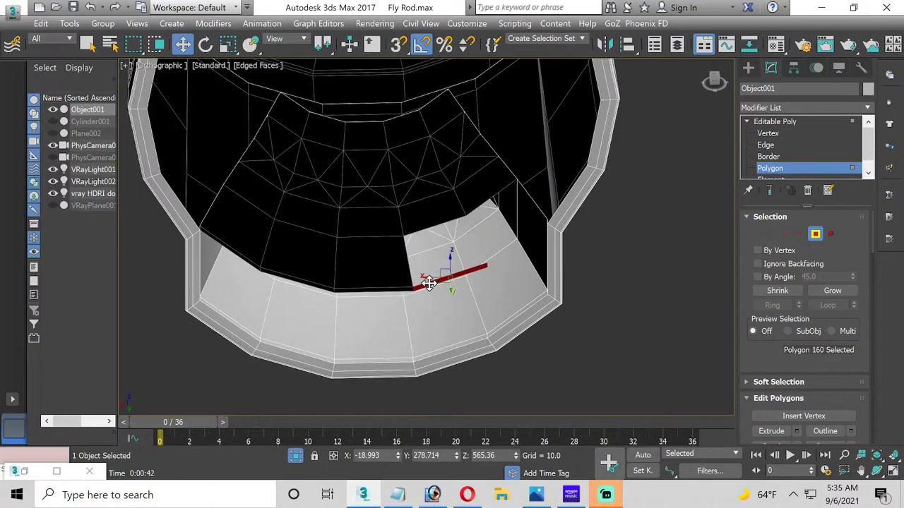
left_click(358, 276)
key("Delete")
left_click(318, 276)
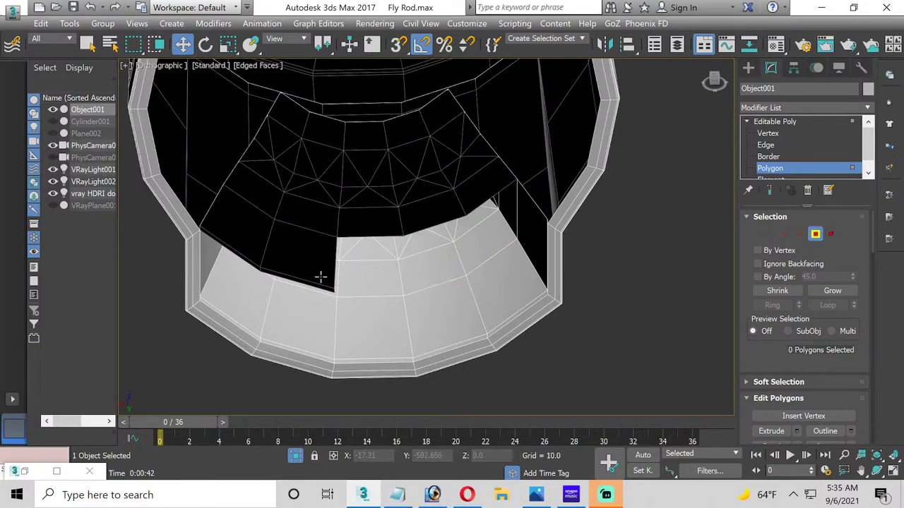
key("Delete")
left_click(296, 280)
key("Delete")
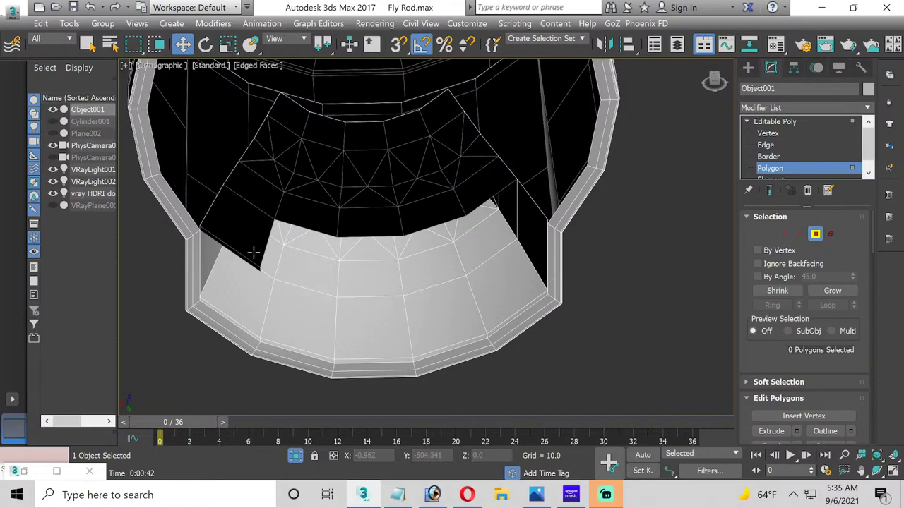
left_click(249, 254)
key("Delete")
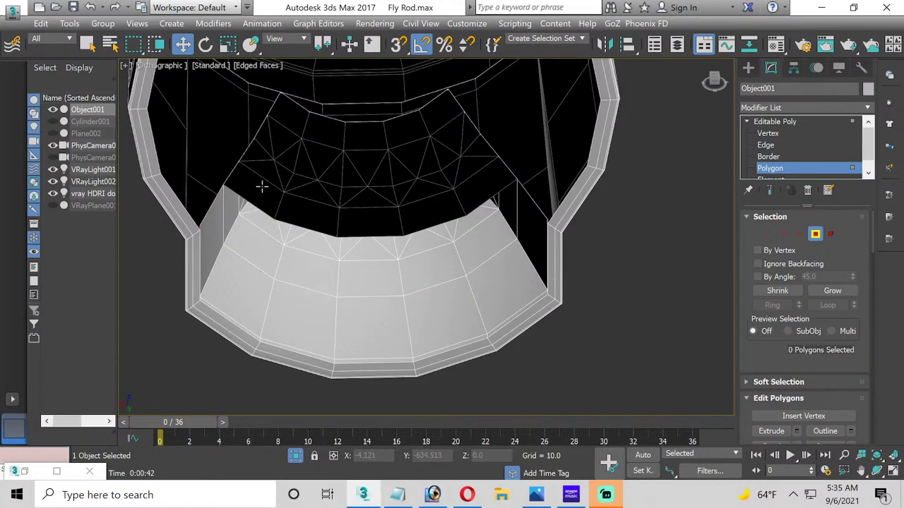
Step: Undo two deletions, then delete the dark face in the notch
key("ctrl+z")
key("ctrl+z")
key("ctrl+z")
key("ctrl+z")
key("ctrl+z")
key("ctrl+z")
key("ctrl+z")
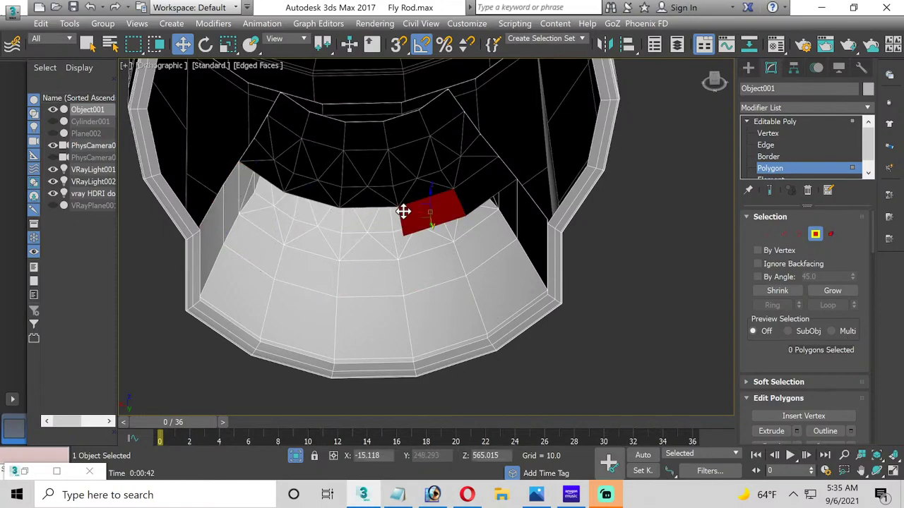
key("ctrl+z")
left_click(481, 157)
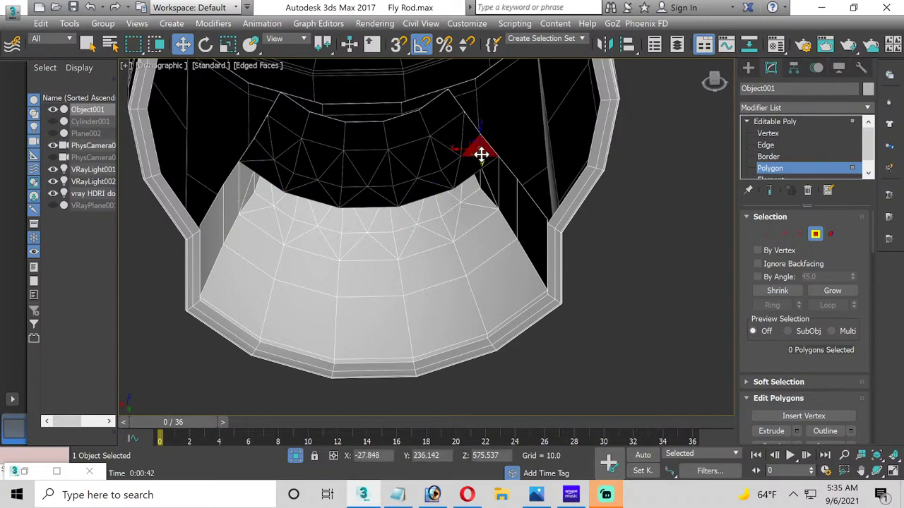
key("Delete")
Step: Undo repeatedly, restoring faces until the dark notch closes completely
key("ctrl+z")
key("ctrl+z")
key("ctrl+z")
key("ctrl+z")
key("ctrl+z")
key("ctrl+z")
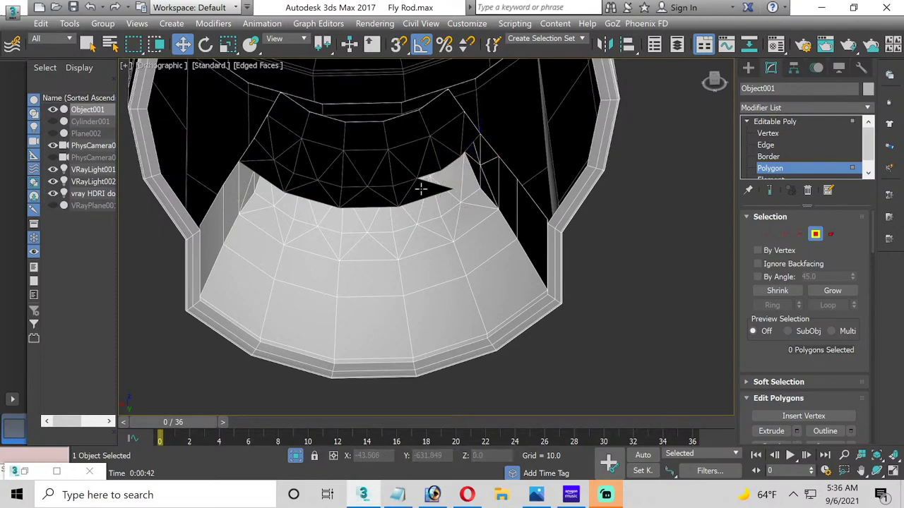
key("ctrl+z")
key("ctrl+z")
key("ctrl+z")
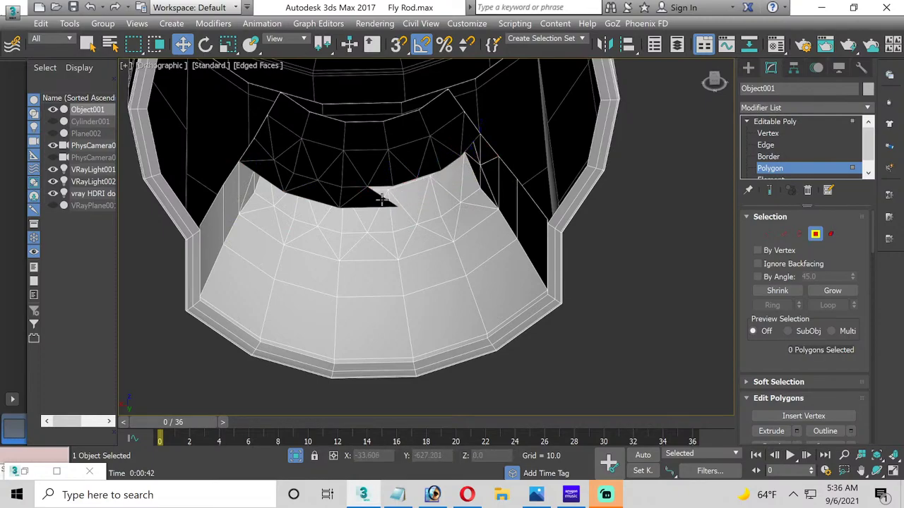
key("ctrl+z")
key("ctrl+z")
key("ctrl+z")
key("ctrl+z")
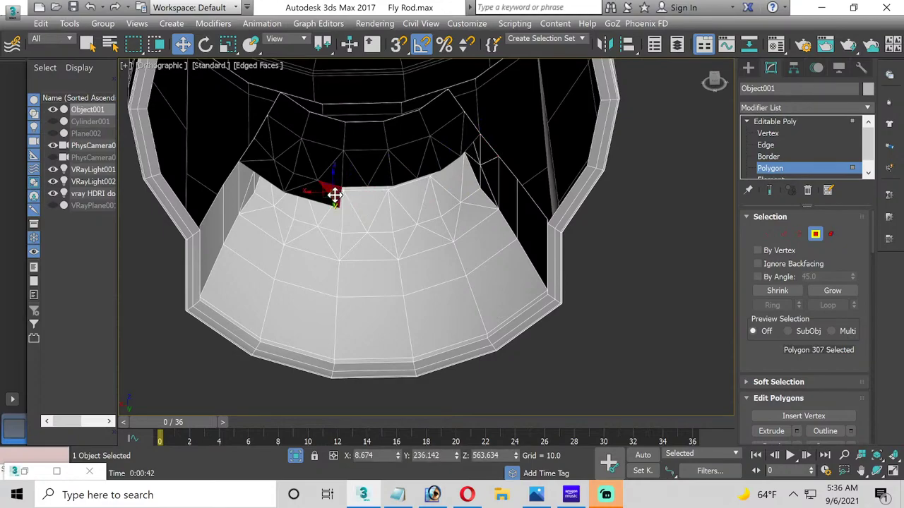
key("ctrl+z")
key("ctrl+z")
key("ctrl+z")
key("ctrl+z")
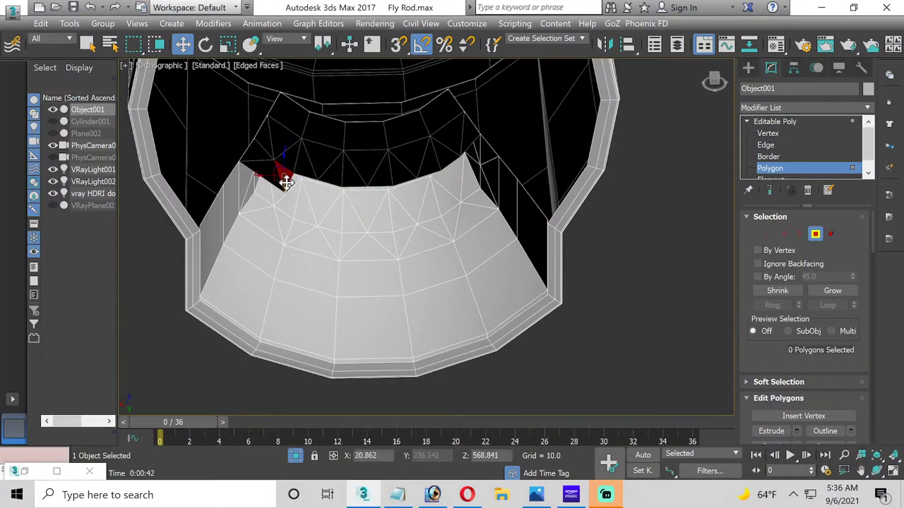
key("ctrl+z")
key("ctrl+z")
key("ctrl+z")
key("ctrl+z")
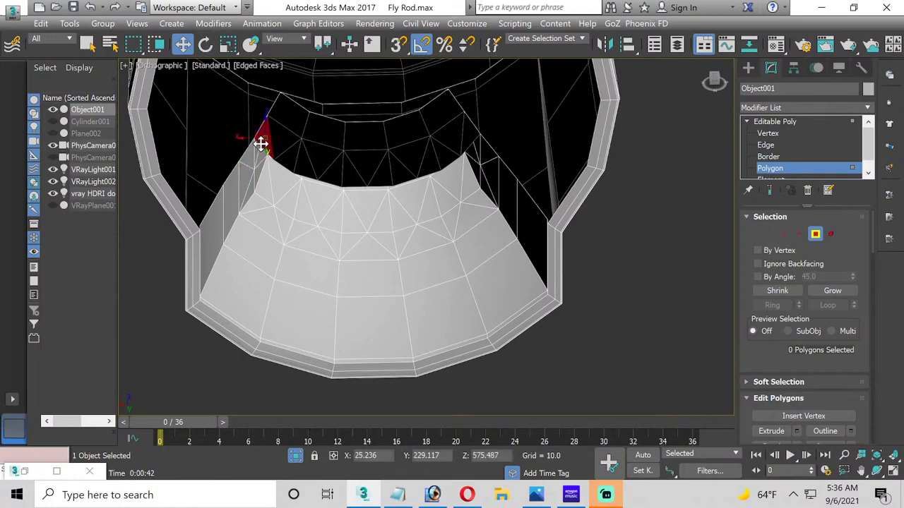
key("ctrl+z")
key("ctrl+z")
key("ctrl+z")
key("ctrl+z")
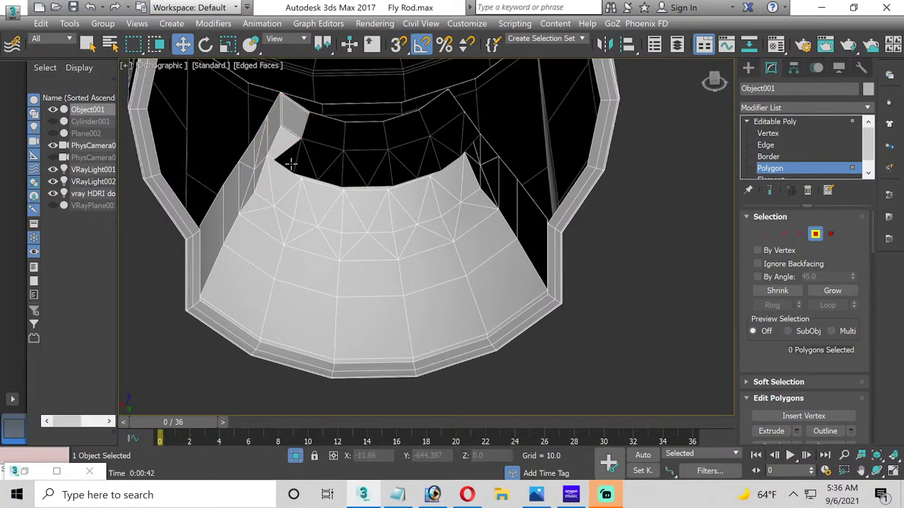
key("ctrl+z")
key("ctrl+z")
key("ctrl+z")
key("ctrl+z")
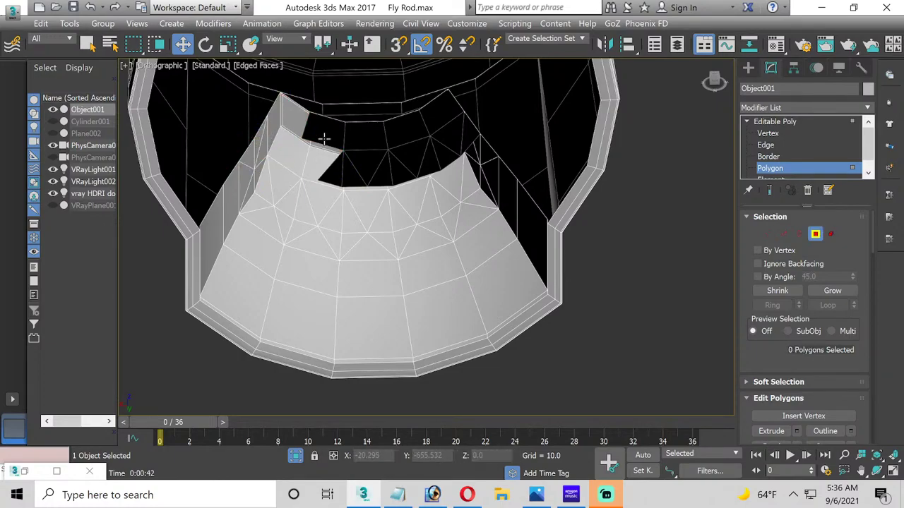
key("ctrl+z")
key("ctrl+z")
key("ctrl+z")
key("ctrl+z")
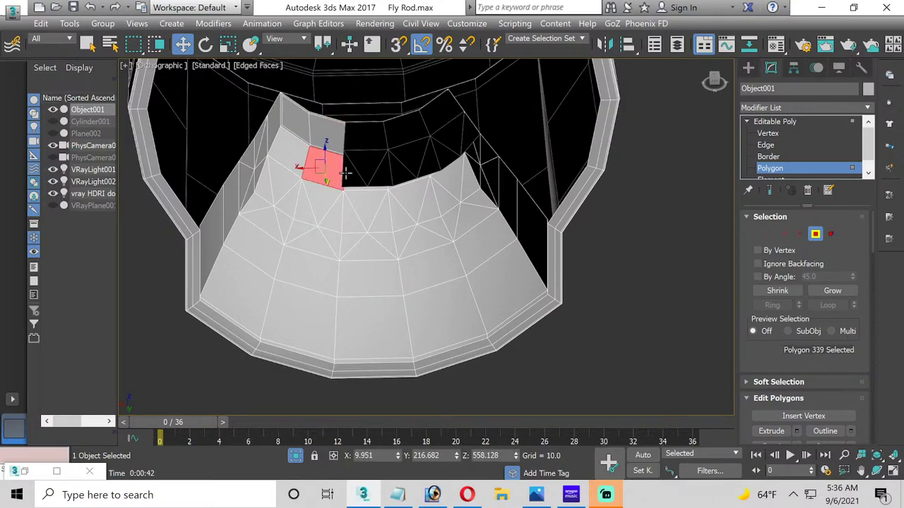
key("ctrl+z")
key("ctrl+z")
key("ctrl+z")
key("ctrl+z")
key("ctrl+z")
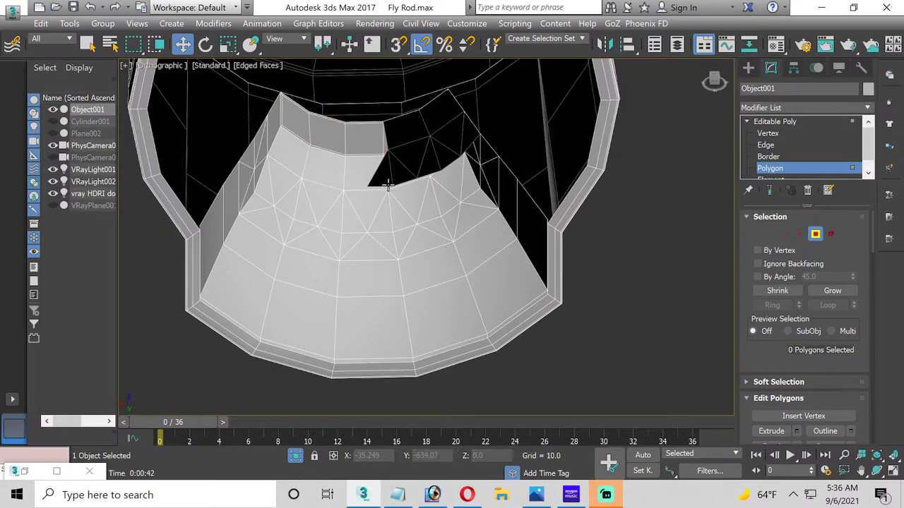
key("ctrl+z")
key("ctrl+z")
key("ctrl+z")
key("ctrl+z")
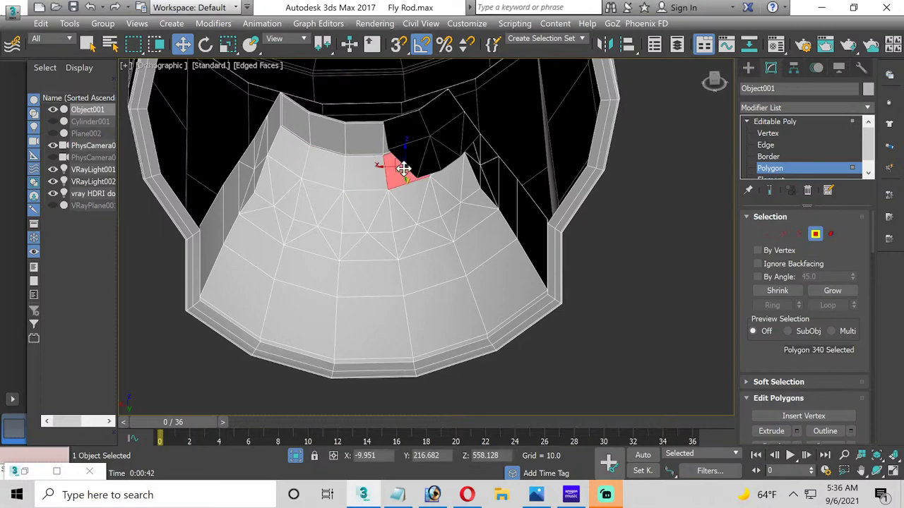
key("ctrl+z")
key("ctrl+z")
key("ctrl+z")
key("ctrl+z")
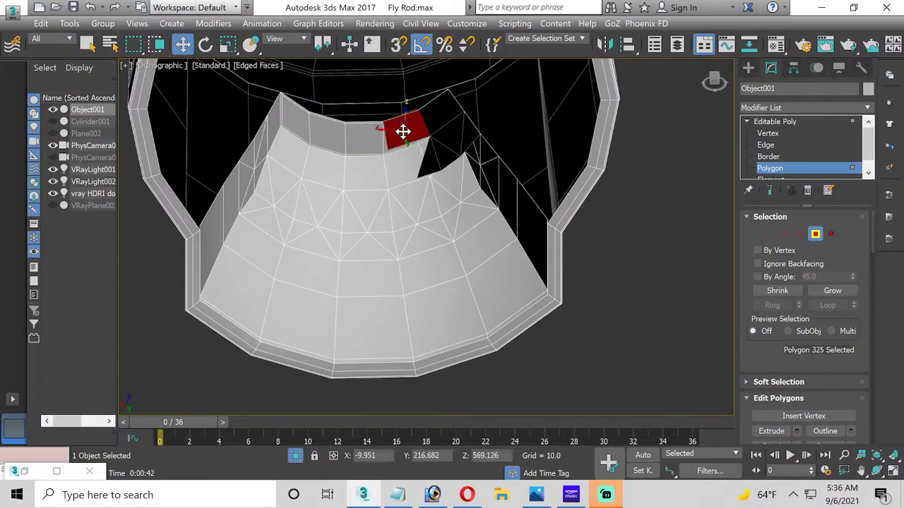
key("ctrl+z")
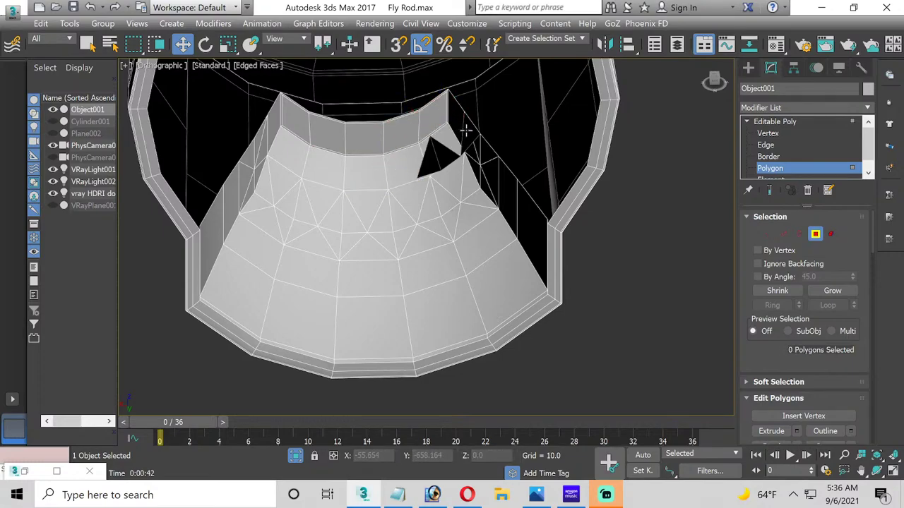
key("ctrl+z")
key("ctrl+z")
key("ctrl+z")
key("ctrl+z")
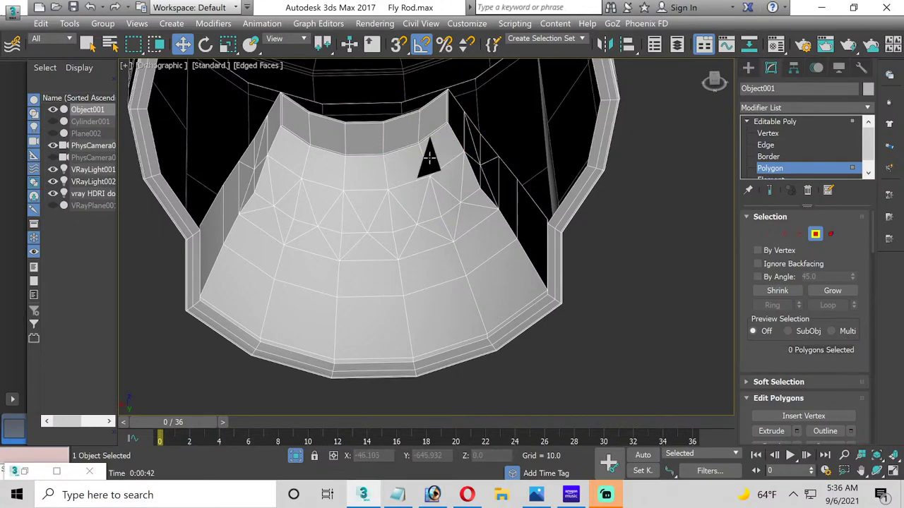
key("ctrl+z")
middle_click_drag(412, 115, 372, 167)
scroll(370, 161, "down", 2)
scroll(367, 162, "up", 2)
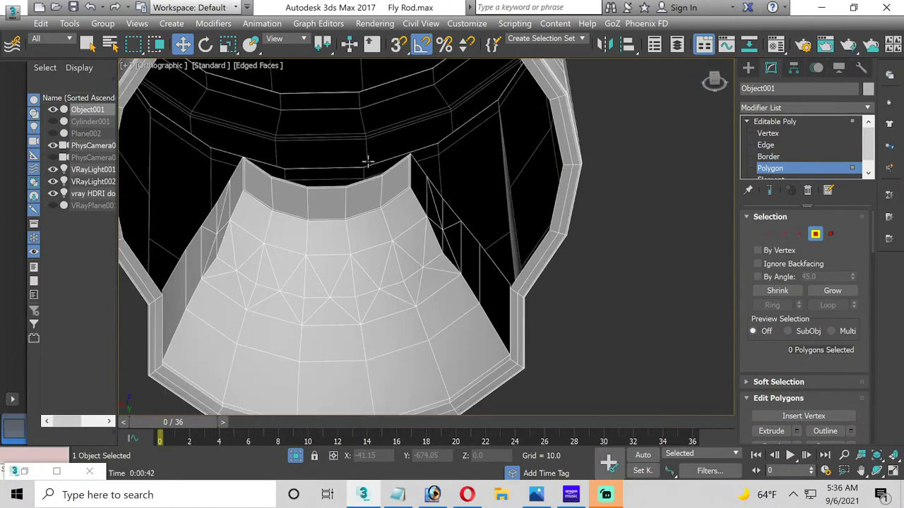
scroll(444, 258, "down", 3)
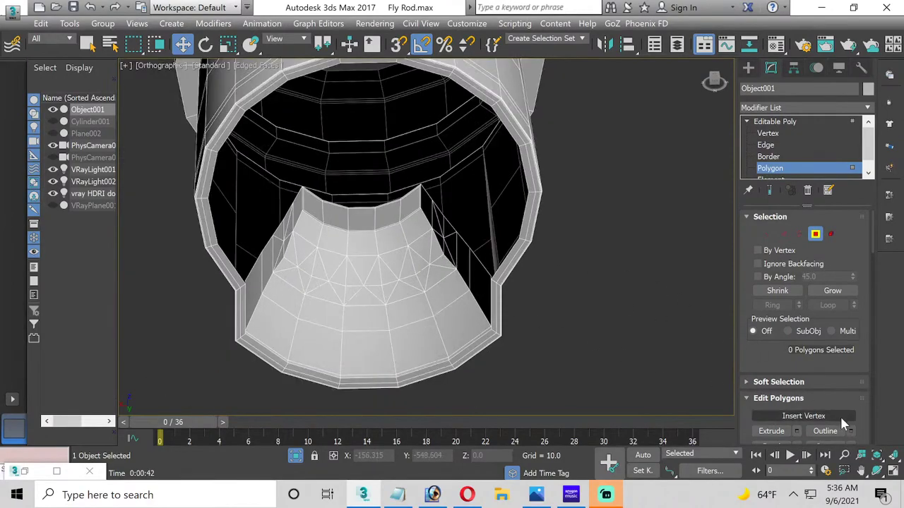
left_click(876, 470)
left_click_drag(533, 336, 380, 267)
scroll(369, 267, "up", 2)
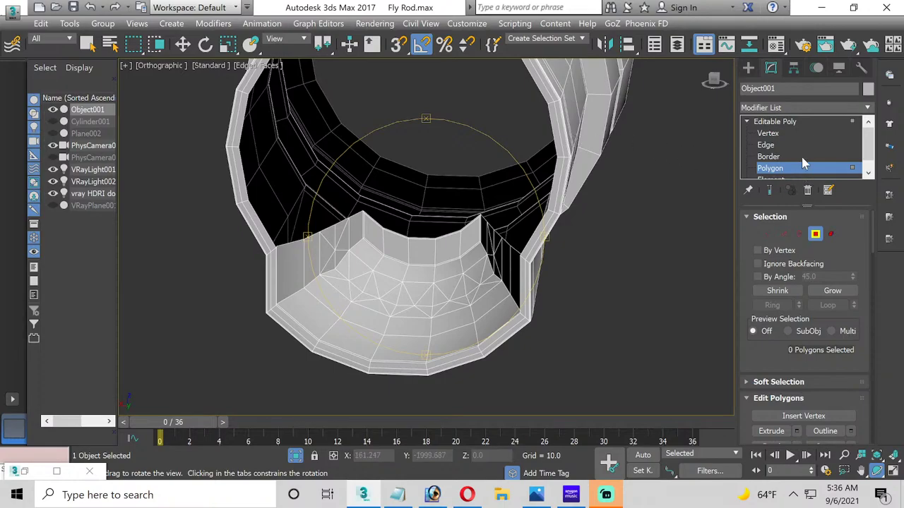
Step: Select the border loop along the scoop's top, delete its faces, then undo that
left_click_drag(494, 182, 424, 190)
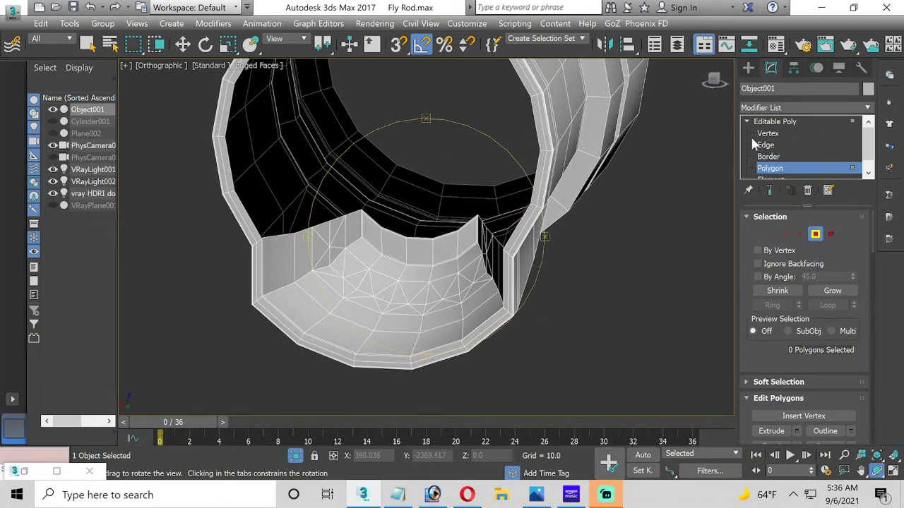
left_click(768, 156)
key("w")
left_click(340, 220)
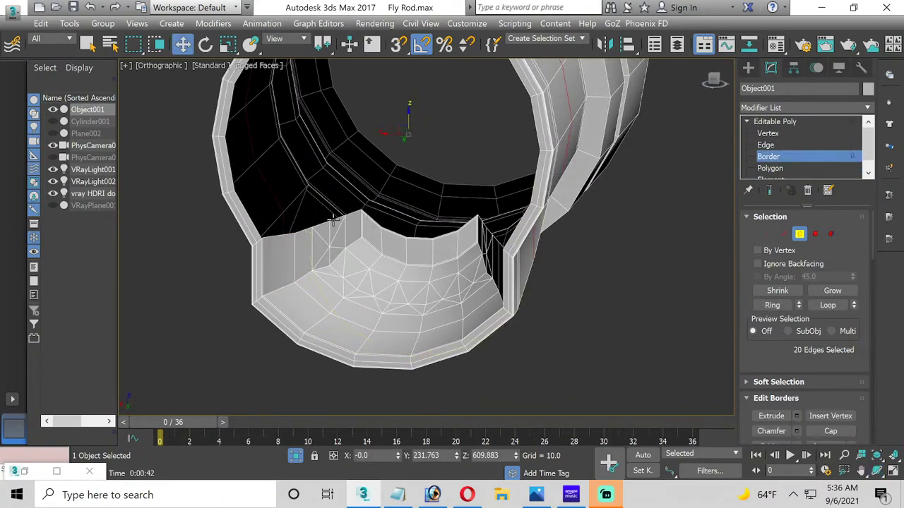
left_click(334, 219)
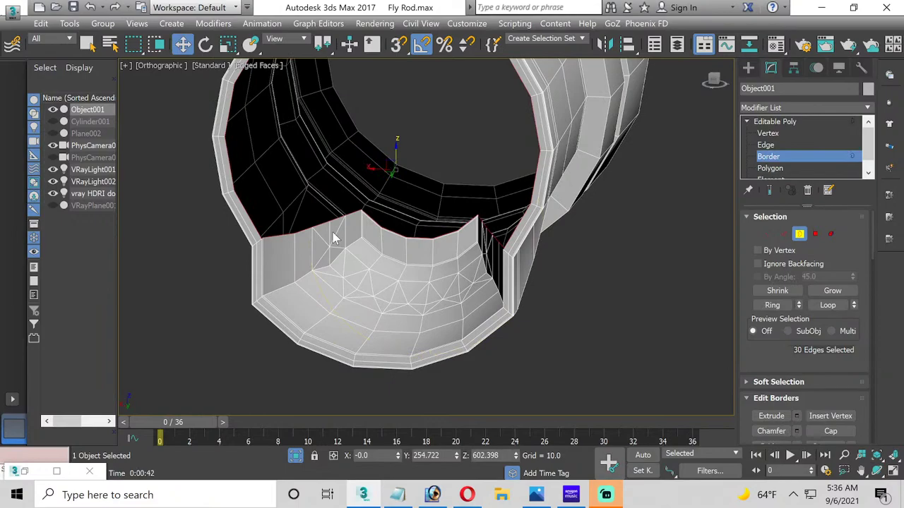
key("Delete")
key("ctrl+z")
Step: Undo the earlier edits on the scoop's lip
middle_click_drag(364, 226, 363, 276)
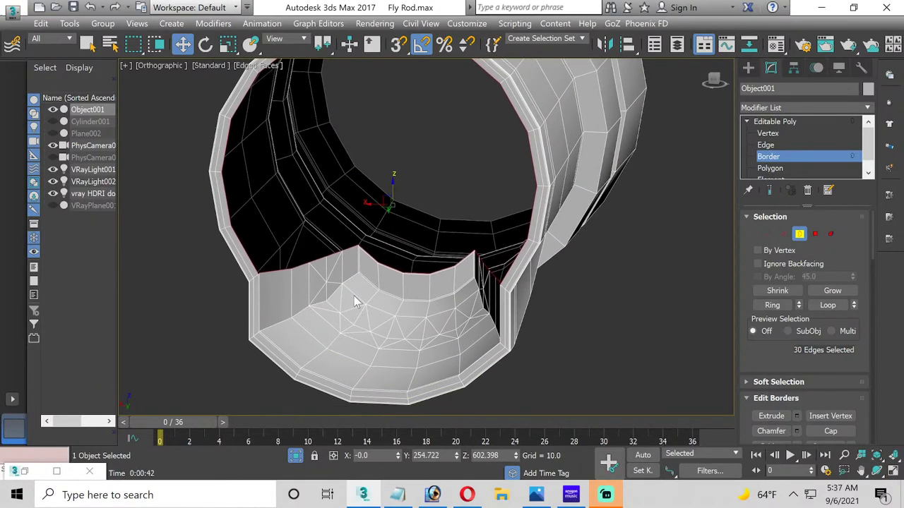
key("ctrl+z")
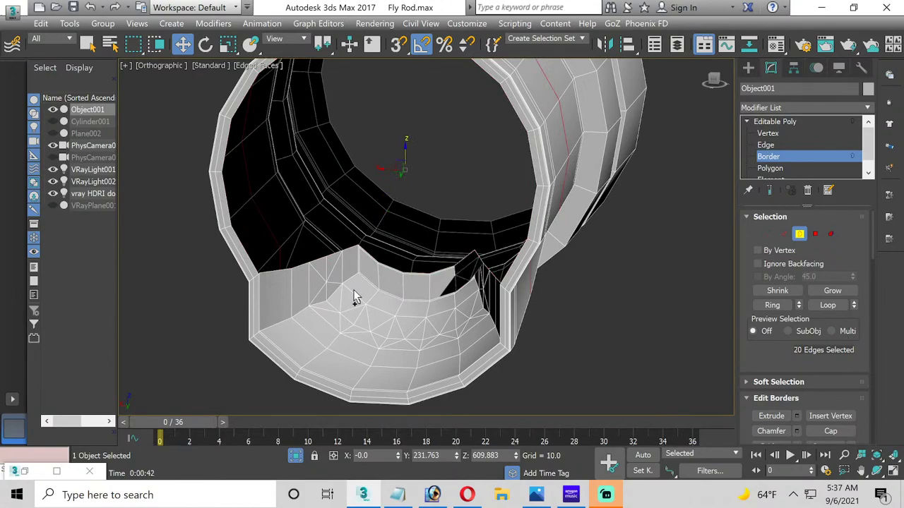
key("ctrl+z")
key("ctrl+z")
key("ctrl+z")
key("ctrl+z")
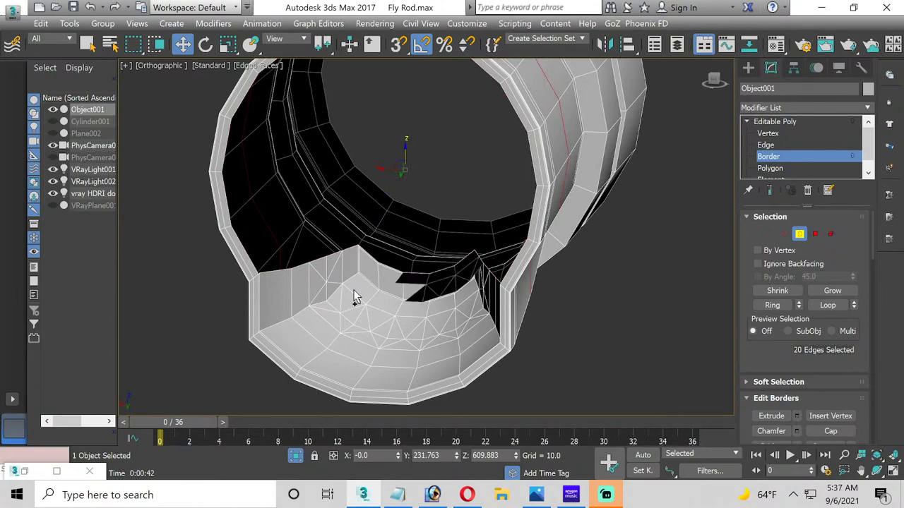
key("ctrl+z")
key("ctrl+z")
key("ctrl+z")
key("ctrl+z")
key("ctrl+z")
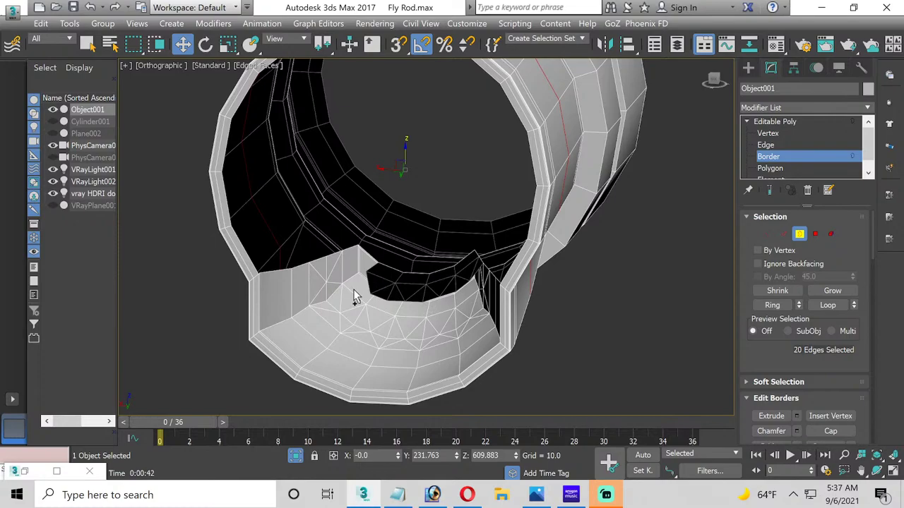
key("ctrl+z")
key("ctrl+z")
key("ctrl+z")
key("ctrl+z")
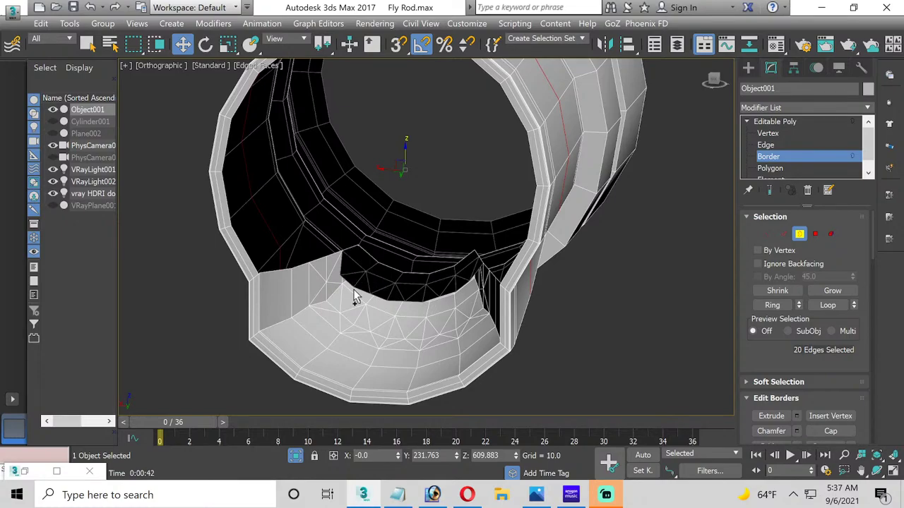
key("ctrl+z")
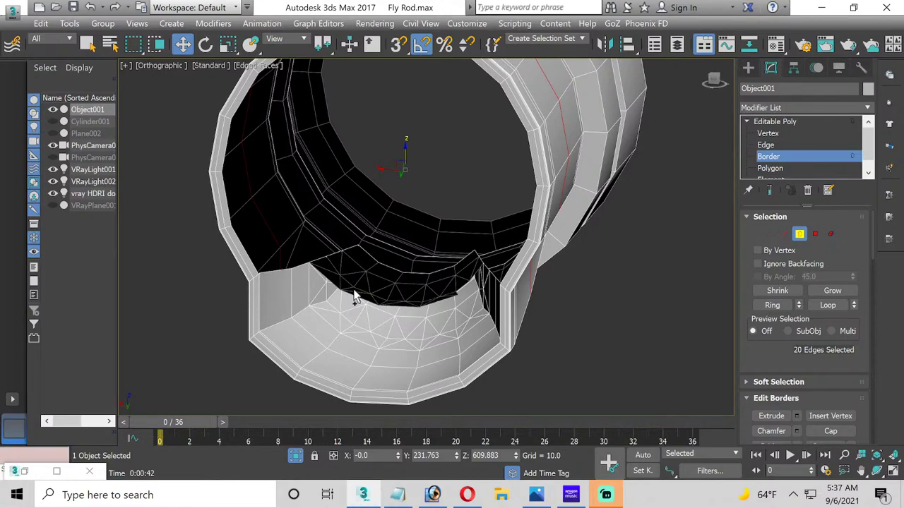
Step: Undo the remaining inner-lip fills and confirm nothing is left in the Edit menu's undo
key("ctrl+z")
key("ctrl+z")
key("ctrl+z")
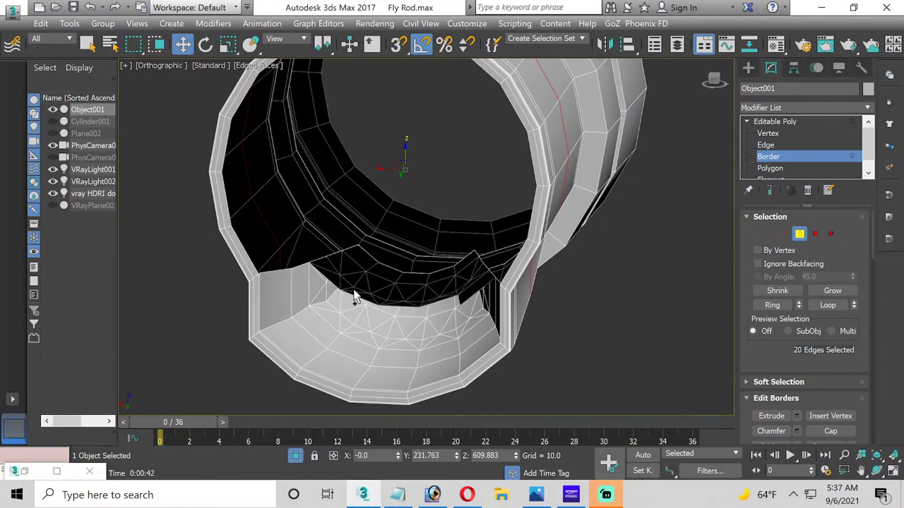
key("ctrl+z")
key("ctrl+z")
key("ctrl+z")
key("ctrl+z")
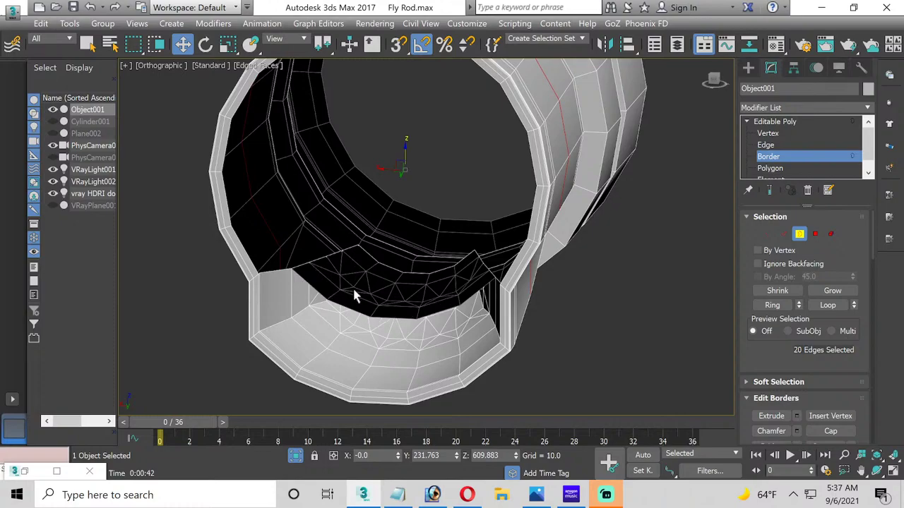
key("ctrl+z")
key("ctrl+z")
key("ctrl+z")
key("ctrl+z")
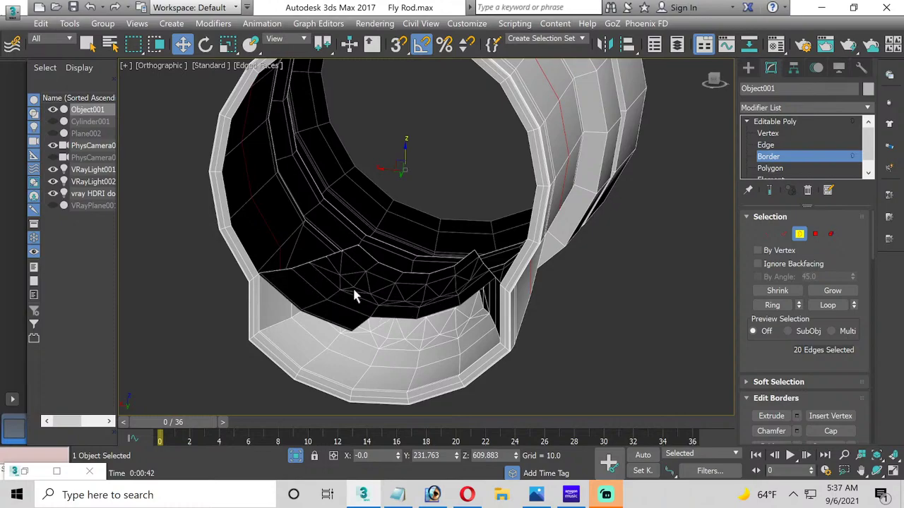
key("ctrl+z")
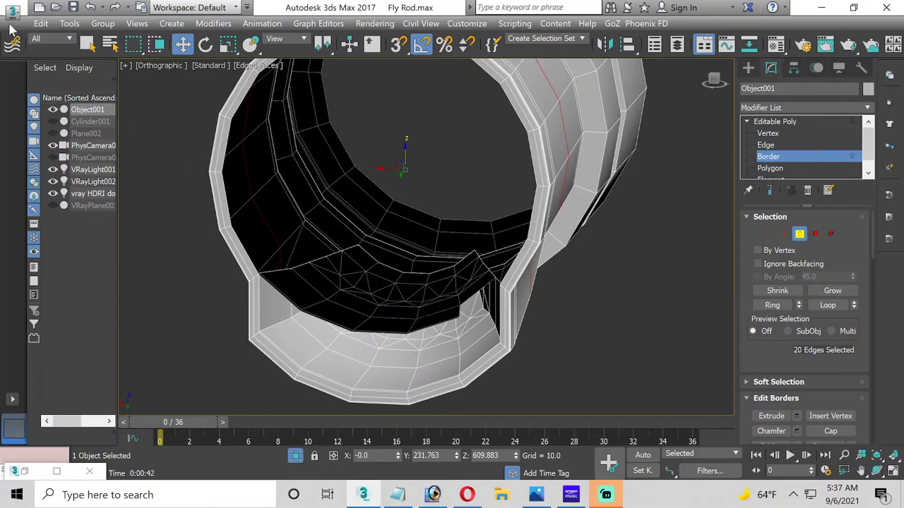
left_click(39, 24)
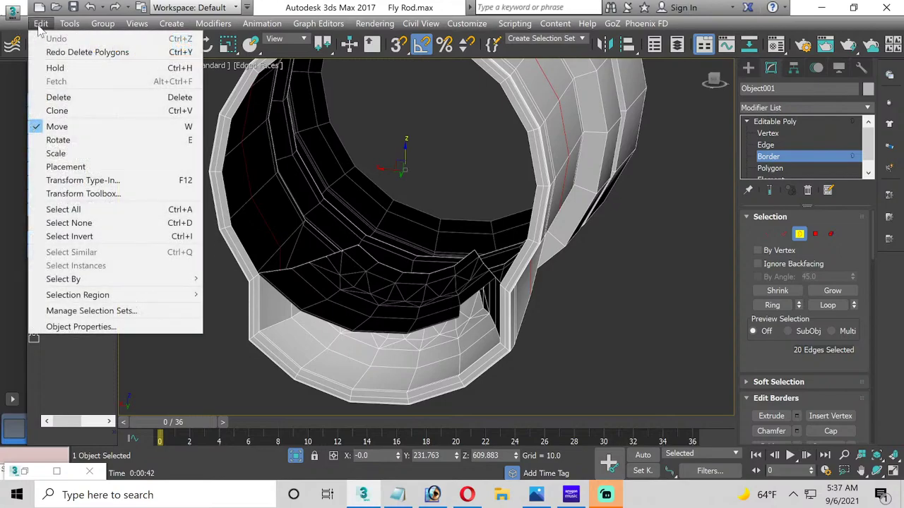
Step: Reopen Fly Rod.max from Recent Documents, choosing Don't Save to discard changes
key("Right")
key("Escape")
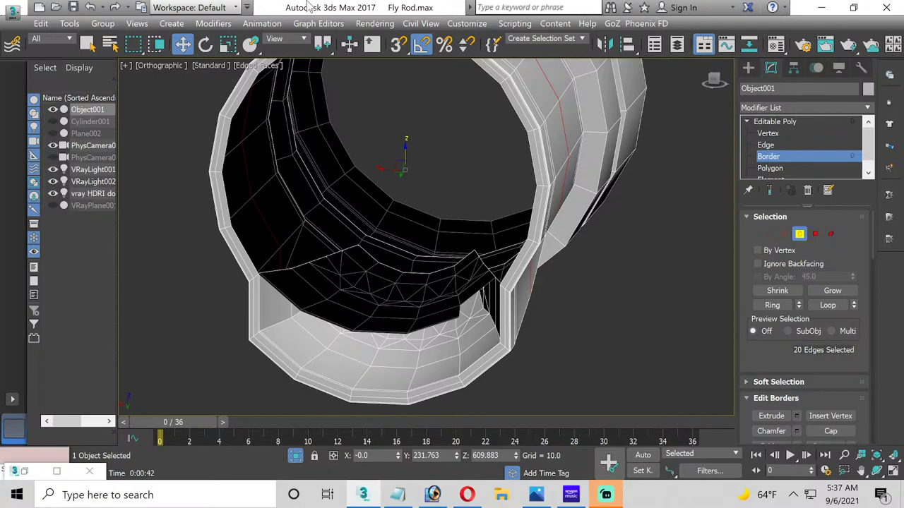
left_click(11, 13)
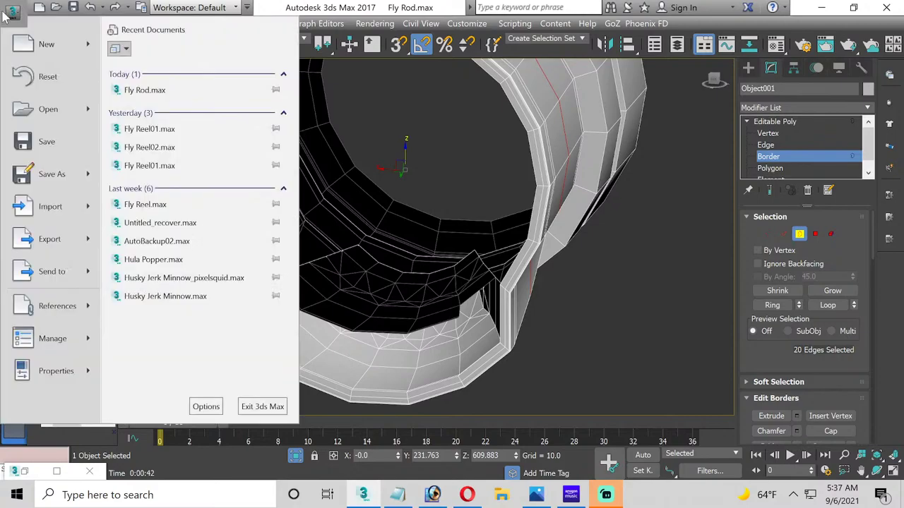
left_click(41, 111)
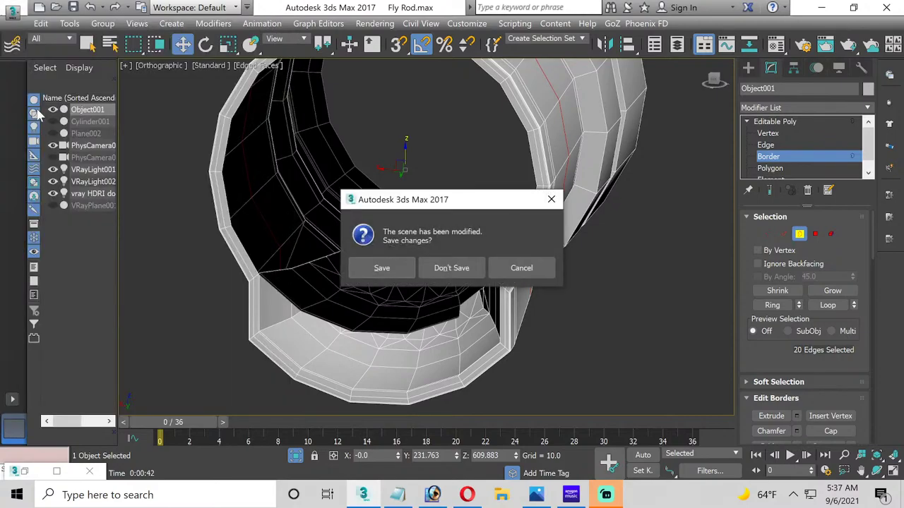
left_click(521, 267)
left_click(11, 11)
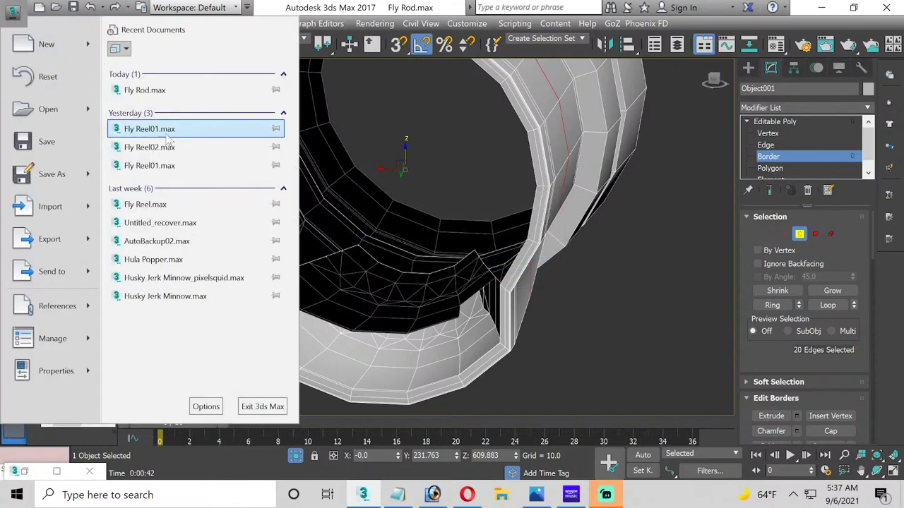
left_click(175, 87)
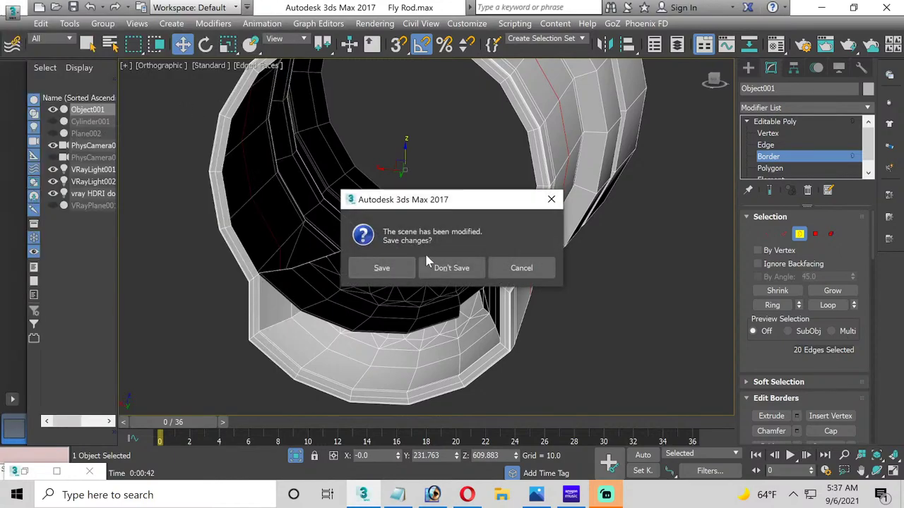
left_click(440, 268)
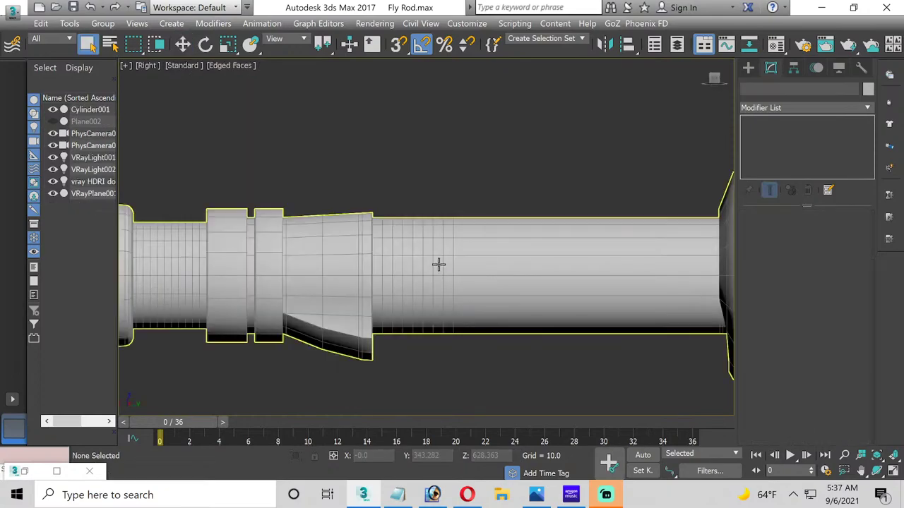
Step: Select Cylinder001 at Edge level and unhide Plane002 as a backdrop behind it
left_click(342, 288)
key("4")
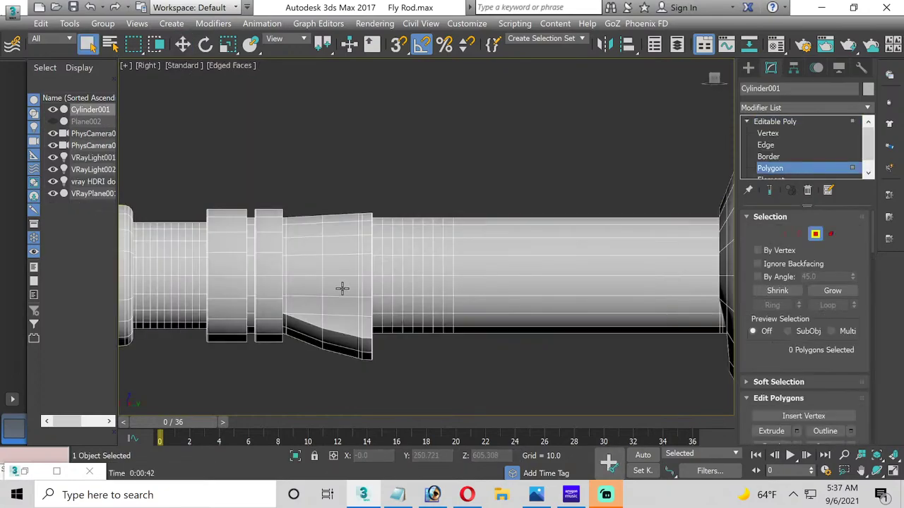
scroll(461, 336, "down", 2)
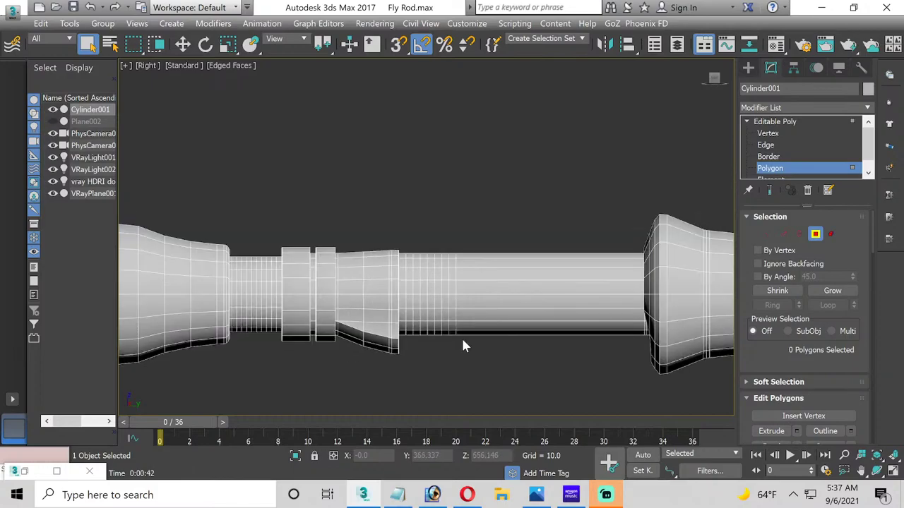
mouse_move(461, 336)
middle_mouse_down()
mouse_move(472, 328)
mouse_move(461, 319)
middle_mouse_up()
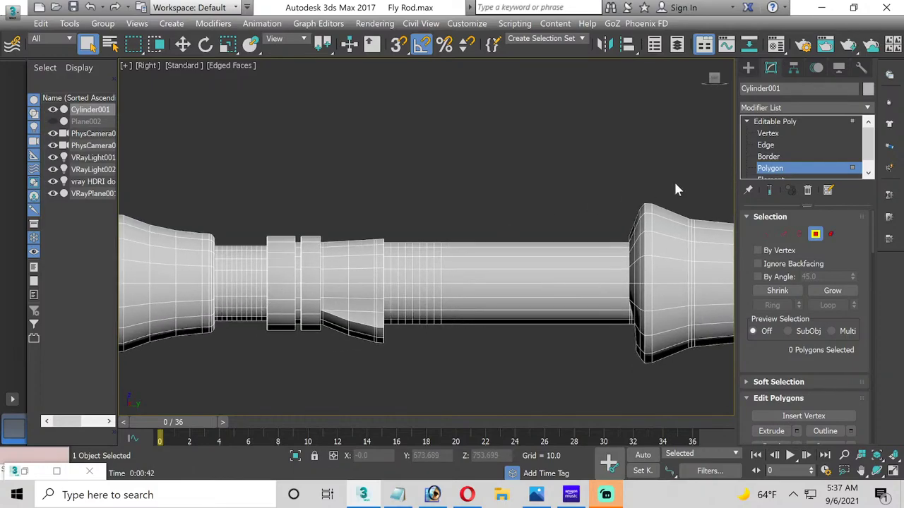
left_click(768, 146)
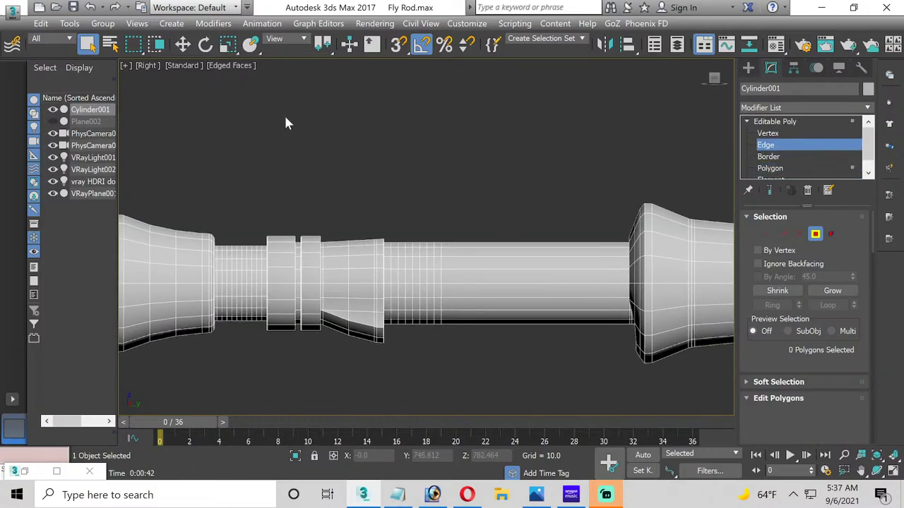
left_click(53, 121)
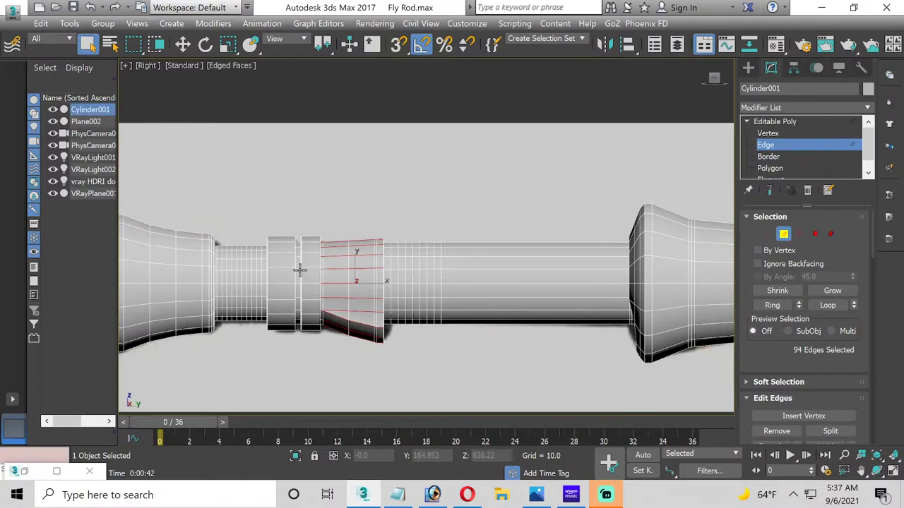
Step: Open the Material Editor and make the 03 - Default material active
key("m")
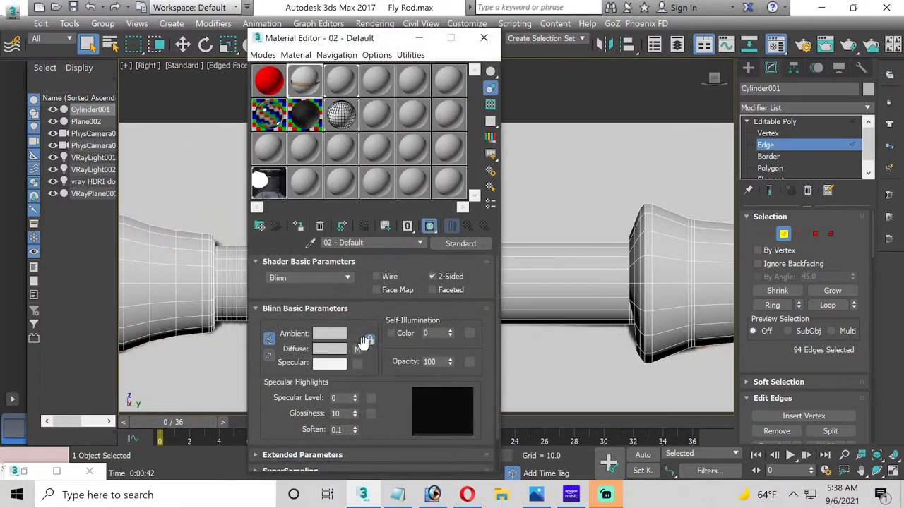
left_click(478, 41)
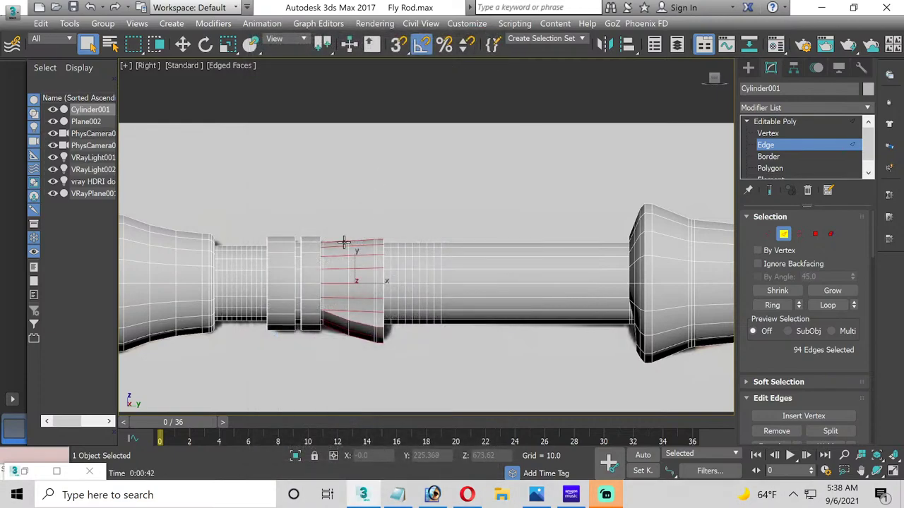
key("m")
left_click(337, 90)
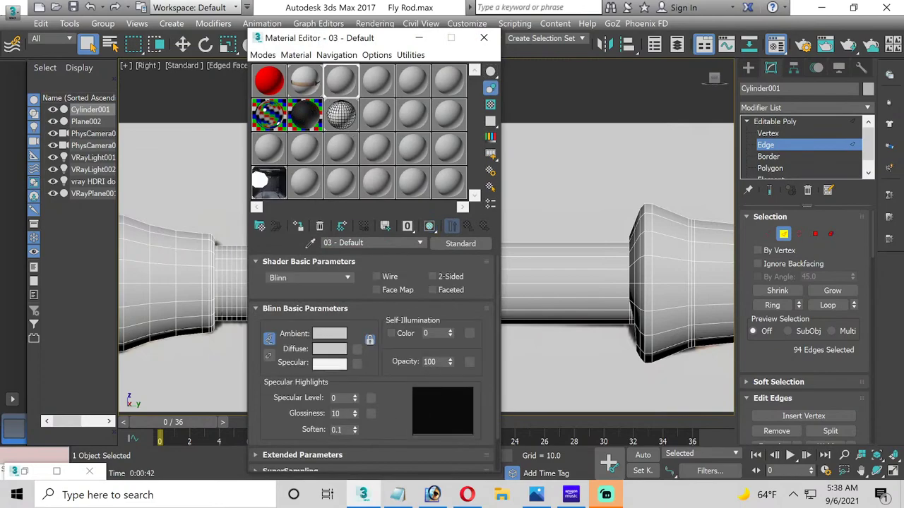
Step: Close the Material Editor and select the grip's edge loops from the rings to the flare, plus one more
key("m")
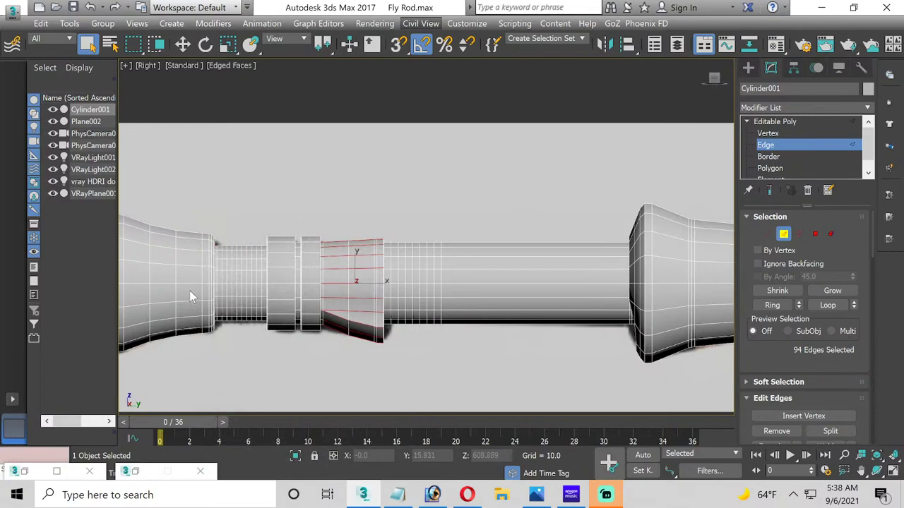
scroll(192, 295, "up", 3)
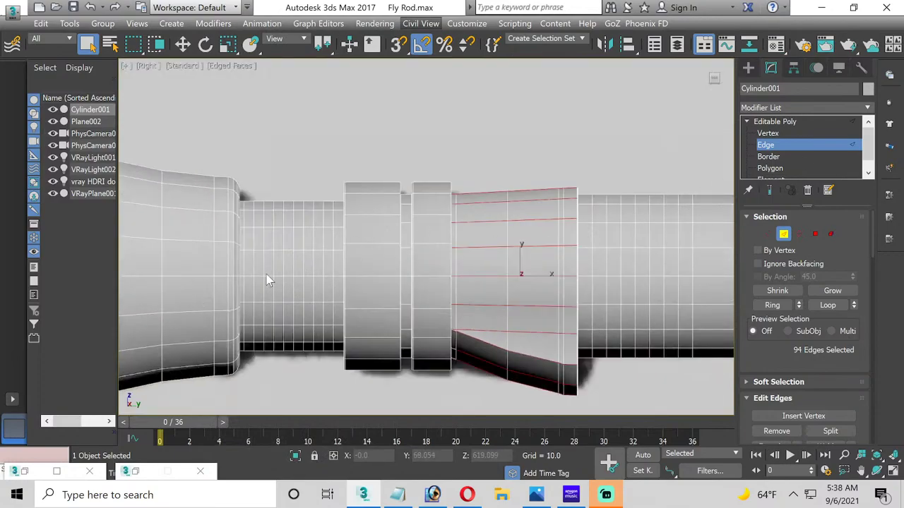
double_click(333, 236)
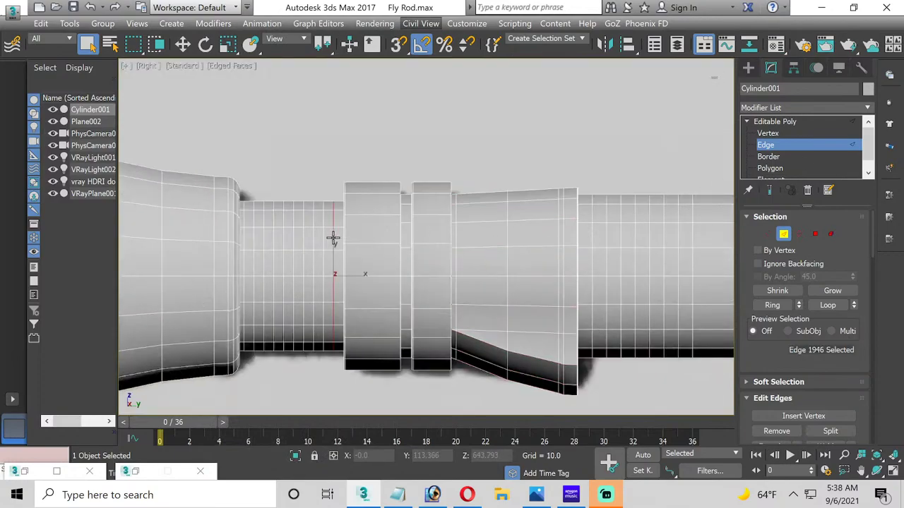
double_click(323, 239, "ctrl")
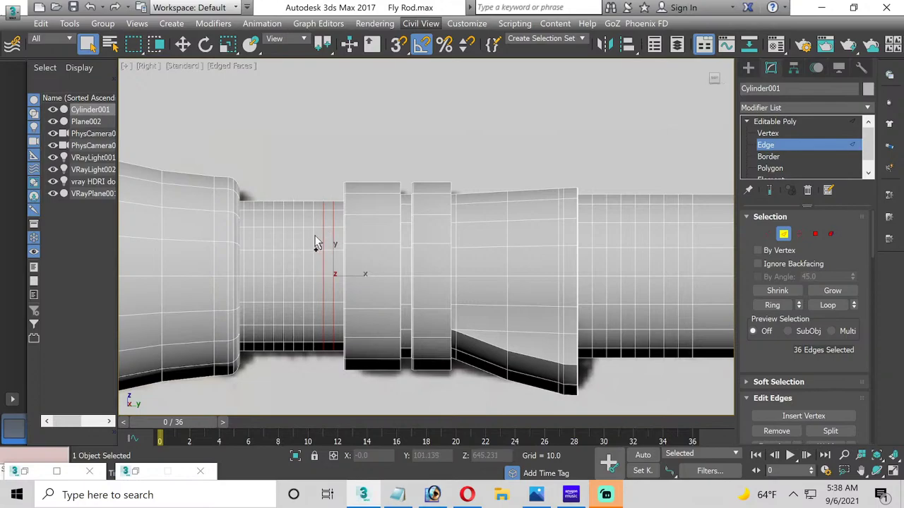
double_click(313, 238, "ctrl")
double_click(303, 236, "ctrl")
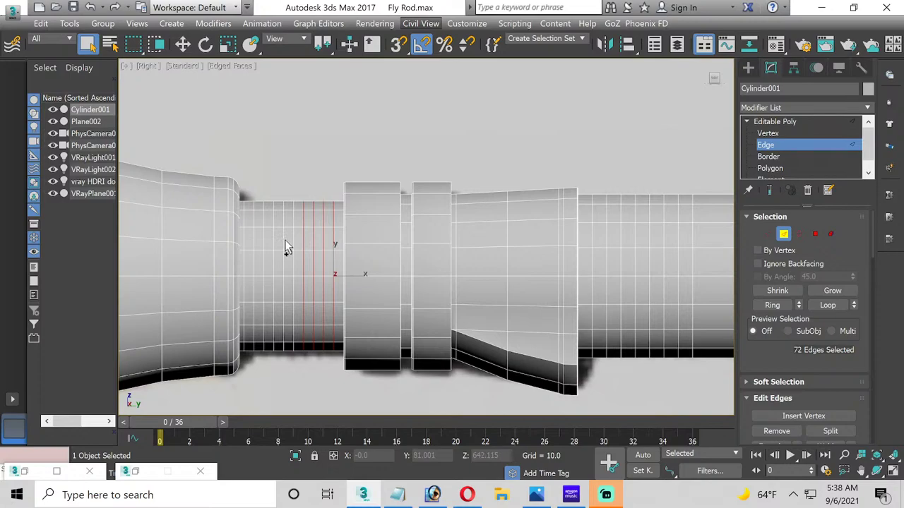
double_click(294, 237, "ctrl")
double_click(283, 238, "ctrl")
double_click(274, 237, "ctrl")
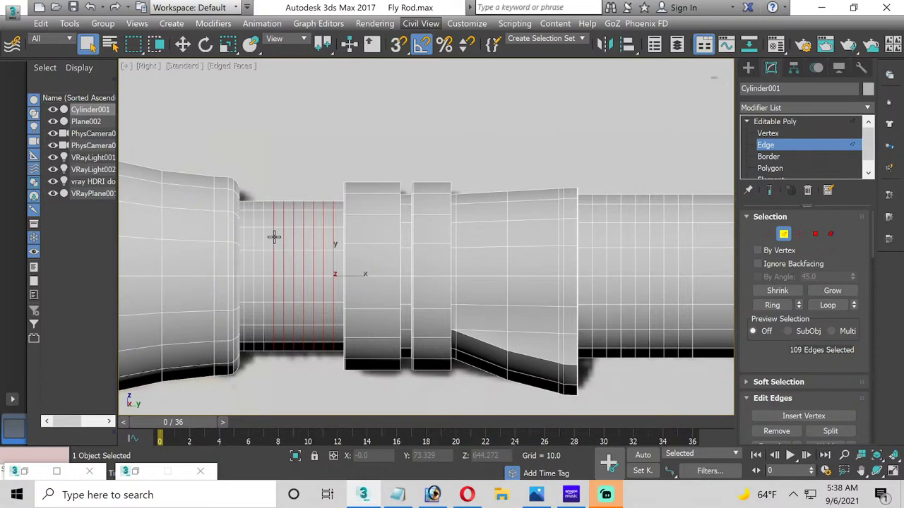
double_click(262, 239, "ctrl")
double_click(254, 238, "ctrl")
double_click(244, 239, "ctrl")
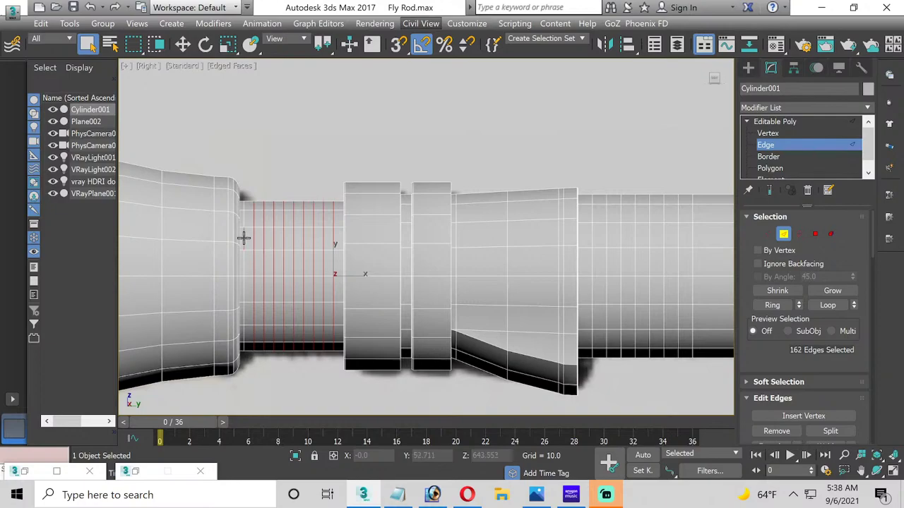
double_click(243, 238, "ctrl")
middle_click_drag(667, 269, 391, 282)
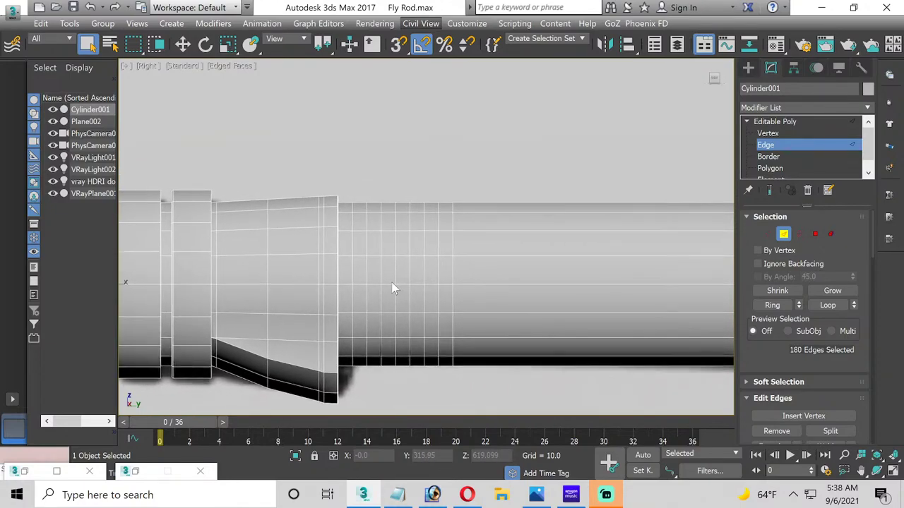
scroll(391, 281, "down", 3)
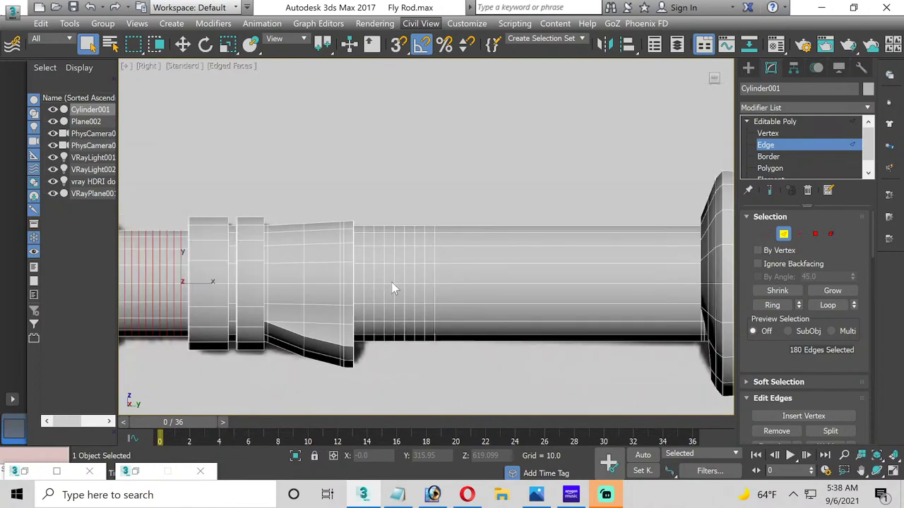
double_click(426, 254, "ctrl")
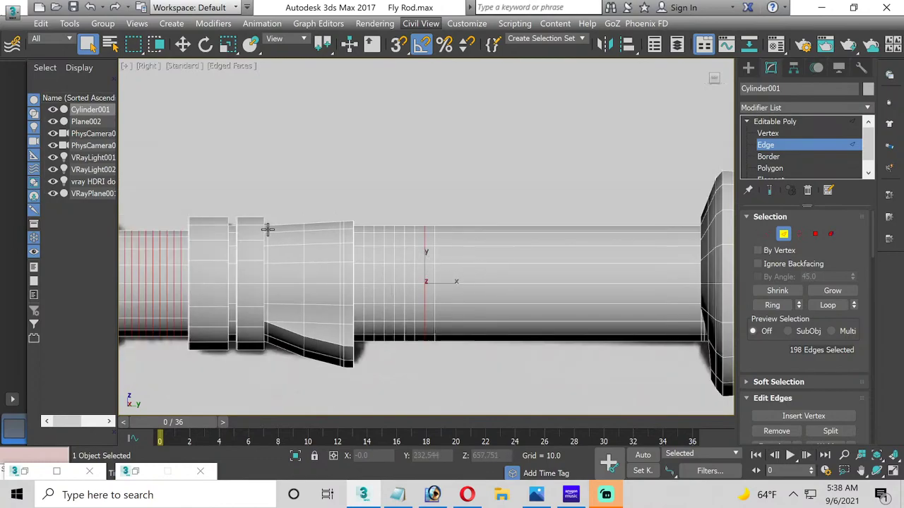
Step: Hide and reshow Cylinder001 and Plane002 to compare the rod with the reference photo
left_click(52, 110)
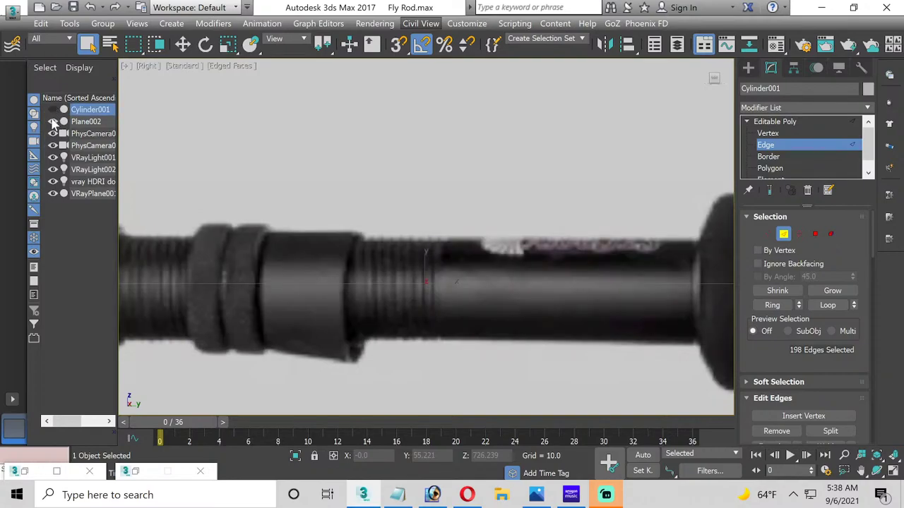
left_click(52, 121)
left_click(52, 121)
left_click(52, 109)
Step: At Polygon level, box-select the 18 faces of the grip section
middle_click_drag(628, 198, 488, 181)
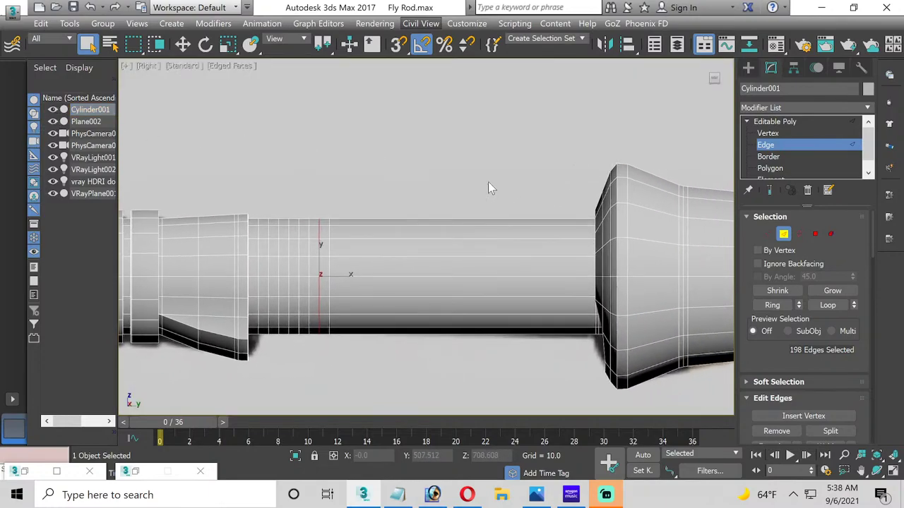
left_click(797, 168)
left_click_drag(393, 201, 459, 376)
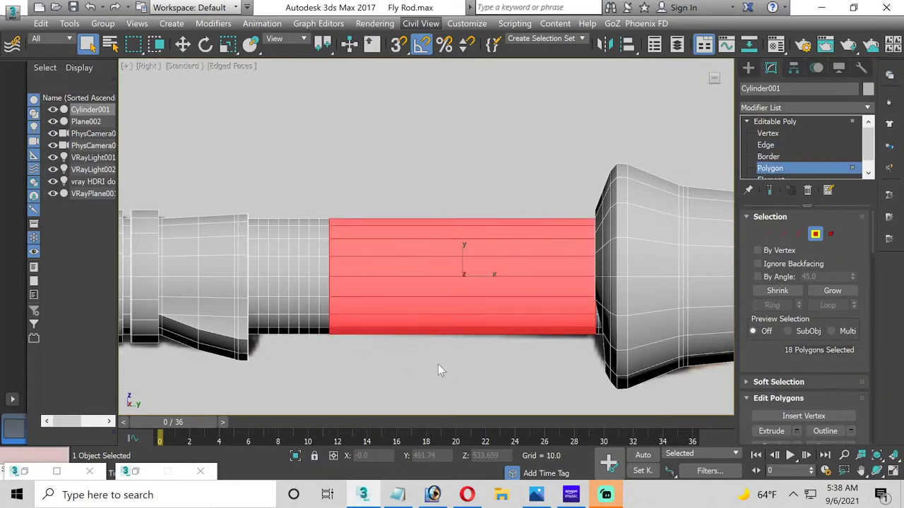
Step: Extrude the selected grip faces outward by a small positive height
scroll(438, 364, "up", 2)
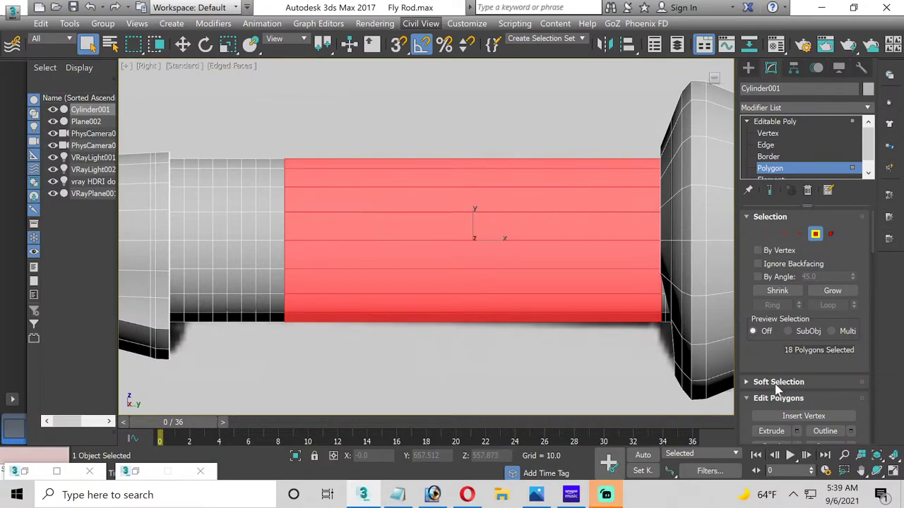
scroll(777, 387, "down", 1)
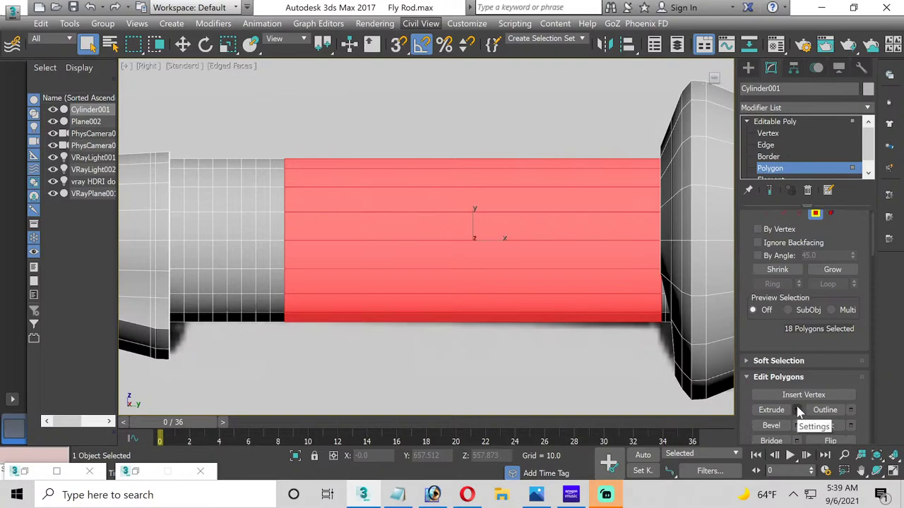
left_click(797, 411)
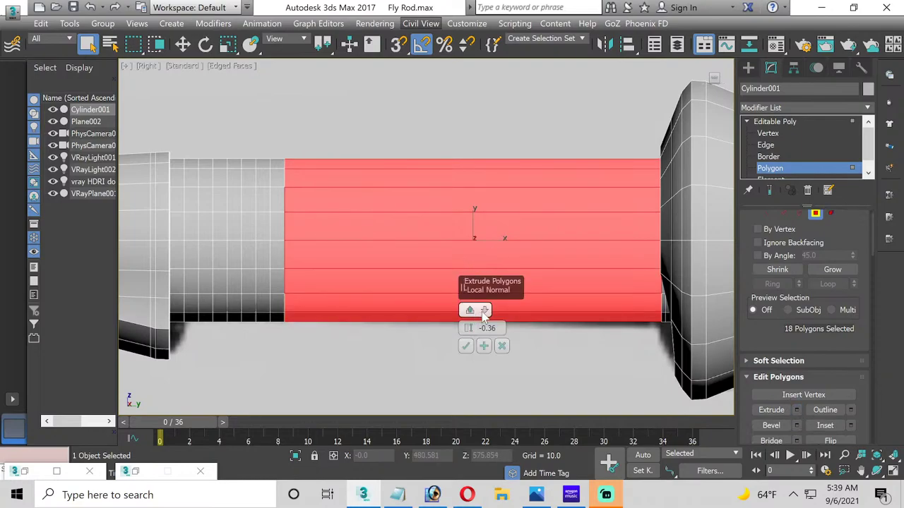
left_click_drag(468, 328, 468, 317)
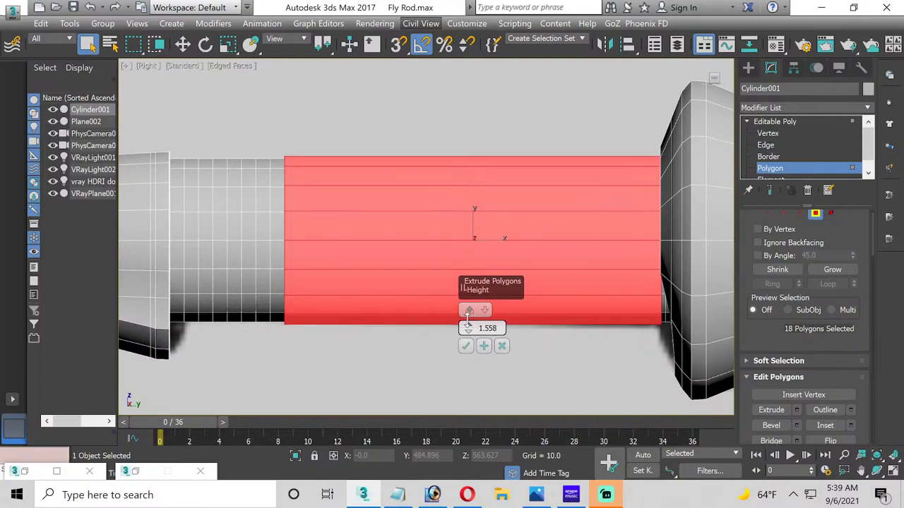
left_click(466, 346)
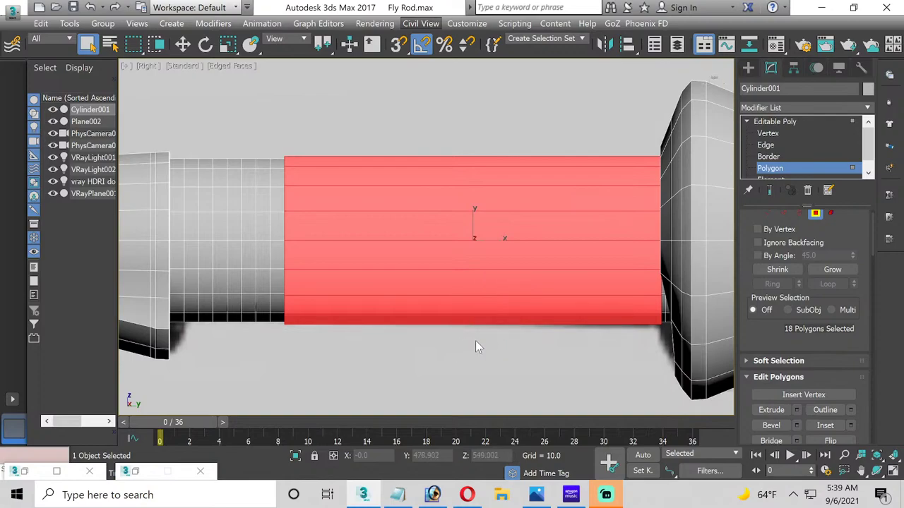
Step: Pan and zoom the views to the grip's right end and lower corner
middle_click_drag(583, 334, 438, 324)
scroll(500, 309, "up", 3)
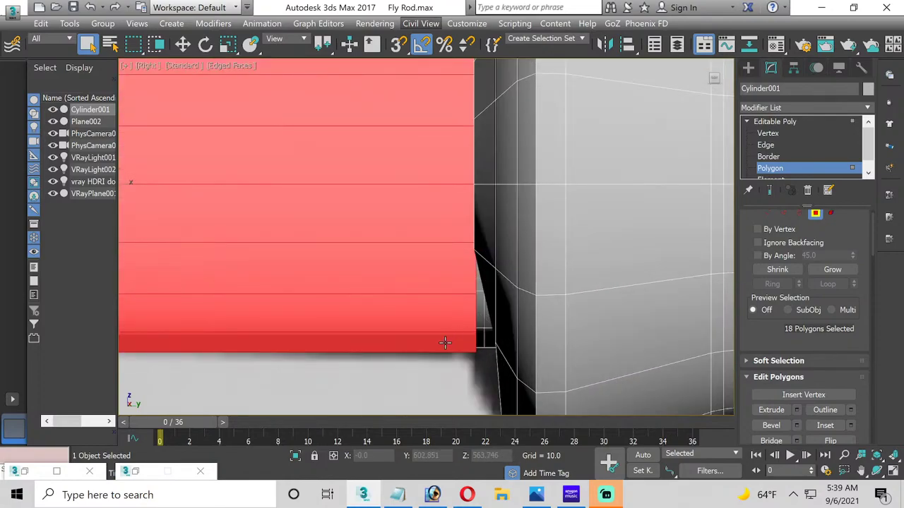
middle_click_drag(460, 345, 470, 300)
left_click(891, 474)
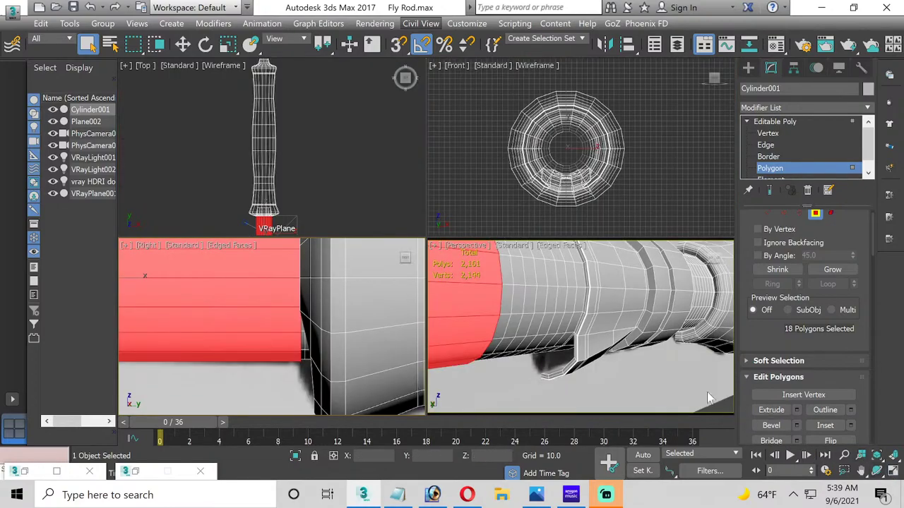
middle_click_drag(604, 360, 692, 337)
left_click(891, 474)
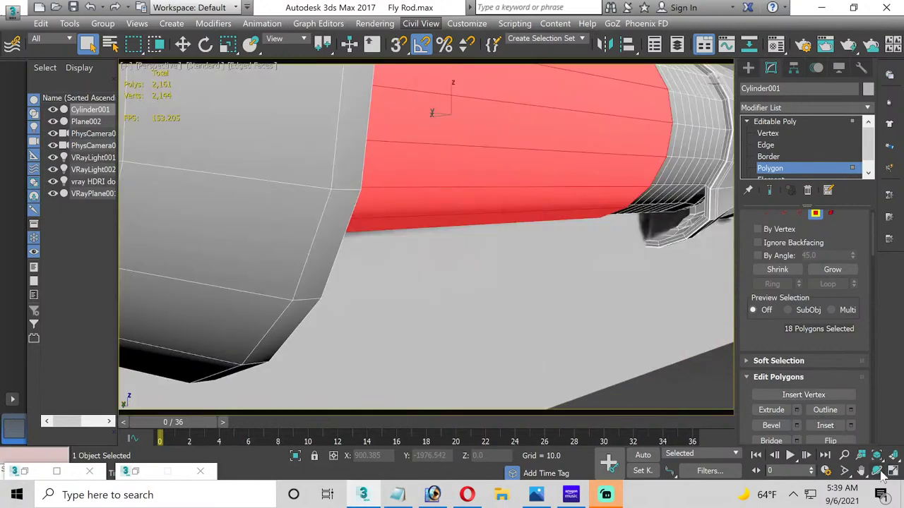
Step: Orbit the maximized Perspective view to inspect the grip's end beside the flare
left_click(876, 471)
scroll(538, 304, "down", 5)
scroll(473, 284, "up", 5)
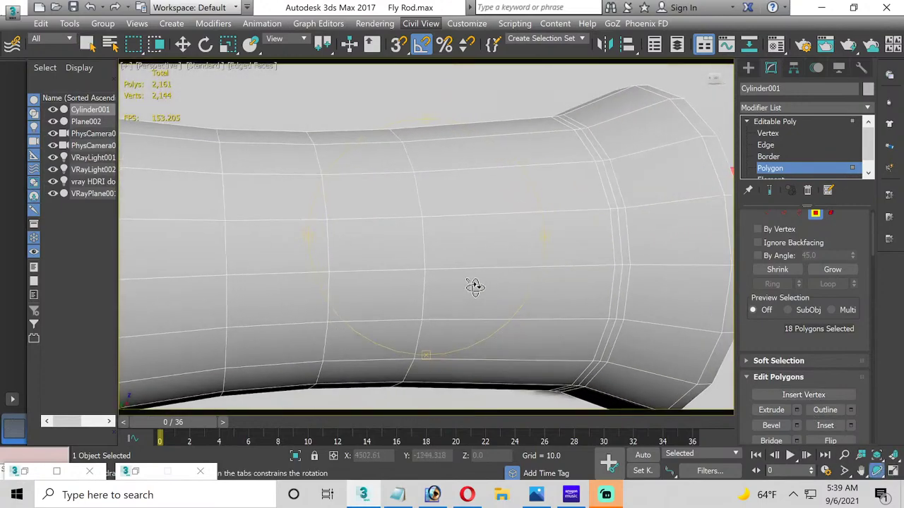
scroll(615, 299, "down", 1)
middle_click_drag(616, 299, 163, 248)
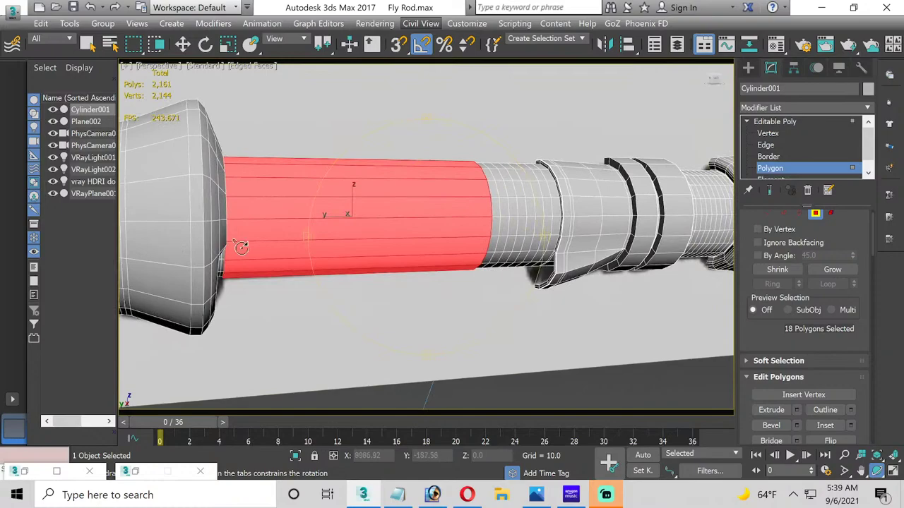
scroll(212, 254, "up", 4)
scroll(233, 261, "up", 2)
left_click_drag(218, 297, 349, 228)
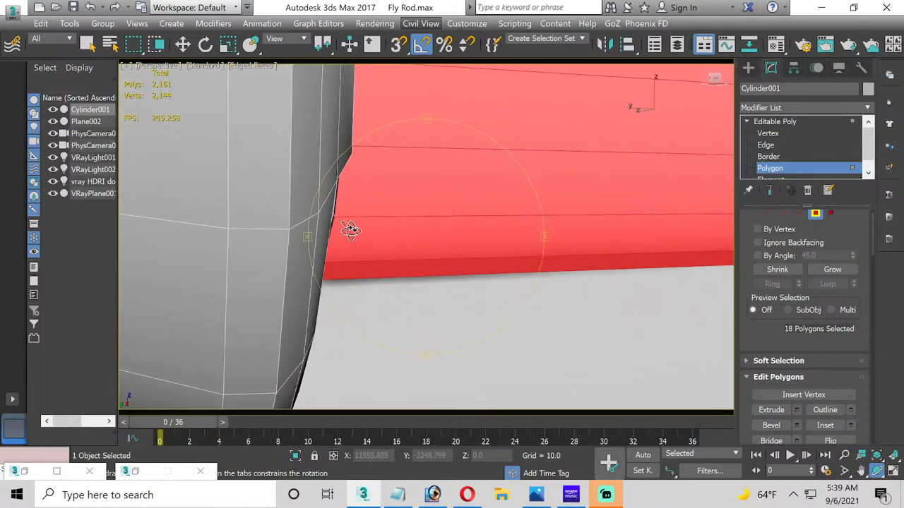
scroll(346, 227, "up", 2)
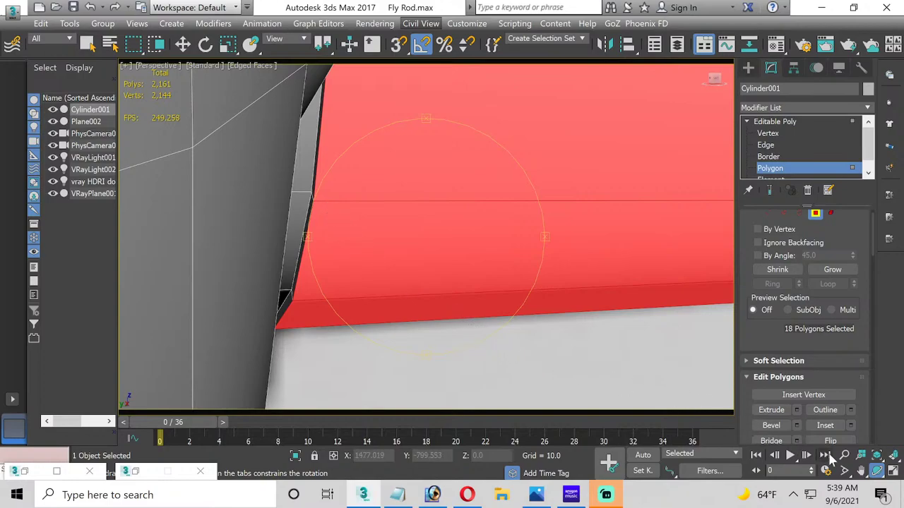
left_click(893, 472)
right_click(311, 351)
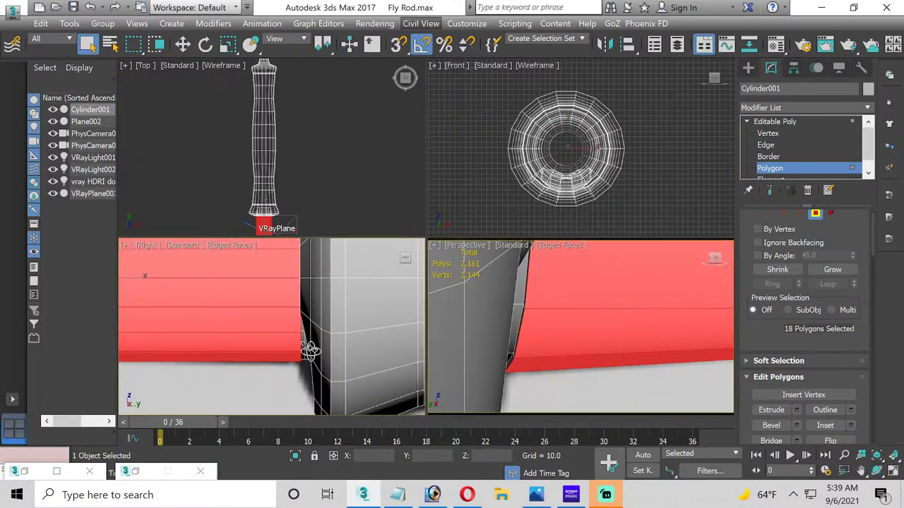
Step: Maximize the side view, go to Vertex level and box-select the 14 junction vertices
left_click(893, 472)
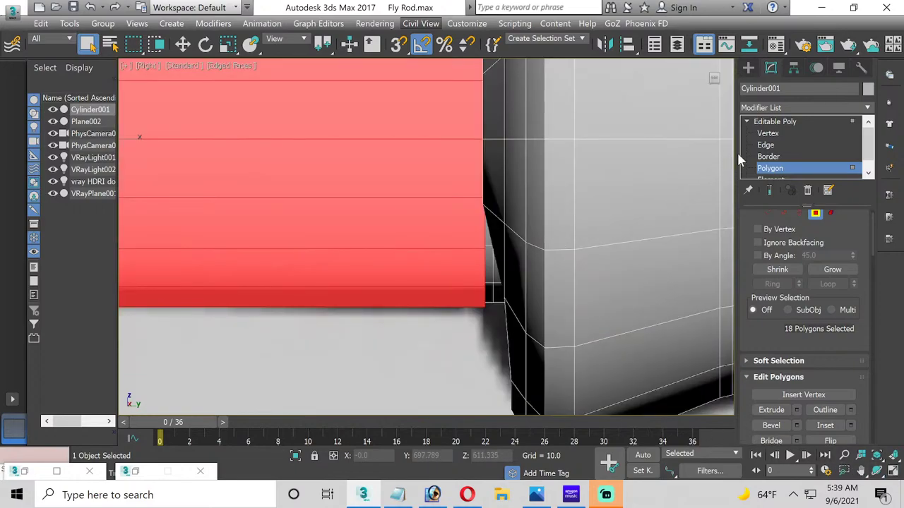
left_click(768, 133)
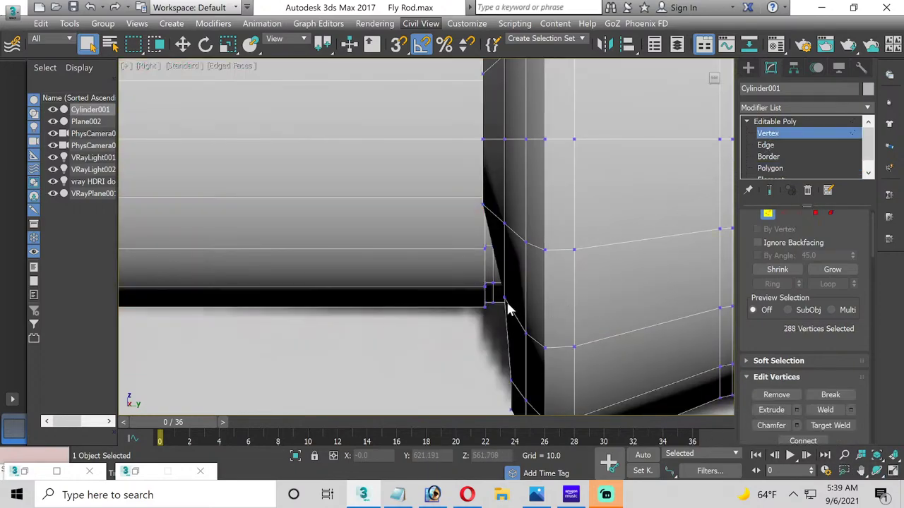
left_click(500, 295)
scroll(498, 357, "down", 2)
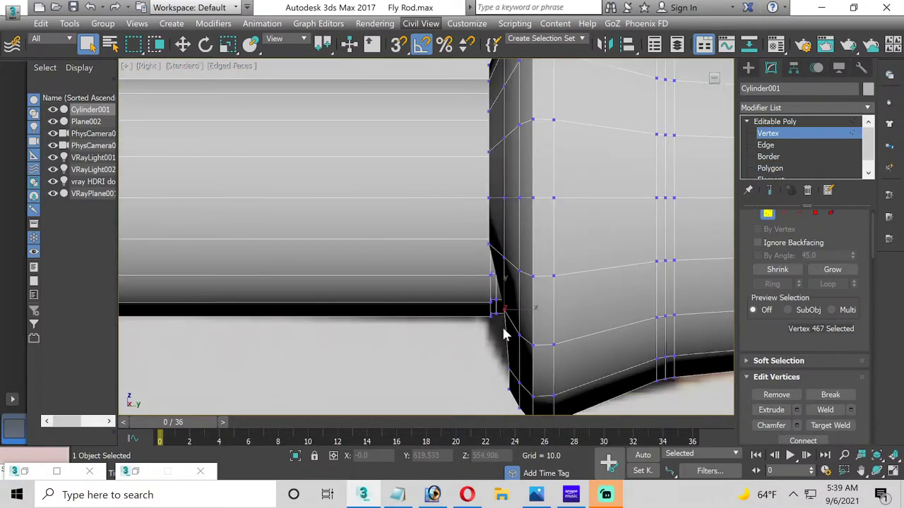
left_click(499, 335)
left_click_drag(500, 308, 499, 376)
left_click_drag(511, 413, 515, 411)
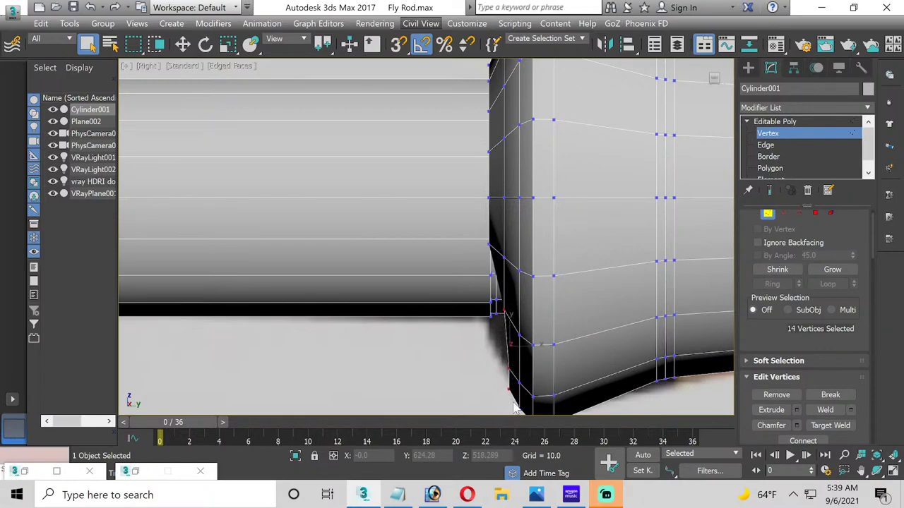
Step: Move the junction vertices slightly left, then select vertices at the grip's lower corner
left_click(182, 44)
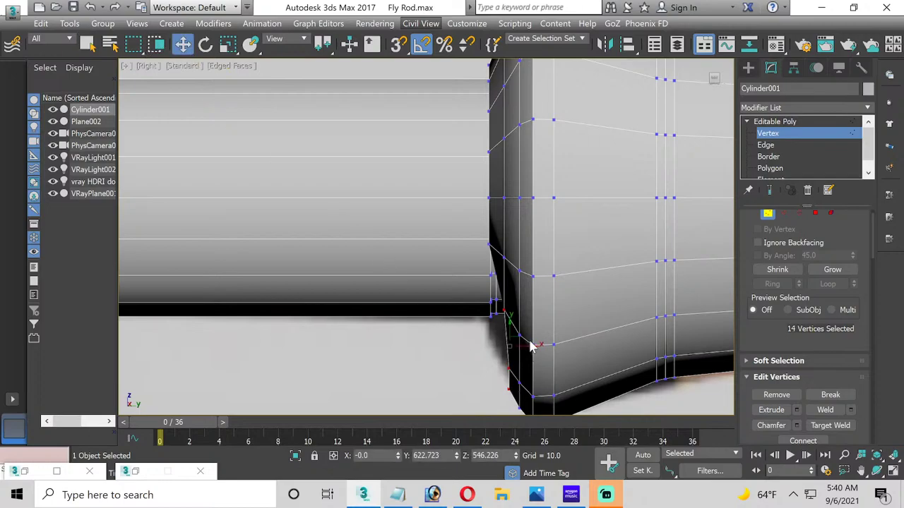
left_click_drag(528, 348, 515, 343)
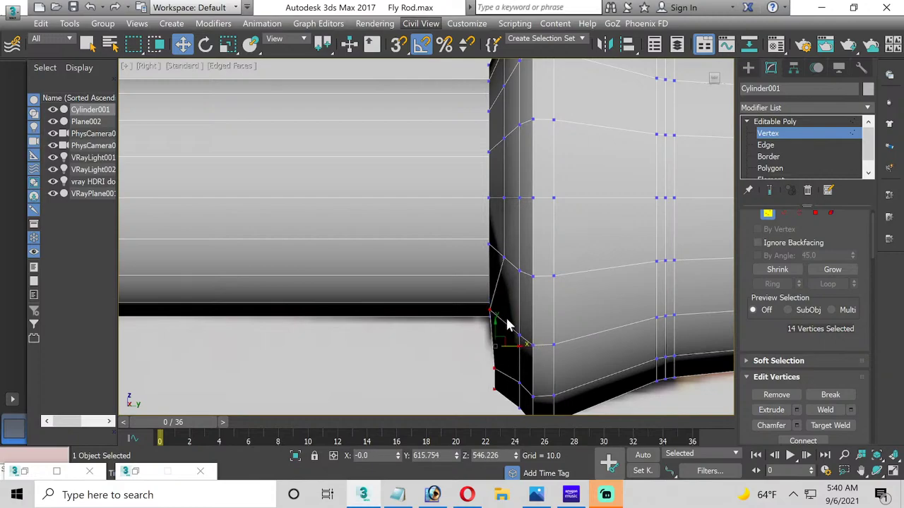
left_click(478, 360)
scroll(505, 331, "up", 2)
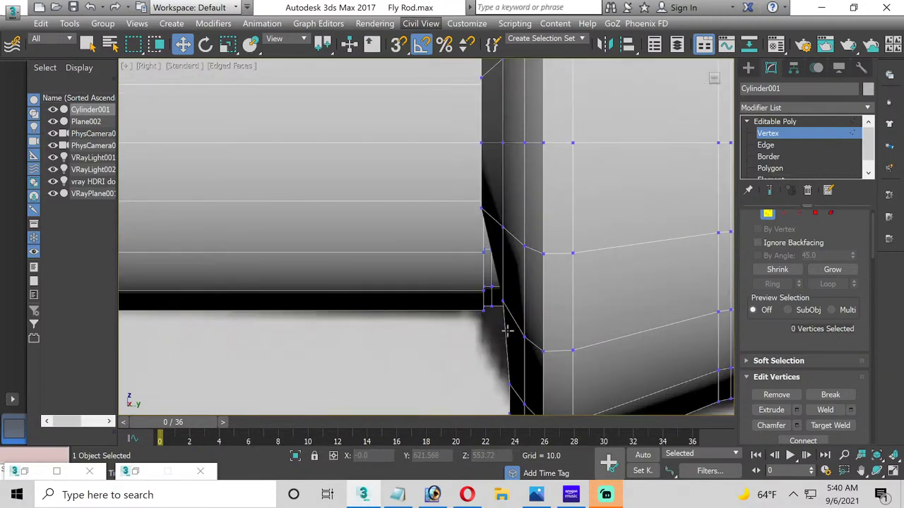
scroll(506, 331, "up", 1)
left_click_drag(488, 265, 519, 283)
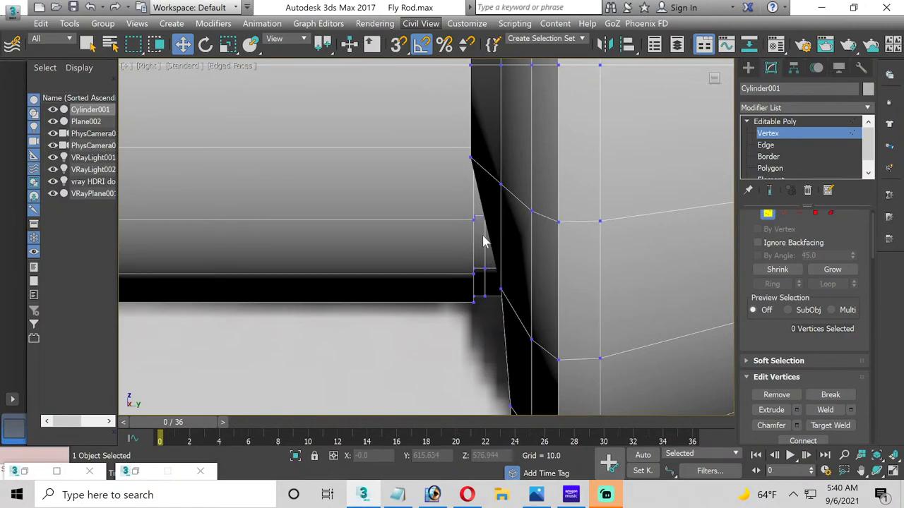
left_click_drag(486, 243, 494, 274)
left_click(893, 471)
Step: Frame the rod and orbit the Perspective view close to its vertex rings
key("z")
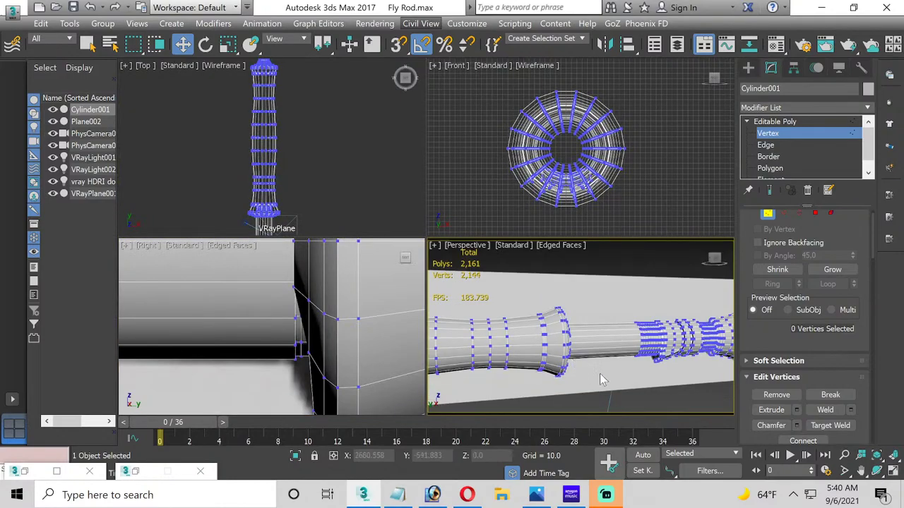
left_click(876, 471)
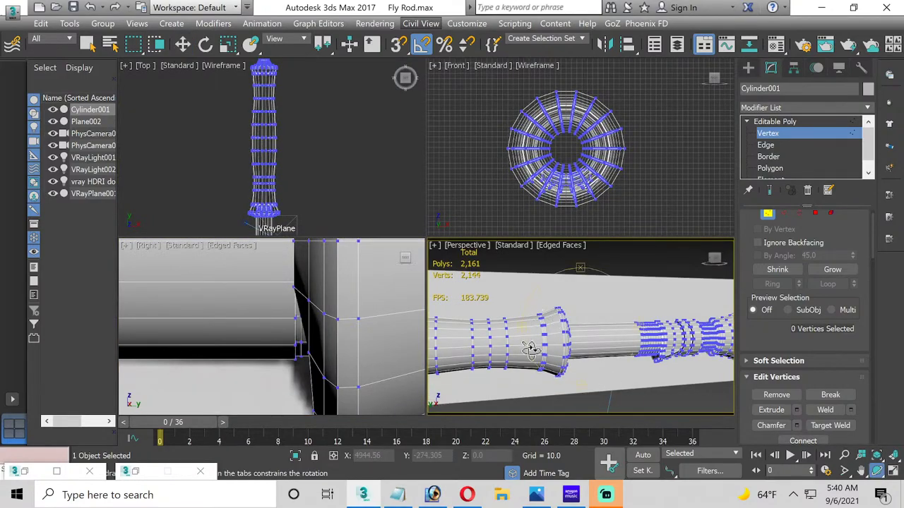
left_click_drag(531, 350, 496, 362)
scroll(496, 362, "up", 5)
left_click_drag(623, 339, 605, 342)
scroll(541, 375, "up", 8)
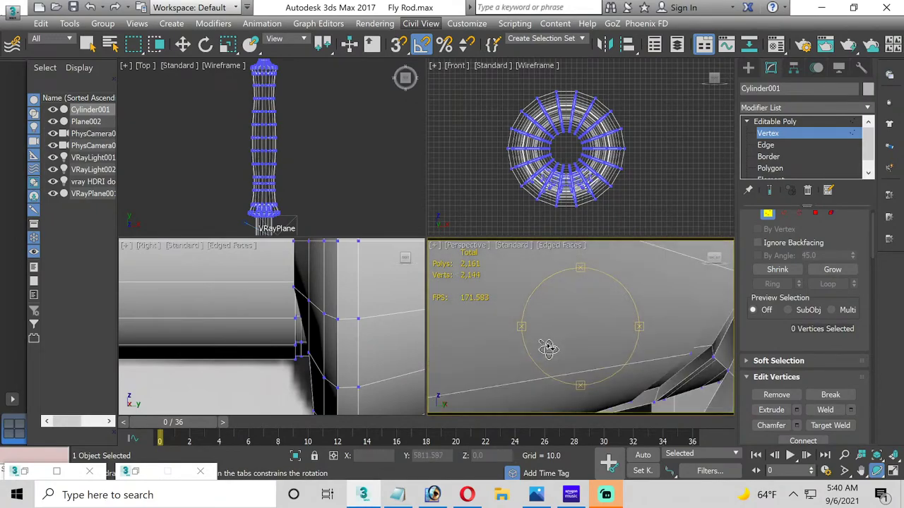
scroll(546, 347, "up", 8)
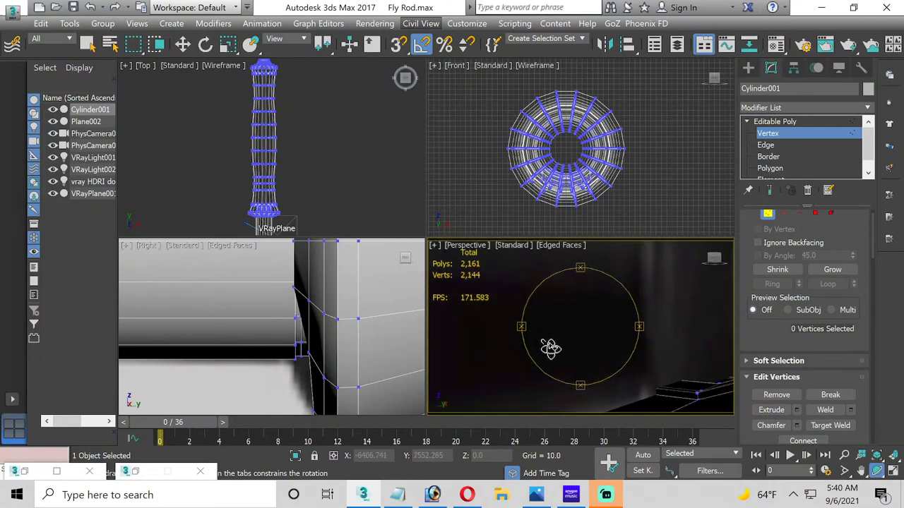
left_click_drag(549, 347, 545, 347)
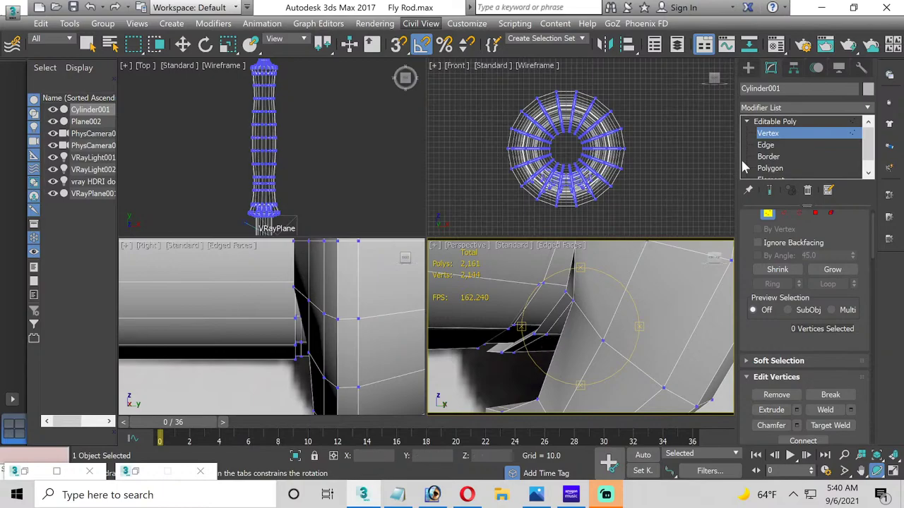
Step: Select vertex 413 and slide it left along X into the reel-seat pocket
left_click(183, 44)
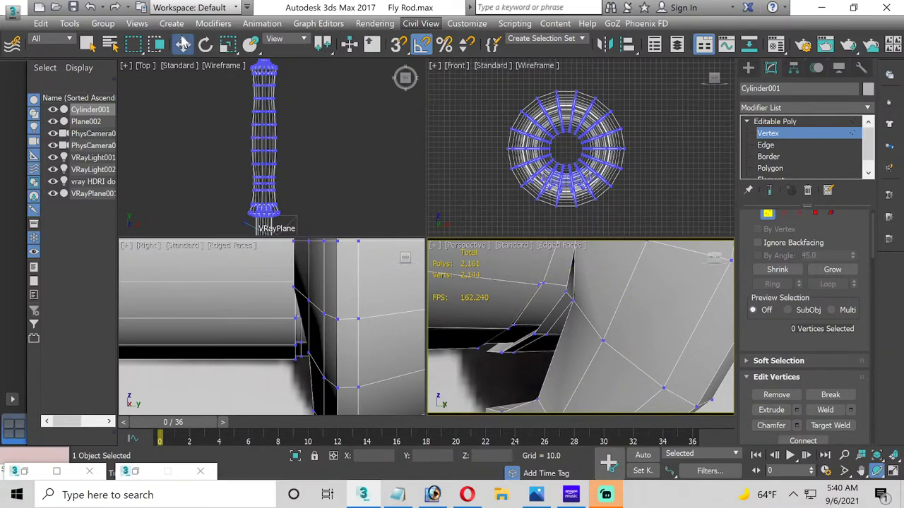
scroll(552, 335, "up", 2)
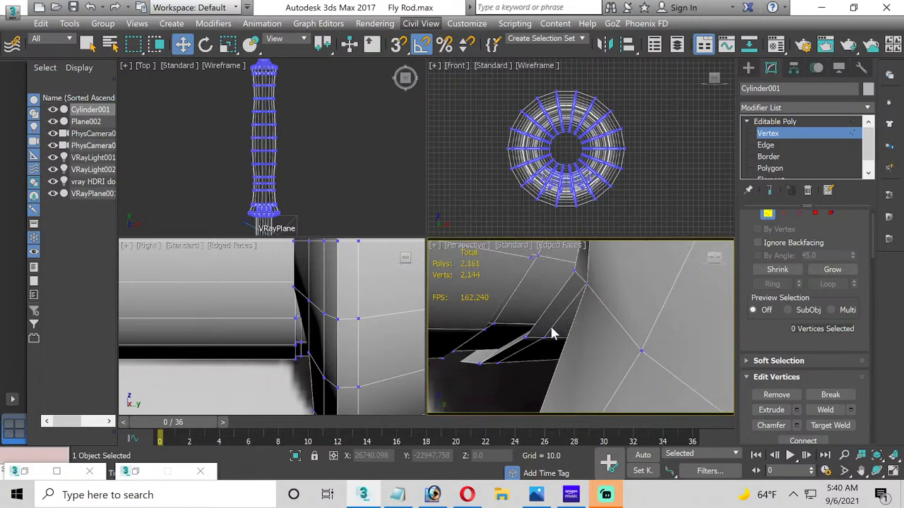
left_click(586, 283)
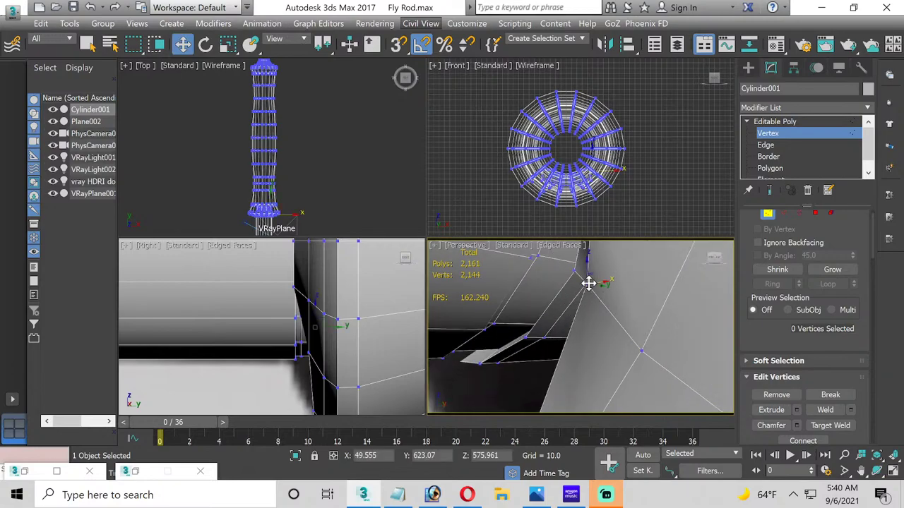
left_click(309, 352)
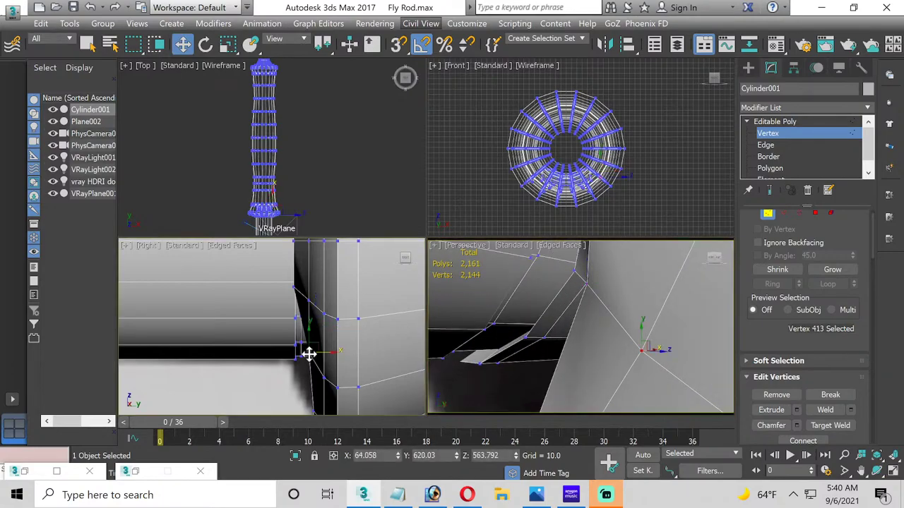
left_click(586, 285)
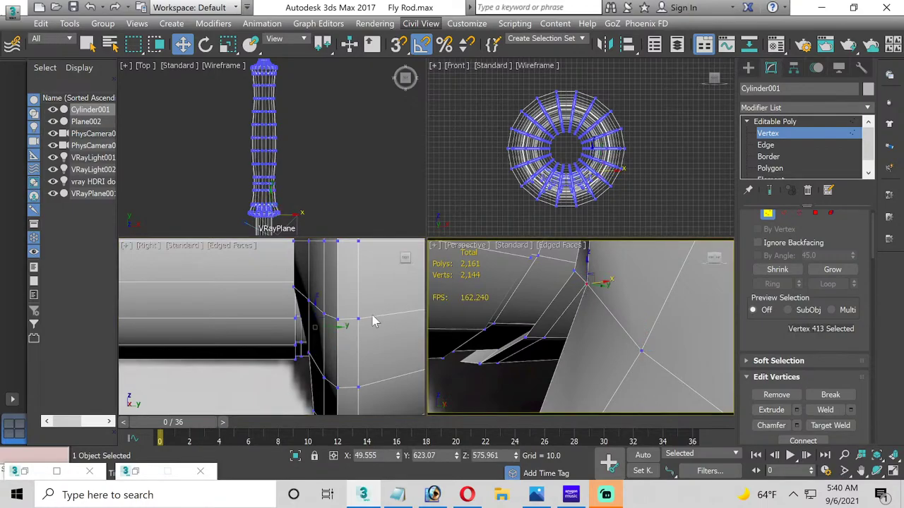
left_click_drag(332, 327, 308, 327)
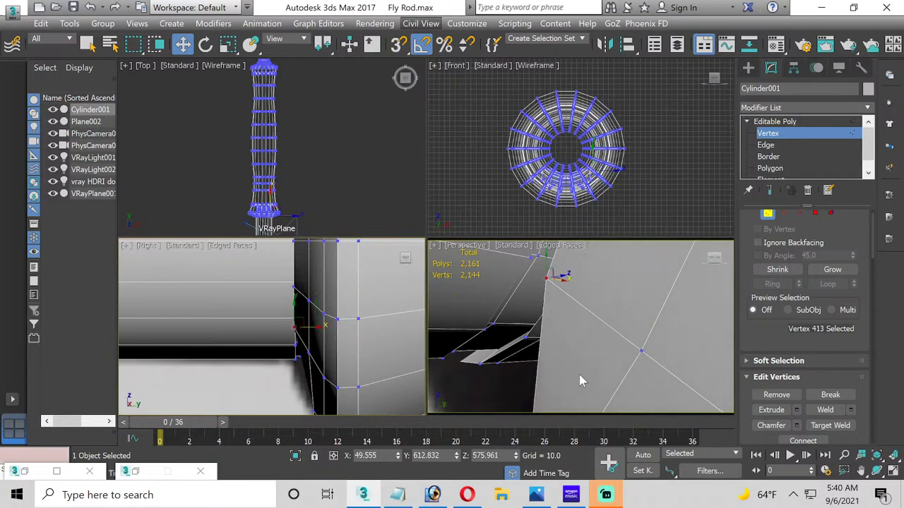
Step: Select vertex 412 plus two more junction vertices, then hide Plane002
scroll(578, 375, "down", 2)
middle_click_drag(578, 376, 590, 283, "alt")
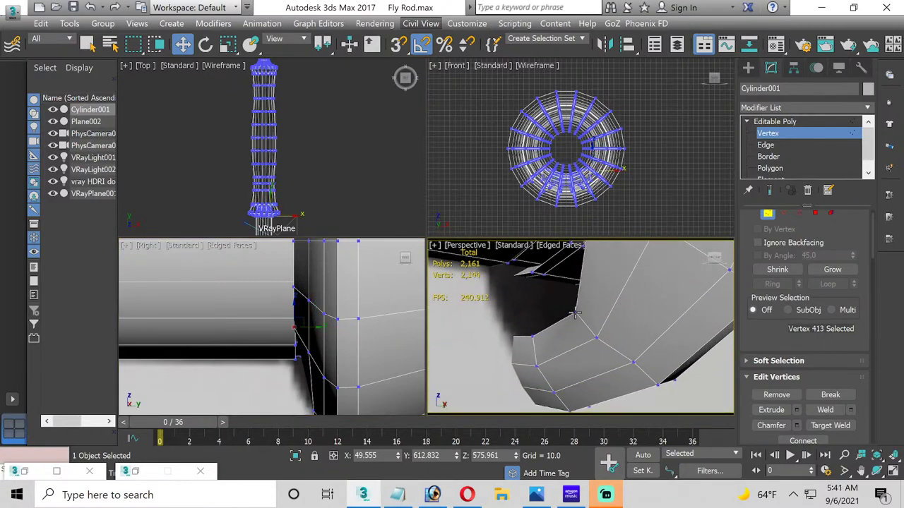
left_click(574, 313)
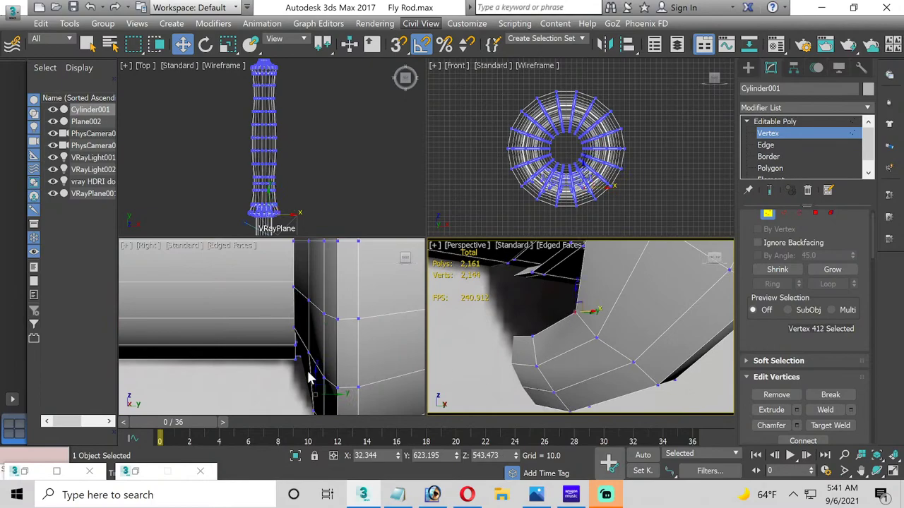
middle_click_drag(311, 373, 311, 353)
left_click(532, 336, "ctrl")
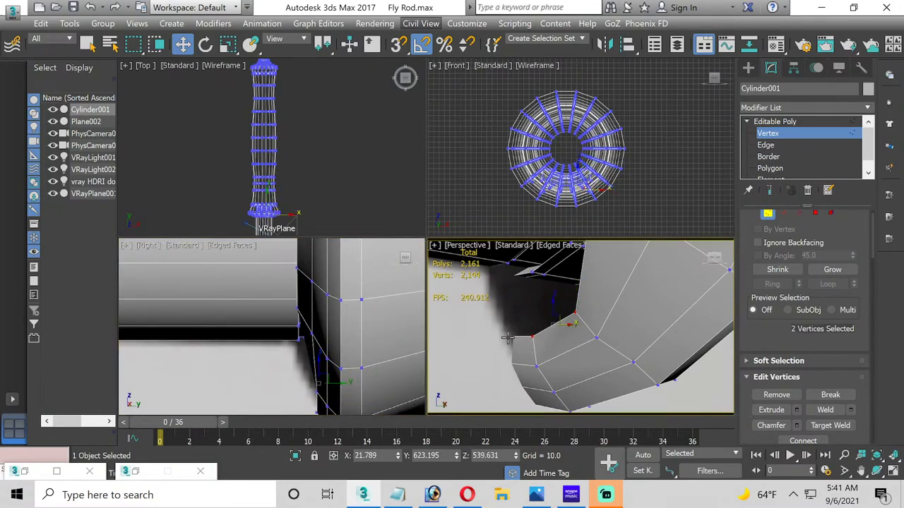
left_click(316, 330, "ctrl")
scroll(310, 329, "down", 2)
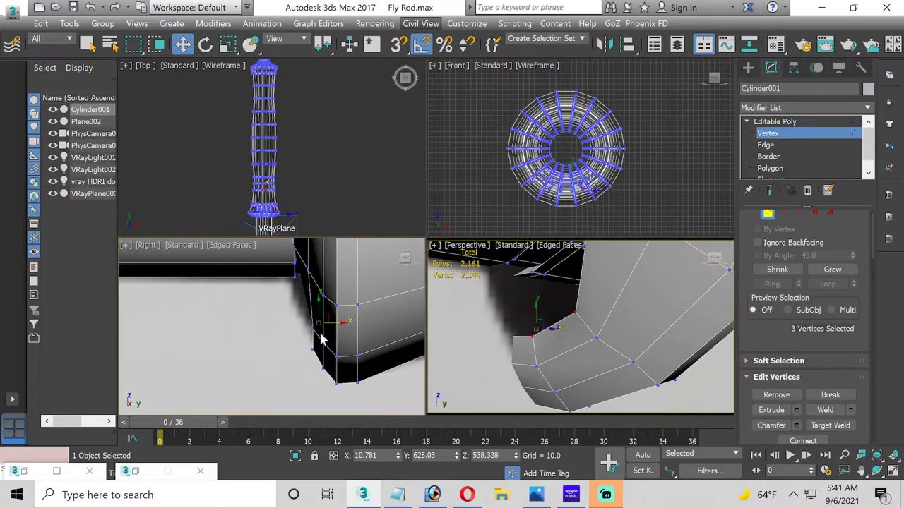
left_click(53, 121)
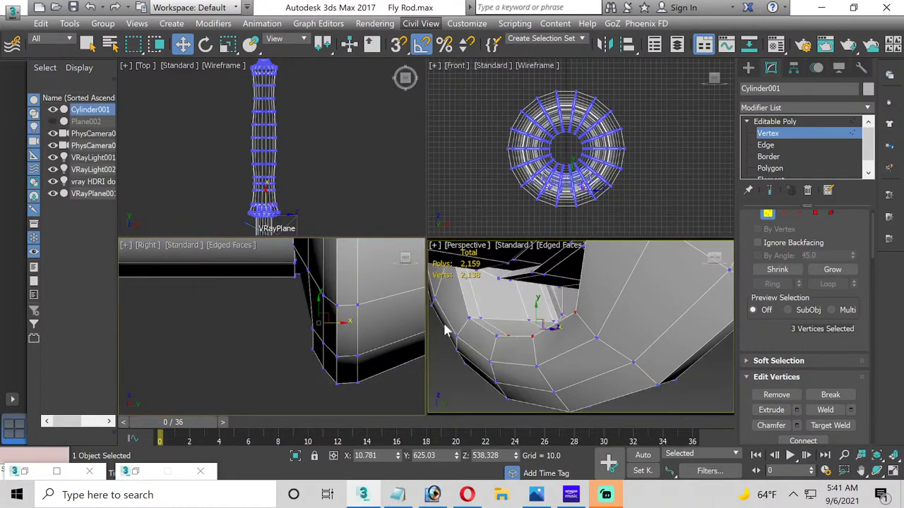
Step: Restore Plane002, toggle Cylinder001's visibility, then hide Plane002 again
key("ctrl+z")
middle_click_drag(502, 347, 502, 395, "alt")
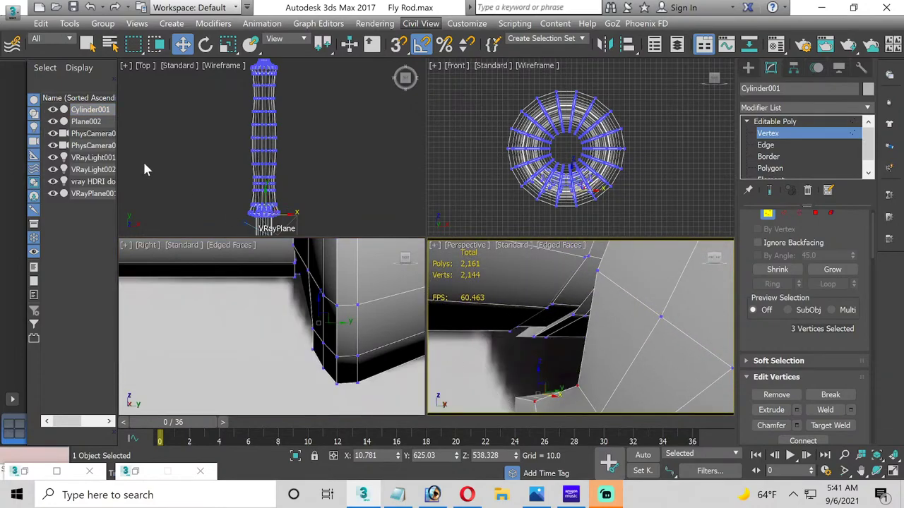
left_click(53, 109)
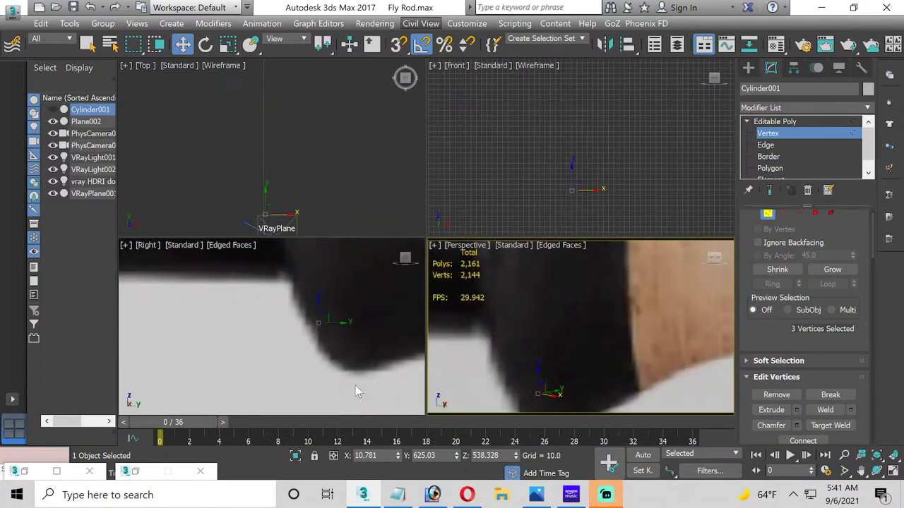
left_click(53, 109)
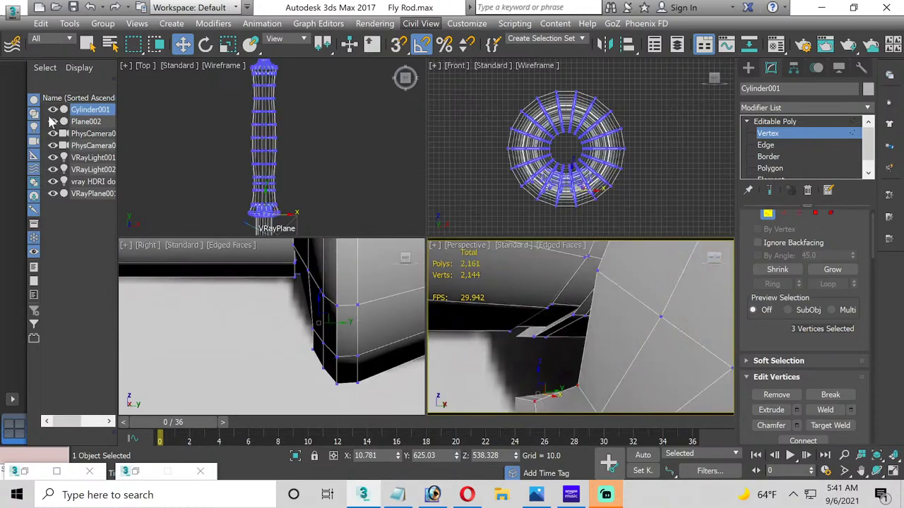
left_click(53, 122)
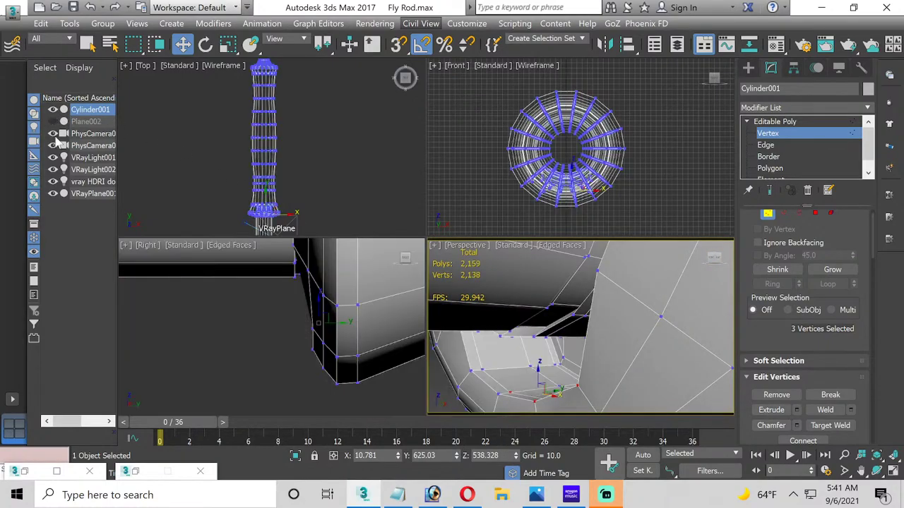
Step: Adjust the selection to four junction vertices and try a left move, cancelling it
left_click(508, 394, "alt")
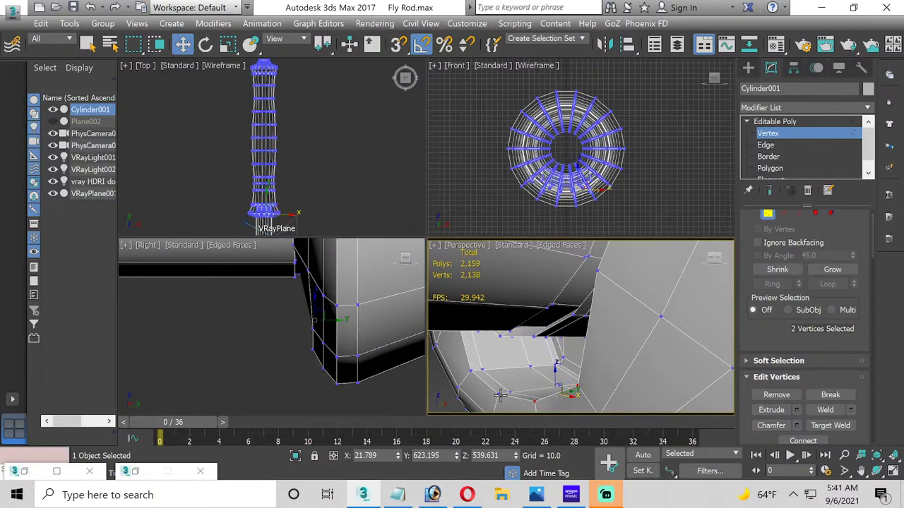
left_click(500, 395, "ctrl")
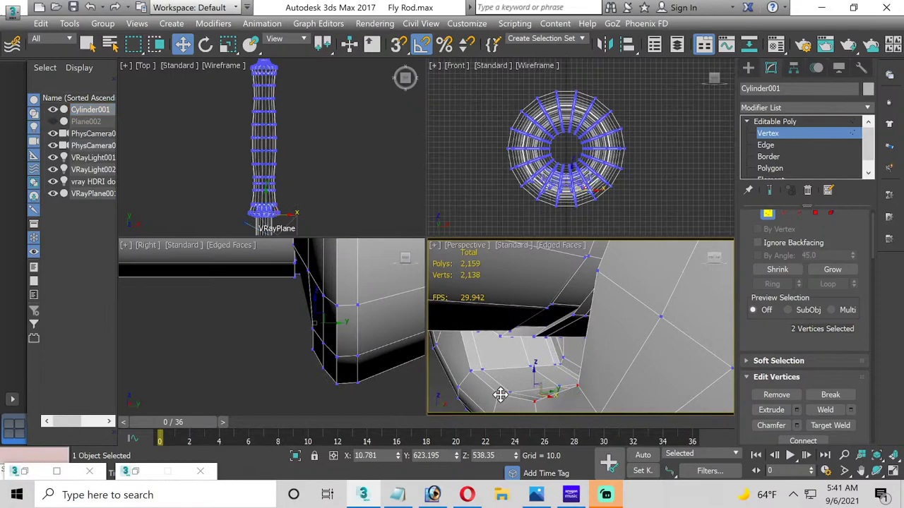
left_click(470, 371, "ctrl")
middle_click_drag(459, 365, 354, 330, "alt")
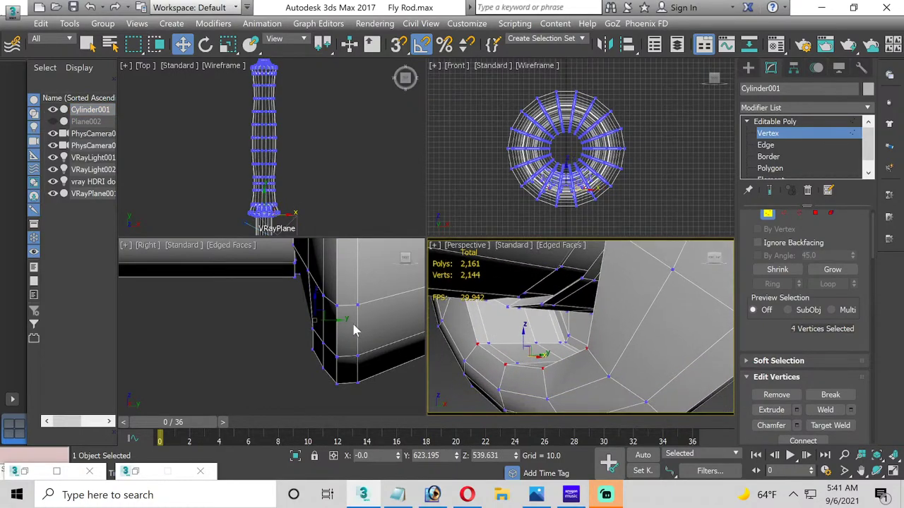
left_click_drag(338, 329, 312, 314)
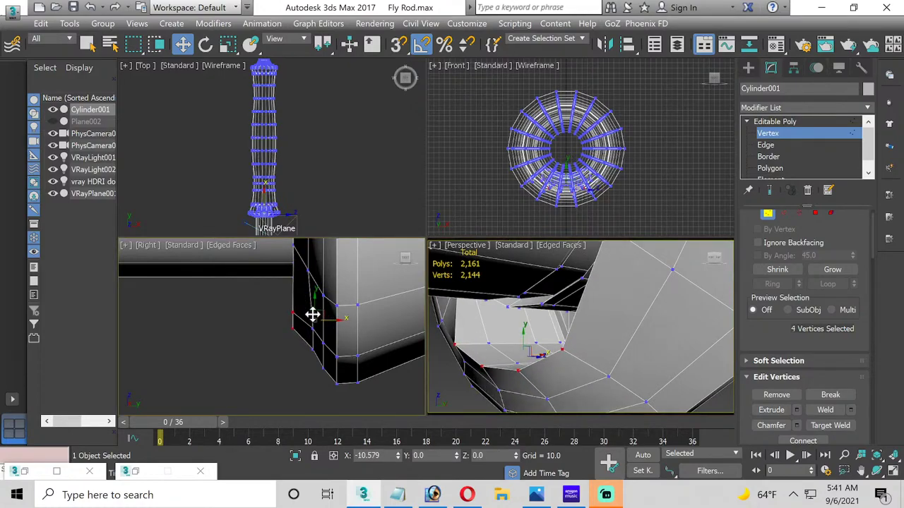
right_click(312, 315)
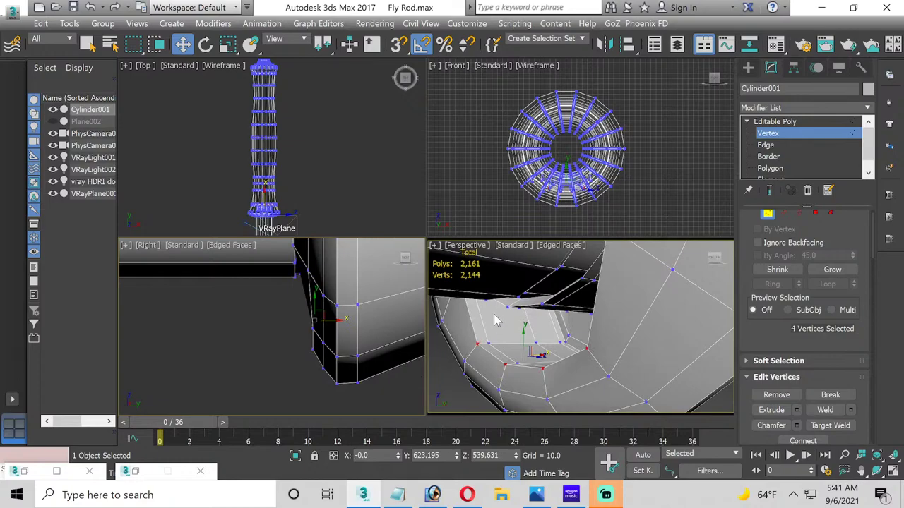
Step: Add a fifth junction vertex and slide all five left along X
middle_click_drag(494, 320, 536, 348, "alt")
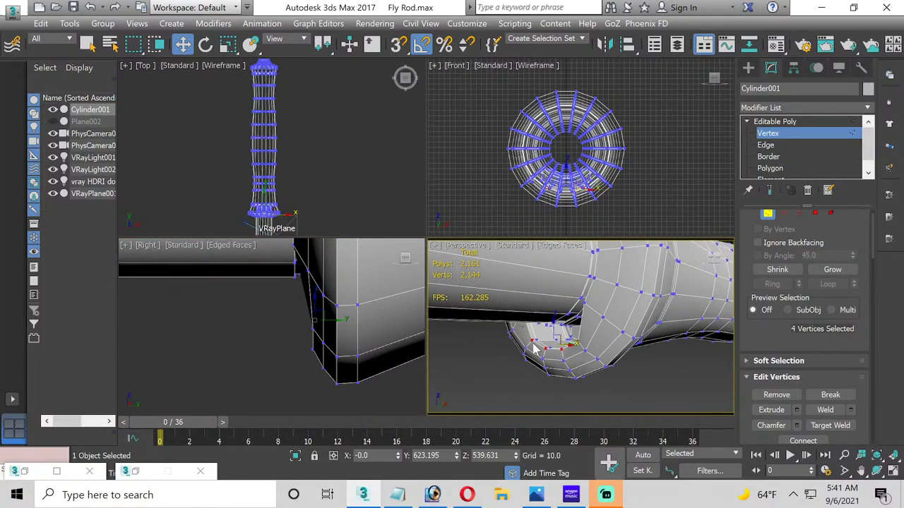
scroll(611, 382, "down", 5)
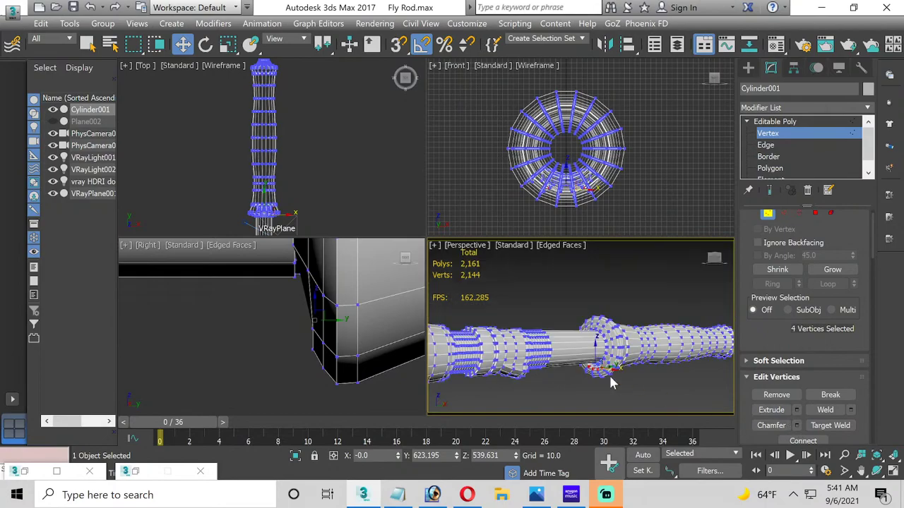
left_click(876, 470)
left_click_drag(561, 353, 457, 329)
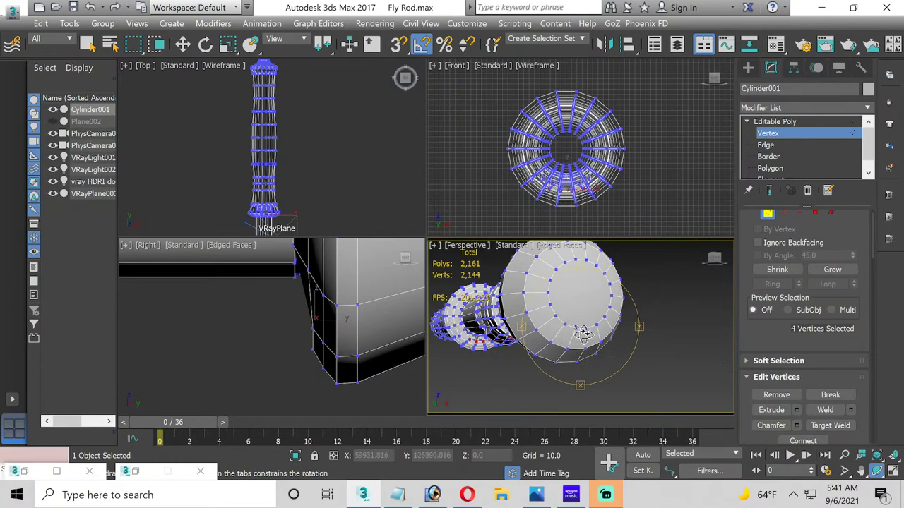
left_click_drag(579, 329, 521, 347)
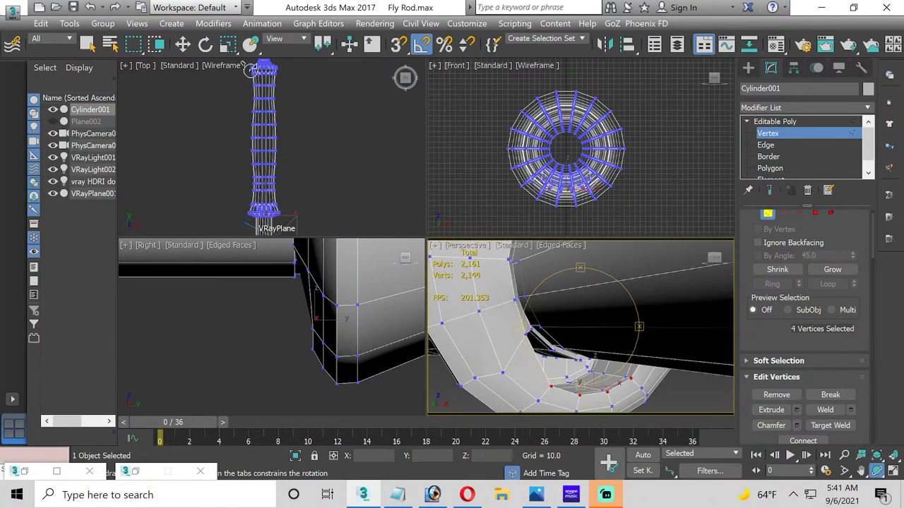
left_click(182, 44)
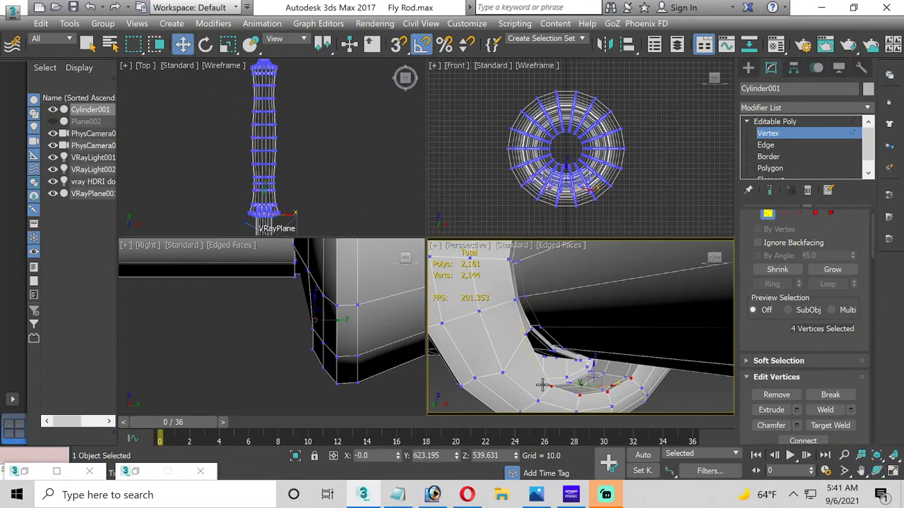
left_click(526, 331, "ctrl")
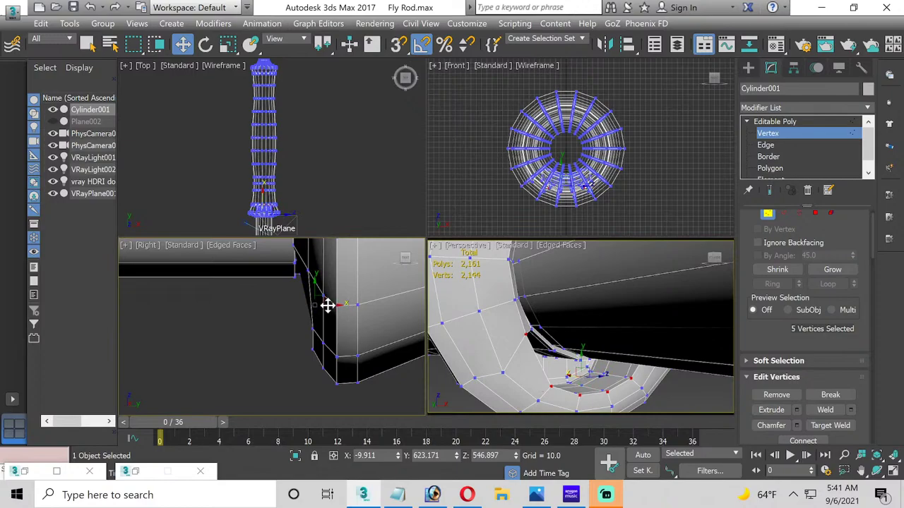
left_click_drag(327, 305, 306, 298)
Step: Box-select the ring of vertices at the cylinder end for uniform scaling
scroll(306, 298, "down", 5)
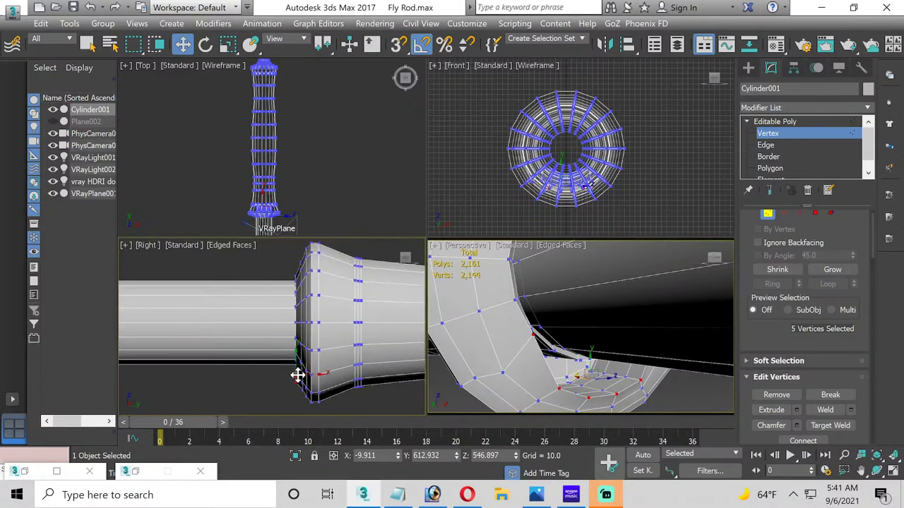
left_click_drag(284, 295, 298, 404)
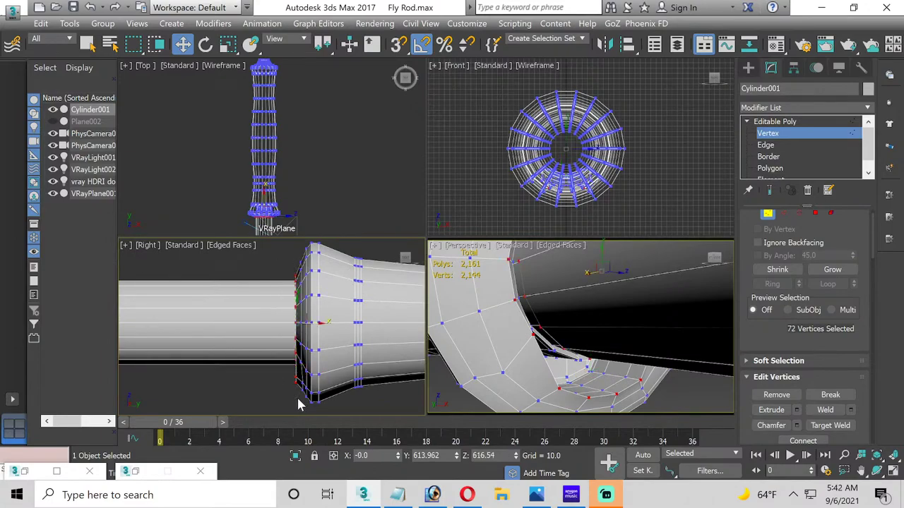
left_click(228, 44)
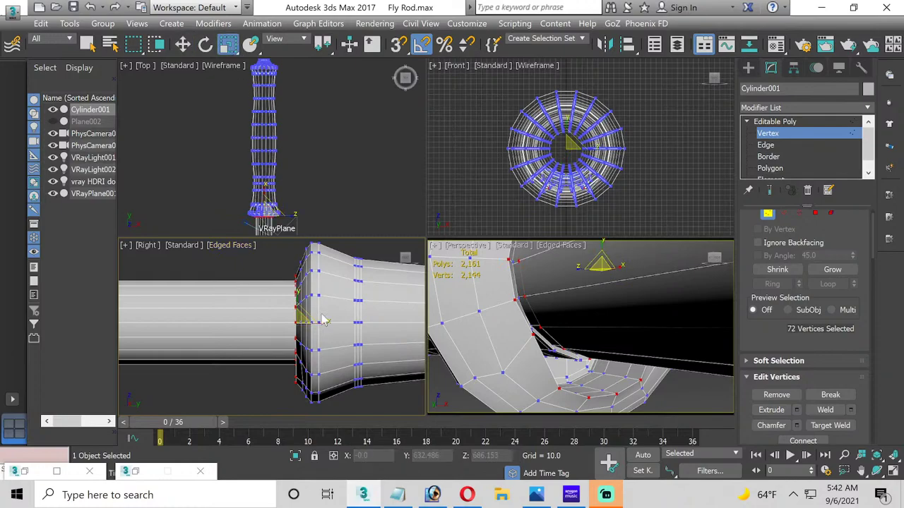
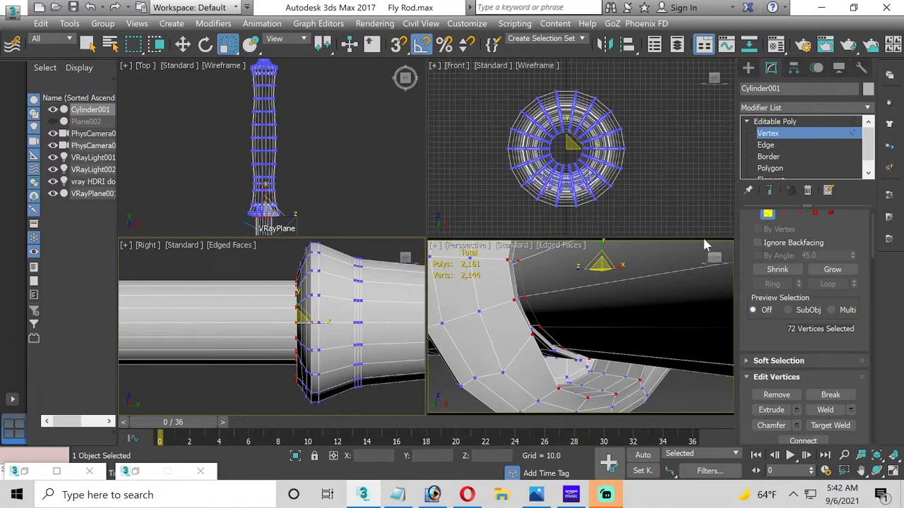
Step: Select the edge loop at the ring guide arm's tip and slide it along the arm
left_click(766, 144)
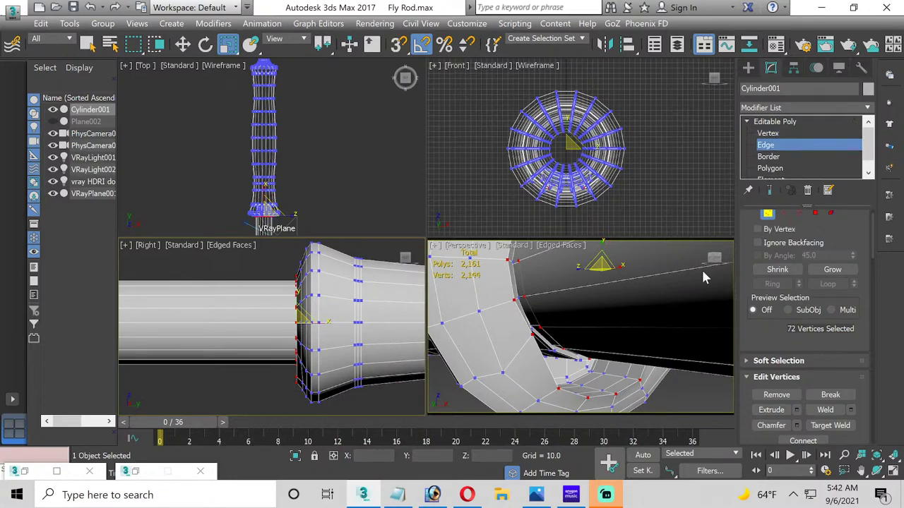
double_click(597, 397)
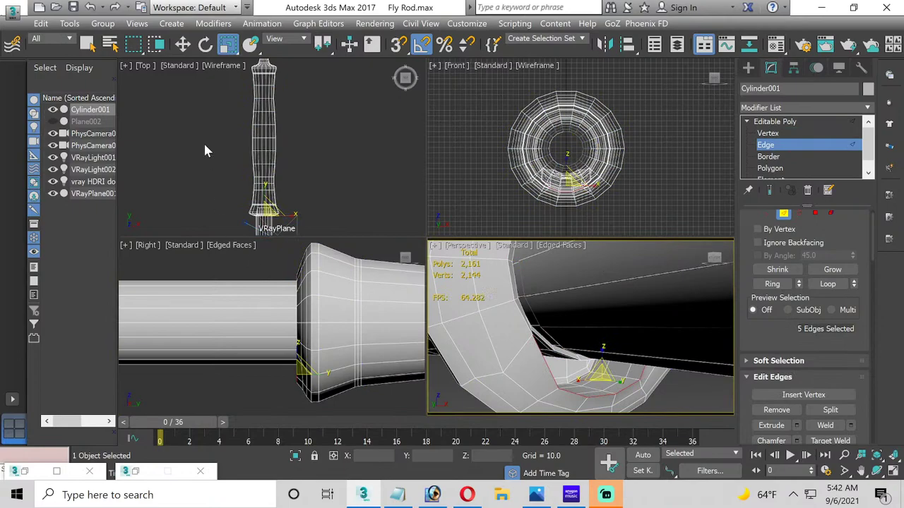
left_click(187, 45)
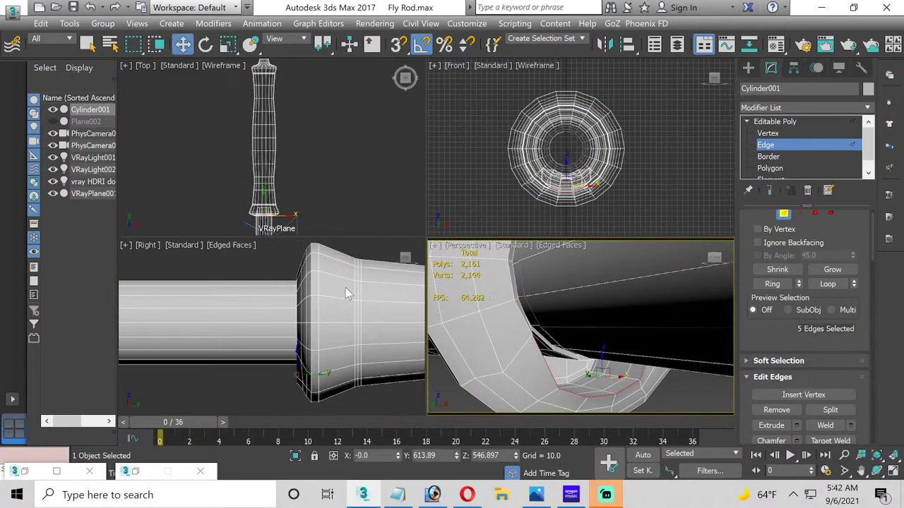
left_click(315, 375)
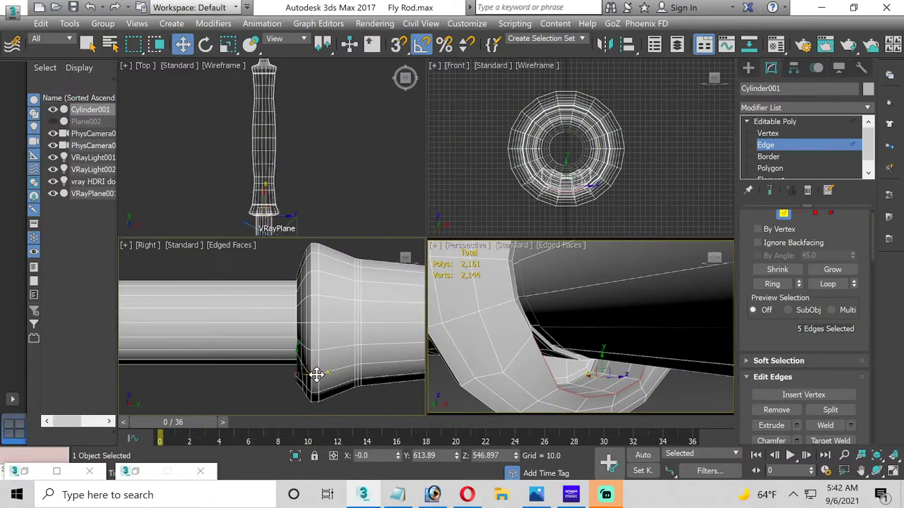
left_click_drag(314, 376, 311, 374)
Step: Pull two tip vertices inward to taper the arm's end, then return to edge editing
left_click(780, 133)
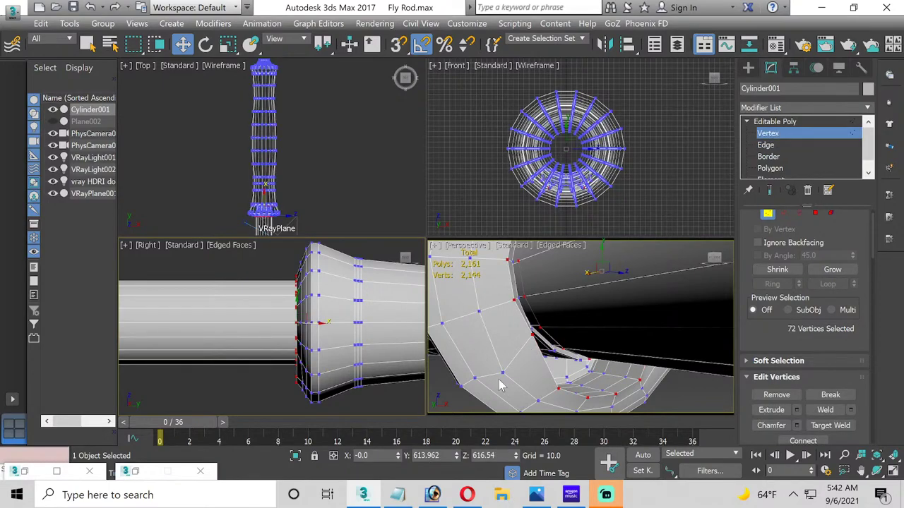
middle_click_drag(503, 382, 512, 321, "alt")
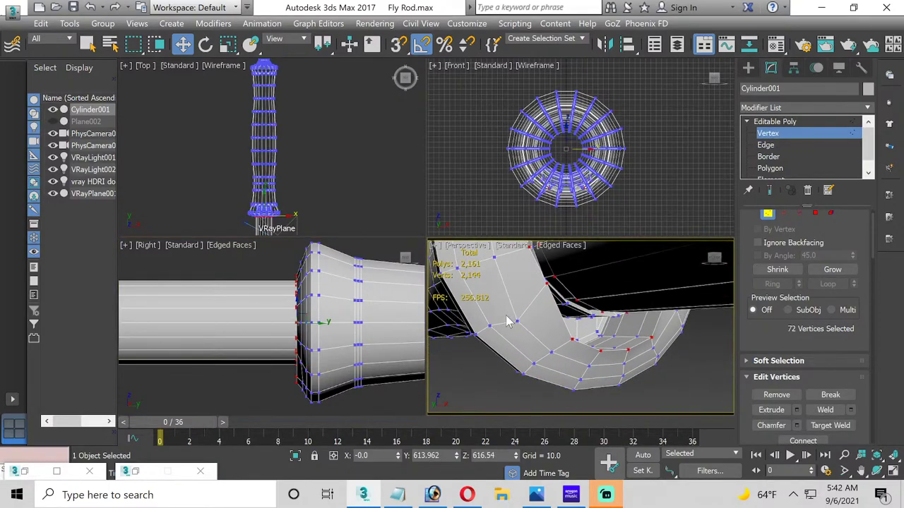
left_click(653, 347)
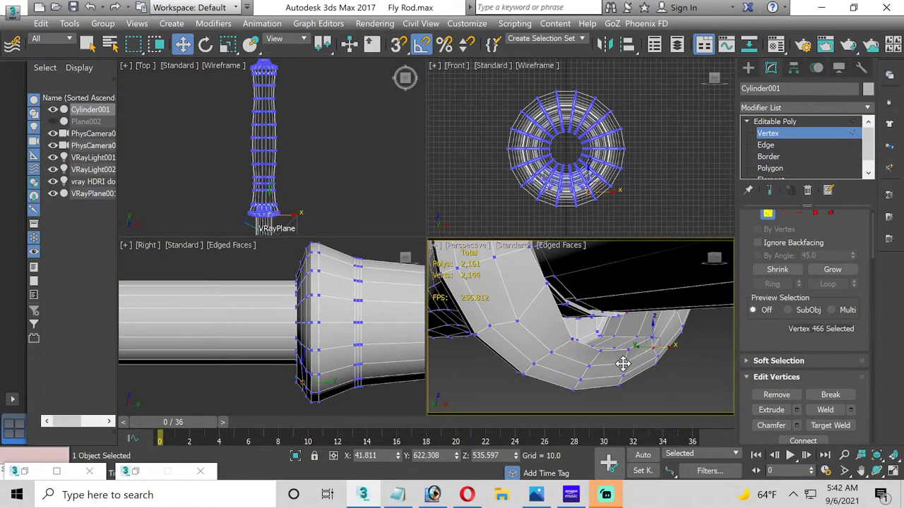
left_click(623, 362, "ctrl")
left_click_drag(590, 367, 591, 366)
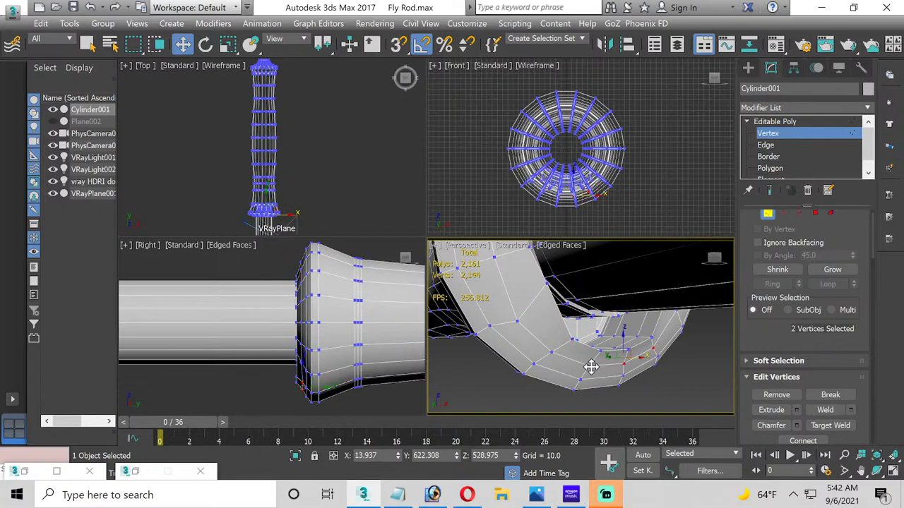
left_click(709, 242)
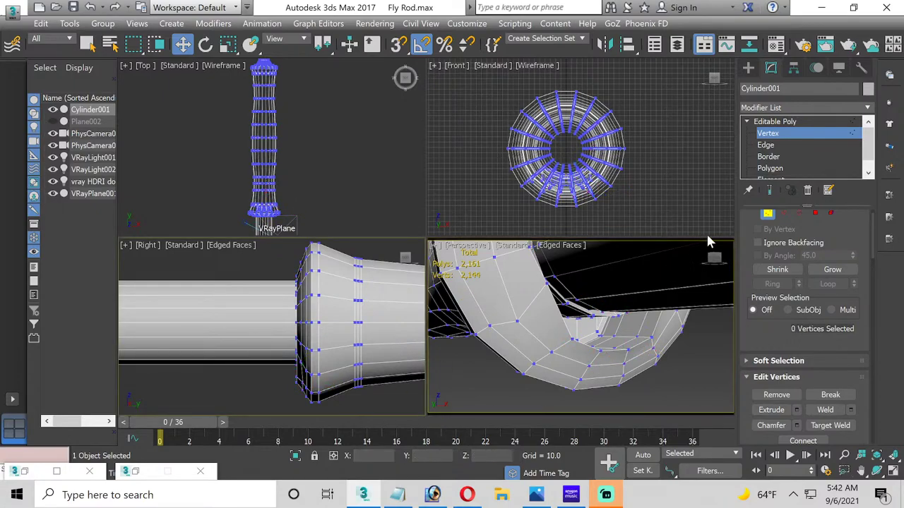
left_click(764, 146)
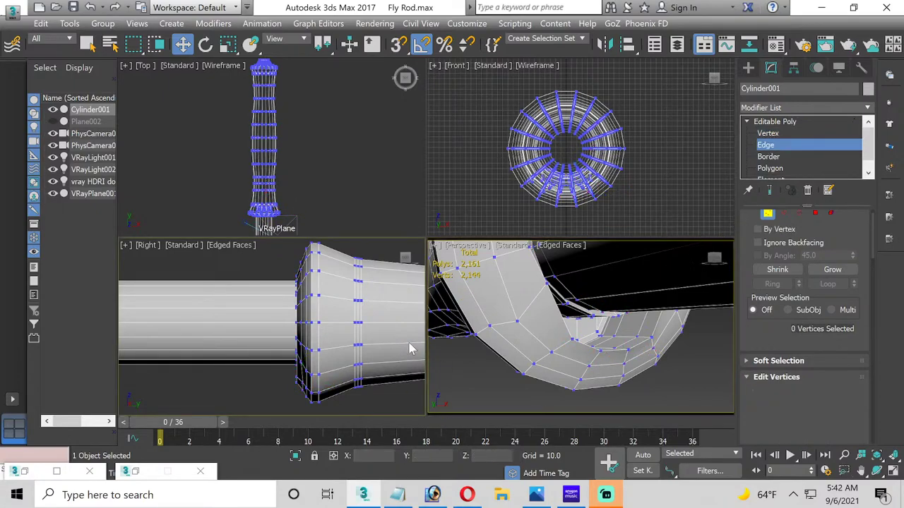
Step: Select the edge loop ringing the handle's flared end, with Select and Scale active
double_click(303, 331)
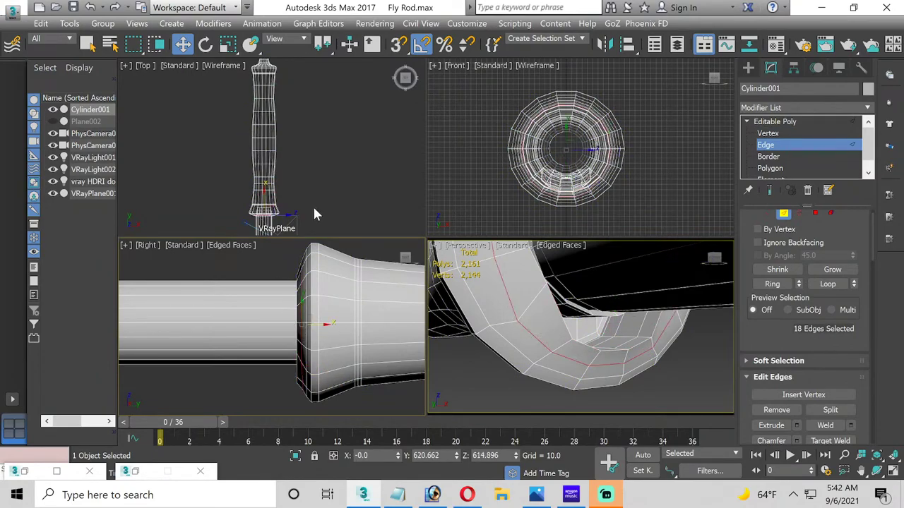
left_click(227, 44)
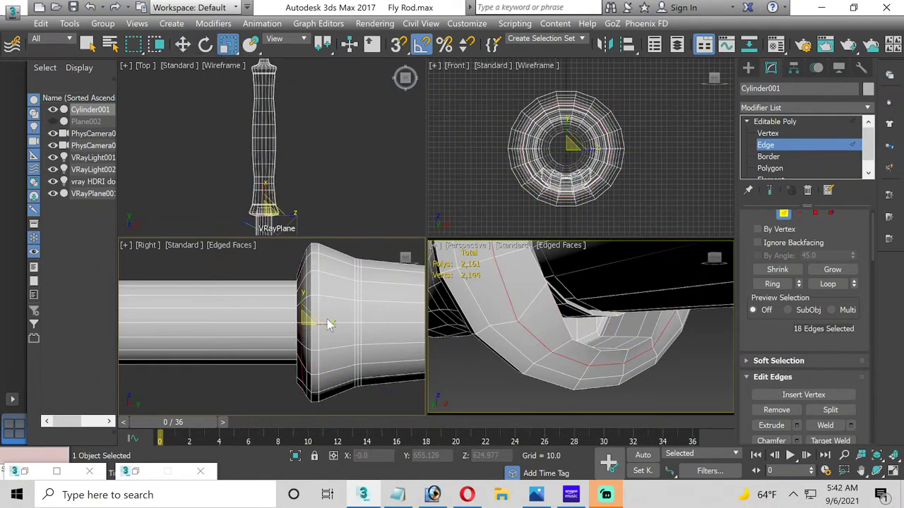
right_click(327, 258)
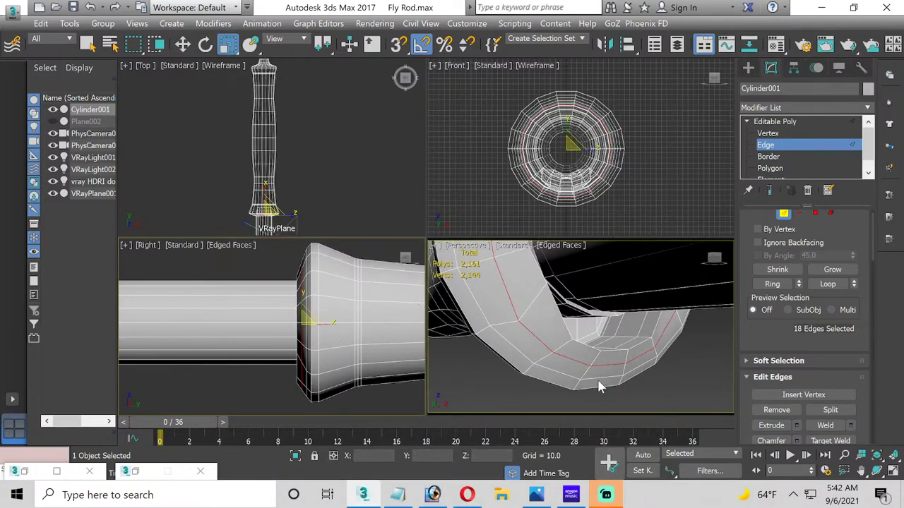
key("ctrl+z")
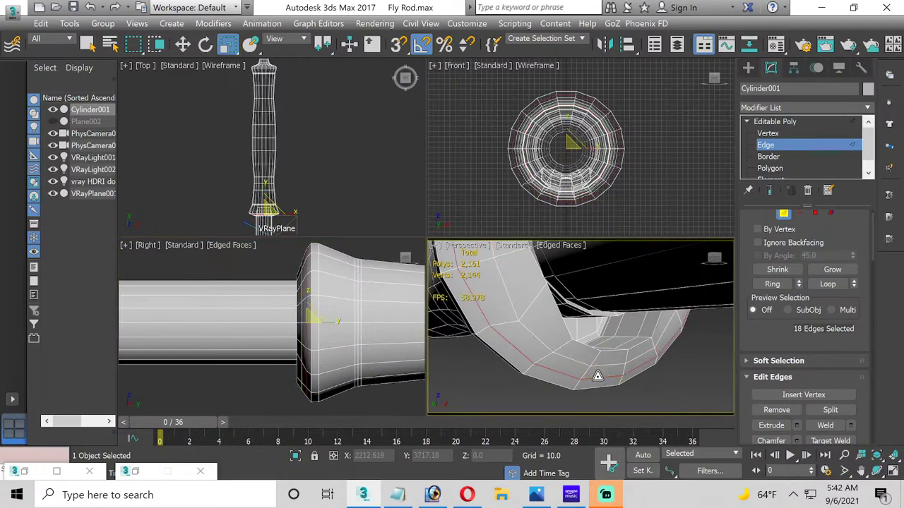
left_click(332, 321)
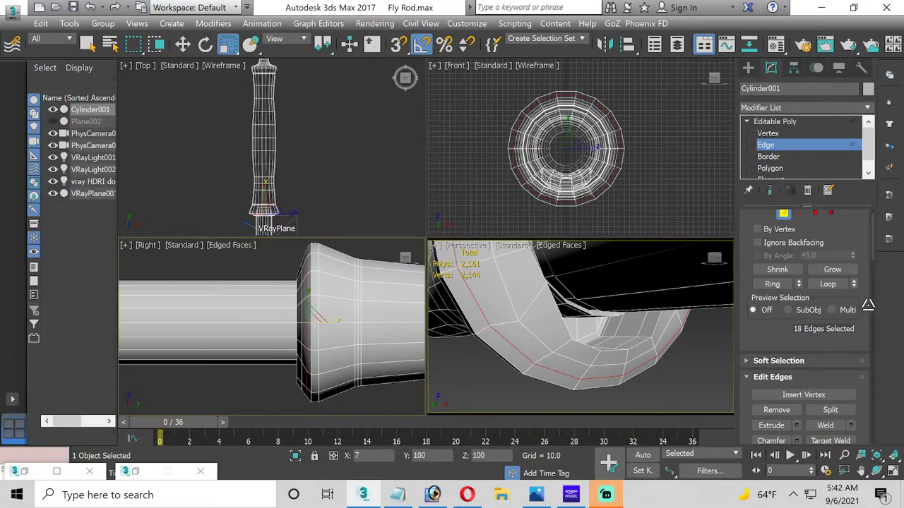
middle_click_drag(703, 368, 583, 341, "alt")
scroll(515, 394, "down", 5)
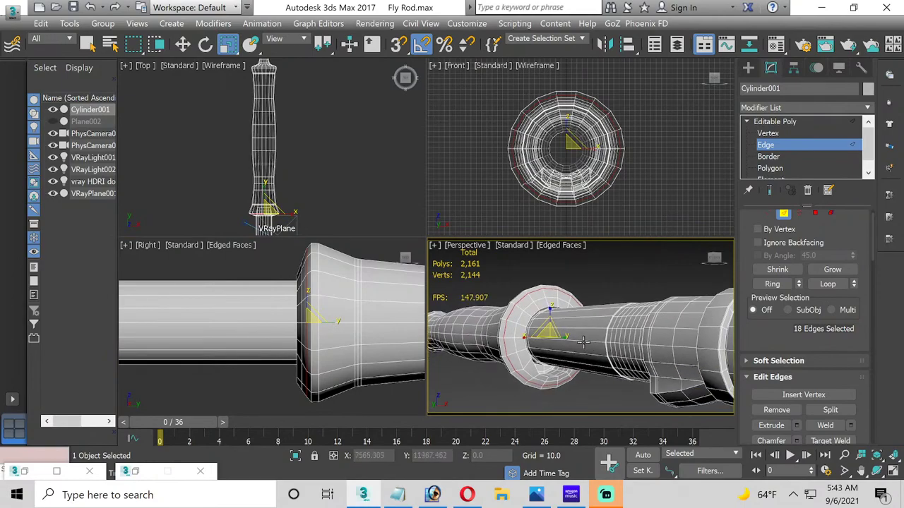
Step: Orbit, pan and zoom the views to bring the rod's banded ring section into view
left_click(876, 470)
left_click_drag(606, 374, 523, 365)
middle_click_drag(518, 365, 681, 370)
left_click_drag(681, 370, 534, 327)
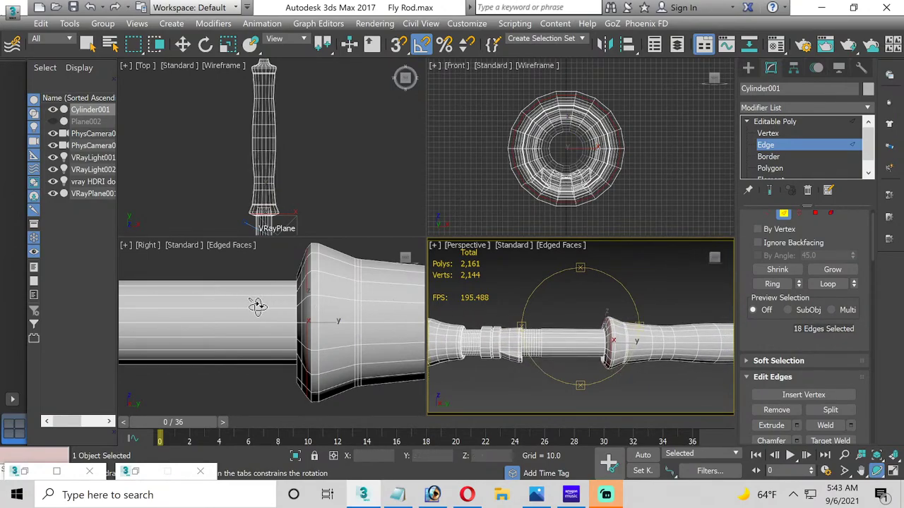
middle_click_drag(257, 307, 362, 292)
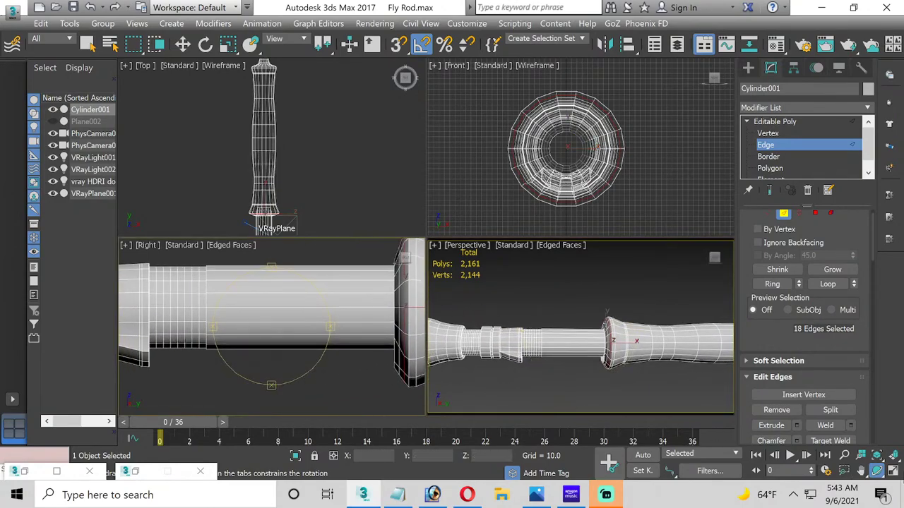
left_click(892, 471)
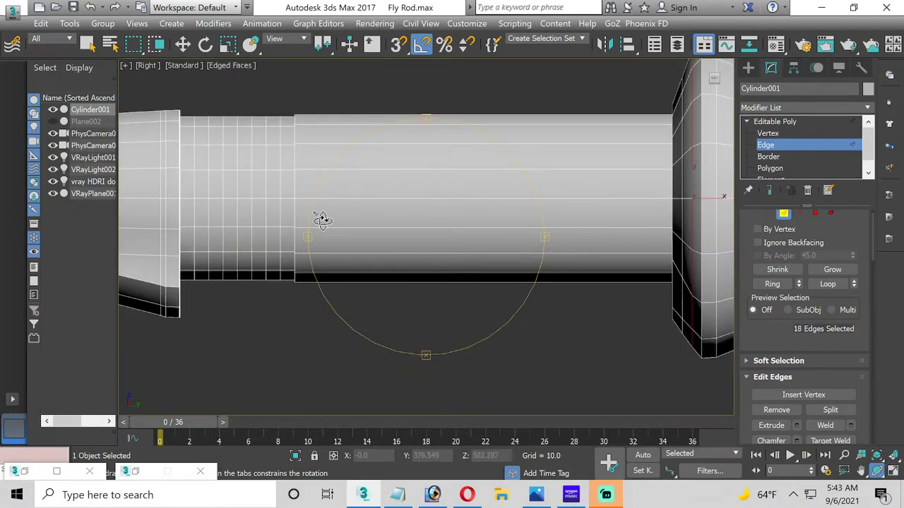
middle_click_drag(323, 218, 295, 290)
scroll(341, 273, "down", 2)
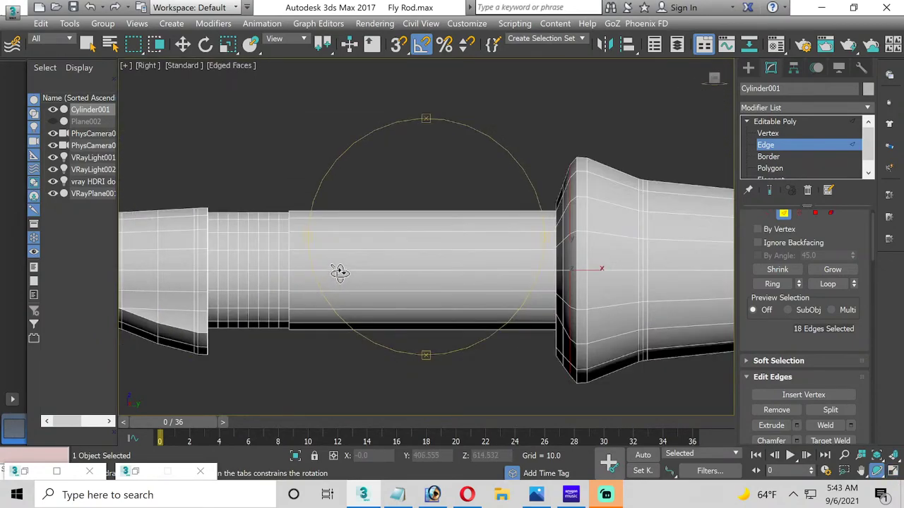
middle_click_drag(341, 272, 349, 308)
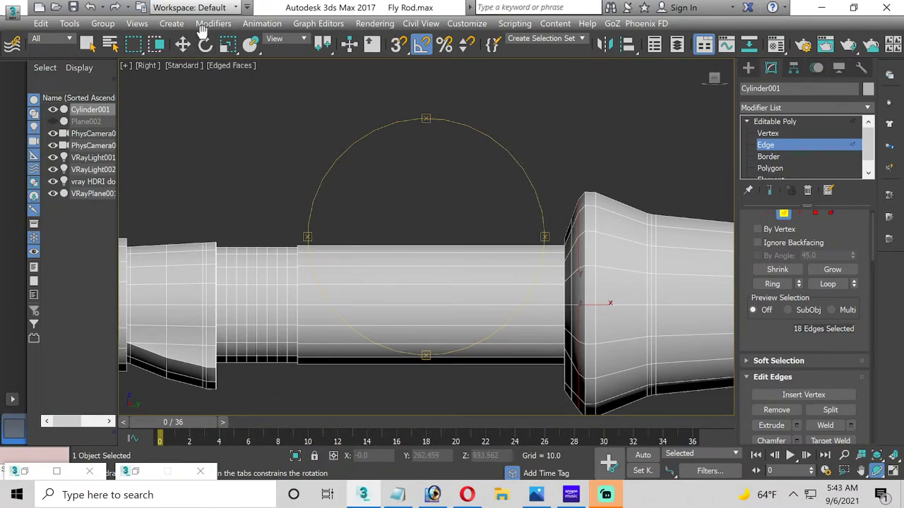
left_click_drag(289, 186, 434, 125)
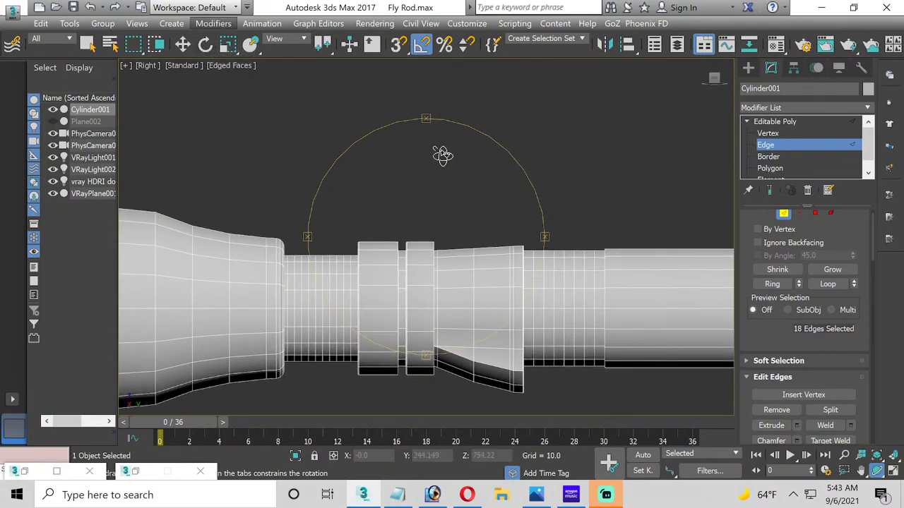
left_click(182, 45)
scroll(500, 283, "up", 3)
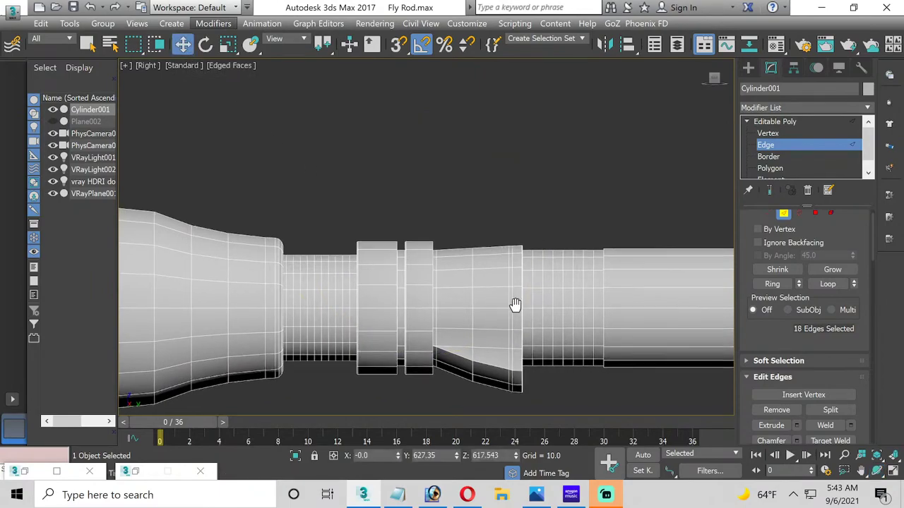
middle_click_drag(515, 302, 389, 252)
scroll(487, 265, "up", 2)
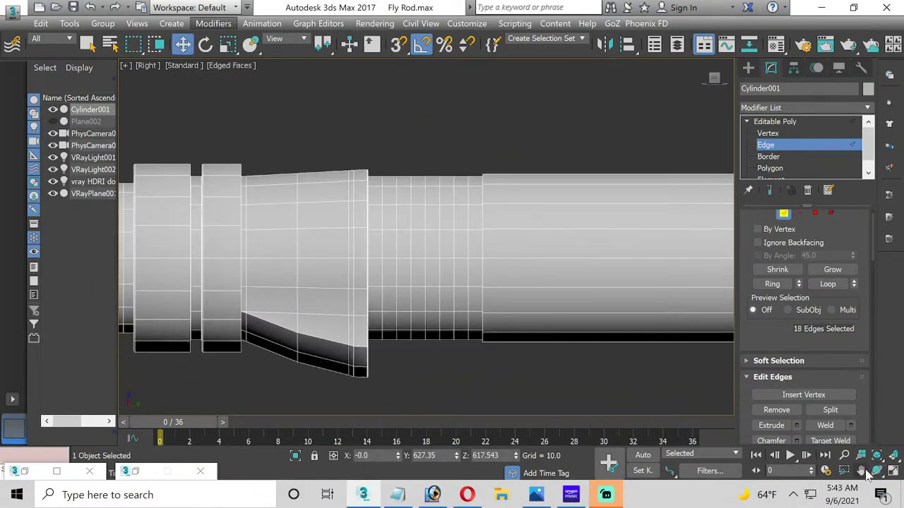
left_click(893, 471)
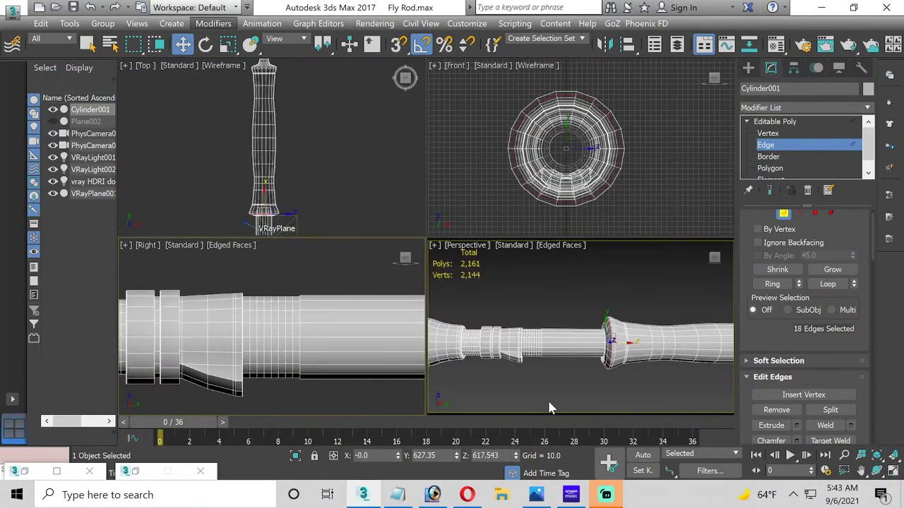
Step: Pick an edge on the rod shaft and zoom the maximized Perspective view onto the dark groove edge
left_click(540, 351)
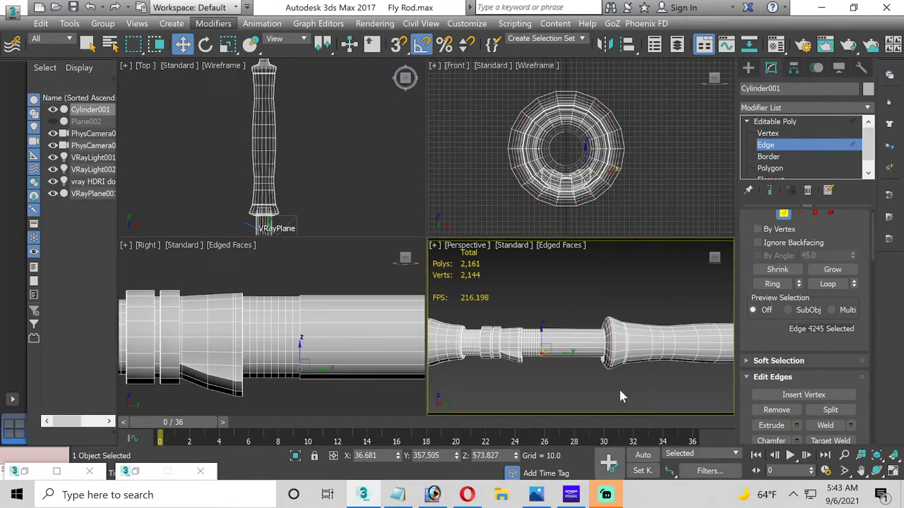
left_click(892, 471)
left_click(876, 471)
left_click_drag(329, 259, 351, 262)
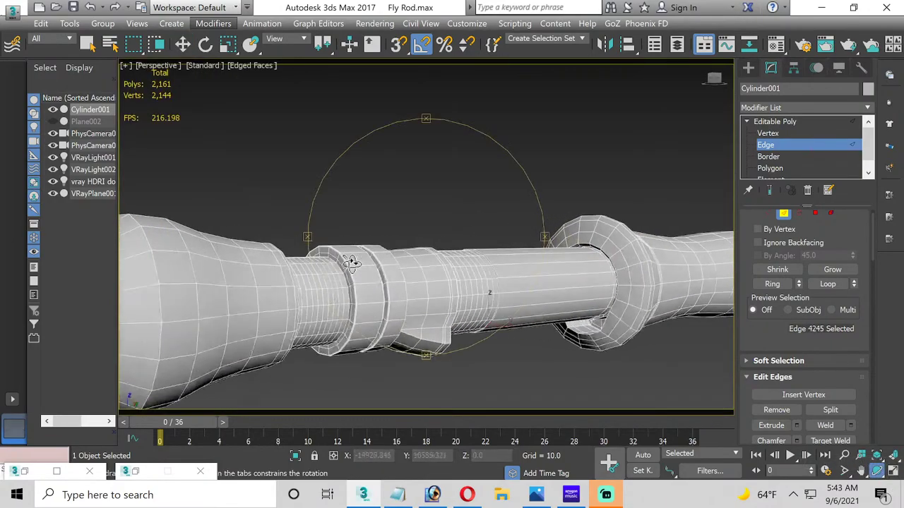
scroll(413, 282, "up", 3)
middle_click_drag(460, 287, 288, 272)
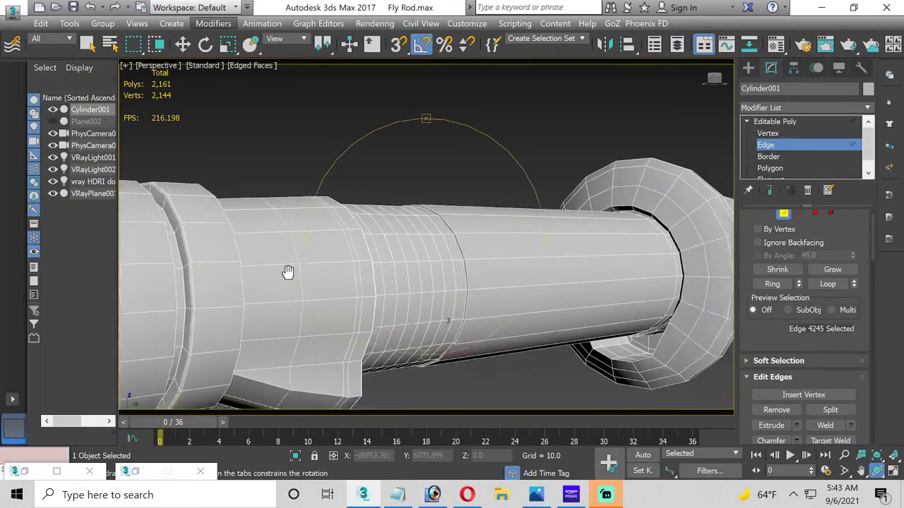
scroll(300, 269, "up", 2)
scroll(395, 242, "up", 3)
scroll(551, 251, "up", 2)
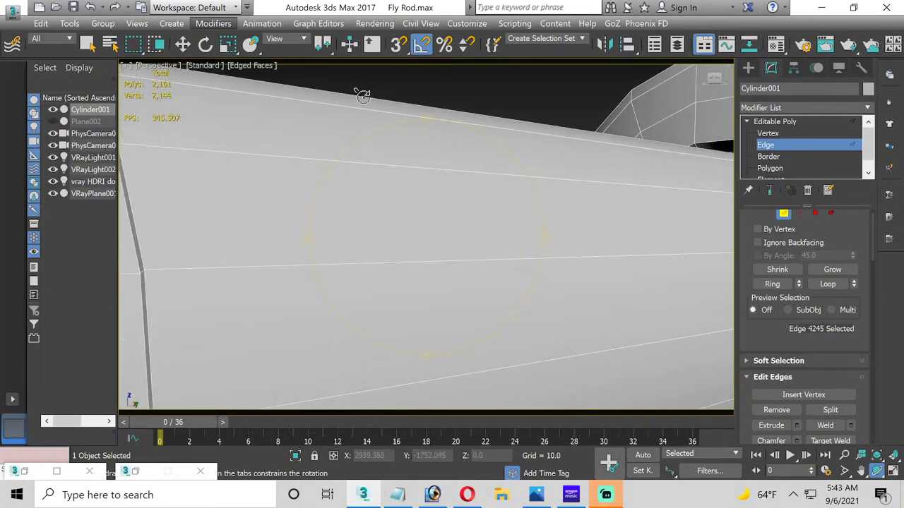
key("w")
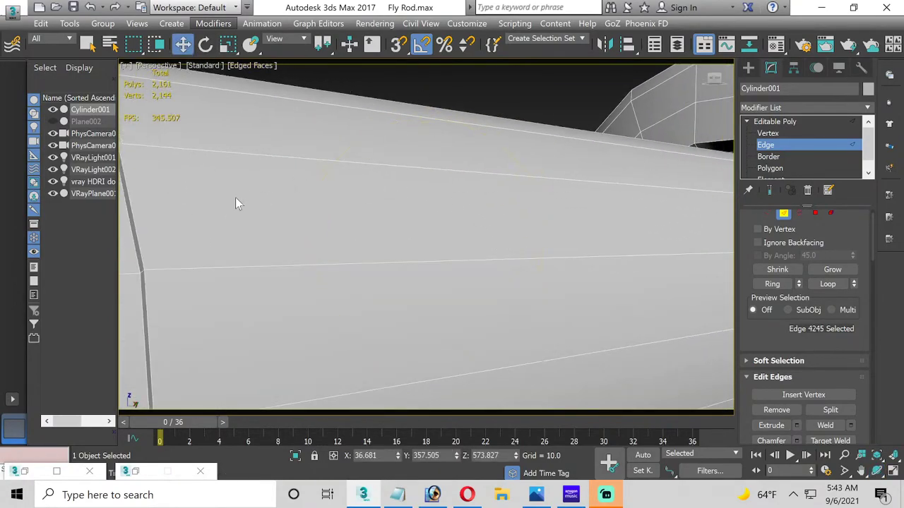
middle_click_drag(235, 203, 362, 217)
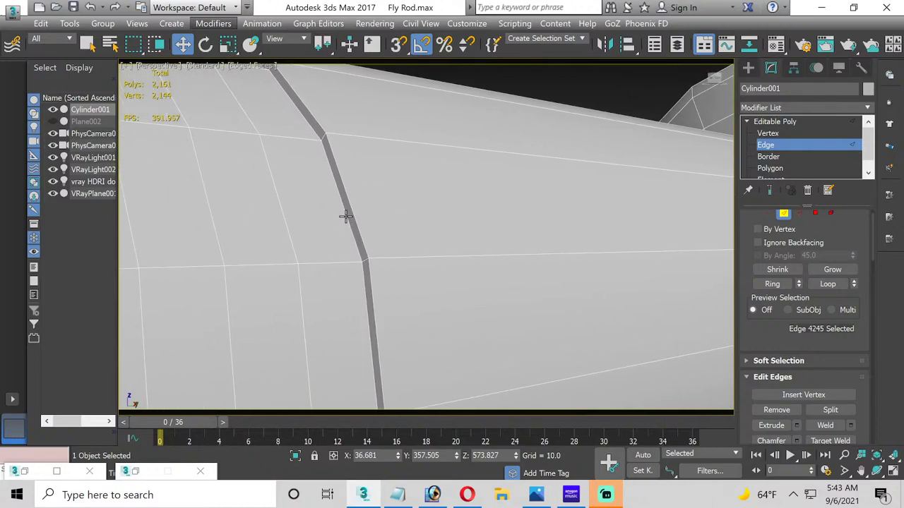
Step: Chamfer the first groove edge loop with amount 0.013 and 2 segments
double_click(346, 215)
scroll(779, 348, "down", 2)
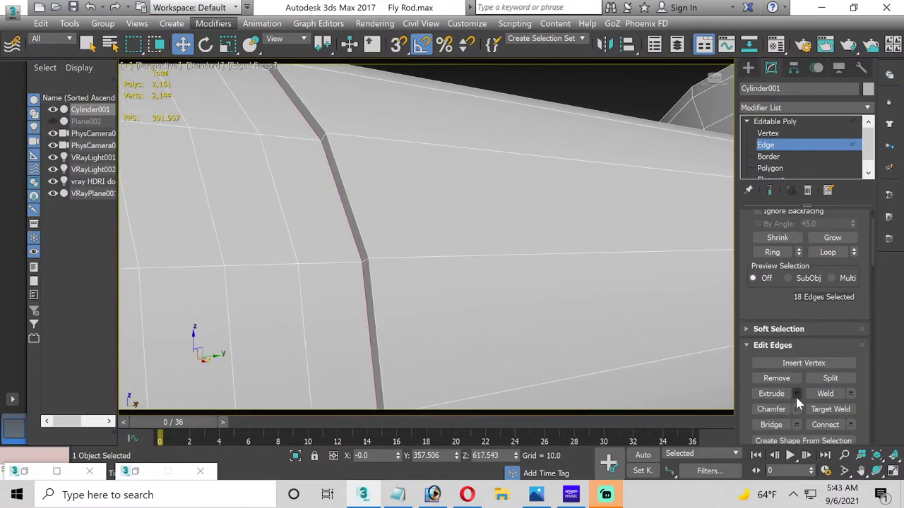
key("ctrl+shift+c")
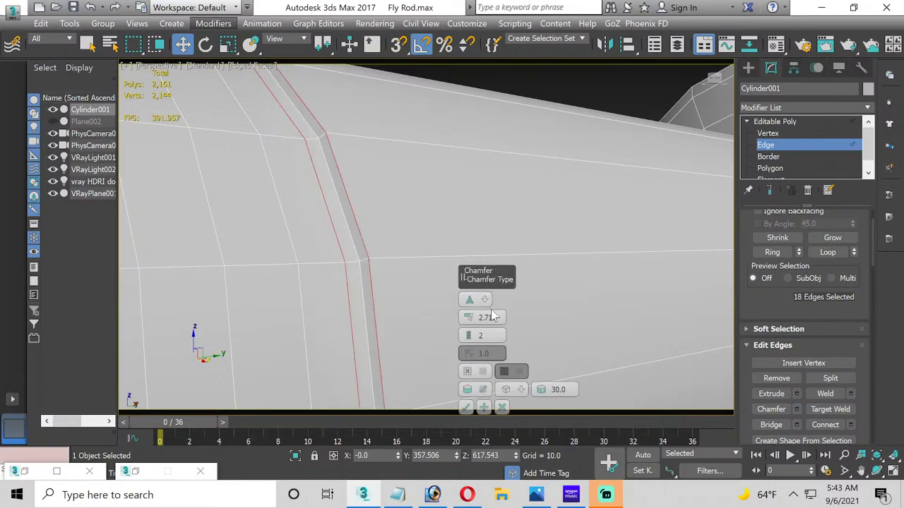
left_click_drag(468, 319, 462, 338)
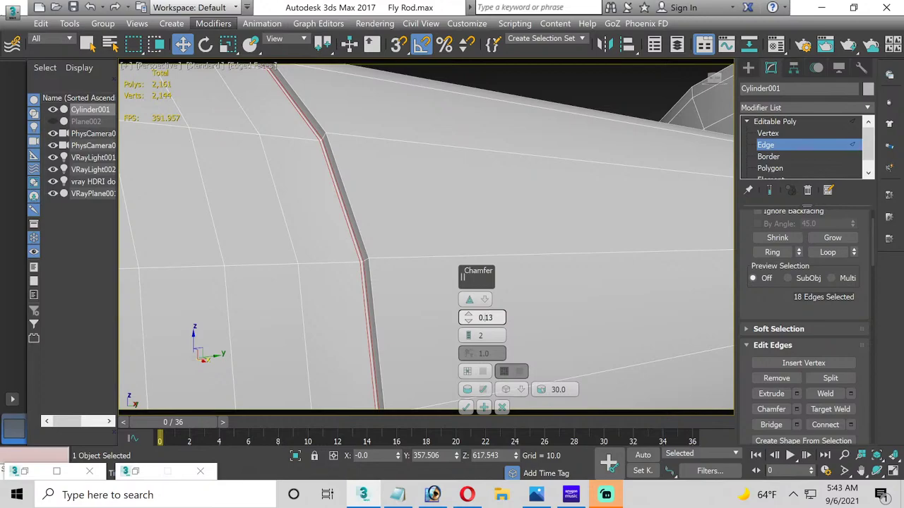
left_click(481, 336)
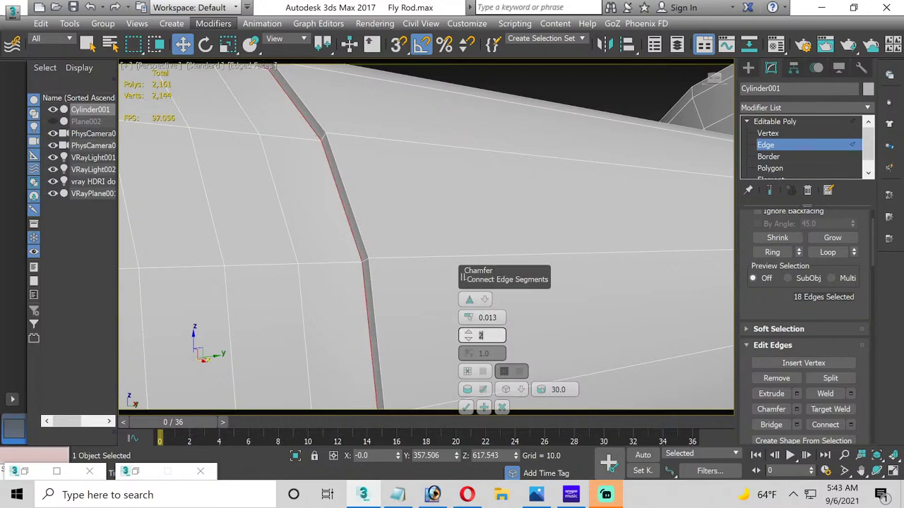
left_click(465, 407)
Step: Select the groove's second edge loop and apply the same 0.013, 2-segment chamfer
left_click(359, 240)
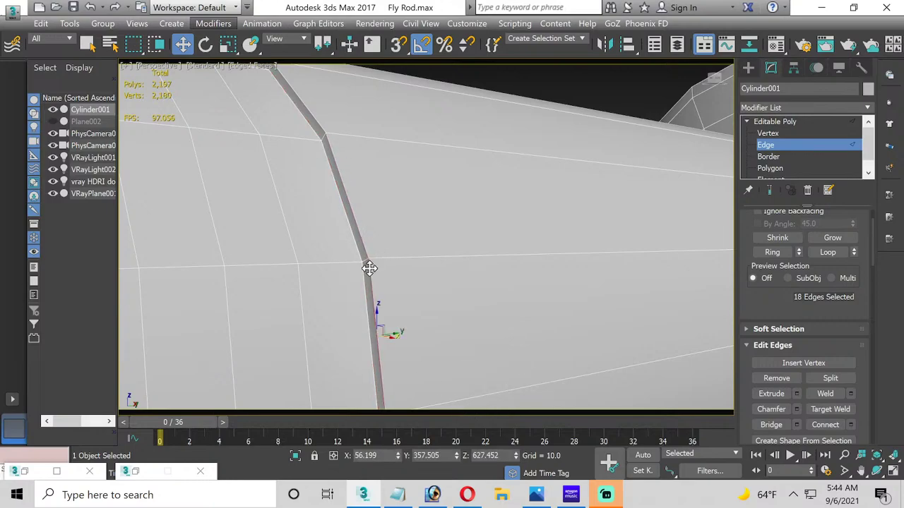
double_click(368, 268)
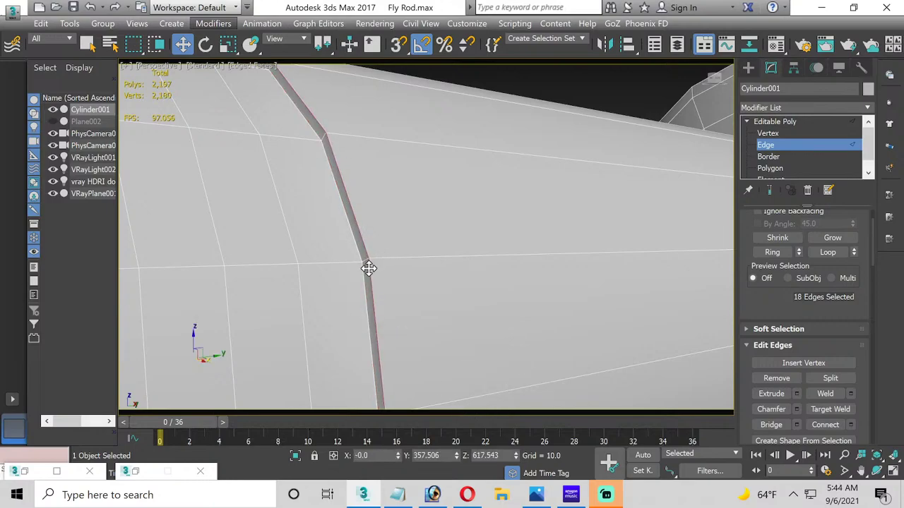
left_click(796, 411)
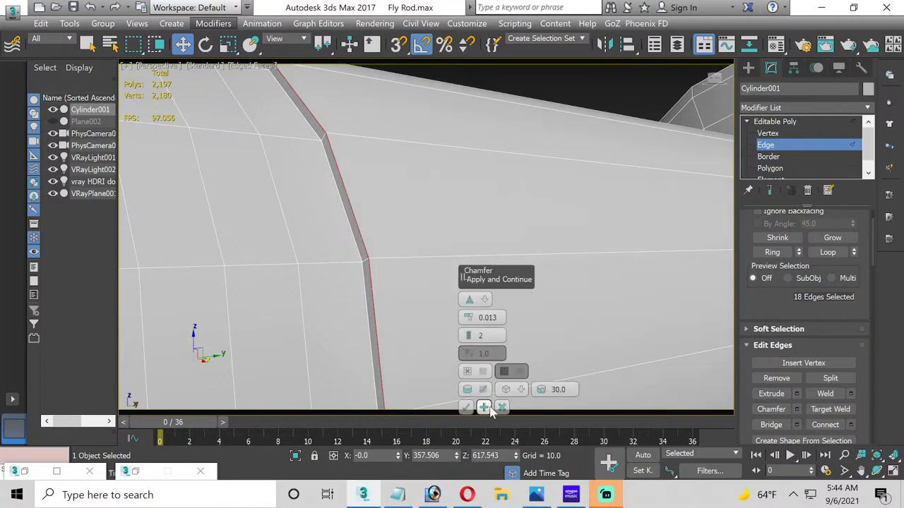
left_click(466, 407)
scroll(429, 321, "down", 5)
Step: Chamfer the ring's edge loop where it meets the rod
scroll(417, 318, "up", 1)
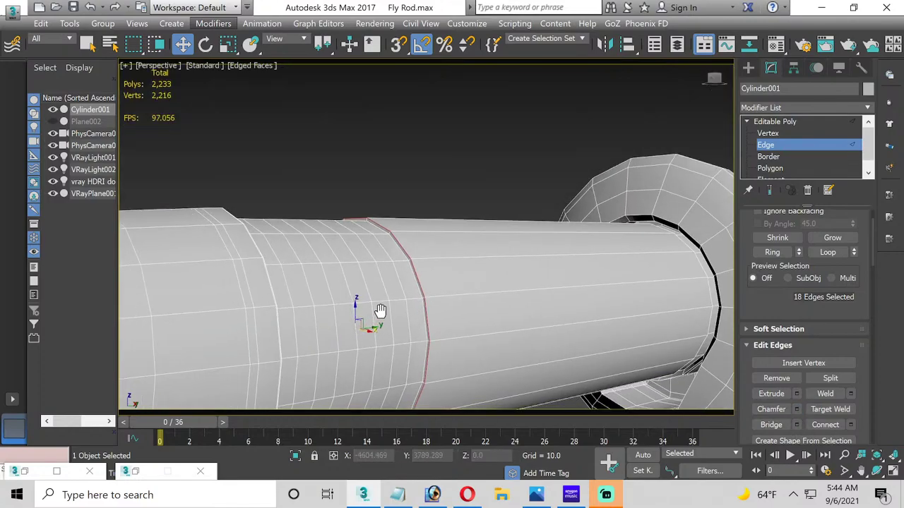
scroll(413, 307, "down", 3)
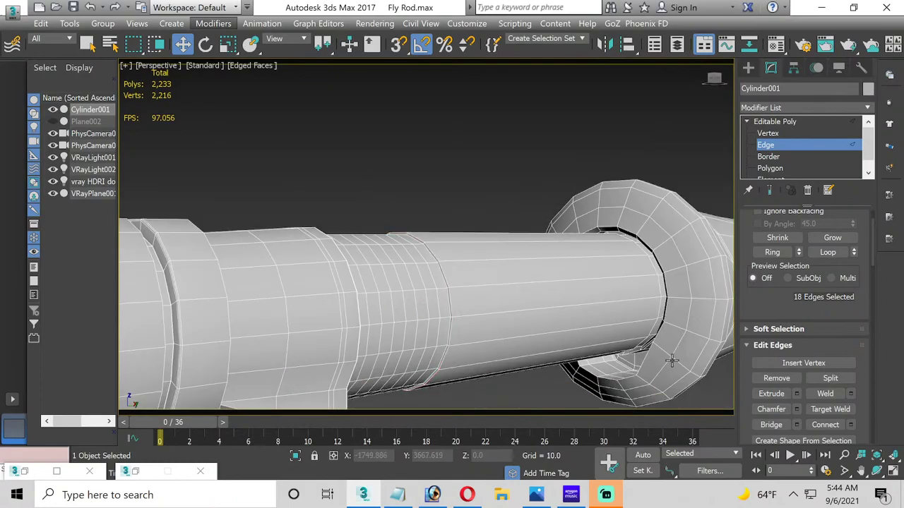
middle_click_drag(636, 306, 441, 258, "alt")
scroll(461, 302, "up", 5)
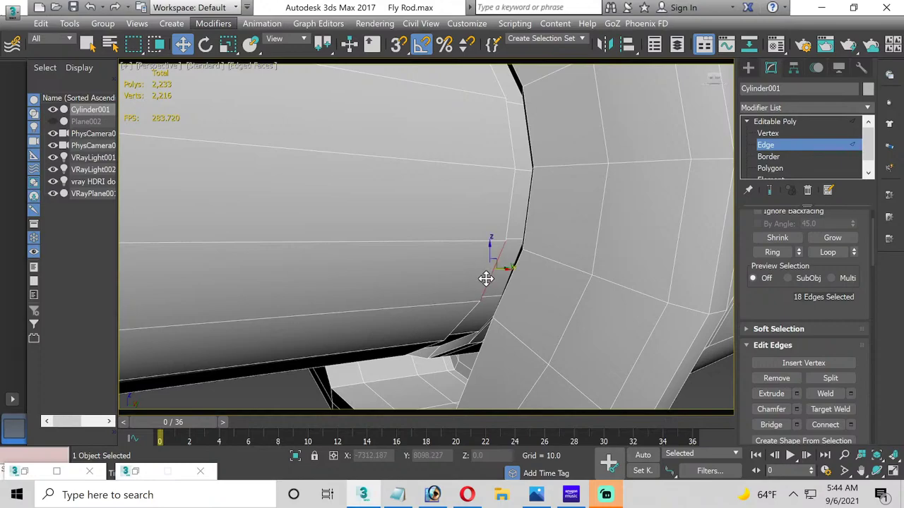
left_click(826, 252)
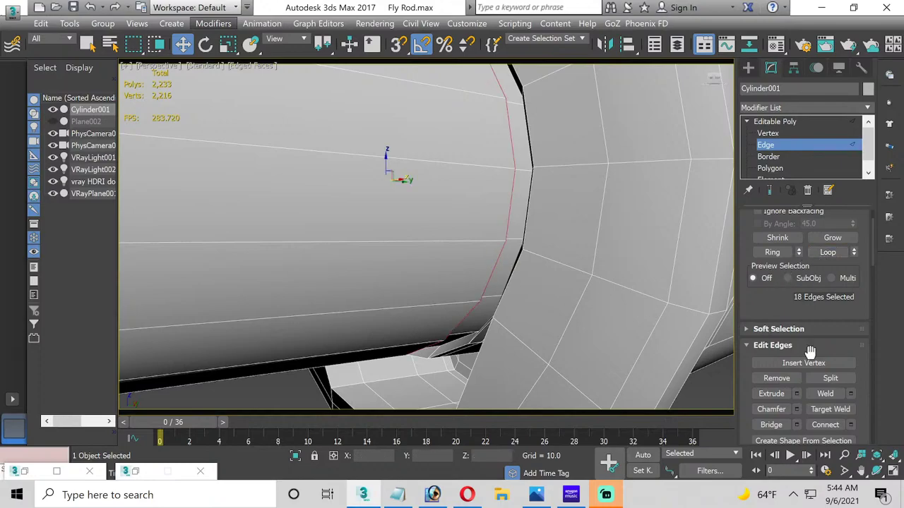
left_click(795, 410)
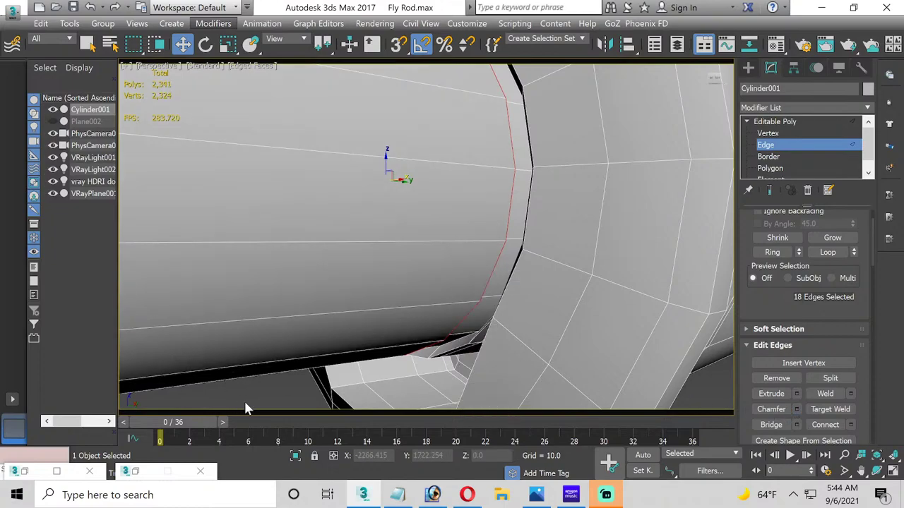
key("ctrl+shift+c")
Step: Shrink the ring underside's edge selection and connect it with a new edge at slide -85
scroll(247, 272, "down", 6)
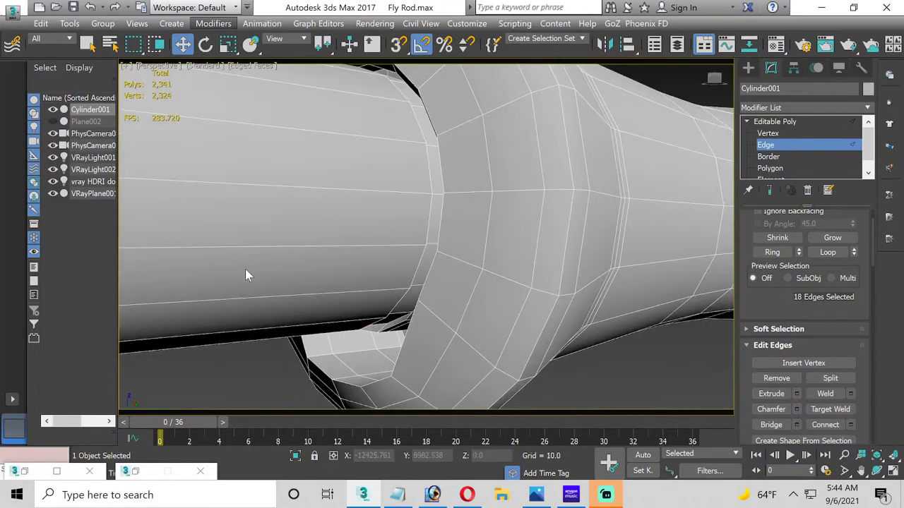
middle_click_drag(224, 266, 447, 297)
scroll(499, 367, "up", 5)
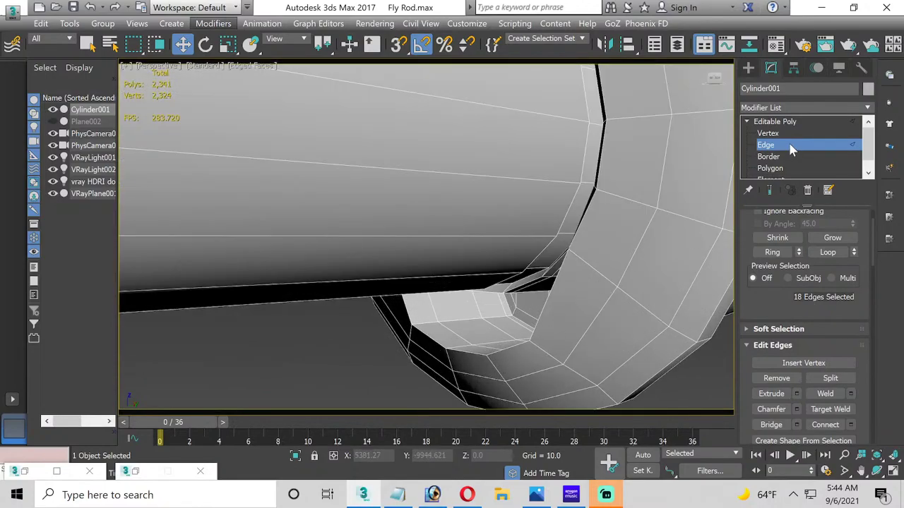
left_click(423, 329)
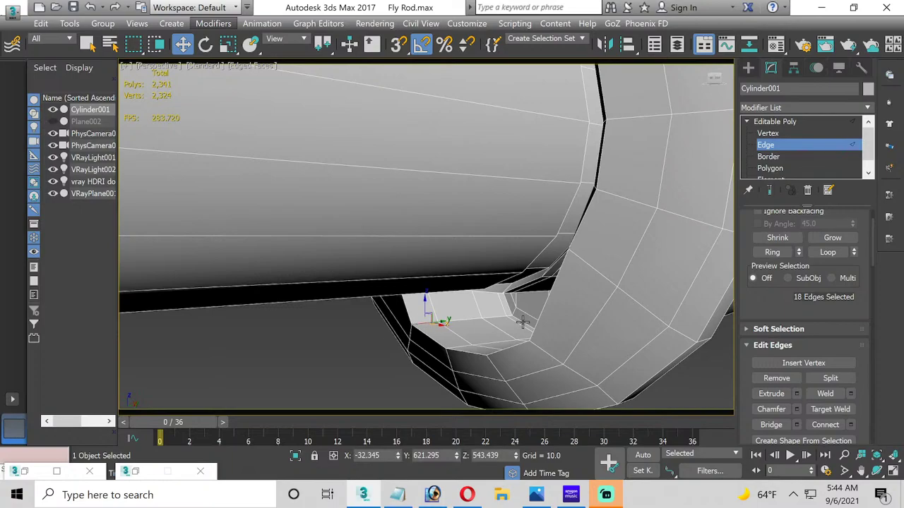
left_click(772, 238)
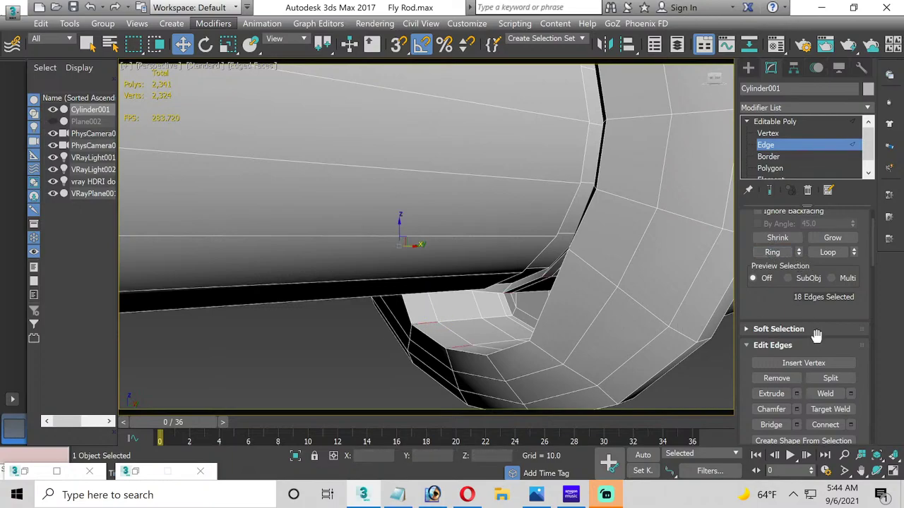
left_click(852, 425)
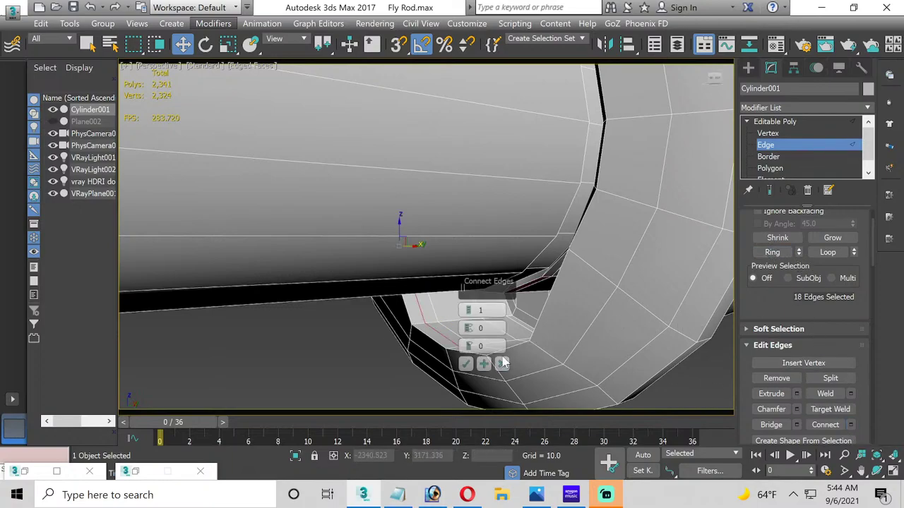
left_click_drag(469, 346, 432, 477)
left_click(465, 364)
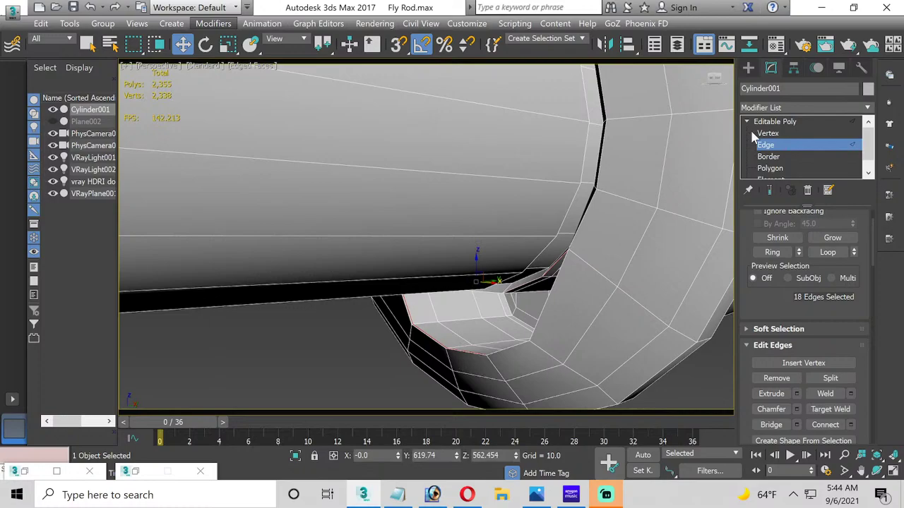
Step: Connect the ring of edges on the ring's curved side at slide -91, then exit Edge level
left_click(541, 346)
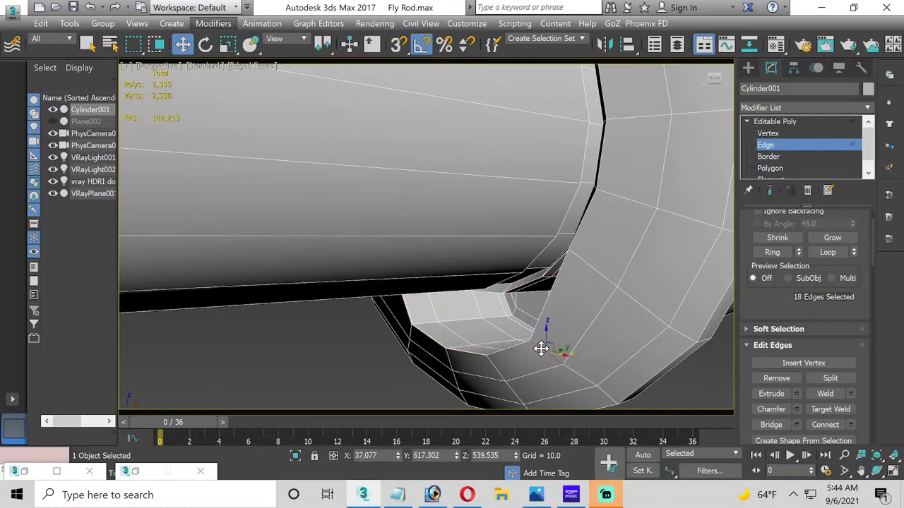
left_click(770, 253)
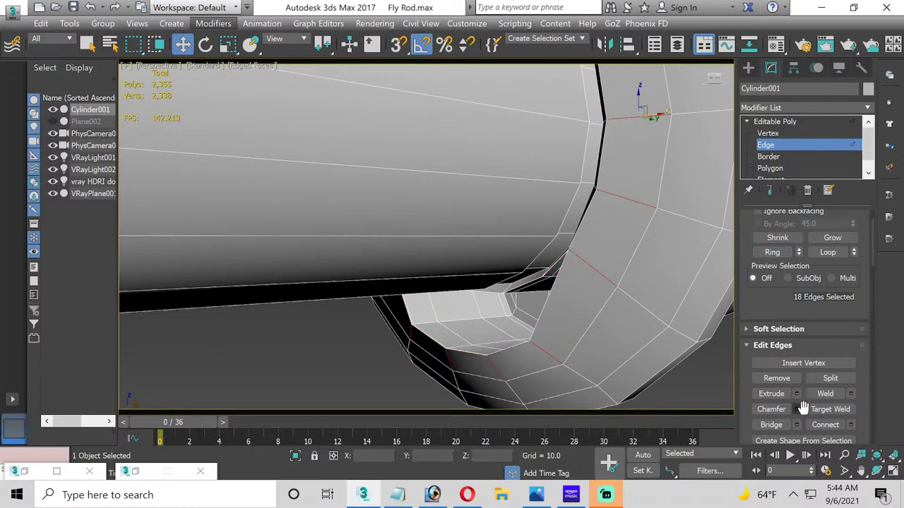
left_click(851, 424)
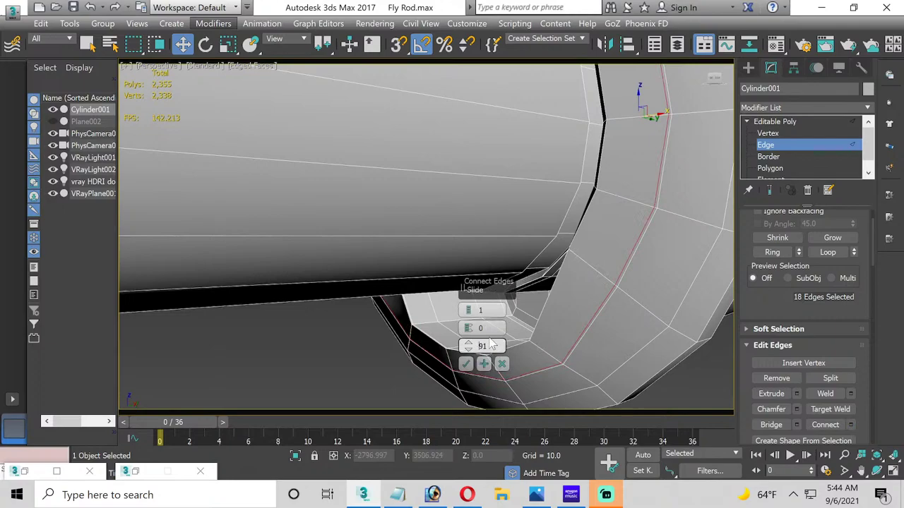
left_click(466, 364)
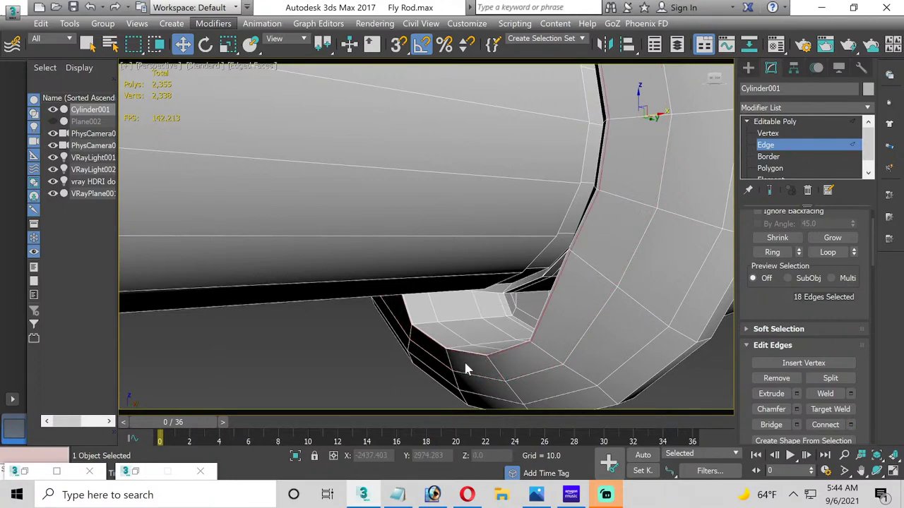
left_click(787, 144)
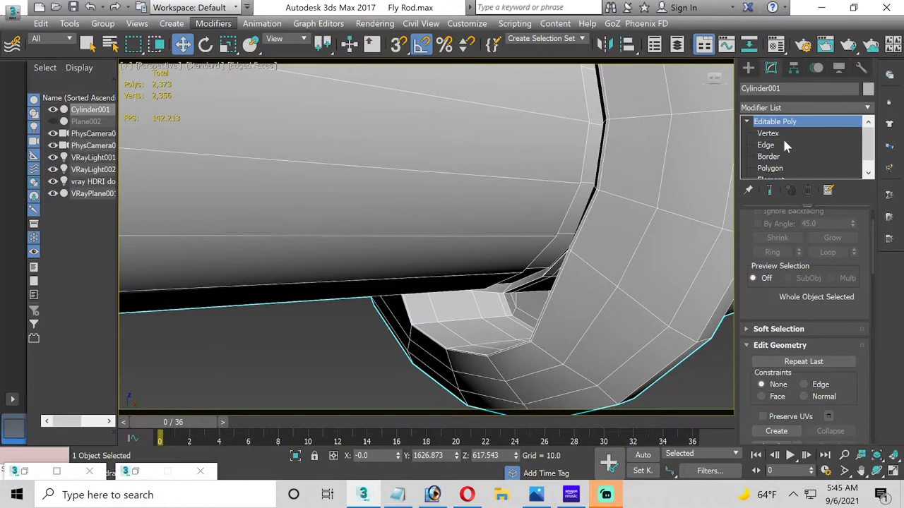
Step: Maximize the side view and select five vertical edge loops on the first slim section
scroll(668, 168, "down", 3)
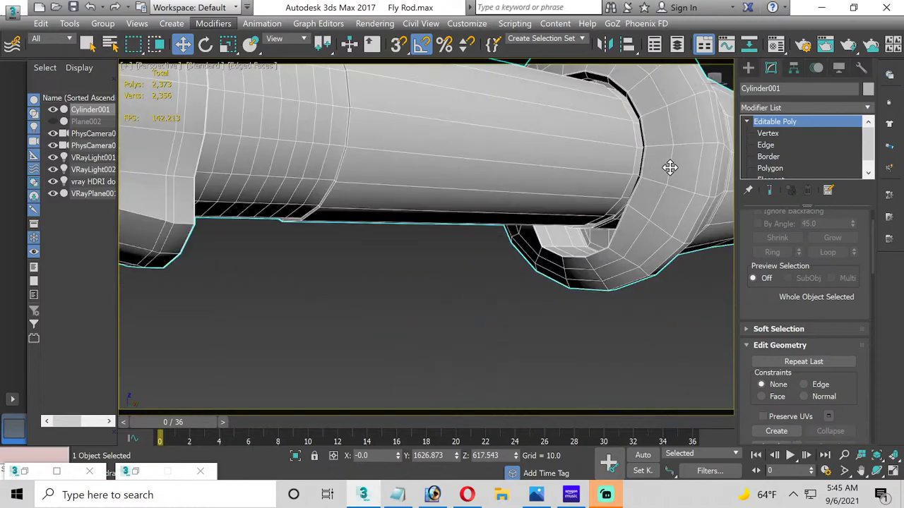
middle_click_drag(349, 168, 473, 245)
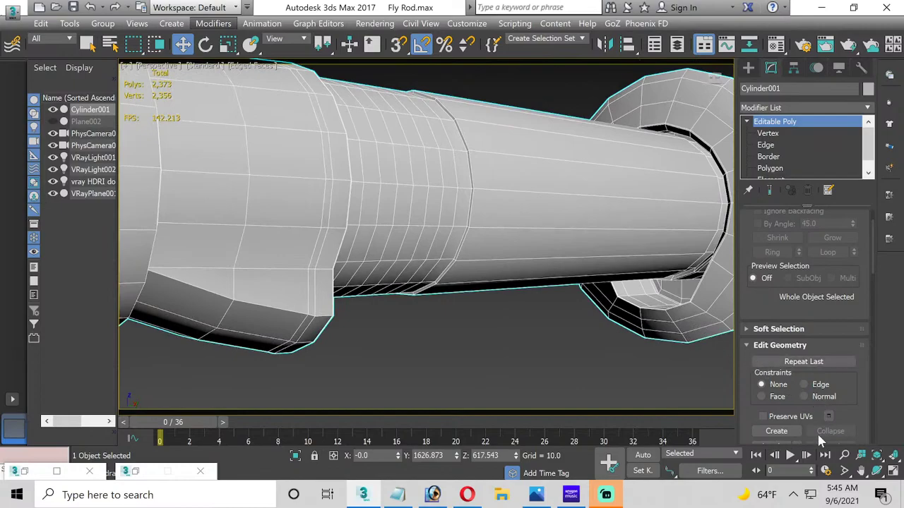
left_click(892, 471)
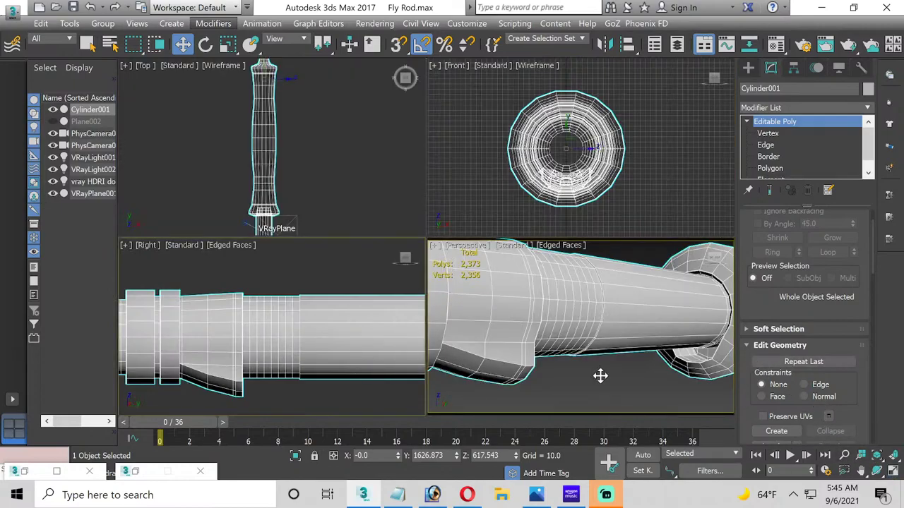
left_click(892, 471)
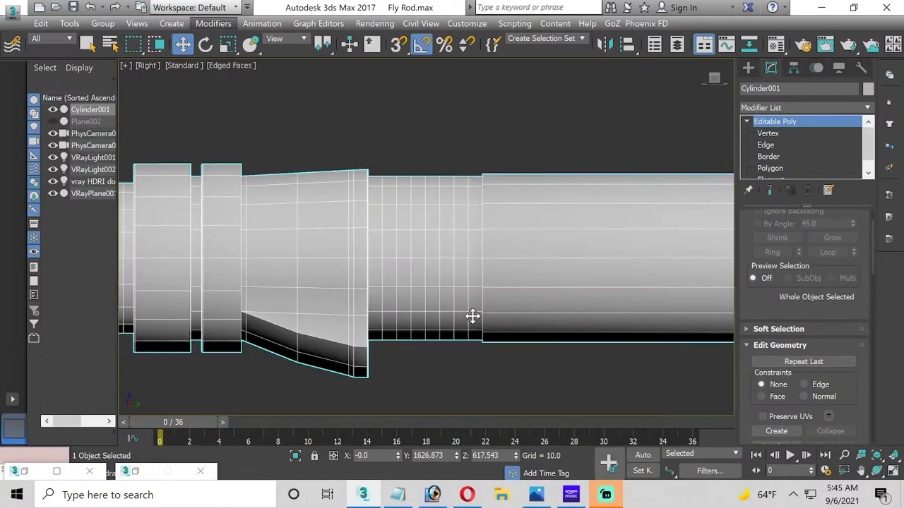
left_click(766, 144)
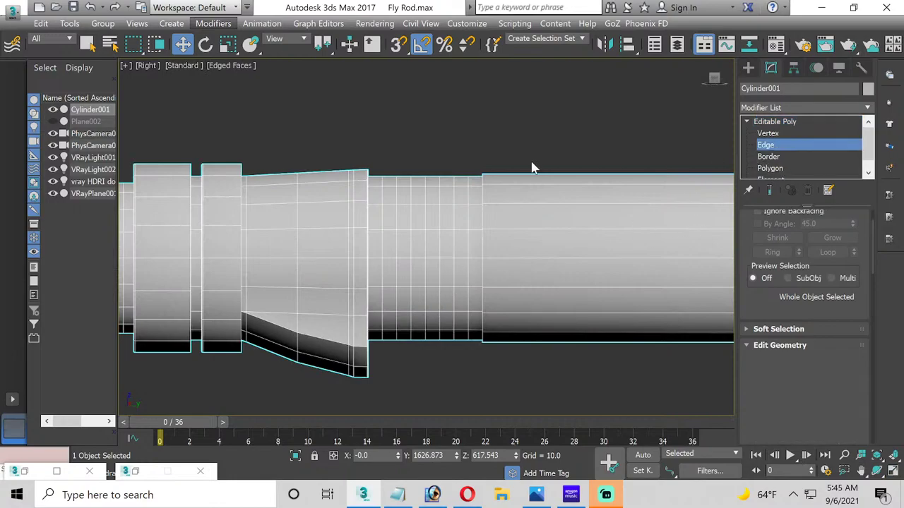
double_click(467, 196)
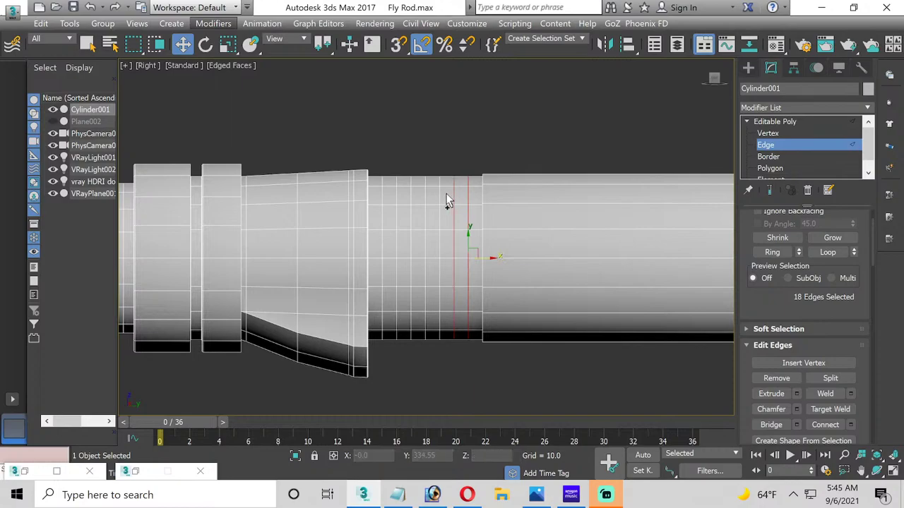
double_click(439, 192, "ctrl")
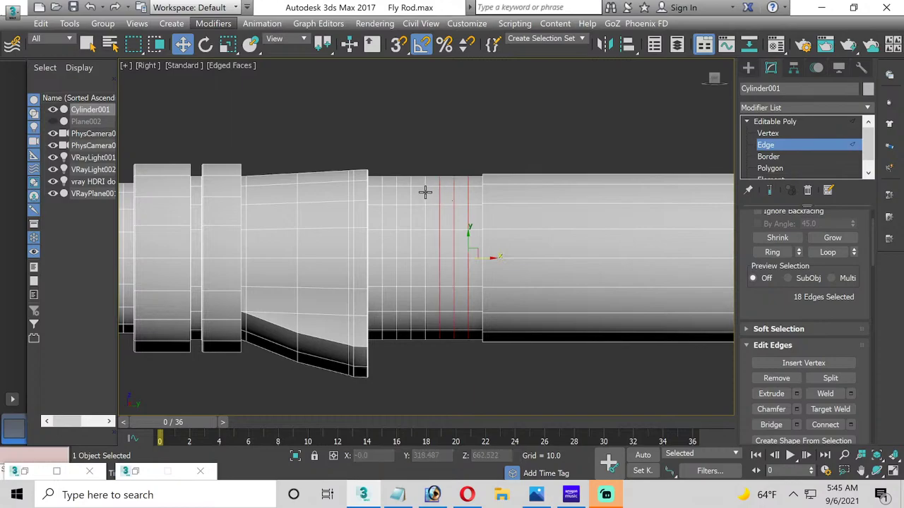
double_click(425, 192, "ctrl")
double_click(411, 194, "ctrl")
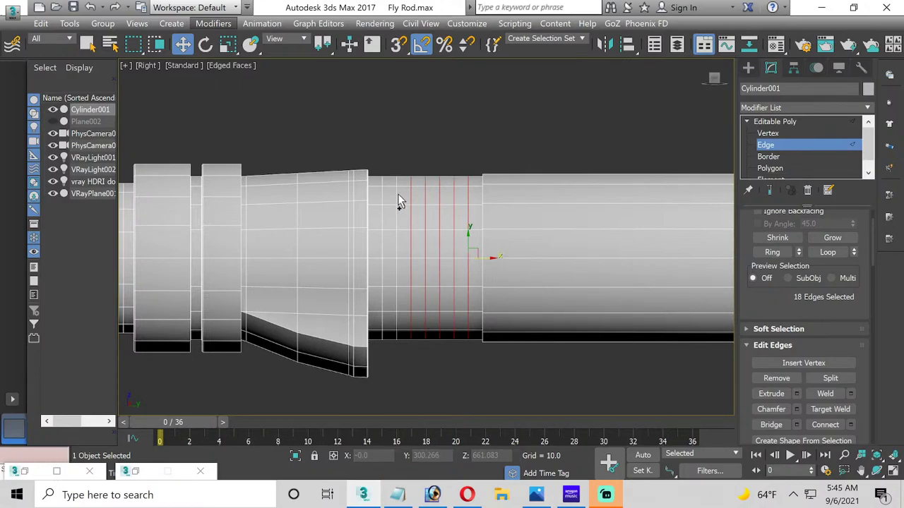
double_click(397, 195, "ctrl")
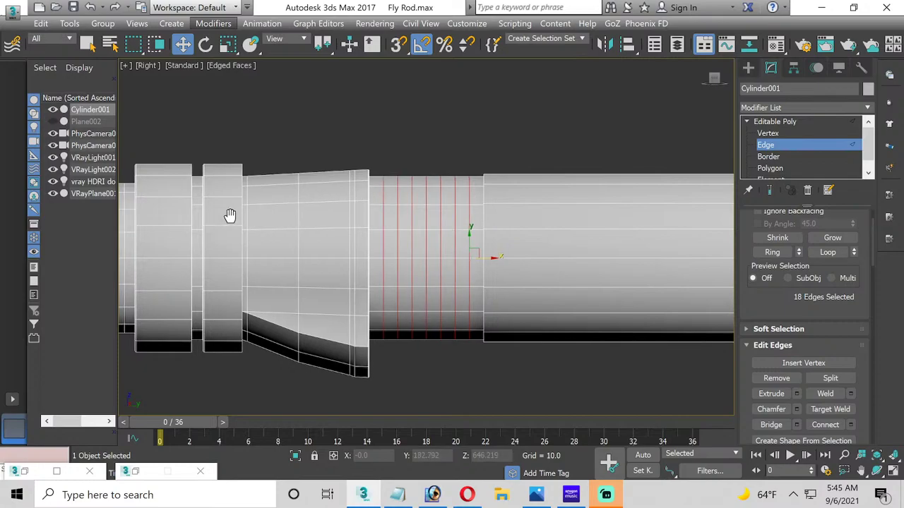
Step: Add ten vertical edges on the middle slim section to the selection
middle_click_drag(230, 214, 498, 200)
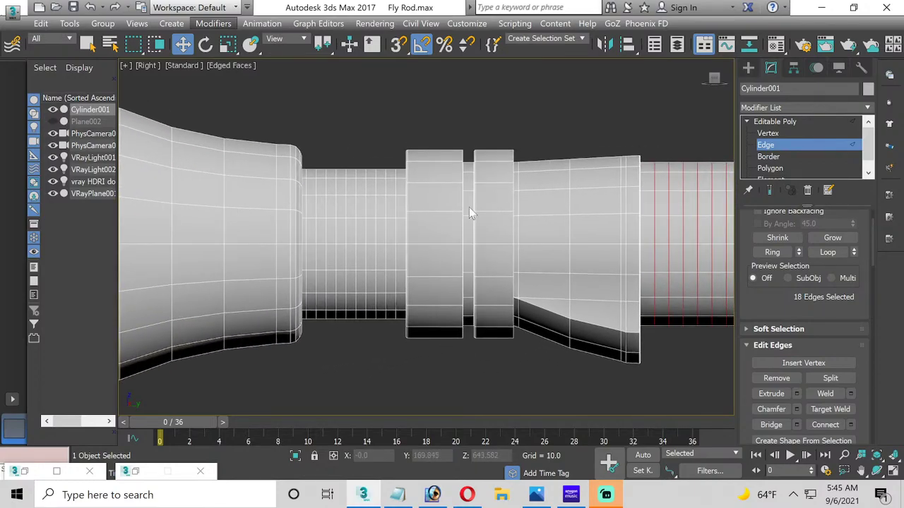
left_click(395, 229, "ctrl")
left_click(385, 228, "ctrl")
left_click(375, 228, "ctrl")
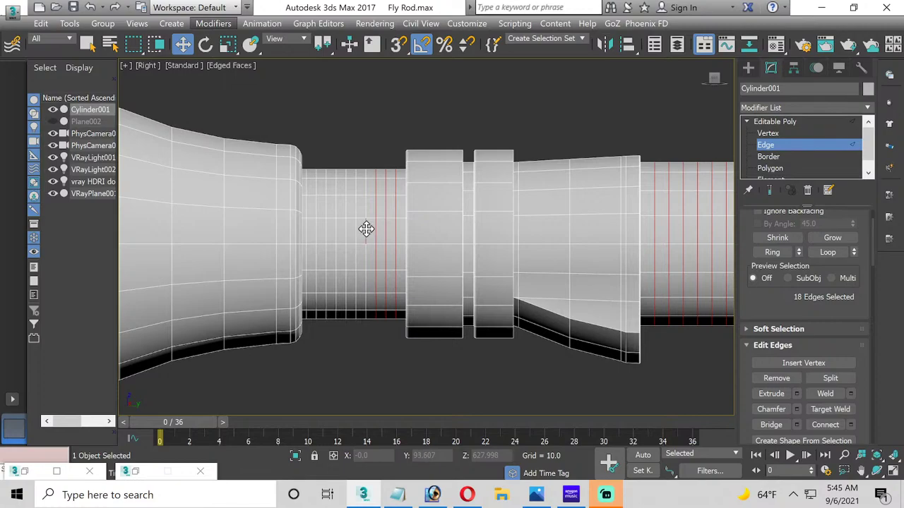
left_click(364, 228, "ctrl")
left_click(356, 228, "ctrl")
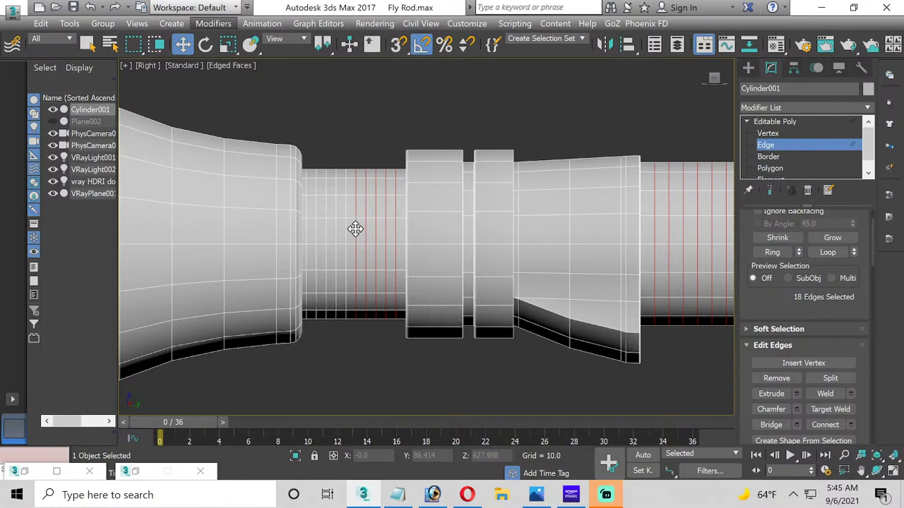
left_click(346, 229, "ctrl")
left_click(336, 231, "ctrl")
left_click(326, 228, "ctrl")
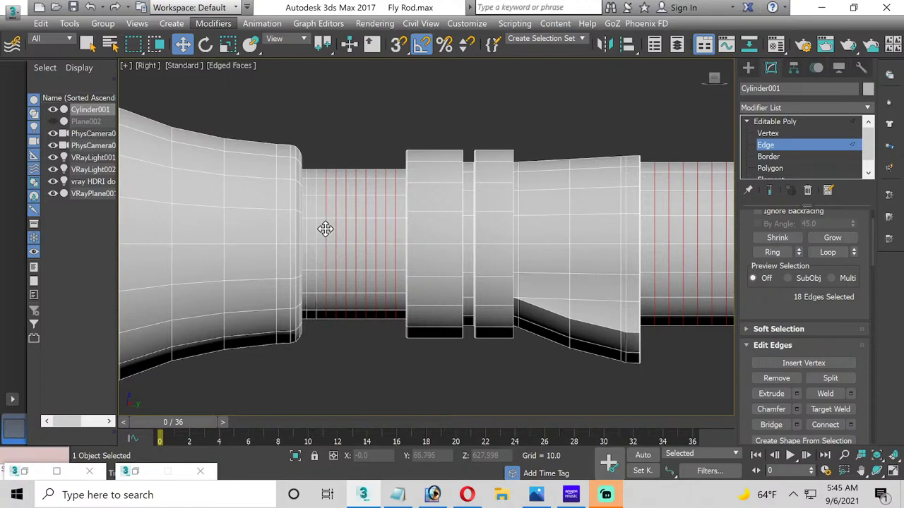
left_click(317, 229, "ctrl")
left_click(306, 229, "ctrl")
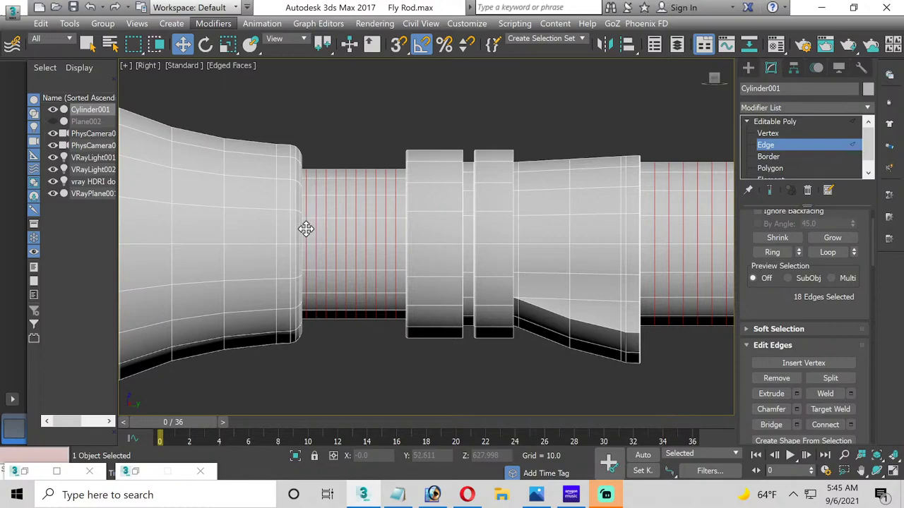
scroll(353, 301, "up", 4)
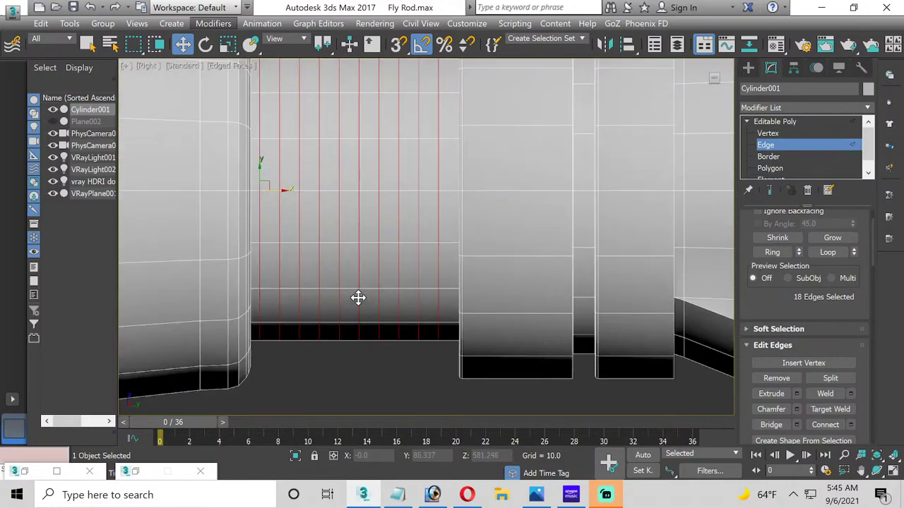
scroll(358, 297, "down", 3)
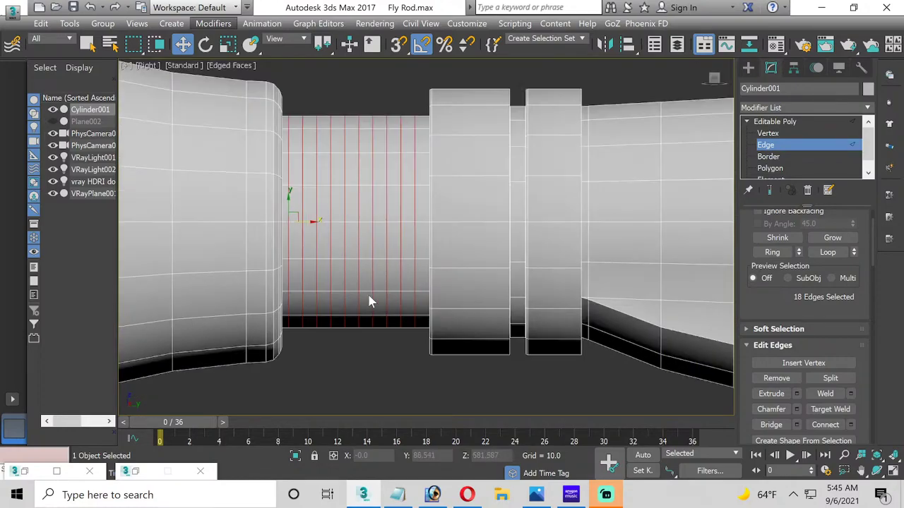
left_click(796, 394)
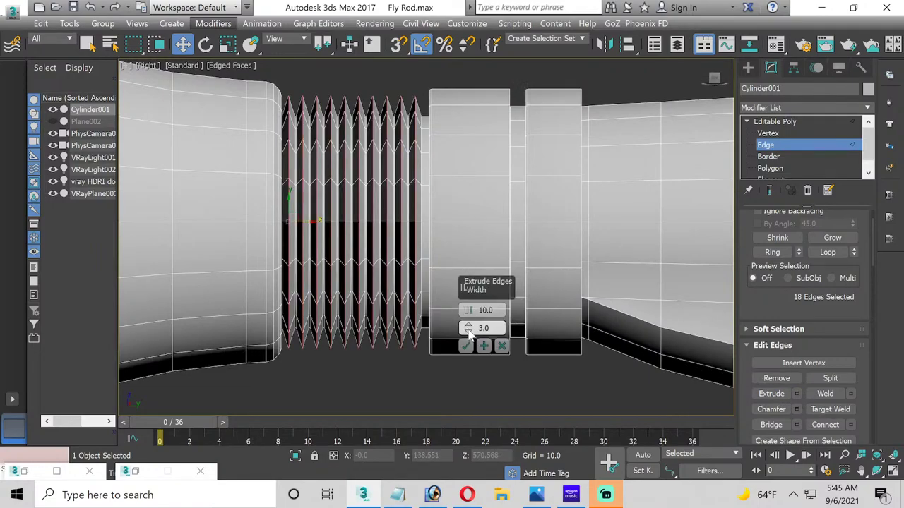
left_click_drag(468, 327, 468, 317)
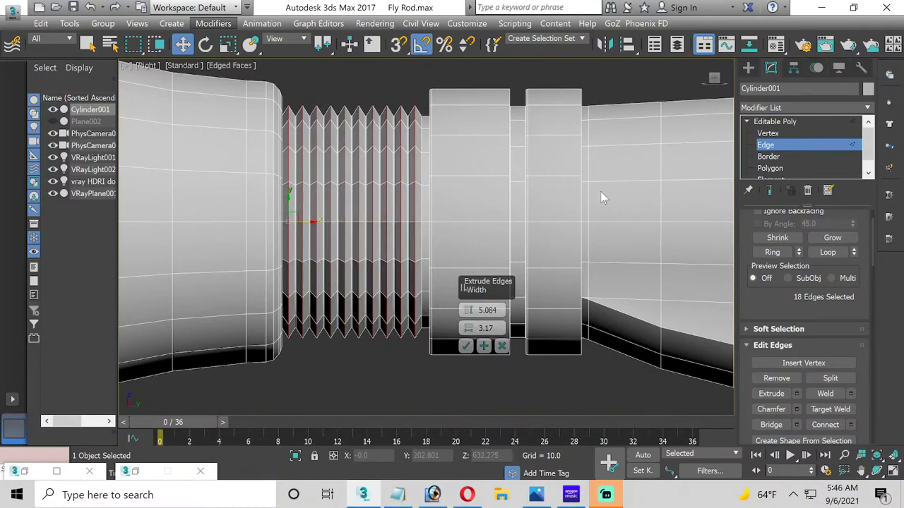
middle_click_drag(600, 191, 462, 207)
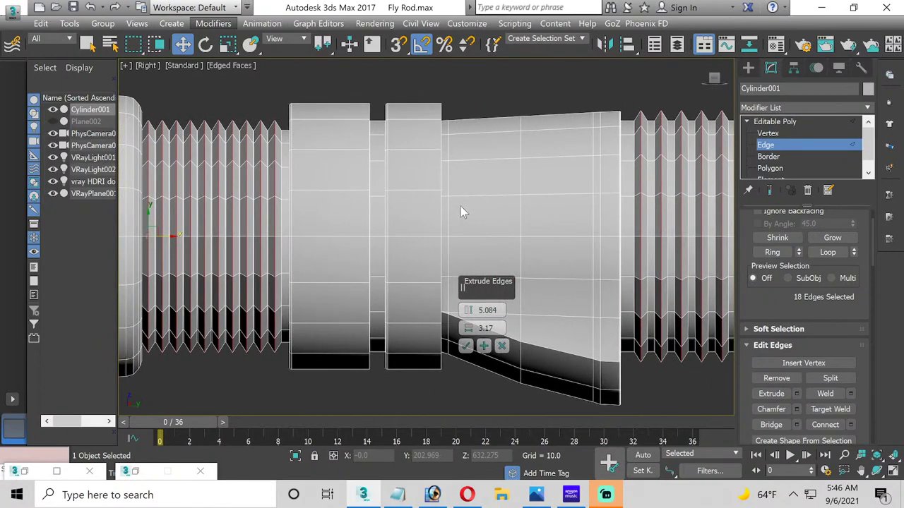
left_click(465, 345)
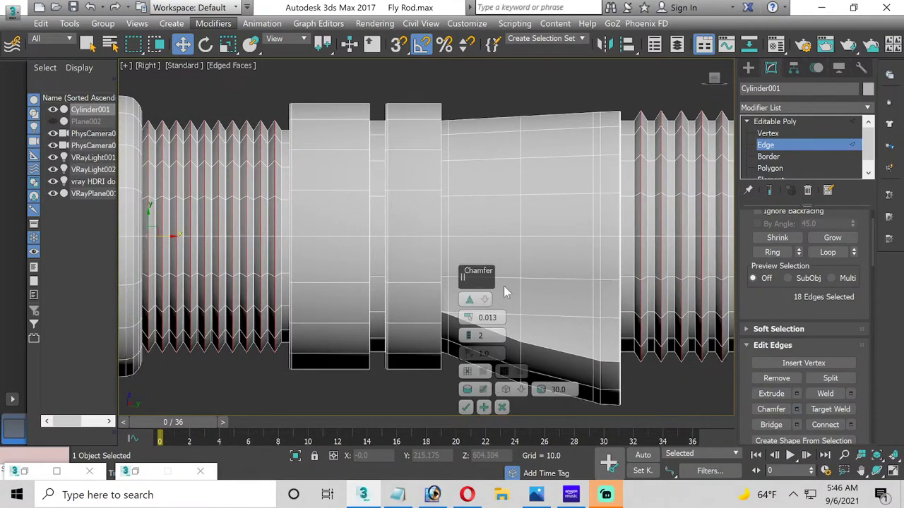
left_click(467, 339)
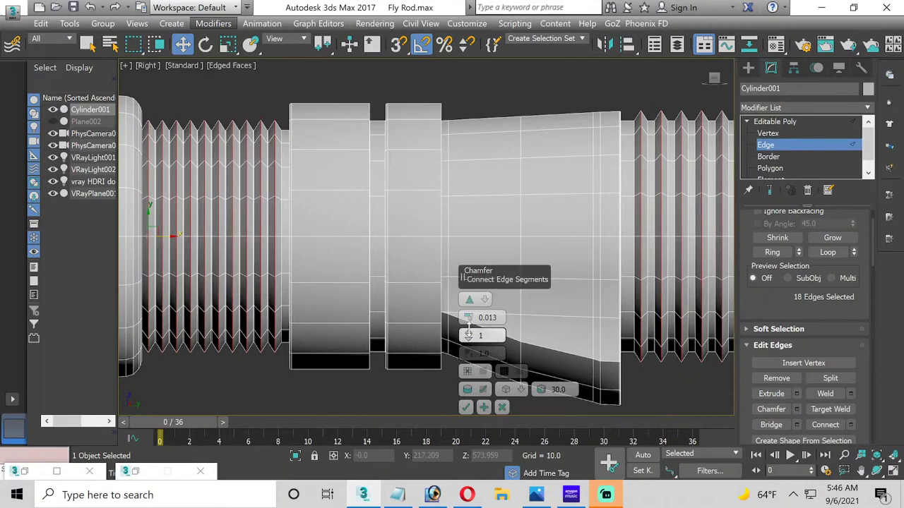
left_click_drag(469, 323, 467, 318)
left_click(502, 407)
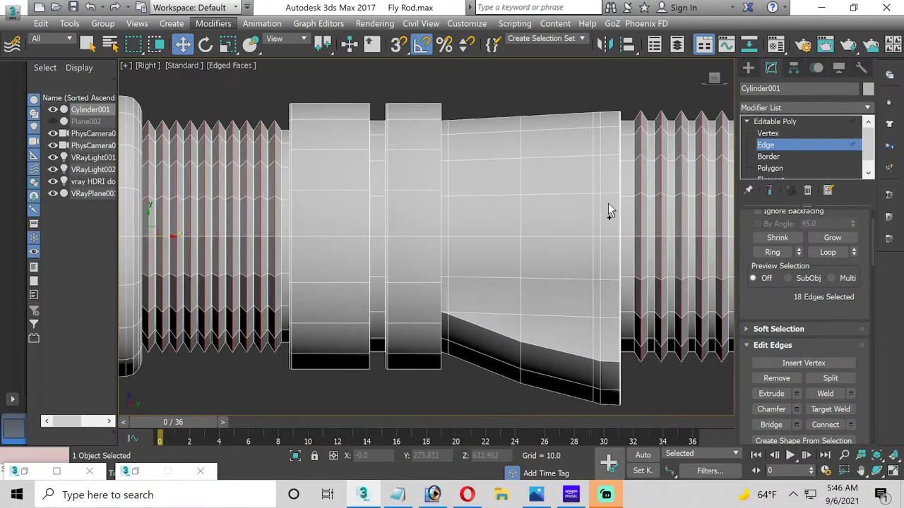
key("ctrl+z")
Step: Select the 18 band edges on the thin rod section and extend them into full loops
scroll(603, 155, "down", 2)
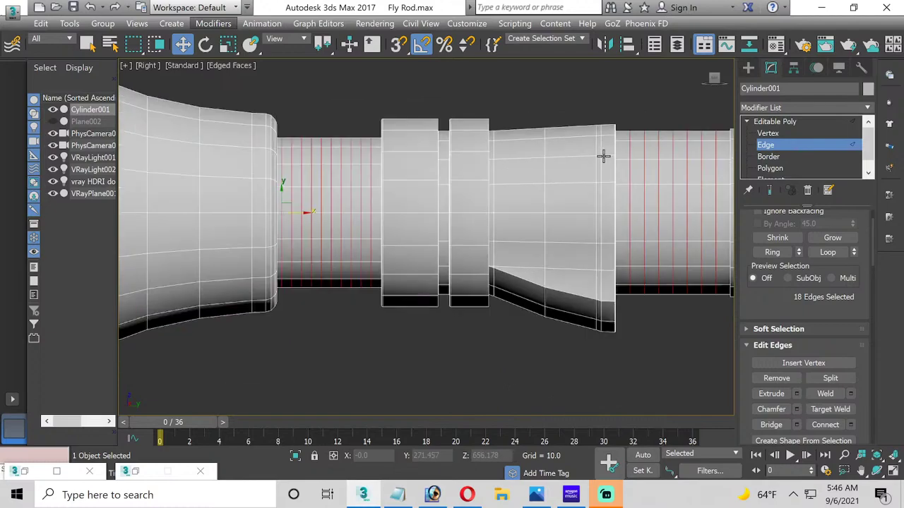
middle_click_drag(602, 156, 320, 174)
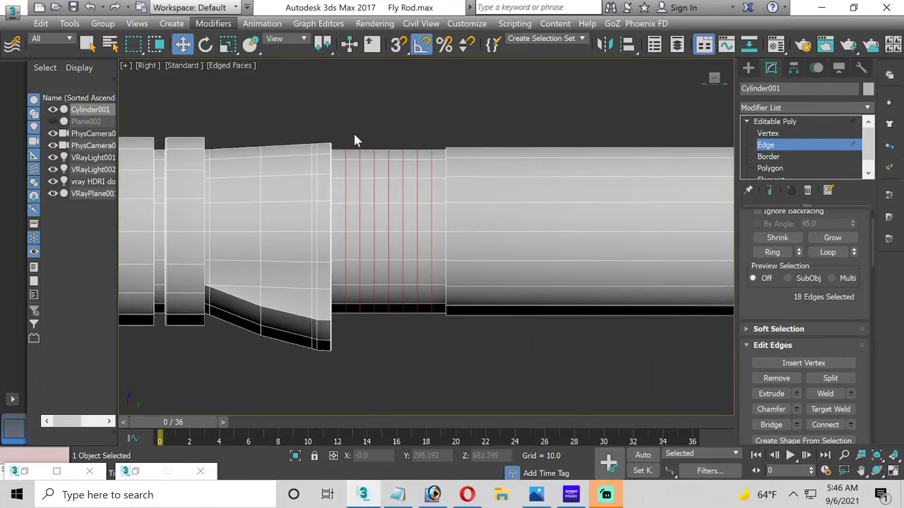
left_click_drag(334, 140, 438, 344)
middle_click_drag(302, 286, 591, 272)
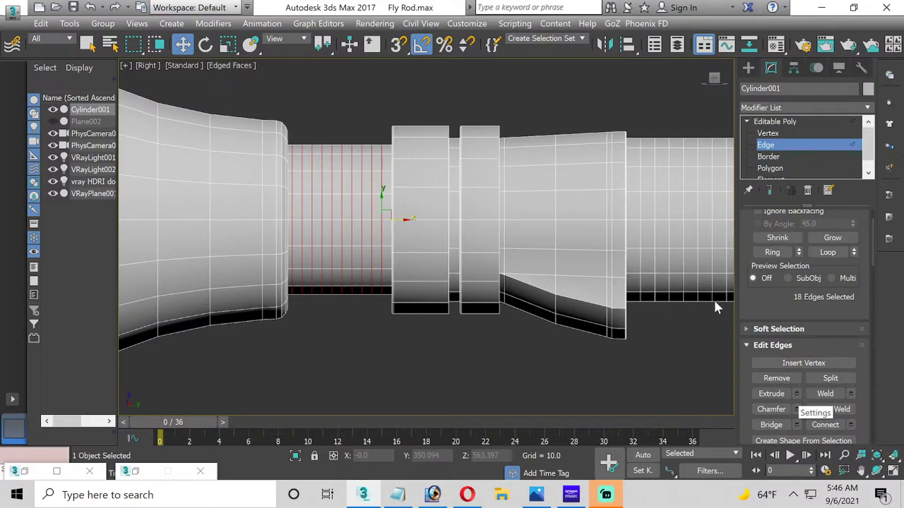
middle_click_drag(672, 253, 492, 265)
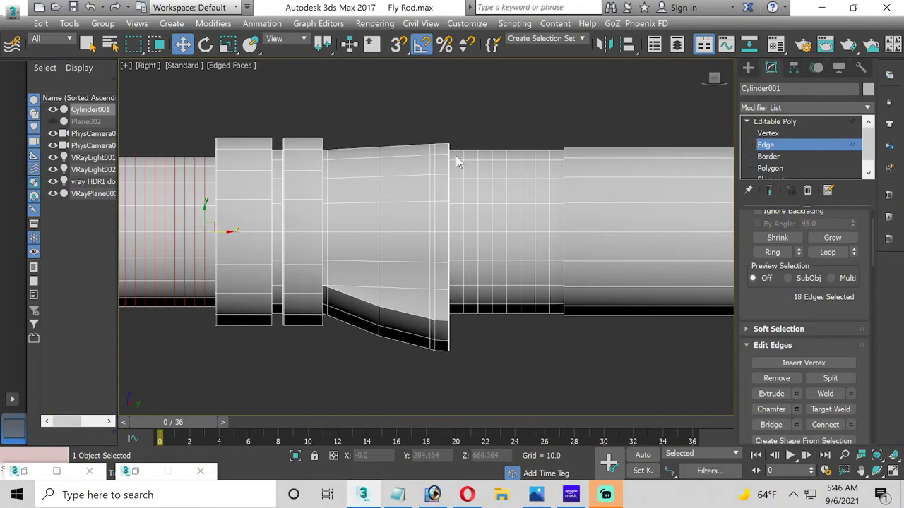
left_click(552, 155)
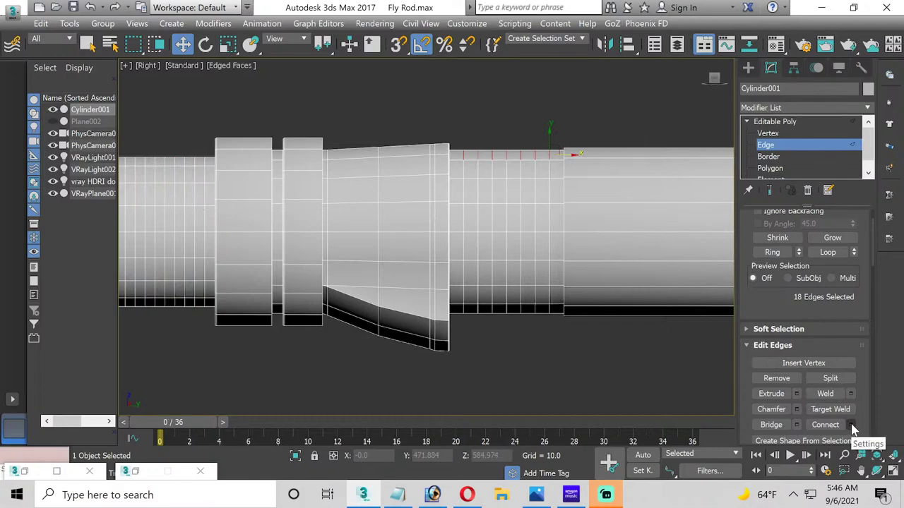
left_click(832, 252)
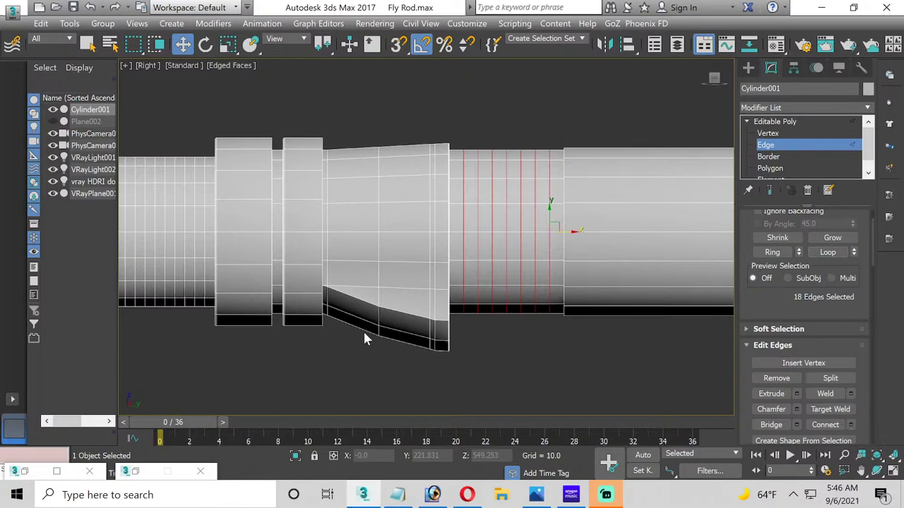
middle_click_drag(364, 339, 405, 329)
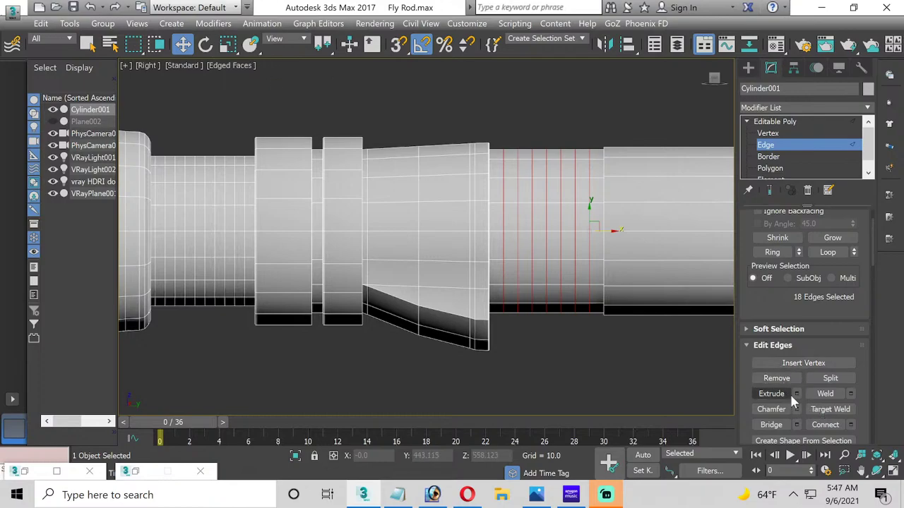
Step: Preview a one-segment chamfer on the loops, cancel it, and scale the selected edges instead
key("ctrl+shift+e")
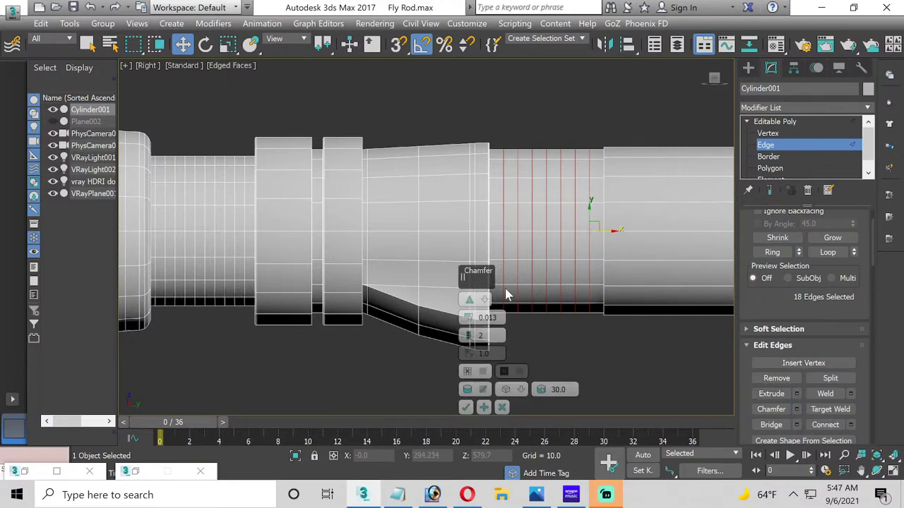
left_click(468, 338)
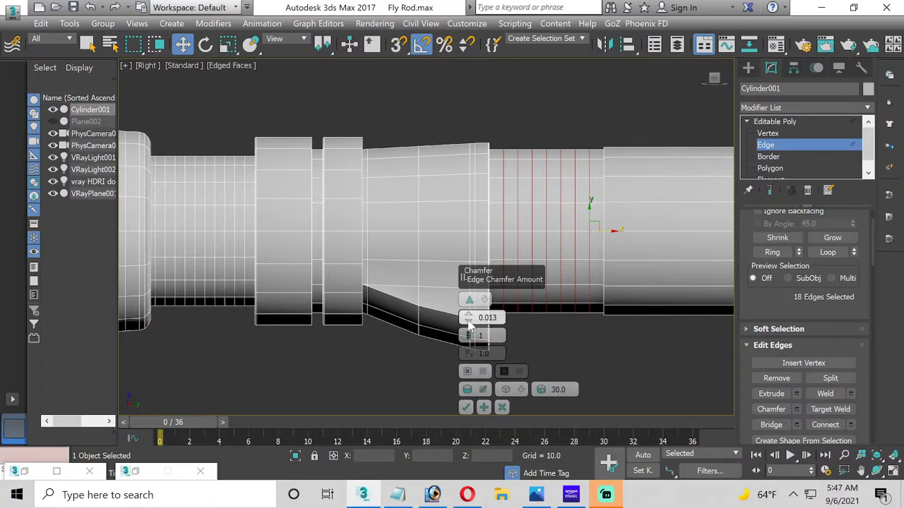
left_click_drag(468, 318, 465, 316)
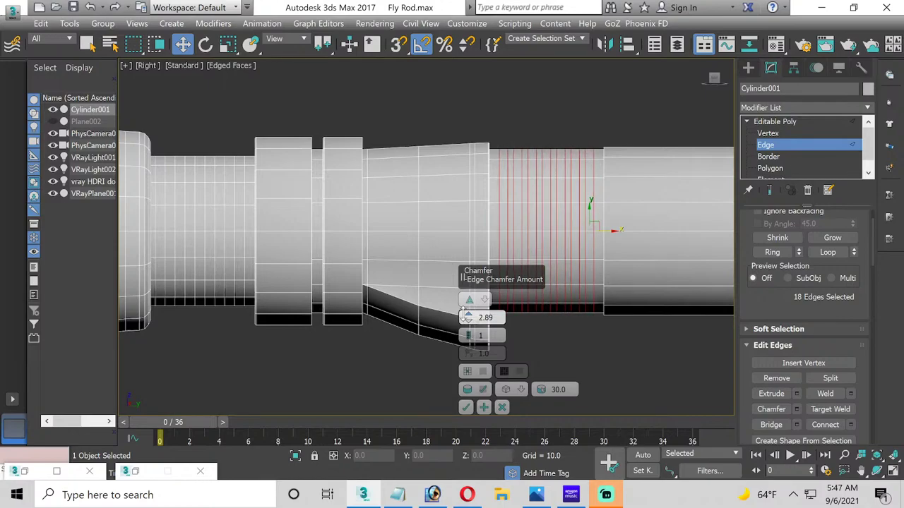
left_click(502, 408)
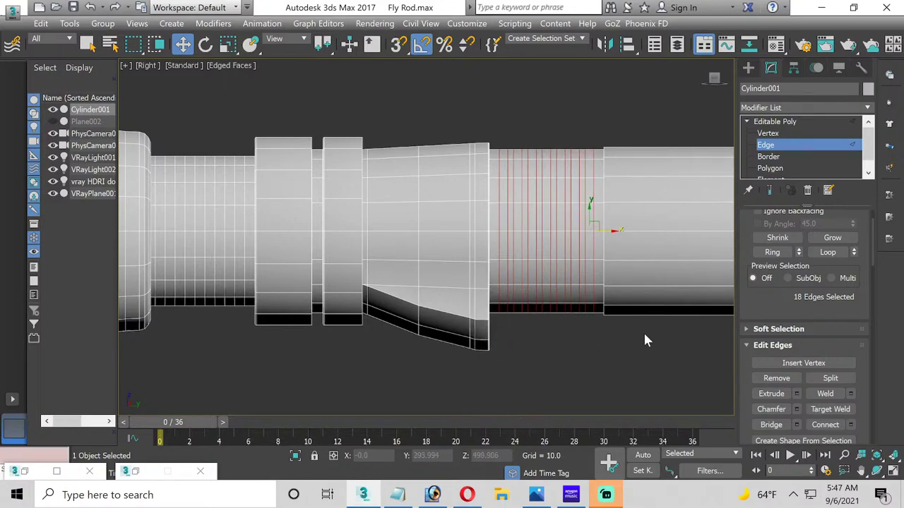
left_click(227, 43)
mouse_move(608, 230)
left_mouse_down()
mouse_move(587, 230)
mouse_move(613, 230)
mouse_move(599, 230)
left_mouse_up()
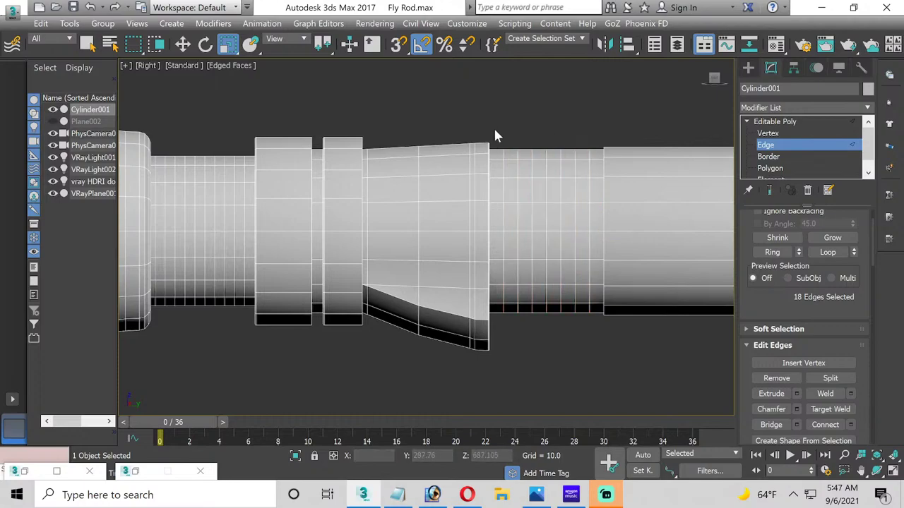
Step: Extrude the 18 band edge loops at 5.084 height and 3.848 width into zigzag ridges
middle_click_drag(493, 126, 424, 187)
scroll(338, 221, "up", 2)
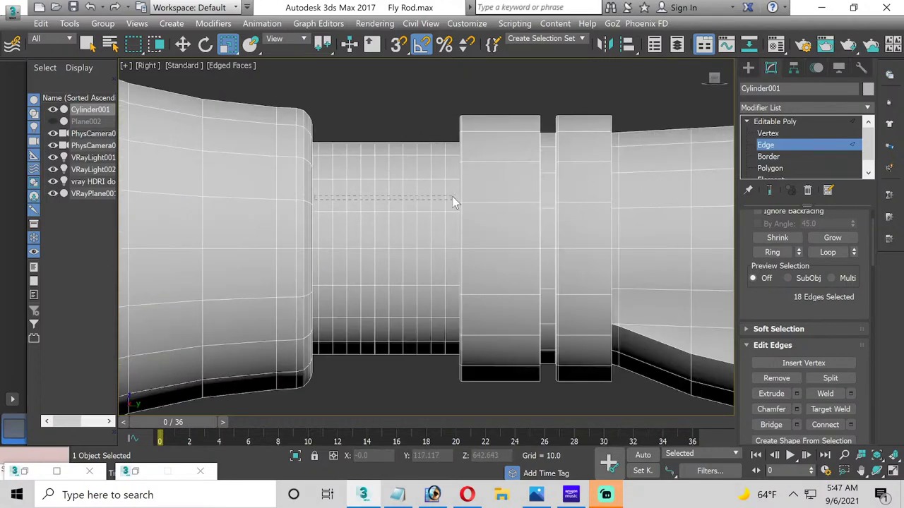
left_click(826, 253)
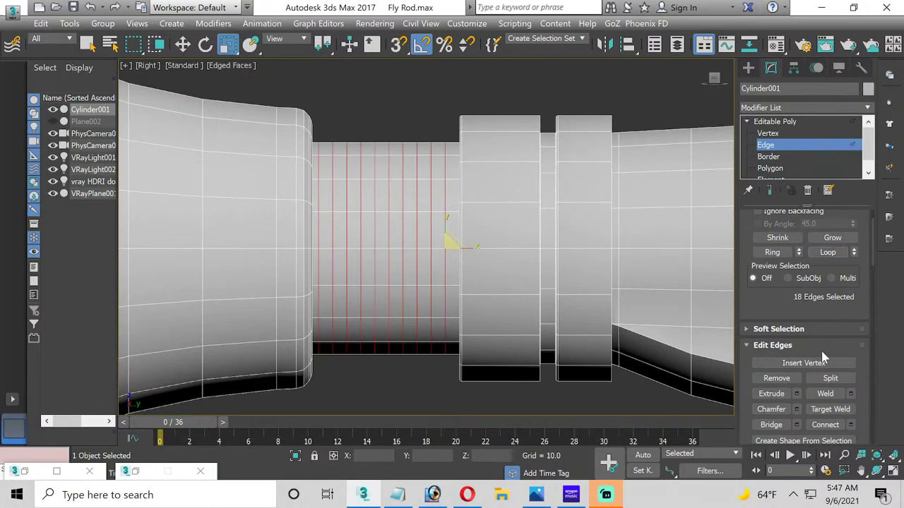
left_click(797, 394)
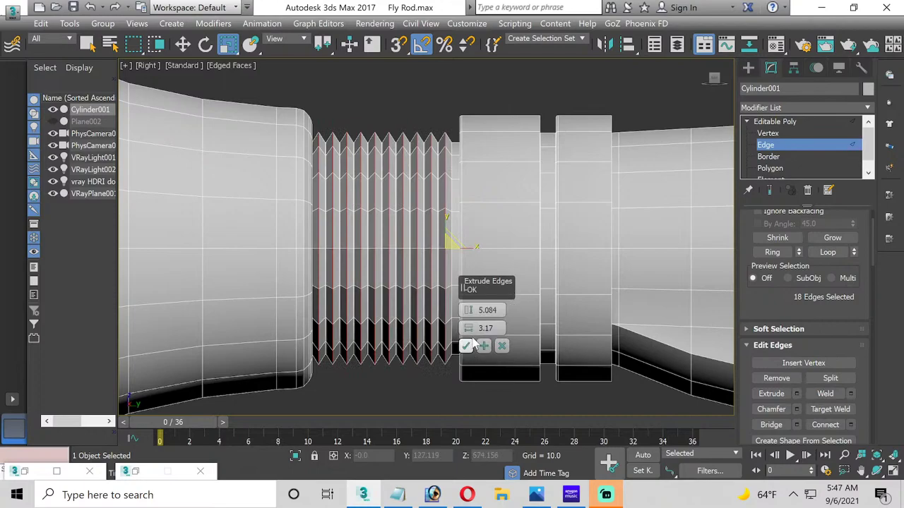
mouse_move(468, 328)
left_mouse_down()
mouse_move(466, 314)
mouse_move(469, 324)
left_mouse_up()
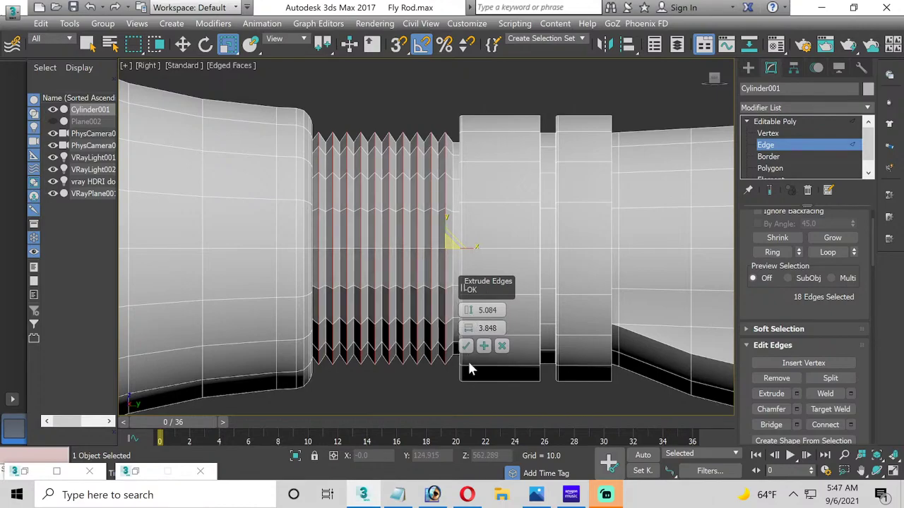
left_click(466, 345)
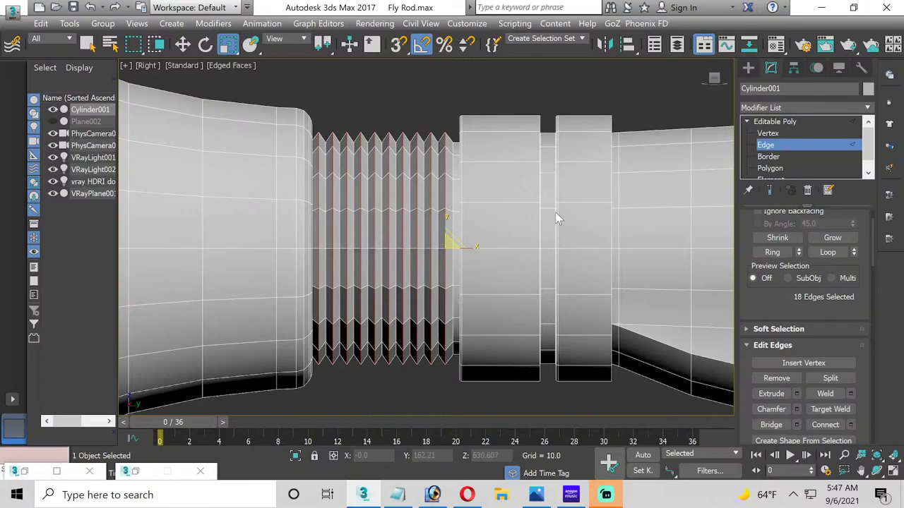
Step: Box-select the vertex column at the ridges' right end and move it slightly left
left_click(768, 133)
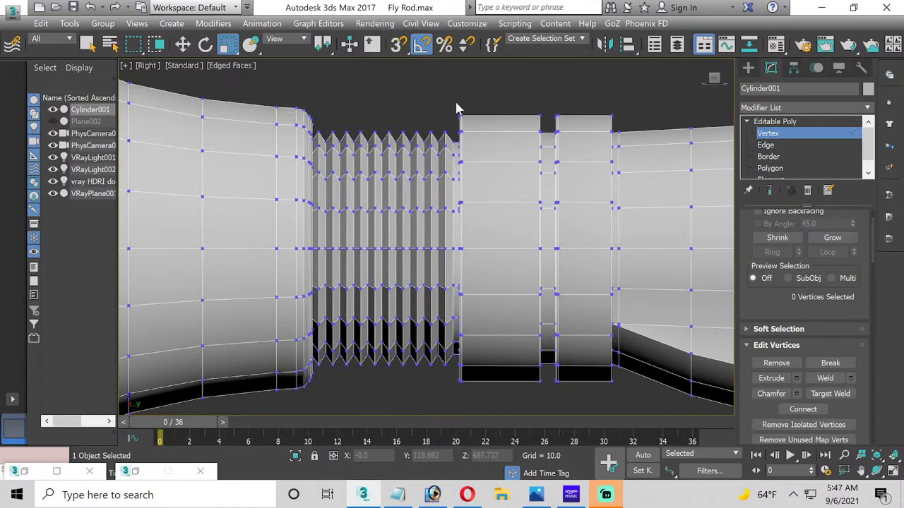
left_click_drag(455, 103, 484, 387)
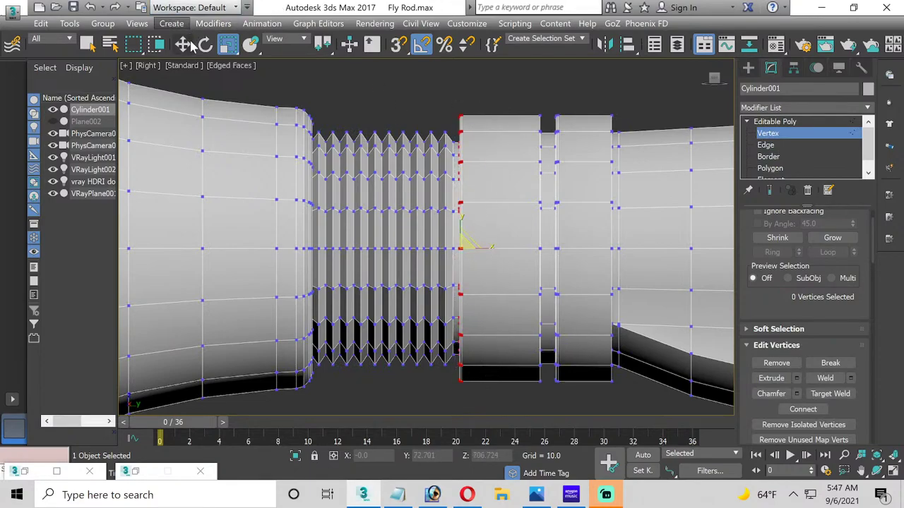
key("w")
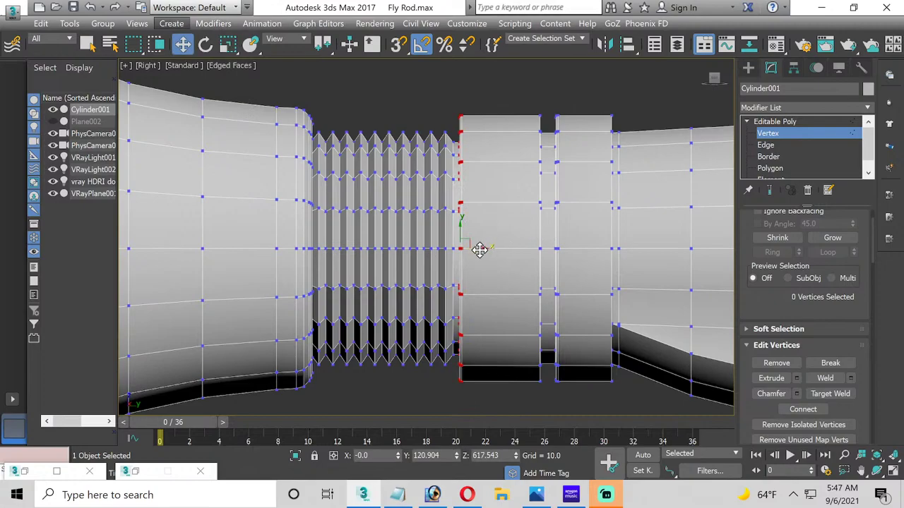
left_click_drag(480, 247, 471, 248)
Step: Chamfer the ridge edges with a 2.89 amount and 2 segments
left_click(766, 145)
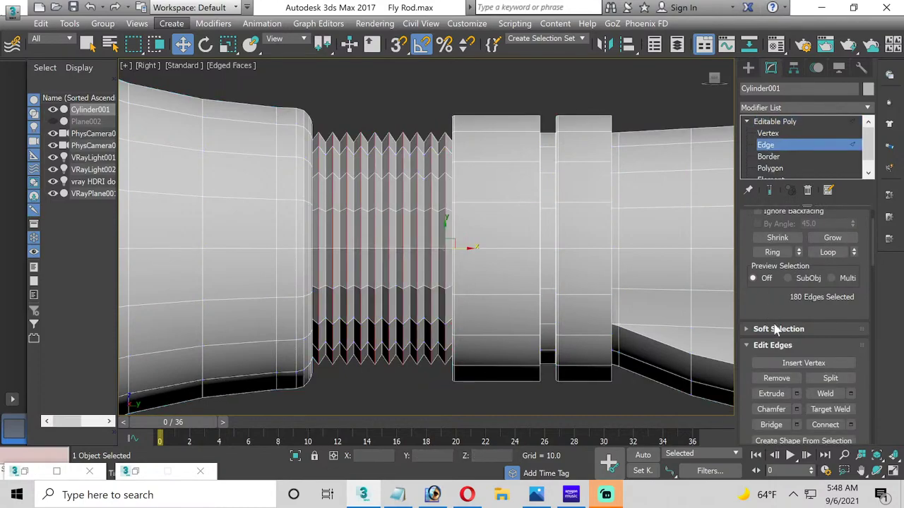
left_click(796, 408)
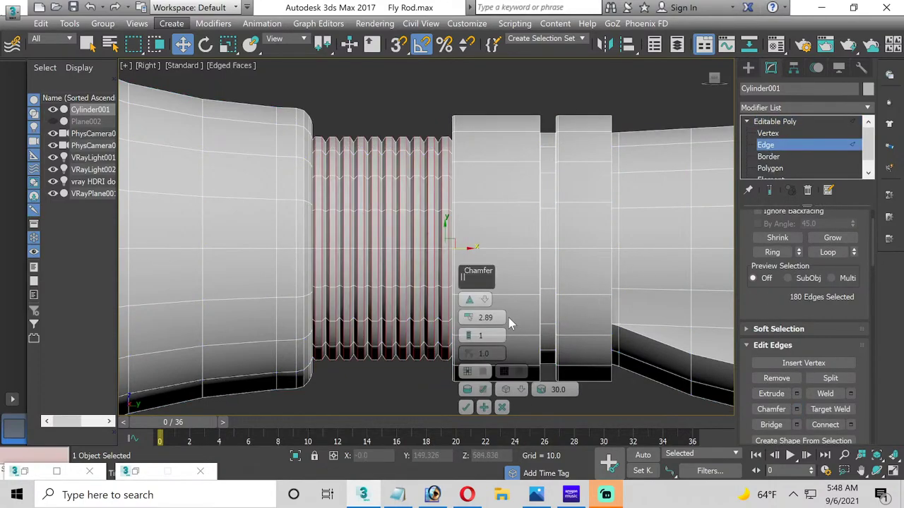
left_click_drag(468, 317, 467, 318)
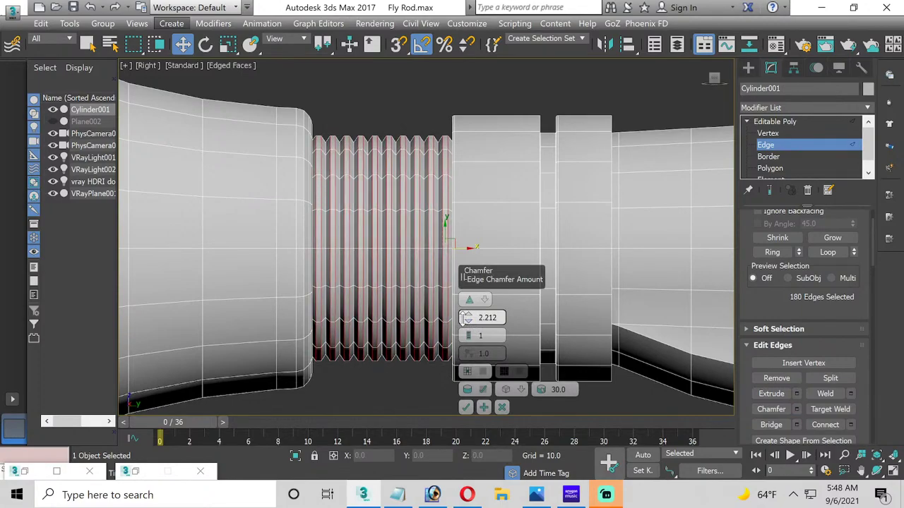
left_click(468, 333)
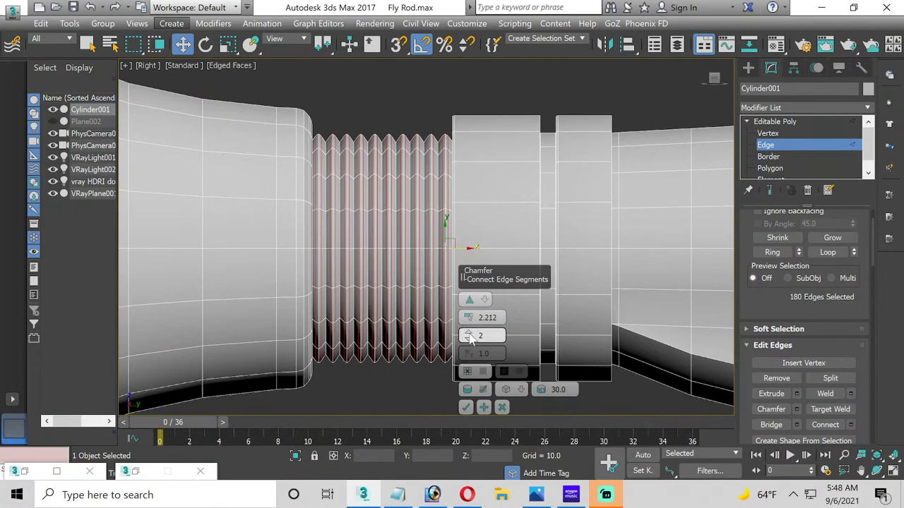
left_click_drag(468, 325, 463, 318)
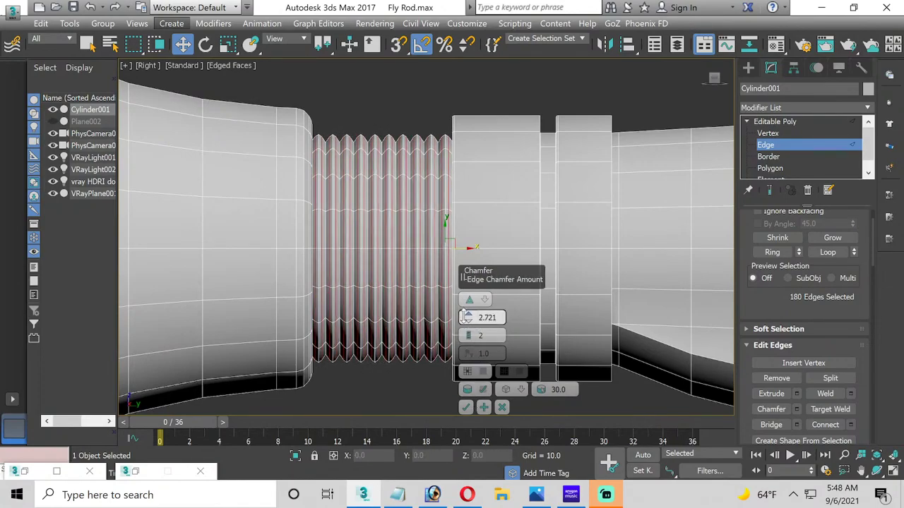
left_click(466, 407)
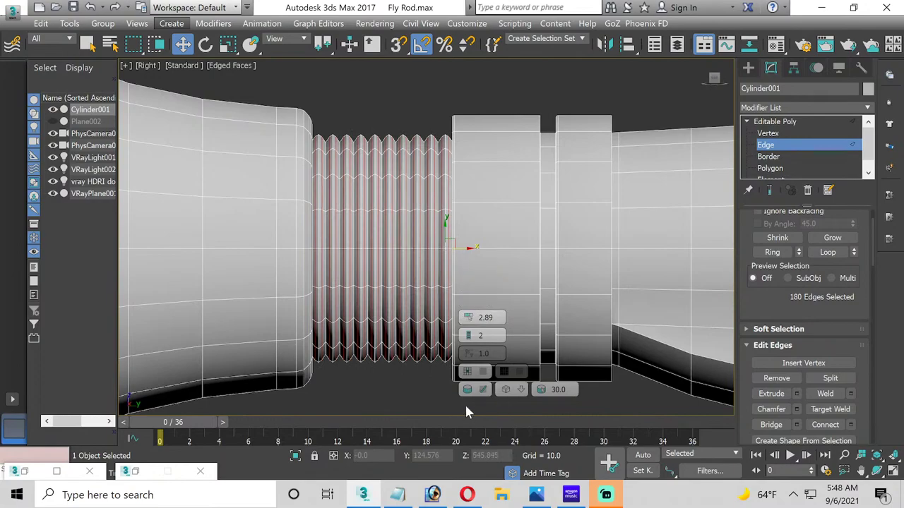
Step: Leave edge editing, pan out to show the whole handle, and reselect the rod
left_click(774, 122)
left_click(595, 110)
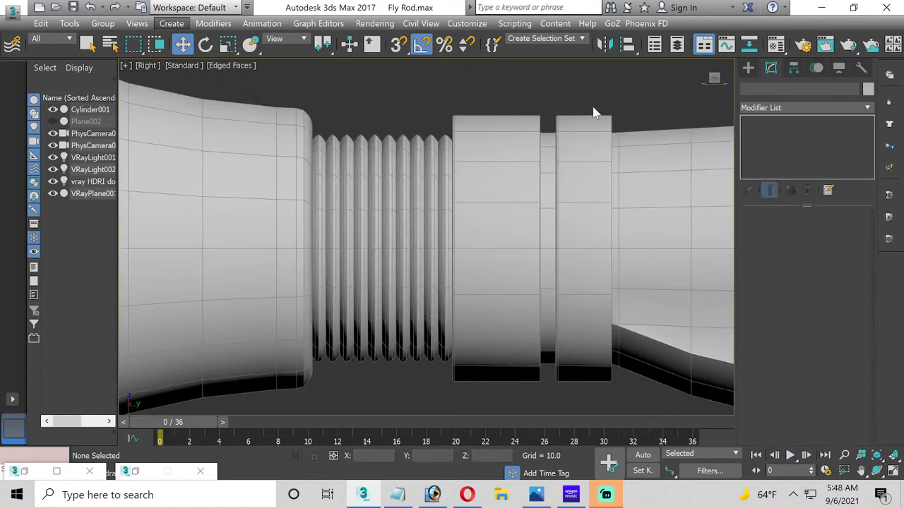
middle_click_drag(609, 125, 442, 125)
scroll(506, 202, "down", 5)
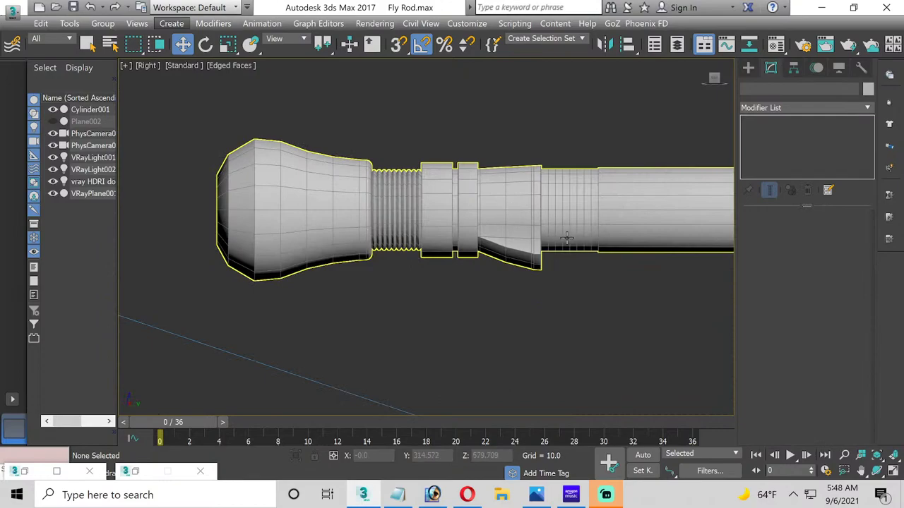
left_click(476, 228)
scroll(476, 228, "up", 3)
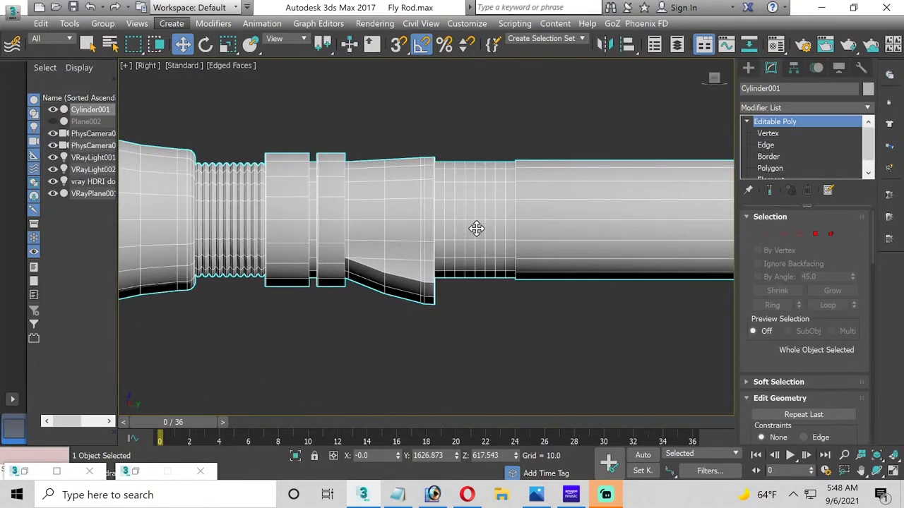
Step: Ring-select the 126 edges past the reel seat and extrude them 5.084 high, 9.602 wide
left_click(791, 145)
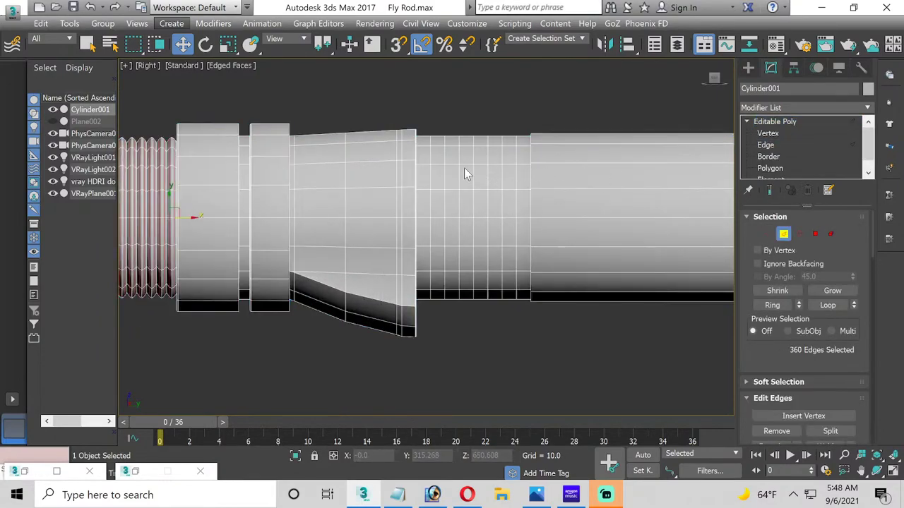
left_click_drag(527, 157, 521, 157)
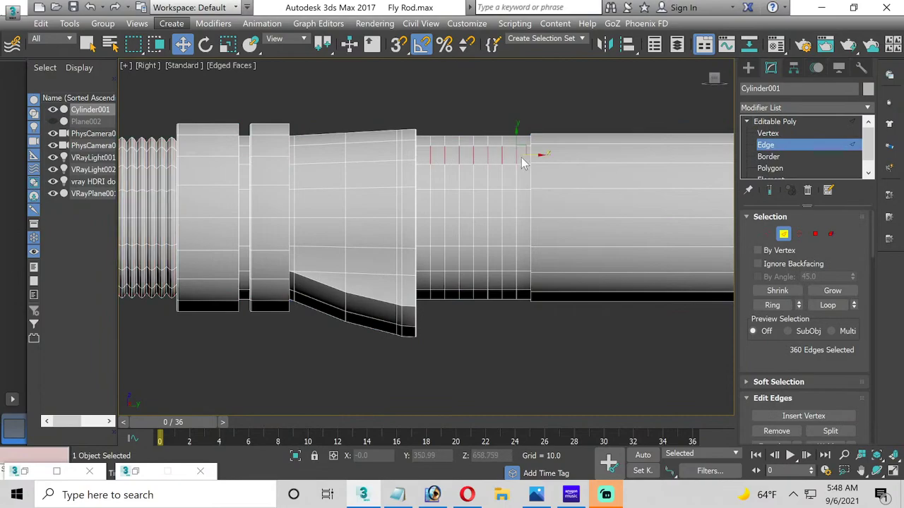
left_click(777, 305)
scroll(818, 346, "down", 1)
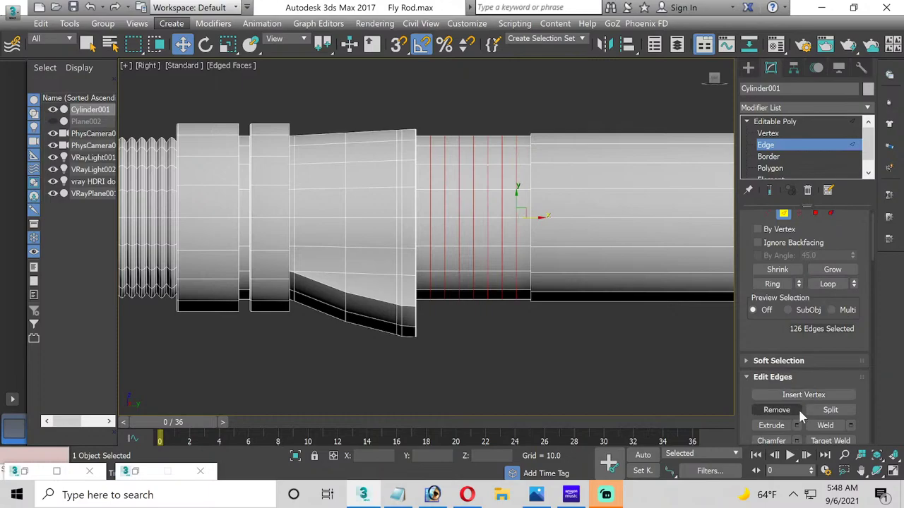
left_click(796, 425)
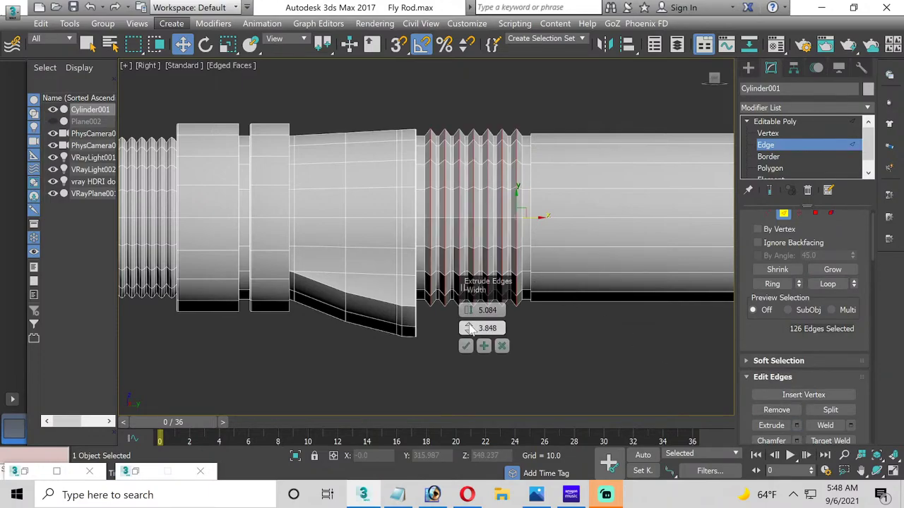
left_click_drag(468, 328, 458, 316)
left_click(466, 347)
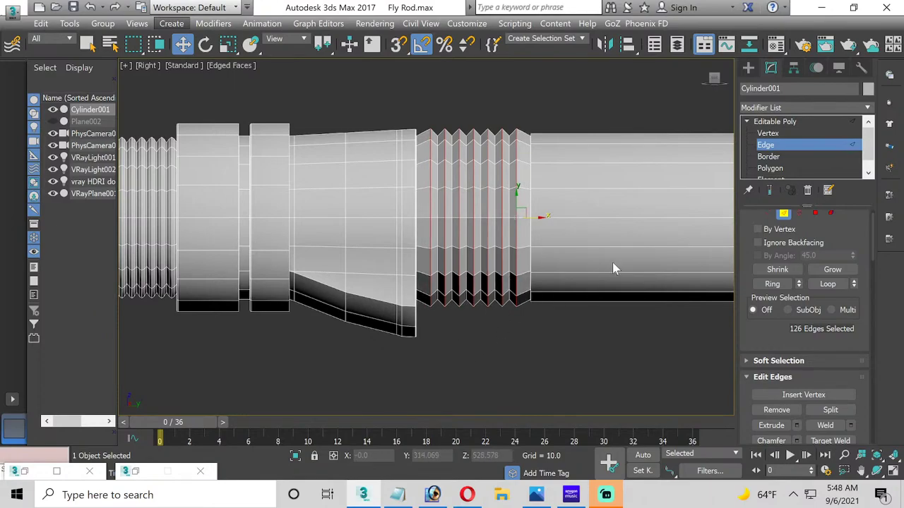
left_click(768, 133)
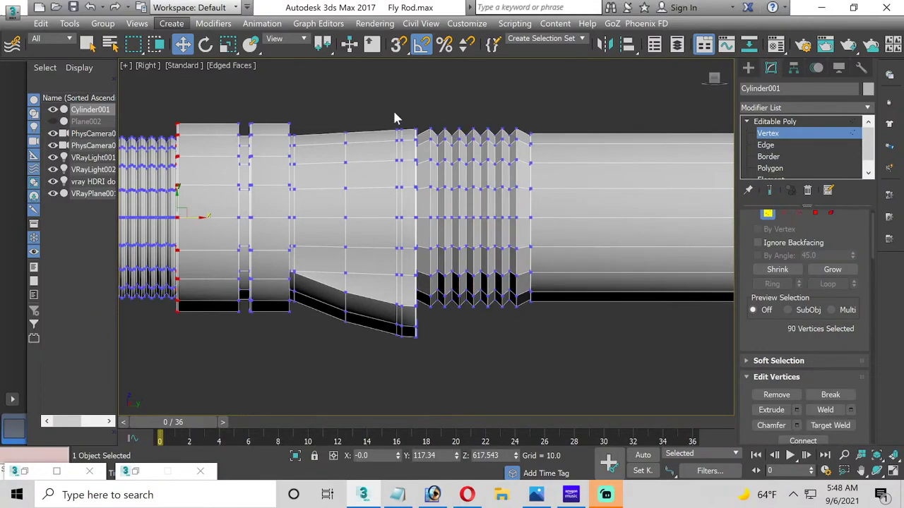
Step: Nudge the vertex columns at both ends of the new ridges slightly inward
left_click_drag(410, 350, 419, 363)
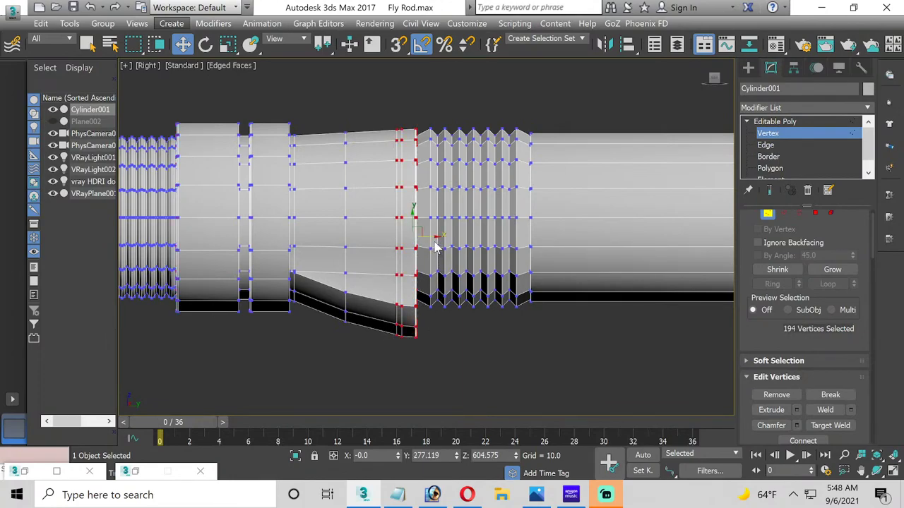
left_click_drag(433, 239, 438, 238)
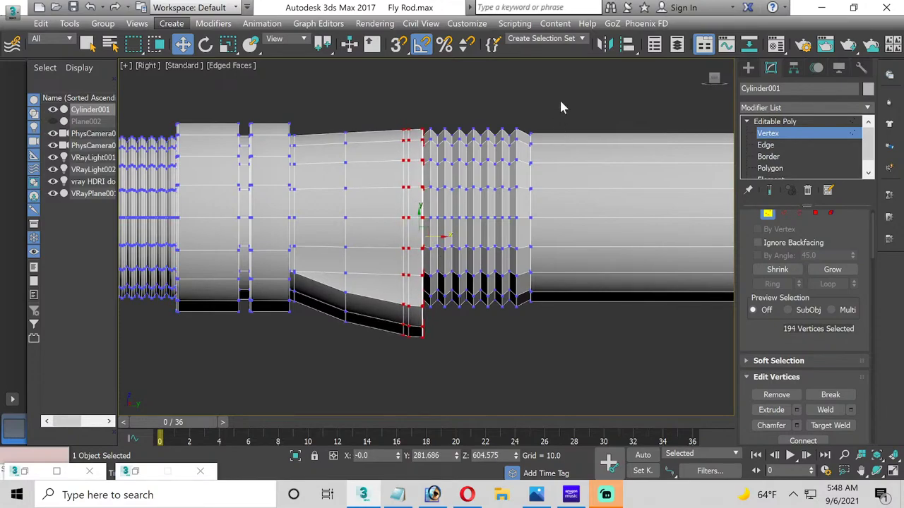
left_click_drag(533, 330, 528, 329)
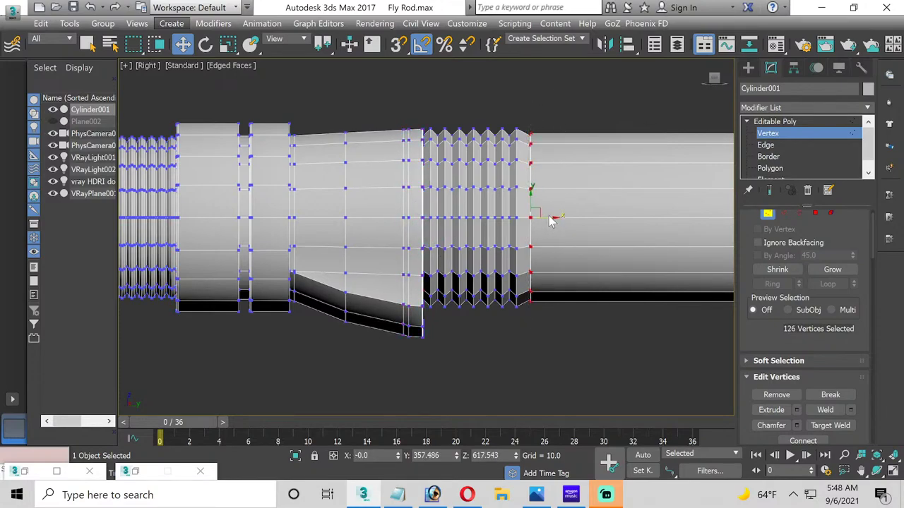
left_click_drag(548, 218, 540, 218)
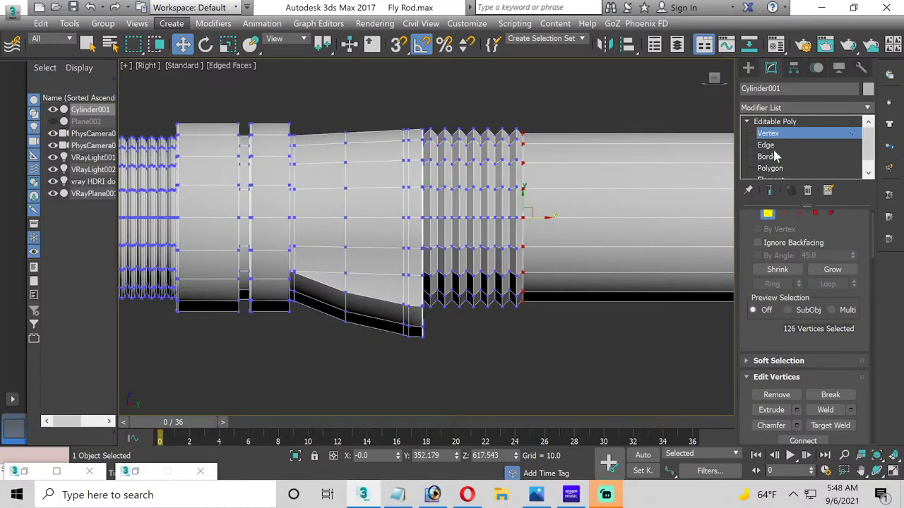
Step: Chamfer the groove edges with amount 2.89 and 2 segments, then deselect the rod
left_click(768, 144)
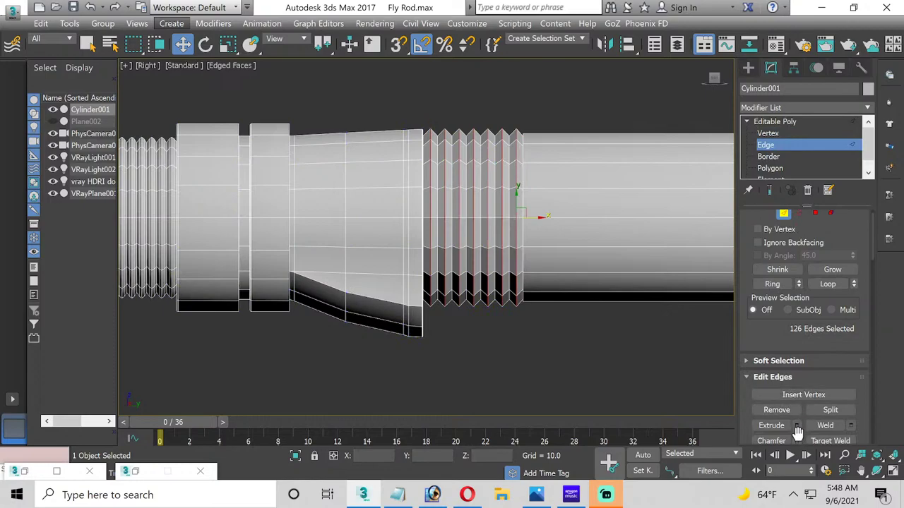
left_click(797, 440)
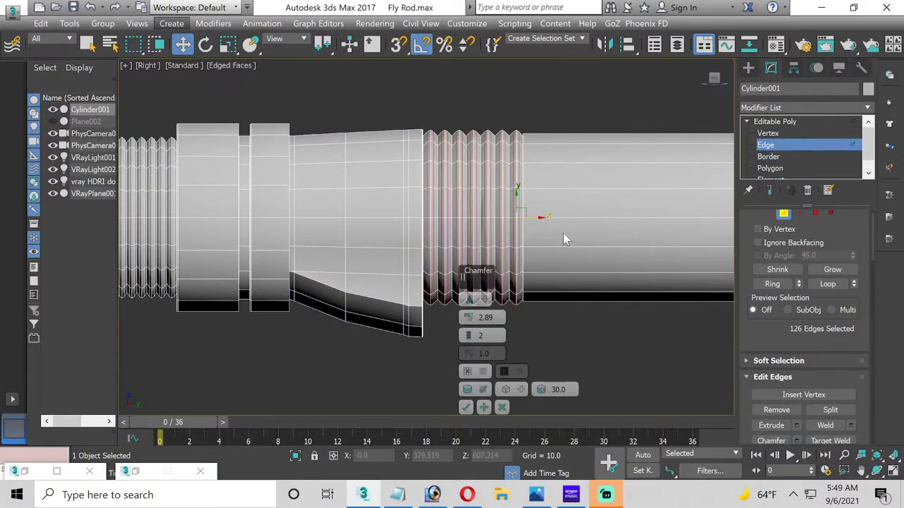
left_click(465, 407)
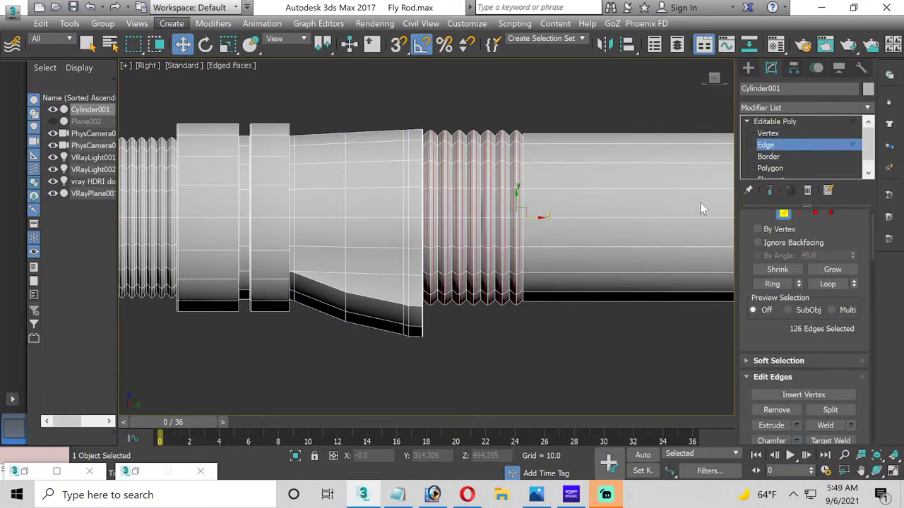
left_click(592, 116)
Step: Zoom out and re-centre the rod, then maximize the perspective view
scroll(453, 113, "down", 3)
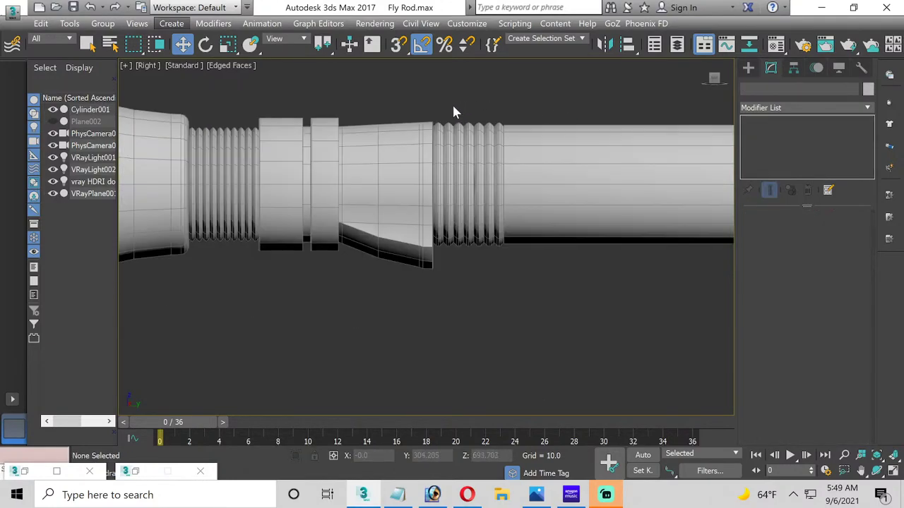
scroll(393, 180, "down", 4)
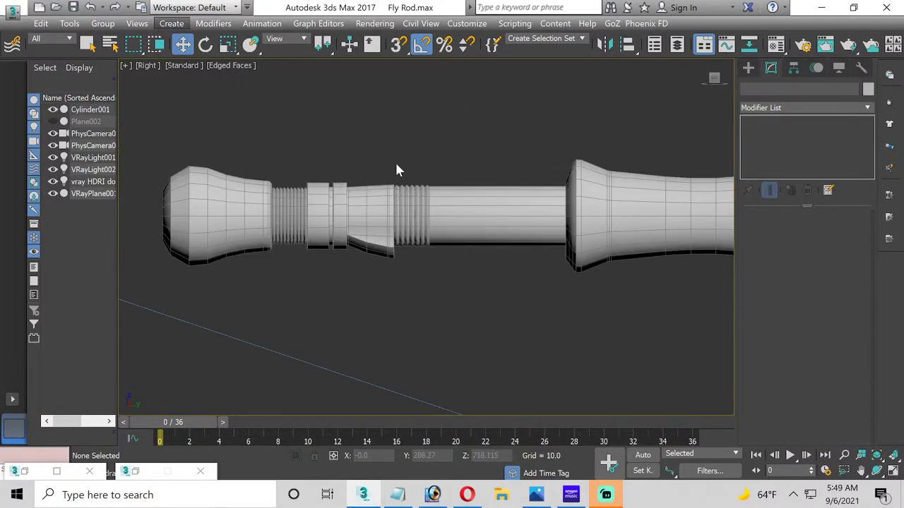
middle_click_drag(398, 170, 298, 200)
scroll(299, 200, "down", 2)
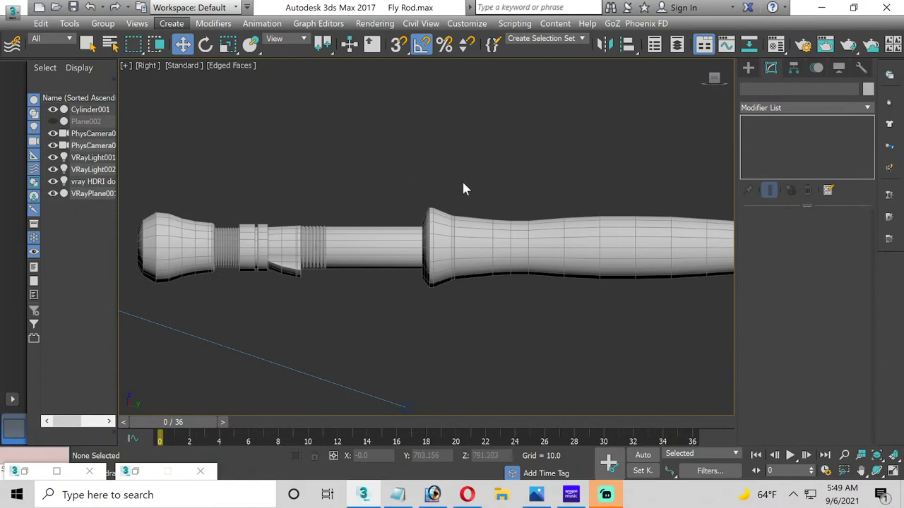
middle_click_drag(520, 177, 444, 186)
scroll(444, 186, "down", 3)
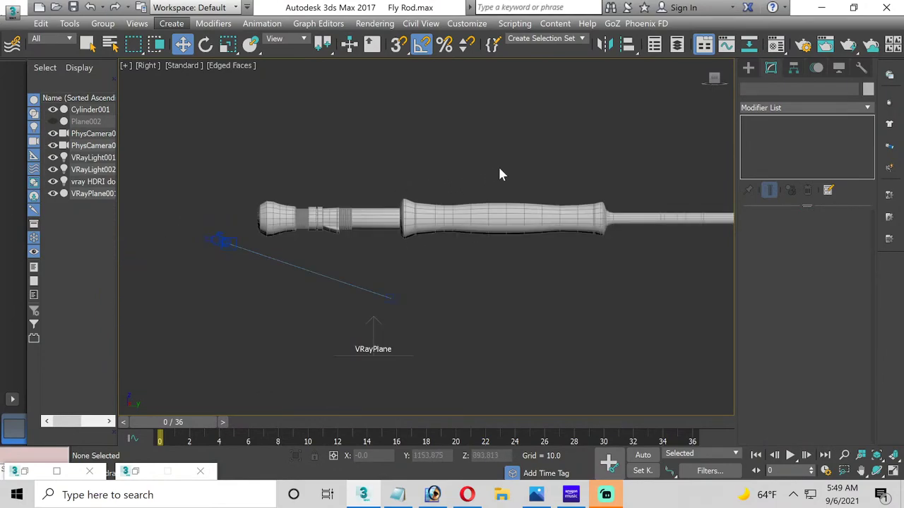
middle_click_drag(499, 174, 409, 213)
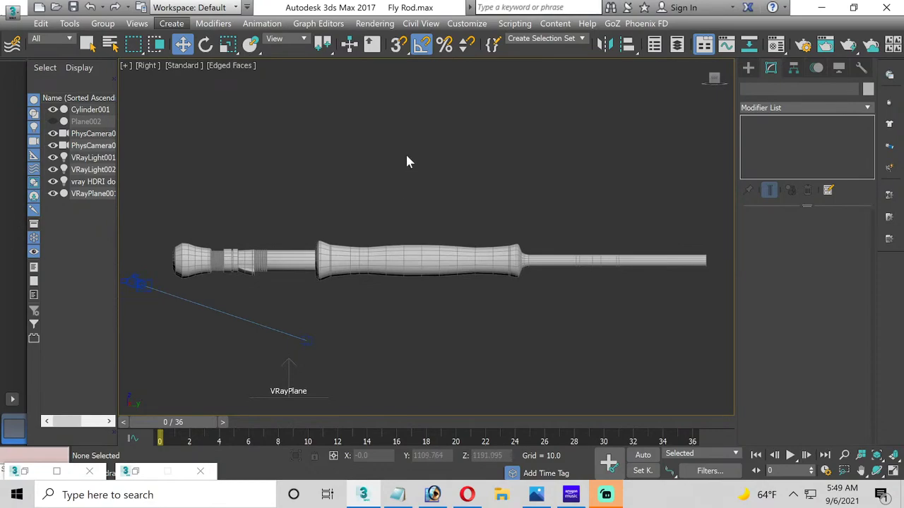
left_click(892, 470)
scroll(602, 322, "up", 5)
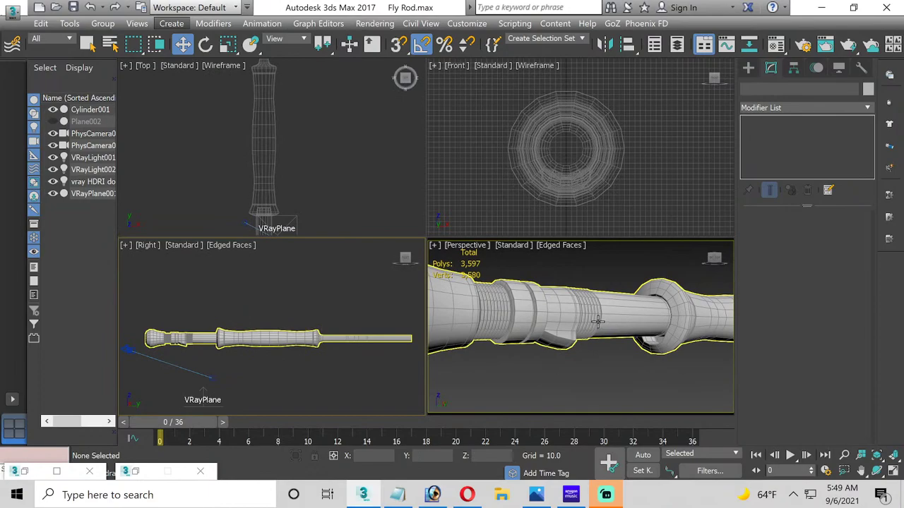
scroll(598, 321, "down", 4)
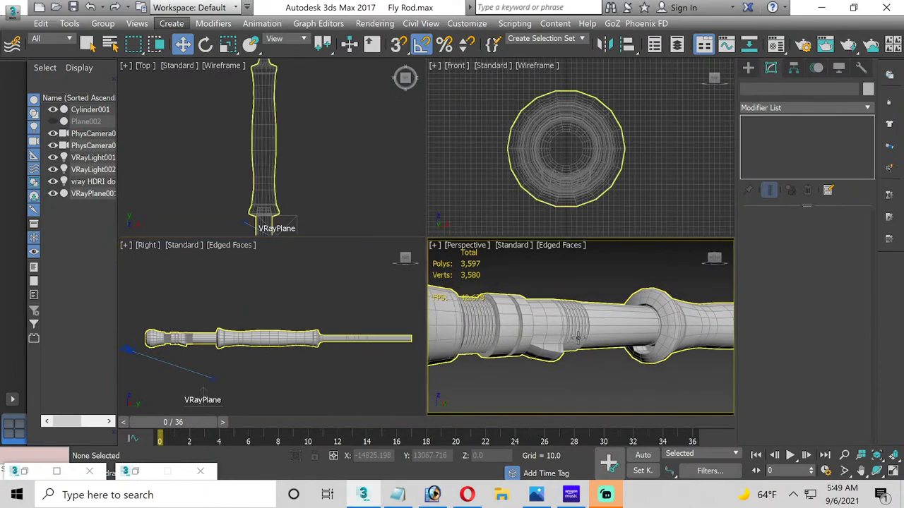
left_click(893, 470)
Step: Orbit the perspective view so the handle sits left and the tip right
left_click(876, 470)
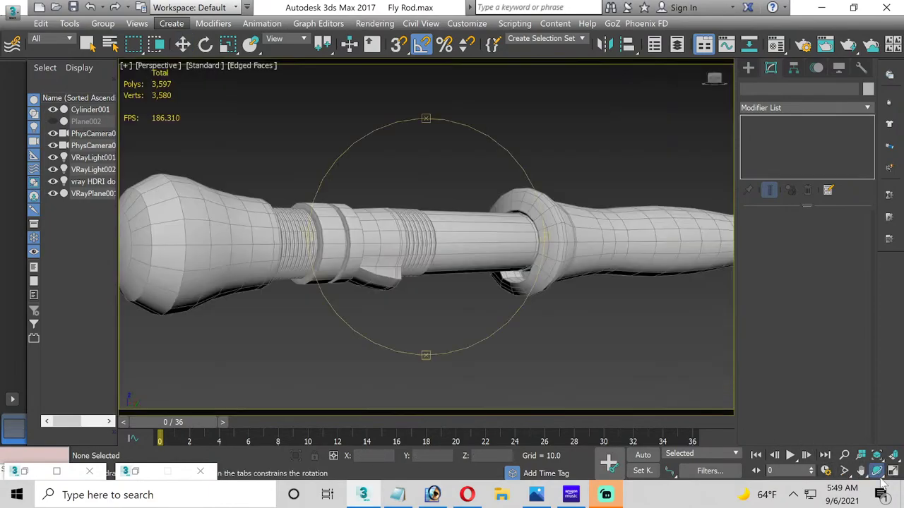
left_click_drag(539, 275, 464, 250)
left_click_drag(631, 250, 444, 264)
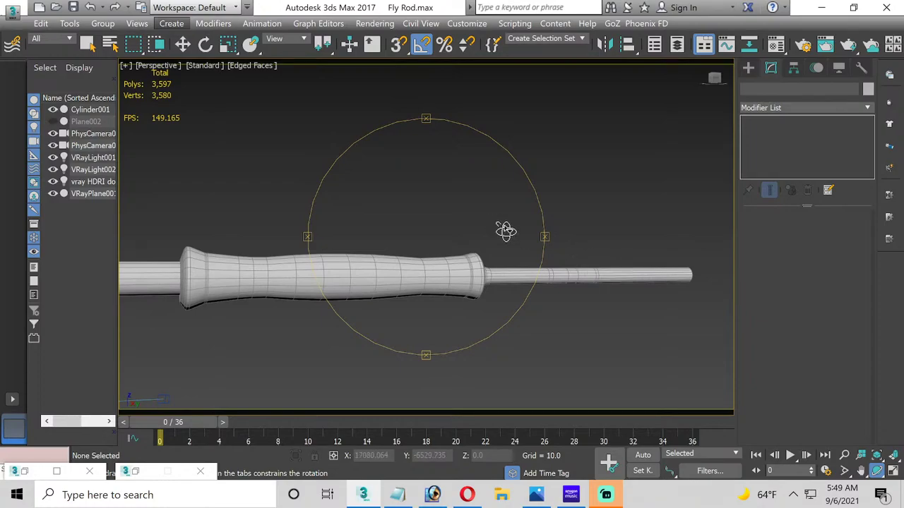
left_click_drag(492, 200, 415, 195)
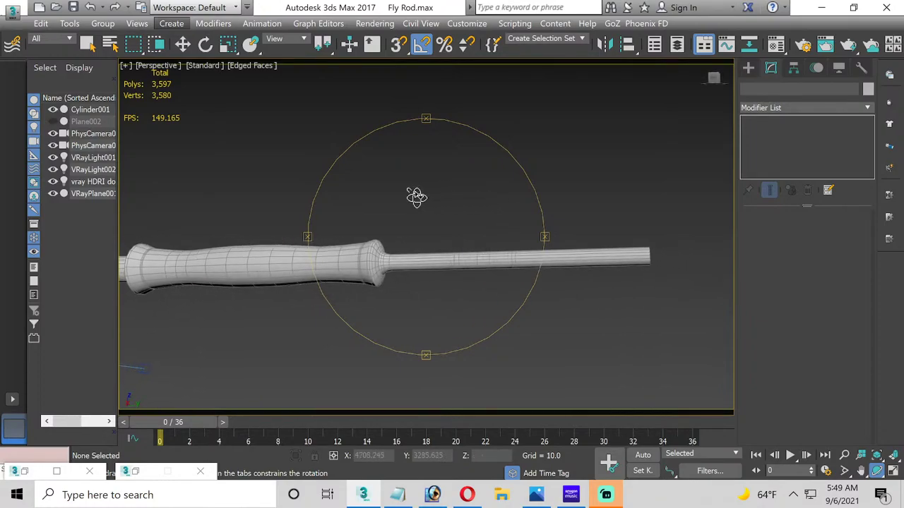
middle_click_drag(395, 211, 549, 224)
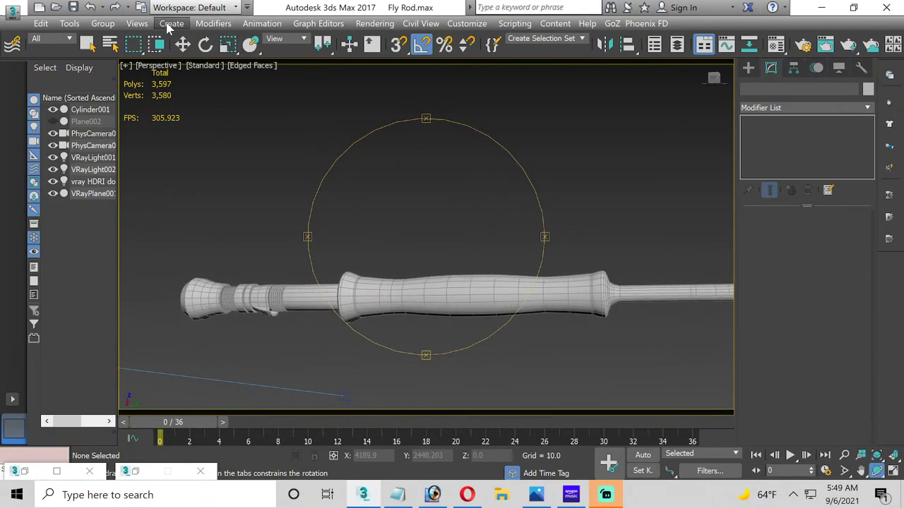
left_click(72, 8)
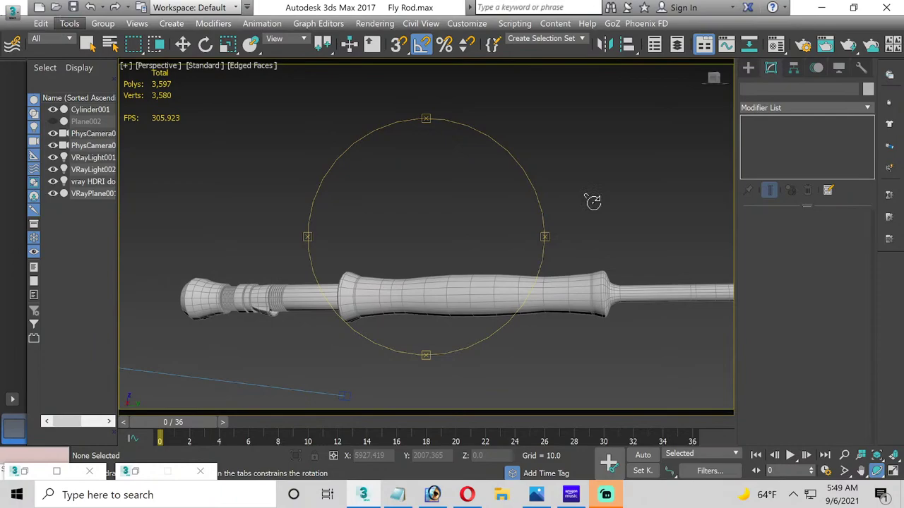
left_click_drag(594, 202, 422, 222)
left_click(183, 43)
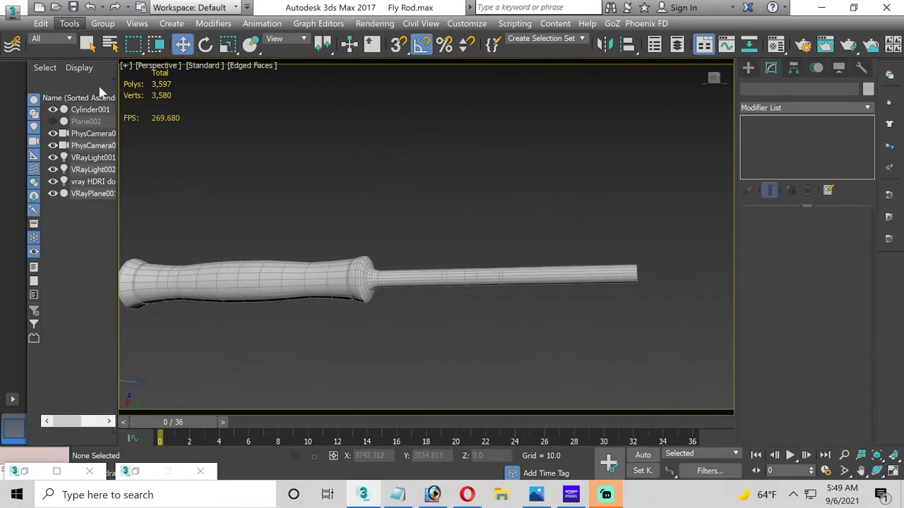
Step: Unhide Plane002 as a backdrop and zoom in on the handle in a maximized Right view
left_click(54, 122)
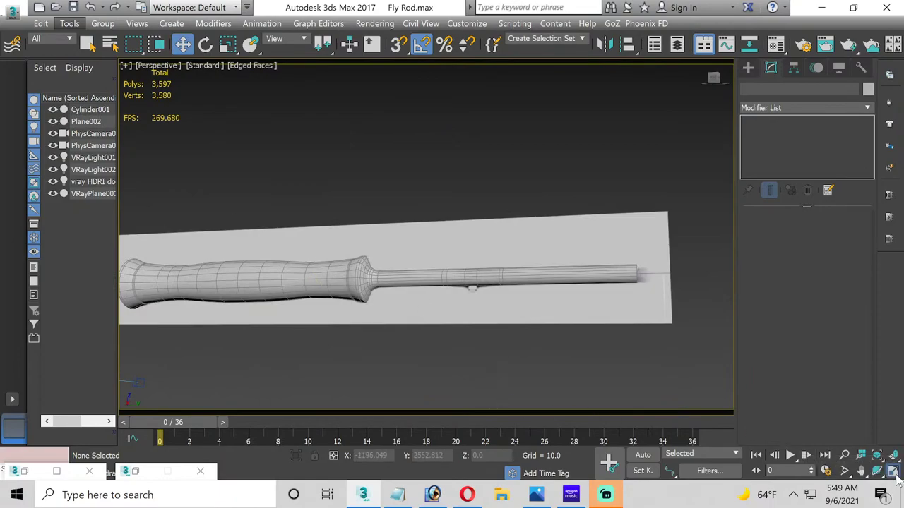
key("alt+w")
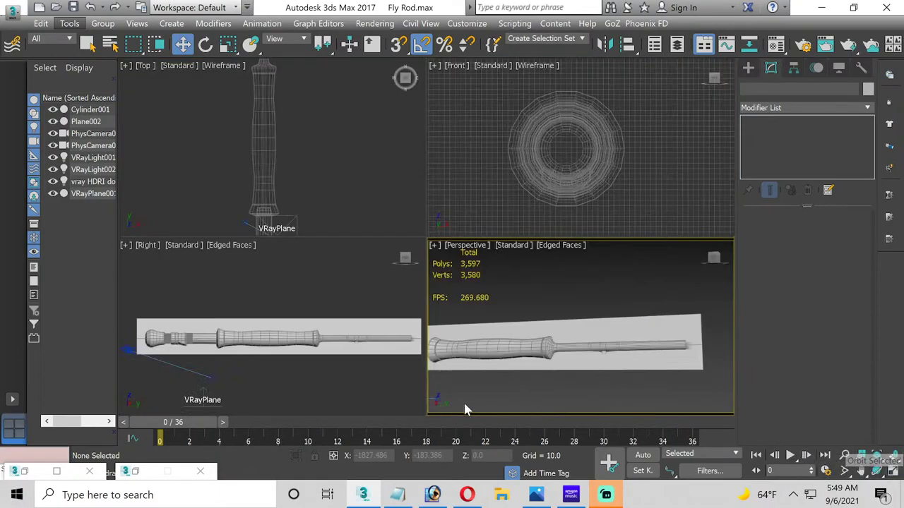
left_click(893, 471)
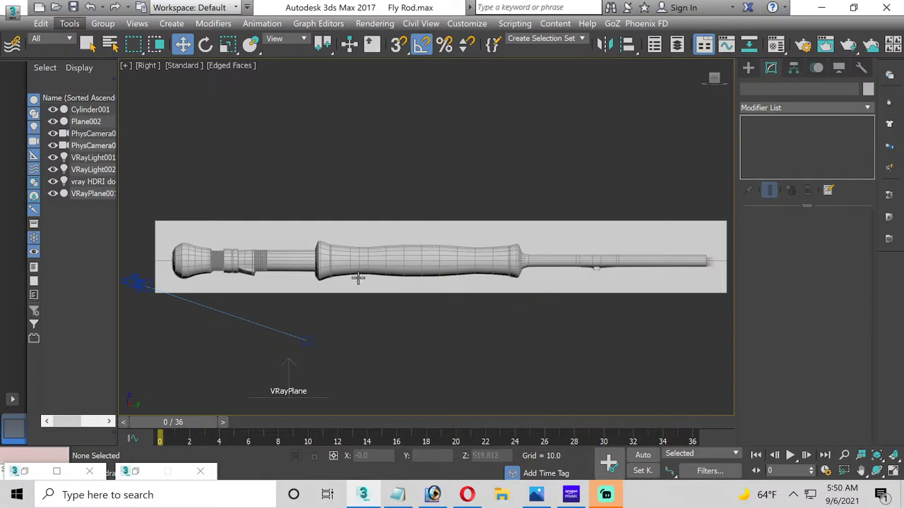
scroll(360, 278, "up", 5)
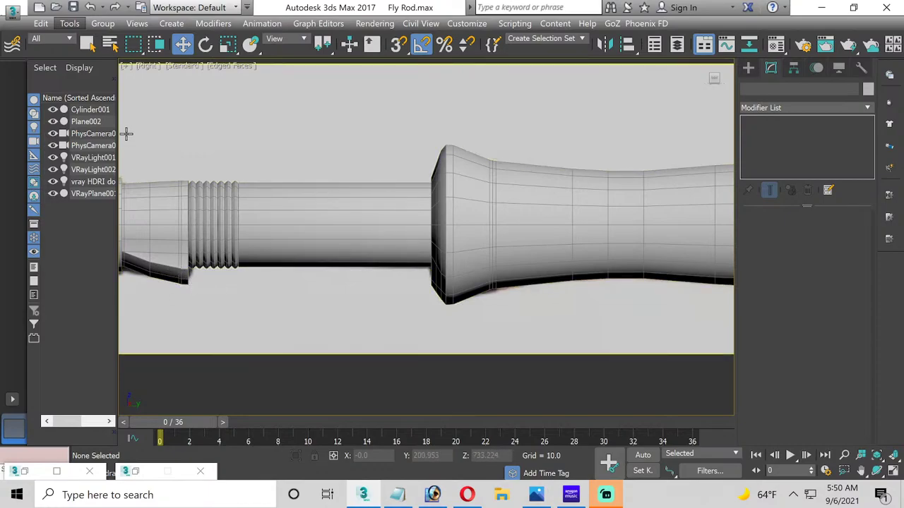
Step: Start drawing spline lines in the Right view, cancelling both unfinished lines
left_click(748, 68)
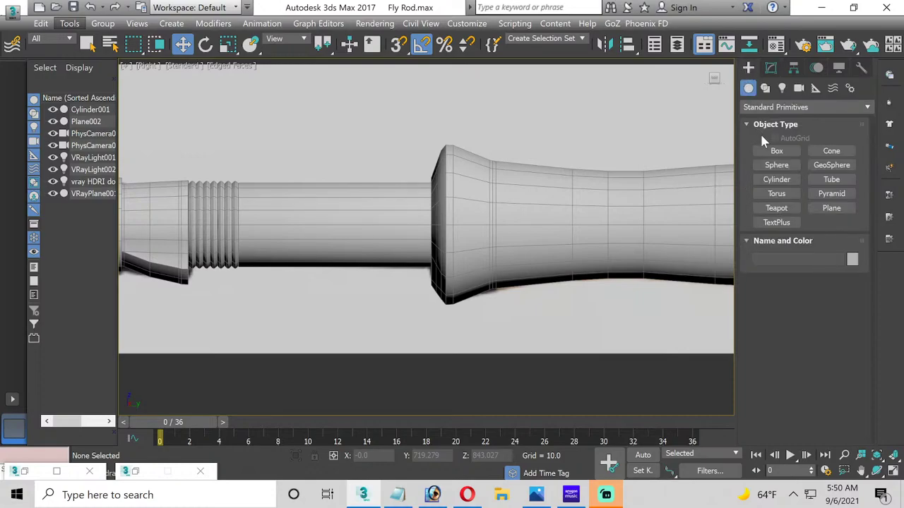
left_click(765, 88)
left_click(776, 162)
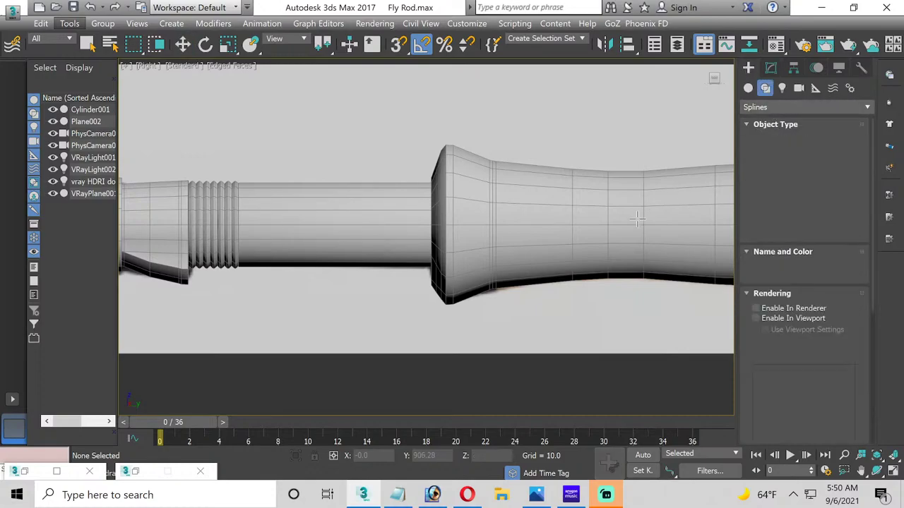
left_click(187, 283)
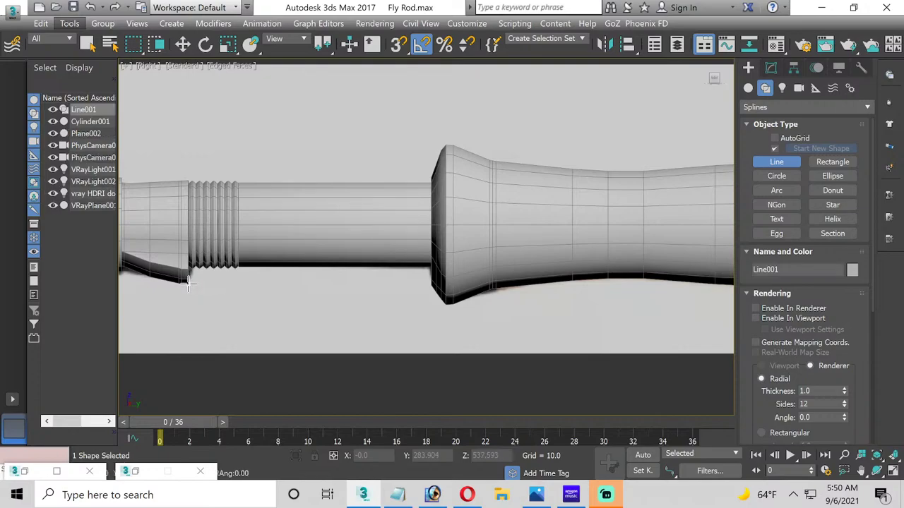
right_click(387, 299)
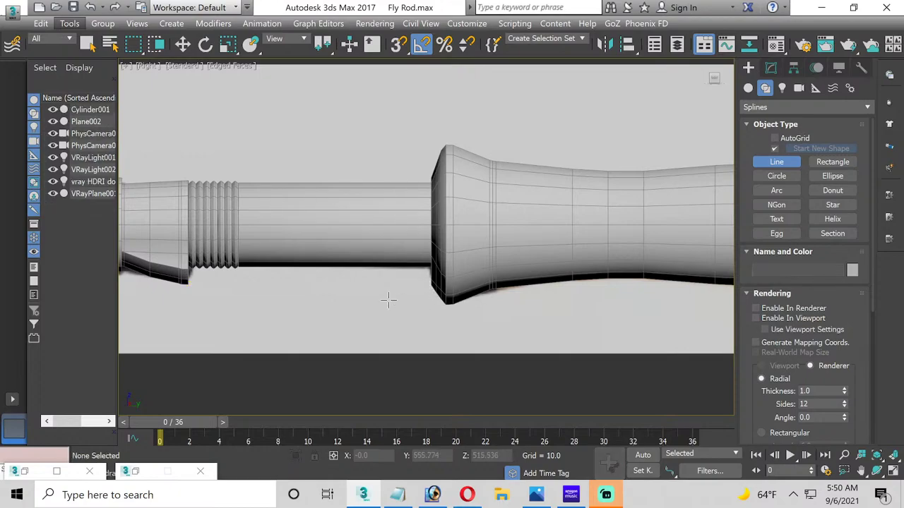
left_click(450, 386)
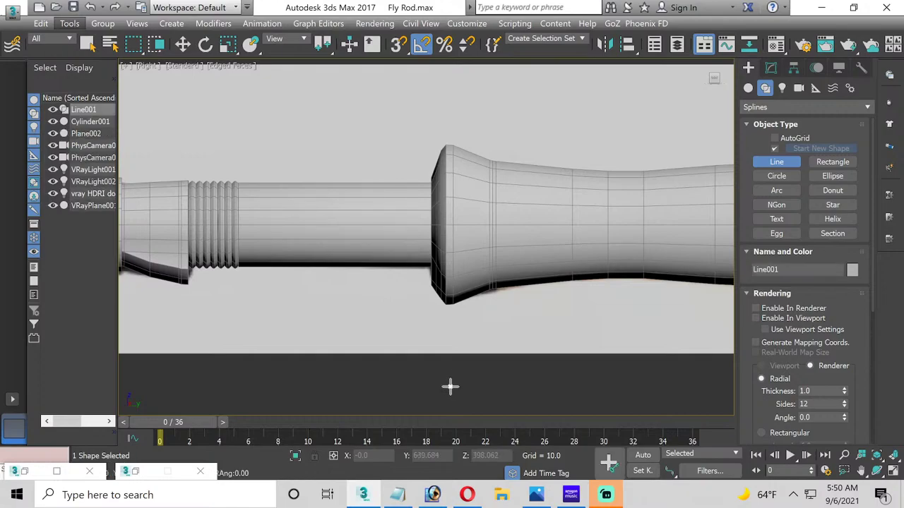
right_click(581, 317)
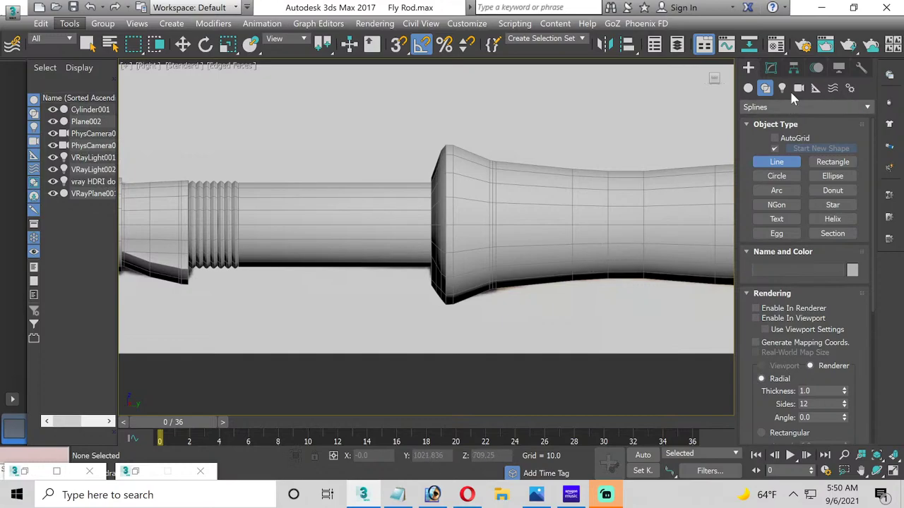
Step: Pan the Right view along the rod past the grip to the droplet under the blank
left_click(748, 88)
middle_click_drag(663, 240, 382, 265)
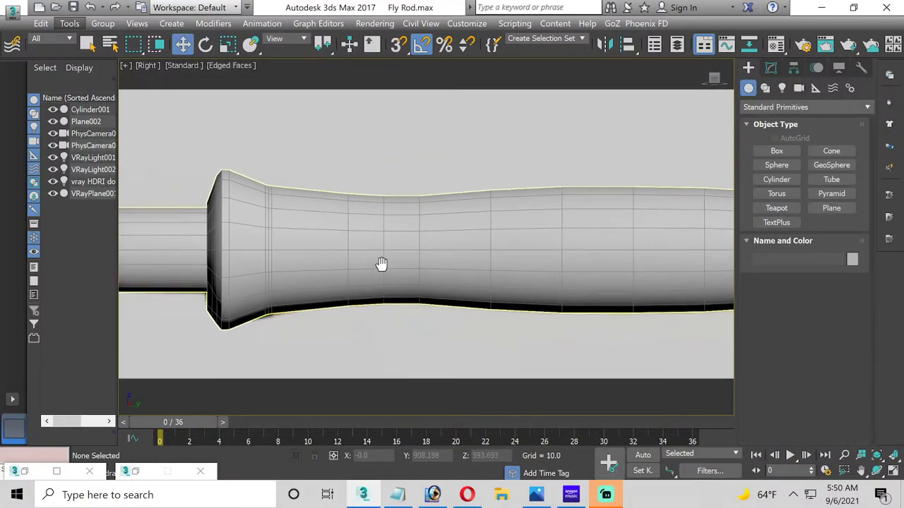
middle_click_drag(645, 222, 403, 246)
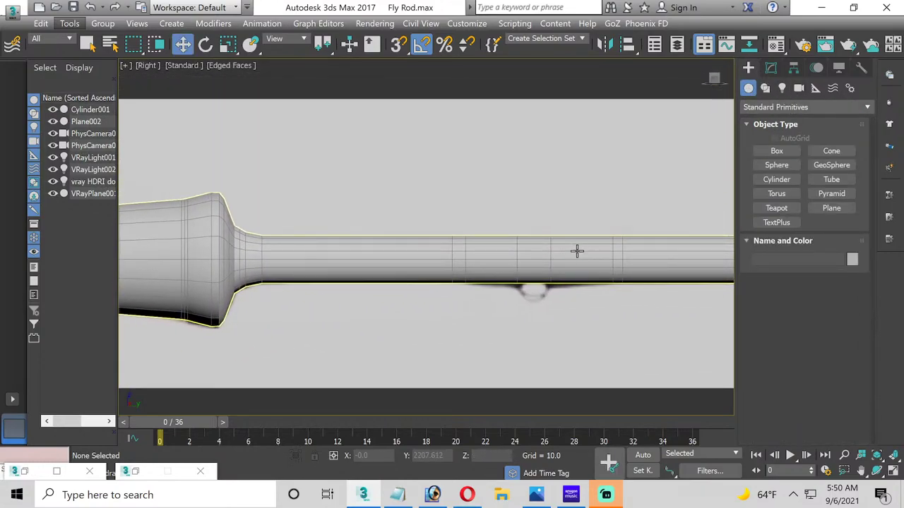
middle_click_drag(576, 251, 365, 247)
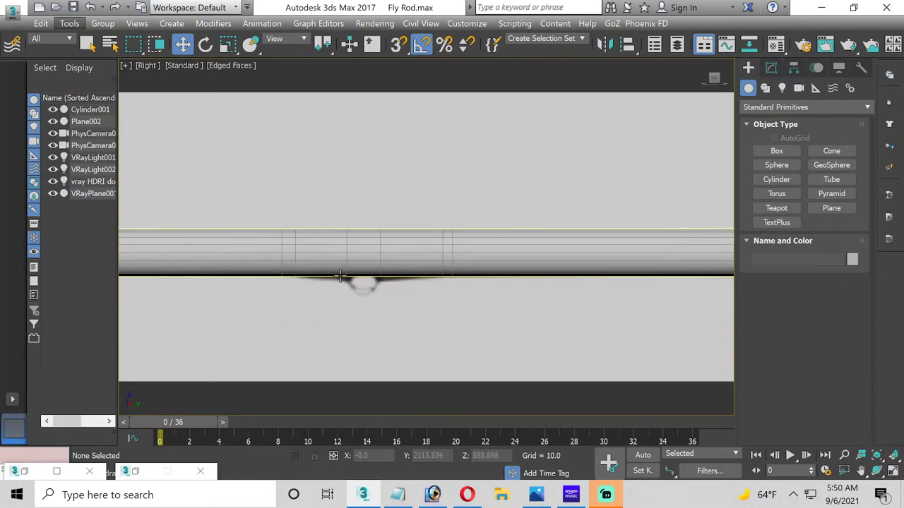
left_click(773, 68)
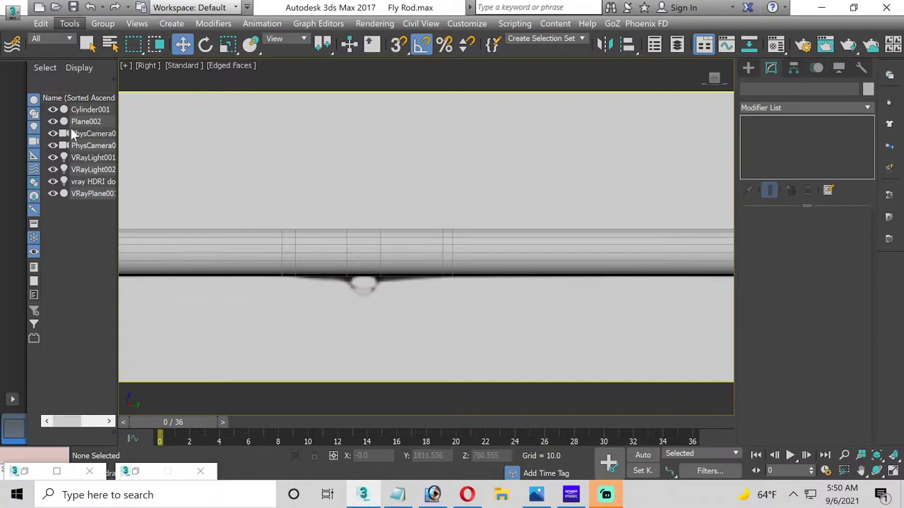
Step: Set the 03 - Default material's opacity to 25 in the Material Editor
key("m")
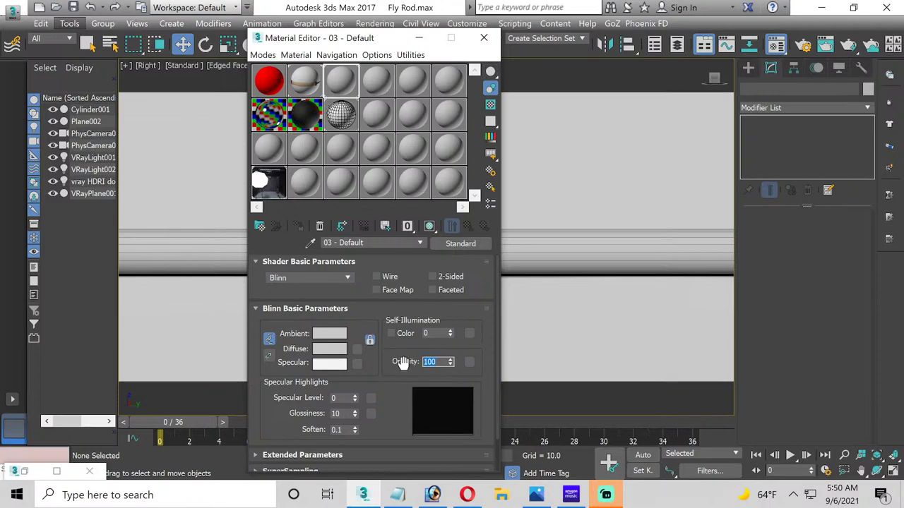
type("25")
key("Return")
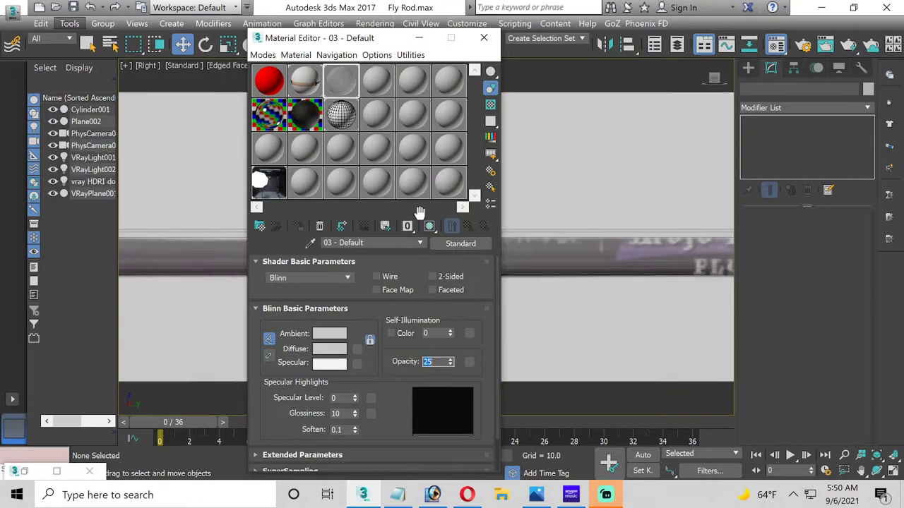
left_click(483, 37)
Step: Select Cylinder001 and toggle Plane002 and the rod's visibility to check alignment with the reference
scroll(313, 262, "up", 3)
left_click(286, 272)
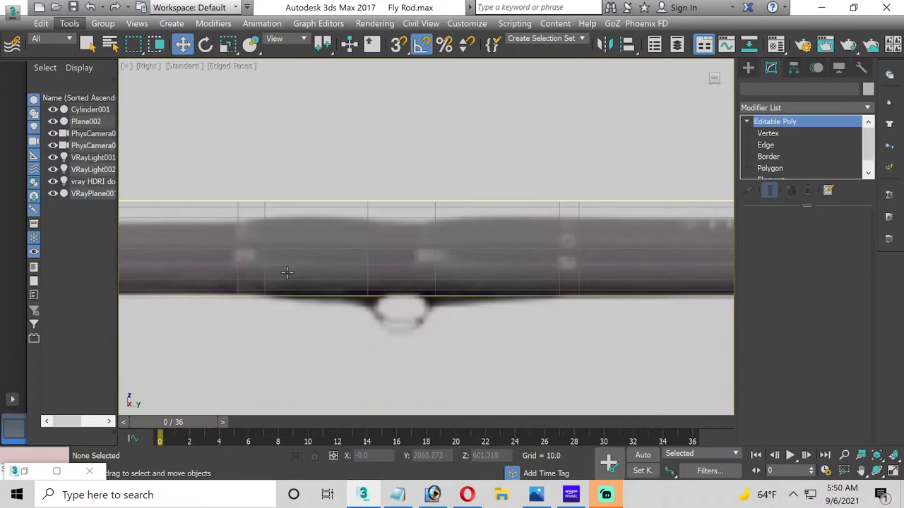
middle_click_drag(289, 273, 355, 258)
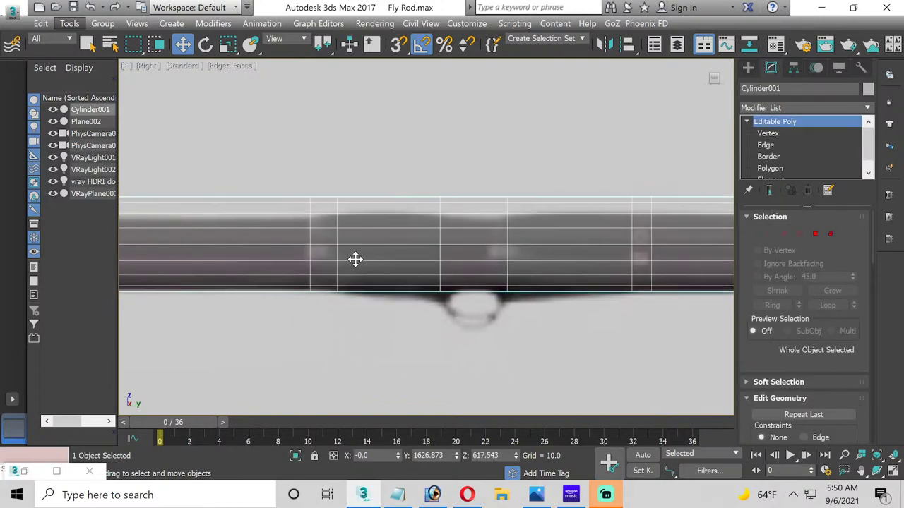
left_click(53, 121)
left_click(53, 122)
left_click(53, 110)
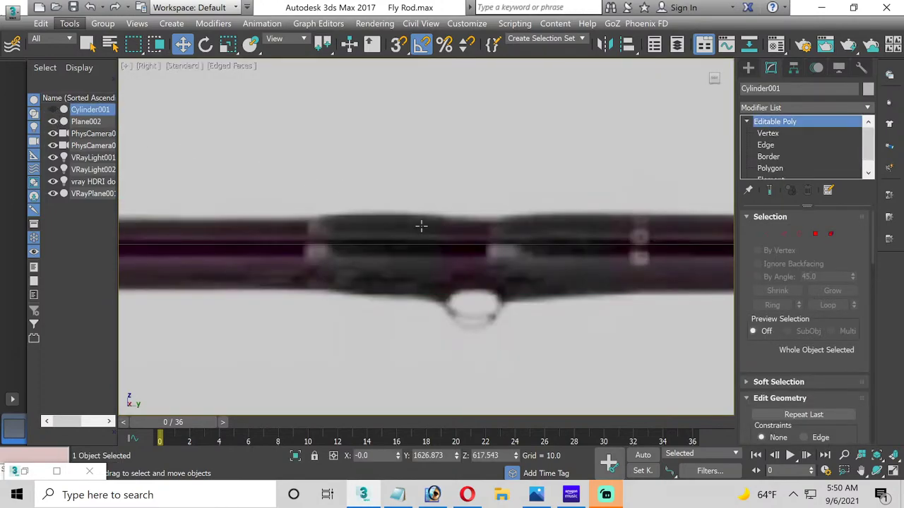
middle_click_drag(497, 252, 433, 263)
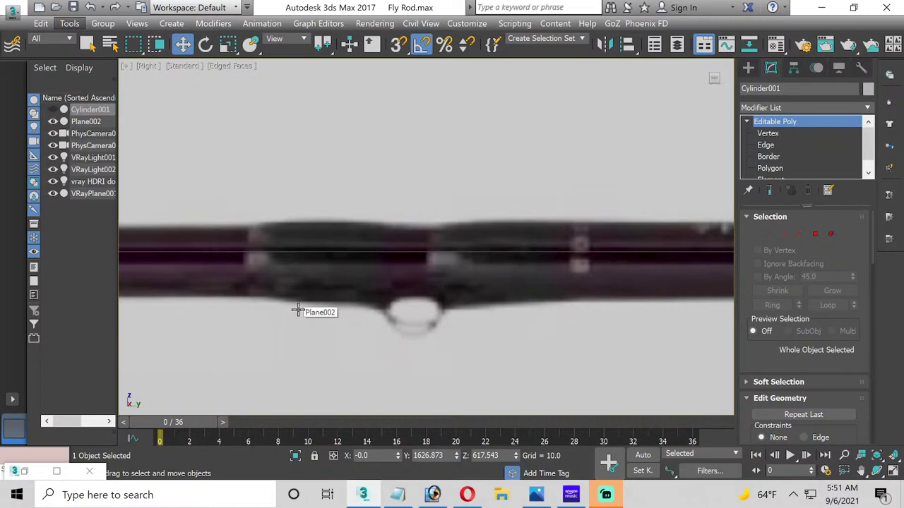
left_click(53, 110)
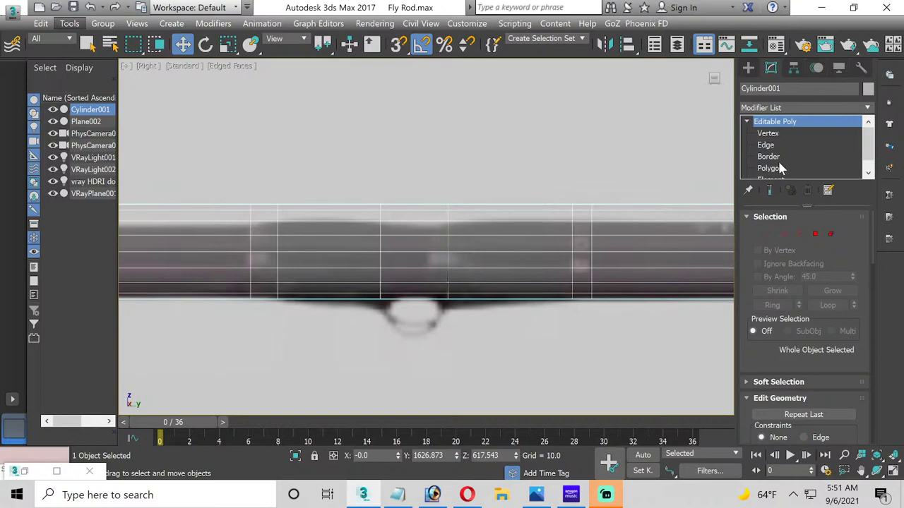
Step: Extrude the 72 polygons in two bands flanking the ring guide by 1.558
left_click(771, 168)
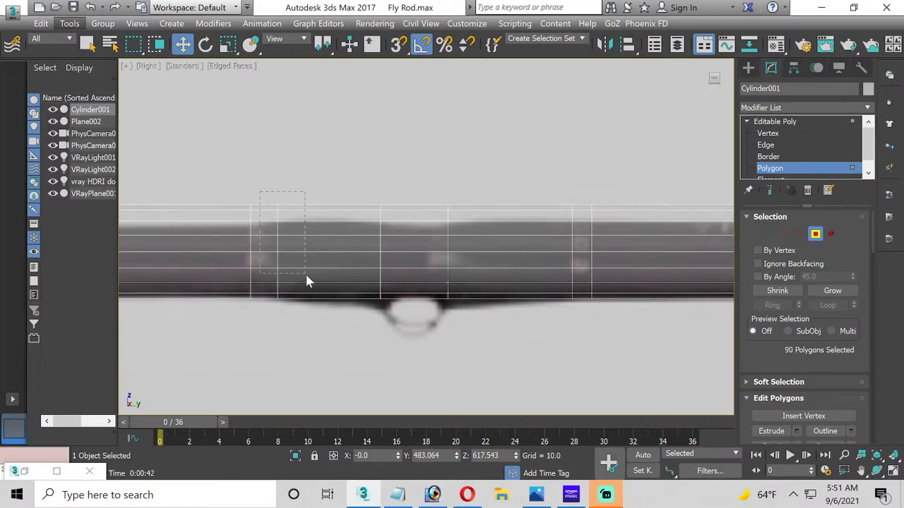
left_click_drag(306, 276, 361, 315)
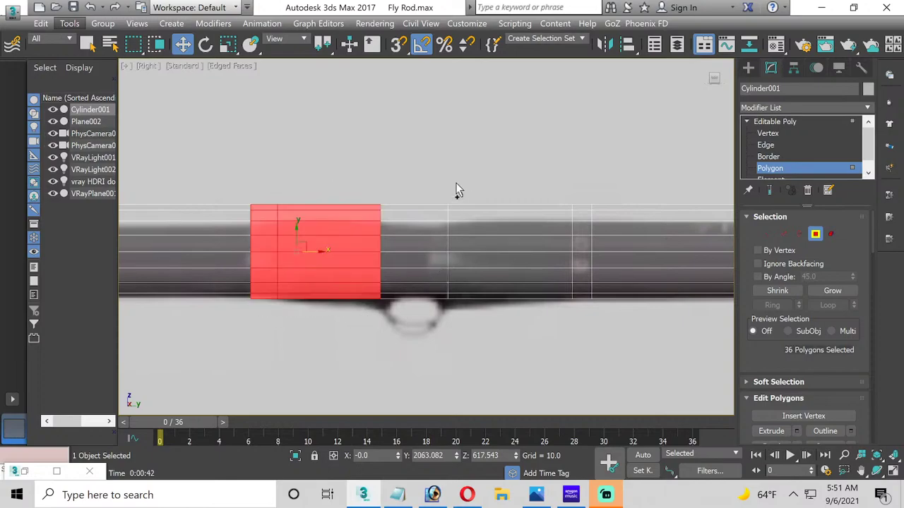
left_click_drag(576, 327, 580, 327, "ctrl")
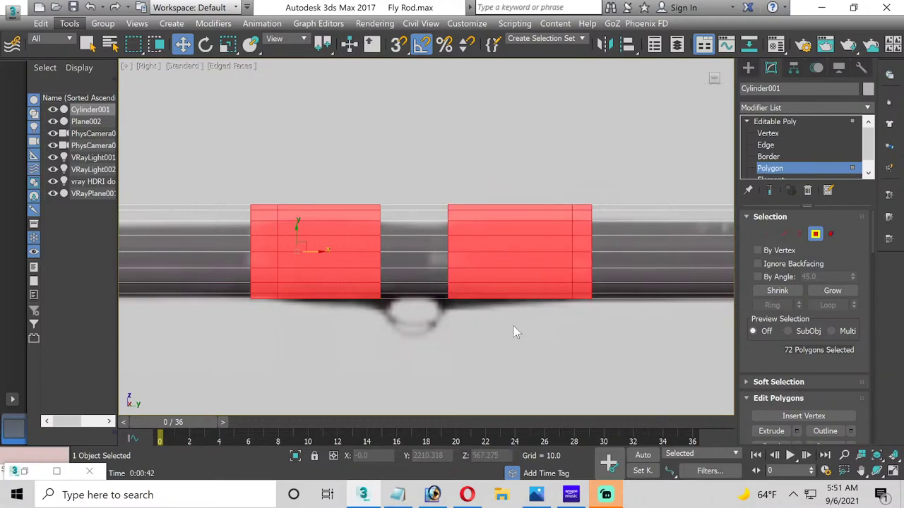
scroll(823, 364, "down", 1)
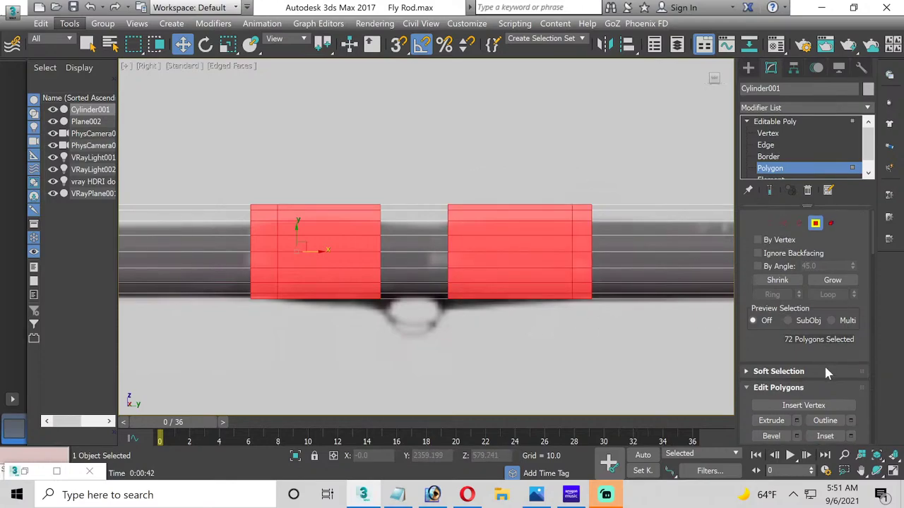
left_click(796, 421)
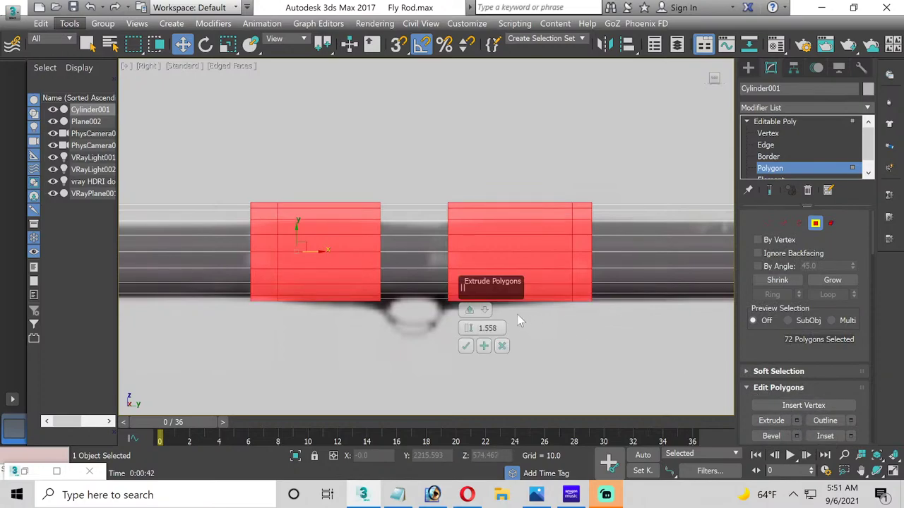
left_click(466, 346)
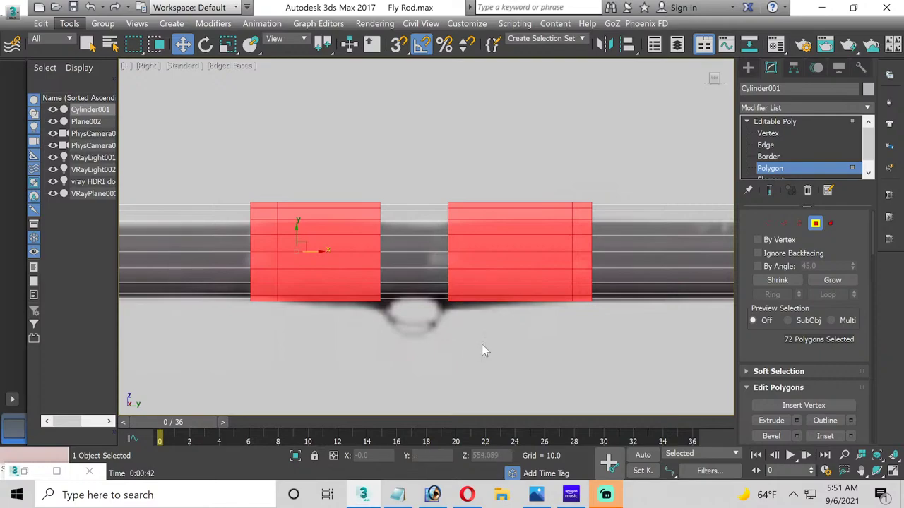
left_click(892, 471)
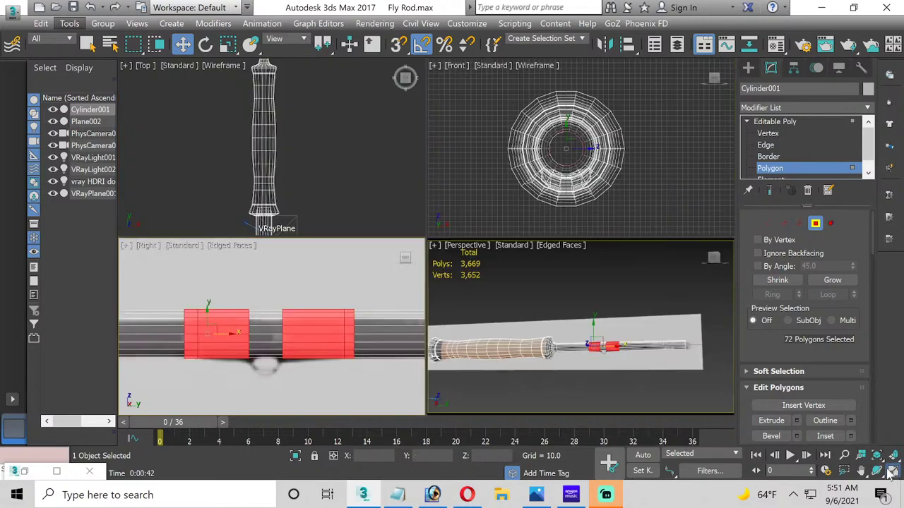
Step: Deselect the polygons and orbit a maximized perspective view around the extruded bands
right_click(346, 370)
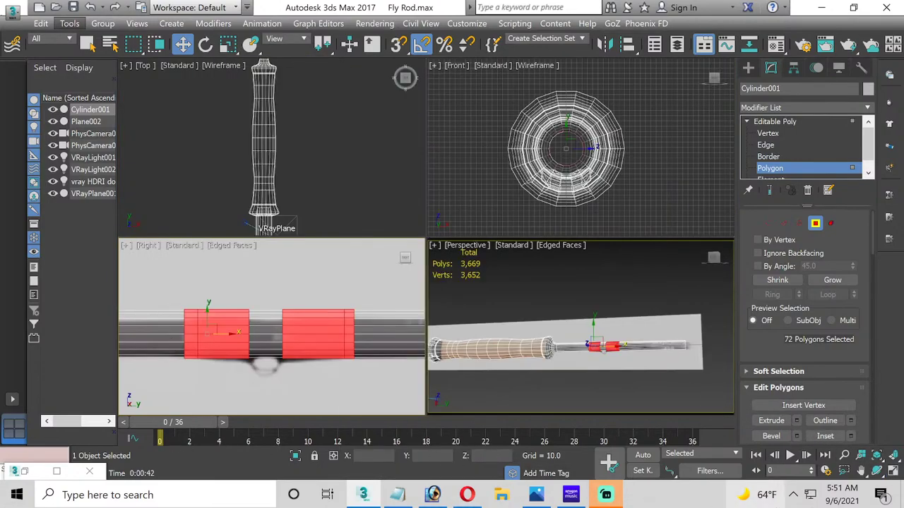
left_click(697, 389)
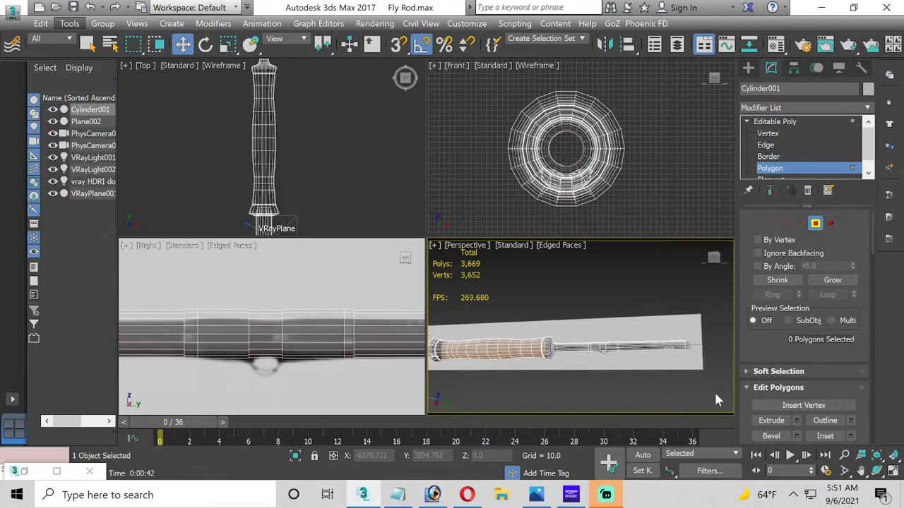
left_click(891, 471)
left_click(876, 470)
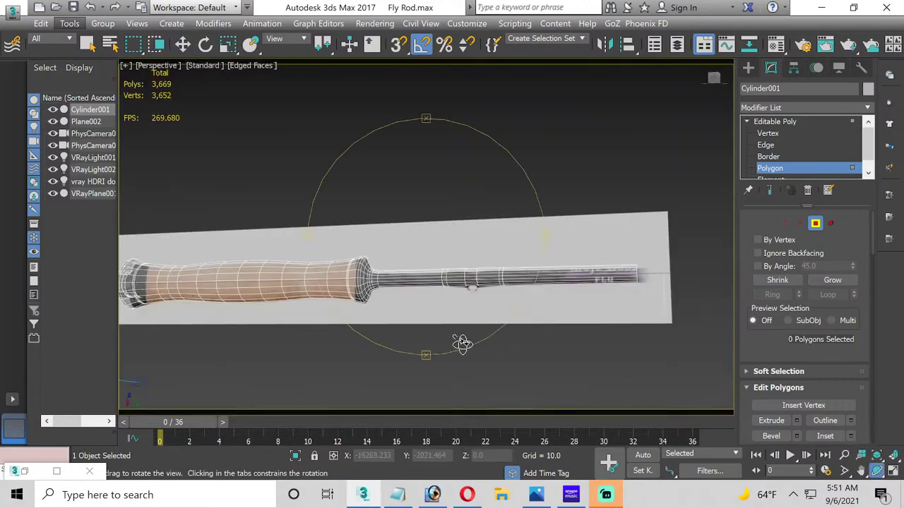
left_click_drag(390, 306, 473, 292)
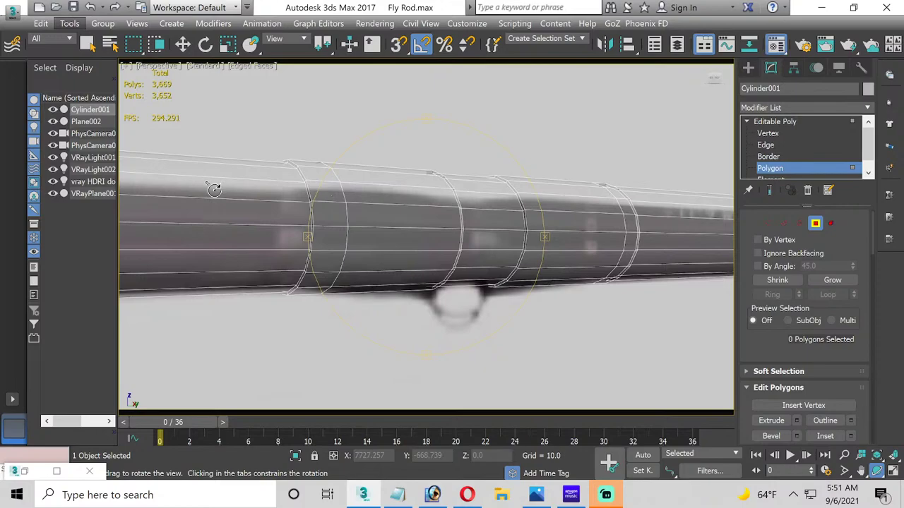
Step: Raise the rod material's opacity back to 100 and minimize the Material Editor
key("m")
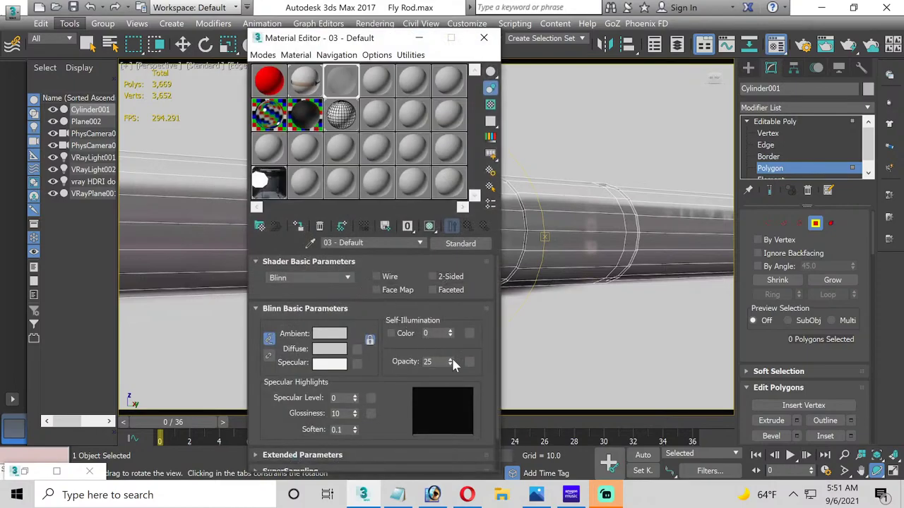
left_click_drag(450, 358, 454, 239)
left_click(419, 38)
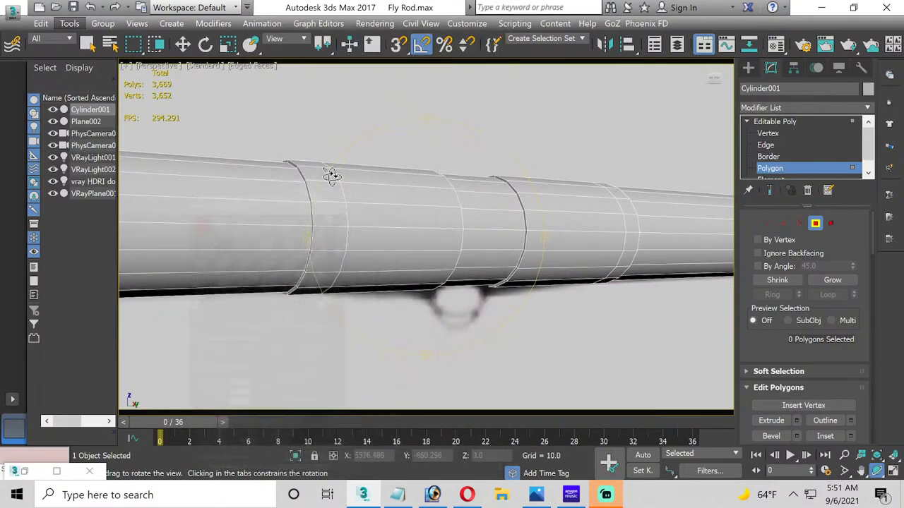
scroll(310, 182, "up", 3)
Step: Select two adjacent edge loops at the band's edge and give them a very thin chamfer
left_click(765, 145)
key("w")
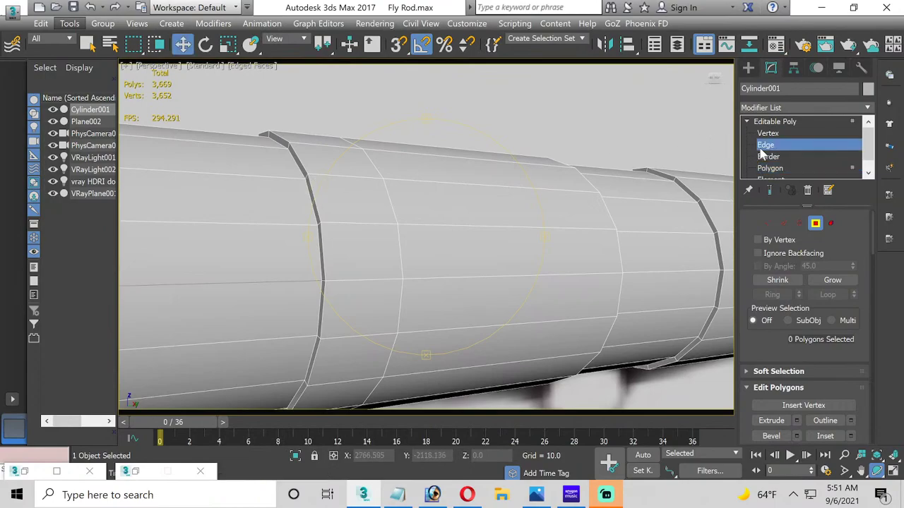
double_click(295, 162)
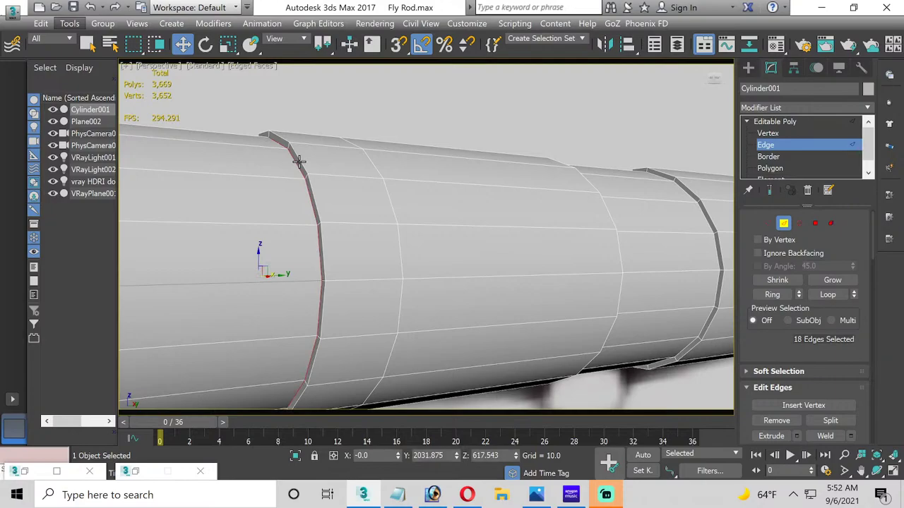
double_click(300, 161, "ctrl")
scroll(802, 381, "down", 1)
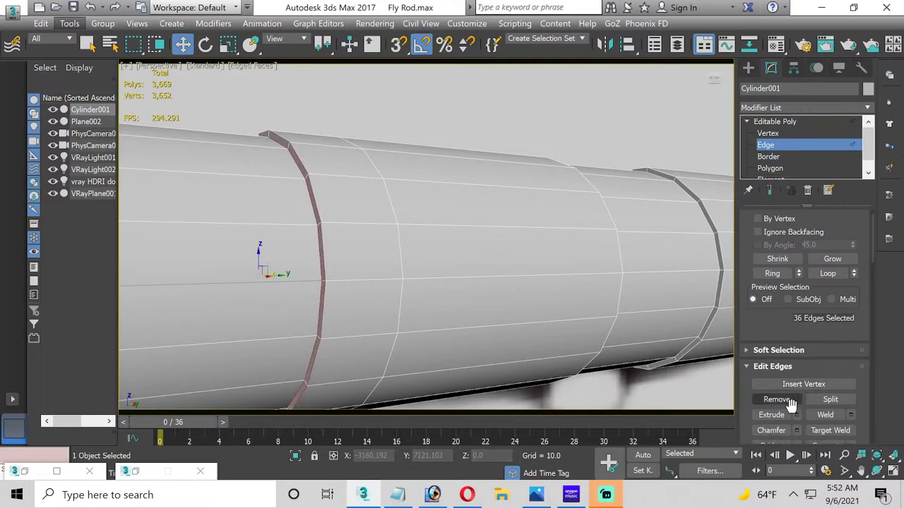
left_click(797, 429)
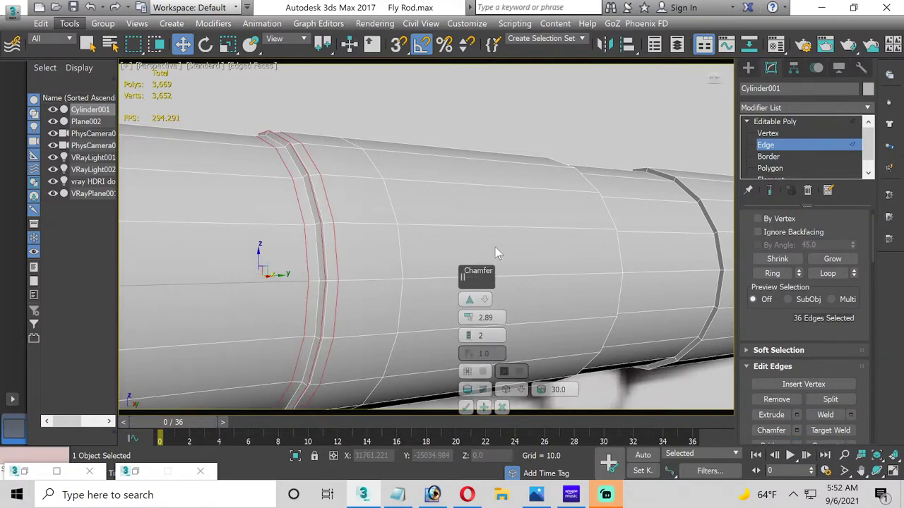
right_click(469, 319)
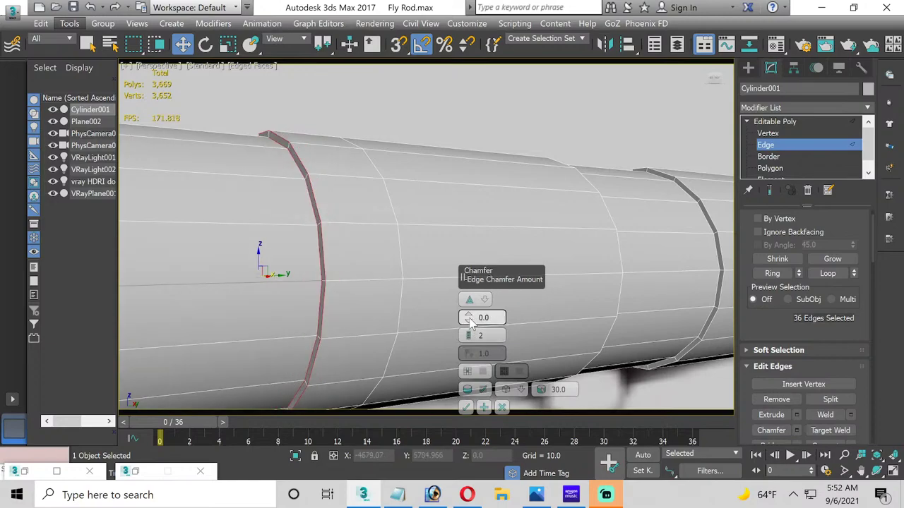
left_click_drag(469, 319, 470, 318)
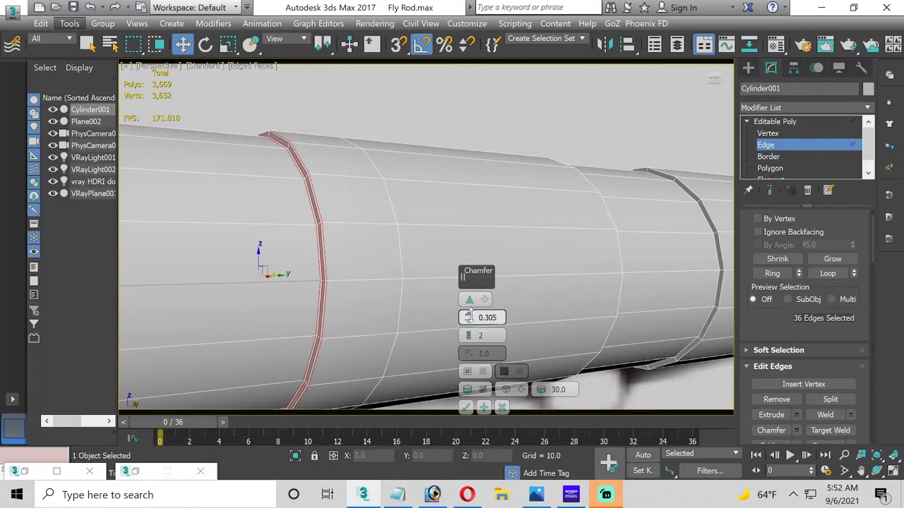
left_click(466, 408)
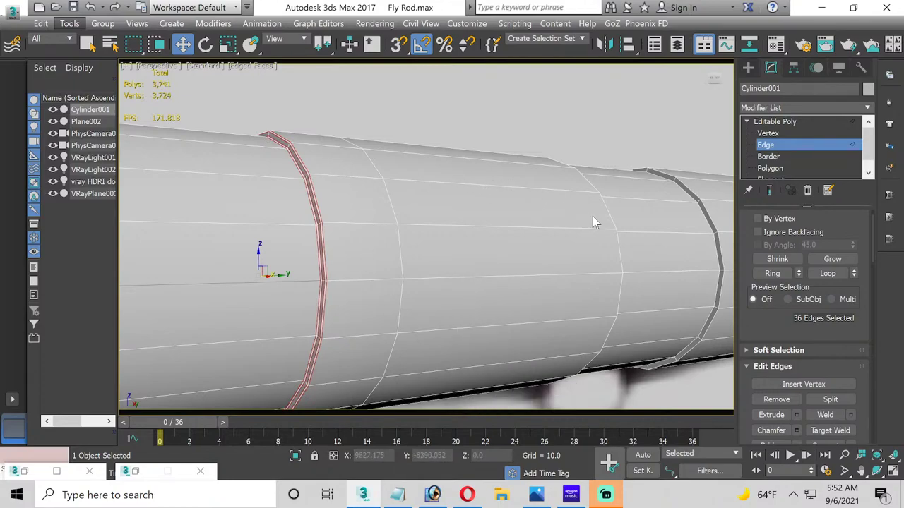
Step: Move the view to the next band and chamfer its left edge loop
middle_click_drag(596, 223, 415, 204)
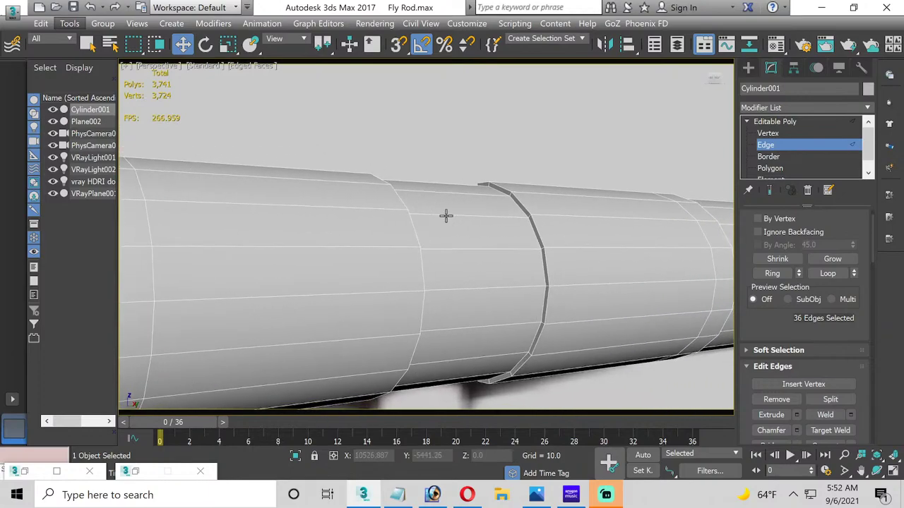
scroll(528, 212, "up", 2)
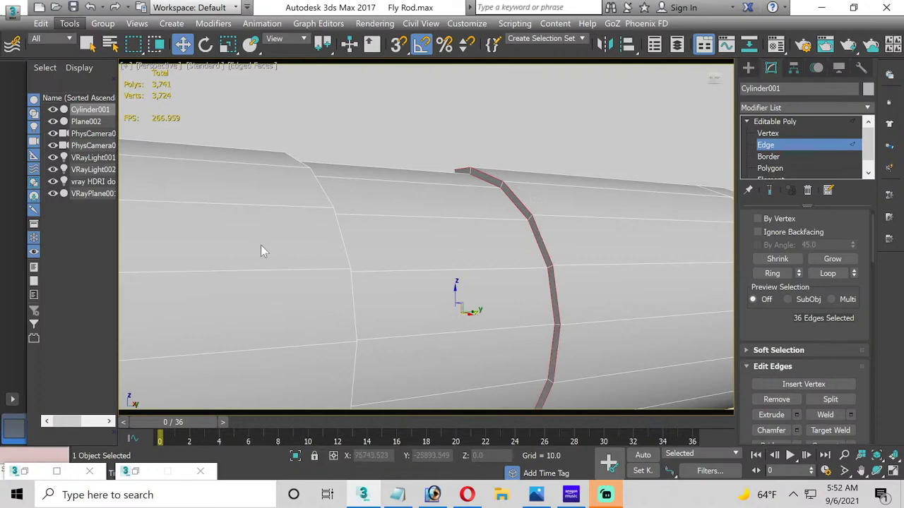
middle_click_drag(261, 250, 351, 244)
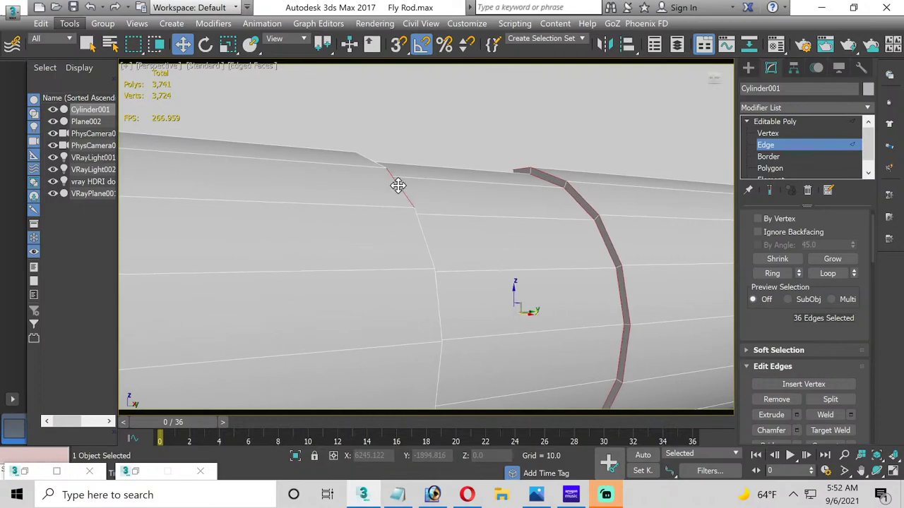
scroll(398, 185, "down", 4)
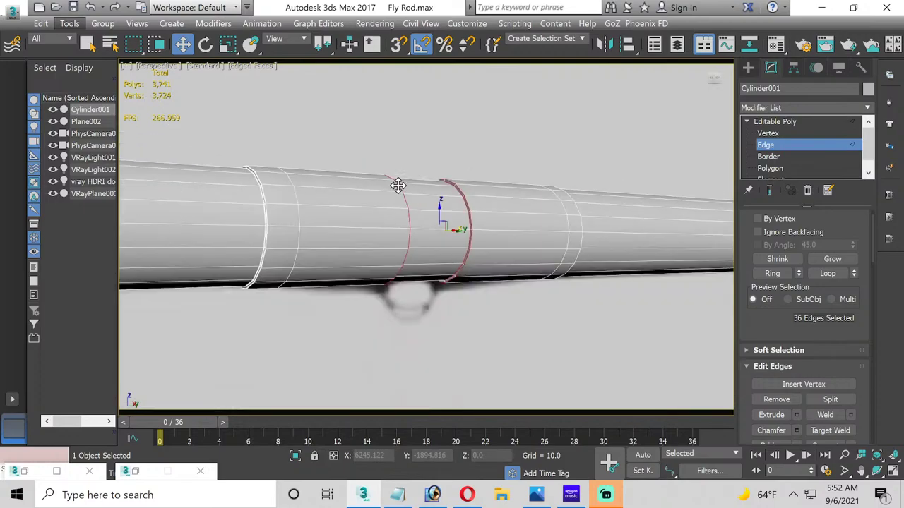
left_click(876, 471)
left_click_drag(317, 240, 405, 282)
scroll(360, 245, "down", 2)
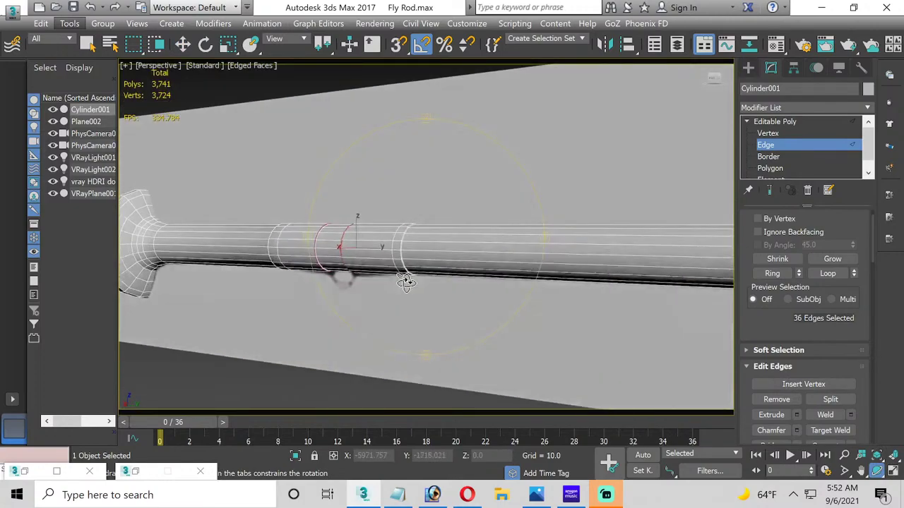
scroll(406, 282, "up", 6)
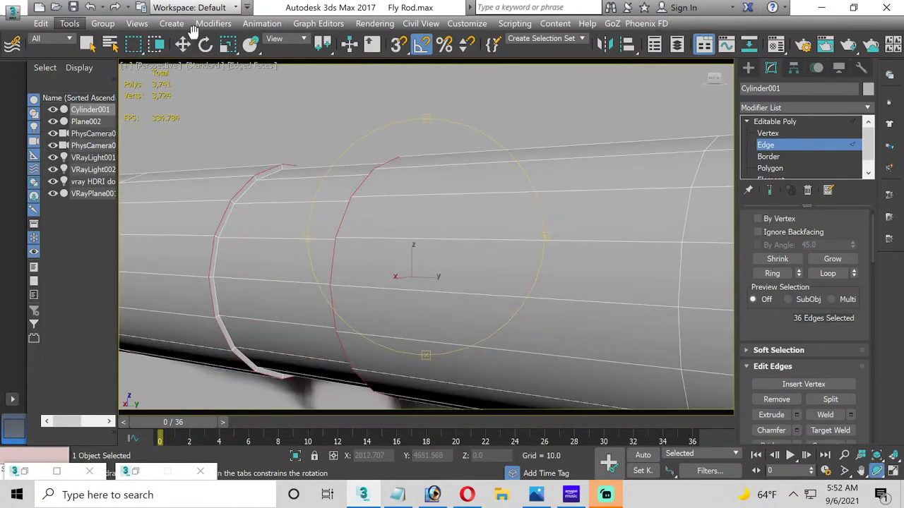
left_click(183, 44)
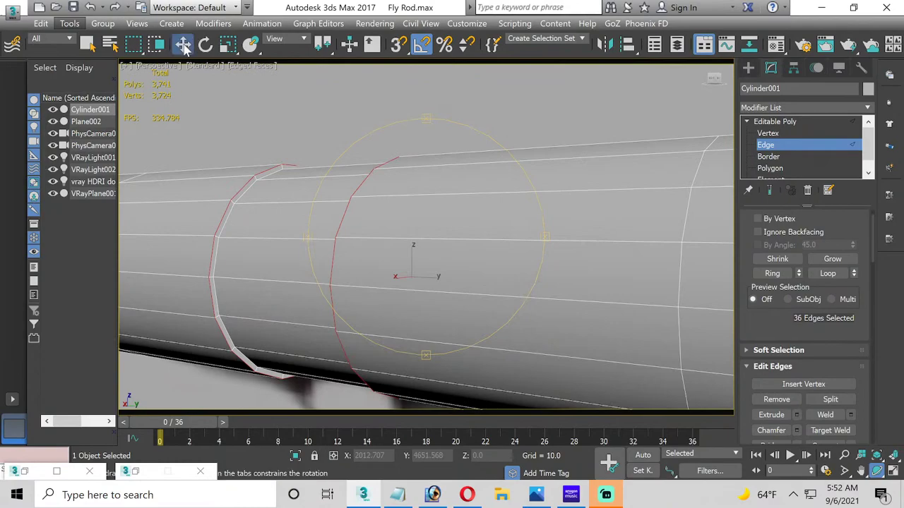
double_click(241, 195)
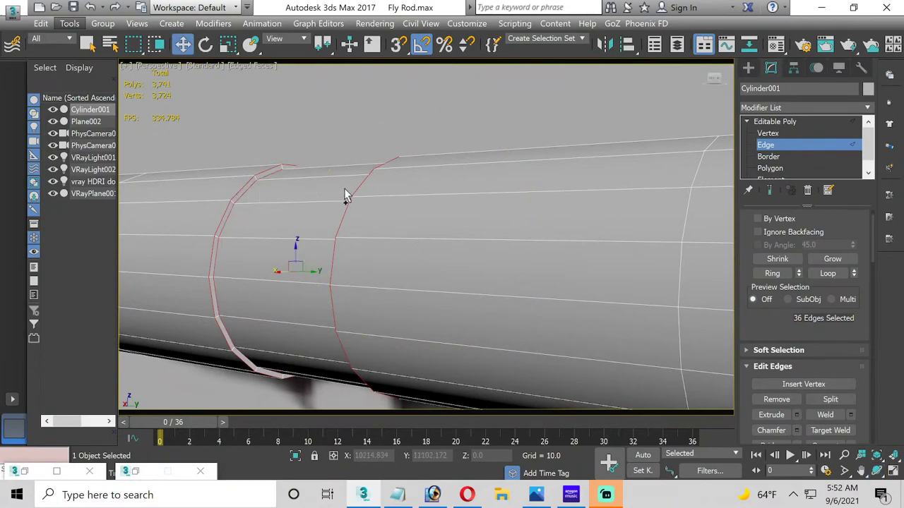
scroll(462, 237, "down", 2)
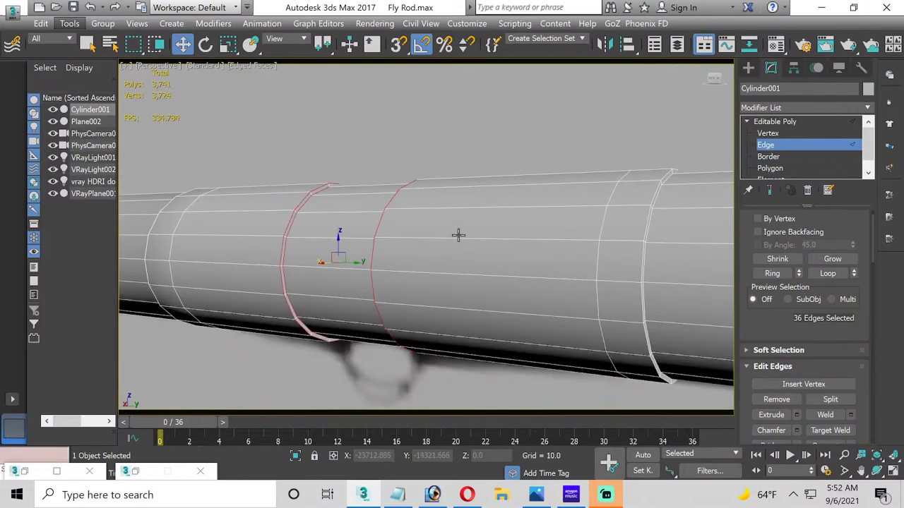
left_click(796, 431)
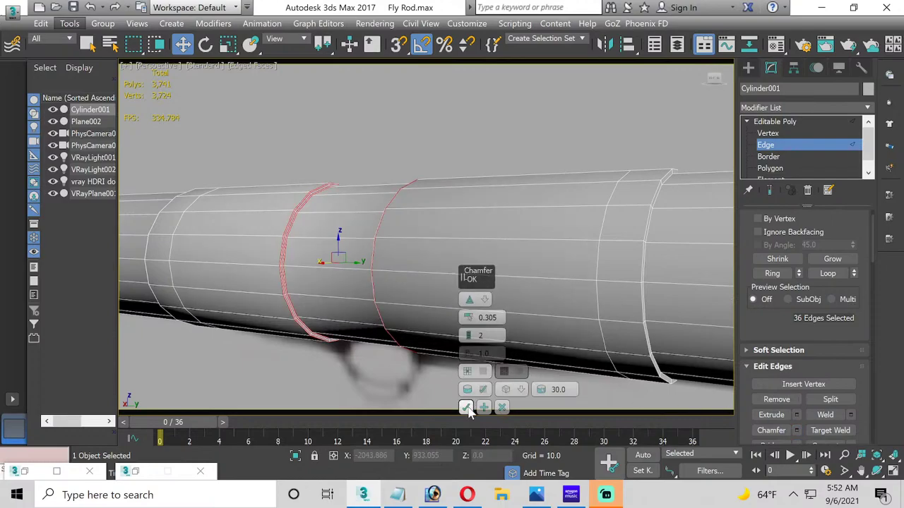
left_click(467, 406)
Step: Undo that chamfer and instead chamfer both loops together at 0.305 with 2 segments
scroll(276, 292, "up", 4)
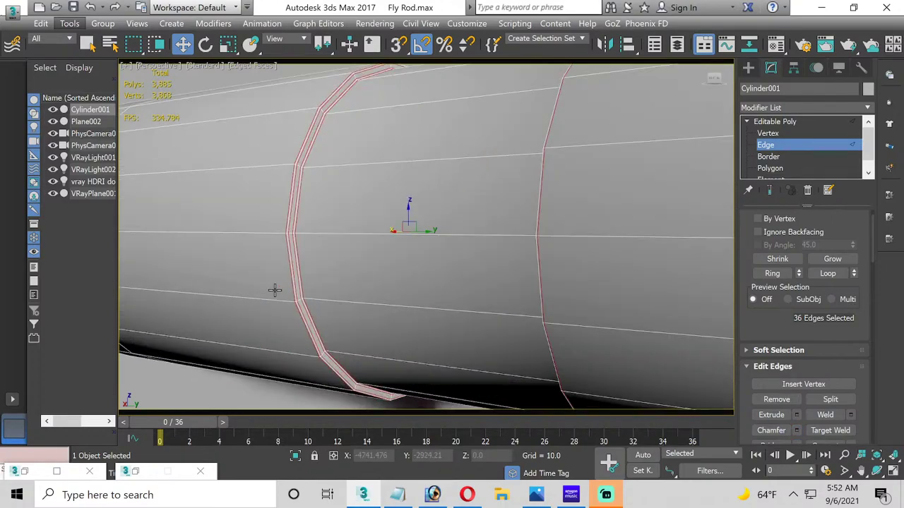
scroll(275, 290, "down", 2)
scroll(264, 326, "down", 2)
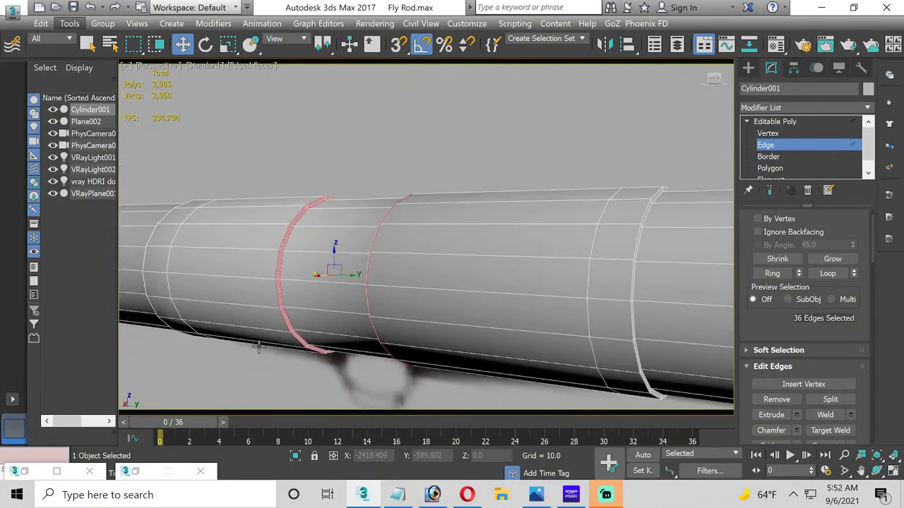
scroll(262, 322, "down", 4)
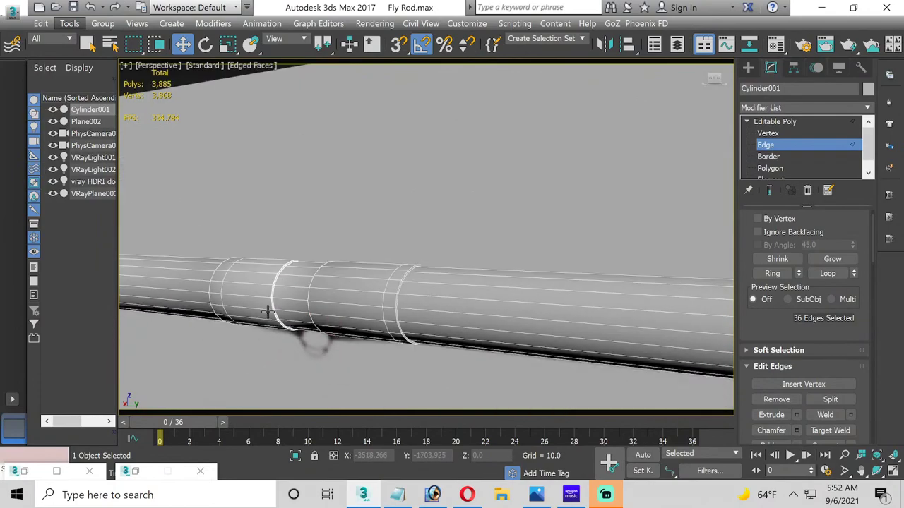
scroll(375, 299, "up", 4)
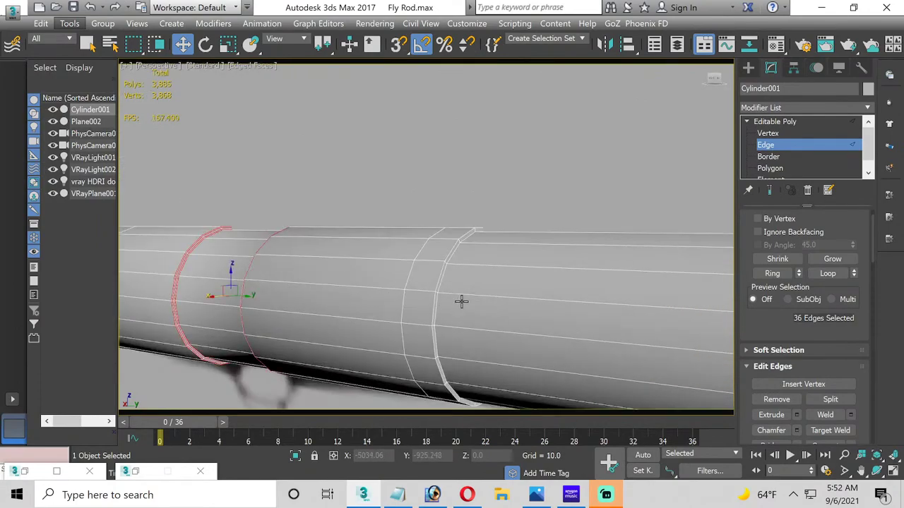
key("ctrl+z")
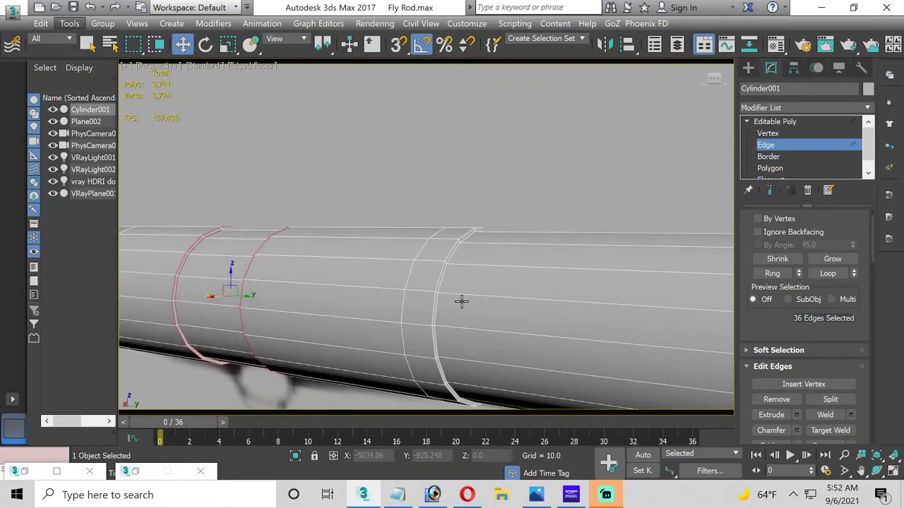
scroll(460, 297, "up", 2)
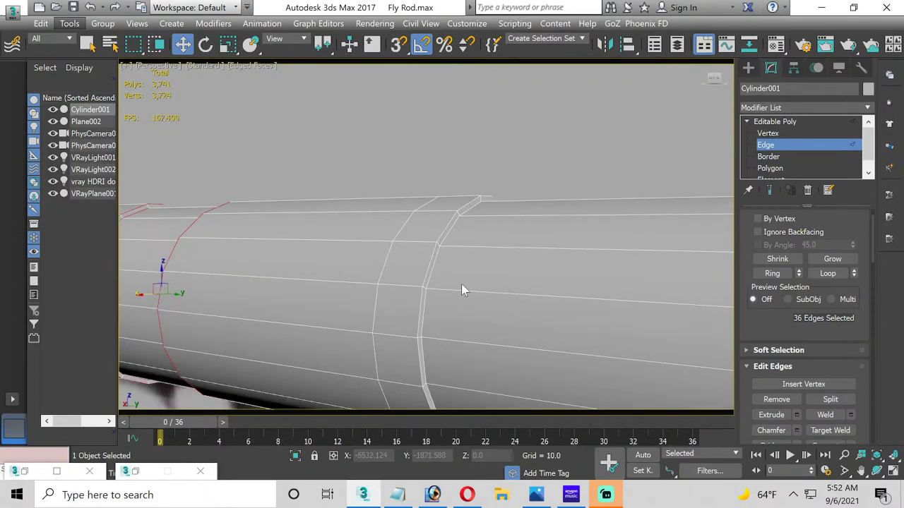
left_click(426, 275, "ctrl")
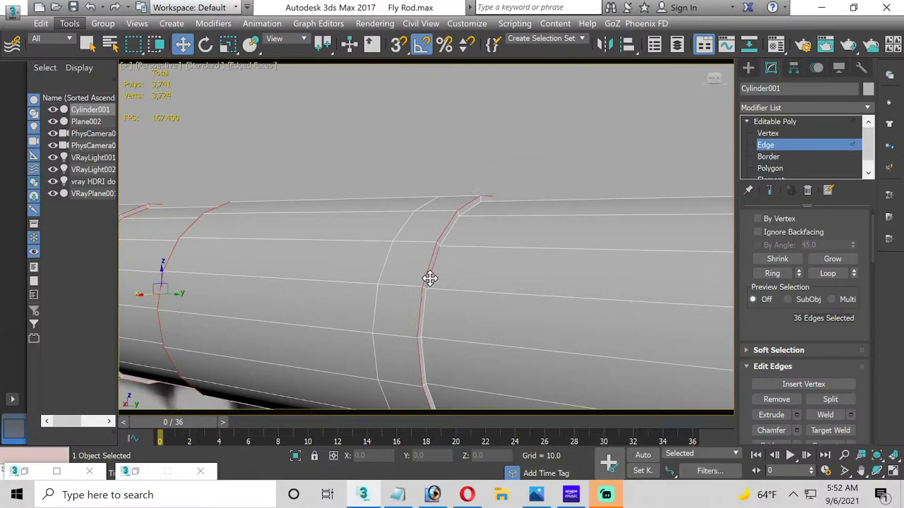
left_click(427, 278, "ctrl")
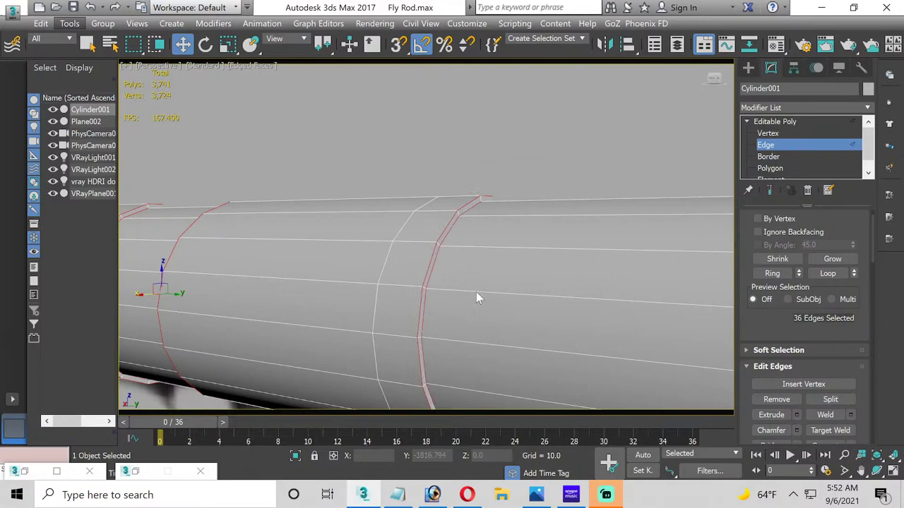
left_click(796, 430)
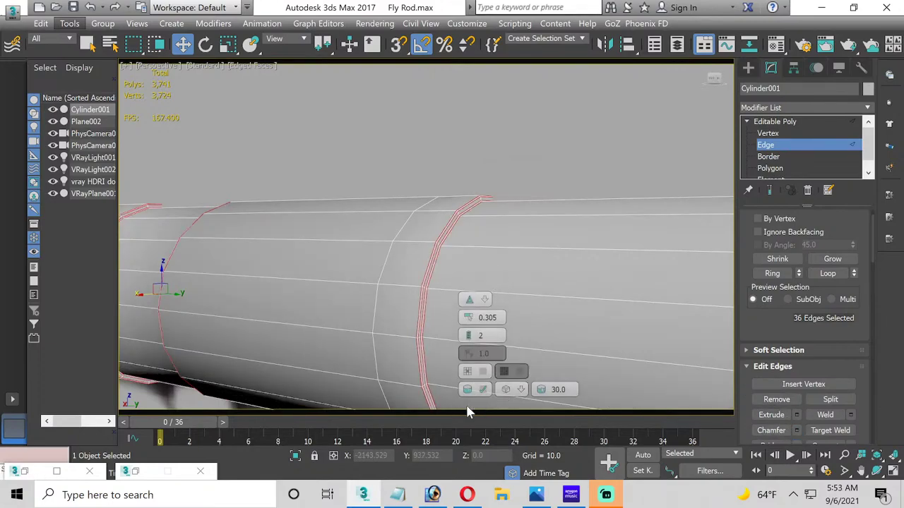
left_click(465, 407)
scroll(319, 236, "down", 5)
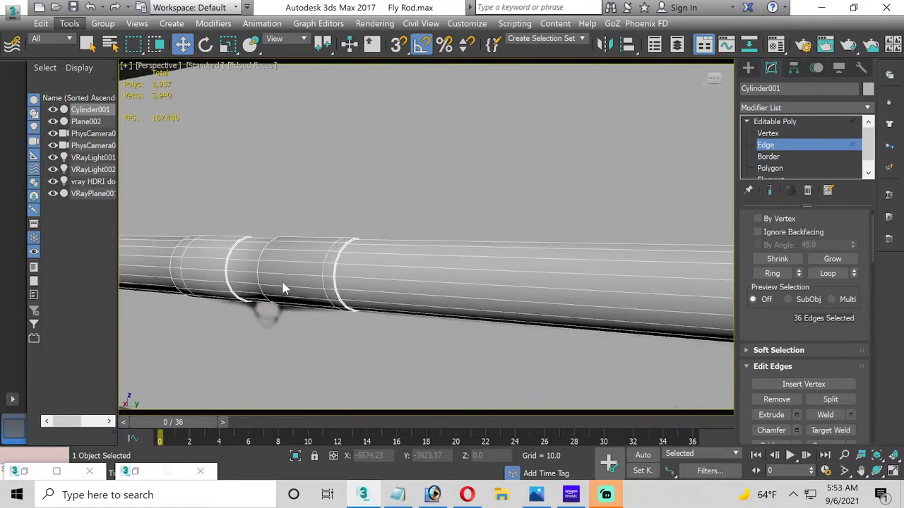
middle_click_drag(282, 288, 426, 318)
scroll(424, 314, "down", 2)
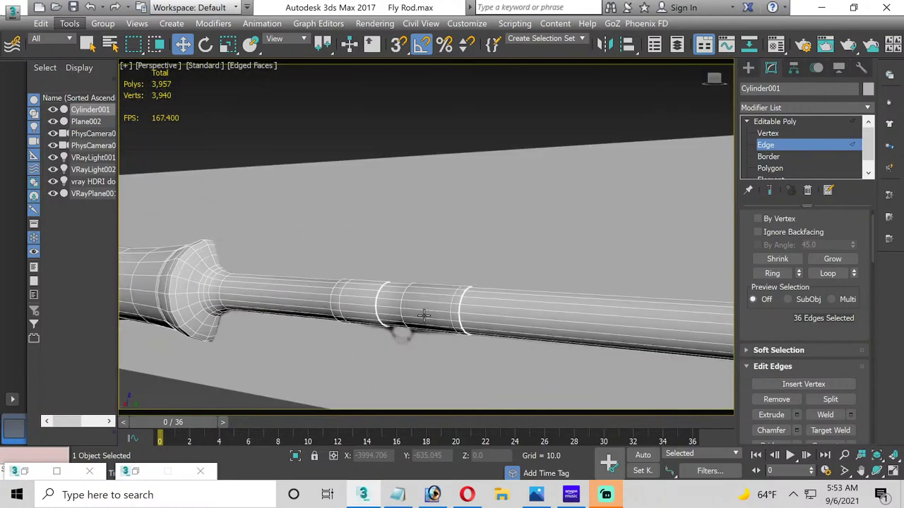
left_click(876, 469)
left_click_drag(451, 314, 420, 282)
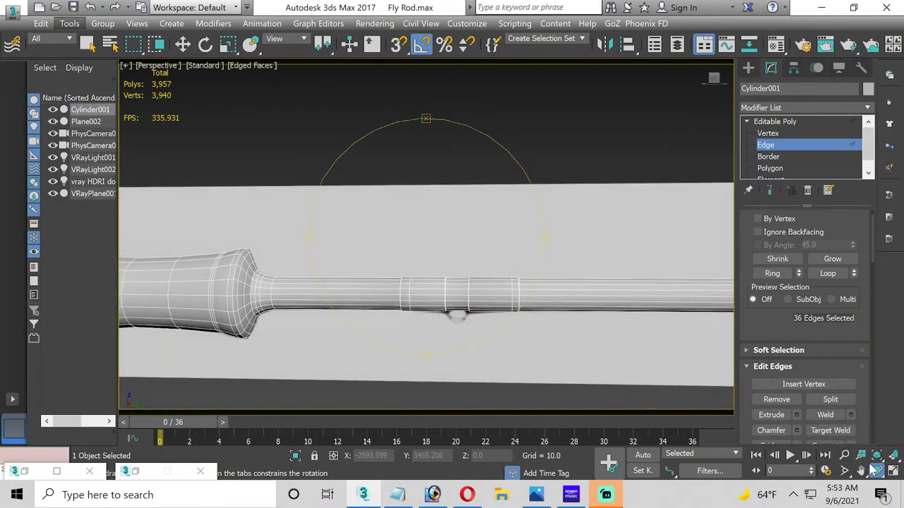
Step: In a maximized side view, pull the ring section's bottom vertices downward
left_click(892, 470)
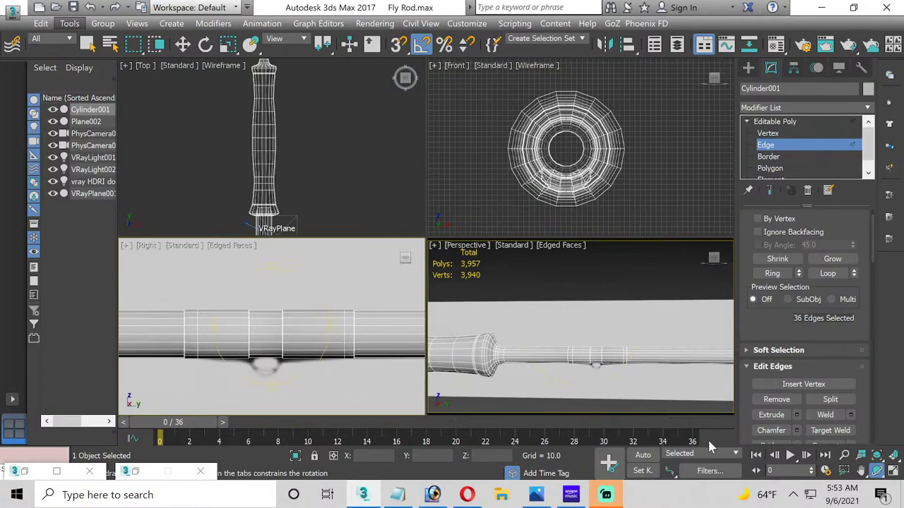
left_click(892, 470)
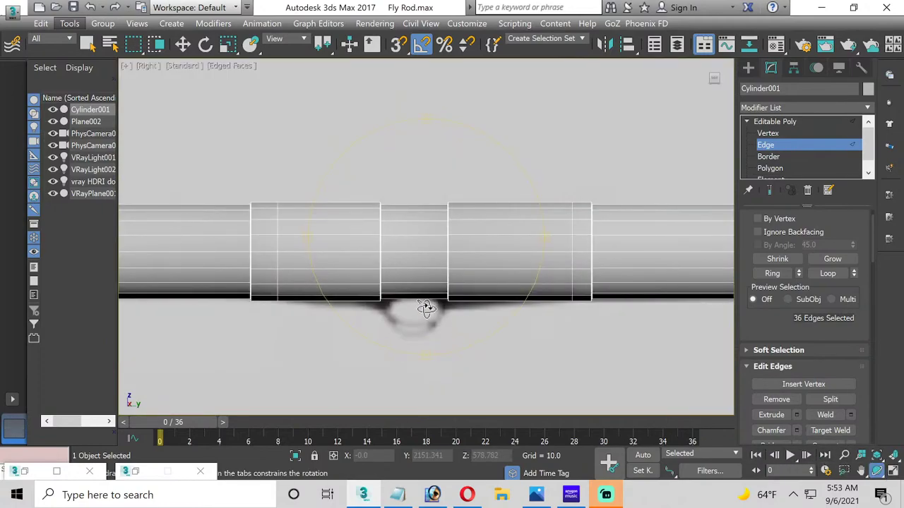
scroll(425, 308, "up", 2)
left_click(766, 133)
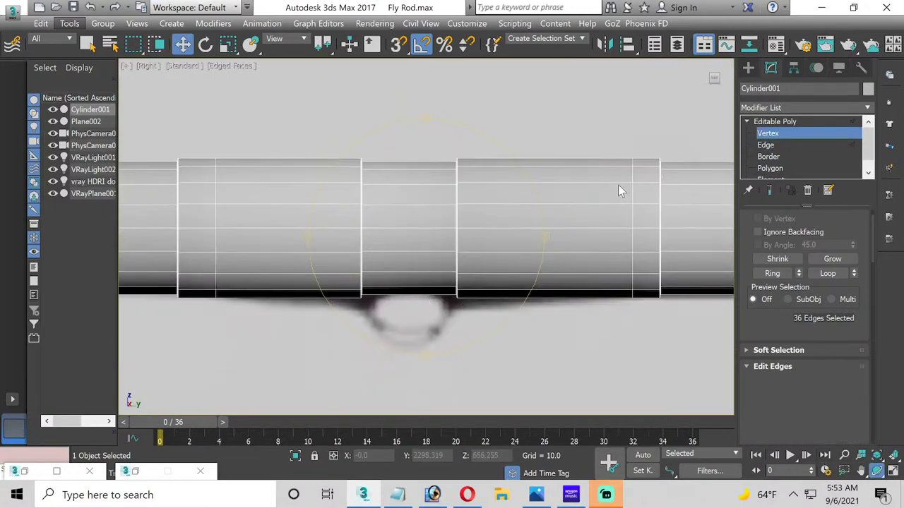
key("w")
scroll(322, 323, "up", 2)
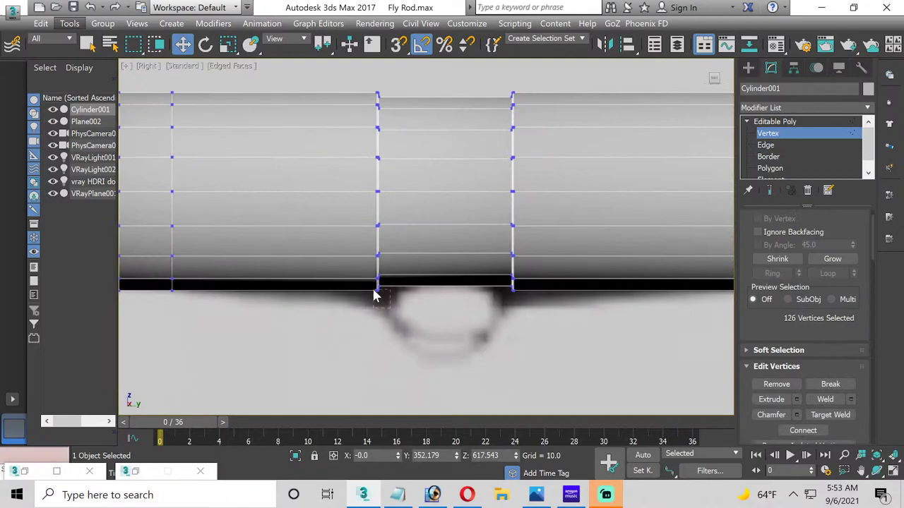
left_click_drag(371, 288, 379, 292)
scroll(378, 292, "up", 3)
scroll(378, 293, "down", 3)
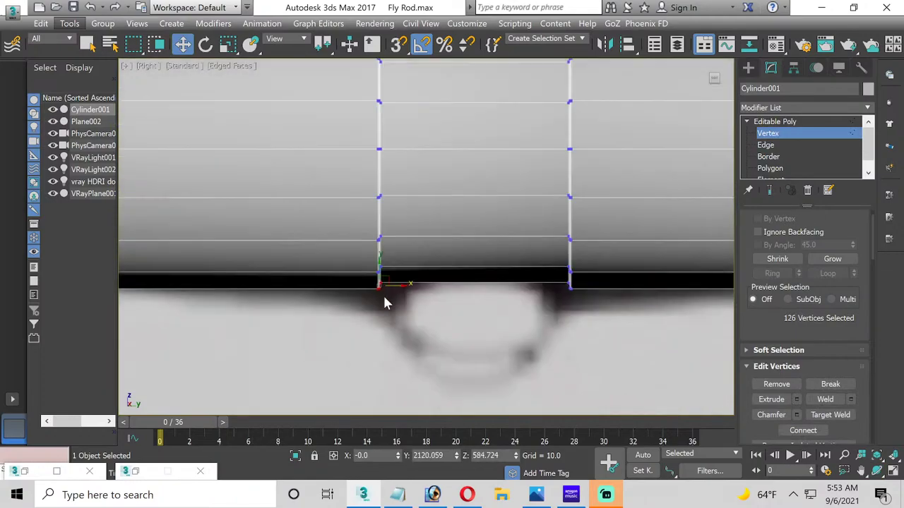
left_click(393, 347)
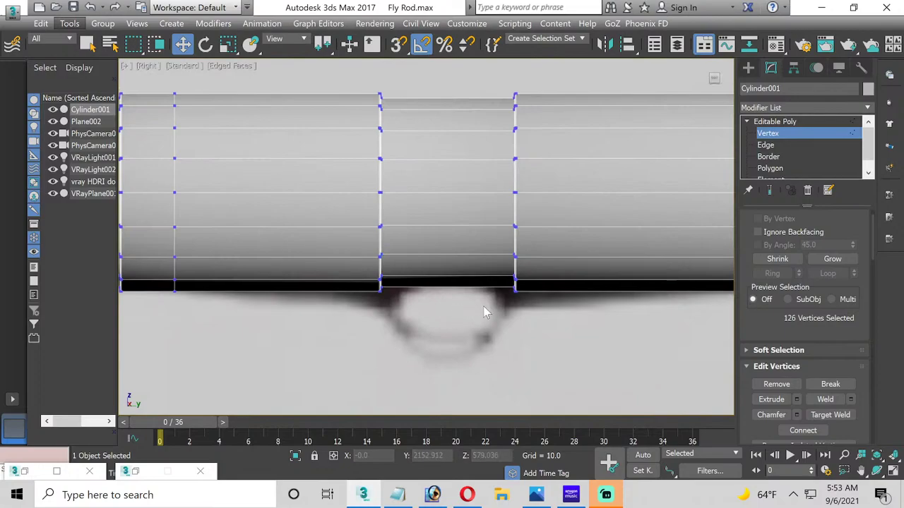
left_click_drag(438, 296, 357, 289)
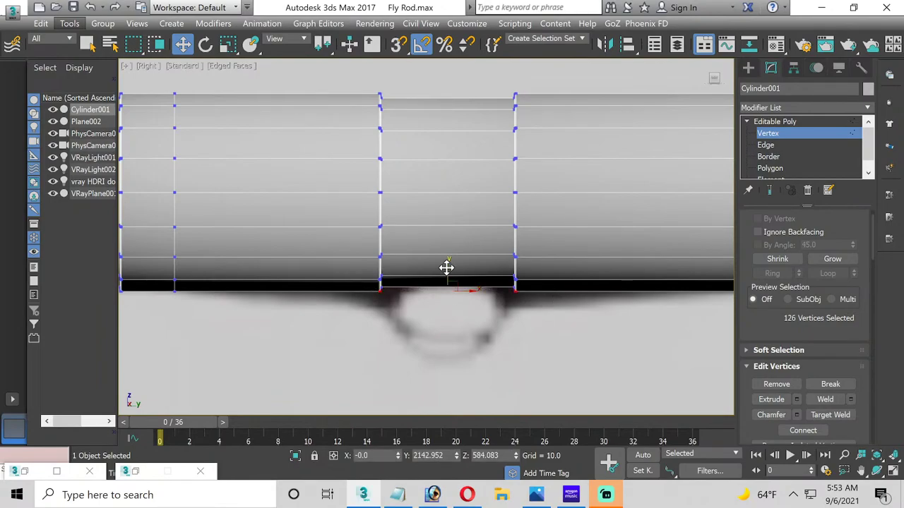
left_click_drag(446, 267, 442, 282)
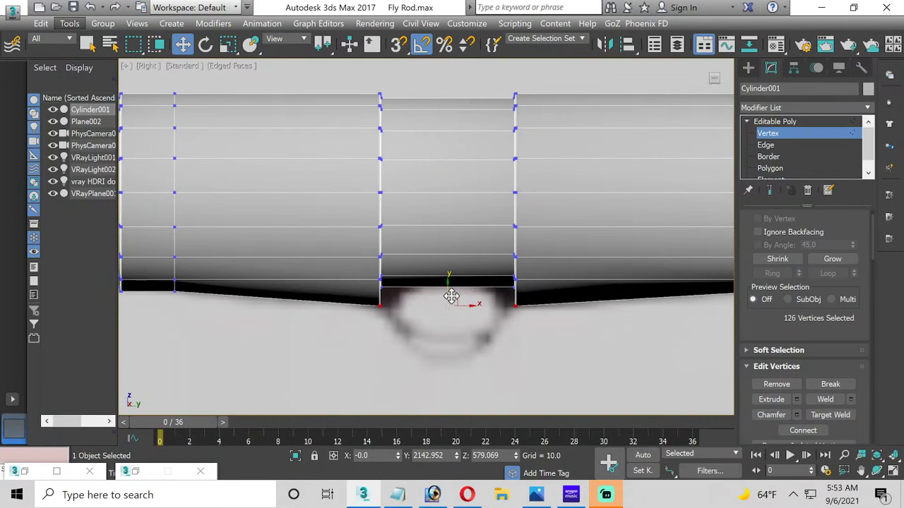
Step: Select the middle section's bottom vertices and lower them slightly on Y
left_click(471, 308)
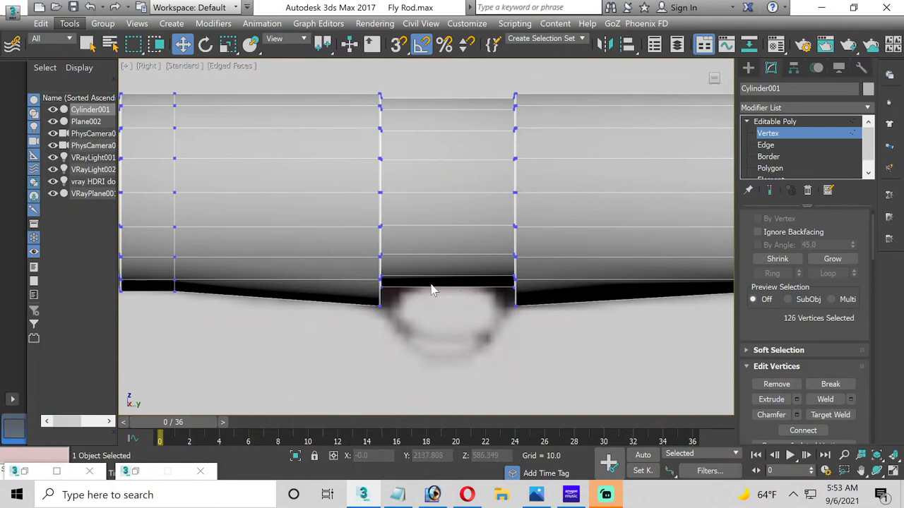
left_click_drag(367, 283, 509, 291)
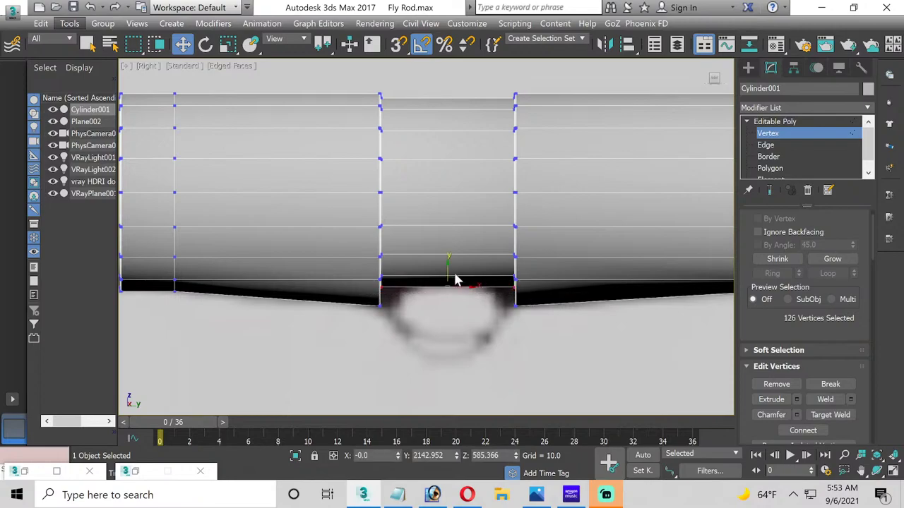
left_click_drag(446, 266, 446, 272)
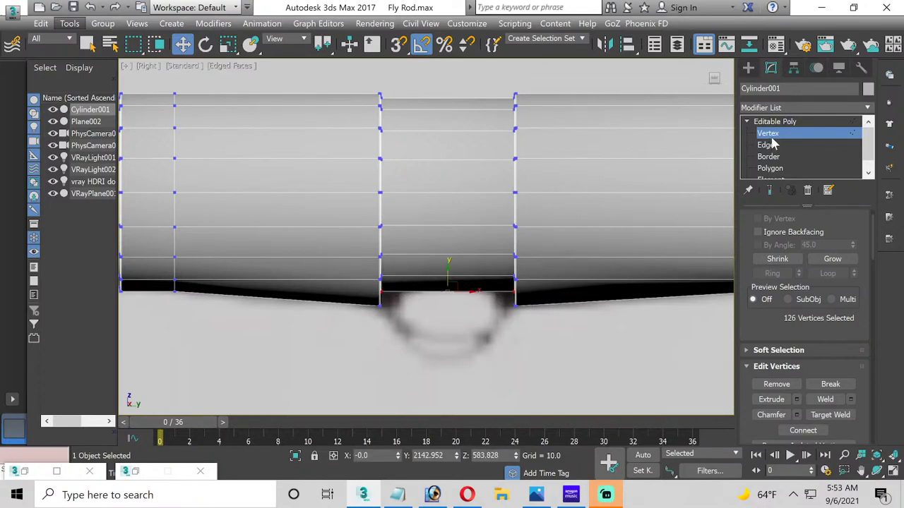
left_click(771, 137)
Step: Select Plane002 and frame the gap under the rod in the Right viewport
left_click(523, 287)
scroll(516, 301, "down", 3)
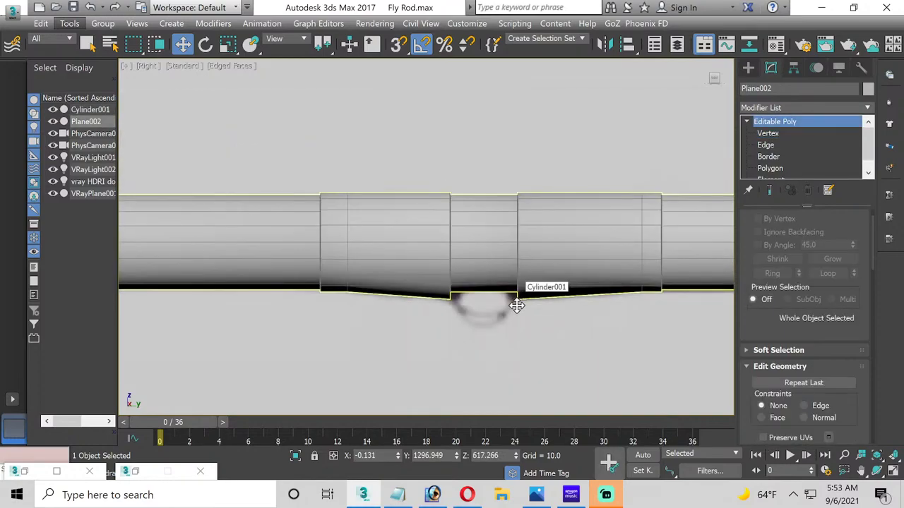
middle_click_drag(463, 317, 396, 348)
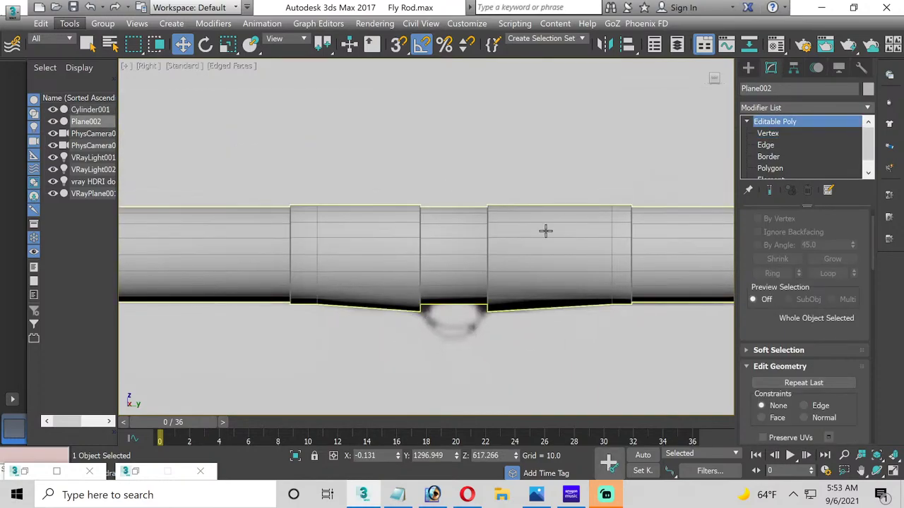
scroll(565, 222, "down", 2)
scroll(507, 250, "down", 2)
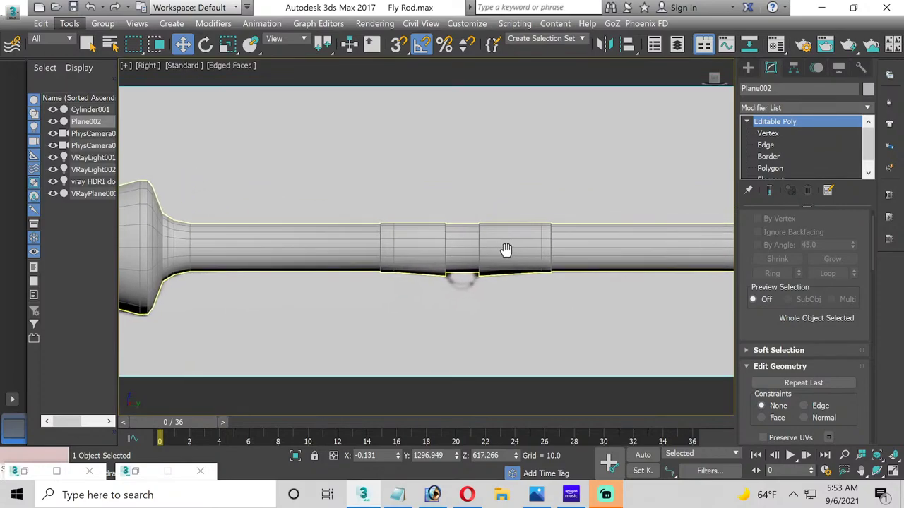
scroll(470, 237, "up", 2)
scroll(470, 236, "down", 1)
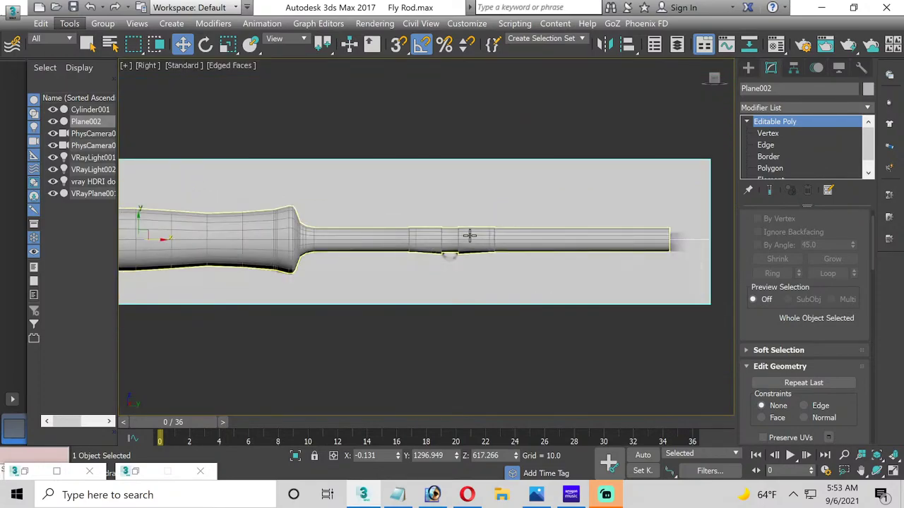
scroll(470, 236, "up", 3)
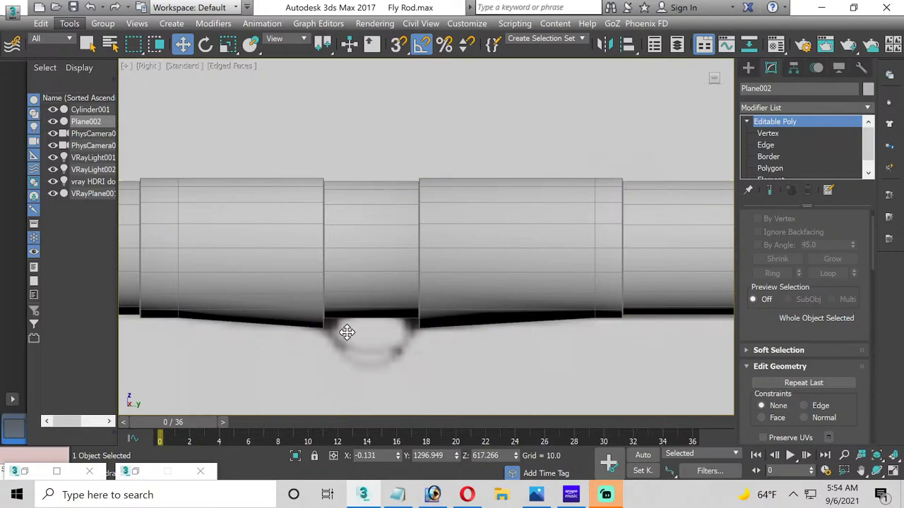
Step: Draw a Tube with AutoGrid at the gap and move it up under the rod
left_click(749, 68)
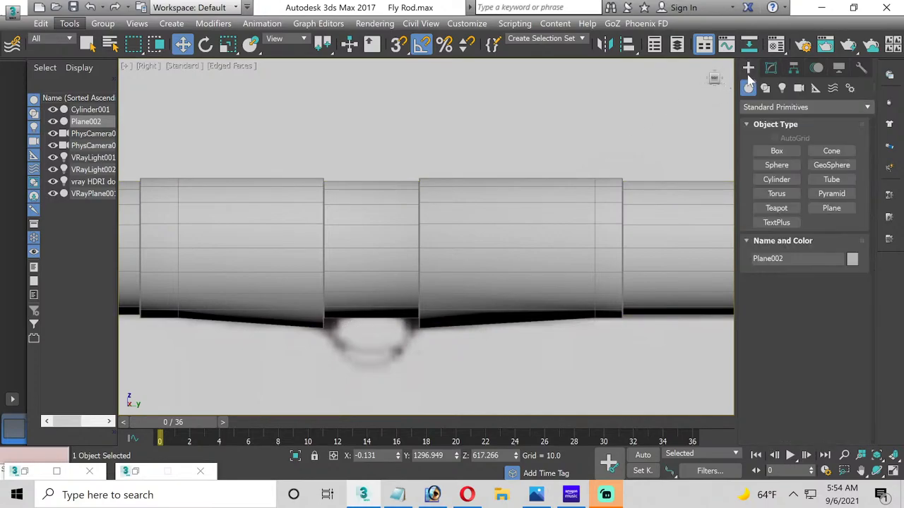
left_click(822, 181)
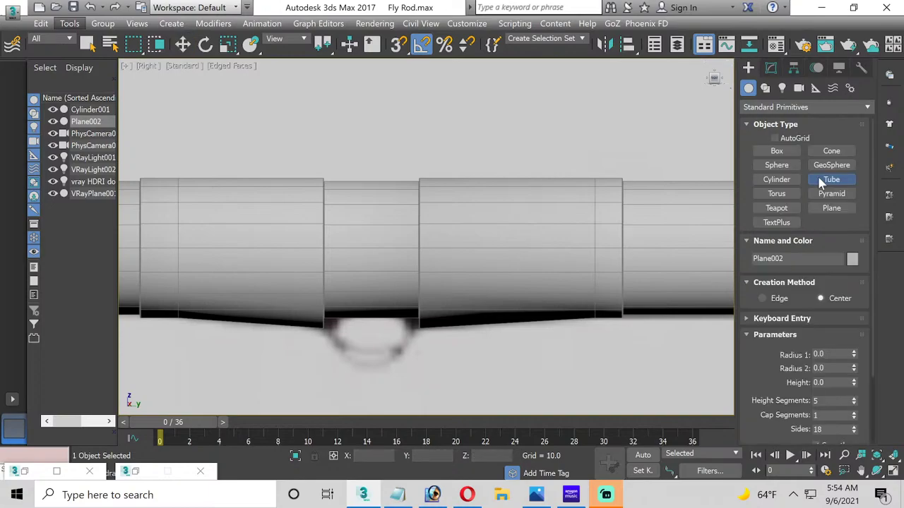
left_click(779, 139)
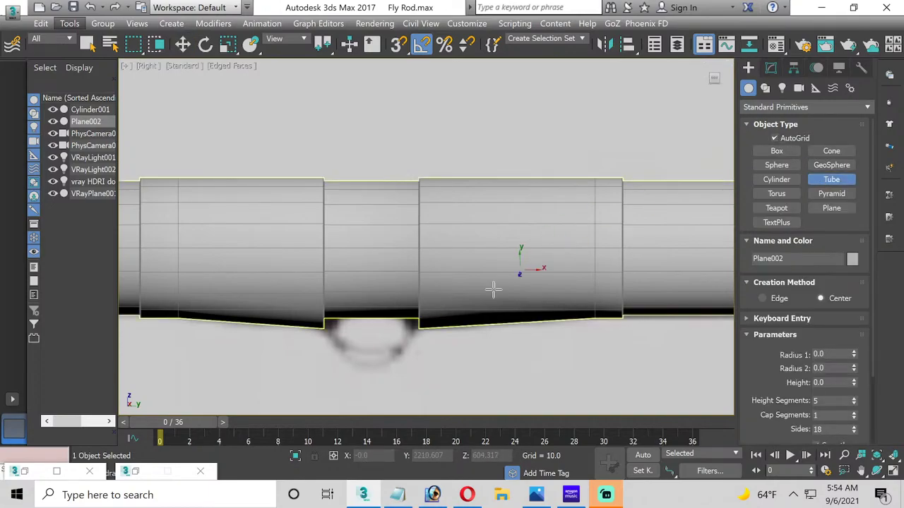
middle_click_drag(427, 337, 375, 264)
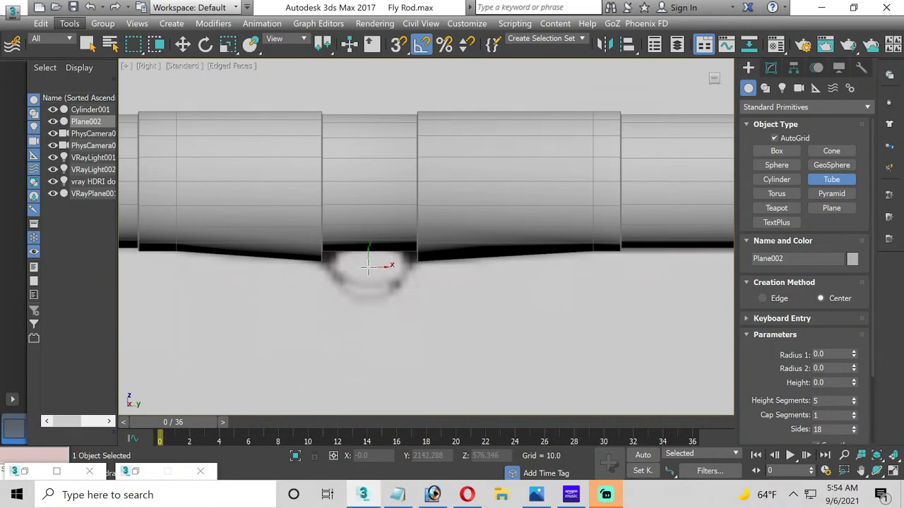
left_click_drag(367, 266, 393, 298)
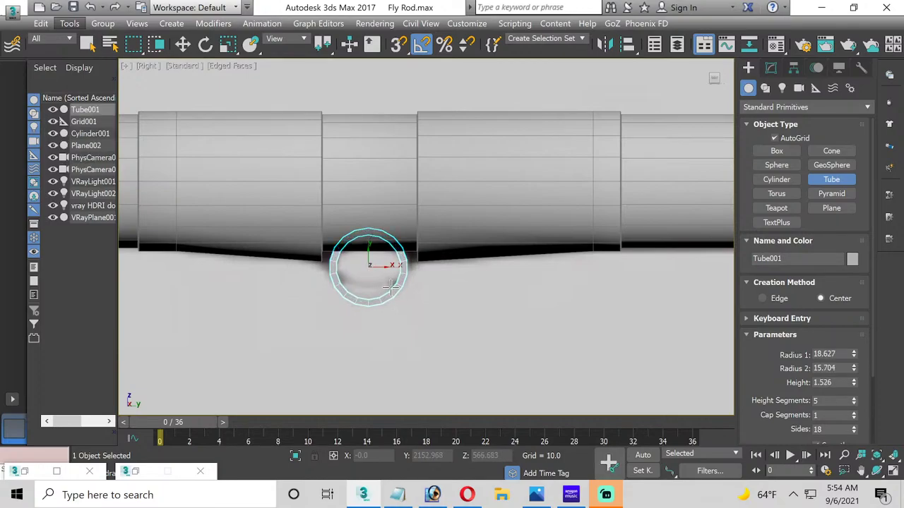
right_click(390, 288)
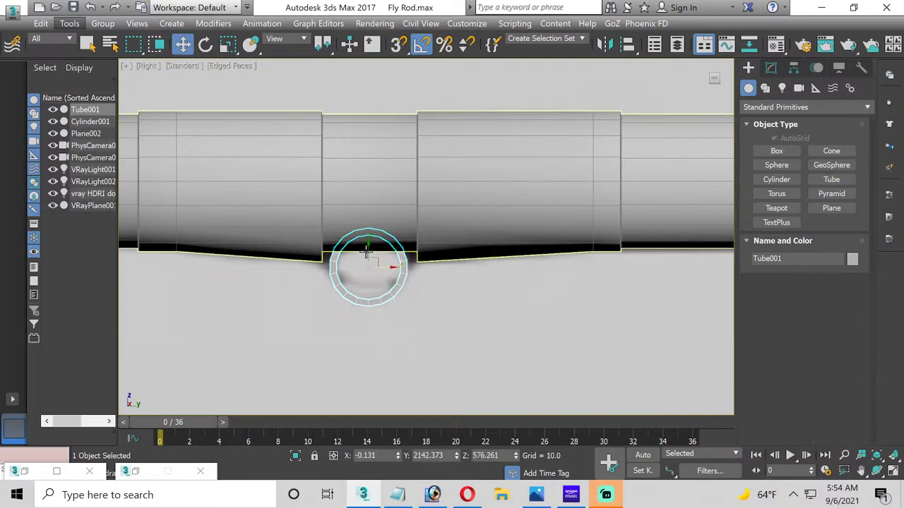
mouse_move(369, 247)
left_mouse_down()
mouse_move(372, 234)
mouse_move(380, 242)
left_mouse_up()
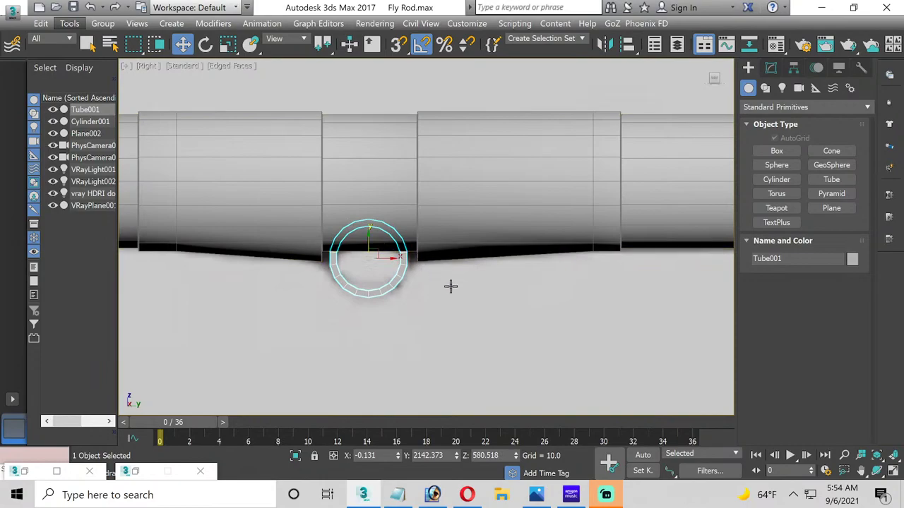
Step: Reselect the tube ring and isolate it on its own
left_click(450, 287)
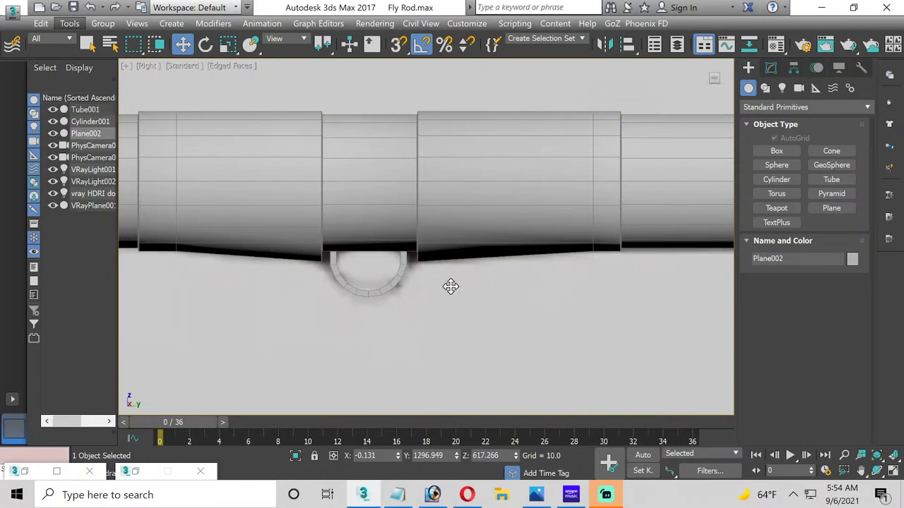
left_click(401, 257)
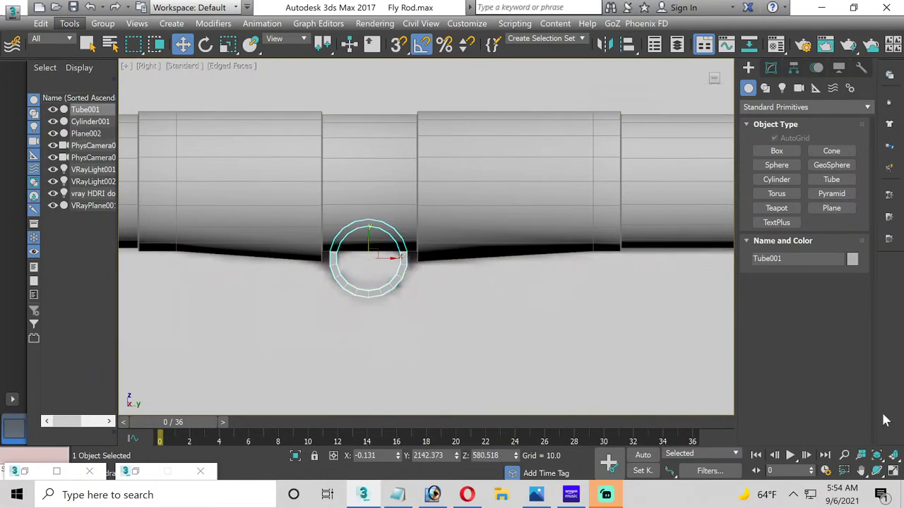
key("e")
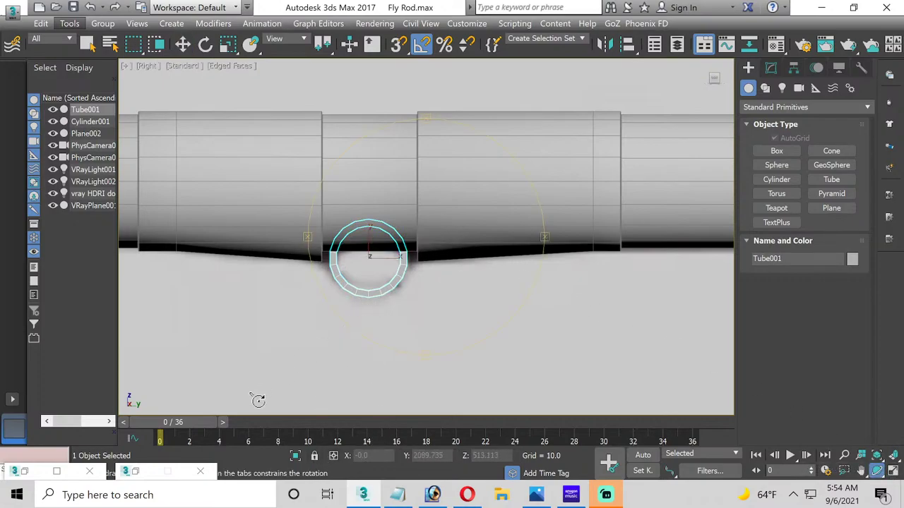
left_click(295, 455)
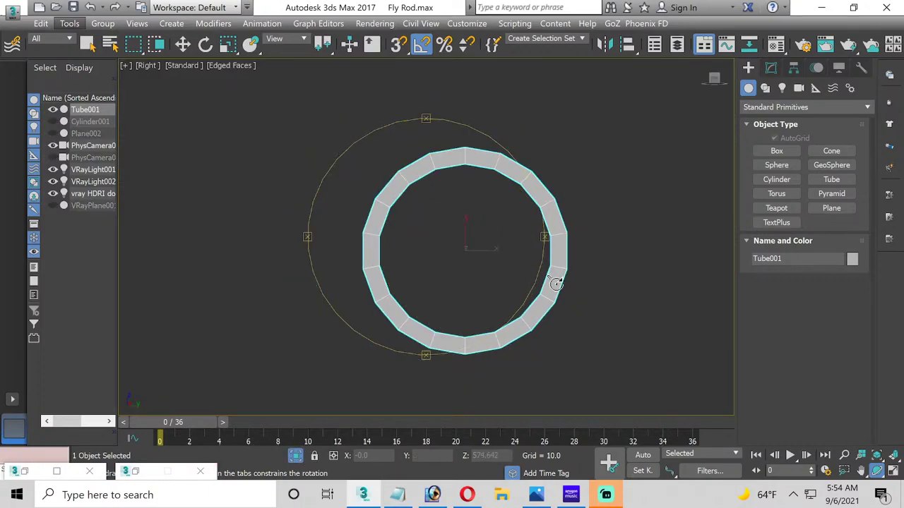
mouse_move(444, 262)
middle_mouse_down("alt")
mouse_move(471, 254)
mouse_move(437, 253)
middle_mouse_up("alt")
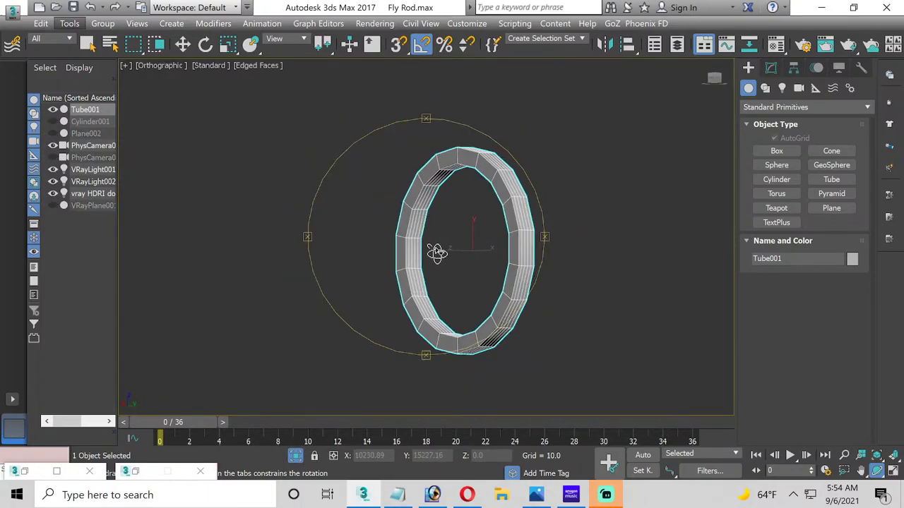
Step: Give the tube height 3.323 and 1 height segment, keeping 18 sides, then exit isolation
left_click(771, 67)
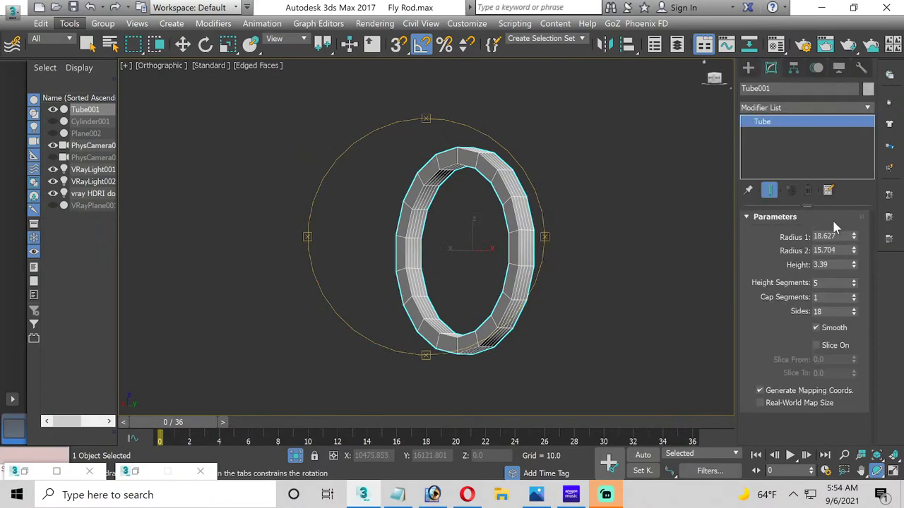
left_click(854, 267)
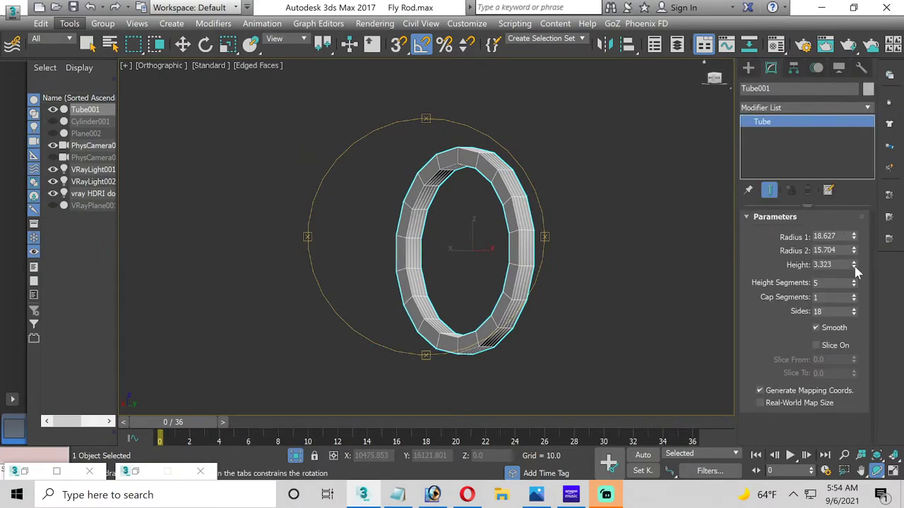
left_click_drag(854, 315, 851, 341)
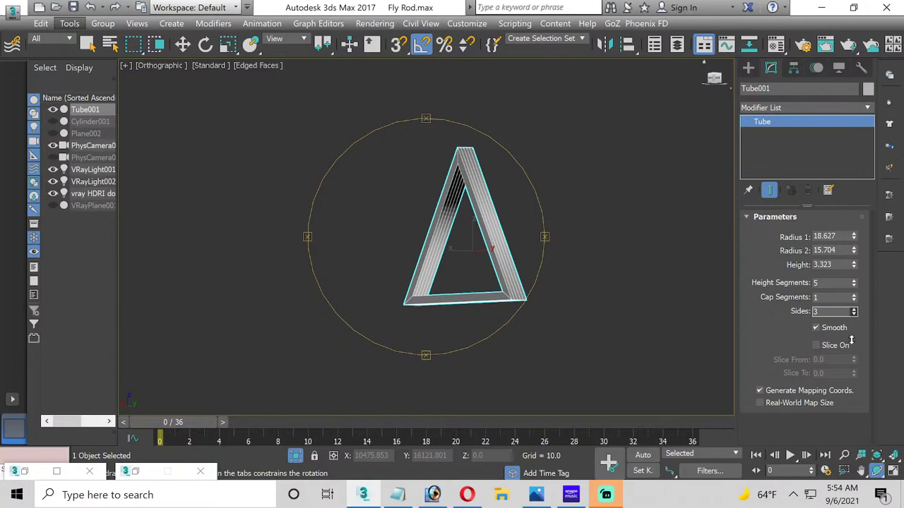
key("ctrl+z")
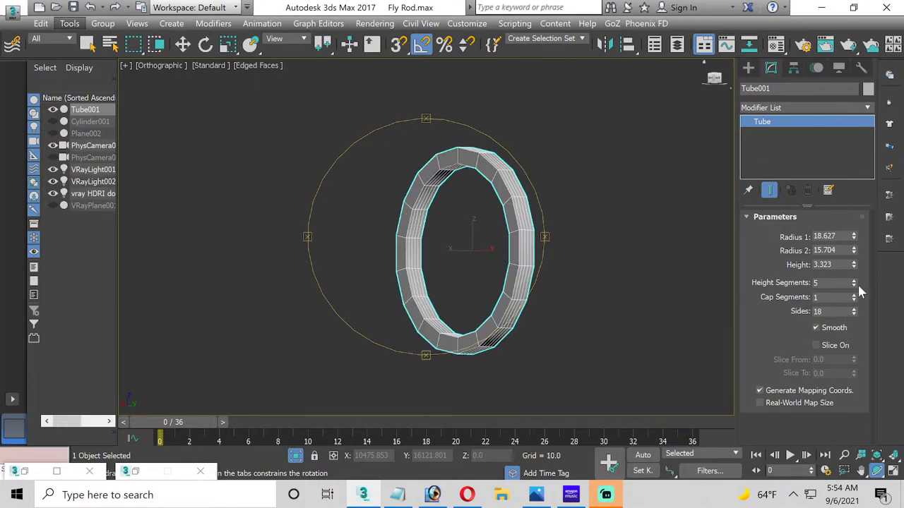
left_click_drag(856, 284, 856, 300)
middle_click_drag(580, 302, 452, 281, "alt")
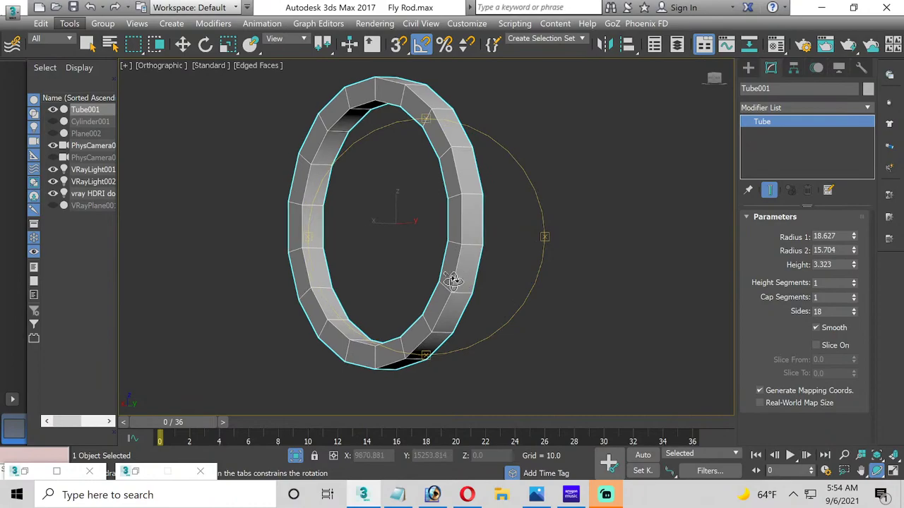
left_click(749, 68)
left_click(771, 67)
left_click(296, 456)
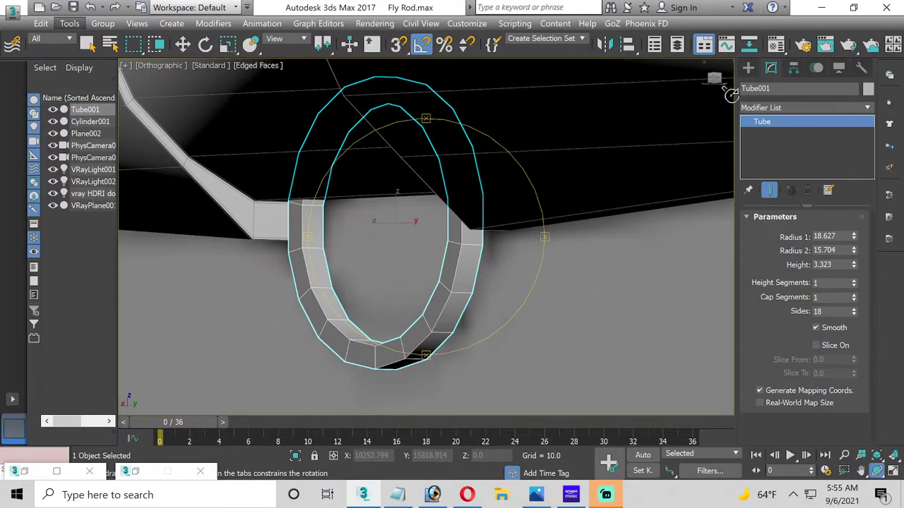
Step: Convert Tube001 to an Editable Poly
right_click(768, 120)
left_click(808, 207)
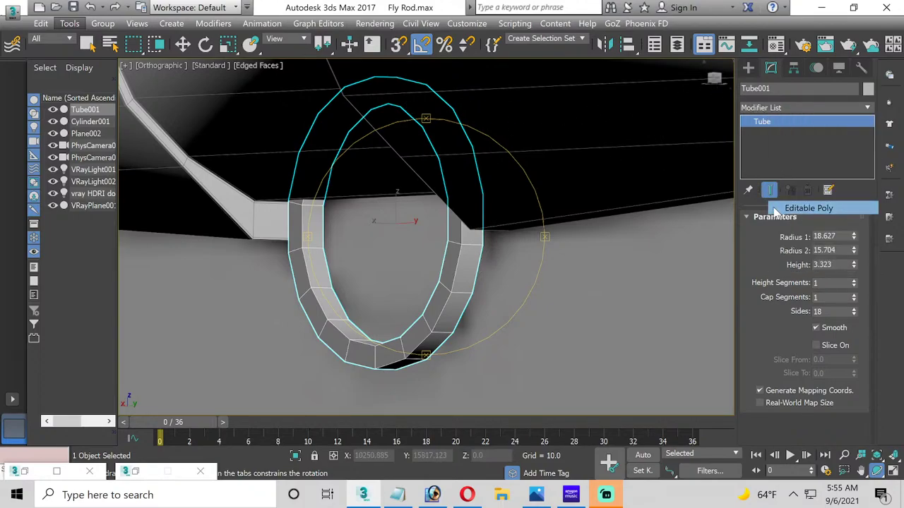
left_click(746, 122)
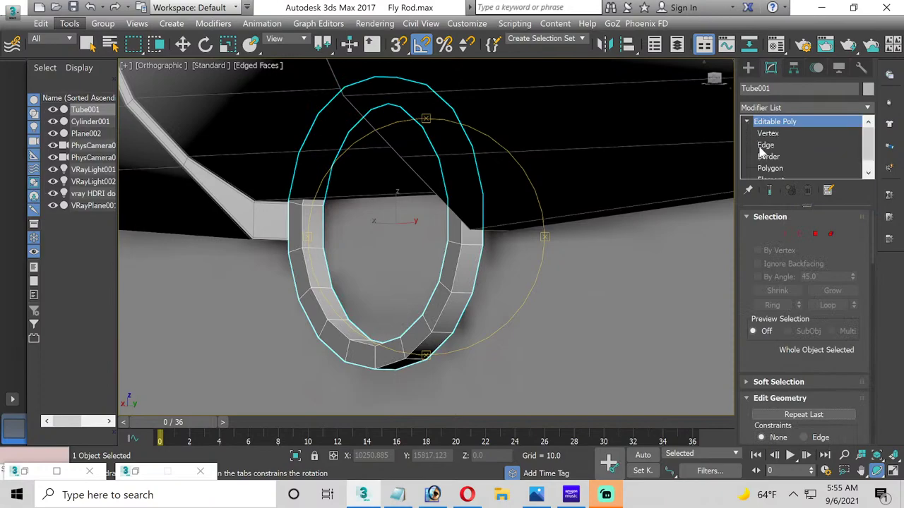
Step: Ring-select edges at both upper ring ends and Connect them with 1 segment
left_click(765, 144)
key("w")
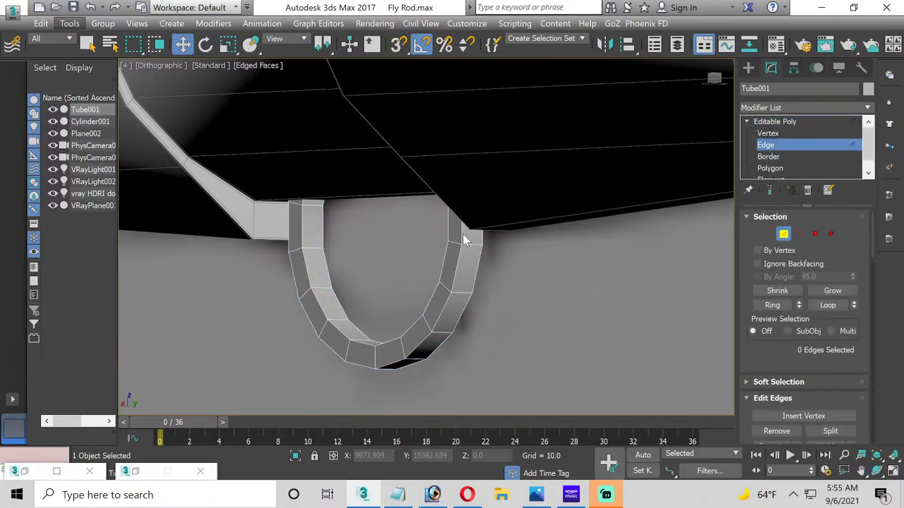
left_click(462, 234)
left_click(301, 226, "ctrl")
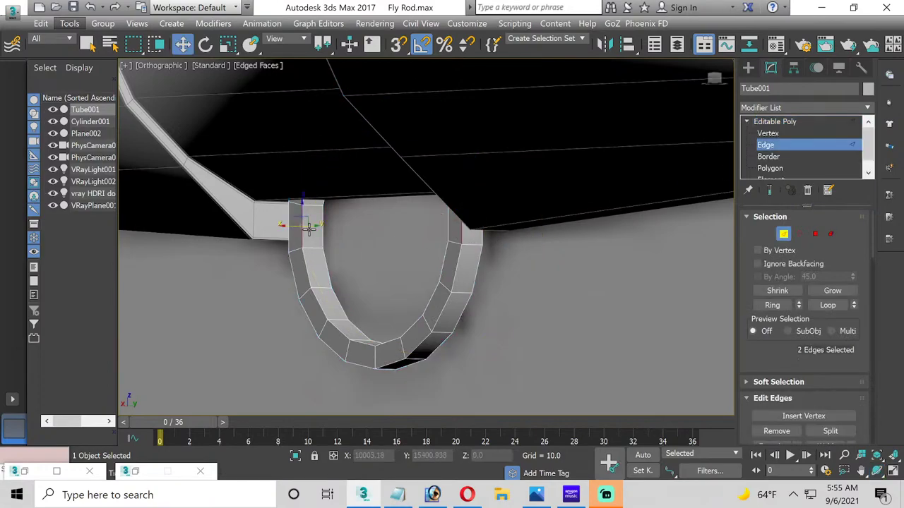
left_click(771, 305)
scroll(863, 359, "down", 3)
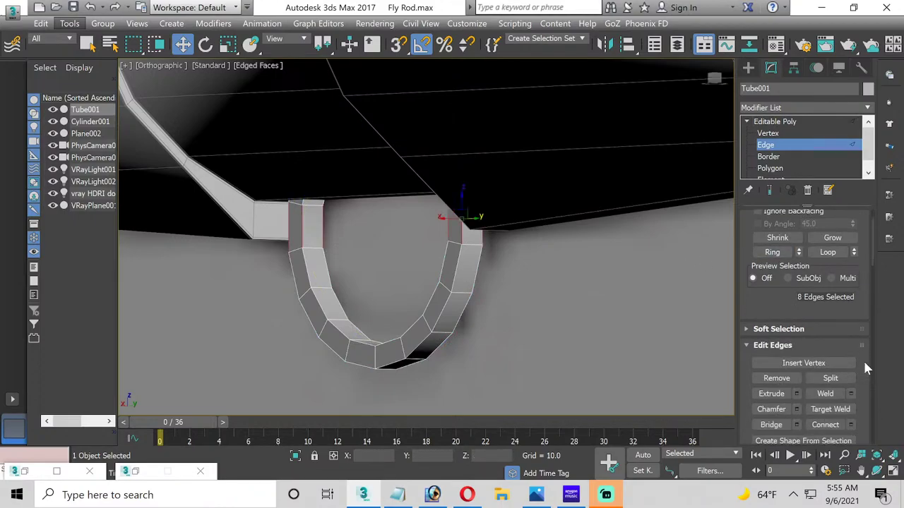
left_click(849, 404)
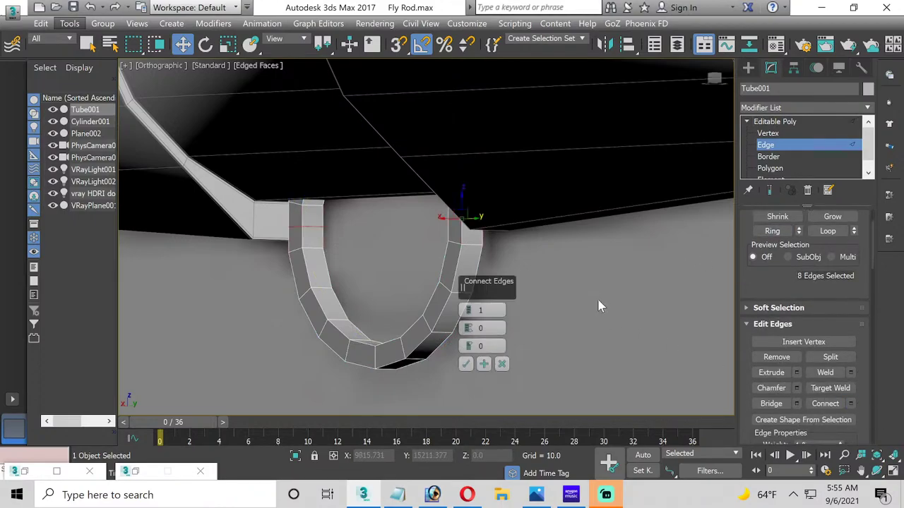
left_click(468, 366)
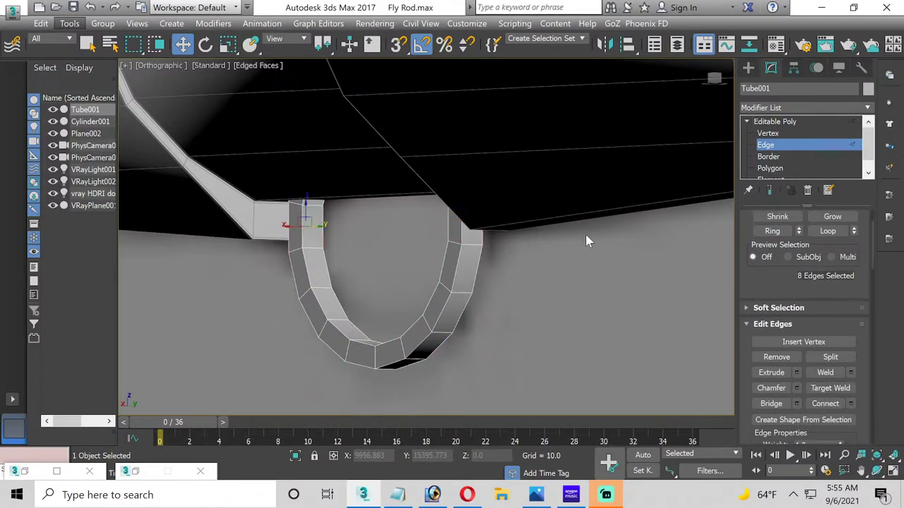
left_click(771, 168)
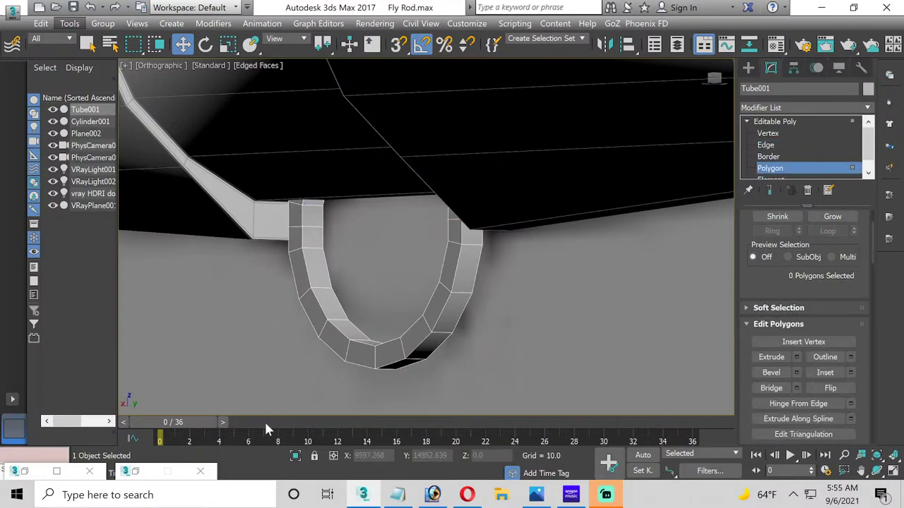
Step: Isolate the ring and extrude polygons on opposite sides into arms about 14 long
left_click(295, 455)
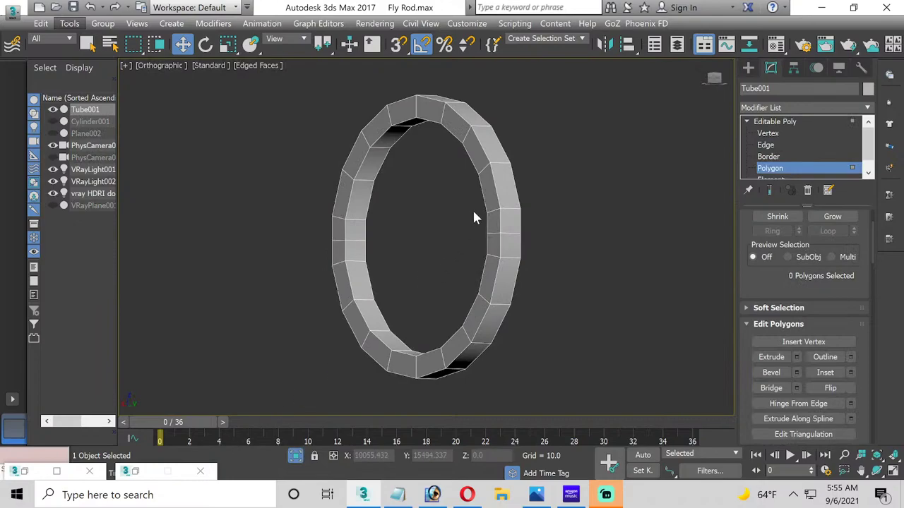
left_click(504, 214)
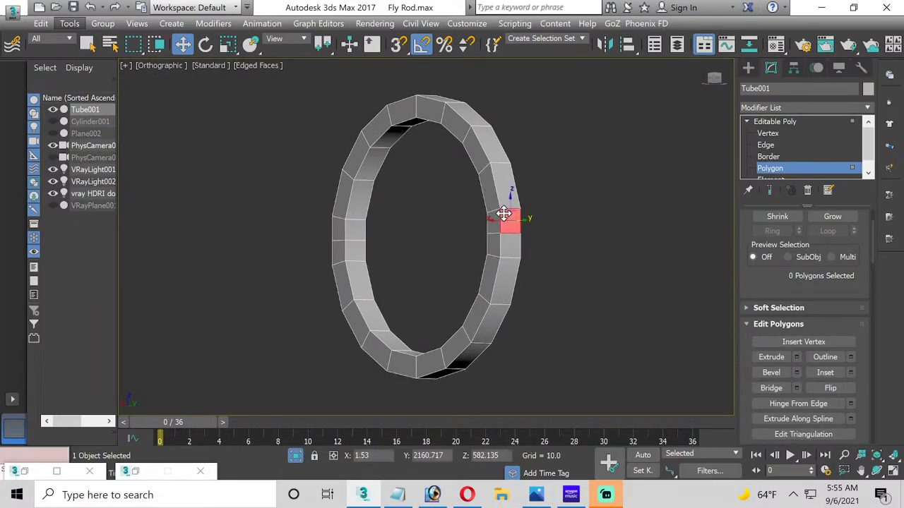
left_click(876, 471)
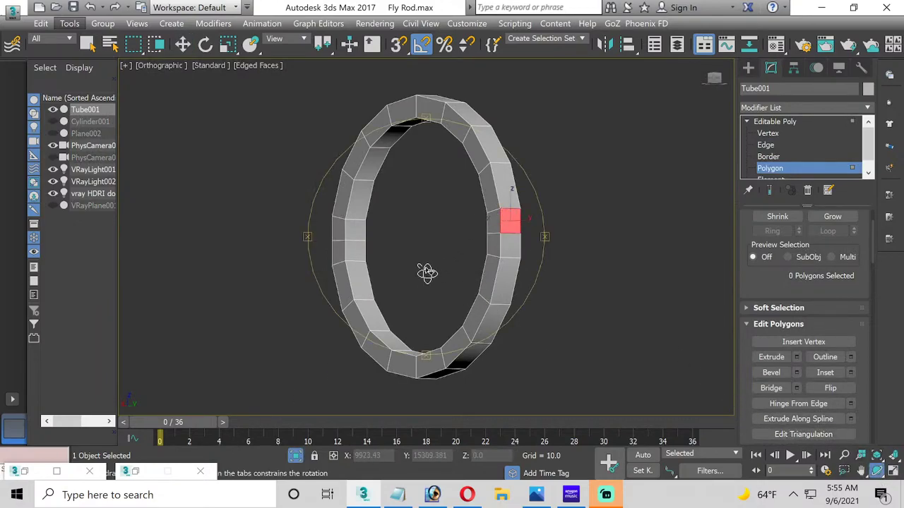
left_click_drag(426, 272, 323, 147)
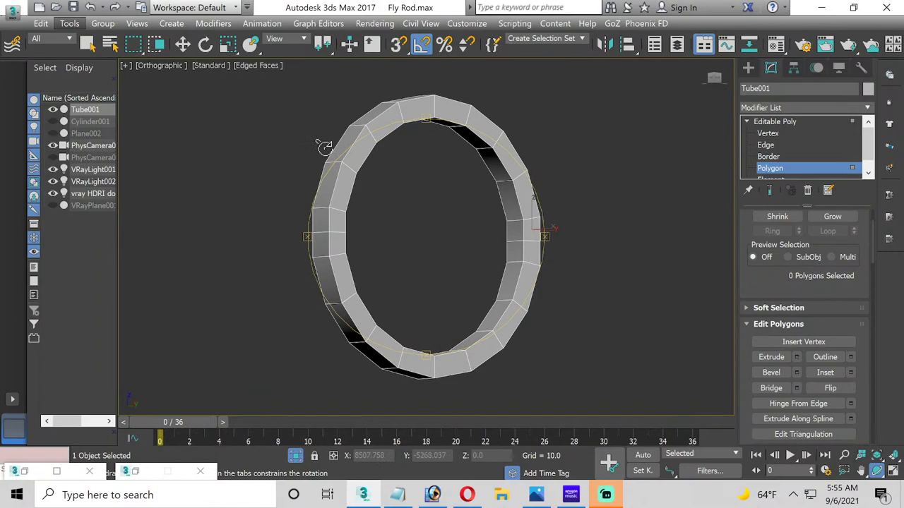
left_click(182, 44)
left_click(322, 245)
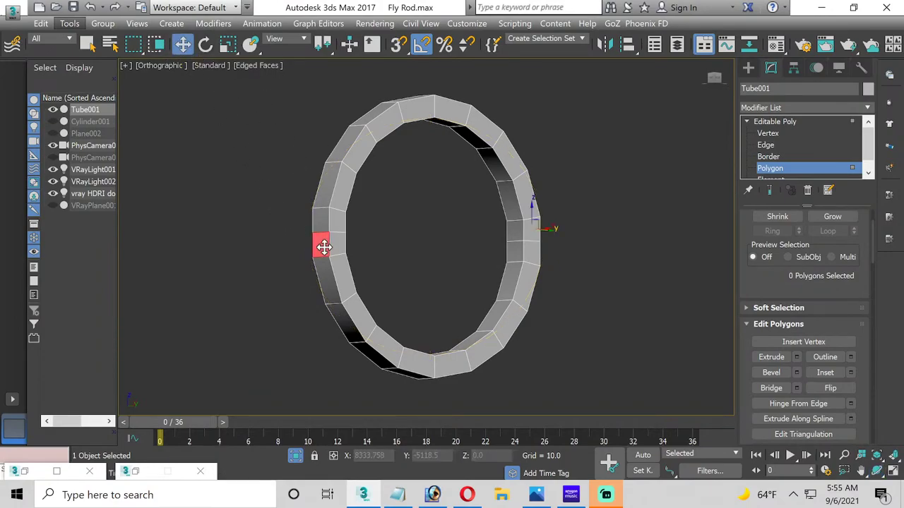
left_click(797, 356)
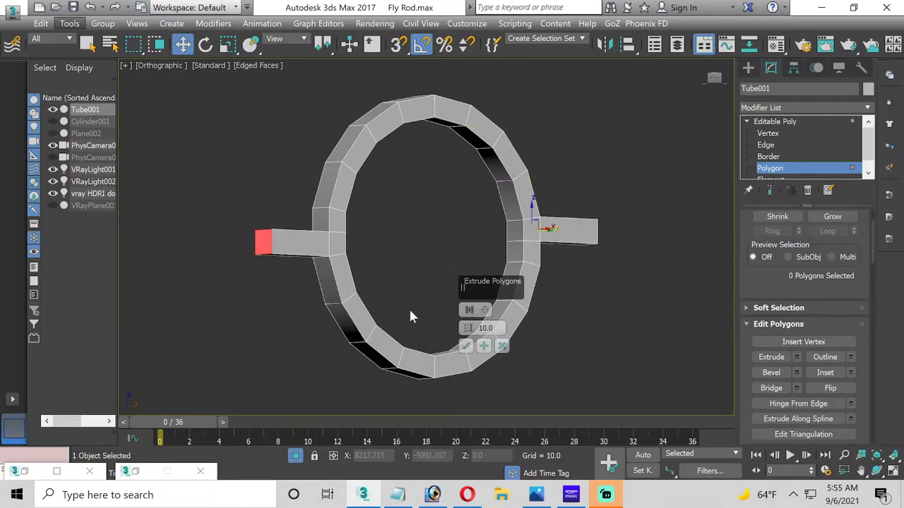
left_click(329, 234)
left_click(322, 223)
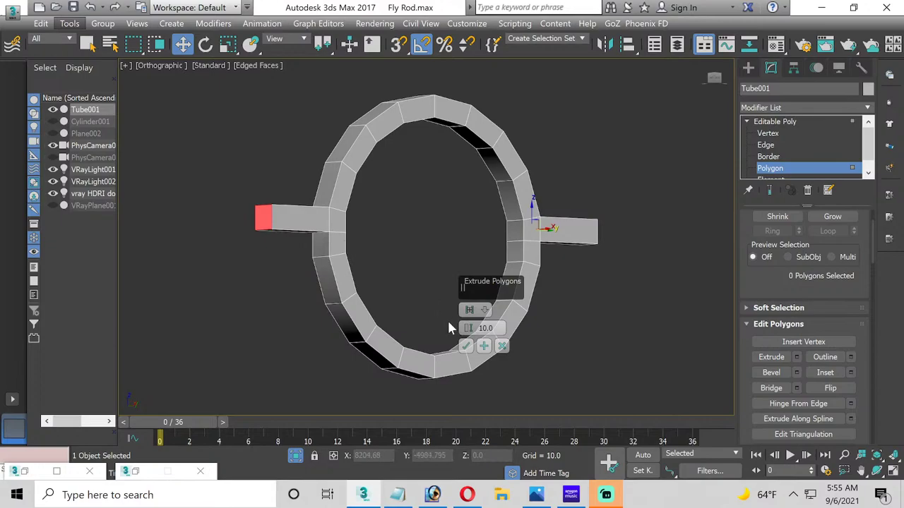
left_click_drag(467, 331, 475, 298)
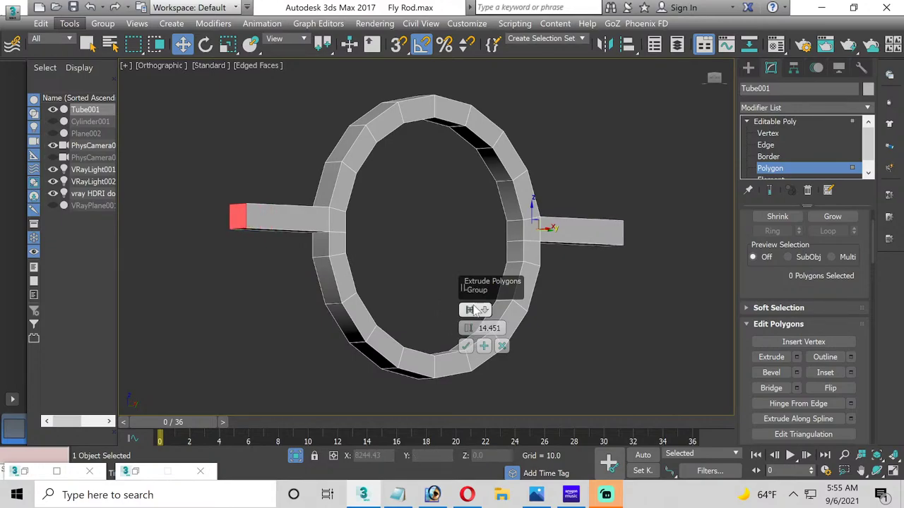
left_click(465, 347)
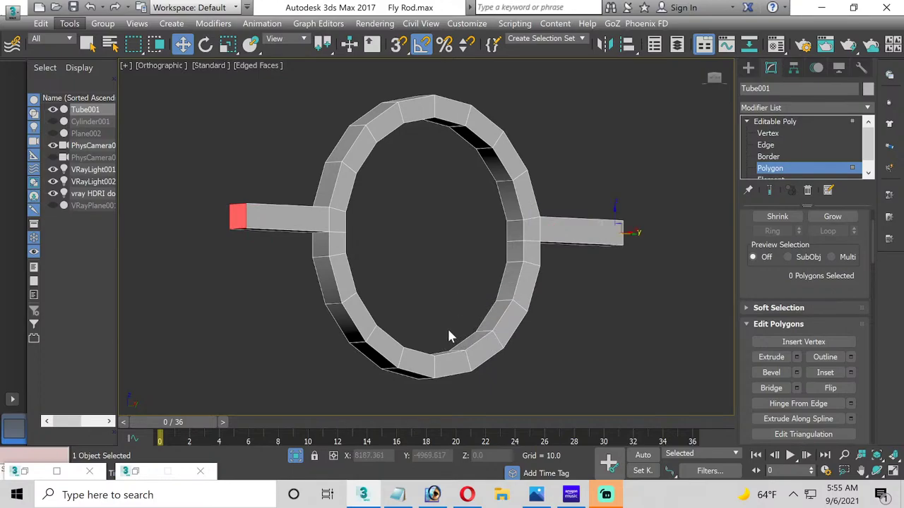
Step: Switch to four viewports with the Right view and activate Perspective
left_click(893, 471)
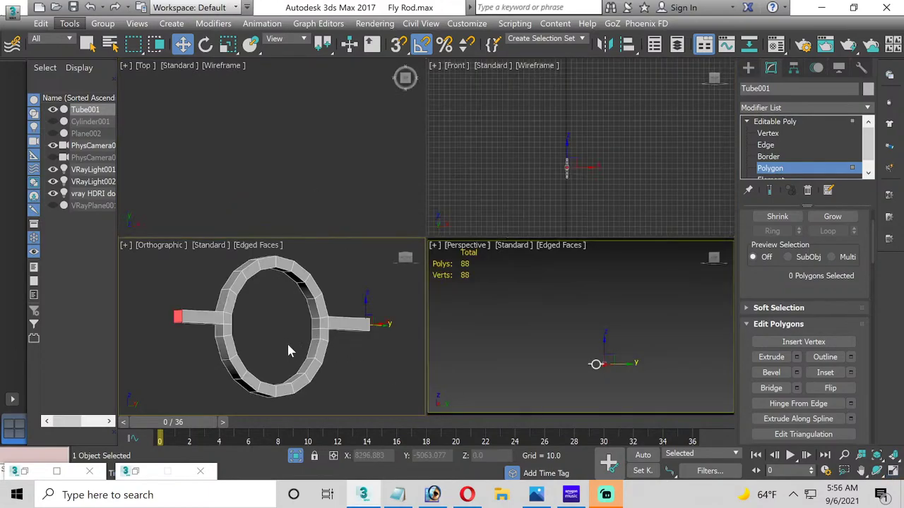
left_click(408, 258)
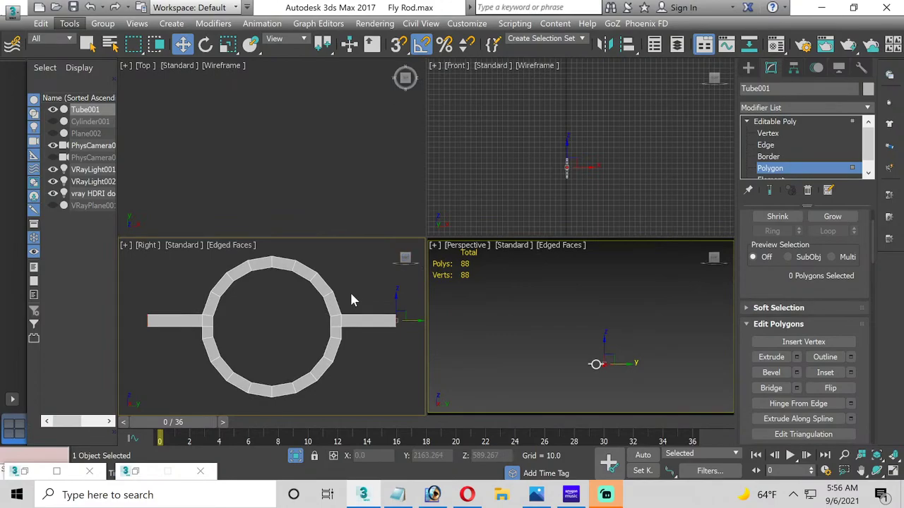
left_click(587, 366)
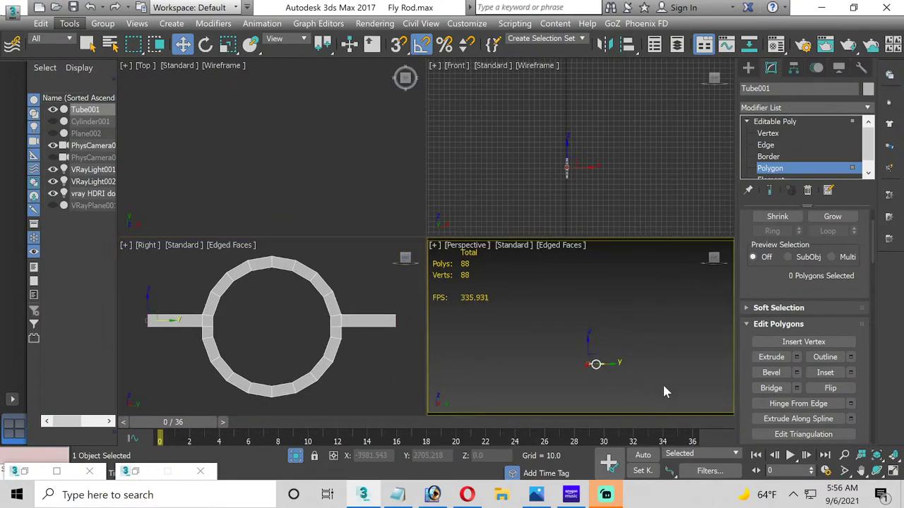
Step: In a maximized Perspective view, Target Weld one arm tip's lower vertices into its upper ones
left_click(876, 456)
left_click(893, 471)
left_click(876, 470)
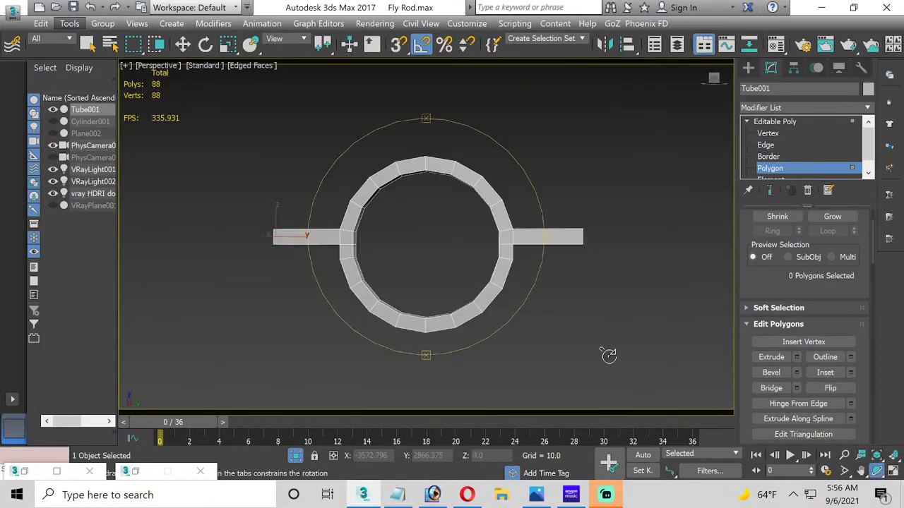
left_click_drag(408, 274, 348, 254)
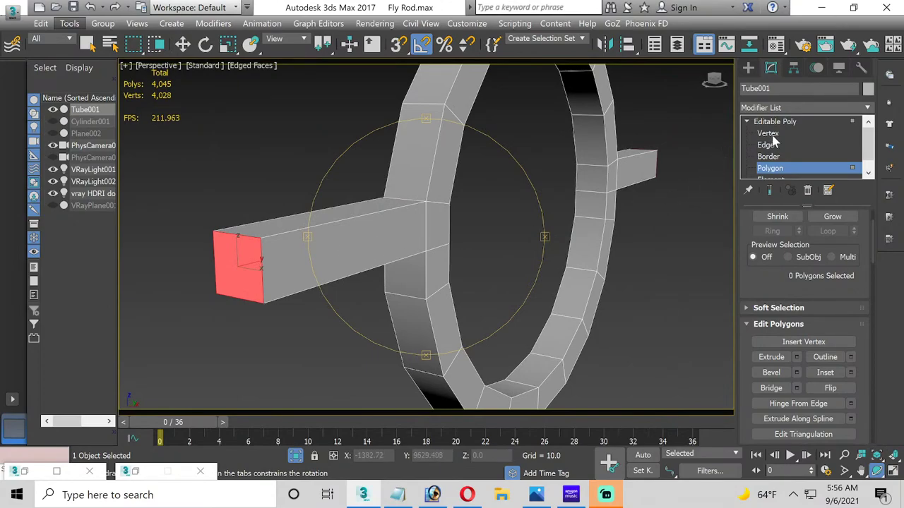
left_click(768, 133)
left_click(830, 341)
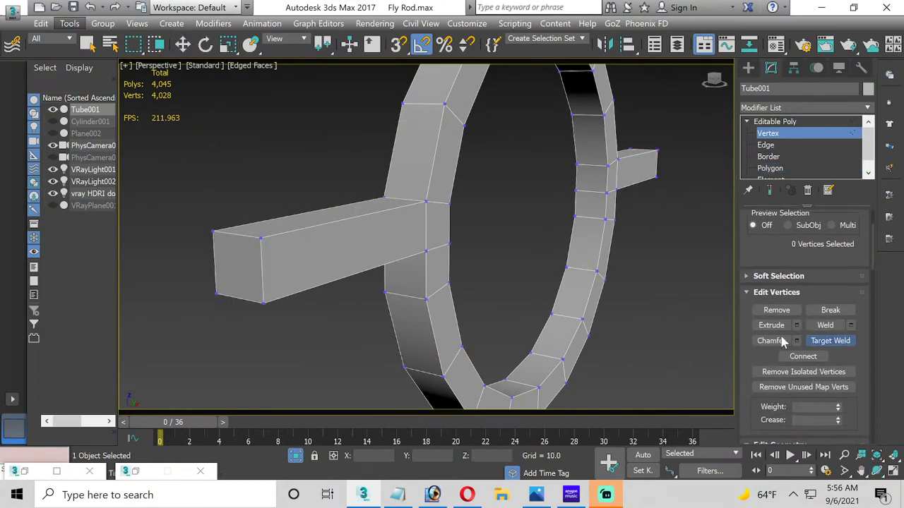
left_click(263, 301)
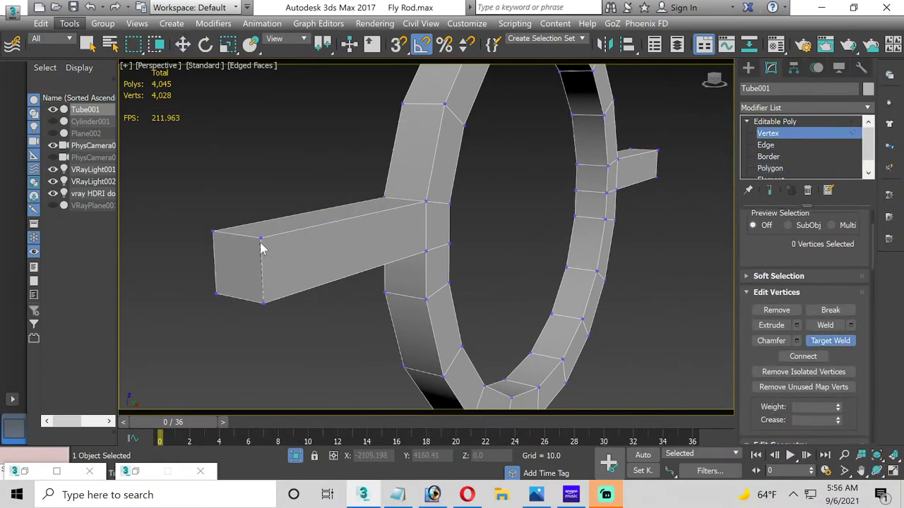
left_click(260, 239)
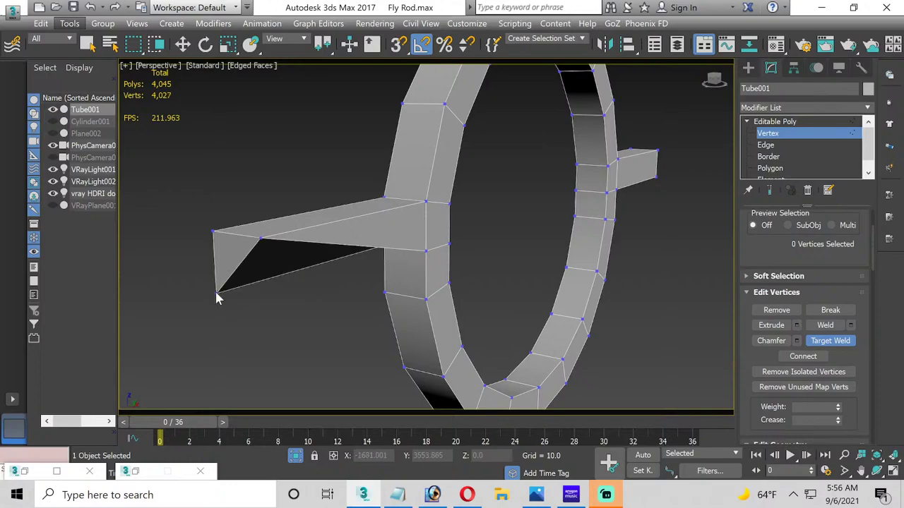
left_click(213, 229)
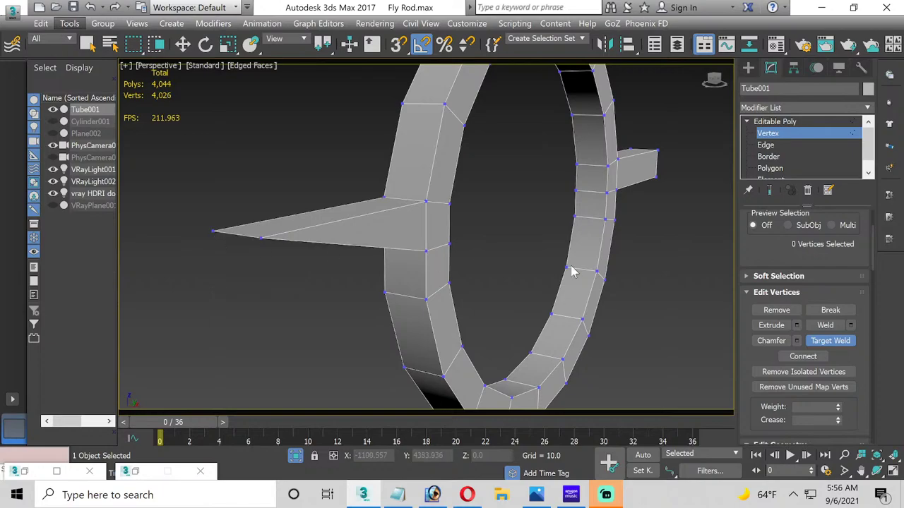
Step: Weld the other arm tip to a point, then undo the welds to restore square tips
middle_click_drag(571, 264, 255, 353)
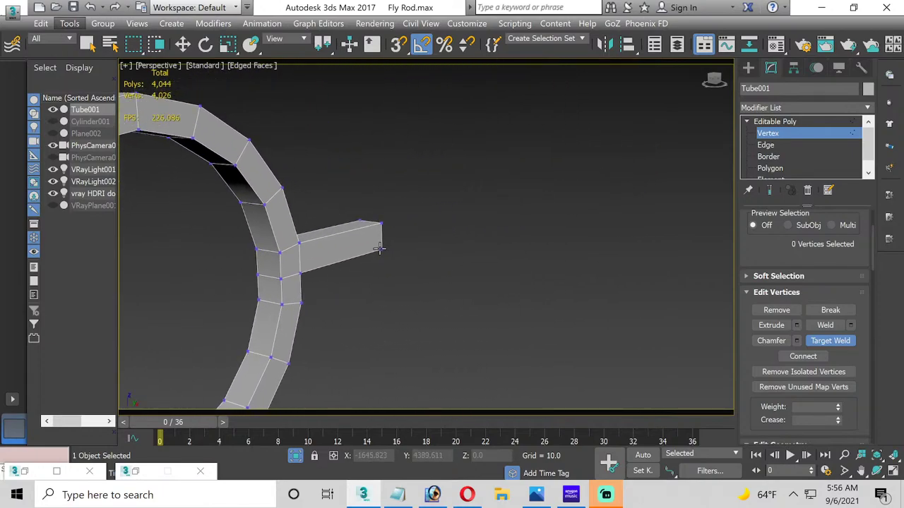
left_click(381, 248)
left_click(381, 221)
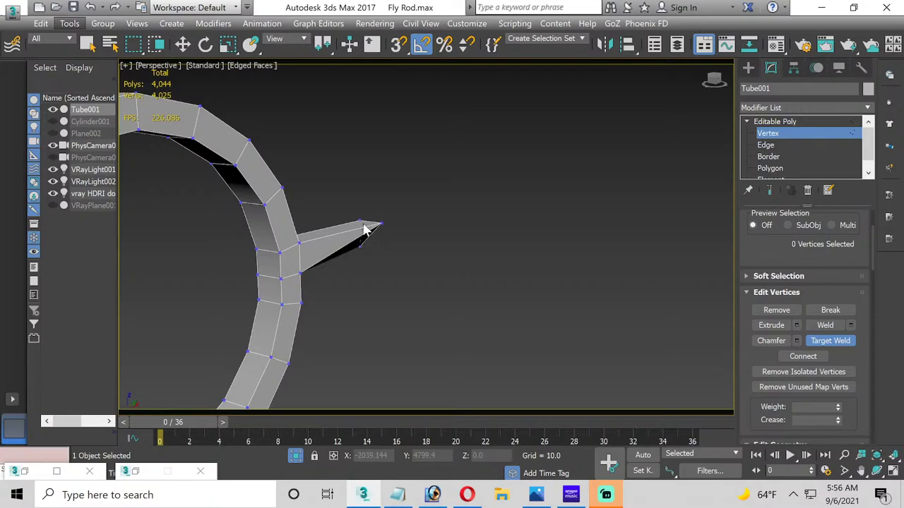
left_click(361, 222)
scroll(323, 253, "down", 2)
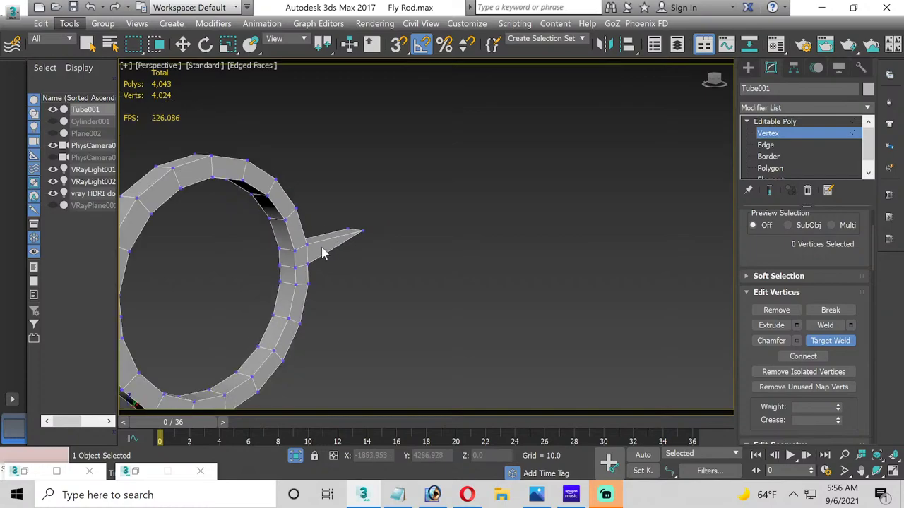
middle_click_drag(241, 283, 402, 243, "alt")
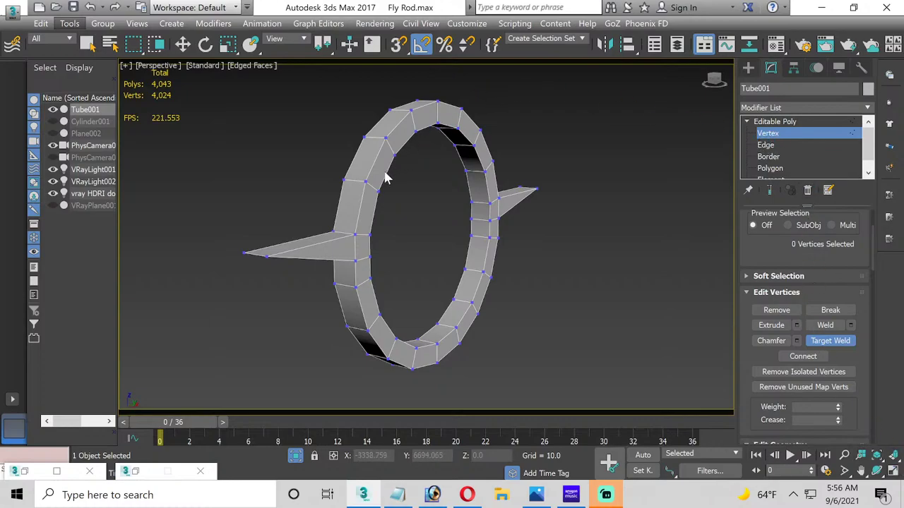
key("ctrl+z")
key("ctrl+z")
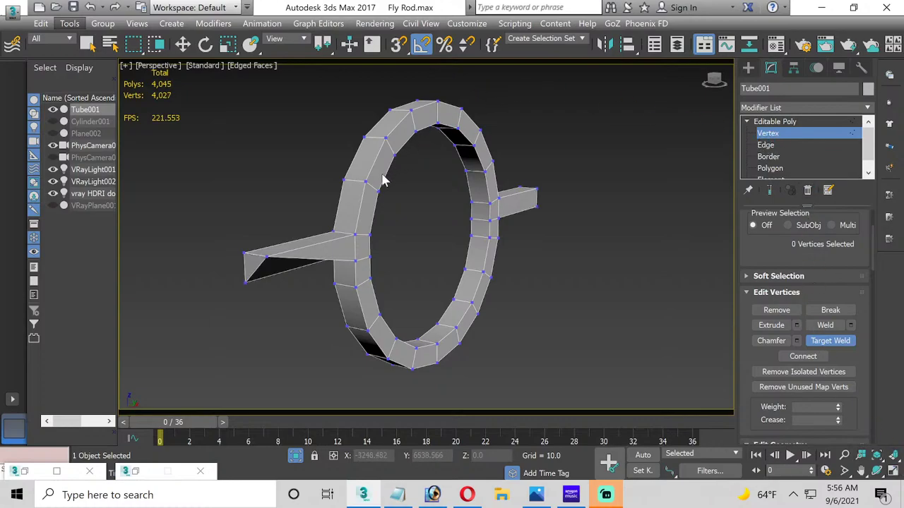
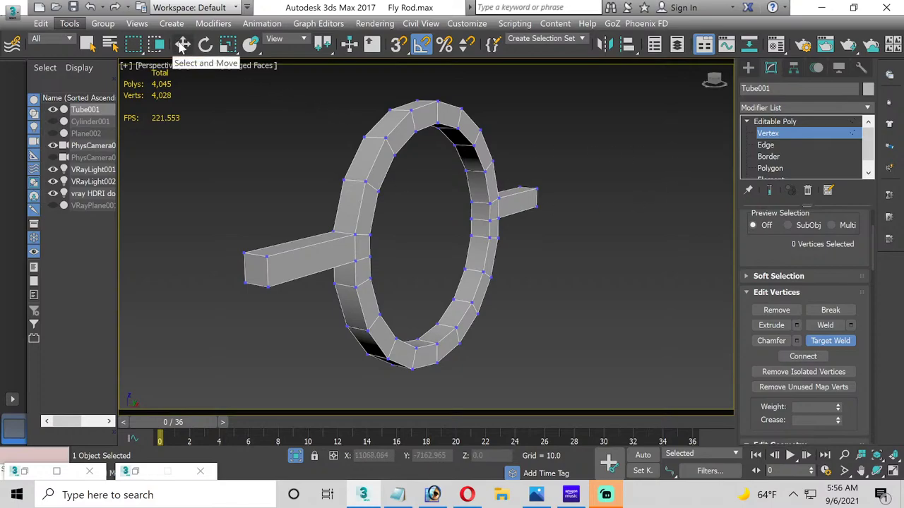
Step: Make the Right view active and maximize it
left_click(892, 471)
left_click(374, 384)
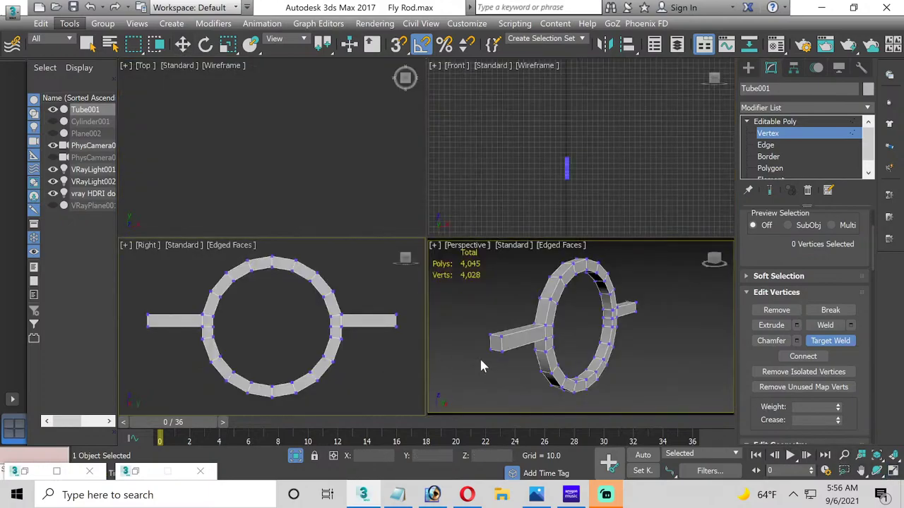
left_click(891, 471)
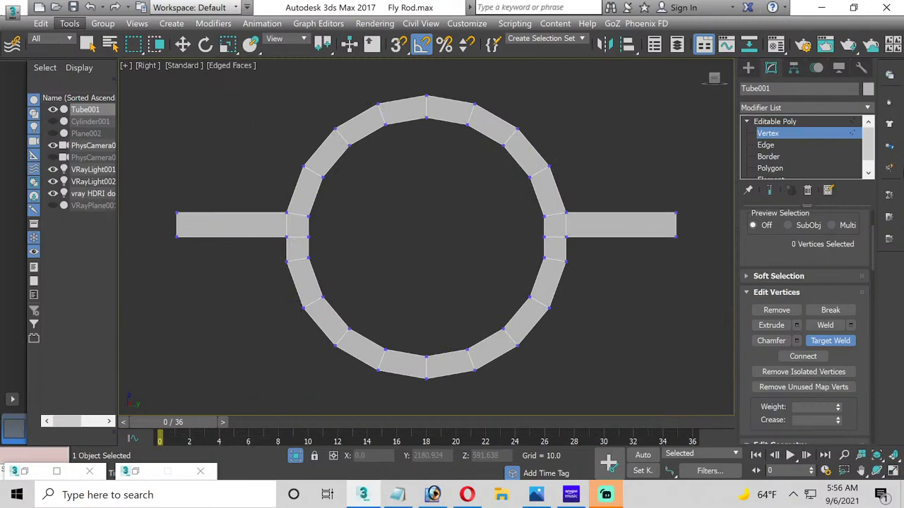
Step: Delete the ring's upper-arc polygons, then select the tube's top vertices
left_click(770, 168)
key("w")
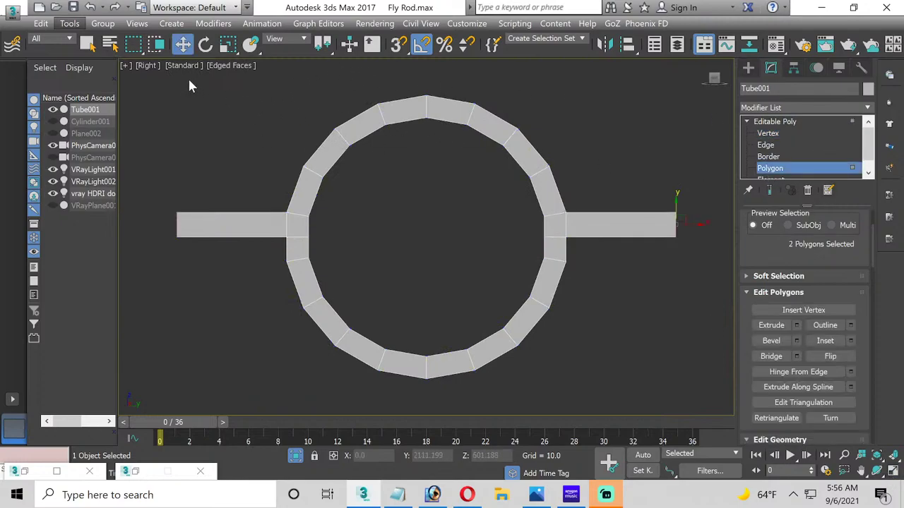
left_click_drag(652, 203, 652, 203)
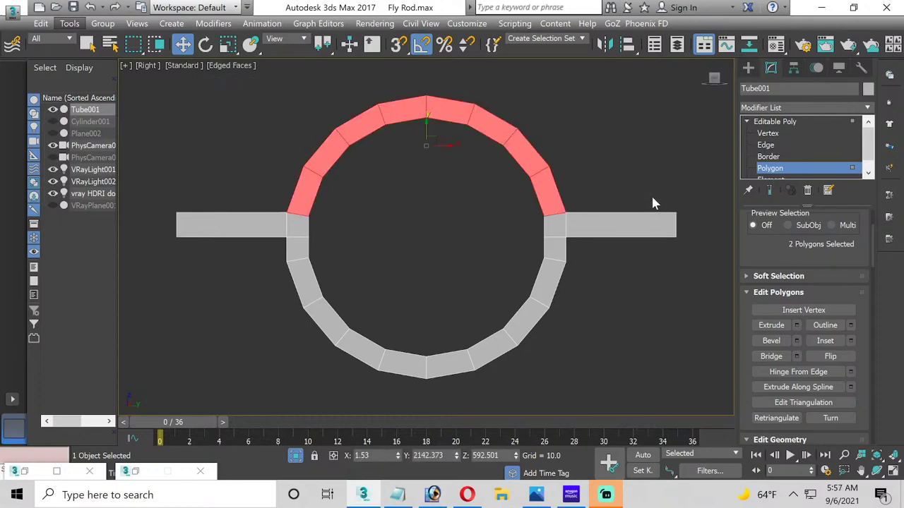
key("Delete")
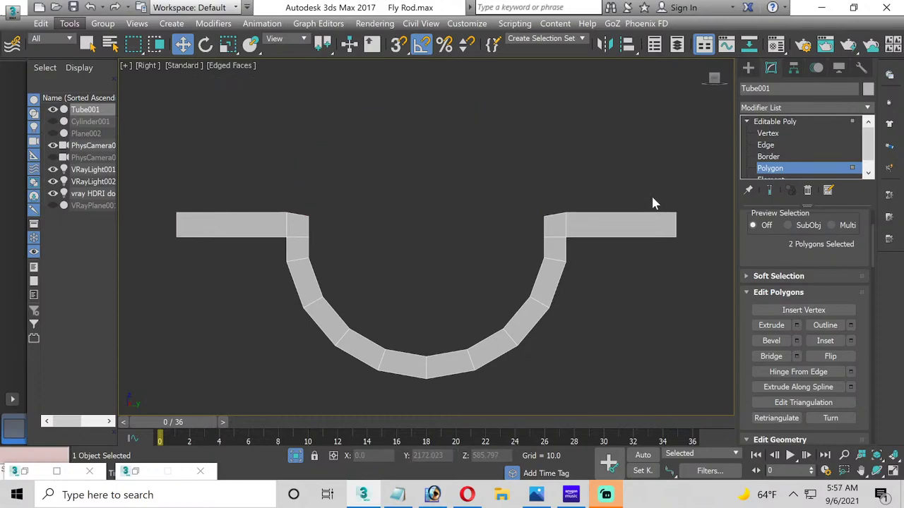
left_click(762, 133)
left_click_drag(473, 208, 751, 221)
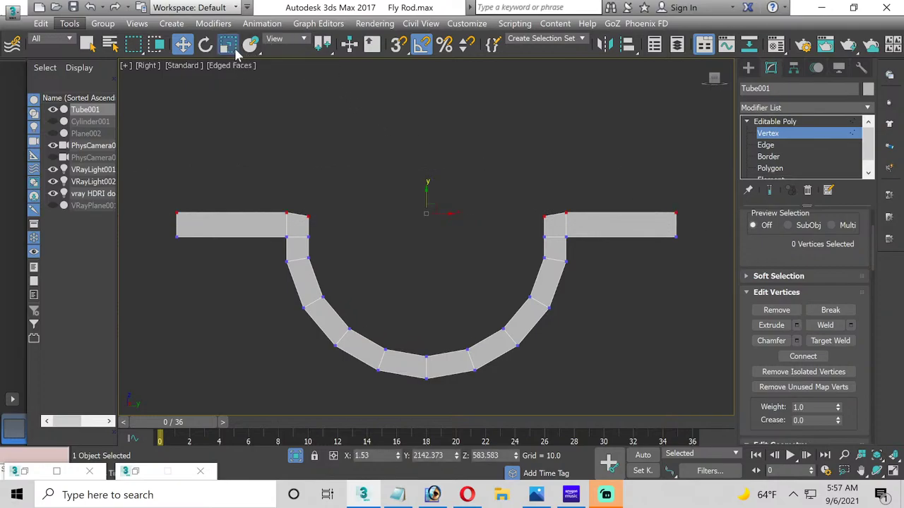
Step: Undo the vertex change and clear the vertex selection
left_click(227, 43)
left_click(429, 191)
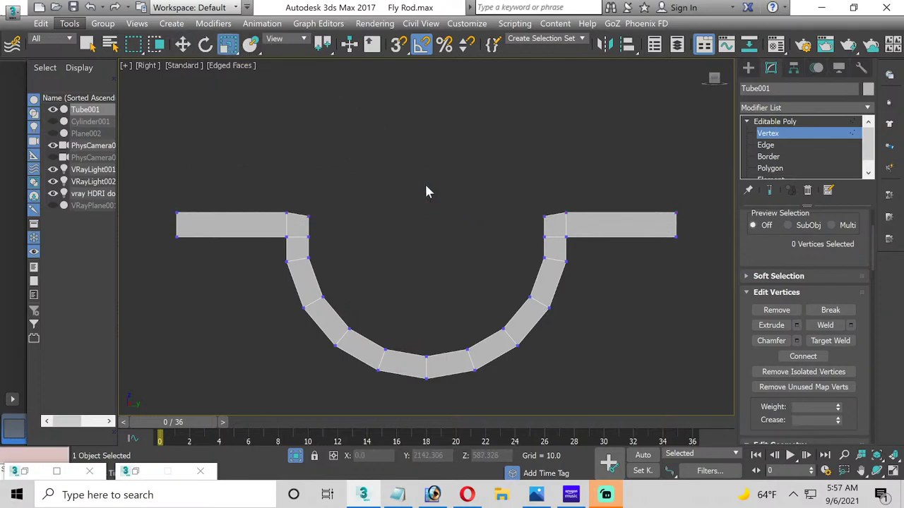
key("ctrl+z")
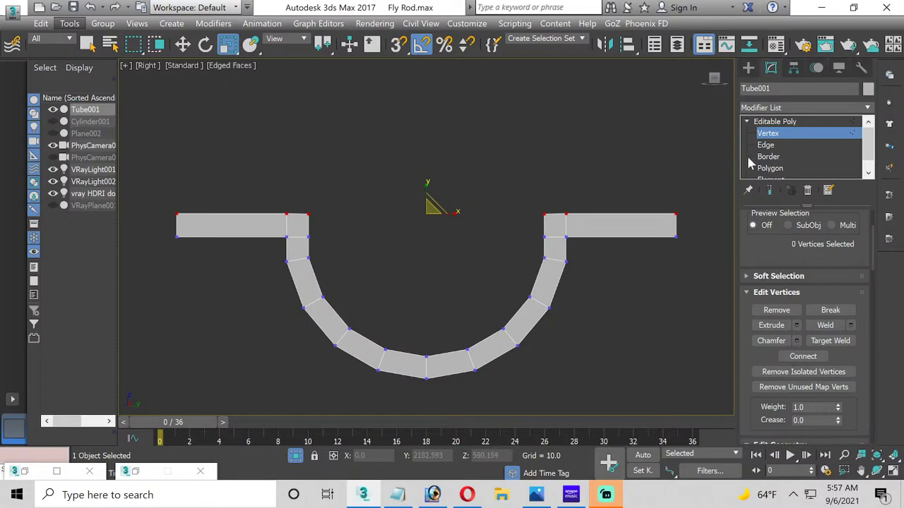
left_click(549, 190)
Step: Select an edge ring running around both arms of the U-shaped guide
left_click(765, 145)
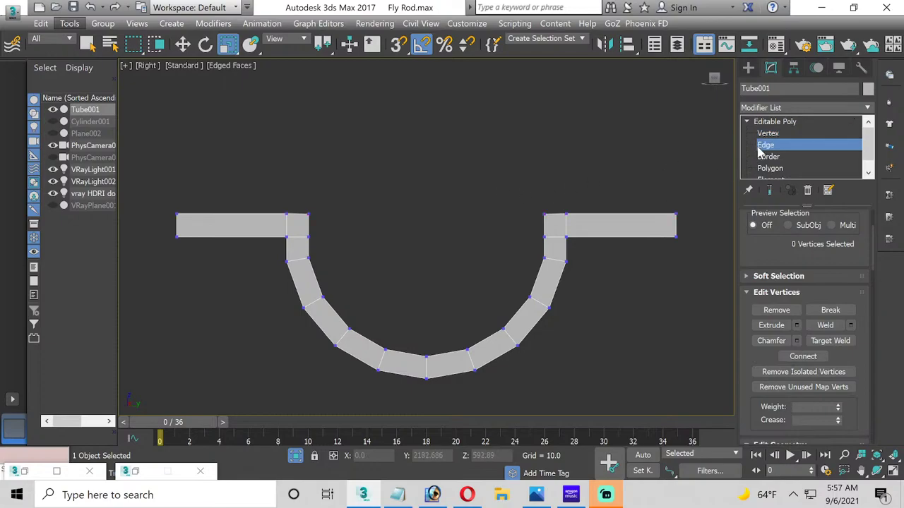
left_click(565, 224)
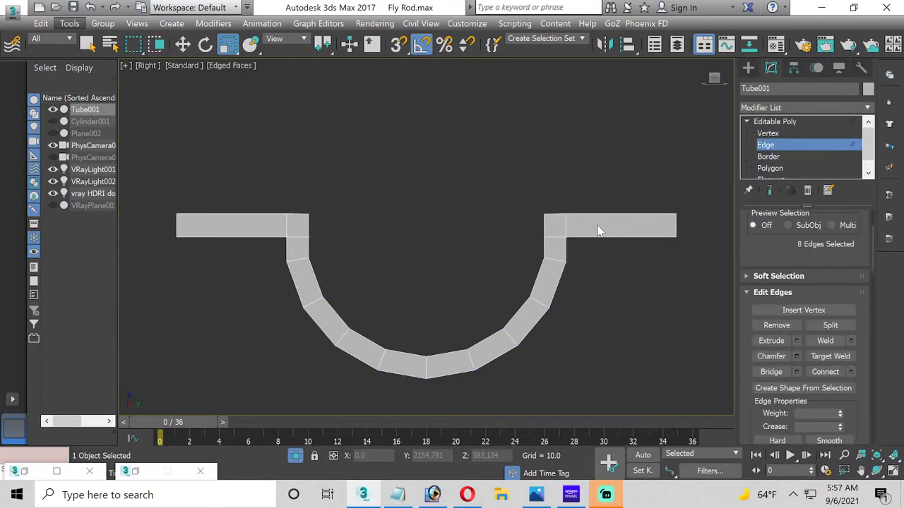
left_click(565, 224)
scroll(783, 244, "up", 2)
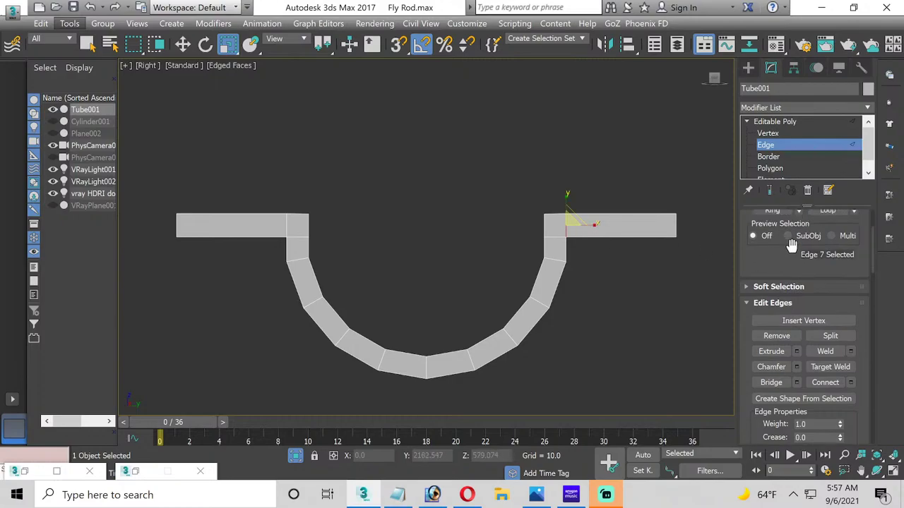
left_click(774, 233)
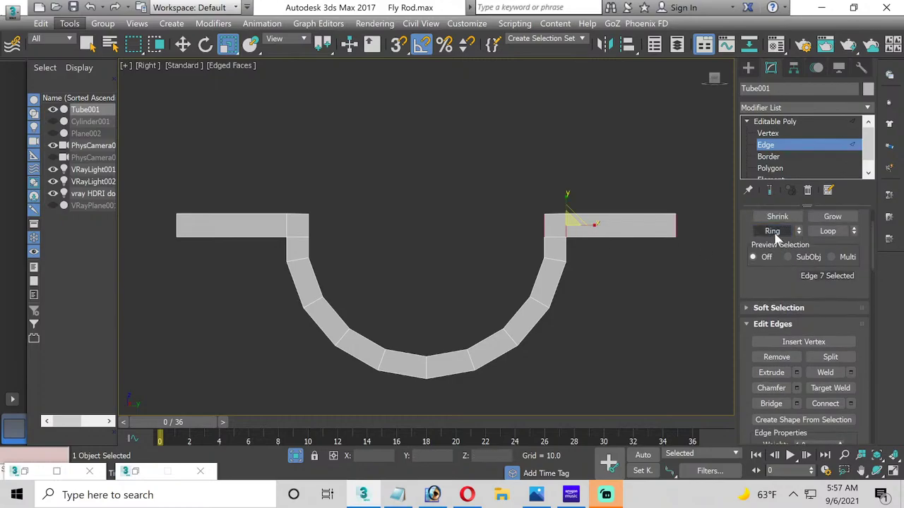
left_click(487, 211)
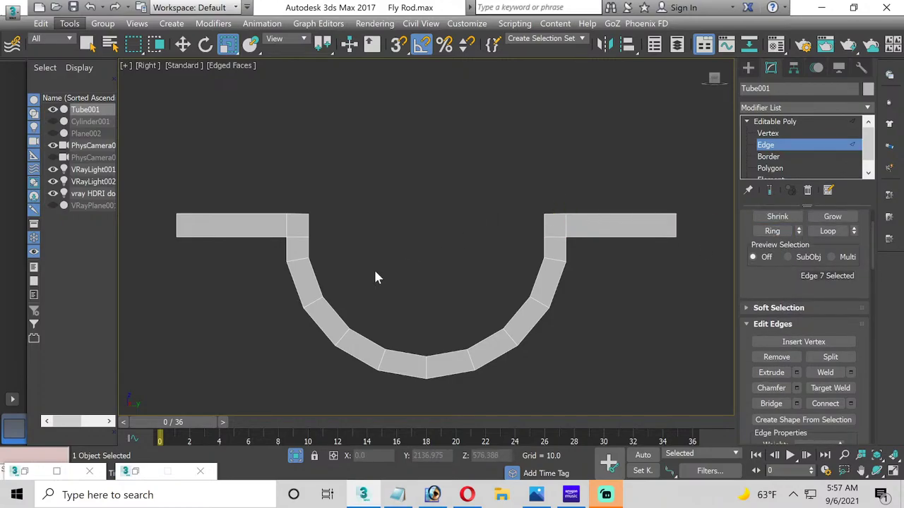
left_click(311, 300)
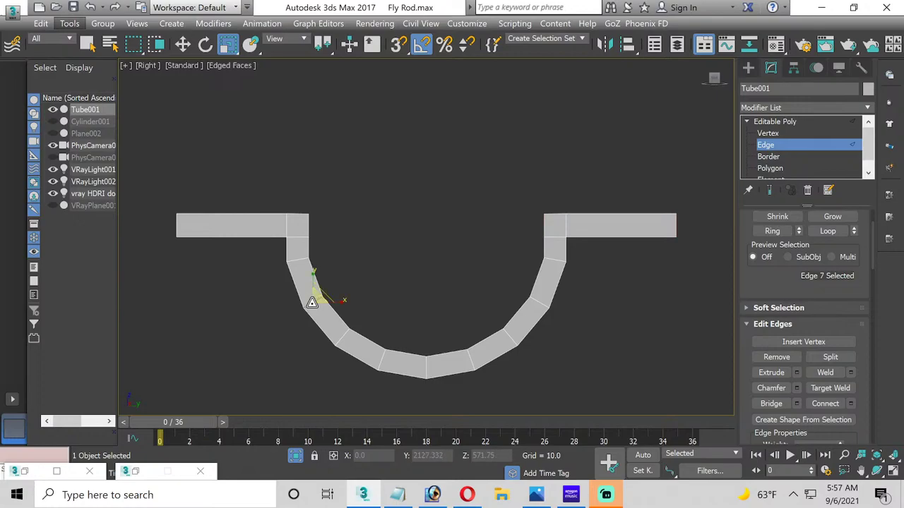
left_click(770, 231)
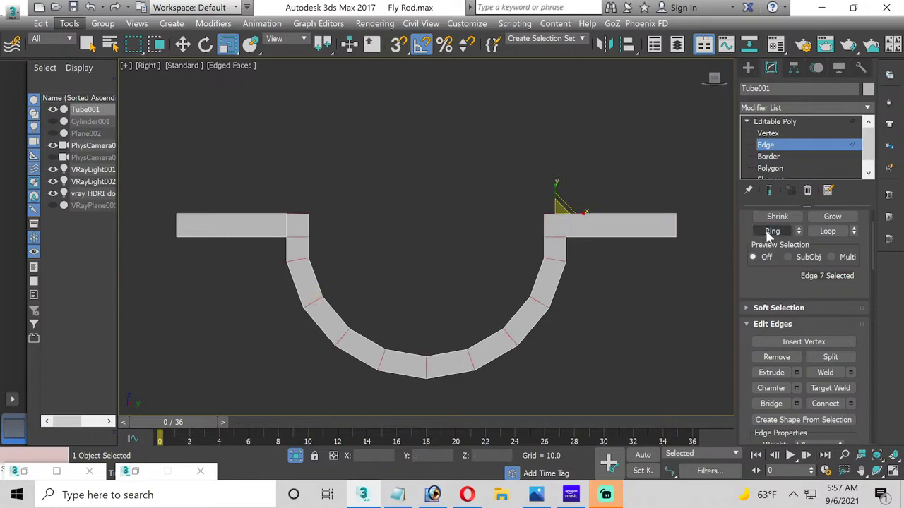
left_click(286, 222)
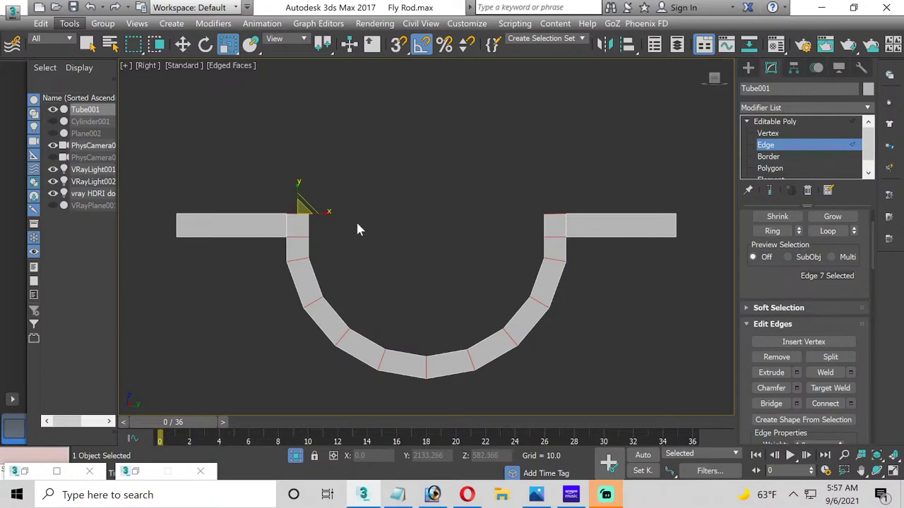
left_click(542, 301)
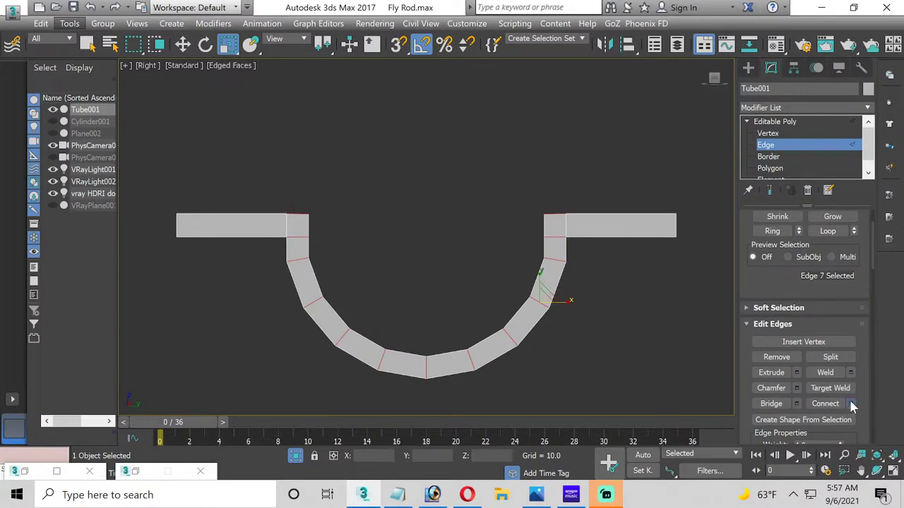
Step: Connect the ring edges into one lengthwise loop and restore the four-view layout
left_click(850, 403)
left_click(466, 364)
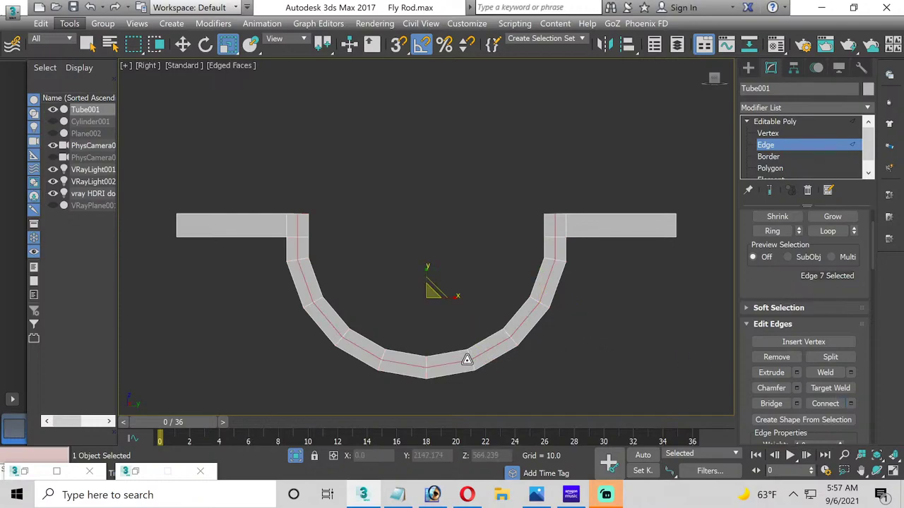
left_click(892, 470)
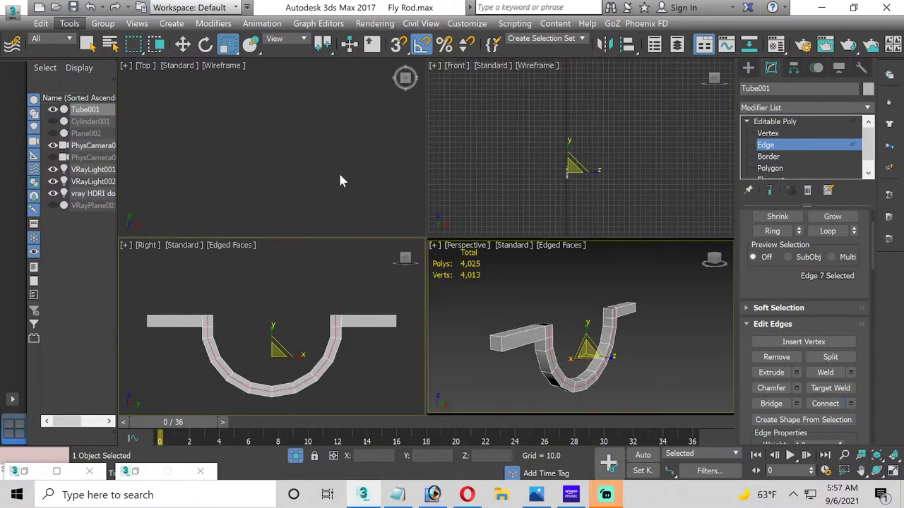
Step: Nudge the selected edge slightly in the Front view
scroll(558, 167, "up", 5)
middle_click_drag(558, 172, 611, 154)
mouse_move(612, 153)
left_mouse_down()
mouse_move(638, 155)
mouse_move(613, 156)
left_mouse_up()
left_click_drag(615, 152, 635, 156)
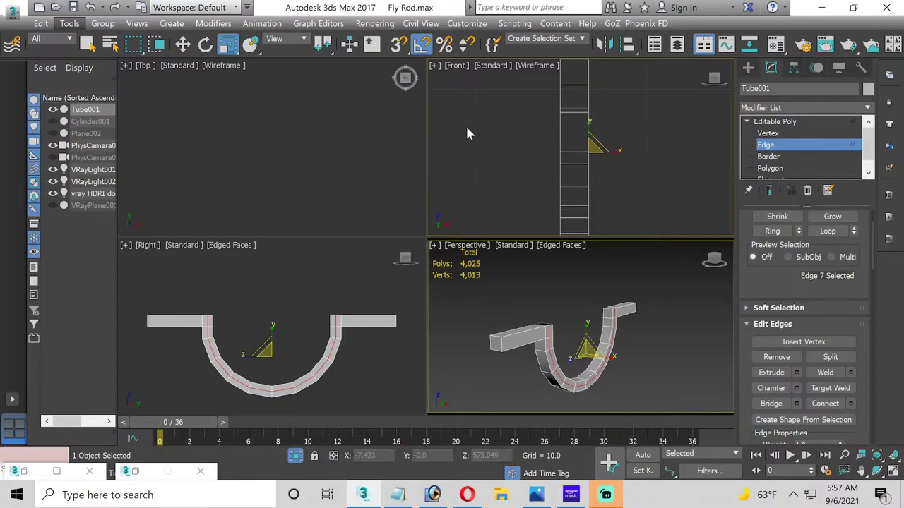
Step: Delete the top faces of both straight arms in the Perspective view
right_click(312, 100)
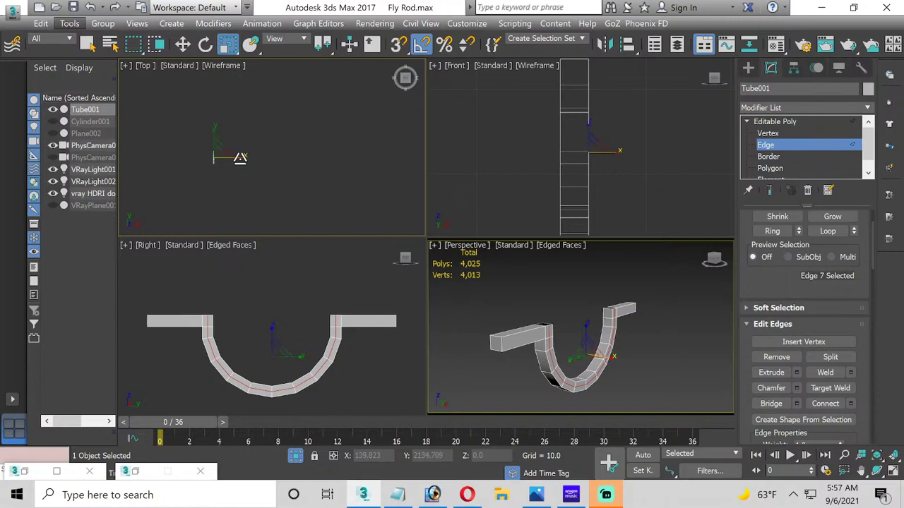
left_click(672, 320)
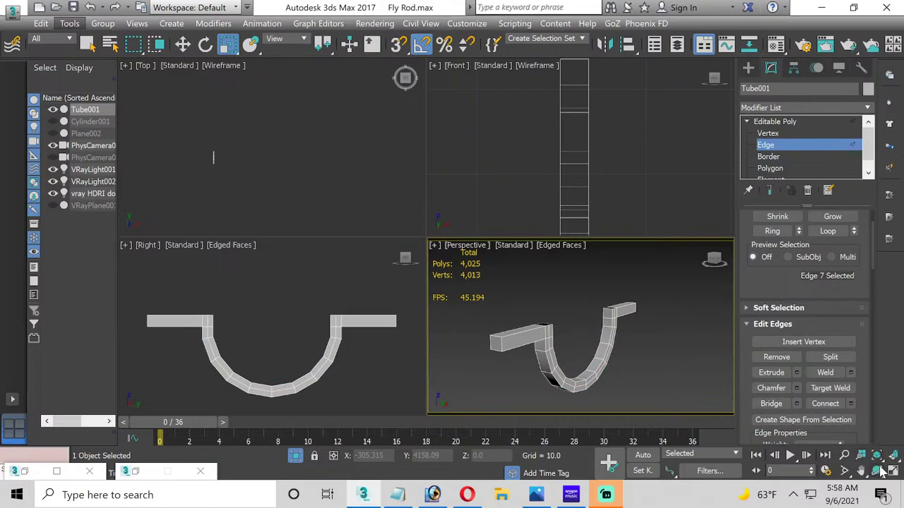
scroll(509, 322, "up", 5)
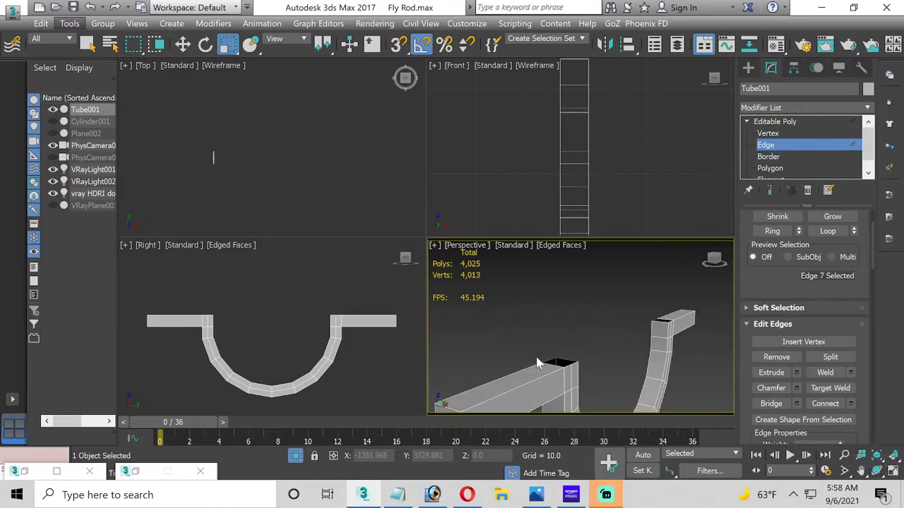
middle_click_drag(536, 363, 554, 325)
left_click(784, 168)
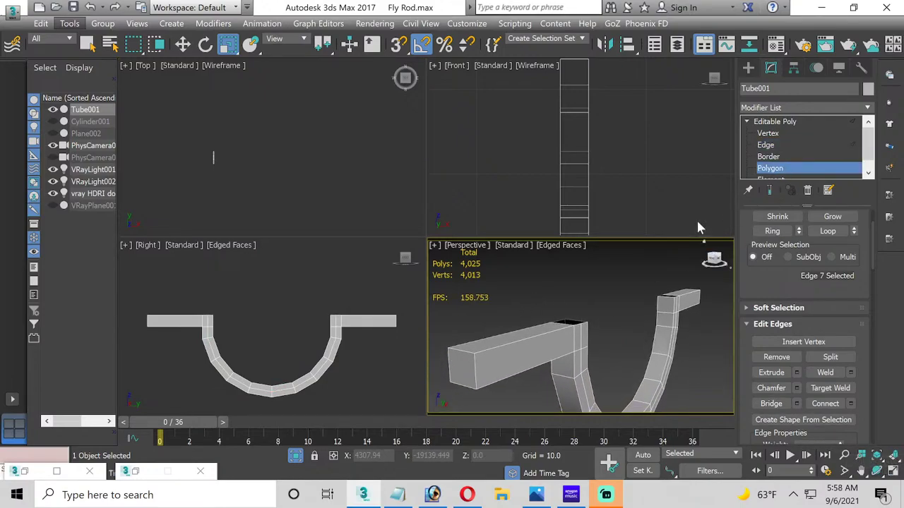
left_click(674, 297, "ctrl")
key("Delete")
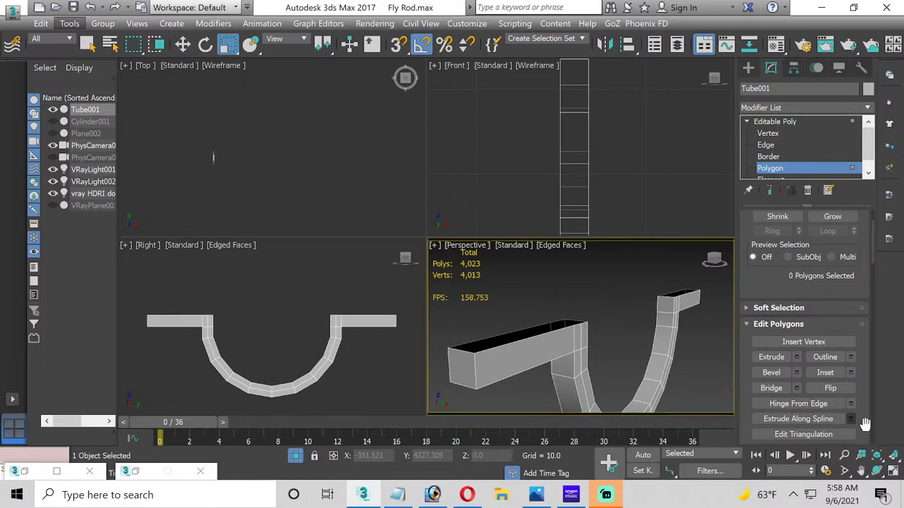
left_click(892, 470)
middle_click_drag(529, 296, 488, 241)
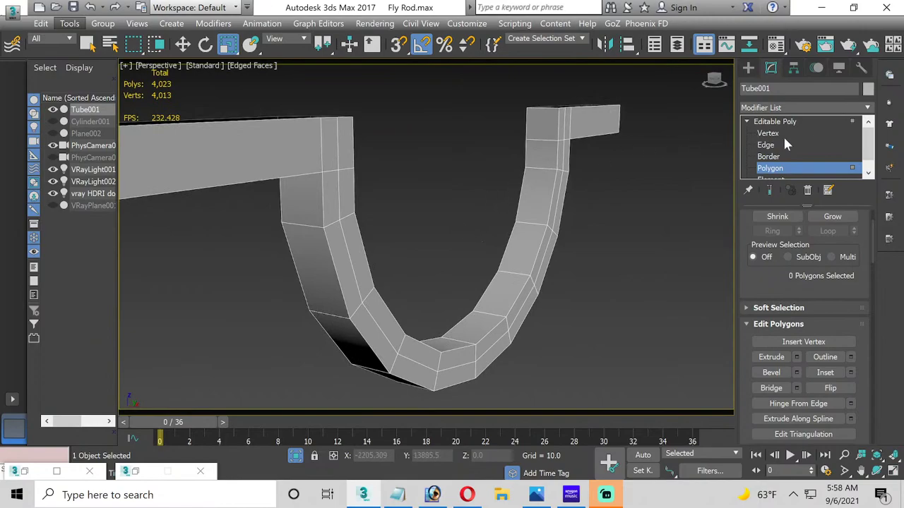
Step: Select the 23 edges along the hook tube as edge loops at Edge level
scroll(449, 268, "down", 3)
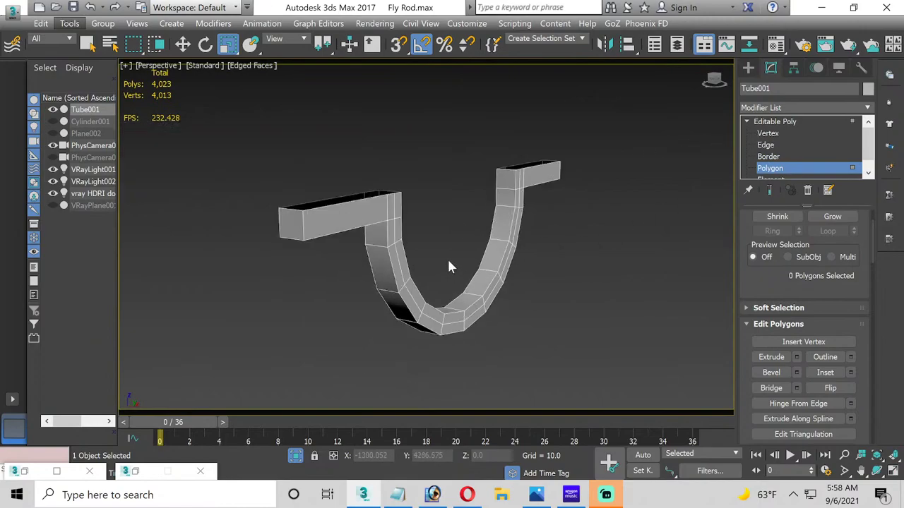
left_click(295, 455)
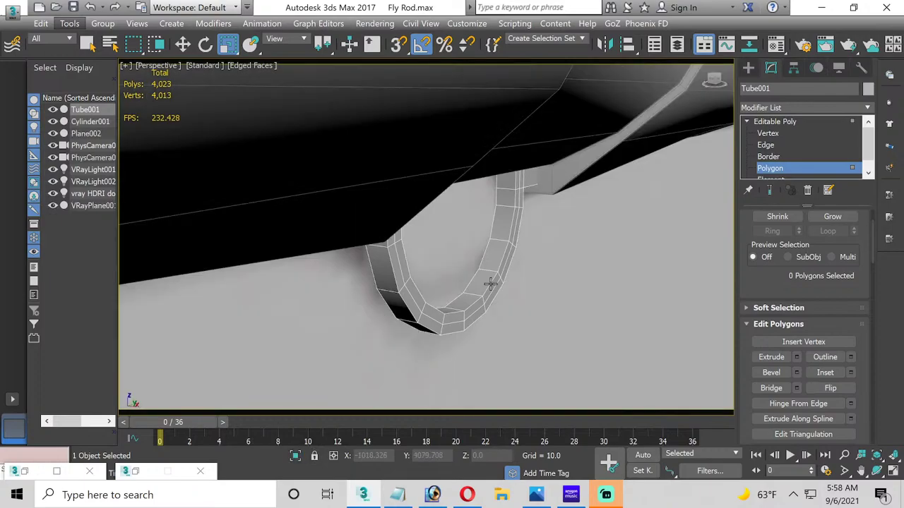
scroll(490, 282, "up", 4)
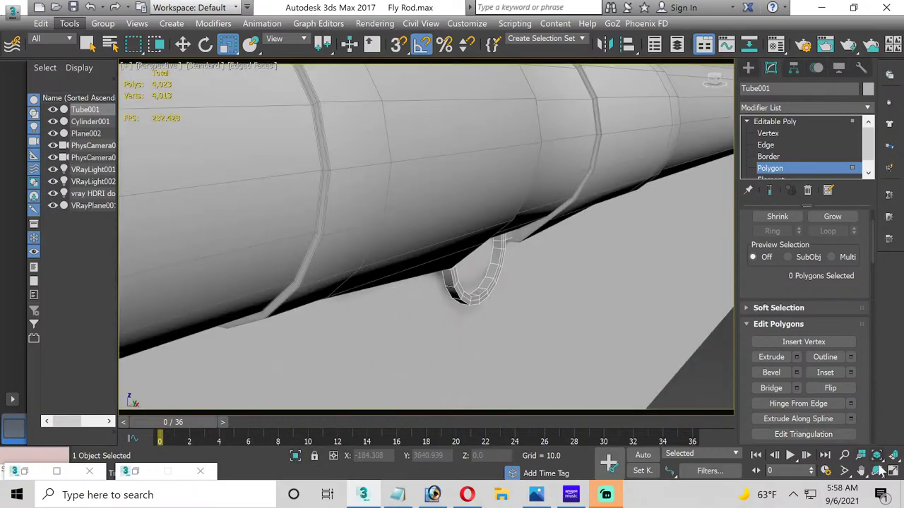
key("e")
middle_click_drag(430, 257, 346, 239, "alt")
left_click(767, 145)
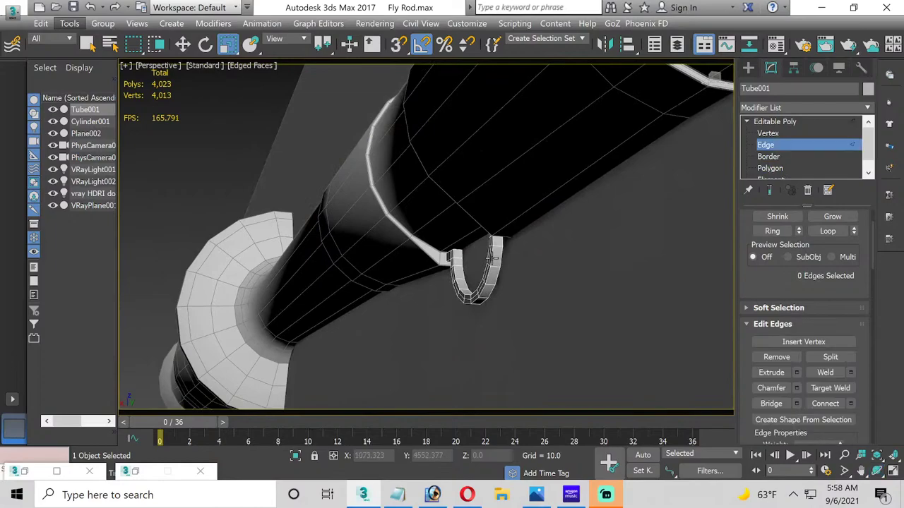
scroll(493, 260, "up", 3)
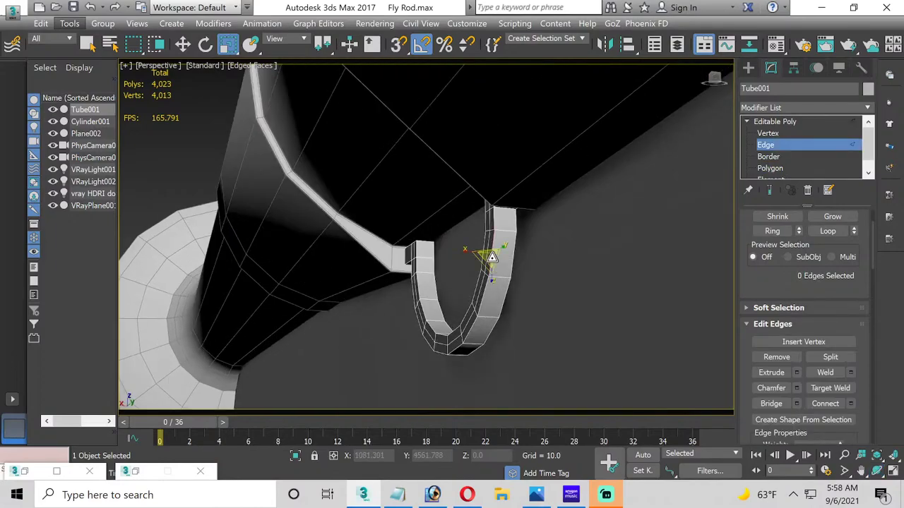
double_click(491, 259)
double_click(513, 264)
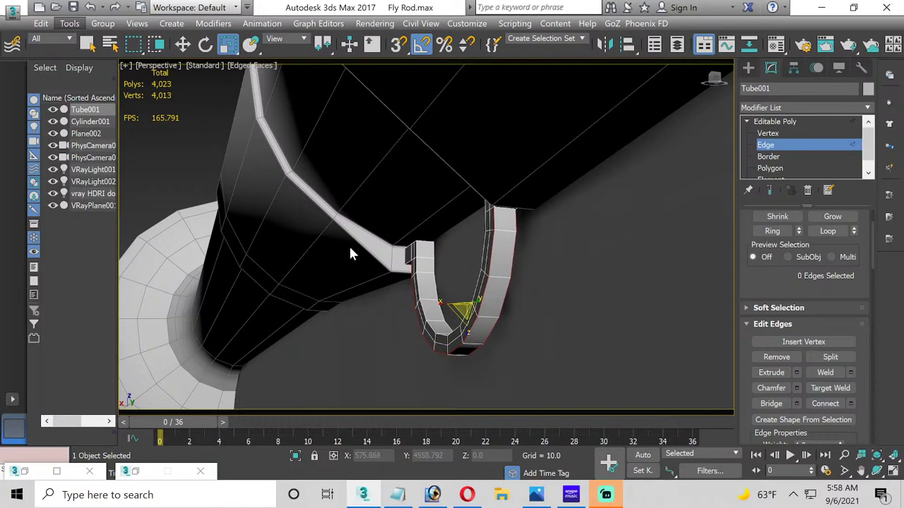
Step: Briefly isolate the tube, then frame the whole hook in Perspective
scroll(408, 268, "up", 4)
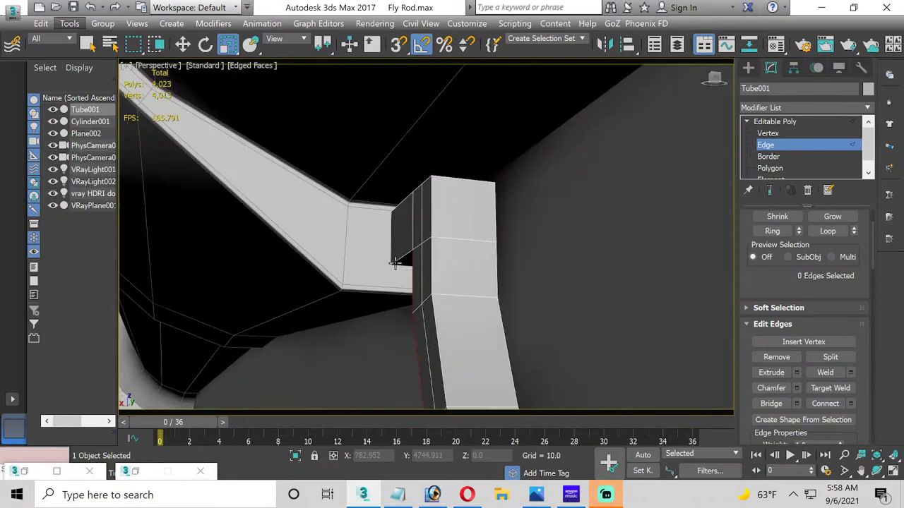
scroll(601, 258, "down", 6)
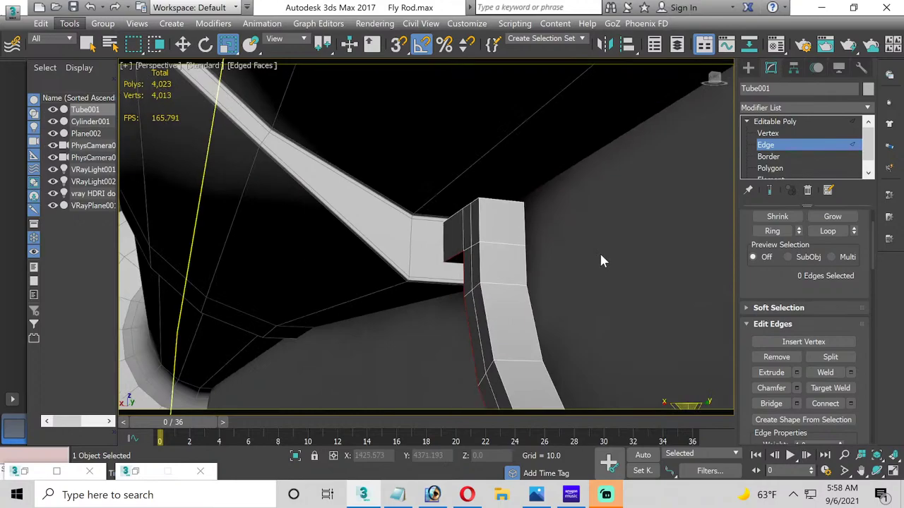
scroll(492, 288, "up", 4)
middle_click_drag(492, 288, 407, 313)
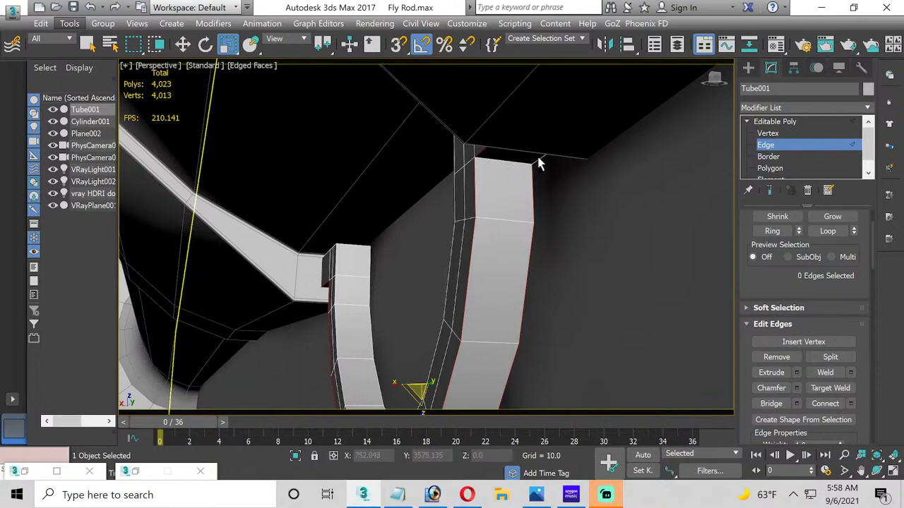
scroll(388, 224, "down", 4)
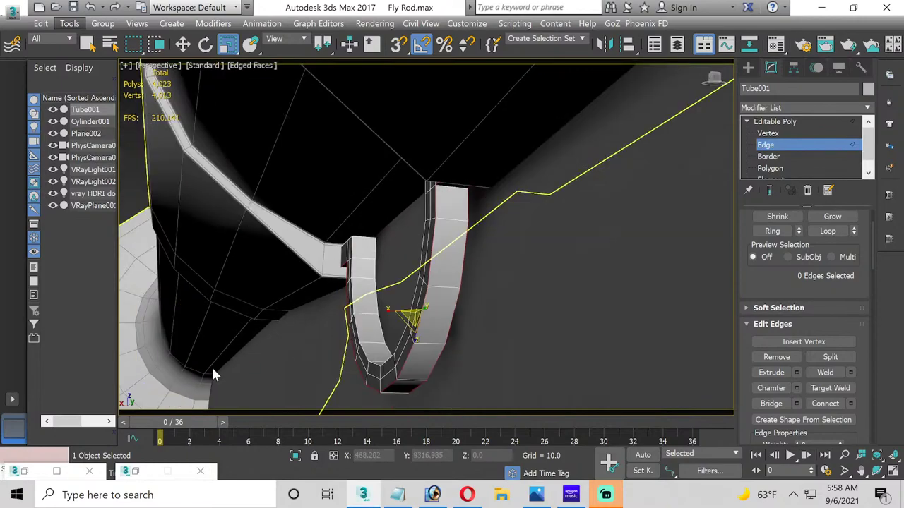
left_click(293, 456)
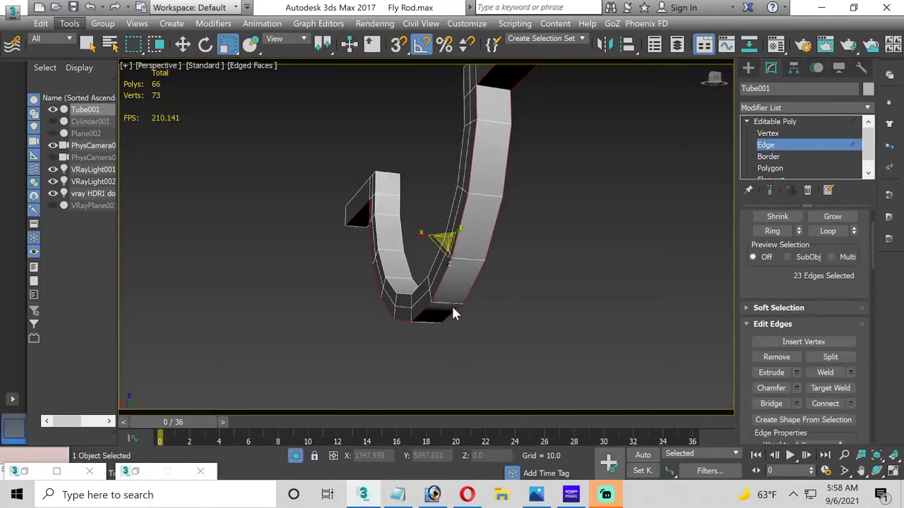
key("alt+q")
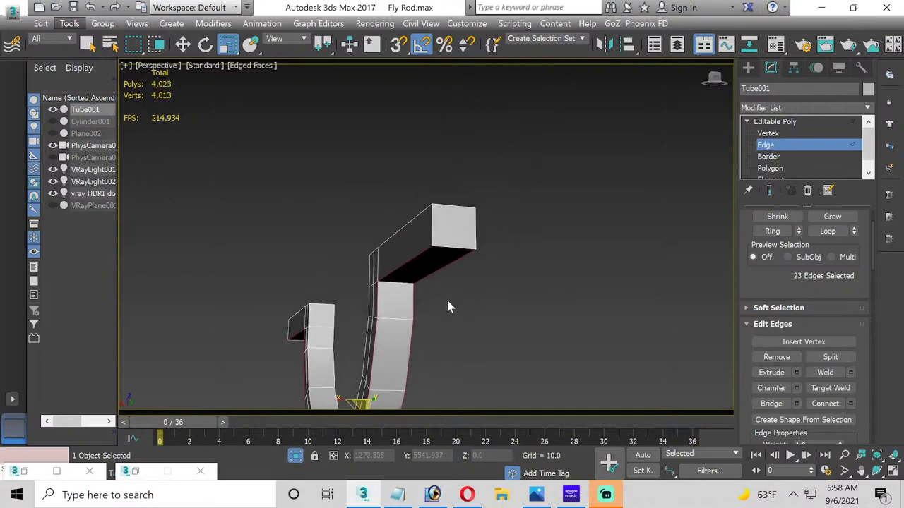
middle_click_drag(402, 329, 480, 162)
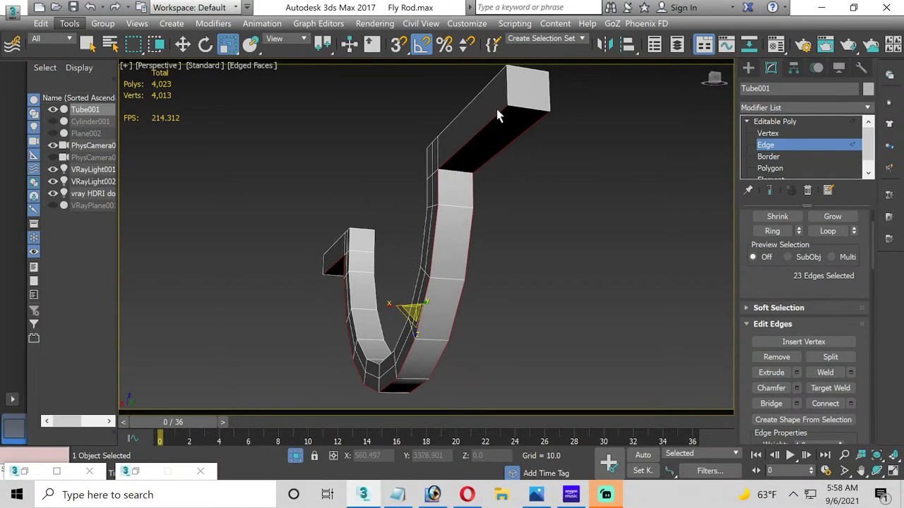
scroll(497, 113, "down", 2)
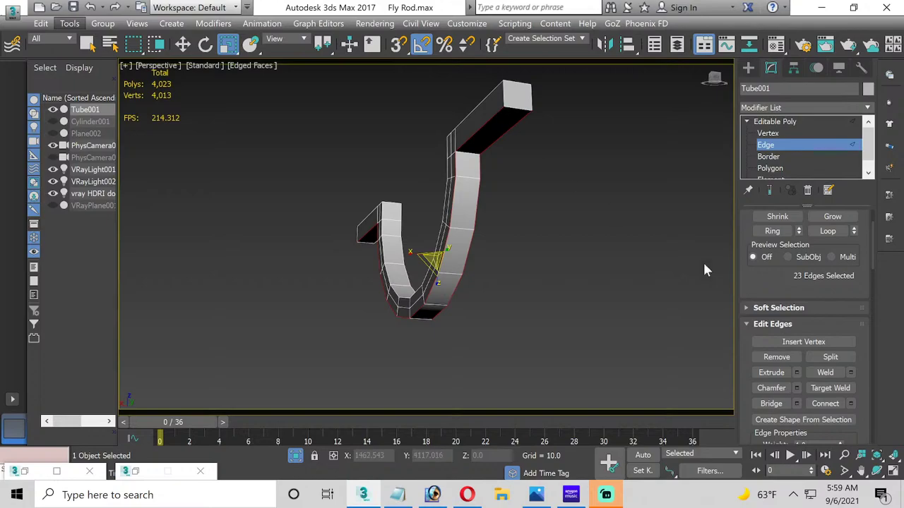
Step: Connect the selected edges with 1 segment, adding a crosswise edge on each arm
left_click(618, 166)
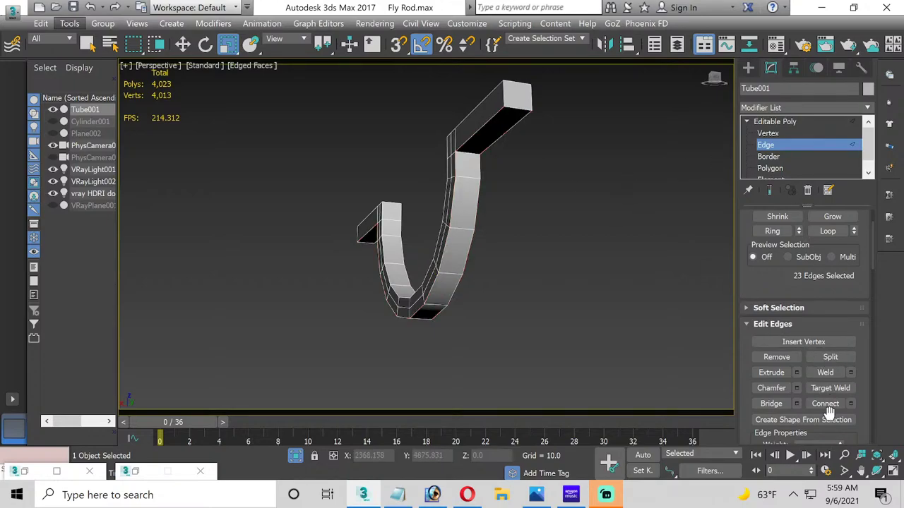
left_click(892, 471)
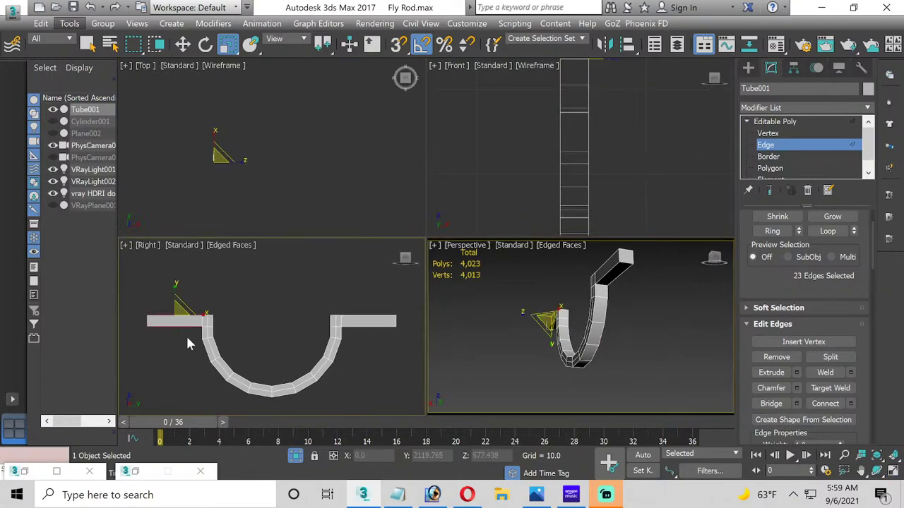
key("ctrl+z")
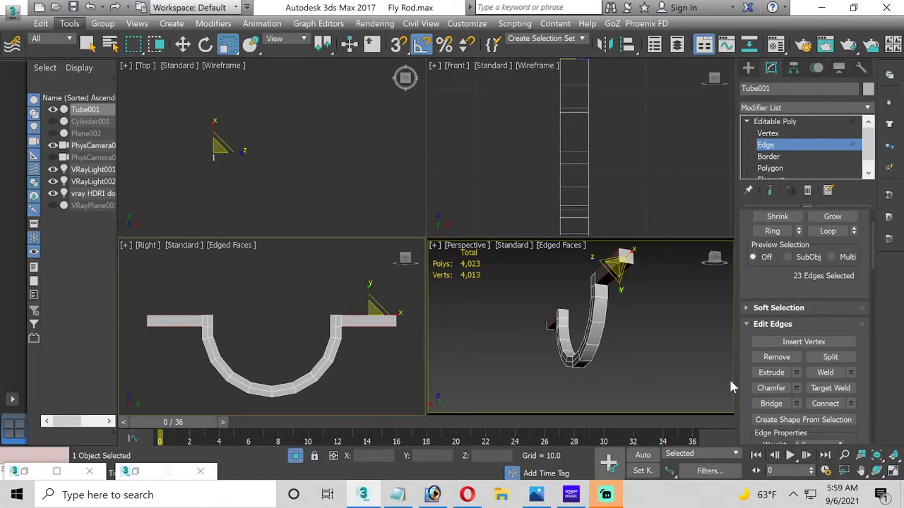
left_click(851, 404)
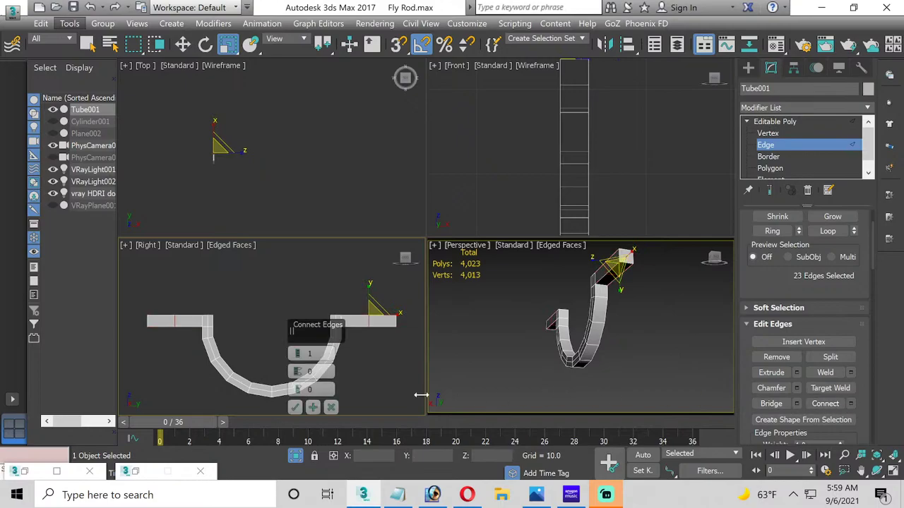
left_click(295, 407)
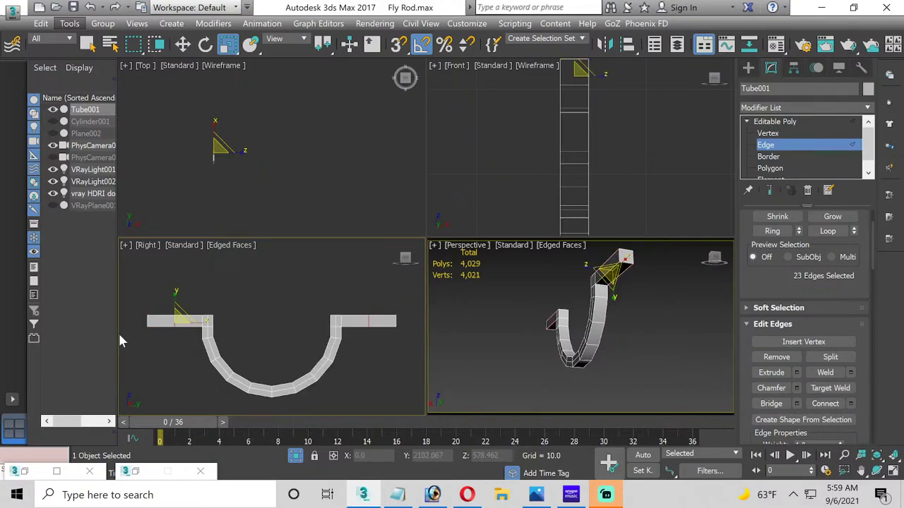
scroll(180, 339, "up", 3)
scroll(226, 329, "up", 2)
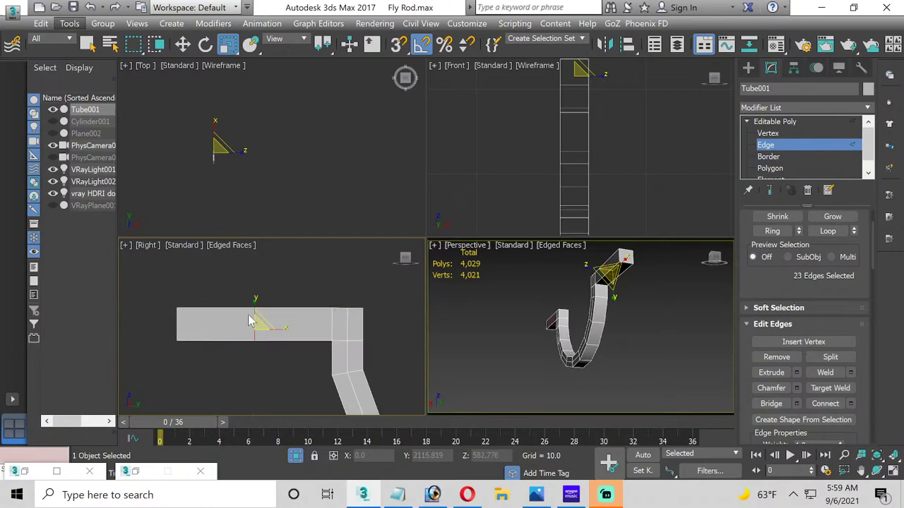
left_click(767, 133)
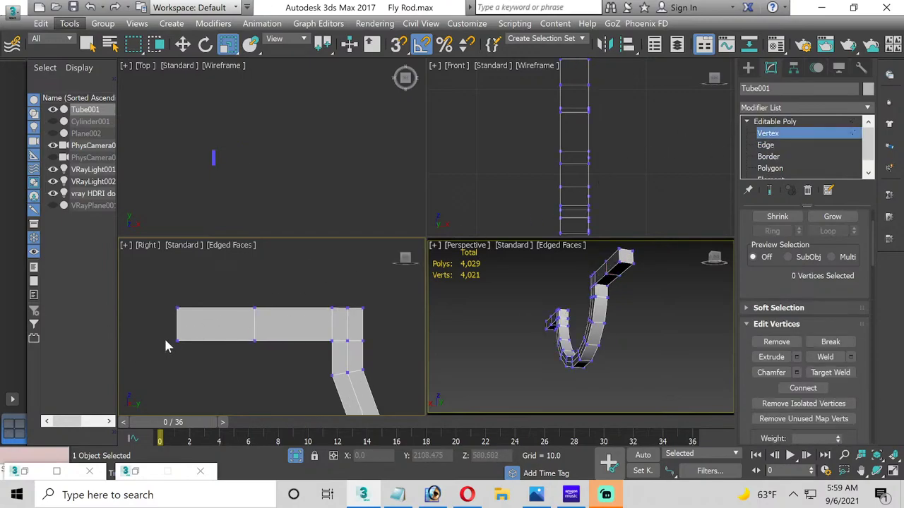
Step: Target Weld the end-block vertices at the first end into a wedge
left_click_drag(181, 360, 181, 360)
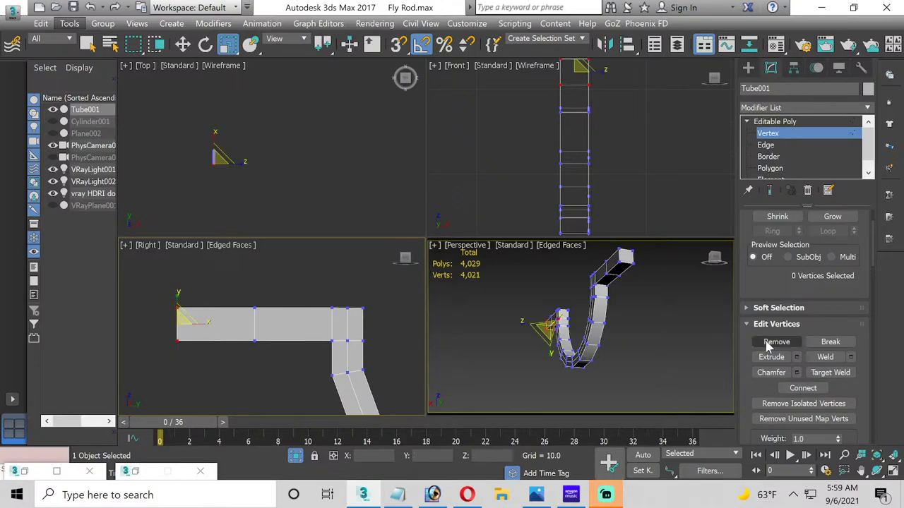
left_click(218, 286)
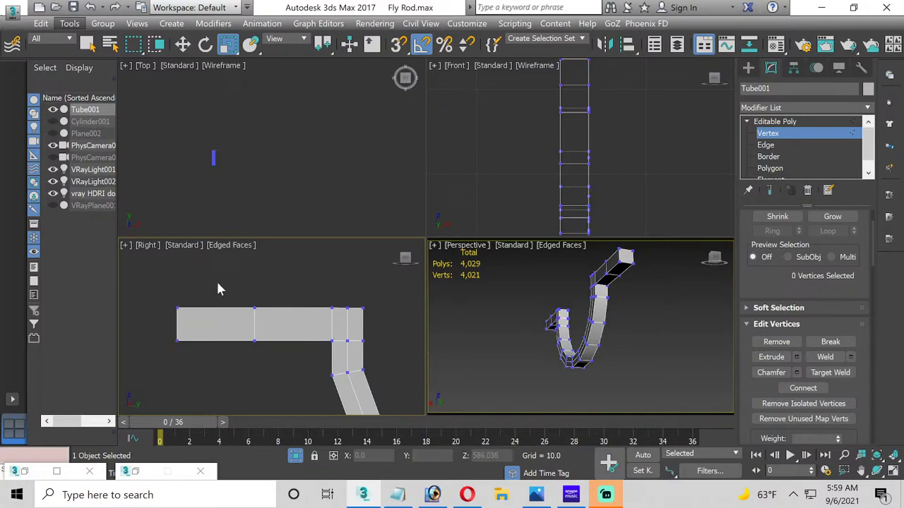
left_click_drag(195, 323, 193, 321)
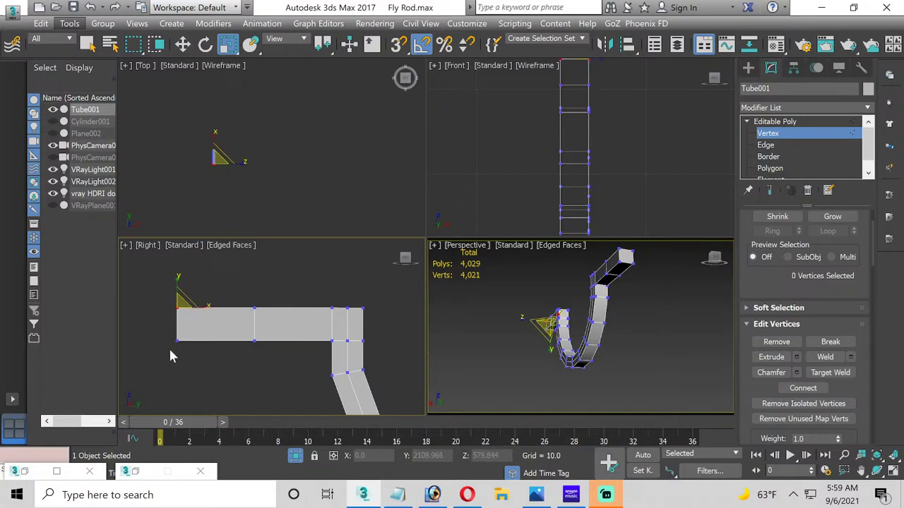
left_click(176, 361)
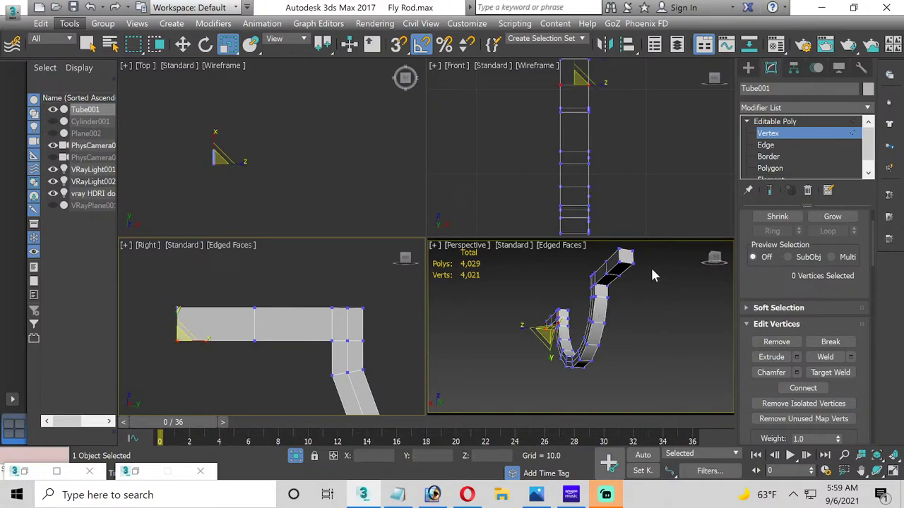
scroll(639, 282, "up", 5)
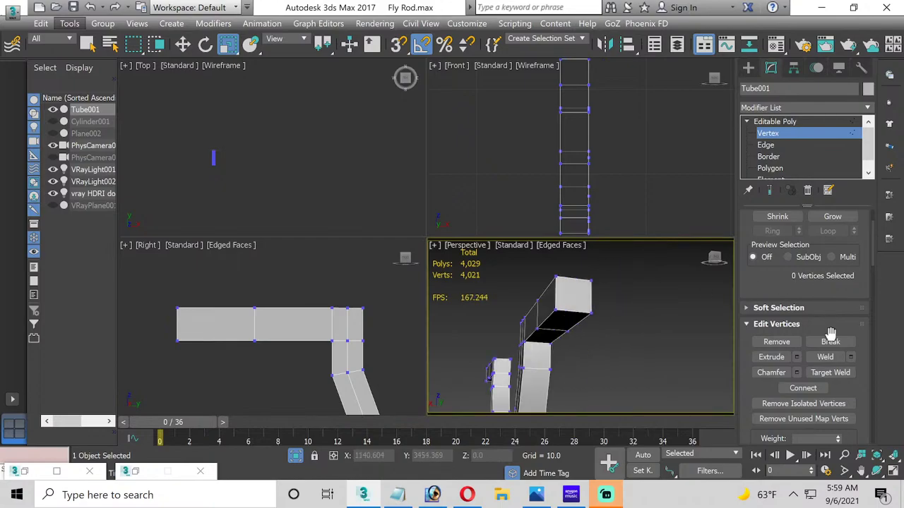
left_click(829, 374)
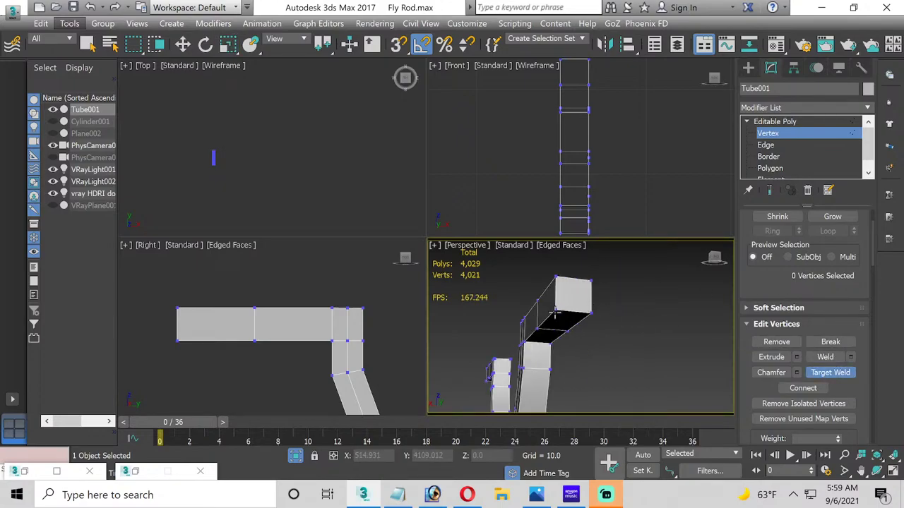
left_click(555, 277)
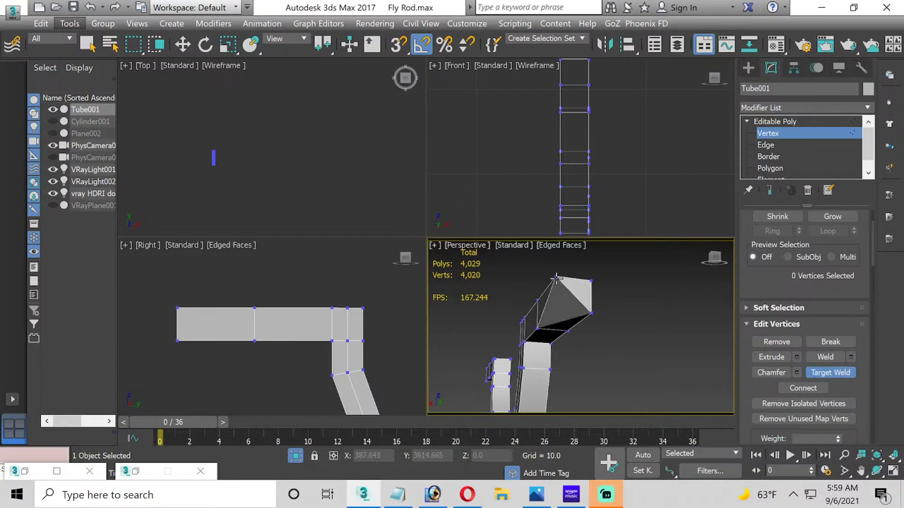
left_click(591, 310)
left_click(588, 281)
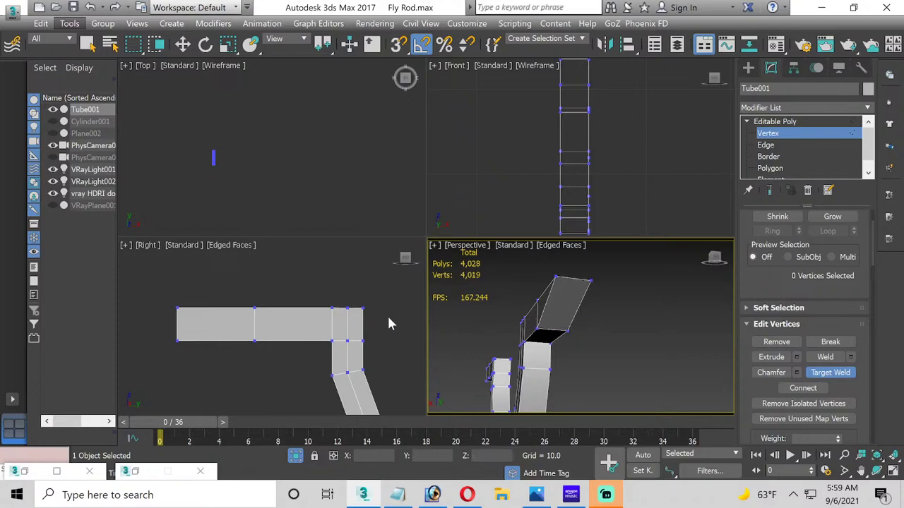
Step: Target Weld the corner vertices at the left arm's end, tapering it to a point
scroll(316, 322, "down", 2)
middle_click_drag(380, 351, 346, 321)
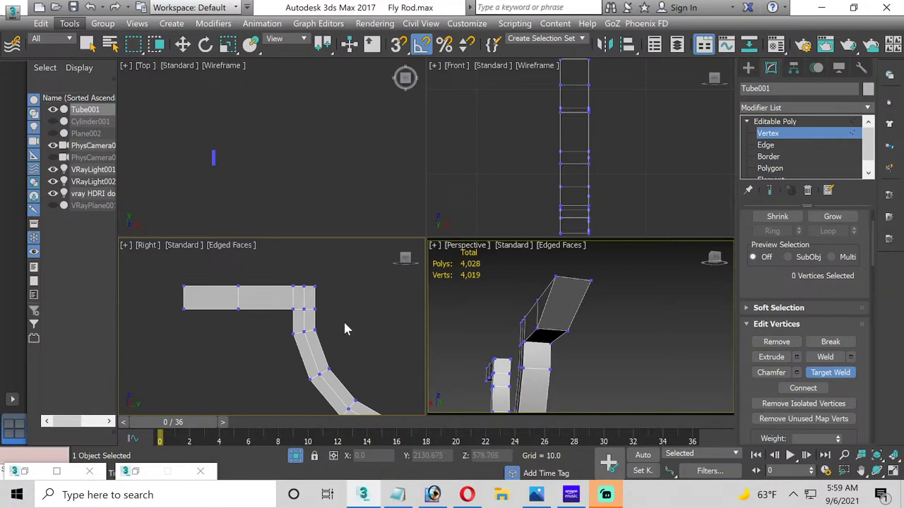
left_click(577, 342)
scroll(577, 342, "down", 5)
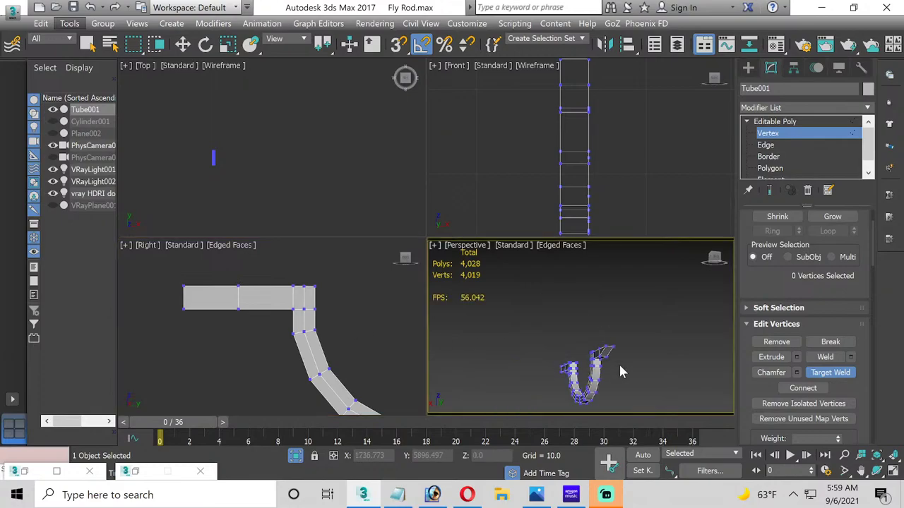
left_click(892, 470)
left_click(876, 470)
left_click_drag(426, 294, 482, 307)
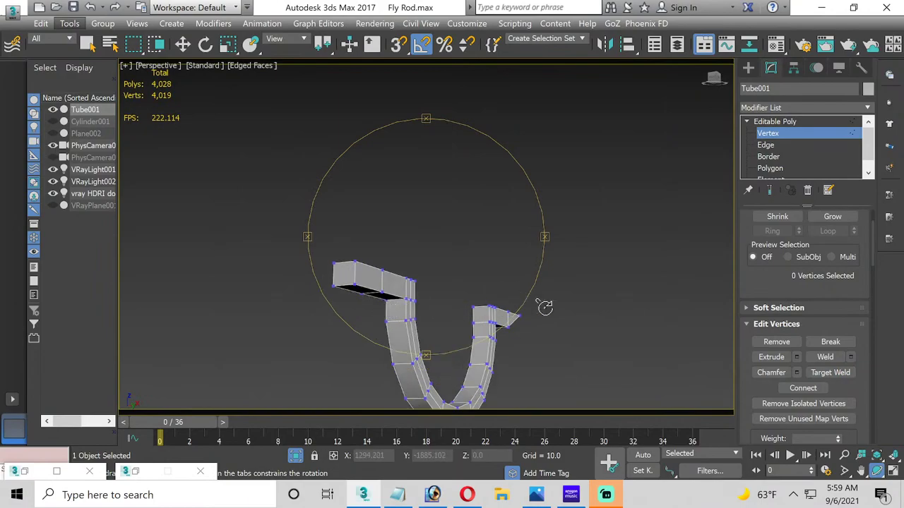
left_click(830, 372)
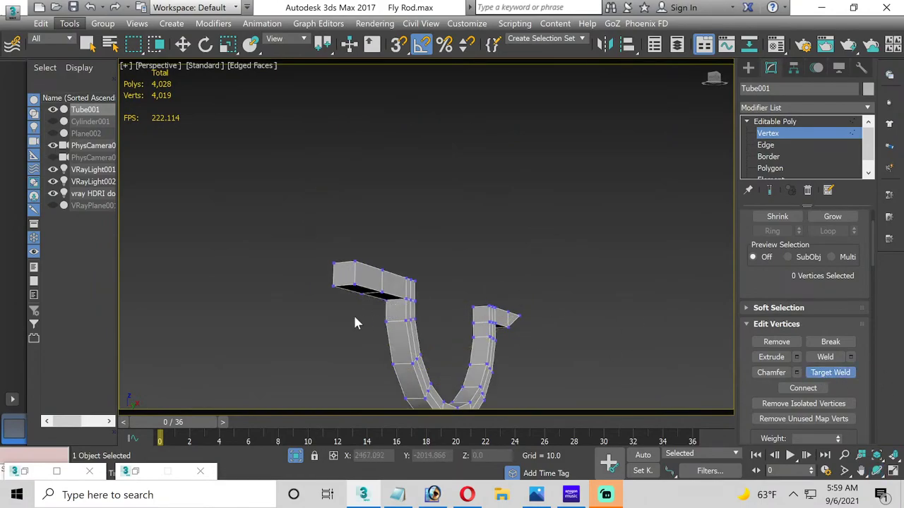
left_click(357, 266)
left_click(355, 263)
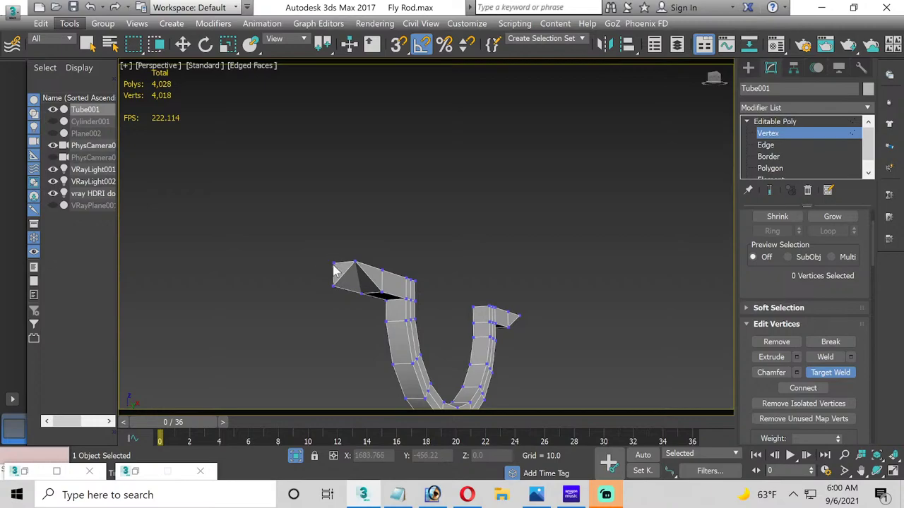
left_click(332, 264)
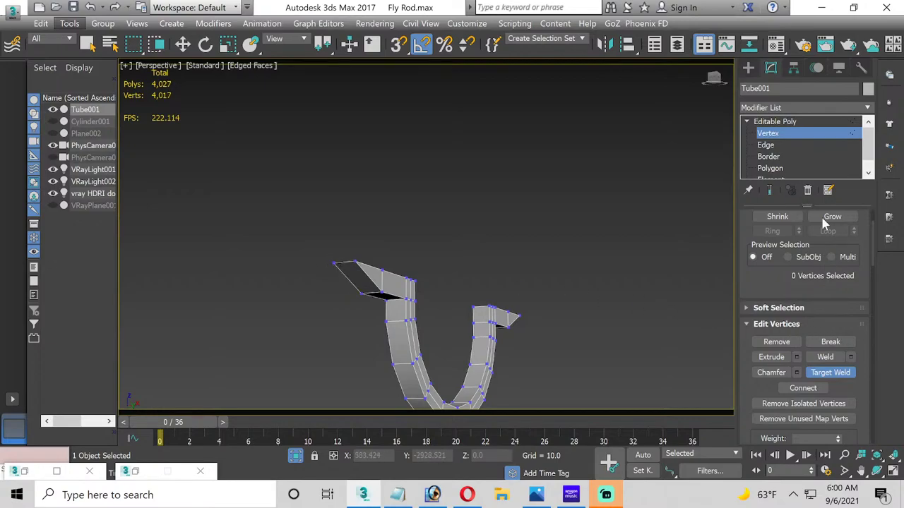
Step: Ring the edges and connect them with 2 segments and pinch 82
left_click(798, 146)
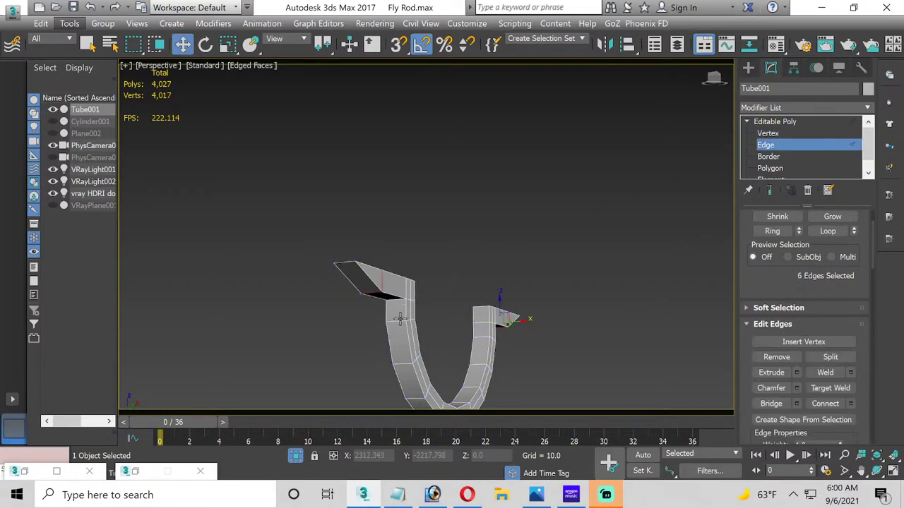
left_click(772, 230)
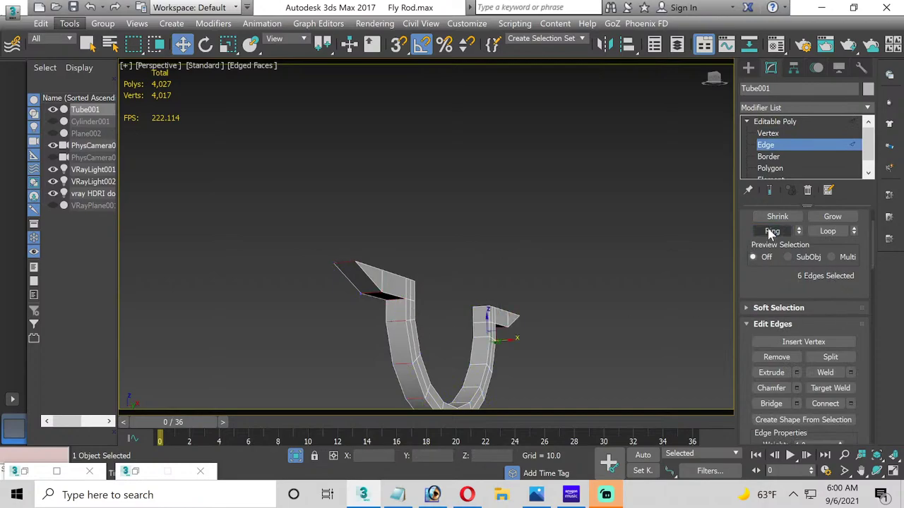
left_click(852, 403)
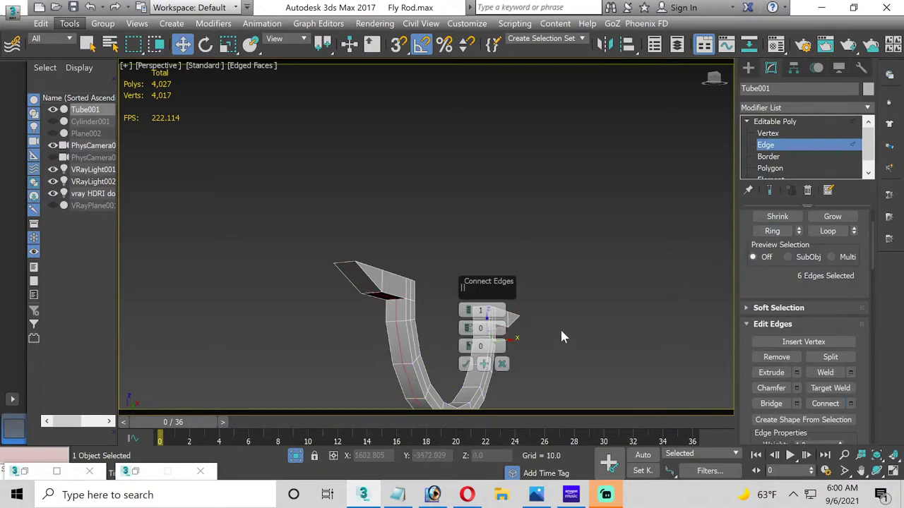
left_click(467, 307)
left_click_drag(467, 326, 480, 210)
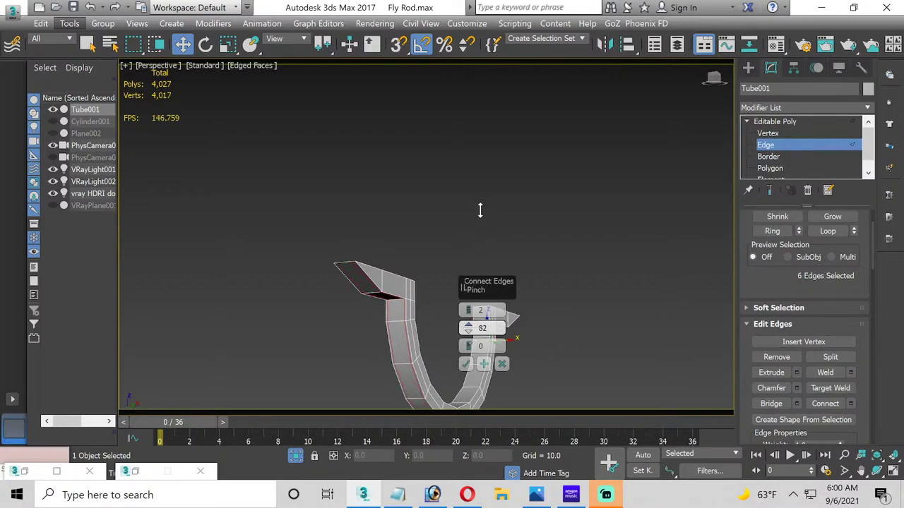
left_click(465, 364)
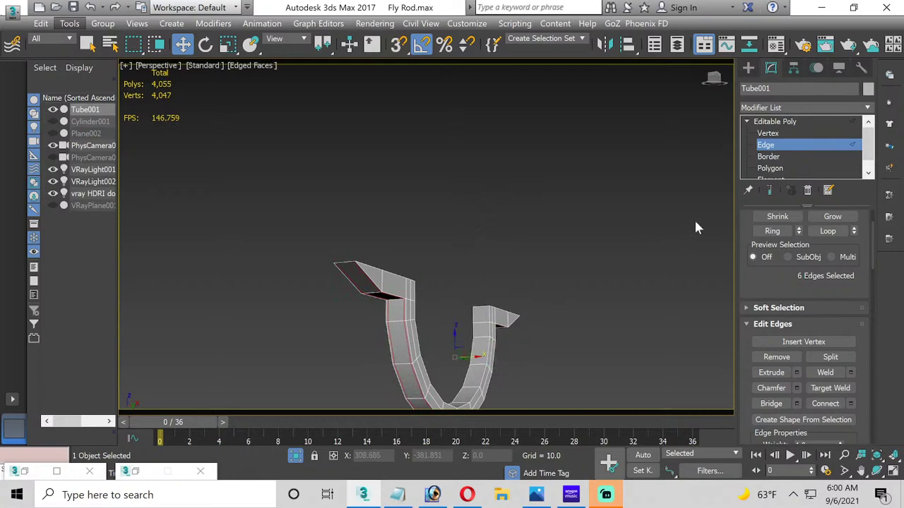
left_click(774, 121)
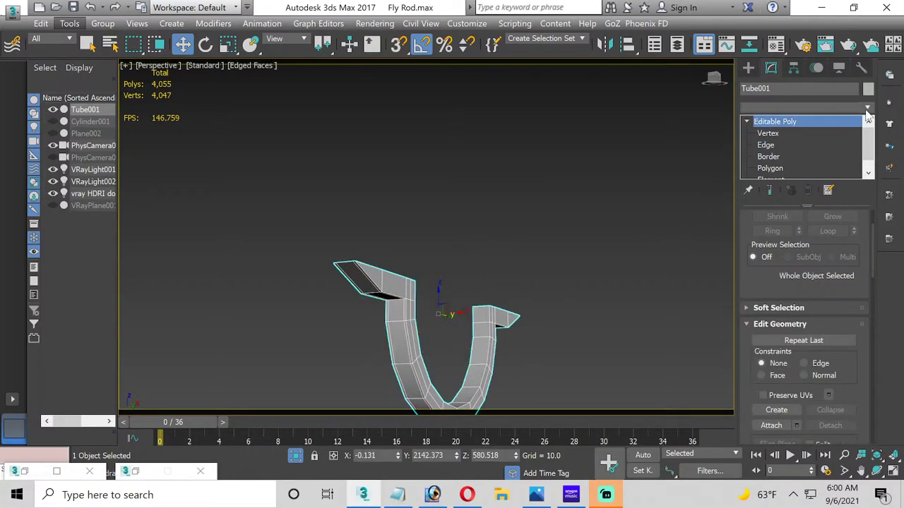
Step: Show the modifier set buttons and apply OpenSubdiv to Tube001
left_click(867, 109)
left_click(868, 111)
left_click(829, 190)
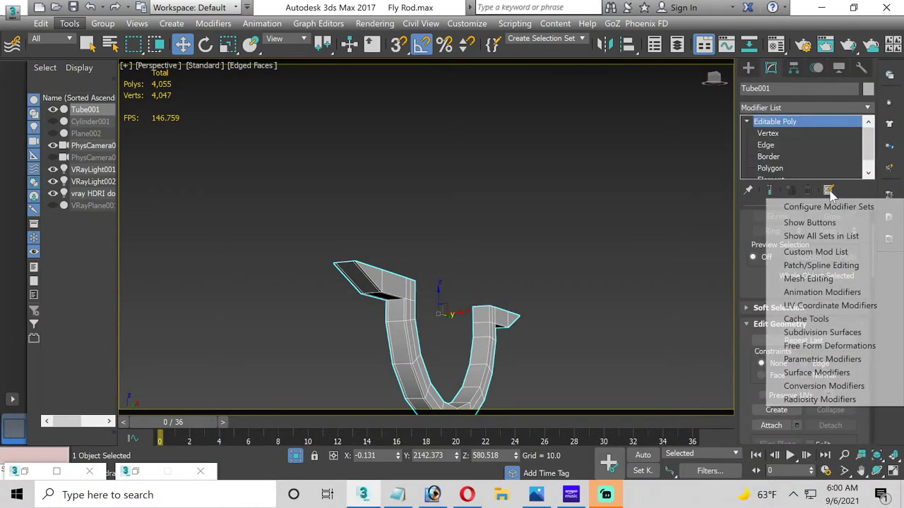
left_click(806, 225)
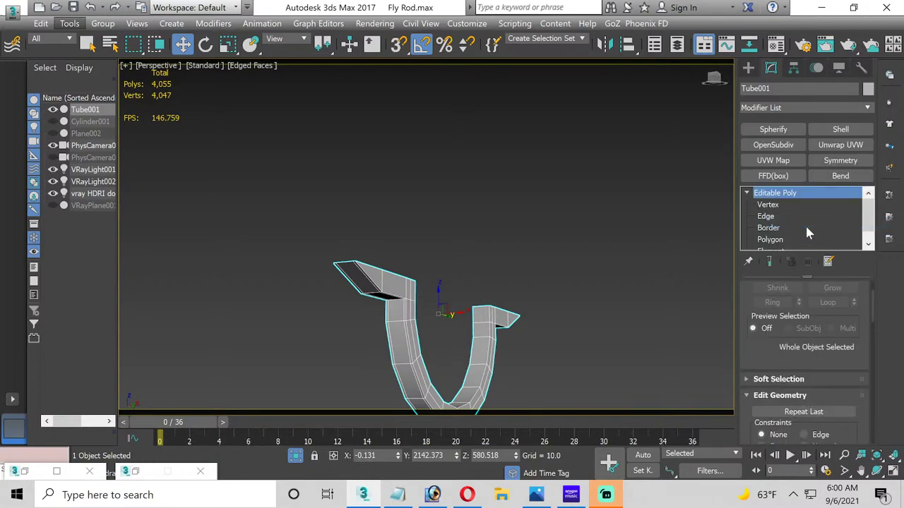
left_click(785, 145)
Step: Unhide the scene, select the rod blank Cylinder001 and orbit to see it horizontally
left_click(547, 284)
middle_click_drag(463, 353, 423, 317, "alt")
left_click(349, 268)
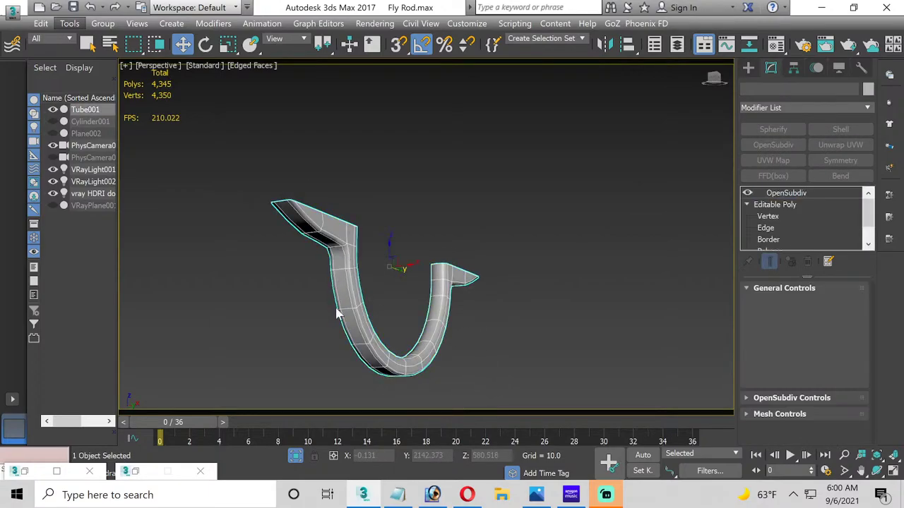
left_click(295, 456)
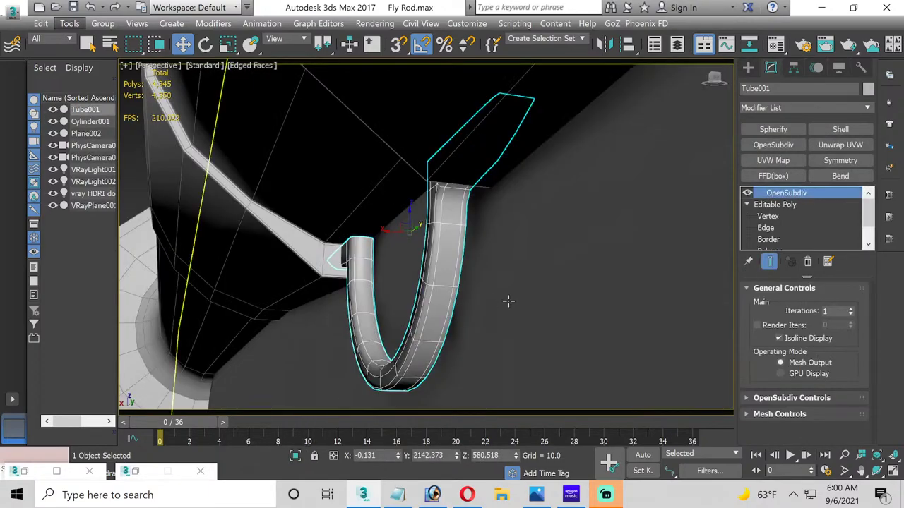
left_click(352, 218)
scroll(353, 218, "down", 2)
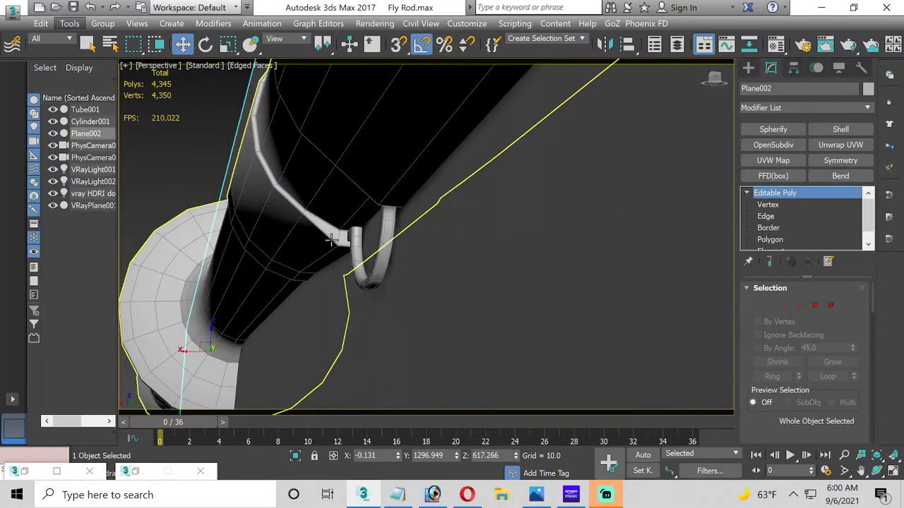
left_click(331, 240)
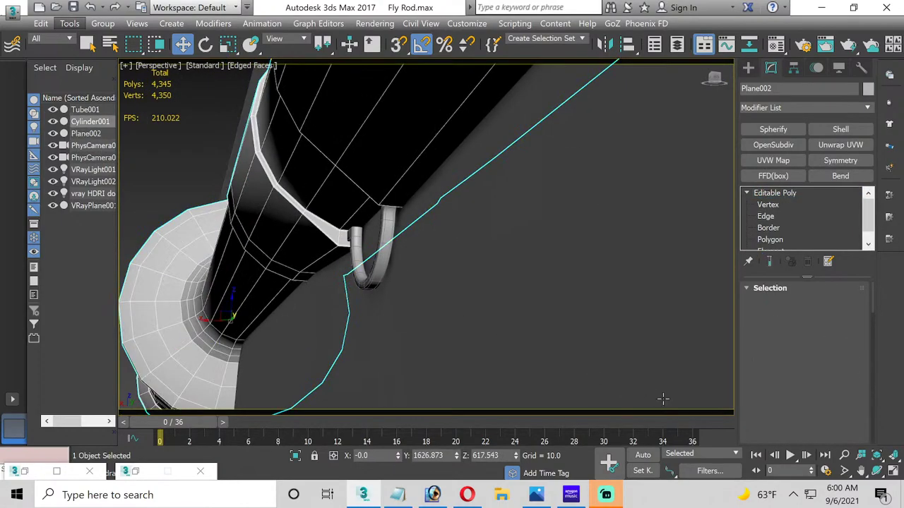
left_click(875, 470)
left_click_drag(345, 249, 391, 232)
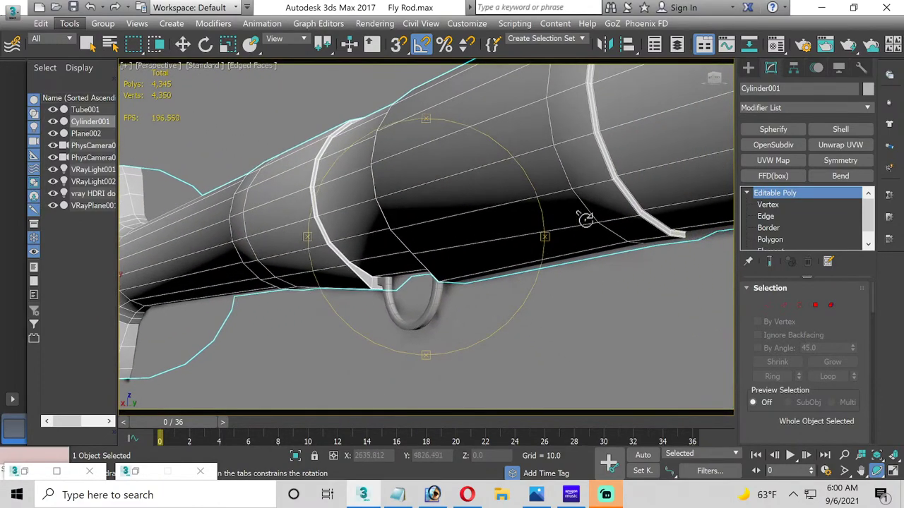
Step: Apply OpenSubdiv smoothing to the rod blank Cylinder001
left_click(772, 145)
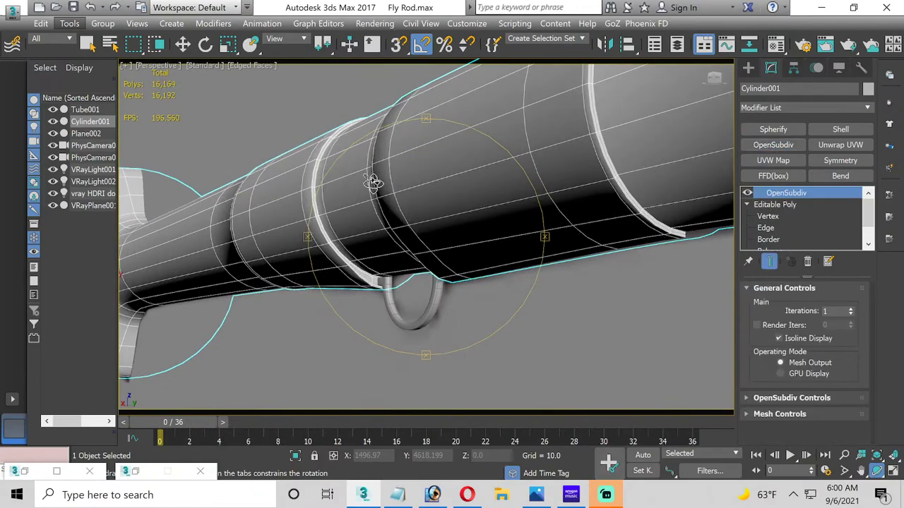
left_click_drag(373, 186, 429, 215)
left_click_drag(569, 251, 468, 262)
scroll(471, 254, "up", 5)
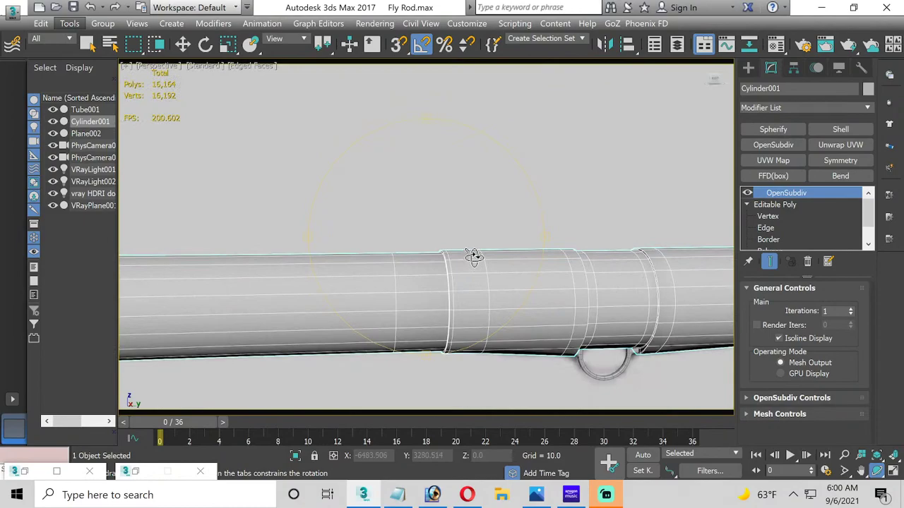
scroll(473, 255, "down", 6)
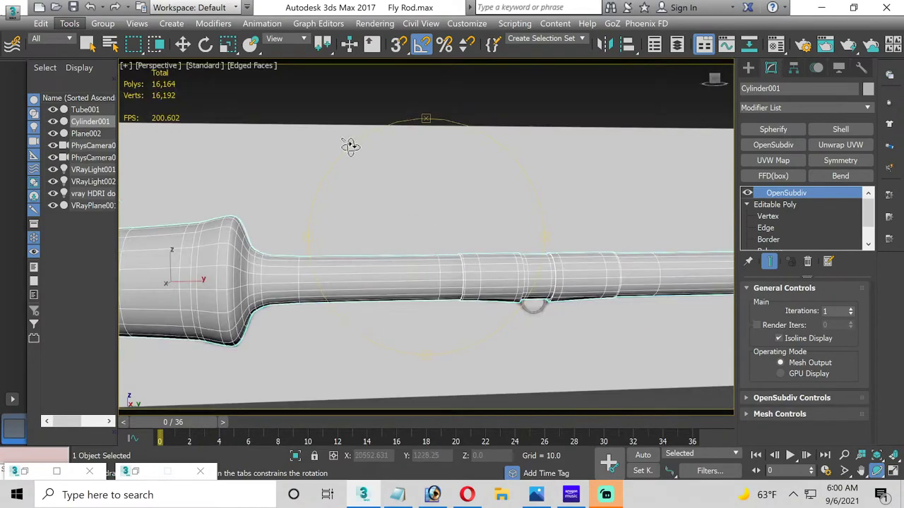
Step: Deselect and pan along the rod from the grip end to the wrap and hook
left_click(182, 44)
left_click(305, 94)
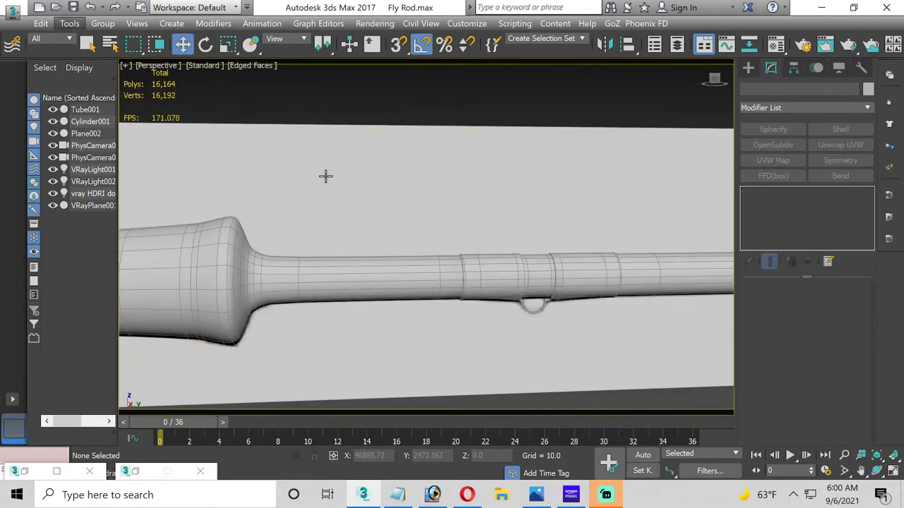
middle_click_drag(325, 176, 597, 202)
scroll(388, 212, "up", 1)
scroll(302, 228, "down", 3)
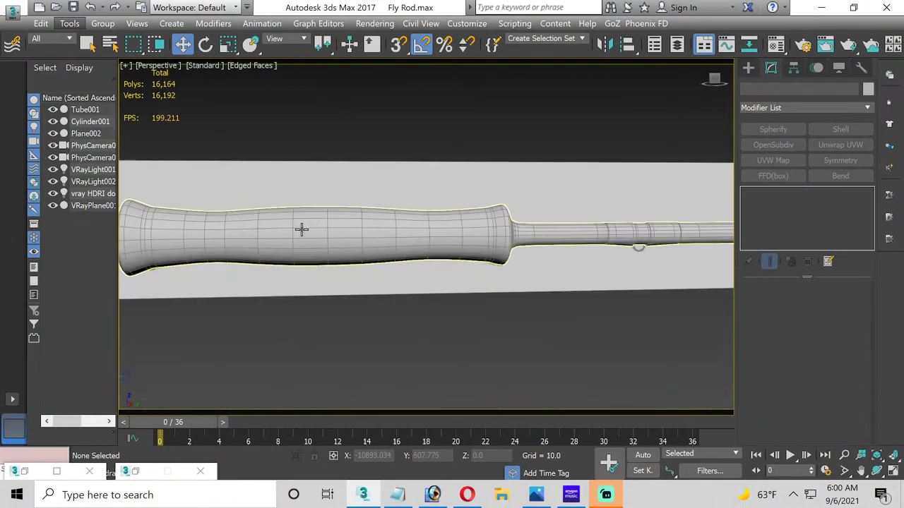
middle_click_drag(303, 228, 589, 237)
scroll(391, 213, "up", 4)
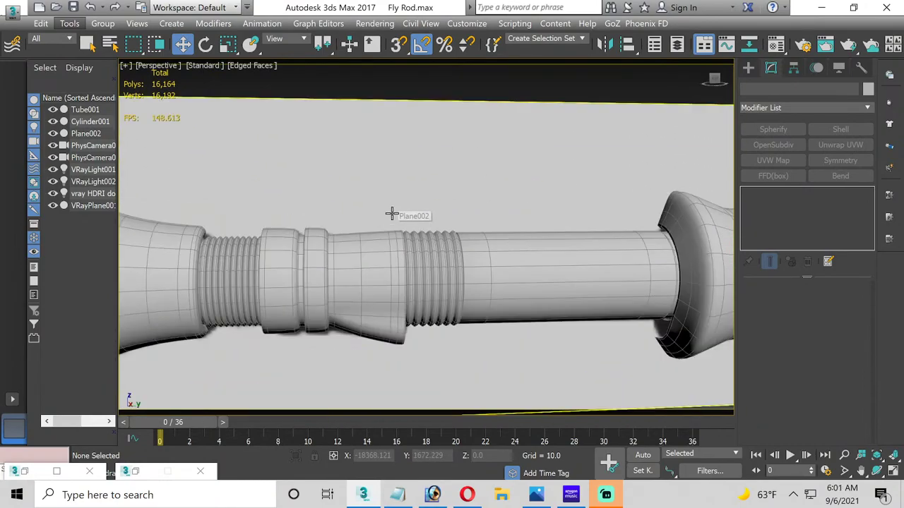
scroll(391, 213, "up", 2)
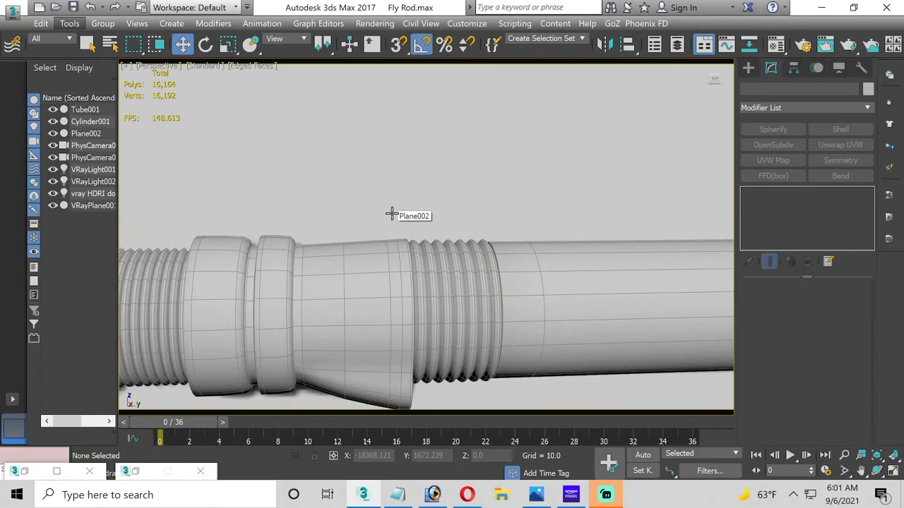
scroll(391, 214, "down", 2)
middle_click_drag(372, 210, 635, 234)
middle_click_drag(506, 225, 245, 198)
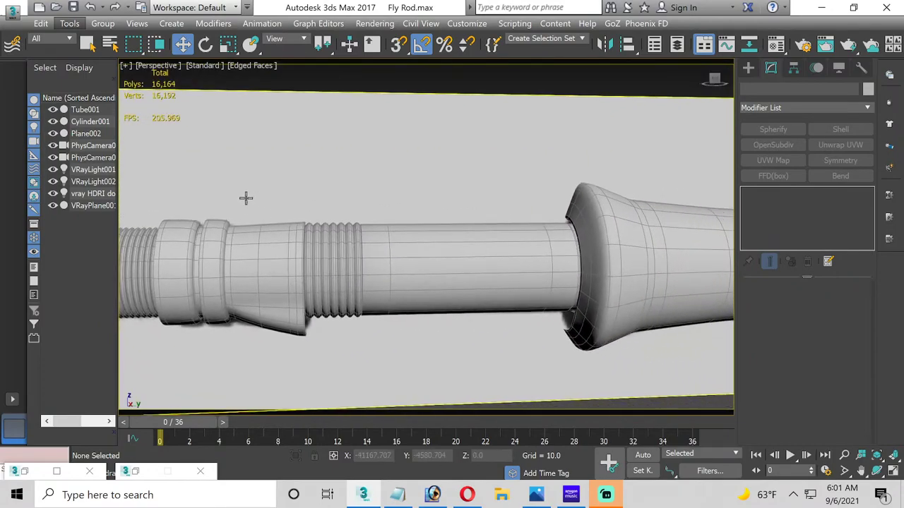
scroll(296, 196, "down", 2)
middle_click_drag(547, 238, 175, 263)
scroll(518, 244, "down", 1)
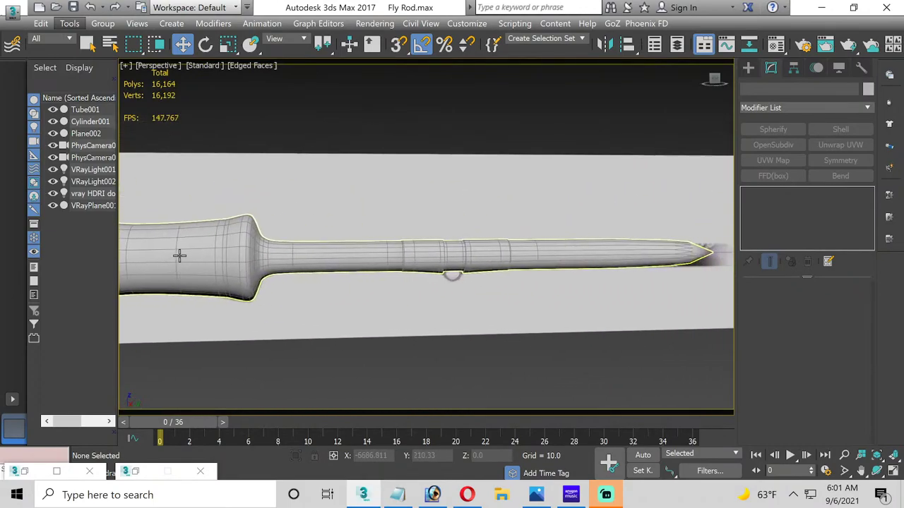
scroll(454, 257, "up", 2)
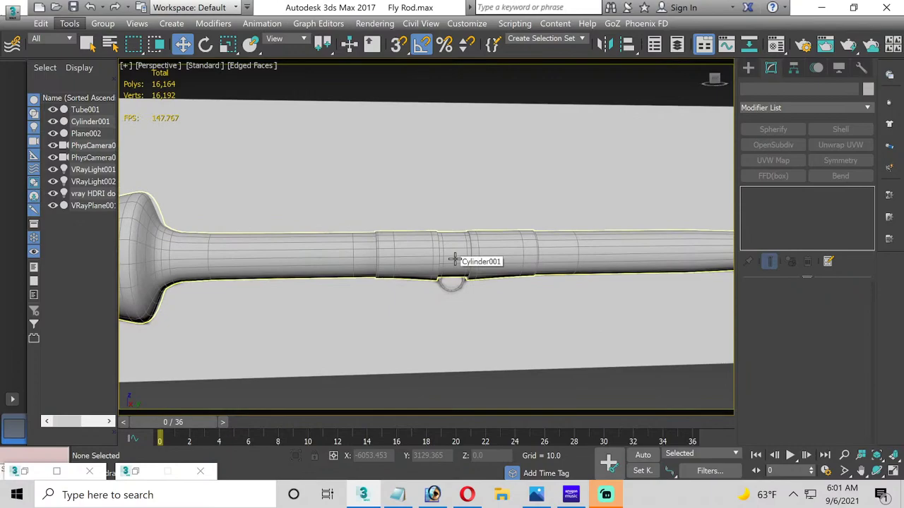
scroll(455, 259, "up", 3)
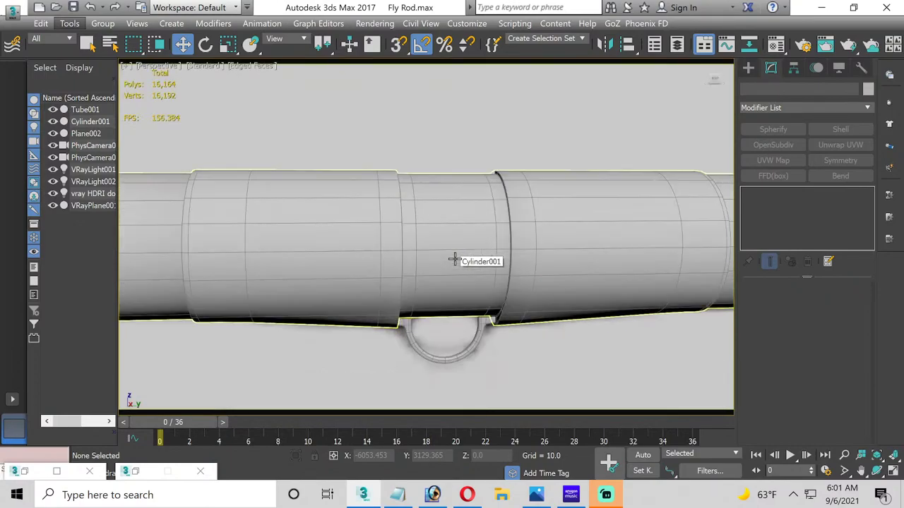
middle_click_drag(456, 280, 383, 226)
Step: Nudge the hook ring Tube001 slightly upward
left_click(397, 96)
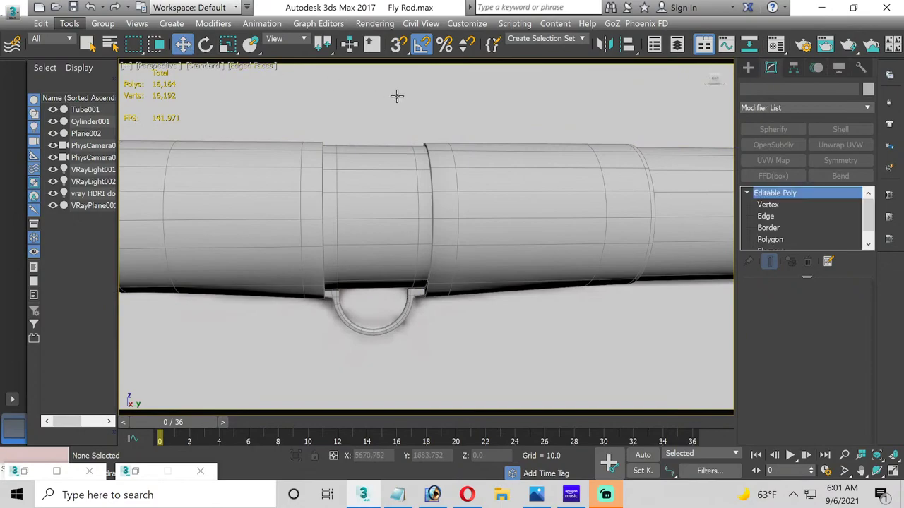
left_click(409, 295)
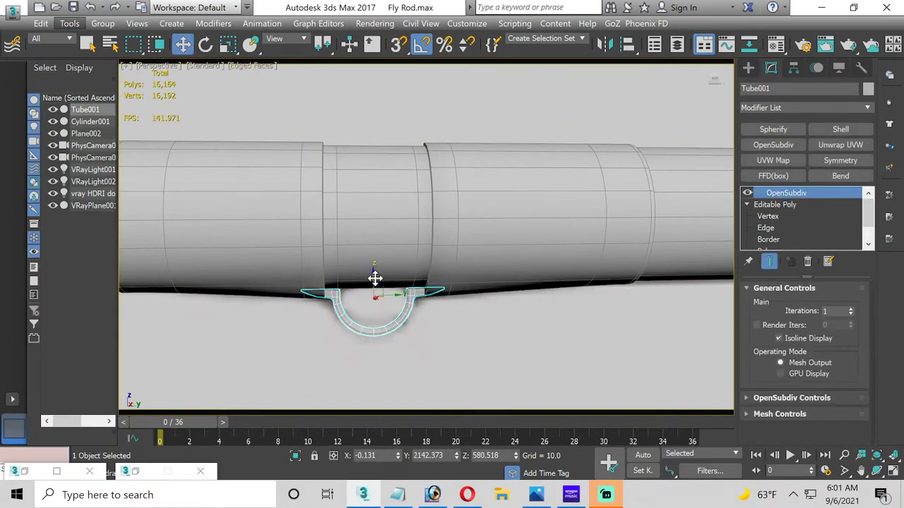
left_click_drag(373, 278, 372, 275)
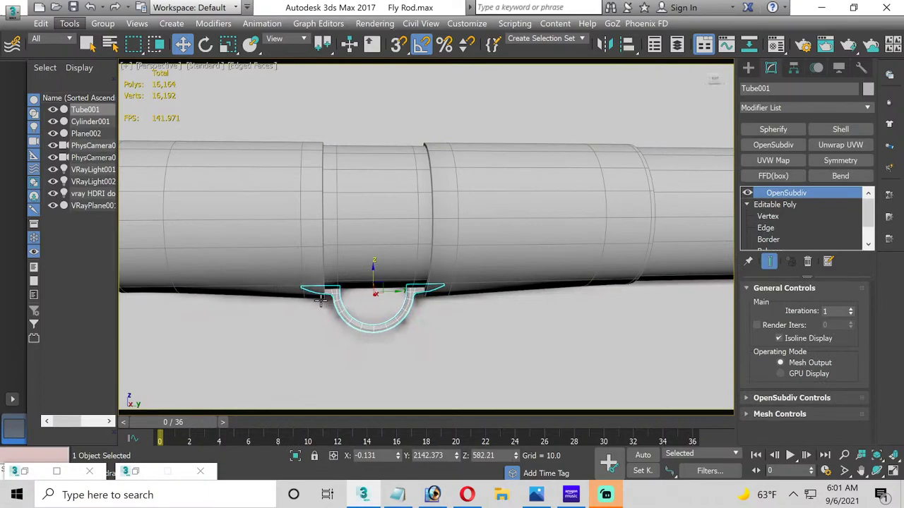
Step: Remove the OpenSubdiv modifier from the Cylinder001 rod blank in the side view
left_click(319, 298)
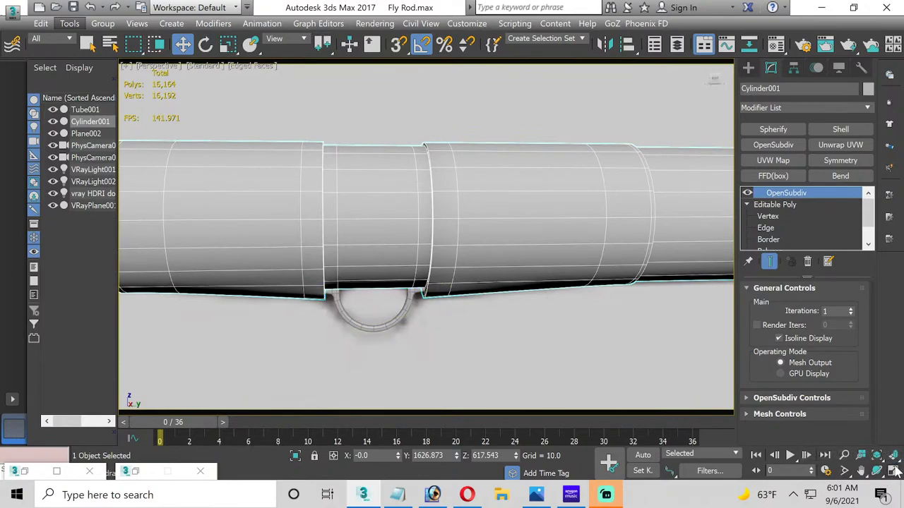
left_click(893, 470)
right_click(369, 341)
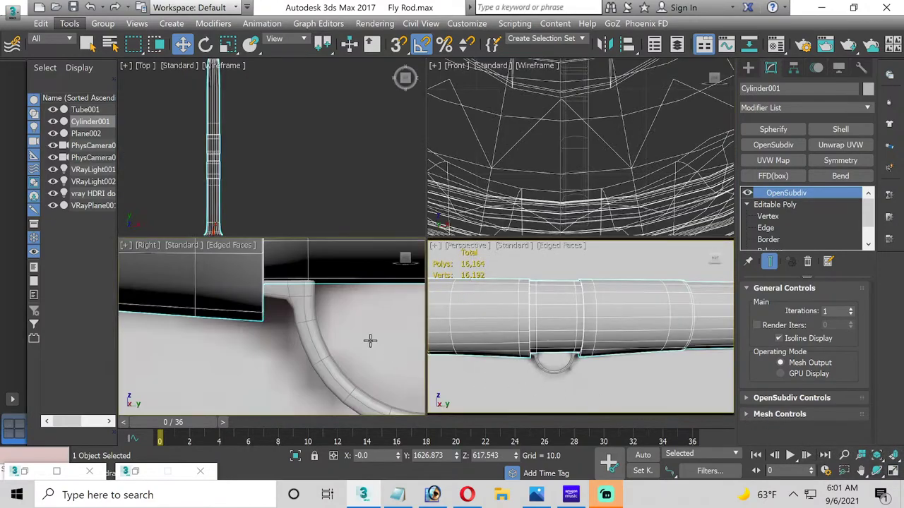
right_click(794, 197)
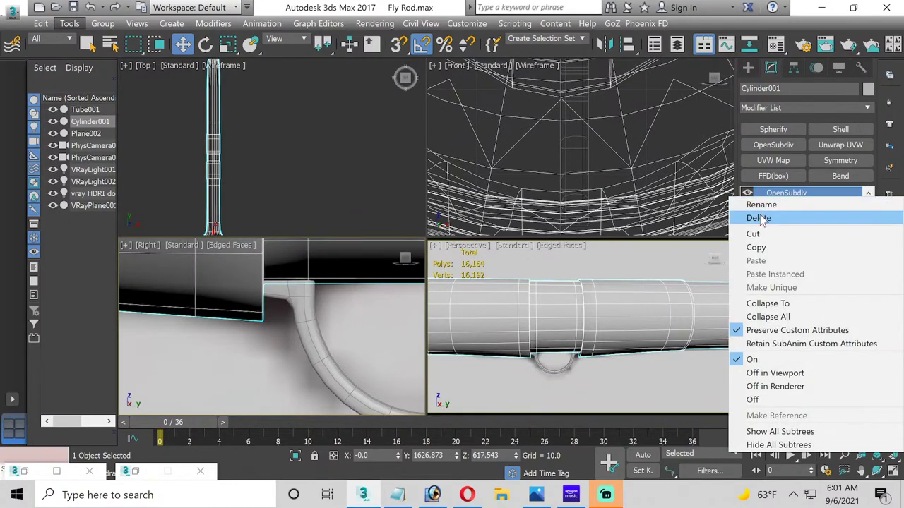
left_click(760, 218)
middle_click_drag(374, 308, 329, 317)
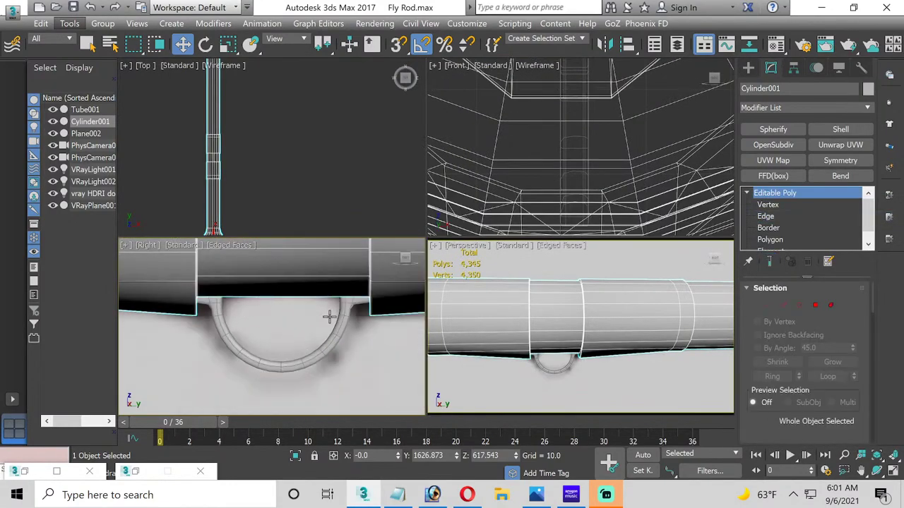
Step: Marquee-select the wrap's bottom row of vertices and raise them slightly on Y
left_click(768, 305)
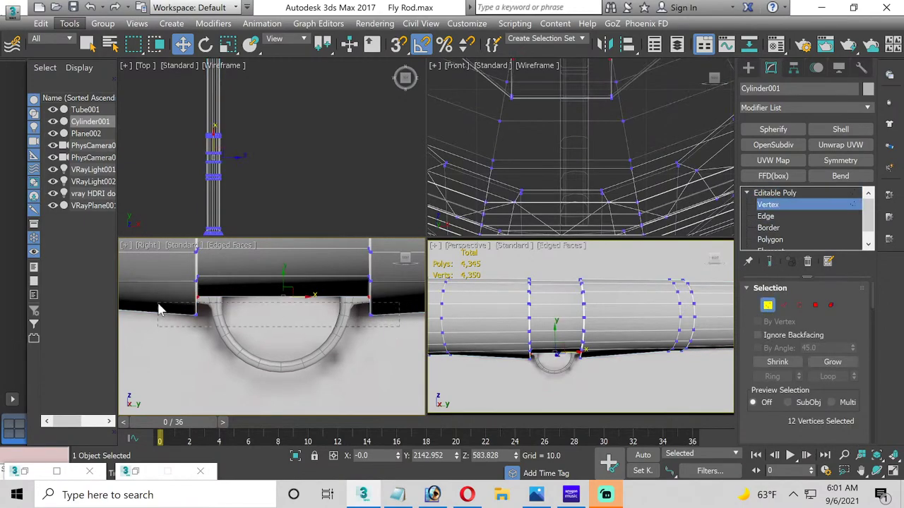
left_click_drag(162, 319, 162, 320)
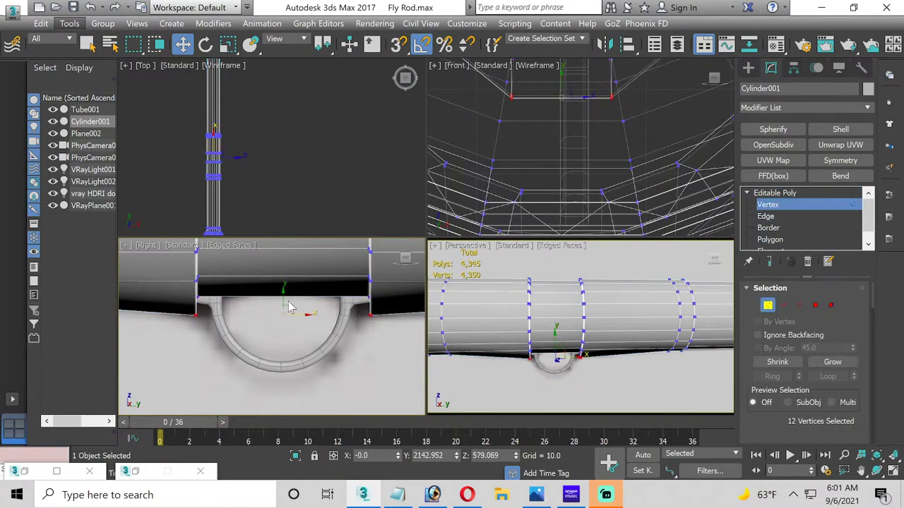
left_click_drag(282, 296, 275, 287)
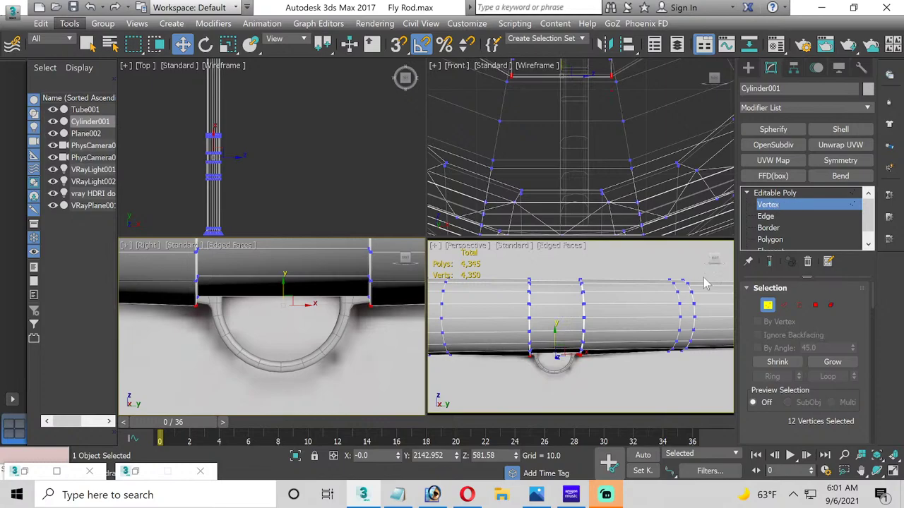
key("6")
Step: Select Cylinder001 in a maximized Perspective view at Edge level
left_click(605, 374)
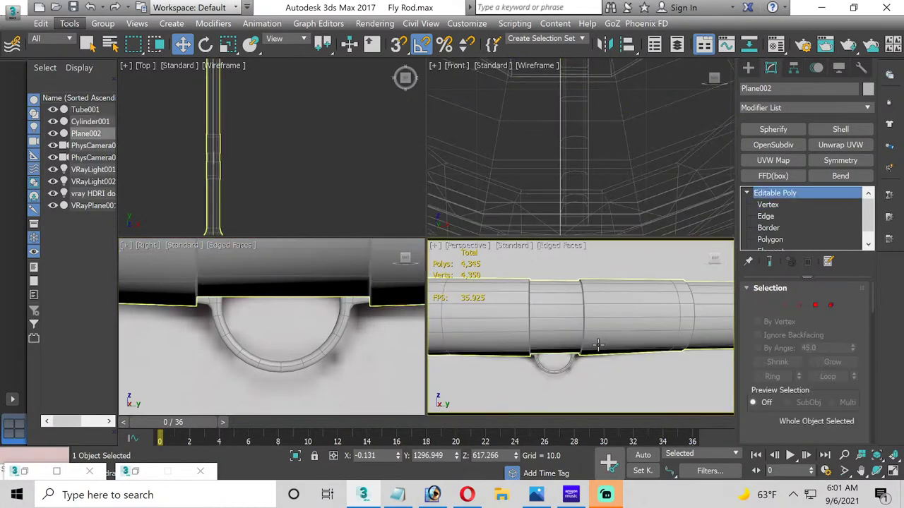
middle_click_drag(598, 344, 554, 309, "alt")
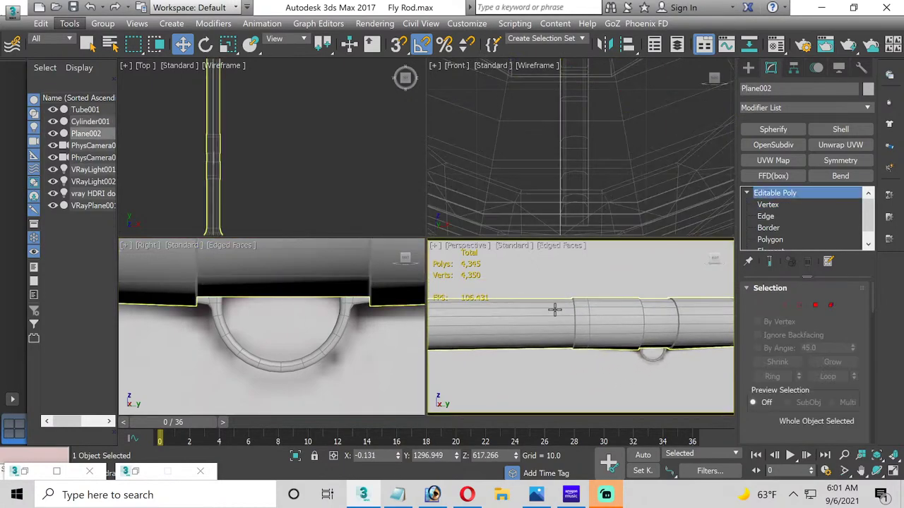
left_click(595, 318)
left_click(890, 473)
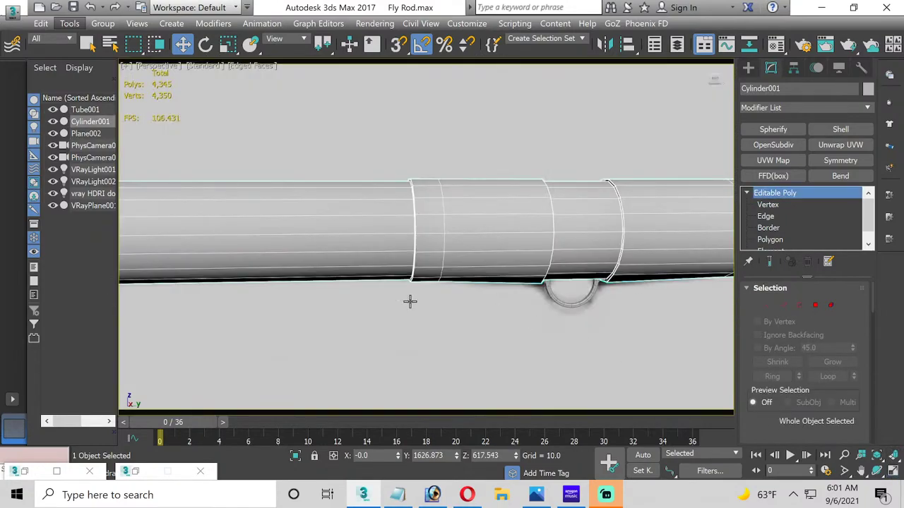
scroll(409, 301, "down", 4)
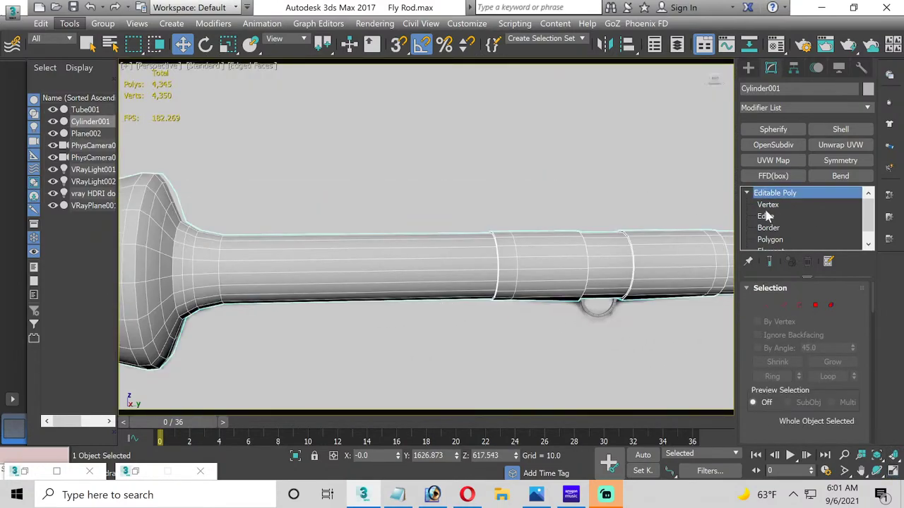
left_click(766, 216)
scroll(549, 256, "up", 3)
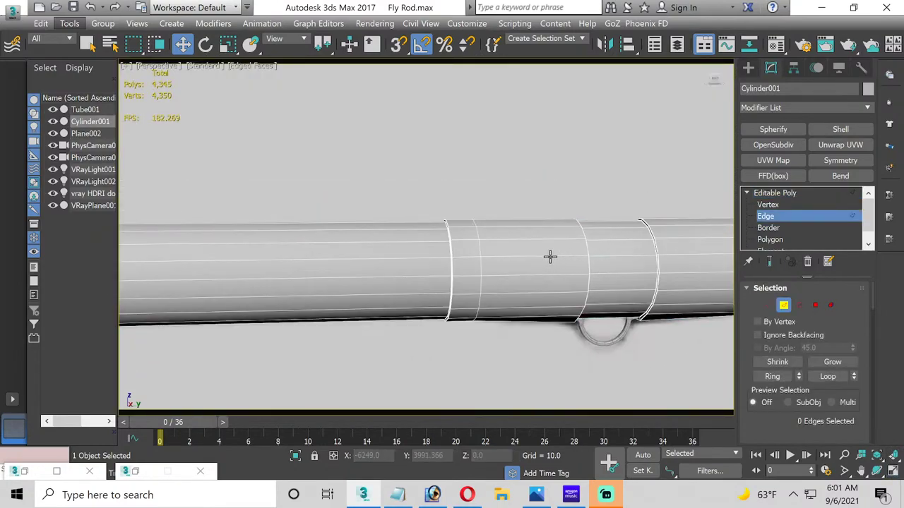
Step: Ring-select a blank edge and connect one loop slid close to the wrap edge (slide about -99)
left_click(427, 241)
scroll(427, 241, "up", 2)
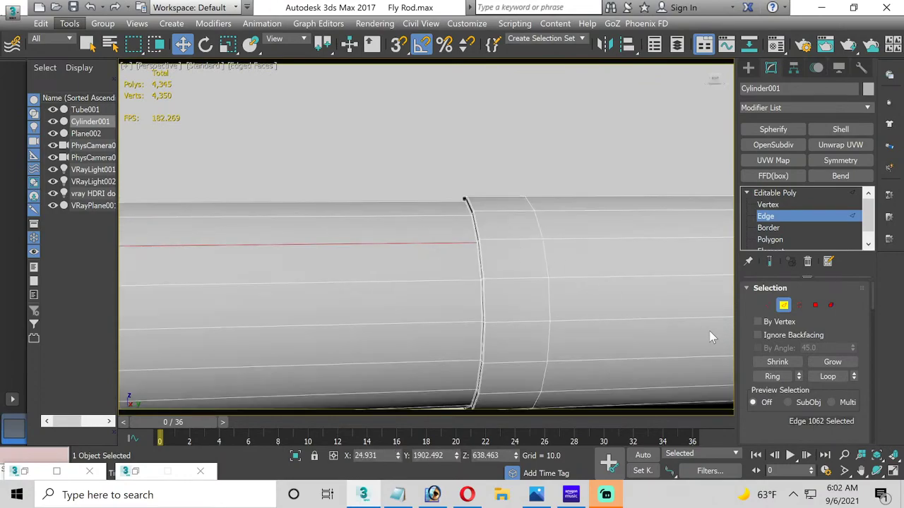
scroll(821, 347, "down", 4)
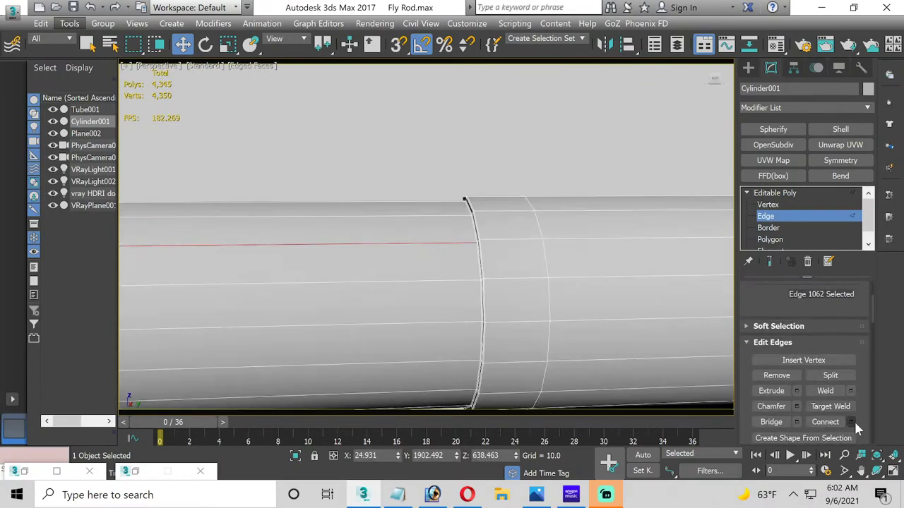
left_click(850, 422)
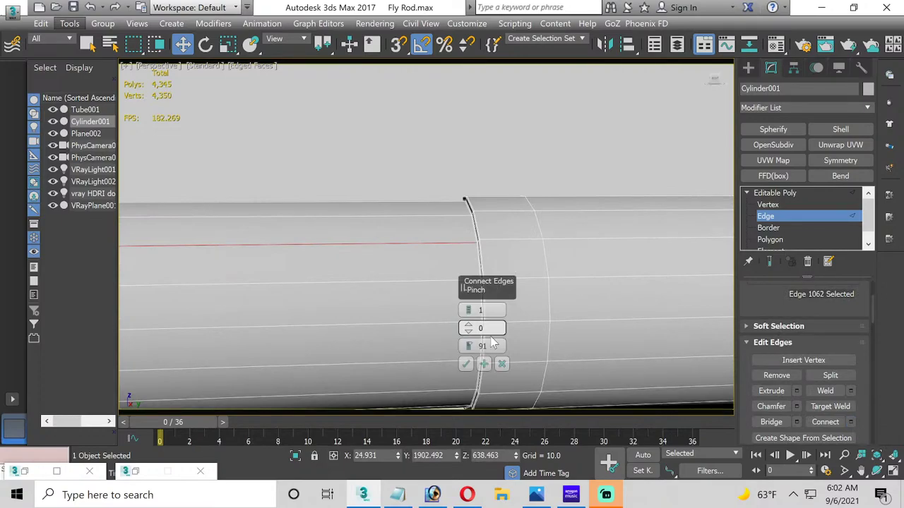
left_click(502, 364)
scroll(826, 314, "up", 2)
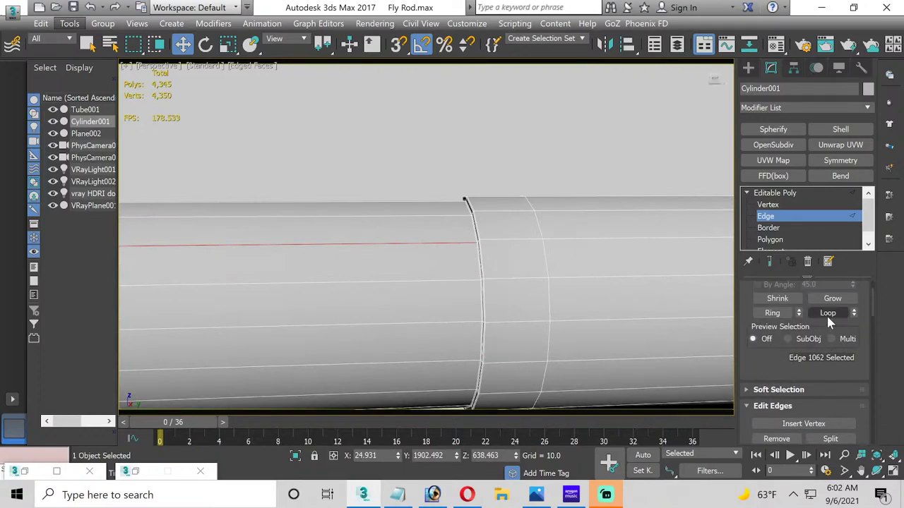
left_click(772, 313)
scroll(770, 331, "down", 2)
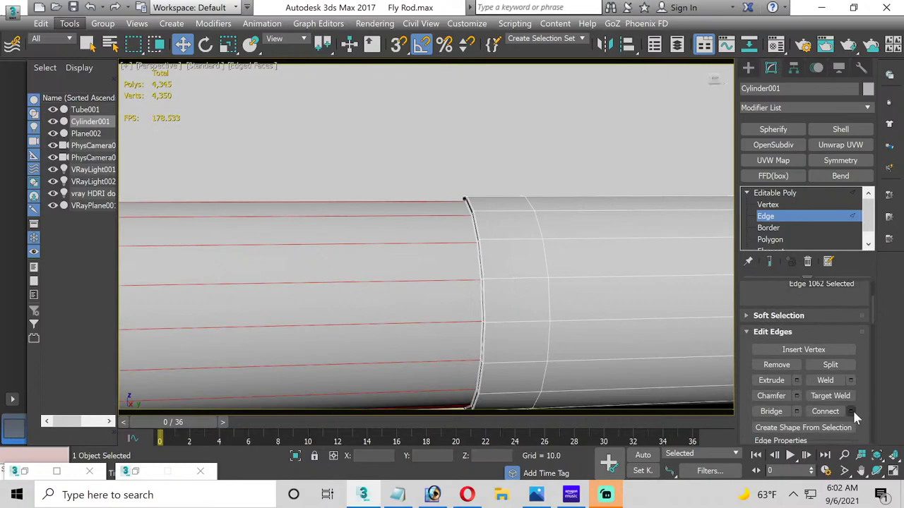
left_click(851, 412)
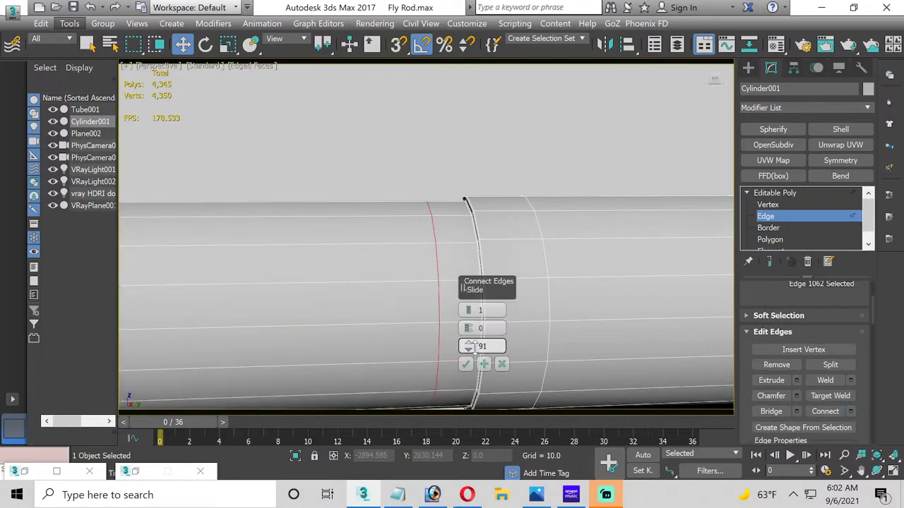
left_click_drag(469, 346, 458, 338)
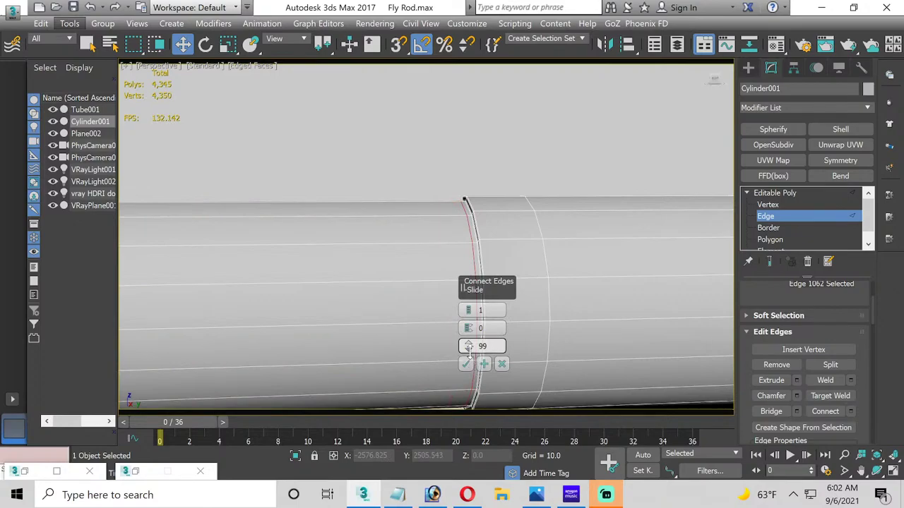
left_click(465, 363)
Step: Connect the edge ring again with 2 centred segments
middle_click_drag(148, 288, 152, 261)
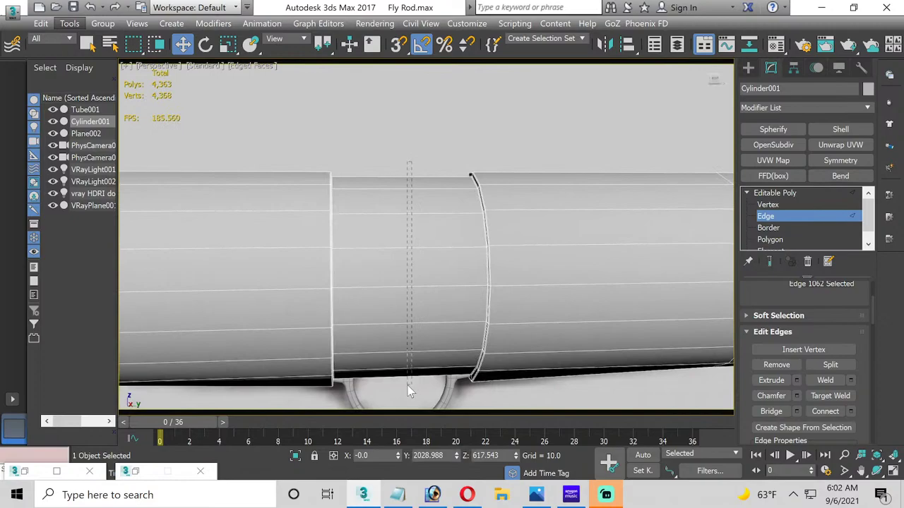
key("alt+r")
scroll(764, 313, "up", 2)
scroll(763, 313, "up", 1)
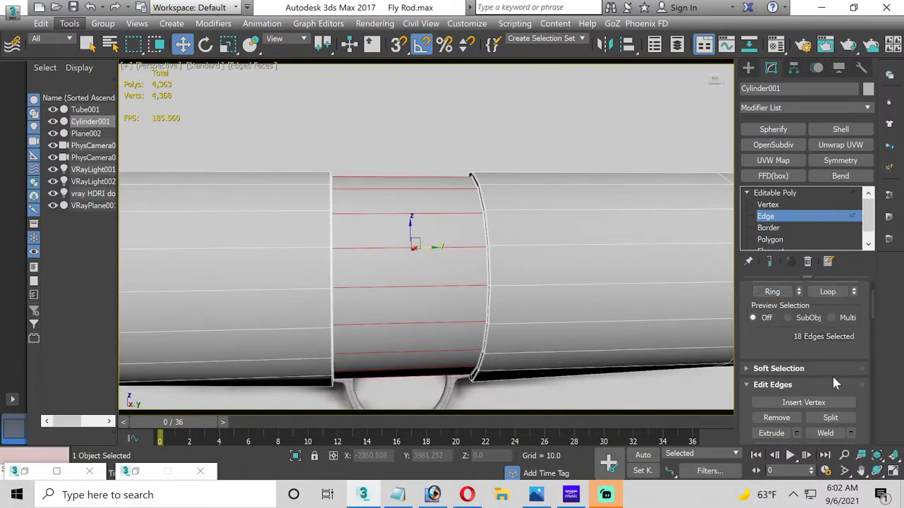
left_click(850, 434)
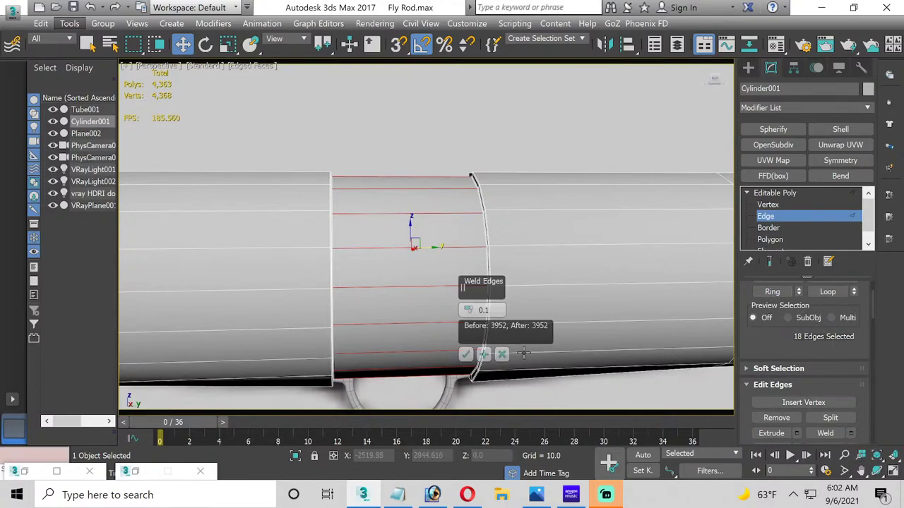
left_click(501, 353)
scroll(812, 353, "down", 3)
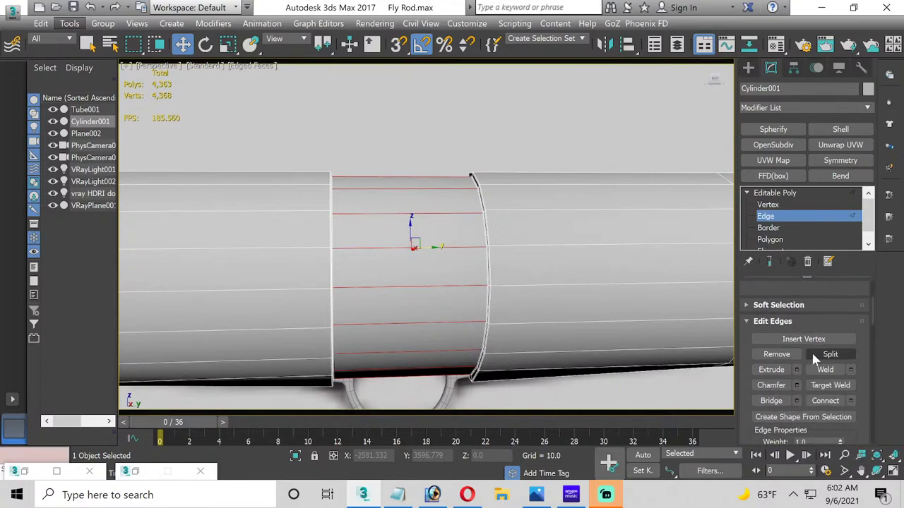
left_click(850, 401)
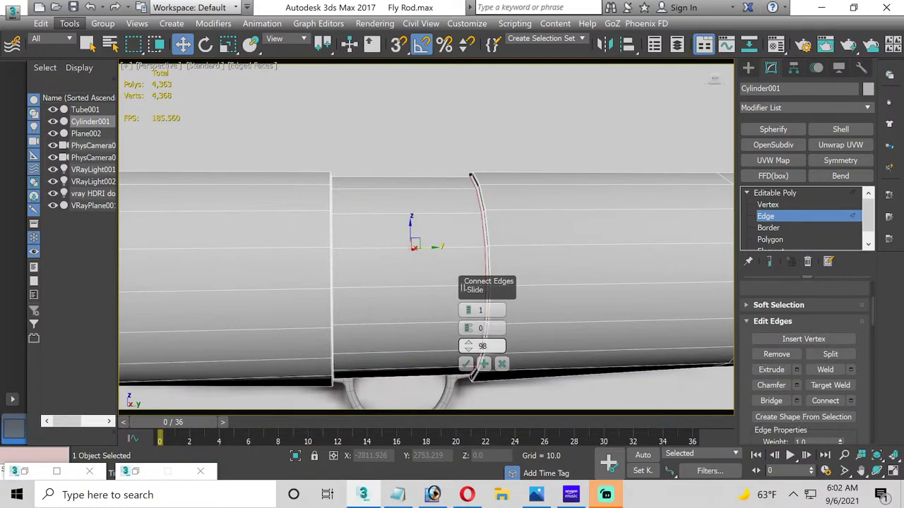
left_click_drag(467, 357, 468, 348)
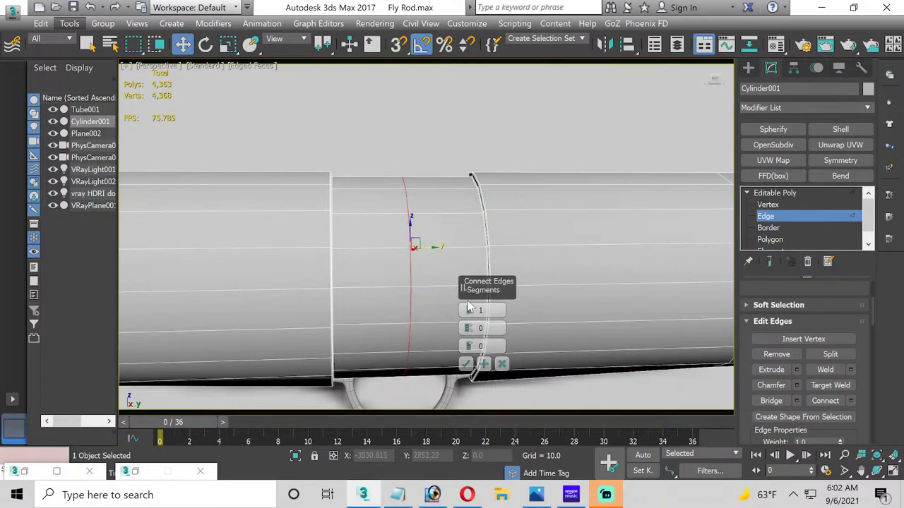
left_click_drag(469, 312, 493, 185)
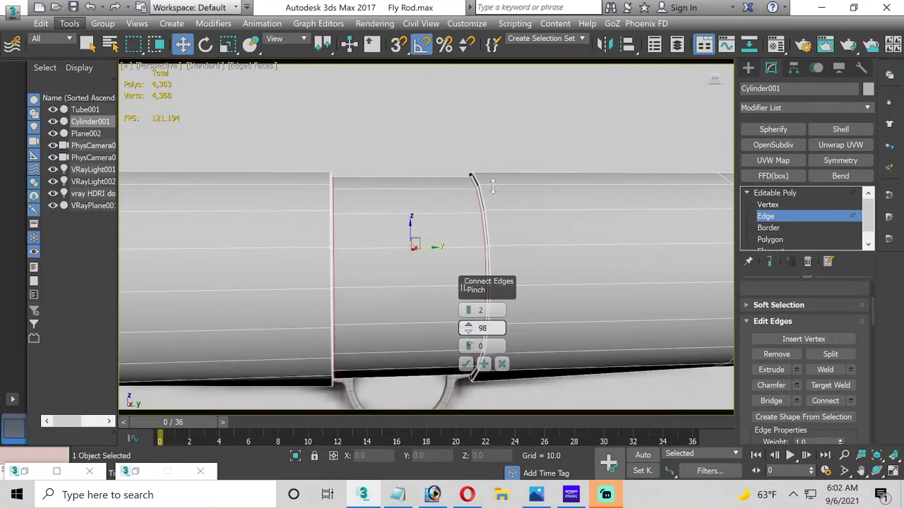
left_click(465, 364)
Step: Ring-select the lengthwise edges beside the other wrap edge
scroll(614, 306, "down", 5)
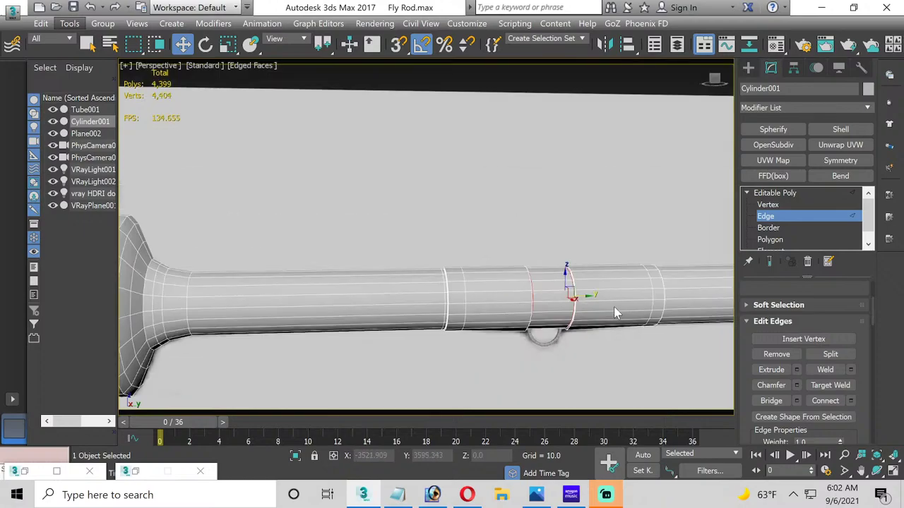
middle_click_drag(614, 306, 334, 306)
scroll(381, 256, "up", 6)
middle_click_drag(371, 276, 183, 240)
left_click(184, 245)
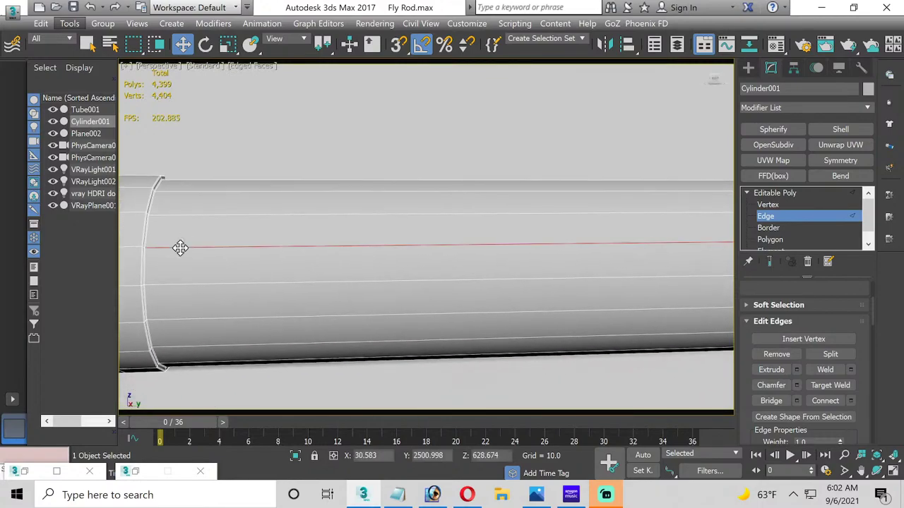
scroll(805, 316, "up", 3)
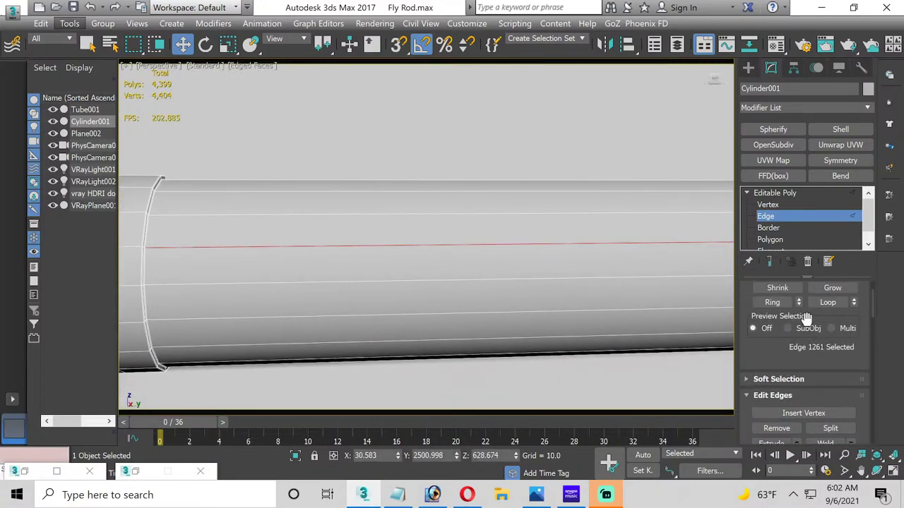
left_click(776, 303)
scroll(798, 325, "down", 2)
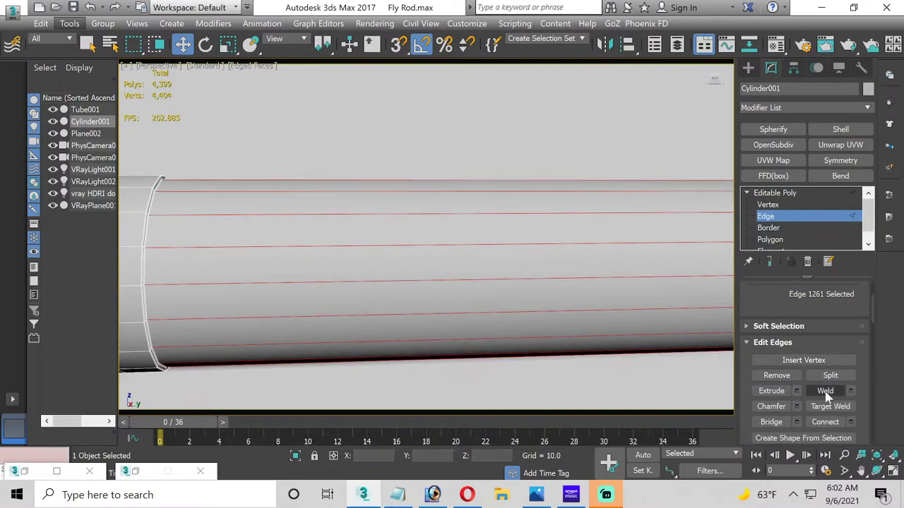
Step: Connect that ring with 1 segment slid close to the wrap edge
left_click(849, 423)
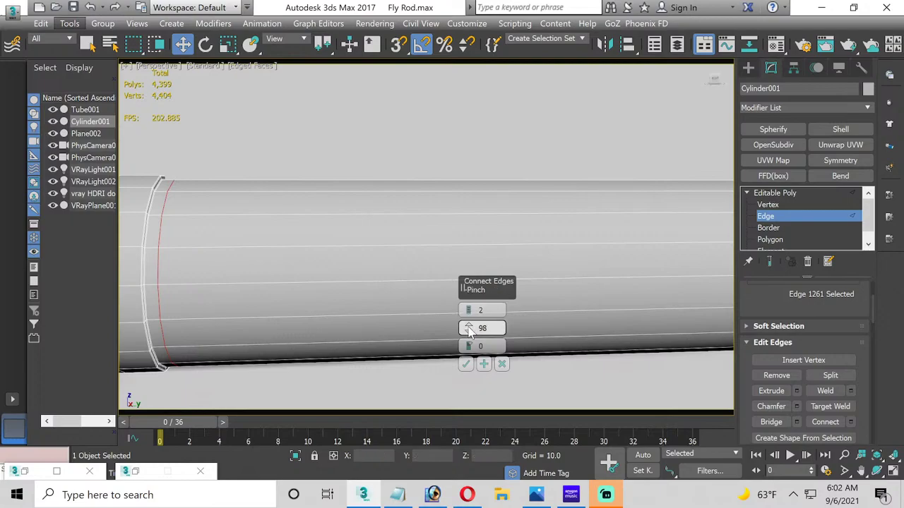
left_click(468, 314)
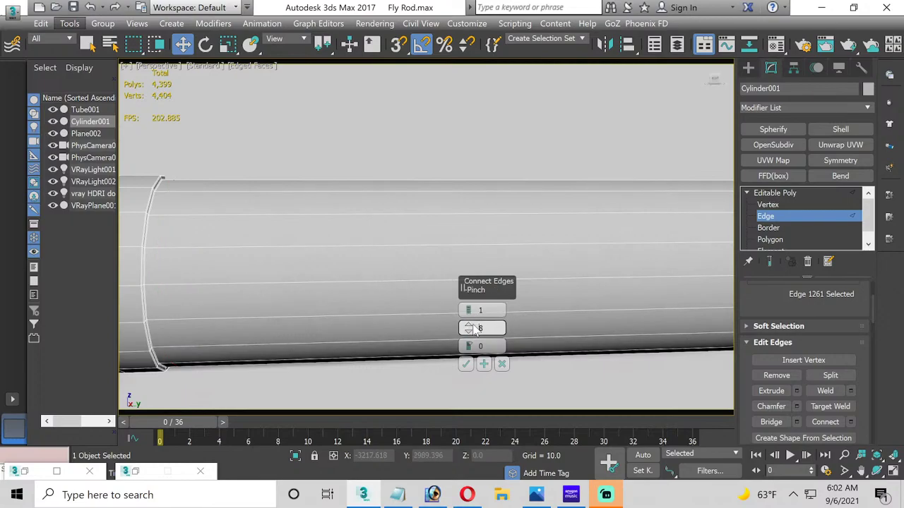
left_click(468, 332)
left_click(468, 332)
left_click(468, 332)
left_click_drag(468, 346, 463, 423)
left_click_drag(468, 346, 476, 400)
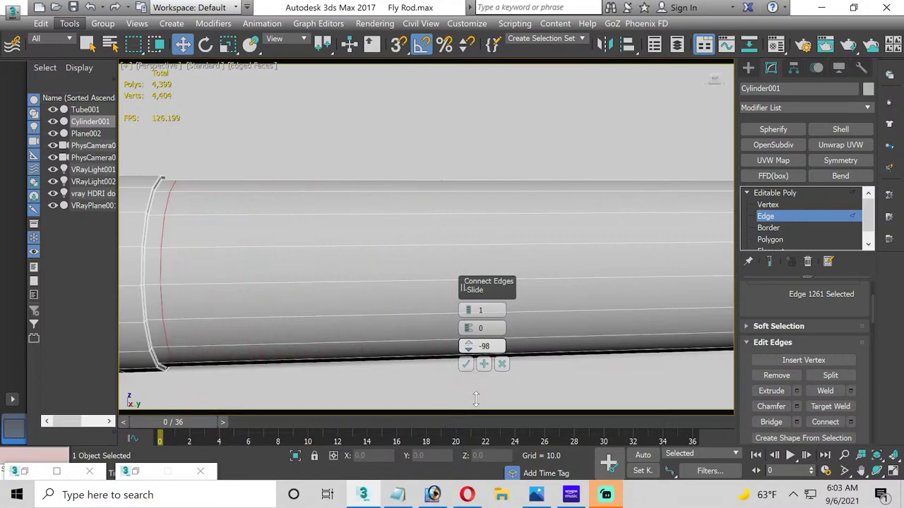
left_click(466, 364)
Step: Exit Edge level, deselect everything and frame the whole rod
left_click(753, 215)
scroll(545, 235, "down", 8)
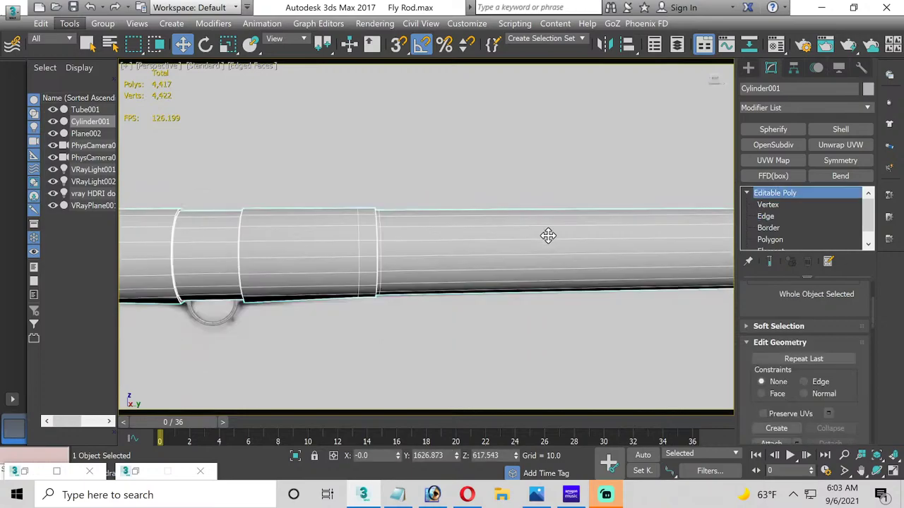
left_click(439, 340)
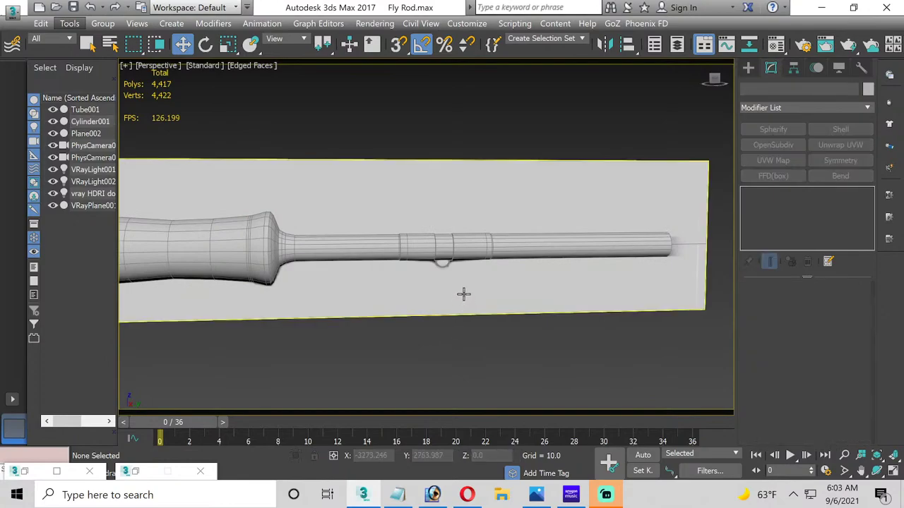
middle_click_drag(373, 290, 264, 309)
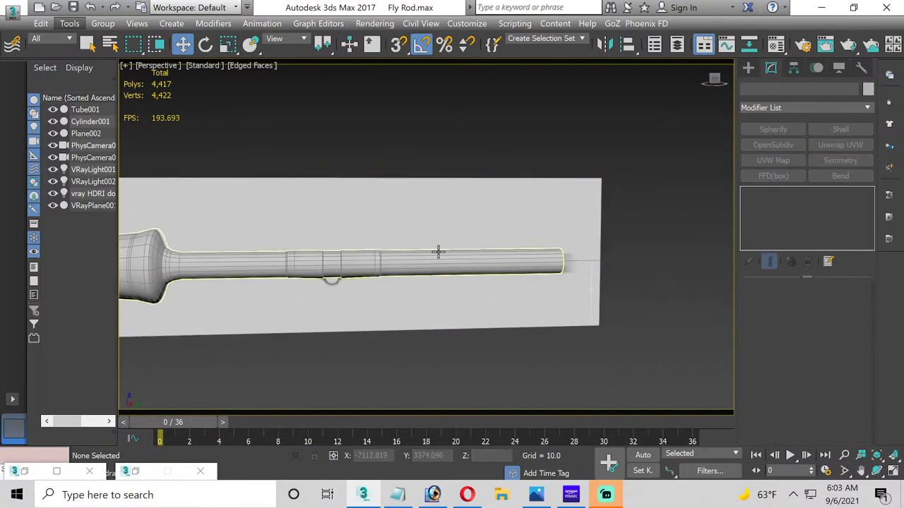
middle_click_drag(436, 252, 363, 268)
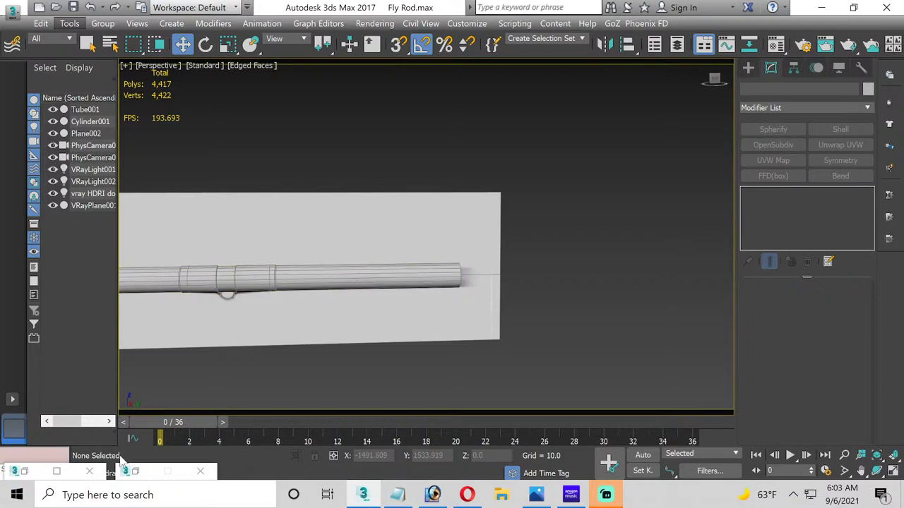
Step: Close the Material Editor, zoom into the fly rod_tip.jpg reference, then minimize it
key("m")
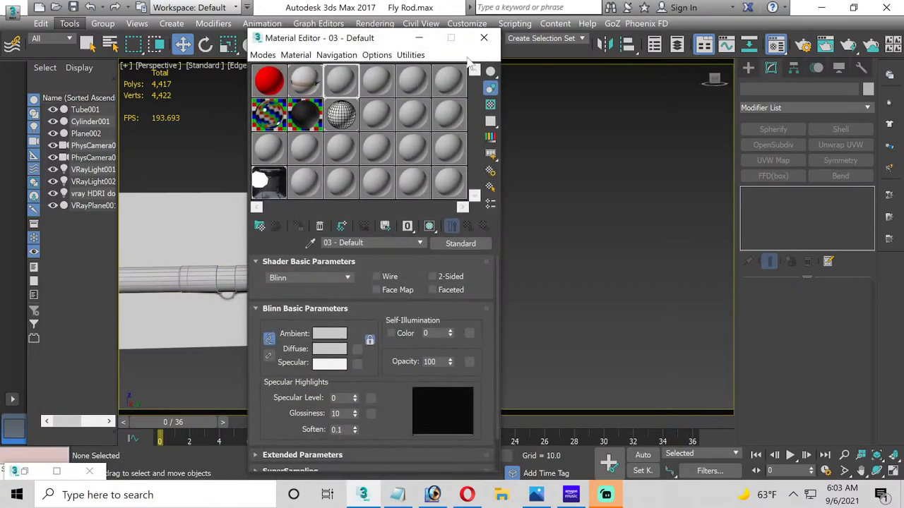
left_click(484, 37)
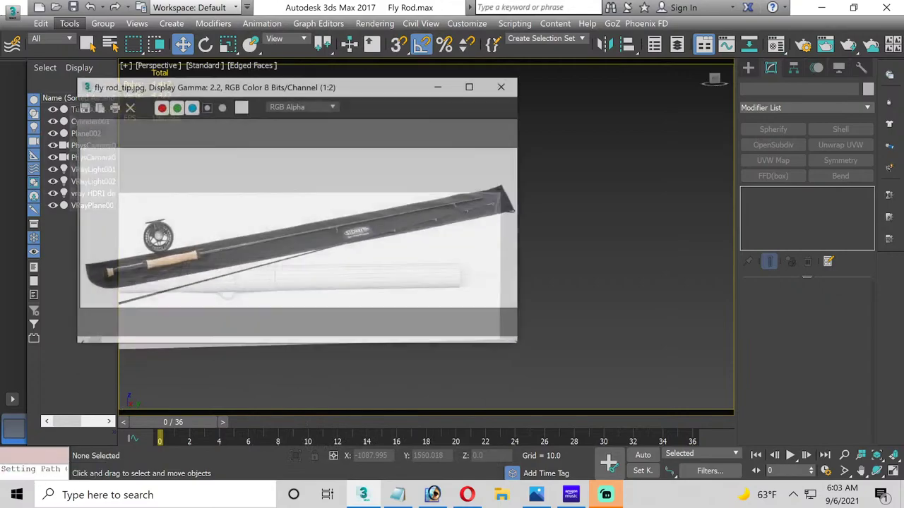
scroll(296, 218, "up", 2)
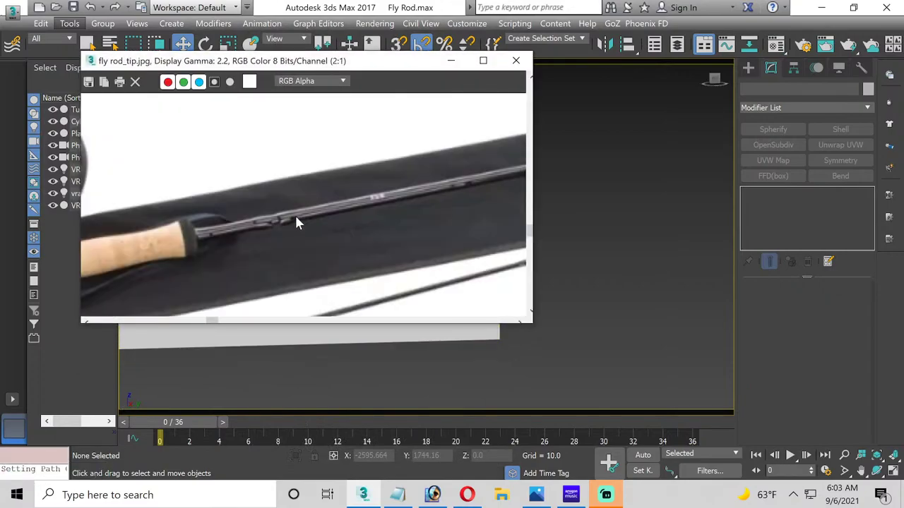
scroll(285, 229, "up", 1)
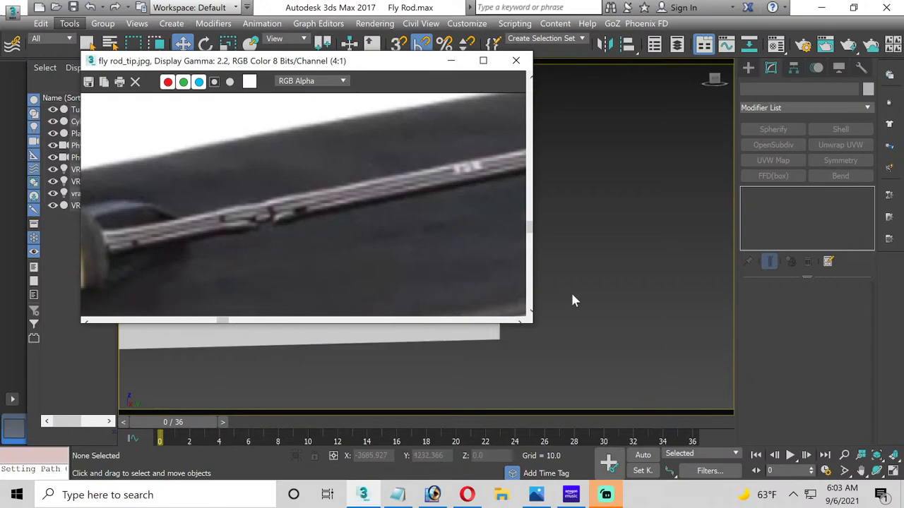
left_click_drag(399, 68, 377, 124)
left_click(428, 117)
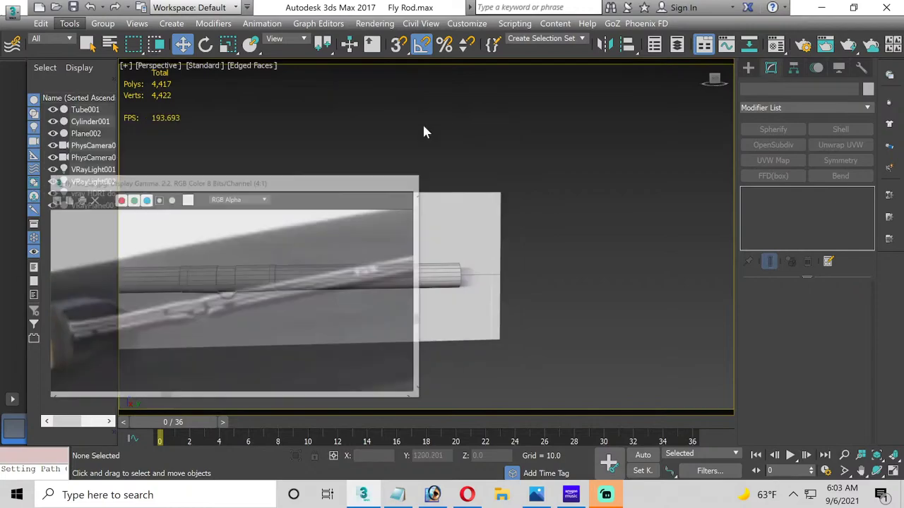
Step: View the rod-in-case product photo full screen and zoom in on the guides near the logo
left_click(466, 496)
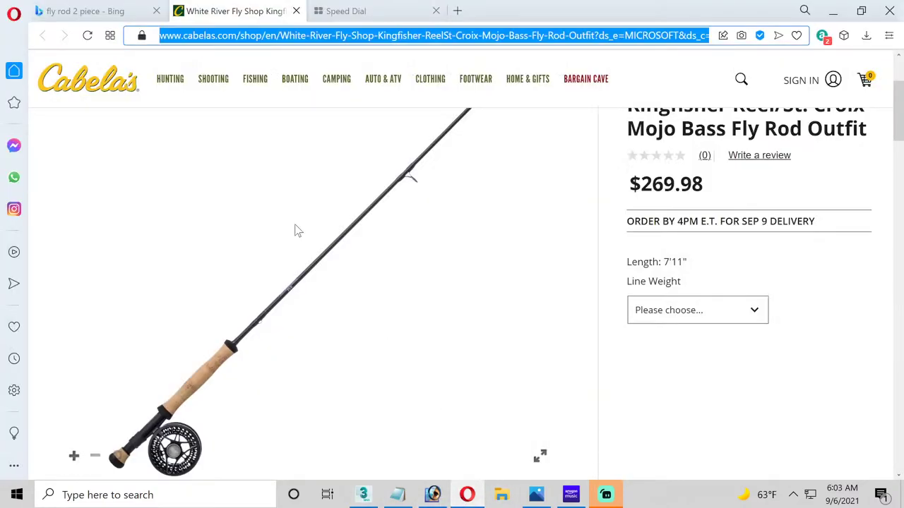
scroll(297, 252, "down", 3)
left_click(349, 300)
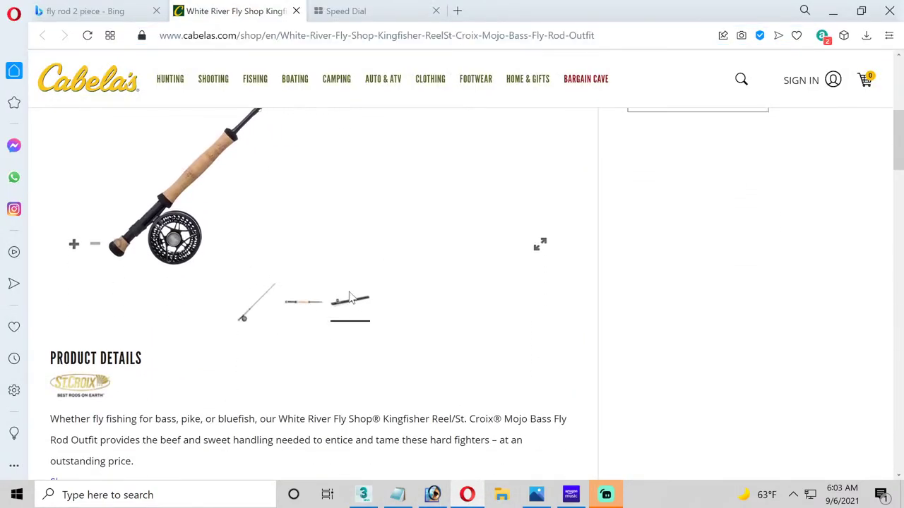
scroll(182, 137, "up", 3)
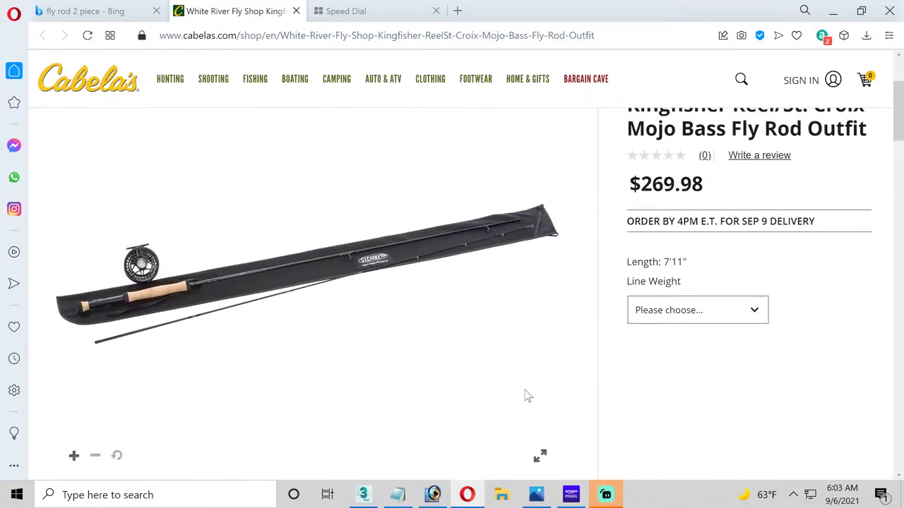
left_click(540, 456)
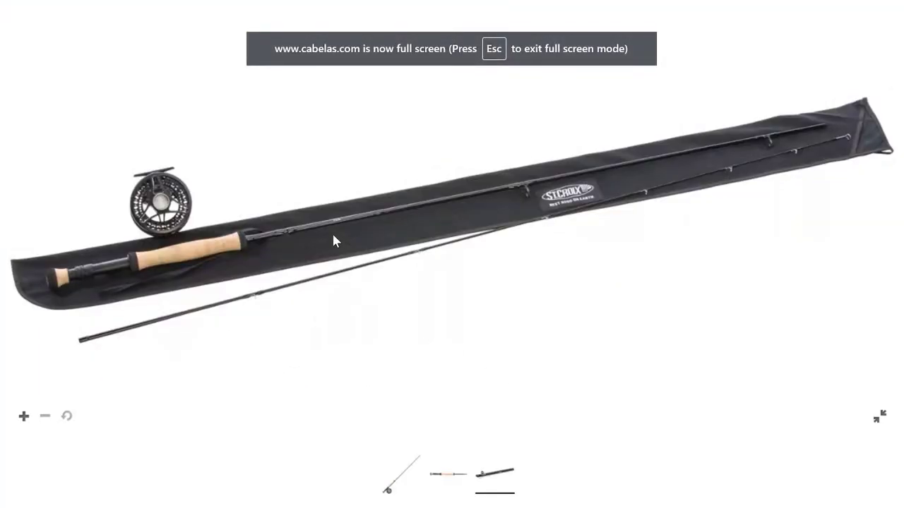
scroll(333, 240, "up", 2)
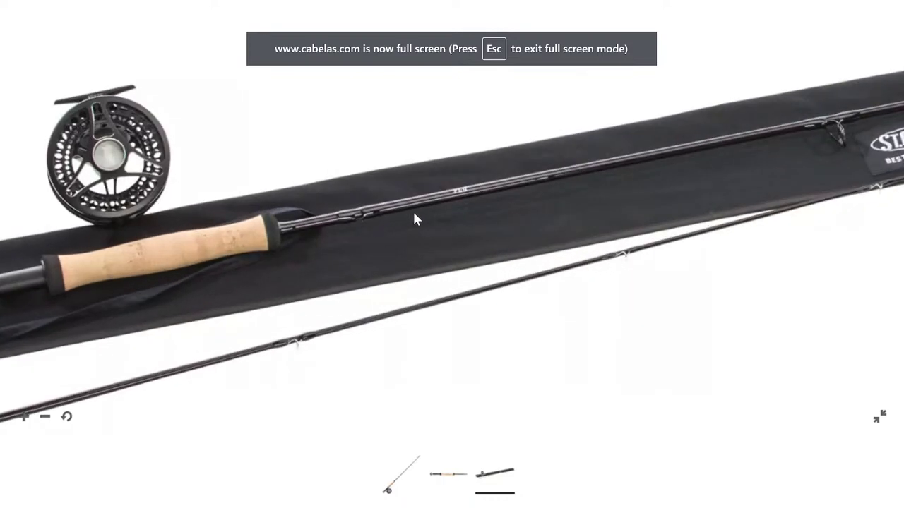
scroll(413, 214, "up", 2)
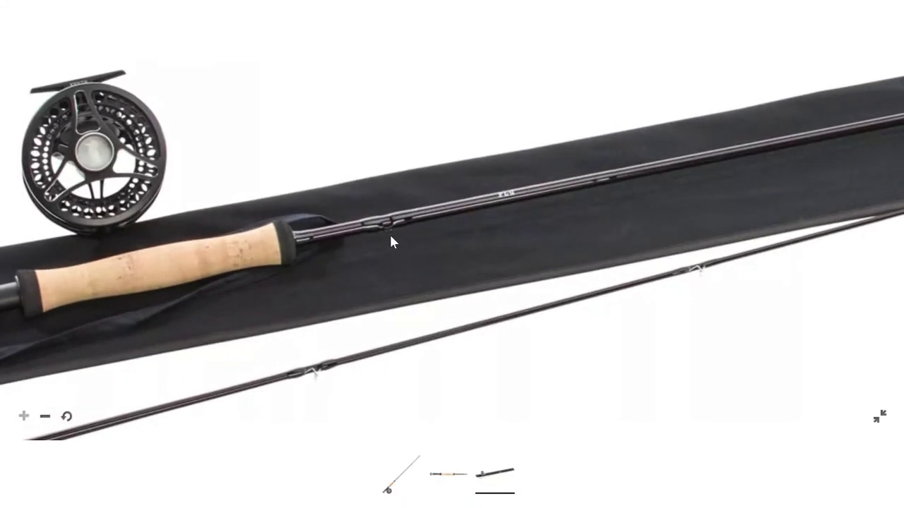
left_click_drag(683, 209, 195, 299)
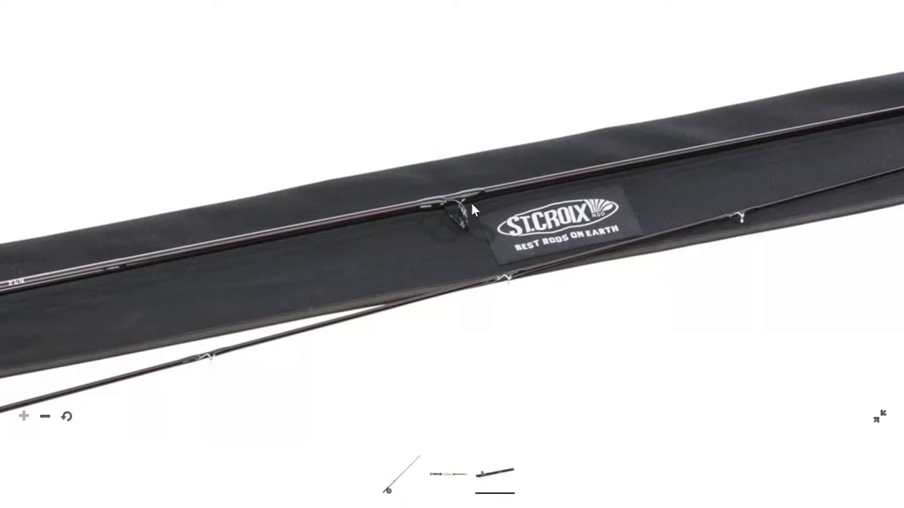
Step: Compare the 3ds Max rod with the photo's handle and guides, ending back in 3ds Max
key("super")
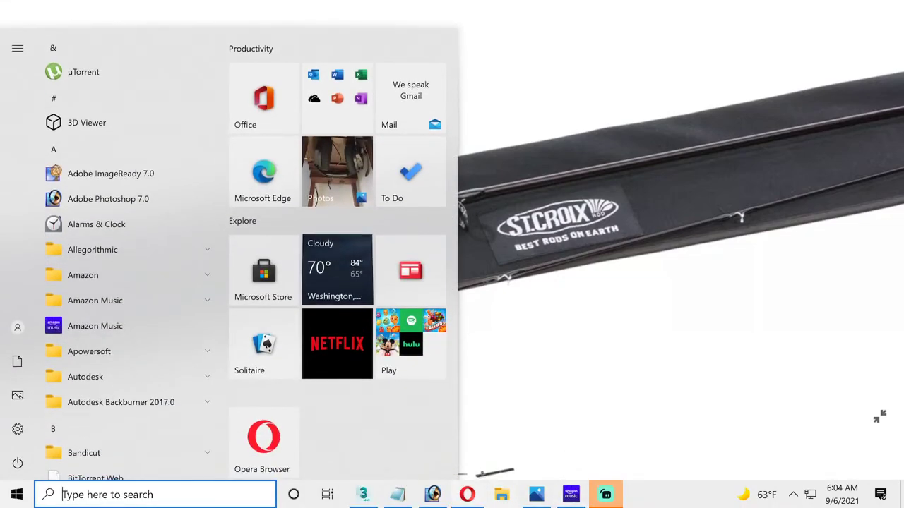
left_click(362, 496)
scroll(228, 320, "down", 3)
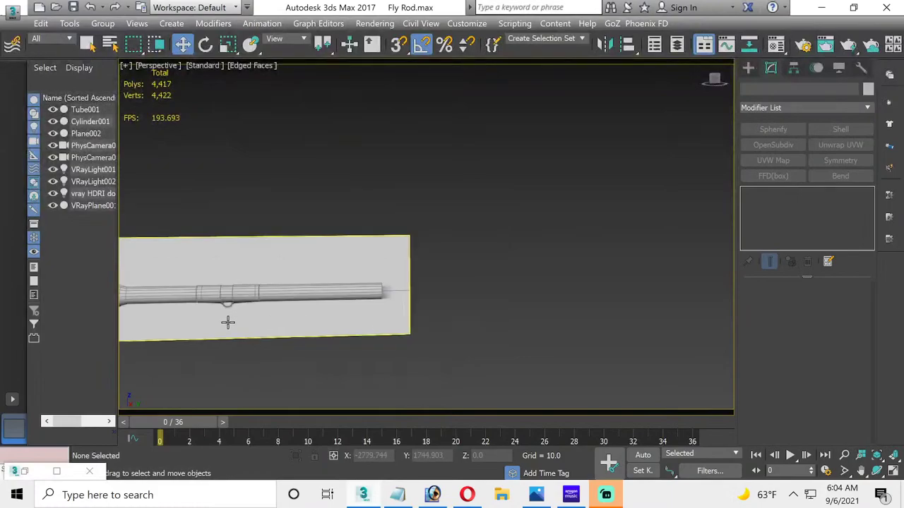
middle_click_drag(191, 329, 345, 303)
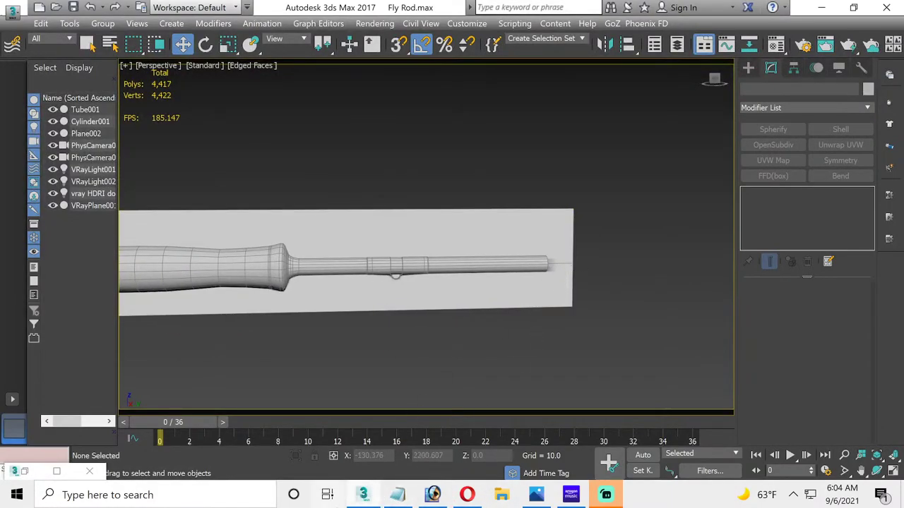
left_click(460, 496)
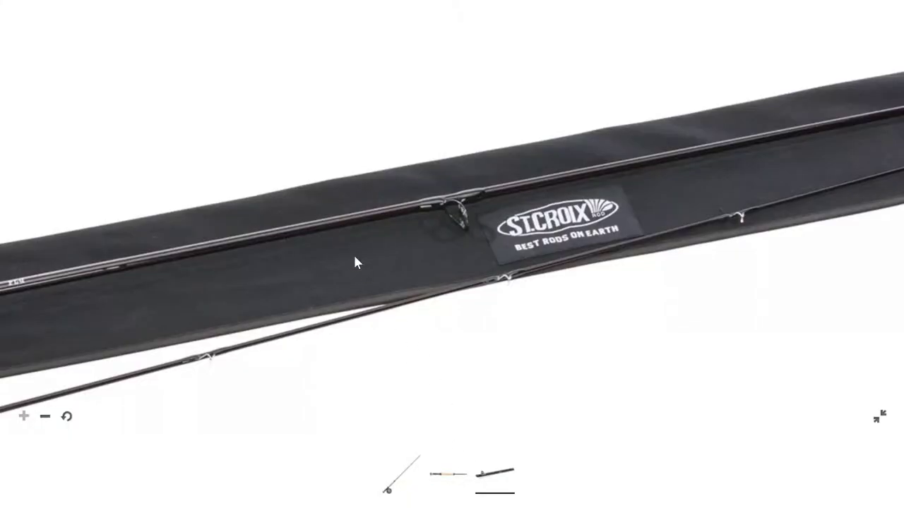
left_click_drag(252, 275, 501, 230)
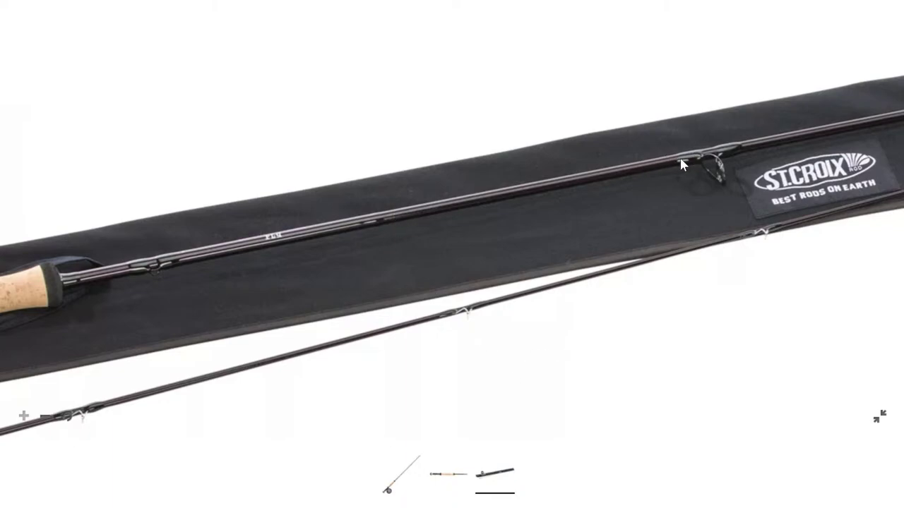
key("super")
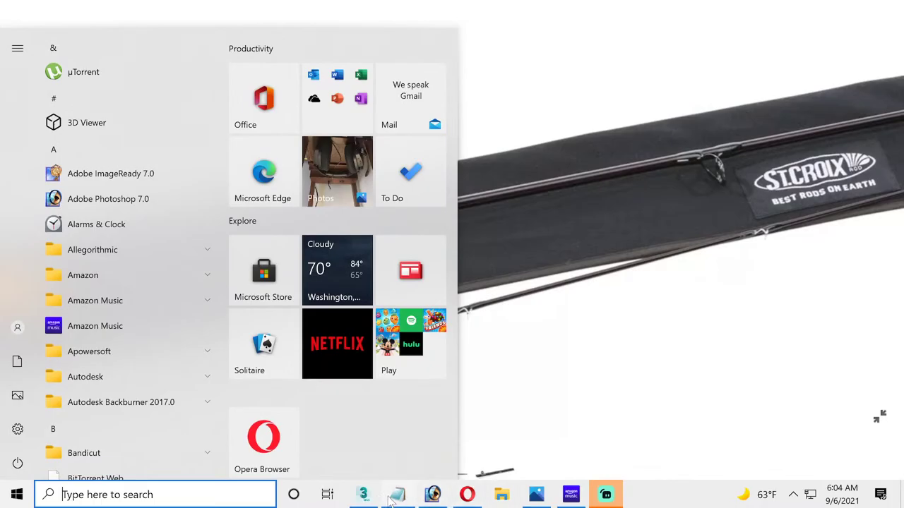
left_click(376, 498)
Step: Select the 18 tip-end vertices of Cylinder001, checking the rod product photo
middle_click_drag(506, 292, 329, 337)
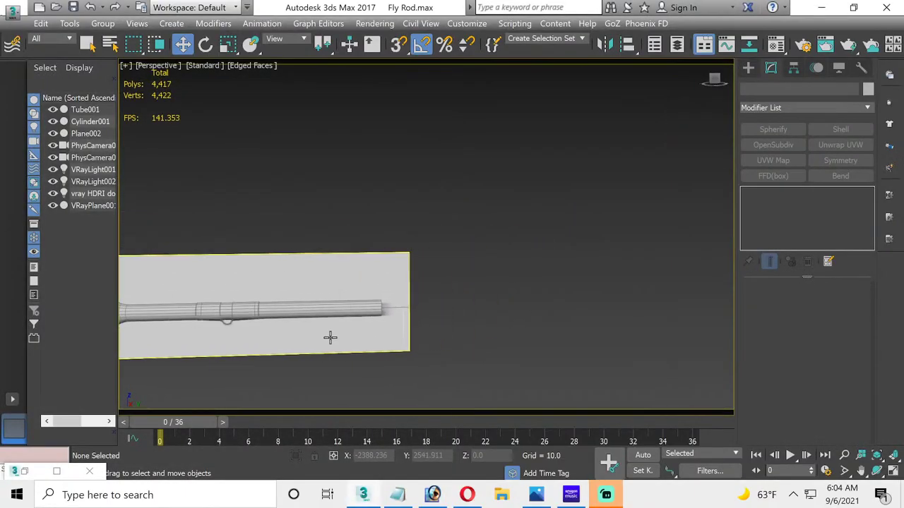
left_click(329, 313)
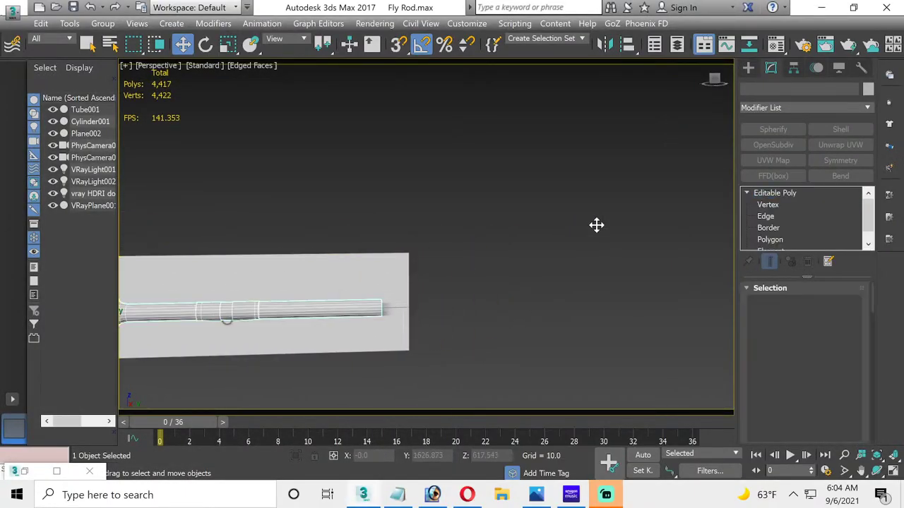
left_click(764, 206)
left_click_drag(362, 288, 518, 307)
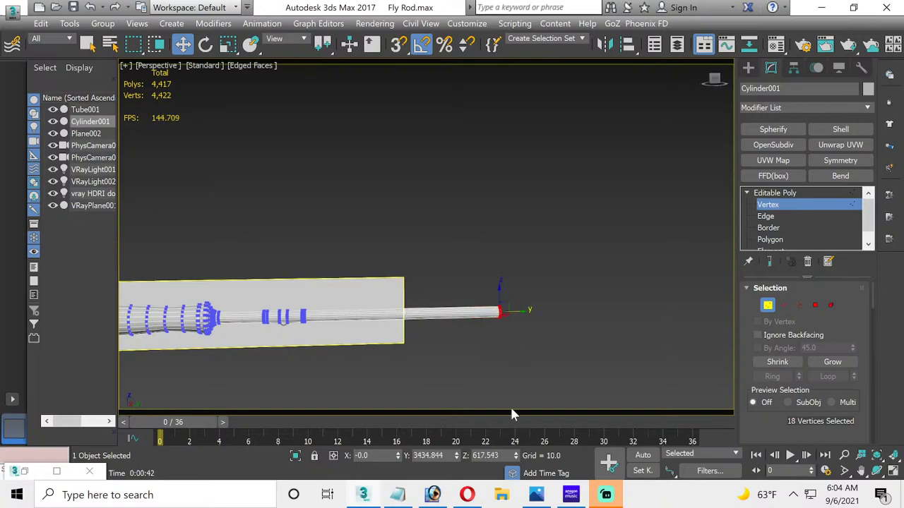
left_click(475, 495)
scroll(438, 346, "down", 3)
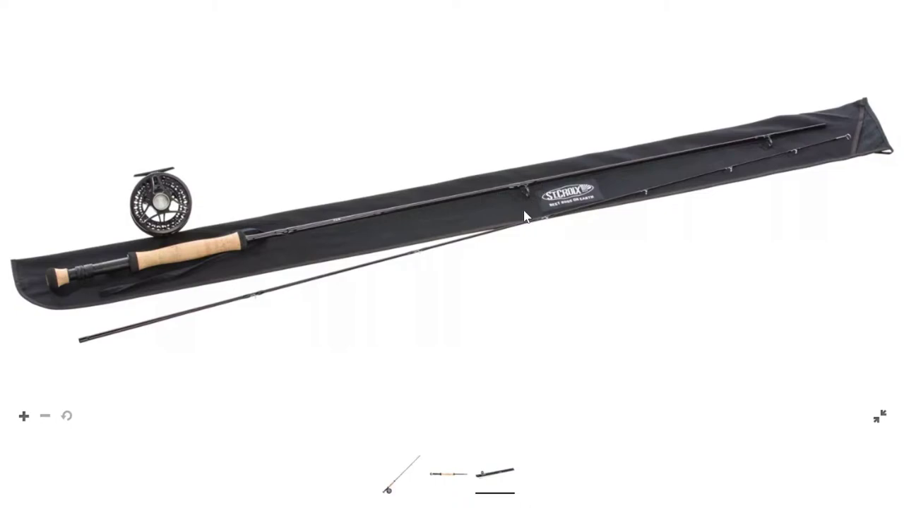
key("super")
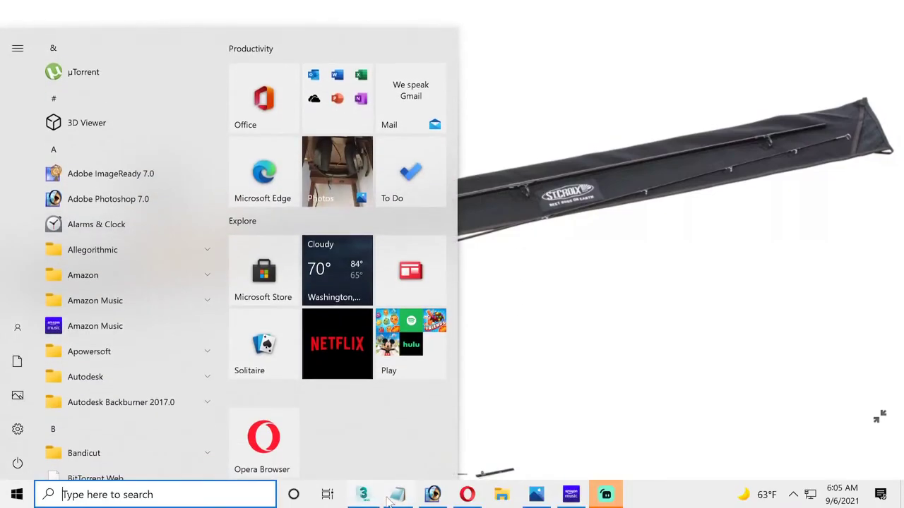
left_click(363, 495)
Step: Move the tip vertices out along Y to lengthen the rod, then exit Vertex level and deselect
middle_click_drag(511, 354, 511, 347, "alt")
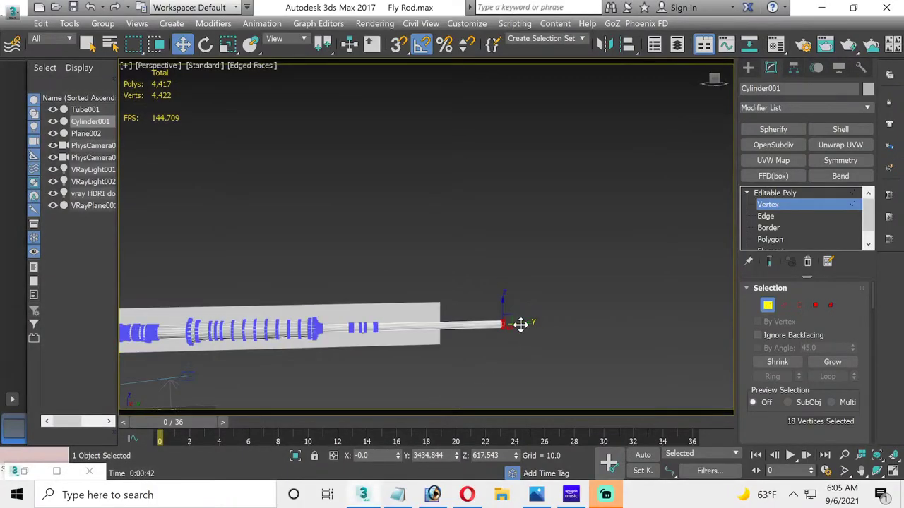
left_click_drag(522, 323, 597, 318)
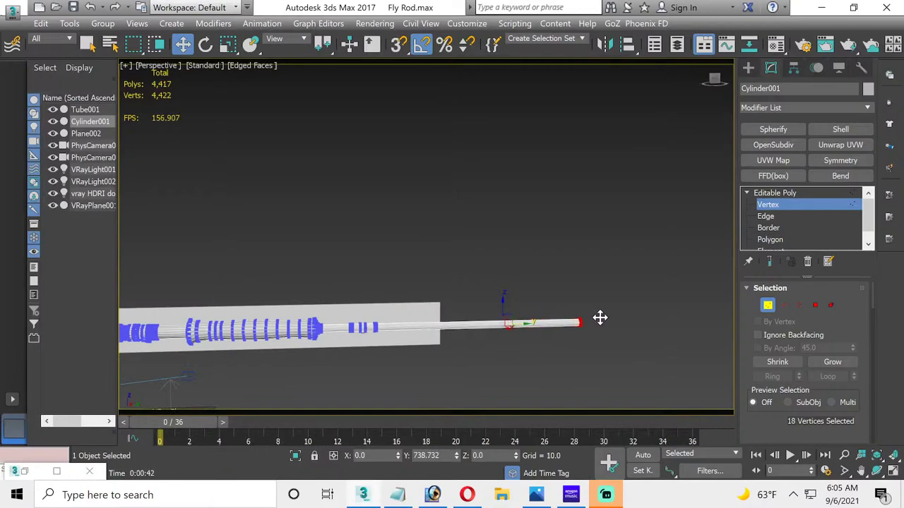
left_click(551, 371)
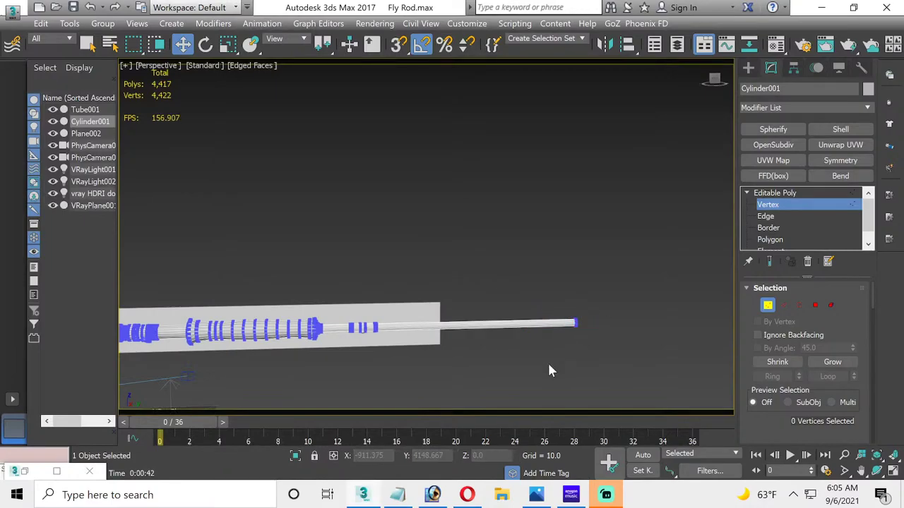
left_click(767, 305)
left_click(419, 383)
middle_click_drag(383, 397, 475, 364)
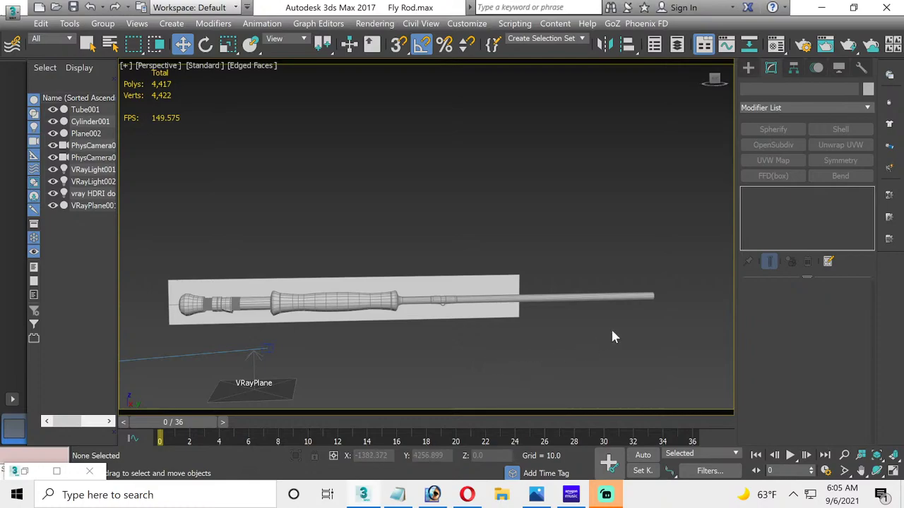
Step: Select Cylinder001 at Polygon level near the handle and guide area
scroll(650, 297, "up", 5)
scroll(360, 311, "up", 4)
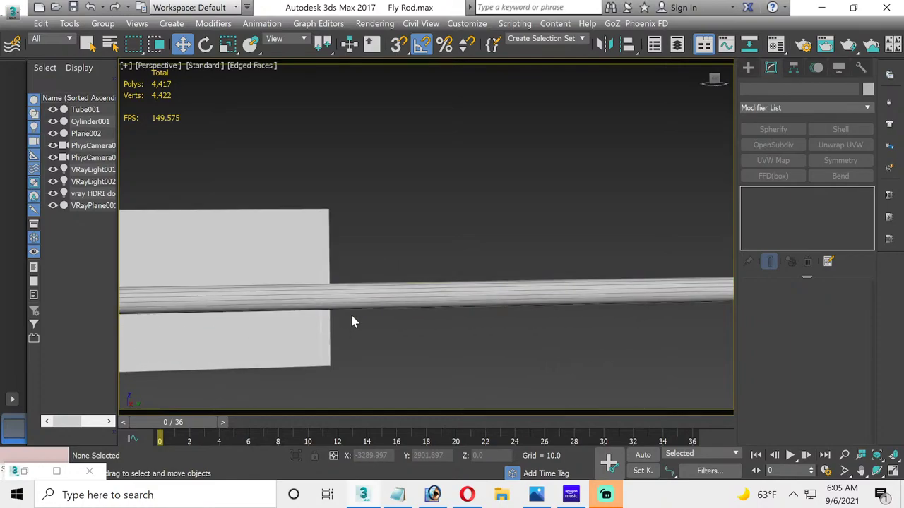
middle_click_drag(351, 318, 534, 277)
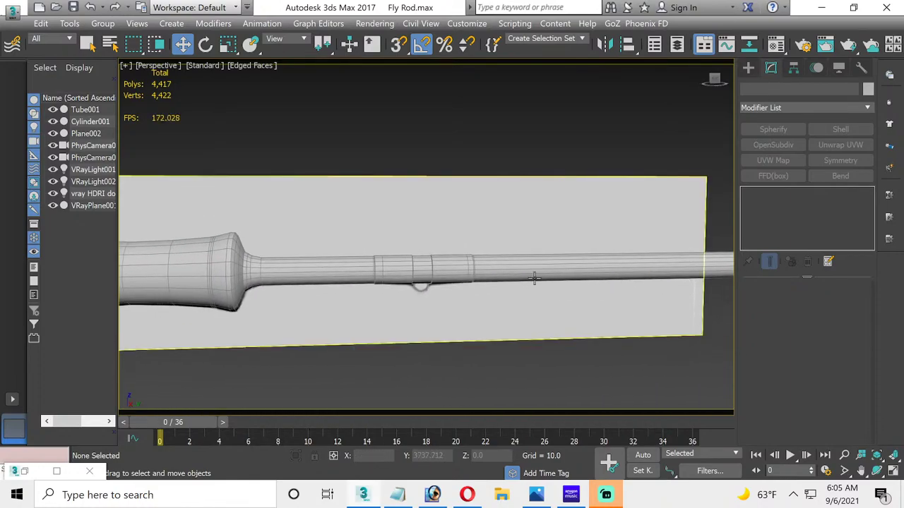
left_click(442, 272)
scroll(461, 273, "up", 3)
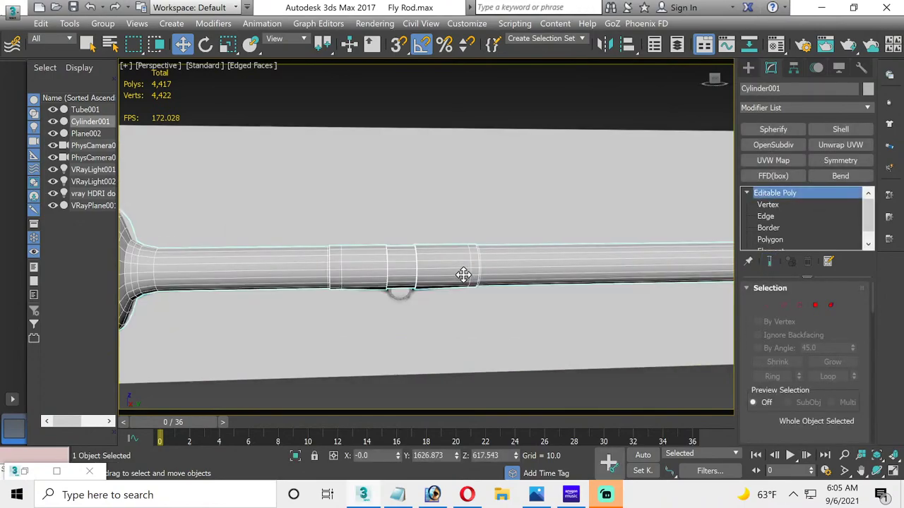
left_click(769, 239)
scroll(409, 261, "up", 2)
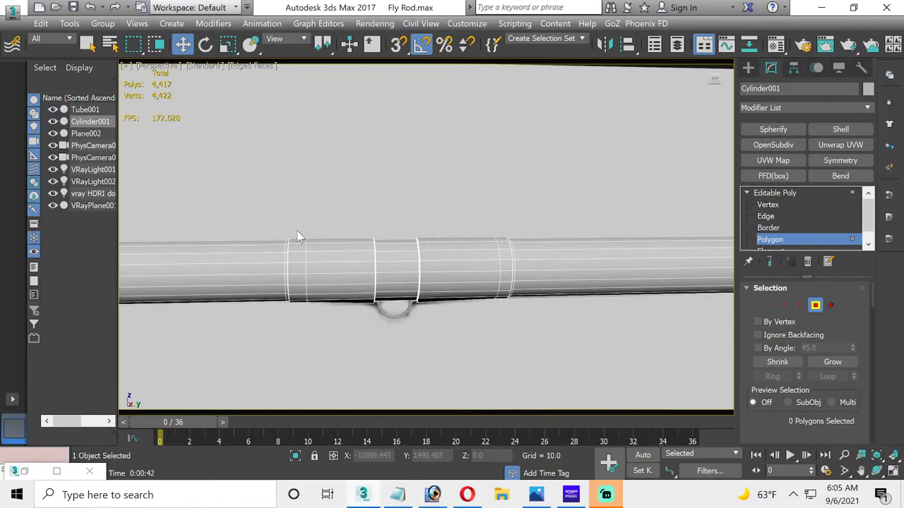
left_click_drag(296, 230, 363, 308)
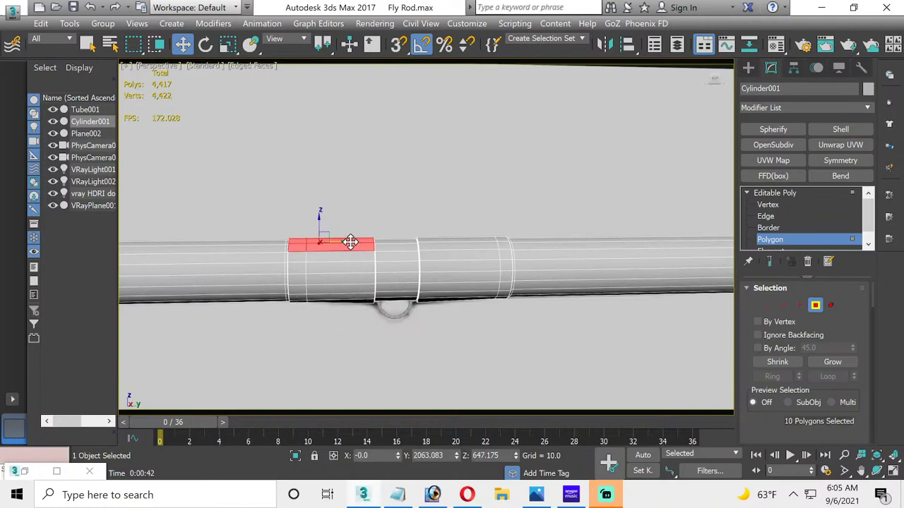
left_click(558, 371)
Step: Region-select the 36 polygons beside the guide ring in a maximized Right view
key("alt+w")
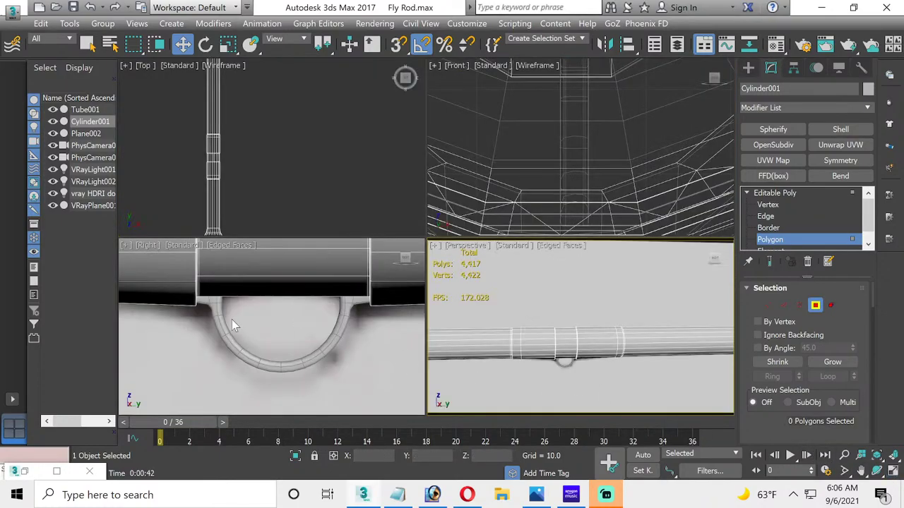
left_click(209, 314)
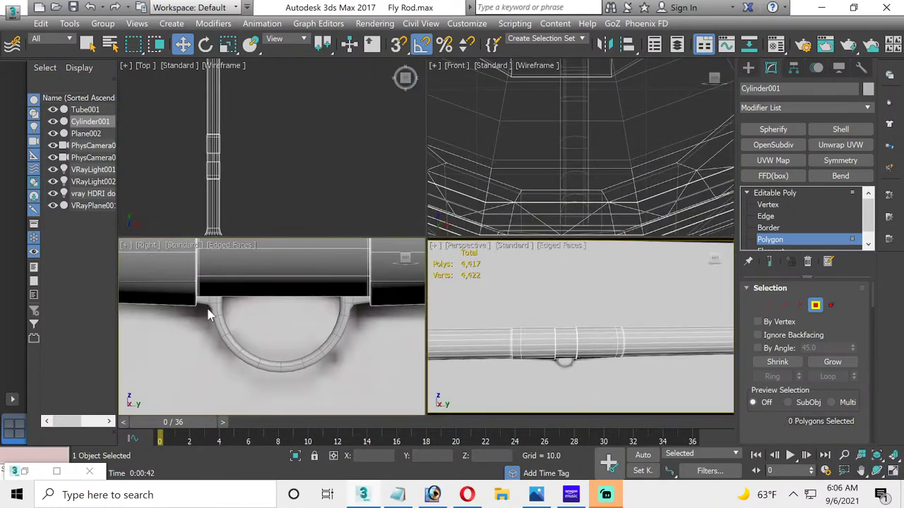
left_click(893, 471)
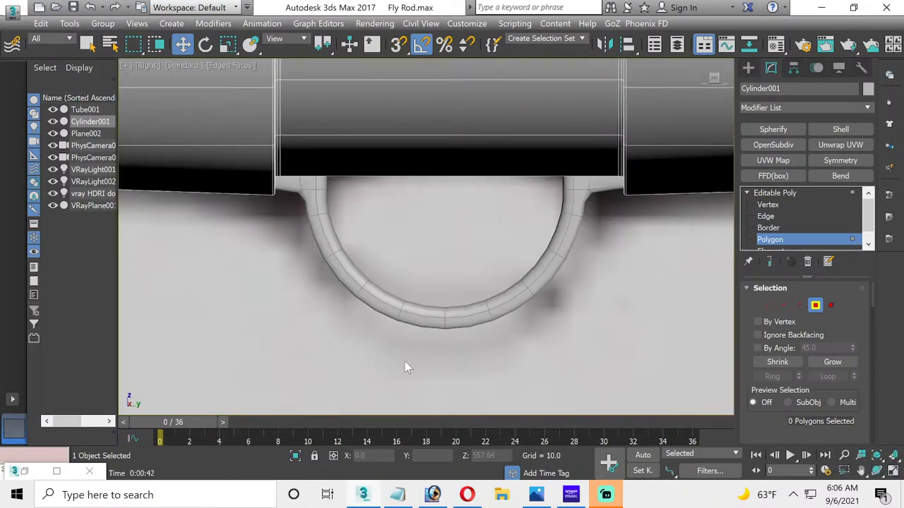
scroll(346, 339, "down", 4)
middle_click_drag(188, 323, 383, 306)
scroll(343, 202, "down", 3)
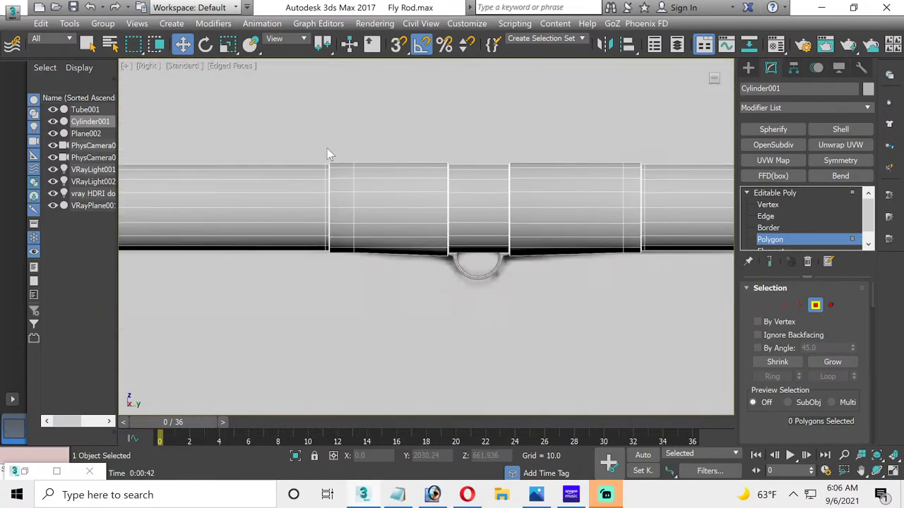
left_click_drag(335, 144, 443, 283)
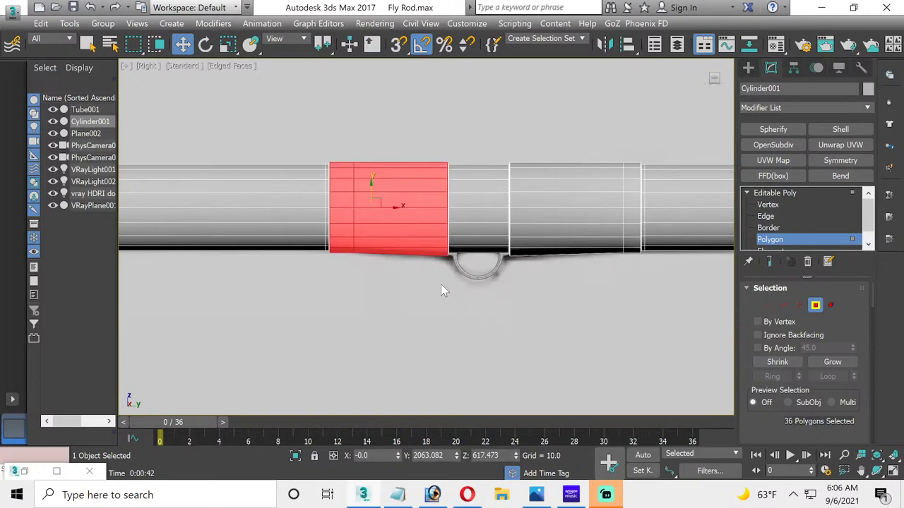
scroll(400, 257, "up", 1)
scroll(401, 262, "up", 2)
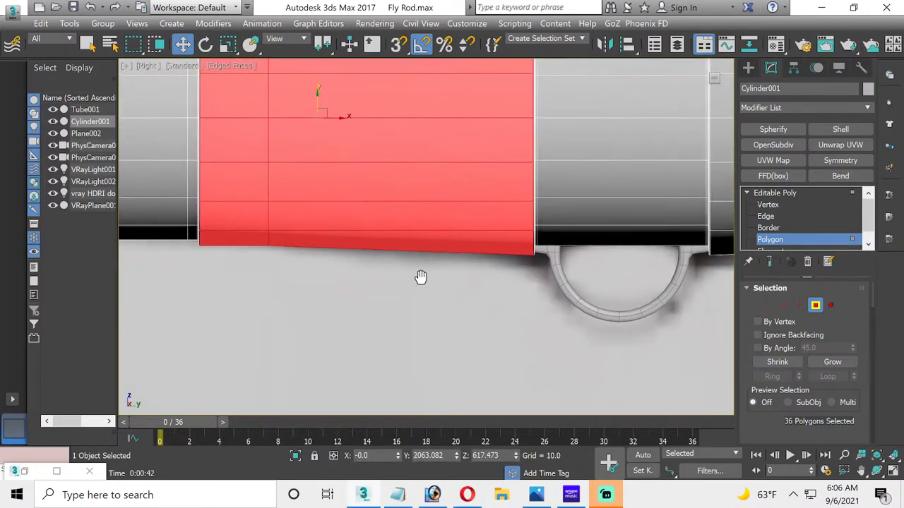
middle_click_drag(419, 276, 424, 313)
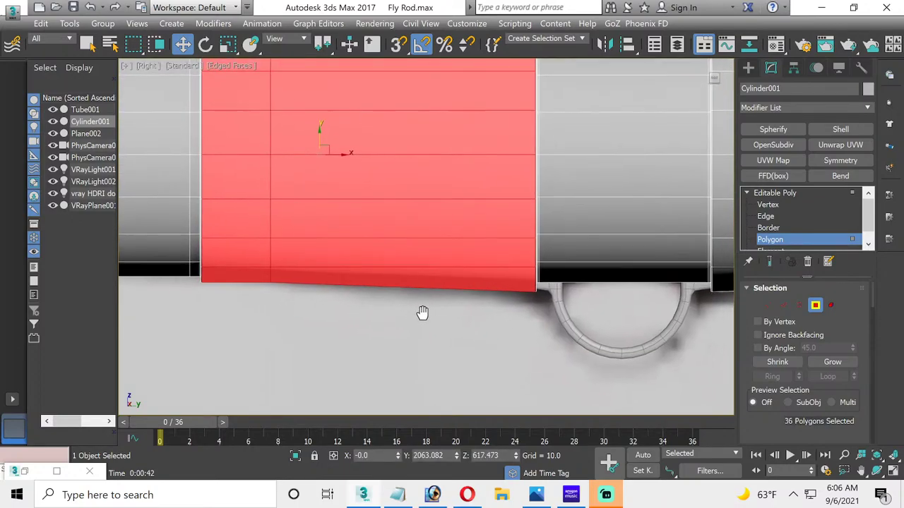
left_click(893, 471)
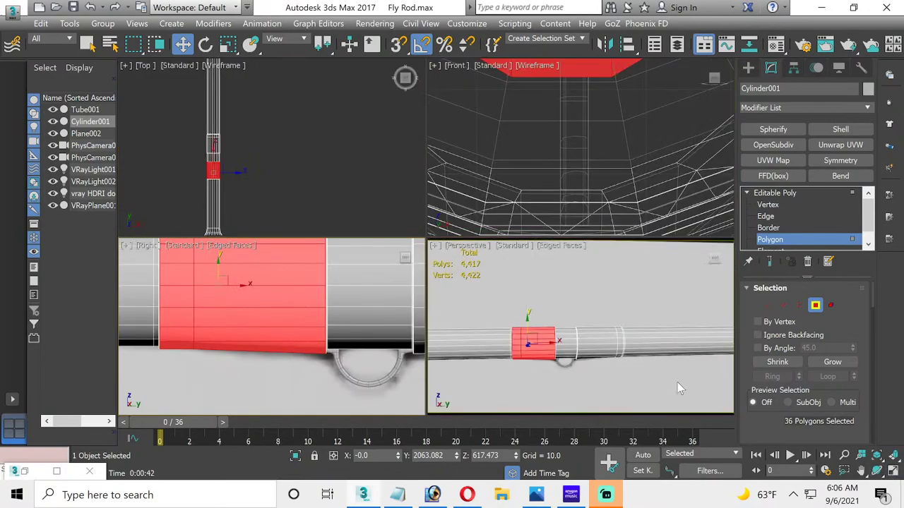
Step: Grow the rod's polygon selection five times to 216 polygons in a maximized Perspective view
left_click(893, 471)
left_click_drag(422, 285, 326, 292)
scroll(327, 293, "up", 5)
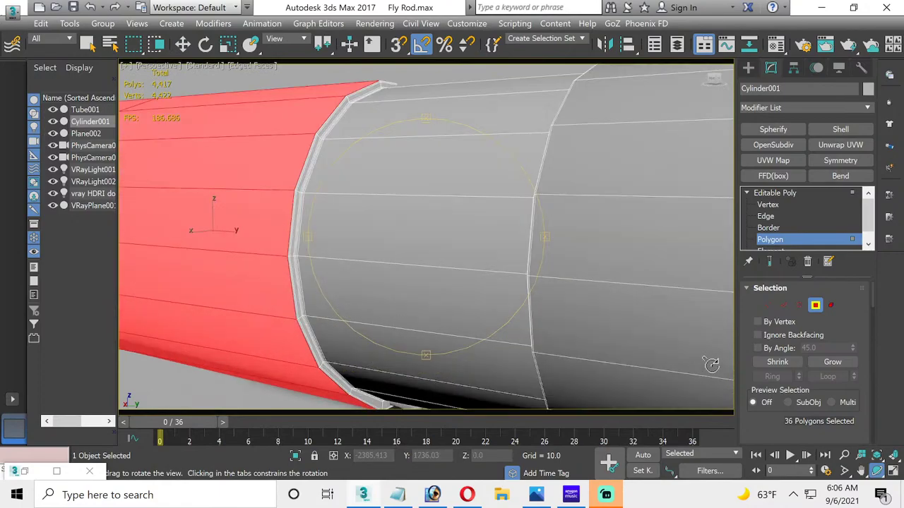
left_click_drag(264, 313, 513, 340)
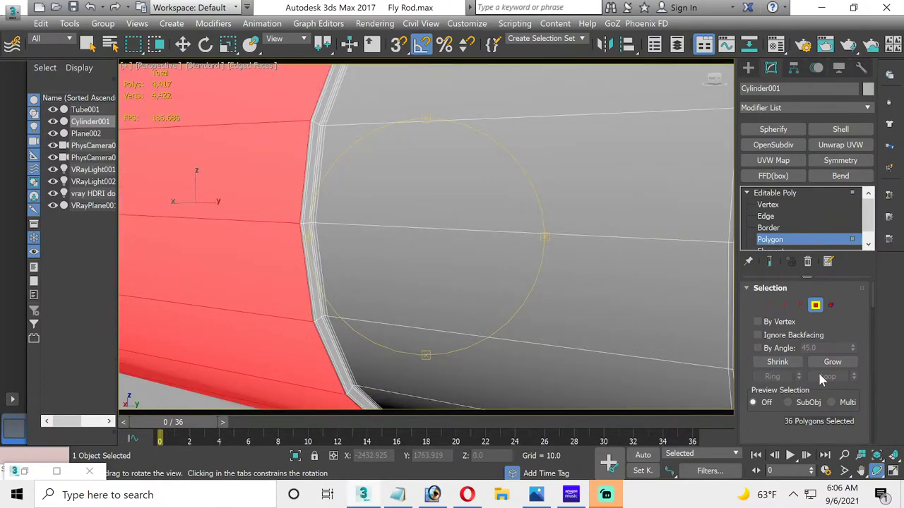
left_click(836, 365)
left_click(836, 365)
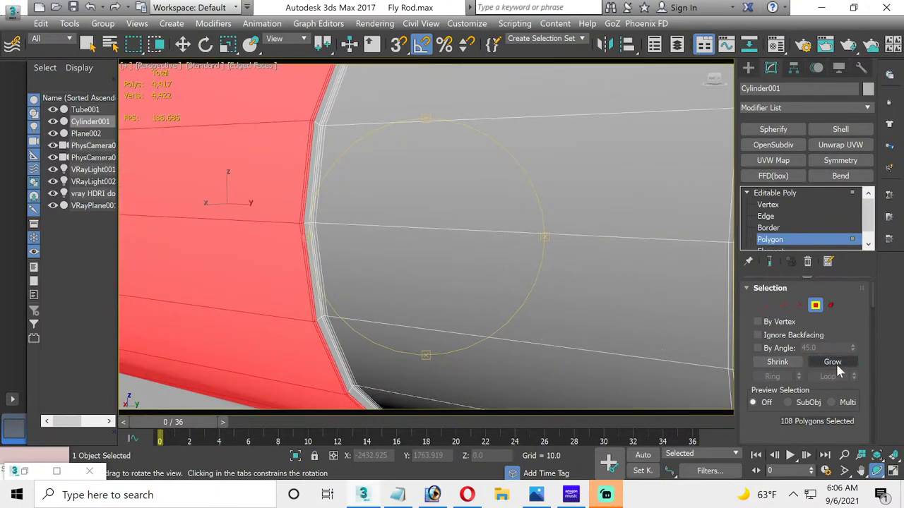
left_click(836, 363)
left_click(836, 363)
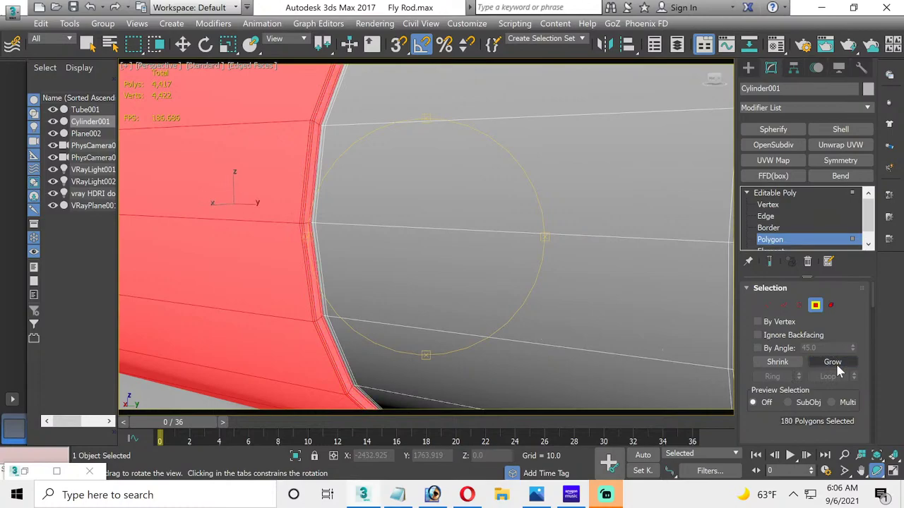
left_click(835, 364)
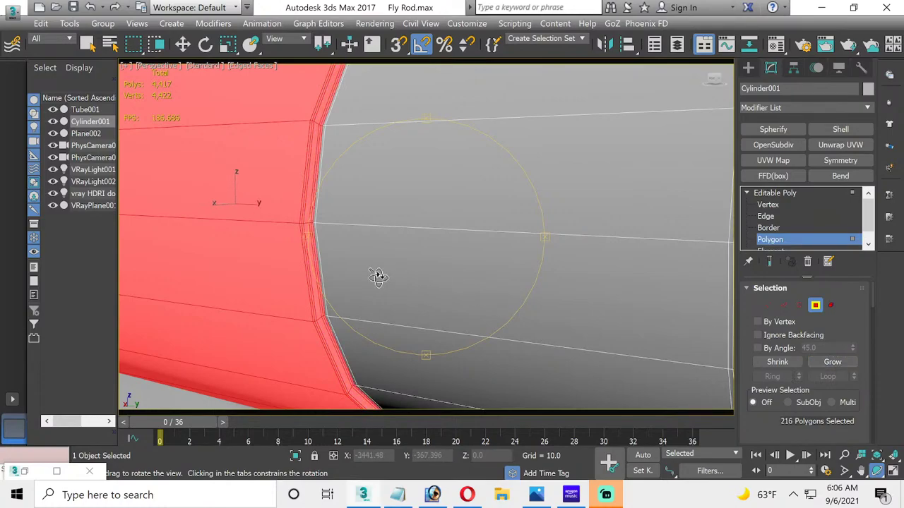
Step: Shrink the polygon selection once to 180 polygons
left_click_drag(363, 279, 398, 273)
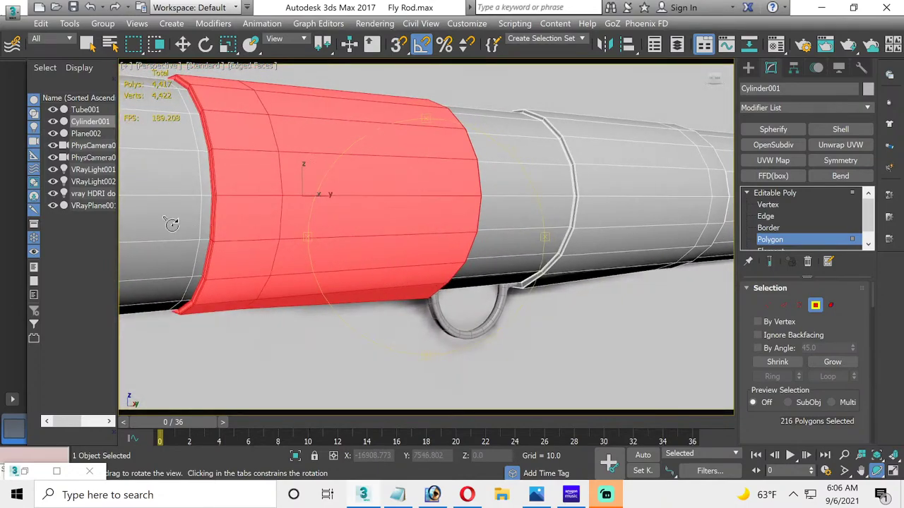
scroll(257, 268, "up", 5)
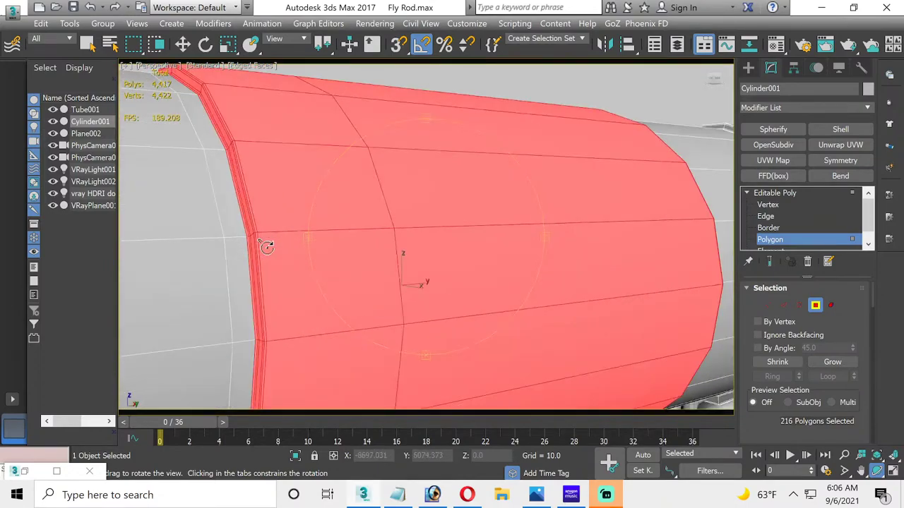
left_click_drag(267, 246, 201, 165)
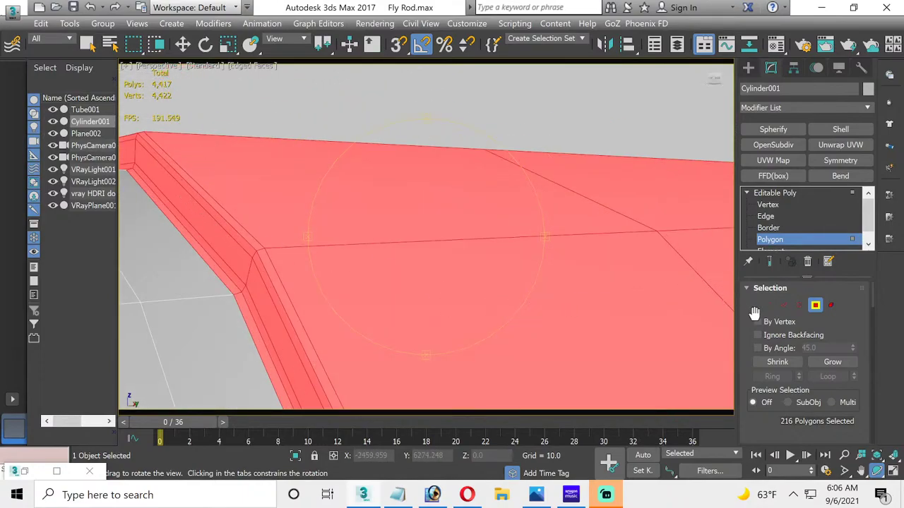
left_click(772, 360)
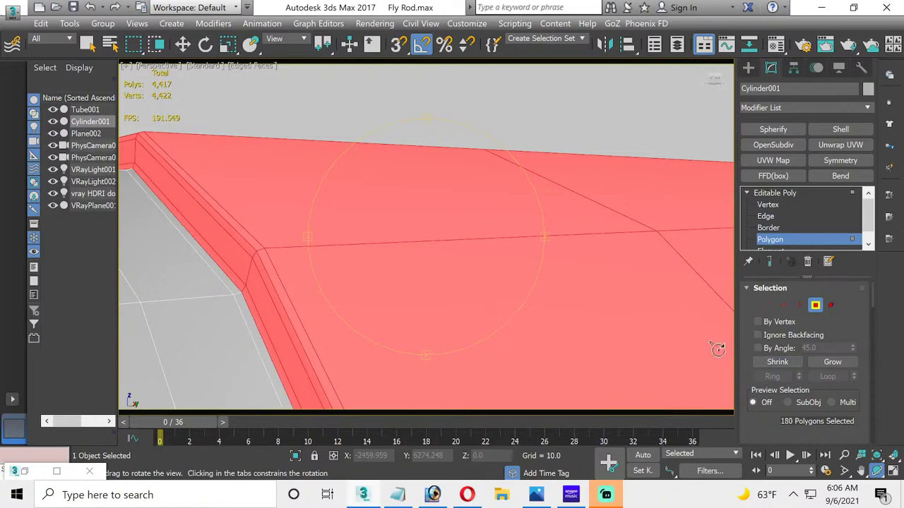
Step: Select the 18-edge loop along the band's bevelled rim at Edge level
left_click_drag(276, 275, 276, 273)
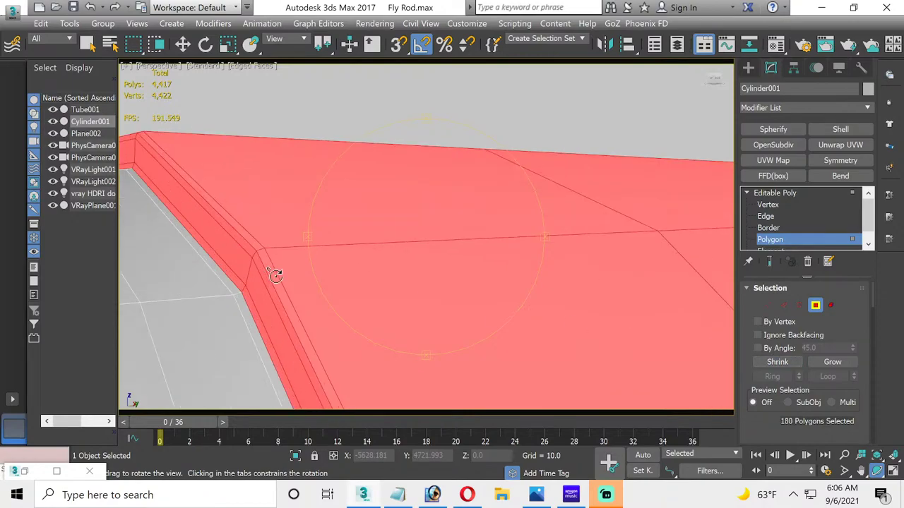
middle_click_drag(177, 312, 437, 271)
left_click_drag(438, 270, 133, 397)
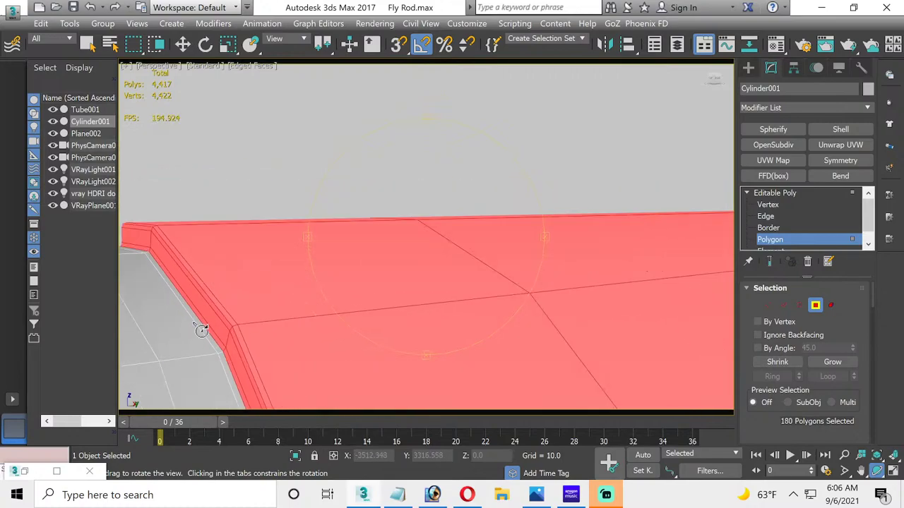
left_click(764, 218)
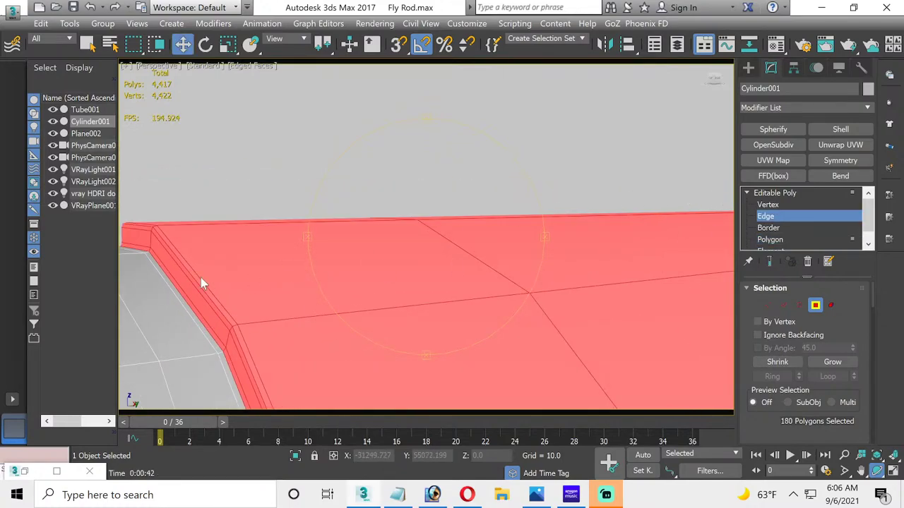
double_click(178, 289)
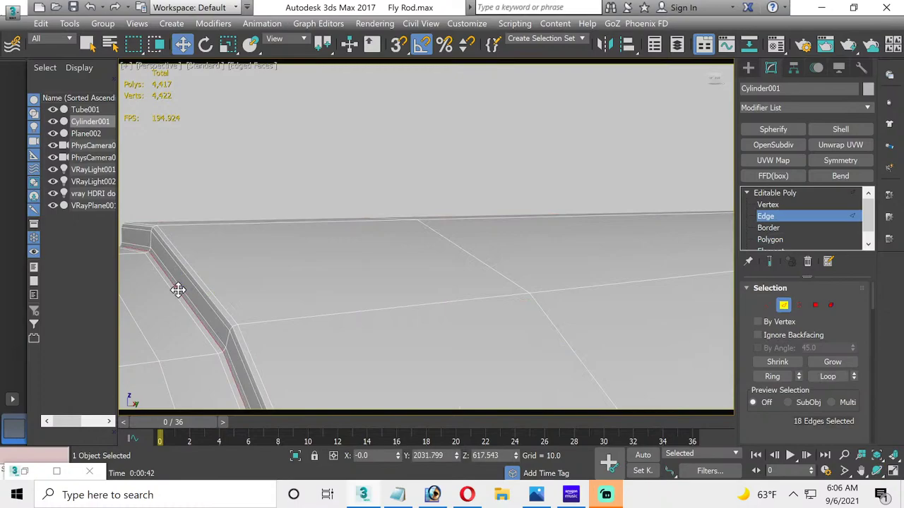
Step: Reselect the 180-polygon wrap band and orbit around it to inspect it from the side
left_click(227, 45)
middle_click_drag(199, 237, 236, 196, "alt")
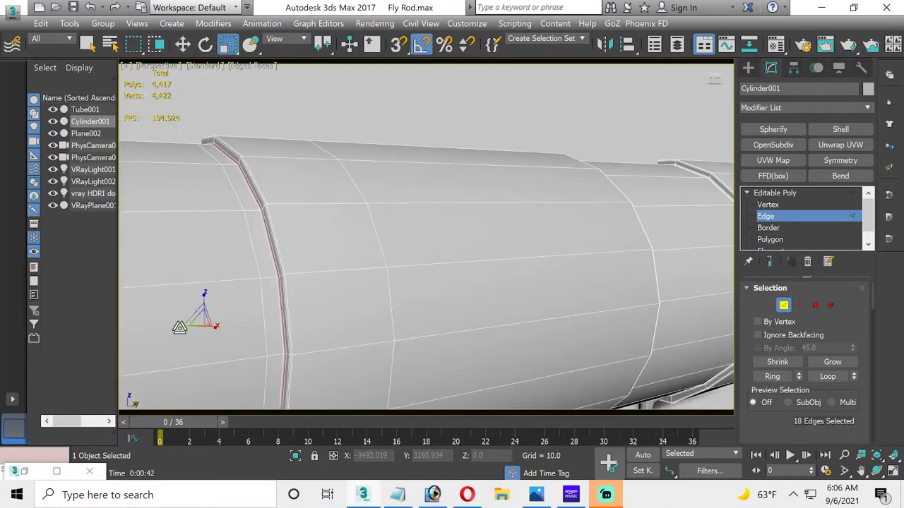
left_click(774, 240)
left_click(264, 188)
scroll(218, 162, "up", 6)
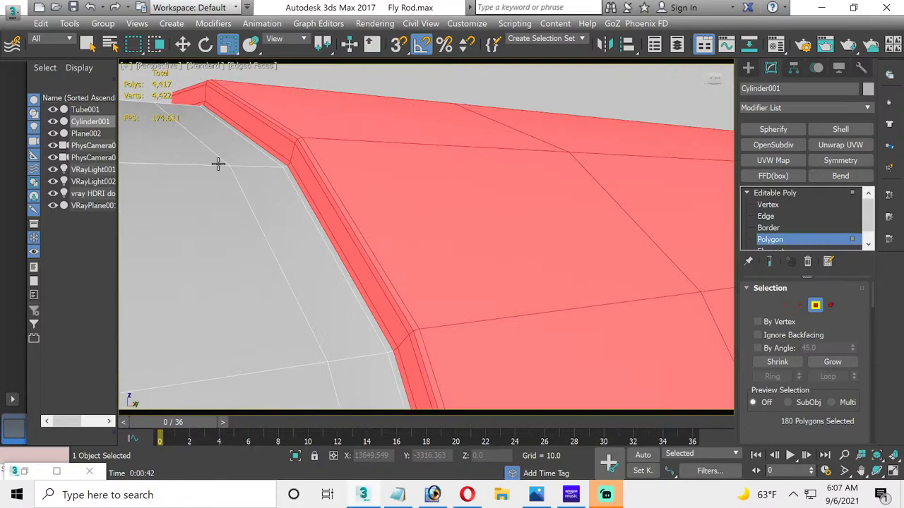
scroll(219, 162, "down", 5)
middle_click_drag(425, 232, 376, 237, "alt")
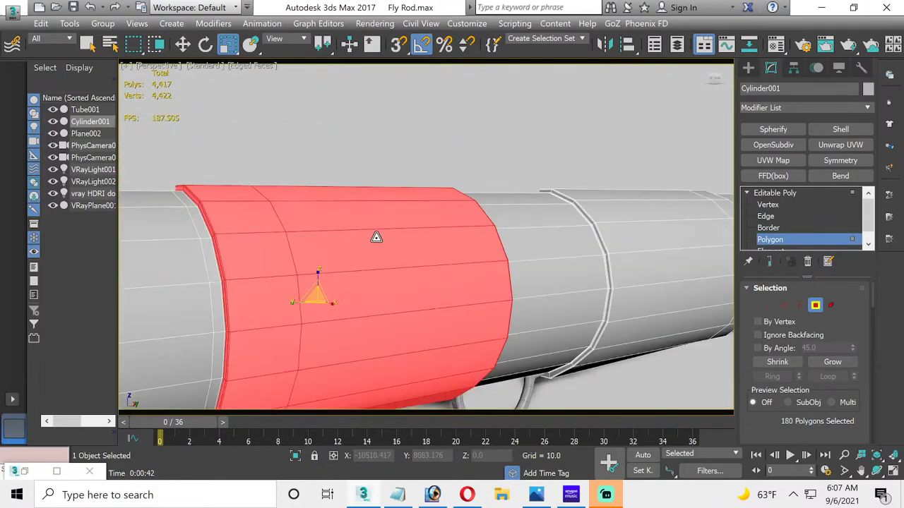
left_click(876, 471)
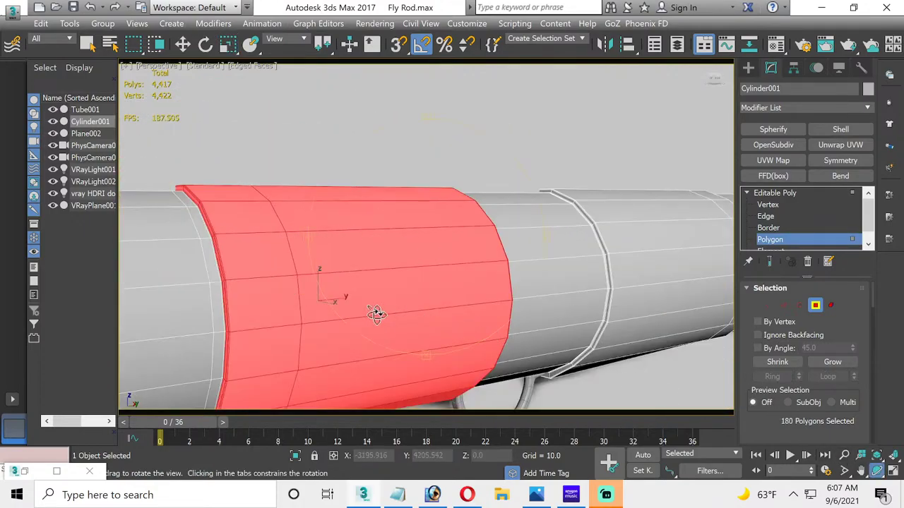
left_click_drag(376, 314, 410, 293)
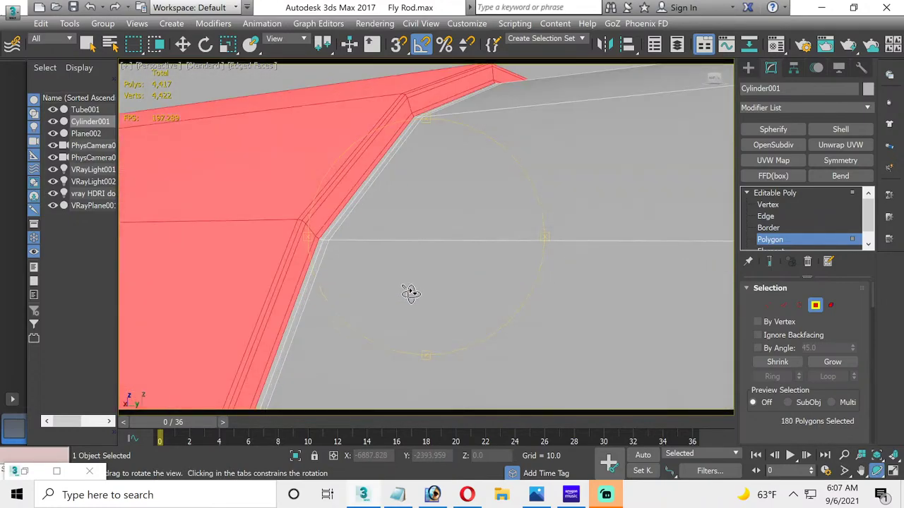
left_click_drag(400, 248, 408, 248)
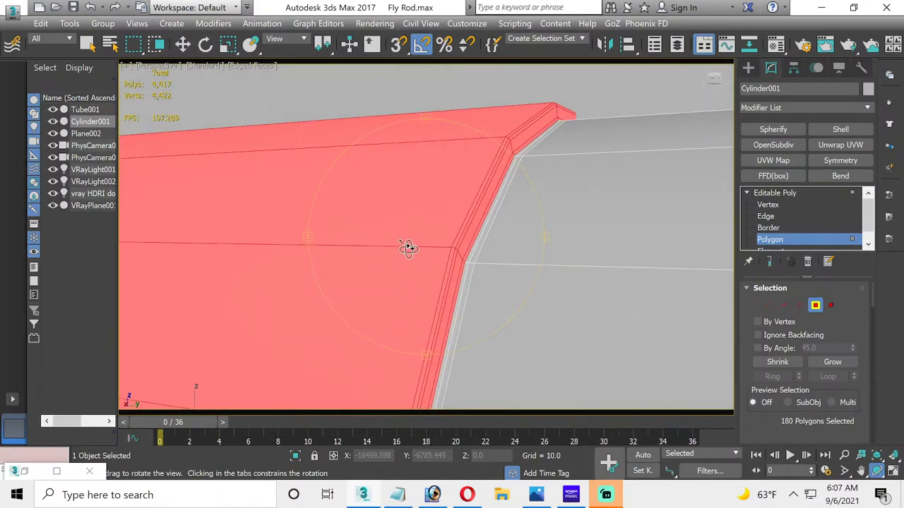
left_click_drag(430, 242, 431, 242)
scroll(430, 242, "down", 5)
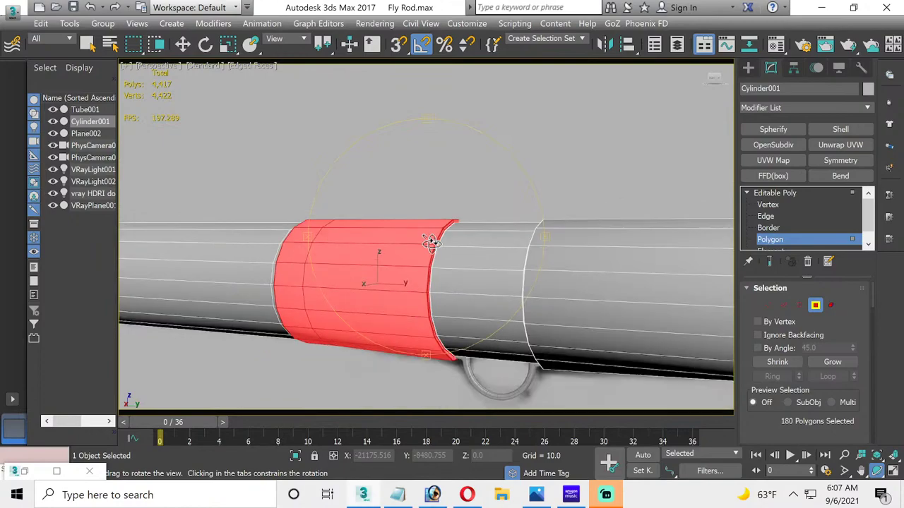
Step: Maximize the Right side view, then zoom out and pan until the whole rod is visible
left_click(893, 471)
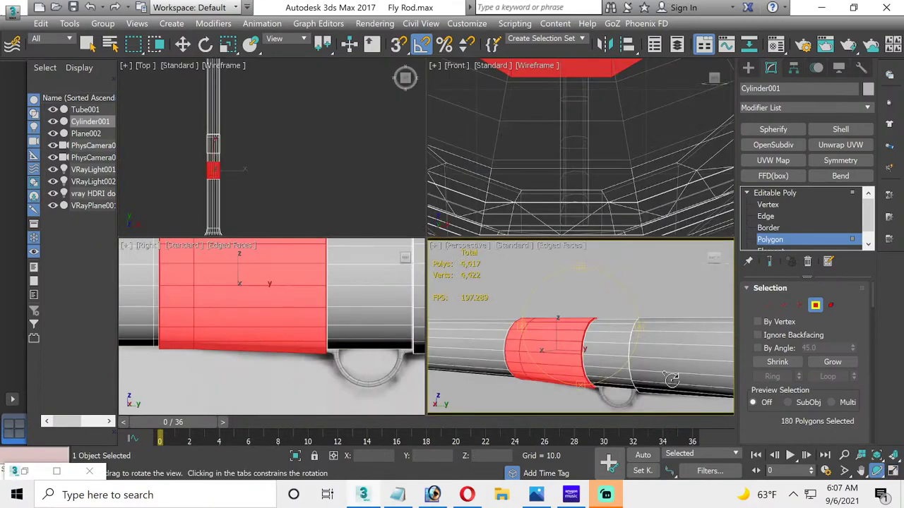
right_click(309, 281)
key("r")
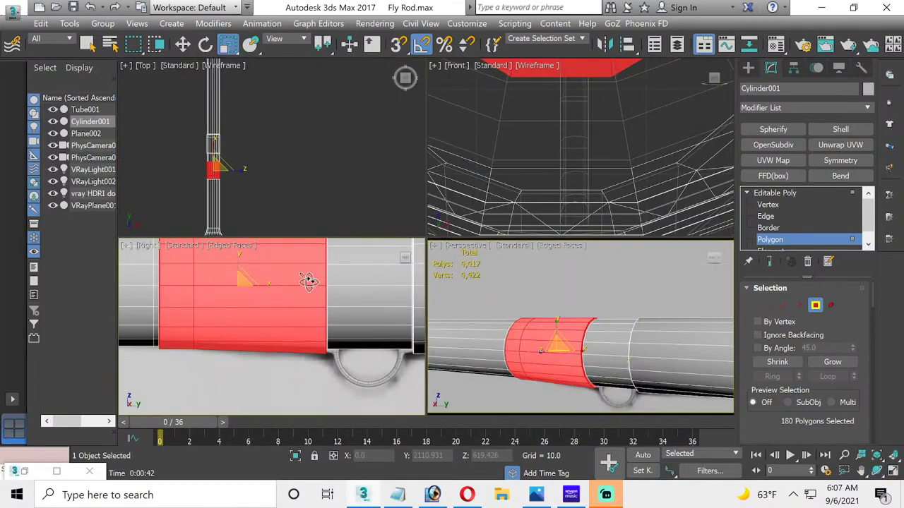
left_click(893, 471)
scroll(511, 278, "down", 3)
middle_click_drag(511, 277, 181, 334)
scroll(437, 333, "down", 2)
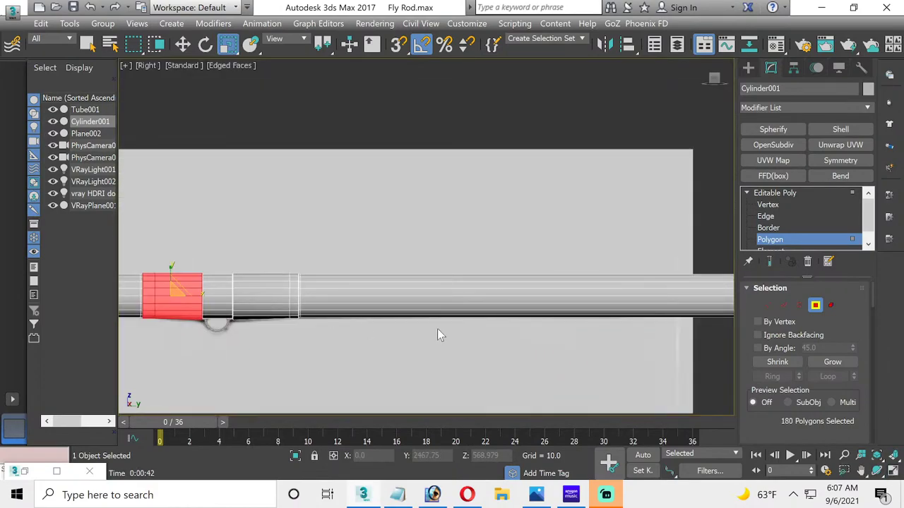
middle_click_drag(438, 333, 292, 337)
scroll(290, 337, "down", 5)
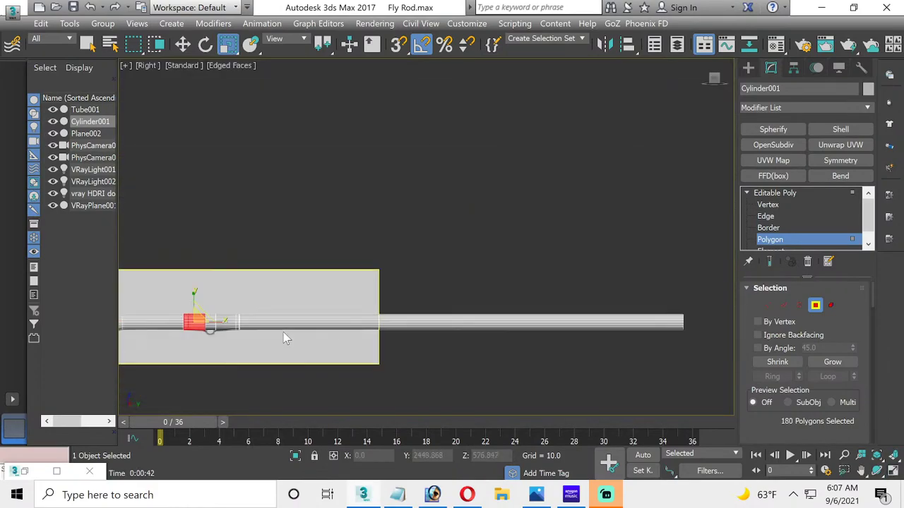
Step: Shift-drag the wrap polygons to the rod tip as a cloned element and slide them into place
left_click(183, 43)
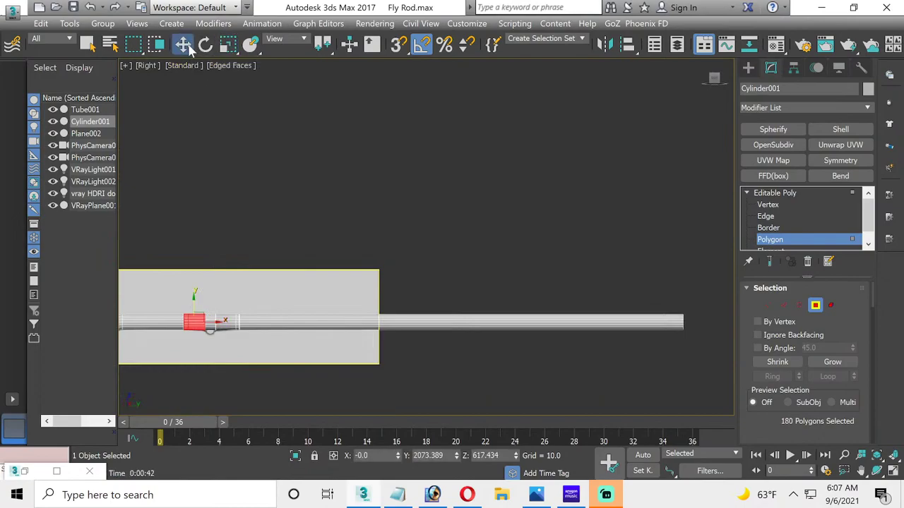
mouse_move(214, 323)
left_mouse_down()
mouse_move(358, 335)
mouse_move(715, 327)
left_mouse_up()
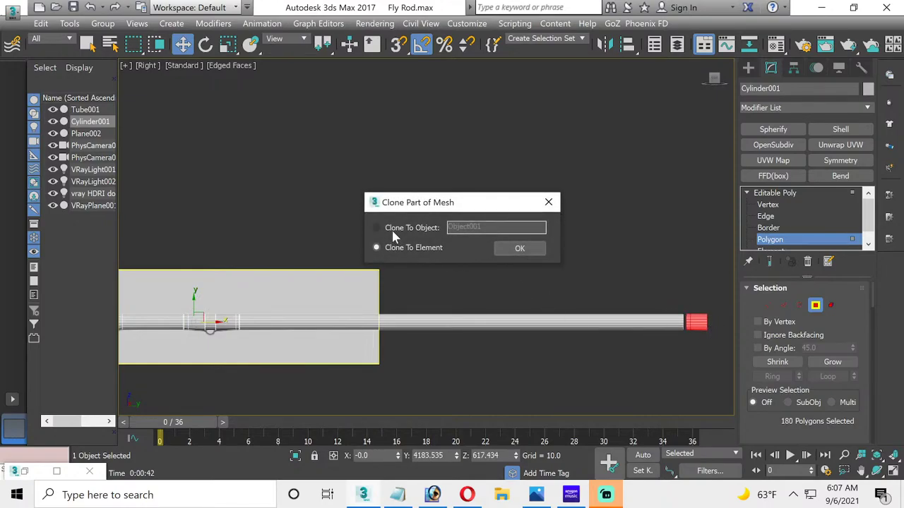
left_click(515, 247)
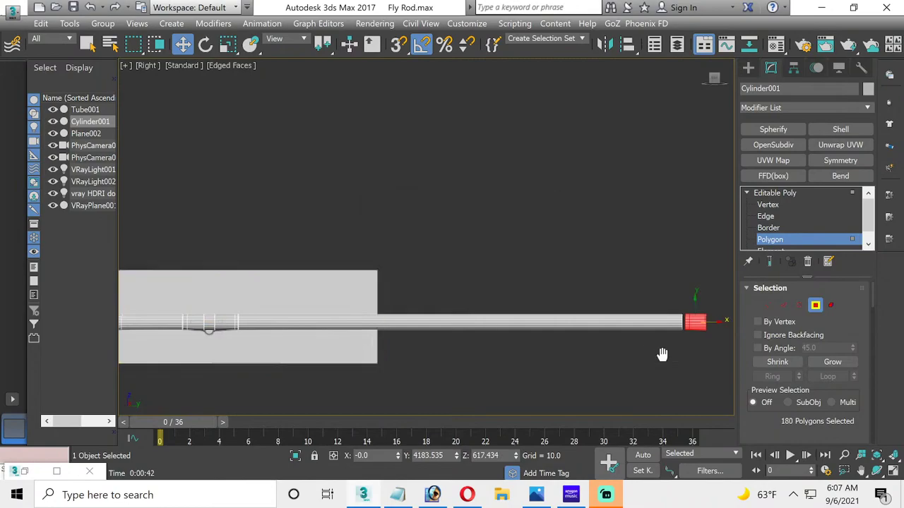
middle_click_drag(673, 328, 497, 307)
scroll(496, 307, "up", 10)
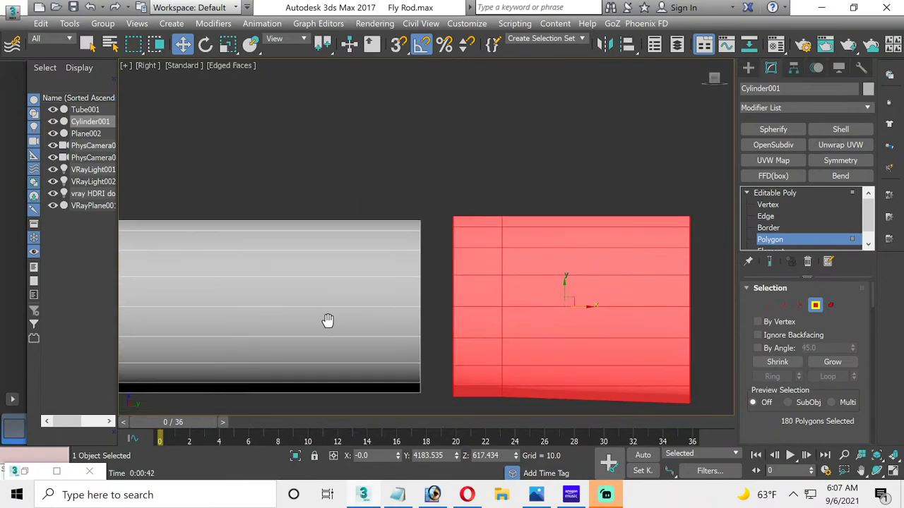
left_click_drag(522, 282, 495, 276)
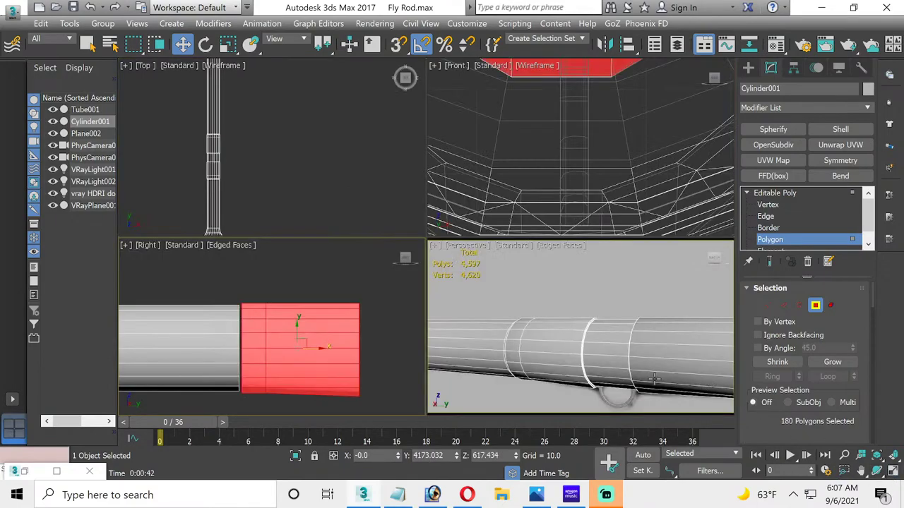
Step: Maximize the Perspective view and orbit around the tip wrap to see it from above
left_click(655, 379)
left_click(891, 471)
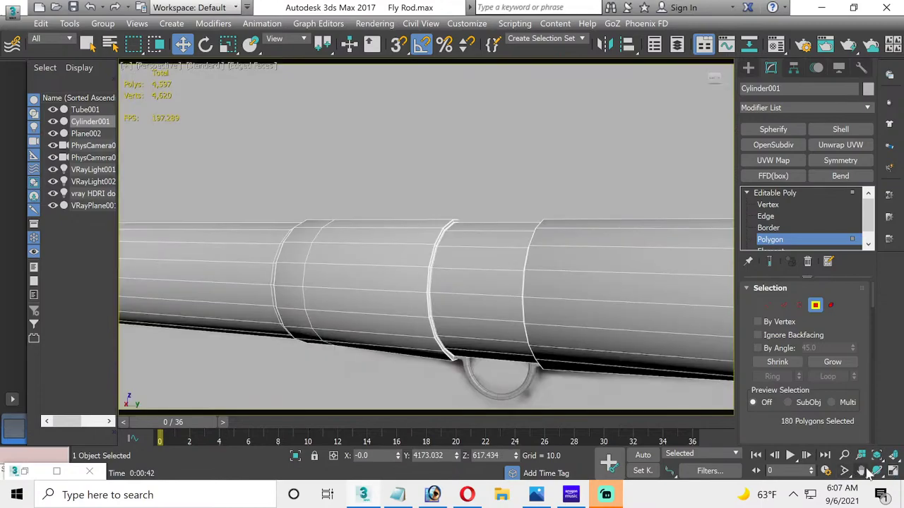
left_click(876, 471)
left_click_drag(633, 385, 603, 374)
left_click_drag(559, 352, 164, 228)
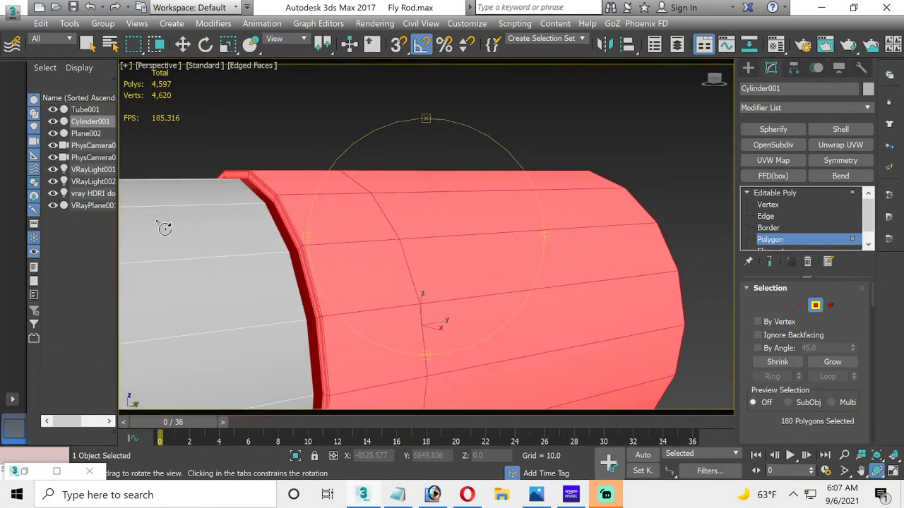
Step: At Edge level, select the wrap's 18-edge seam loop and Shift-drag it into a thin new face strip
left_click(765, 216)
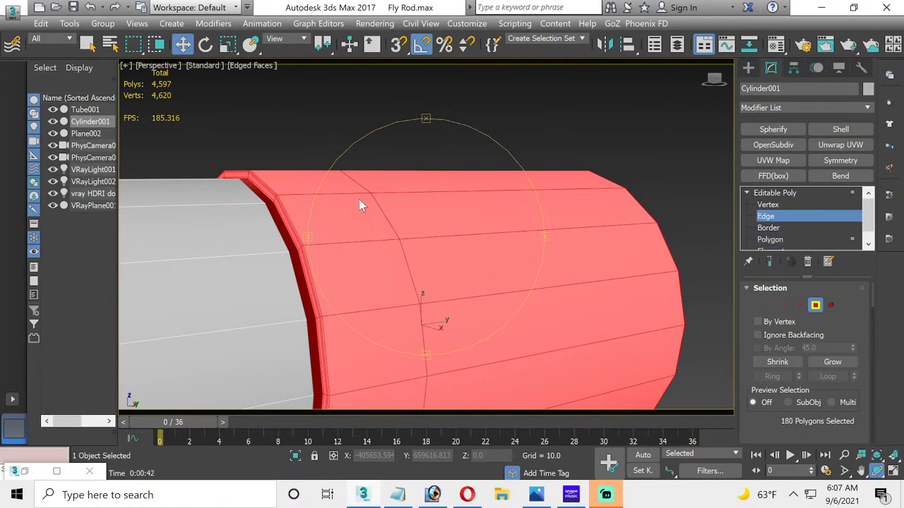
left_click_drag(367, 206, 256, 191)
key("w")
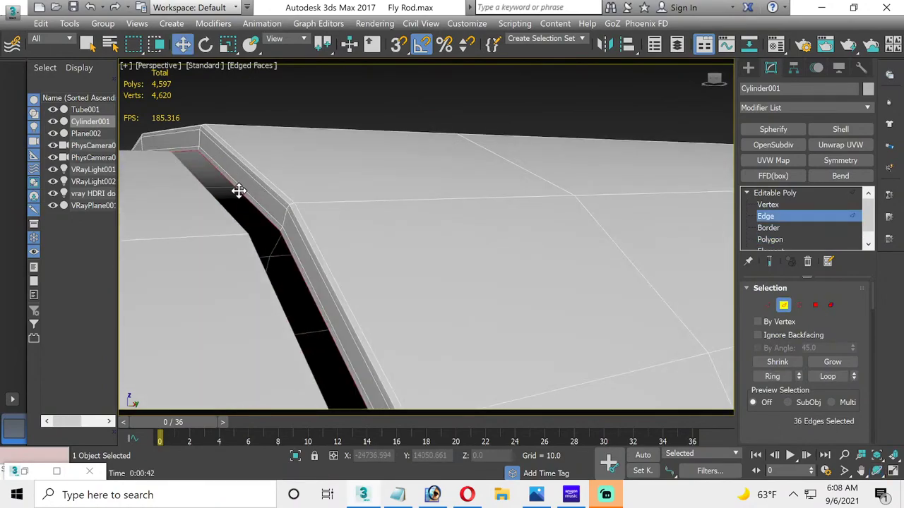
double_click(238, 190)
scroll(247, 261, "down", 4)
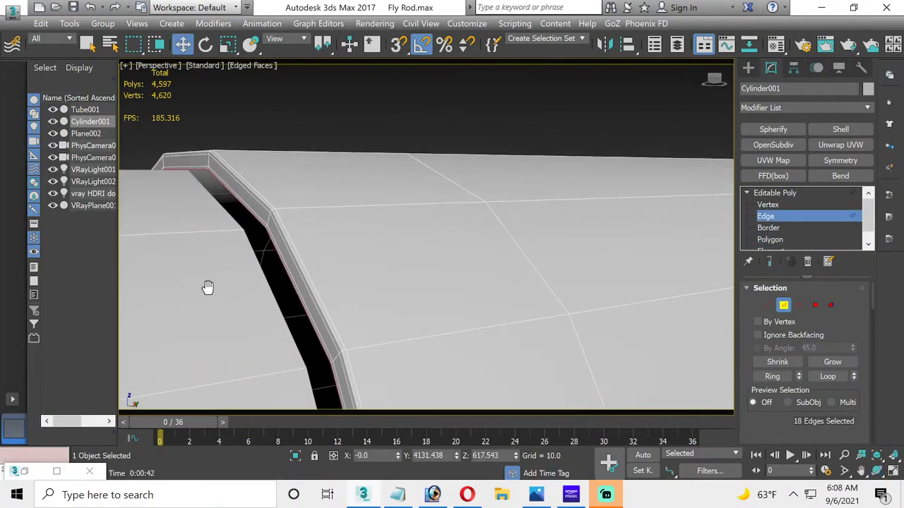
scroll(201, 291, "down", 3)
scroll(228, 260, "up", 2)
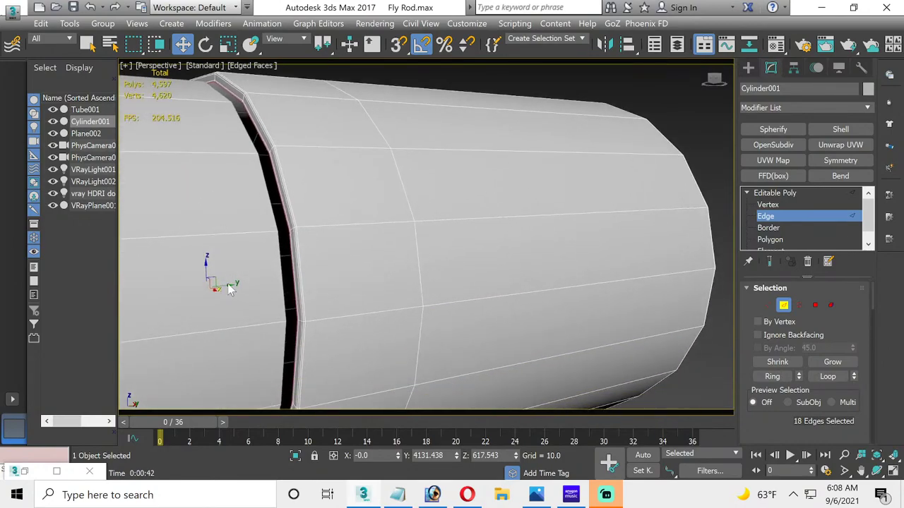
left_click_drag(226, 285, 218, 285, "shift")
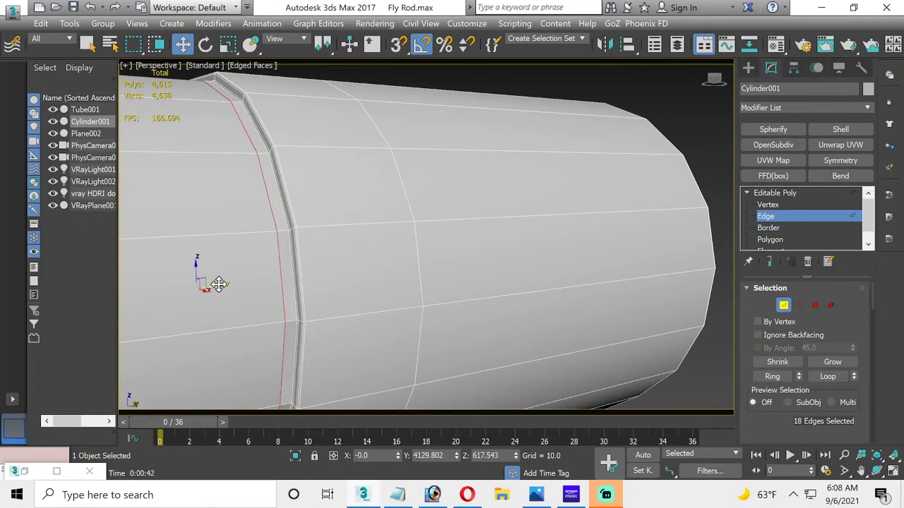
left_click(767, 204)
Step: Maximize the Right view, pan up, and marquee-select the seam vertex column at the wrap edge
left_click(893, 471)
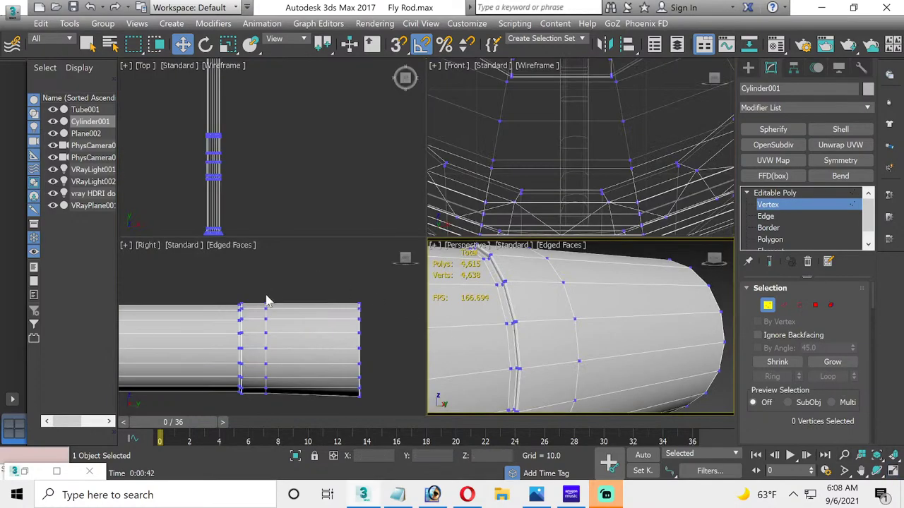
scroll(230, 339, "up", 3)
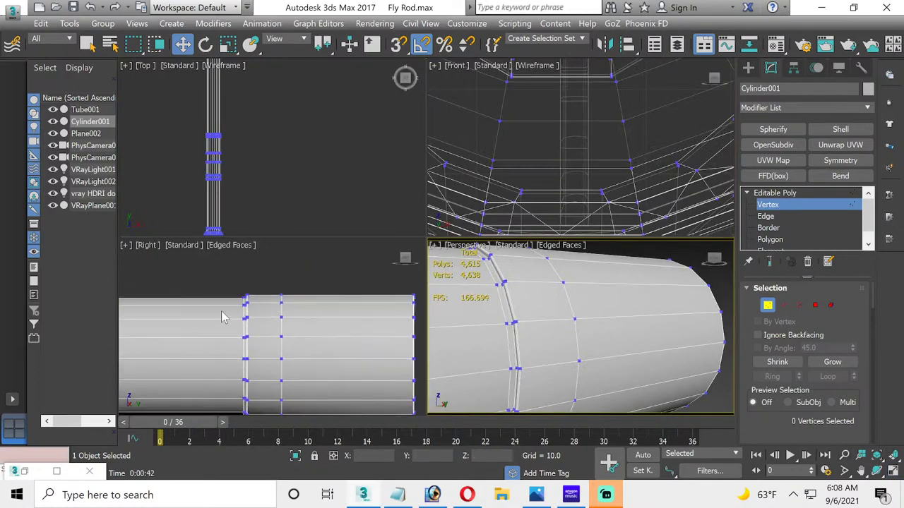
middle_click_drag(219, 317, 208, 280)
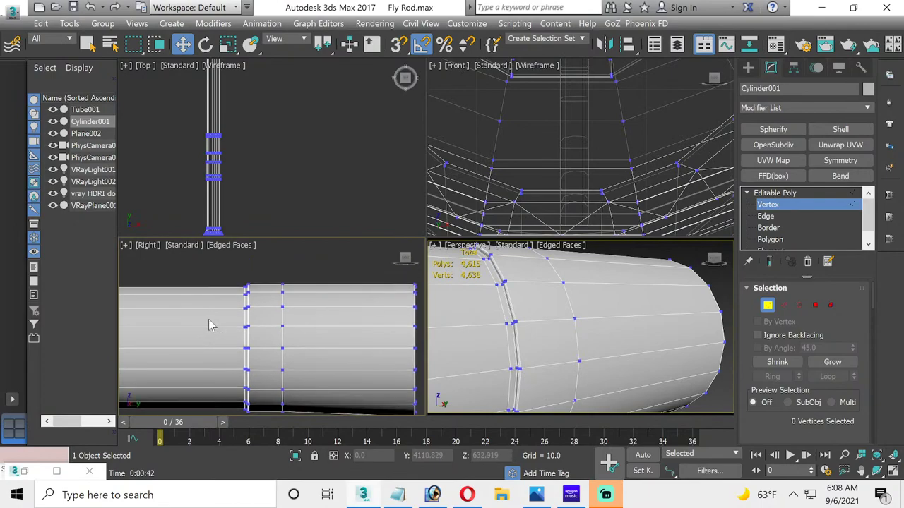
middle_click_drag(208, 319, 206, 299)
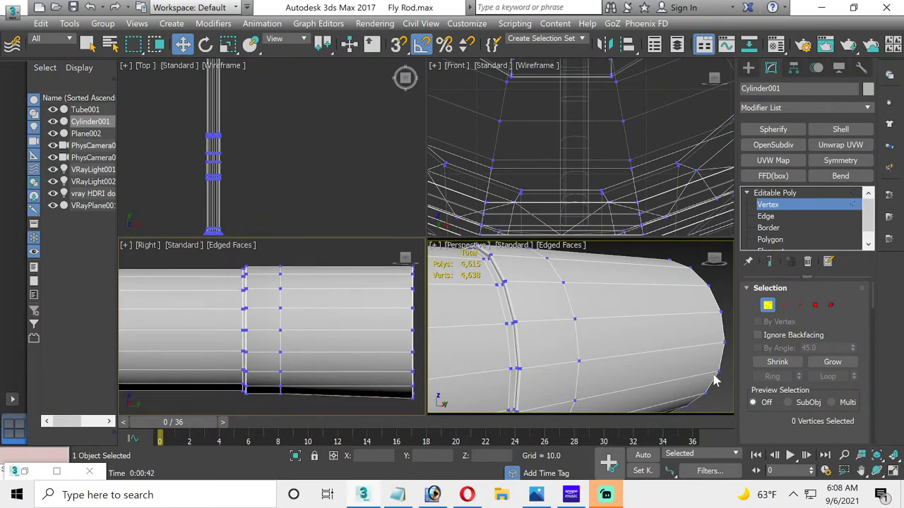
left_click(892, 472)
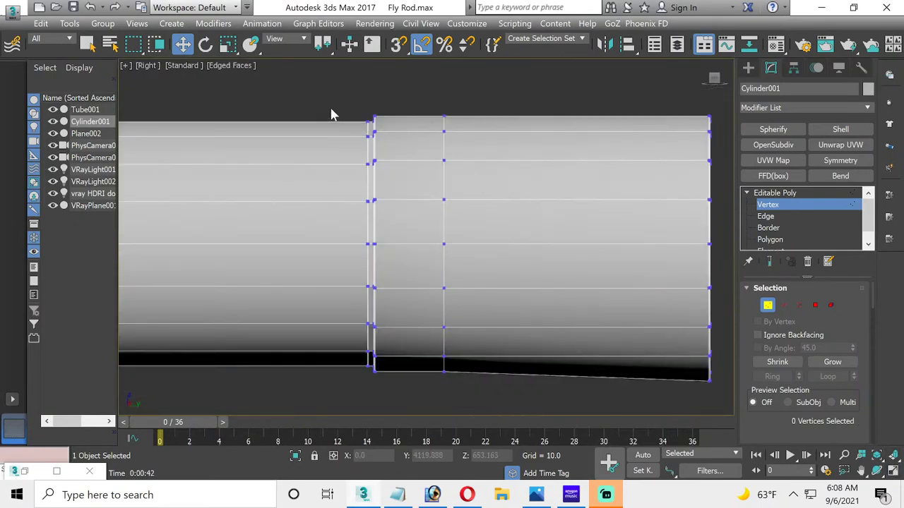
left_click_drag(337, 108, 369, 375)
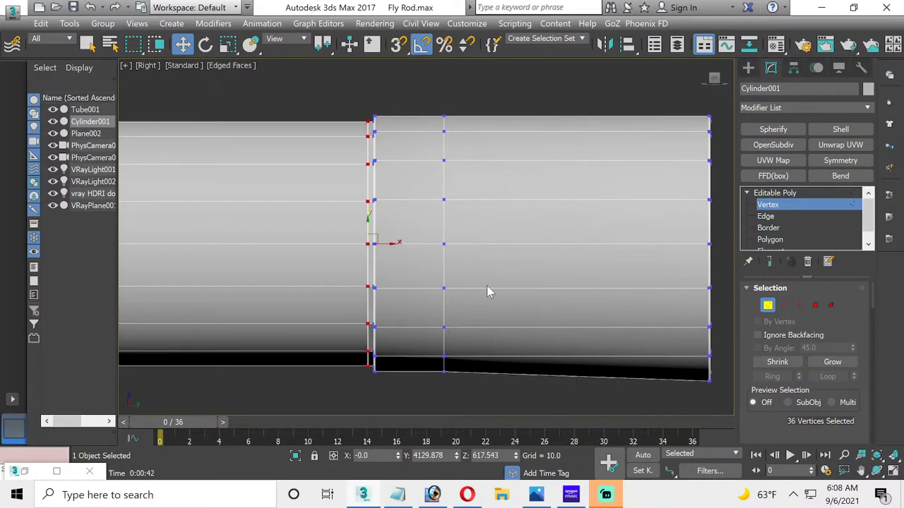
Step: Pan to the handle and tip, deselect the vertices, and undo the cloned tip wrap with Ctrl+Z
scroll(293, 269, "down", 5)
middle_click_drag(288, 268, 651, 260)
scroll(576, 260, "down", 4)
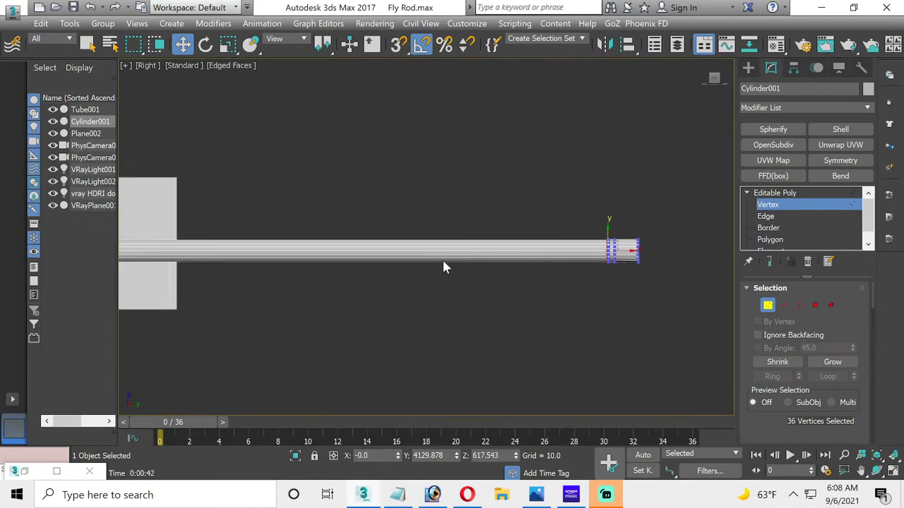
middle_click_drag(411, 264, 446, 289)
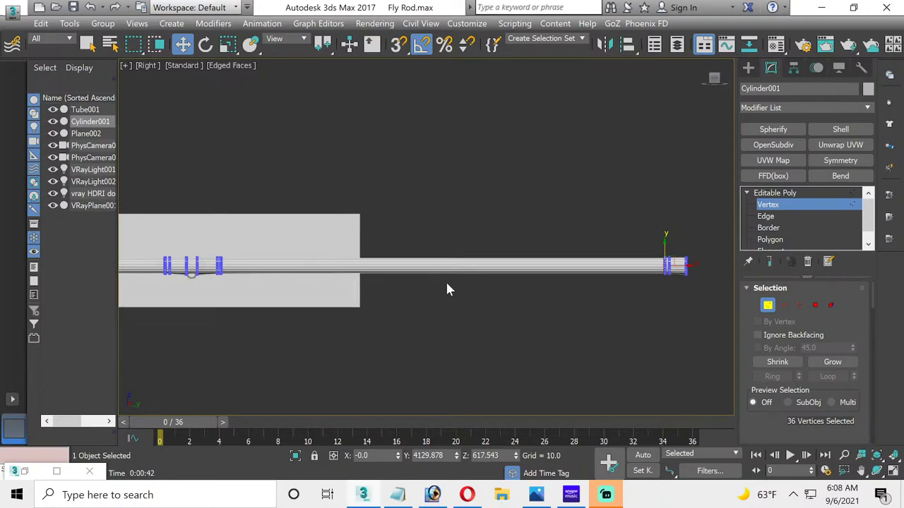
left_click(446, 288)
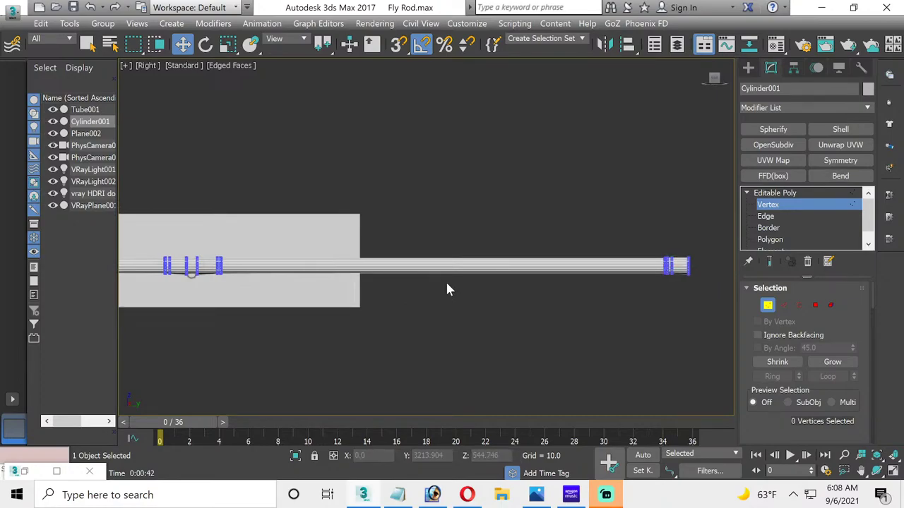
key("ctrl+z")
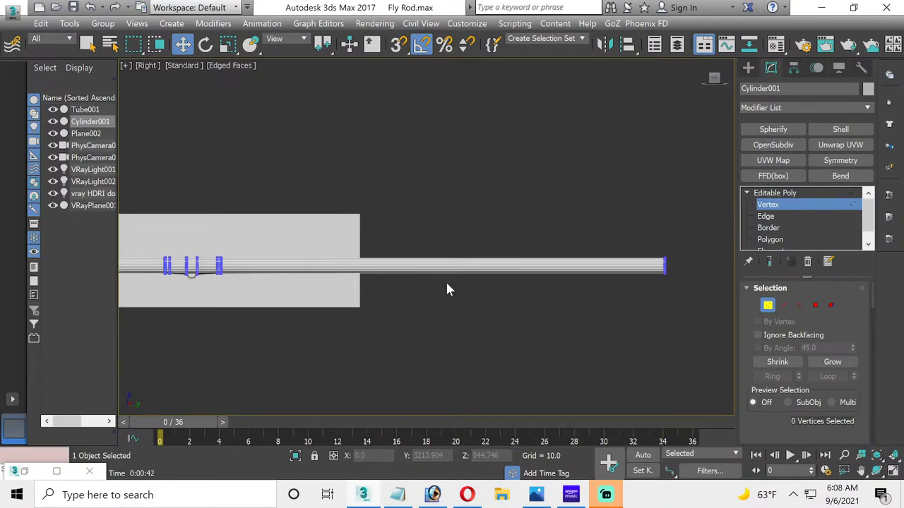
Step: At Polygon level, clear the selection and marquee-select the wrap polygons around the line guide
left_click(774, 240)
left_click_drag(157, 247, 215, 283)
scroll(182, 297, "up", 3)
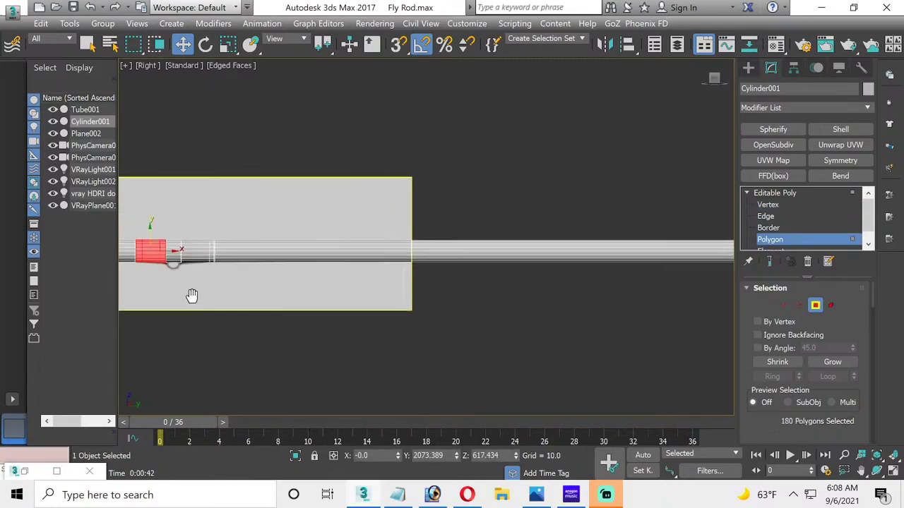
middle_click_drag(191, 295, 300, 295)
scroll(281, 295, "up", 2)
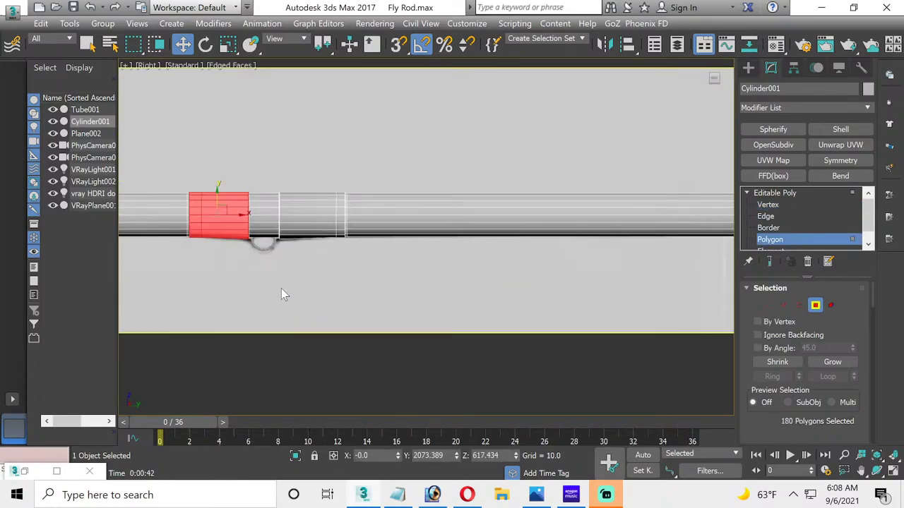
left_click(224, 274)
scroll(223, 269, "up", 2)
middle_click_drag(192, 224, 205, 310)
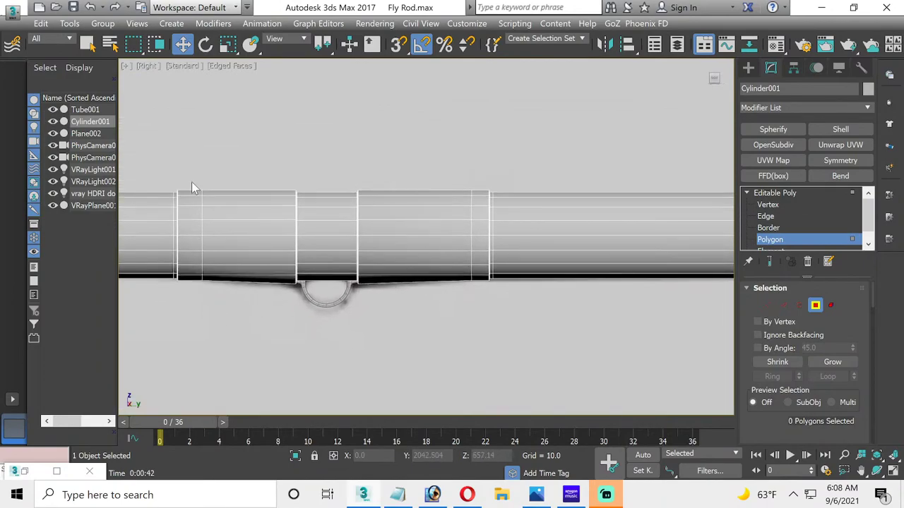
left_click_drag(190, 159, 481, 293)
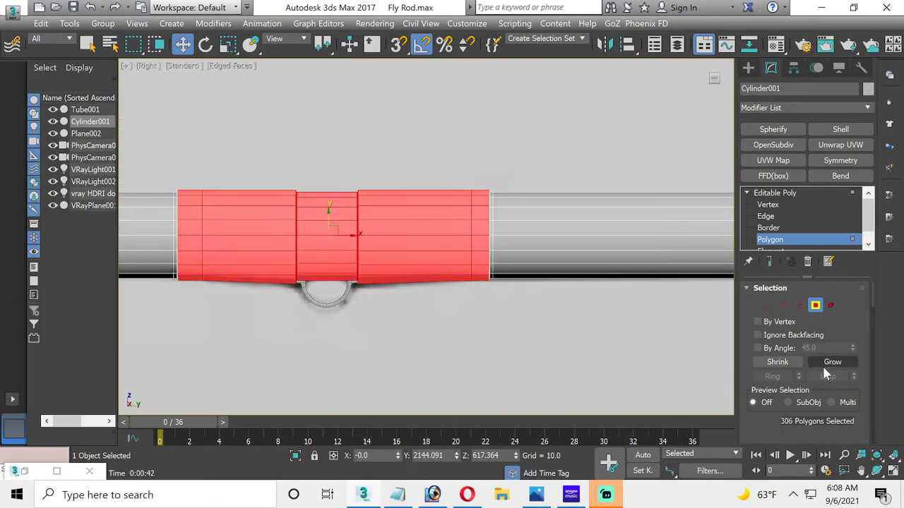
Step: Maximize the Perspective view and orbit around the rod to see the wrap
left_click(892, 471)
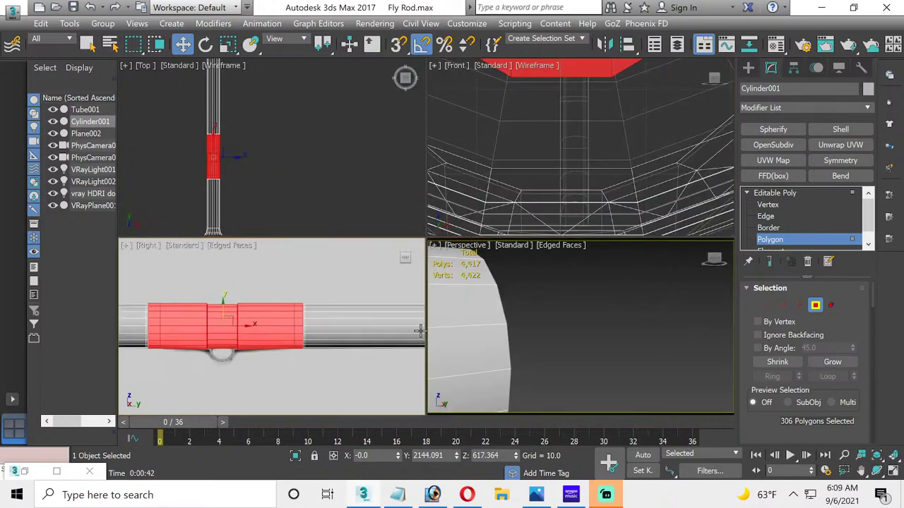
scroll(588, 325, "down", 5)
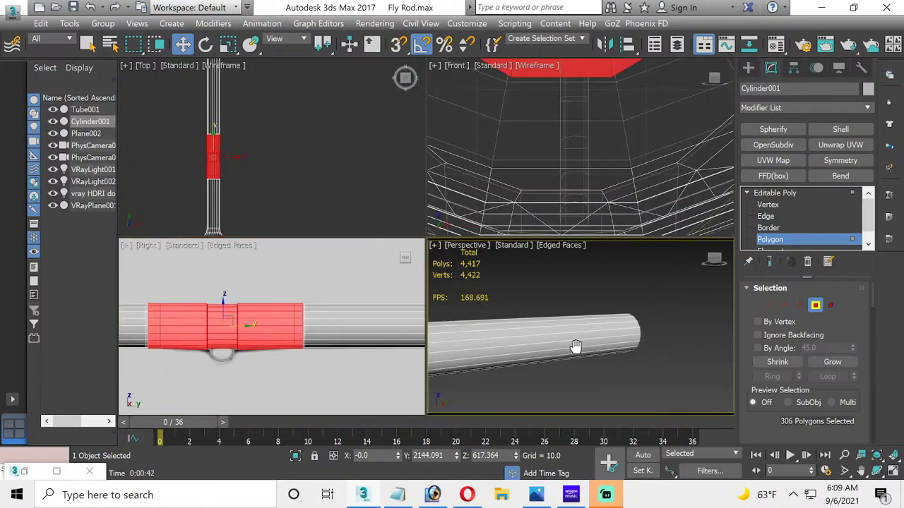
left_click(893, 471)
left_click(877, 472)
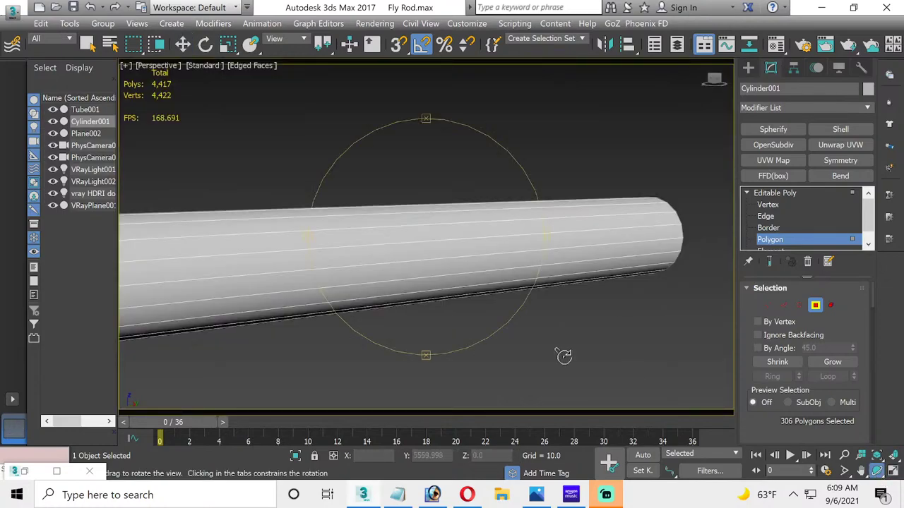
left_click_drag(562, 359, 477, 304)
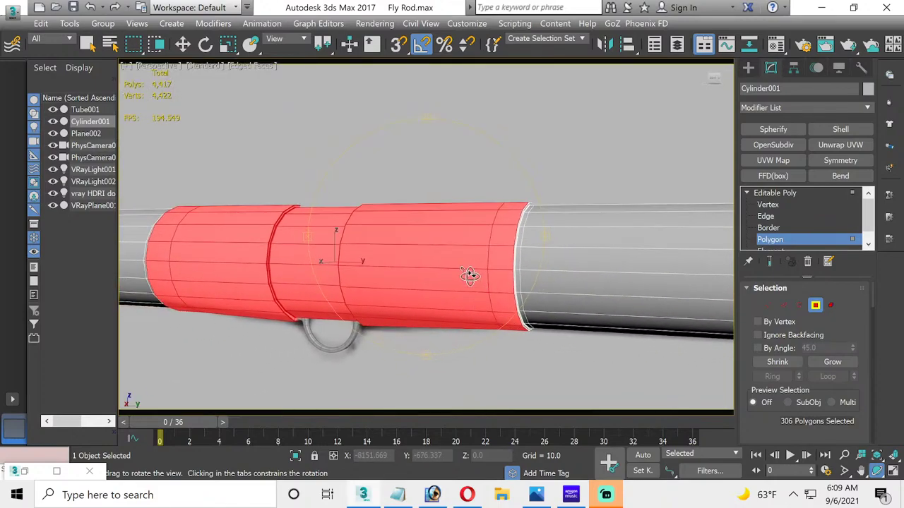
left_click_drag(466, 267, 451, 264)
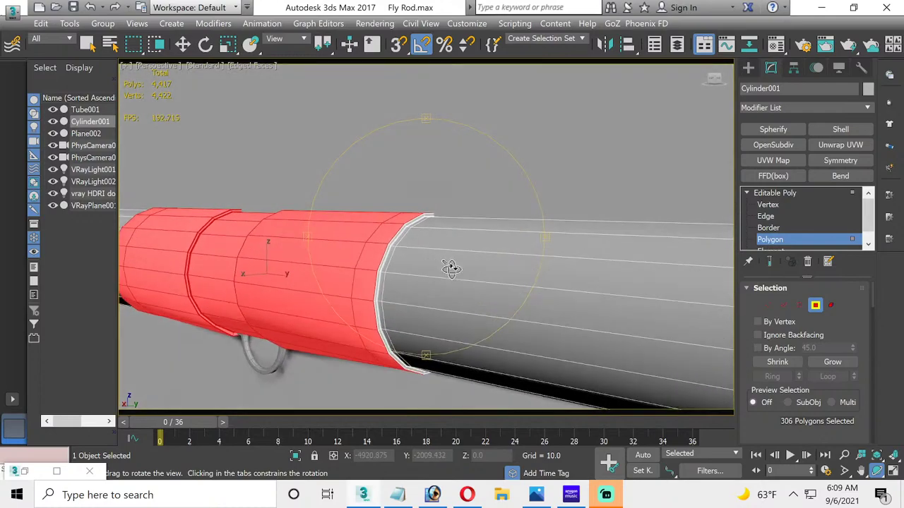
Step: Grow the polygon selection ring by ring to 450 polygons and frame the band
left_click(832, 362)
left_click(831, 362)
scroll(444, 242, "up", 5)
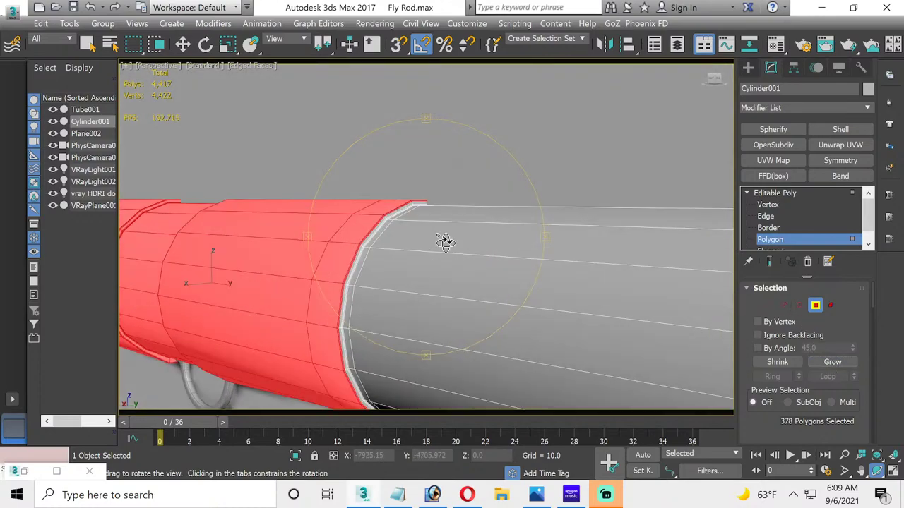
left_click(830, 362)
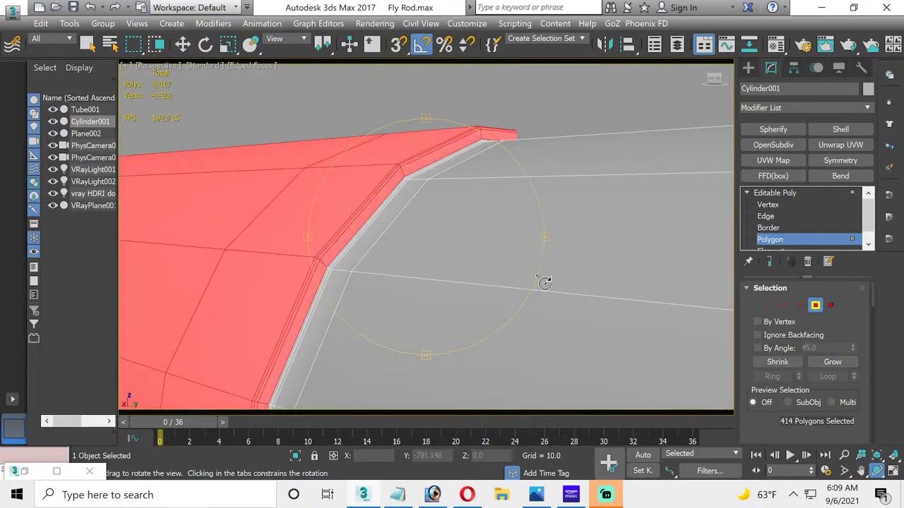
middle_click_drag(355, 247, 365, 246, "alt")
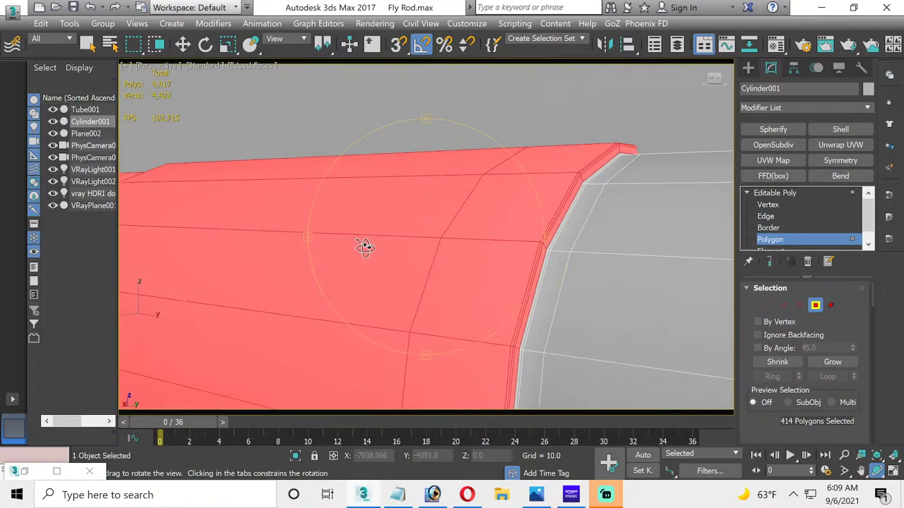
left_click_drag(647, 183, 591, 177)
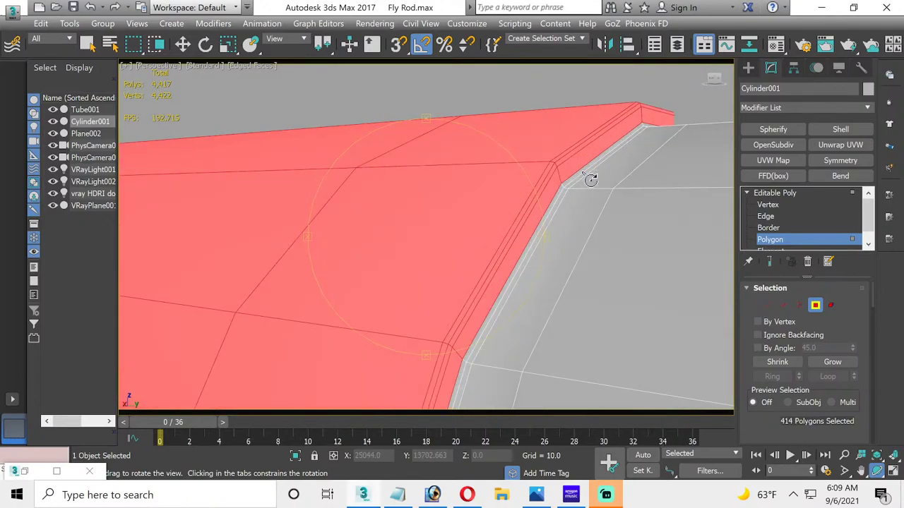
left_click(832, 362)
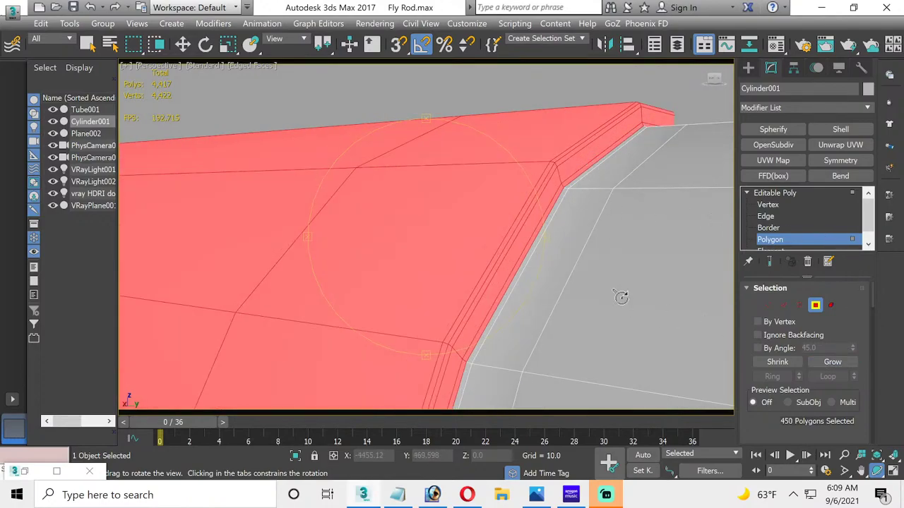
left_click_drag(535, 262, 534, 262)
key("z")
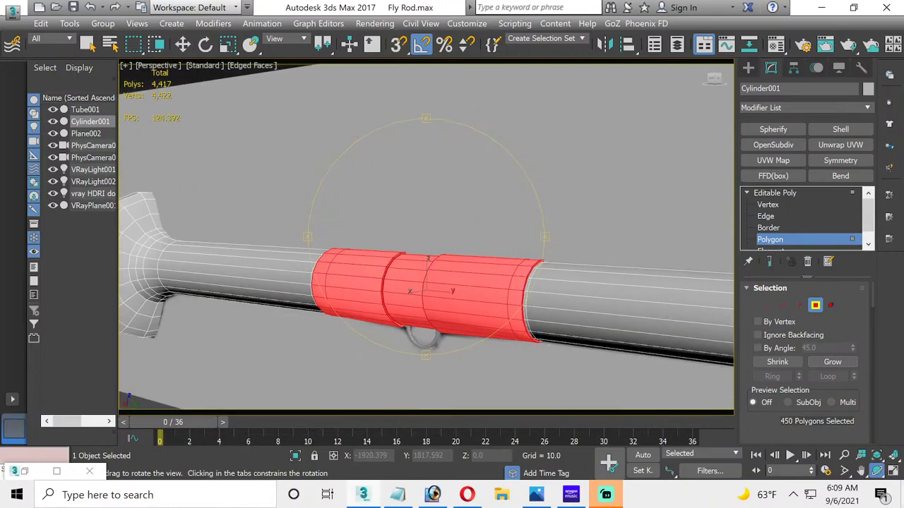
Step: Switch from Perspective to a maximized Right side view of the rod
left_click(894, 471)
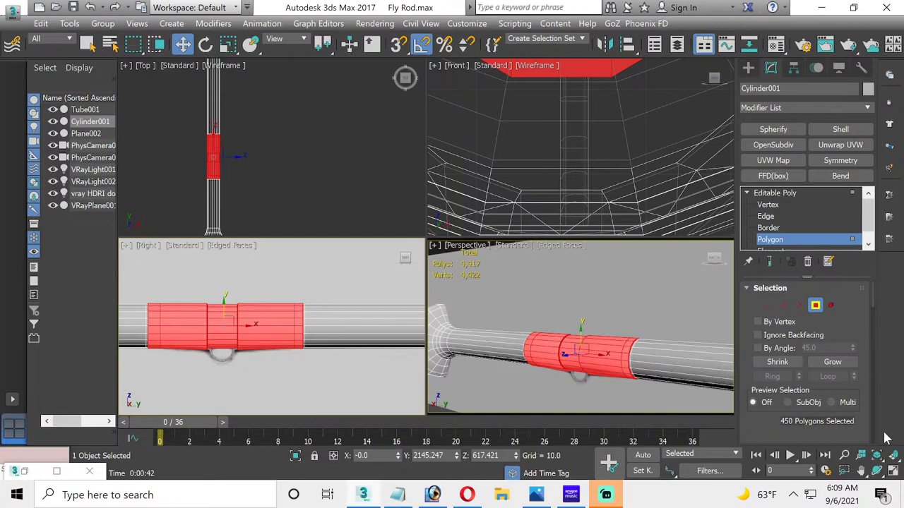
left_click(893, 470)
scroll(586, 339, "down", 3)
scroll(373, 343, "up", 3)
Step: Shift-drag the 450-polygon band to the rod tip as a cloned element and nudge it left
scroll(373, 343, "down", 2)
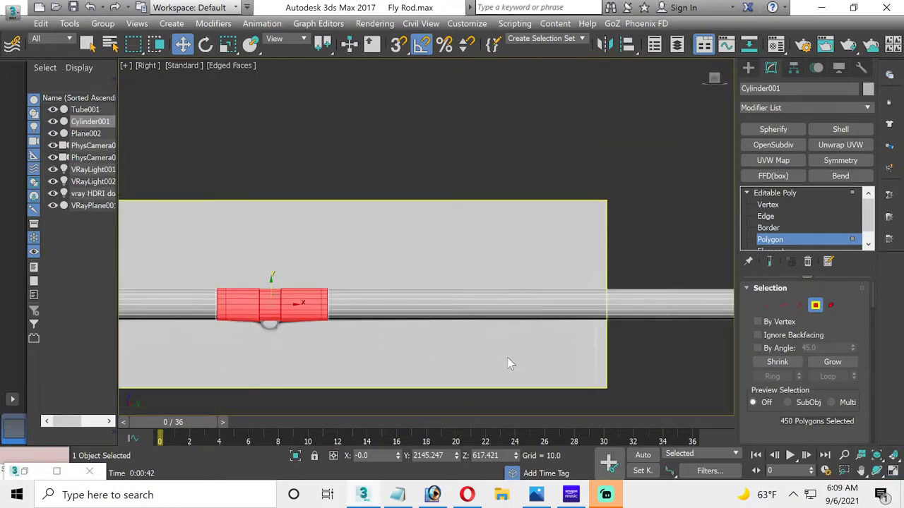
scroll(309, 344, "down", 4)
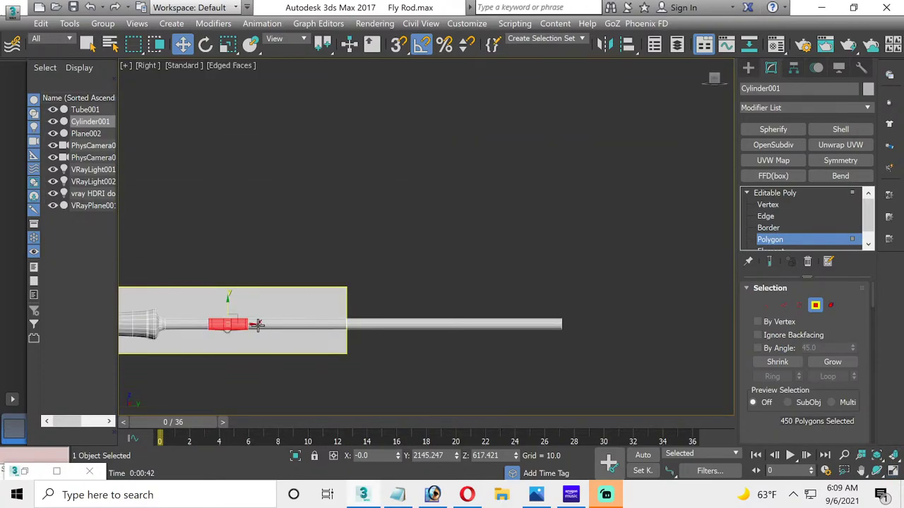
left_click_drag(244, 323, 600, 301)
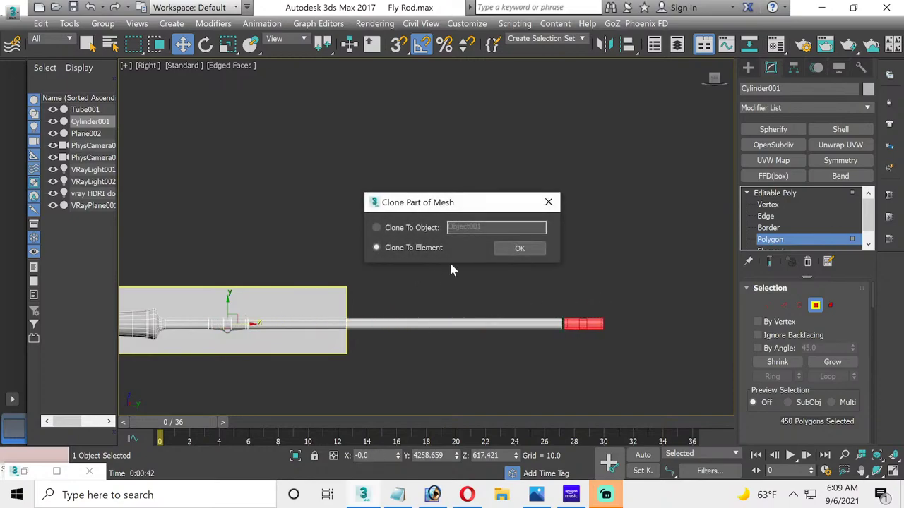
left_click(519, 251)
scroll(575, 323, "up", 5)
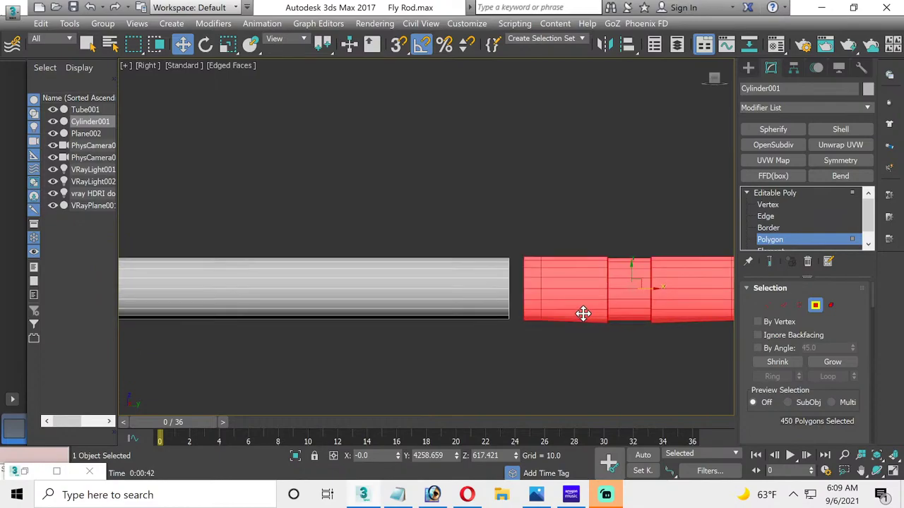
left_click_drag(691, 264, 672, 265)
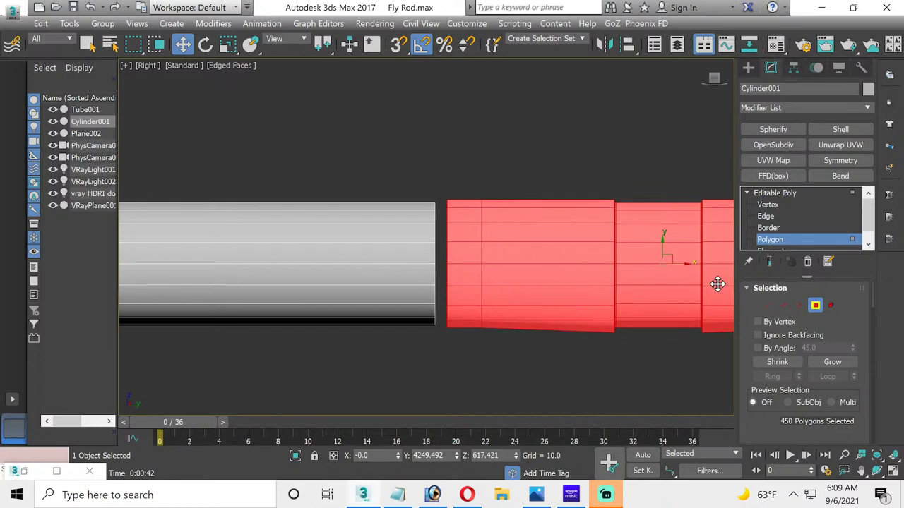
Step: Maximize the Perspective view and orbit around the rod to inspect the cloned wrap
left_click(893, 472)
scroll(681, 338, "down", 2)
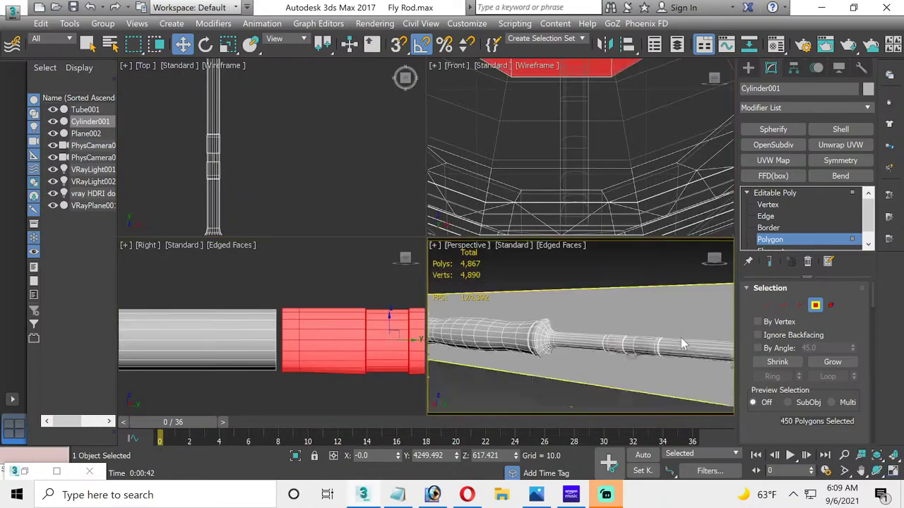
left_click(893, 472)
left_click(876, 471)
left_click_drag(501, 276, 565, 275)
middle_click_drag(653, 276, 597, 293)
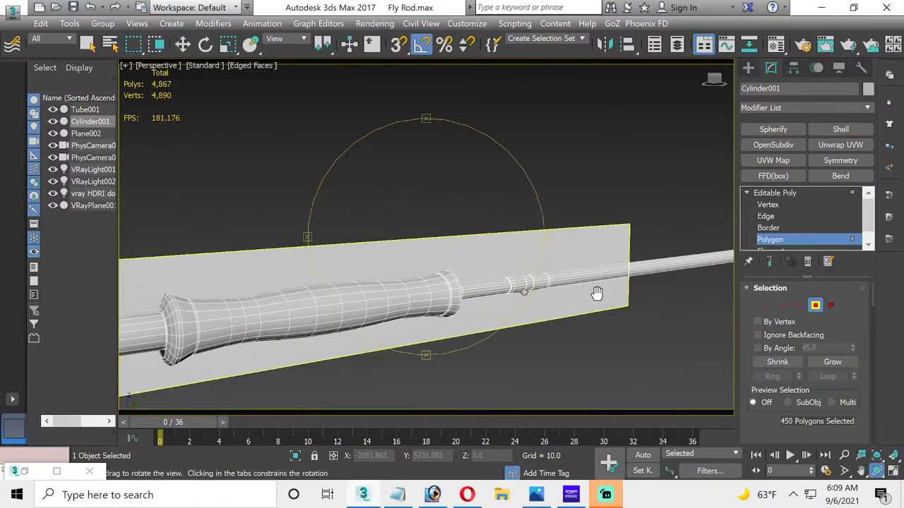
scroll(597, 293, "down", 8)
scroll(363, 268, "up", 8)
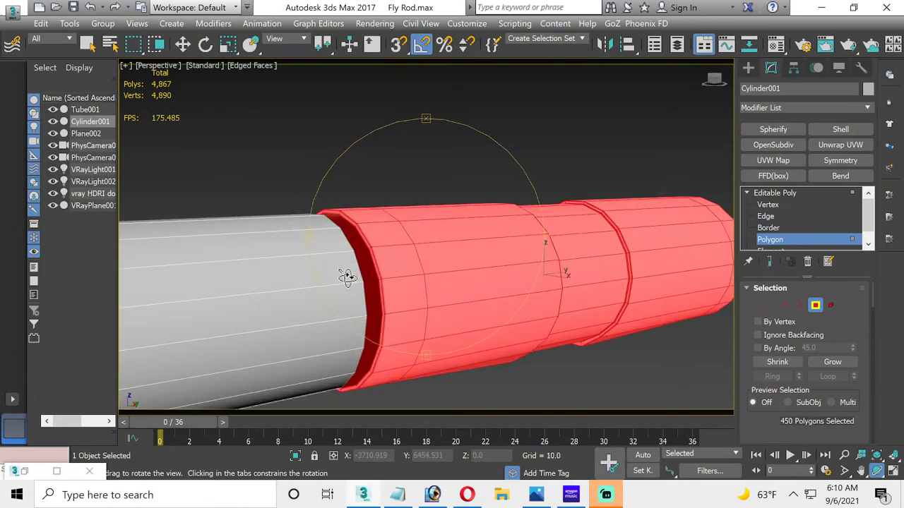
scroll(346, 277, "up", 2)
left_click_drag(347, 276, 349, 291)
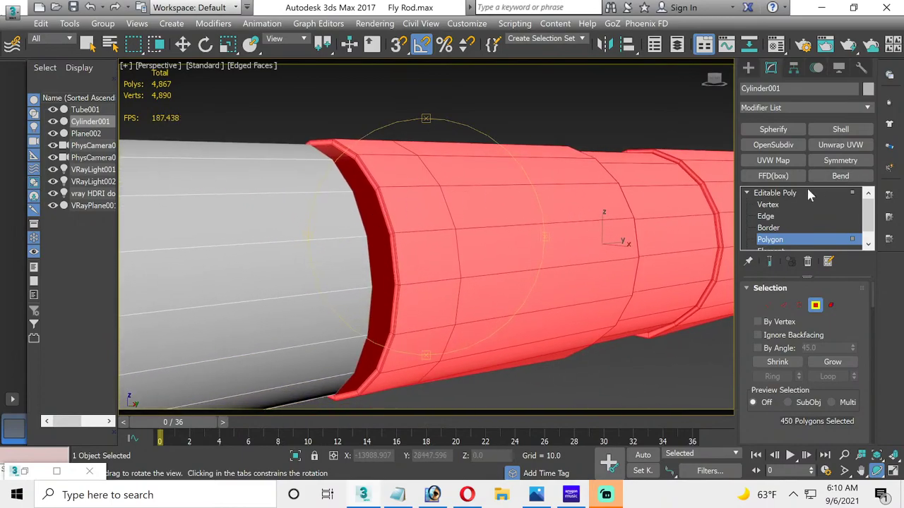
Step: At Edge level, select the cloned wrap's end edge loop and move it toward the tip
left_click(765, 216)
left_click_drag(450, 167, 313, 171)
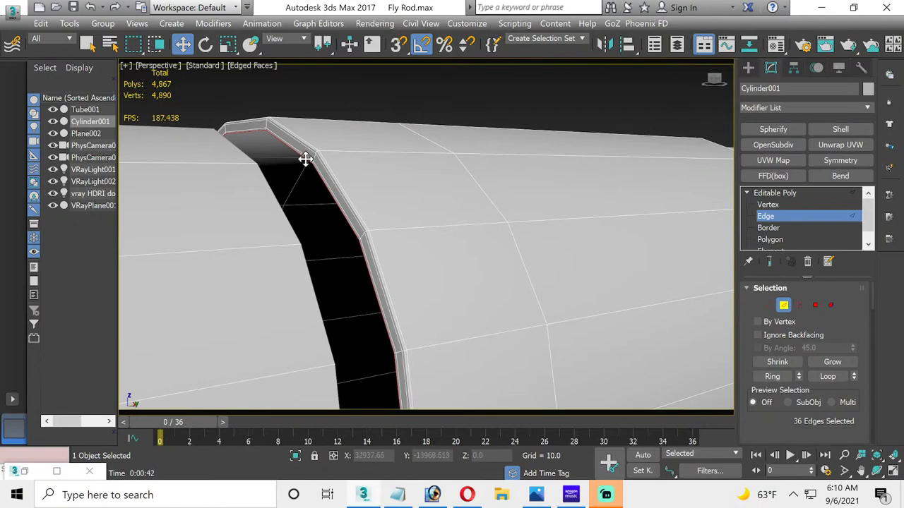
double_click(305, 159)
scroll(282, 275, "down", 3)
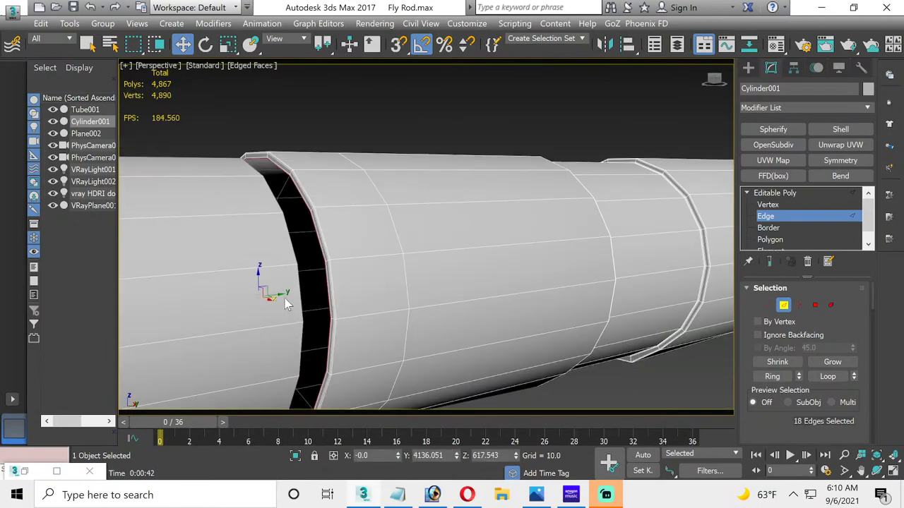
left_click_drag(278, 299, 271, 298)
scroll(371, 320, "down", 2)
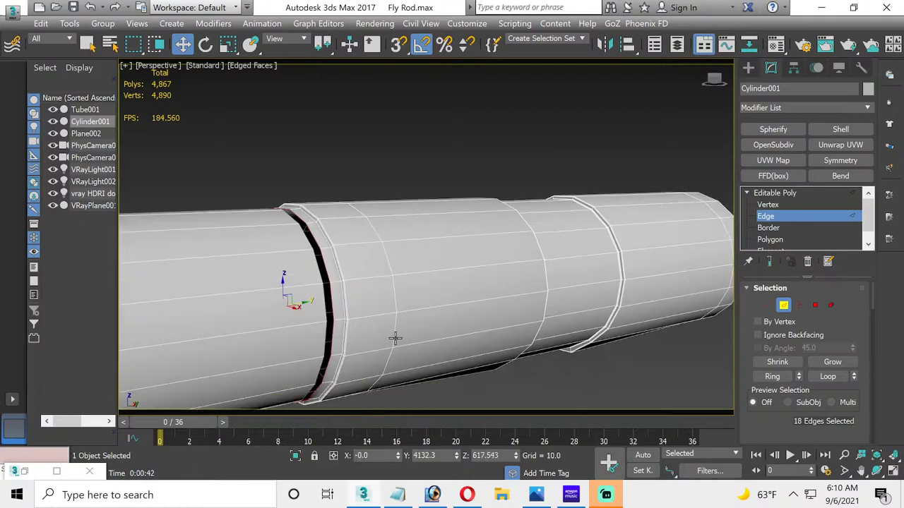
Step: Orbit to view the gap at an angle and slide the edge loop further to close it
left_click(876, 470)
left_click_drag(379, 288, 461, 233)
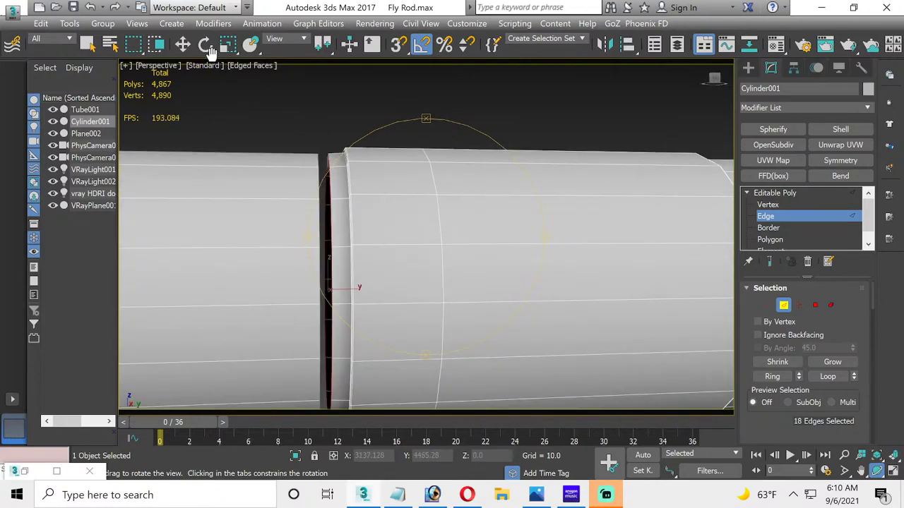
left_click(182, 43)
middle_click_drag(223, 272, 481, 251, "alt")
left_click_drag(462, 254, 447, 251)
left_click(768, 205)
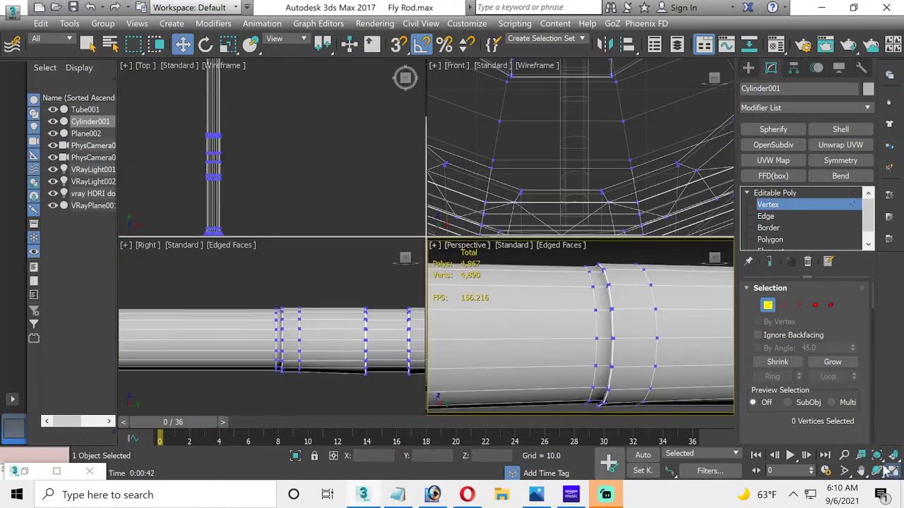
Step: Maximize the Right side view and select the seam vertices where the wrap meets the tip
left_click(892, 471)
left_click(295, 341)
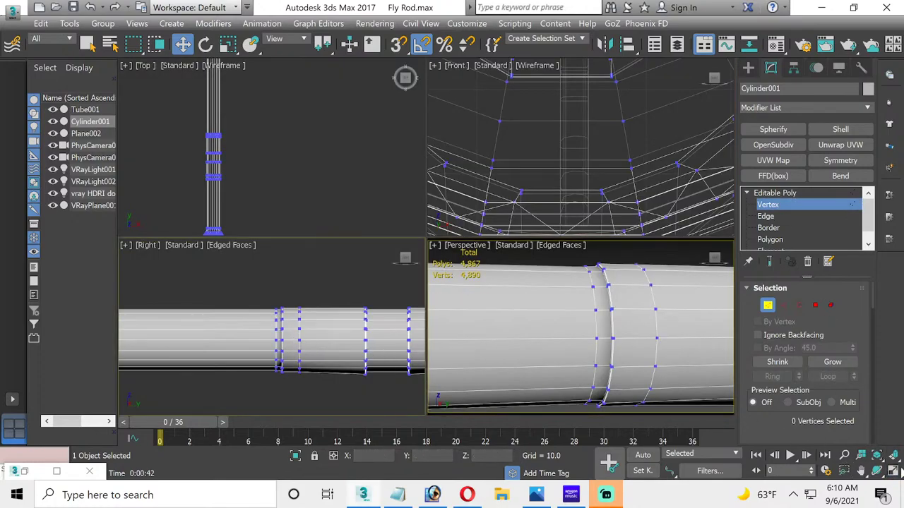
left_click(892, 471)
scroll(525, 318, "down", 3)
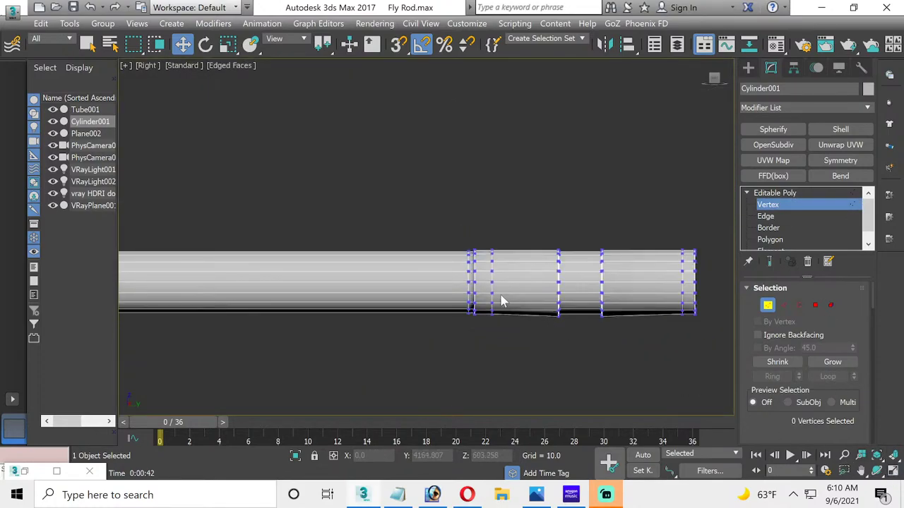
scroll(501, 302, "up", 3)
left_click_drag(425, 210, 451, 348)
scroll(474, 350, "up", 2)
middle_click_drag(511, 341, 442, 353)
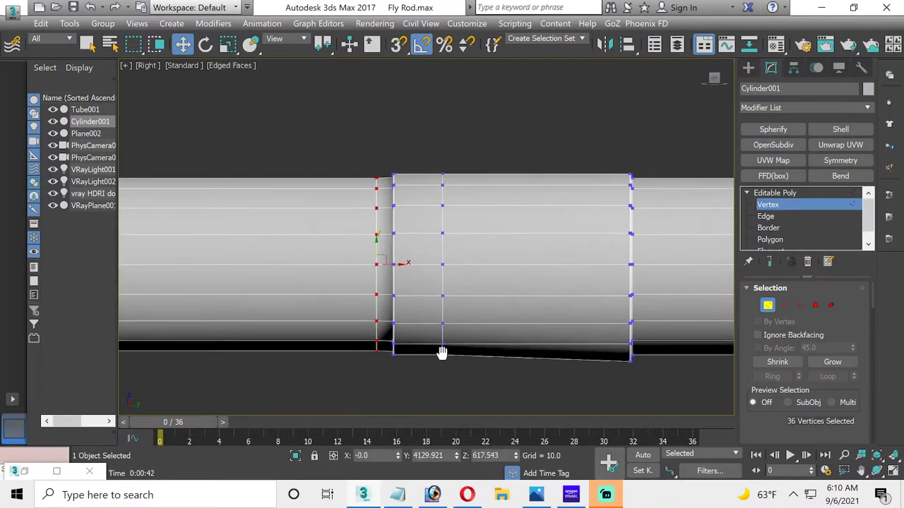
scroll(863, 327, "down", 4)
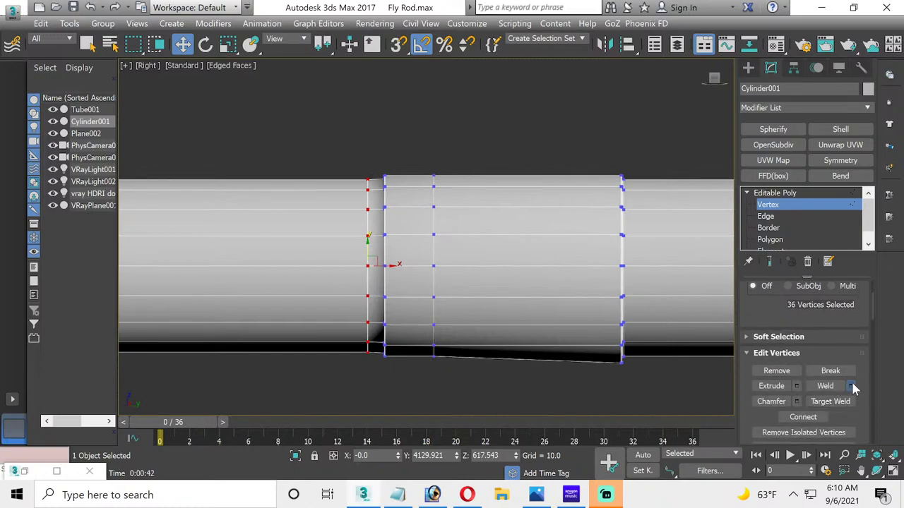
Step: Try Weld with a 0.0 threshold, cancel it, deselect the seam vertices, and switch to Edge level
left_click(850, 385)
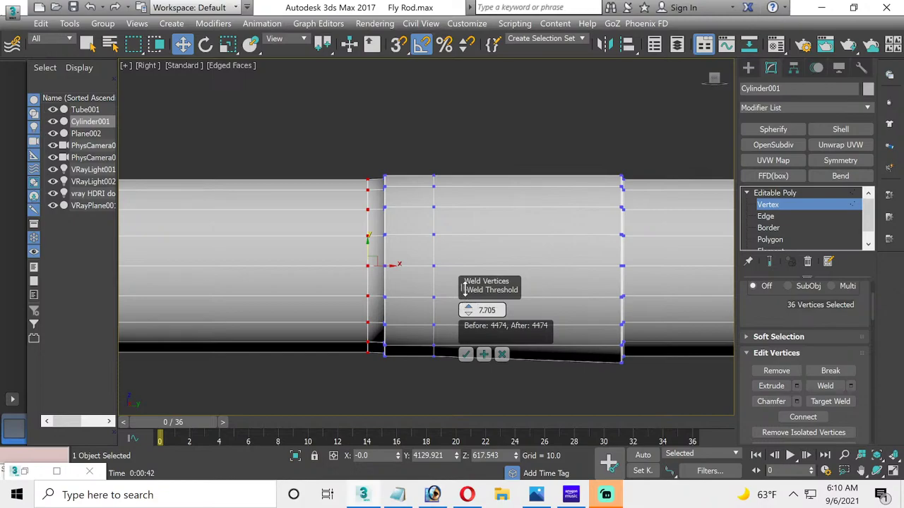
left_click_drag(465, 288, 461, 315)
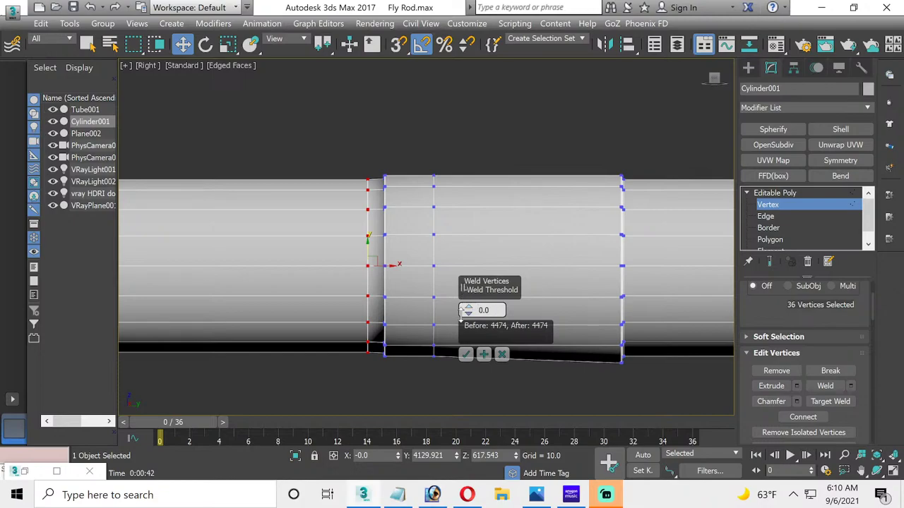
left_click(501, 354)
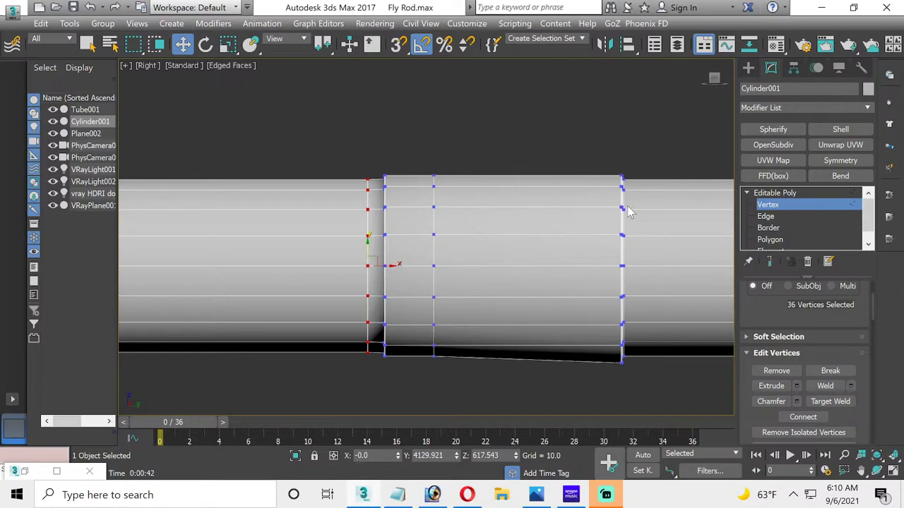
left_click(336, 334)
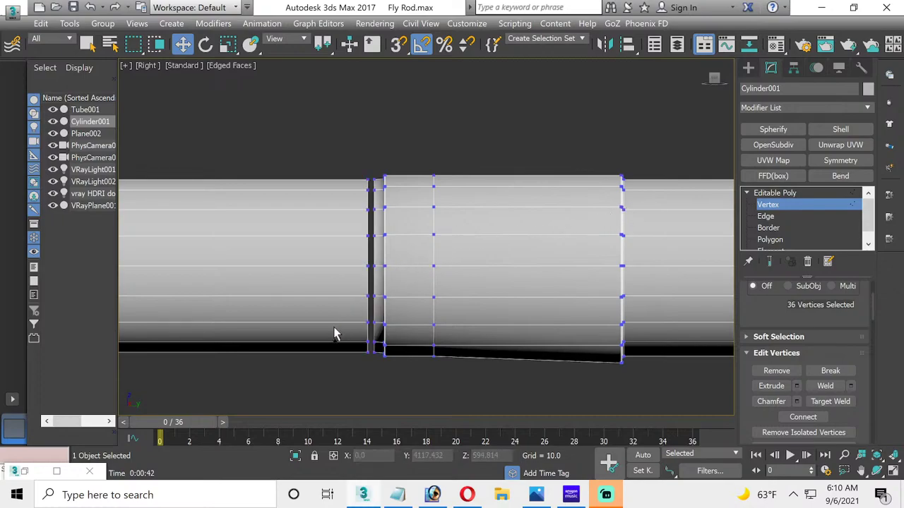
left_click(784, 216)
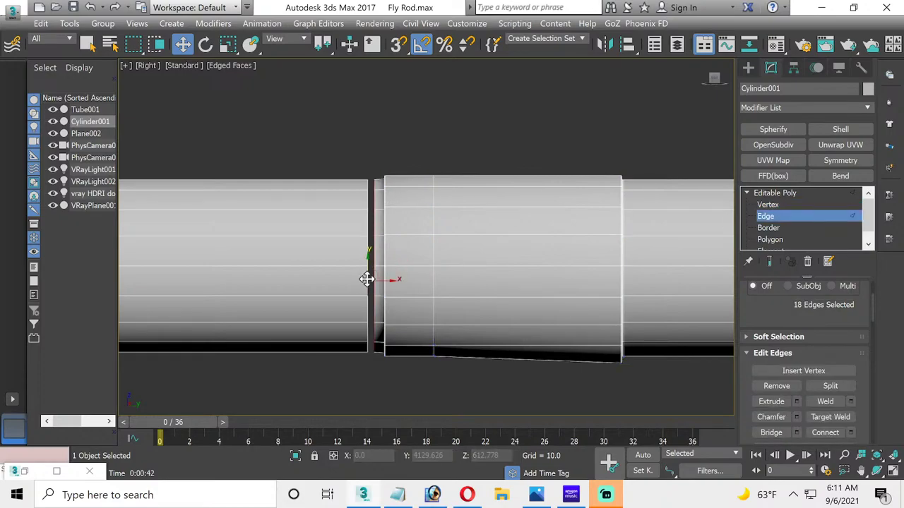
Step: Select the edge ring at the wrap's seam and shift it toward the blank
left_click(361, 349)
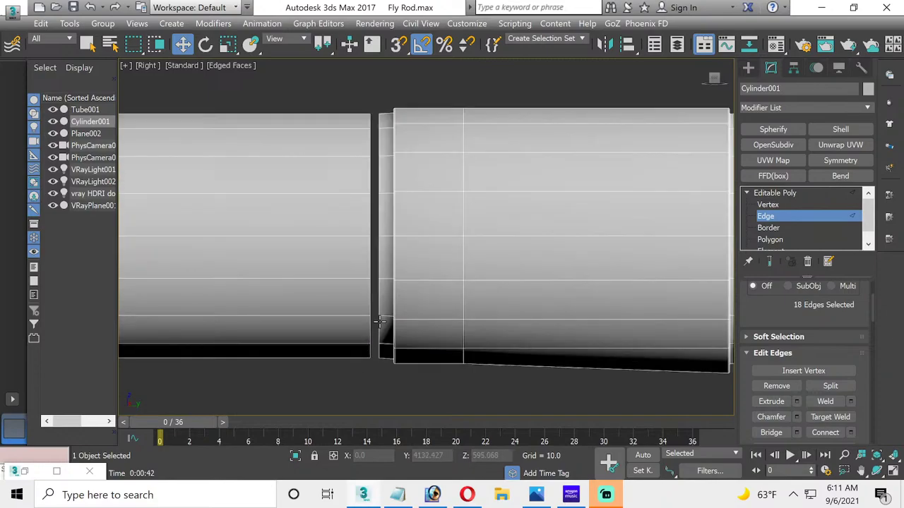
left_click(379, 322)
left_click_drag(369, 324, 357, 354)
scroll(356, 353, "down", 2)
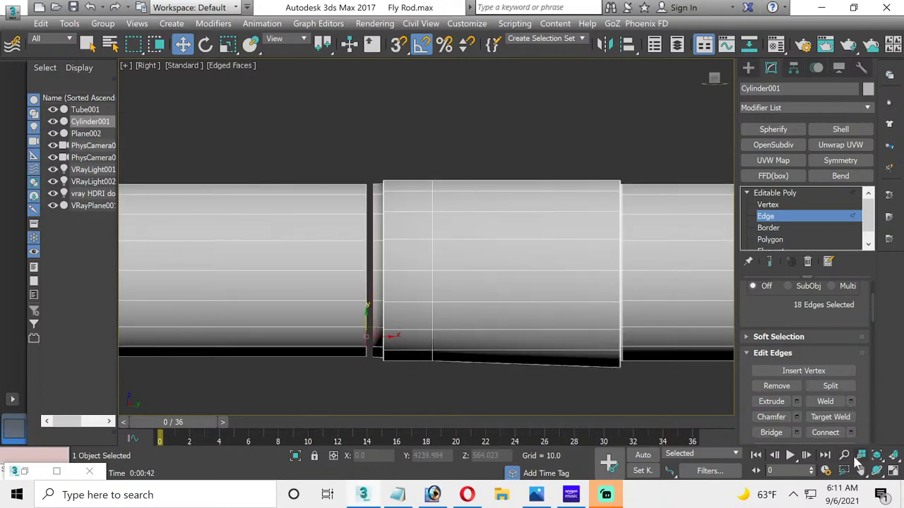
Step: Select the wrap's polygons, leaving the faces on the blank unselected
left_click(771, 239)
key("ctrl+a")
left_click_drag(353, 282, 367, 365)
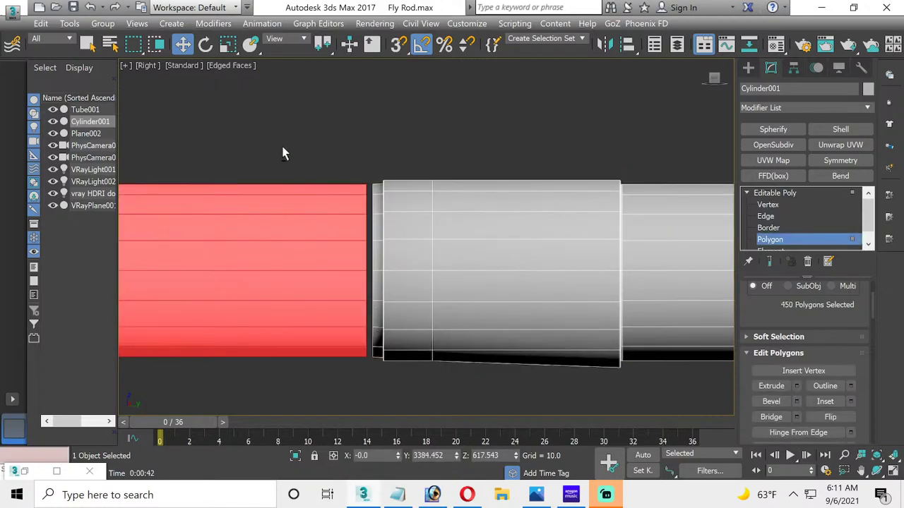
left_click_drag(262, 300, 300, 396)
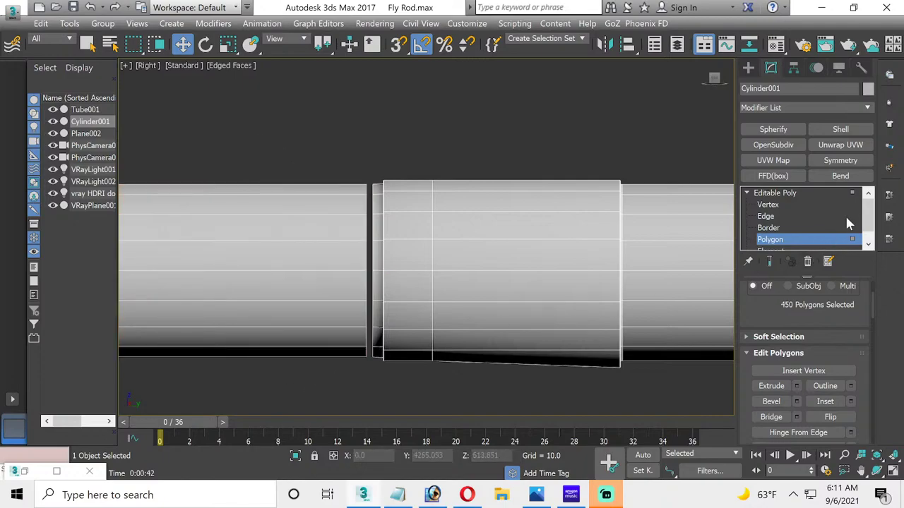
Step: Slide the full seam edge loop left onto the blank end
left_click(766, 217)
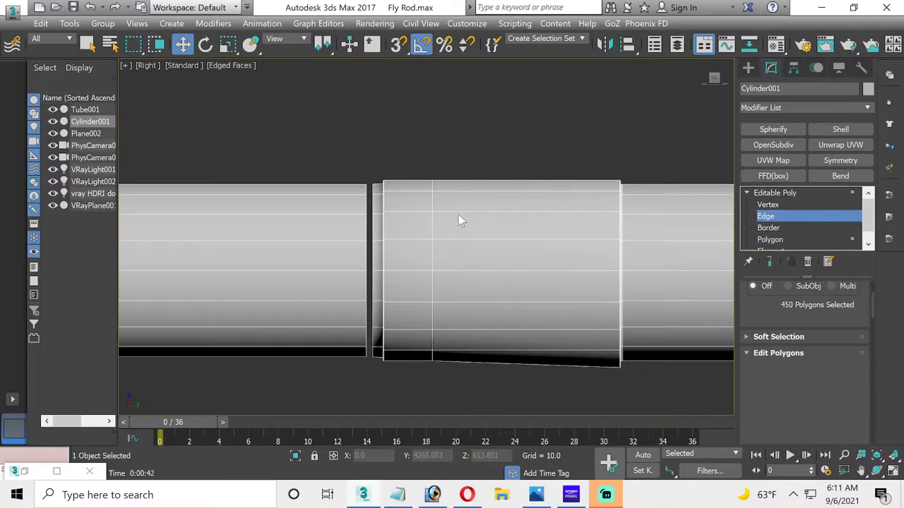
double_click(375, 207)
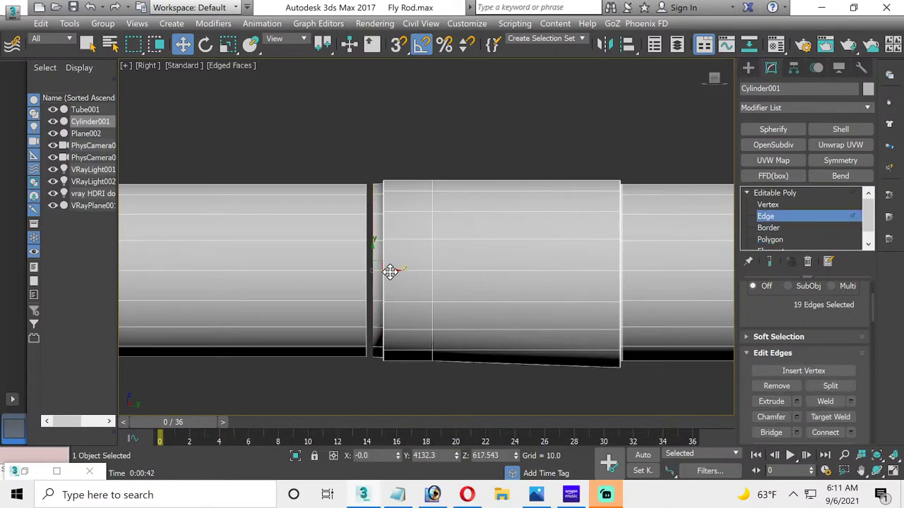
left_click_drag(389, 270, 393, 274)
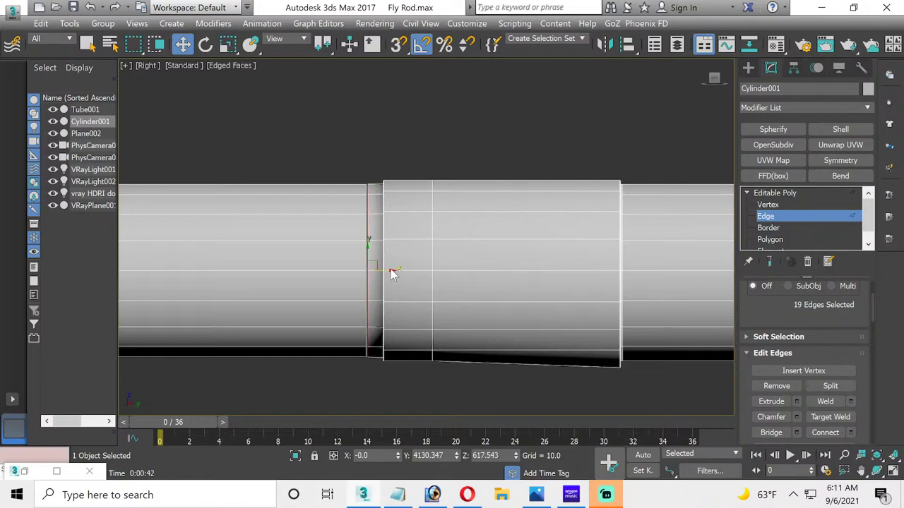
Step: Weld the joint's seam vertices at a threshold of about 1.8, reducing 4474 vertices to 4456
left_click(767, 205)
left_click_drag(364, 174, 372, 377)
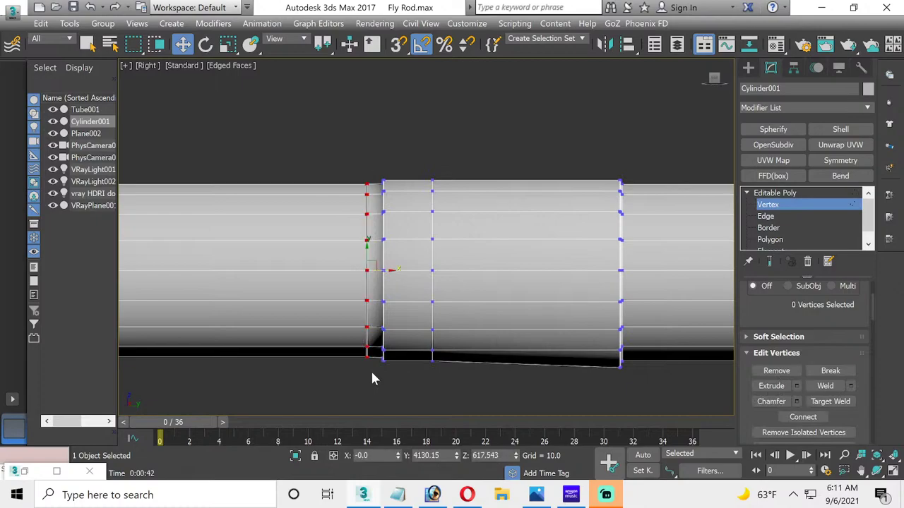
left_click(851, 386)
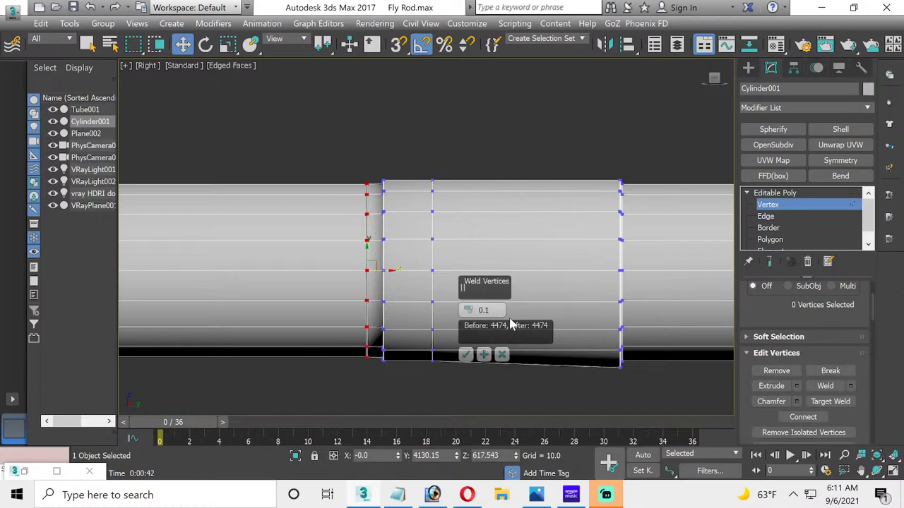
mouse_move(467, 309)
left_mouse_down()
mouse_move(467, 300)
mouse_move(465, 326)
mouse_move(466, 314)
left_mouse_up()
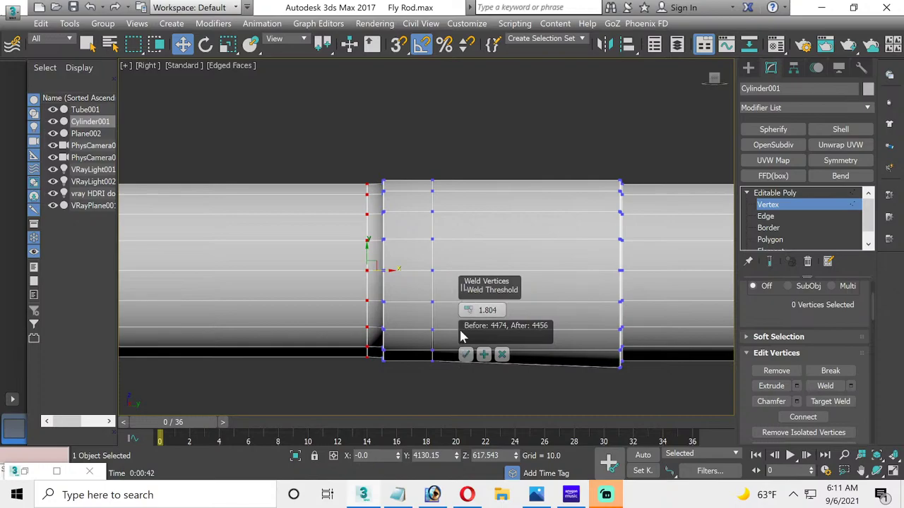
left_click(466, 354)
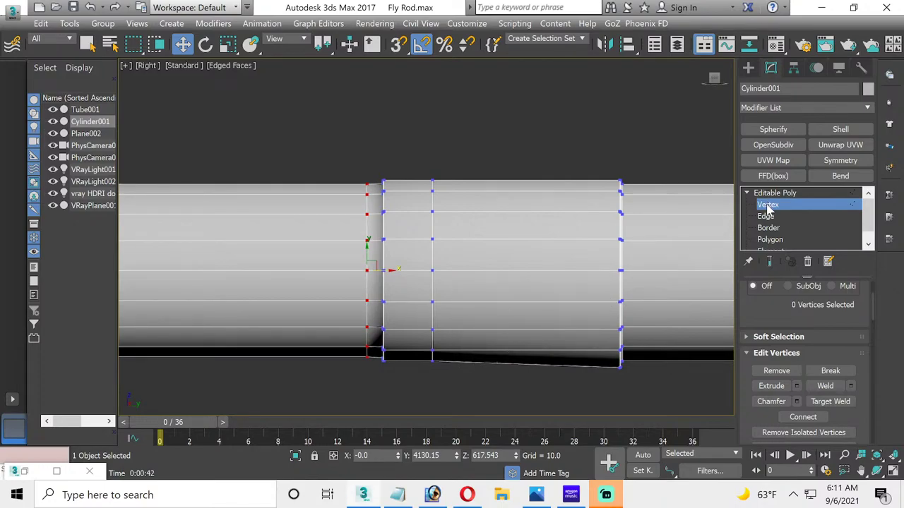
Step: Reselect the Cylinder001 rod blank and select the edge loop at its seam
left_click(550, 149)
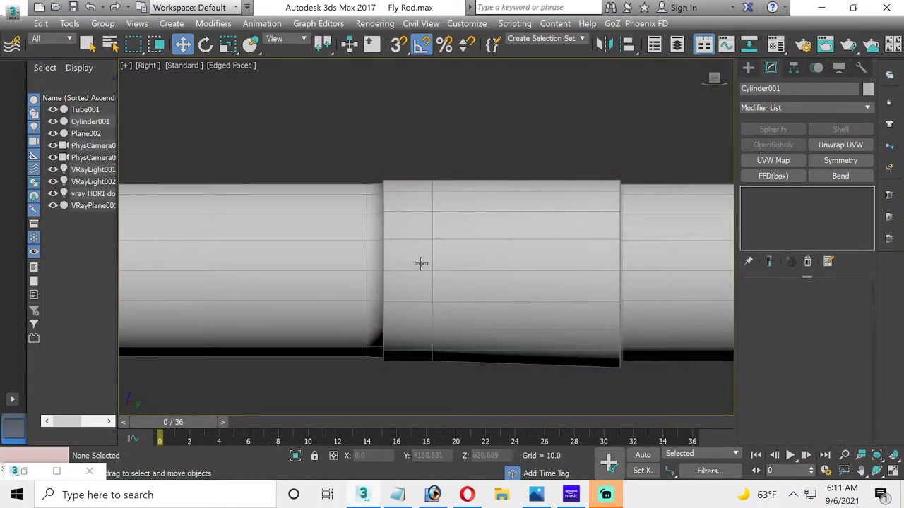
left_click(376, 303)
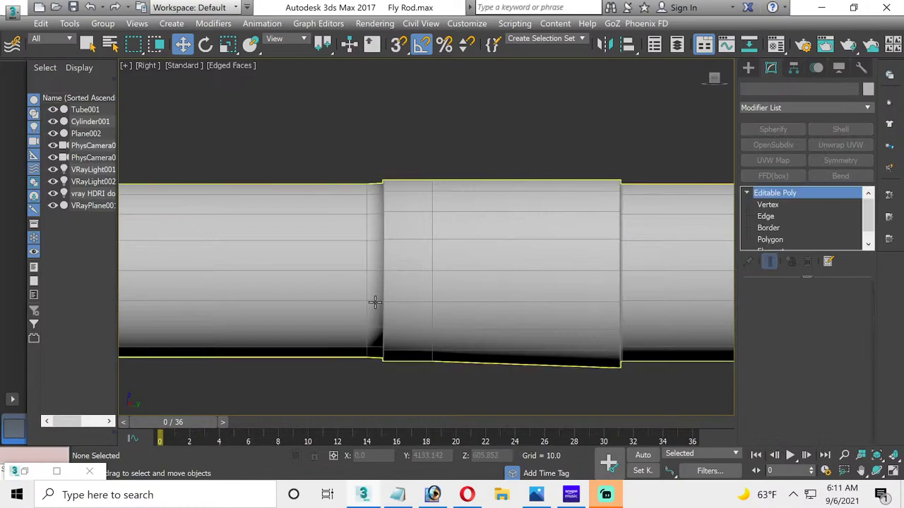
left_click(766, 217)
double_click(365, 257)
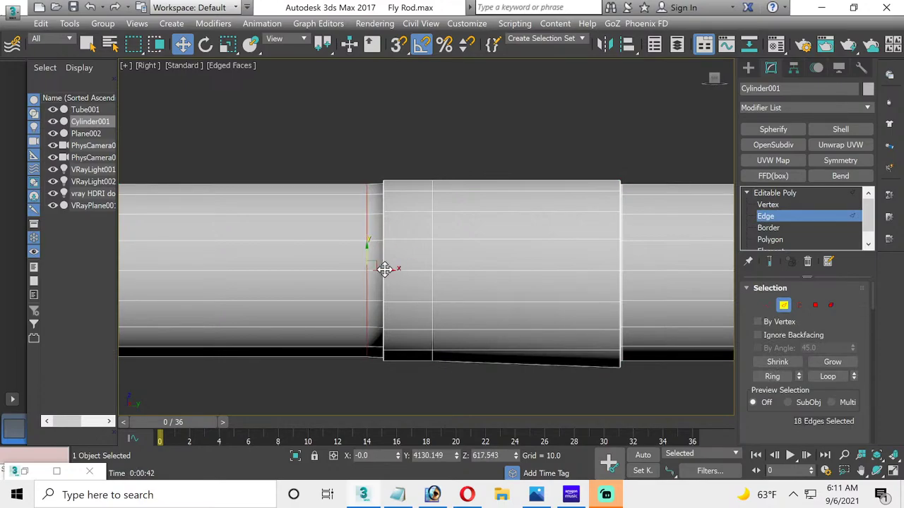
key("shift+q")
Step: Bring 3ds Max back from the desktop, hide the rod tip reference image, and maximize Perspective
left_click(900, 494)
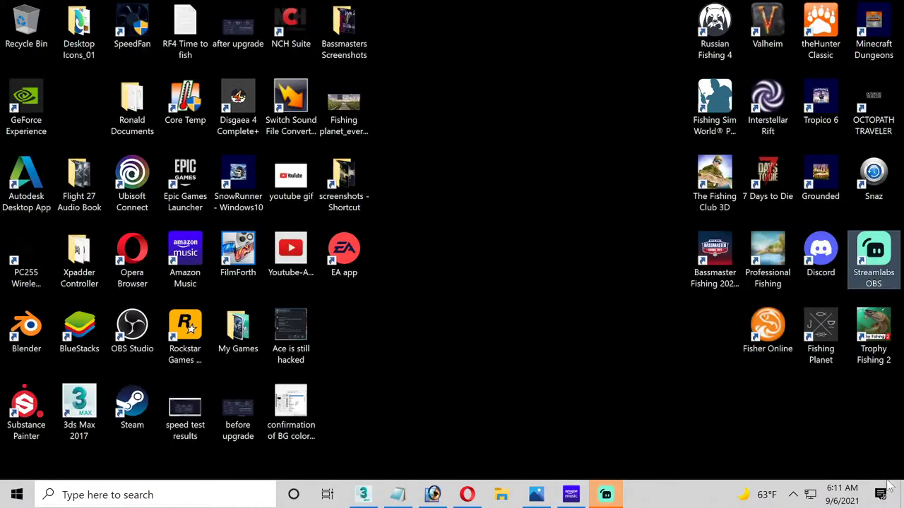
left_click(362, 494)
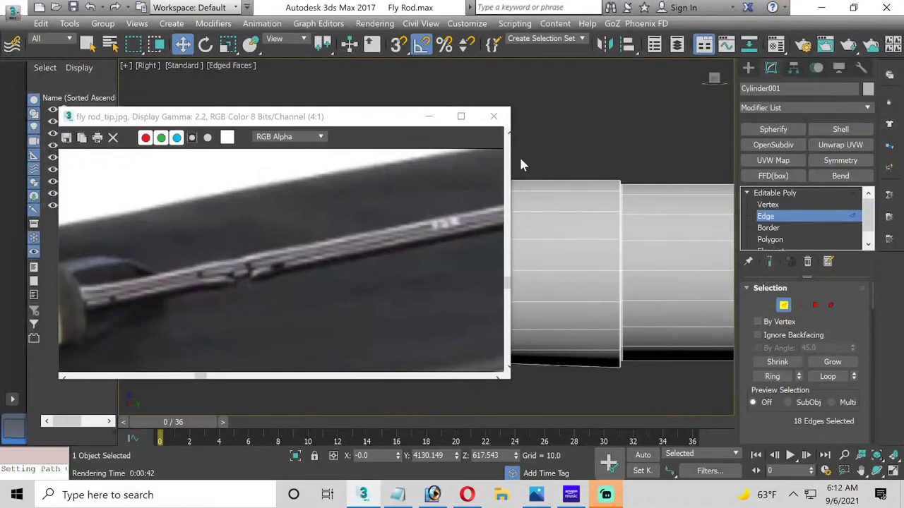
left_click(428, 116)
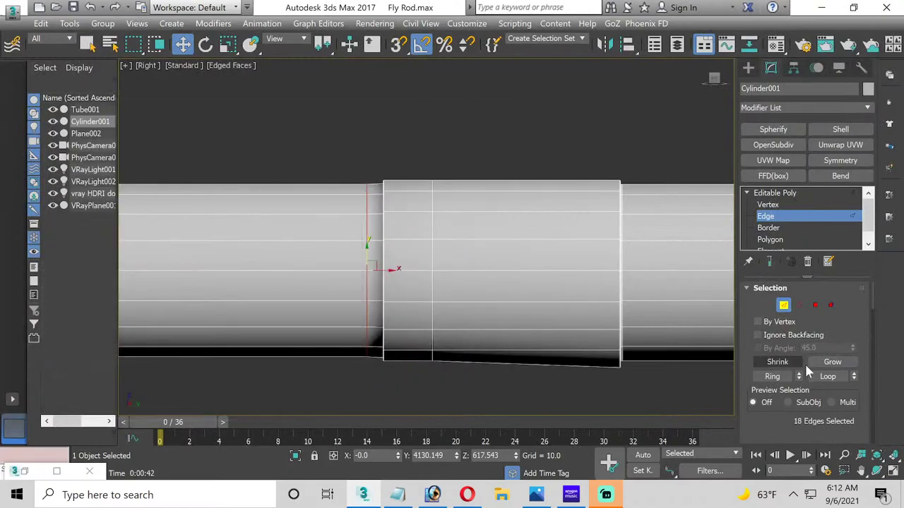
left_click(892, 472)
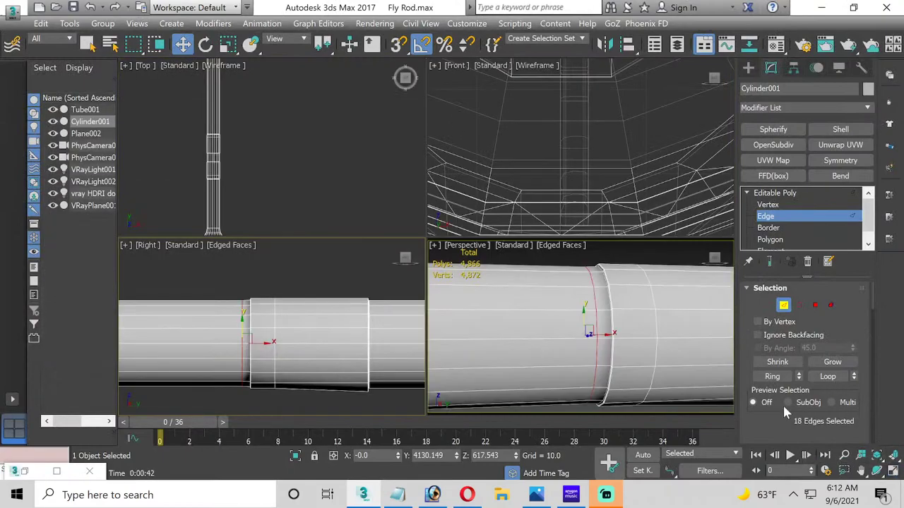
left_click(892, 472)
Step: Slide the selected edge loop toward the wrap joint
scroll(487, 312, "up", 3)
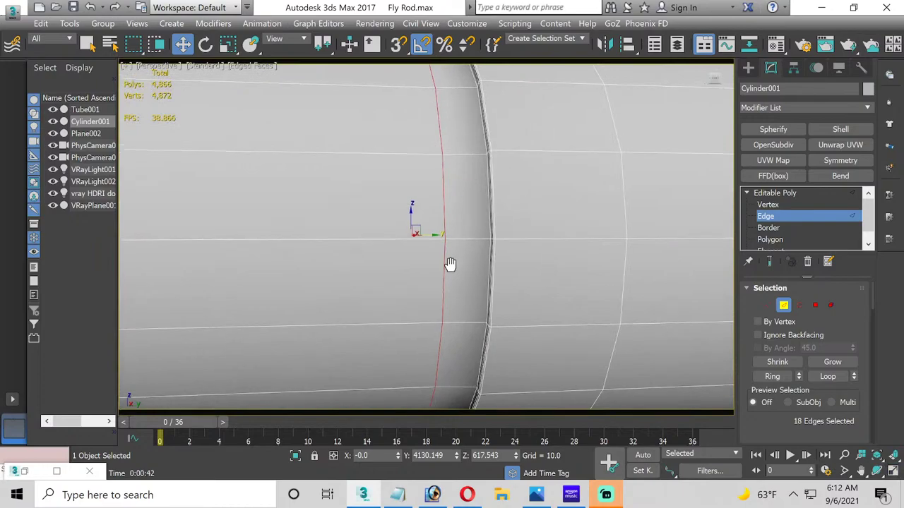
scroll(450, 264, "up", 2)
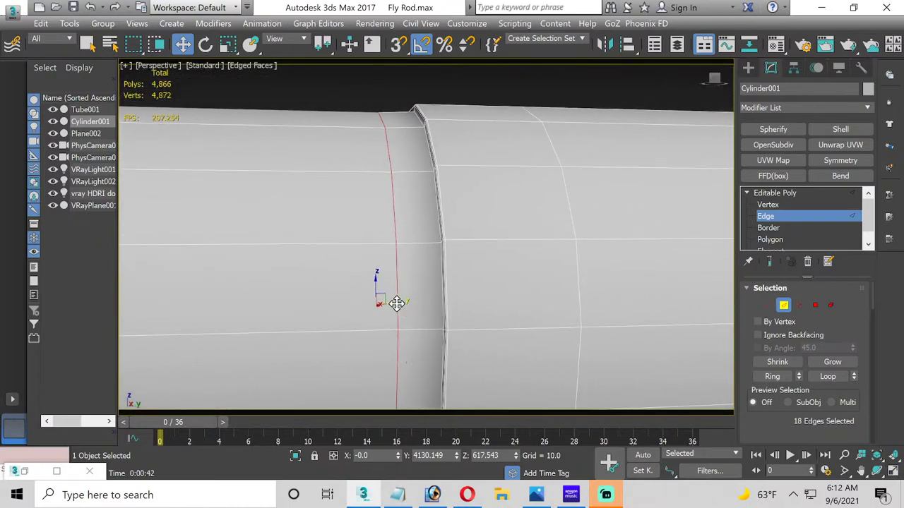
left_click_drag(396, 303, 429, 306)
Step: Reselect the rod blank and orbit the view so the rod lies level
left_click(765, 216)
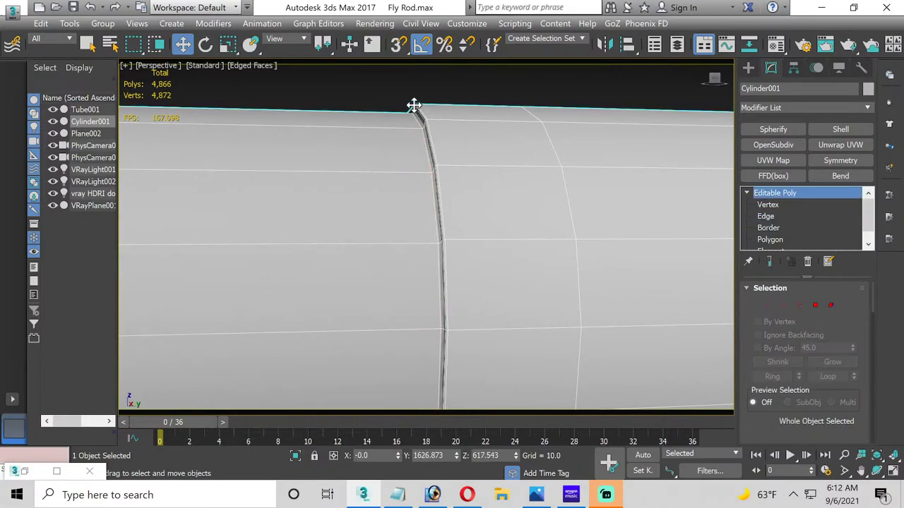
left_click(364, 88)
scroll(395, 195, "down", 5)
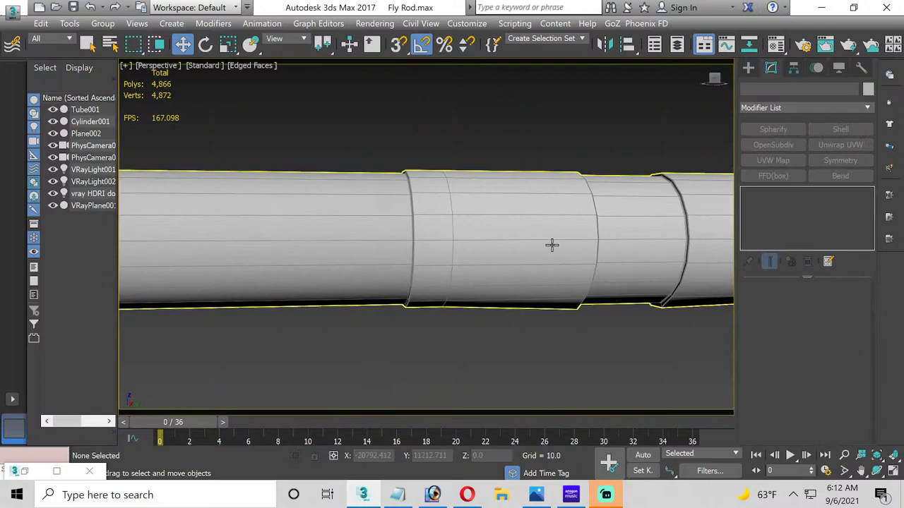
middle_click_drag(550, 245, 177, 246)
left_click(384, 240)
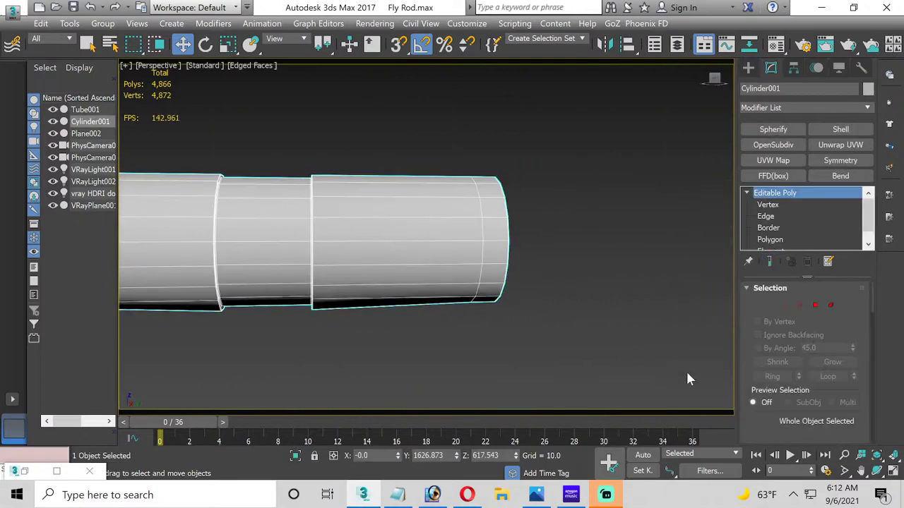
left_click(875, 470)
left_click_drag(432, 241, 564, 273)
Step: Select the blank's 18 lengthwise edges near the tip
left_click(769, 239)
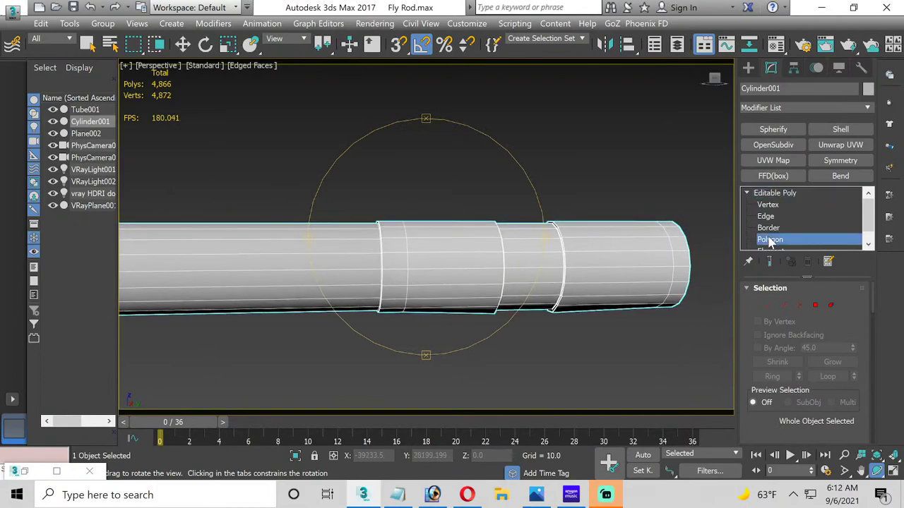
left_click_drag(323, 326, 323, 332)
scroll(324, 333, "down", 4)
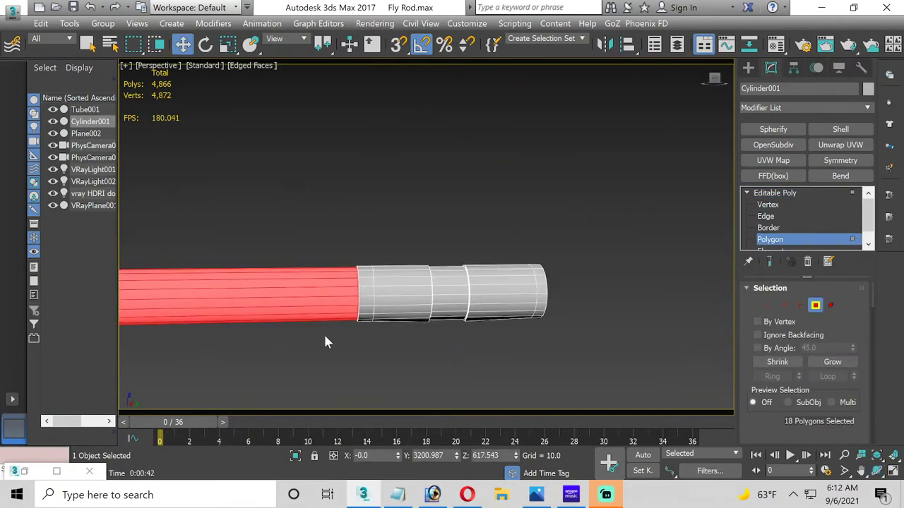
left_click(324, 347)
middle_click_drag(332, 353, 504, 336)
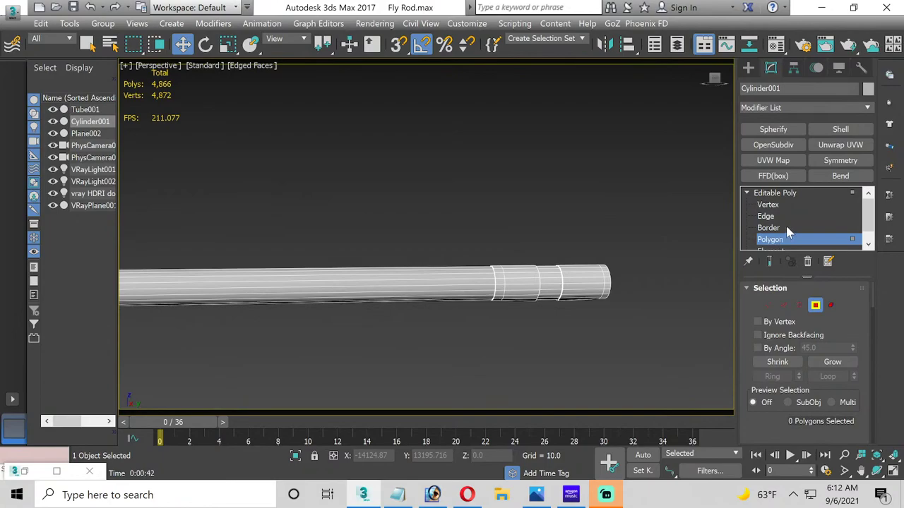
left_click(765, 216)
left_click_drag(392, 244, 404, 361)
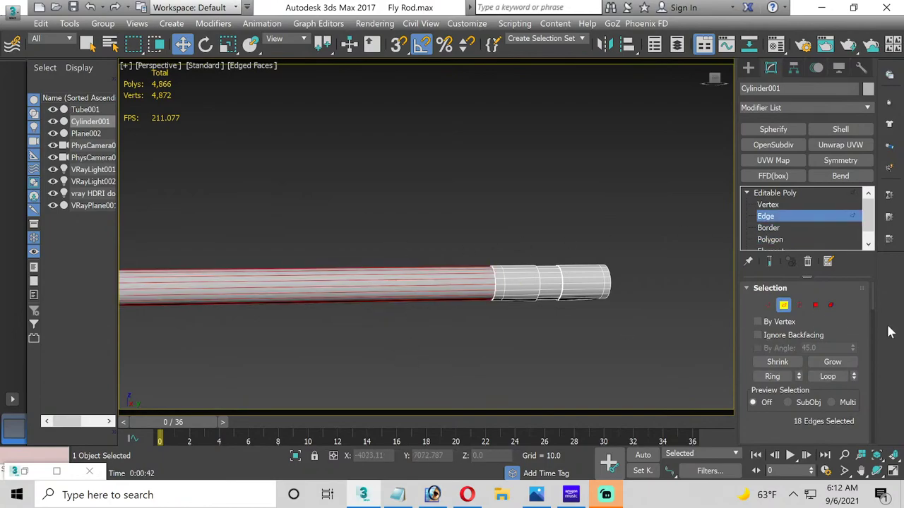
scroll(864, 353, "down", 3)
scroll(857, 382, "down", 1)
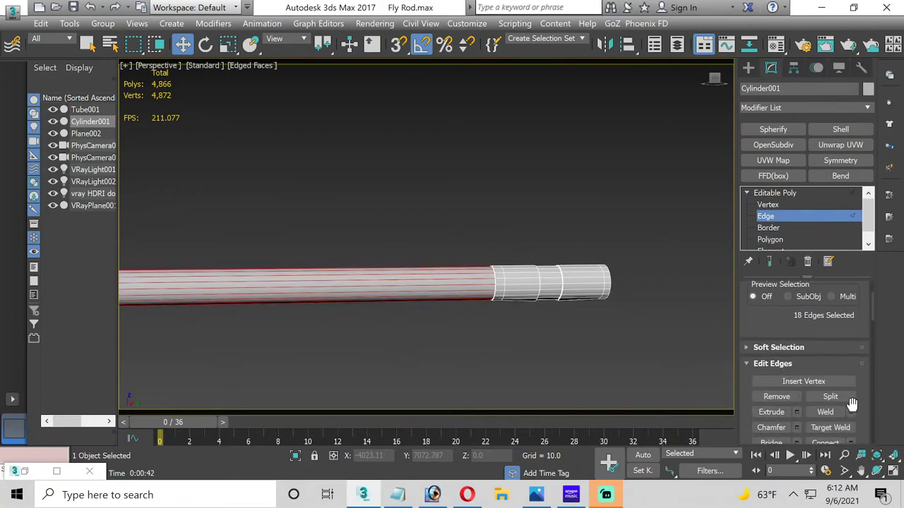
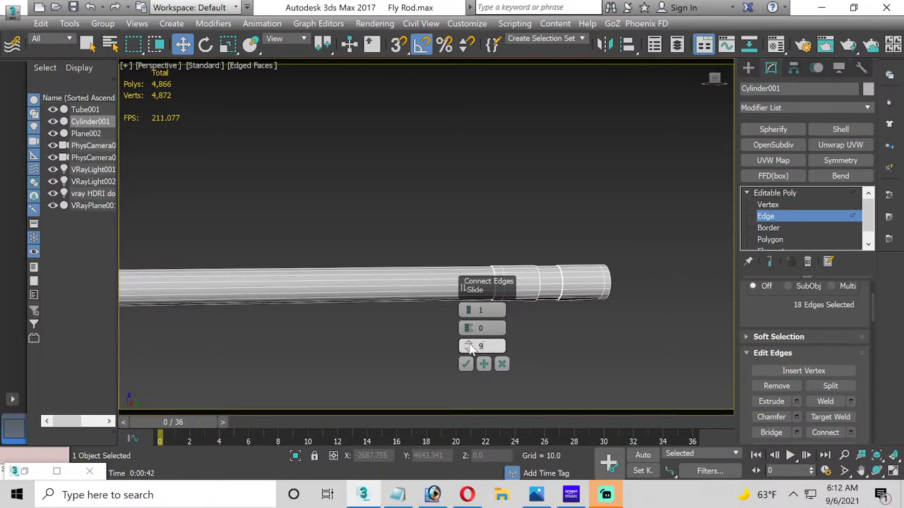
Step: Slide the new connecting edge along the cylinder and confirm the added edge loop
left_click_drag(471, 348, 486, 230)
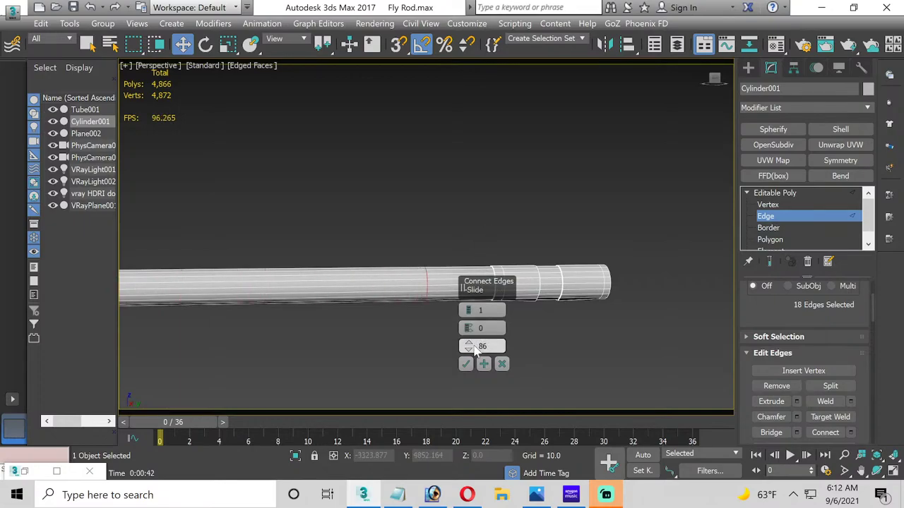
left_click(465, 364)
scroll(510, 315, "up", 2)
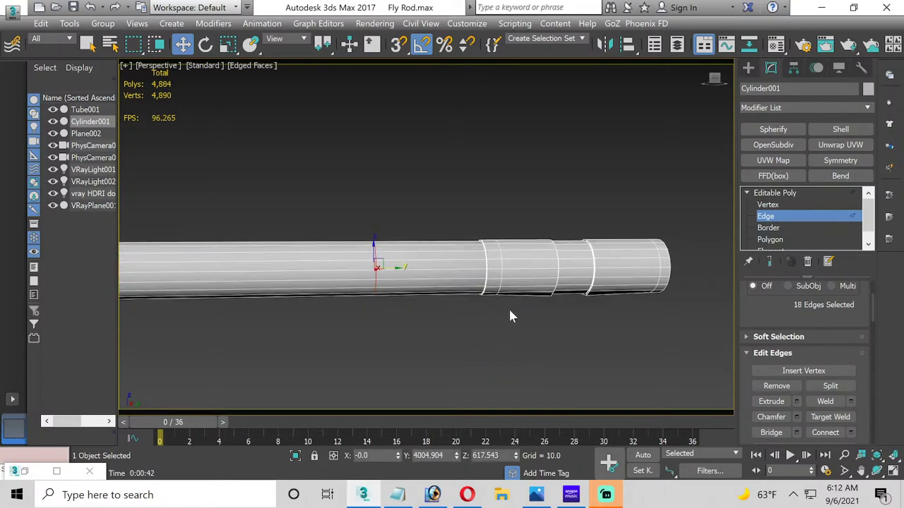
Step: Shift-move the red polygon band past the rod's end and keep it as a cloned element
left_click(765, 240)
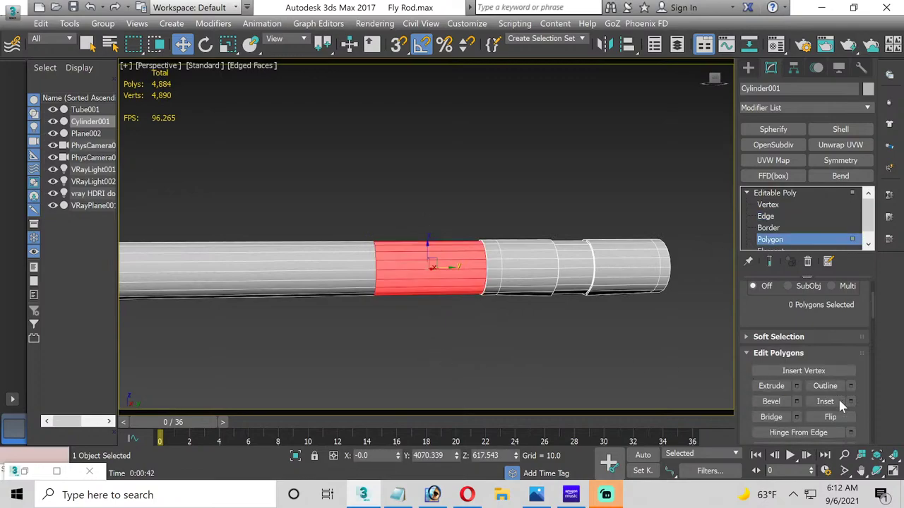
left_click(893, 470)
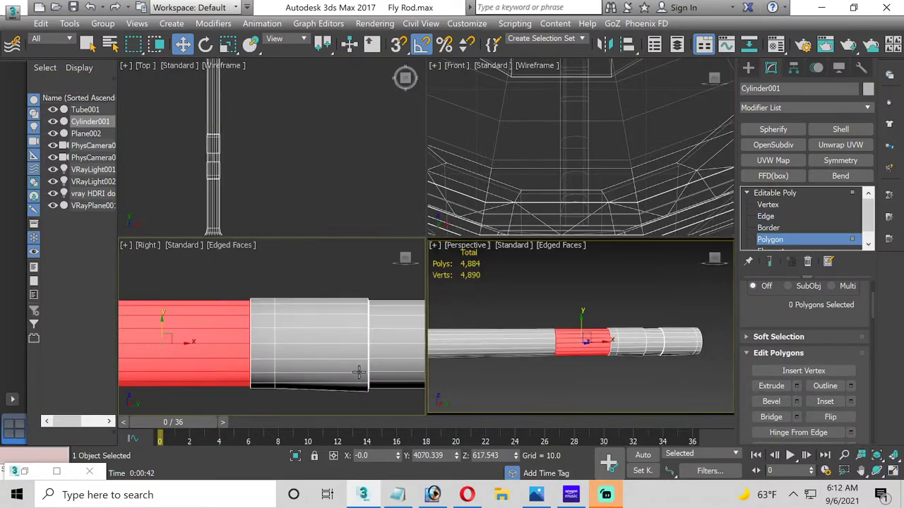
left_click(893, 471)
scroll(490, 325, "down", 5)
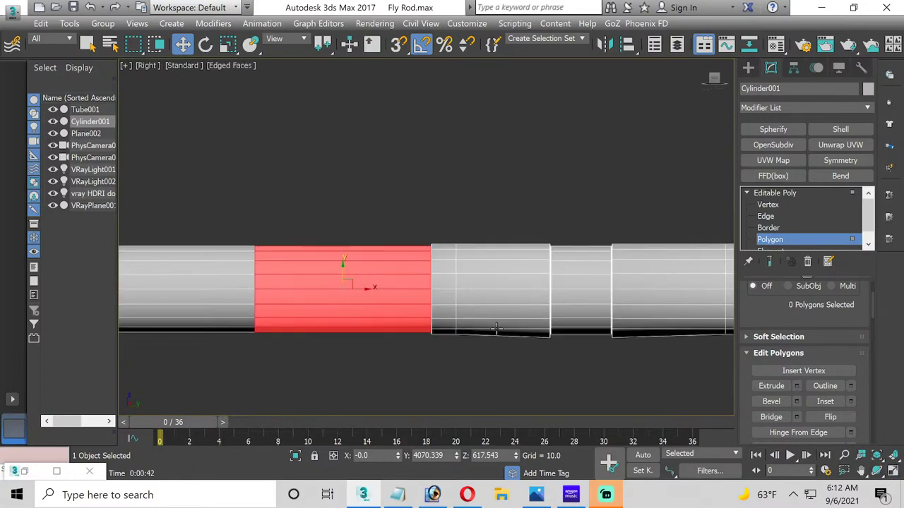
middle_click_drag(198, 343, 379, 347)
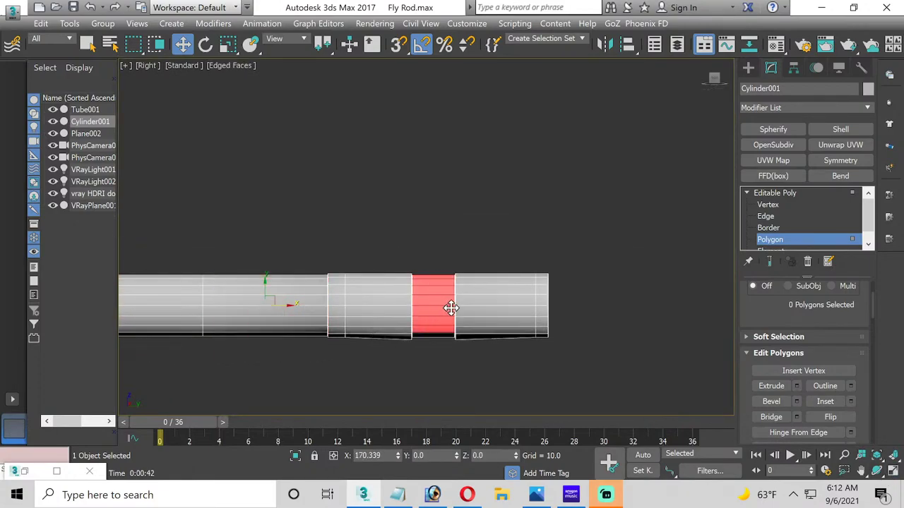
mouse_move(561, 311)
left_mouse_down()
mouse_move(645, 307)
mouse_move(636, 302)
left_mouse_up()
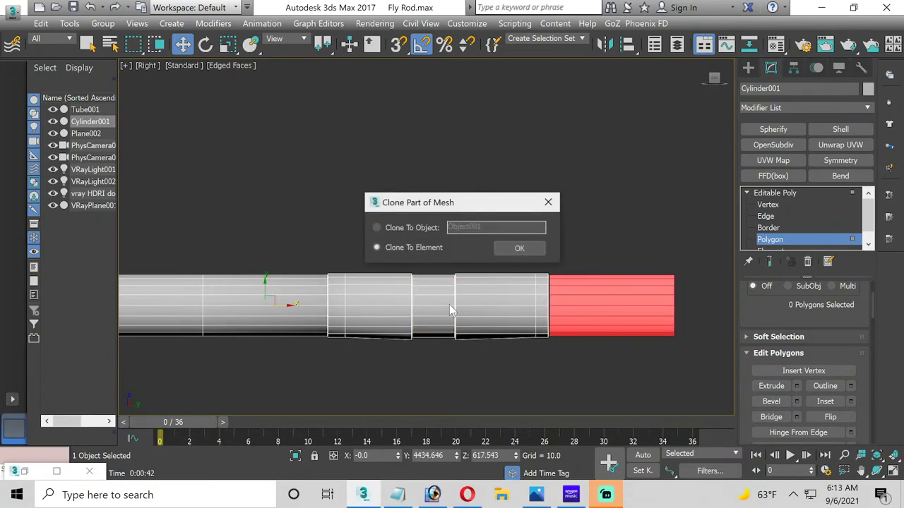
left_click(518, 247)
scroll(554, 308, "up", 2)
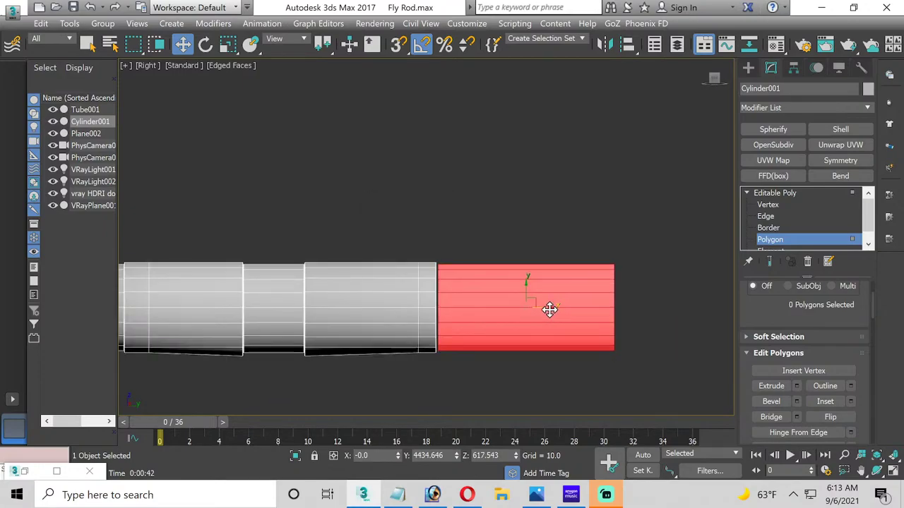
left_click_drag(550, 306, 556, 309)
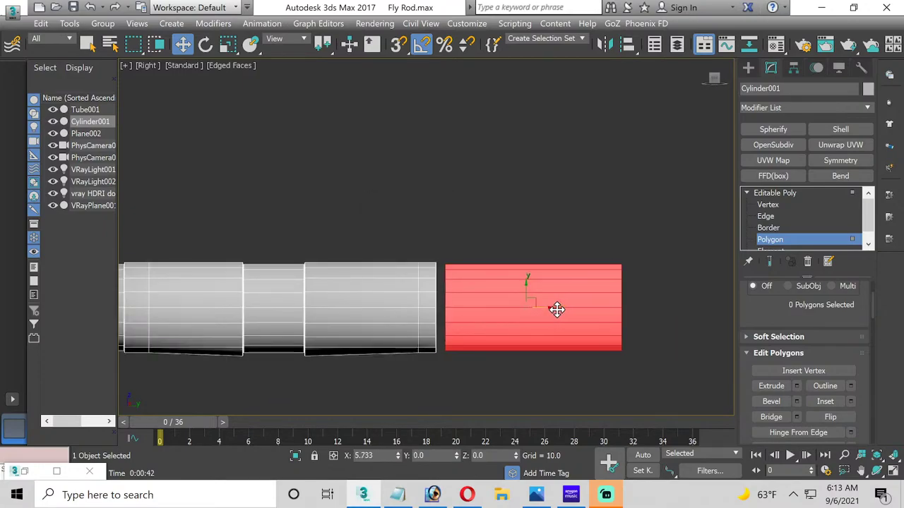
left_click(891, 471)
left_click(676, 397)
Step: Select the open border edge loop at the rod joint and Shift-drag it across the gap
left_click(891, 471)
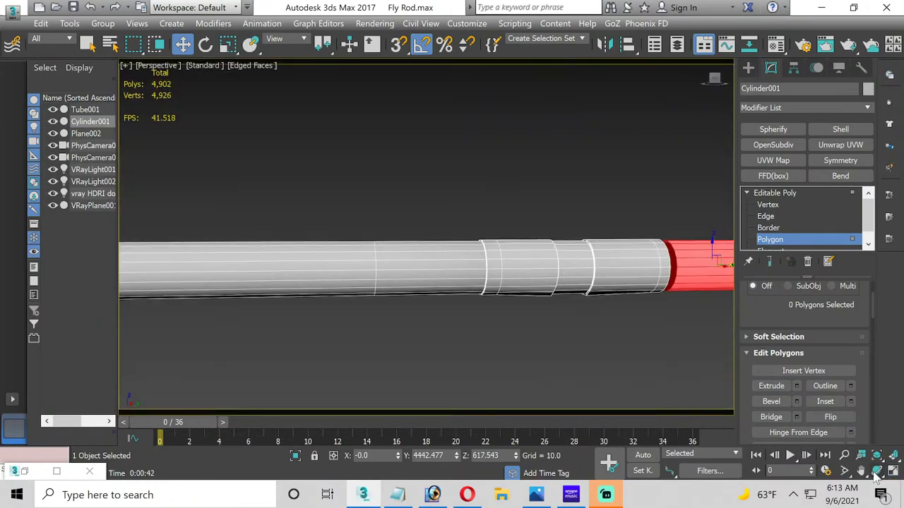
left_click(876, 471)
mouse_move(408, 265)
left_mouse_down()
mouse_move(385, 252)
mouse_move(407, 270)
left_mouse_up()
scroll(427, 281, "up", 6)
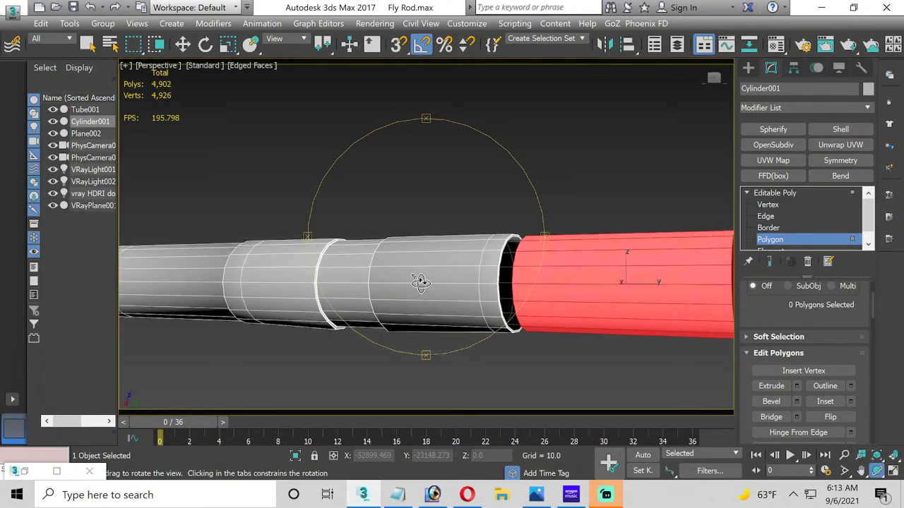
scroll(507, 273, "up", 3)
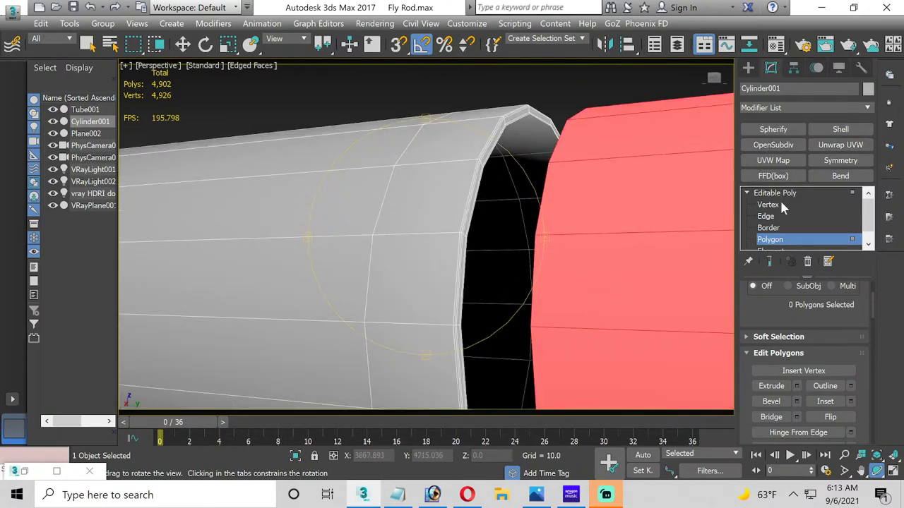
left_click(182, 44)
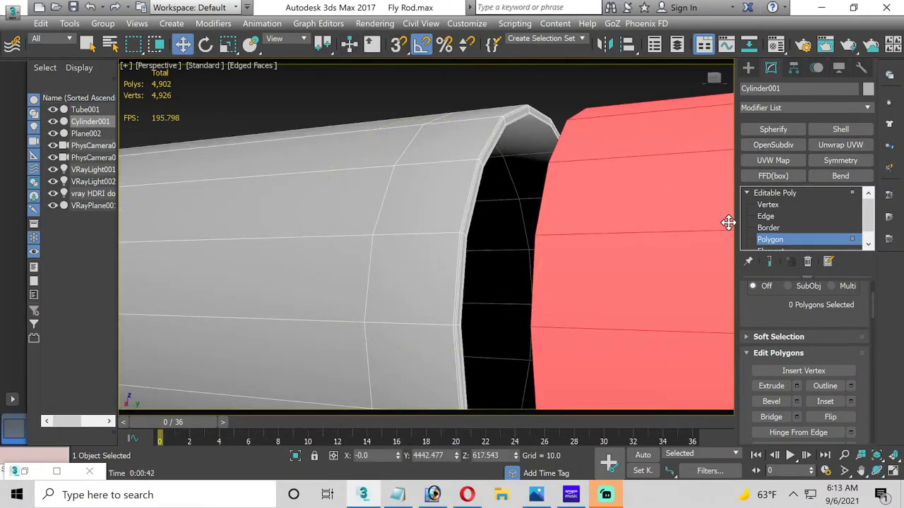
left_click(766, 217)
scroll(504, 126, "up", 3)
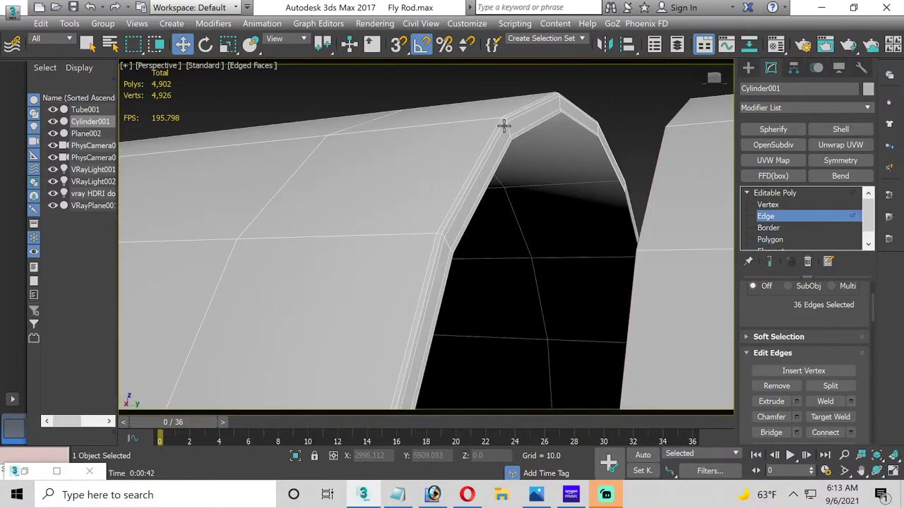
double_click(519, 134)
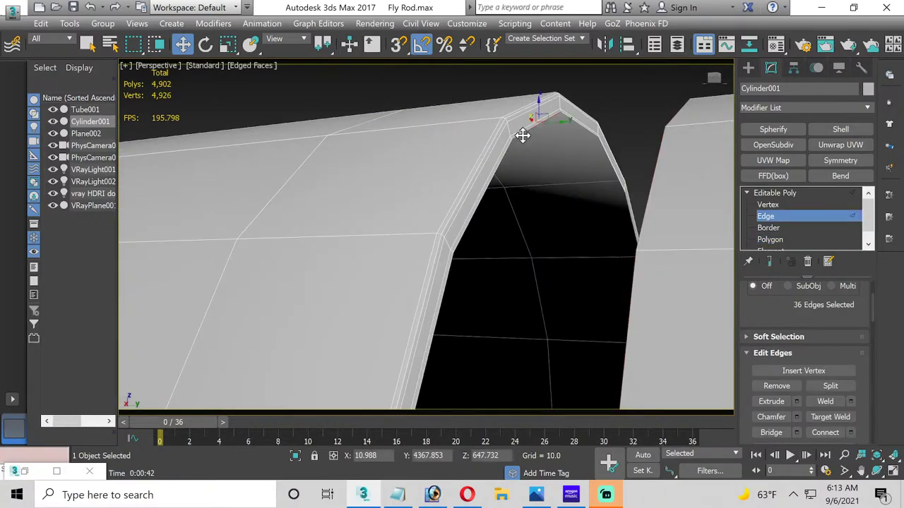
scroll(505, 250, "down", 3)
right_click(607, 494)
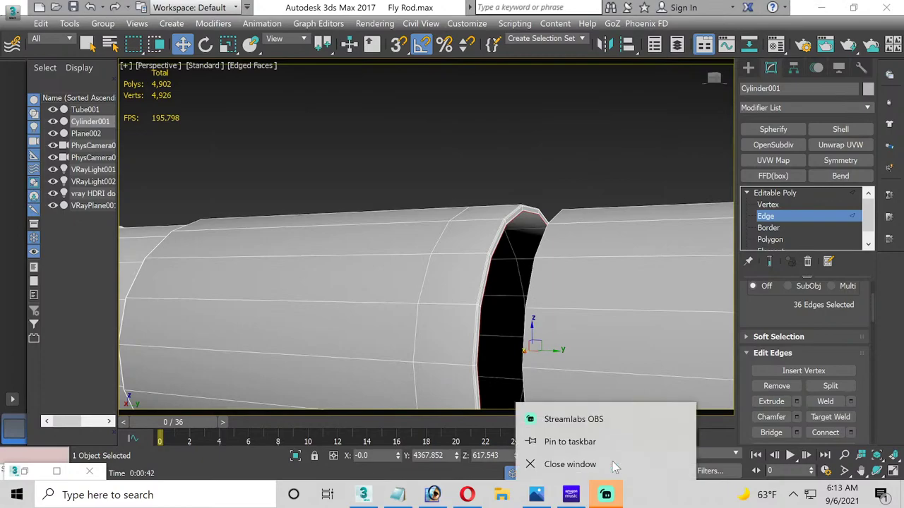
middle_click_drag(549, 284, 507, 260, "alt")
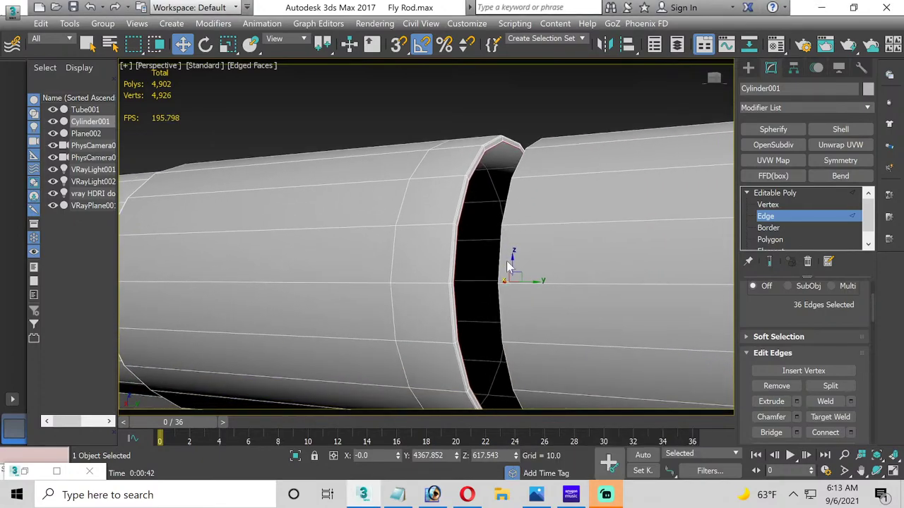
left_click_drag(531, 283, 569, 292, "shift")
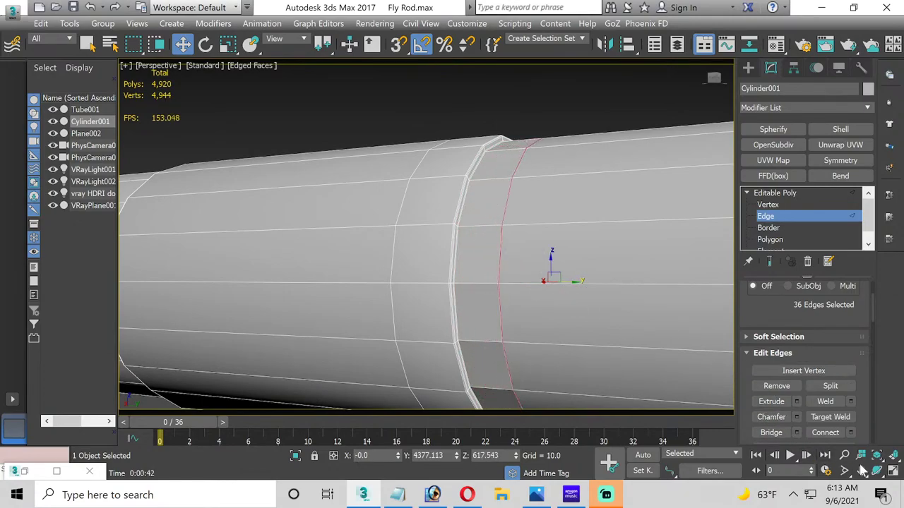
Step: Weld the joint's vertex ring at a 1.804 threshold and shift those vertices back along the rod
left_click(894, 472)
scroll(311, 373, "up", 3)
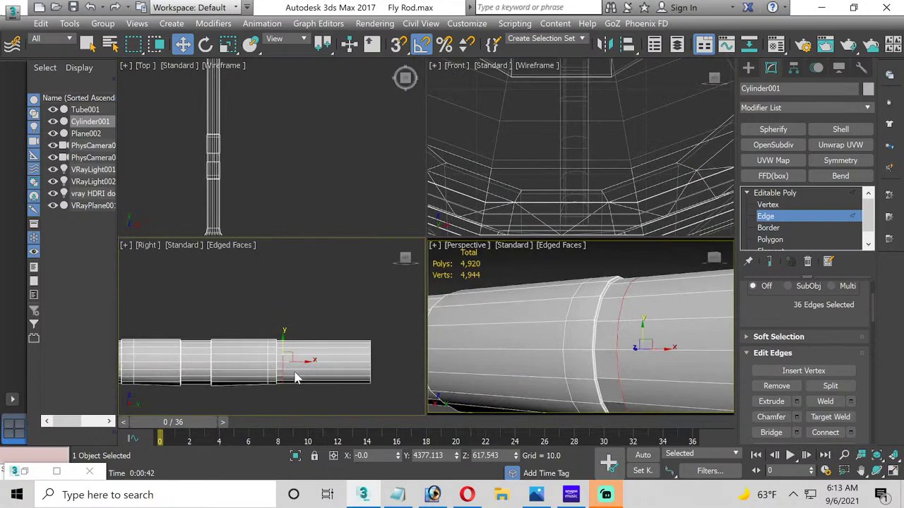
left_click(768, 205)
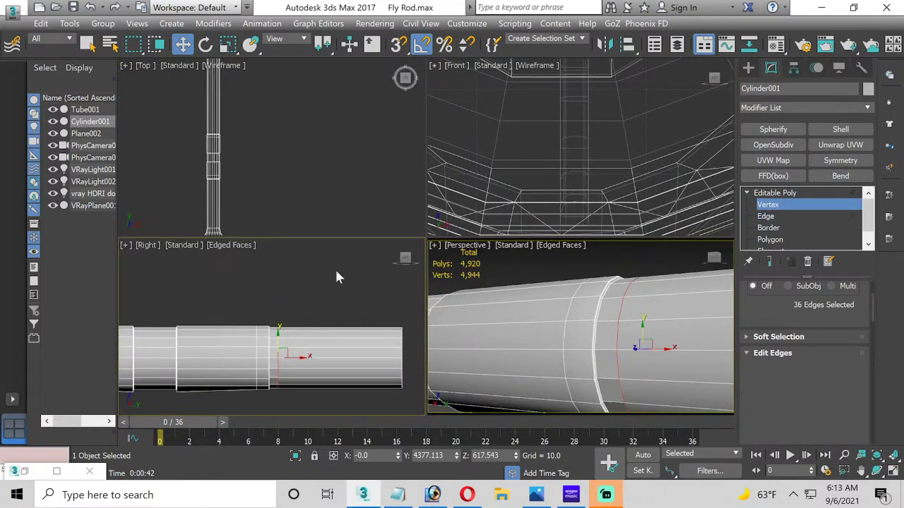
scroll(282, 351, "up", 2)
left_click_drag(279, 426, 274, 426)
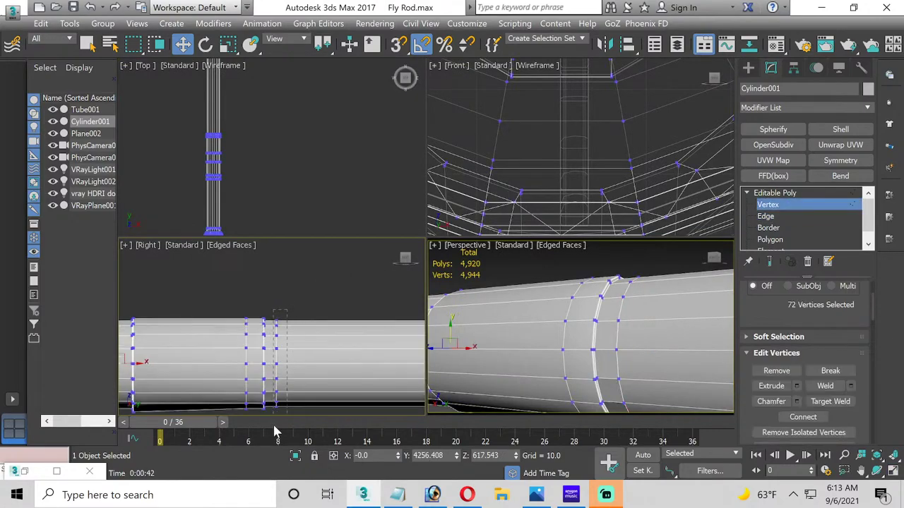
left_click(850, 386)
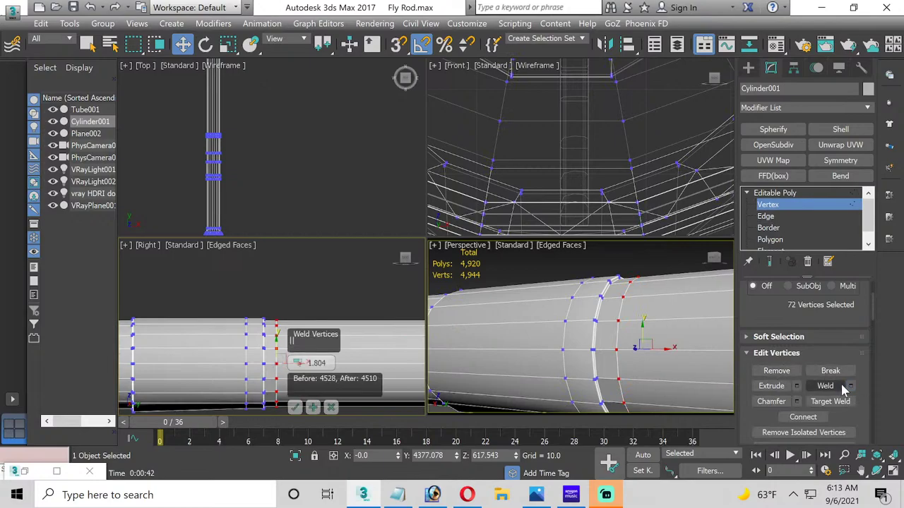
left_click(295, 408)
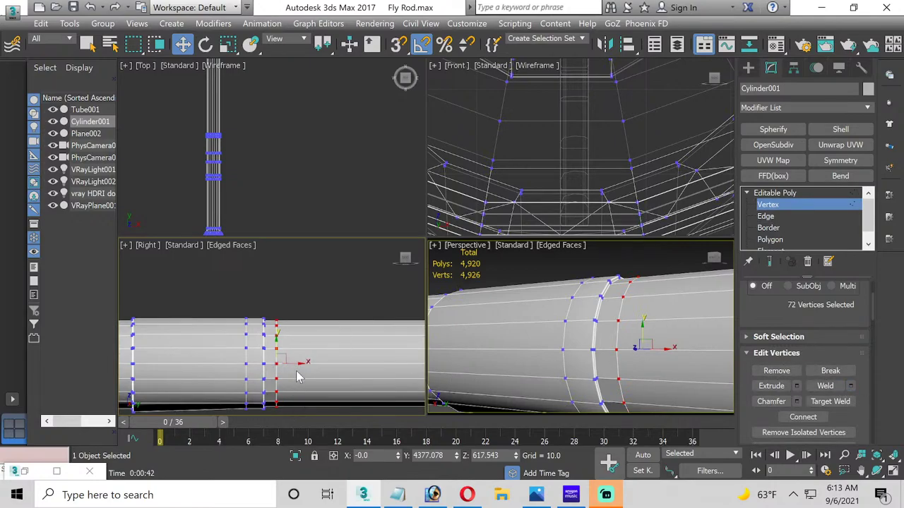
middle_click_drag(590, 349, 630, 359, "alt")
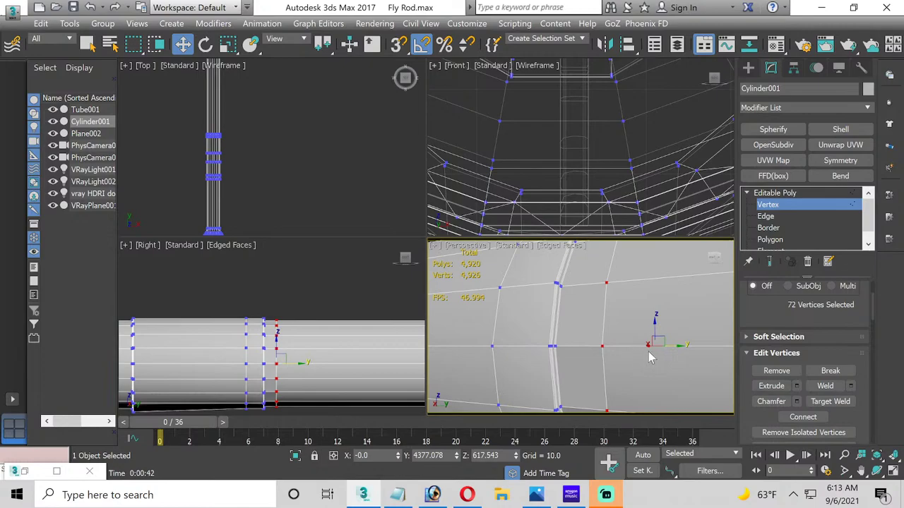
left_click_drag(675, 343, 645, 338)
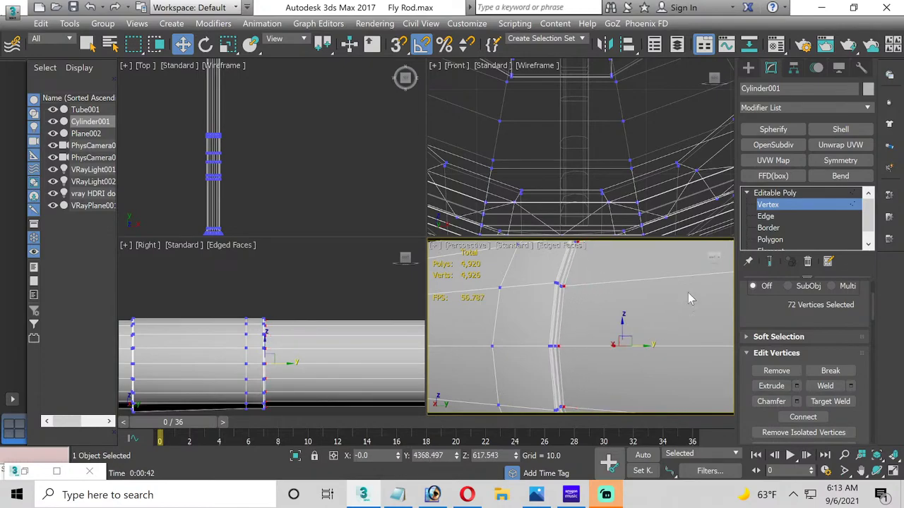
left_click(767, 205)
scroll(621, 275, "down", 5)
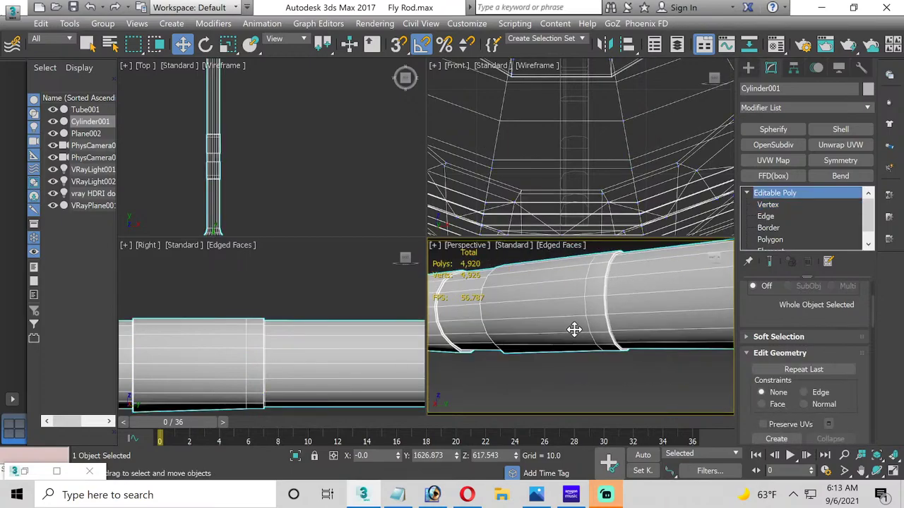
Step: Orbit, zoom and pan the maximized Perspective view to frame the whole rod and plane, then go to Opera
left_click(551, 370)
middle_click_drag(551, 370, 551, 345)
scroll(550, 345, "down", 4)
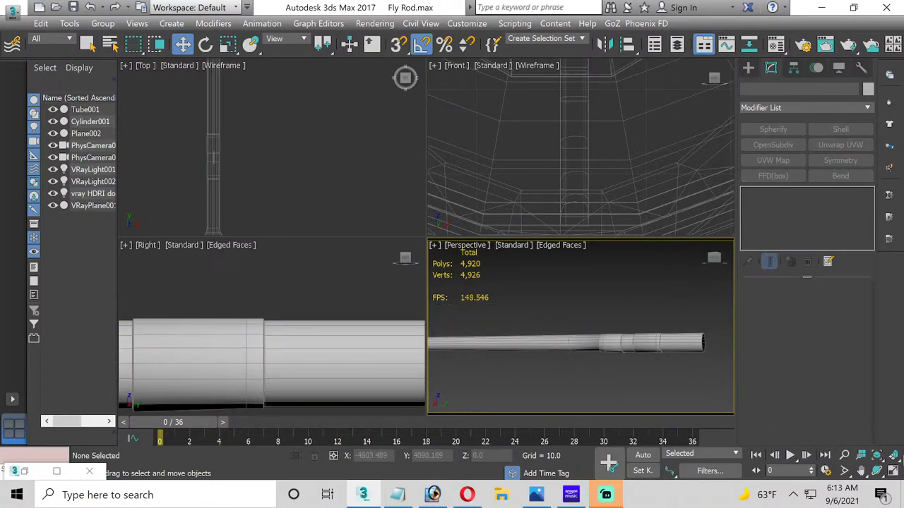
left_click(894, 470)
left_click(876, 470)
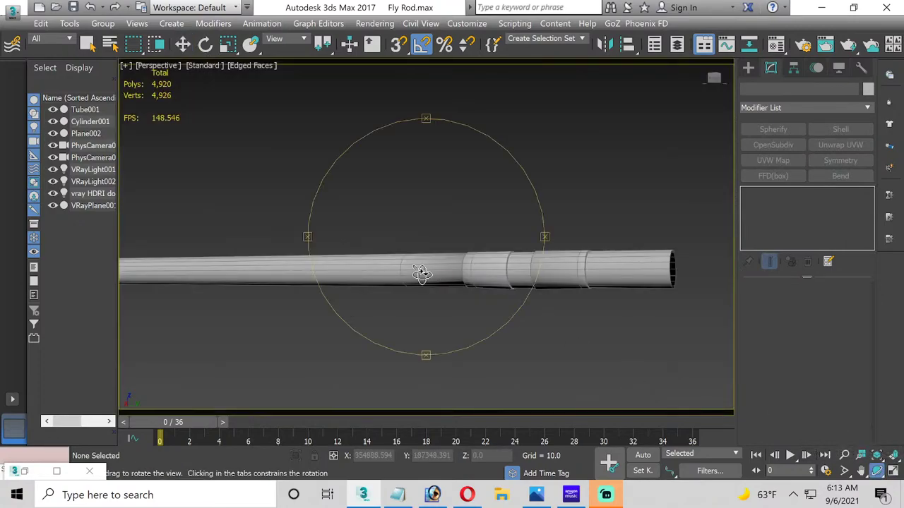
left_click_drag(421, 274, 496, 271)
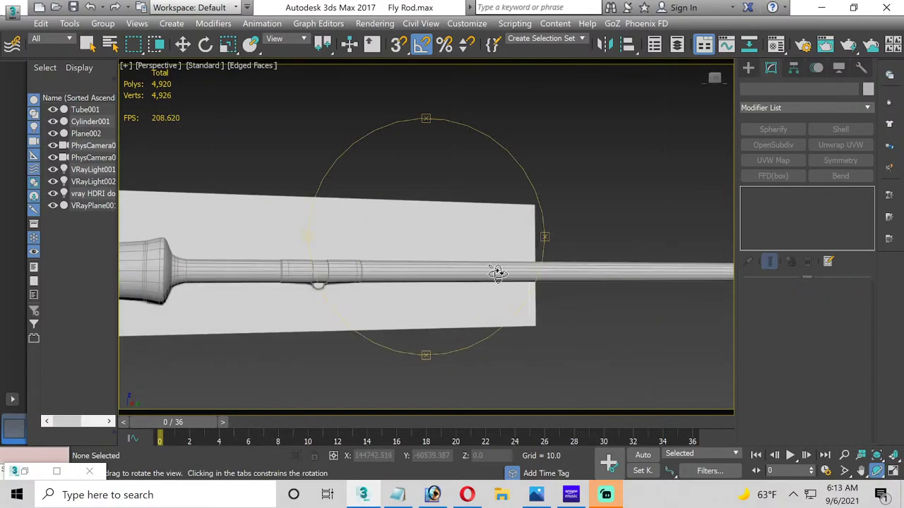
middle_click_drag(497, 271, 228, 317)
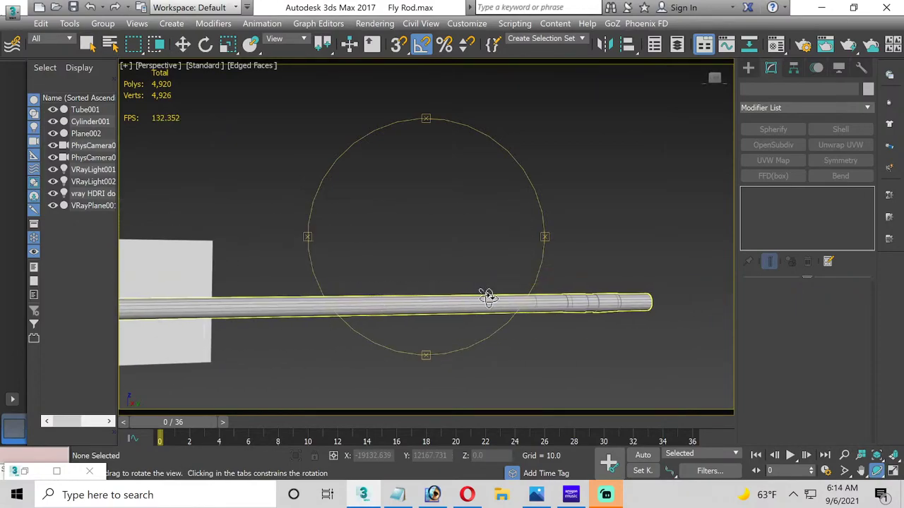
left_click(185, 44)
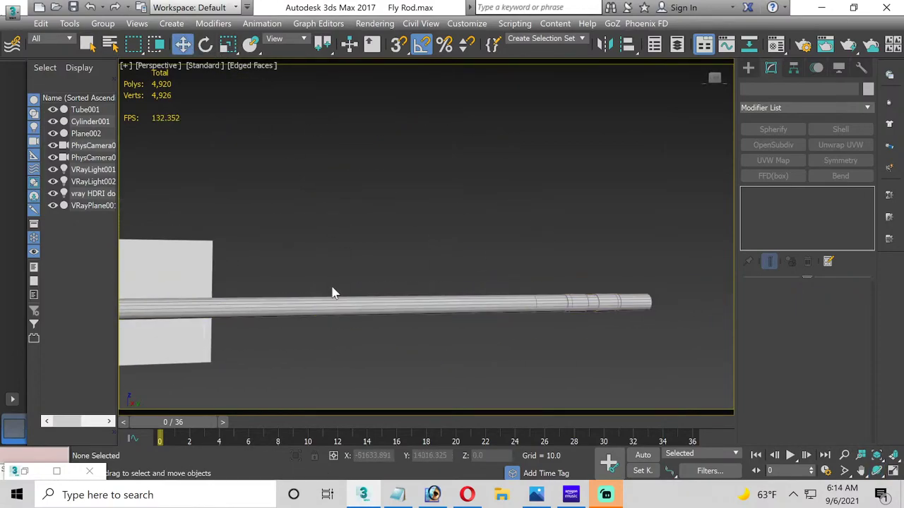
scroll(332, 292, "down", 2)
scroll(455, 323, "up", 3)
scroll(453, 322, "down", 1)
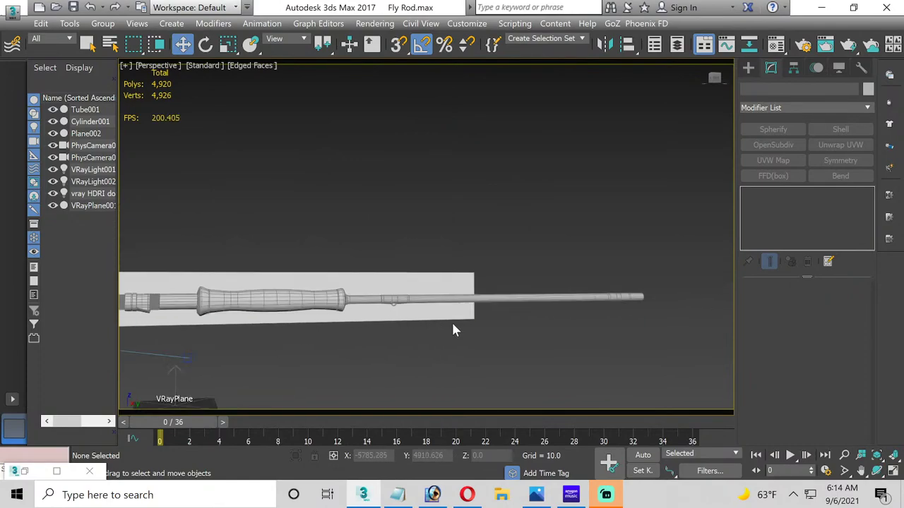
middle_click_drag(463, 337, 517, 315)
left_click(461, 492)
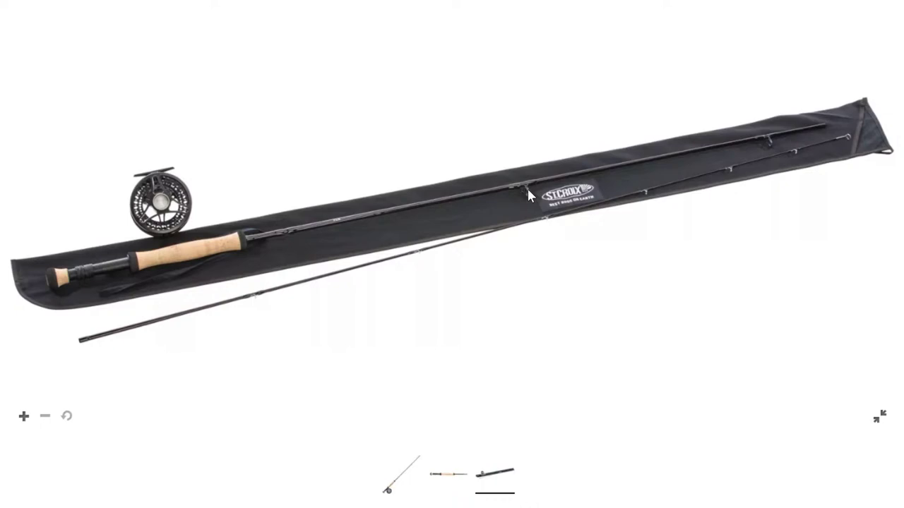
Step: Leave the St. Croix fly rod photo and return to the Fly Rod scene in 3ds Max
key("super")
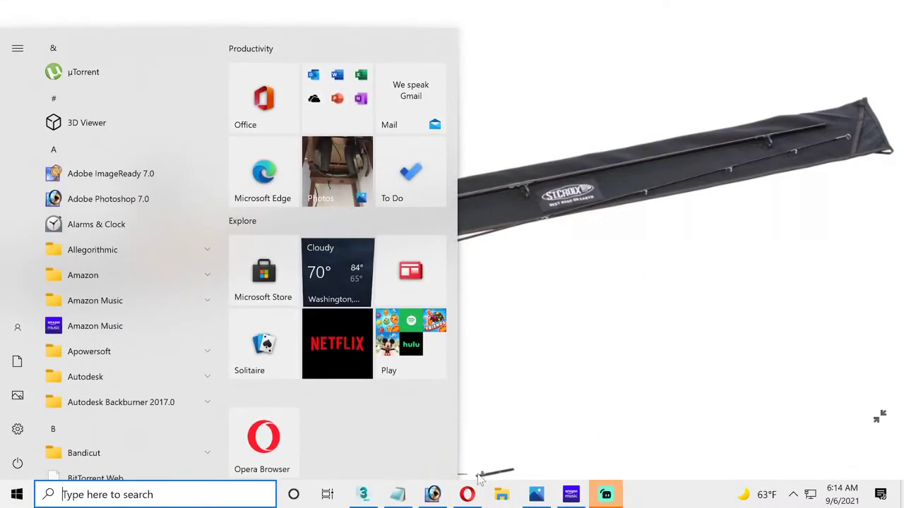
left_click(365, 494)
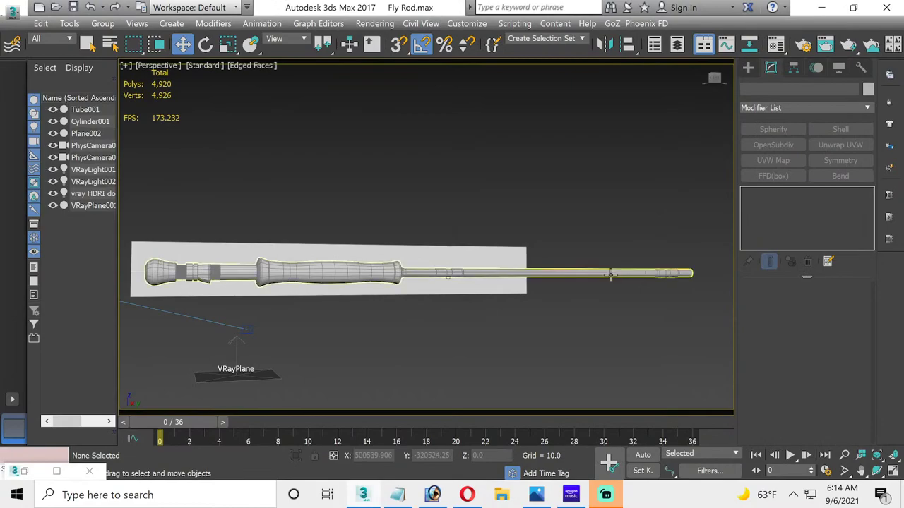
Step: Box-select Cylinder001's tip vertices and move them out to lengthen the rod
left_click(633, 271)
left_click(780, 205)
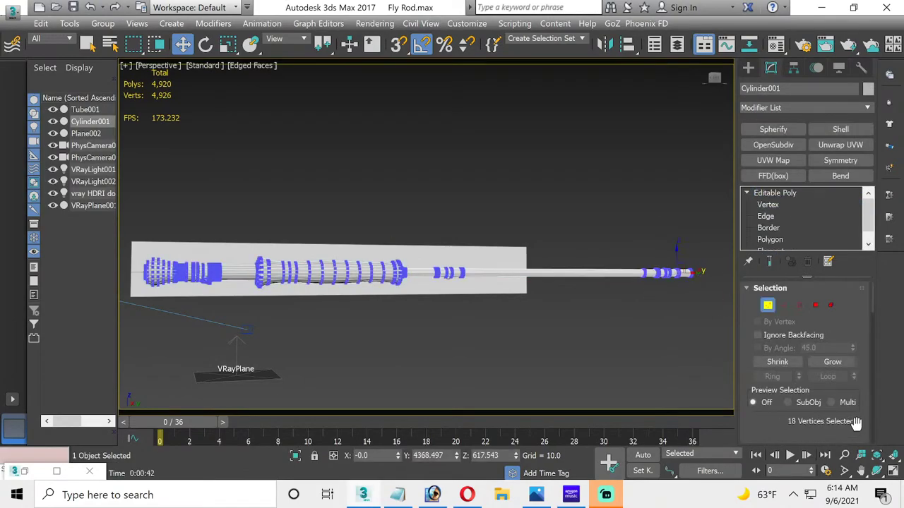
left_click(894, 470)
scroll(376, 320, "down", 5)
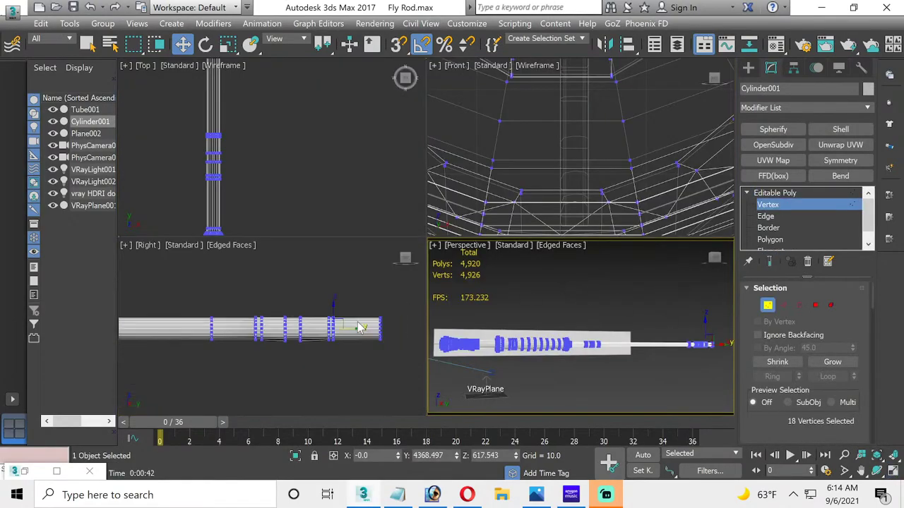
left_click_drag(240, 299, 443, 339)
scroll(383, 353, "down", 4)
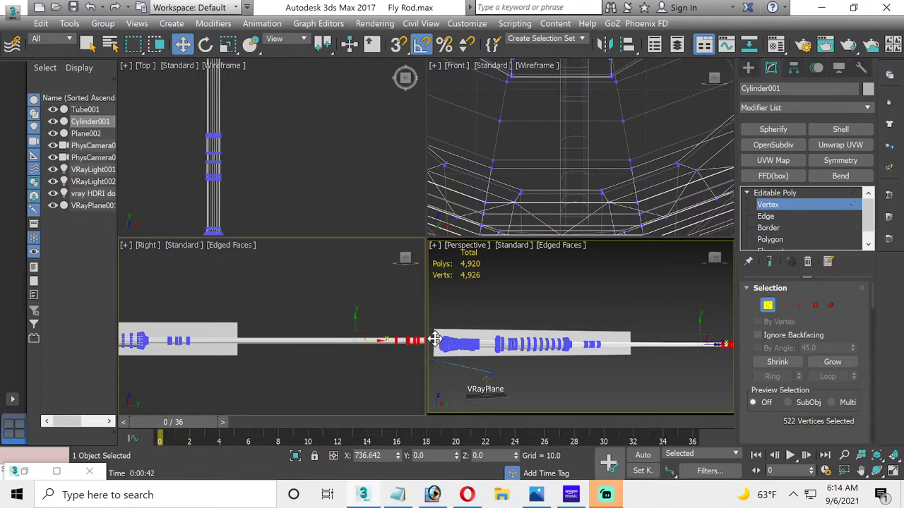
left_click(634, 315)
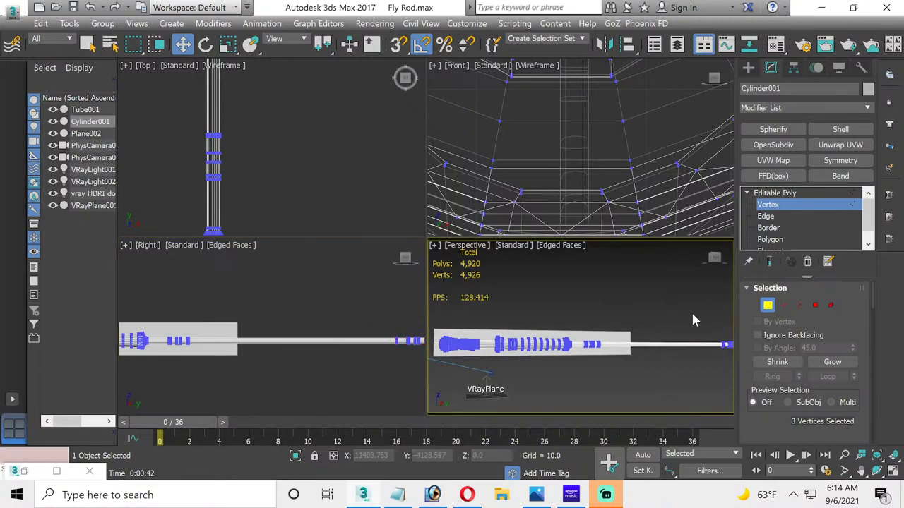
left_click(767, 305)
Step: Reframe the Perspective view on the rod and reselect its tip vertices
left_click(893, 472)
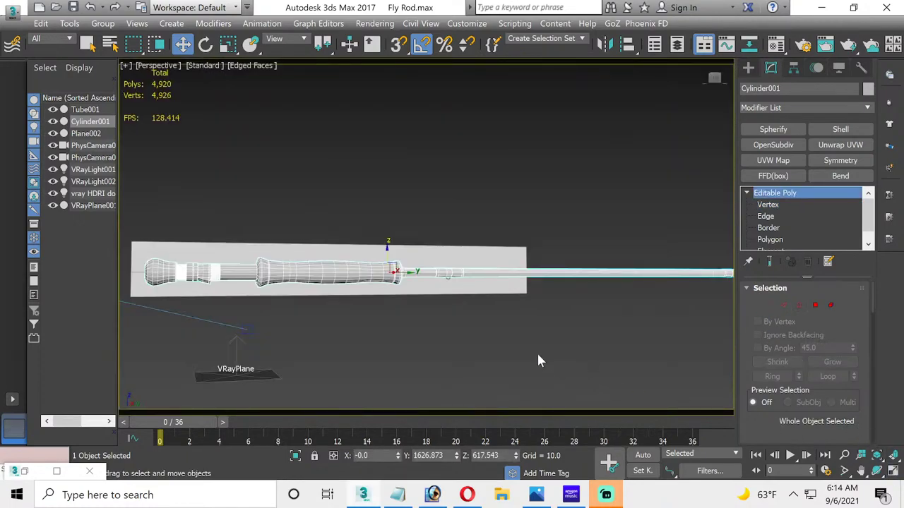
left_click(531, 354)
middle_click_drag(498, 307, 475, 310)
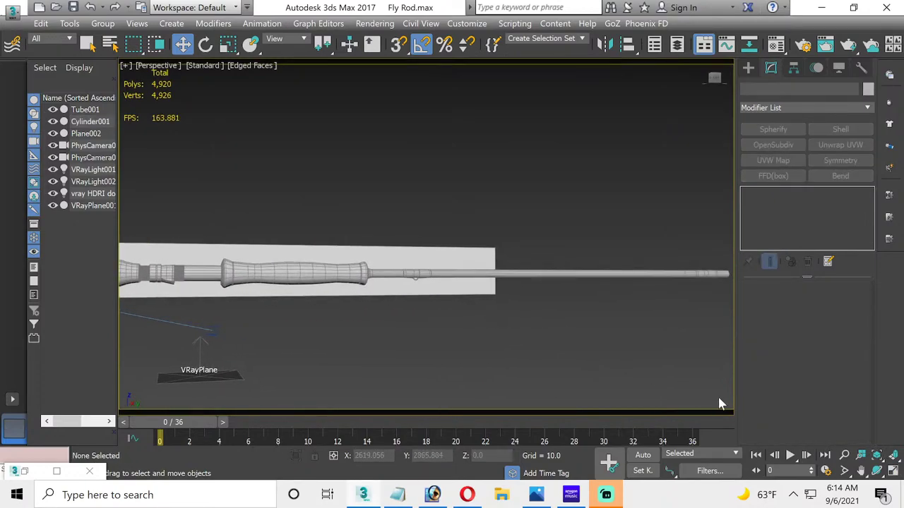
left_click(844, 455)
scroll(561, 370, "down", 1)
scroll(562, 370, "down", 2)
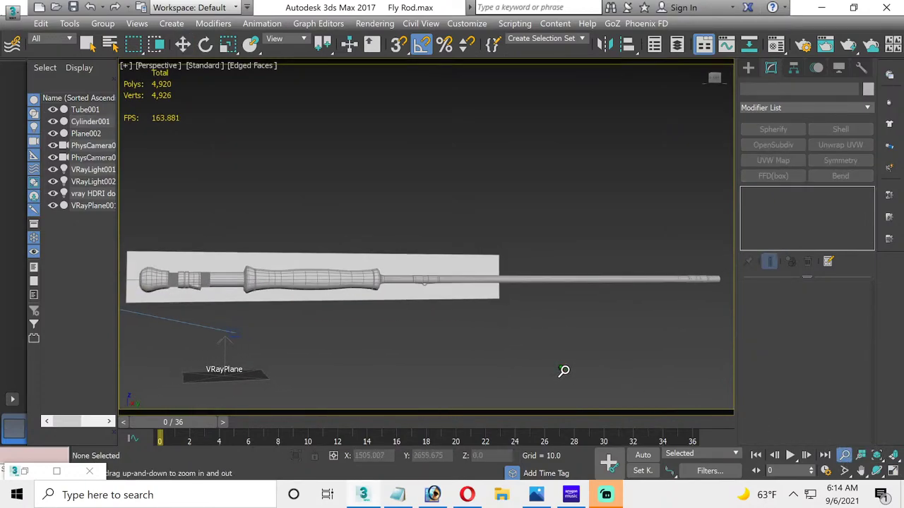
middle_click_drag(579, 367, 545, 359)
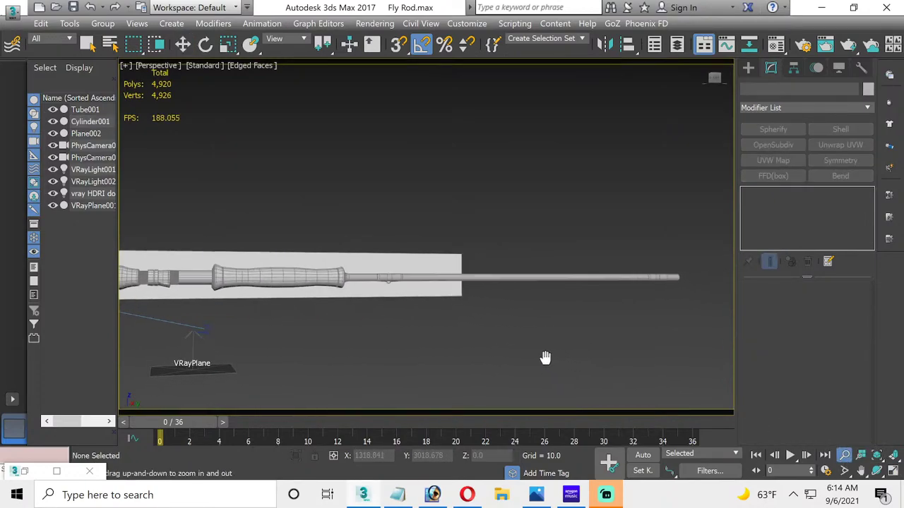
left_click(182, 44)
left_click(651, 275)
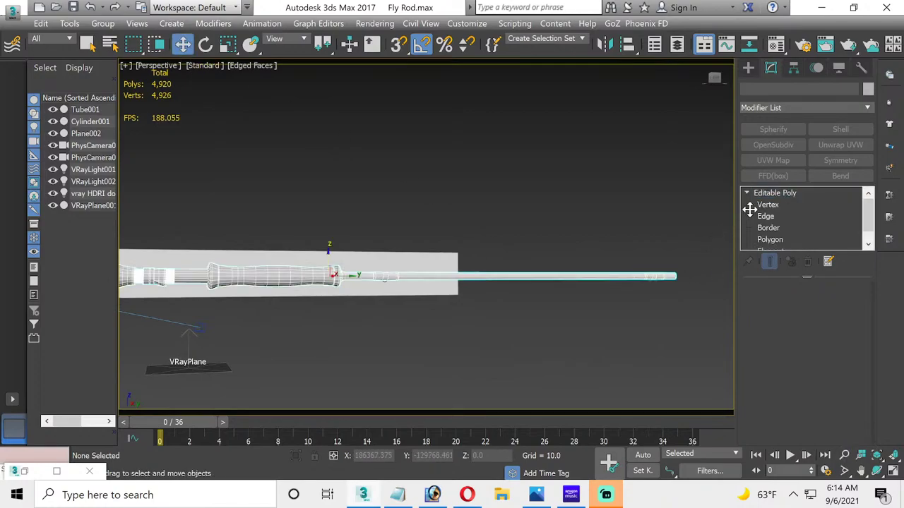
left_click(767, 205)
left_click_drag(596, 230, 712, 315)
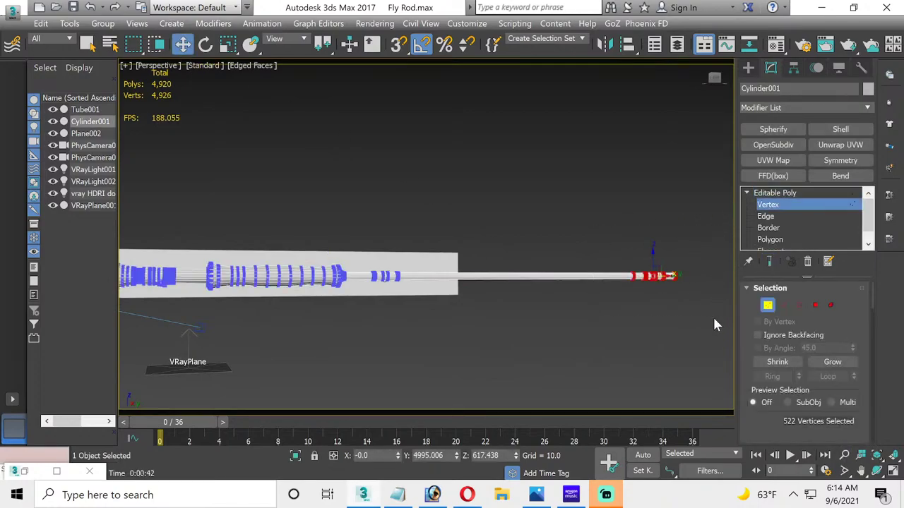
Step: Scale the rod-tip vertices down to 95% in the side view
left_click(227, 44)
left_click(893, 470)
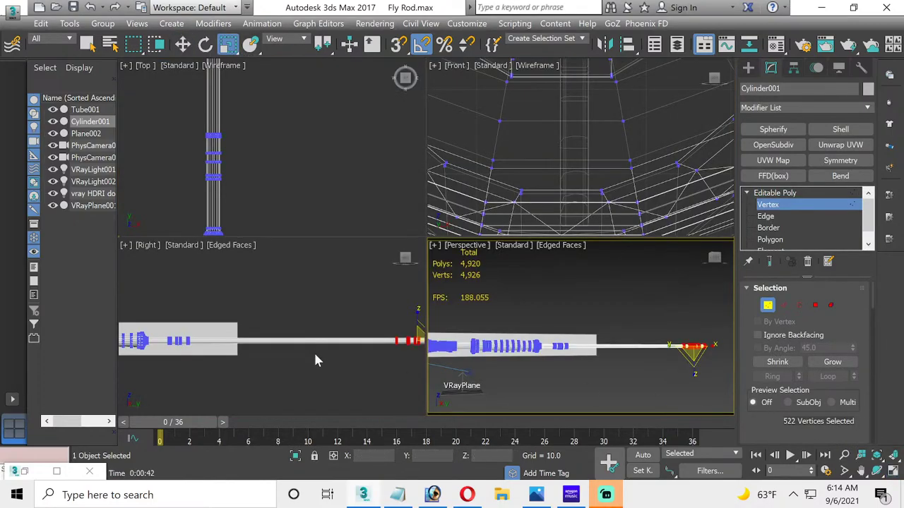
middle_click(221, 353)
key("z")
scroll(310, 335, "up", 2)
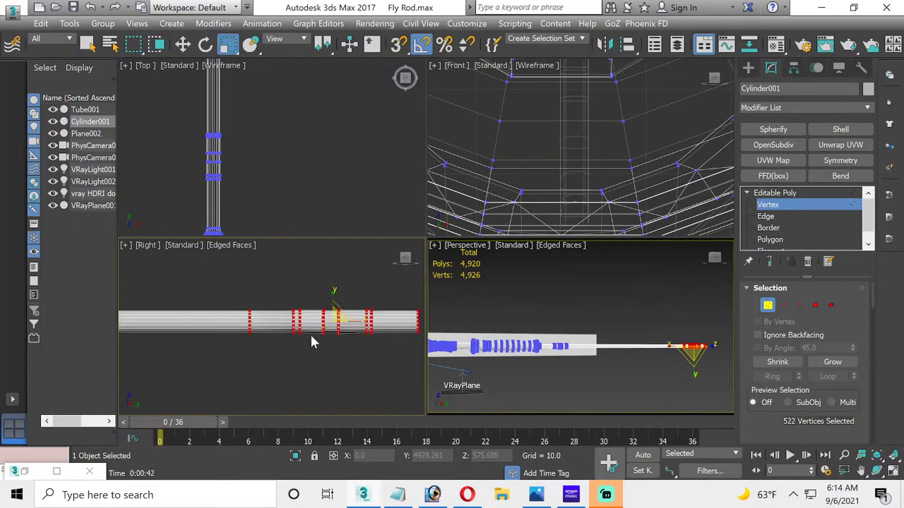
left_click_drag(333, 321, 339, 324)
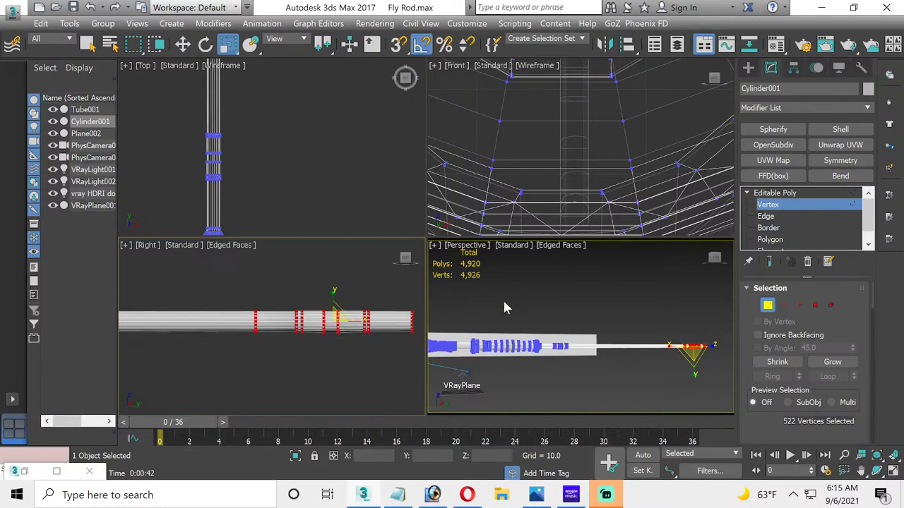
left_click(767, 204)
left_click(697, 288)
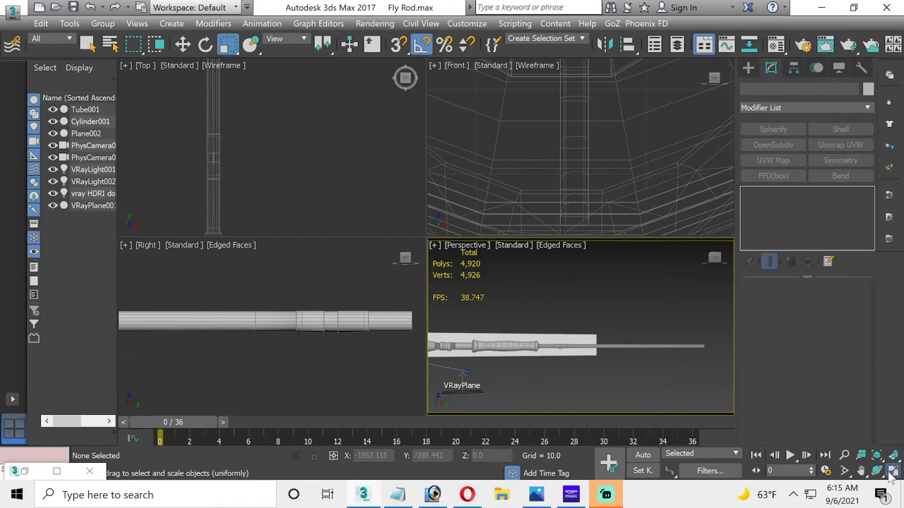
key("alt+w")
Step: Pan and zoom the Perspective view onto the rod tip's banded ferrule sections
middle_click_drag(514, 339, 544, 344)
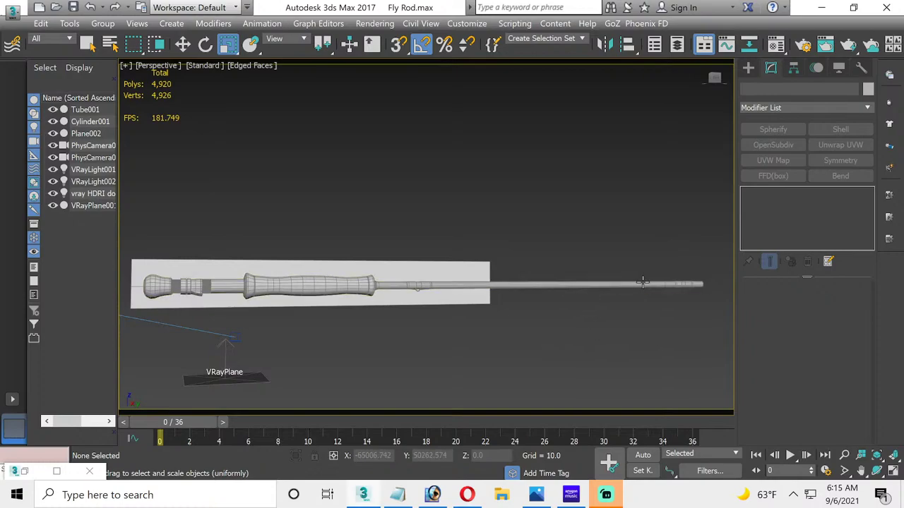
scroll(676, 305, "up", 6)
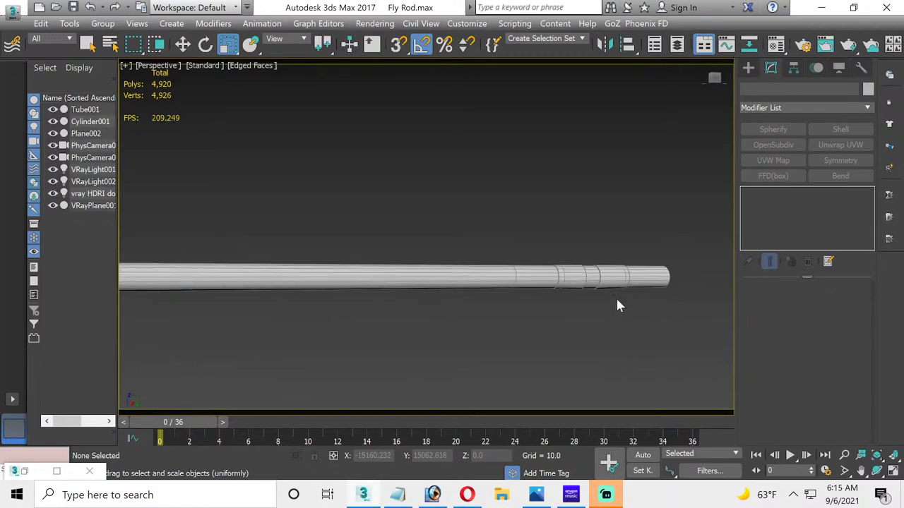
scroll(616, 305, "up", 5)
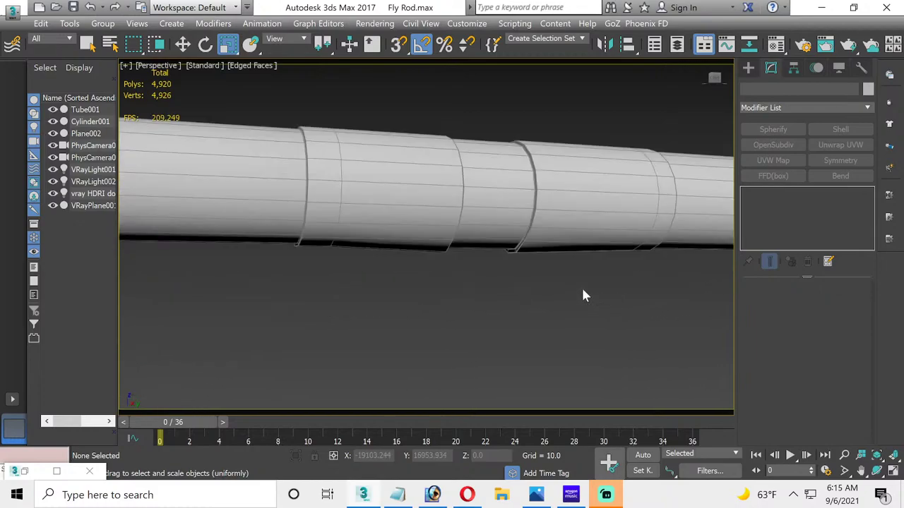
middle_click_drag(583, 296, 472, 302)
scroll(471, 302, "down", 5)
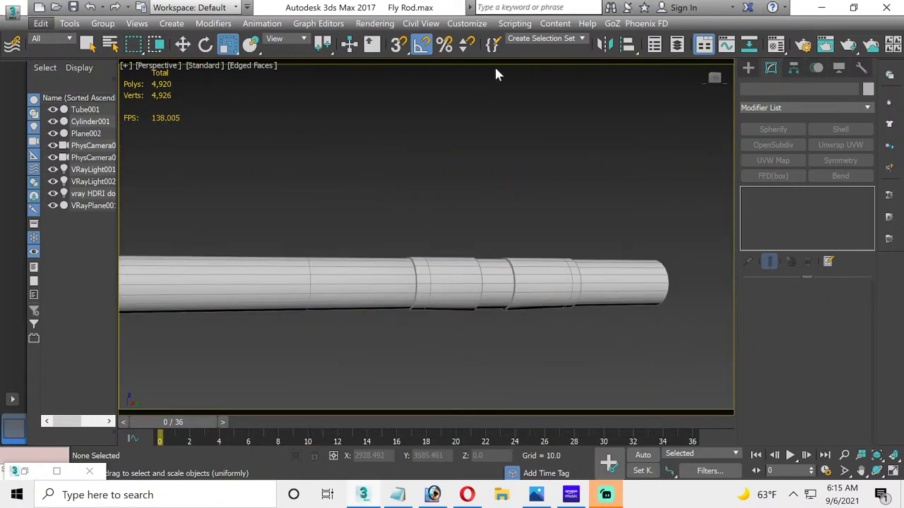
Step: Open front eye.jpg from Reference Images > Fly Rod with Rendering > View Image File
left_click(387, 26)
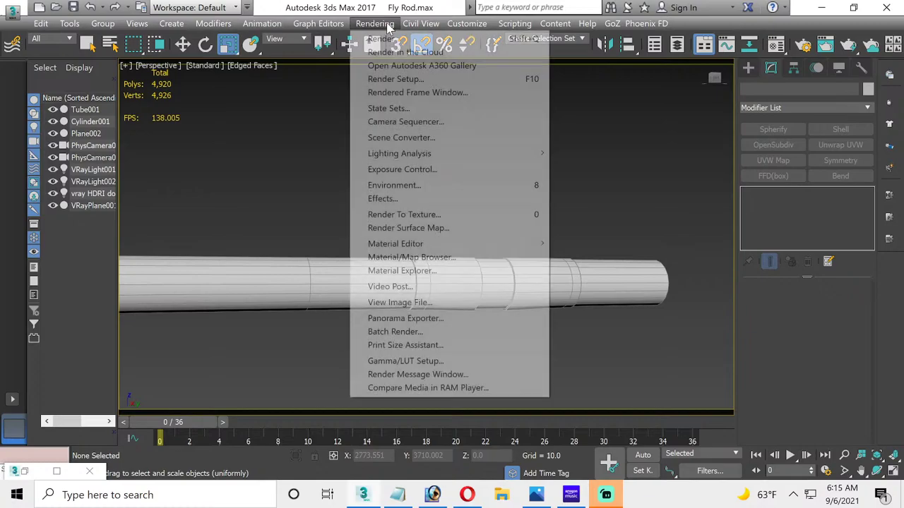
left_click(401, 302)
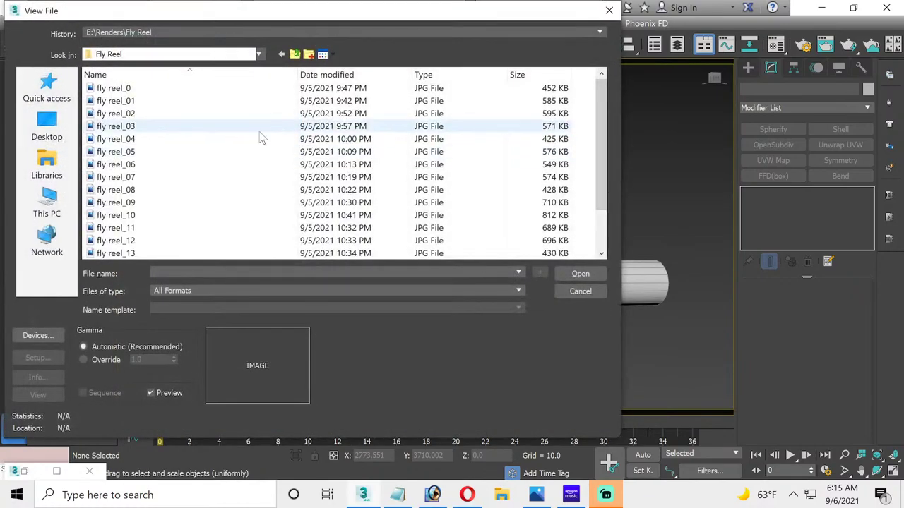
left_click(297, 54)
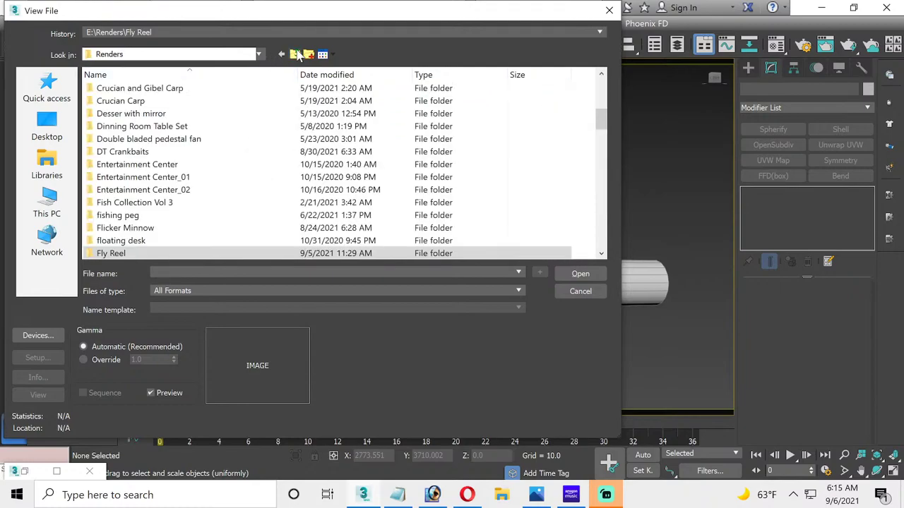
left_click(297, 54)
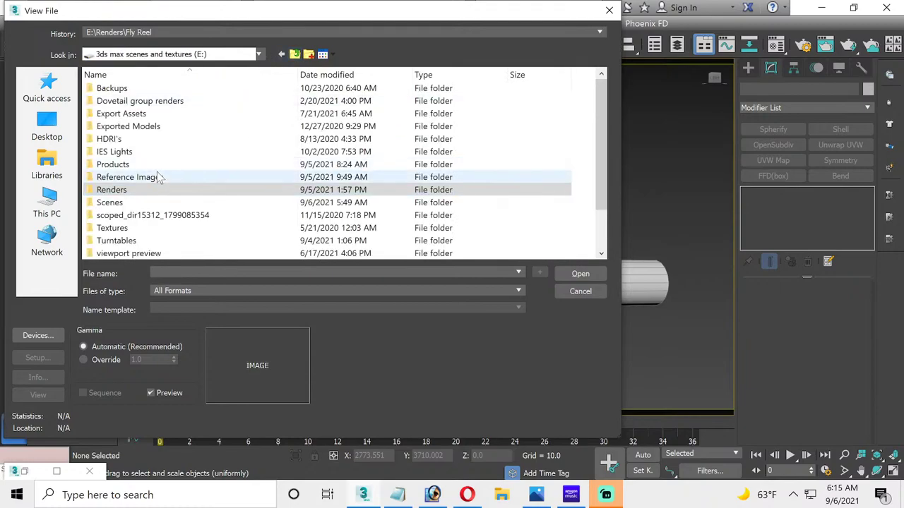
left_click(160, 177)
double_click(160, 177)
scroll(158, 178, "down", 5)
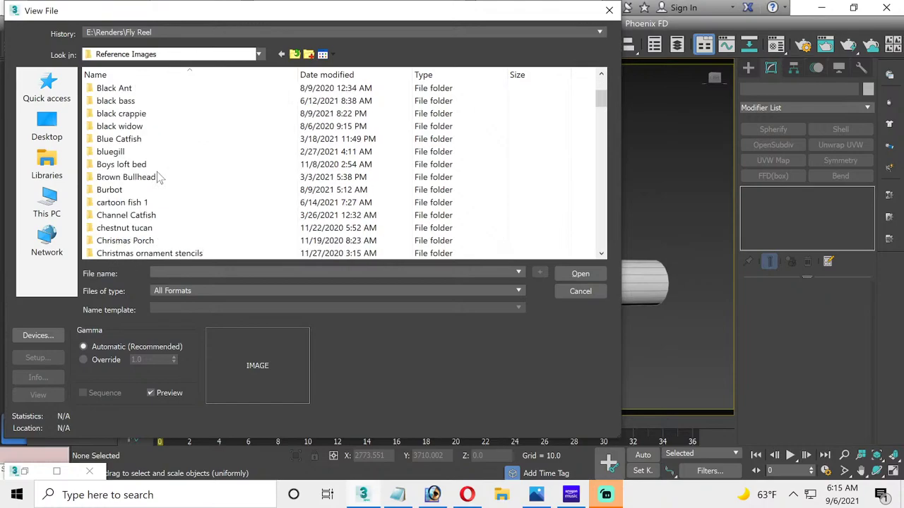
scroll(158, 176, "down", 3)
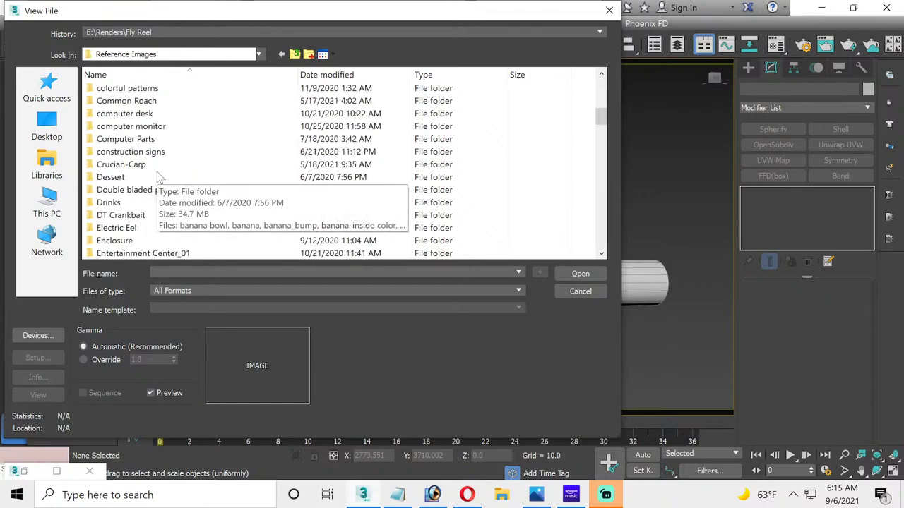
scroll(156, 176, "down", 2)
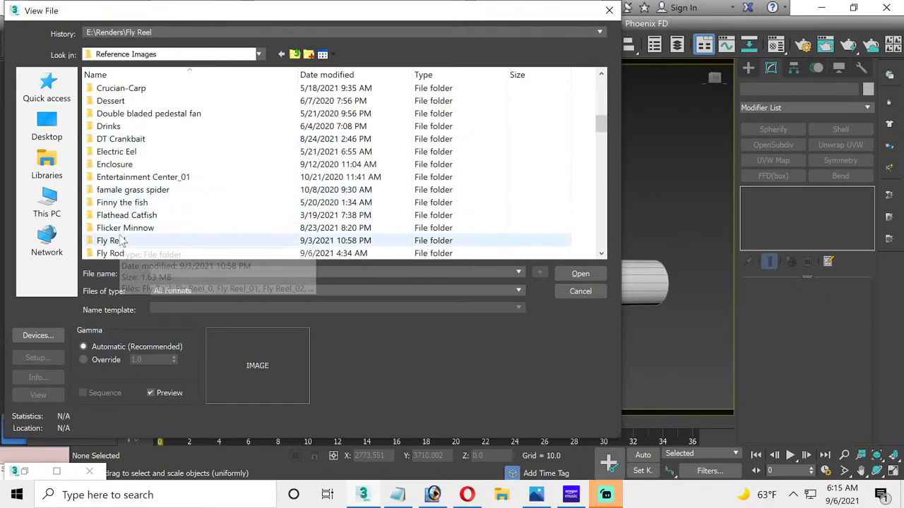
scroll(119, 249, "down", 1)
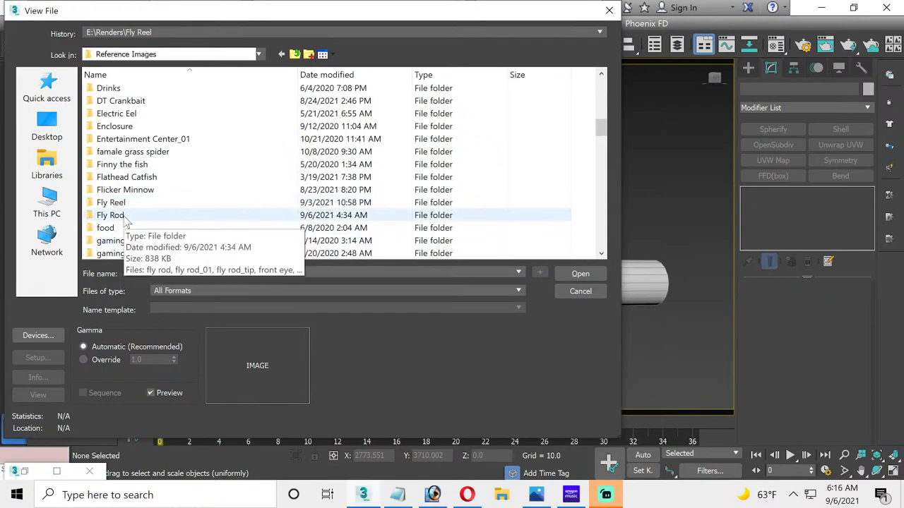
double_click(124, 214)
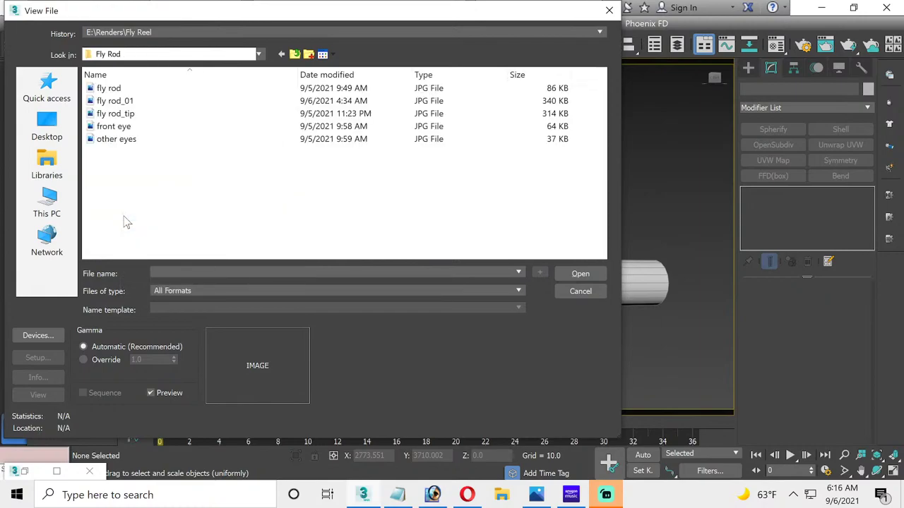
left_click(130, 128)
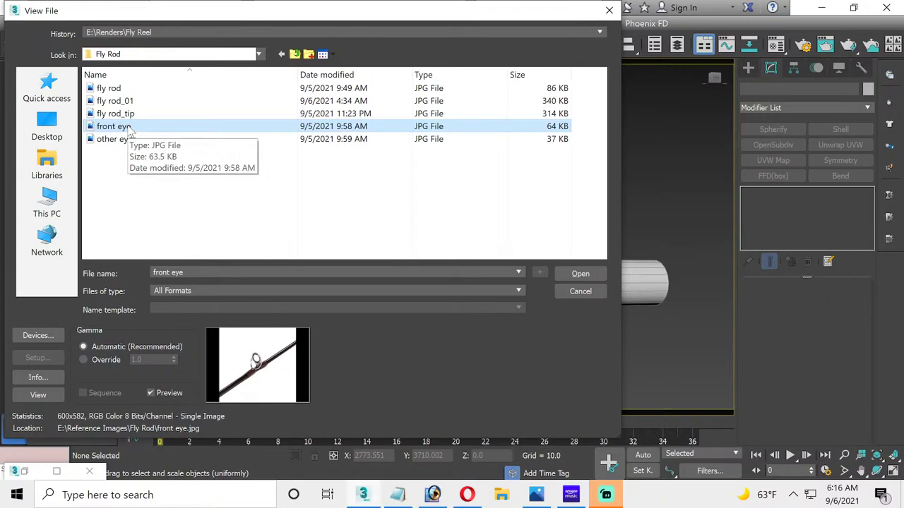
double_click(129, 128)
Step: Reposition and zoom the front eye photo viewer, then minimize it
left_click_drag(479, 154, 317, 120)
scroll(315, 246, "up", 2)
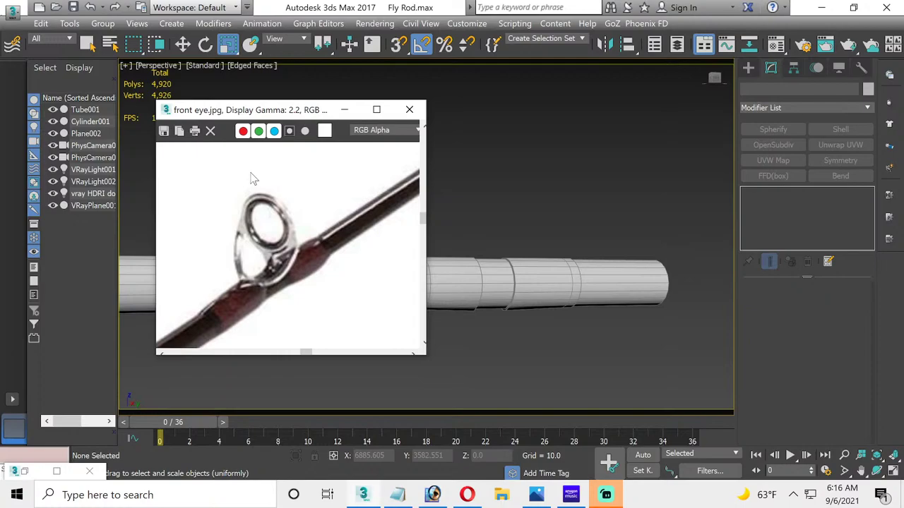
left_click(344, 109)
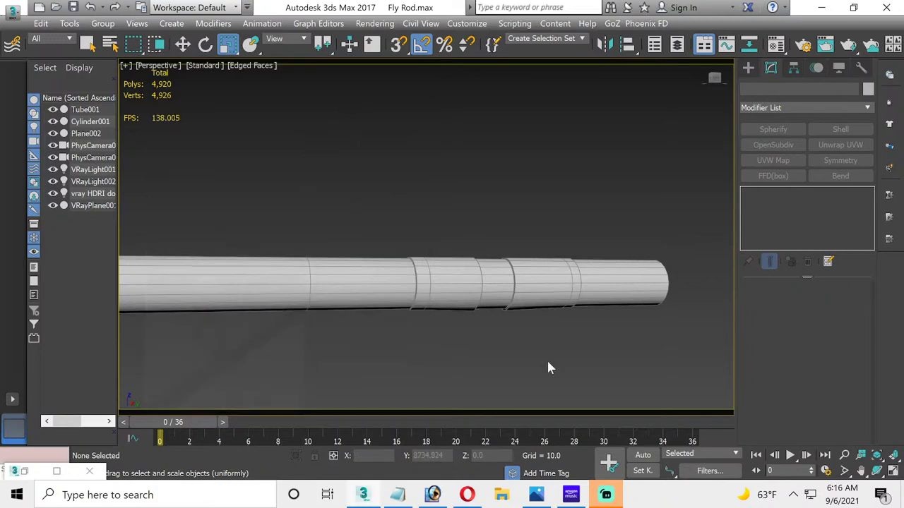
Step: In four-view layout, select two polygon bands on Cylinder001, 36 polygons in total
left_click(891, 471)
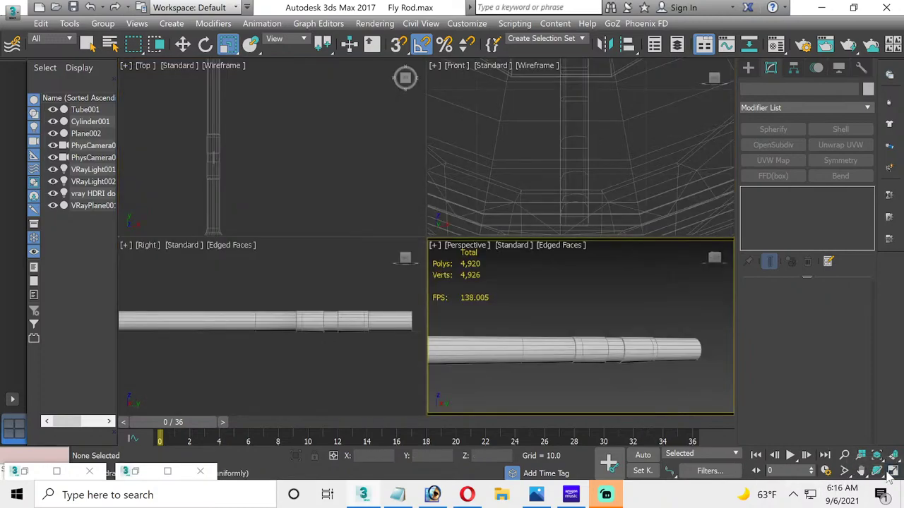
left_click(182, 45)
left_click(308, 319)
left_click(308, 319)
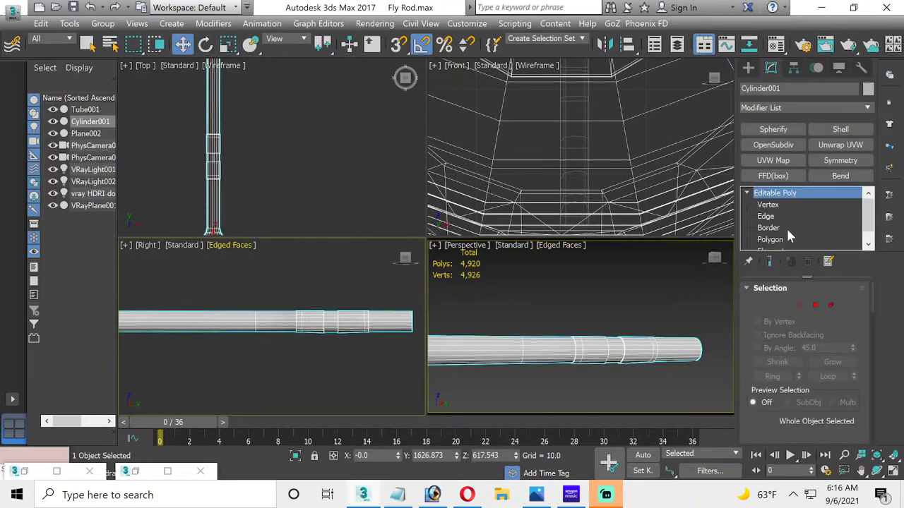
left_click(770, 239)
left_click_drag(422, 300, 385, 343)
scroll(306, 331, "up", 3)
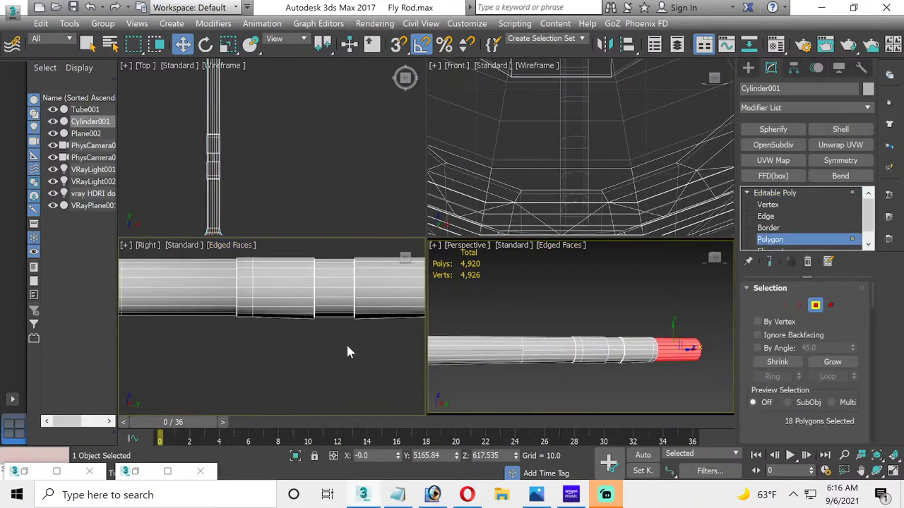
middle_click_drag(346, 342, 313, 393)
left_click_drag(264, 389, 327, 268)
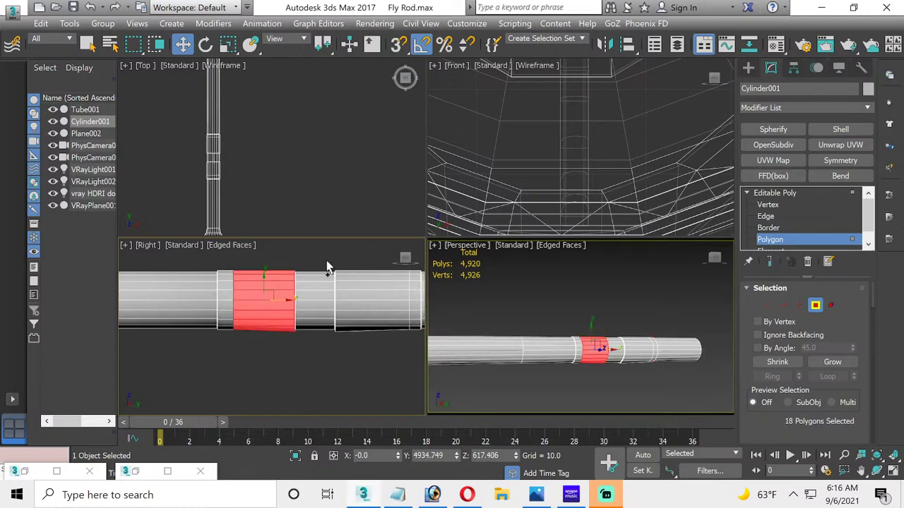
left_click_drag(359, 391, 360, 390, "ctrl")
middle_click_drag(387, 359, 287, 377)
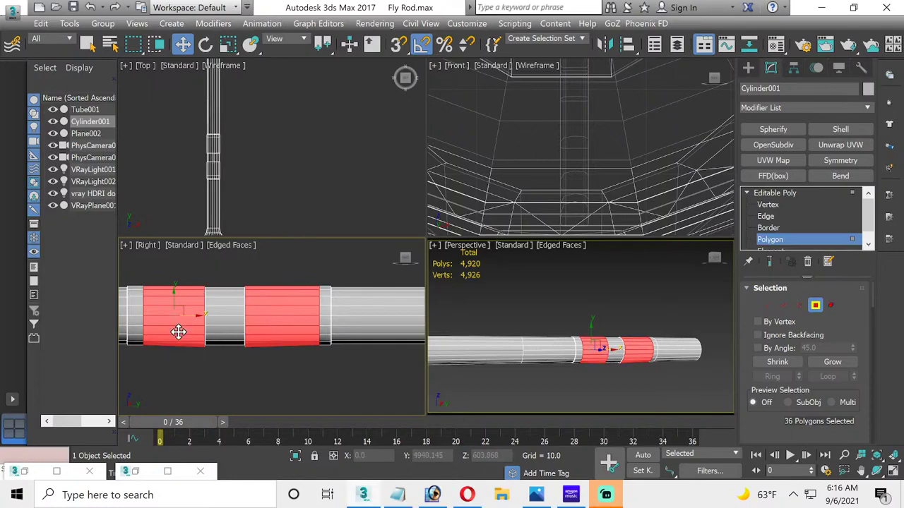
middle_click_drag(170, 396, 186, 376)
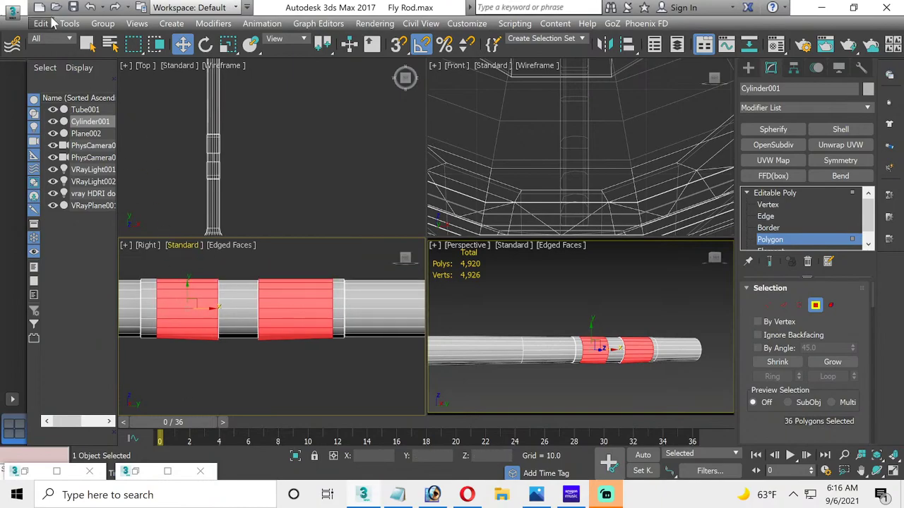
Step: Make a Copy clone Cylinder002 of the rod, then undo it back to Cylinder001's polygons
left_click(102, 24)
mouse_move(71, 21)
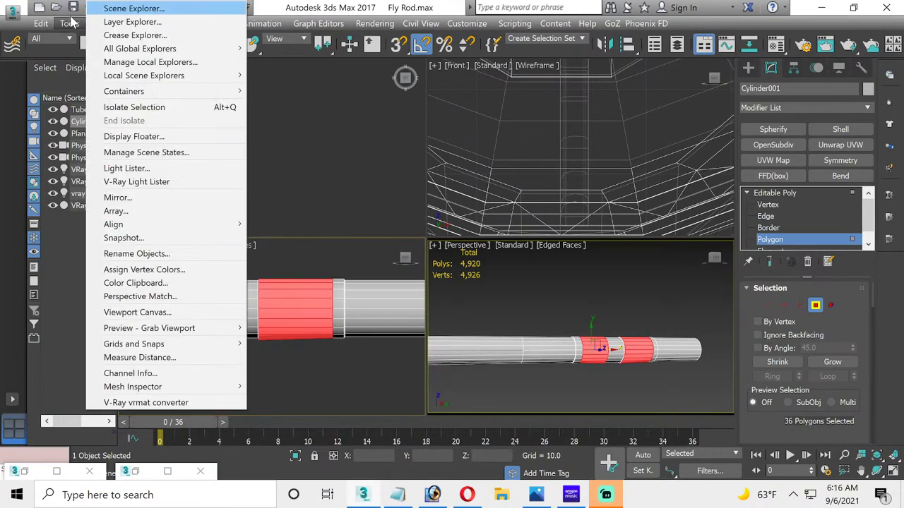
mouse_move(43, 23)
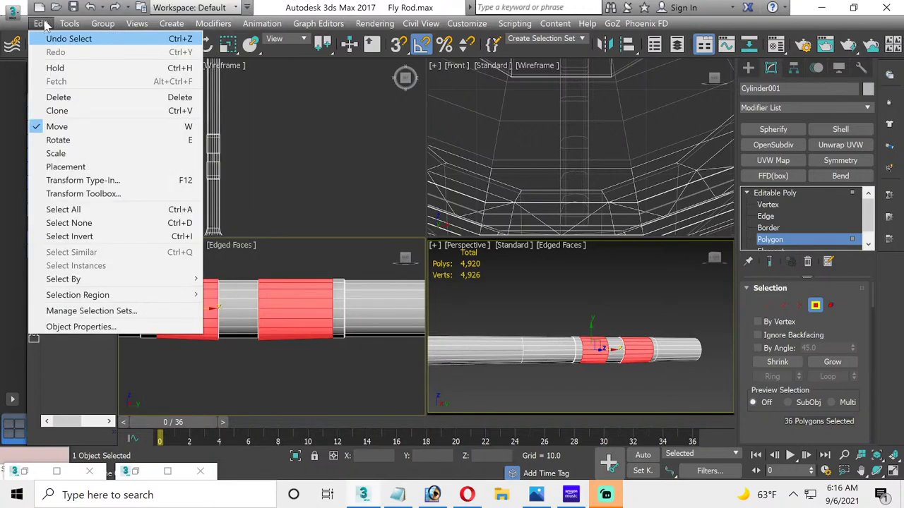
left_click(57, 111)
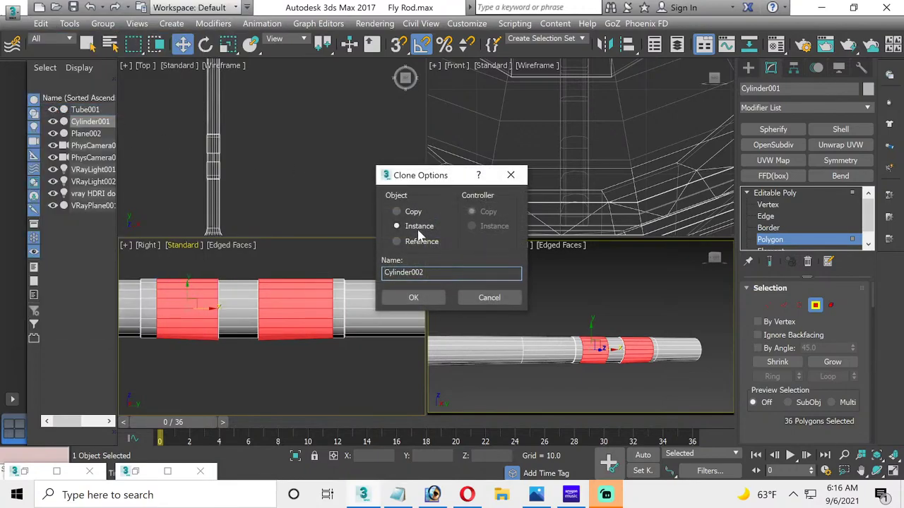
left_click(403, 212)
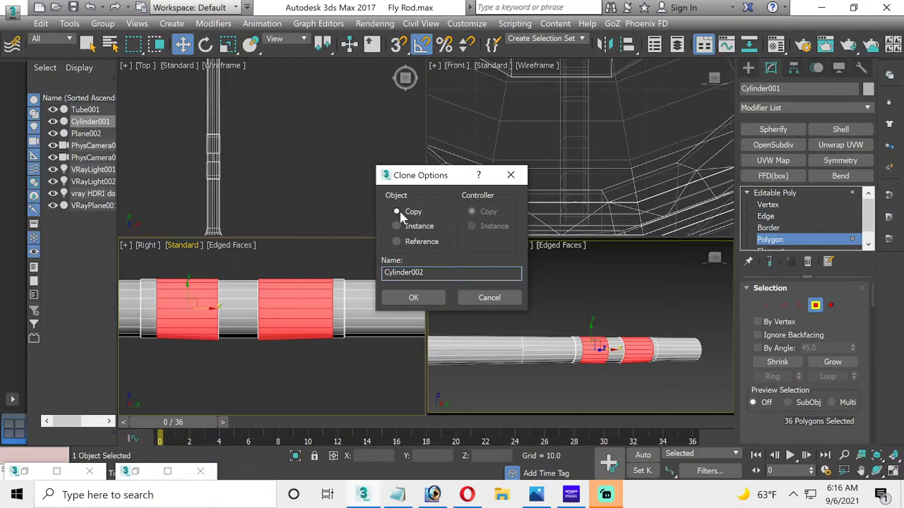
left_click(417, 299)
left_click(816, 305)
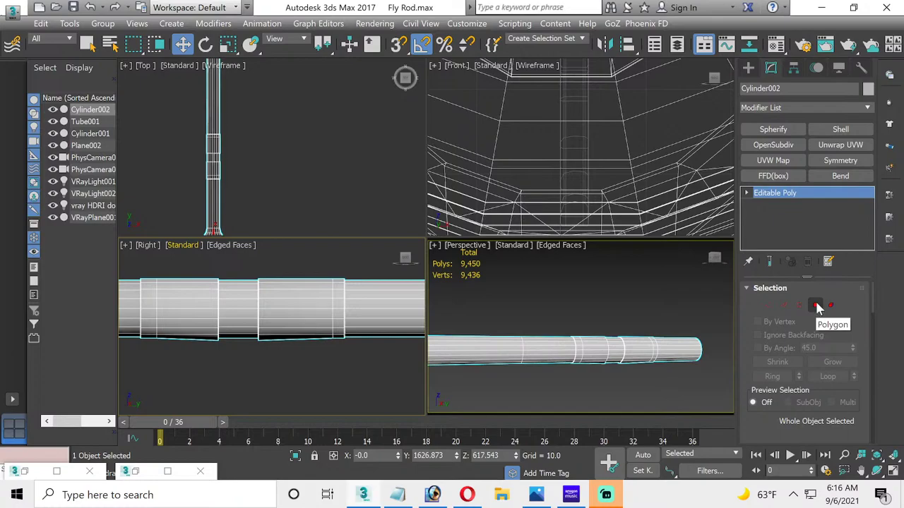
left_click(559, 299)
left_click(583, 341)
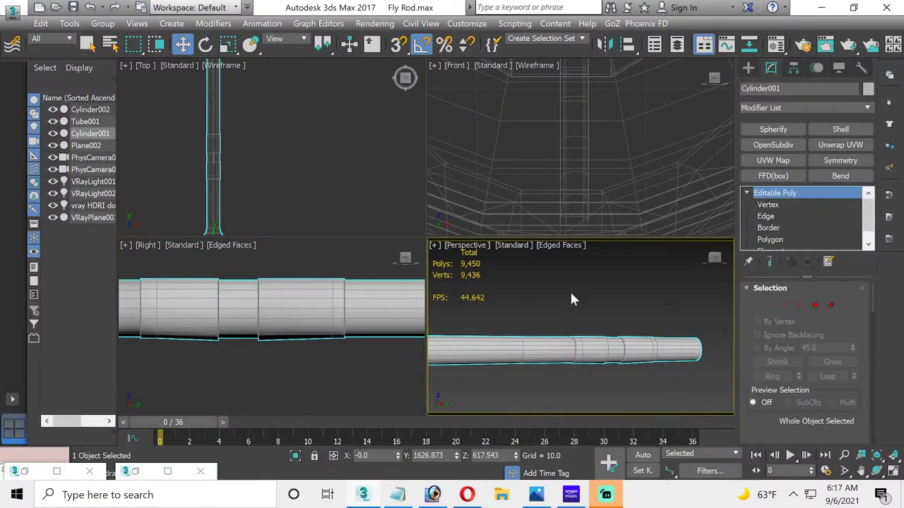
key("ctrl+z")
key("ctrl+z")
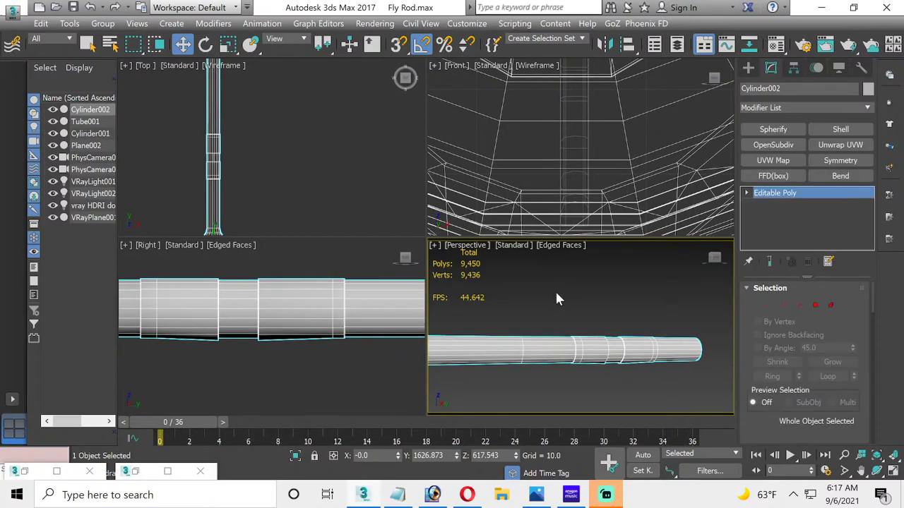
left_click(506, 295)
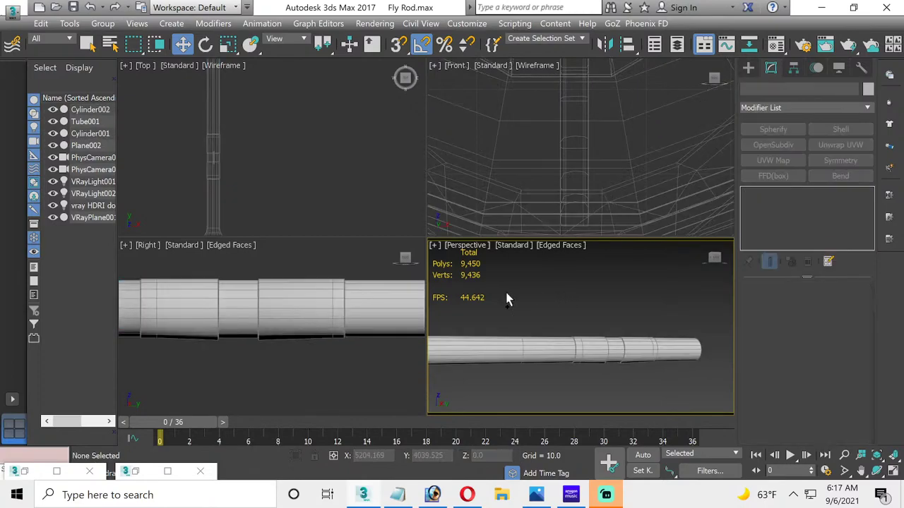
key("ctrl+z")
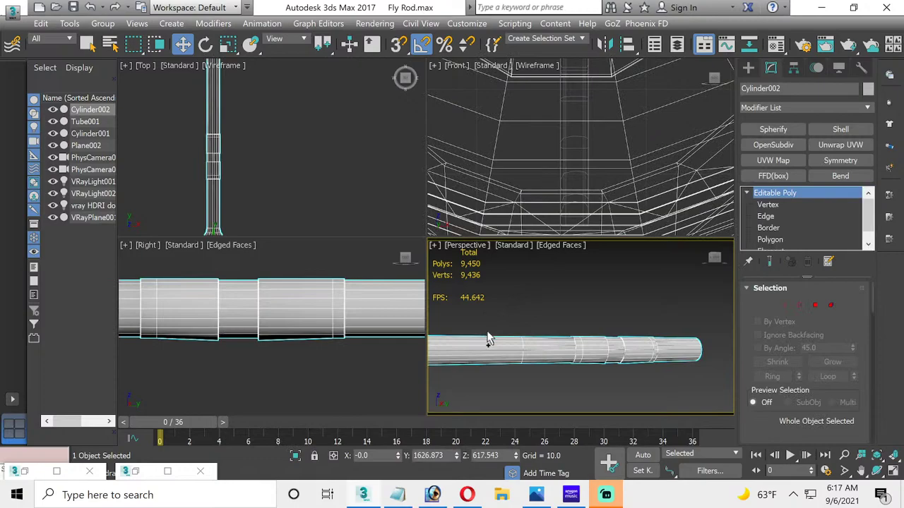
key("ctrl+z")
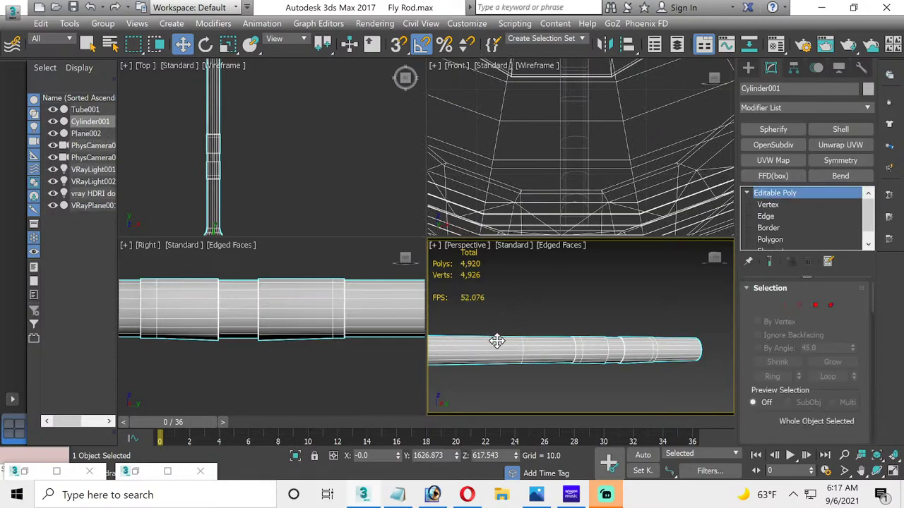
left_click(768, 240)
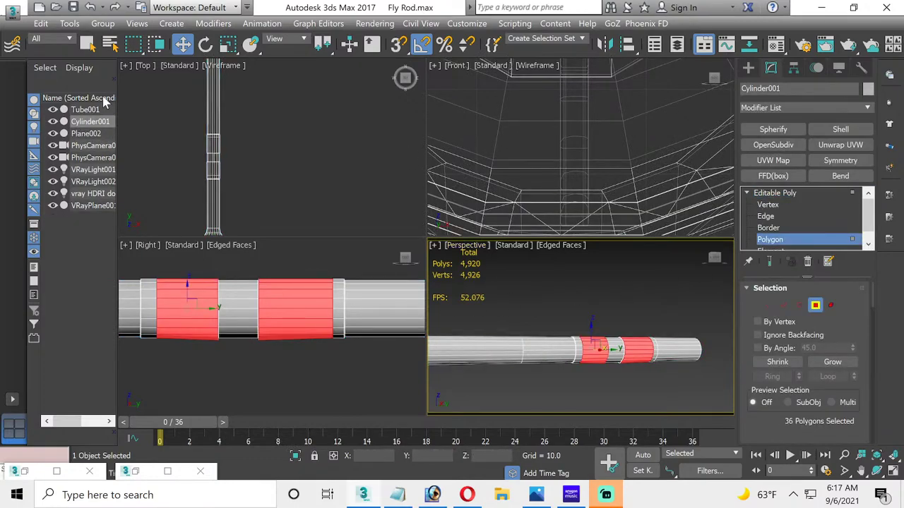
Step: Clone the rod again as a Copy named 'object'
left_click(70, 24)
mouse_move(41, 24)
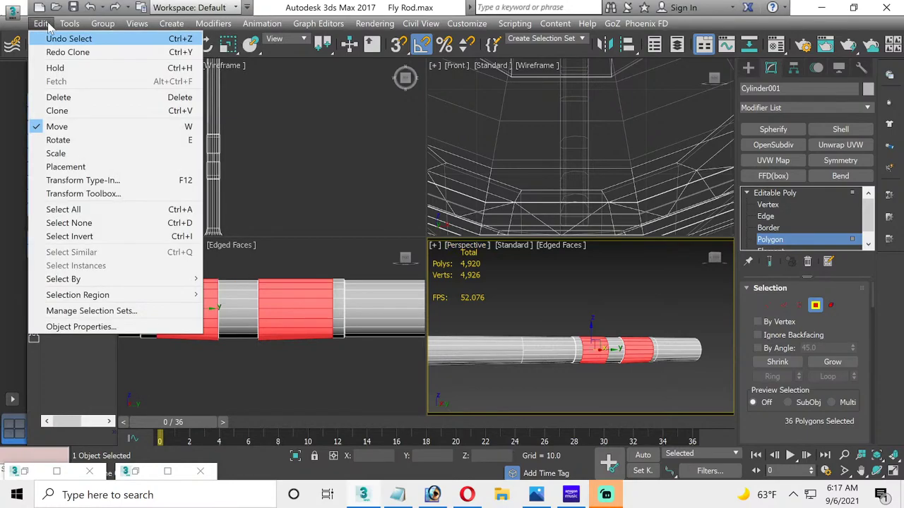
left_click(67, 110)
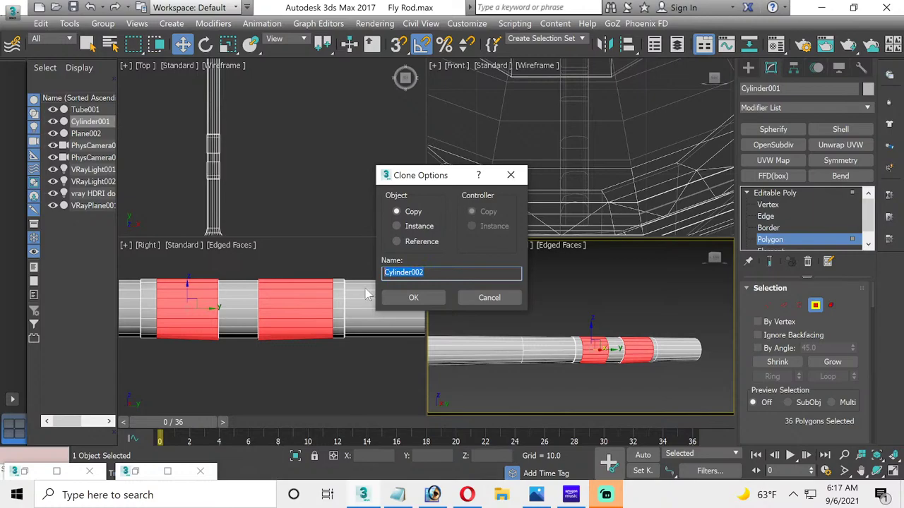
key("BackSpace")
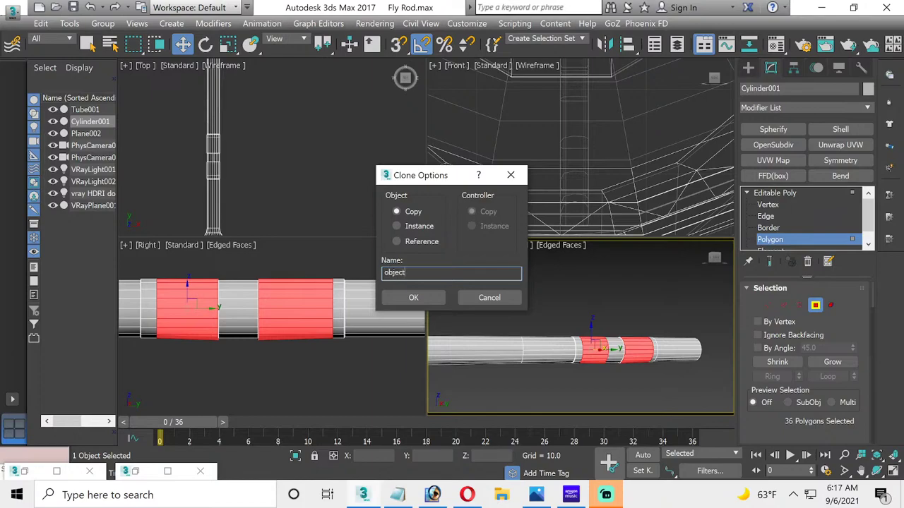
key("Return")
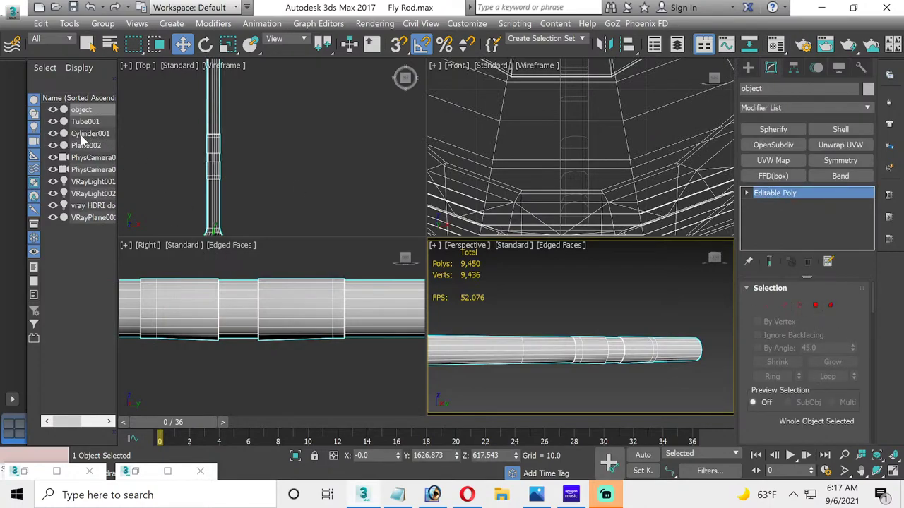
Step: Exit isolation to show all scene objects, then delete the old object
left_click(295, 456)
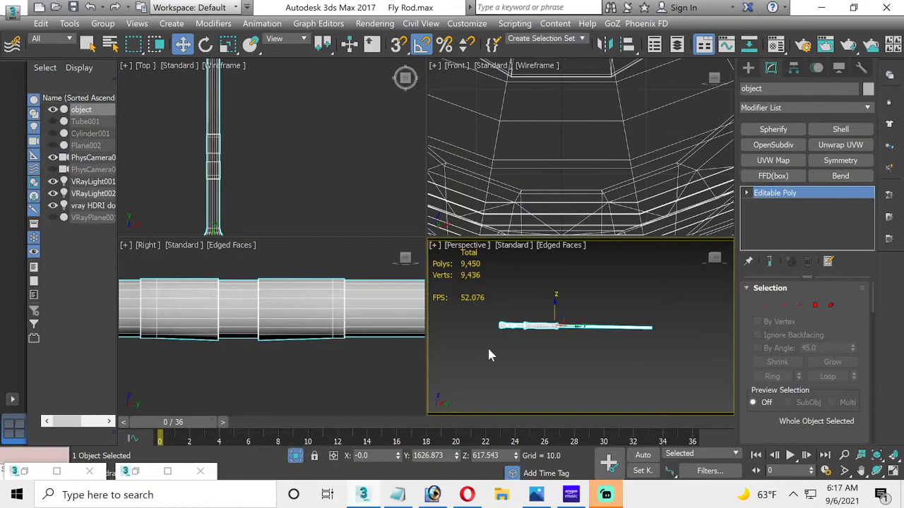
key("alt+q")
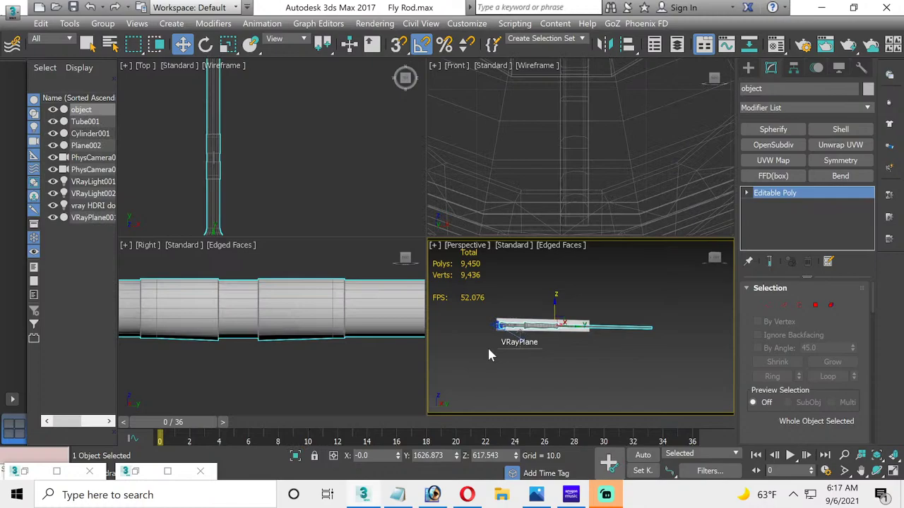
key("Delete")
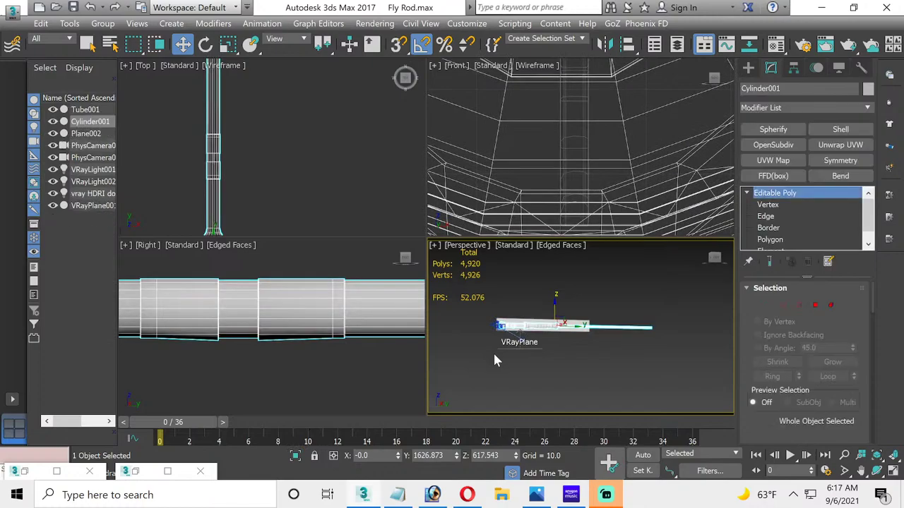
Step: Shift-drag Cylinder001's two polygon rings off as a separate clone named Object001
left_click(356, 319)
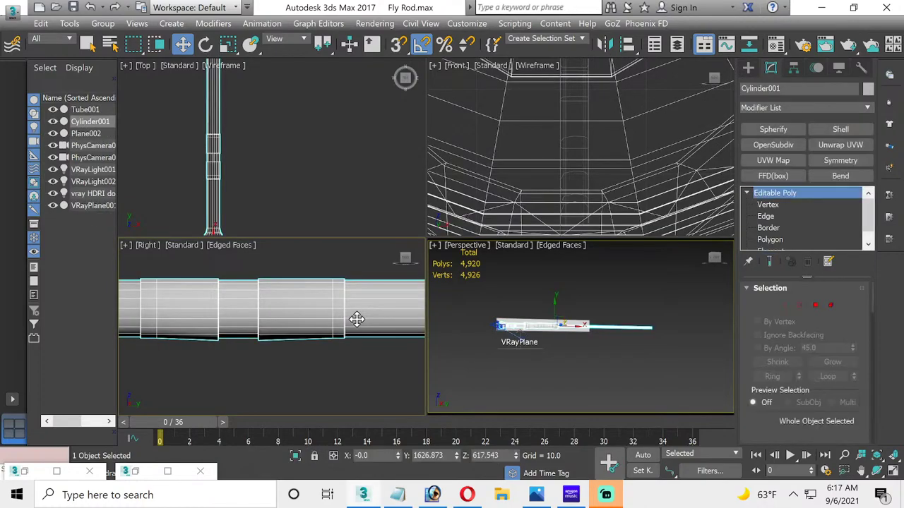
left_click(815, 305)
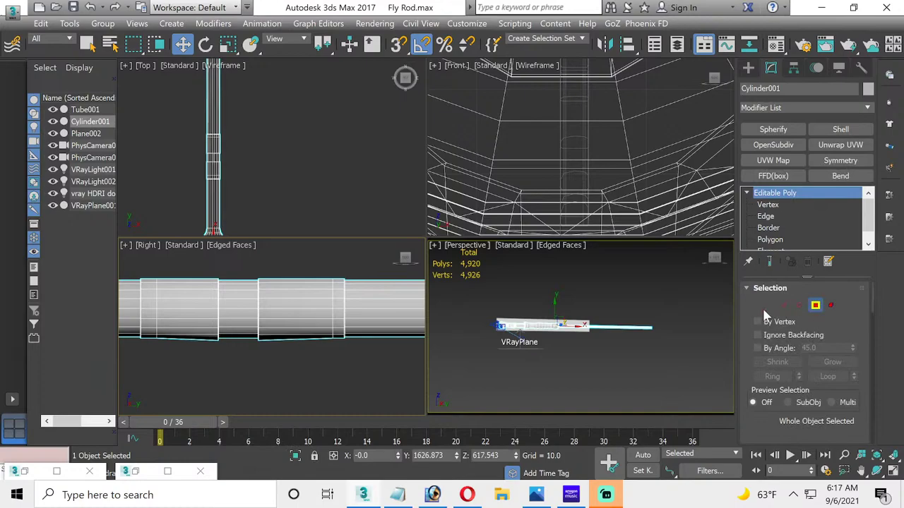
left_click_drag(152, 272, 222, 346)
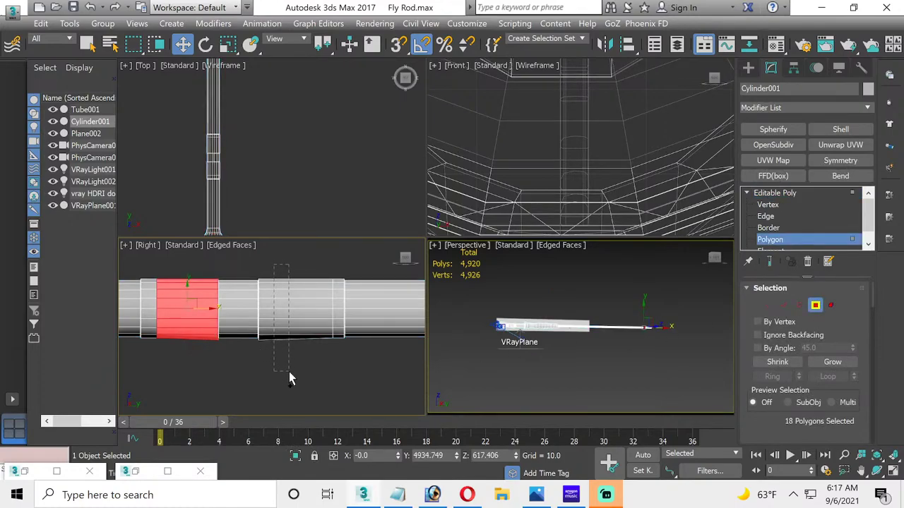
left_click_drag(289, 371, 291, 373, "ctrl")
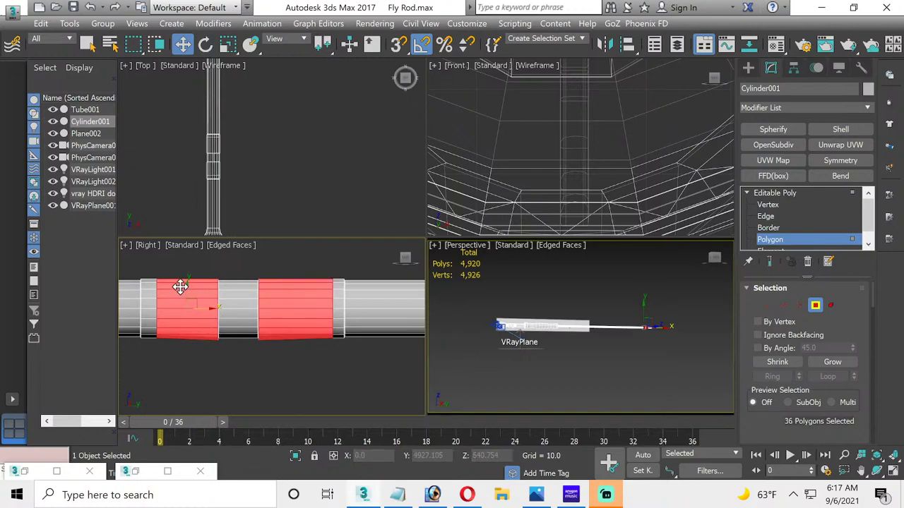
mouse_move(188, 284)
left_mouse_down("shift")
mouse_move(182, 373)
mouse_move(188, 278)
mouse_move(192, 288)
left_mouse_up("shift")
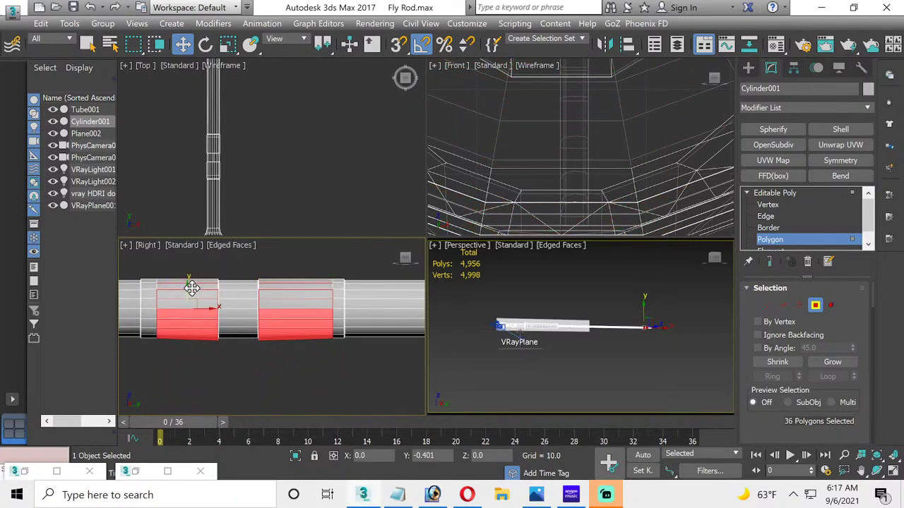
left_click_drag(191, 288, 191, 288, "shift")
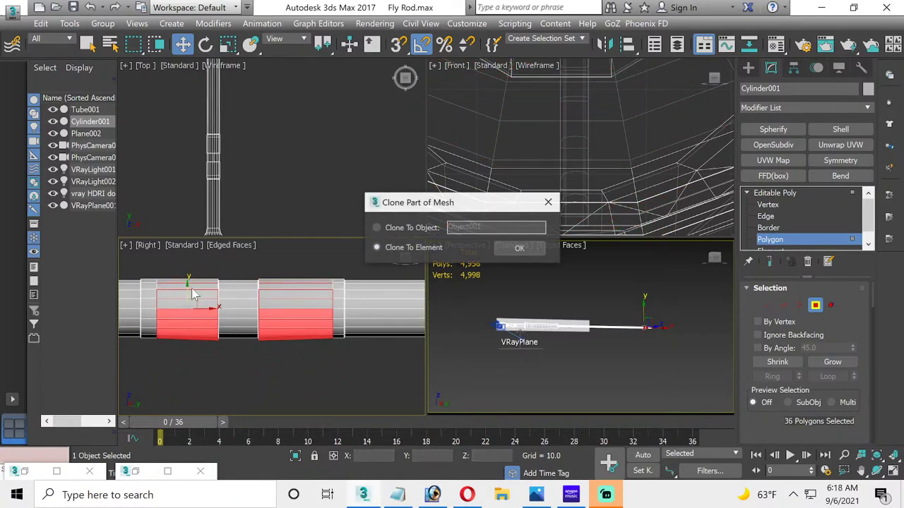
left_click(405, 228)
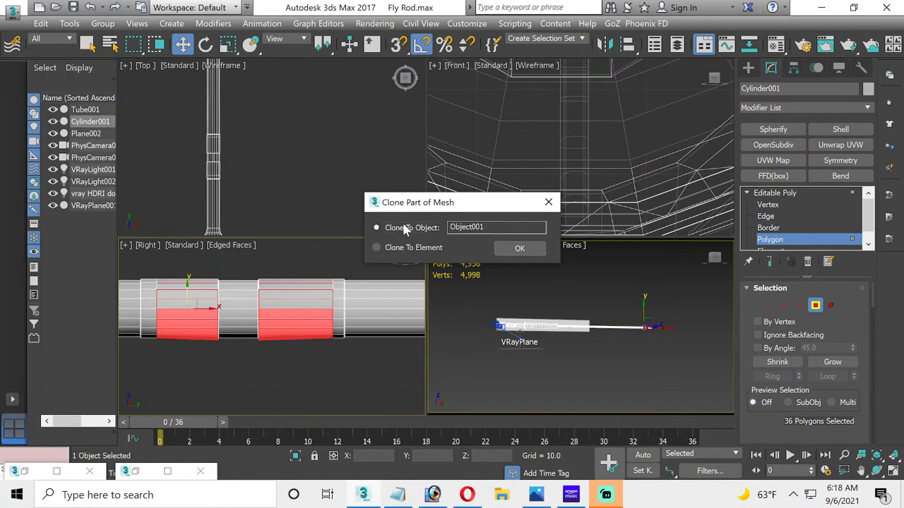
left_click(520, 248)
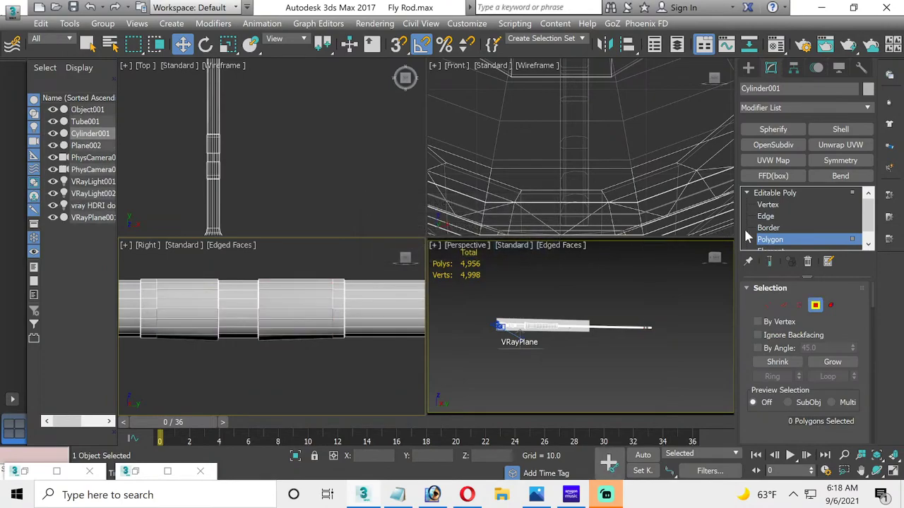
left_click(774, 192)
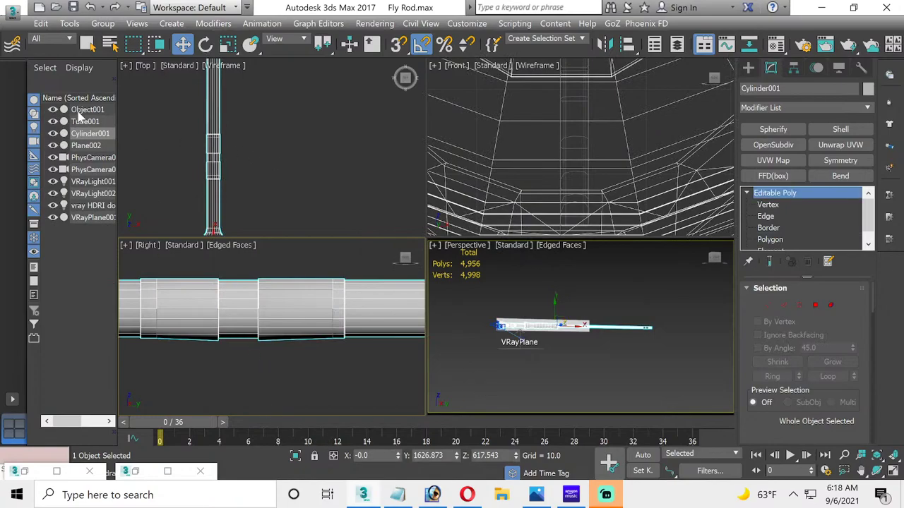
Step: Isolate Object001 and briefly toggle Affect Pivot Only in the Hierarchy panel
left_click(85, 111)
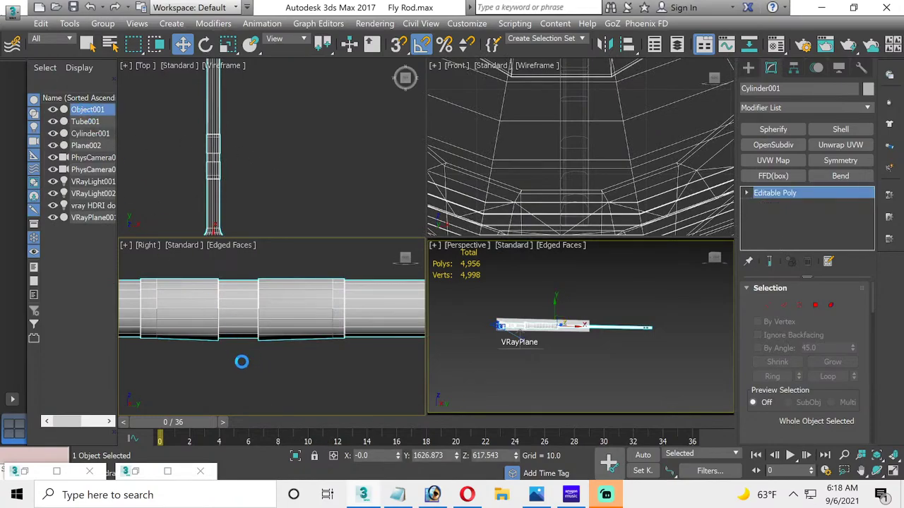
left_click(295, 455)
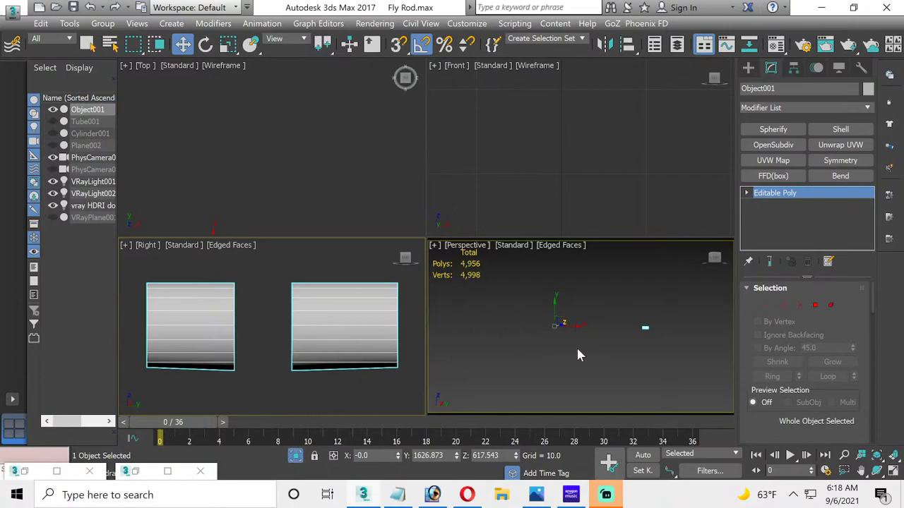
left_click(671, 343)
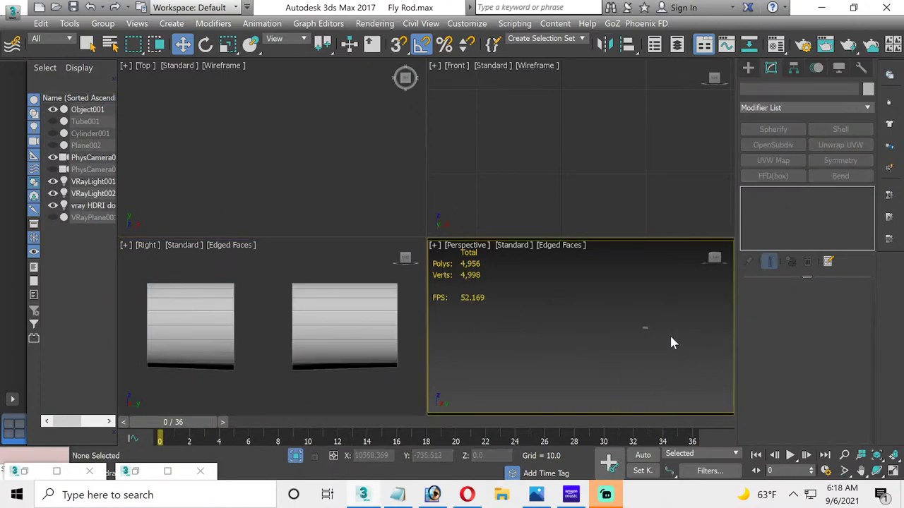
key("ctrl+z")
left_click(793, 67)
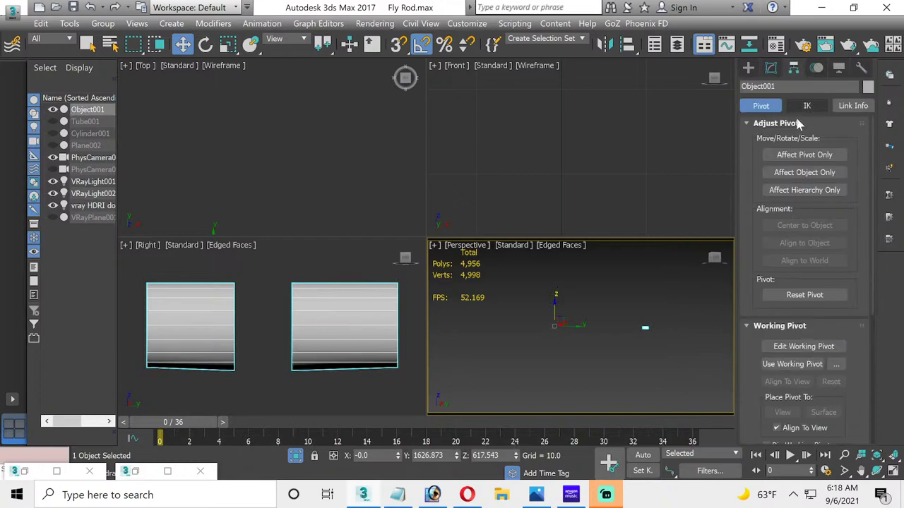
left_click(810, 155)
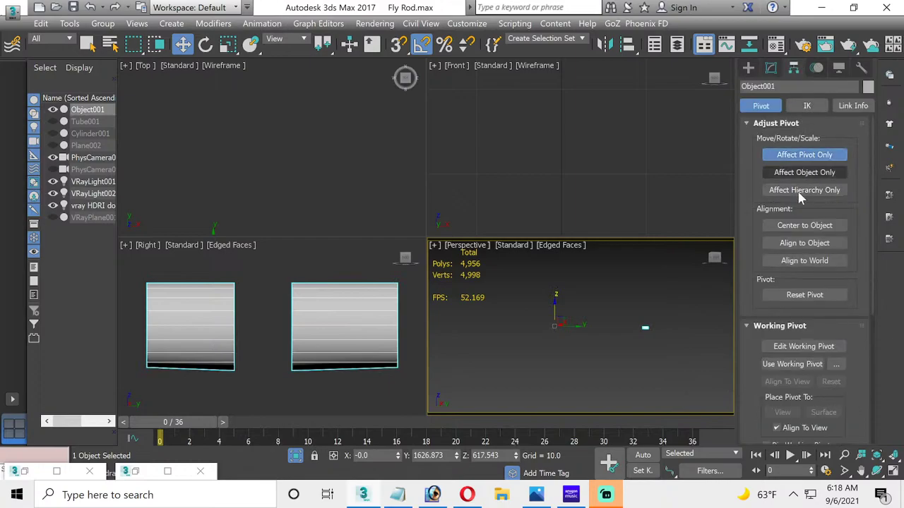
left_click(748, 67)
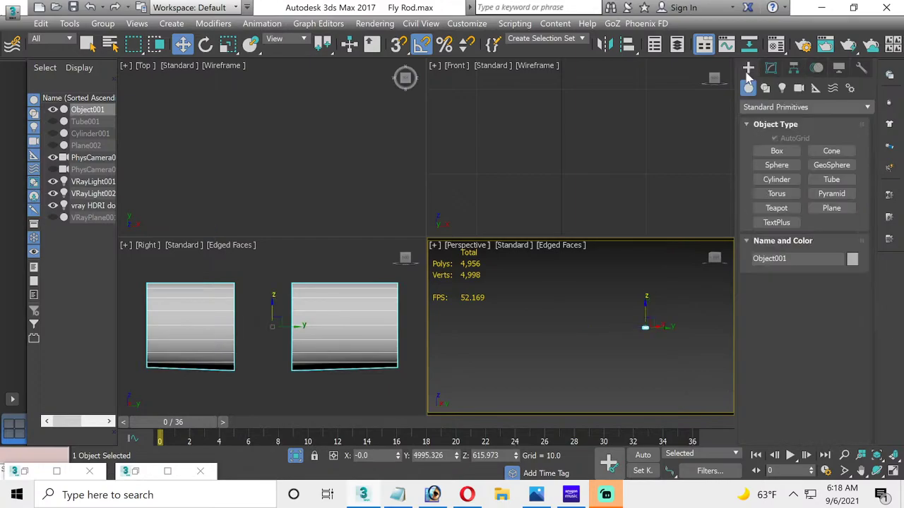
Step: Zoom extents, maximize the Perspective view and orbit to see both pieces' open ends
left_click(895, 456)
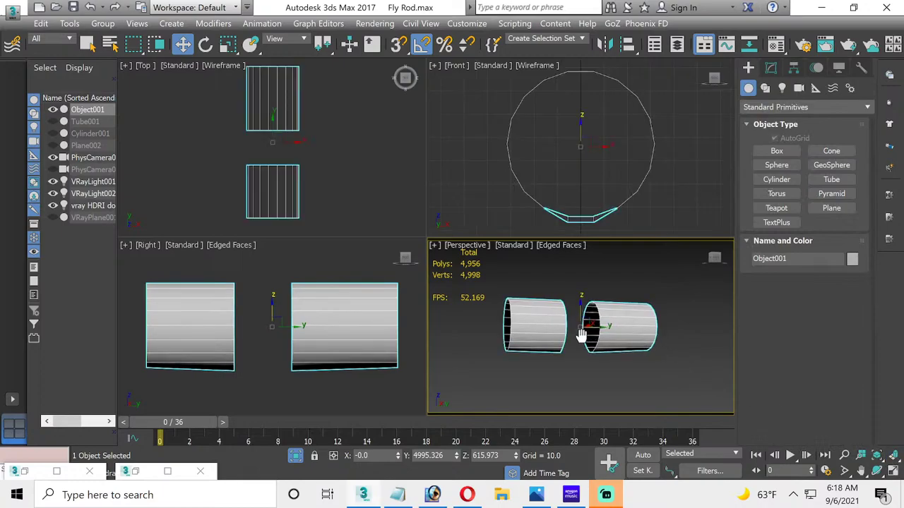
middle_click_drag(590, 338, 580, 347)
left_click(893, 473)
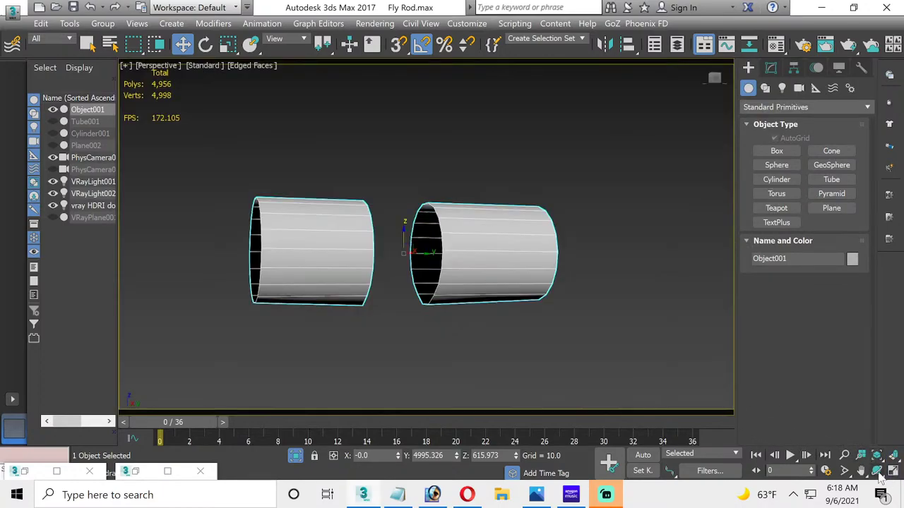
left_click(875, 471)
mouse_move(415, 297)
left_mouse_down()
mouse_move(476, 289)
mouse_move(462, 276)
mouse_move(413, 276)
mouse_move(351, 292)
mouse_move(414, 298)
mouse_move(401, 318)
mouse_move(365, 307)
mouse_move(425, 289)
mouse_move(403, 295)
left_mouse_up()
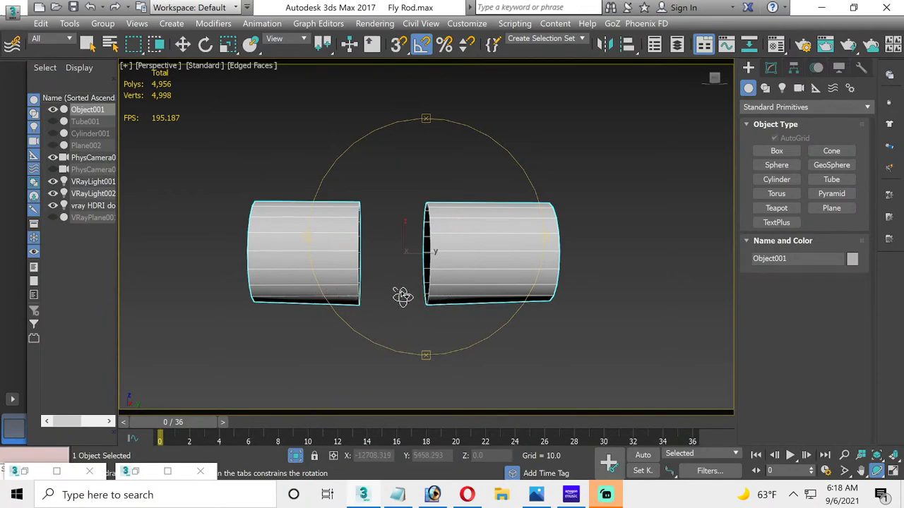
mouse_move(401, 296)
left_mouse_down()
mouse_move(426, 298)
mouse_move(385, 298)
left_mouse_up()
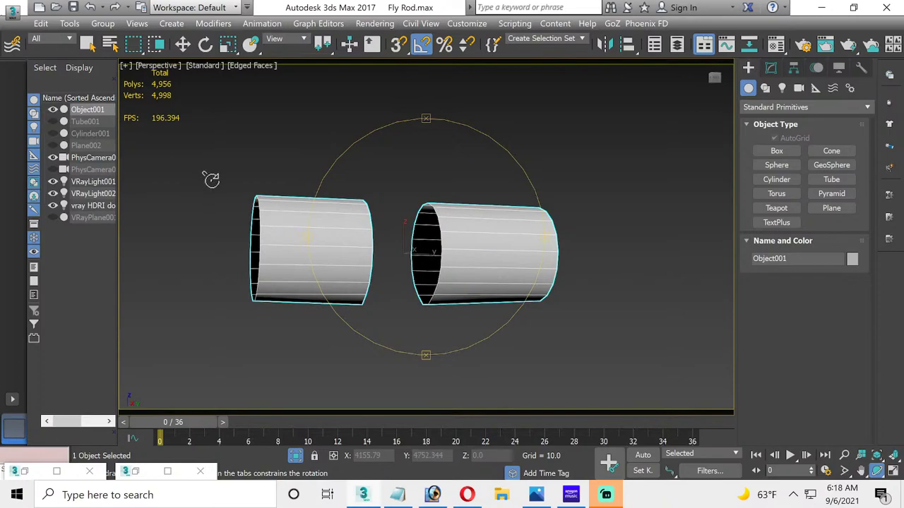
mouse_move(378, 239)
left_mouse_down()
mouse_move(417, 240)
mouse_move(384, 234)
left_mouse_up()
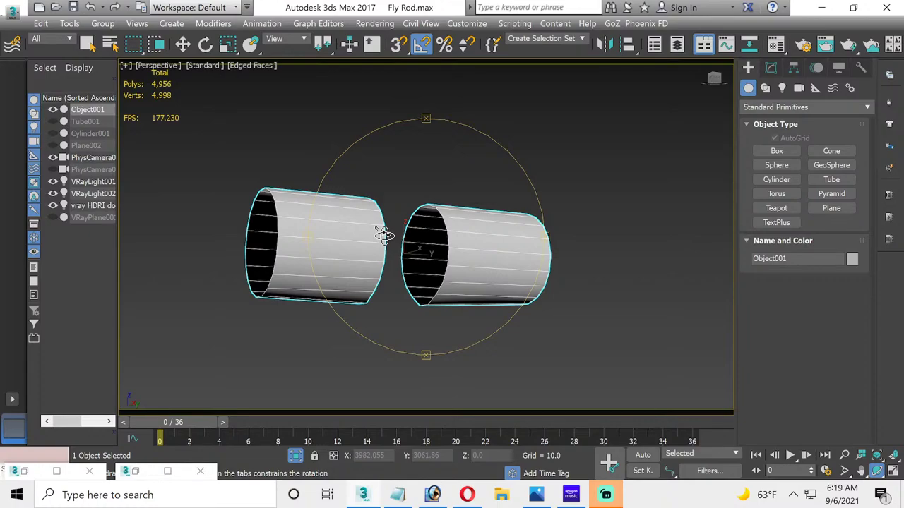
Step: Glance at the front eye reference photo, then minimize it again
left_click(167, 471)
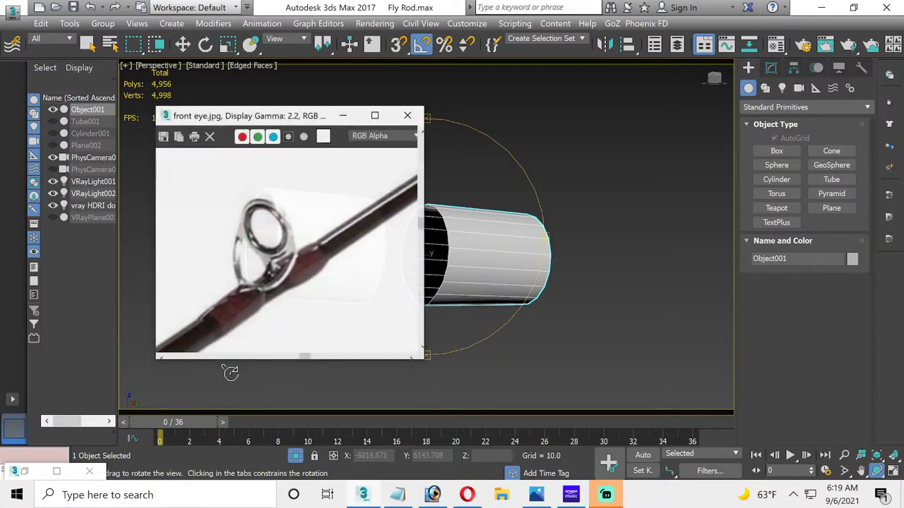
left_click_drag(289, 117, 182, 110)
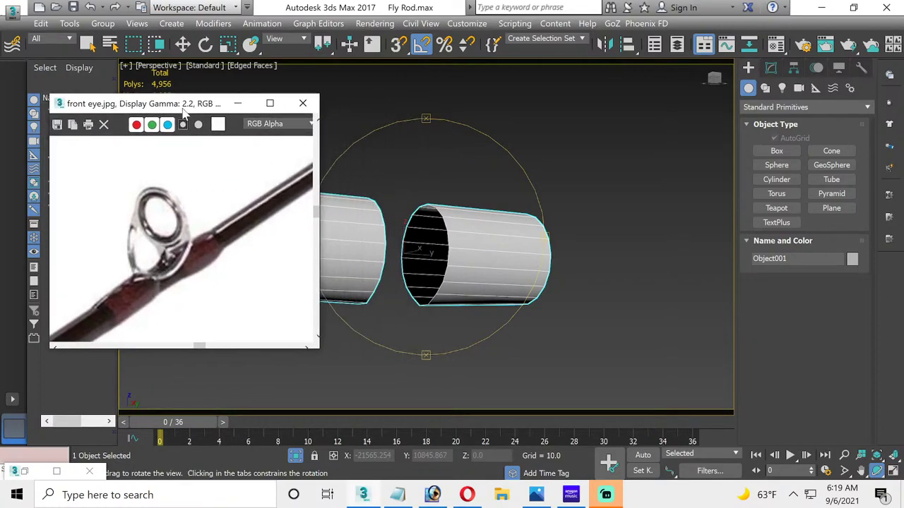
left_click(238, 105)
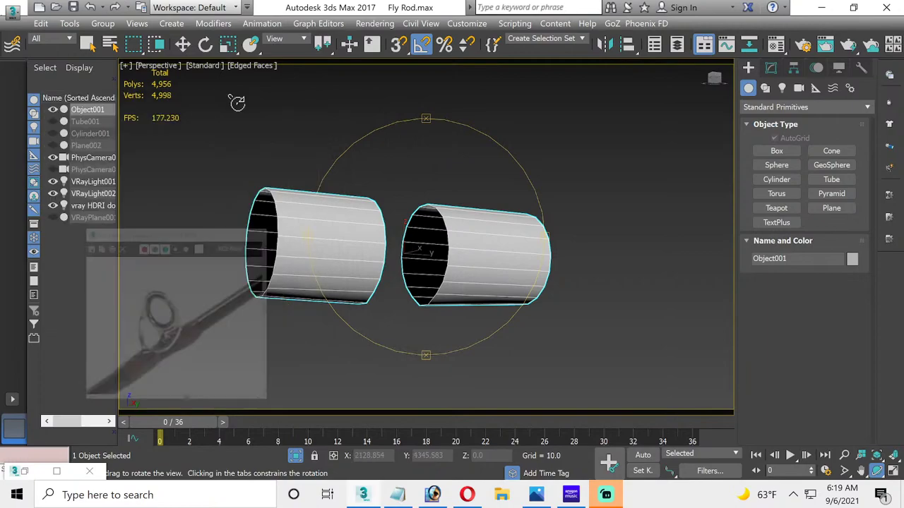
Step: Make the Front view fill the screen and bring up the Standard Primitives
left_click(770, 69)
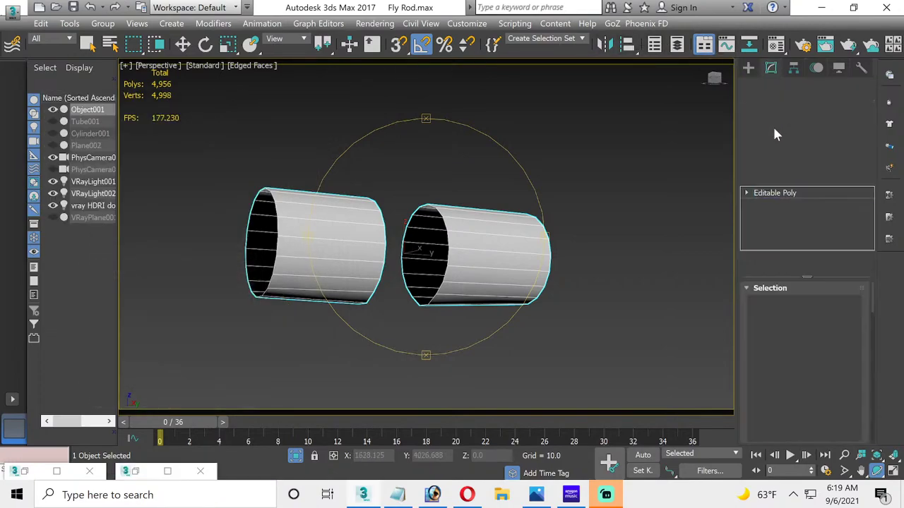
left_click(892, 471)
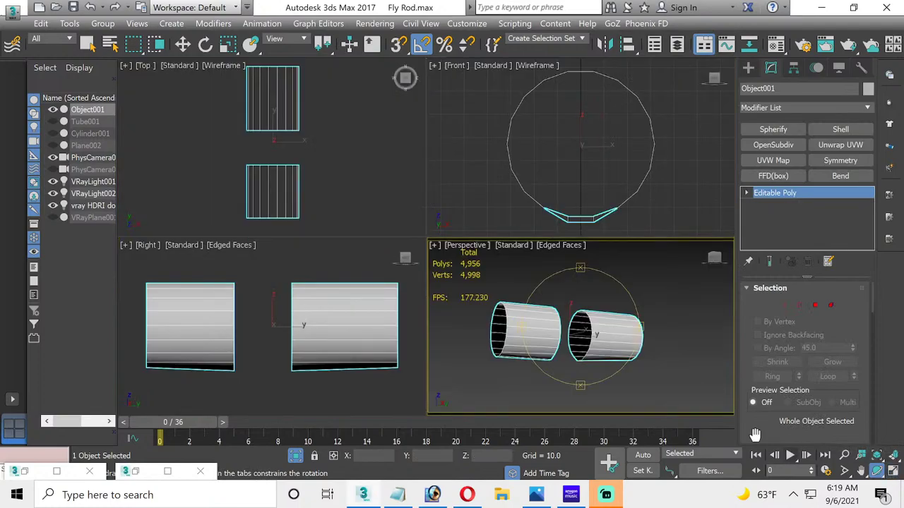
right_click(594, 188)
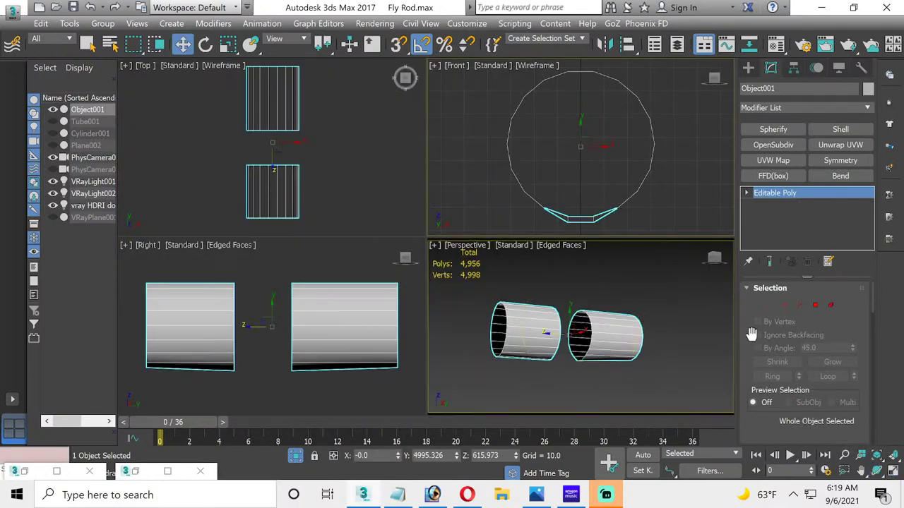
left_click(892, 472)
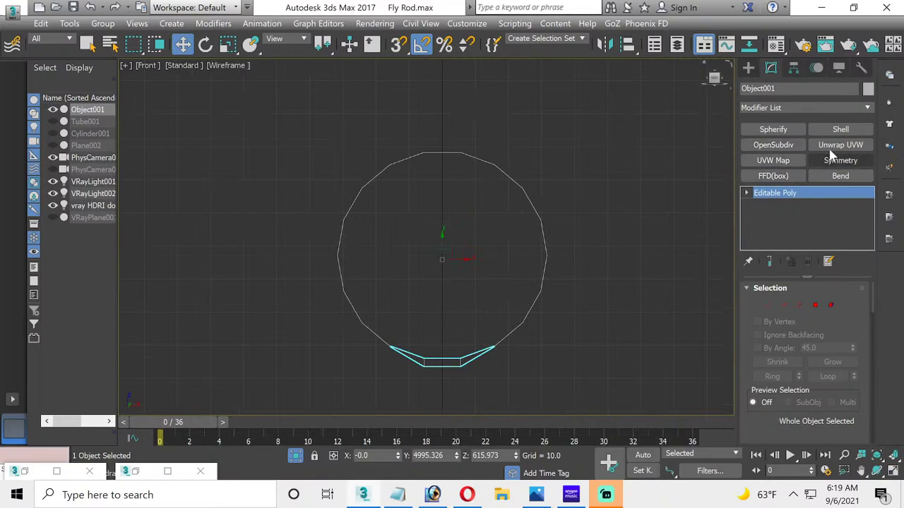
left_click(747, 72)
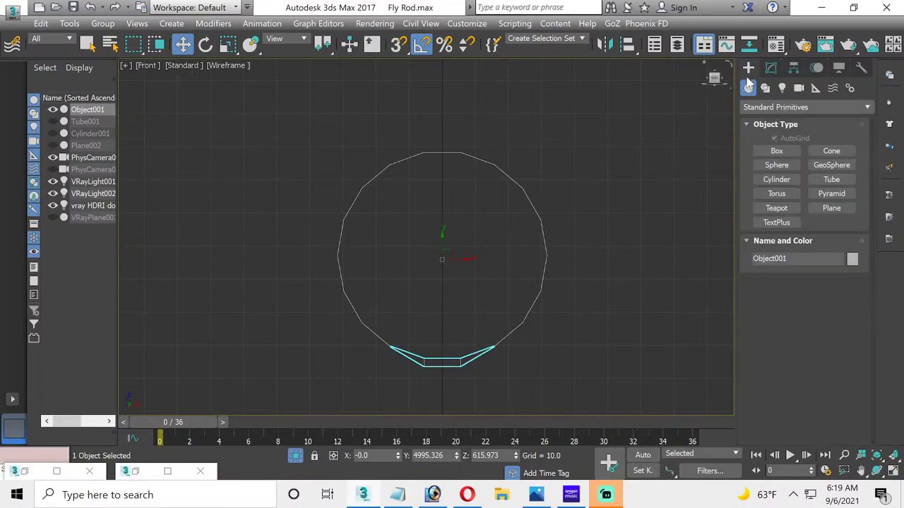
Step: Draw a thin Tube primitive in the Front view and move it below the large circle
left_click(819, 180)
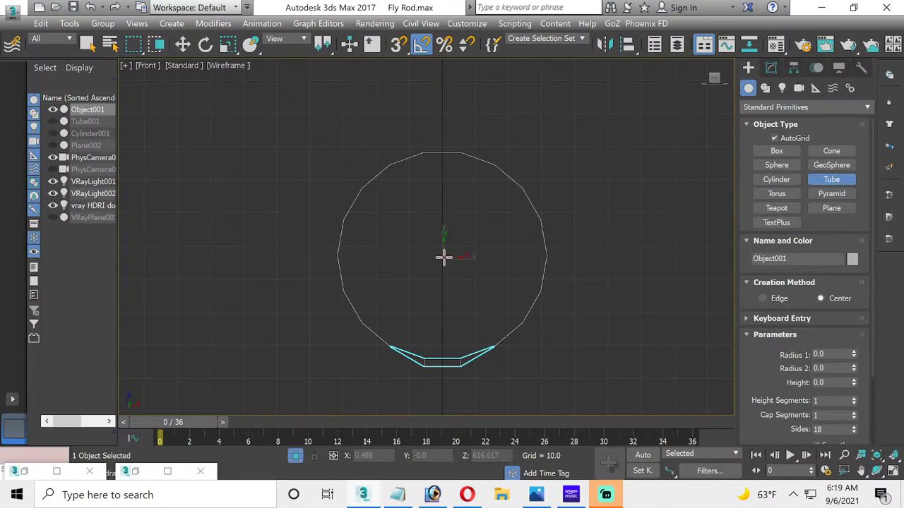
left_click_drag(443, 257, 481, 341)
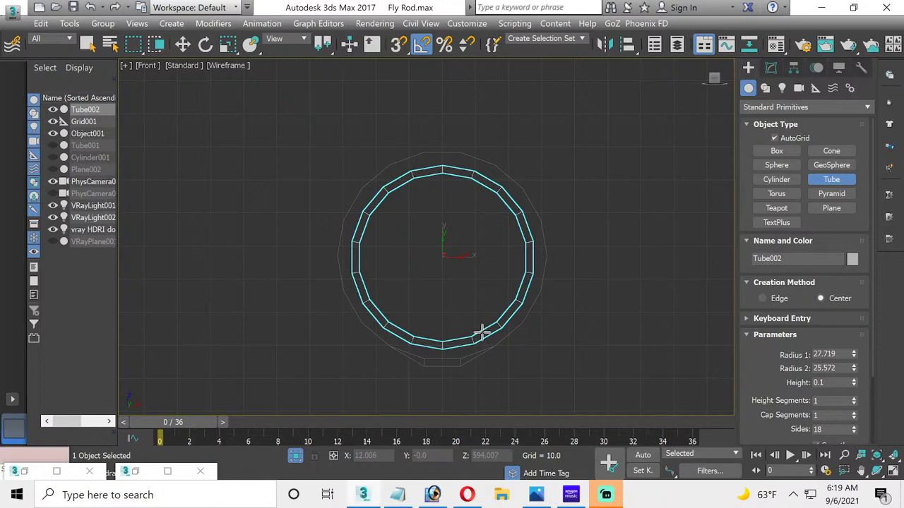
left_click(474, 306)
right_click(475, 305)
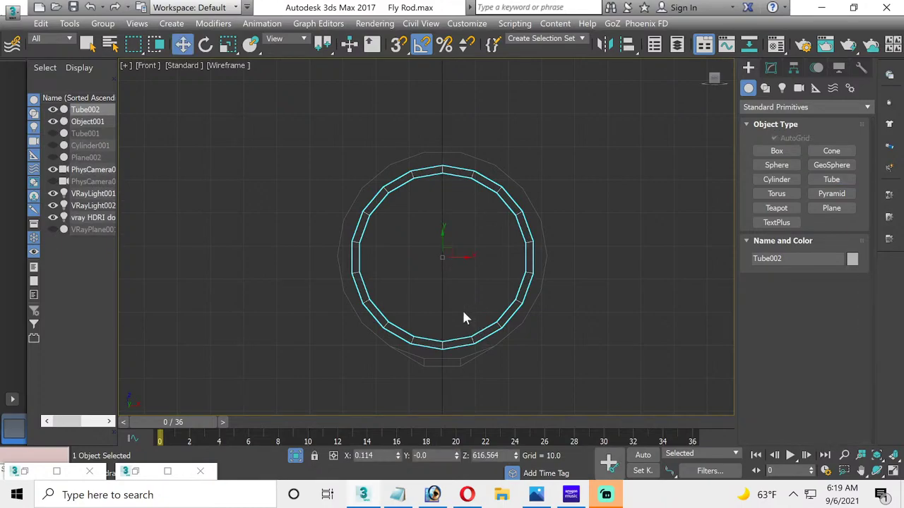
scroll(463, 318, "down", 2)
middle_click_drag(458, 276, 452, 191)
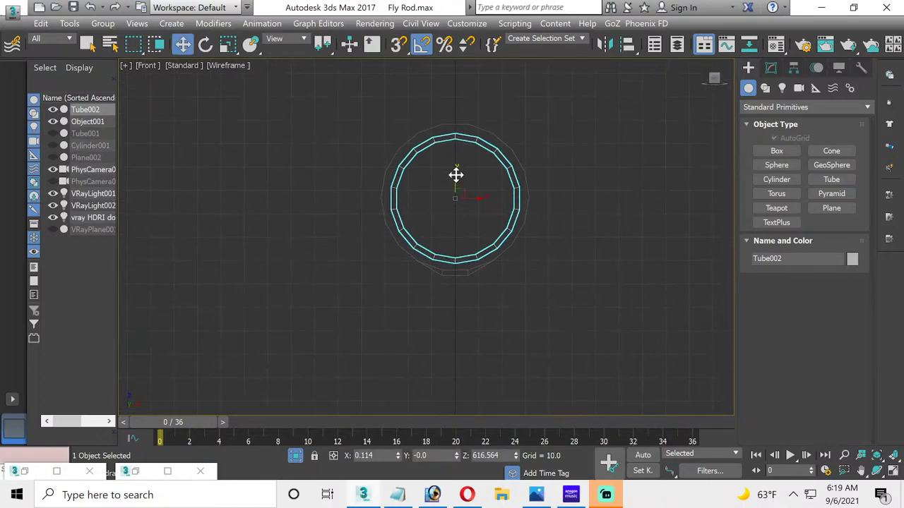
left_click_drag(455, 175, 451, 327)
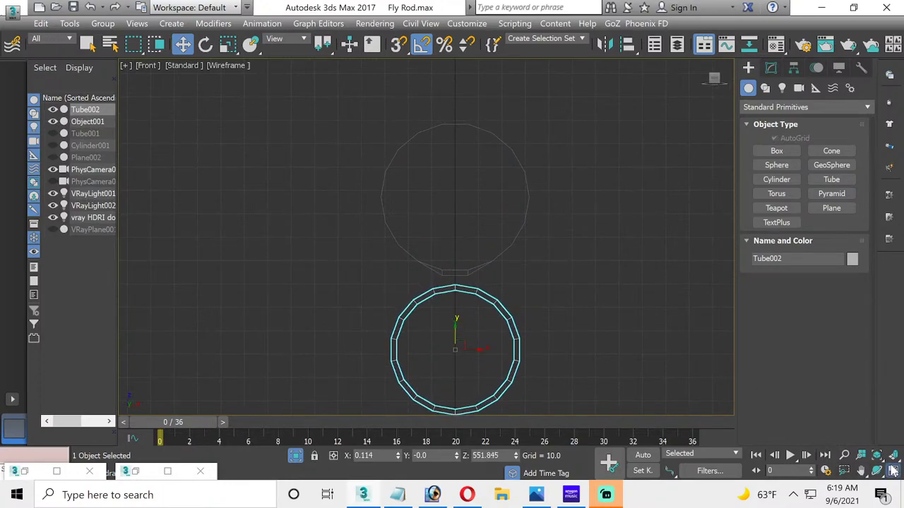
Step: Position Tube002 between the two cylinders in the Top view, then check the reference photo
left_click(892, 471)
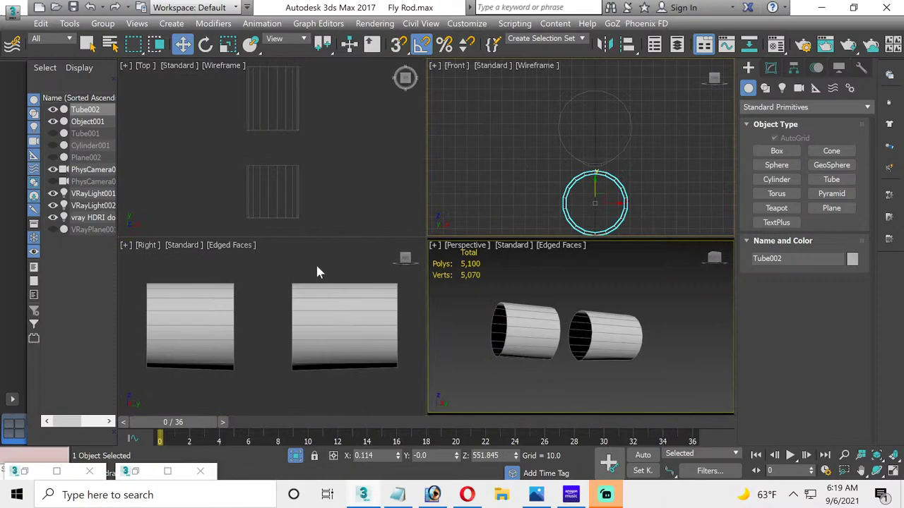
scroll(274, 198, "down", 4)
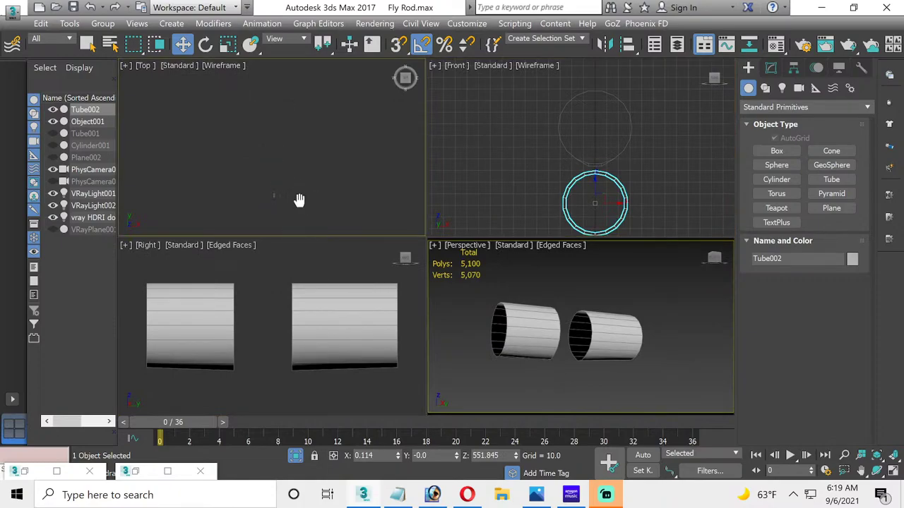
left_click_drag(277, 216, 282, 137)
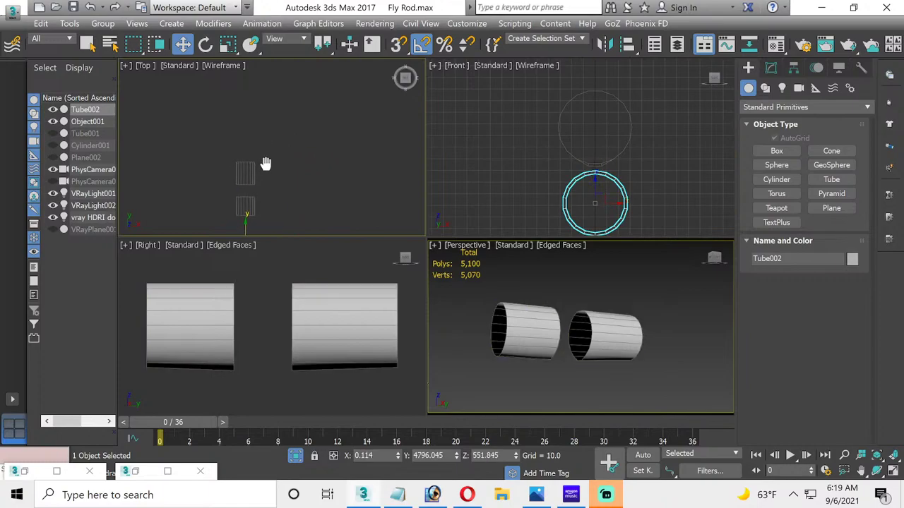
scroll(268, 173, "up", 3)
left_click_drag(274, 185, 274, 105)
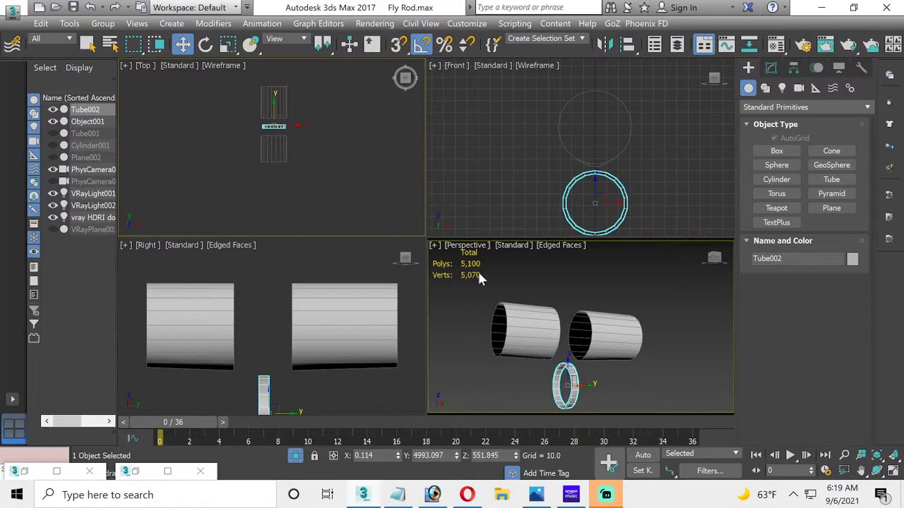
left_click(892, 470)
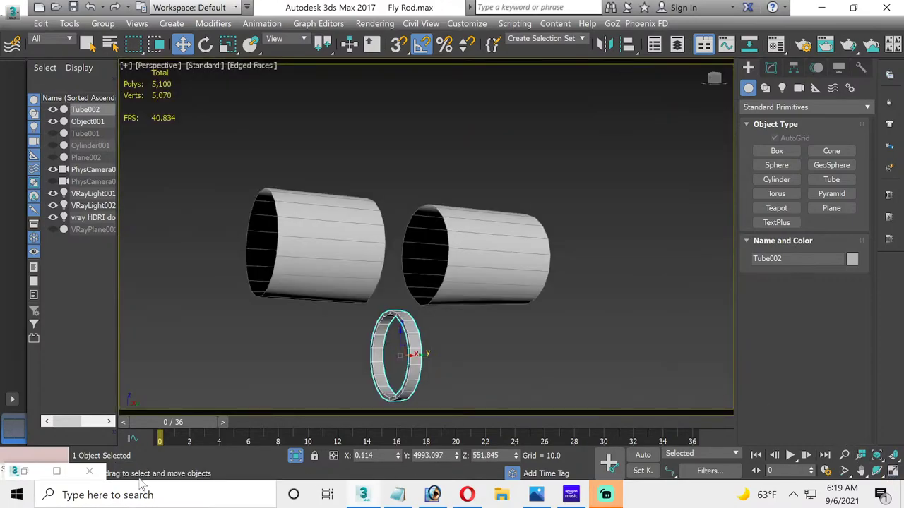
left_click(141, 483)
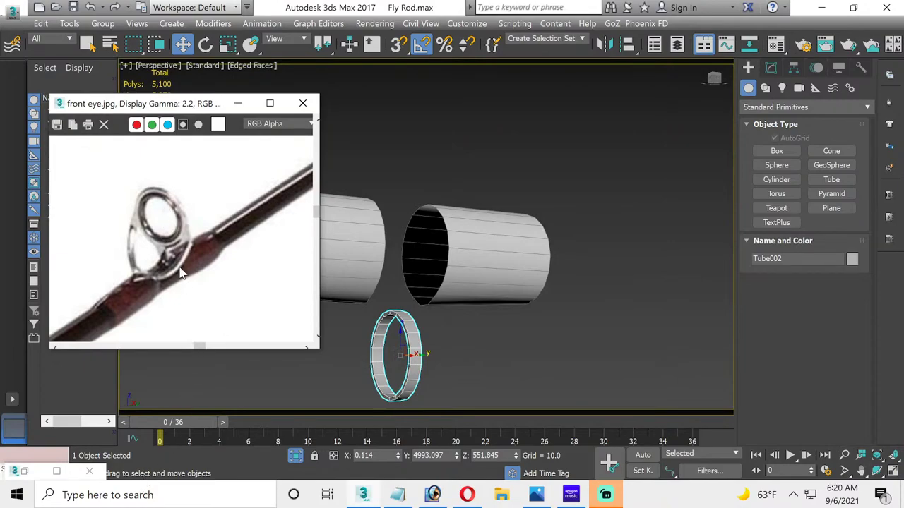
left_click(239, 104)
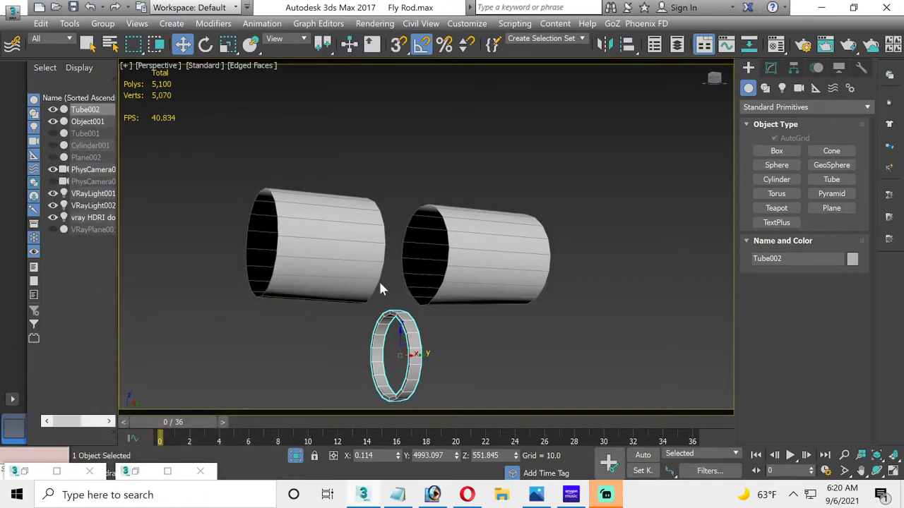
Step: Scale Tube002 up uniformly and lower it beneath the cylinders
key("r")
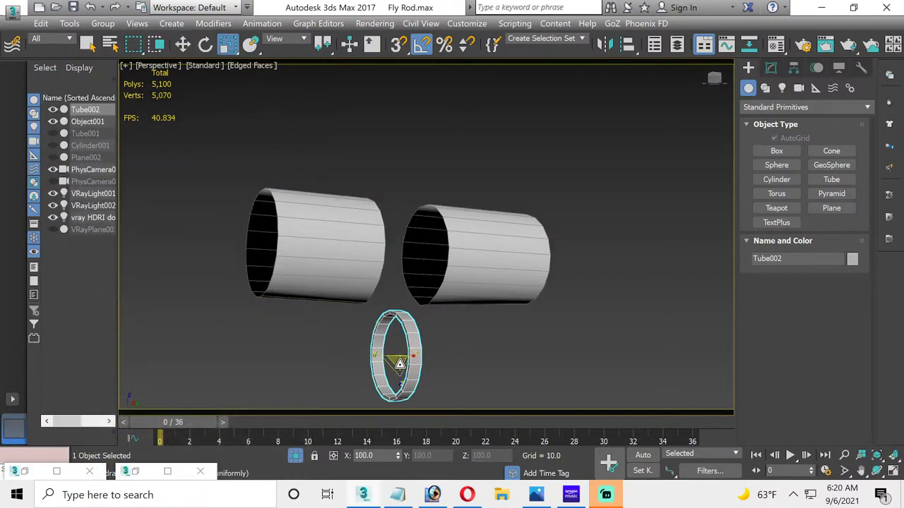
left_click_drag(399, 365, 394, 343)
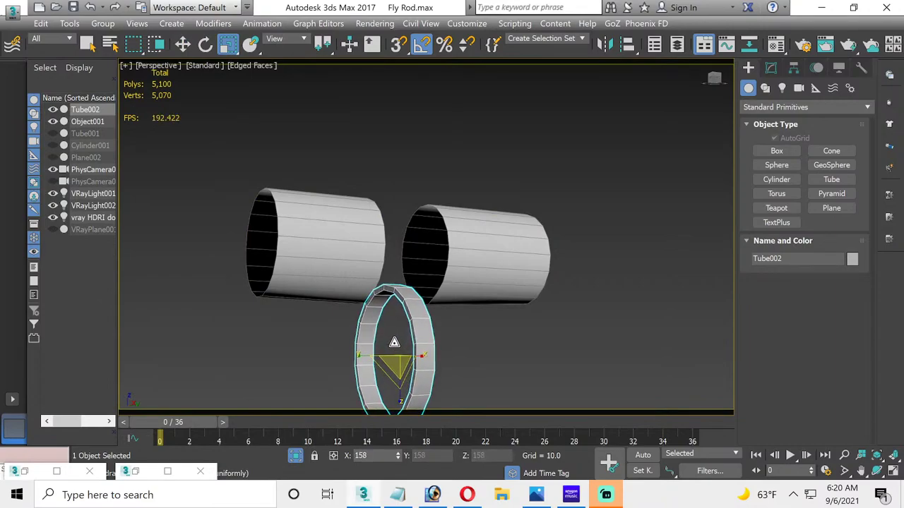
left_click(182, 43)
middle_click_drag(371, 198, 371, 131)
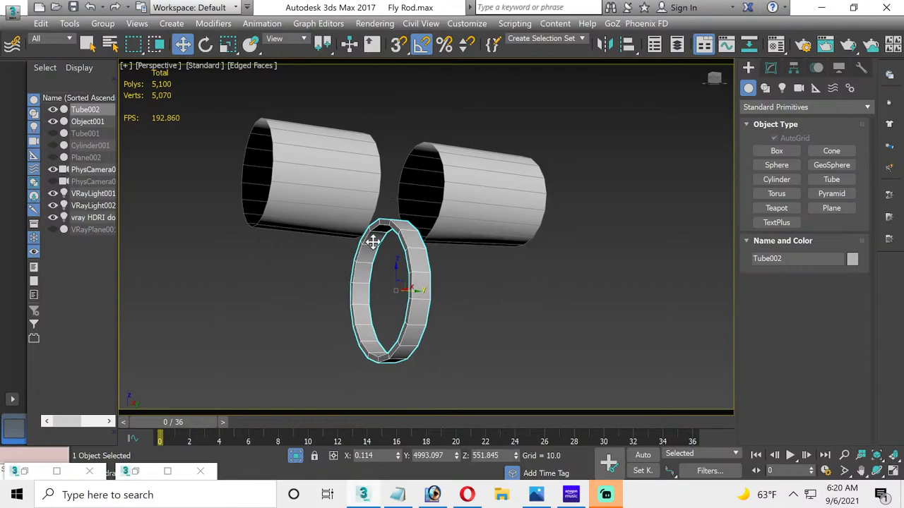
left_click_drag(398, 266, 392, 297)
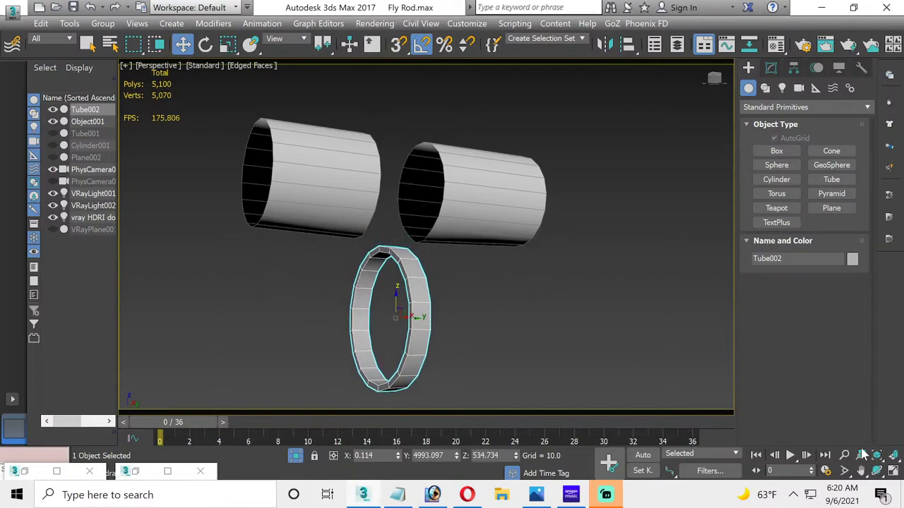
Step: Nudge the ring up slightly in the Front view, orbit the Perspective view, and reopen the reference photo
left_click(890, 475)
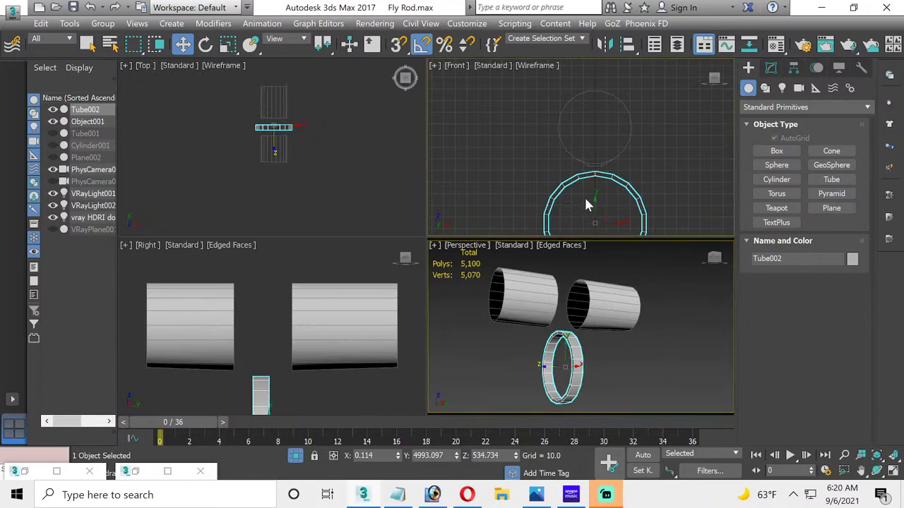
left_click_drag(596, 205, 595, 198)
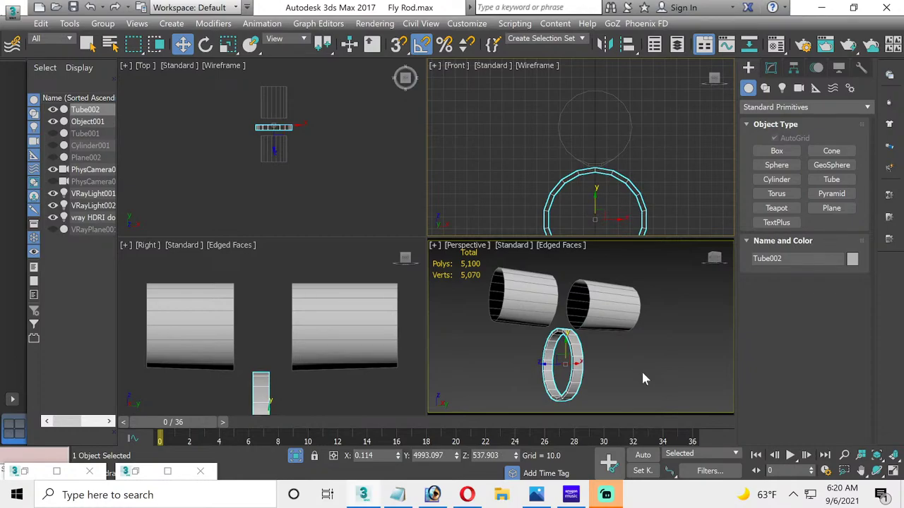
left_click(893, 471)
key("e")
left_click_drag(424, 292, 435, 297)
left_click(146, 473)
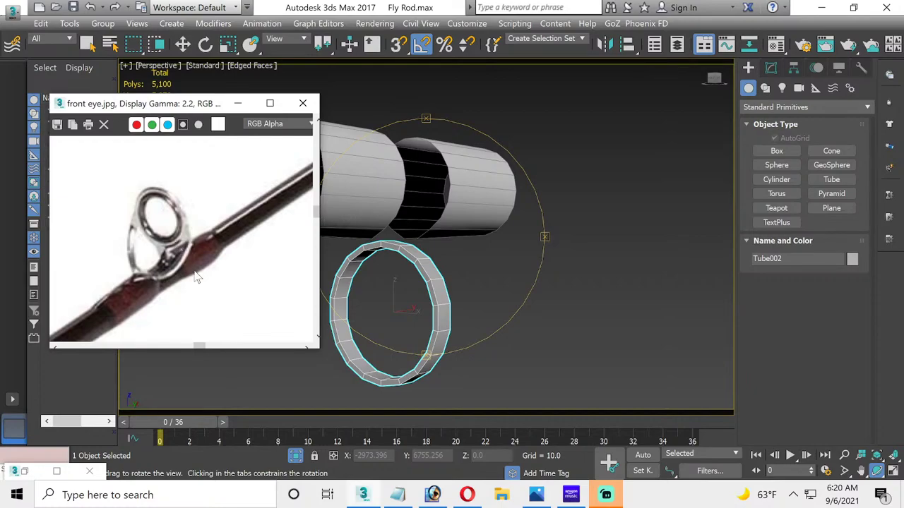
Step: Show Tube002's parameters (radii 27.719/25.572, height 7.359, 18 sides) in the four-view layout
left_click(237, 103)
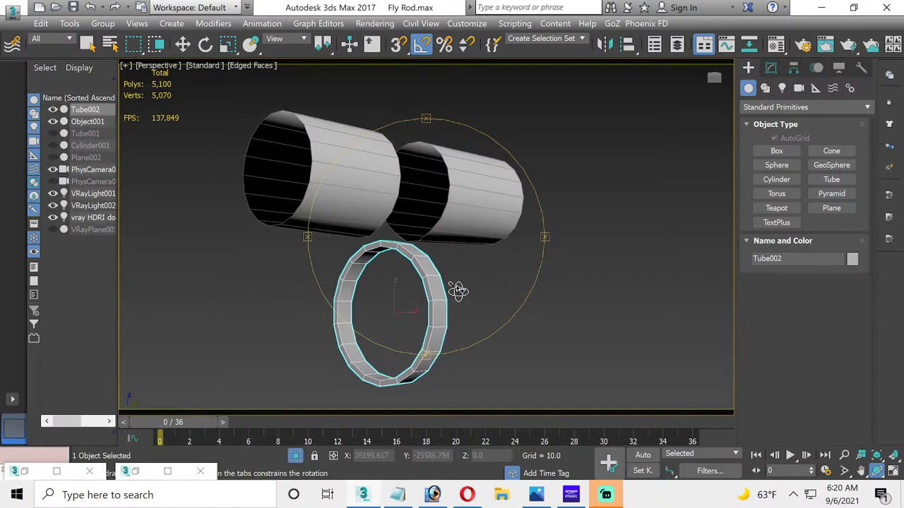
left_click(771, 68)
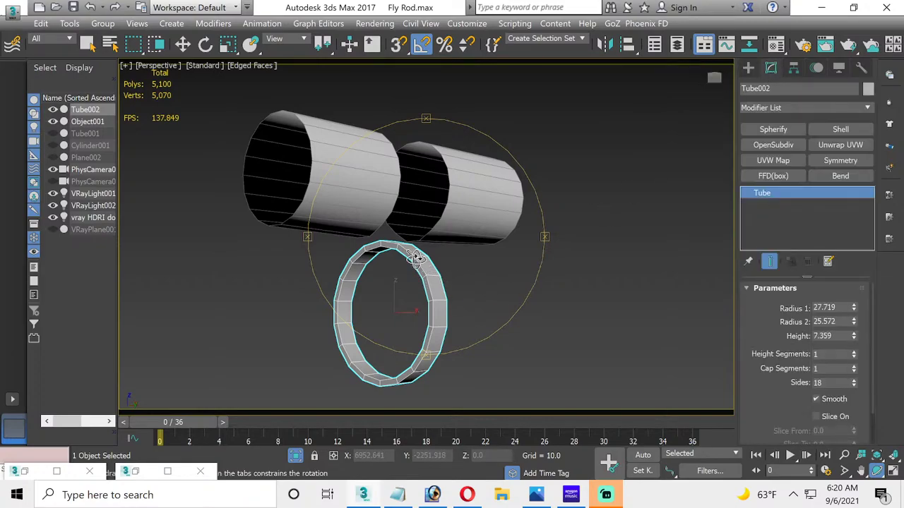
left_click(892, 472)
scroll(283, 130, "up", 5)
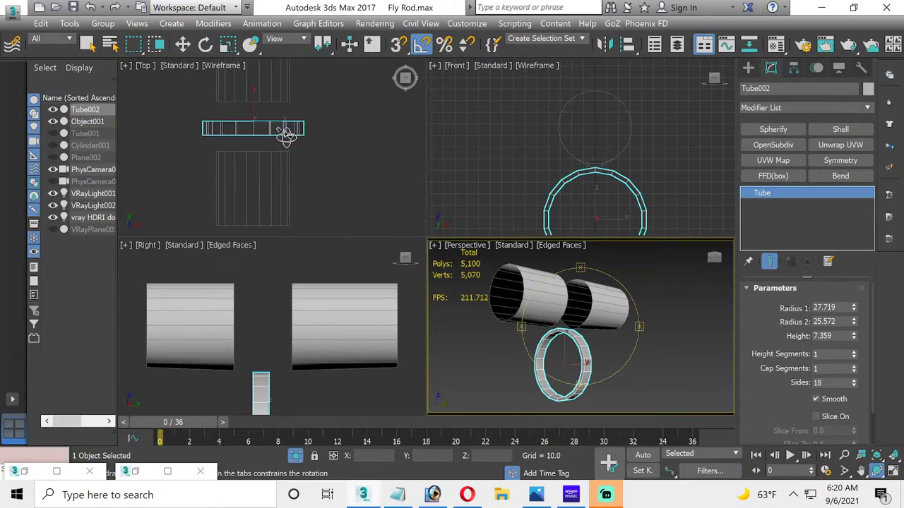
scroll(285, 134, "up", 2)
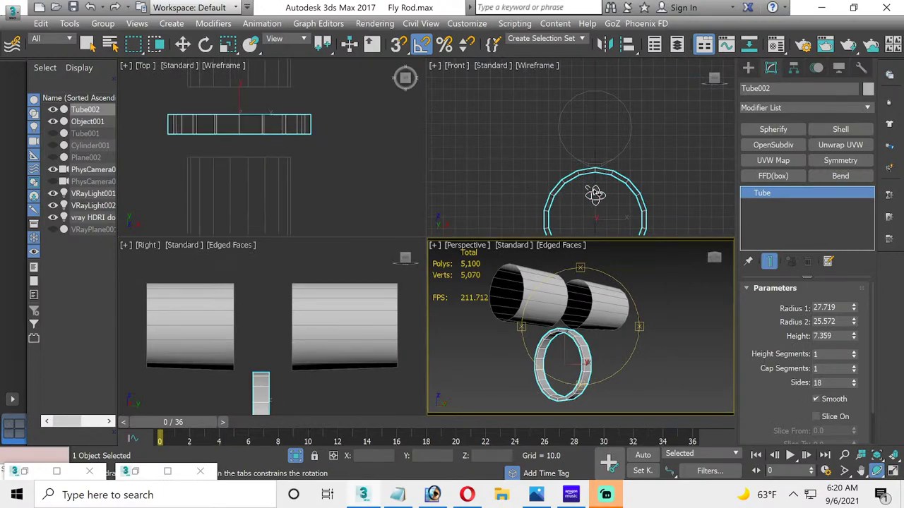
Step: Convert Tube002 to an Editable Poly and enter Polygon level
right_click(788, 199)
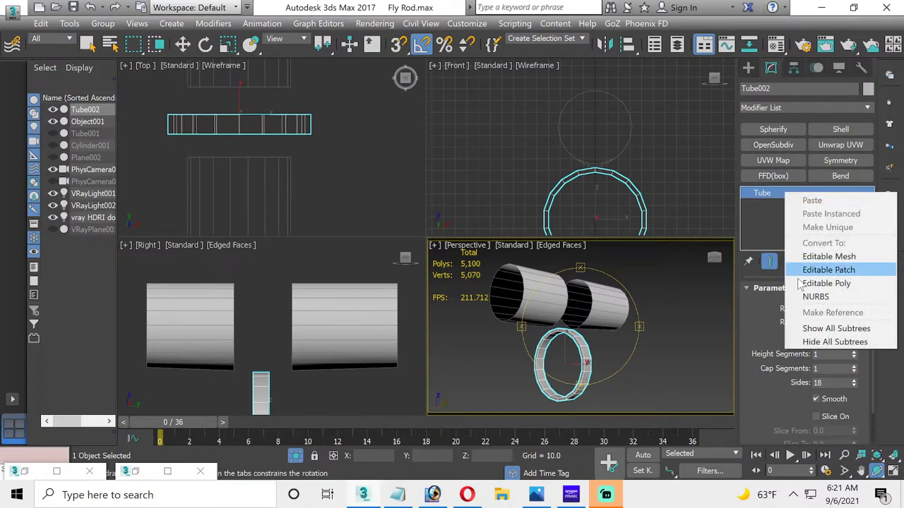
left_click(795, 282)
left_click(775, 193)
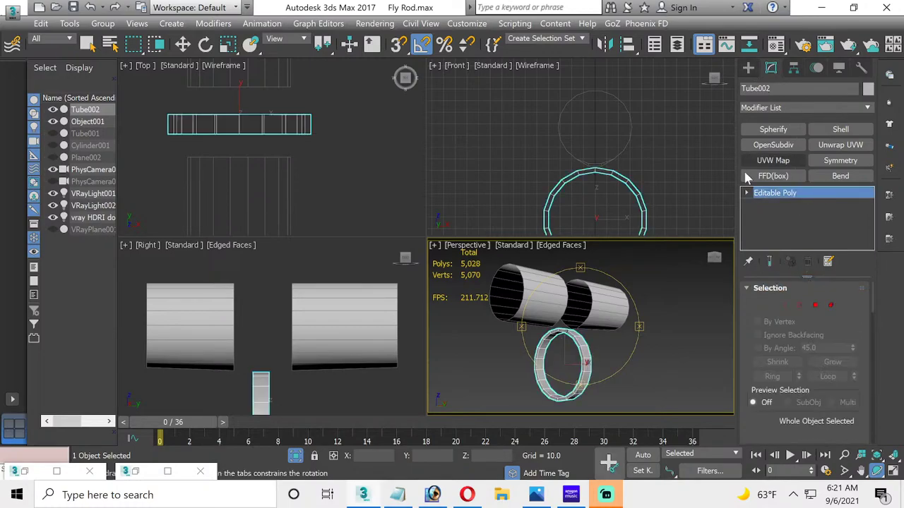
key("4")
Step: Select the ring's right half, invert the selection, and delete the left-half polygons
middle_click_drag(621, 193, 599, 62)
middle_click_drag(579, 101, 576, 141)
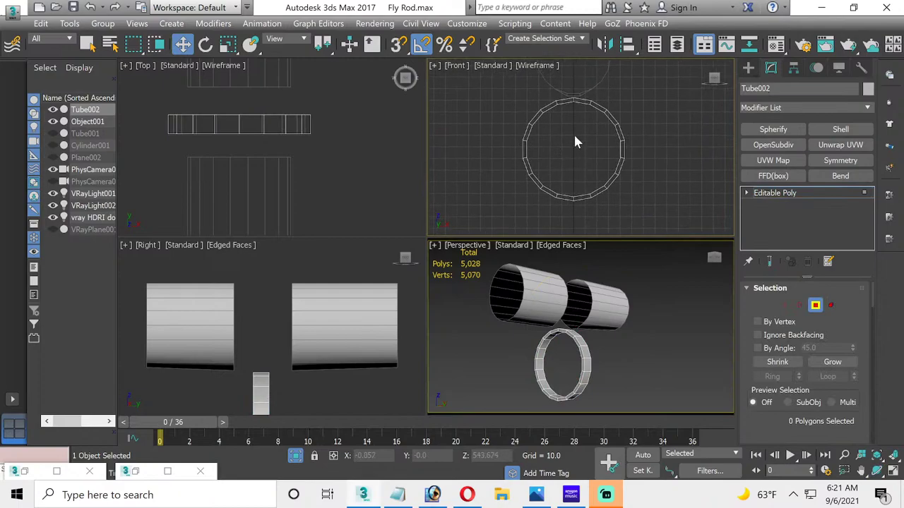
left_click_drag(614, 220, 654, 240)
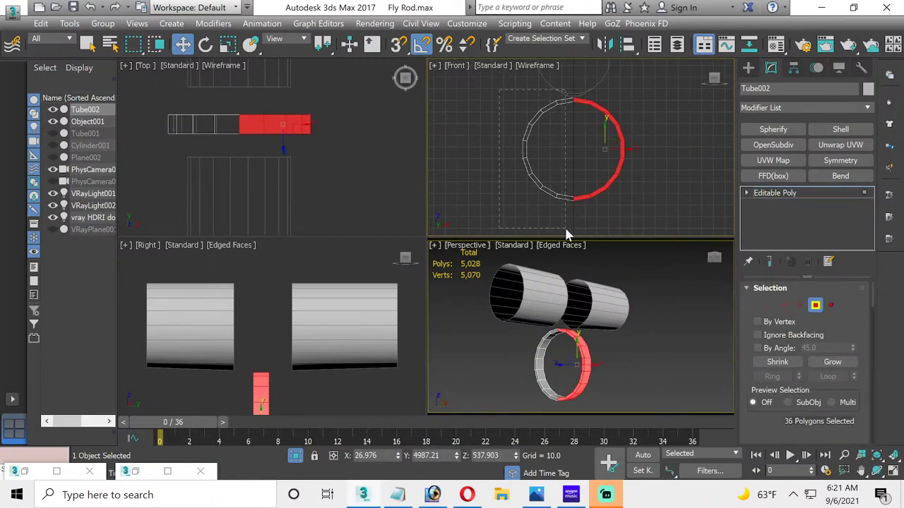
key("ctrl+i")
key("Delete")
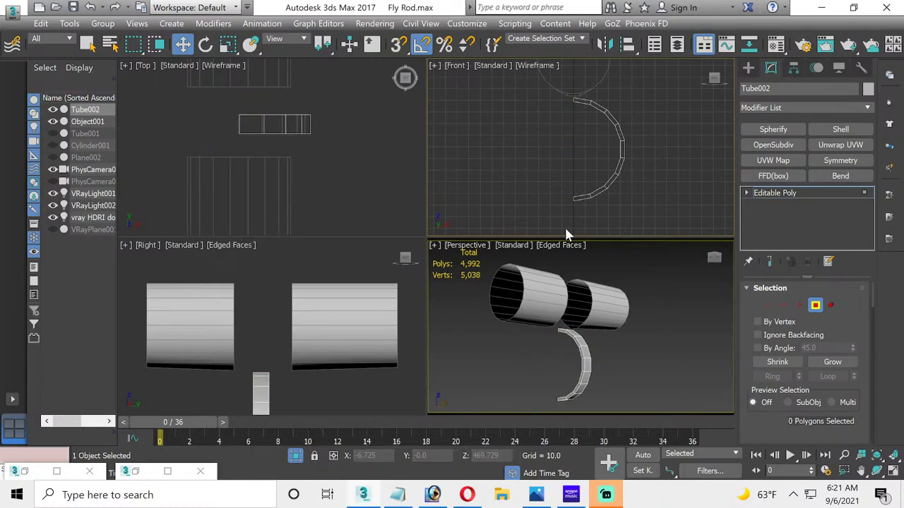
Step: Exit sub-object mode and compare the half-ring against the front eye reference photo
left_click(334, 159)
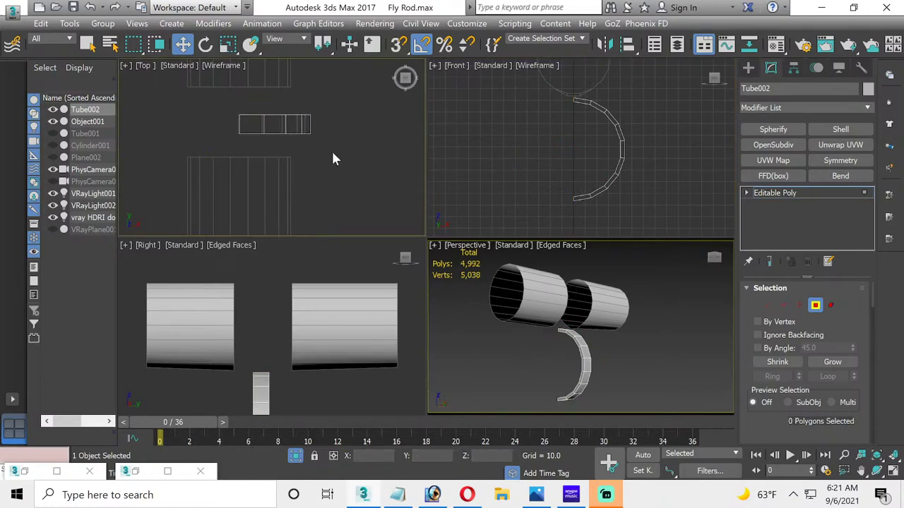
left_click(815, 305)
scroll(312, 402, "up", 2)
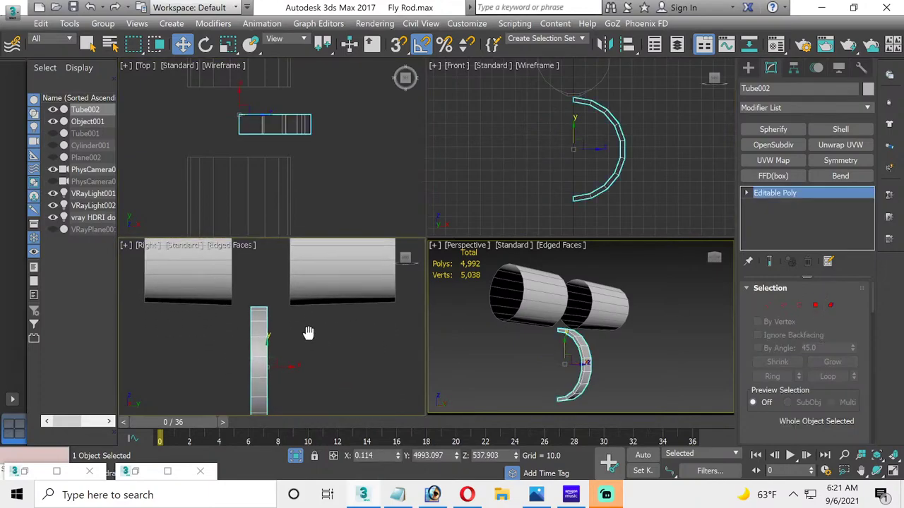
middle_click_drag(312, 403, 307, 322)
scroll(307, 323, "down", 3)
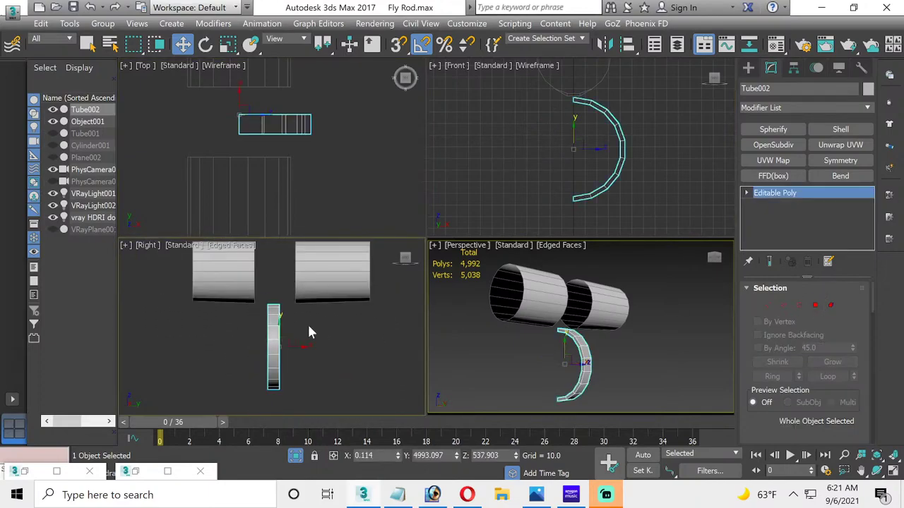
left_click(129, 473)
left_click(133, 476)
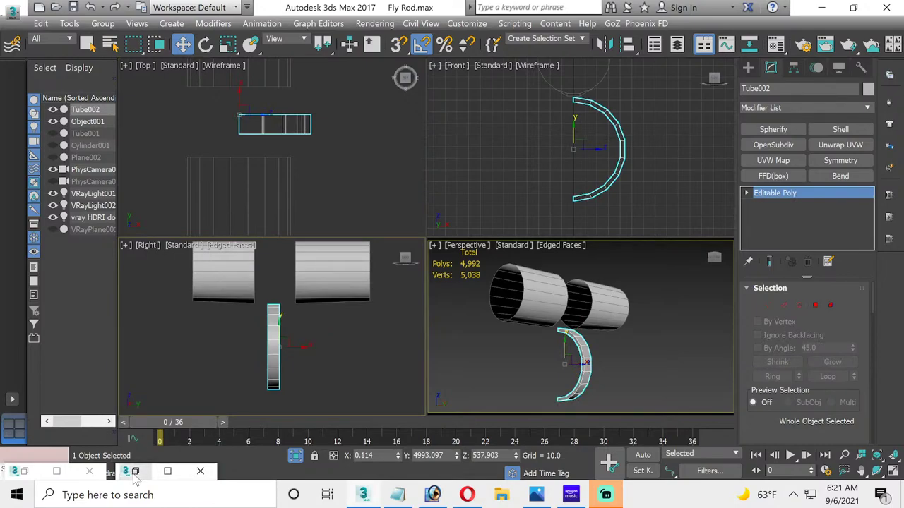
left_click(135, 473)
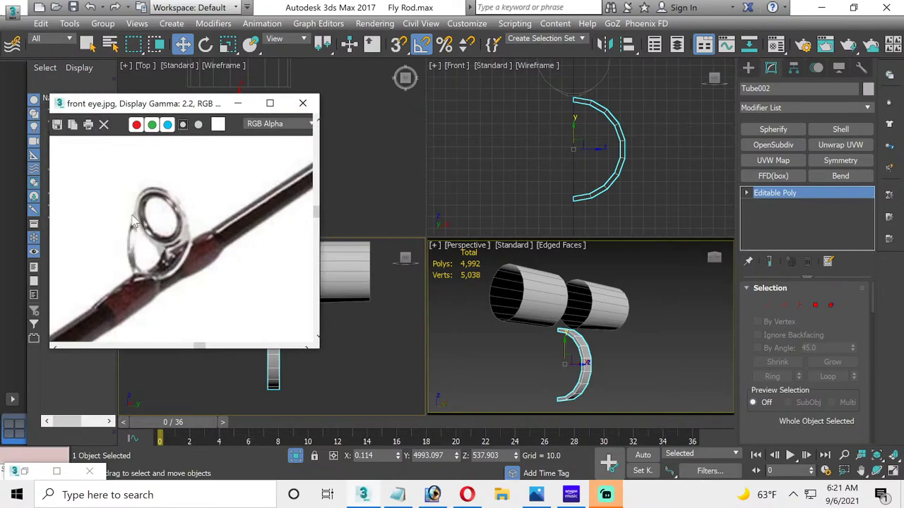
left_click(238, 105)
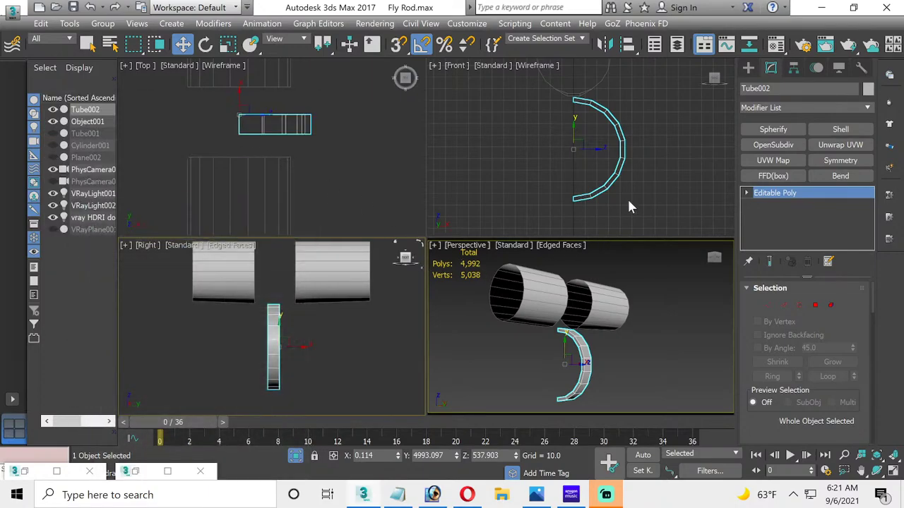
Step: Select an edge ring on the half-ring tube and Connect it to add an edge loop
left_click(783, 304)
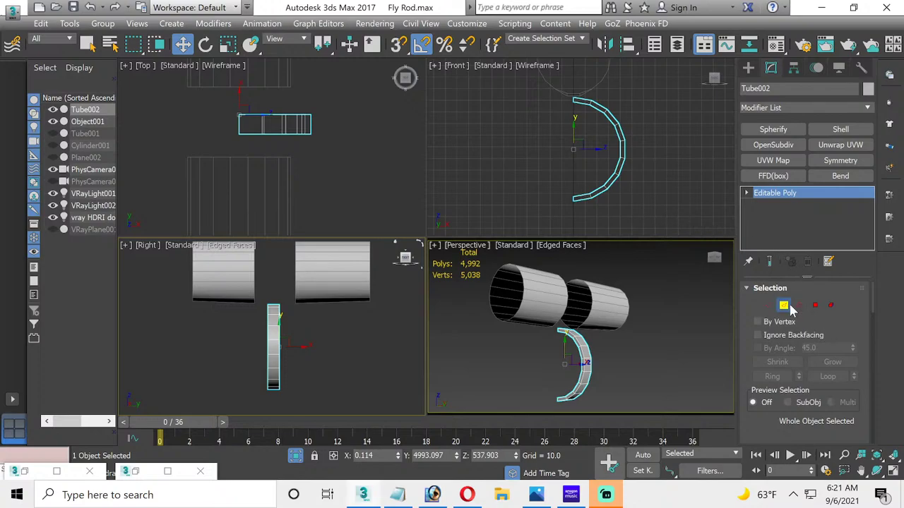
left_click(273, 326)
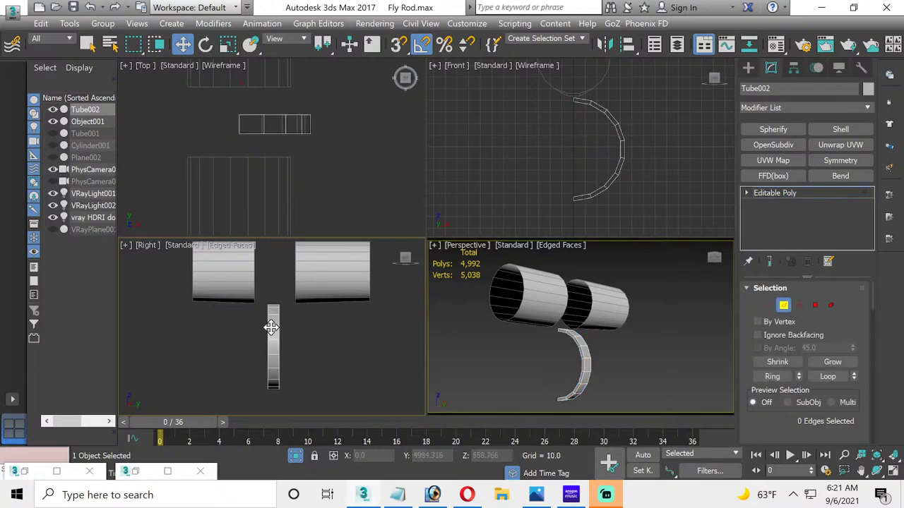
left_click(772, 377)
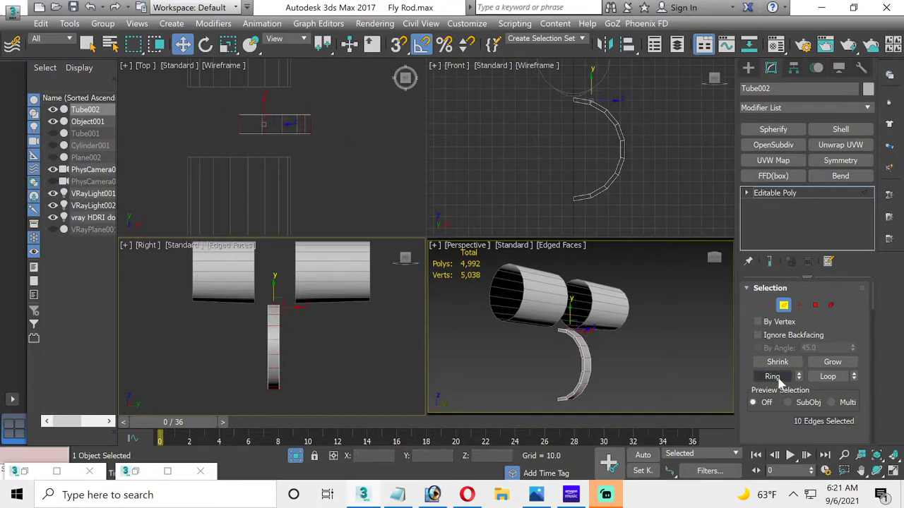
scroll(847, 382, "down", 4)
scroll(853, 399, "down", 1)
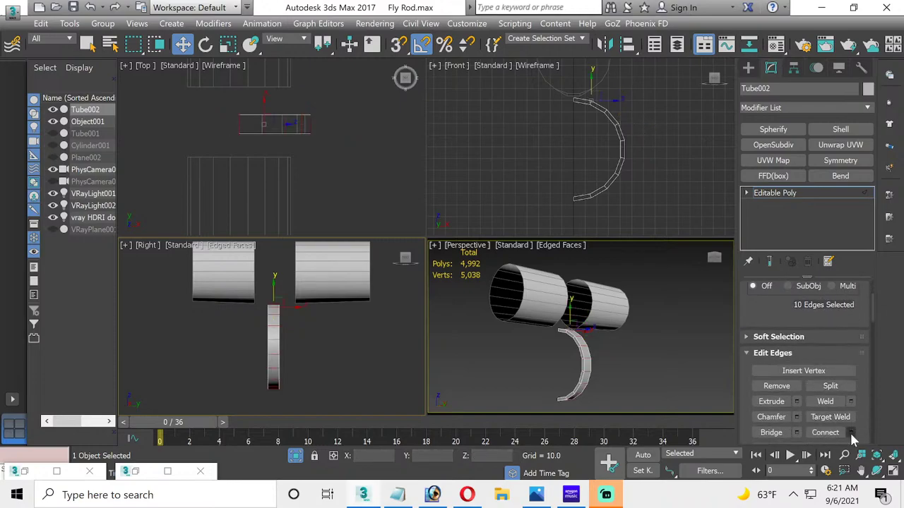
left_click(851, 432)
left_click(297, 408)
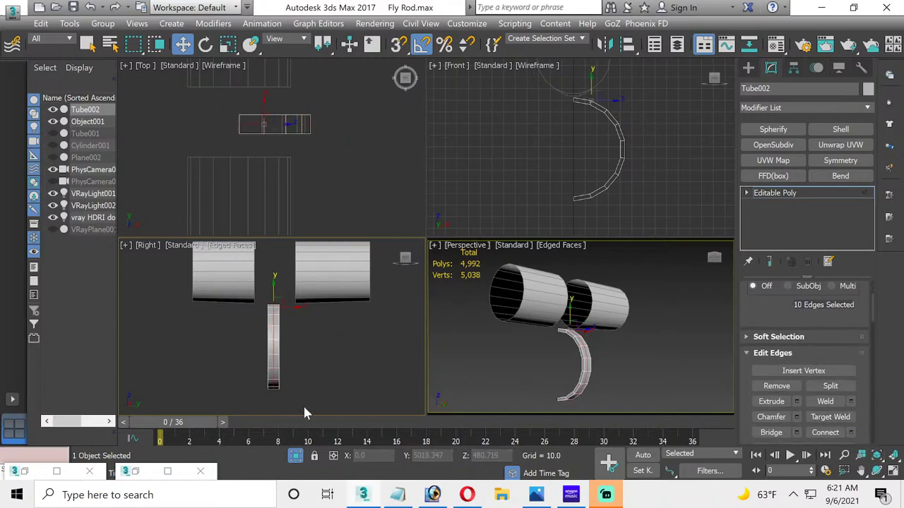
Step: Switch to Polygon level and maximize the Right view centred on the tube
left_click(746, 193)
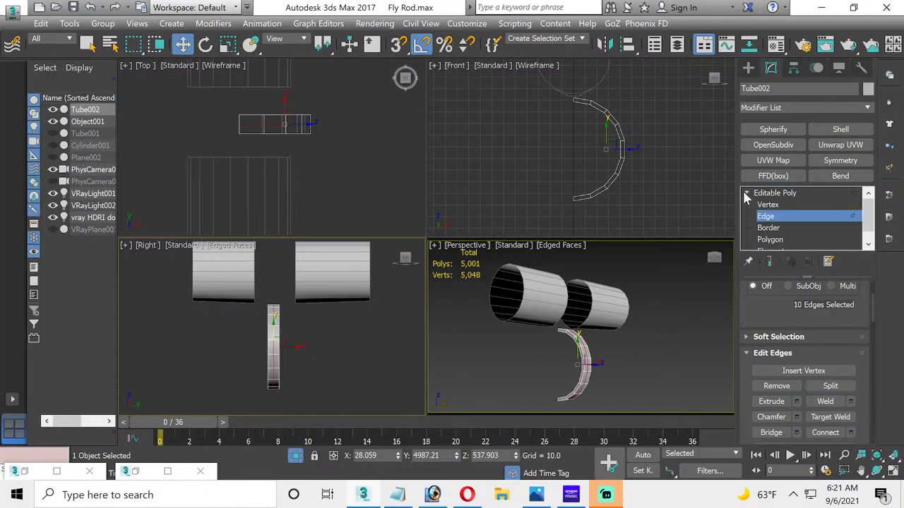
left_click(764, 239)
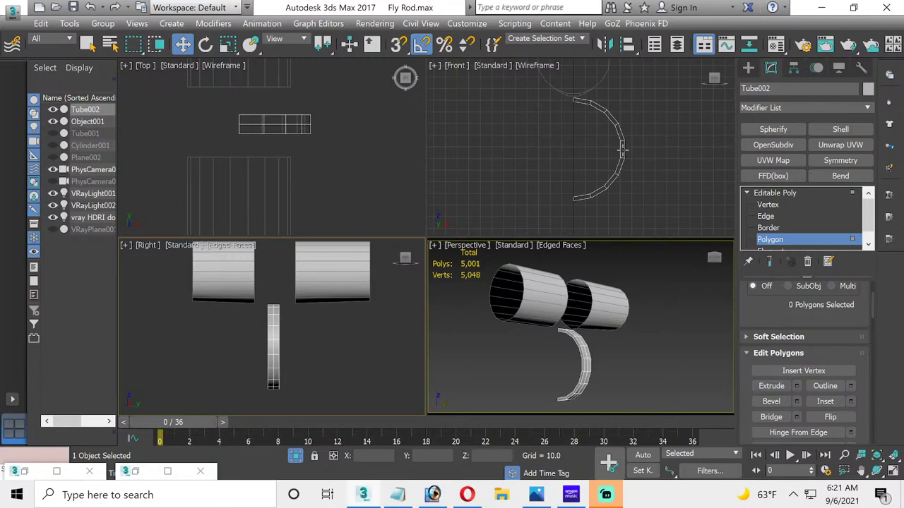
left_click(575, 127)
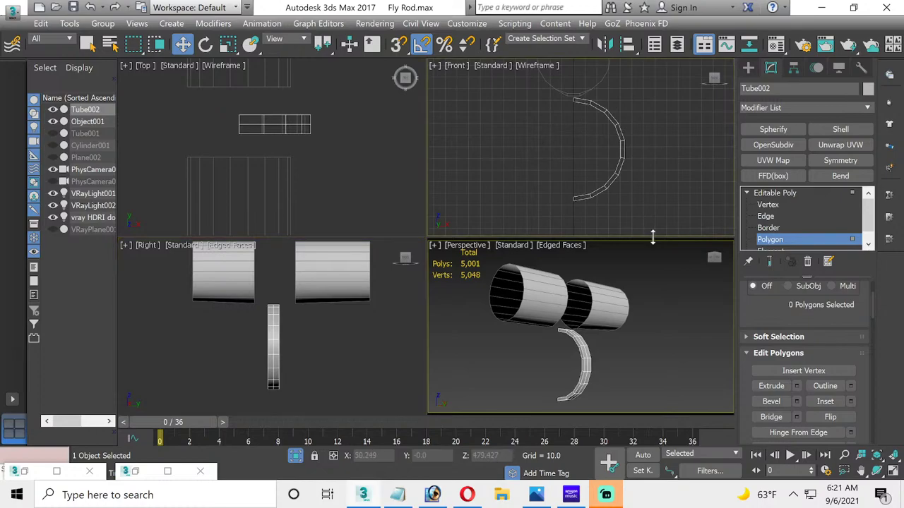
left_click(892, 471)
scroll(472, 318, "up", 2)
scroll(470, 310, "down", 2)
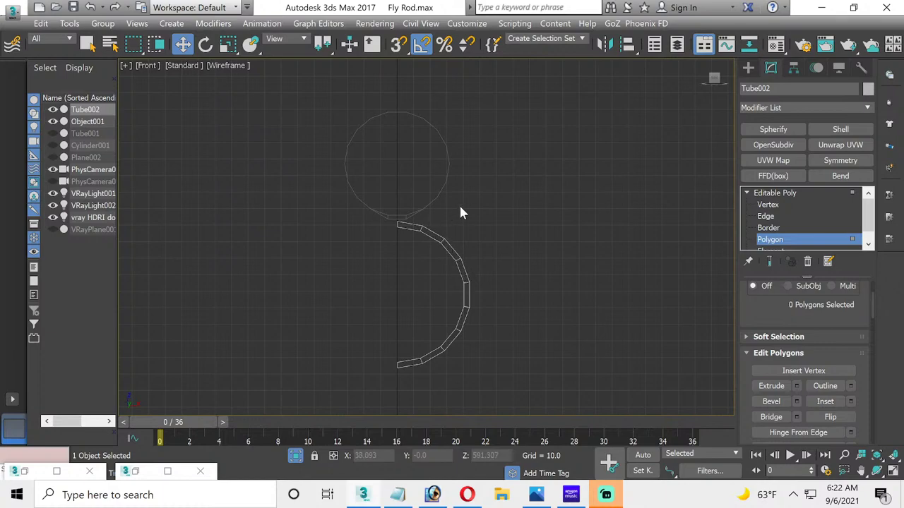
left_click(892, 471)
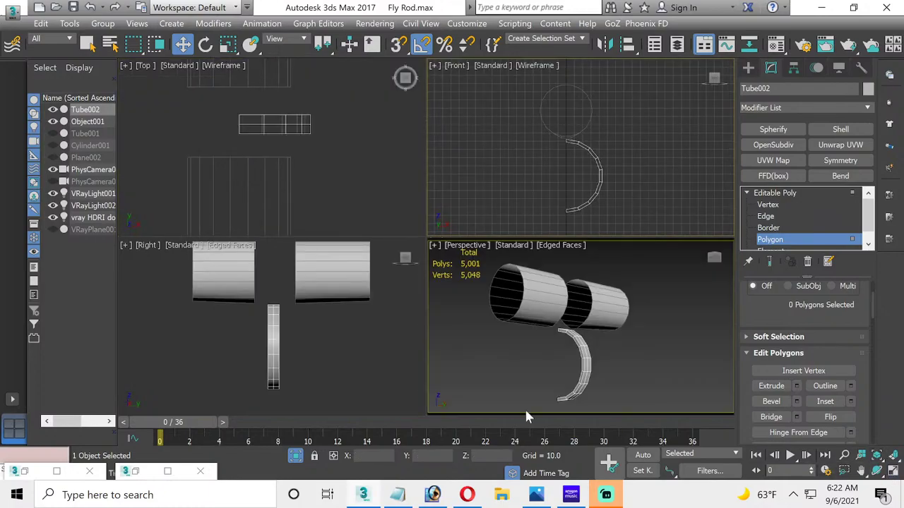
middle_click(354, 345)
key("alt+w")
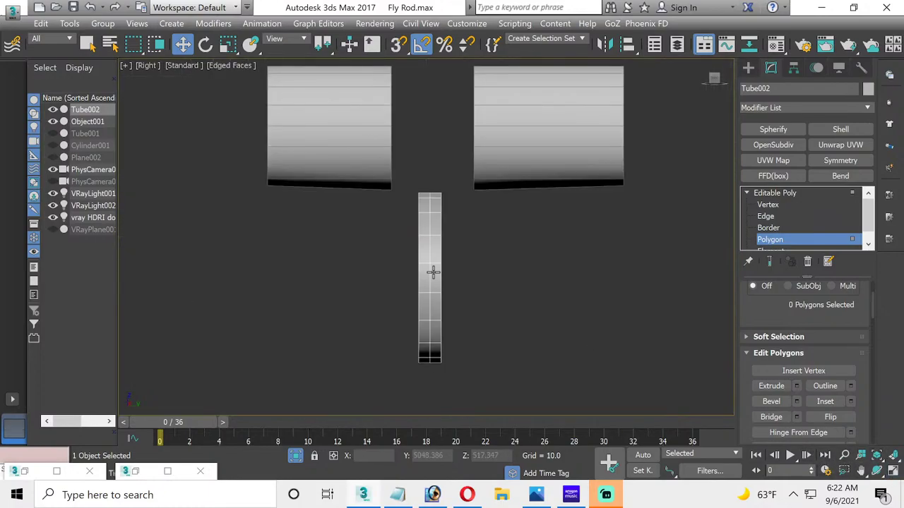
middle_click_drag(431, 268, 353, 286)
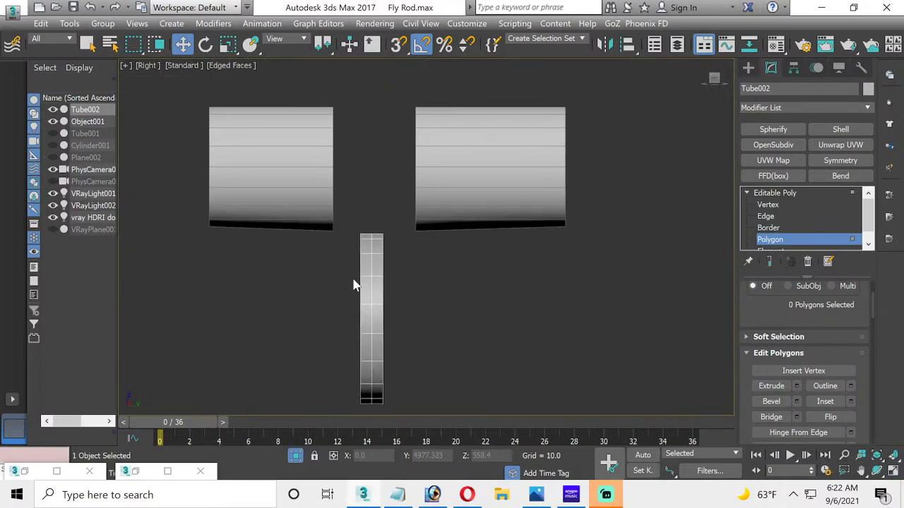
left_click(749, 67)
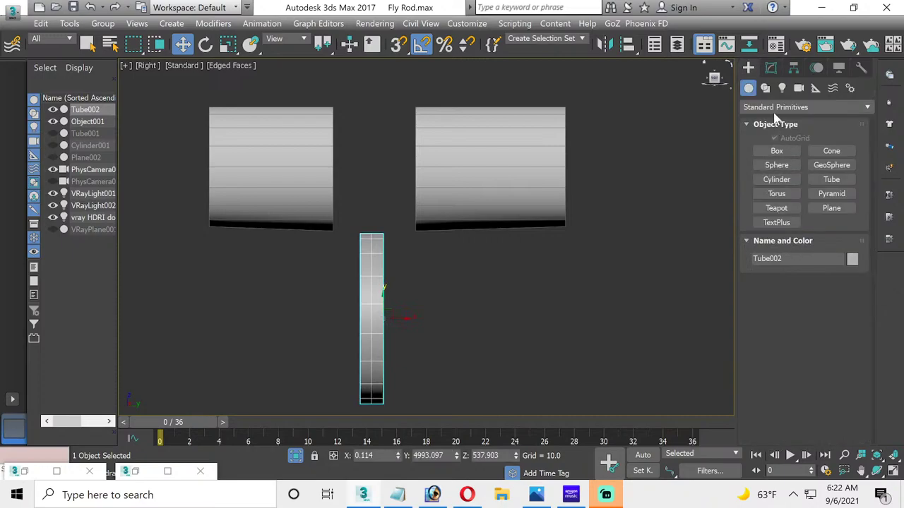
Step: Draw a four-vertex Line spline, AutoGrid off, from the tube up under the left sleeve
left_click(765, 88)
left_click(776, 162)
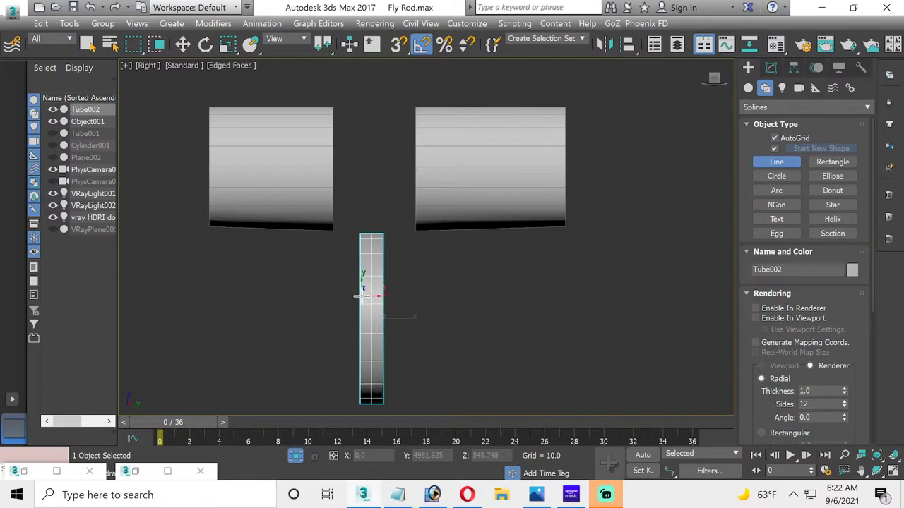
left_click(775, 138)
left_click(360, 294)
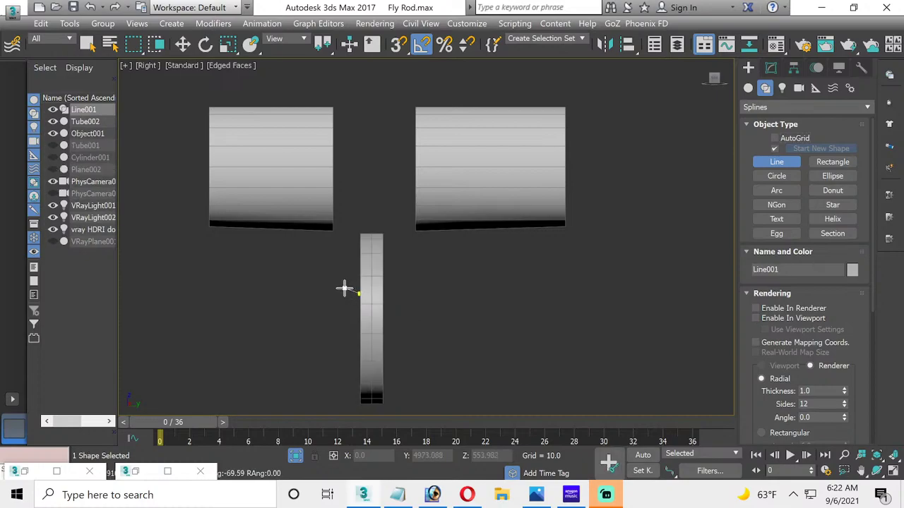
left_click(342, 287)
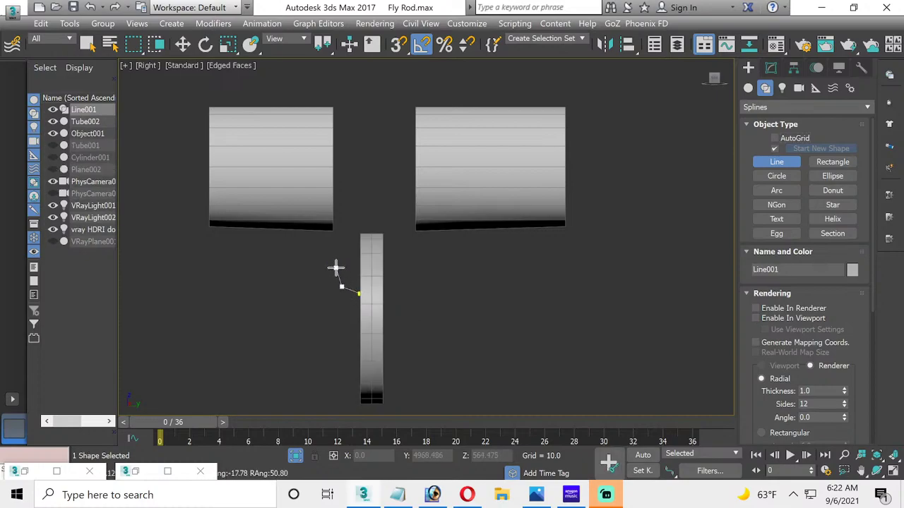
left_click(332, 261)
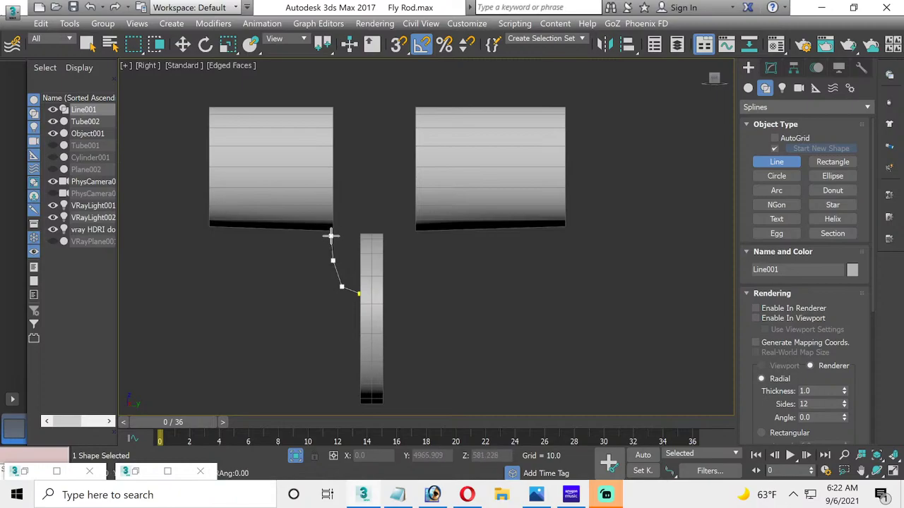
left_click(330, 235)
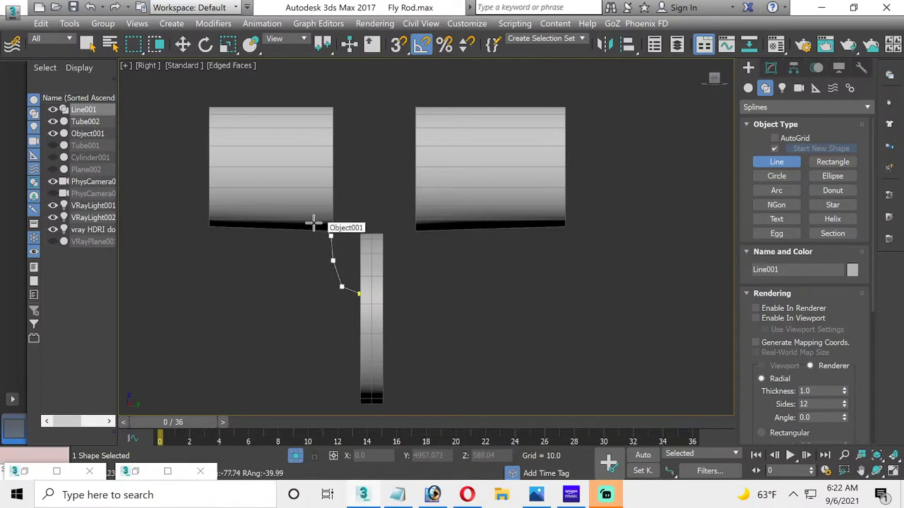
right_click(314, 222)
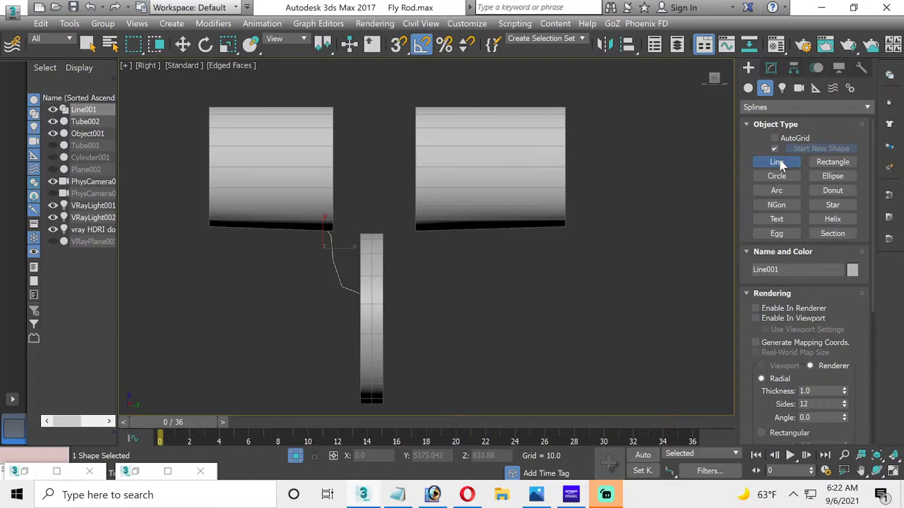
Step: Select all Line001 vertices and apply a quad-menu vertex option to curve the path
left_click(770, 68)
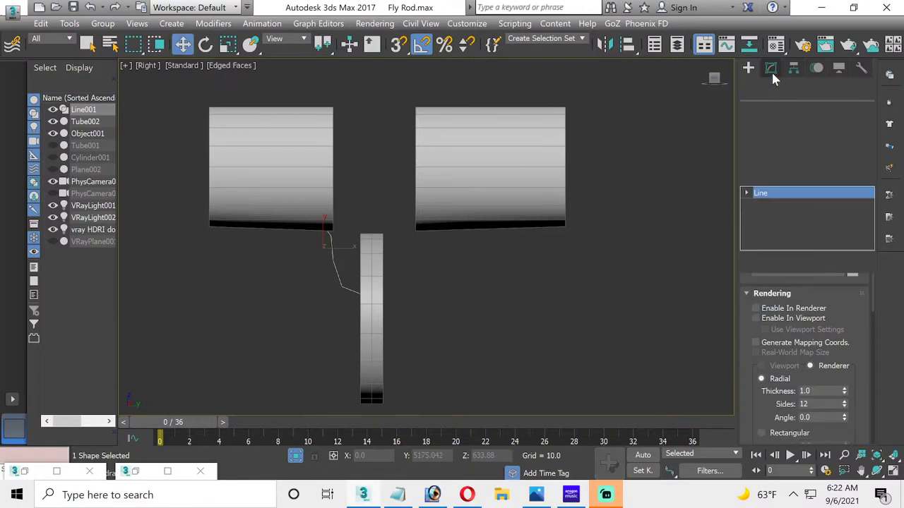
left_click(747, 192)
left_click(761, 204)
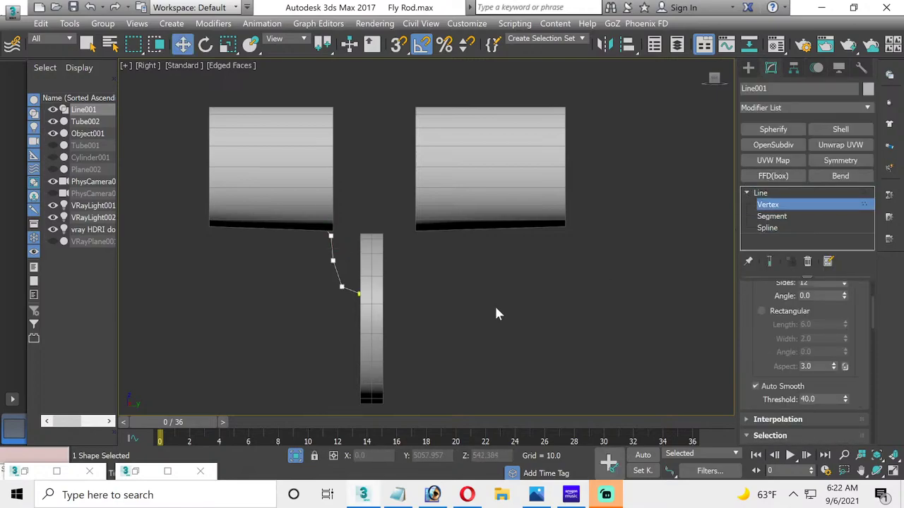
left_click_drag(318, 230, 343, 297)
right_click(343, 258)
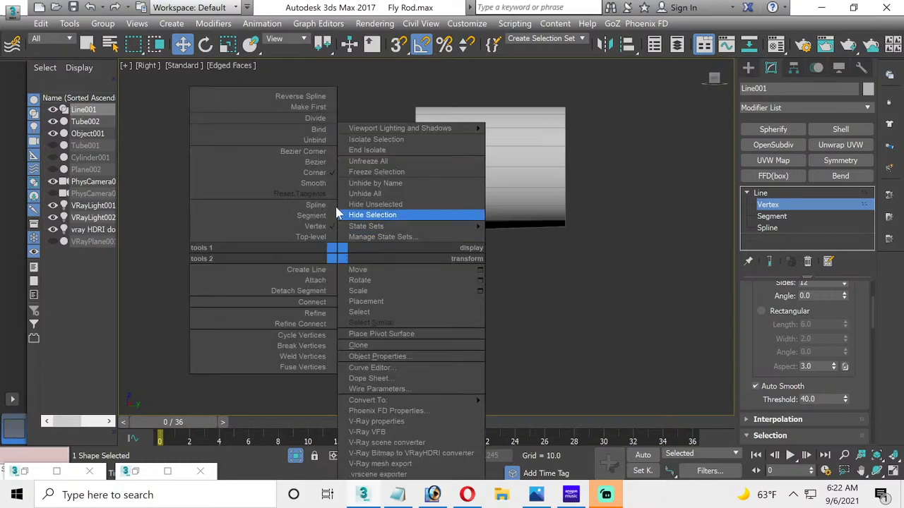
left_click(322, 217)
left_click(463, 316)
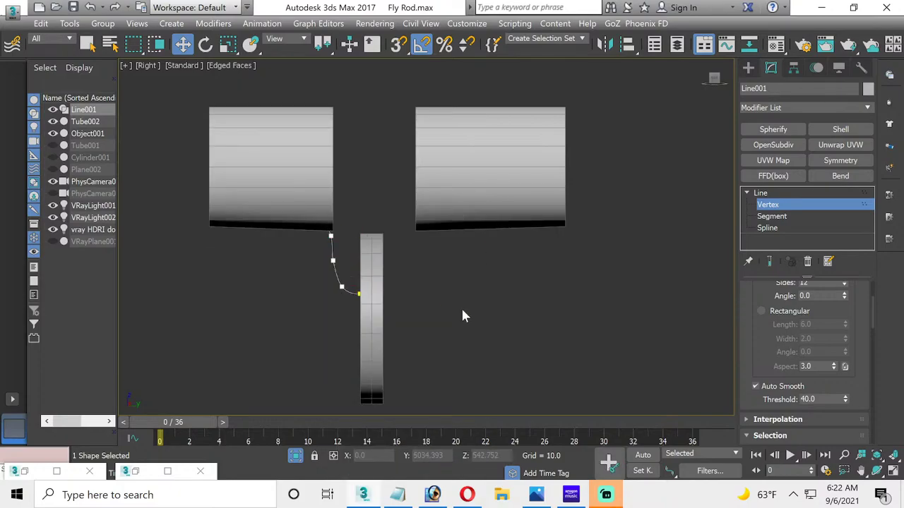
Step: Return to four views and shift the whole Line001 path right along X in Top view
left_click(893, 471)
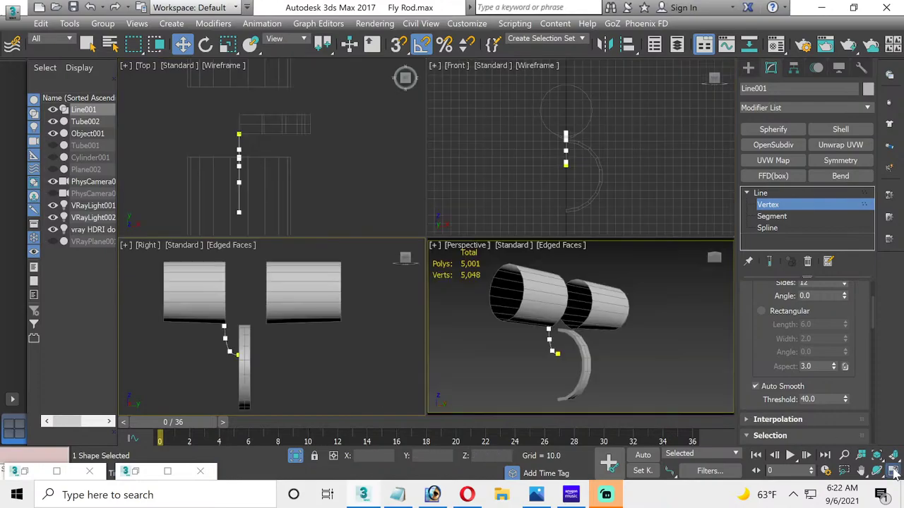
right_click(278, 135)
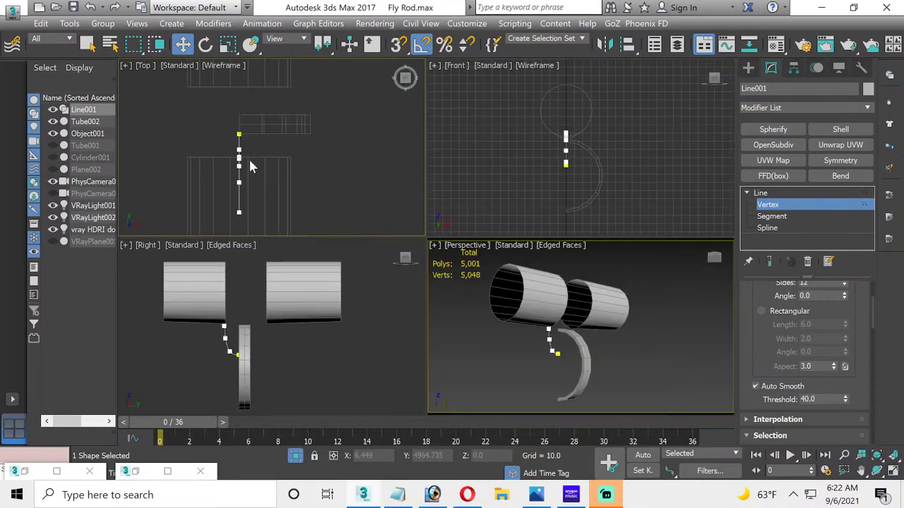
left_click(759, 192)
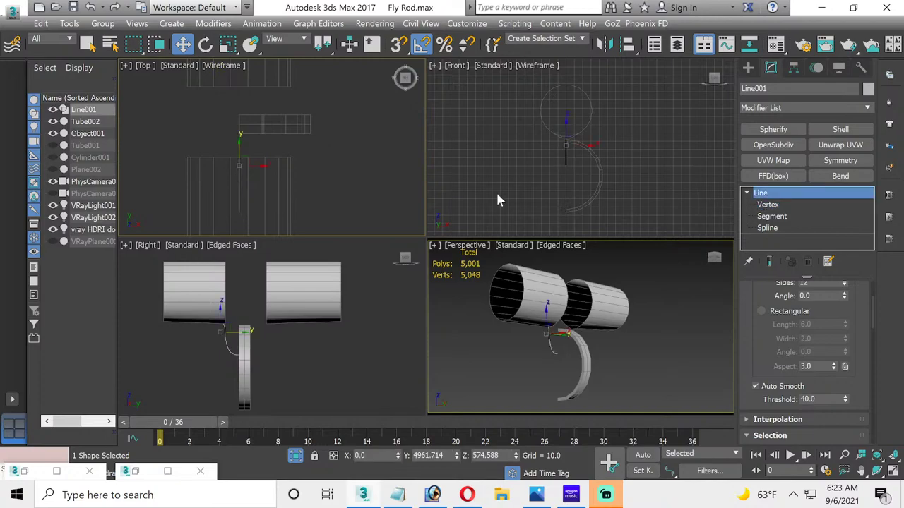
left_click_drag(252, 165, 321, 163)
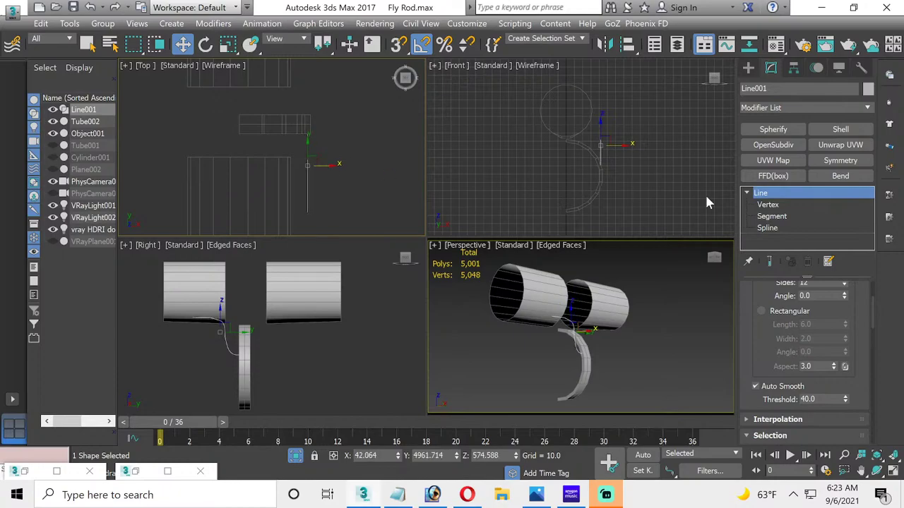
Step: Move Line001's vertices in the Top view to bend the line's lower end
left_click(777, 205)
scroll(309, 153, "up", 2)
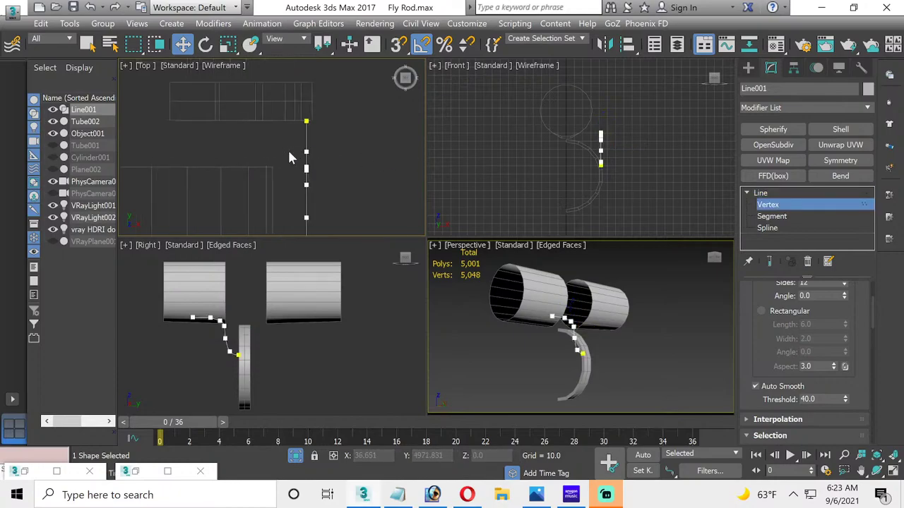
left_click_drag(315, 164, 324, 148)
scroll(290, 135, "down", 3)
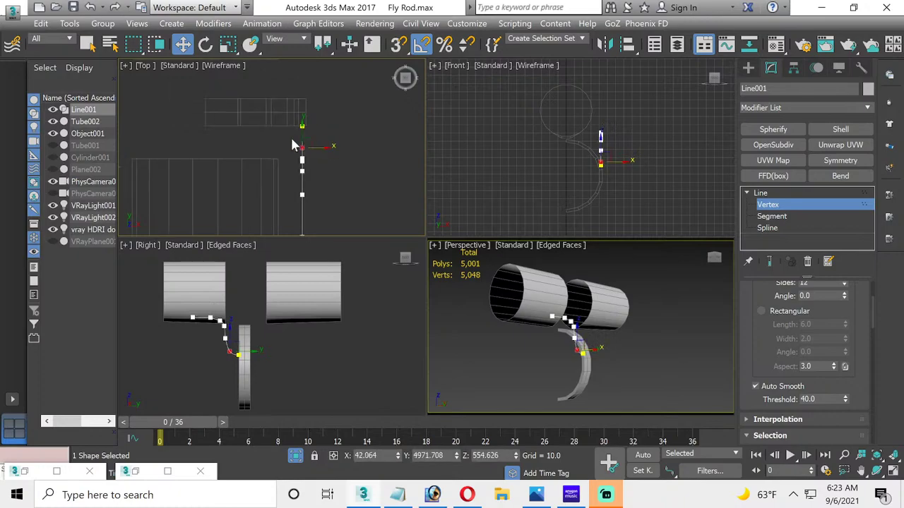
left_click_drag(309, 226, 305, 163)
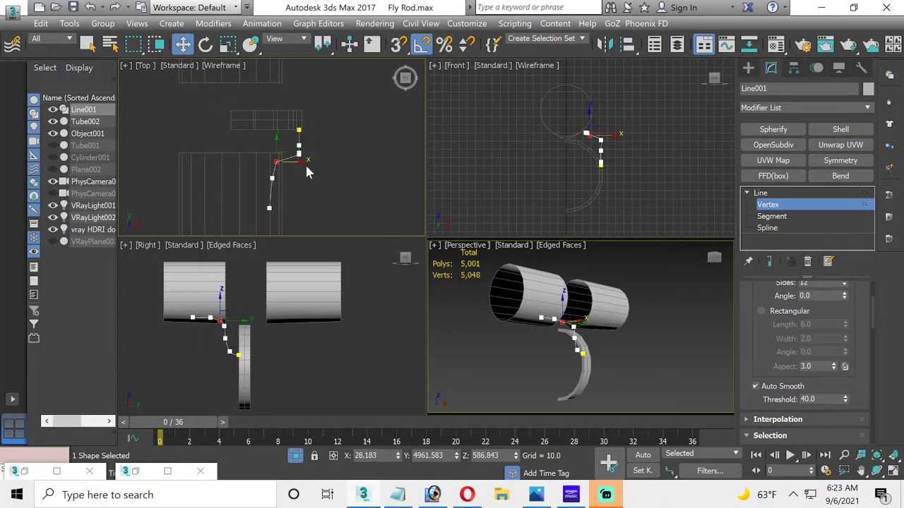
left_click(309, 165)
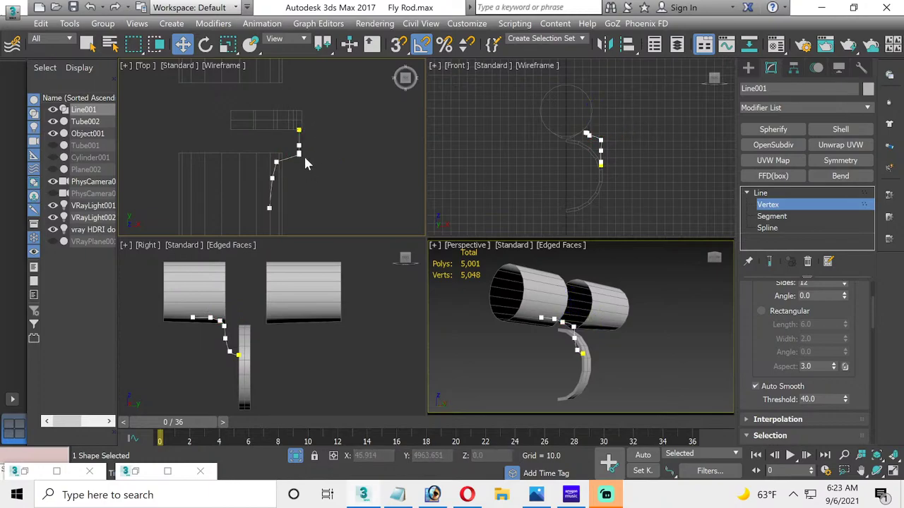
Step: Reposition the upper curve vertices, then exit vertex editing and clear the selection
scroll(310, 163, "up", 4)
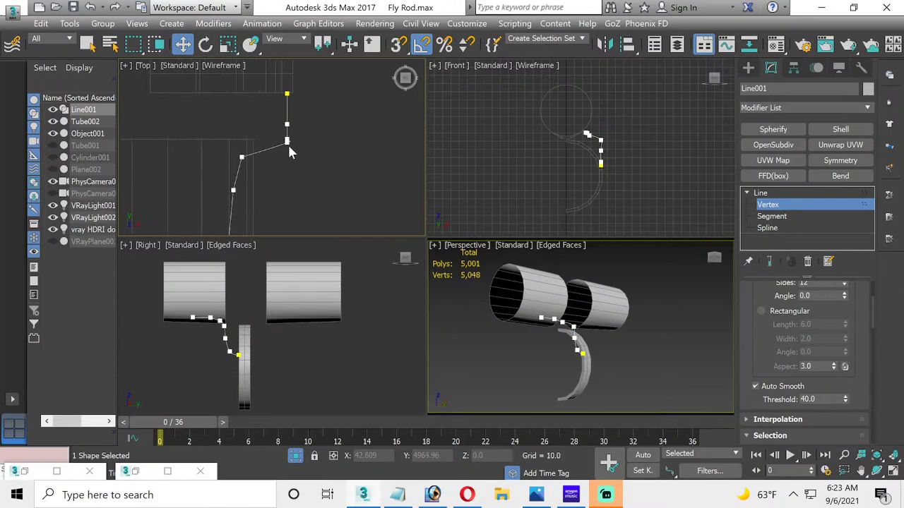
left_click(286, 142)
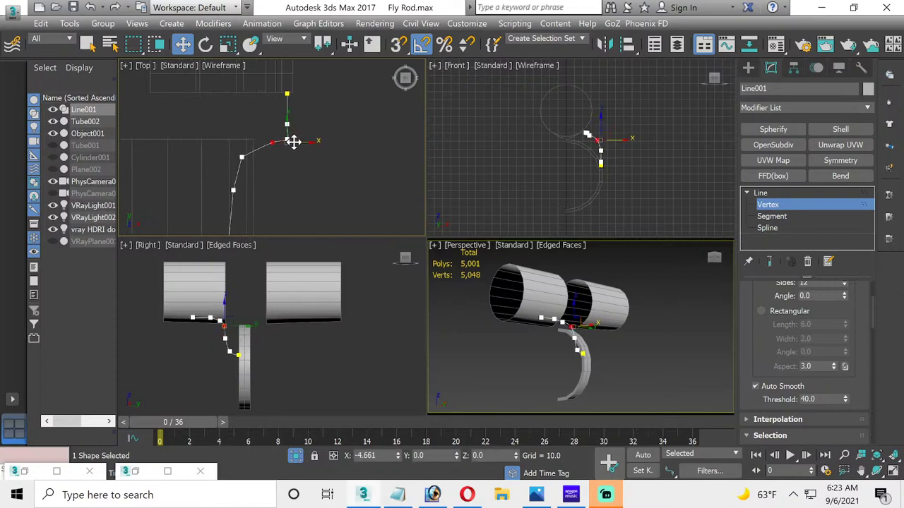
left_click_drag(293, 141, 266, 136)
left_click(275, 149)
left_click(271, 138)
left_click(259, 143)
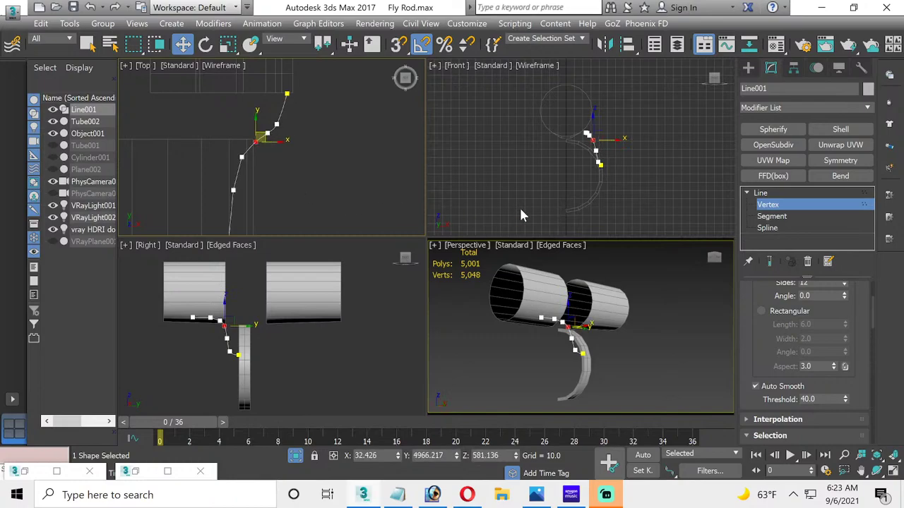
left_click(772, 207)
left_click(664, 308)
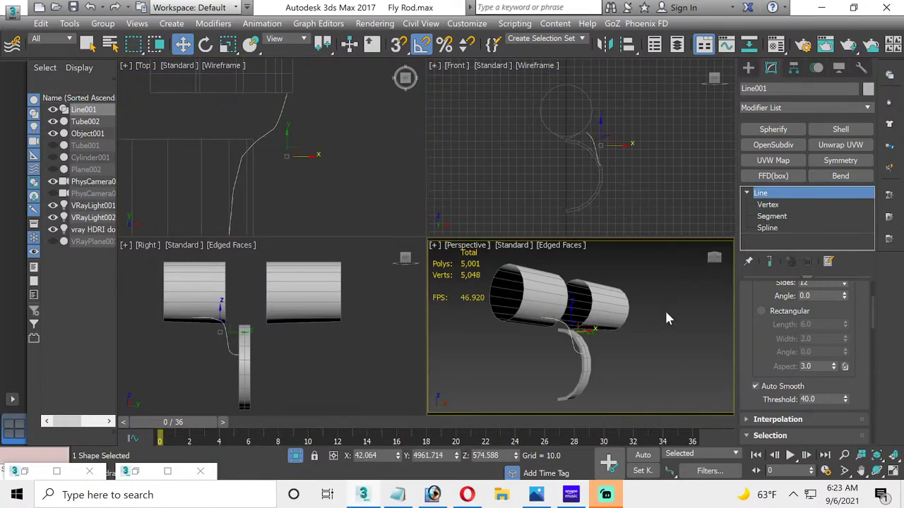
Step: Orbit around Tube002, then shift the Line001 path -13.9 on X
left_click(586, 357)
left_click(893, 472)
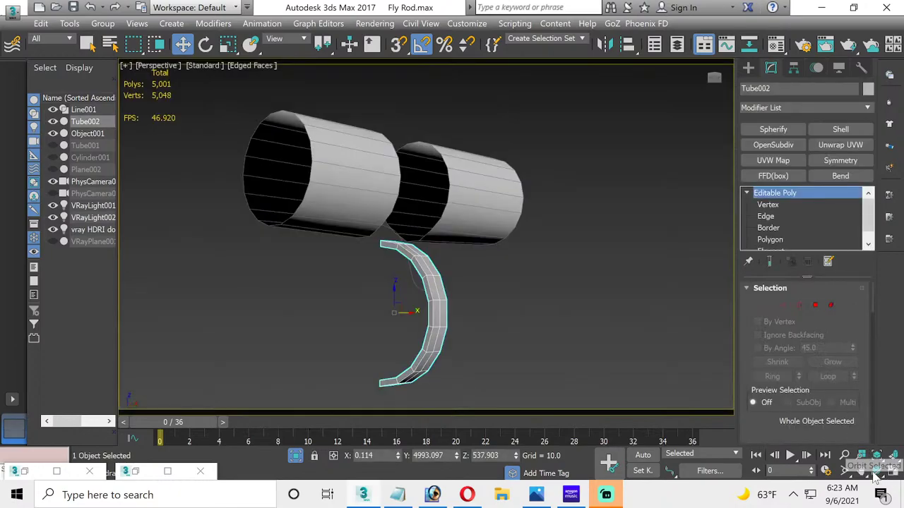
left_click(876, 472)
mouse_move(422, 253)
left_mouse_down()
mouse_move(327, 248)
mouse_move(386, 262)
mouse_move(430, 257)
mouse_move(417, 243)
left_mouse_up()
left_click(182, 44)
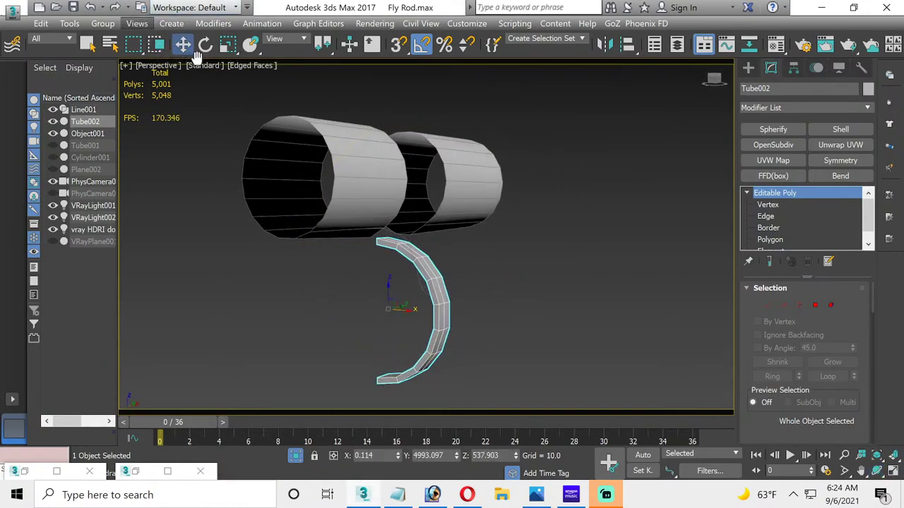
left_click(422, 258)
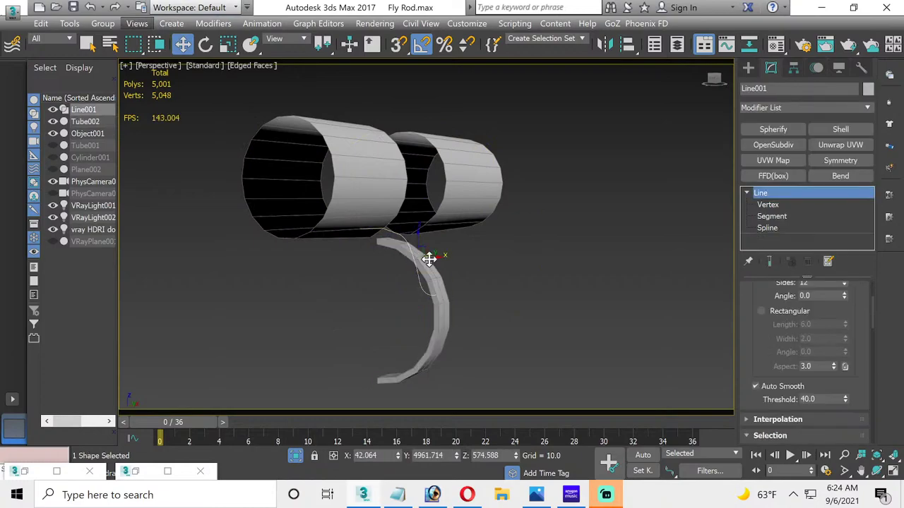
left_click_drag(435, 258, 420, 234)
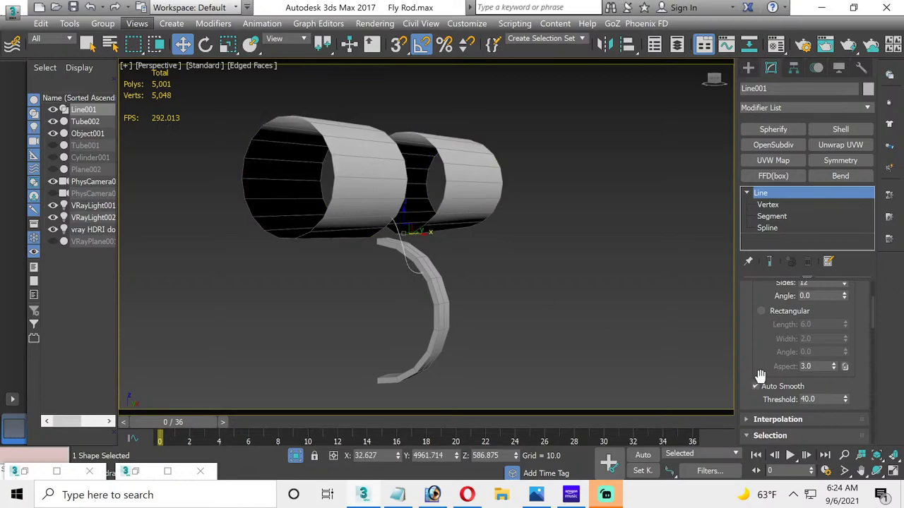
Step: Select Tube002 and zoom in on it in a maximized Perspective view
left_click(891, 470)
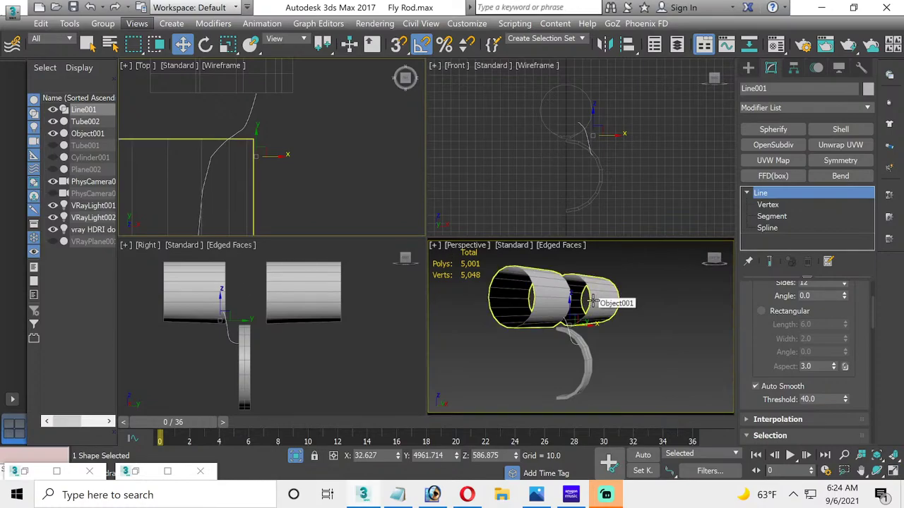
left_click(204, 338)
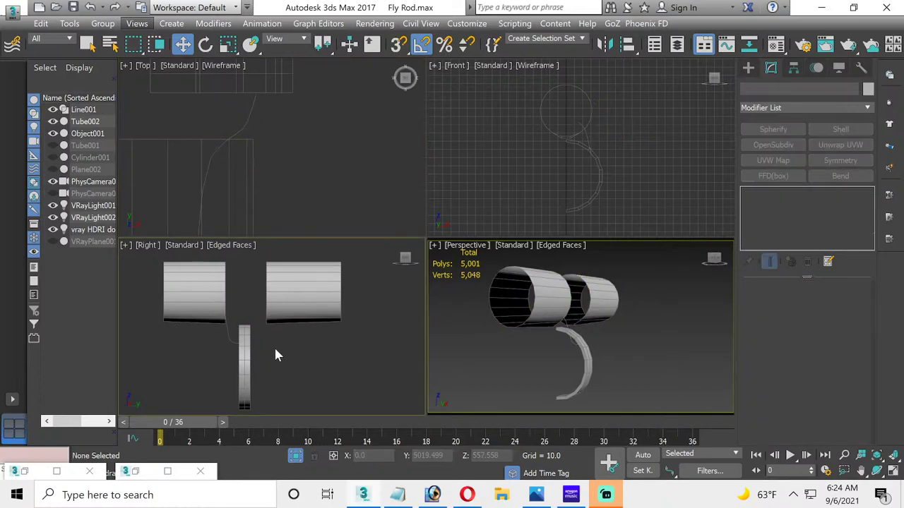
left_click(243, 353)
scroll(246, 349, "up", 3)
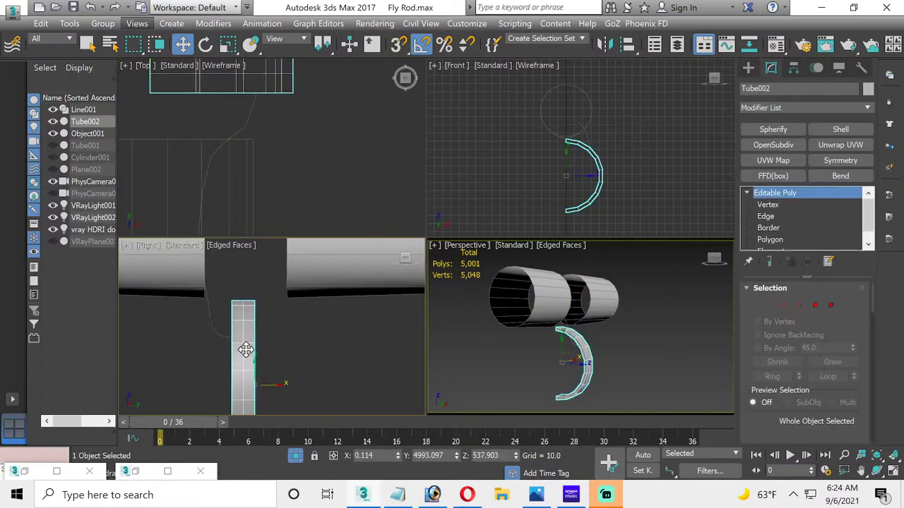
scroll(246, 349, "up", 2)
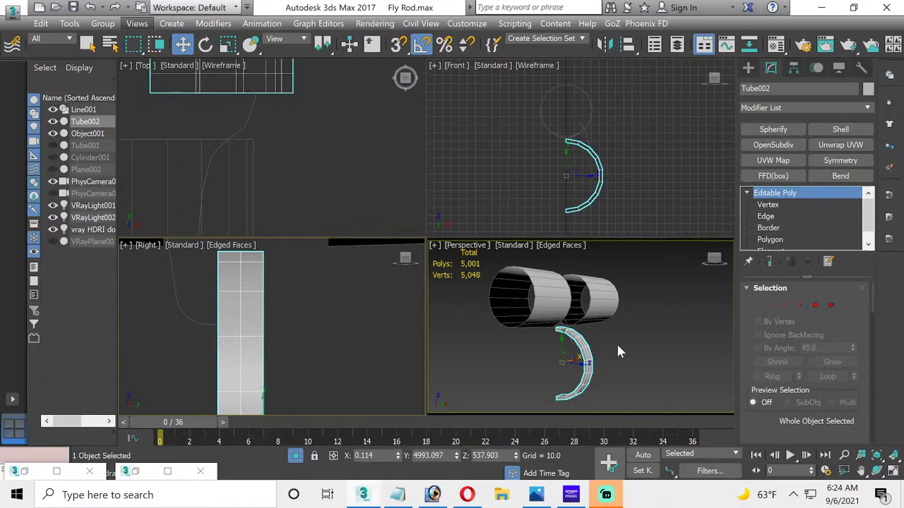
left_click(893, 471)
scroll(474, 299, "up", 4)
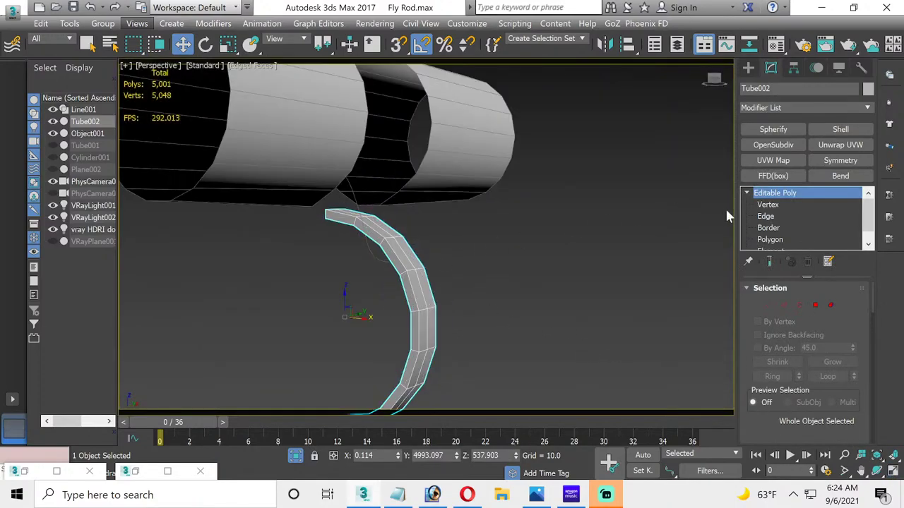
Step: Ring-select edges around the tube leg and connect them to add a new edge loop
left_click(765, 217)
double_click(400, 250)
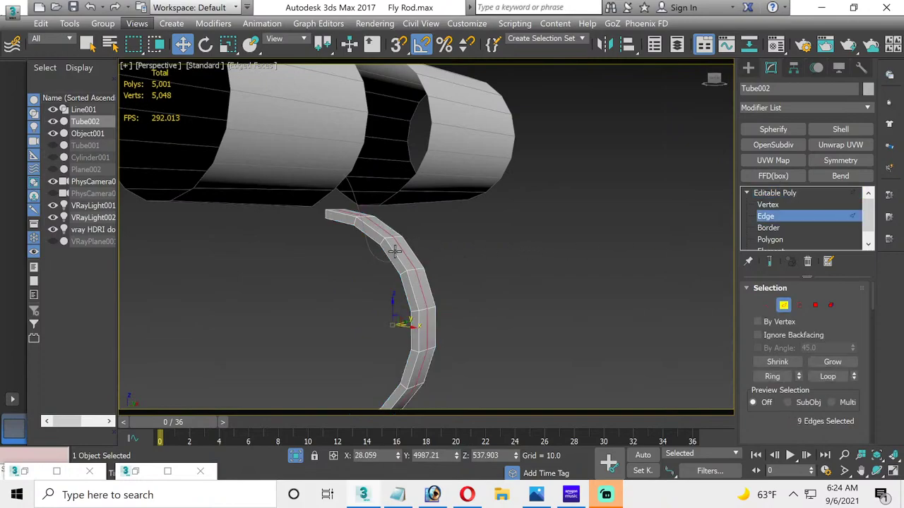
left_click(396, 250)
left_click(776, 378)
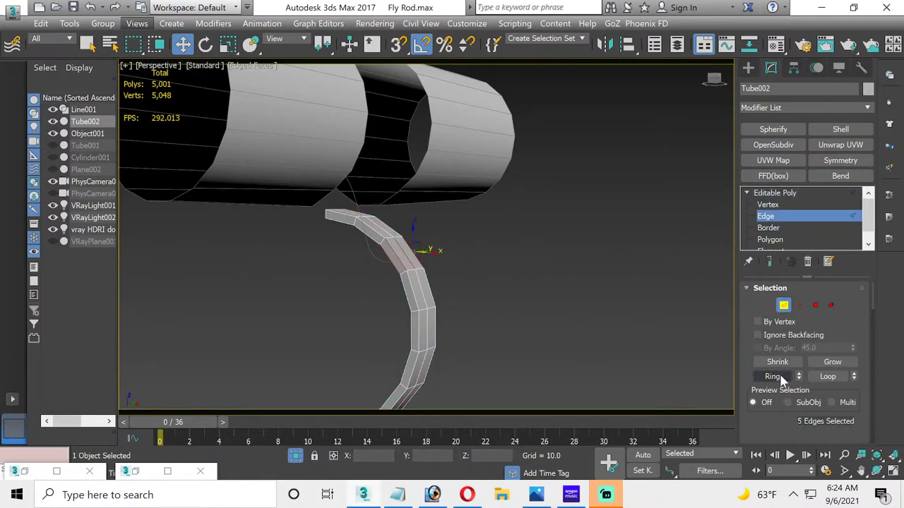
scroll(781, 379, "down", 3)
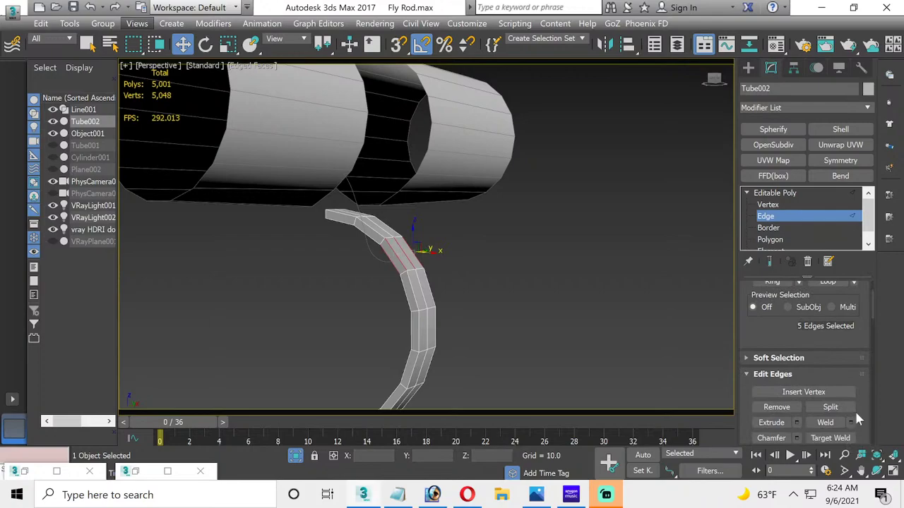
scroll(854, 409, "down", 2)
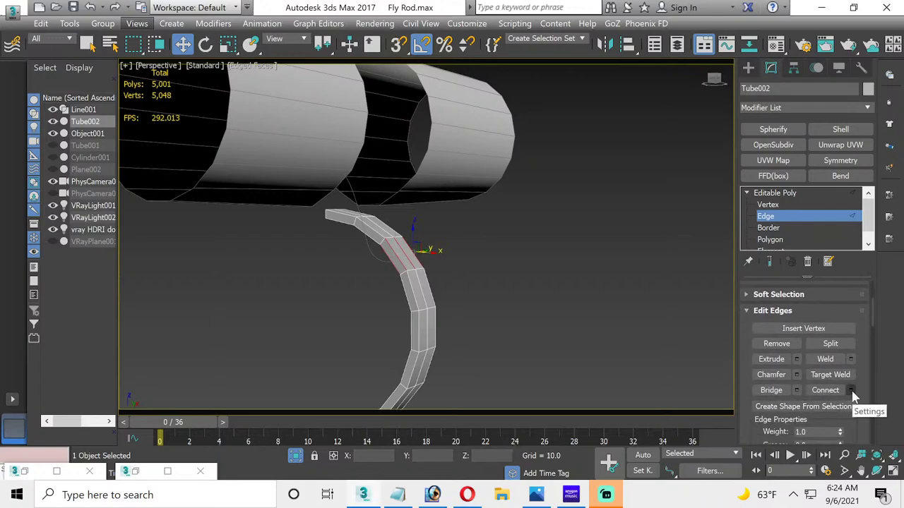
left_click(851, 392)
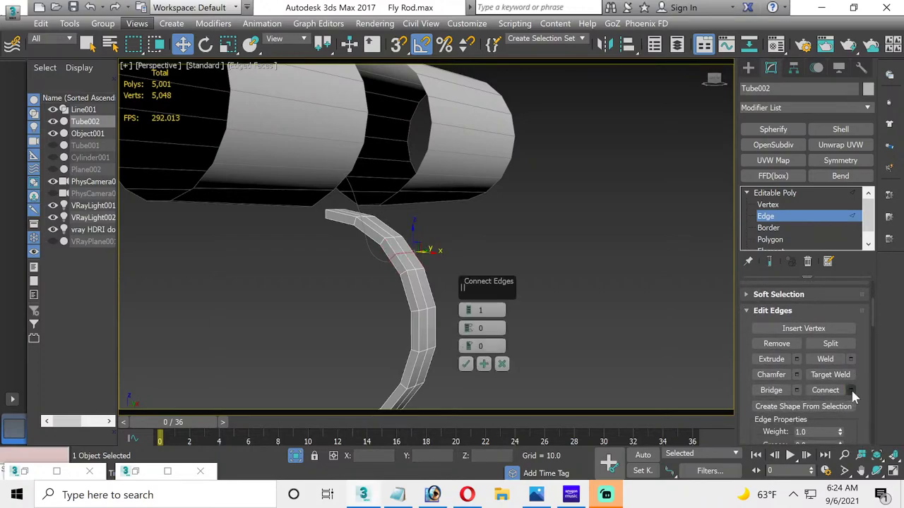
left_click(465, 363)
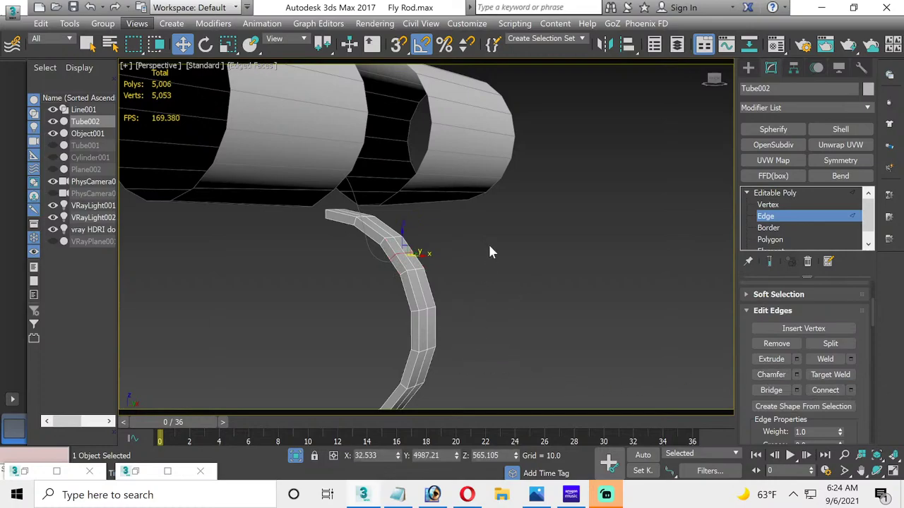
left_click(490, 247)
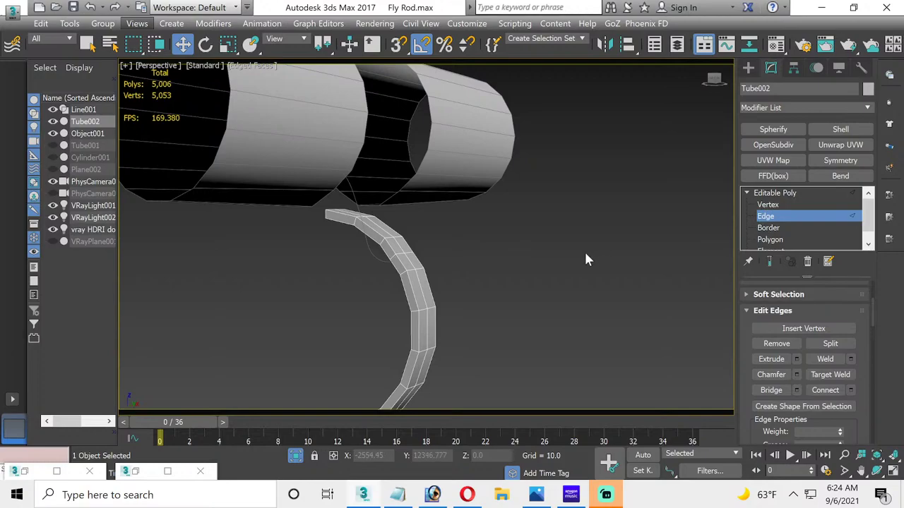
key("ctrl+z")
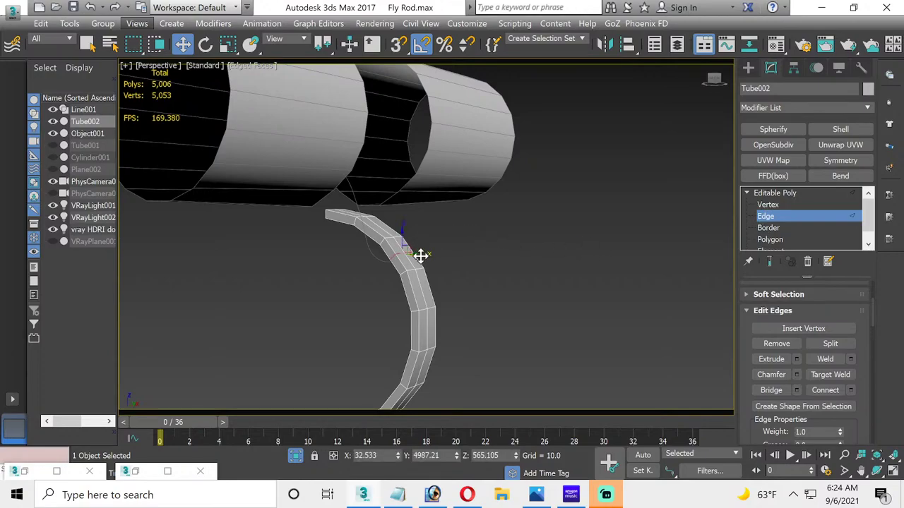
Step: Frame the curved tube arc in the Front view of the four-viewport layout
left_click(892, 470)
scroll(573, 170, "up", 5)
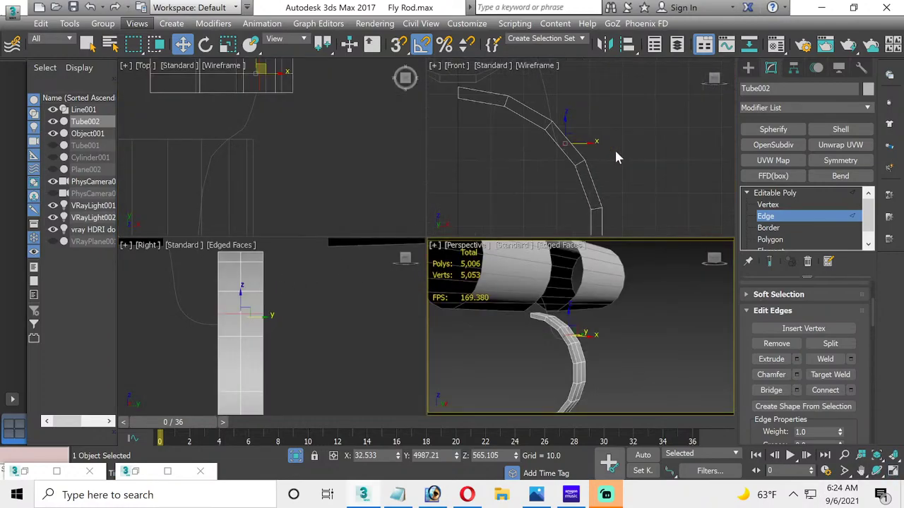
middle_click_drag(615, 153, 577, 146)
left_click(565, 137)
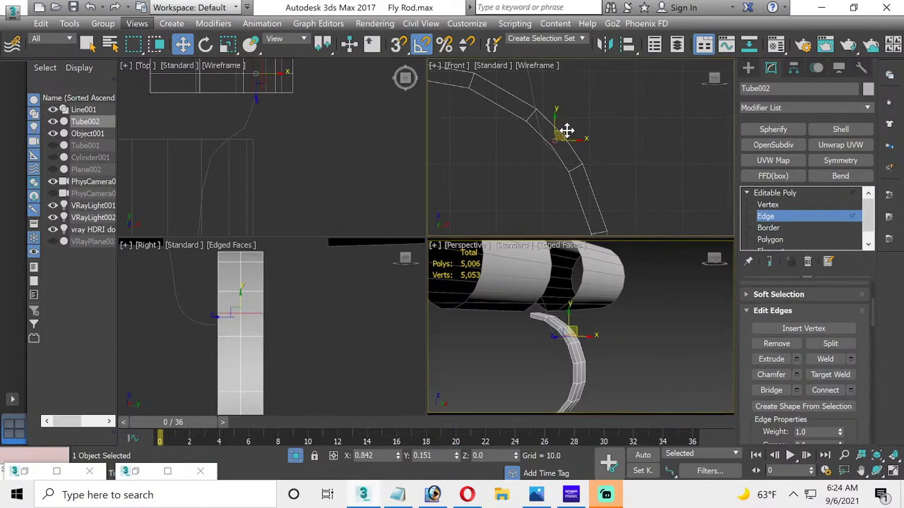
scroll(565, 133, "down", 2)
middle_click_drag(564, 133, 595, 203)
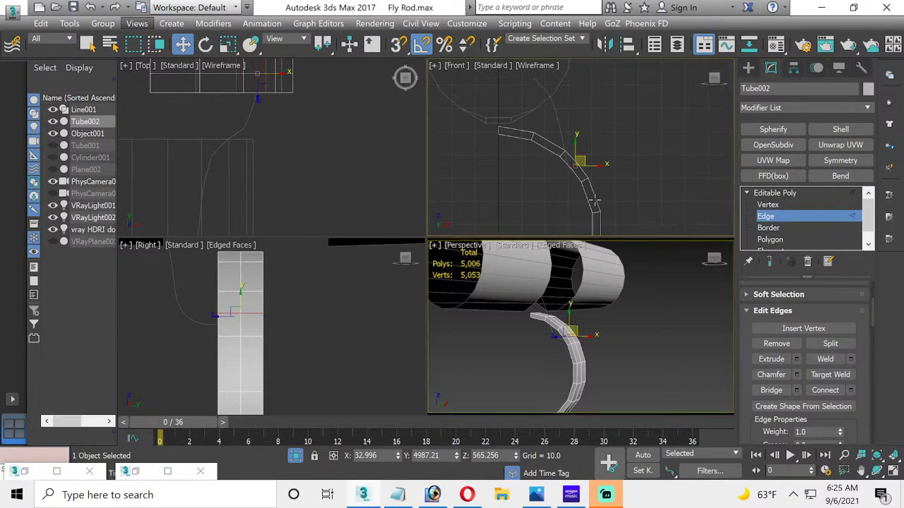
middle_click_drag(554, 225, 547, 155)
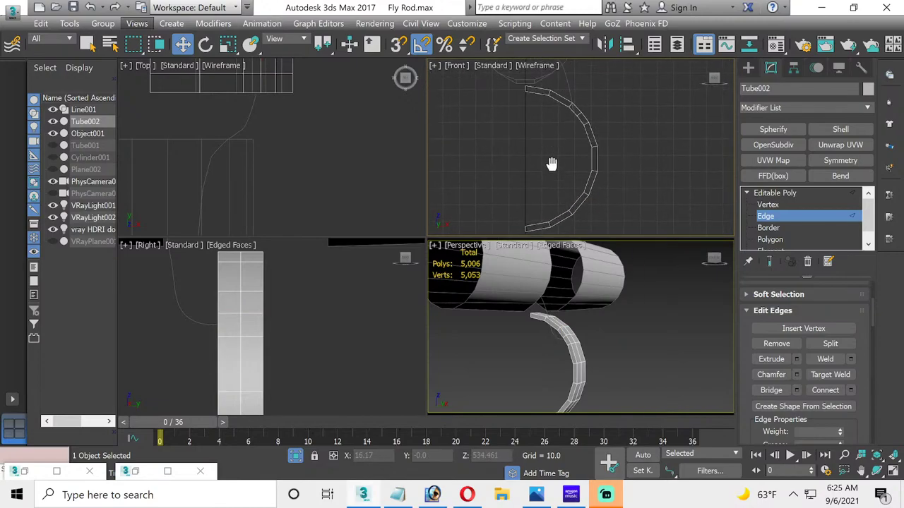
Step: Maximize and orbit the Perspective view around the tube arc, then exit Edge level
left_click(631, 339)
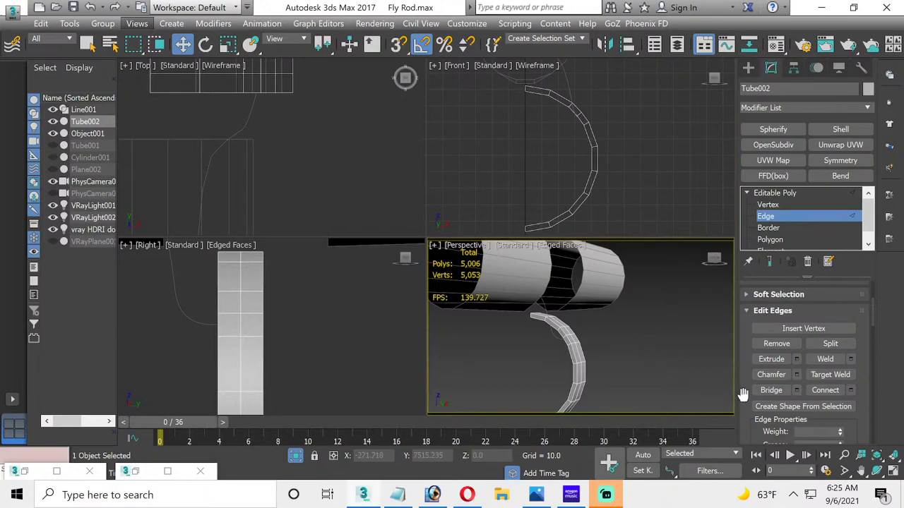
left_click(893, 471)
middle_click_drag(482, 296, 503, 261, "alt")
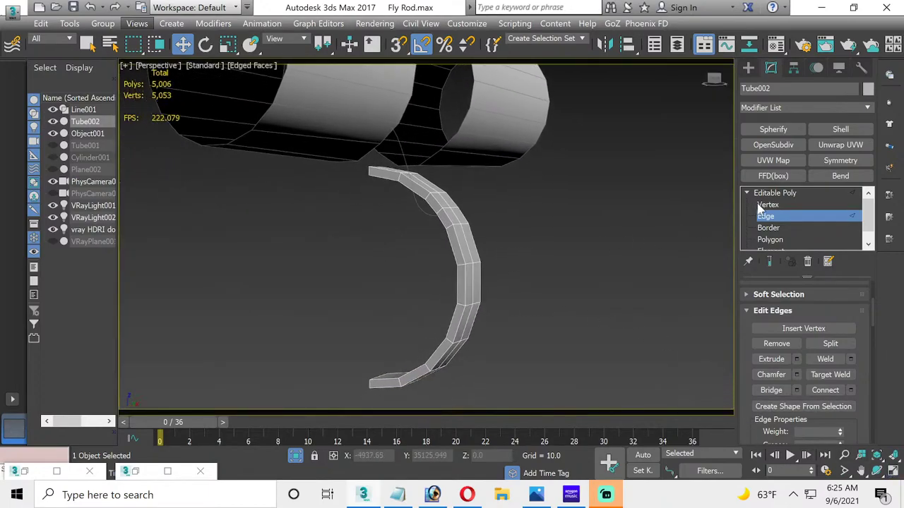
key("2")
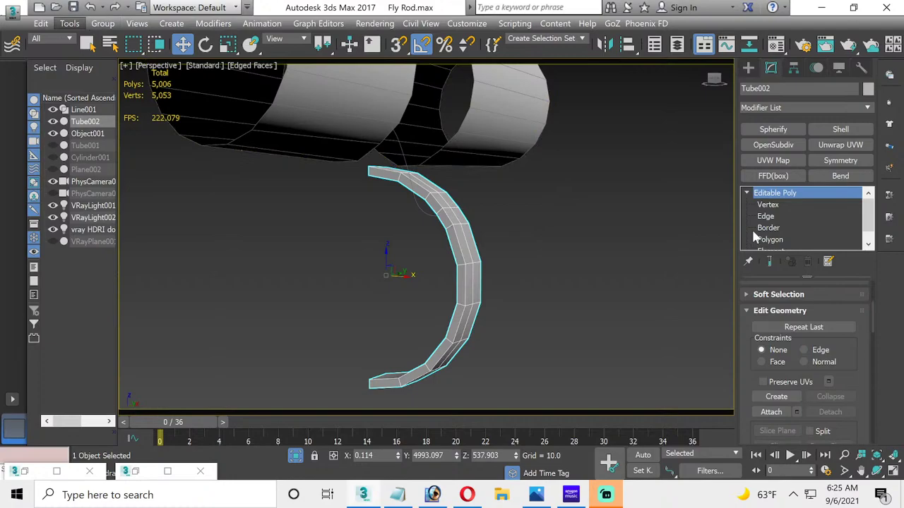
Step: Select a face near the top of the tube leg at Polygon level
left_click(769, 240)
scroll(396, 182, "up", 3)
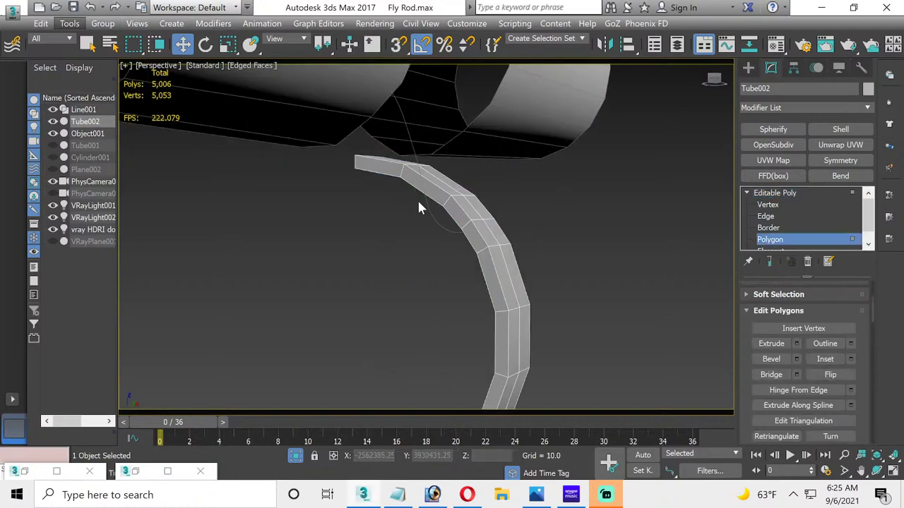
left_click(474, 235)
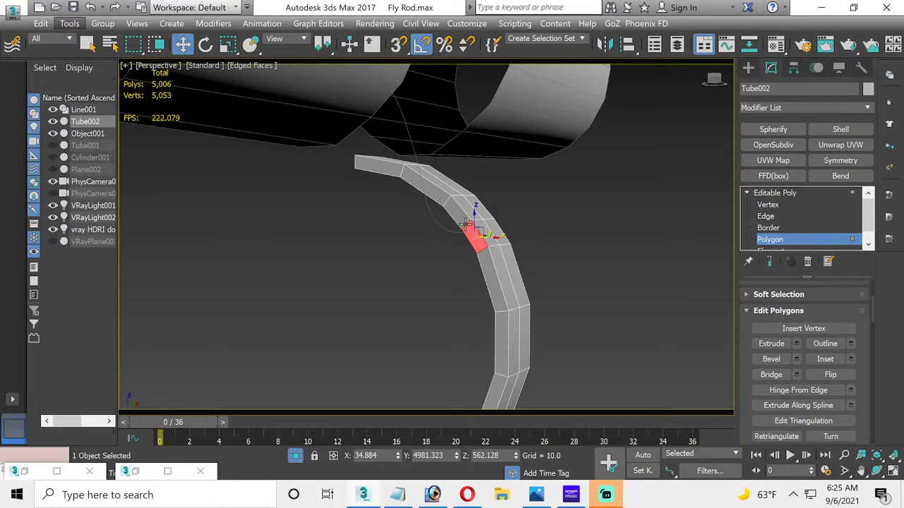
middle_click_drag(474, 232, 447, 237, "alt")
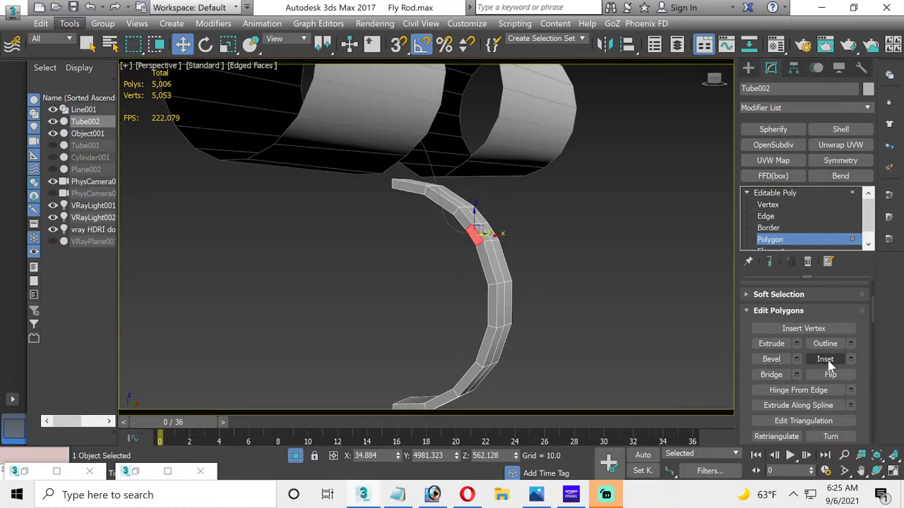
scroll(847, 361, "down", 1)
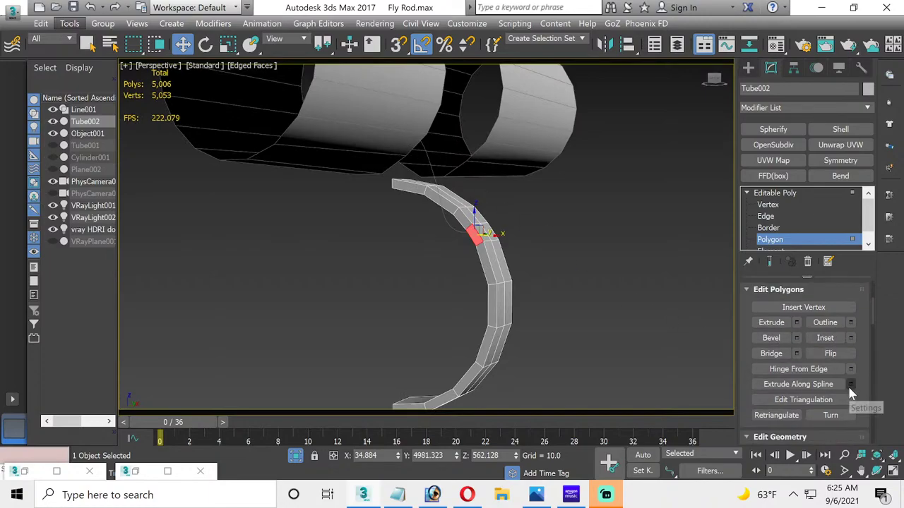
Step: Extrude the face along the Line001 spline with 11 segments and a taper
left_click(850, 384)
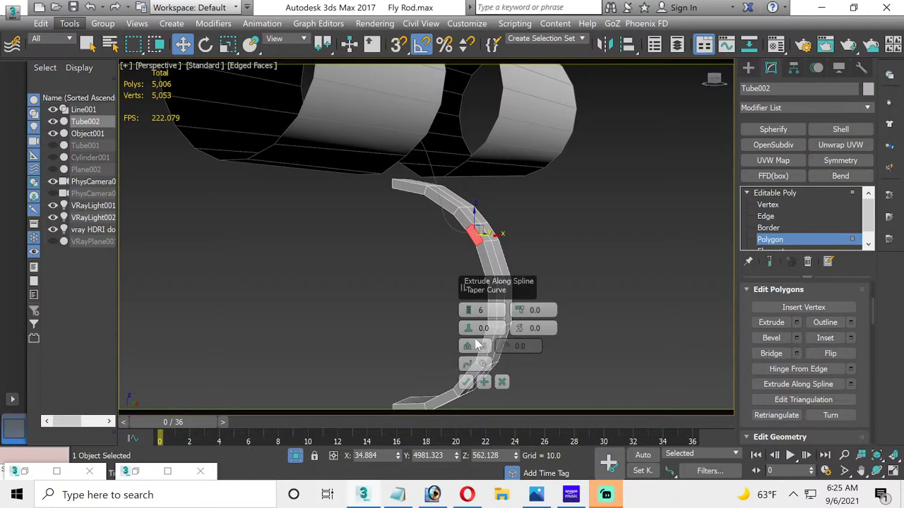
left_click(467, 363)
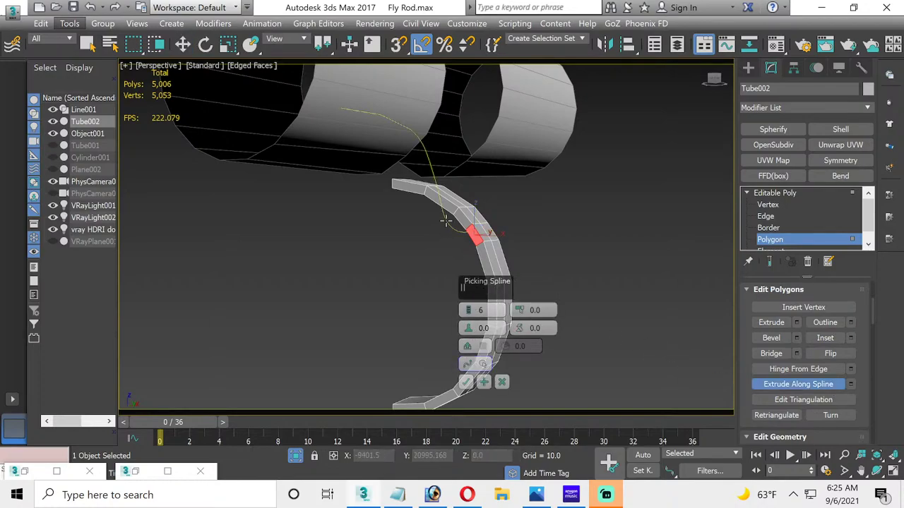
left_click(447, 221)
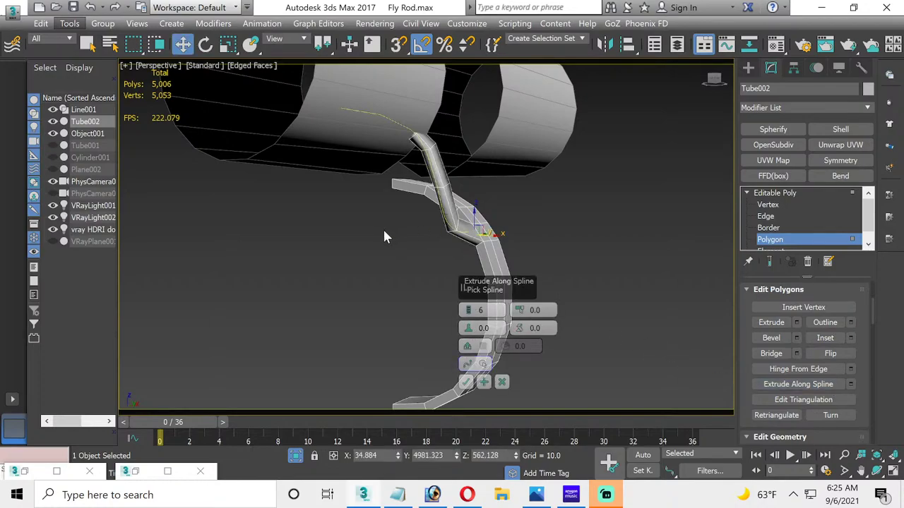
left_click_drag(469, 315, 468, 298)
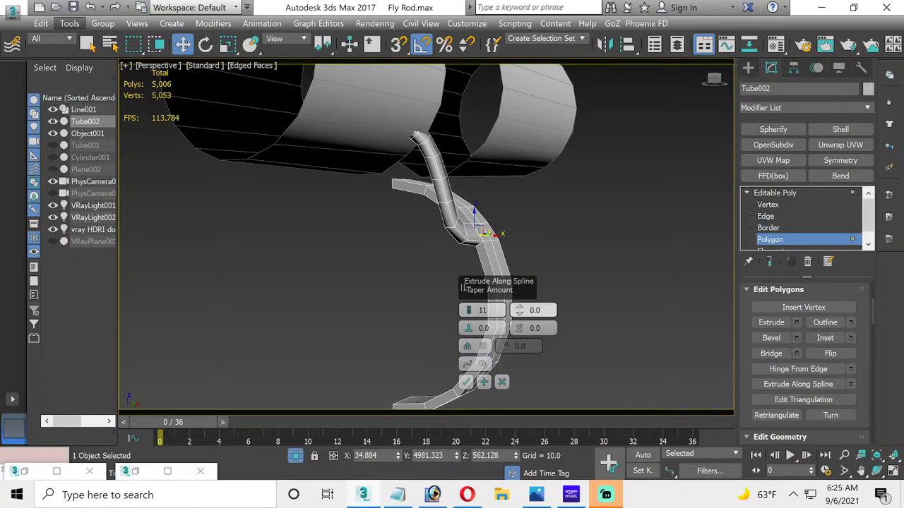
mouse_move(524, 312)
left_mouse_down()
mouse_move(530, 319)
mouse_move(521, 318)
left_mouse_up()
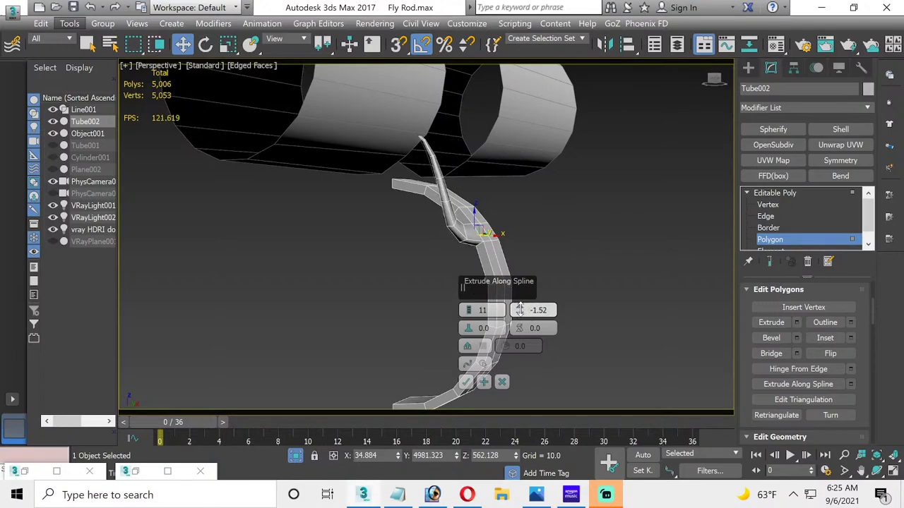
mouse_move(519, 310)
left_mouse_down()
mouse_move(521, 320)
mouse_move(520, 309)
left_mouse_up()
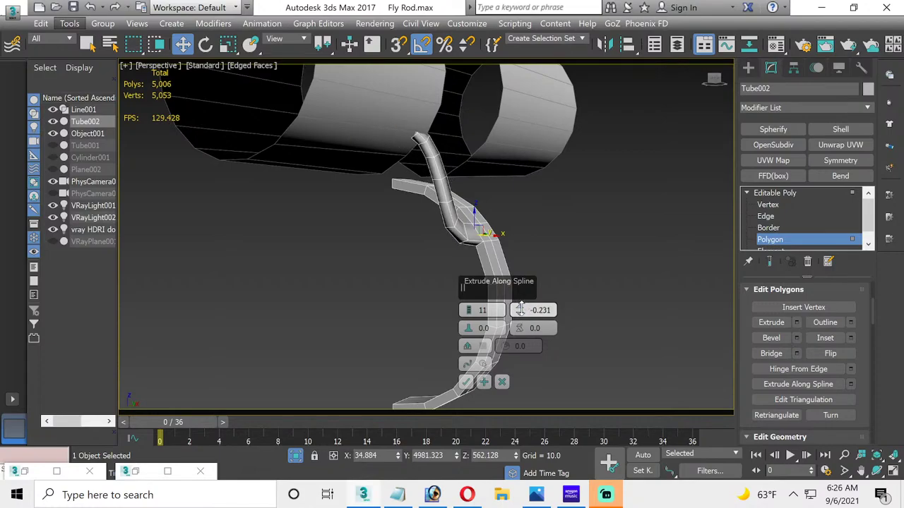
left_click(465, 382)
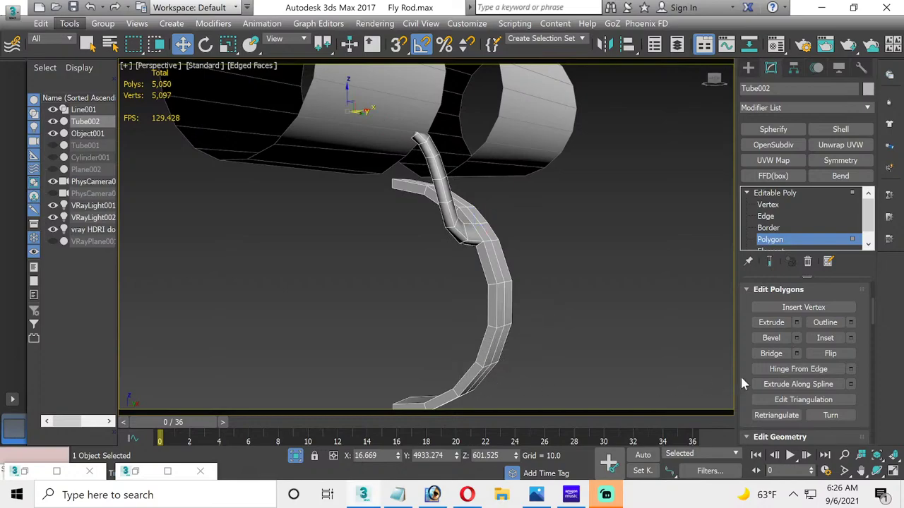
Step: Return to four viewports, leave Polygon level, and raise Tube002 slightly in the Right view
left_click(892, 471)
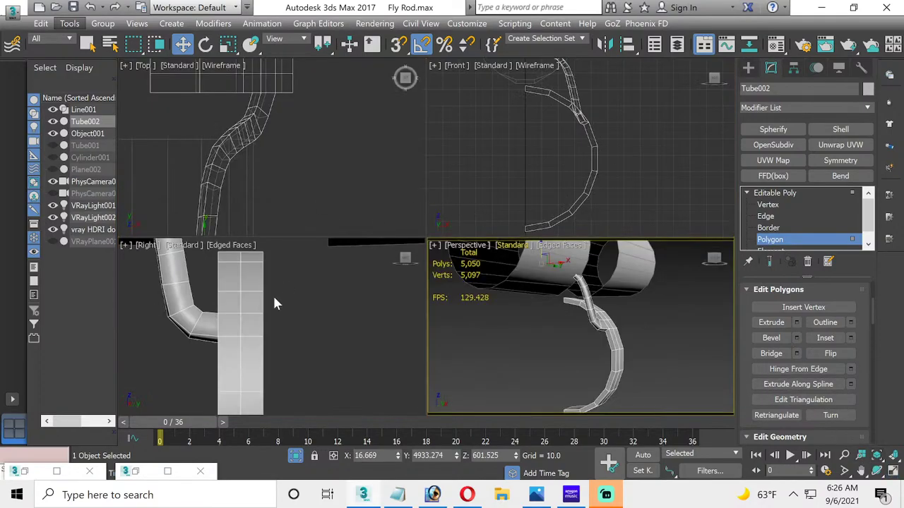
scroll(273, 294, "down", 3)
middle_click_drag(275, 295, 322, 343)
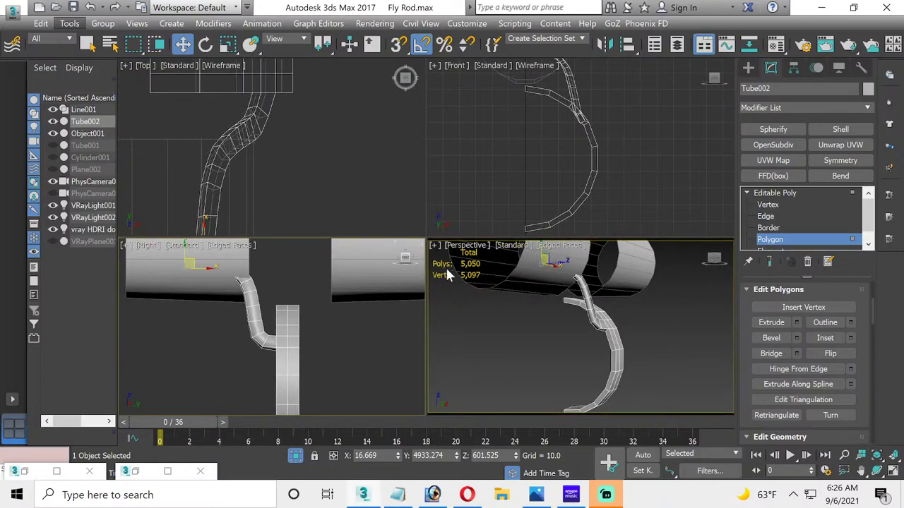
key("4")
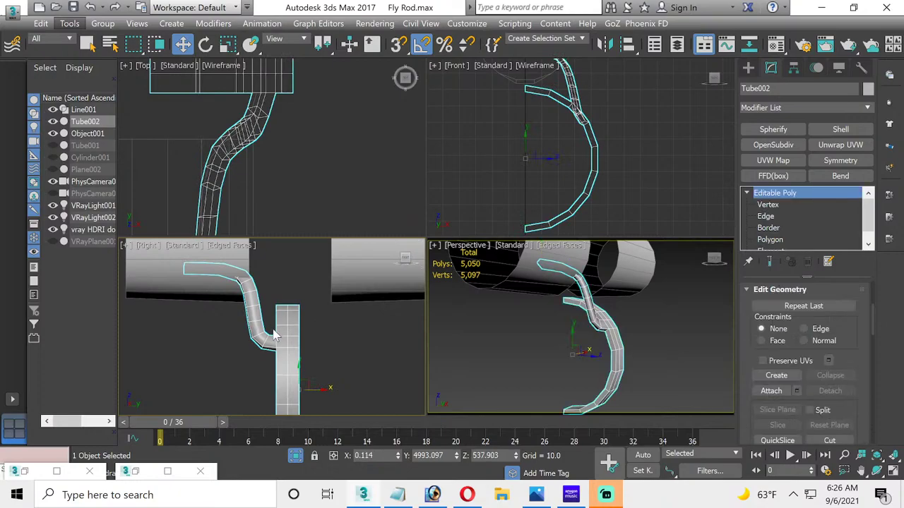
left_click_drag(300, 371, 303, 363)
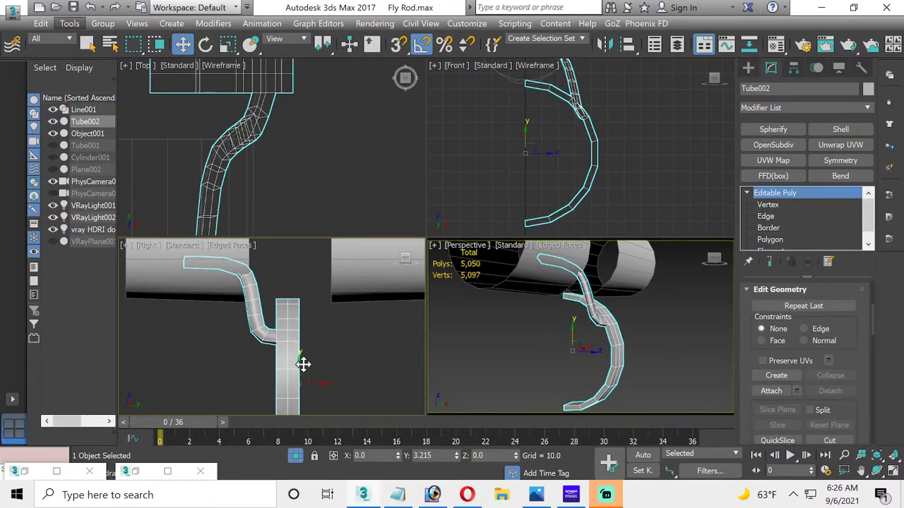
Step: Delete the extruded upper branch, exit sub-object mode, and select Line001
right_click(555, 144)
middle_click_drag(545, 151, 543, 212)
left_click(770, 204)
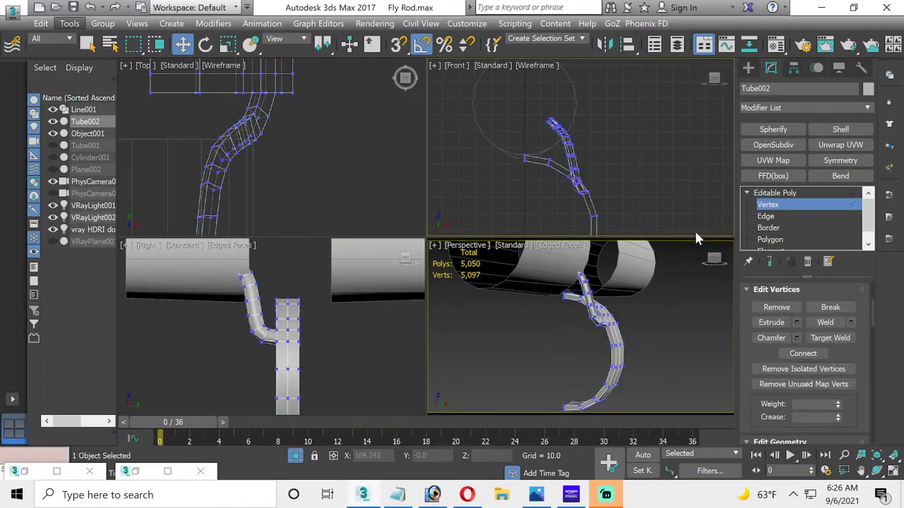
key("Delete")
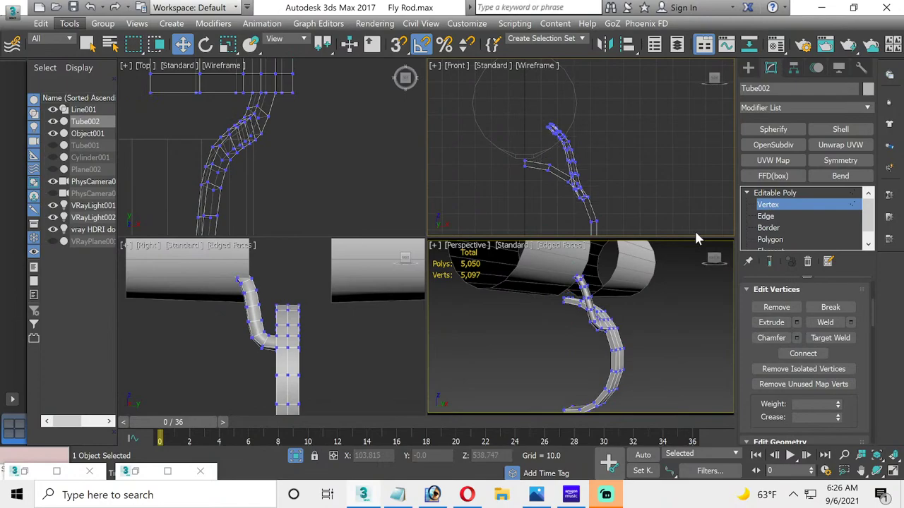
left_click(761, 217)
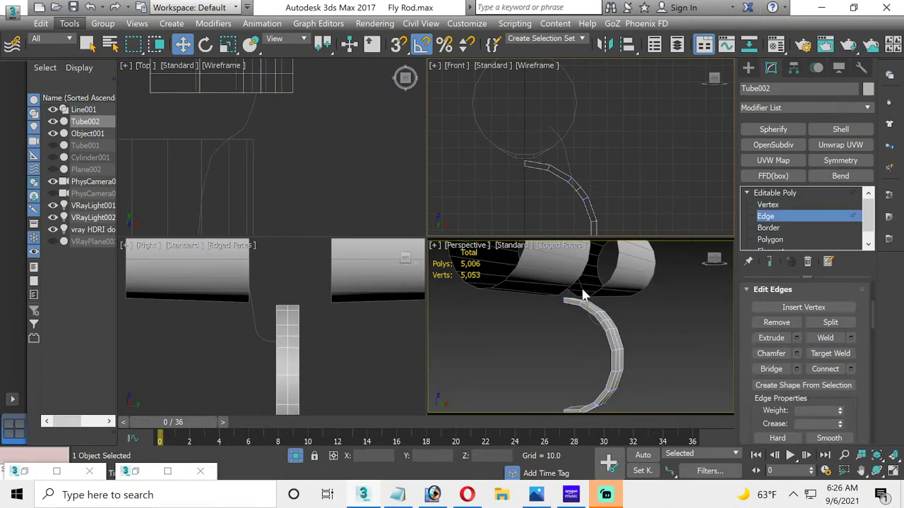
left_click(765, 216)
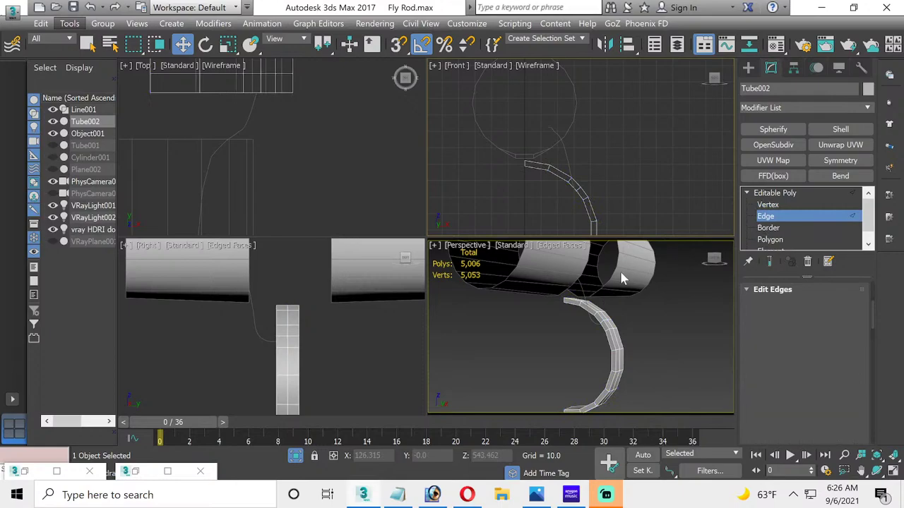
left_click(583, 290)
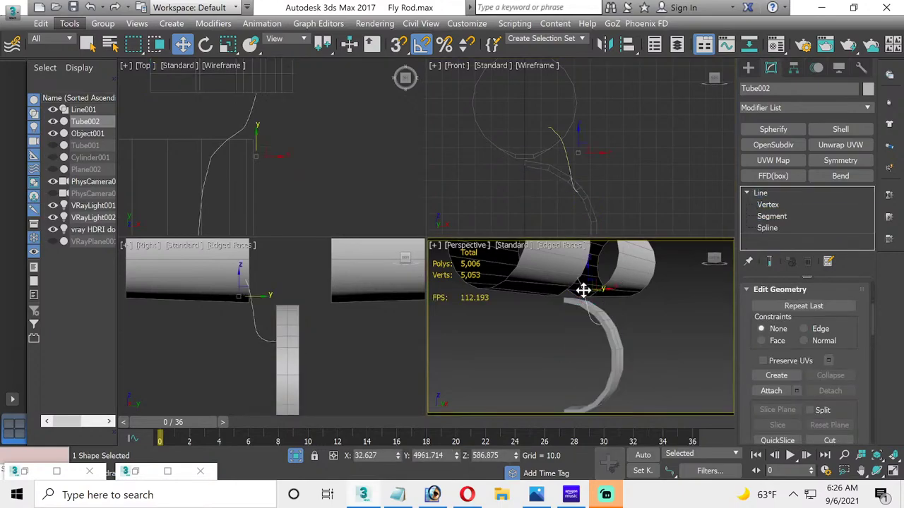
Step: Move the upper Line001 vertices left in the Front view to bend the path
left_click(767, 205)
left_click_drag(530, 115, 543, 127)
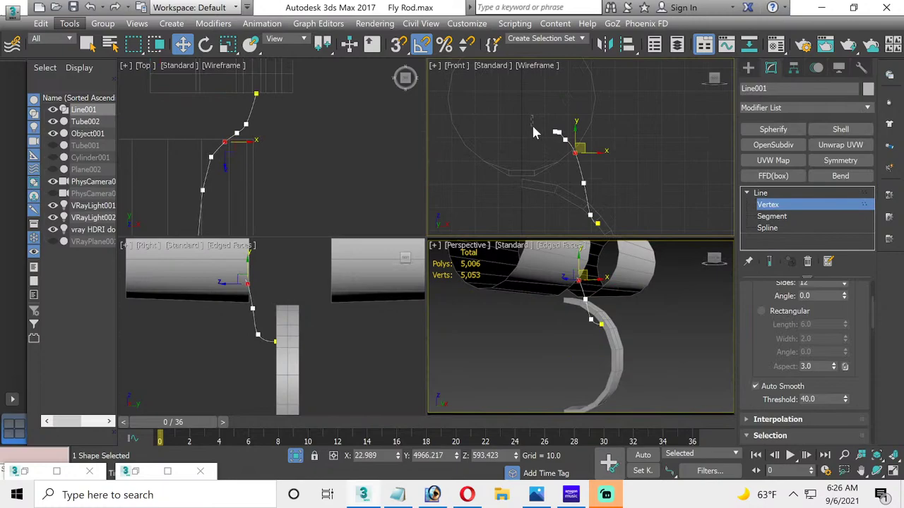
left_click(583, 183)
left_click_drag(597, 183, 579, 183)
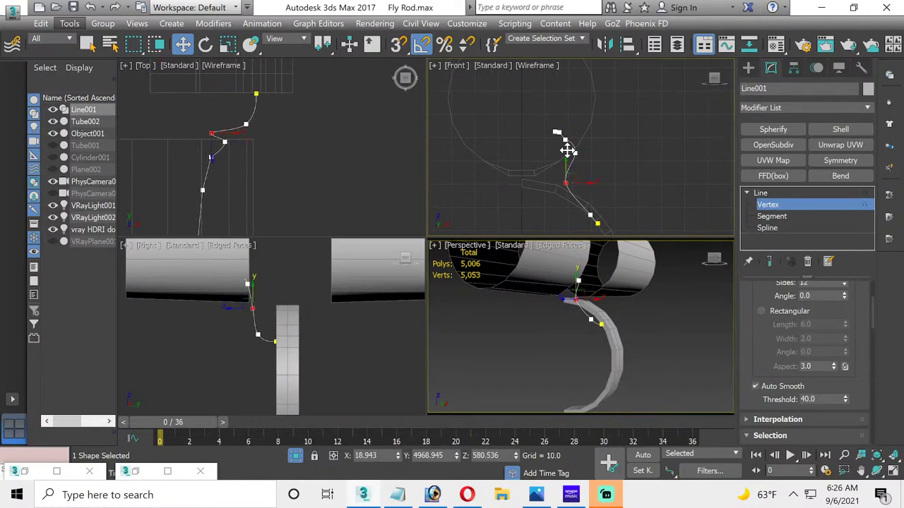
left_click(590, 154)
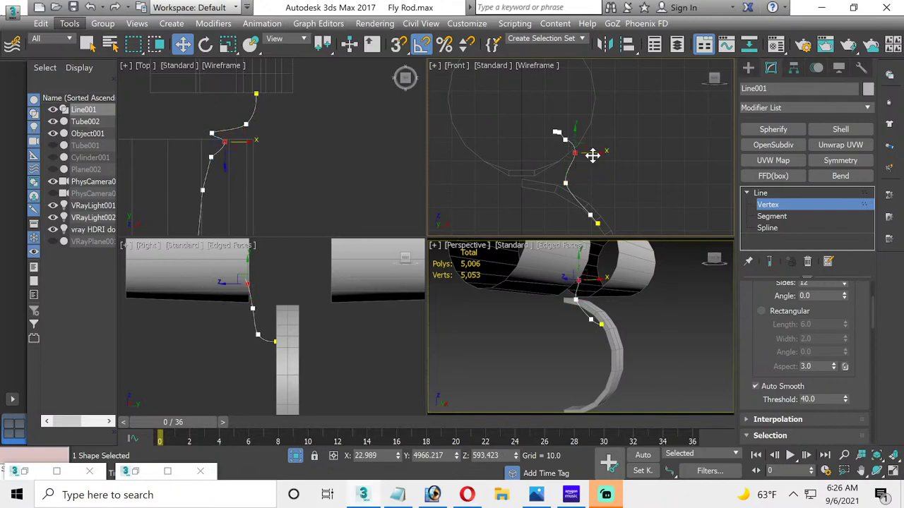
left_click_drag(593, 152, 572, 148)
scroll(568, 142, "up", 3)
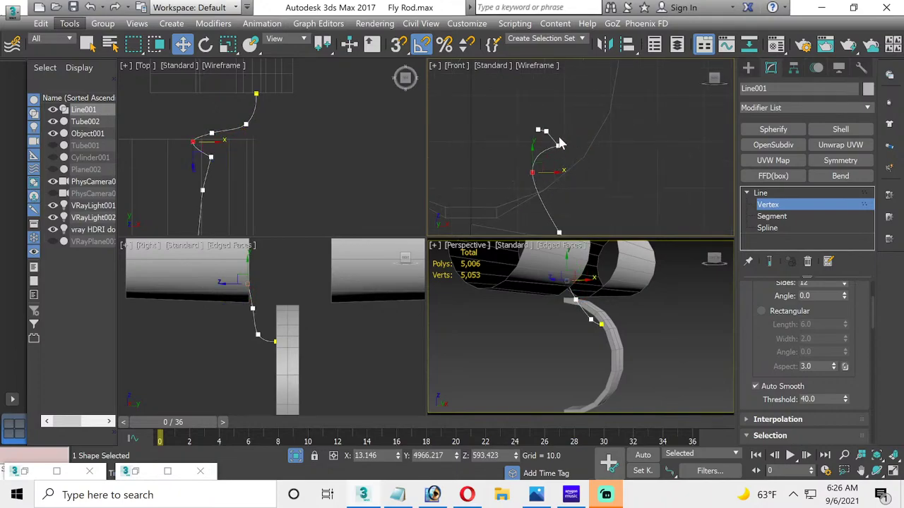
left_click(558, 145)
left_click_drag(577, 147, 536, 113)
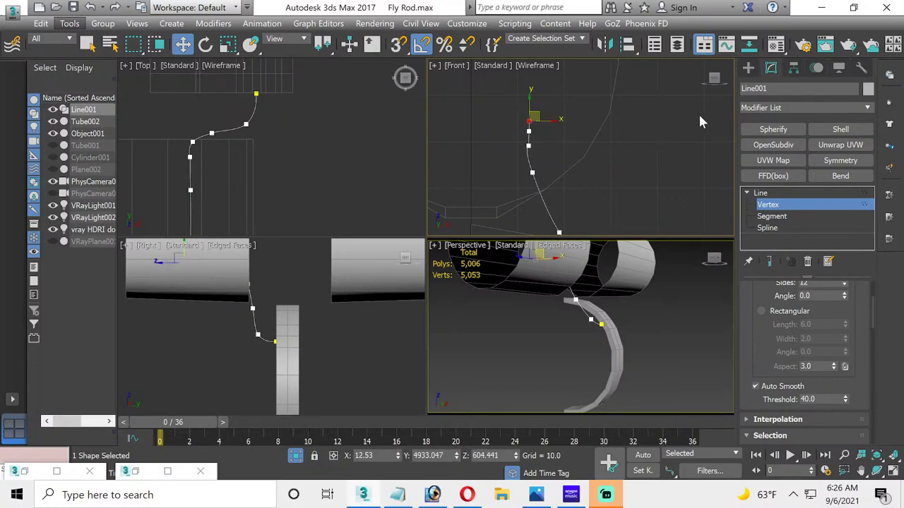
Step: Set a vertex near the top of the spline to Smooth
left_click(775, 193)
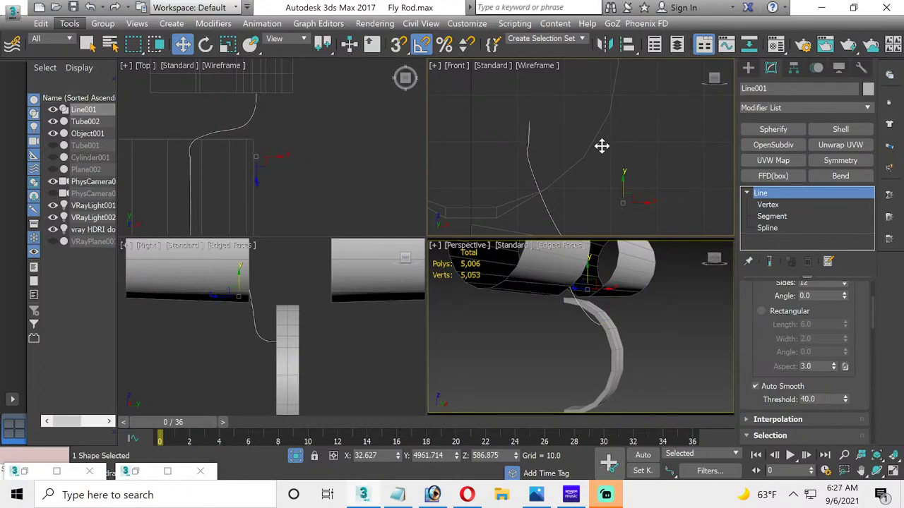
left_click(758, 205)
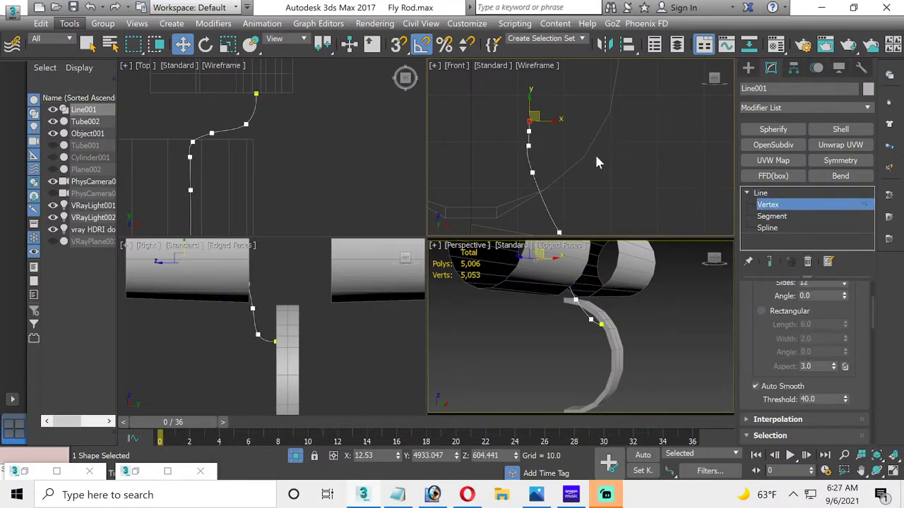
scroll(543, 141, "up", 2)
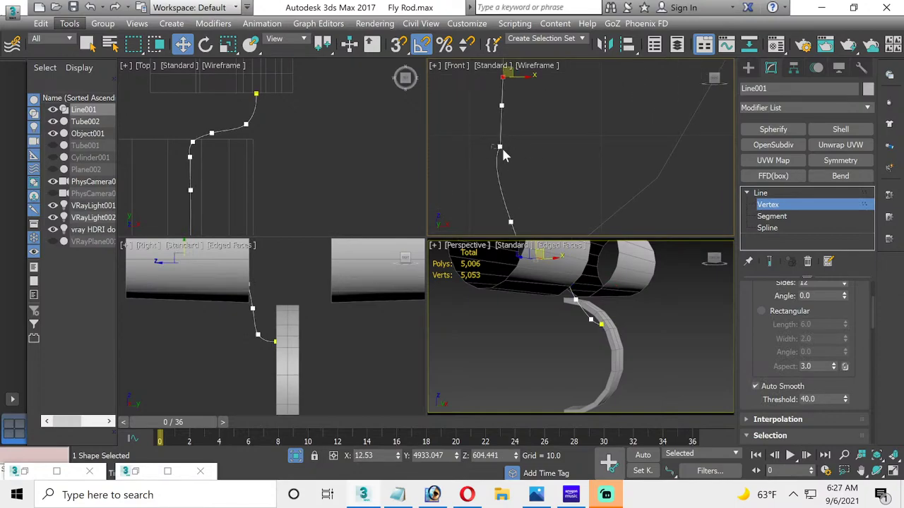
left_click(500, 148)
scroll(475, 125, "down", 3)
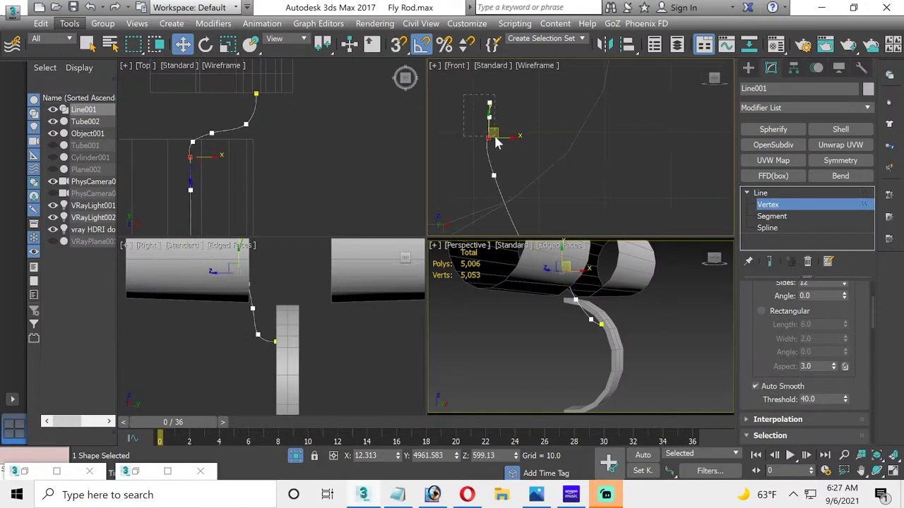
left_click(490, 116)
right_click(486, 166)
left_click(433, 98)
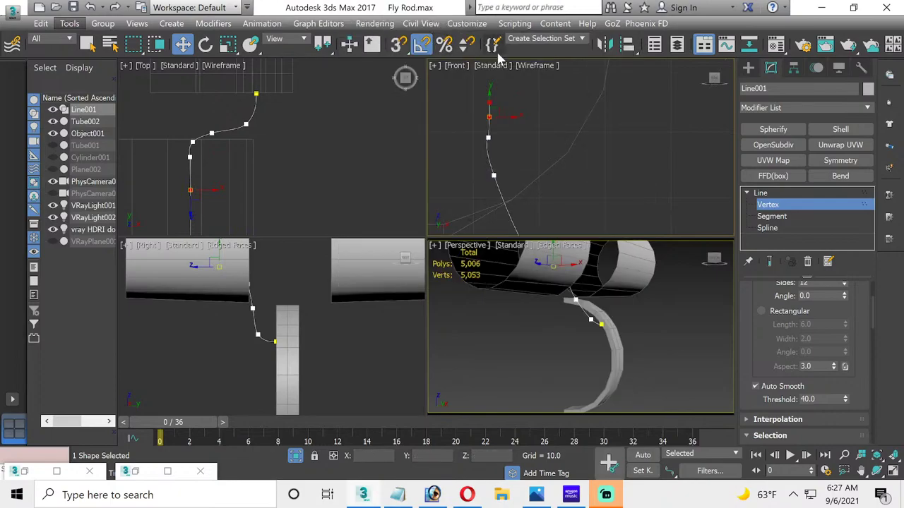
Step: Nudge the vertex below the top slightly left to fine-tune the curve
left_click(487, 138)
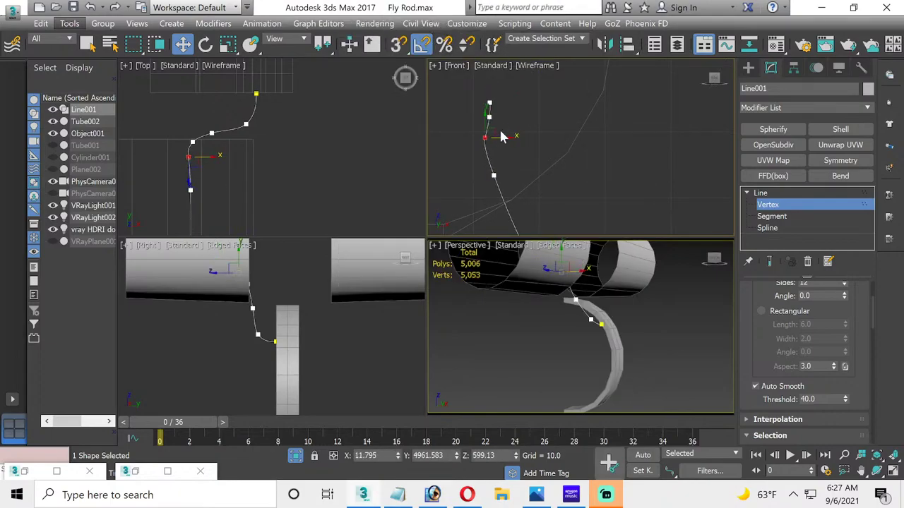
left_click(489, 116)
left_click_drag(507, 116, 504, 115)
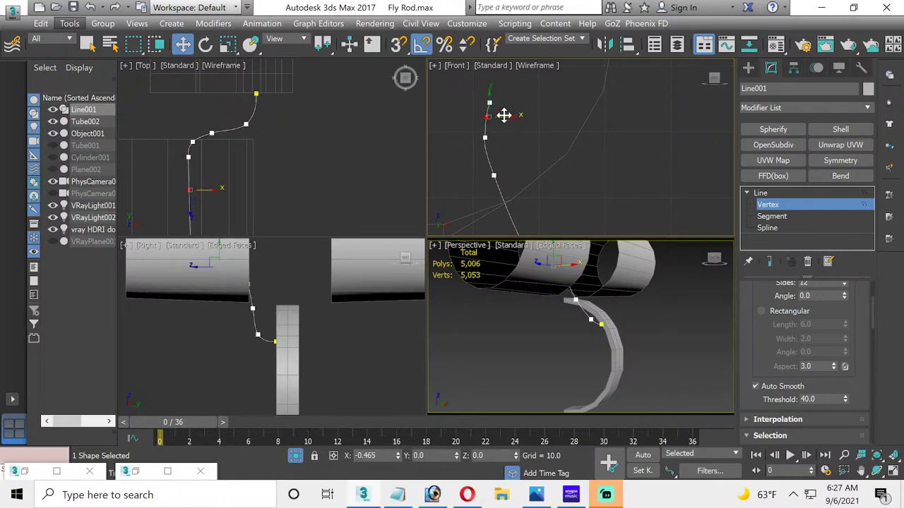
left_click(514, 117)
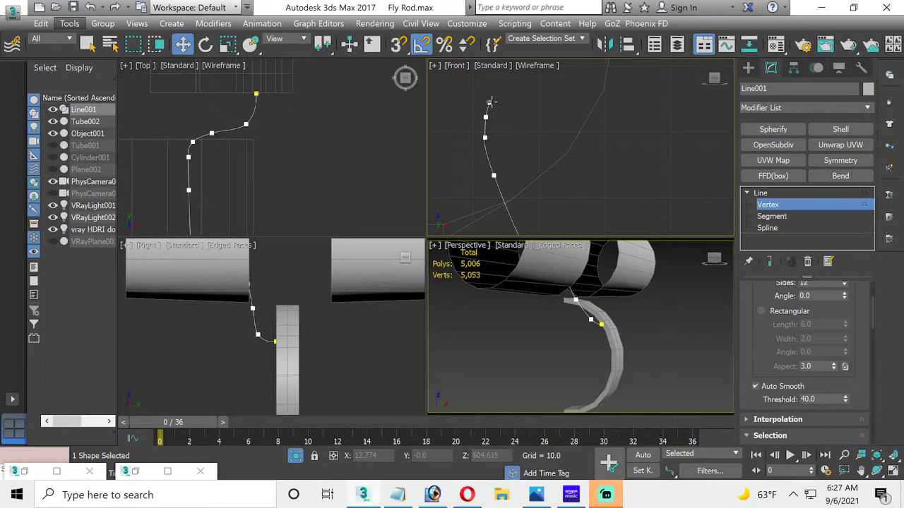
left_click(489, 105)
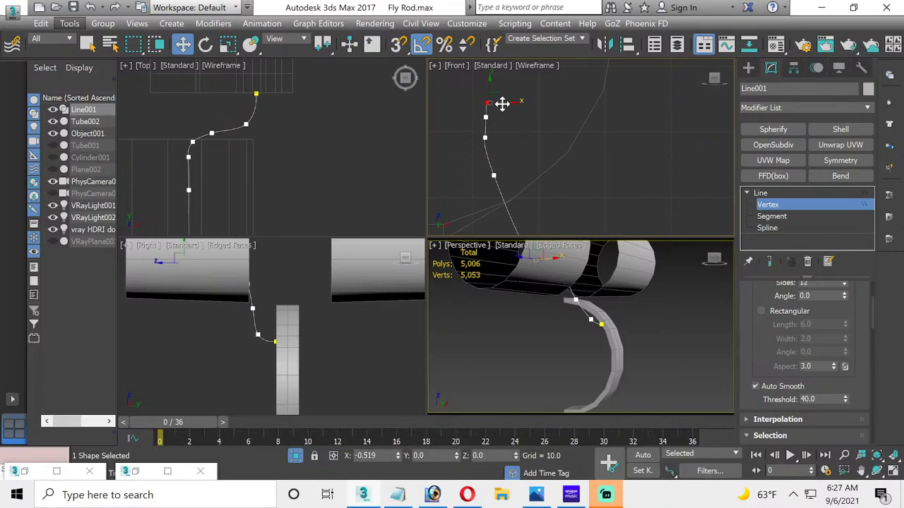
left_click(528, 108)
scroll(501, 166, "down", 2)
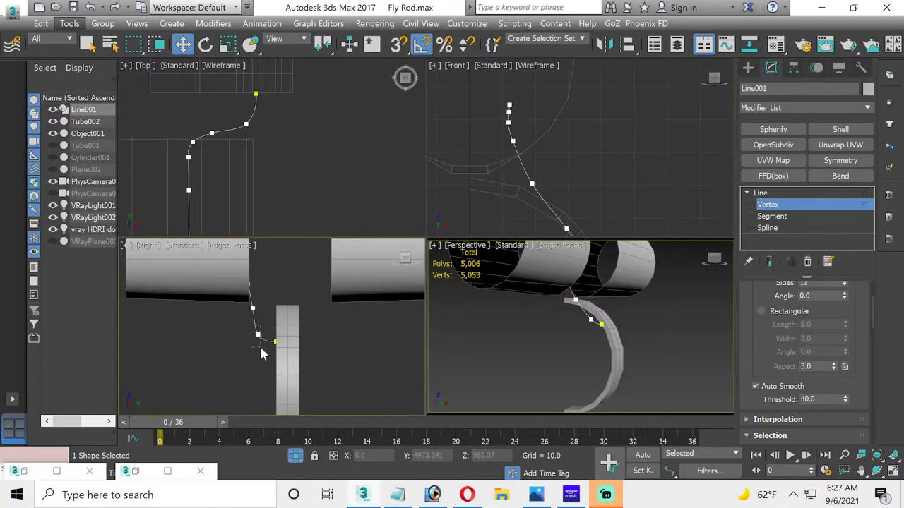
Step: Nudge the lower vertex up in the Right view and shift the lower vertices in Top
left_click_drag(258, 332, 271, 325)
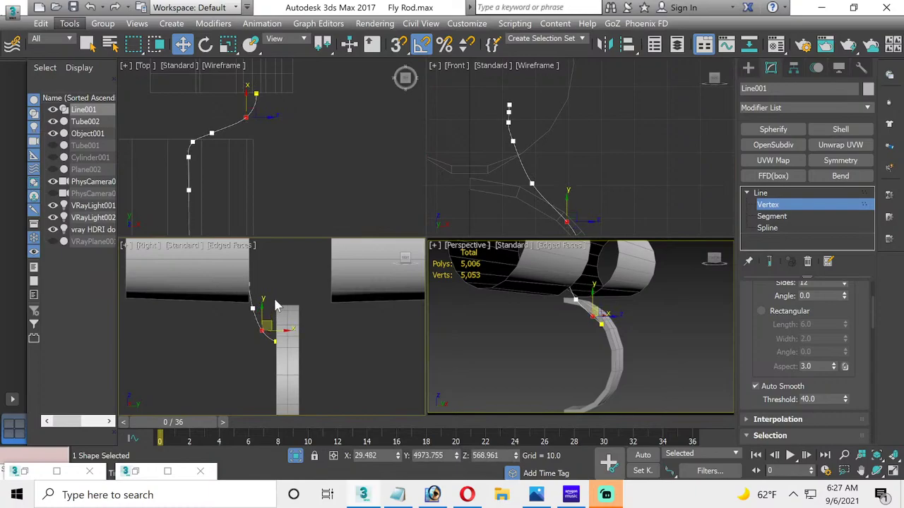
left_click(276, 303)
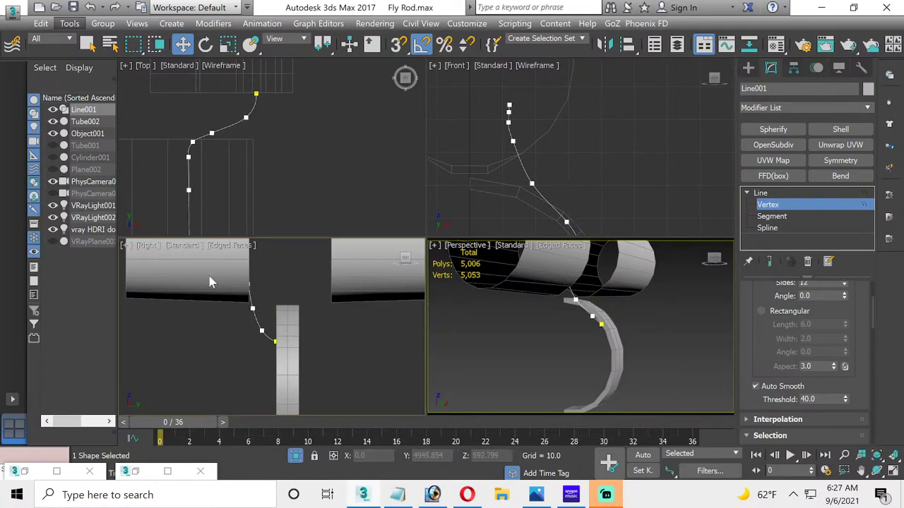
middle_click_drag(286, 125, 292, 169)
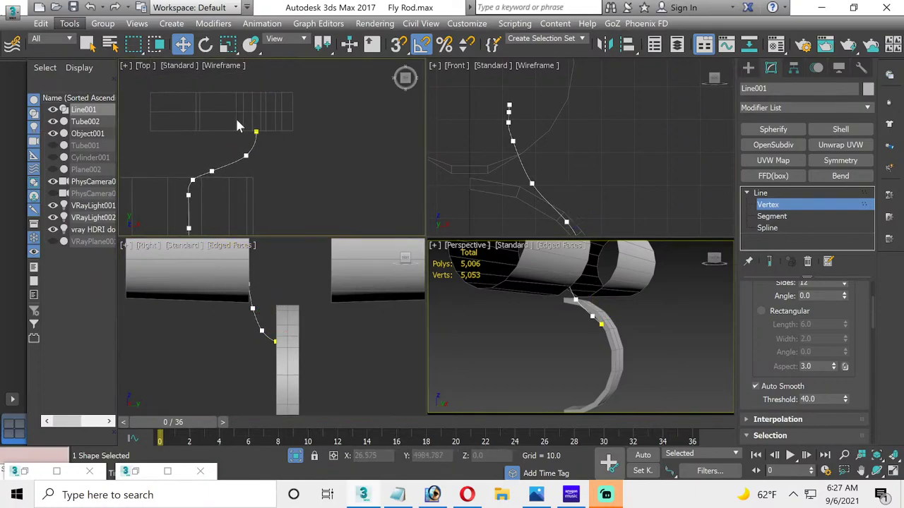
scroll(161, 170, "down", 2)
middle_click_drag(149, 211, 163, 134)
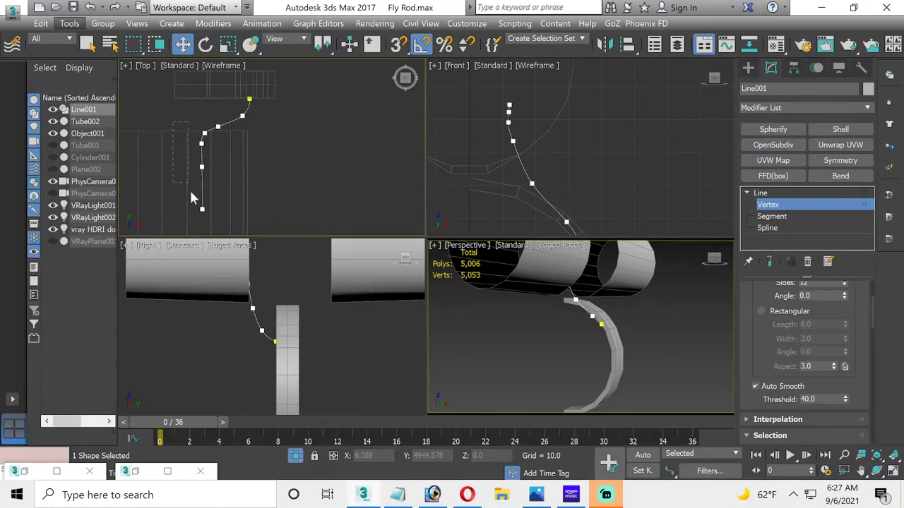
left_click_drag(205, 222, 206, 221)
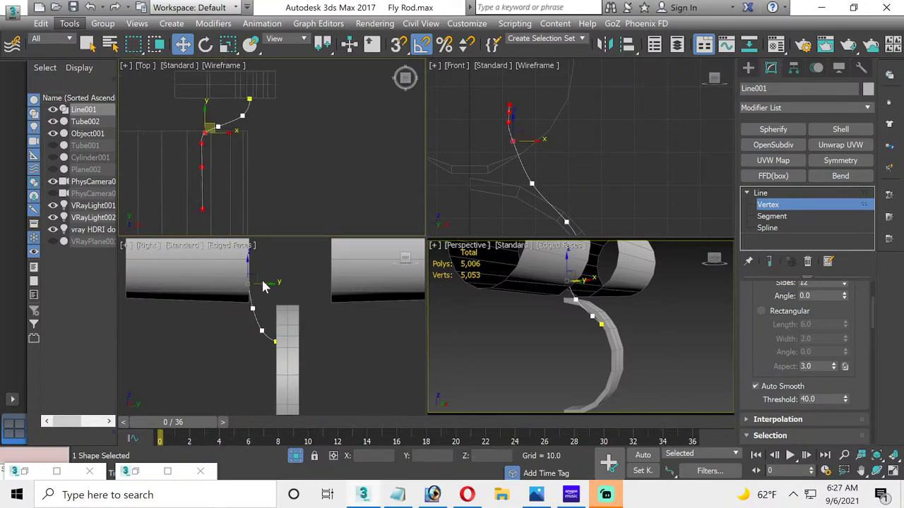
left_click_drag(263, 286, 262, 283)
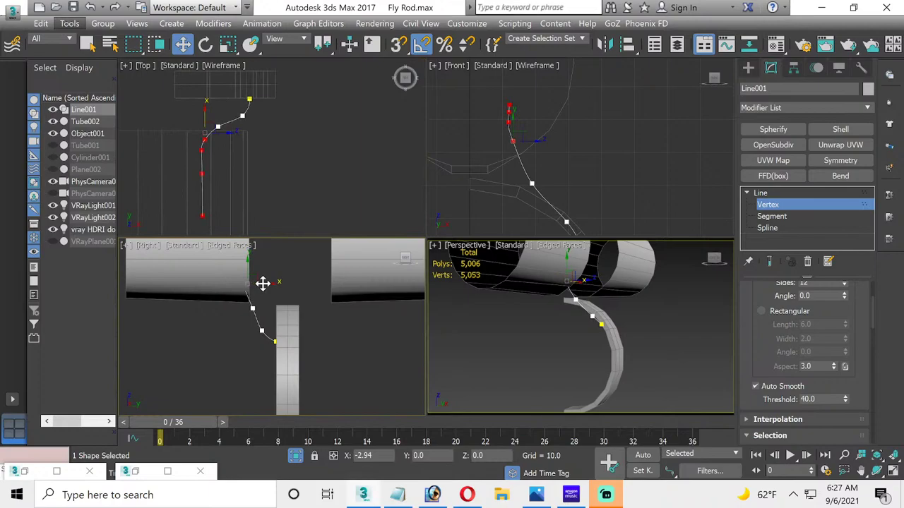
Step: Deselect the vertices, exit Vertex mode, and select Tube002
right_click(260, 182)
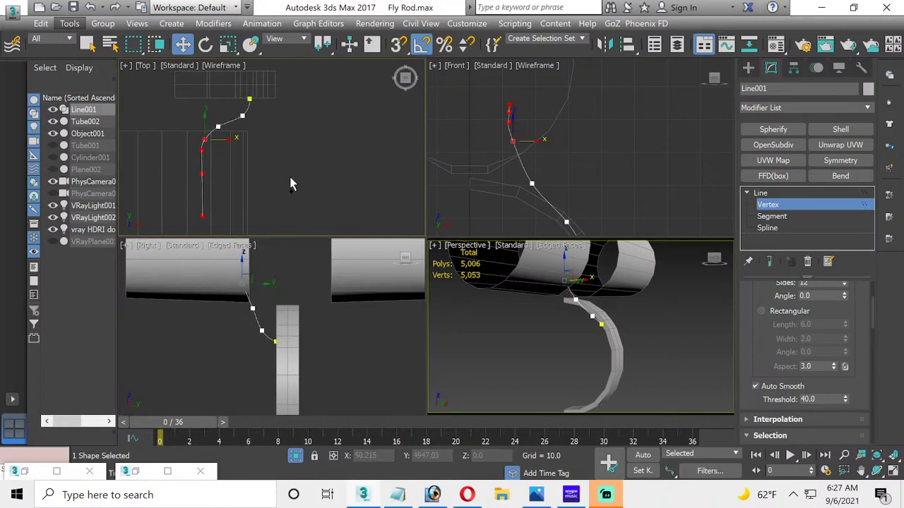
left_click(288, 183)
left_click(767, 206)
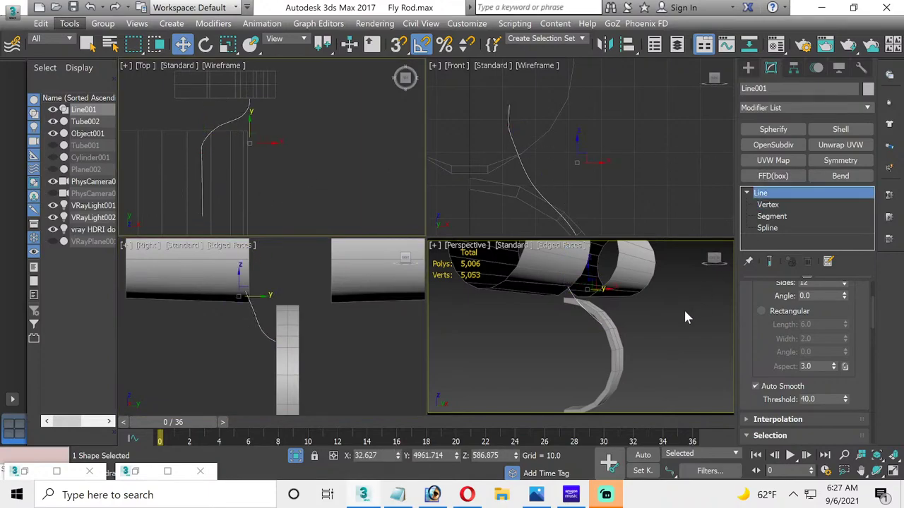
left_click(610, 342)
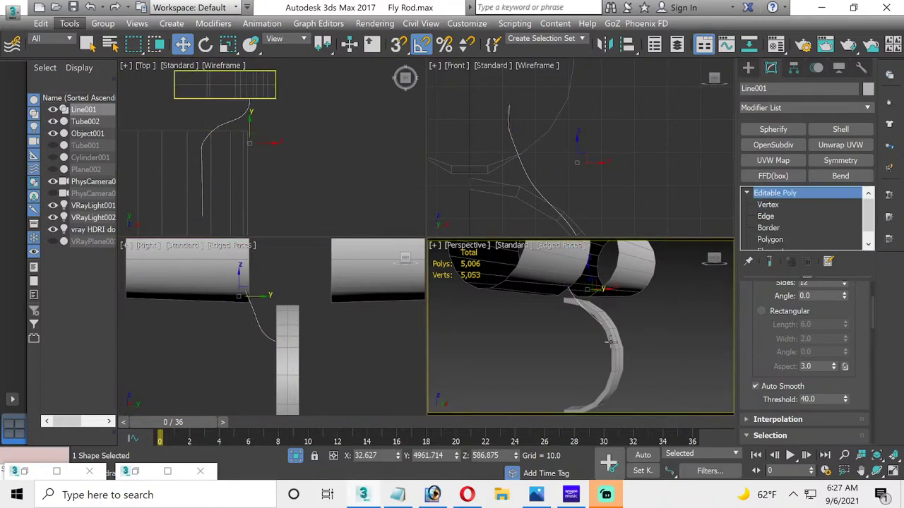
Step: At Polygon level, preview the face's Extrude Along Spline along Line001 (11 segments, taper -0.231)
left_click(783, 240)
scroll(825, 329, "down", 3)
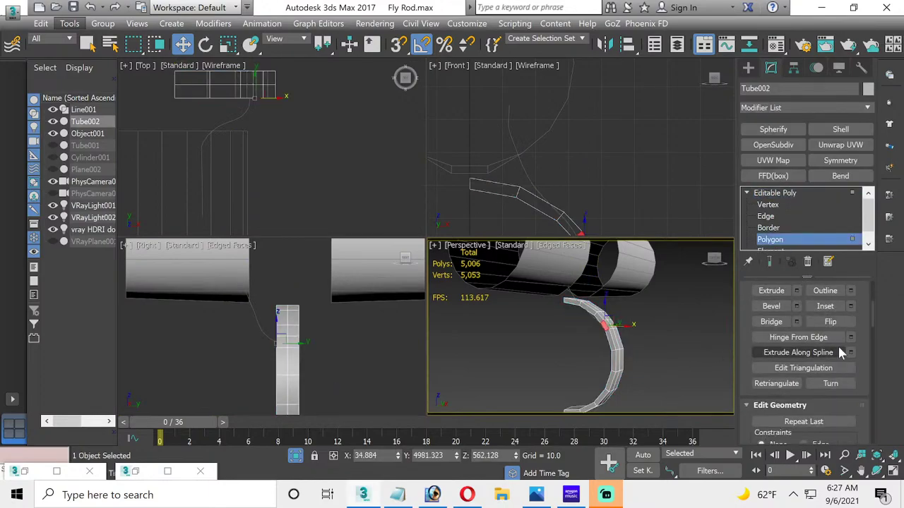
scroll(854, 318, "up", 1)
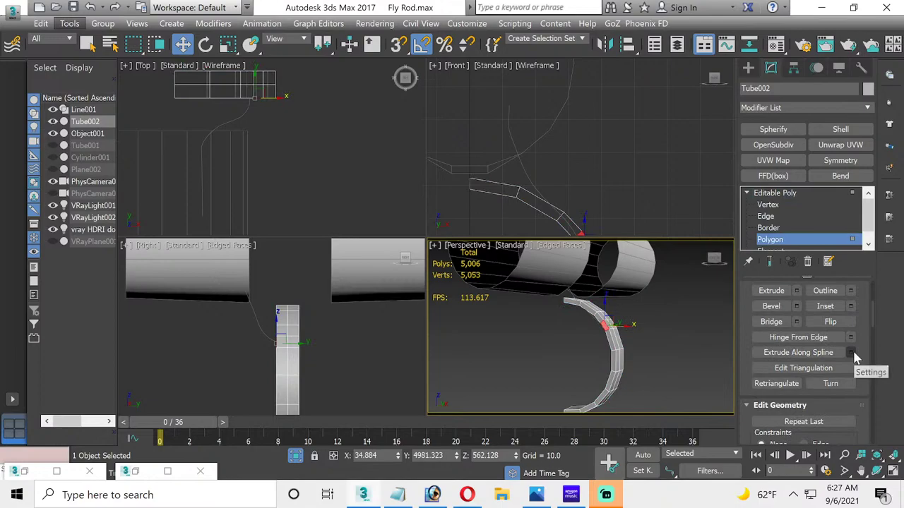
left_click(851, 350)
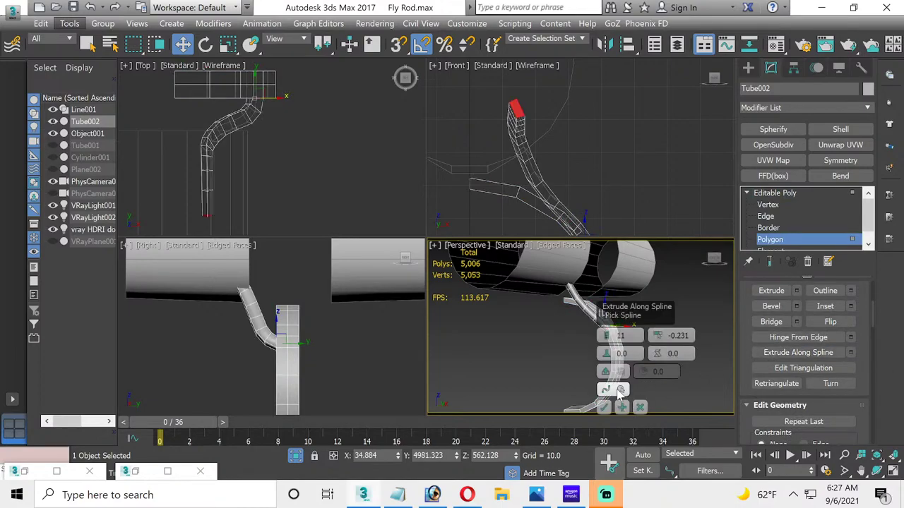
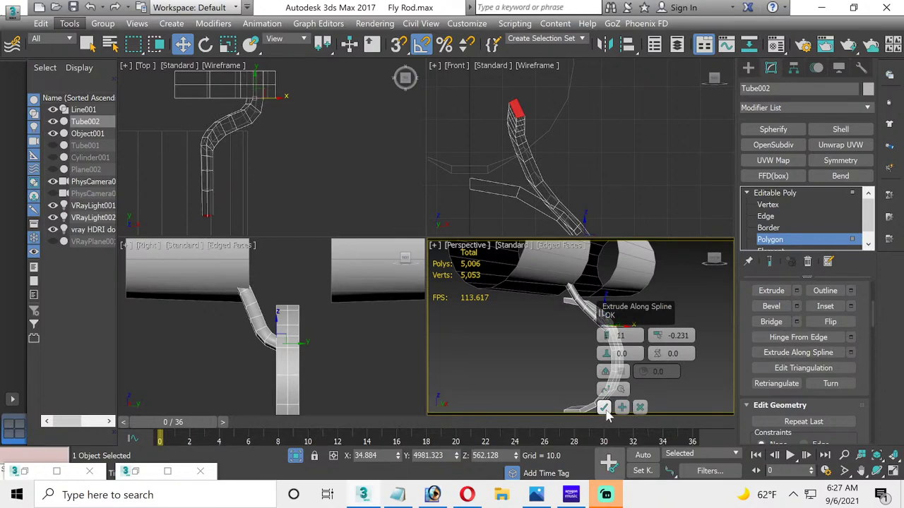
Step: Commit the spline extrusion and grow the face selection up the tube
left_click(604, 408)
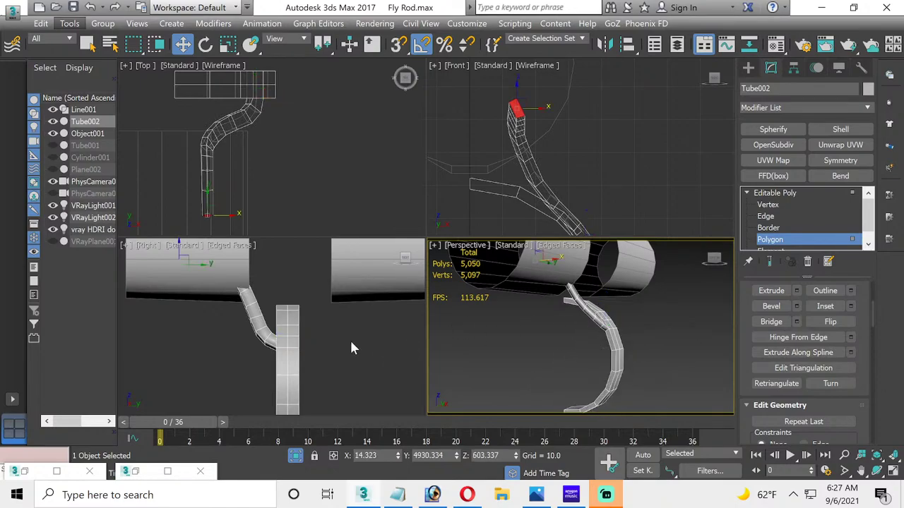
middle_click_drag(265, 104, 256, 138)
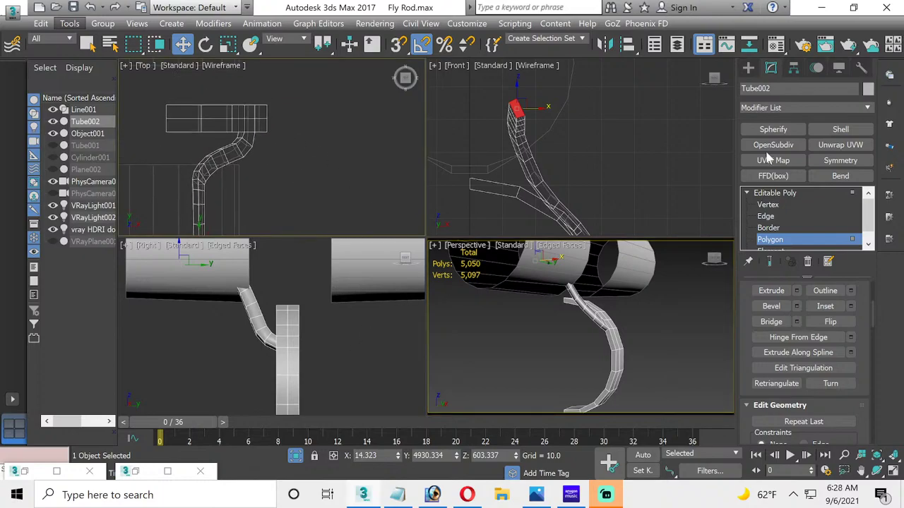
scroll(842, 292, "up", 5)
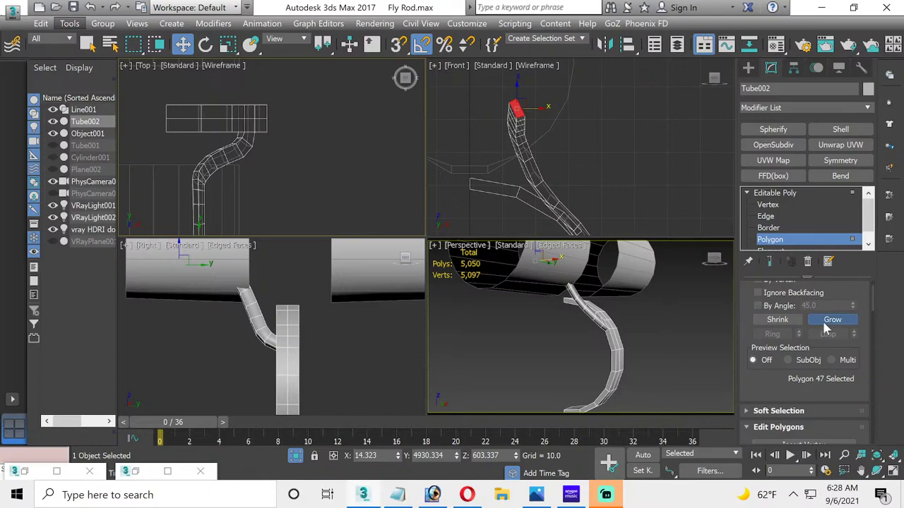
left_click(823, 320)
left_click(823, 319)
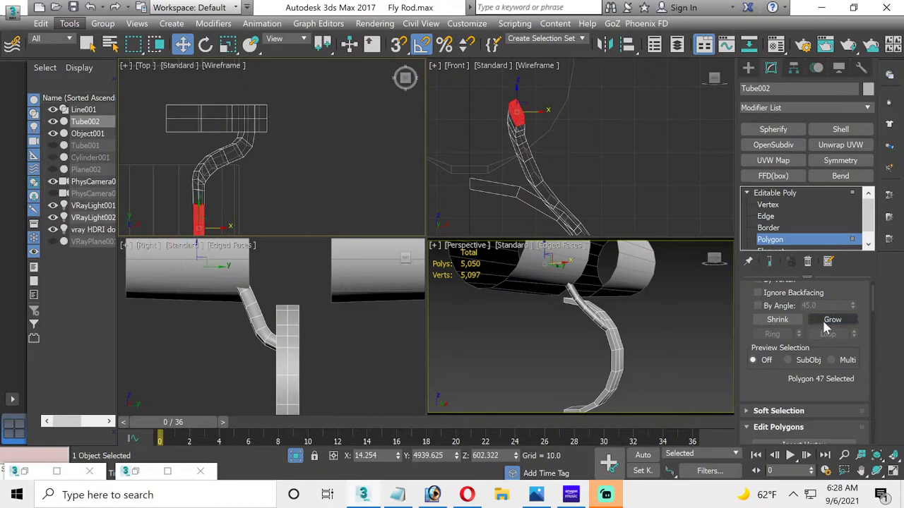
left_click(822, 319)
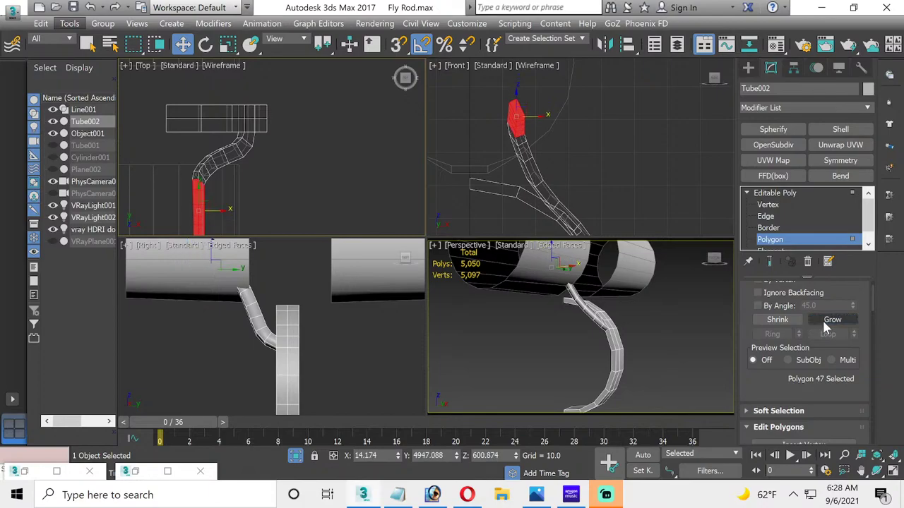
left_click(823, 321)
left_click(824, 321)
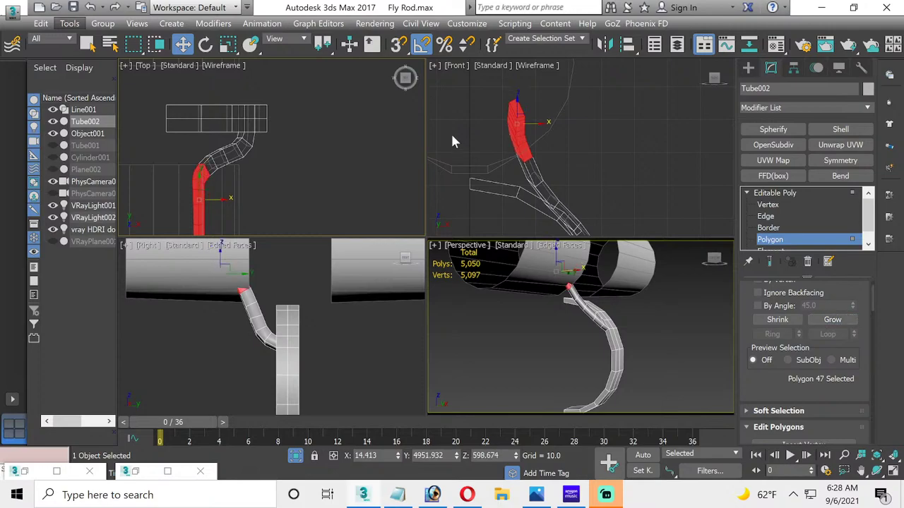
Step: Move the selected faces left in Top, up in Front, then down in Top
right_click(277, 187)
left_click_drag(223, 200, 213, 199)
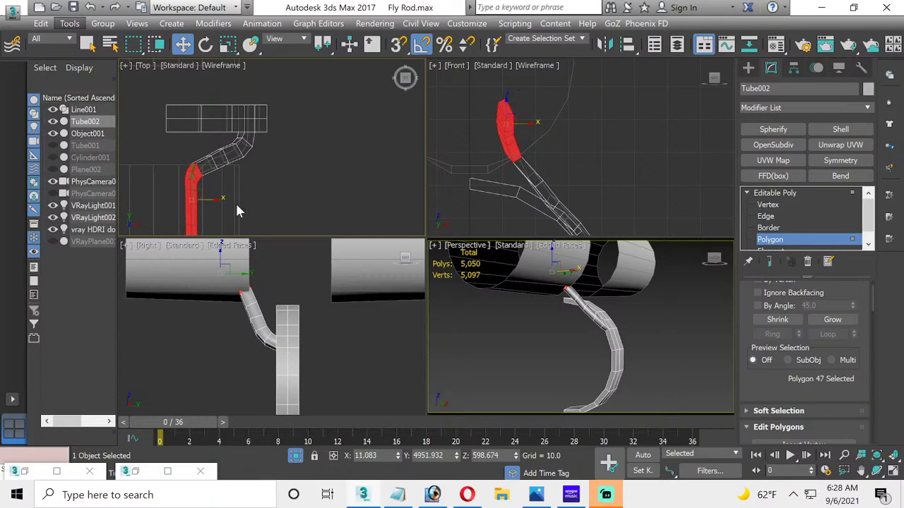
left_click(505, 105)
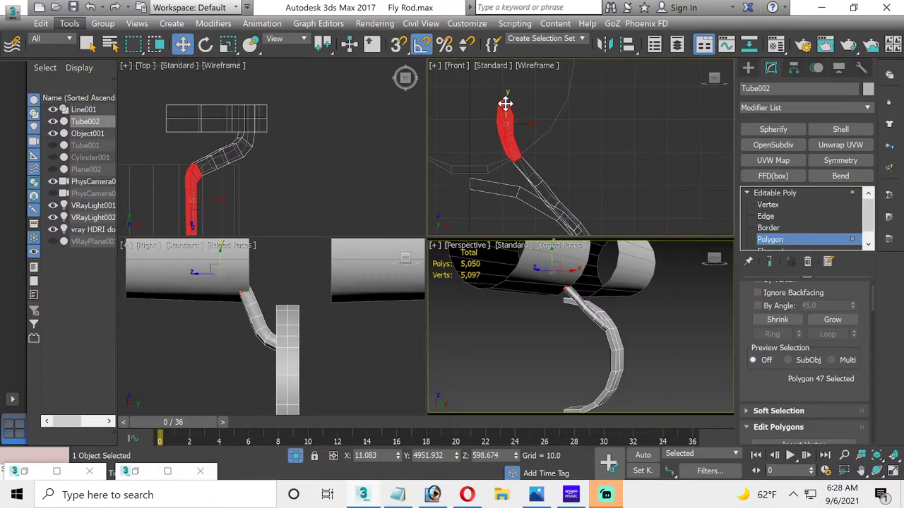
left_click_drag(506, 102, 499, 92)
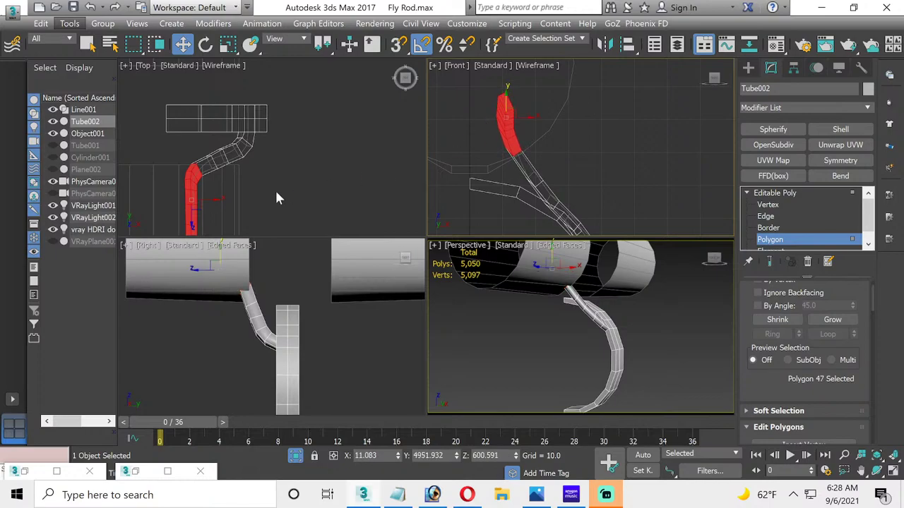
right_click(269, 189)
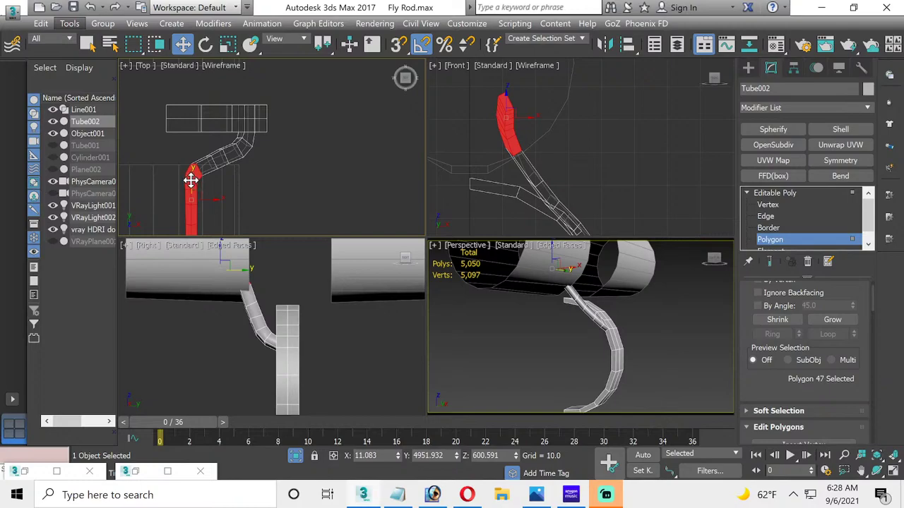
left_click_drag(191, 180, 192, 190)
Step: Grow the selection twice more, shift it slightly along X, and return to object level
left_click(832, 321)
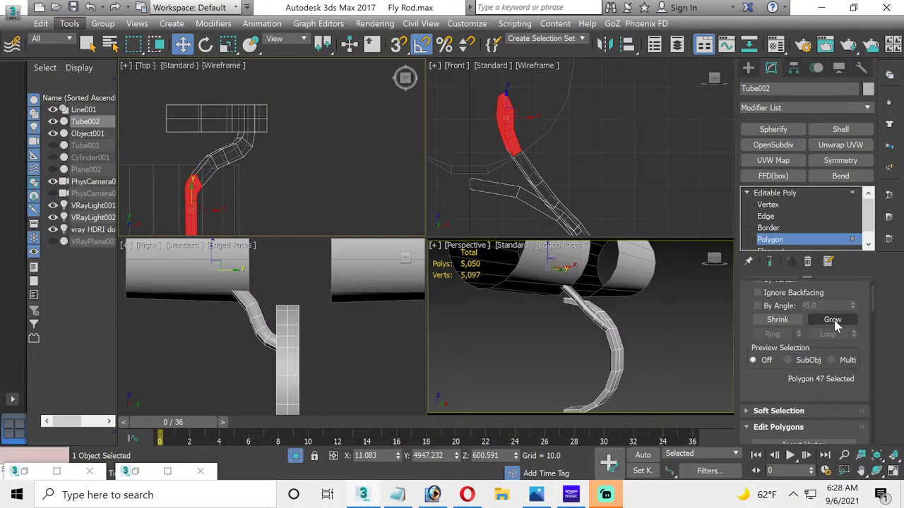
left_click(833, 322)
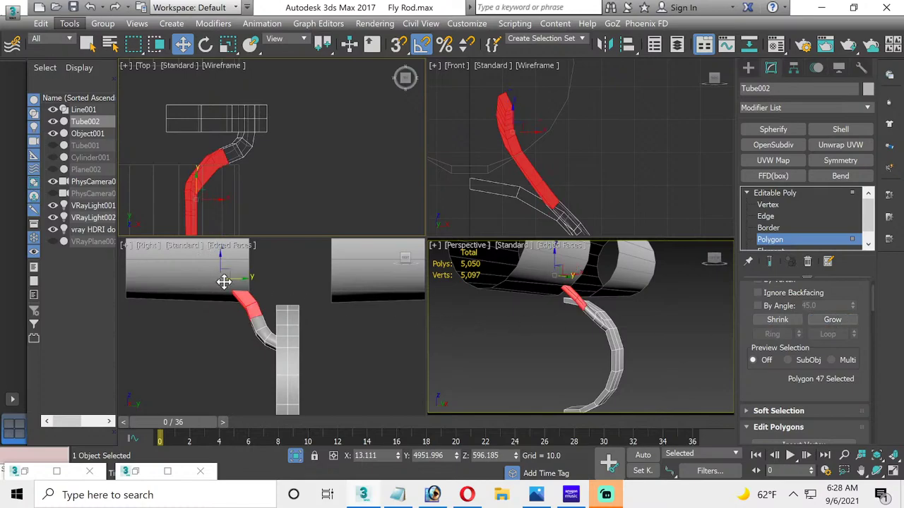
mouse_move(238, 278)
left_mouse_down()
mouse_move(250, 280)
mouse_move(238, 282)
left_mouse_up()
scroll(243, 307, "down", 2)
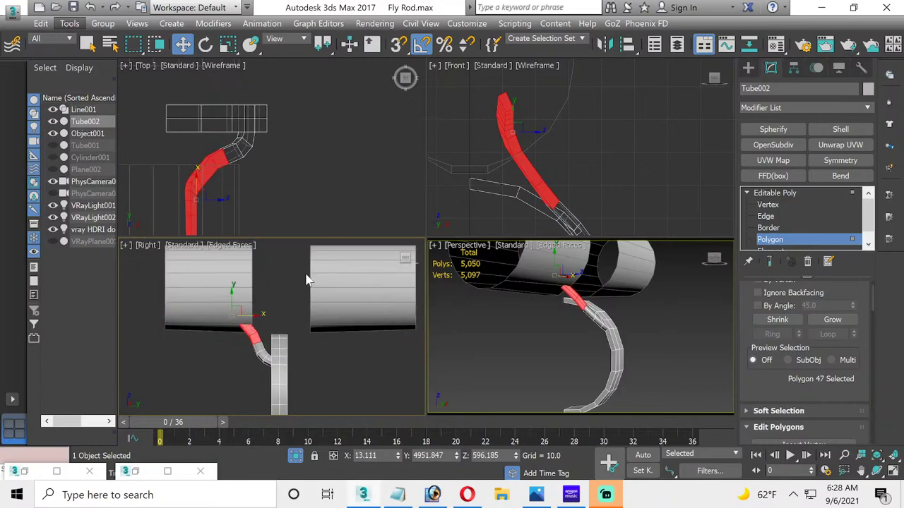
left_click(767, 239)
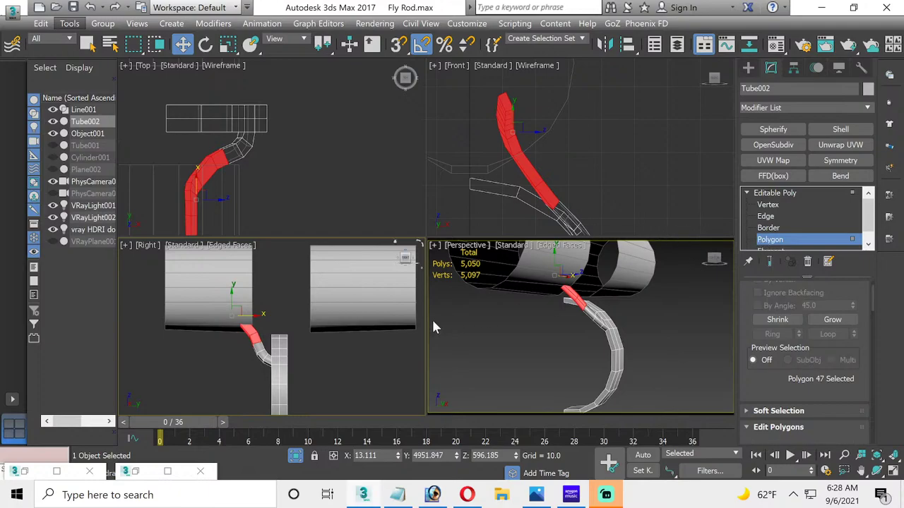
left_click(326, 352)
Step: Nudge the four vertices at the bent tube's upper end slightly
left_click(275, 341)
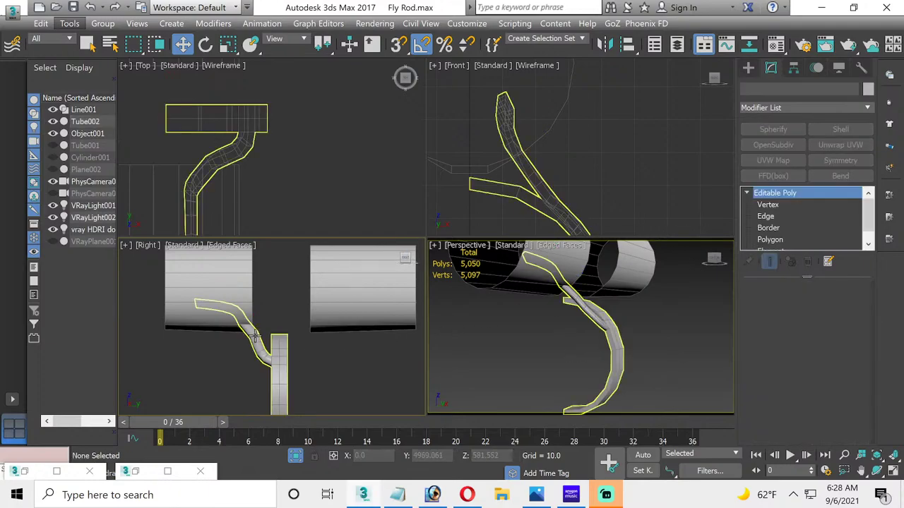
key("1")
scroll(225, 337, "up", 4)
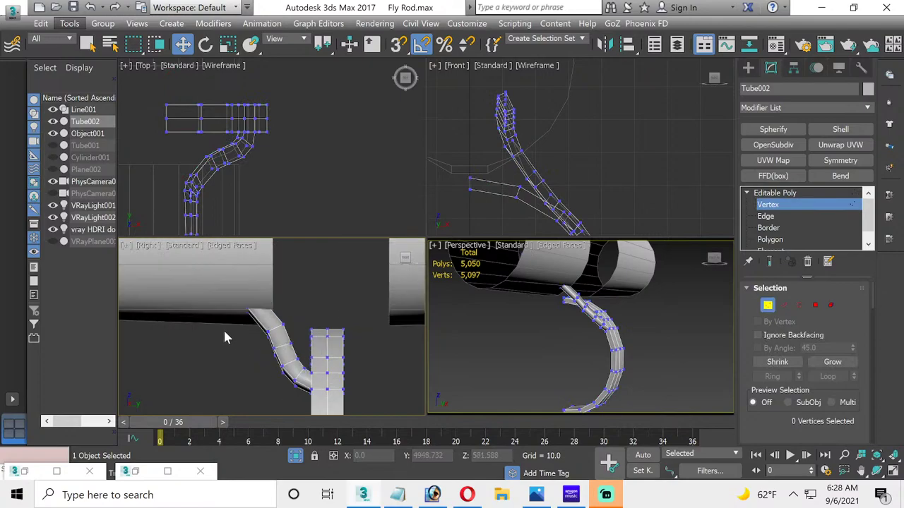
left_click(262, 342)
left_click_drag(283, 323, 278, 321)
Step: Select four edges on the tube, then return to object level and deselect
left_click(766, 216)
scroll(303, 342, "up", 2)
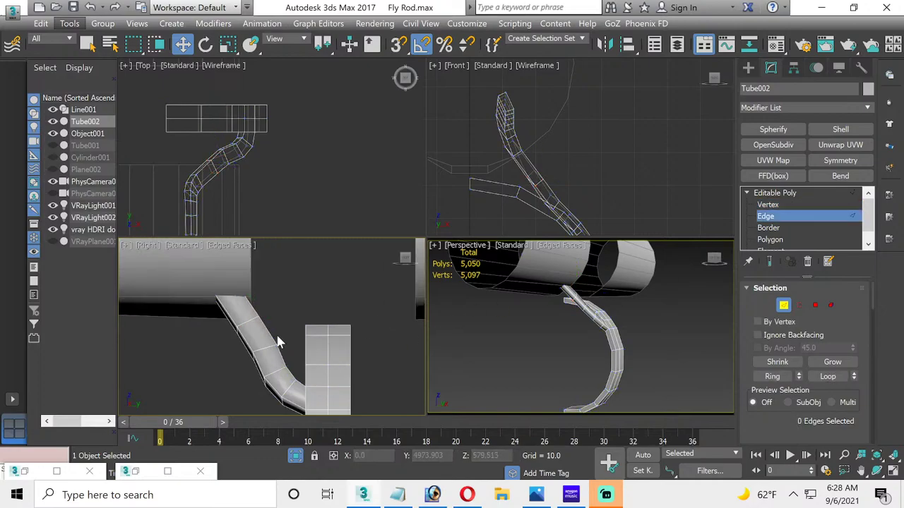
left_click_drag(273, 347, 268, 343)
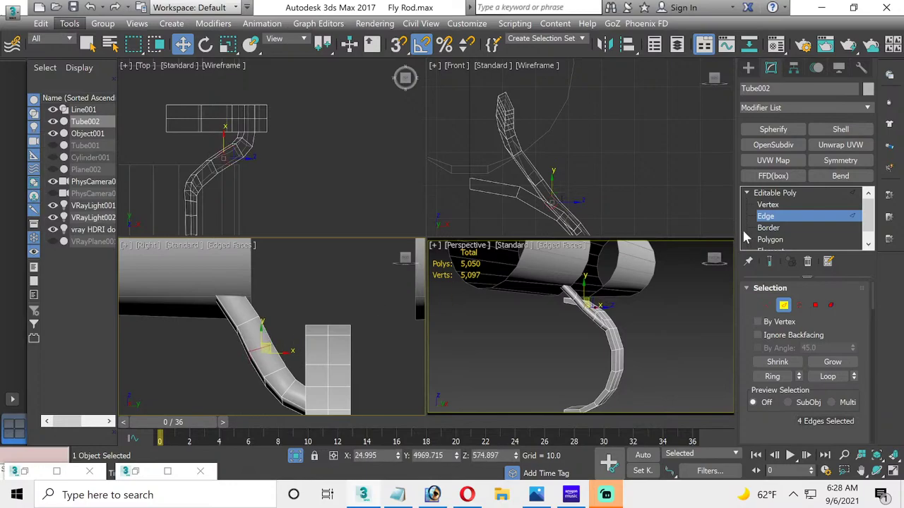
key("2")
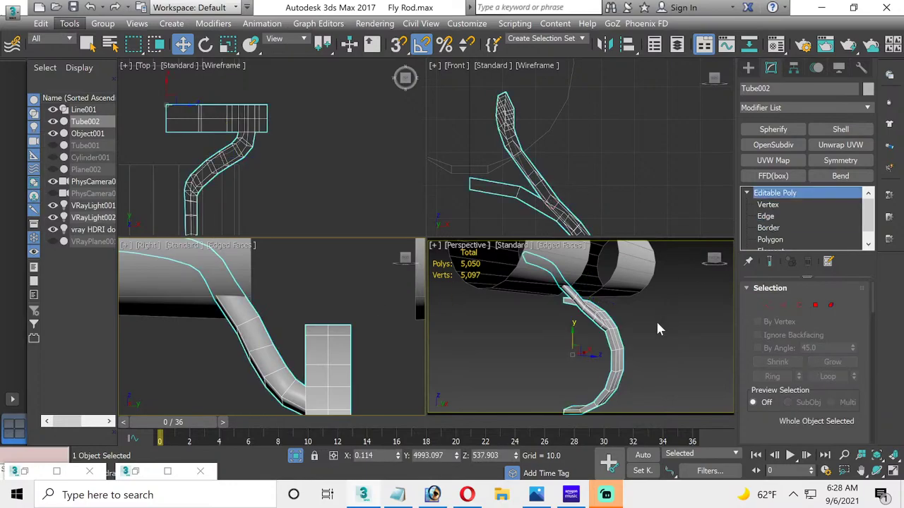
left_click(655, 320)
Step: In a maximized Perspective view, select the edge ring near the top of the bend
left_click(892, 470)
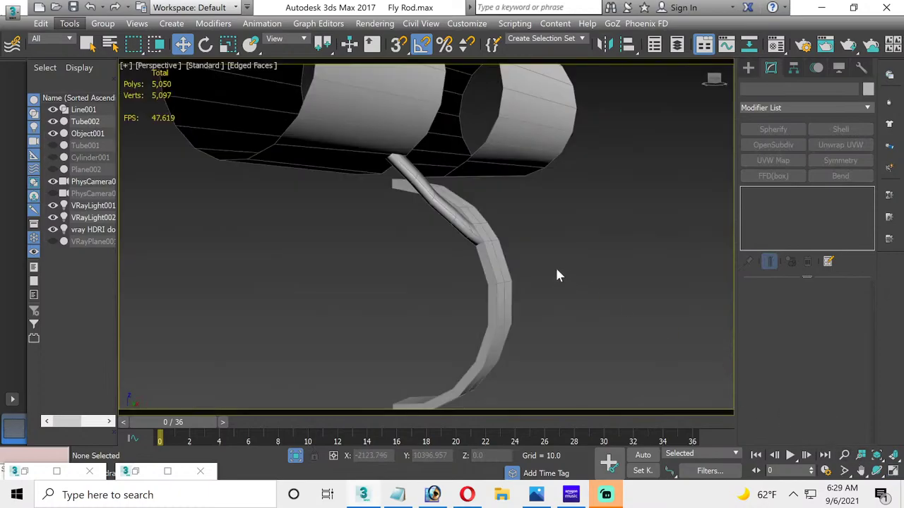
left_click(425, 202)
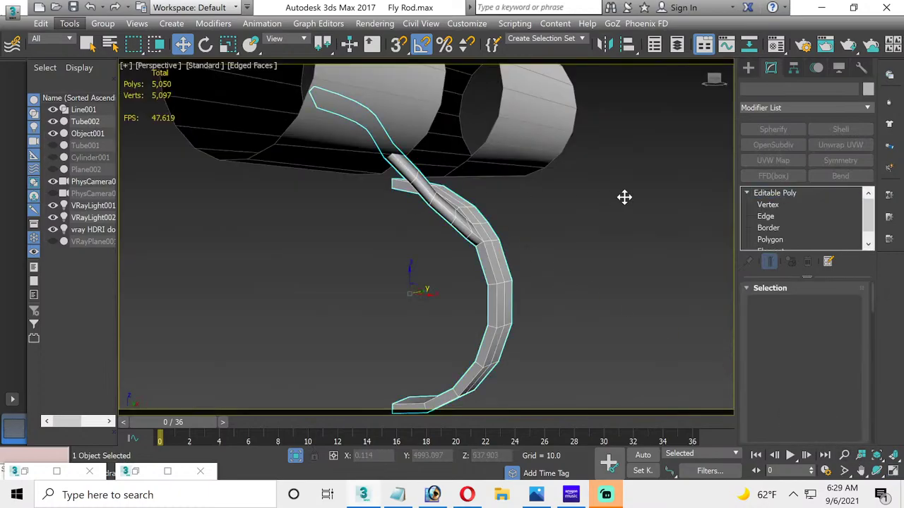
left_click(767, 216)
left_click_drag(432, 185, 461, 230)
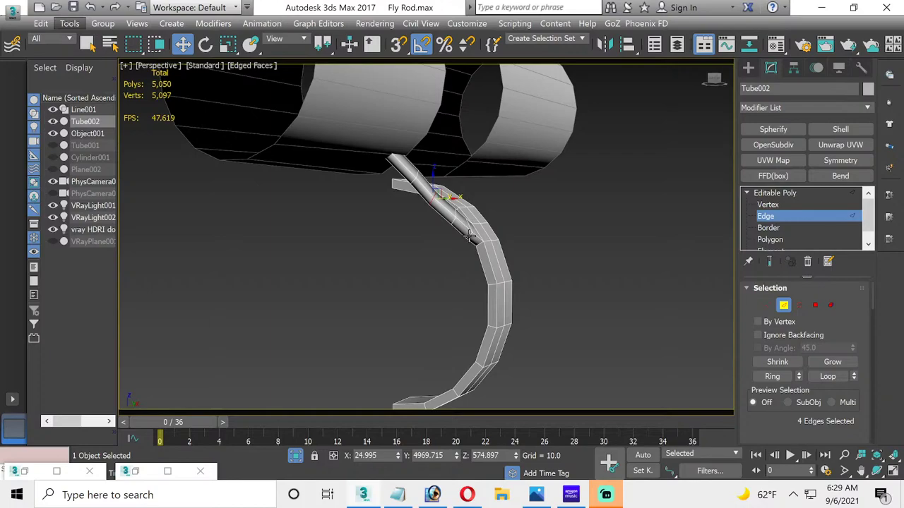
left_click(771, 376)
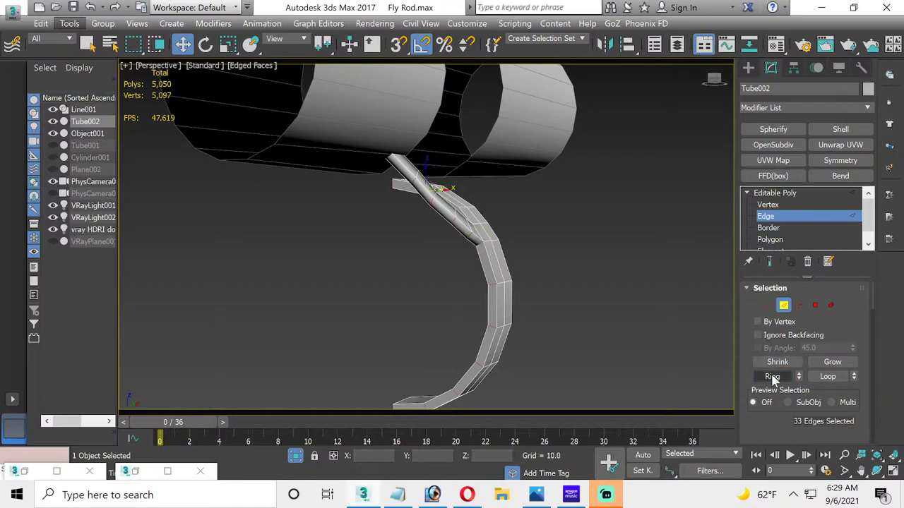
scroll(772, 376, "down", 6)
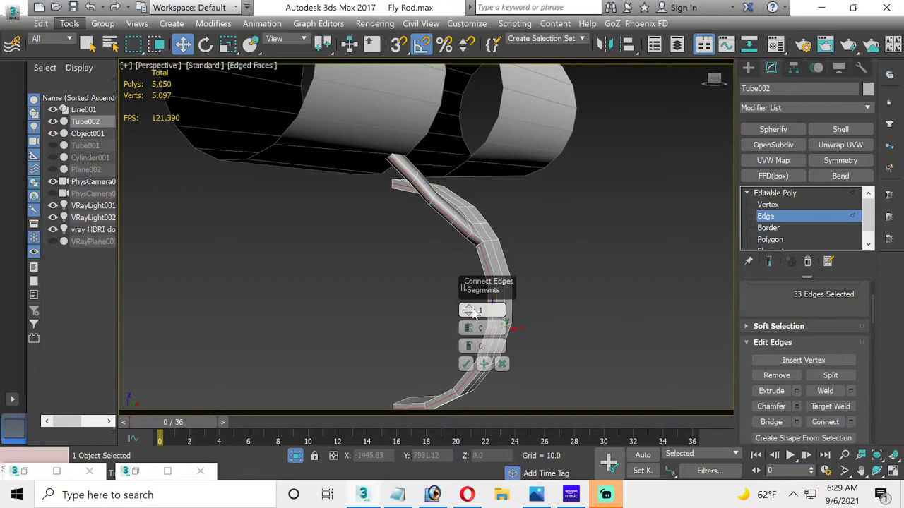
Step: Connect the ring with 2 segments and pinch 70, then deselect and exit to object level
left_click(470, 310)
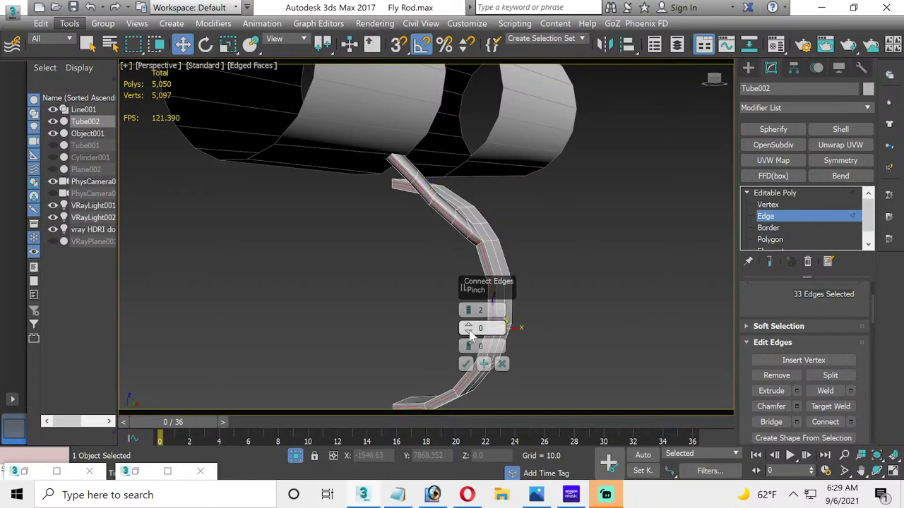
left_click_drag(469, 329, 467, 326)
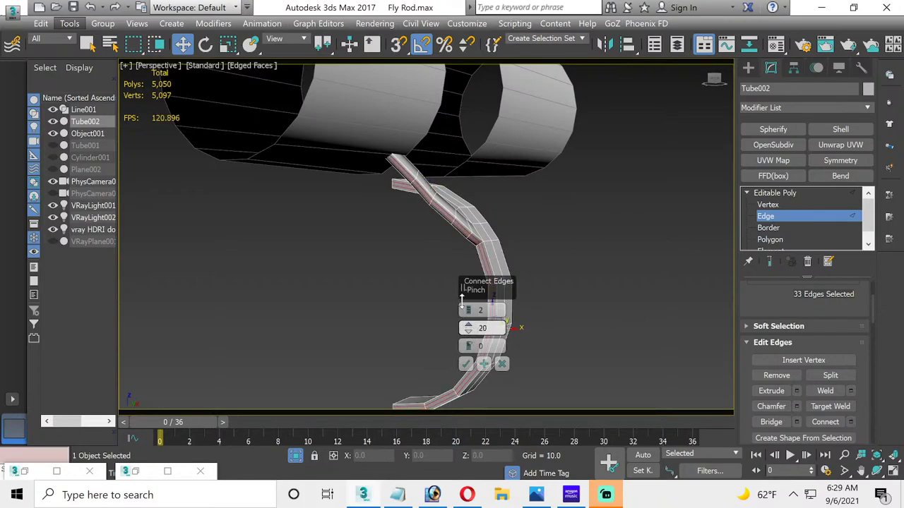
left_click_drag(460, 289, 465, 234)
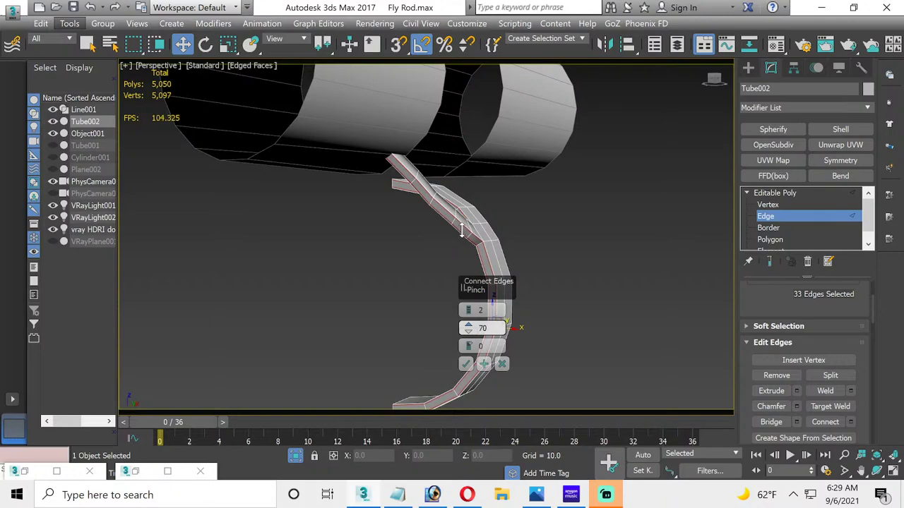
left_click(466, 364)
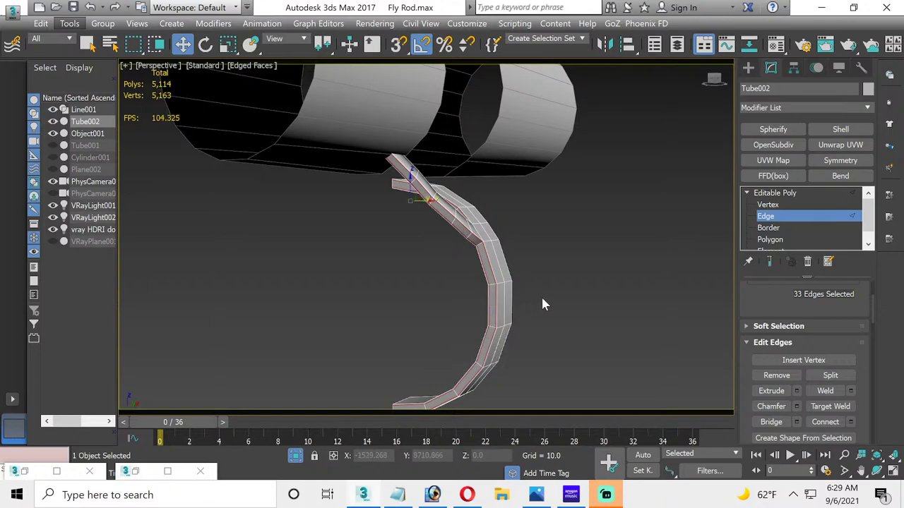
left_click(542, 300)
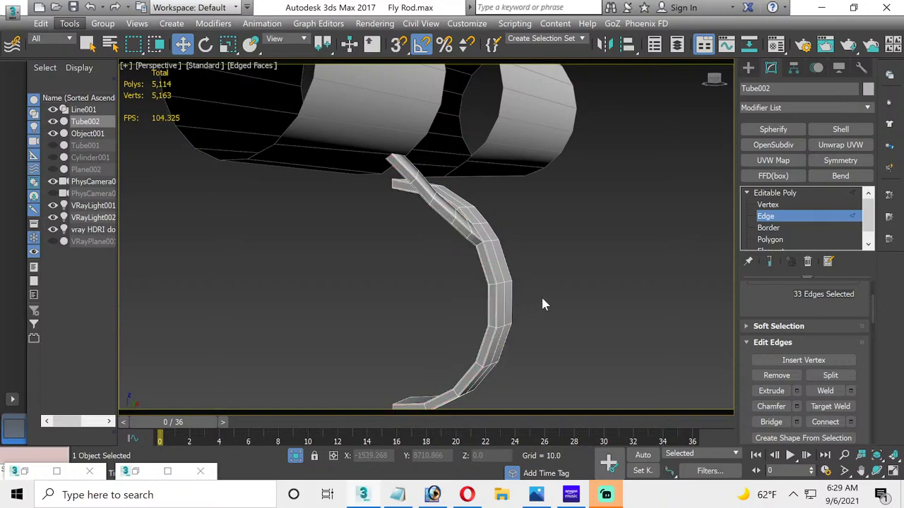
left_click(774, 219)
Step: Maximize the Right viewport and select Tube002
left_click(894, 472)
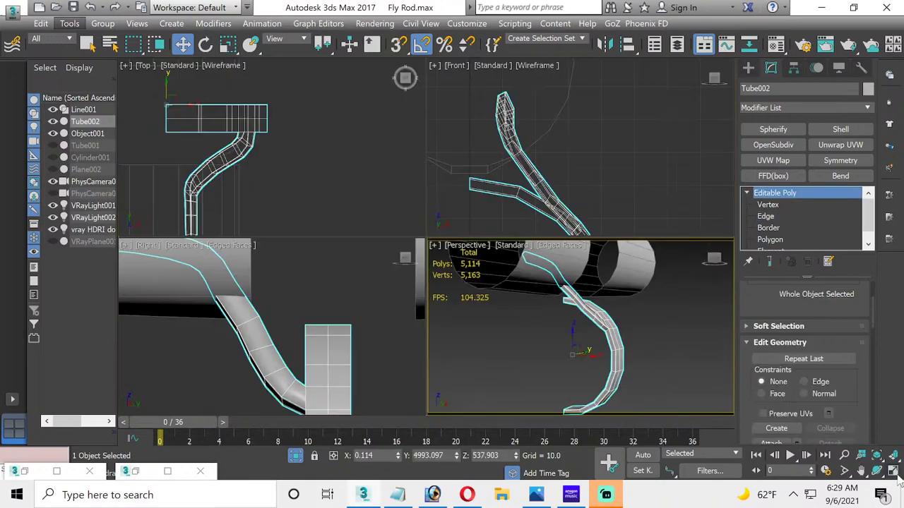
left_click(382, 370)
scroll(368, 375, "down", 3)
scroll(331, 312, "down", 2)
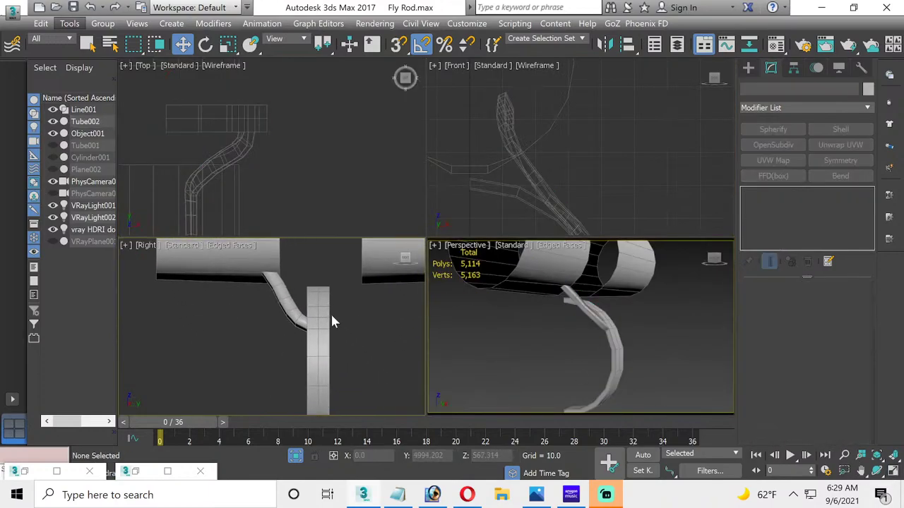
left_click(892, 472)
scroll(479, 332, "up", 1)
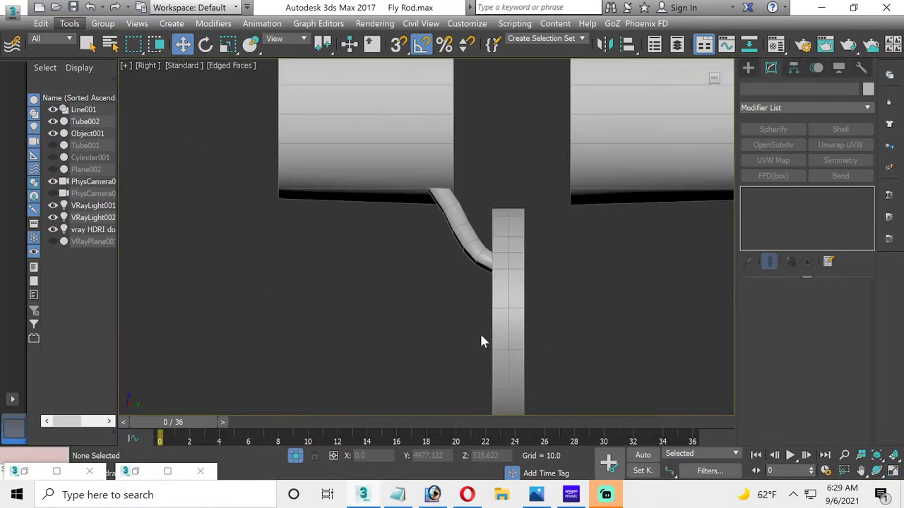
middle_click_drag(510, 324, 485, 305)
left_click(485, 305)
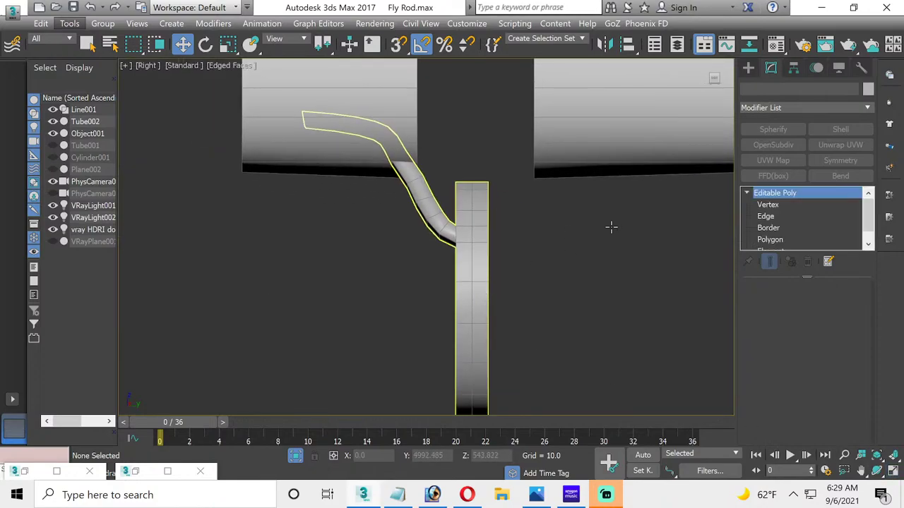
Step: Chamfer the stem's vertical edge loop at 0.489 with 2 segments
left_click(766, 216)
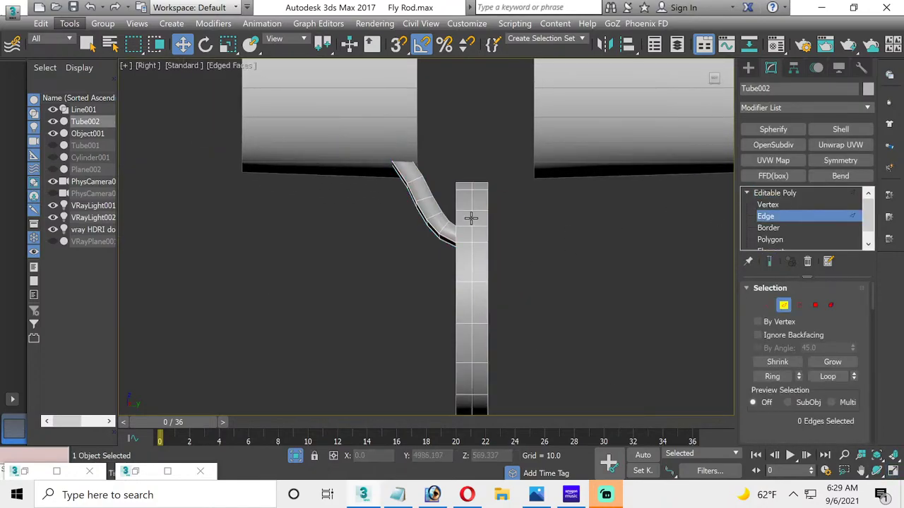
double_click(472, 219)
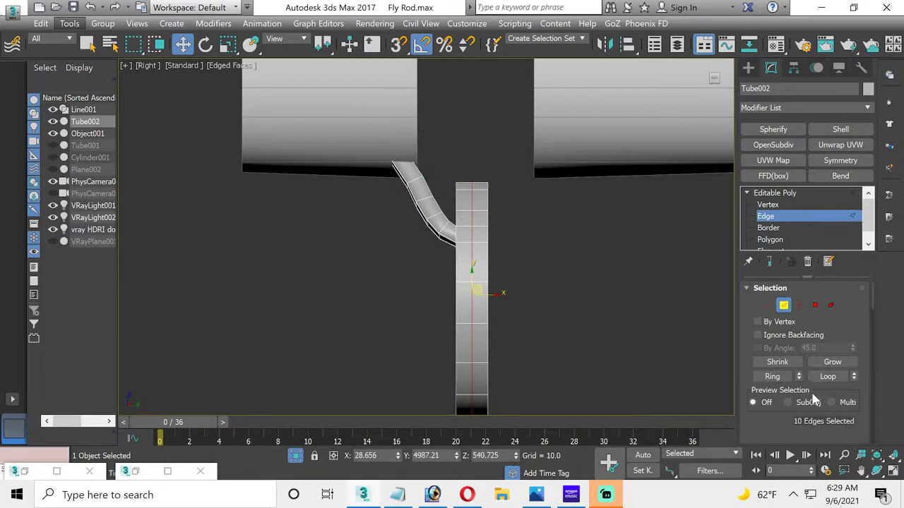
scroll(809, 391, "down", 5)
scroll(810, 392, "down", 1)
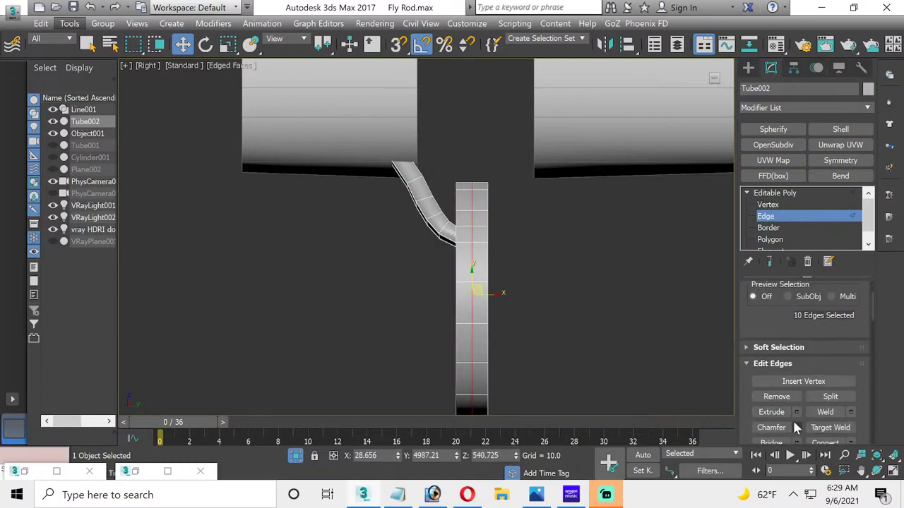
left_click(797, 427)
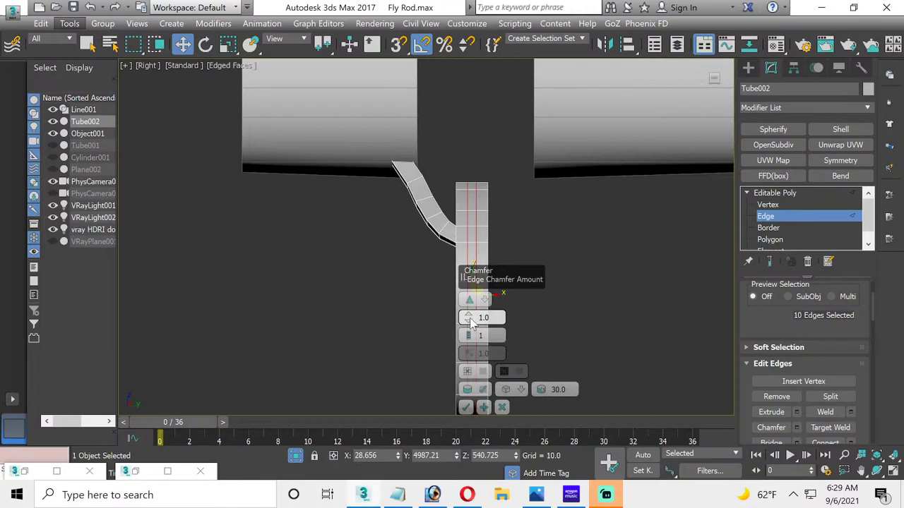
left_click_drag(472, 322, 466, 318)
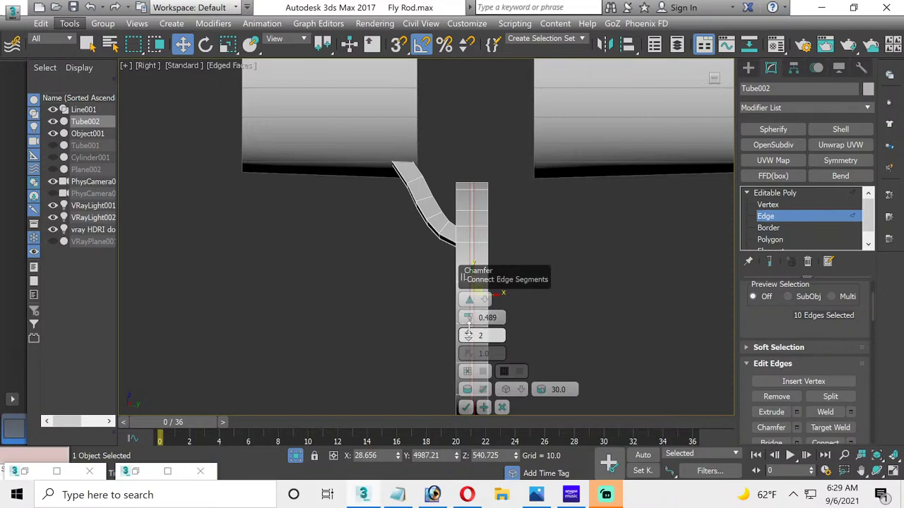
left_click(466, 406)
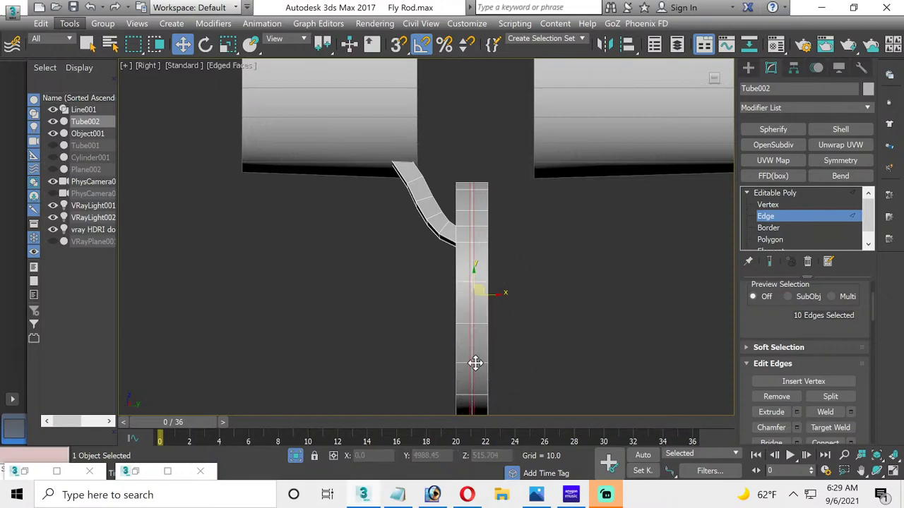
Step: Save the scene and switch Tube002 to Polygon level
key("ctrl+s")
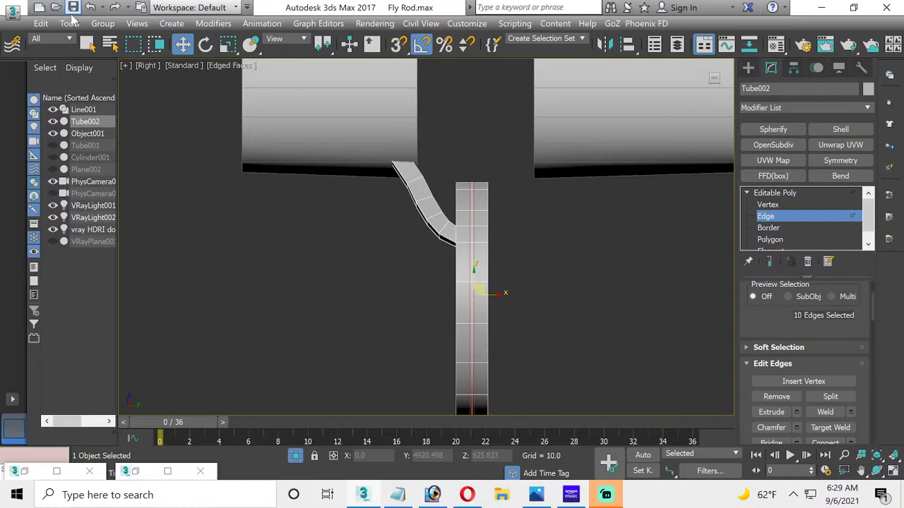
left_click(776, 239)
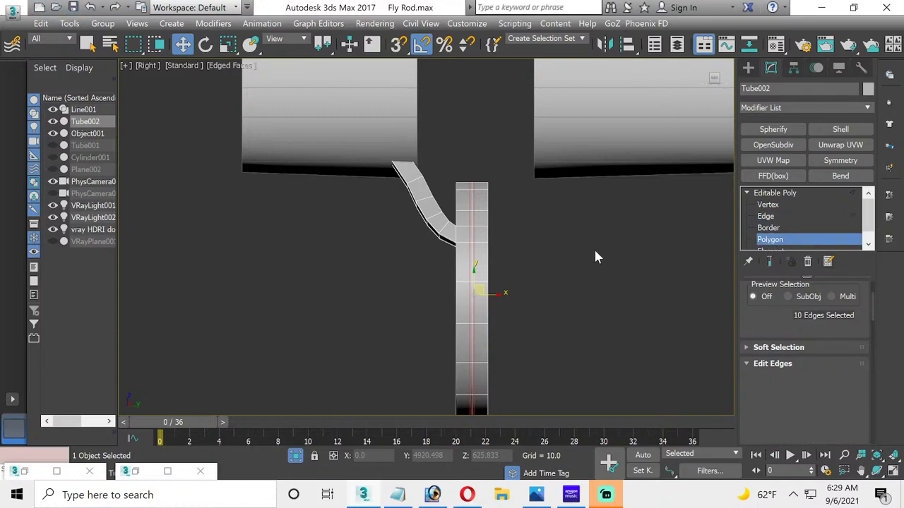
middle_click_drag(595, 256, 544, 260)
middle_click_drag(493, 186, 484, 173)
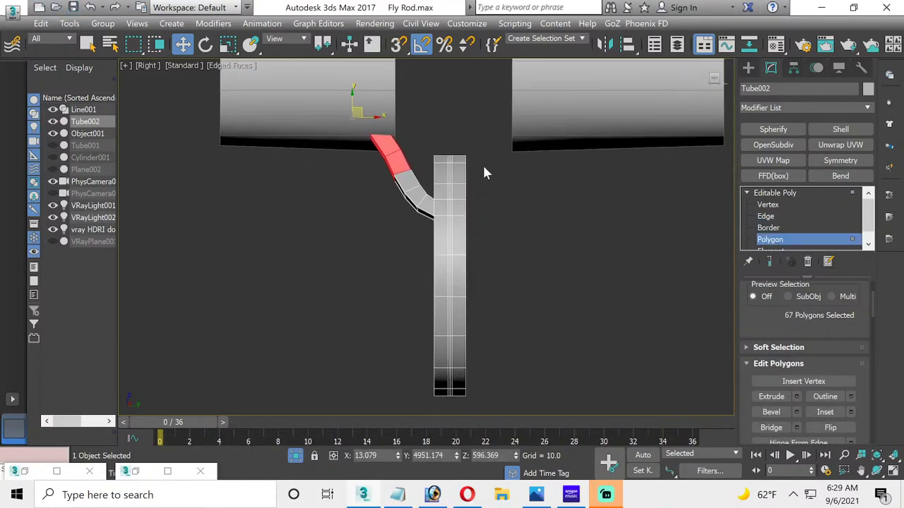
Step: Select and grow the stem's right-half polygons, delete them, and exit to object level
left_click_drag(446, 404, 453, 407)
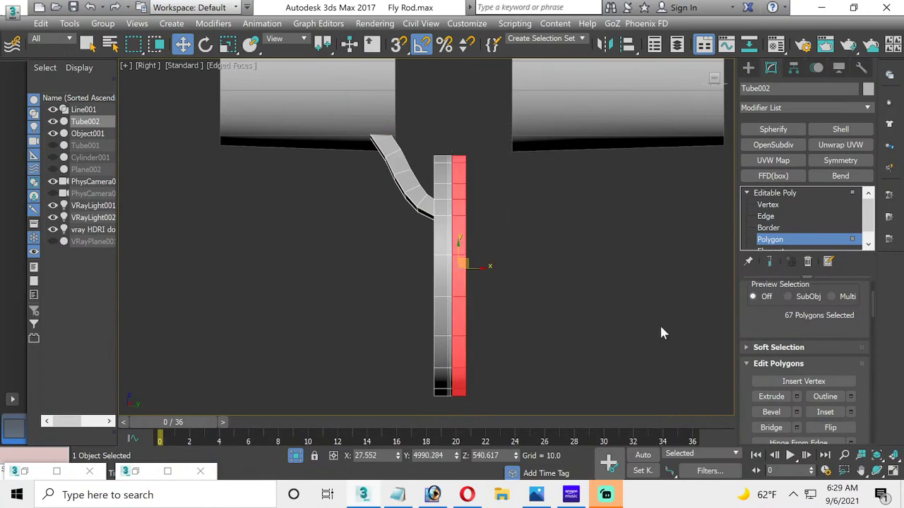
scroll(811, 317, "up", 2)
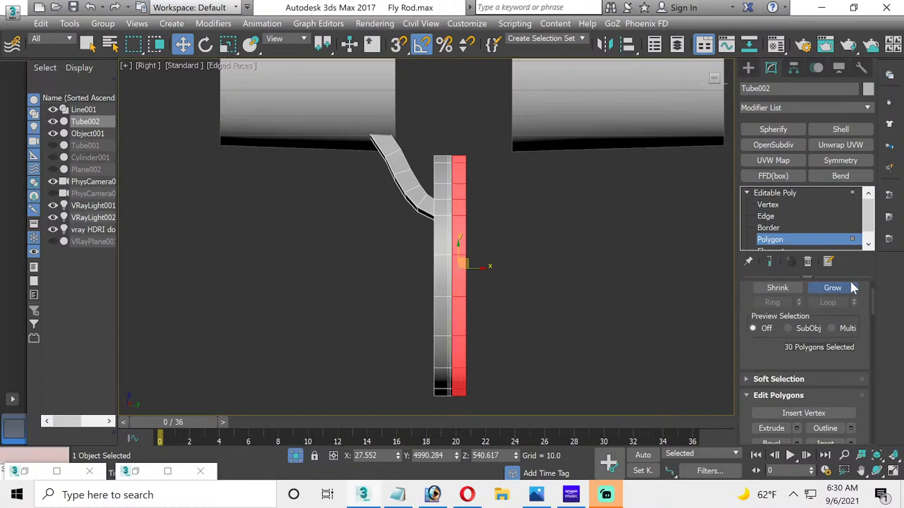
left_click(833, 287)
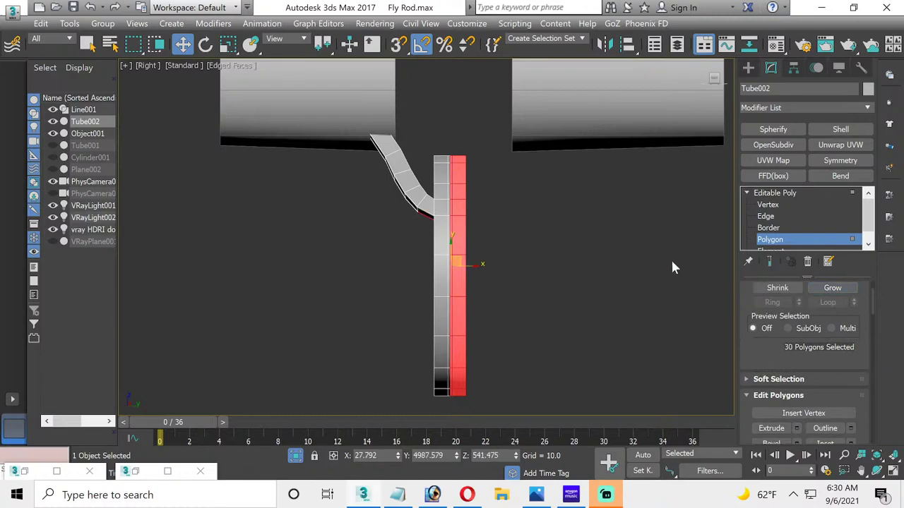
left_click(776, 240)
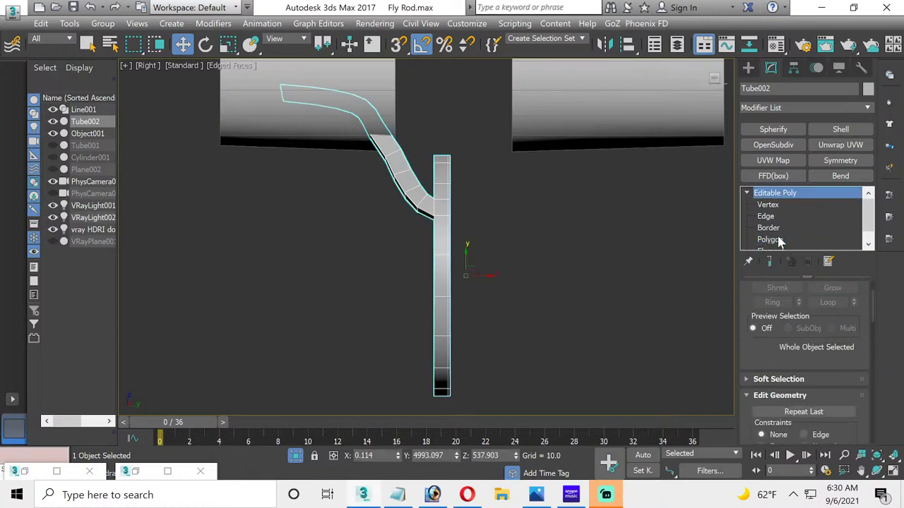
left_click(794, 68)
Step: With Affect Pivot Only on, move Tube002's pivot onto the stem's cut edge
left_click(808, 156)
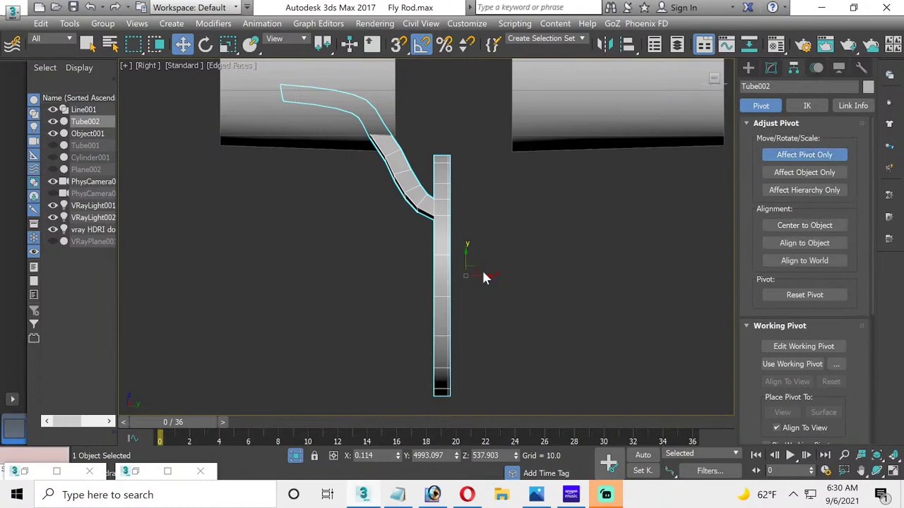
scroll(484, 274, "up", 4)
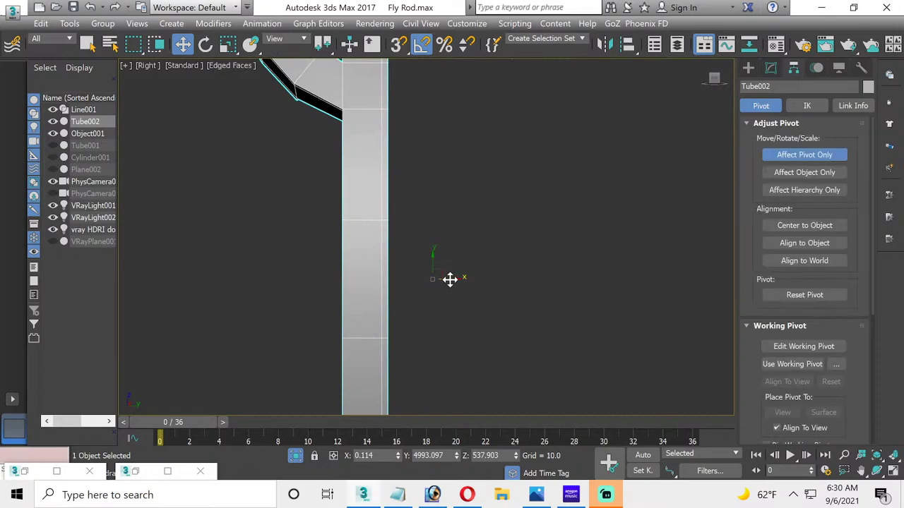
left_click_drag(447, 278, 405, 273)
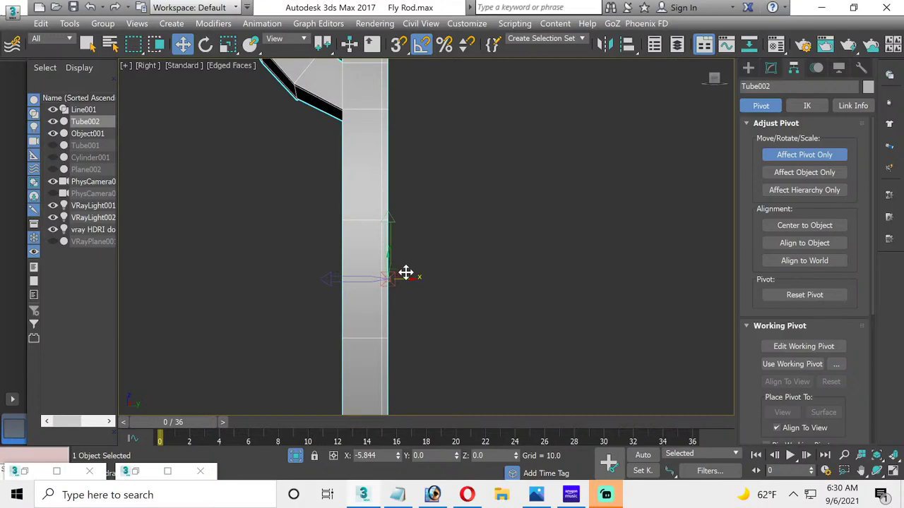
scroll(458, 240, "down", 4)
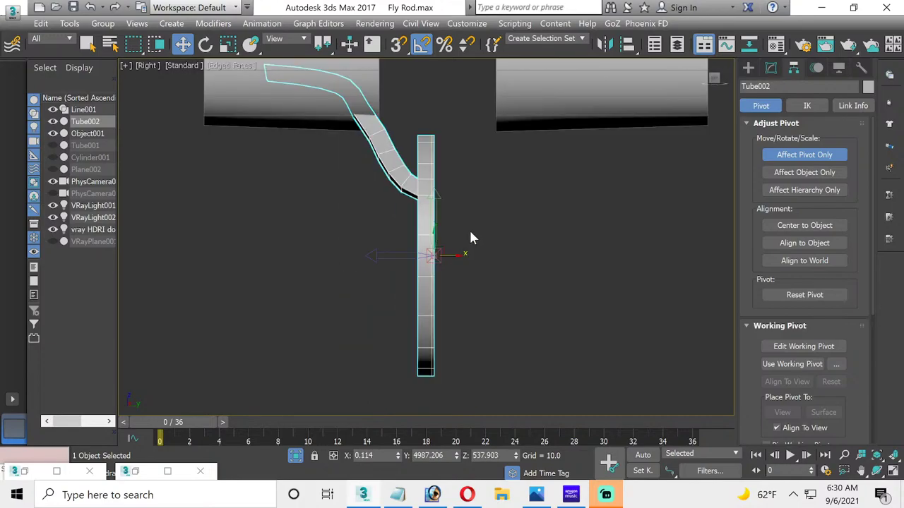
left_click(769, 156)
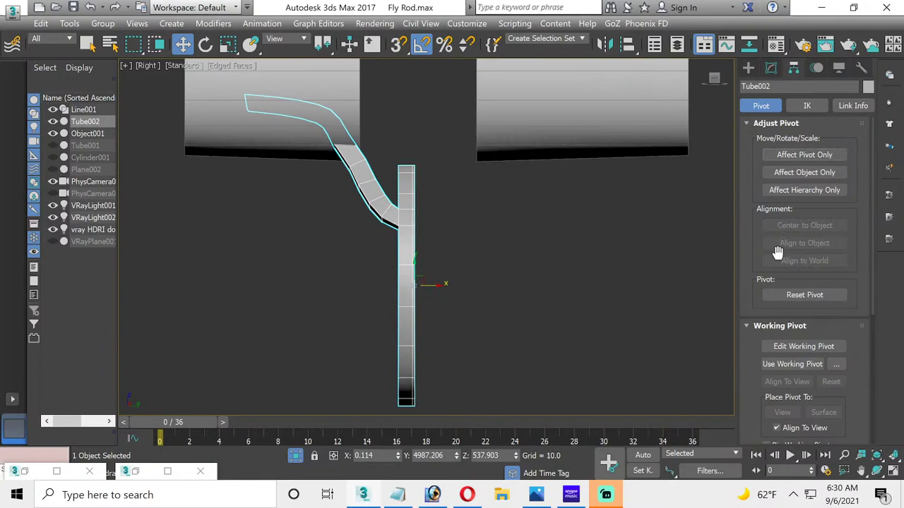
left_click(750, 68)
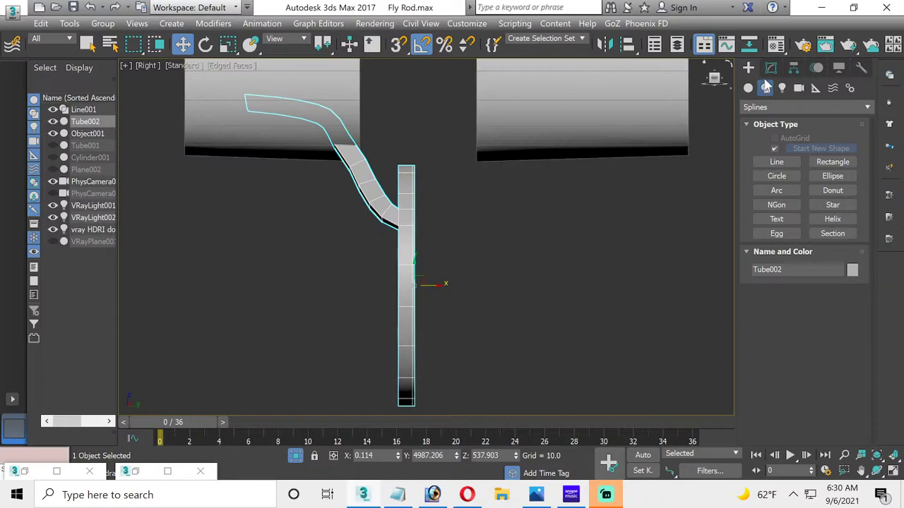
Step: Add a Symmetry modifier to Tube002 with the mirror axis set to Z
left_click(772, 67)
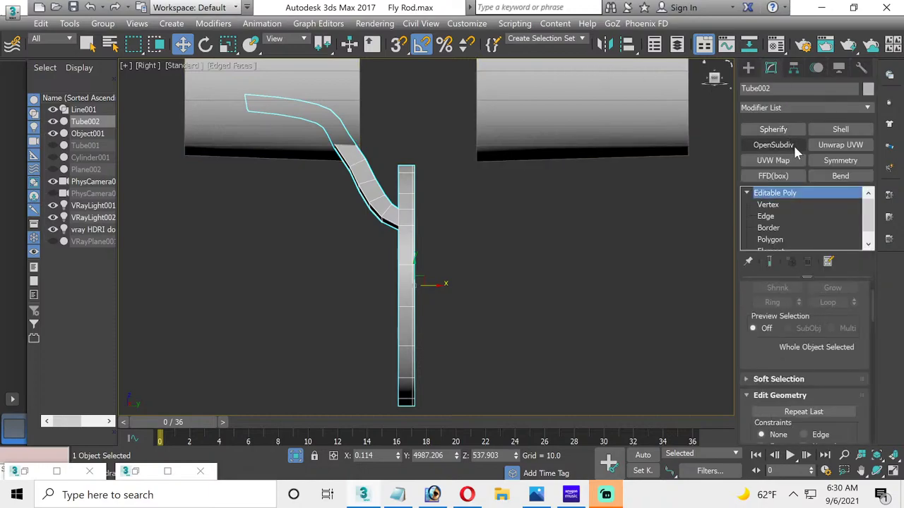
left_click(840, 160)
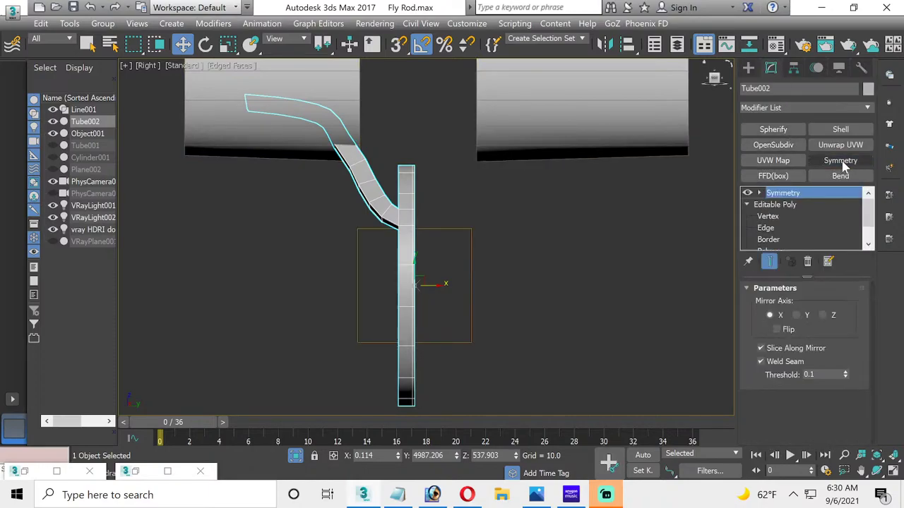
left_click(795, 315)
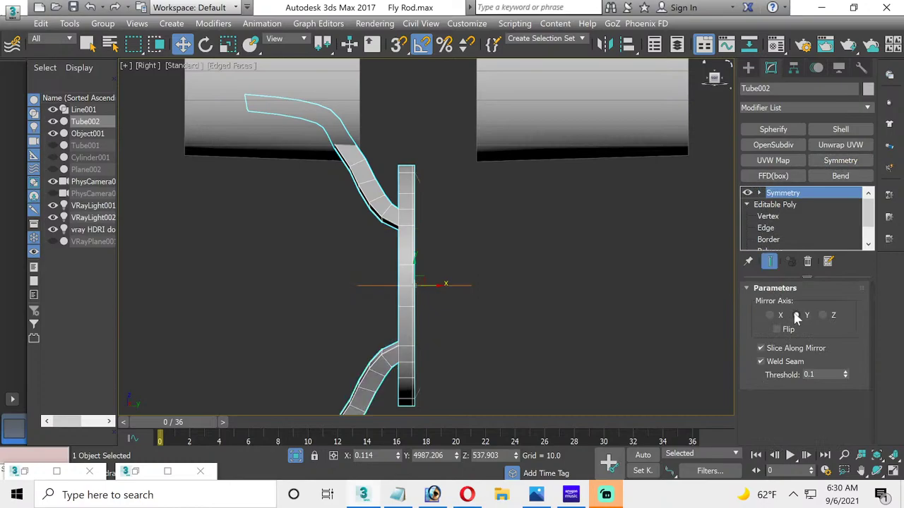
left_click(822, 316)
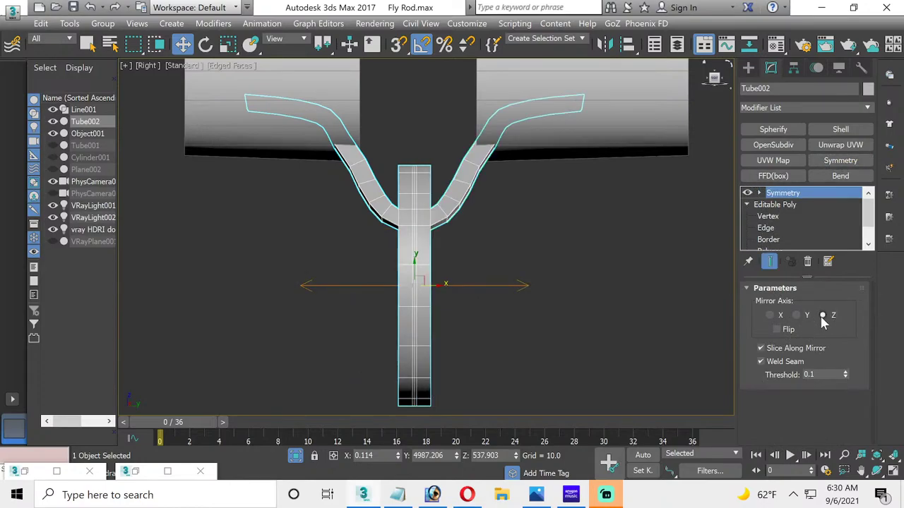
Step: Shift the Symmetry mirror plane slightly left to align the two branches
left_click(759, 193)
left_click(779, 204)
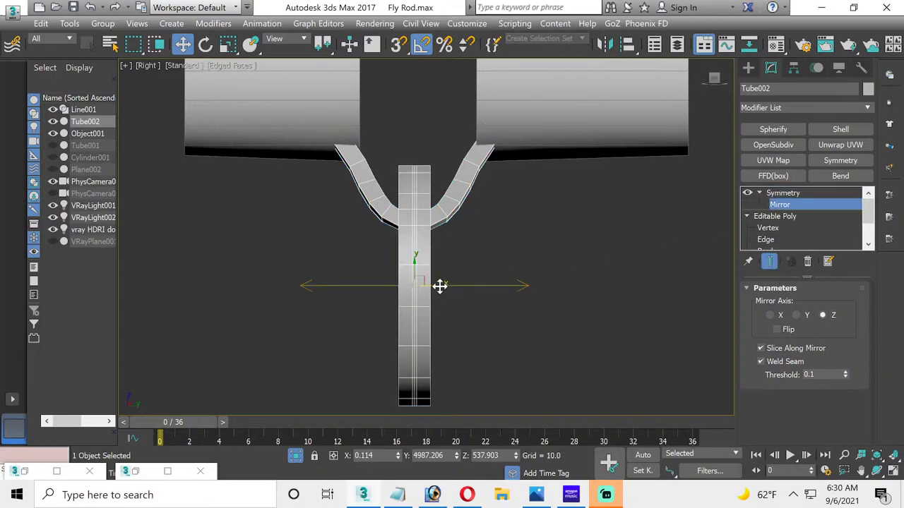
left_click_drag(439, 286, 440, 285)
scroll(412, 261, "up", 3)
scroll(392, 276, "up", 4)
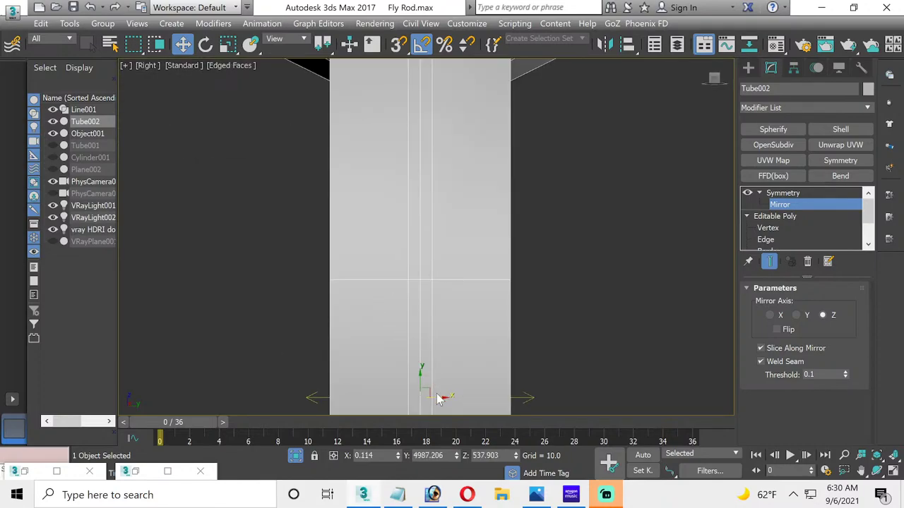
left_click_drag(439, 396, 437, 394)
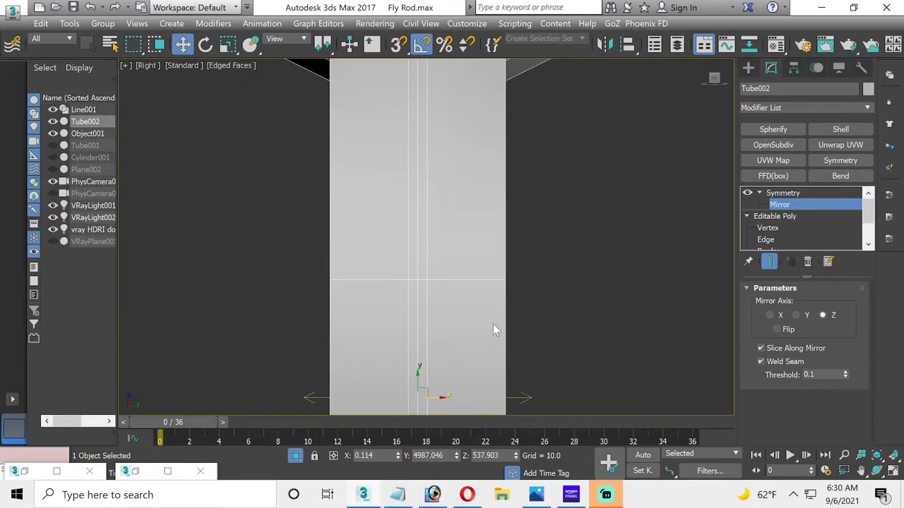
scroll(494, 329, "down", 6)
middle_click_drag(515, 311, 472, 278)
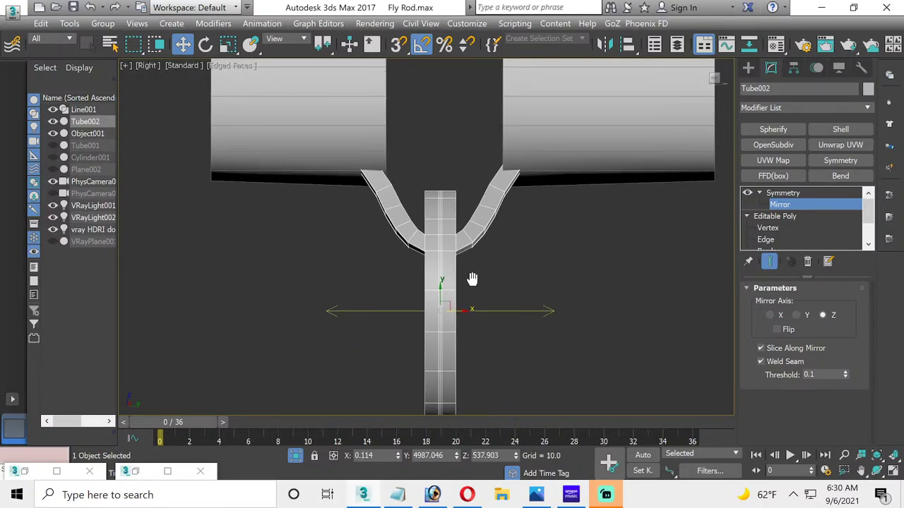
Step: Collapse the entire modifier stack into an Editable Poly and restore four views
left_click(789, 204)
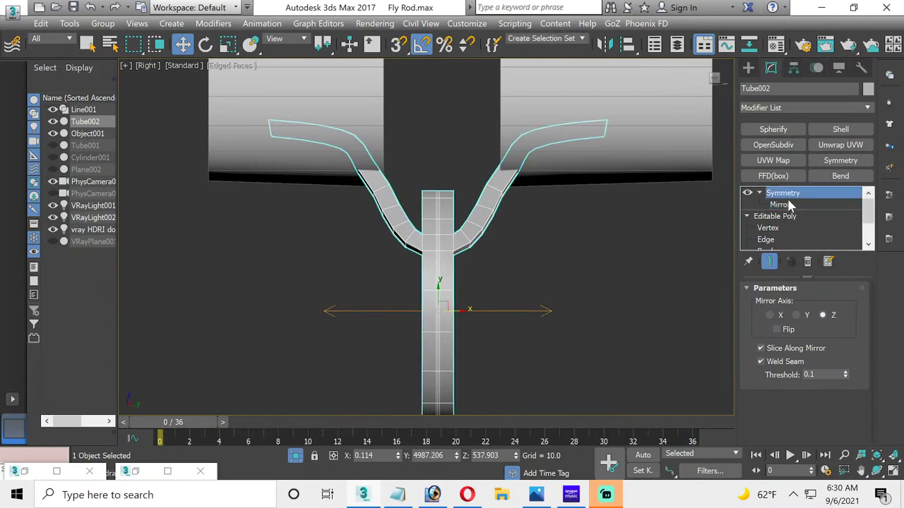
right_click(791, 201)
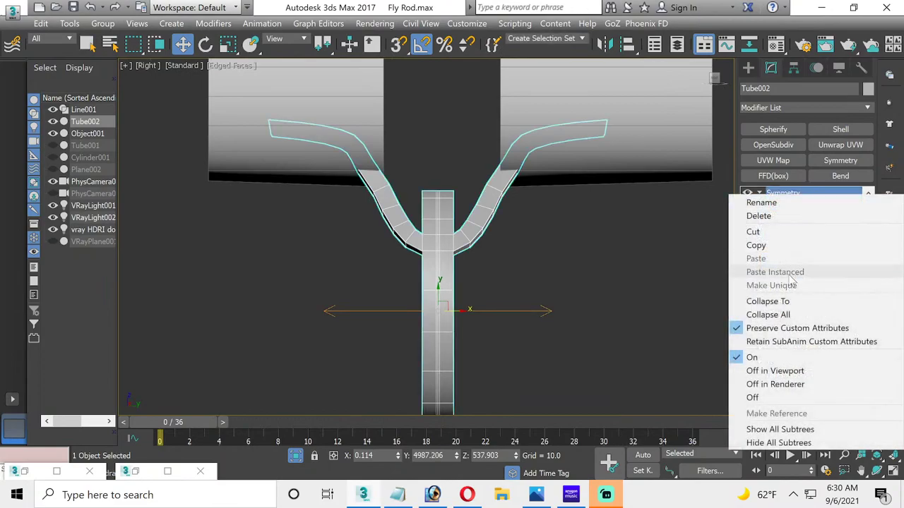
left_click(784, 314)
left_click(520, 288)
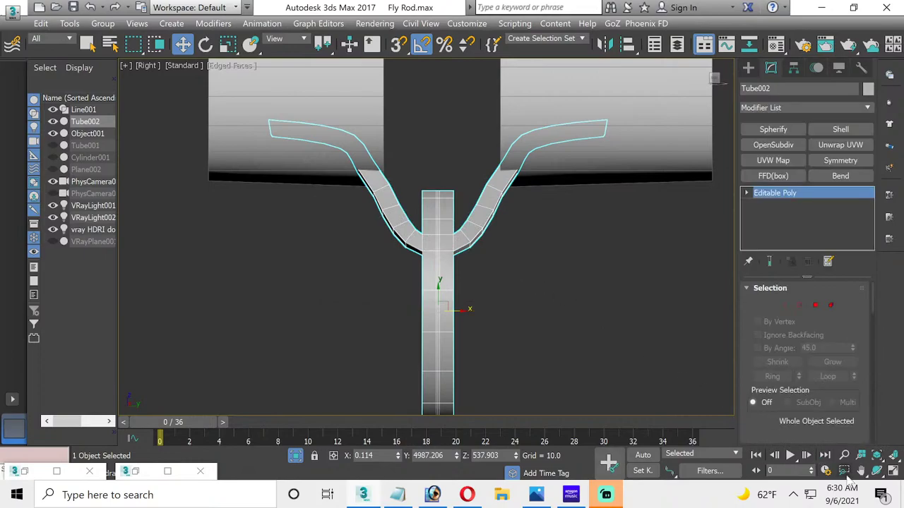
left_click(893, 472)
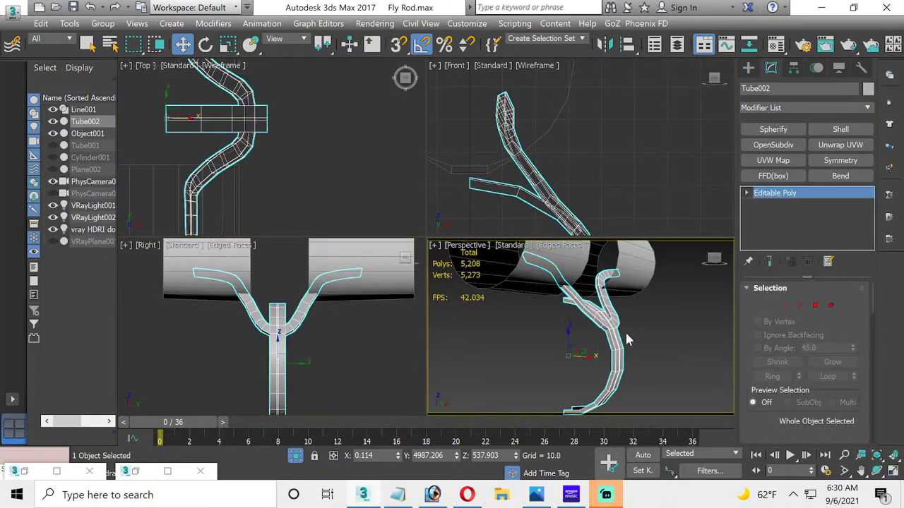
Step: Orbit the Perspective view around the fly-rod tube
scroll(648, 360, "down", 2)
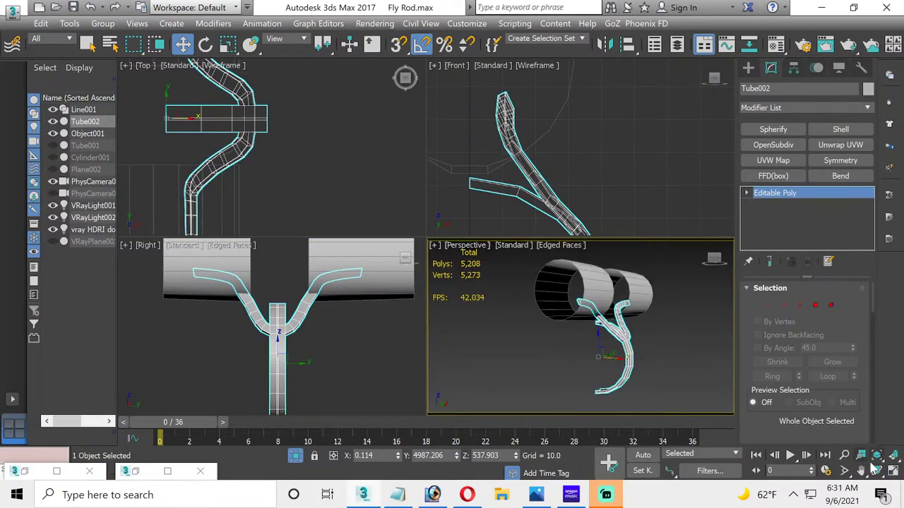
key("e")
mouse_move(605, 343)
middle_mouse_down("alt")
mouse_move(668, 341)
mouse_move(595, 353)
middle_mouse_up("alt")
left_click_drag(598, 356, 629, 328)
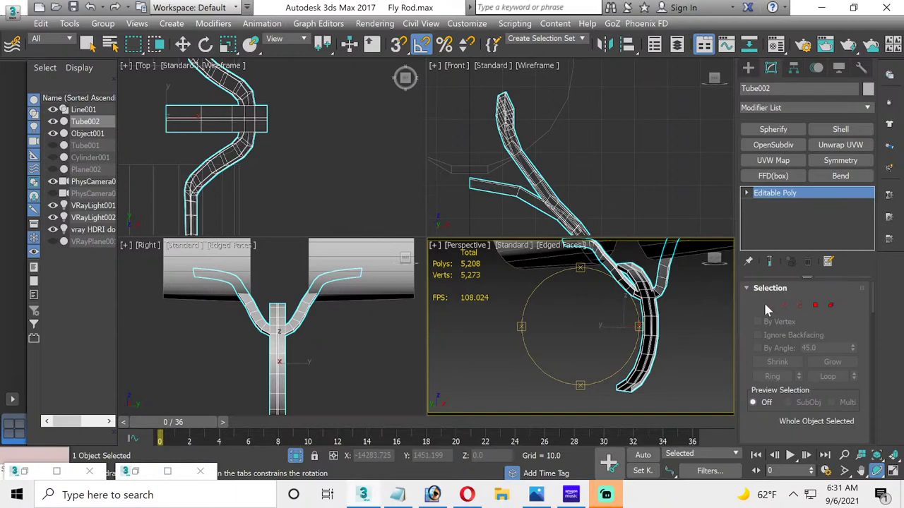
Step: Select a whole edge loop on the tube and zoom onto it
left_click(799, 305)
key("w")
double_click(648, 310)
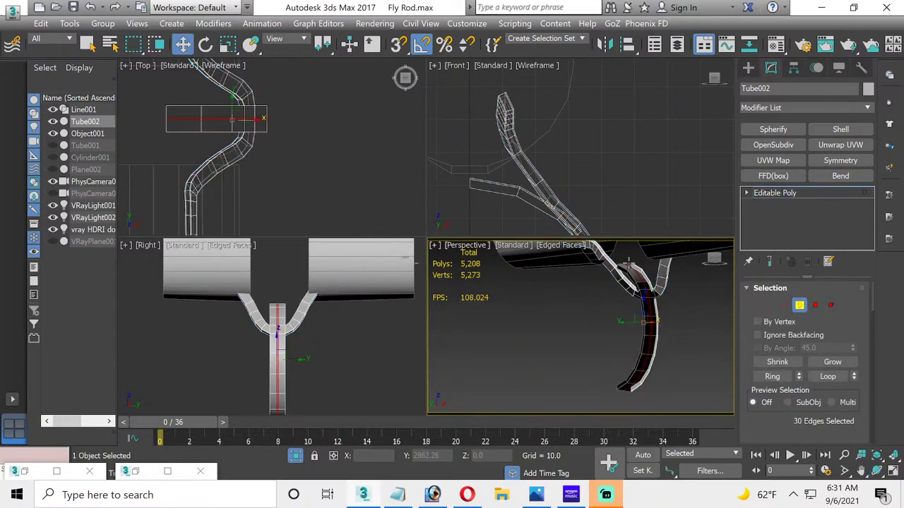
key("z")
scroll(633, 272, "up", 2)
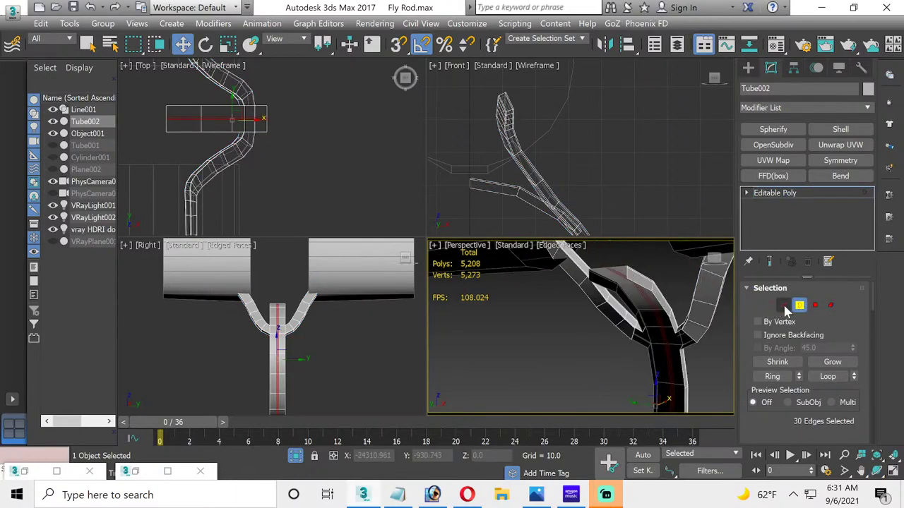
Step: Inspect the fork junction up close at vertex level, panning and zooming around it
left_click(784, 306)
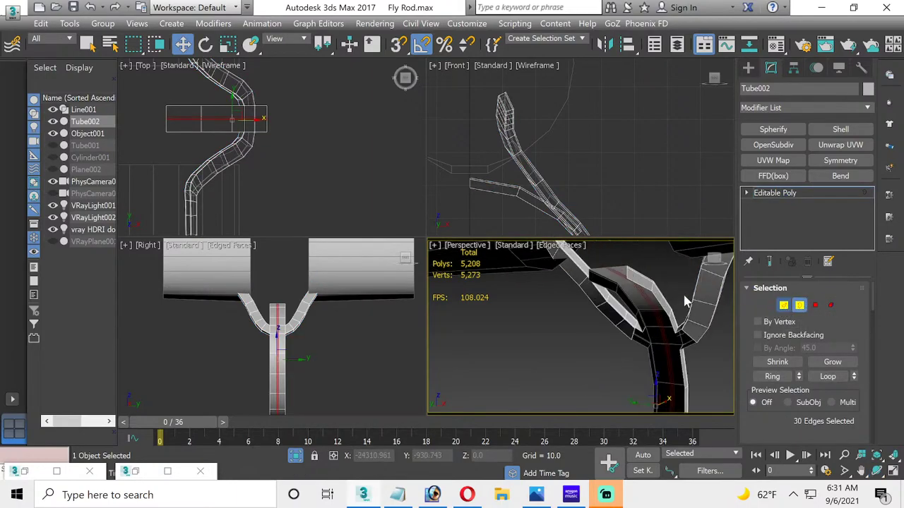
left_click(640, 285)
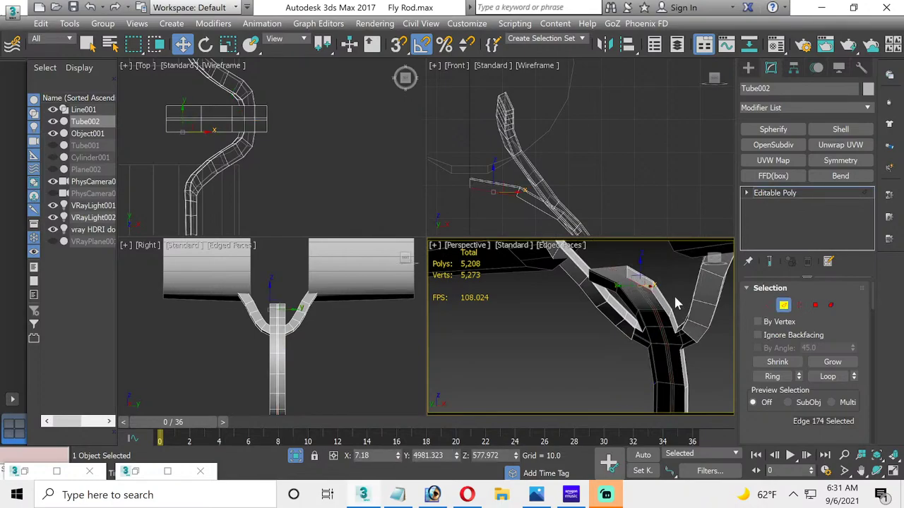
scroll(635, 289, "up", 2)
left_click(628, 288)
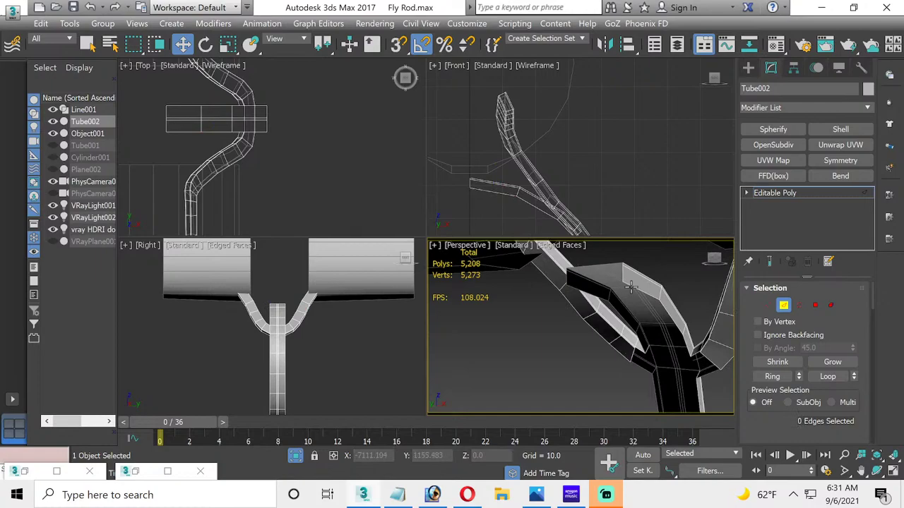
scroll(630, 285, "down", 2)
middle_click_drag(601, 287, 591, 292)
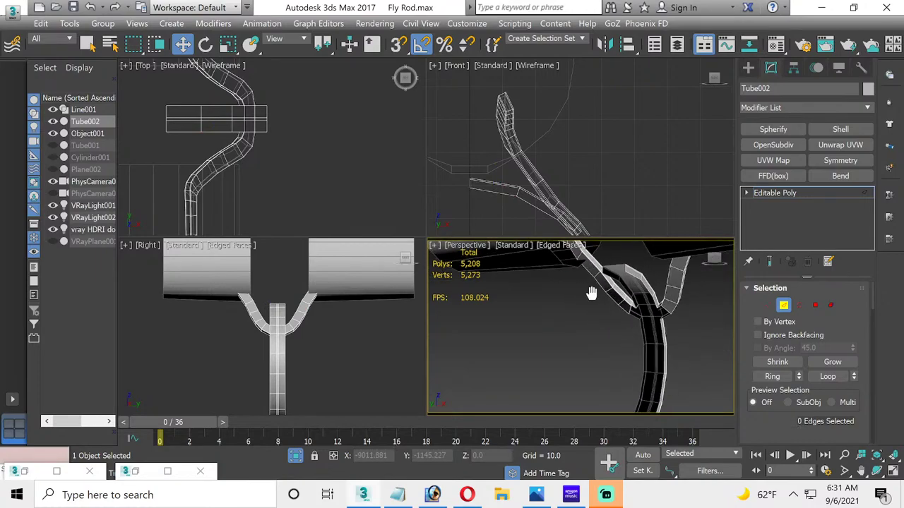
scroll(590, 292, "down", 2)
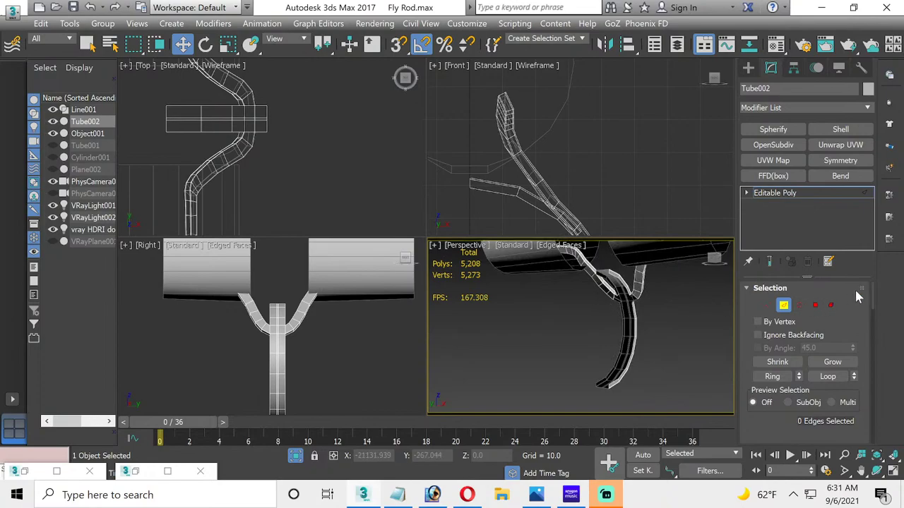
scroll(621, 299, "up", 5)
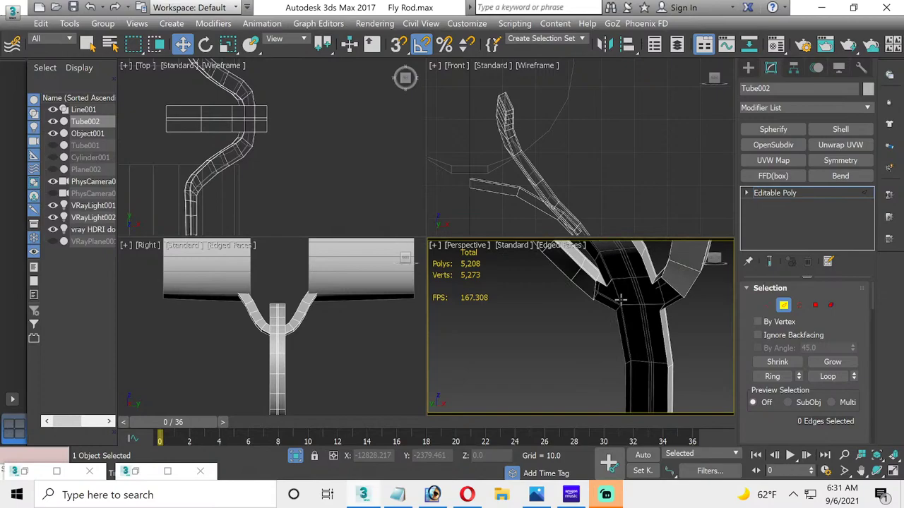
scroll(621, 305, "down", 2)
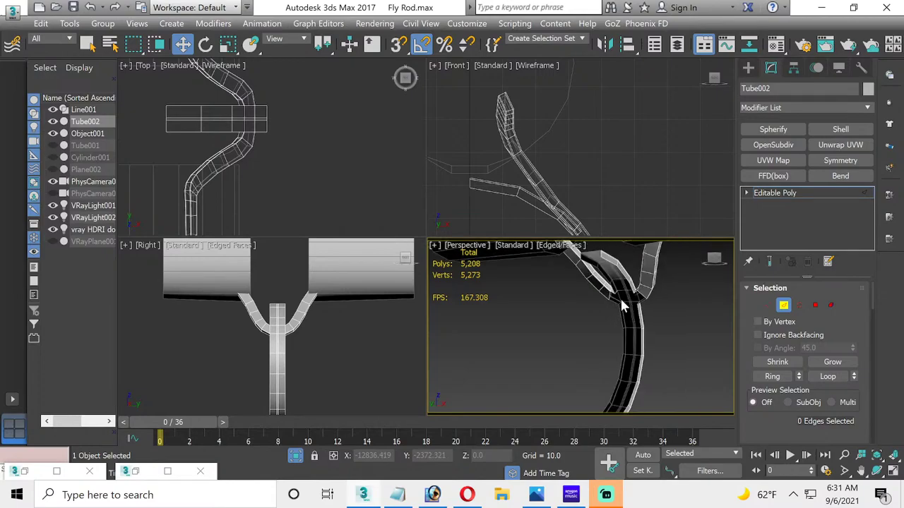
Step: Try a Symmetry modifier on Y and X axes, then delete it
key("alt+s")
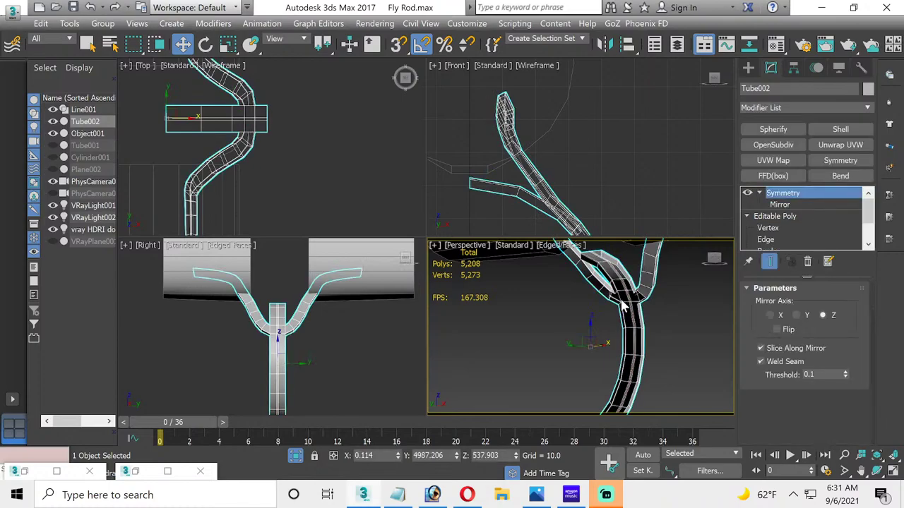
key("y")
key("x")
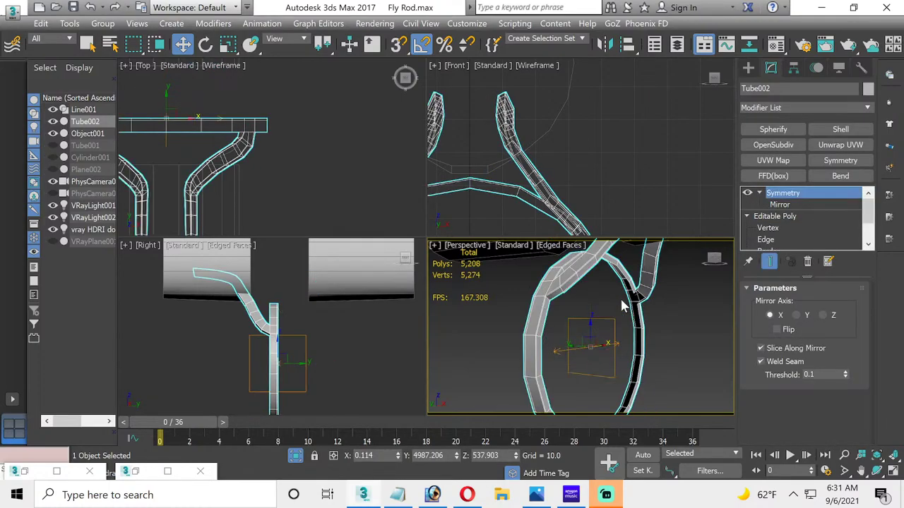
key("Delete")
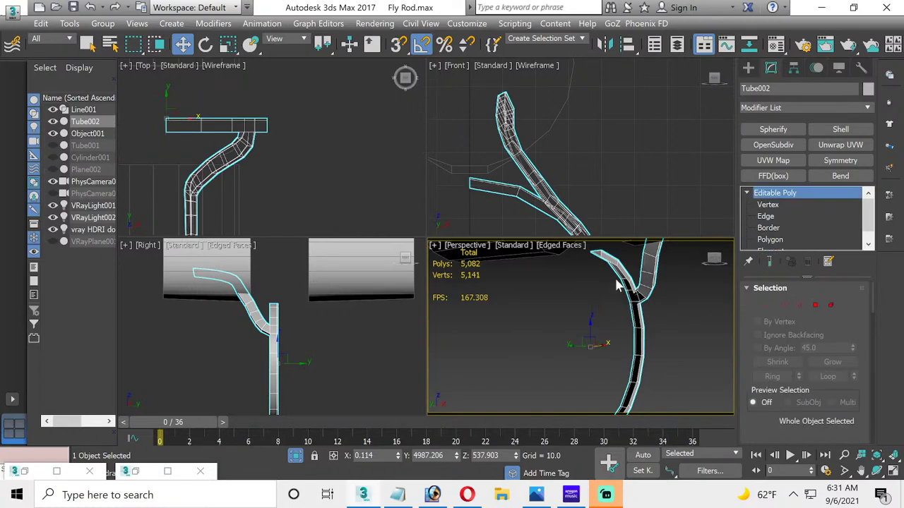
Step: Select a vertex at the fork junction, then switch to Polygon level
scroll(652, 302, "up", 5)
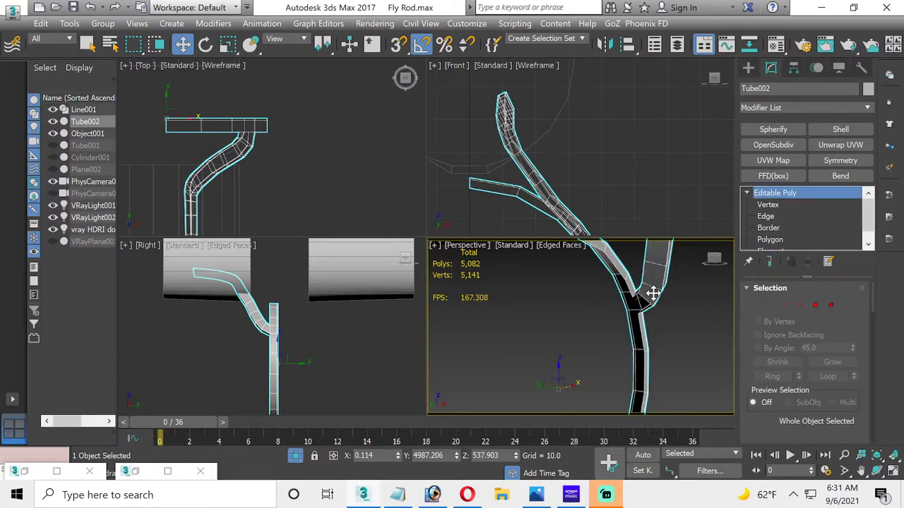
left_click(789, 204)
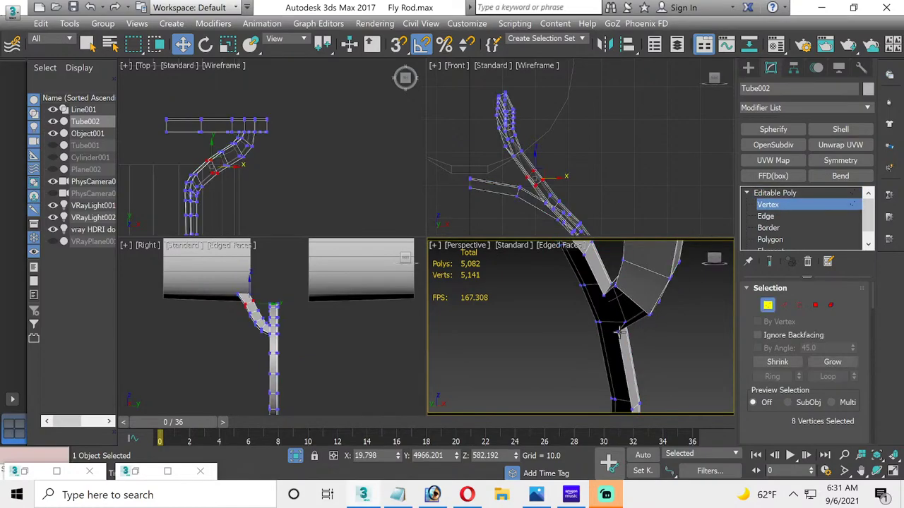
left_click(619, 332)
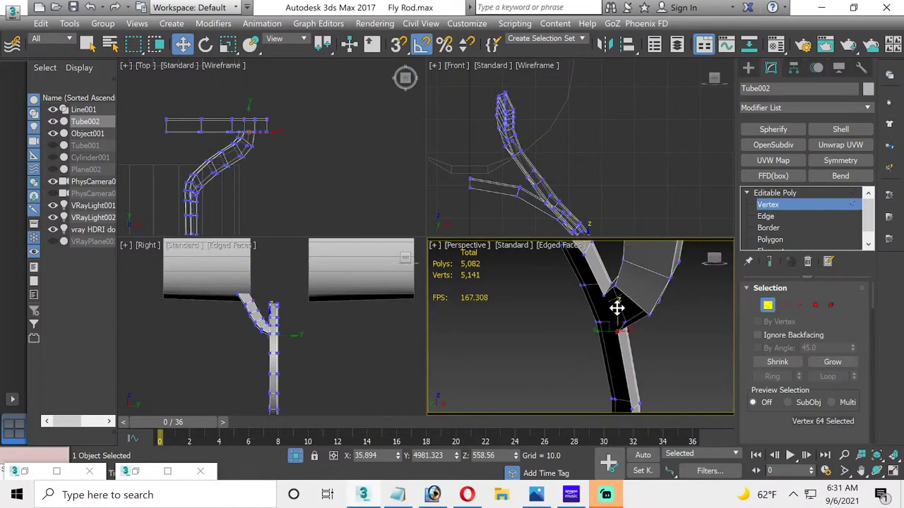
left_click(815, 305)
scroll(809, 314, "down", 3)
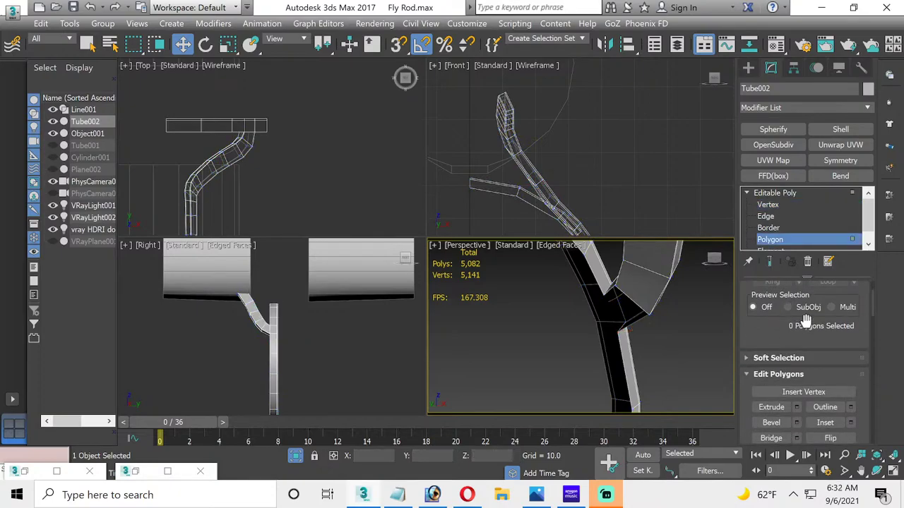
scroll(805, 319, "down", 2)
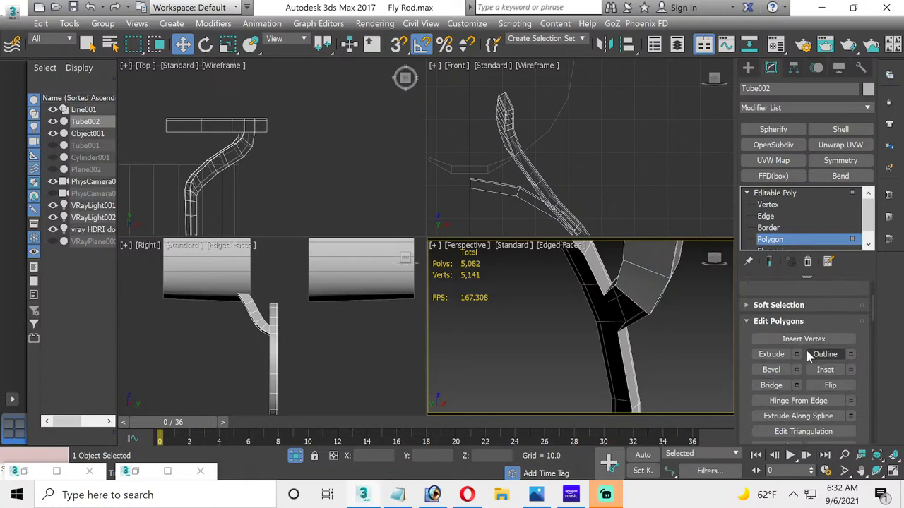
scroll(804, 347, "up", 2)
scroll(806, 349, "up", 1)
scroll(806, 349, "down", 8)
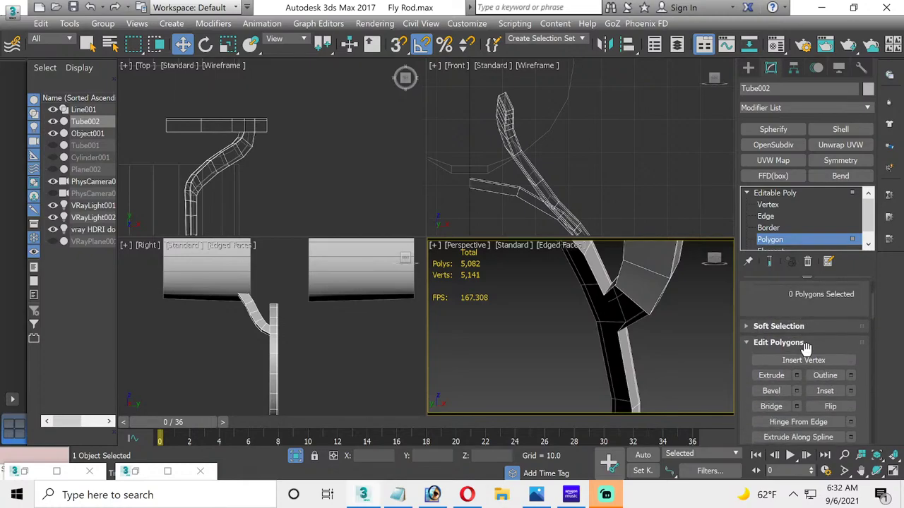
scroll(801, 364, "down", 1)
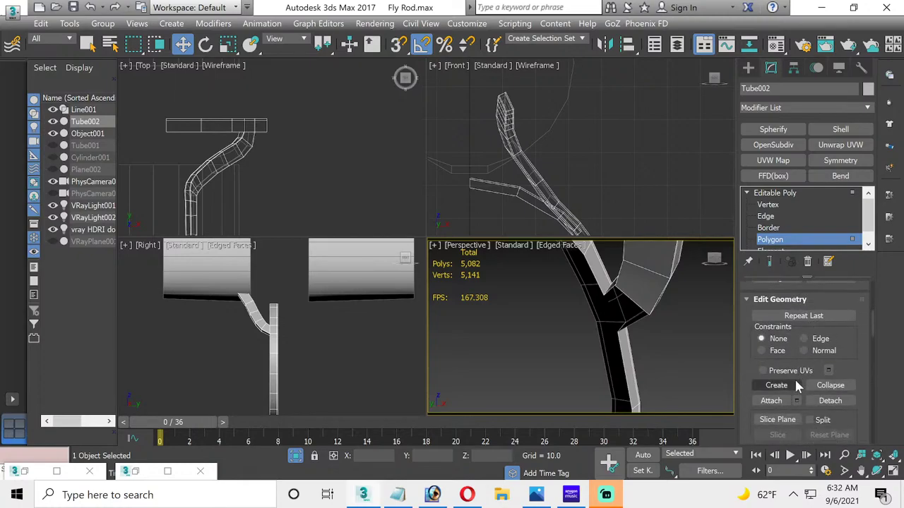
Step: Create a triangular polygon across three junction vertices to close the gap
left_click(792, 385)
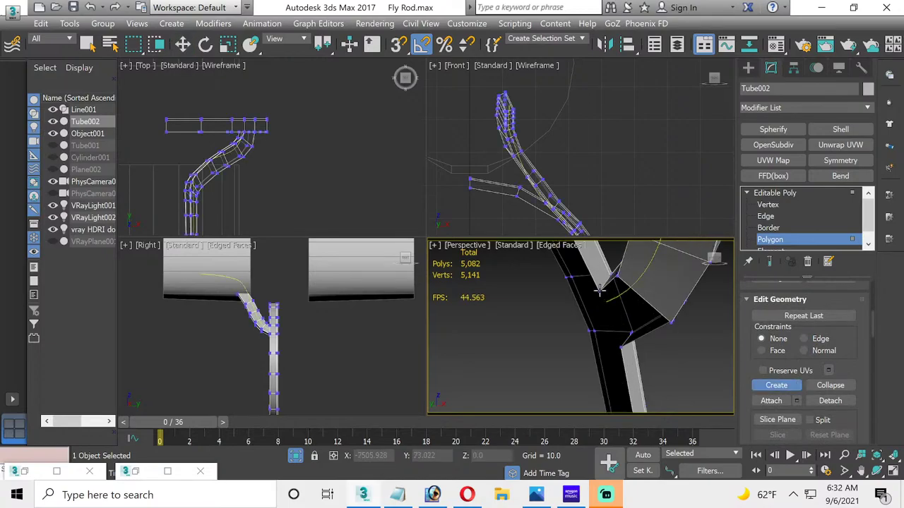
left_click(599, 292)
left_click(671, 322)
left_click(619, 347)
left_click(599, 290)
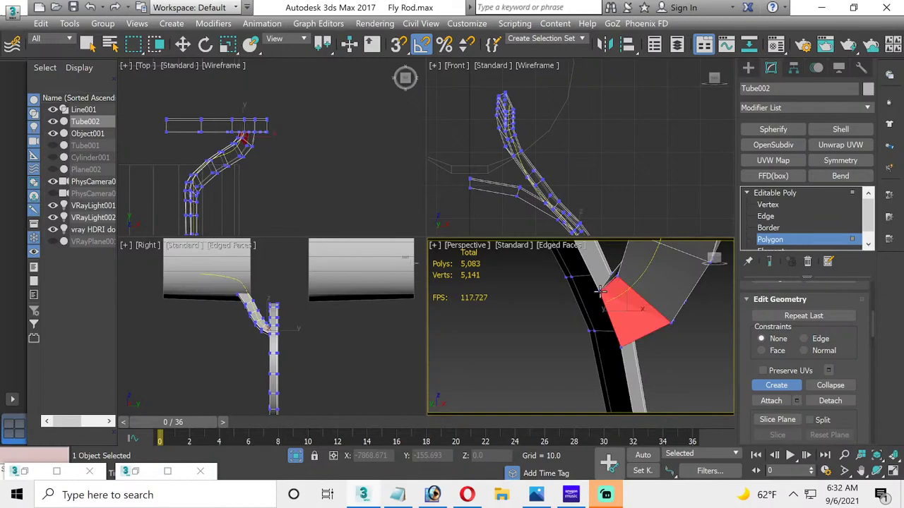
left_click(787, 389)
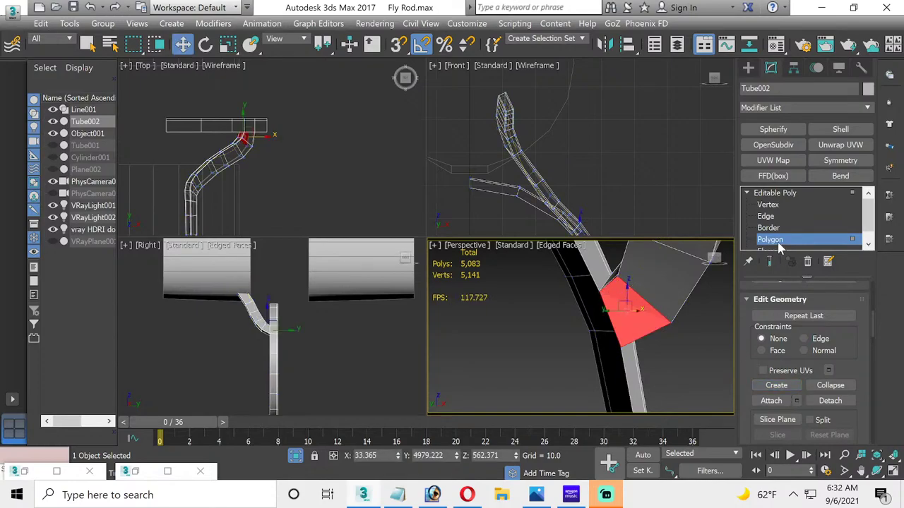
Step: Mirror Tube002 with a Symmetry modifier, collapse the stack, then add a fresh Symmetry modifier
key("4")
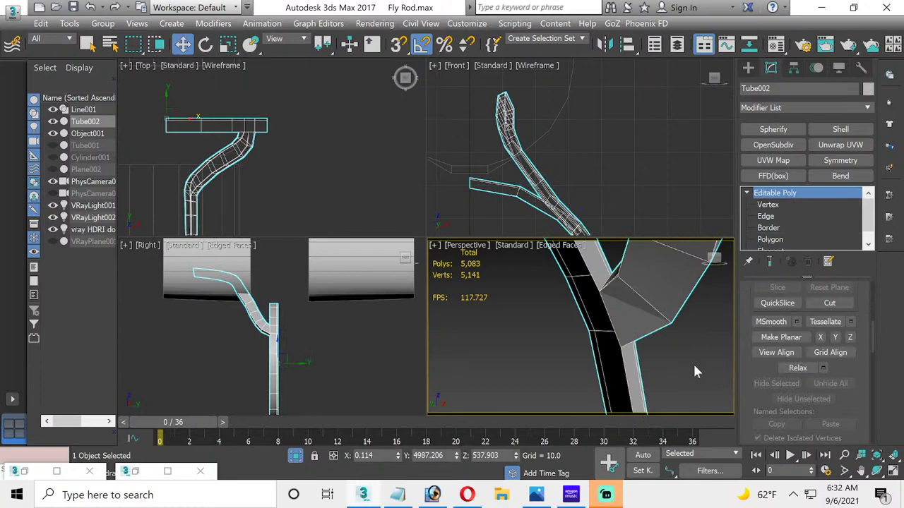
left_click(695, 372)
middle_click_drag(637, 320, 583, 307, "alt")
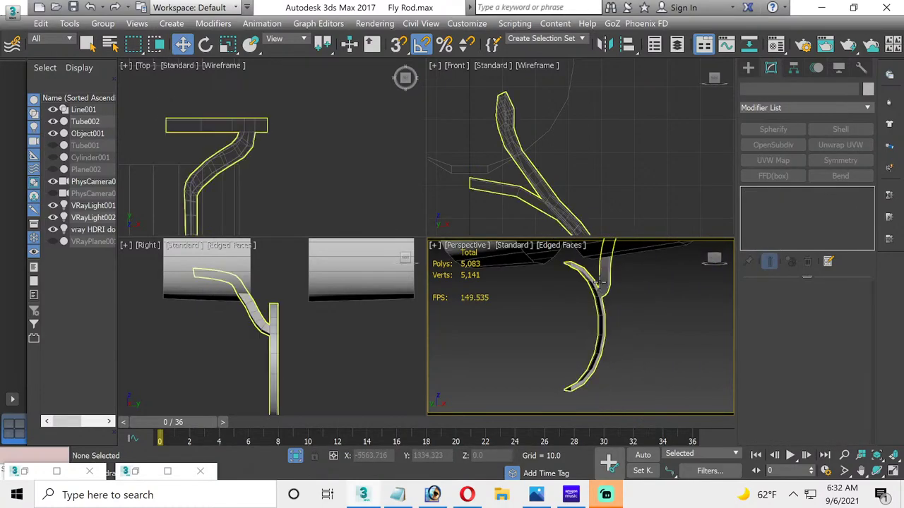
left_click(604, 282)
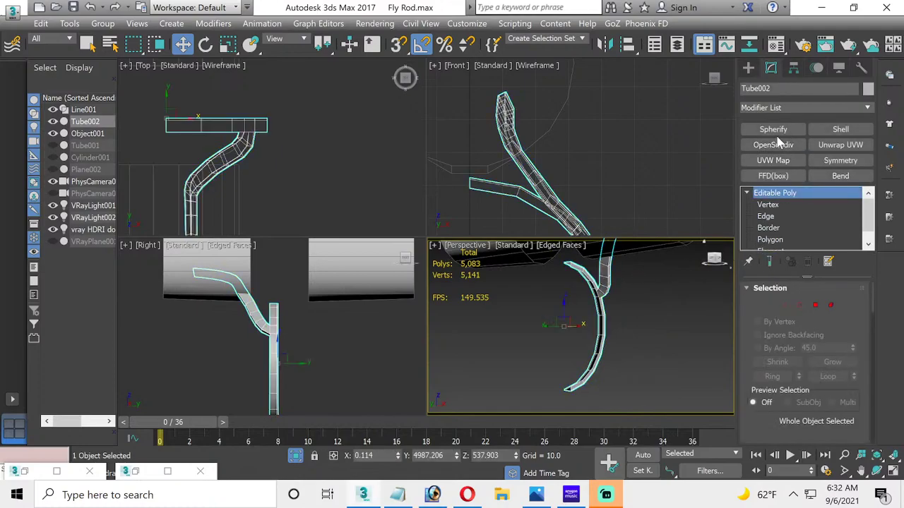
left_click(839, 161)
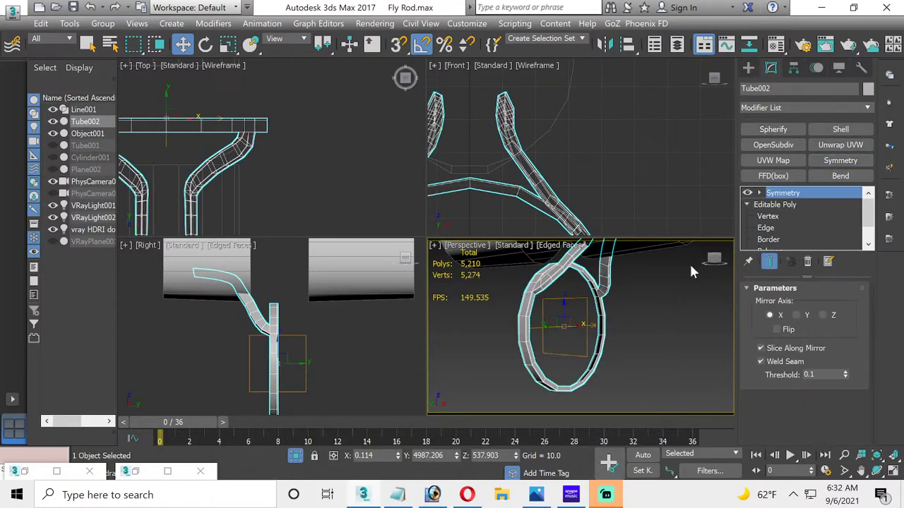
left_click(822, 315)
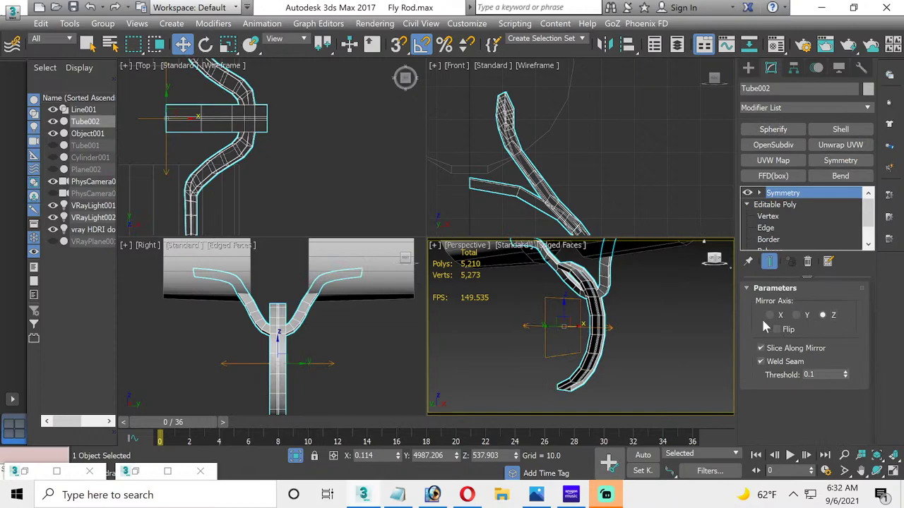
right_click(787, 194)
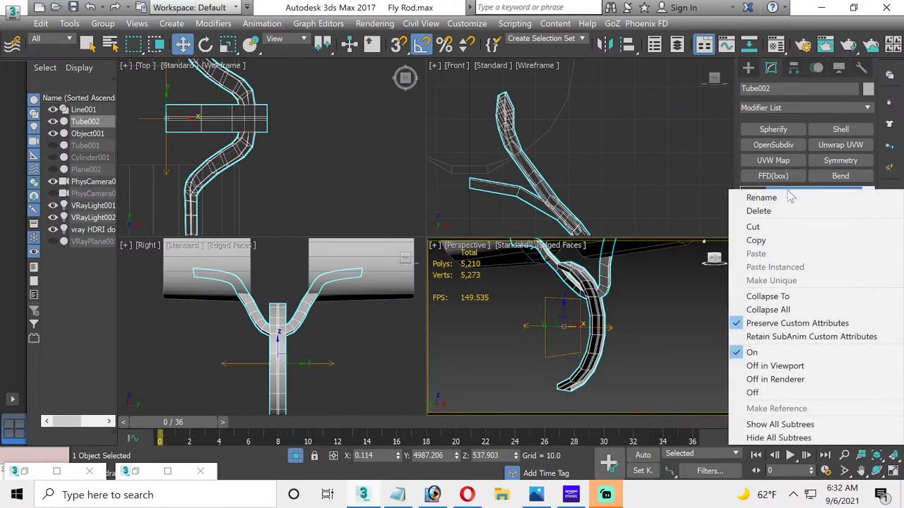
left_click(767, 310)
left_click(519, 287)
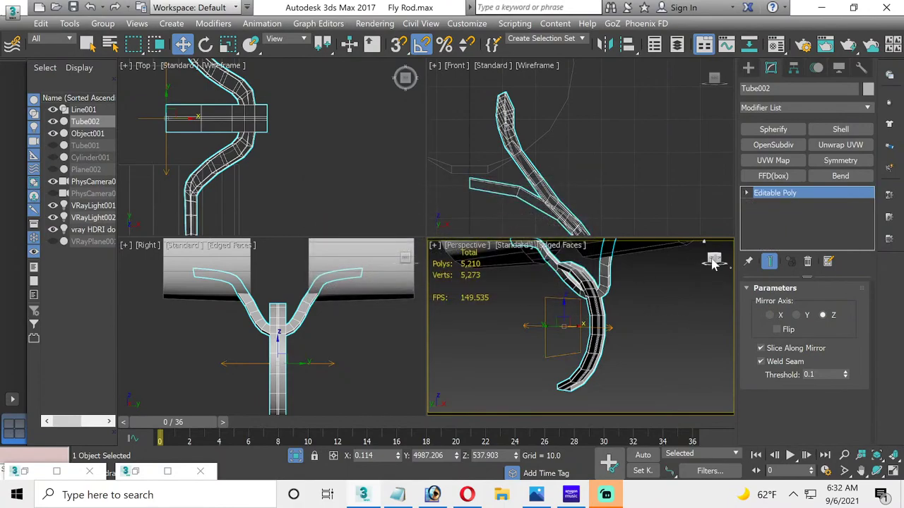
left_click(836, 161)
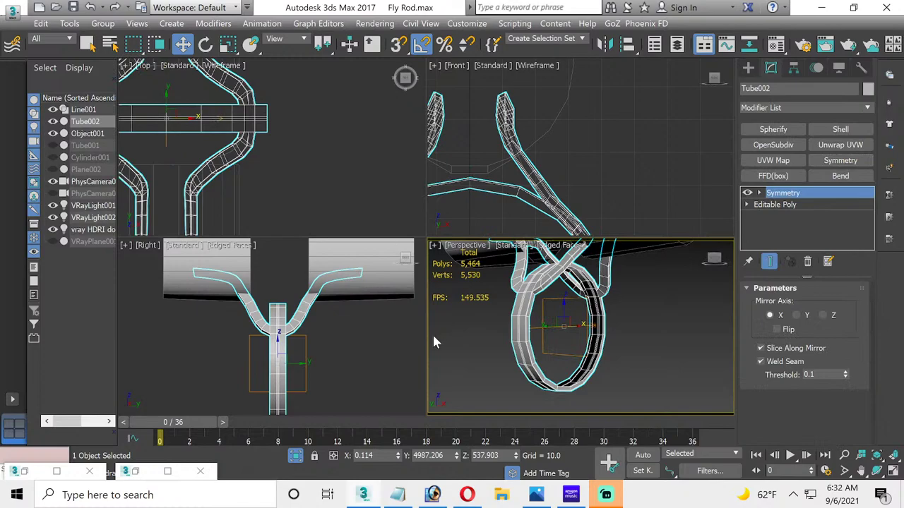
Step: Move Tube002 slightly lower using the Right and Front viewports
left_click(655, 336)
mouse_move(571, 306)
middle_mouse_down()
mouse_move(555, 363)
mouse_move(576, 300)
middle_mouse_up()
left_click(557, 287)
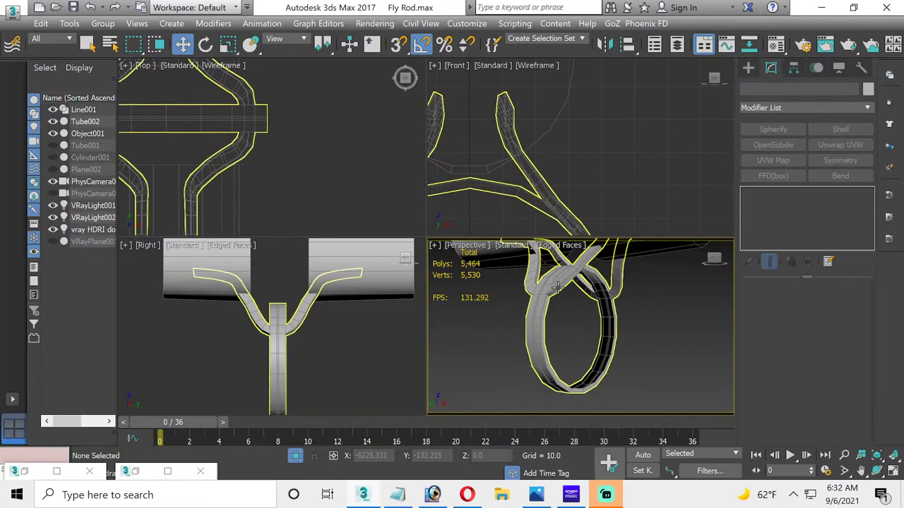
left_click(557, 287)
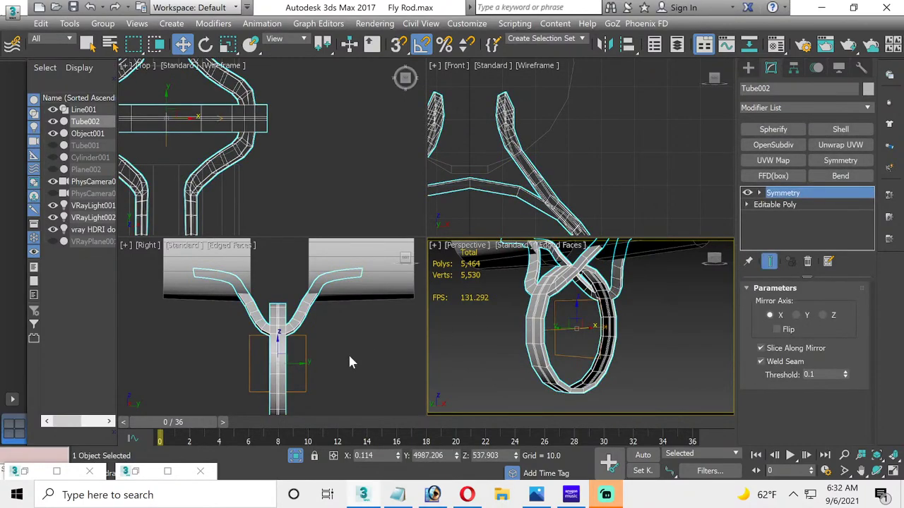
left_click_drag(279, 346, 269, 340)
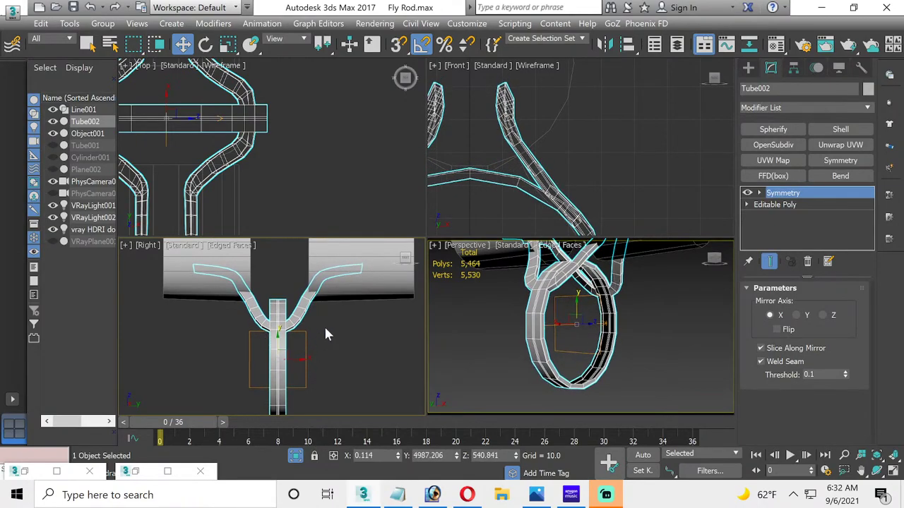
left_click_drag(521, 192, 518, 191)
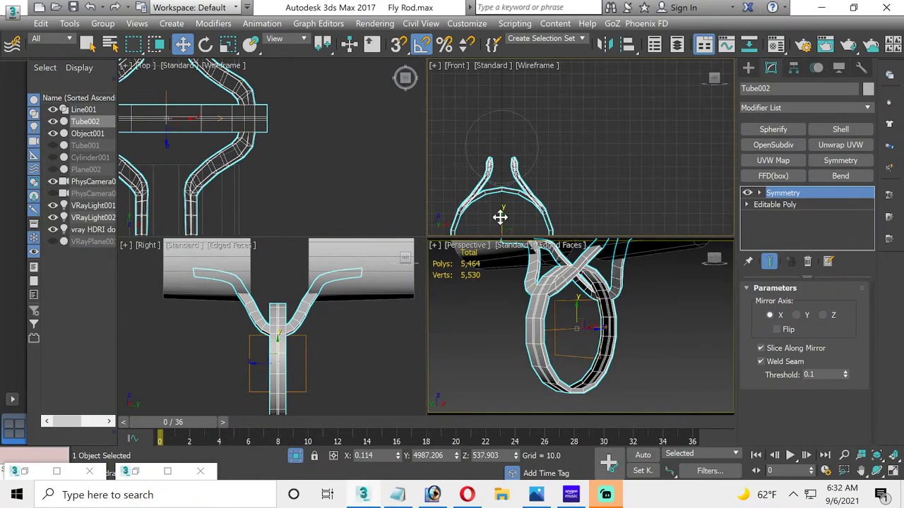
left_click_drag(500, 214, 499, 234)
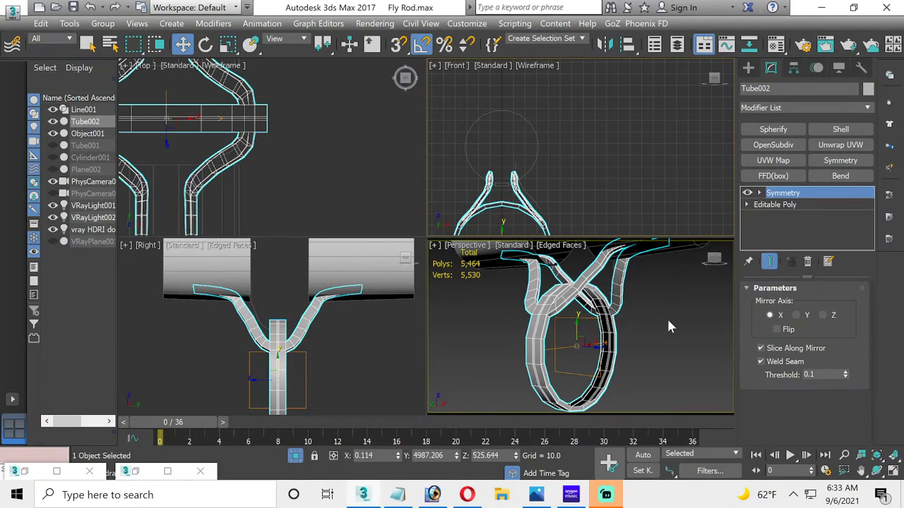
Step: Collapse Tube002's Symmetry modifier into a single Editable Poly
right_click(776, 197)
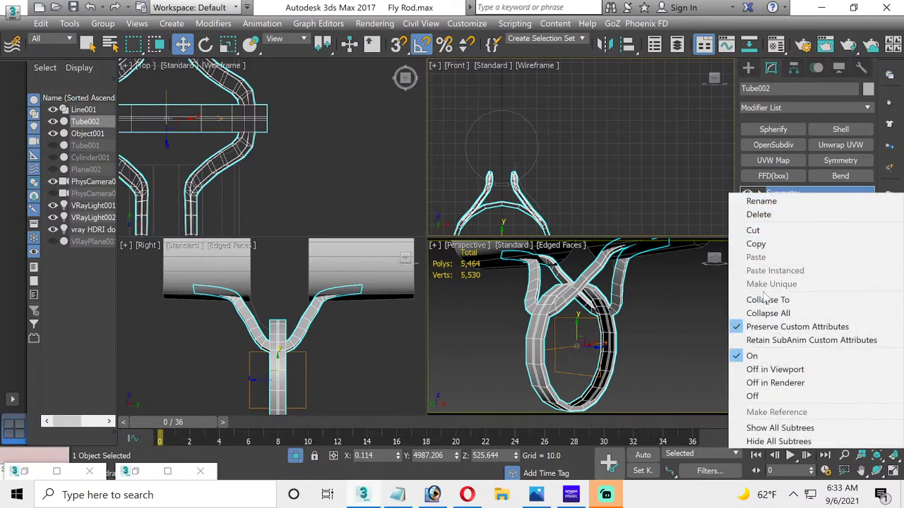
left_click(758, 313)
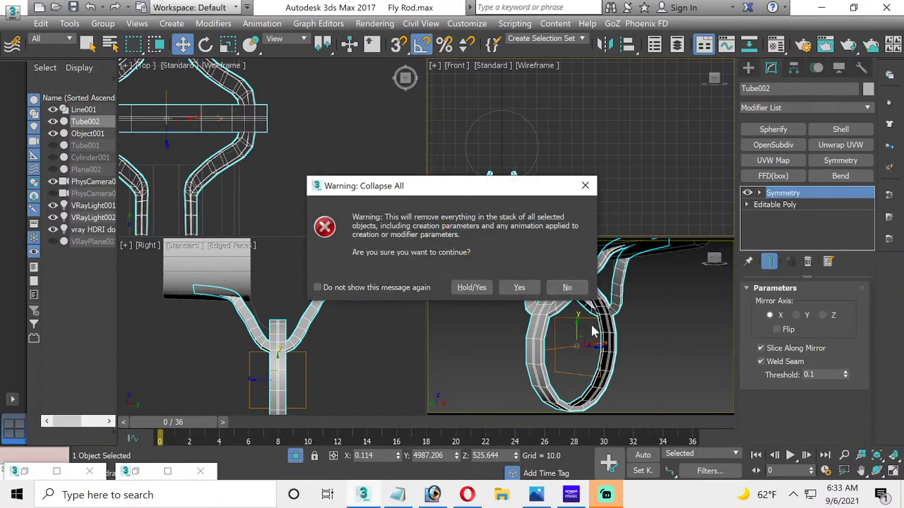
left_click(519, 287)
scroll(607, 321, "up", 5)
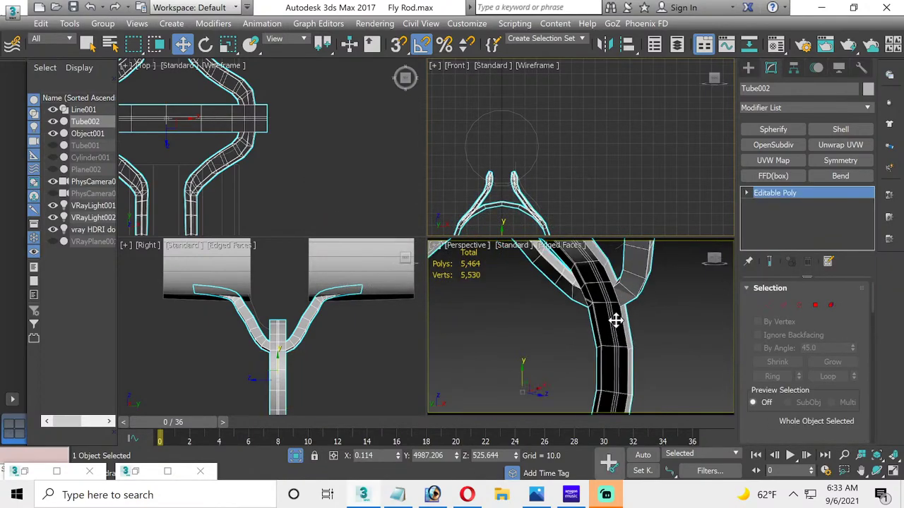
Step: Inspect the tube's open borders, then pick a single edge at the gap
left_click(800, 307)
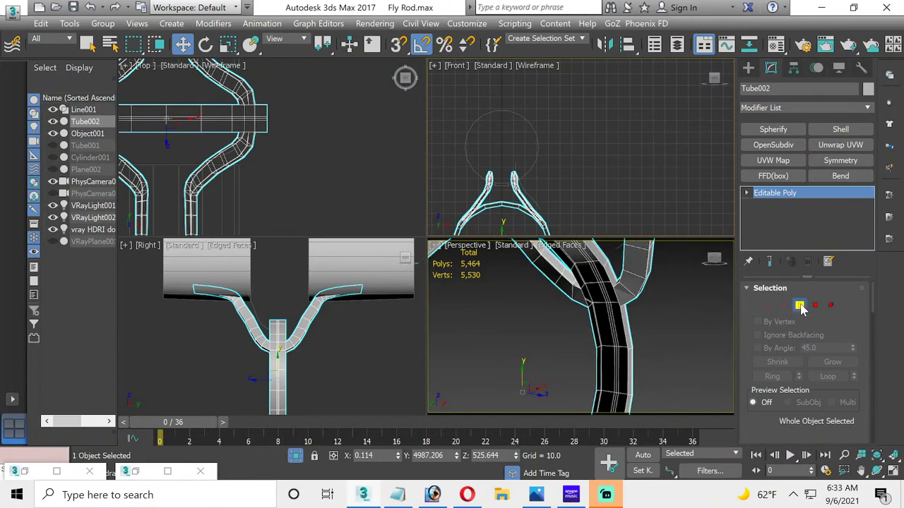
left_click(598, 273)
left_click(570, 268, "ctrl")
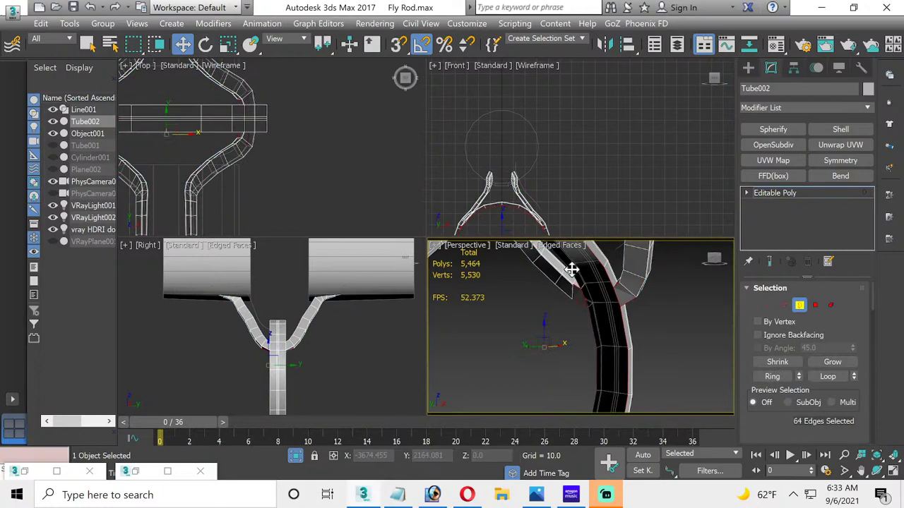
scroll(598, 299, "up", 2)
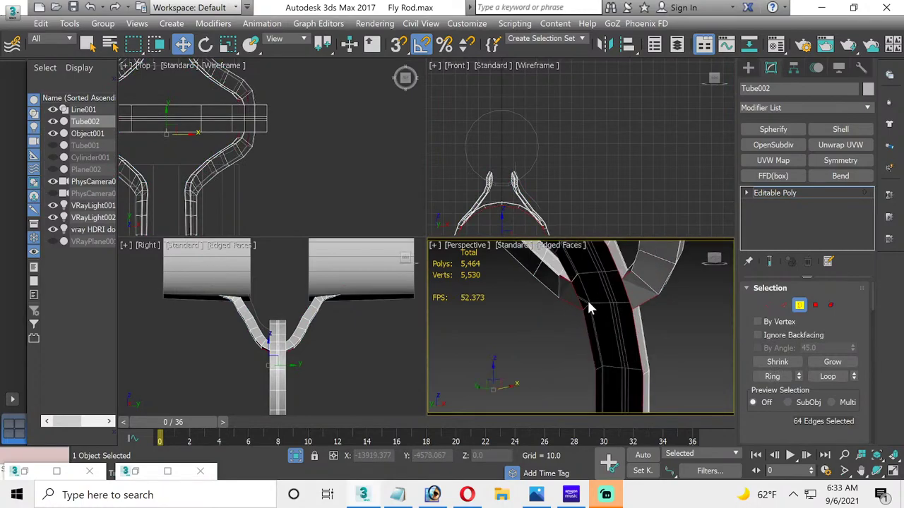
scroll(574, 305, "up", 1)
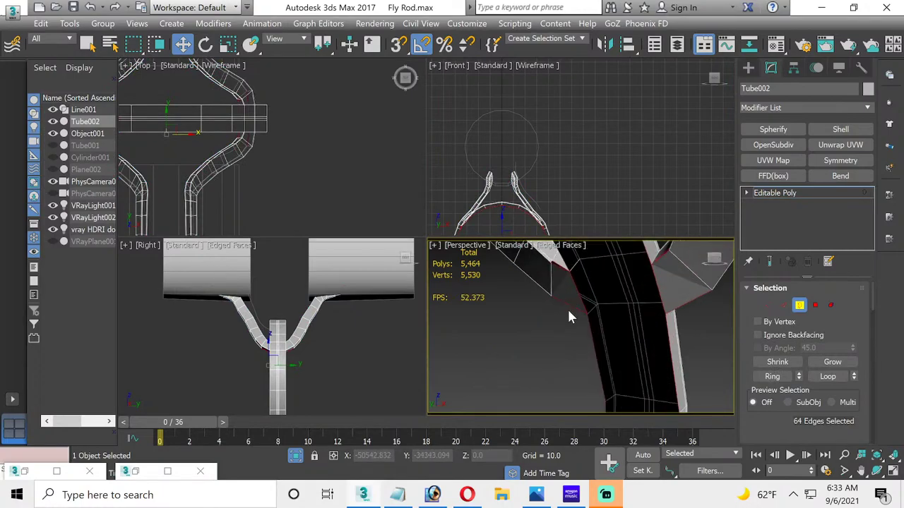
middle_click_drag(651, 279, 629, 314)
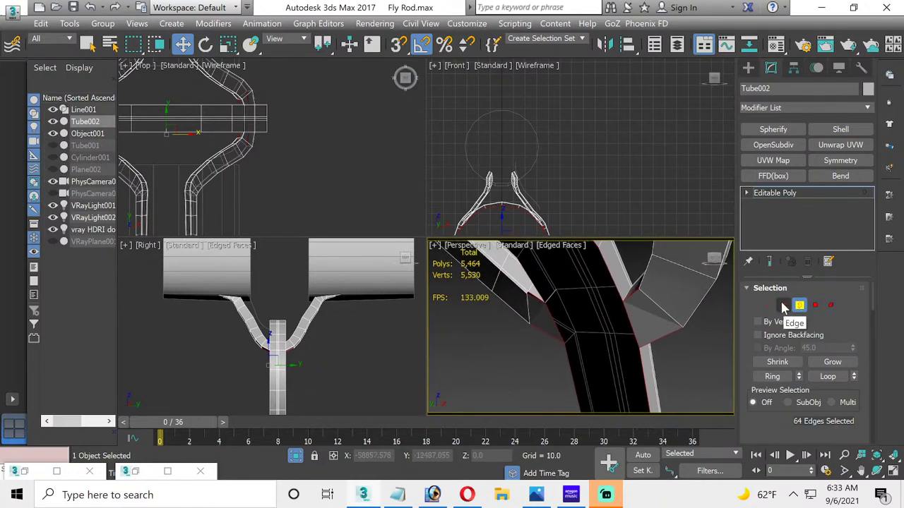
left_click(636, 302)
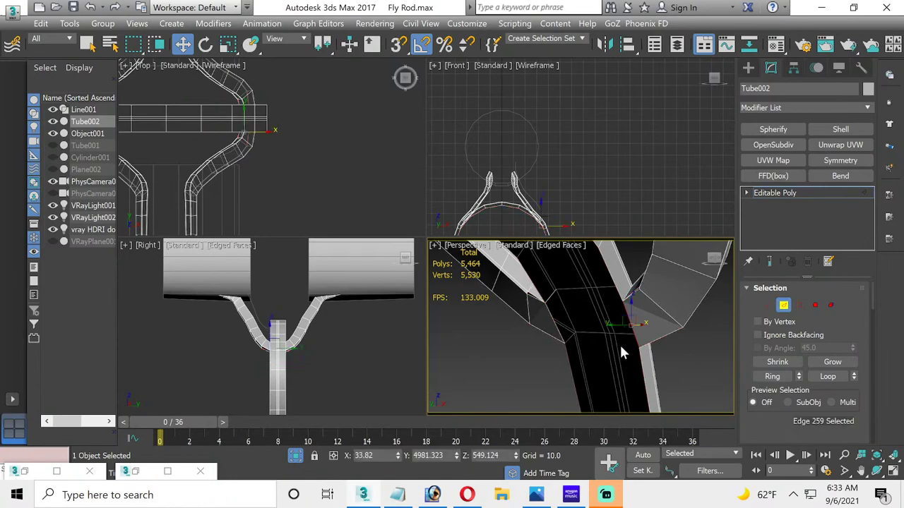
Step: Bridge the two opposite edges across the gap with a new face
left_click(551, 317, "ctrl")
scroll(789, 402, "down", 3)
scroll(789, 402, "down", 2)
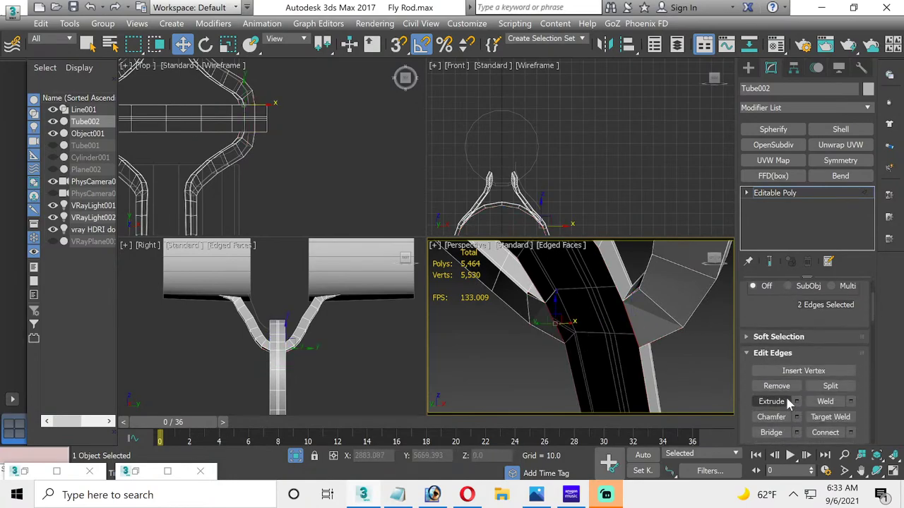
left_click(796, 411)
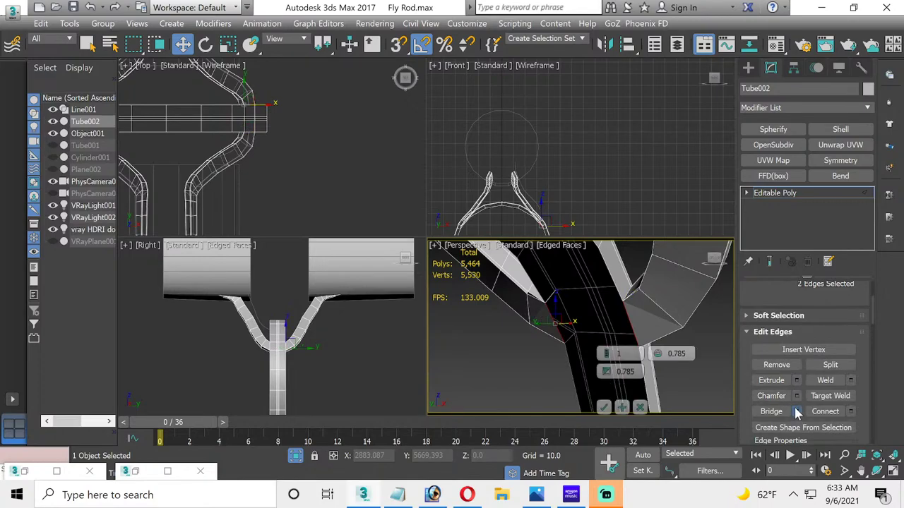
left_click(605, 408)
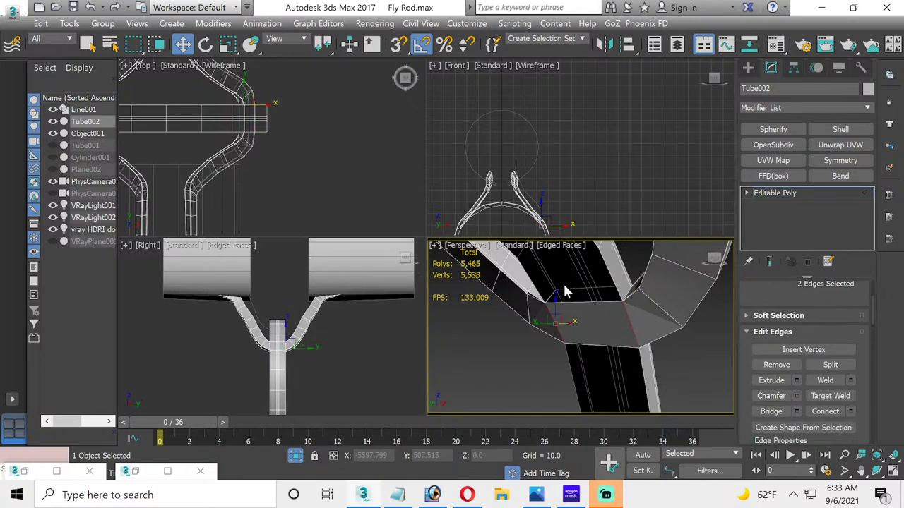
middle_click_drag(565, 293, 595, 343, "alt")
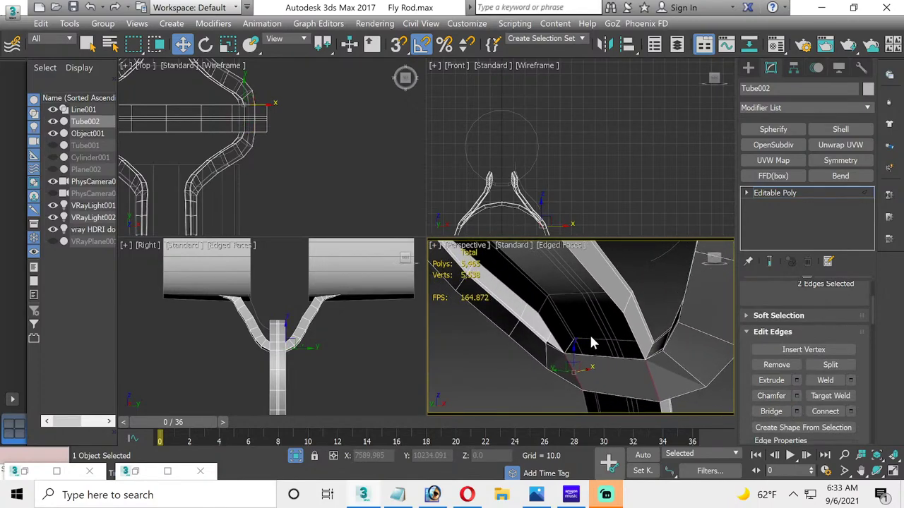
Step: Select edges along the tube's top ridge in the Perspective view
left_click(635, 337)
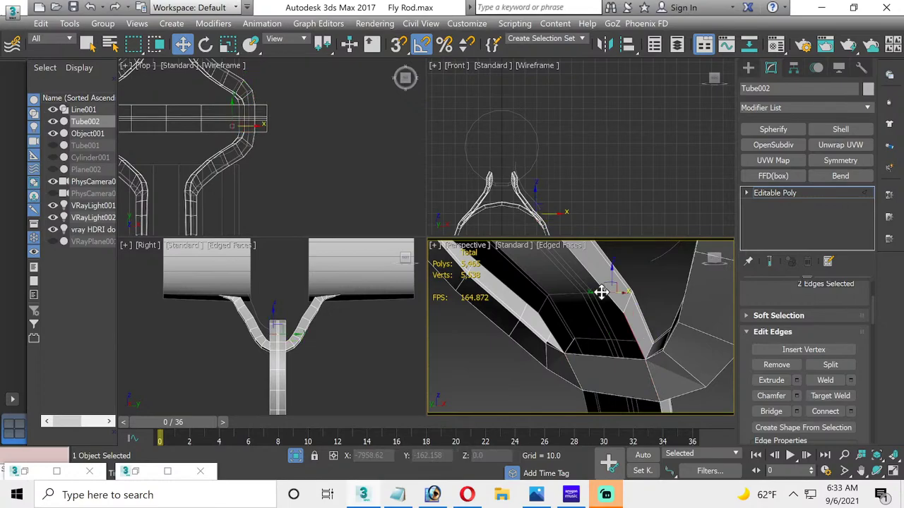
middle_click_drag(557, 297, 606, 325, "alt")
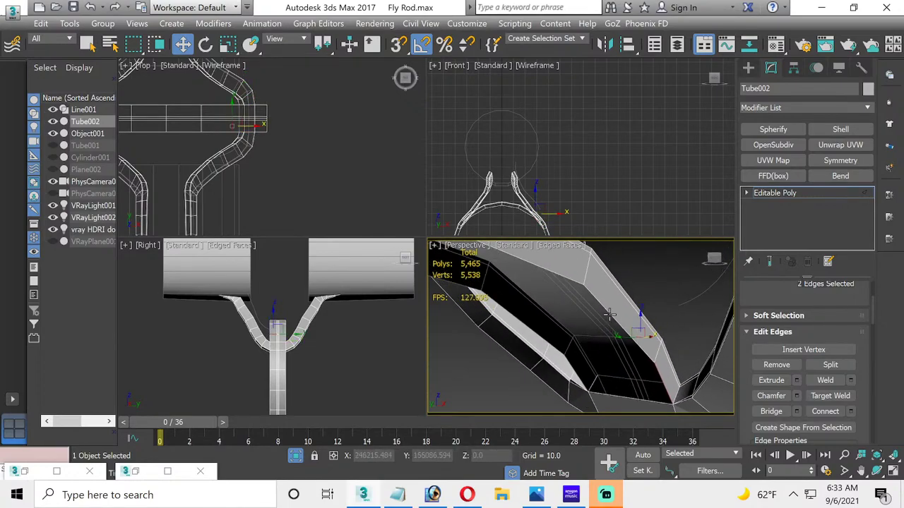
left_click(609, 318)
scroll(682, 314, "up", 5)
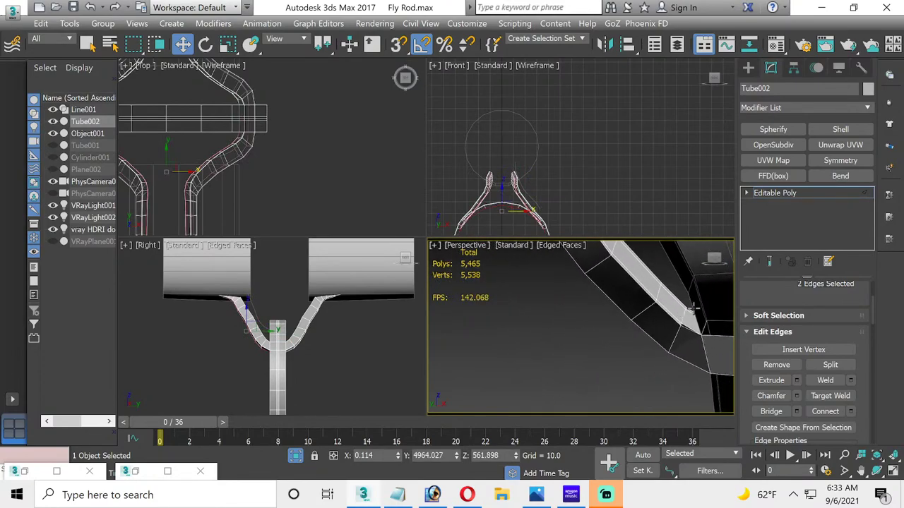
left_click(694, 308)
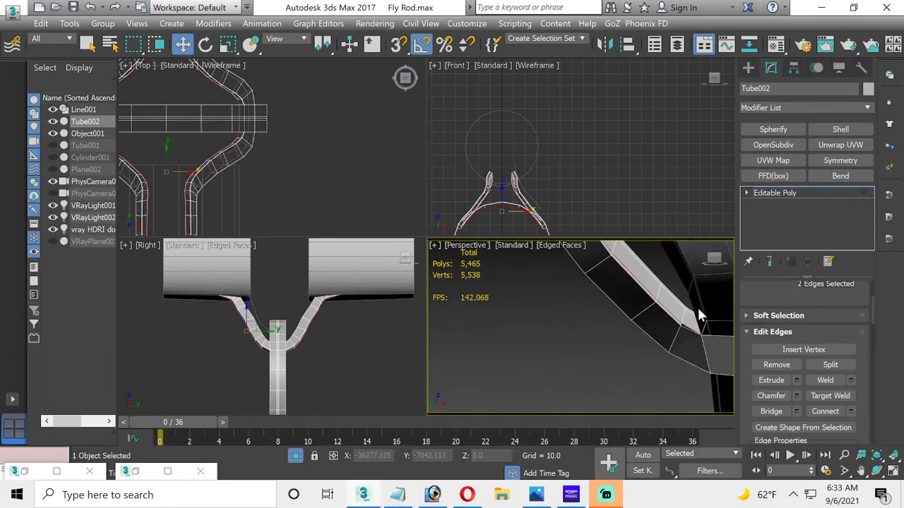
scroll(699, 315, "down", 2)
scroll(242, 327, "up", 4)
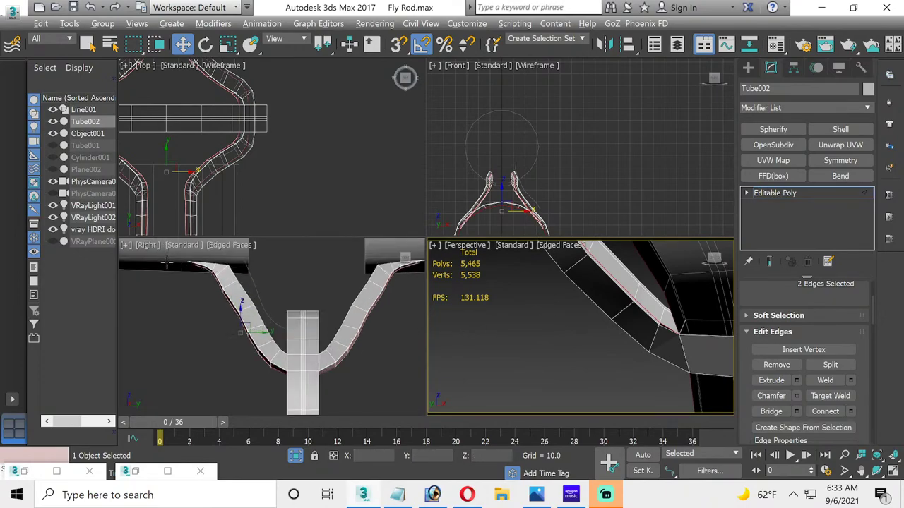
Step: Window-select the edges across the fork's lower part in the Right viewport
left_click(278, 380)
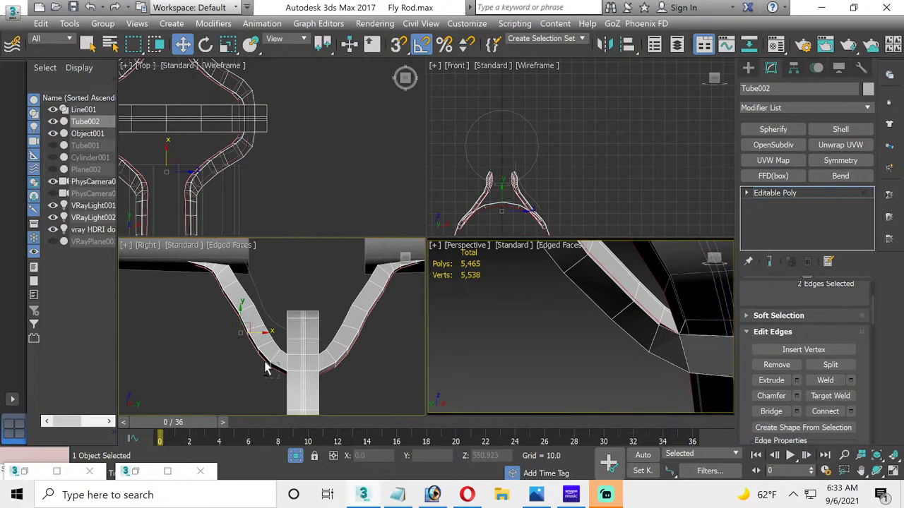
left_click_drag(265, 367, 171, 259)
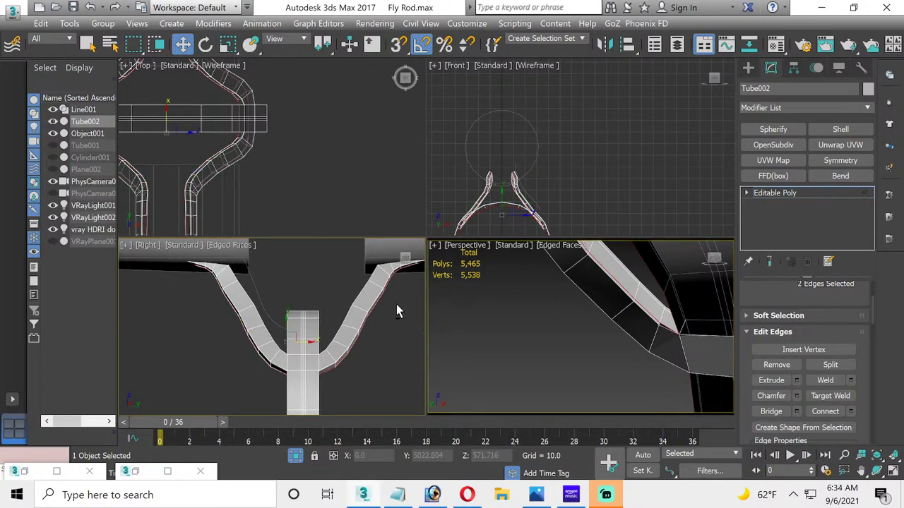
middle_click_drag(370, 337, 343, 347)
scroll(342, 347, "down", 2)
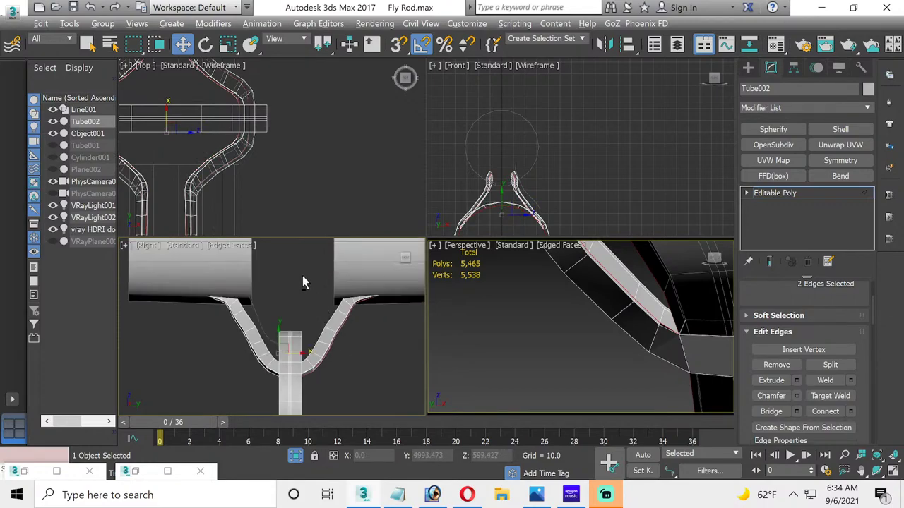
left_click_drag(306, 250, 401, 425)
middle_click_drag(689, 335, 571, 353)
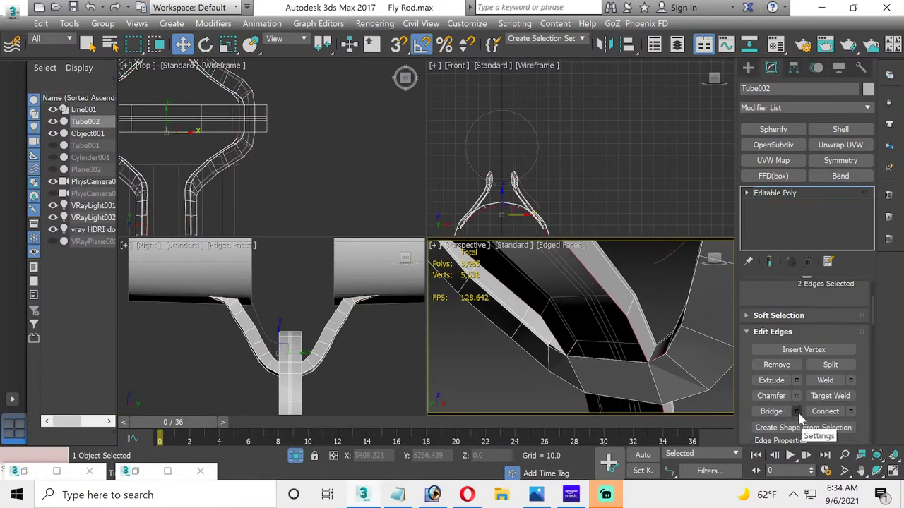
Step: Bridge the selected edges and isolate the fork tube
left_click(797, 412)
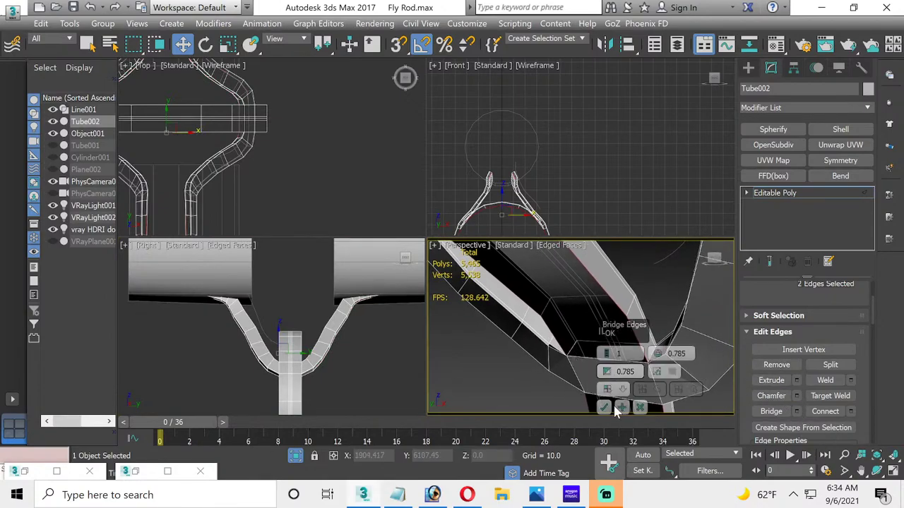
left_click(608, 408)
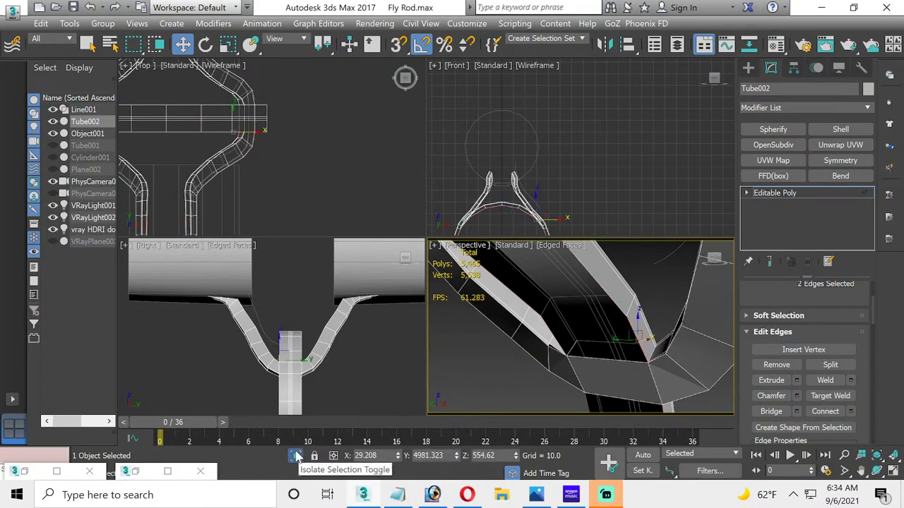
left_click(296, 456)
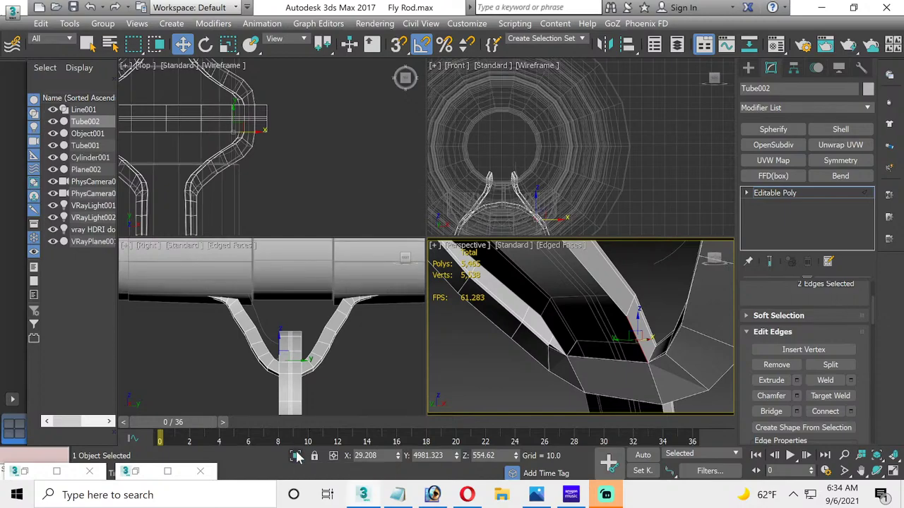
left_click(296, 456)
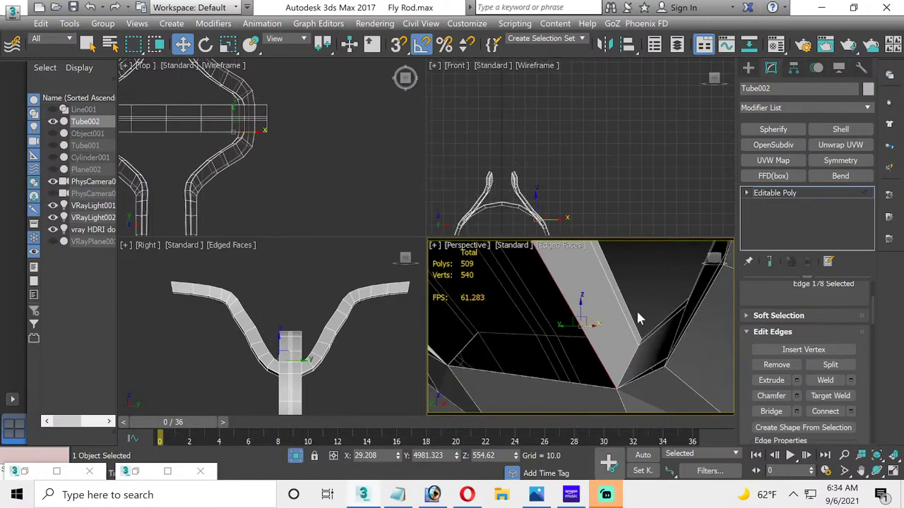
middle_click_drag(637, 318, 662, 346, "alt")
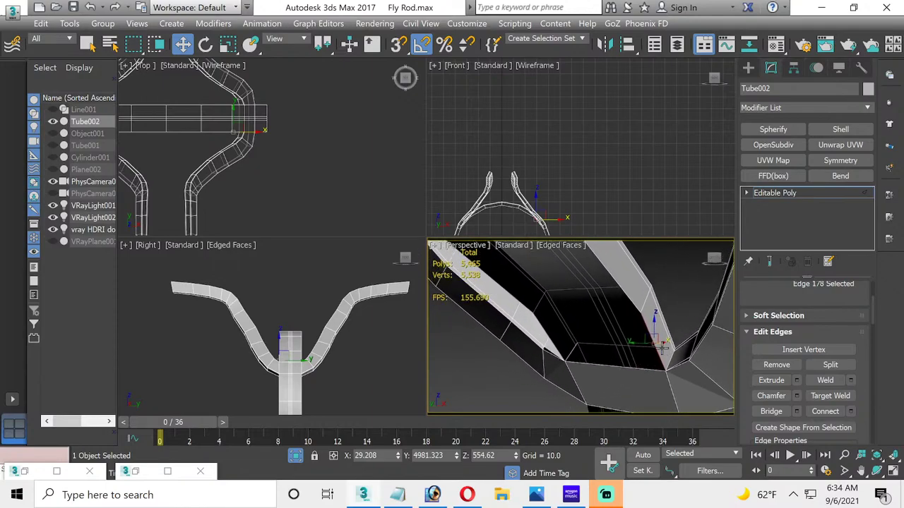
Step: Bridge the upper edge and its opposite edge across the gap
left_click(772, 412)
left_click(625, 293)
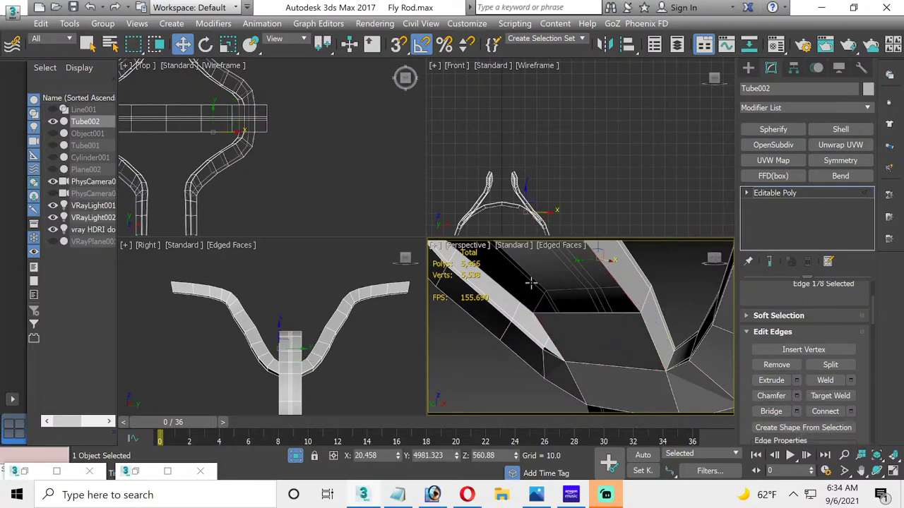
left_click(501, 297, "ctrl")
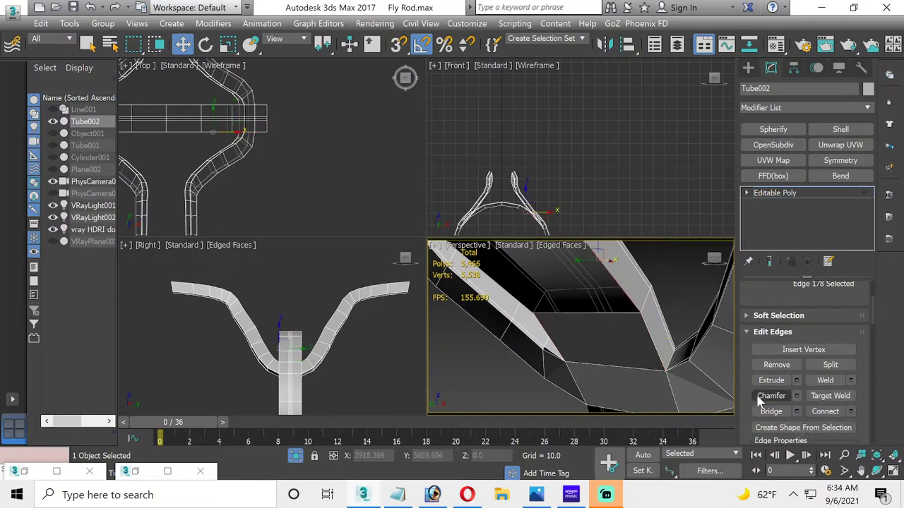
left_click(770, 412)
middle_click_drag(549, 295, 664, 290, "alt")
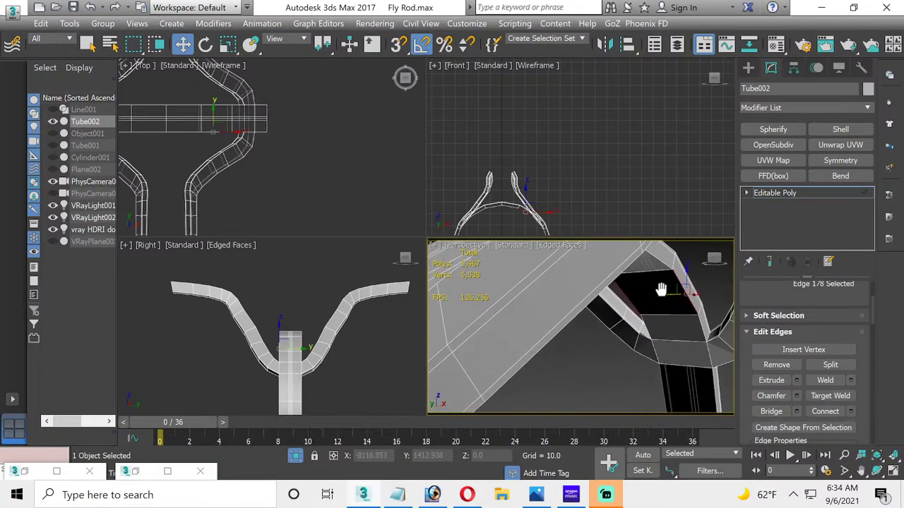
Step: Select the gap edges at the black band and fill it with bridged polygons
left_click(876, 471)
left_click_drag(585, 347, 561, 312)
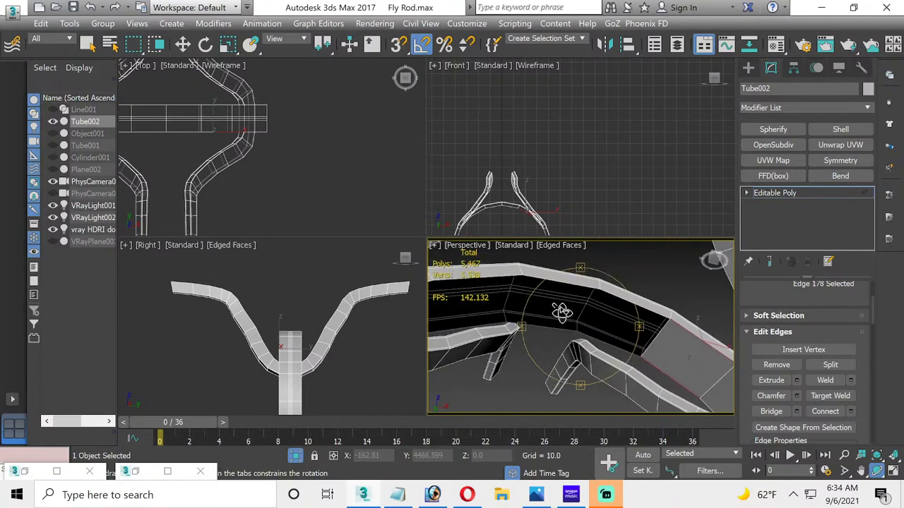
left_click(182, 43)
left_click(633, 302)
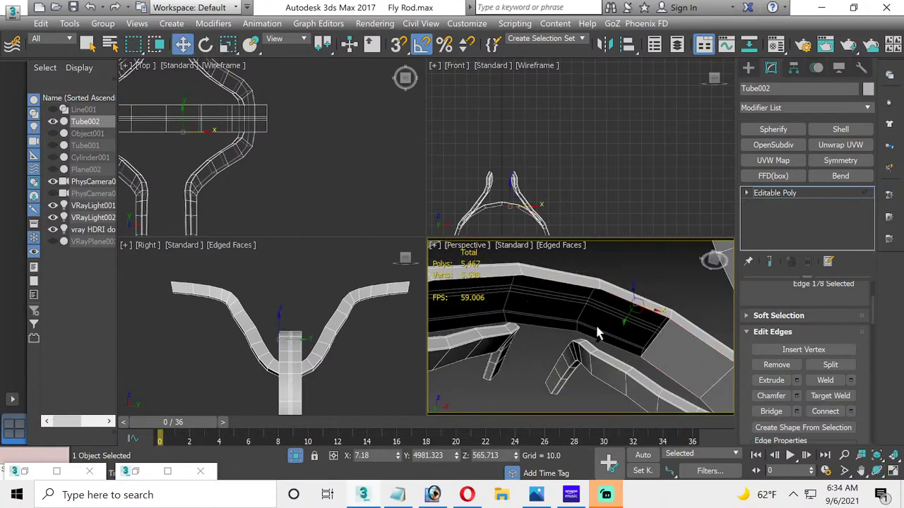
left_click(599, 340)
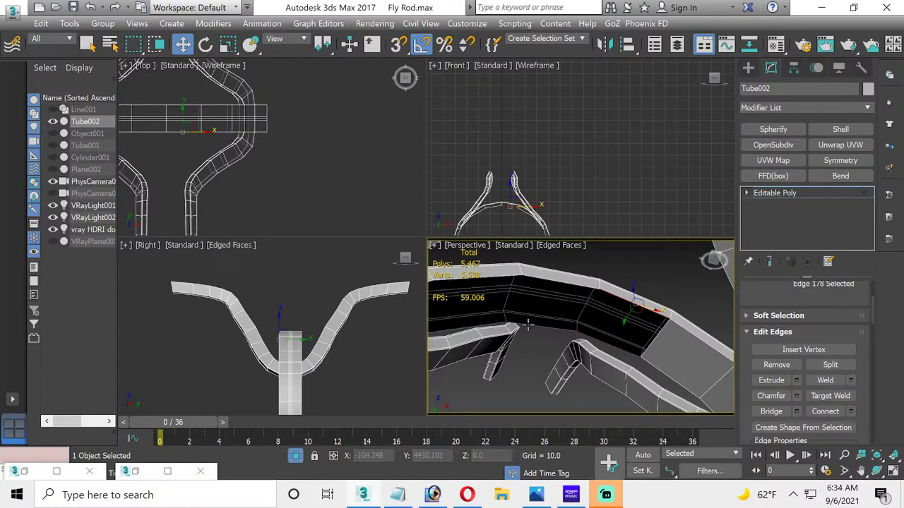
left_click(559, 283)
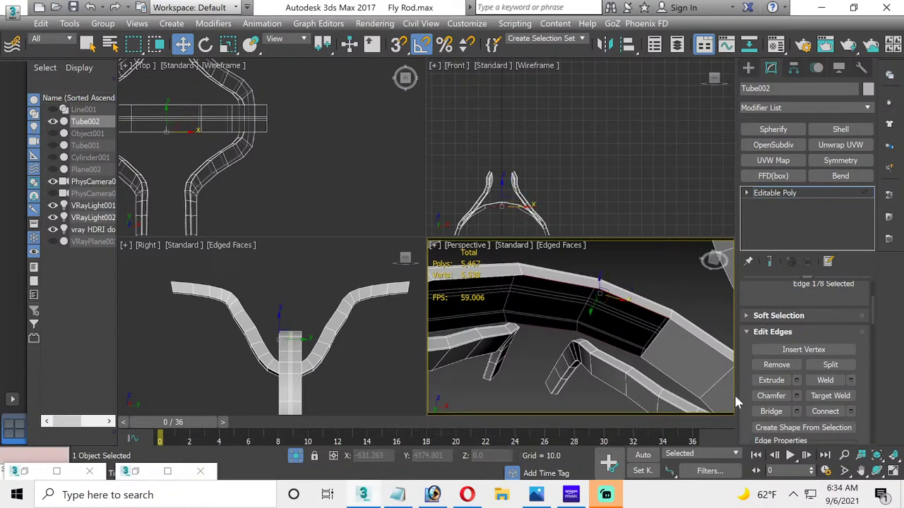
left_click(771, 411)
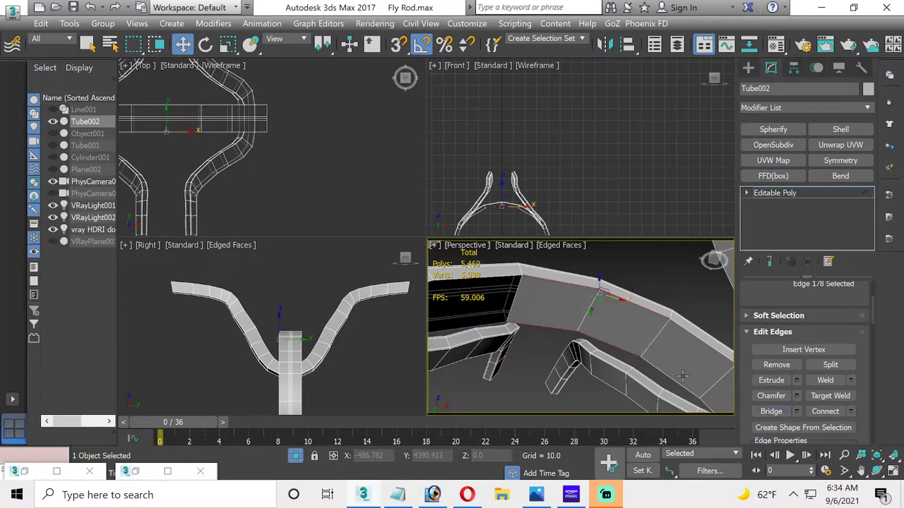
Step: Select edges near the remaining gap on the tube
left_click(506, 279)
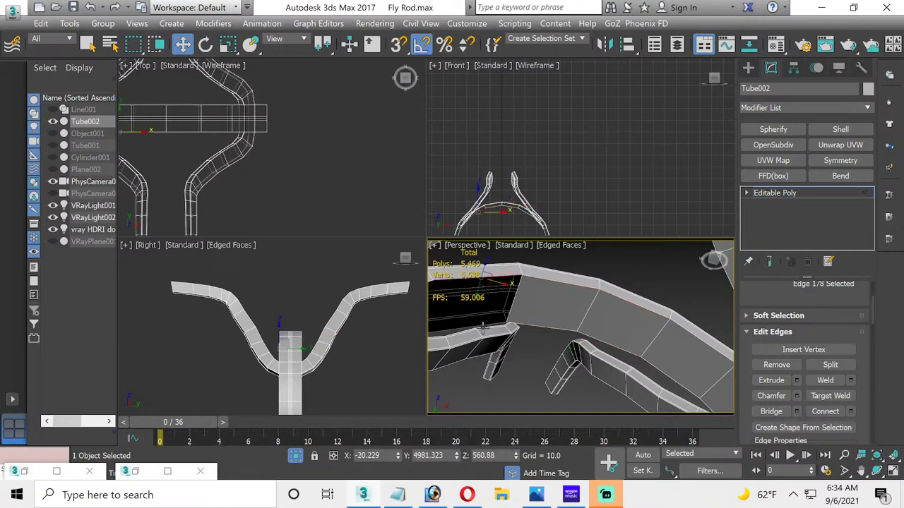
middle_click_drag(484, 329, 540, 302)
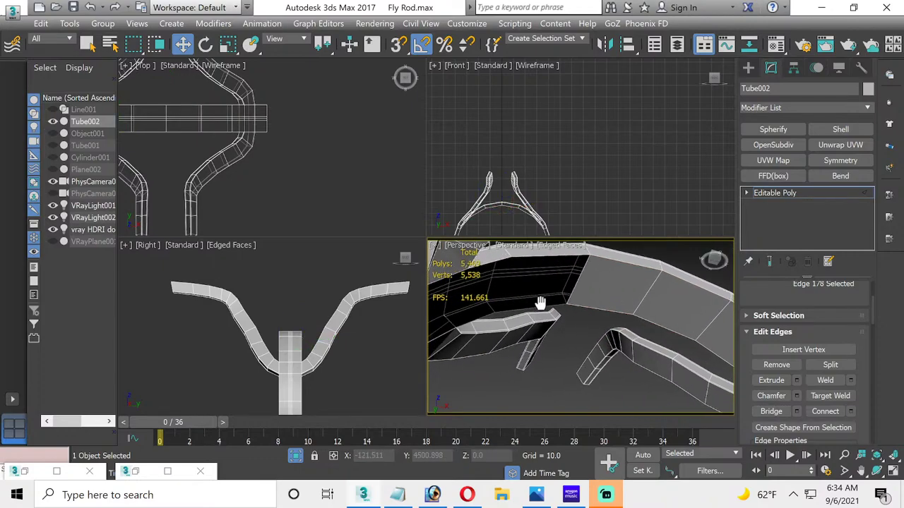
left_click(516, 311)
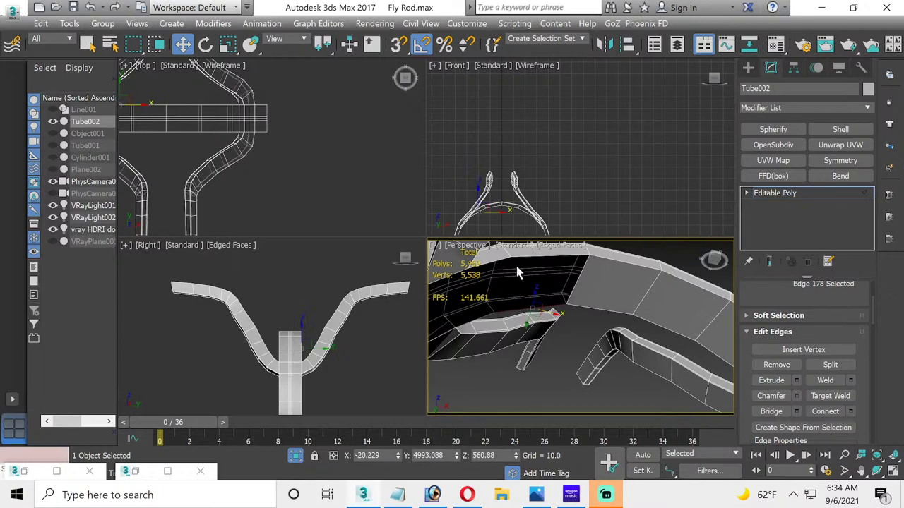
middle_click_drag(528, 258, 496, 311)
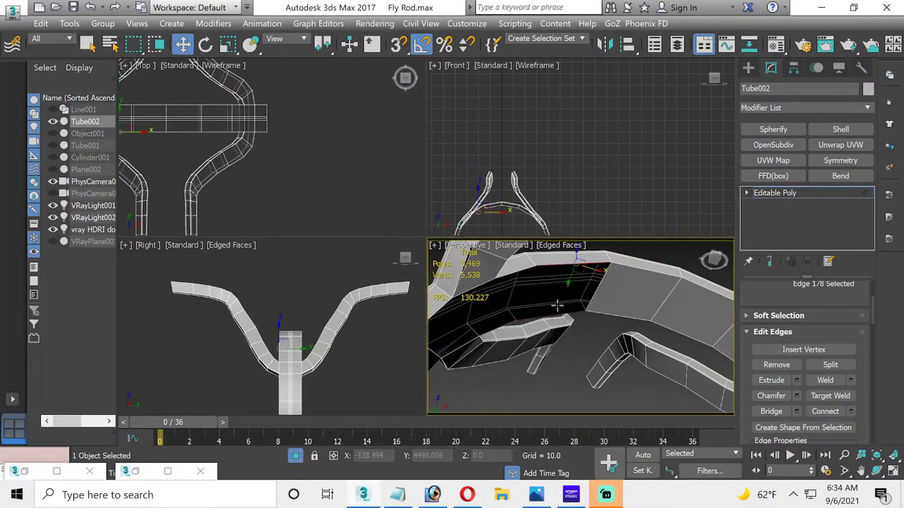
scroll(845, 350, "up", 4)
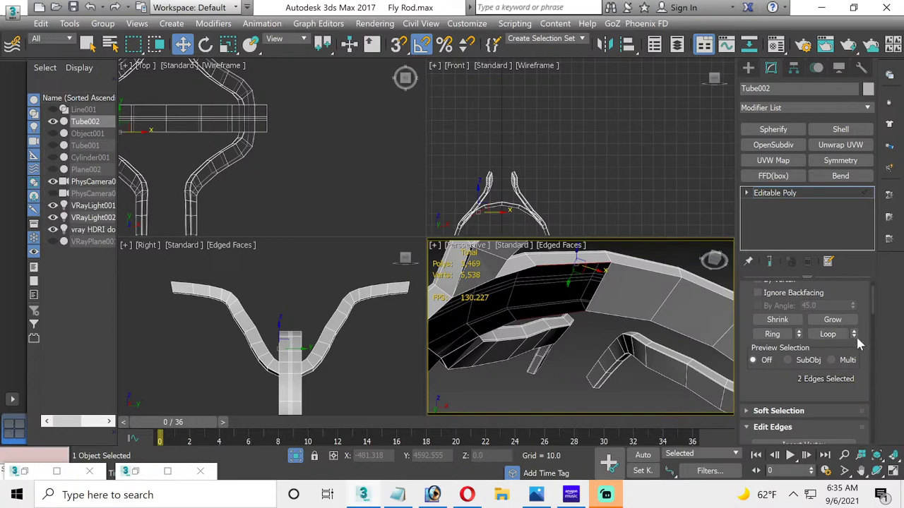
Step: Step the edge selection through adjacent loops to pick the stray inner-band edges
left_click(854, 334)
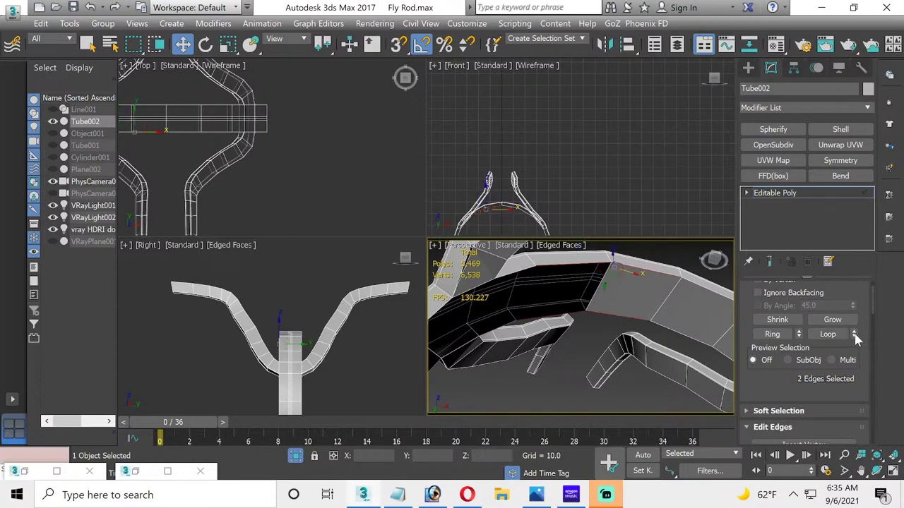
left_click(854, 335)
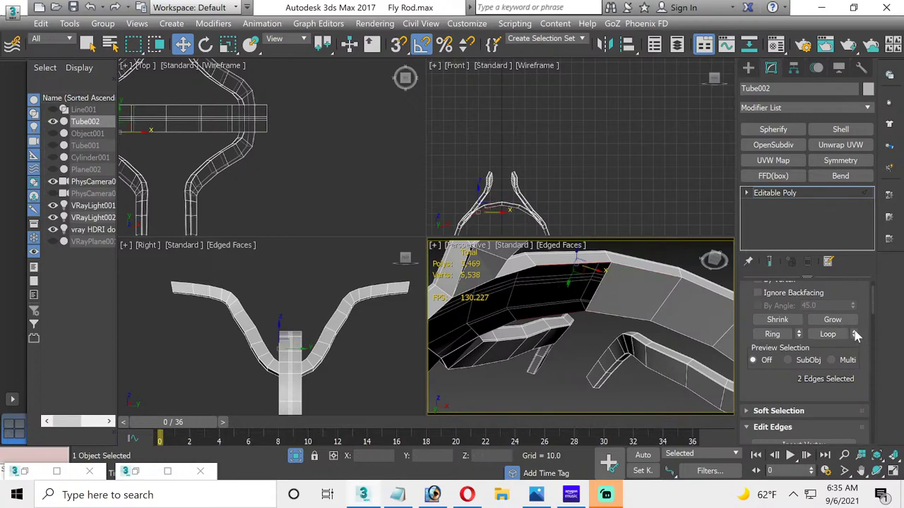
left_click(854, 335)
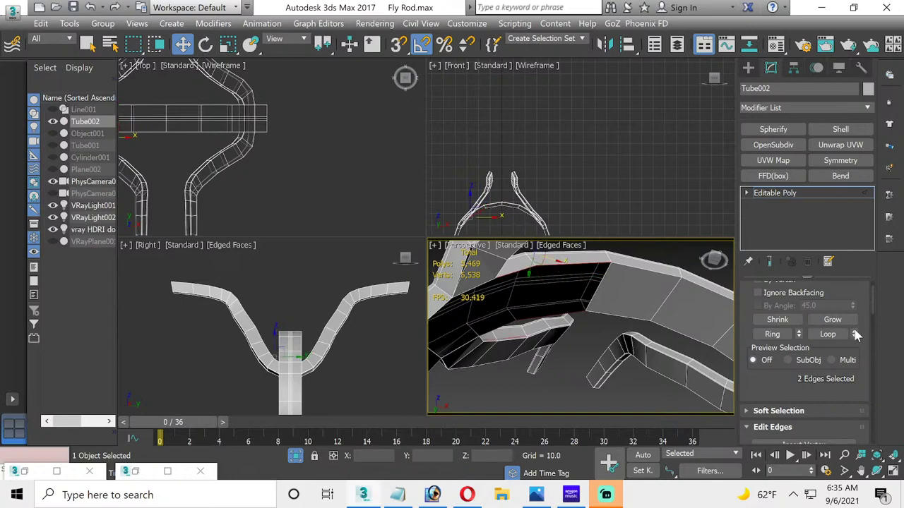
left_click(569, 302)
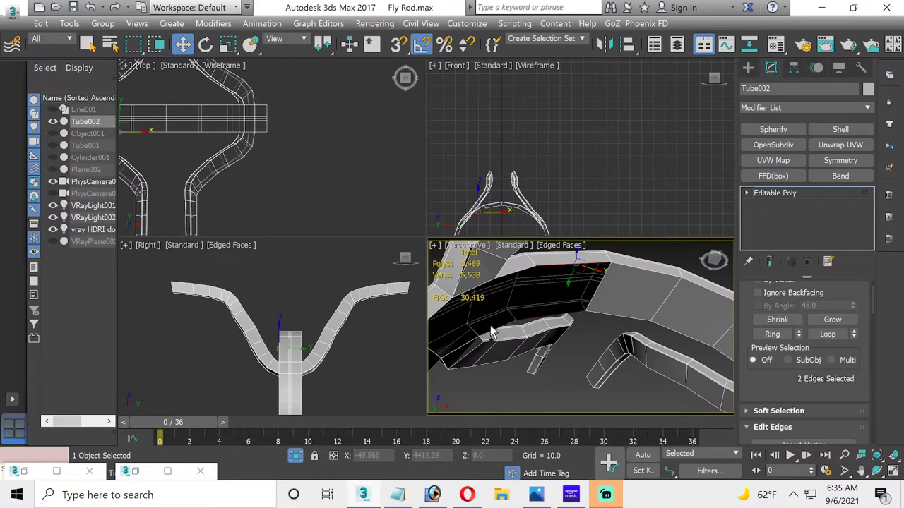
left_click(504, 279)
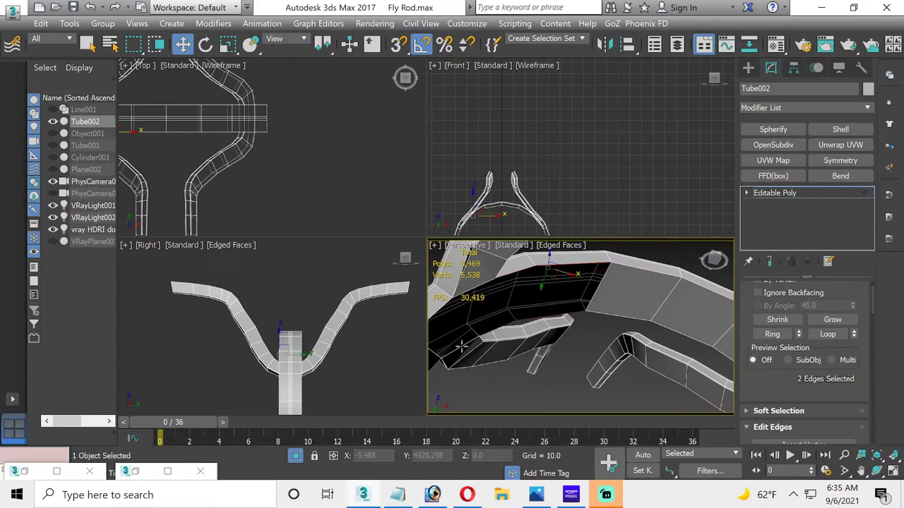
Step: Remove the selected stray edges and expand the Editable Poly sub-object levels
middle_click_drag(459, 343, 529, 329, "alt")
left_click(550, 289)
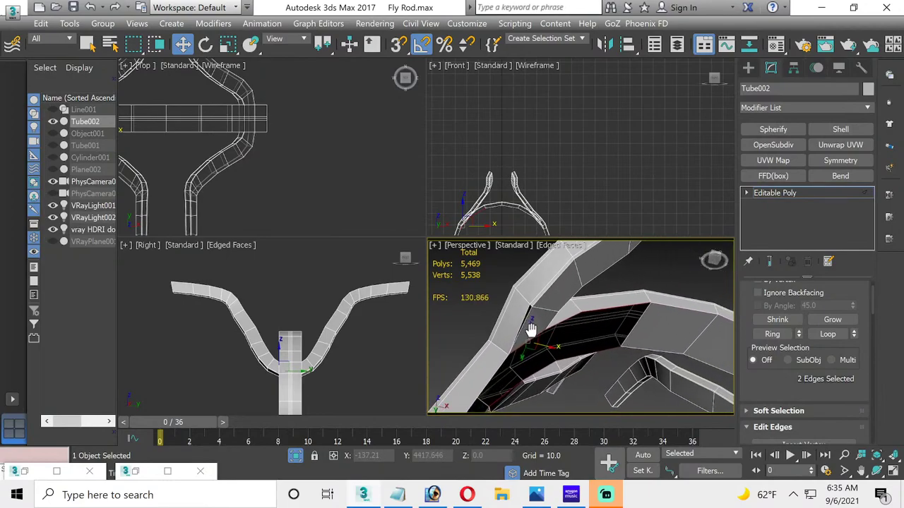
scroll(833, 365, "down", 2)
scroll(833, 365, "down", 3)
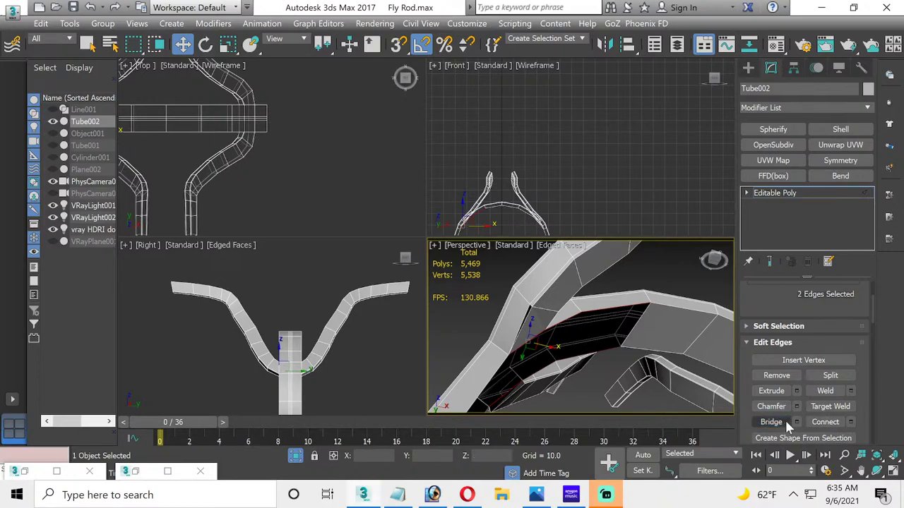
left_click(776, 374)
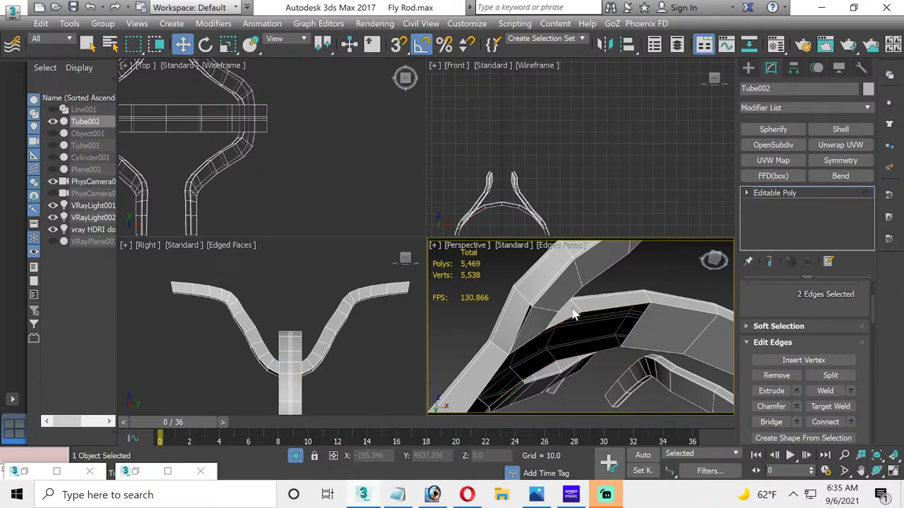
left_click(746, 192)
Step: Weld the stray vertex at the gap, raising the weld threshold to 2.967
left_click(768, 204)
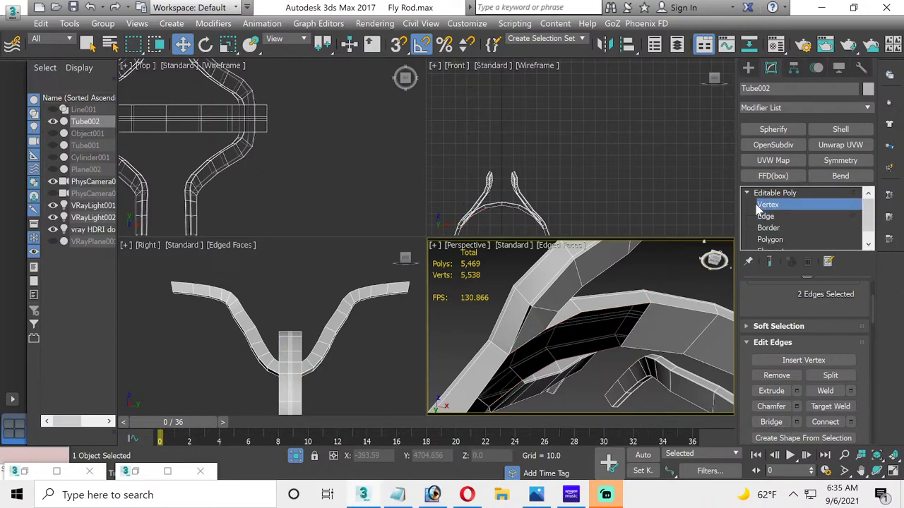
scroll(533, 323, "up", 1)
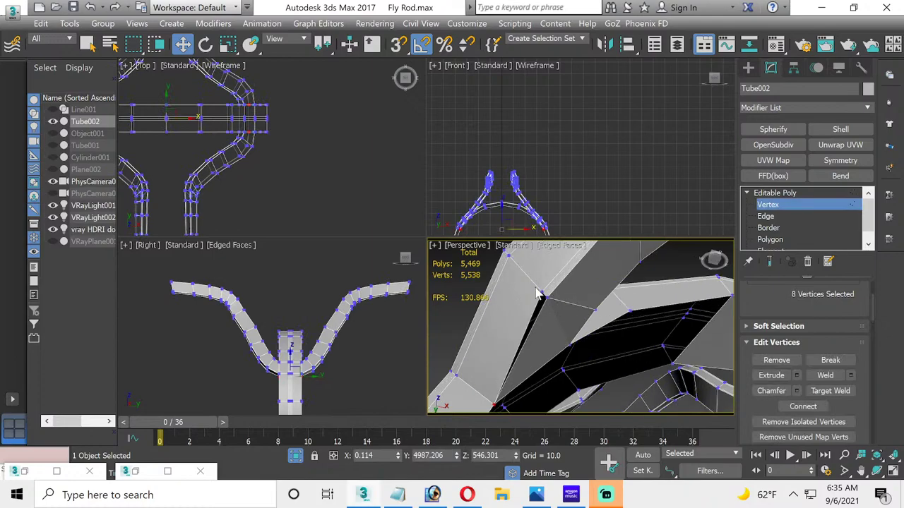
left_click(540, 296)
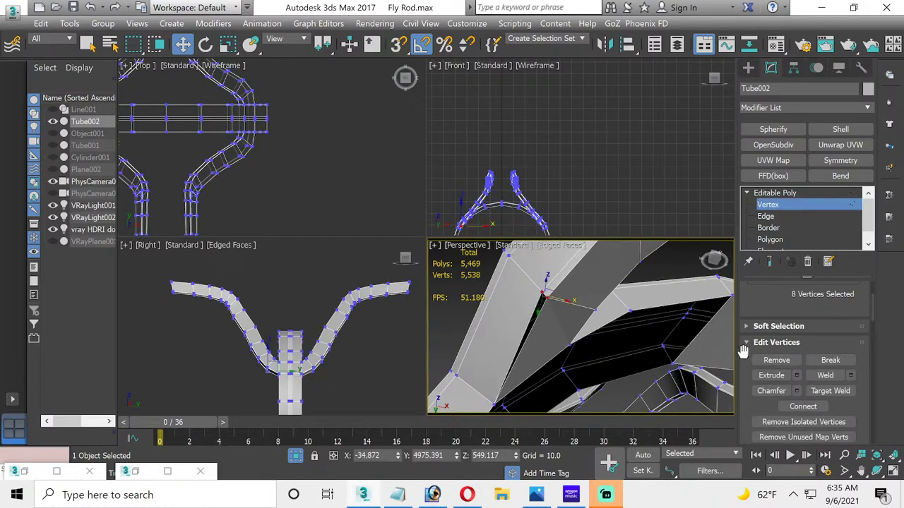
left_click(850, 375)
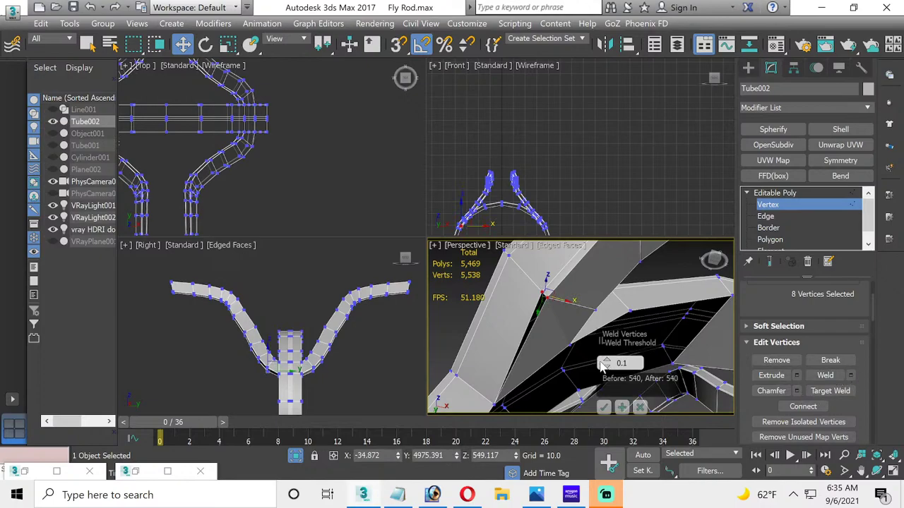
left_click_drag(605, 362, 604, 352)
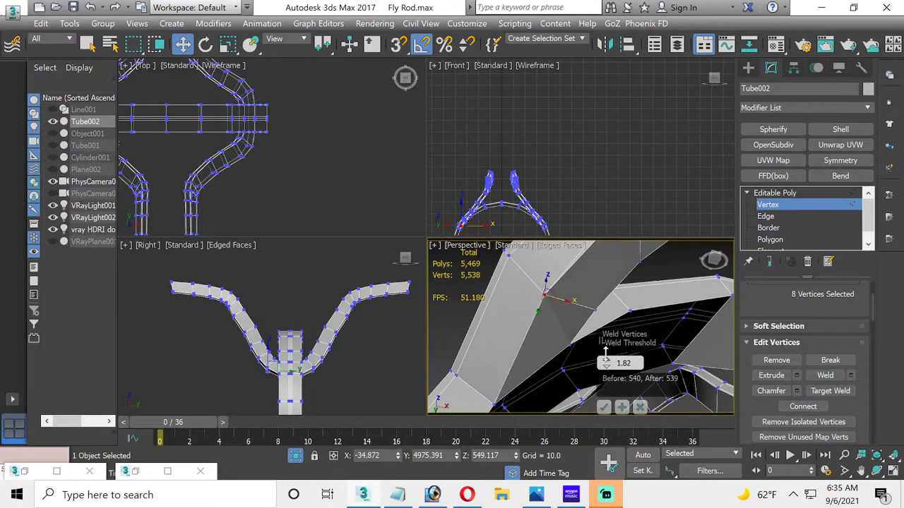
left_click(604, 407)
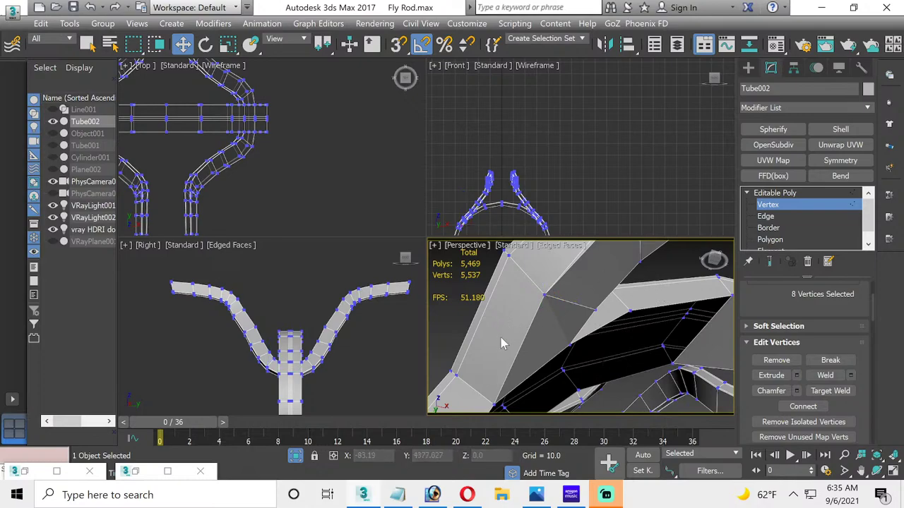
Step: Select the loose vertices at the open gap from a new view angle
middle_click_drag(501, 343, 551, 343, "alt")
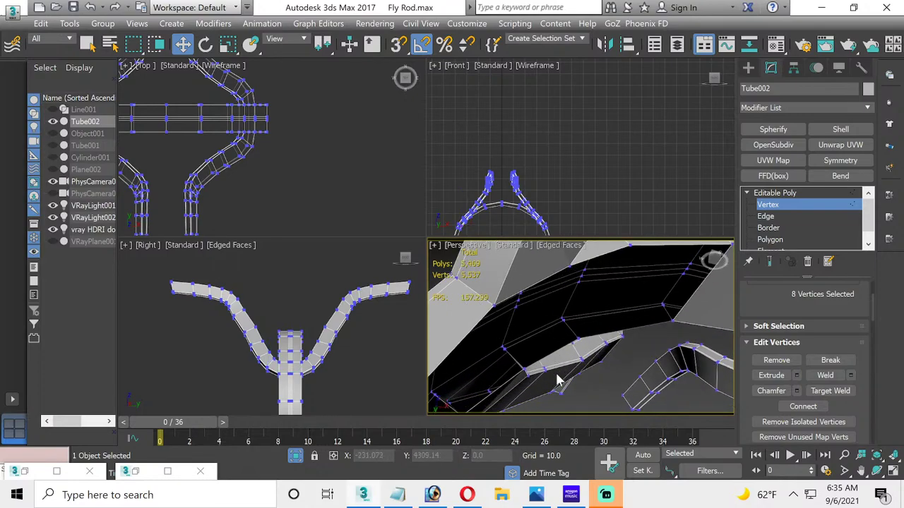
middle_click_drag(520, 398, 538, 325, "alt")
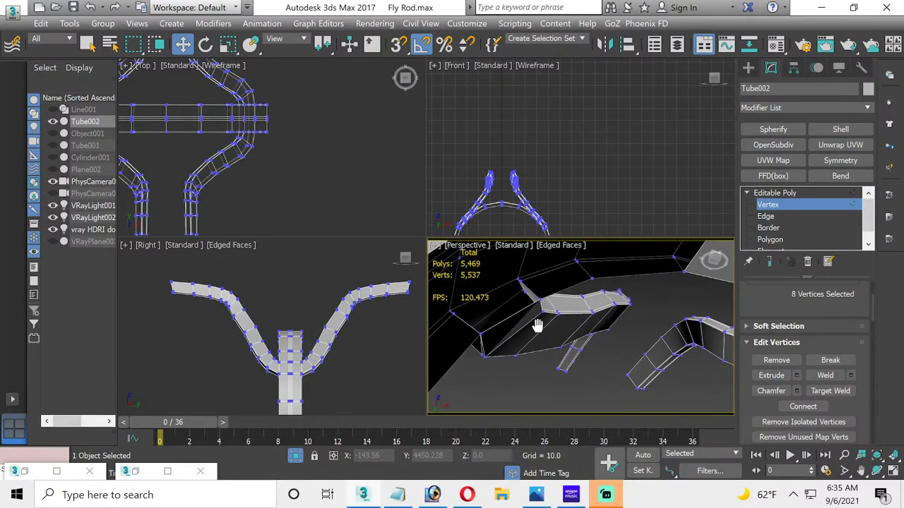
scroll(555, 318, "up", 6)
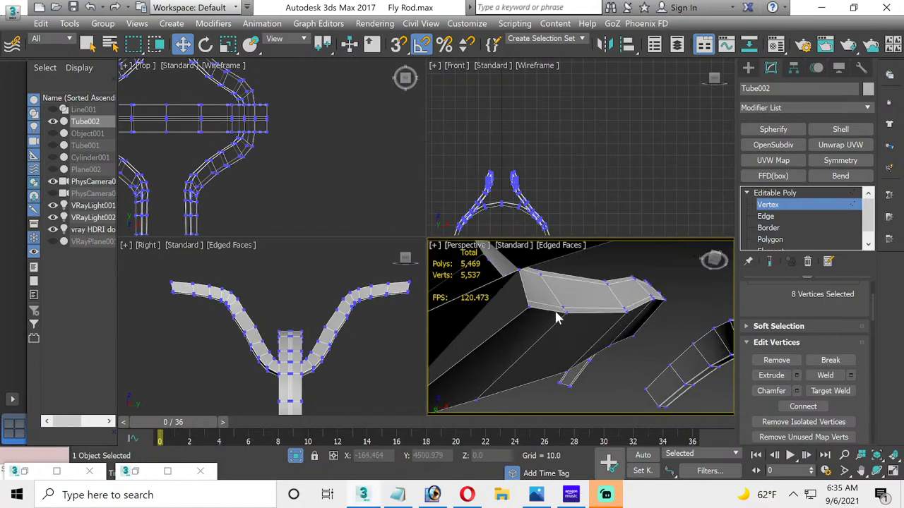
scroll(555, 319, "up", 2)
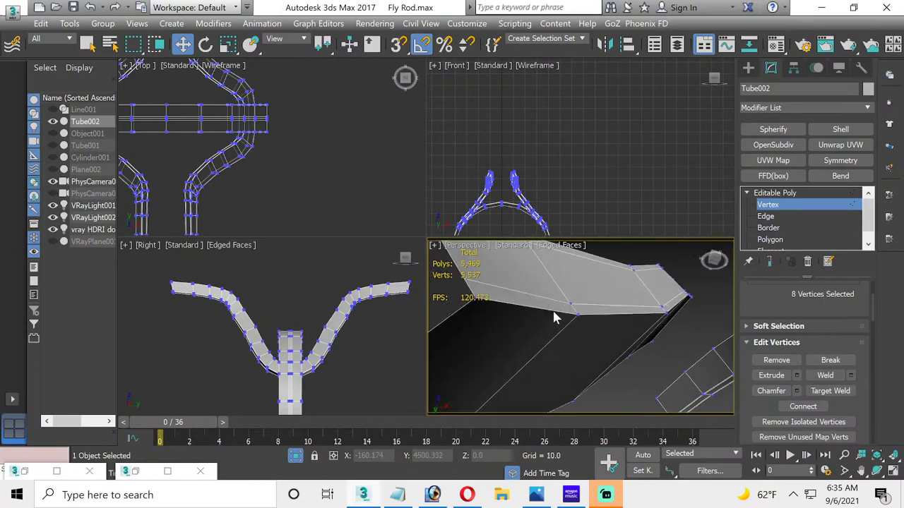
middle_click_drag(553, 314, 588, 314, "alt")
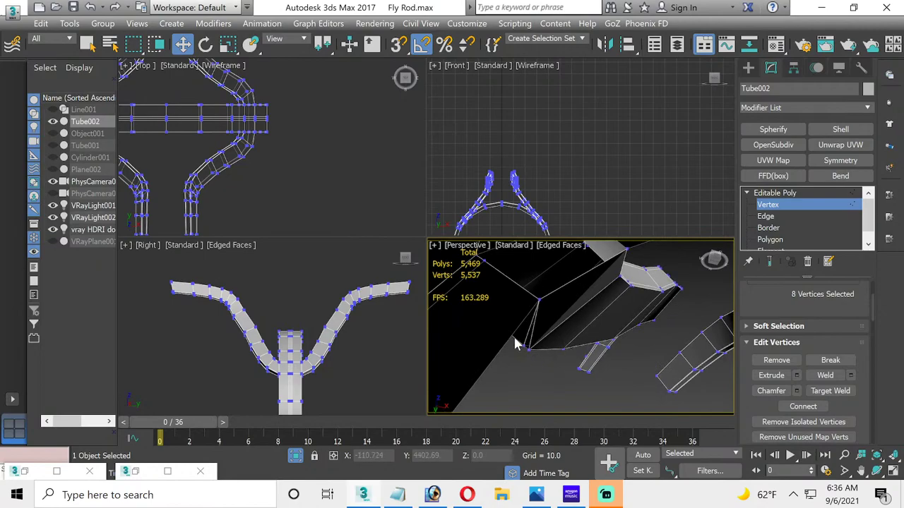
left_click(533, 358)
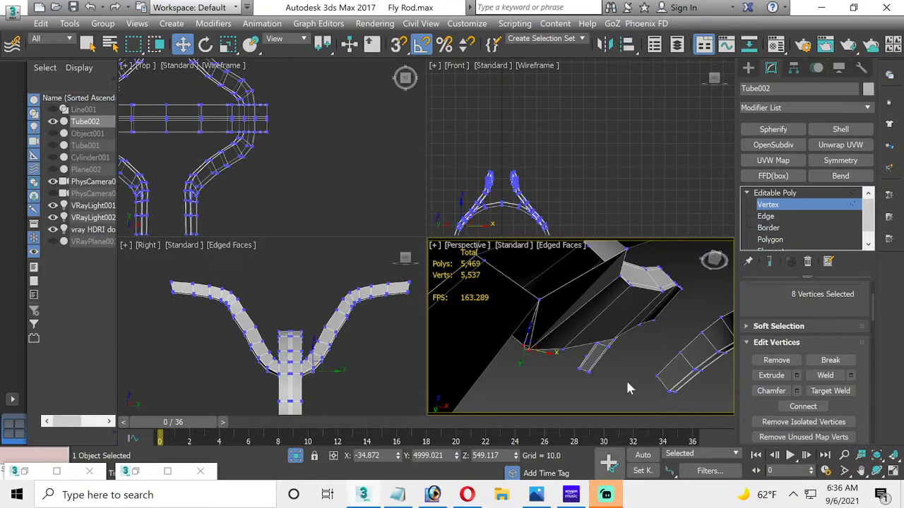
Step: Maximize the Perspective viewport and weld the two close upper vertices into one
left_click(893, 471)
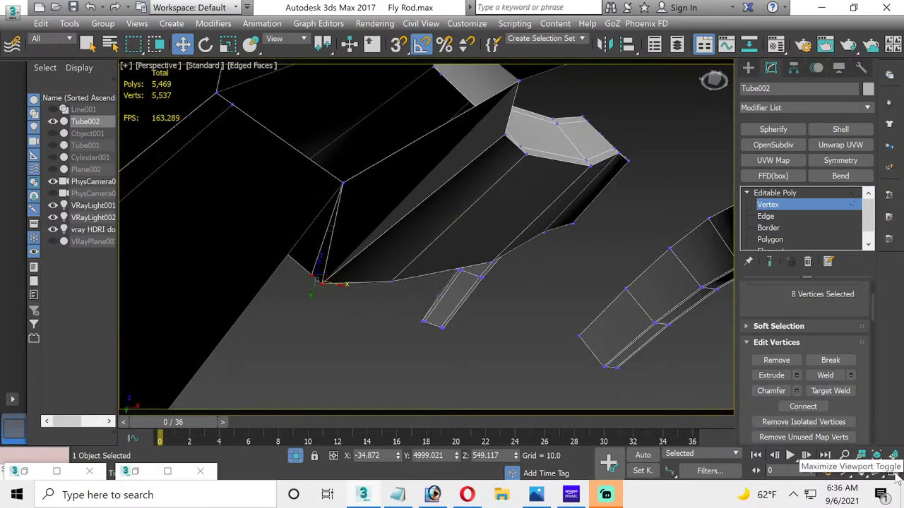
key("e")
mouse_move(491, 278)
middle_mouse_down("alt")
mouse_move(466, 273)
mouse_move(502, 276)
mouse_move(479, 287)
mouse_move(486, 264)
mouse_move(490, 276)
middle_mouse_up("alt")
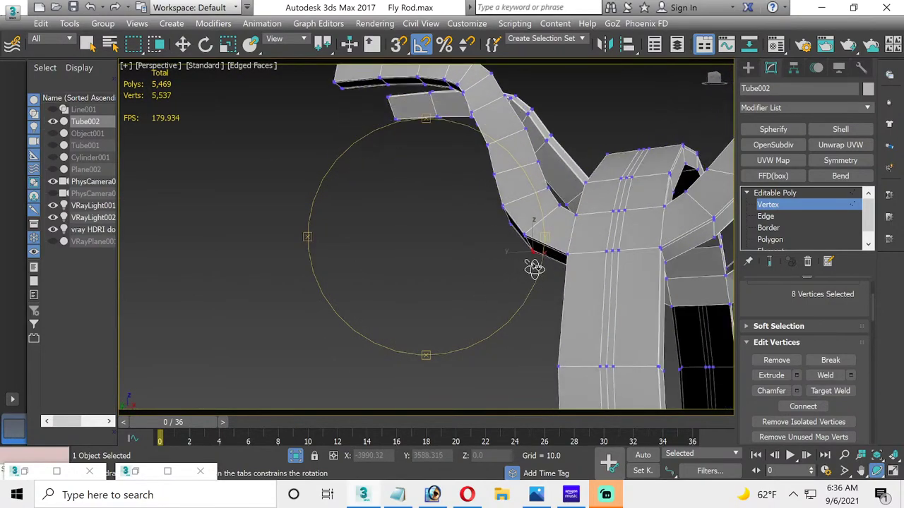
scroll(534, 268, "up", 5)
middle_click_drag(581, 228, 492, 308)
middle_click_drag(462, 280, 424, 298, "alt")
scroll(436, 278, "up", 5)
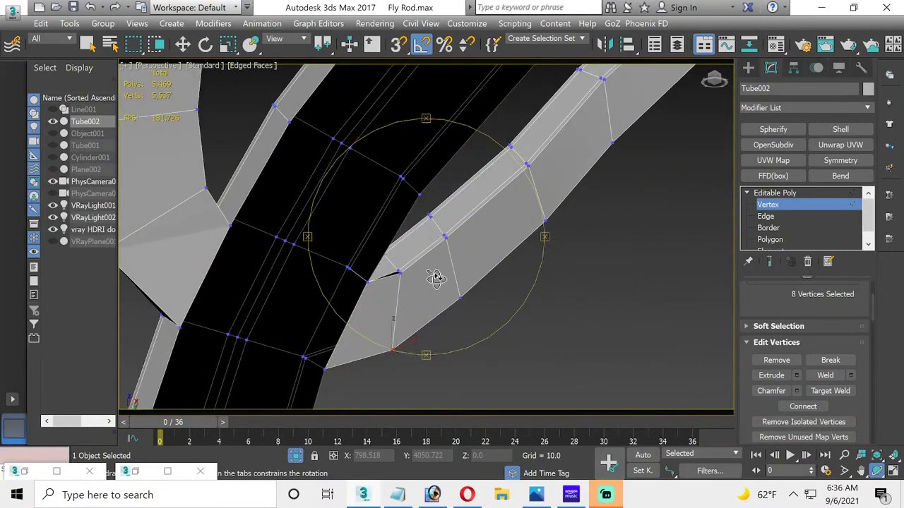
scroll(435, 278, "up", 2)
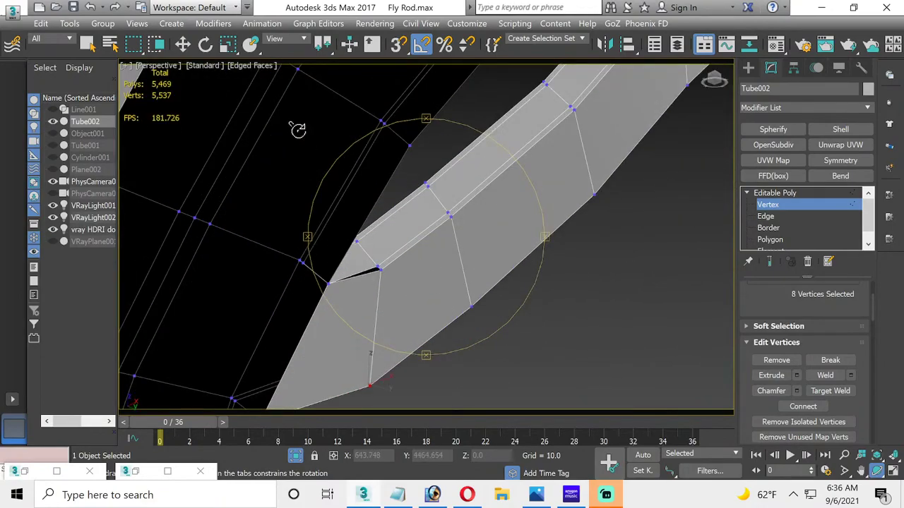
left_click(181, 45)
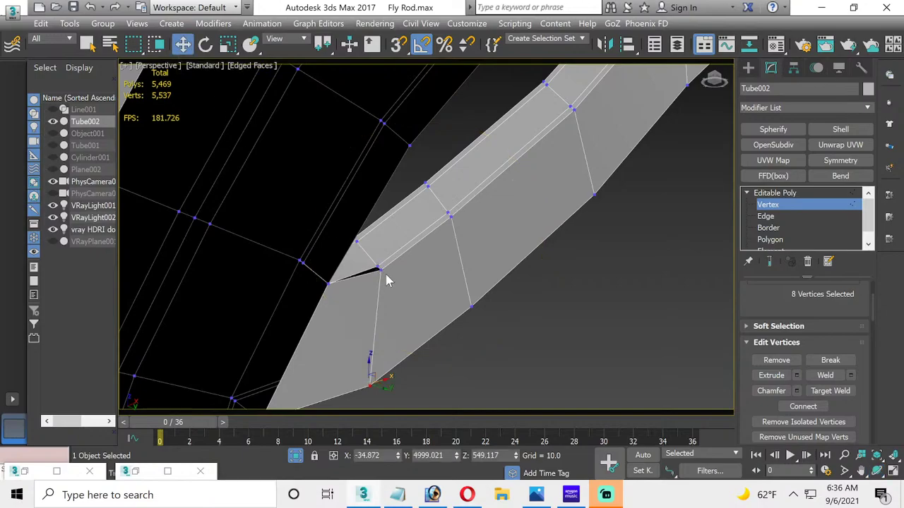
left_click_drag(368, 270, 368, 271)
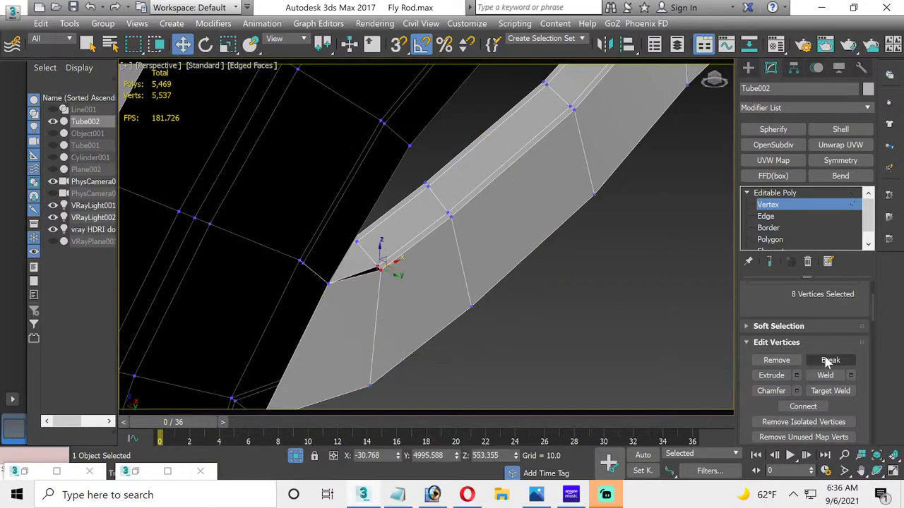
left_click(850, 375)
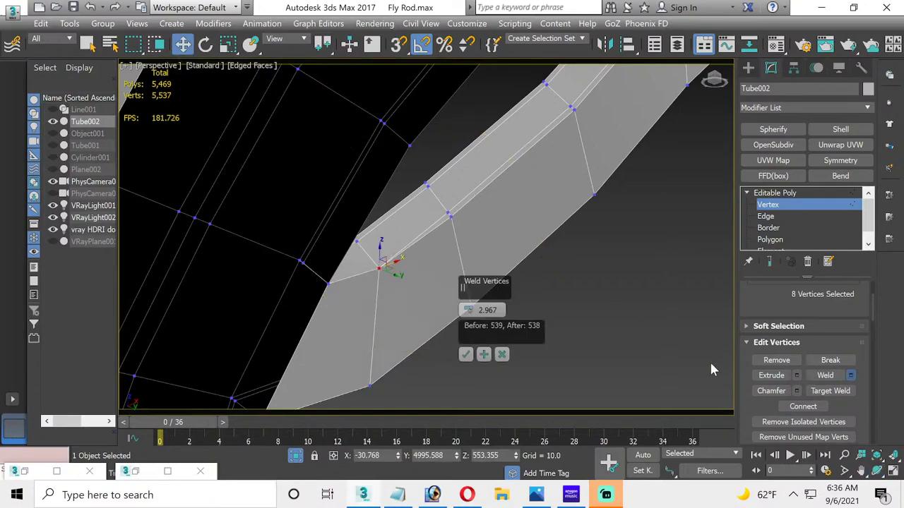
left_click(466, 353)
Step: Switch Tube002 to Edge sub-object level
scroll(374, 310, "down", 2)
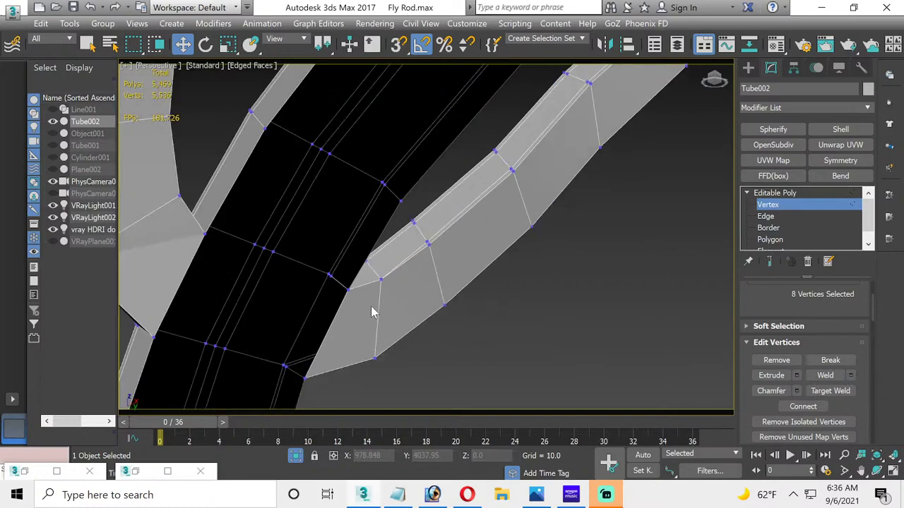
scroll(360, 319, "down", 3)
scroll(402, 309, "up", 4)
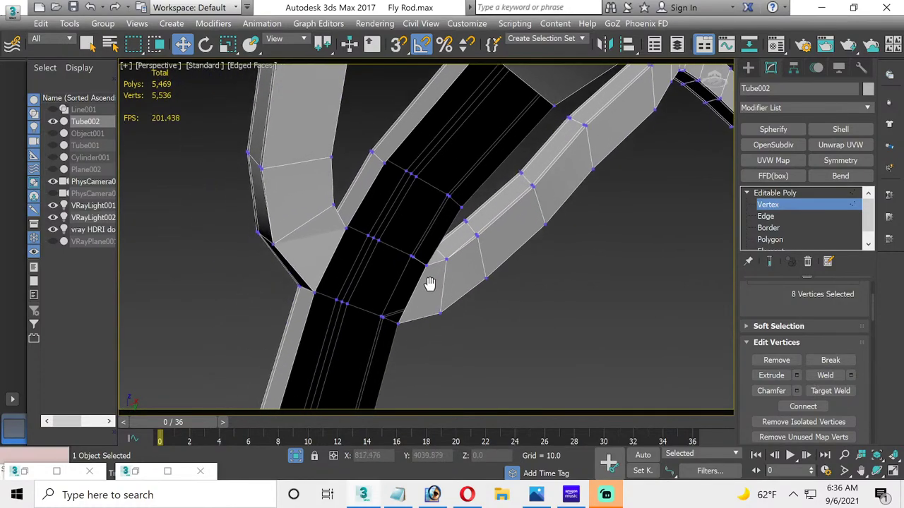
left_click(762, 216)
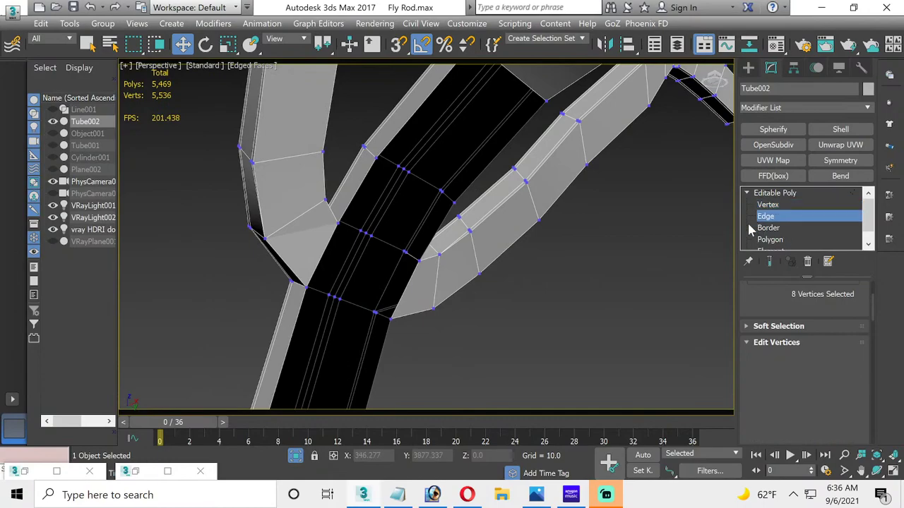
Step: Bridge three pairs of facing edges across the fork's gaps, adding three faces
left_click(408, 285)
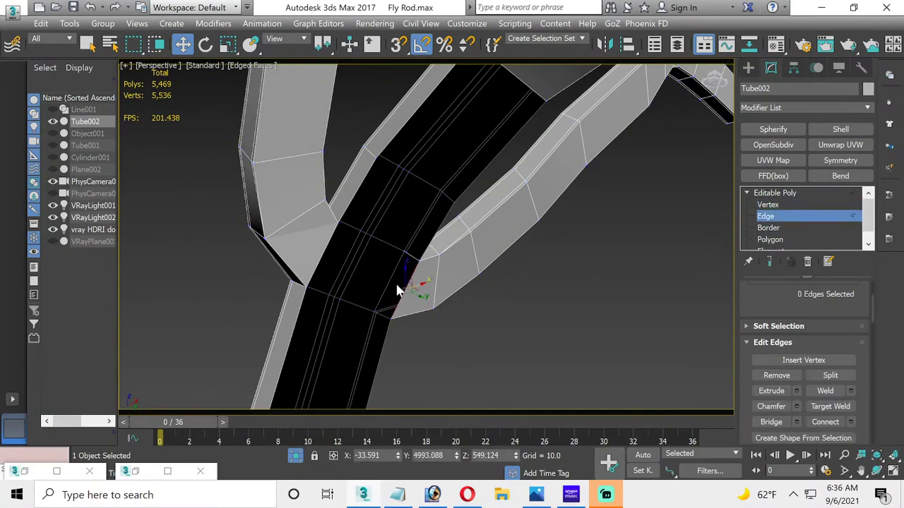
left_click(323, 256)
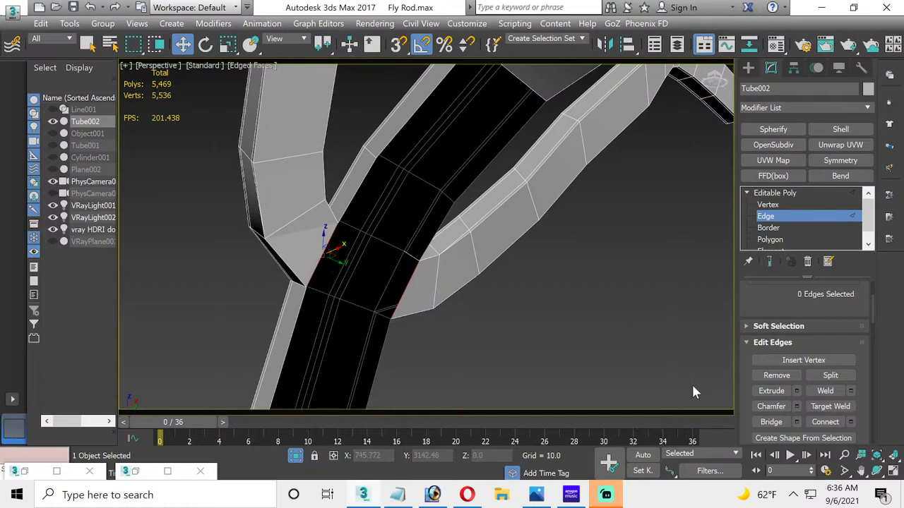
left_click(771, 422)
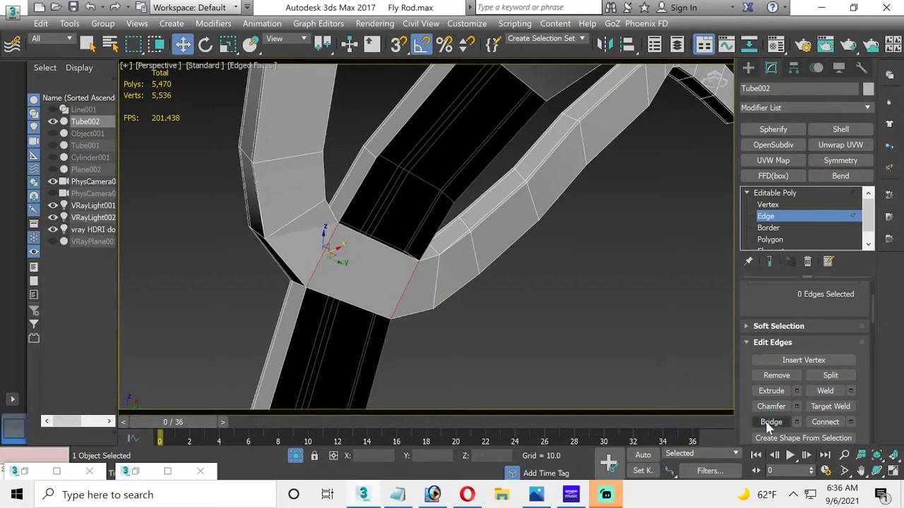
left_click(444, 223)
left_click(358, 188)
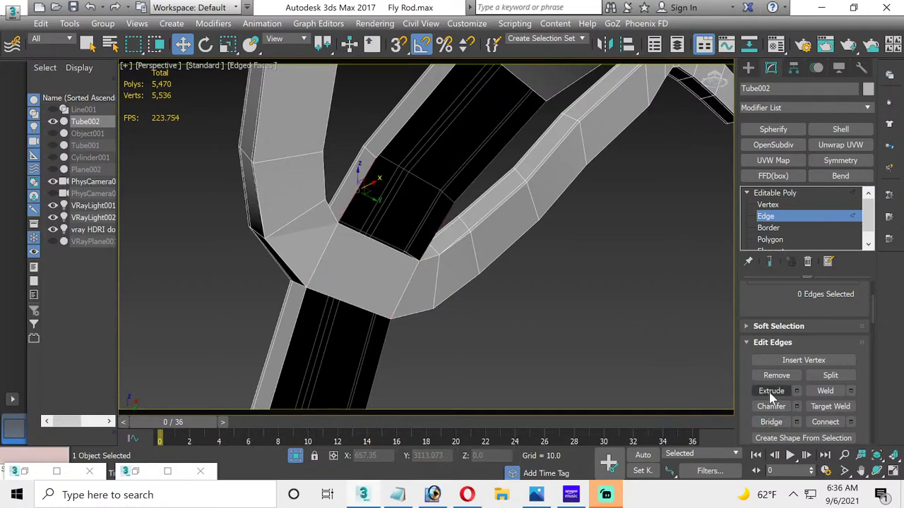
left_click(771, 421)
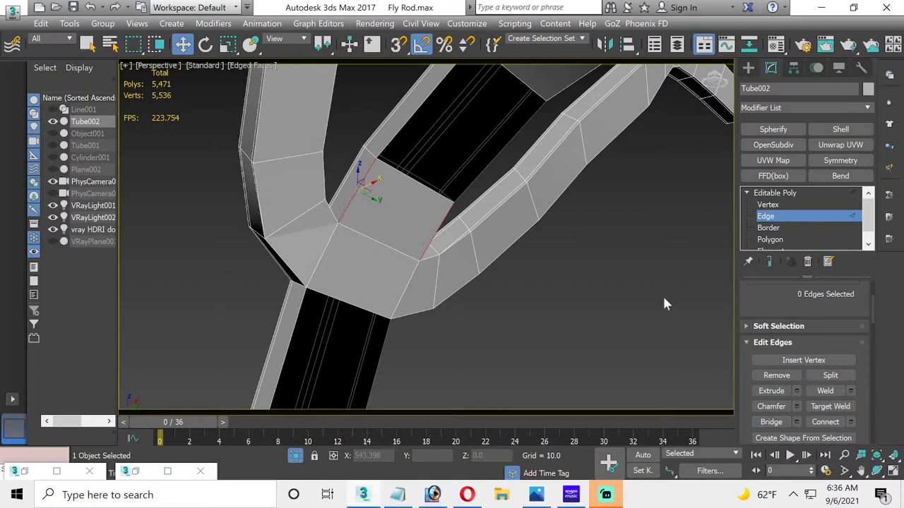
left_click(479, 169)
left_click(418, 107)
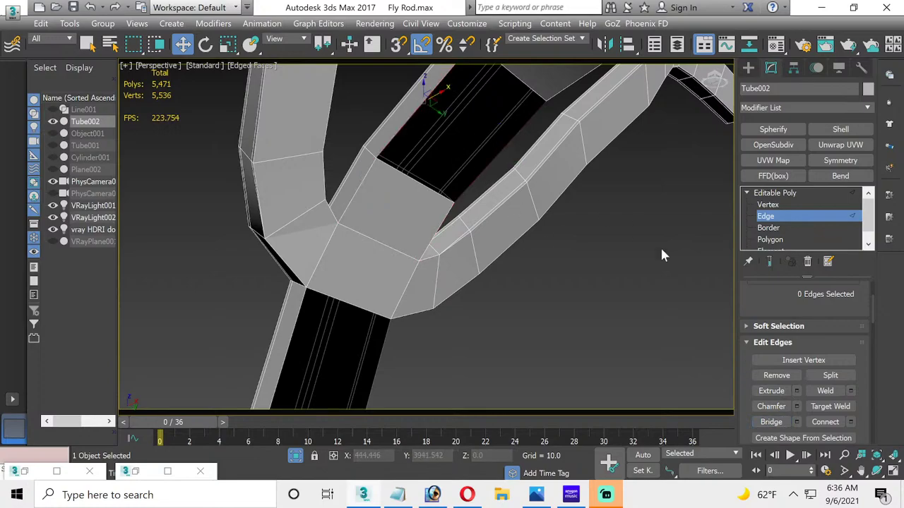
left_click(771, 422)
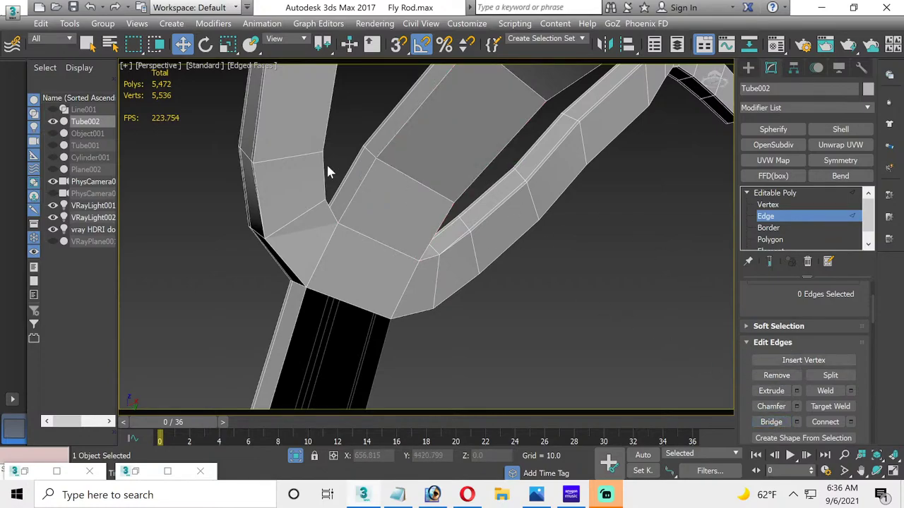
Step: Select the left and lower-left edges of the remaining black gap
middle_click_drag(358, 278, 403, 141, "alt")
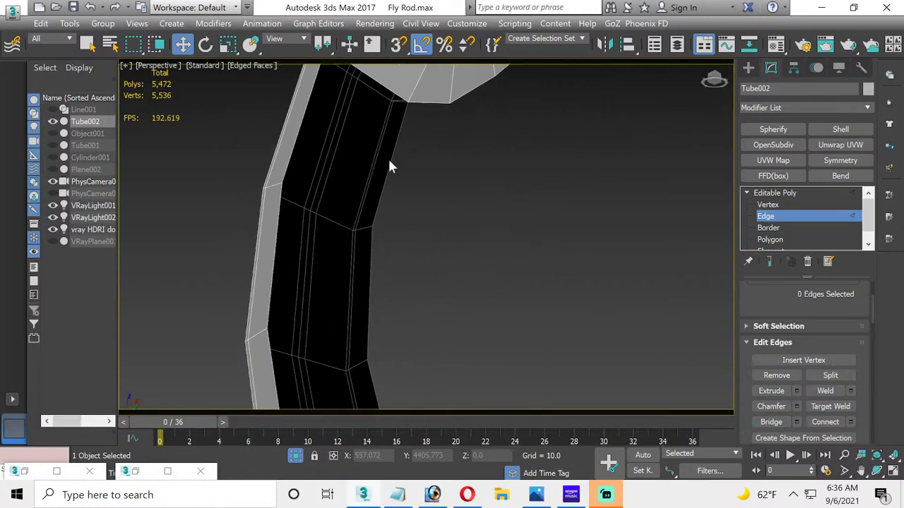
left_click(292, 154)
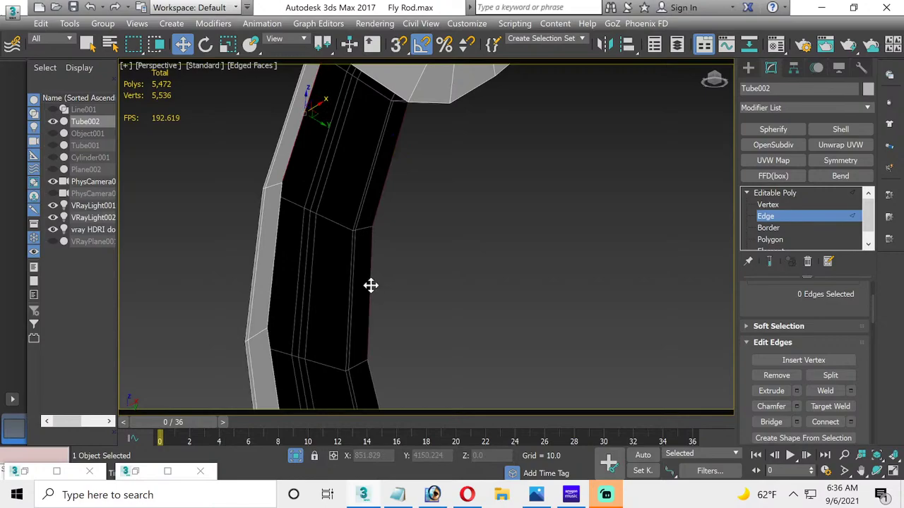
left_click(272, 281)
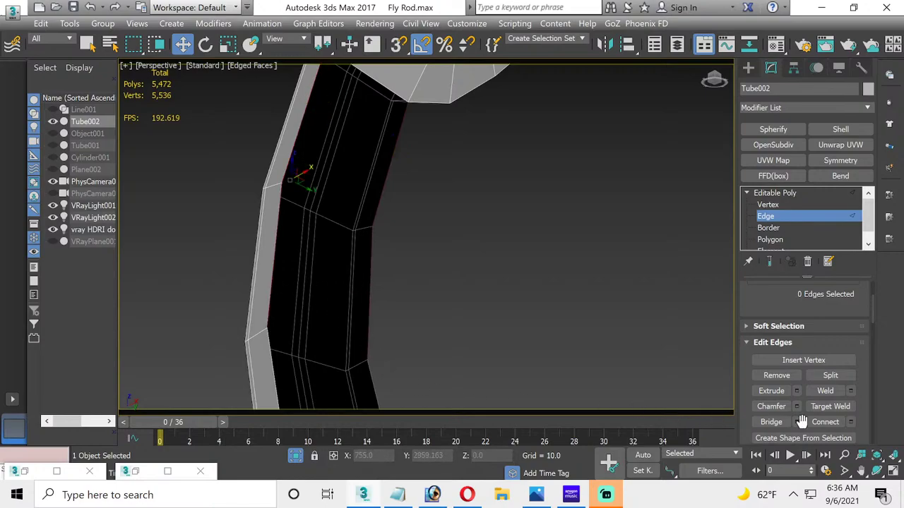
Step: Bridge the first open gaps on the tube's curved underside with new faces
left_click(773, 422)
scroll(345, 304, "down", 5)
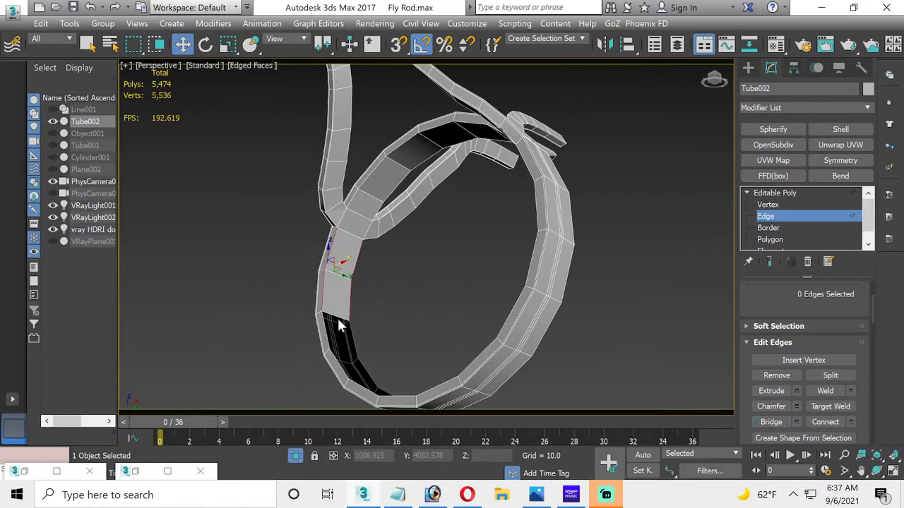
scroll(338, 310, "up", 4)
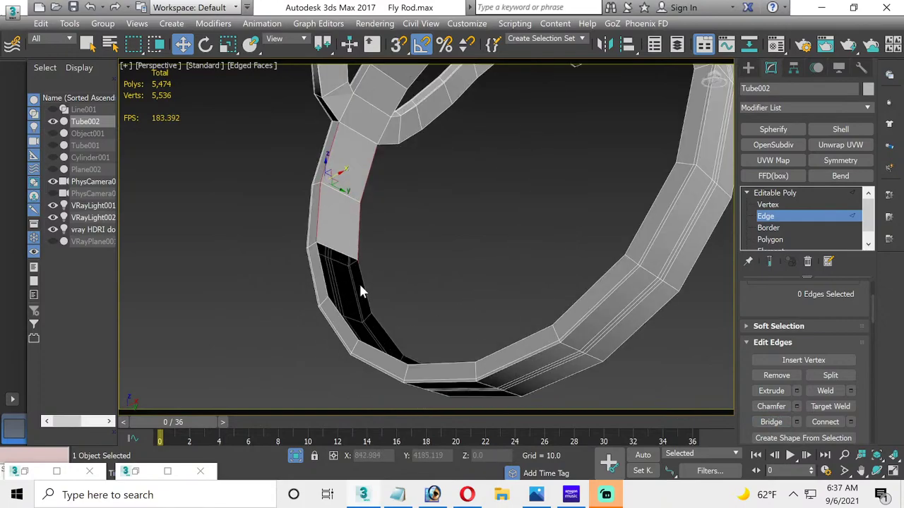
left_click(362, 286)
left_click(322, 277)
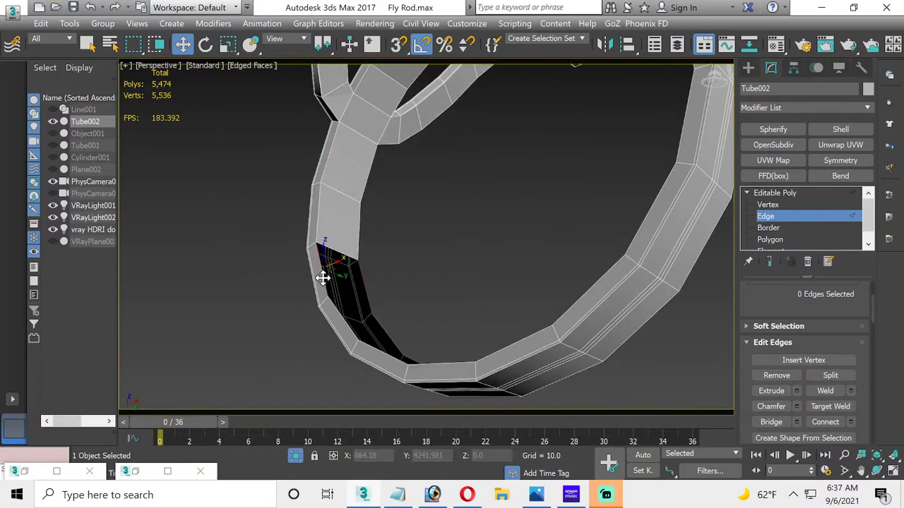
left_click(772, 422)
Step: Select edges on the remaining gap, clear the selection, and reorient the view down onto the ring
left_click(381, 330)
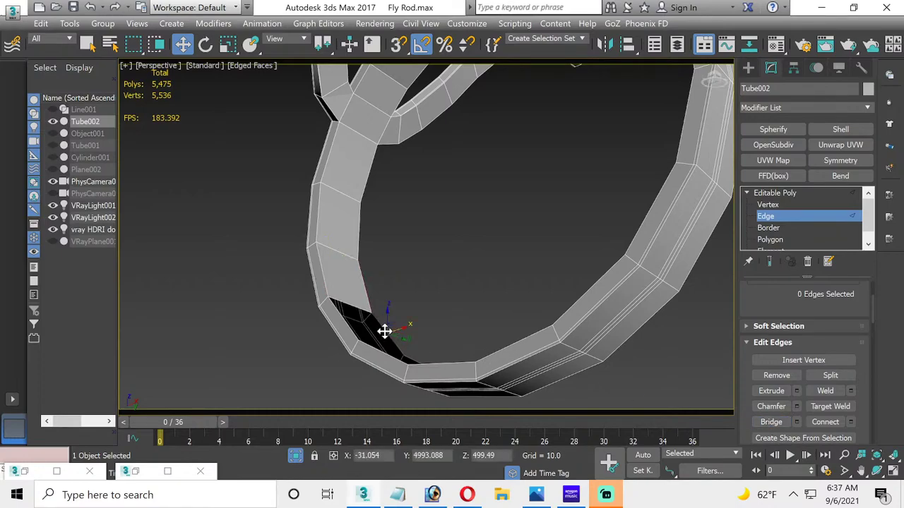
left_click(346, 325)
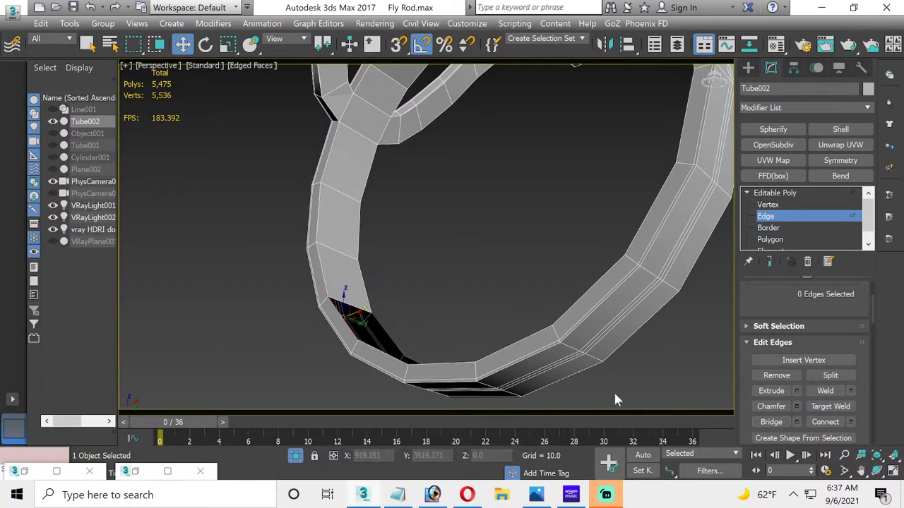
left_click(762, 407)
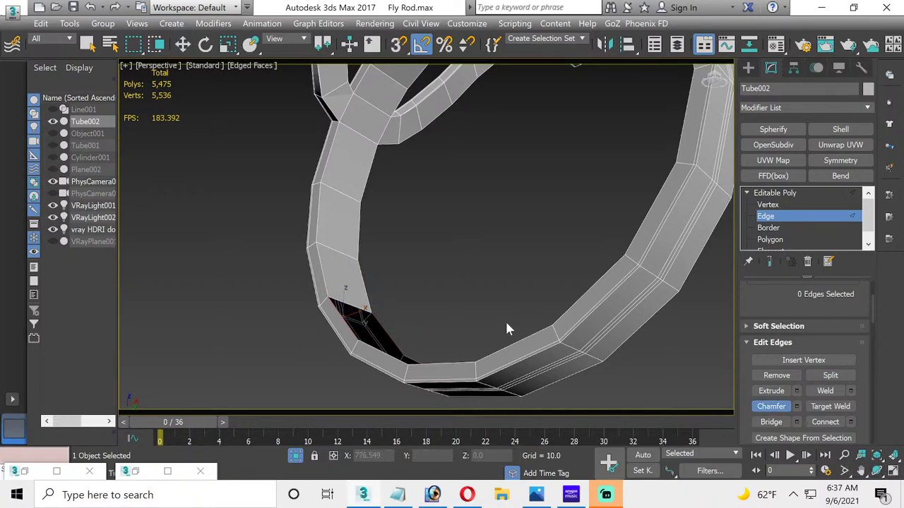
left_click(474, 306)
left_click(876, 471)
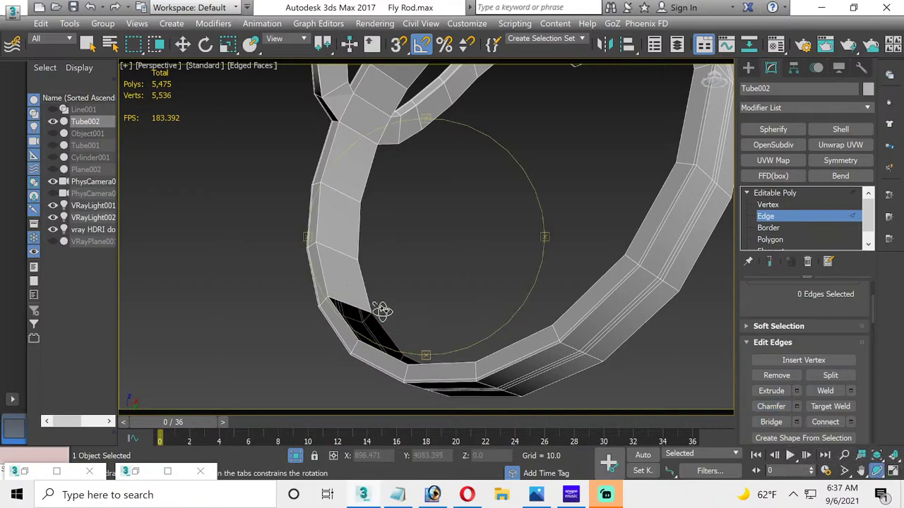
left_click_drag(381, 311, 396, 336)
scroll(395, 312, "up", 3)
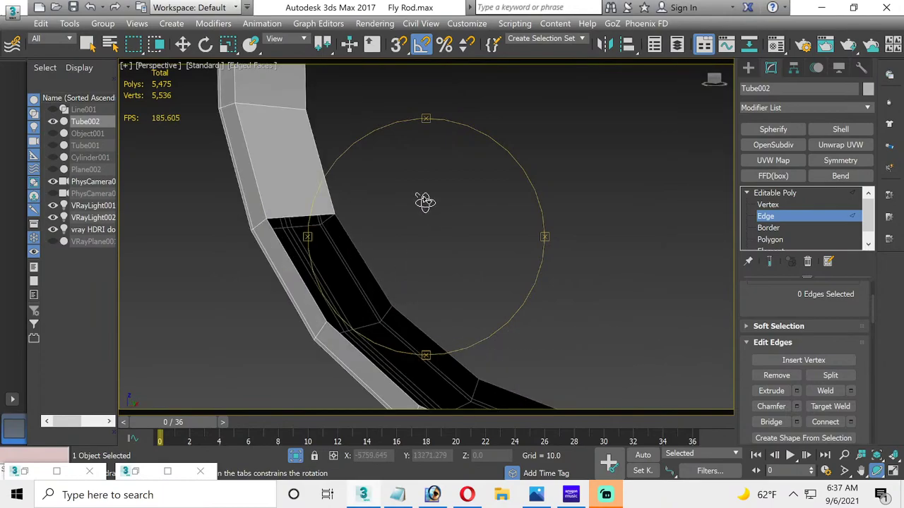
left_click(182, 45)
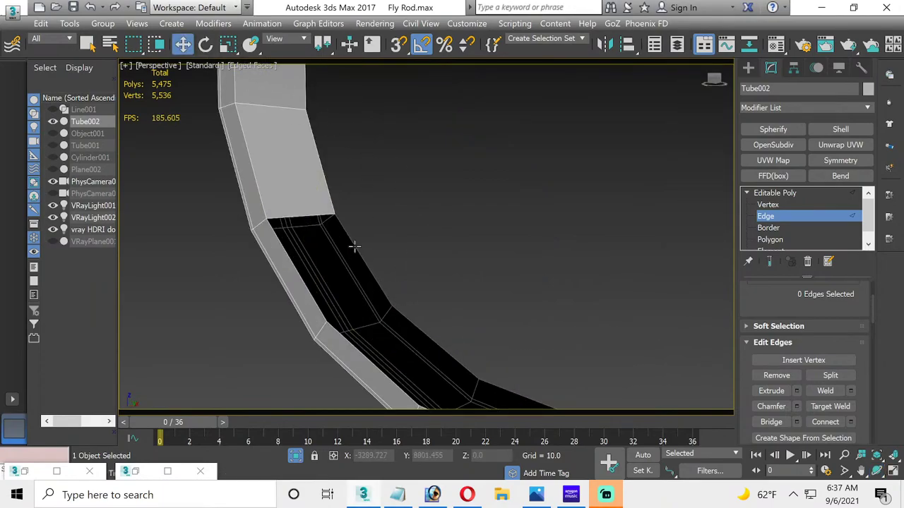
Step: Bridge the next two gaps by selecting their bordering edges
left_click(290, 265)
left_click(771, 421)
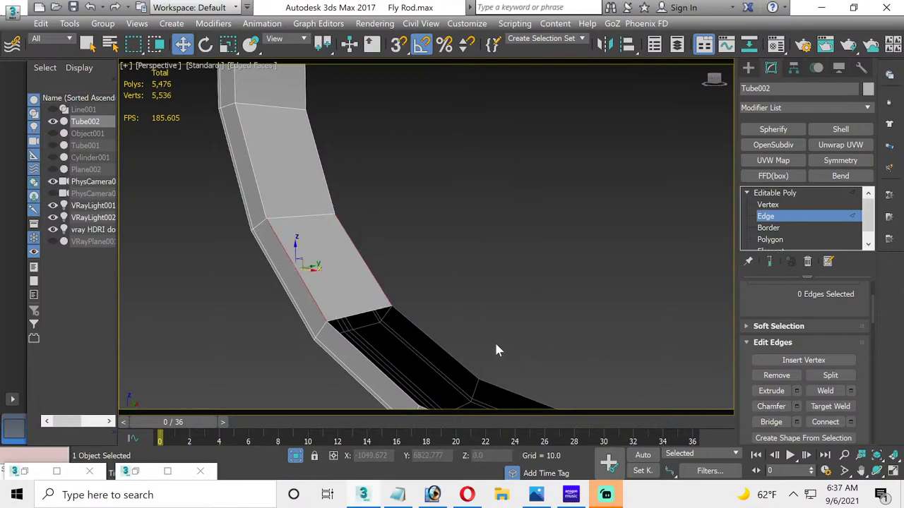
left_click(434, 341)
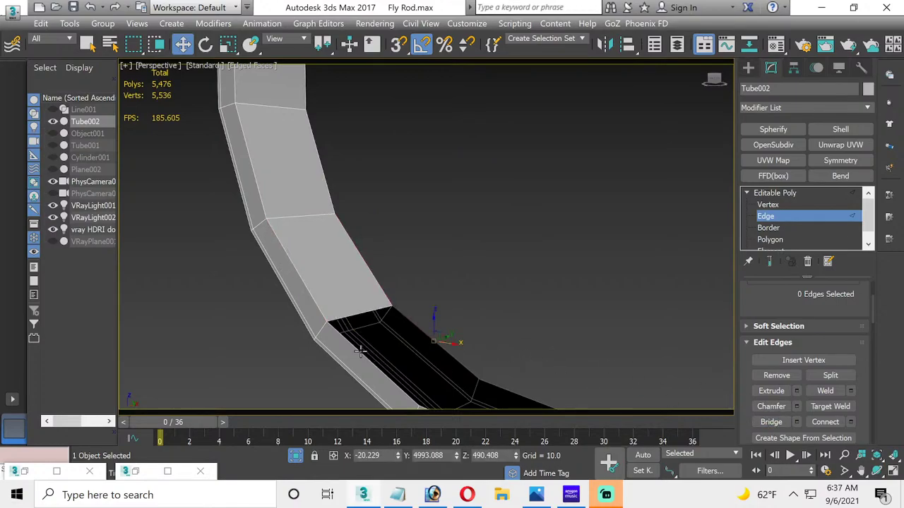
left_click(381, 358)
left_click(770, 422)
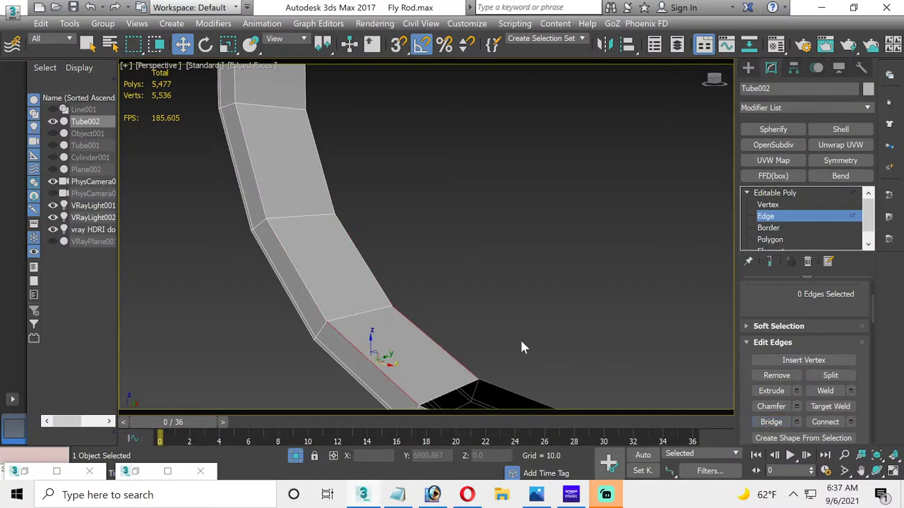
Step: Bridge the last two gaps along the curve, reaching 5,479 polys
middle_click_drag(520, 338, 411, 299, "alt")
left_click(396, 296)
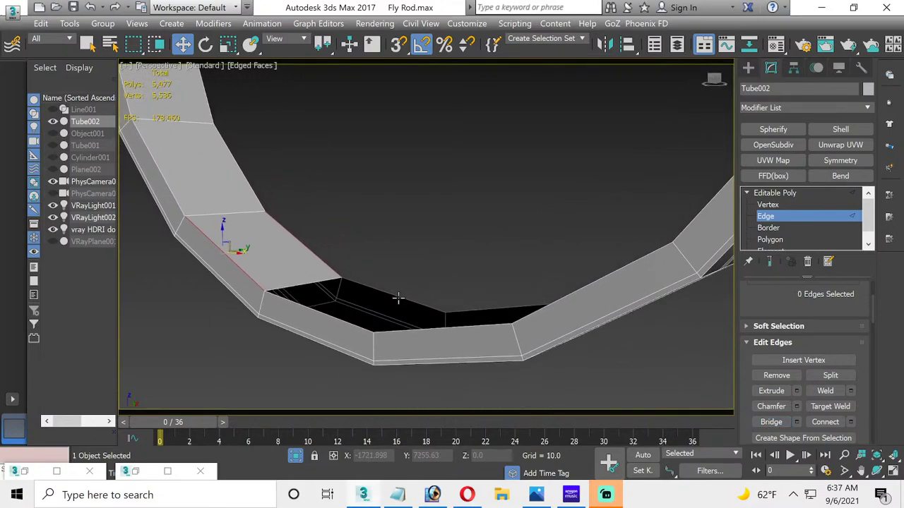
left_click(336, 316)
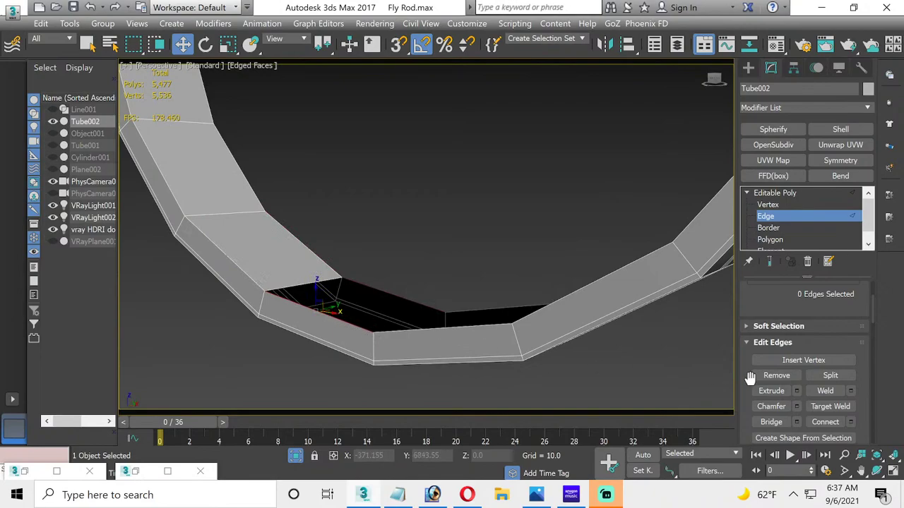
left_click(770, 422)
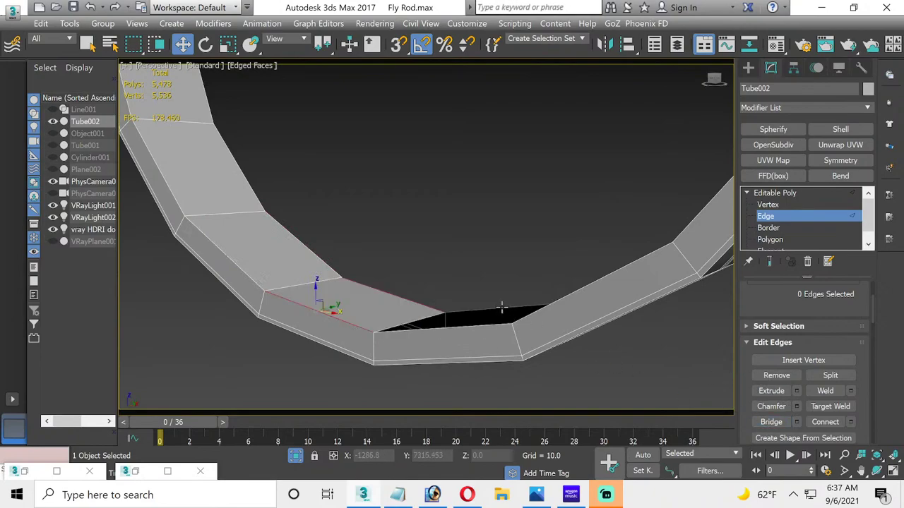
left_click(474, 325)
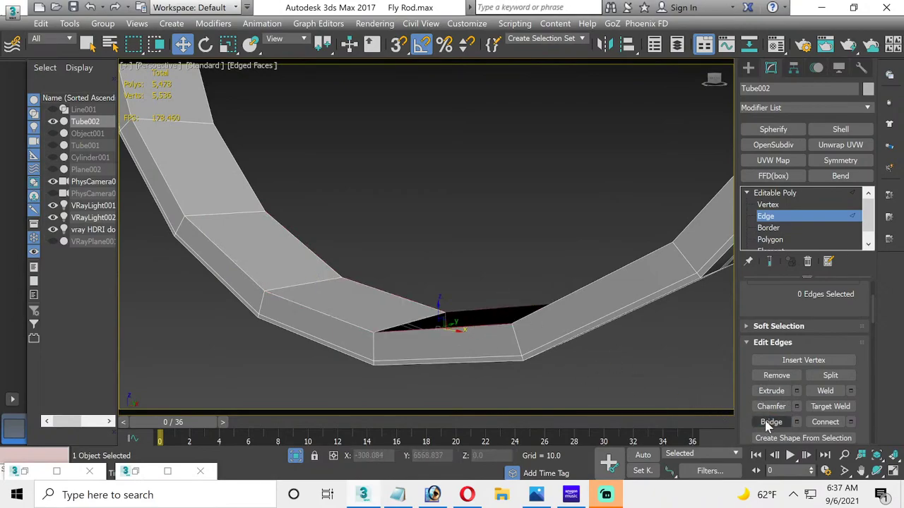
left_click(770, 422)
Step: Move the view to the fork's other arm and bridge its first open gap
key("e")
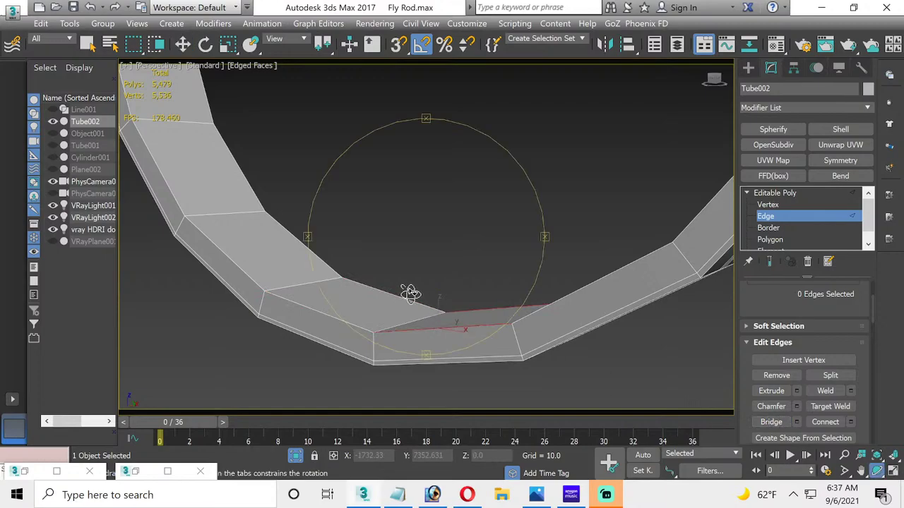
middle_click_drag(410, 293, 415, 314, "alt")
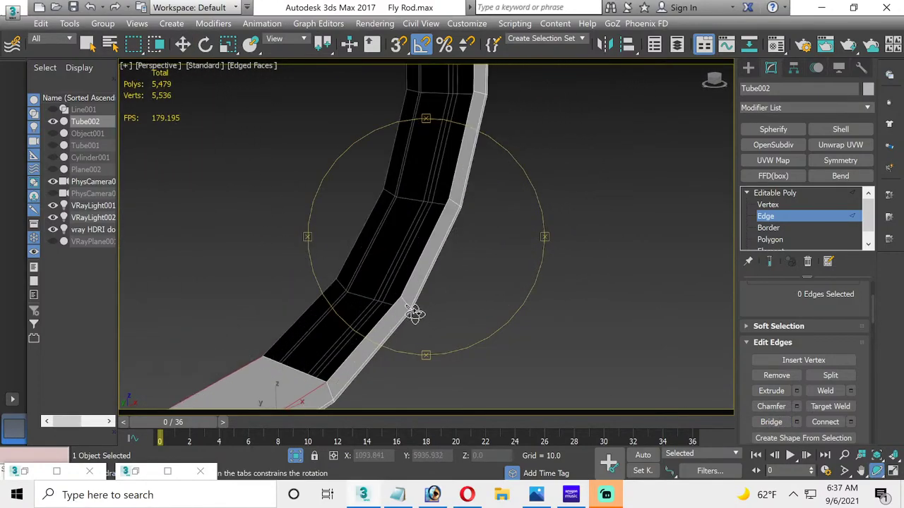
left_click(182, 45)
middle_click_drag(229, 266, 269, 247)
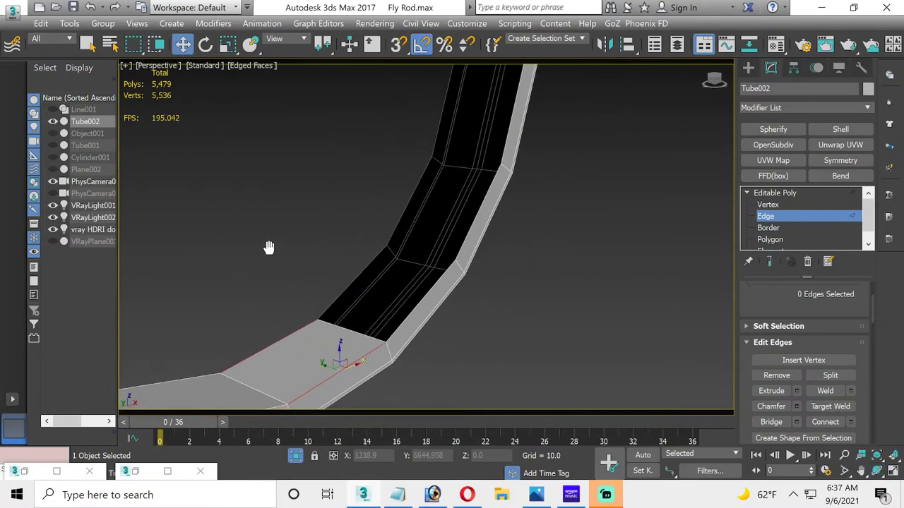
left_click(416, 305)
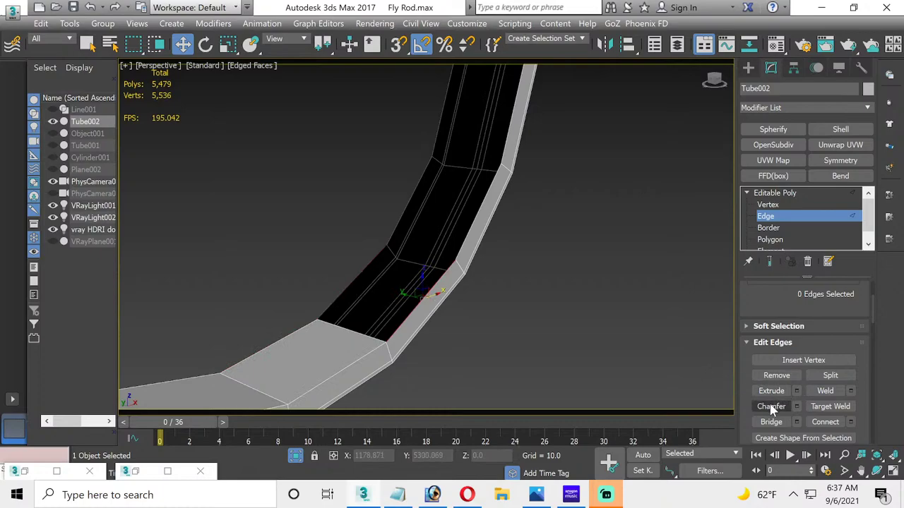
left_click(771, 422)
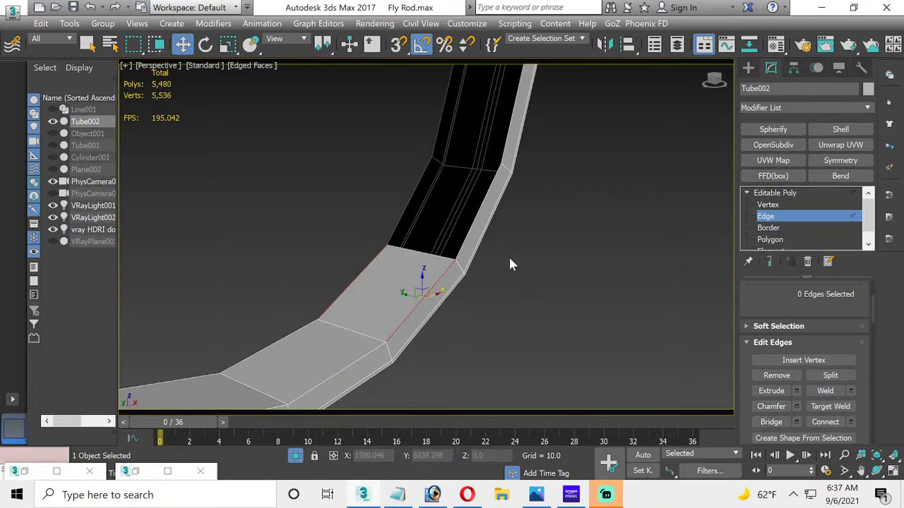
Step: Bridge the gap above and the next gap down the arm
left_click(455, 236)
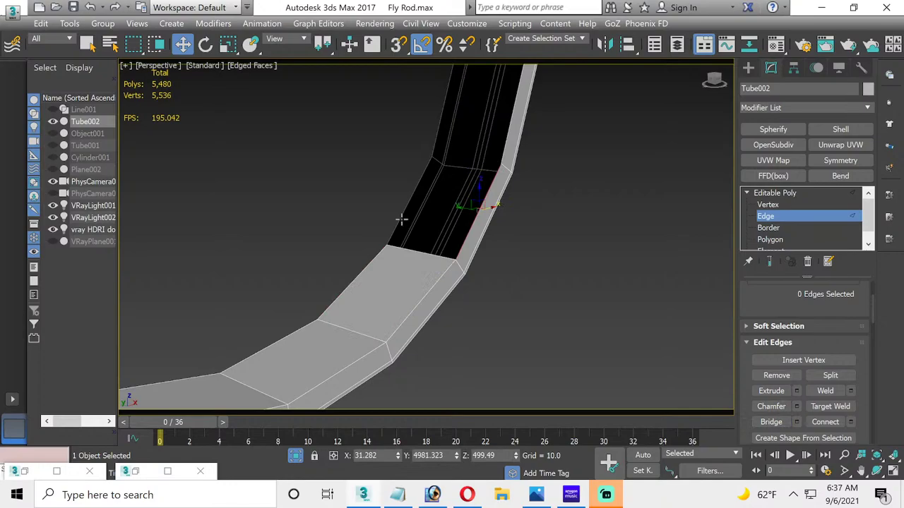
left_click(777, 418)
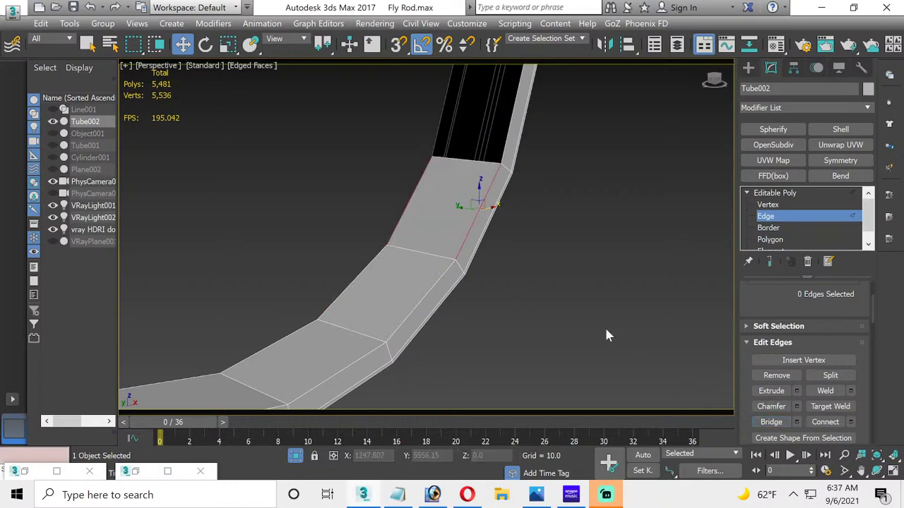
middle_click_drag(419, 219, 442, 372)
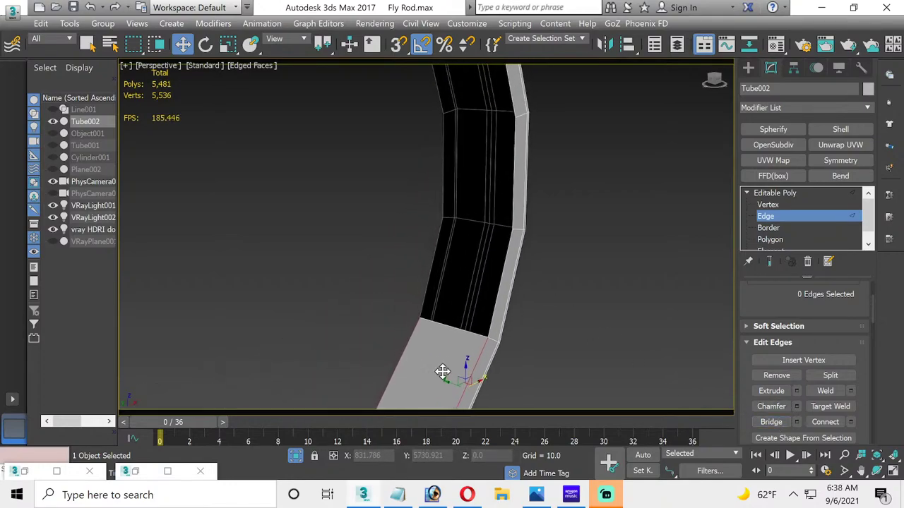
left_click(498, 295)
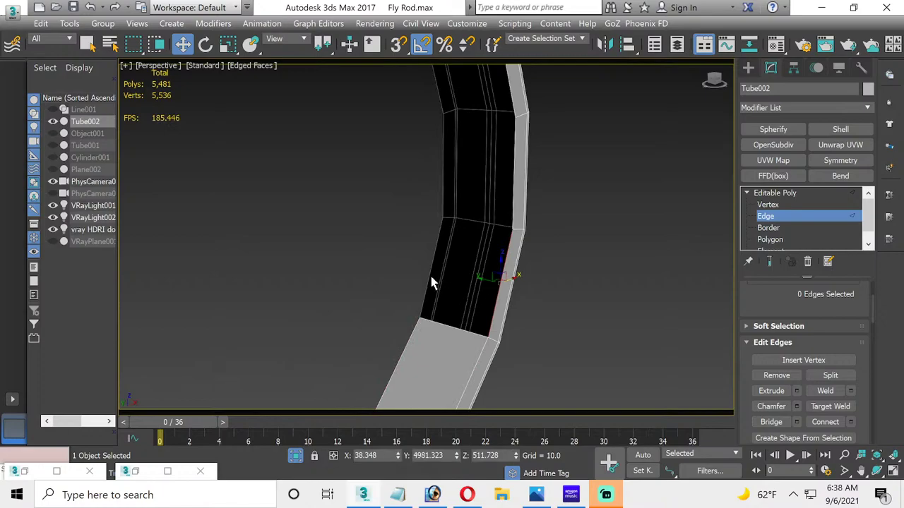
left_click(771, 421)
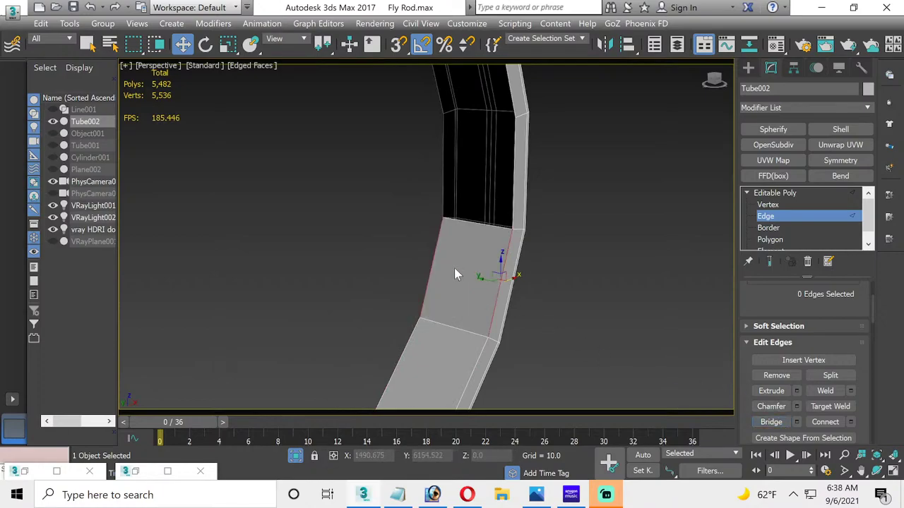
Step: Bridge the two upper gaps, closing the last gap on this arm
middle_click_drag(454, 268, 519, 293, "alt")
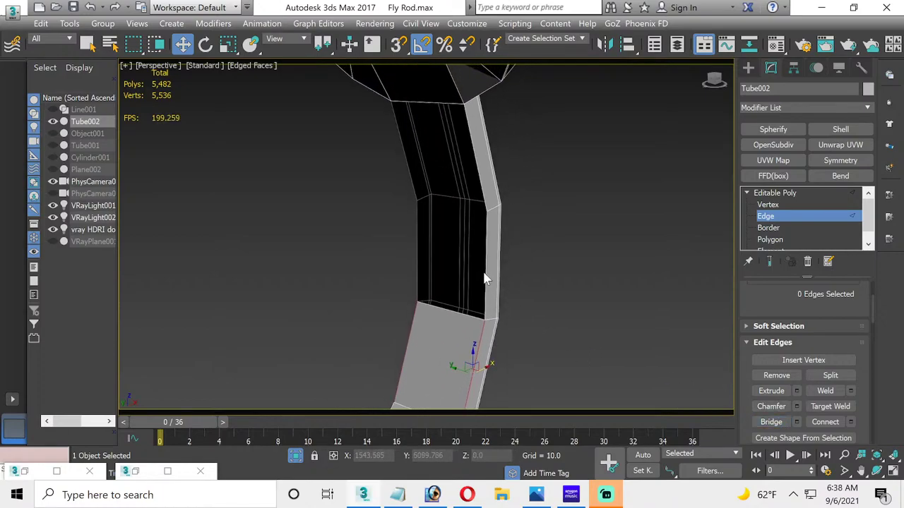
left_click(485, 276)
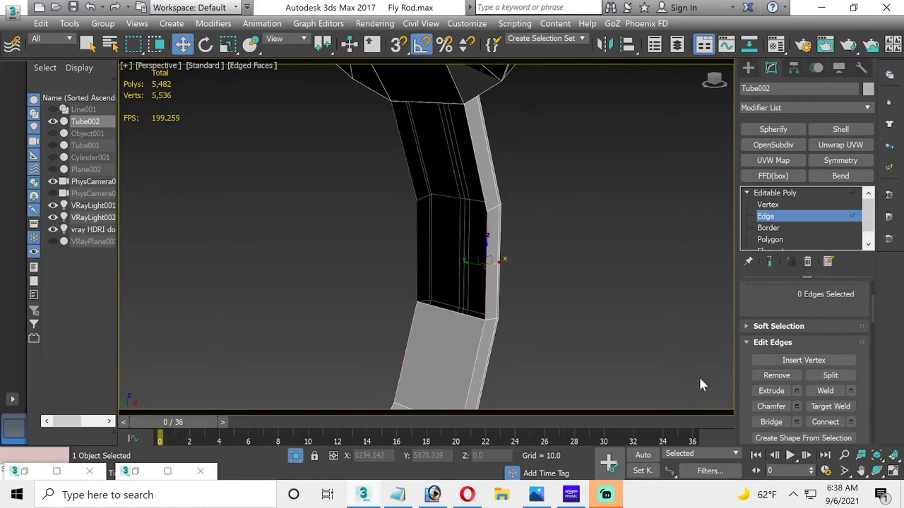
left_click(771, 421)
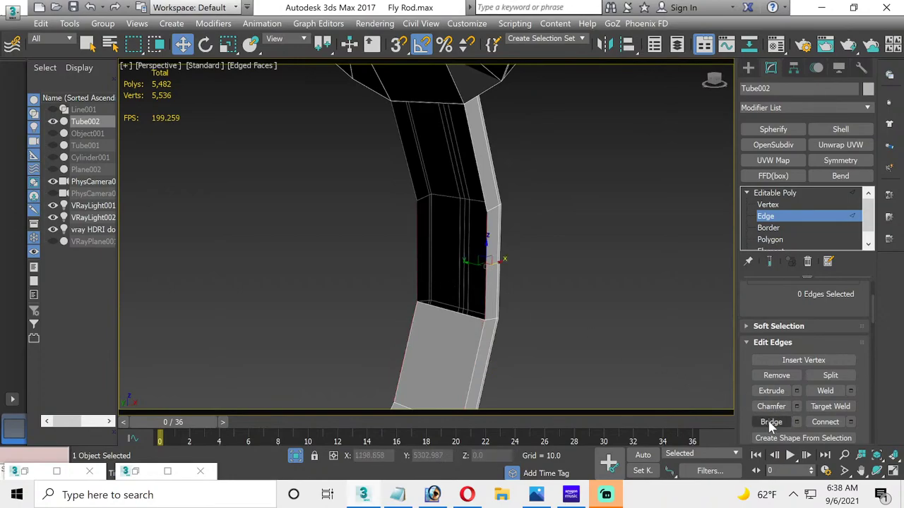
left_click(477, 171)
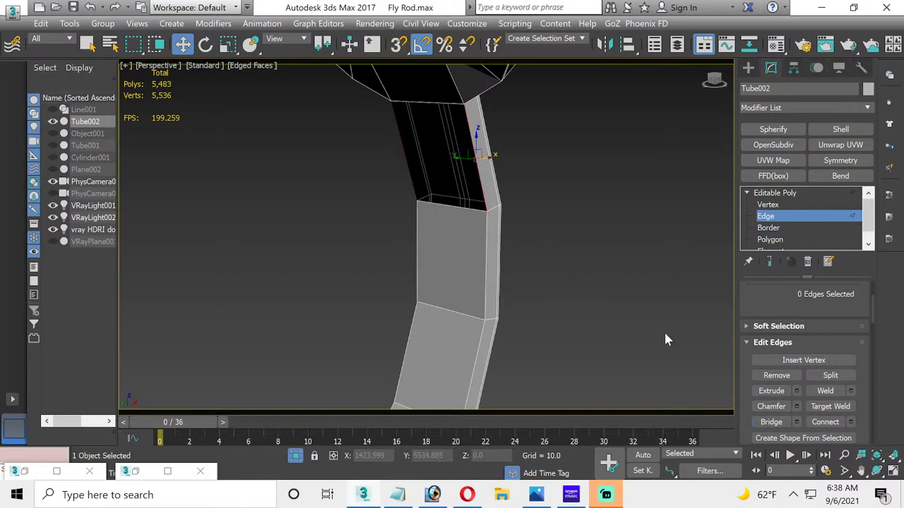
left_click(771, 422)
Step: Pan and orbit around the fork junction to inspect it
middle_click_drag(443, 163, 345, 350)
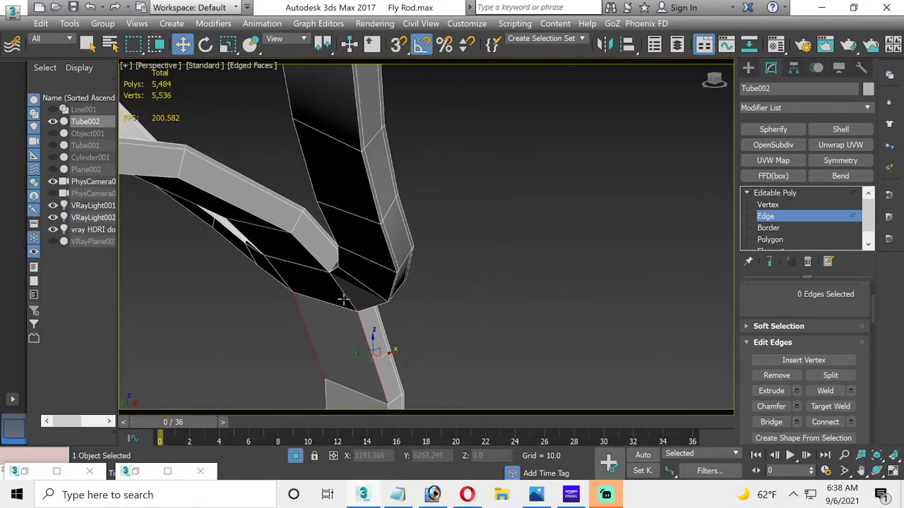
scroll(342, 300, "down", 2)
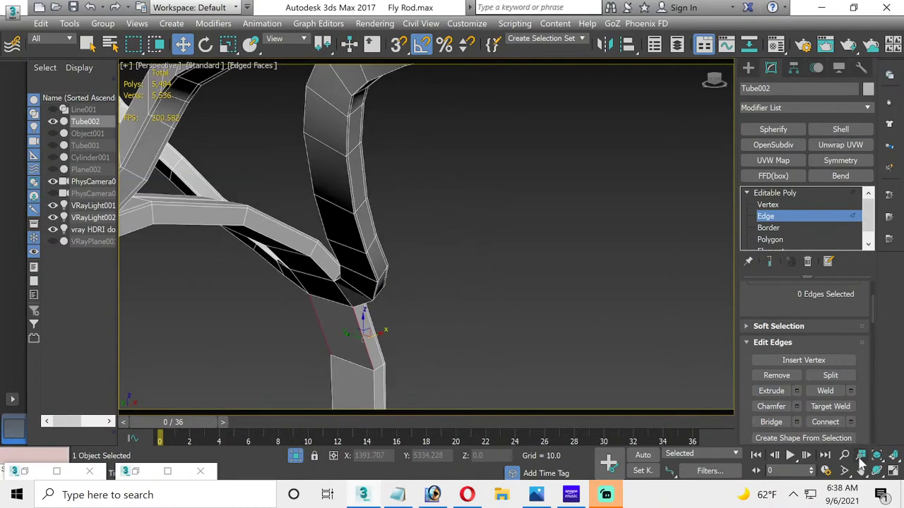
left_click(876, 471)
left_click_drag(369, 246, 316, 209)
scroll(363, 306, "up", 3)
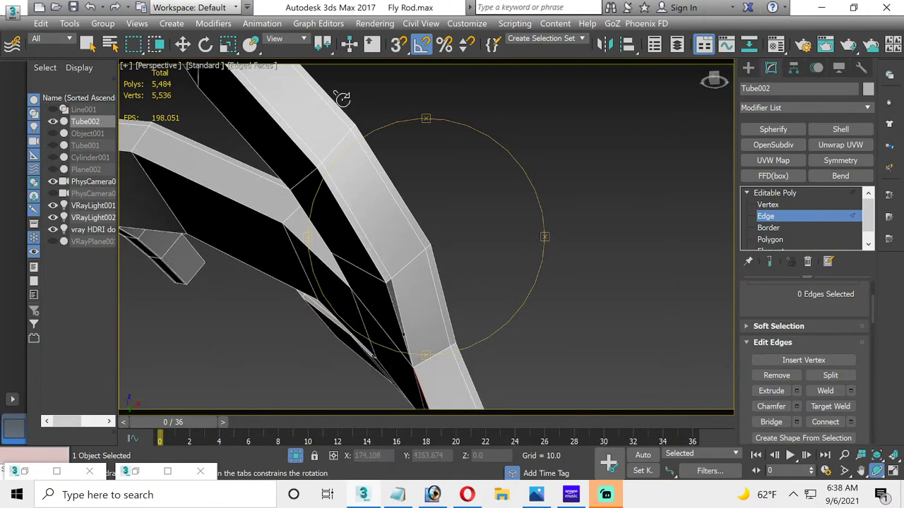
left_click(183, 44)
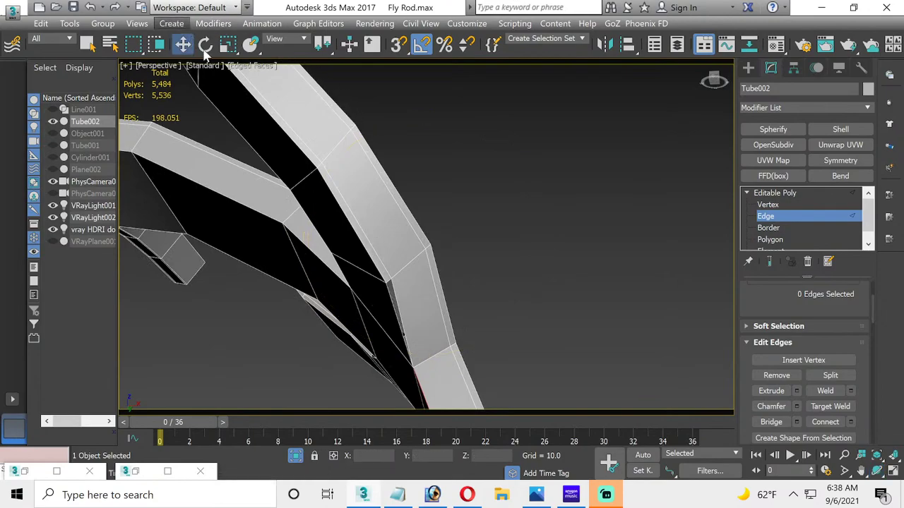
Step: In Vertex mode, weld a stray junction vertex using a 2.967 threshold
left_click(777, 205)
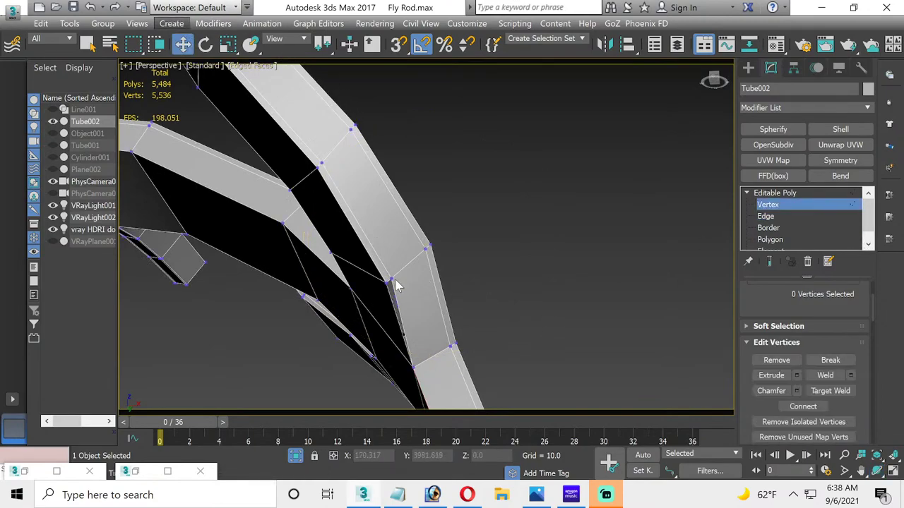
left_click(388, 281)
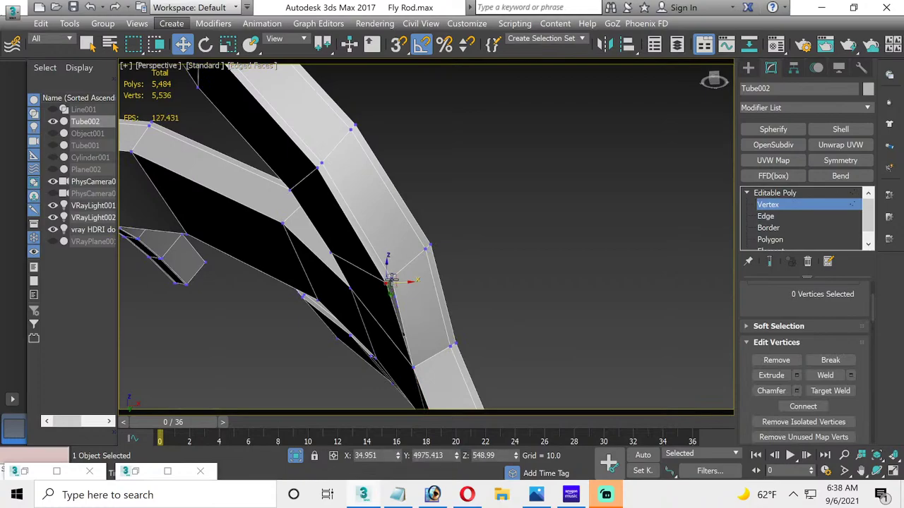
left_click_drag(391, 280, 393, 278)
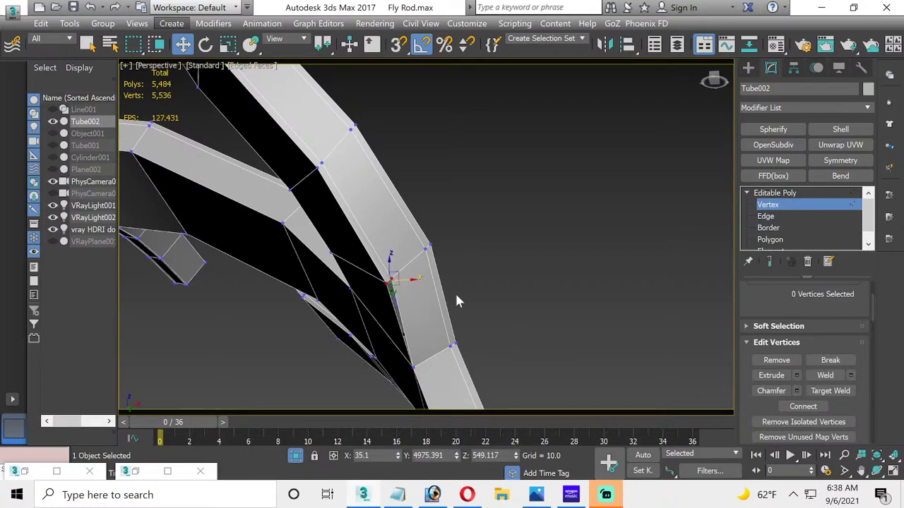
left_click(850, 376)
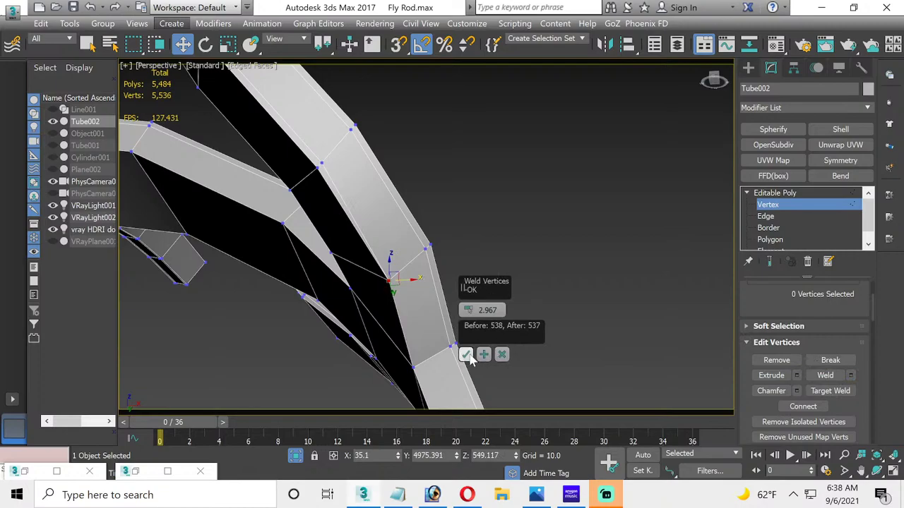
left_click(468, 355)
scroll(449, 346, "down", 2)
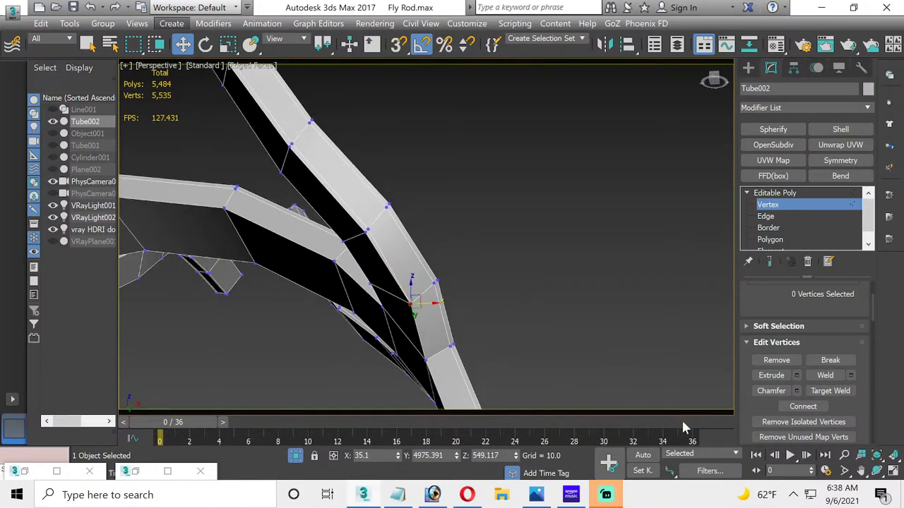
Step: Target-weld the vertex where the rod meets the block at 2.967, leaving 5,534 vertices
left_click(875, 472)
left_click_drag(429, 250, 504, 286)
left_click_drag(201, 207, 502, 245)
left_click_drag(595, 226, 411, 282)
scroll(309, 284, "up", 5)
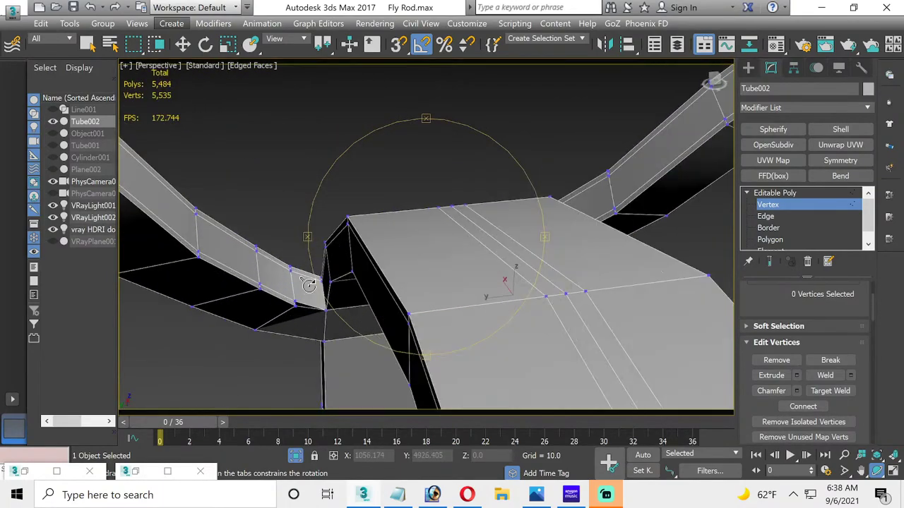
left_click(182, 44)
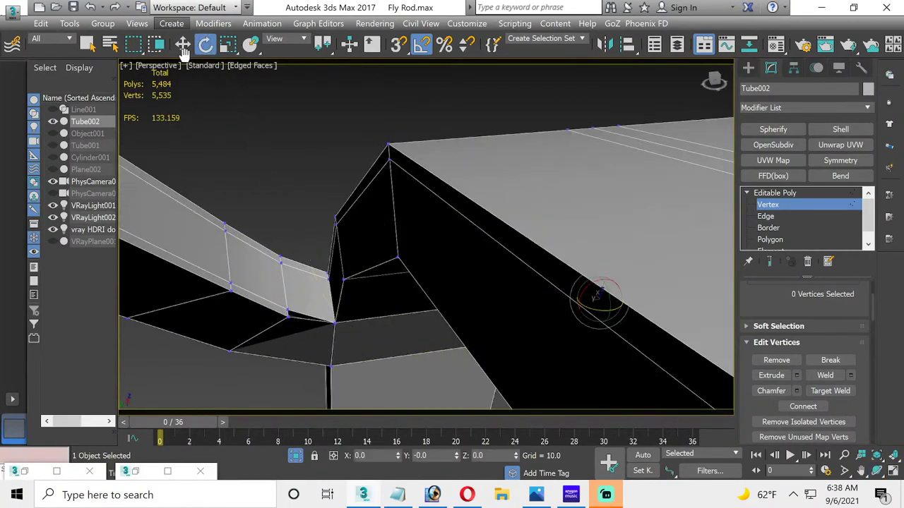
left_click(287, 312)
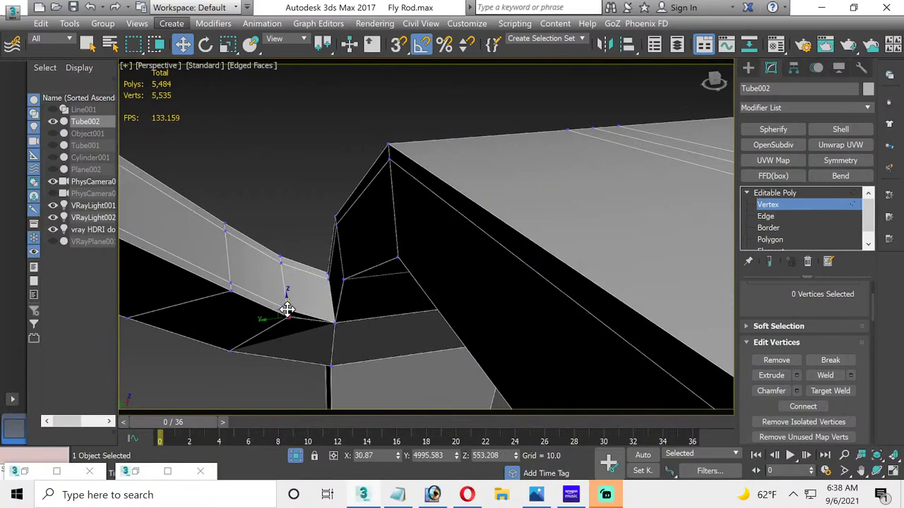
left_click(831, 393)
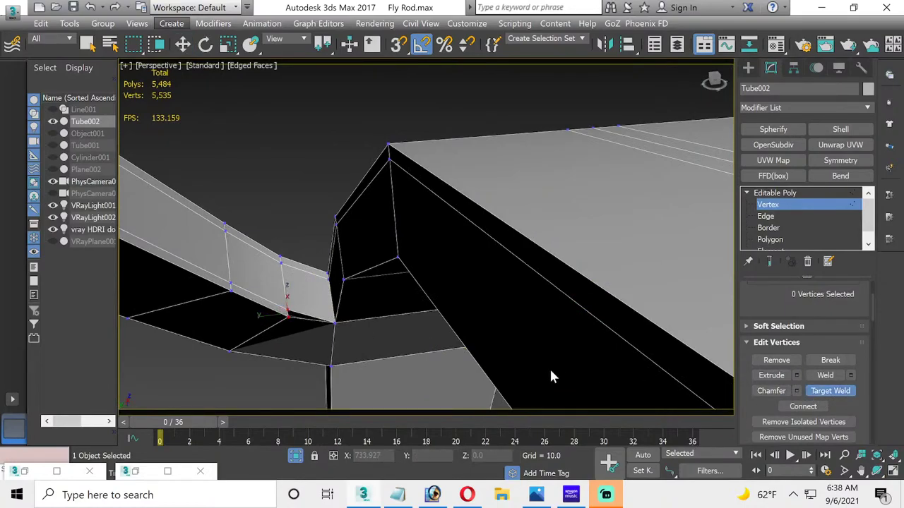
left_click(851, 376)
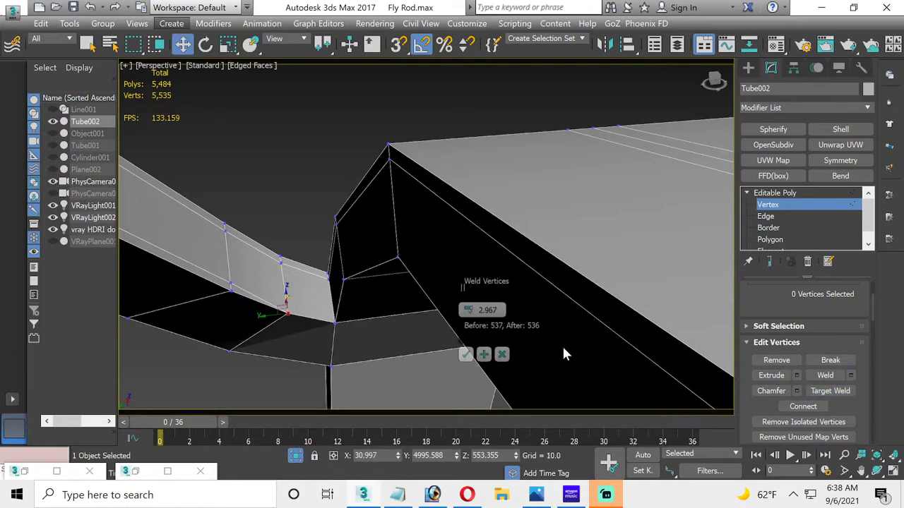
left_click(465, 354)
scroll(247, 297, "down", 3)
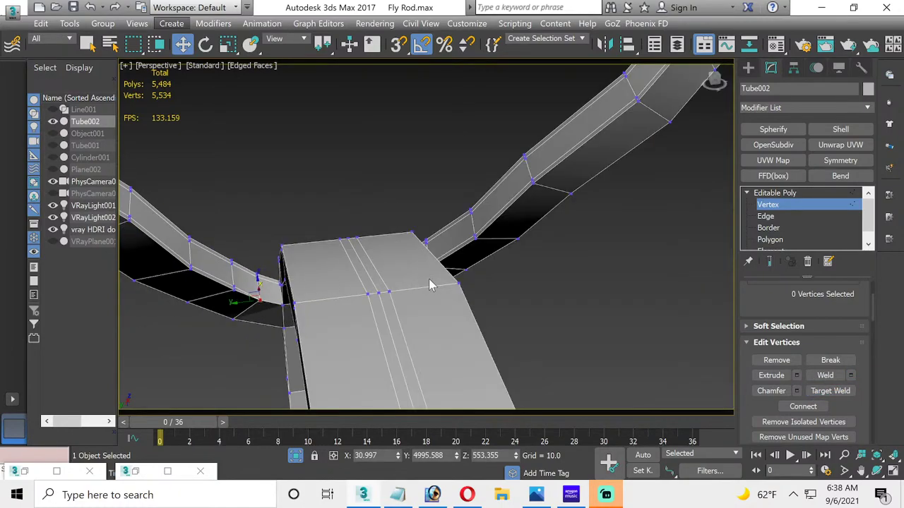
Step: Target-weld the stray vertex at the fork branch junction at 2.967, leaving 5,533 vertices
left_click(877, 471)
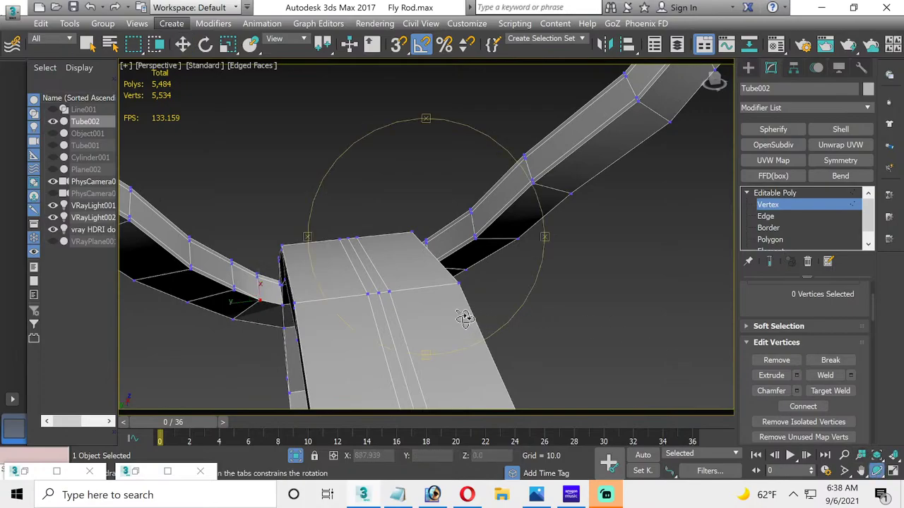
left_click_drag(464, 319, 292, 269)
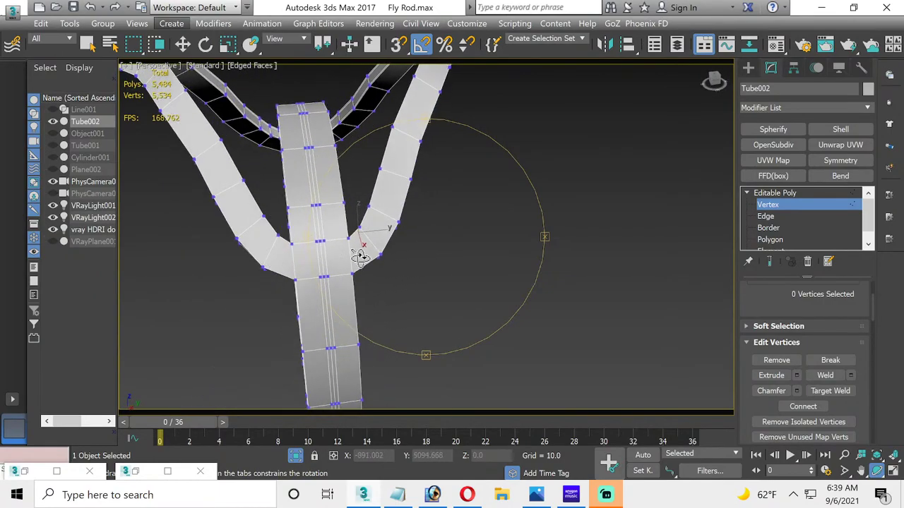
scroll(360, 257, "up", 3)
left_click_drag(360, 257, 218, 167)
left_click(185, 46)
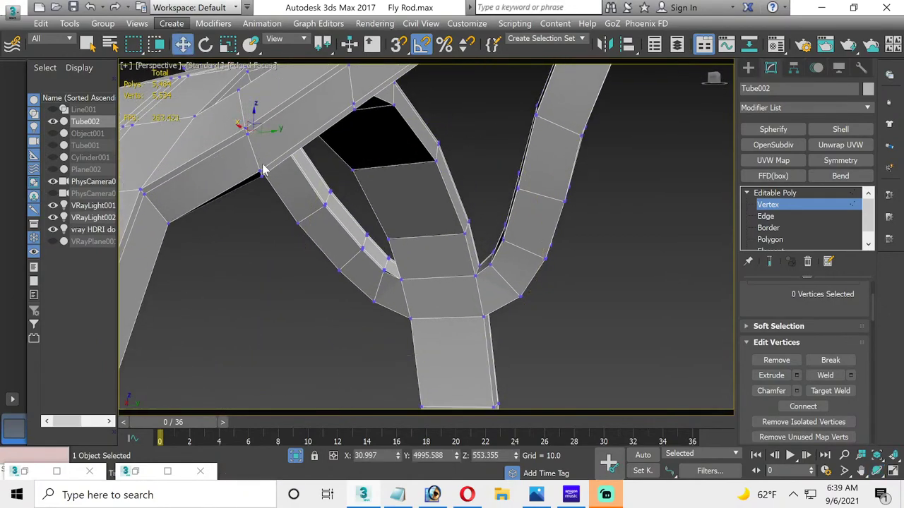
left_click(262, 173)
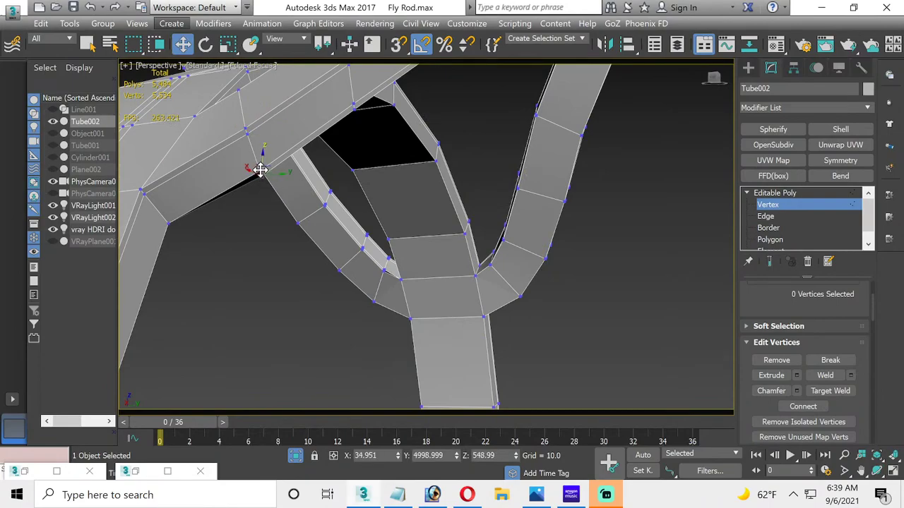
left_click(822, 391)
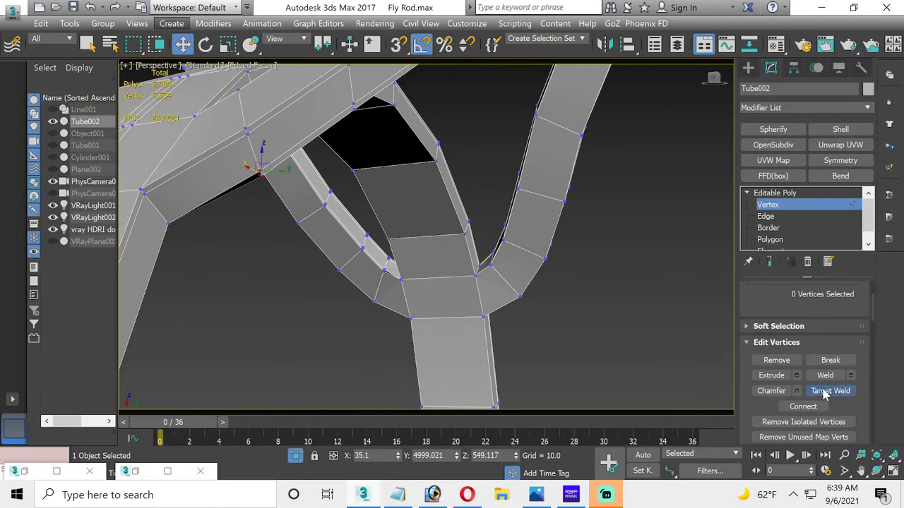
left_click(851, 376)
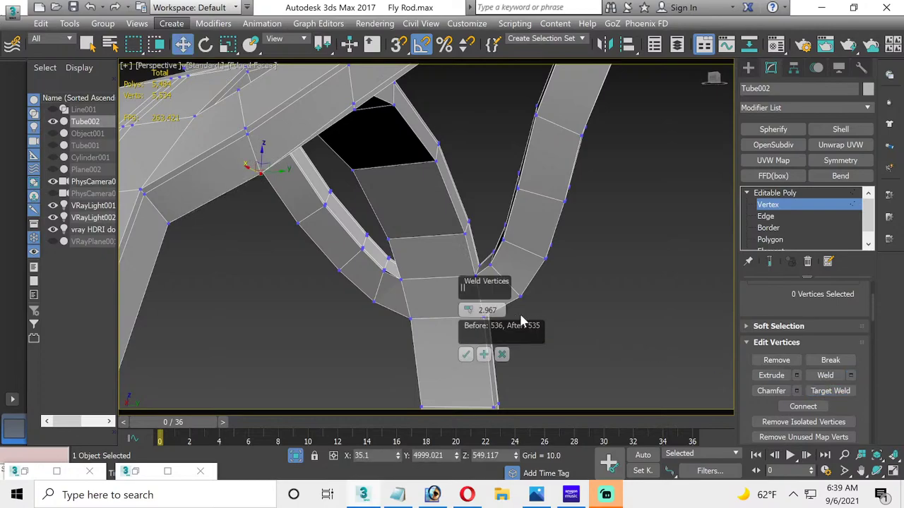
left_click(467, 357)
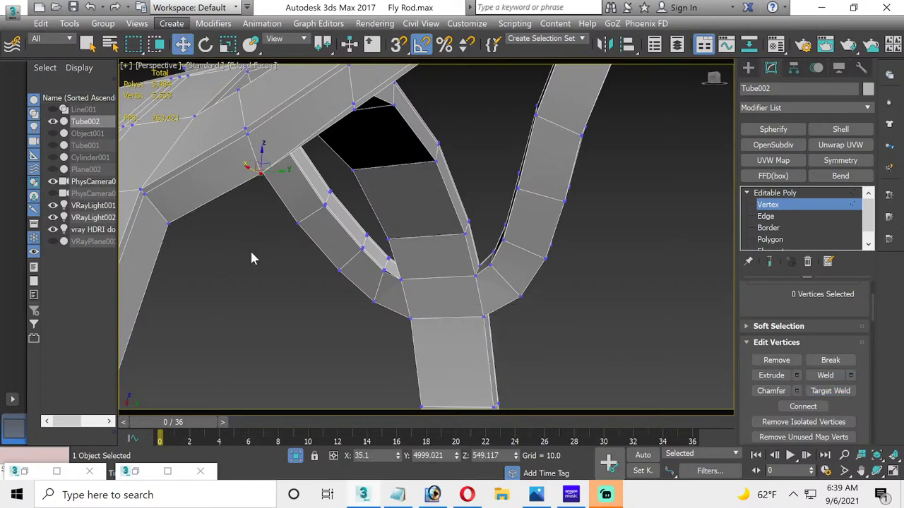
middle_click_drag(252, 257, 267, 221, "alt")
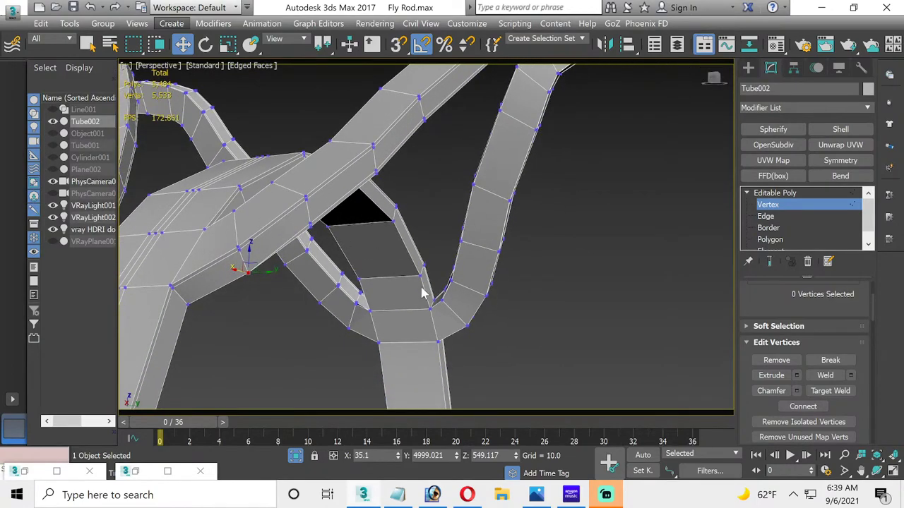
scroll(435, 295, "down", 4)
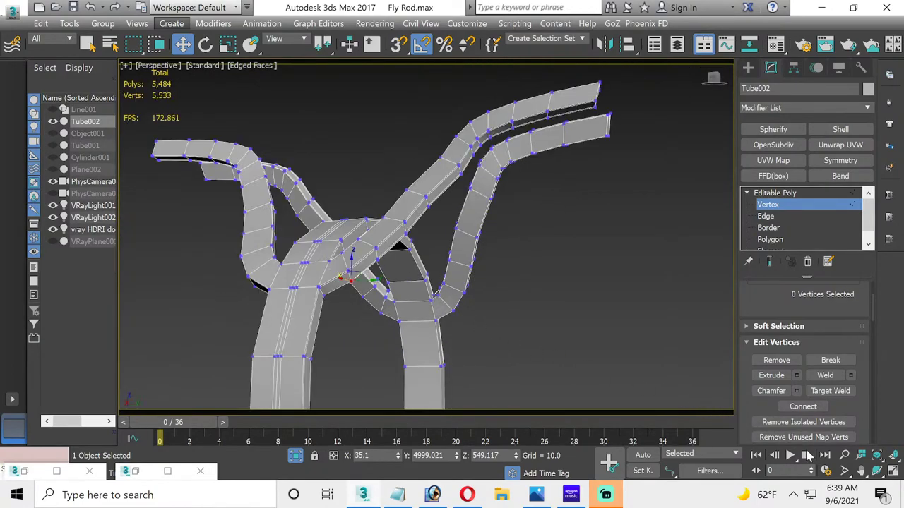
Step: Weld the loose vertex under the crossing tube at 2.967, dropping to 5,532 vertices
left_click(876, 471)
left_click_drag(446, 286, 346, 272)
scroll(261, 322, "up", 5)
left_click_drag(258, 322, 349, 190)
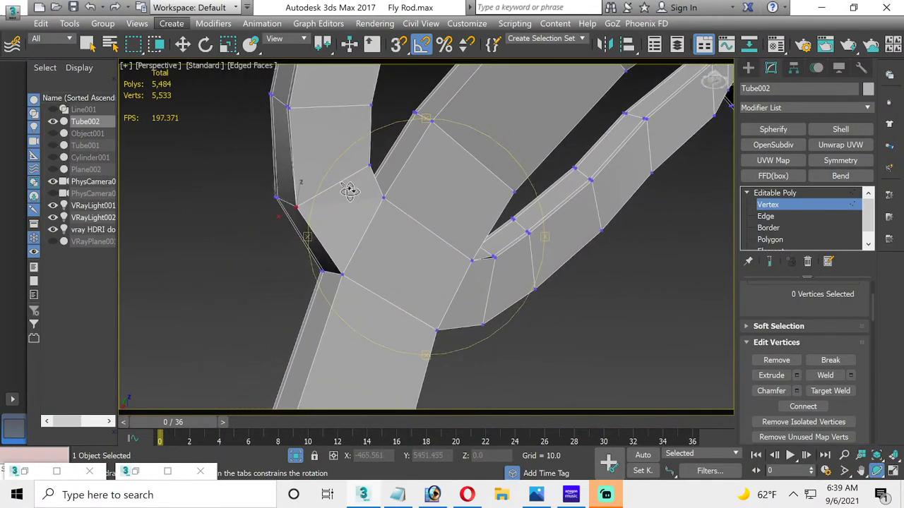
left_click_drag(323, 226, 369, 208)
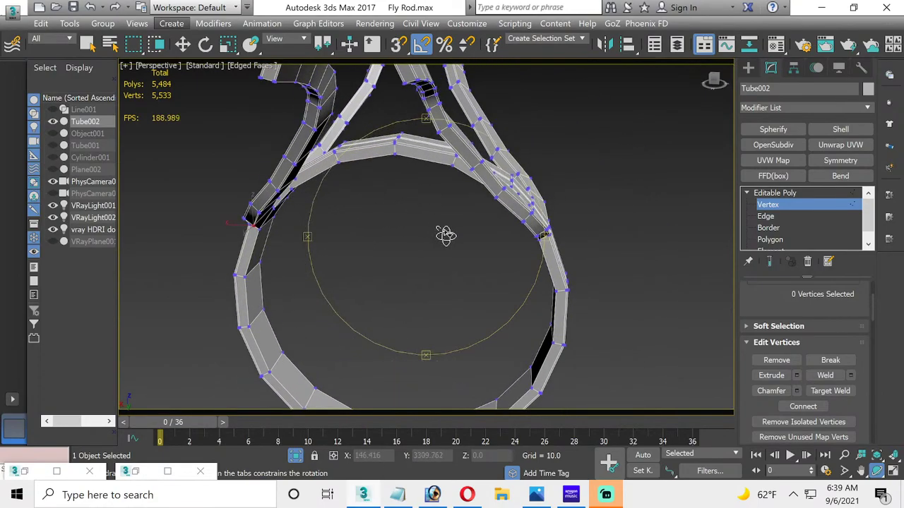
mouse_move(446, 235)
left_mouse_down()
mouse_move(419, 226)
mouse_move(440, 230)
mouse_move(445, 247)
mouse_move(445, 234)
mouse_move(490, 194)
mouse_move(436, 256)
mouse_move(452, 237)
left_mouse_up()
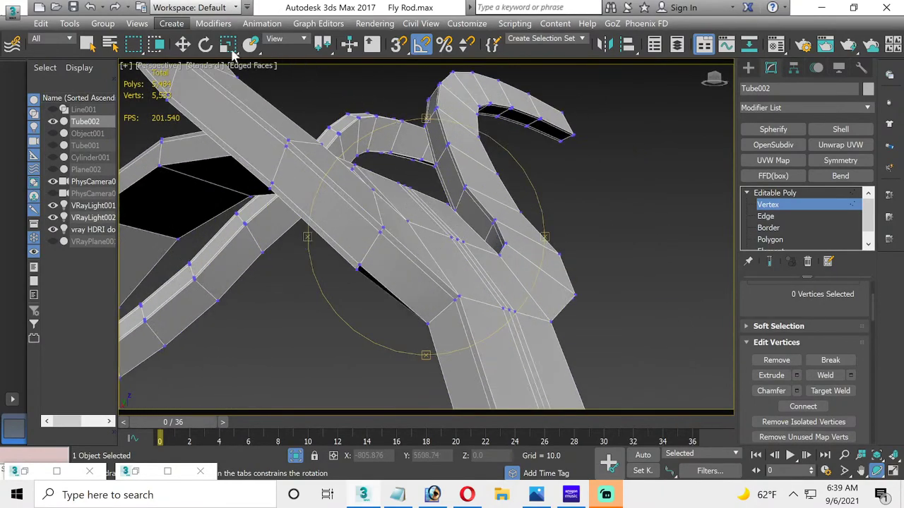
left_click(183, 44)
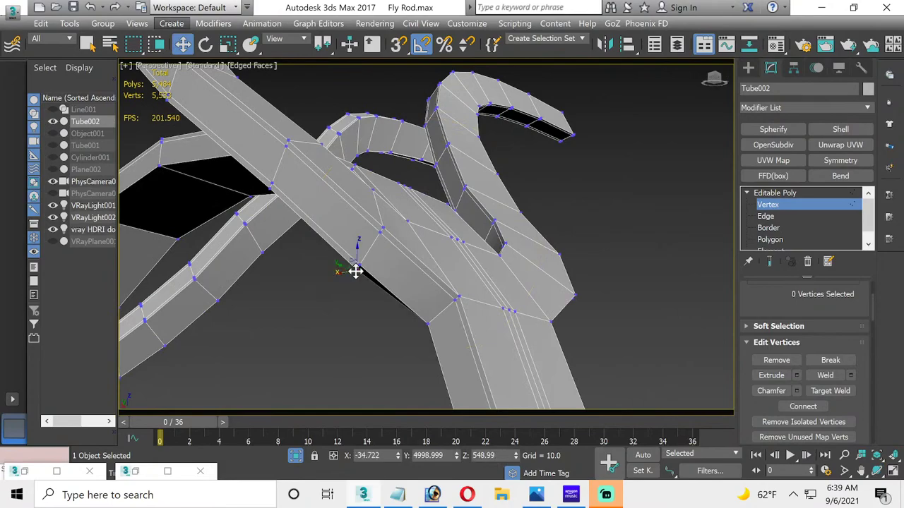
left_click_drag(358, 267, 363, 268)
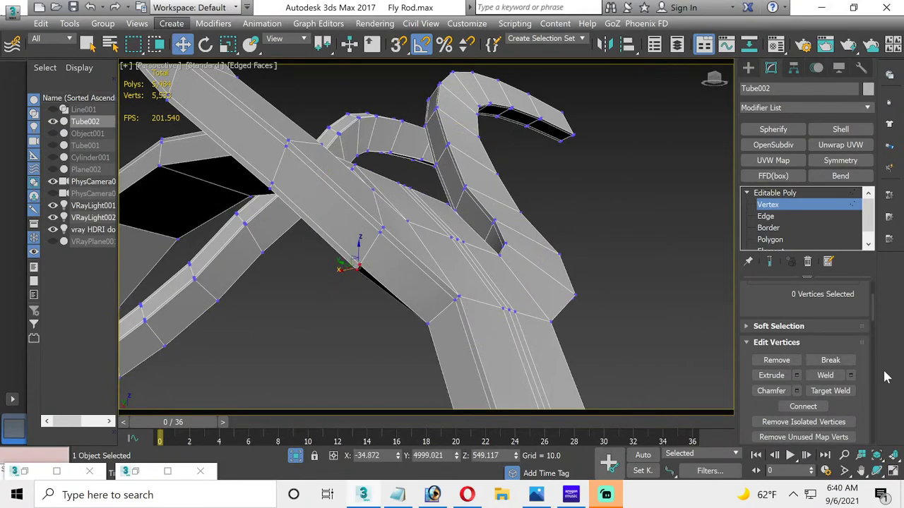
left_click(850, 375)
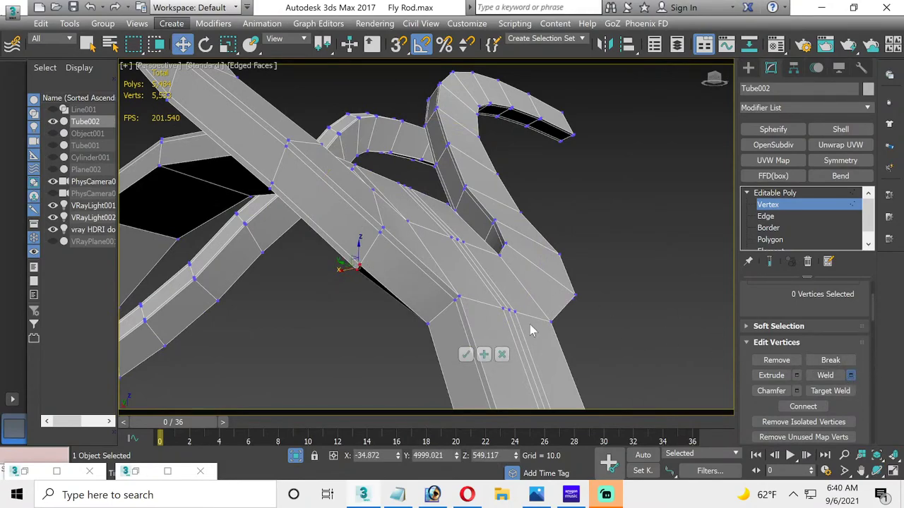
left_click(467, 354)
scroll(363, 297, "down", 6)
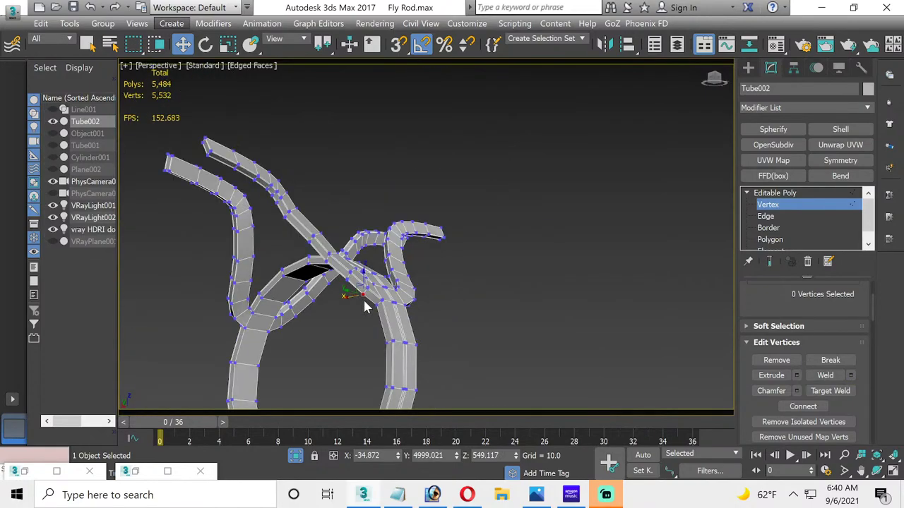
Step: Recentre the view on the ring and switch to the Edge sub-object level
middle_click_drag(361, 294, 376, 255)
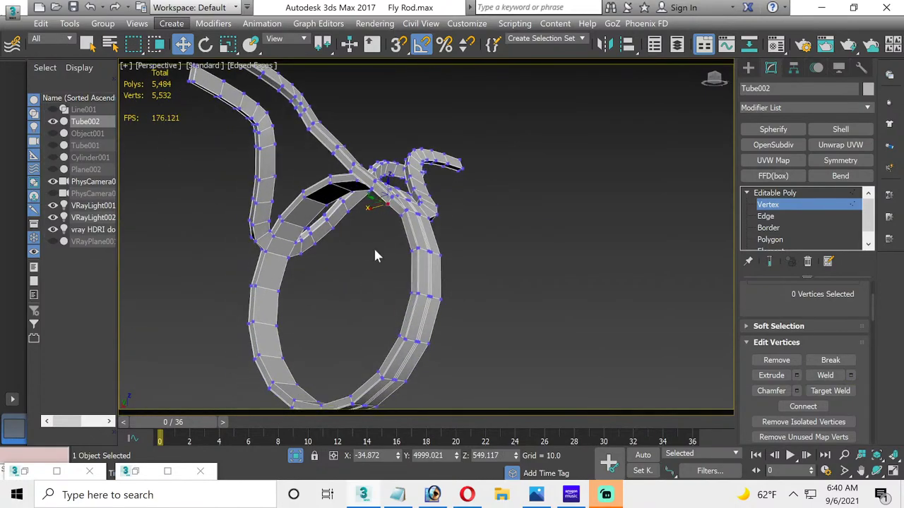
left_click(878, 471)
left_click_drag(428, 271, 367, 317)
middle_click_drag(366, 316, 391, 289)
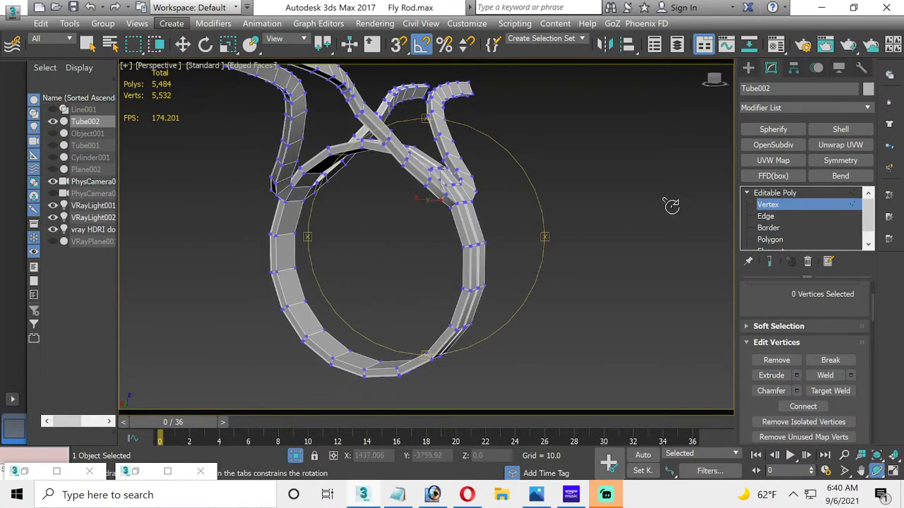
left_click(782, 216)
scroll(326, 241, "up", 4)
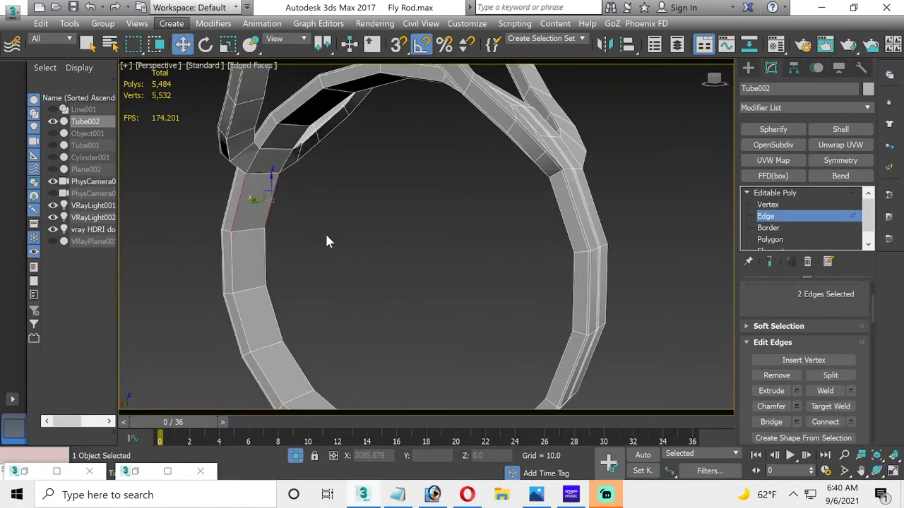
Step: Select an edge across the ring tube and extend it with Ring
left_click(250, 229)
scroll(774, 363, "up", 3)
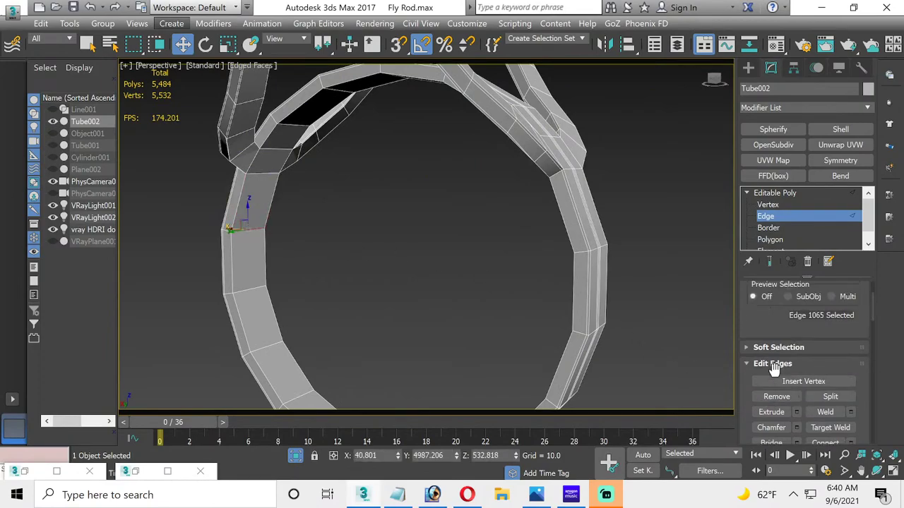
left_click(770, 302)
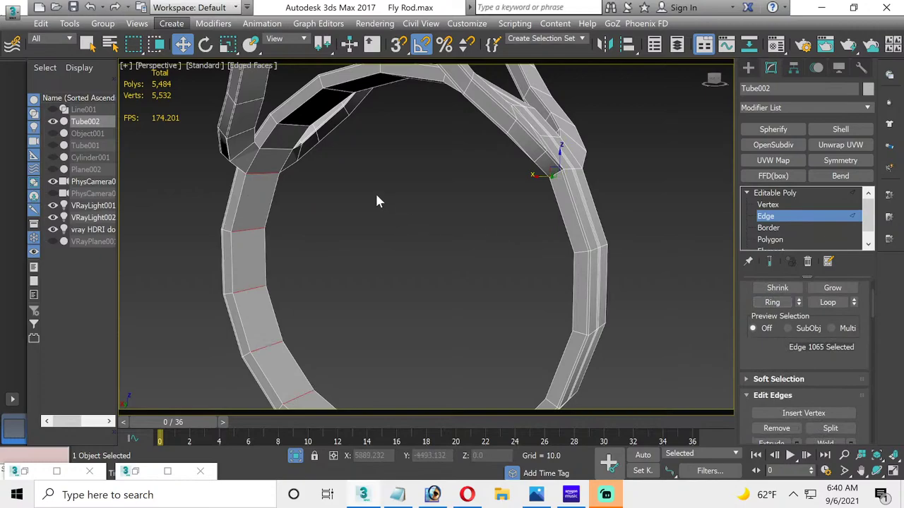
scroll(248, 134, "up", 4)
scroll(333, 173, "up", 3)
scroll(232, 164, "up", 3)
middle_click_drag(232, 164, 219, 173)
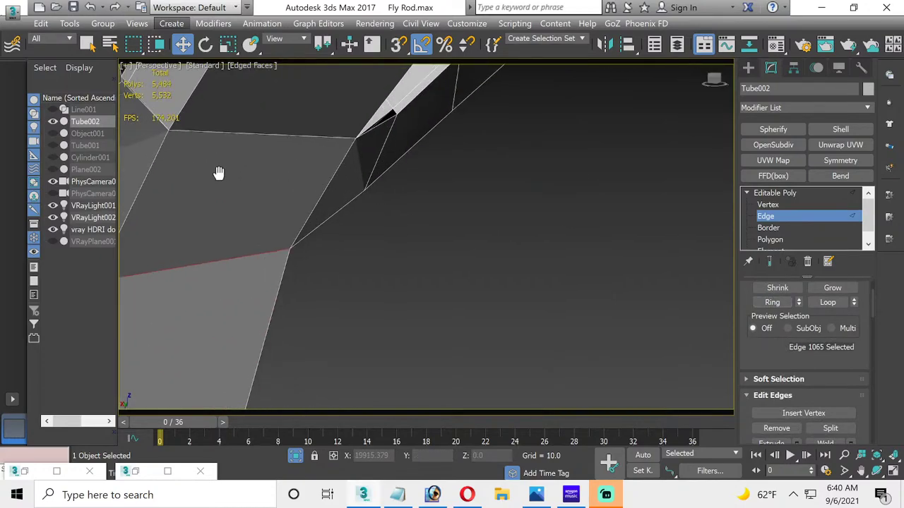
scroll(291, 145, "down", 10)
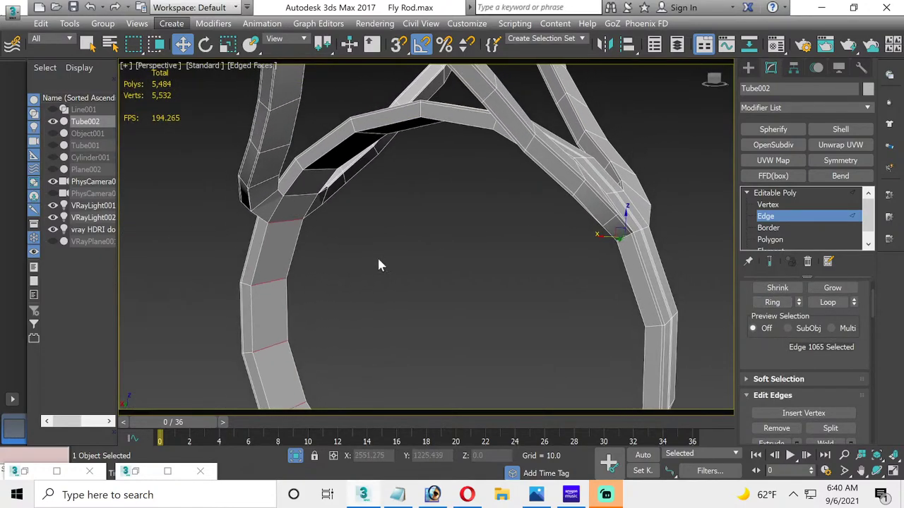
Step: Select the joint vertices and preview a 2.967 weld reducing 534 to 530
left_click(777, 204)
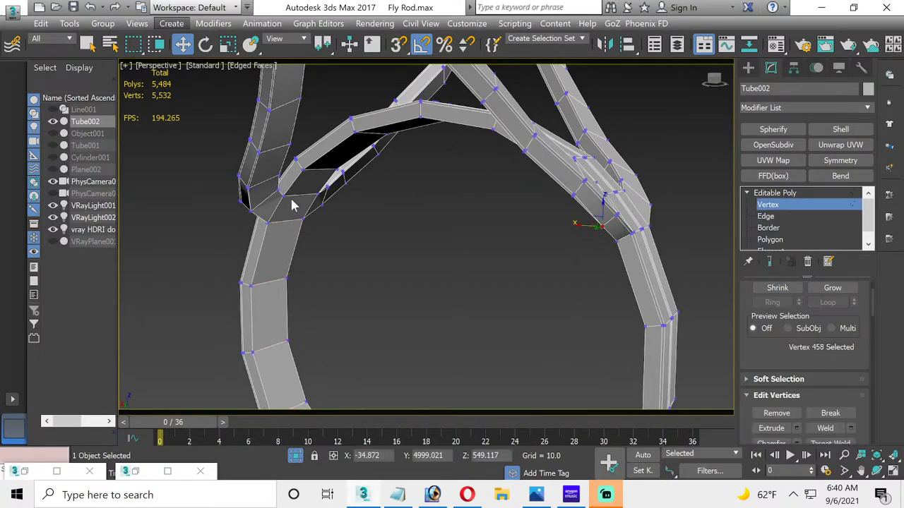
scroll(293, 205, "up", 2)
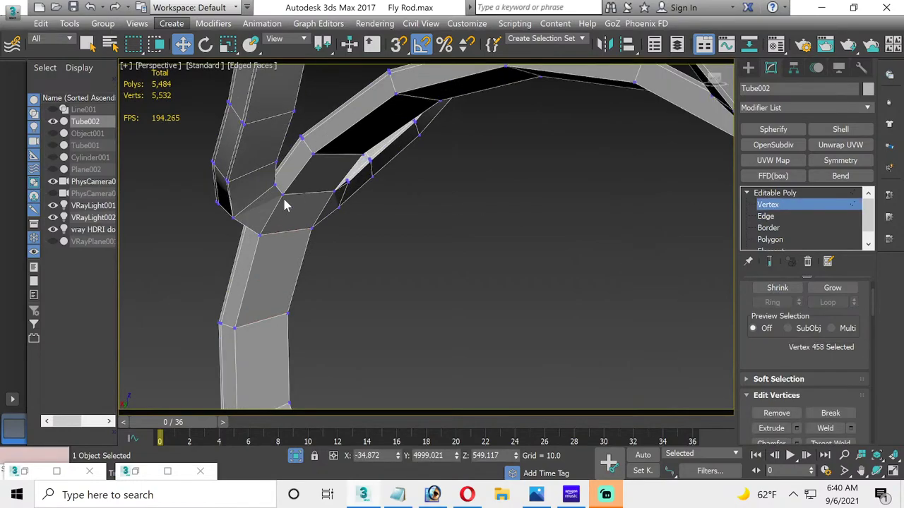
left_click(259, 234, "ctrl")
left_click(312, 228, "ctrl")
left_click_drag(366, 156, 318, 167, "ctrl")
left_click(851, 429)
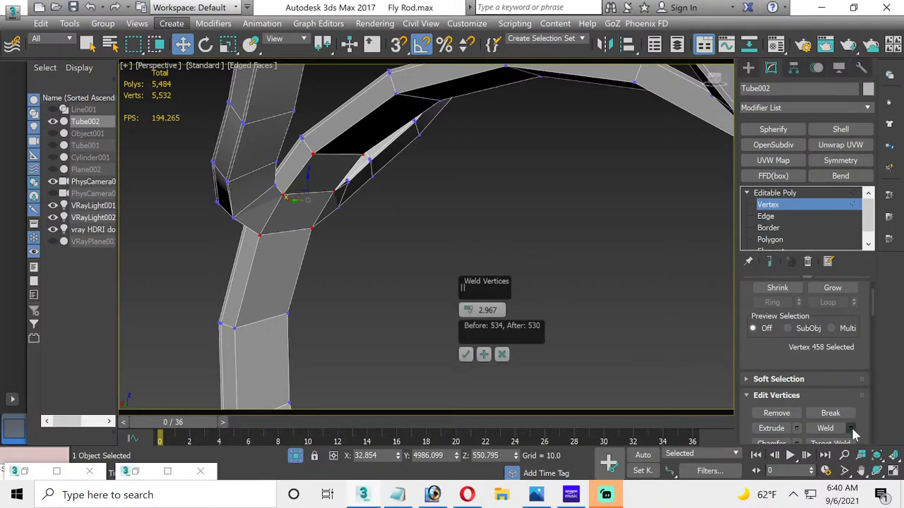
Step: Weld the loose arm vertices on Tube002 and select the edge ring around the tube
left_click(466, 354)
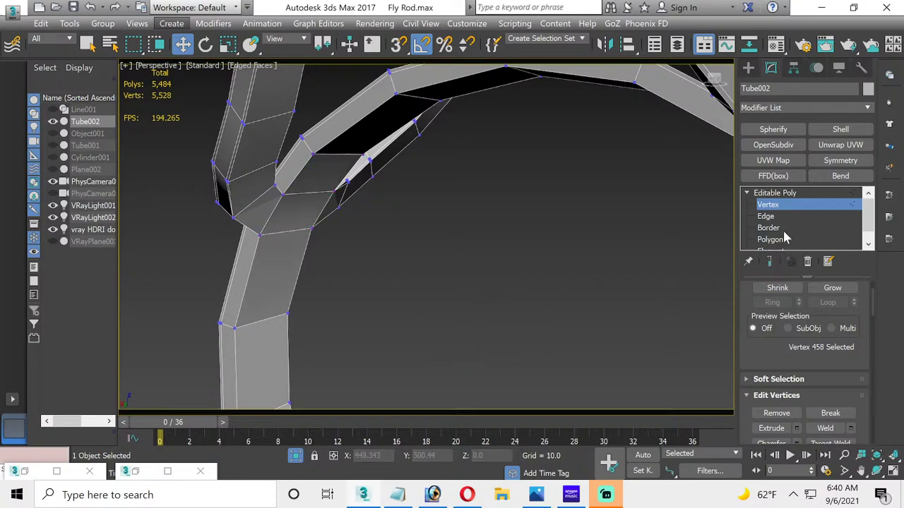
left_click(768, 216)
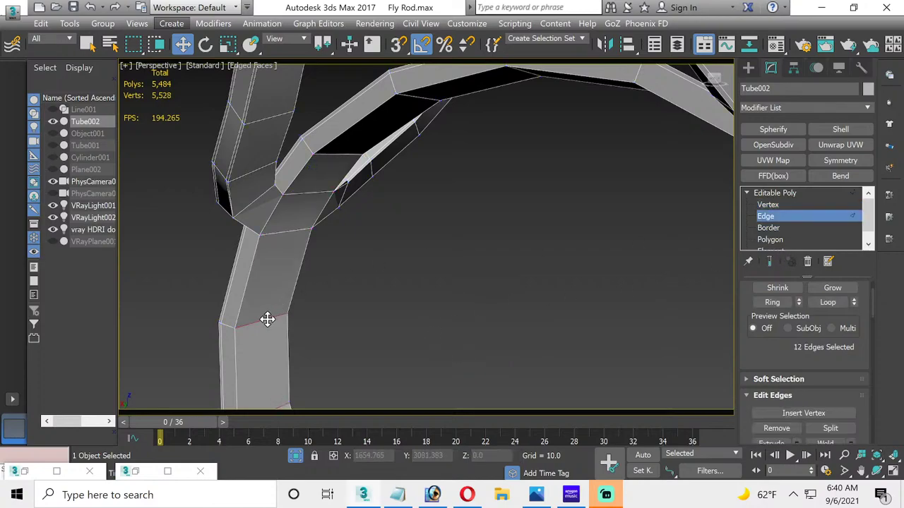
left_click(759, 303)
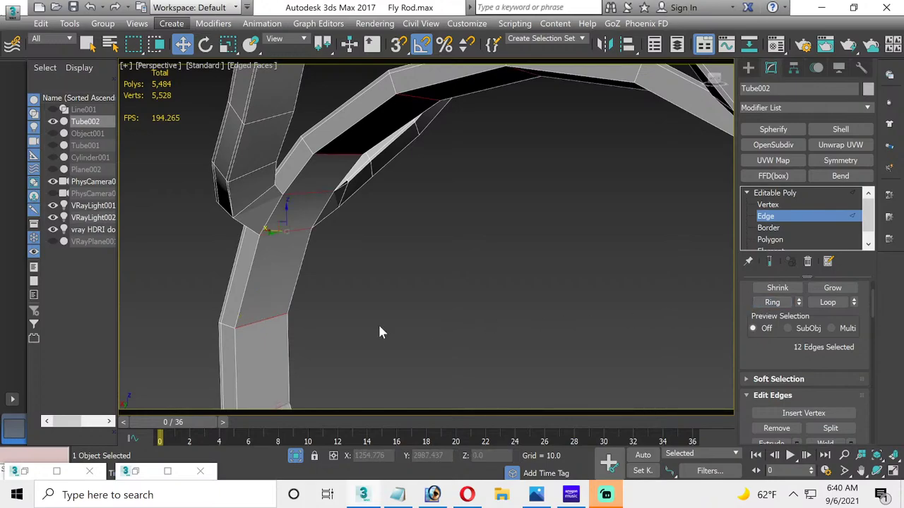
scroll(379, 332, "down", 3)
middle_click_drag(403, 351, 452, 238, "alt")
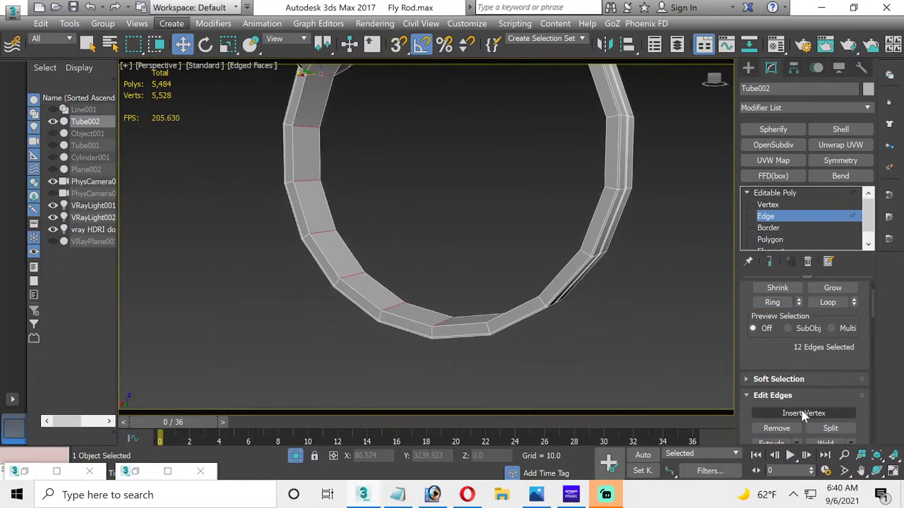
left_click(876, 470)
left_click_drag(406, 221, 374, 258)
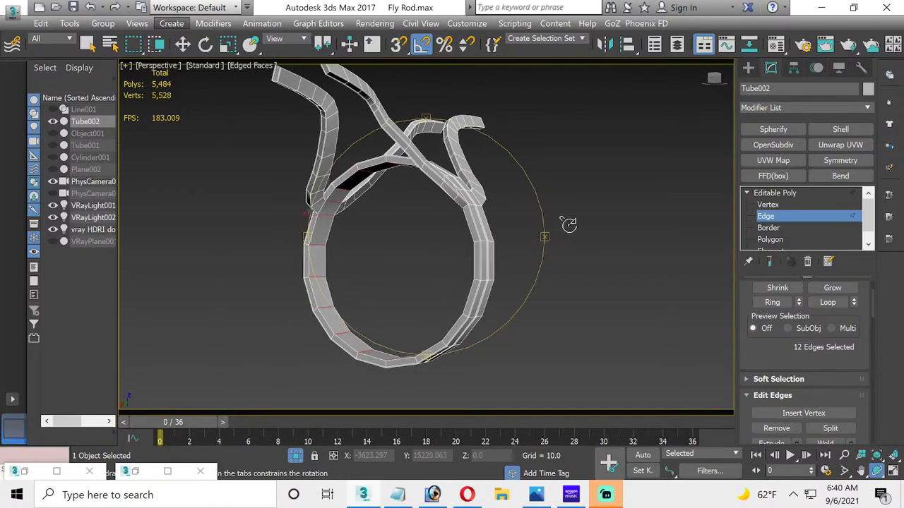
scroll(853, 388, "down", 2)
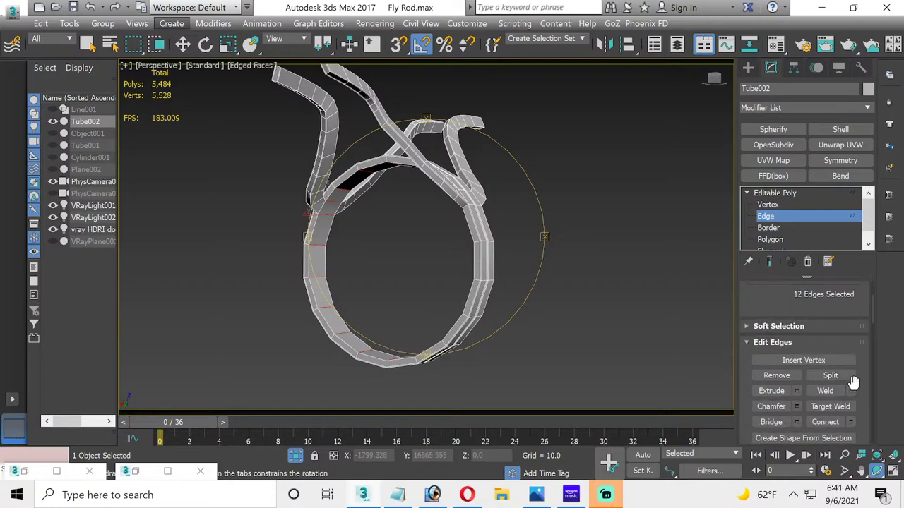
Step: Connect the ring edges with 2 segments and pinch 42
left_click(852, 421)
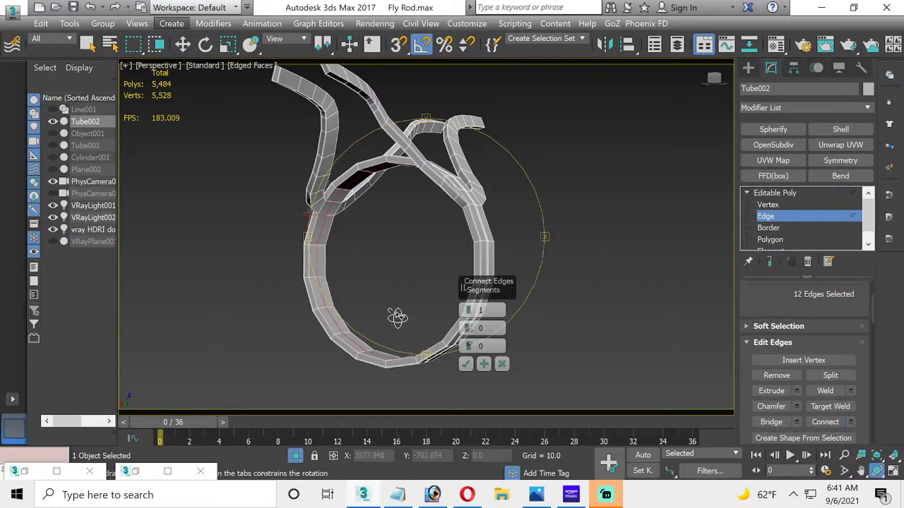
scroll(356, 244, "up", 4)
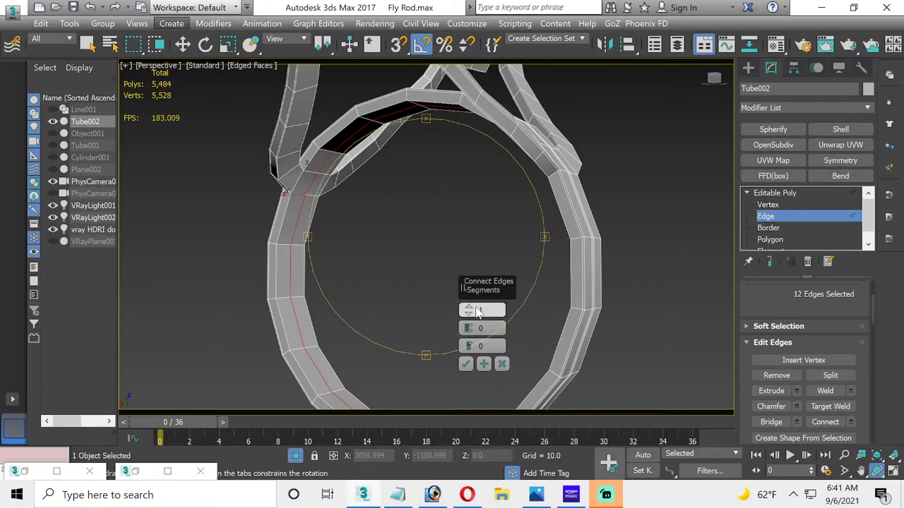
right_click(466, 329)
left_click_drag(470, 305, 470, 301)
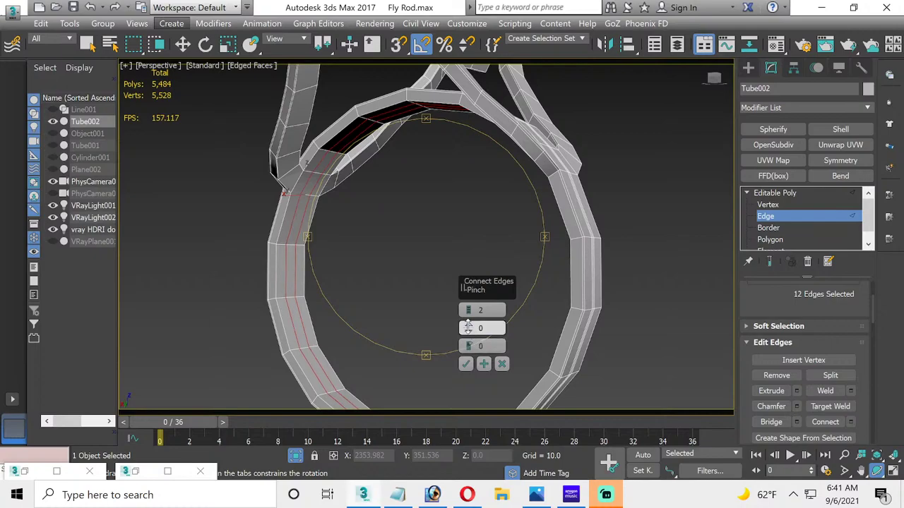
left_click_drag(468, 311, 465, 266)
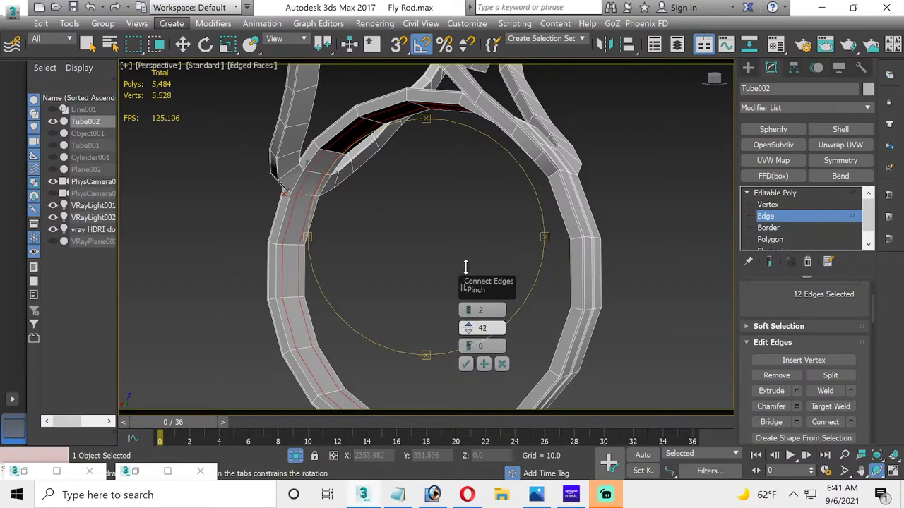
left_click(465, 364)
left_click(769, 239)
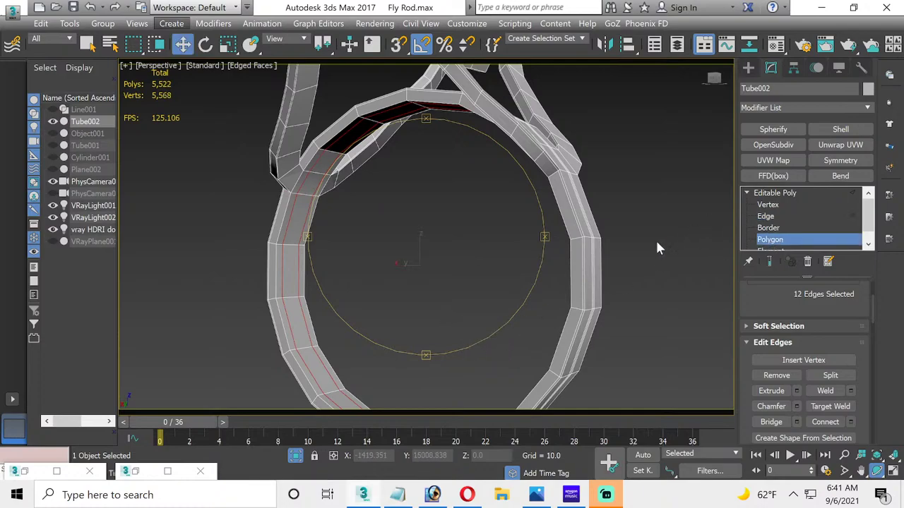
Step: Select the polygon loop along Tube002's ring, briefly checking the front eye reference image
key("w")
left_click(318, 165)
left_click(311, 193, "shift")
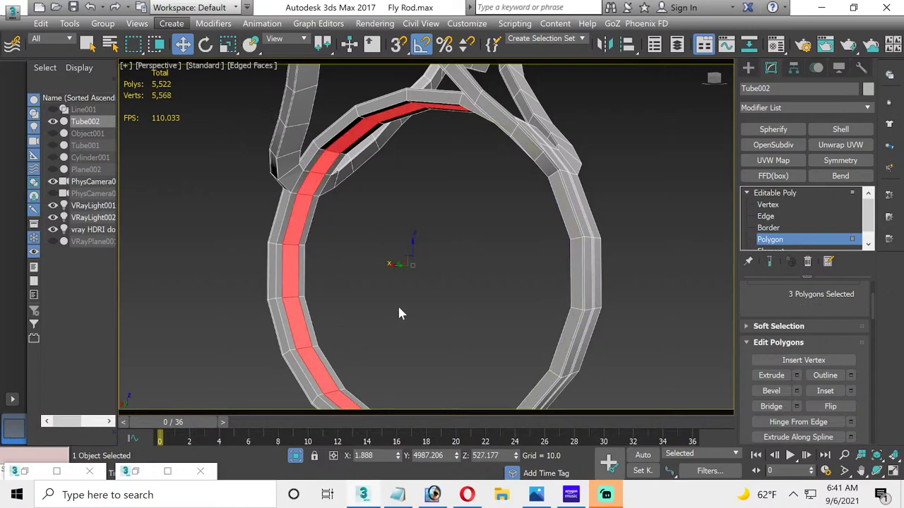
left_click(137, 471)
scroll(169, 196, "up", 4)
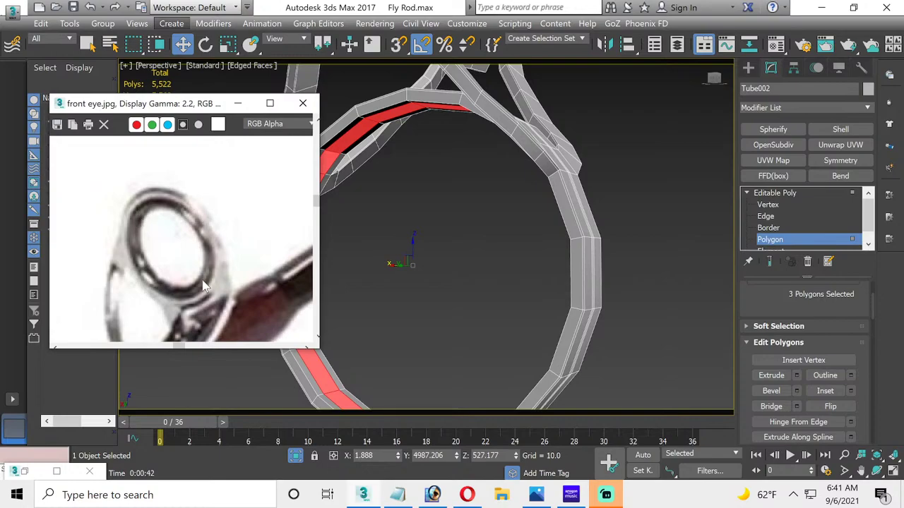
left_click(237, 103)
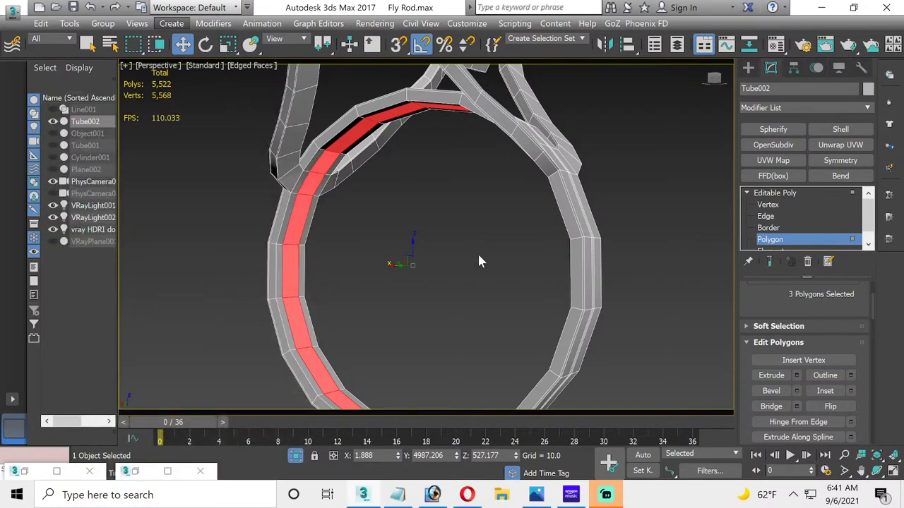
Step: Preview a Local Normal extrusion of the polygon strip, then cancel it
left_click(796, 375)
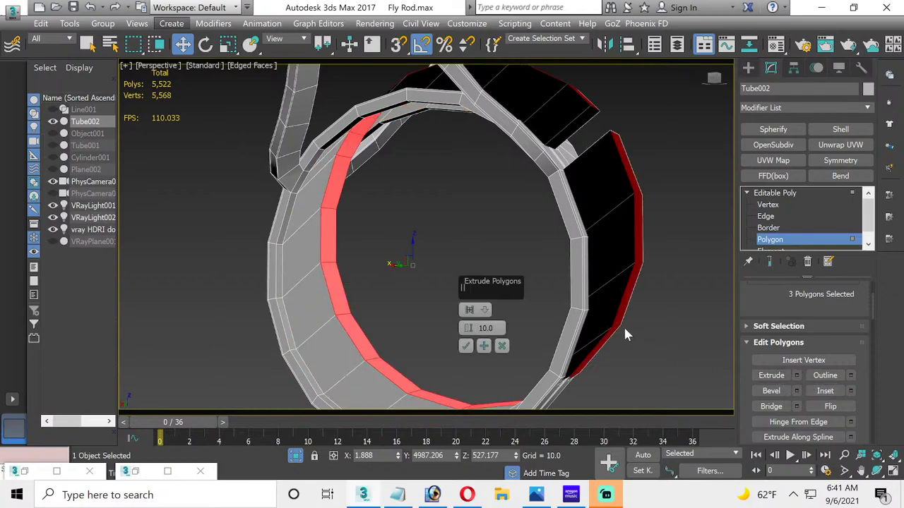
left_click(486, 311)
left_click(487, 315)
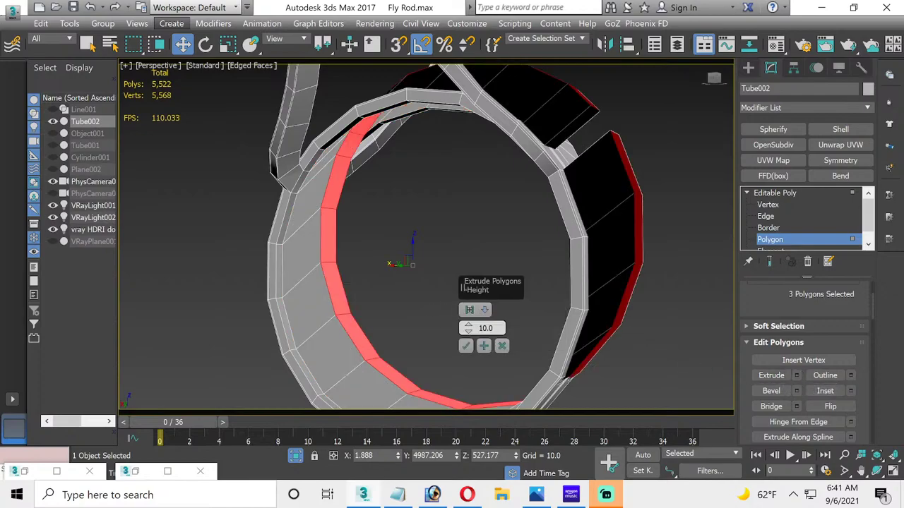
left_click(486, 310)
left_click(506, 329)
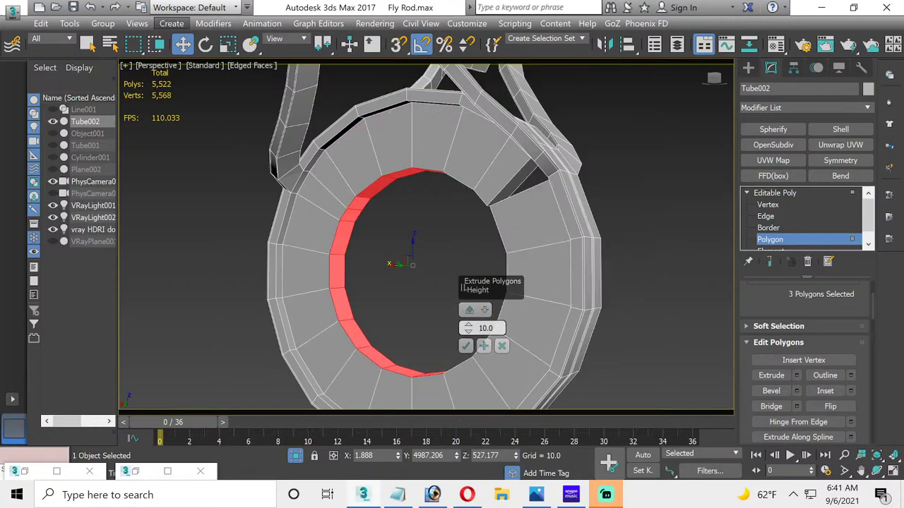
left_click(501, 346)
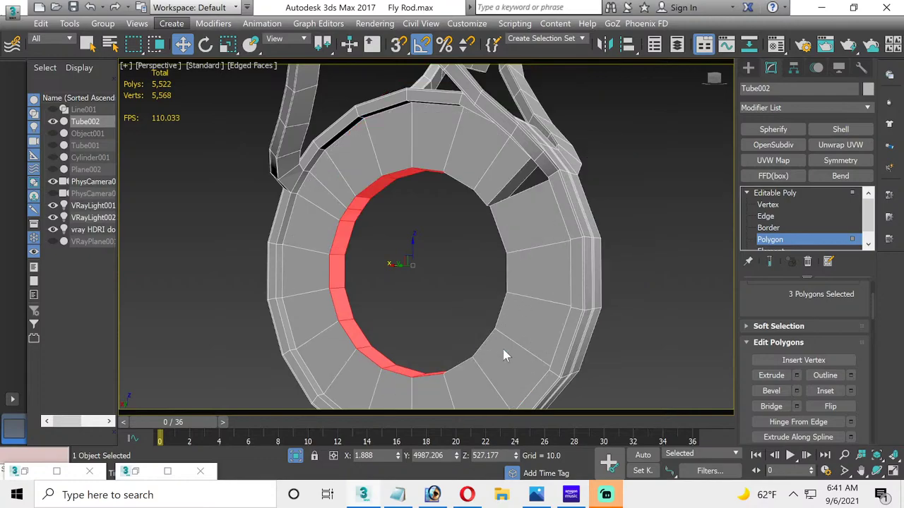
middle_click_drag(503, 349, 503, 264, "alt")
left_click(876, 470)
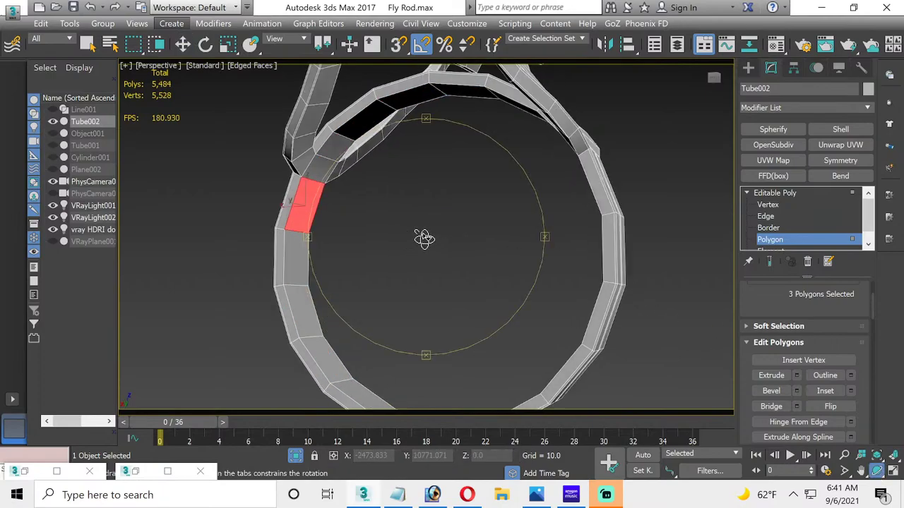
left_click_drag(424, 238, 723, 275)
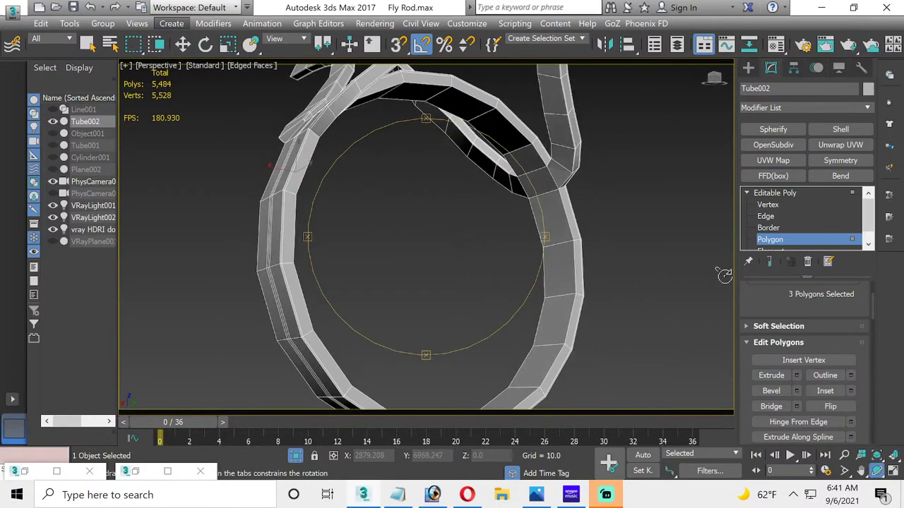
left_click(768, 205)
Step: Weld the vertex at the arm junction of Tube002
scroll(535, 177, "up", 5)
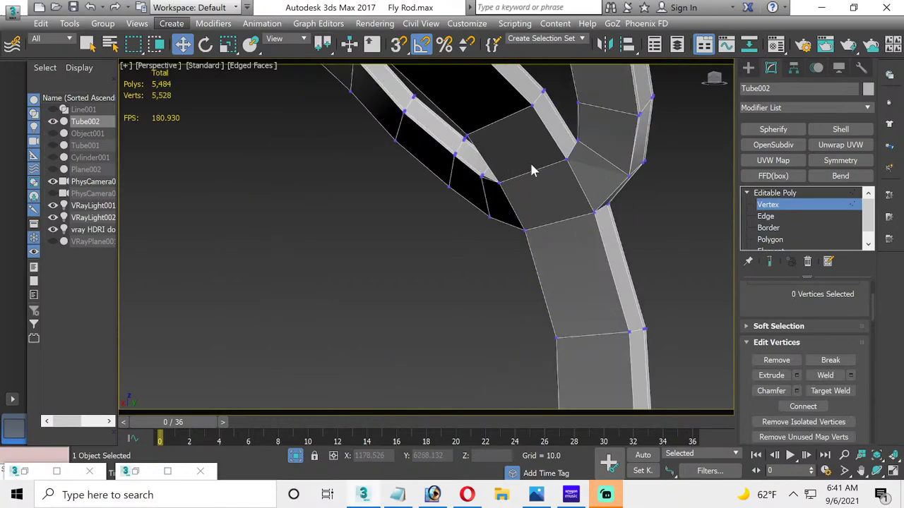
scroll(533, 170, "up", 3)
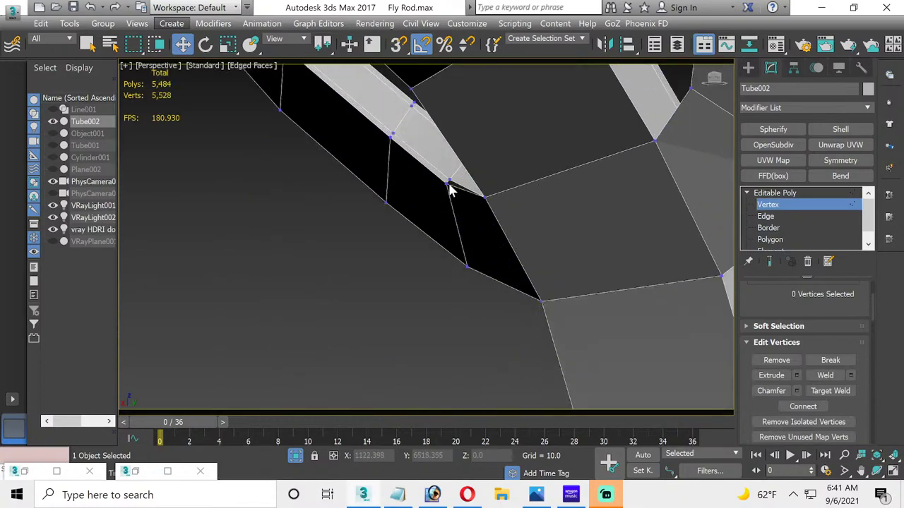
left_click(447, 181)
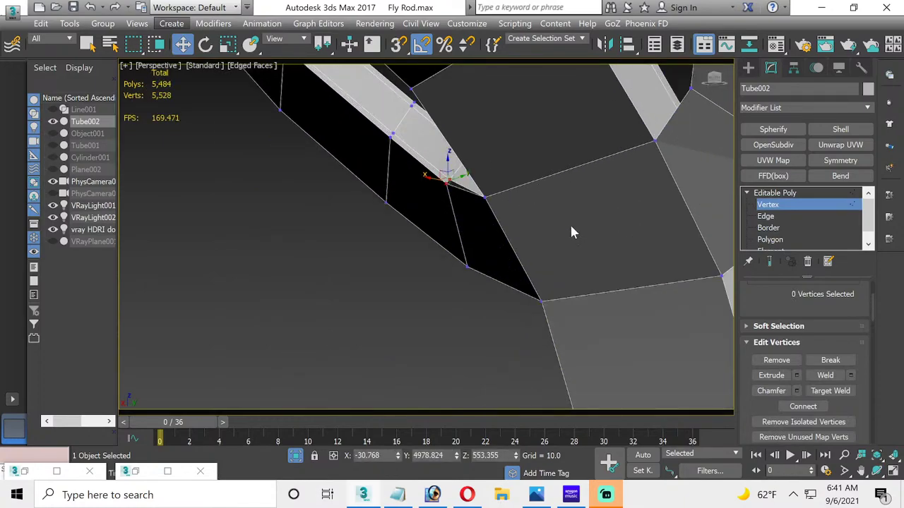
left_click(829, 377)
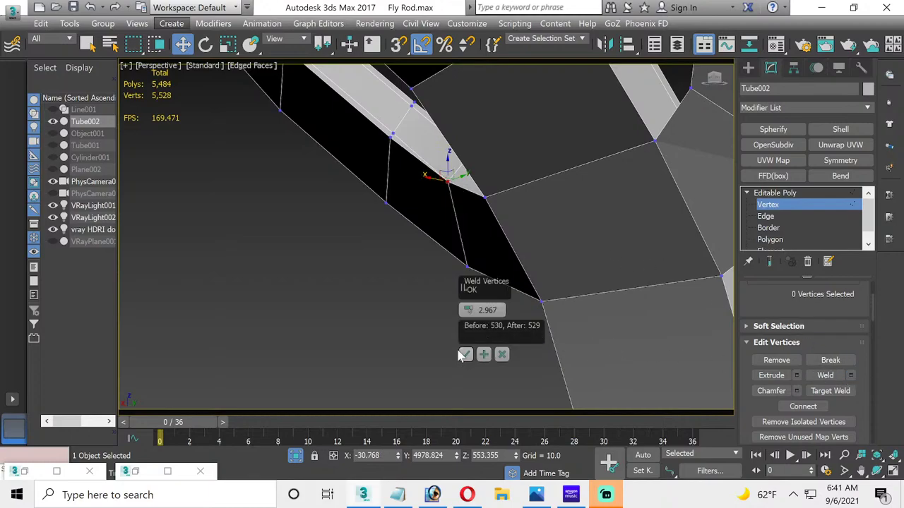
left_click(465, 356)
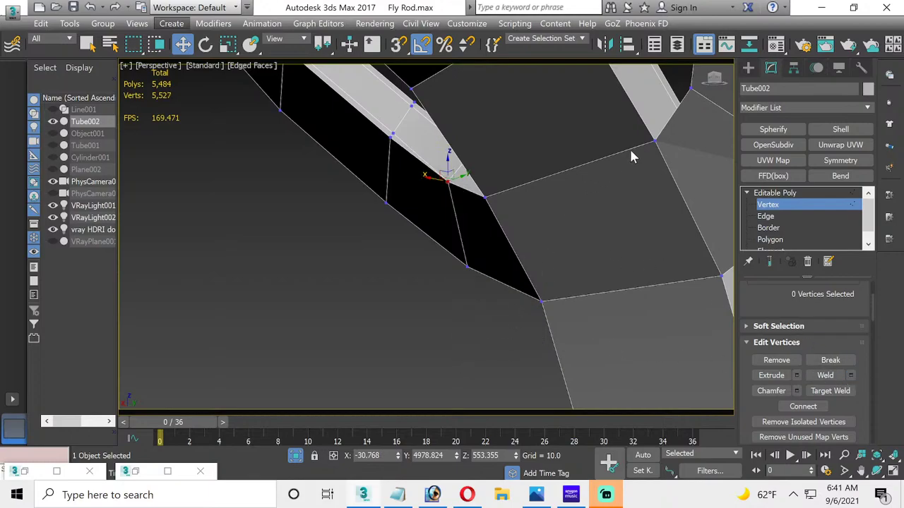
Step: Select the remaining junction vertices and weld them, merging four vertices
left_click(648, 142)
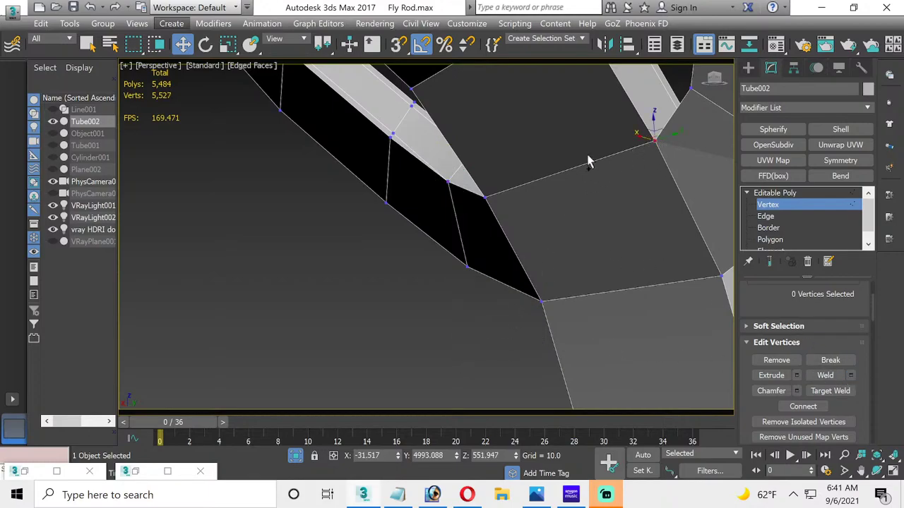
left_click(485, 197, "ctrl")
middle_click_drag(485, 199, 536, 170, "alt")
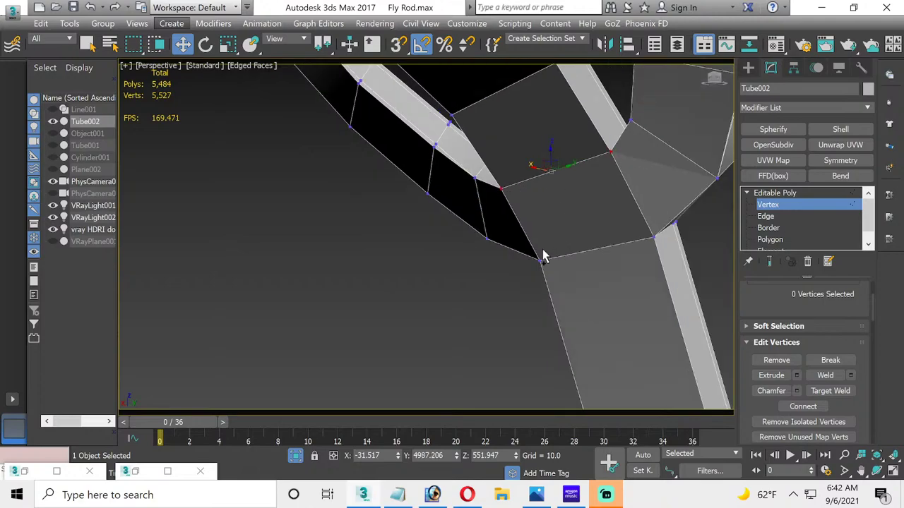
left_click(542, 260, "ctrl")
scroll(590, 210, "down", 4)
scroll(591, 212, "up", 2)
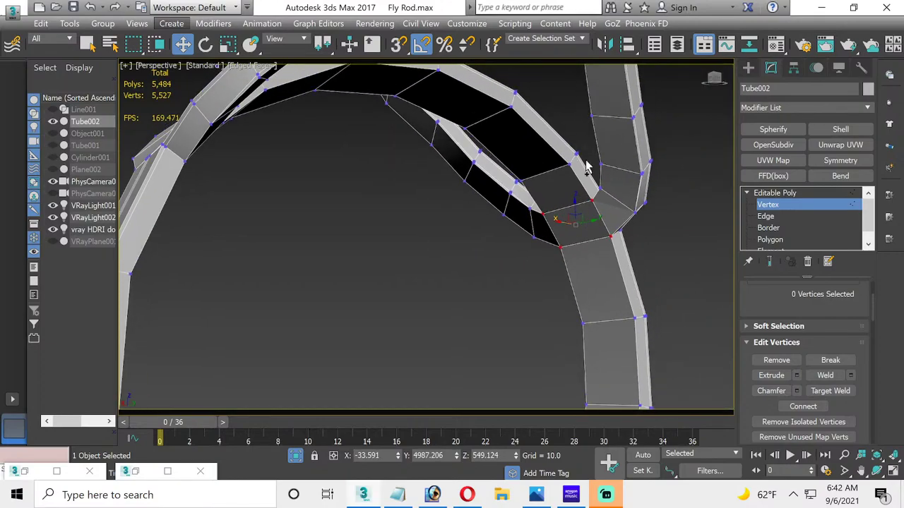
left_click(850, 375)
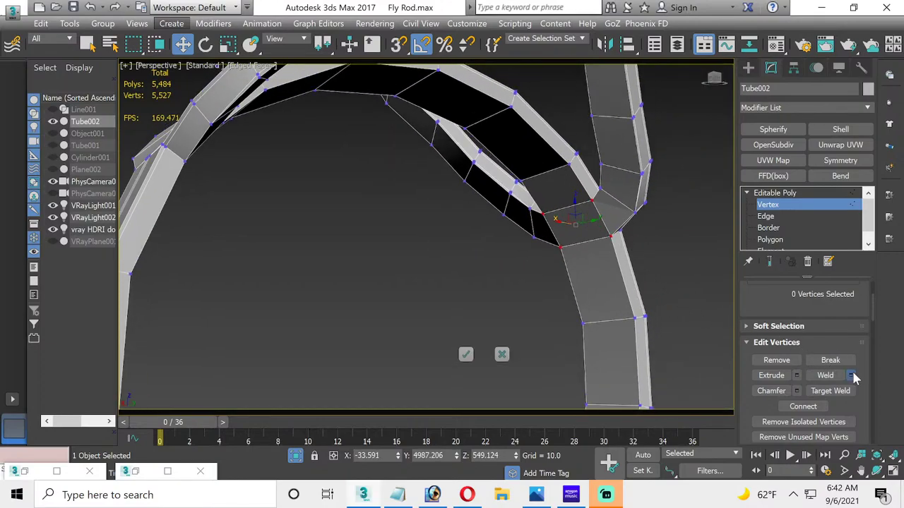
left_click(466, 355)
Step: Ring-select the tube's band edges and connect them with 2 segments at pinch 38
left_click(765, 218)
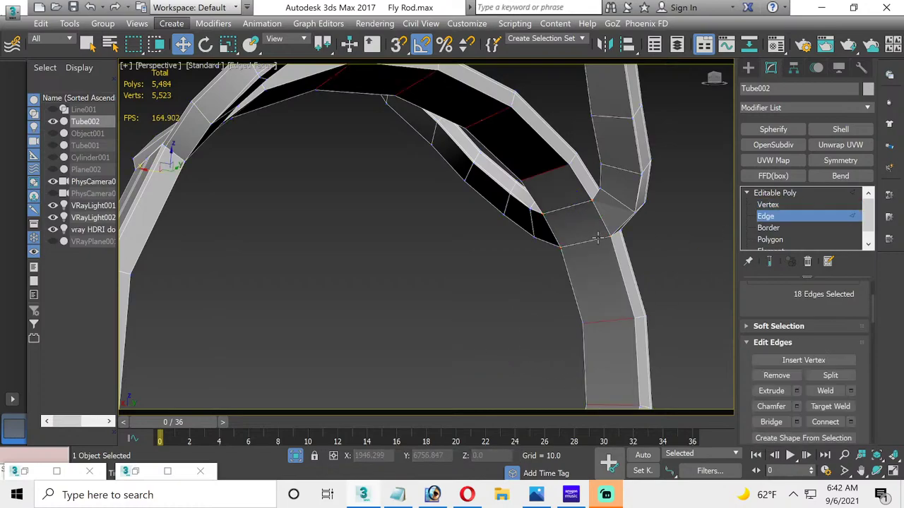
scroll(767, 299, "up", 3)
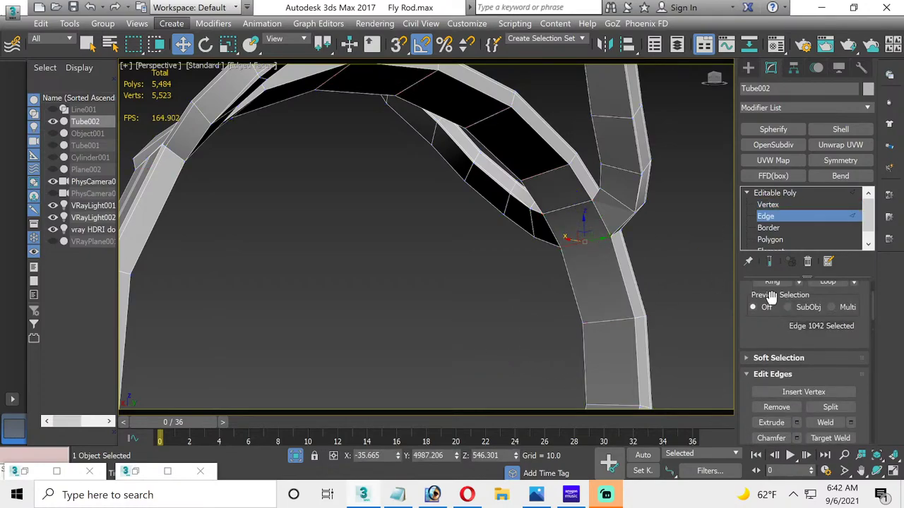
left_click(771, 301)
scroll(812, 332, "down", 2)
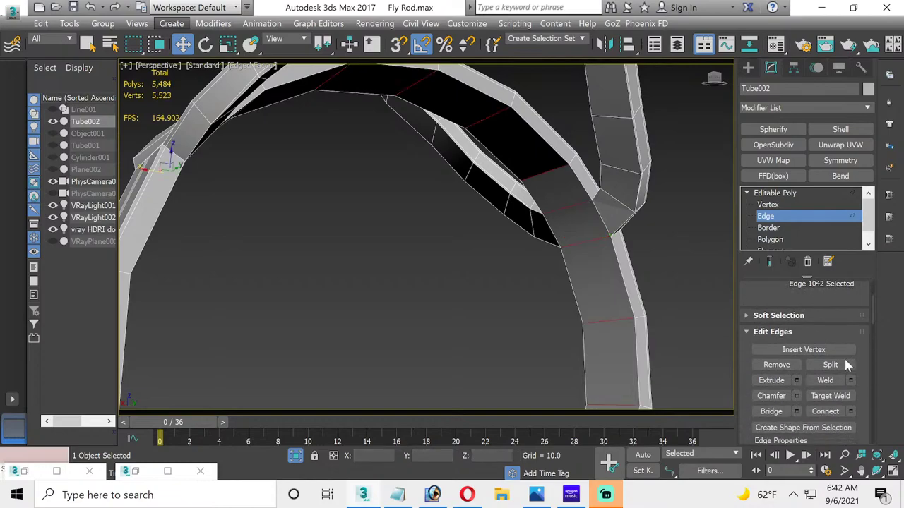
left_click(851, 412)
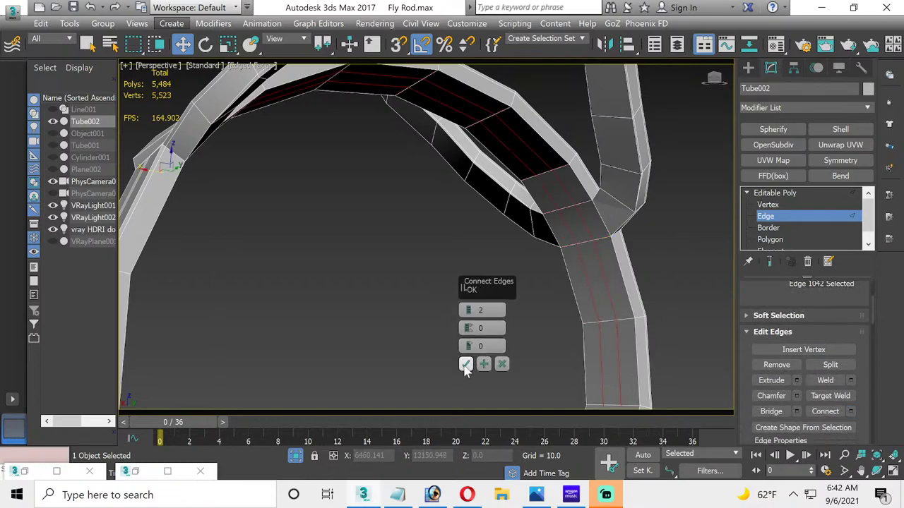
key("Escape")
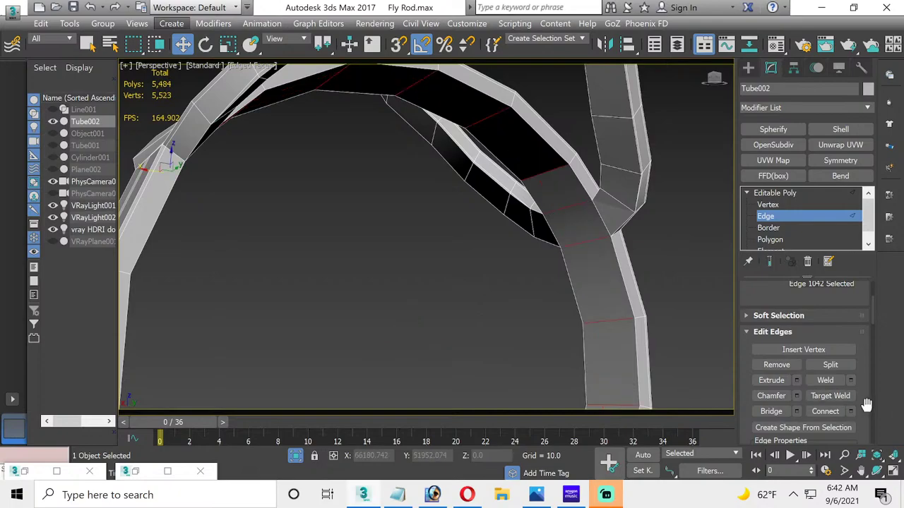
left_click(851, 411)
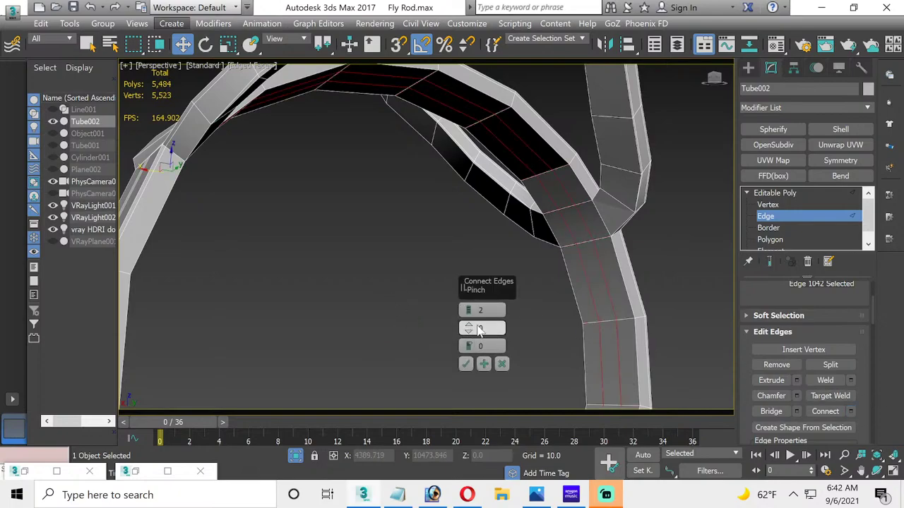
left_click_drag(469, 324, 455, 260)
left_click(465, 364)
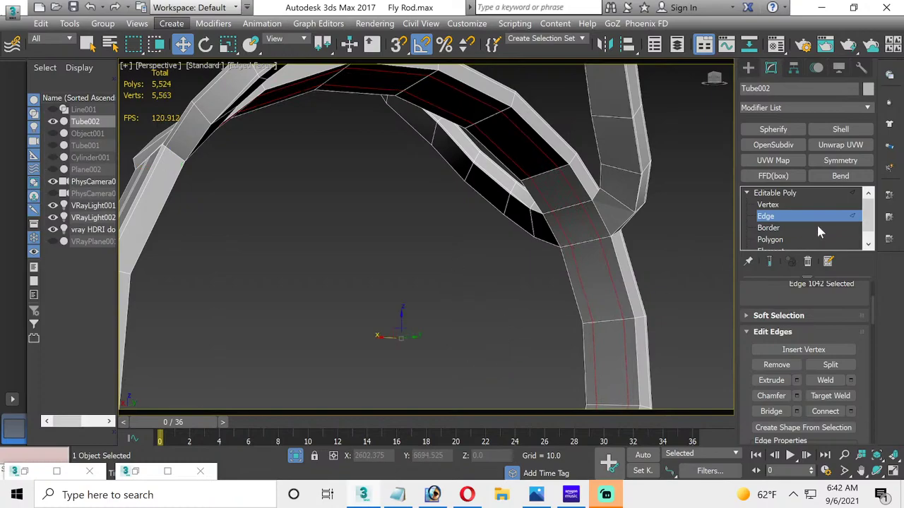
Step: Select polygons on the tube at Polygon level
left_click(776, 229)
left_click(776, 239)
left_click(599, 285)
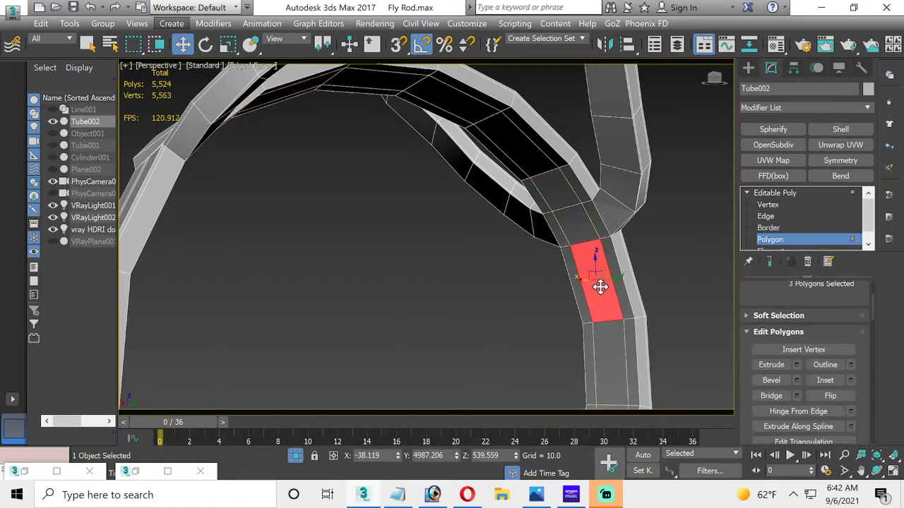
Step: Select the polygon strip around the ring and preview an extrusion, then cancel it
left_click(570, 228, "shift")
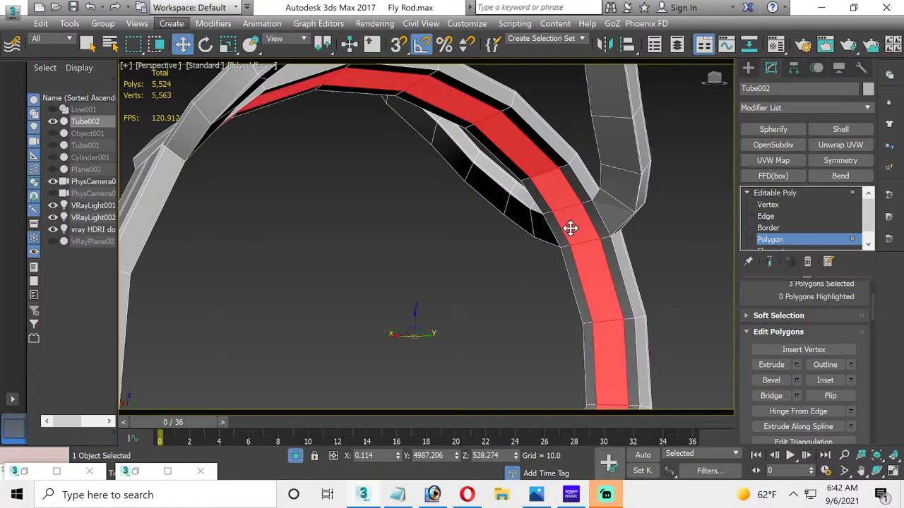
left_click(796, 364)
scroll(351, 260, "down", 5)
middle_click_drag(351, 260, 442, 322, "alt")
left_click_drag(468, 327, 466, 358)
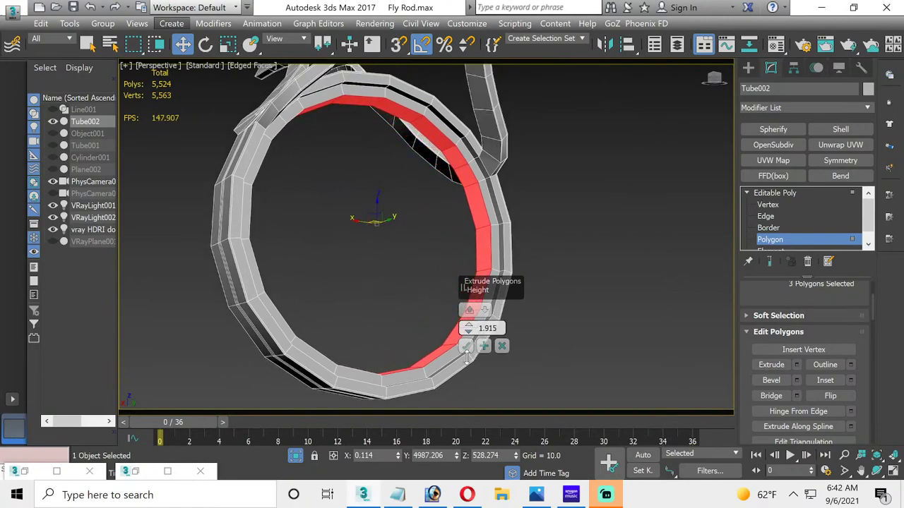
left_click(503, 346)
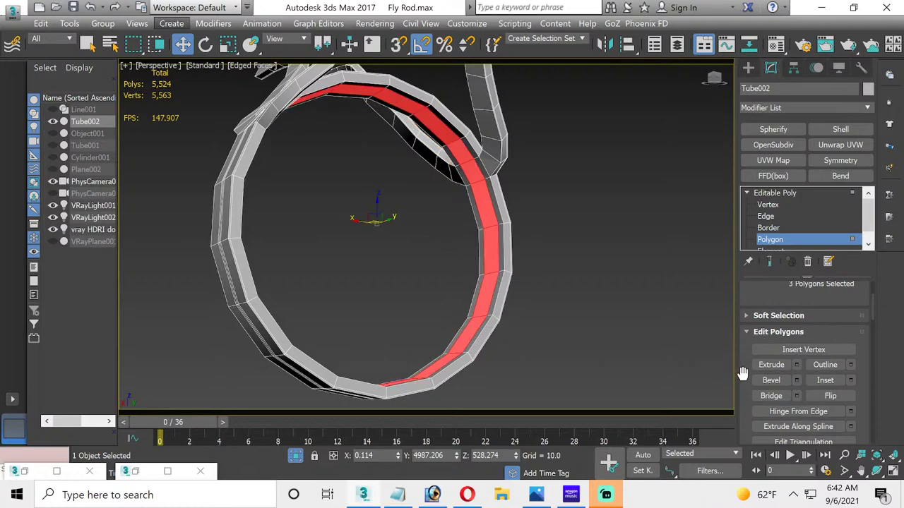
Step: Bevel the strip by Local Normal with height 1.44 and outline -1.19
left_click(797, 380)
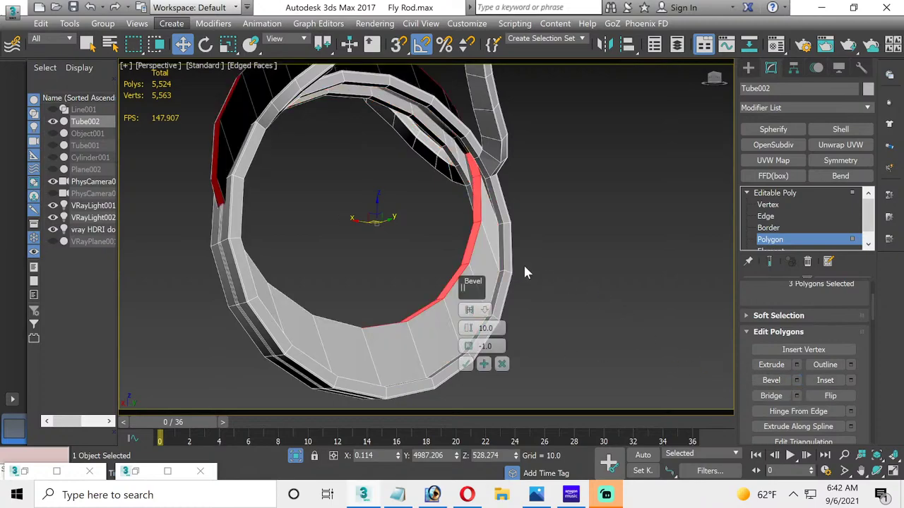
left_click(480, 311)
left_click(527, 323)
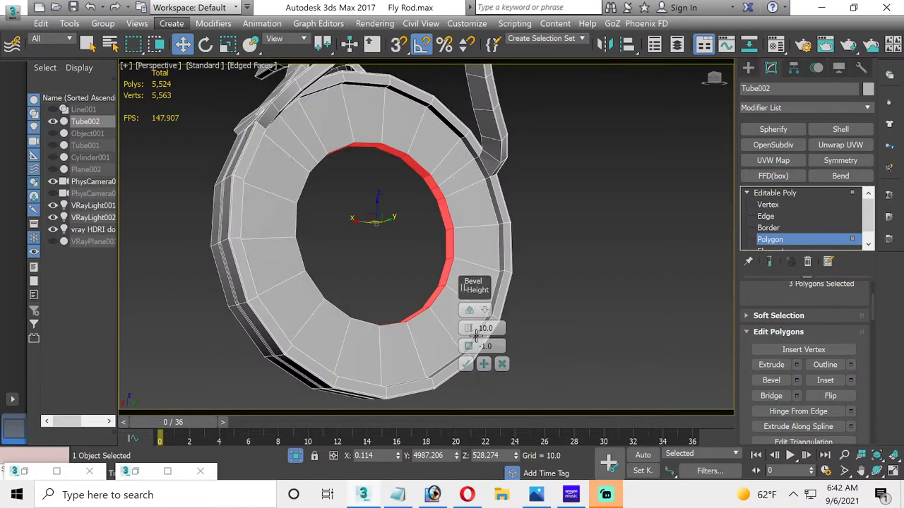
left_click_drag(468, 327, 479, 360)
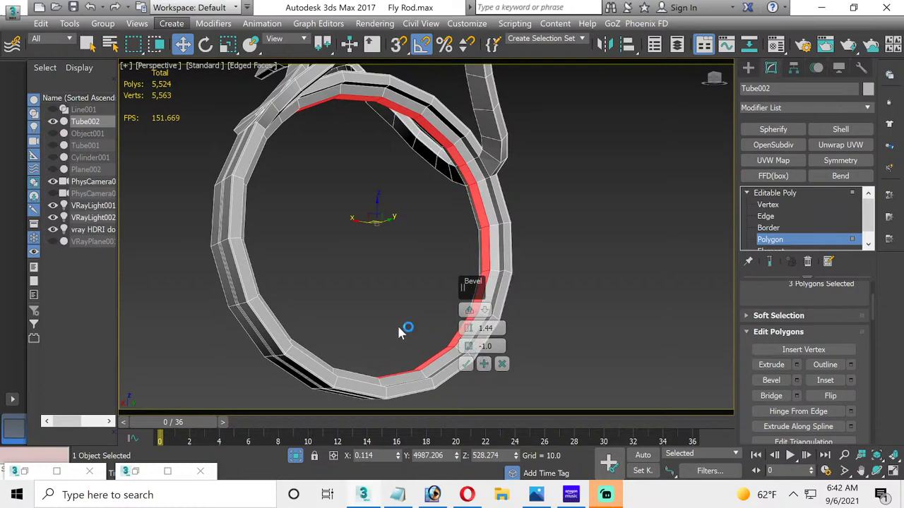
left_click_drag(466, 346, 456, 345)
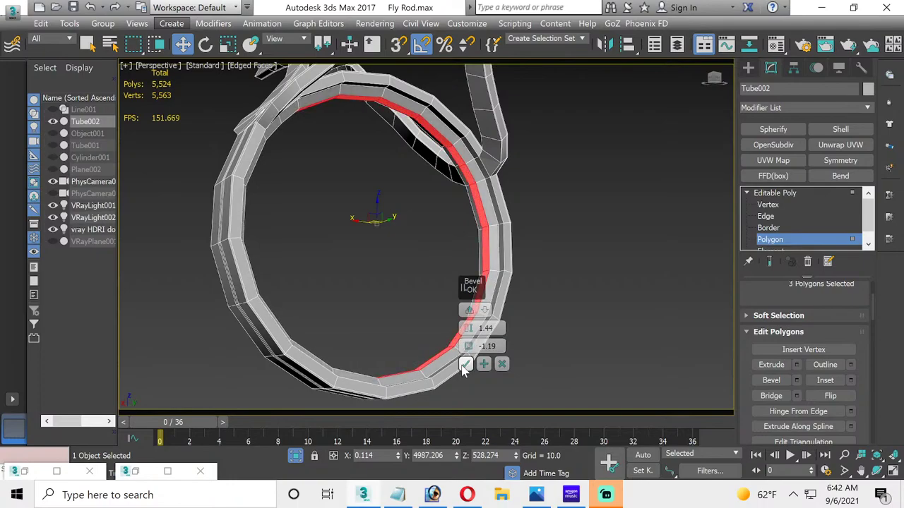
left_click(466, 364)
Step: Select edge loops on the bevelled band at Edge level
scroll(498, 258, "up", 2)
left_click(765, 216)
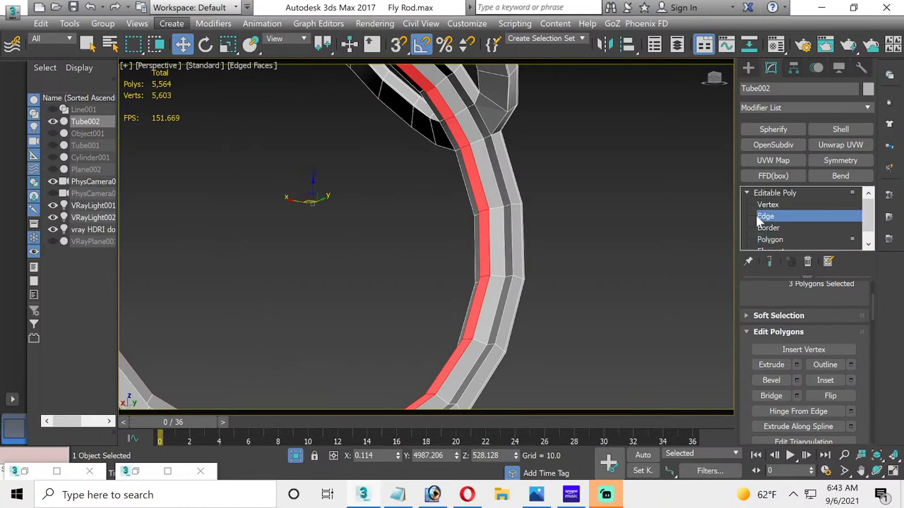
left_click(473, 117)
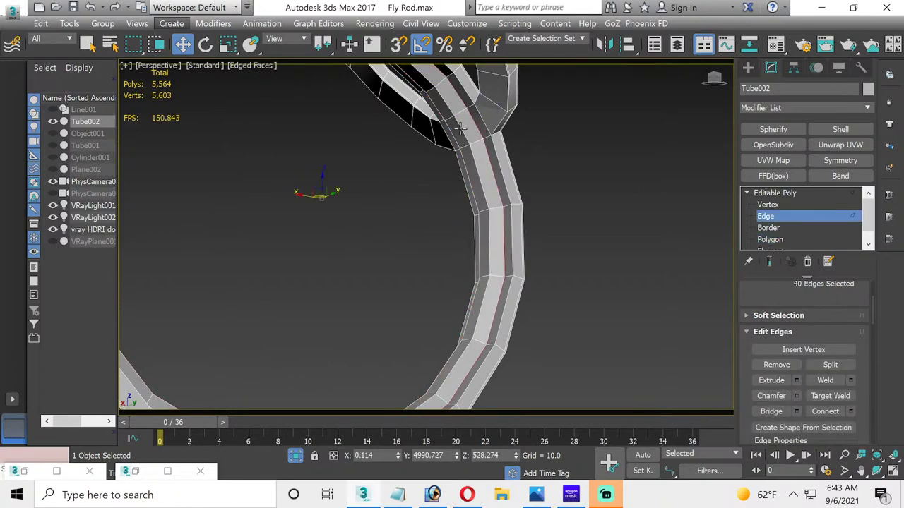
double_click(458, 129, "ctrl")
Step: Select the remaining edge loops bordering the bevelled band
double_click(450, 130, "ctrl")
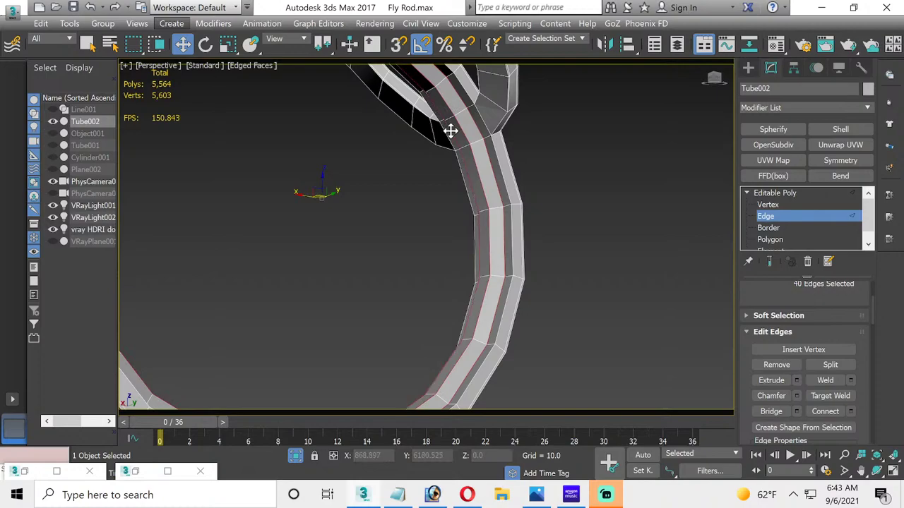
scroll(434, 303, "down", 5)
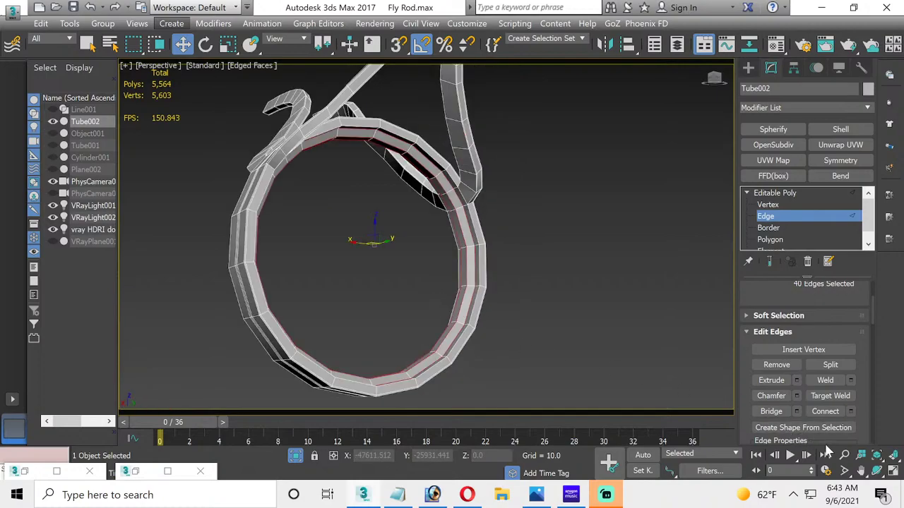
left_click(874, 473)
left_click_drag(384, 242, 438, 248)
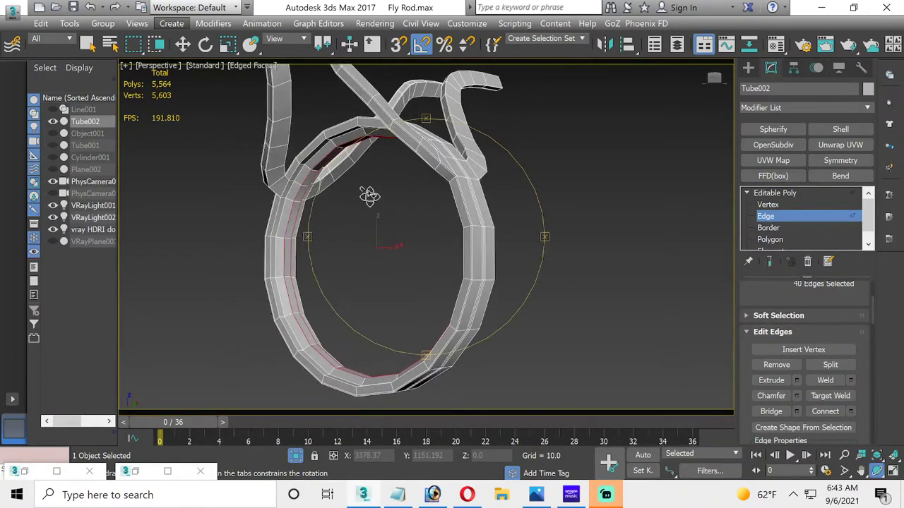
left_click(183, 44)
scroll(293, 172, "up", 4)
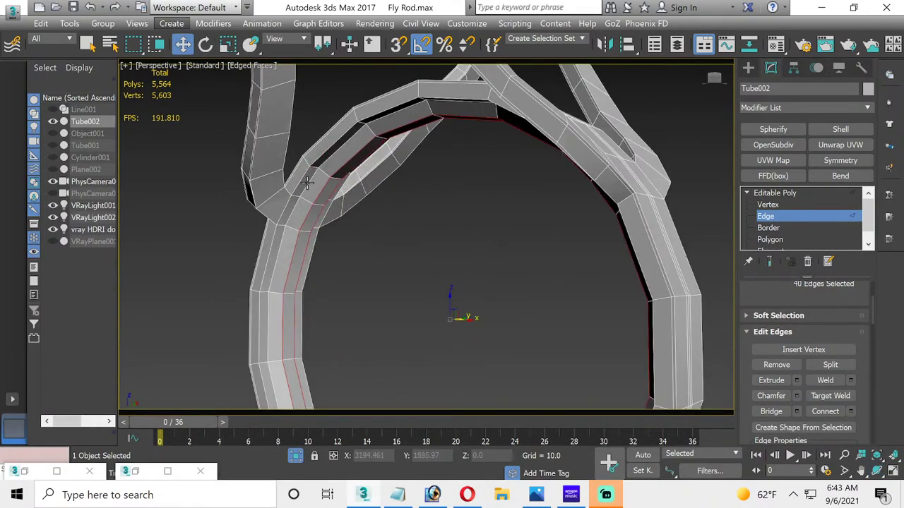
double_click(307, 183)
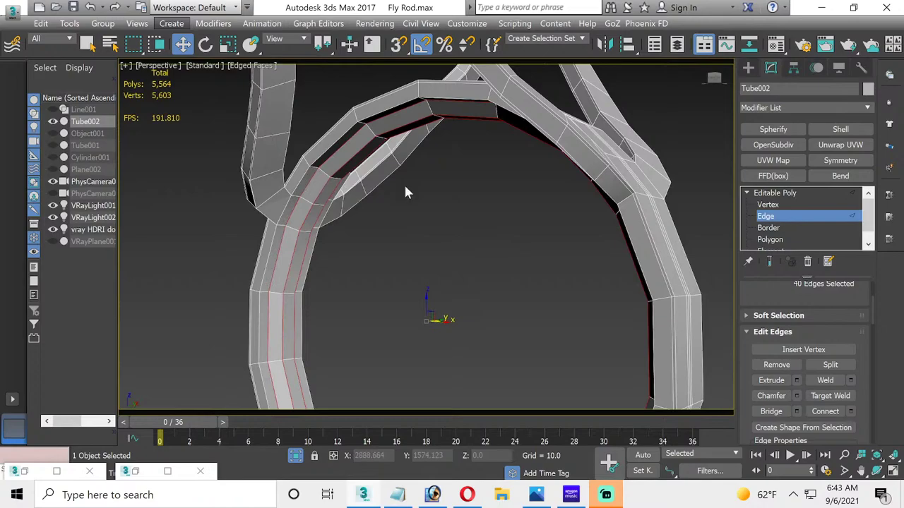
Step: Chamfer the selected loops by 0.239 with 2 segments
left_click(796, 395)
scroll(294, 181, "up", 3)
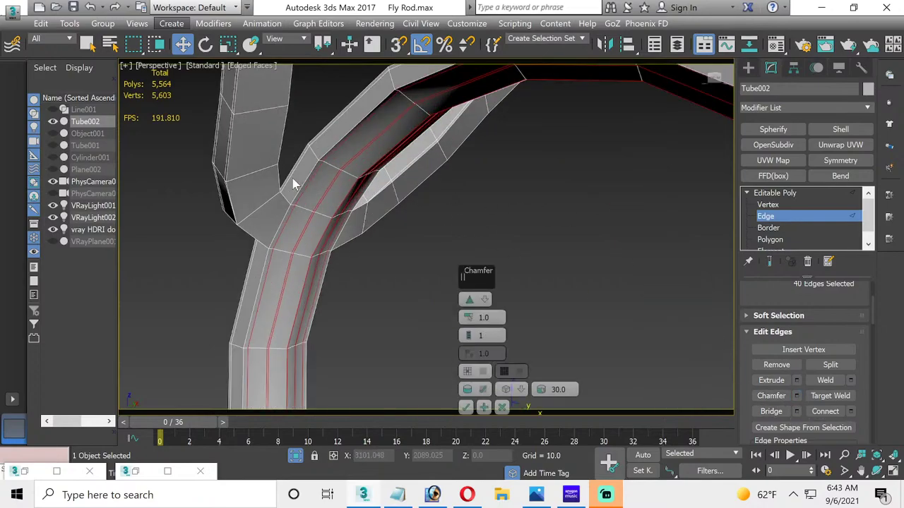
left_click_drag(467, 318, 475, 329)
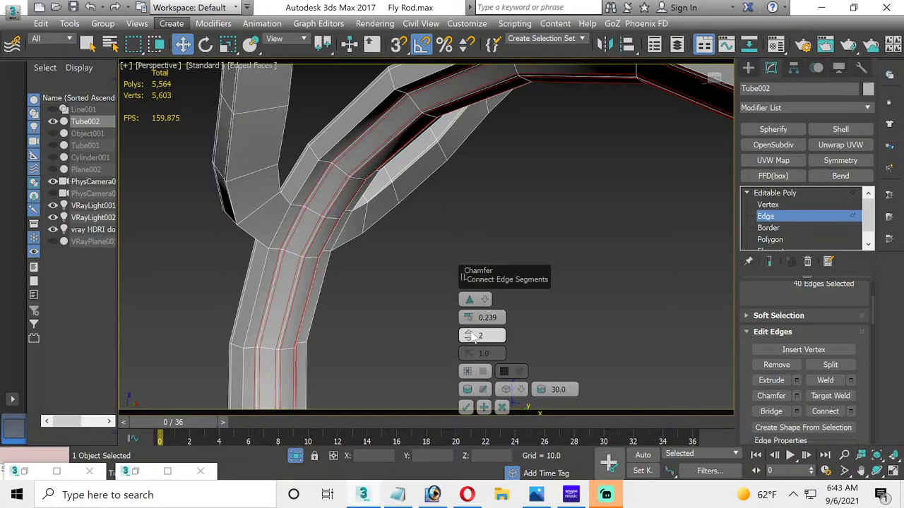
left_click(465, 408)
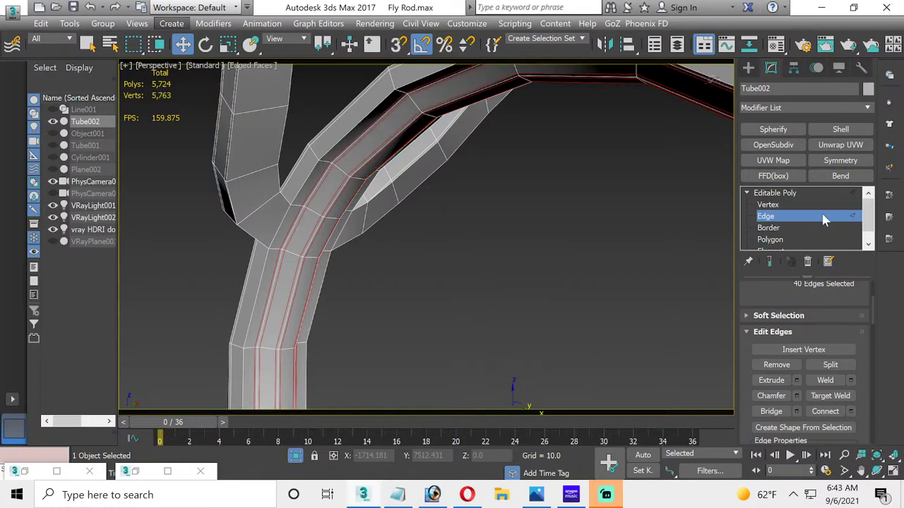
left_click(770, 216)
scroll(476, 222, "down", 6)
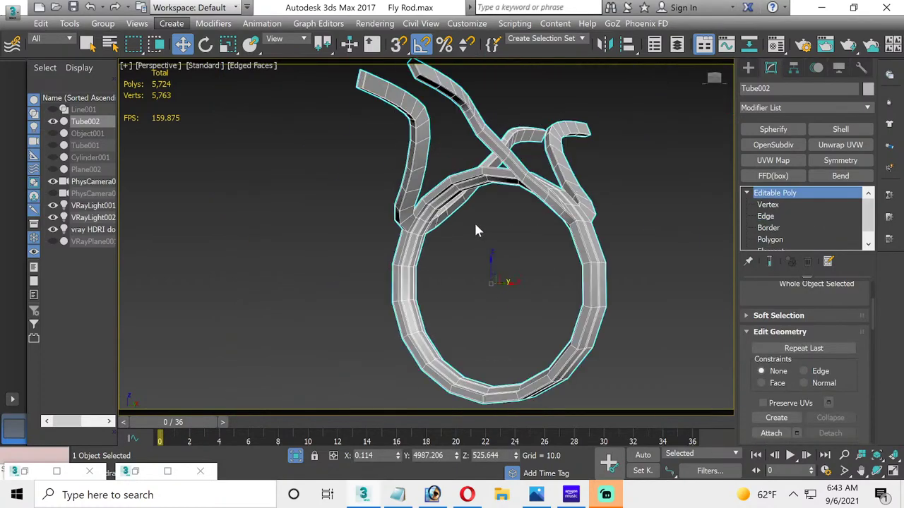
Step: Select the end-cap faces of the left and upper arms
scroll(373, 77, "up", 3)
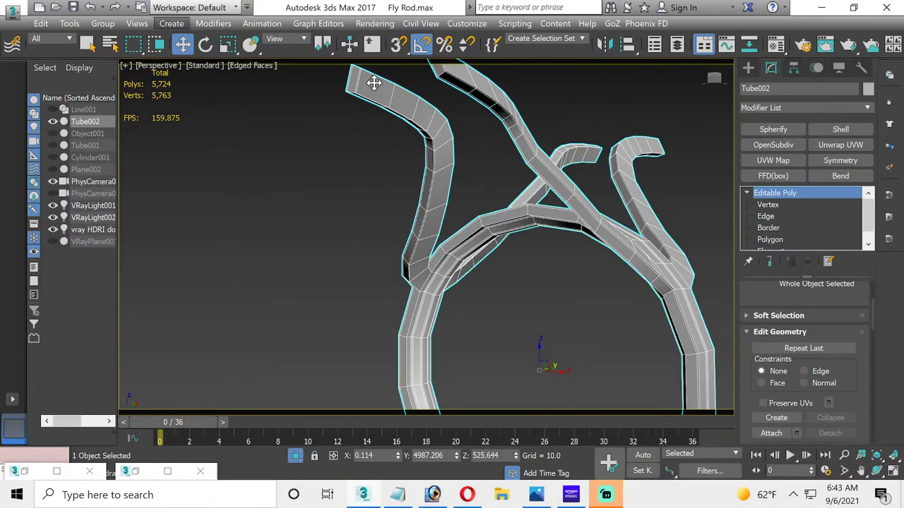
middle_click_drag(373, 77, 379, 169)
left_click(769, 240)
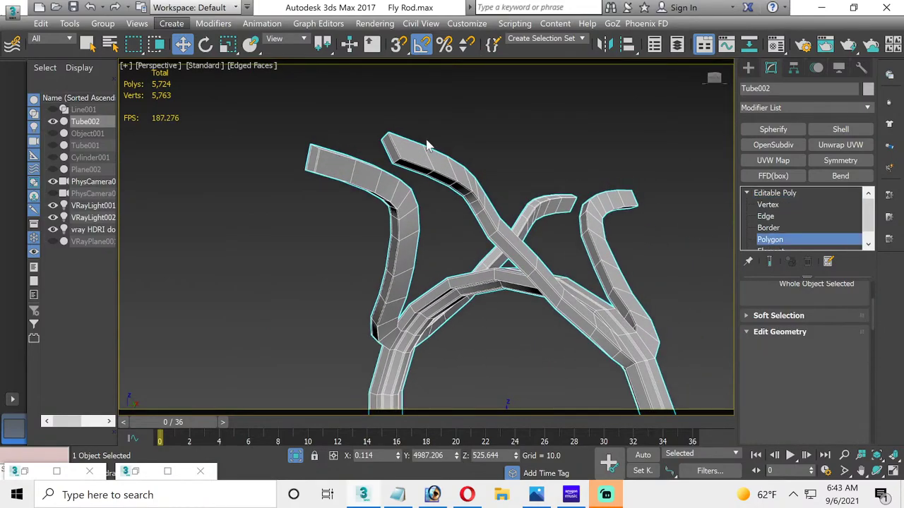
scroll(319, 158, "up", 4)
left_click(304, 163)
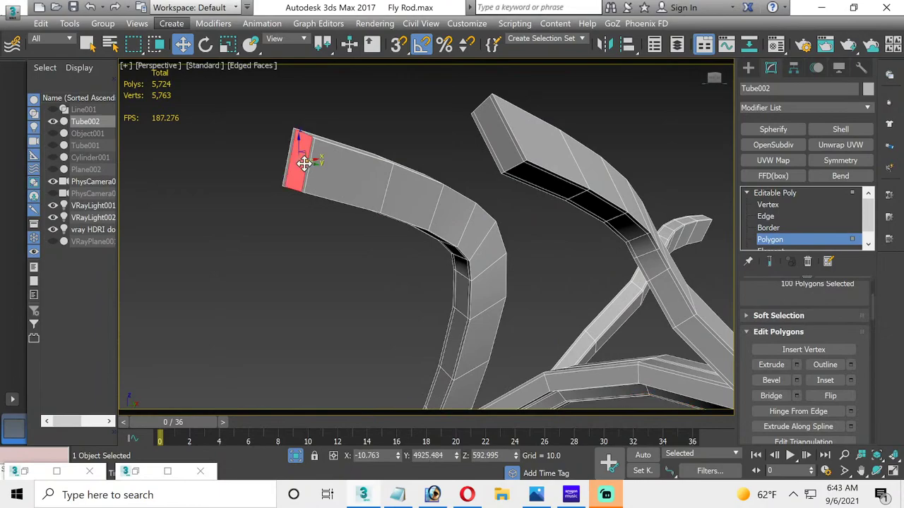
left_click(504, 147, "ctrl")
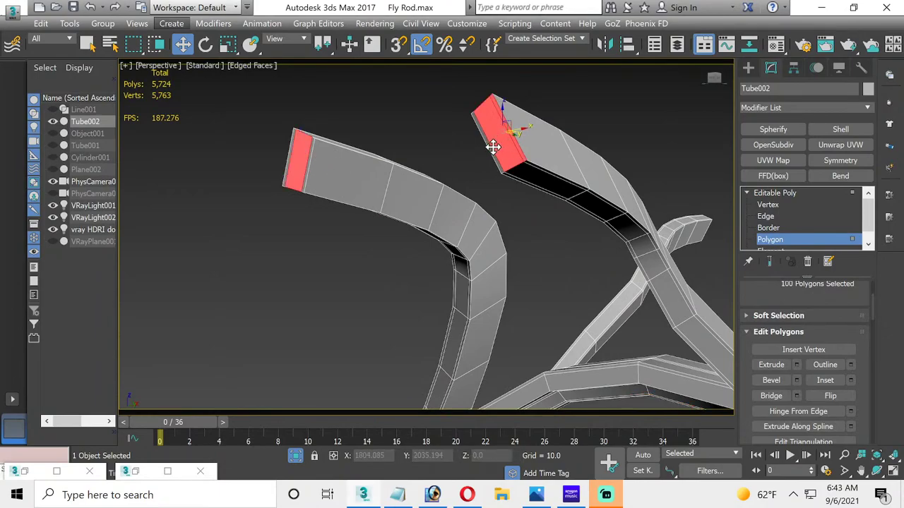
left_click(305, 157, "ctrl")
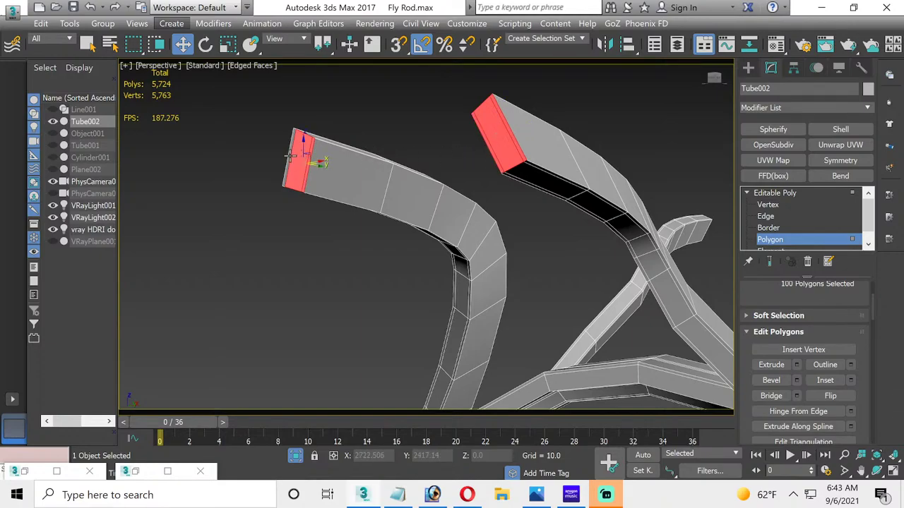
middle_click_drag(361, 152, 434, 175, "alt")
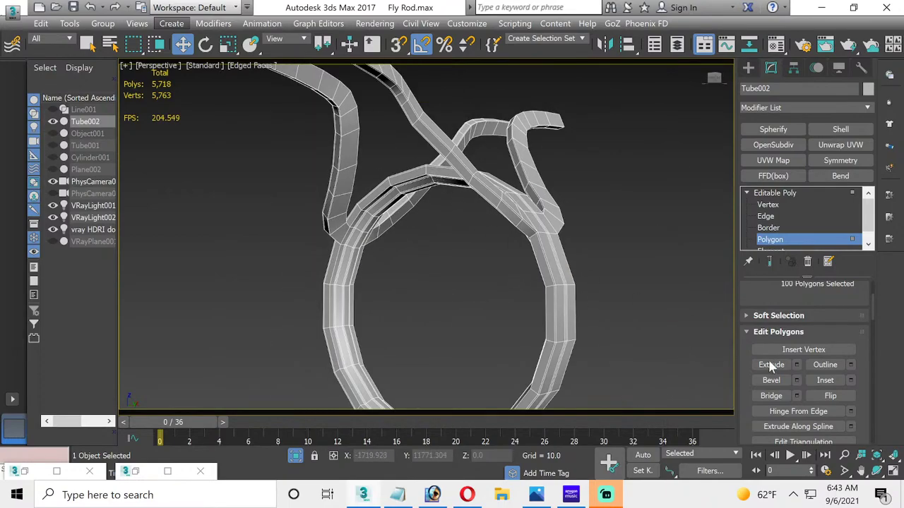
Step: Finish selecting both arm end caps and delete them, leaving the arm ends open
key("e")
middle_click_drag(430, 257, 375, 260, "alt")
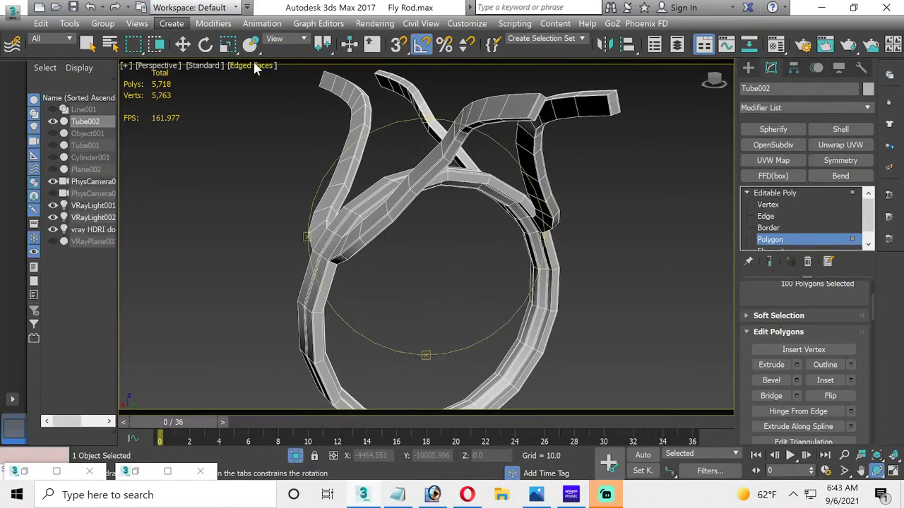
left_click(183, 44)
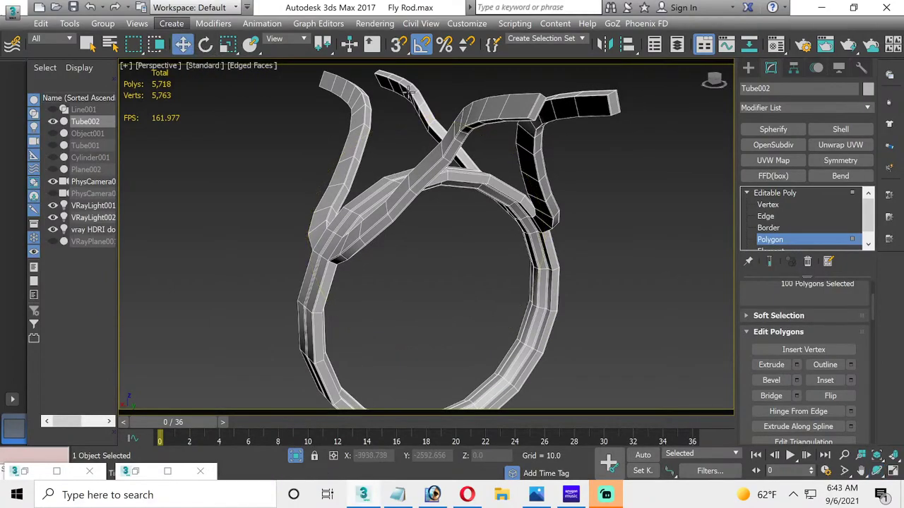
scroll(540, 113, "up", 2)
left_click(533, 105)
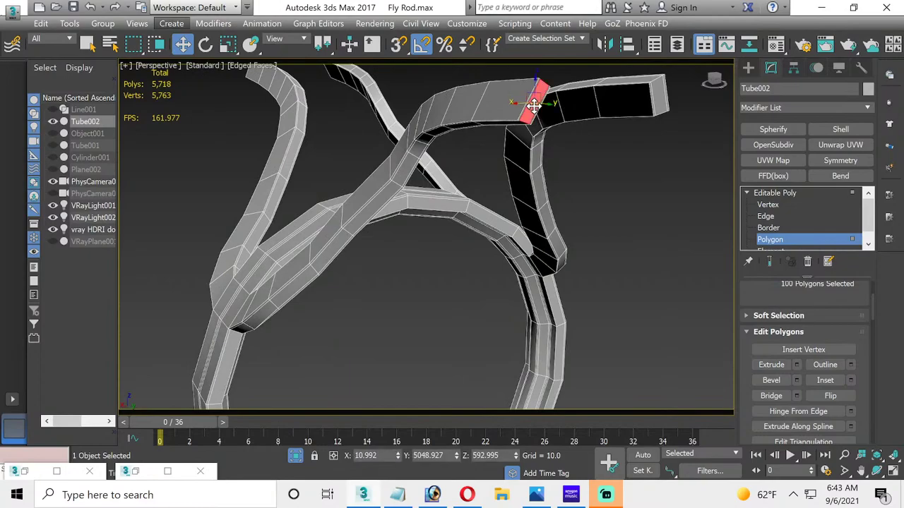
scroll(530, 101, "up", 1)
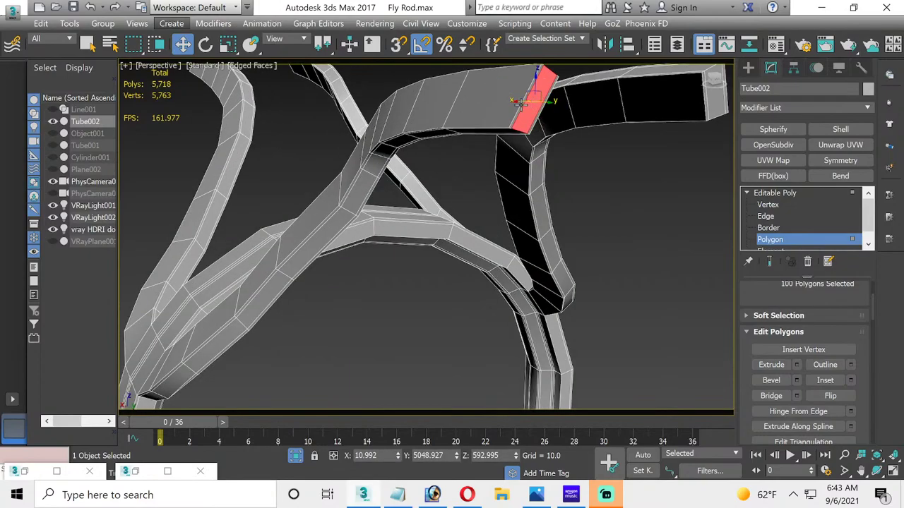
left_click_drag(519, 103, 535, 118)
key("ctrl+z")
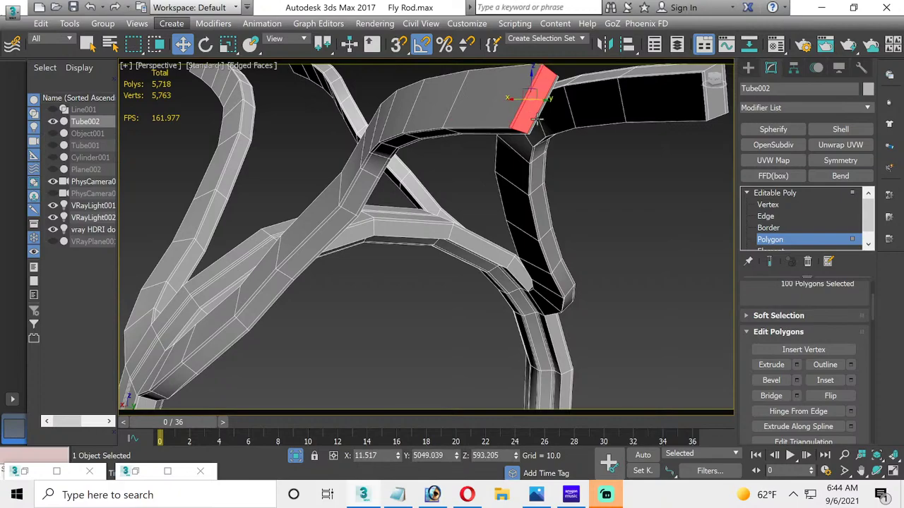
middle_click_drag(540, 116, 438, 177, "alt")
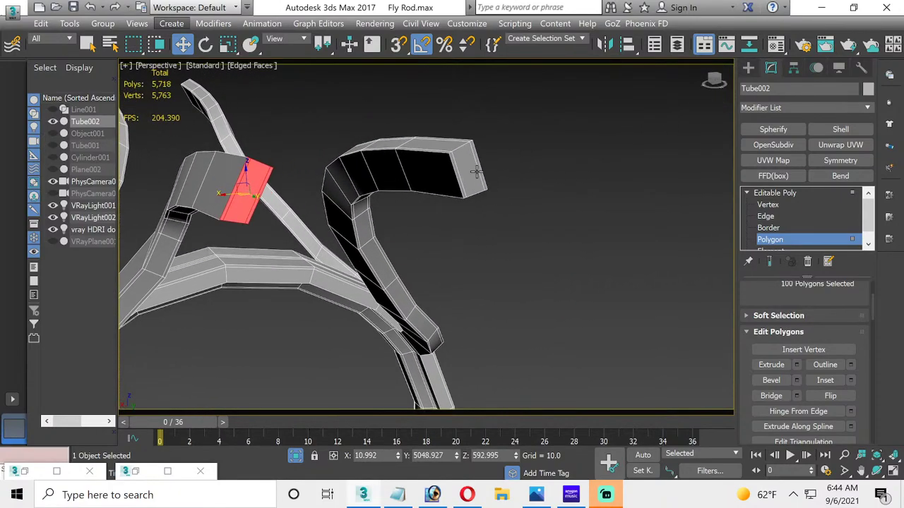
left_click(473, 172, "ctrl")
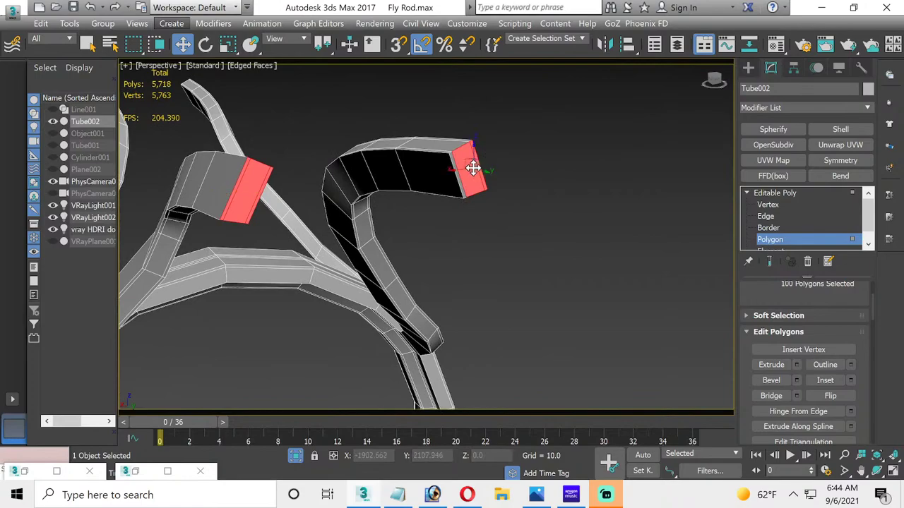
left_click_drag(456, 170, 455, 170)
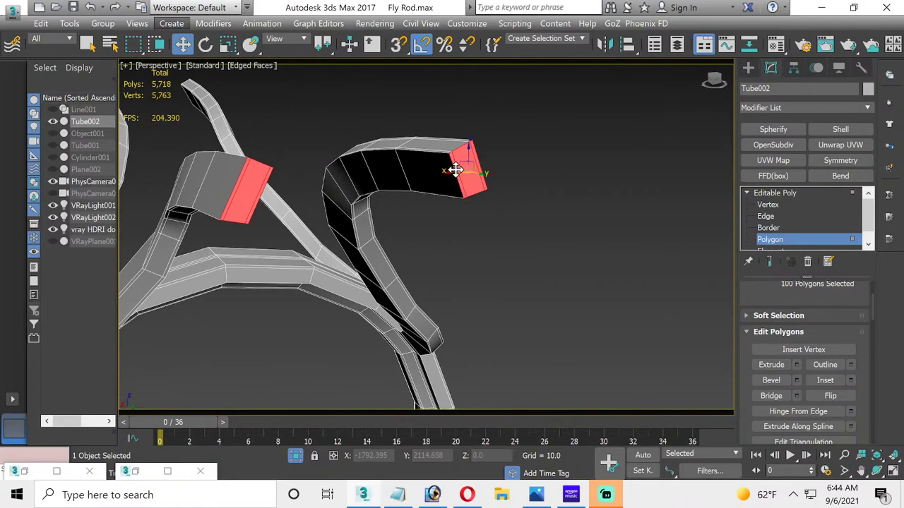
key("Delete")
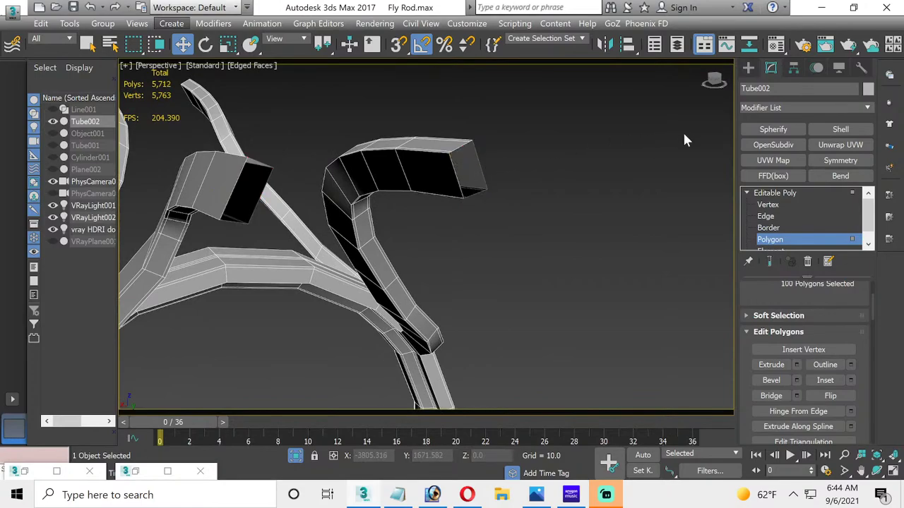
left_click(767, 219)
Step: Select an edge at the left arm's open end
double_click(453, 165)
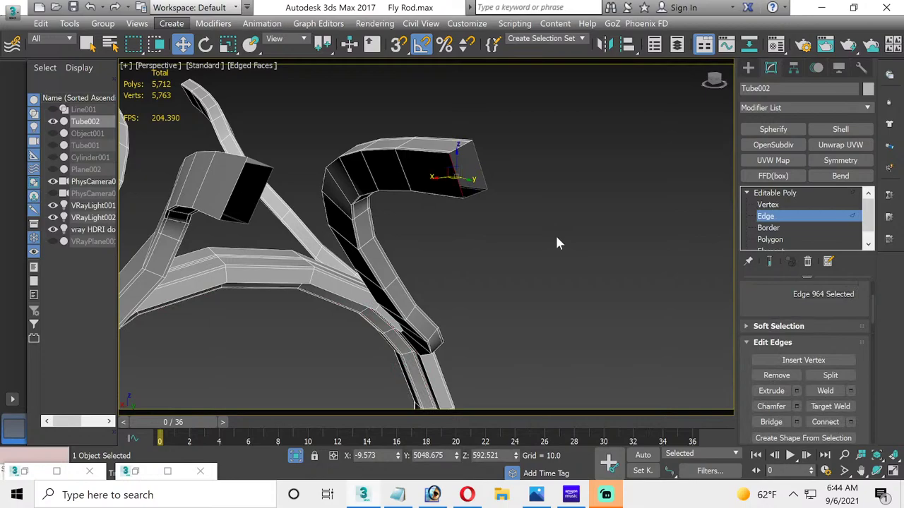
left_click(235, 187)
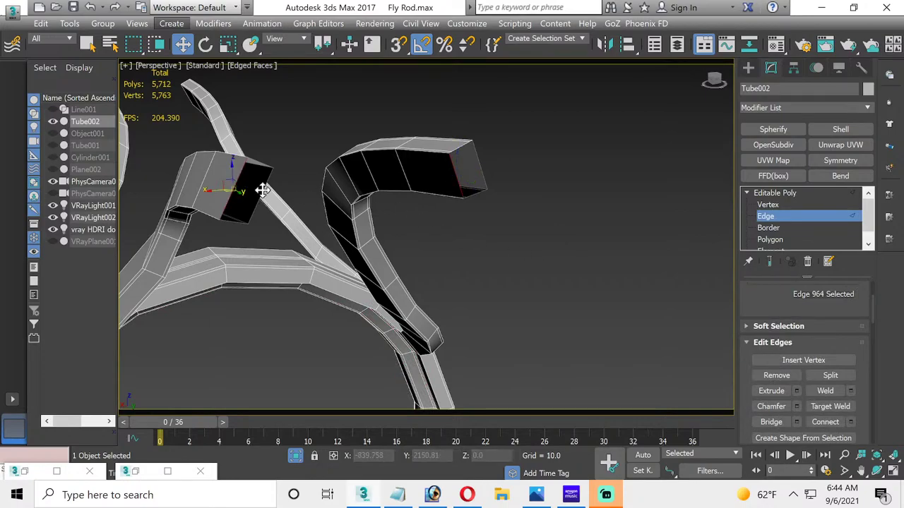
left_click(261, 189)
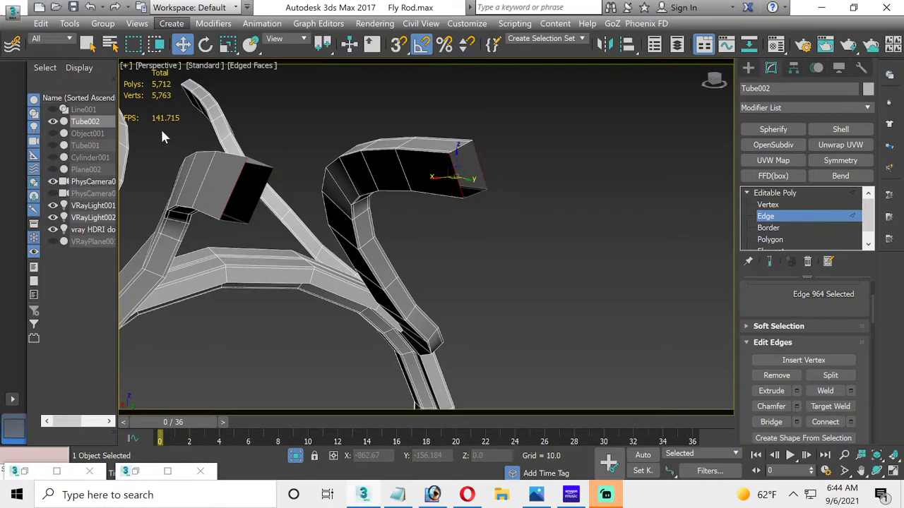
middle_click_drag(479, 169, 332, 178, "alt")
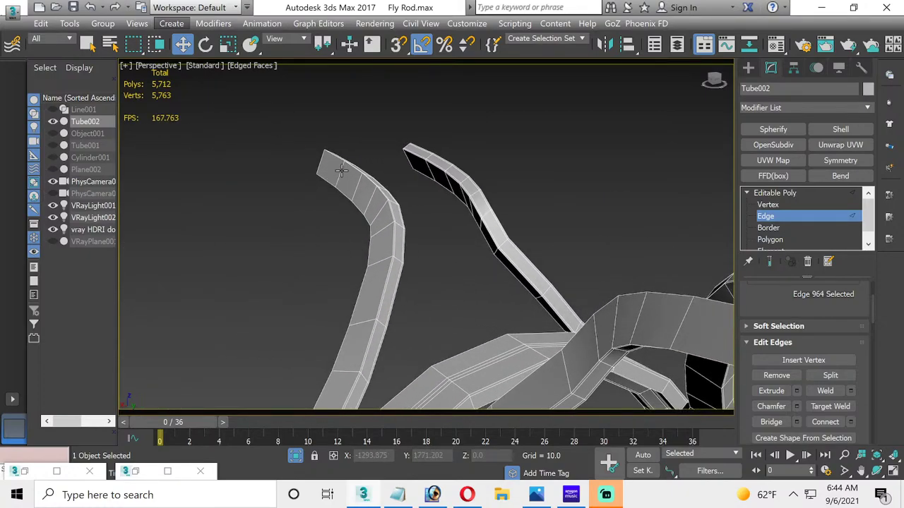
left_click(336, 178)
key("e")
middle_click_drag(466, 254, 373, 245, "alt")
middle_click_drag(519, 262, 296, 278)
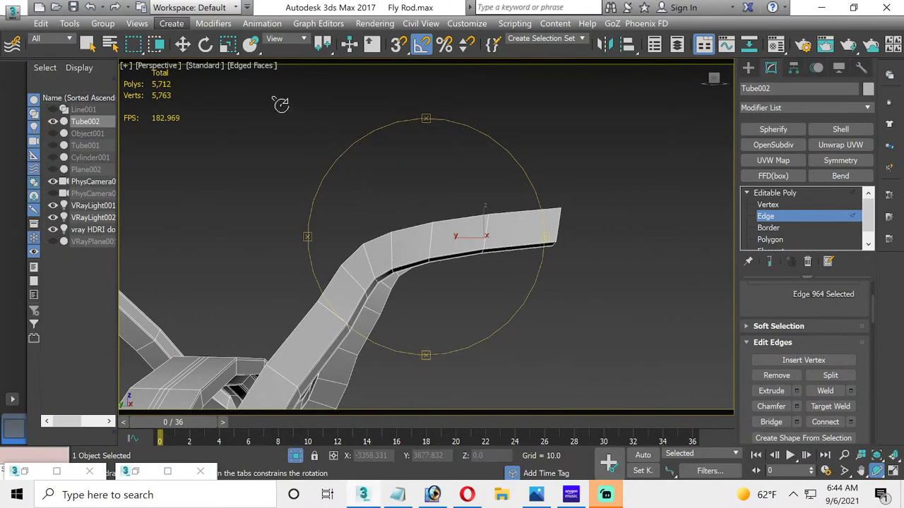
left_click(183, 45)
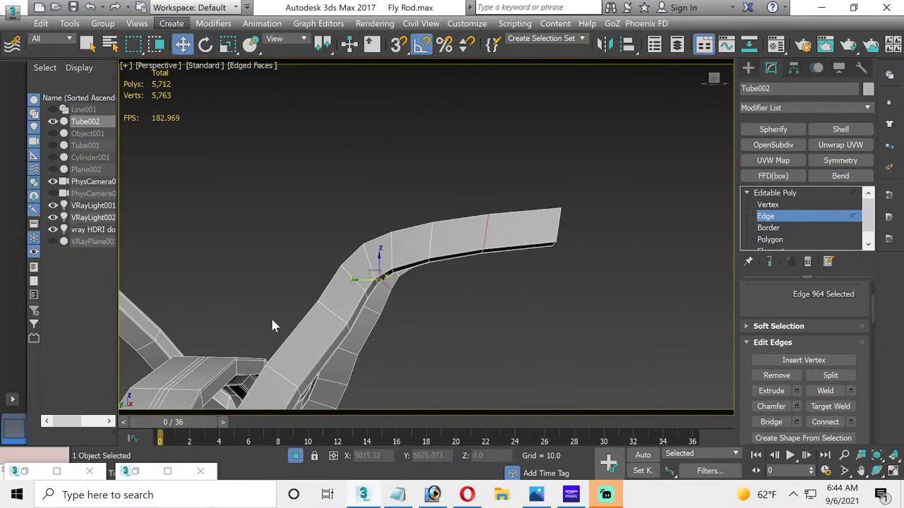
middle_click_drag(272, 323, 515, 250, "alt")
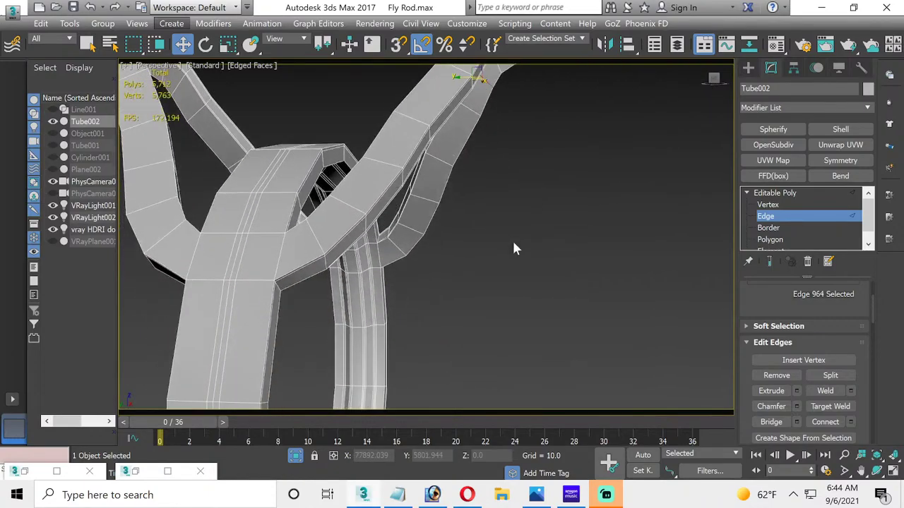
scroll(762, 296, "up", 3)
Step: Ring the arm edges and connect them with 2 segments at pinch 89
left_click(771, 313)
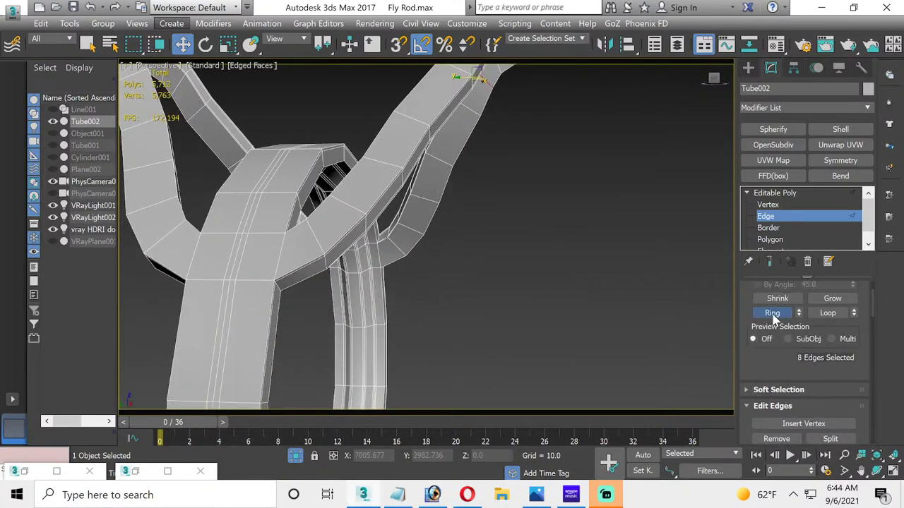
scroll(595, 291, "down", 3)
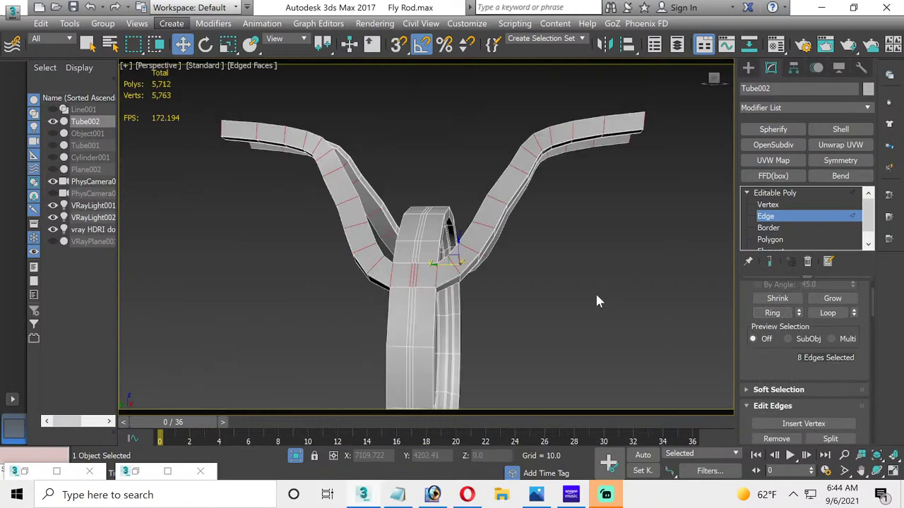
middle_click_drag(591, 291, 572, 278, "alt")
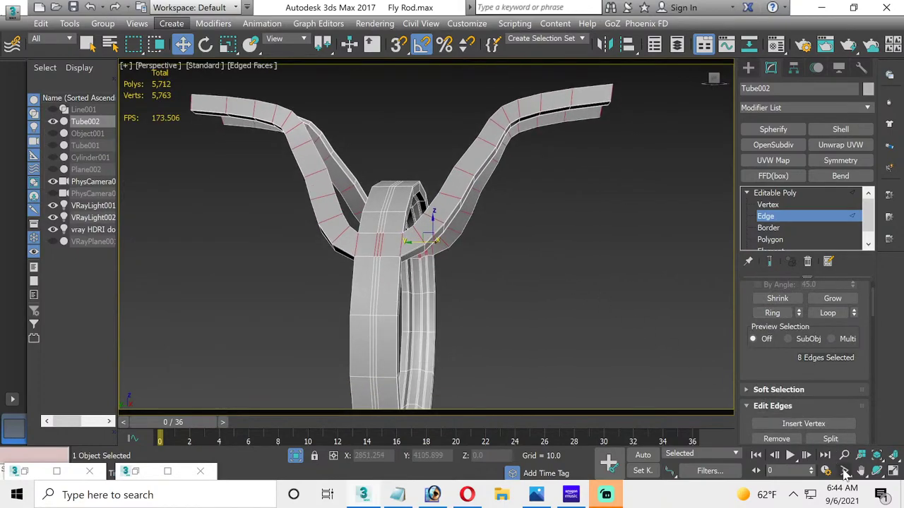
left_click(876, 470)
left_click_drag(459, 225, 408, 244)
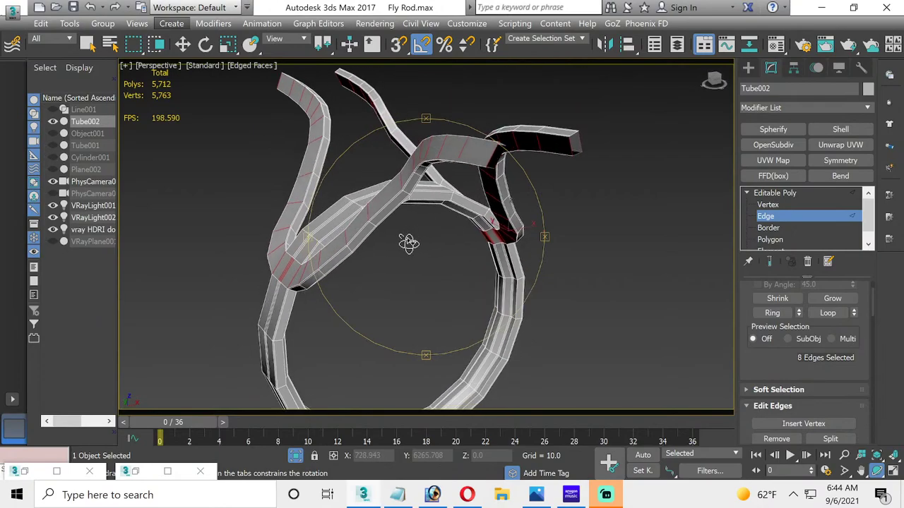
scroll(807, 388, "down", 2)
scroll(853, 417, "down", 1)
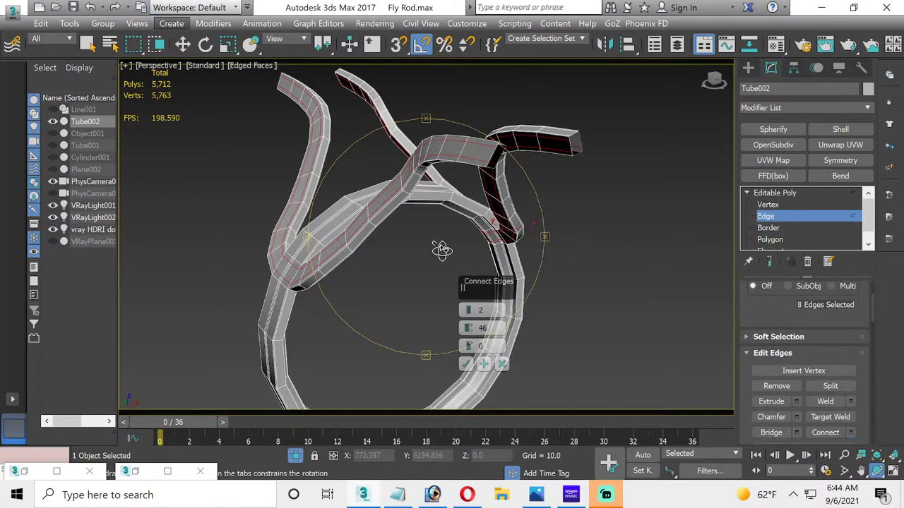
left_click_drag(467, 326, 461, 264)
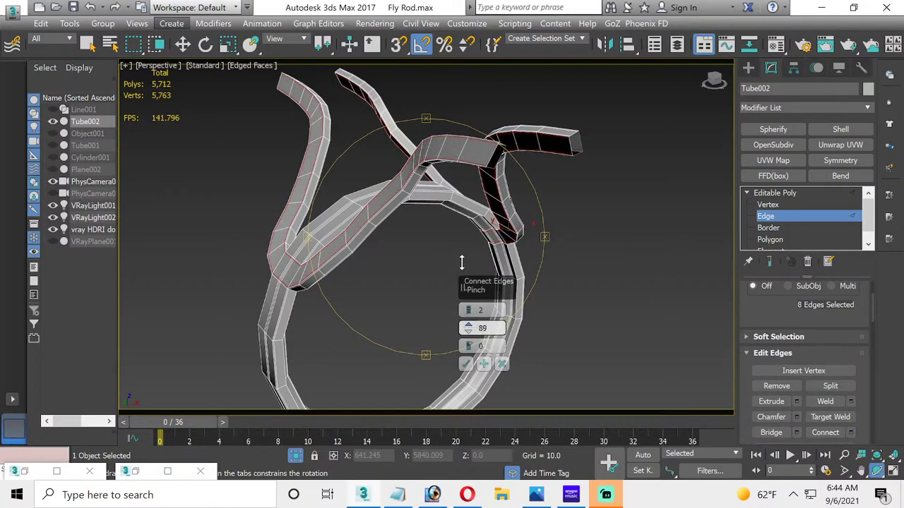
left_click(465, 364)
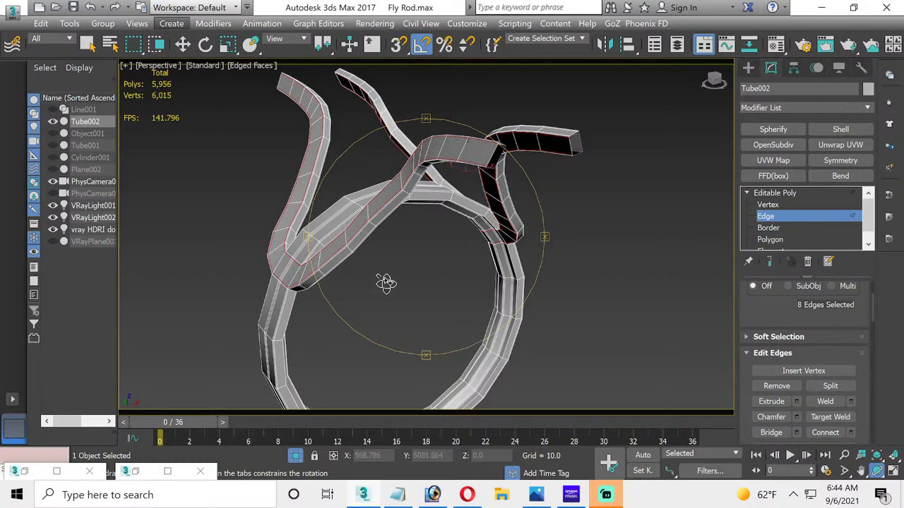
middle_click_drag(385, 282, 359, 223, "alt")
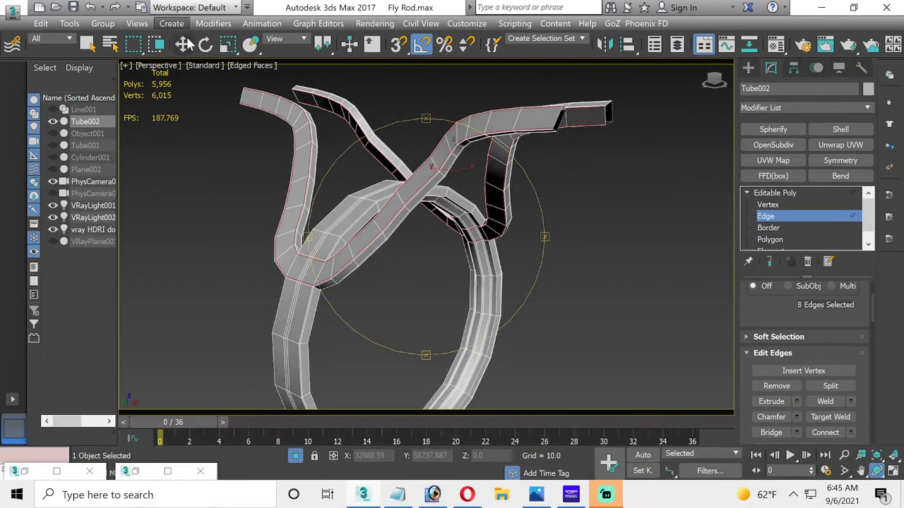
key("w")
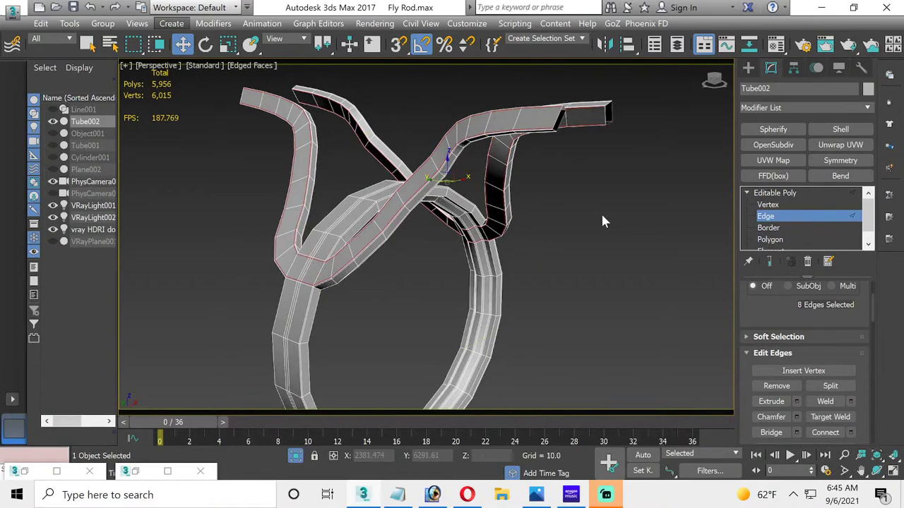
scroll(592, 279, "up", 10)
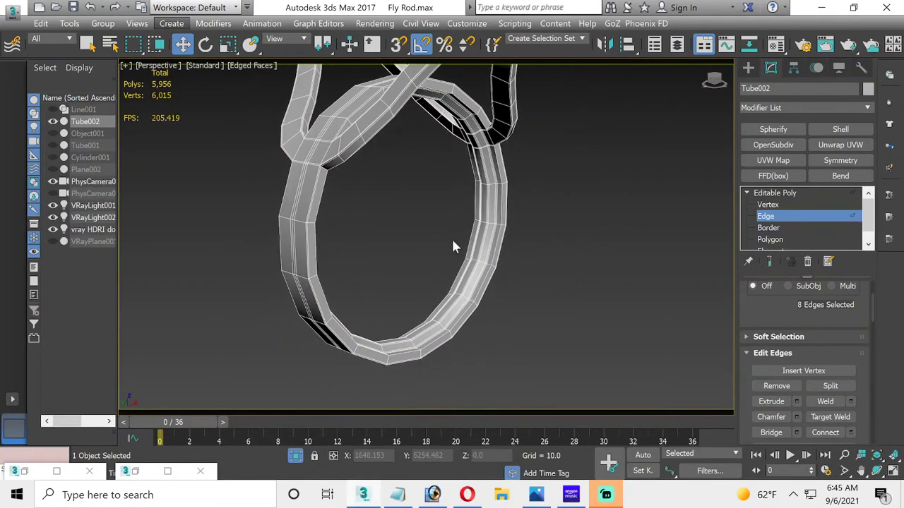
scroll(333, 274, "down", 4)
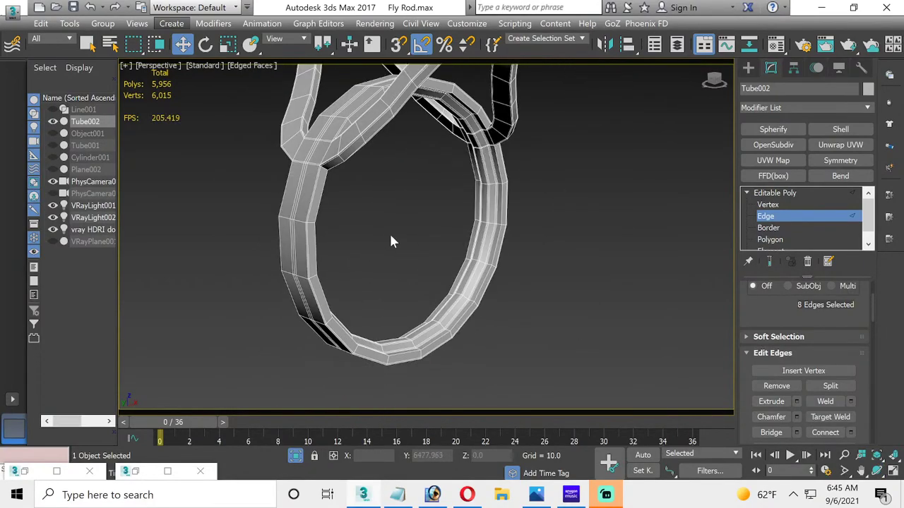
middle_click_drag(393, 242, 421, 240)
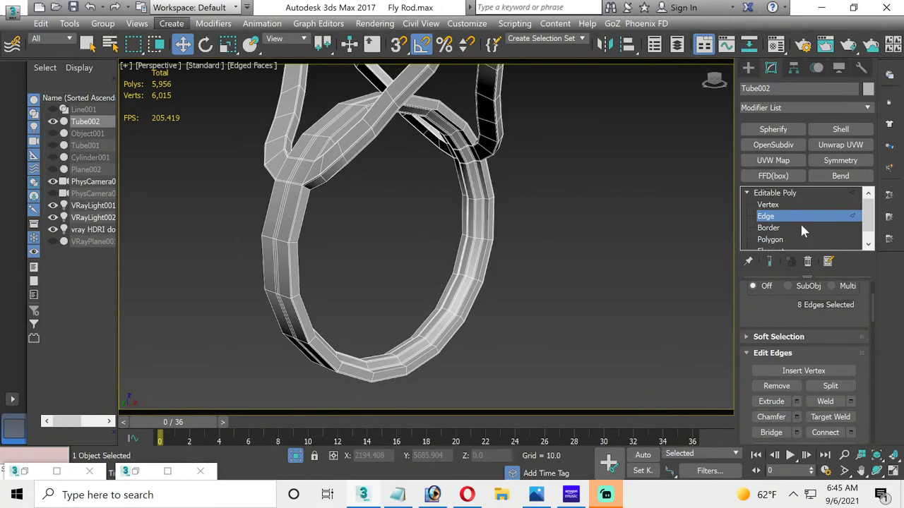
scroll(298, 180, "up", 3)
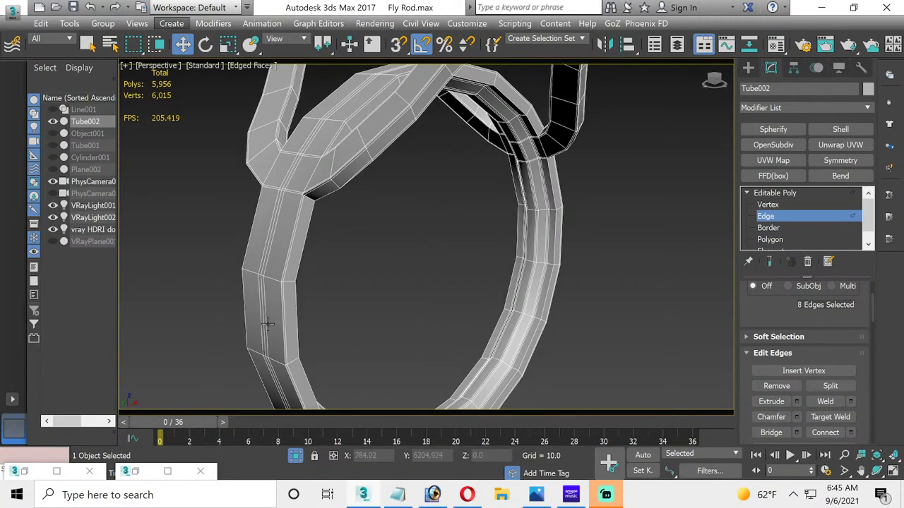
left_click(138, 471)
scroll(174, 221, "up", 2)
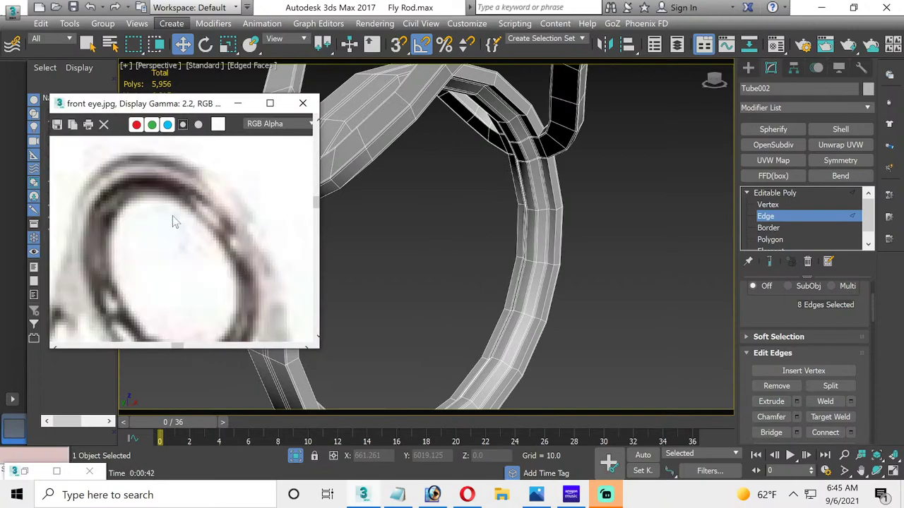
scroll(219, 230, "down", 2)
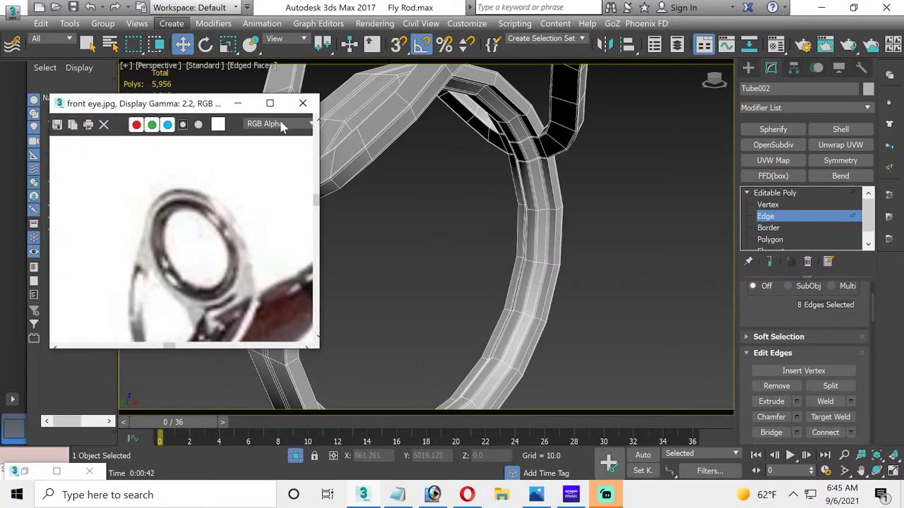
left_click(237, 104)
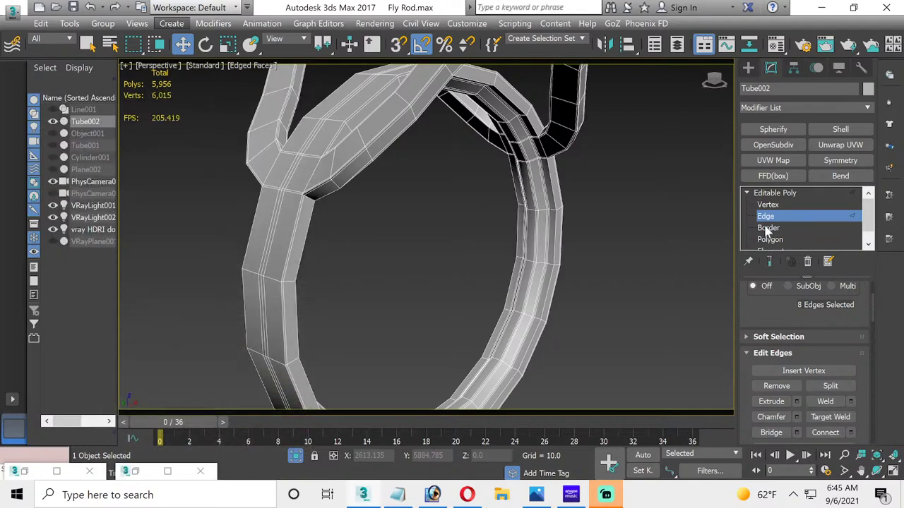
scroll(332, 154, "up", 2)
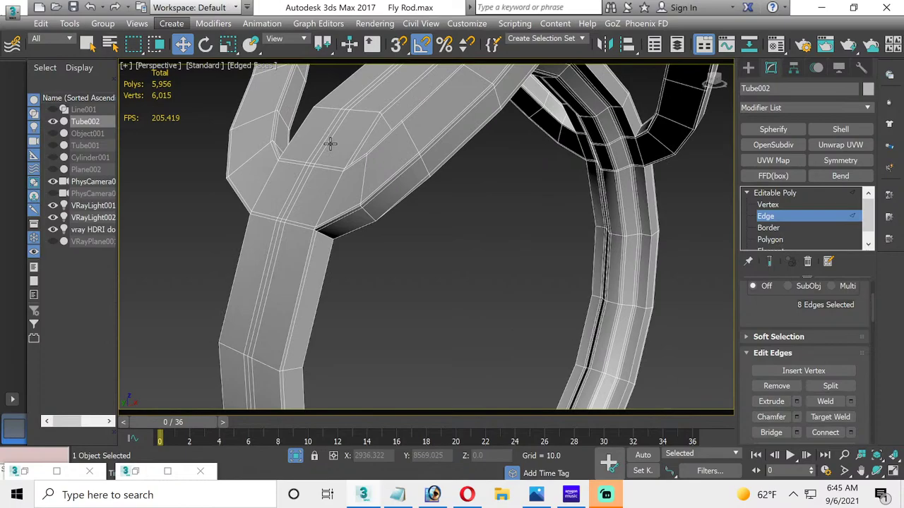
Step: Select the edge loop along the arm and scale it uniformly up to 104%
double_click(328, 143)
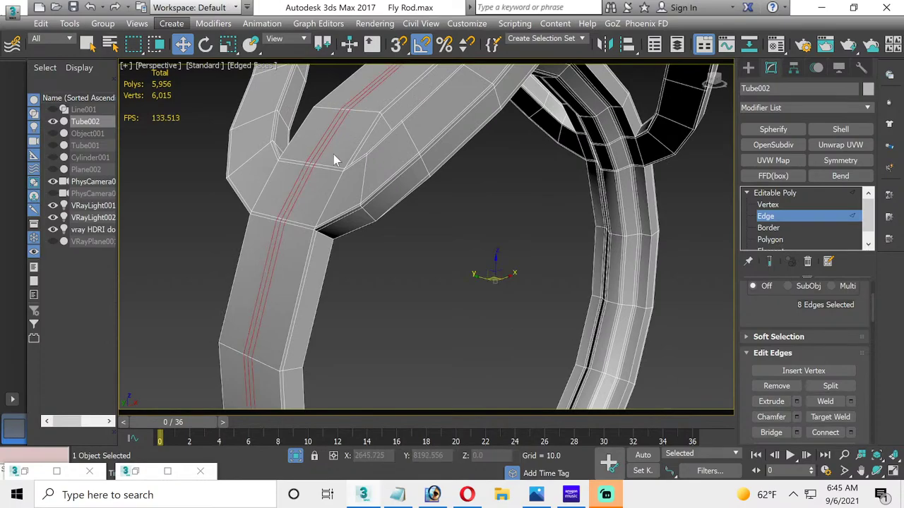
scroll(332, 156, "down", 2)
left_click(227, 44)
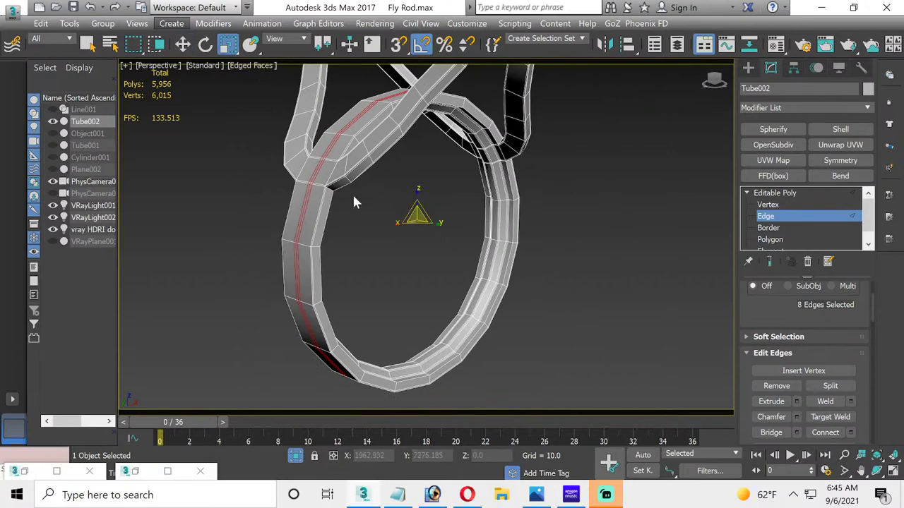
left_click_drag(409, 215, 420, 214)
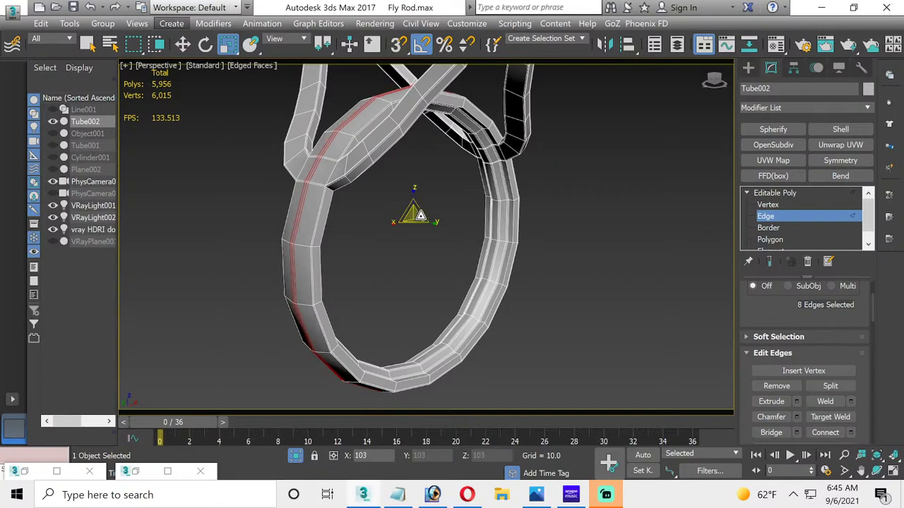
Step: Add an OpenSubdiv modifier to Tube002 and inspect the smoothed result
left_click(768, 217)
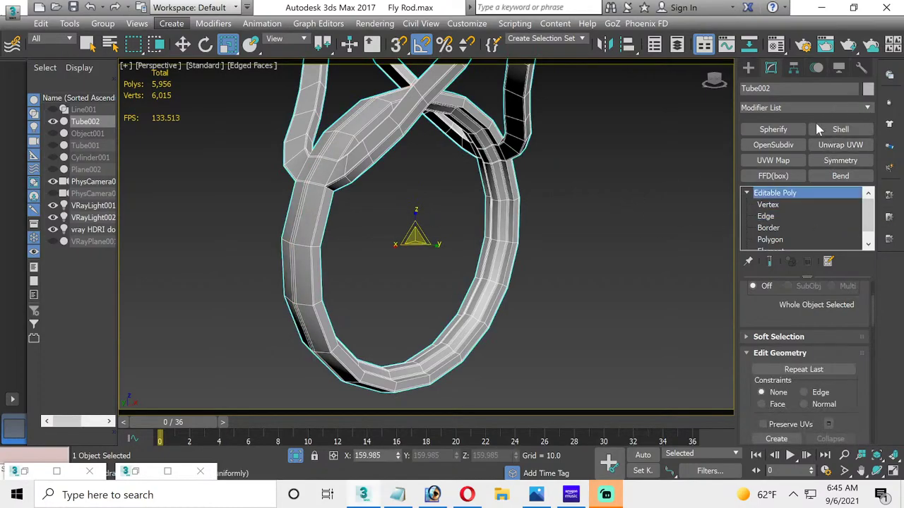
left_click(789, 146)
left_click(564, 214)
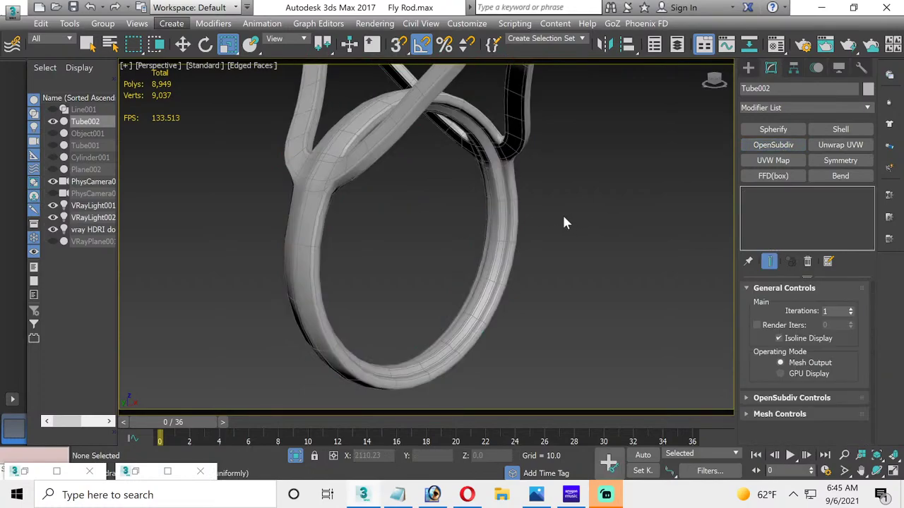
scroll(502, 200, "down", 3)
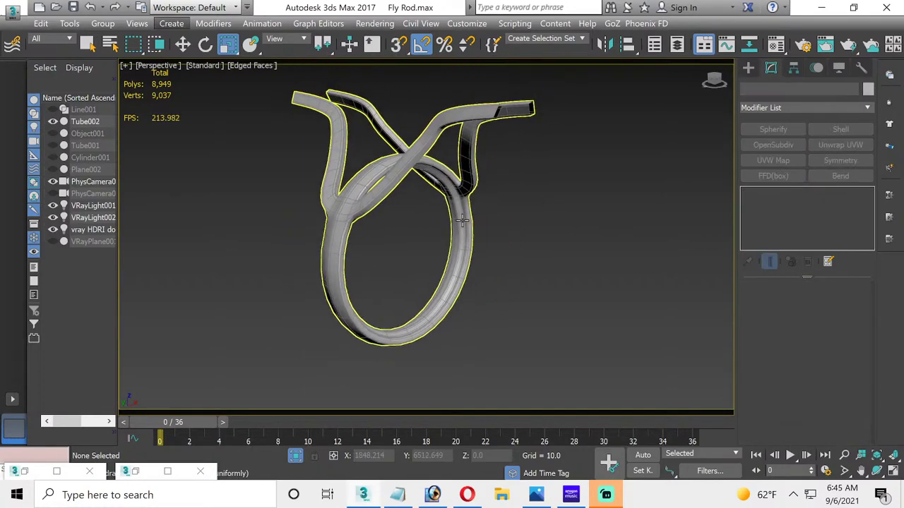
left_click(464, 220)
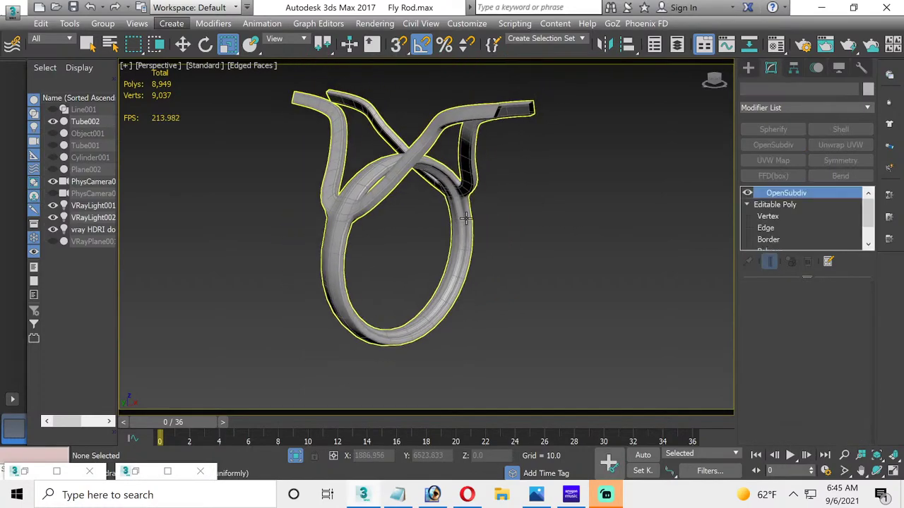
left_click(597, 253)
scroll(455, 173, "up", 6)
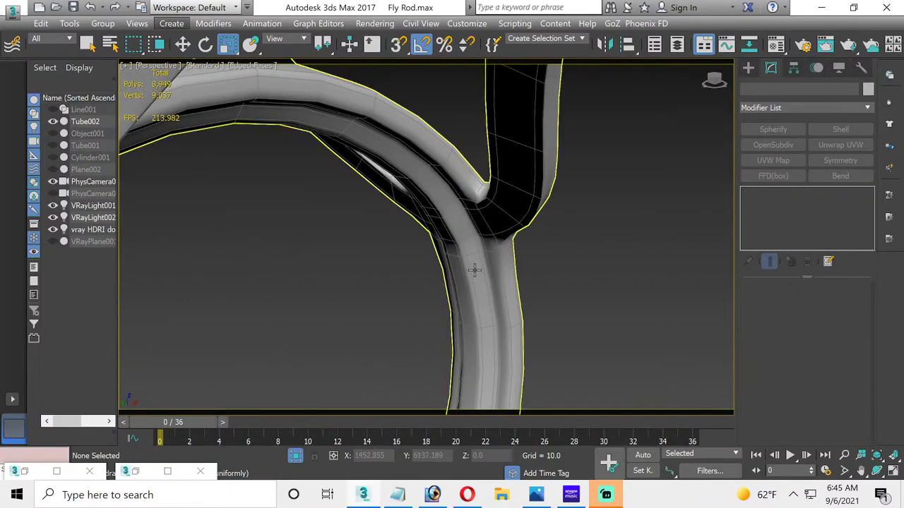
left_click(475, 270)
Step: View the smoothing without the edit cage, then return to the Editable Poly's edges
left_click(764, 228)
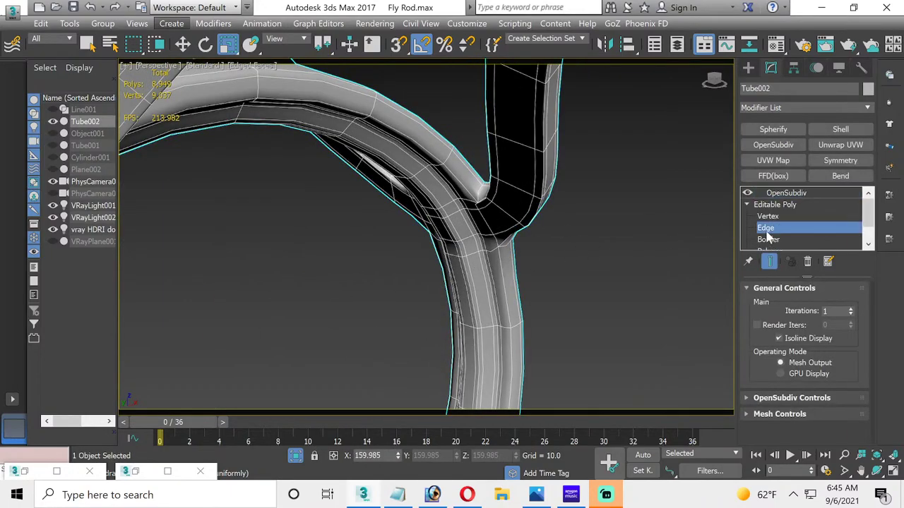
scroll(445, 236, "up", 4)
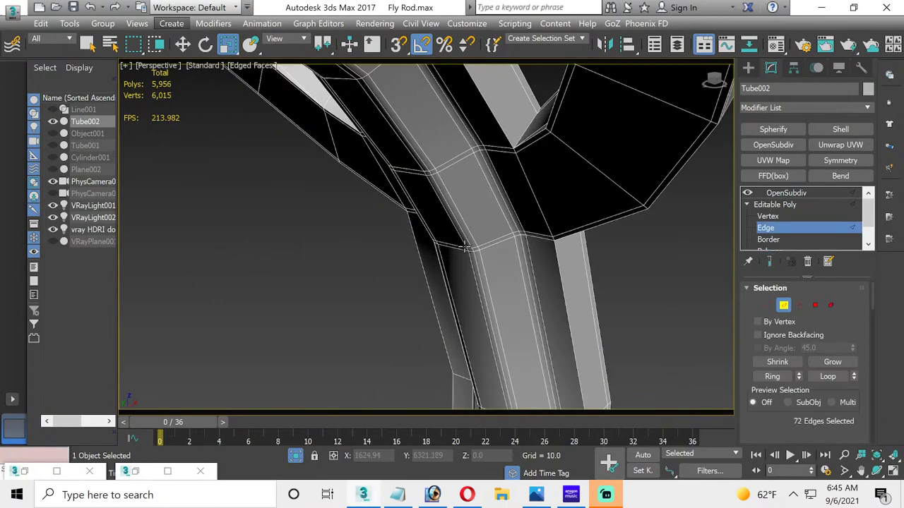
scroll(502, 153, "down", 10)
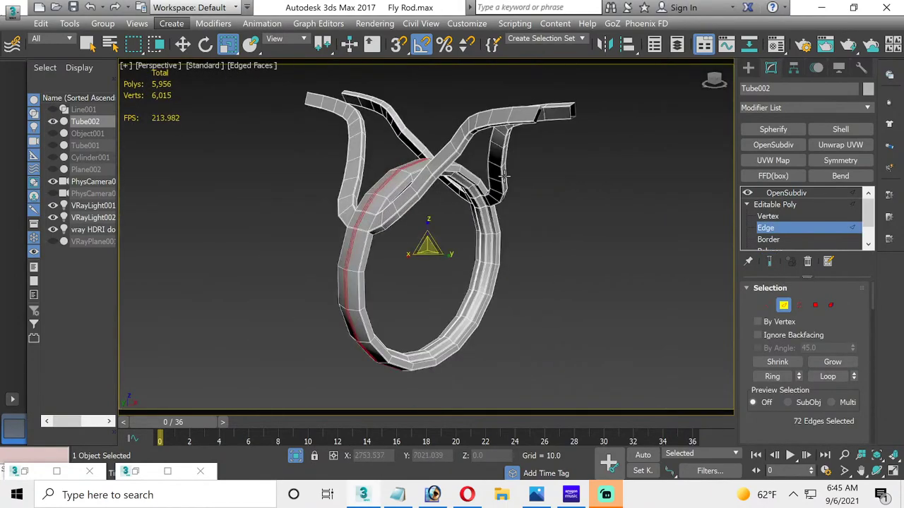
key("ctrl+b")
left_click(510, 156)
left_click(442, 173)
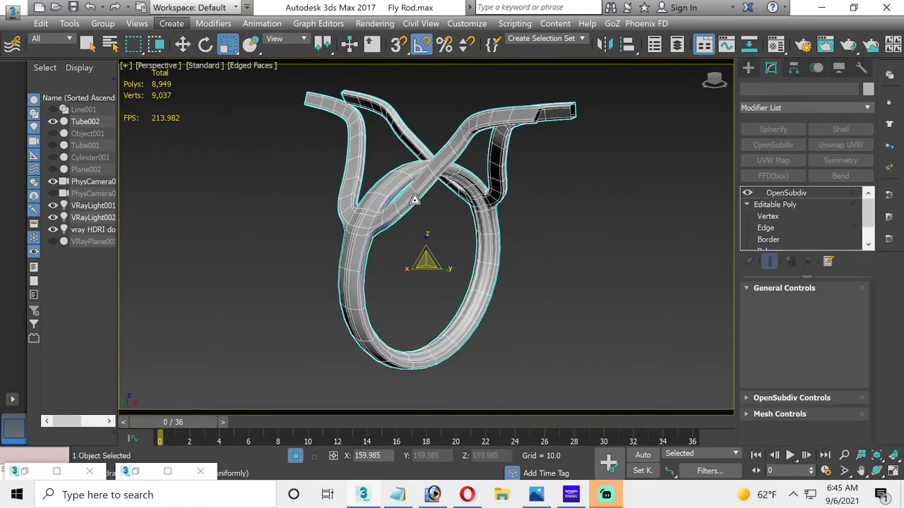
left_click(774, 189)
left_click(784, 214)
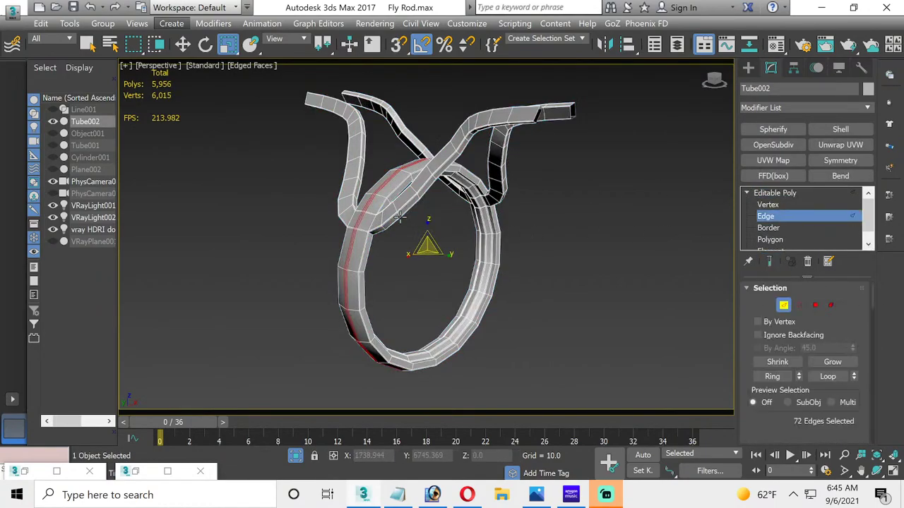
Step: Select the edge loops running along the arm and remove them
scroll(400, 217, "up", 5)
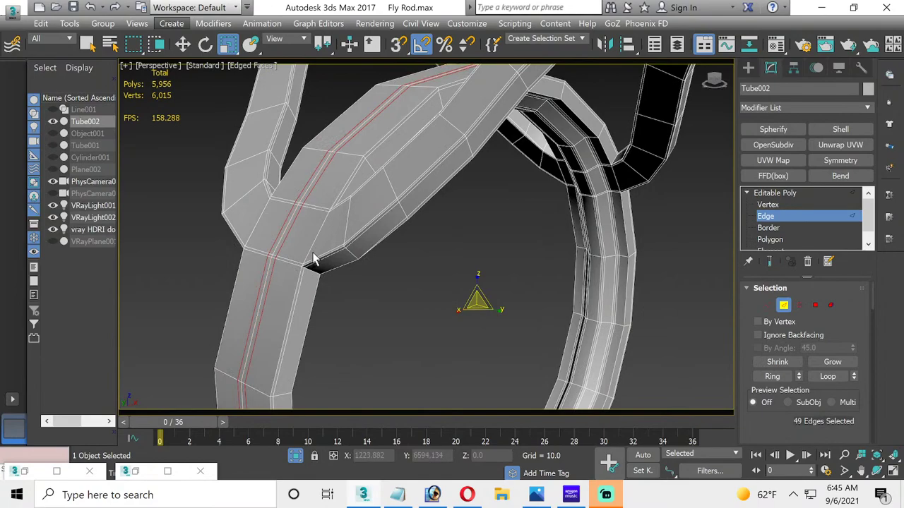
left_click(313, 254)
double_click(313, 254)
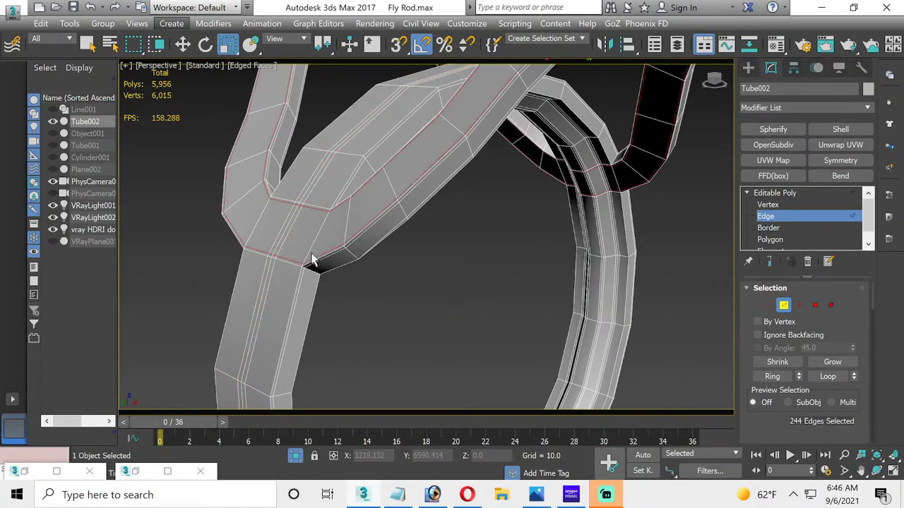
key("ctrl+BackSpace")
left_click(361, 274)
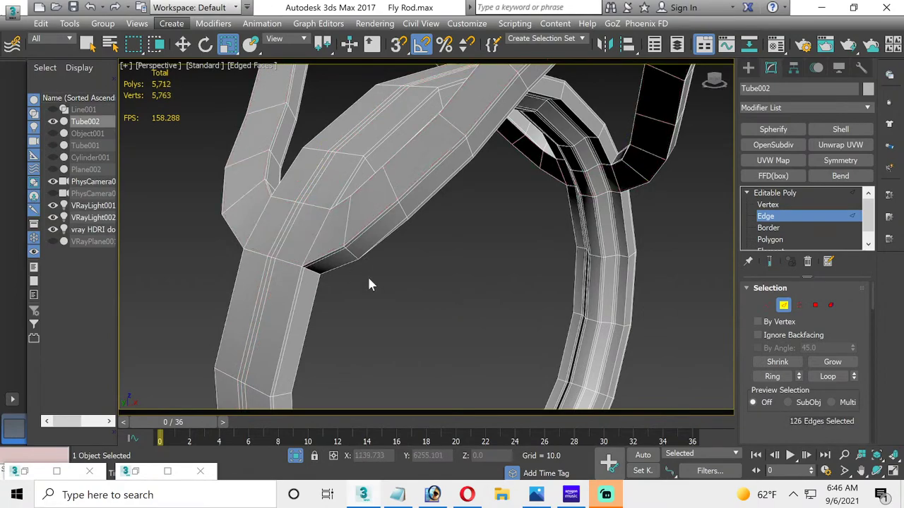
Step: Remove two more parallel arm edge loops, then select another loop along the arm
double_click(283, 238)
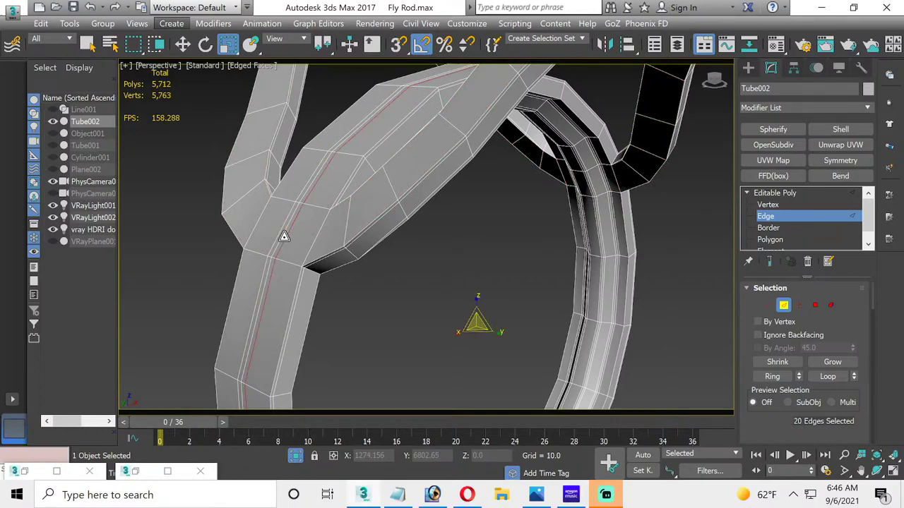
double_click(276, 239, "ctrl")
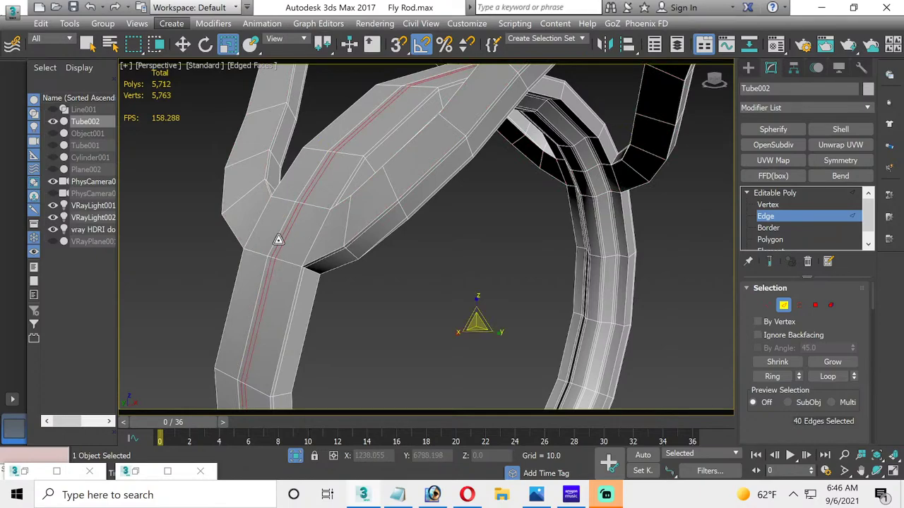
double_click(273, 240, "ctrl")
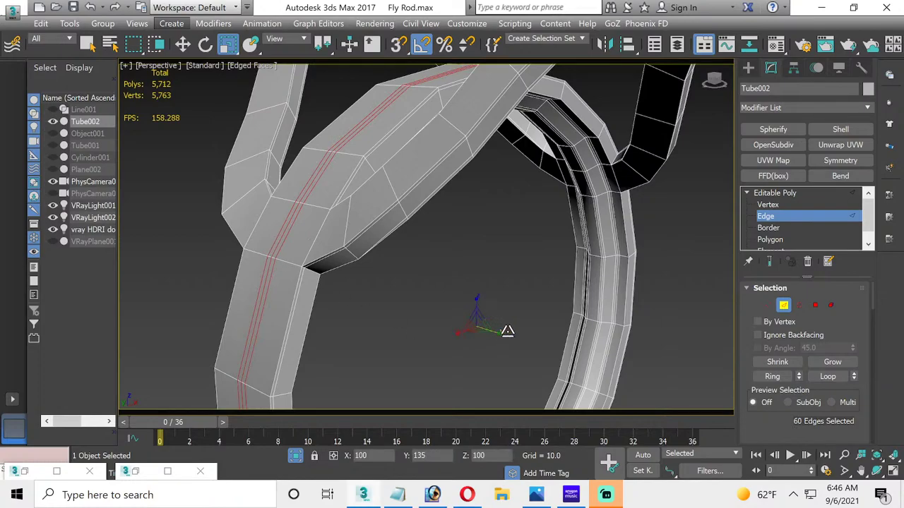
double_click(285, 233)
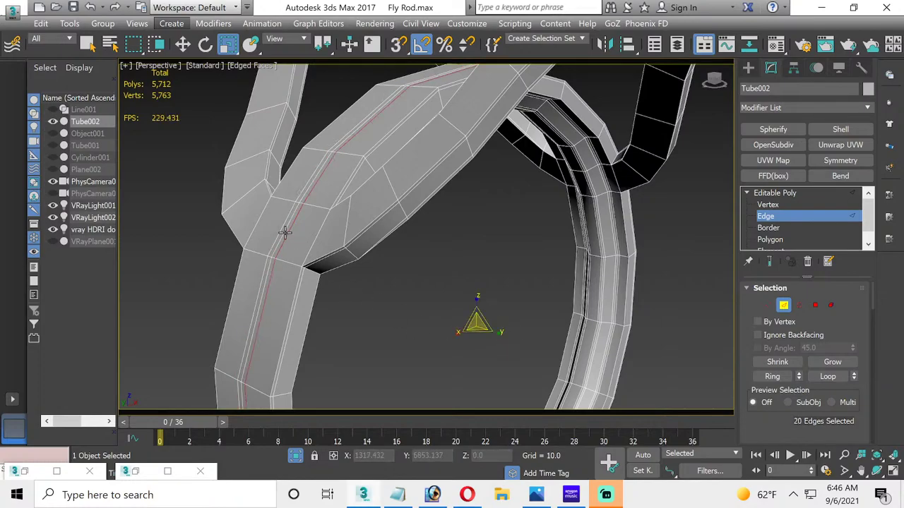
double_click(282, 228, "ctrl")
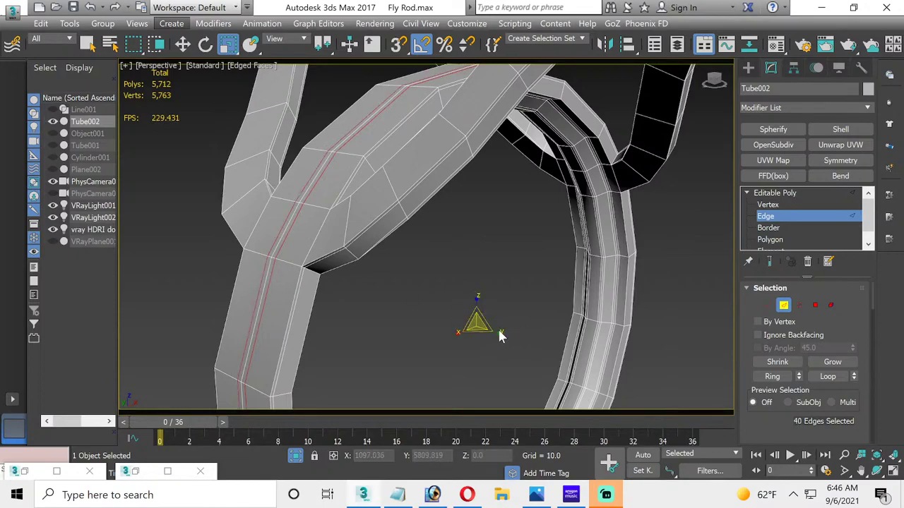
double_click(329, 163, "alt")
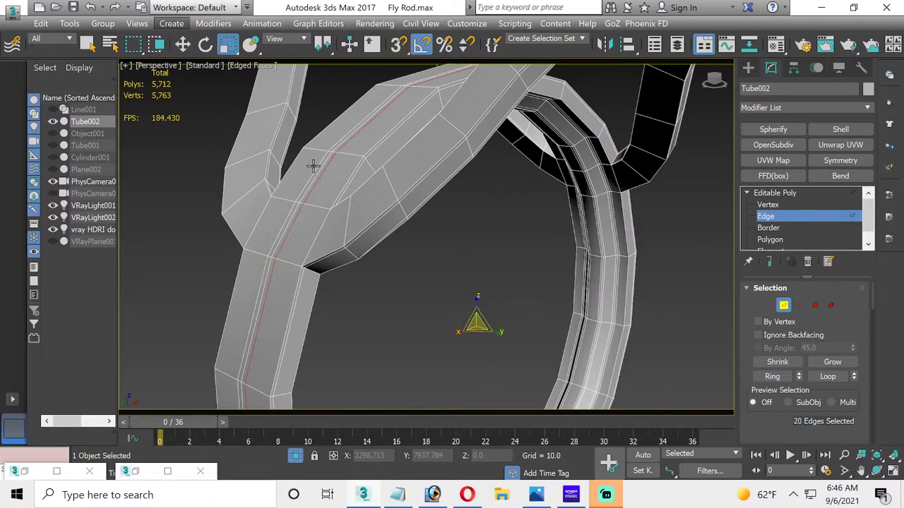
double_click(318, 165, "ctrl")
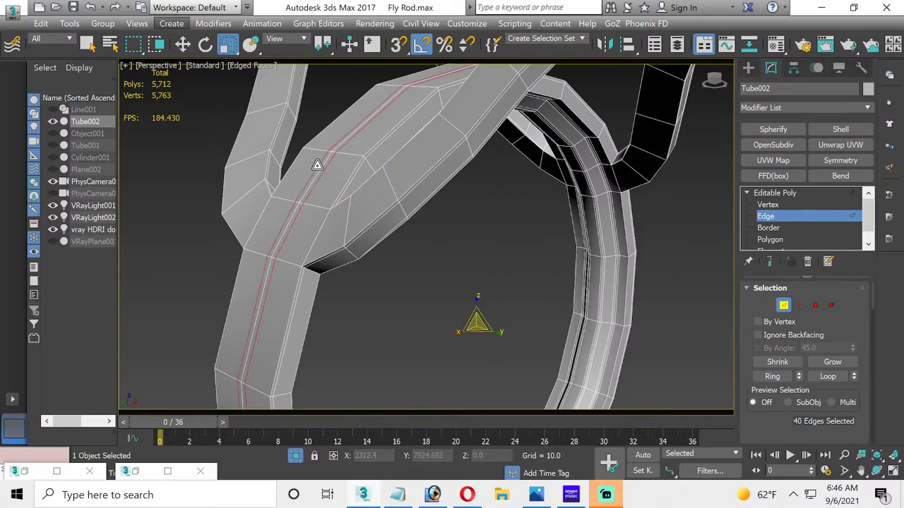
key("ctrl+BackSpace")
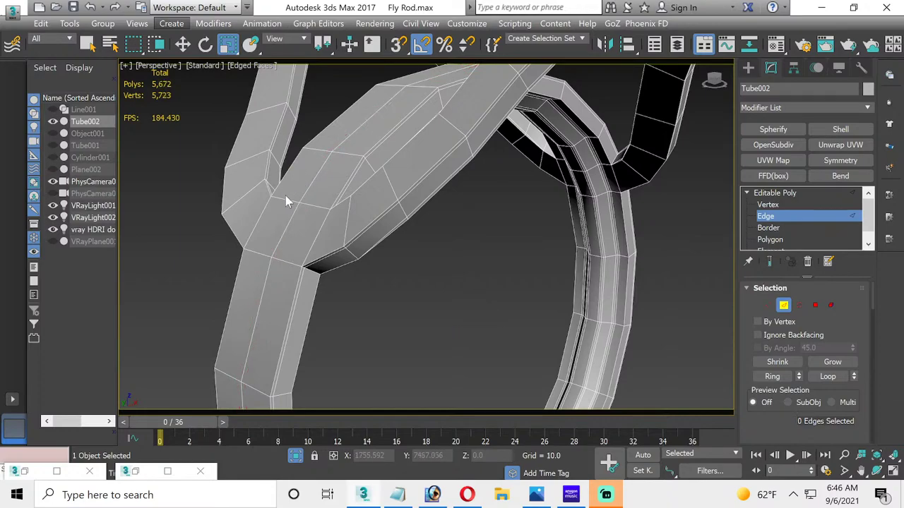
double_click(308, 185)
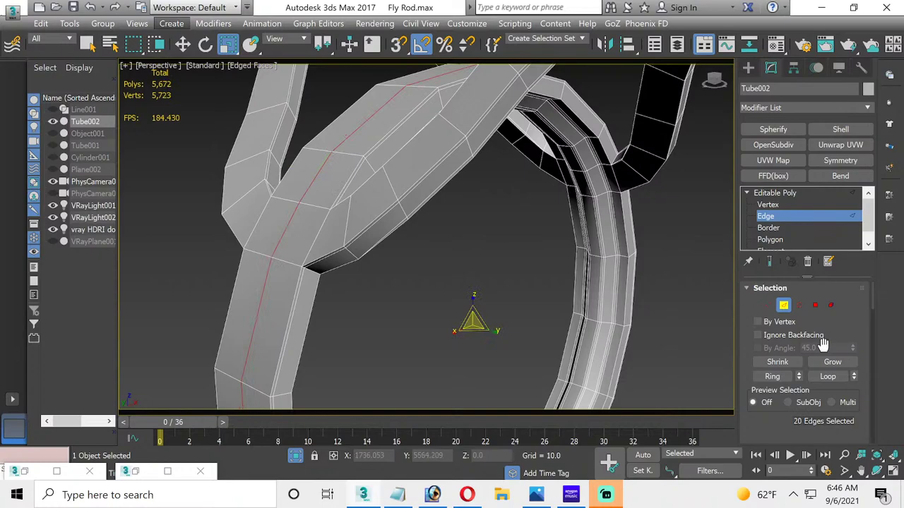
Step: Chamfer the arm's lengthwise edge loop by 1.475, then scale the new edges to about 105%
scroll(817, 349, "down", 3)
scroll(813, 355, "down", 1)
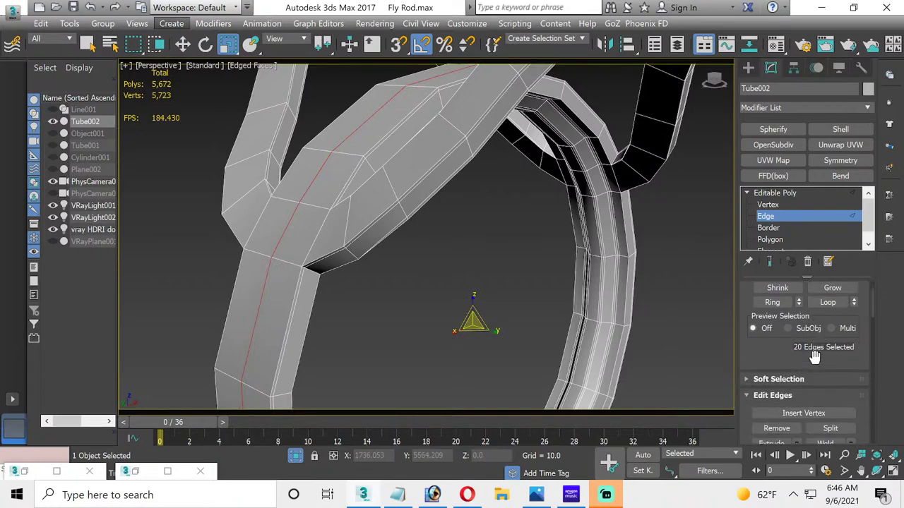
middle_click_drag(617, 333, 788, 206)
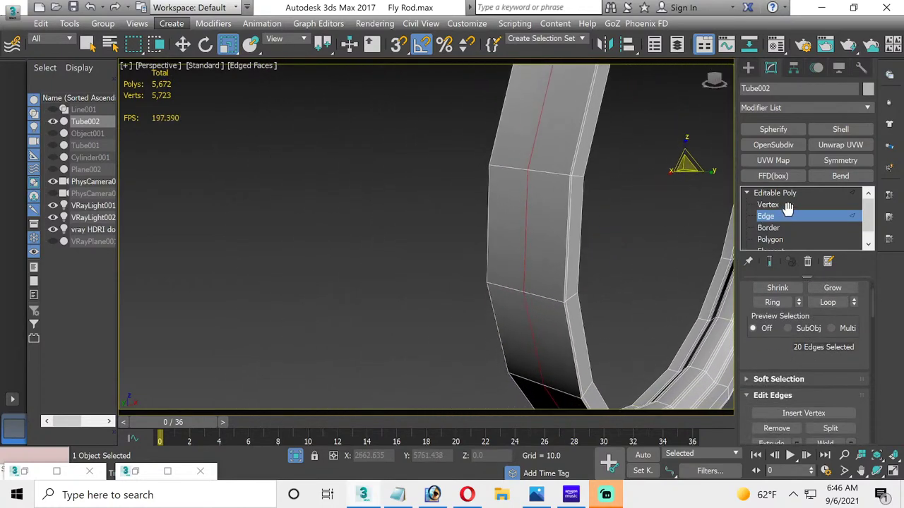
middle_click_drag(713, 233, 636, 316)
scroll(805, 367, "down", 2)
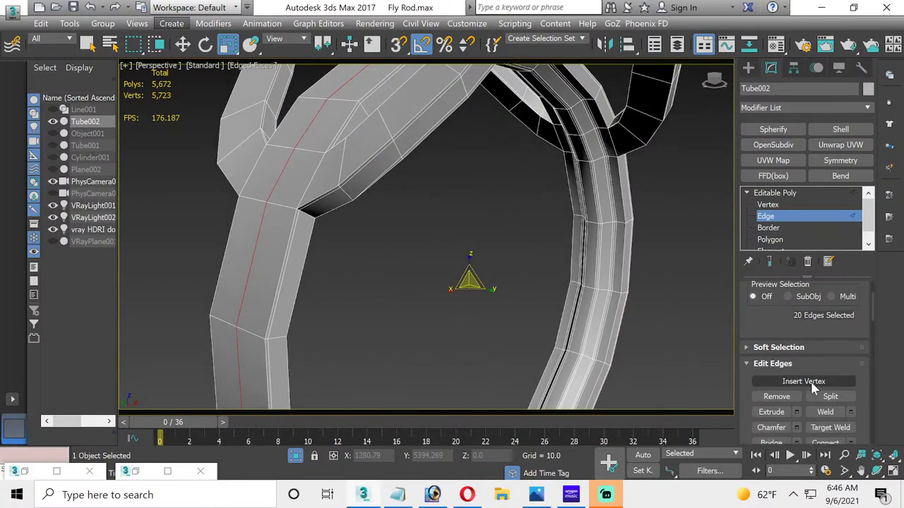
left_click(797, 427)
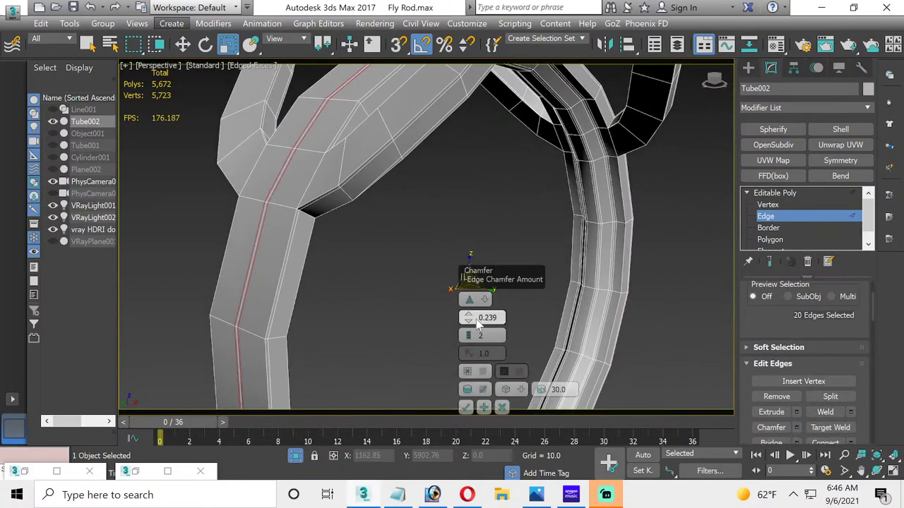
left_click_drag(472, 323, 467, 316)
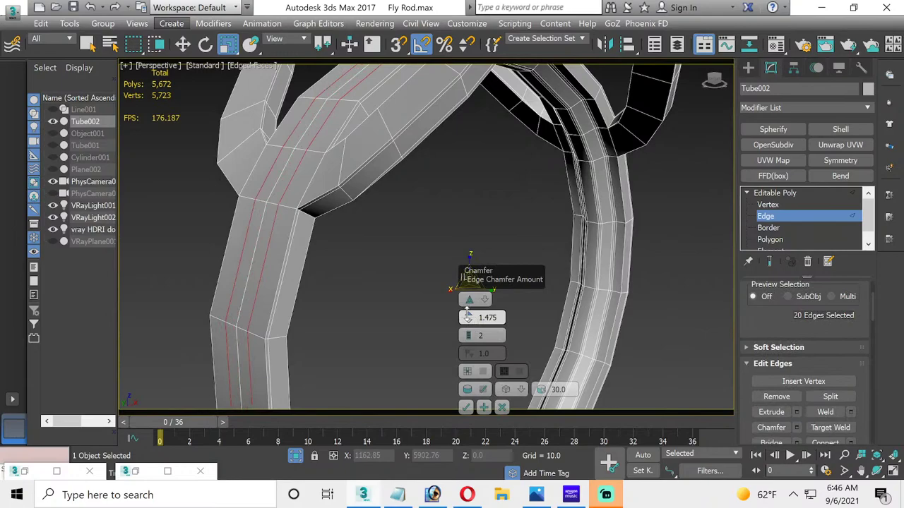
left_click(465, 408)
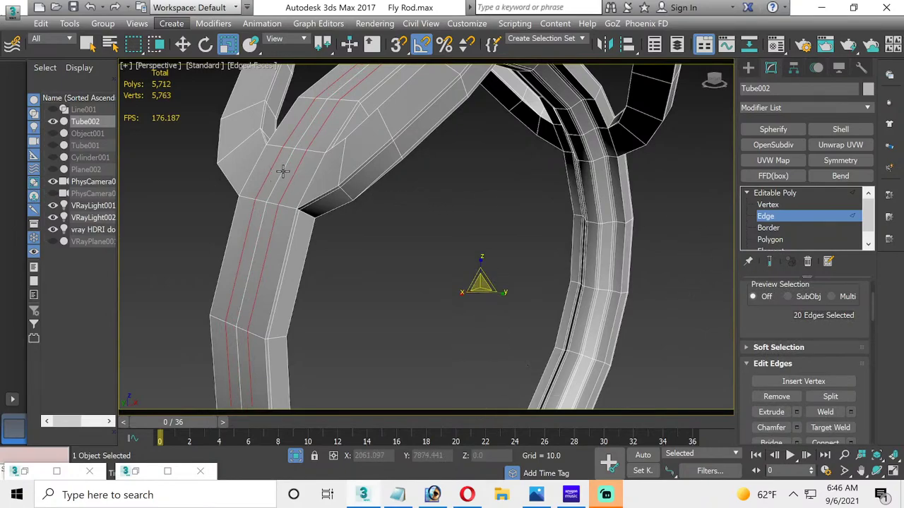
left_click_drag(480, 283, 477, 284)
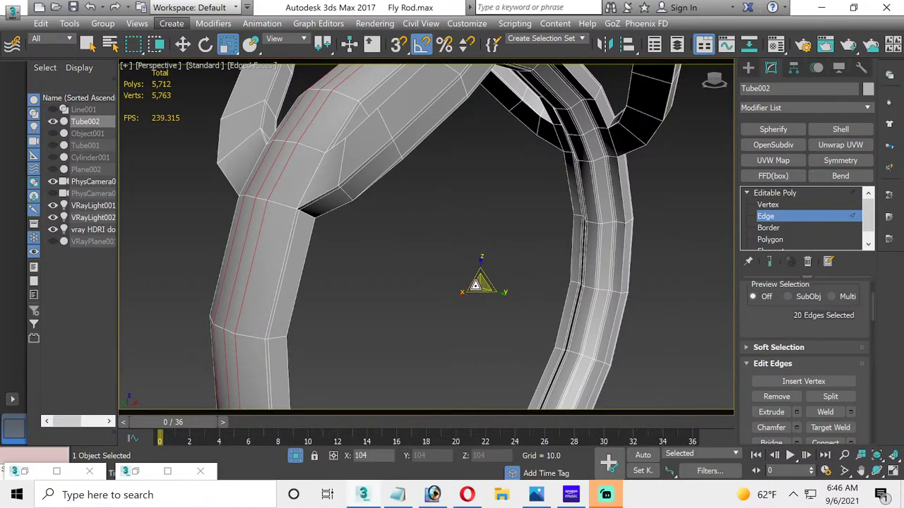
scroll(478, 284, "down", 5)
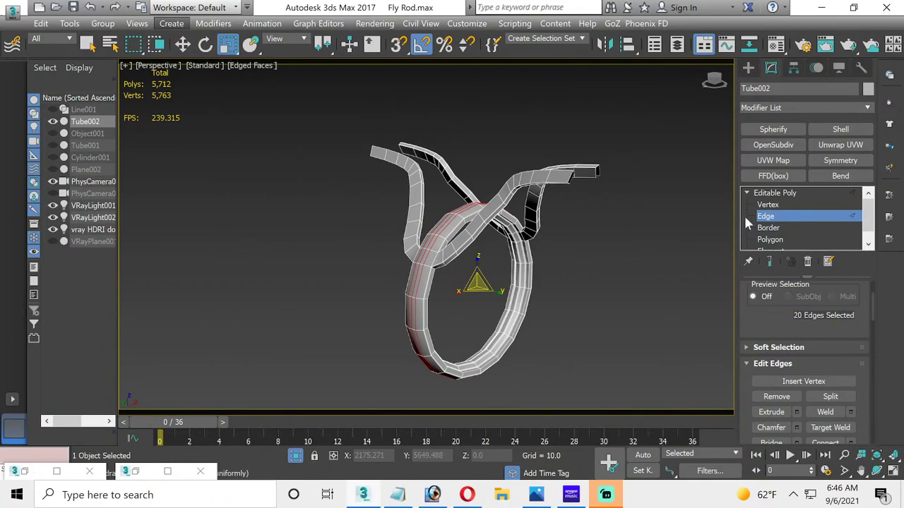
Step: Pick a single edge on the arm and extend it to its full edge ring
left_click(774, 192)
scroll(520, 275, "up", 10)
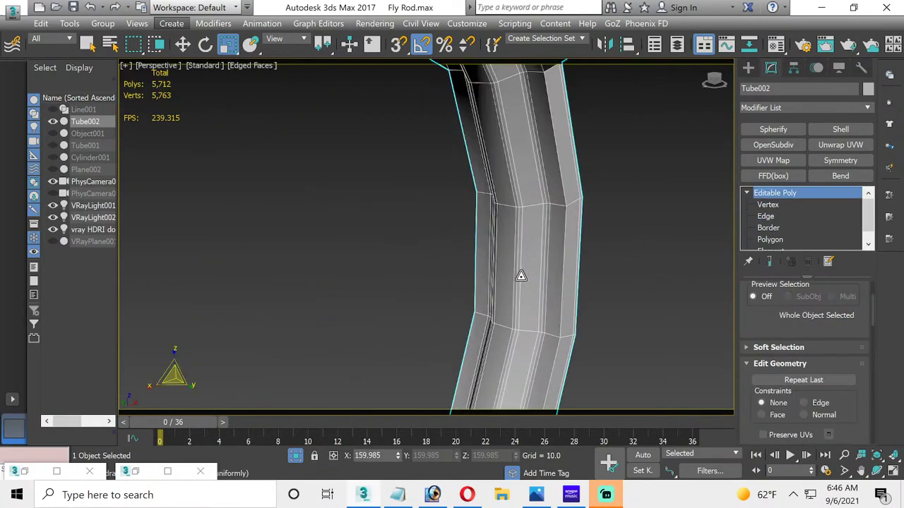
left_click(766, 217)
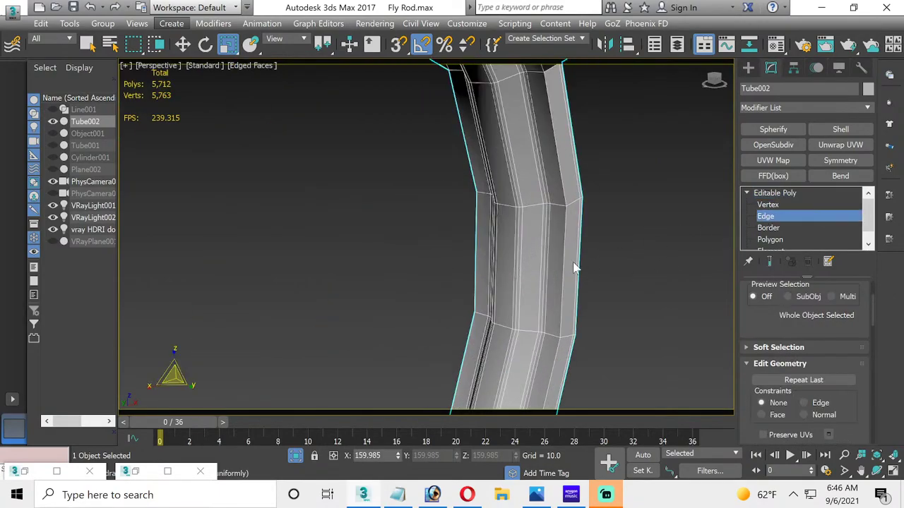
left_click(503, 325)
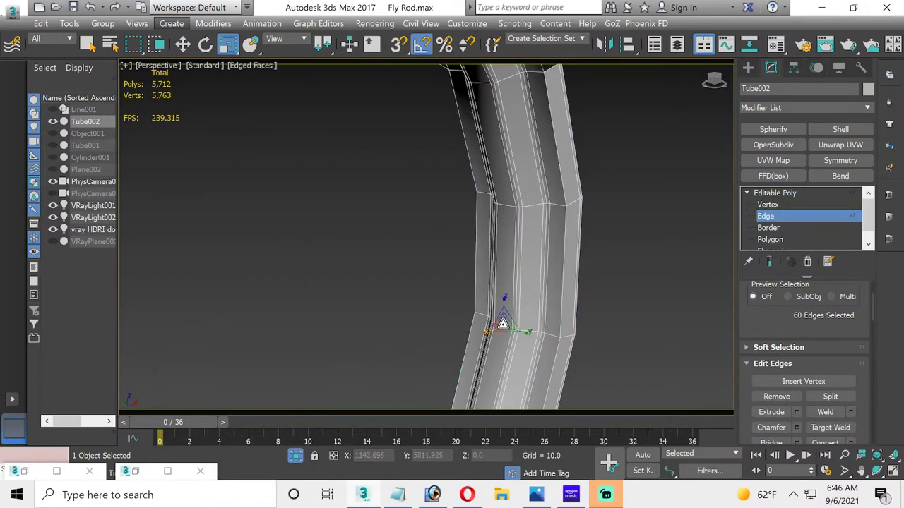
scroll(803, 344, "up", 1)
scroll(801, 335, "up", 2)
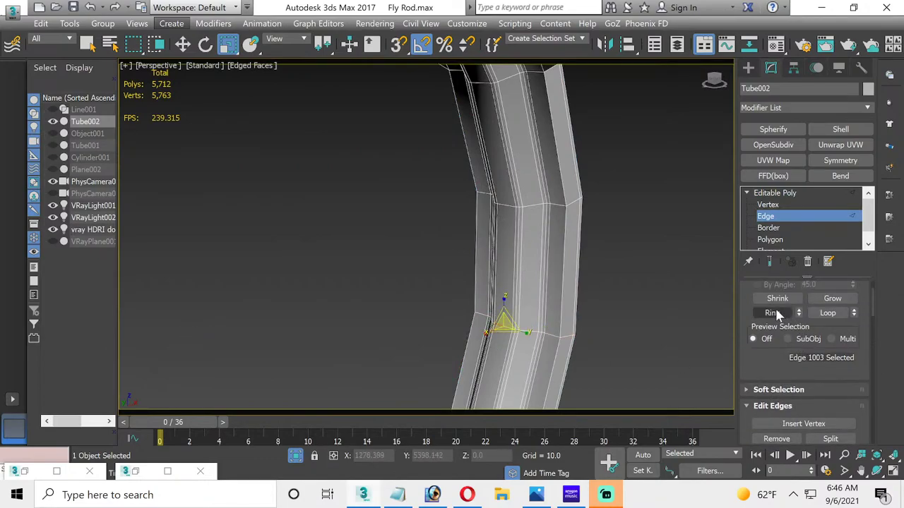
left_click(775, 311)
scroll(833, 356, "down", 3)
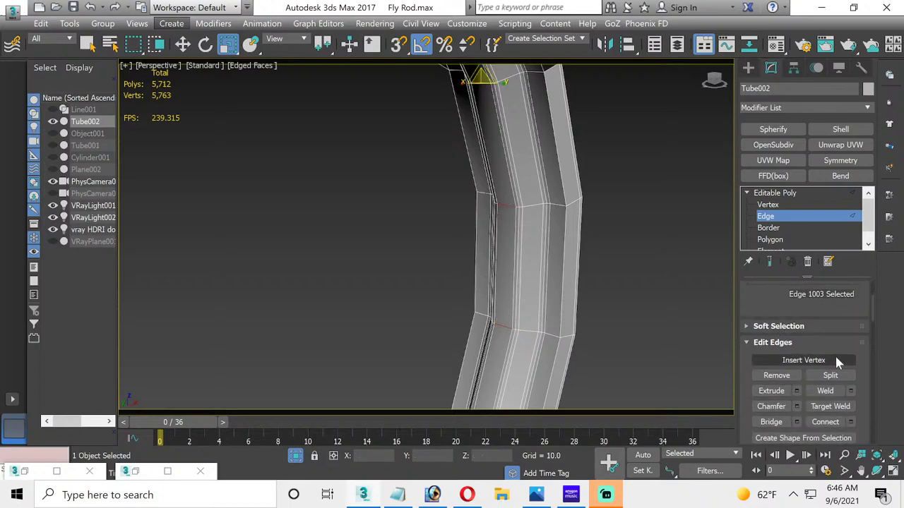
Step: Connect the ring with 1 segment, pinch 0, slide 0, and move the new loop left
left_click(852, 422)
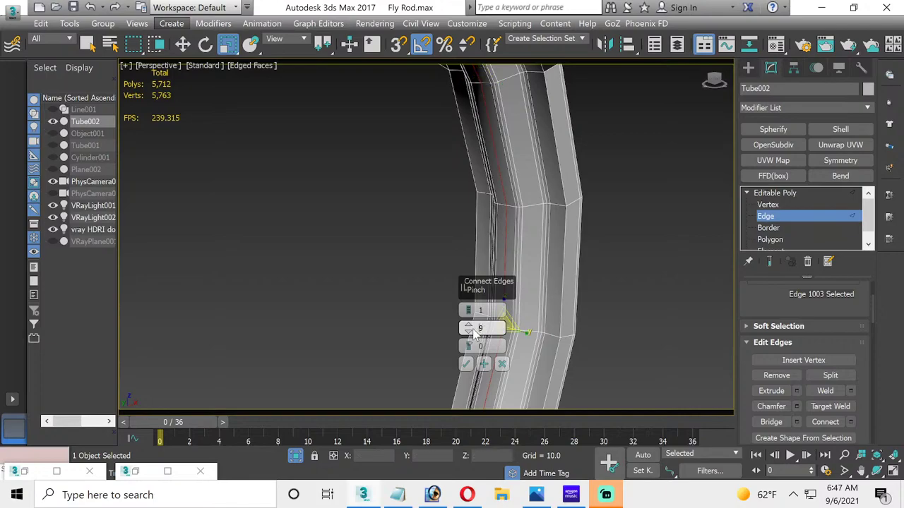
left_click_drag(472, 334, 469, 331)
left_click_drag(470, 329, 470, 333)
left_click(466, 364)
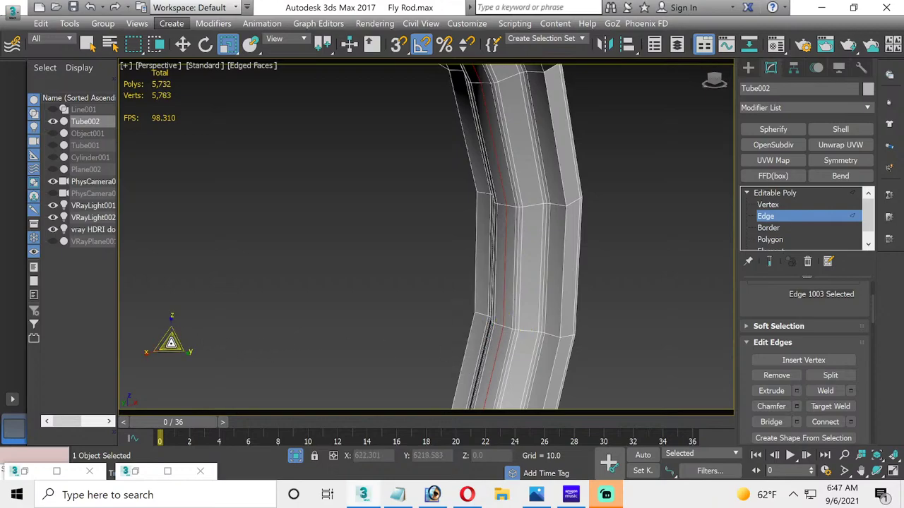
left_click_drag(170, 342, 190, 346)
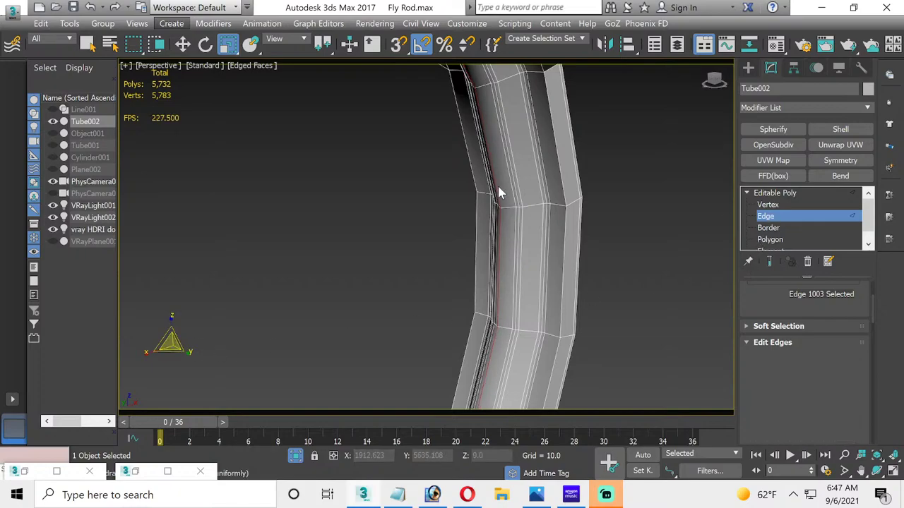
Step: Select the neighbouring vertical edge loop and orbit to re-centre the rod
key("2")
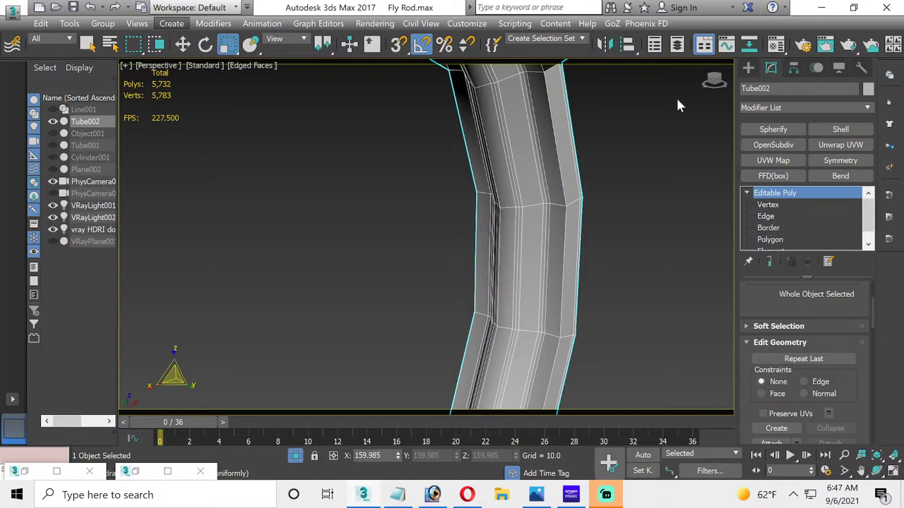
scroll(535, 106, "up", 2)
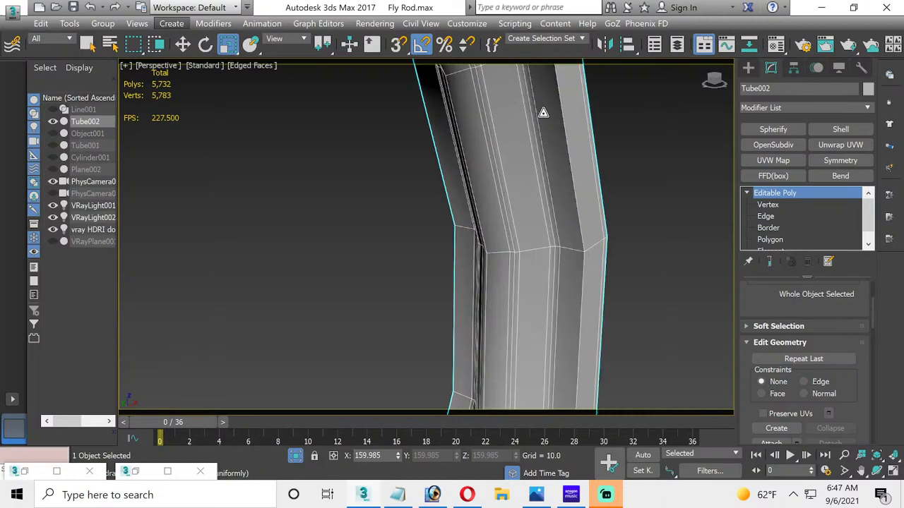
left_click(769, 217)
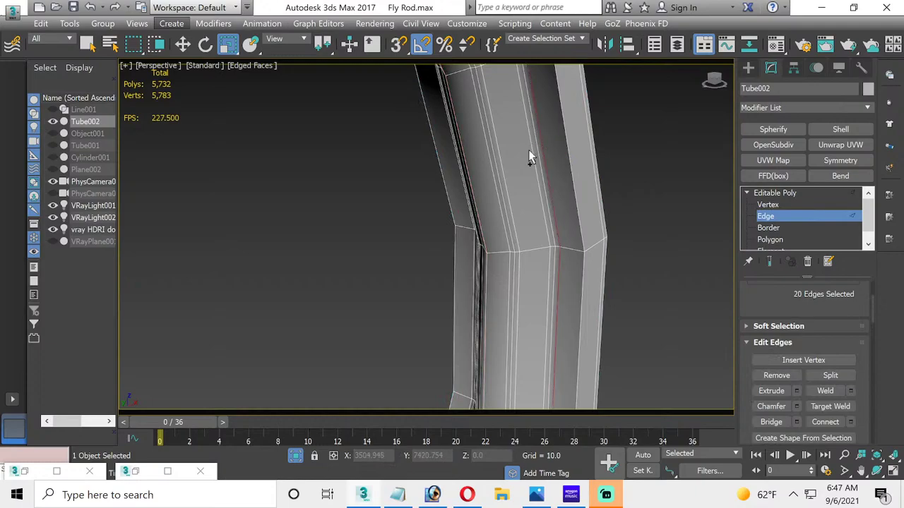
double_click(531, 151)
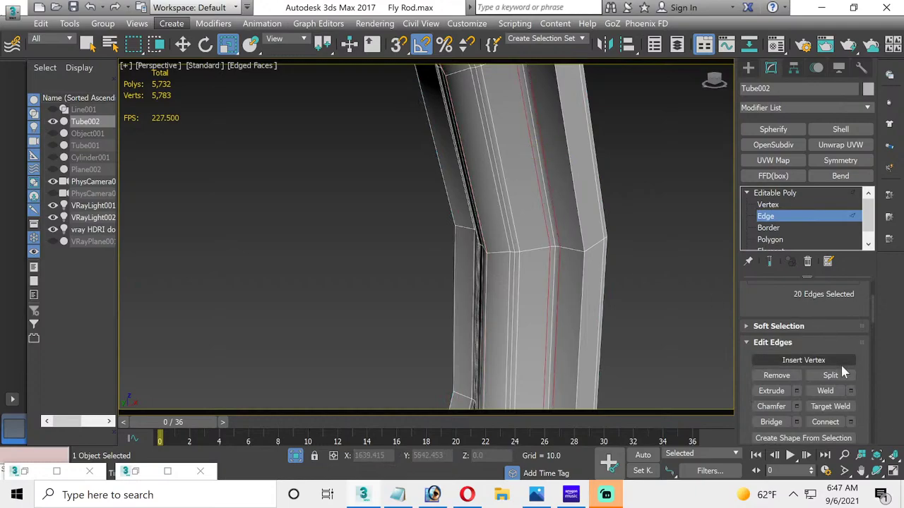
left_click(876, 470)
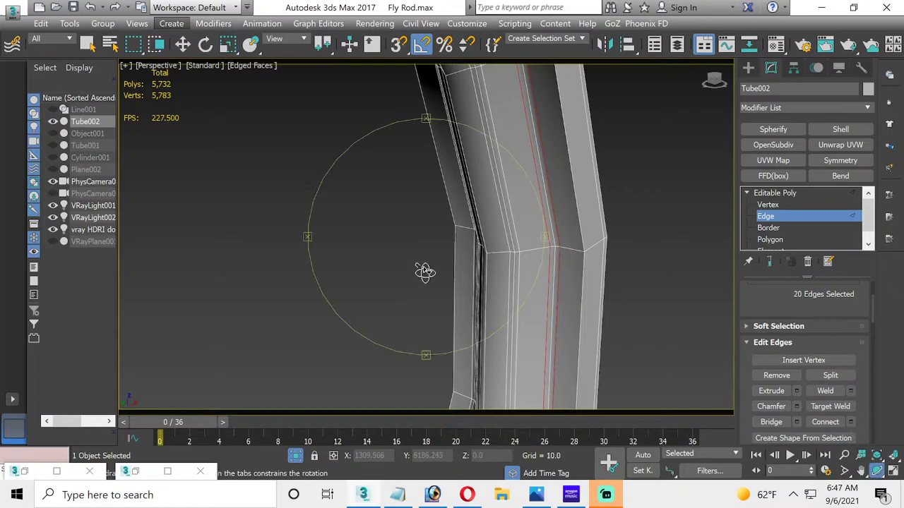
left_click_drag(423, 271, 470, 266)
middle_click_drag(423, 276, 684, 270)
scroll(484, 208, "up", 1)
scroll(484, 207, "up", 2)
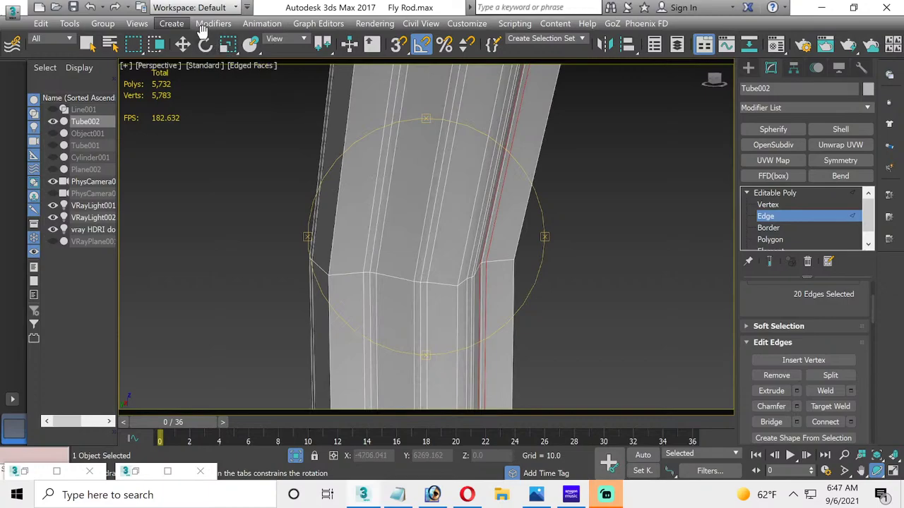
Step: Remove the extra edges above and below the seam, then select the vertical edge loop
left_click(183, 43)
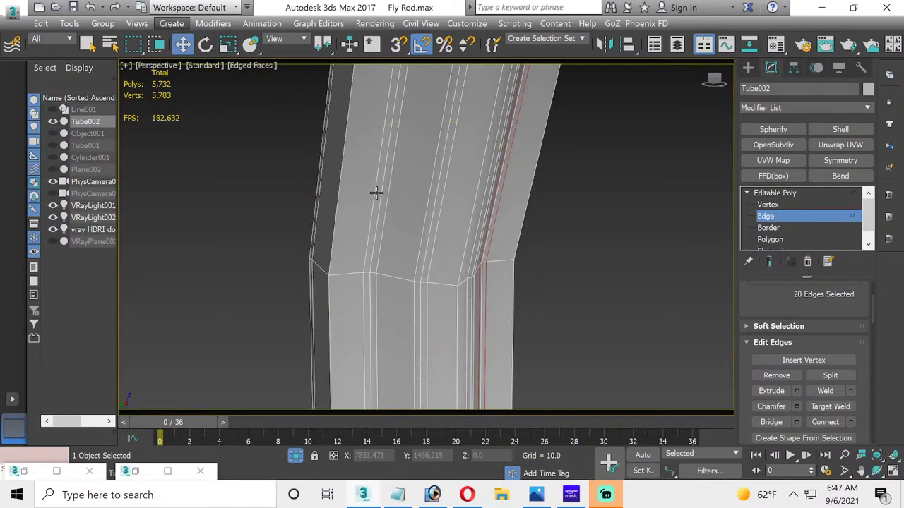
left_click(376, 192, "ctrl")
left_click(369, 225, "ctrl")
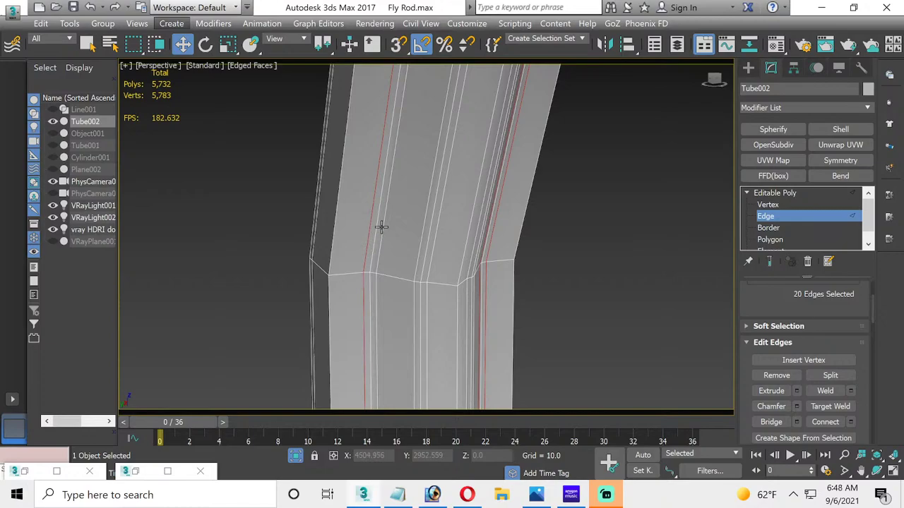
left_click_drag(381, 227, 381, 227)
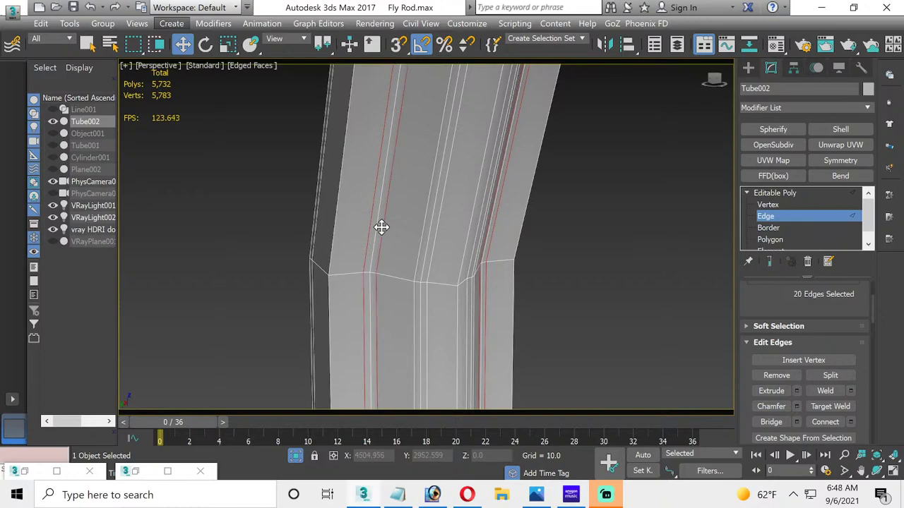
key("ctrl+BackSpace")
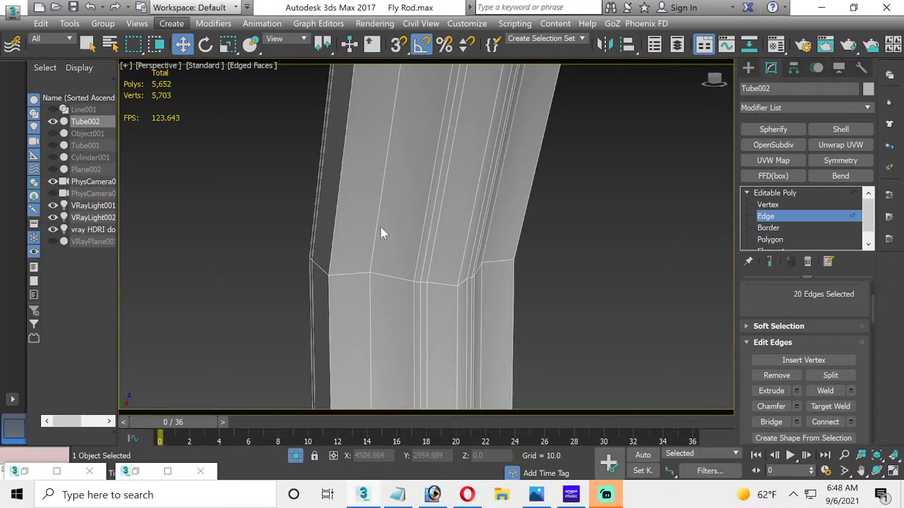
double_click(374, 226)
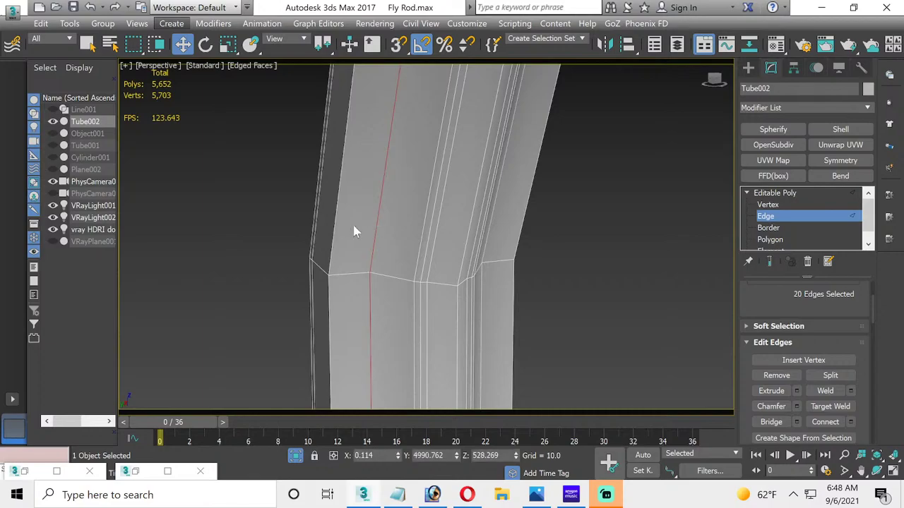
Step: Re-frame the bent tube and select the full lengthwise edge loop along the arm
scroll(491, 293, "down", 4)
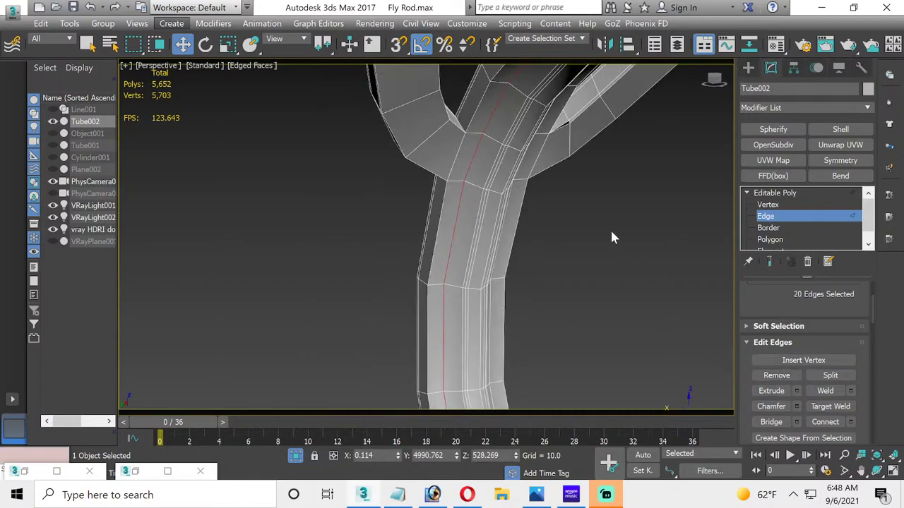
left_click(876, 472)
left_click_drag(558, 285, 452, 257)
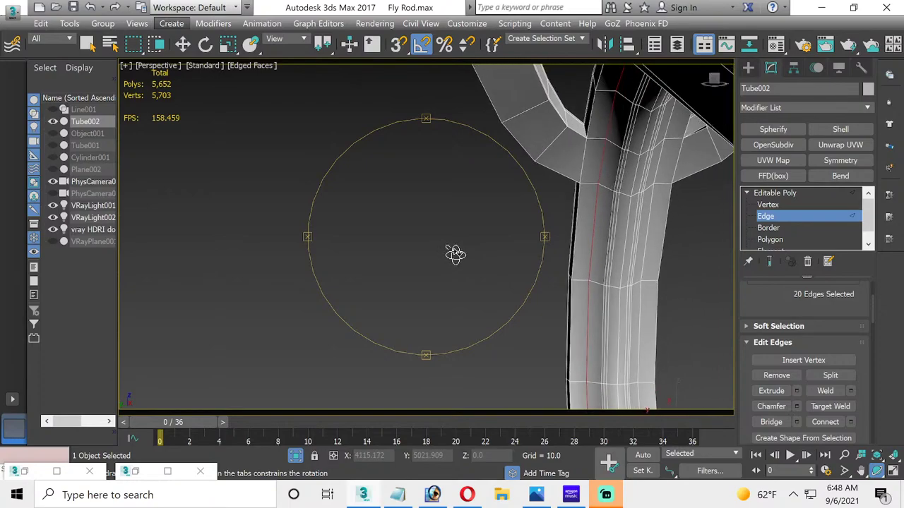
left_click_drag(516, 209, 474, 236)
left_click_drag(635, 254, 558, 278)
middle_click_drag(558, 279, 366, 288)
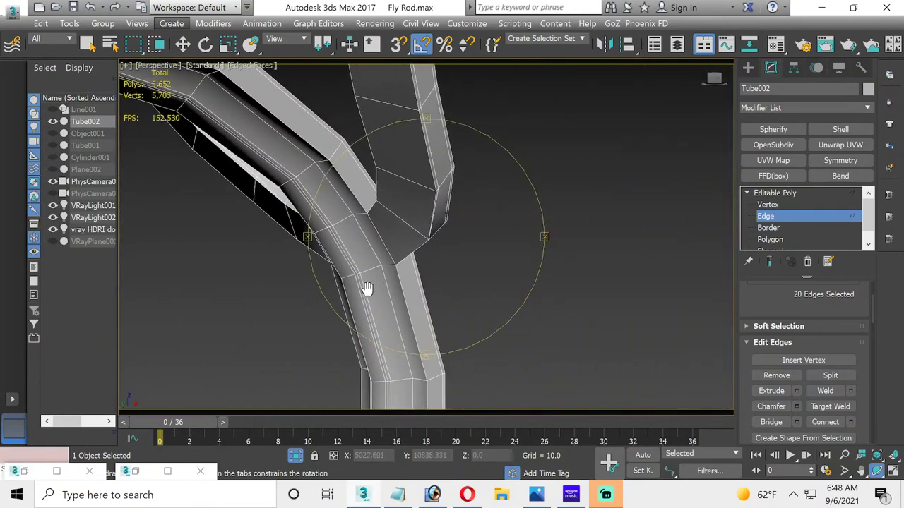
left_click_drag(366, 288, 373, 315)
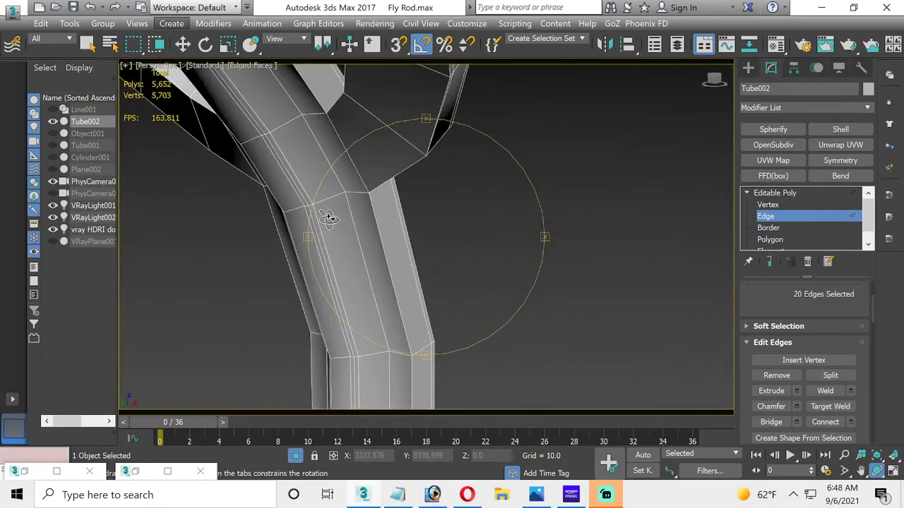
left_click(182, 46)
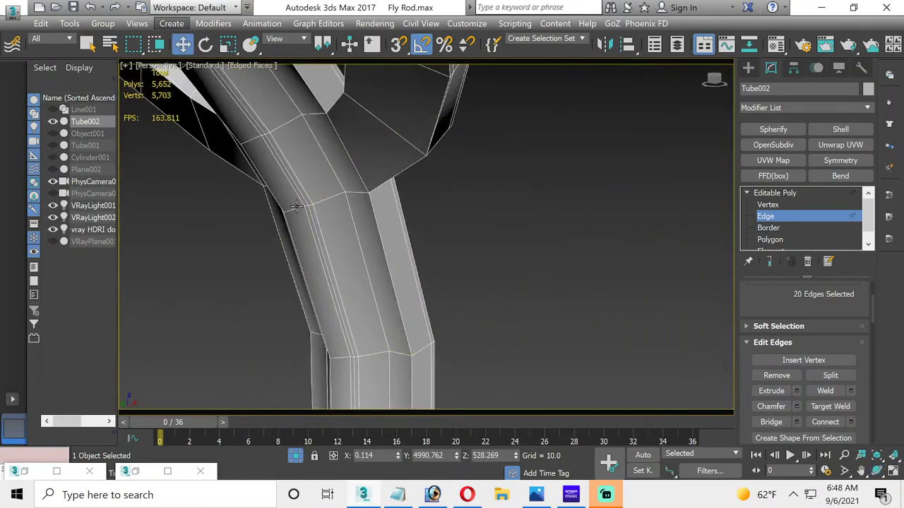
left_click(355, 227)
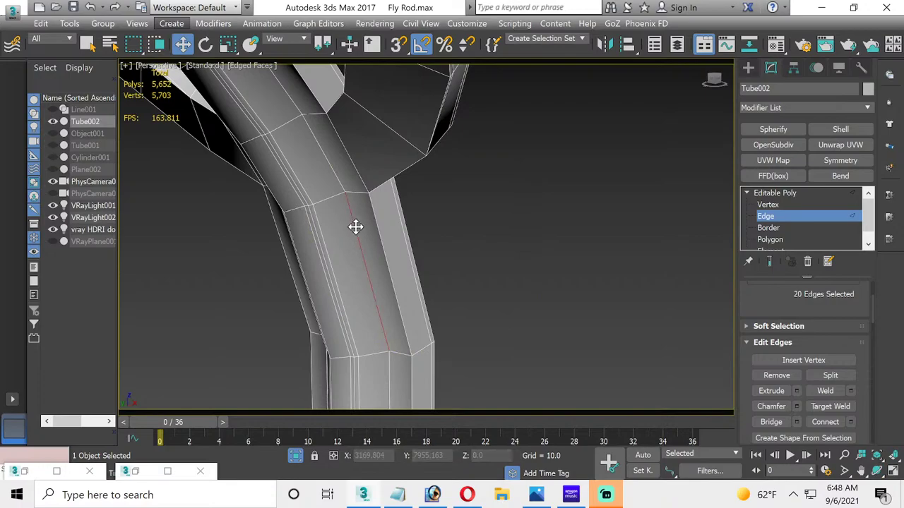
double_click(355, 227)
Step: Chamfer the arm's edge loop with amount 0.05 and 3 segments
middle_click_drag(370, 379, 413, 290)
left_click(797, 406)
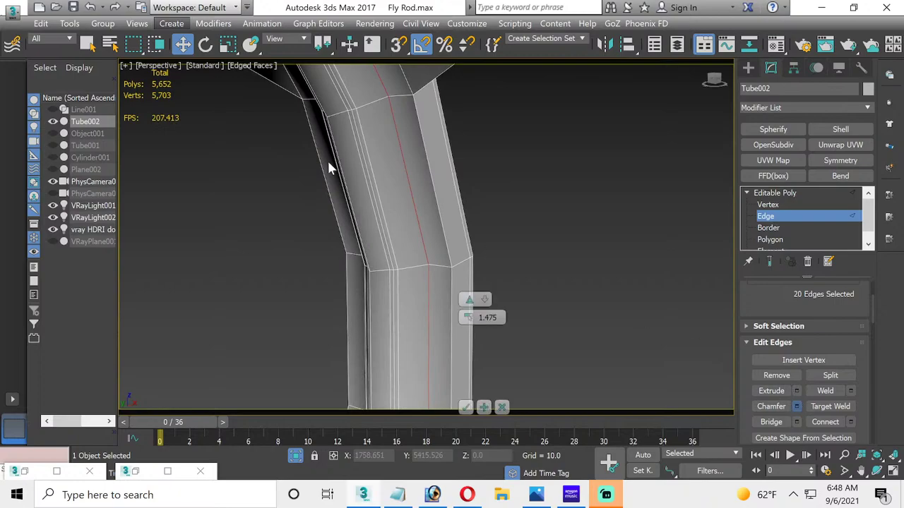
scroll(412, 204, "up", 4)
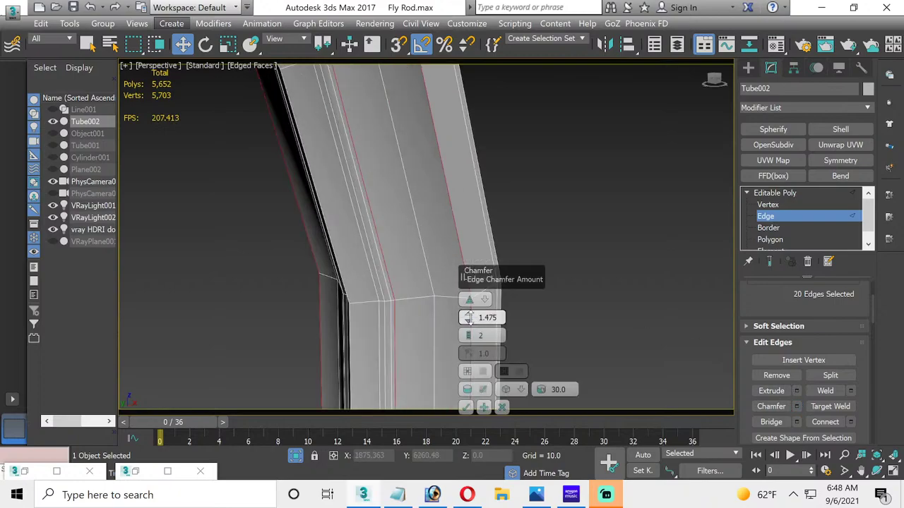
mouse_move(468, 317)
left_mouse_down()
mouse_move(476, 326)
mouse_move(470, 322)
left_mouse_up()
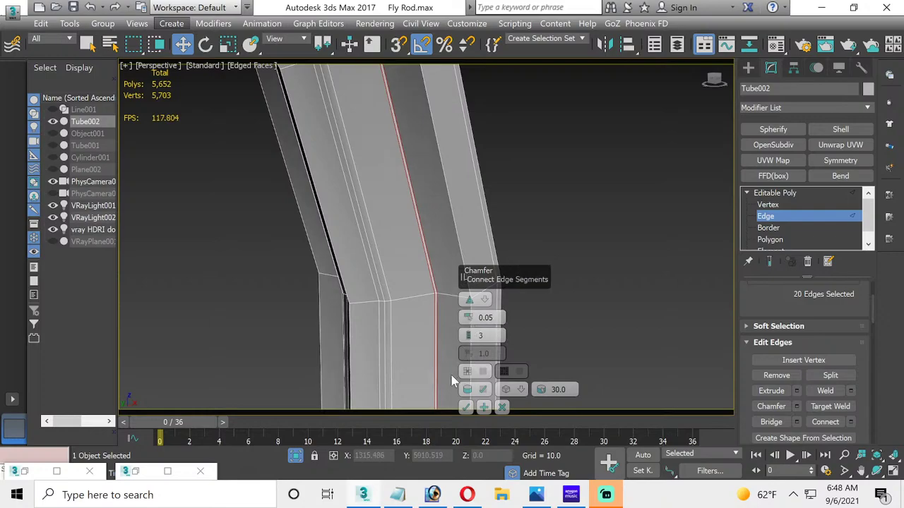
left_click(466, 408)
Step: Add an OpenSubdiv modifier to the whole guide and preview the smoothed shape
scroll(543, 345, "down", 10)
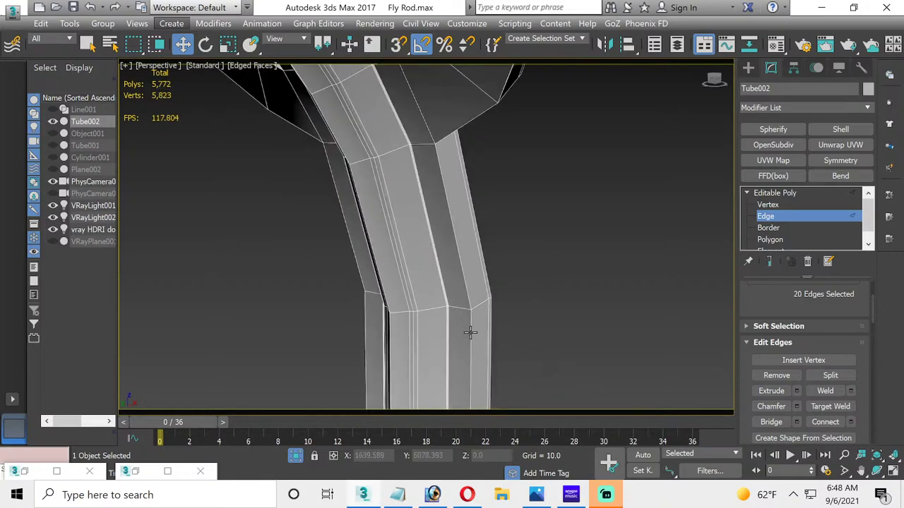
middle_click_drag(462, 283, 460, 212)
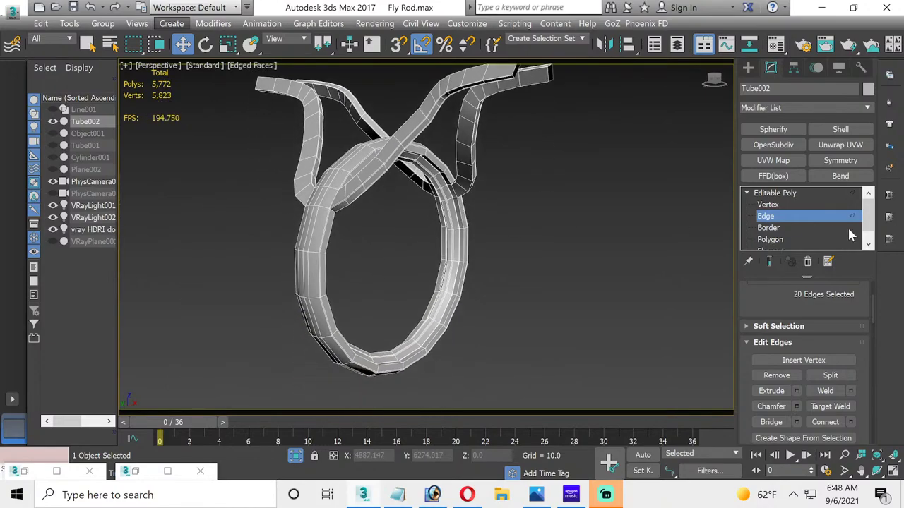
left_click(782, 216)
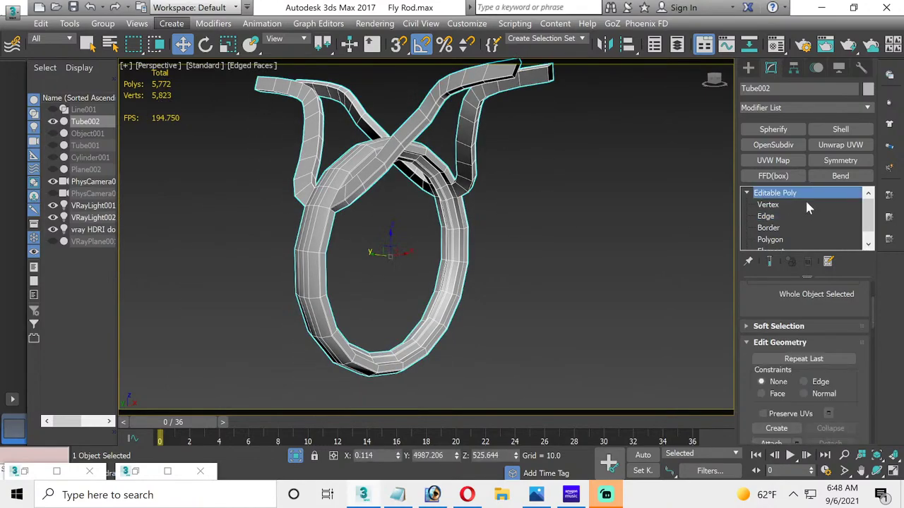
left_click(773, 145)
left_click(544, 205)
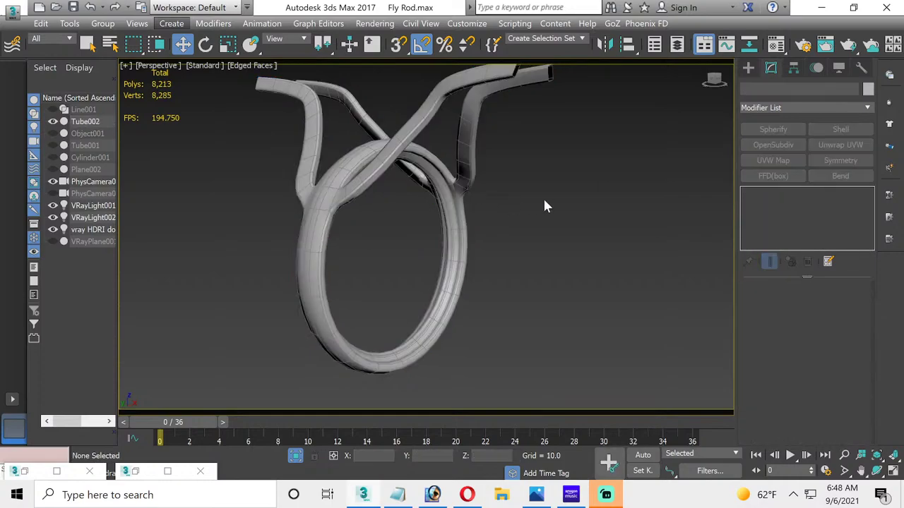
middle_click_drag(445, 241, 452, 247)
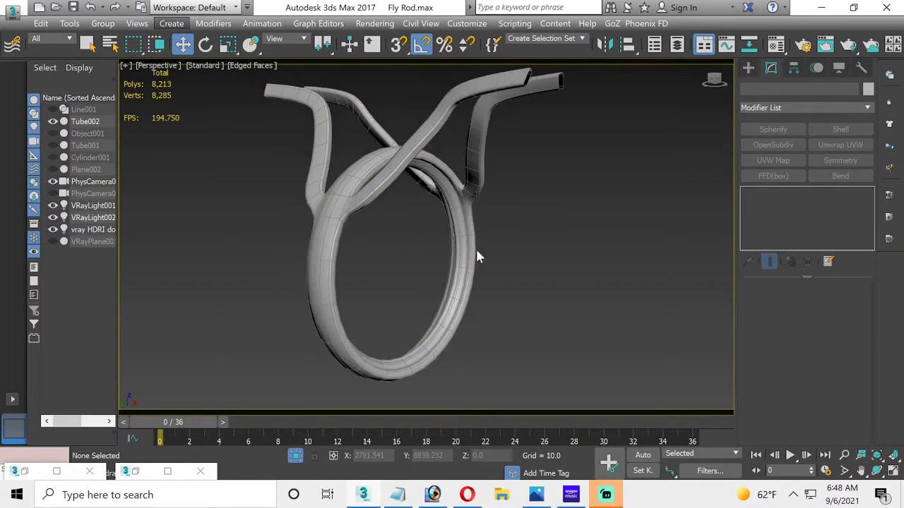
left_click(468, 250)
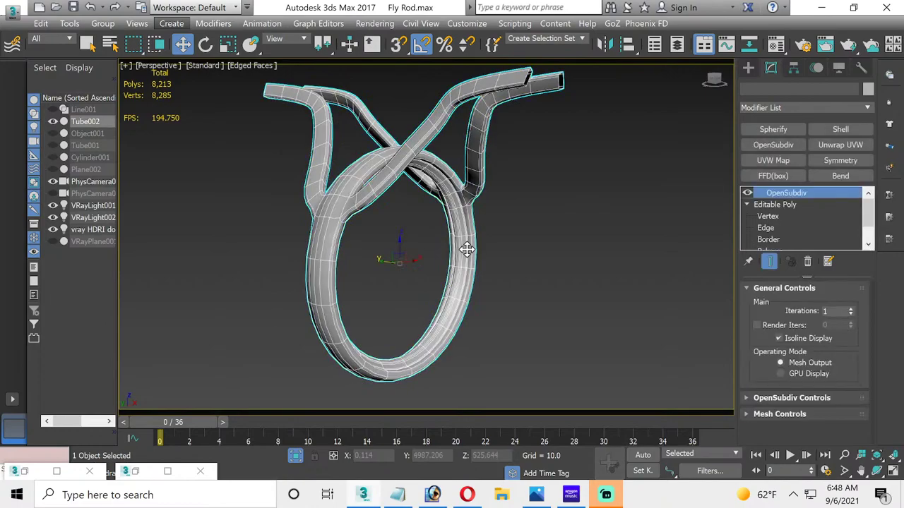
Step: Raise OpenSubdiv to 2 iterations and enter the base mesh's Vertex level
left_click(851, 308)
left_click(613, 280)
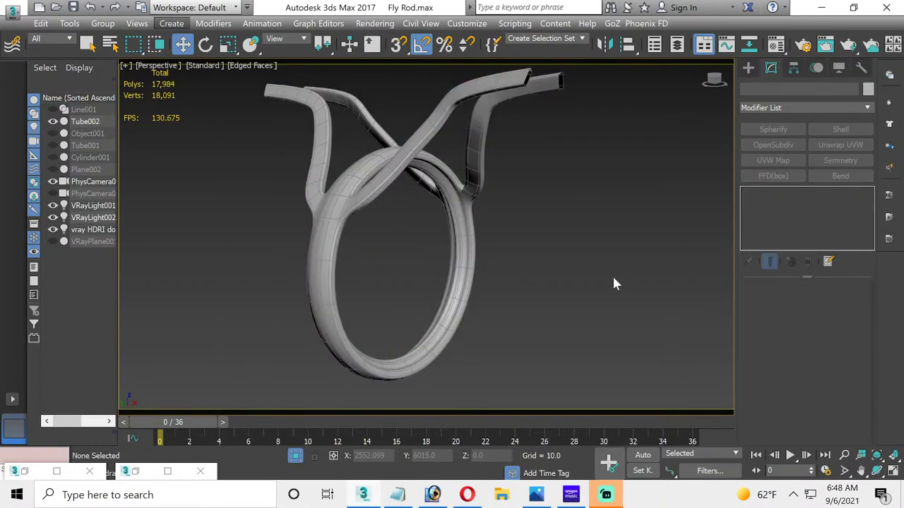
left_click(470, 145)
left_click(769, 216)
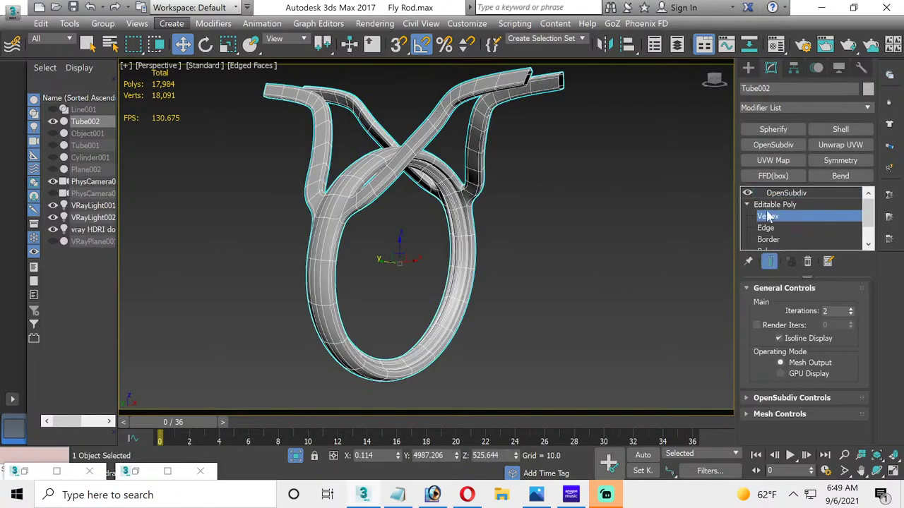
Step: Restore the four-view layout and try a vertex selection across the tube in the side view
left_click(891, 469)
left_click(259, 377)
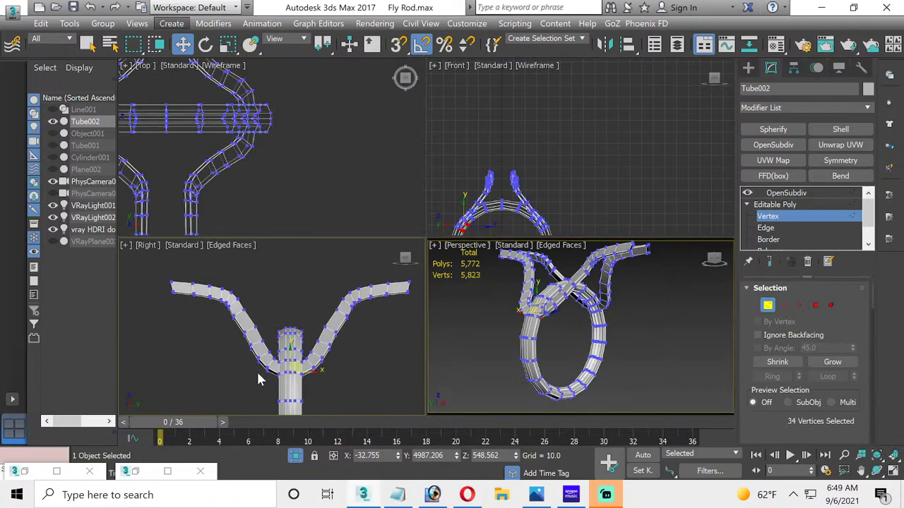
scroll(335, 348, "up", 2)
left_click_drag(317, 313, 346, 324)
left_click(344, 334)
scroll(336, 343, "up", 2)
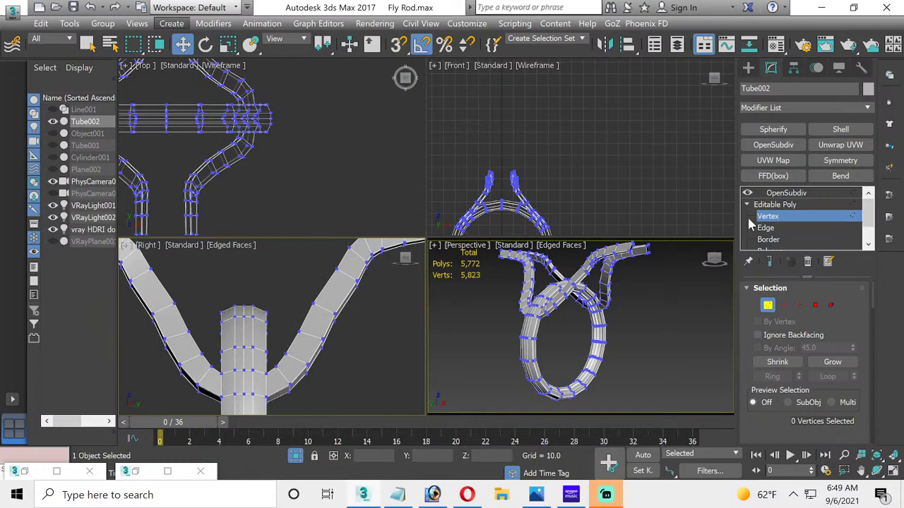
Step: At Edge level, select an 8-edge loop across the right arm in the Right view
left_click(770, 227)
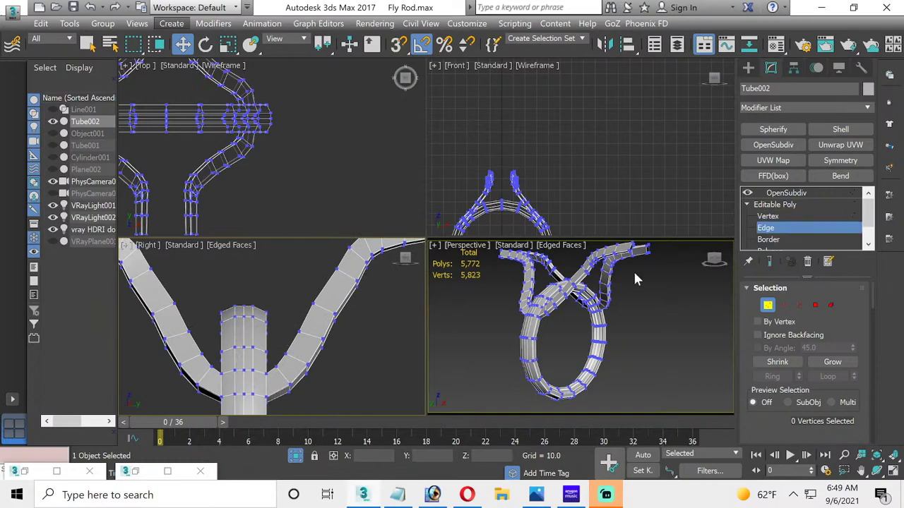
double_click(332, 312)
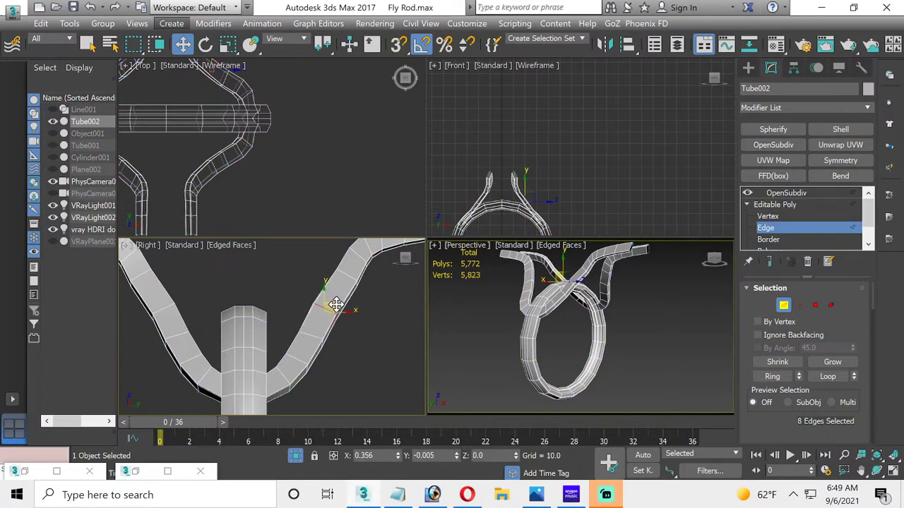
scroll(323, 318, "up", 3)
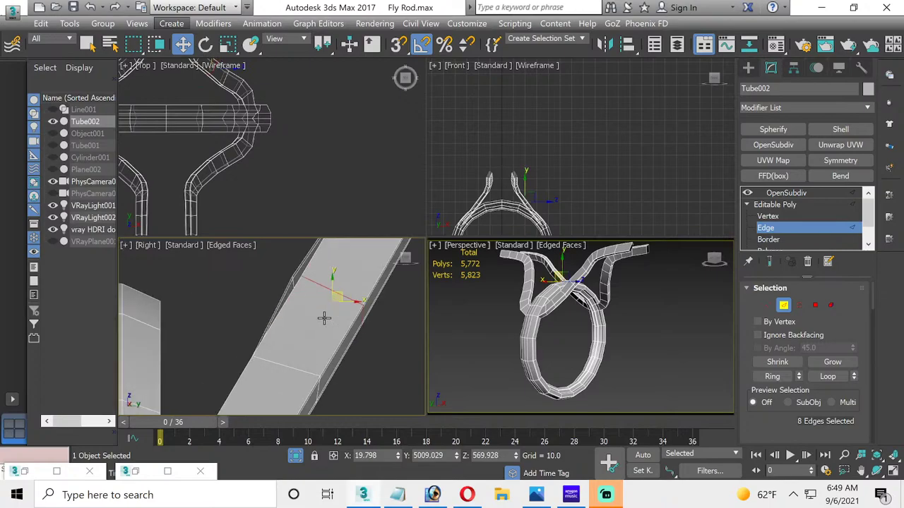
left_click(367, 332)
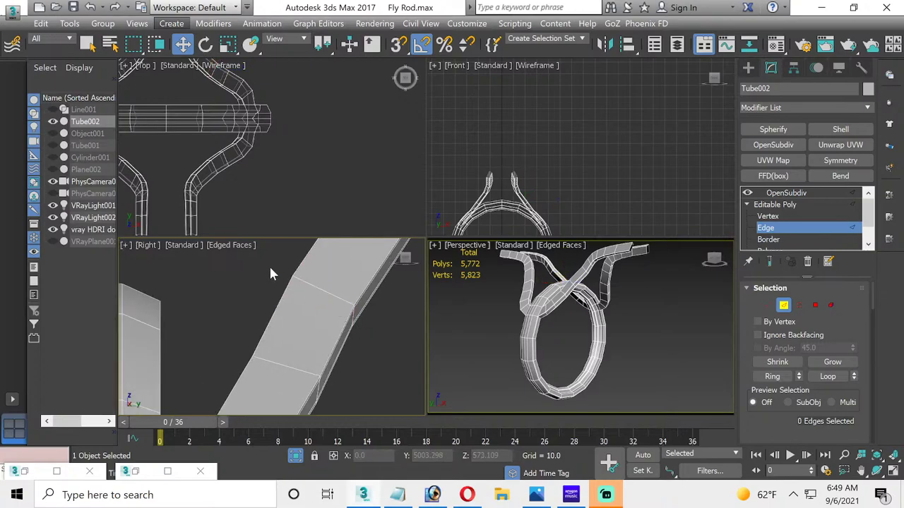
left_click(322, 290)
double_click(322, 290)
scroll(581, 282, "up", 5)
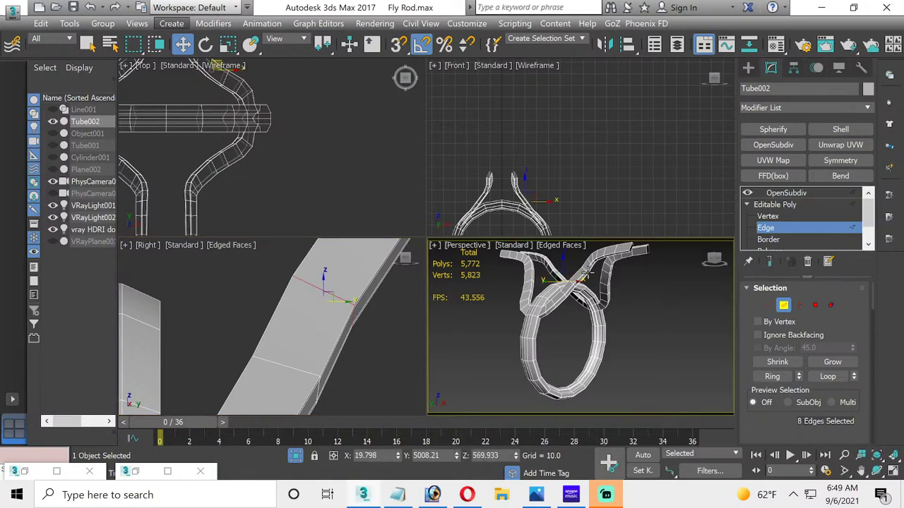
scroll(581, 283, "up", 4)
middle_click_drag(565, 291, 589, 358)
left_click(365, 311)
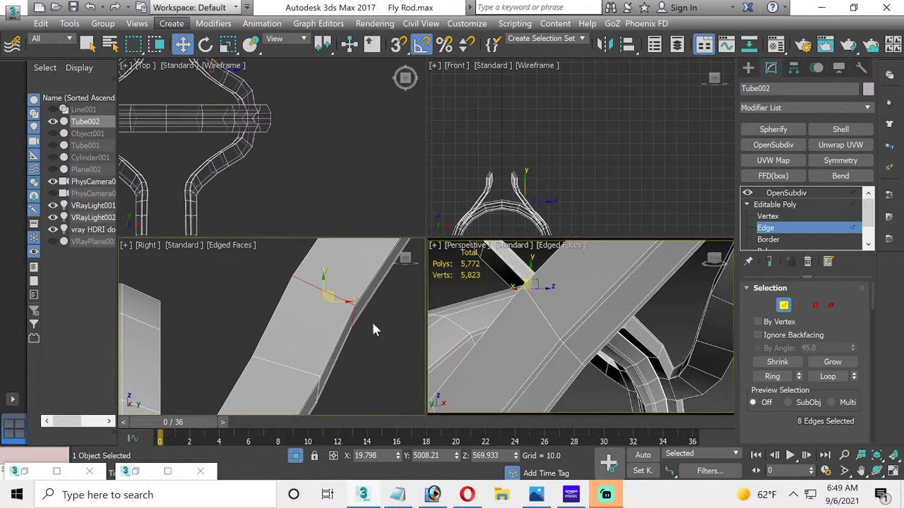
double_click(338, 298)
scroll(338, 296, "down", 5)
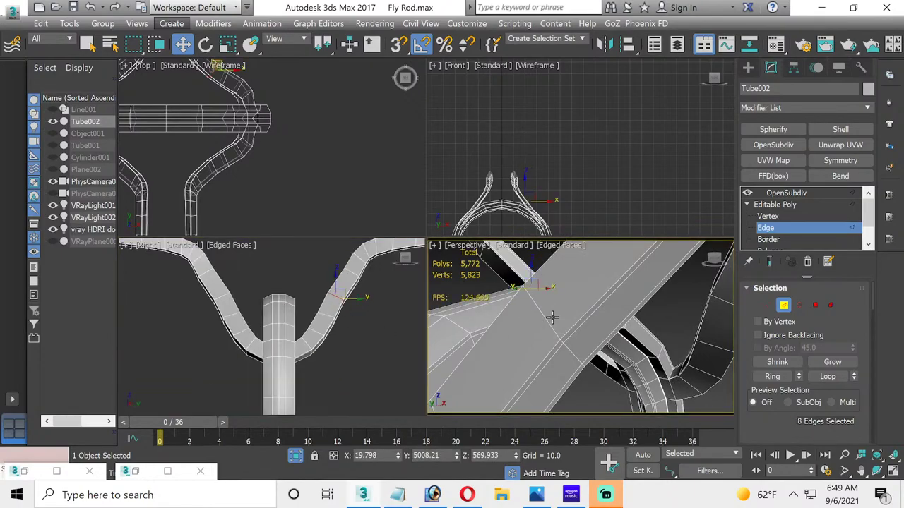
Step: Orbit a maximized perspective view to check the fork, then return to four views
middle_click_drag(550, 317, 555, 319, "alt")
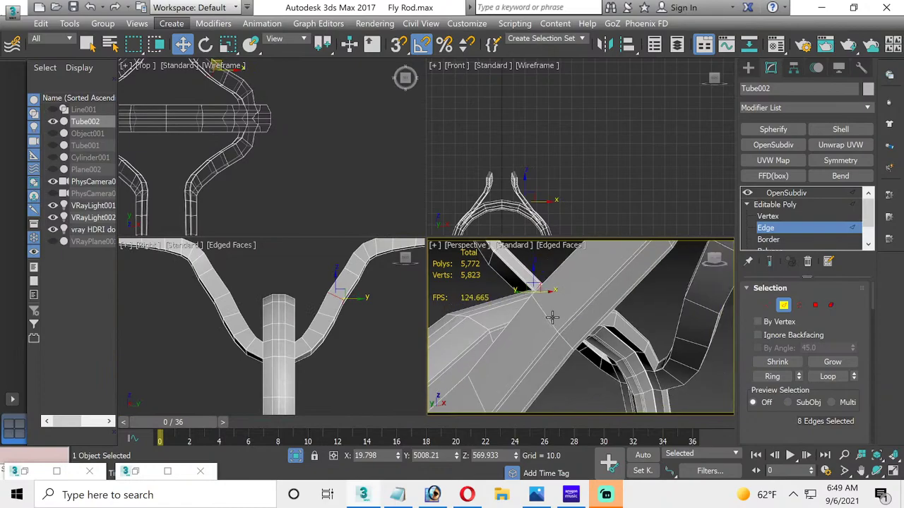
left_click(893, 472)
left_click(876, 471)
scroll(580, 367, "down", 5)
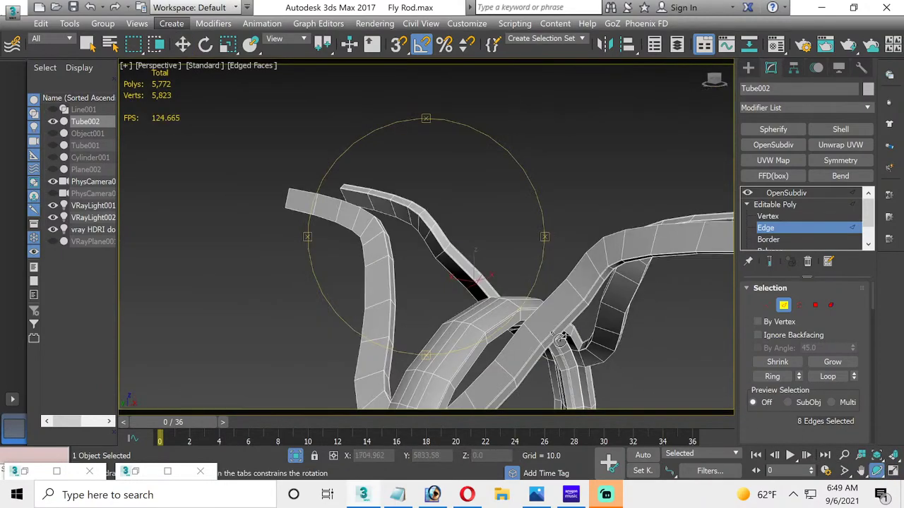
left_click_drag(487, 311, 639, 309)
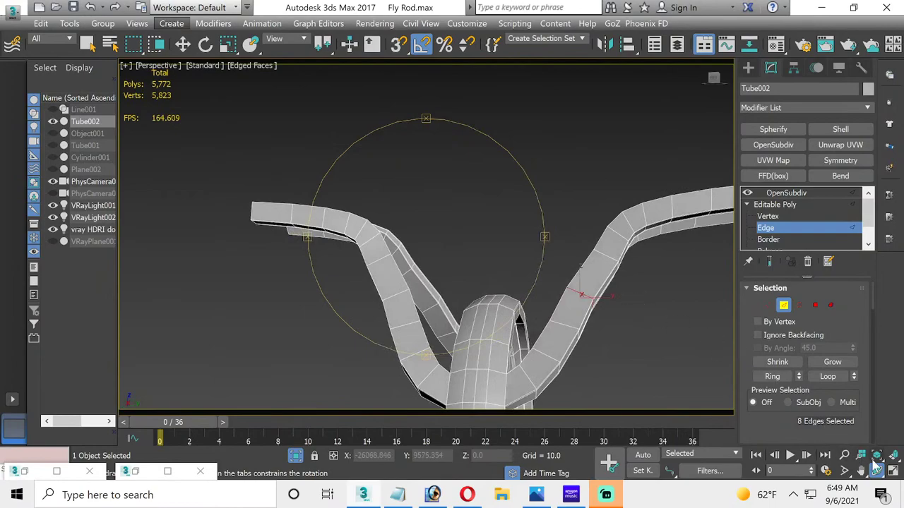
left_click(893, 470)
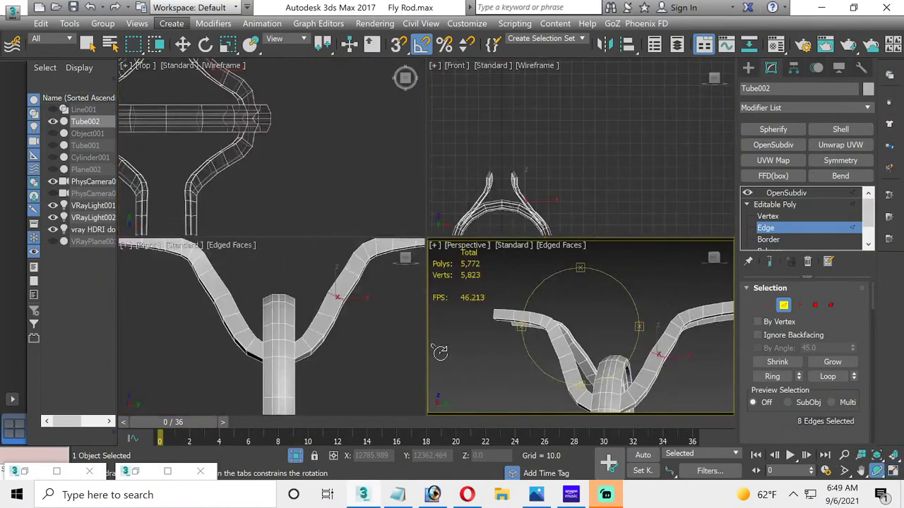
left_click(354, 325)
Step: At Vertex level, check the 16-vertex rings on both arms of Tube002, then deselect them
left_click(767, 217)
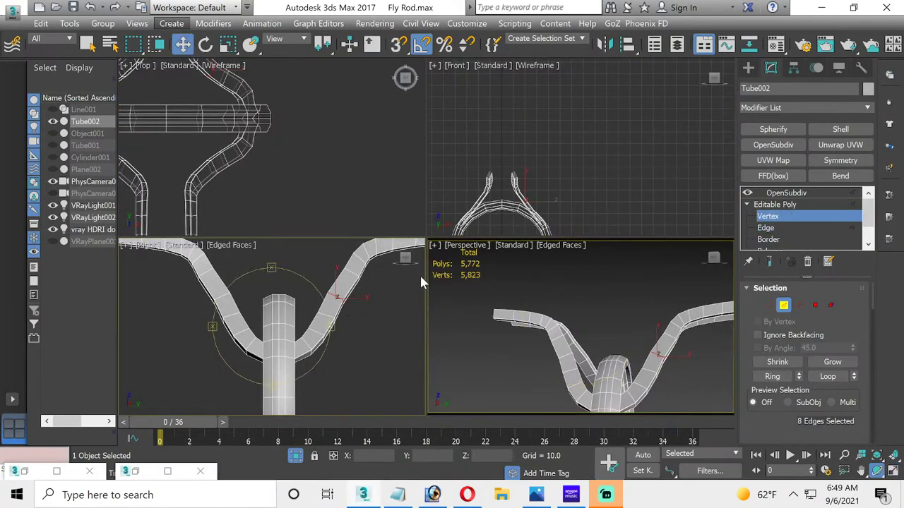
left_click_drag(291, 277, 329, 292)
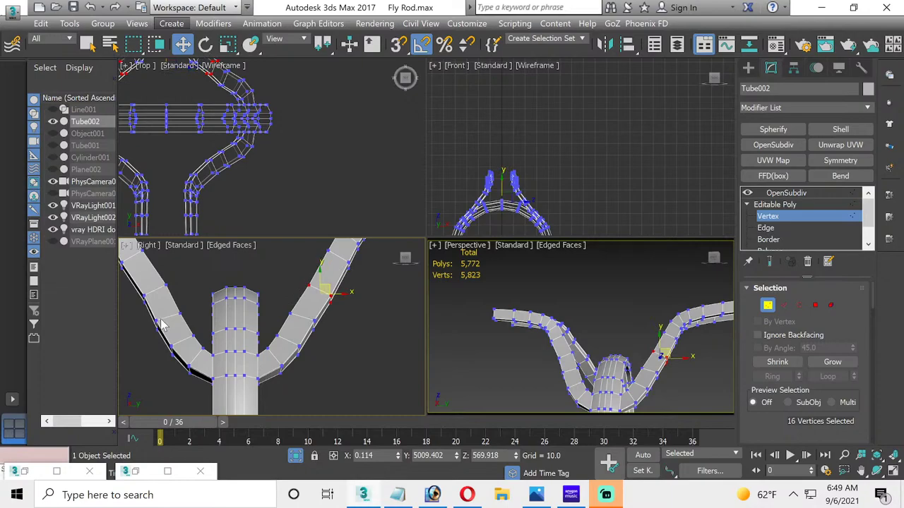
middle_click_drag(161, 324, 220, 349)
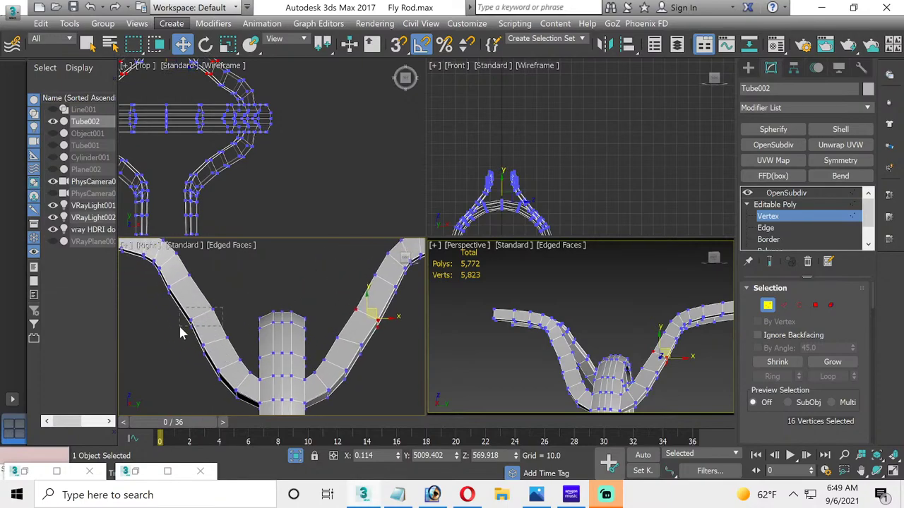
left_click_drag(181, 336, 239, 292)
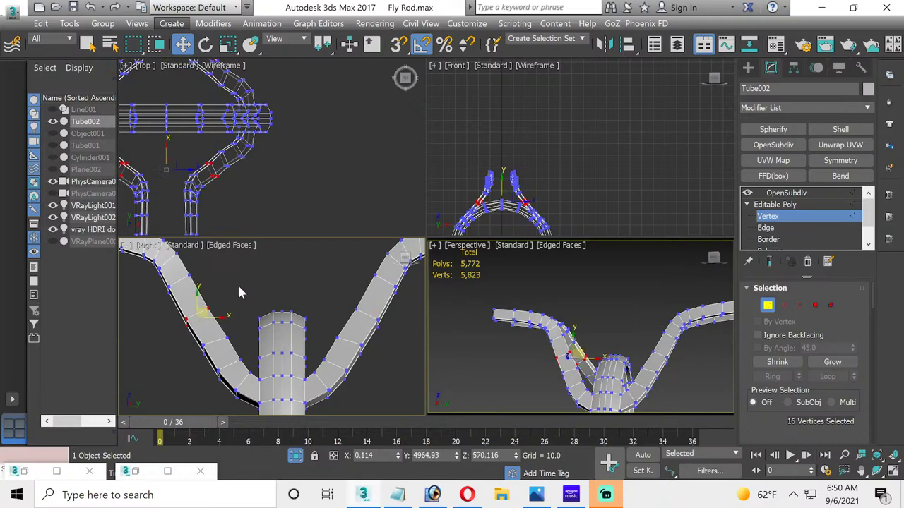
left_click(240, 293)
left_click_drag(191, 336, 247, 355)
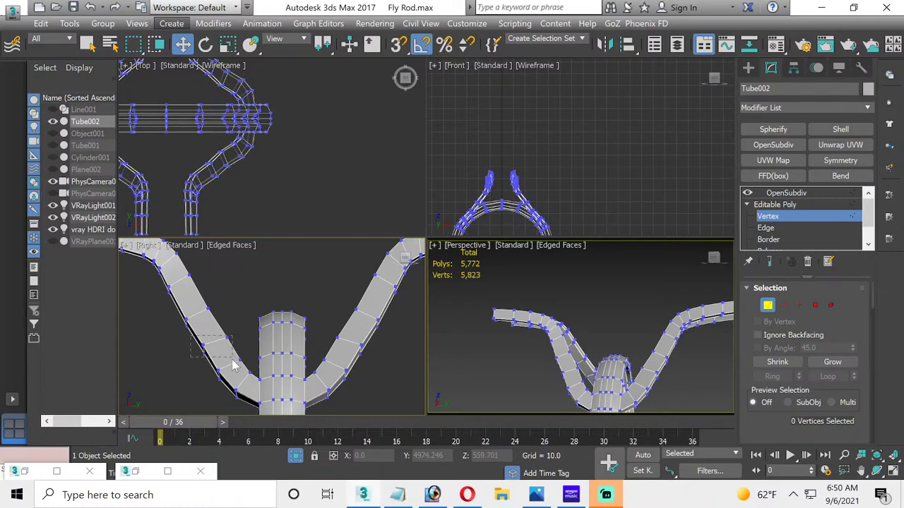
left_click_drag(235, 365, 222, 336)
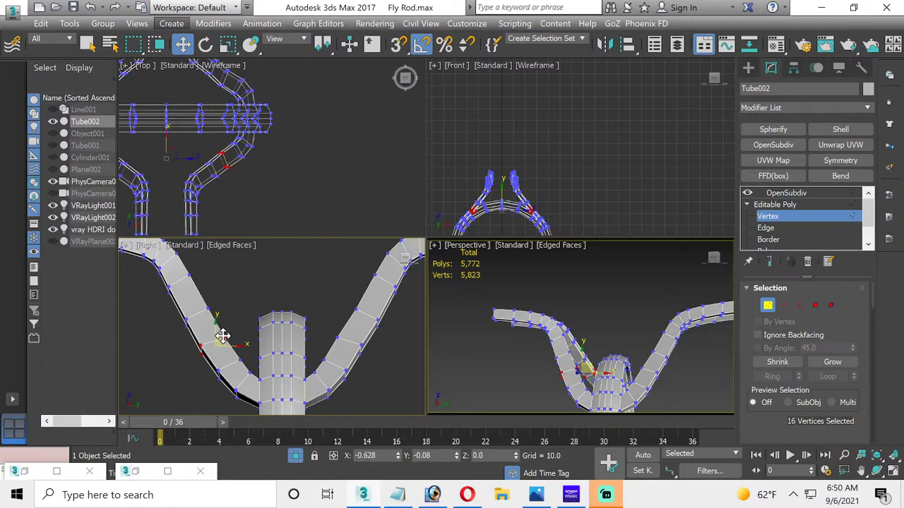
left_click(236, 316)
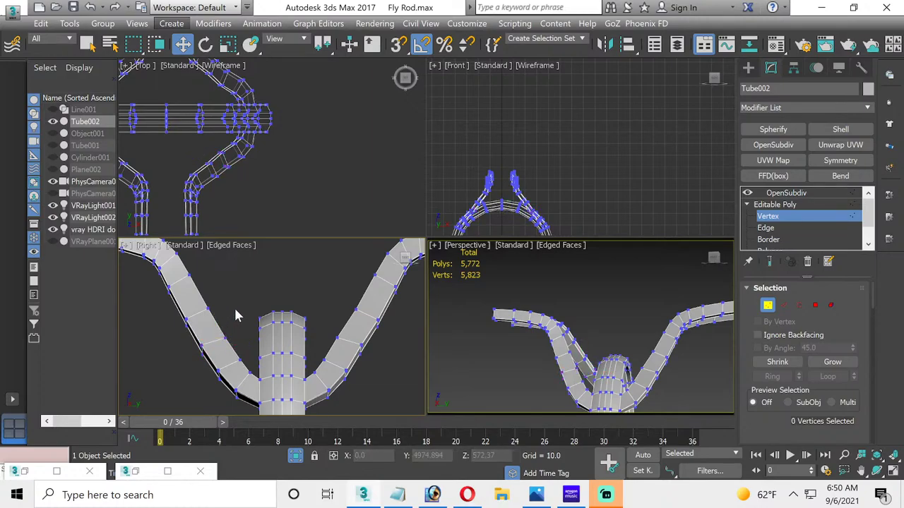
scroll(236, 315, "down", 2)
scroll(236, 316, "down", 2)
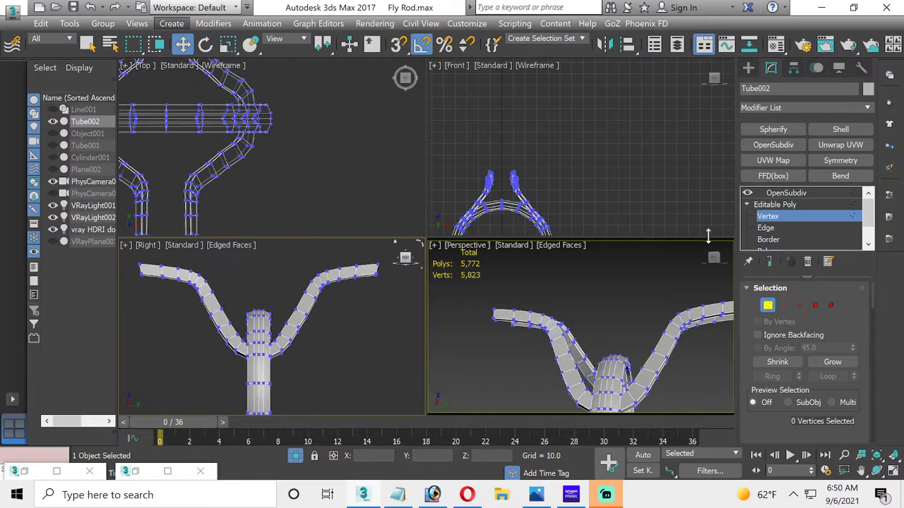
Step: Return to the smoothed OpenSubdiv result and bring the hidden scene back
left_click(774, 204)
left_click(785, 193)
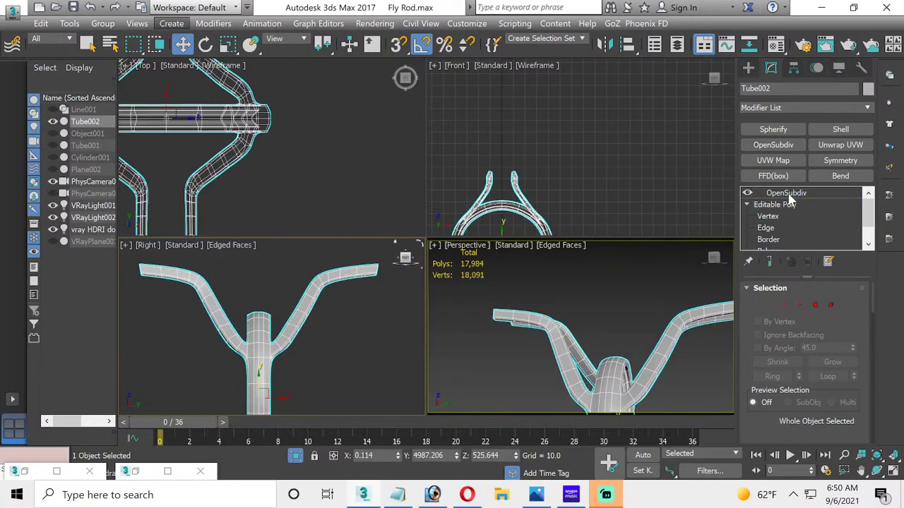
left_click(600, 320)
scroll(615, 349, "down", 5)
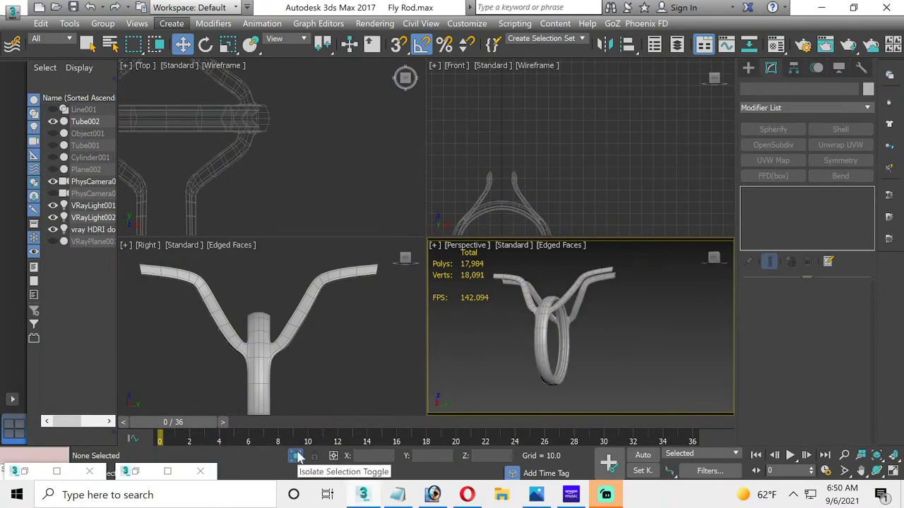
left_click(295, 455)
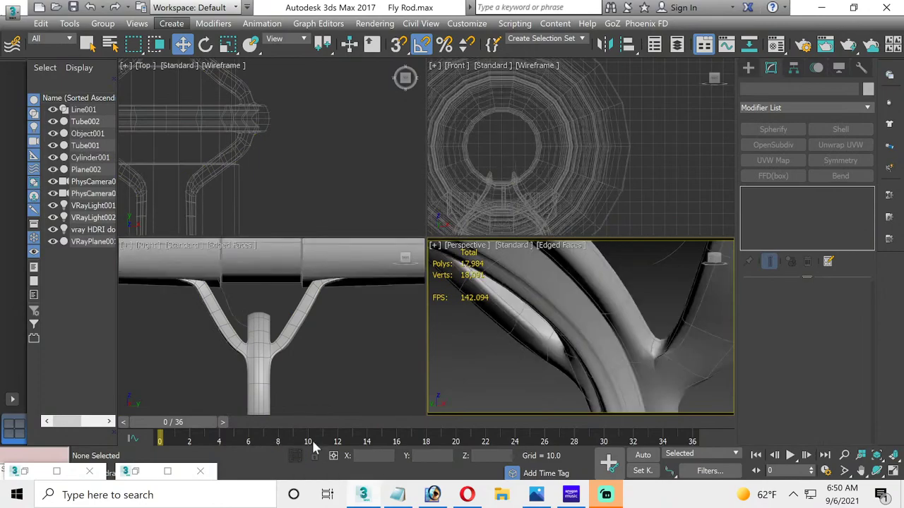
Step: Delete Object001 and move Tube002 up under the rod
left_click(291, 327)
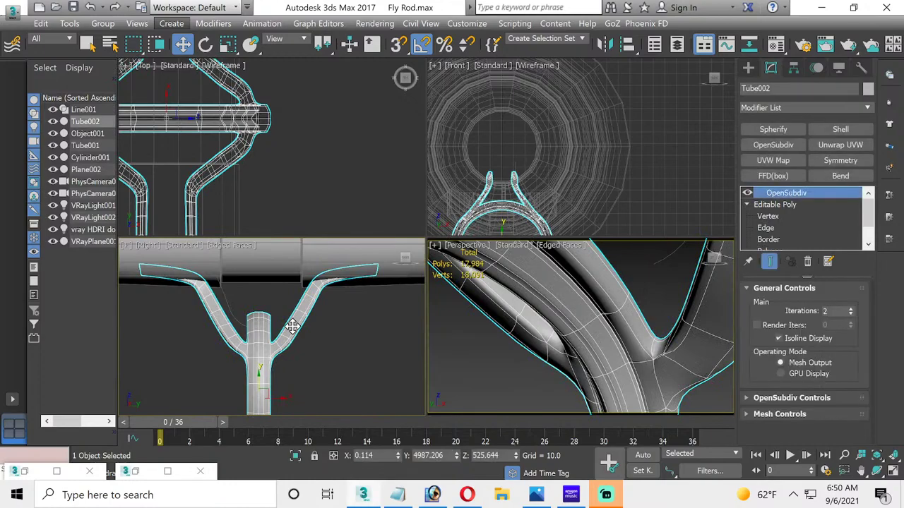
left_click(88, 134)
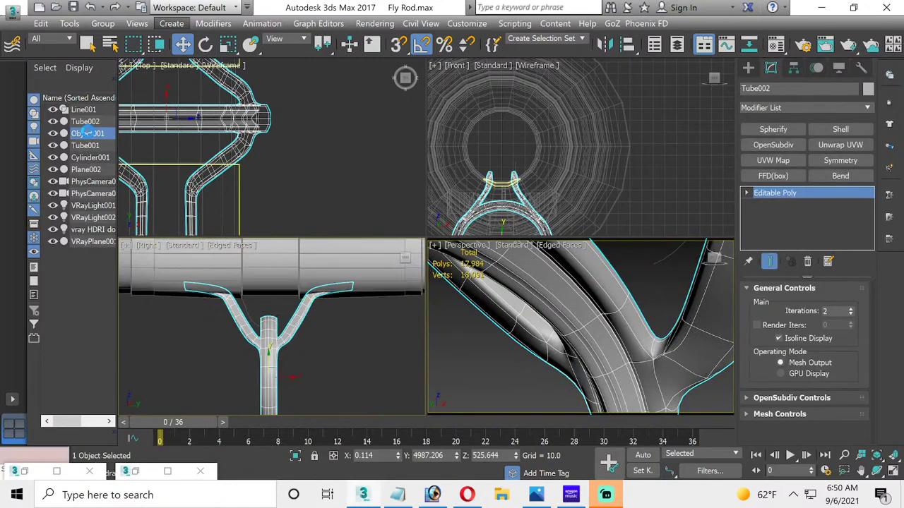
key("Delete")
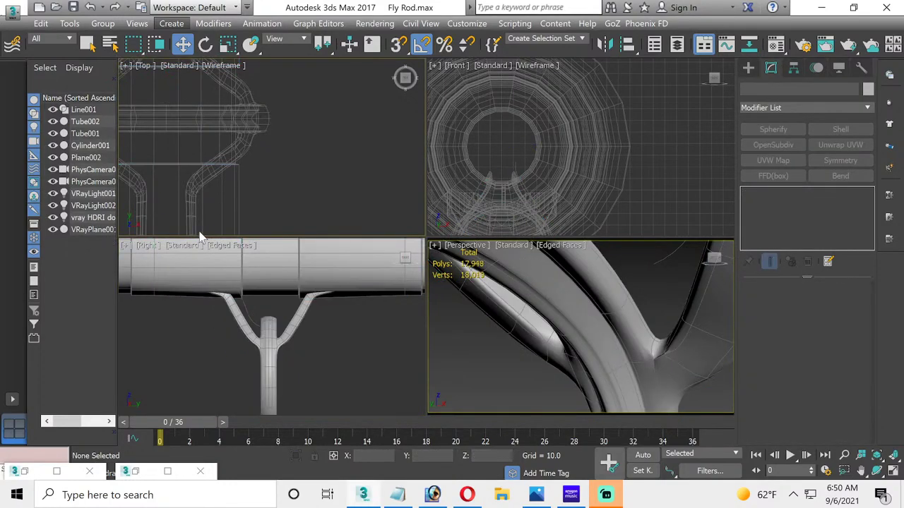
left_click(270, 329)
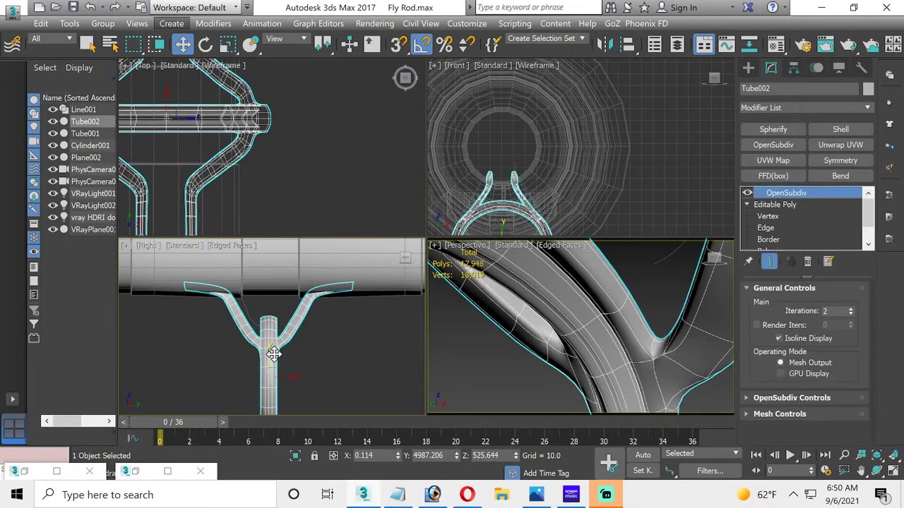
left_click_drag(269, 358, 266, 380)
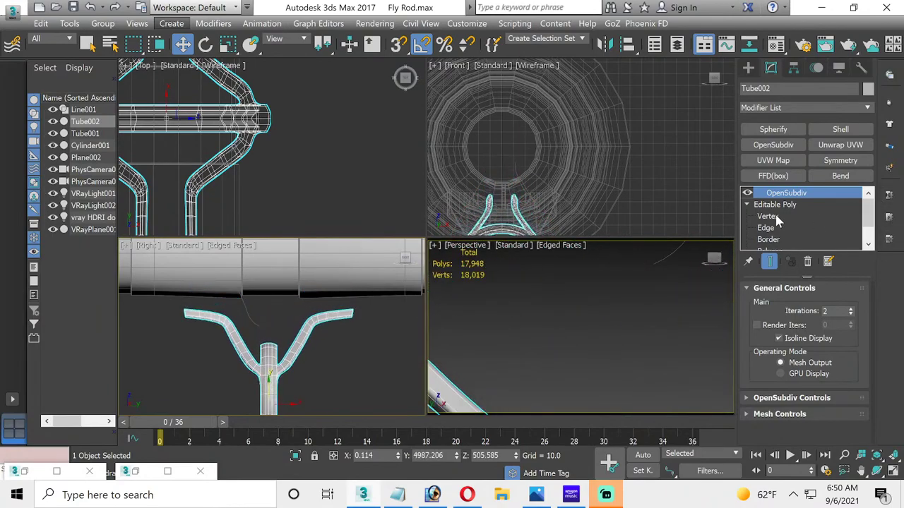
Step: Select the end vertex rings at the left end of Tube002's arm
left_click(767, 217)
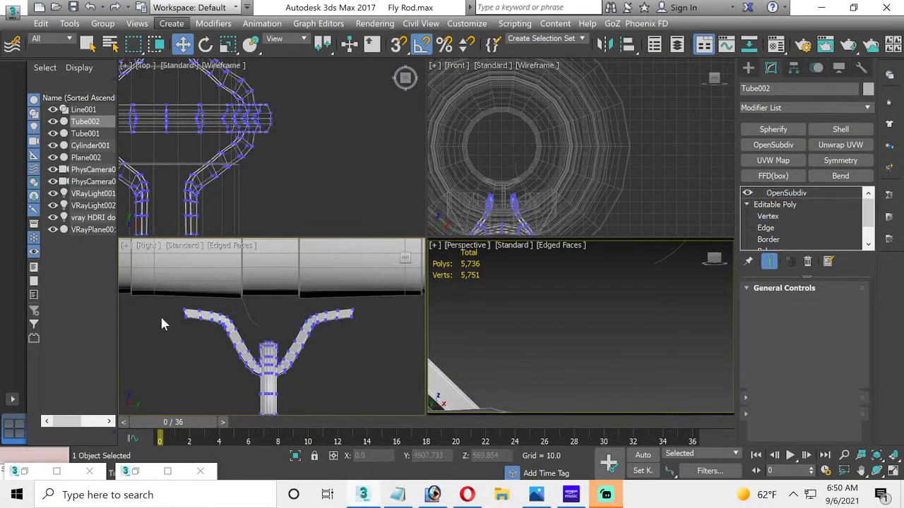
scroll(170, 305, "up", 3)
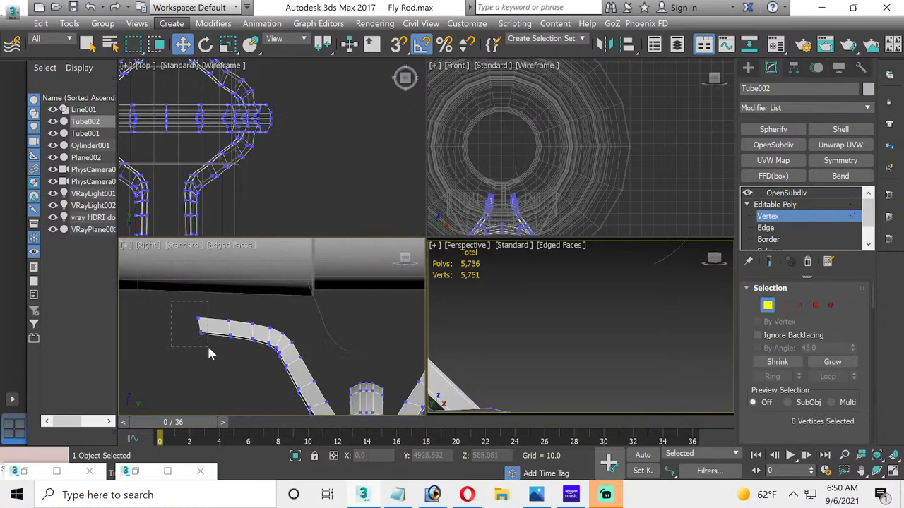
left_click_drag(209, 349, 209, 346)
left_click_drag(244, 305, 221, 351)
scroll(233, 351, "up", 2)
left_click_drag(248, 308, 268, 360, "ctrl")
left_click_drag(226, 303, 182, 301)
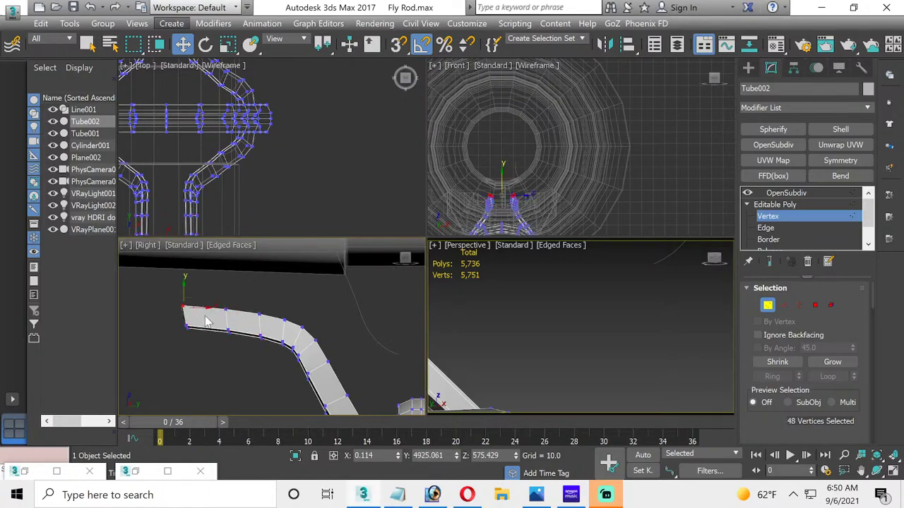
left_click_drag(222, 317, 289, 330, "ctrl")
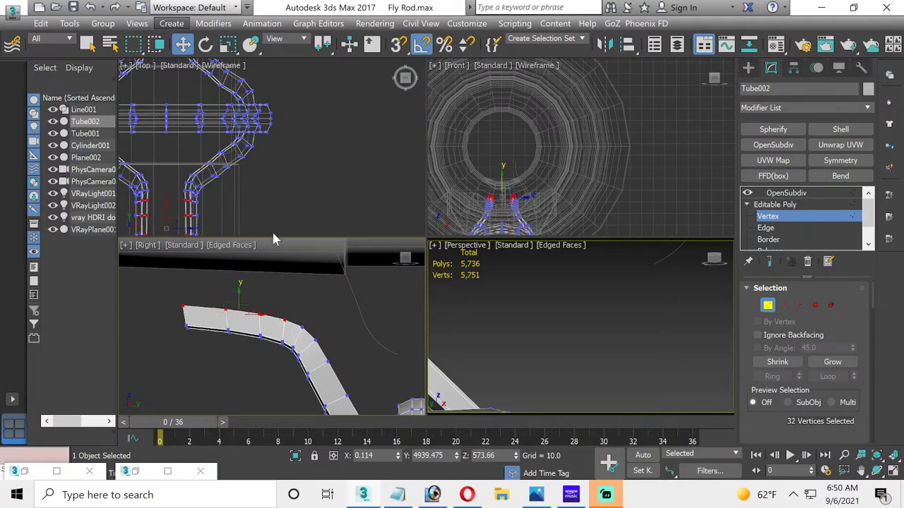
Step: Scale the 64 selected vertices to 48% on Y to flatten the arm's end
left_click(227, 44)
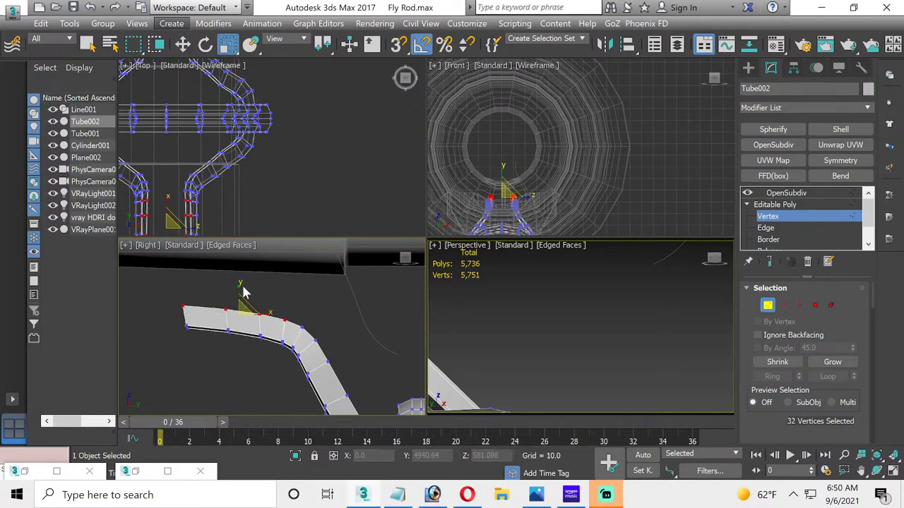
left_click_drag(242, 291, 235, 387)
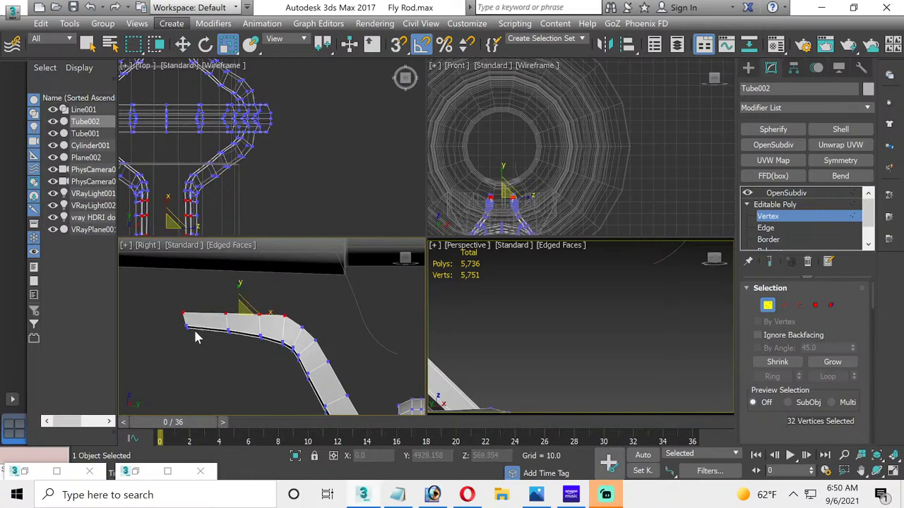
left_click_drag(177, 324, 261, 348)
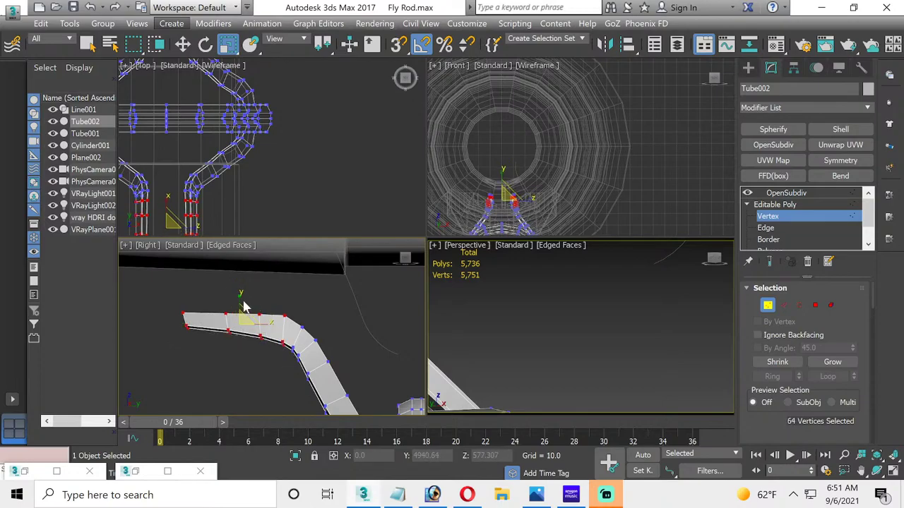
left_click_drag(240, 309, 229, 326)
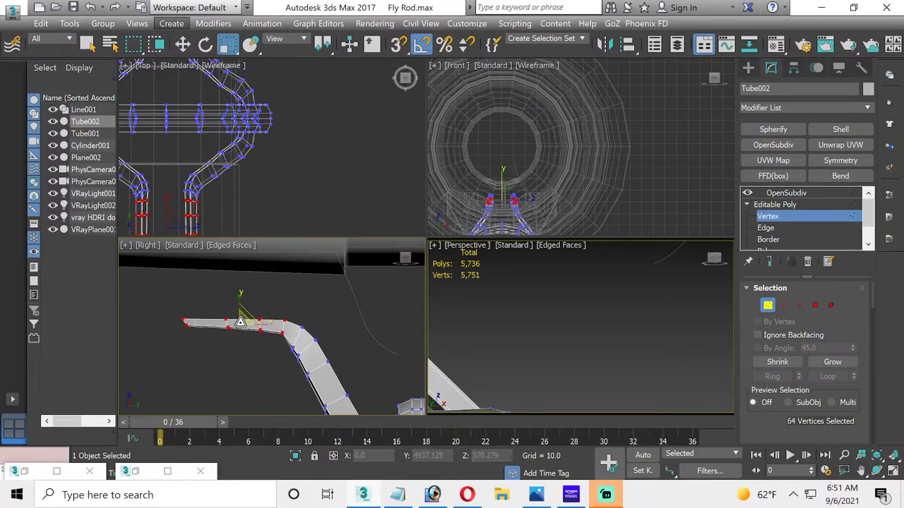
Step: Show the smoothed OpenSubdiv result, pan to the right arm, and reselect Tube002
left_click(776, 204)
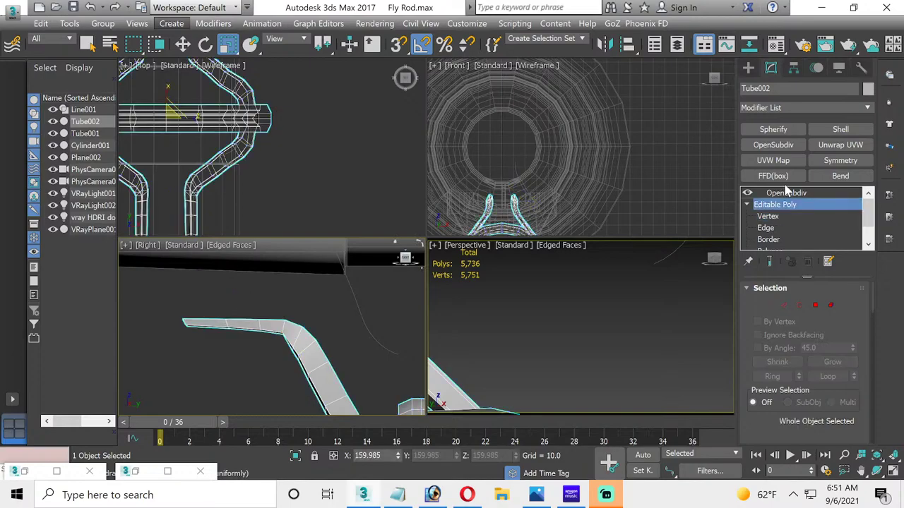
left_click(787, 193)
left_click(342, 325)
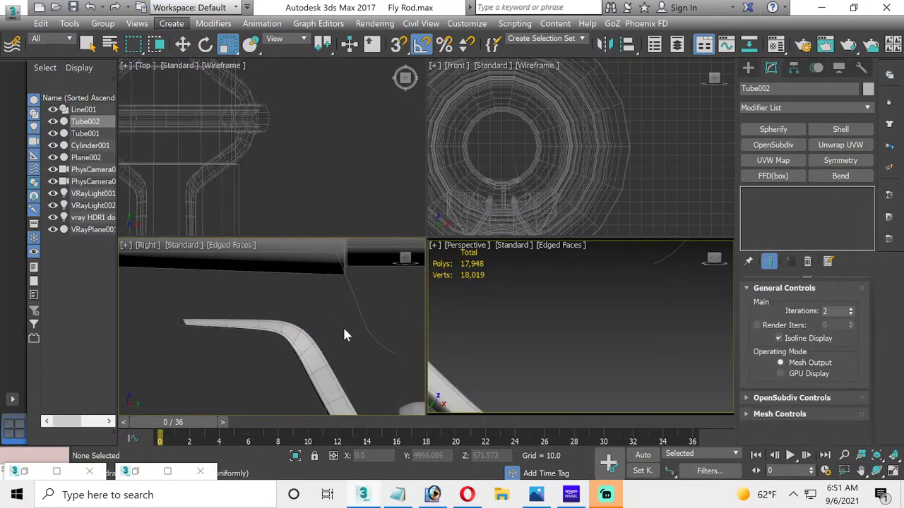
middle_click_drag(343, 325, 315, 284)
left_click(316, 284)
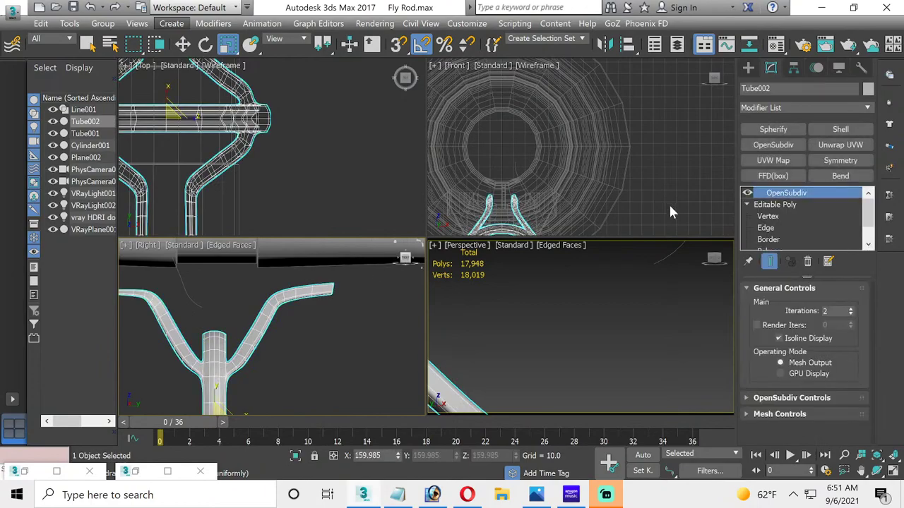
Step: Select the right arm's end vertex rings and flatten them along Y
left_click(764, 217)
scroll(321, 298, "up", 3)
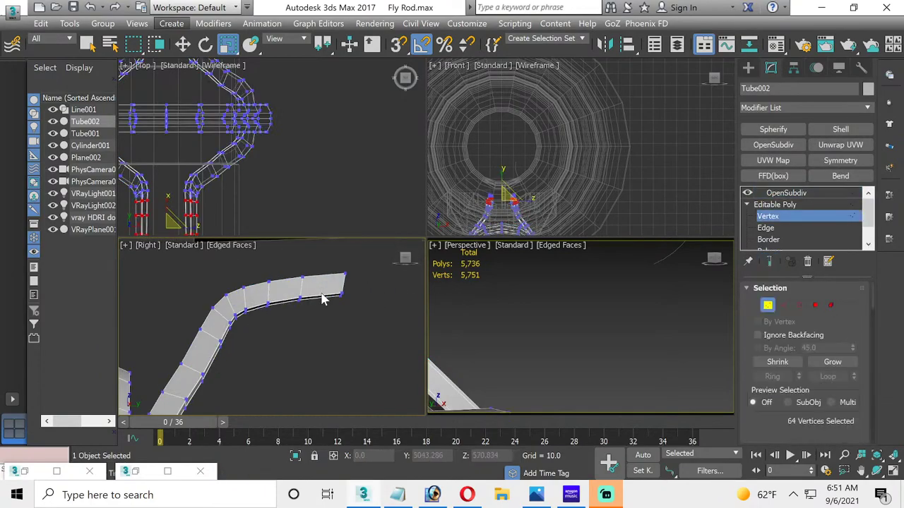
left_click_drag(358, 278, 358, 279)
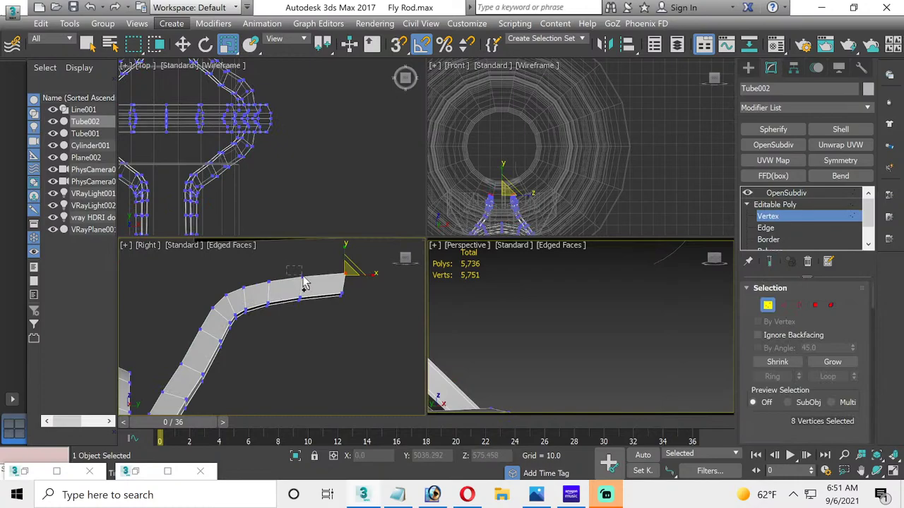
left_click_drag(259, 277, 277, 300, "ctrl")
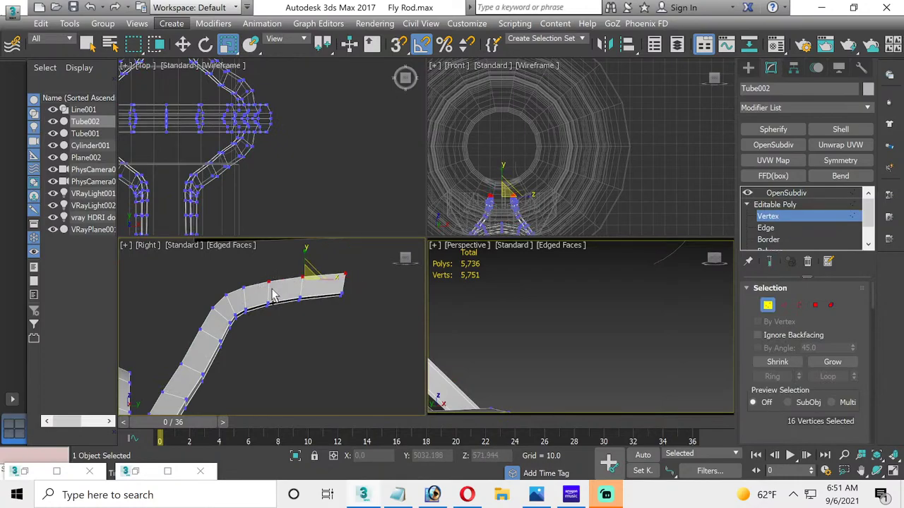
left_click_drag(236, 278, 252, 296, "ctrl")
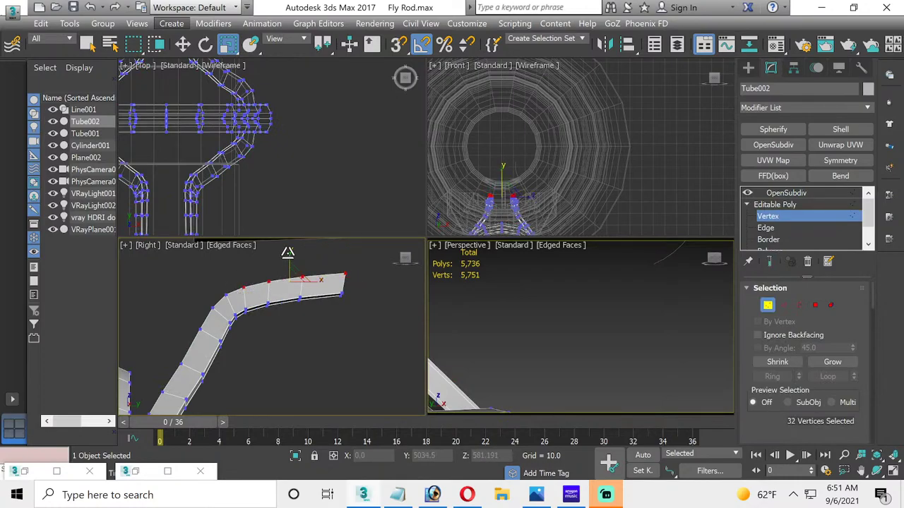
left_click_drag(289, 258, 274, 363)
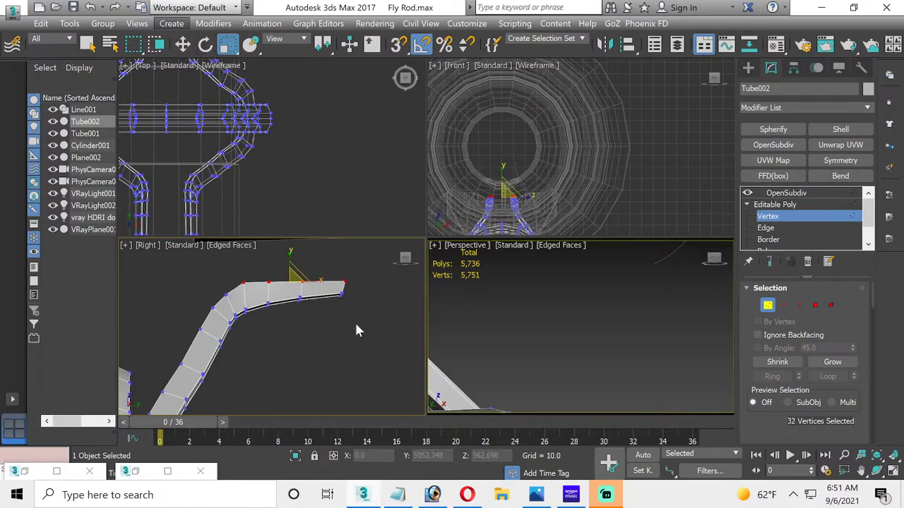
left_click_drag(335, 297, 248, 303)
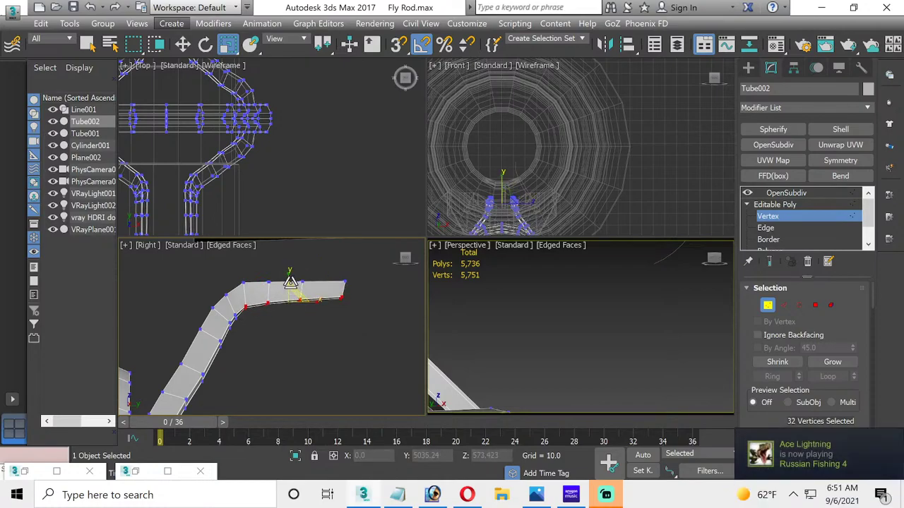
Step: Select the right arm's tip vertices, squash them vertically to thin the tip, then deselect
key("F8")
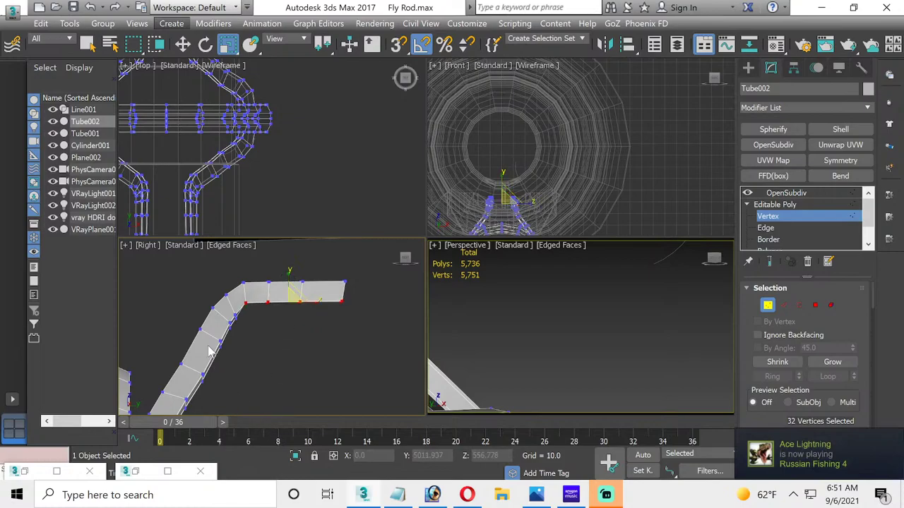
scroll(209, 345, "down", 4)
middle_click_drag(263, 328, 323, 350)
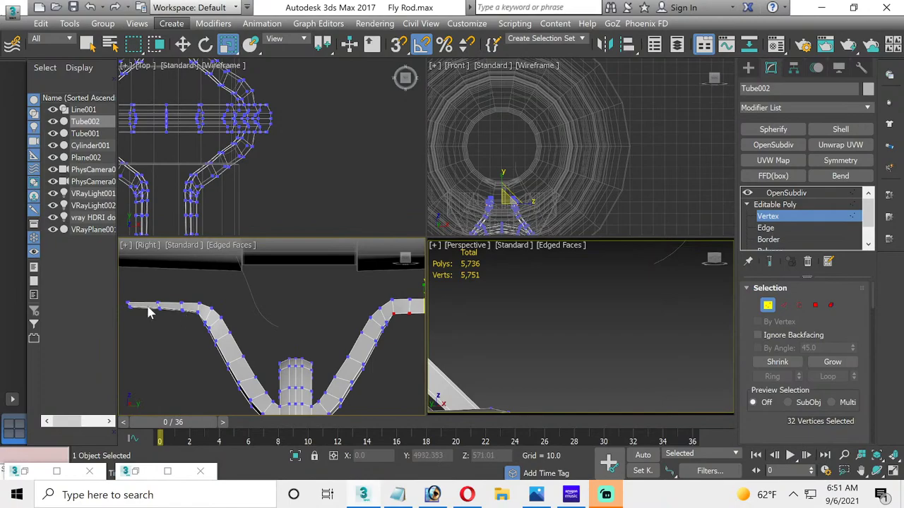
middle_click_drag(237, 321, 245, 341)
scroll(276, 335, "down", 2)
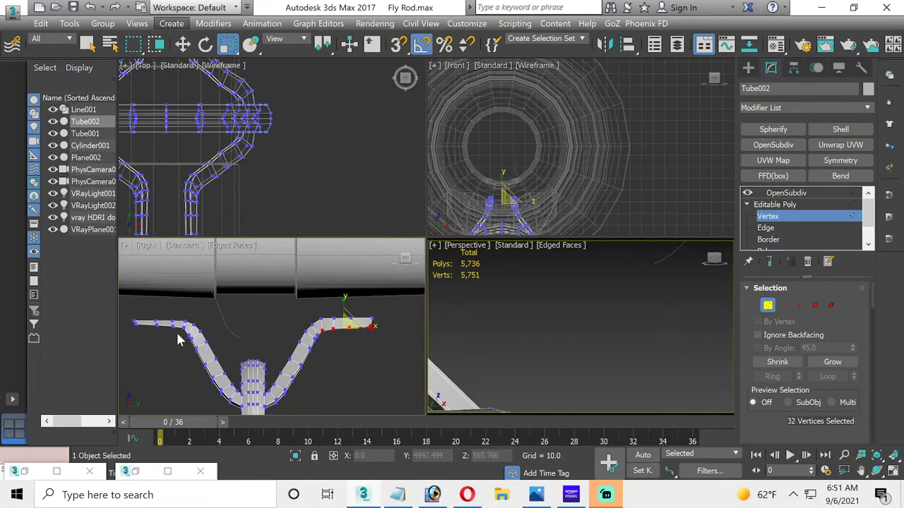
left_click(285, 329)
scroll(365, 344, "up", 3)
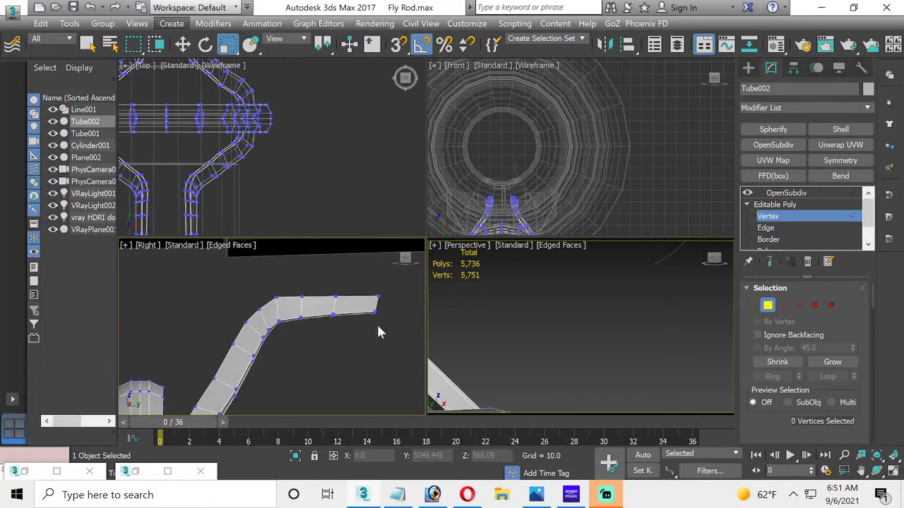
left_click_drag(375, 324, 293, 317)
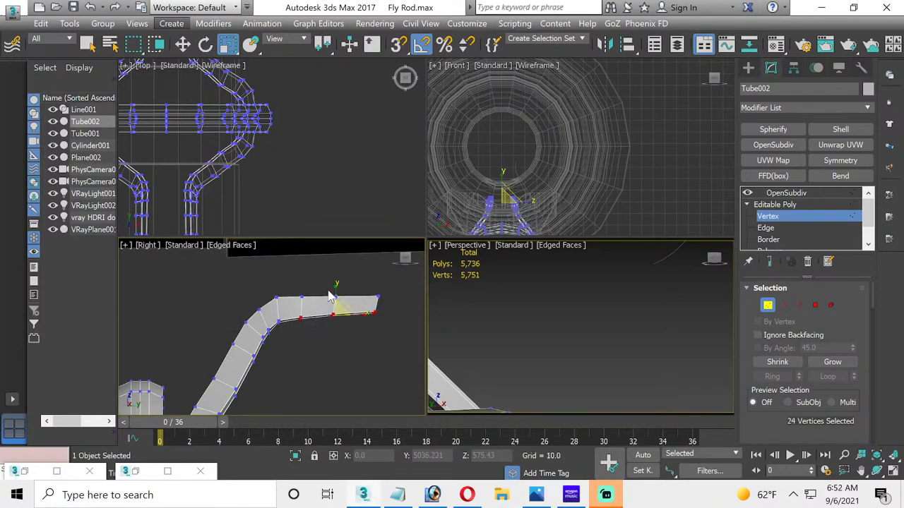
mouse_move(338, 291)
left_mouse_down()
mouse_move(337, 347)
mouse_move(333, 250)
mouse_move(336, 289)
left_mouse_up()
left_click(358, 340)
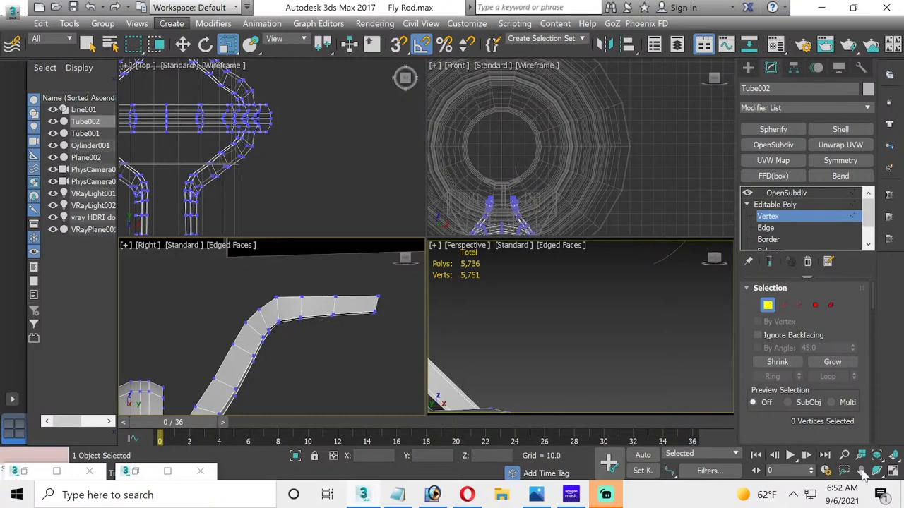
Step: Maximize the Right view and delete the right half of Tube002's polygons
left_click(892, 471)
scroll(330, 261, "down", 4)
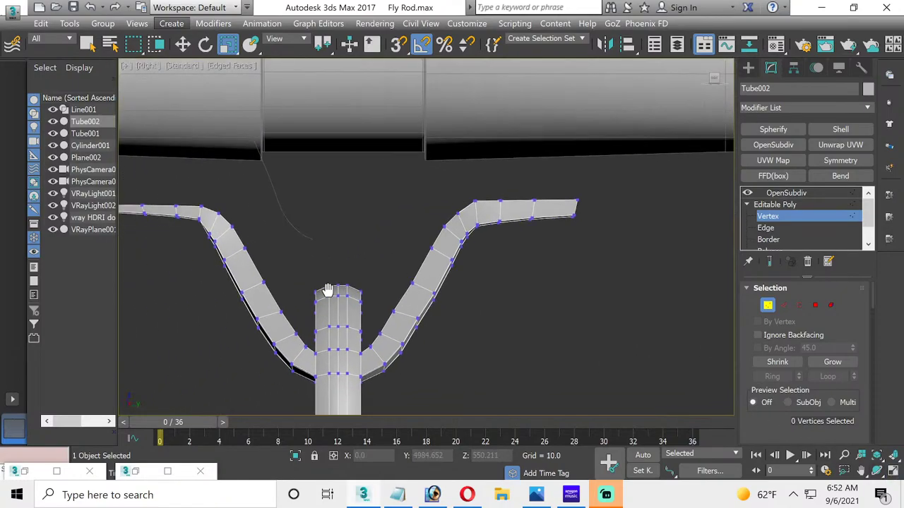
scroll(346, 240, "down", 2)
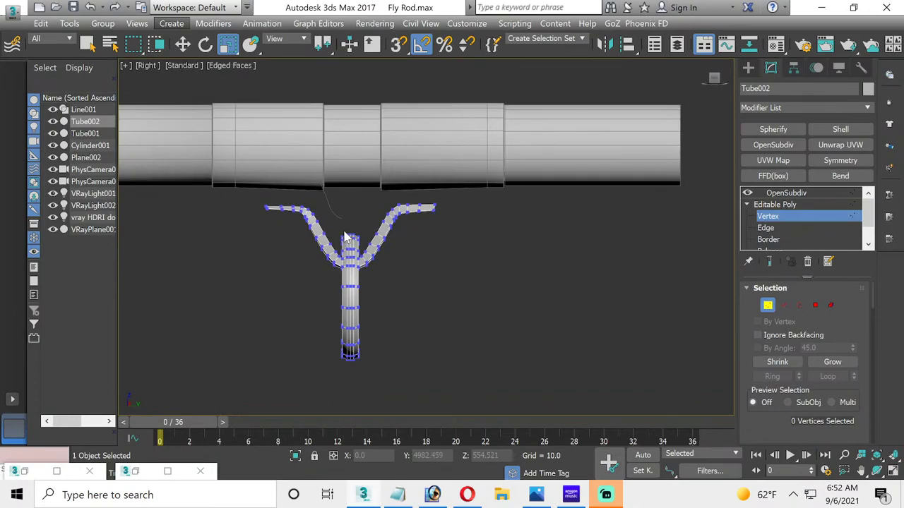
scroll(776, 231, "down", 1)
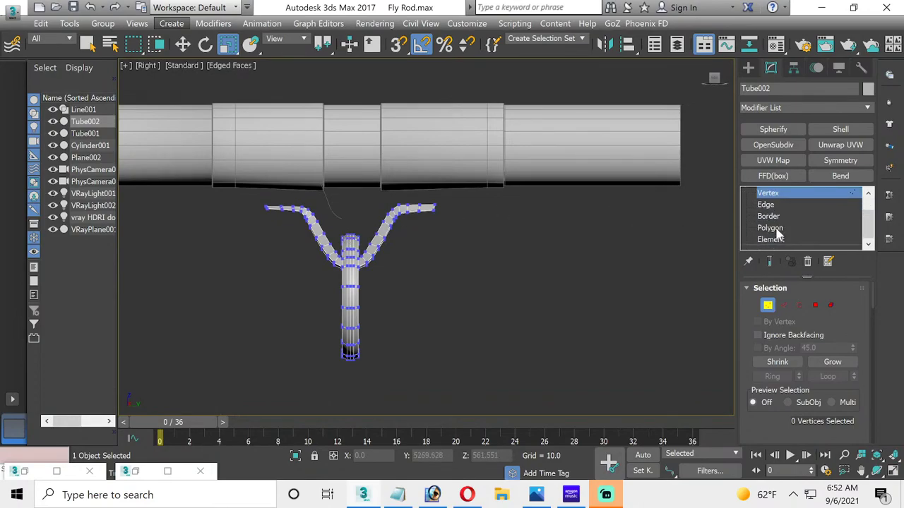
left_click(777, 230)
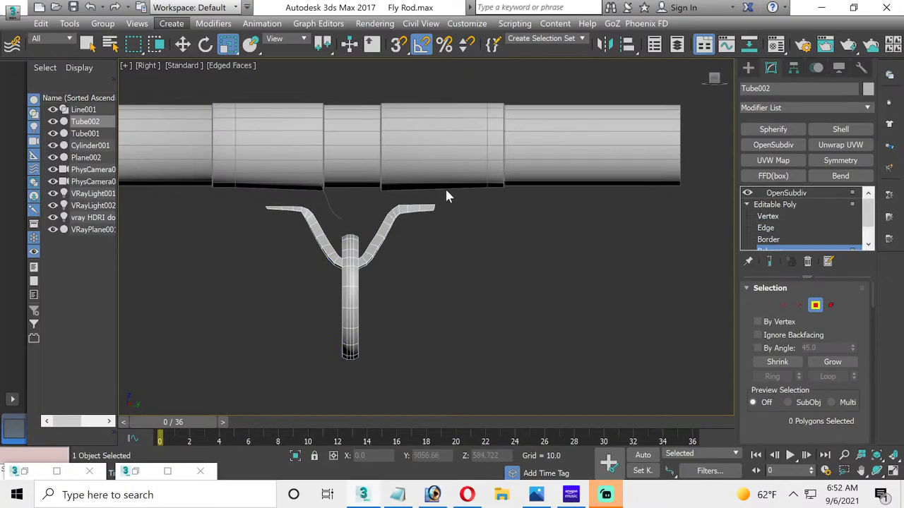
left_click_drag(459, 195, 351, 379)
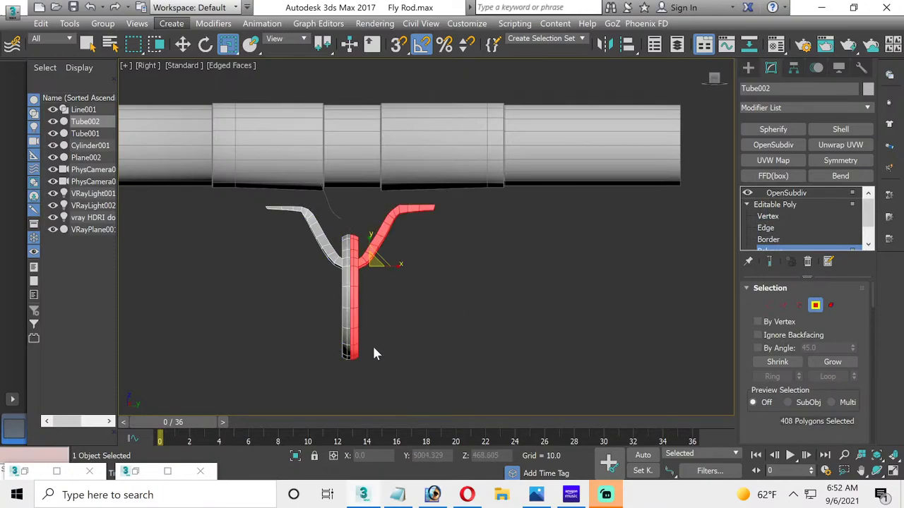
key("Delete")
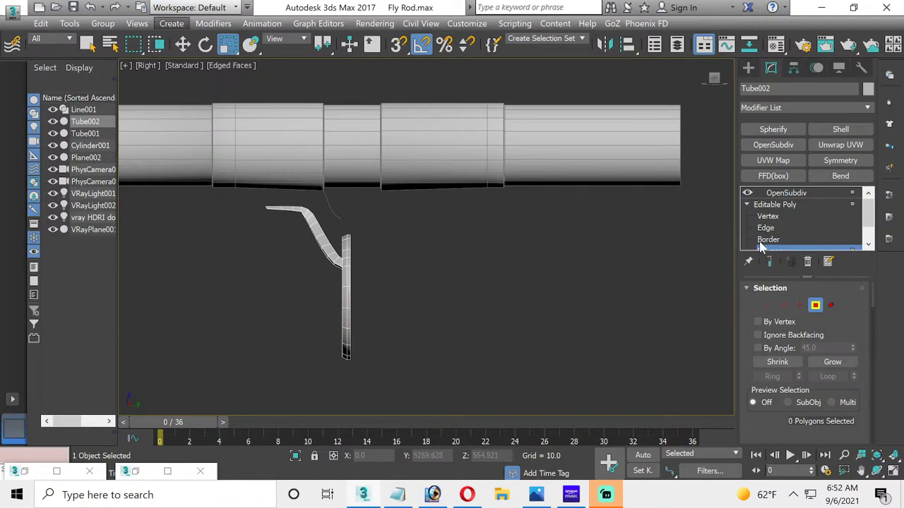
Step: Replace OpenSubdiv with a Symmetry modifier mirrored on Z, then Collapse All to Editable Poly
left_click(776, 204)
right_click(783, 195)
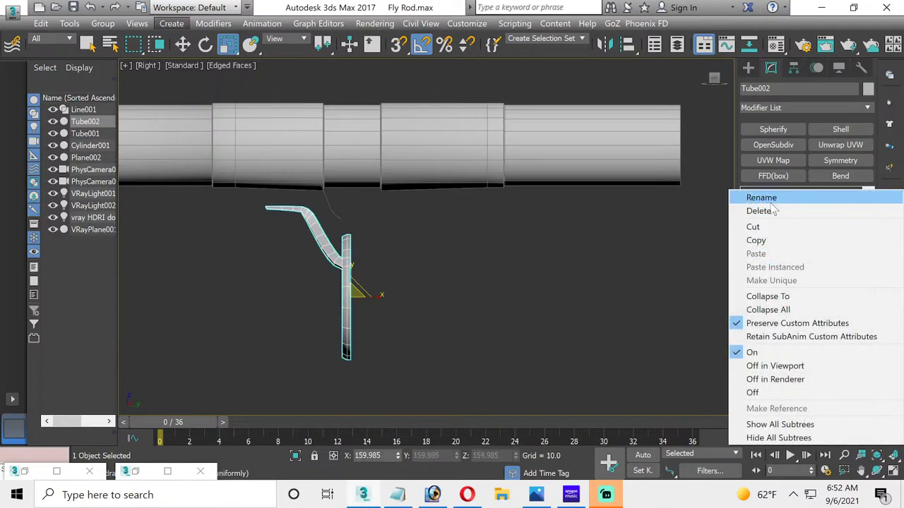
left_click(769, 209)
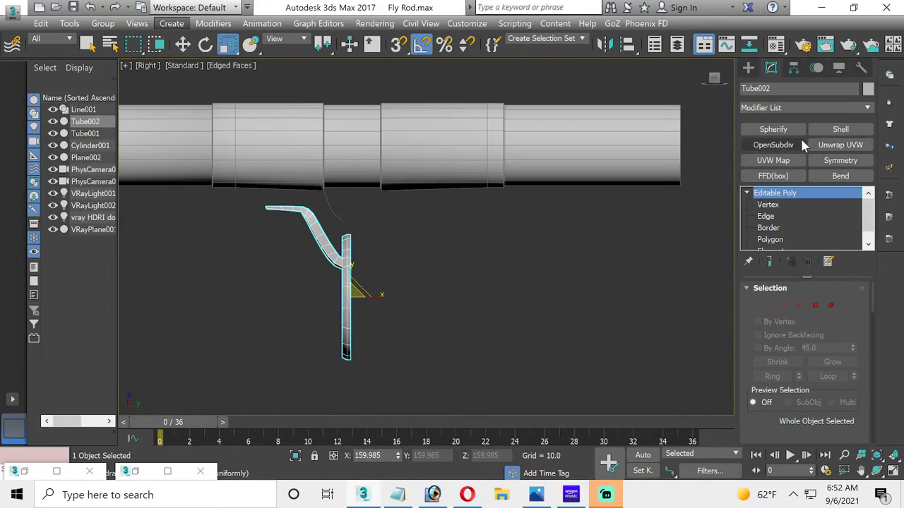
left_click(828, 162)
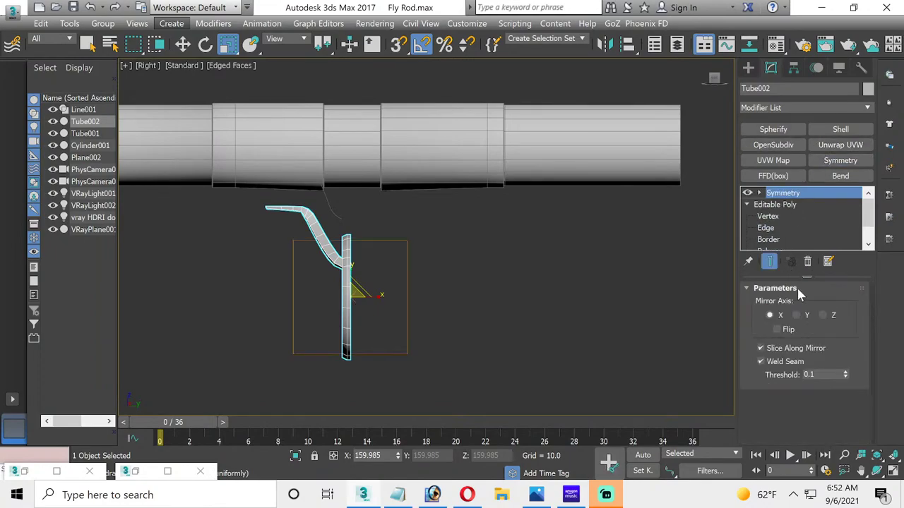
left_click(823, 316)
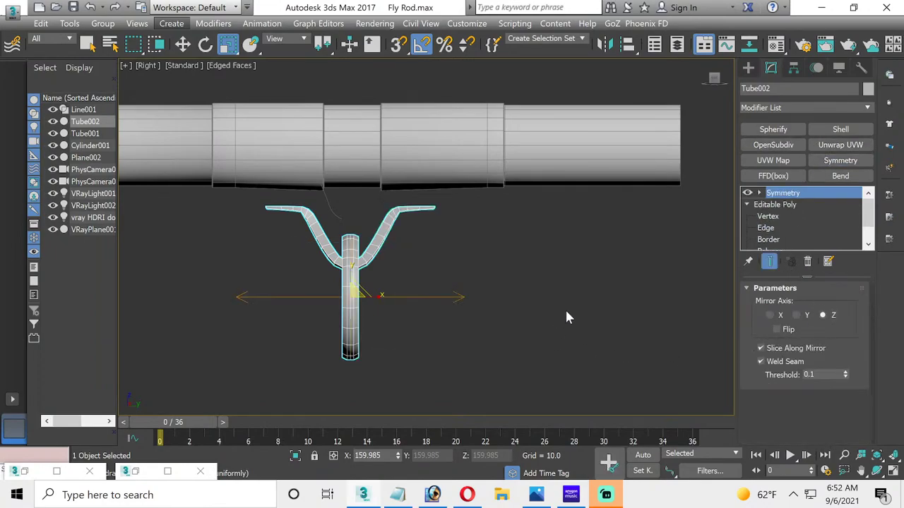
right_click(787, 196)
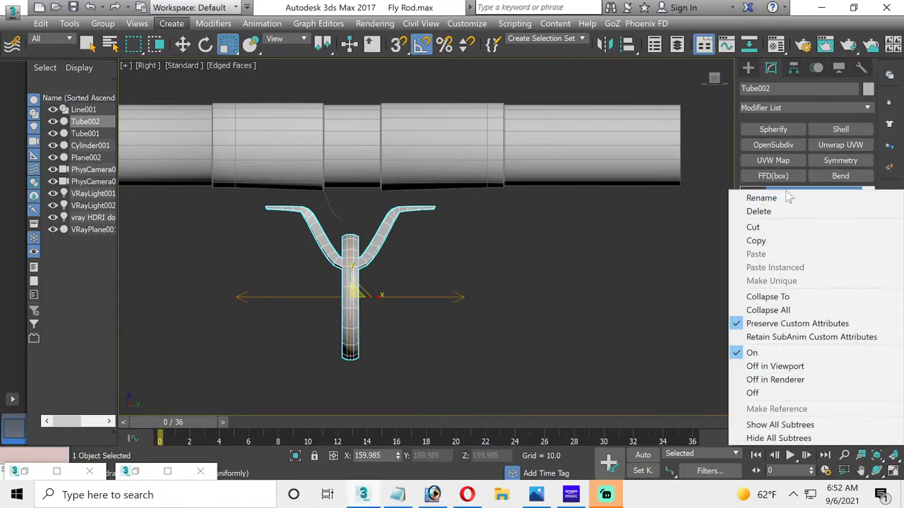
left_click(780, 311)
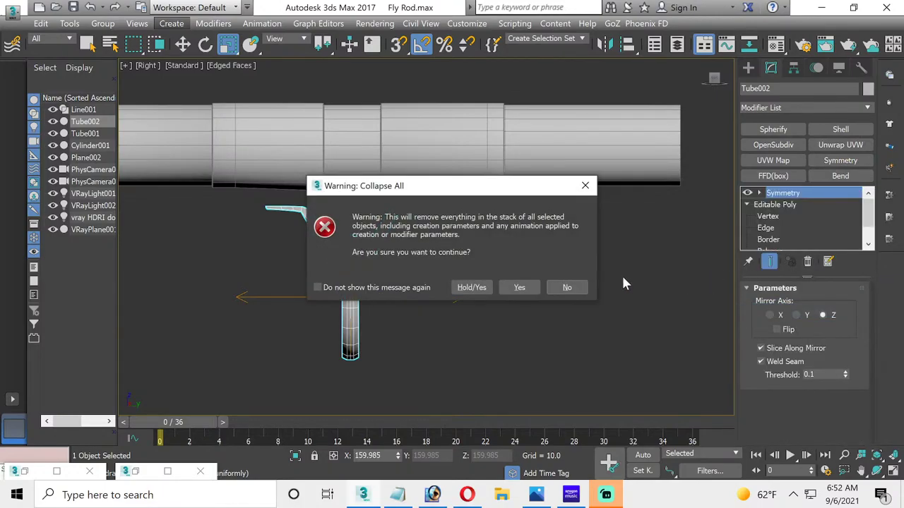
left_click(517, 287)
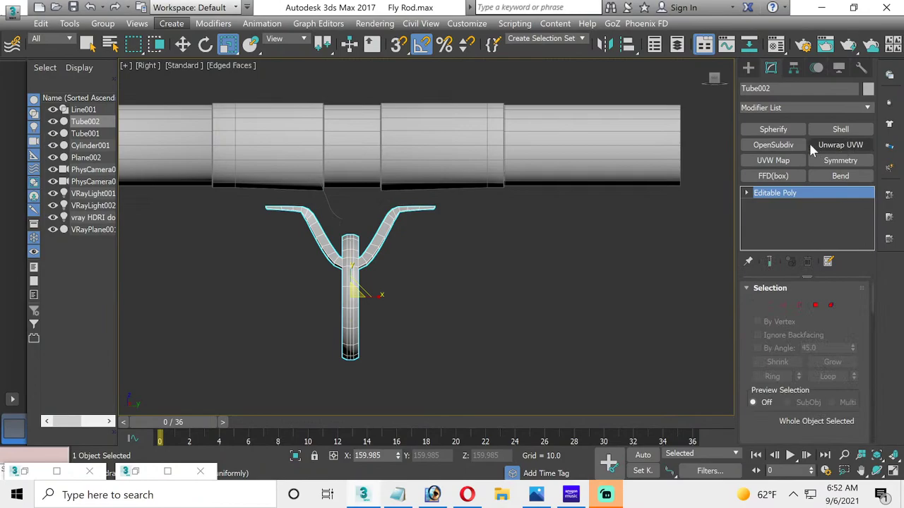
Step: Add OpenSubdiv at 1 iteration and raise Tube002 so its arms meet the rod's underside
left_click(784, 145)
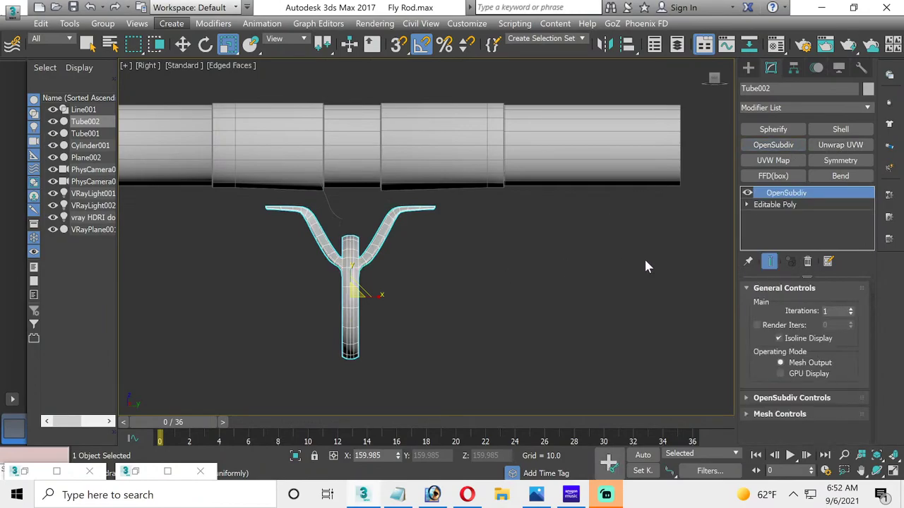
scroll(380, 271, "up", 5)
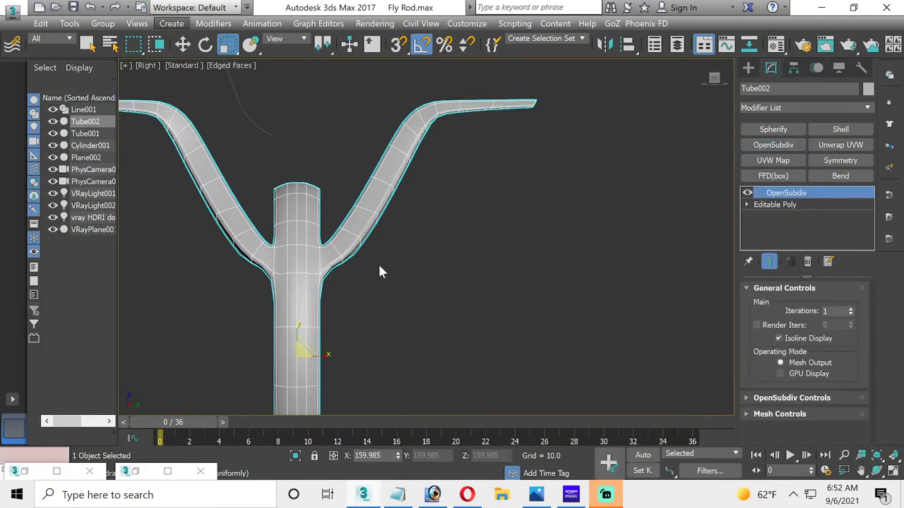
scroll(379, 161, "down", 5)
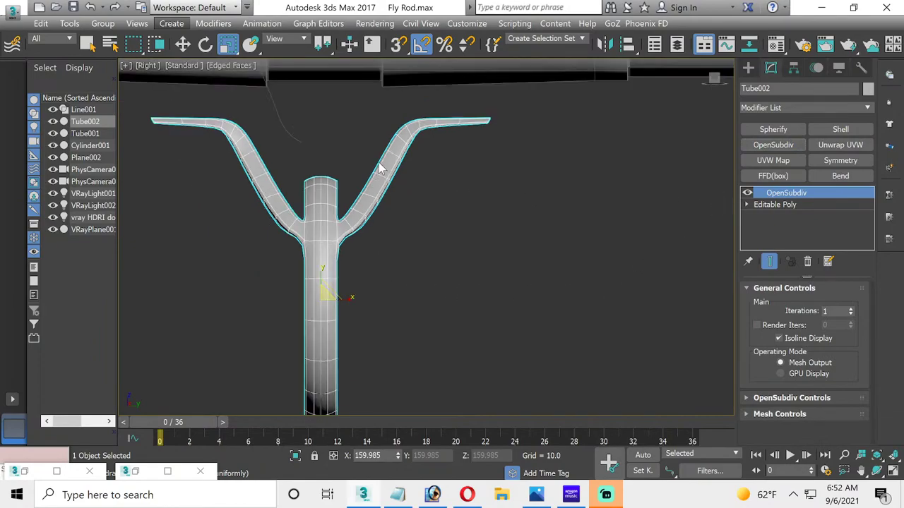
left_click(182, 44)
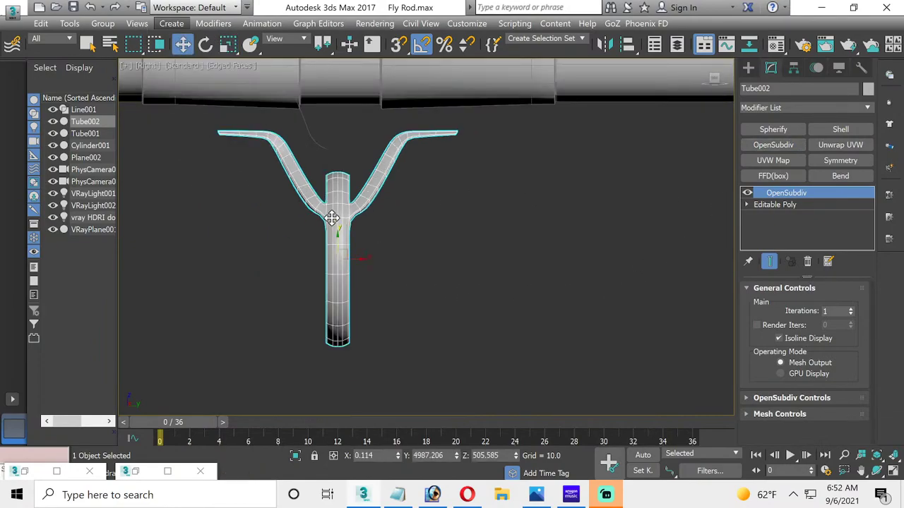
left_click_drag(339, 236, 322, 200)
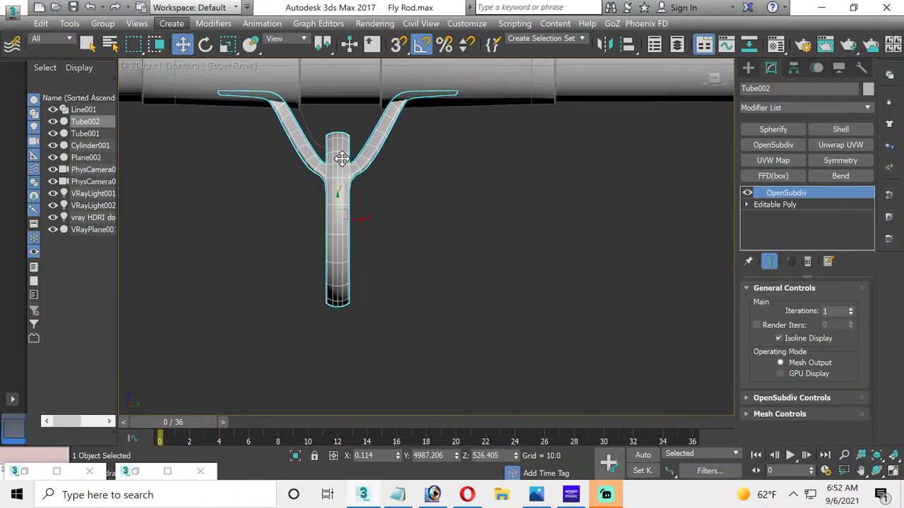
middle_click_drag(322, 200, 327, 319)
scroll(541, 253, "down", 3)
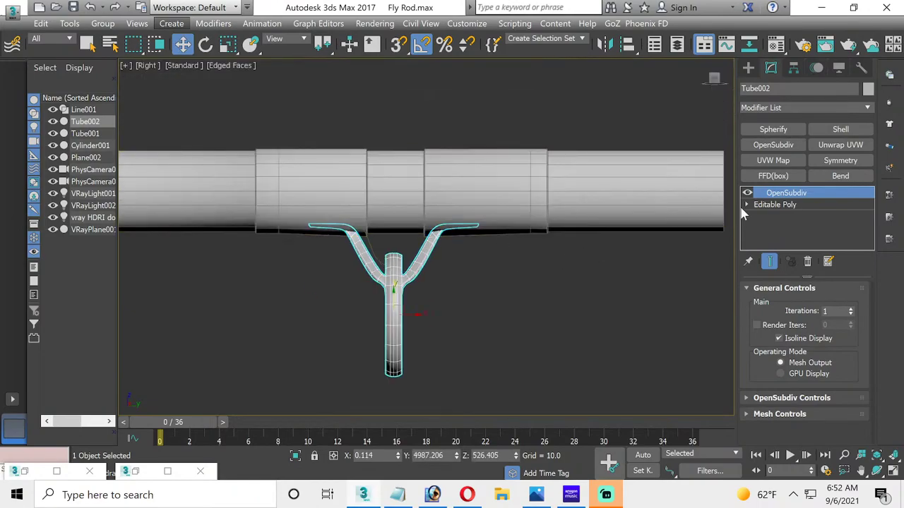
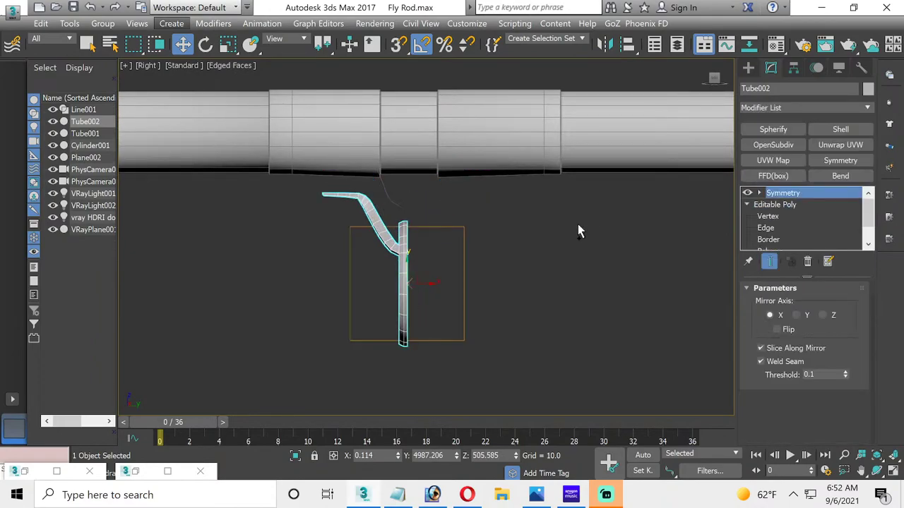
Step: Enter Polygon mode on the guide mesh and select the polygons at the arm's outer end
left_click(776, 216)
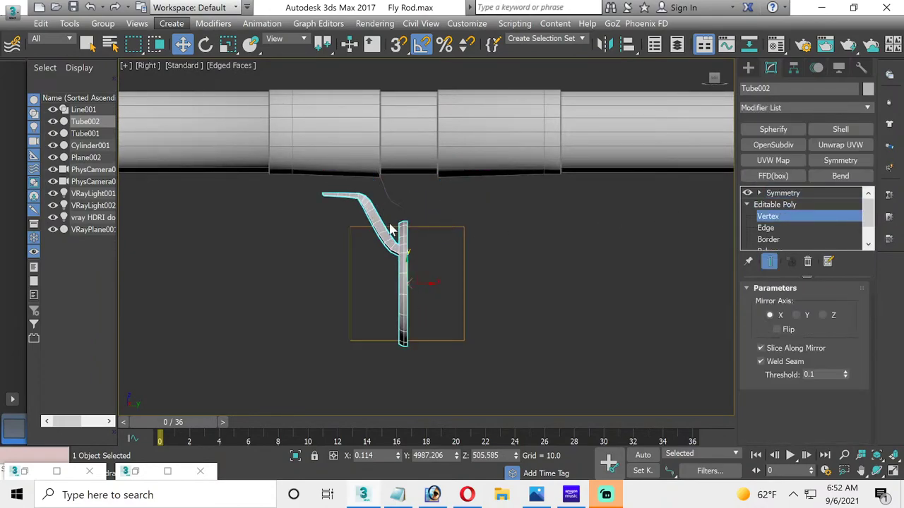
scroll(284, 192, "up", 2)
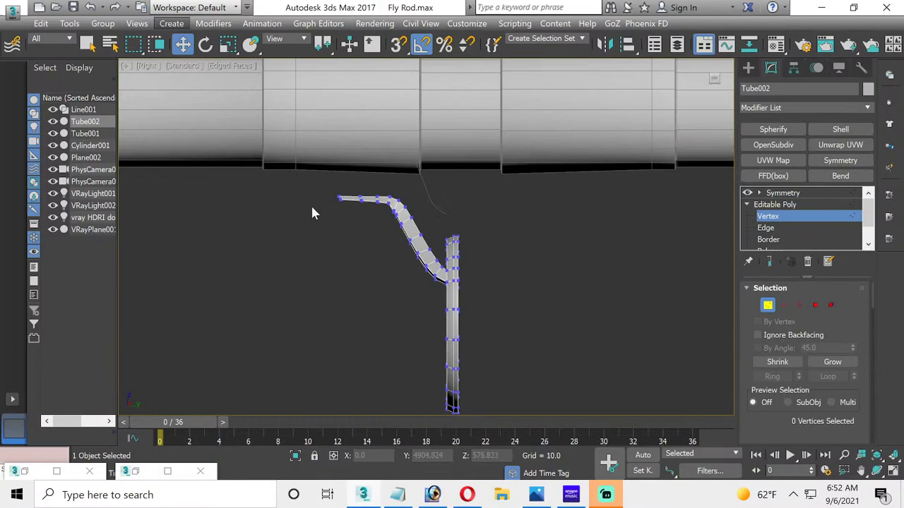
scroll(388, 233, "up", 2)
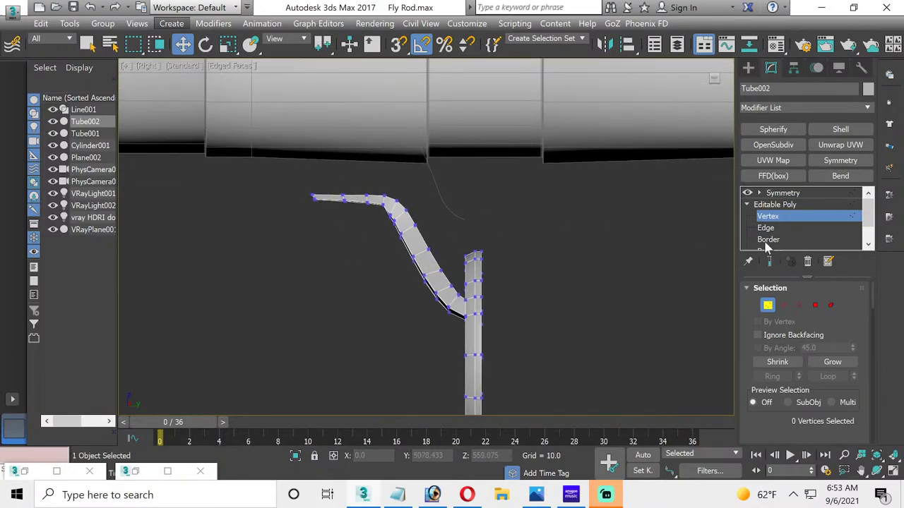
scroll(767, 244, "down", 1)
left_click(771, 239)
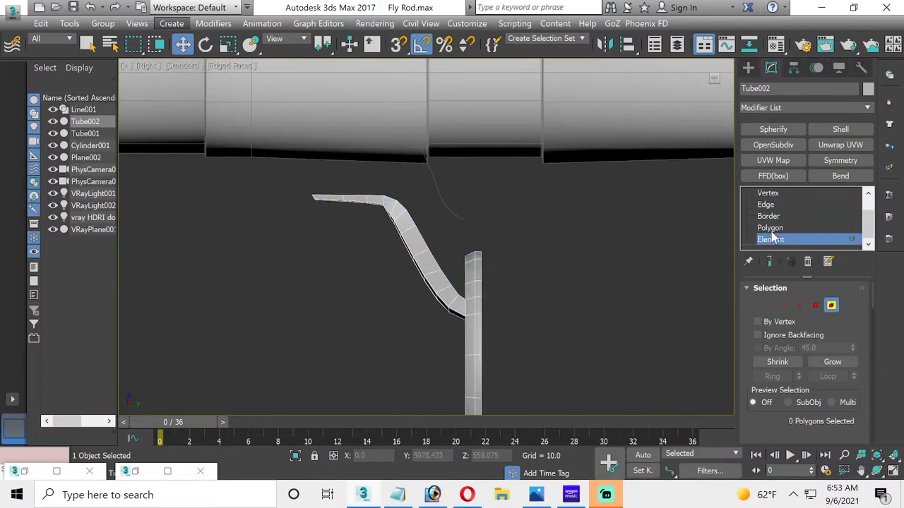
left_click(770, 228)
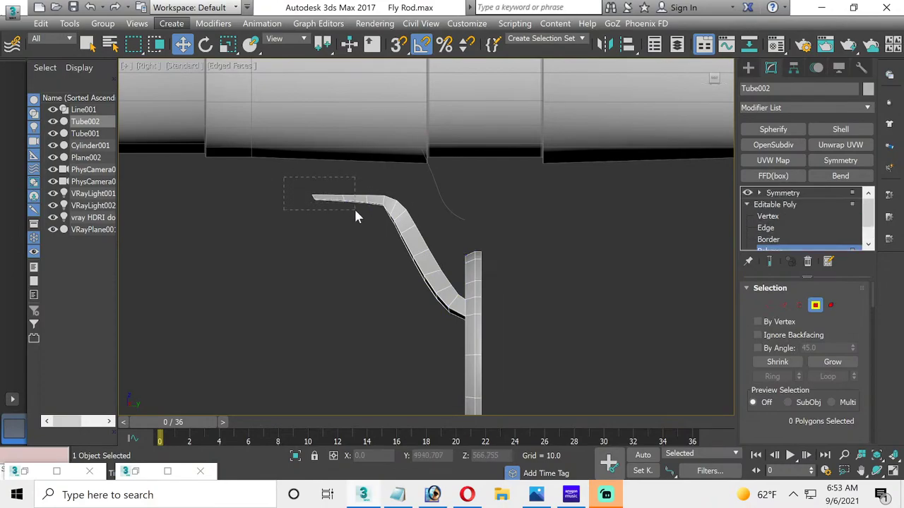
left_click_drag(356, 209, 356, 211)
Step: Grow the selection along the arm and shift it right, then shrink one ring and shift again
left_click(837, 362)
left_click(840, 361)
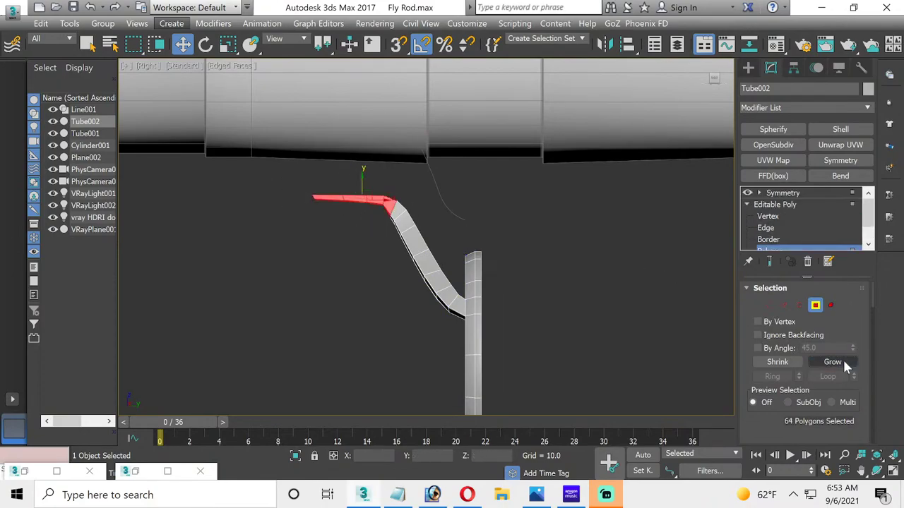
left_click(843, 360)
left_click(843, 361)
left_click(843, 361)
left_click(843, 360)
left_click(843, 360)
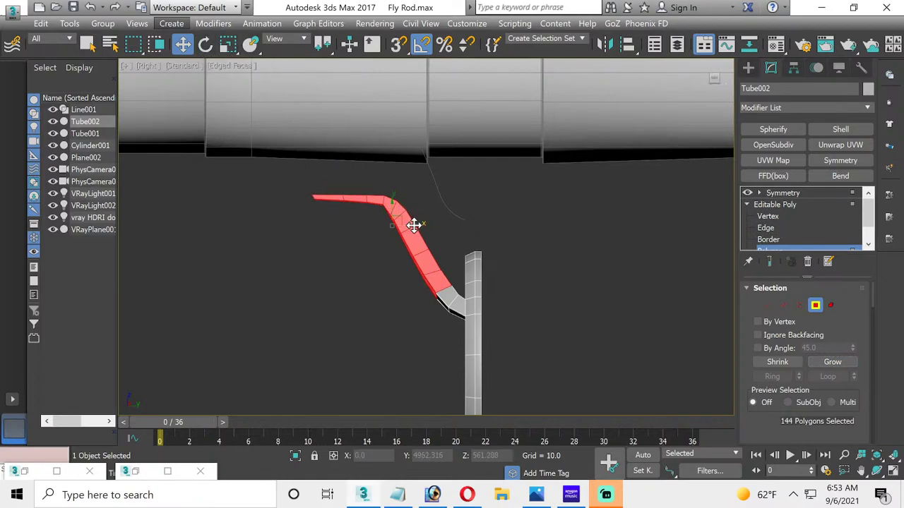
left_click_drag(413, 225, 421, 228)
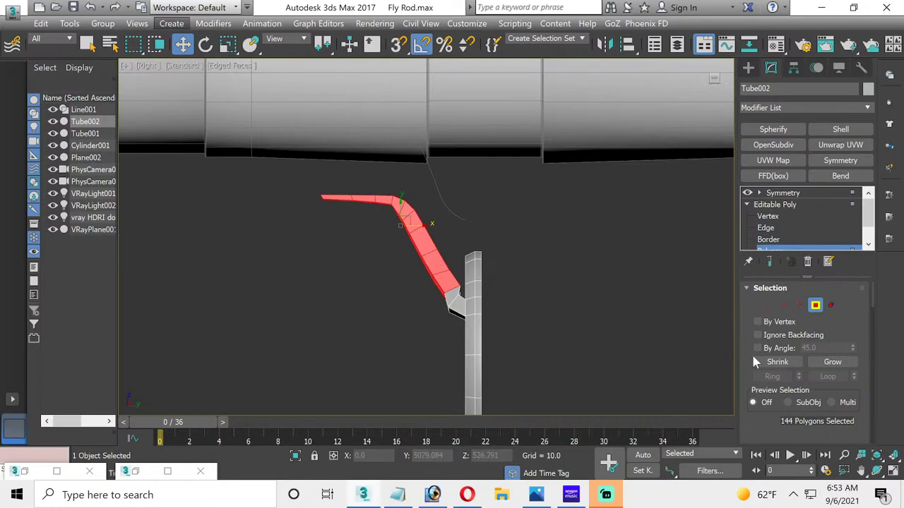
left_click(756, 361)
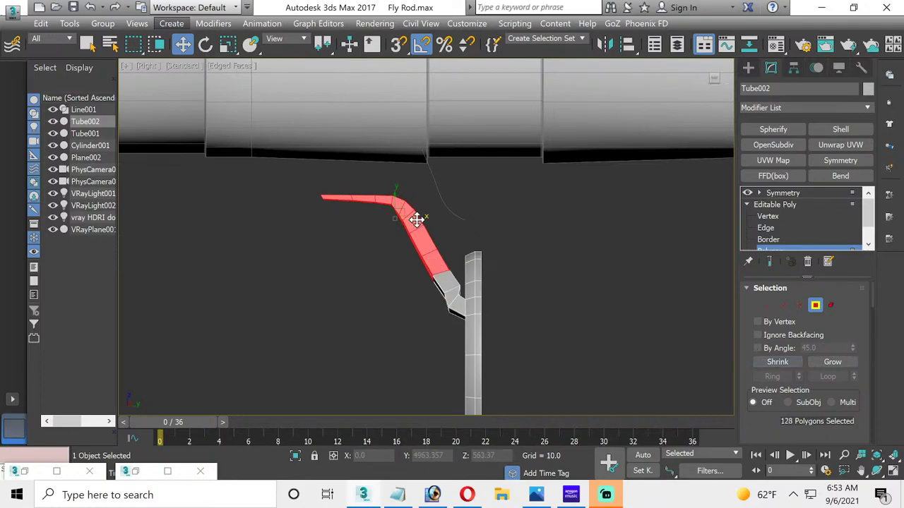
left_click_drag(417, 220, 429, 222)
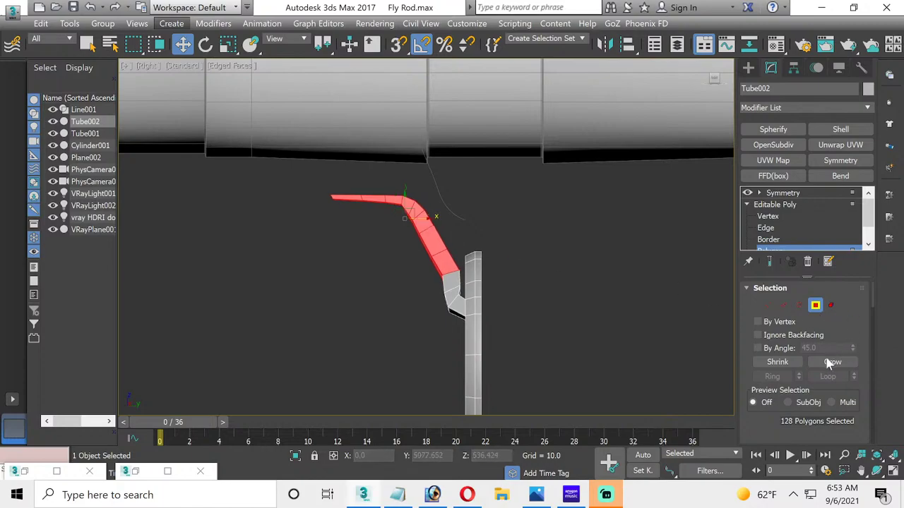
Step: Keep shrinking the selection toward the tip and moving it right to flatten the bend
left_click(780, 362)
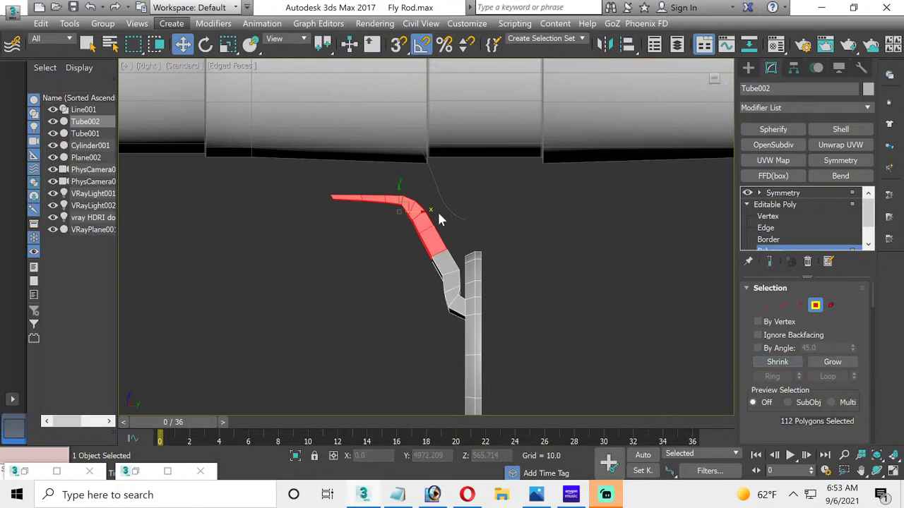
left_click_drag(420, 214, 430, 213)
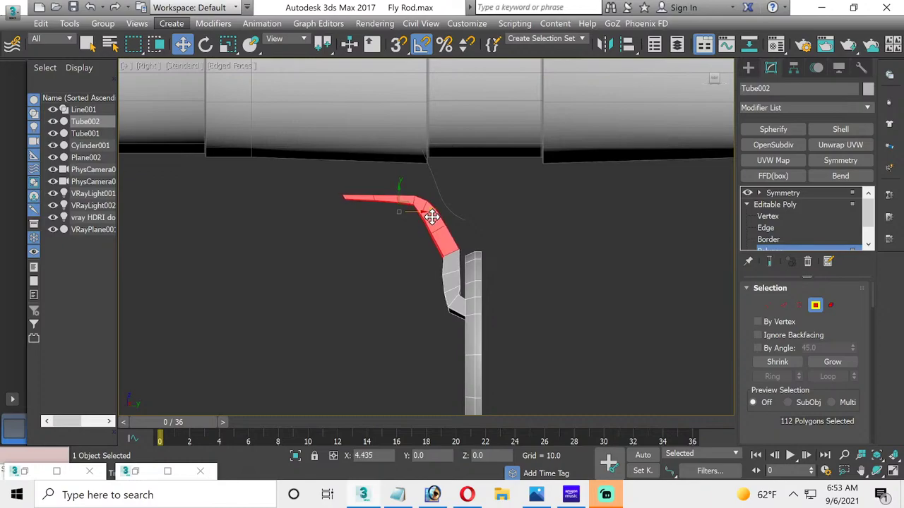
left_click(774, 361)
left_click(772, 362)
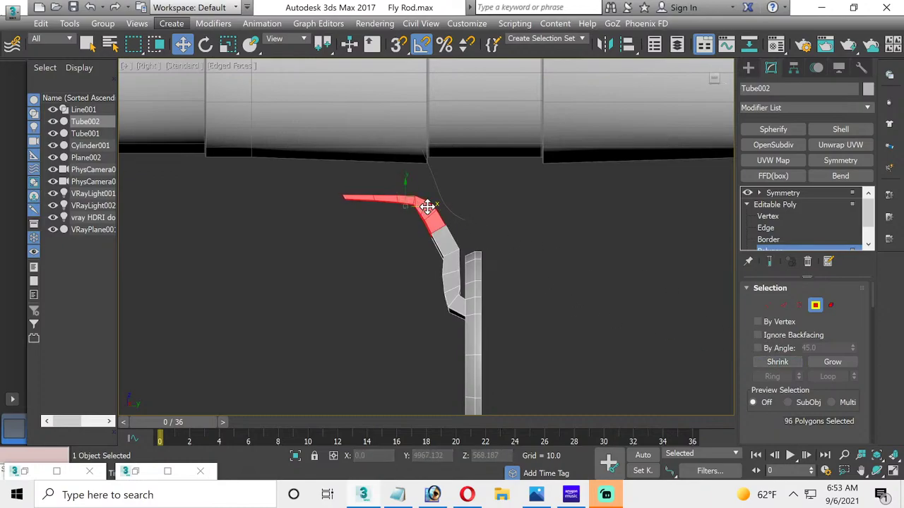
left_click_drag(430, 207, 440, 206)
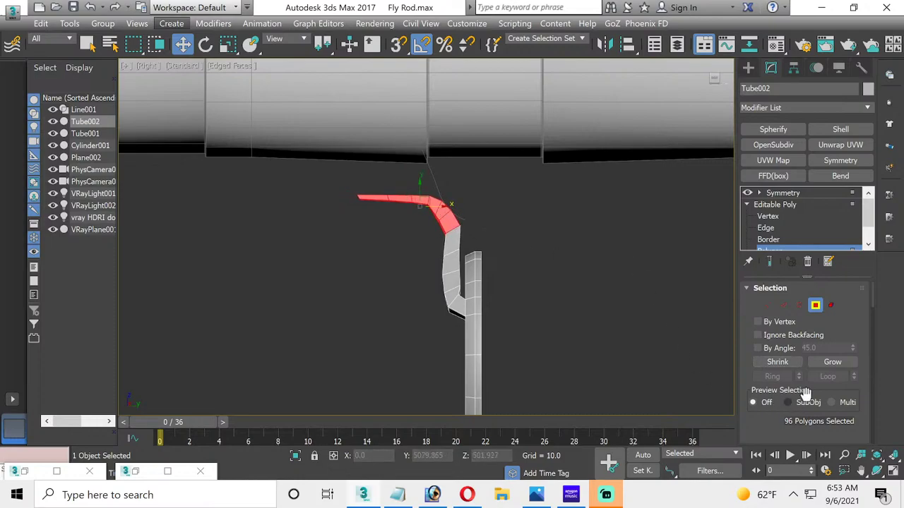
left_click(784, 364)
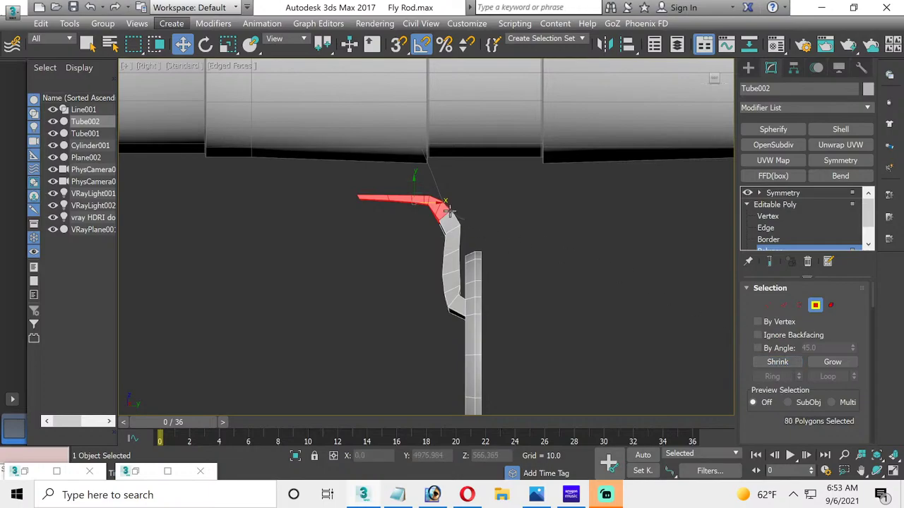
left_click_drag(436, 204, 445, 205)
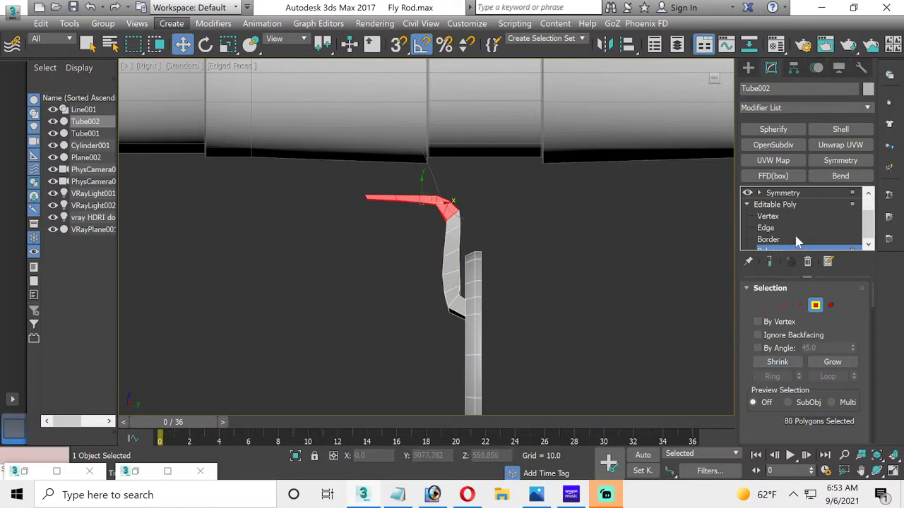
scroll(796, 237, "down", 1)
scroll(796, 232, "up", 1)
left_click(782, 204)
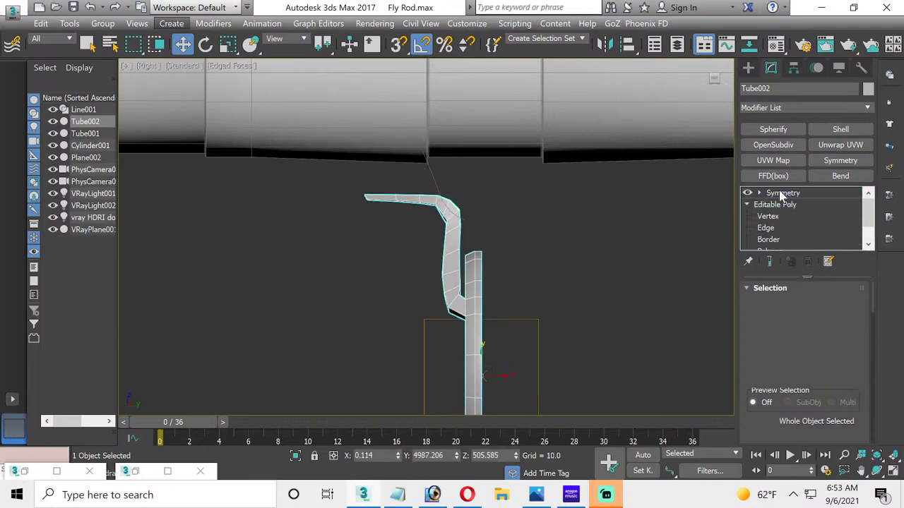
Step: Enable the Symmetry modifier to show both arms and raise the guide under the rod blank
left_click(781, 194)
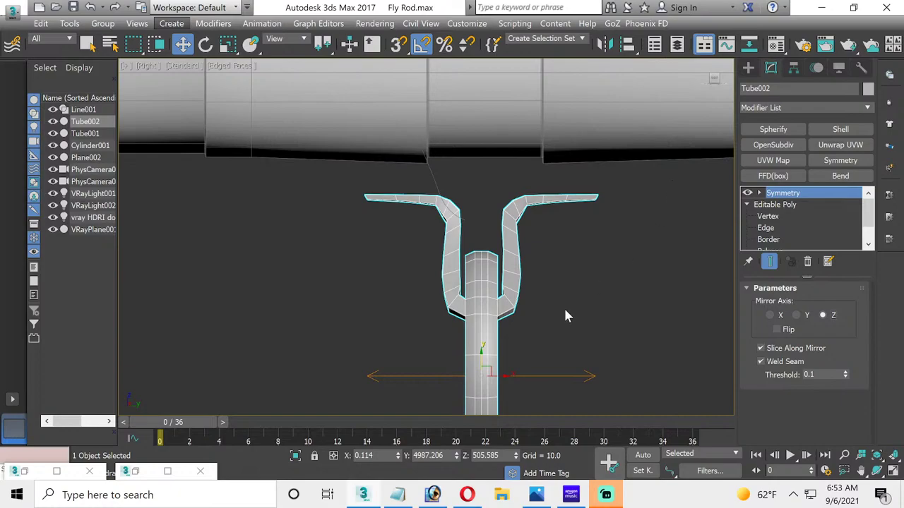
left_click_drag(479, 360, 466, 312)
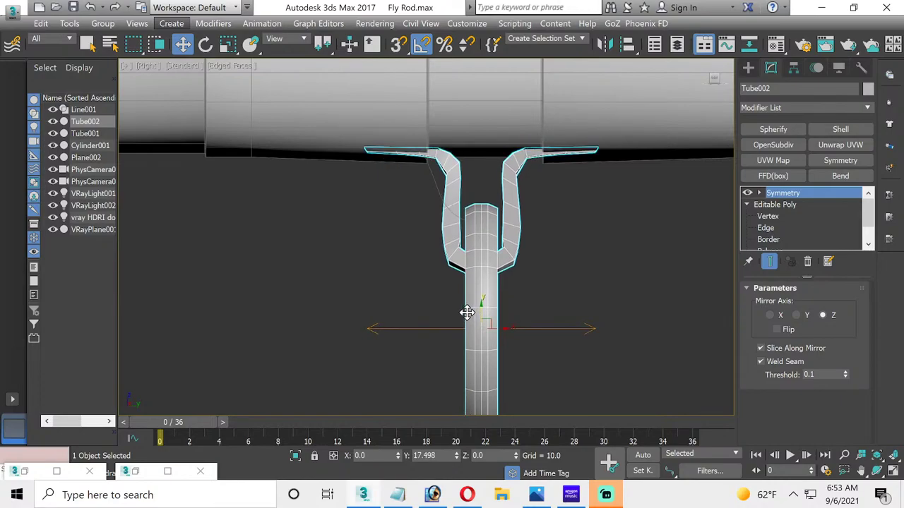
left_click(893, 471)
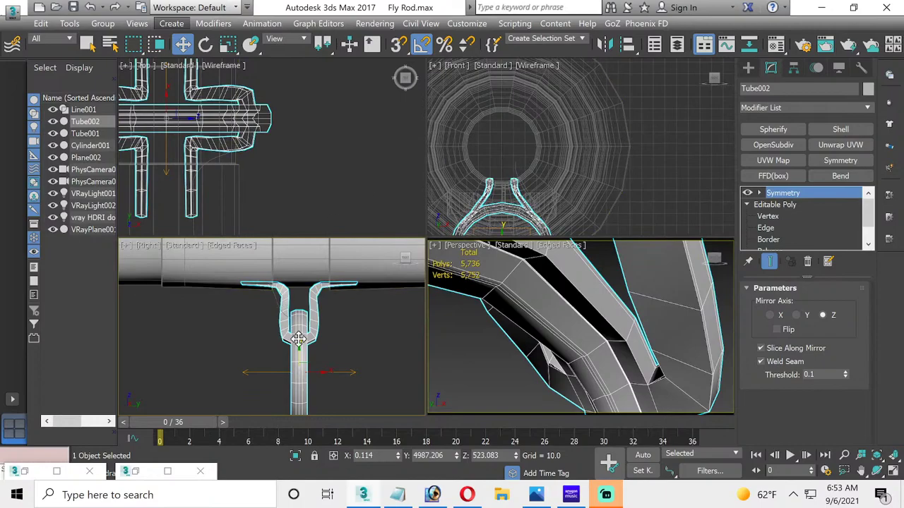
scroll(605, 317, "down", 5)
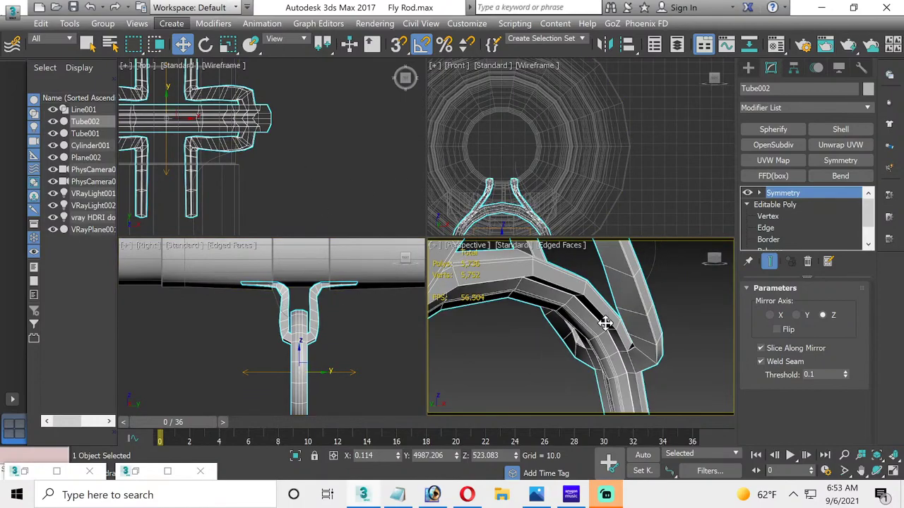
middle_click_drag(572, 308, 557, 317, "alt")
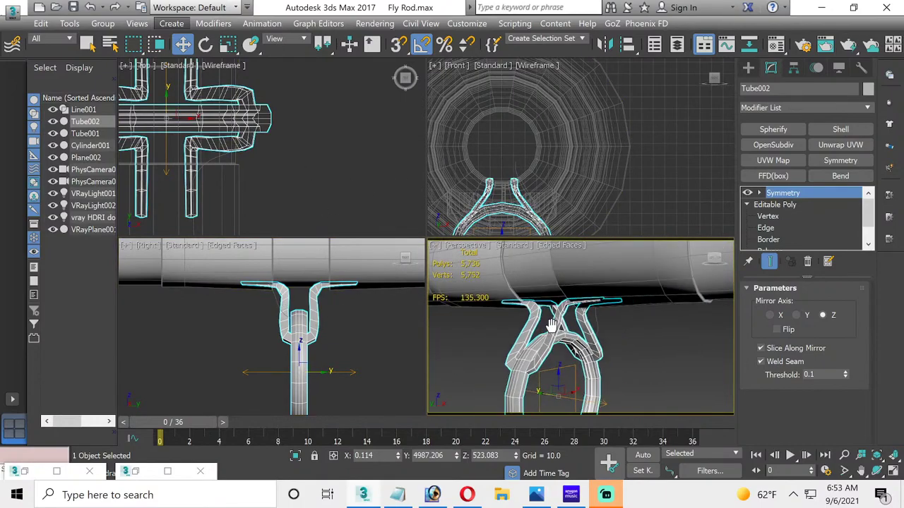
Step: Inspect the guide in a maximized Perspective view, then select the Cylinder001 rod blank
left_click(891, 470)
key("e")
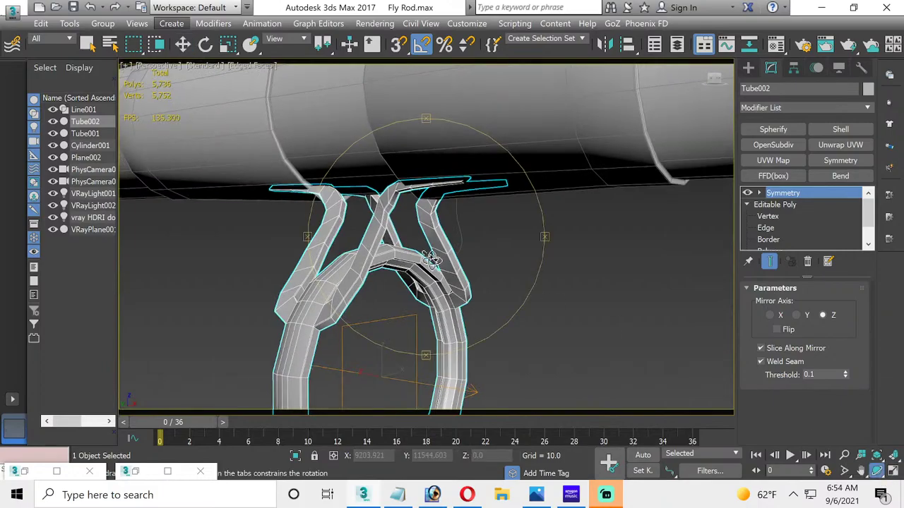
mouse_move(430, 259)
middle_mouse_down("alt")
mouse_move(510, 258)
mouse_move(447, 259)
middle_mouse_up("alt")
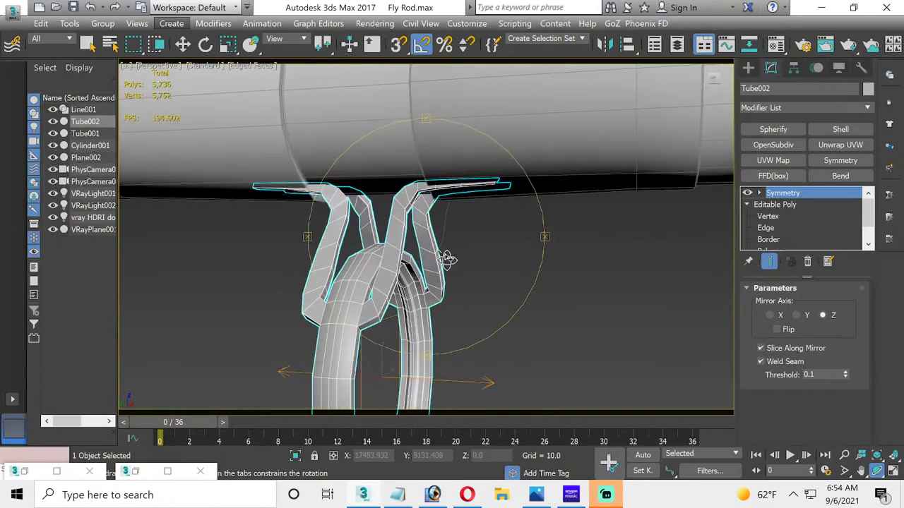
left_click(183, 44)
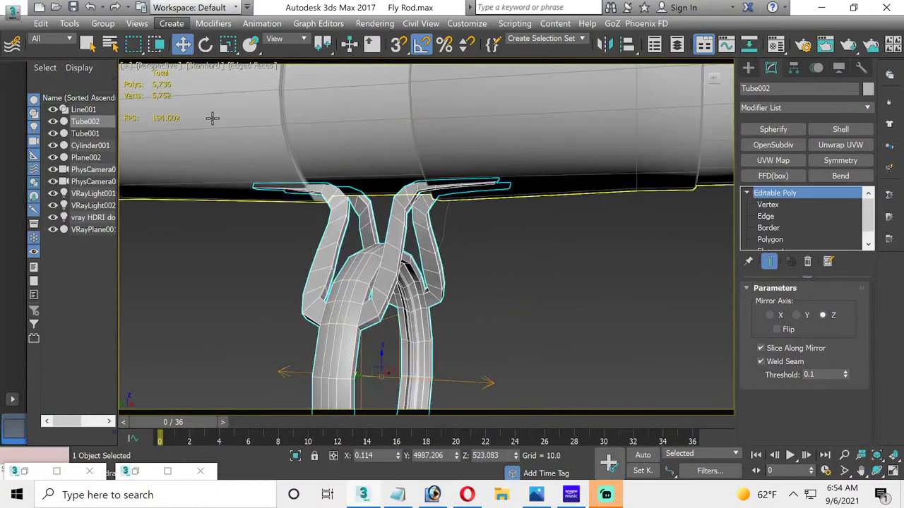
left_click(212, 118)
Step: At Vertex level, select the rod blank's vertex rings around the guide feet and shift them sideways
left_click(764, 206)
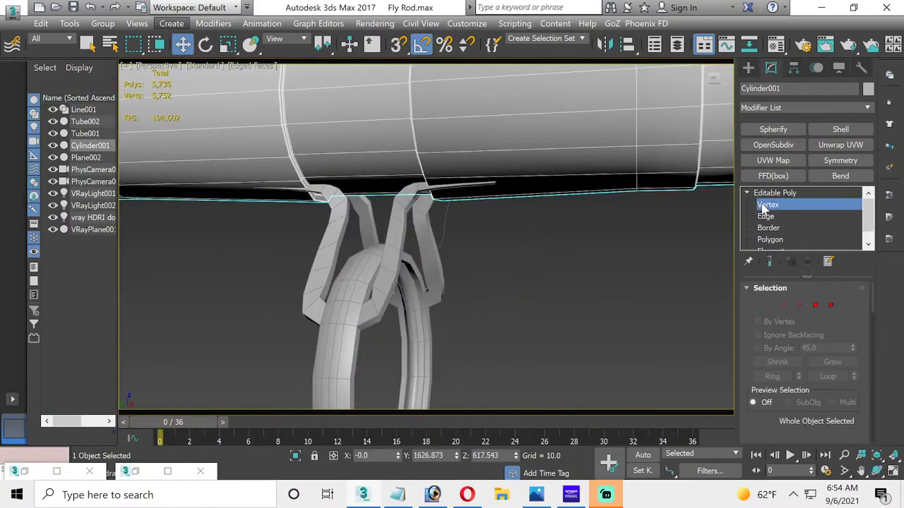
key("ctrl+a")
left_click(892, 471)
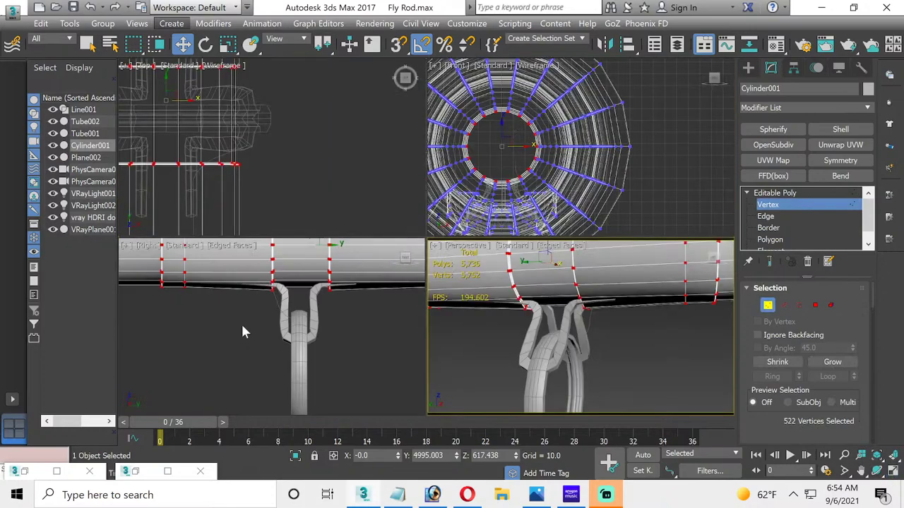
scroll(305, 296, "up", 2)
left_click_drag(374, 305, 237, 284)
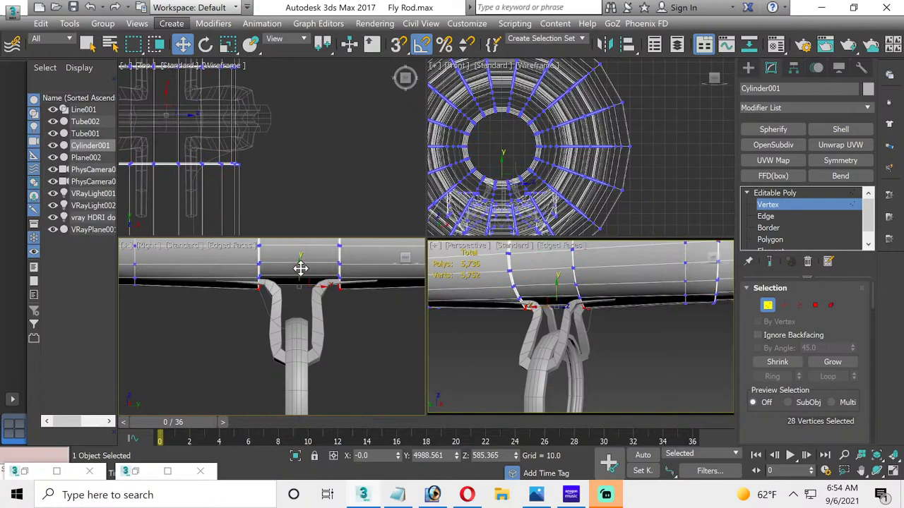
left_click_drag(303, 269, 343, 300)
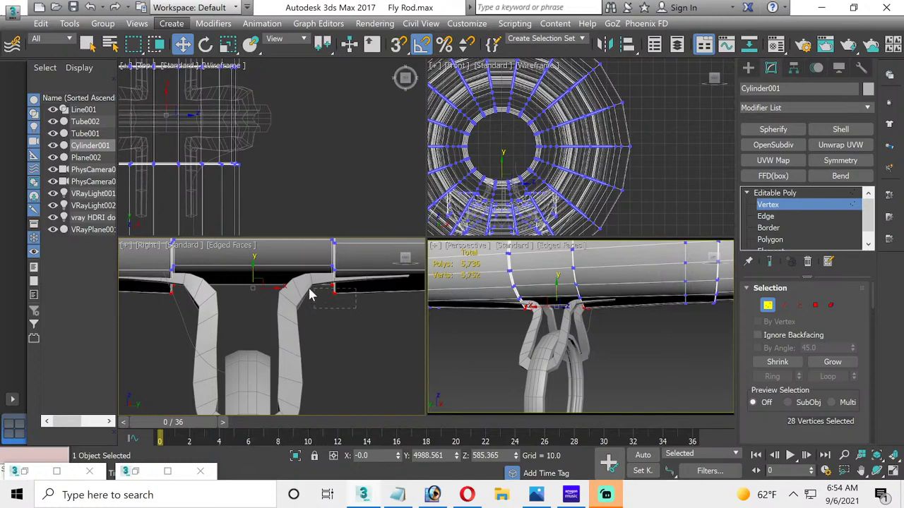
Step: Move the vertices at the guide's feet down, then try scaling them outward and cancel
left_click_drag(148, 294, 151, 294)
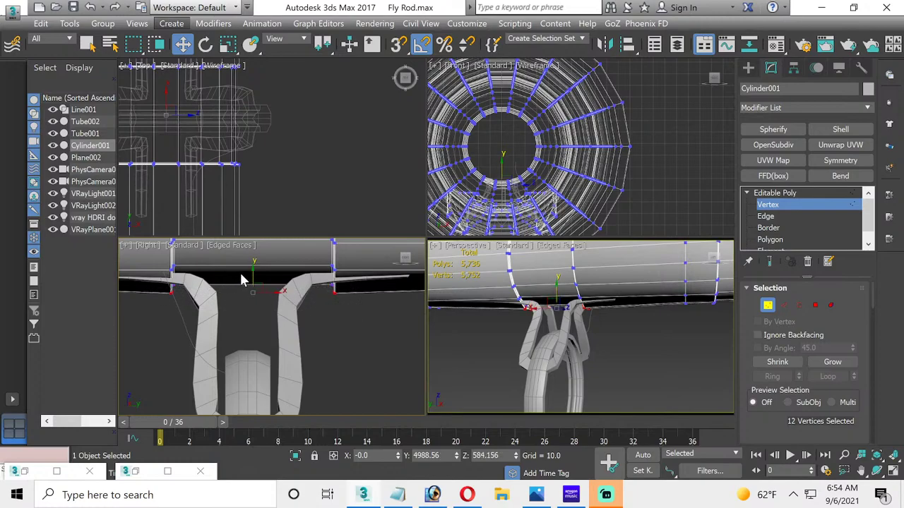
left_click_drag(254, 274, 256, 281)
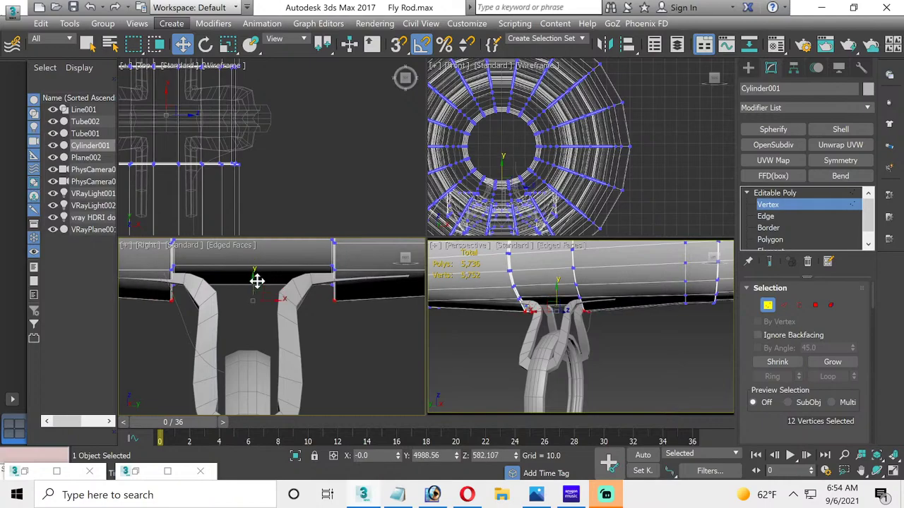
scroll(256, 281, "down", 2)
scroll(246, 162, "down", 3)
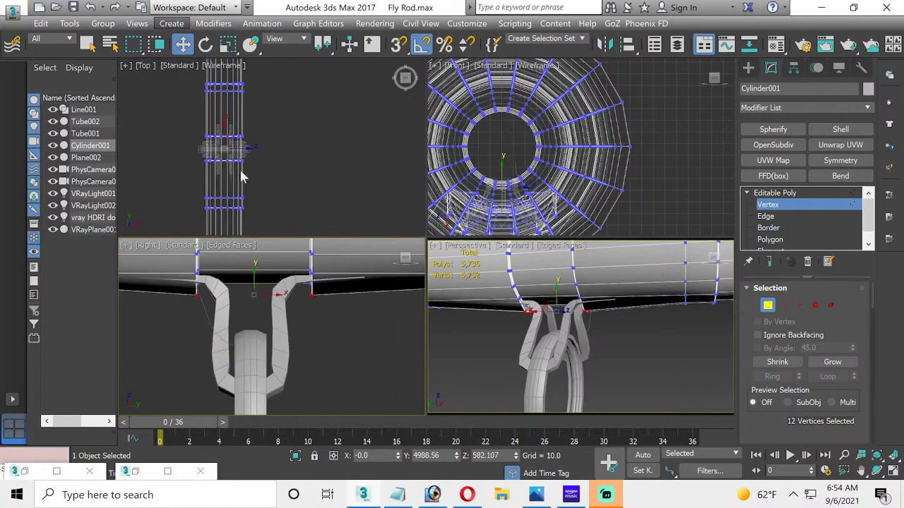
scroll(239, 165, "up", 4)
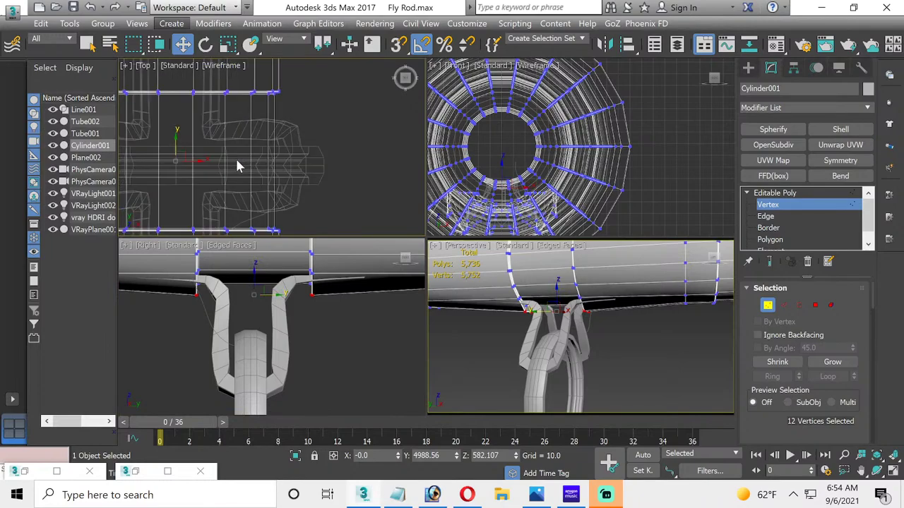
scroll(237, 166, "down", 2)
middle_click_drag(299, 145, 317, 129)
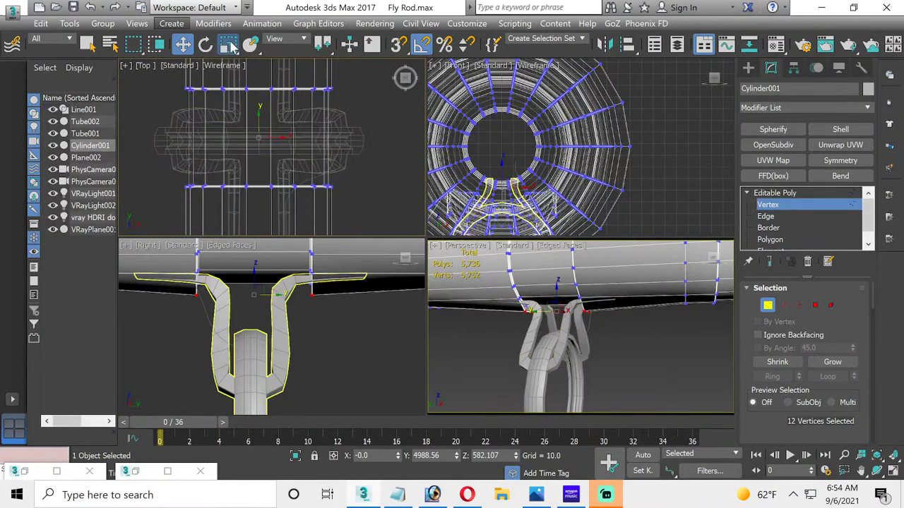
left_click(228, 44)
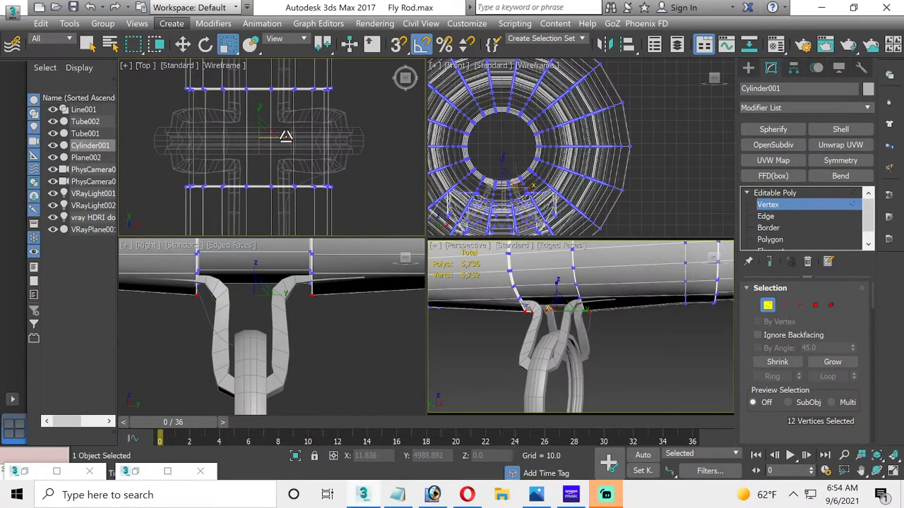
middle_click(326, 318)
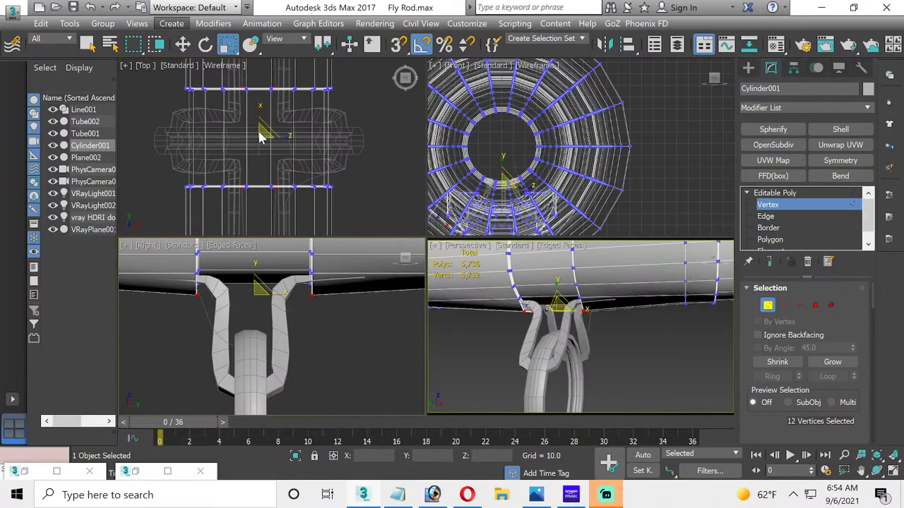
left_click_drag(259, 136, 268, 264)
right_click(268, 264)
Step: Slide another vertex ring along the rod, then undo that move and go to Edge level
scroll(247, 330, "down", 4)
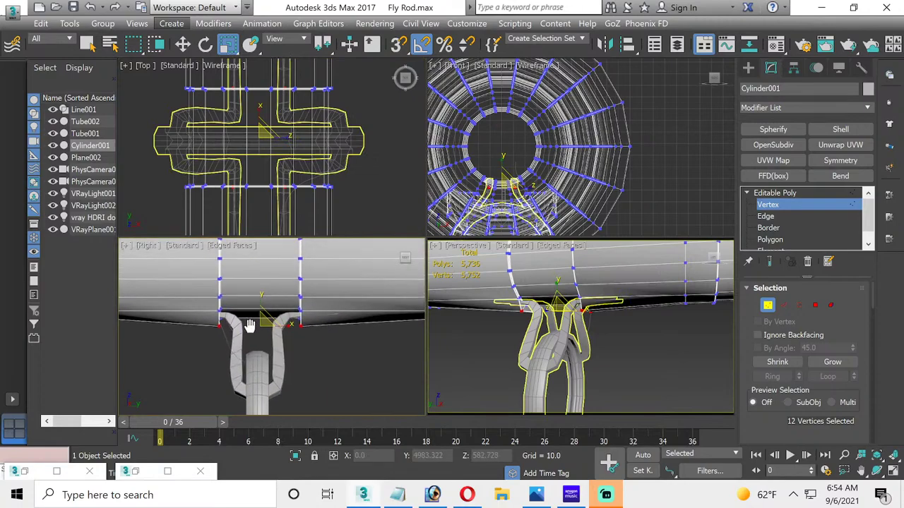
scroll(247, 330, "up", 2)
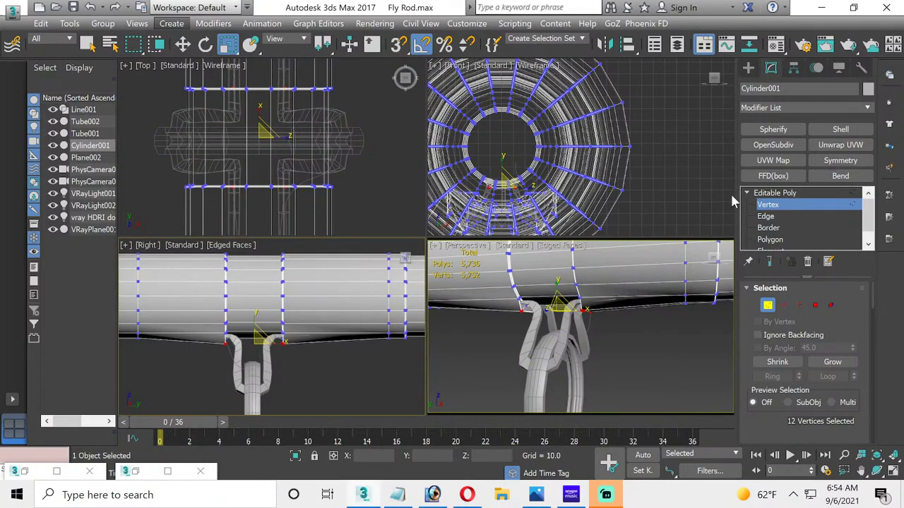
scroll(202, 281, "down", 2)
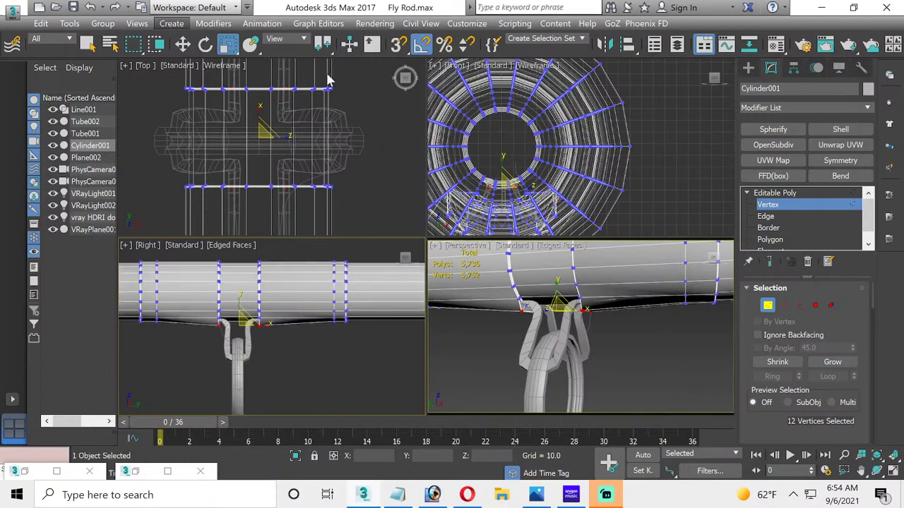
key("w")
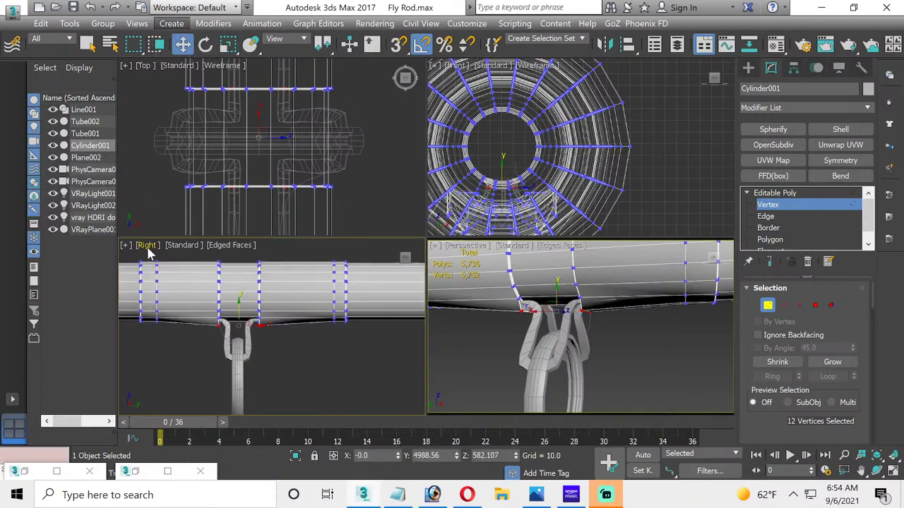
left_click_drag(170, 351, 170, 350)
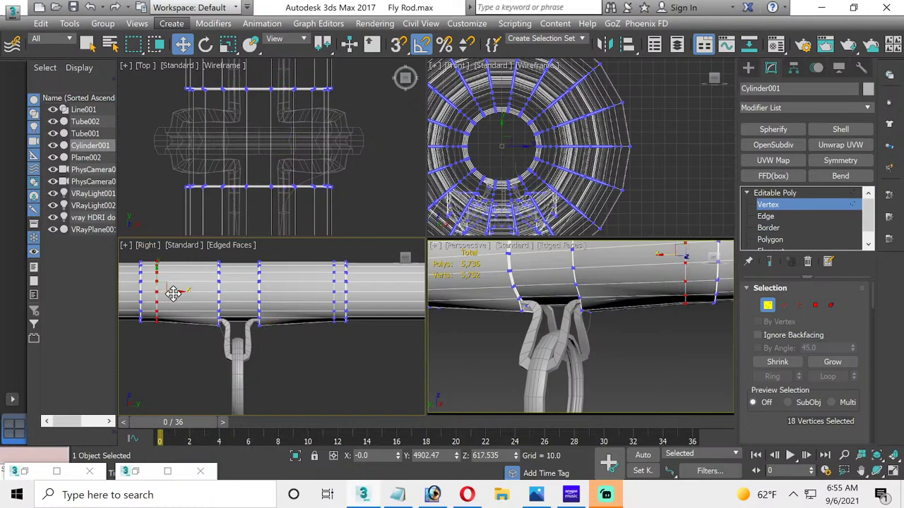
left_click_drag(174, 294, 197, 289)
left_click(227, 44)
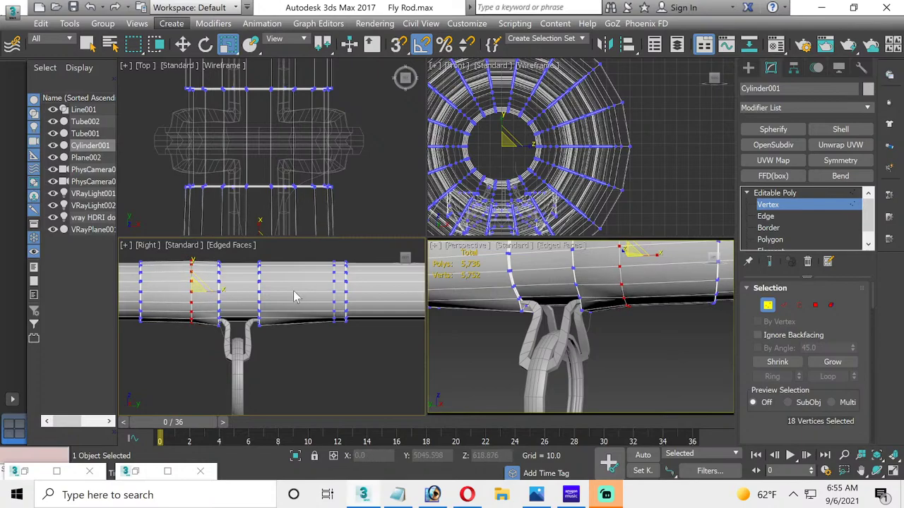
key("ctrl+z")
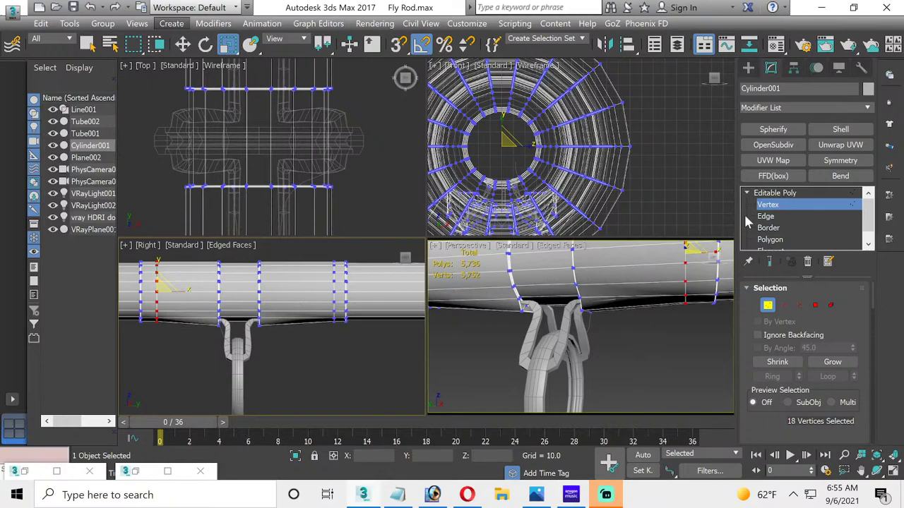
left_click(764, 216)
scroll(577, 283, "up", 4)
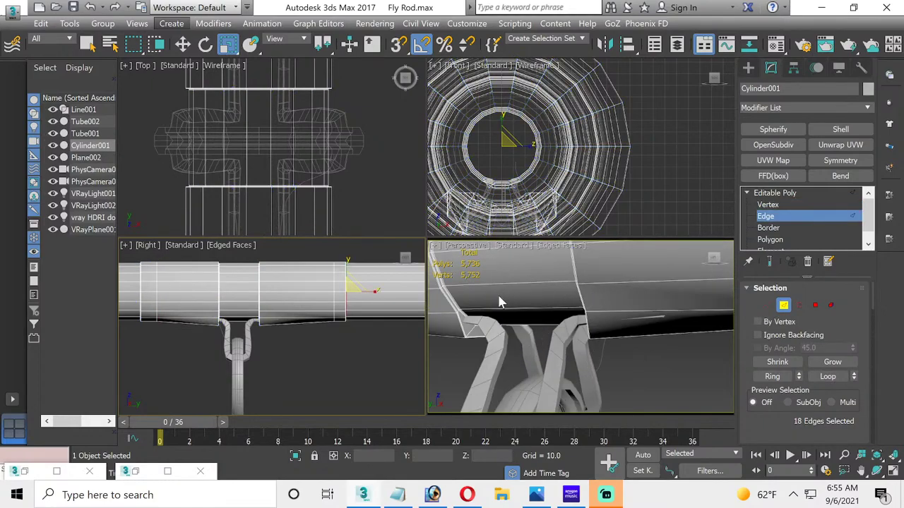
Step: Pick an edge loop on the rod, then clear it and leave edge editing
scroll(514, 292, "up", 4)
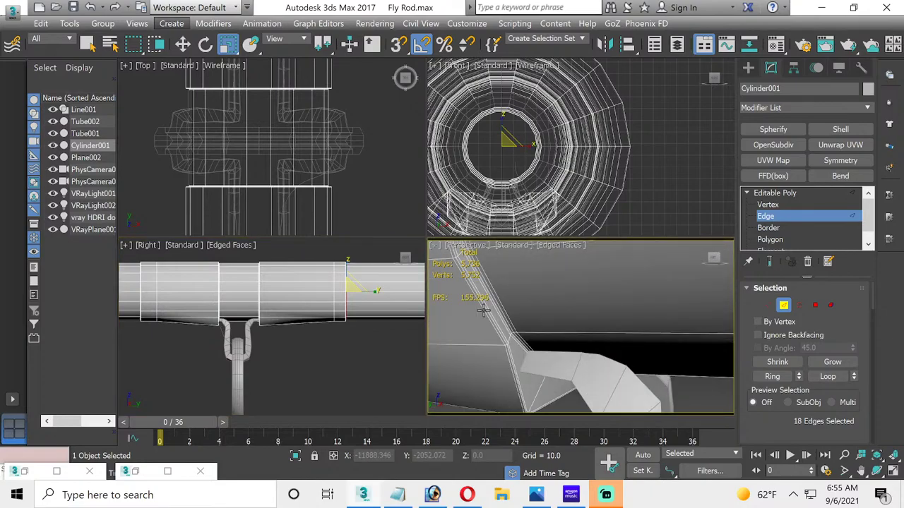
scroll(502, 352, "up", 3)
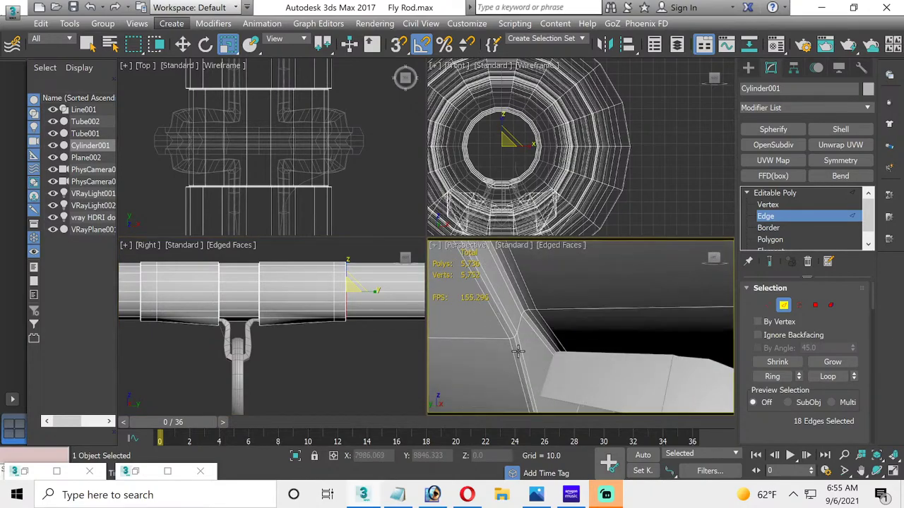
left_click(518, 350)
double_click(518, 350)
left_click(330, 343)
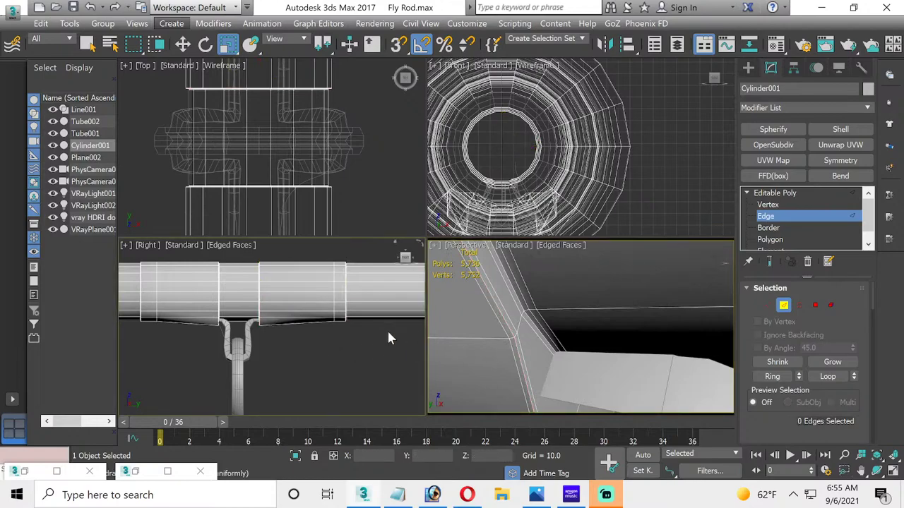
key("ctrl+b")
Step: Reposition the Tube002 guide along the rod and raise it slightly toward the blank
left_click(233, 346)
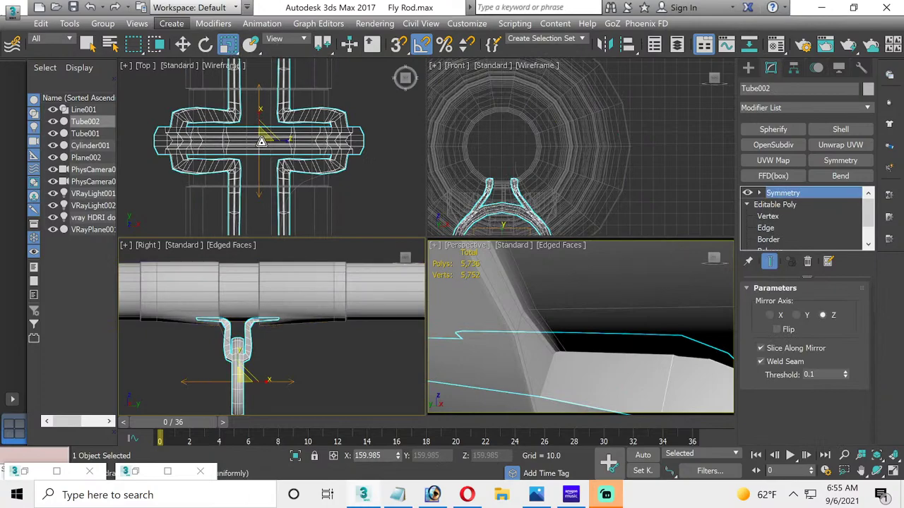
left_click_drag(262, 139, 264, 142)
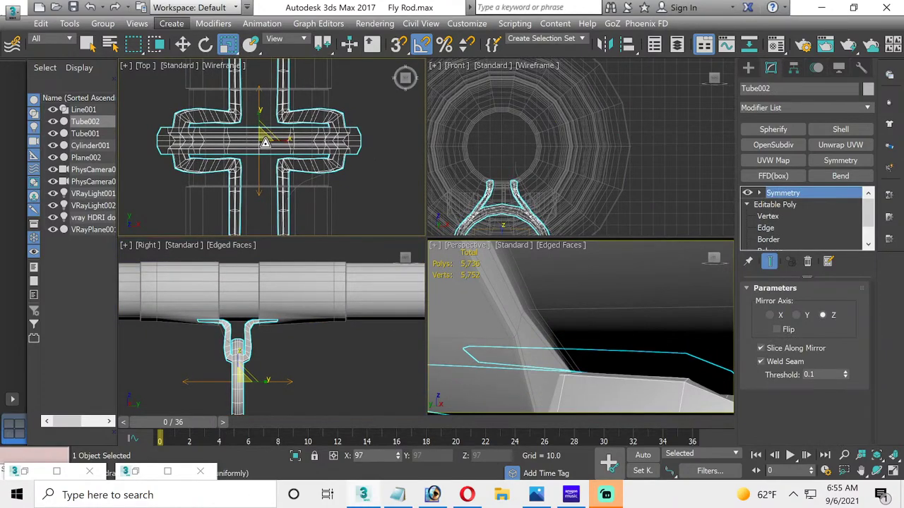
left_click(298, 372)
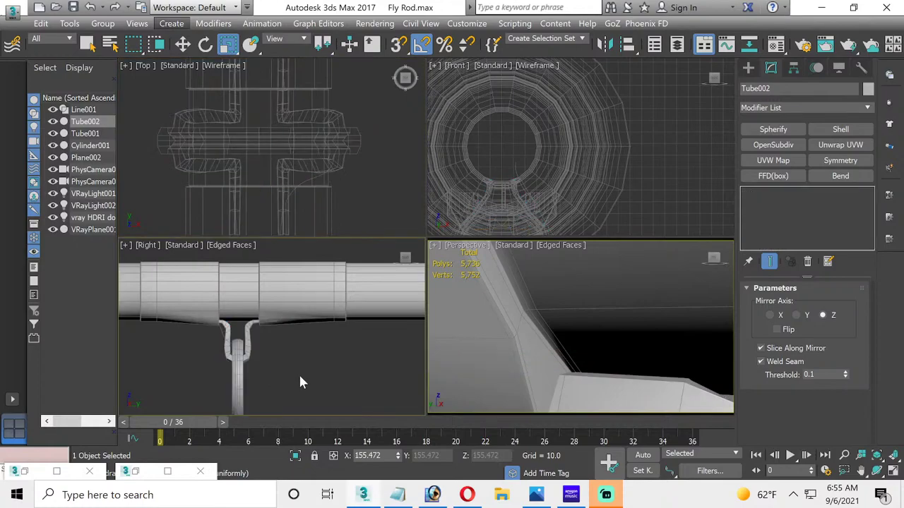
left_click(240, 349)
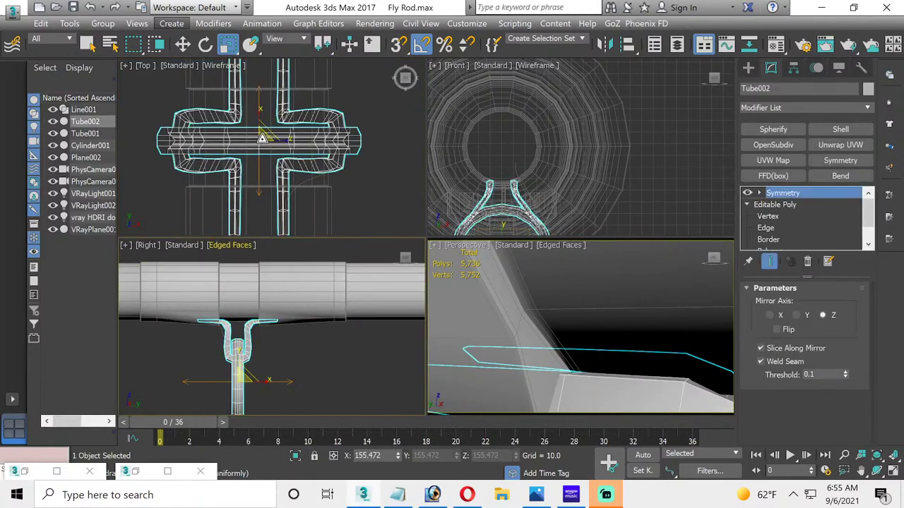
left_click(182, 44)
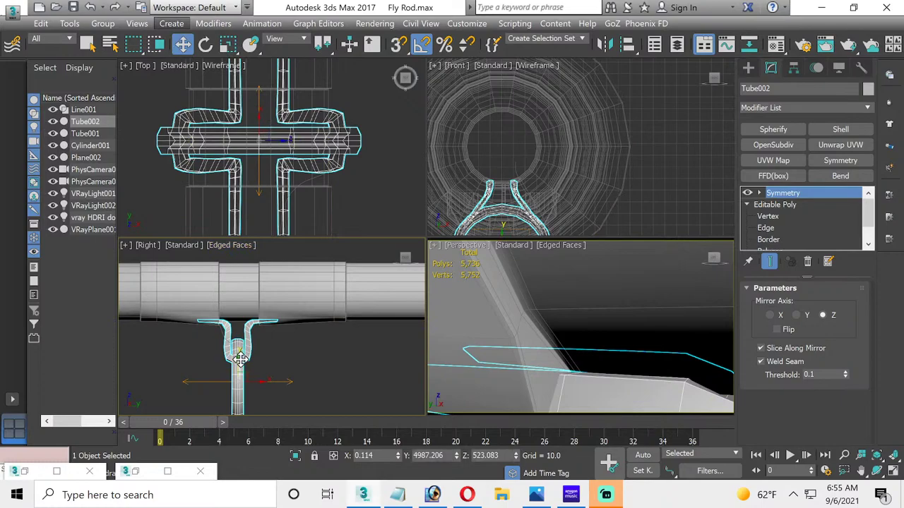
left_click_drag(237, 365, 234, 361)
left_click(280, 350)
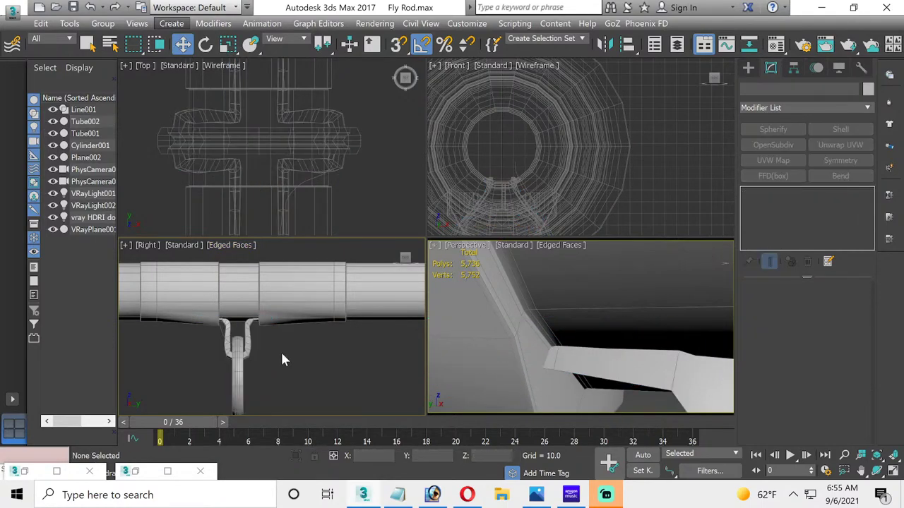
Step: Raise the Cylinder001 vertices above the guide's feet slightly on Y at Vertex level
left_click(283, 319)
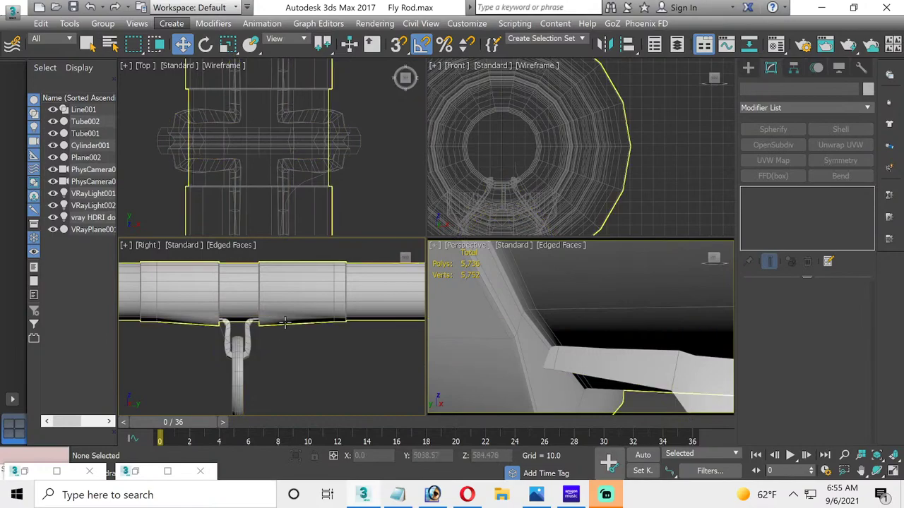
left_click(767, 205)
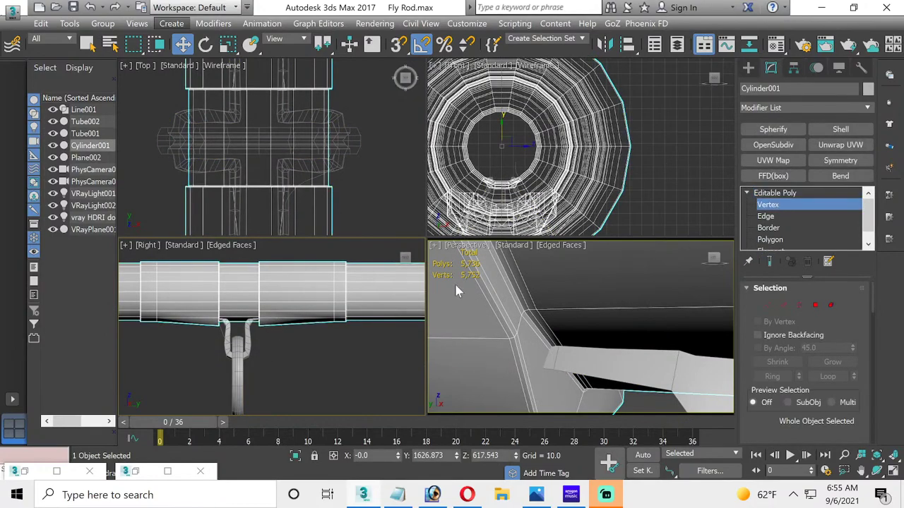
key("ctrl+a")
scroll(240, 328, "up", 5)
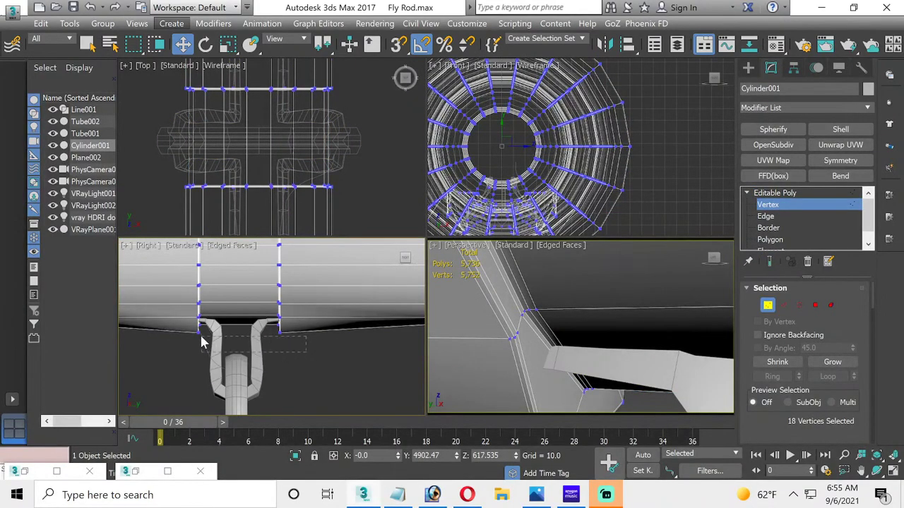
left_click_drag(201, 342, 183, 332)
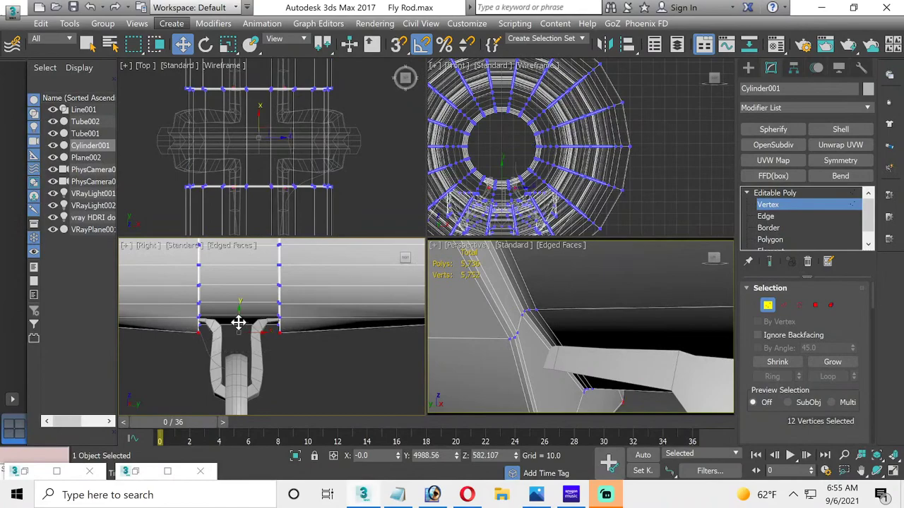
left_click_drag(239, 323, 237, 317)
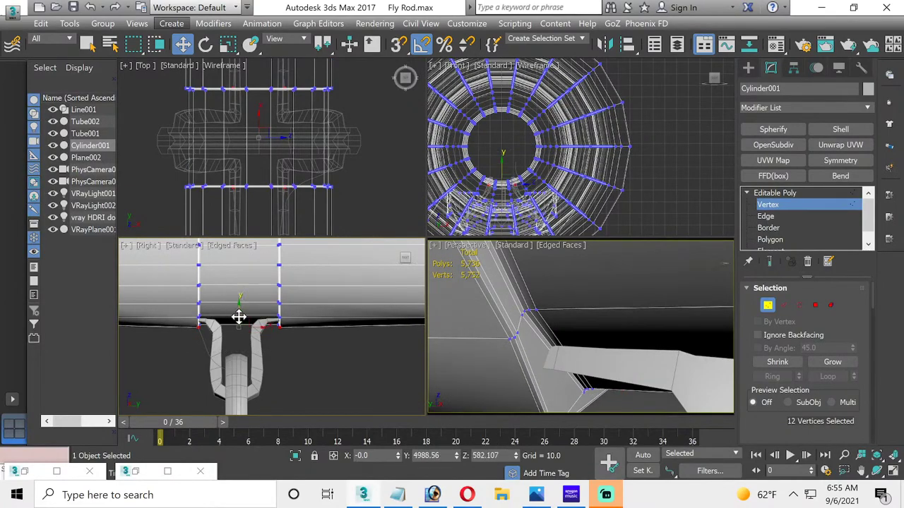
left_click(768, 206)
left_click(326, 341)
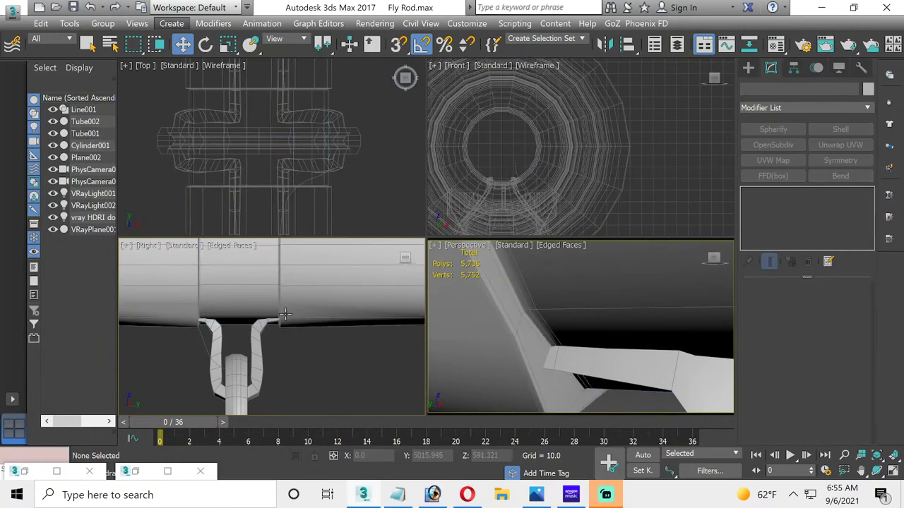
Step: Orbit the Perspective view and select the mirrored Tube002 guide
scroll(597, 329, "down", 3)
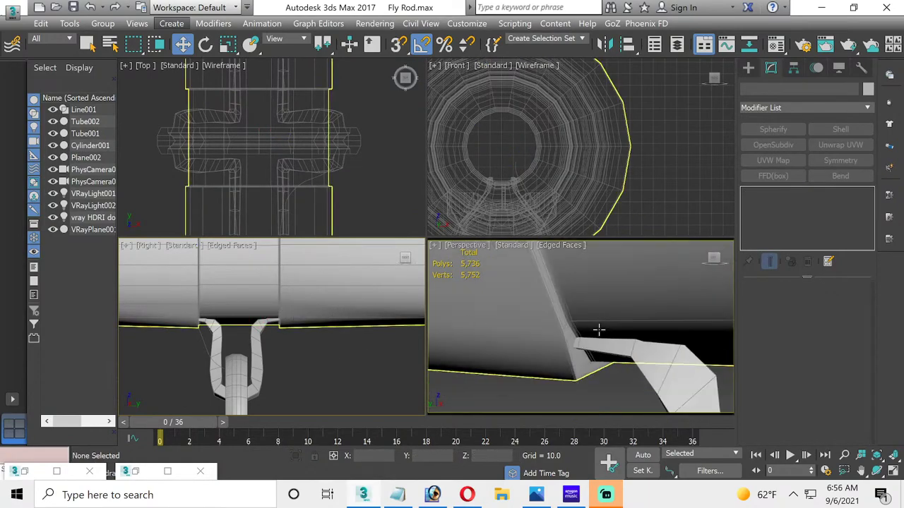
scroll(597, 329, "down", 4)
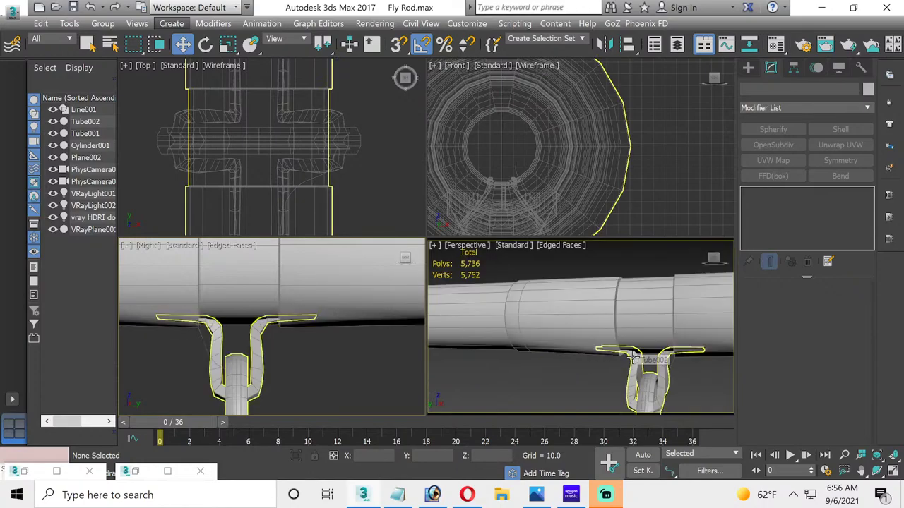
middle_click_drag(621, 353, 696, 357, "alt")
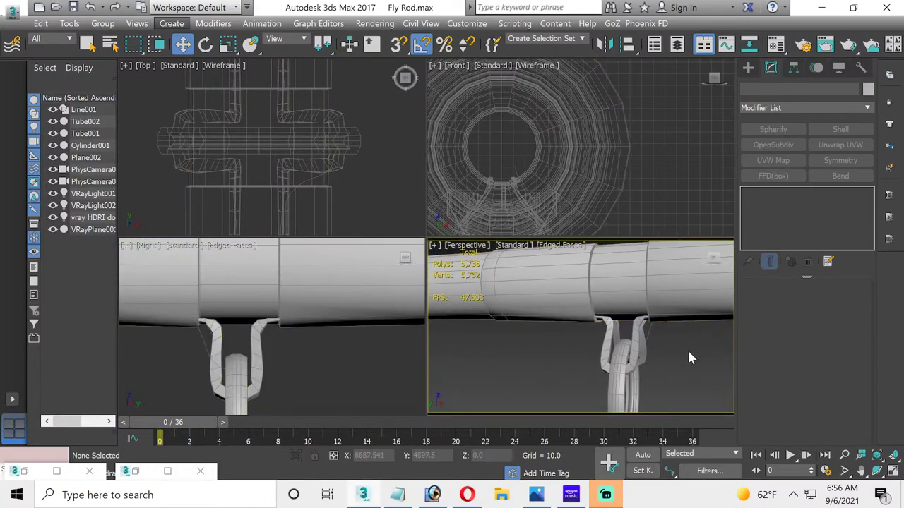
left_click(262, 336)
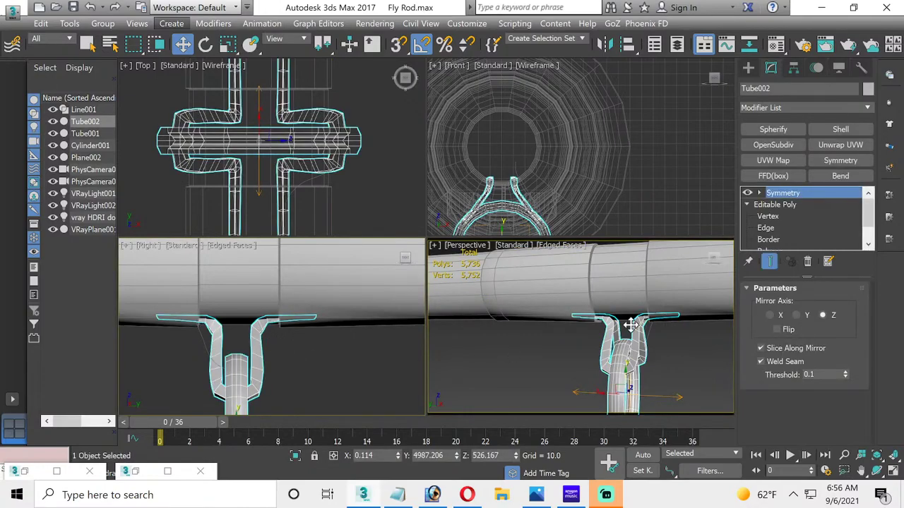
left_click(764, 227)
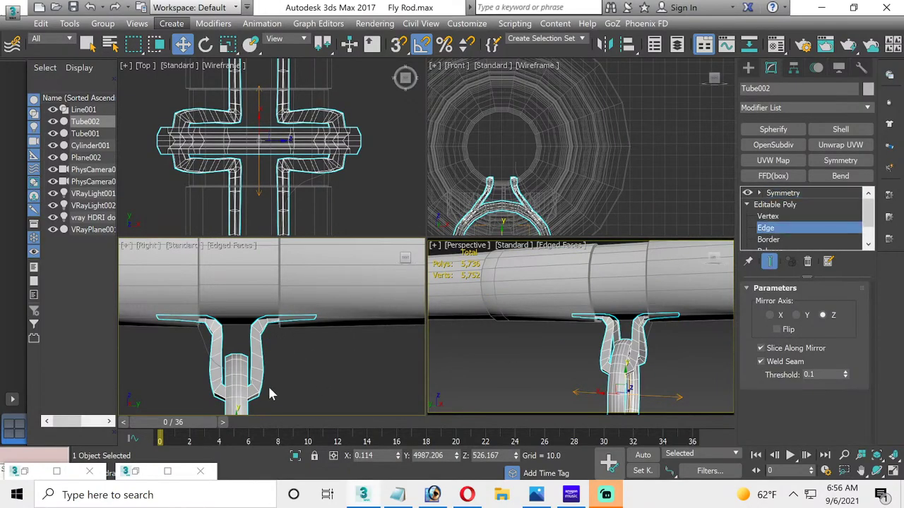
scroll(218, 380, "up", 5)
middle_click_drag(217, 383, 217, 335)
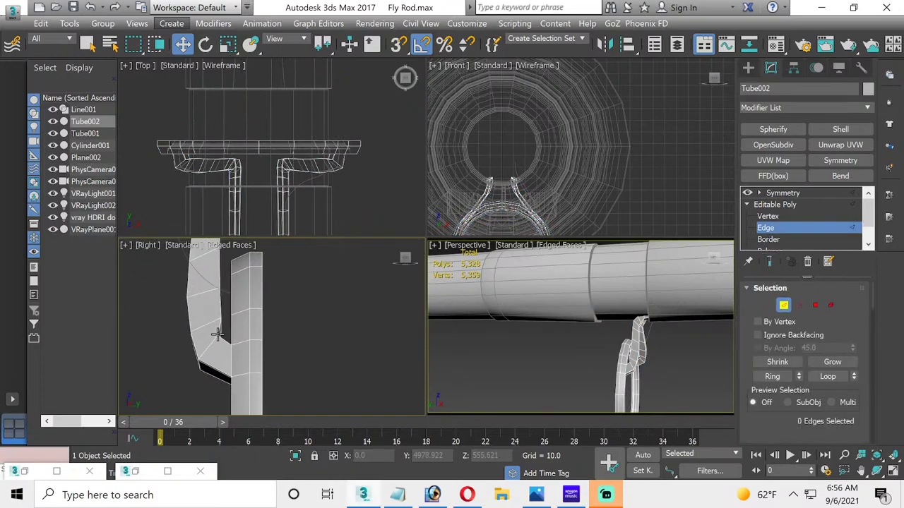
double_click(211, 358)
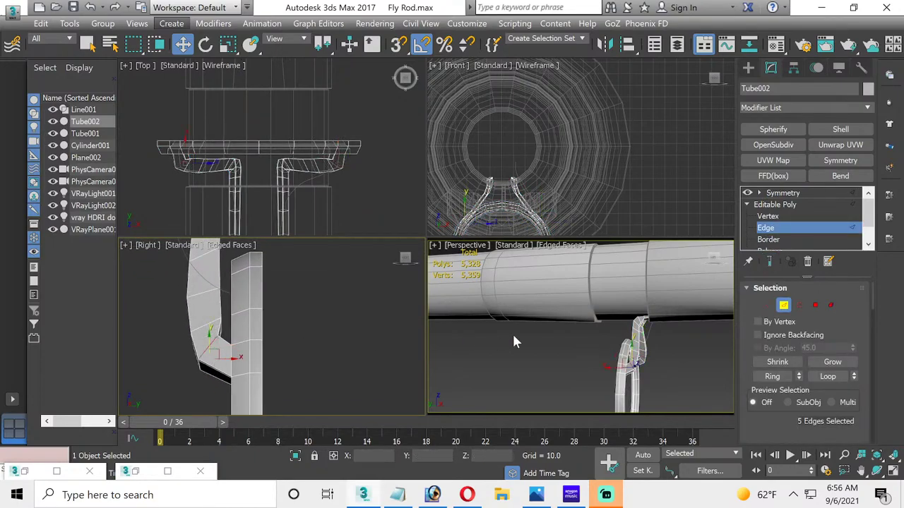
left_click(827, 378)
scroll(828, 374, "down", 1)
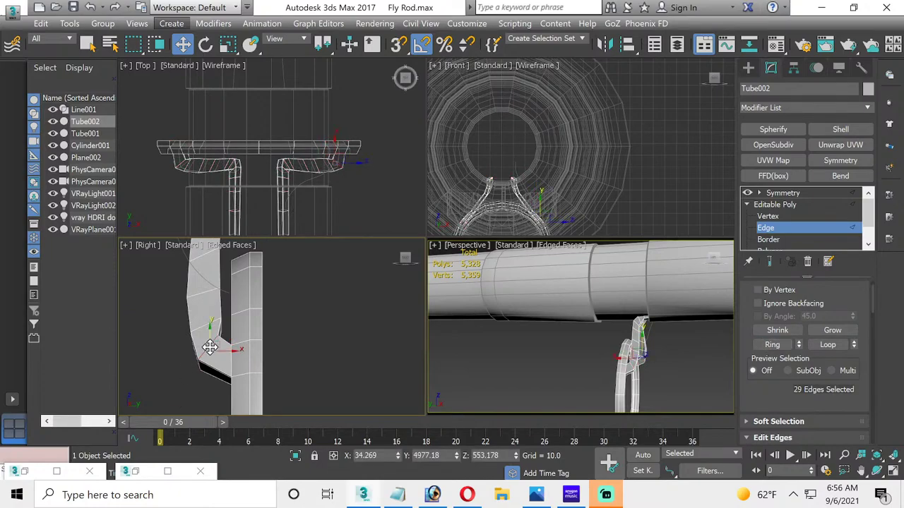
scroll(157, 159, "up", 2)
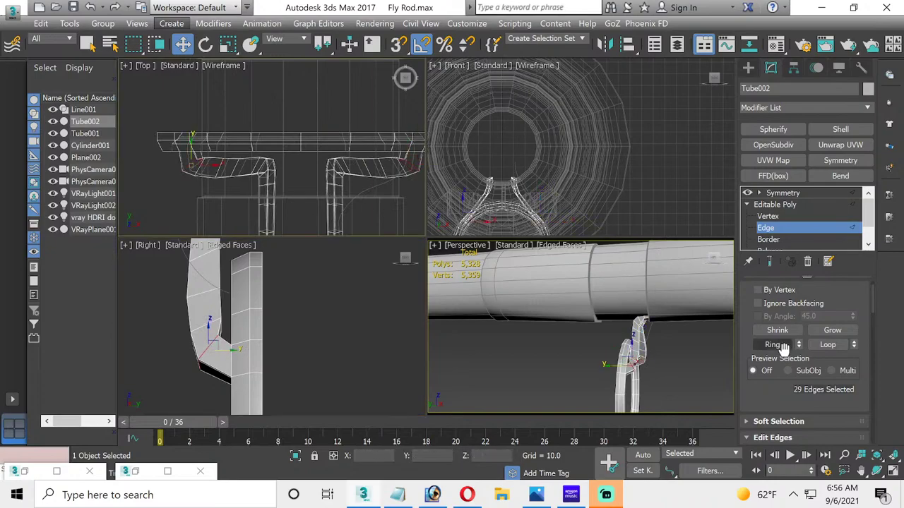
scroll(815, 416, "down", 3)
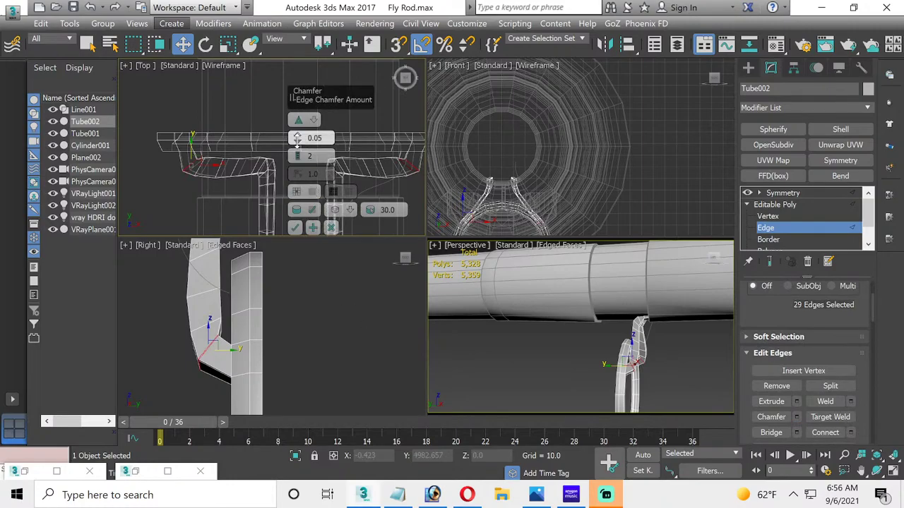
left_click_drag(296, 139, 296, 145)
scroll(236, 325, "up", 4)
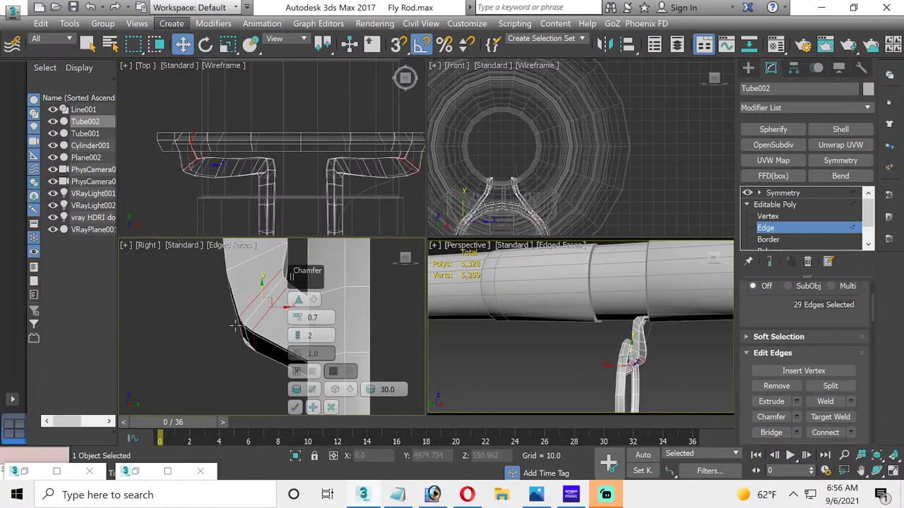
scroll(235, 325, "up", 2)
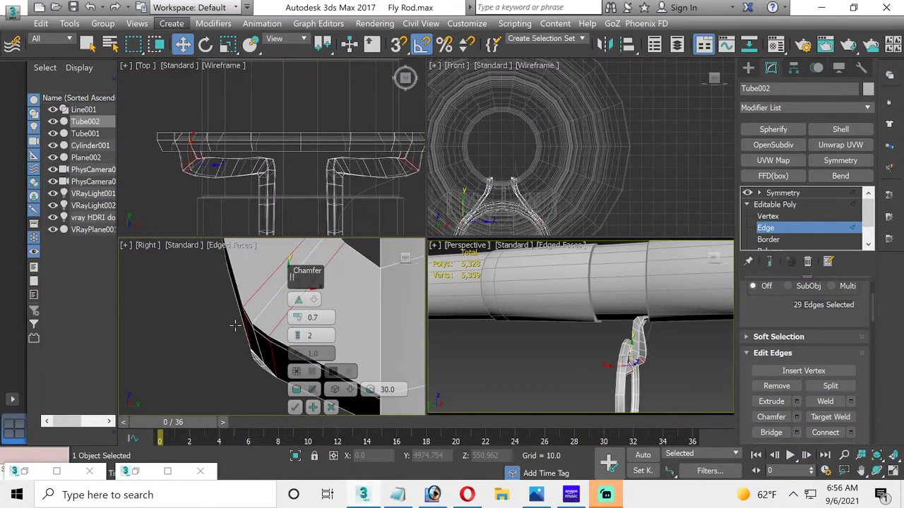
left_click(331, 408)
Step: Exit edge editing on Tube002 and select its Symmetry modifier to show the mirrored guide
scroll(219, 358, "up", 3)
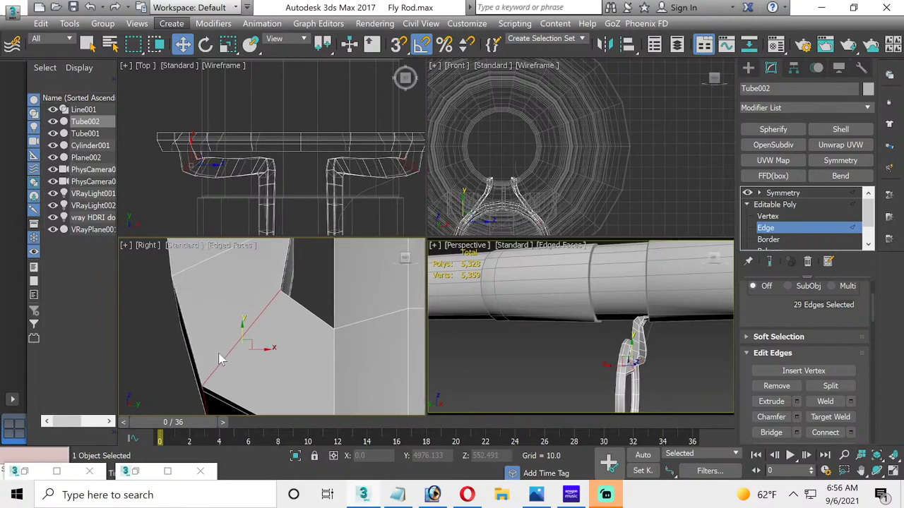
scroll(218, 359, "down", 2)
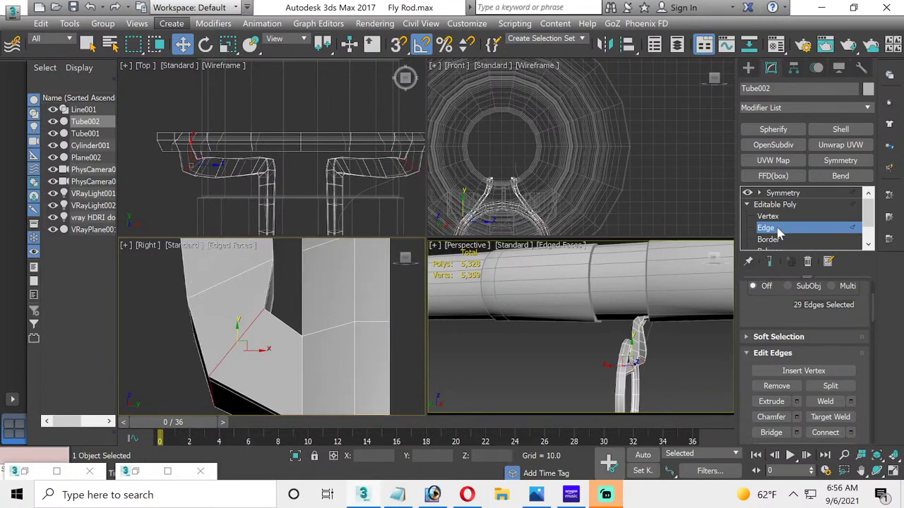
left_click(774, 204)
left_click(782, 193)
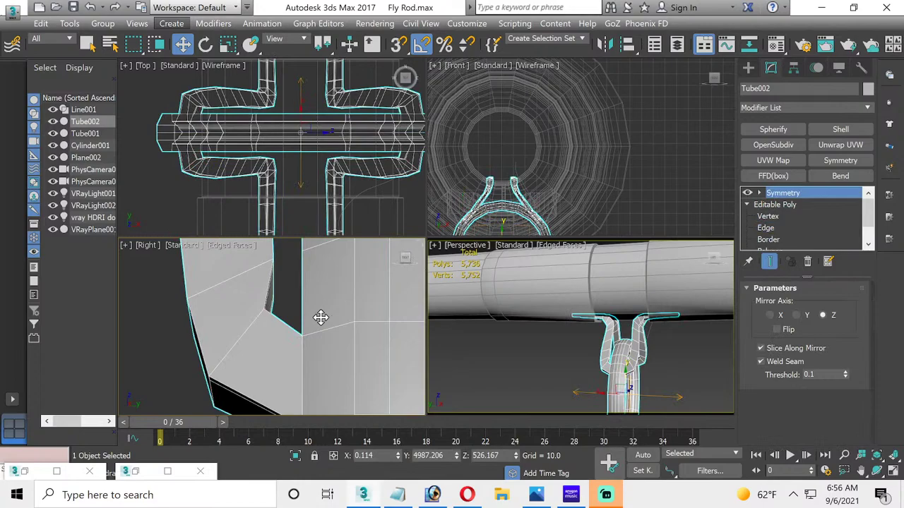
scroll(283, 346, "down", 4)
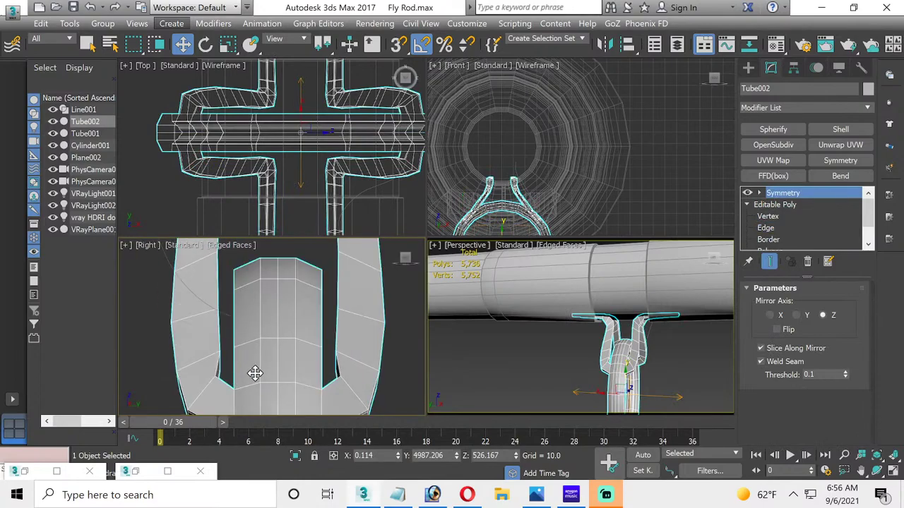
middle_click_drag(264, 347, 265, 303)
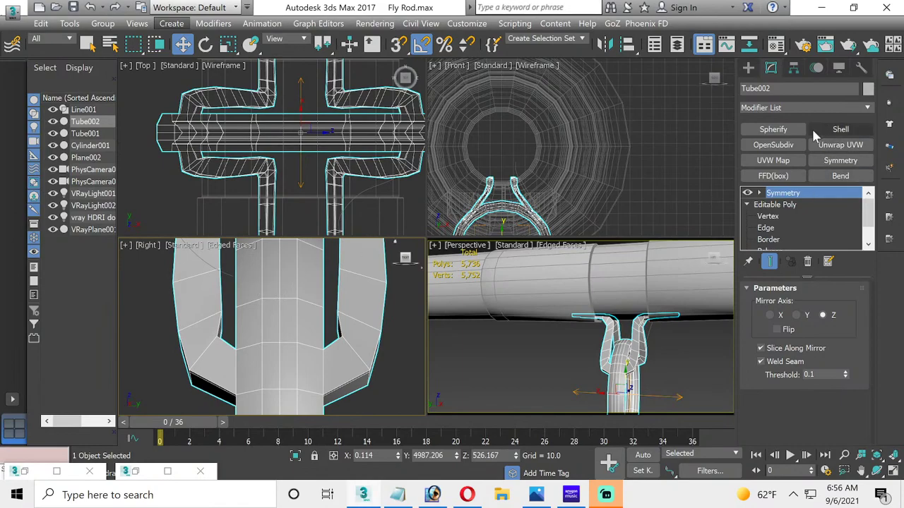
Step: Add OpenSubdiv above Symmetry, set Iterations to 2, and maximize the Perspective view
left_click(793, 141)
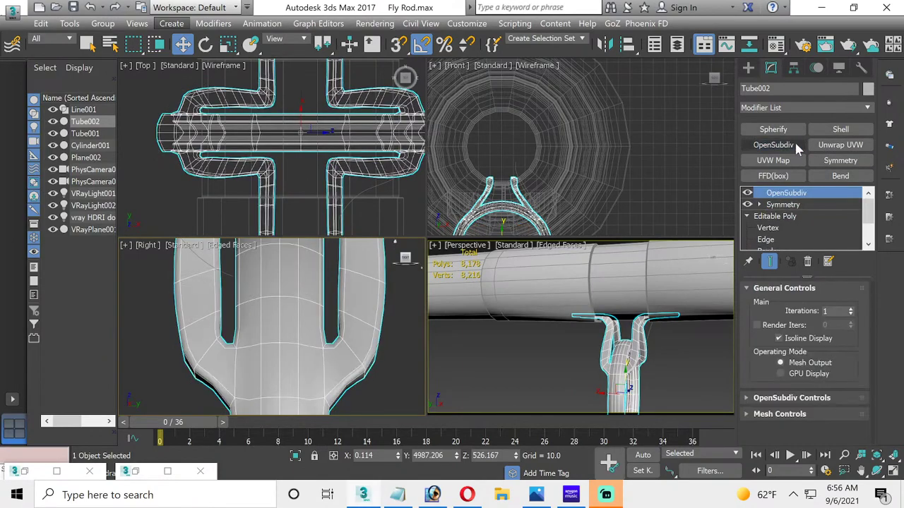
left_click(720, 351)
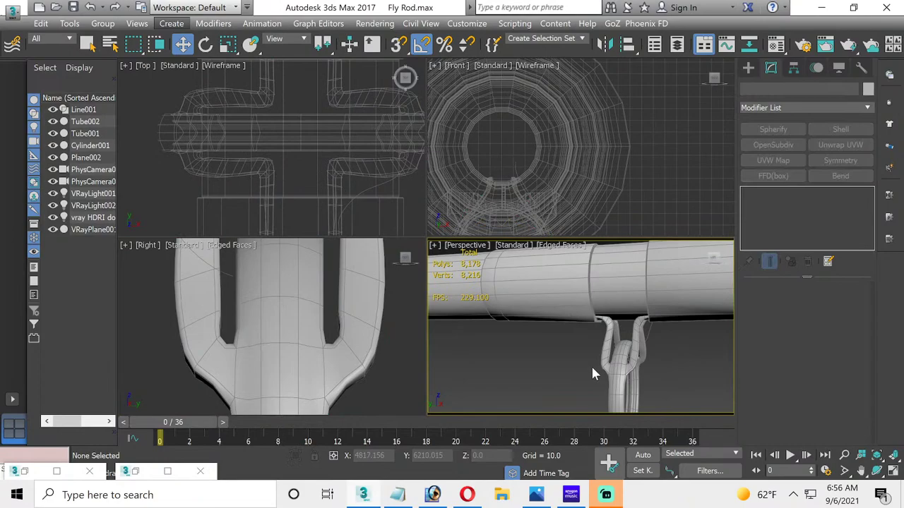
scroll(590, 364, "down", 5)
scroll(547, 357, "up", 3)
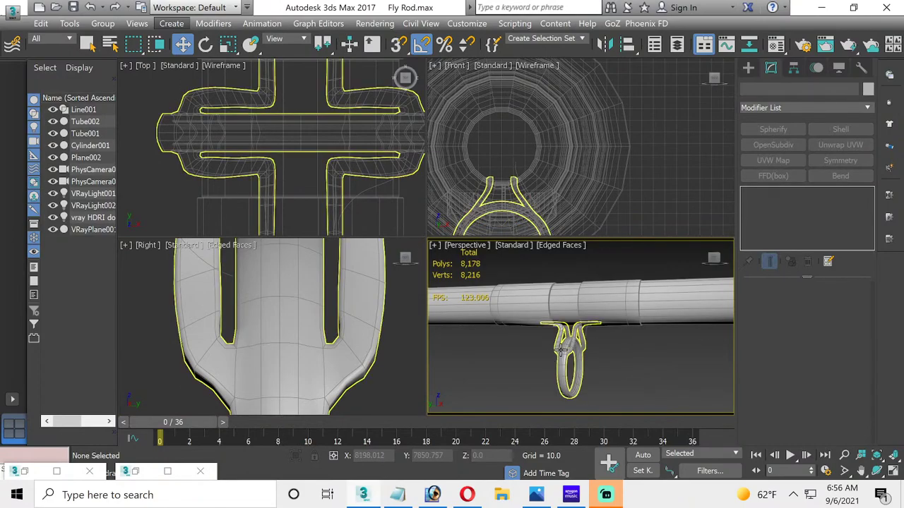
left_click(559, 350)
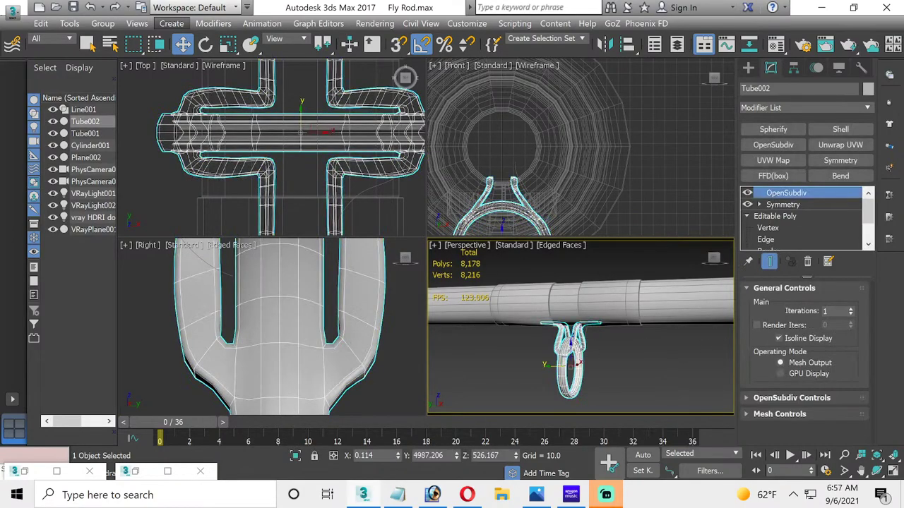
left_click(850, 309)
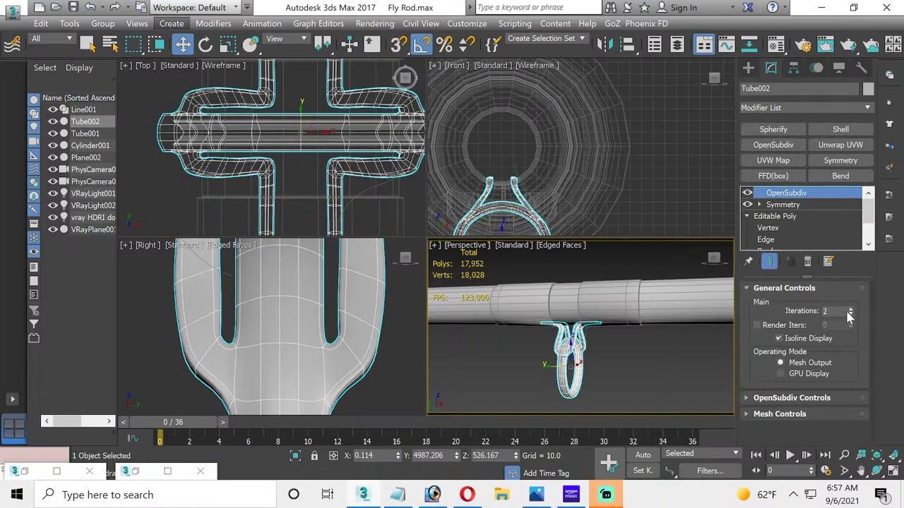
left_click(893, 470)
left_click(876, 471)
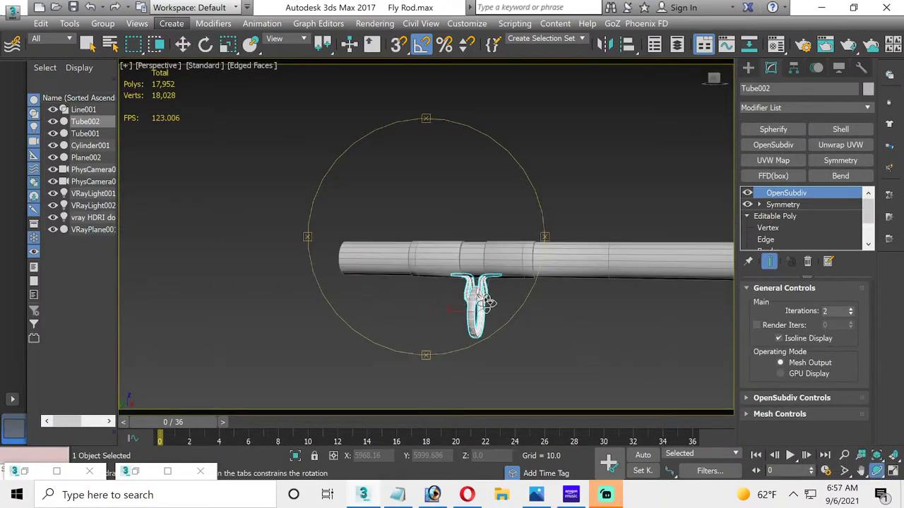
Step: Orbit so the rod points left, deselect the guide, and pan to frame the whole fly rod
left_click_drag(438, 305, 452, 270)
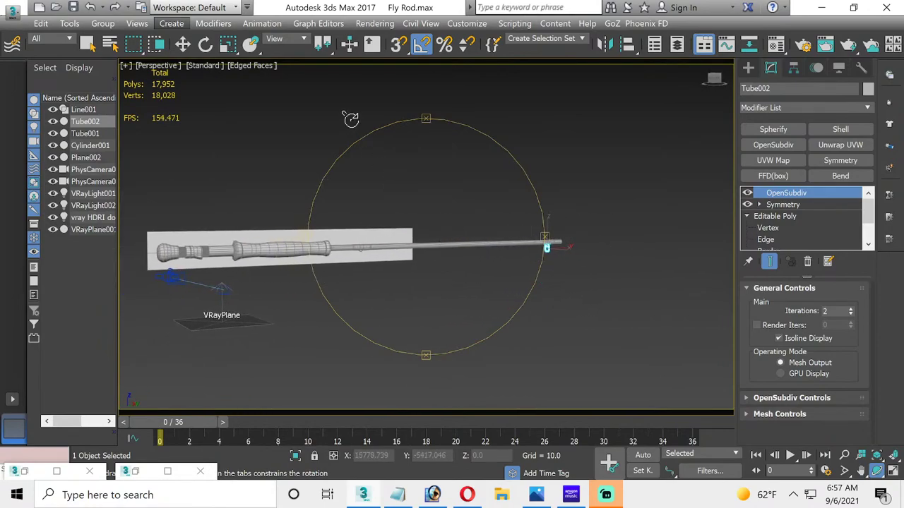
left_click(183, 44)
left_click(397, 138)
scroll(335, 267, "up", 3)
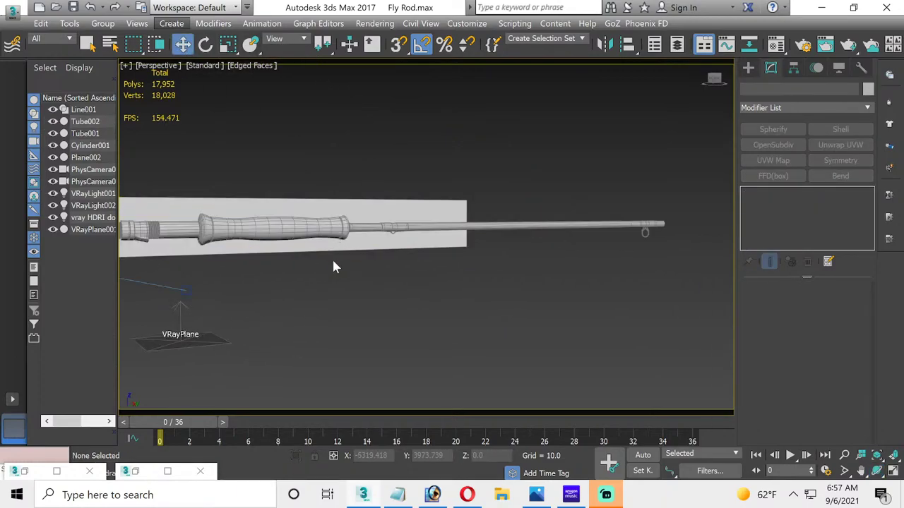
middle_click_drag(334, 267, 406, 307)
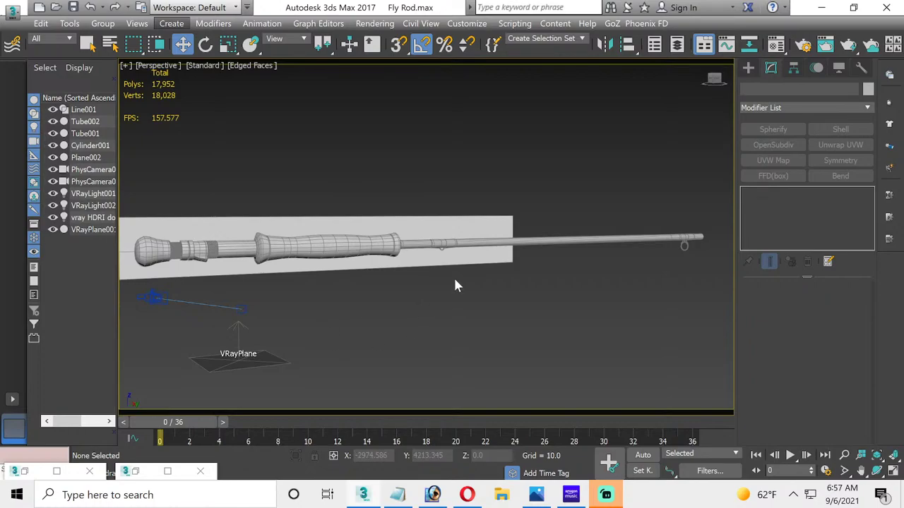
left_click(134, 470)
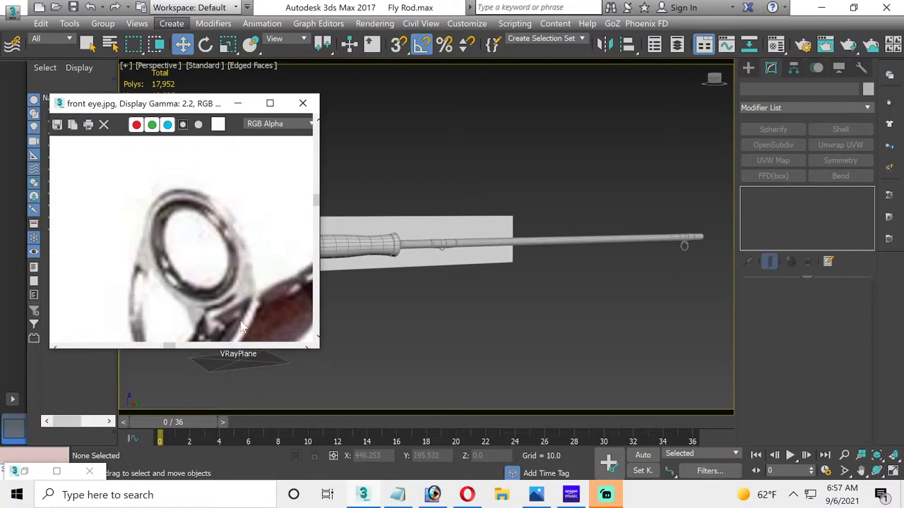
scroll(260, 293, "down", 2)
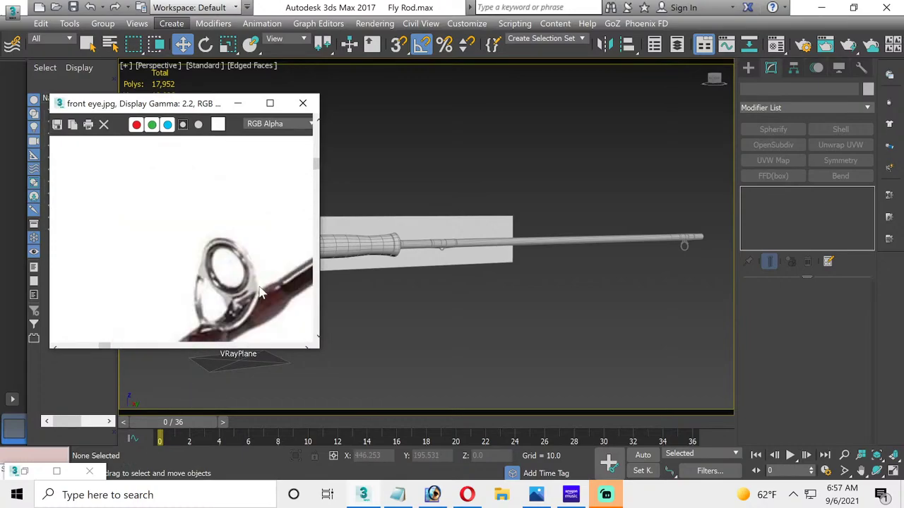
left_click(302, 103)
scroll(290, 272, "up", 5)
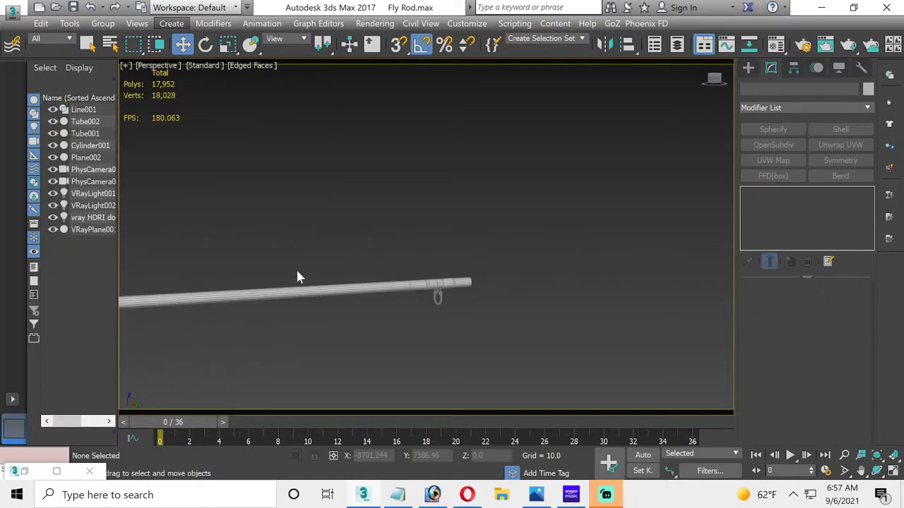
Step: Zoom and pan to the Tube002 guide at the rod tip and activate Select and Uniform Scale
scroll(424, 287, "up", 2)
middle_click_drag(441, 289, 413, 262)
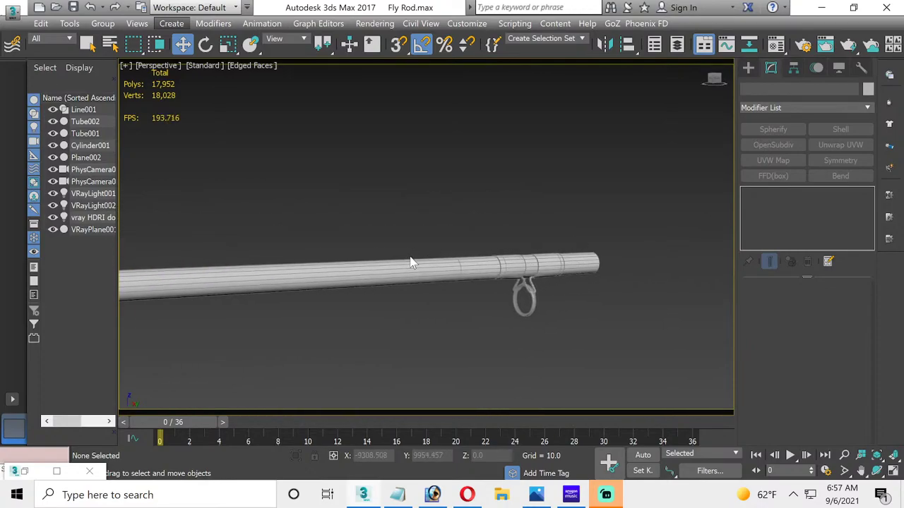
scroll(410, 262, "down", 1)
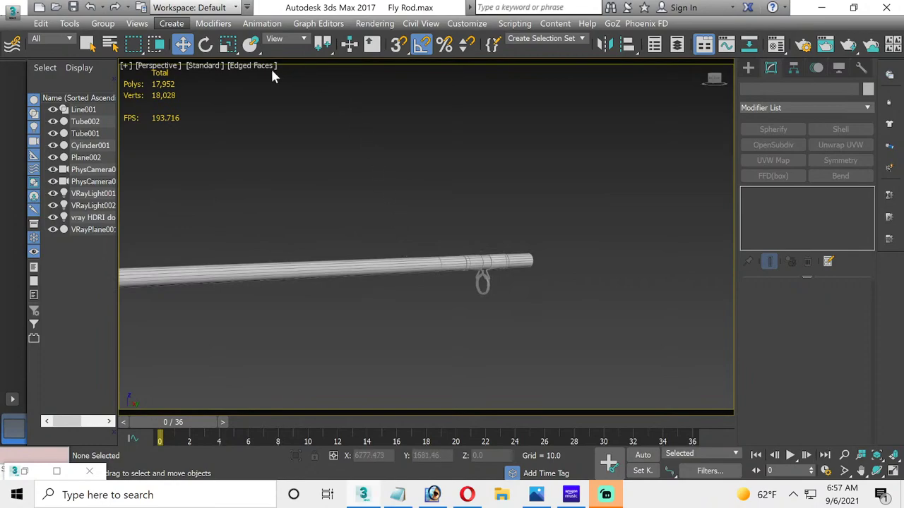
left_click(227, 44)
left_click(479, 274)
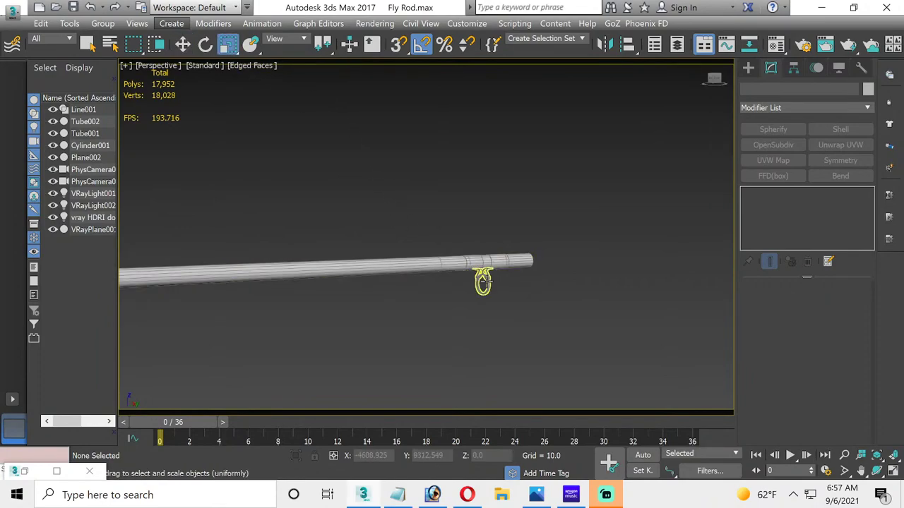
Step: Select the ring guide and uniformly scale it up to about 103%
left_click(483, 280)
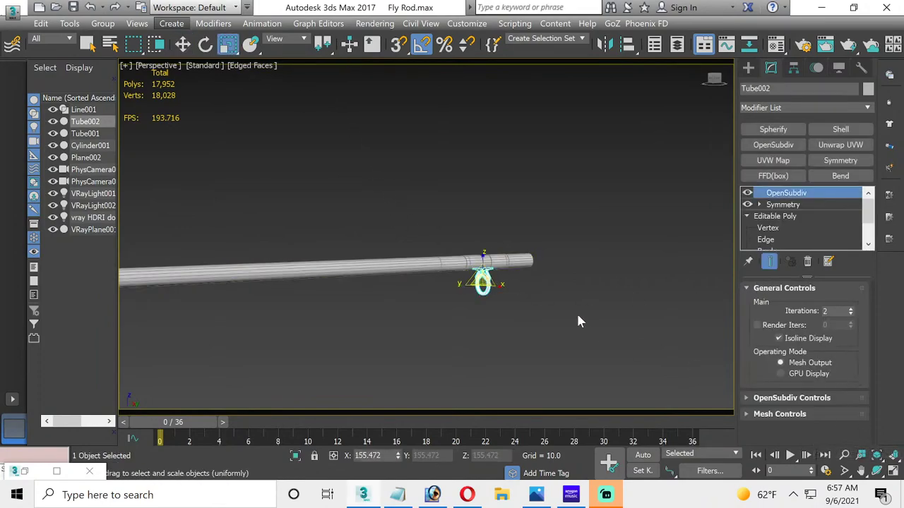
scroll(482, 297, "up", 6)
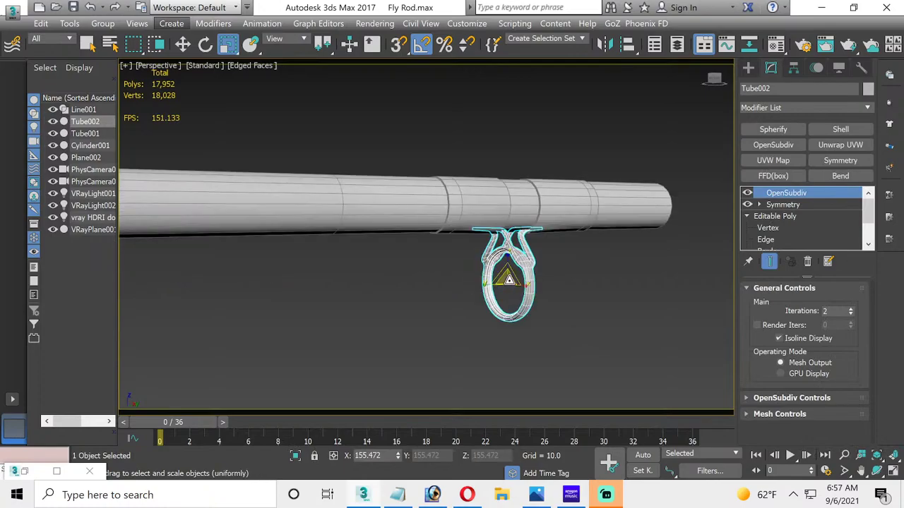
left_click_drag(506, 279, 508, 278)
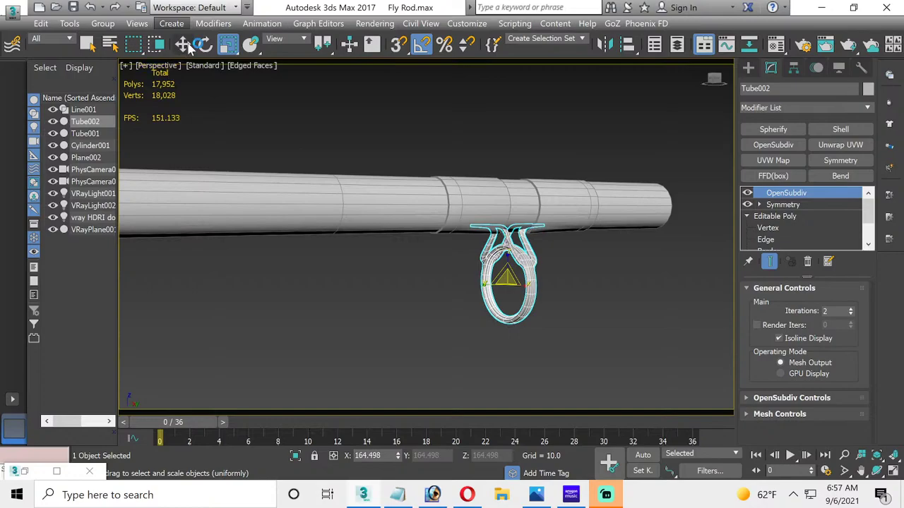
Step: Move the guide about 3 units lower so it hangs just beneath the rod tip
left_click(182, 44)
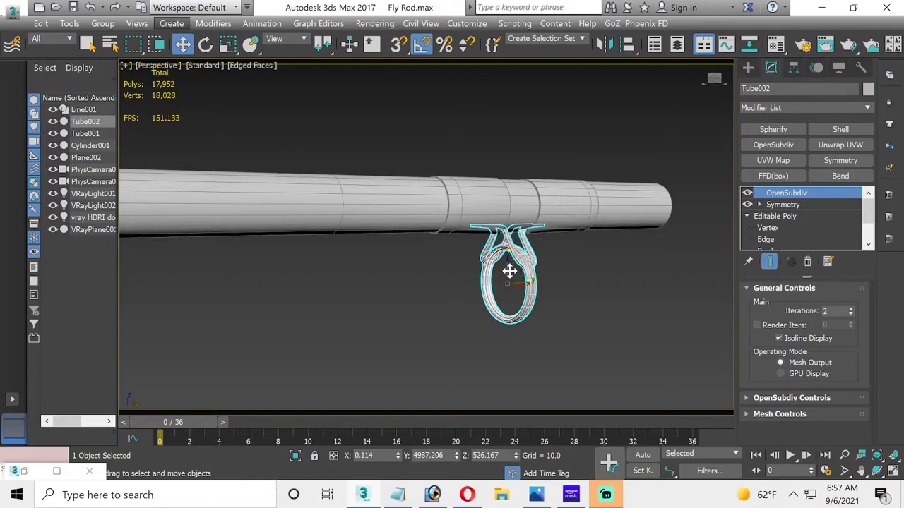
left_click_drag(509, 271, 526, 272)
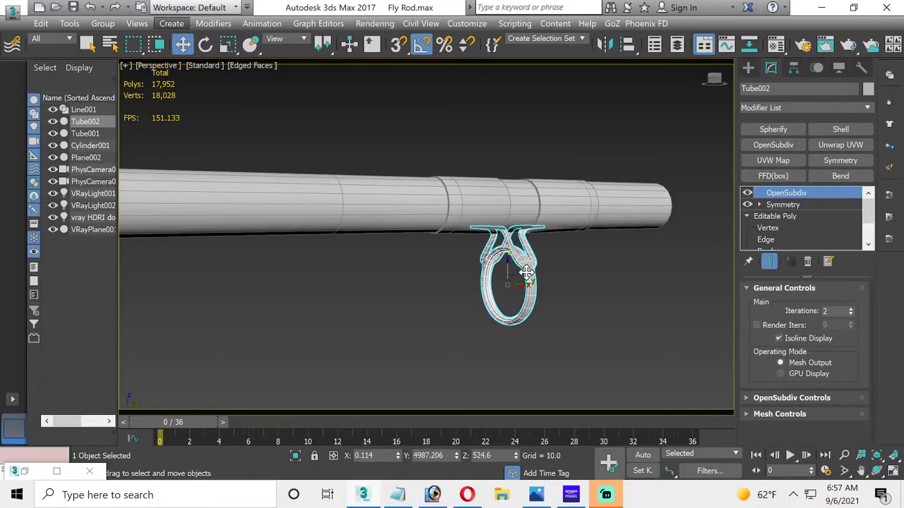
left_click(592, 269)
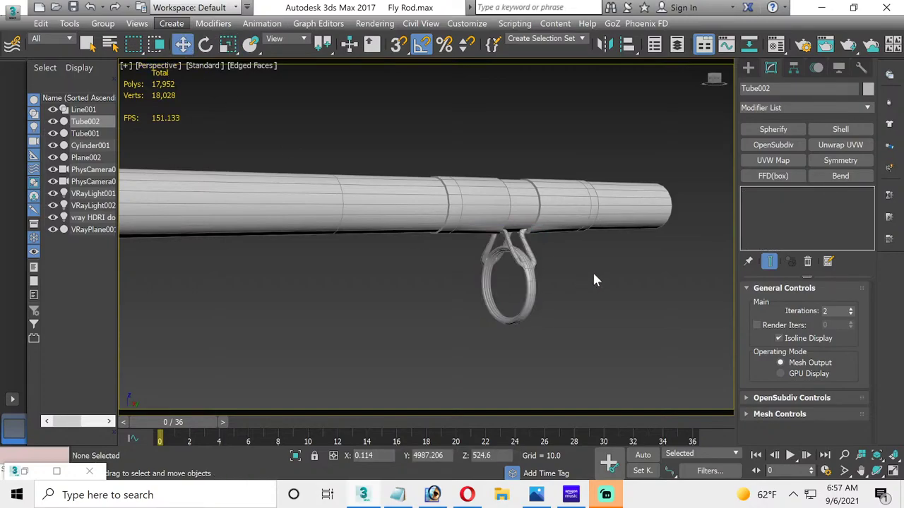
left_click(502, 242)
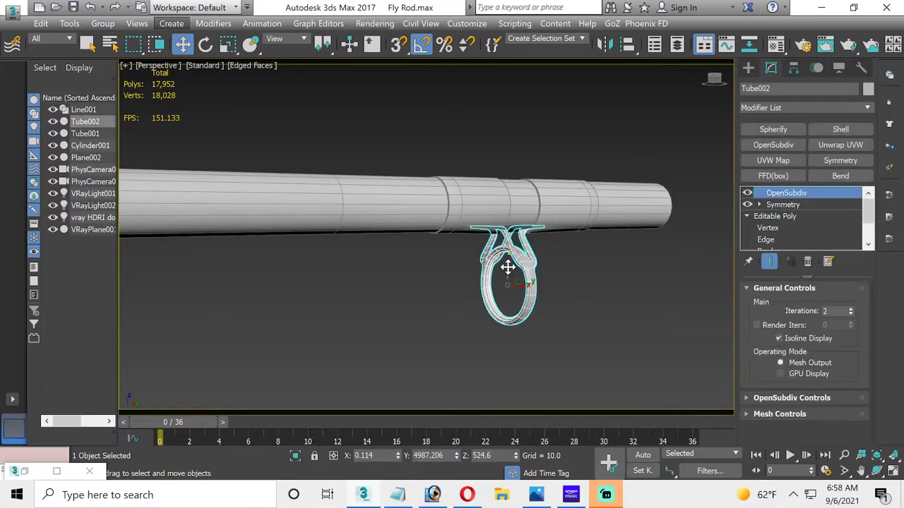
left_click_drag(508, 267, 511, 269)
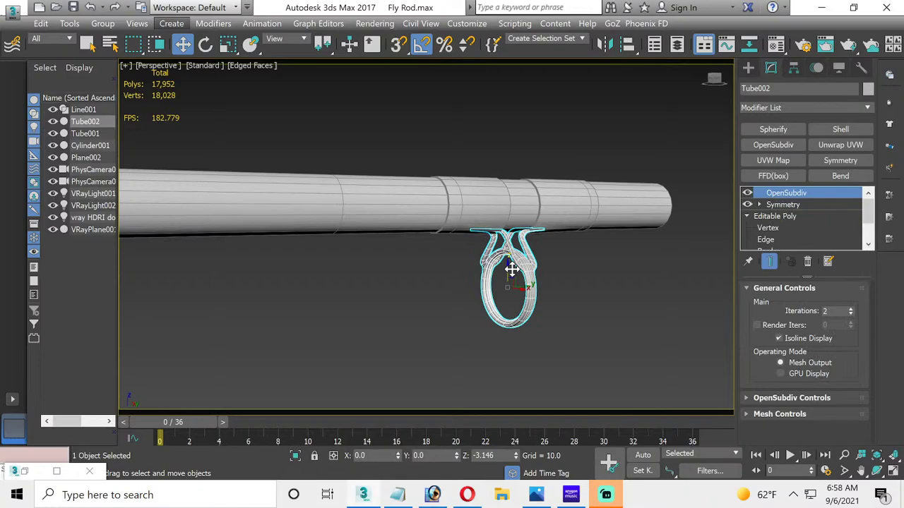
left_click(558, 268)
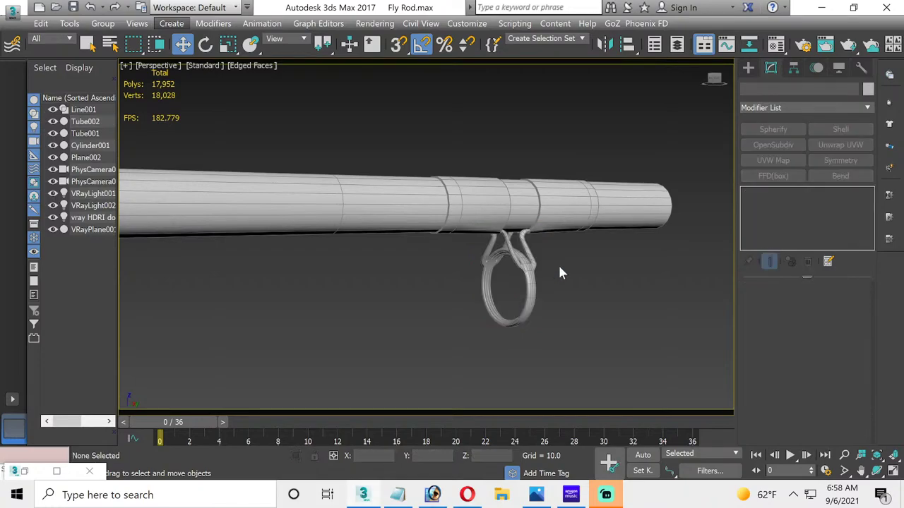
scroll(398, 238, "down", 6)
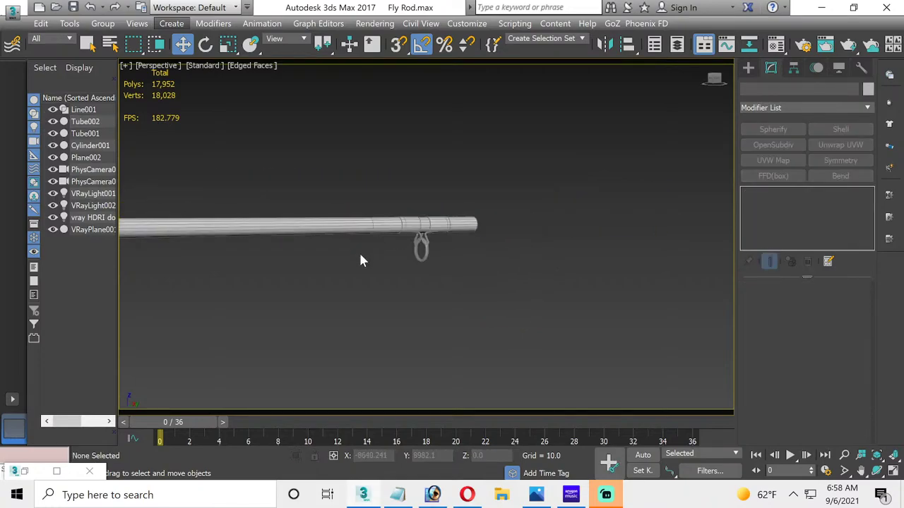
middle_click_drag(360, 260, 473, 282, "alt")
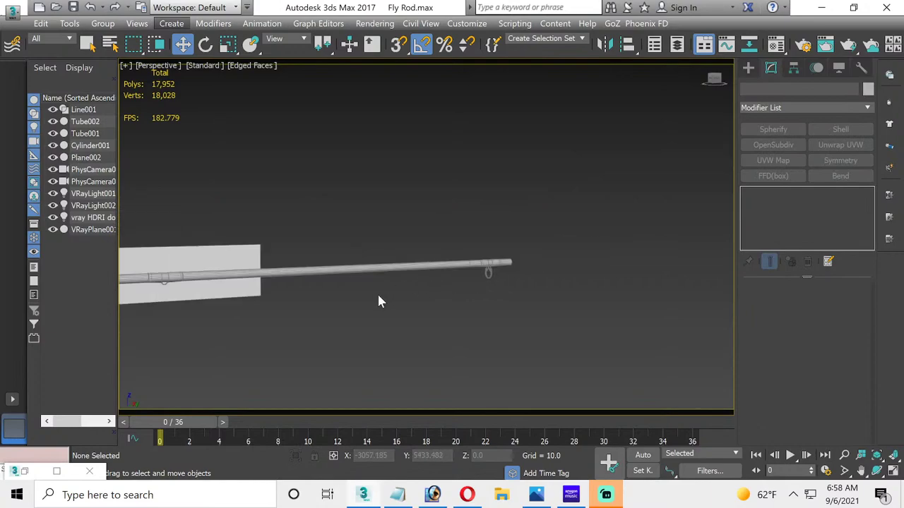
middle_click_drag(357, 309, 569, 278)
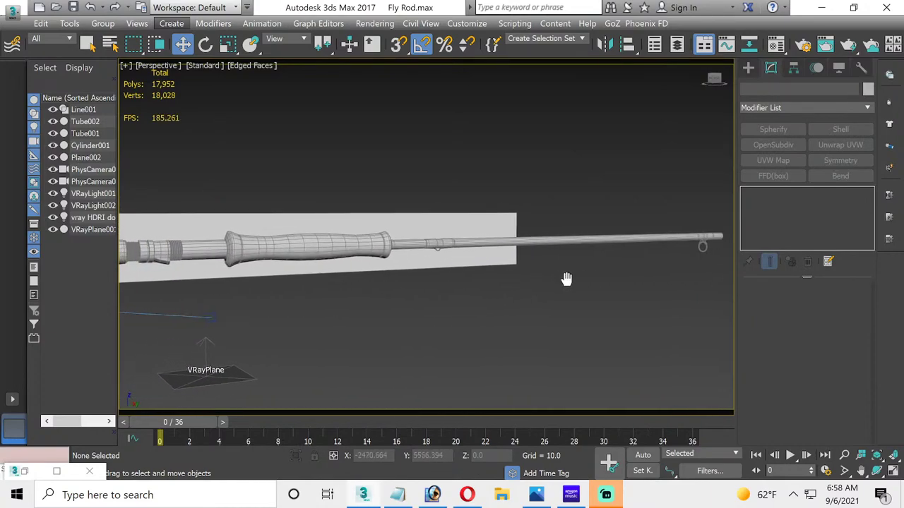
left_click(844, 455)
mouse_move(547, 344)
left_mouse_down()
mouse_move(550, 351)
mouse_move(543, 346)
left_mouse_up()
left_click(603, 494)
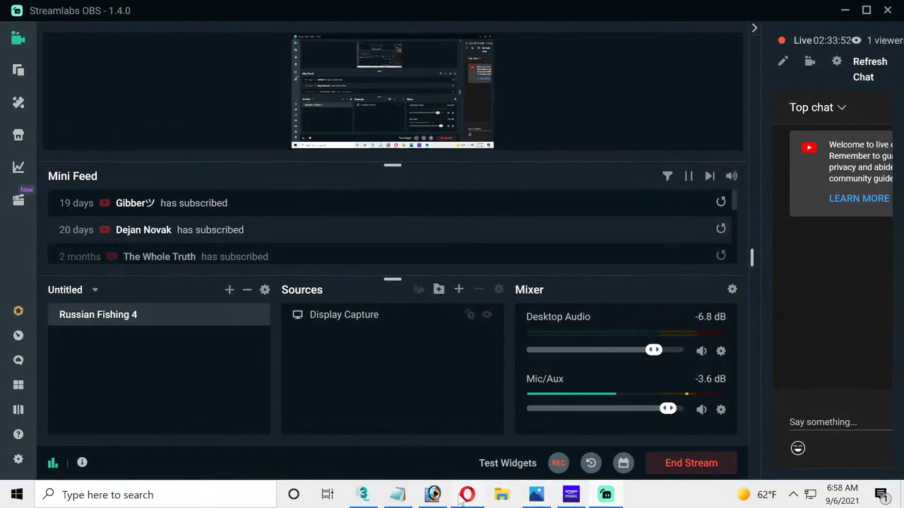
left_click(363, 494)
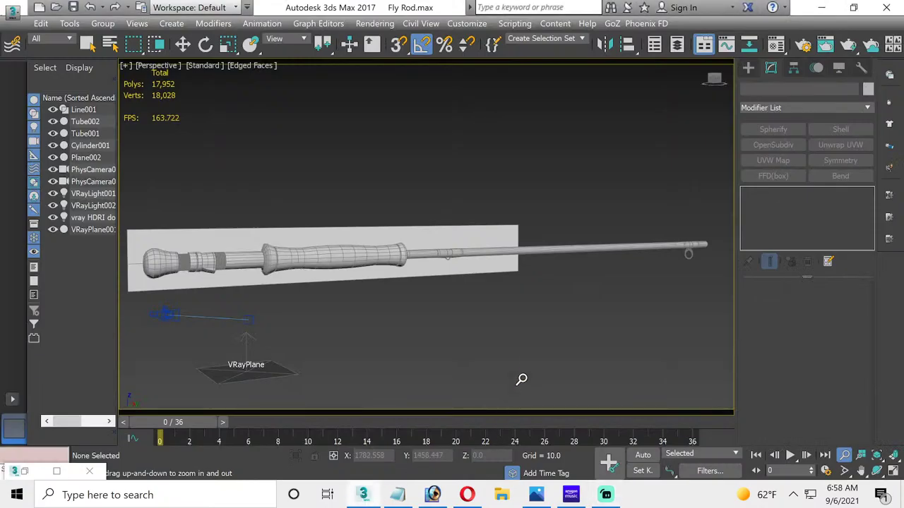
left_click(176, 45)
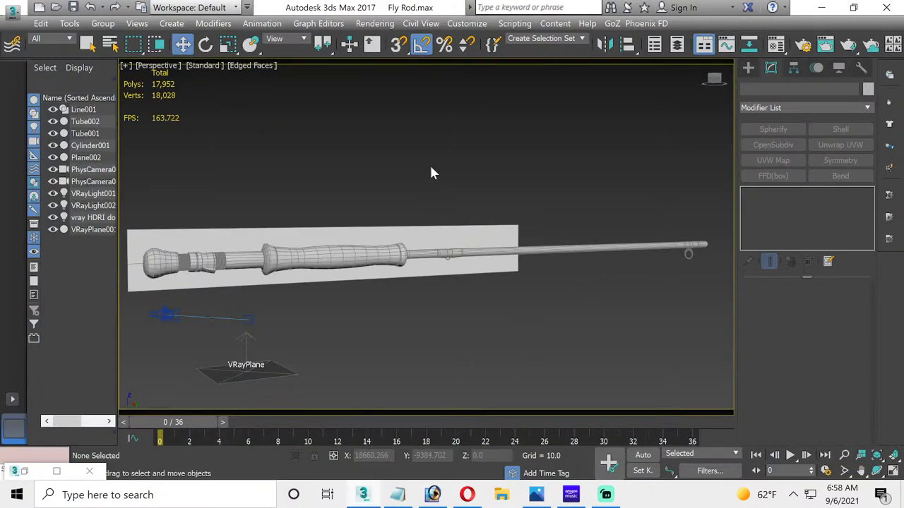